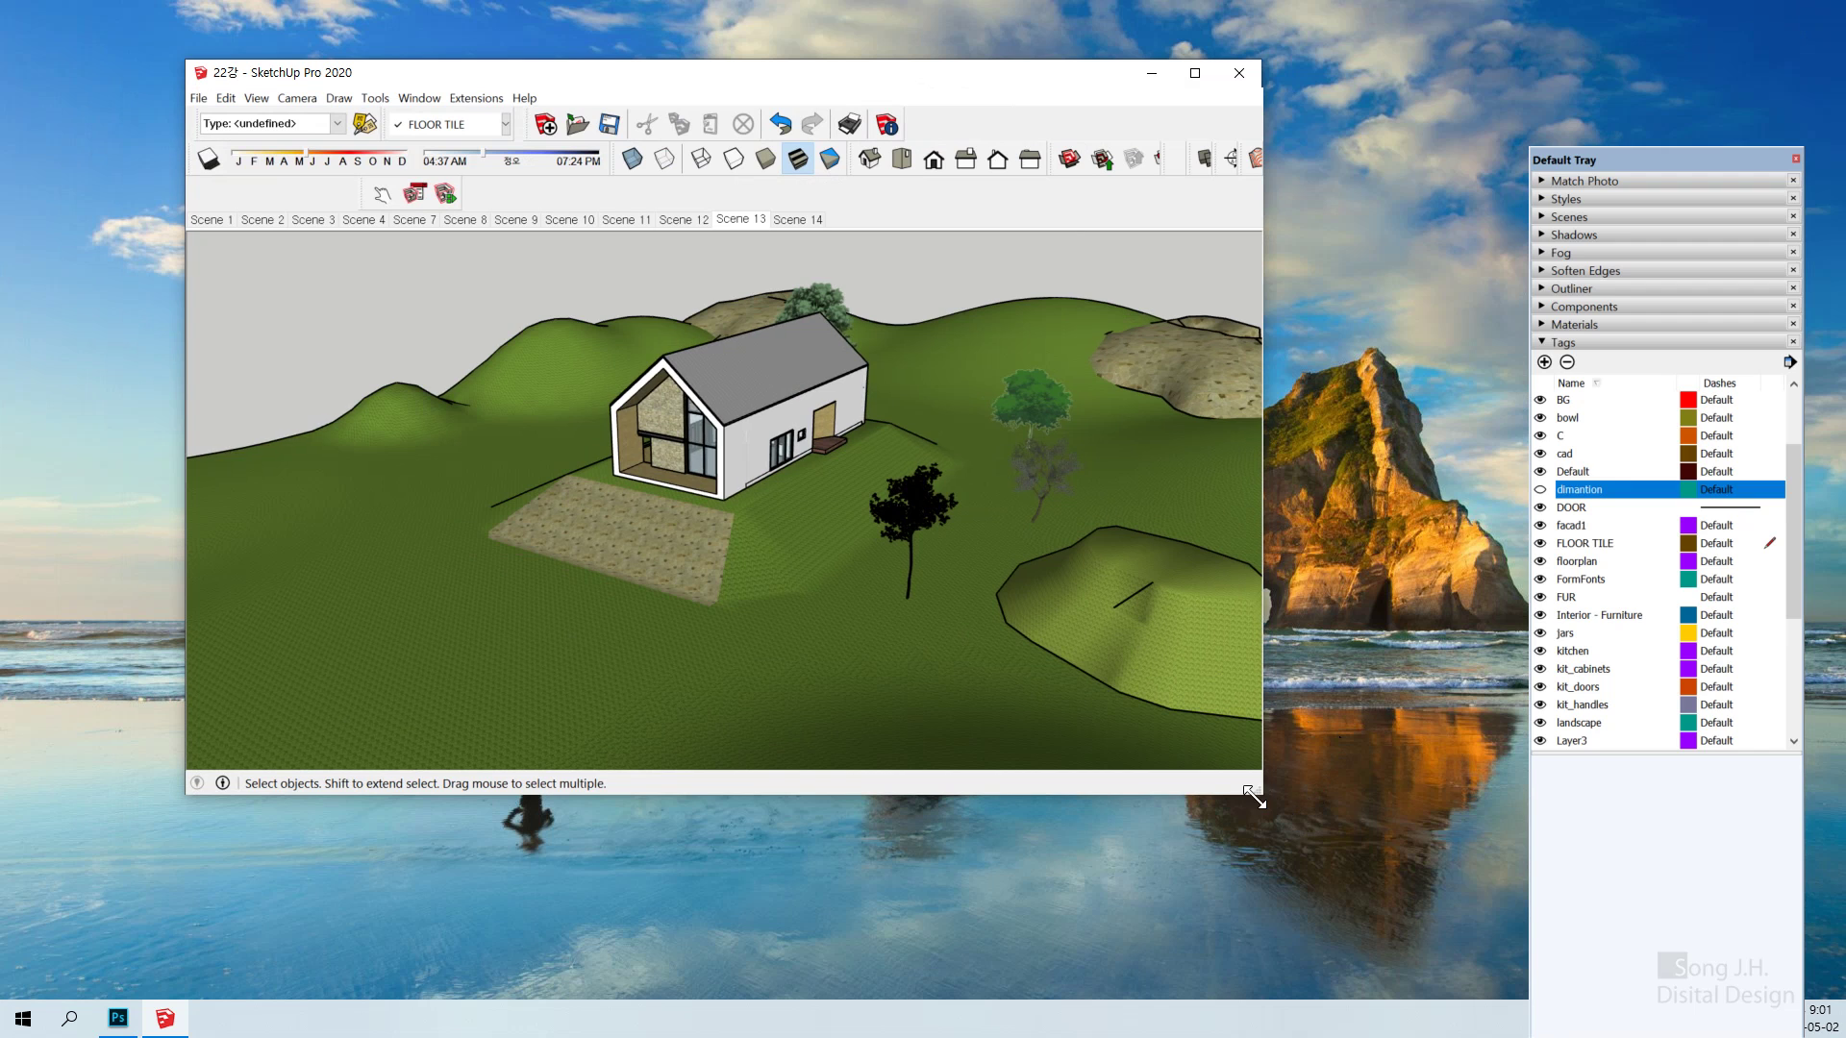
Enlarge the model window until it fills the screen, keeping the Default Tray floating over it
mouse_move(1255, 796)
mouse_down()
mouse_move(1595, 911)
mouse_move(1503, 937)
mouse_up()
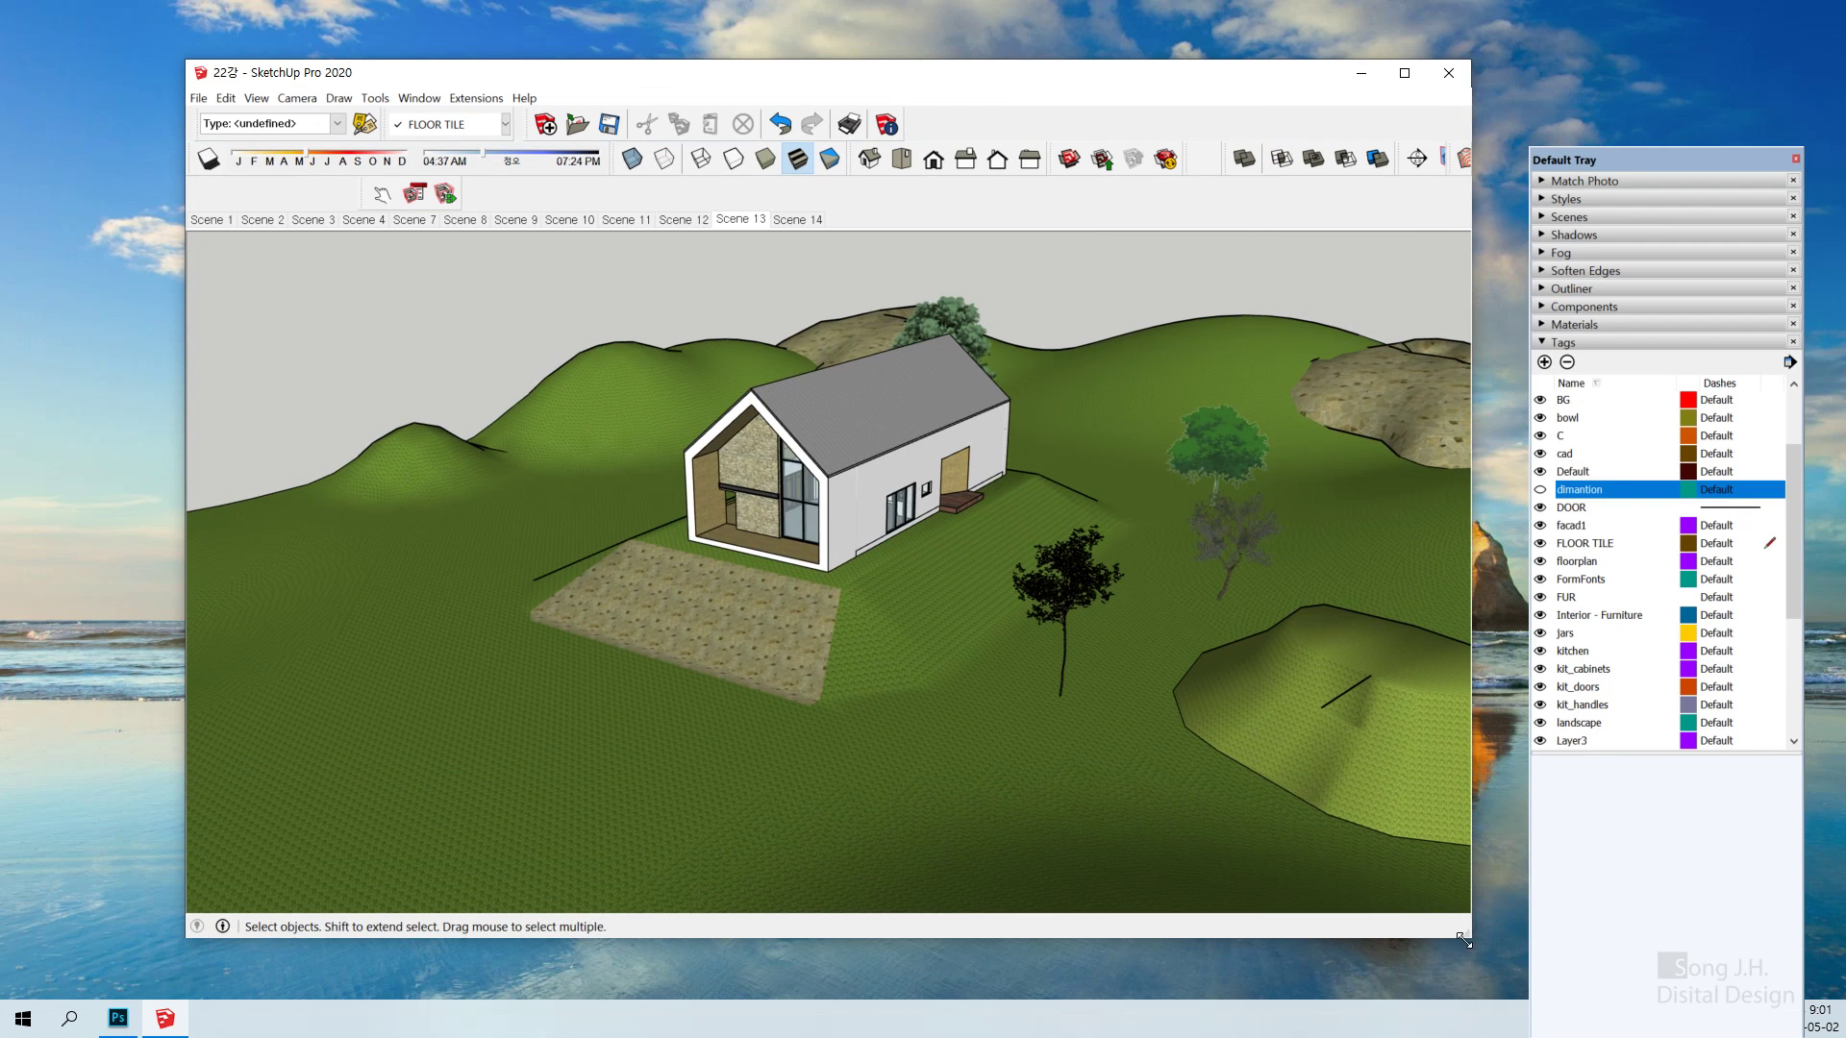
drag(1014, 85, 866, 54)
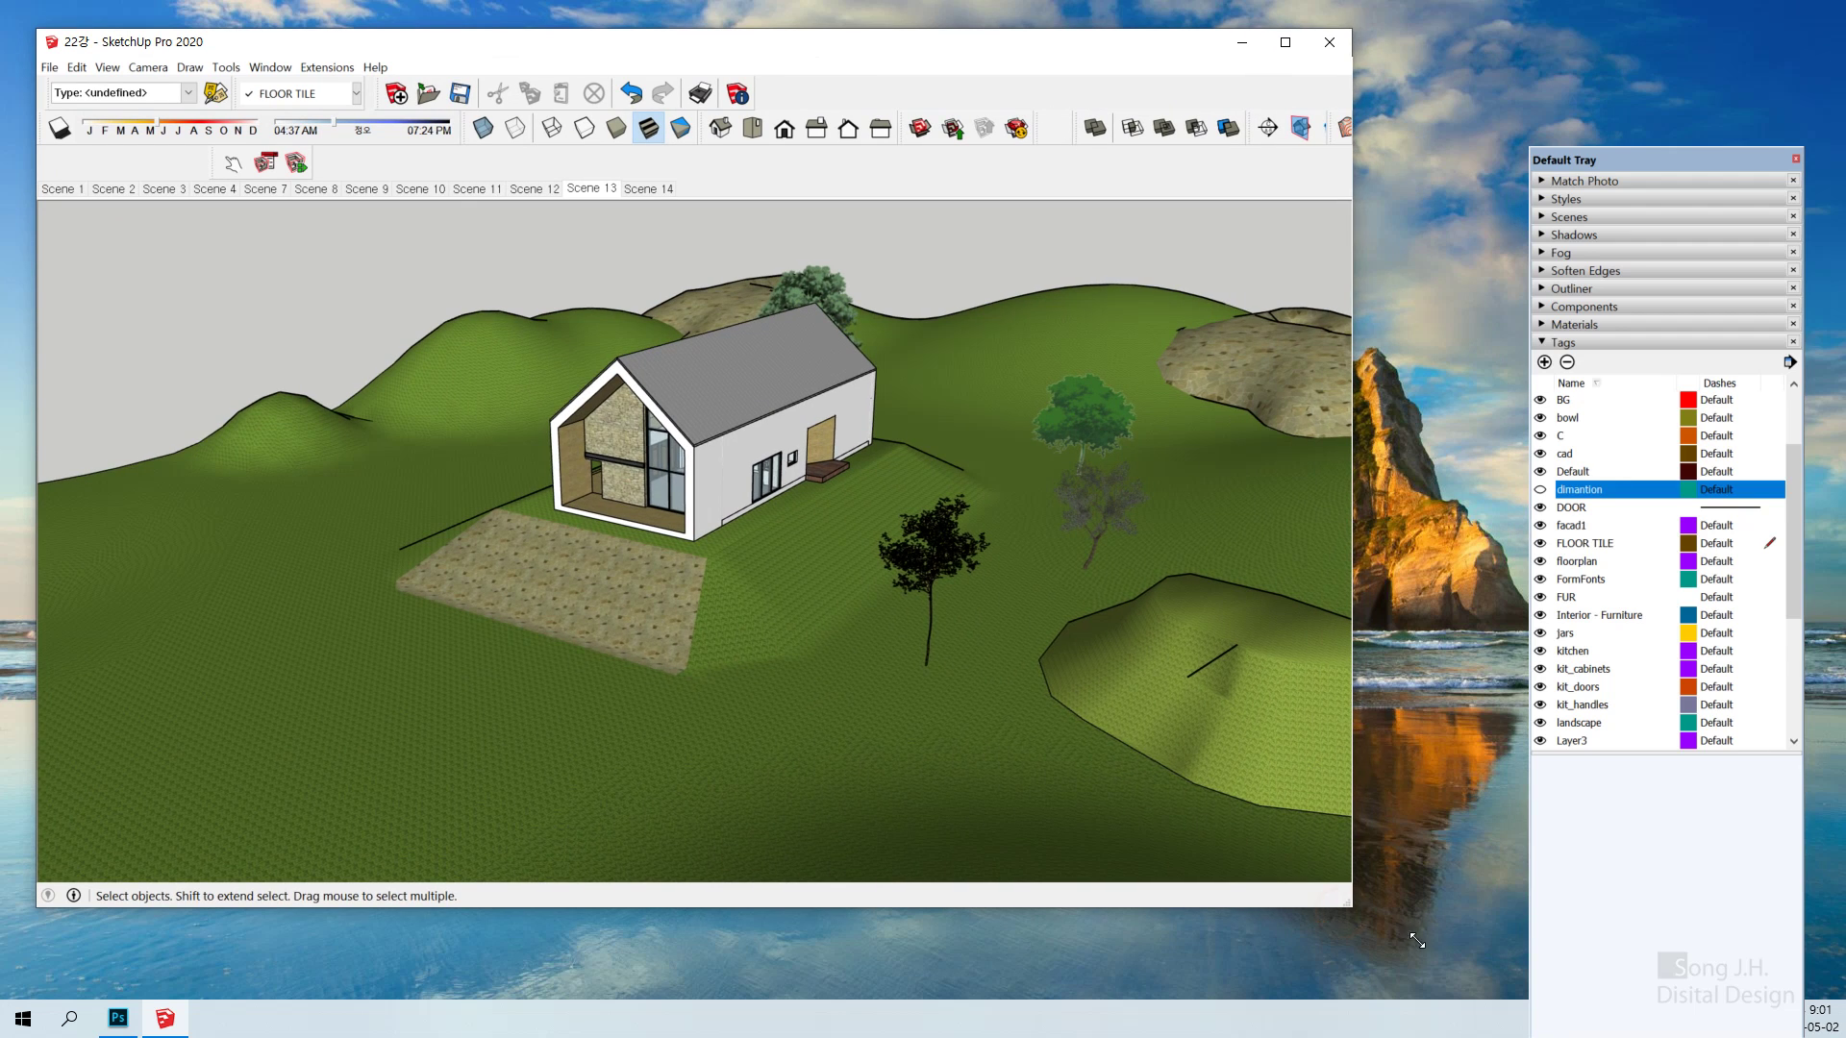
mouse_move(1350, 905)
mouse_down()
mouse_move(1520, 962)
mouse_move(1523, 984)
mouse_up()
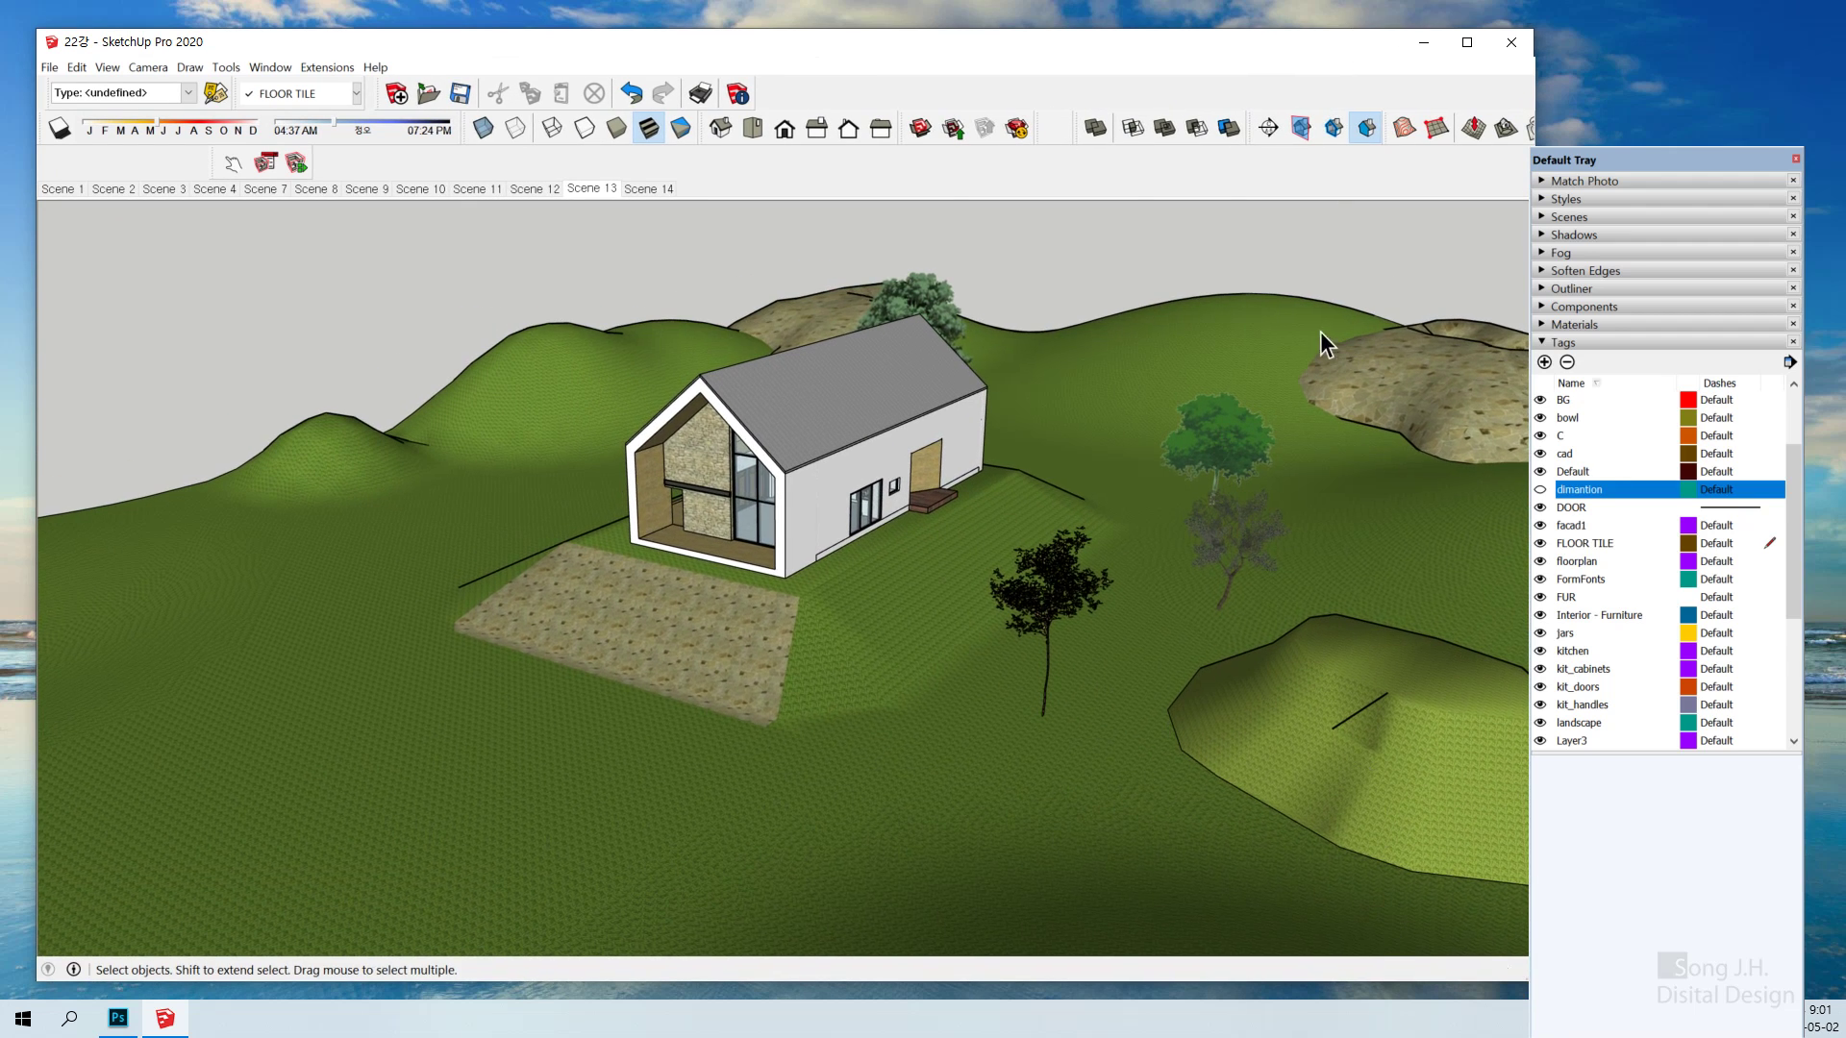
drag(1665, 160, 1606, 138)
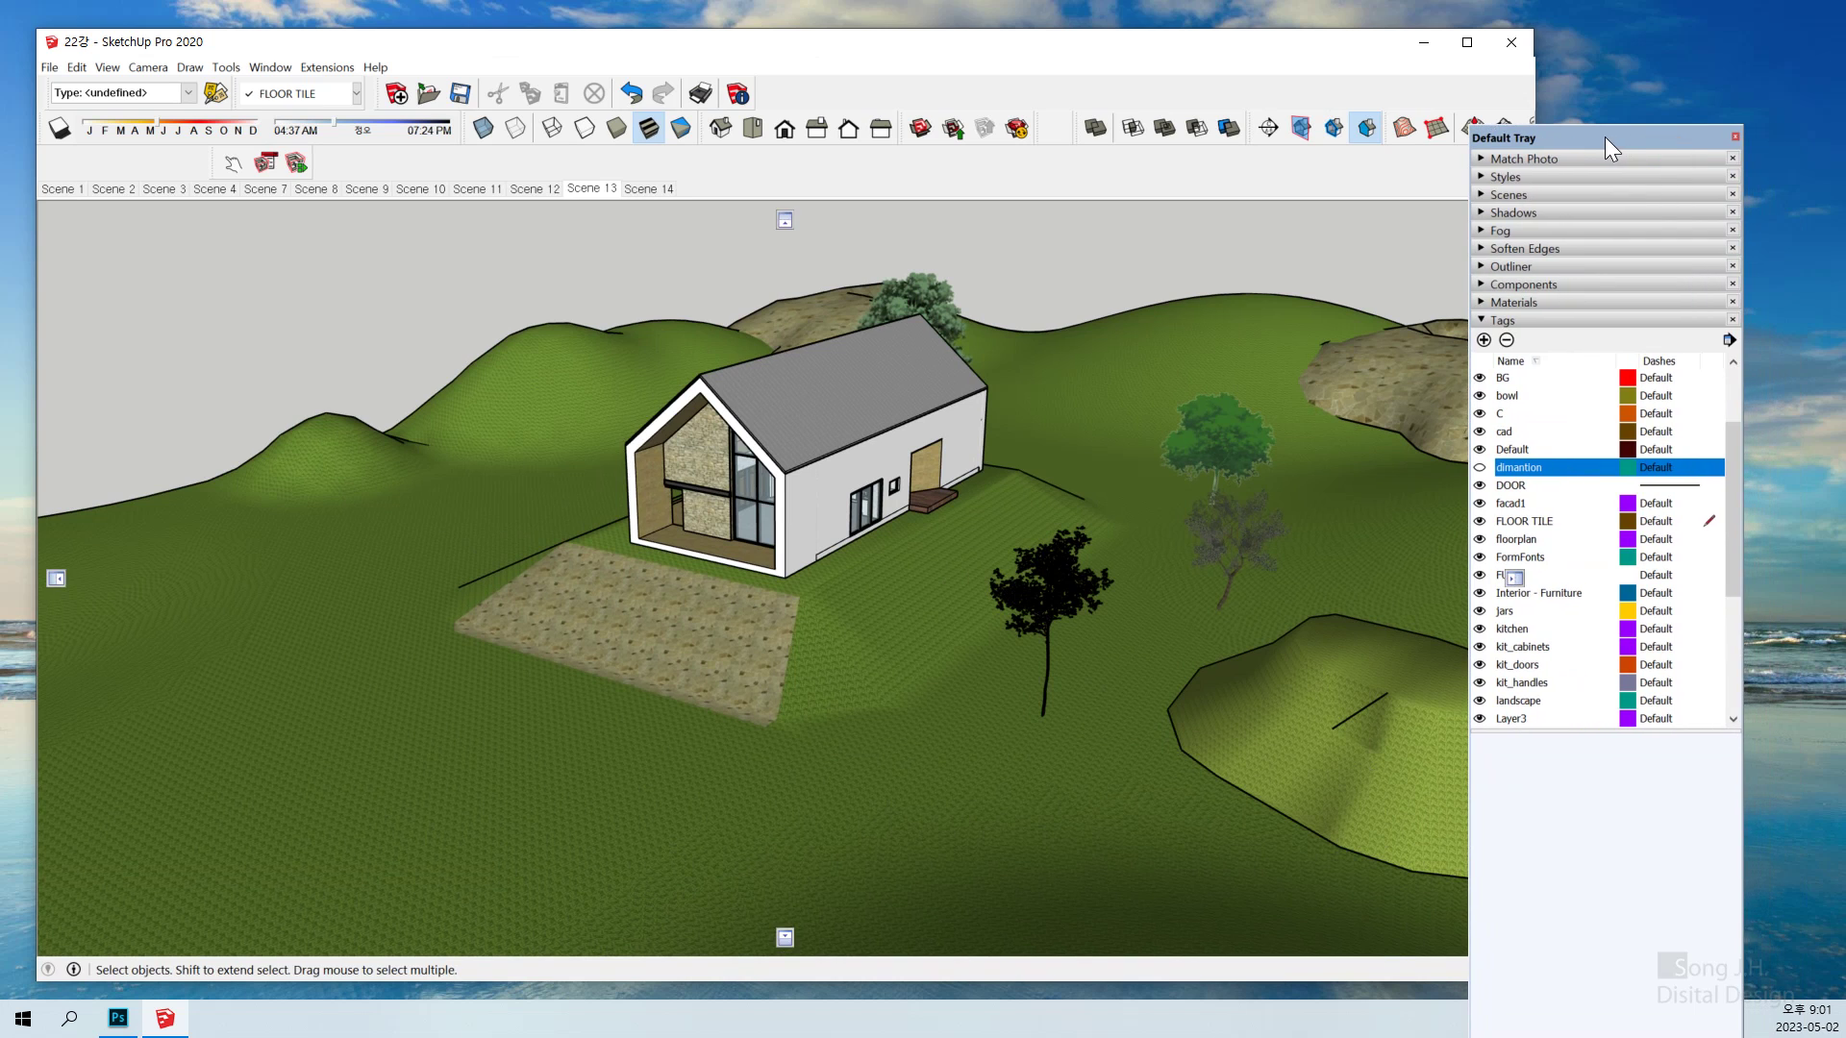
drag(1216, 55, 1241, 37)
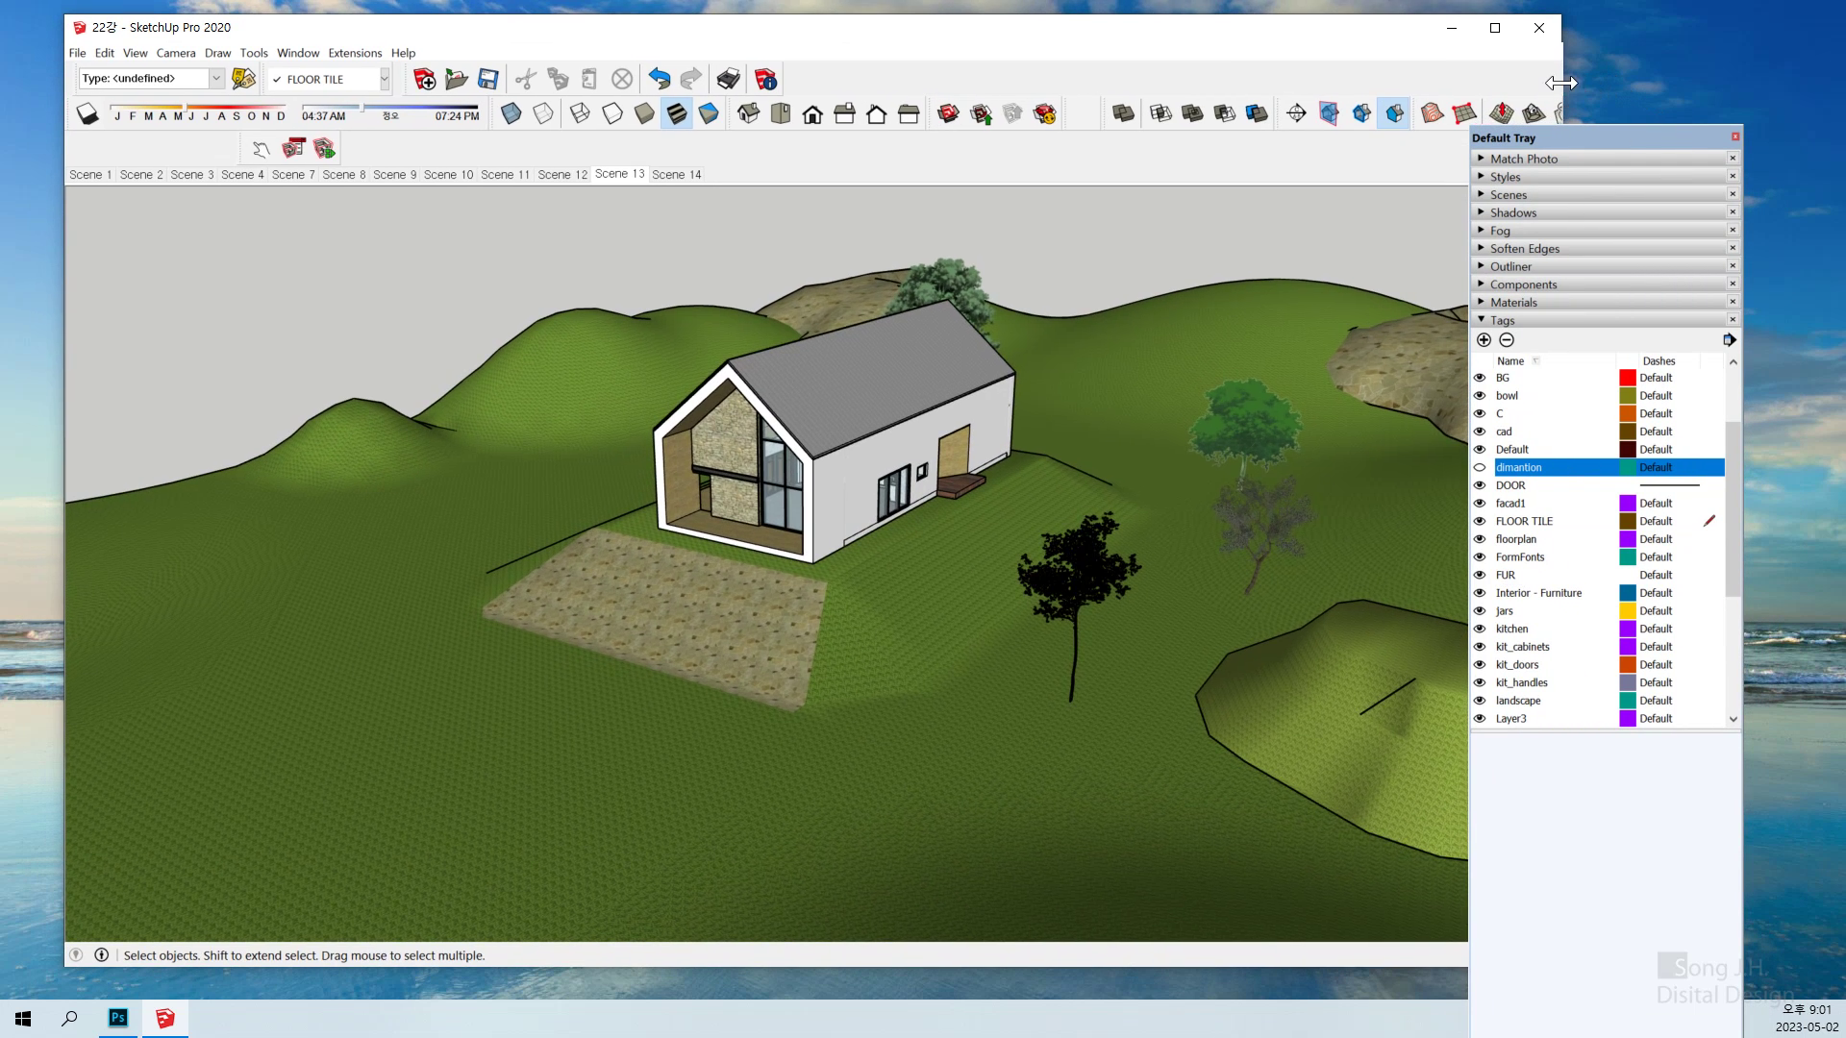
drag(1562, 84, 1620, 90)
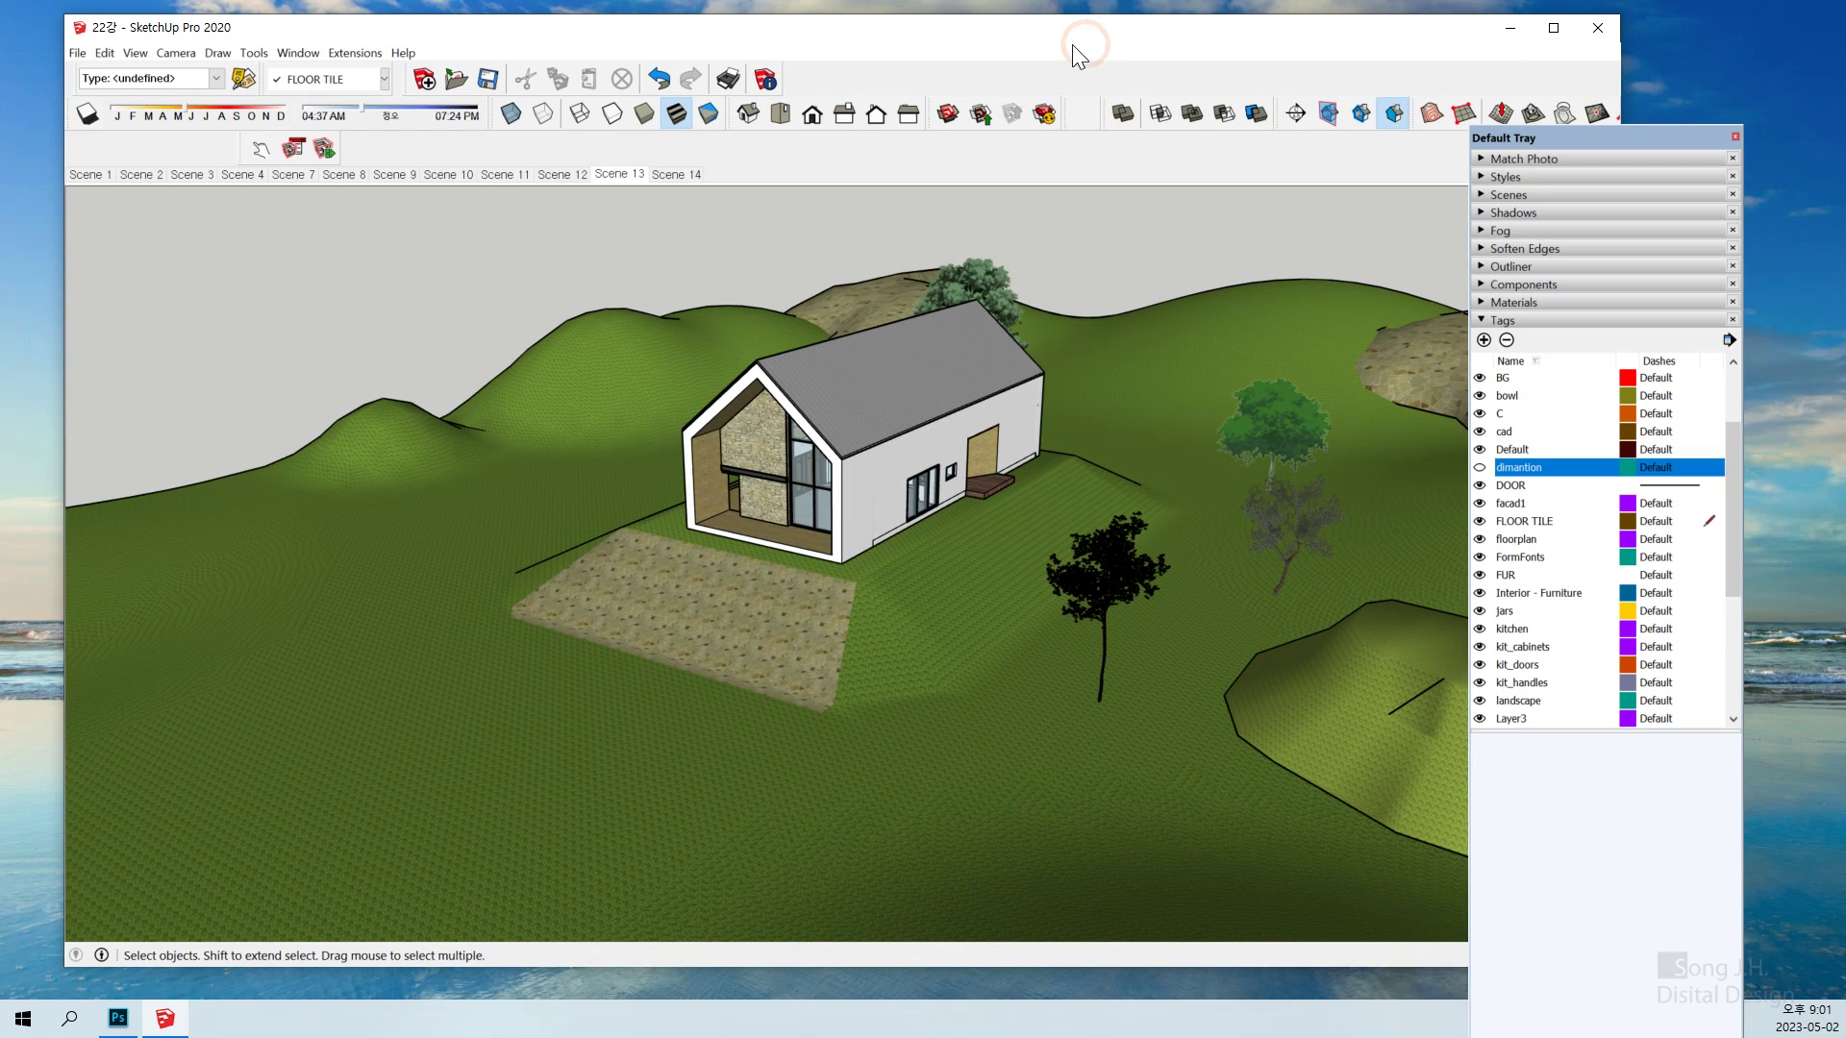
drag(1088, 38, 1070, 42)
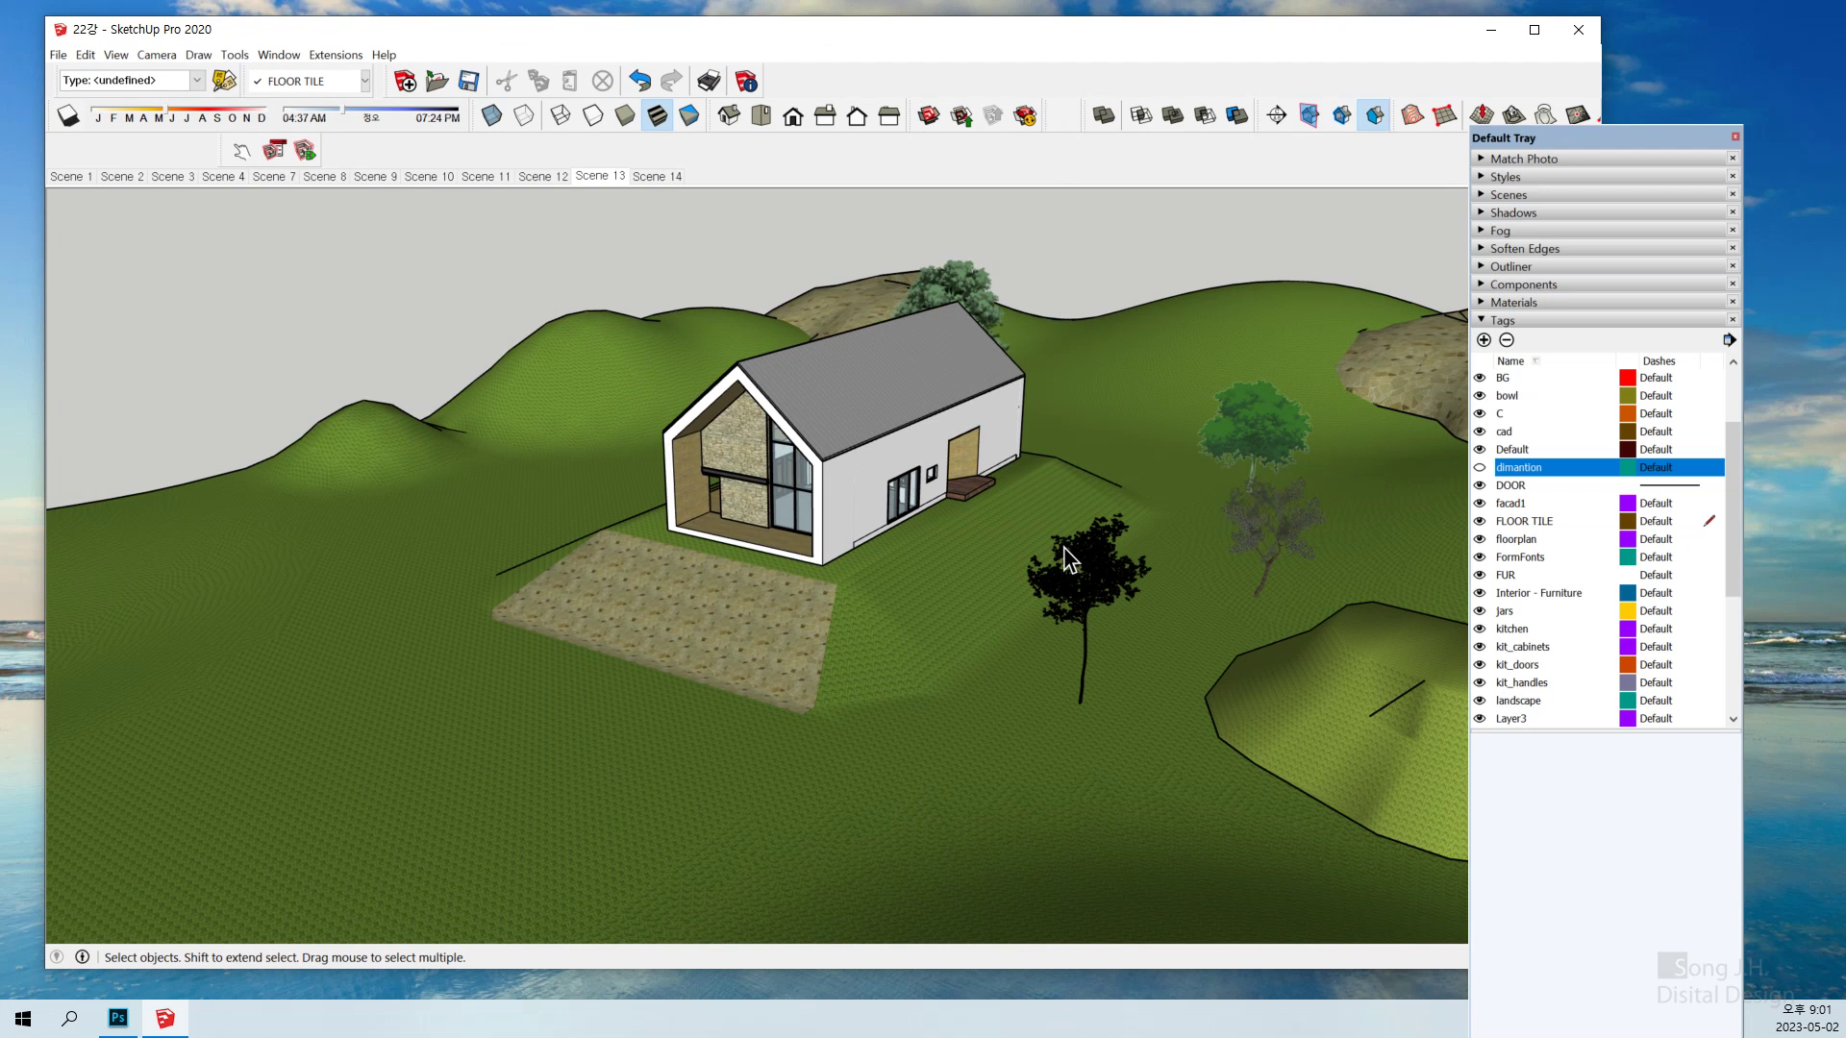
scroll(1064, 548, down, 2)
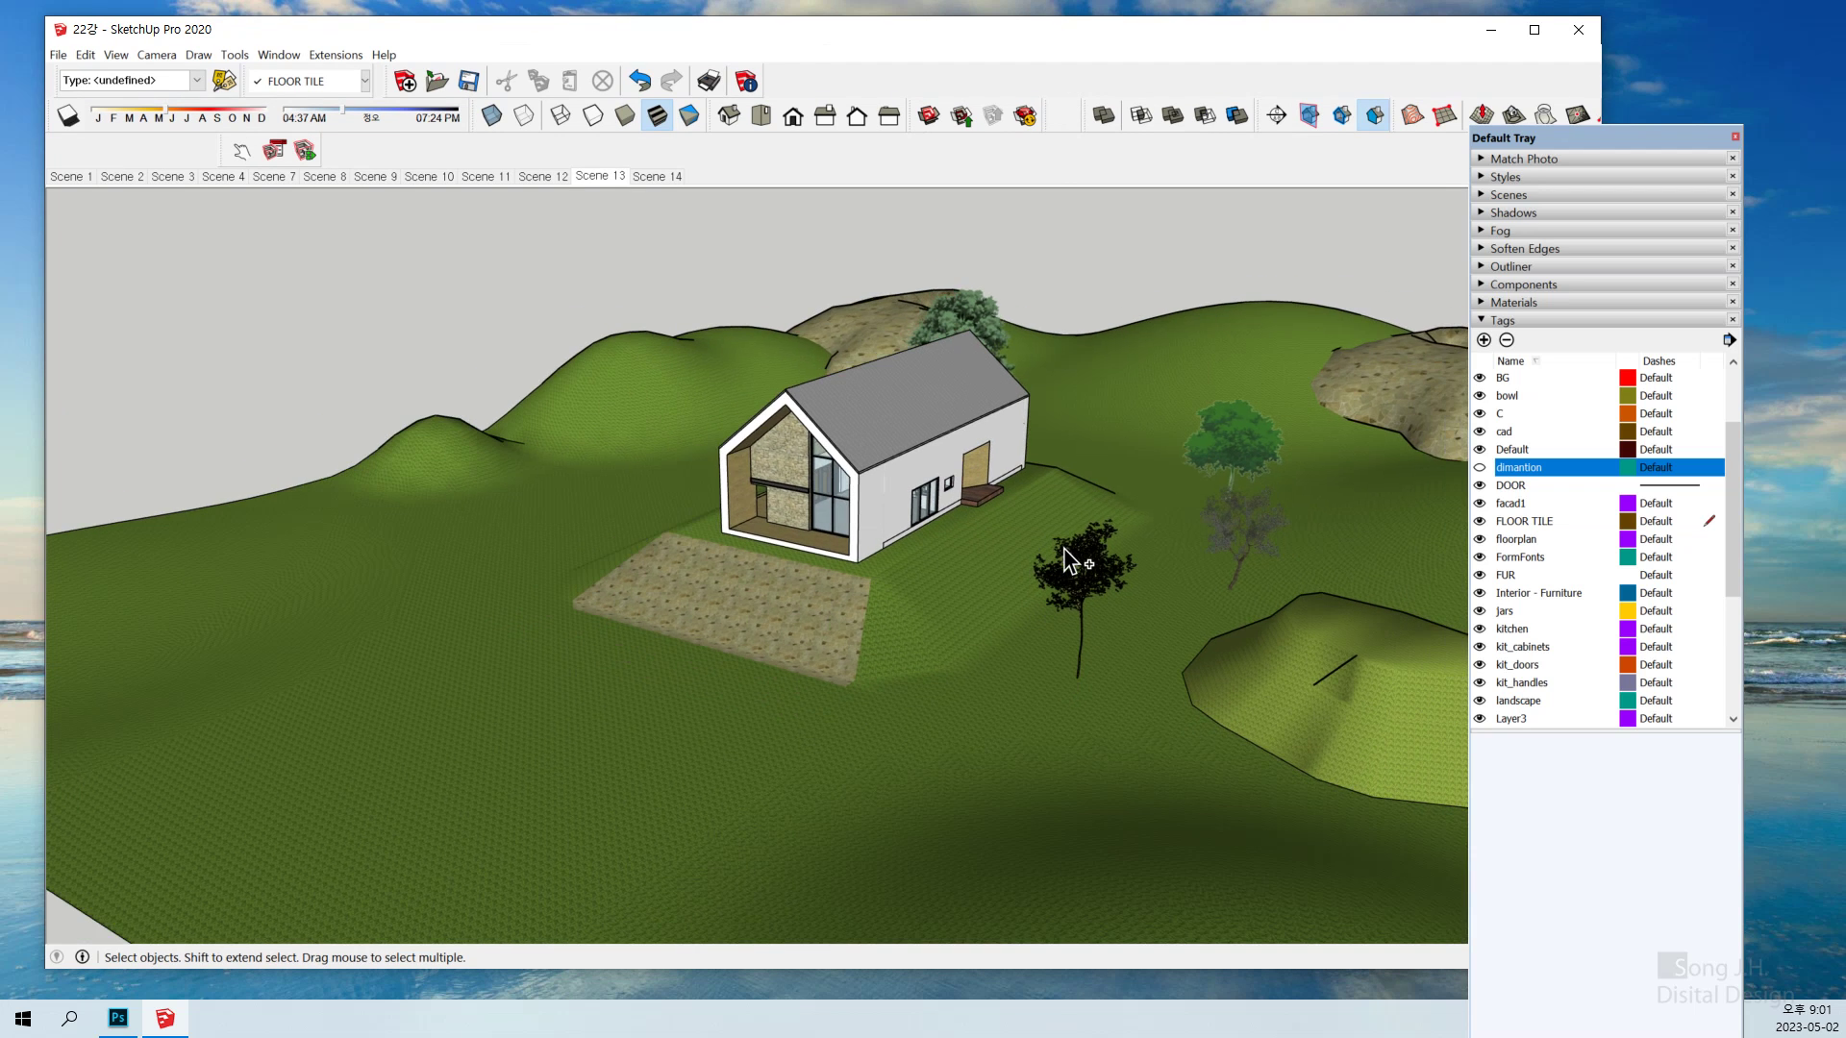
click(1534, 29)
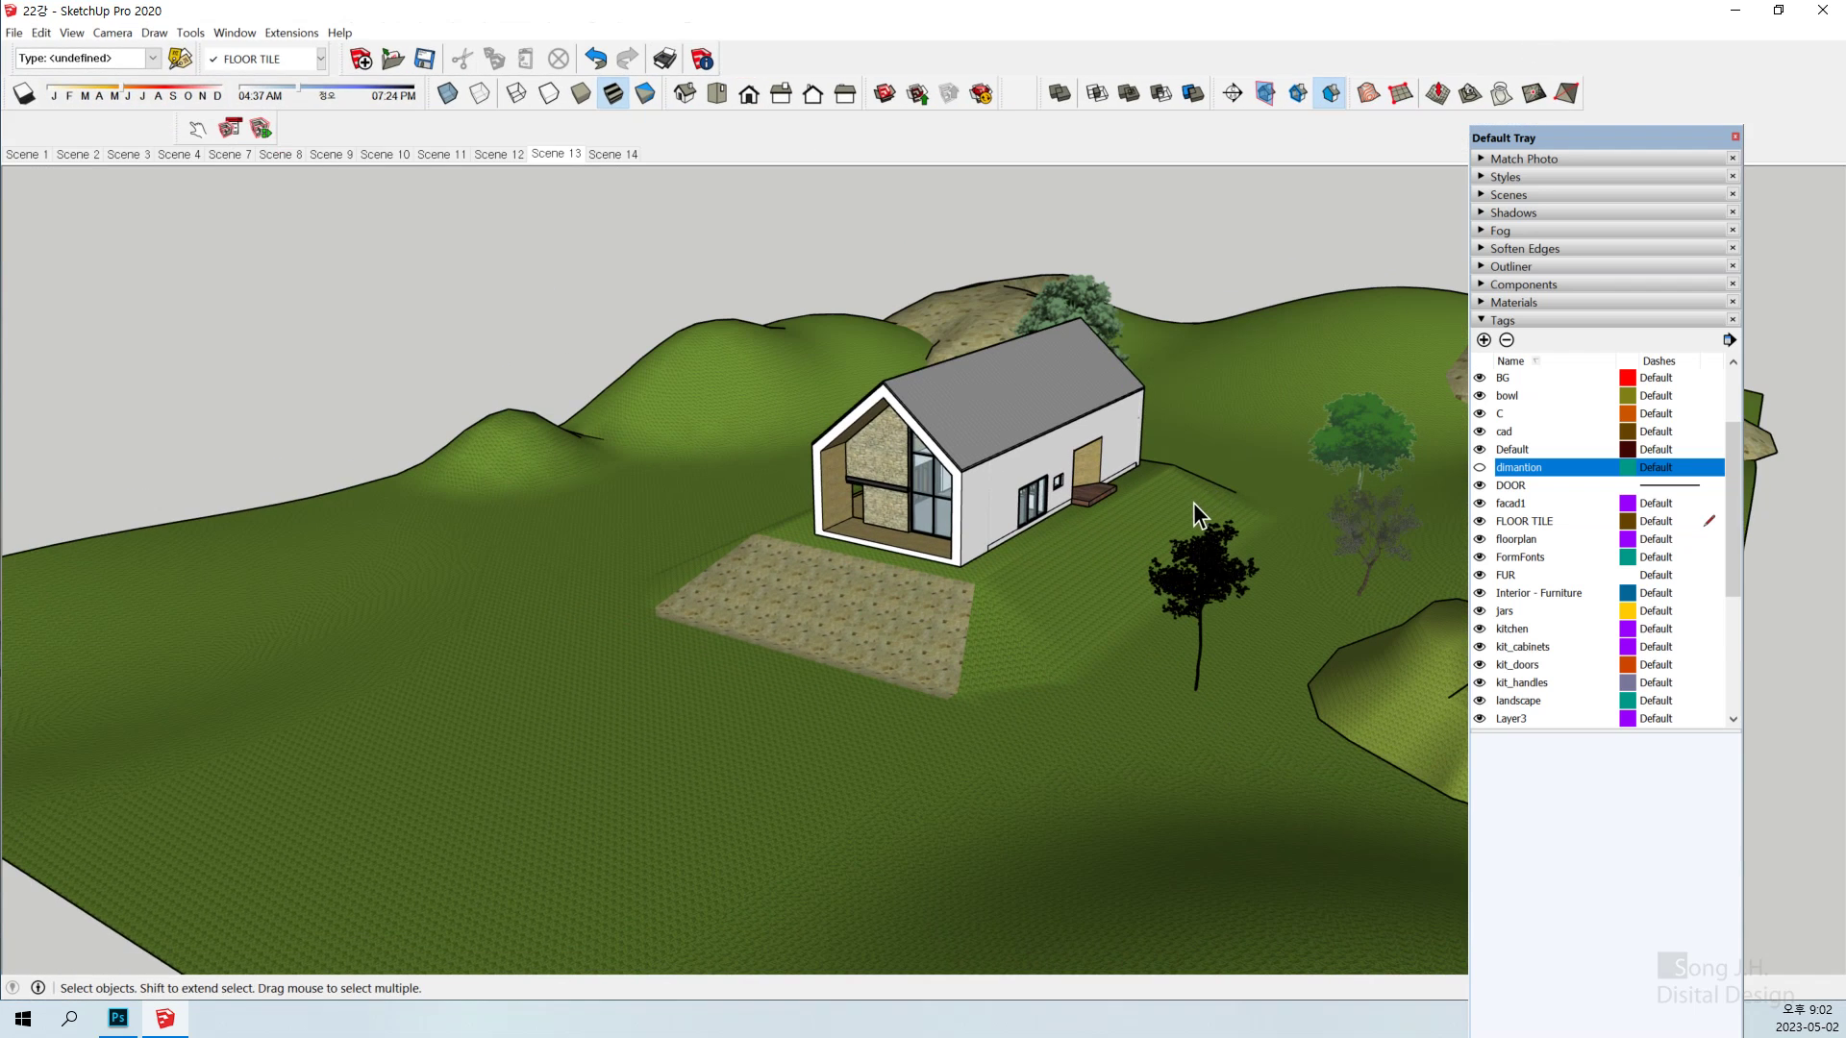
Reposition the floating Default Tray over the maximized window and collapse its Tags section
scroll(1192, 505, down, 2)
scroll(1192, 505, up, 1)
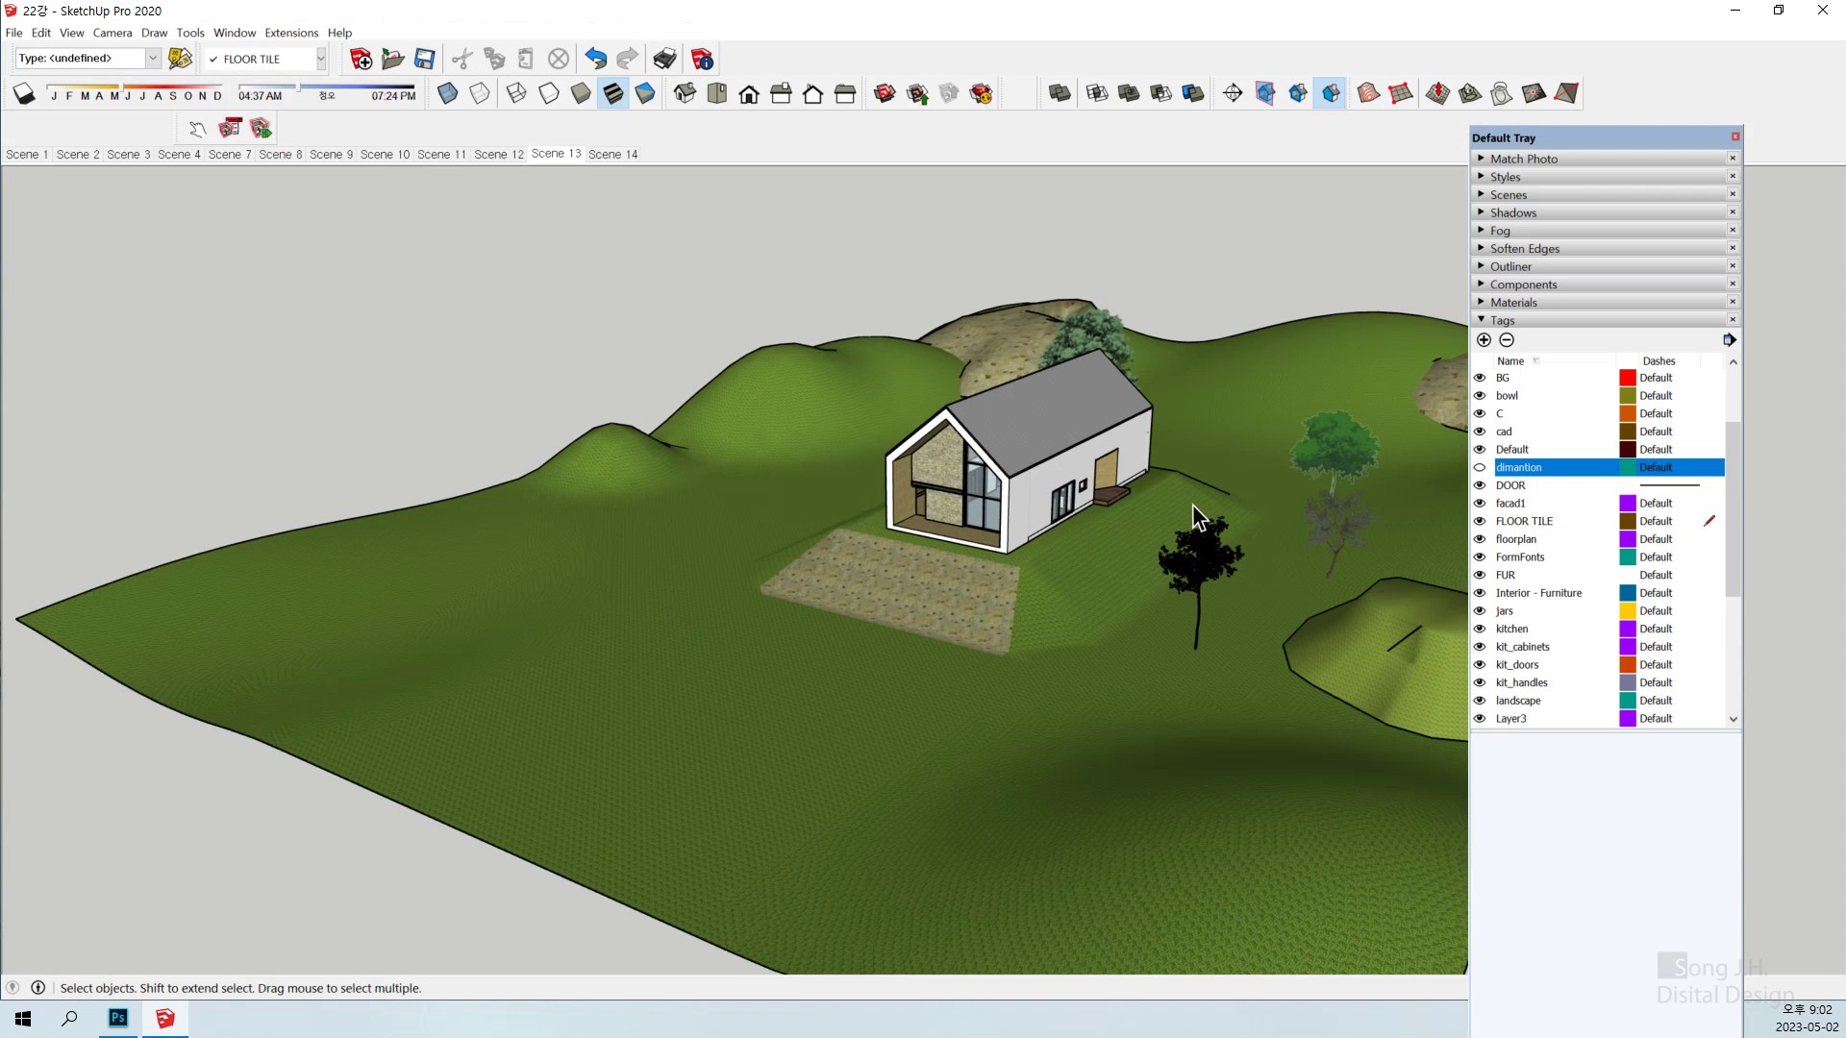
drag(1636, 134, 1693, 65)
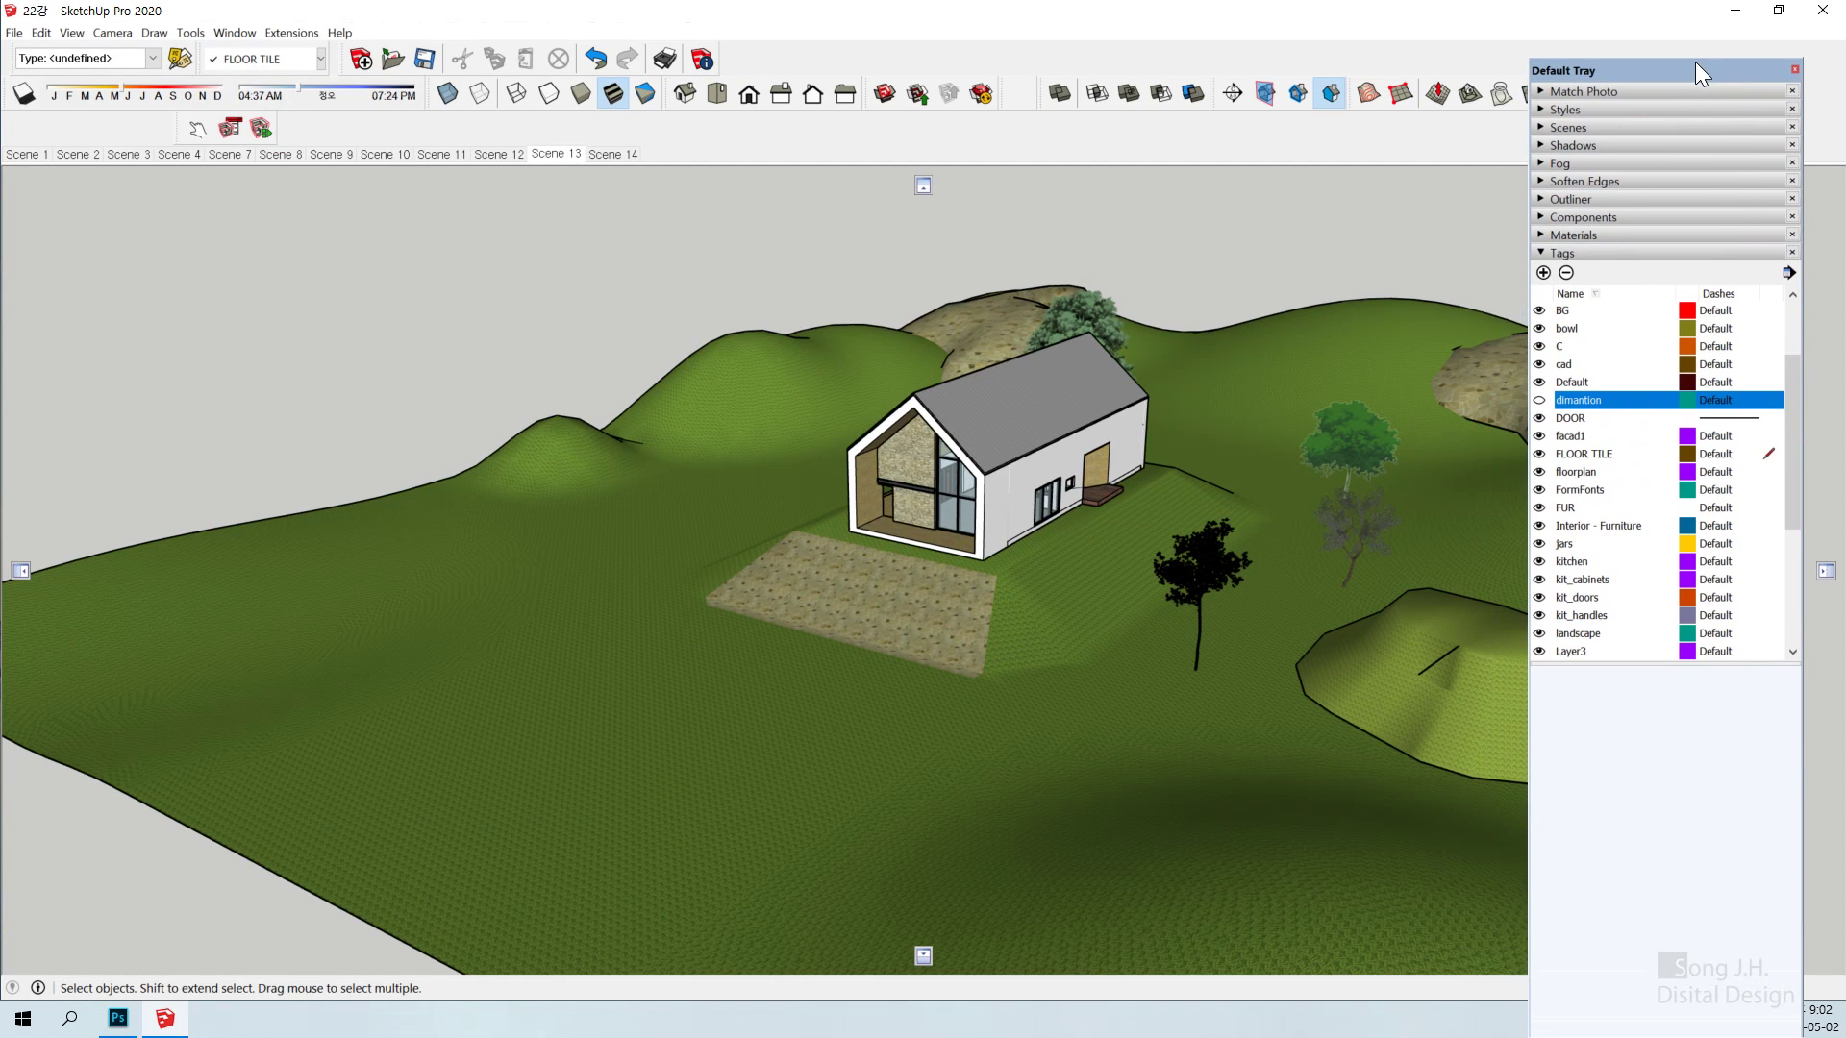
click(1538, 252)
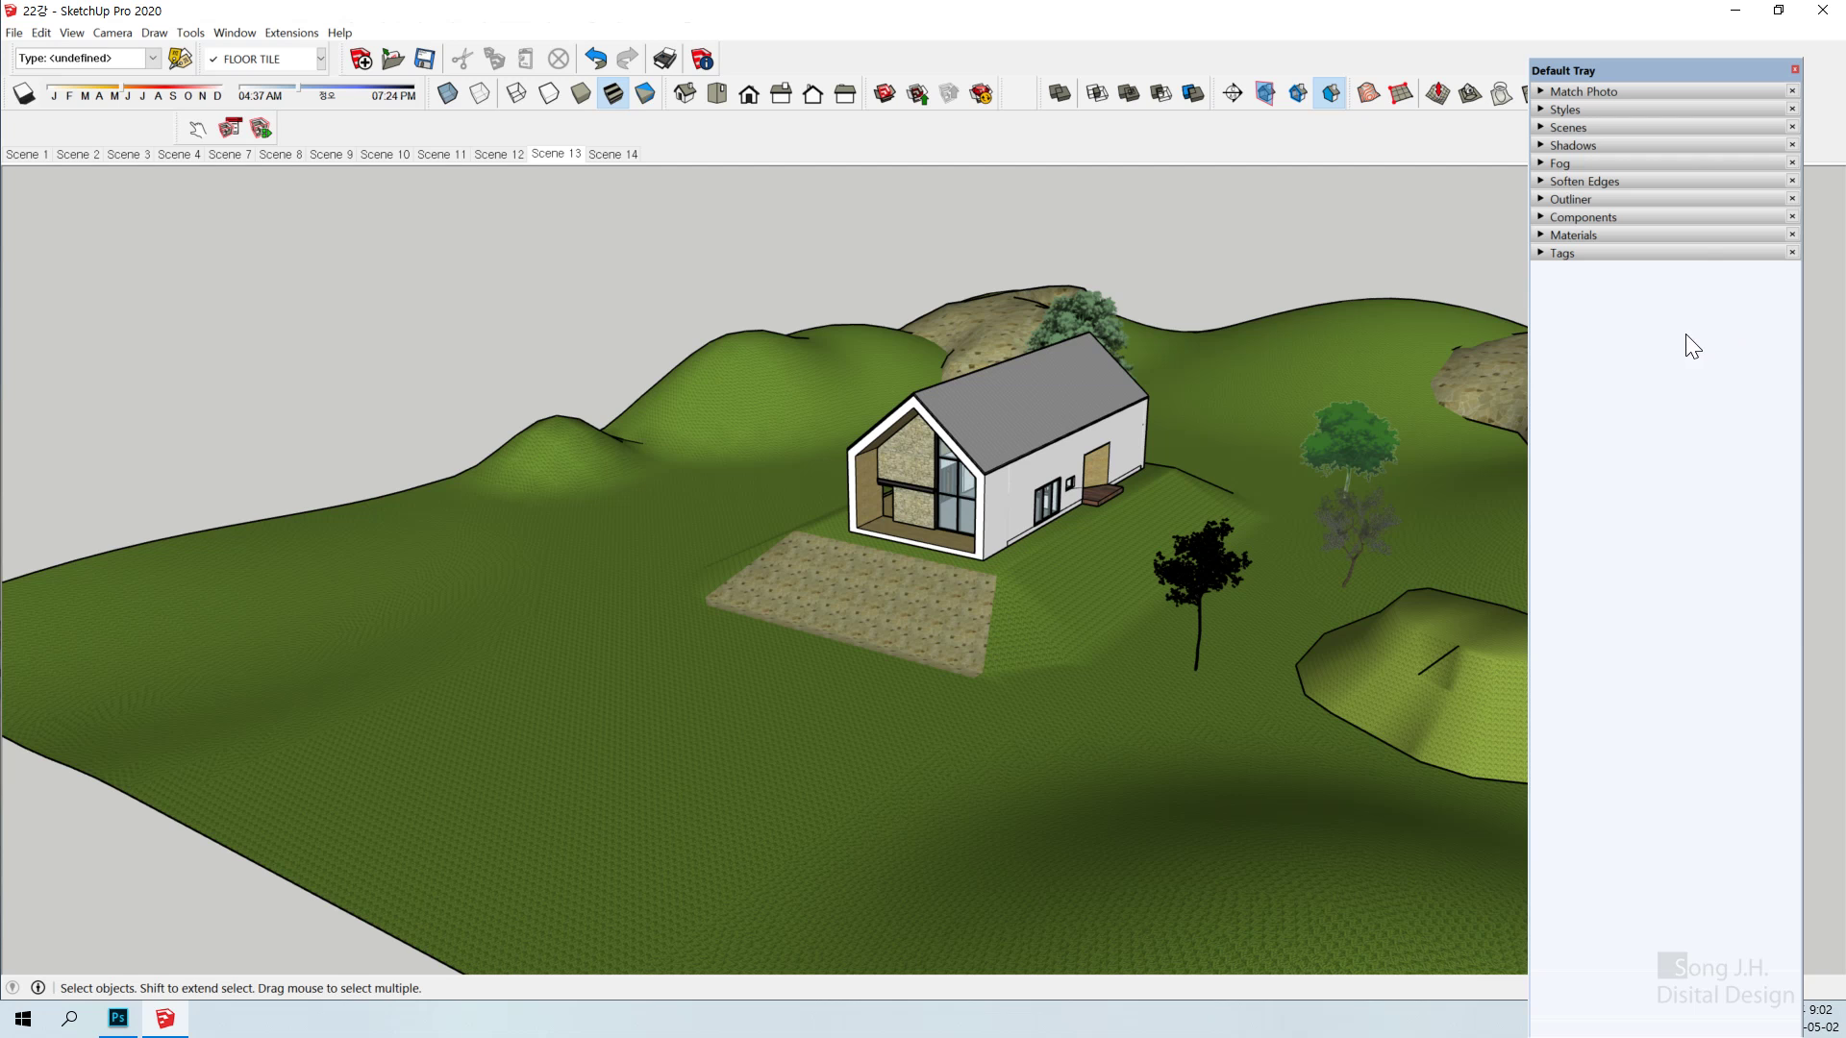
double_click(1054, 25)
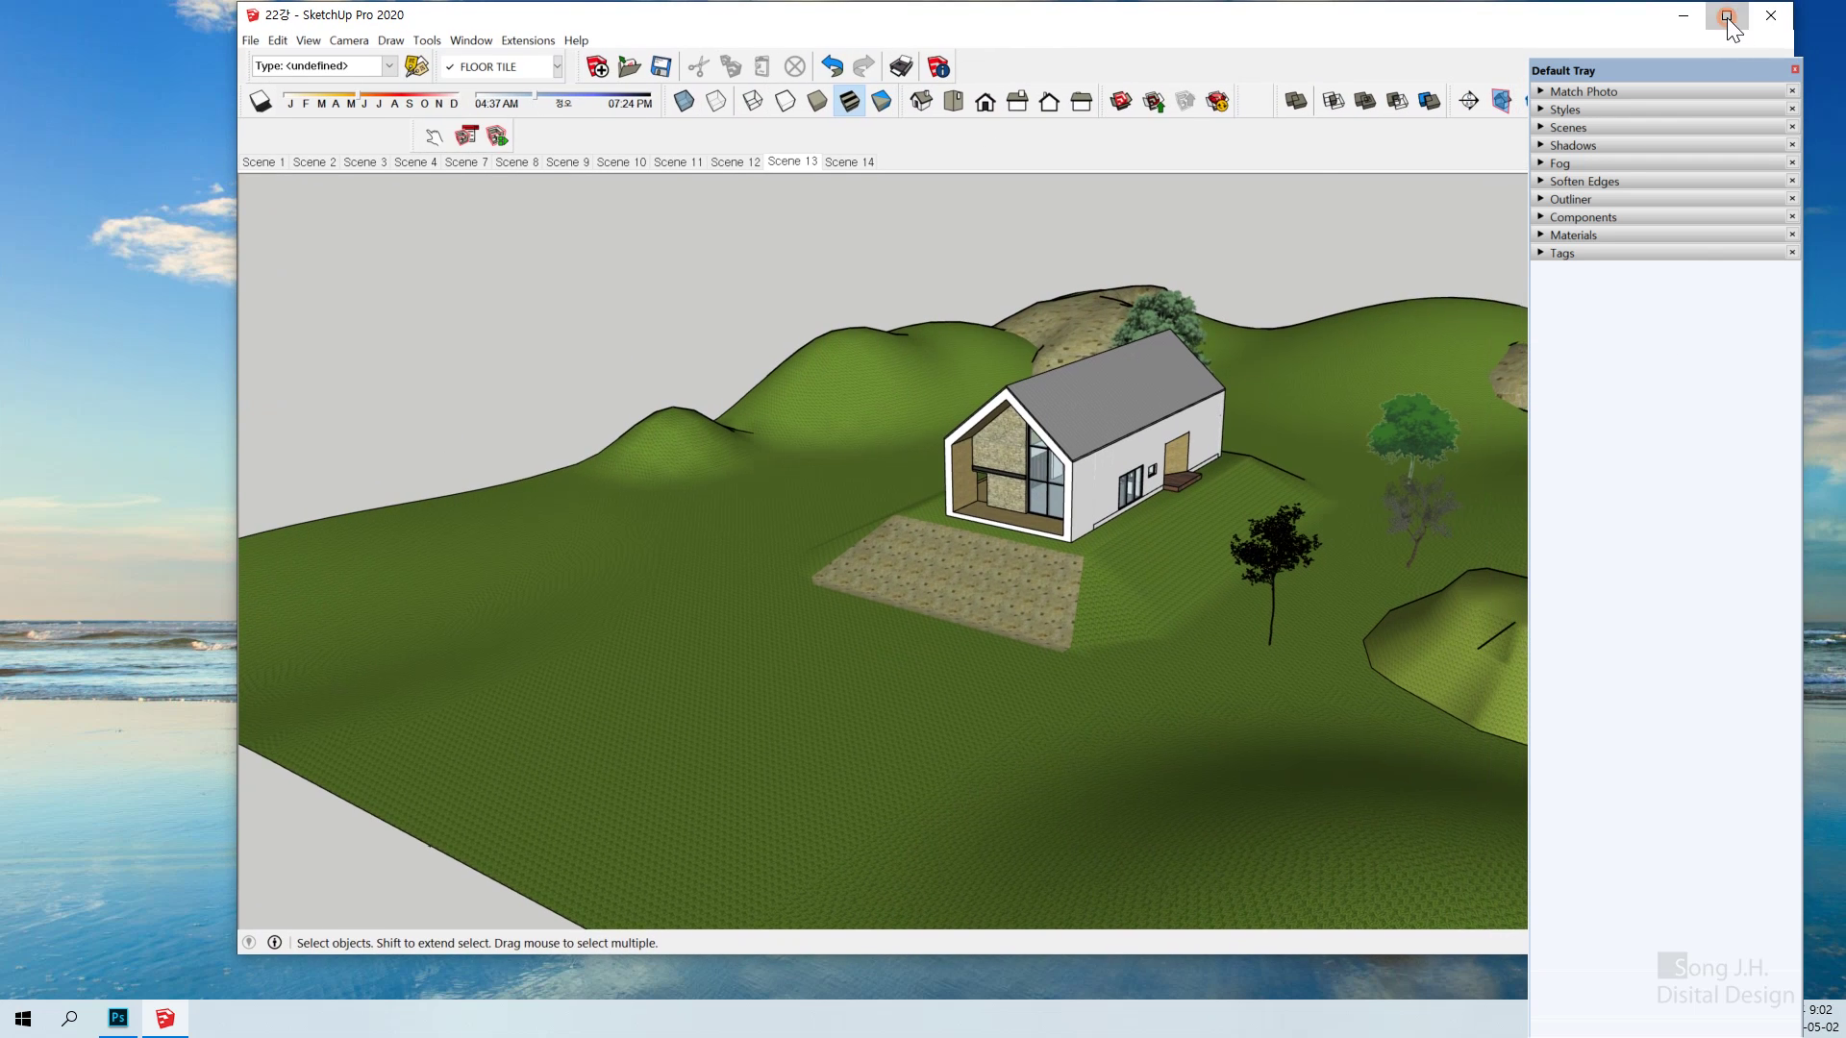
click(1726, 17)
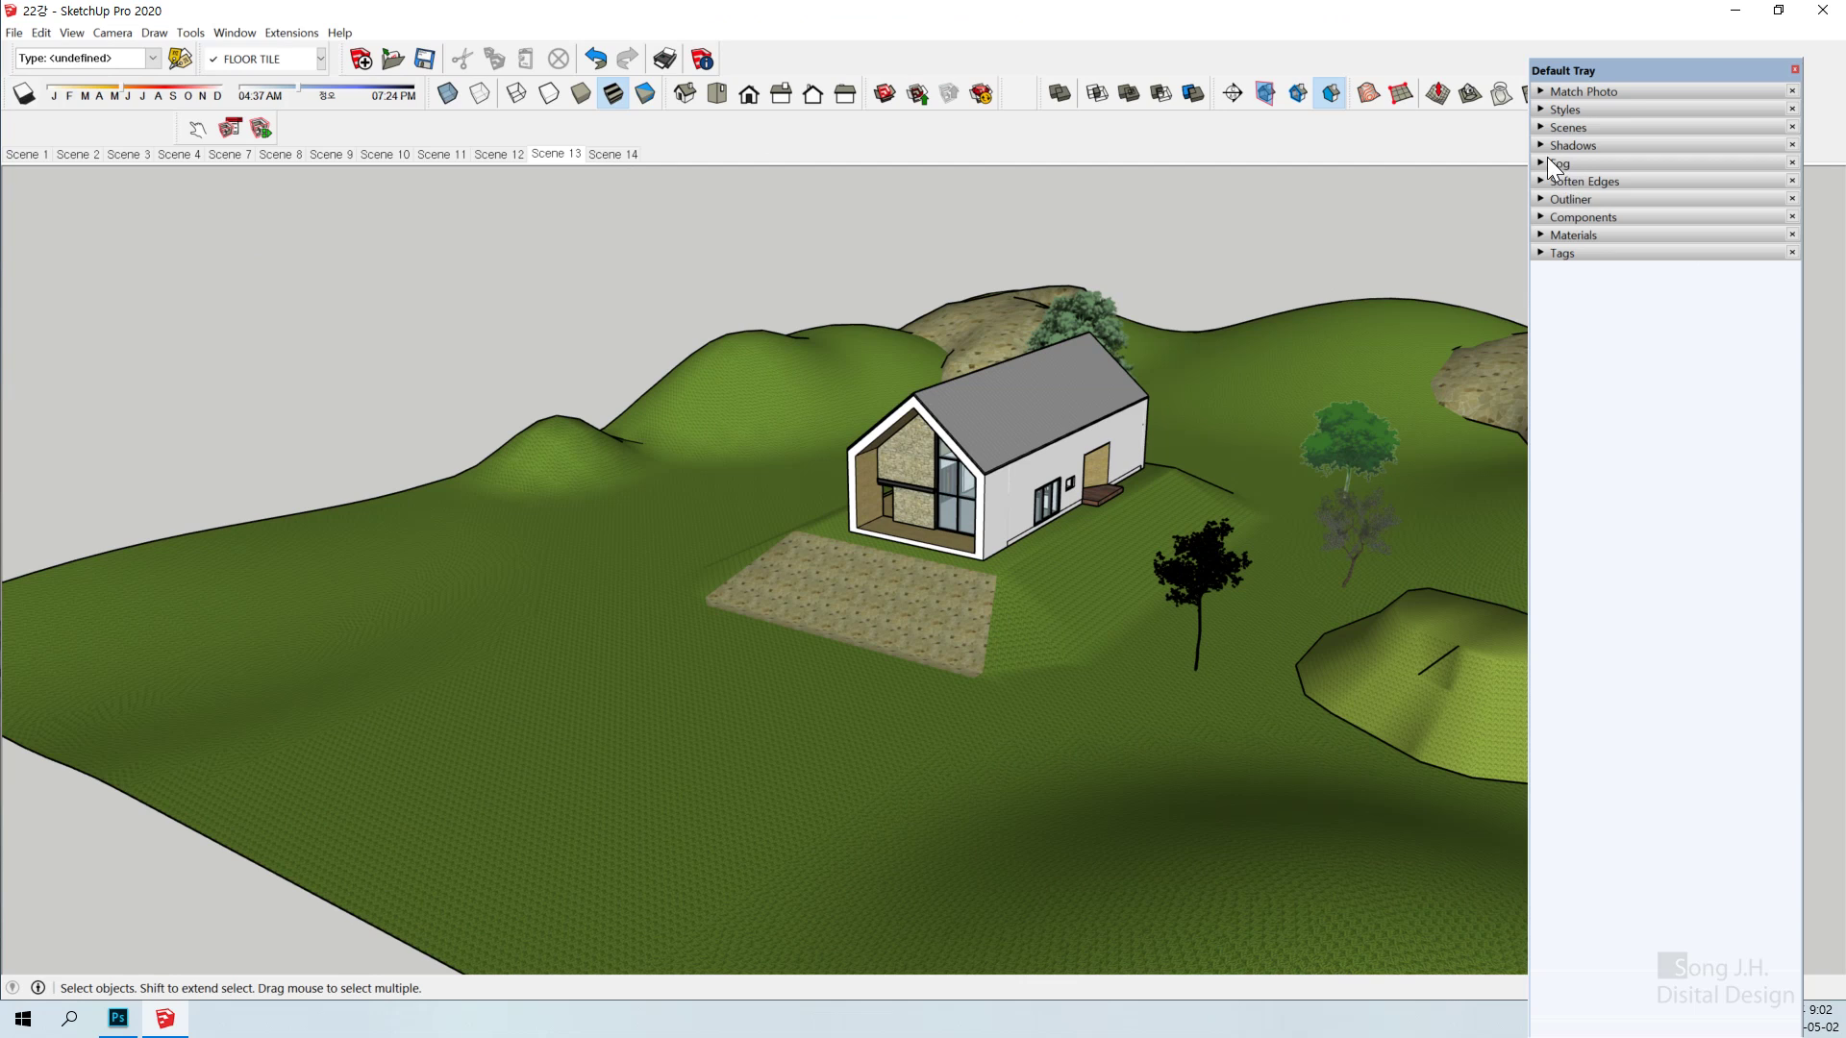
Expand the Scenes section of the Default Tray, show Scene 10 and browse back to the earliest scenes
click(1539, 128)
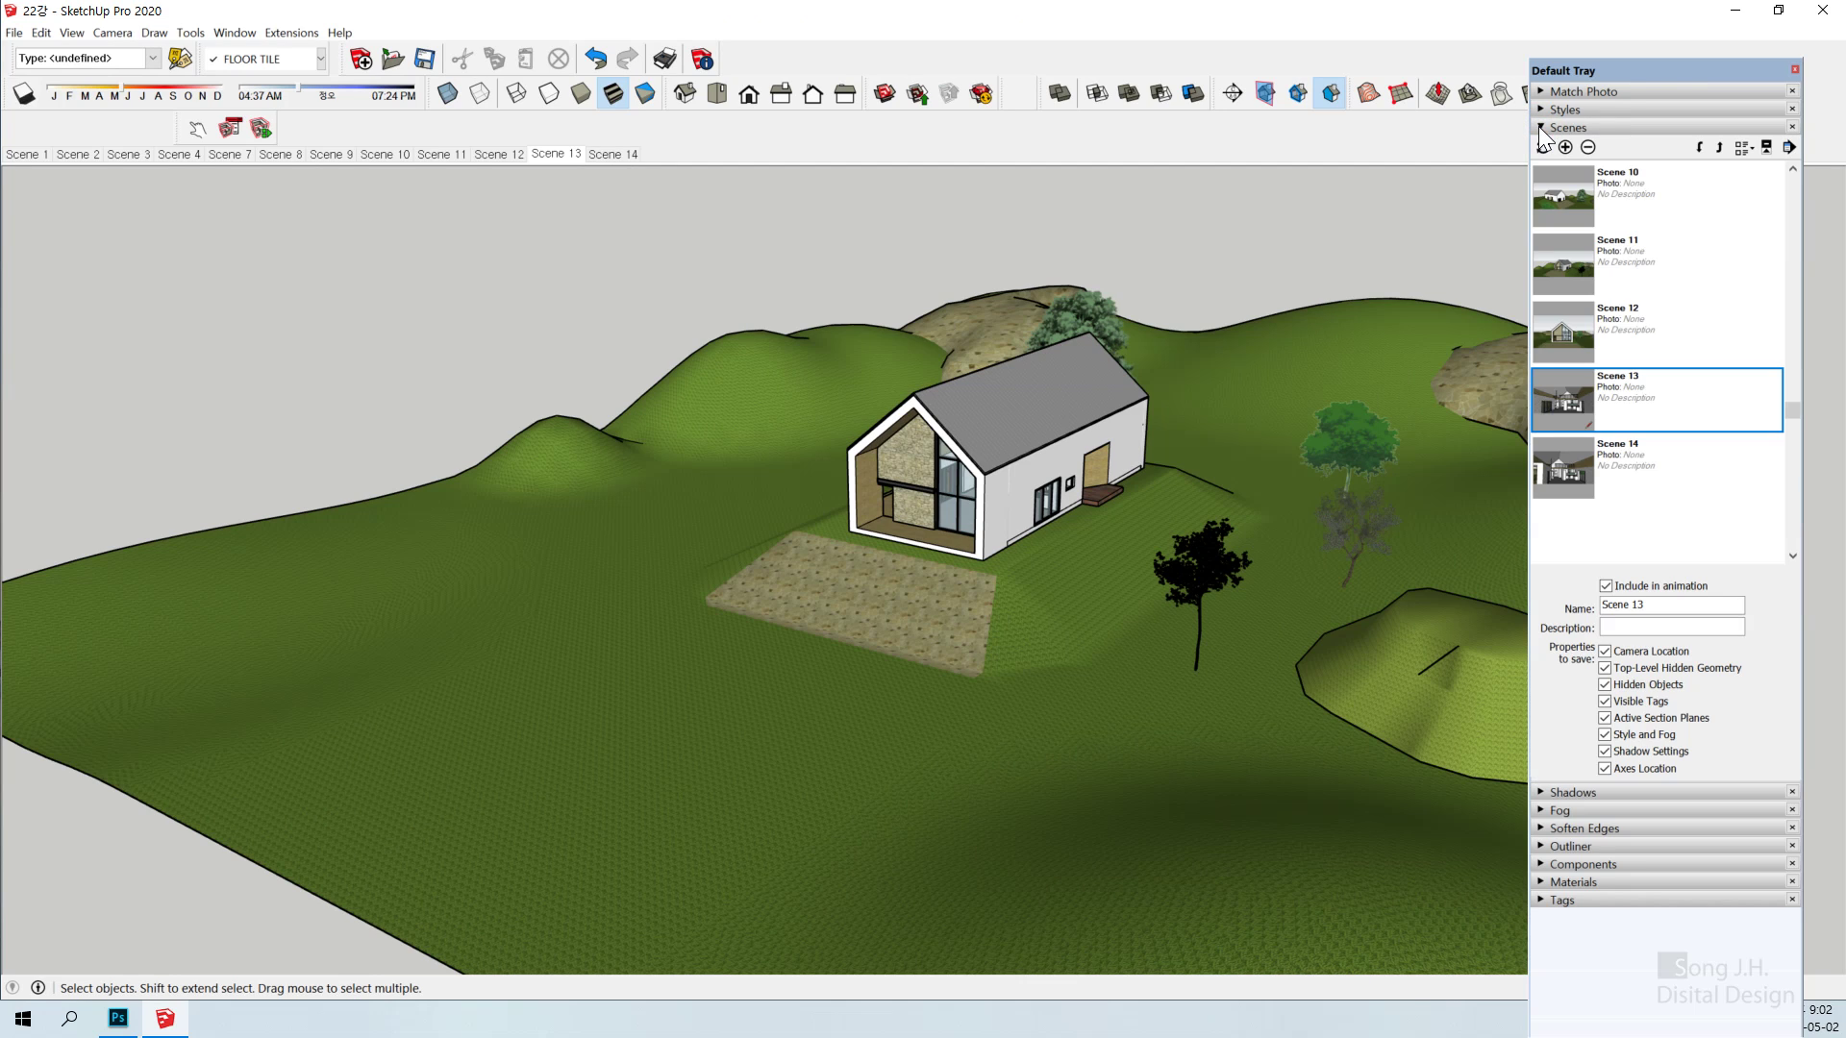
drag(1667, 71, 1686, 58)
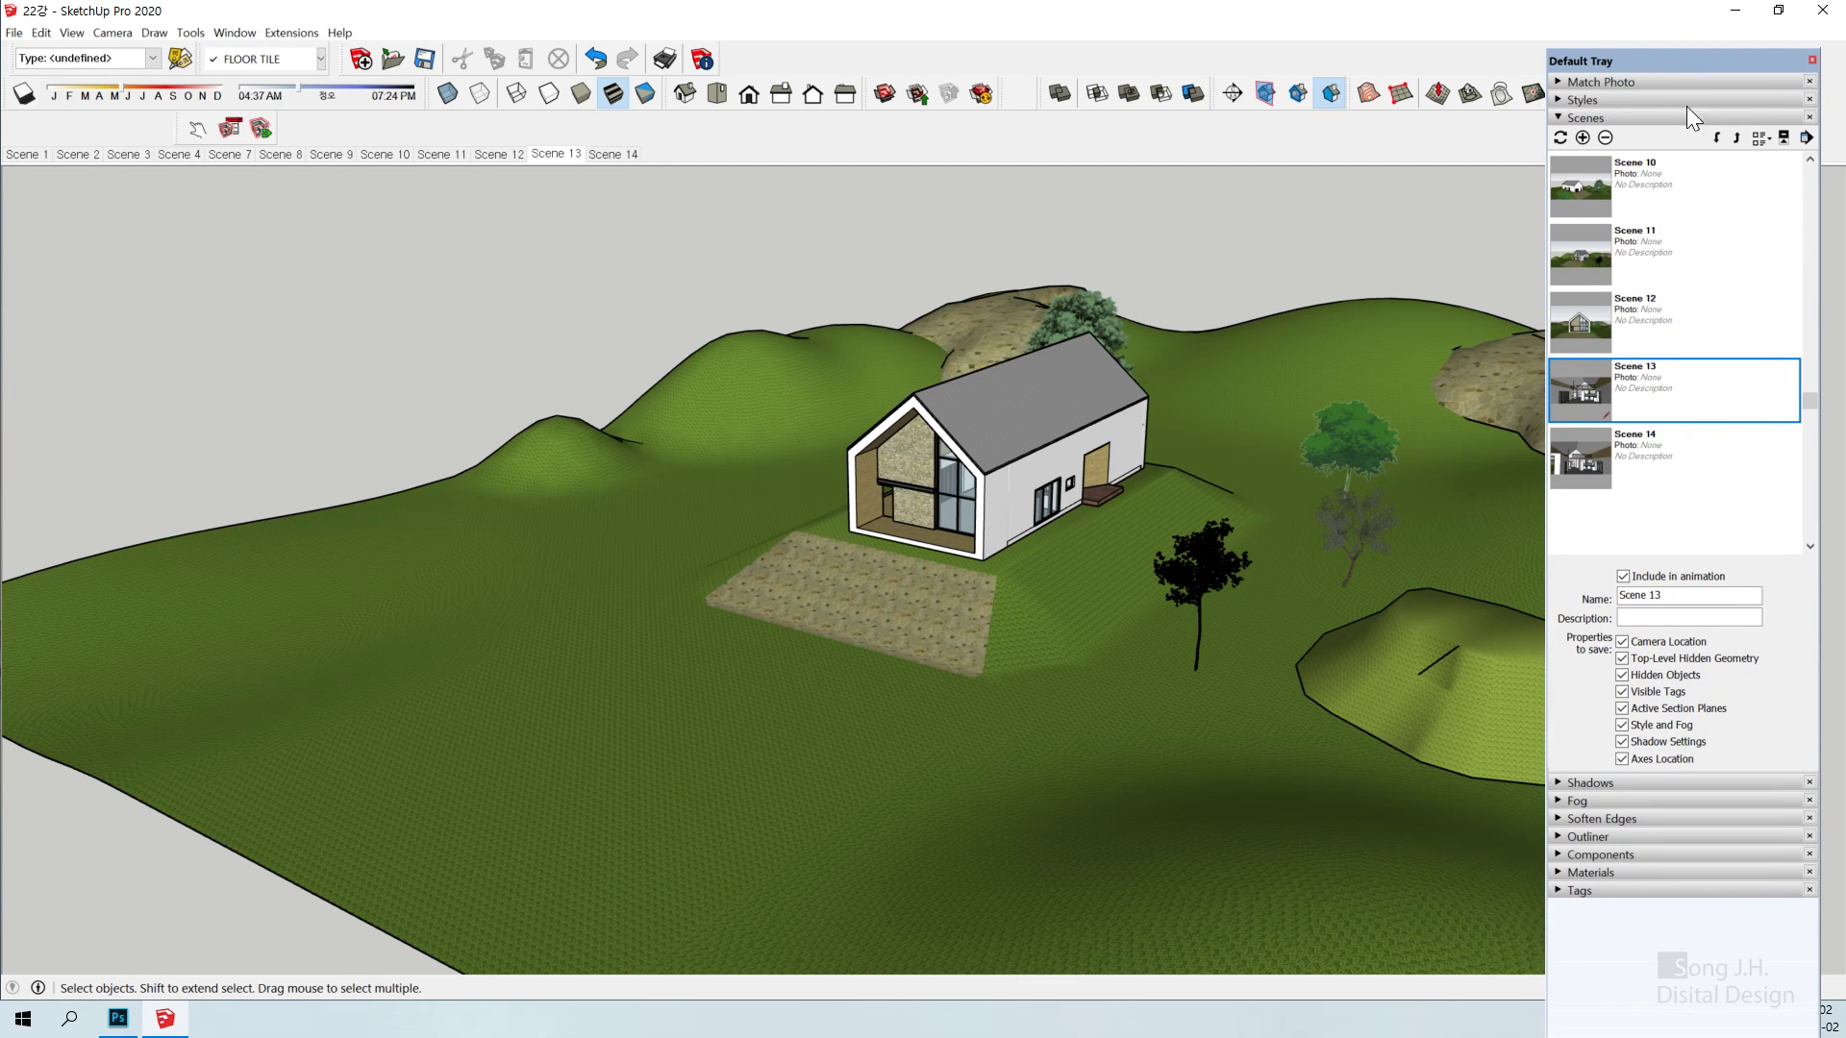
click(1646, 191)
scroll(1620, 310, up, 3)
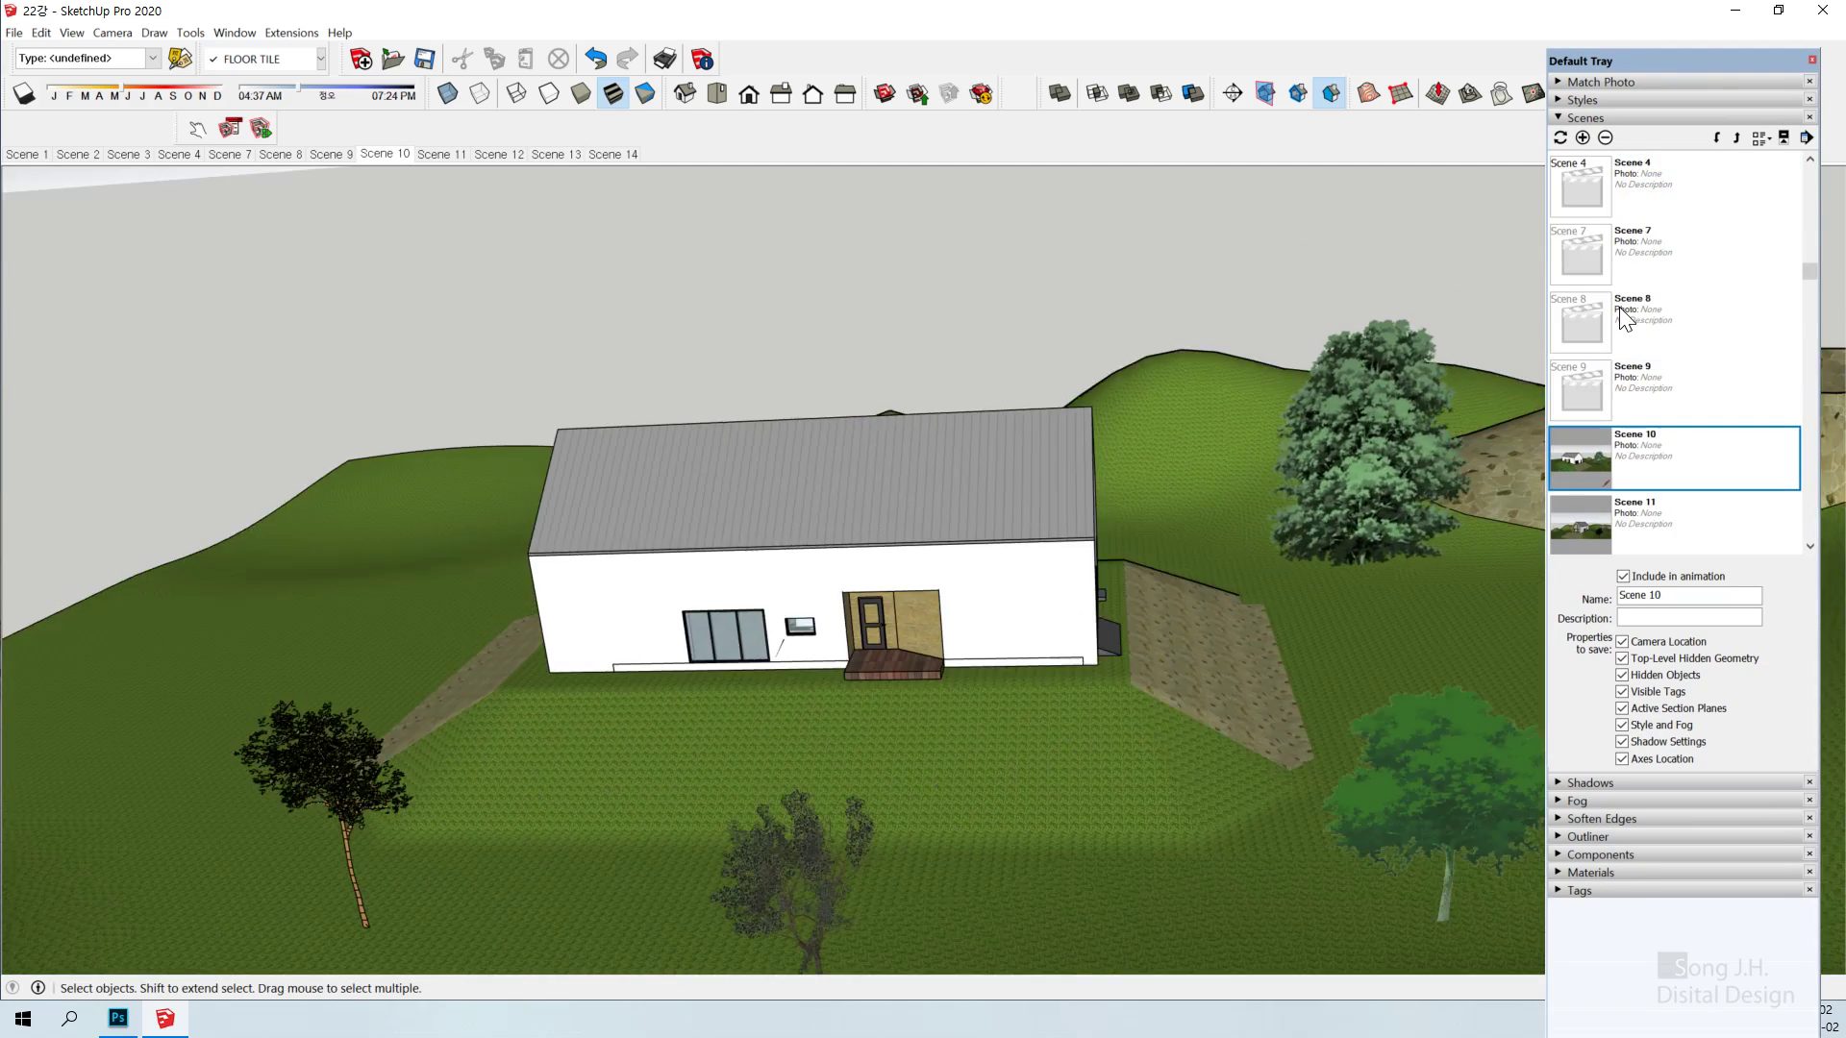
scroll(1615, 270, up, 2)
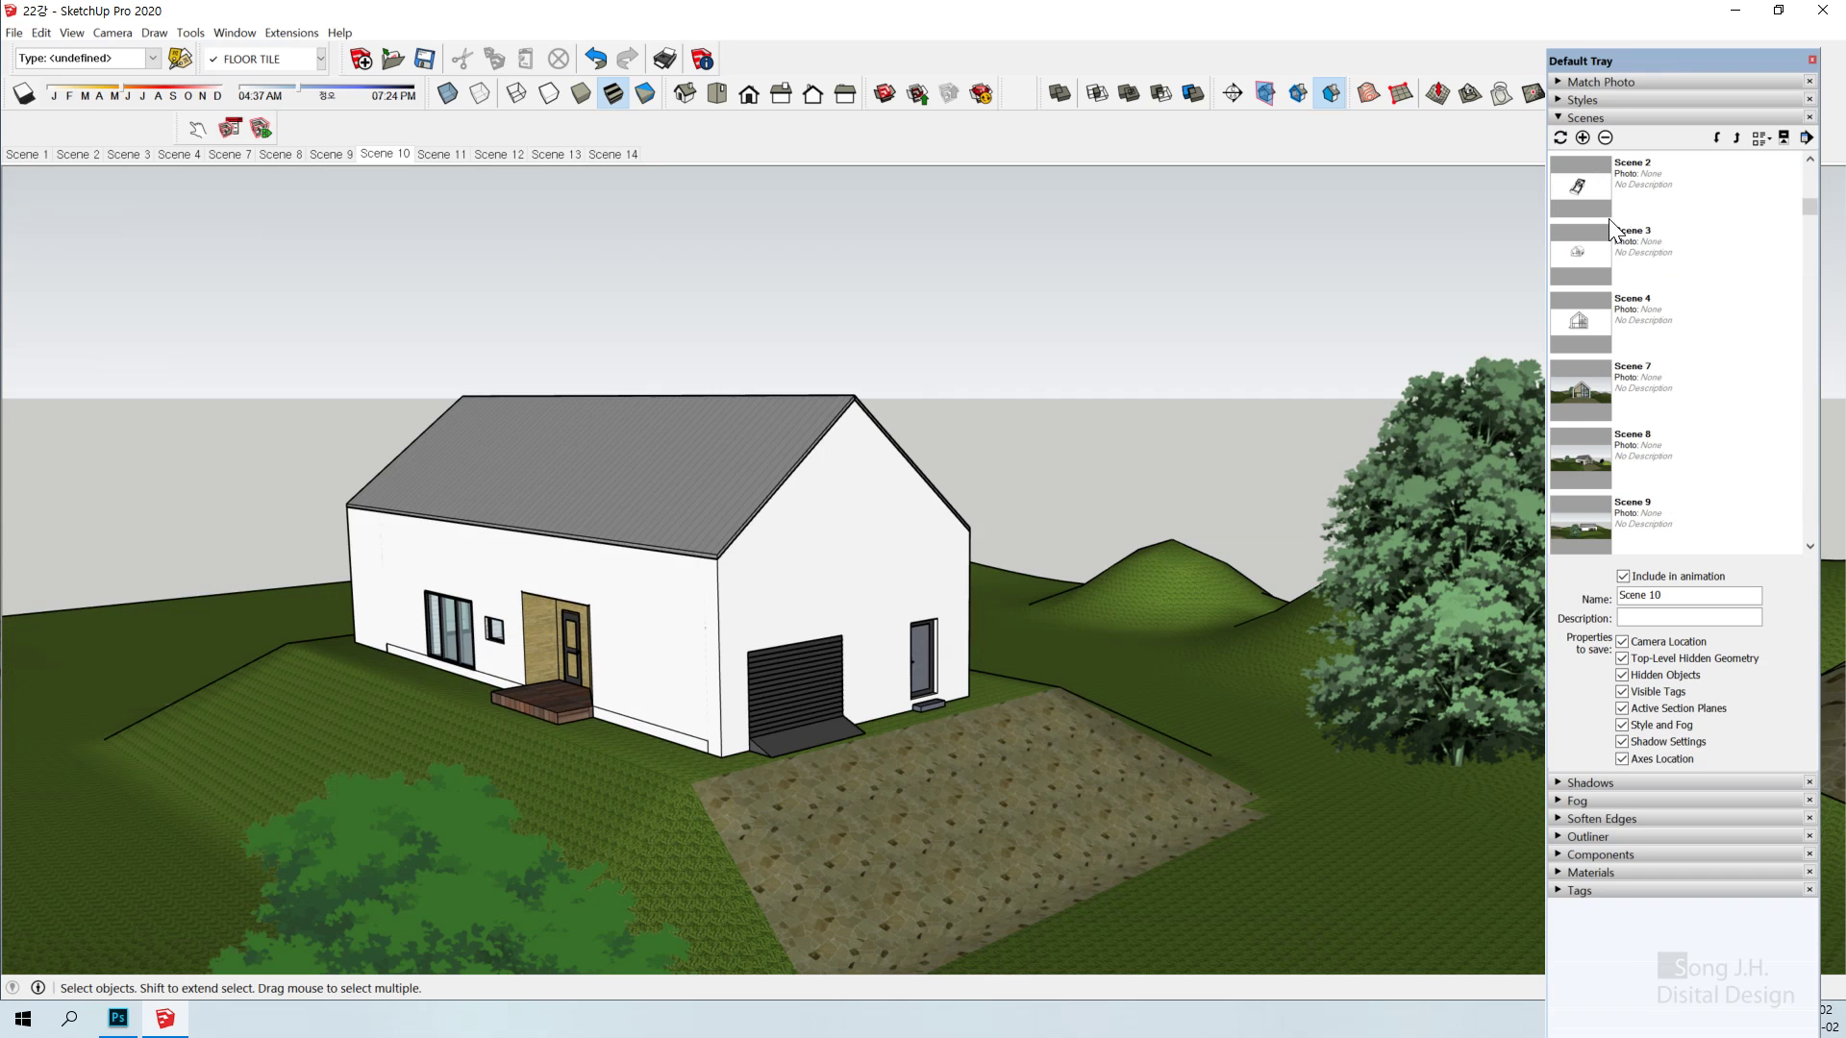
Review Scenes 2, 1, 3, 4, 7 and 8, finishing on Scene 8, and collapse the Scenes section
click(1590, 254)
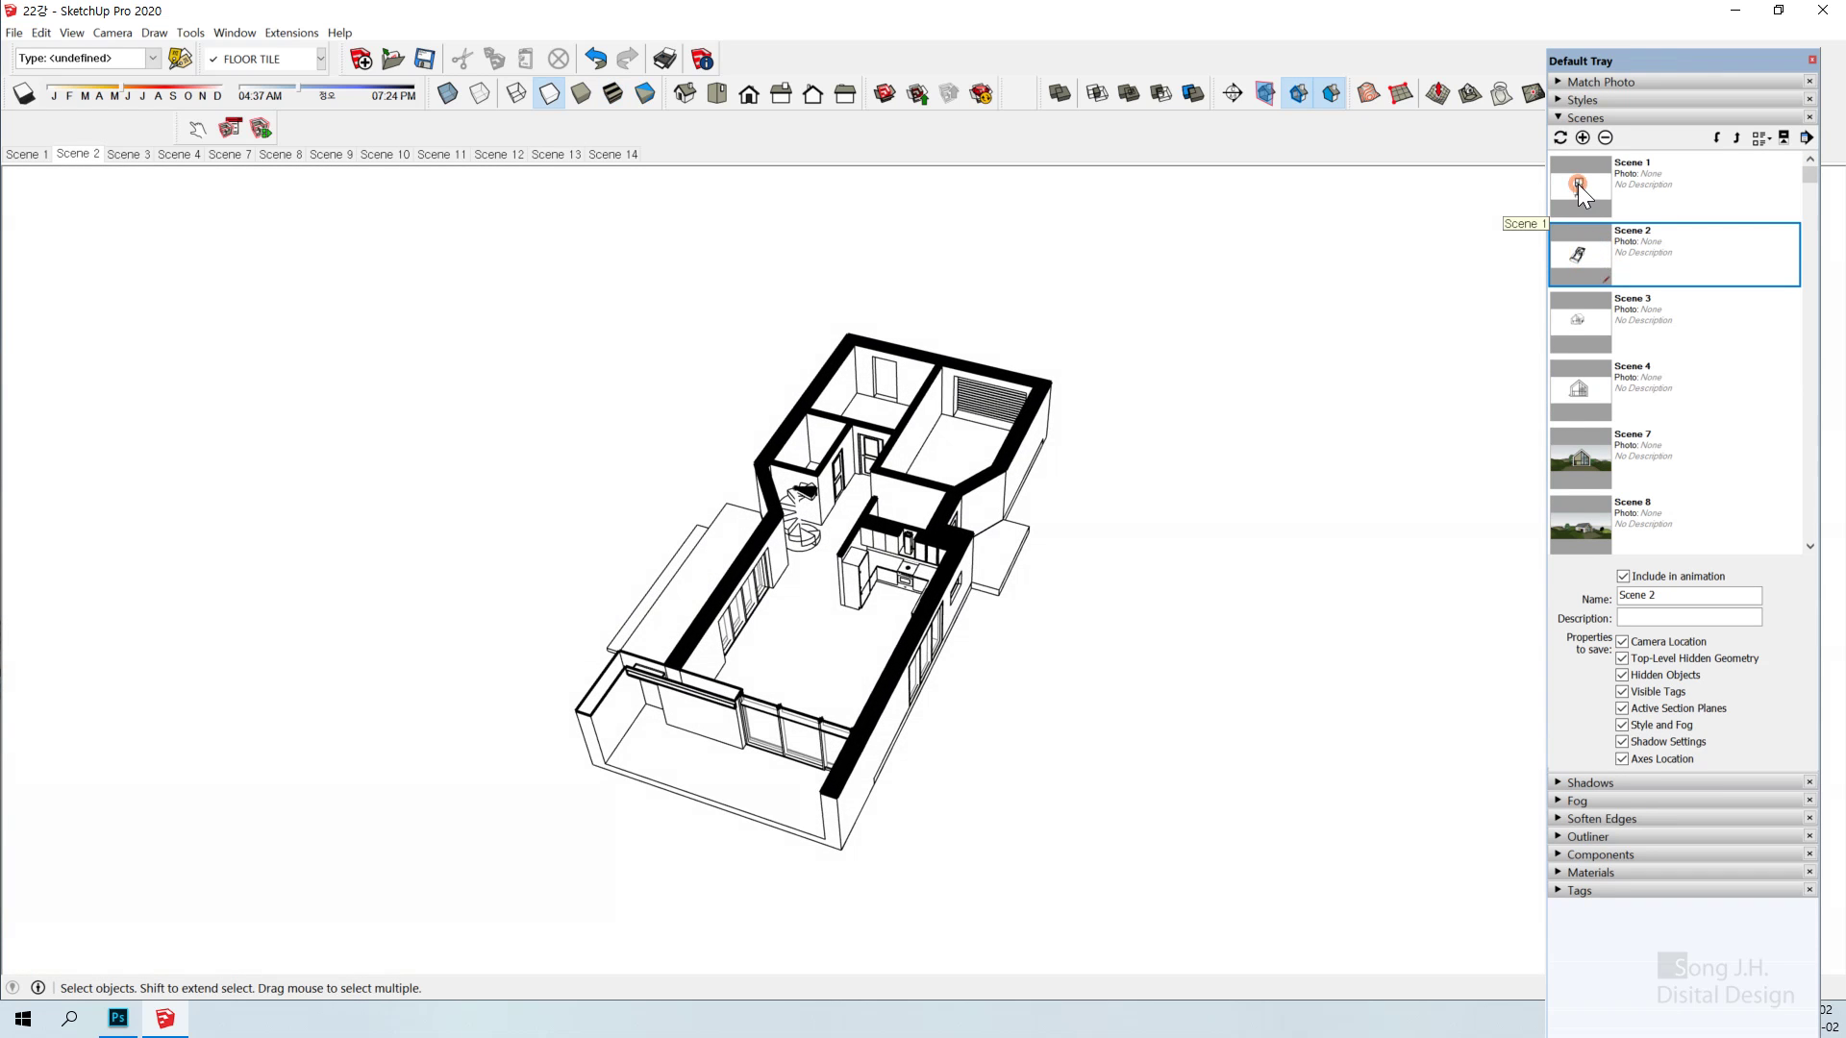
click(1578, 183)
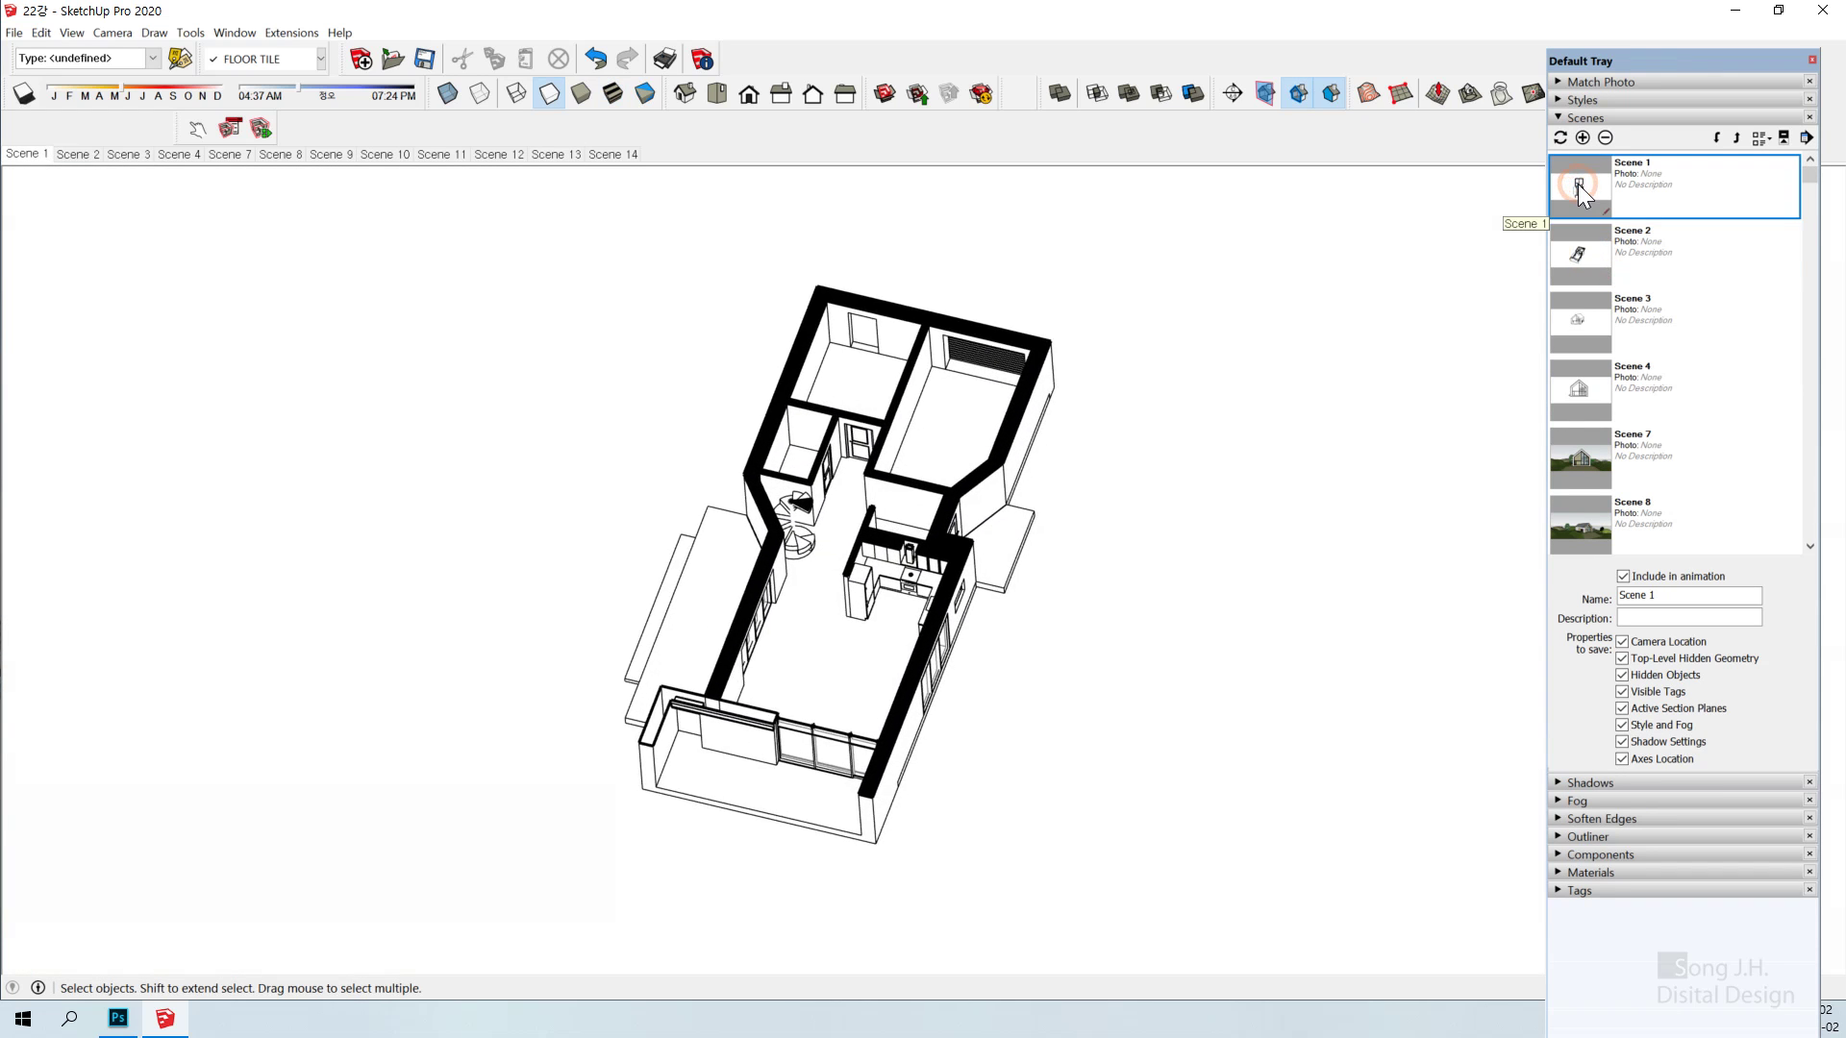
click(1594, 257)
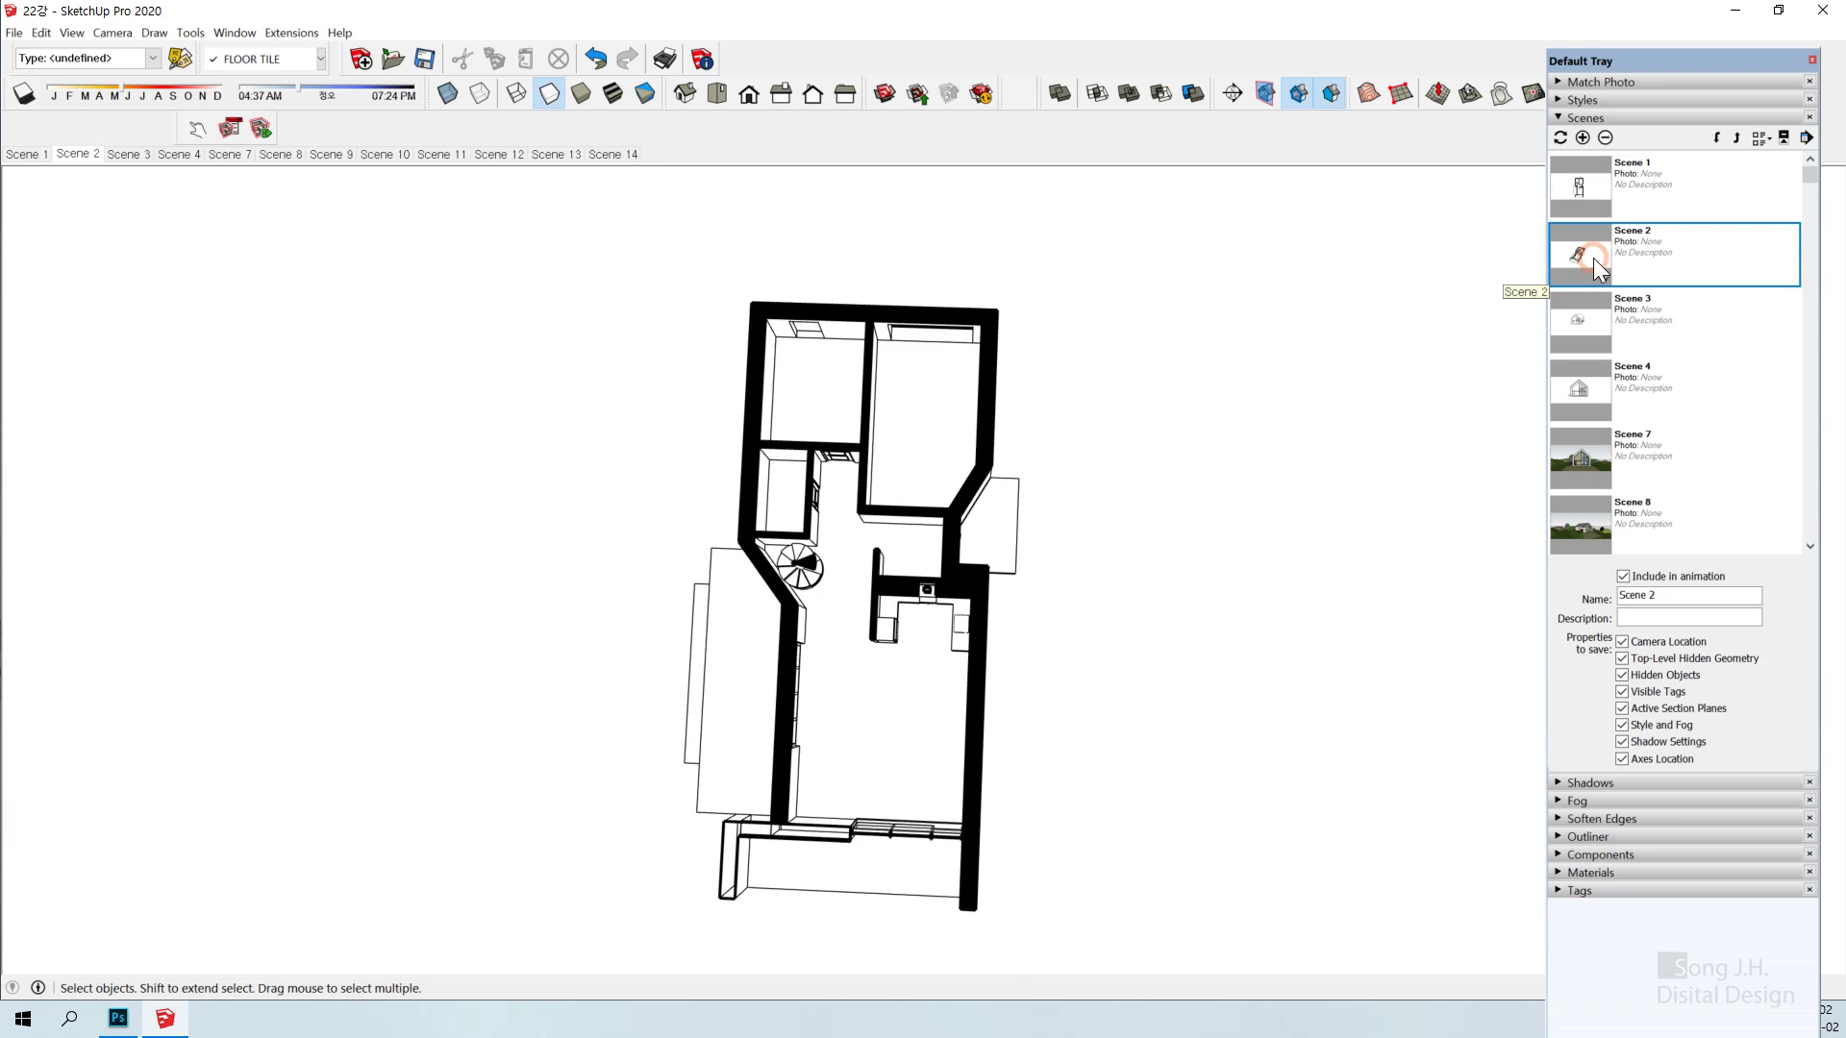
click(1585, 325)
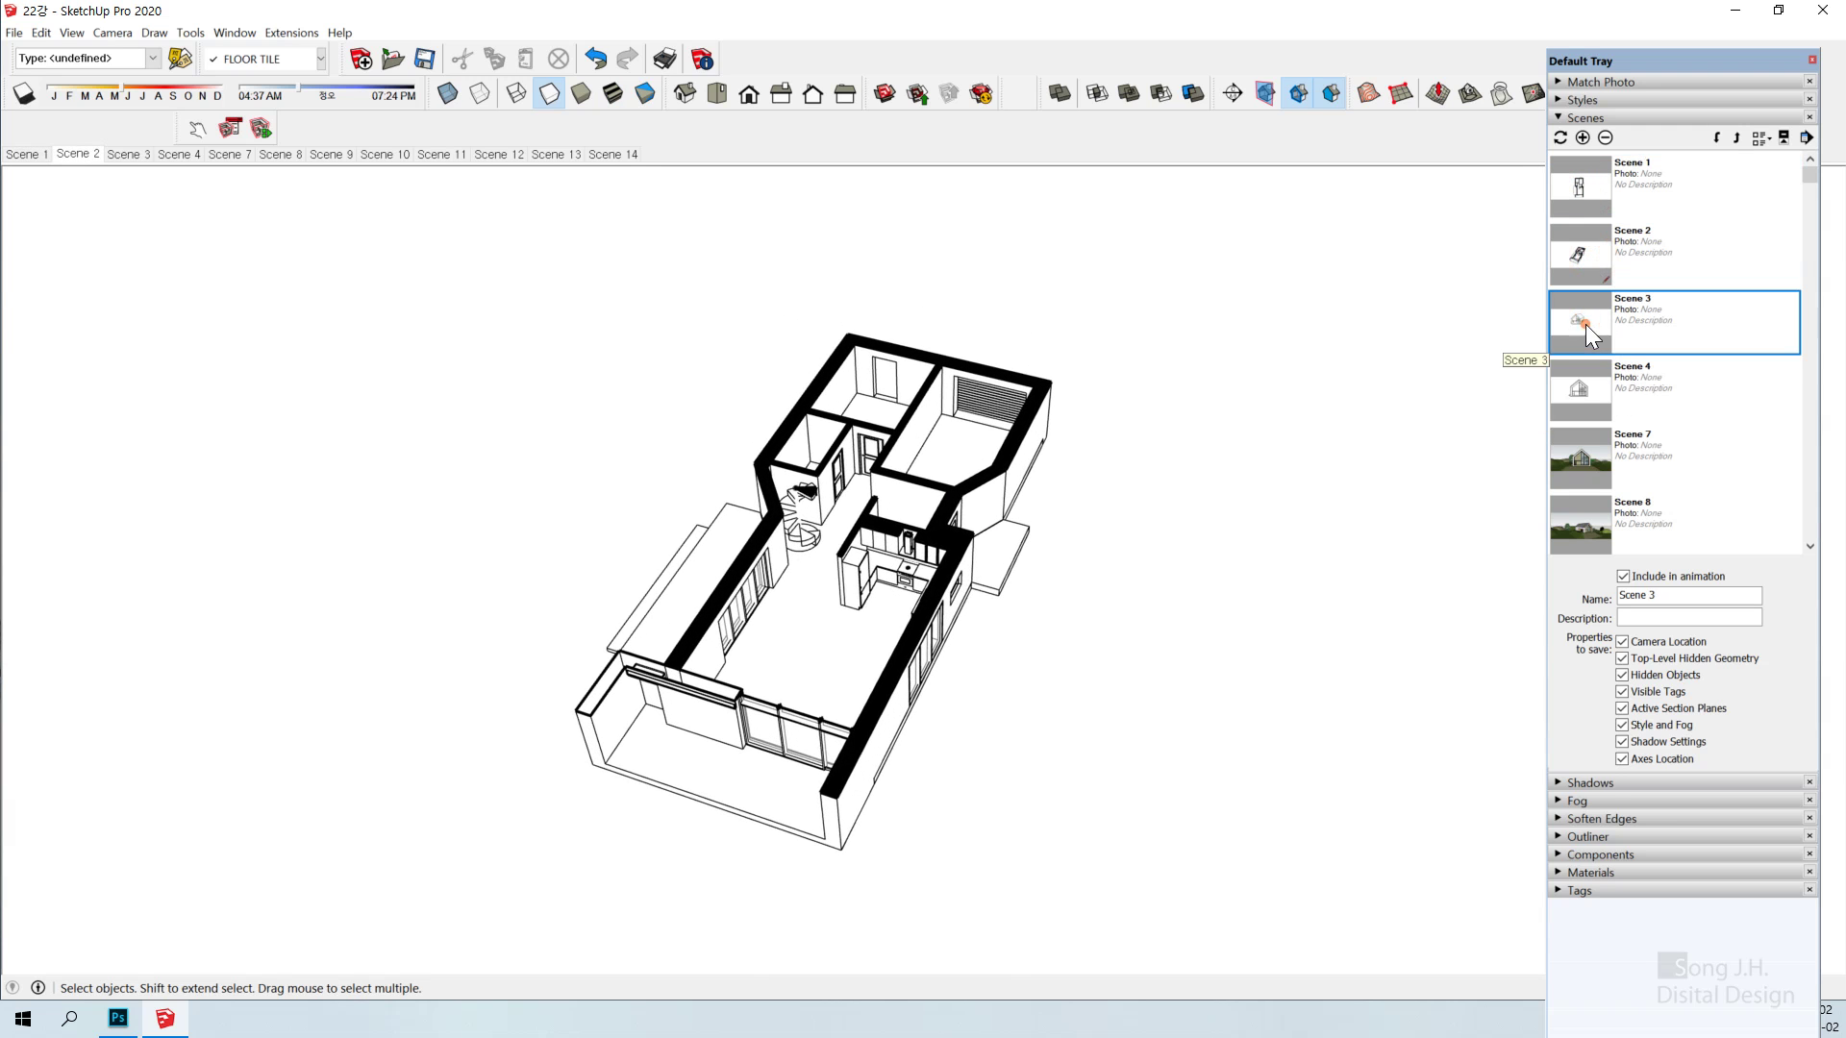
click(1583, 389)
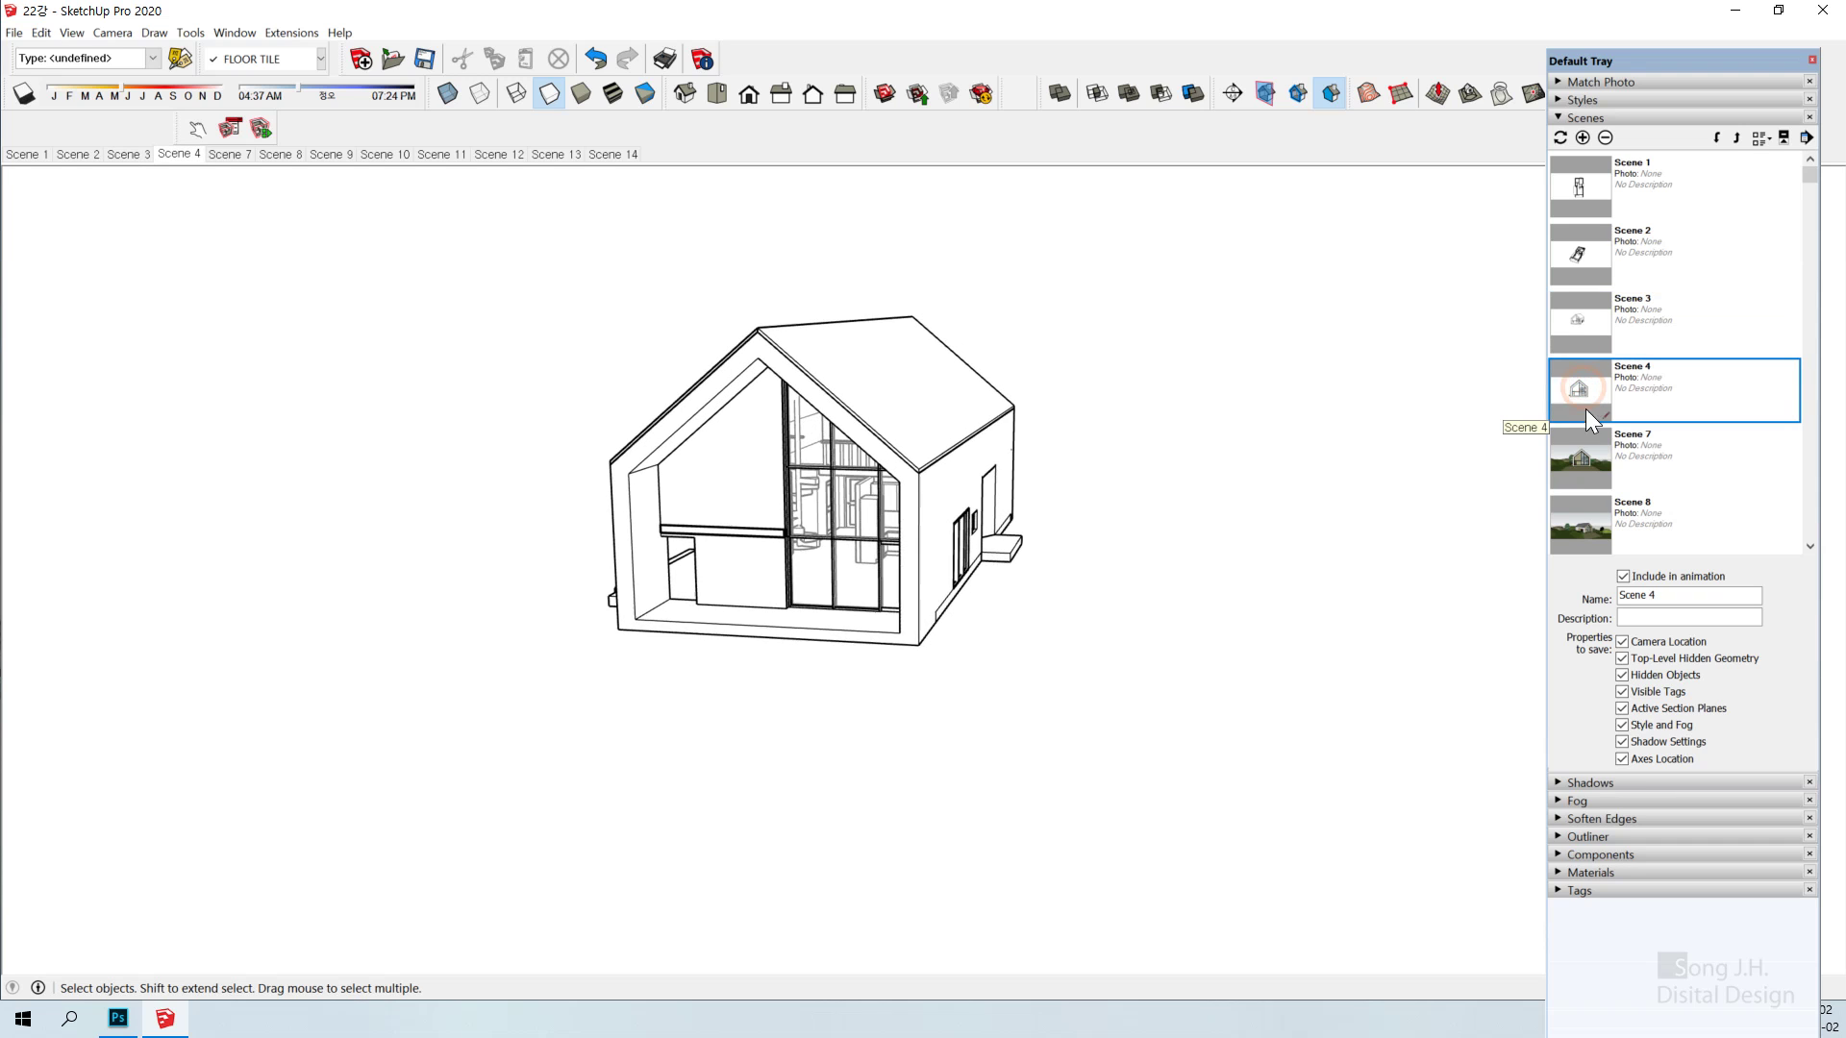
click(1583, 460)
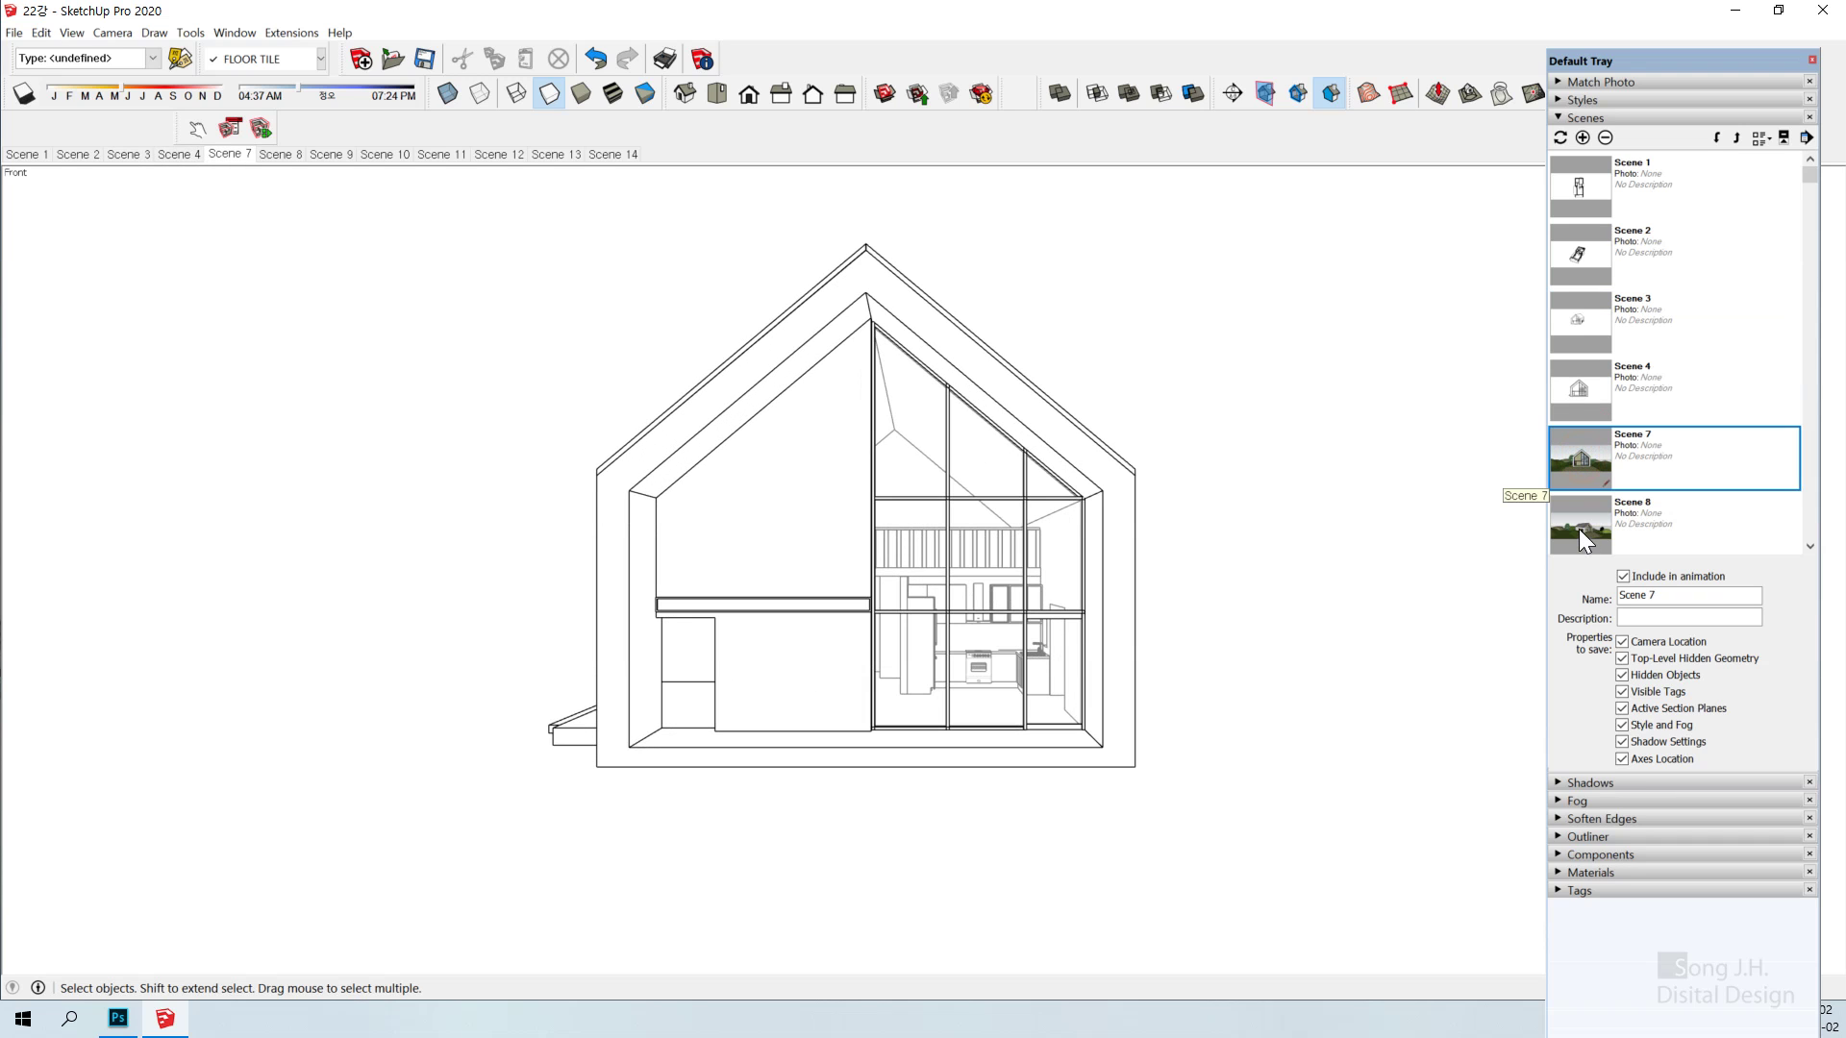
click(1579, 528)
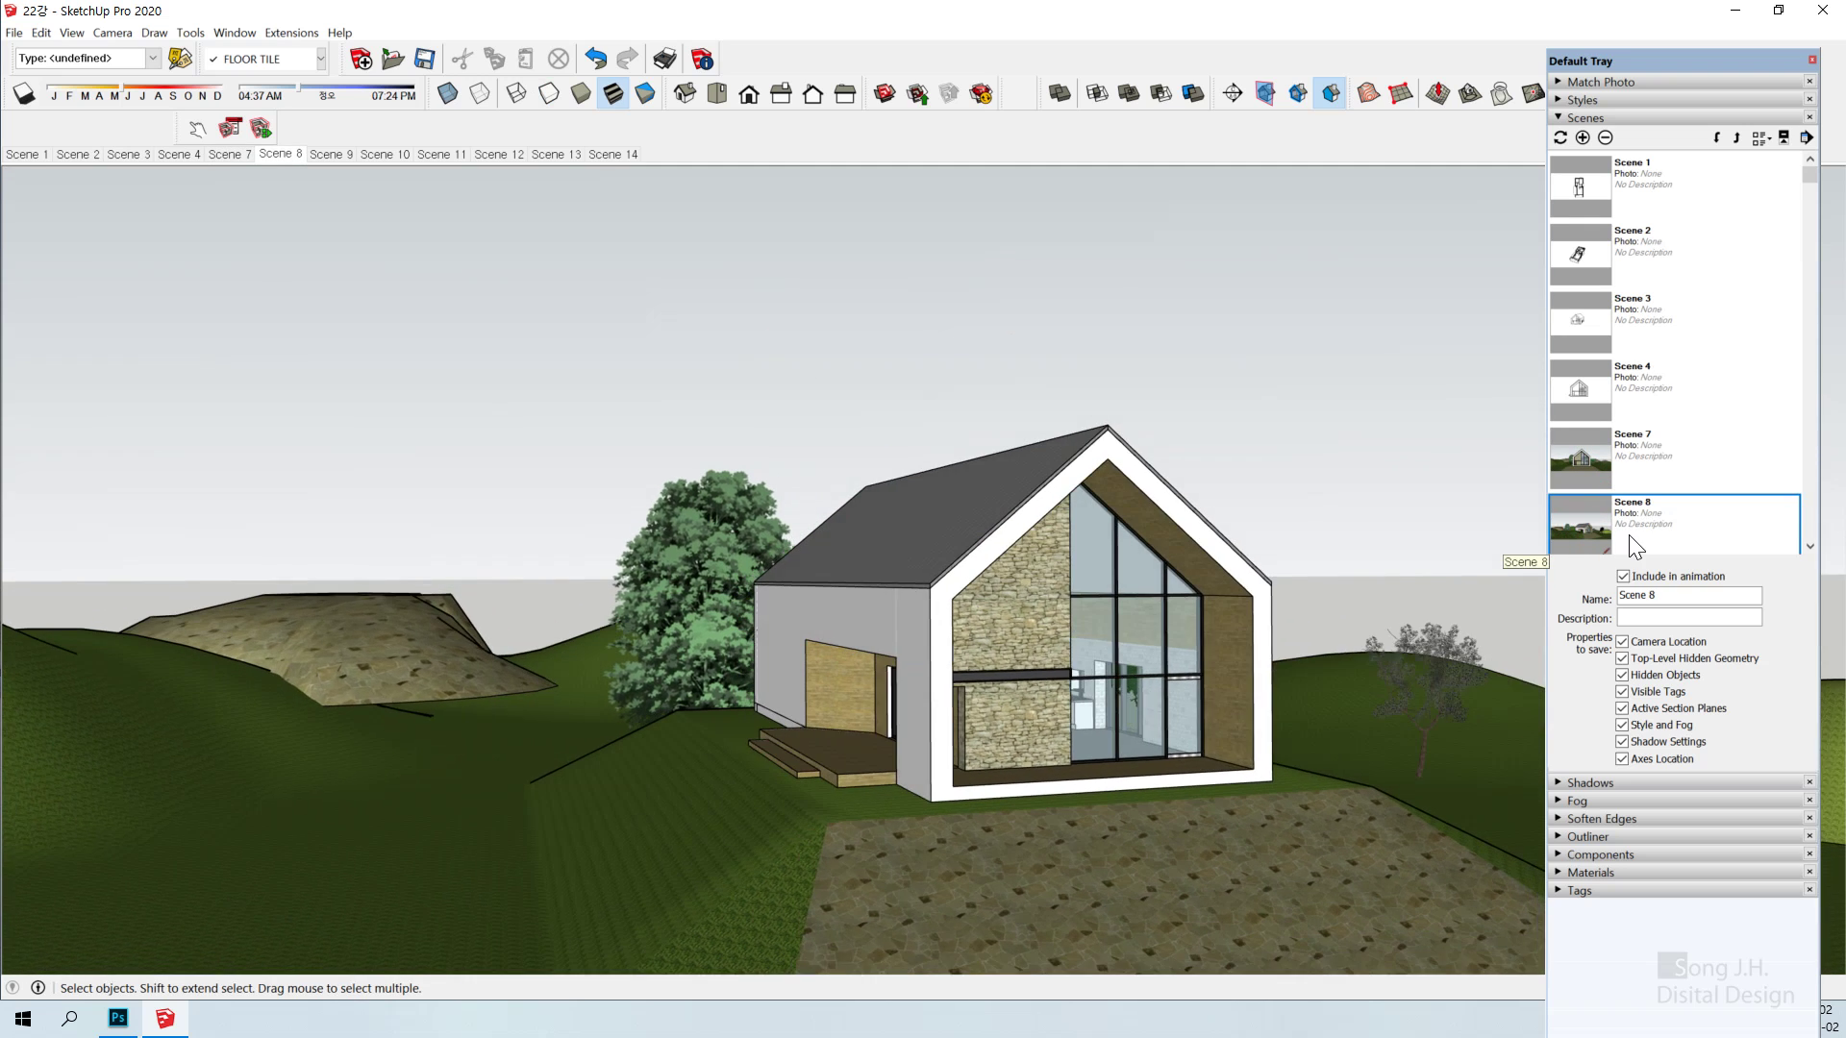
click(1559, 119)
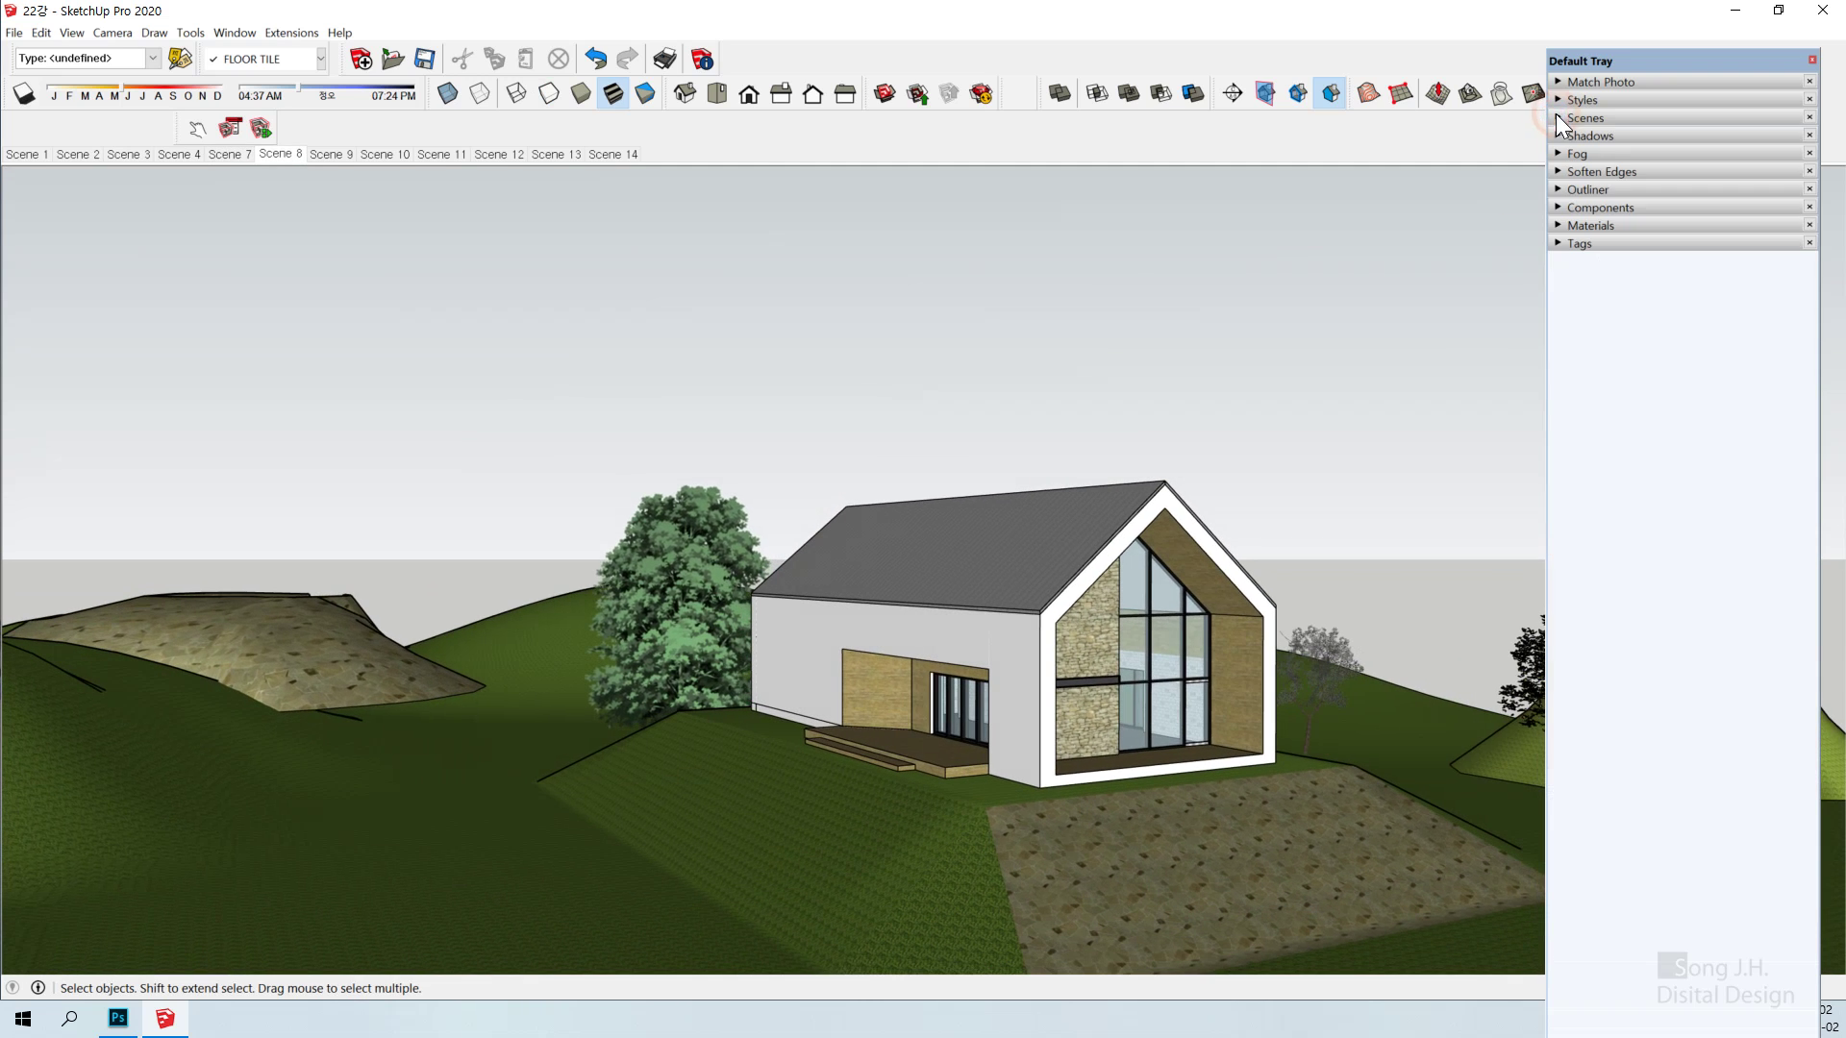
Apply the hidden line style with white background from Default Styles to the current view of the house
click(1557, 99)
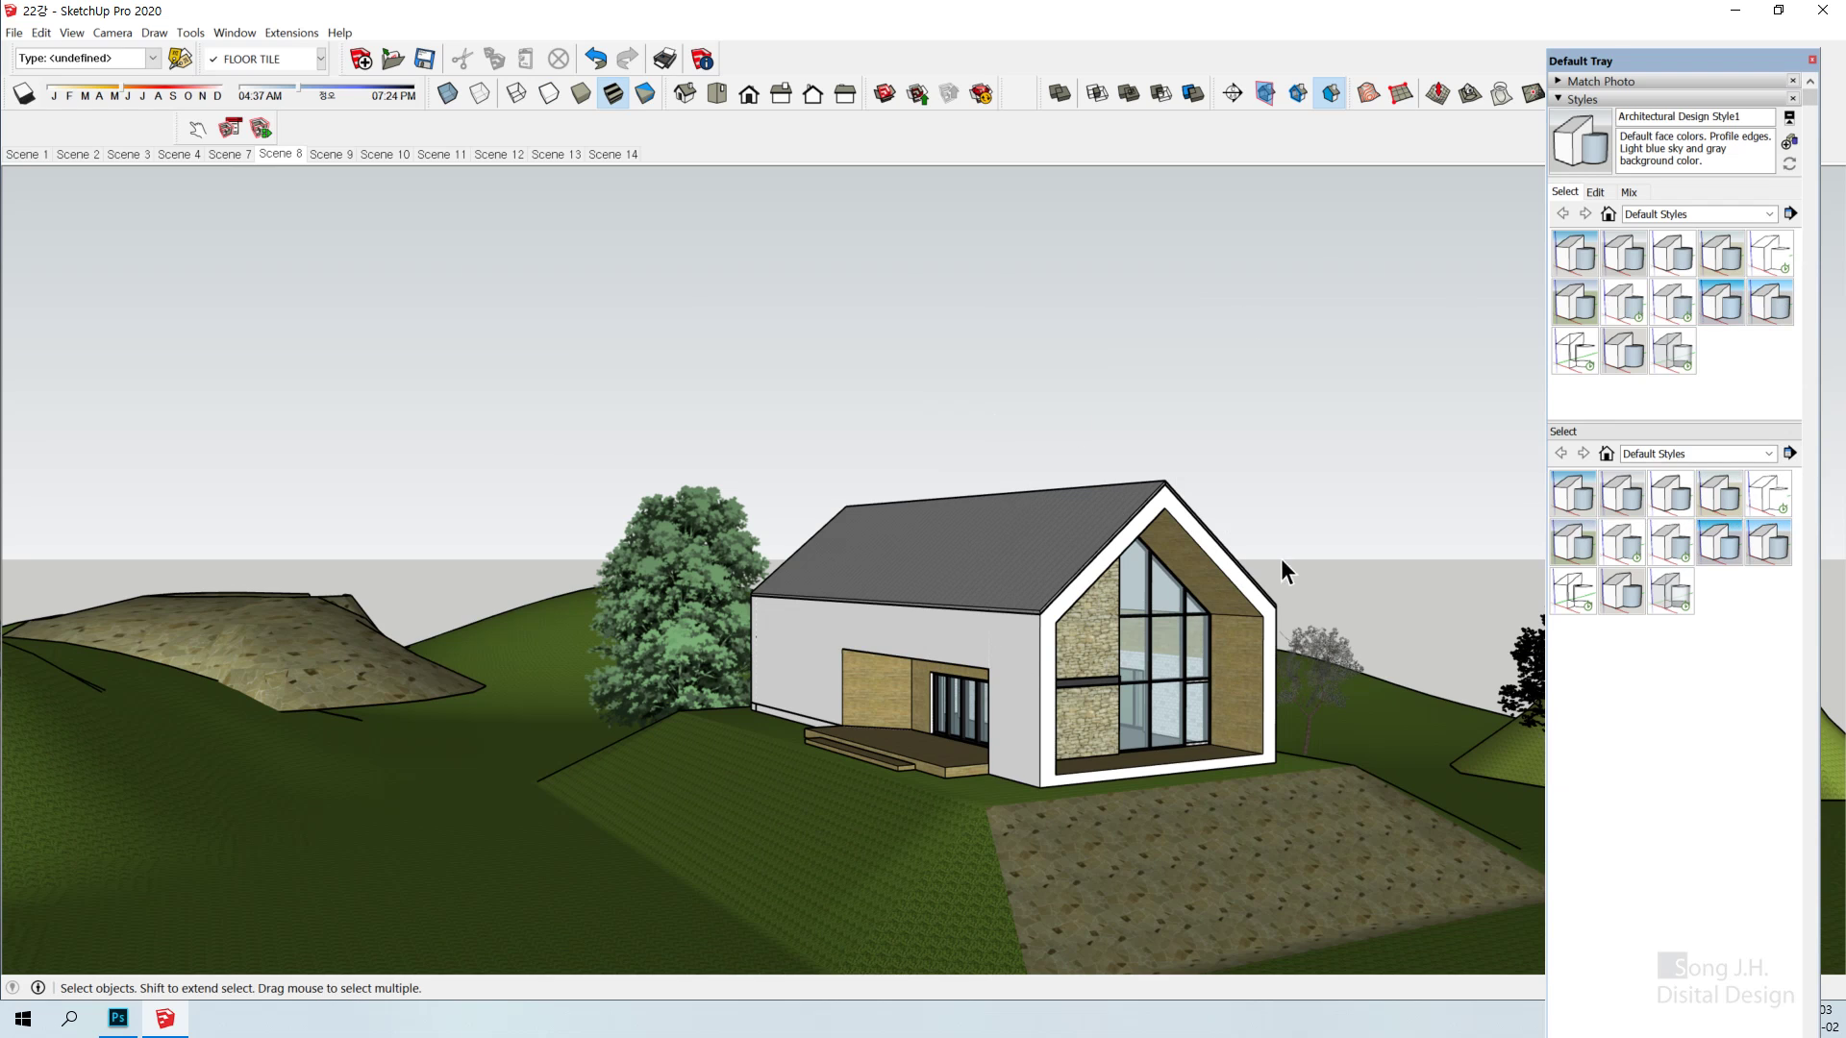
click(1769, 494)
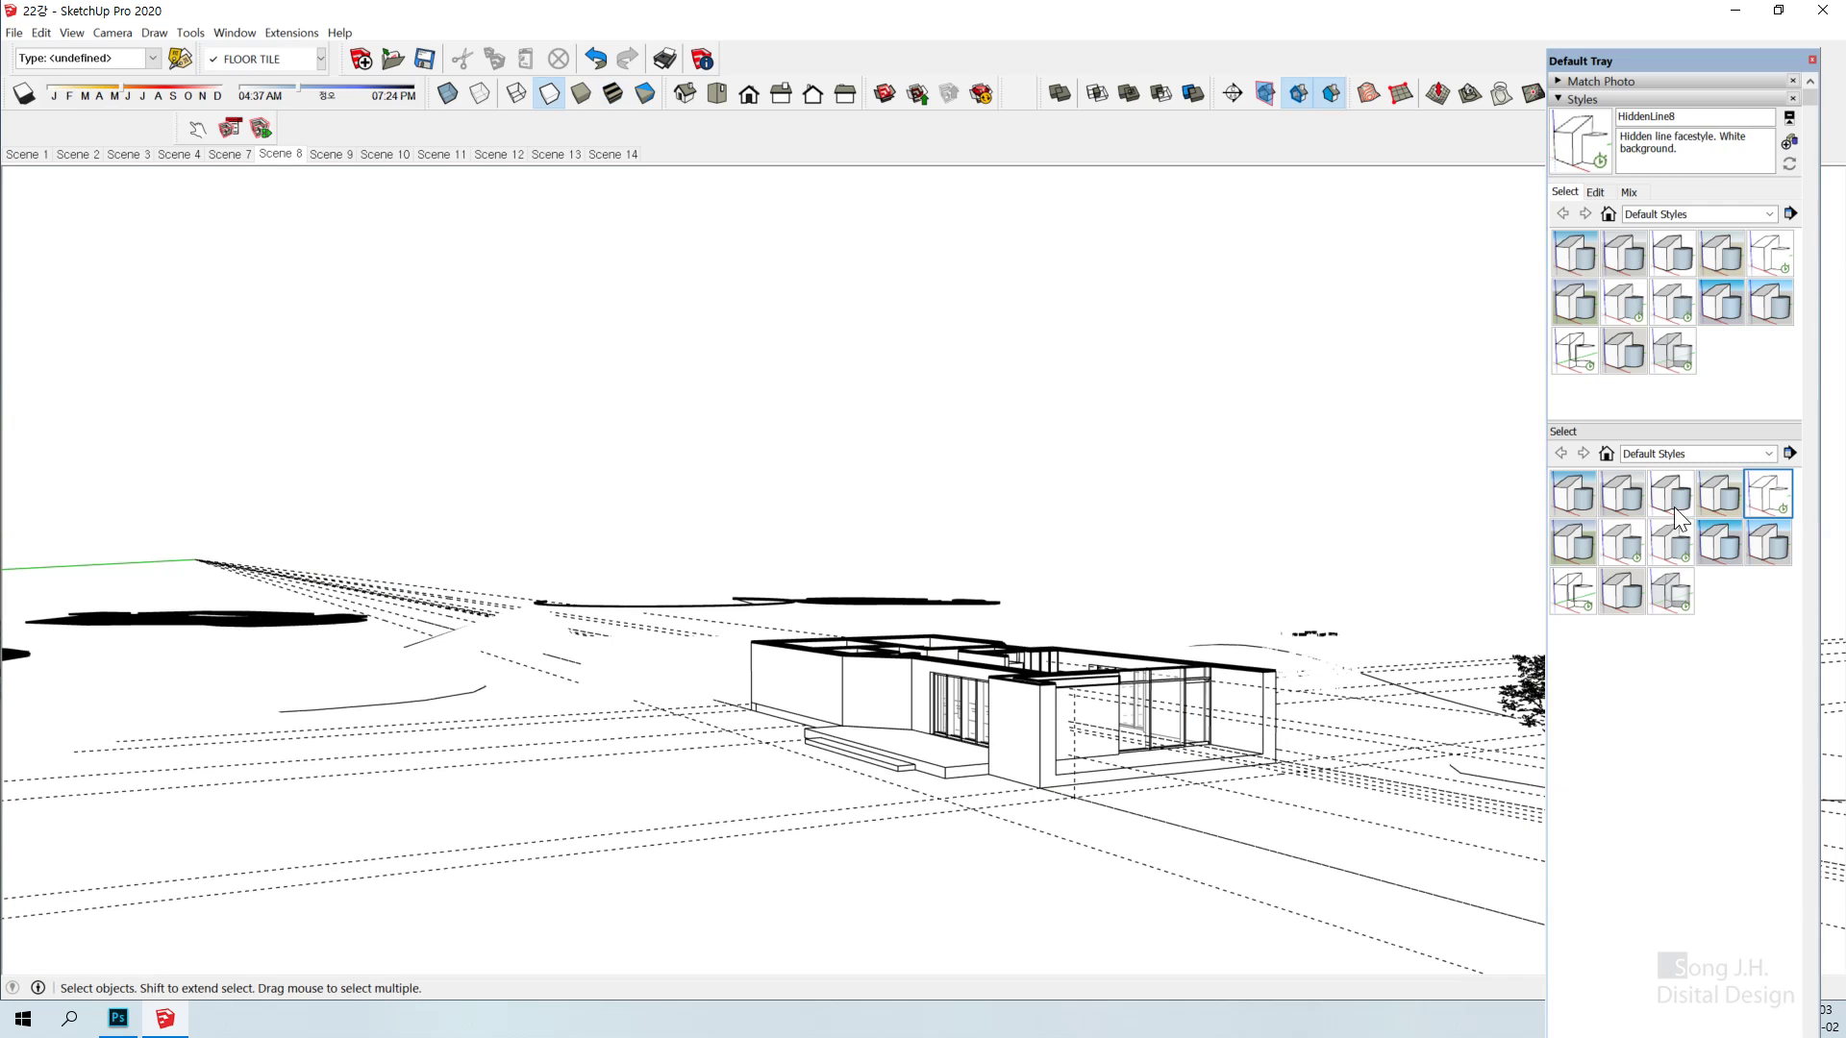
drag(1300, 578, 1173, 709)
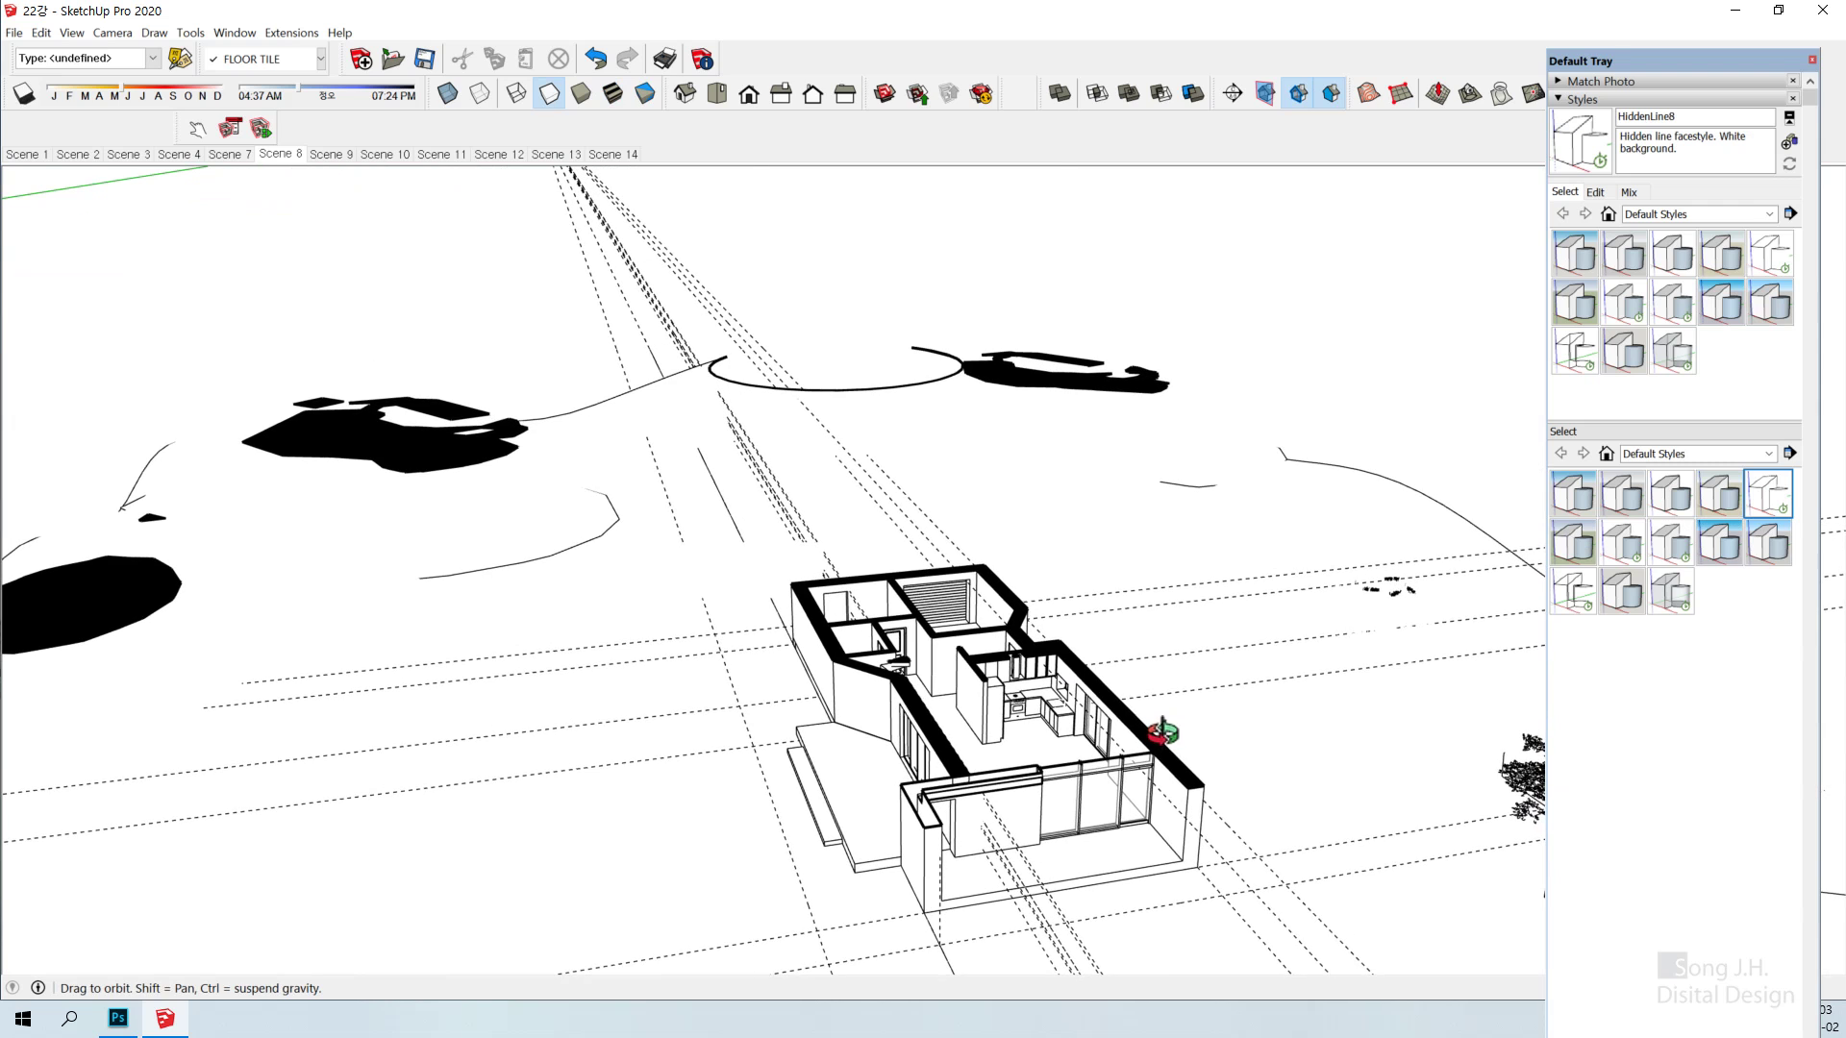
Turn off the section cuts and leave the section planes hidden so the whole house is displayed
click(1265, 90)
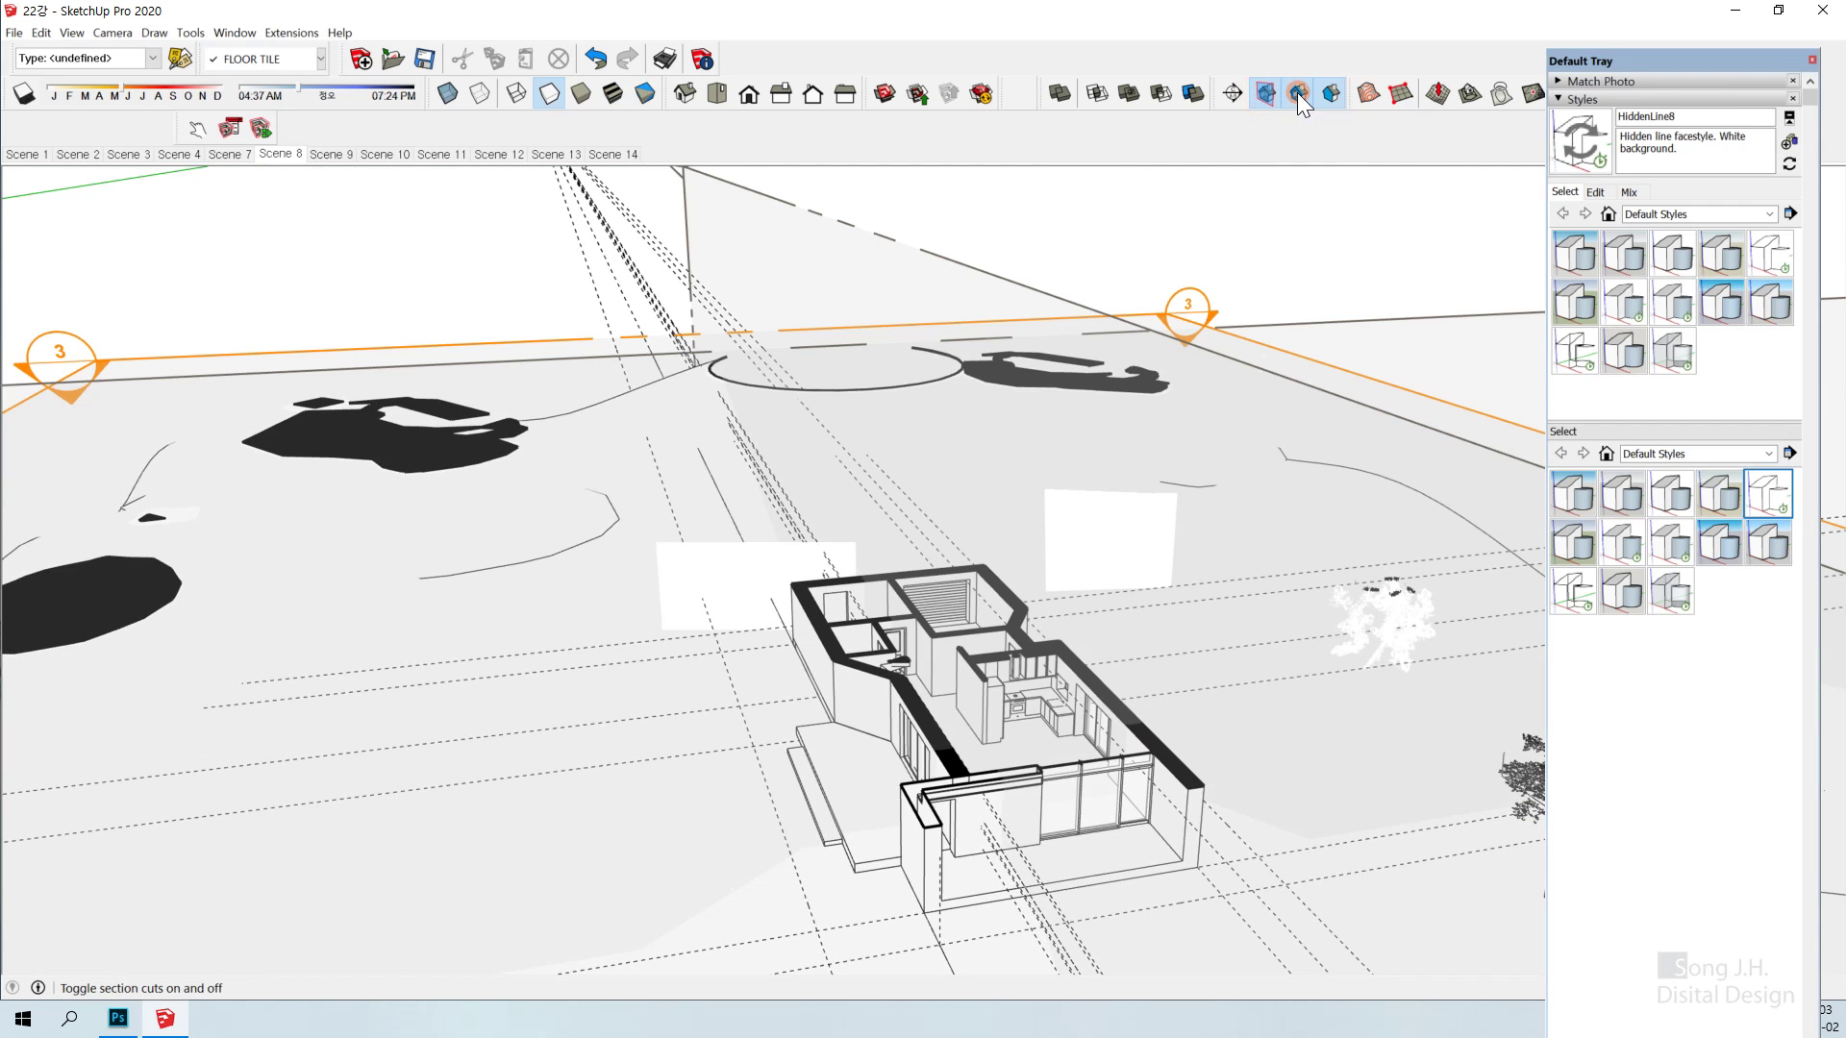
click(1297, 94)
click(1265, 91)
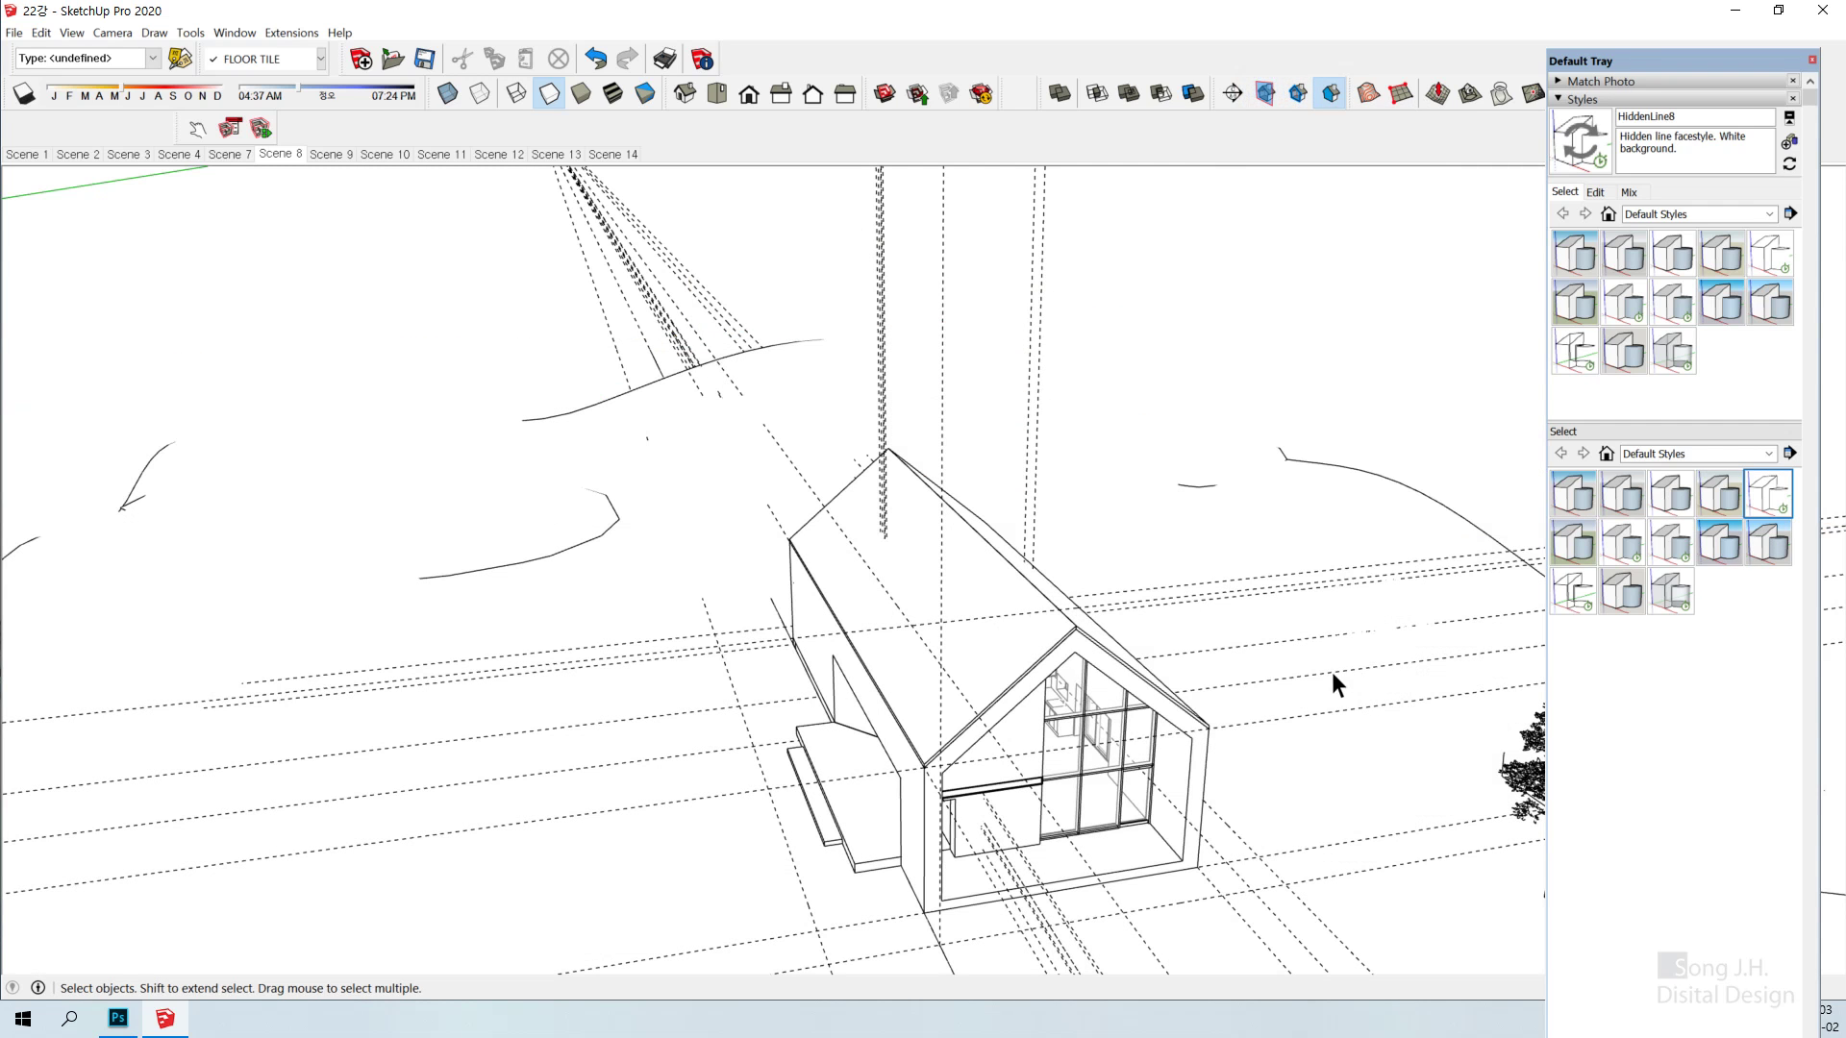
drag(1332, 684, 1041, 567)
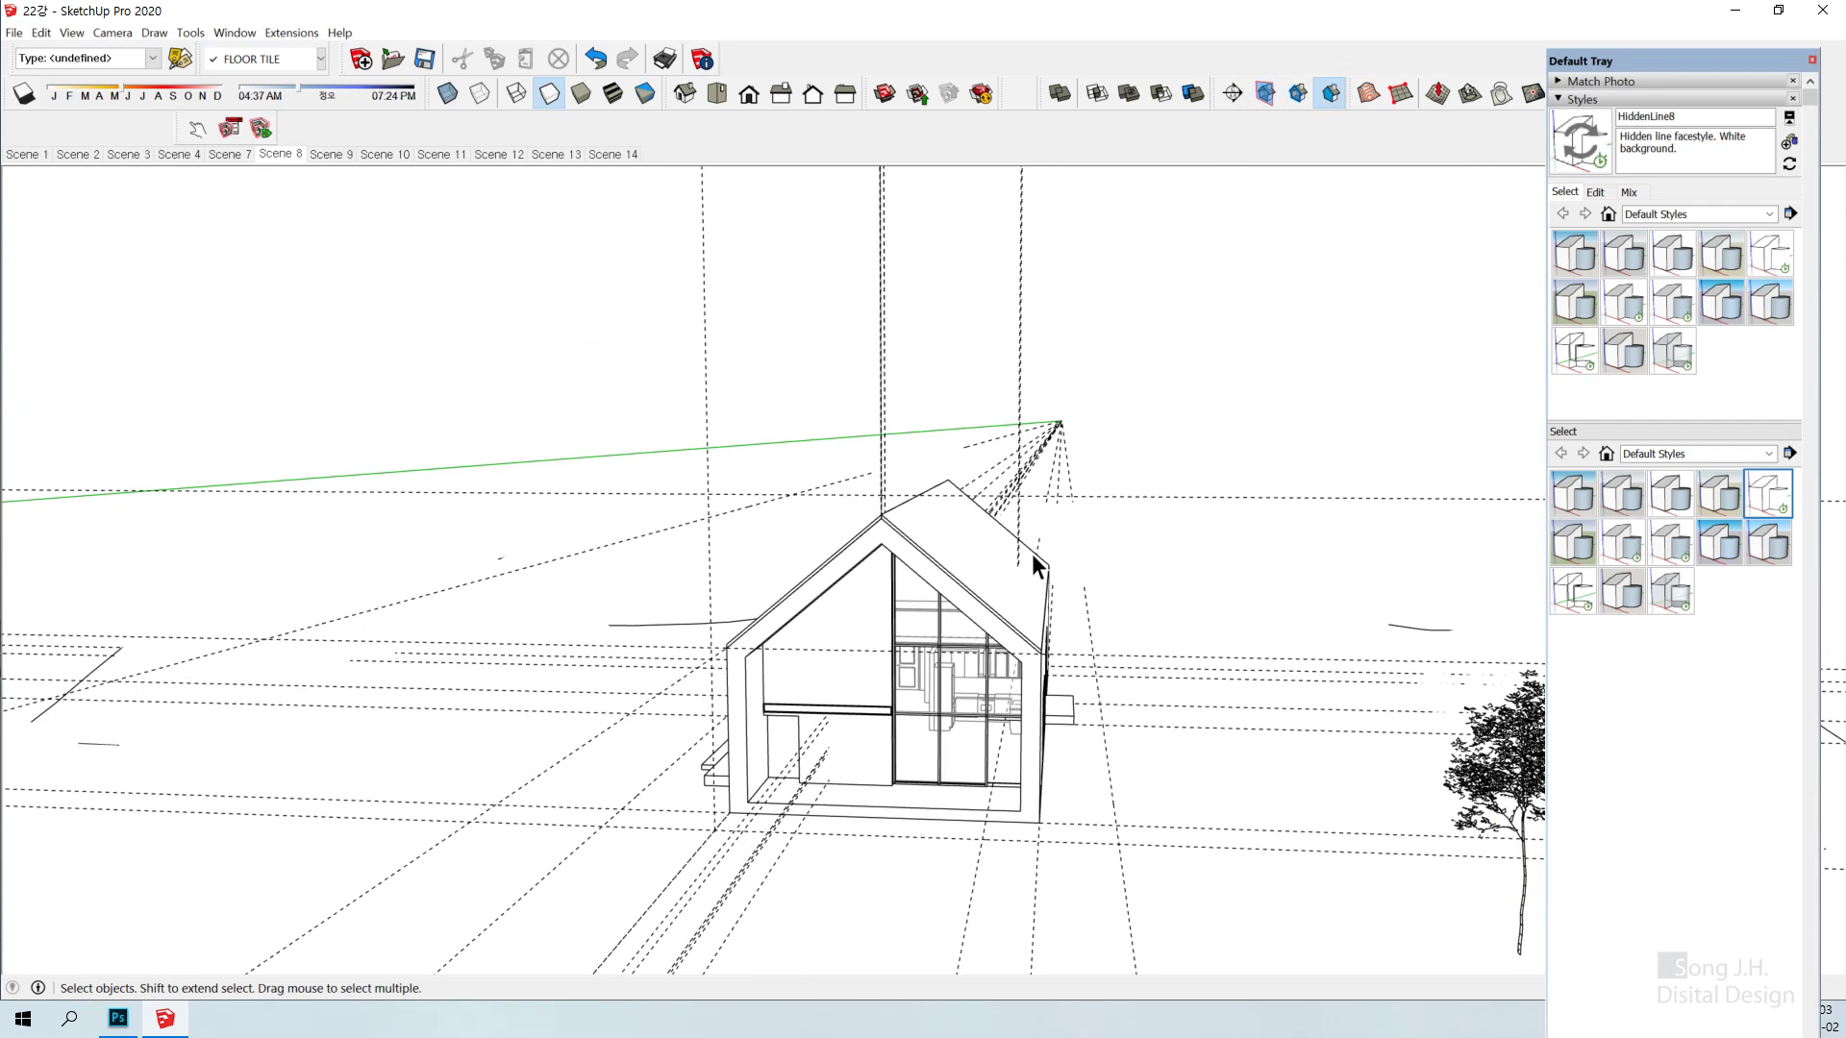
Hide the guides in the model and collapse the Styles section of the Default Tray
click(67, 33)
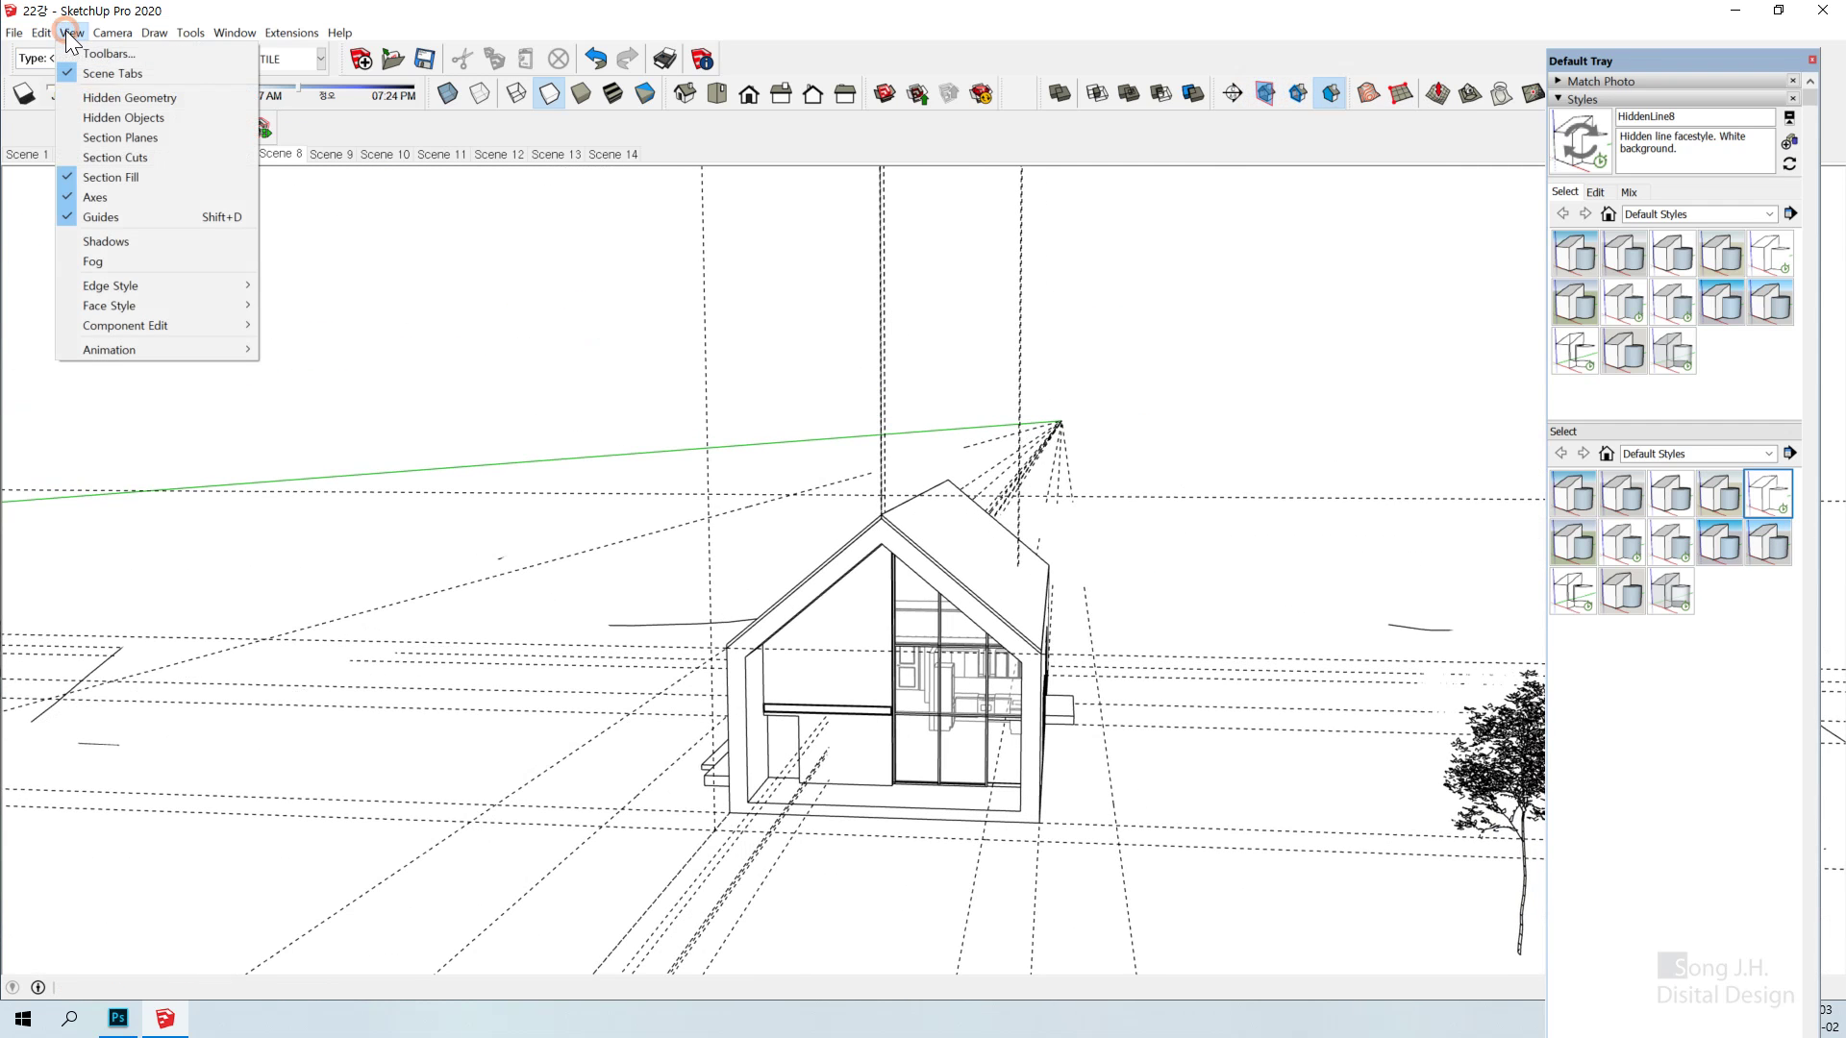
click(111, 217)
drag(894, 746, 1094, 682)
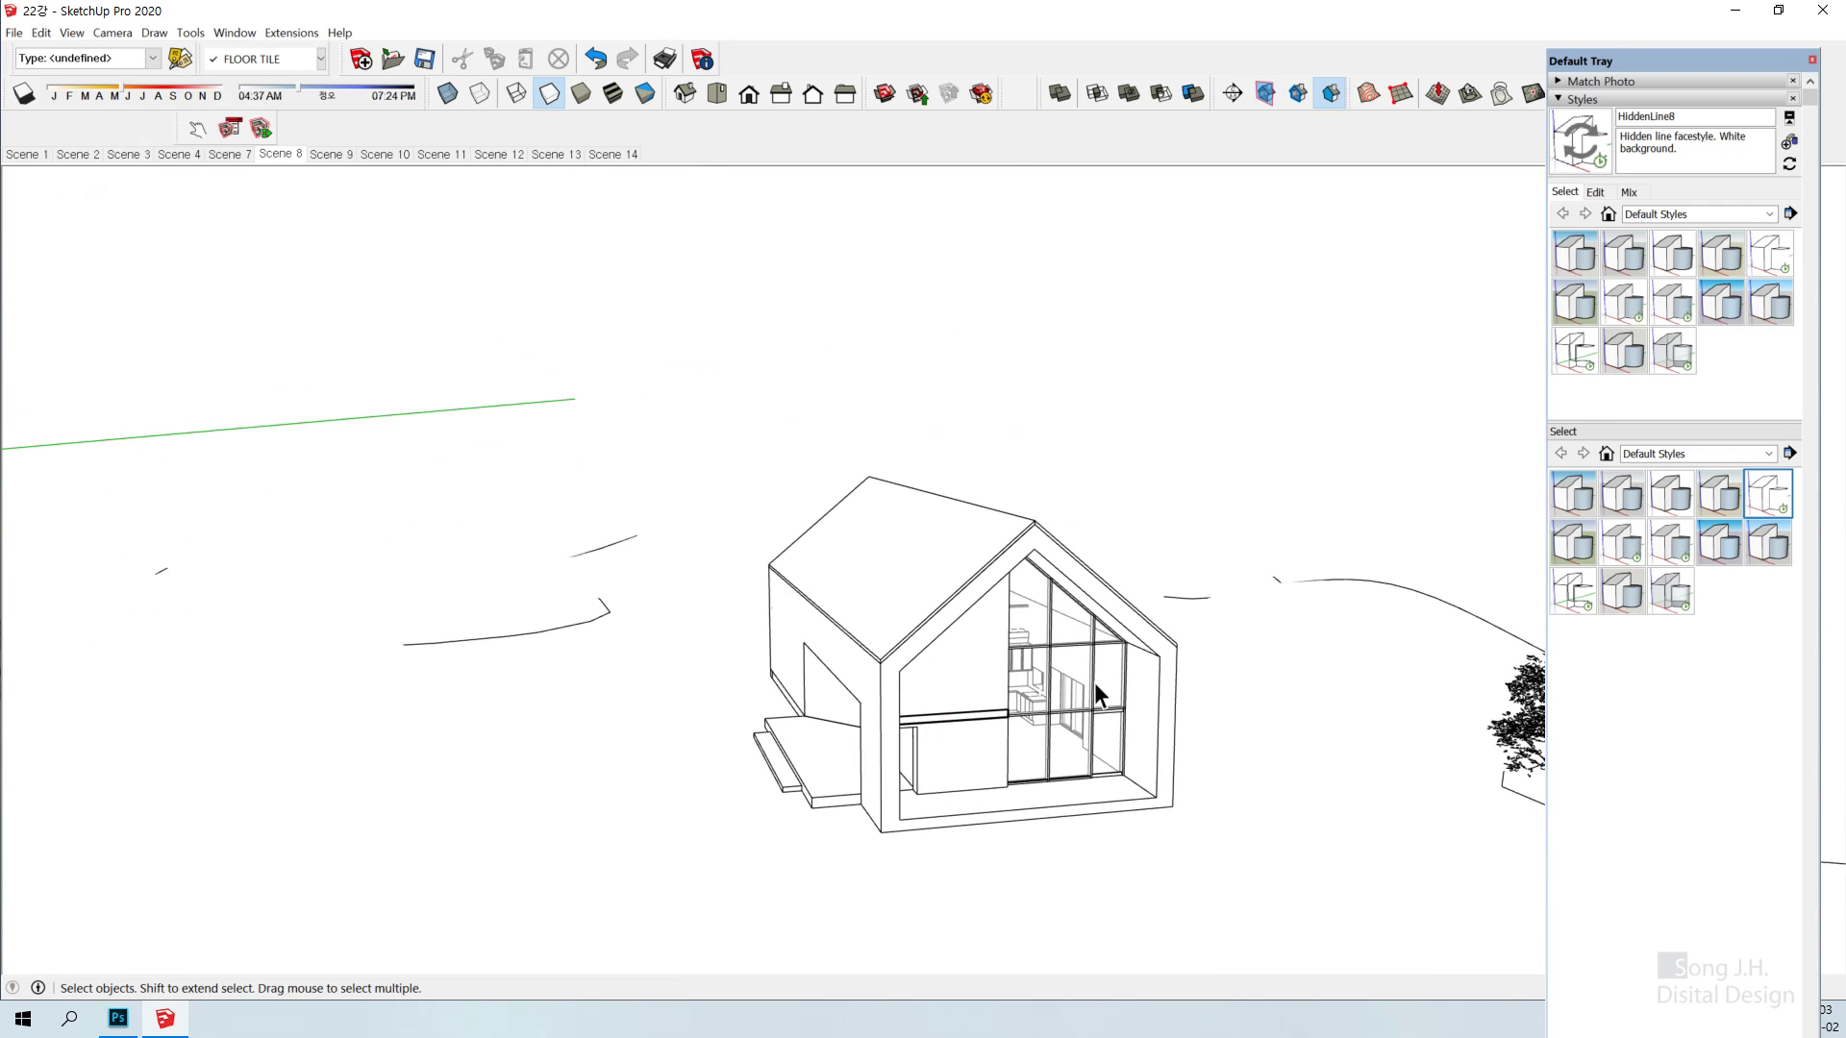
click(1557, 100)
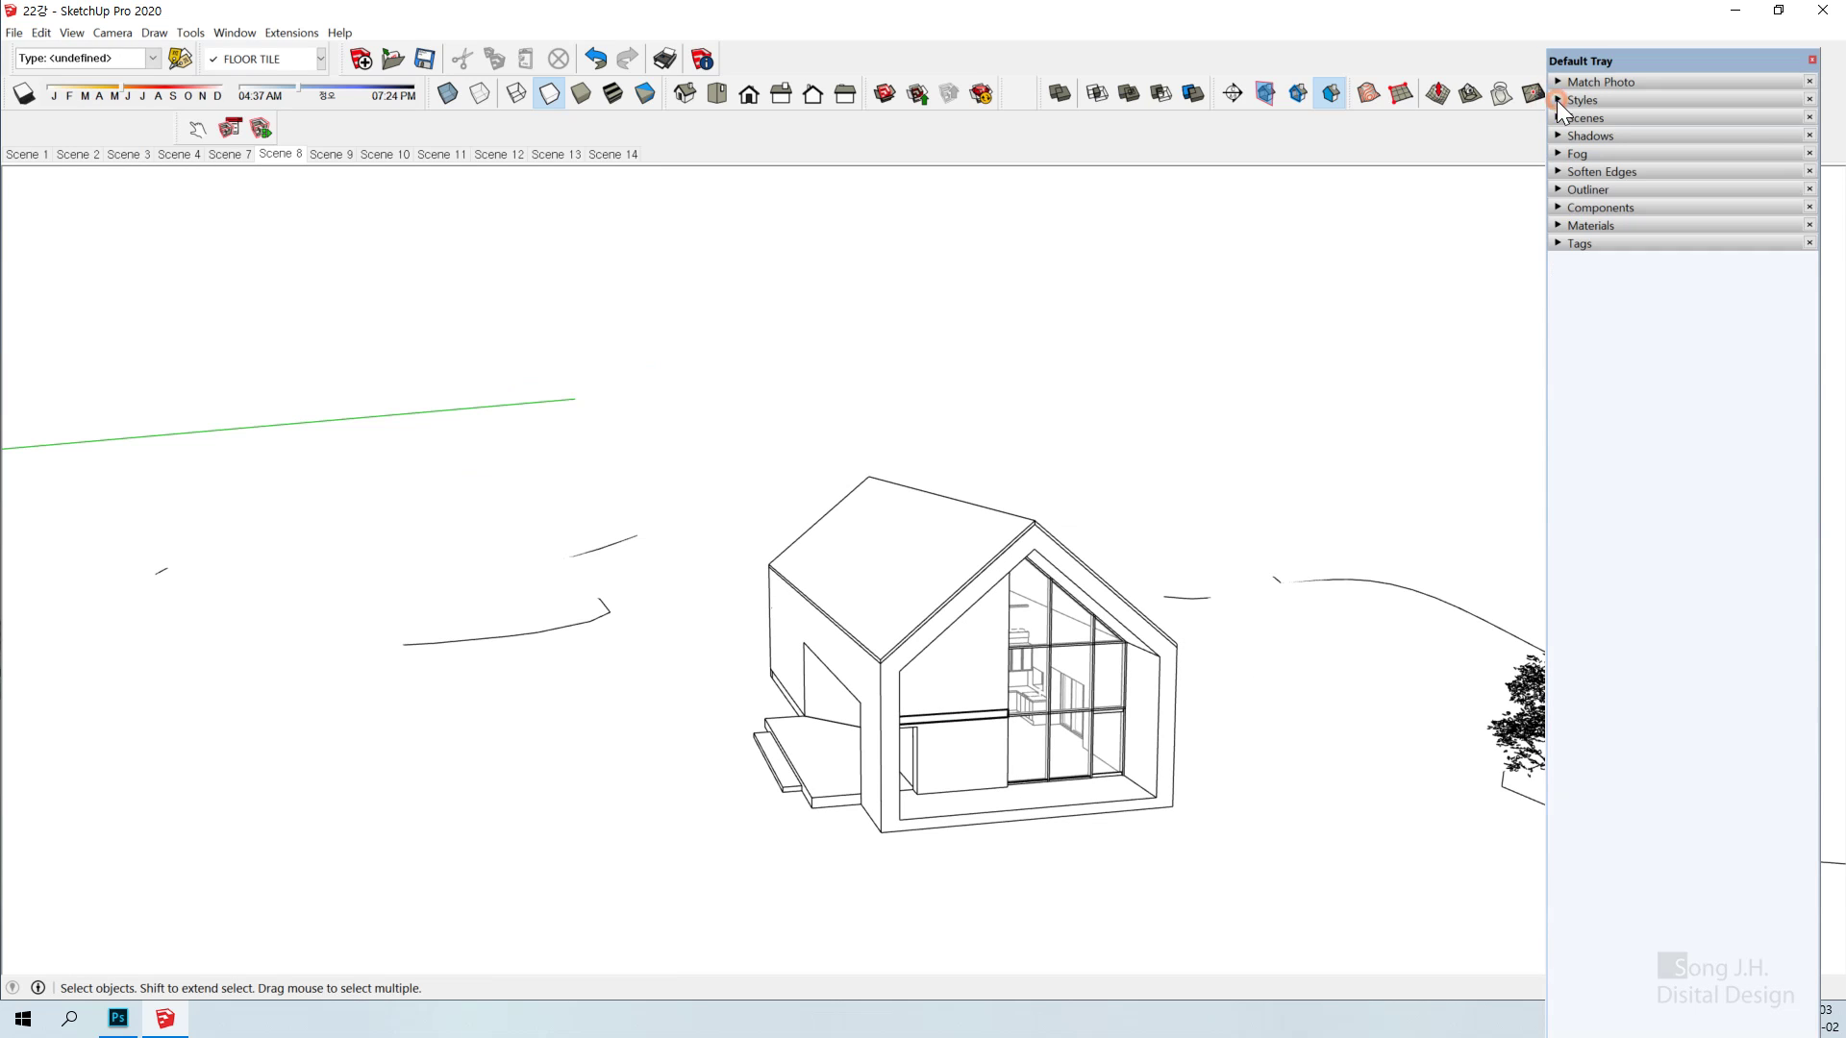
Make the dimantion tag visible so the house's dimensions are displayed
click(1556, 102)
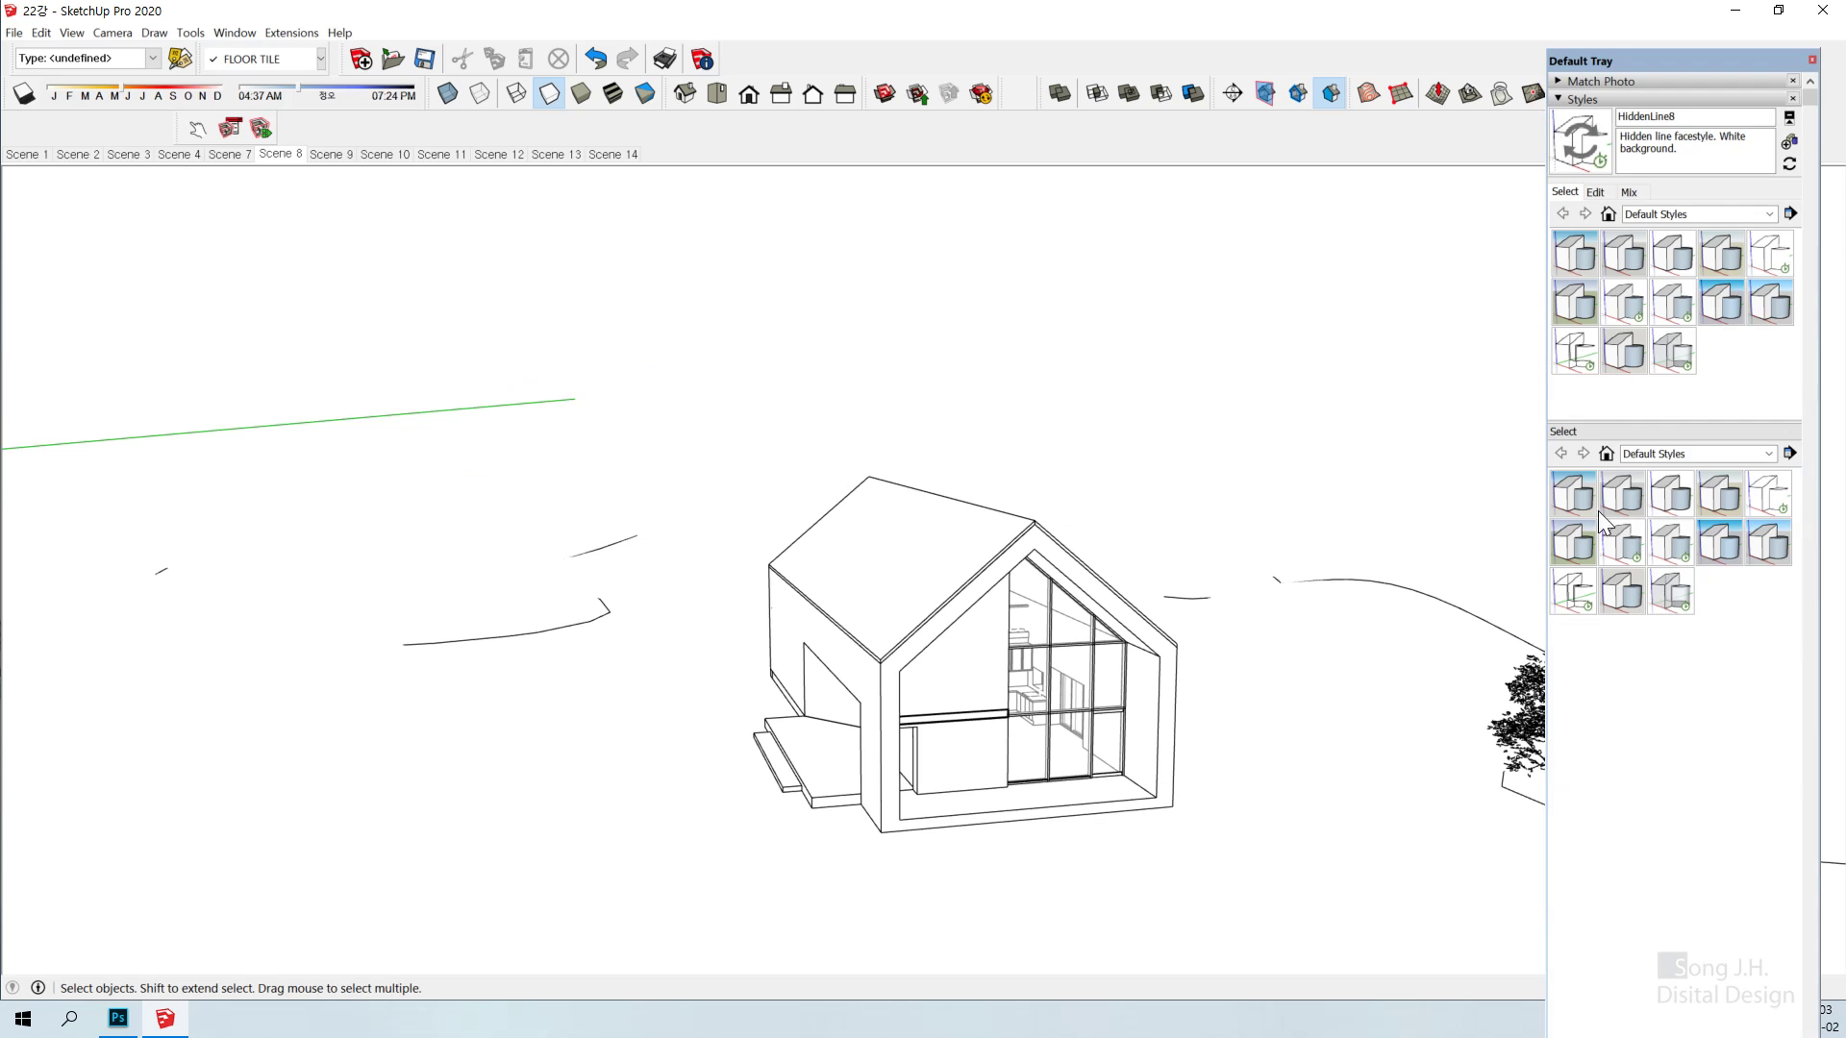
click(1555, 99)
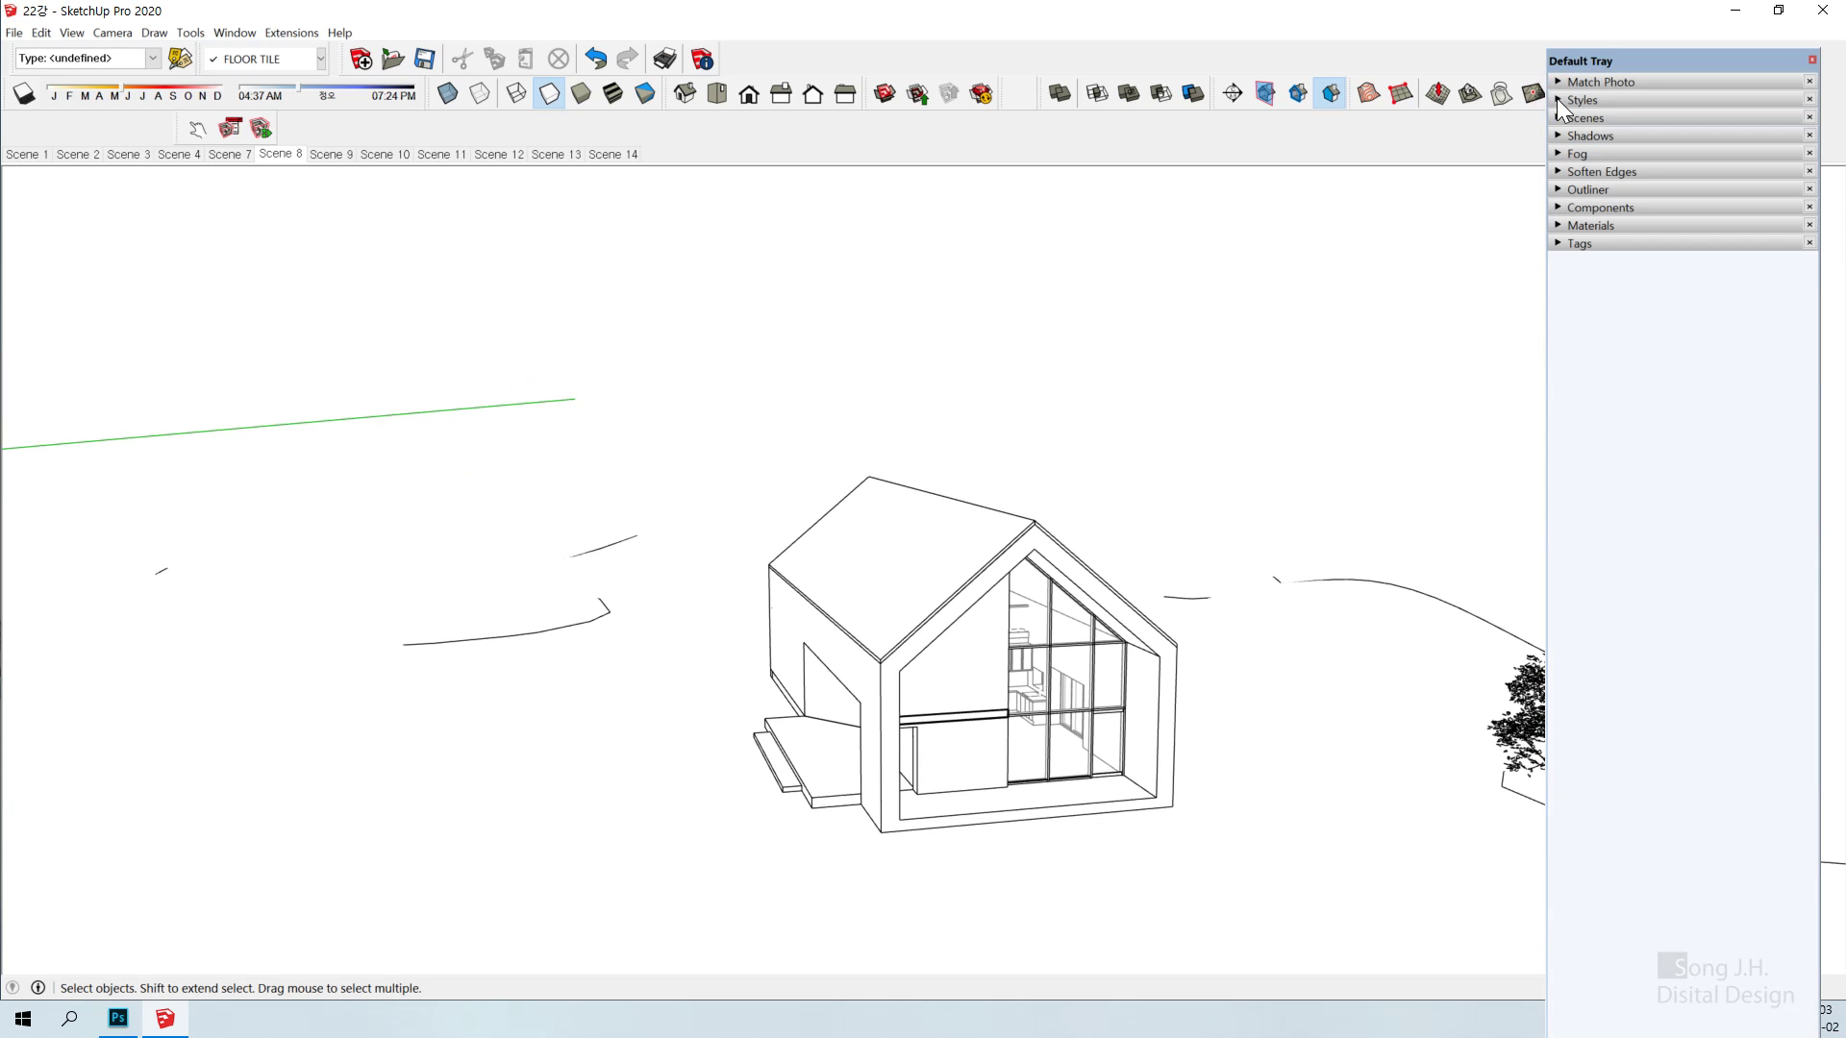
click(1560, 244)
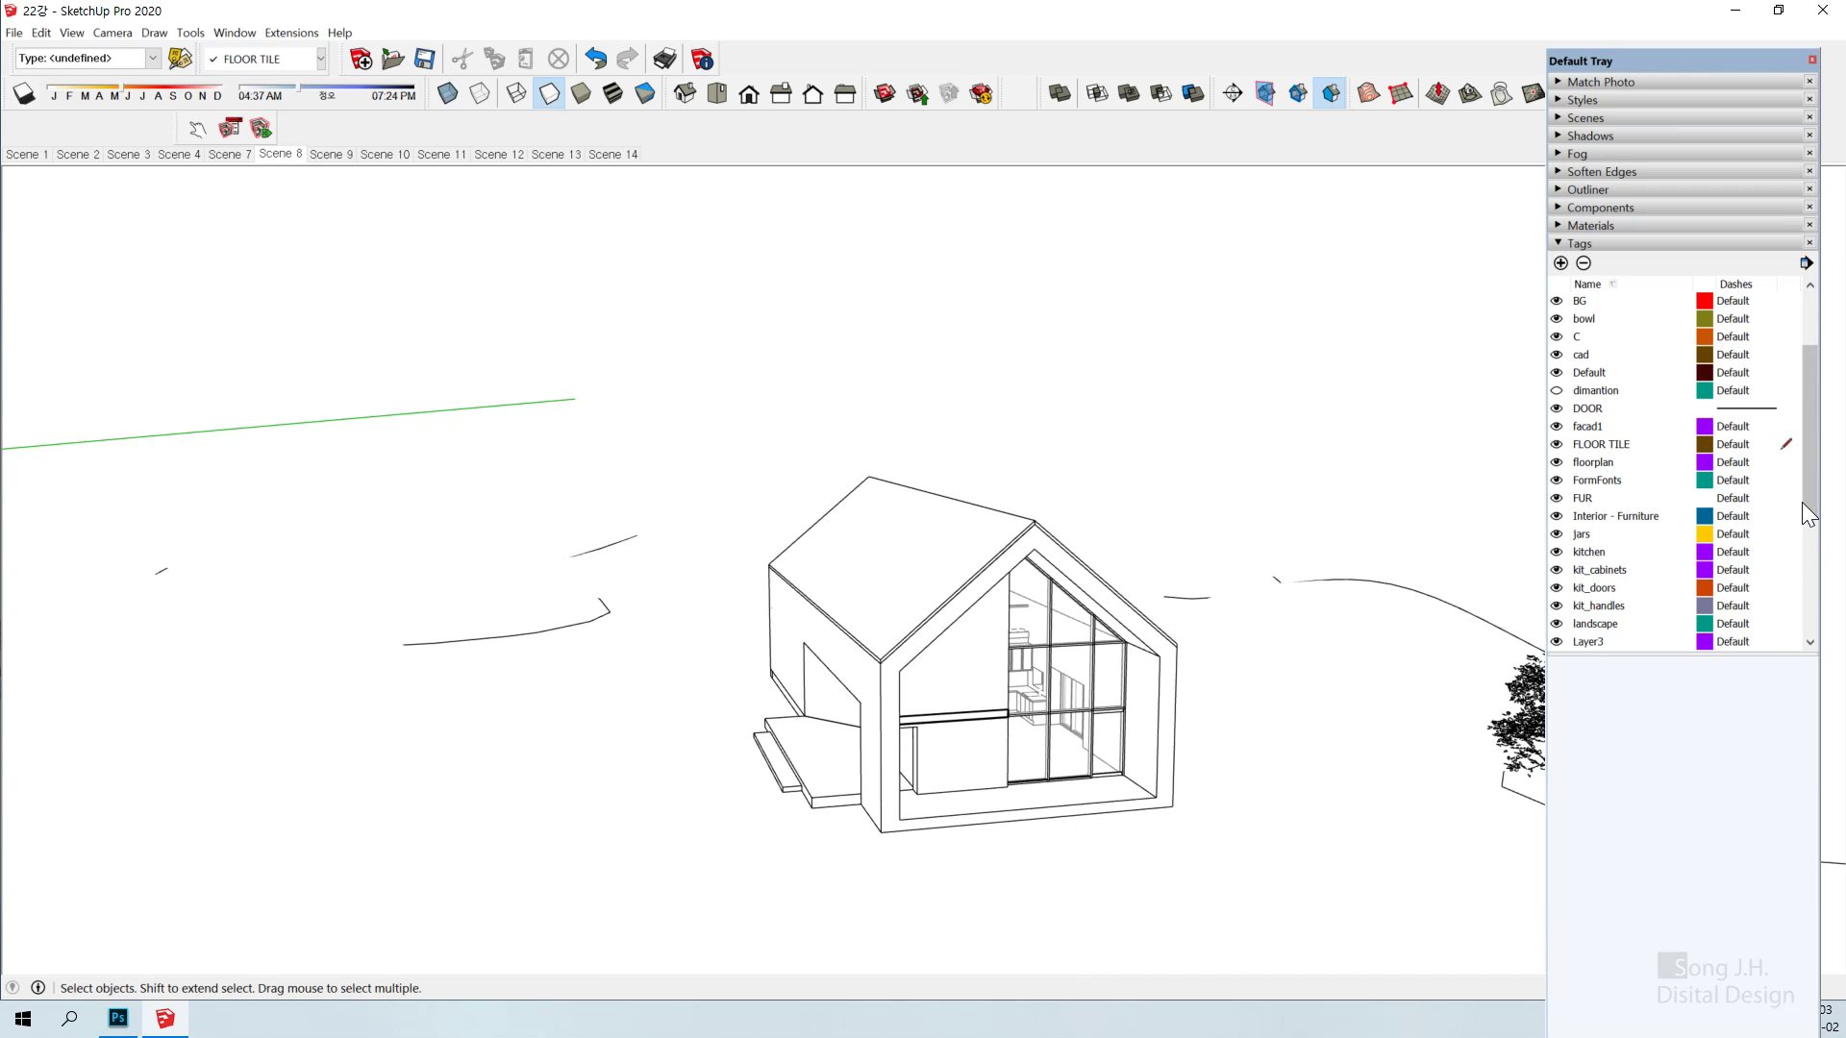
drag(1801, 502, 1809, 521)
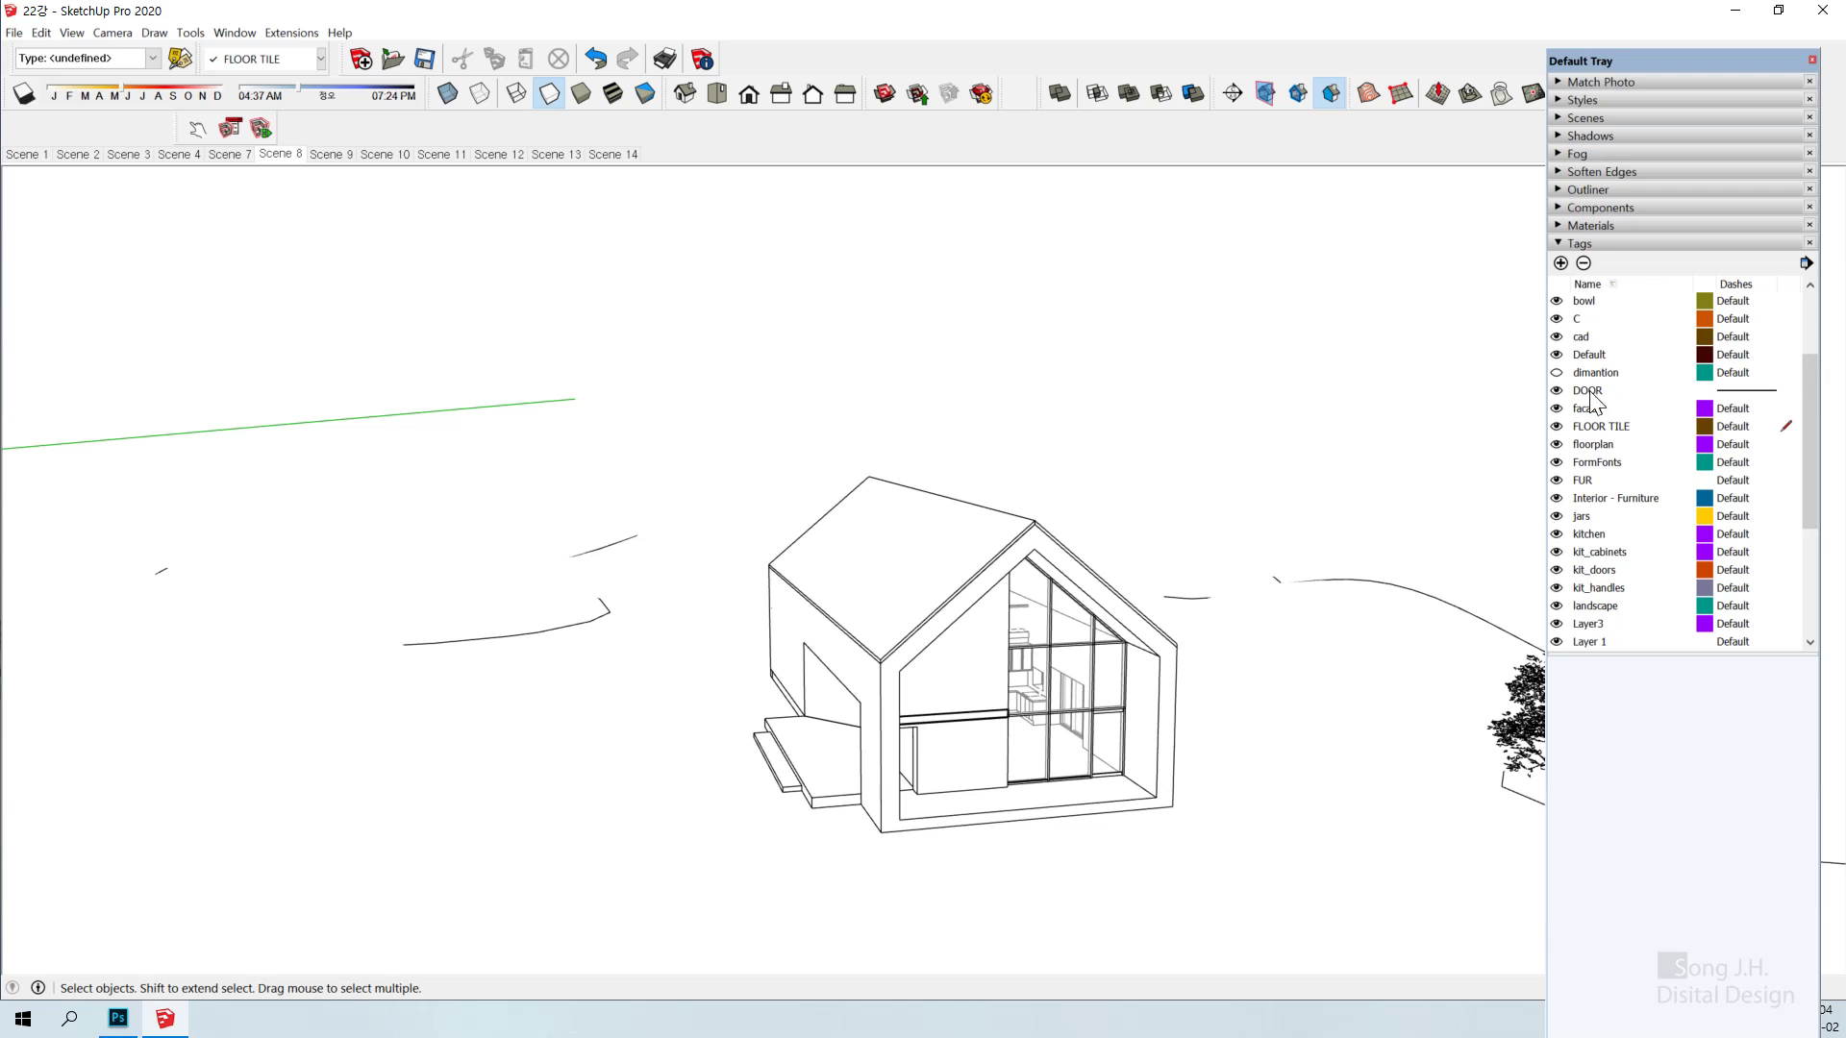
click(1557, 374)
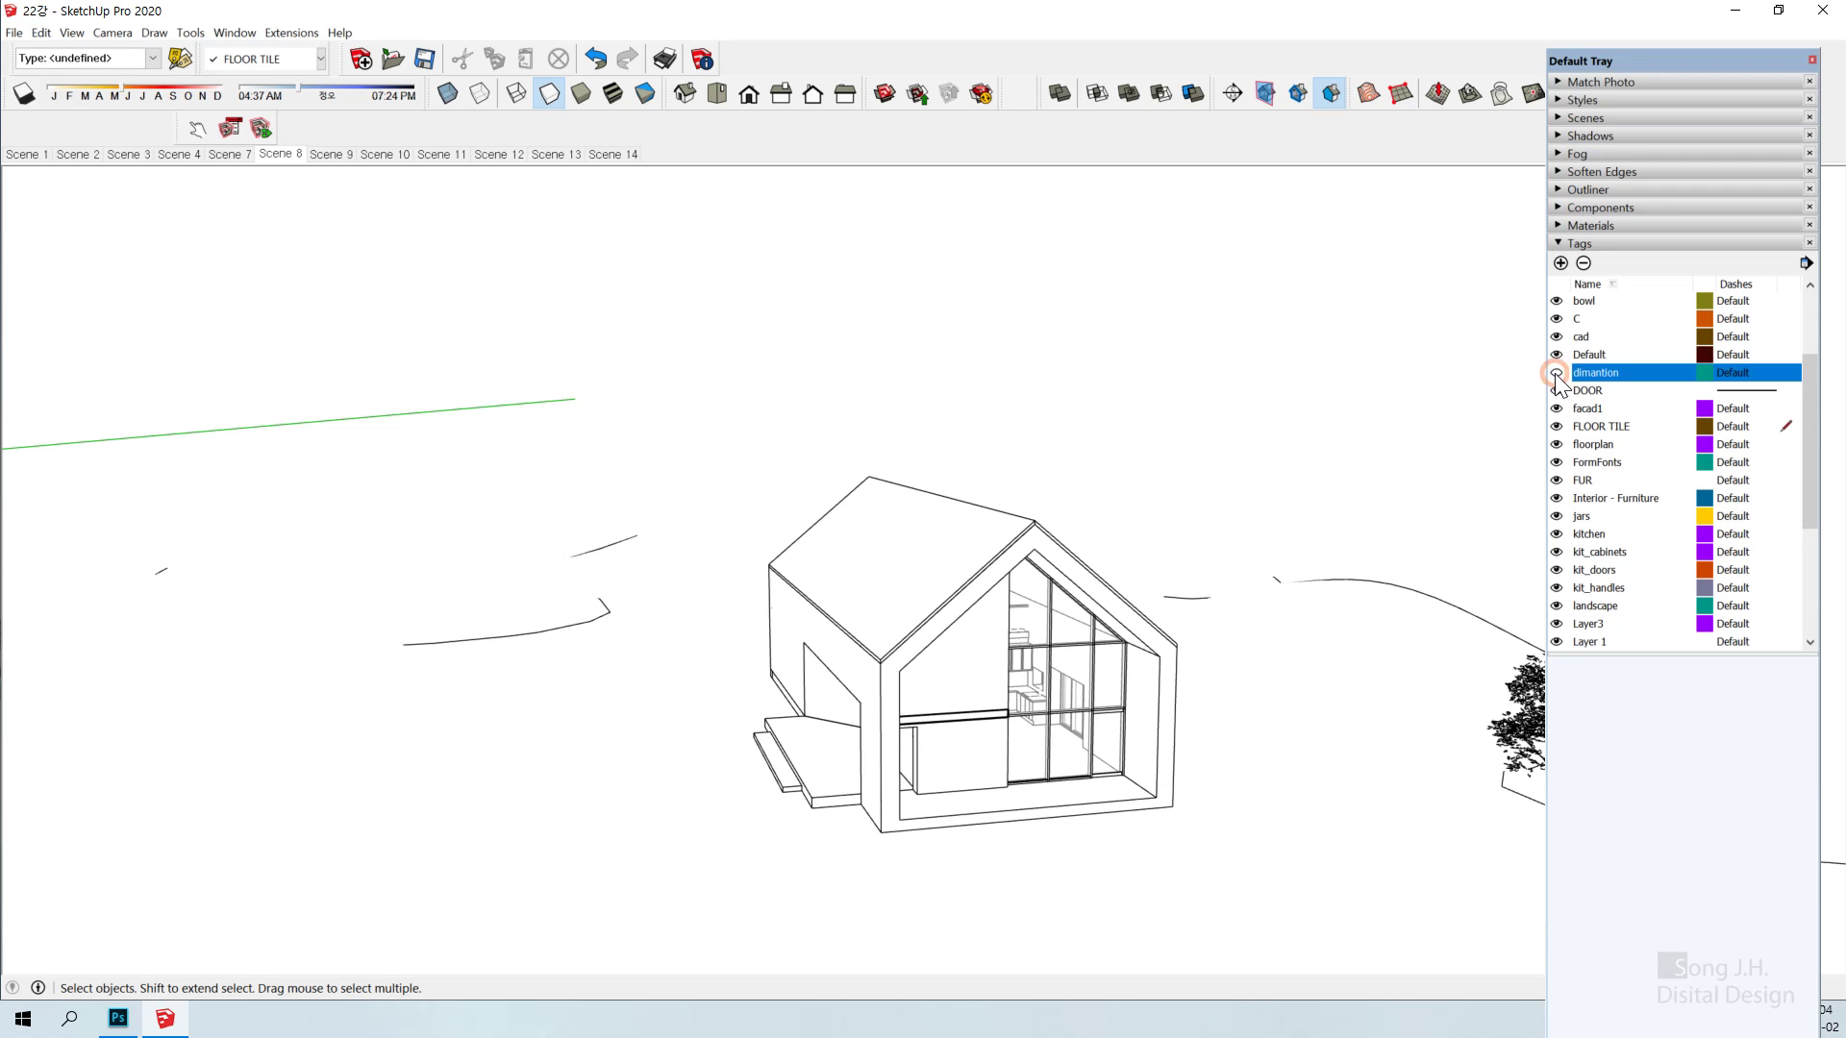
drag(1062, 776, 672, 795)
drag(1112, 659, 1112, 724)
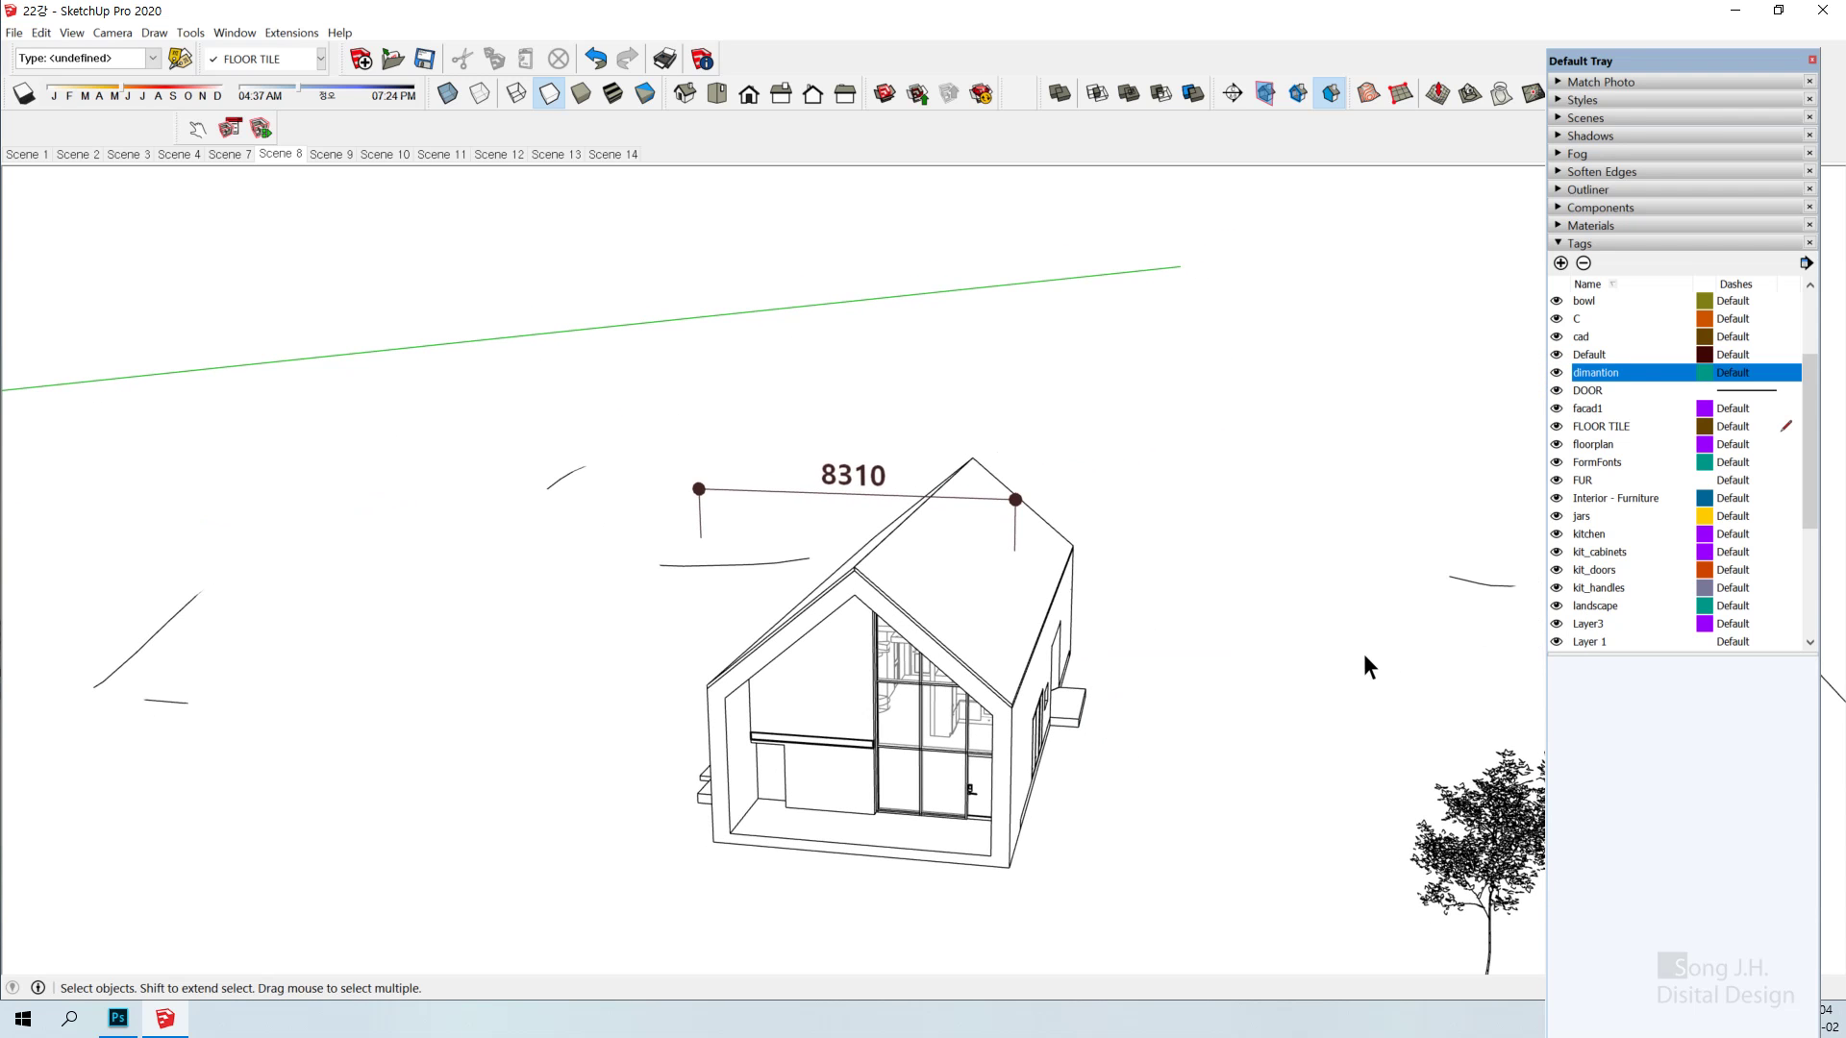
Examine the dimensions around the house from the top view
drag(1363, 654, 1220, 829)
click(718, 96)
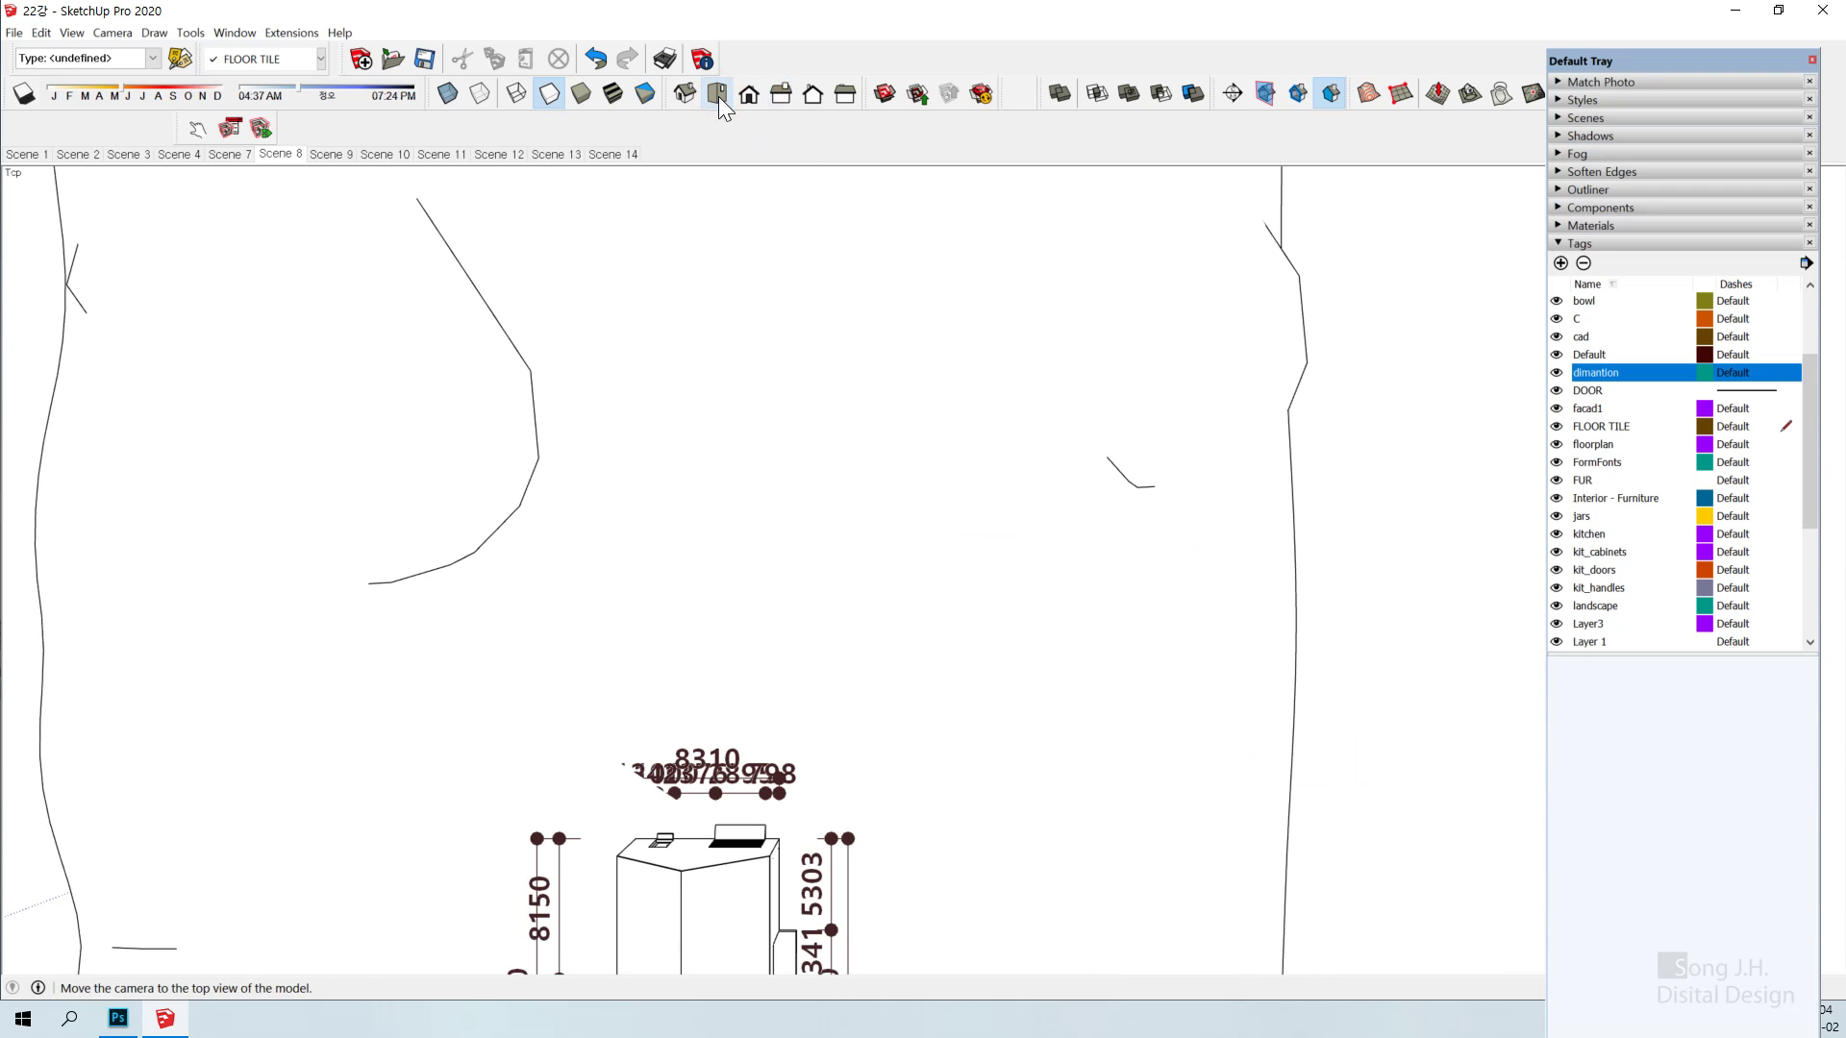
scroll(812, 437, down, 8)
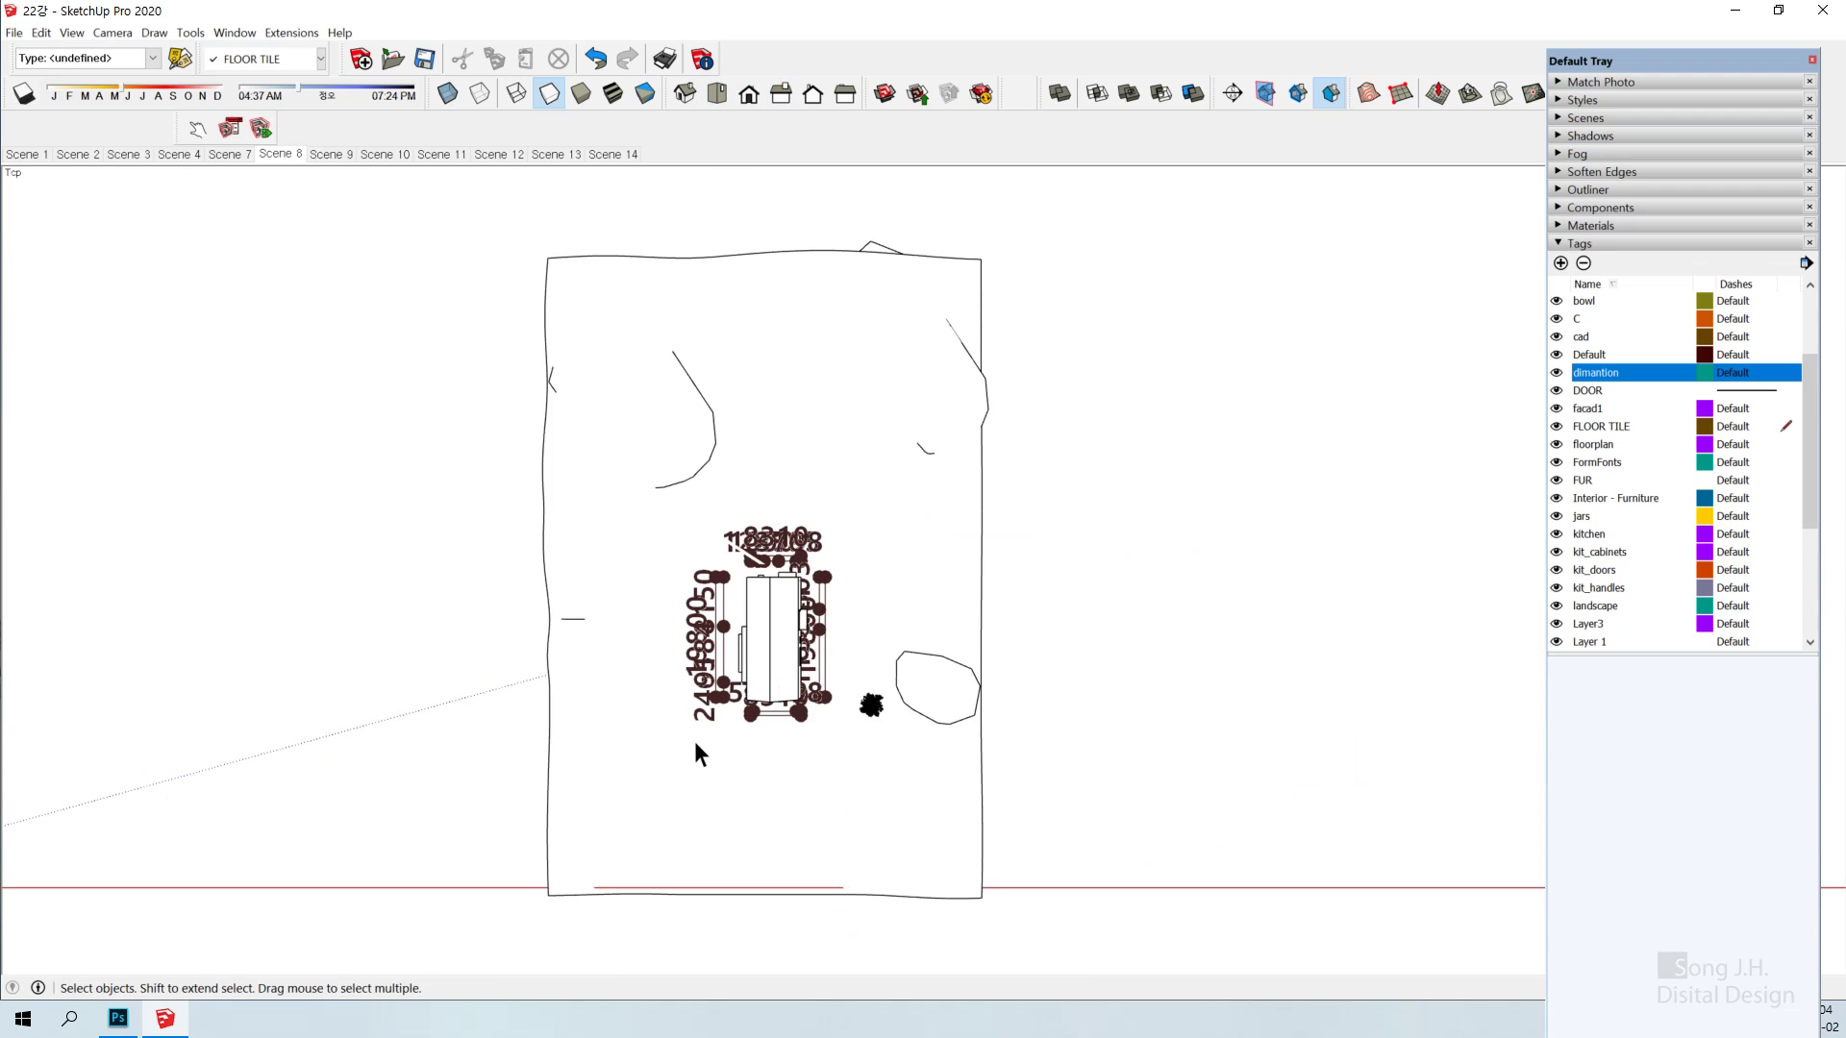
scroll(694, 743, up, 10)
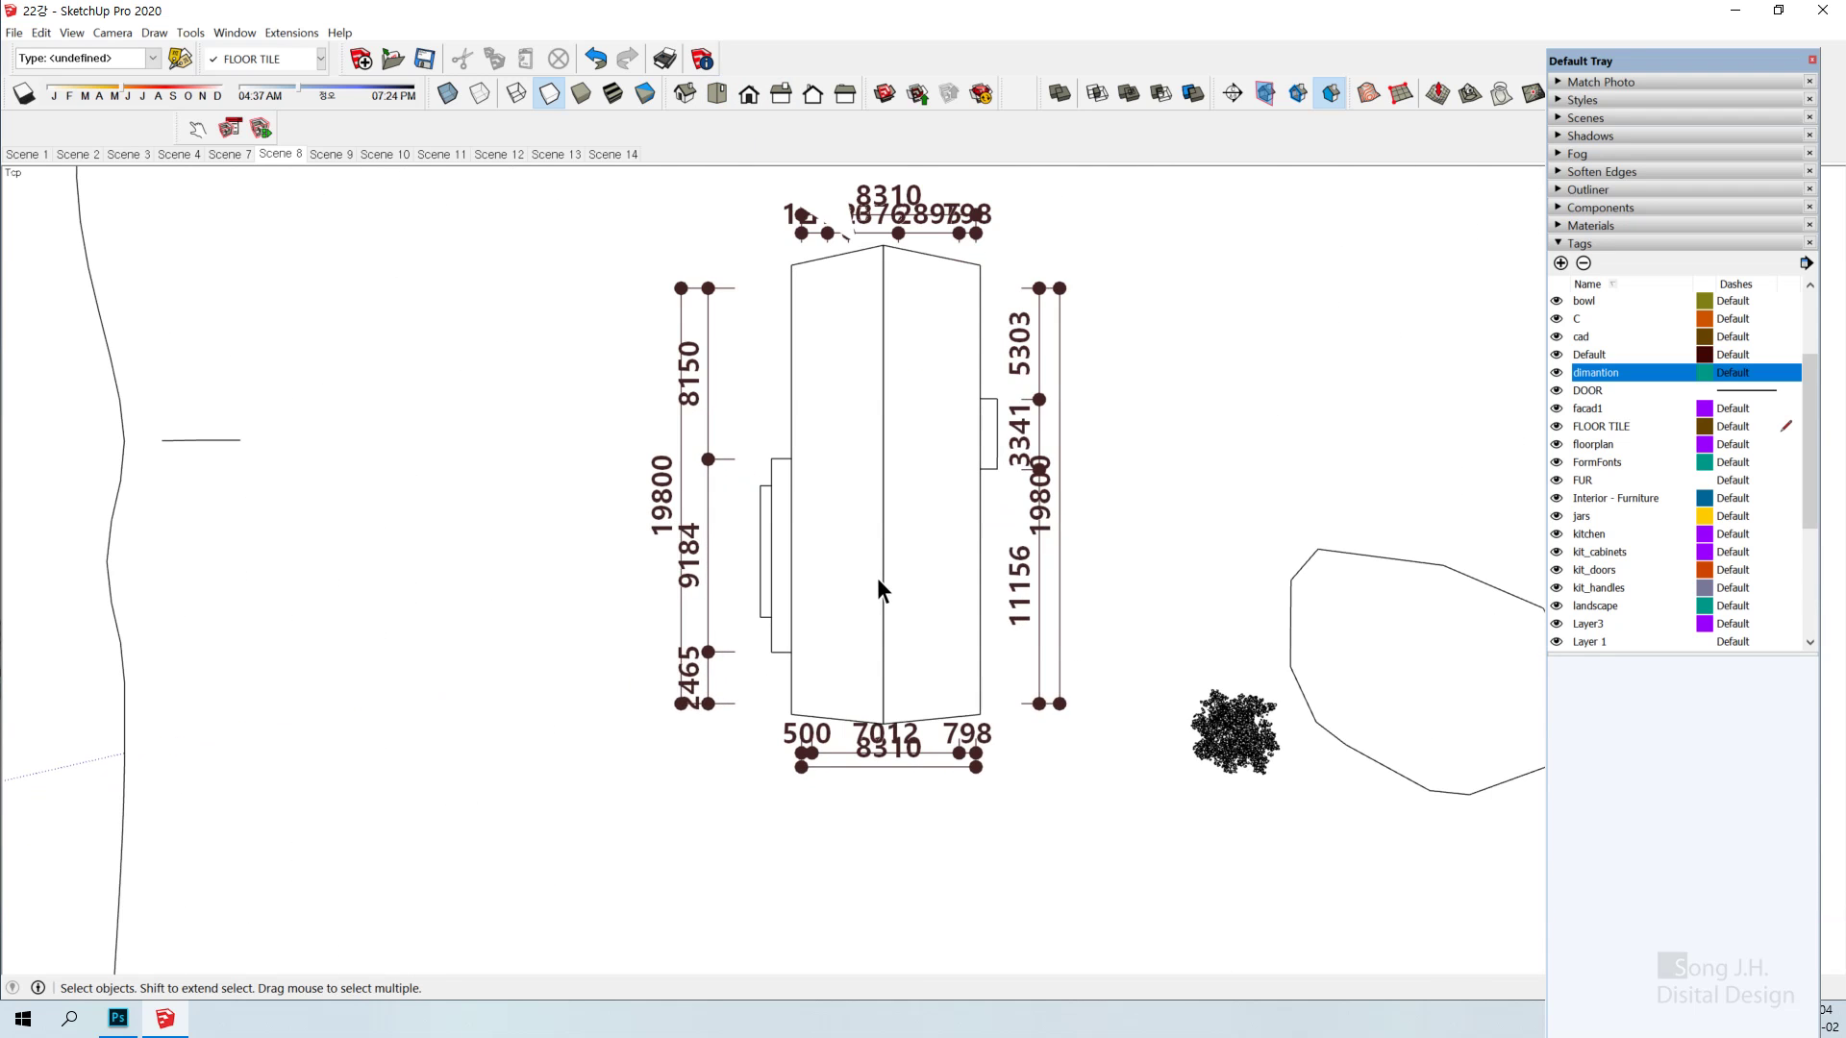
scroll(877, 579, up, 3)
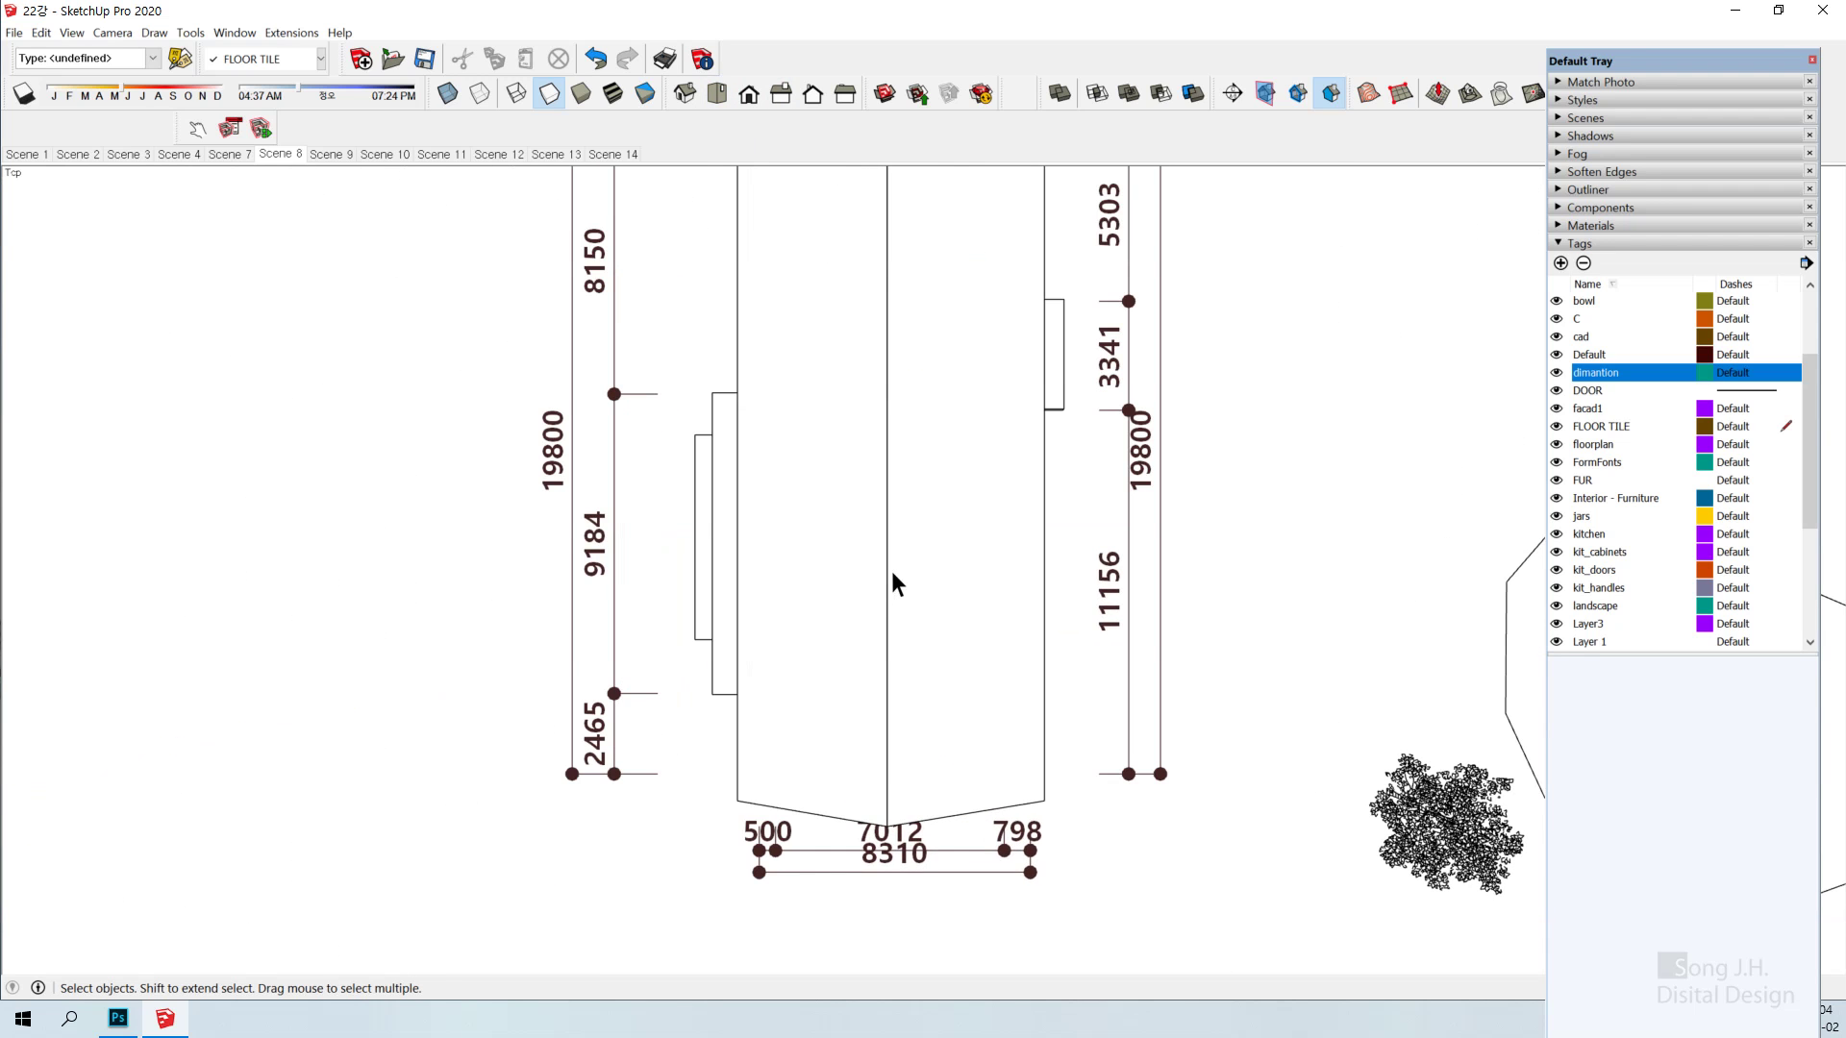
scroll(892, 572, up, 2)
scroll(892, 573, down, 3)
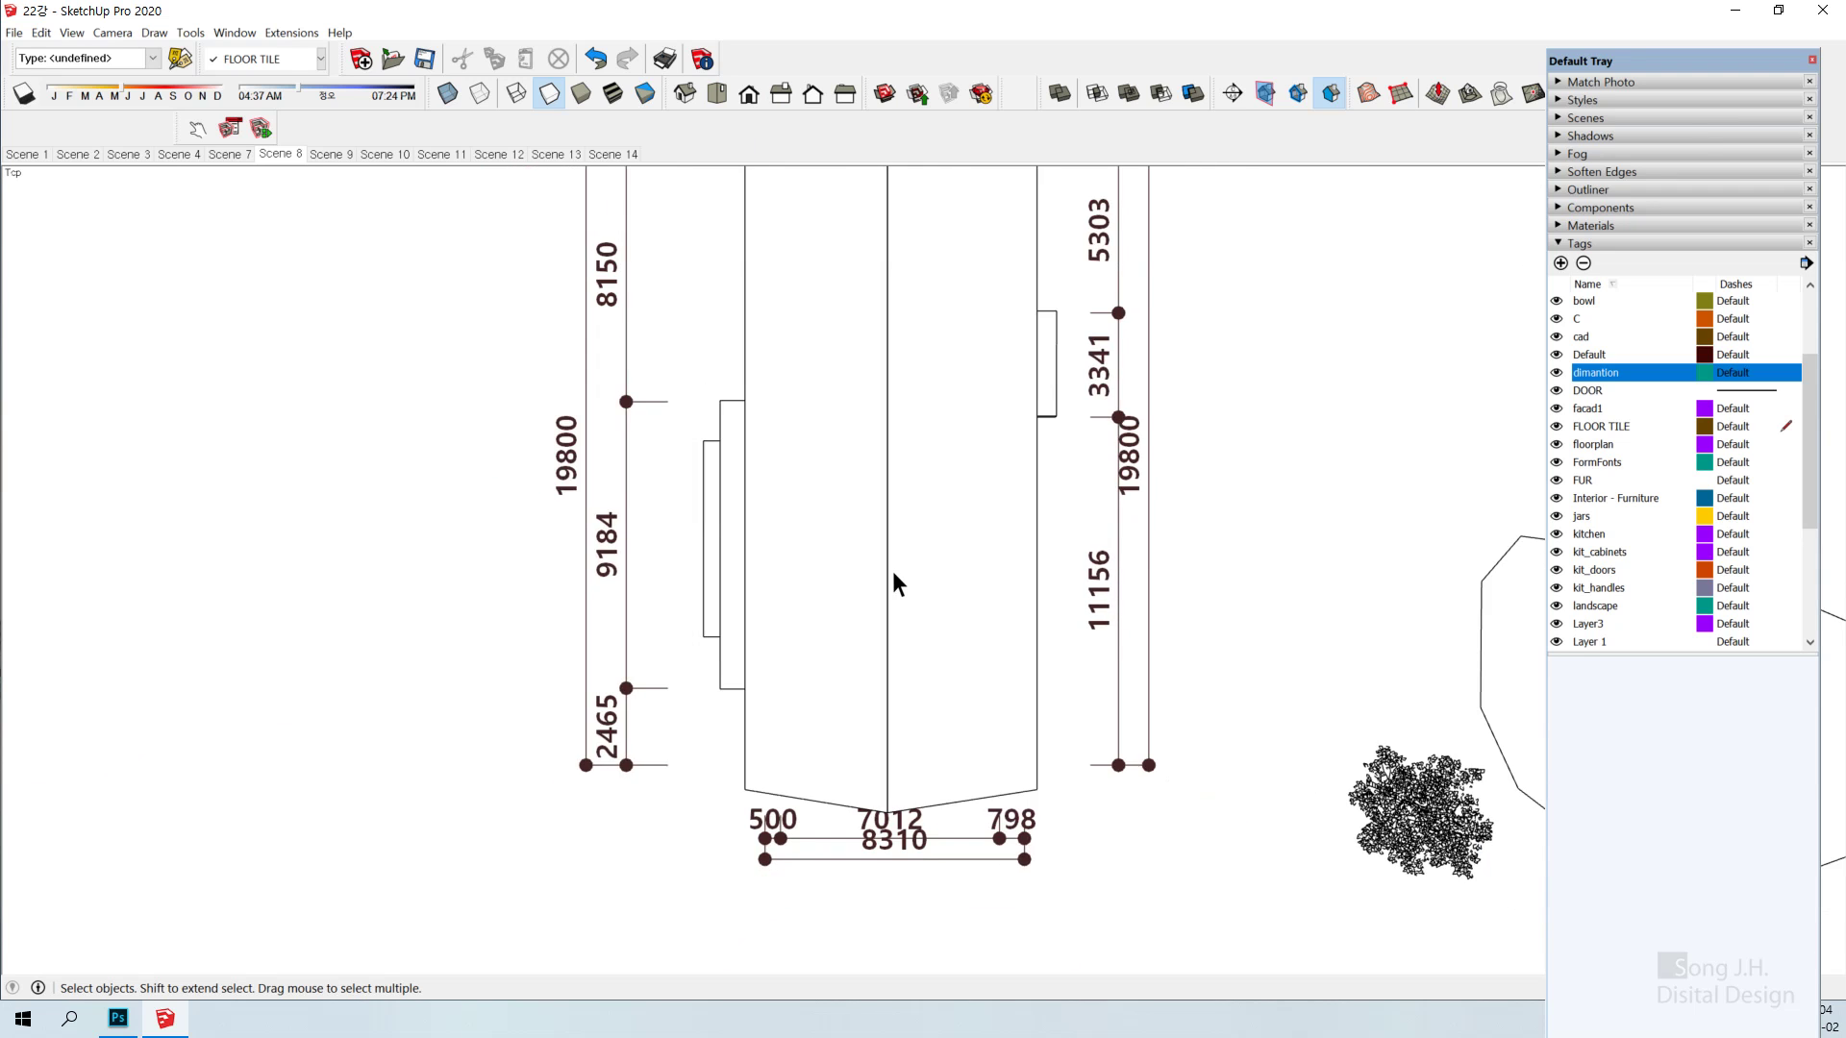
scroll(892, 571, down, 4)
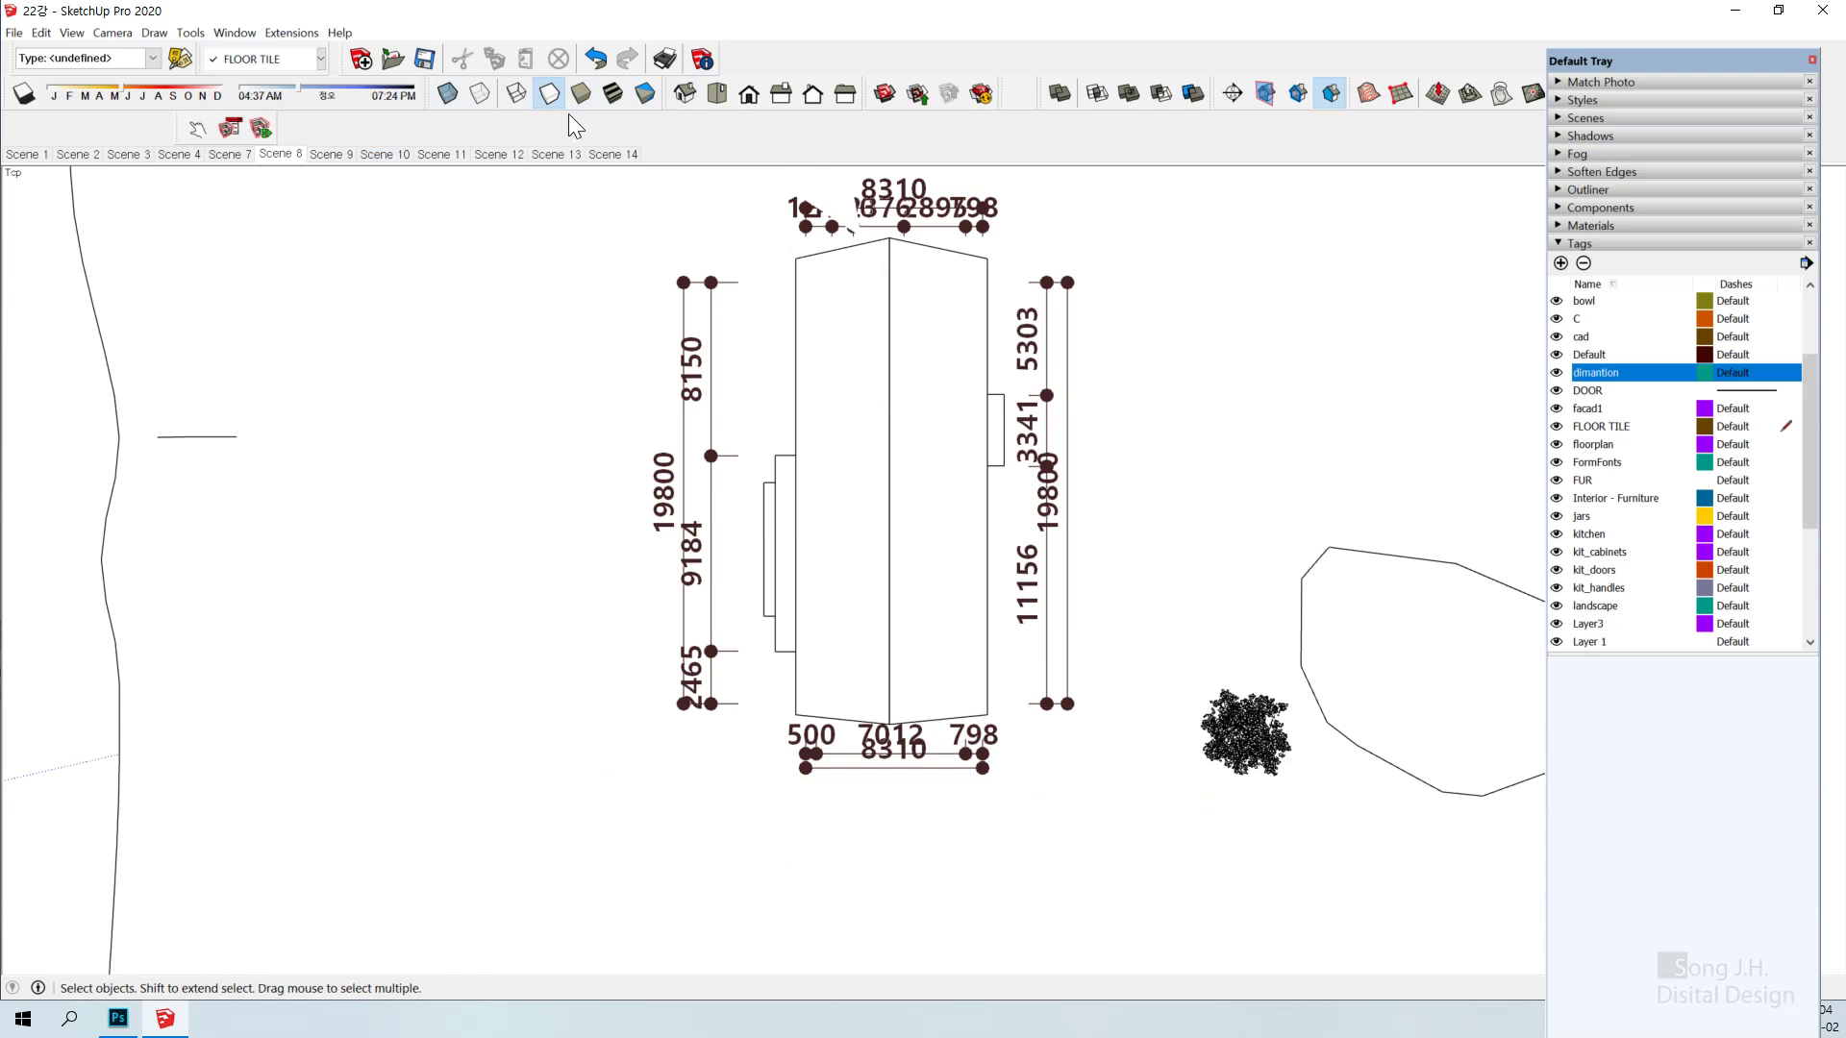
Show the section-cut floor plan with its dimensions from the top view
drag(577, 433, 781, 714)
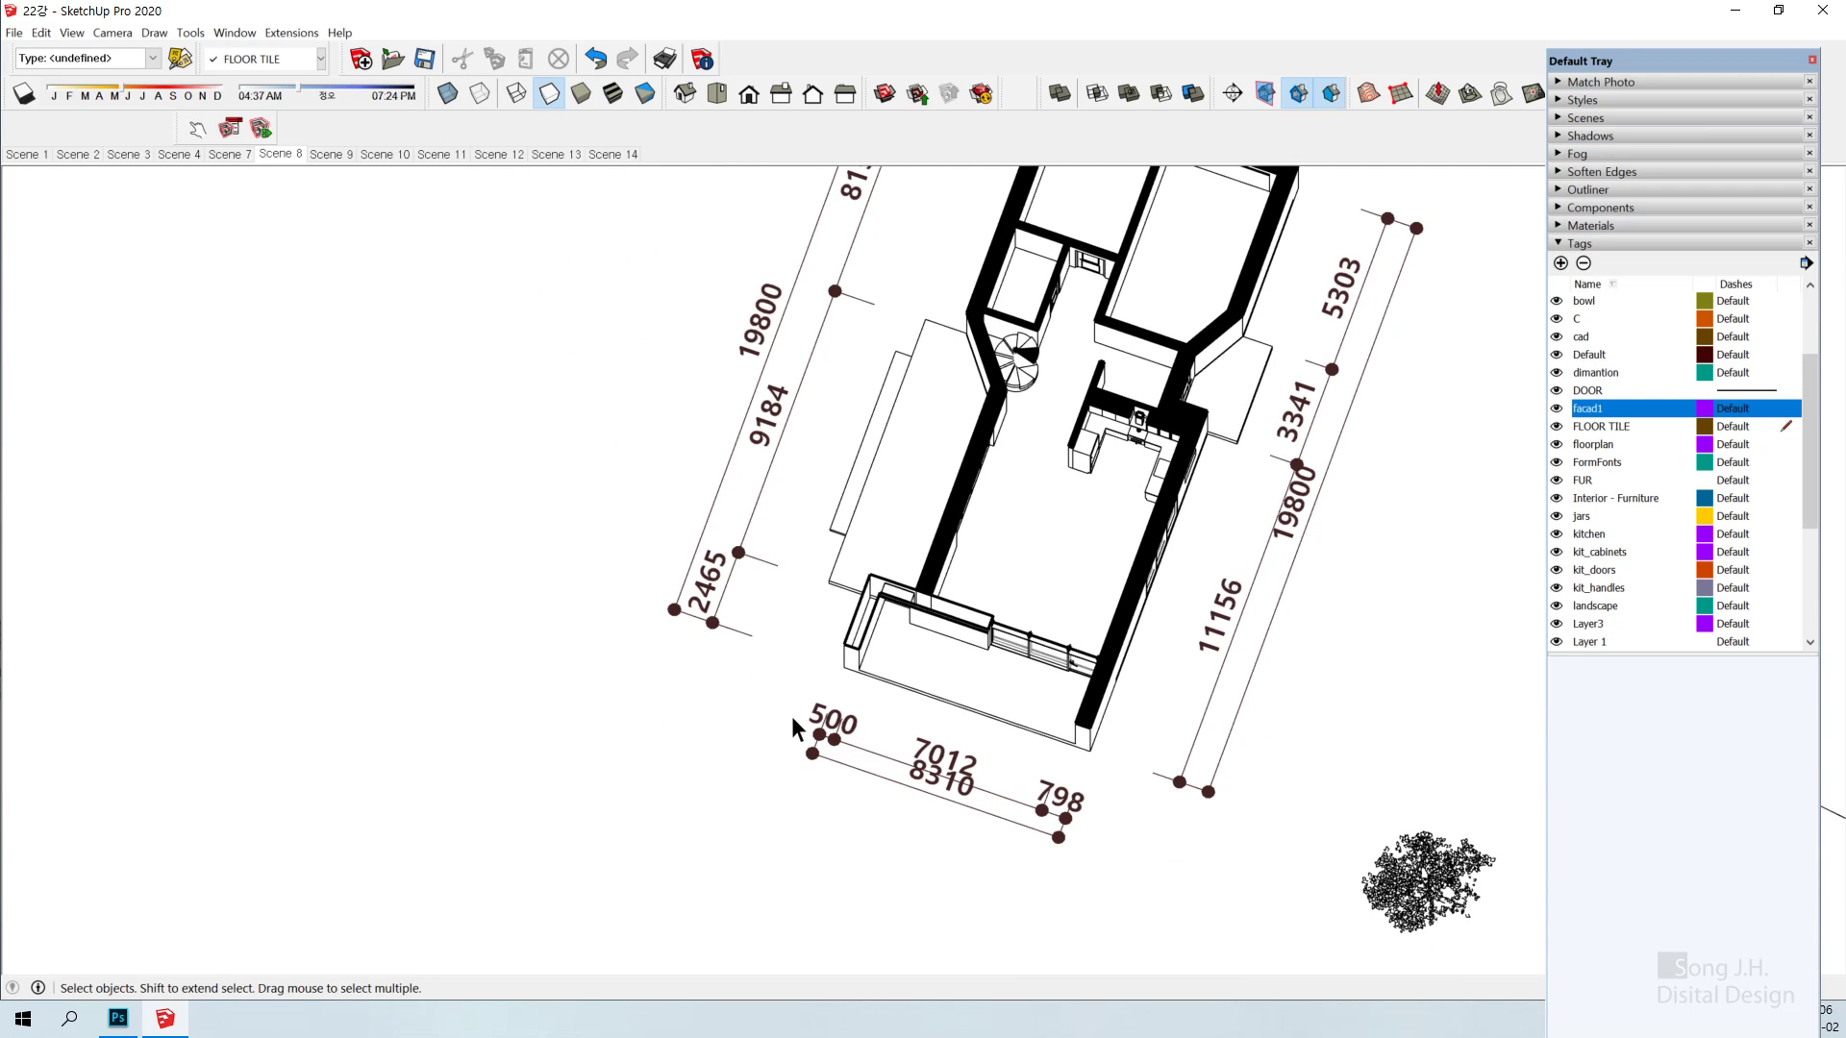
drag(835, 643, 766, 736)
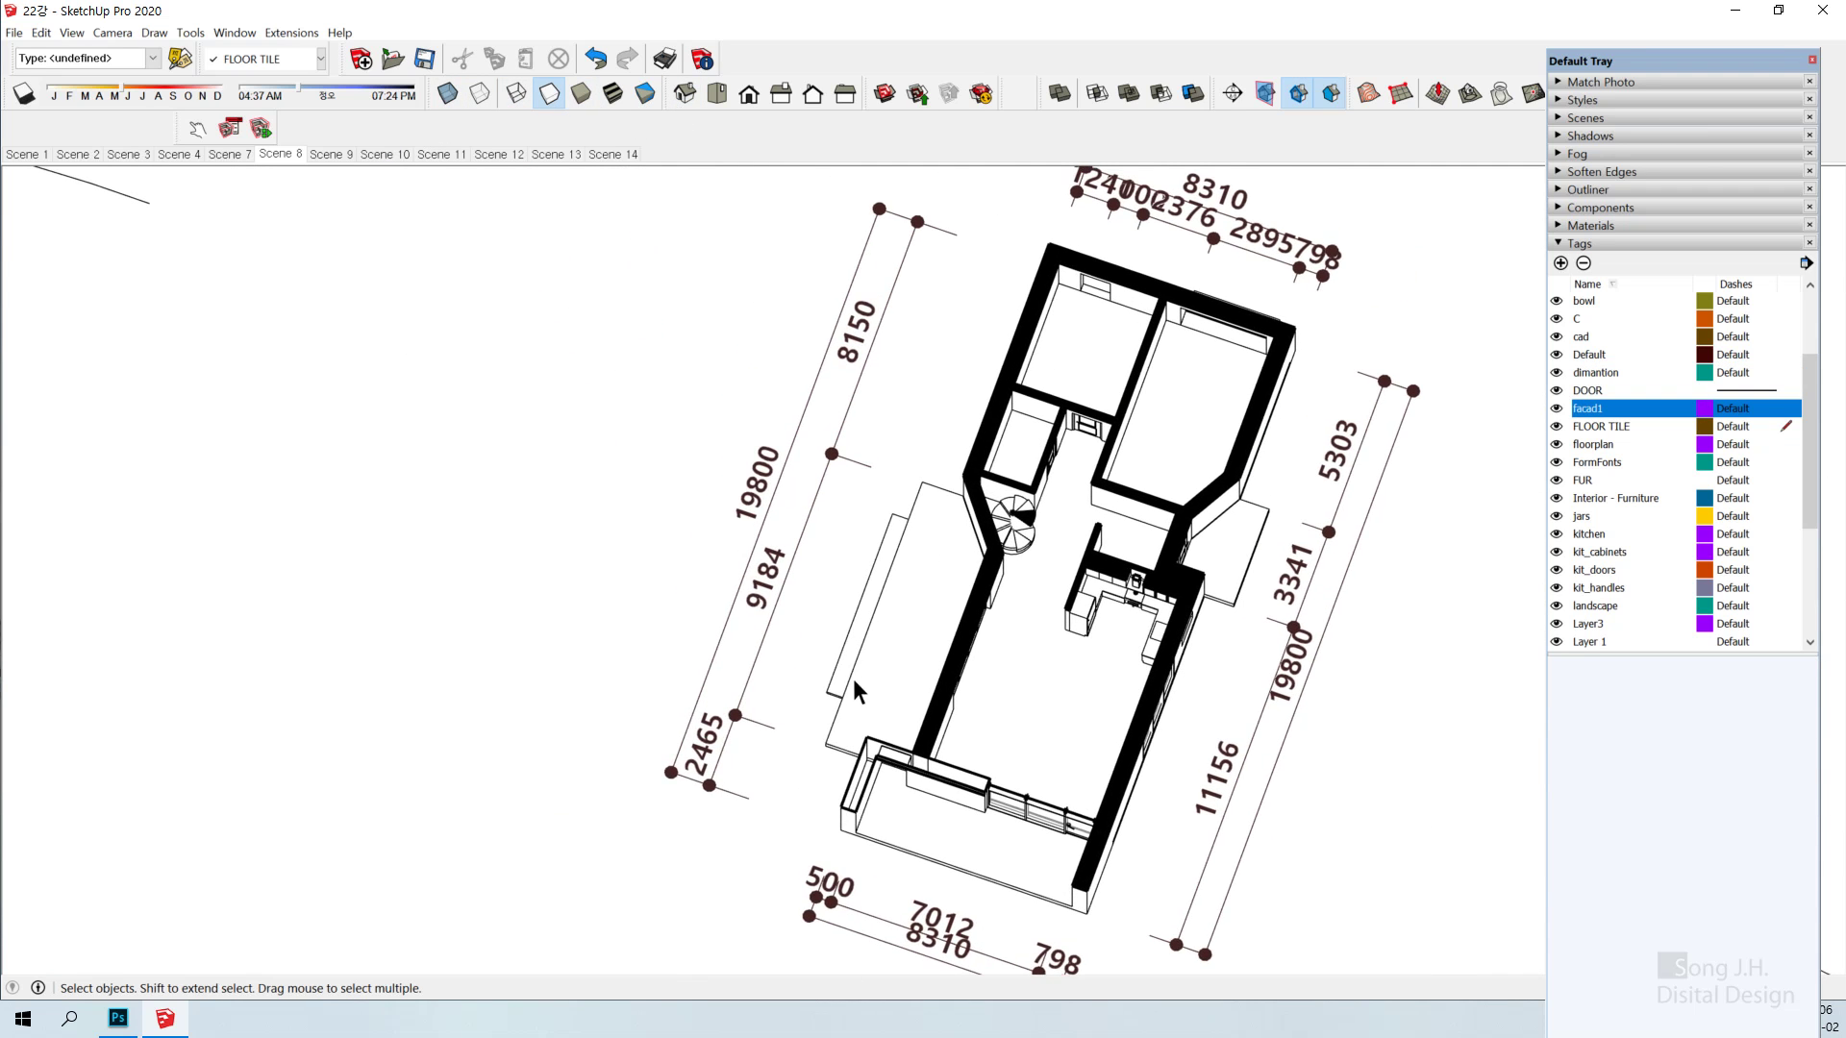
drag(1293, 687, 1291, 607)
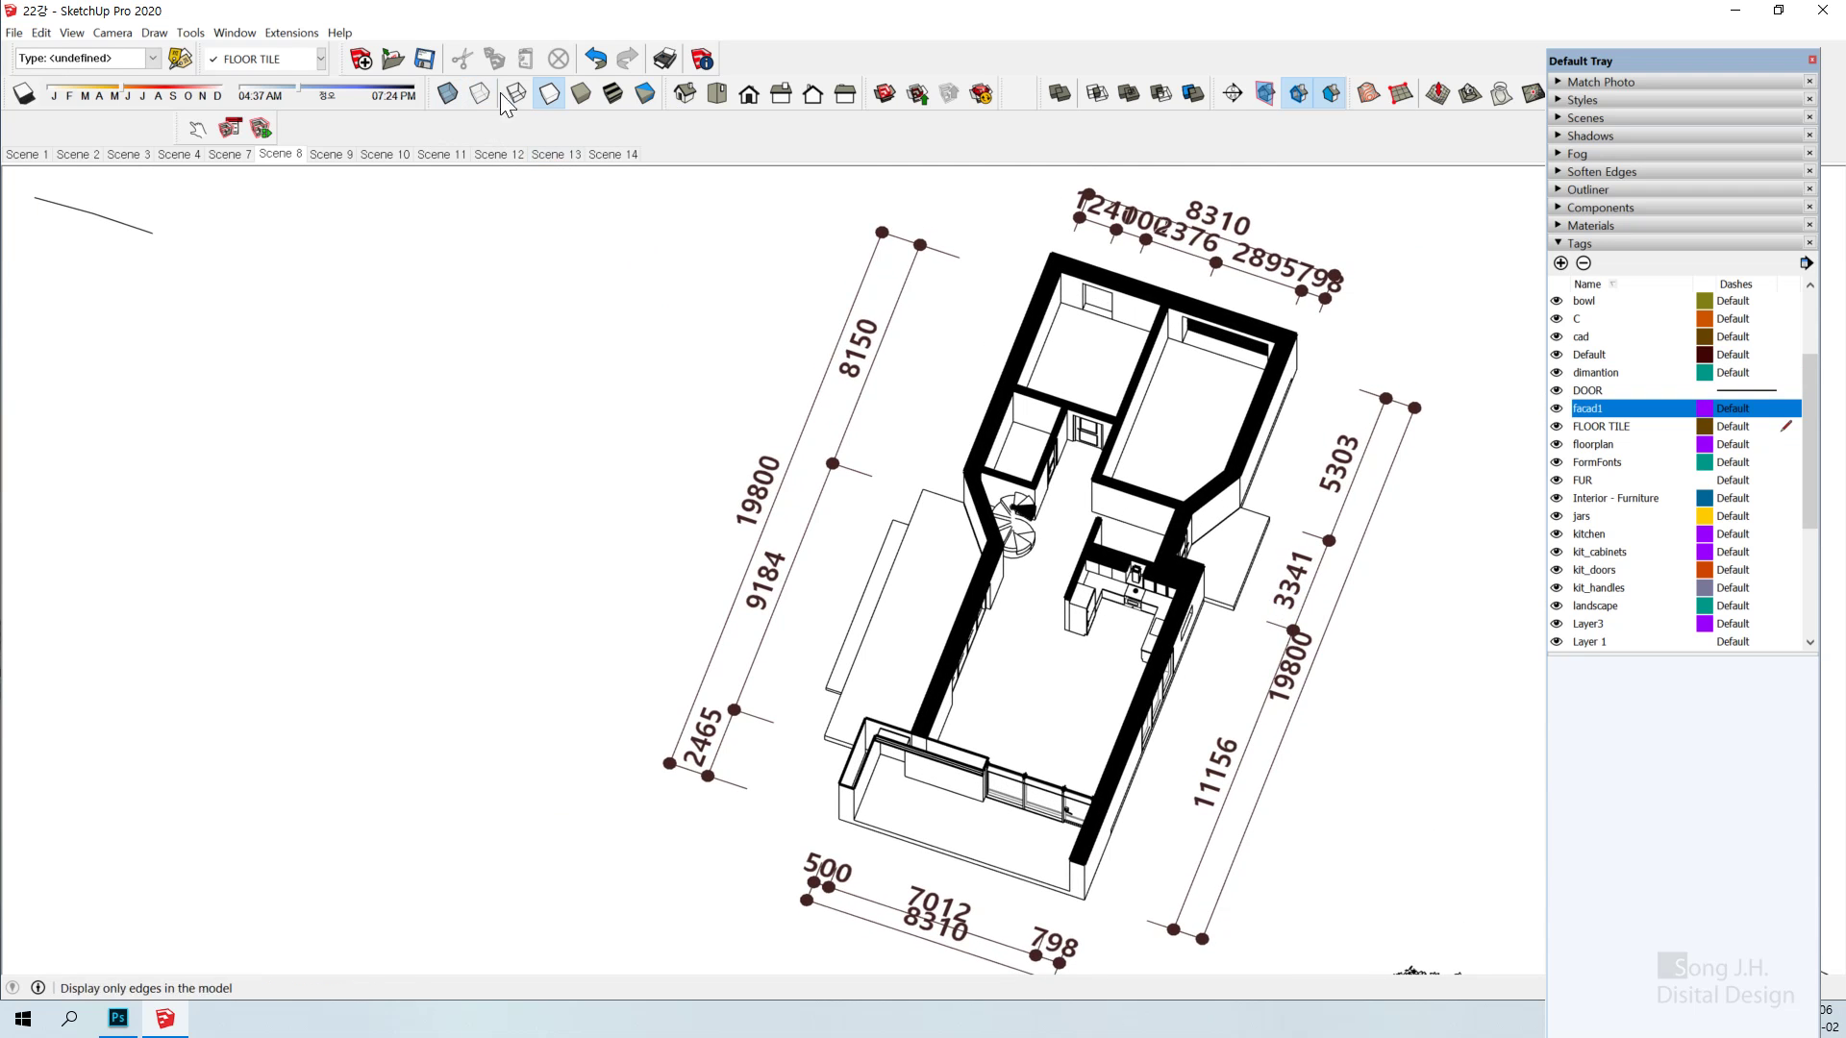
click(717, 93)
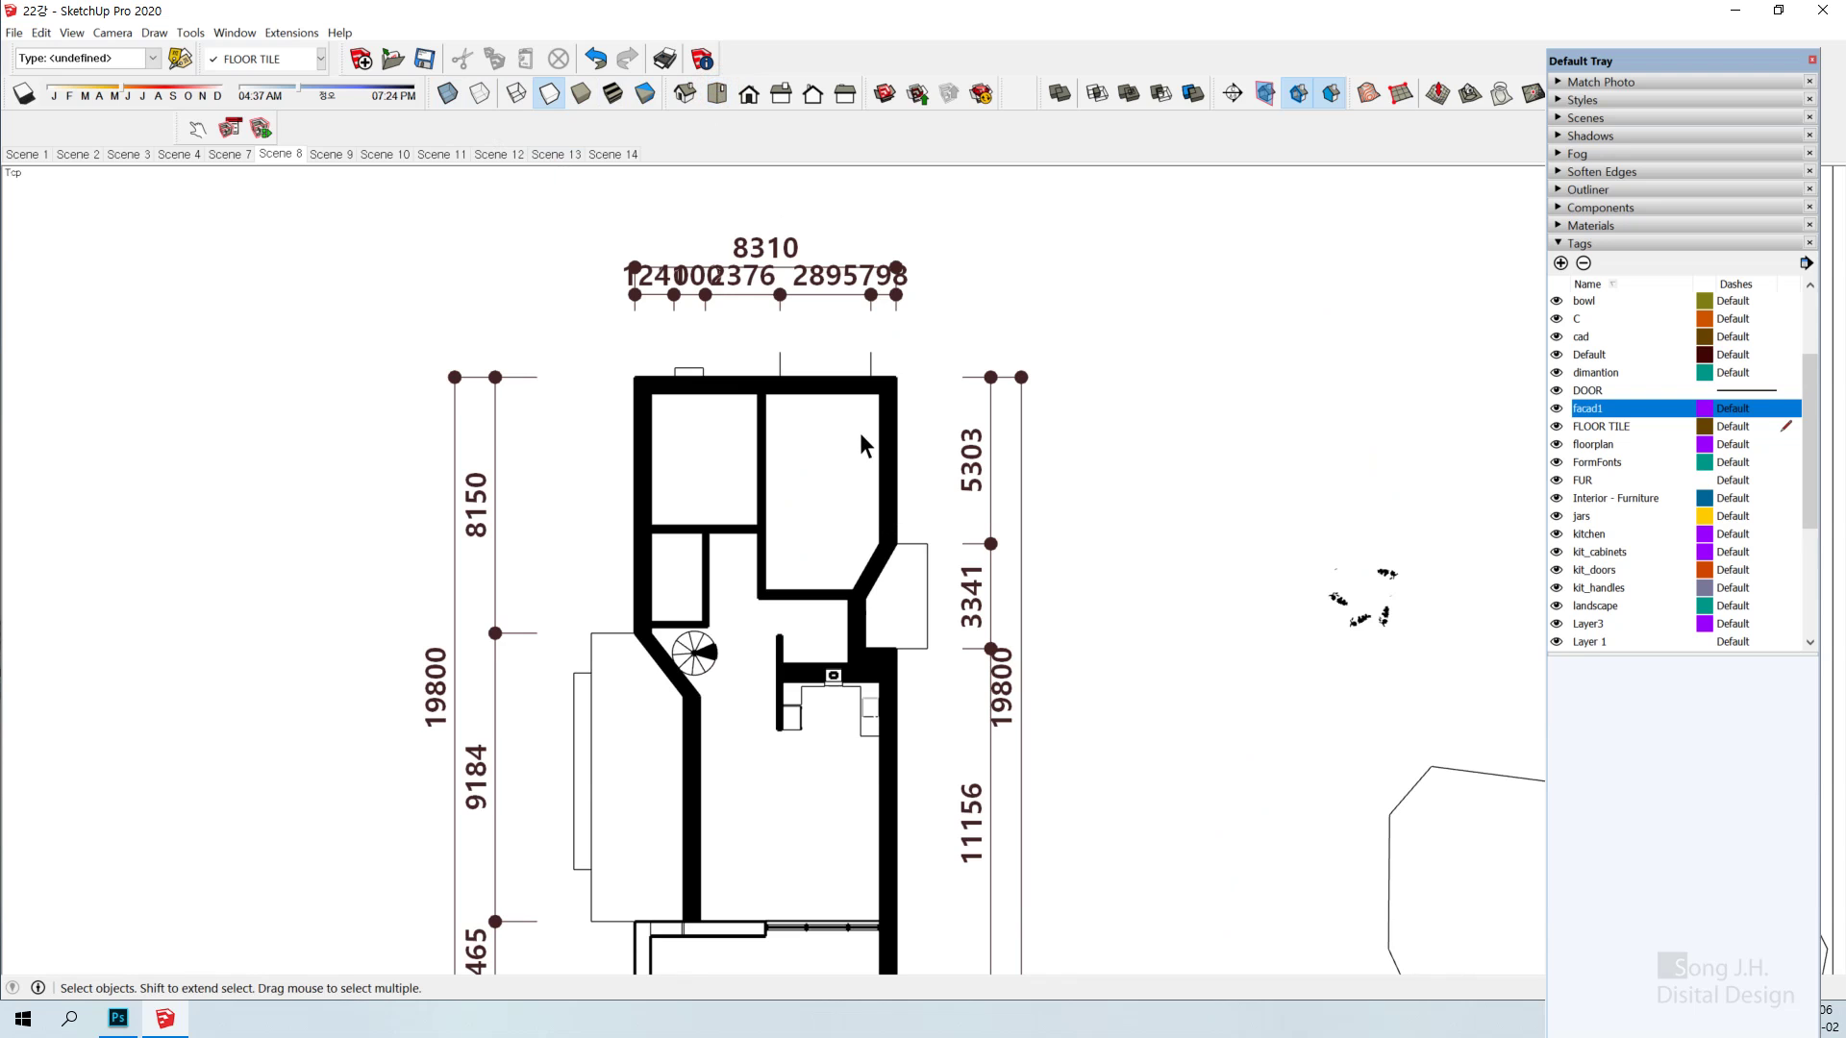
scroll(859, 438, down, 3)
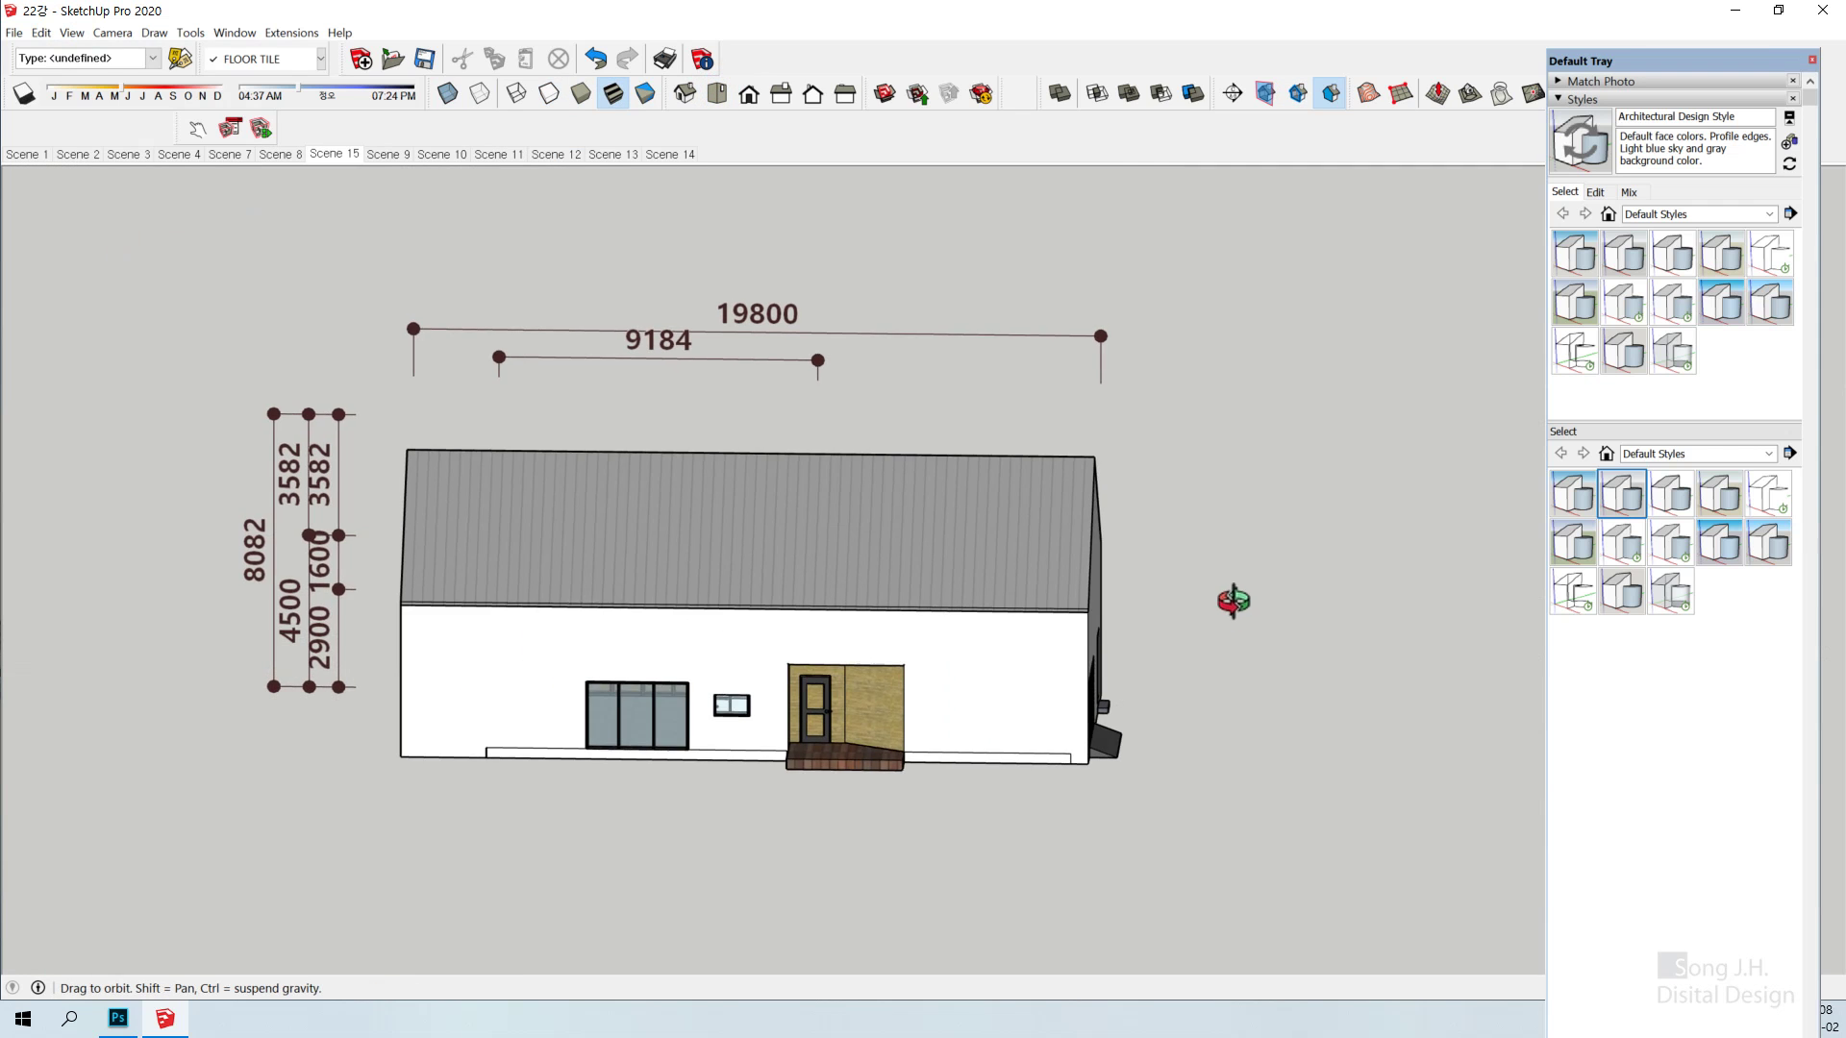
Try the Sky and Ground background options of the Architectural Design Style on the elevation and switch both off again
click(749, 93)
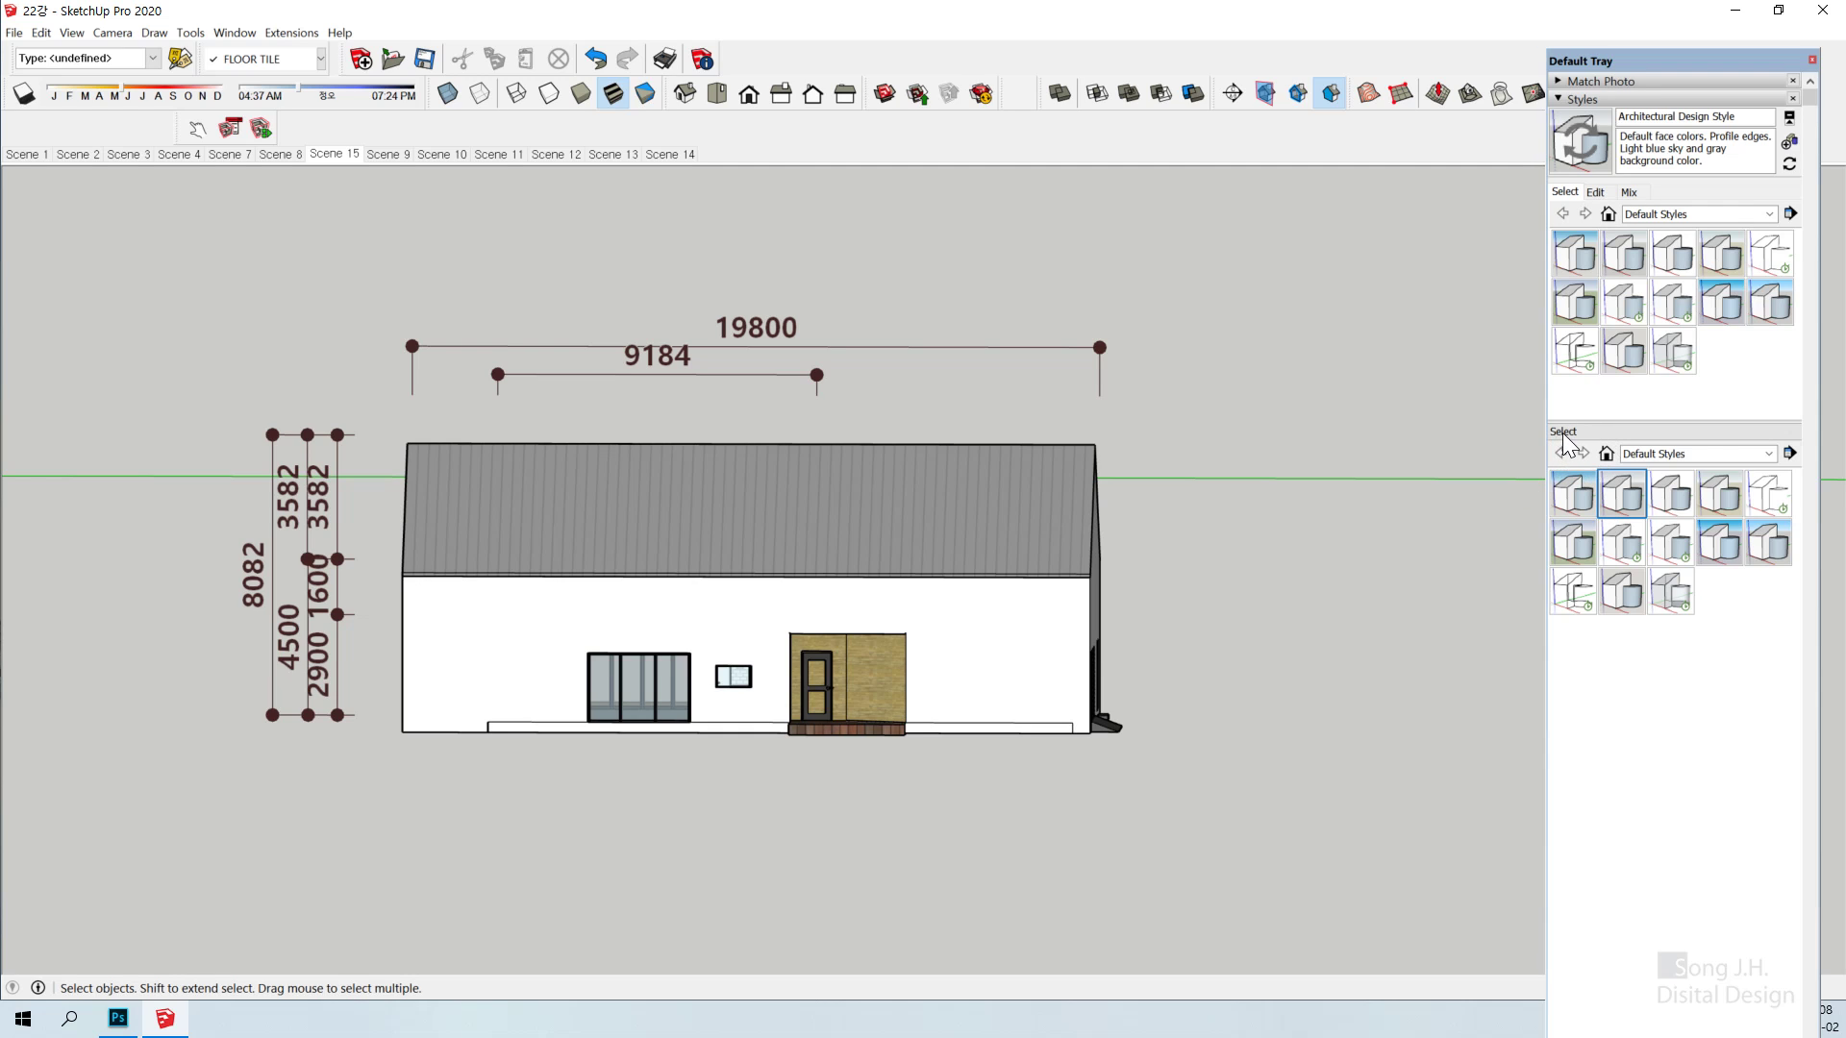
click(1596, 193)
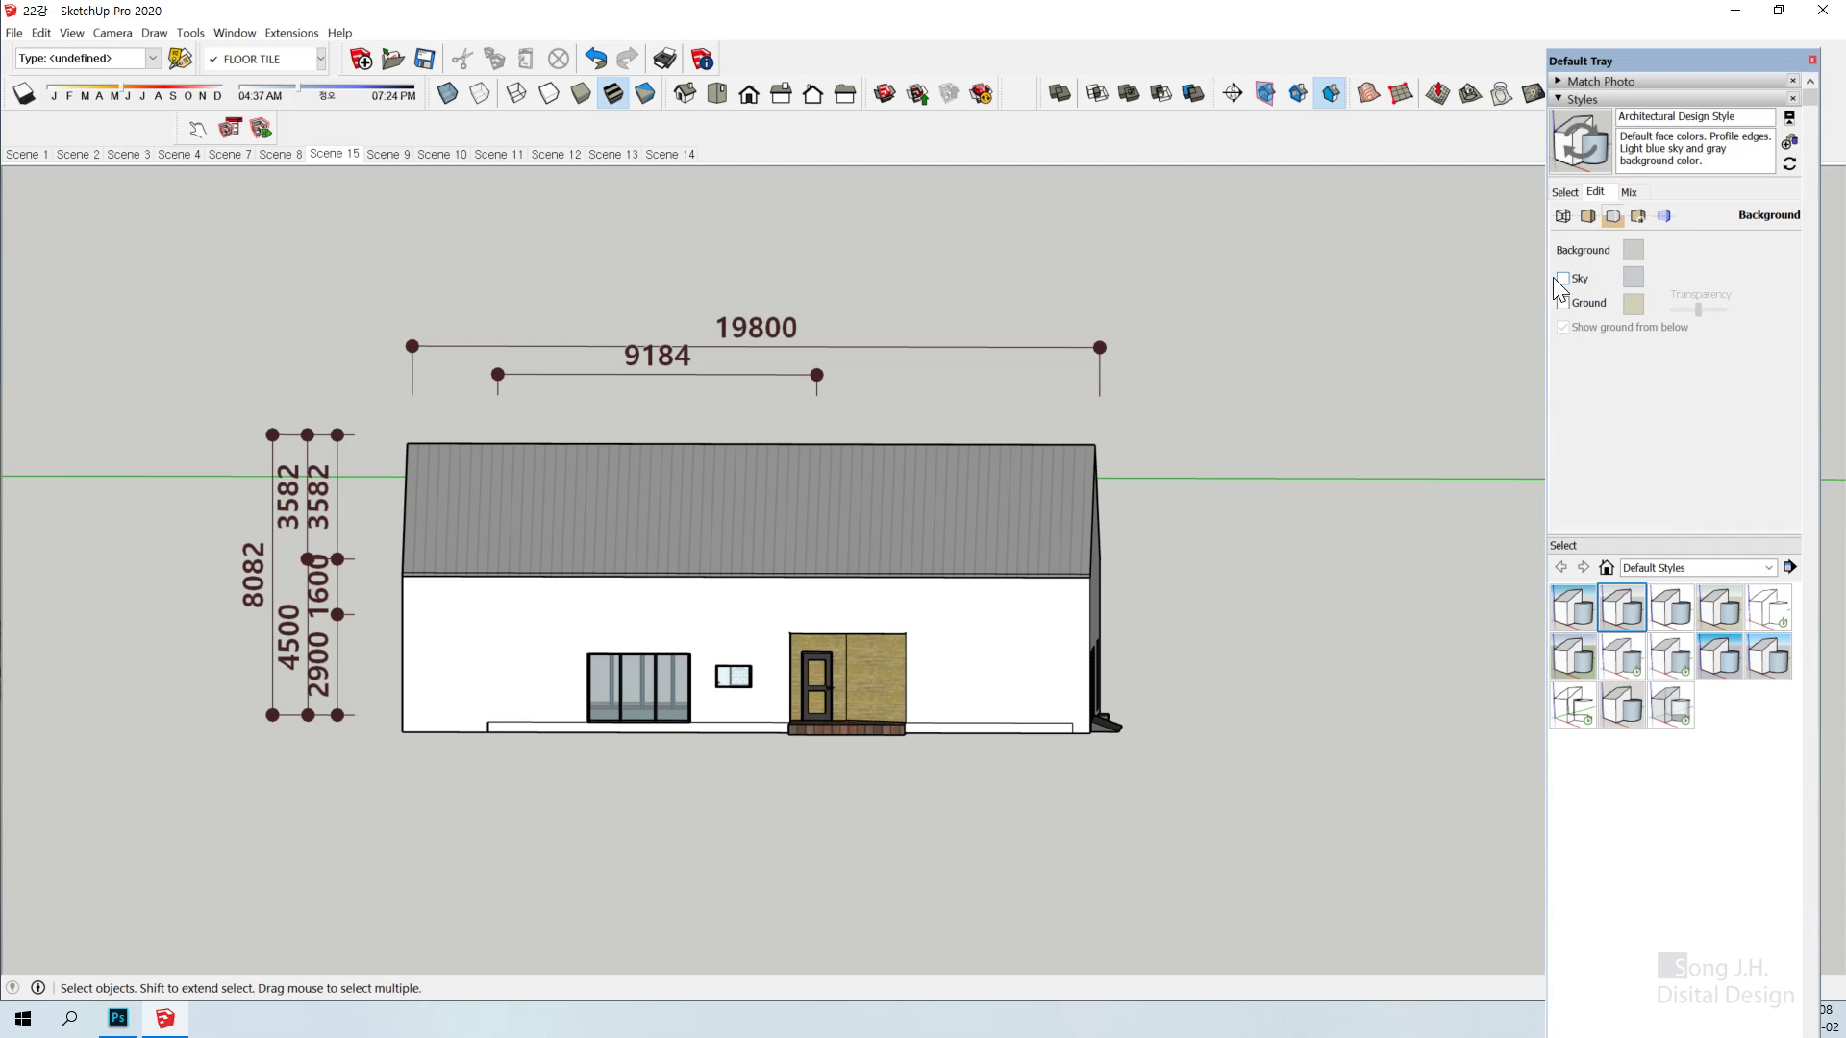
click(1565, 279)
click(1561, 305)
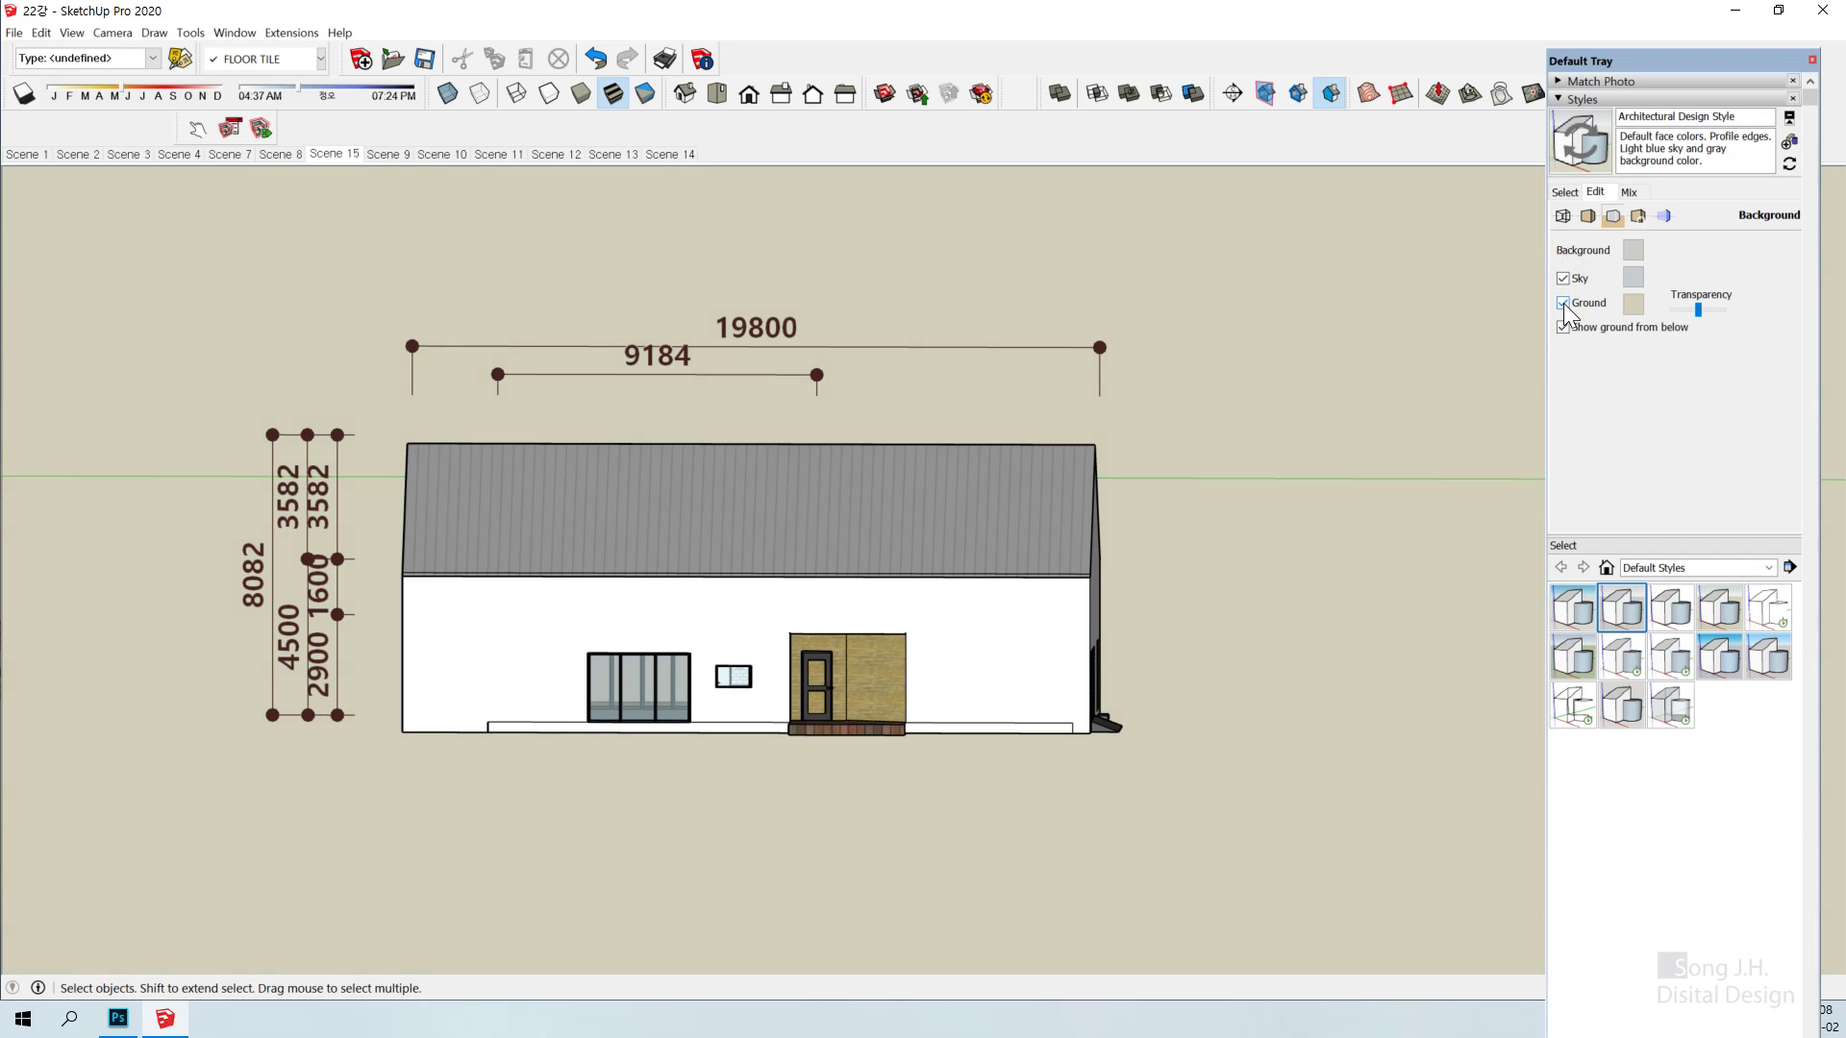
click(1563, 302)
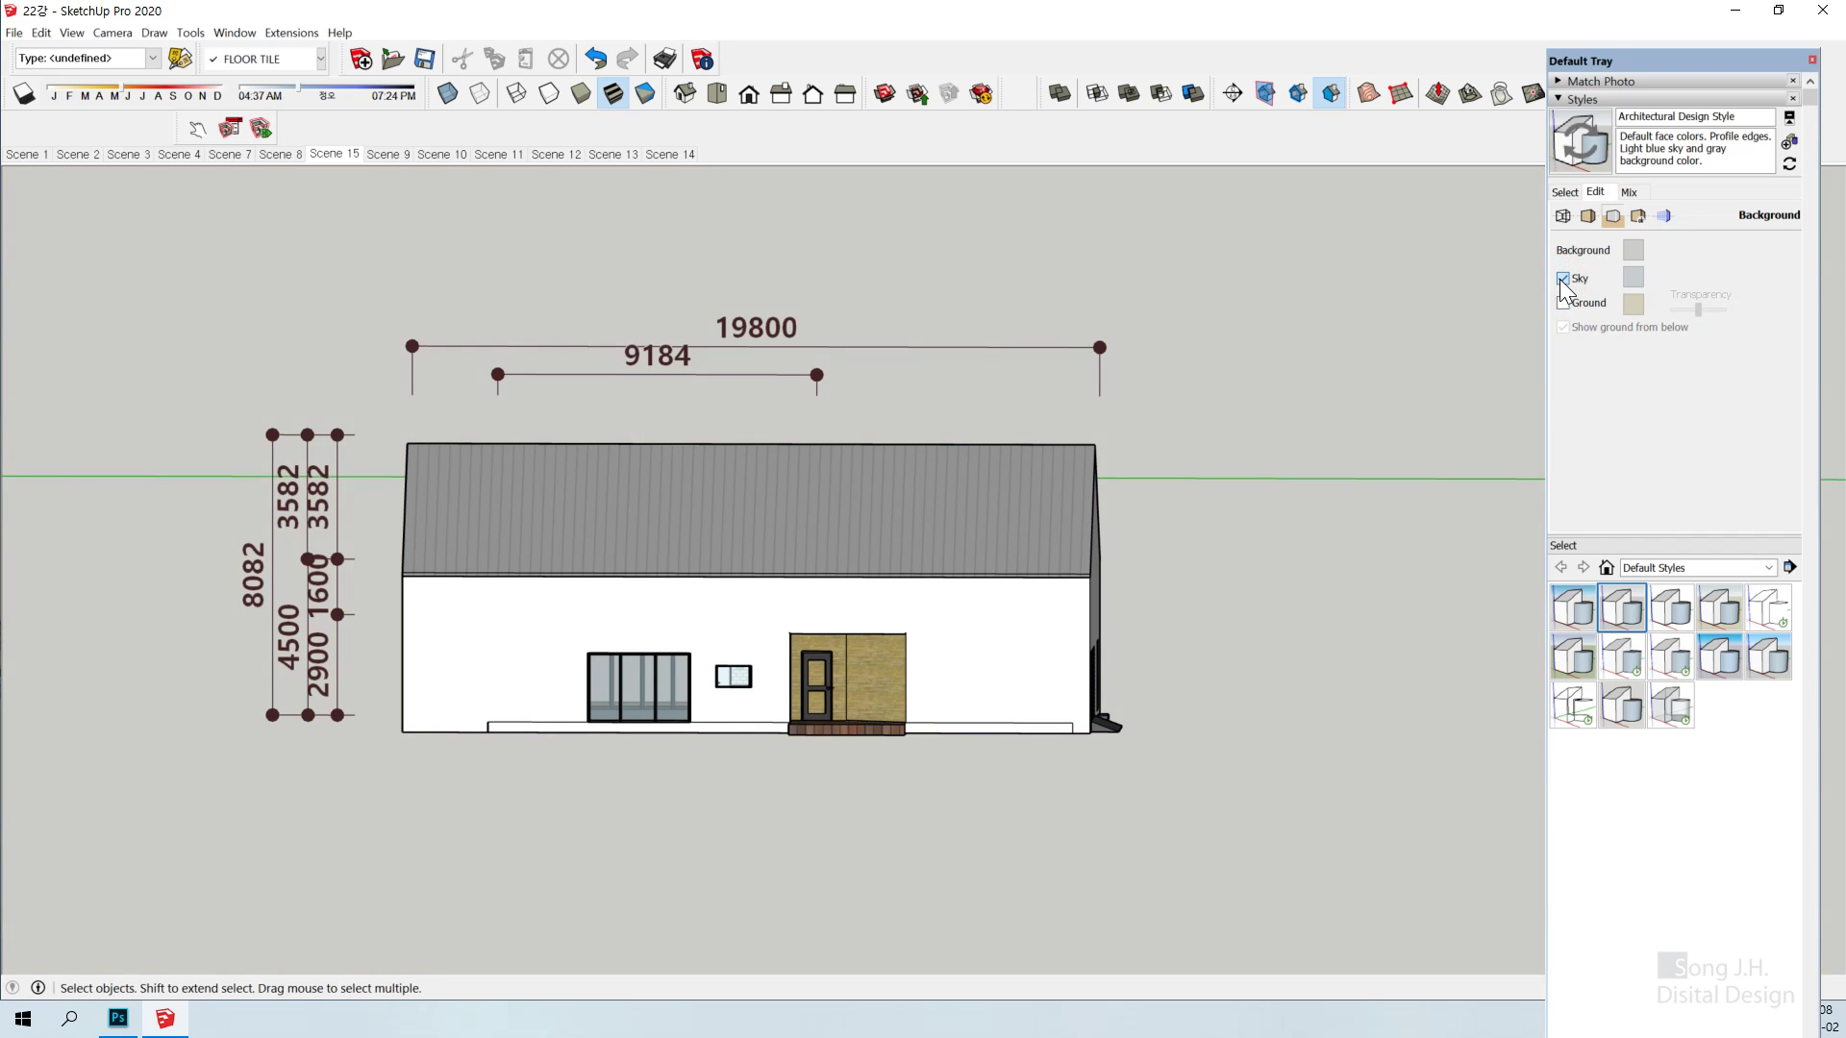
click(1562, 279)
drag(1070, 689, 1070, 676)
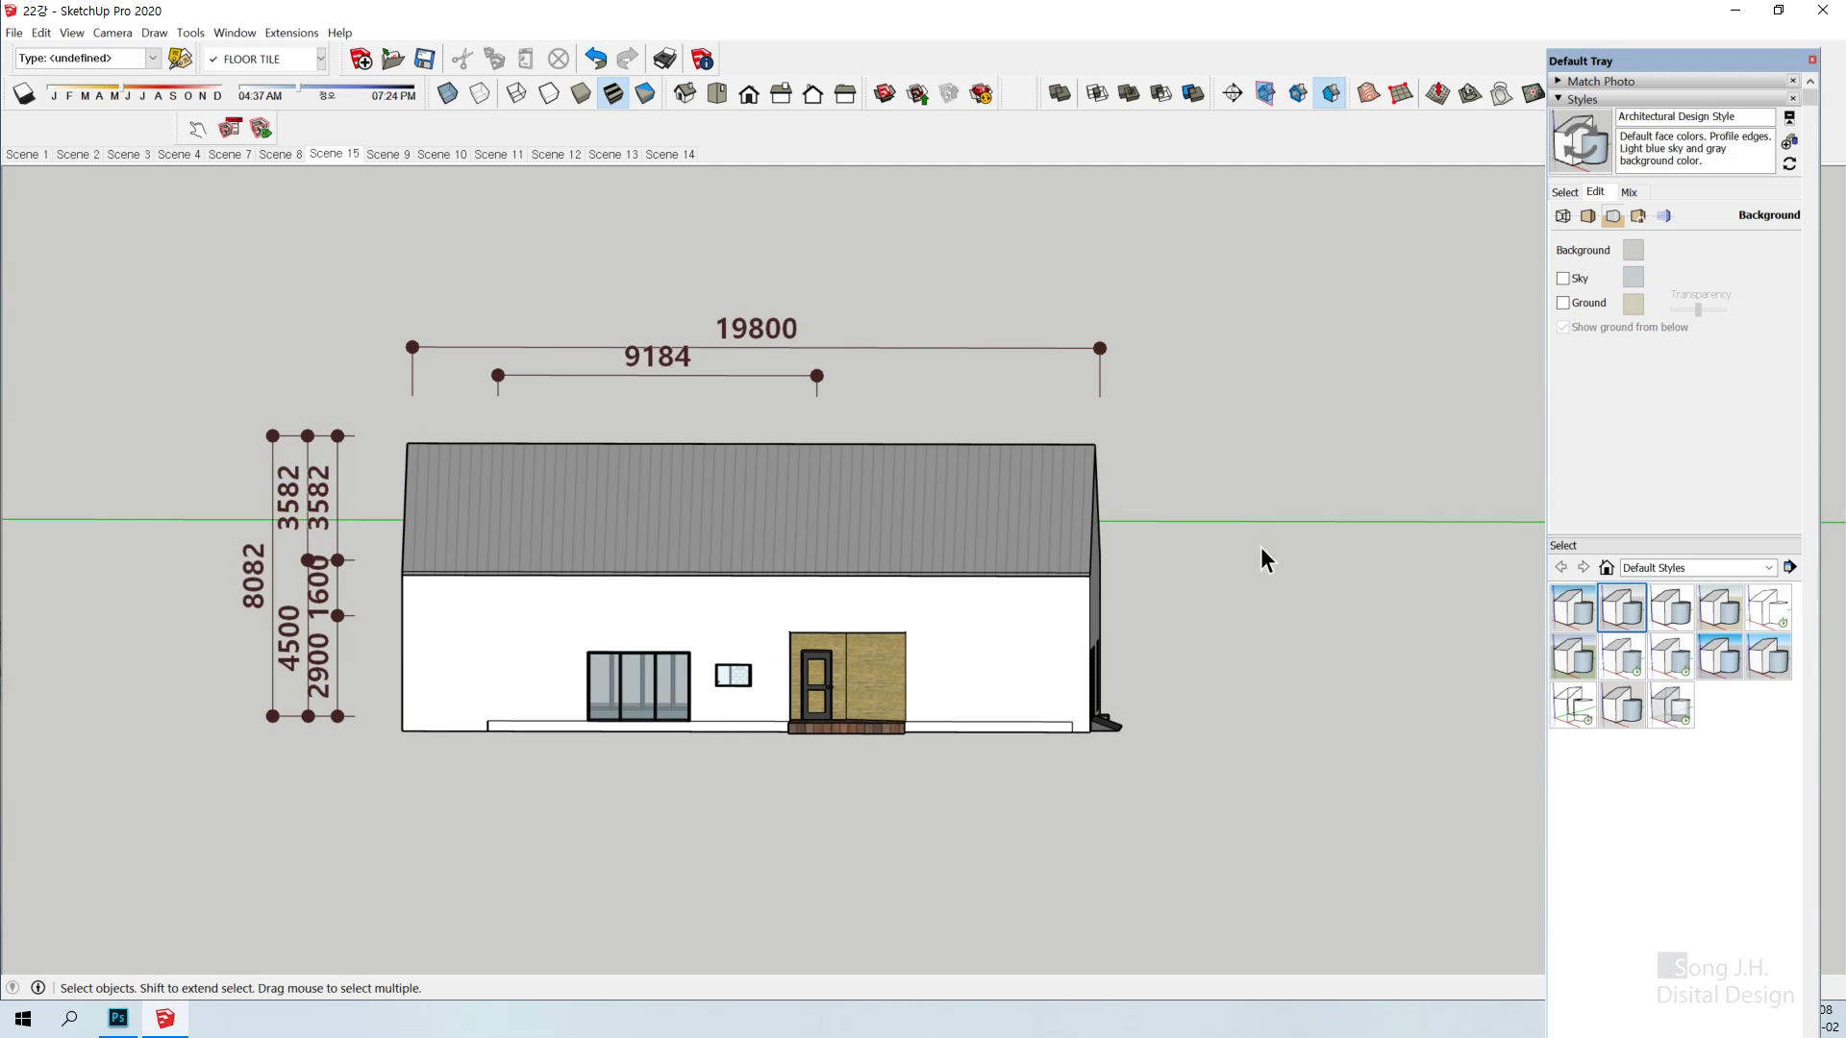
mouse_move(1263, 558)
mouse_down()
mouse_move(1228, 568)
mouse_move(1248, 568)
mouse_up()
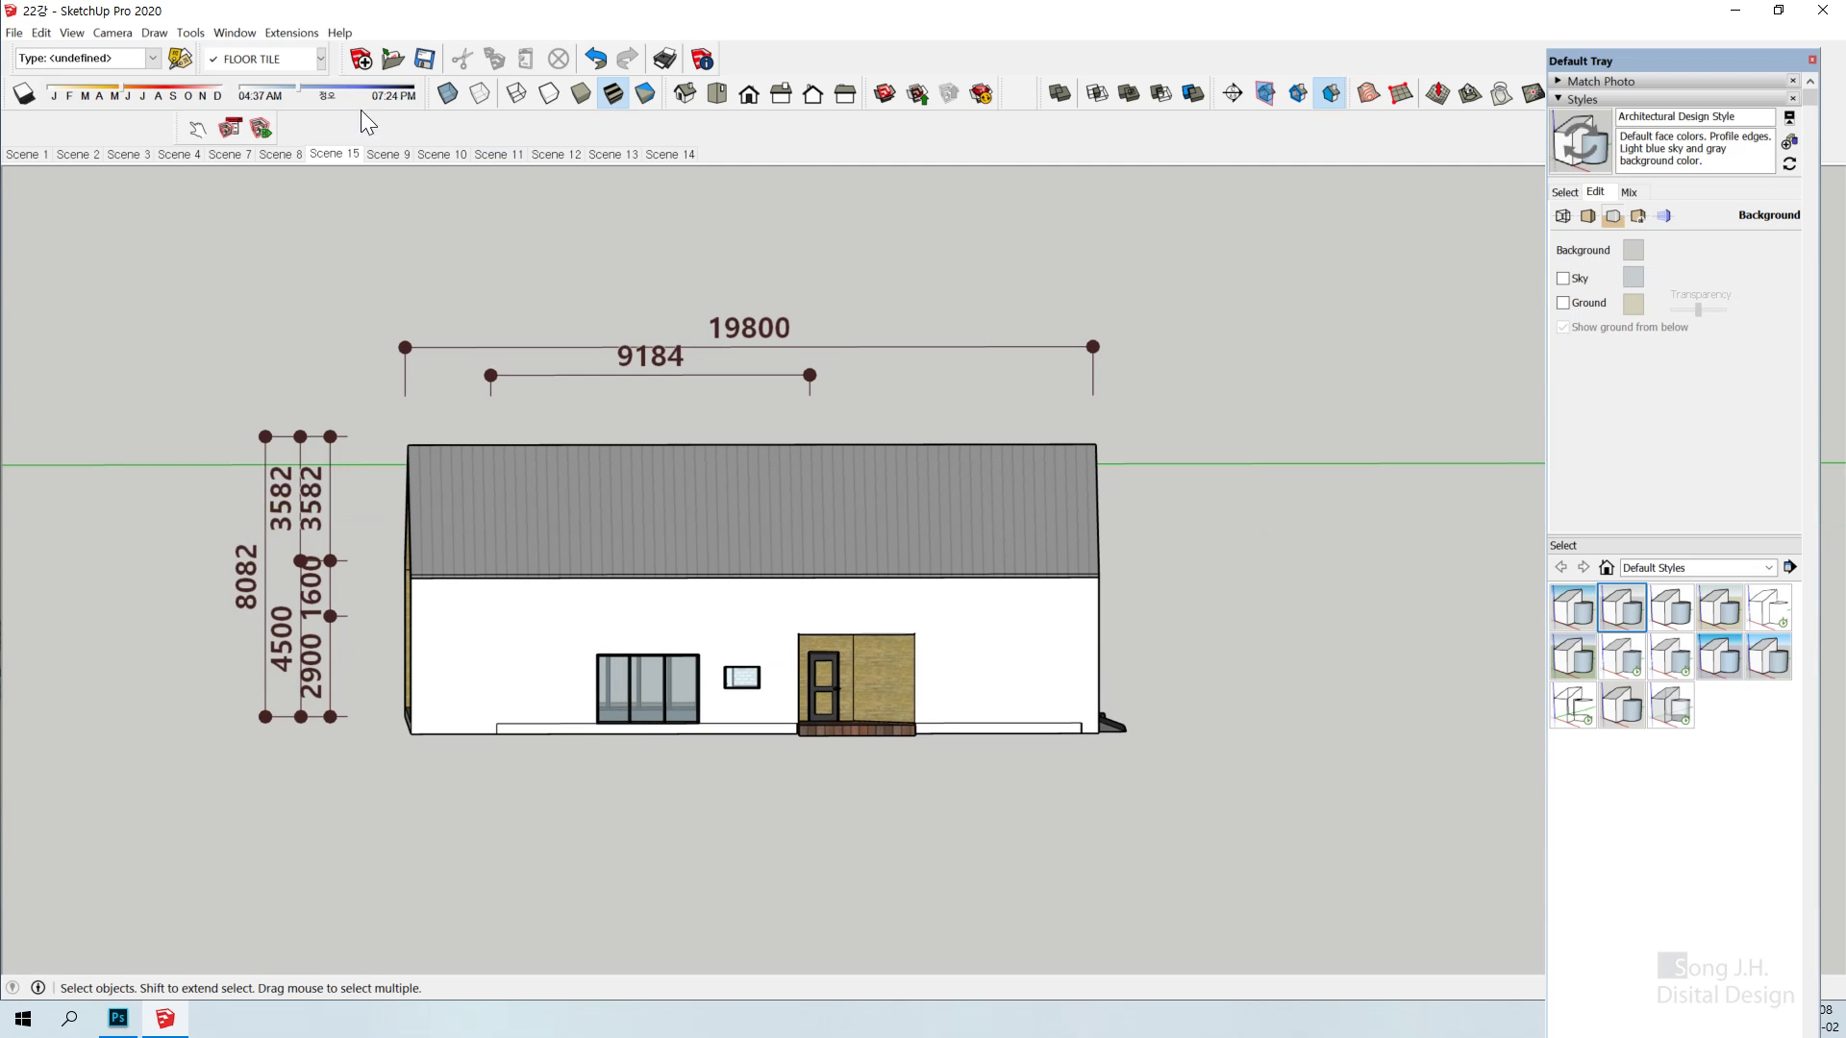
double_click(1041, 20)
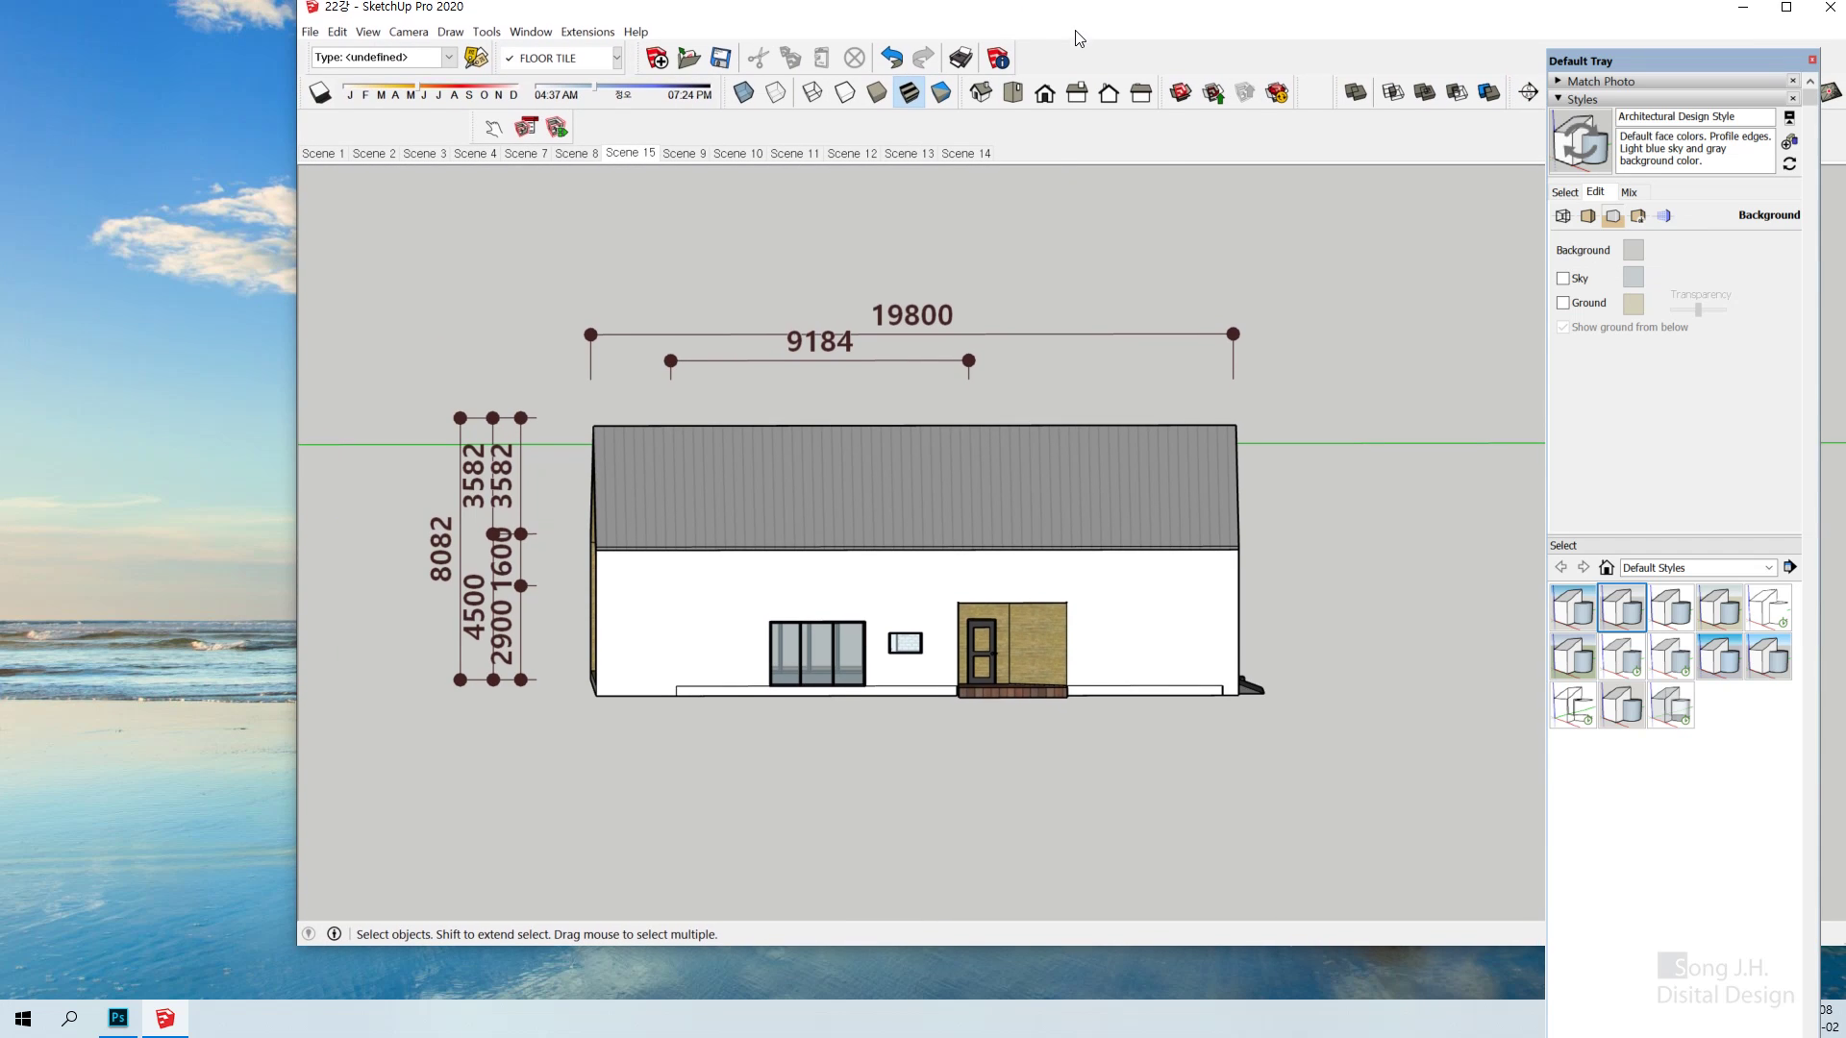
mouse_move(1310, 515)
mouse_down()
mouse_move(1289, 453)
mouse_move(1291, 504)
mouse_up()
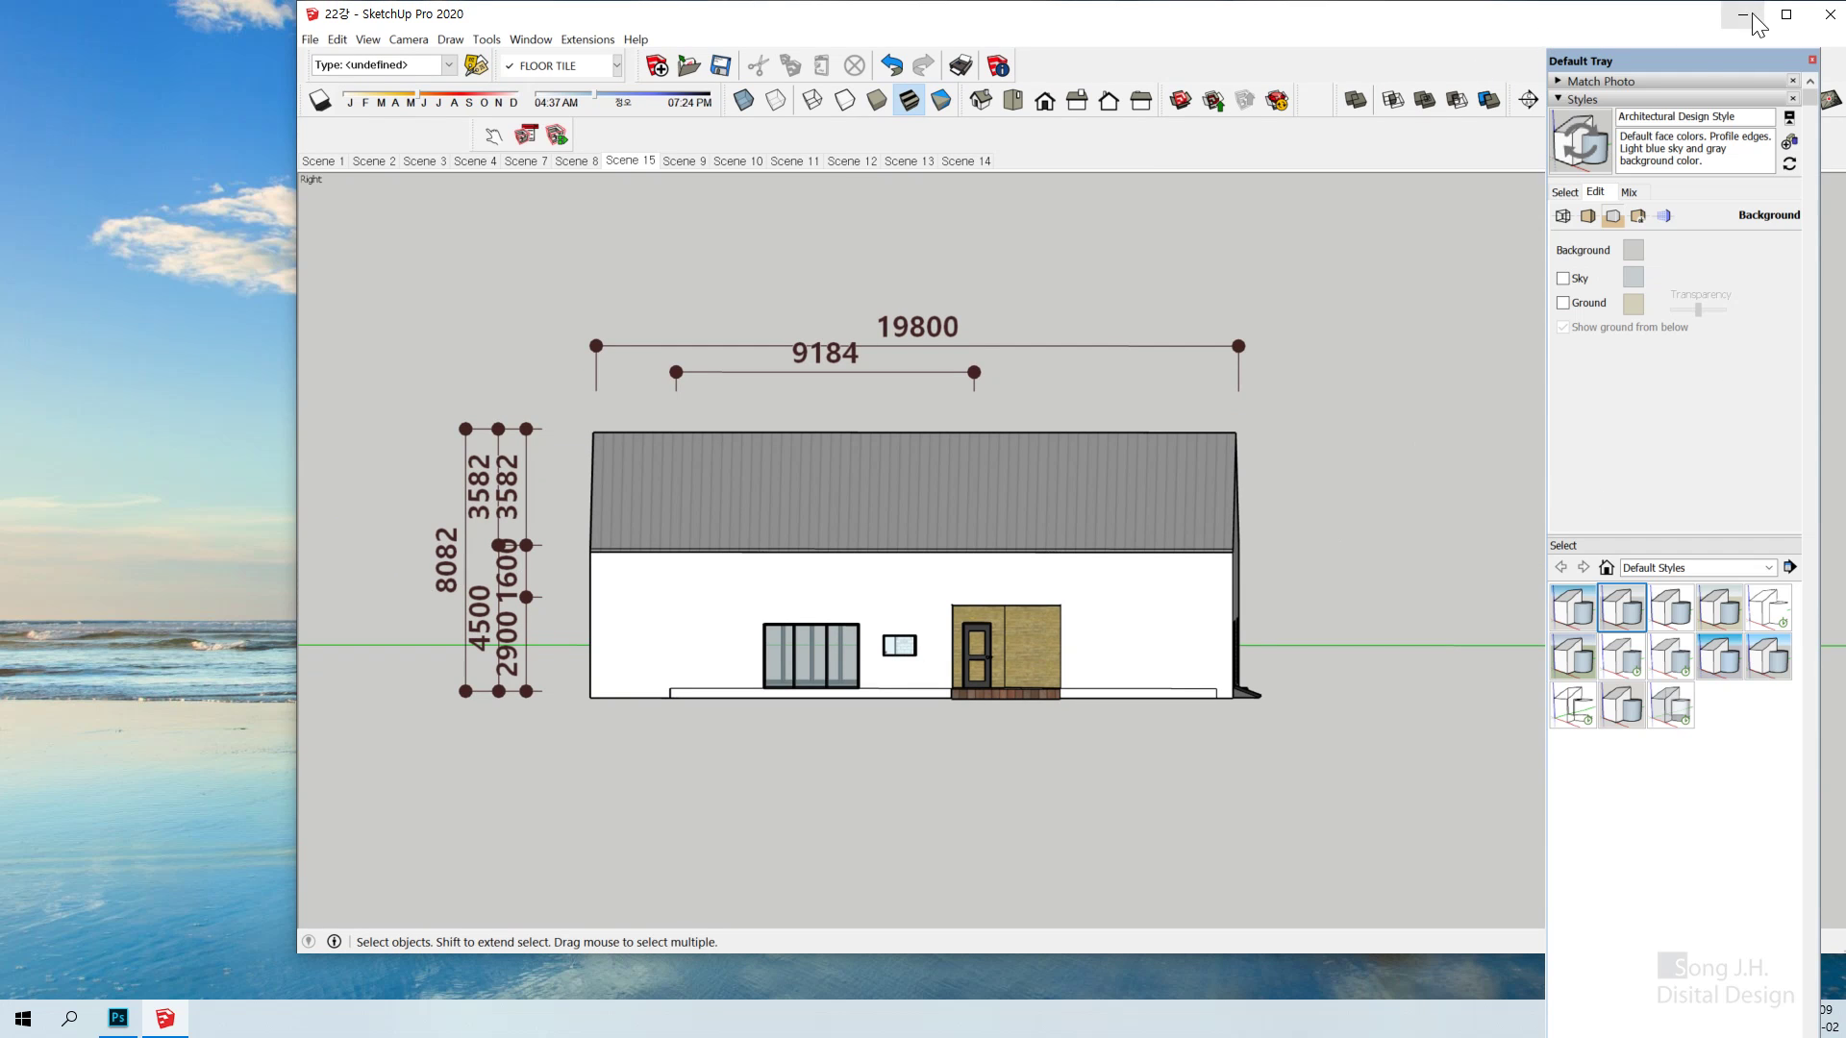
click(1787, 15)
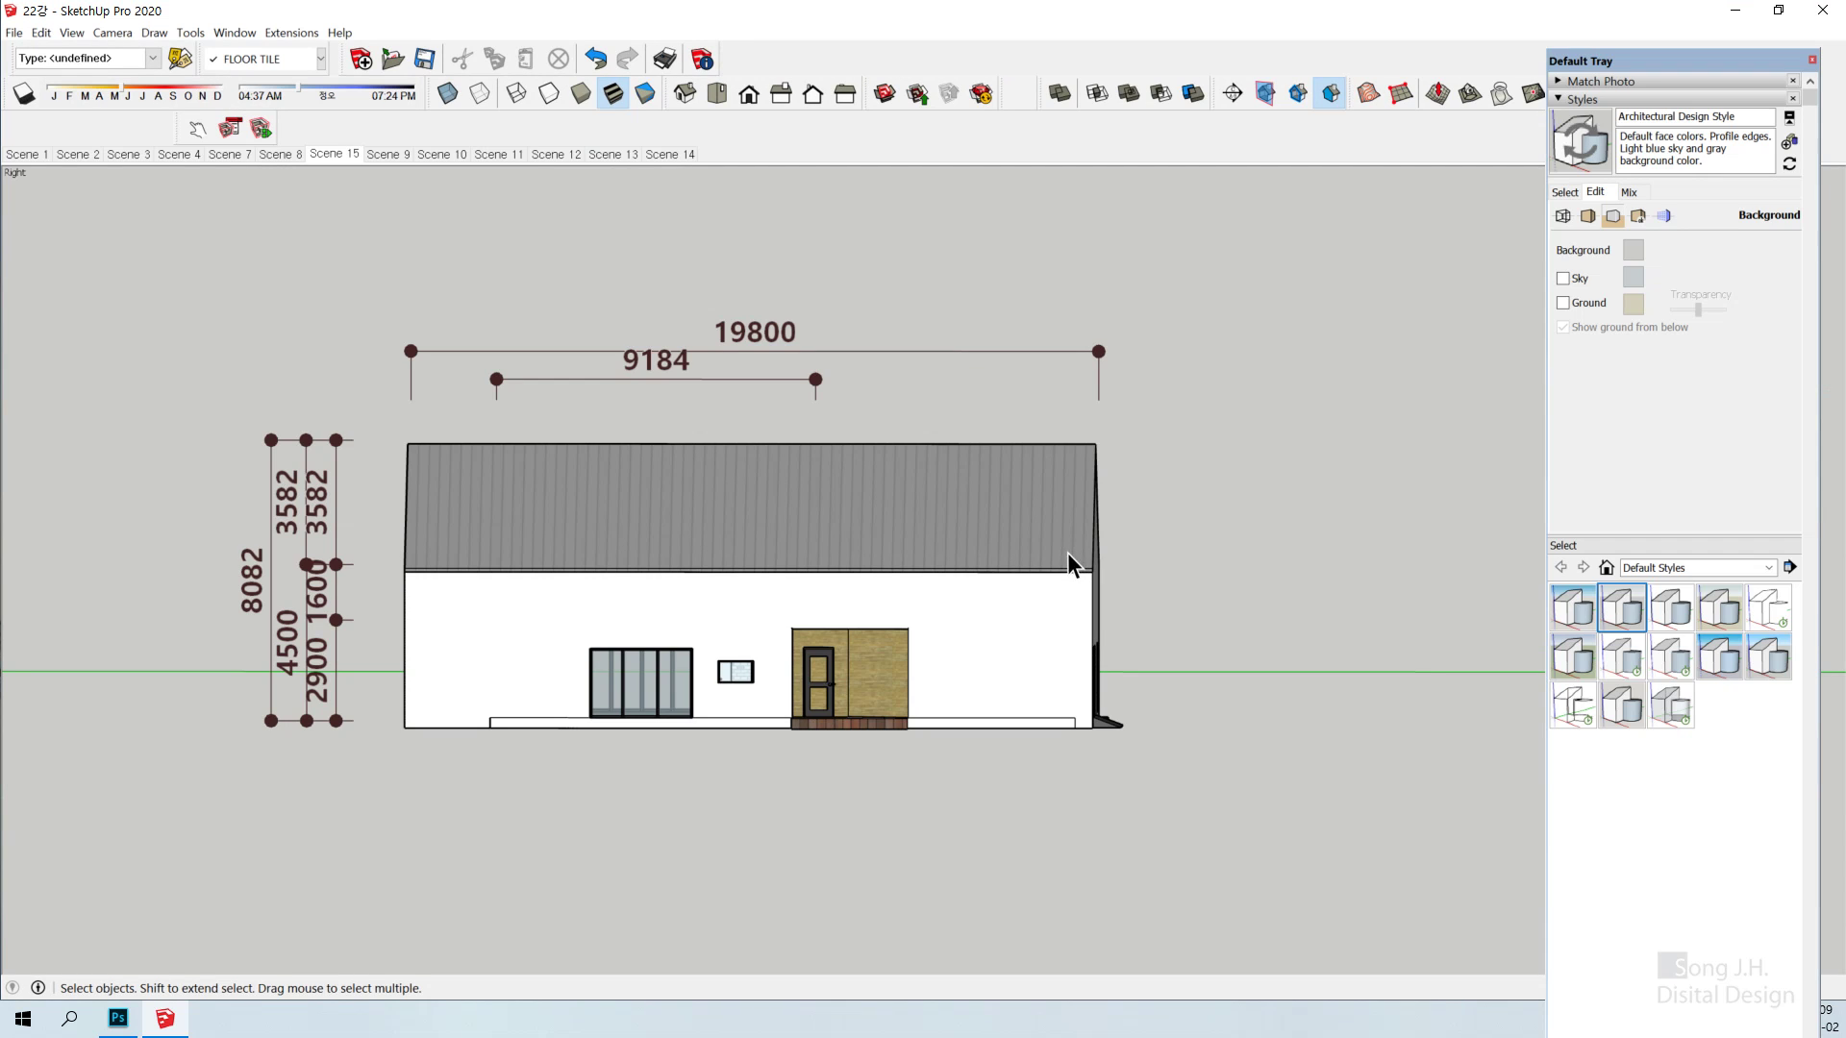
Hide the model axes and show the house's right elevation in parallel projection
click(71, 33)
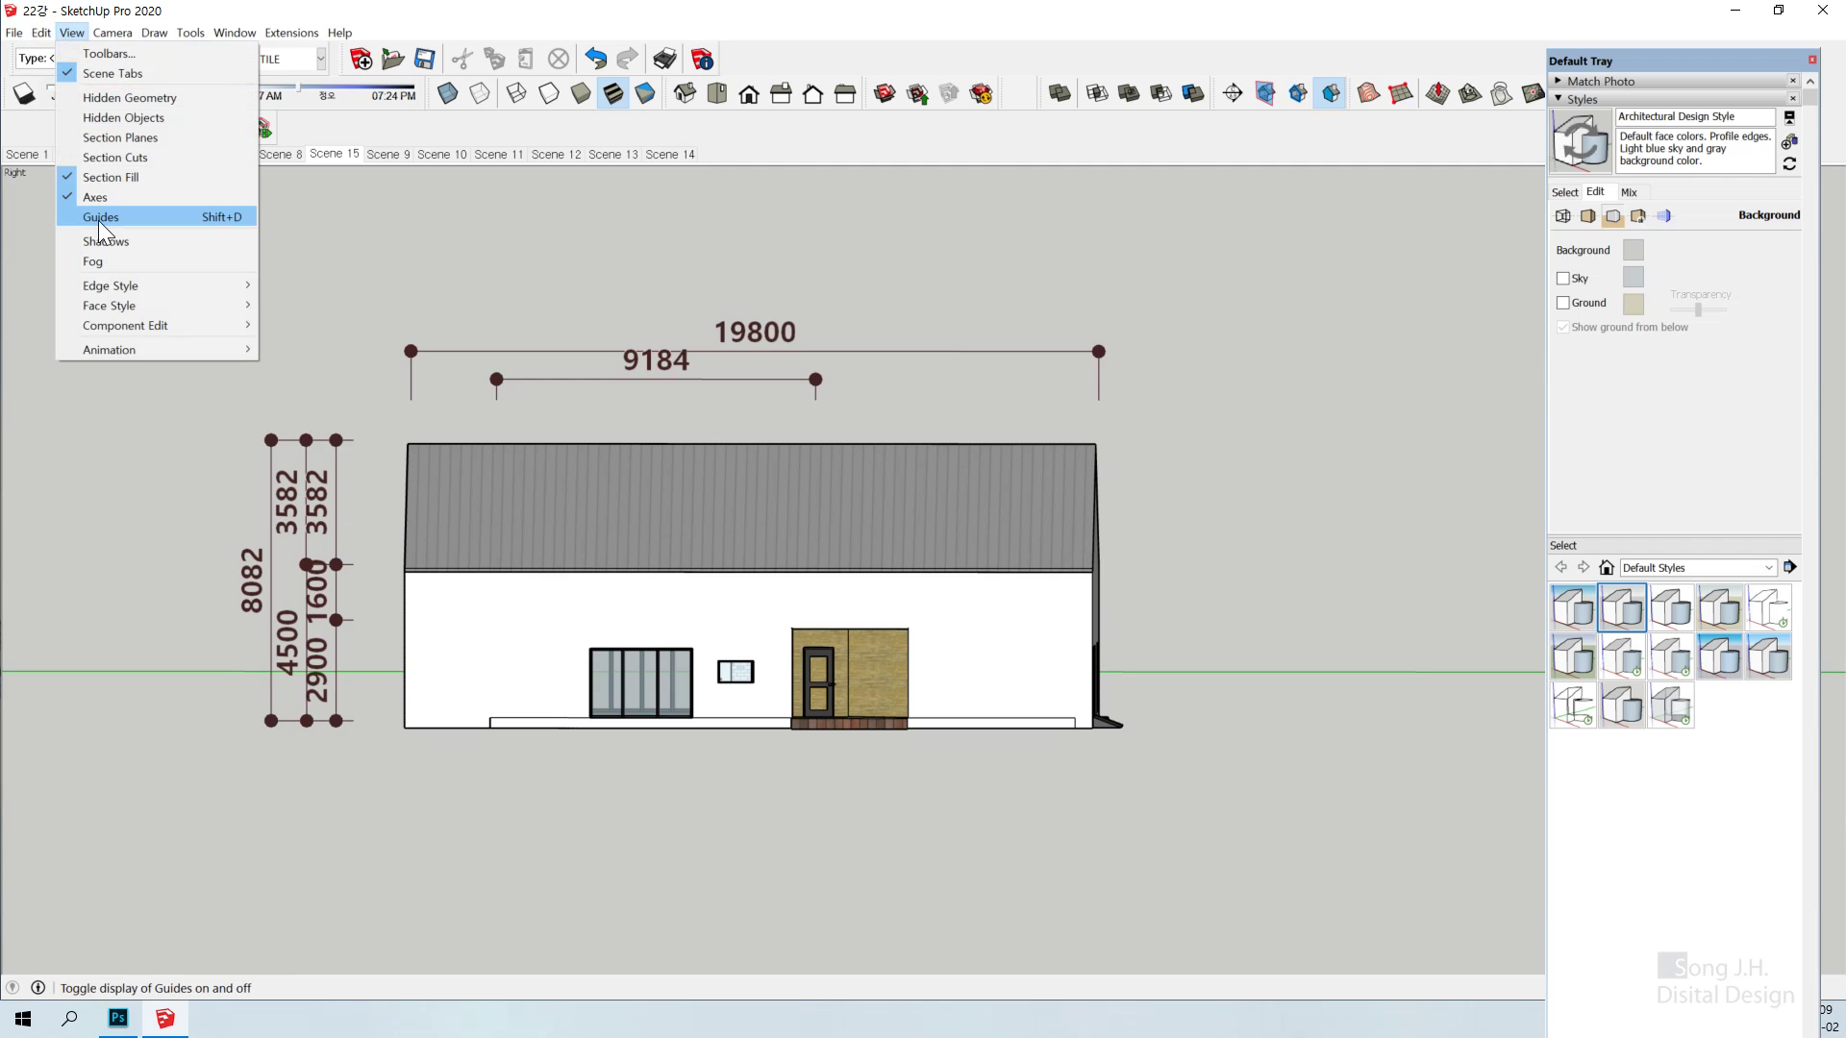
click(352, 226)
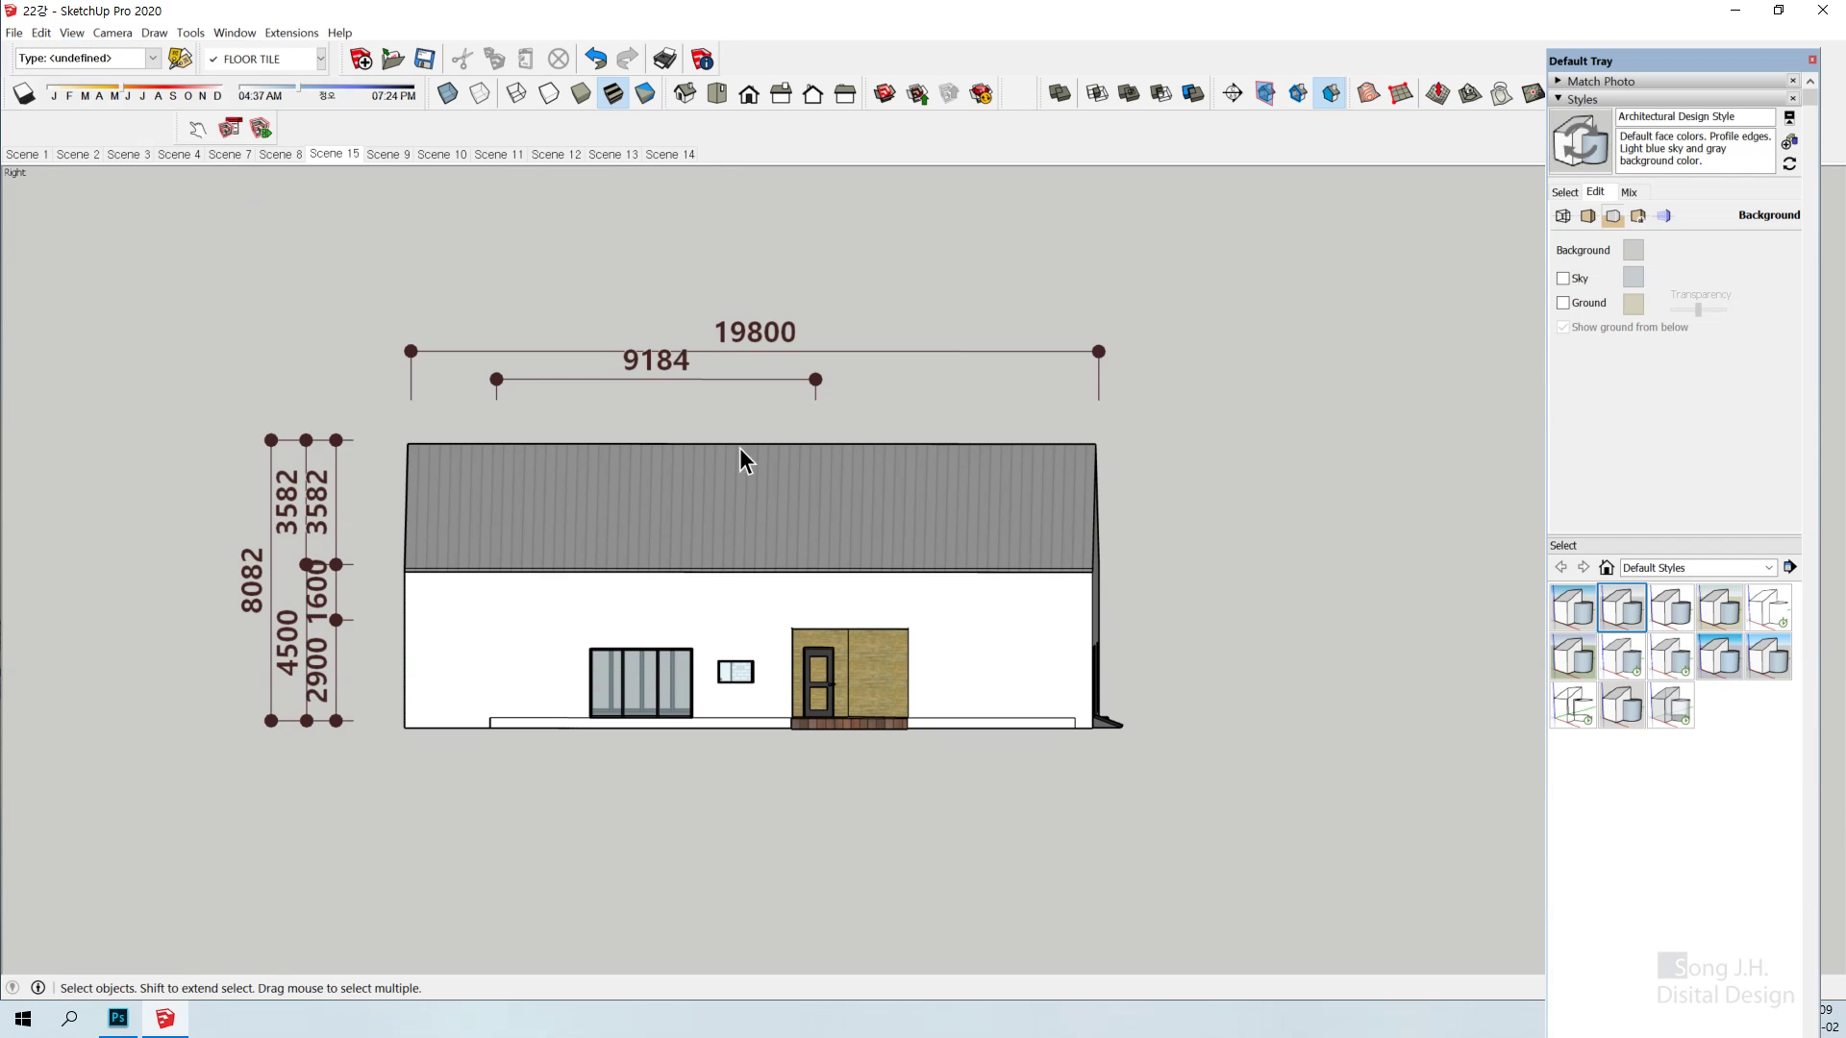
click(779, 99)
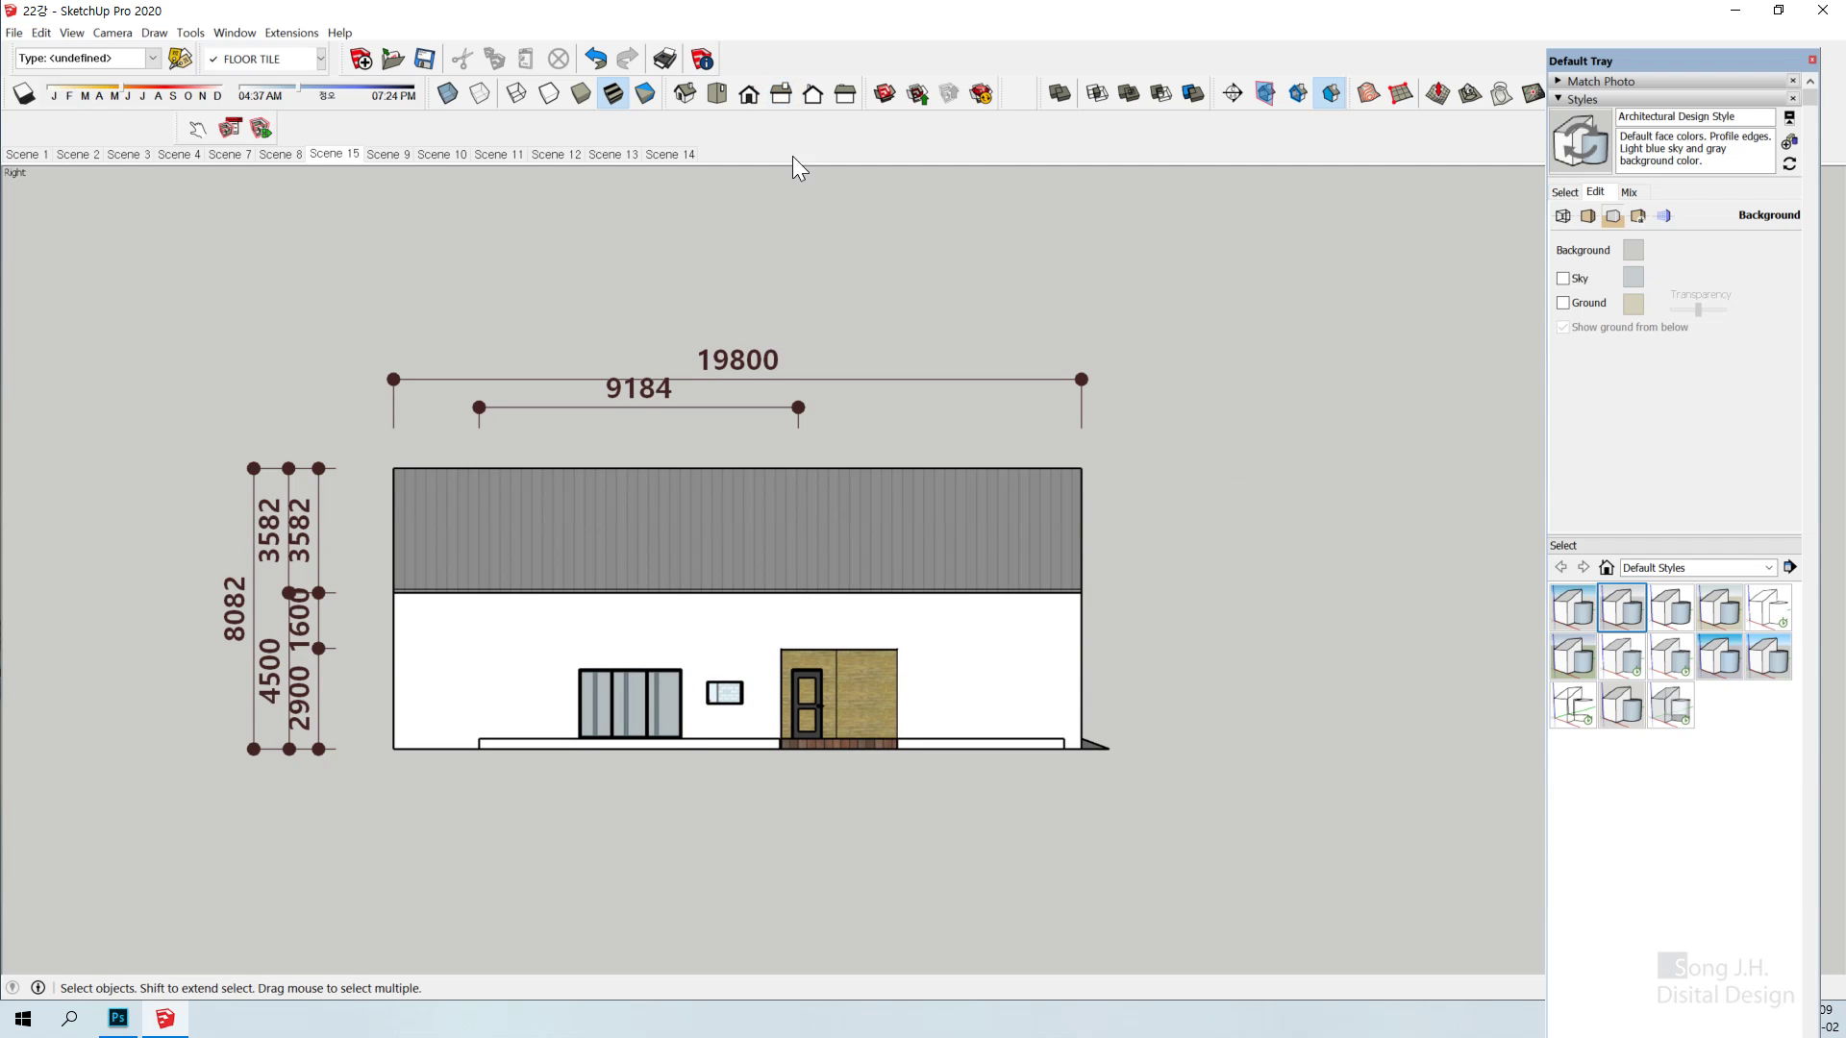
Export the right elevation as a 2D PNG graphic named 22강, 3500 pixels wide with a transparent background
click(15, 33)
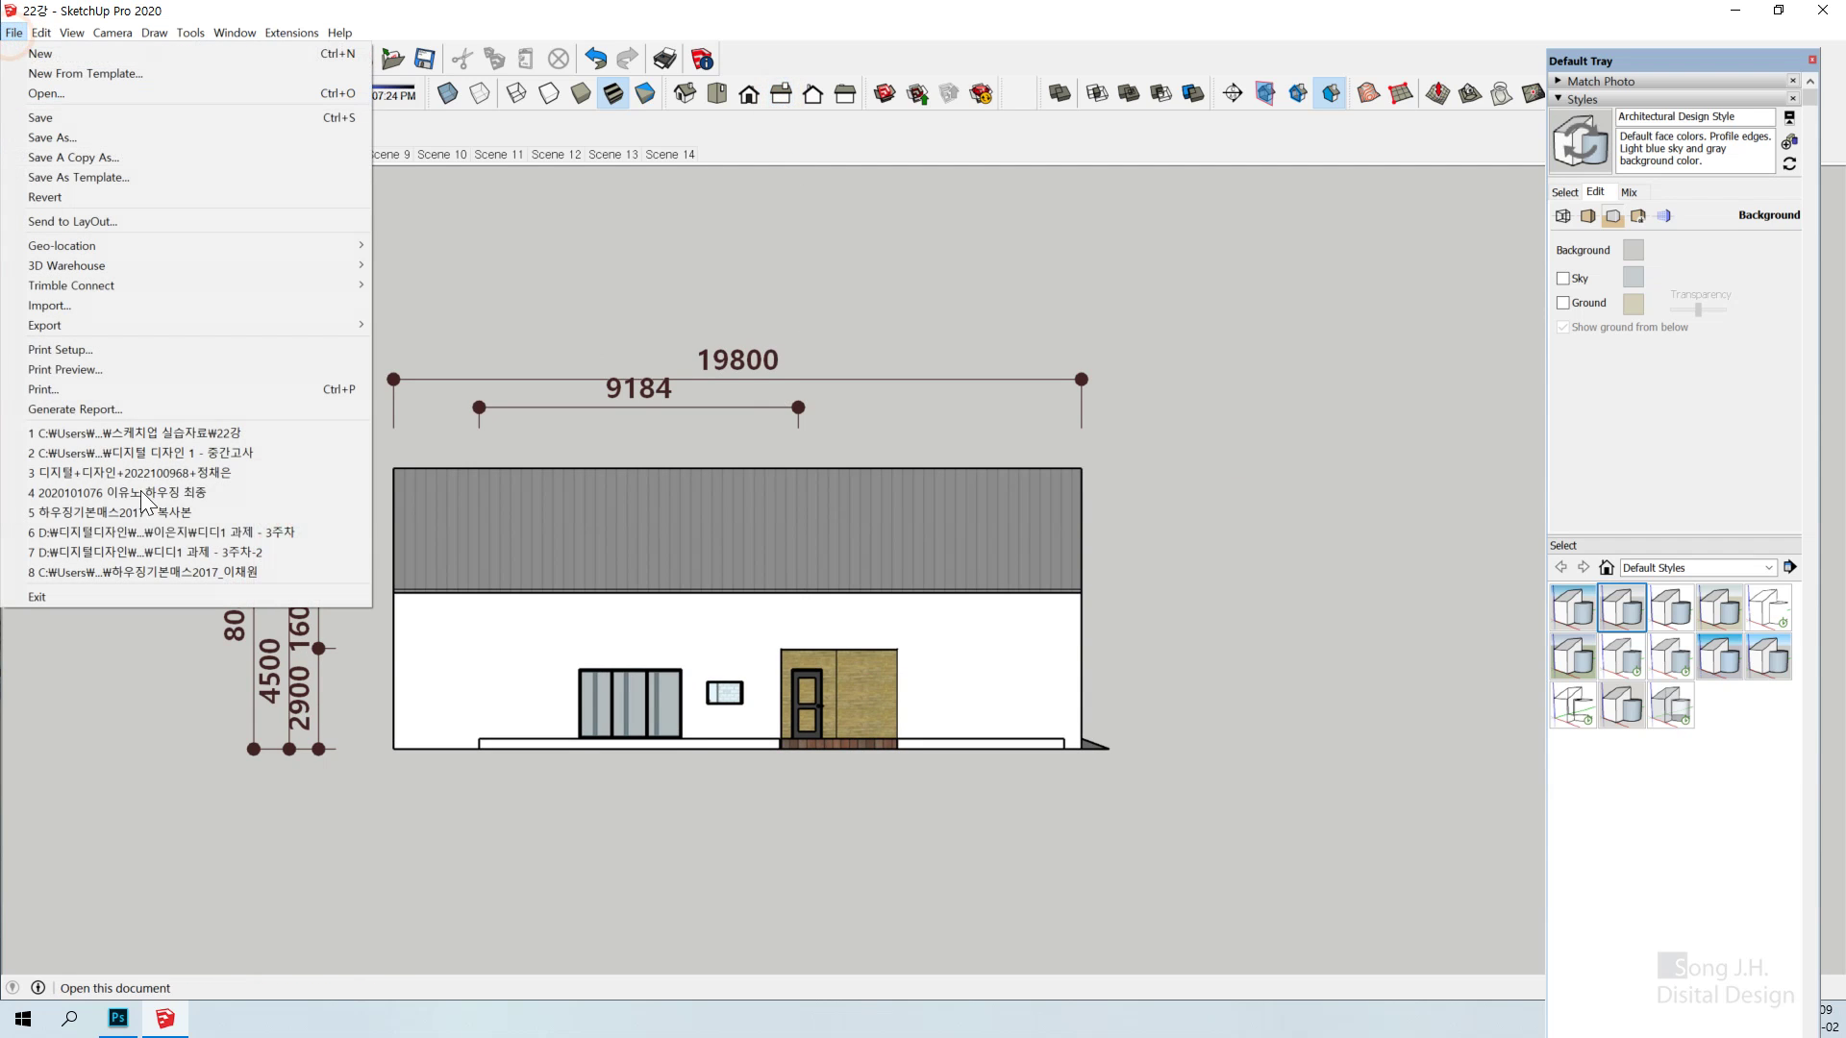
mouse_move(114, 331)
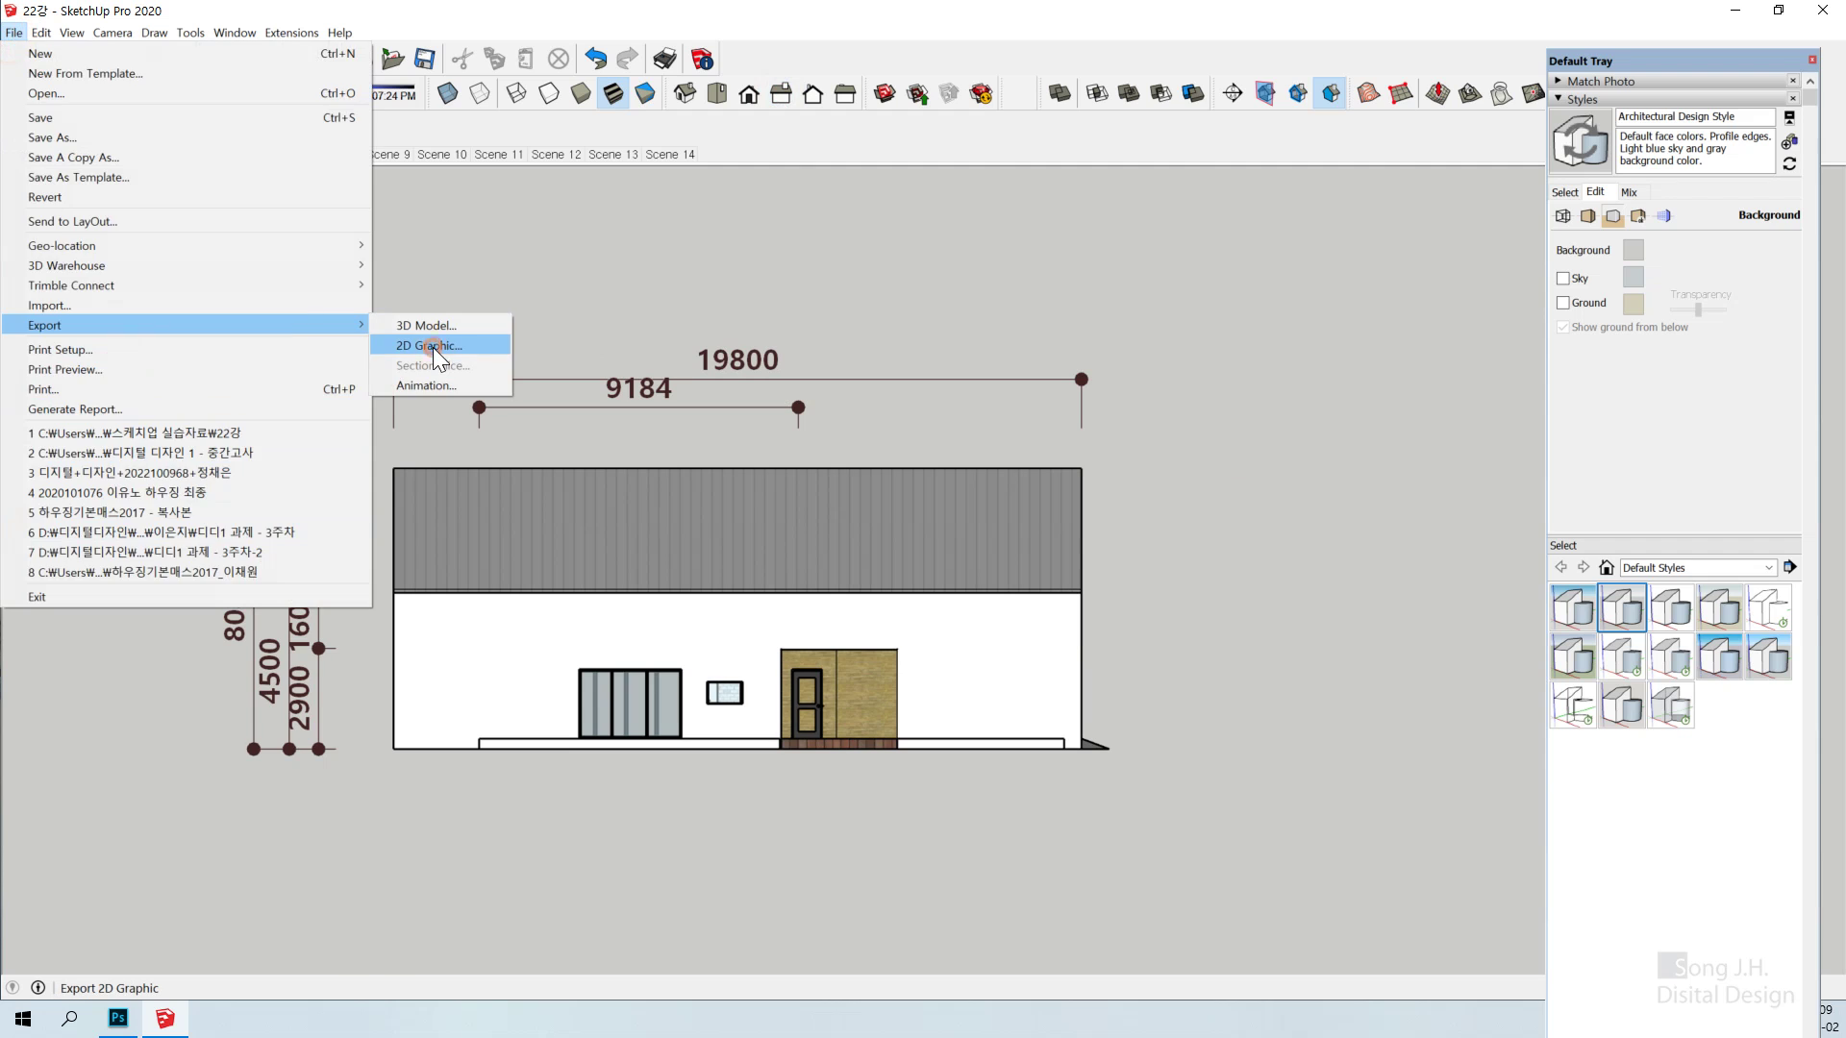
click(433, 350)
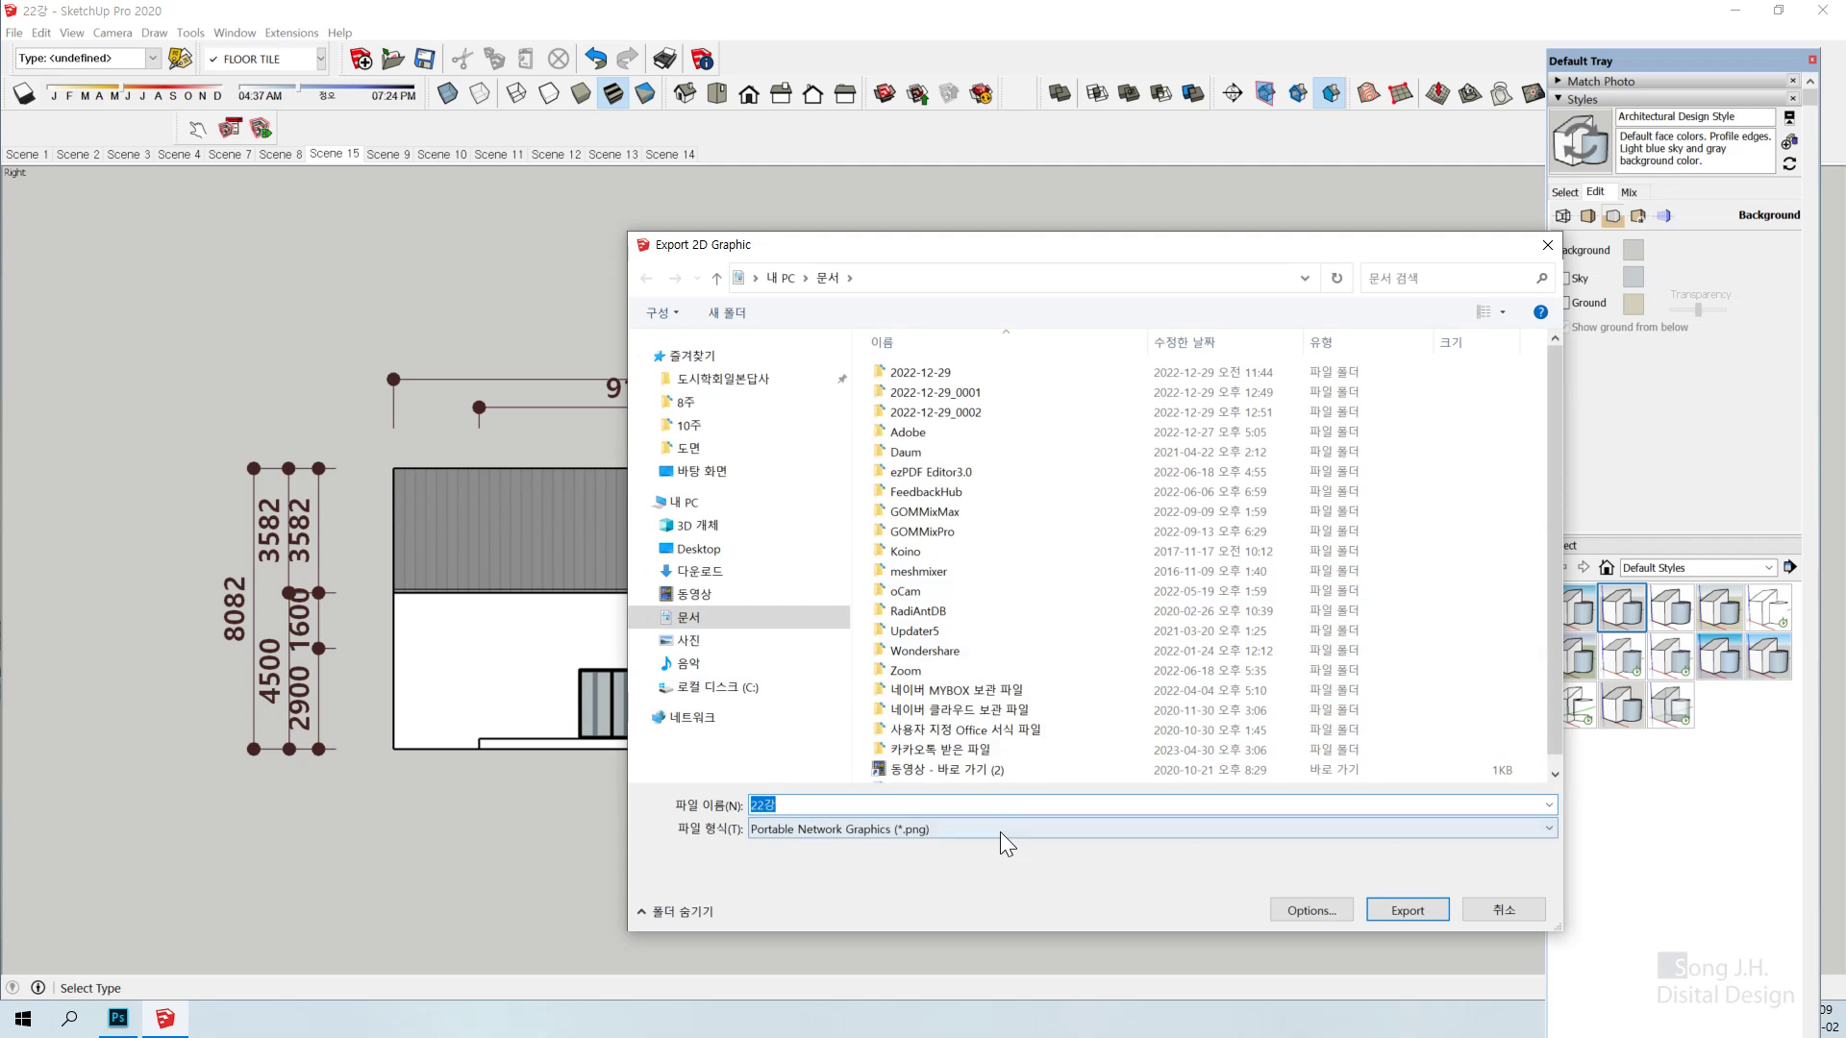
click(1306, 915)
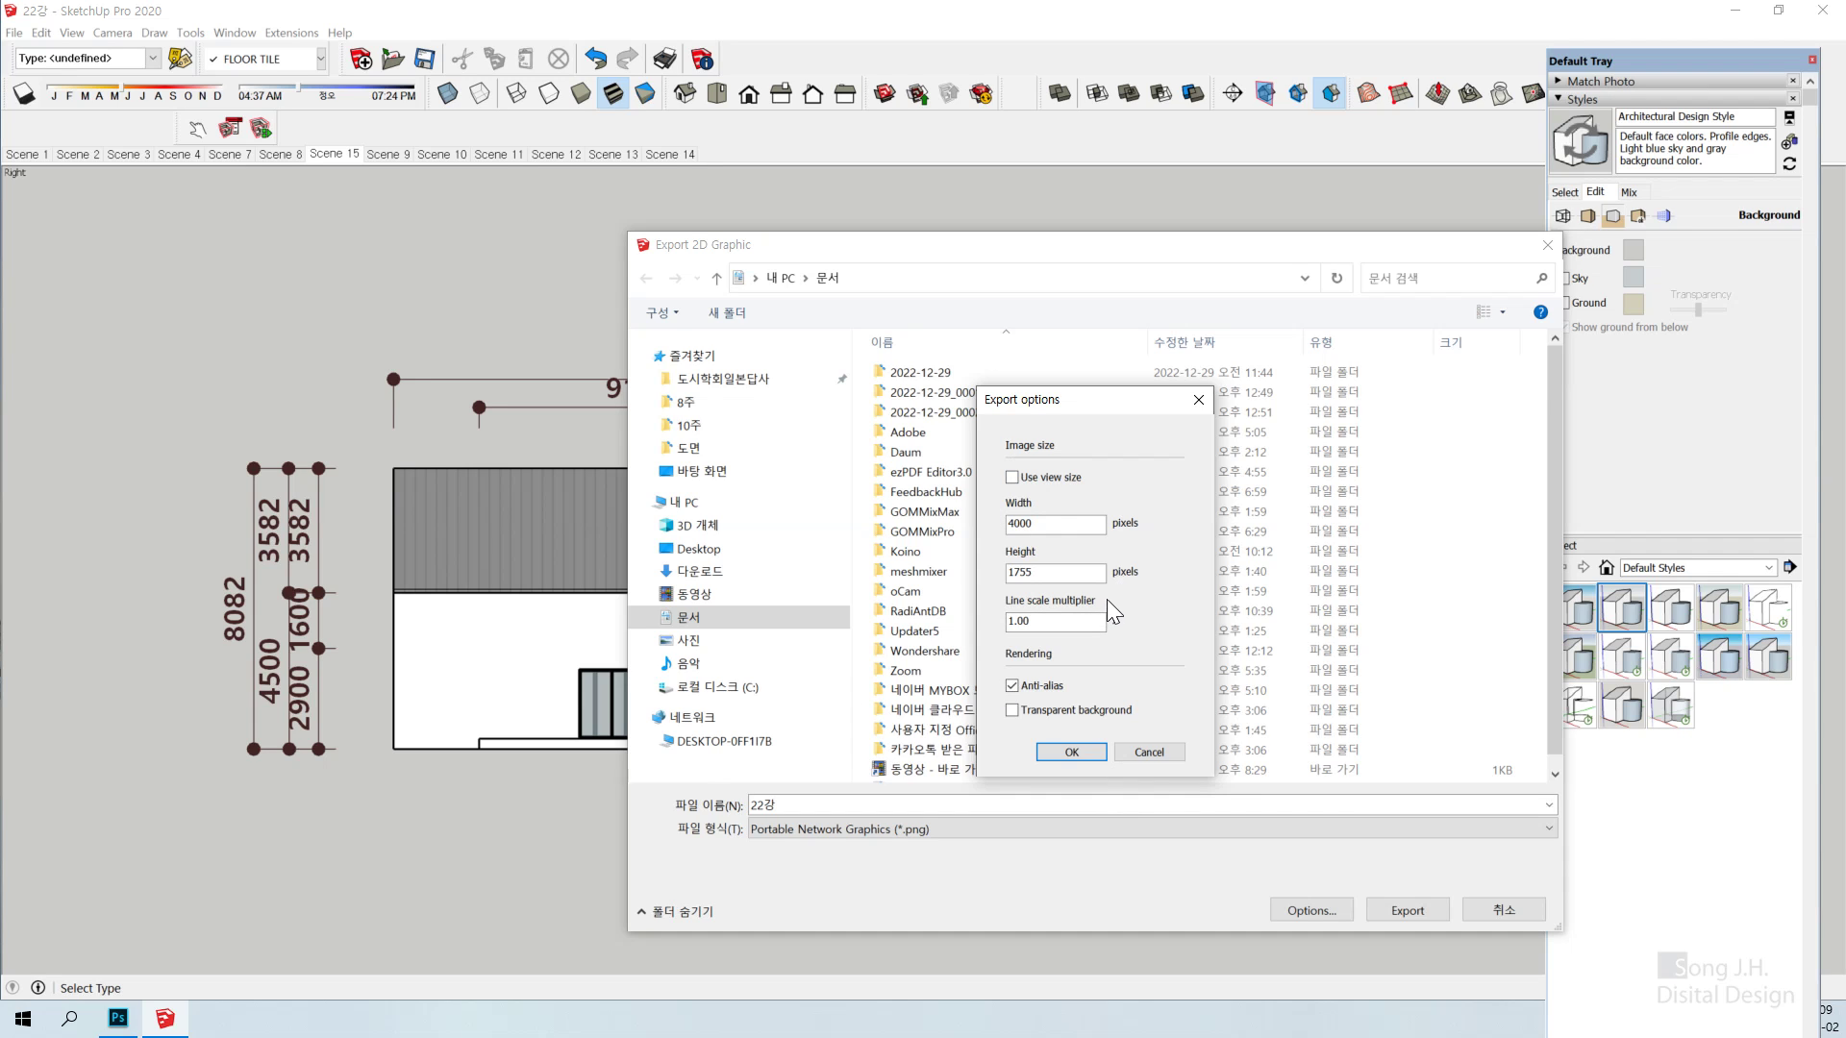
double_click(1045, 527)
text(3500)
click(1011, 711)
click(1070, 754)
click(1416, 907)
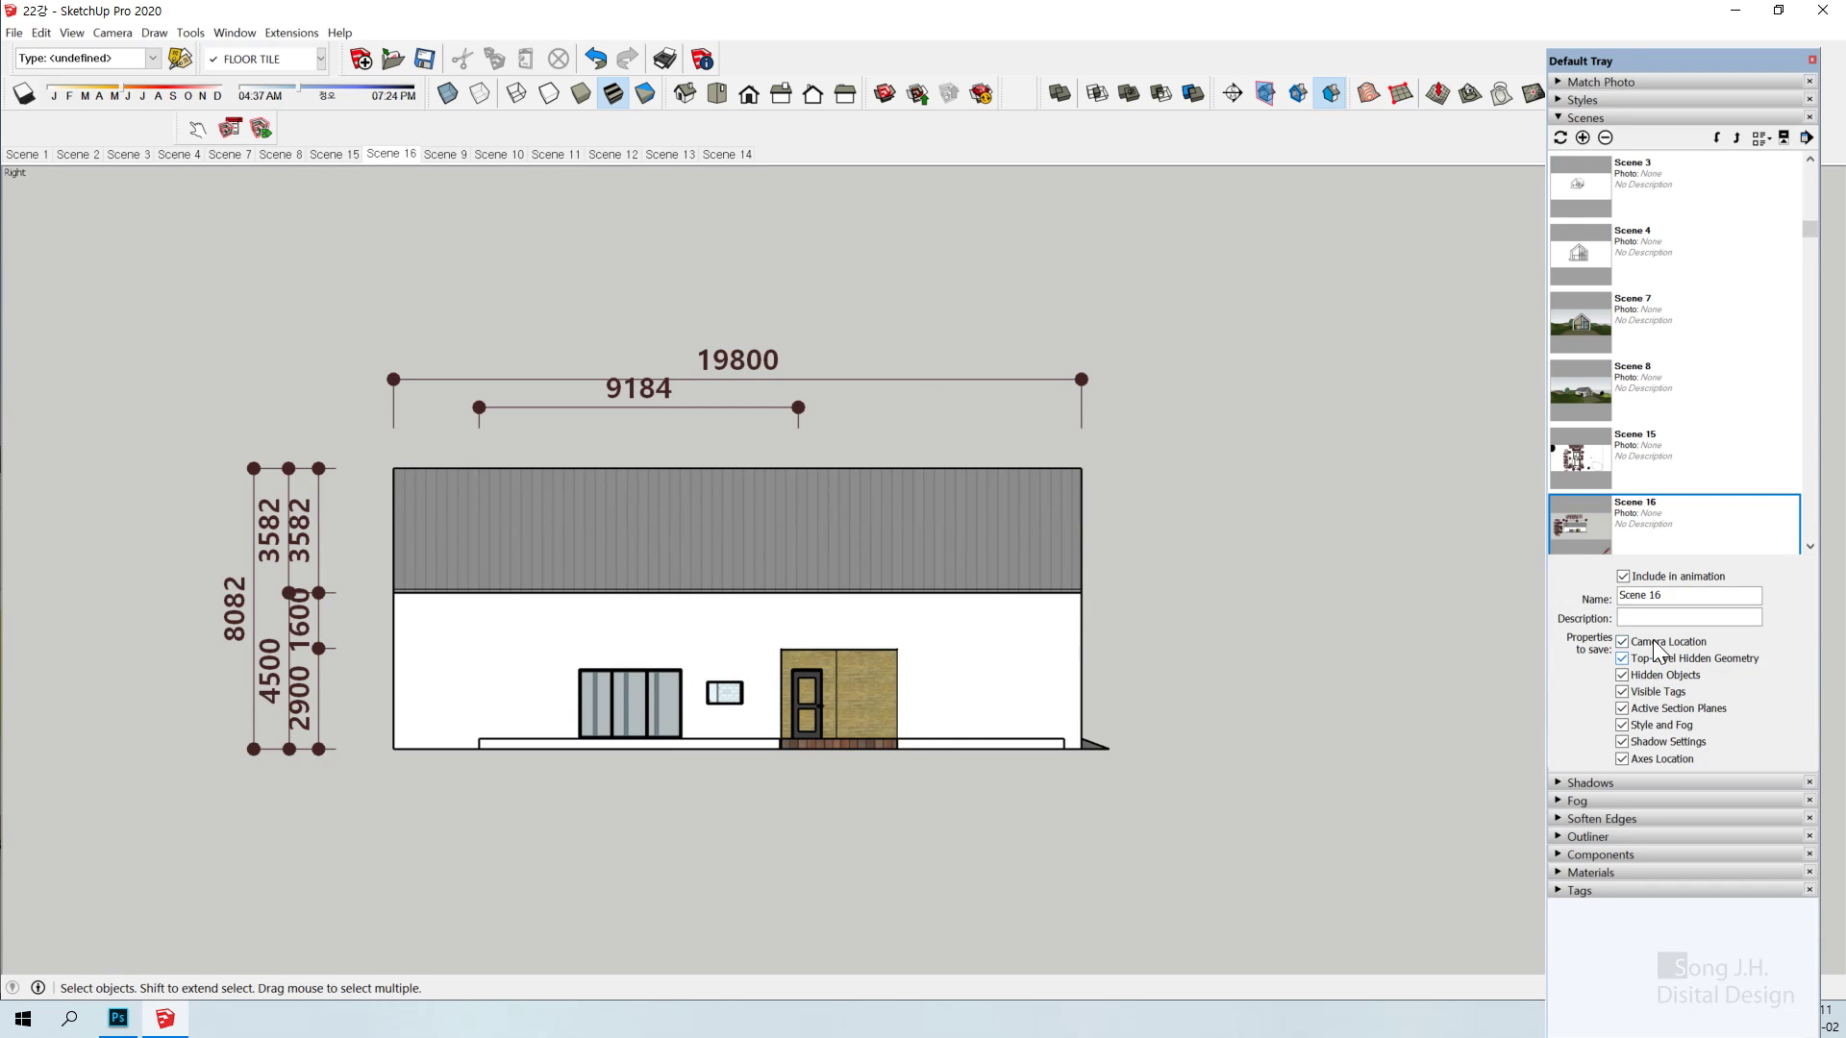
Apply the Hidden Line style from the Default Styles collection to the right elevation
click(1562, 117)
click(1558, 101)
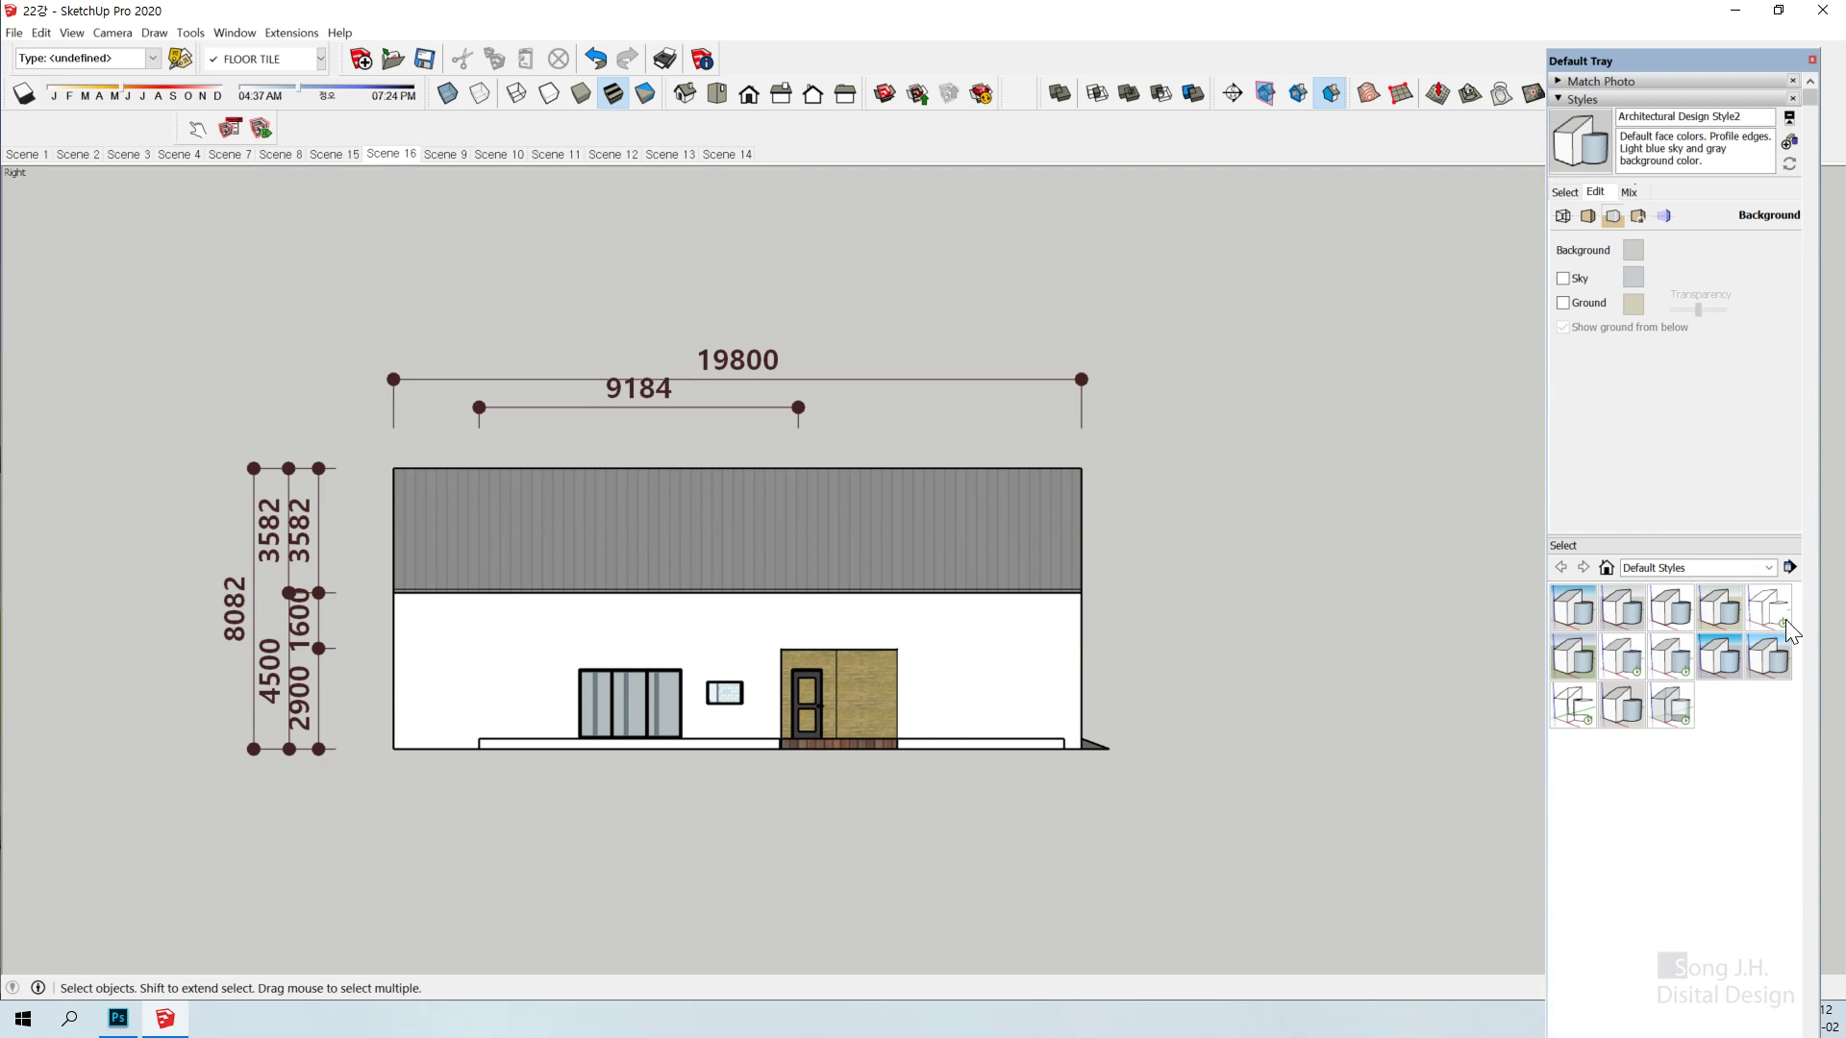
click(1763, 614)
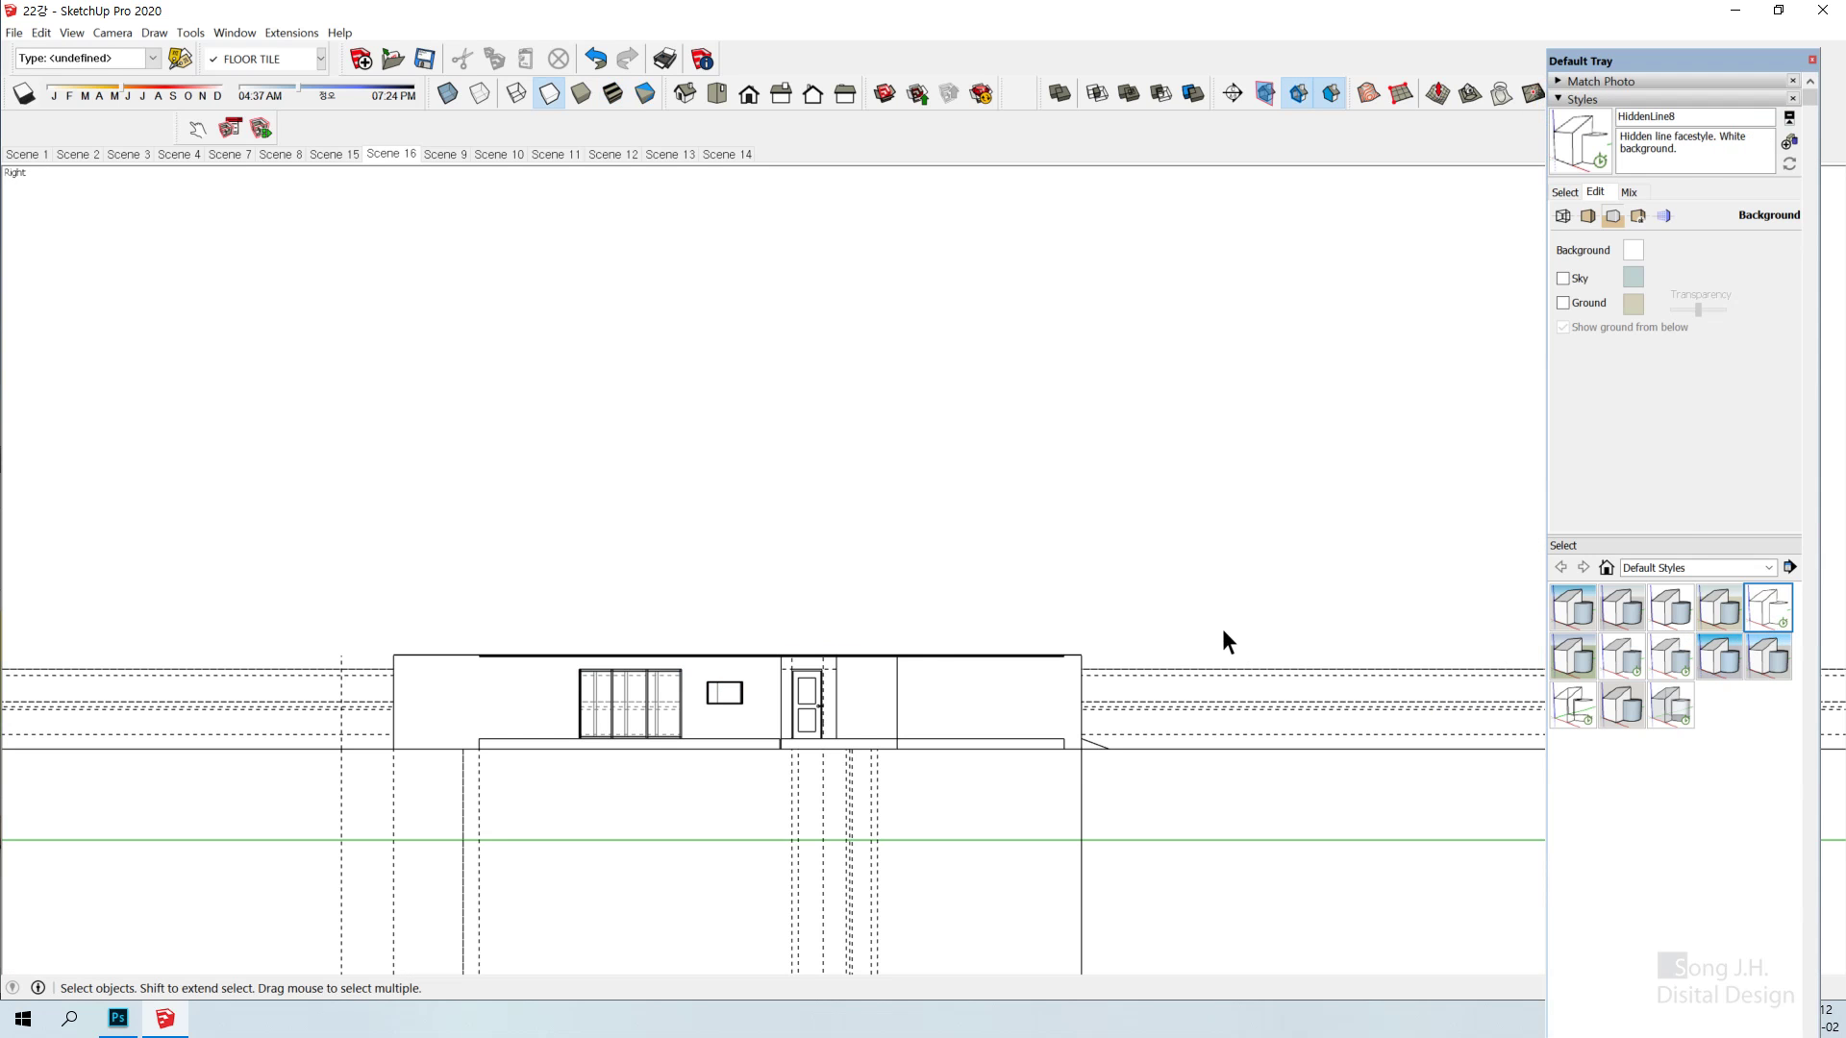
Toggle the section planes on and off again, and turn off the section cuts to show the whole elevation
click(1266, 95)
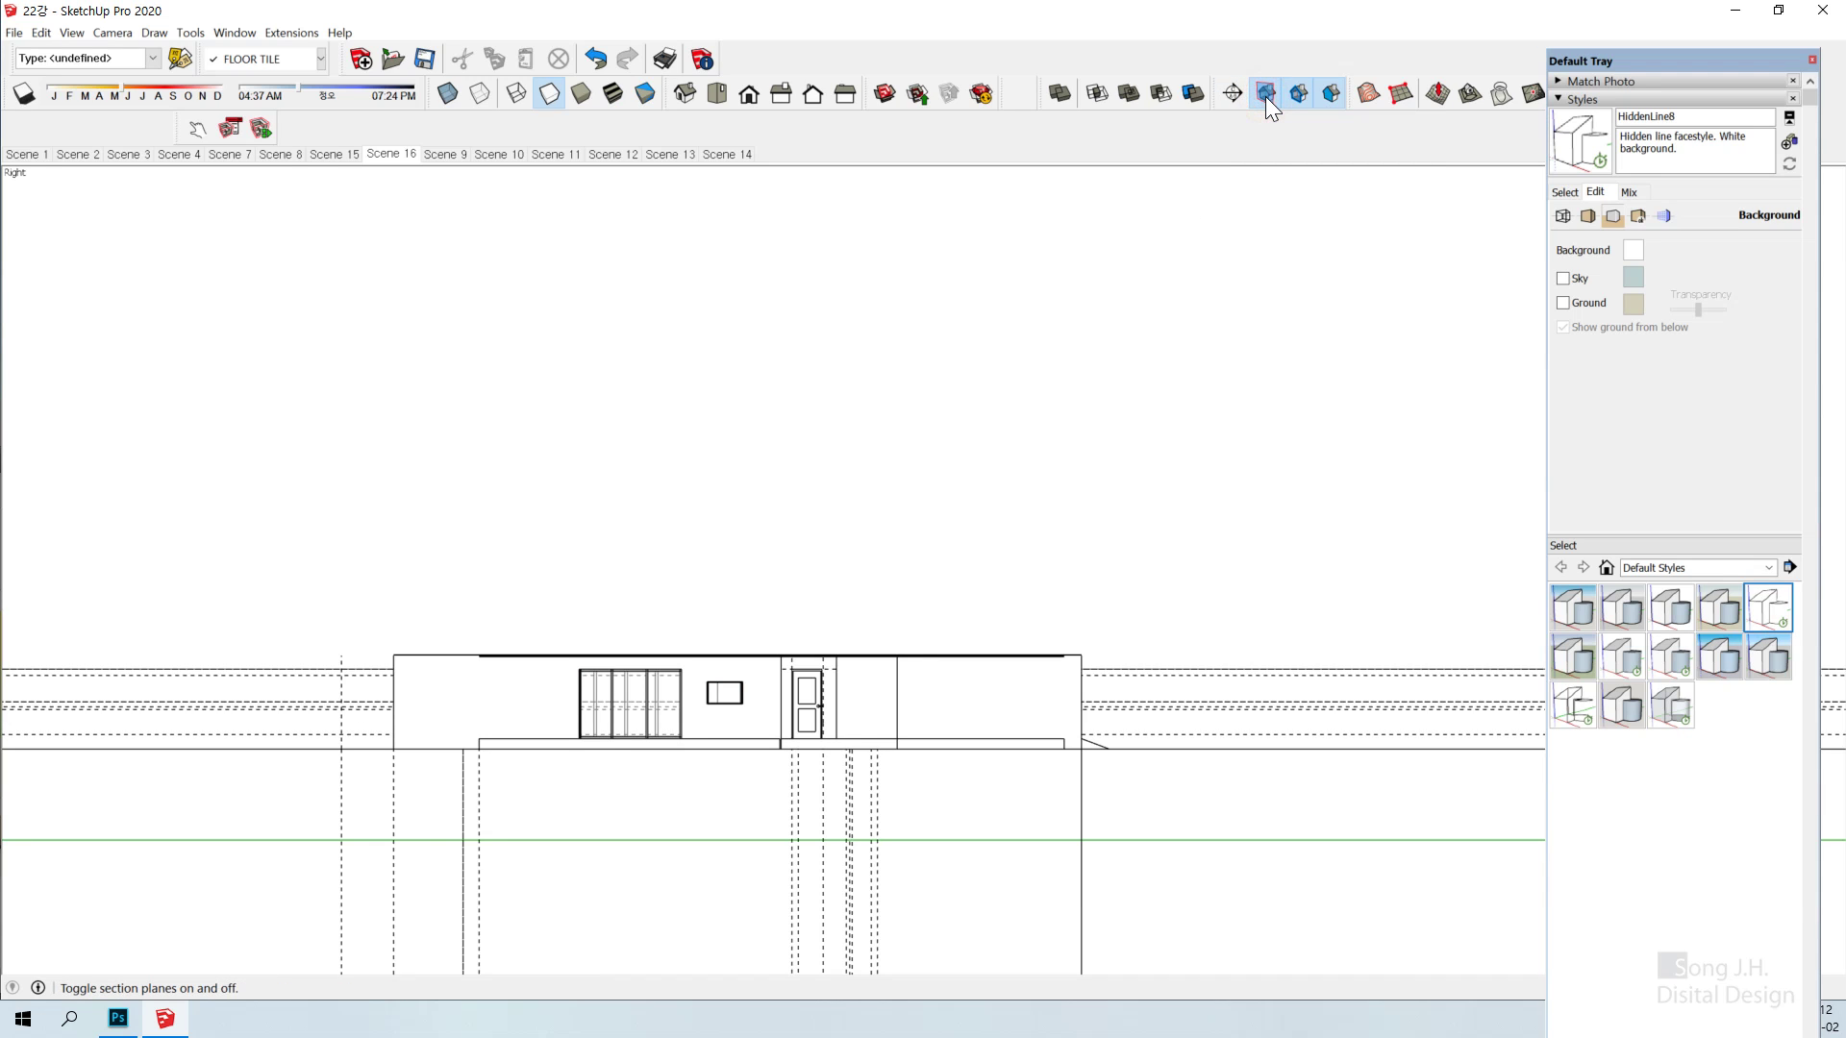
click(1267, 100)
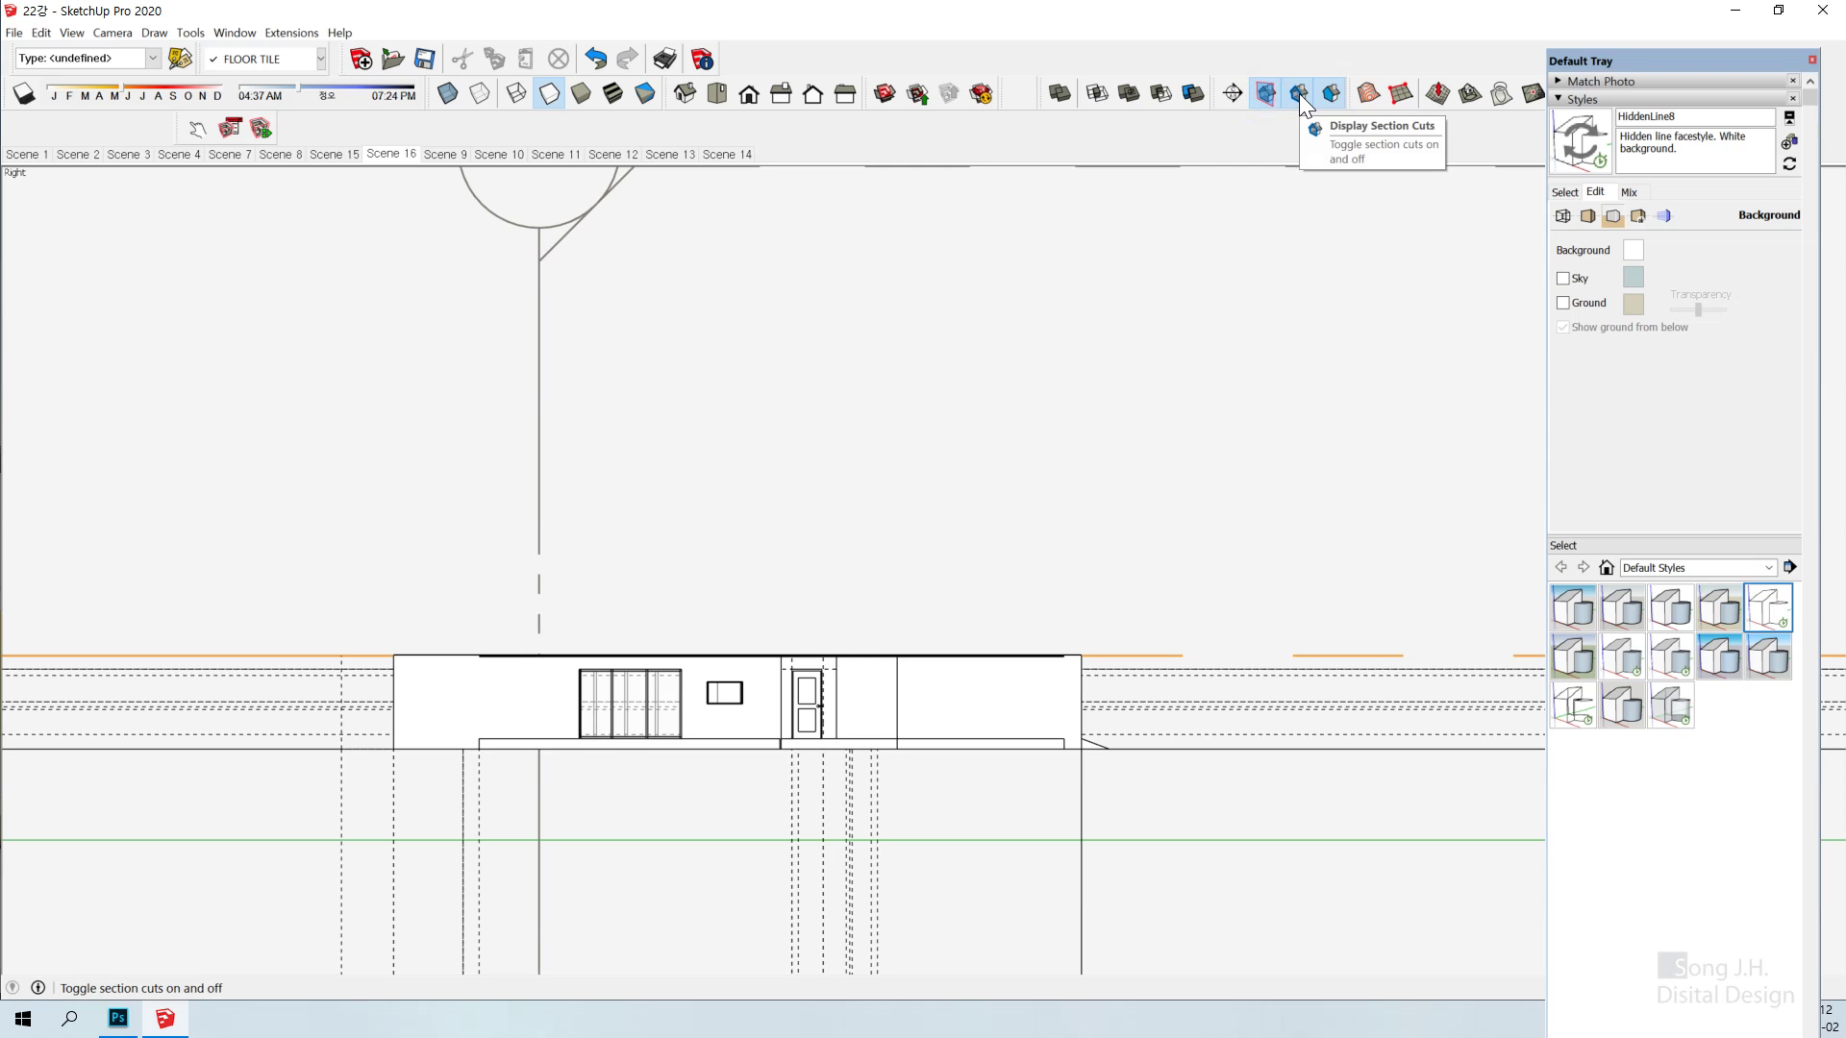
click(1270, 91)
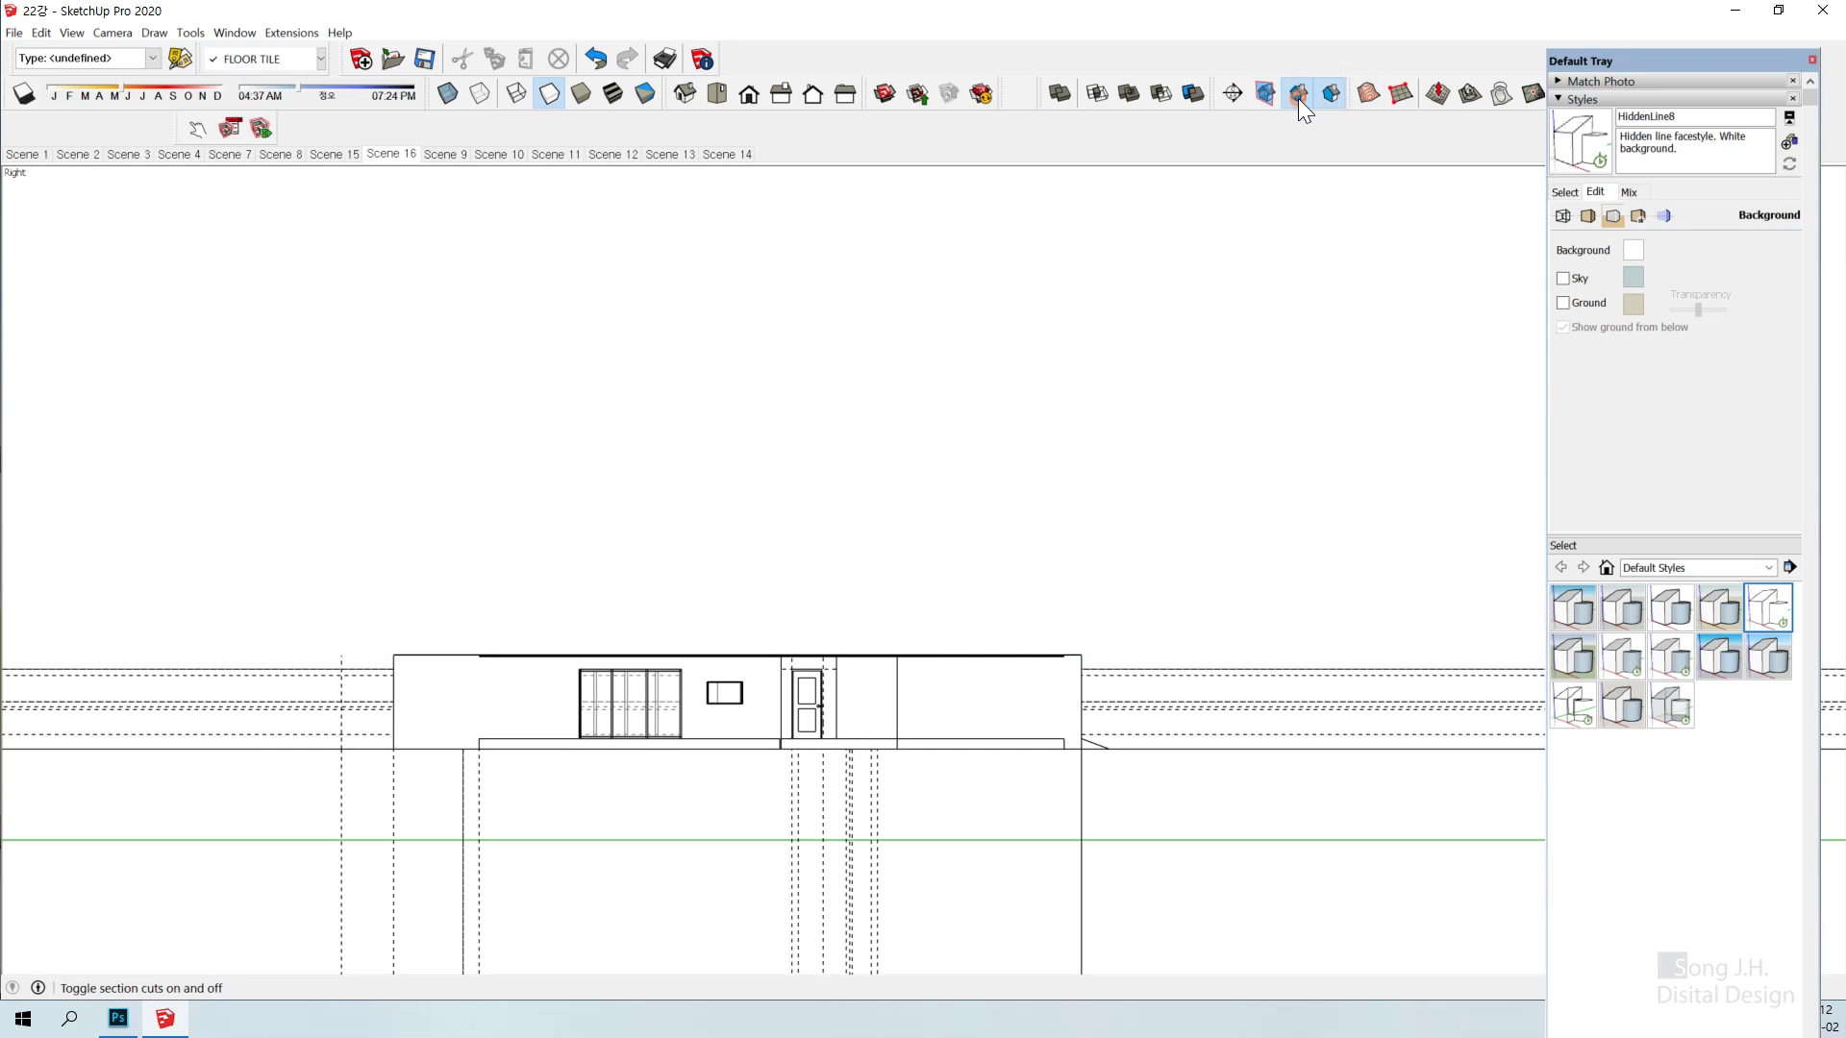
click(1297, 96)
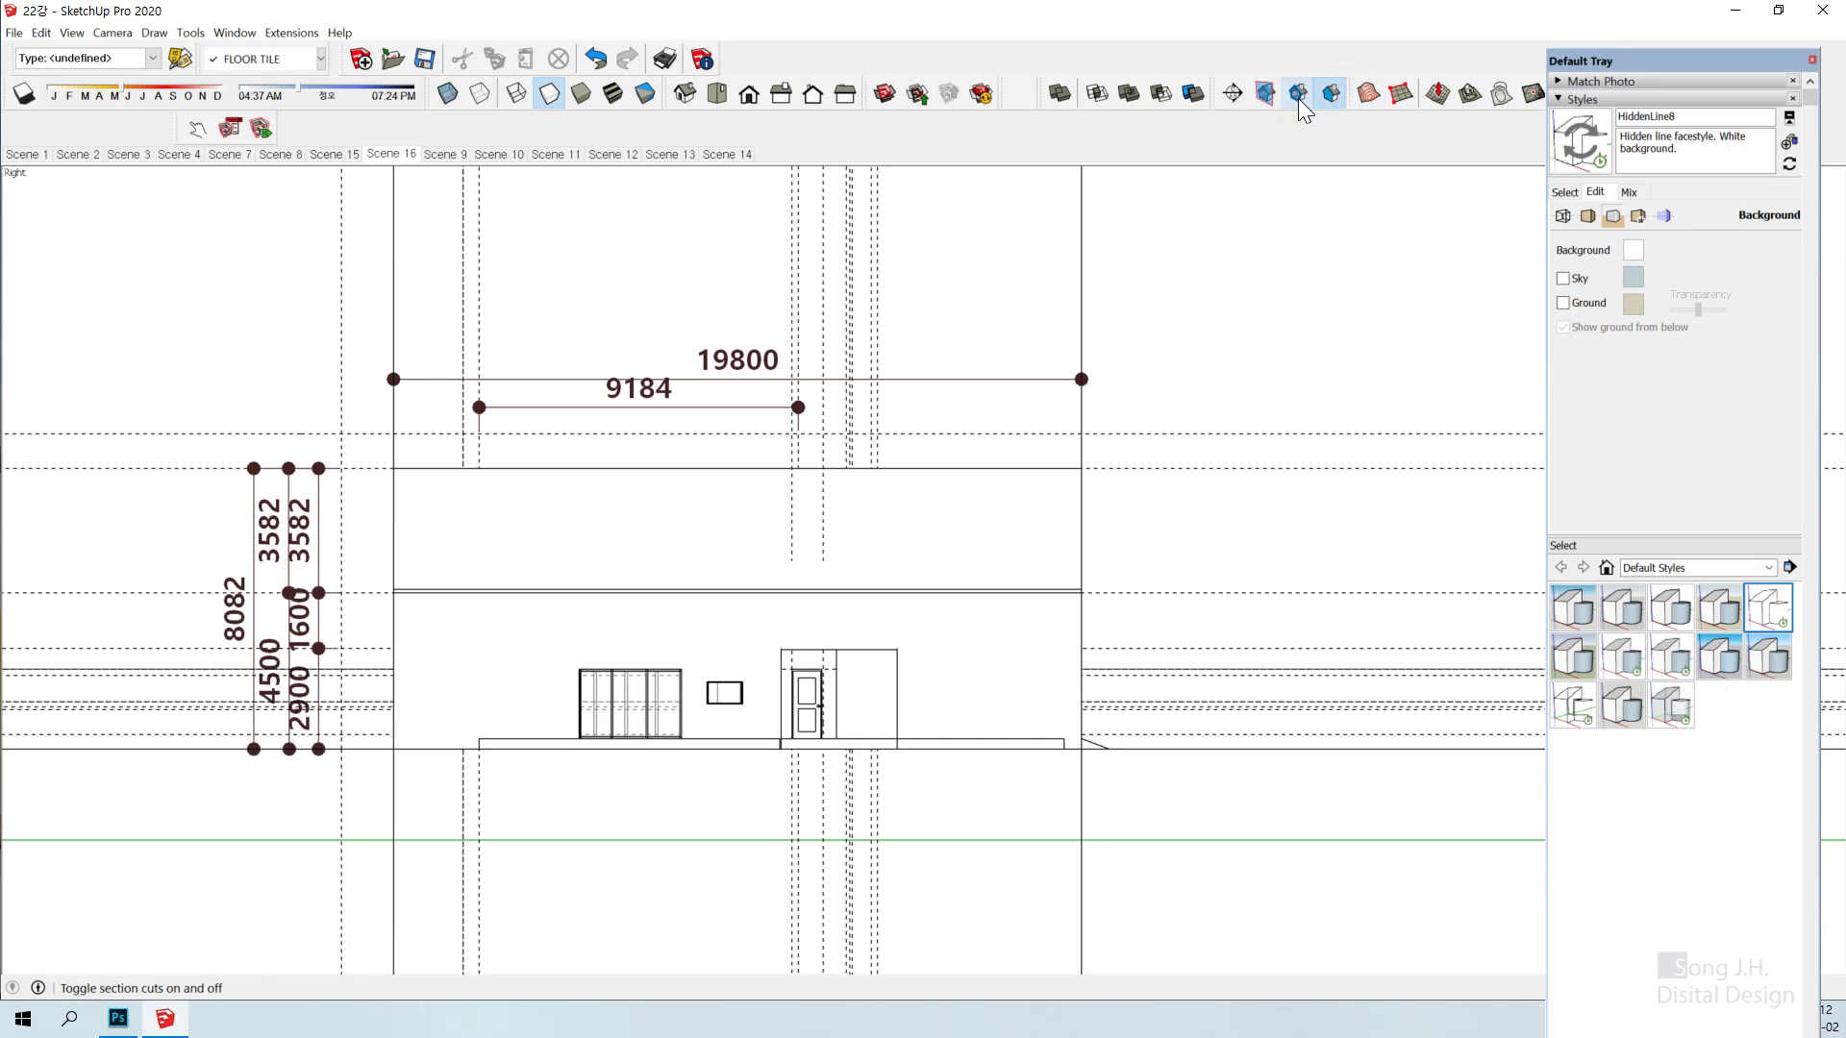
Hide the guides and the model axes in the line elevation and frame the house with its dimensions
click(113, 32)
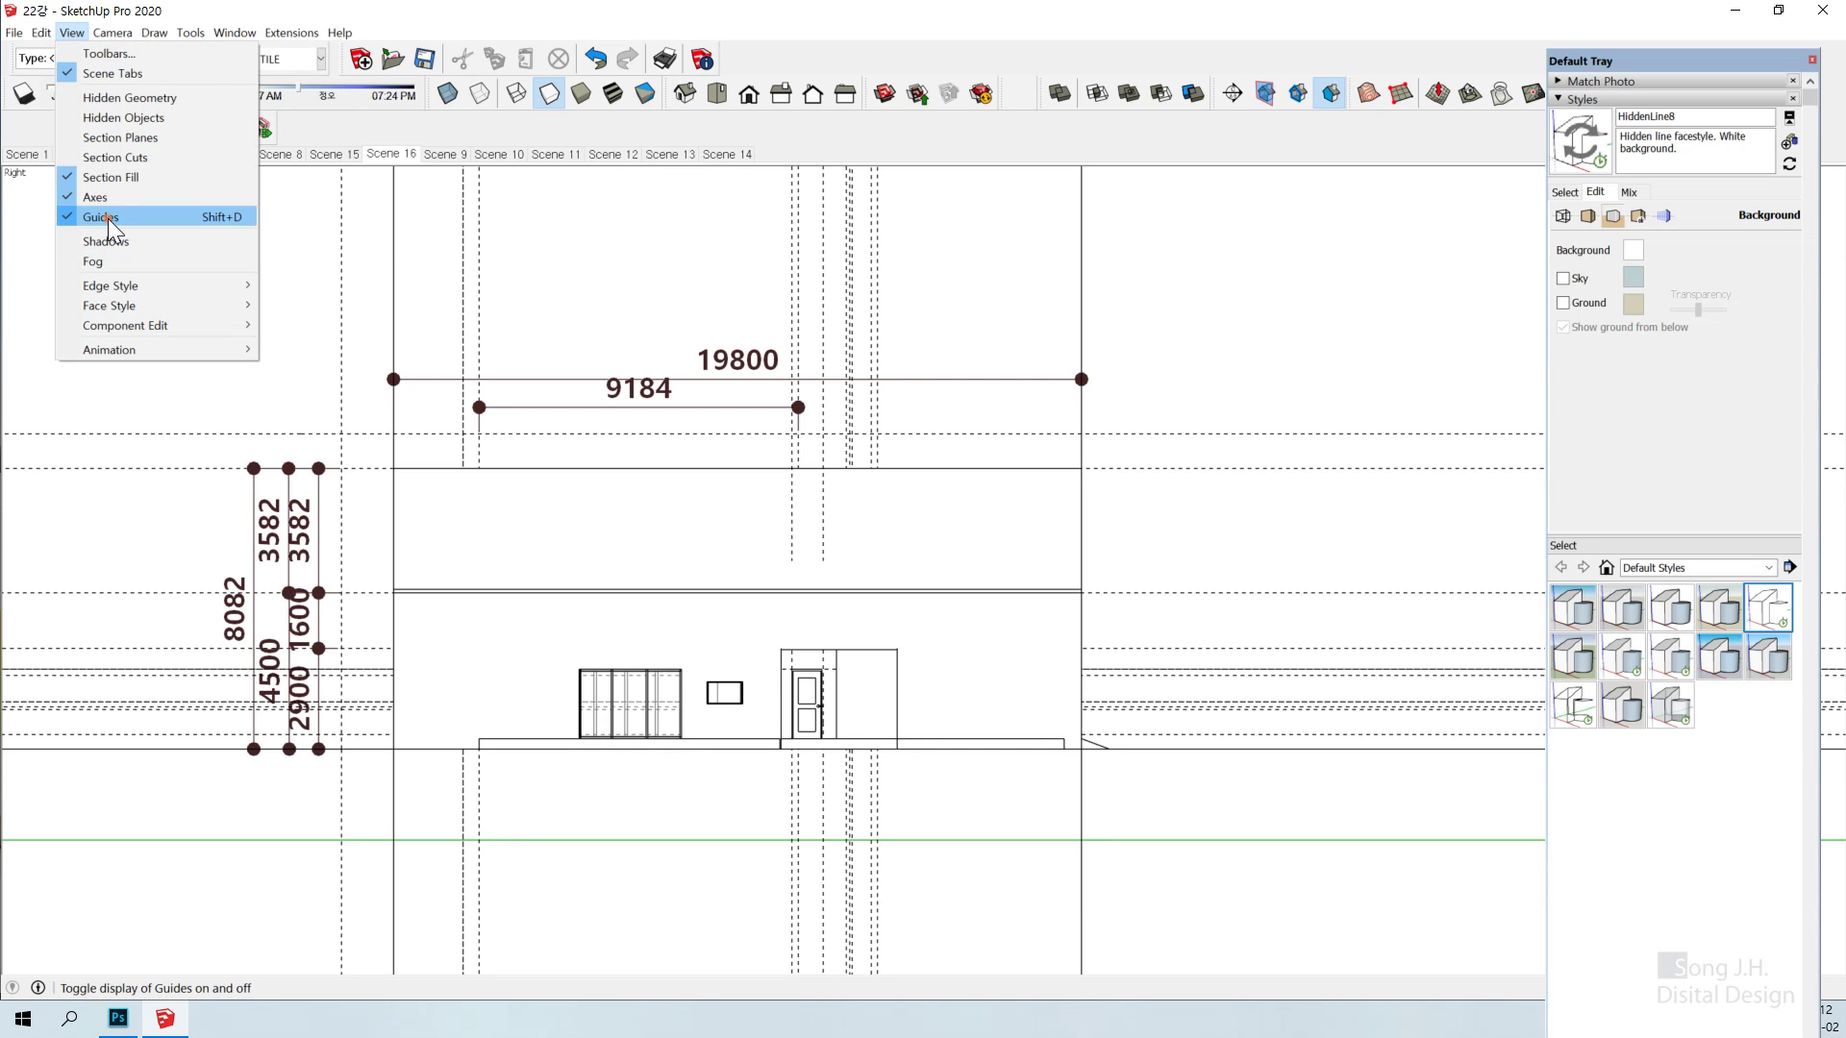
click(107, 217)
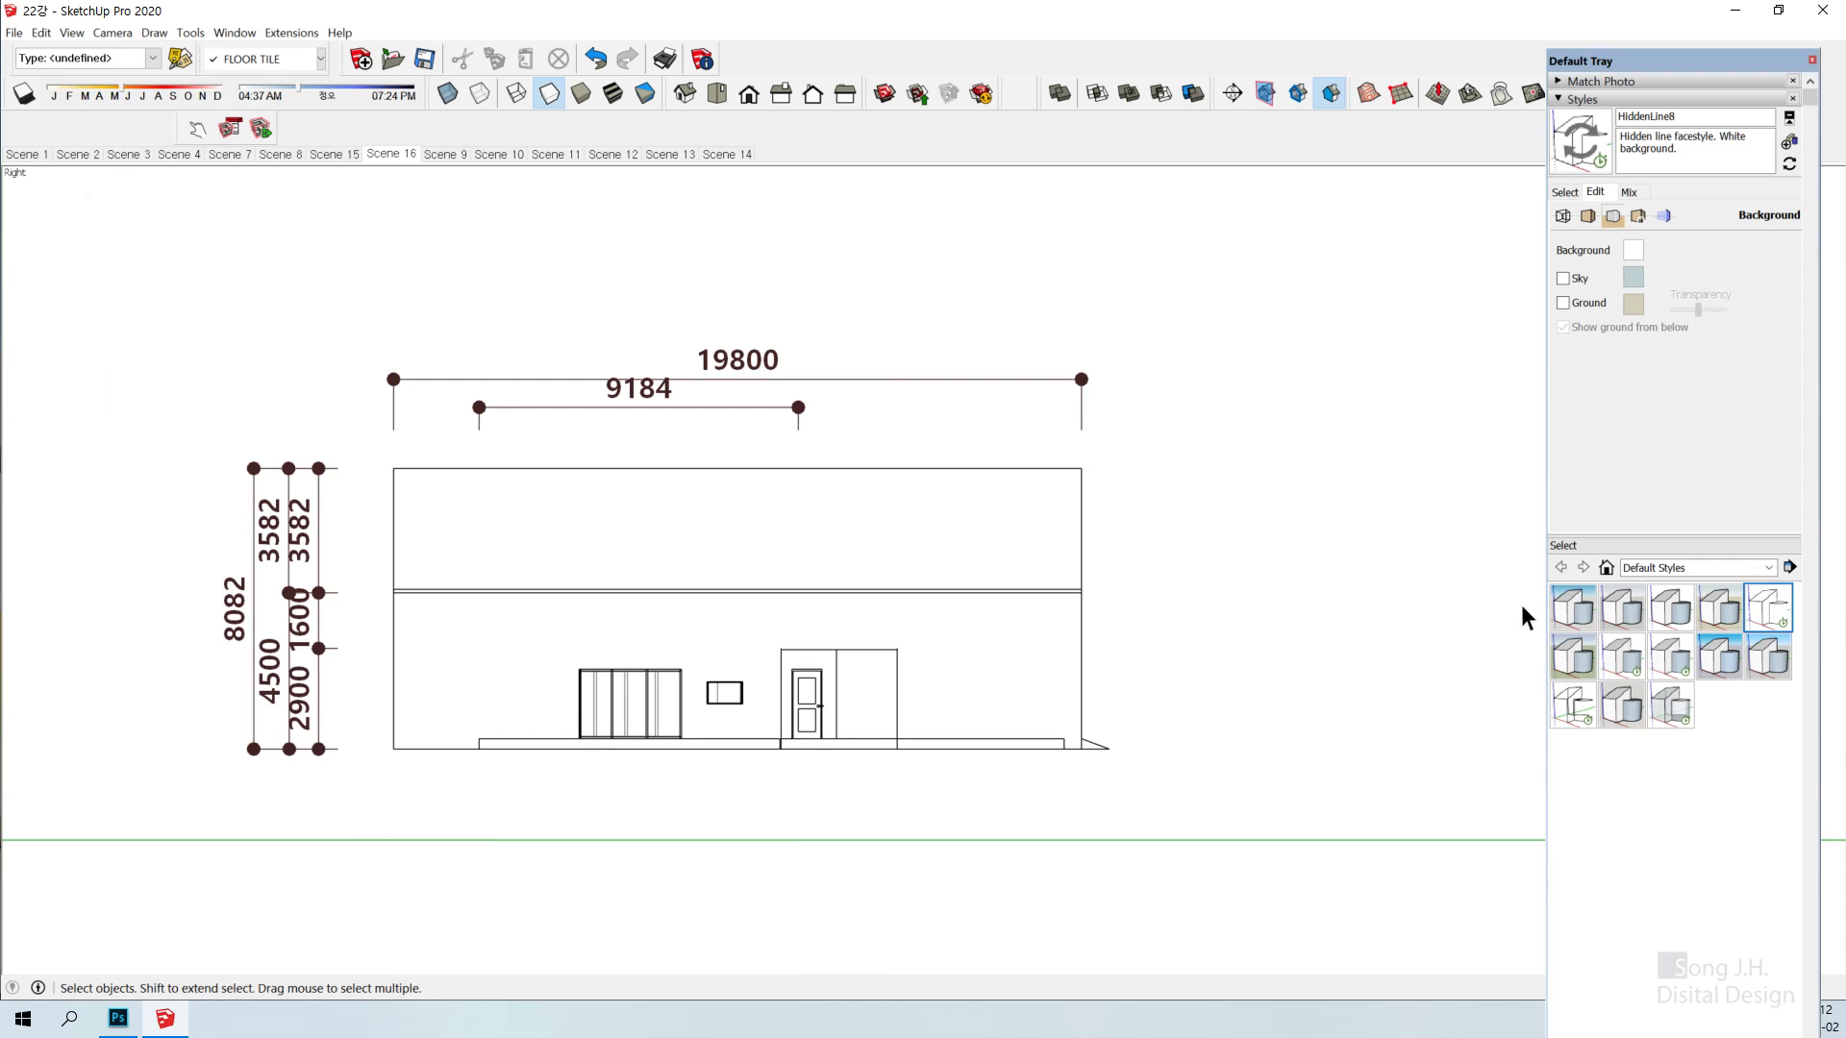
scroll(1200, 652, down, 2)
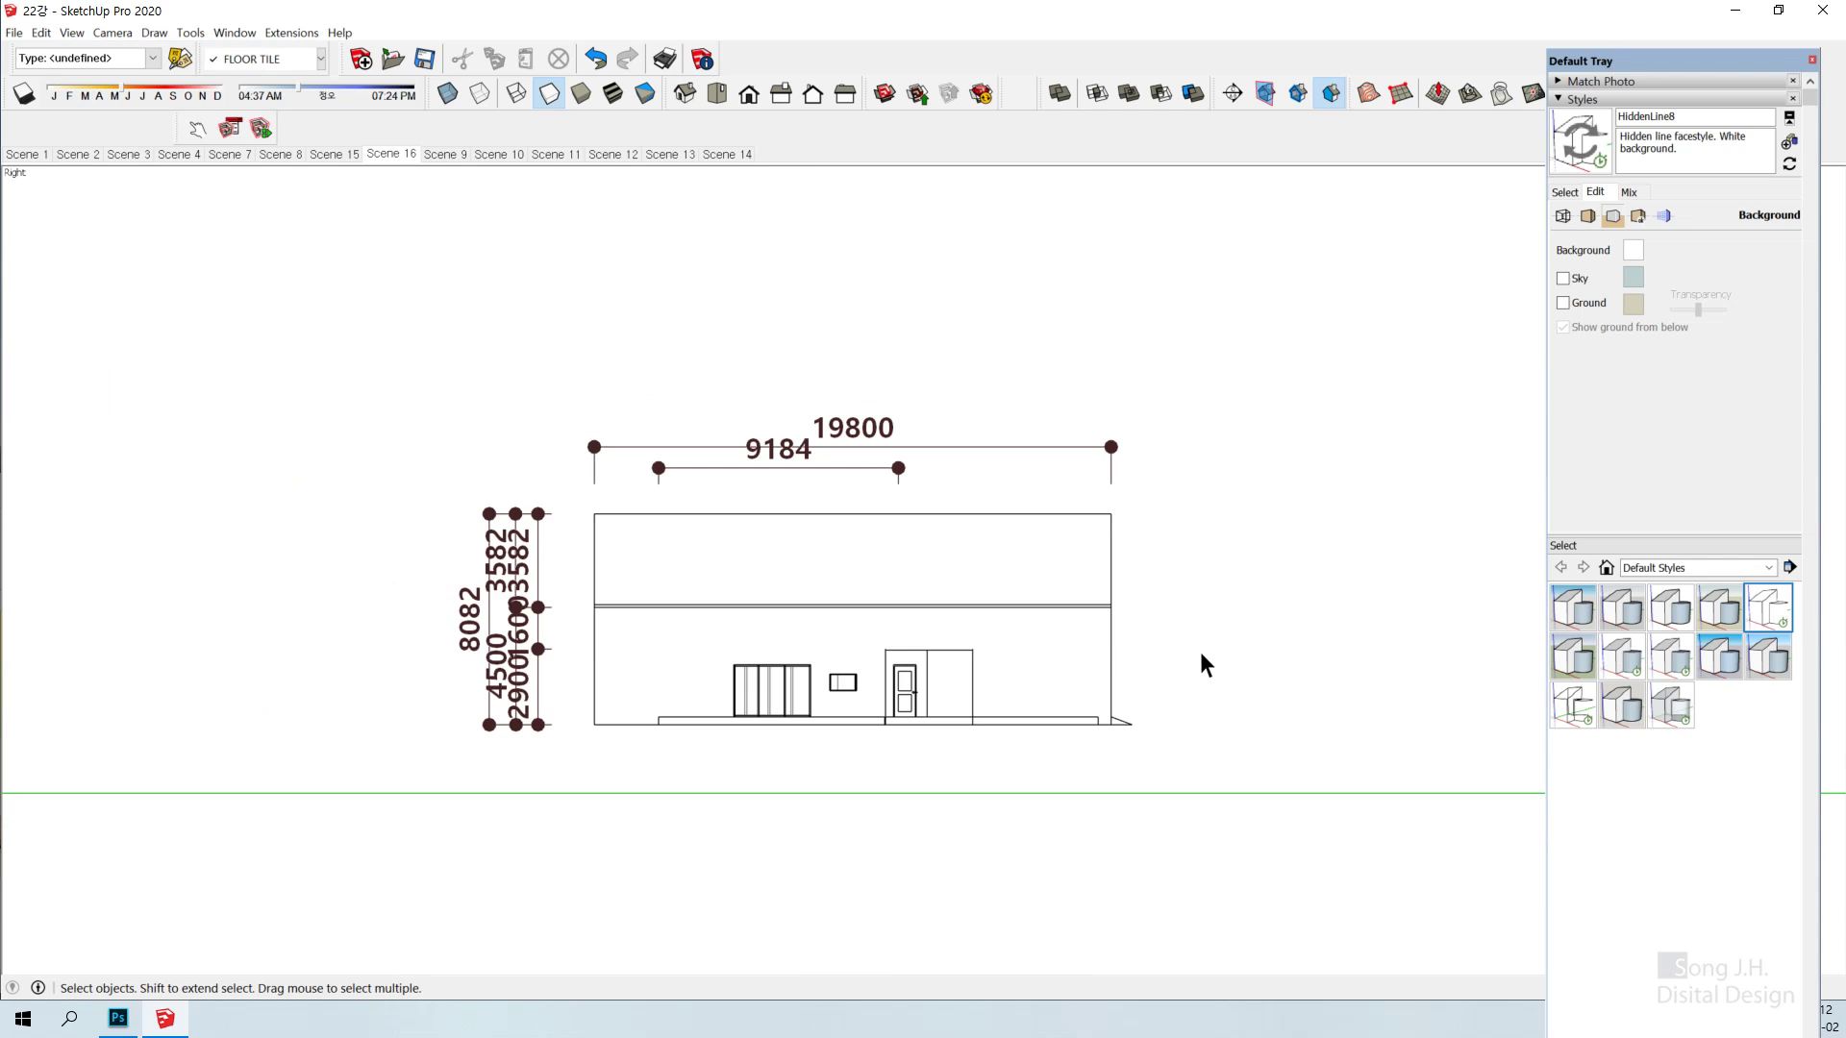
scroll(998, 619, up, 3)
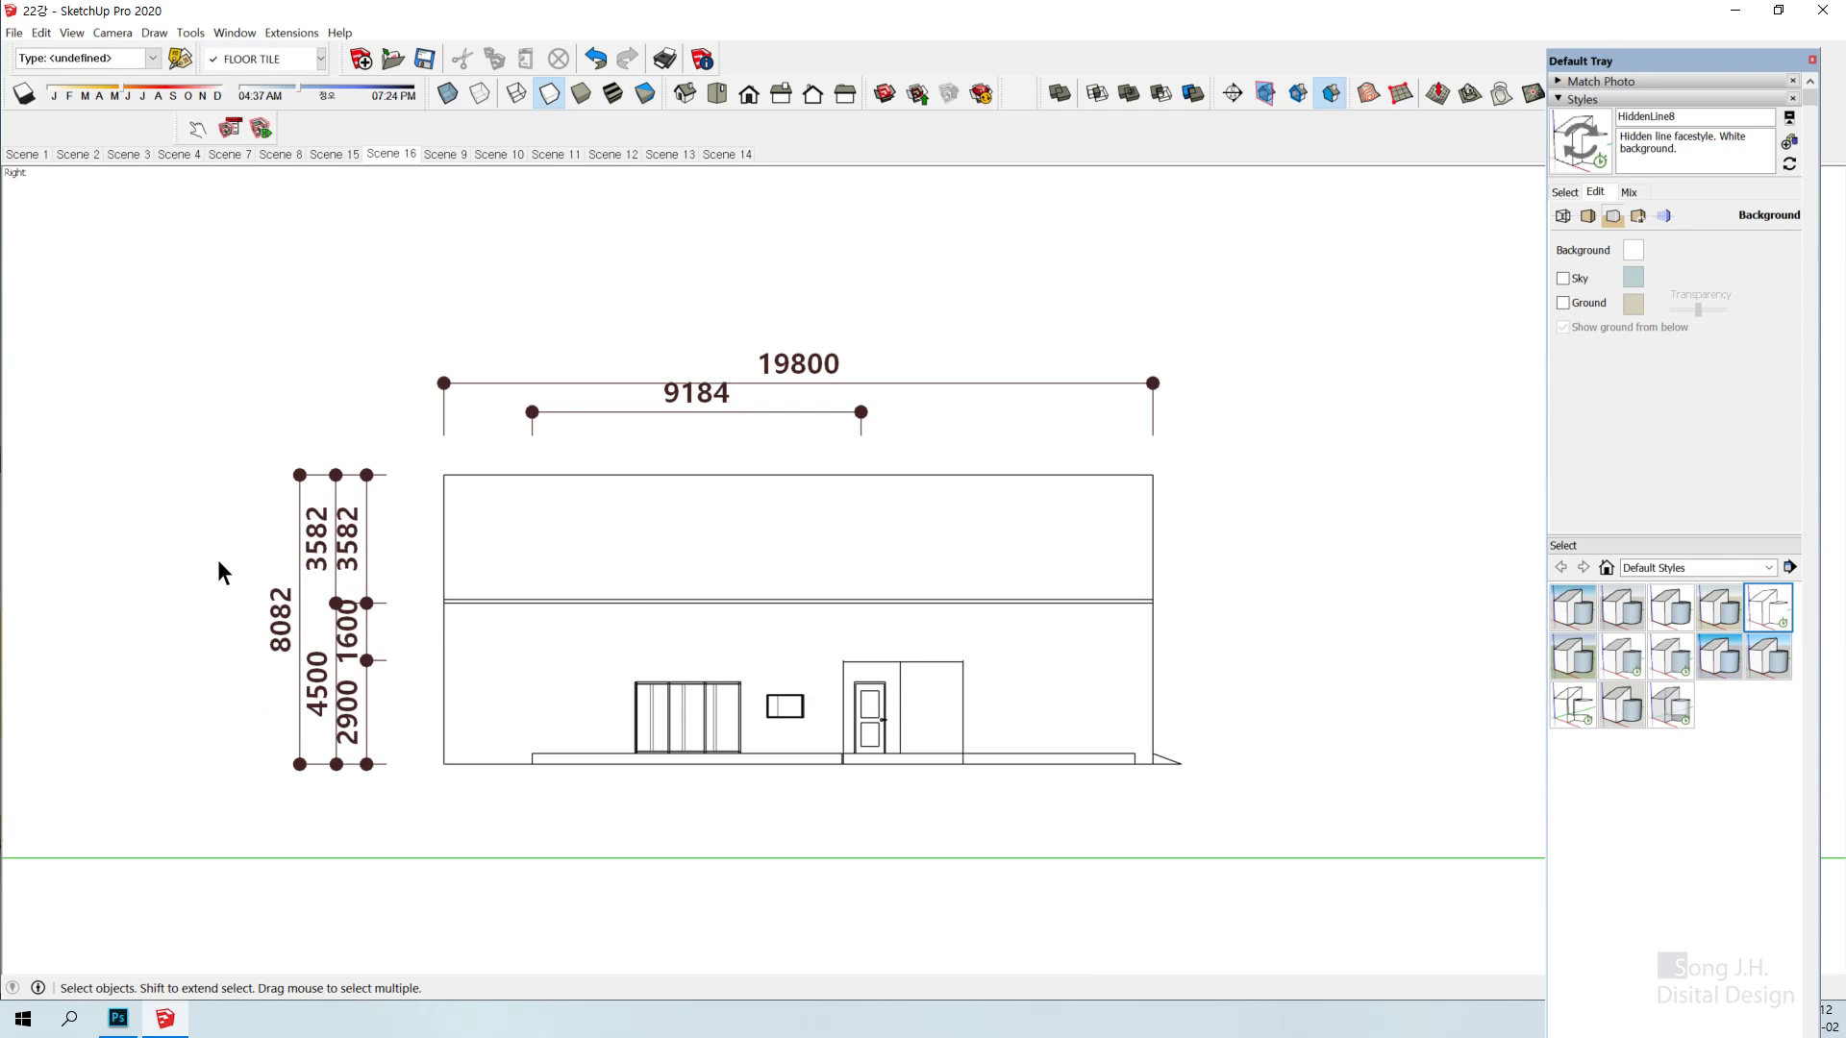
scroll(248, 540, up, 1)
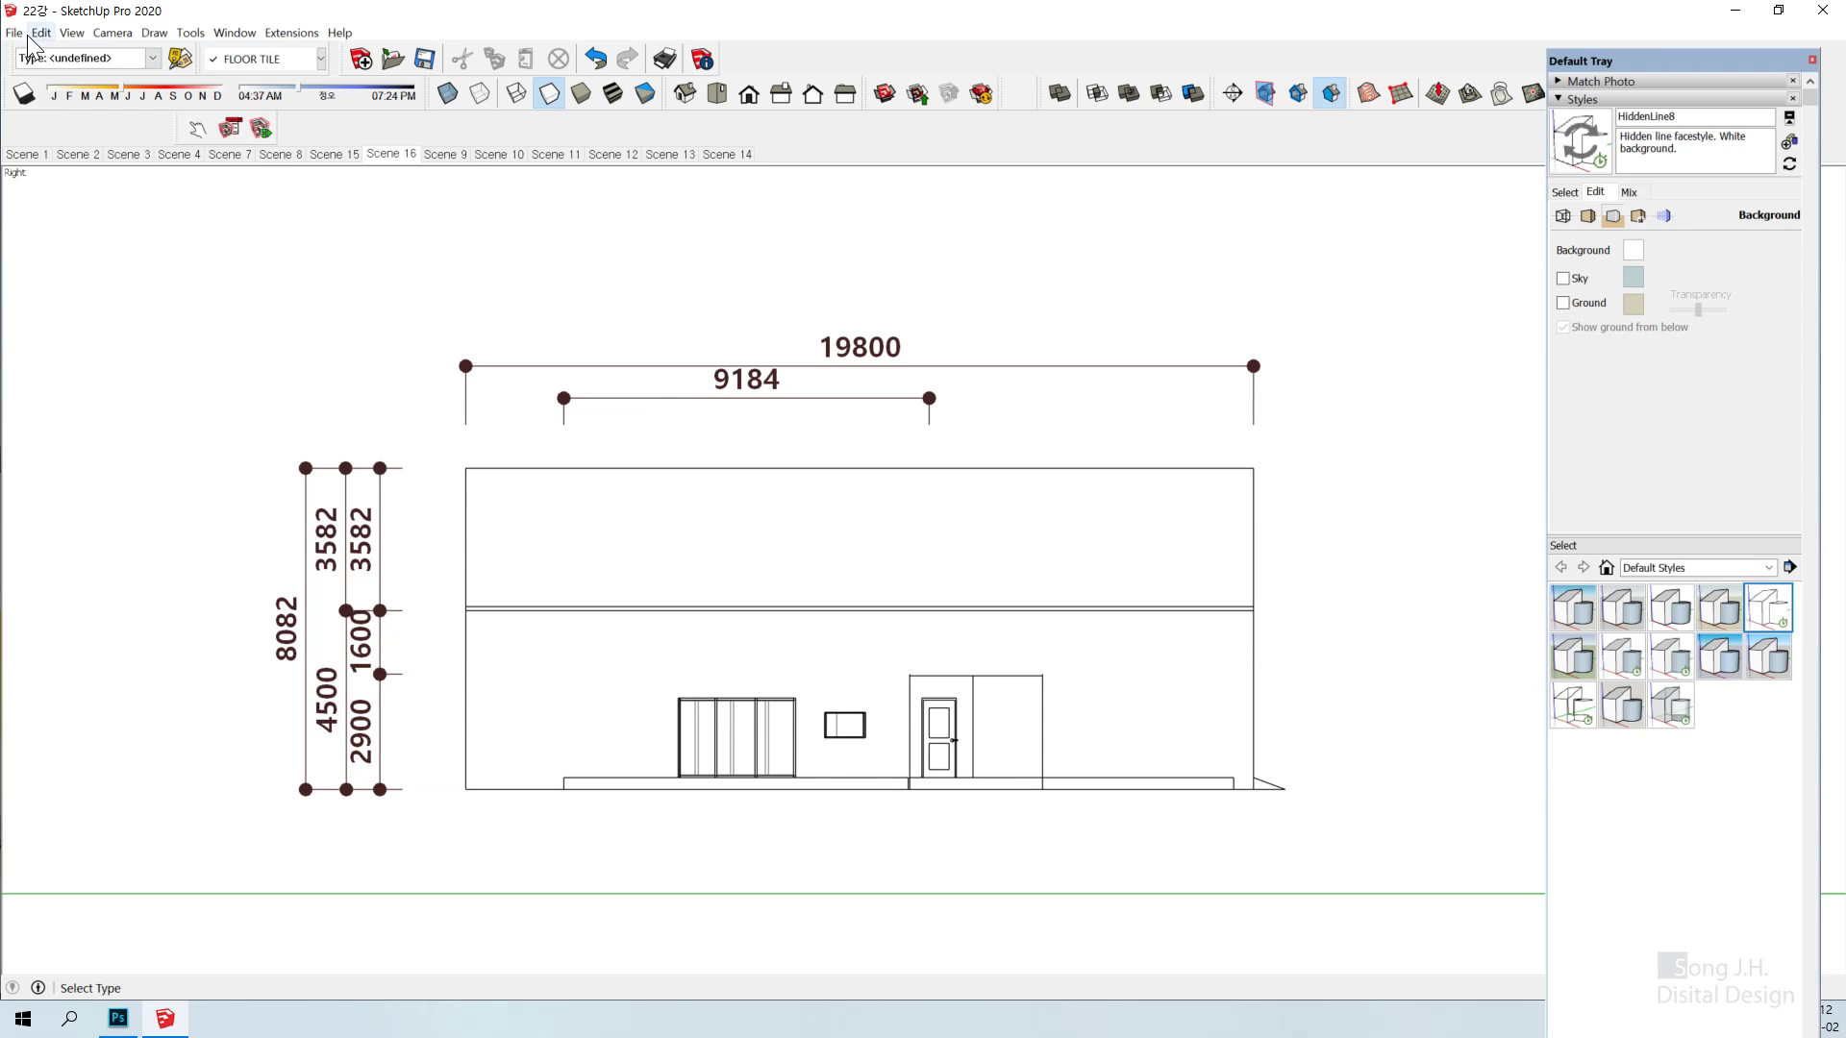
click(71, 33)
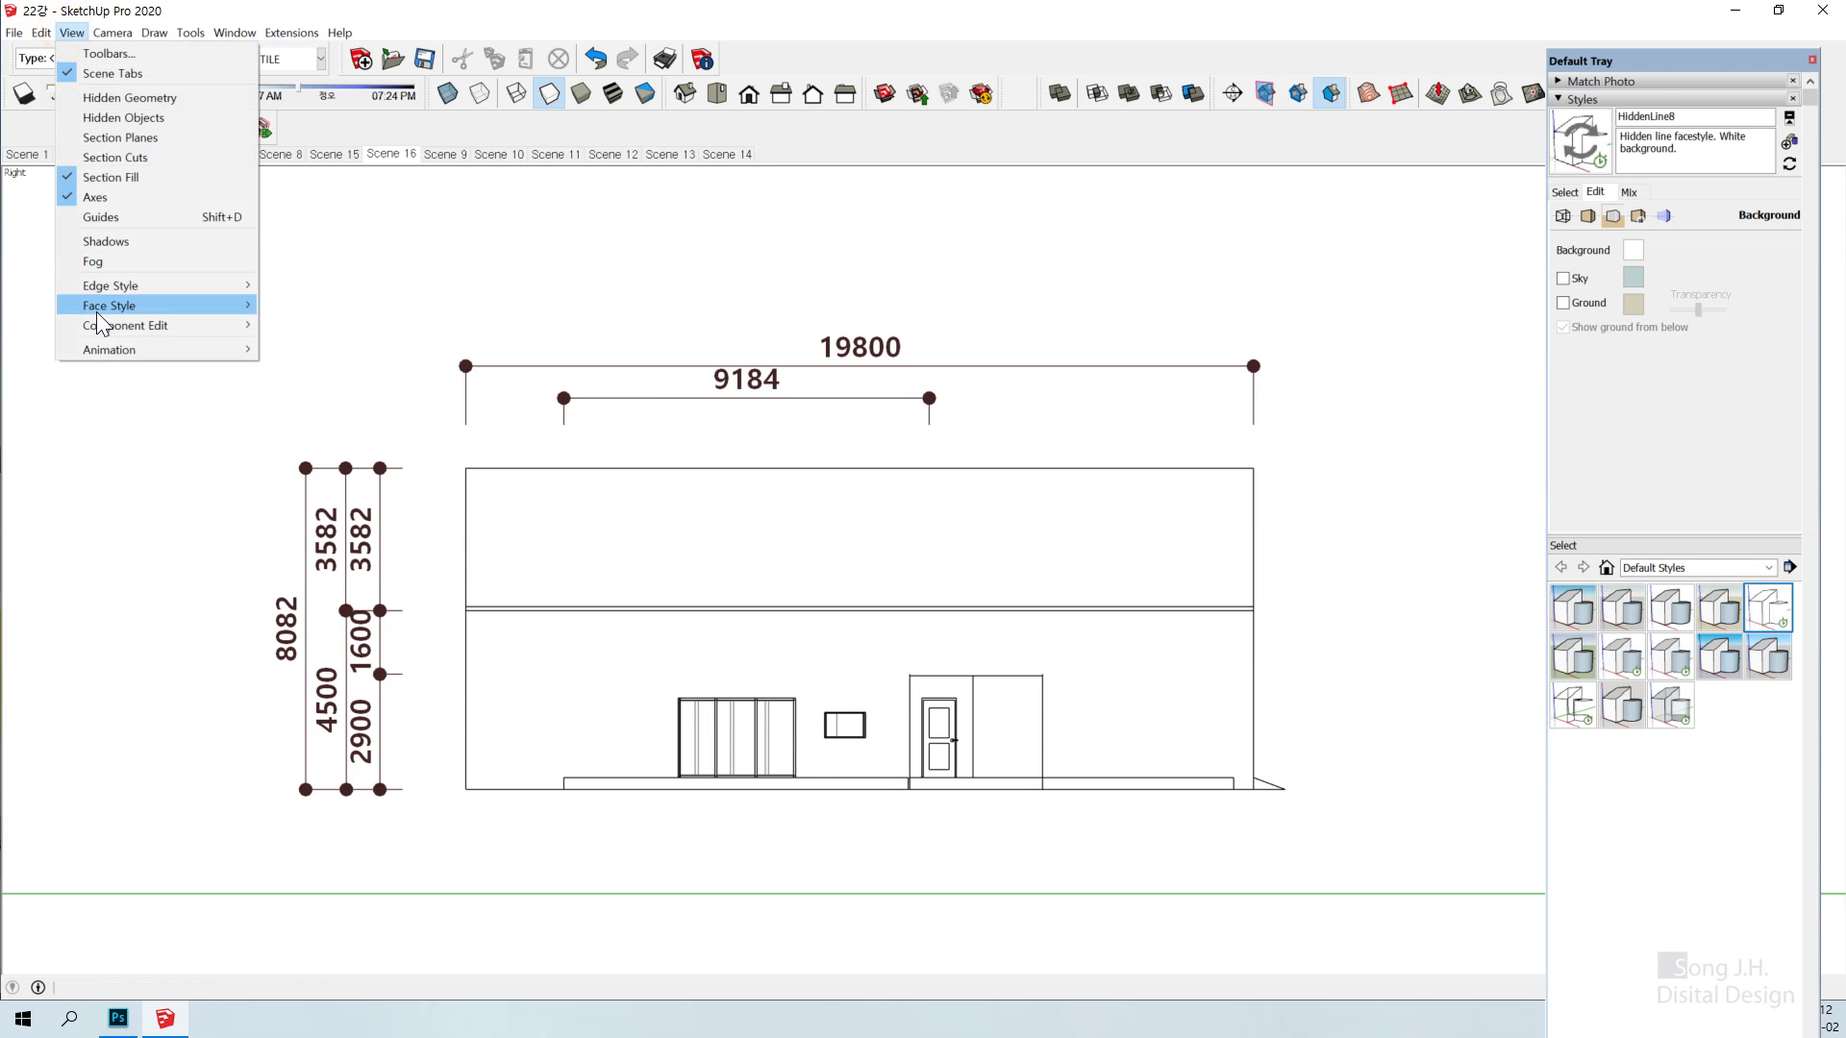
click(108, 202)
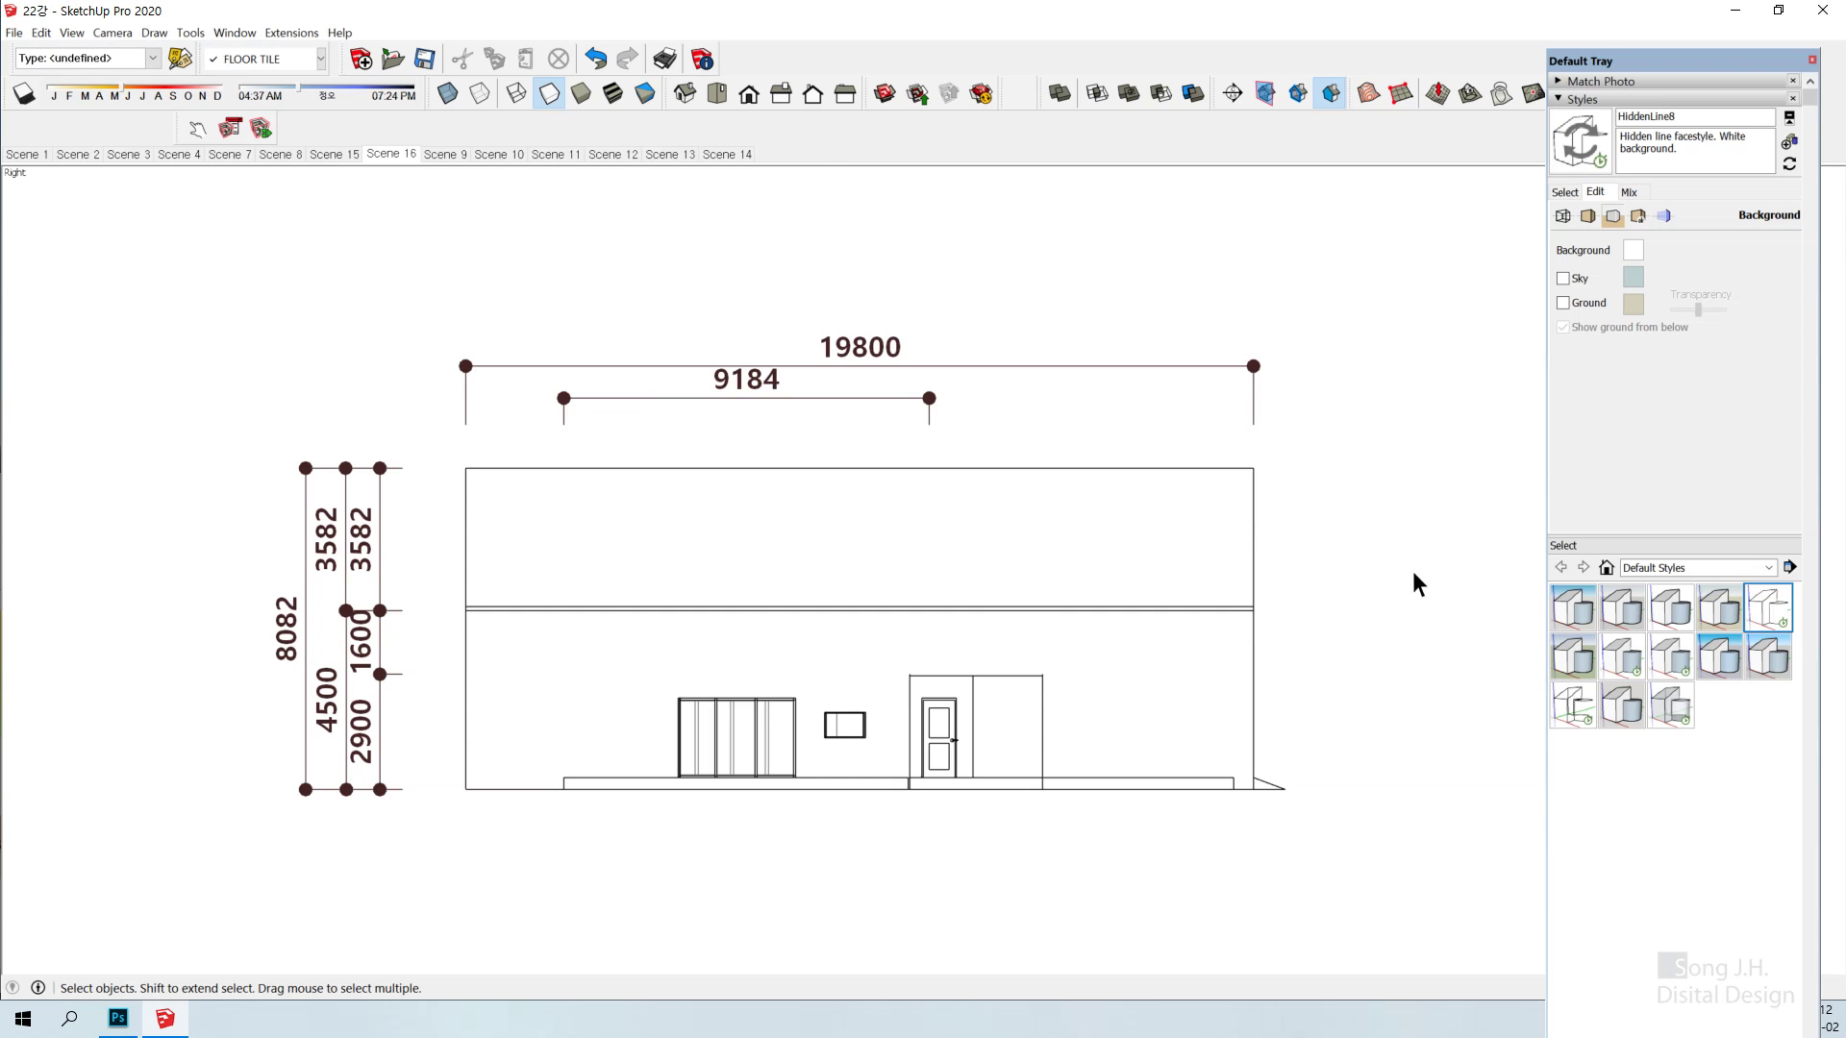
Start a 2D graphic export of the line elevation with a 3500 pixel width, anti-aliasing and a transparent background
click(14, 34)
mouse_move(68, 327)
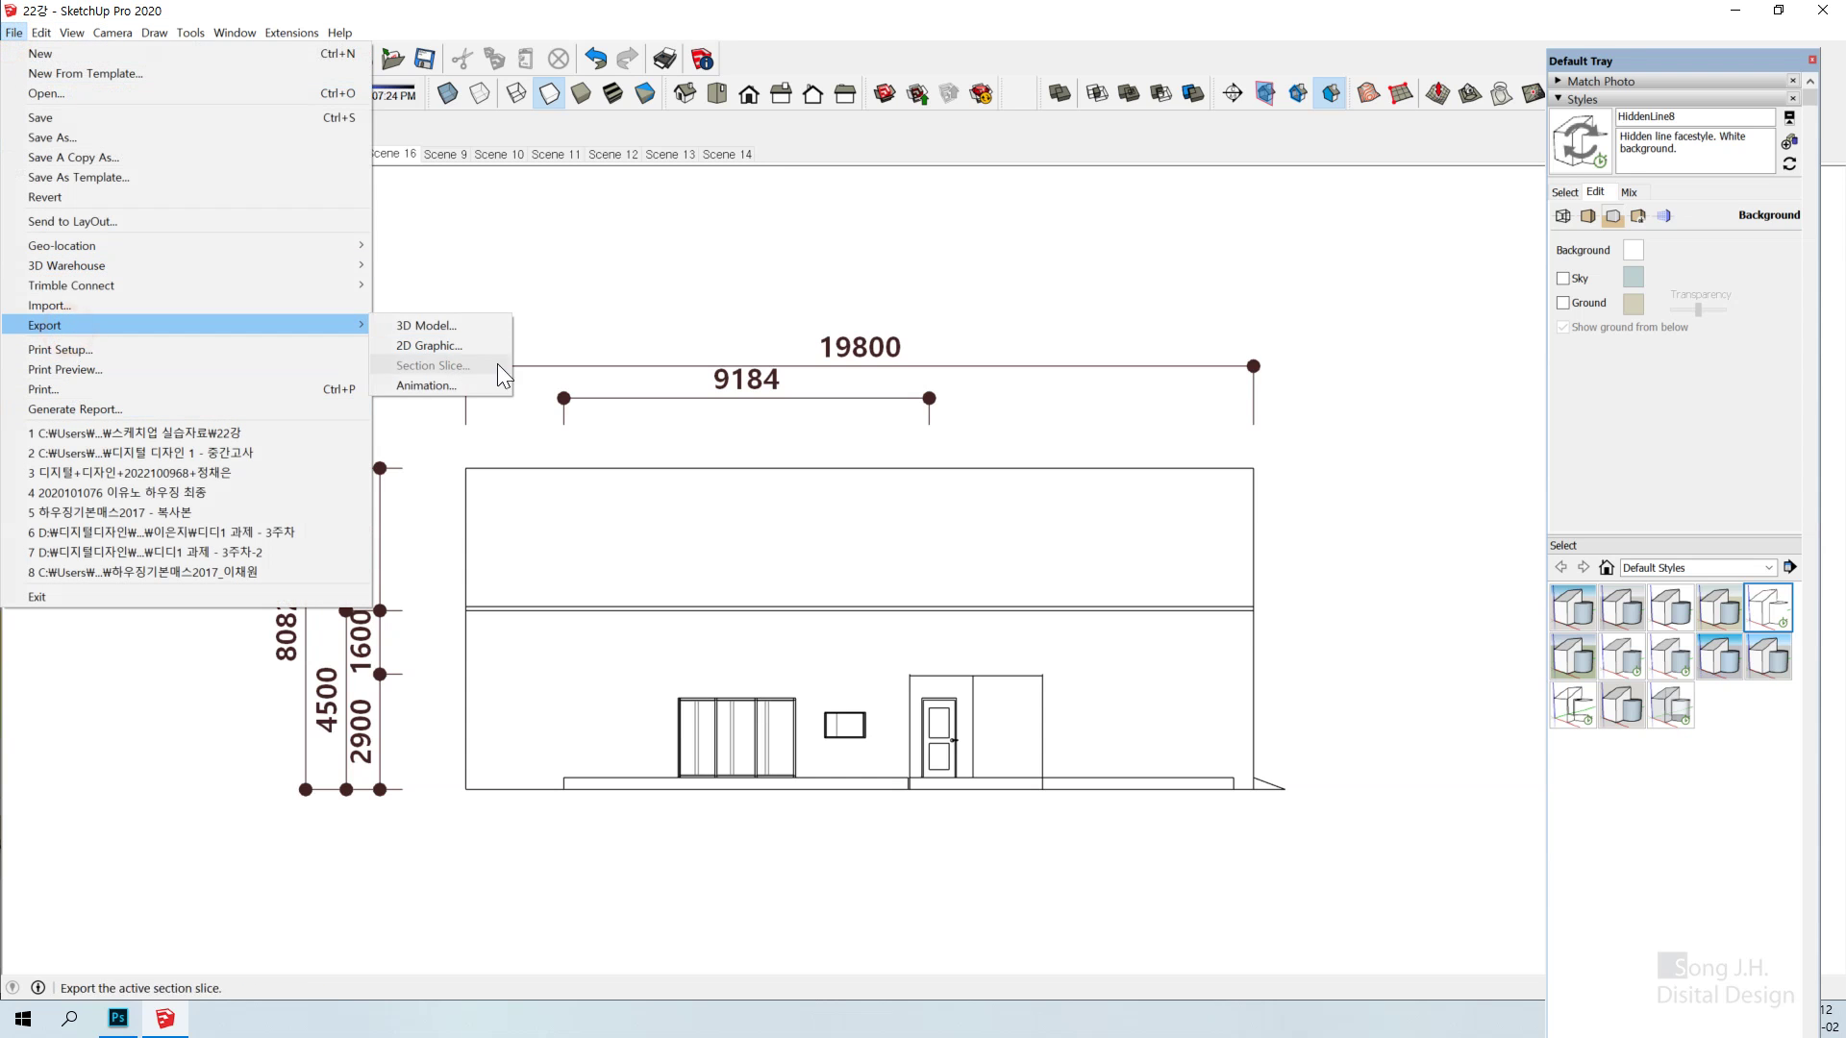
click(428, 345)
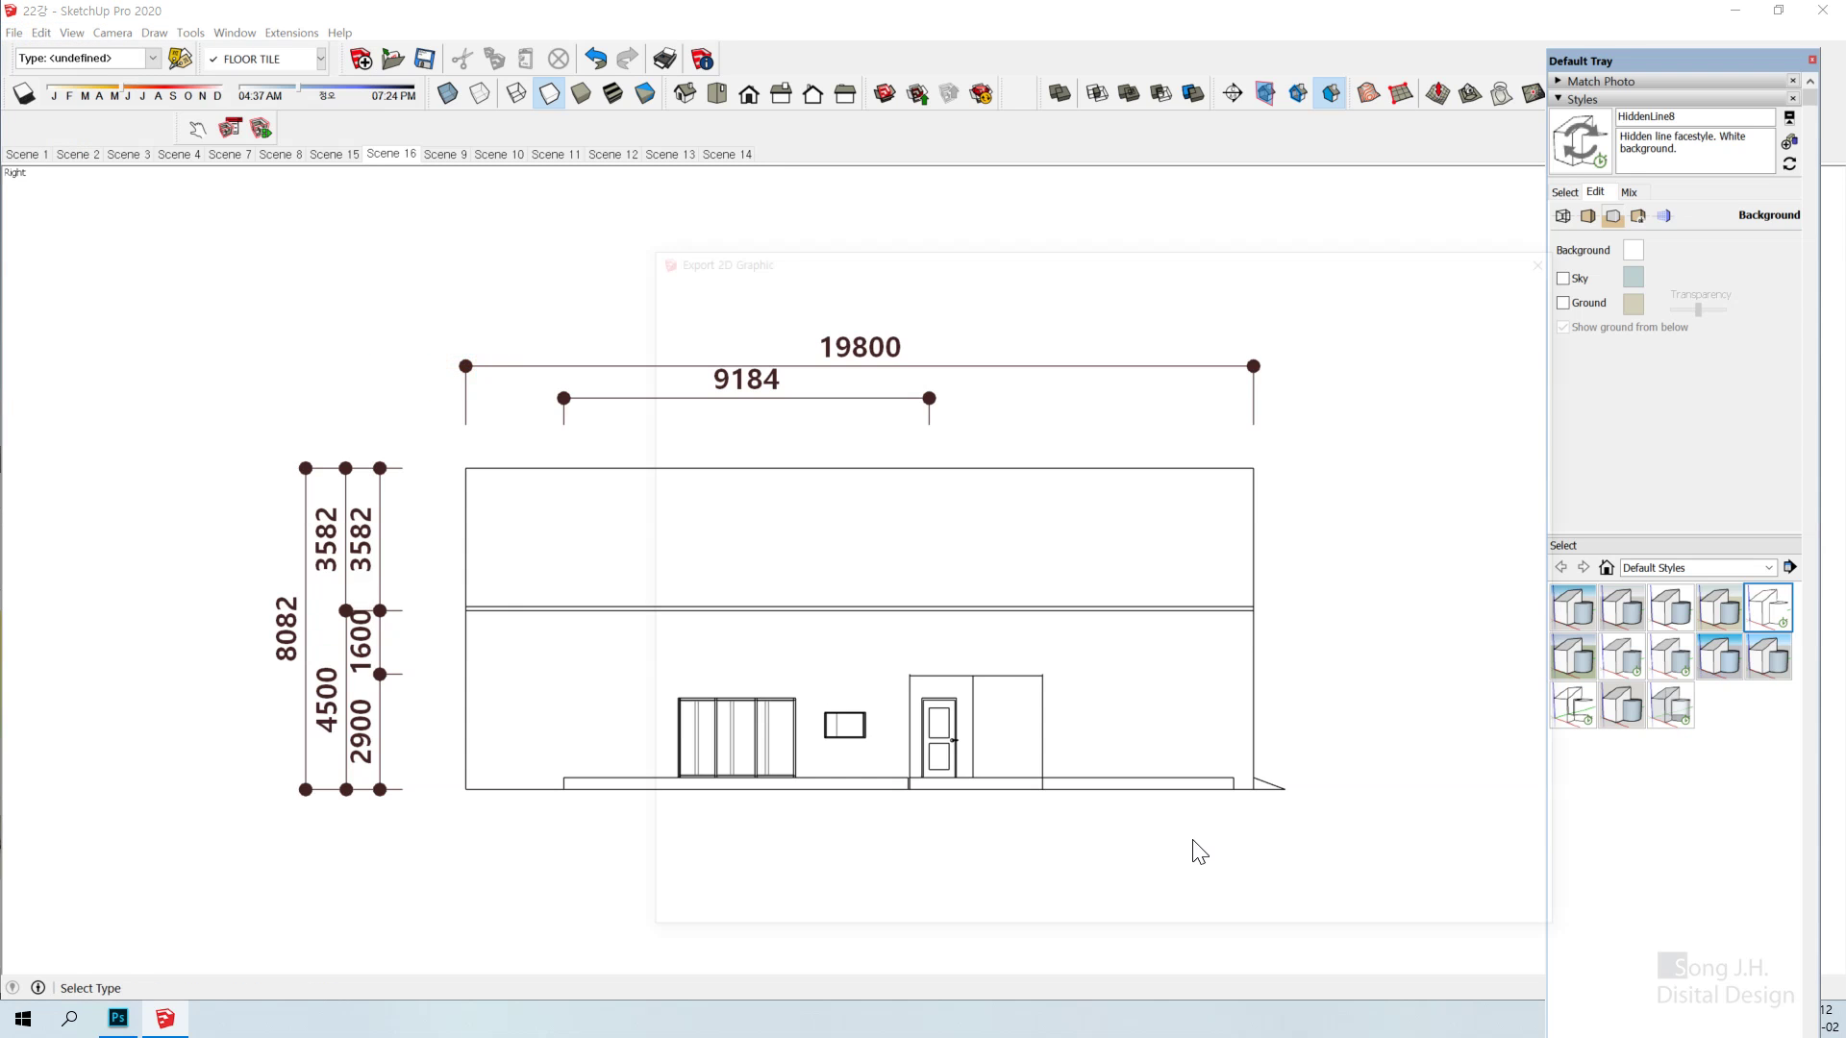
click(1311, 910)
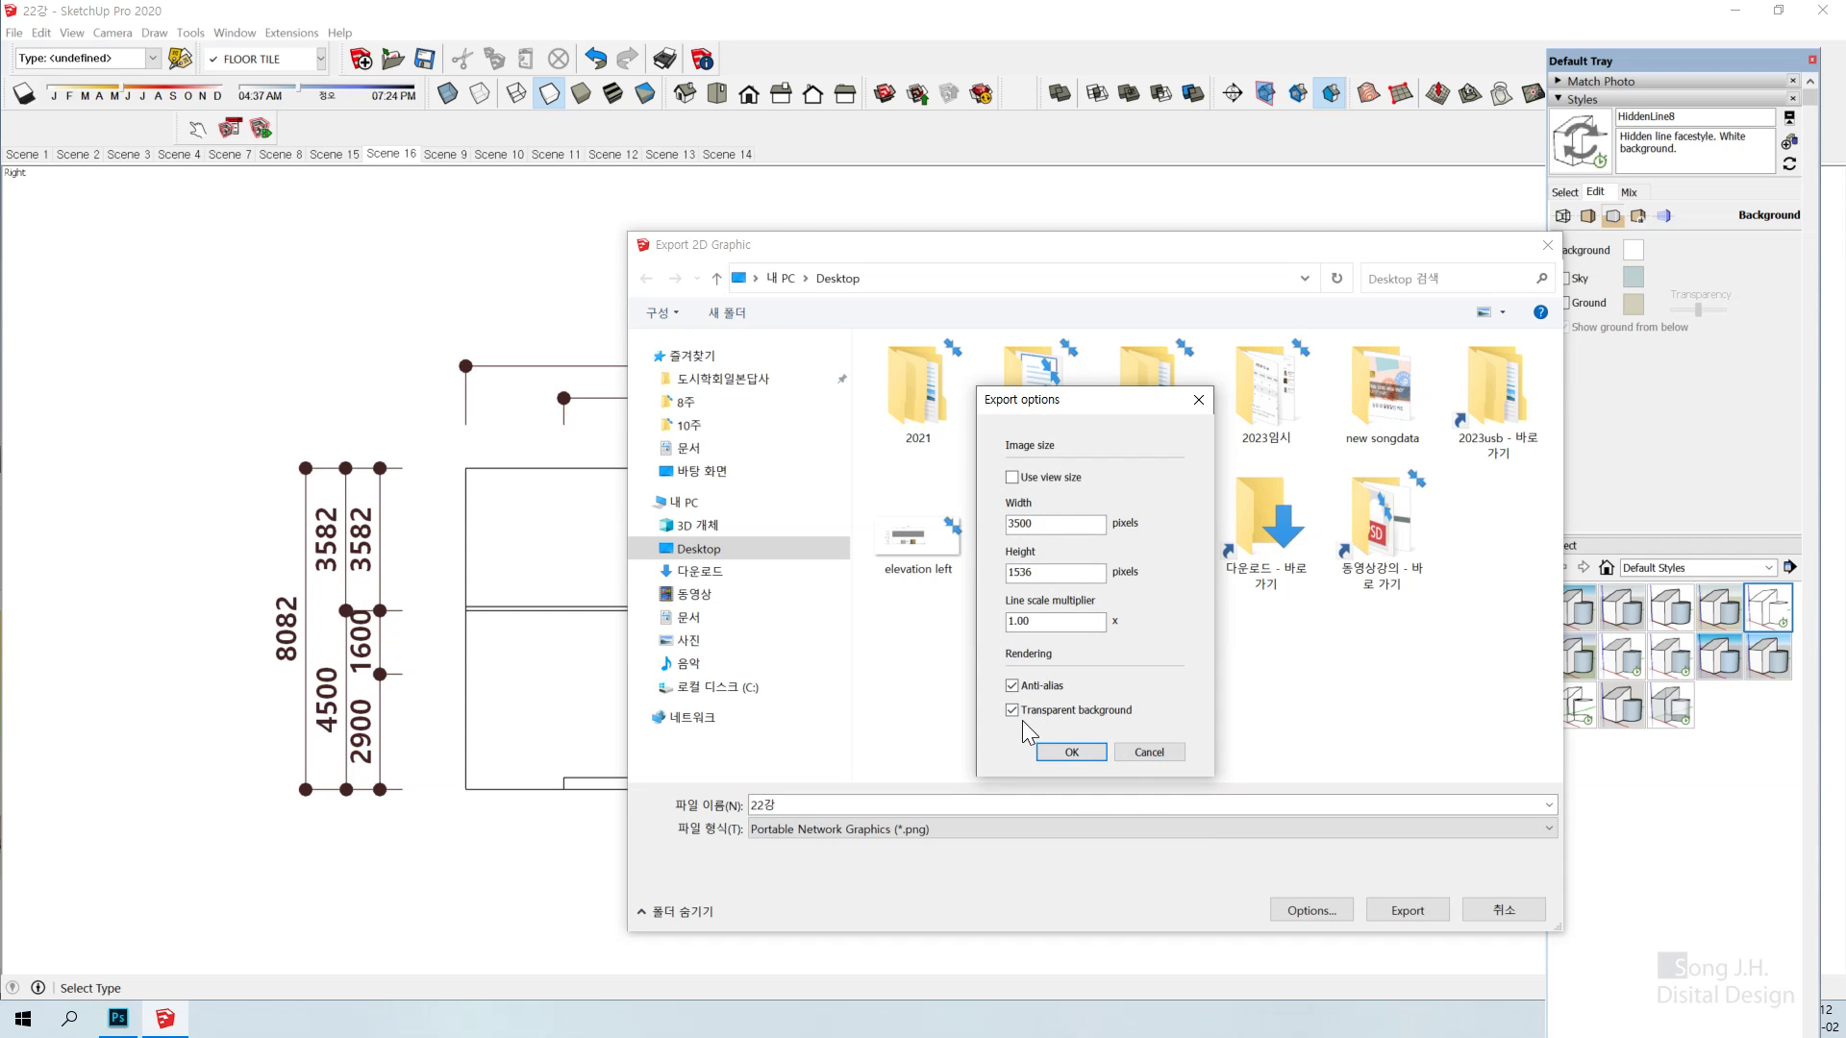
click(1073, 752)
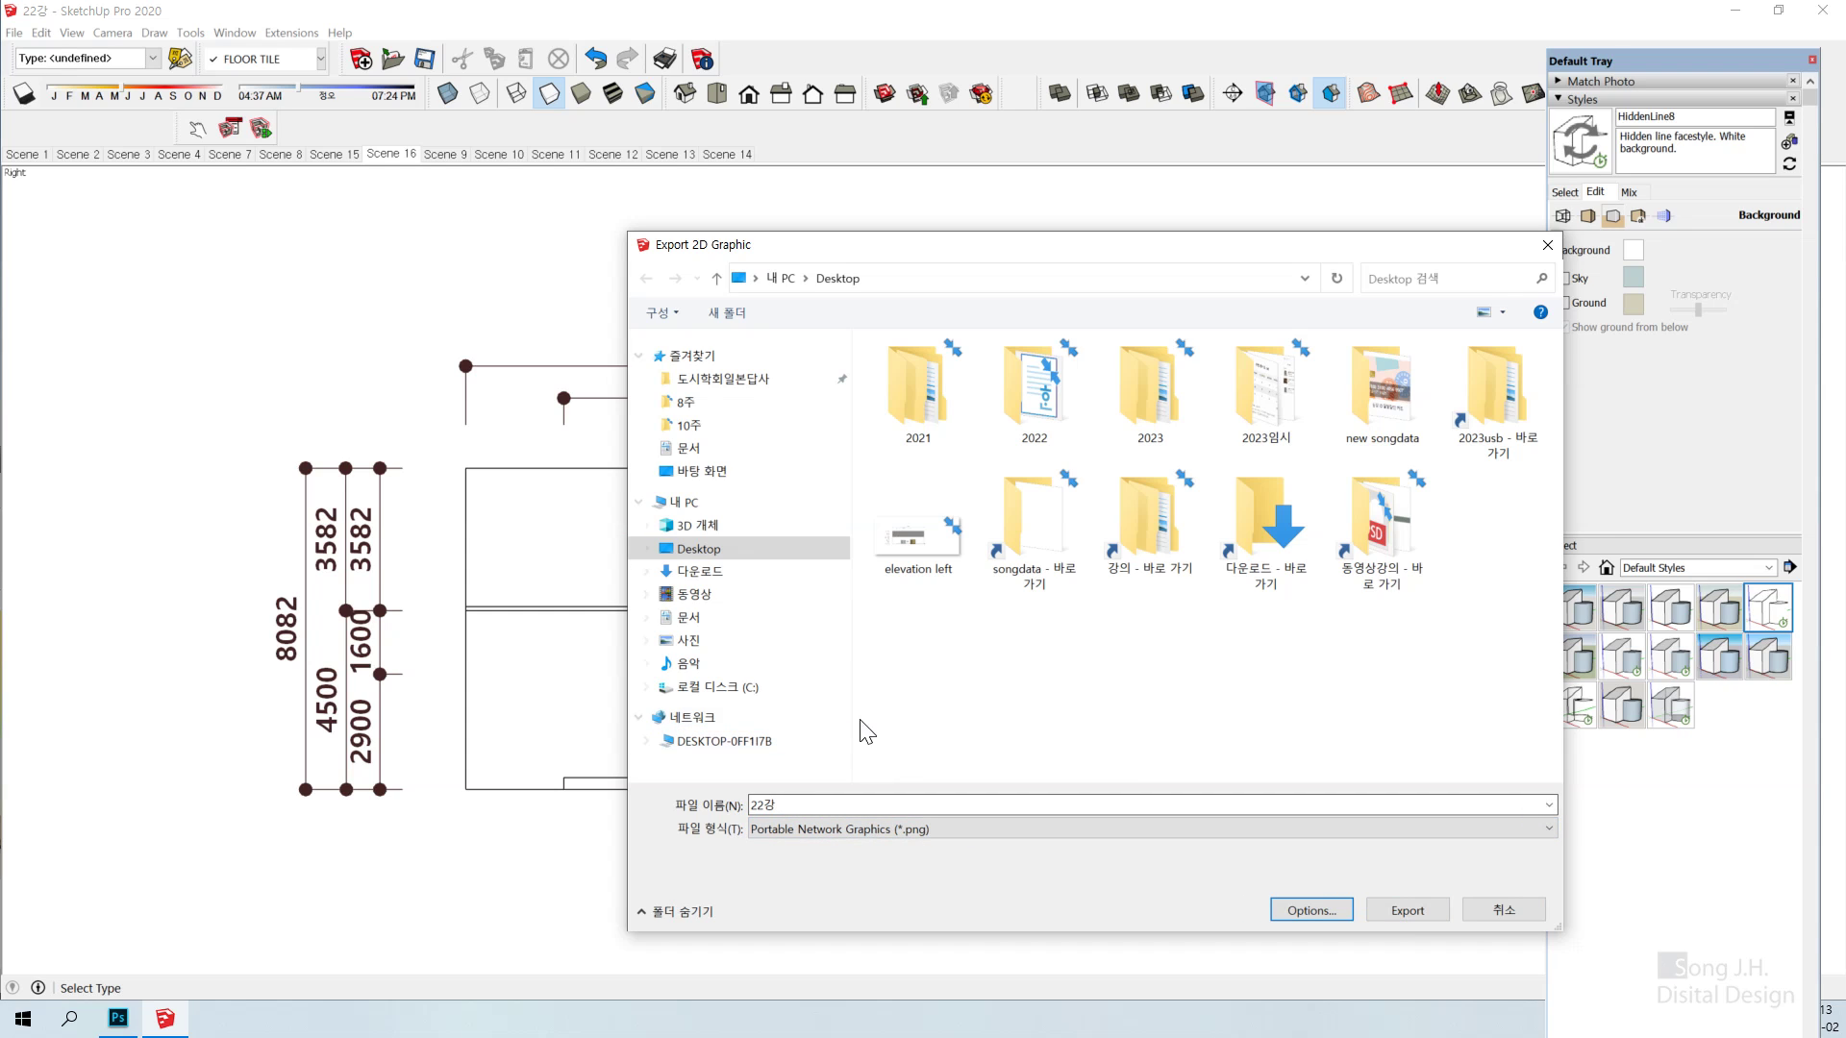
Name the PNG file elevation left2 and export it to the Desktop
drag(1046, 255, 1047, 246)
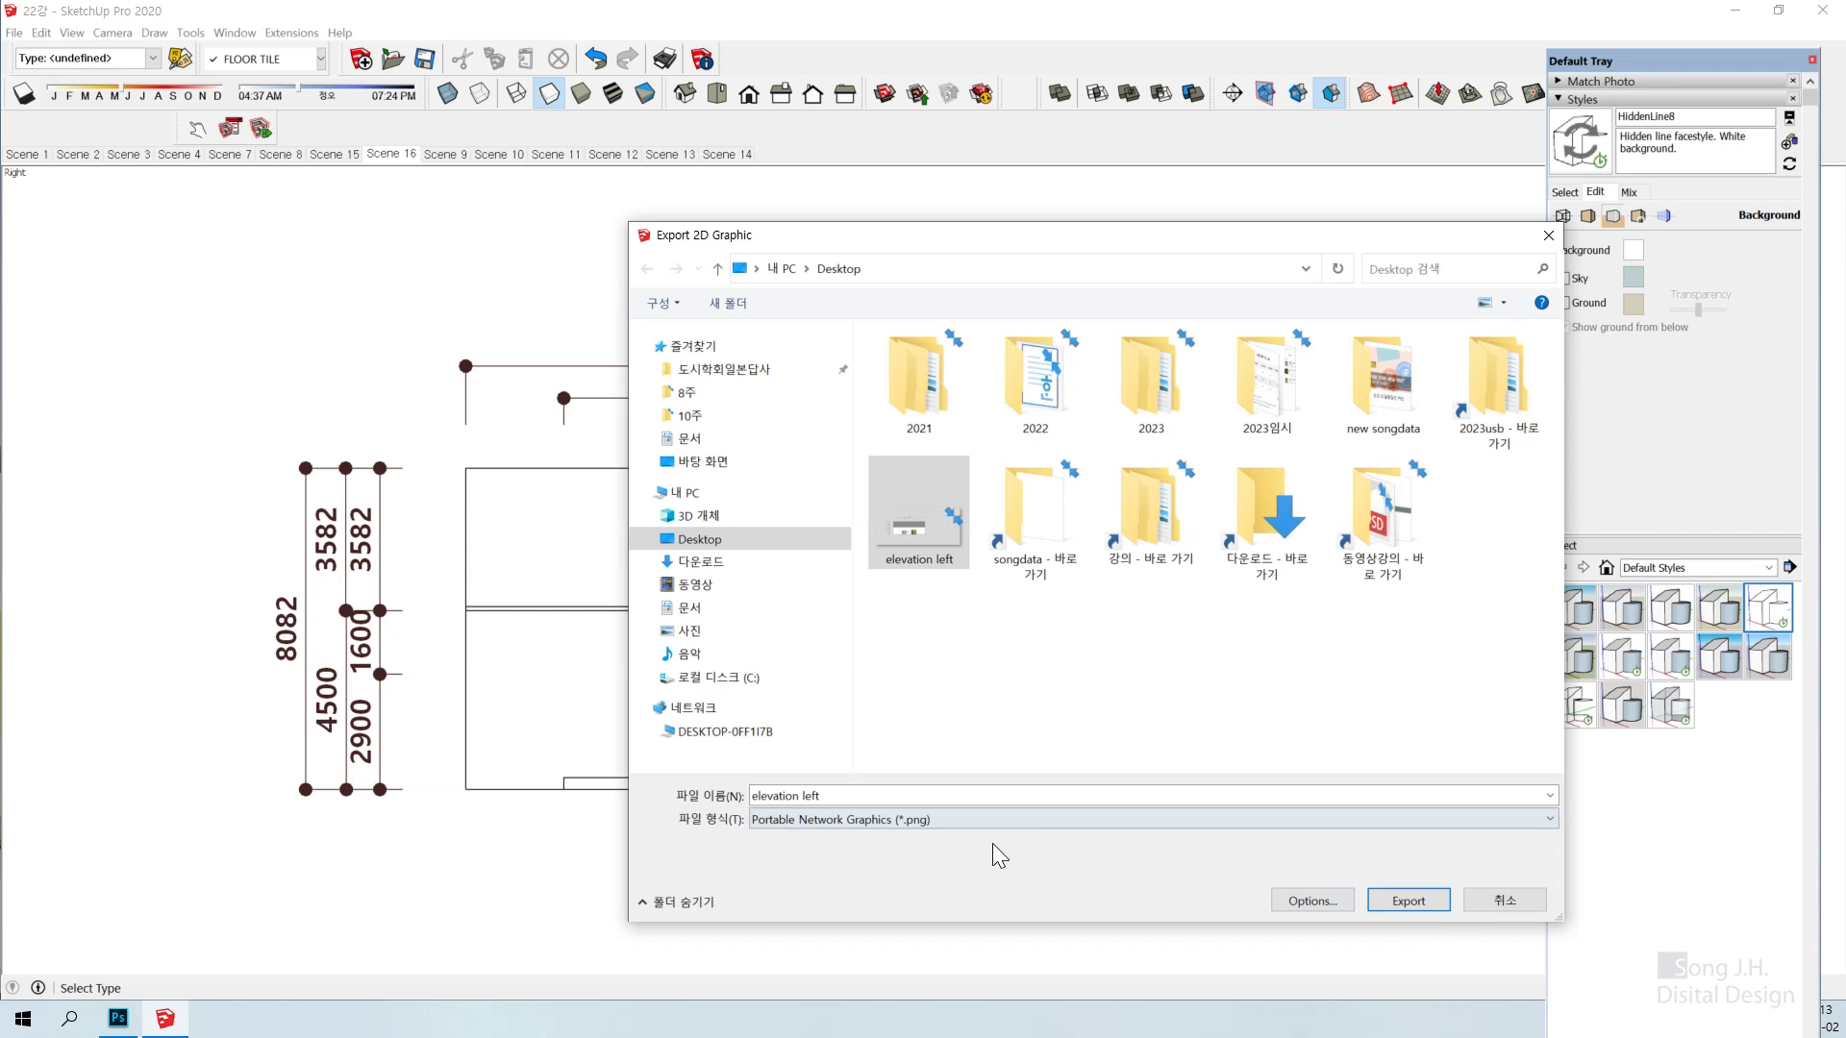
click(826, 796)
click(827, 796)
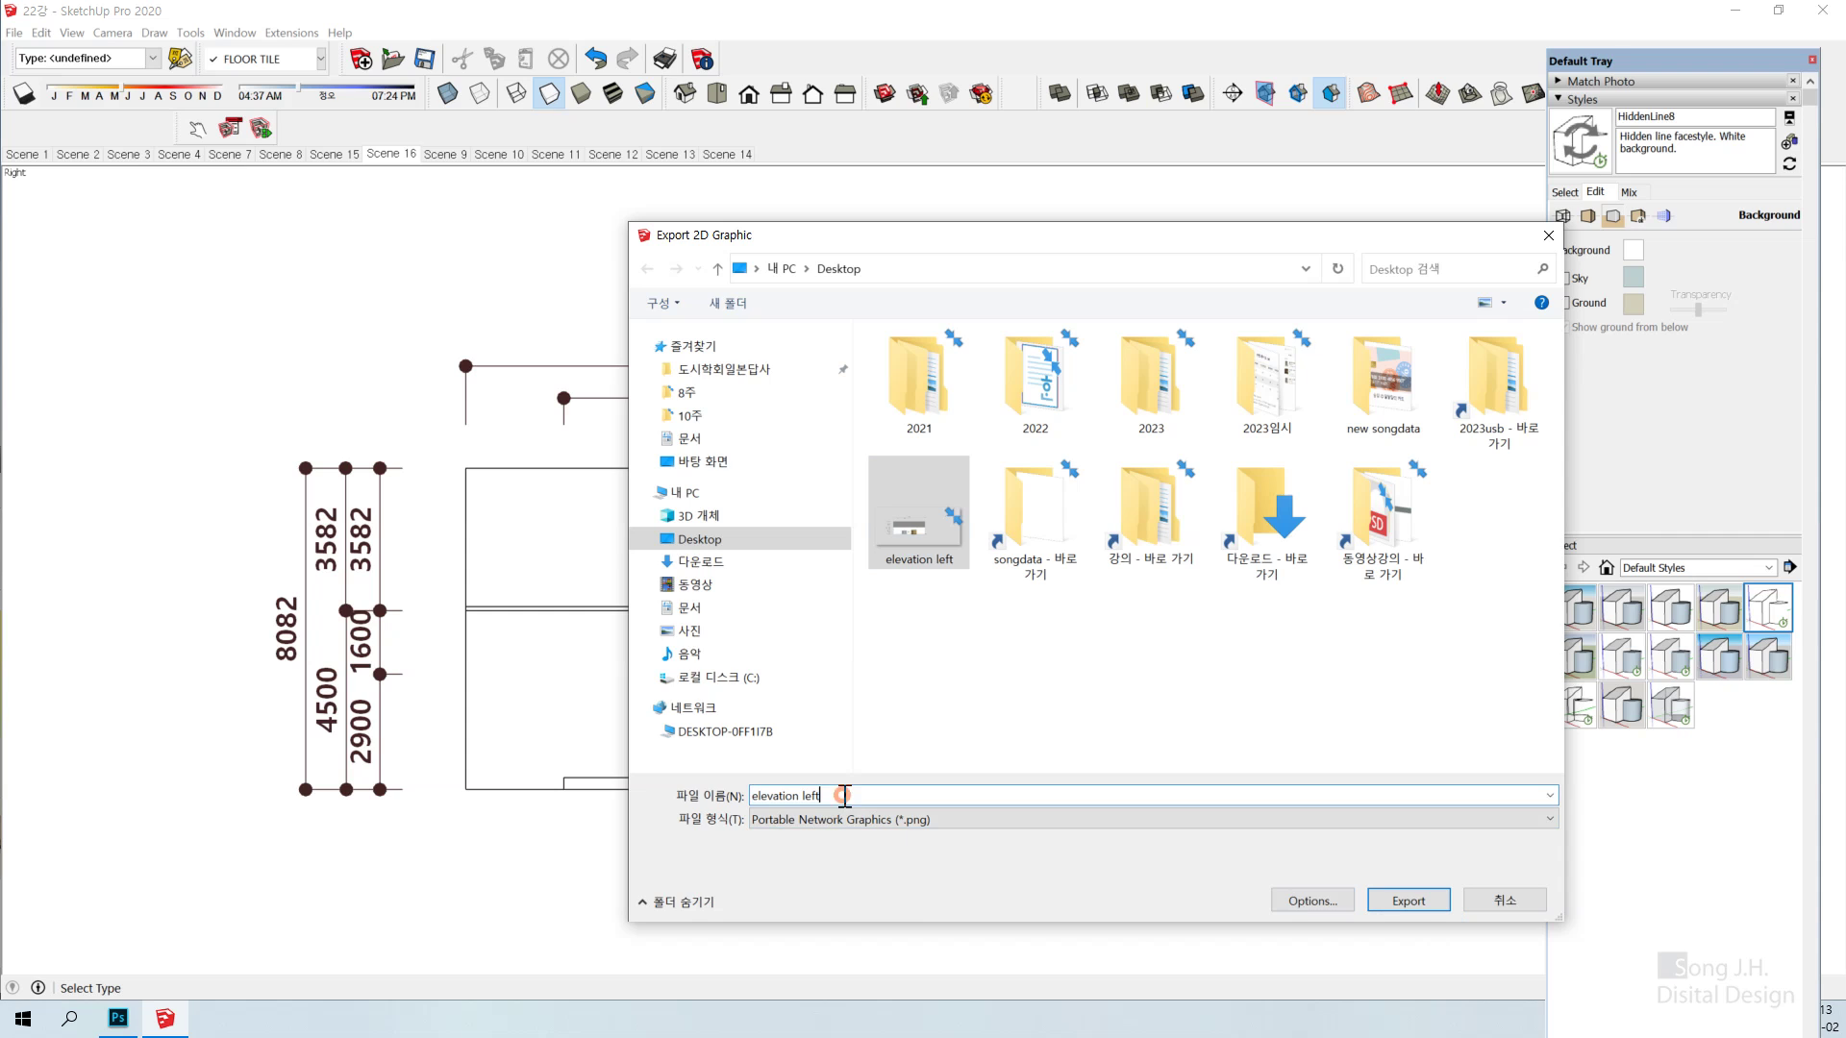
text(2)
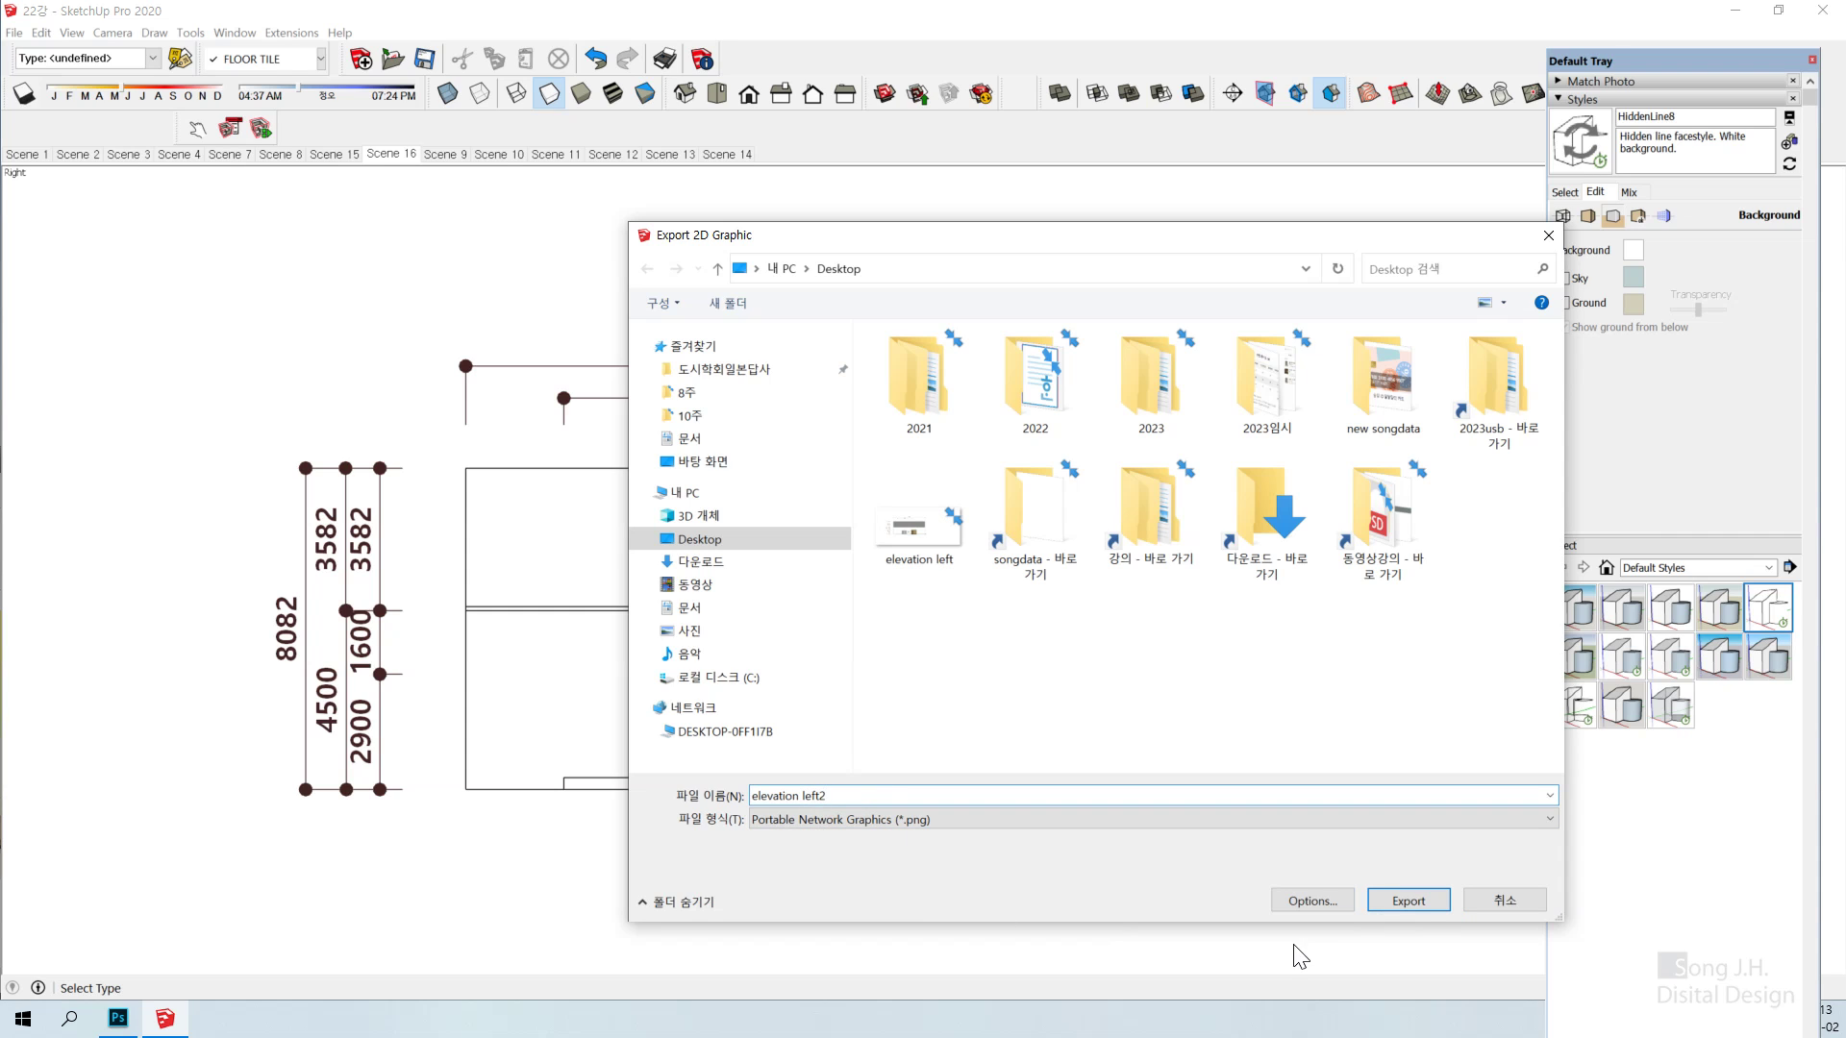
click(1409, 901)
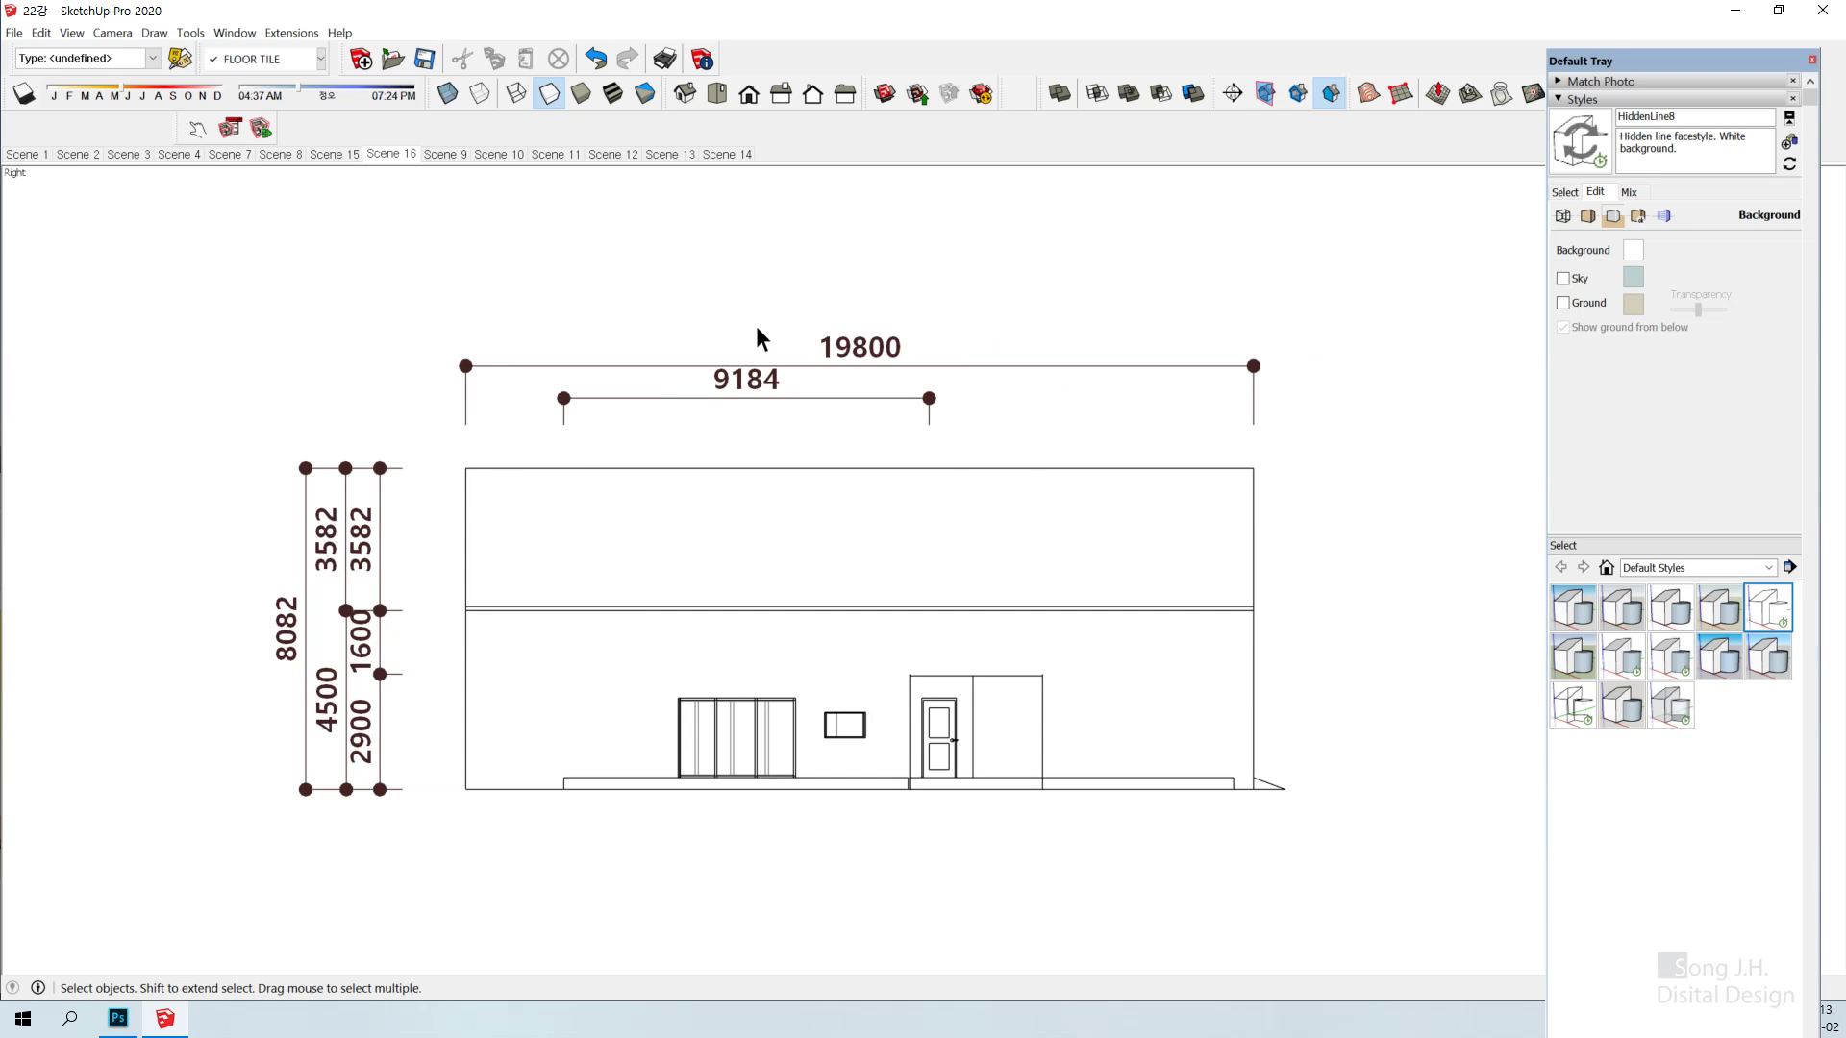
Minimize SketchUp and view the exported elevation left.png in the 알씨 image viewer, widened to show the whole elevation
click(1779, 13)
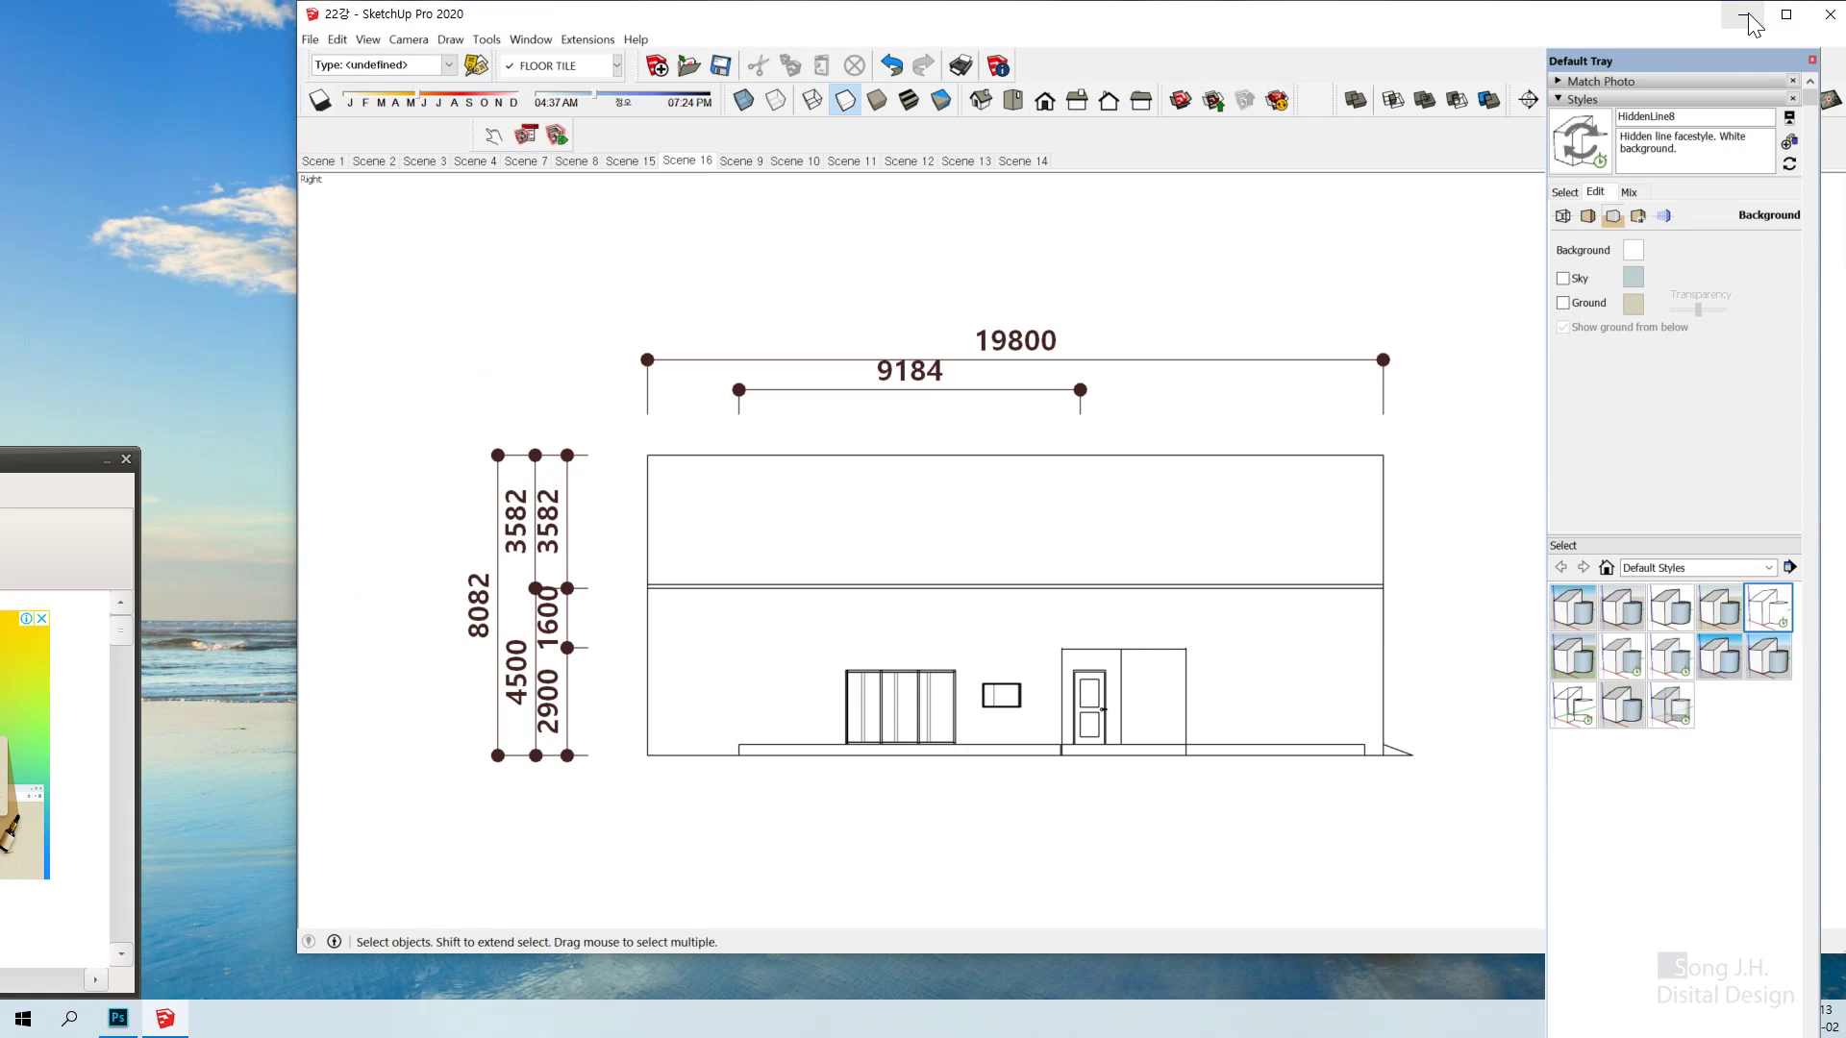
click(1738, 15)
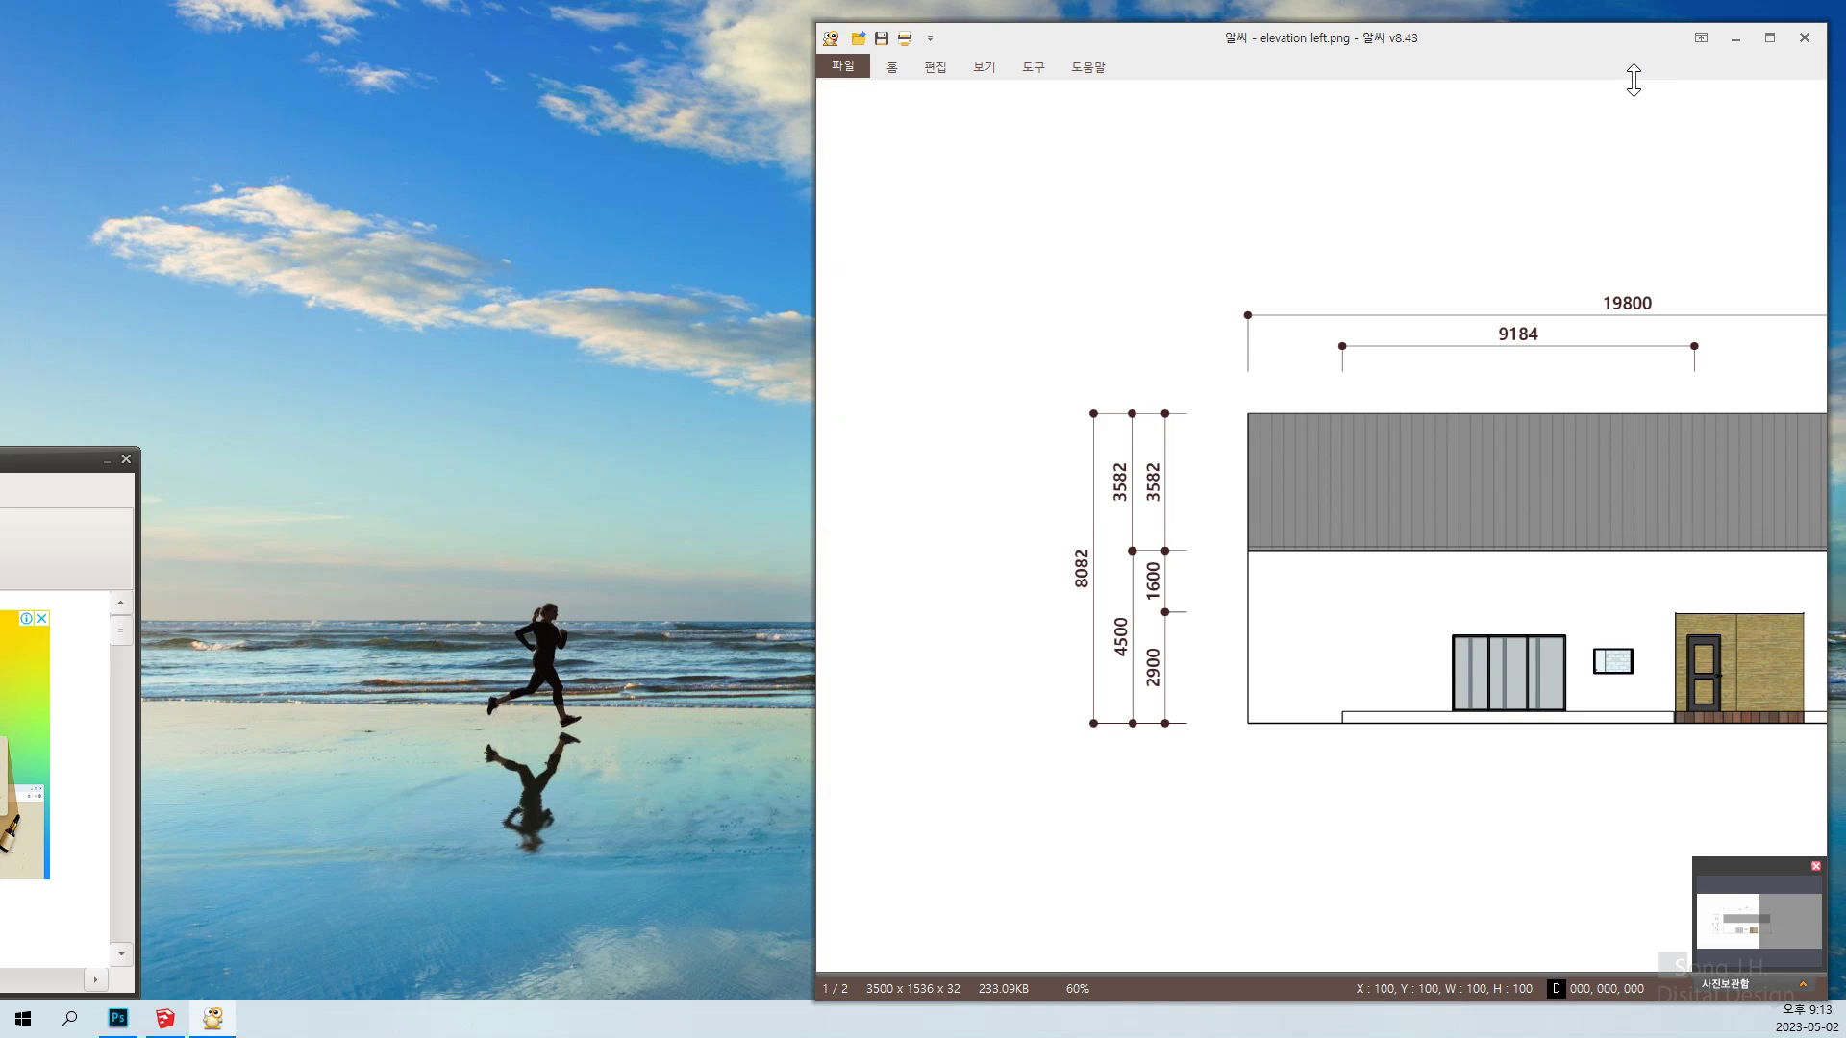
drag(1563, 53, 1135, 44)
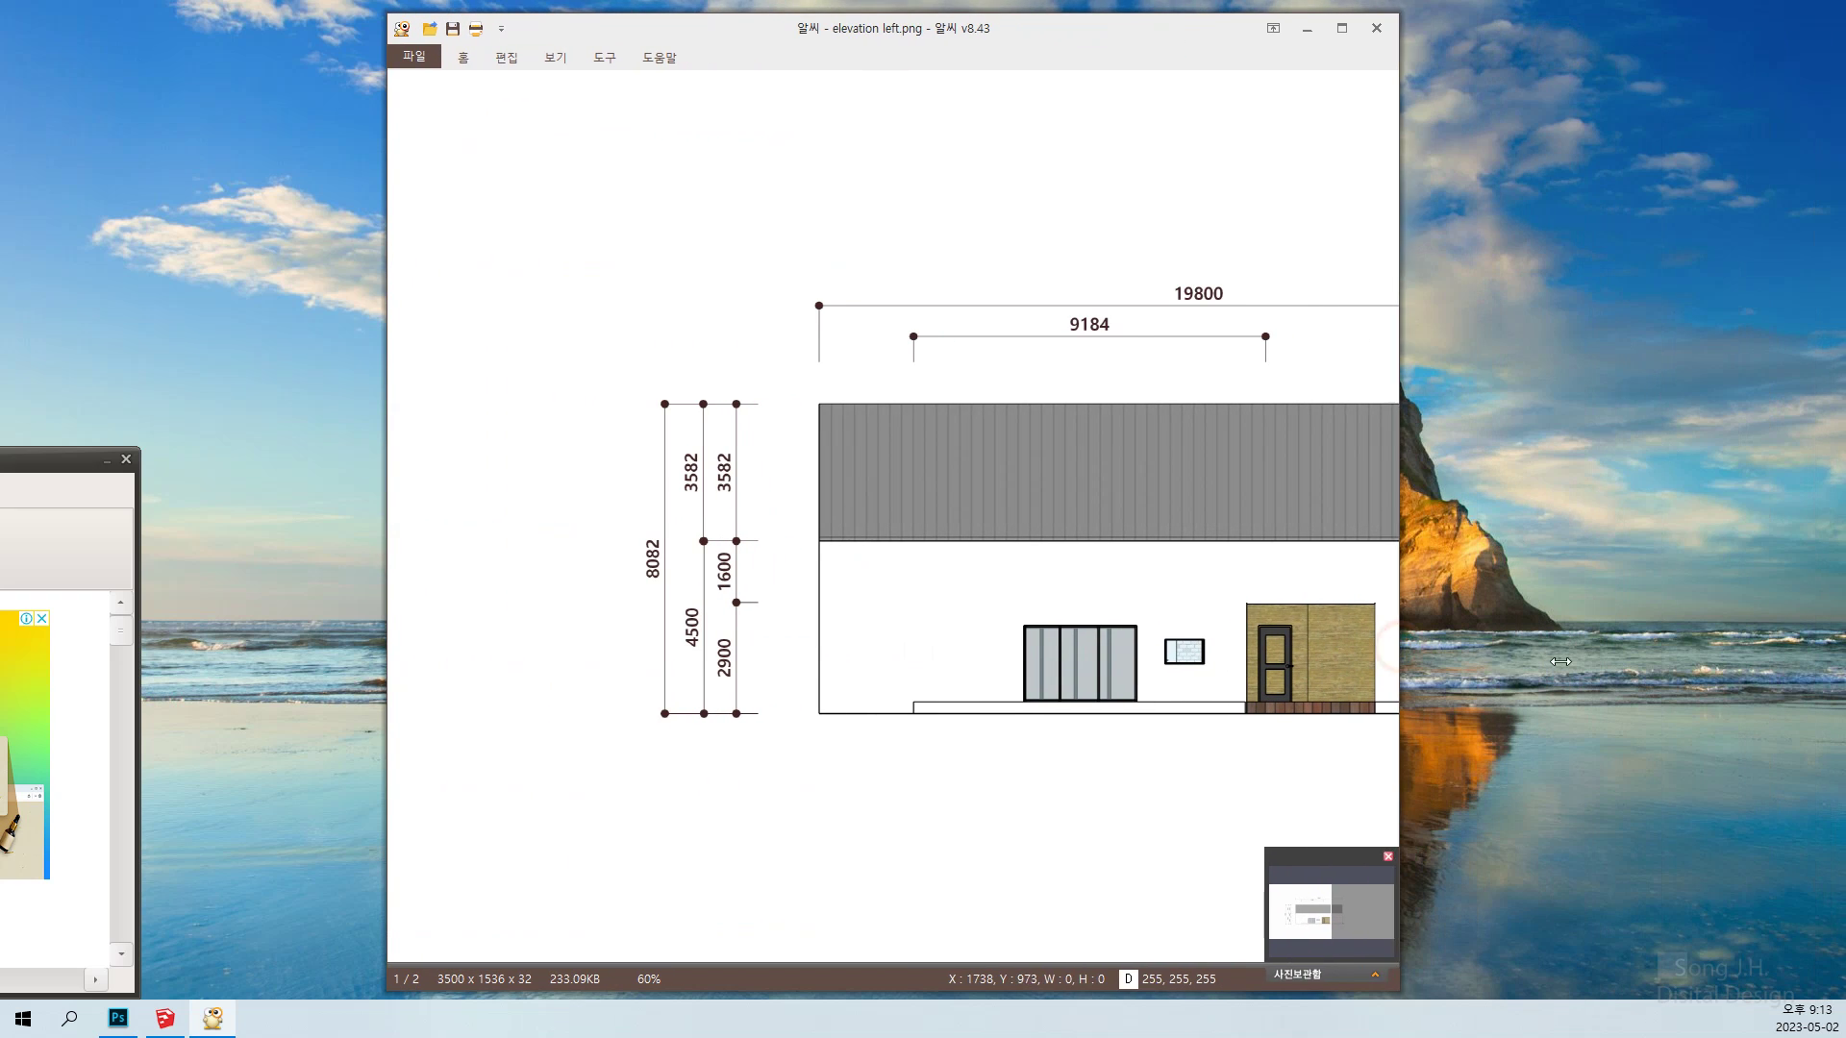
drag(1399, 642, 1840, 704)
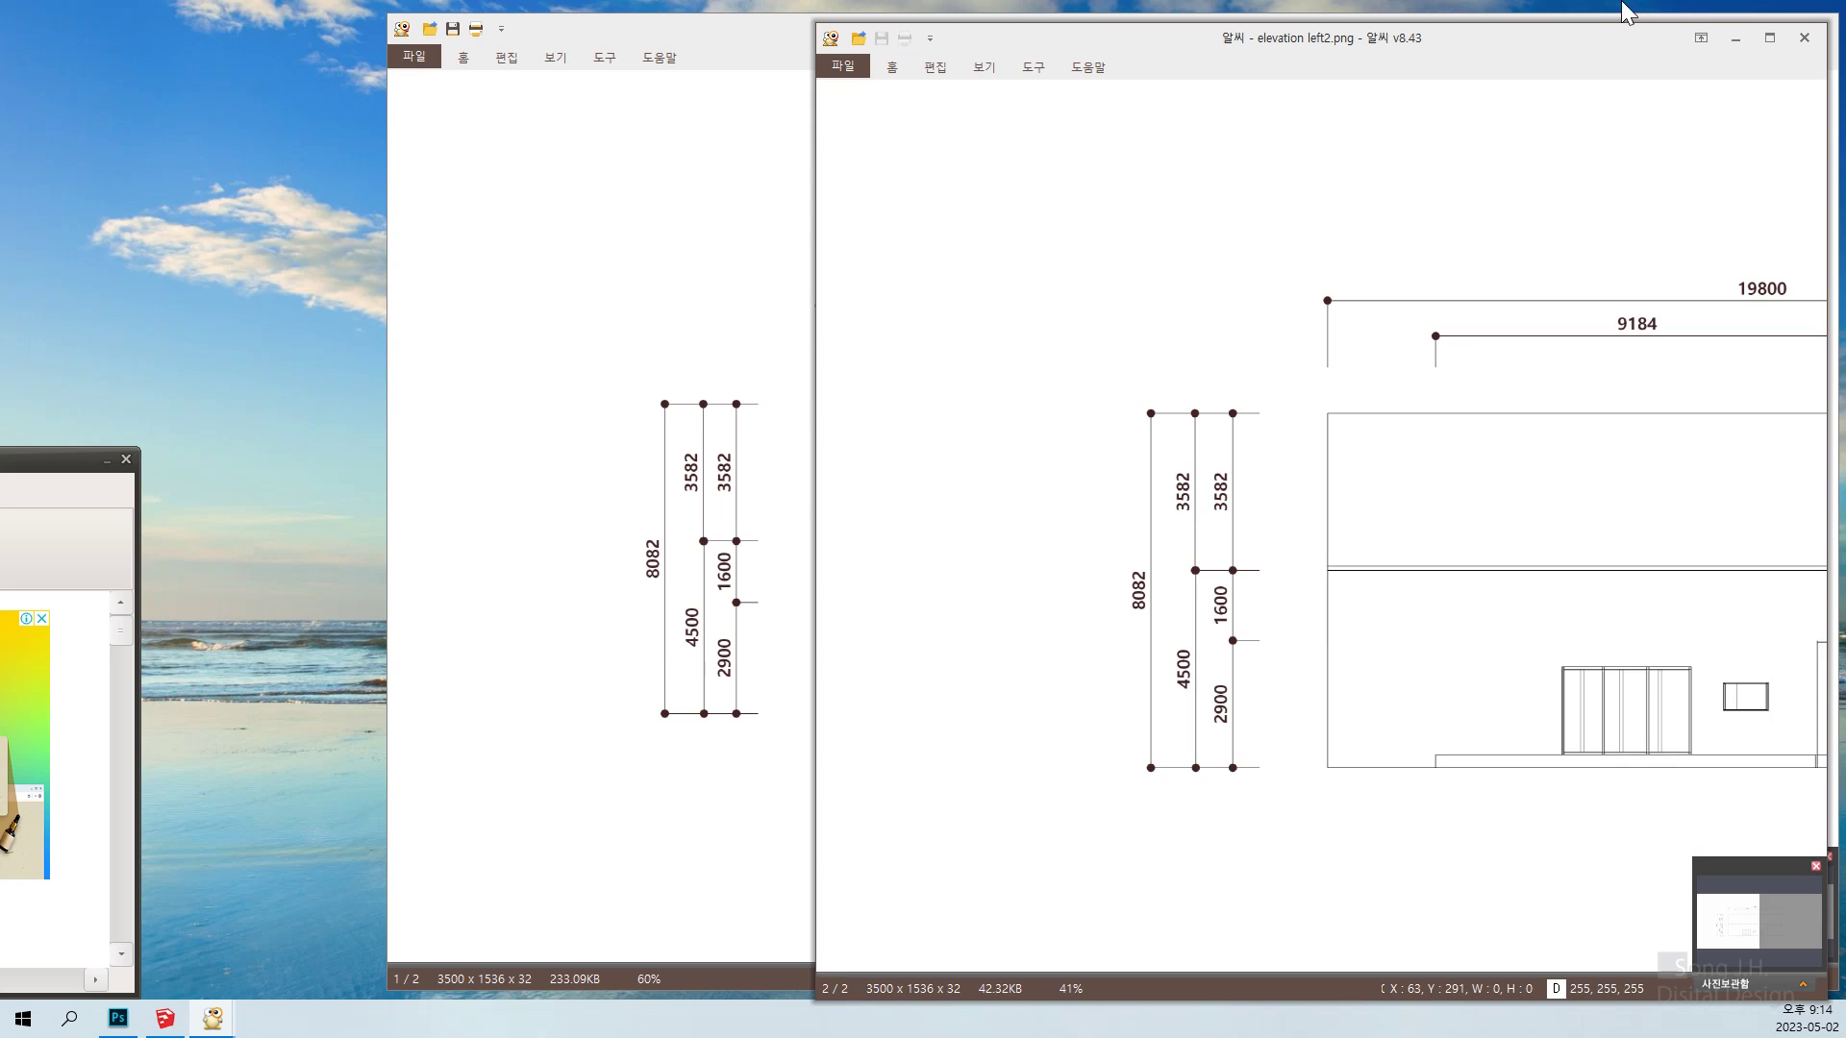
Examine the exported line drawing elevation left2.png in a maximized view, and close both exported images
drag(1539, 31, 1433, 37)
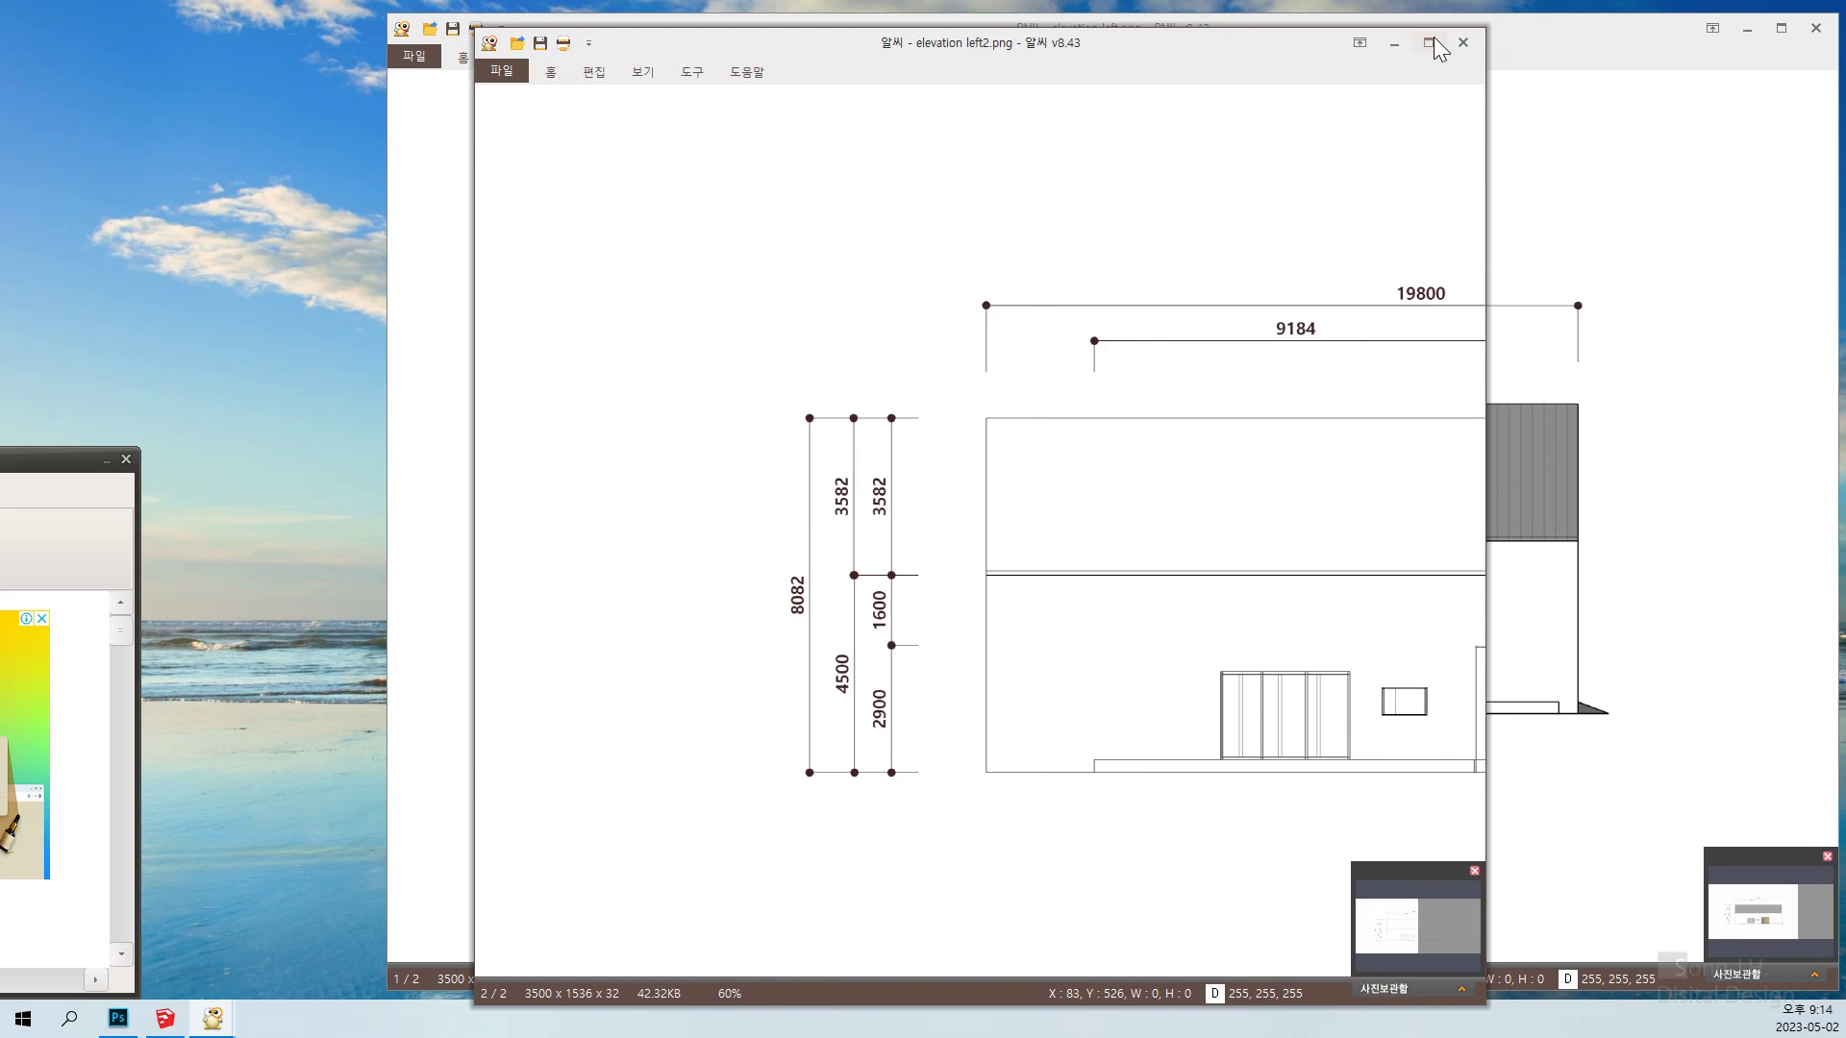
double_click(1433, 37)
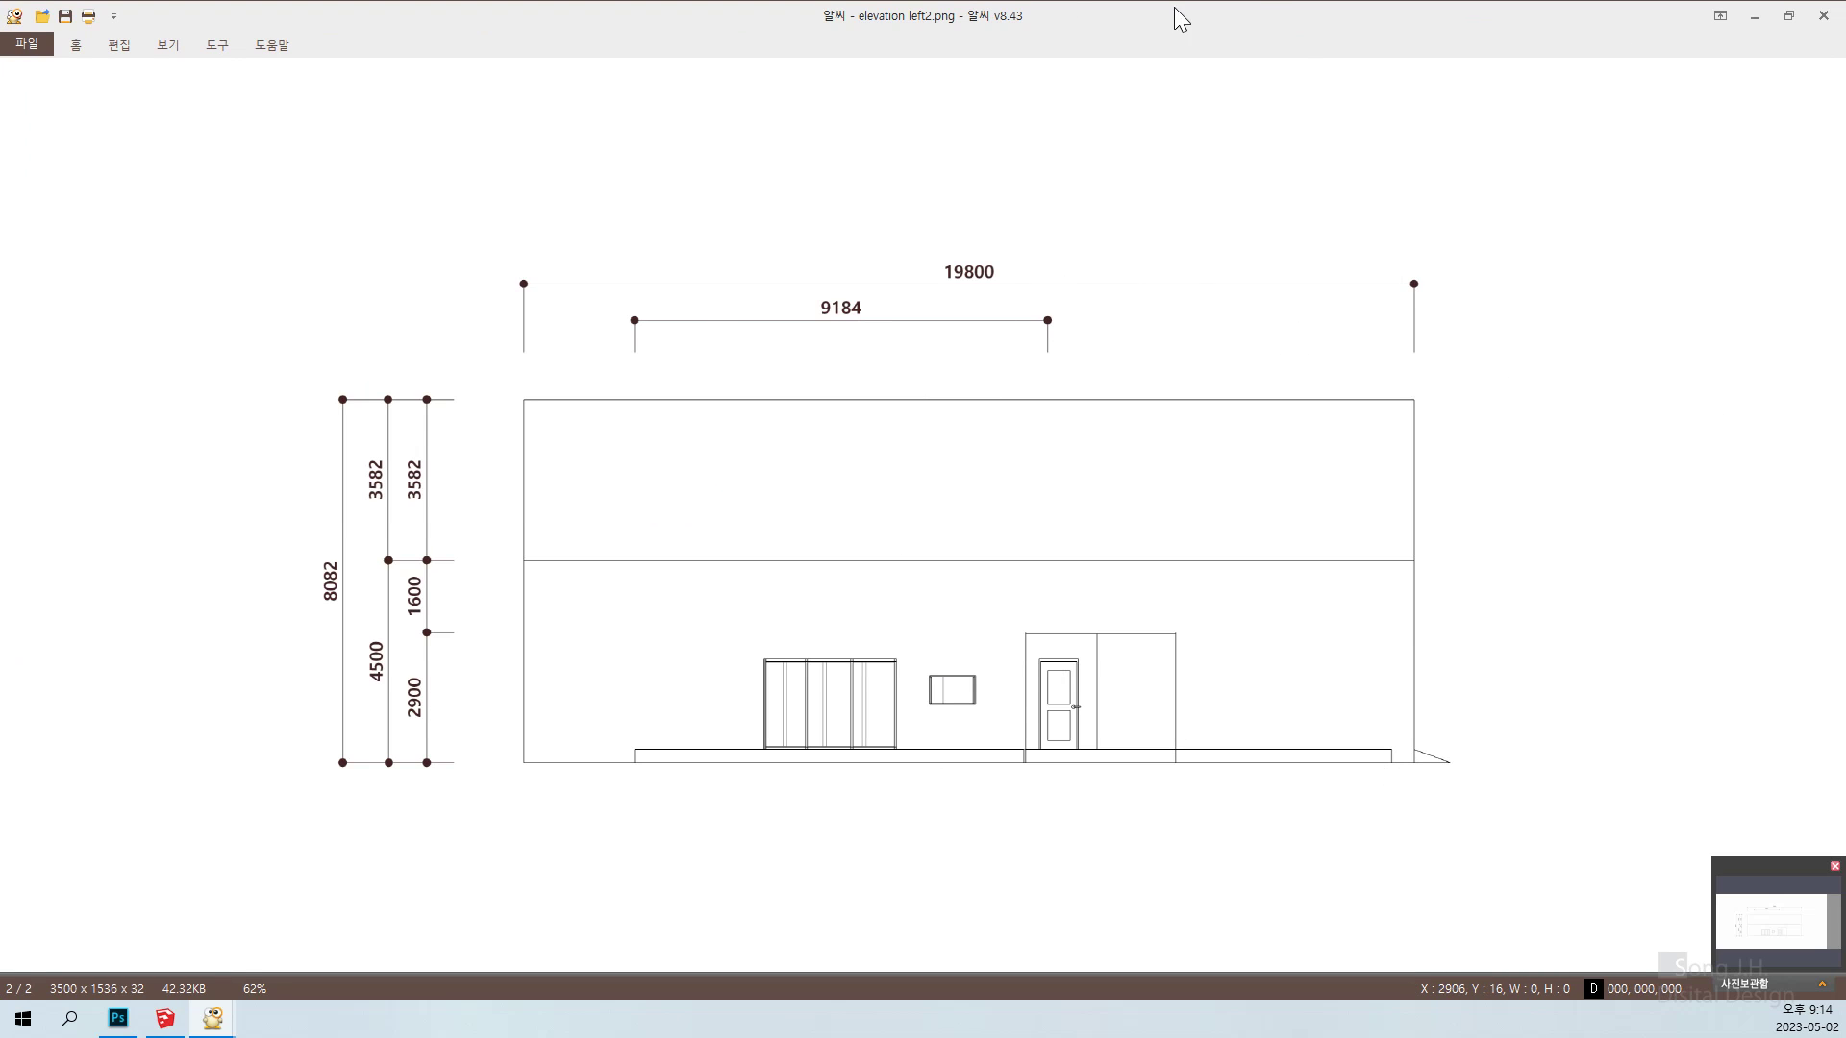
drag(1298, 29, 1199, 99)
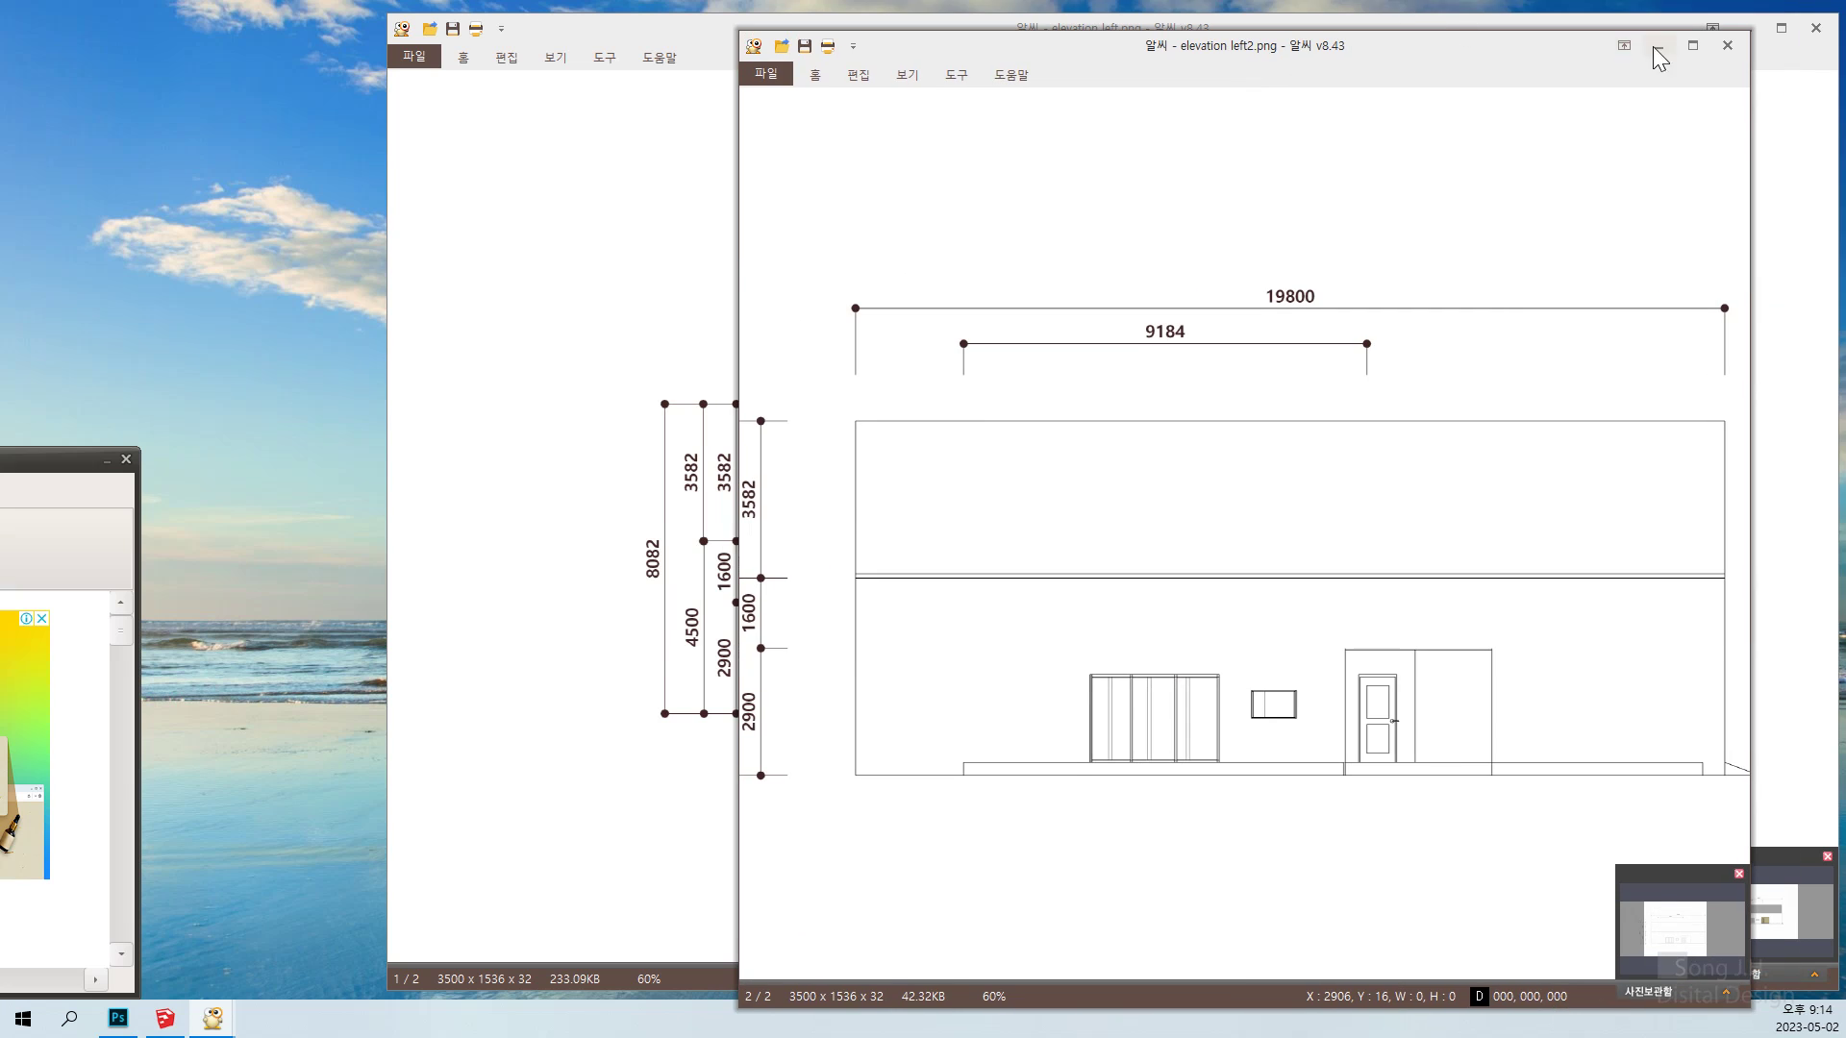
click(1726, 46)
drag(1528, 48, 1409, 61)
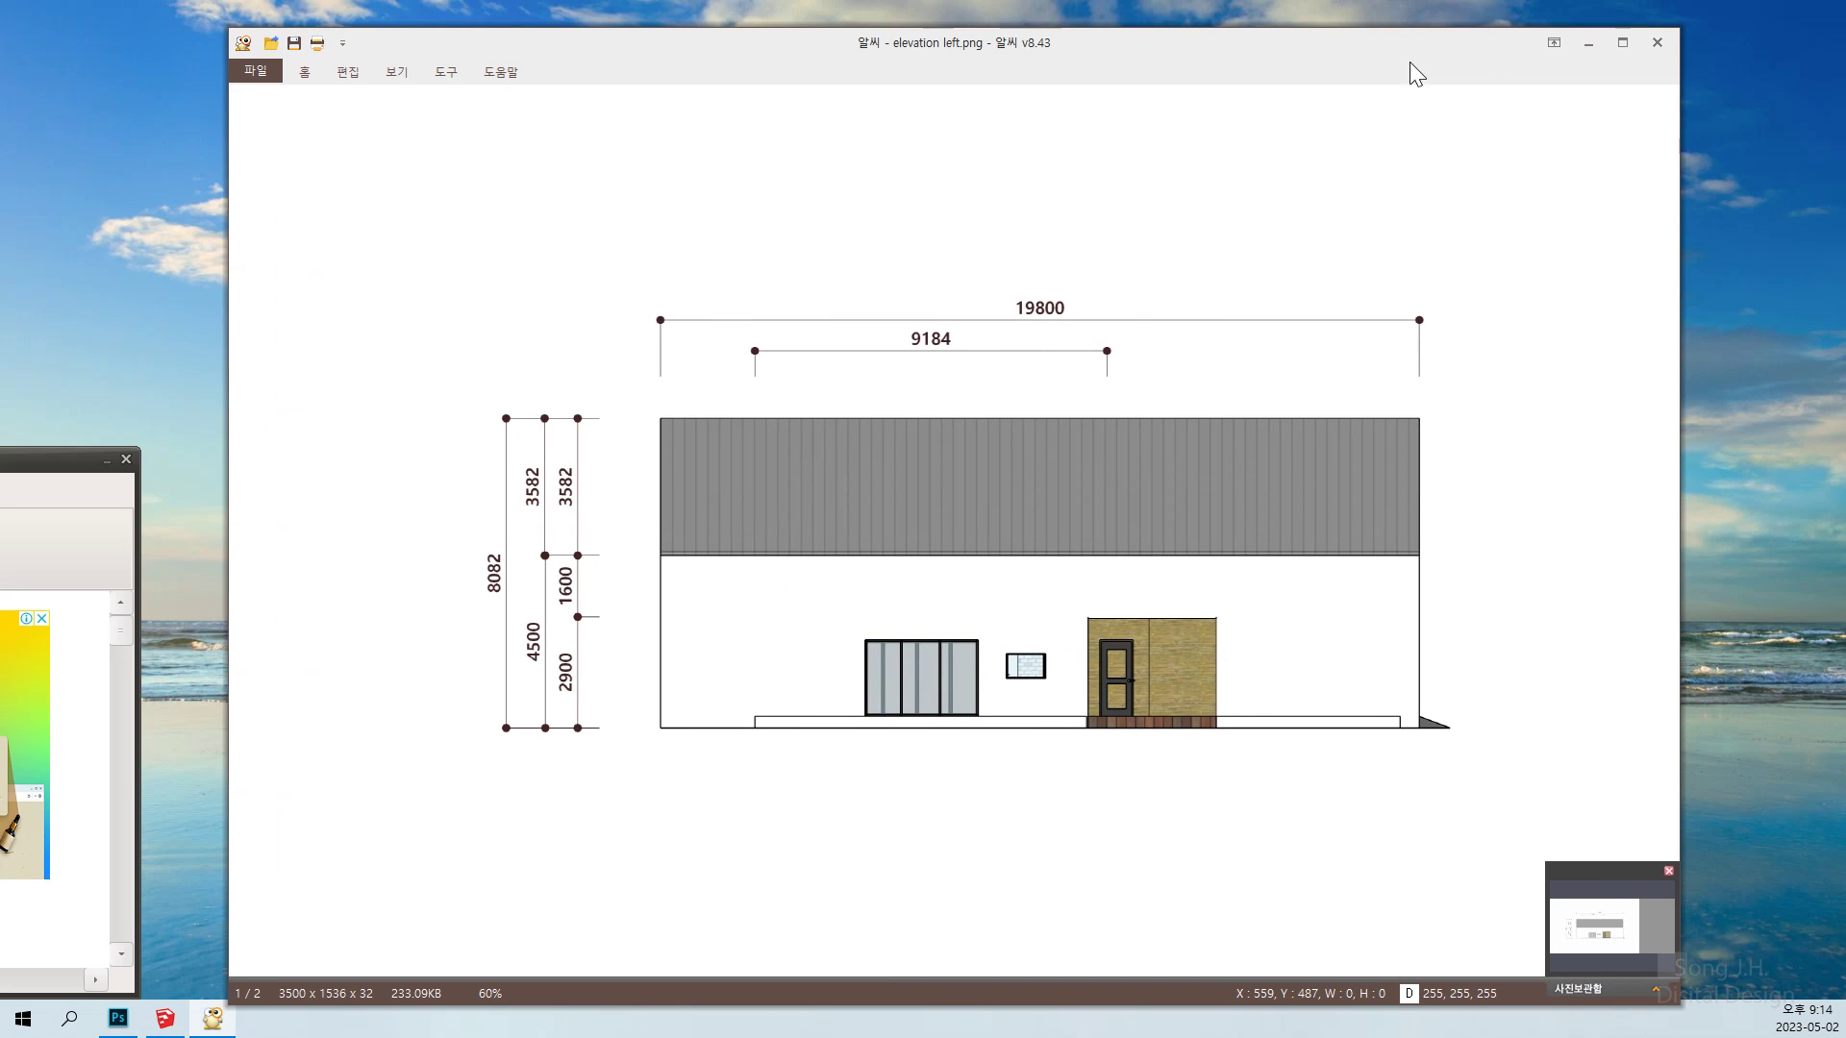
click(1657, 44)
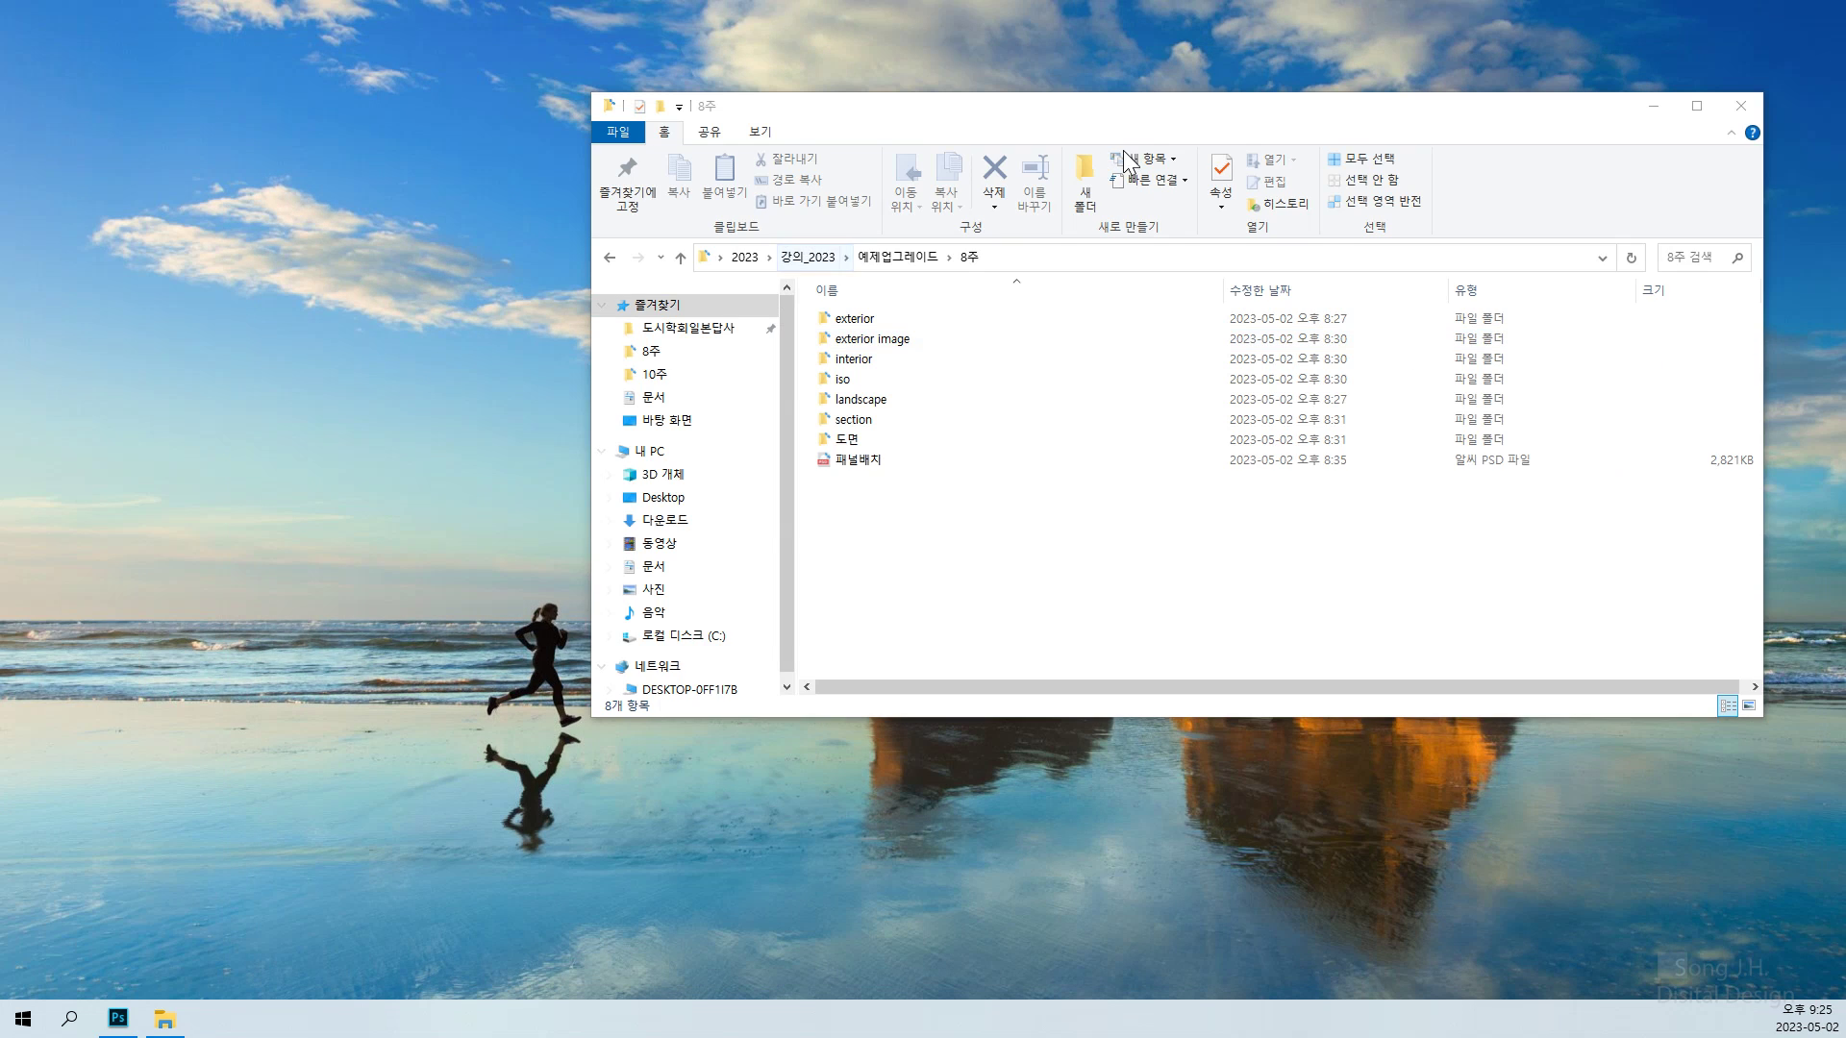
Tidy the 8주 folder window in File Explorer, look into its exterior folder and return to 8주
drag(1098, 108, 964, 91)
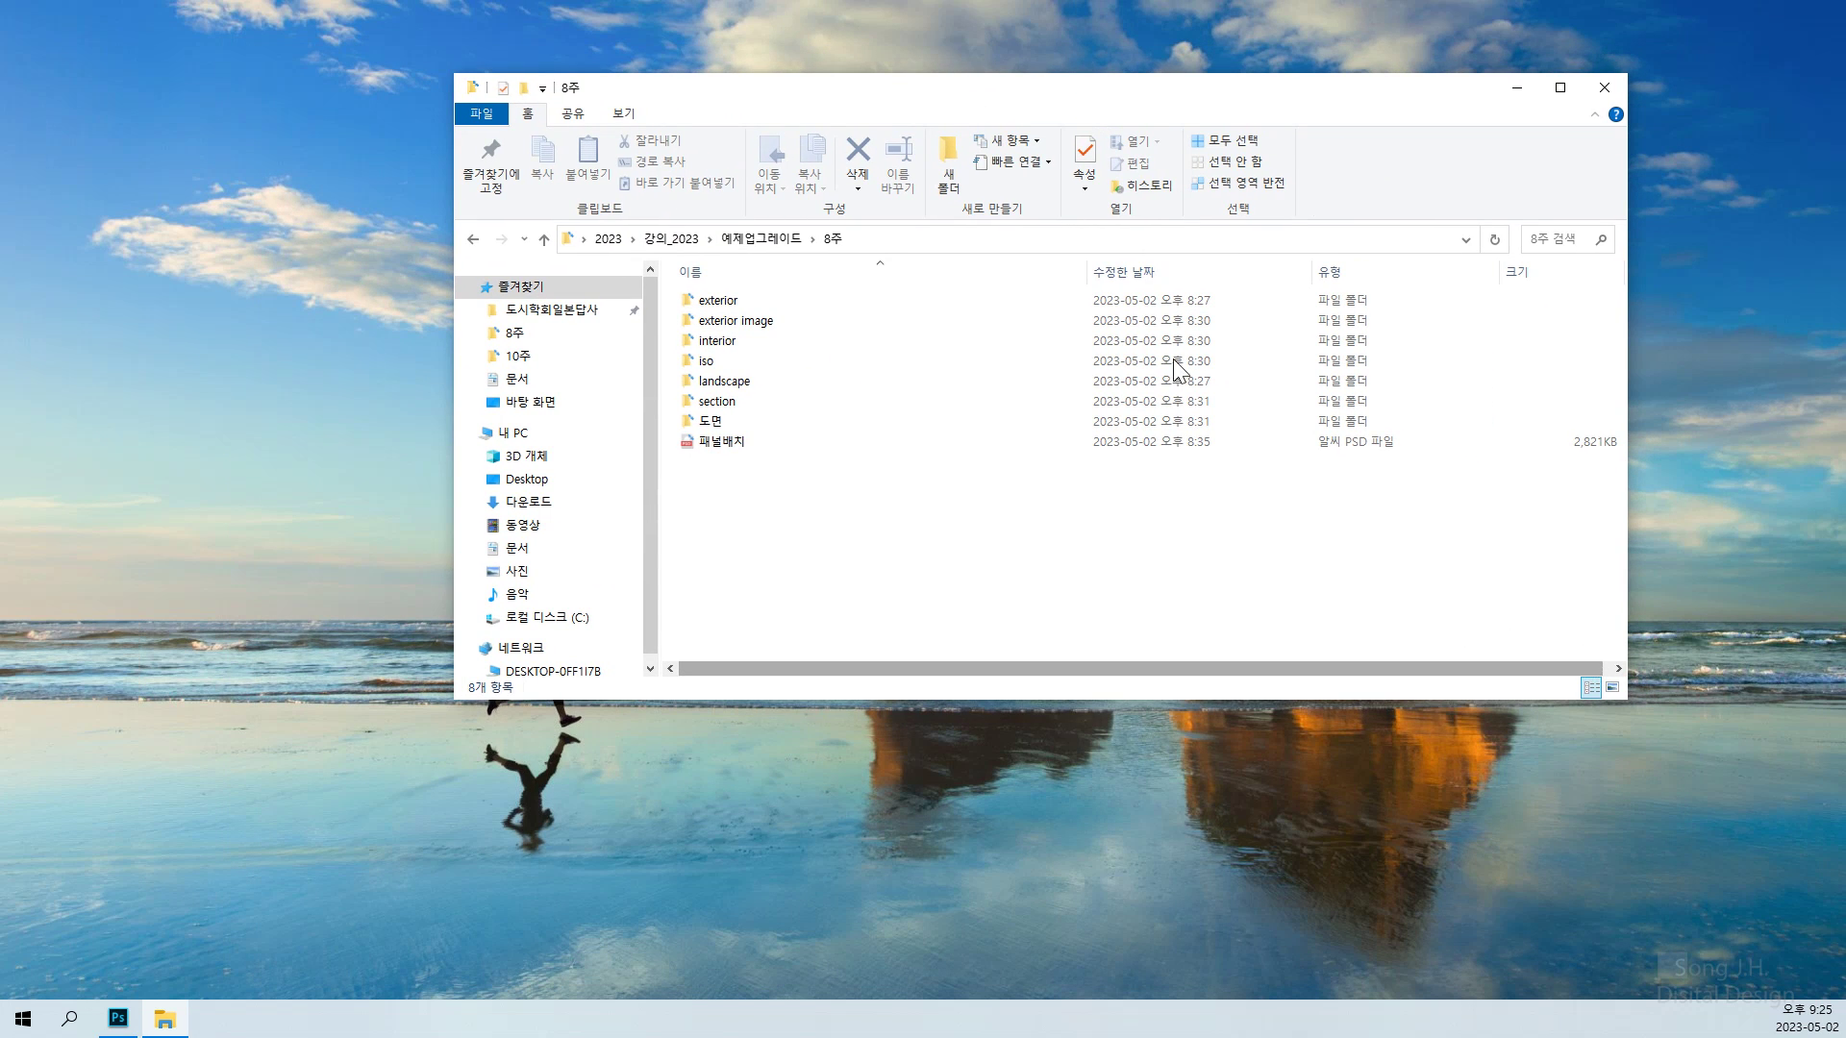
drag(1088, 272, 875, 272)
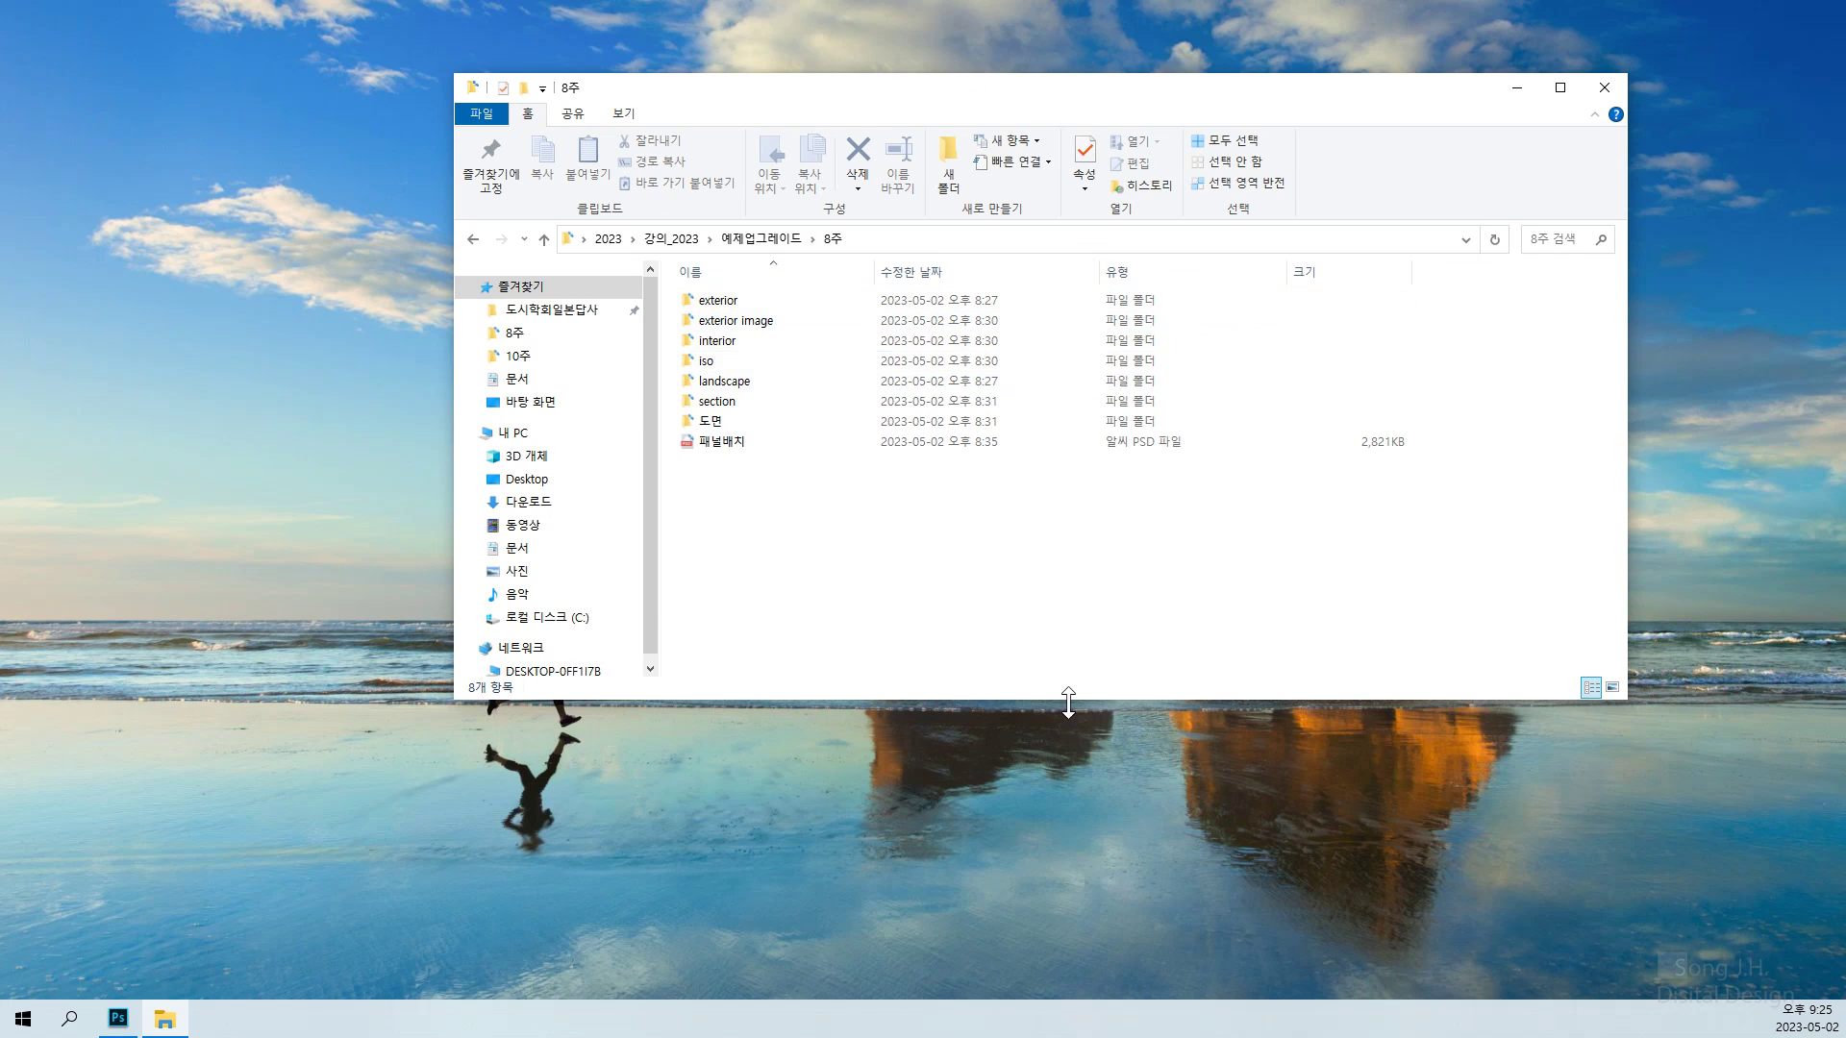
drag(1070, 696, 1038, 630)
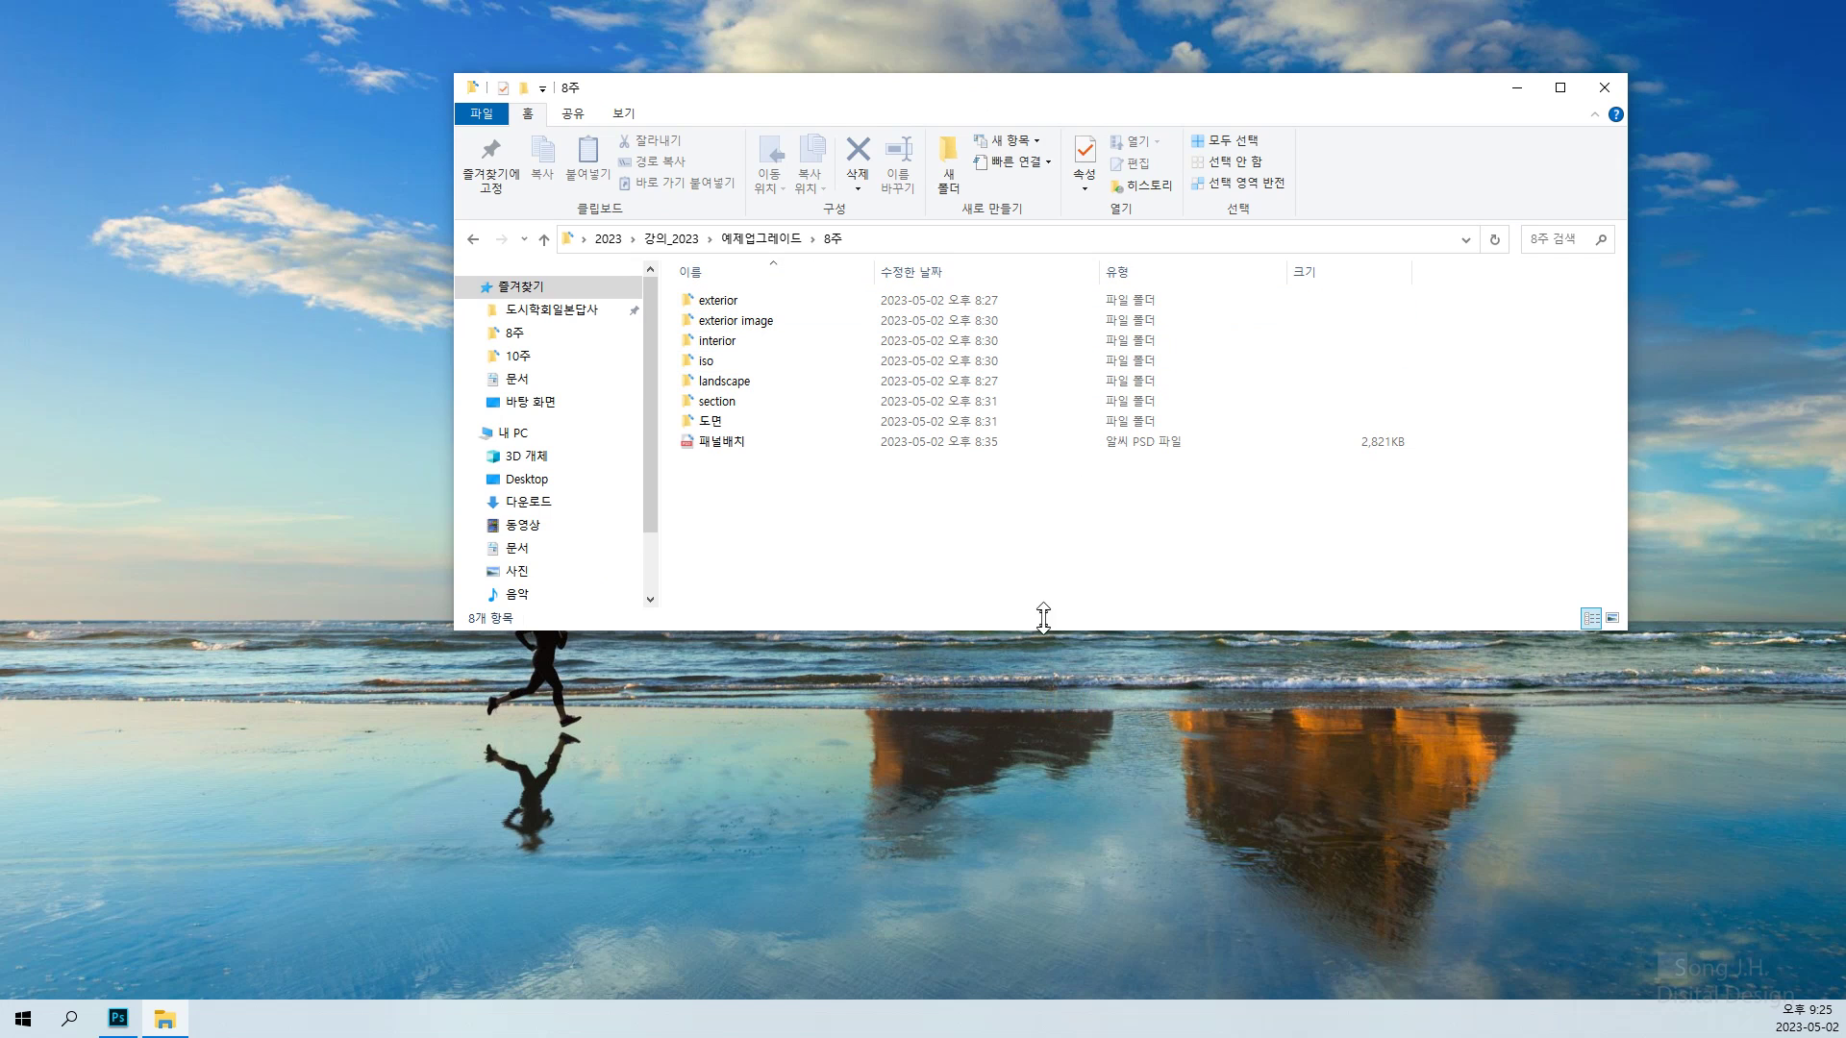
double_click(719, 300)
click(718, 298)
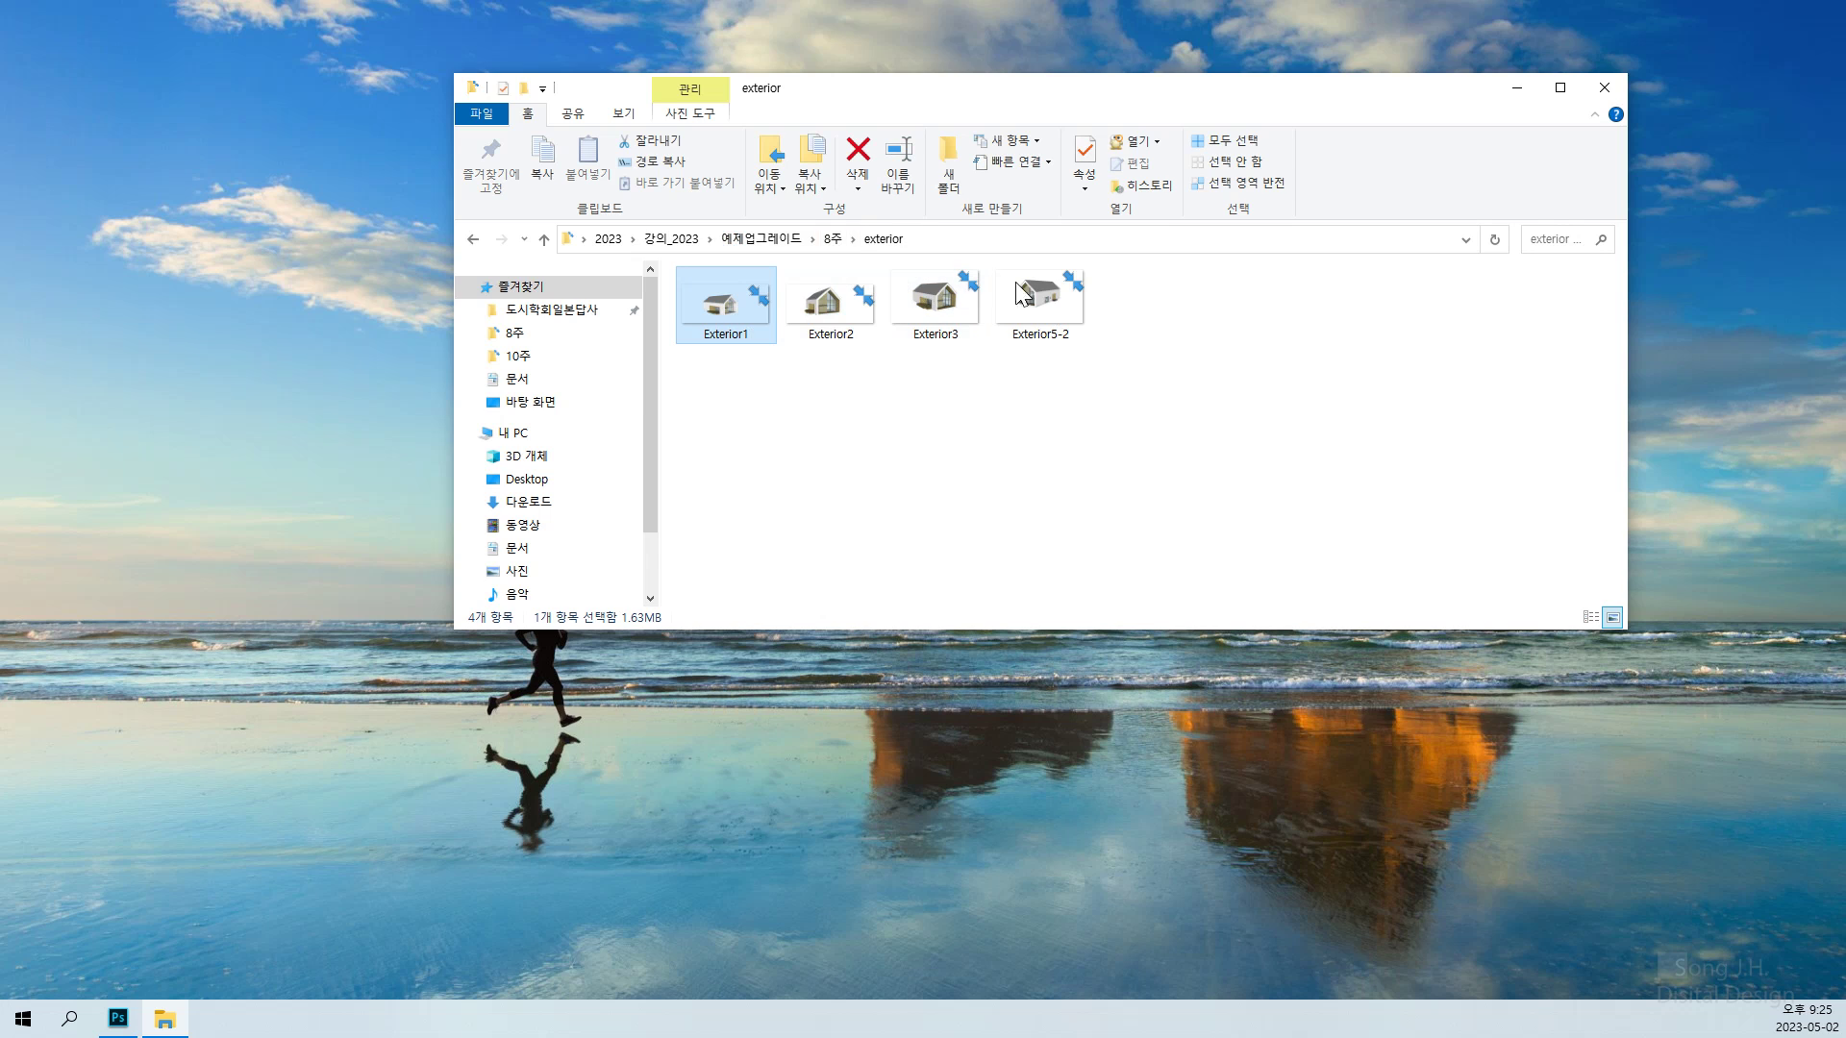
click(834, 240)
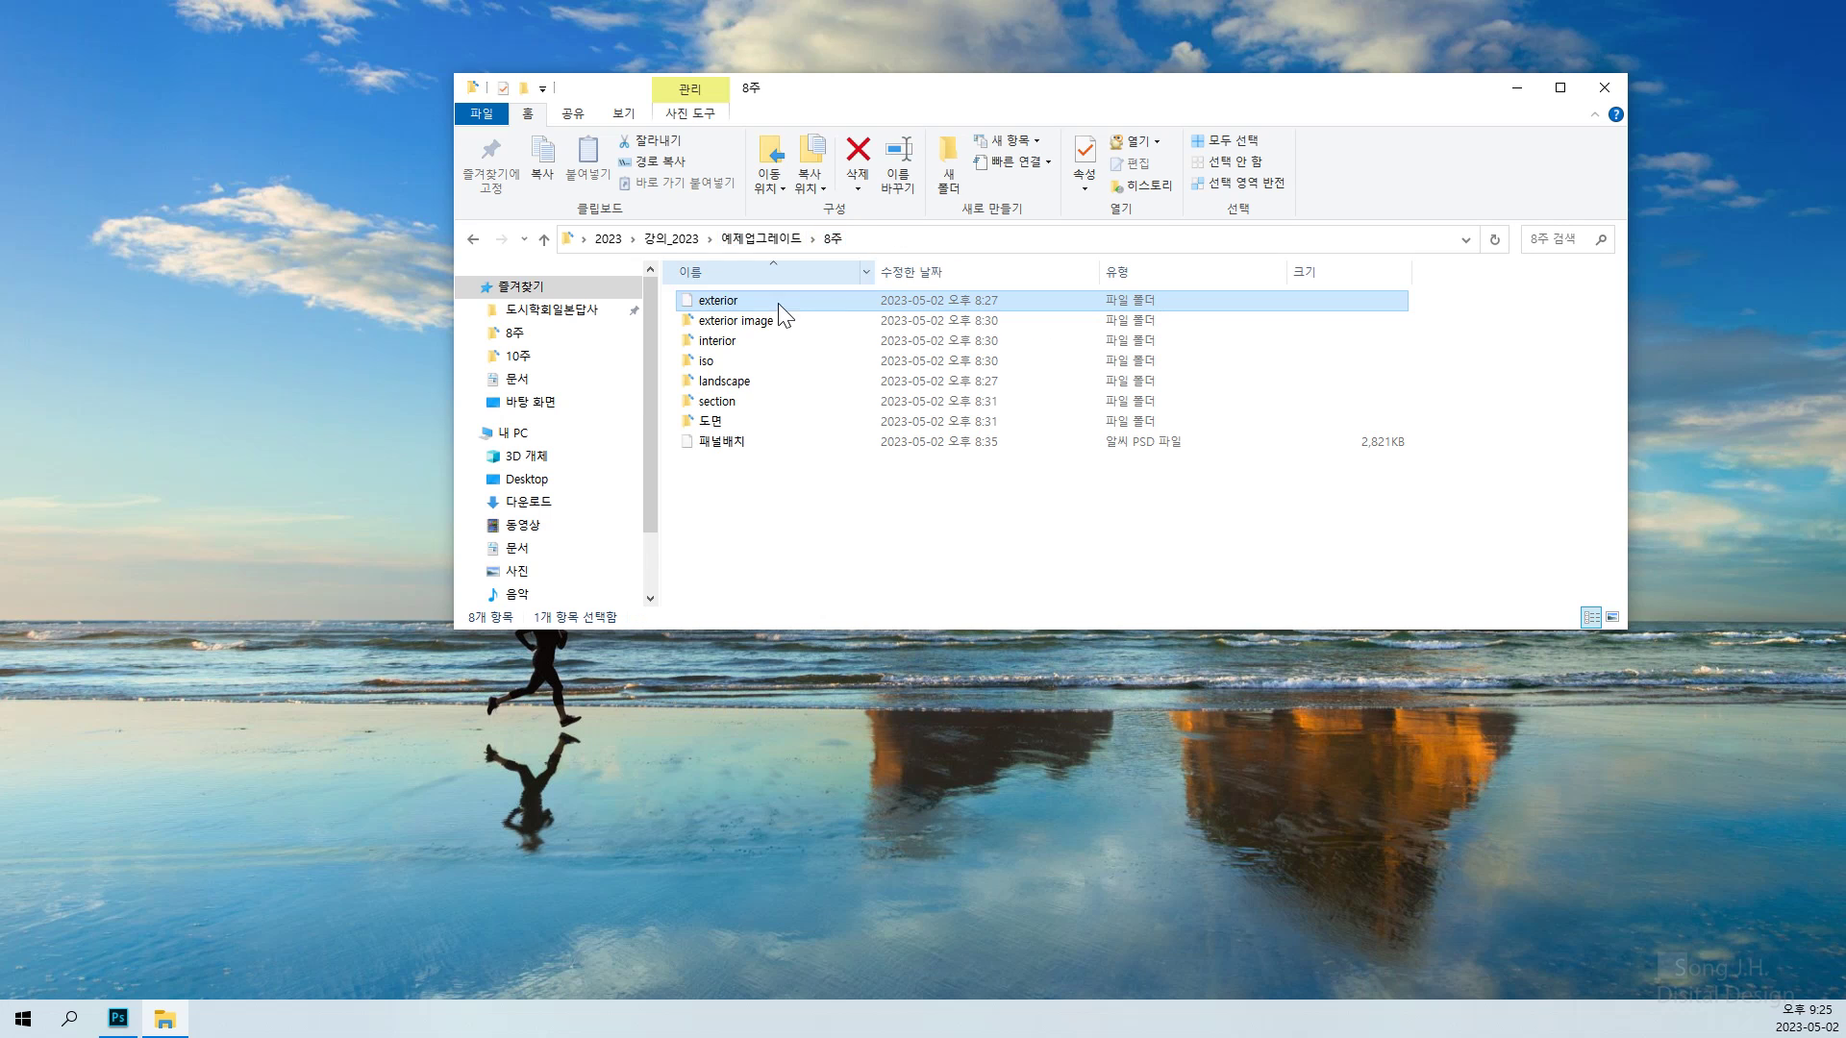
Look through the exterior image, interior and iso folders one after another, returning to the 8주 folder each time
double_click(735, 321)
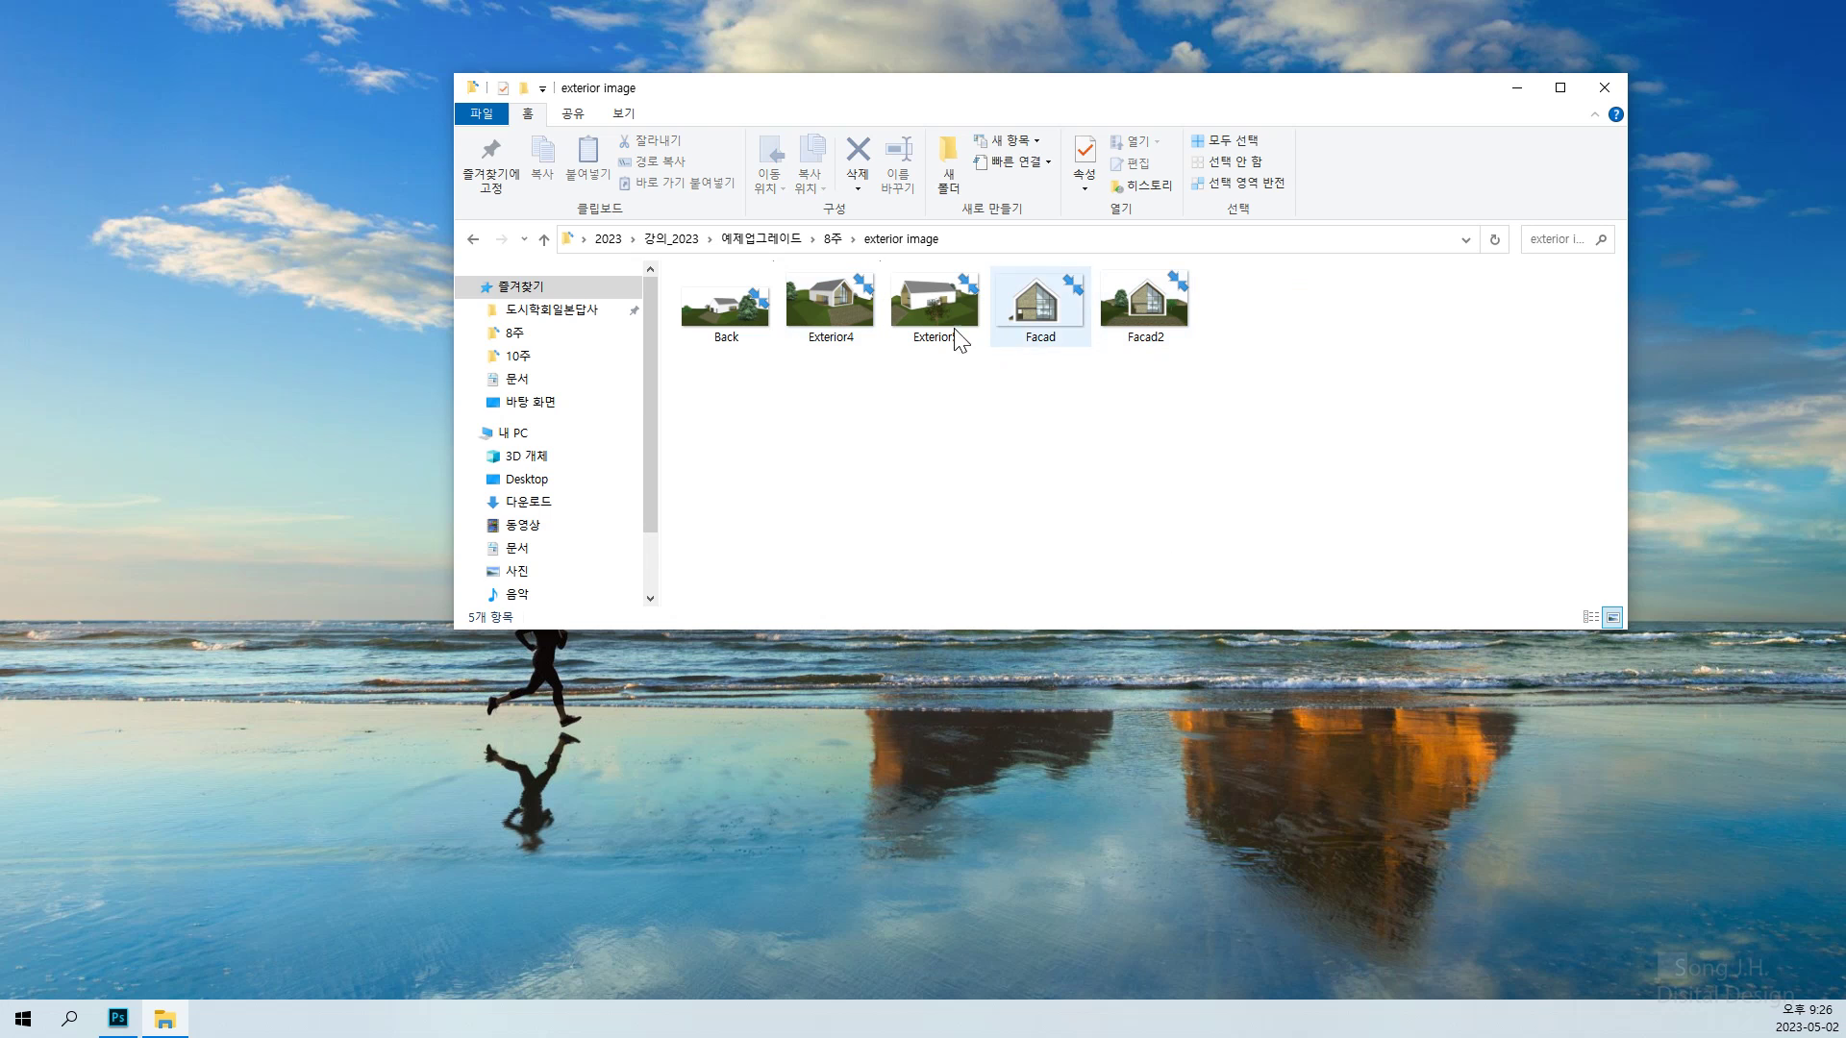
click(832, 239)
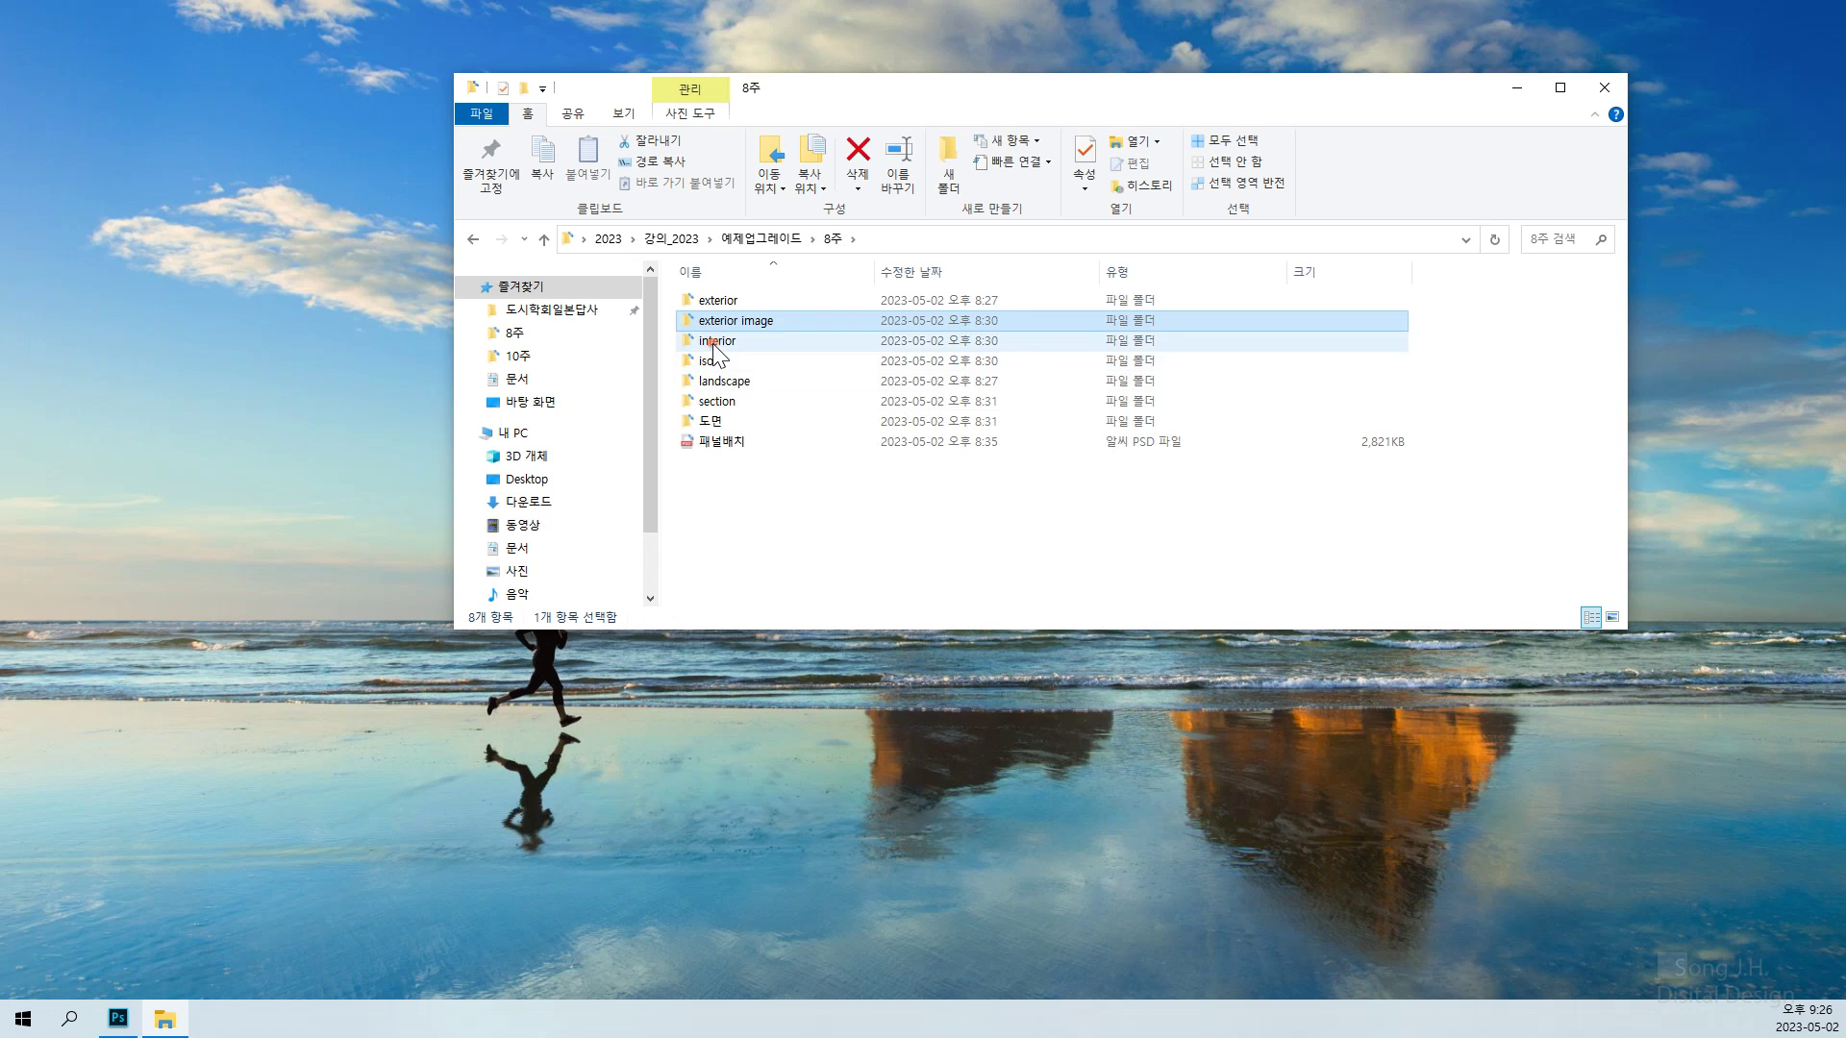
double_click(713, 352)
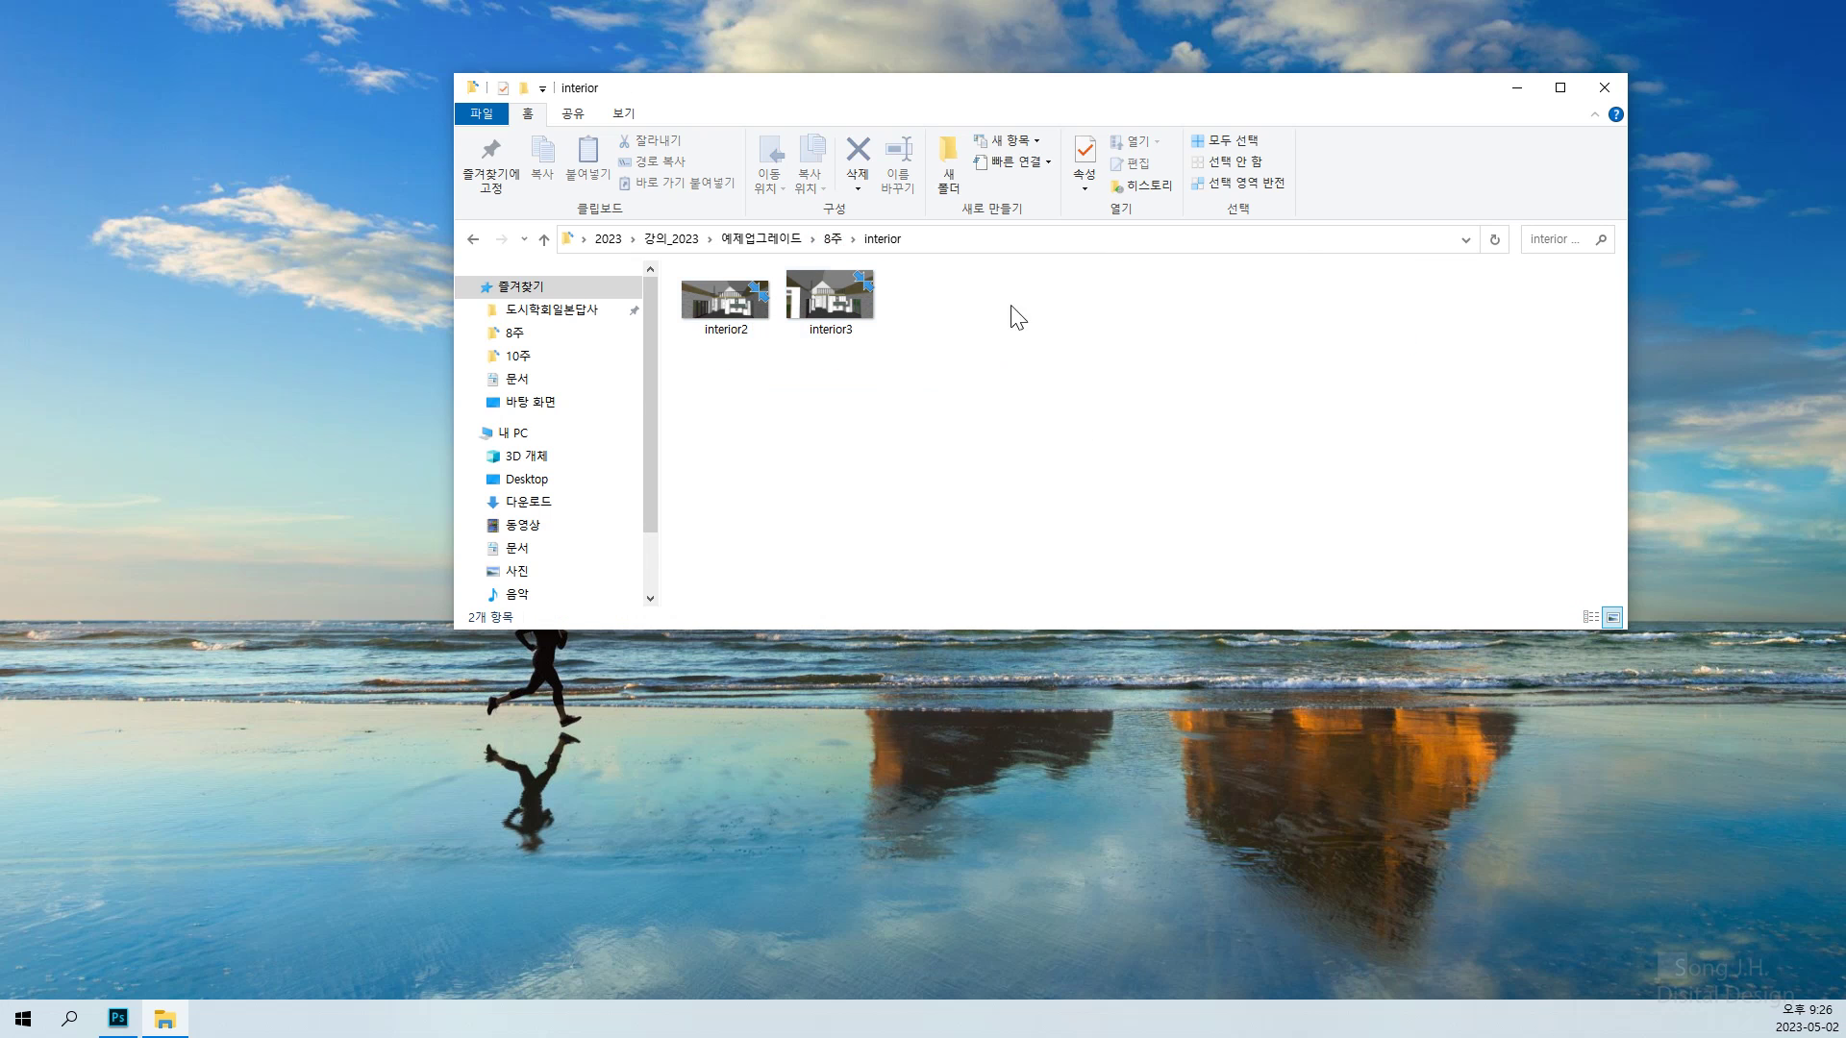
click(833, 239)
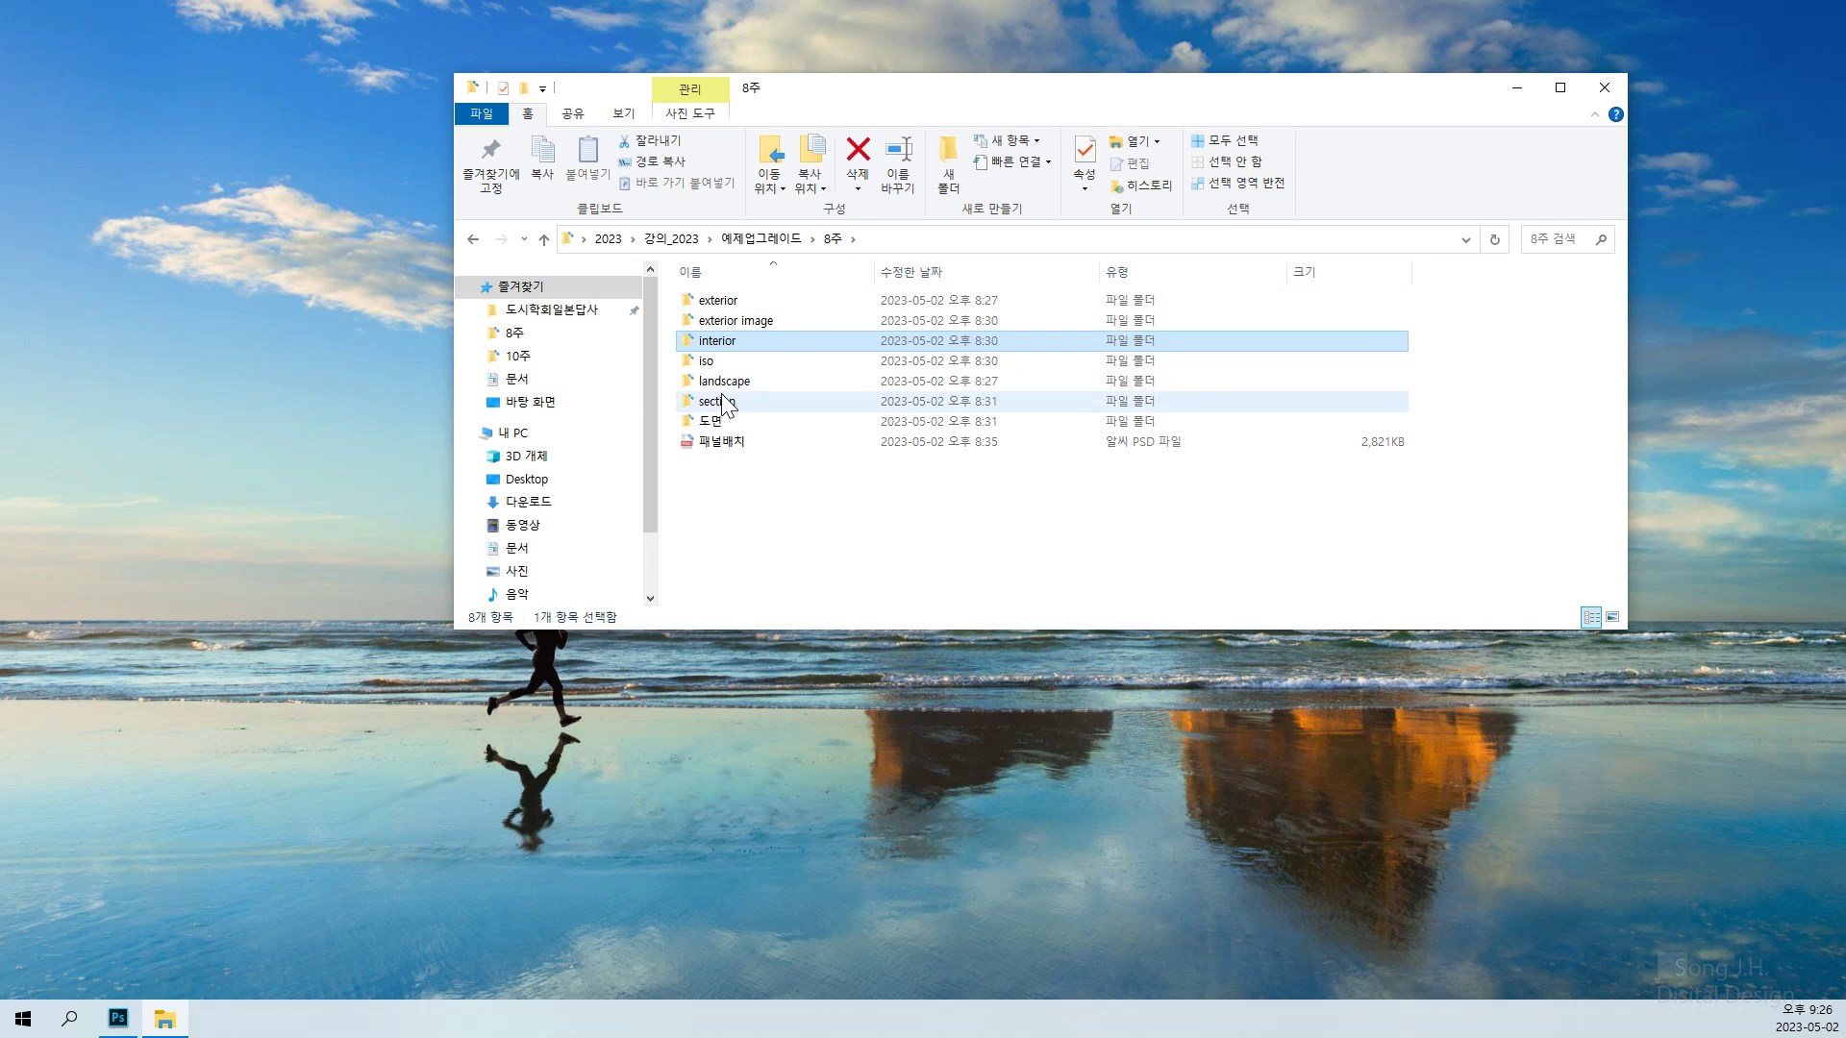
double_click(708, 359)
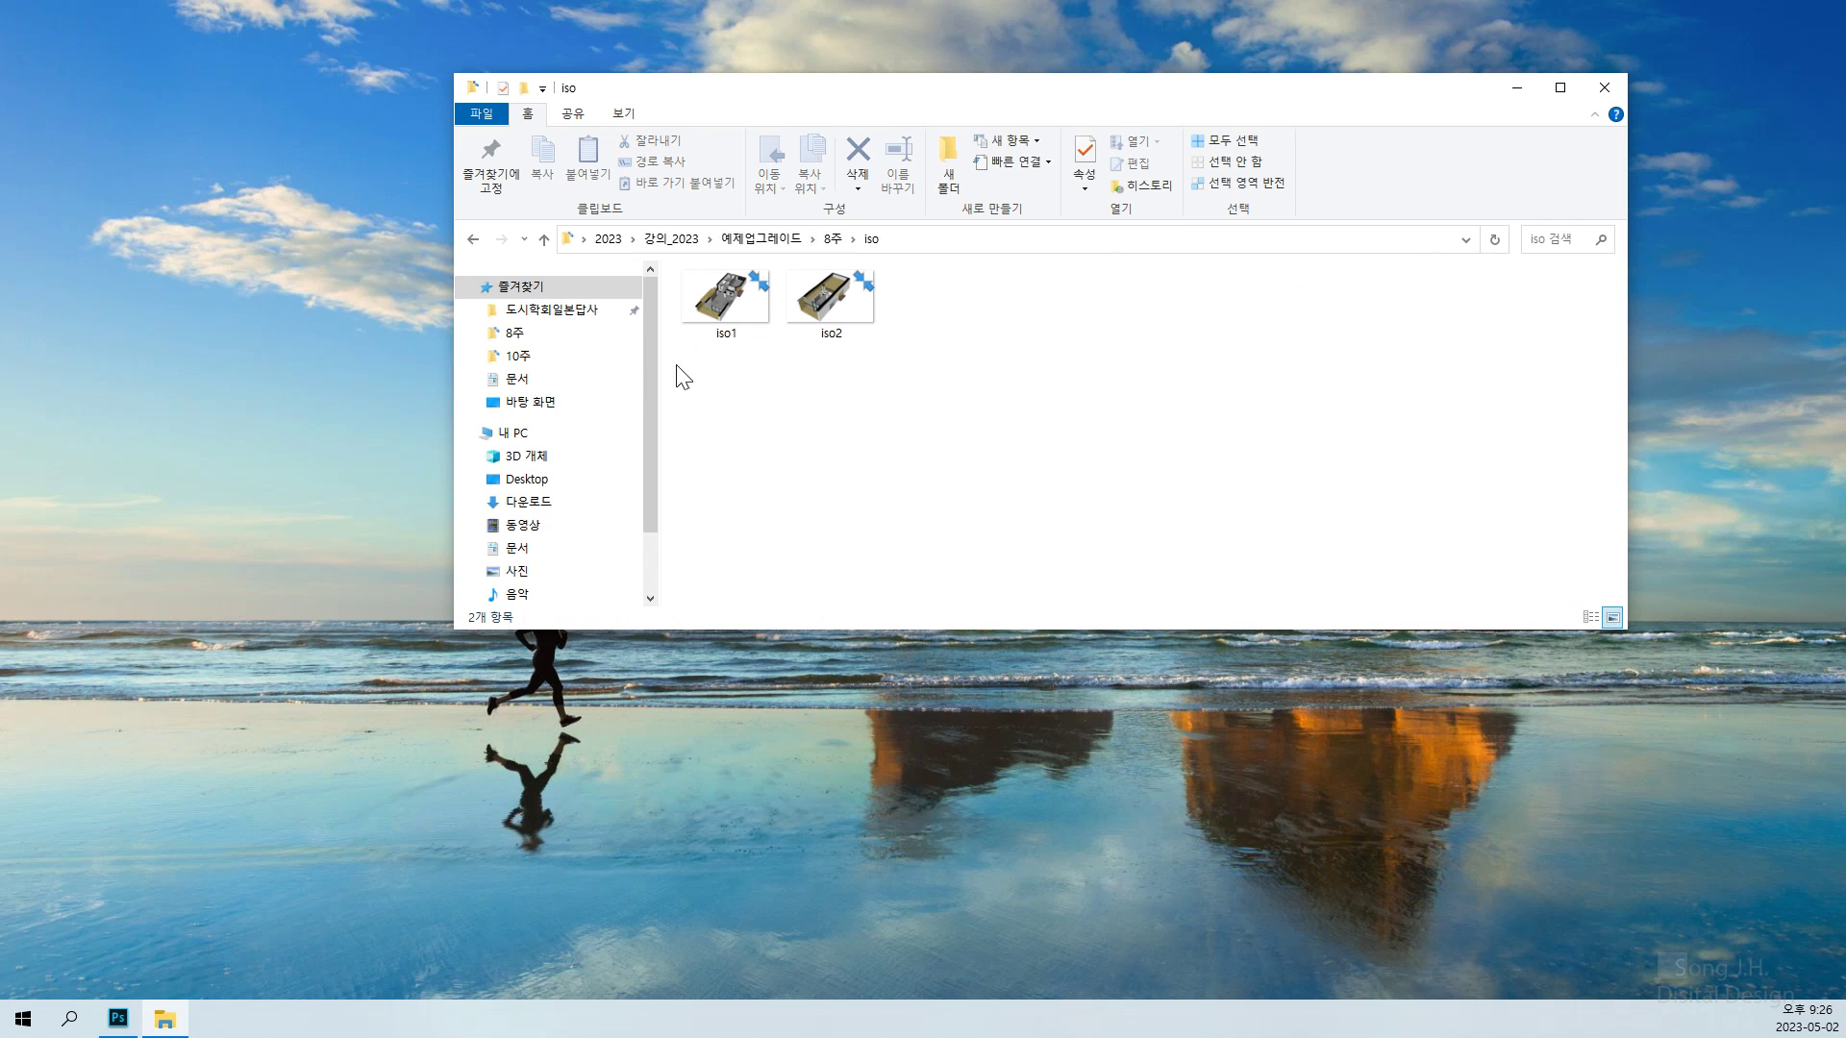
click(830, 239)
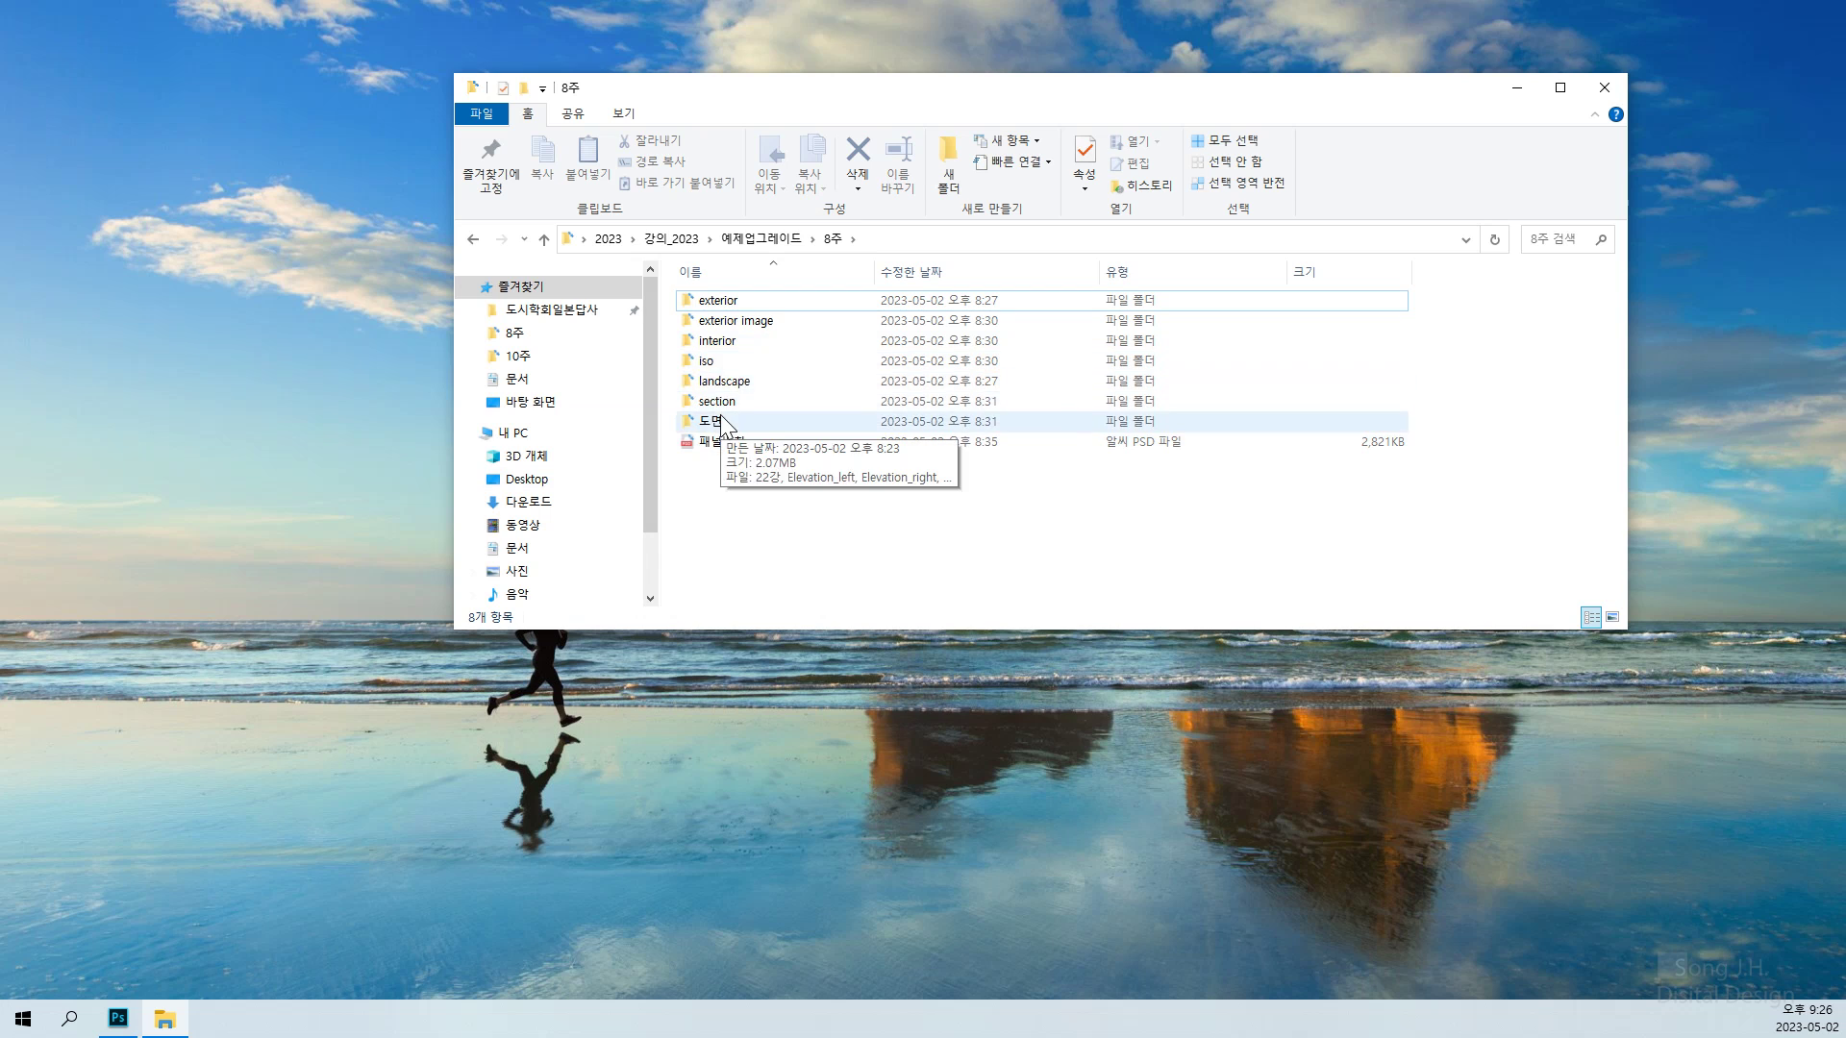
Look through the 도면, section and landscape folders, and return to 8주 with nothing selected
click(719, 423)
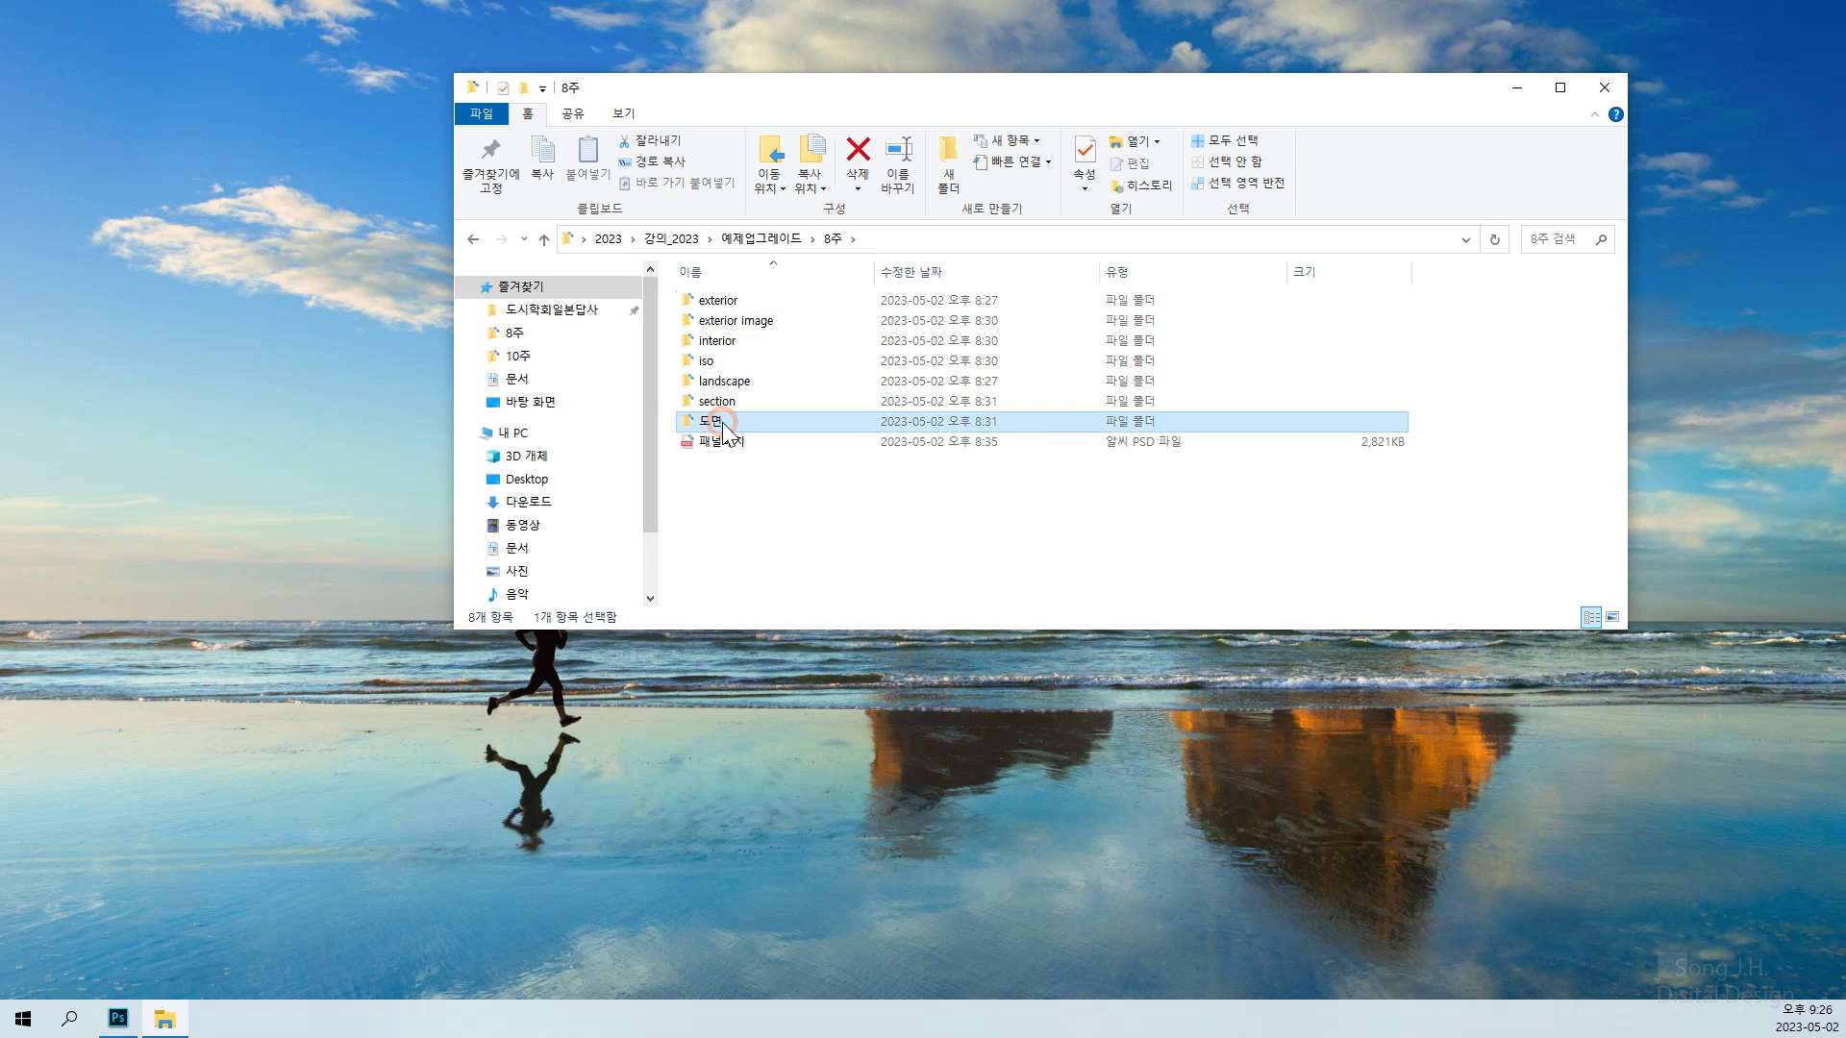
double_click(722, 424)
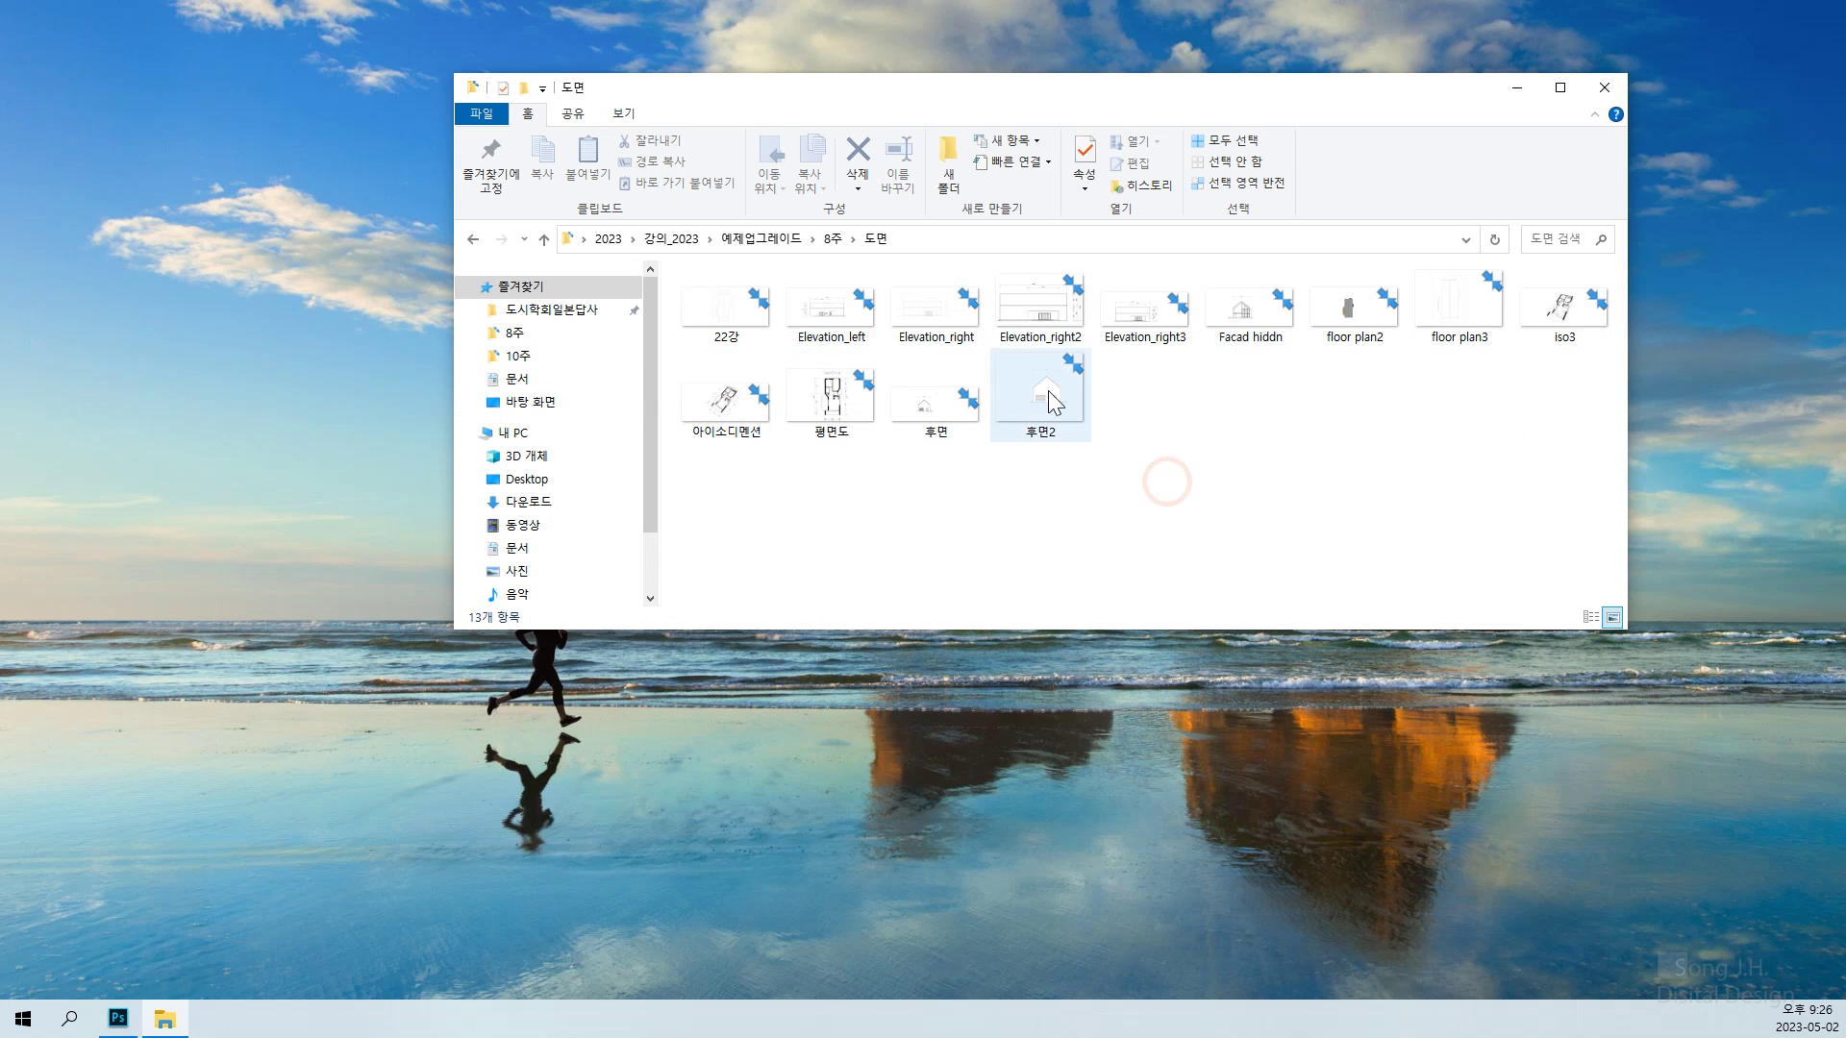
click(828, 239)
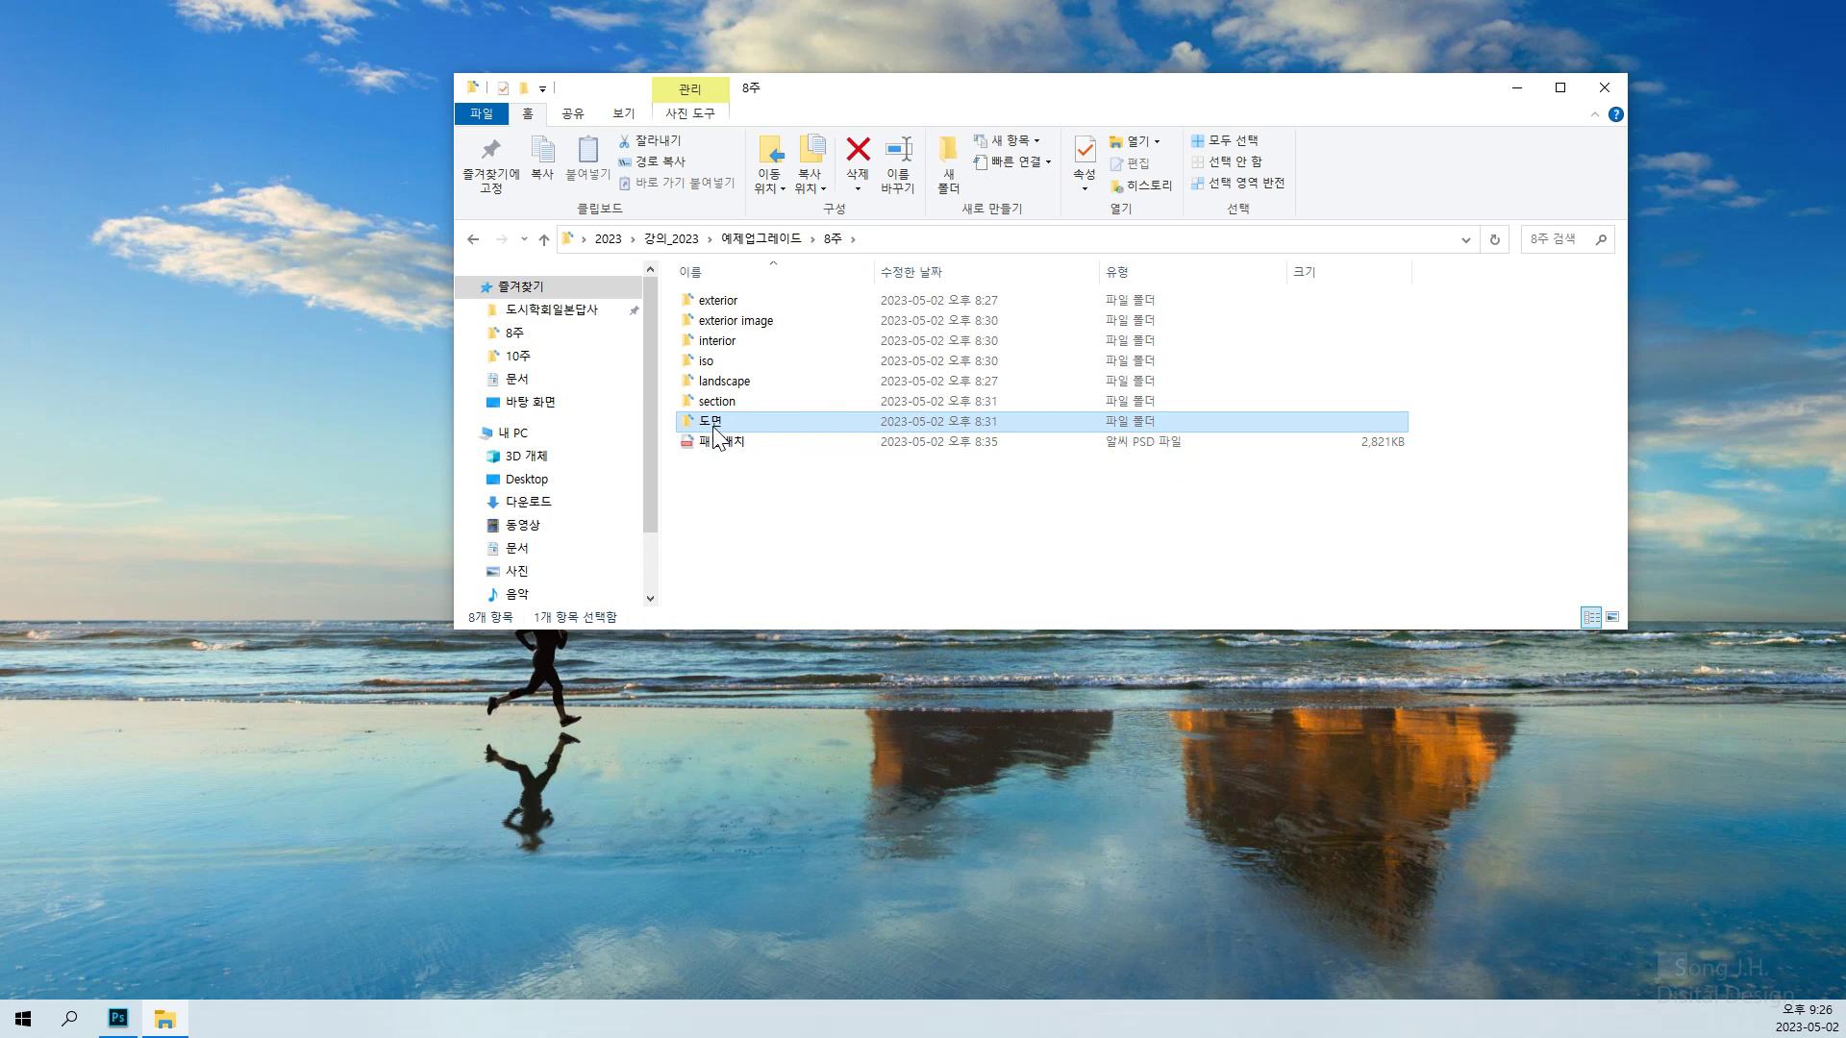
double_click(716, 404)
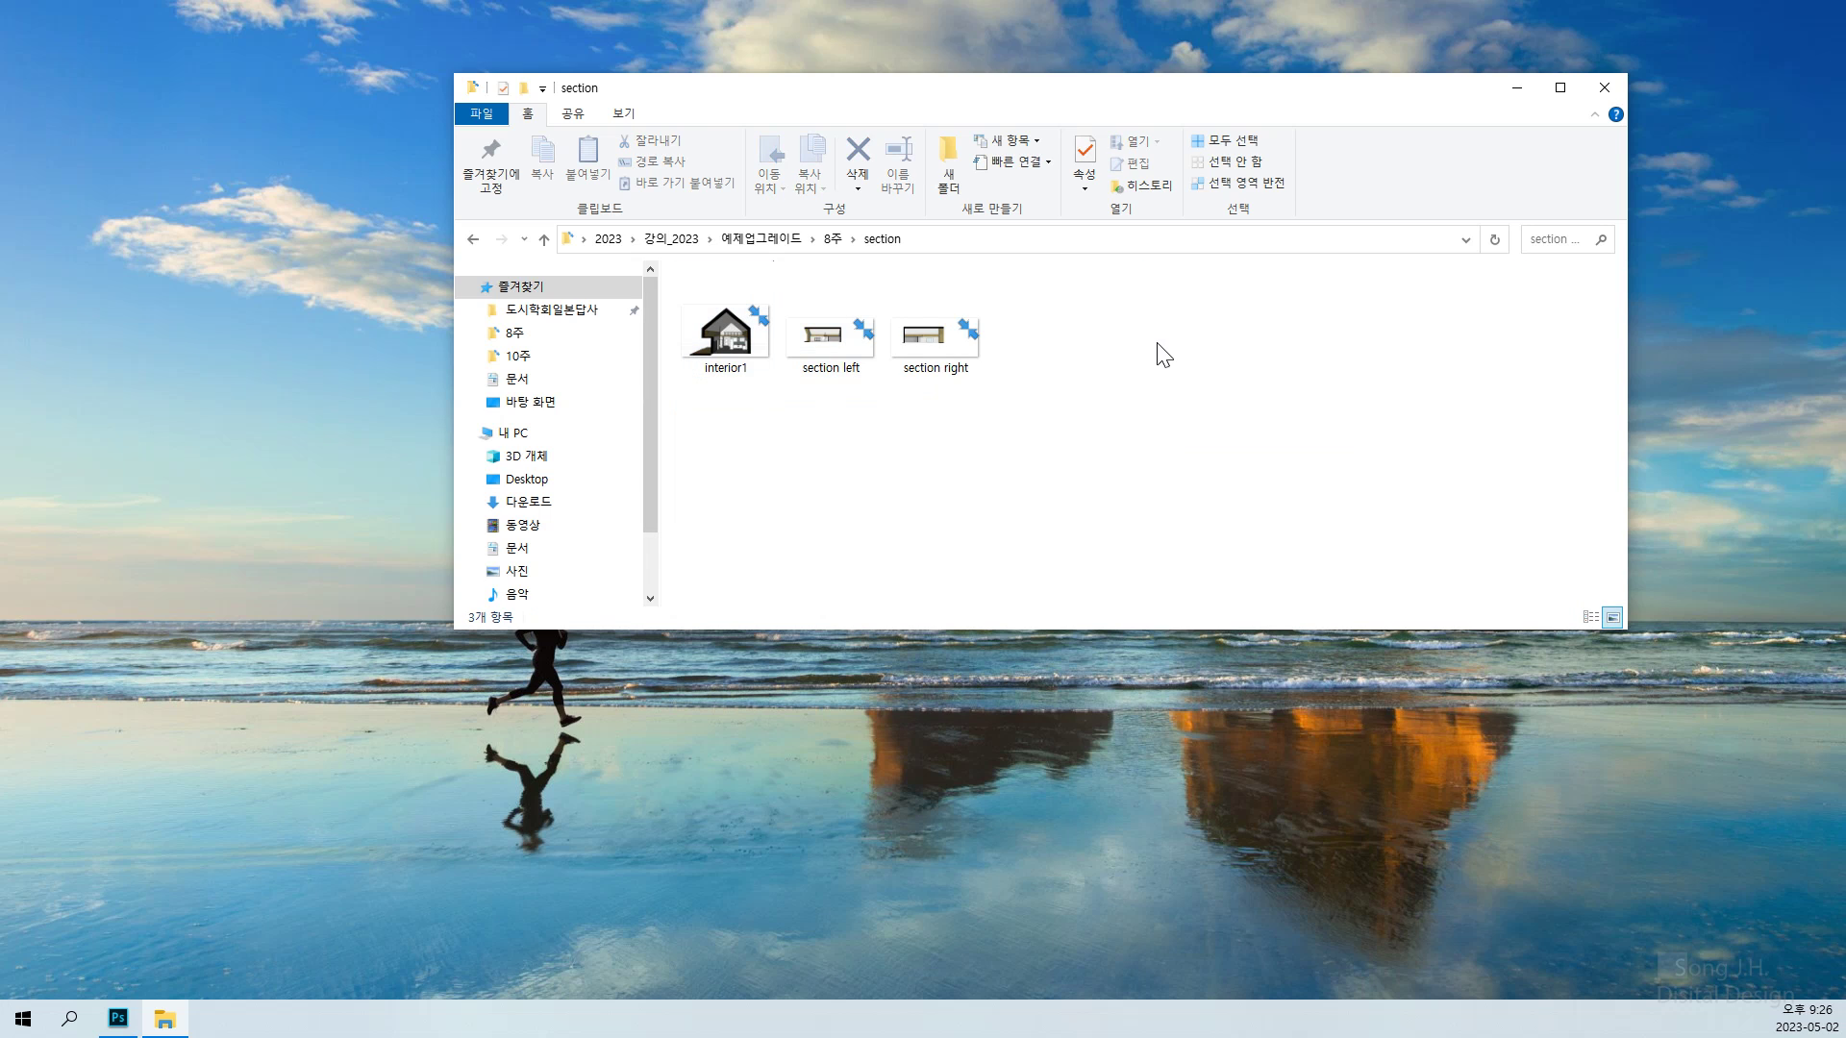
click(833, 239)
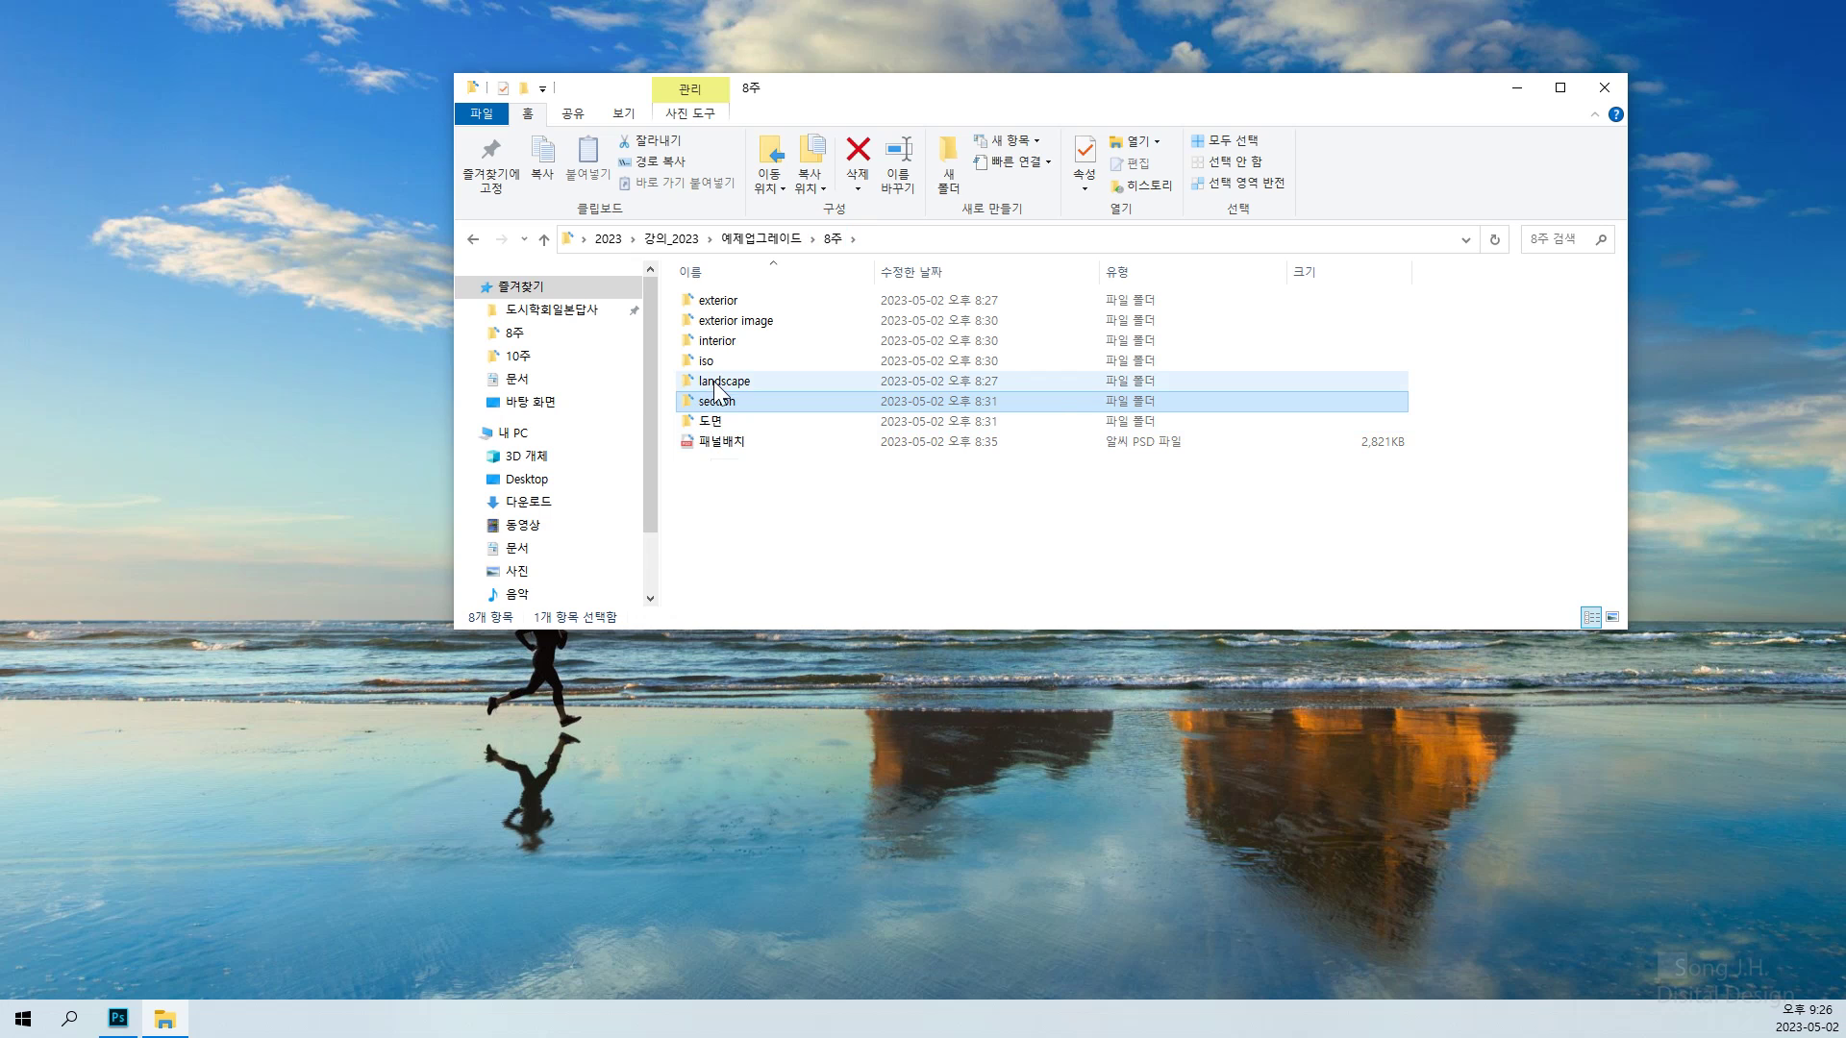
double_click(714, 384)
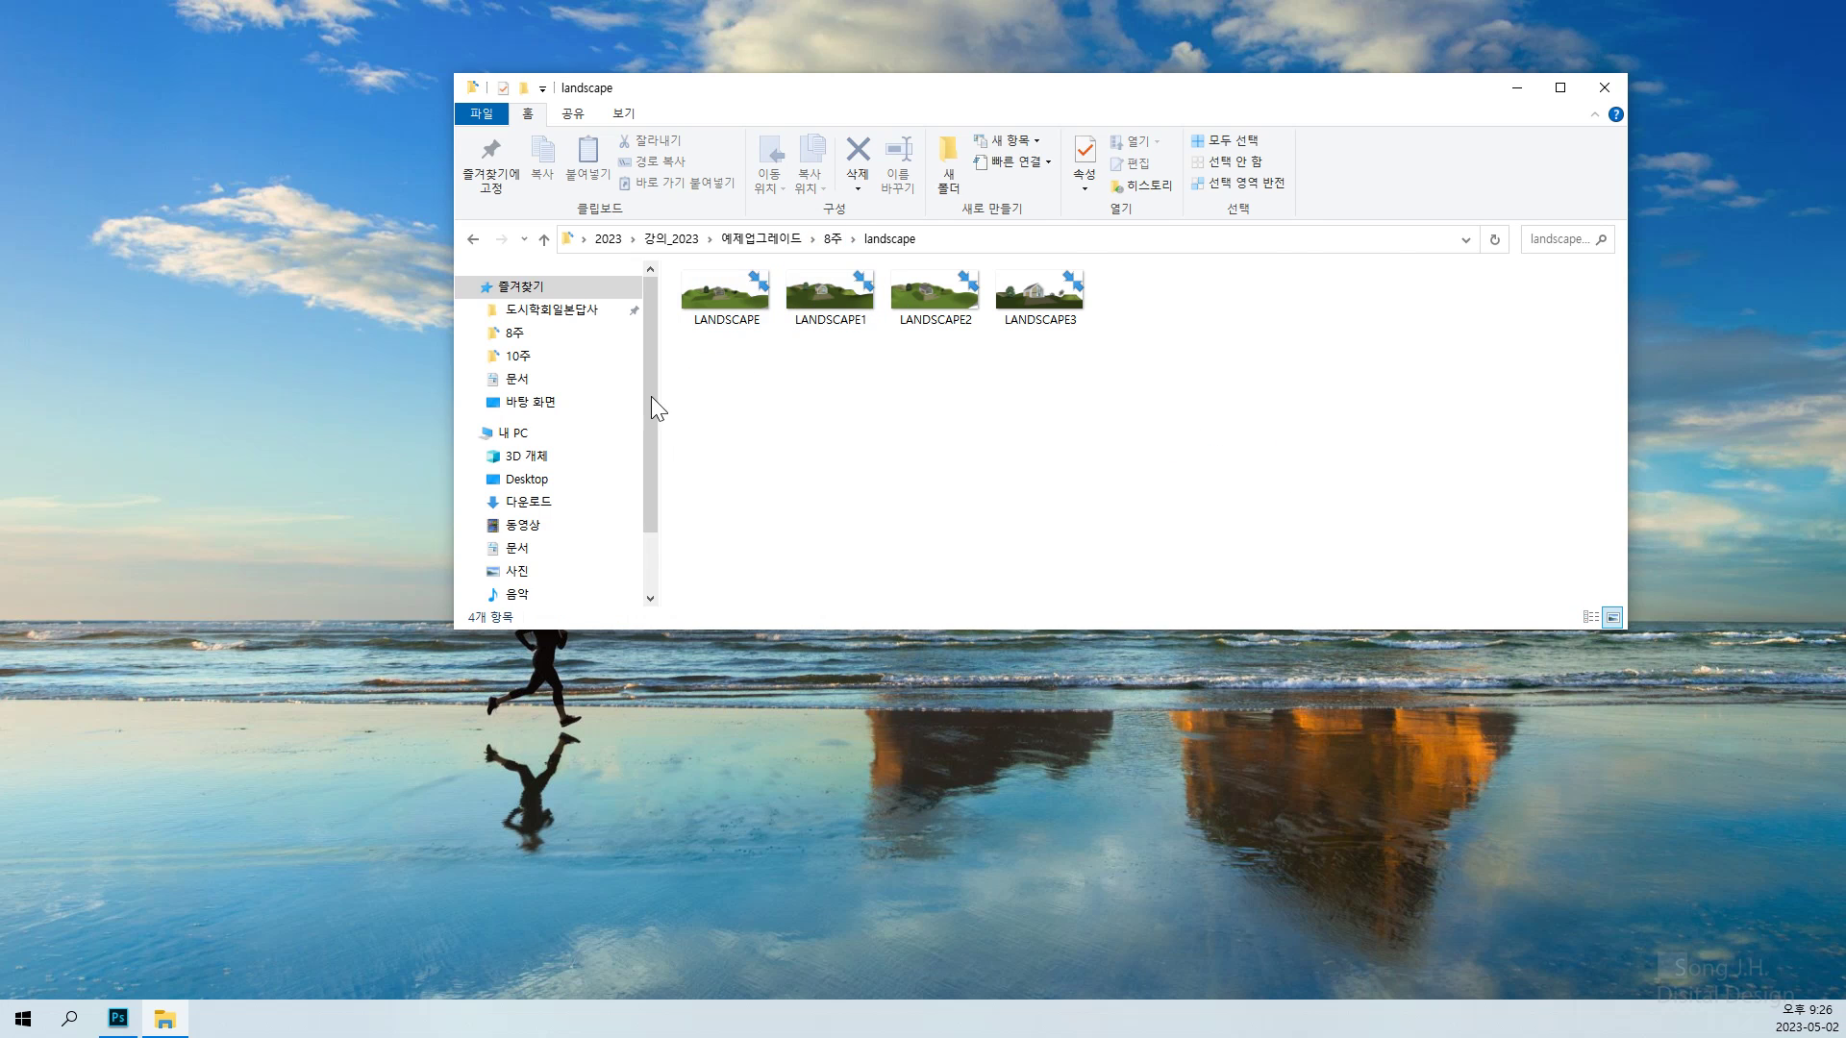
click(829, 239)
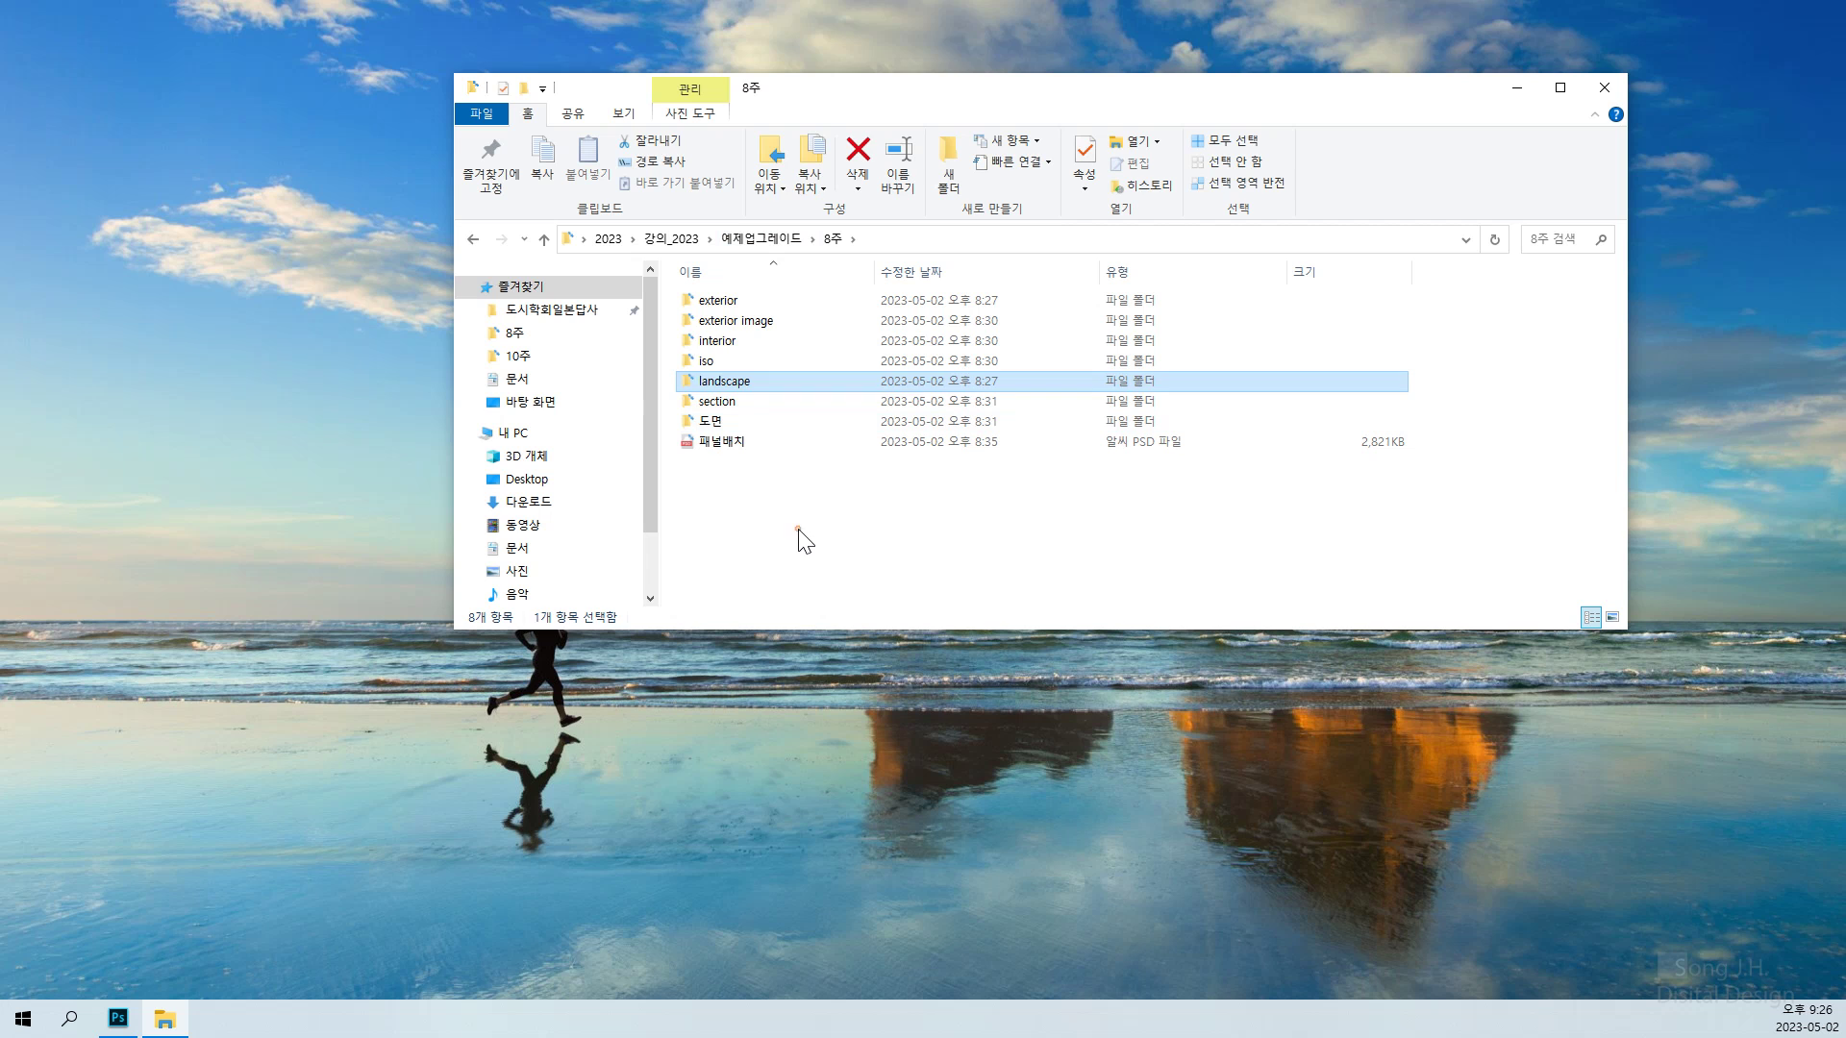
click(760, 500)
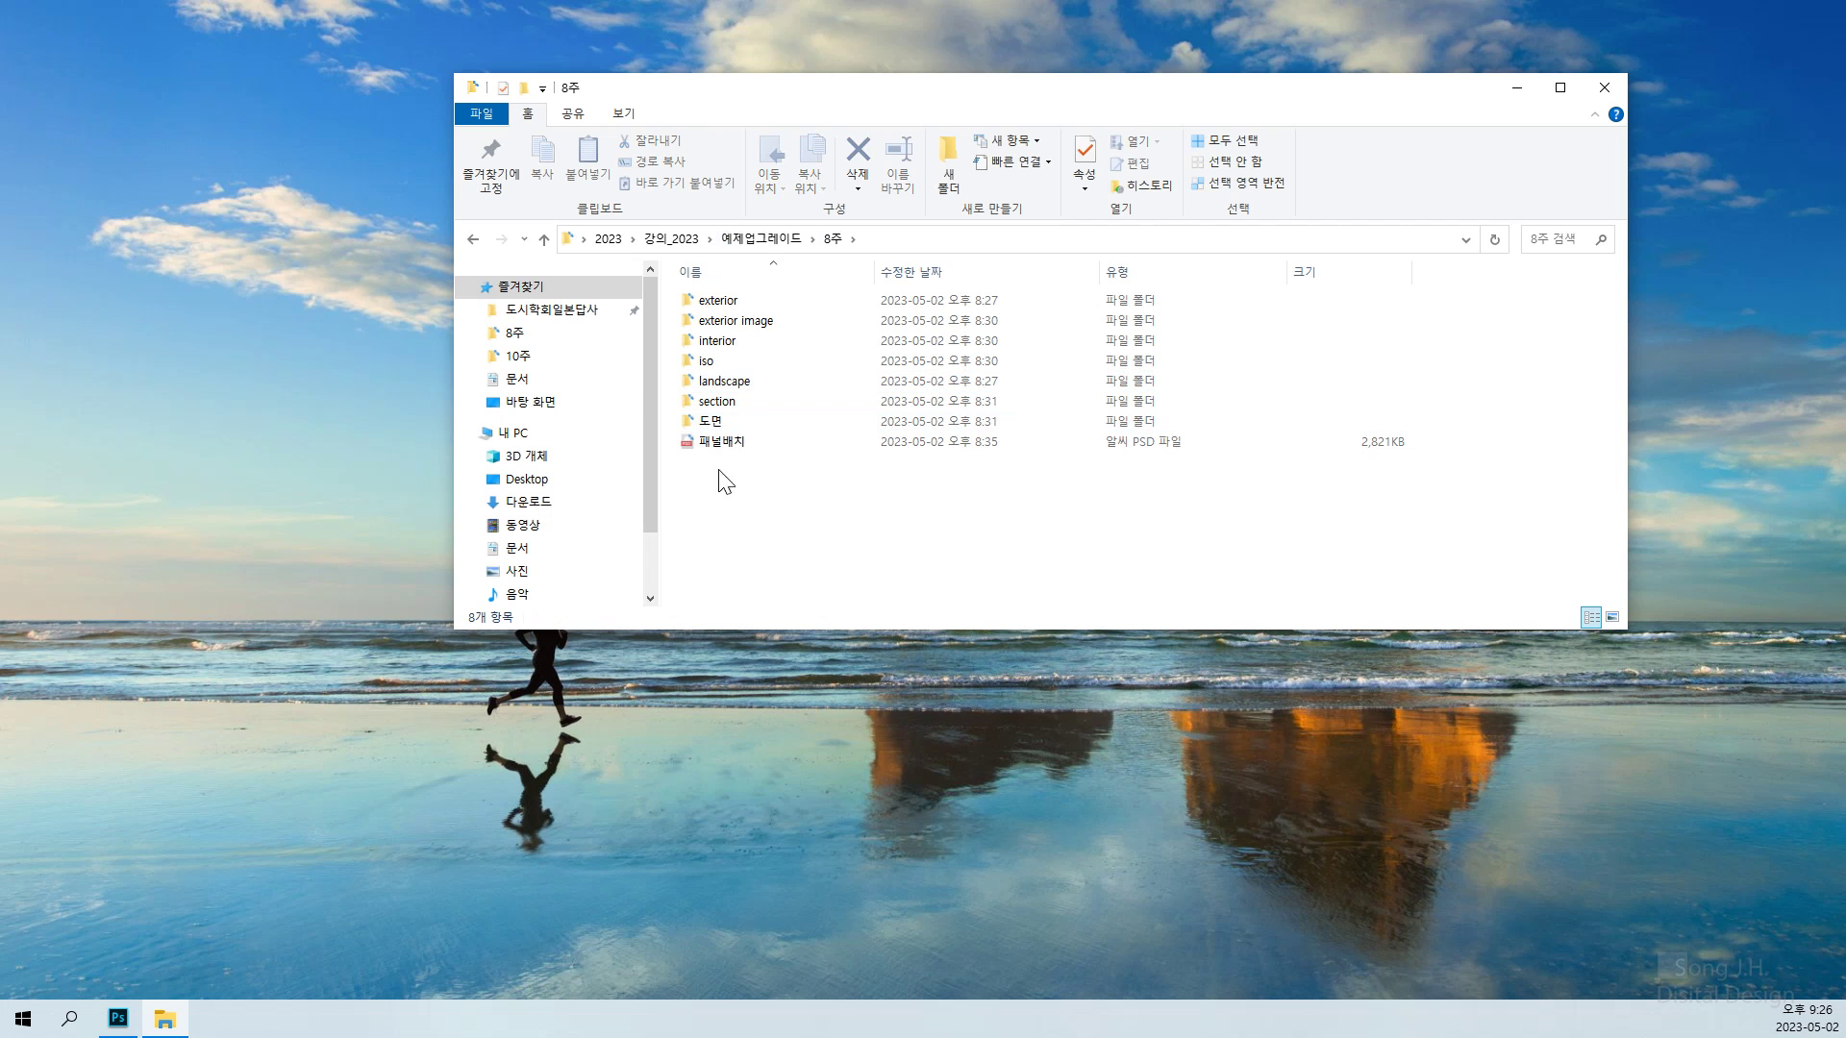
Minimize File Explorer, switch to Photoshop and start a new document, enlarging the New Document window to show more presets
click(1516, 88)
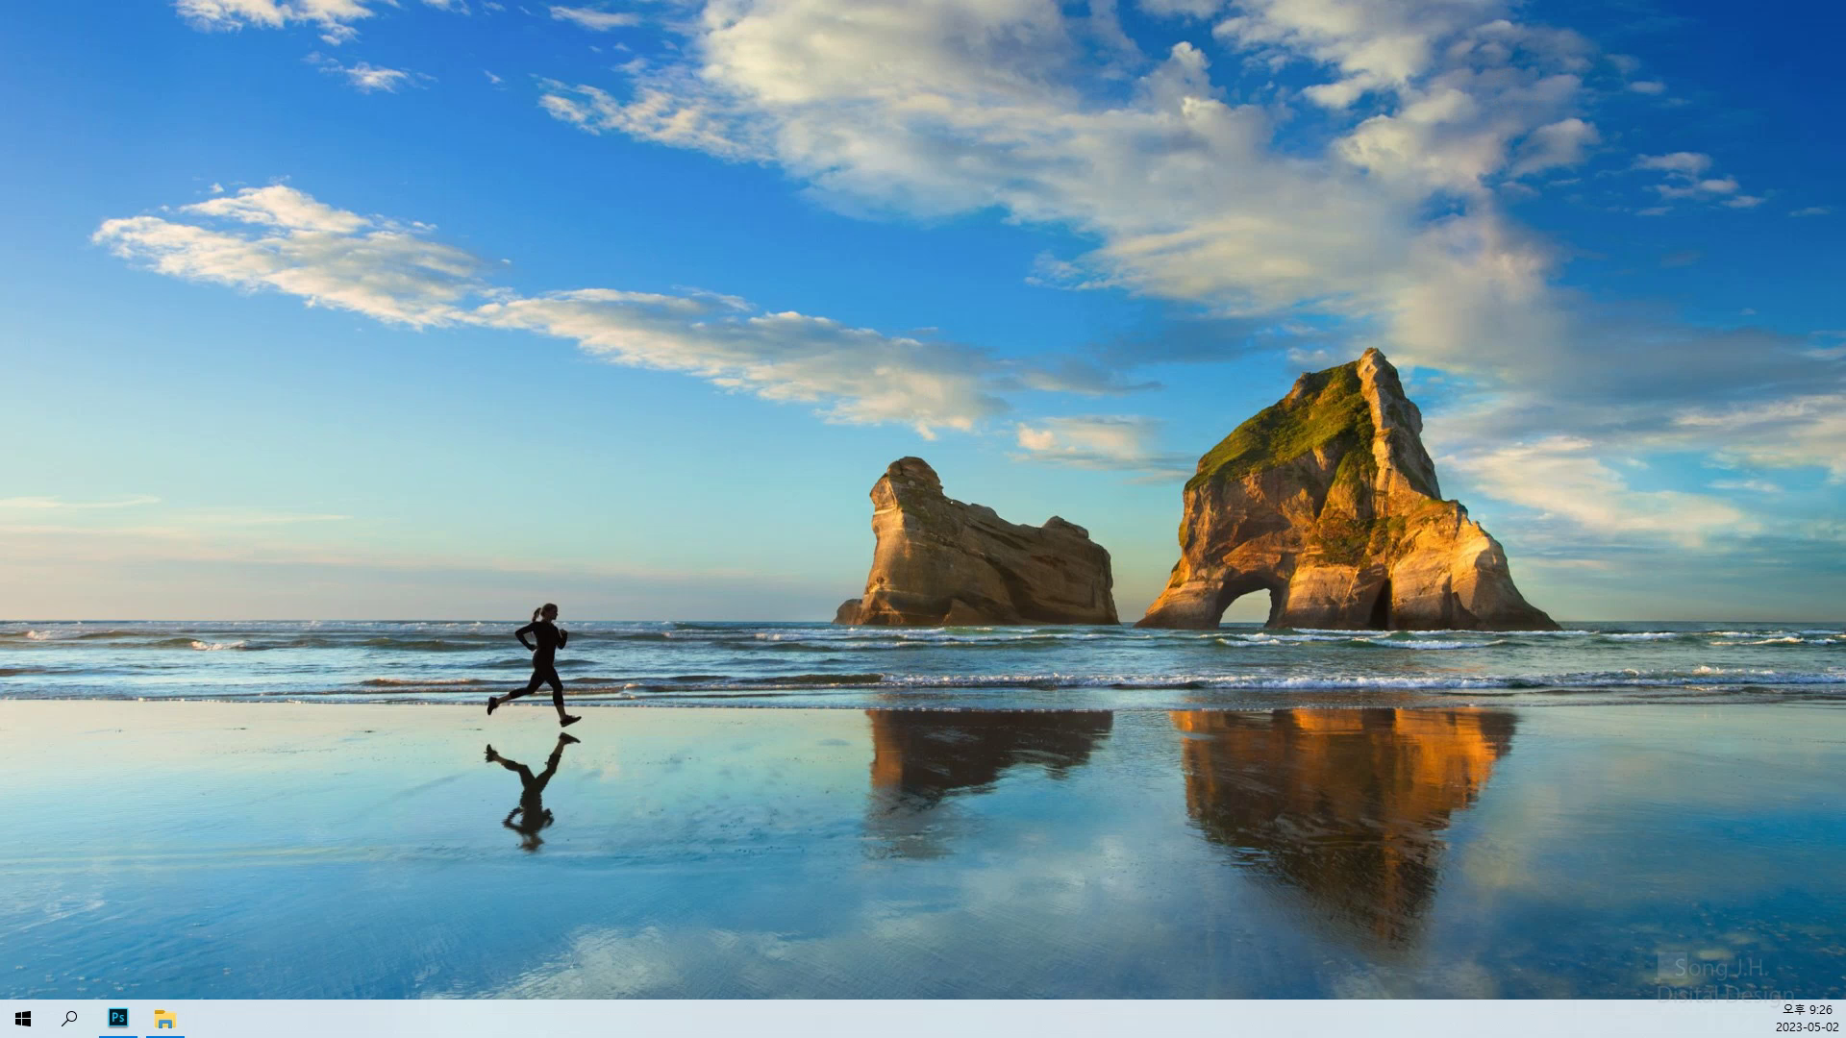
click(118, 1018)
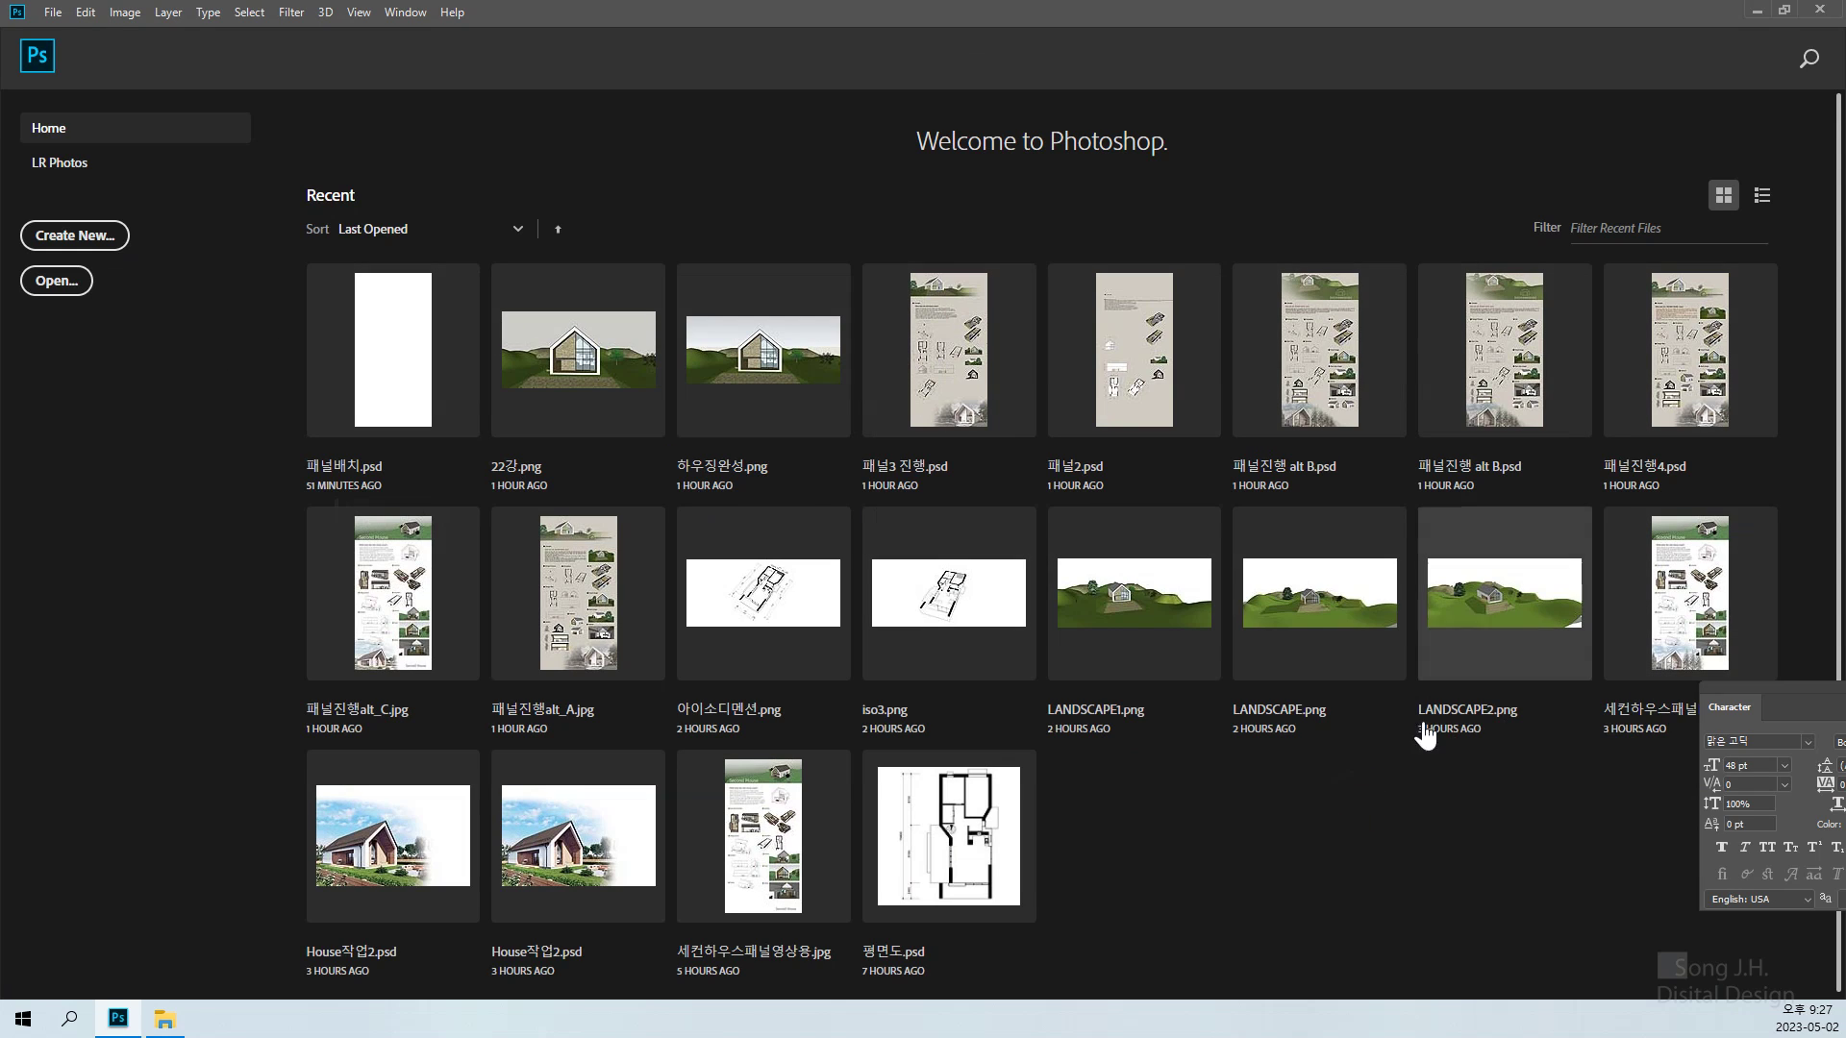
click(52, 13)
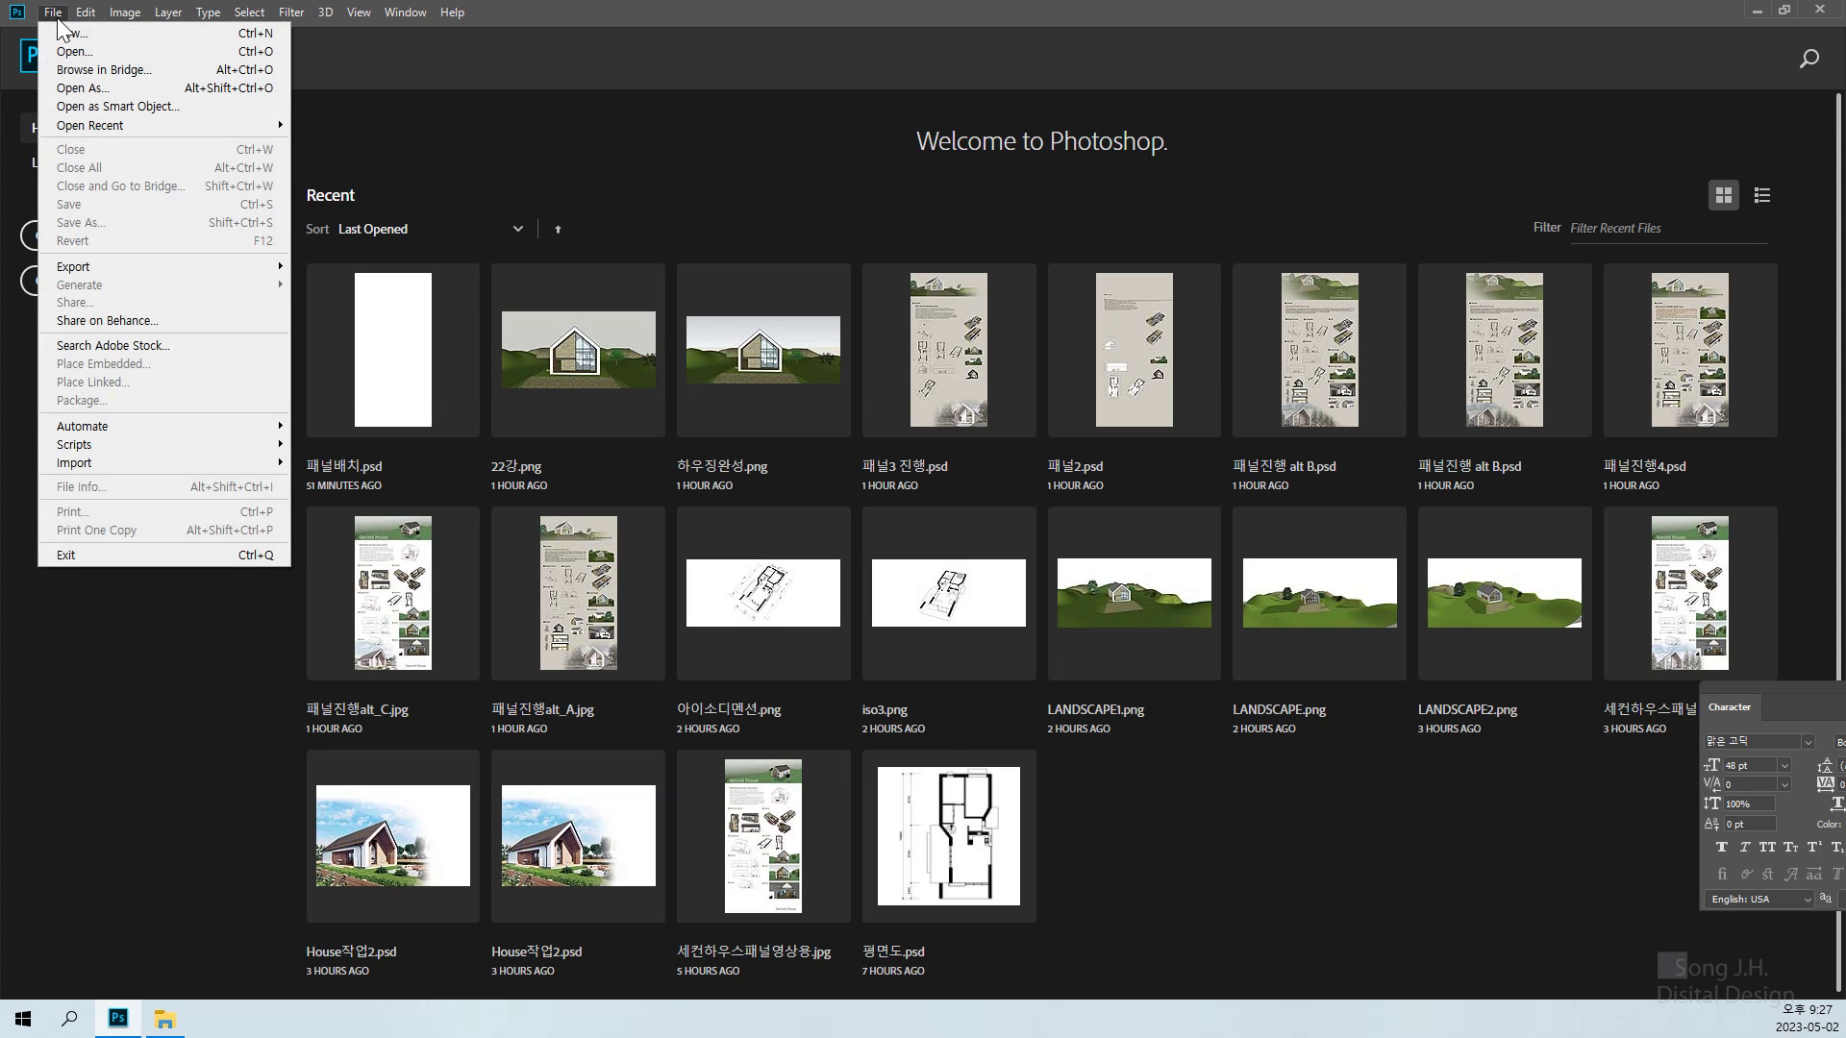
mouse_move(84, 11)
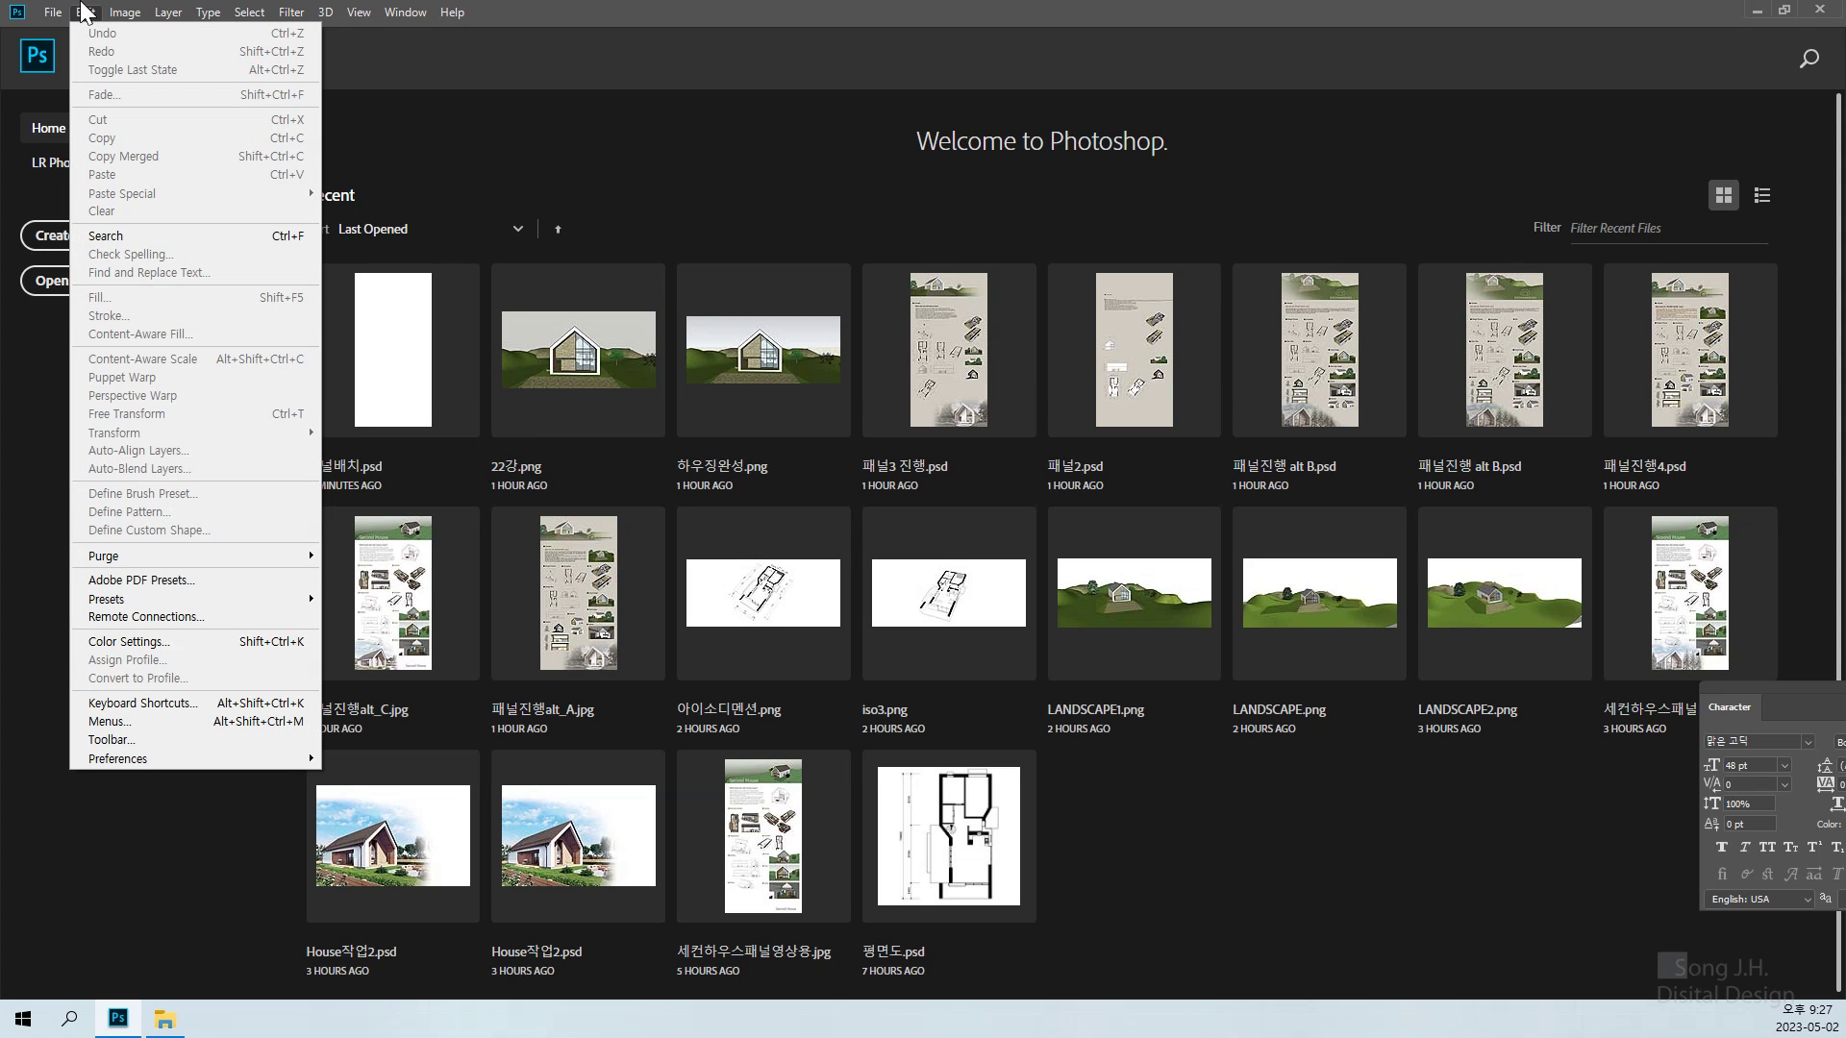
mouse_move(168, 11)
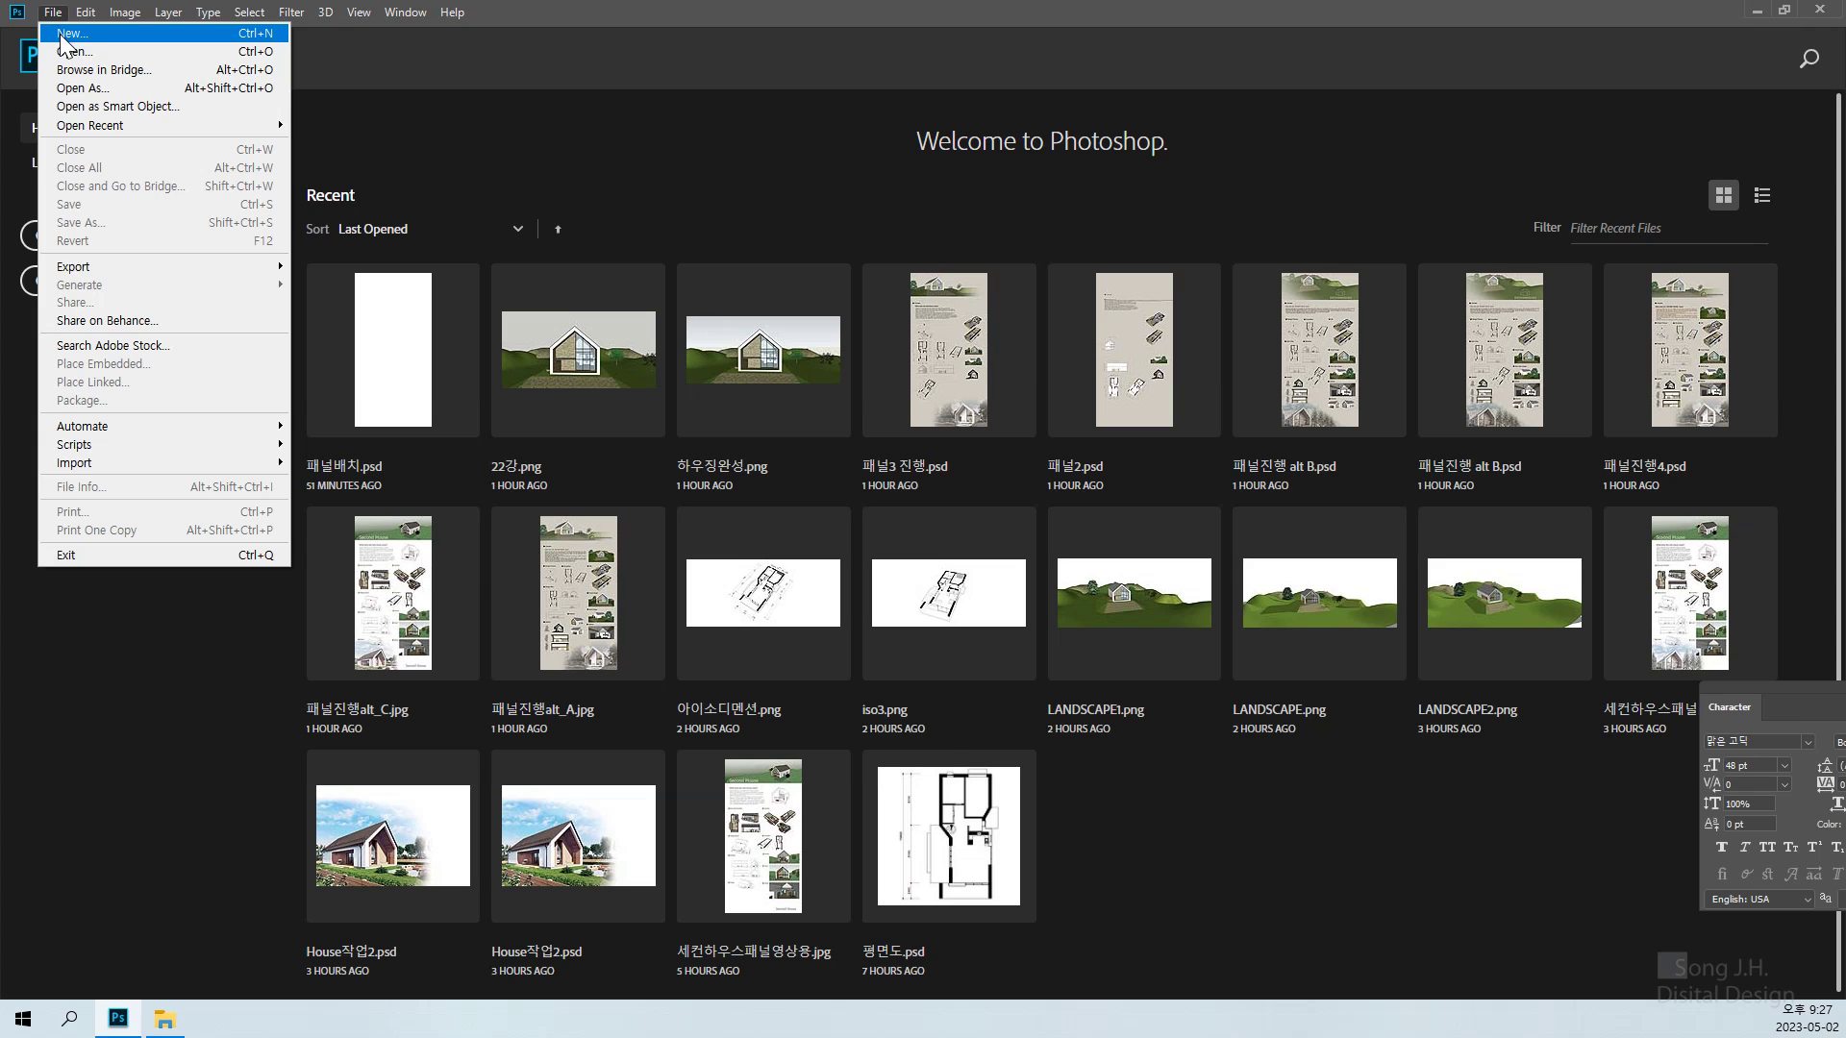
key(Escape)
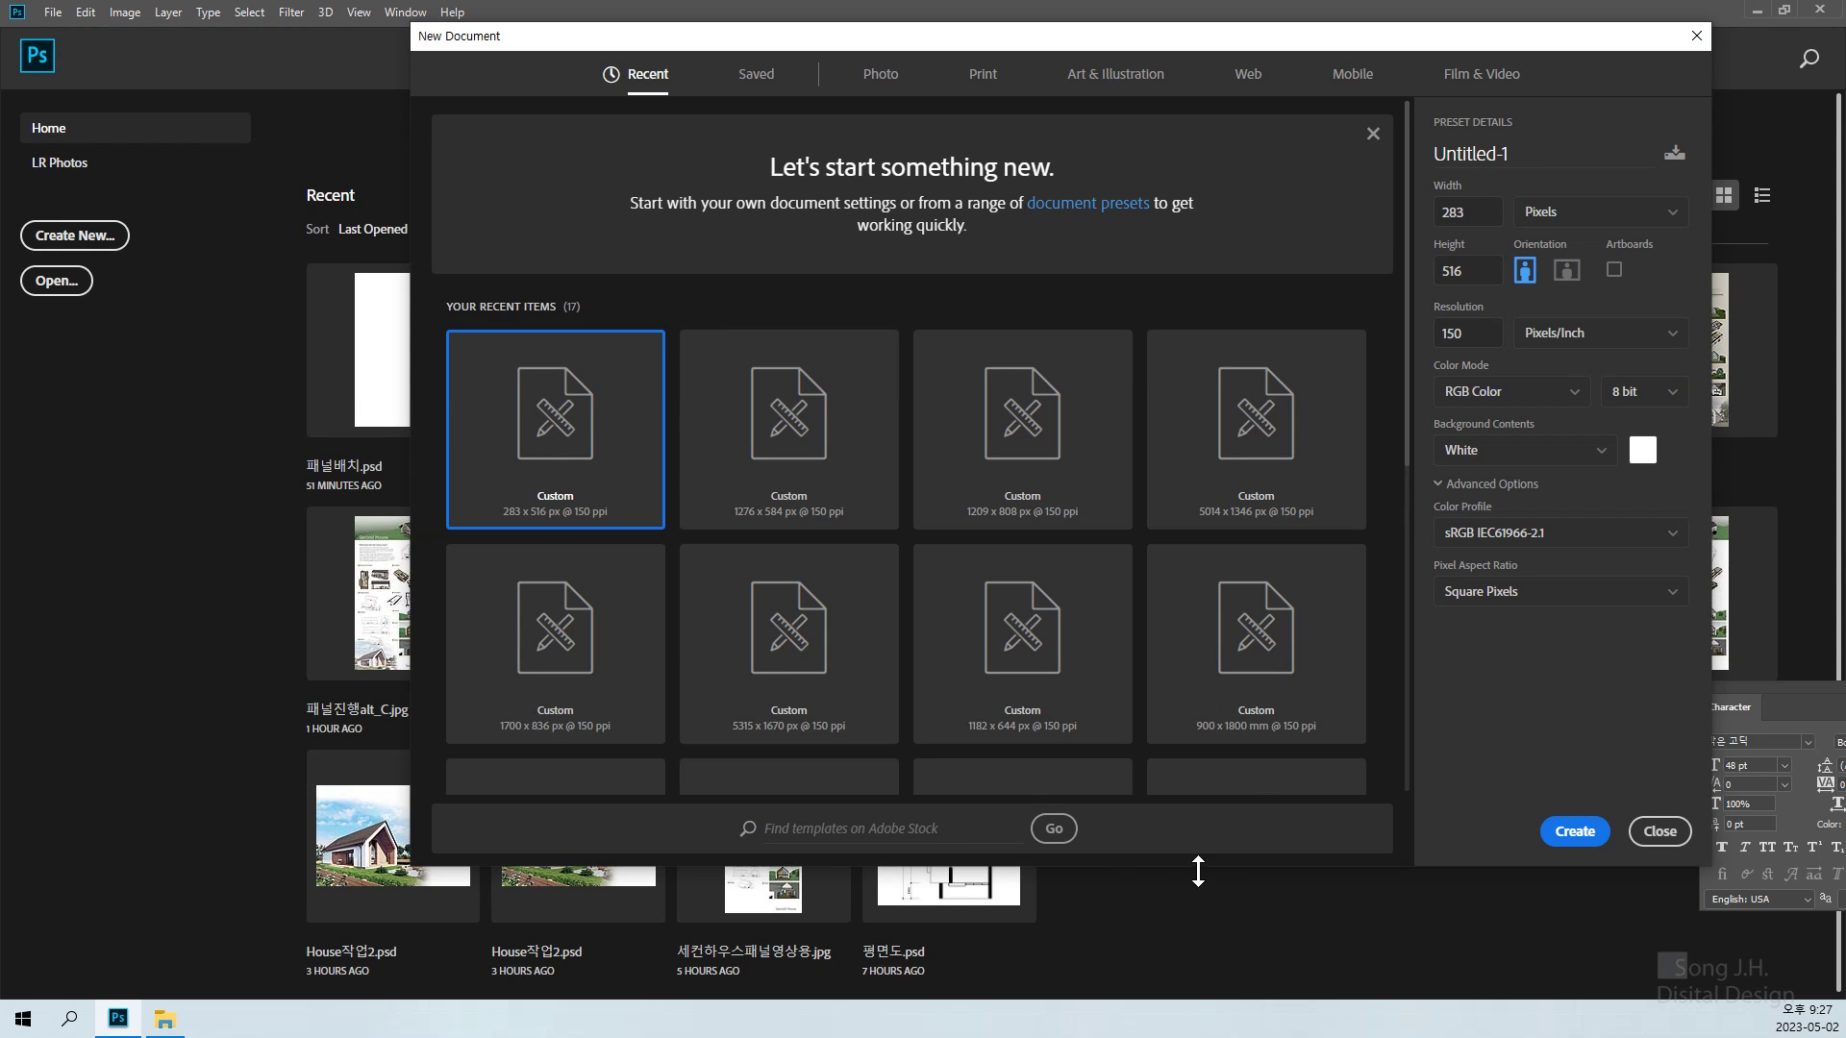
drag(1198, 871, 1213, 1035)
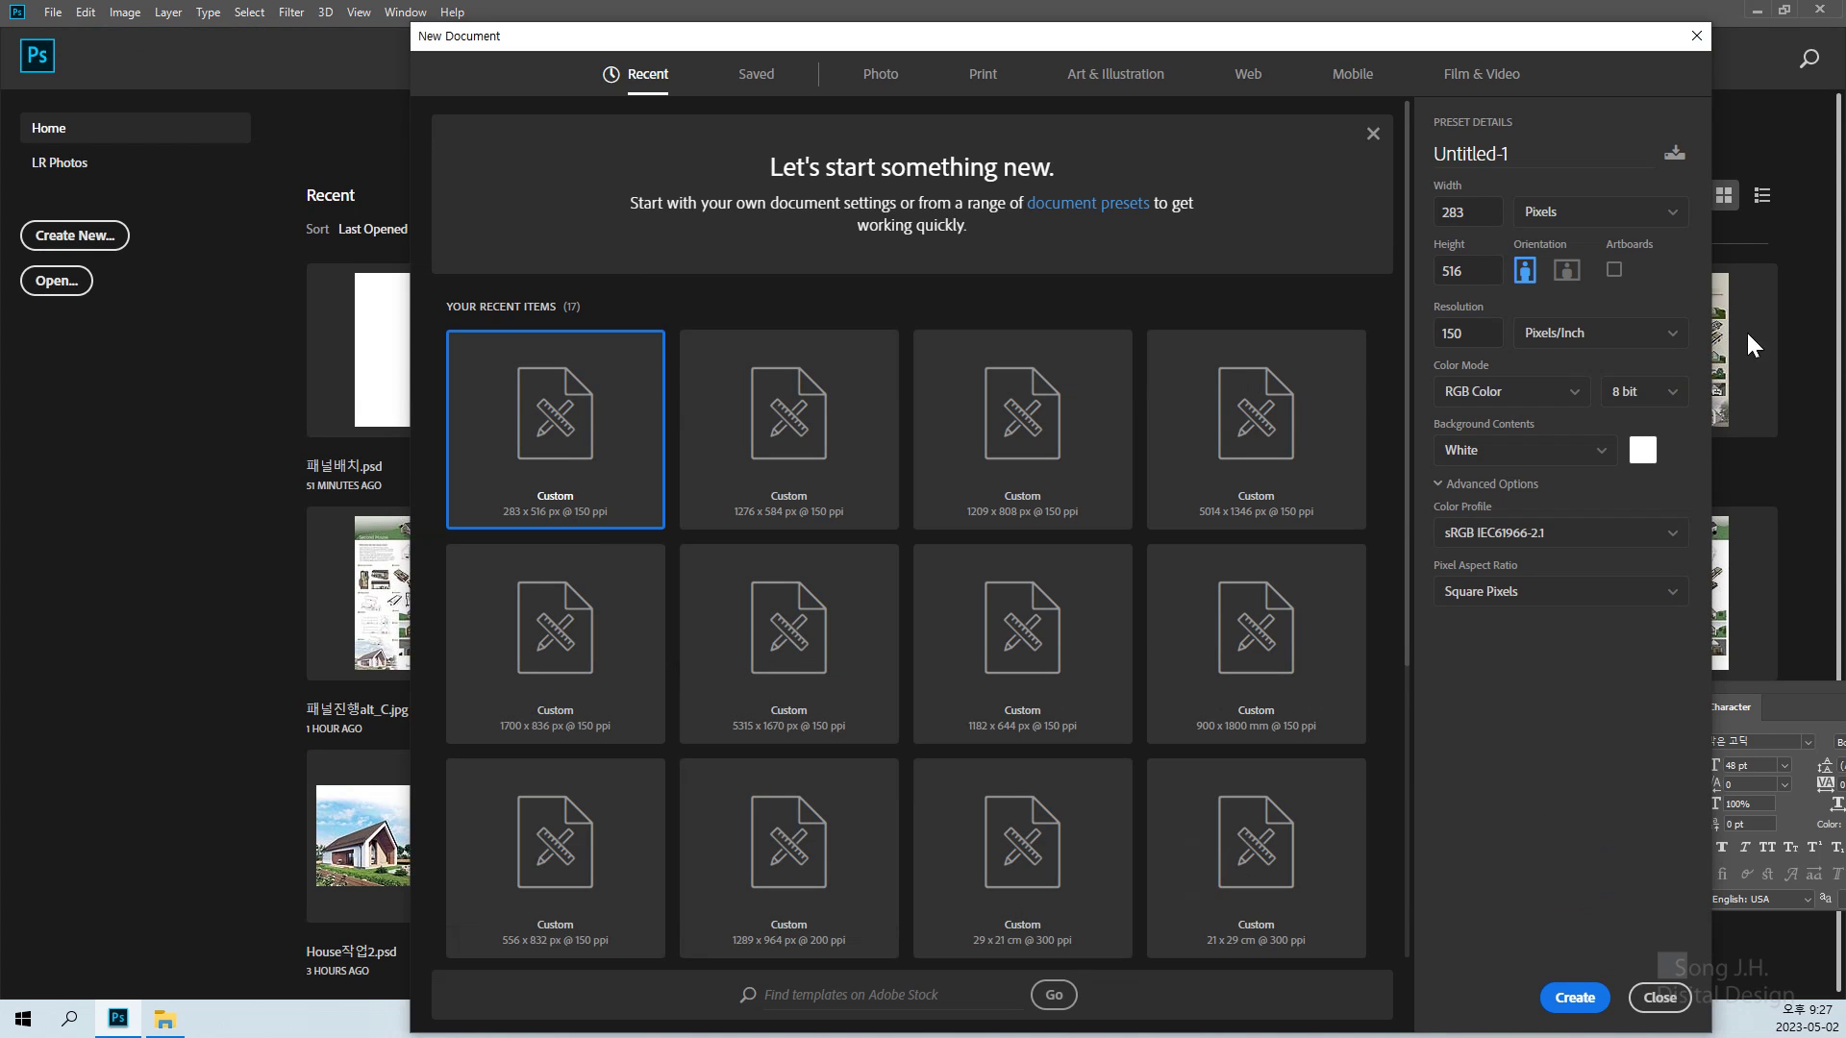
Set the new document's units to millimeters, its width to 900 and its height to 1800
click(1634, 232)
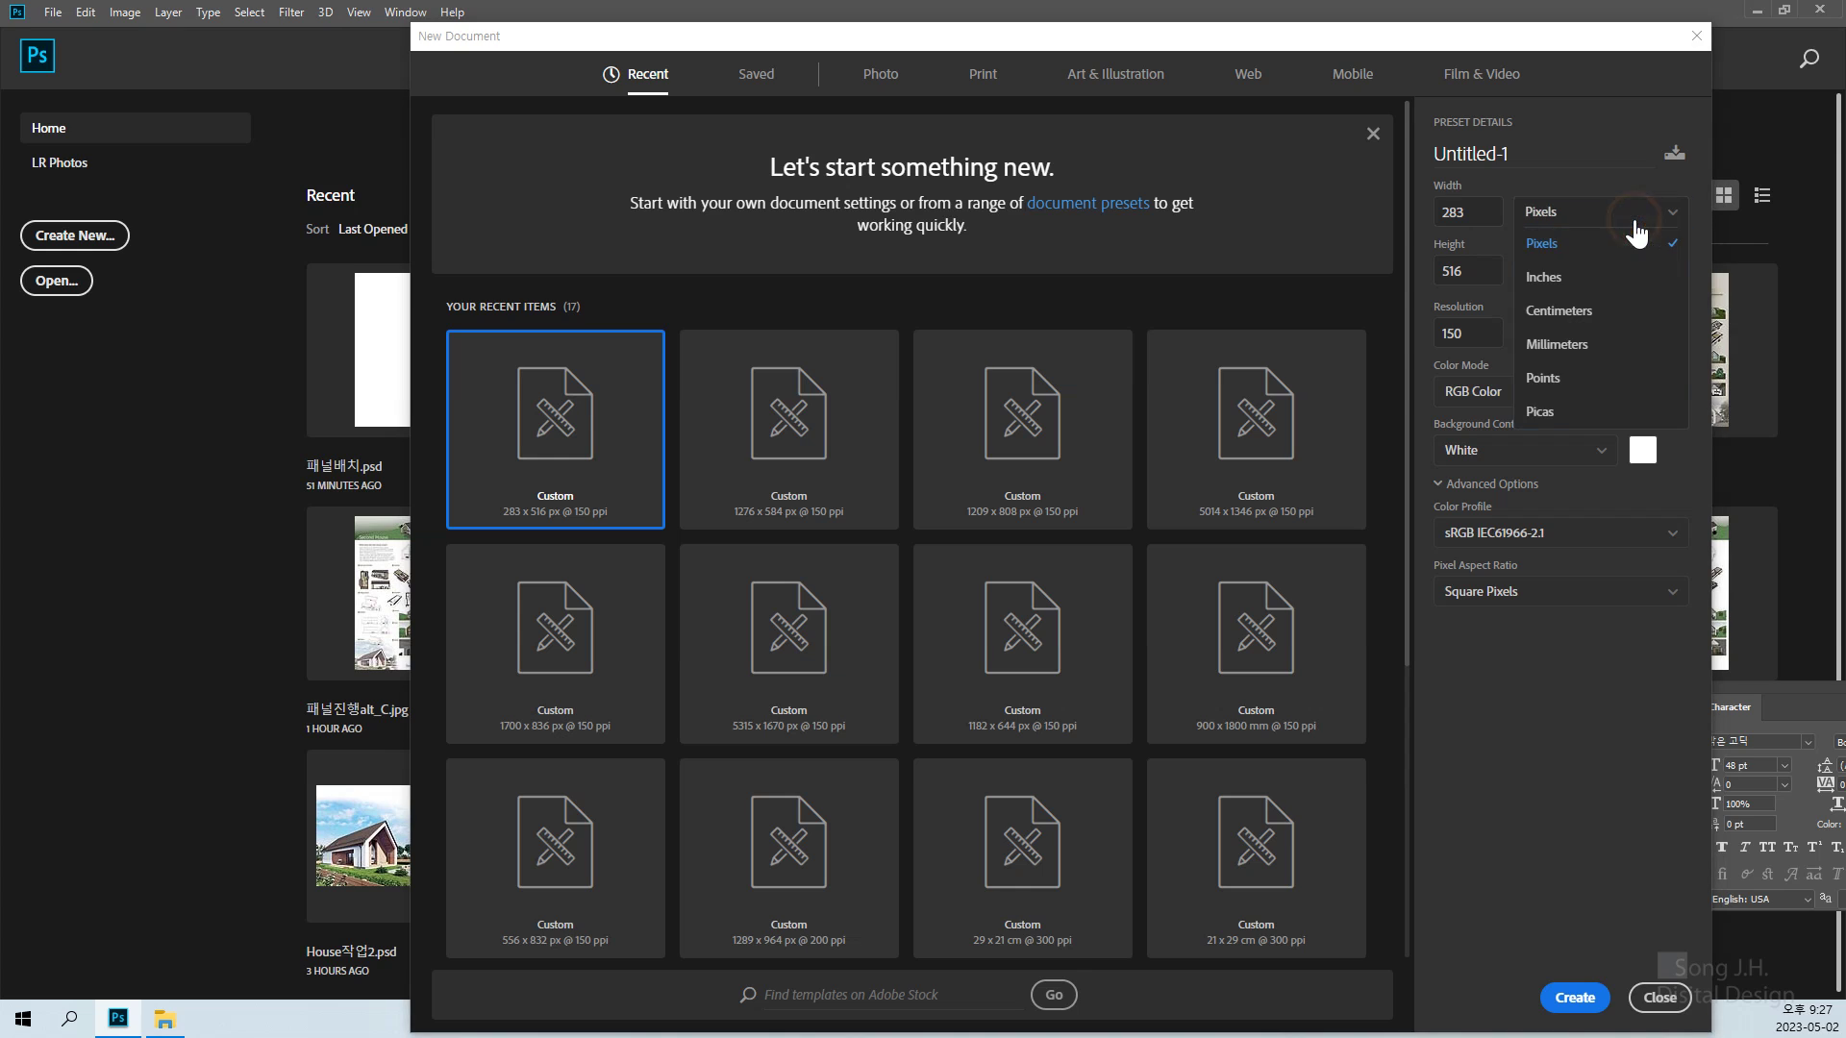
click(1563, 351)
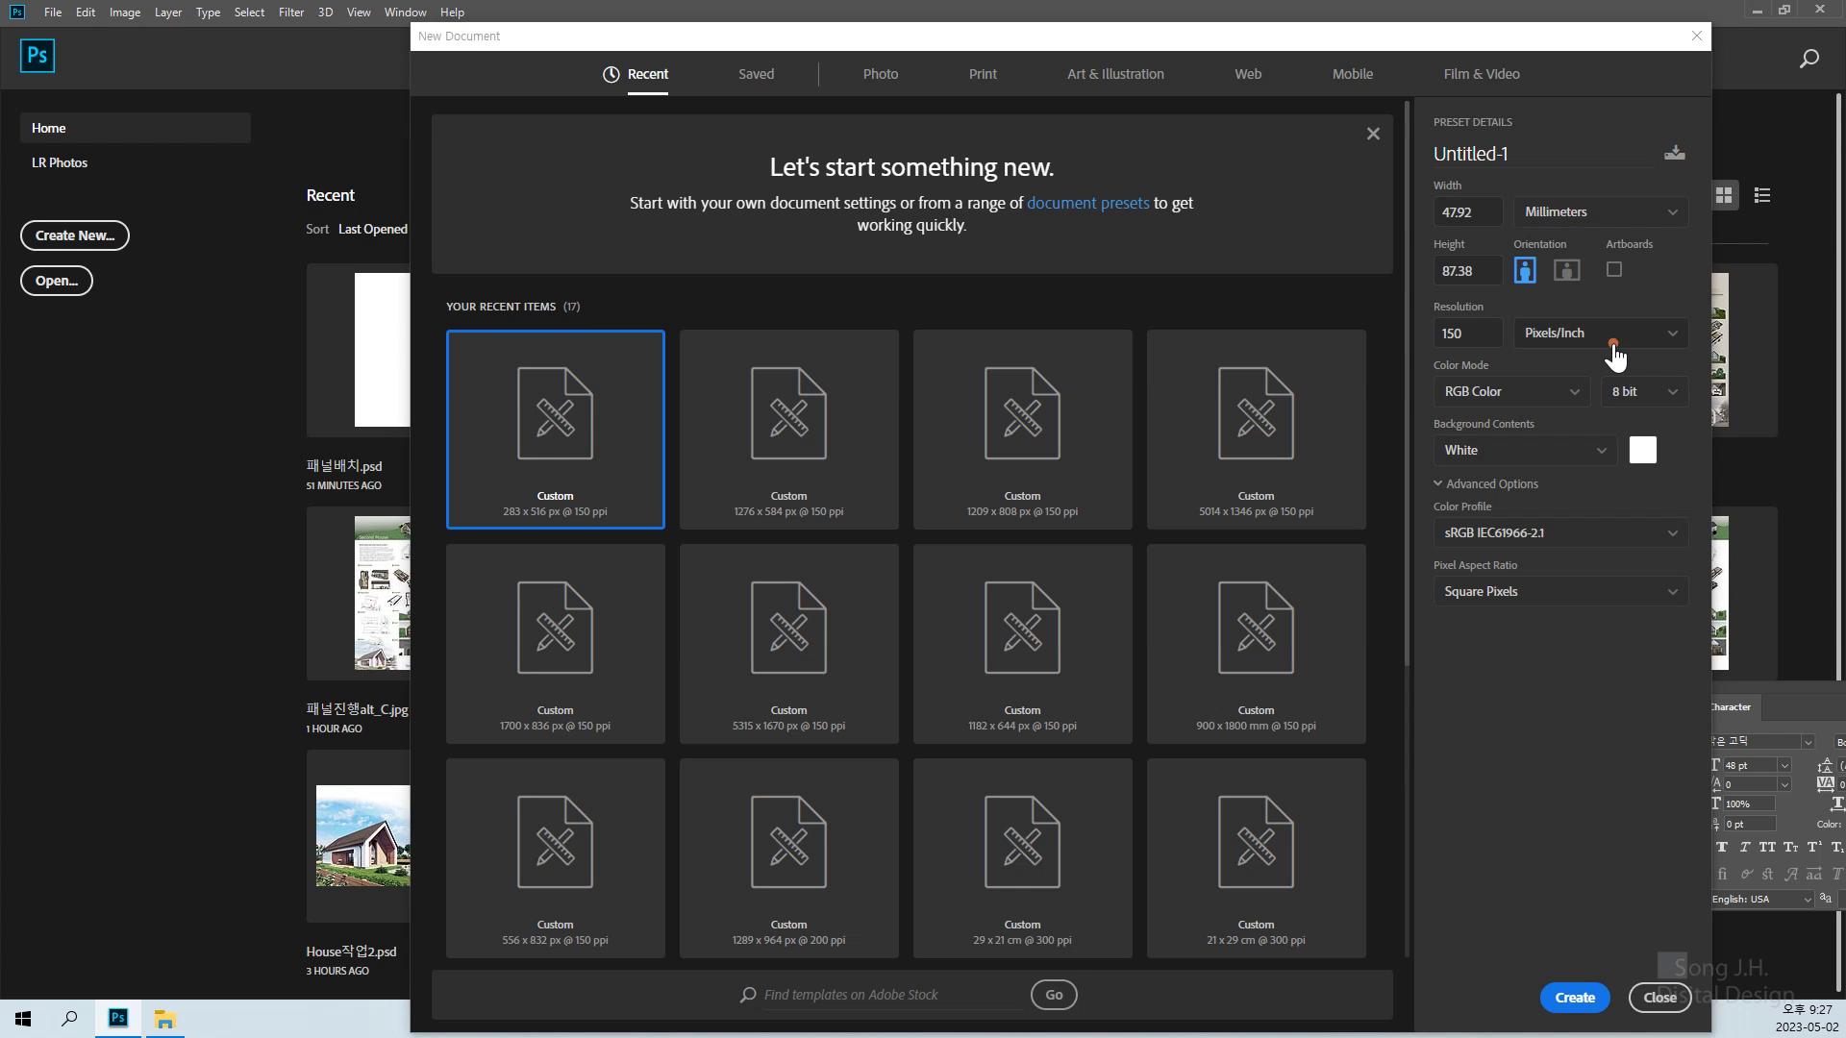
click(1615, 356)
click(1615, 356)
click(1476, 203)
drag(1475, 204, 1423, 212)
text(8)
key(BackSpace)
text(900)
click(1485, 272)
drag(1486, 270, 1310, 288)
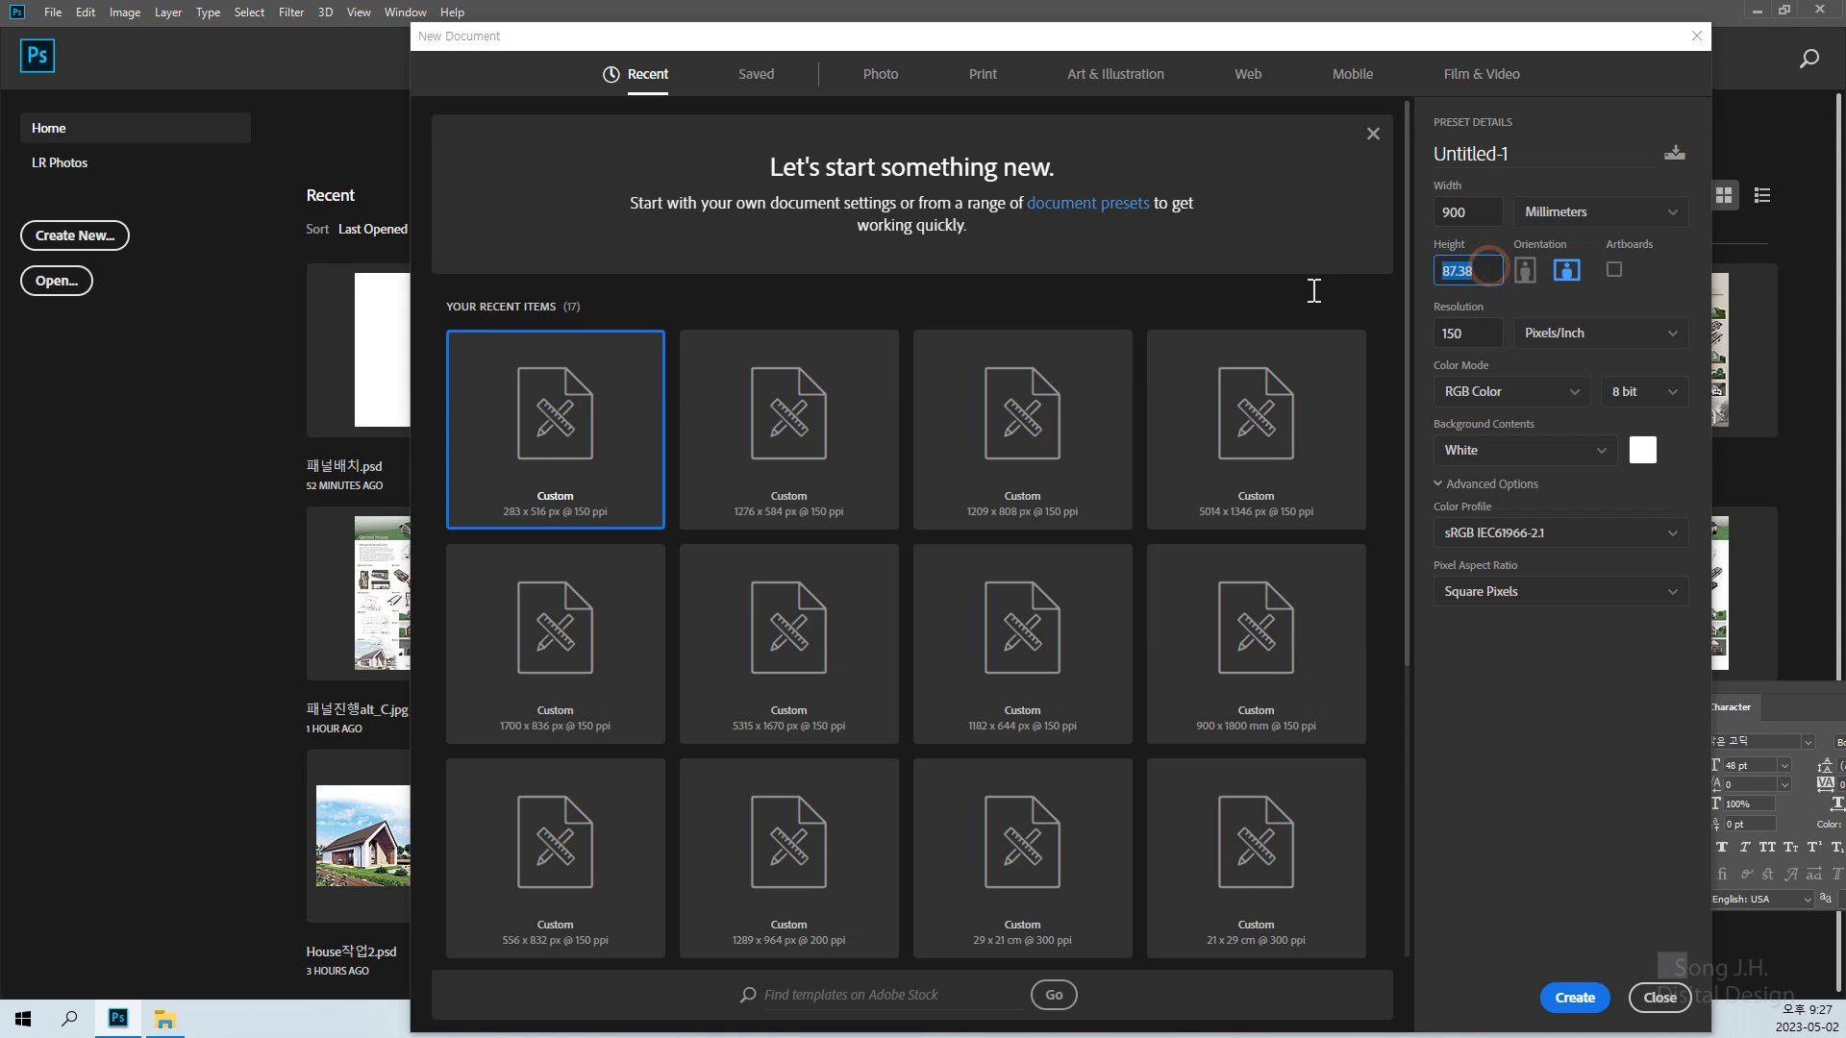
text(1800)
Set the new document's color mode to CMYK Color, leave the resolution in Pixels/Inch, and create the document
click(1557, 398)
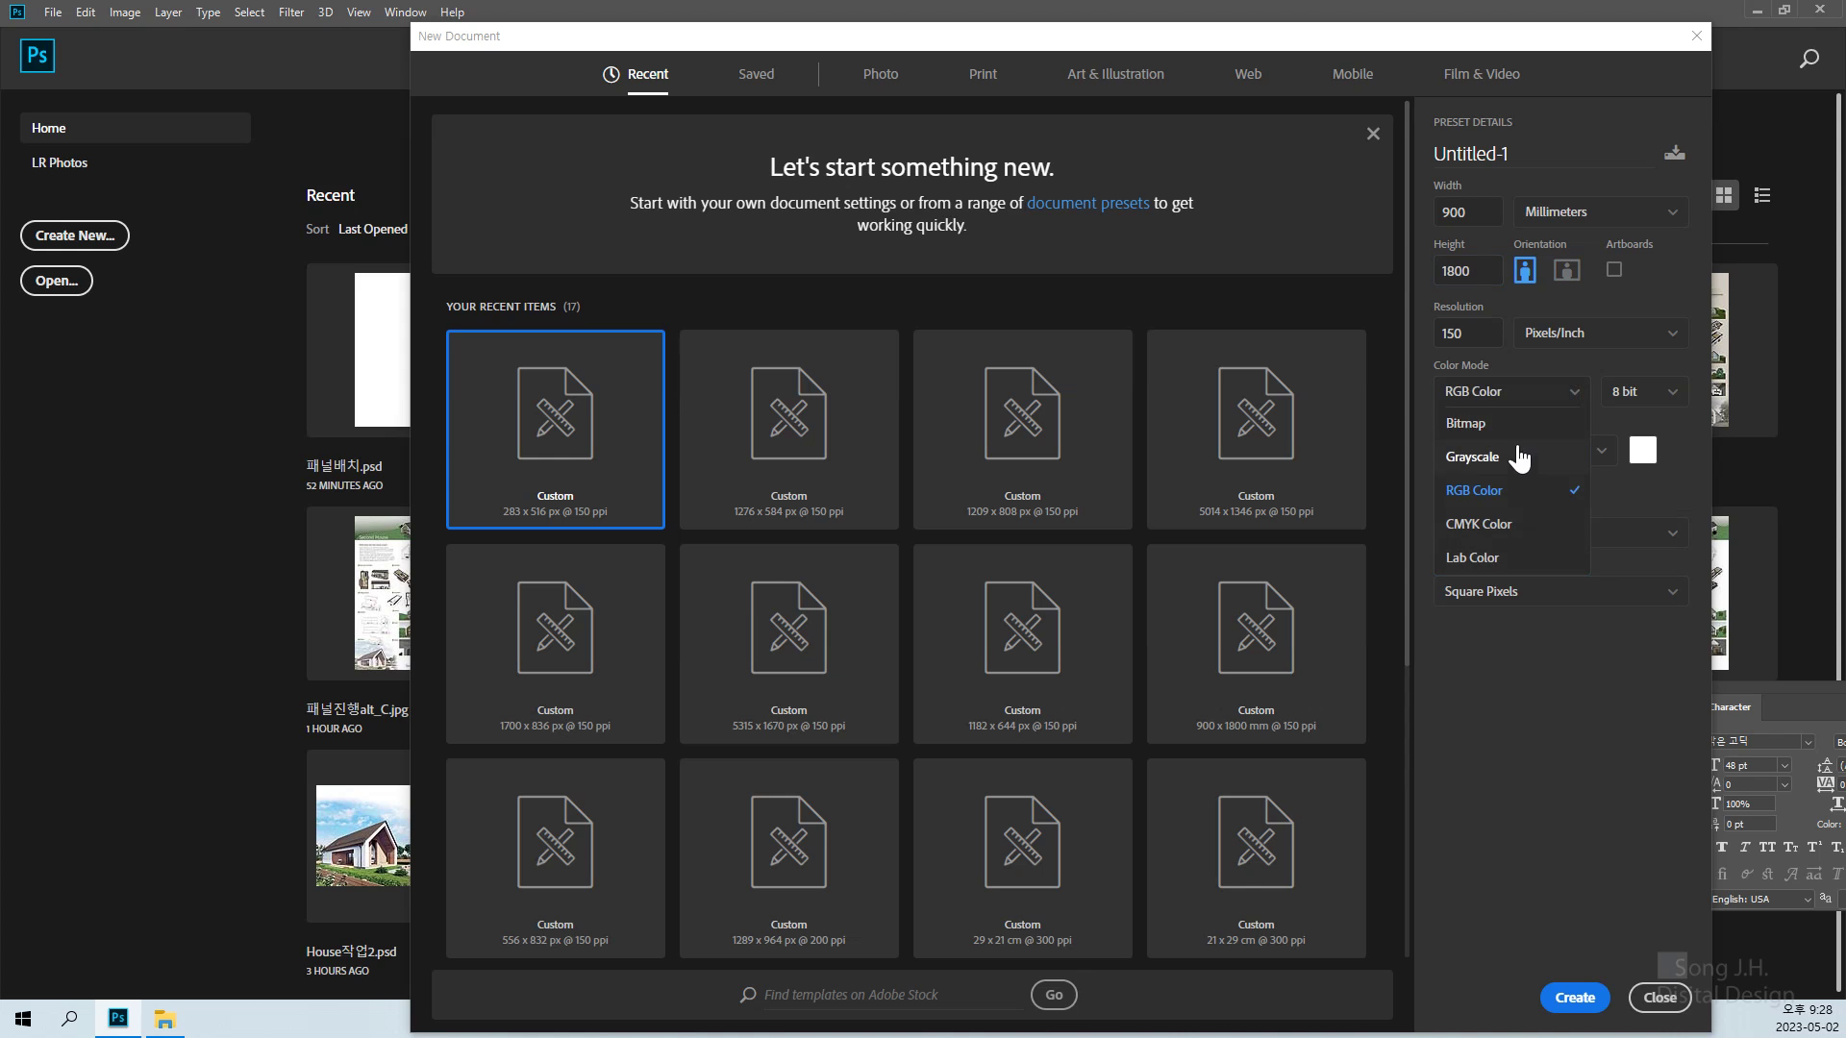
click(1517, 529)
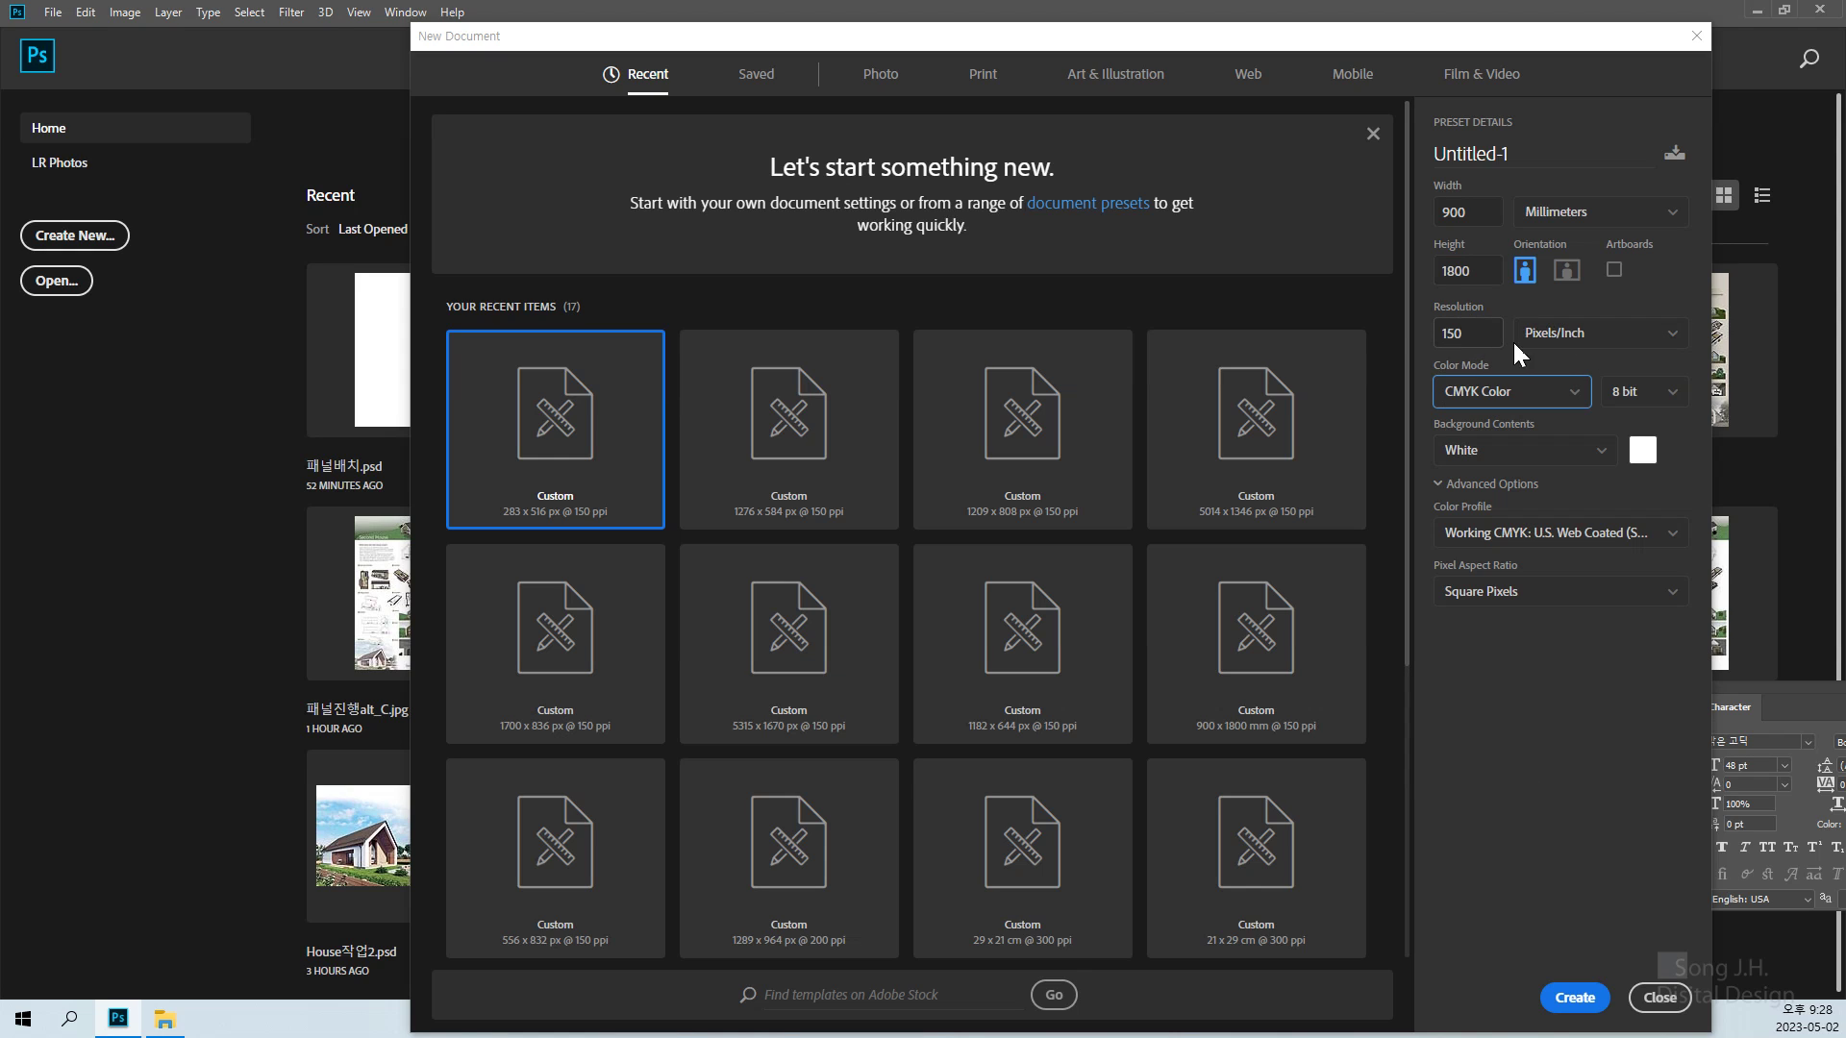
click(1613, 332)
click(1614, 334)
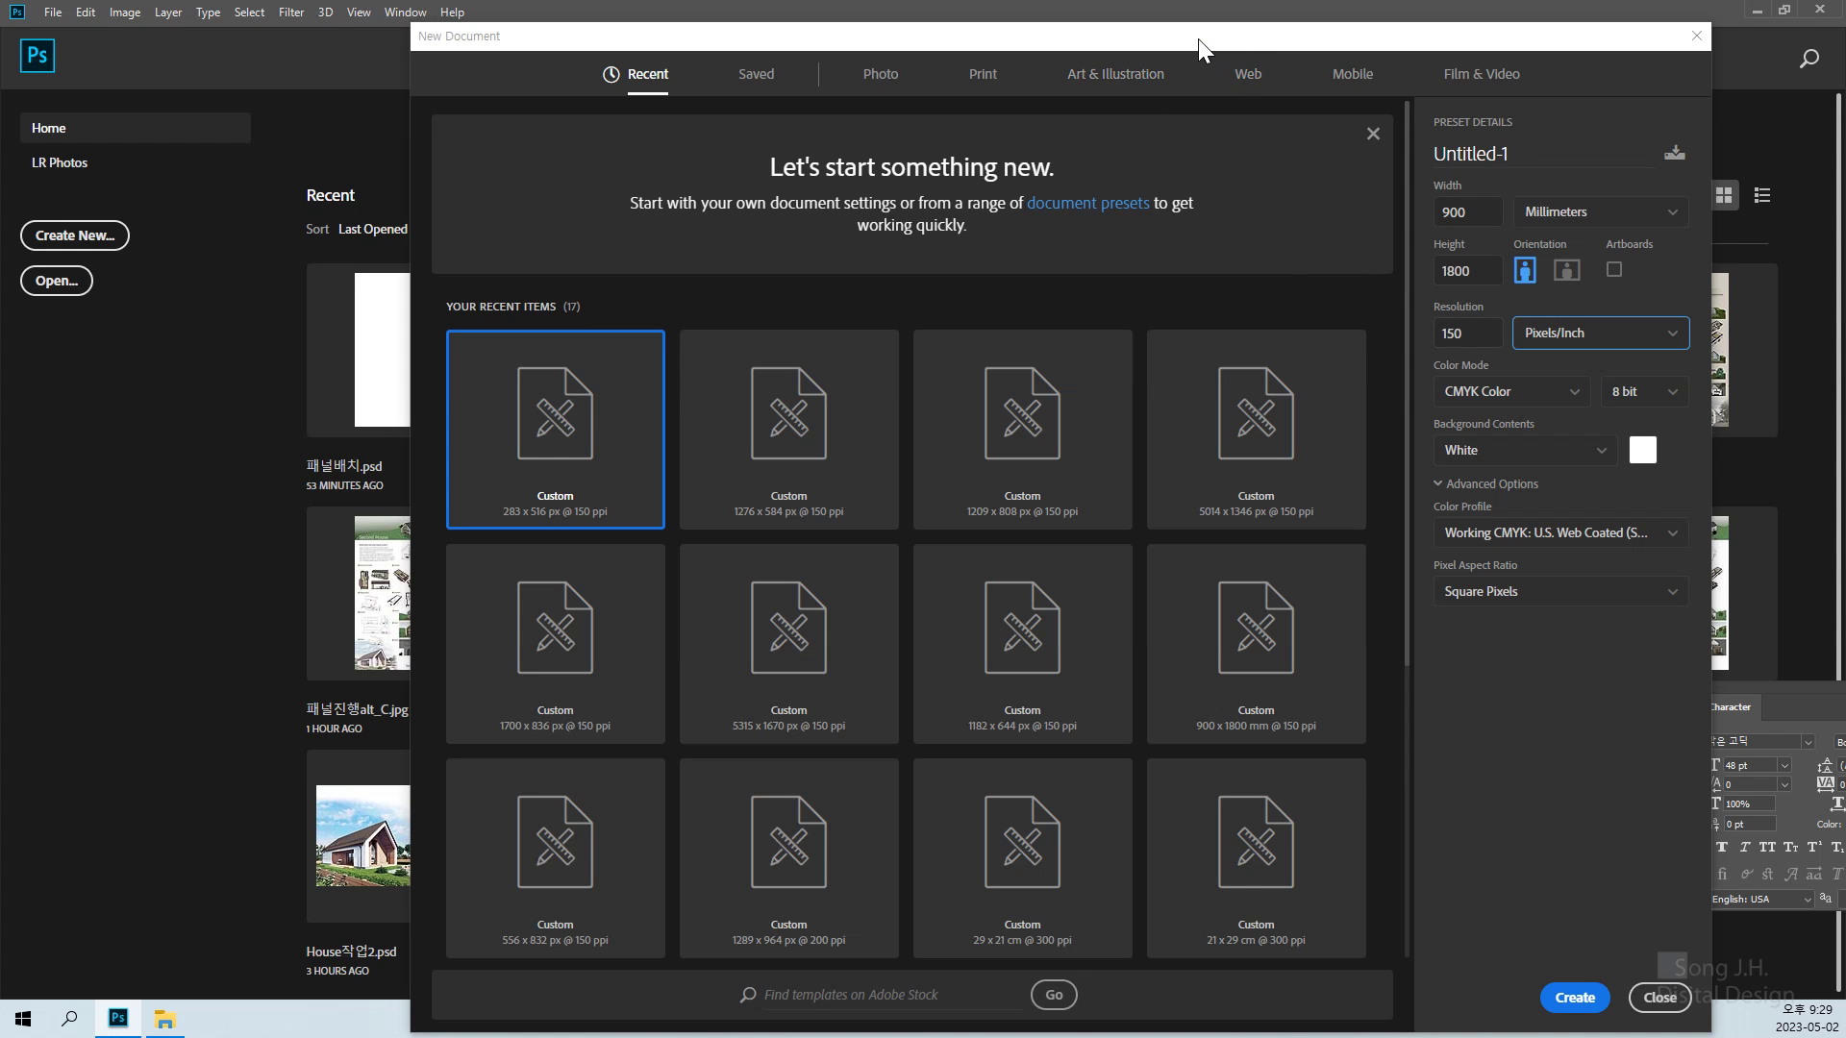
drag(1198, 38, 1111, 27)
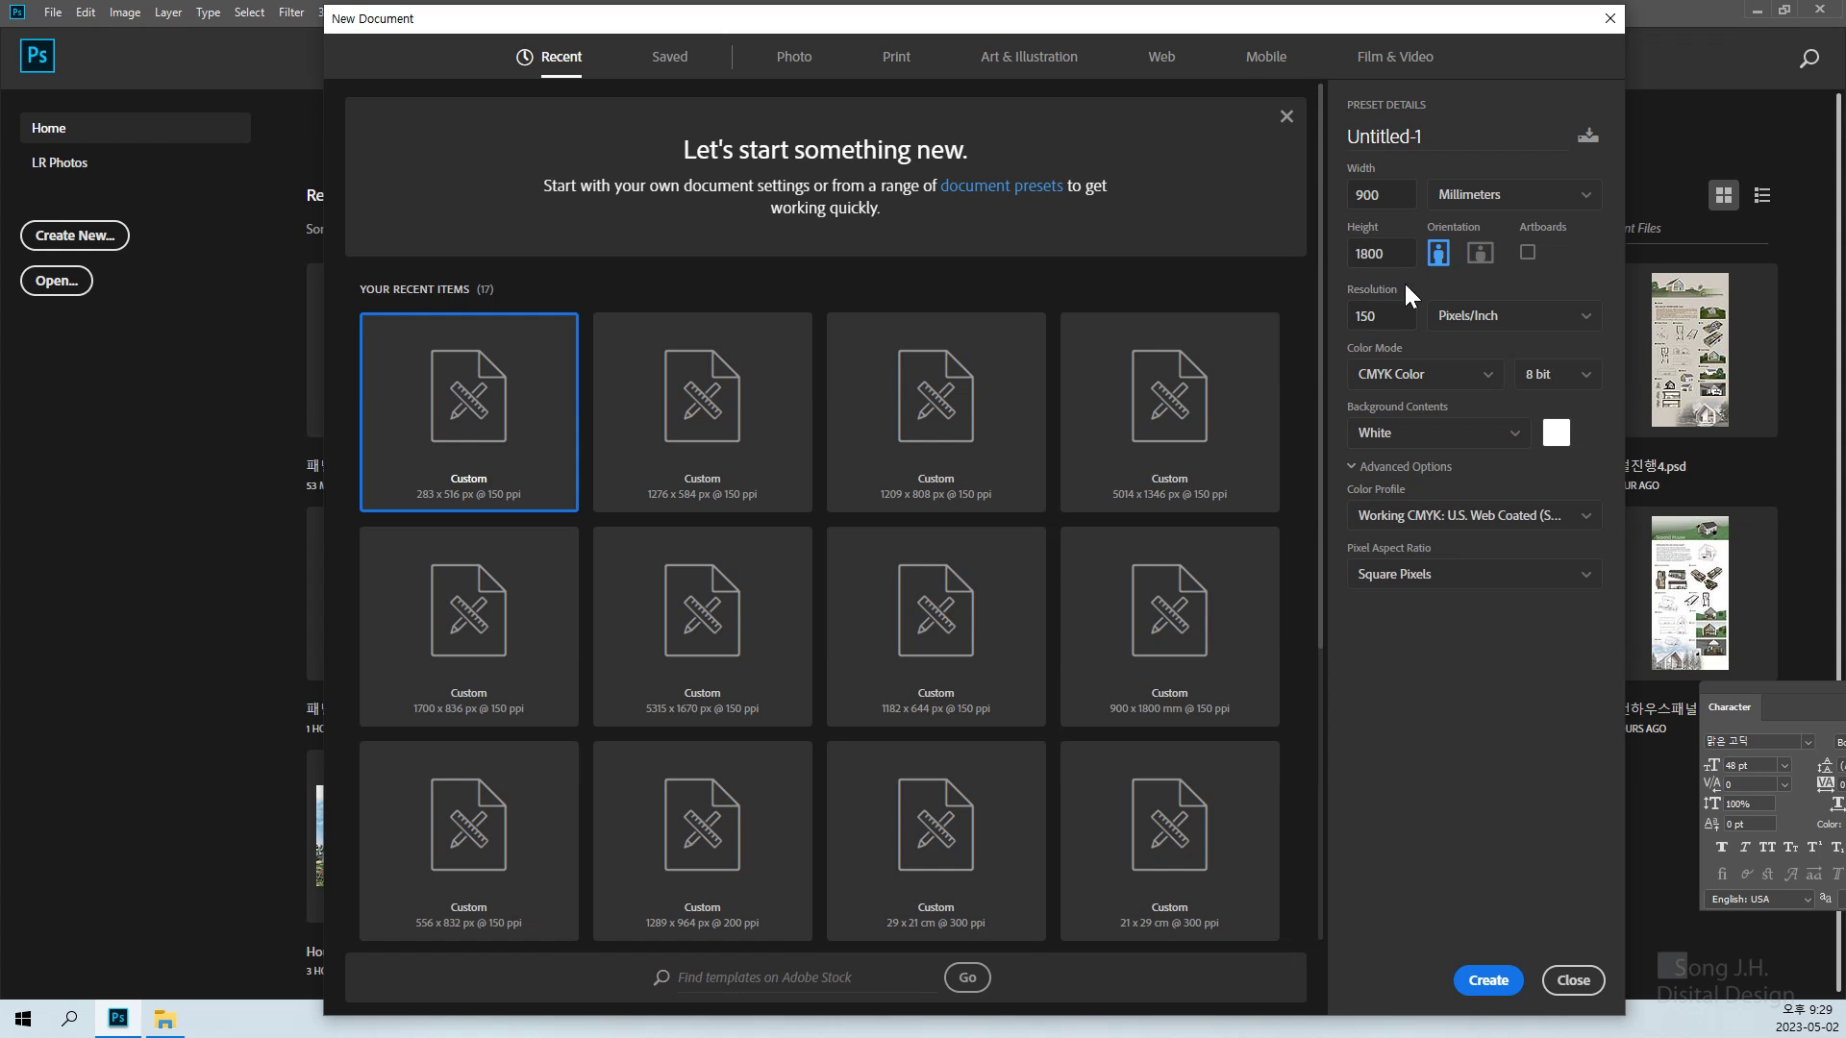
drag(1189, 27, 1172, 22)
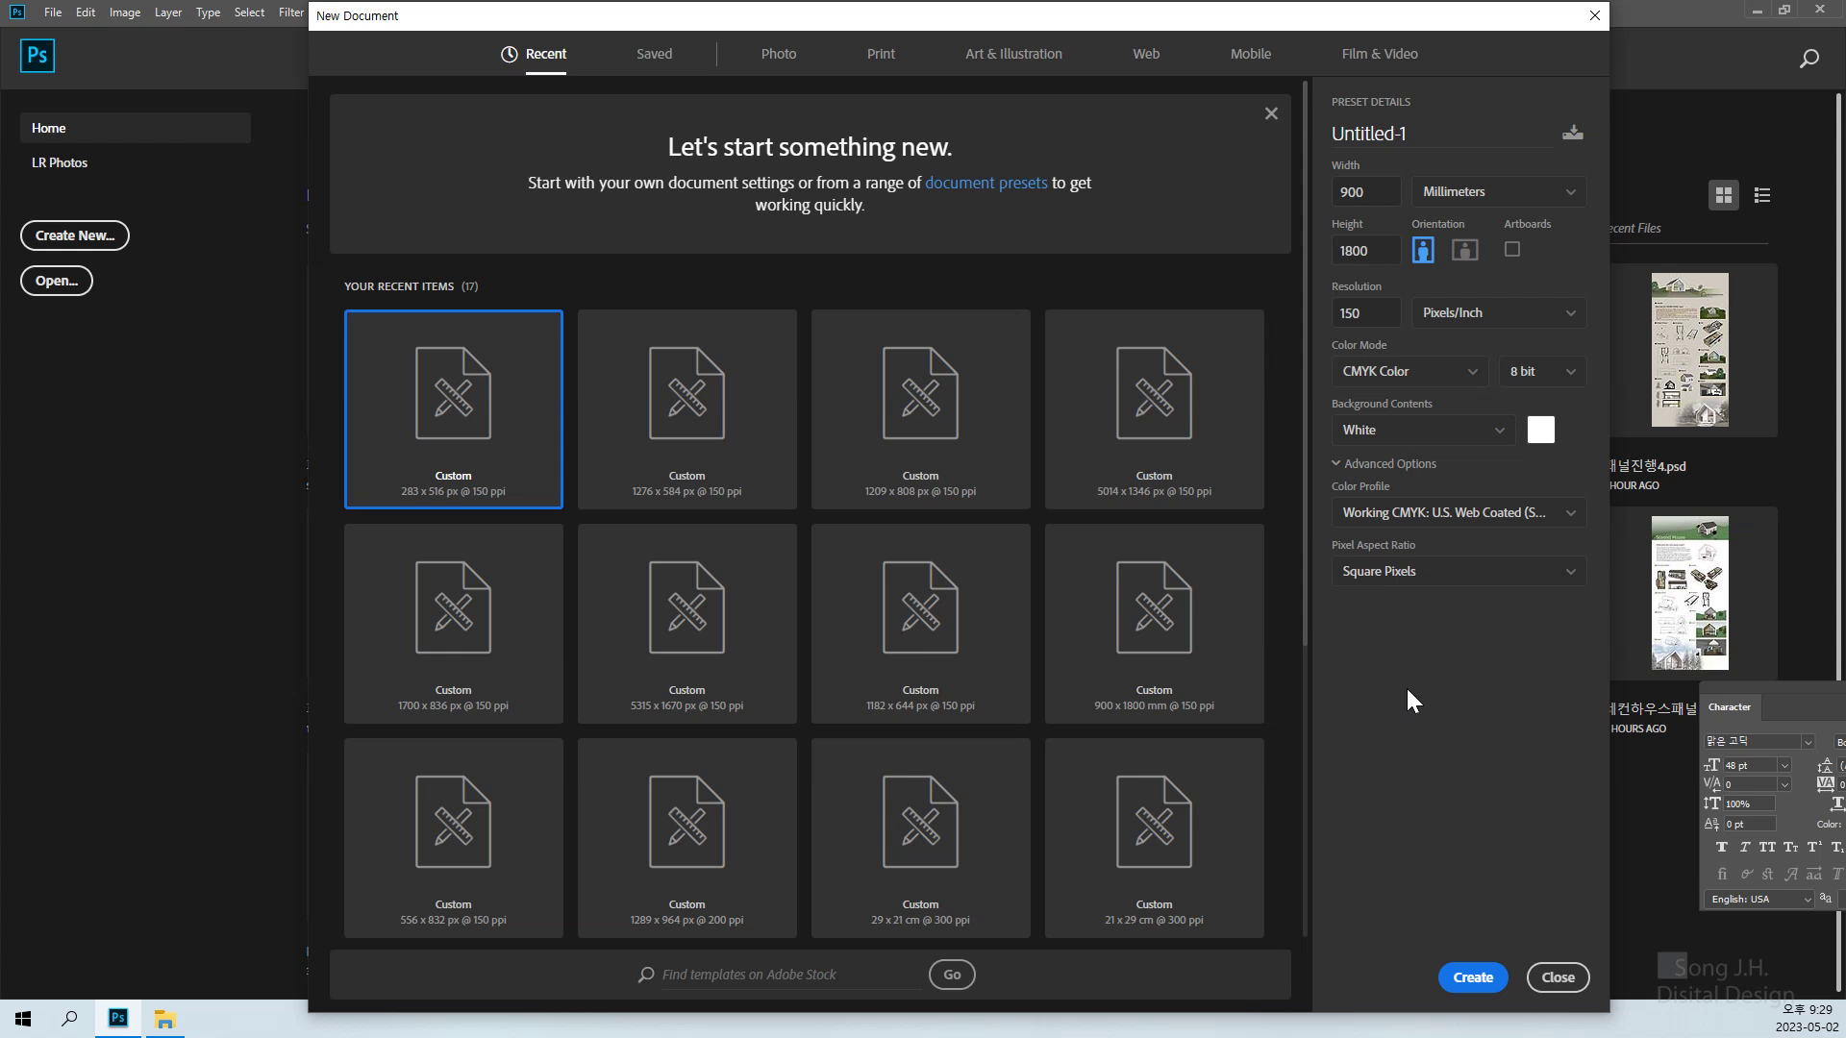
click(1468, 980)
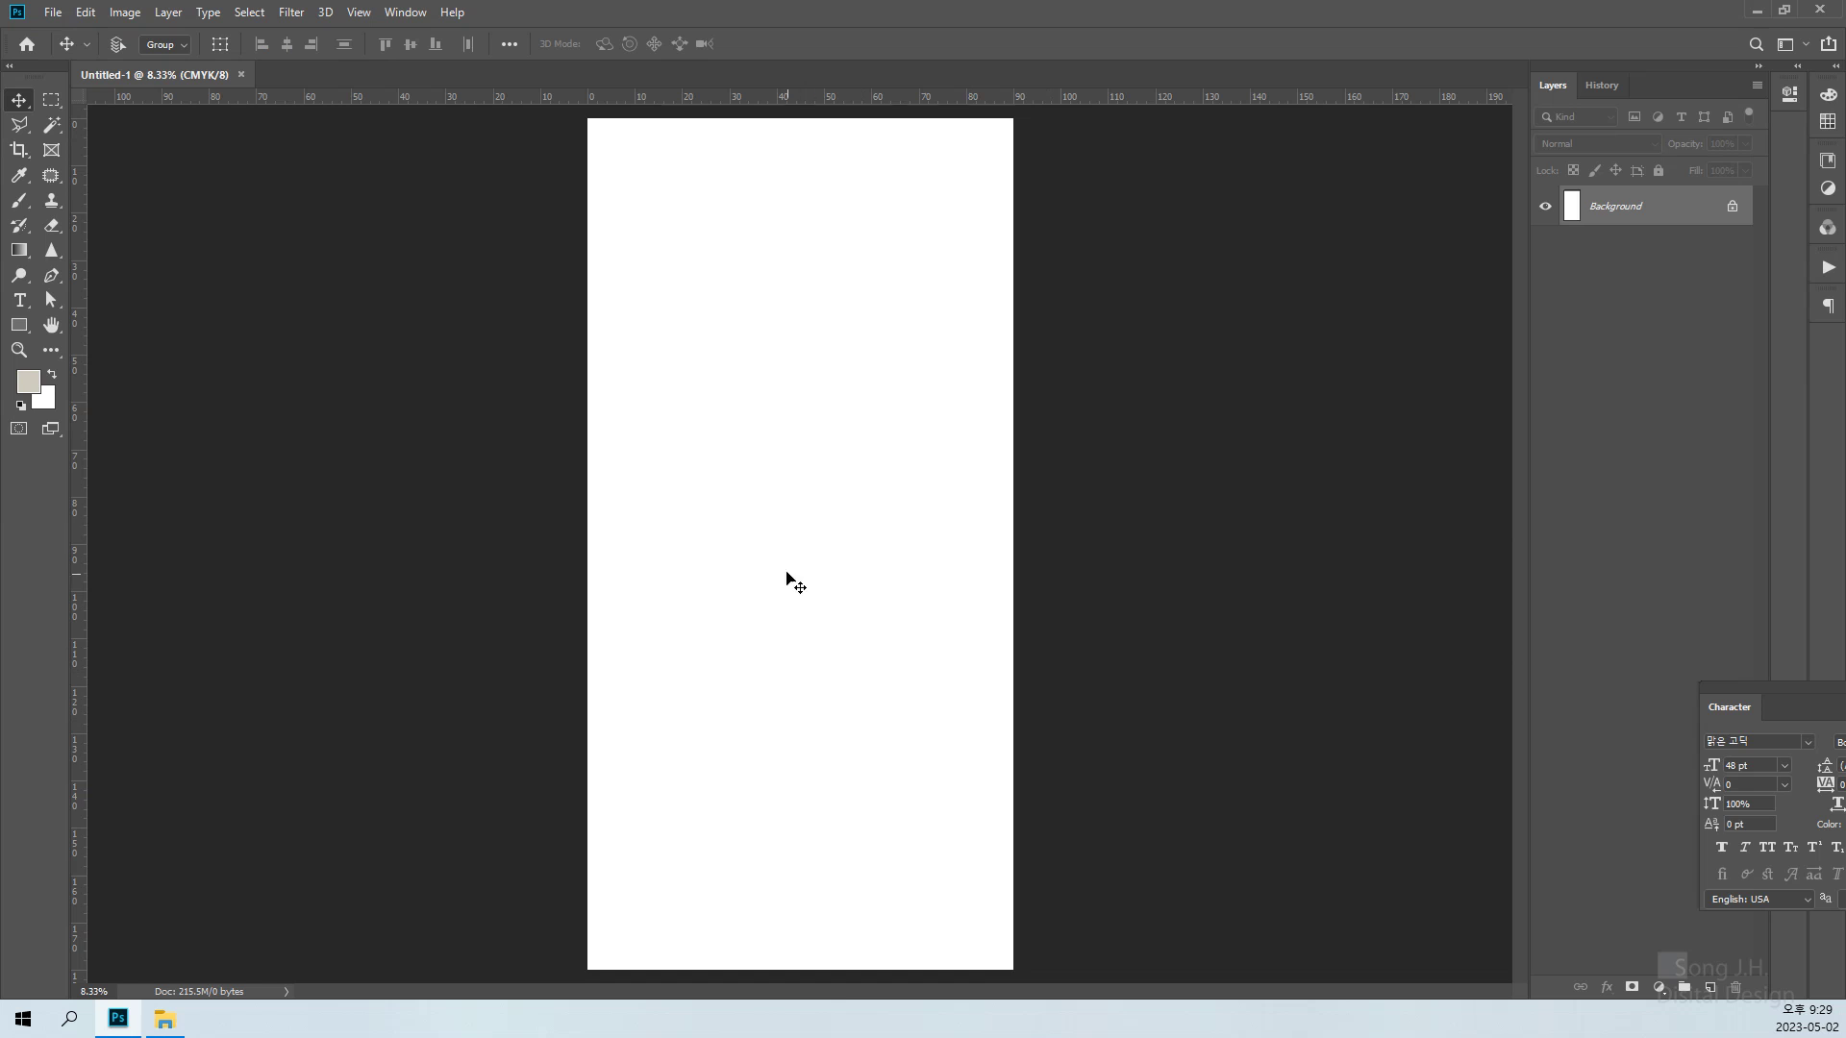
Try to move the locked Background, and convert it to a normal layer with the default layer settings
drag(1188, 549, 1240, 489)
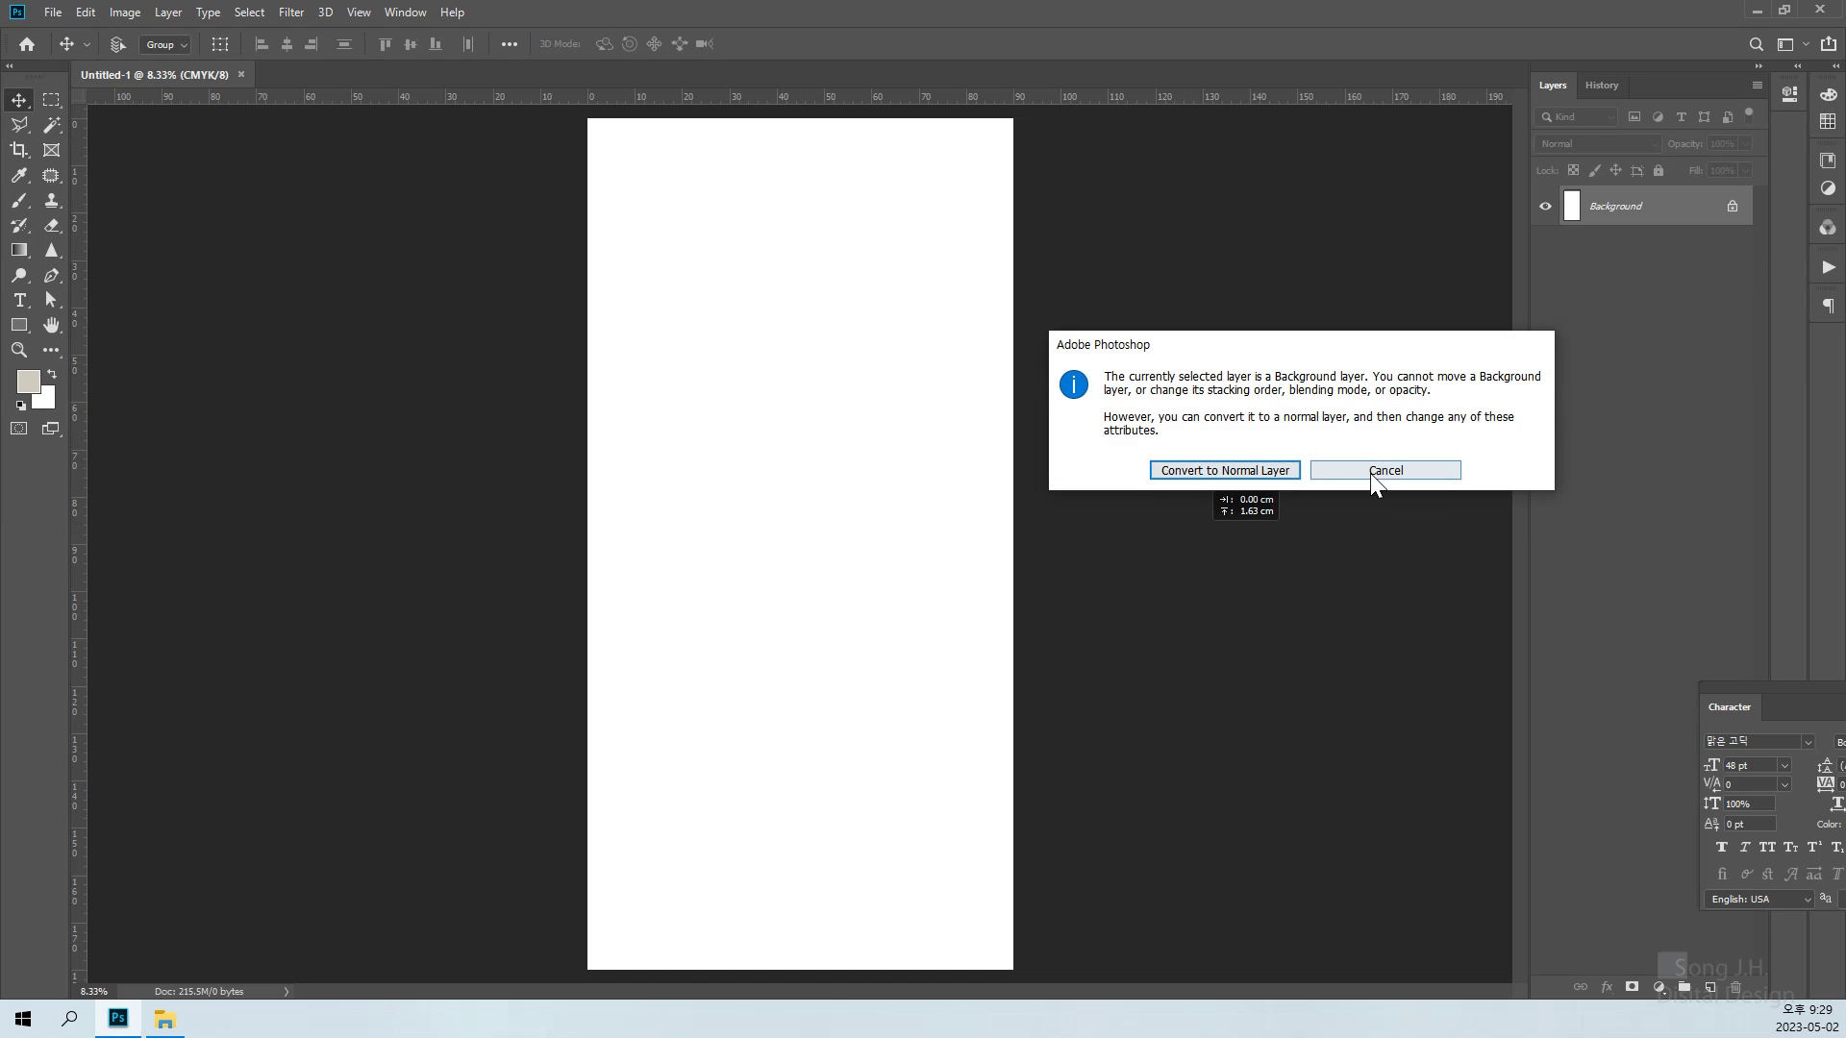
click(1394, 475)
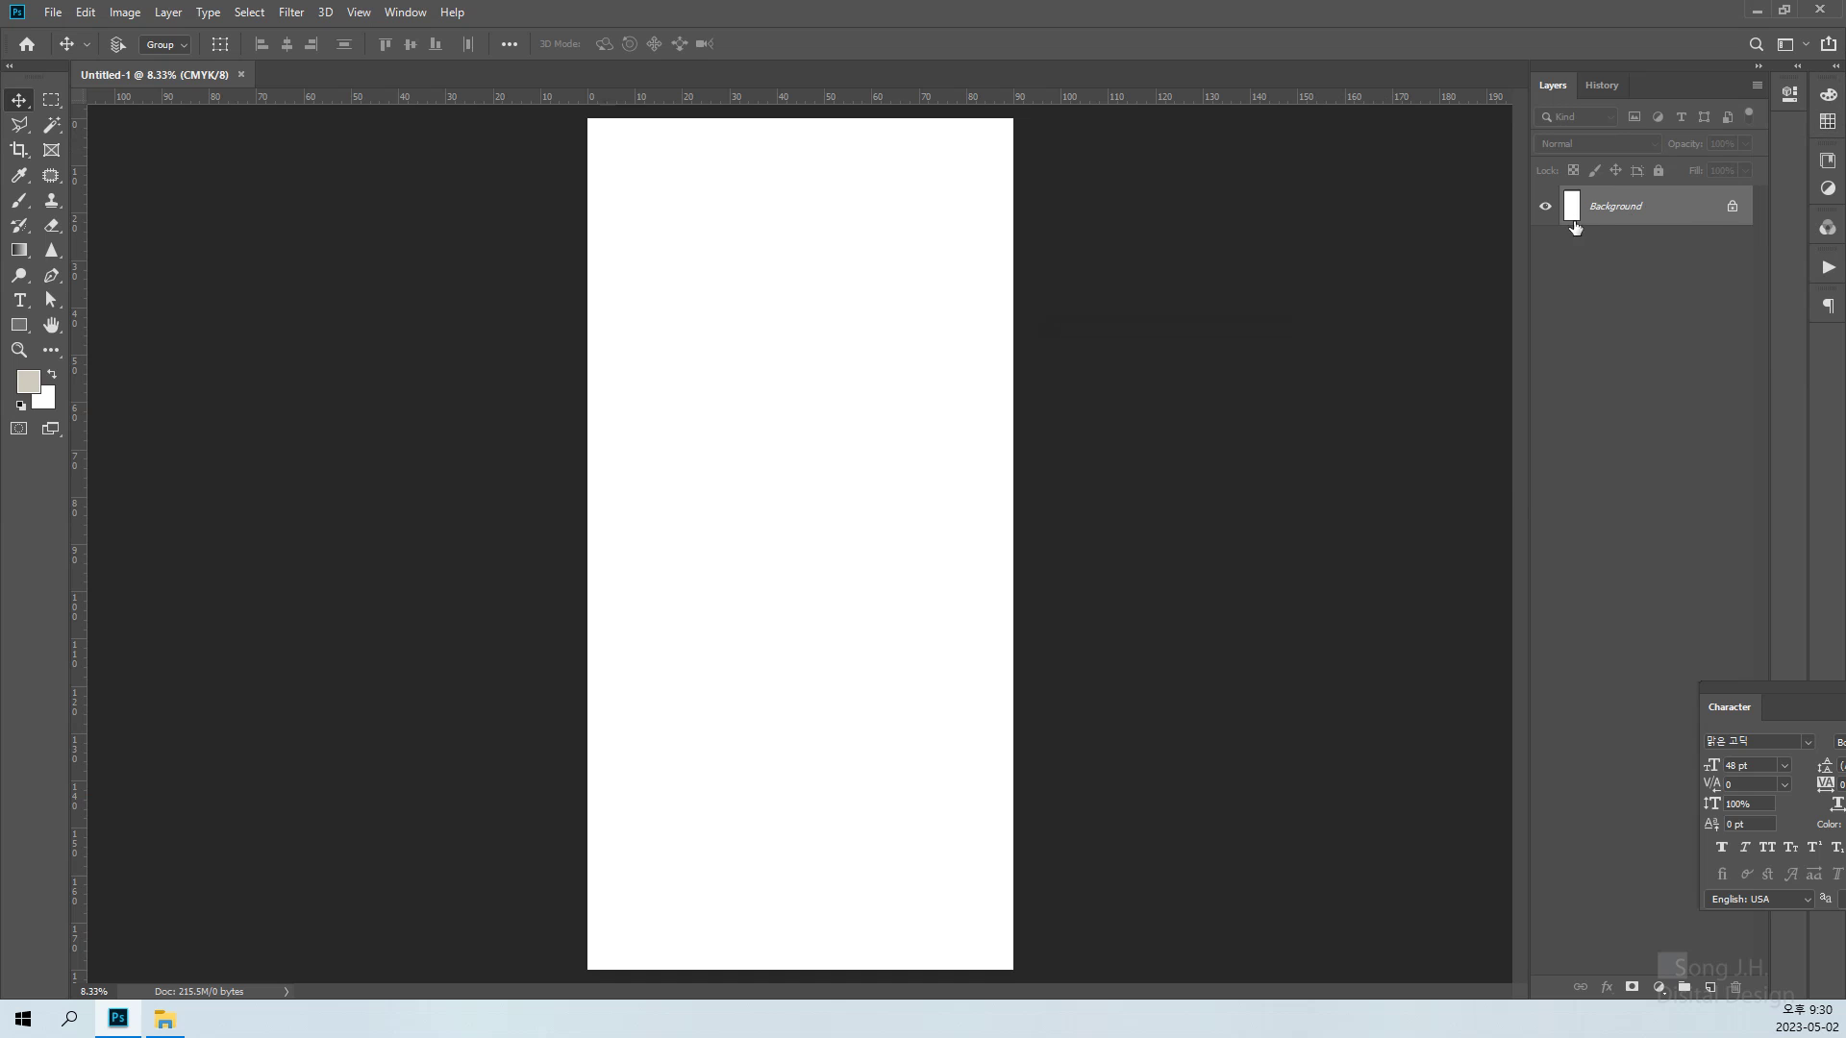
double_click(1611, 207)
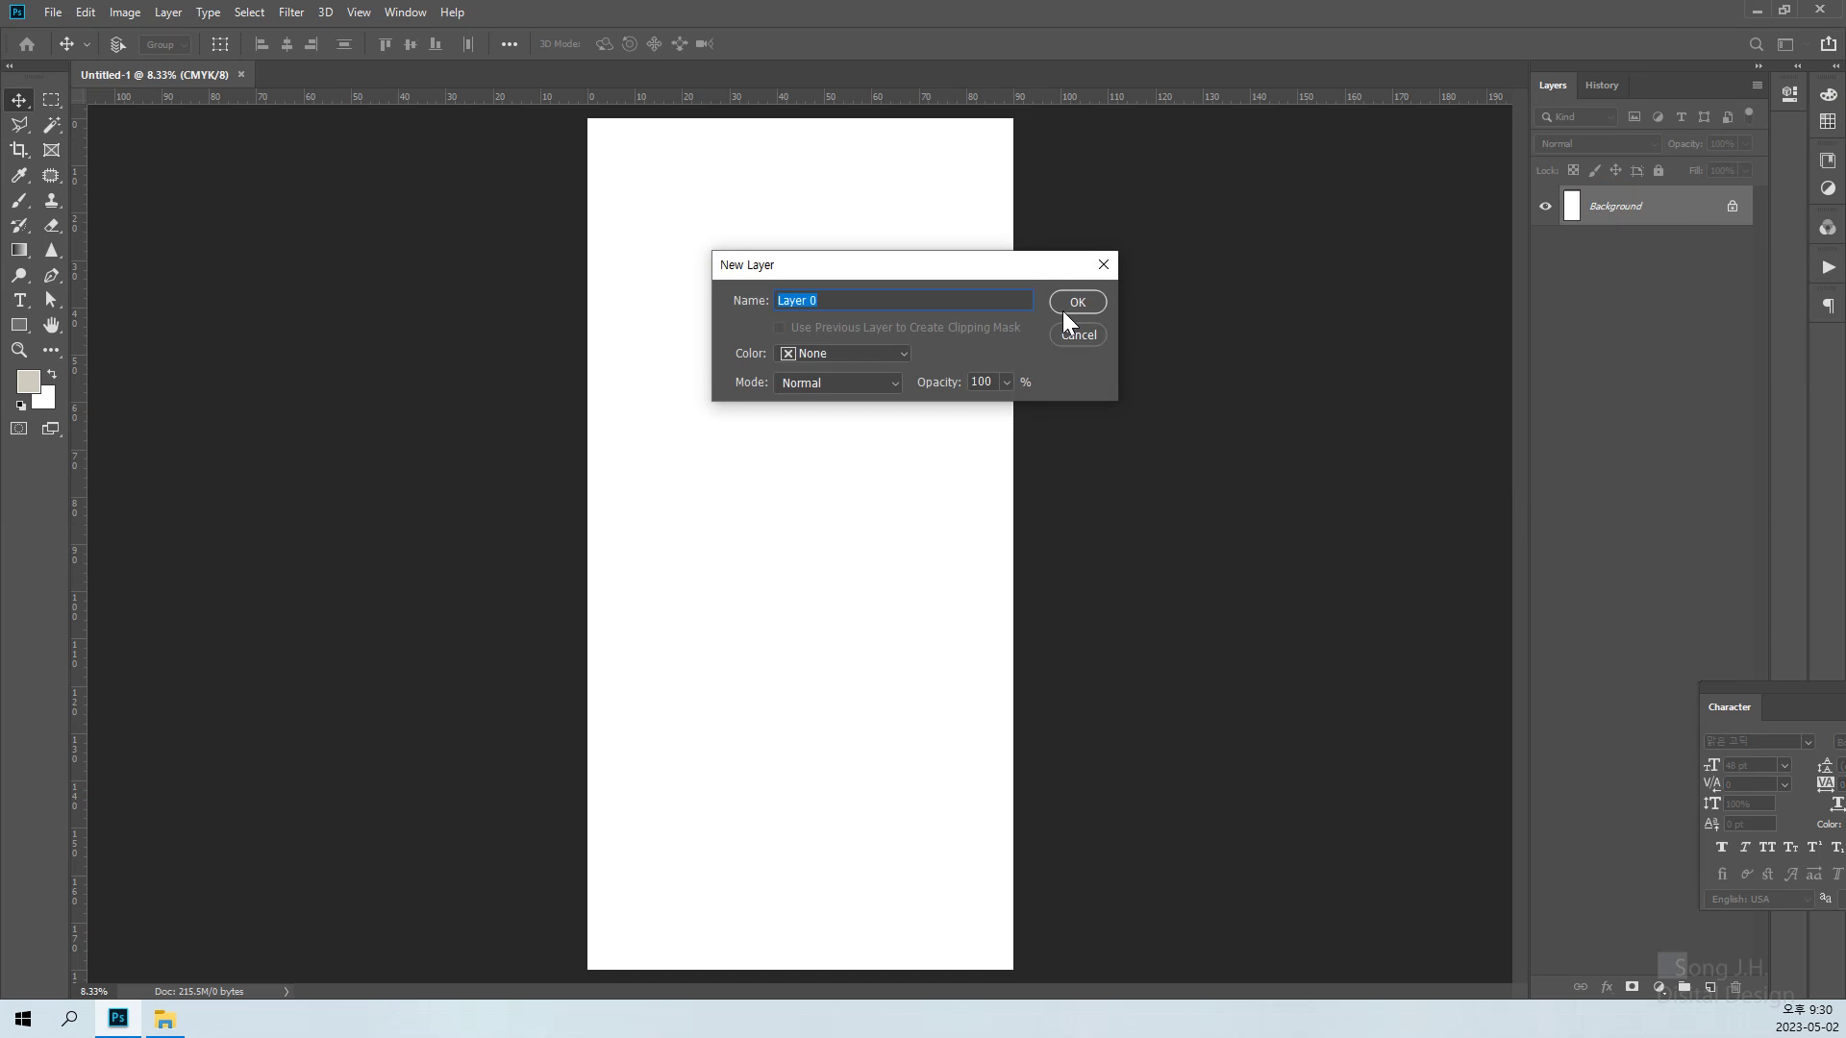
click(1077, 303)
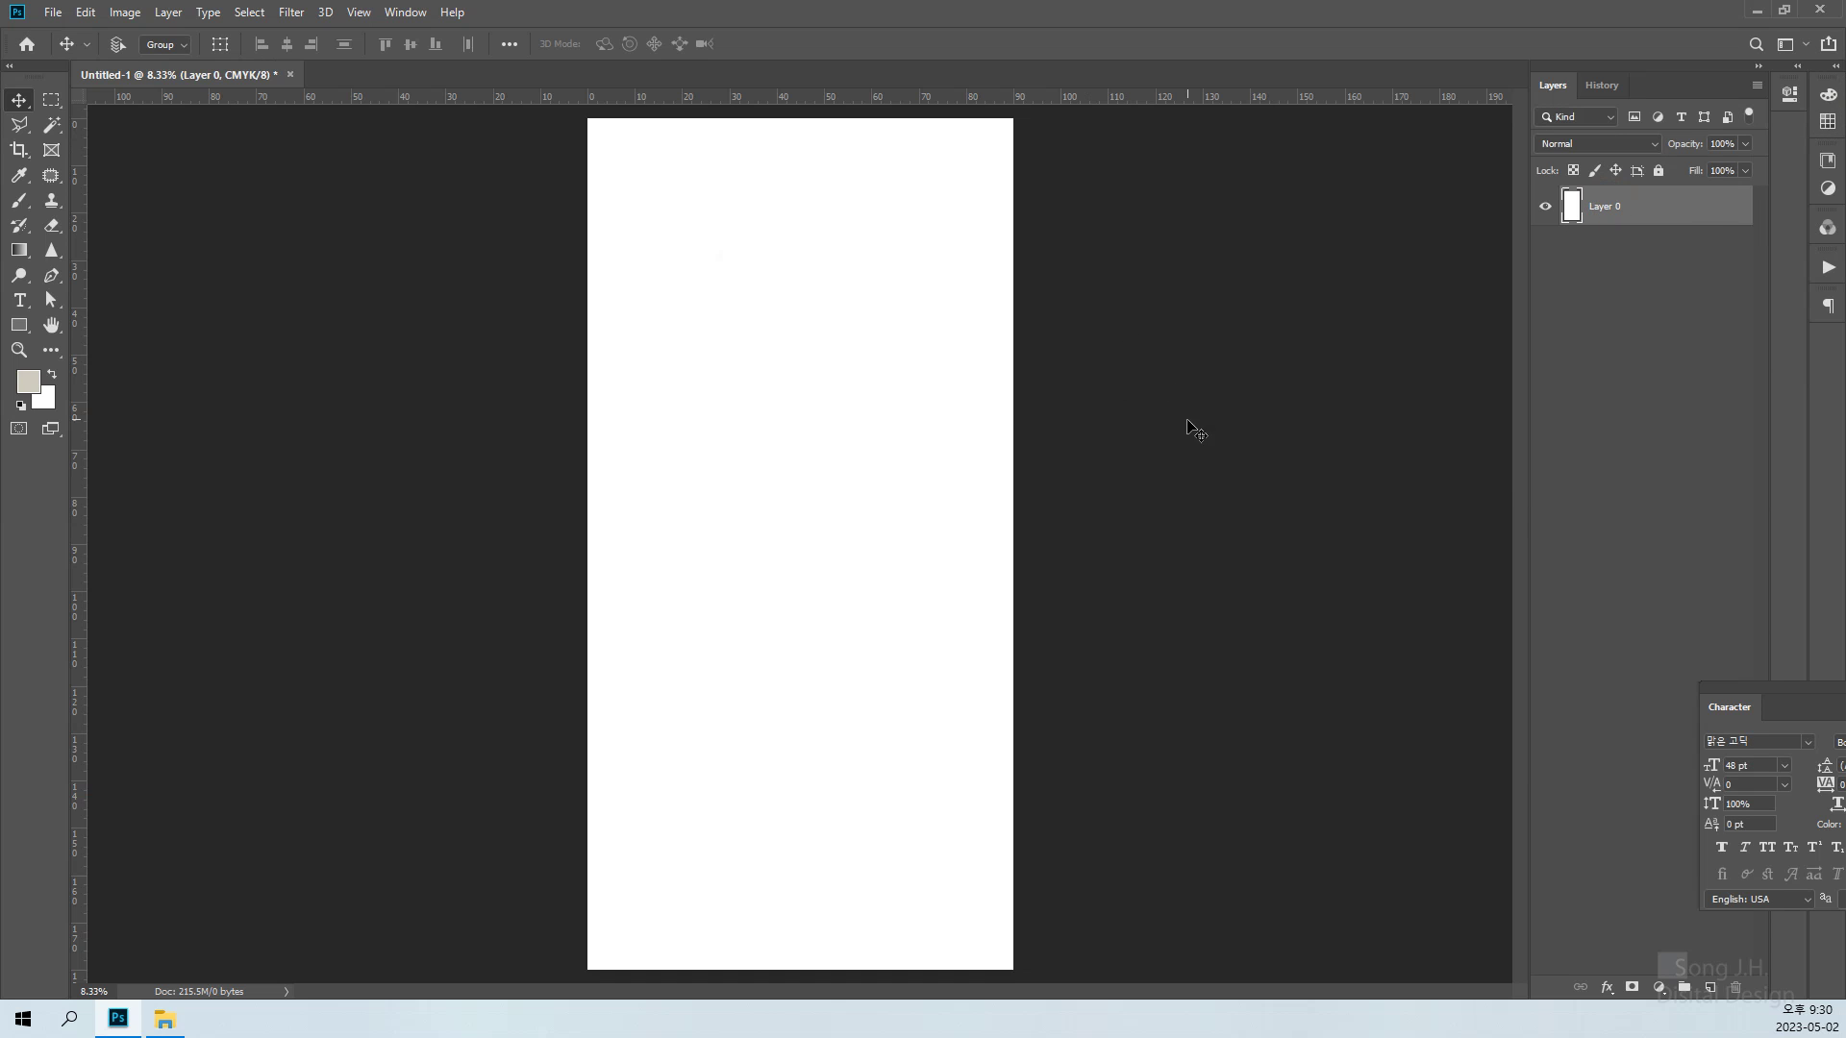
Restore Photoshop to a smaller window, shift it to make room for File Explorer, and open the landscape folder inside 8주
click(1779, 12)
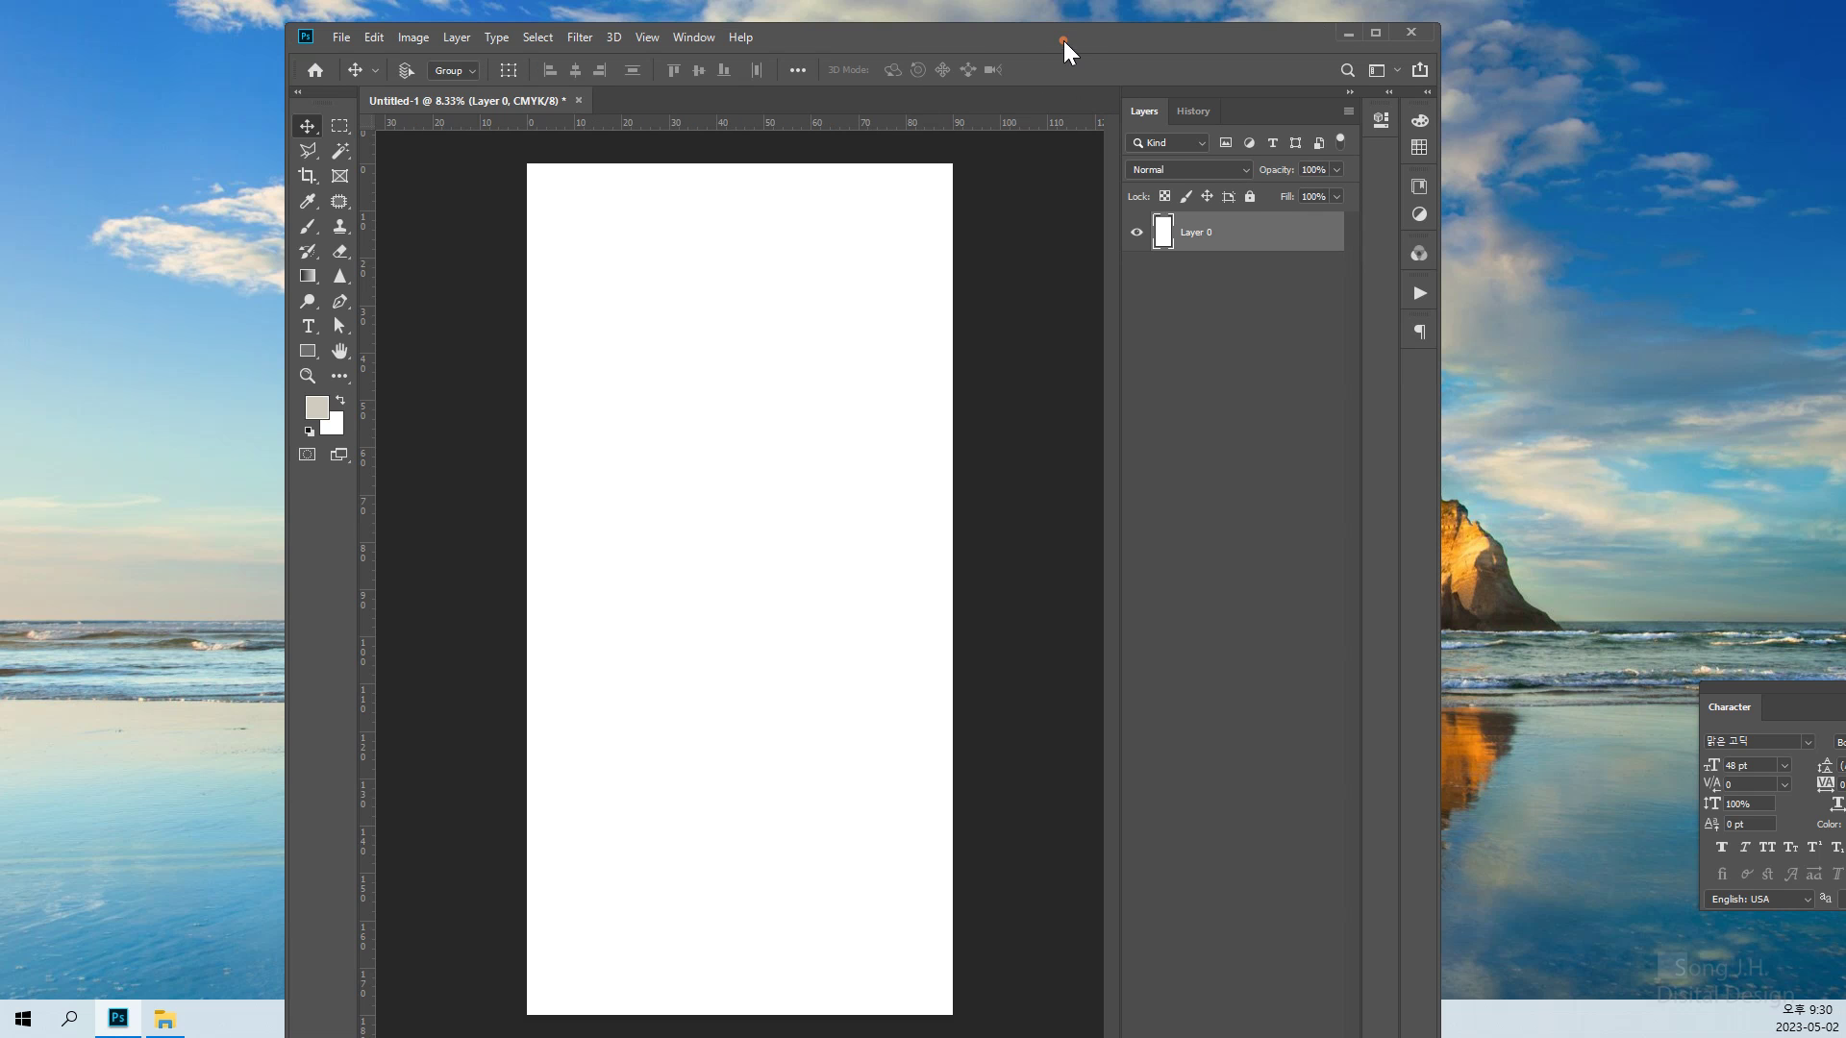
drag(1063, 46, 921, 35)
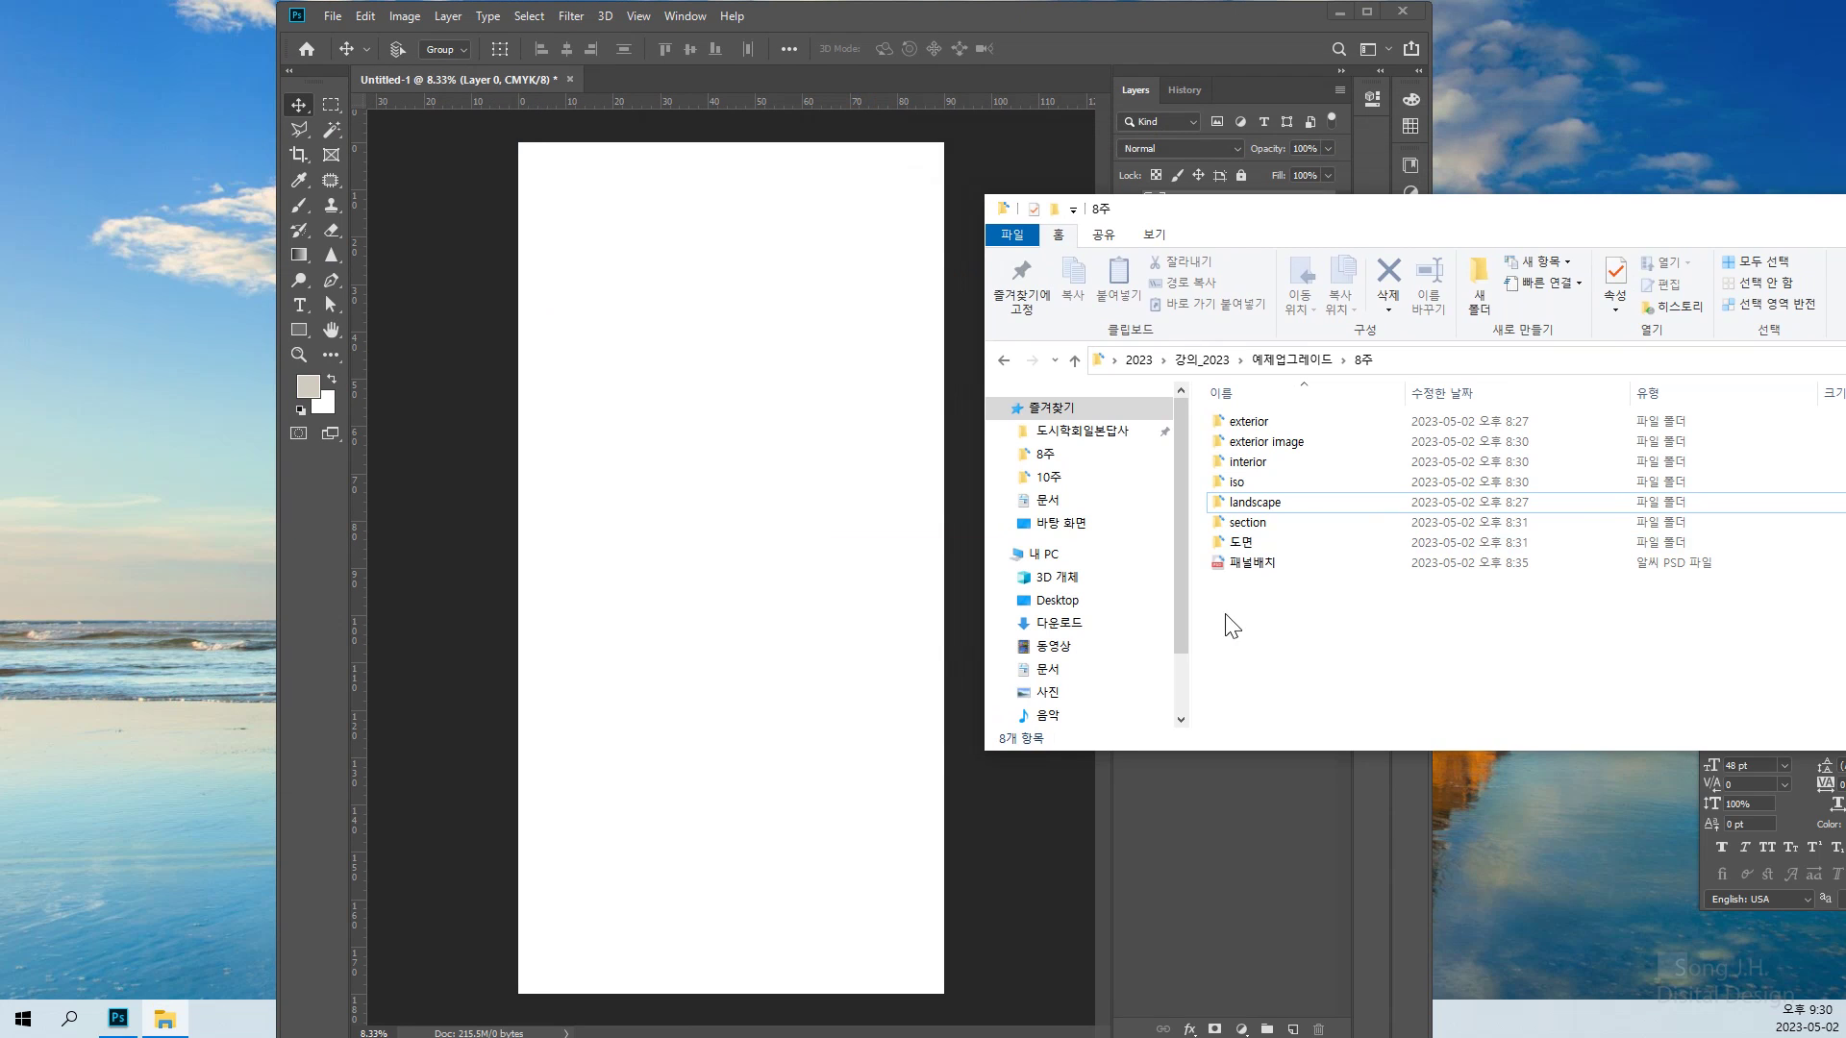
double_click(1233, 504)
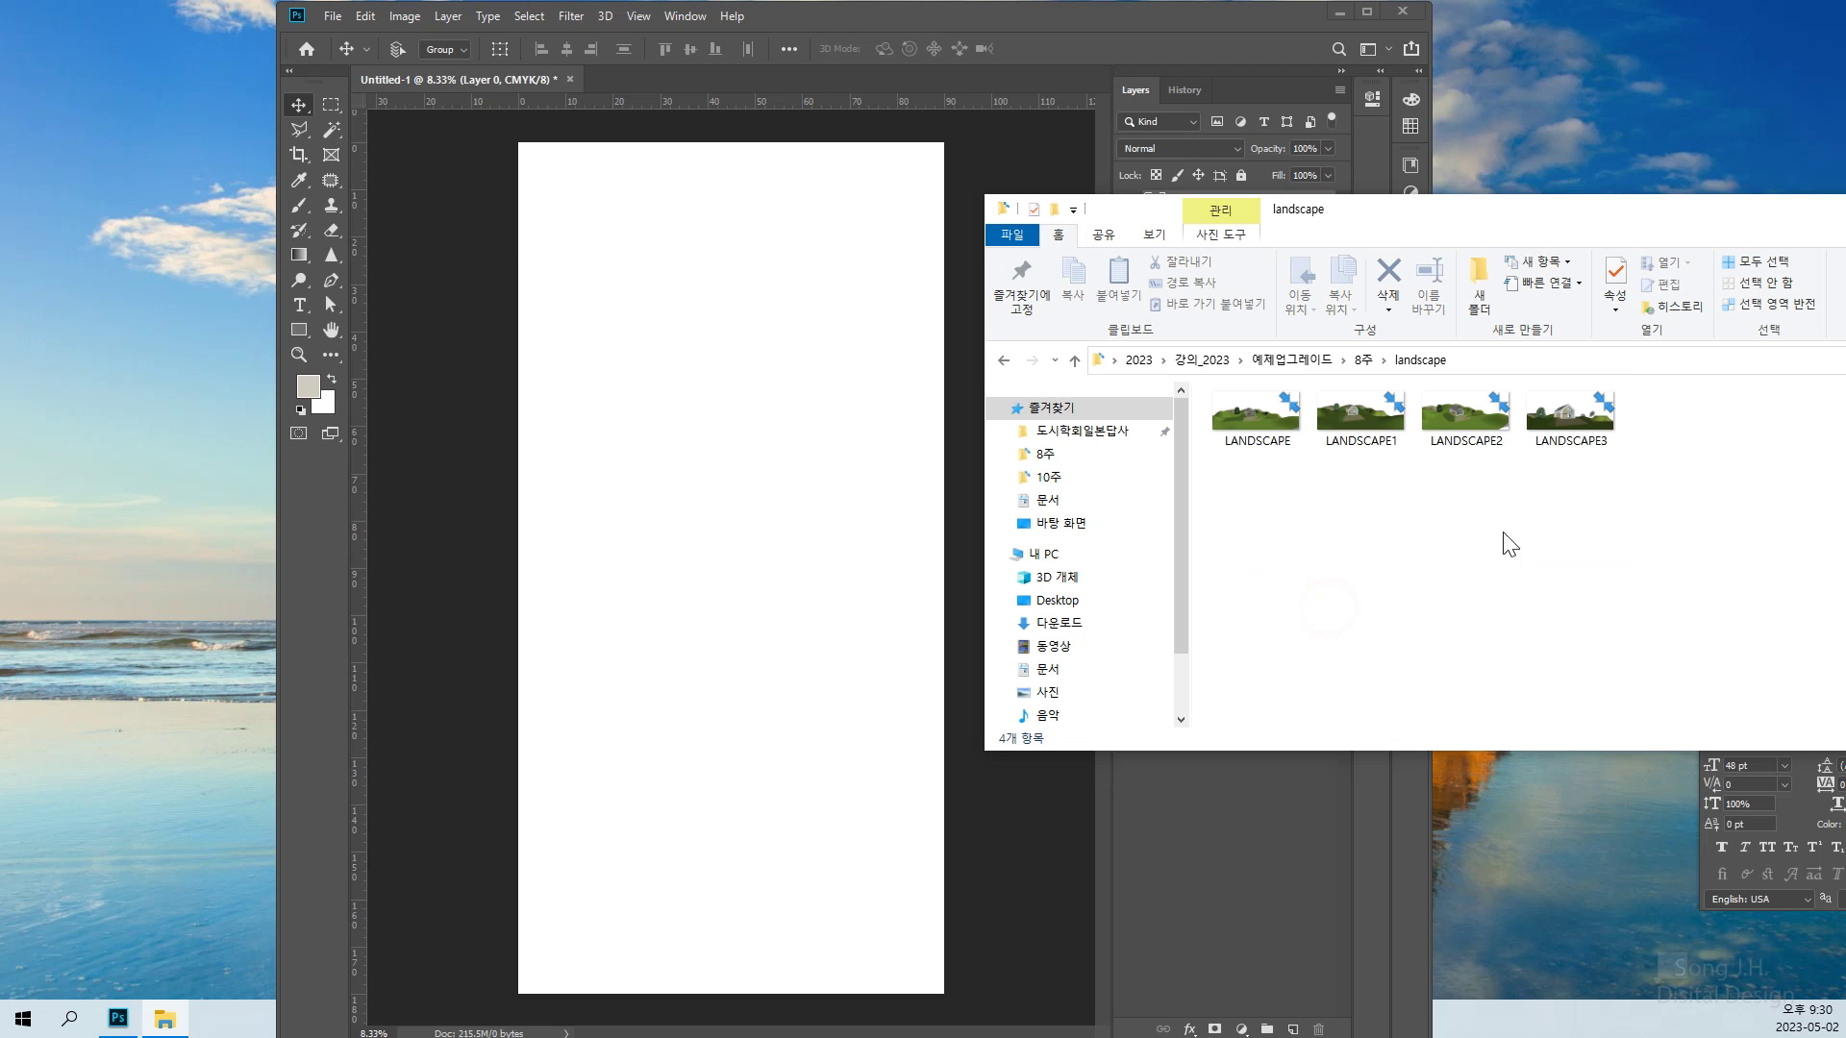
click(1584, 413)
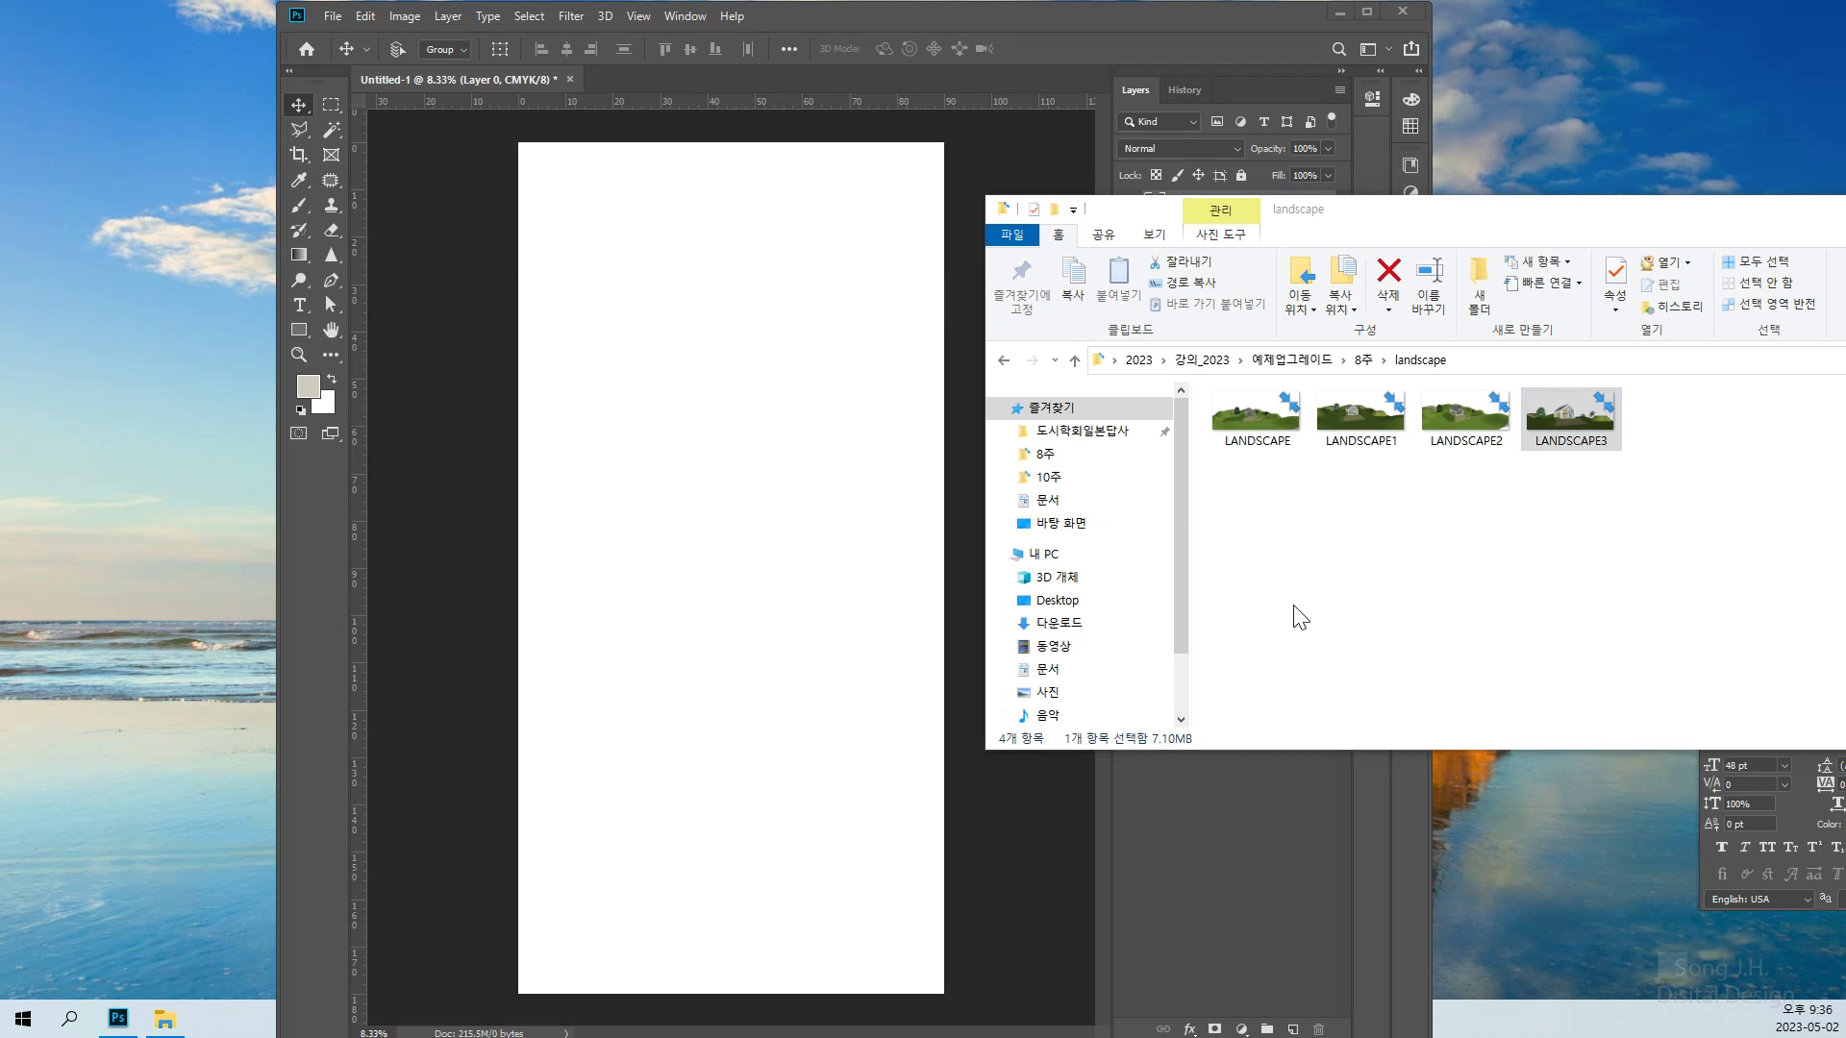
click(1269, 421)
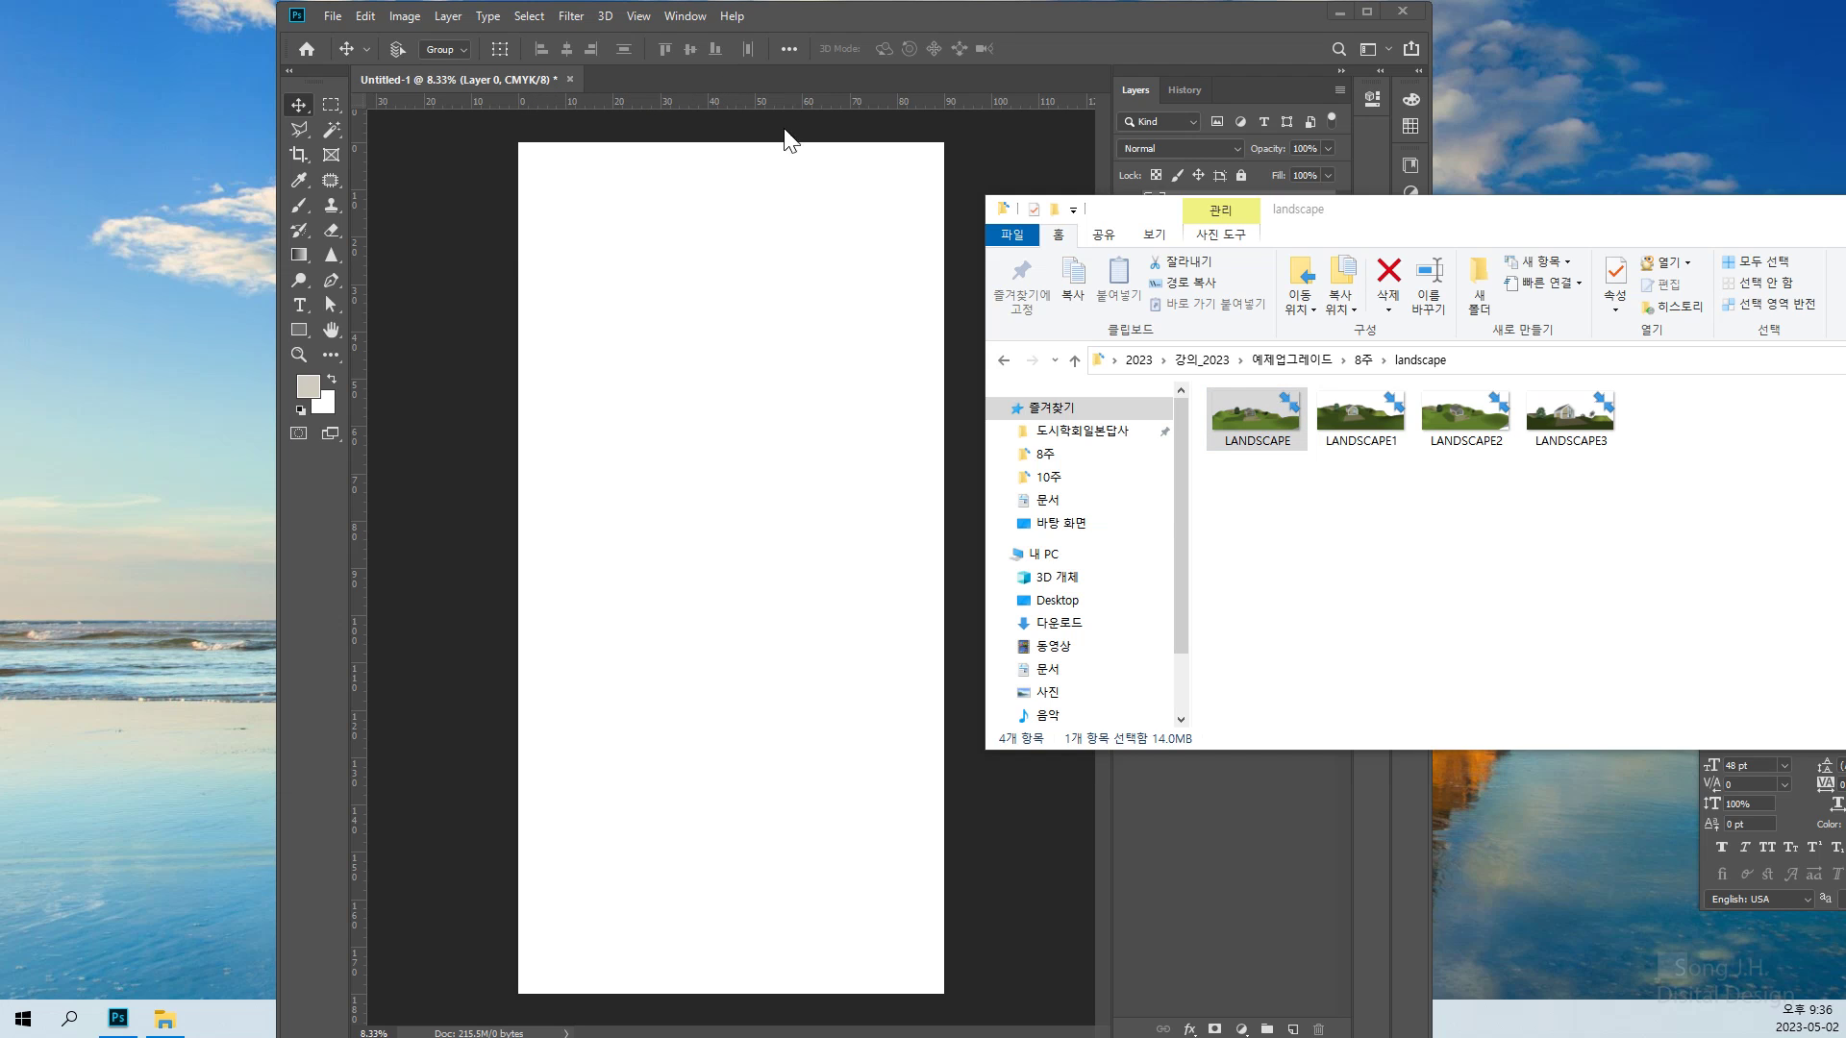
click(1385, 651)
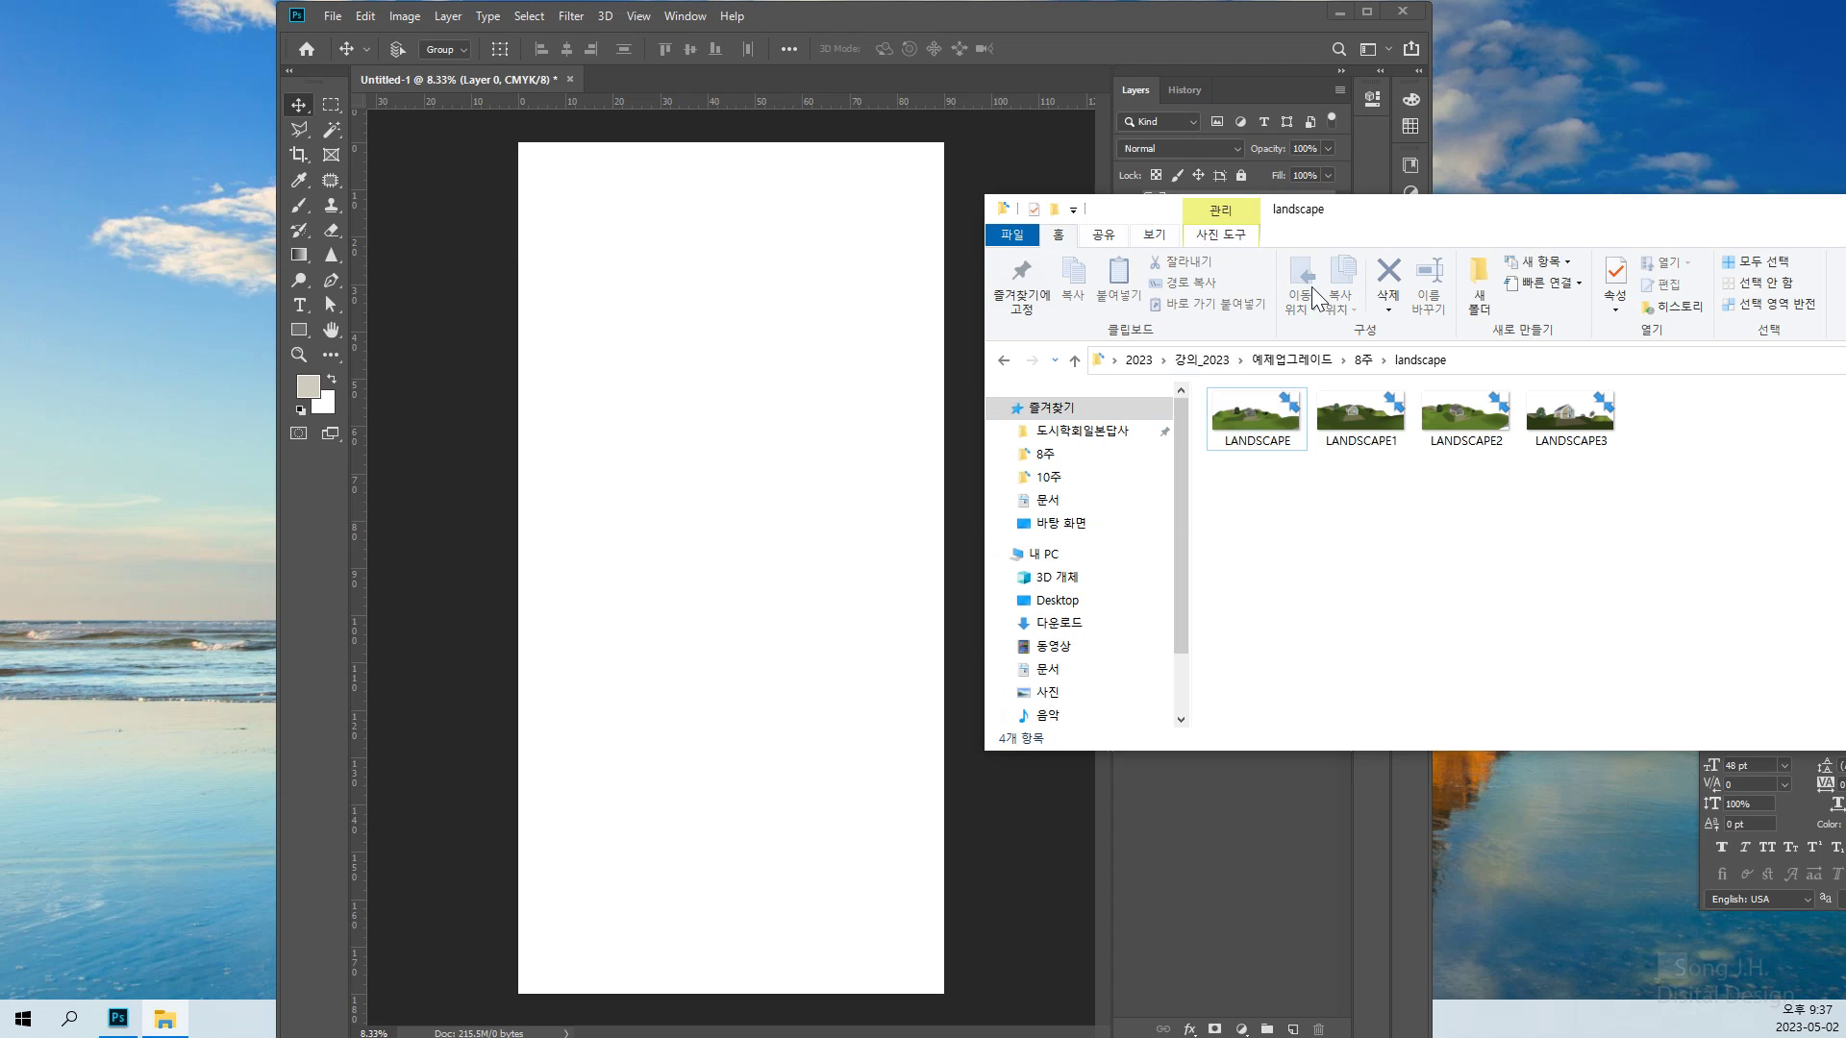
Shrink the landscape folder window and place it beside the blank canvas
drag(1426, 223, 1108, 195)
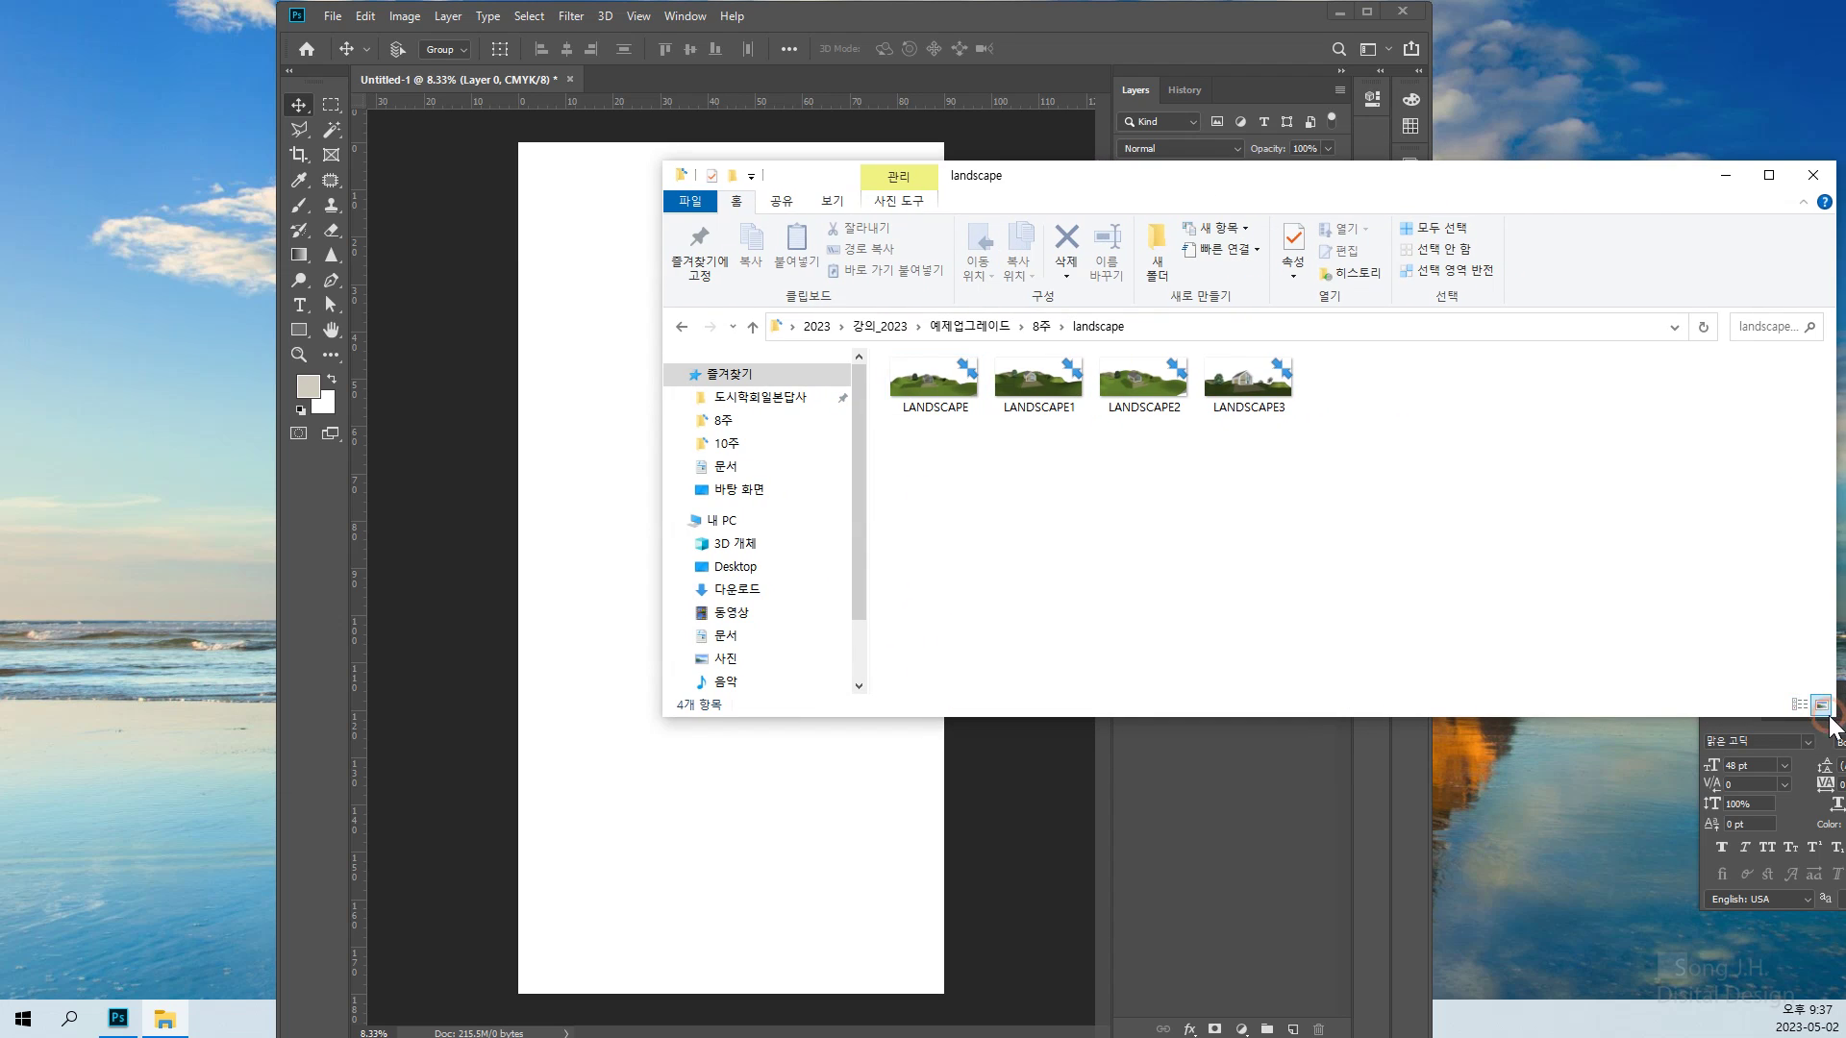
drag(1823, 720, 1609, 629)
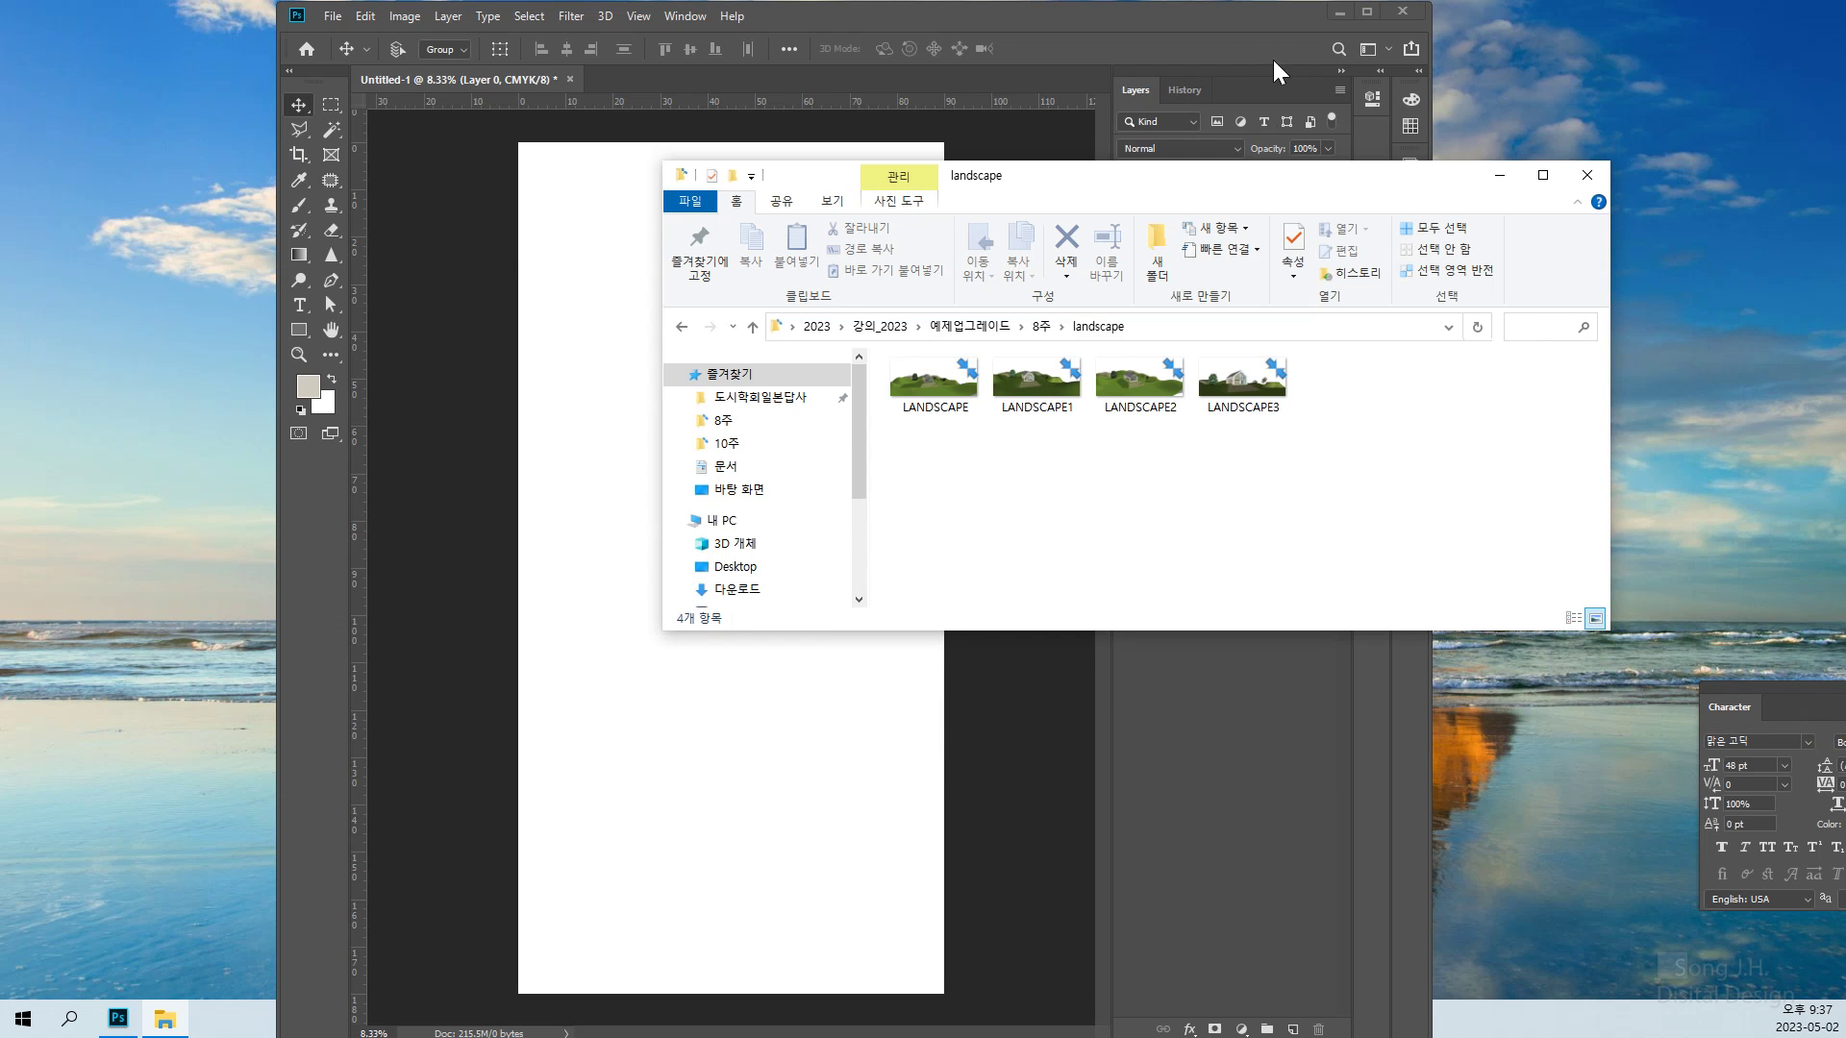
drag(1176, 180, 1507, 161)
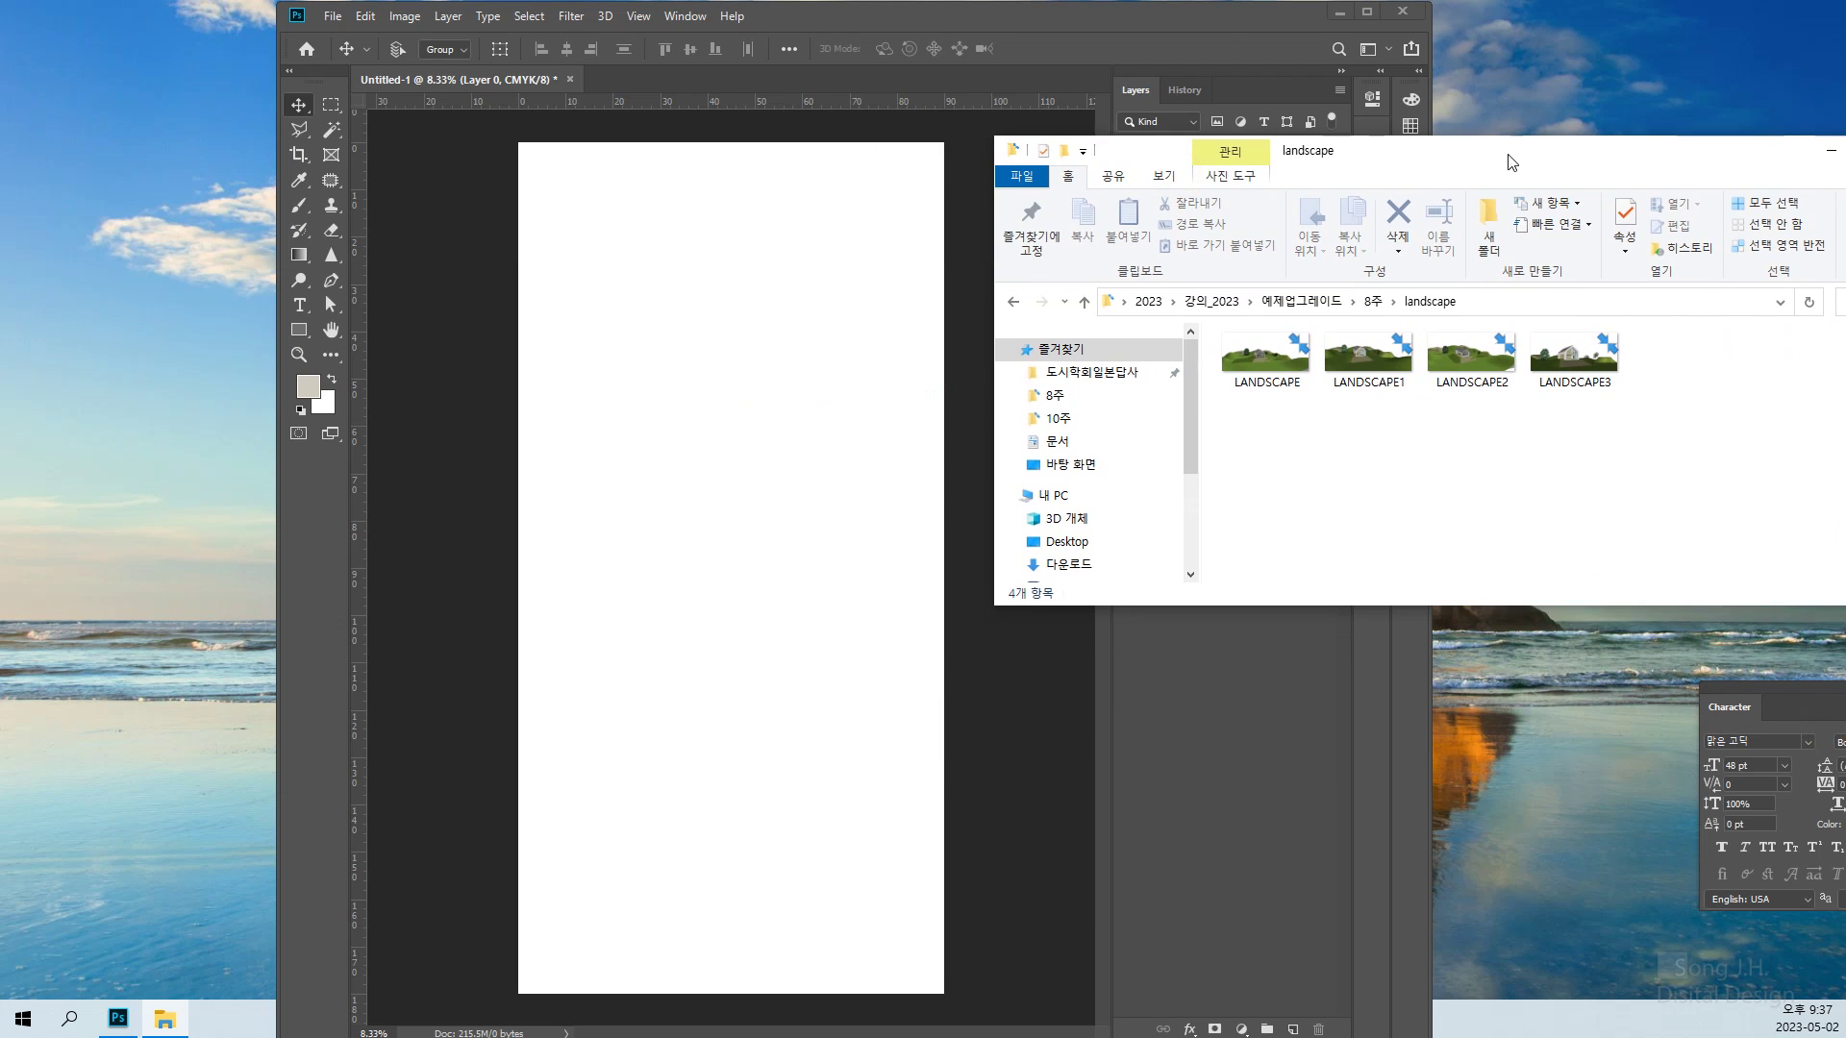
Open the LANDSCAPE3 image from the landscape folder in Photoshop, repositioning the file dialog clear of the canvas
click(328, 19)
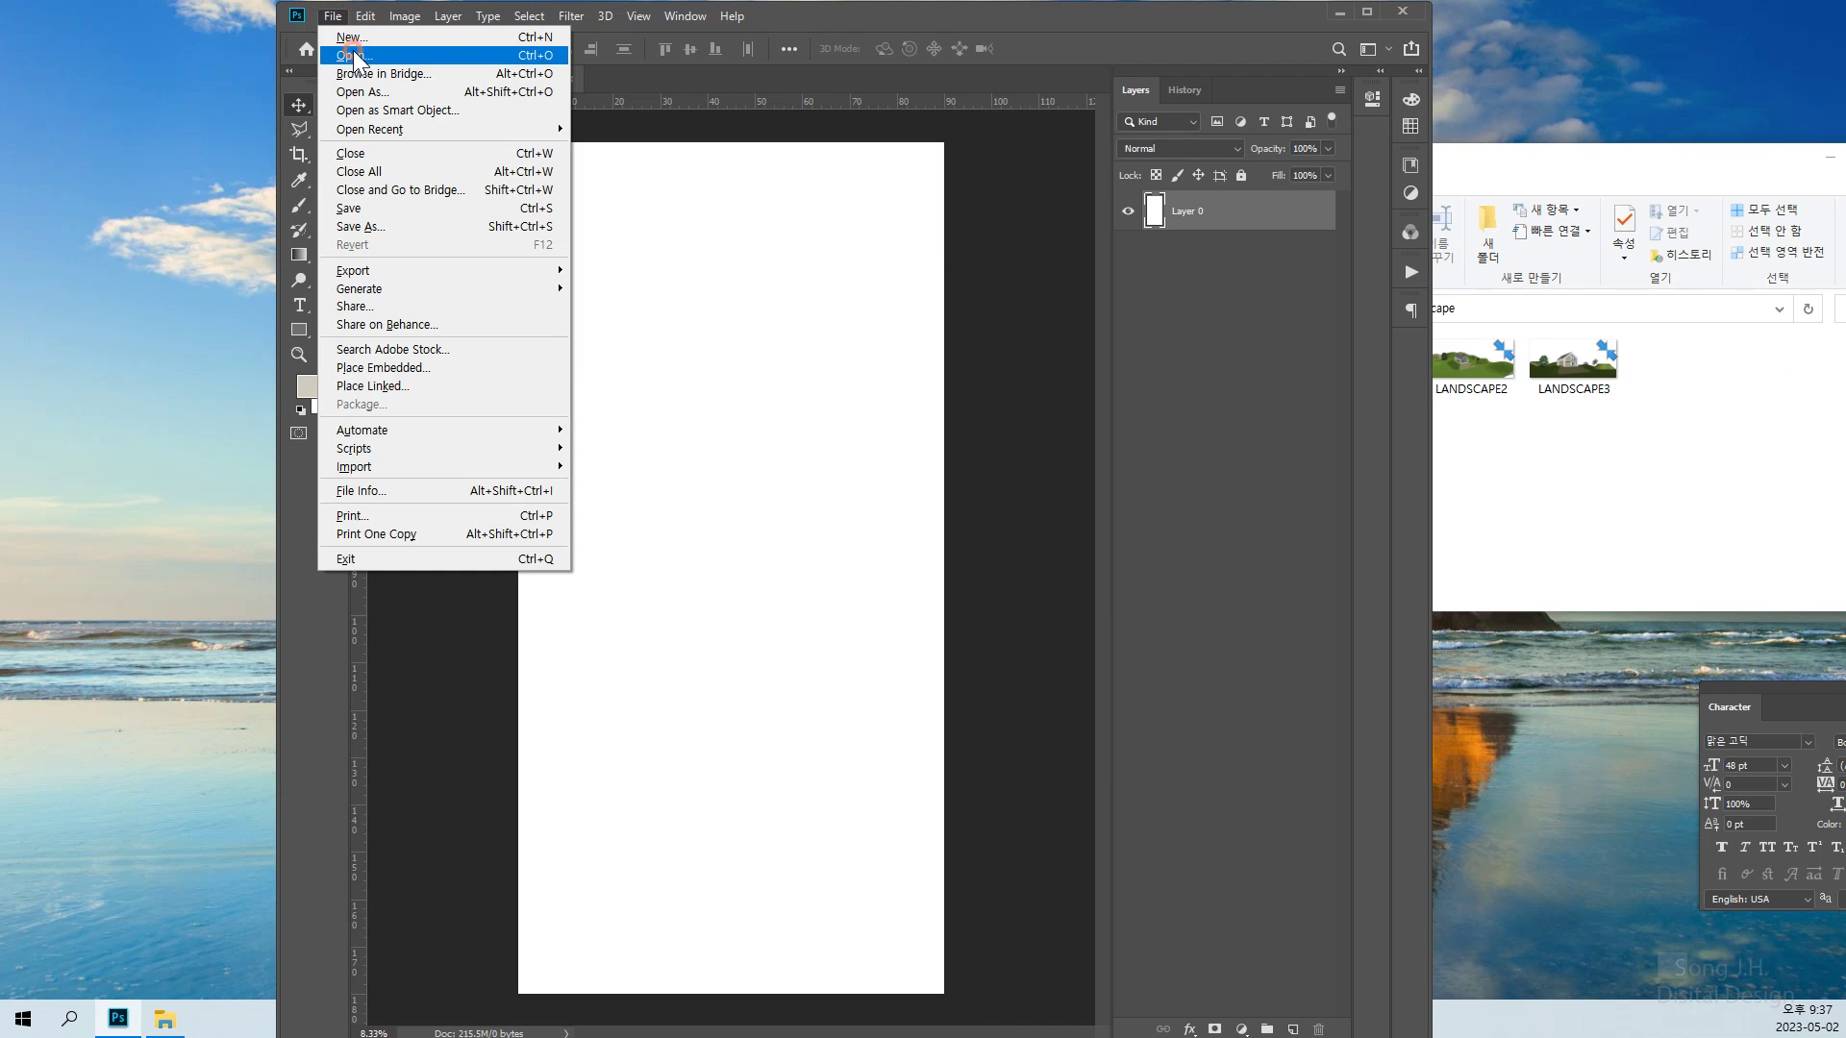
click(354, 57)
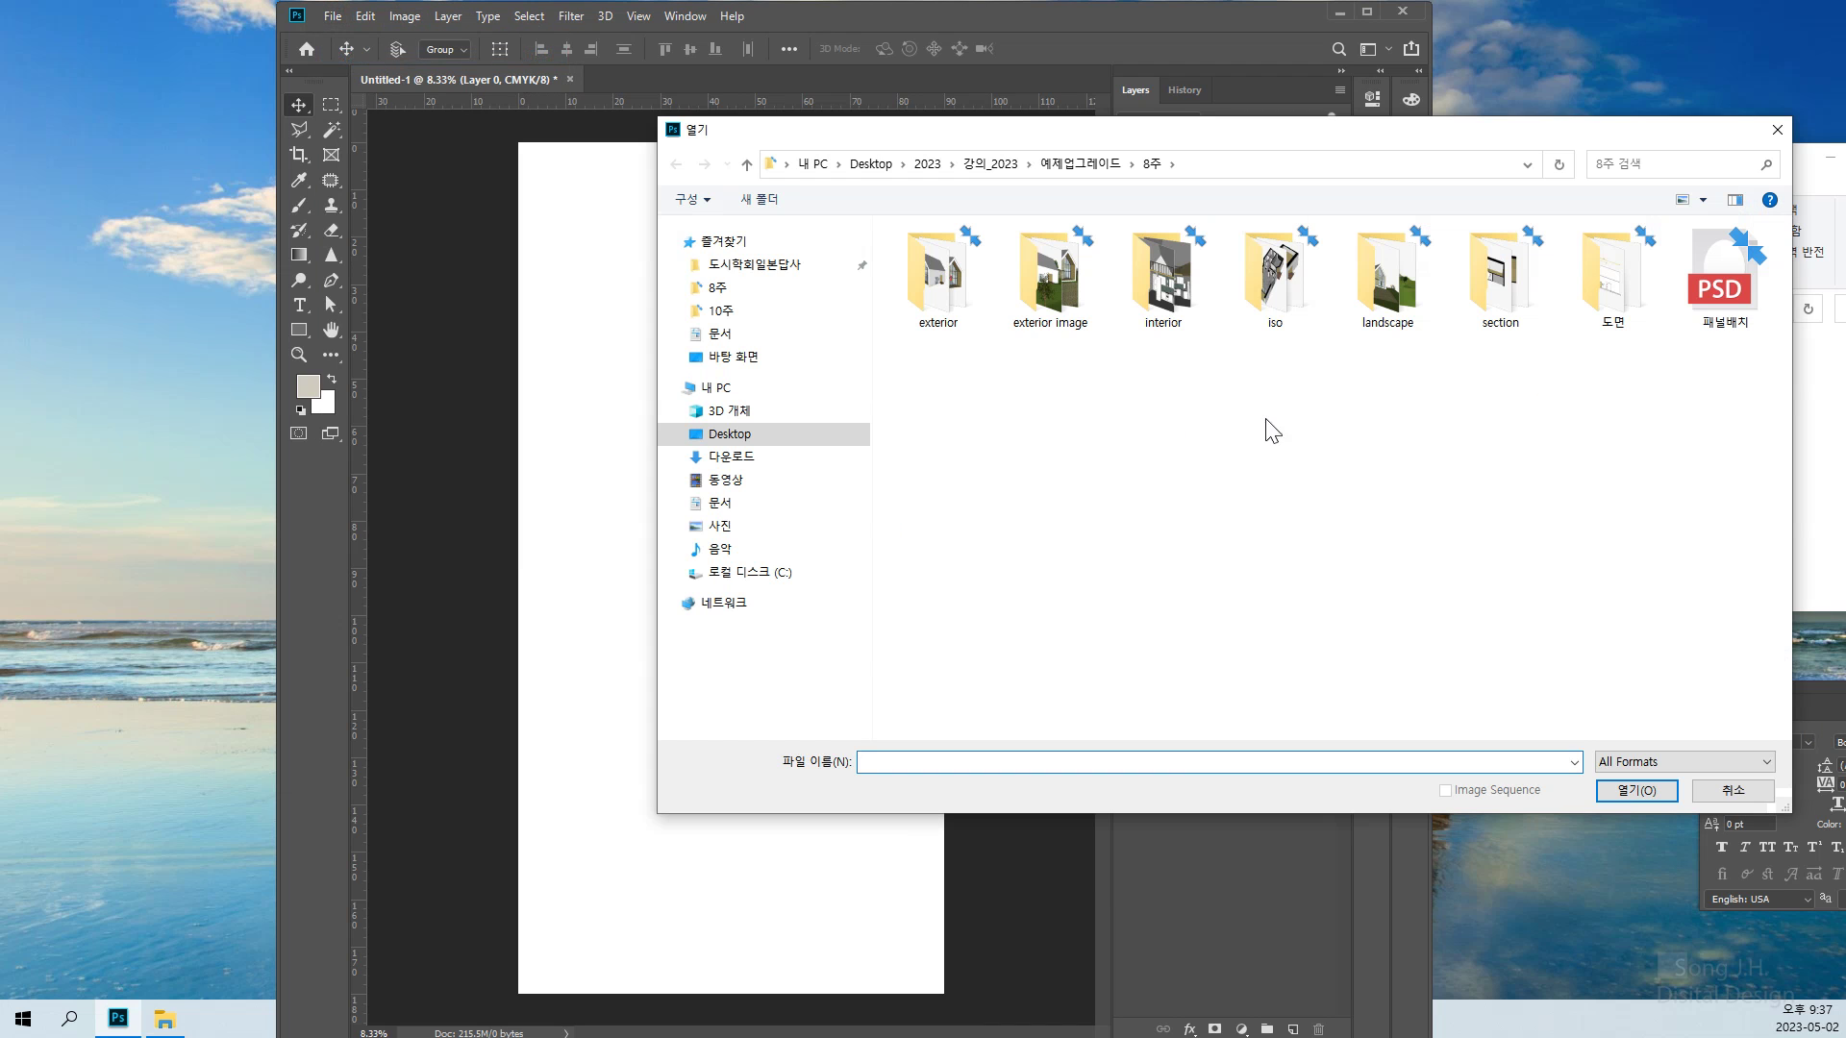
drag(1783, 805, 1610, 796)
drag(1157, 139, 1353, 151)
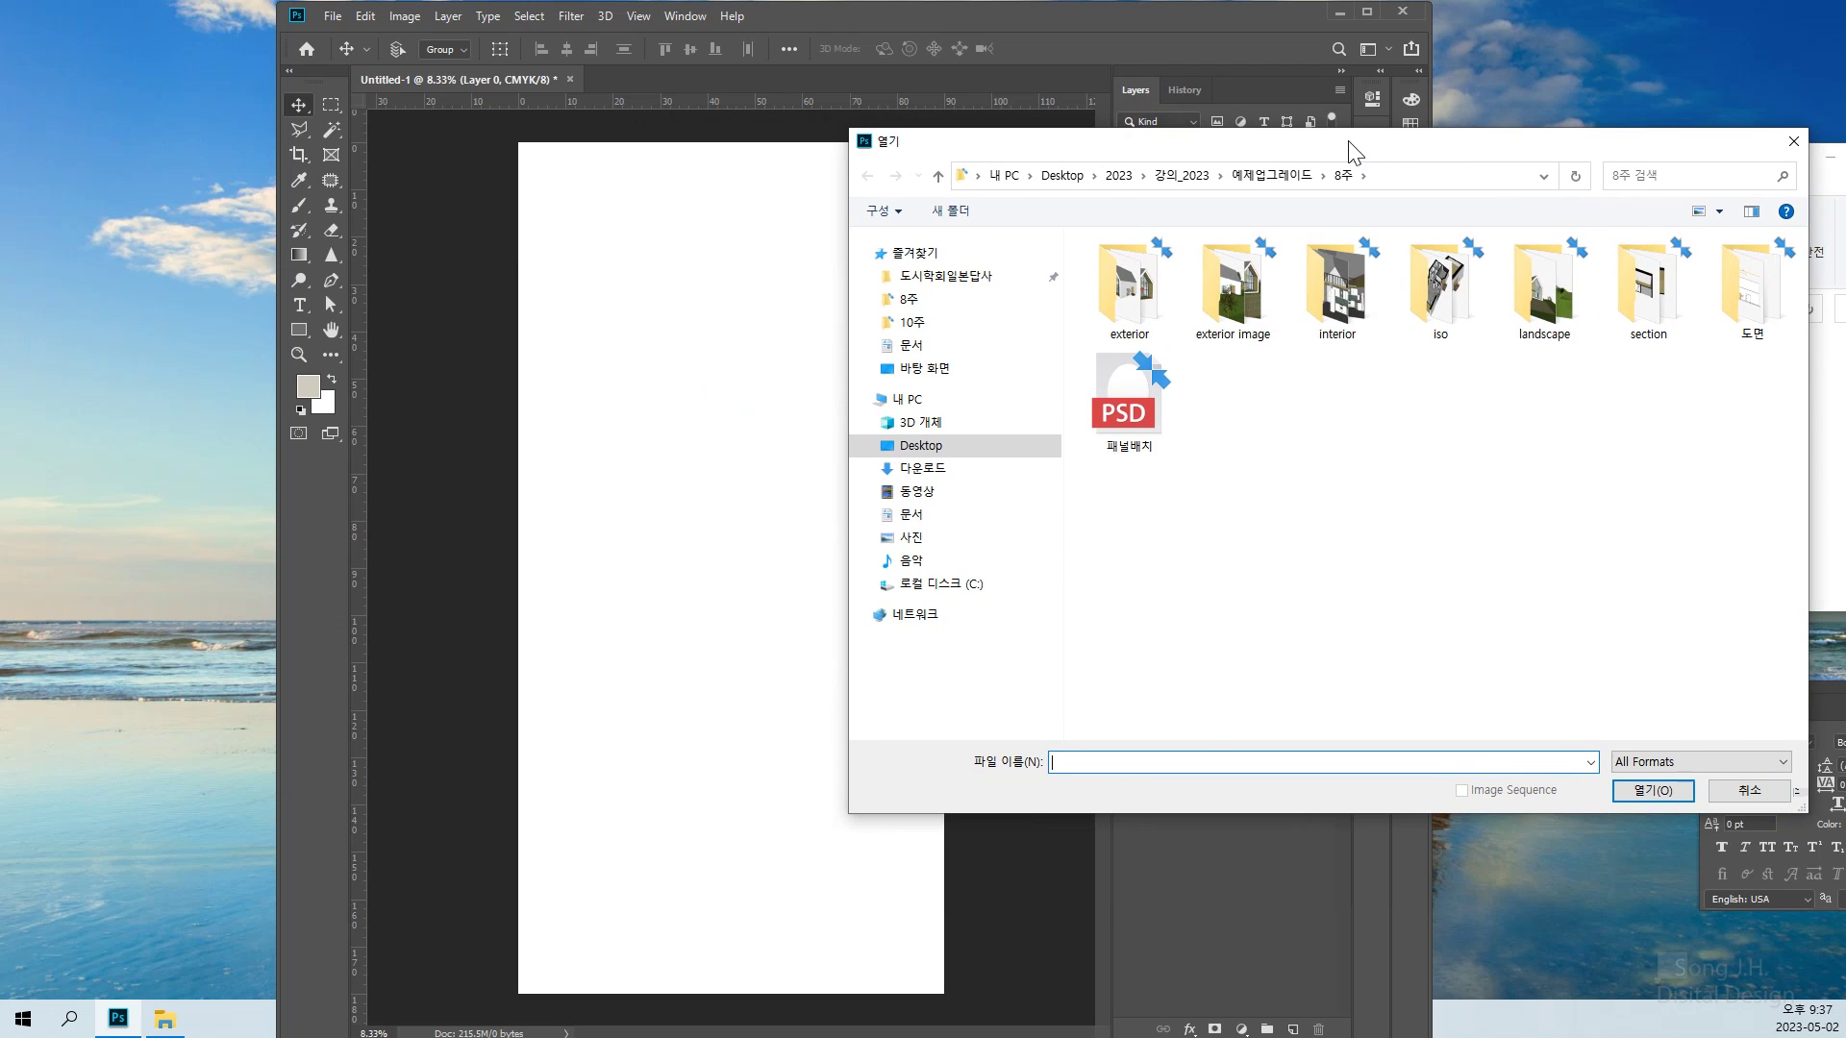
double_click(1544, 289)
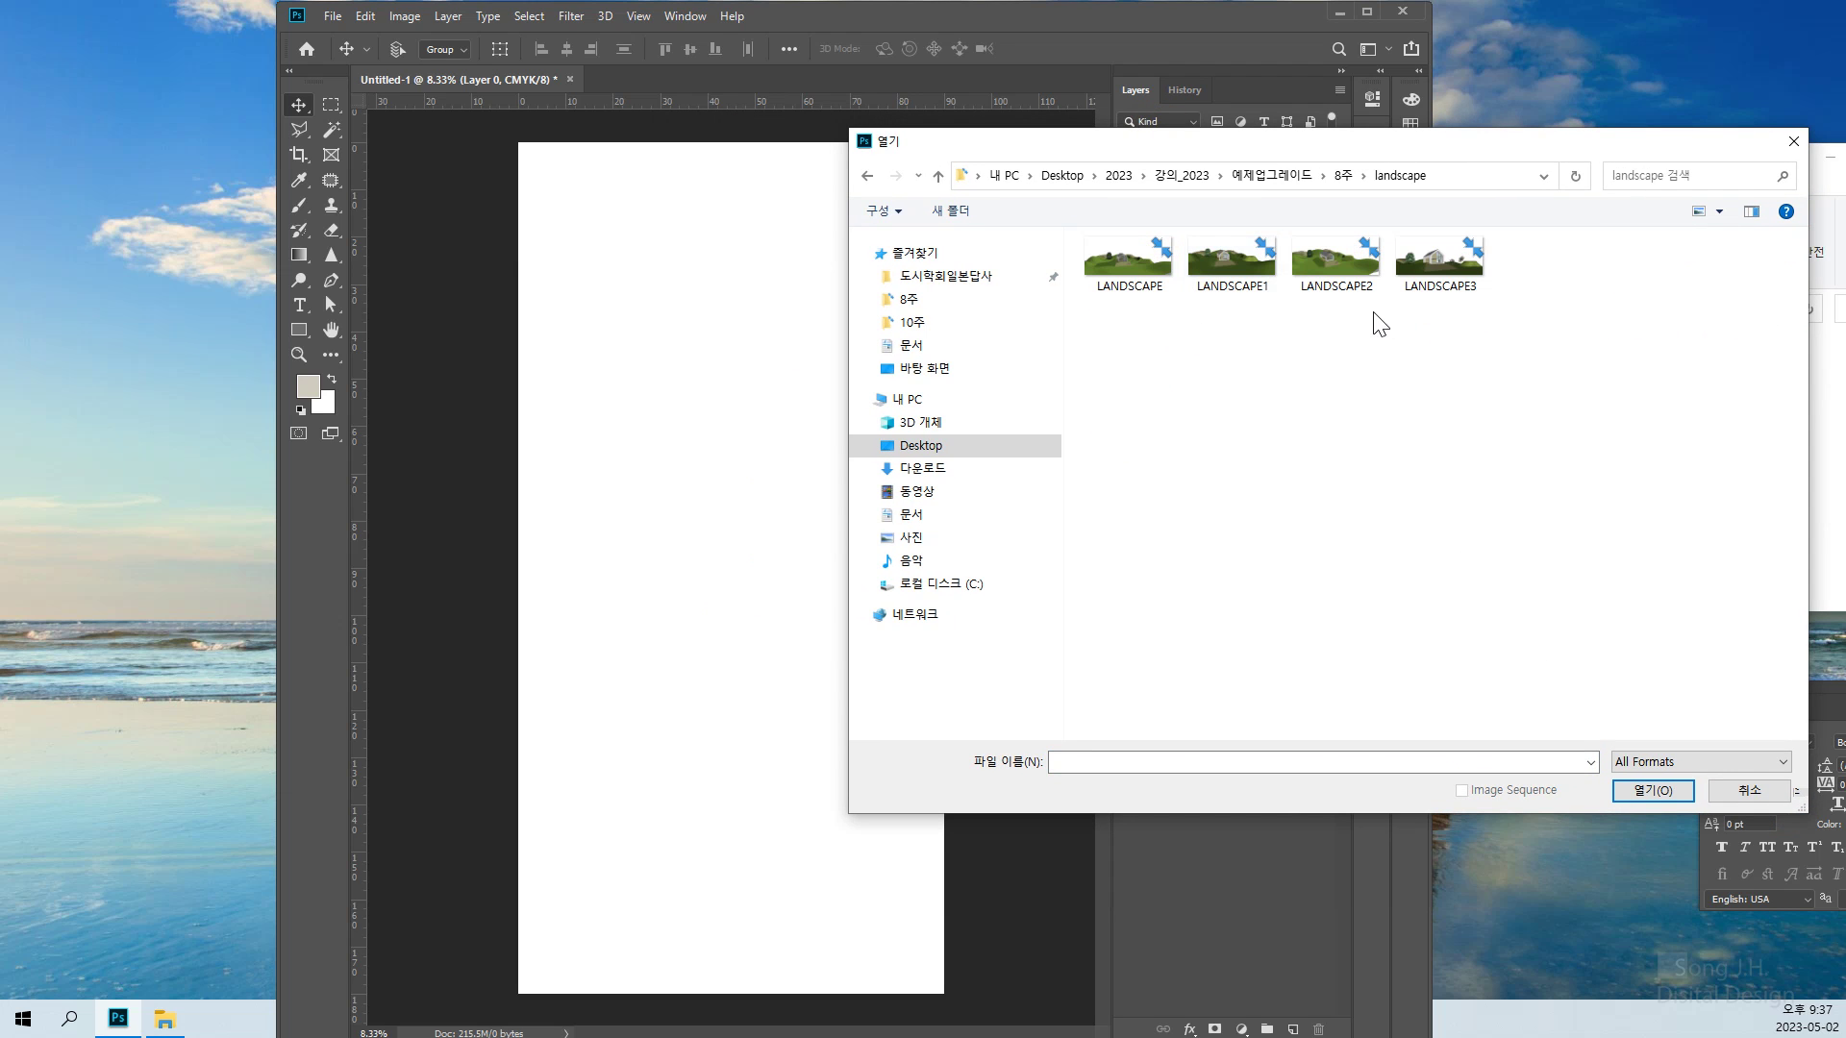
click(1414, 269)
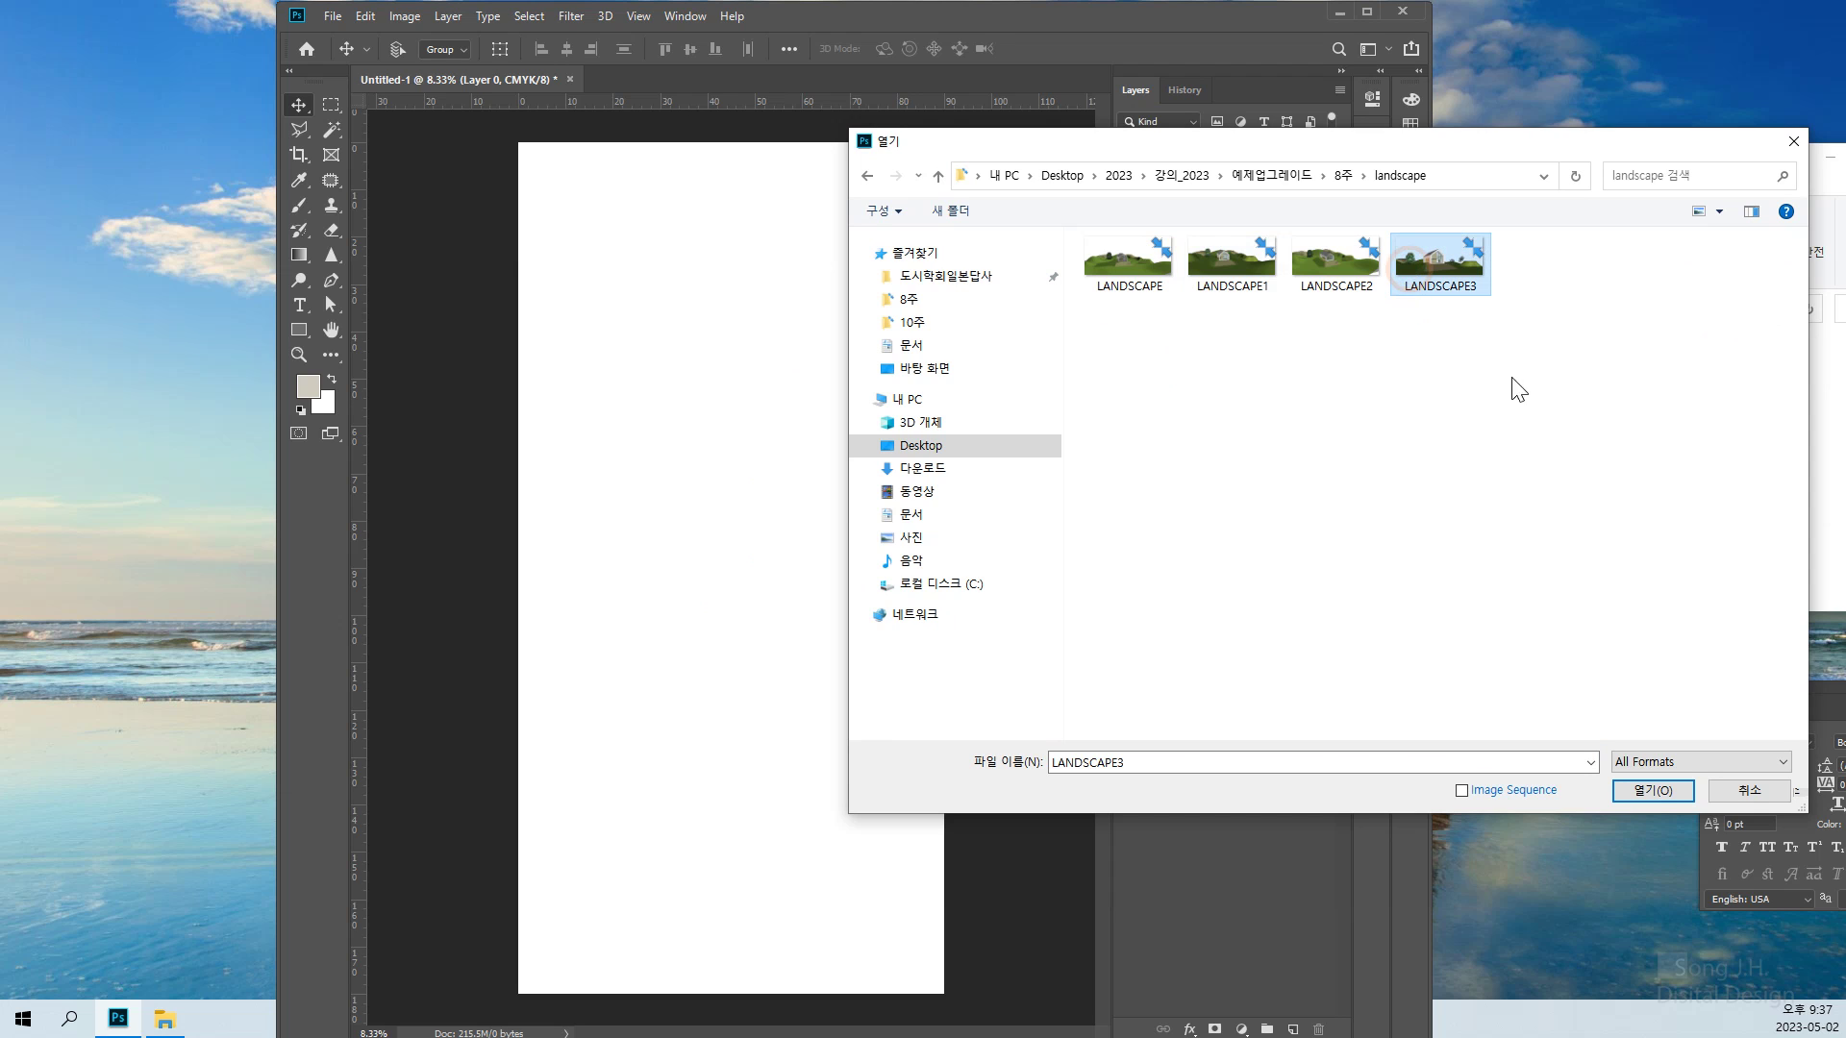
click(1646, 791)
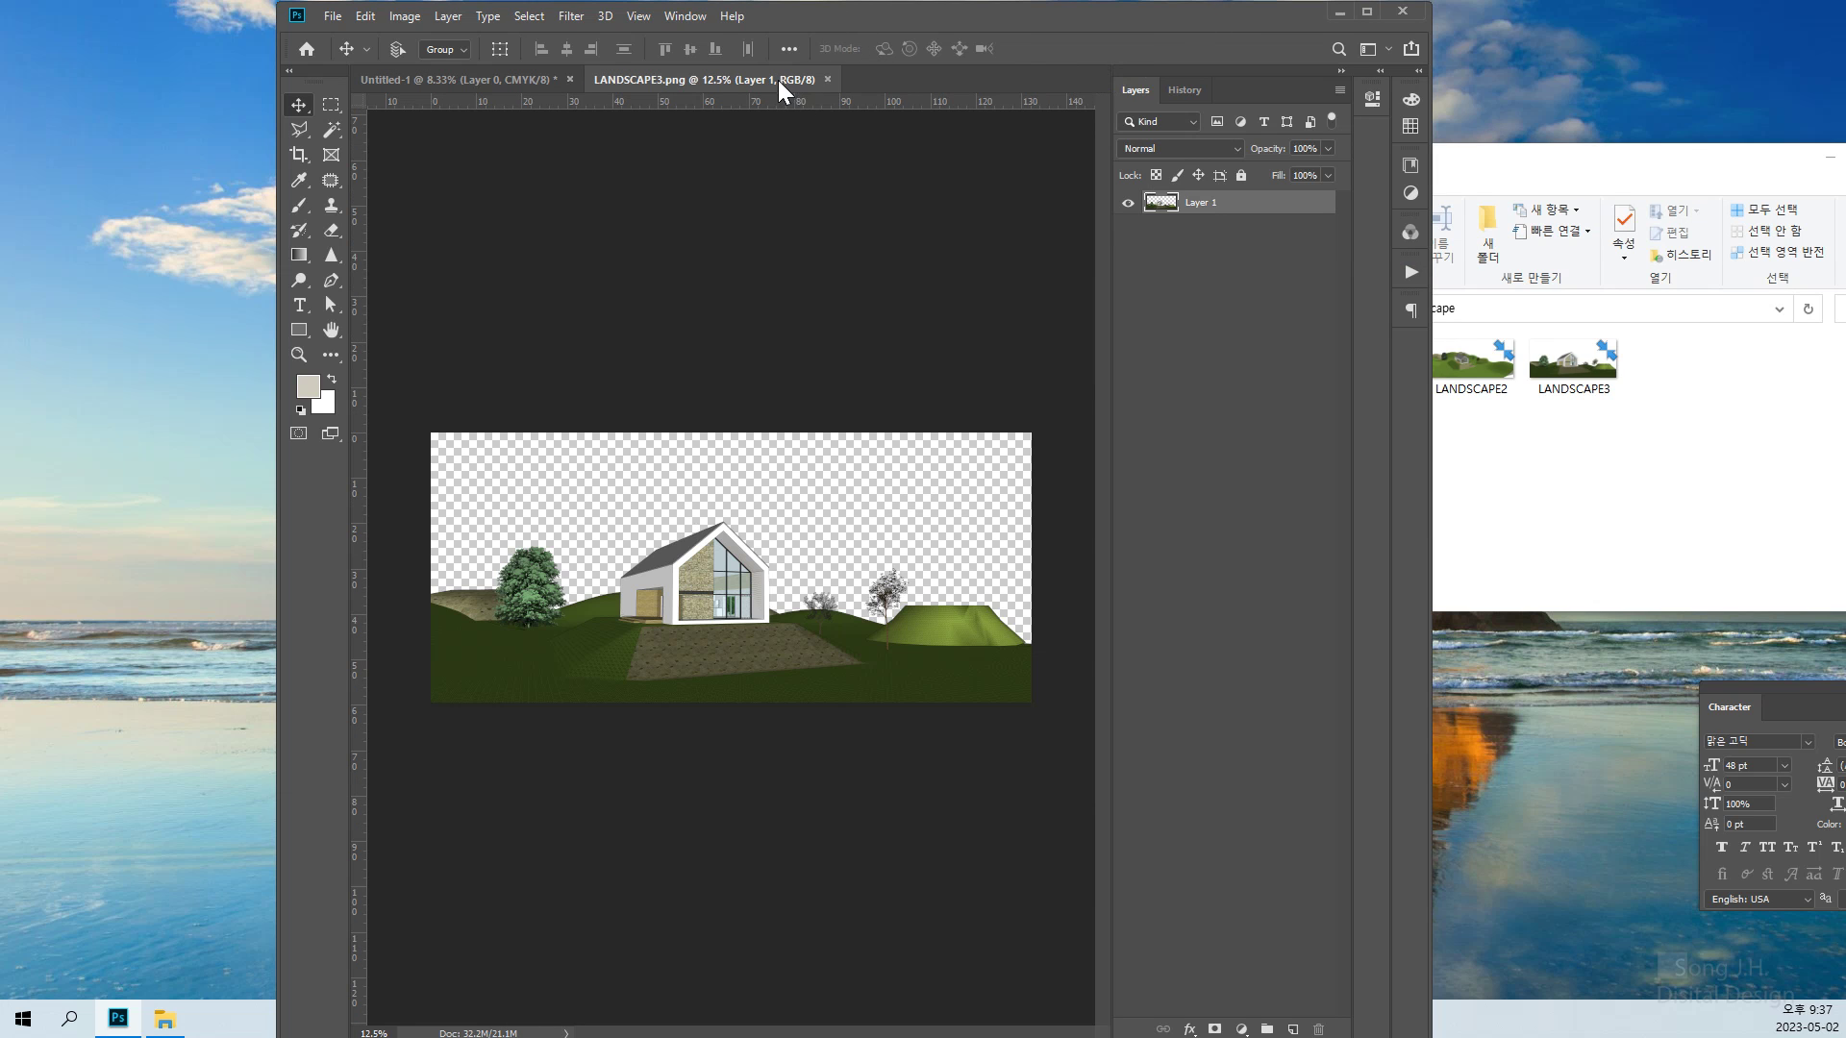
Float the LANDSCAPE3 image in its own window, copy it into the blank panel document, and position it along the canvas's lower edge
drag(777, 79, 1250, 107)
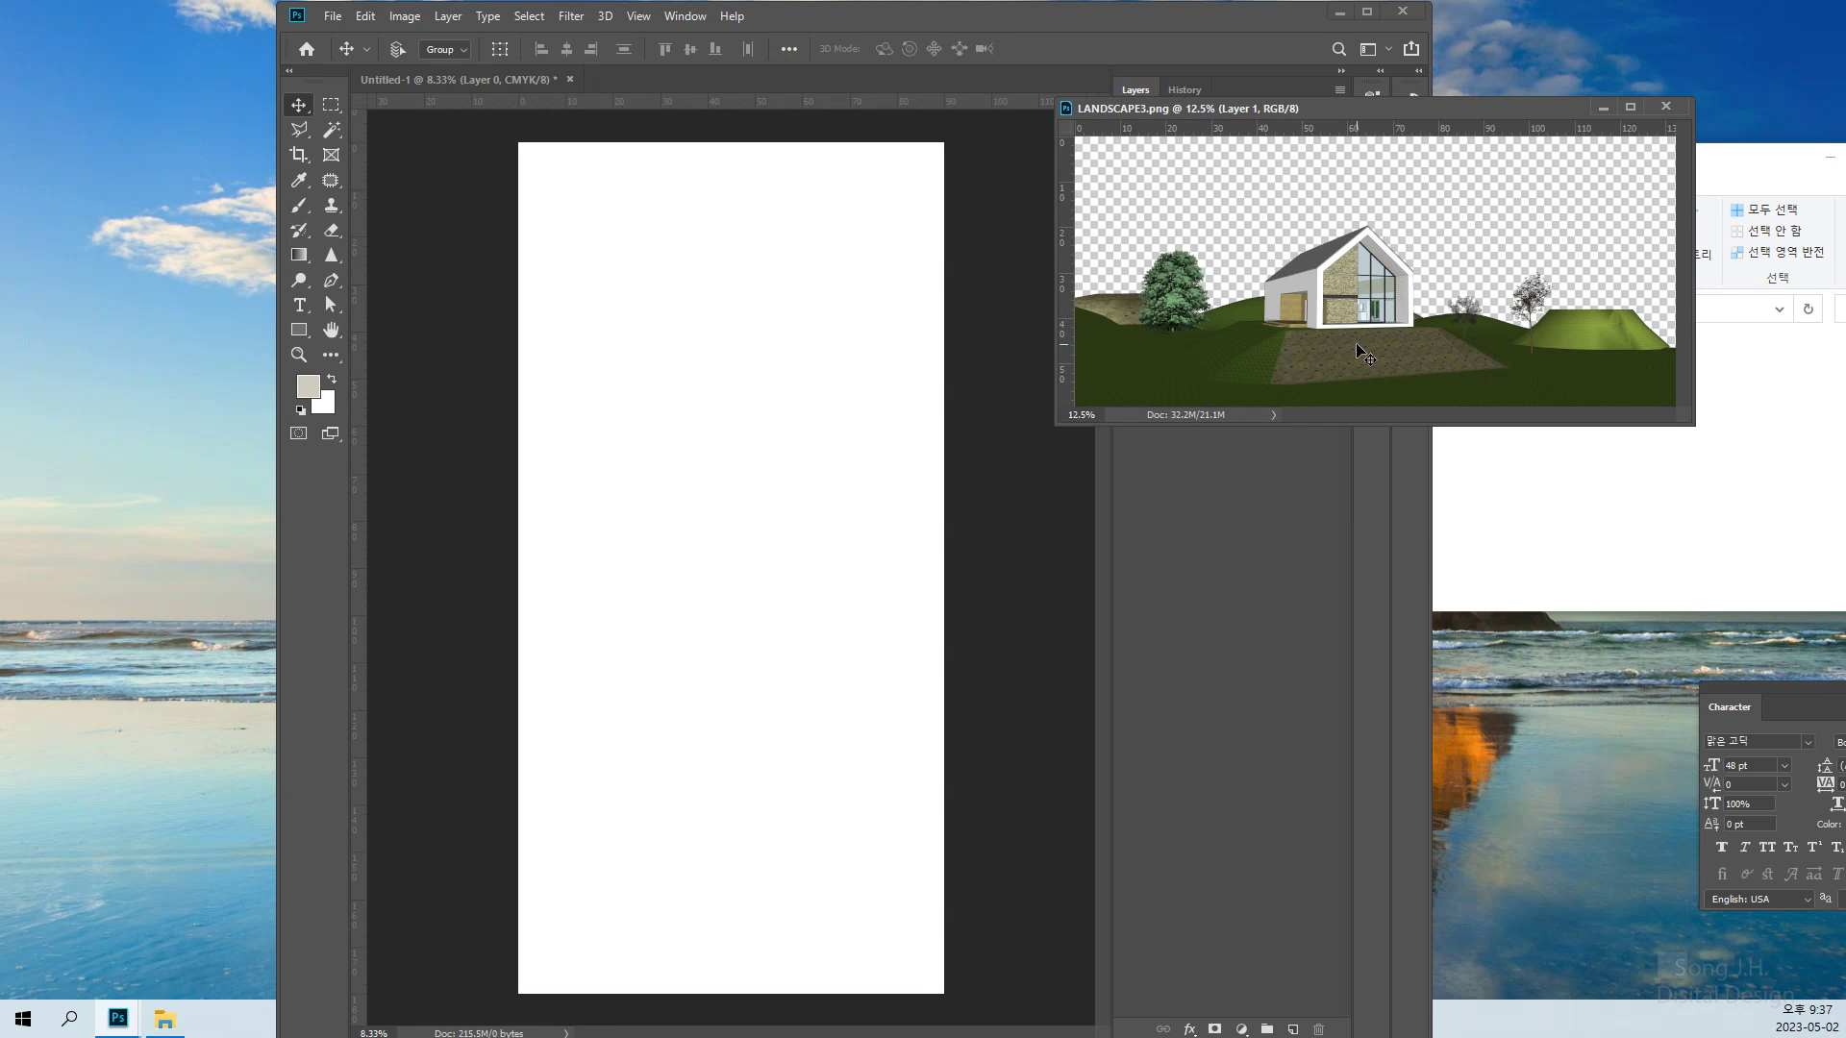
drag(1363, 354, 755, 961)
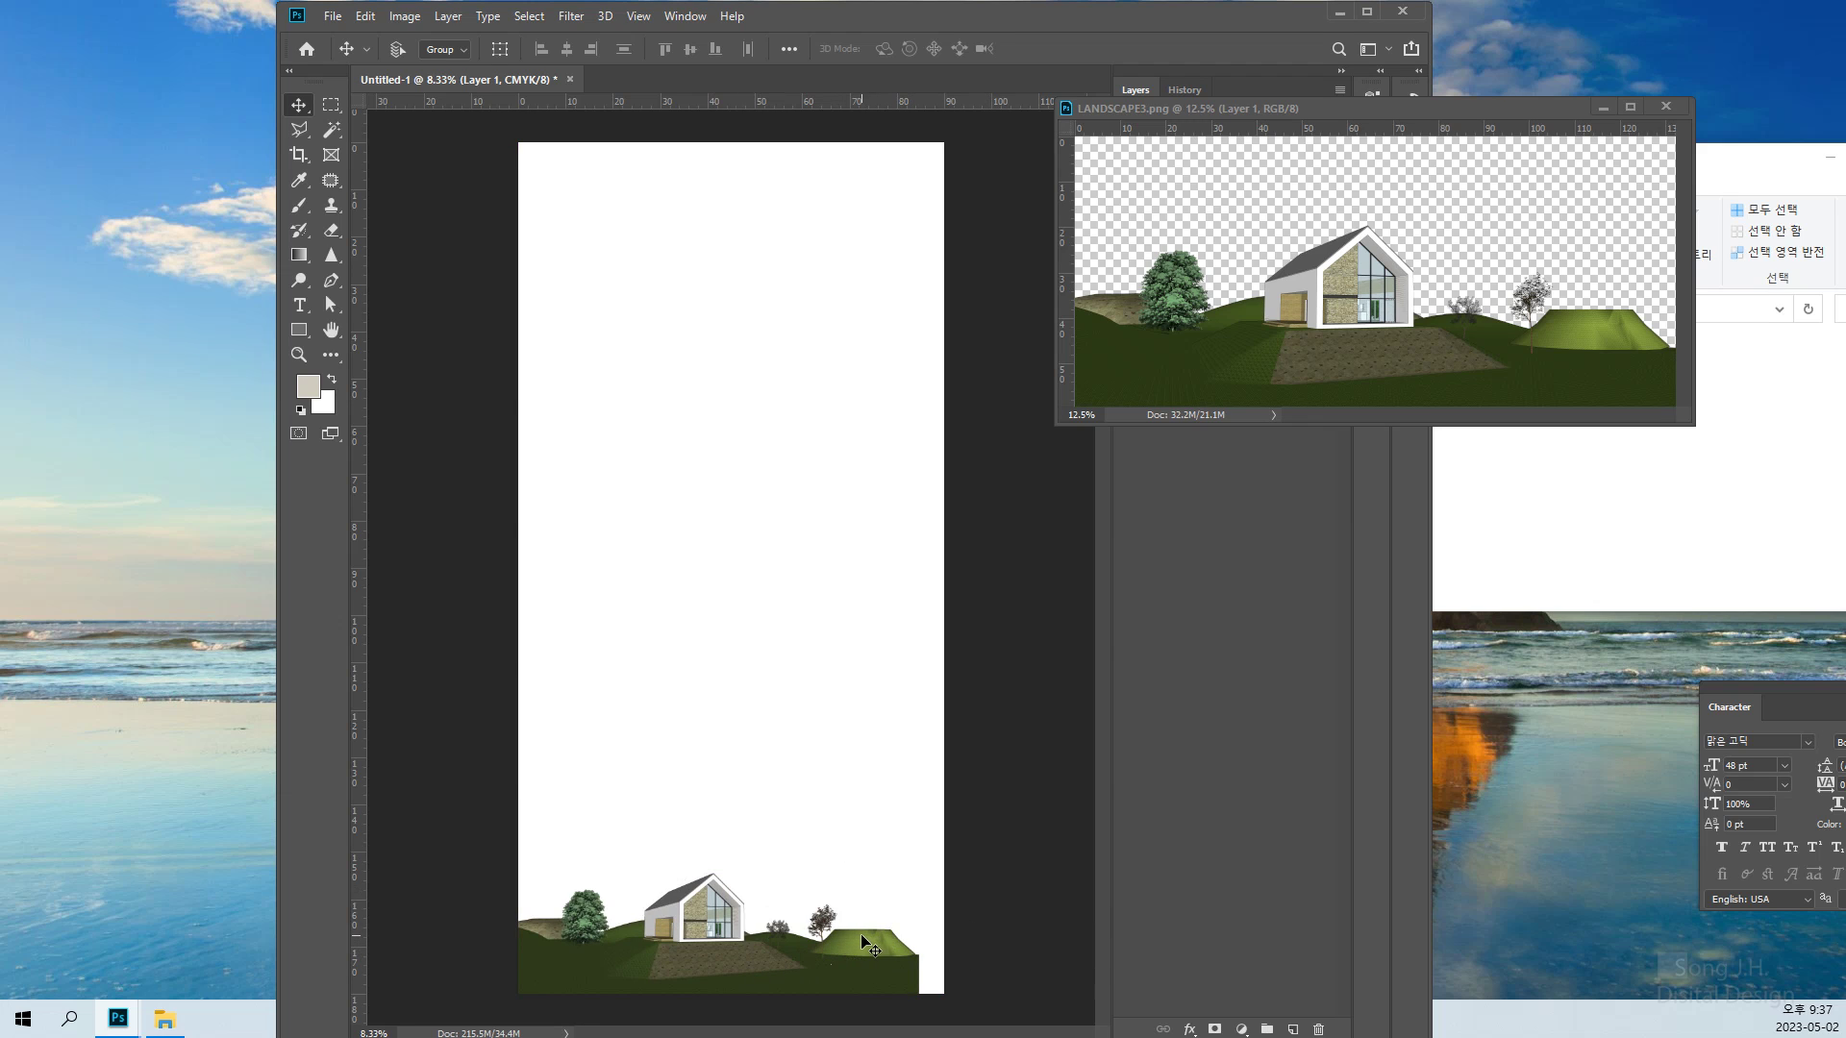
drag(738, 971, 727, 978)
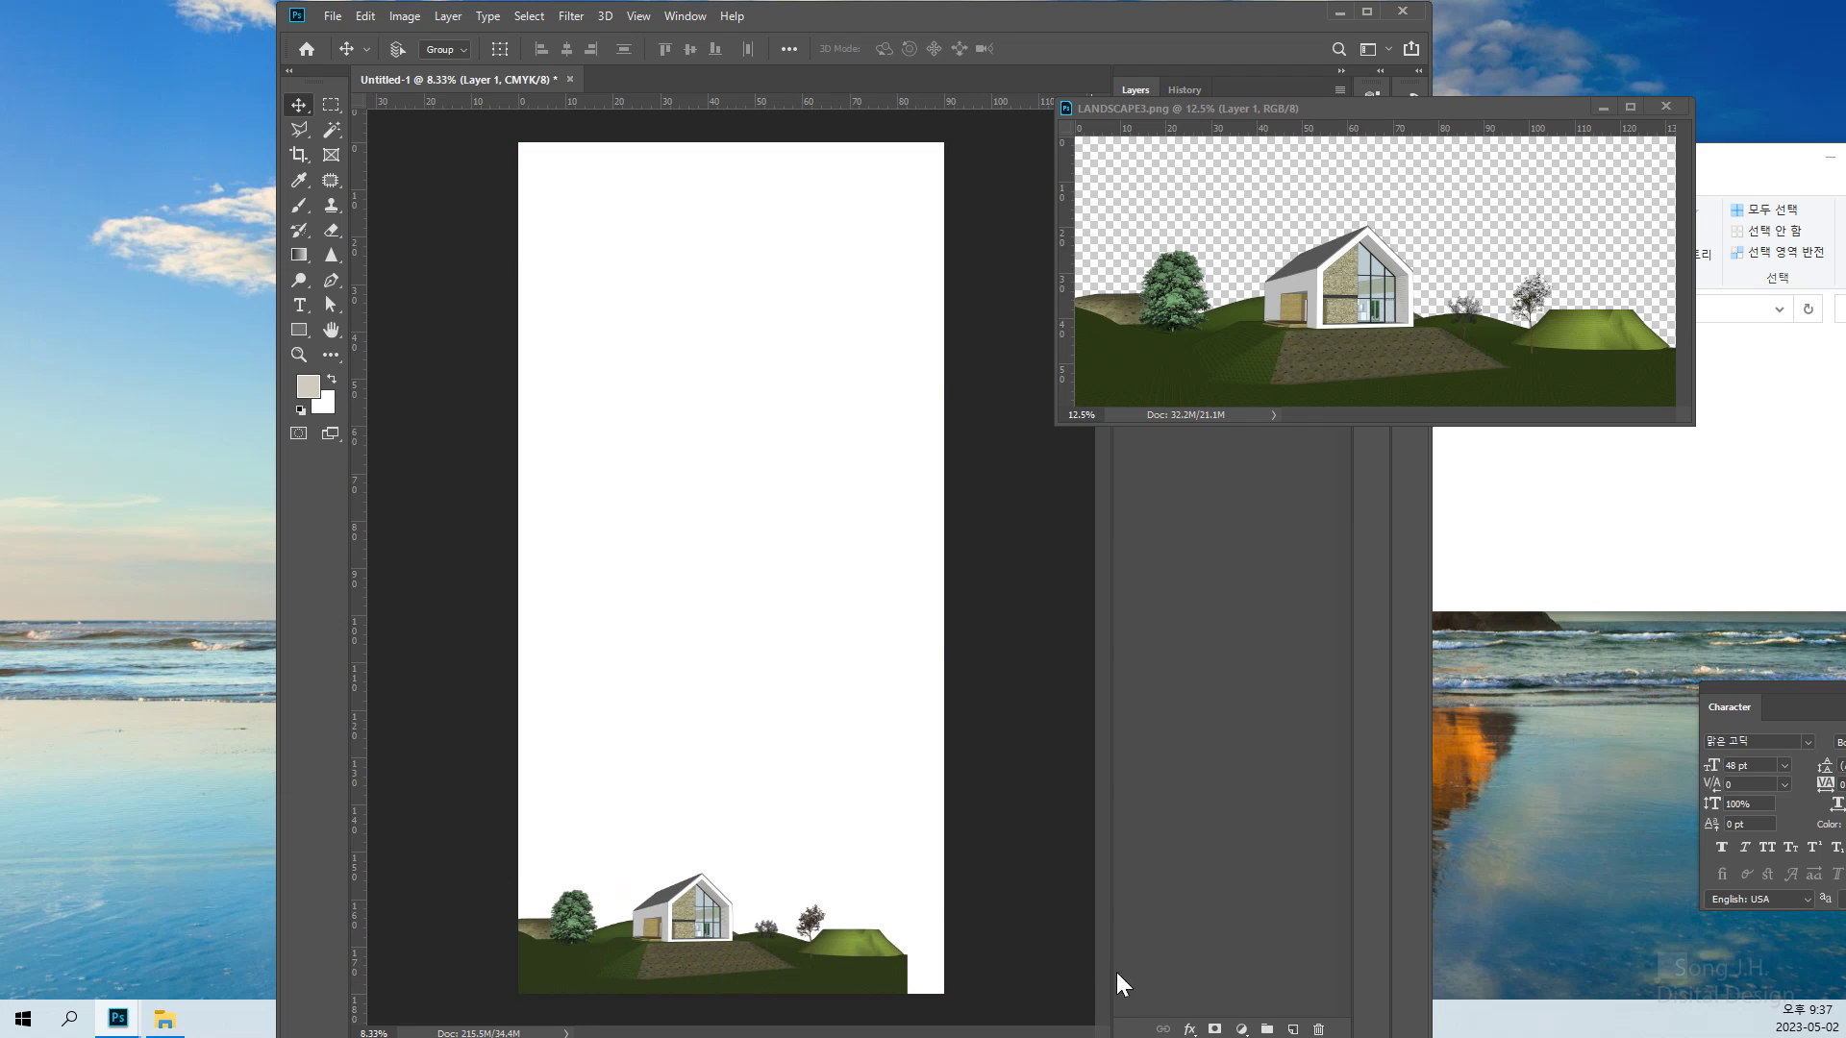
drag(836, 966, 837, 976)
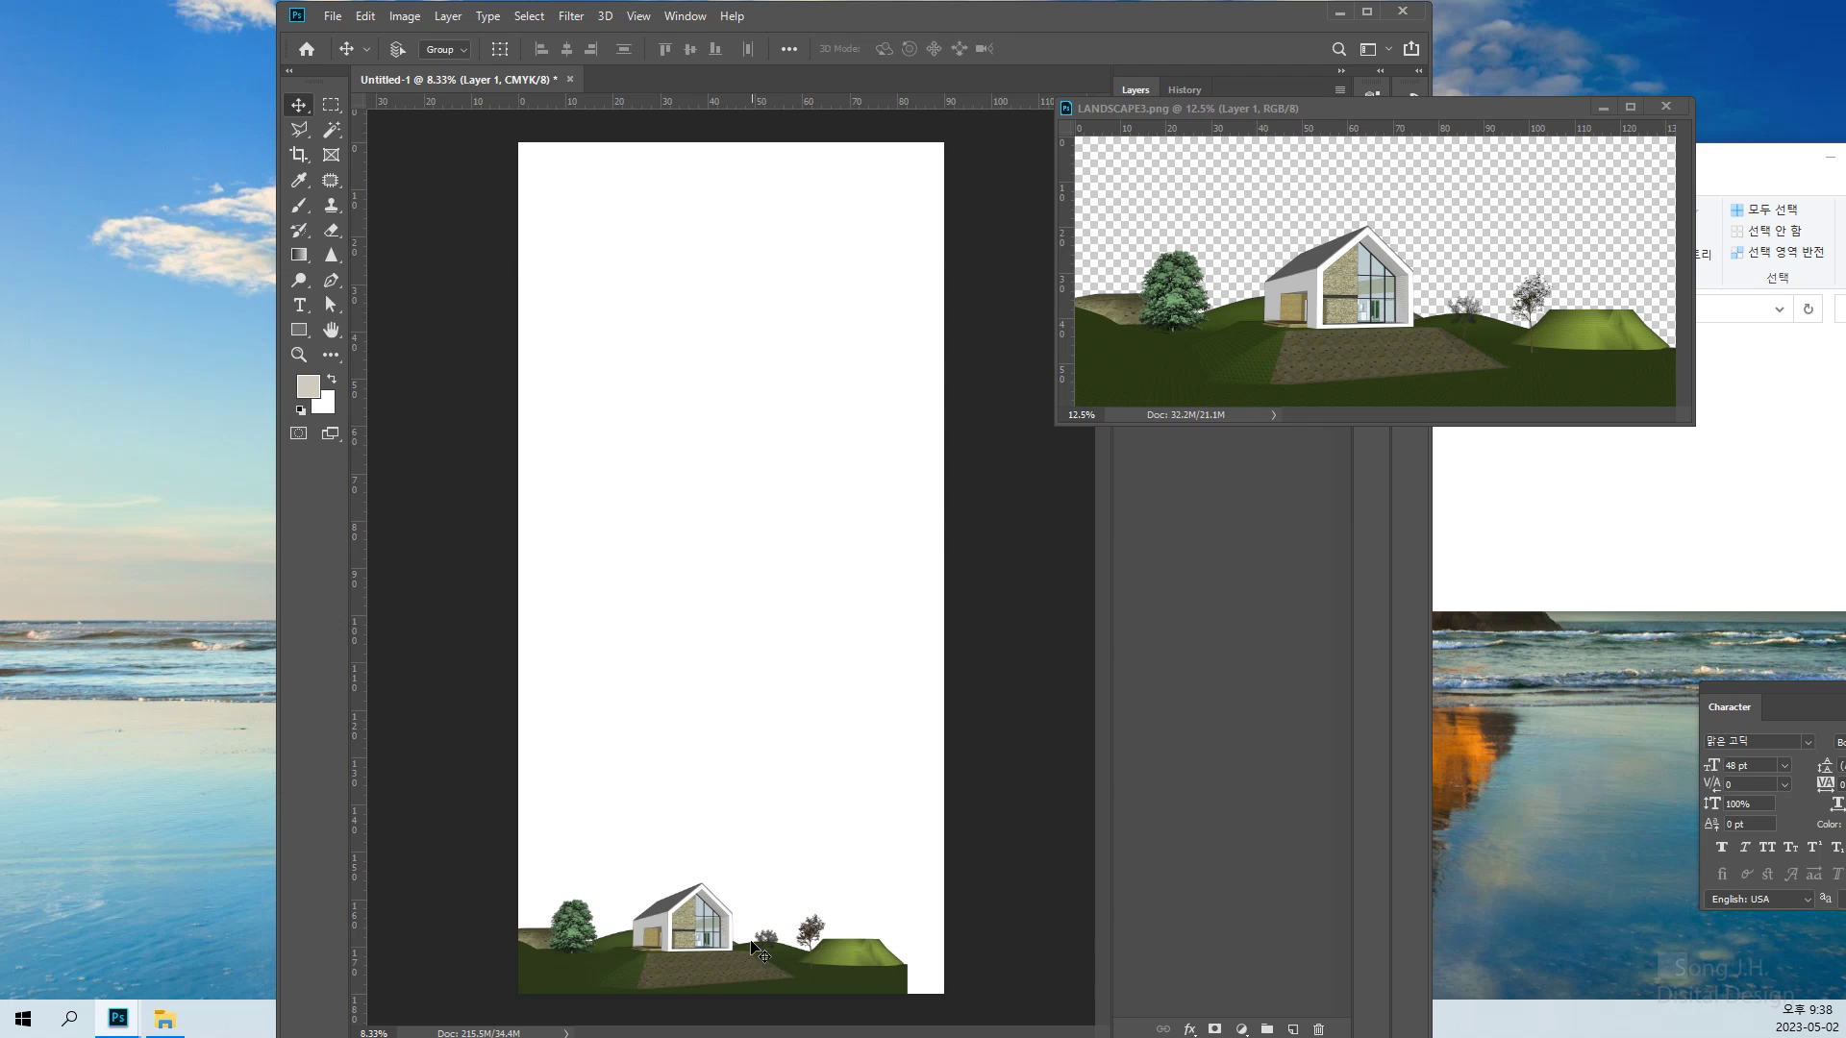
right_click(678, 961)
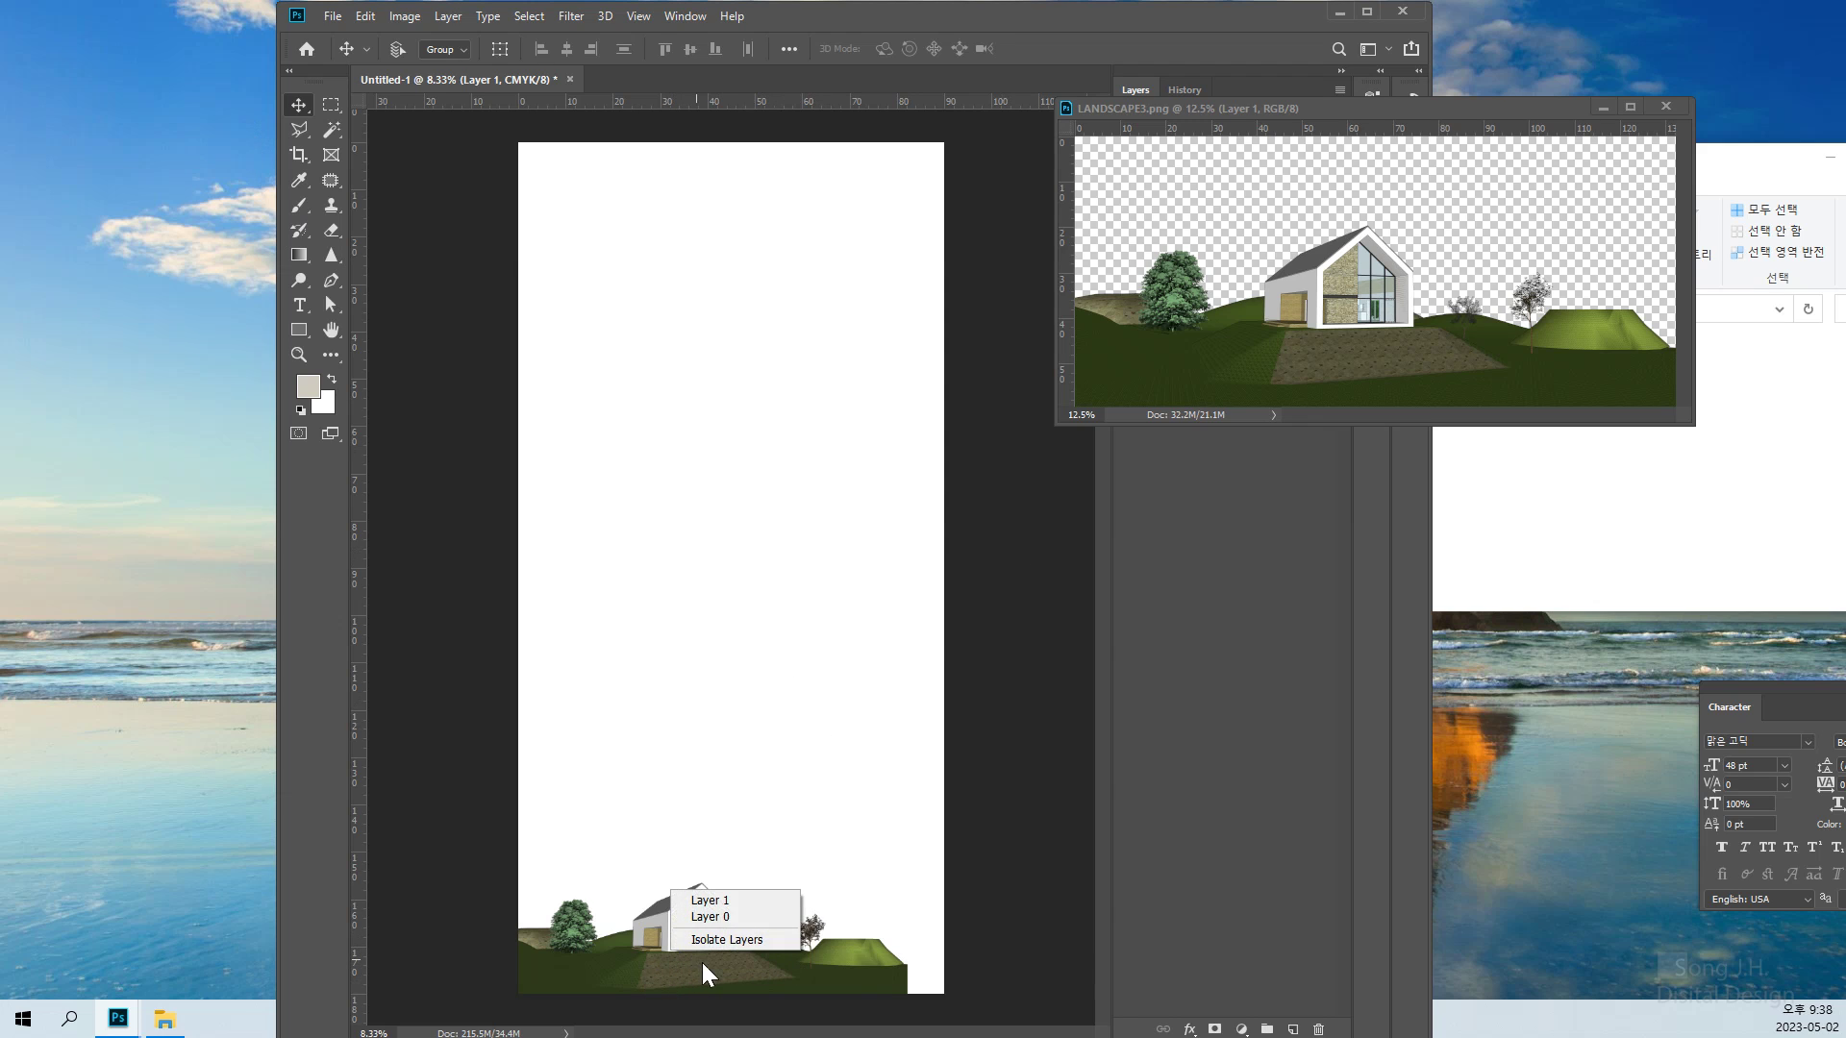
click(726, 955)
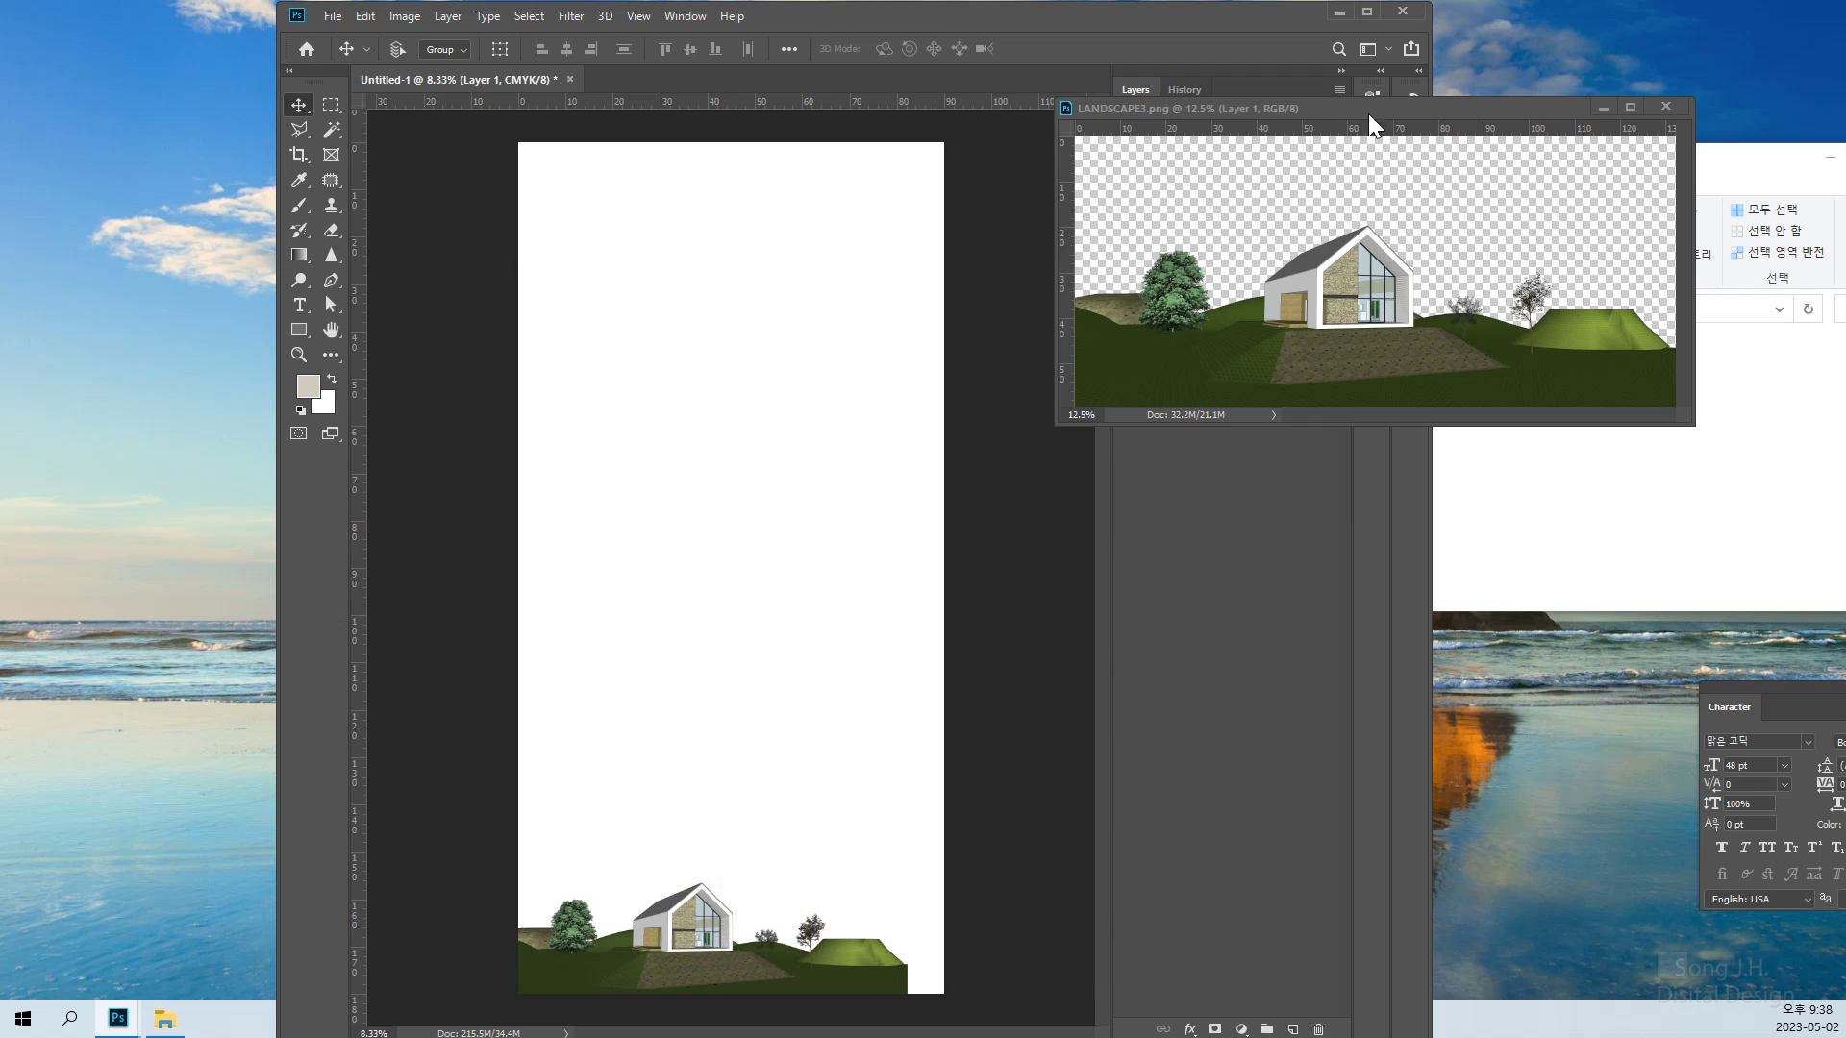
Move the floating LANDSCAPE3 window lower, shift the main Photoshop window aside, and minimize Photoshop
drag(1406, 108, 1433, 214)
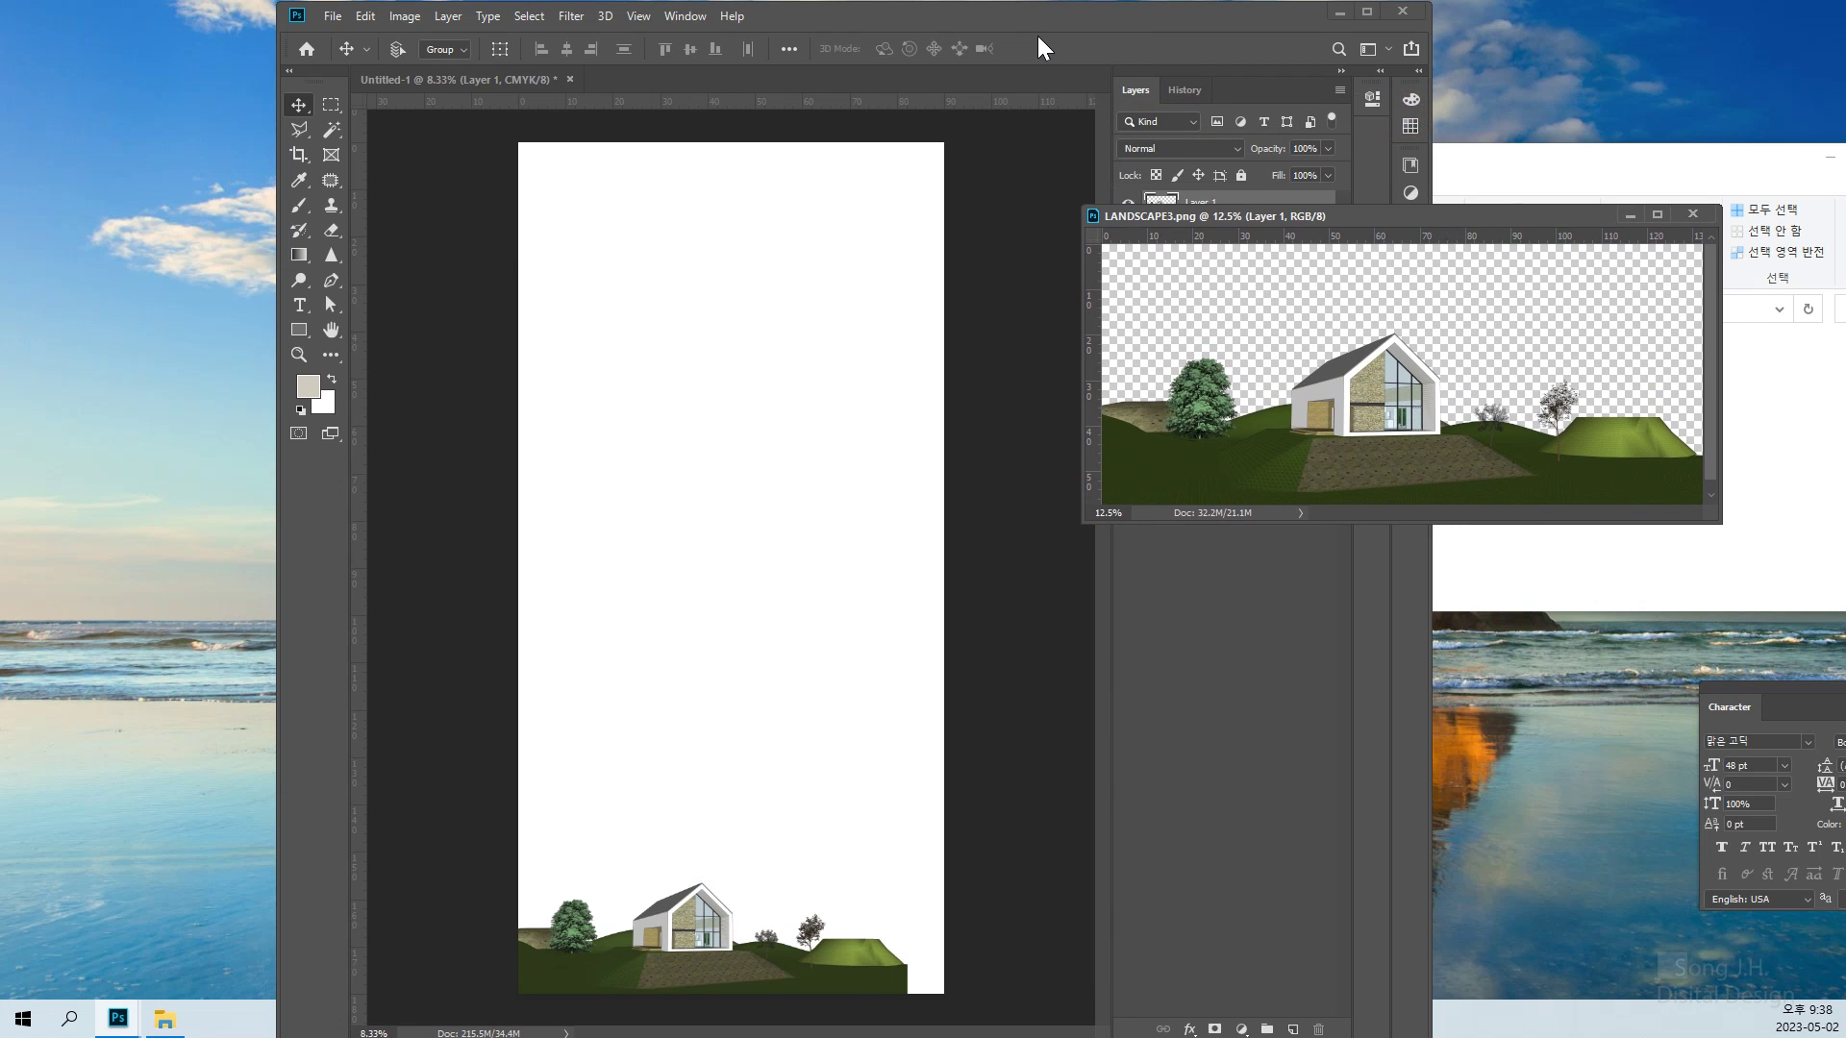
drag(1030, 20, 811, 43)
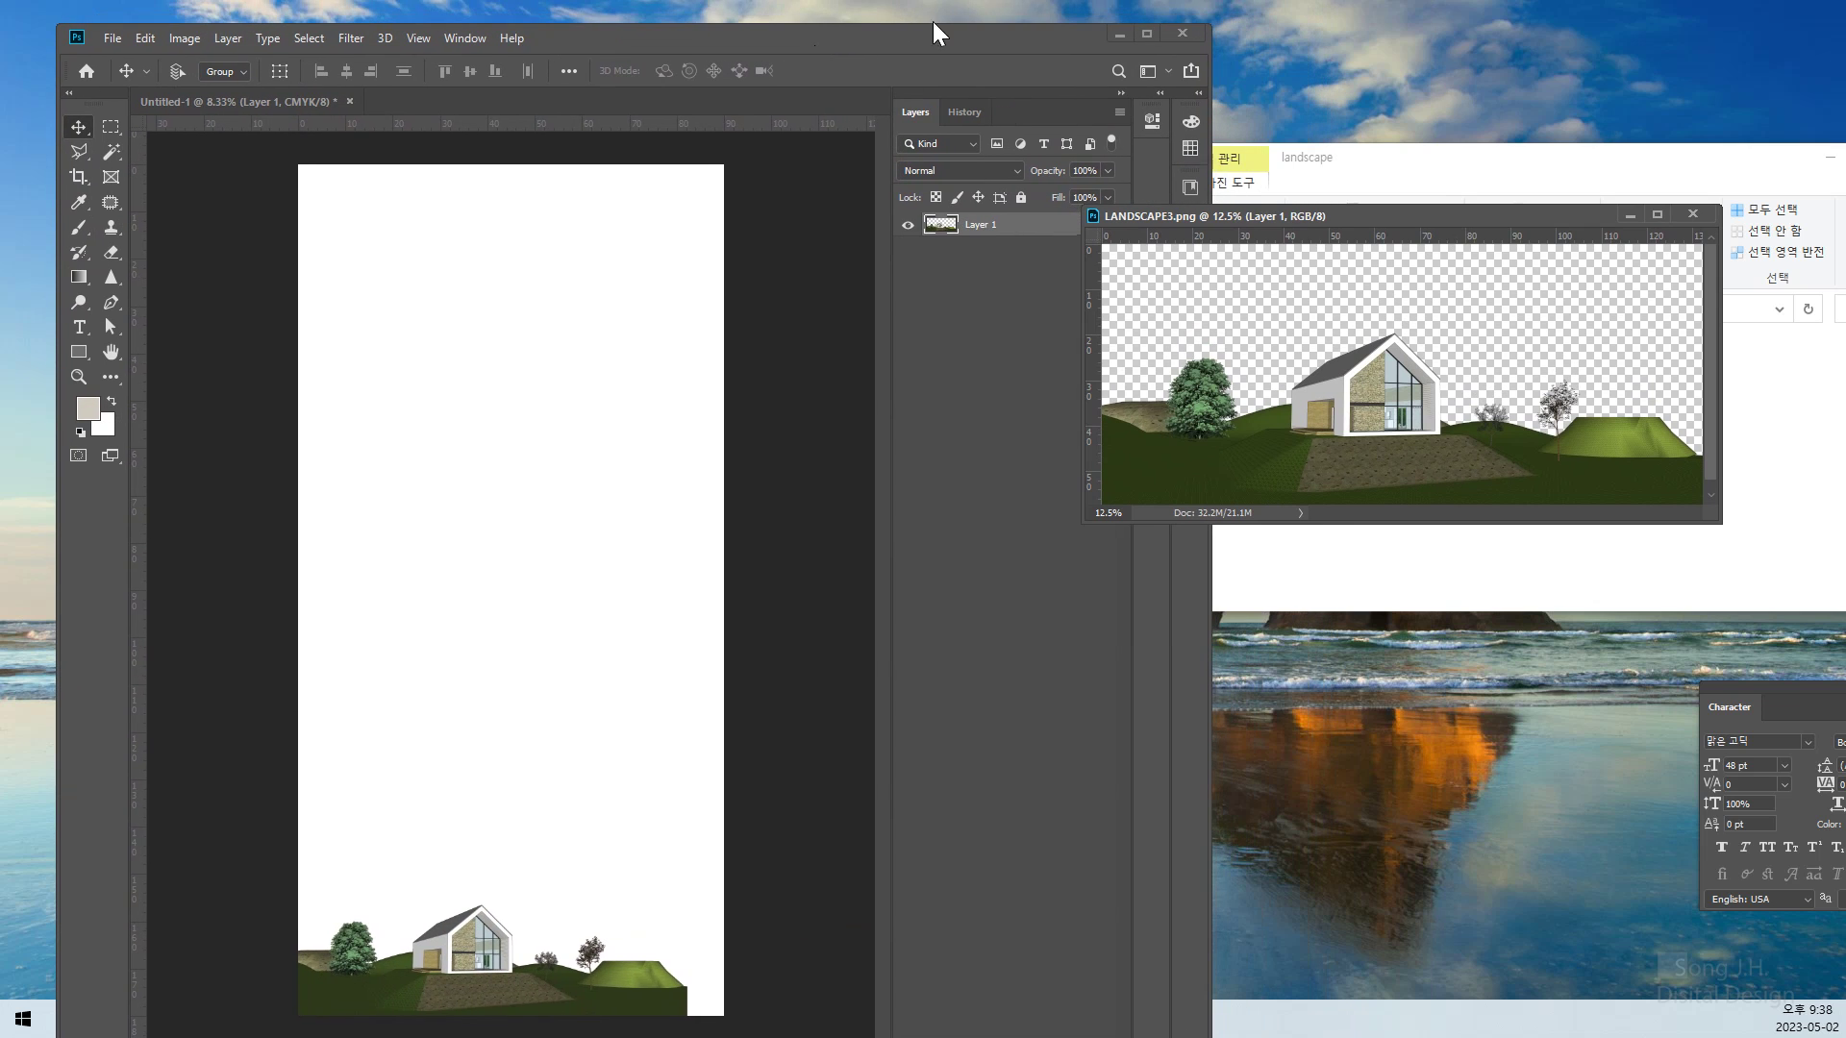
click(1118, 34)
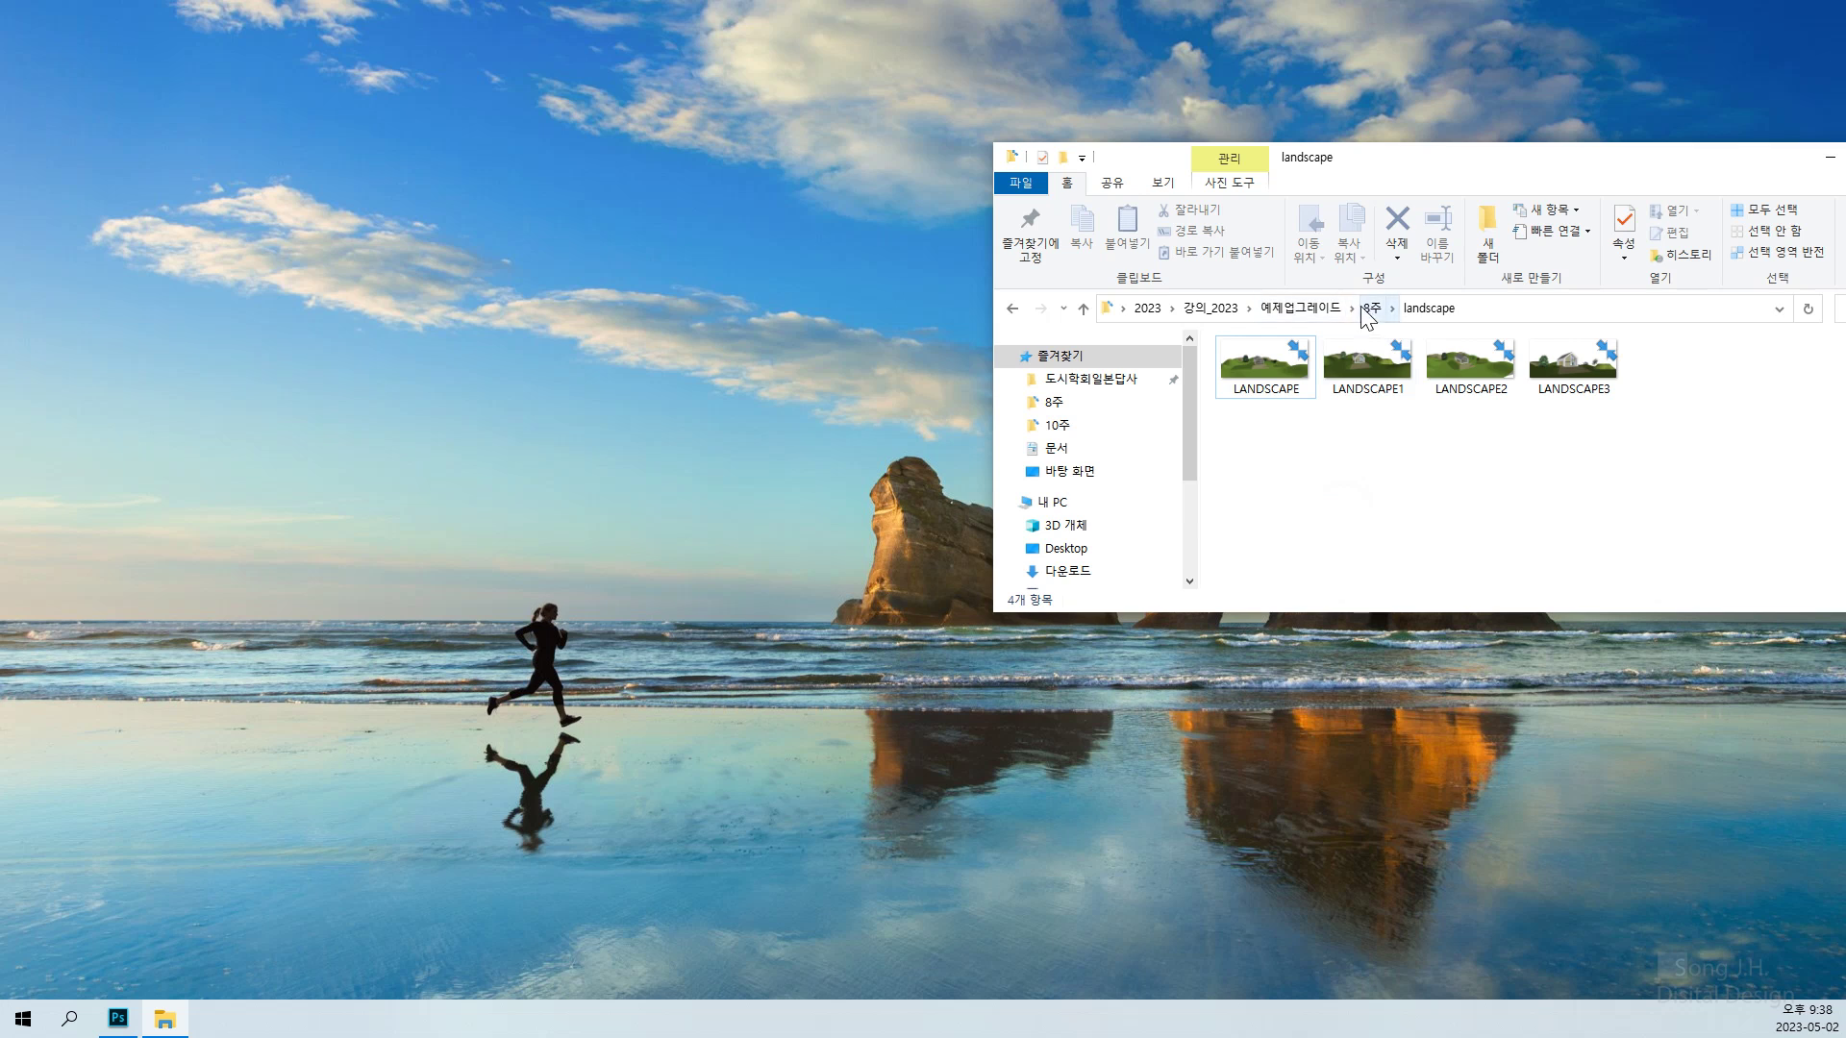
In File Explorer, go up to 강의_2023, move the window toward the screen's middle, and open the 10주 folder inside 예제업그레이드
click(1221, 308)
drag(1480, 157, 1302, 126)
scroll(1160, 444, down, 2)
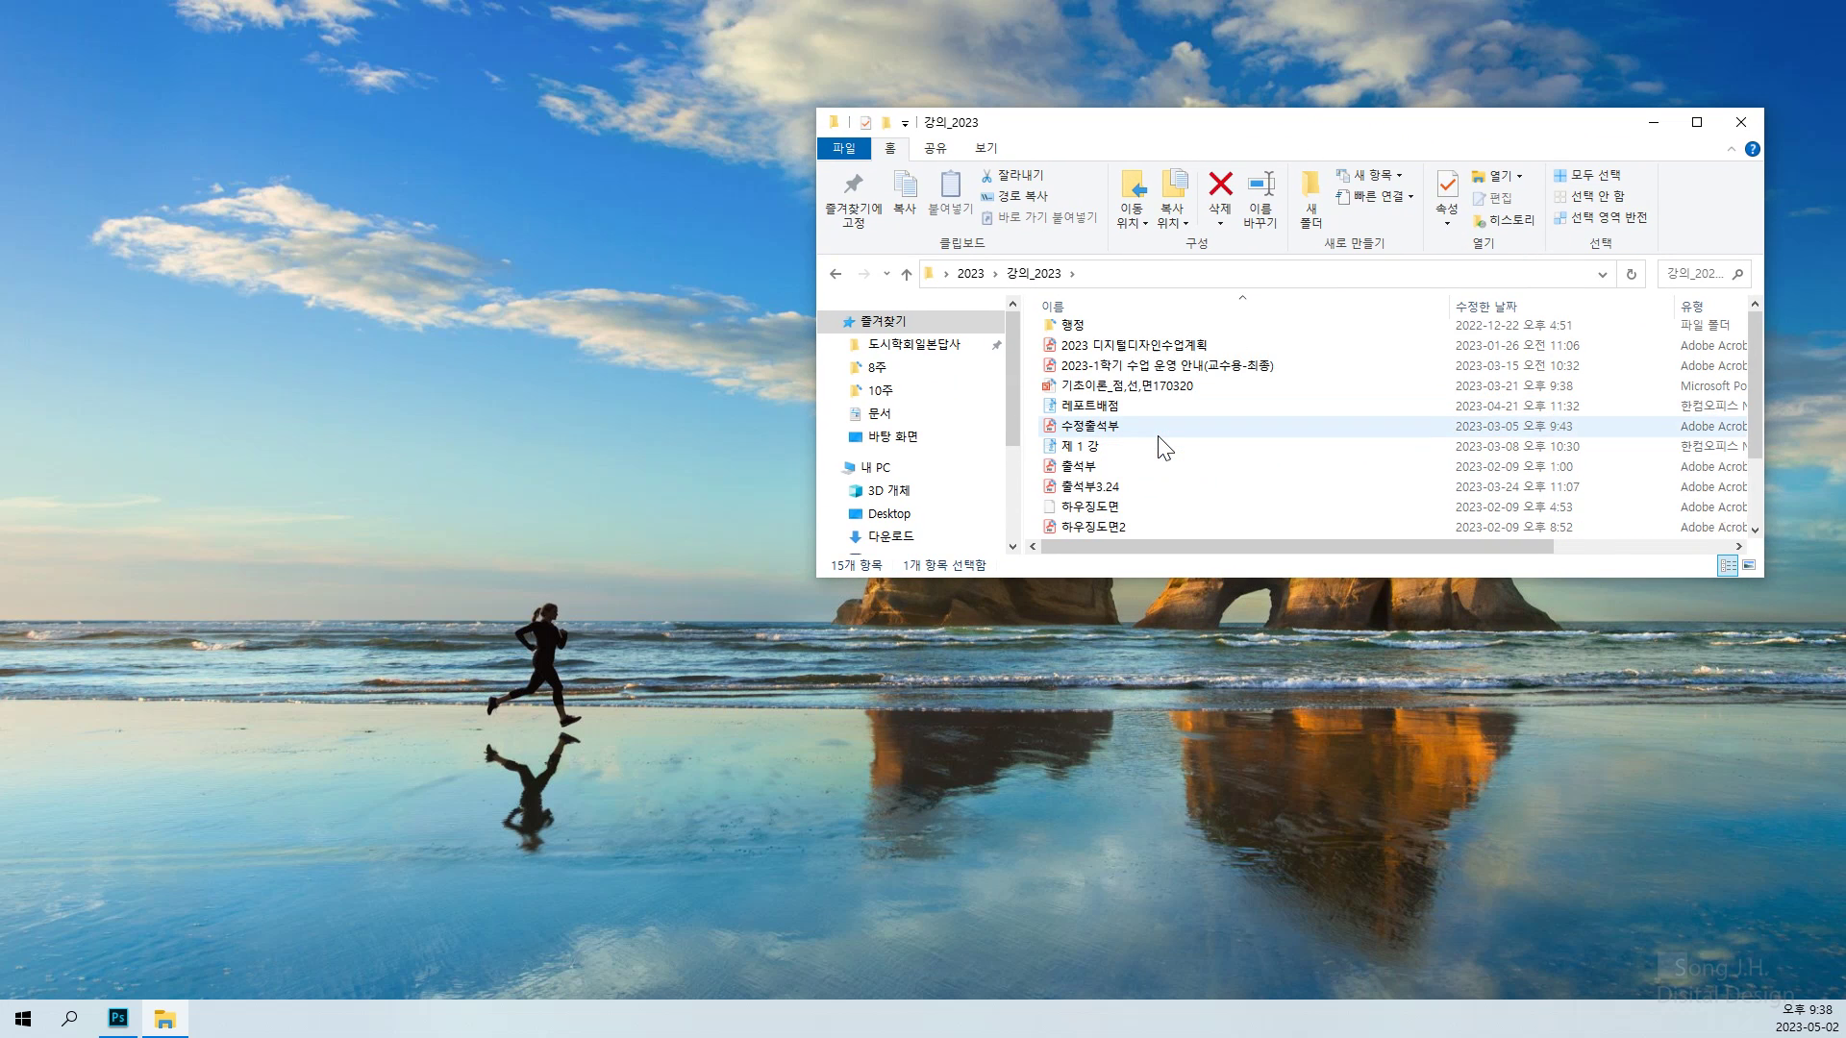
scroll(1160, 444, up, 2)
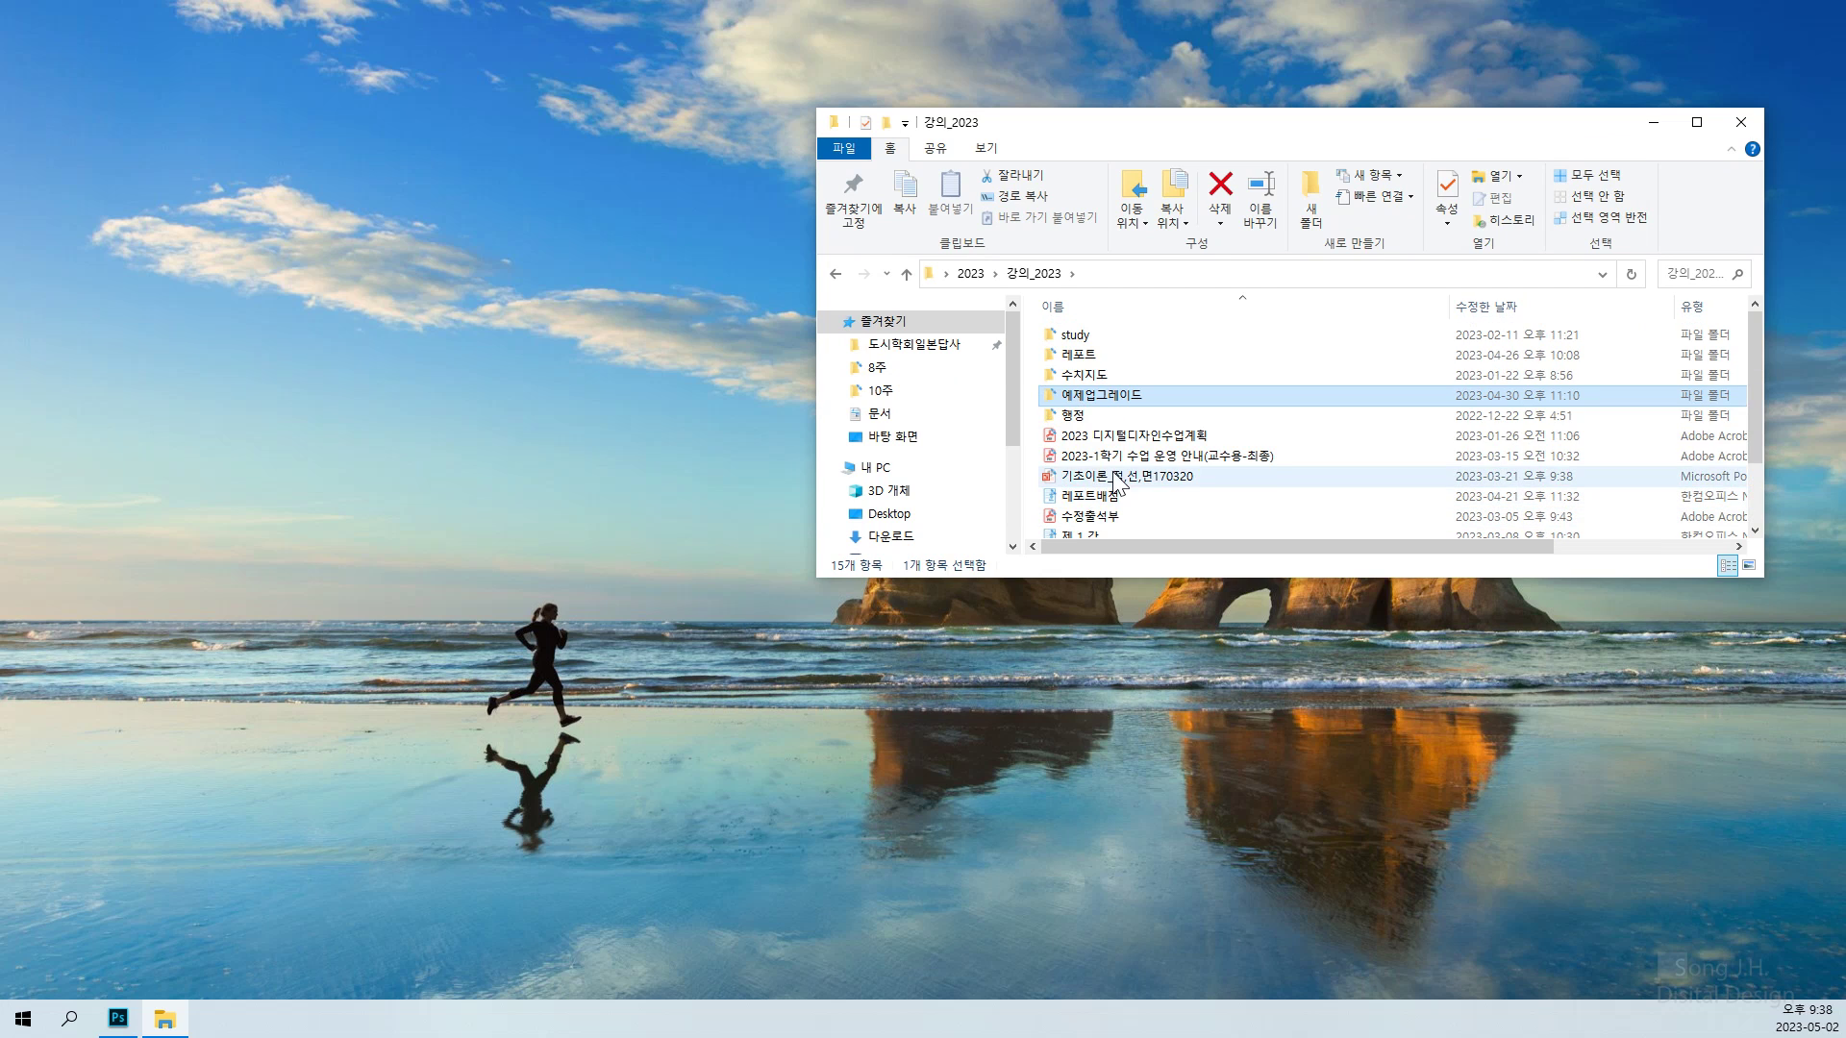
click(1100, 396)
double_click(1103, 398)
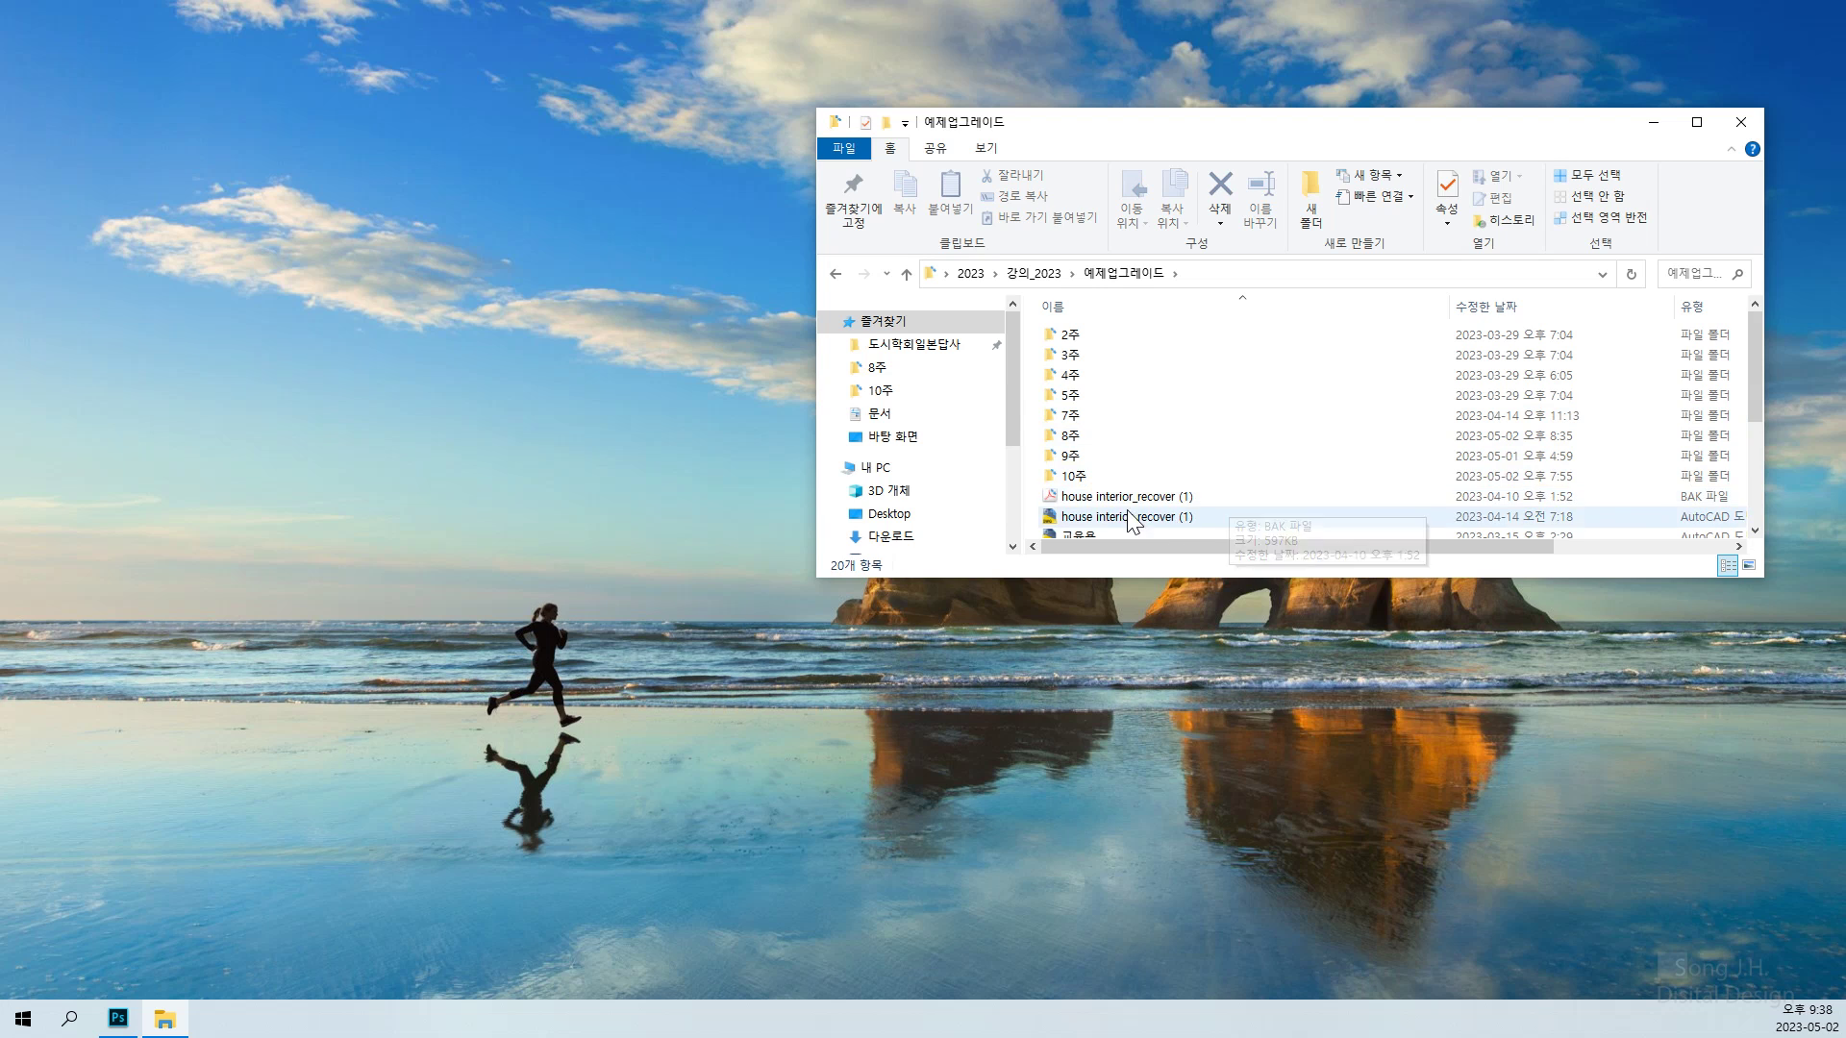
click(1073, 478)
double_click(1073, 478)
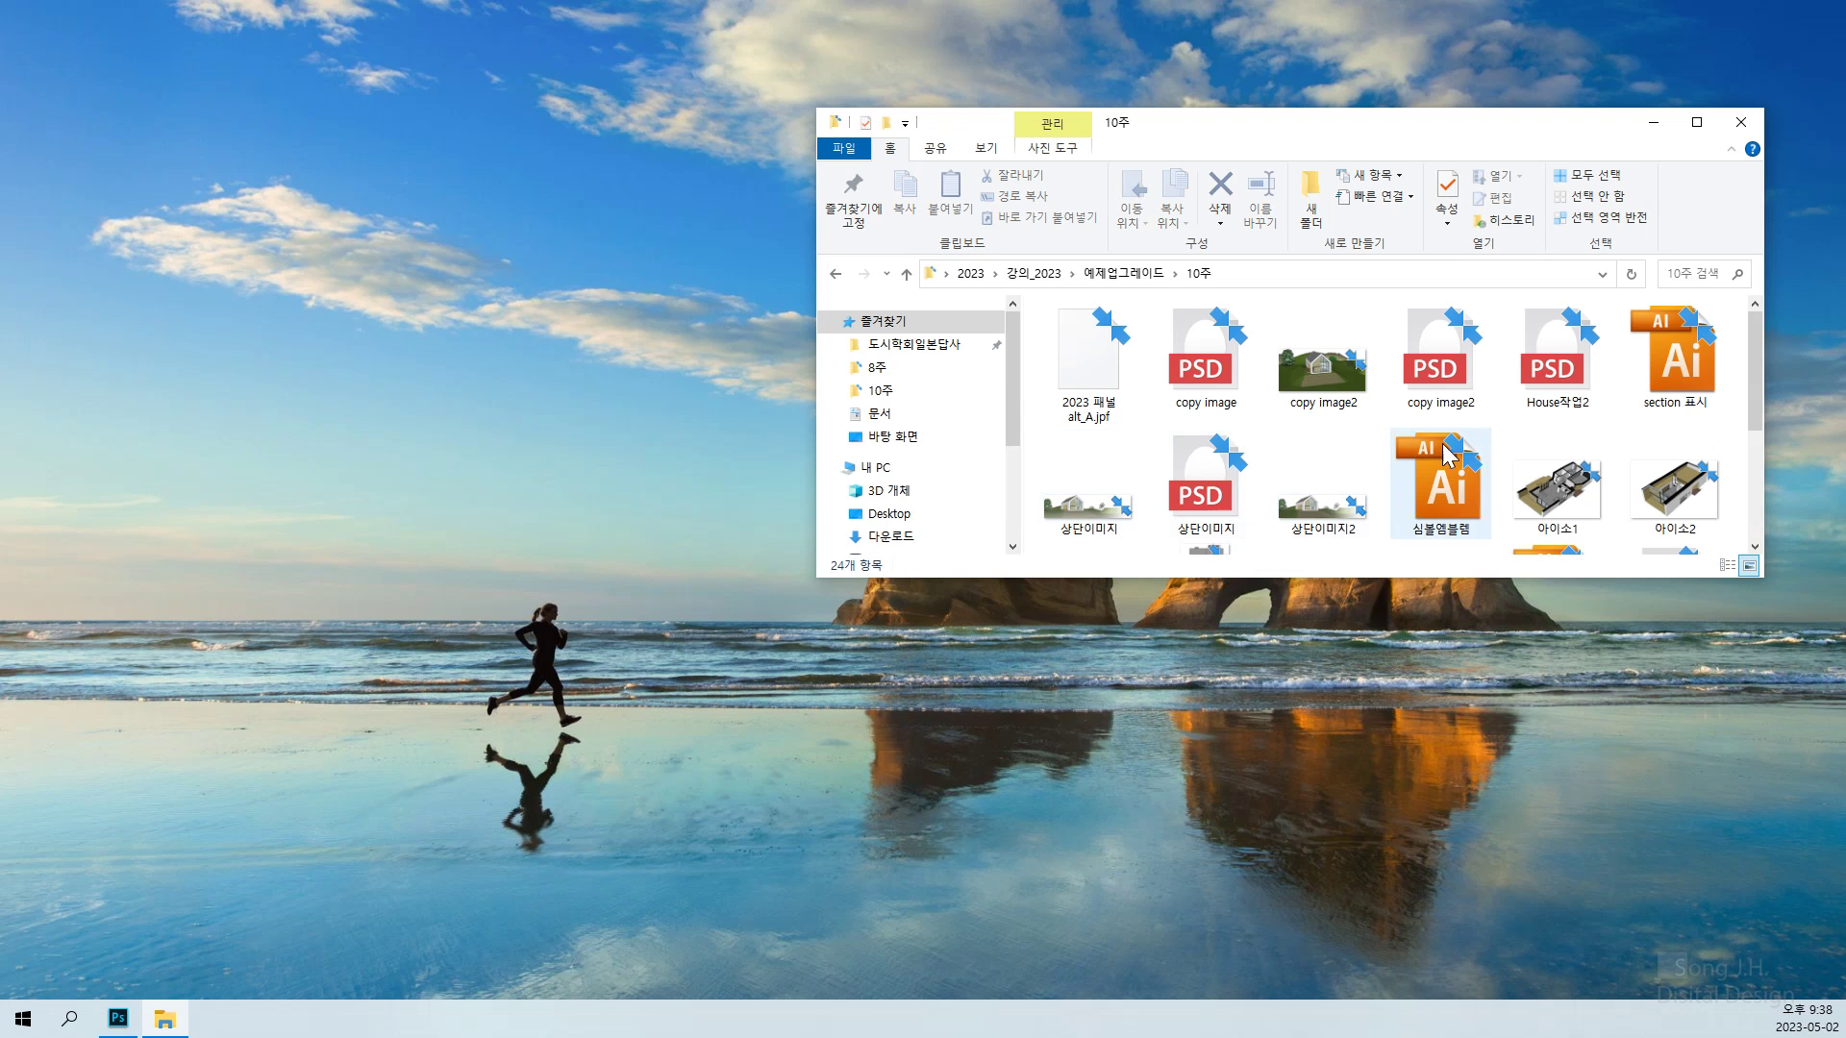
Find the finished panel image 패널진행alt_A.jpg in the 10주 folder and open it in the image viewer
scroll(1430, 505, down, 3)
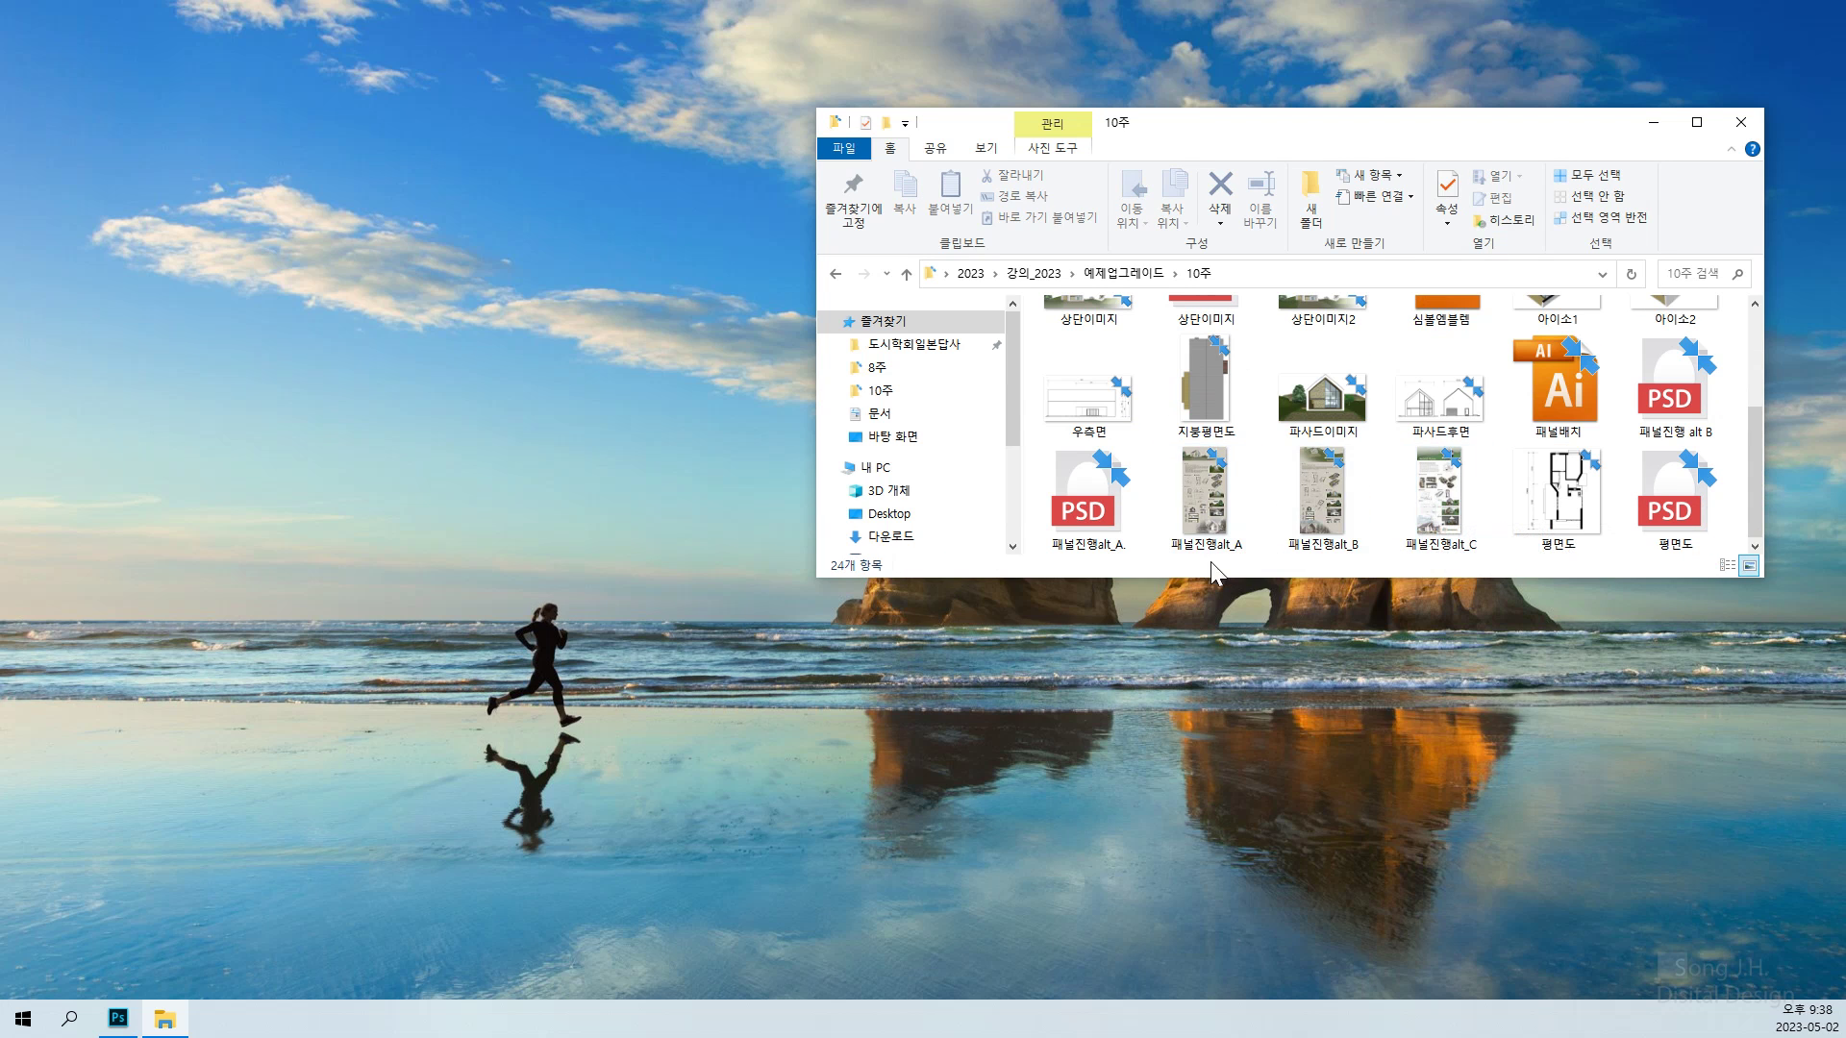
click(1205, 492)
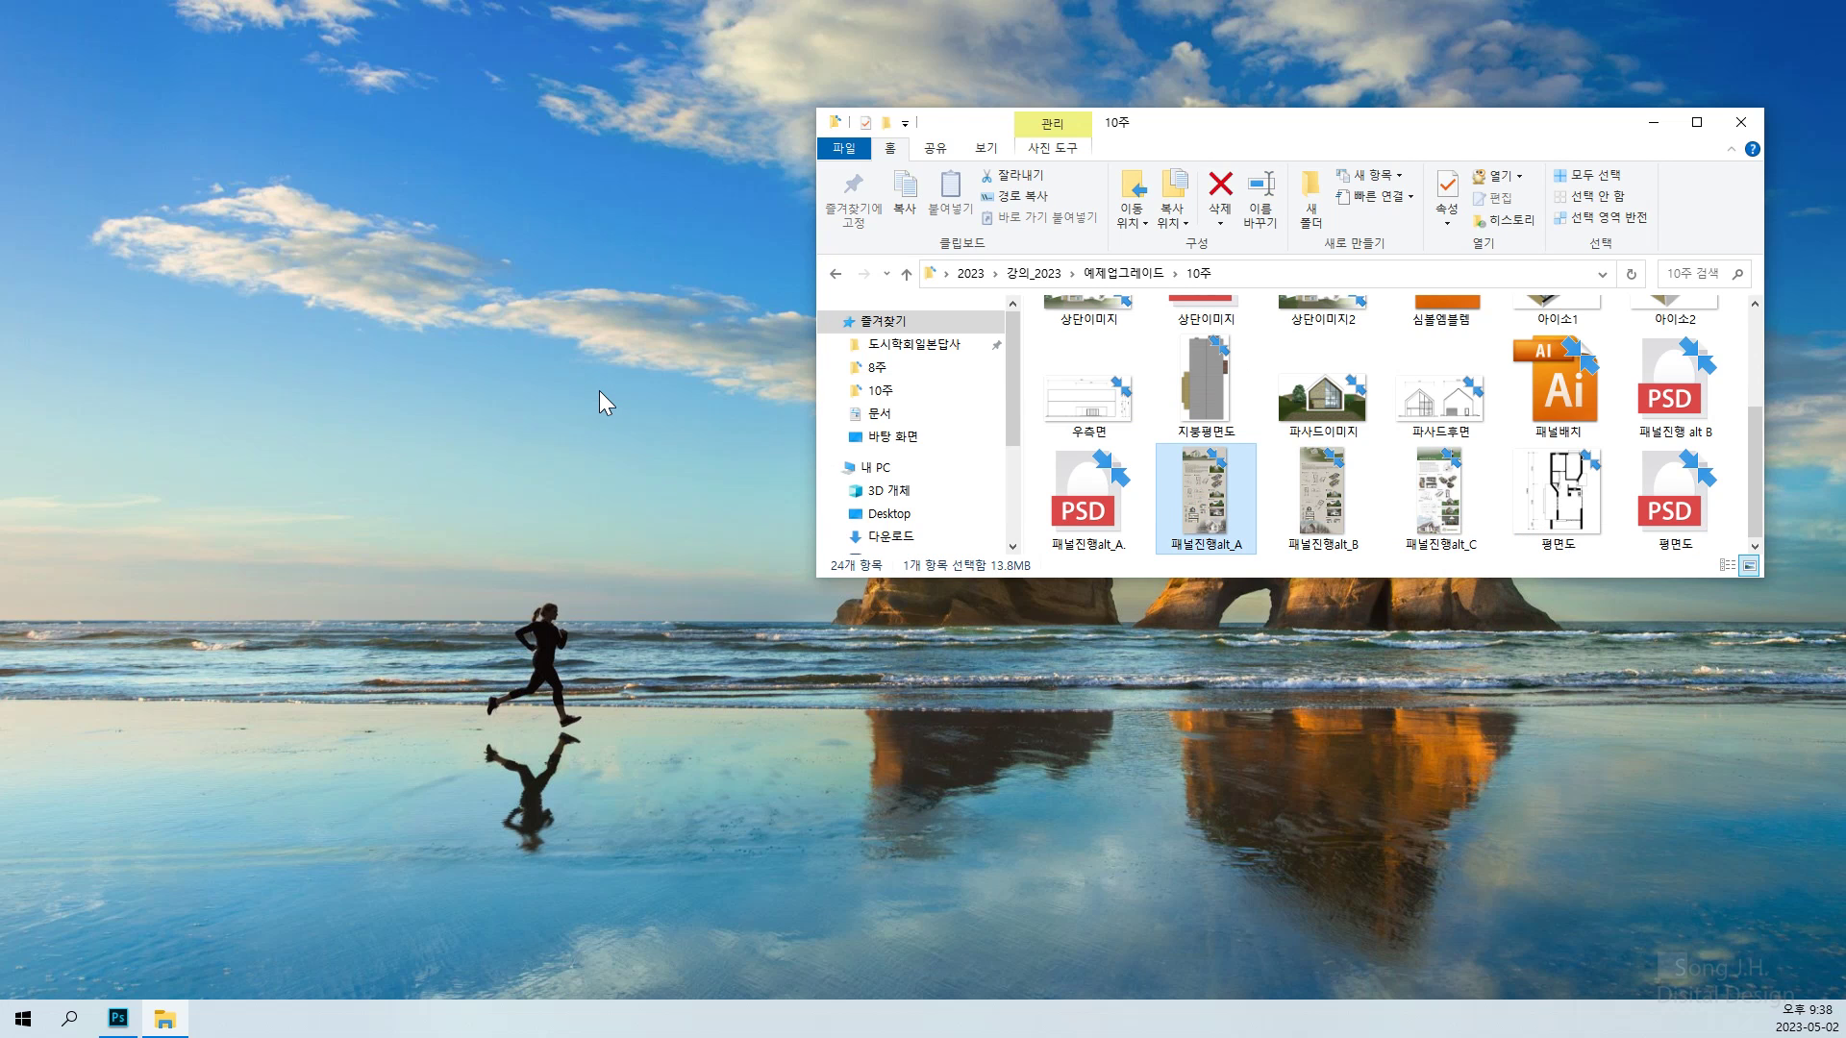
key(Return)
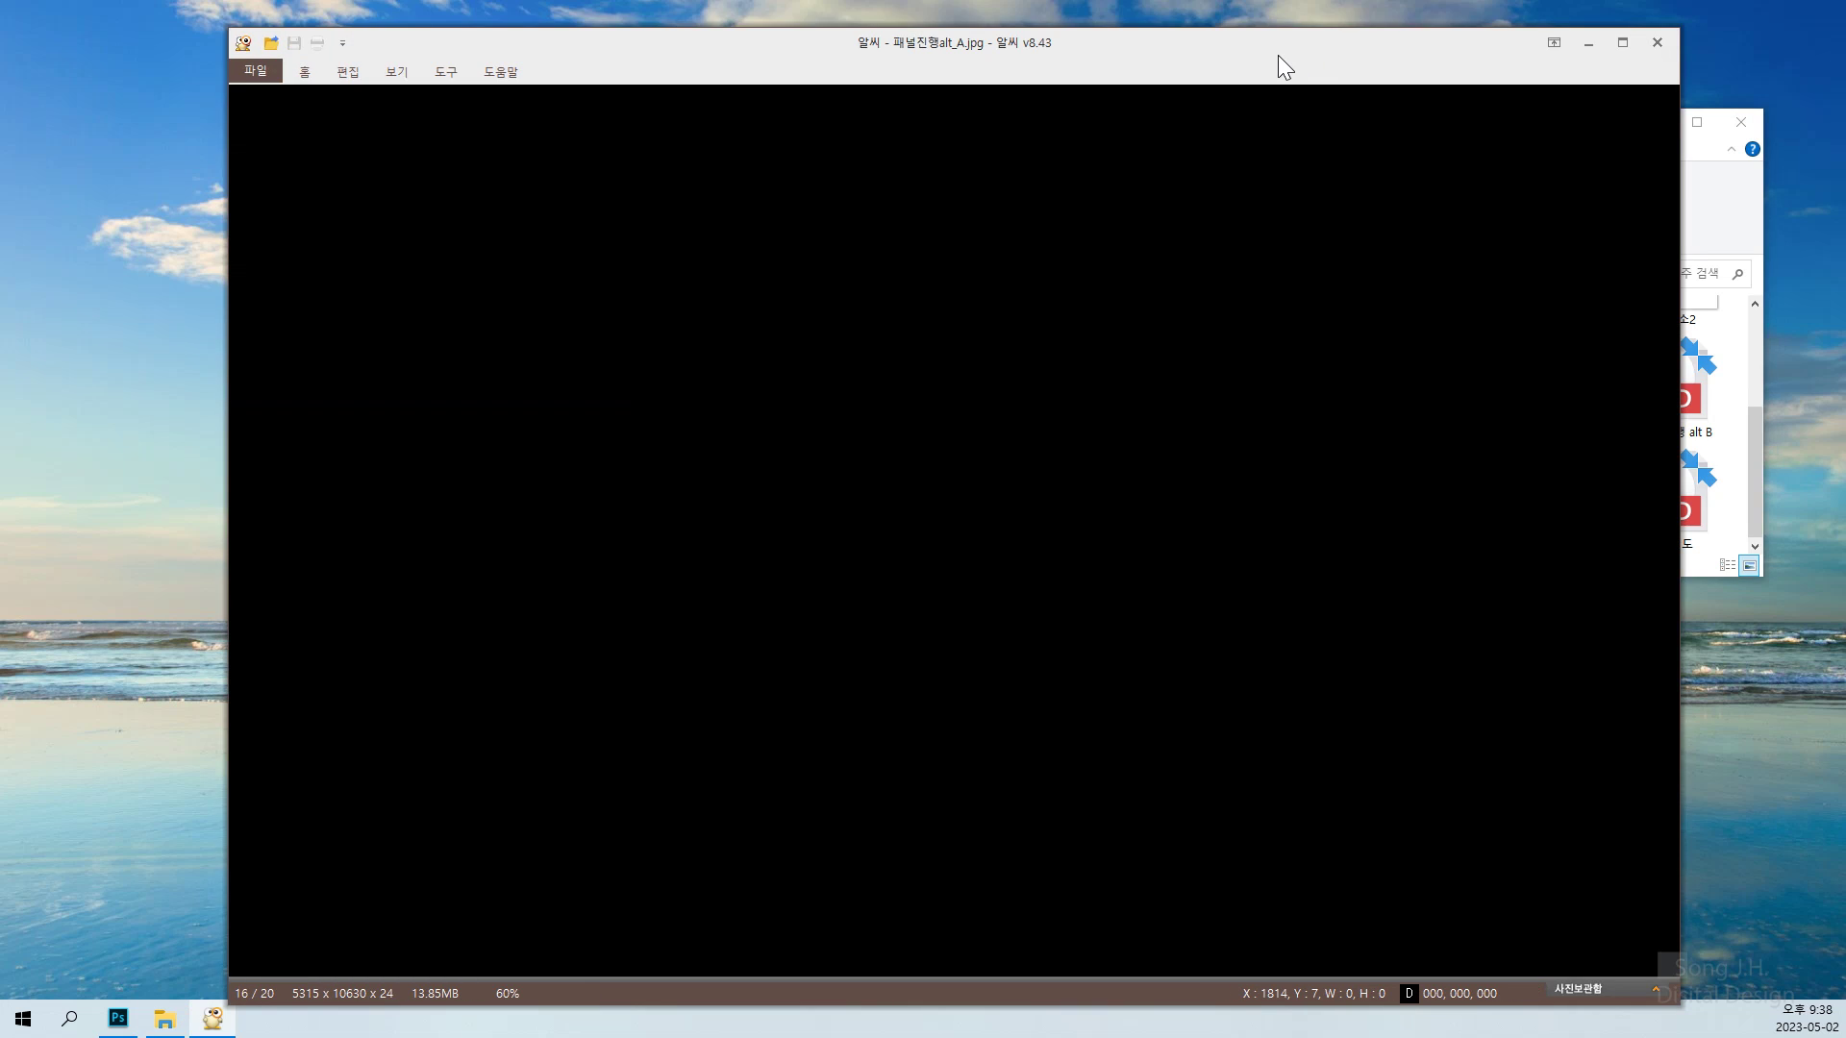
Move and narrow the image viewer window to sit beside the folder, and examine the reference panel's layout down to its bottom image
click(1274, 55)
drag(1167, 66, 1153, 66)
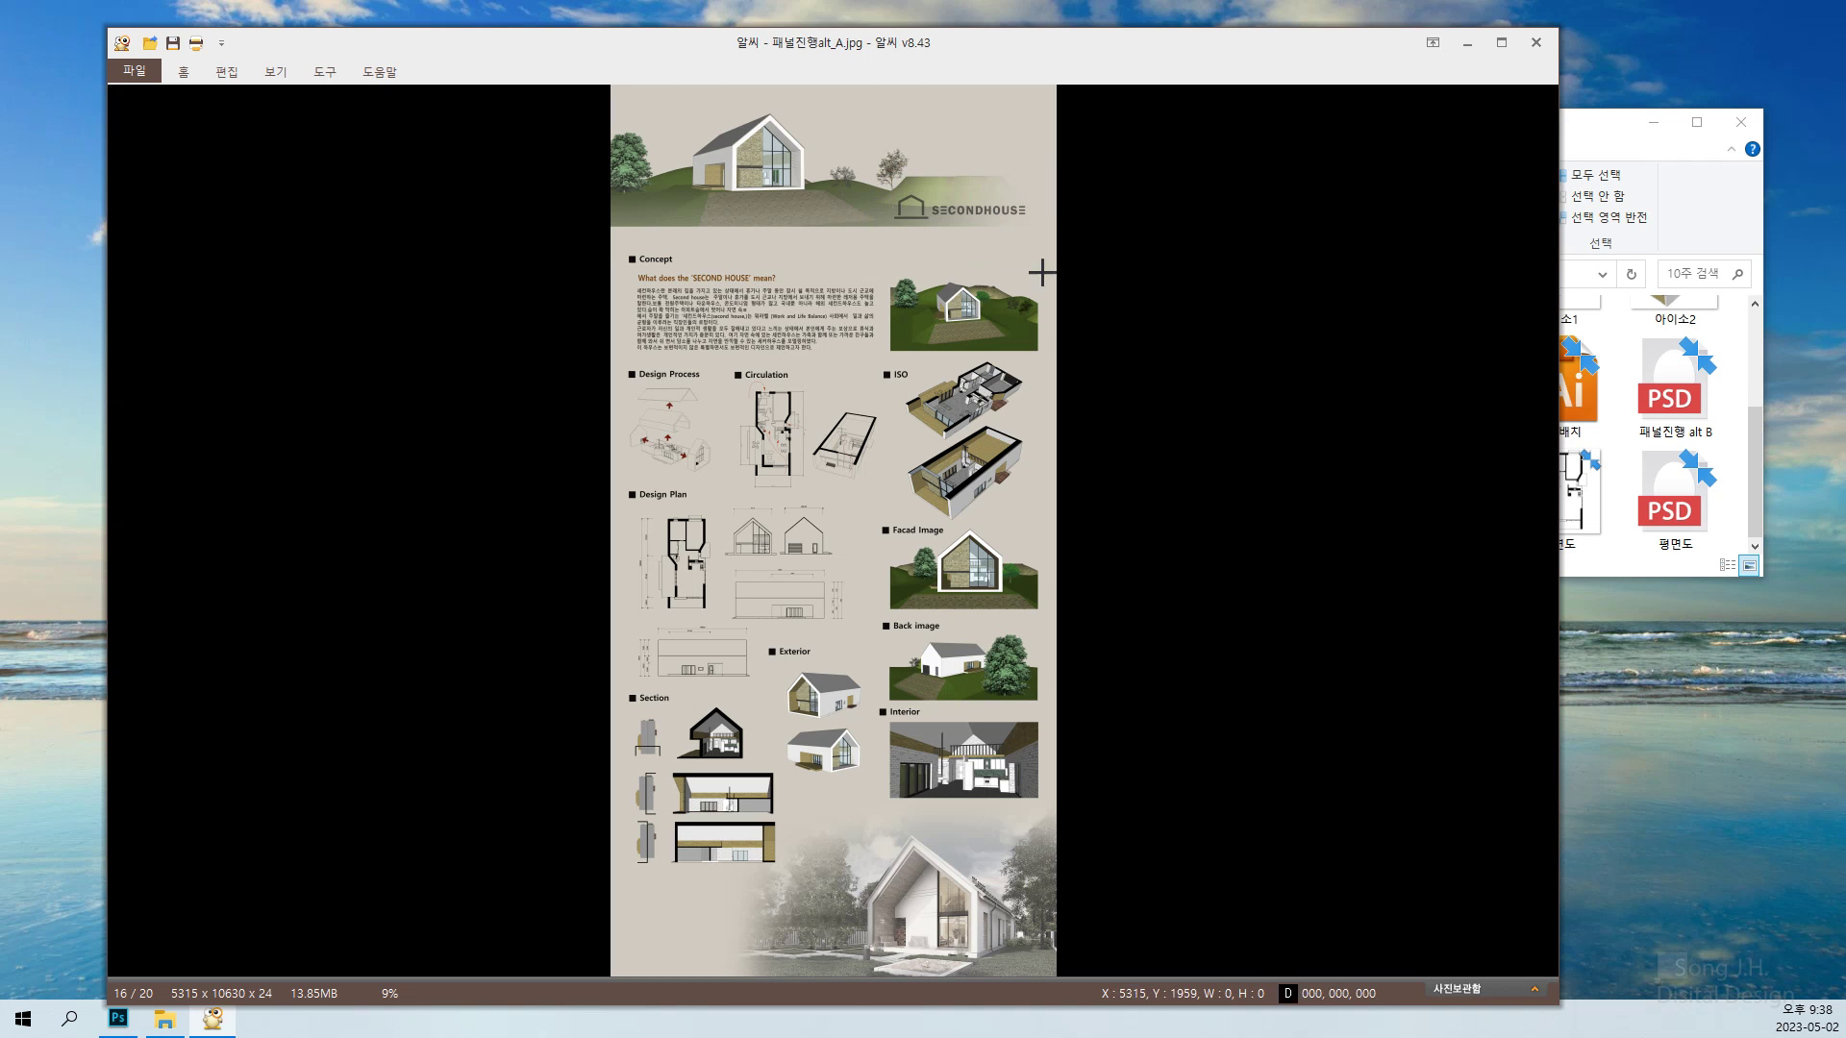
drag(1026, 42, 946, 33)
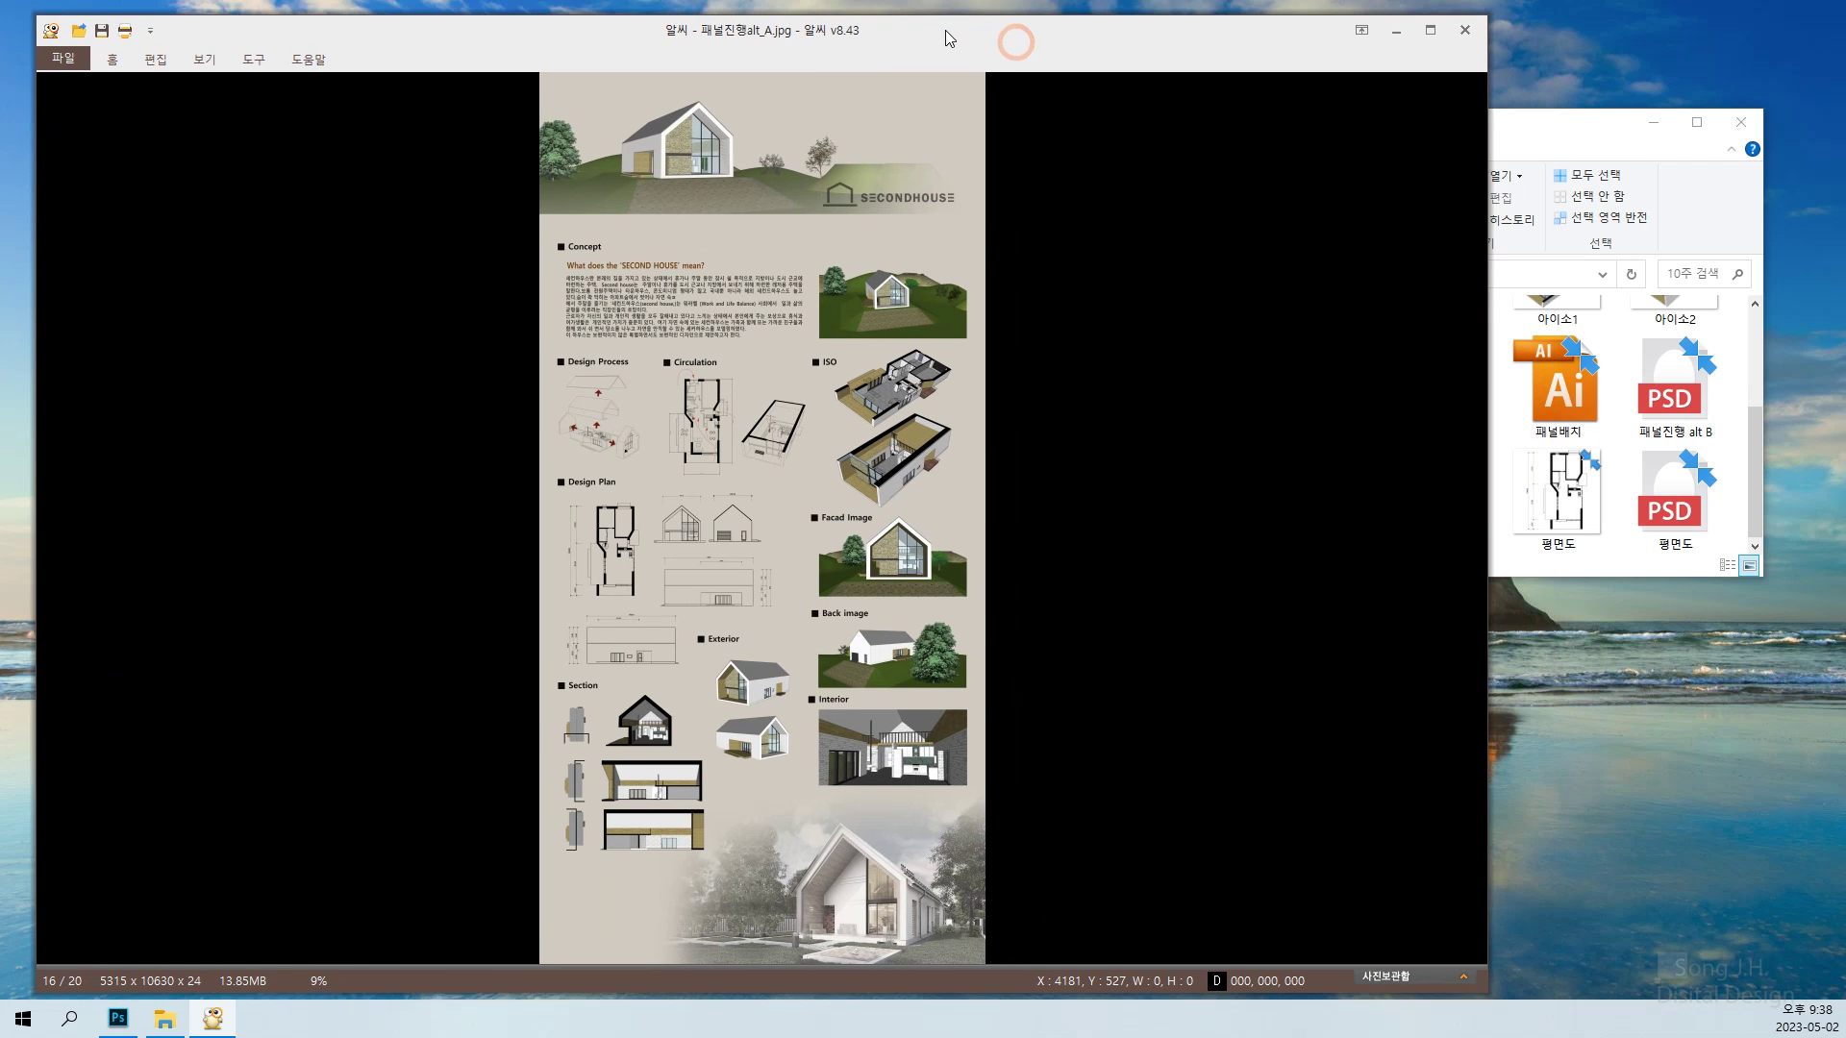
drag(1470, 795, 1139, 767)
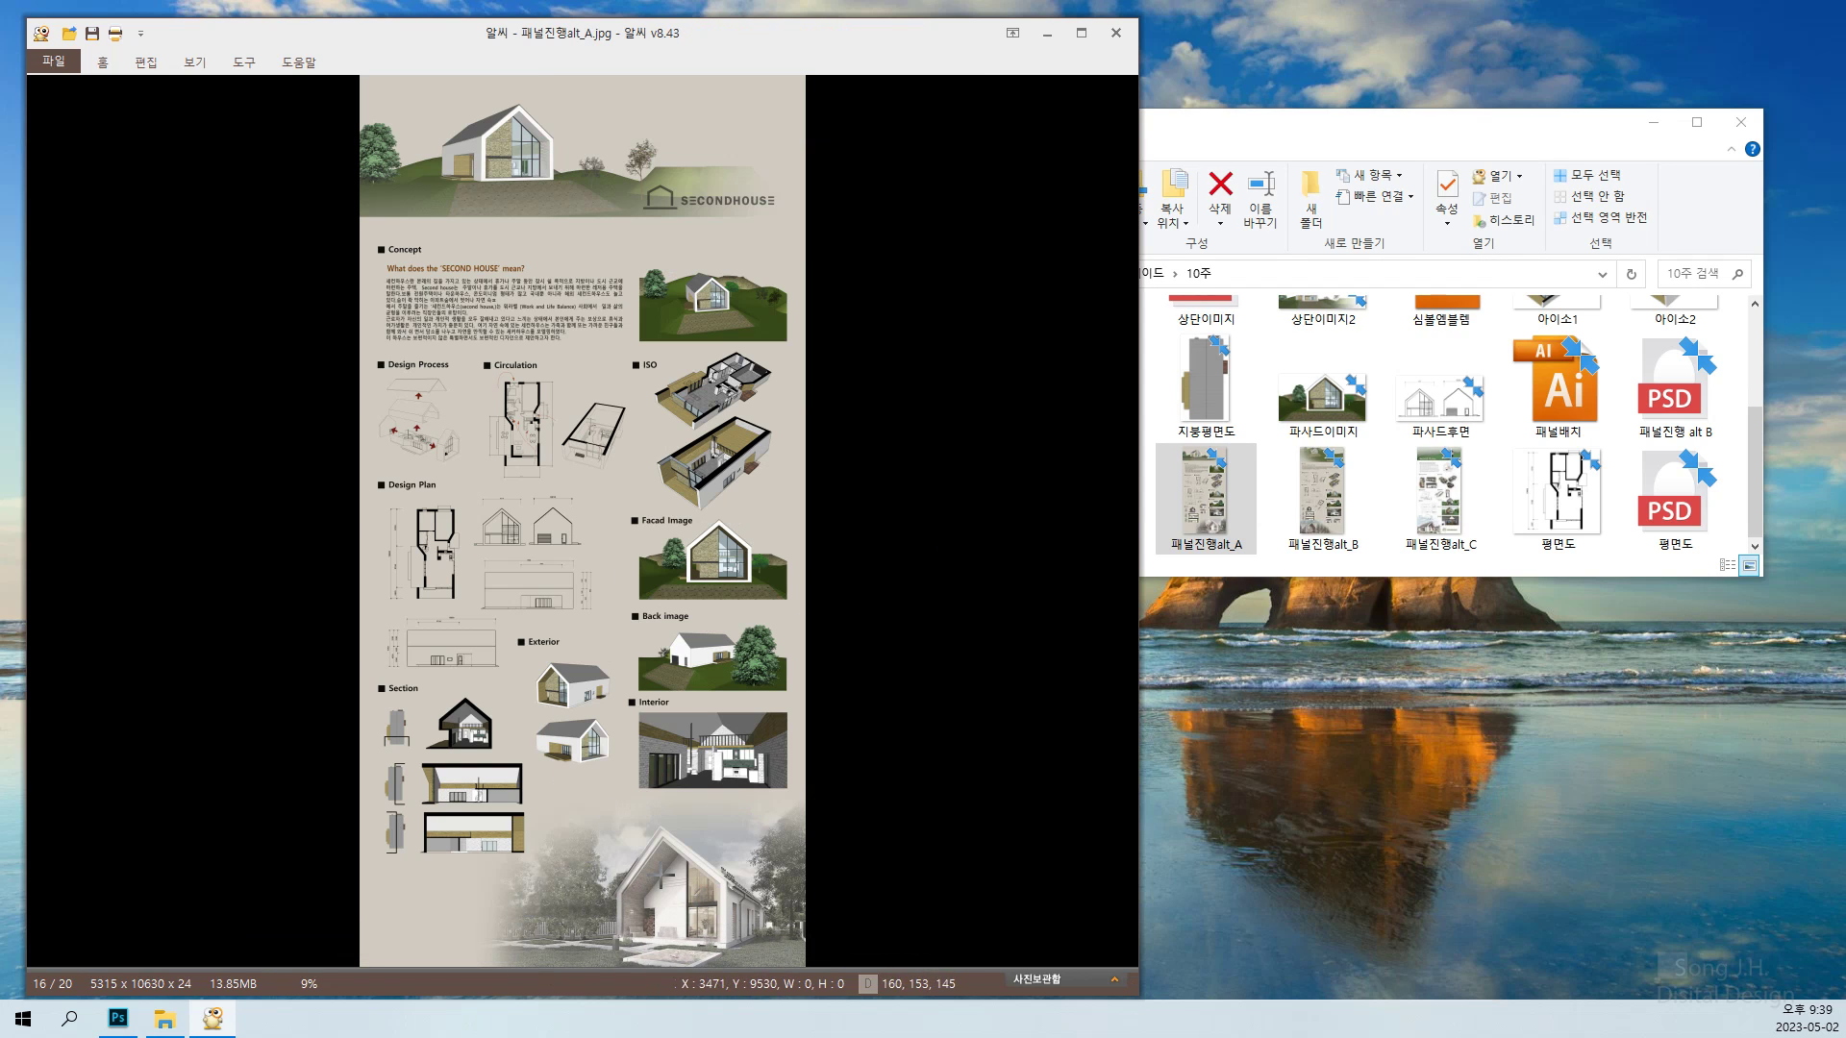
mouse_move(722, 922)
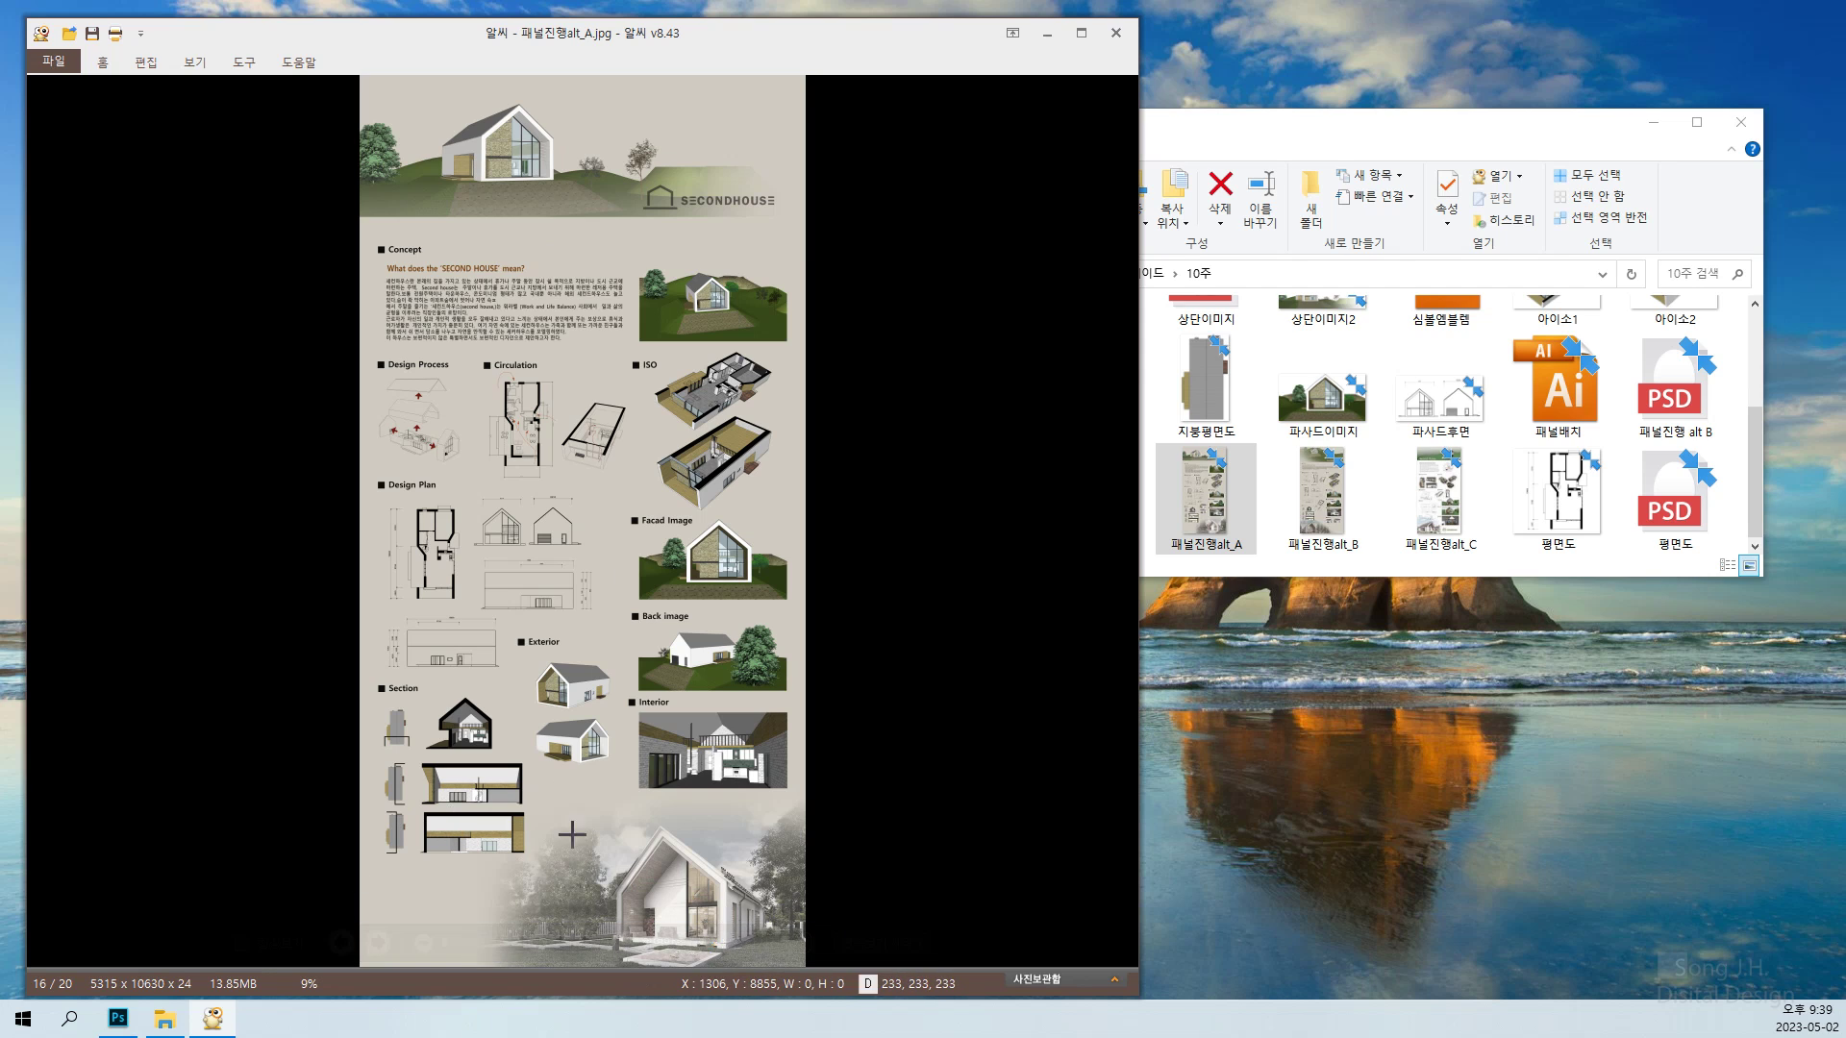
Open 패널진행alt_B.jpg from the 10주 folder in the image viewer, then narrow its window and place it beside 패널진행alt_A.jpg
click(1322, 514)
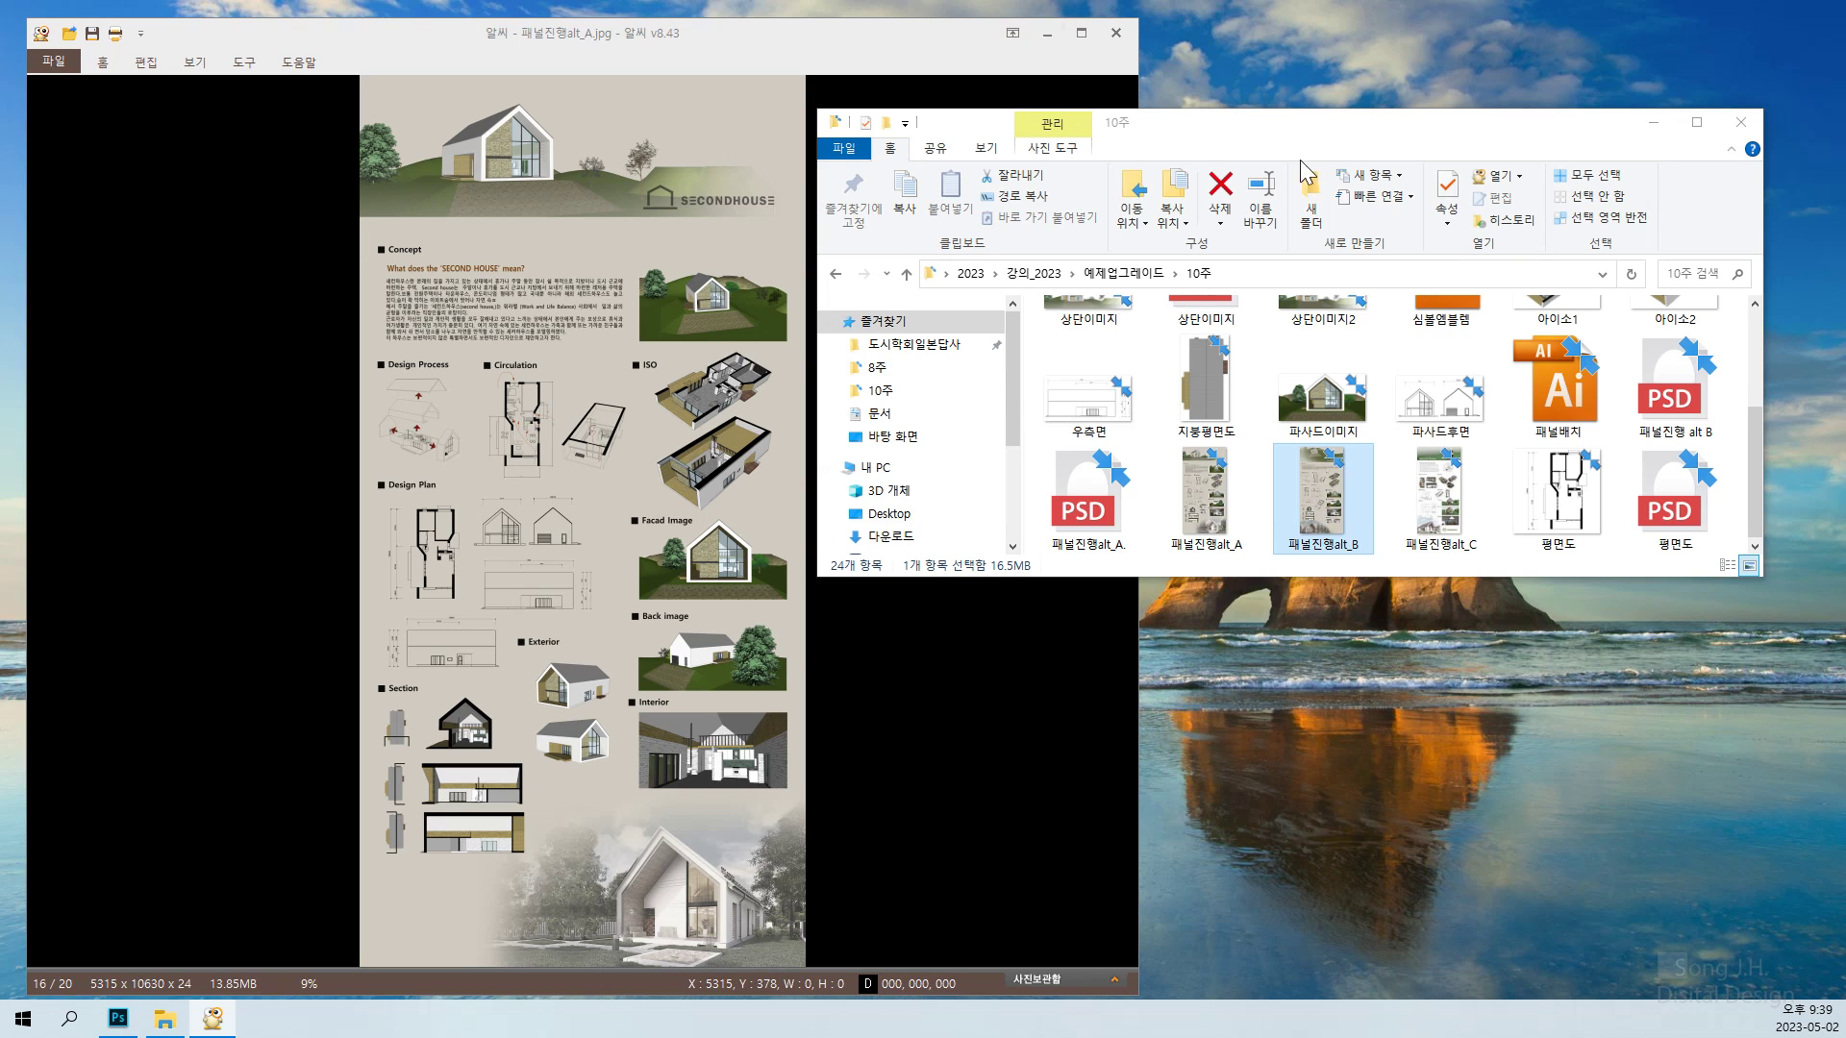
double_click(1325, 514)
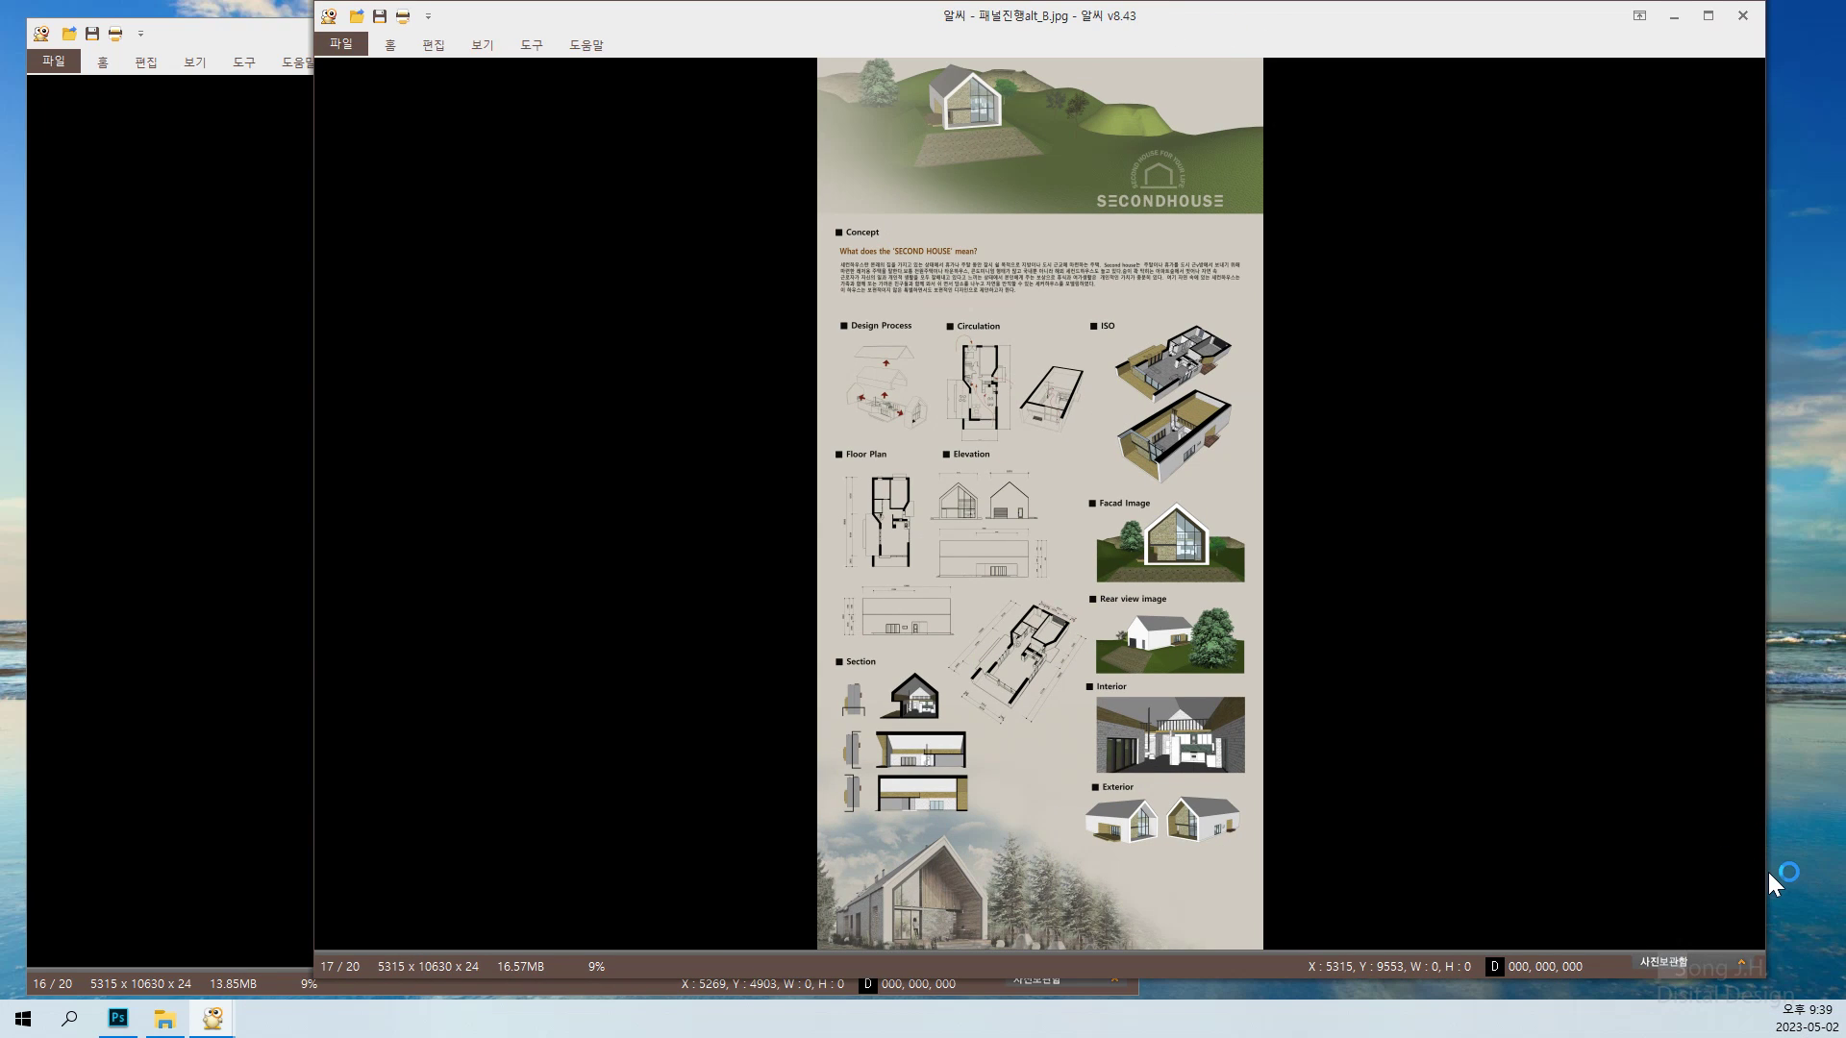
drag(1763, 872, 1170, 921)
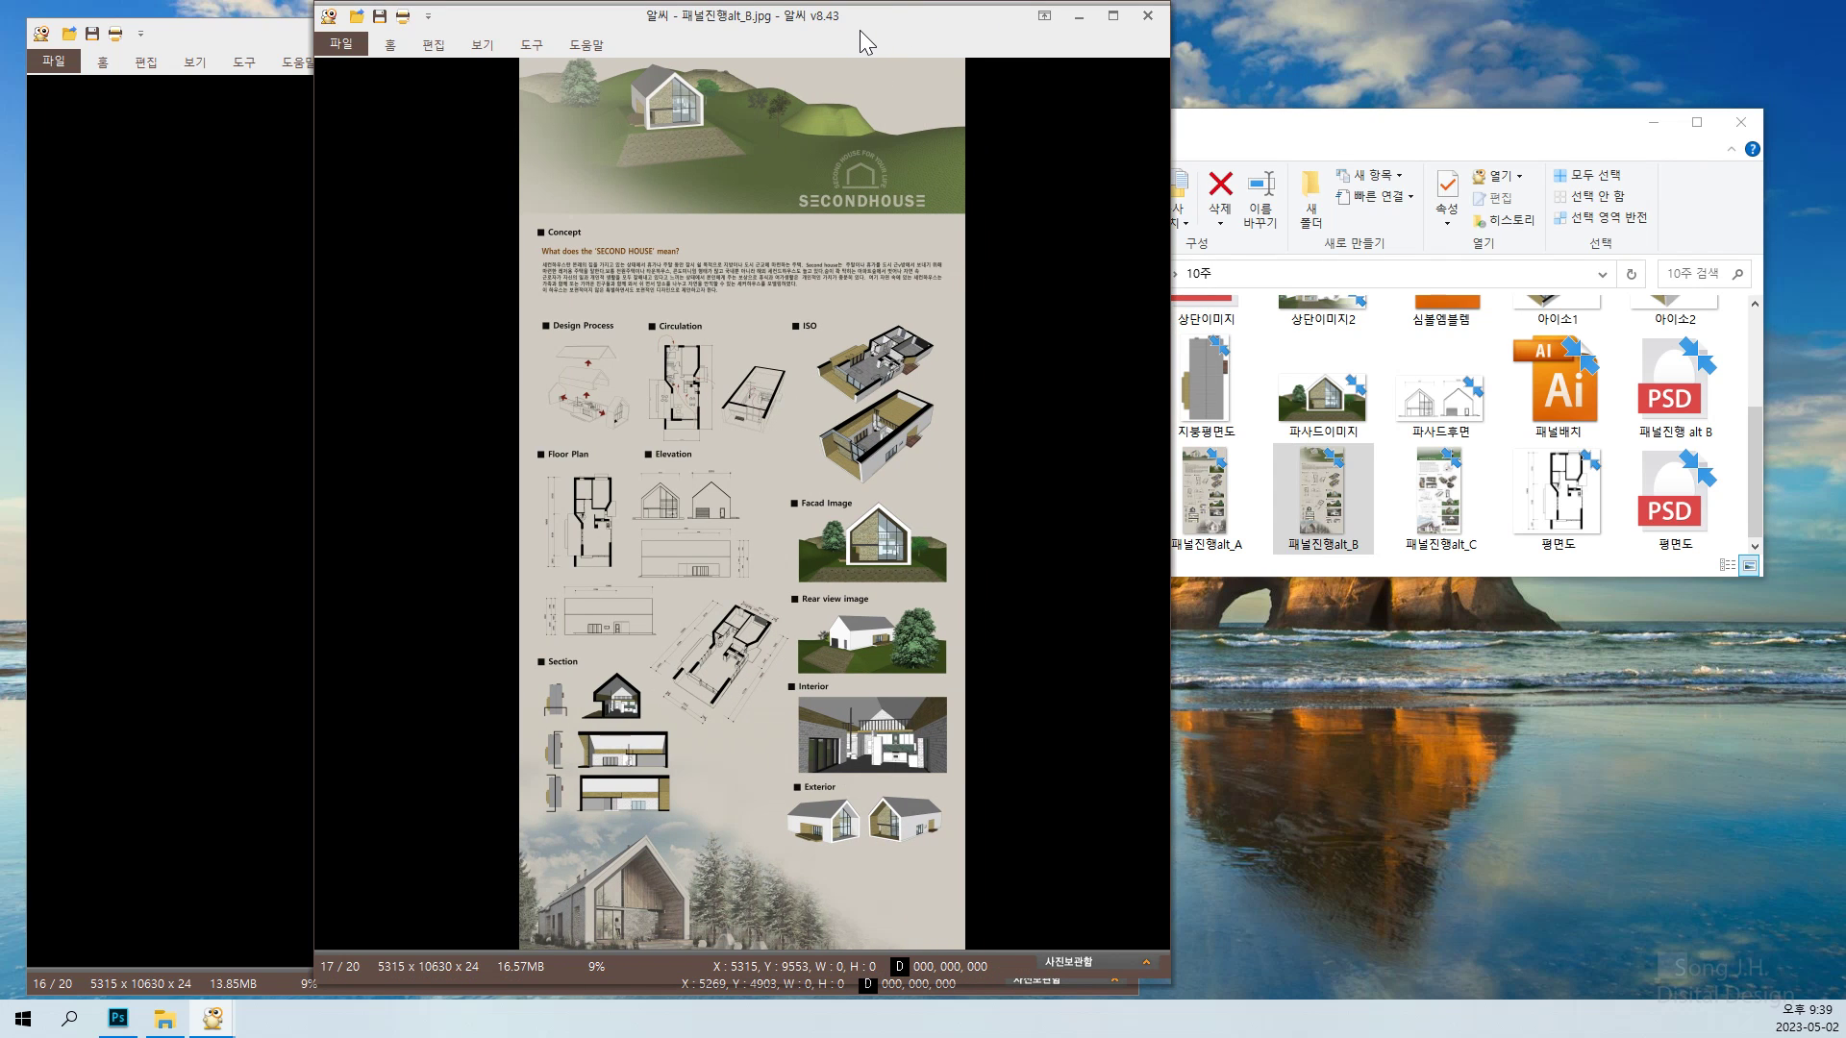
drag(875, 29, 1394, 41)
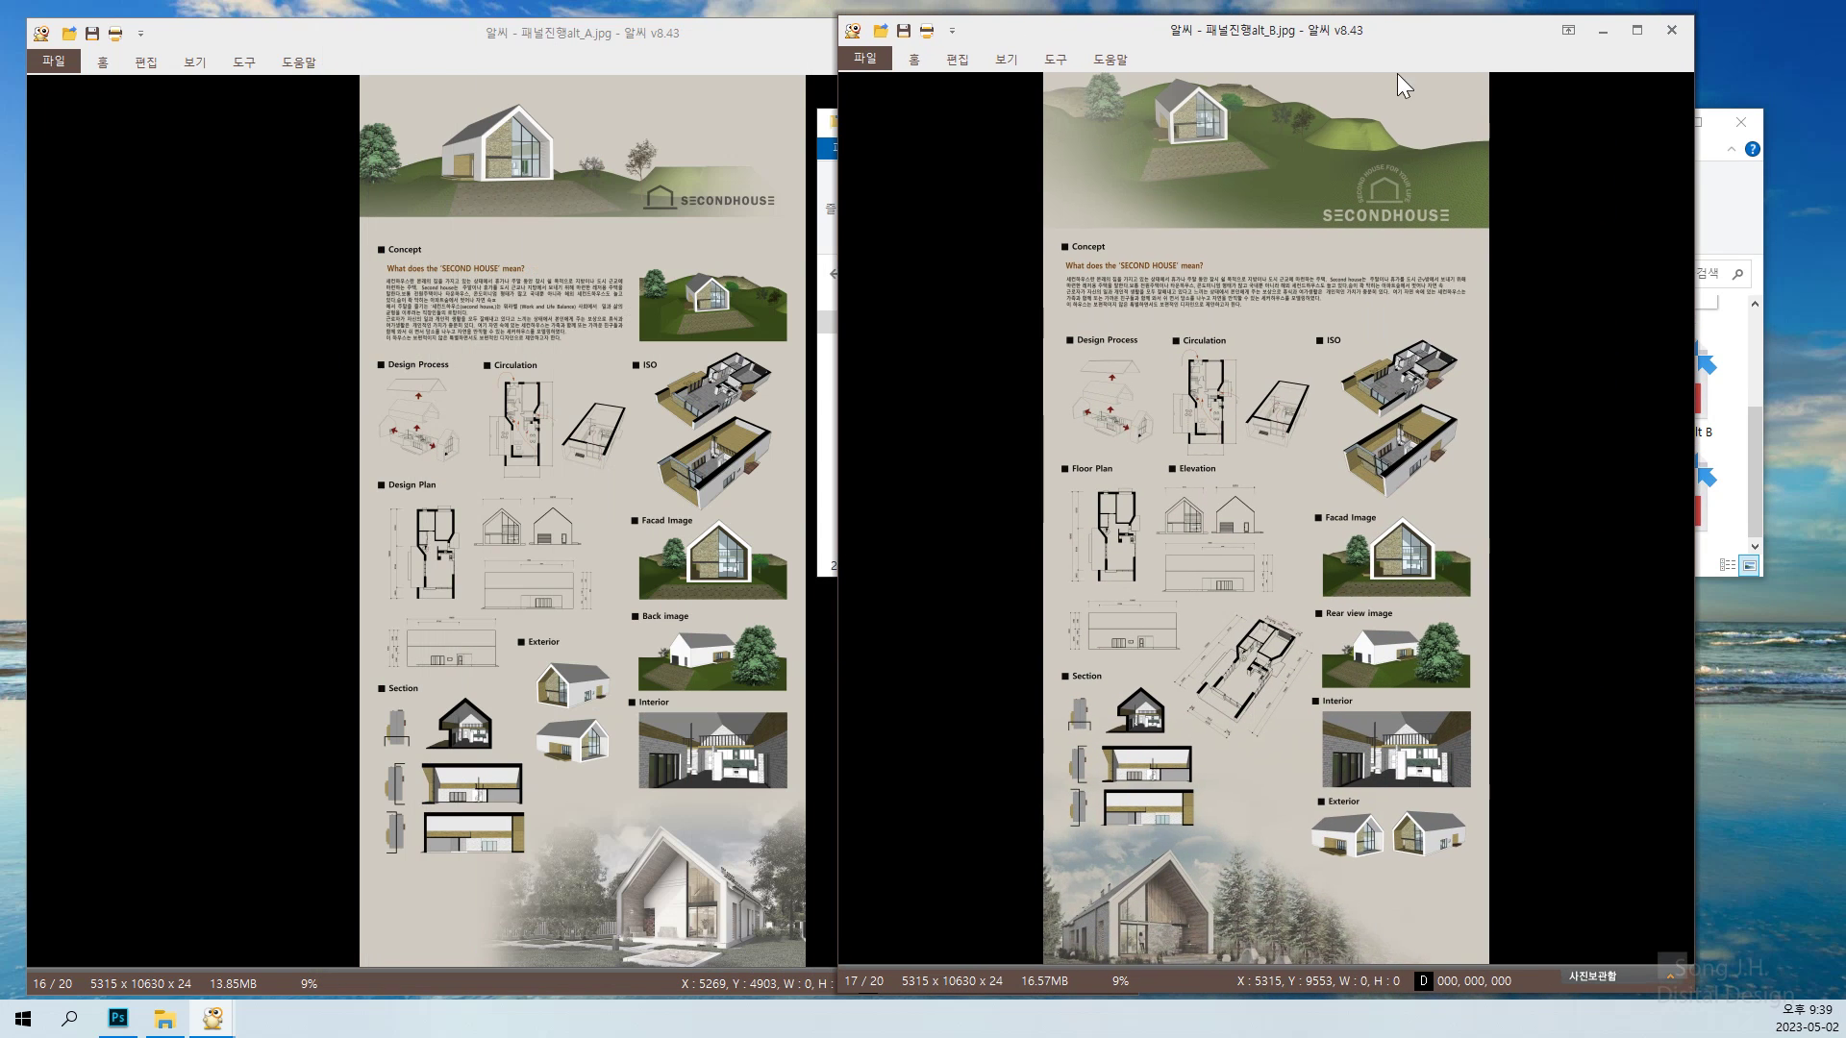
drag(1691, 777, 1490, 772)
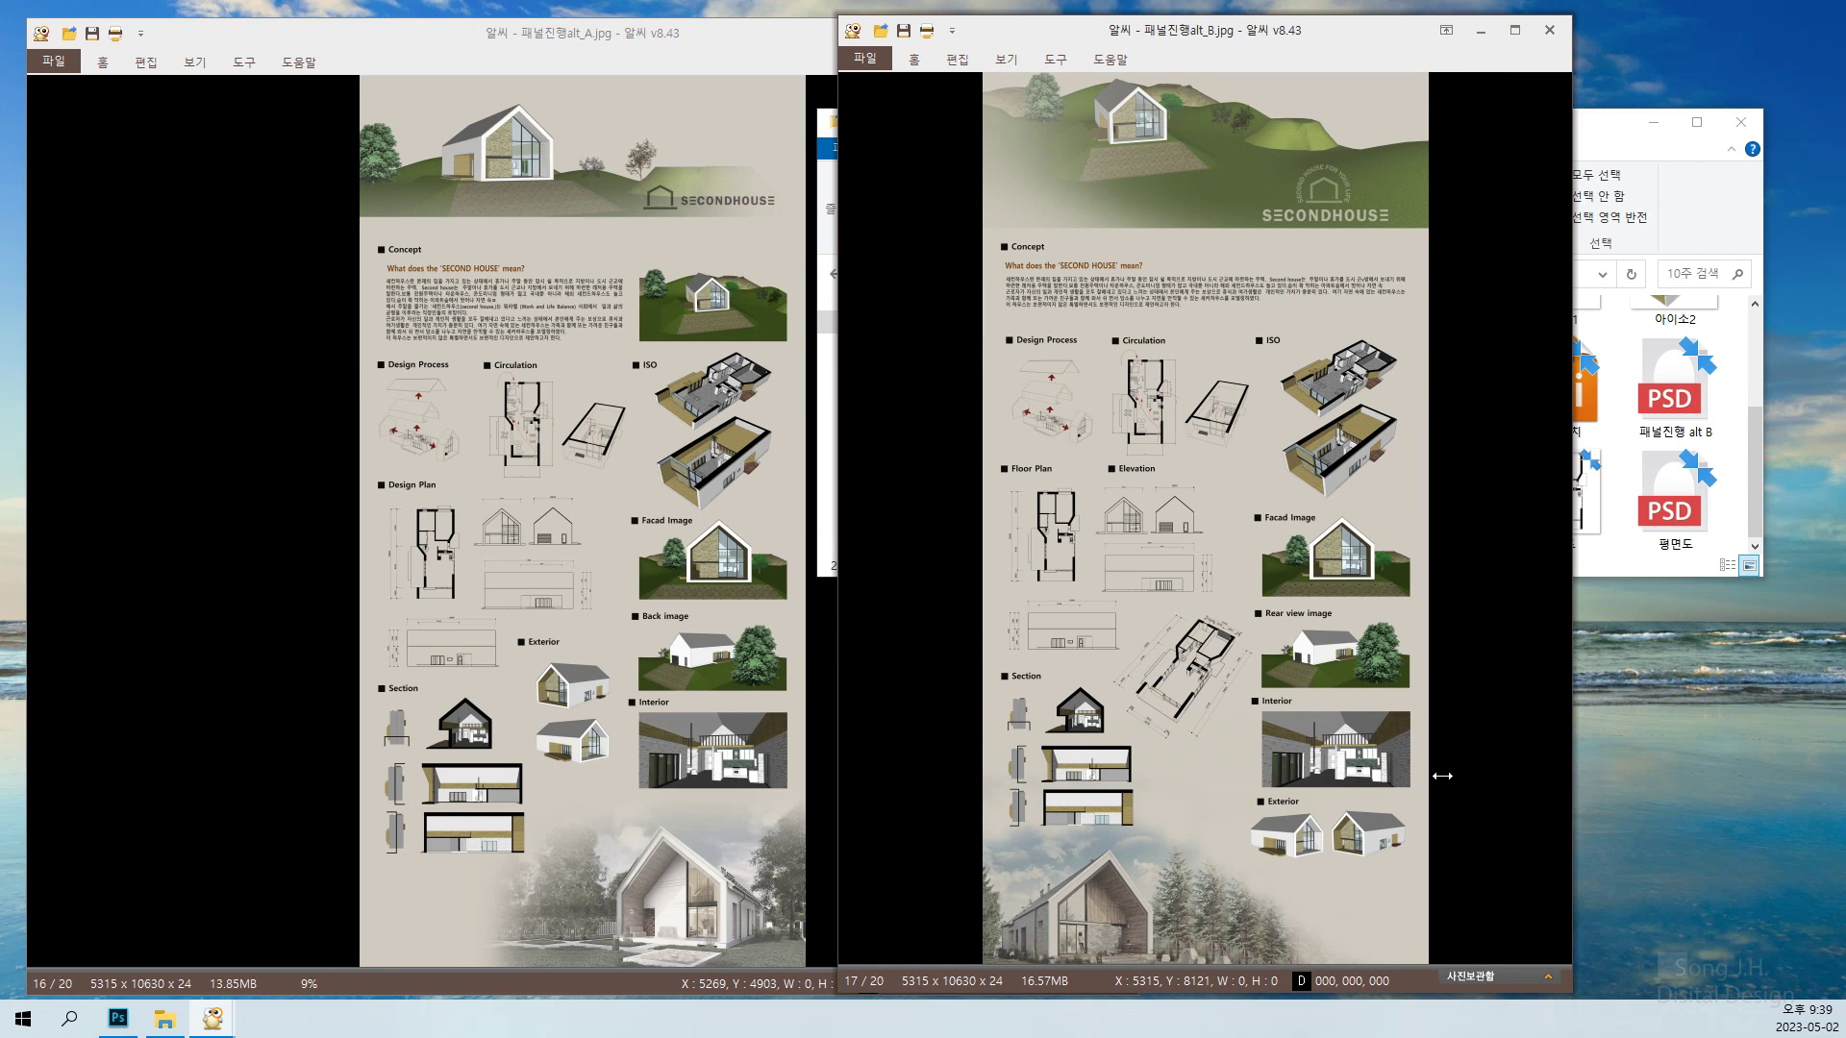
Narrow the 패널진행alt_A.jpg window and align both viewers side by side to compare the two panels' layouts and bottom images
click(684, 37)
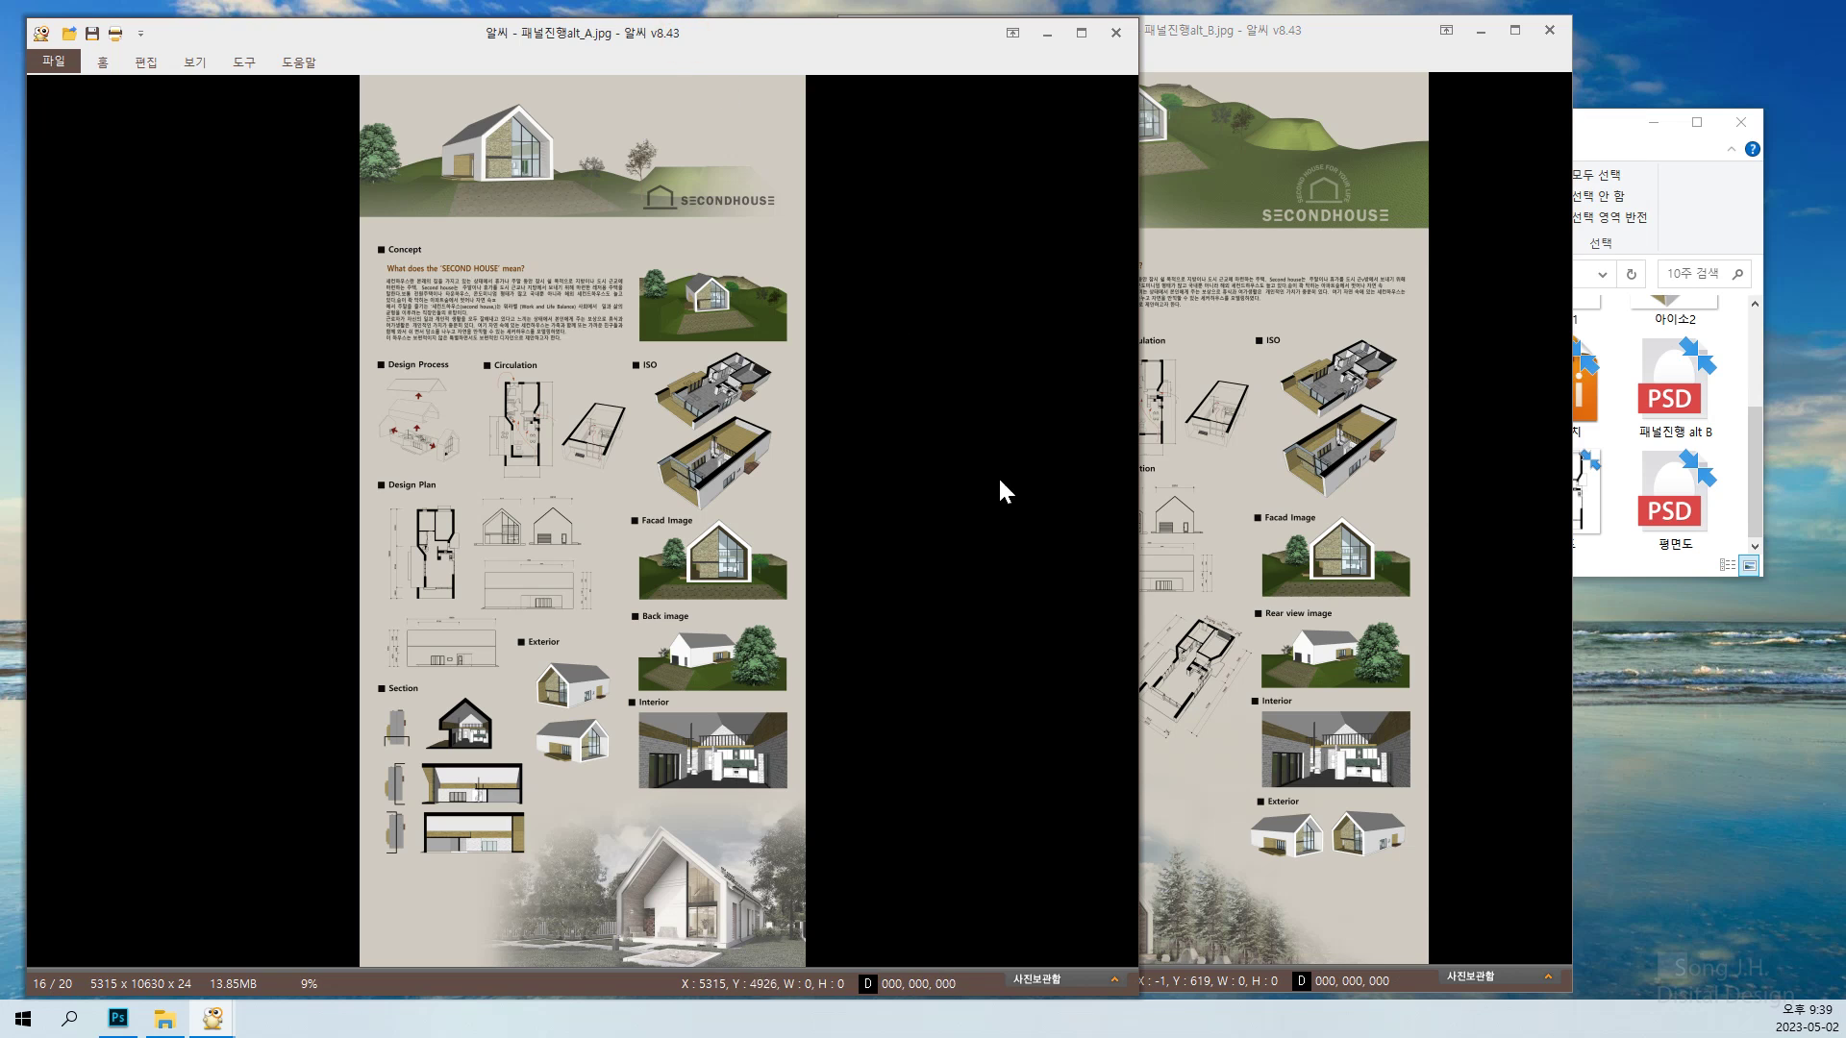
drag(1137, 809, 683, 701)
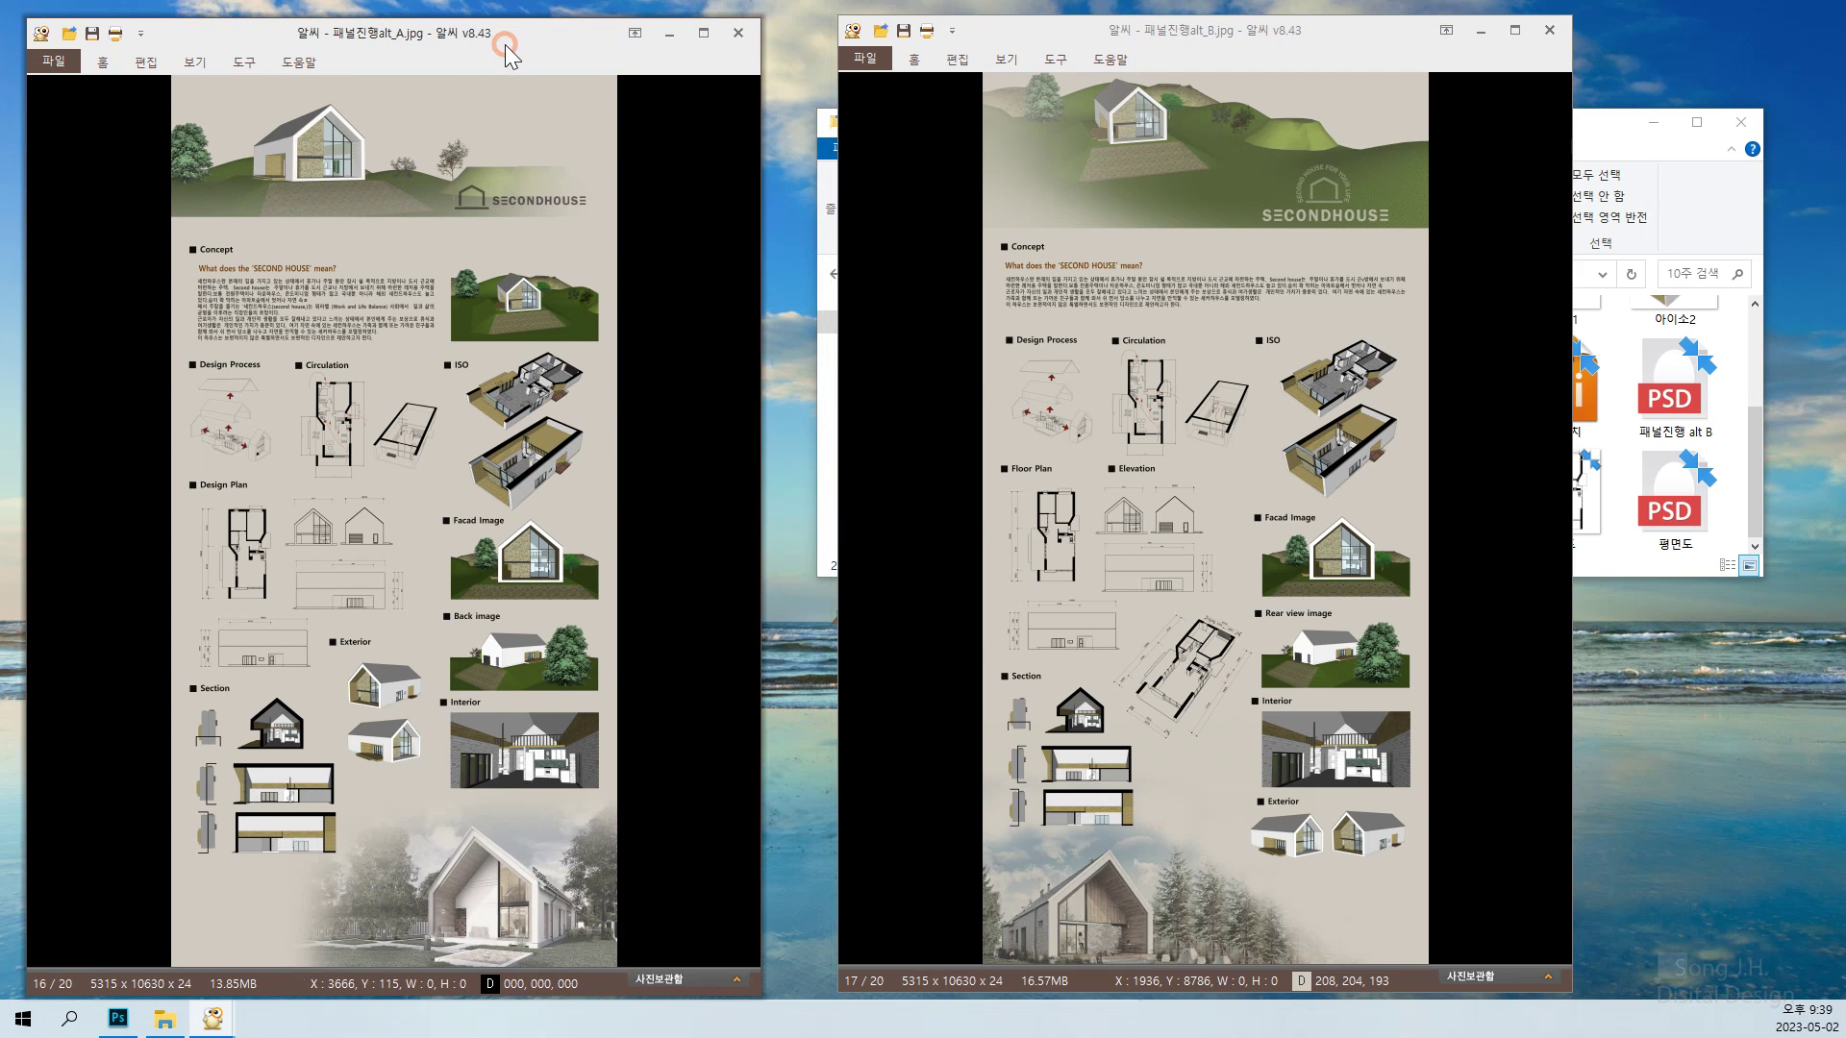
drag(505, 44, 563, 34)
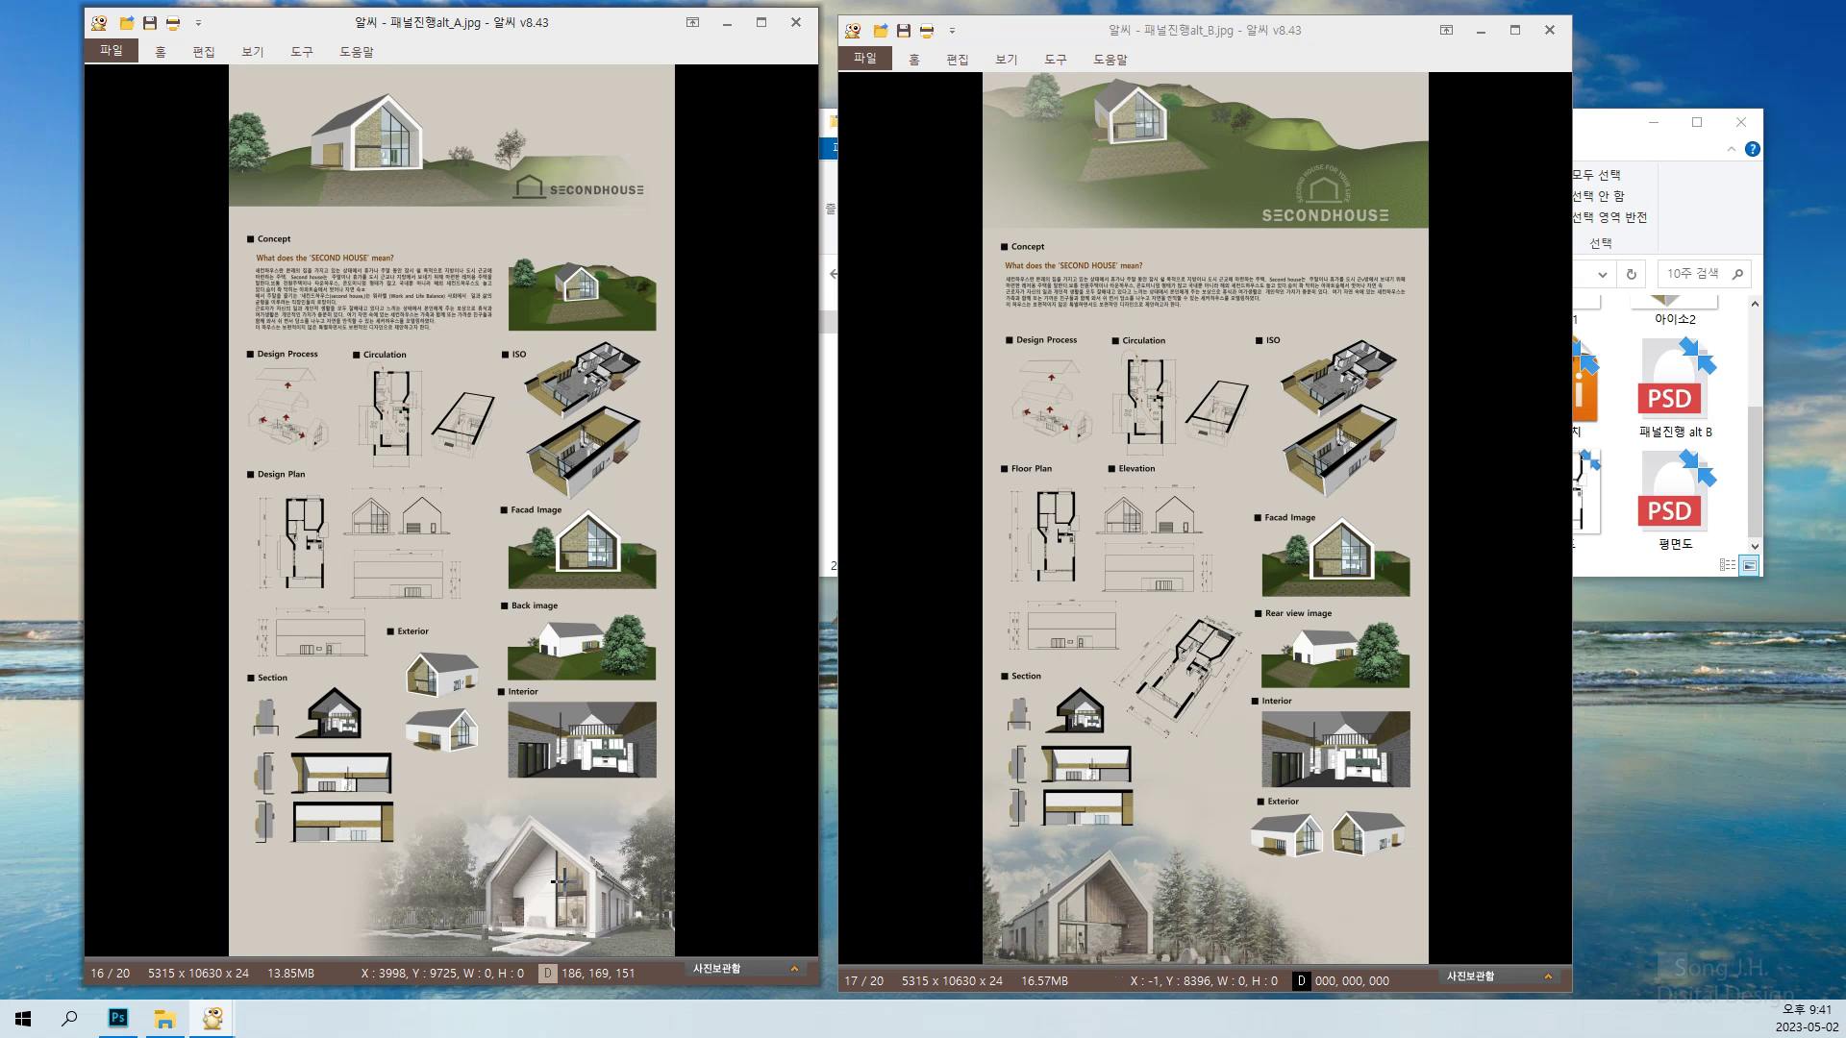
mouse_move(1084, 937)
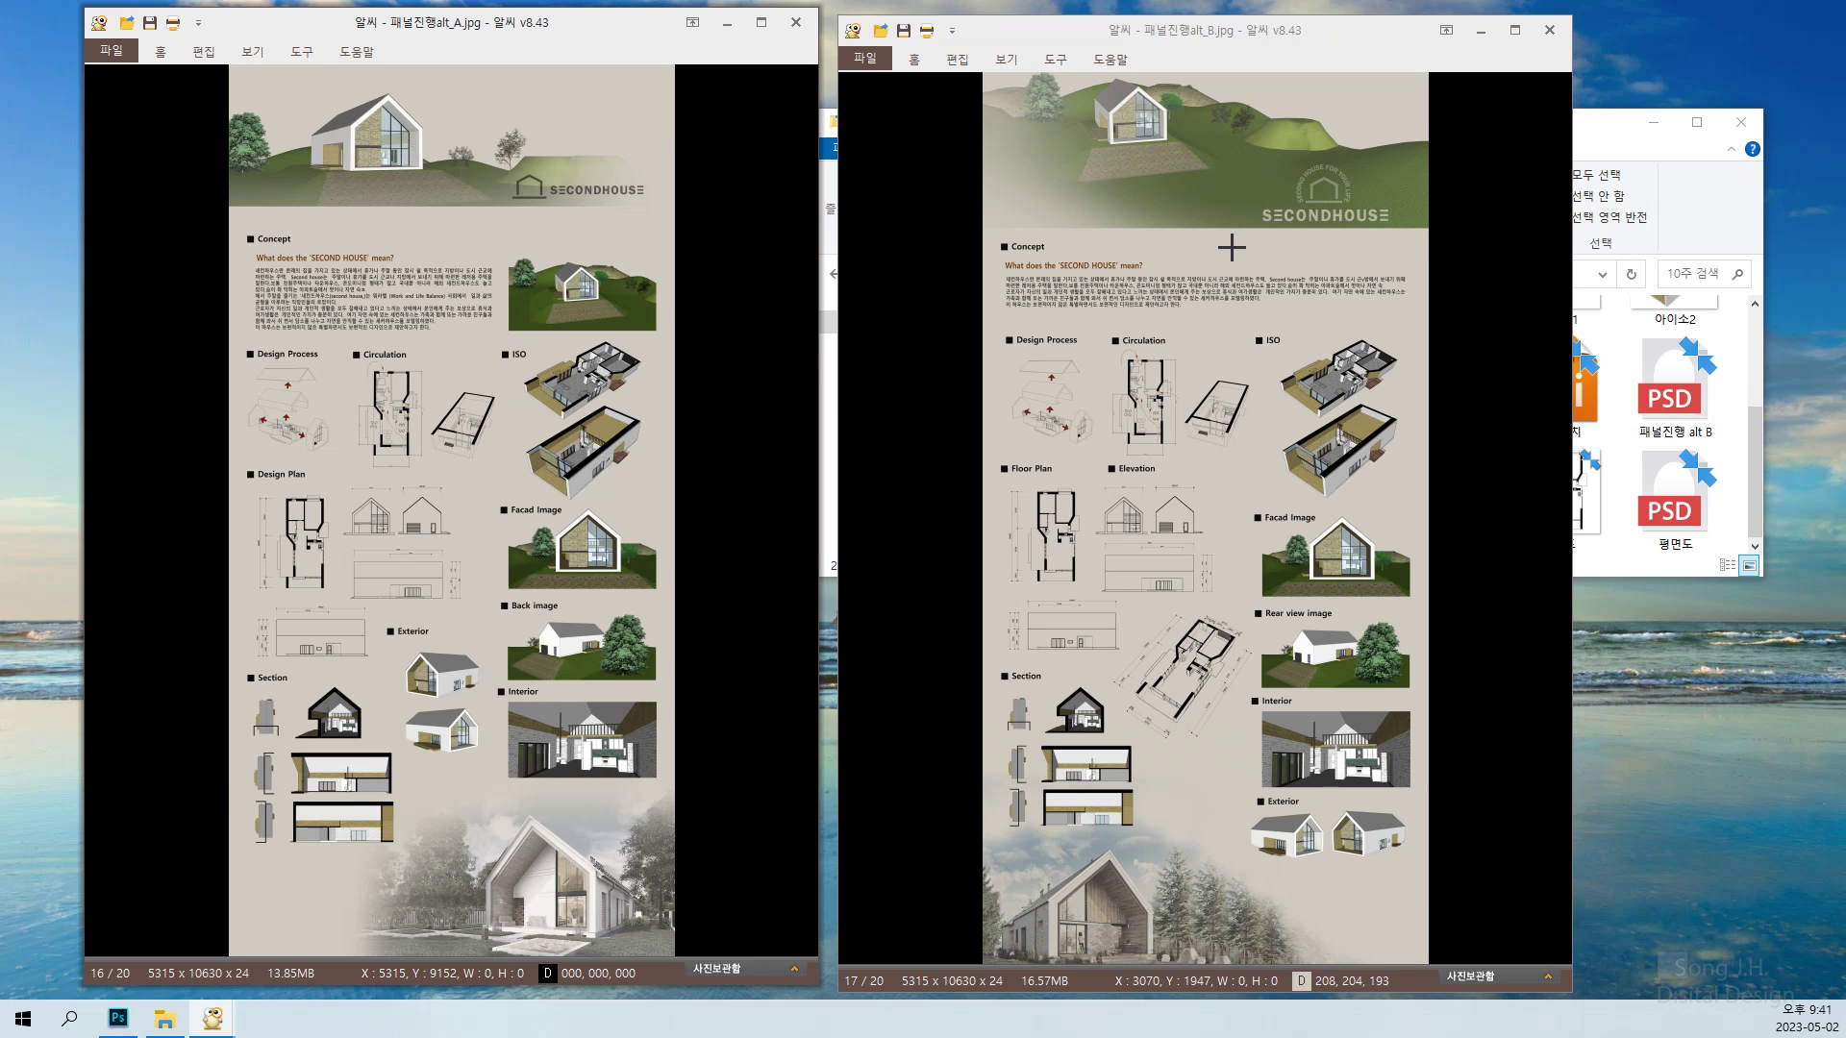
click(1288, 43)
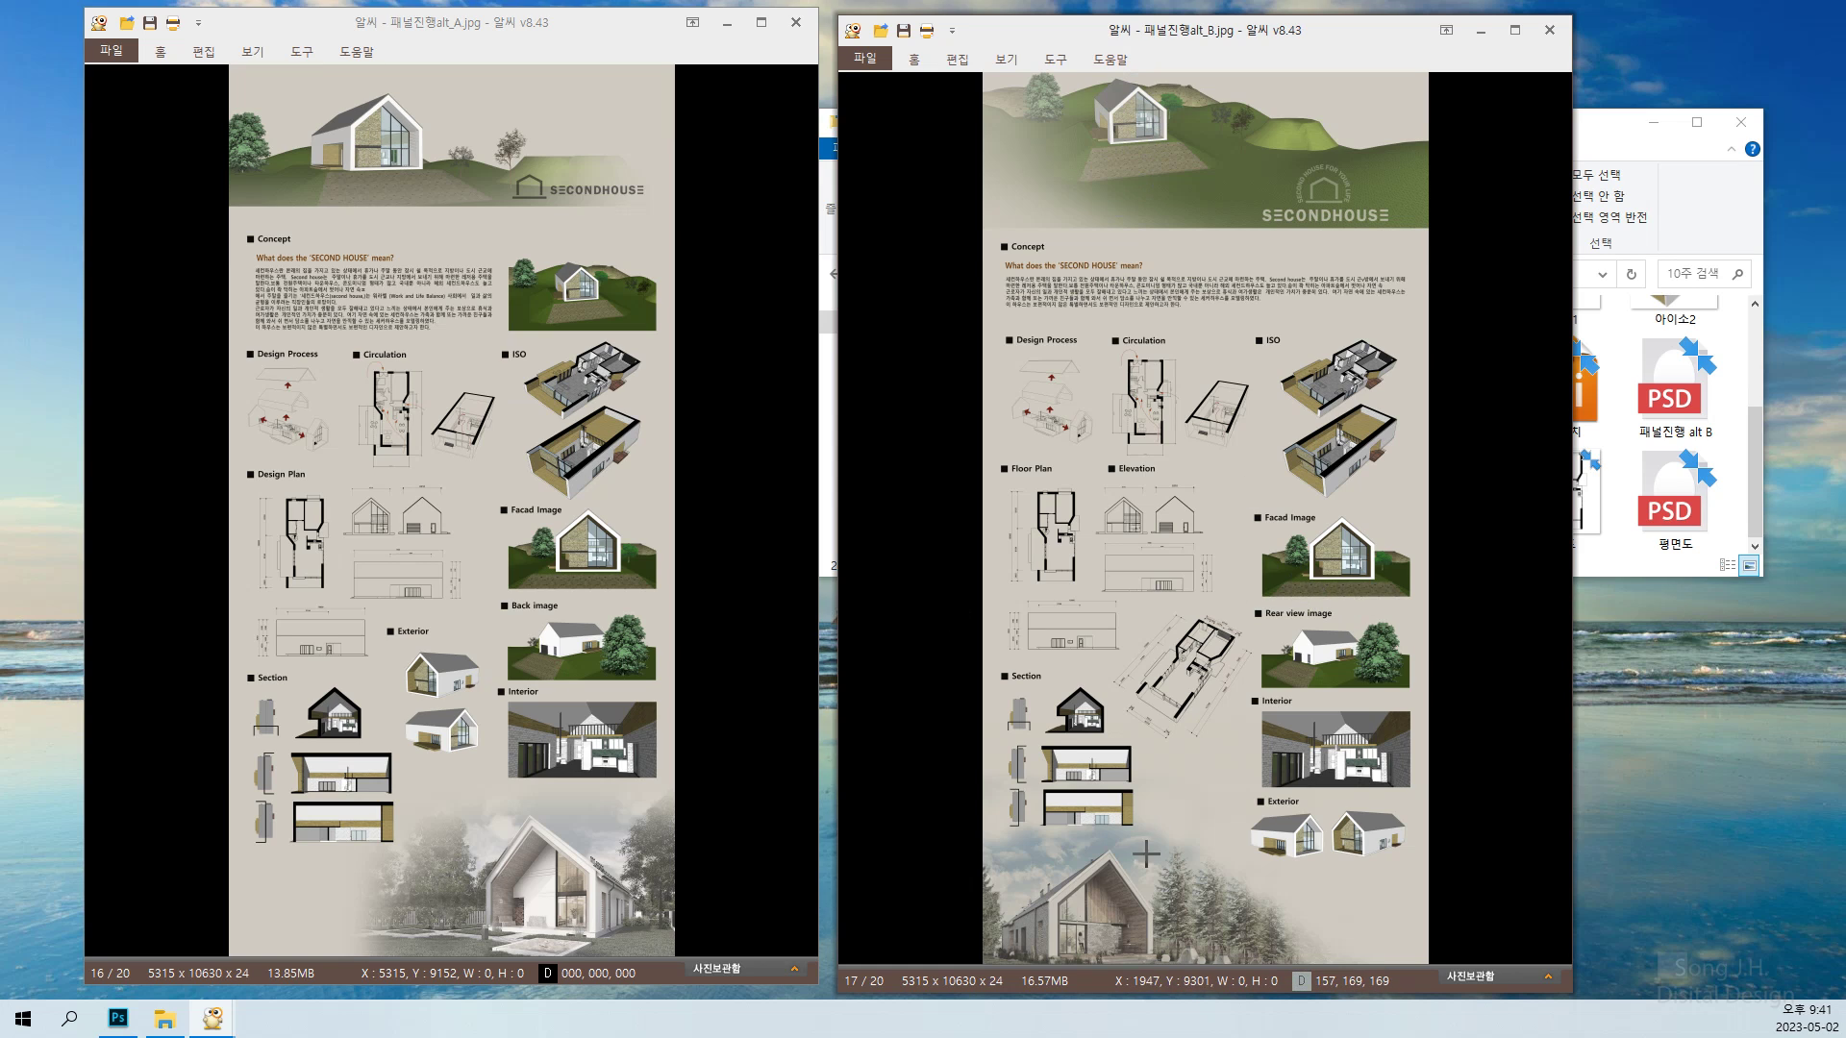
mouse_move(1158, 947)
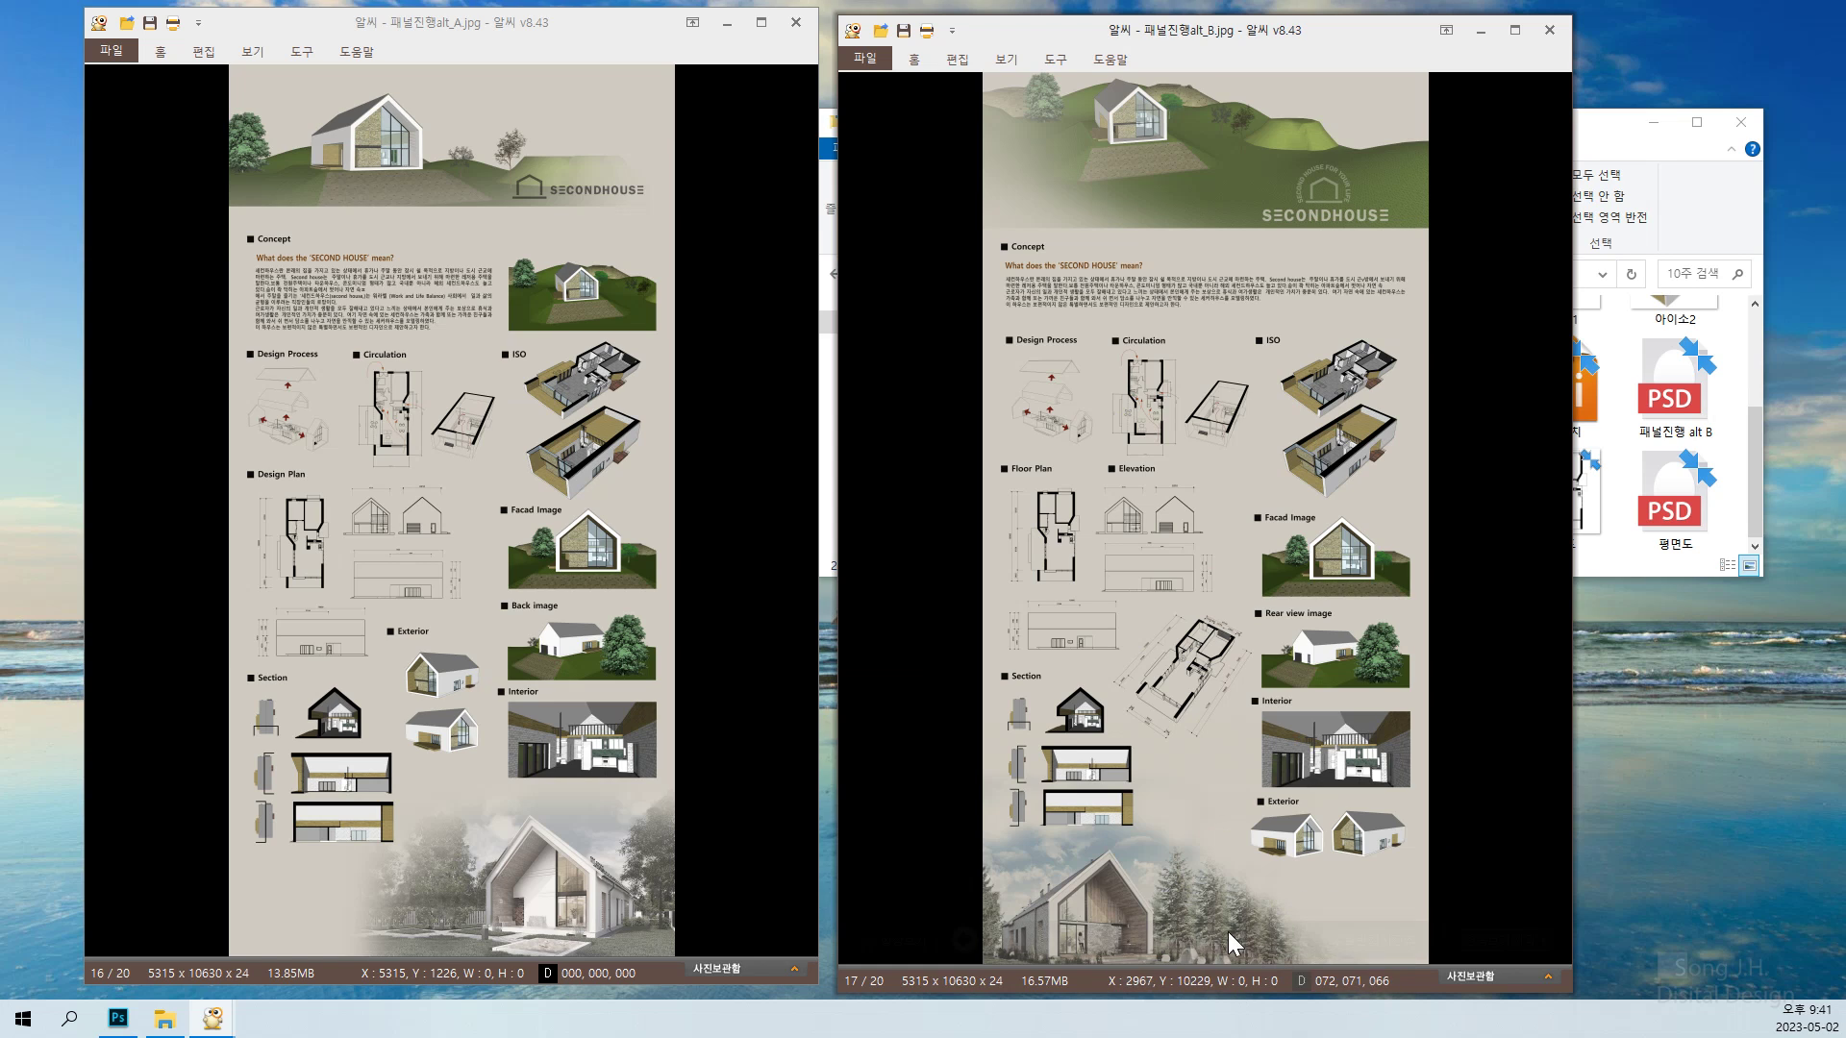
mouse_move(1149, 886)
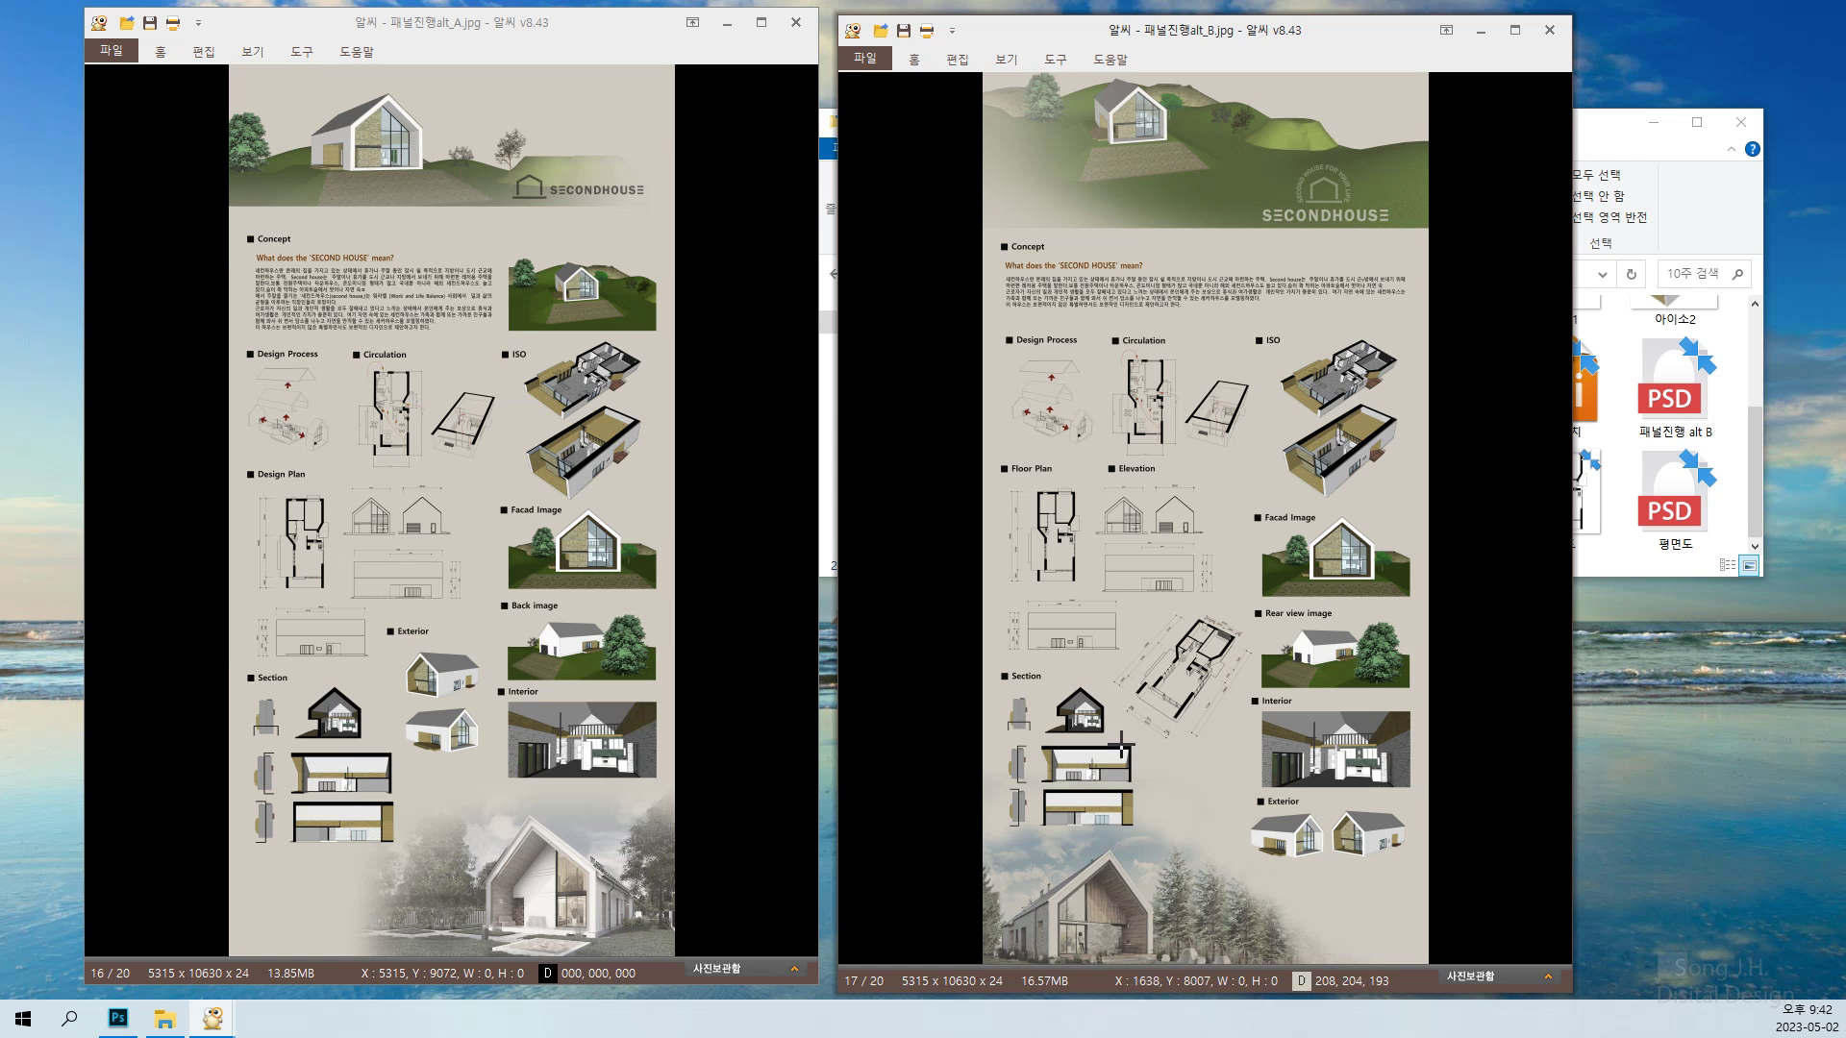
drag(1370, 43, 1323, 43)
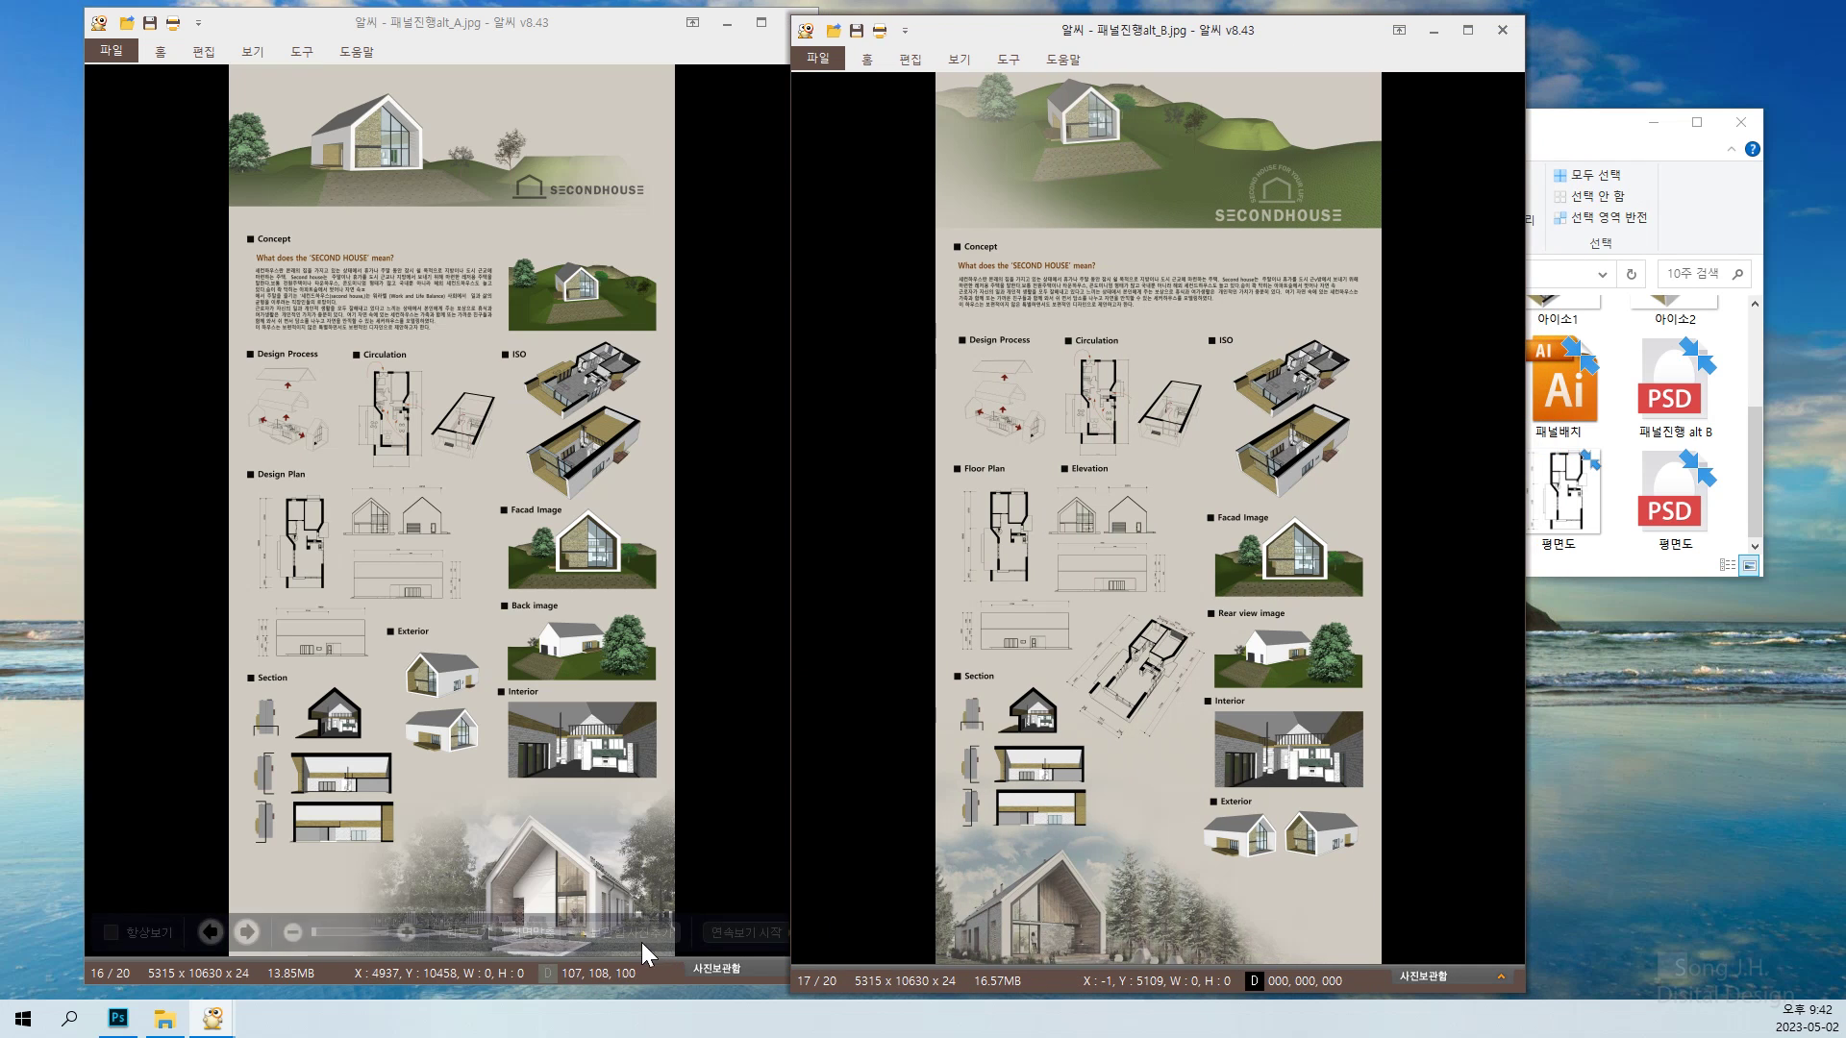
Bring the 10주 folder forward and open the panel images 패널진행alt_A, 패널진행alt_B and 패널진행alt_C in Photoshop
click(1584, 158)
drag(1577, 122, 1622, 142)
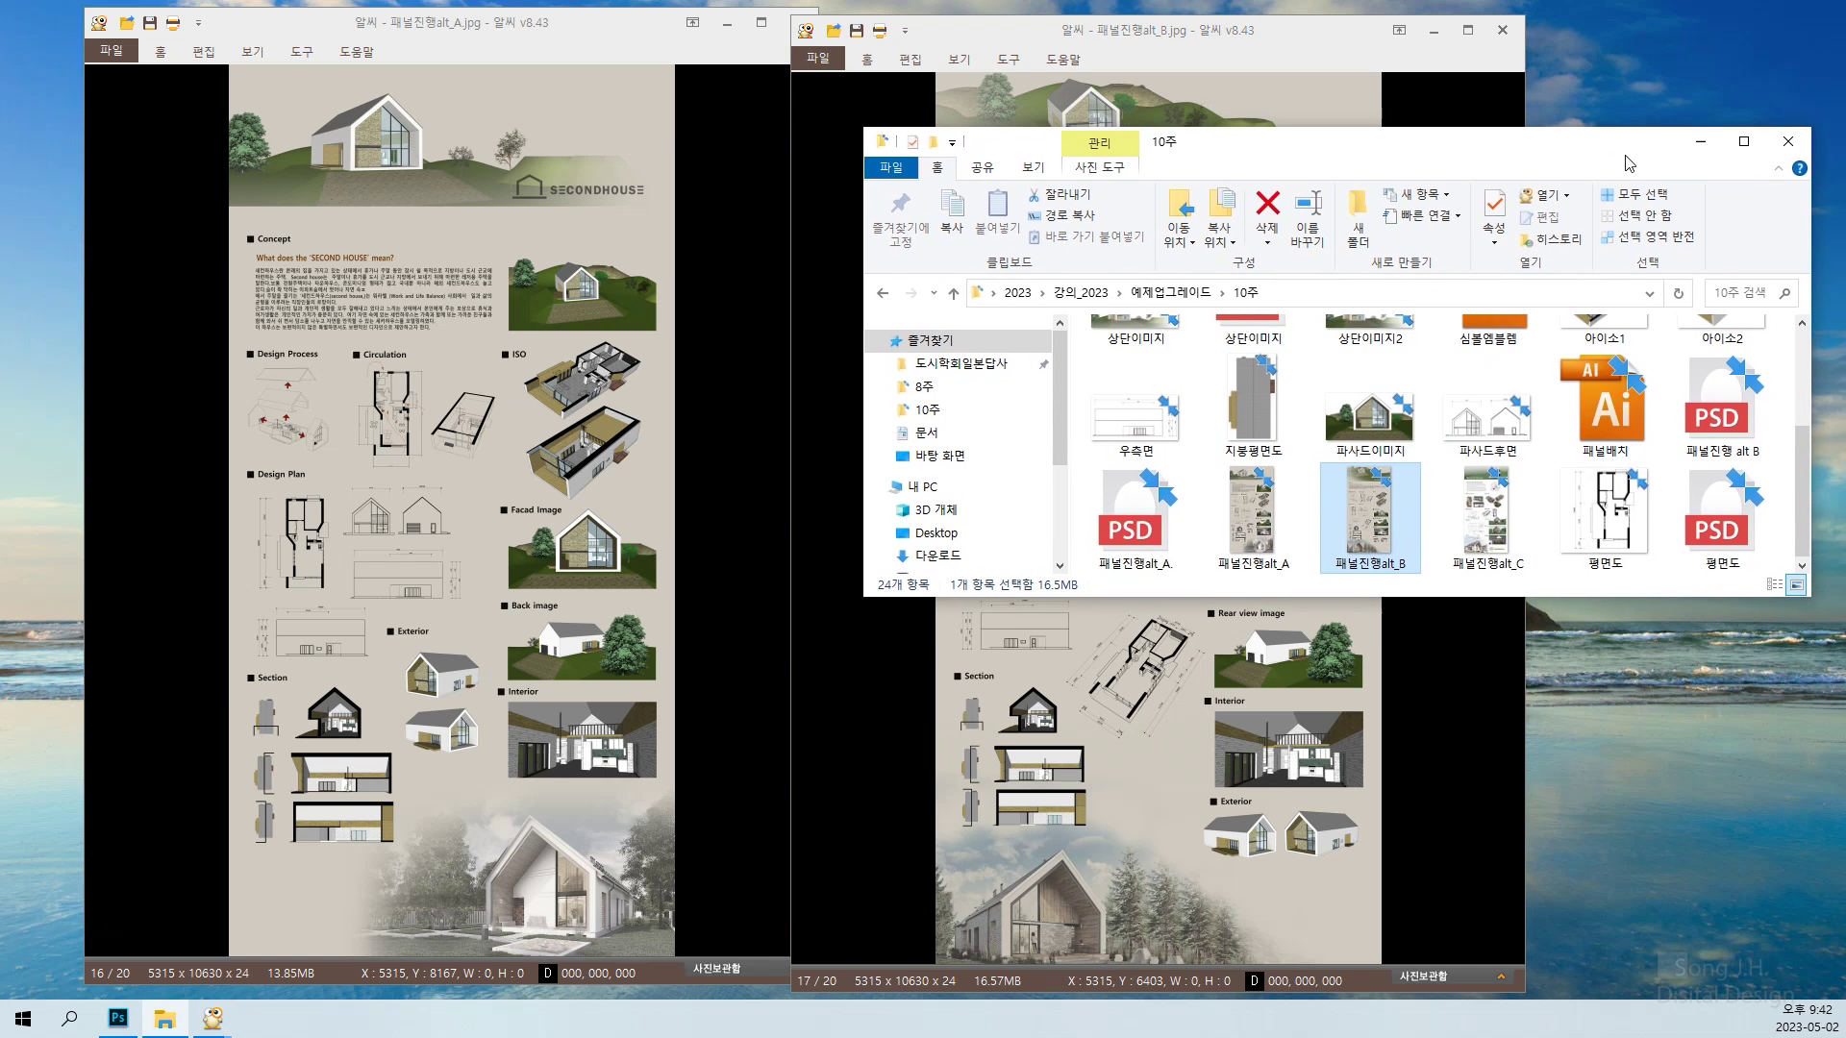
click(1372, 519)
click(1482, 541)
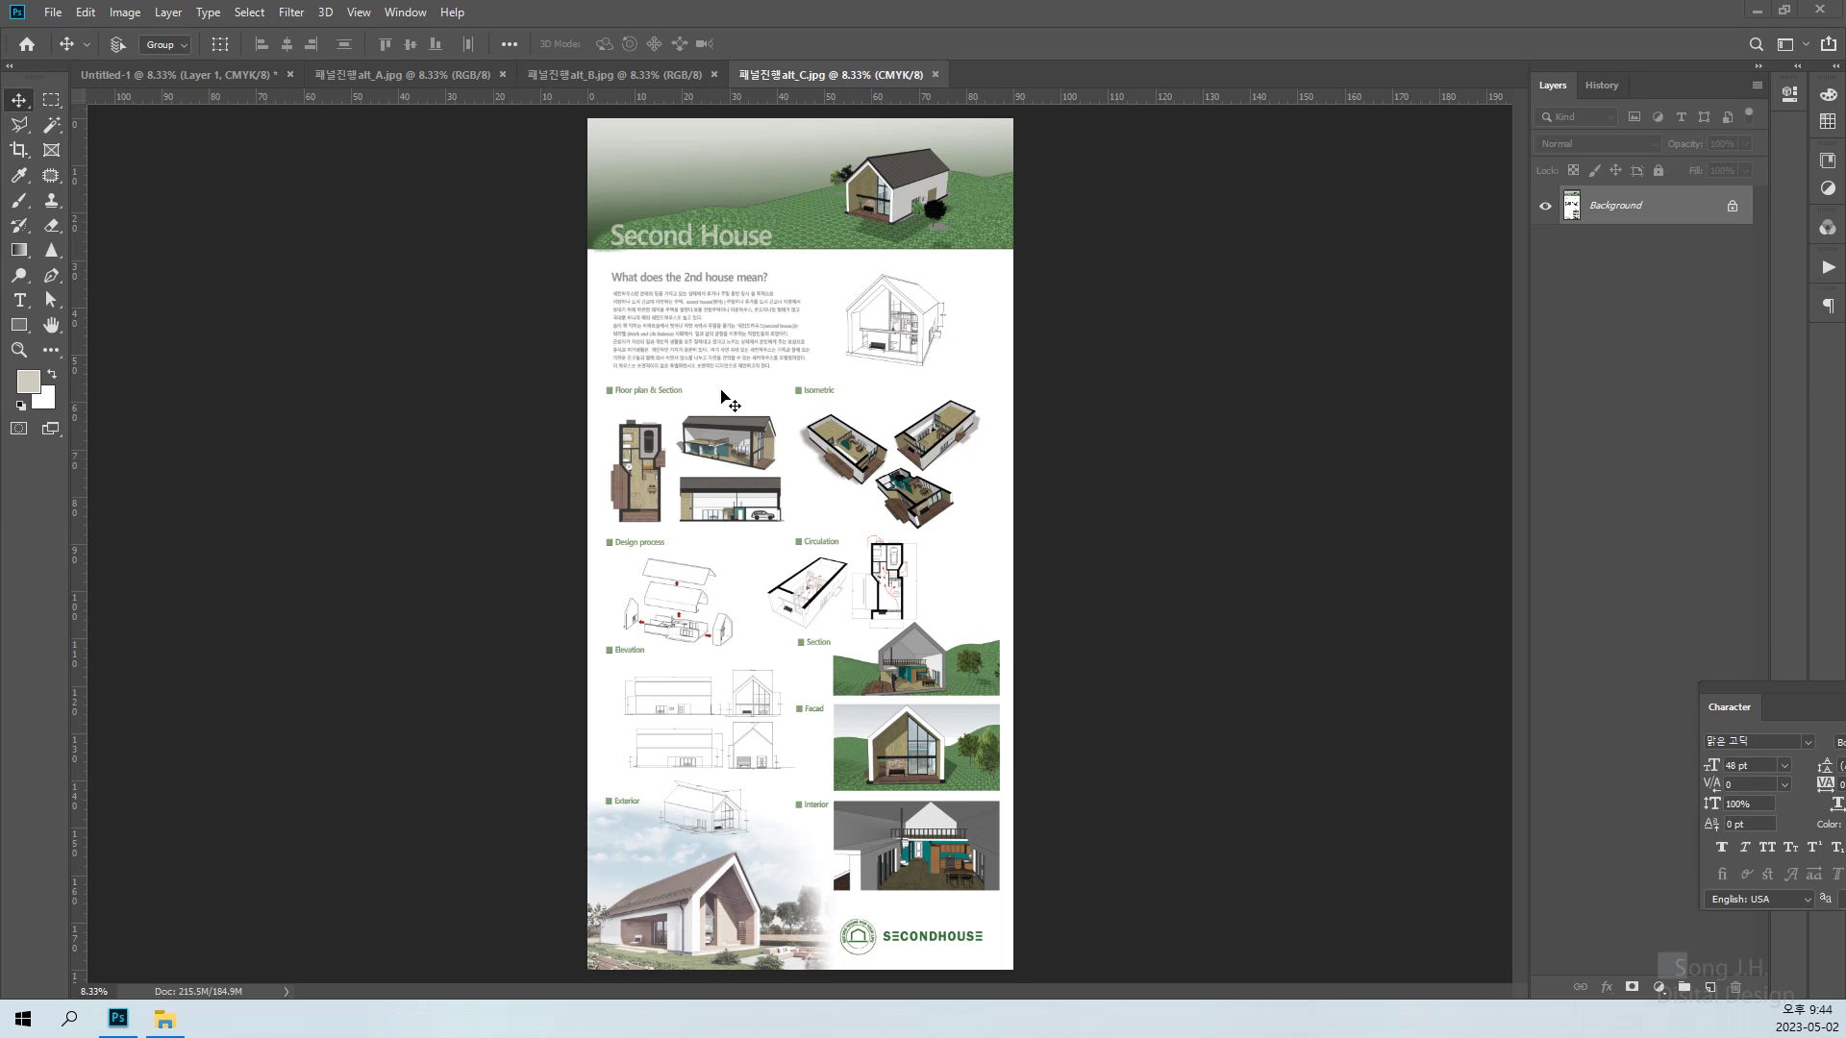
Compare the alt_A, alt_B and alt_C panels in turn, examining their header images, logo placement, section arrangement and background treatment
click(581, 77)
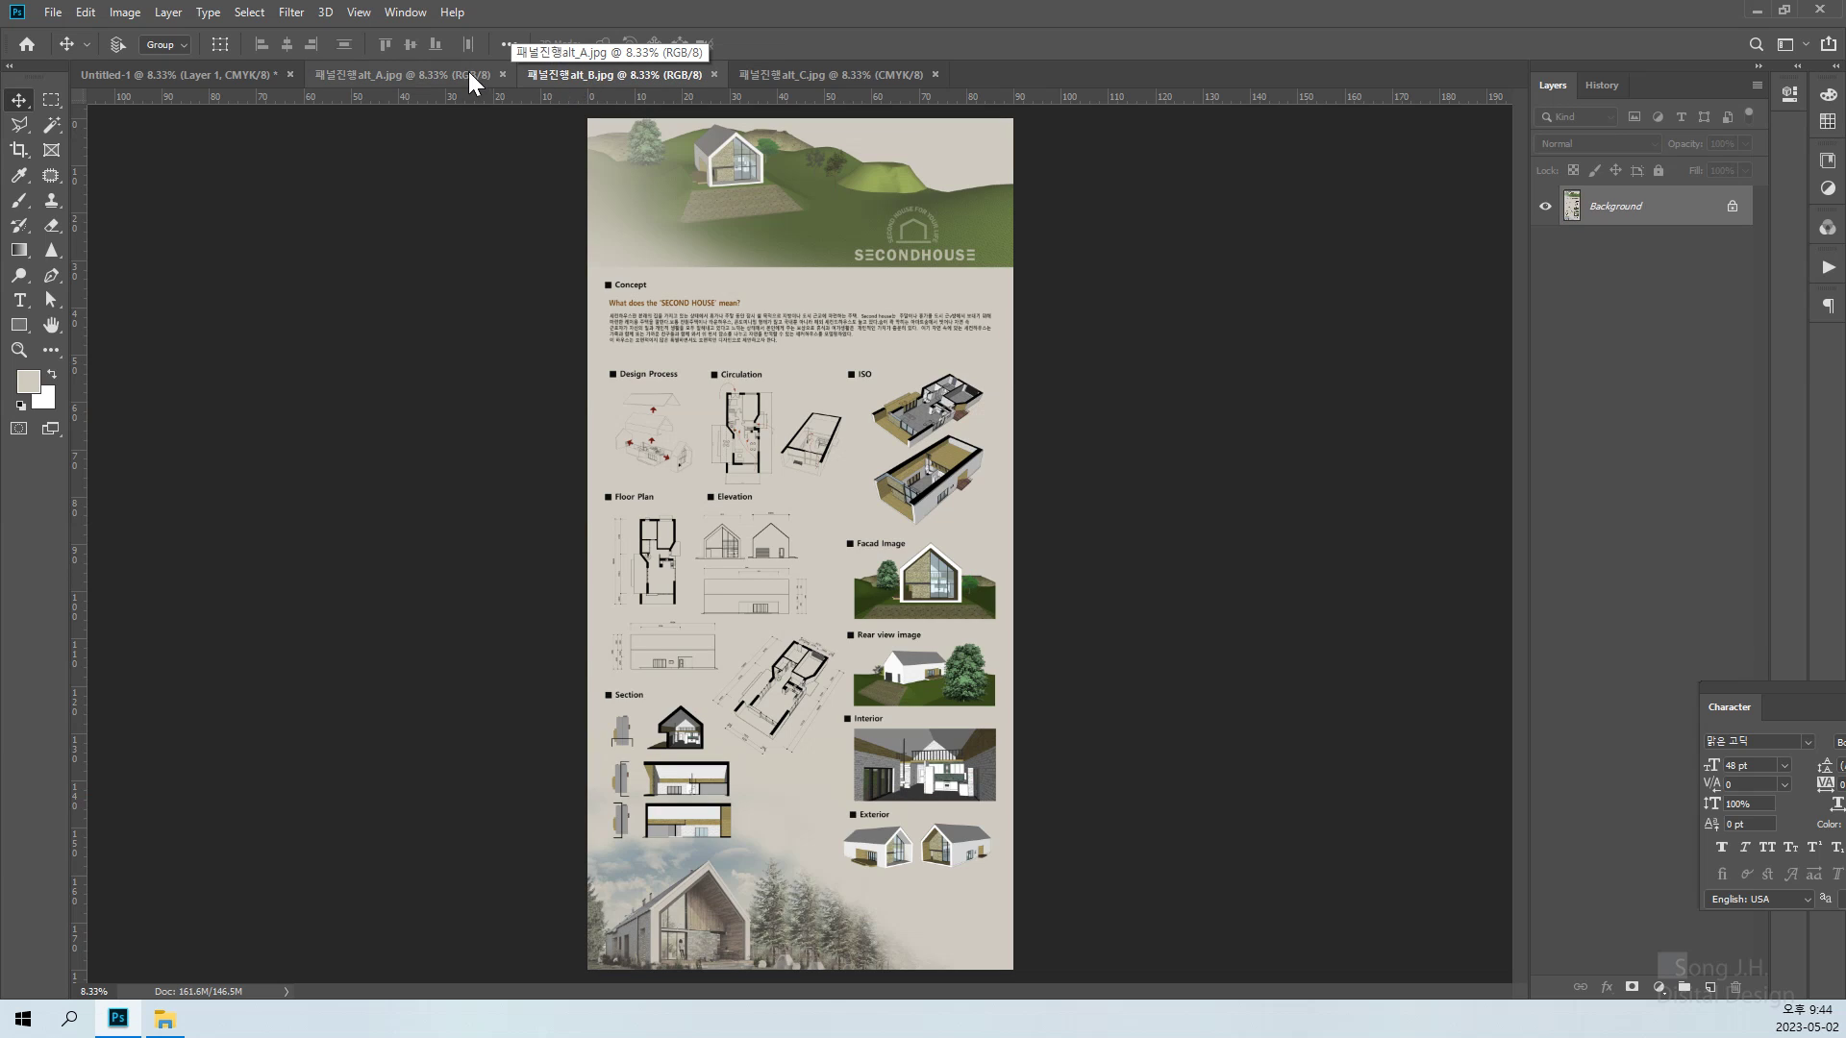
click(428, 80)
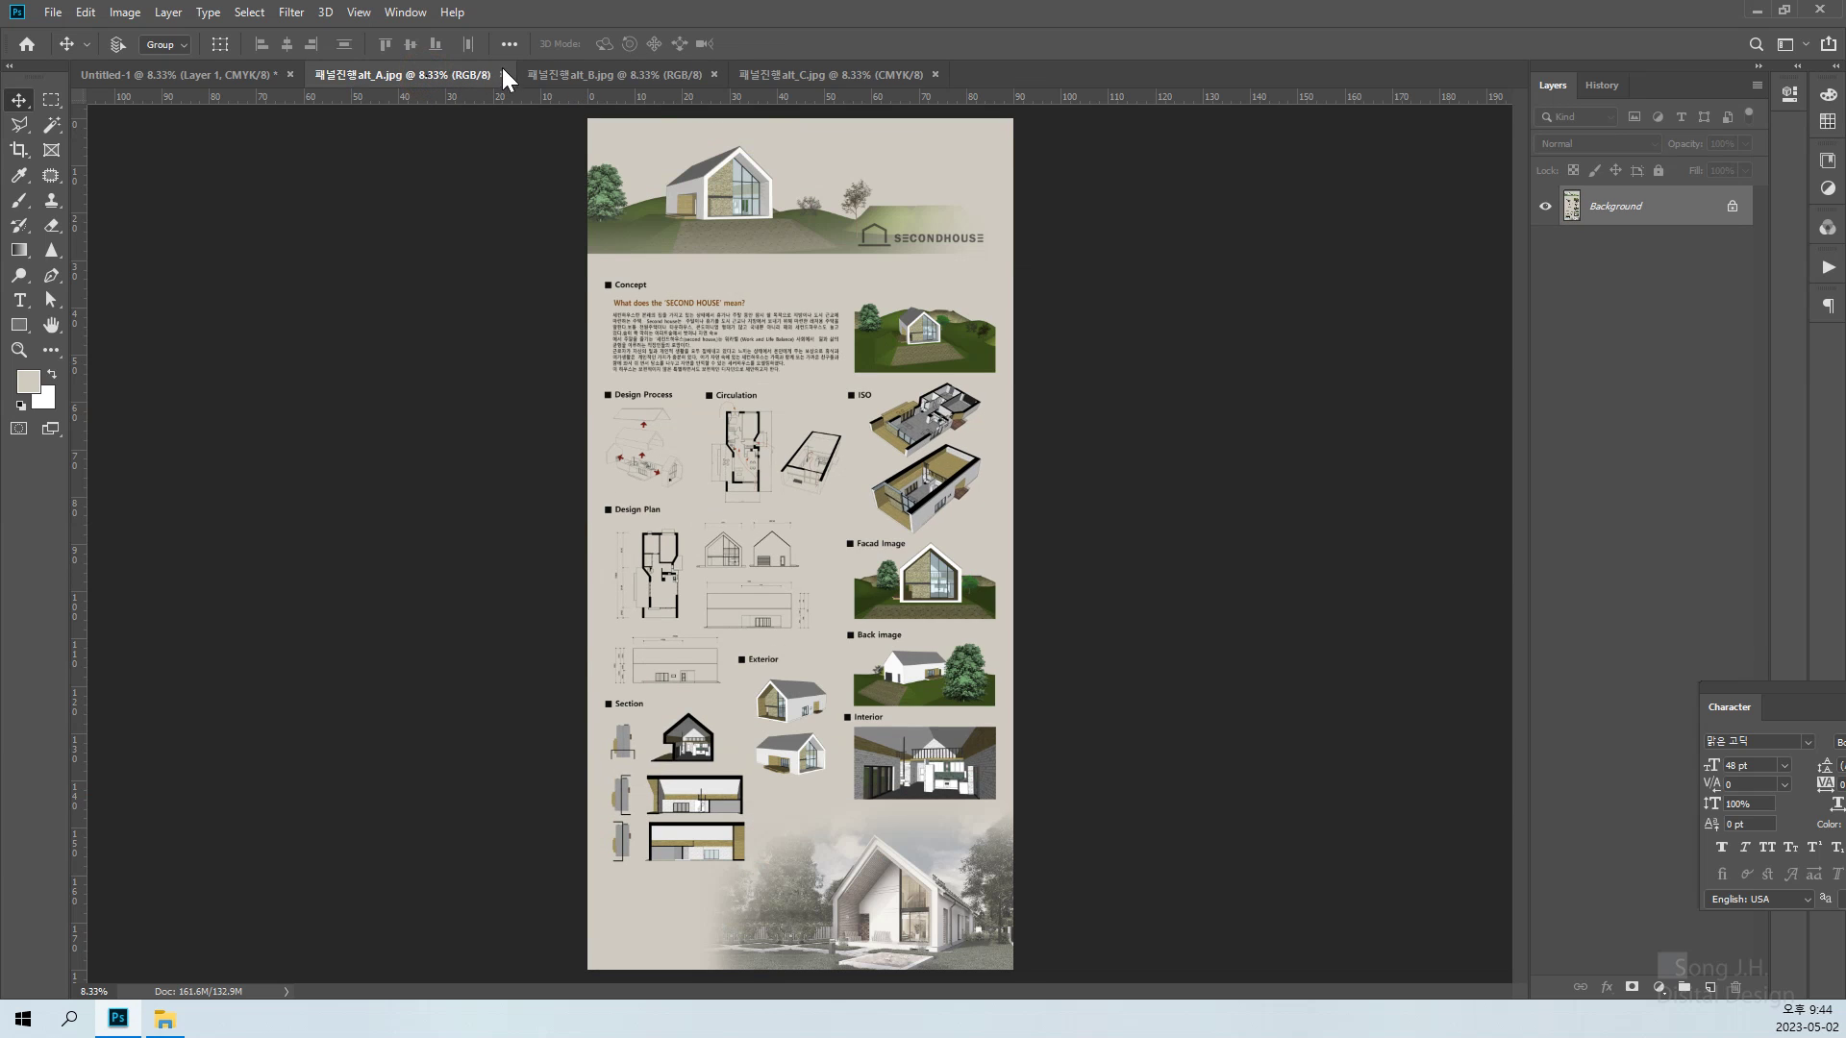
click(575, 75)
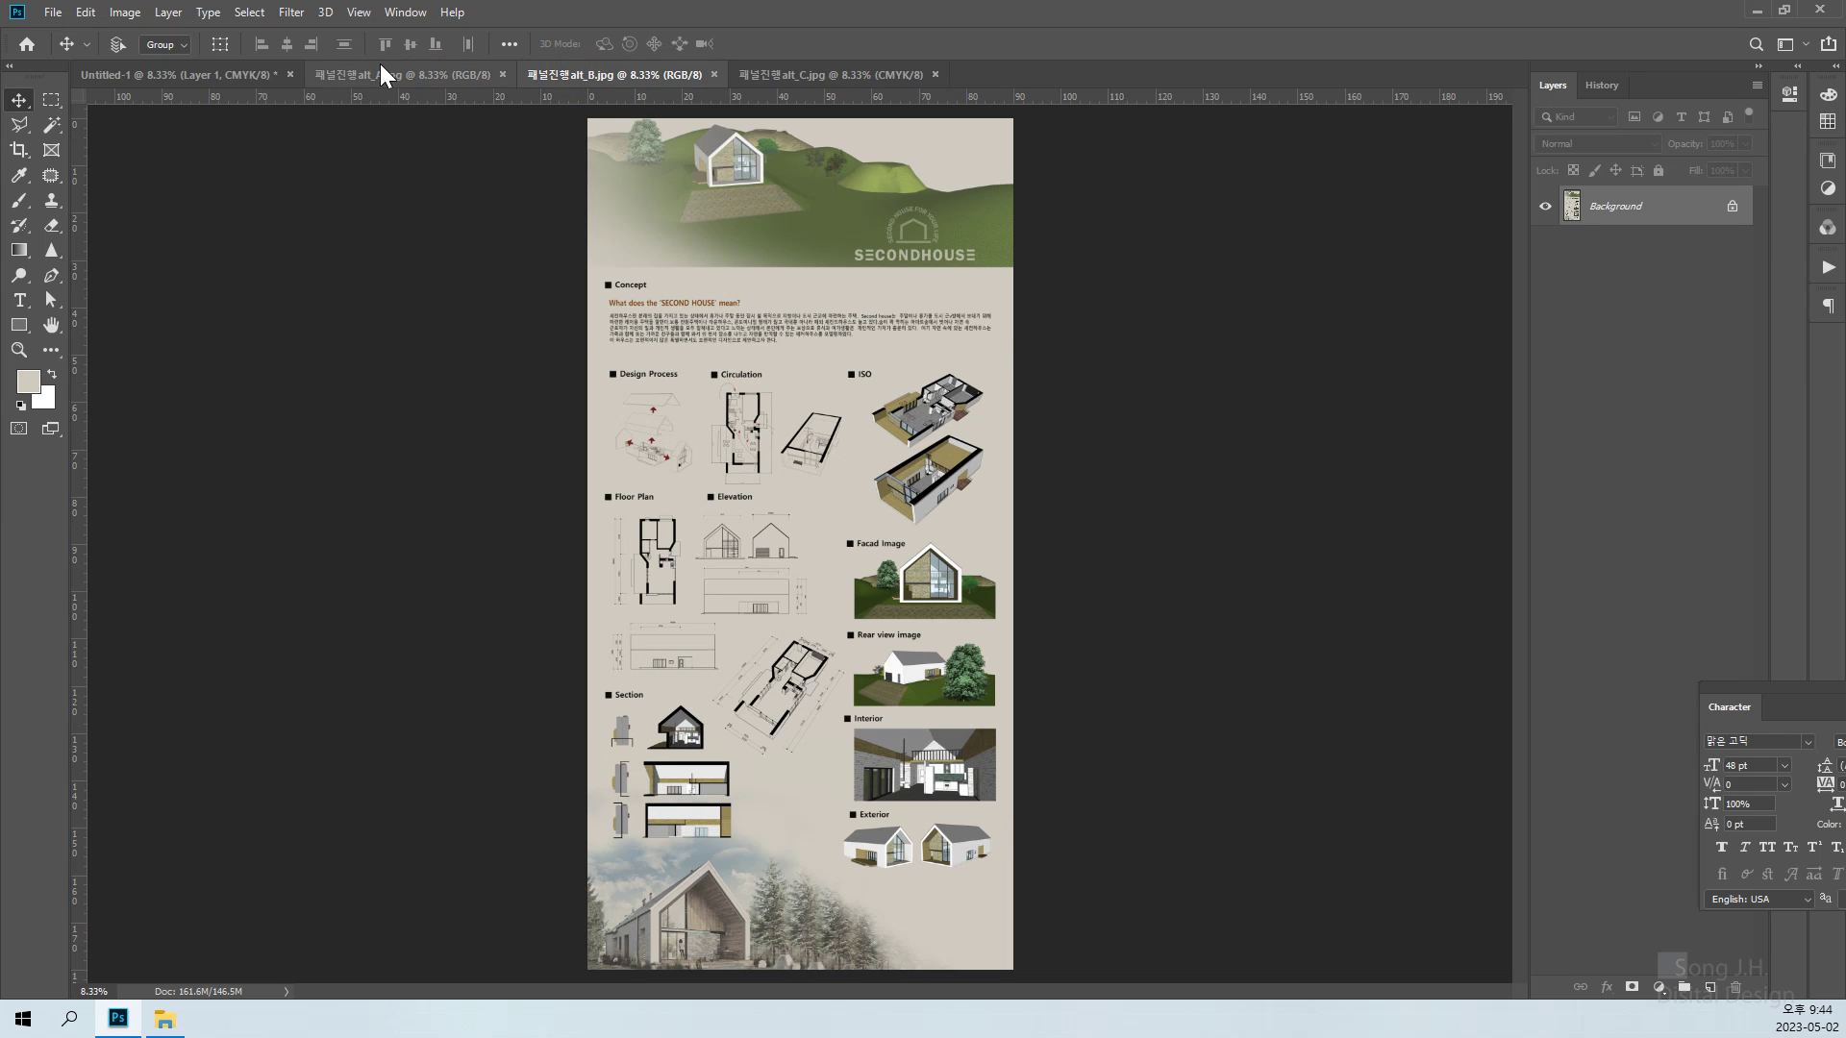
click(440, 75)
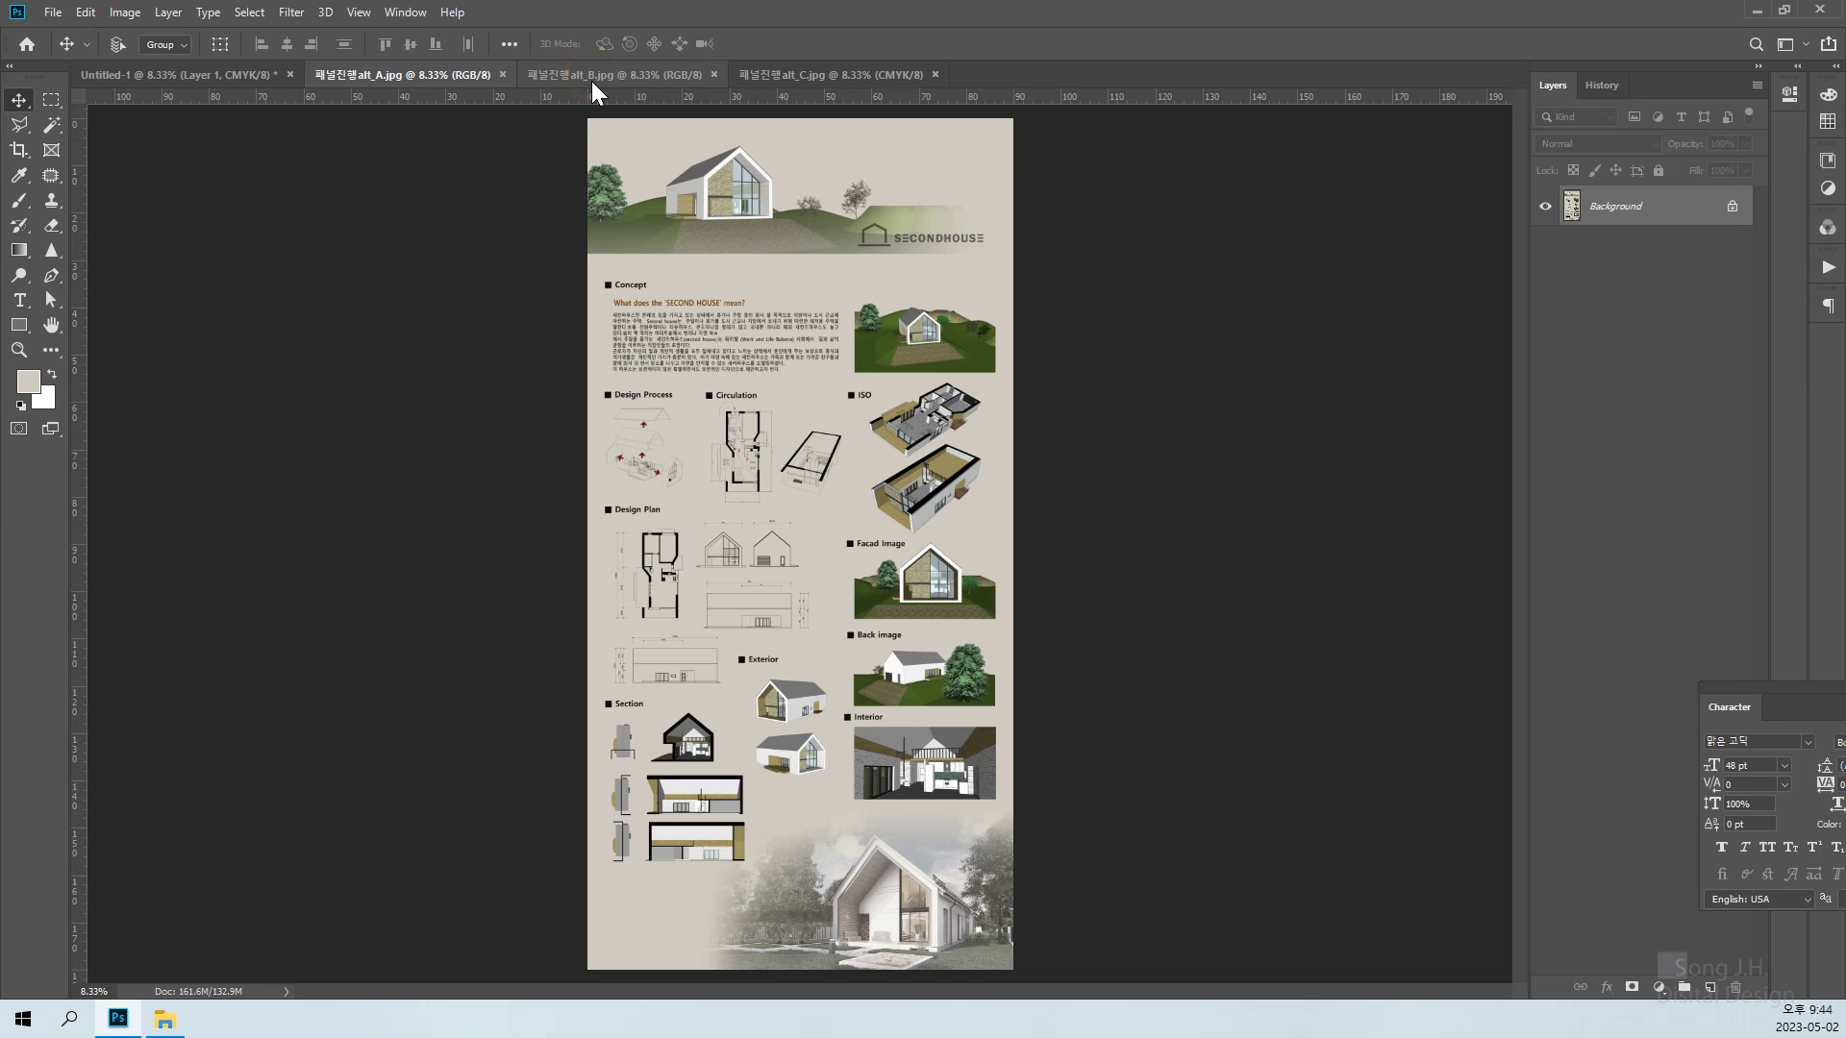
click(811, 77)
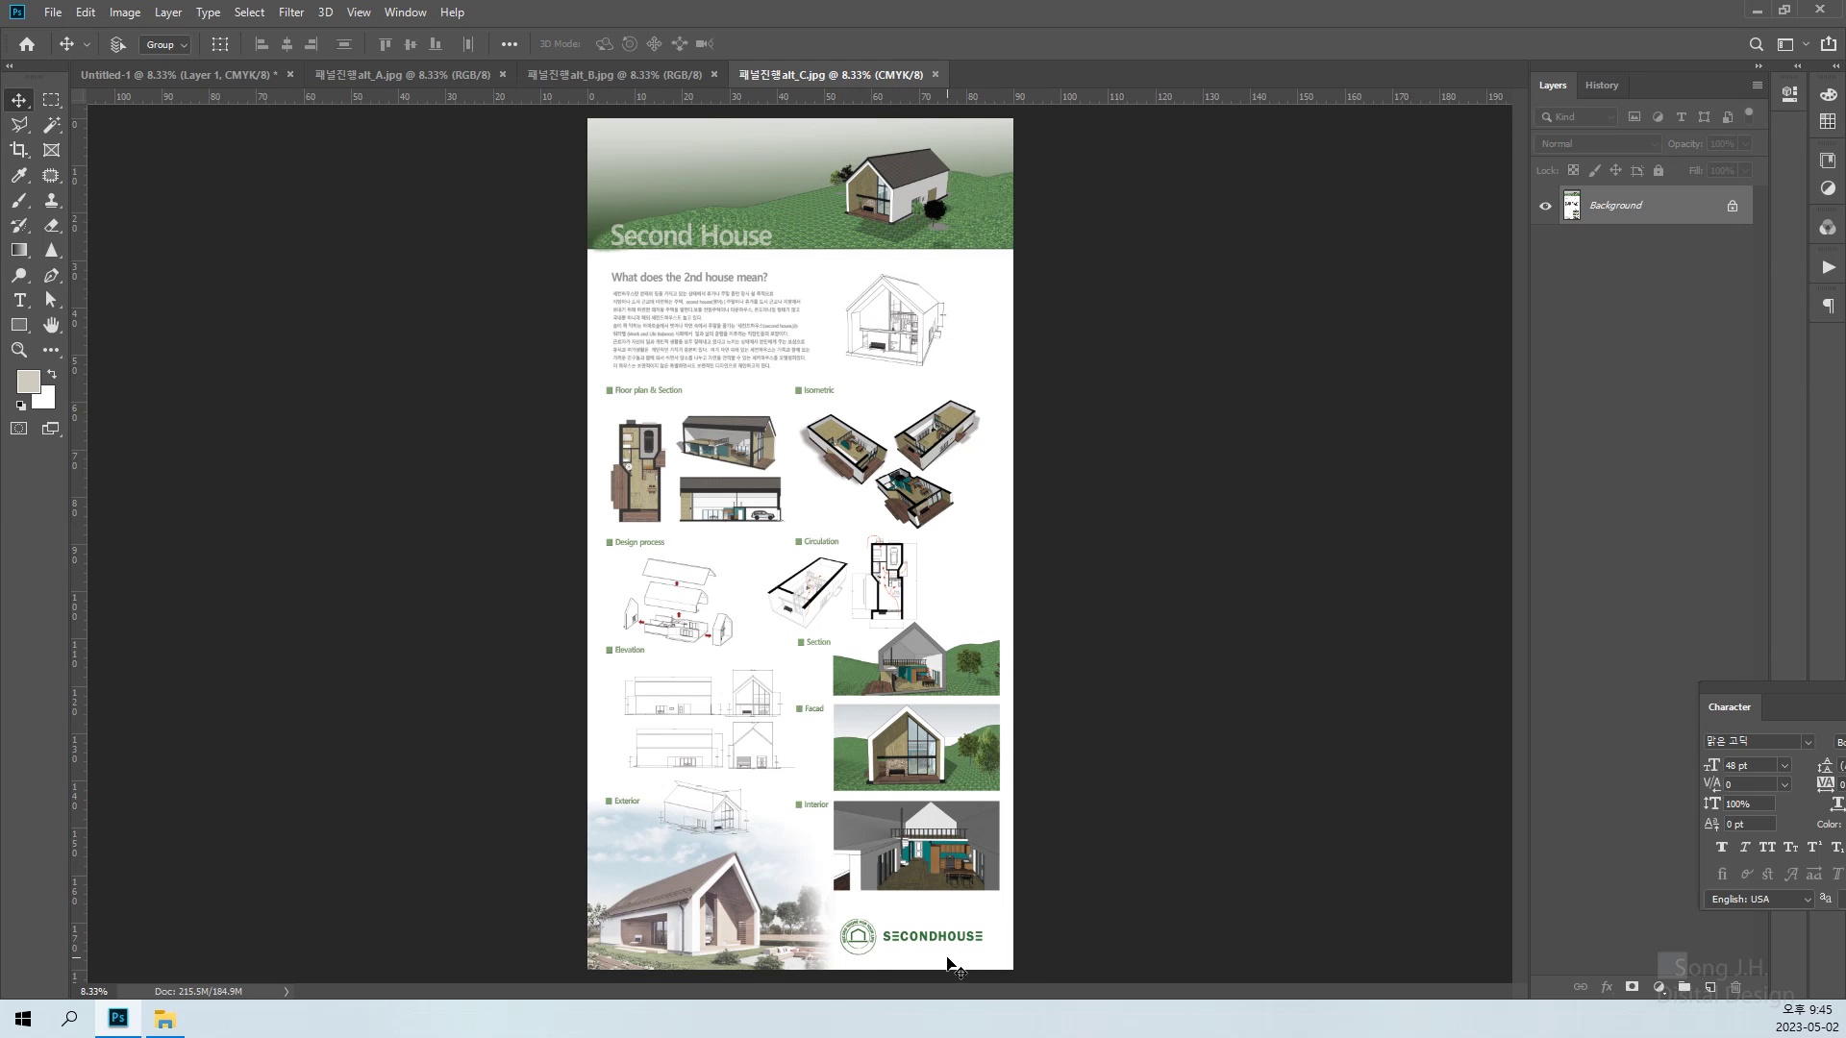
click(656, 77)
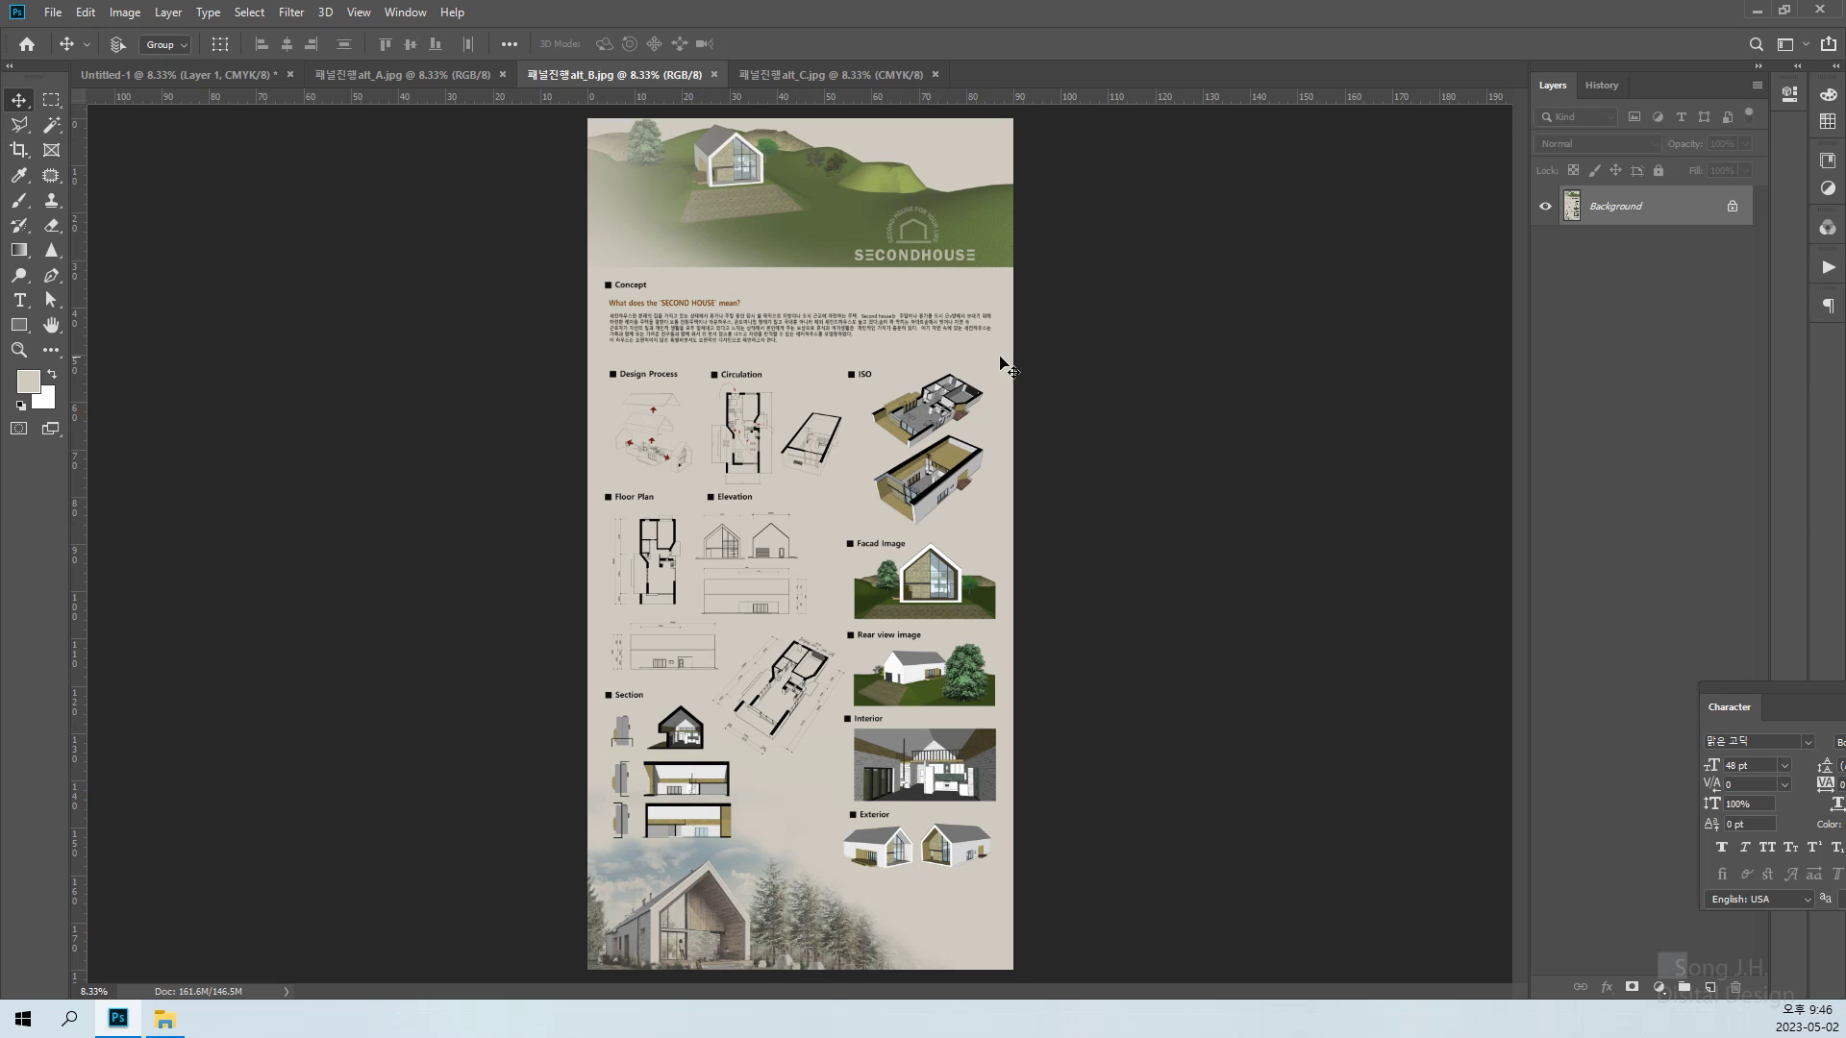
click(441, 73)
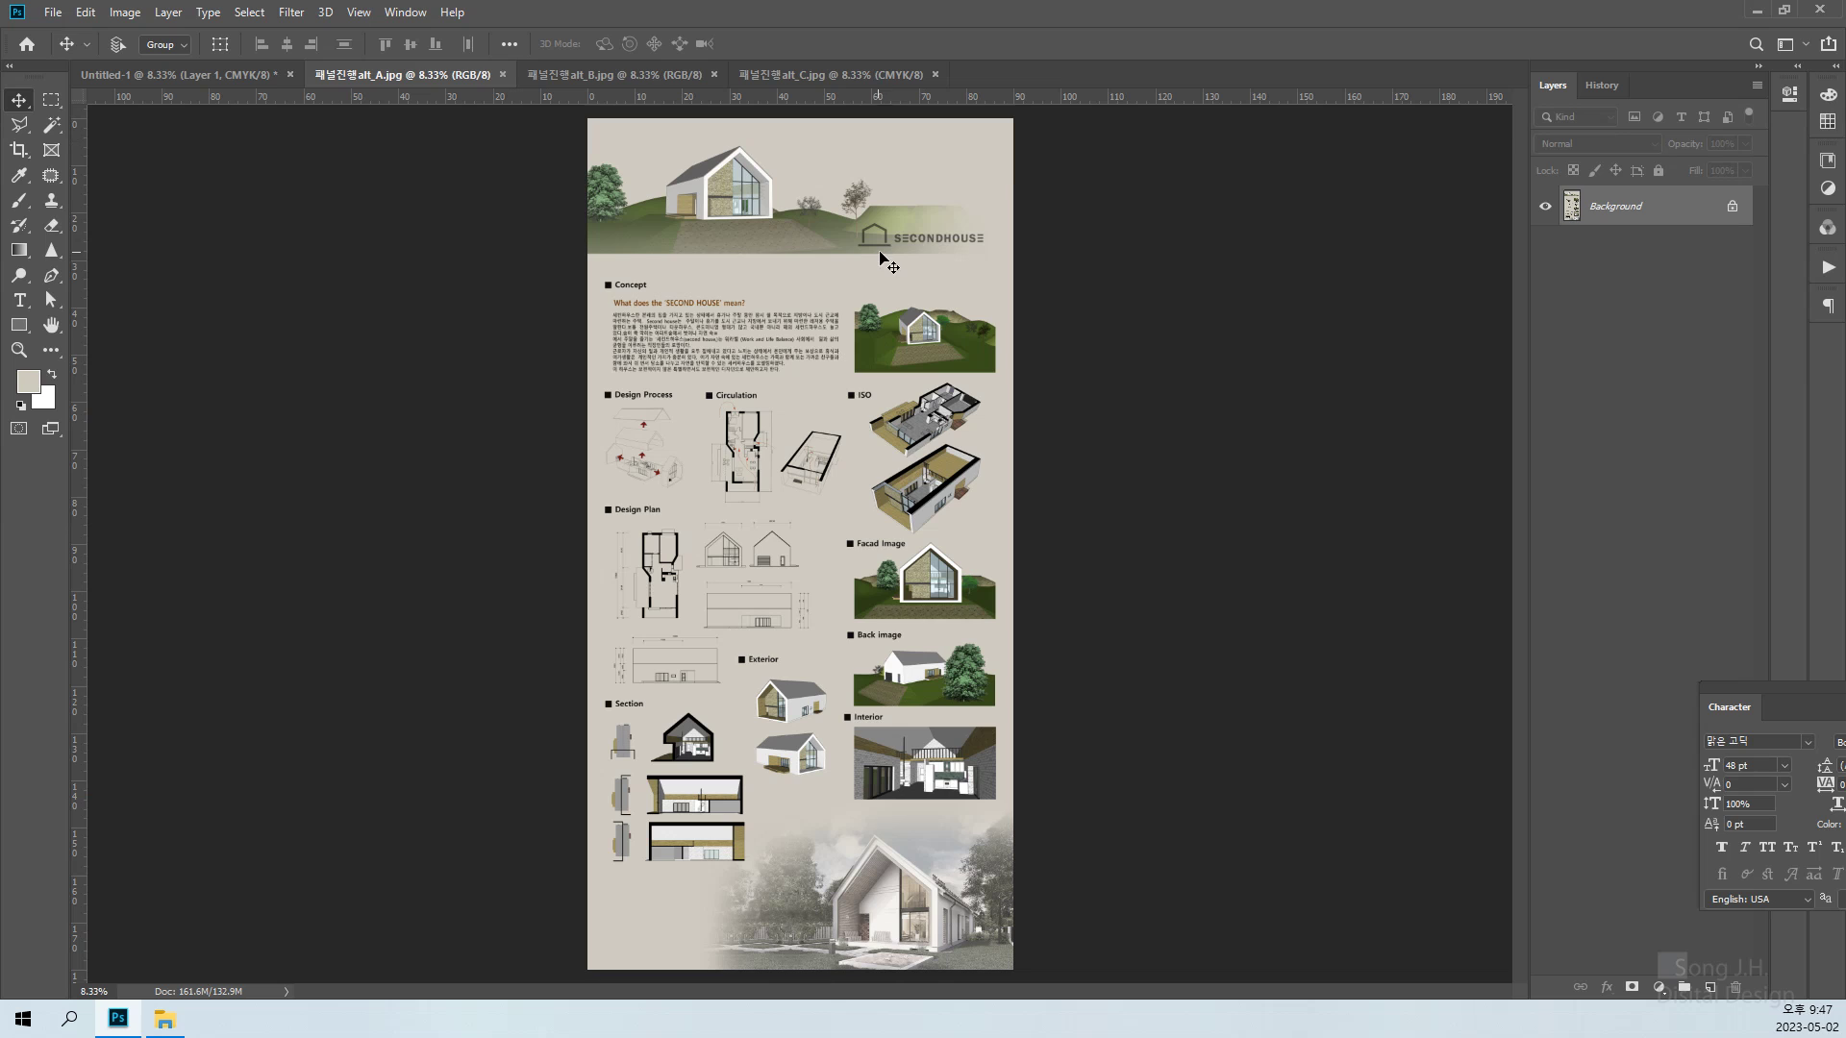
click(559, 77)
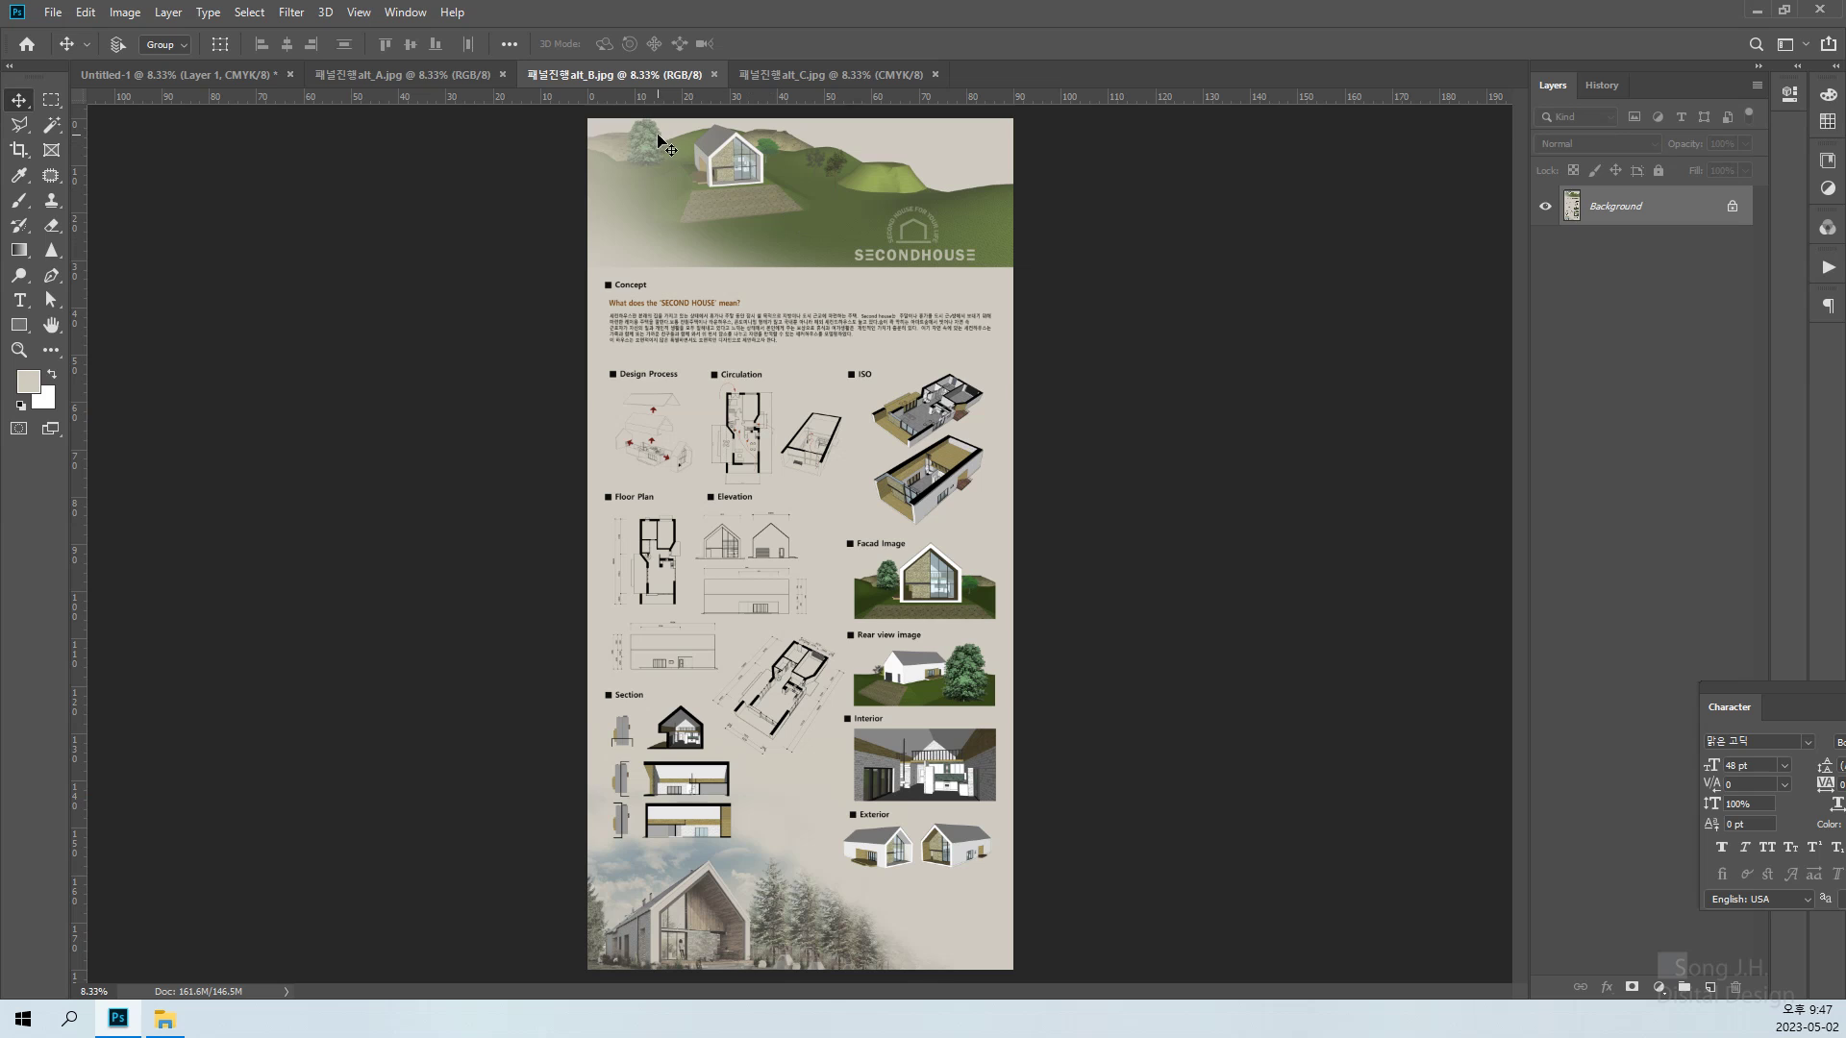
click(458, 75)
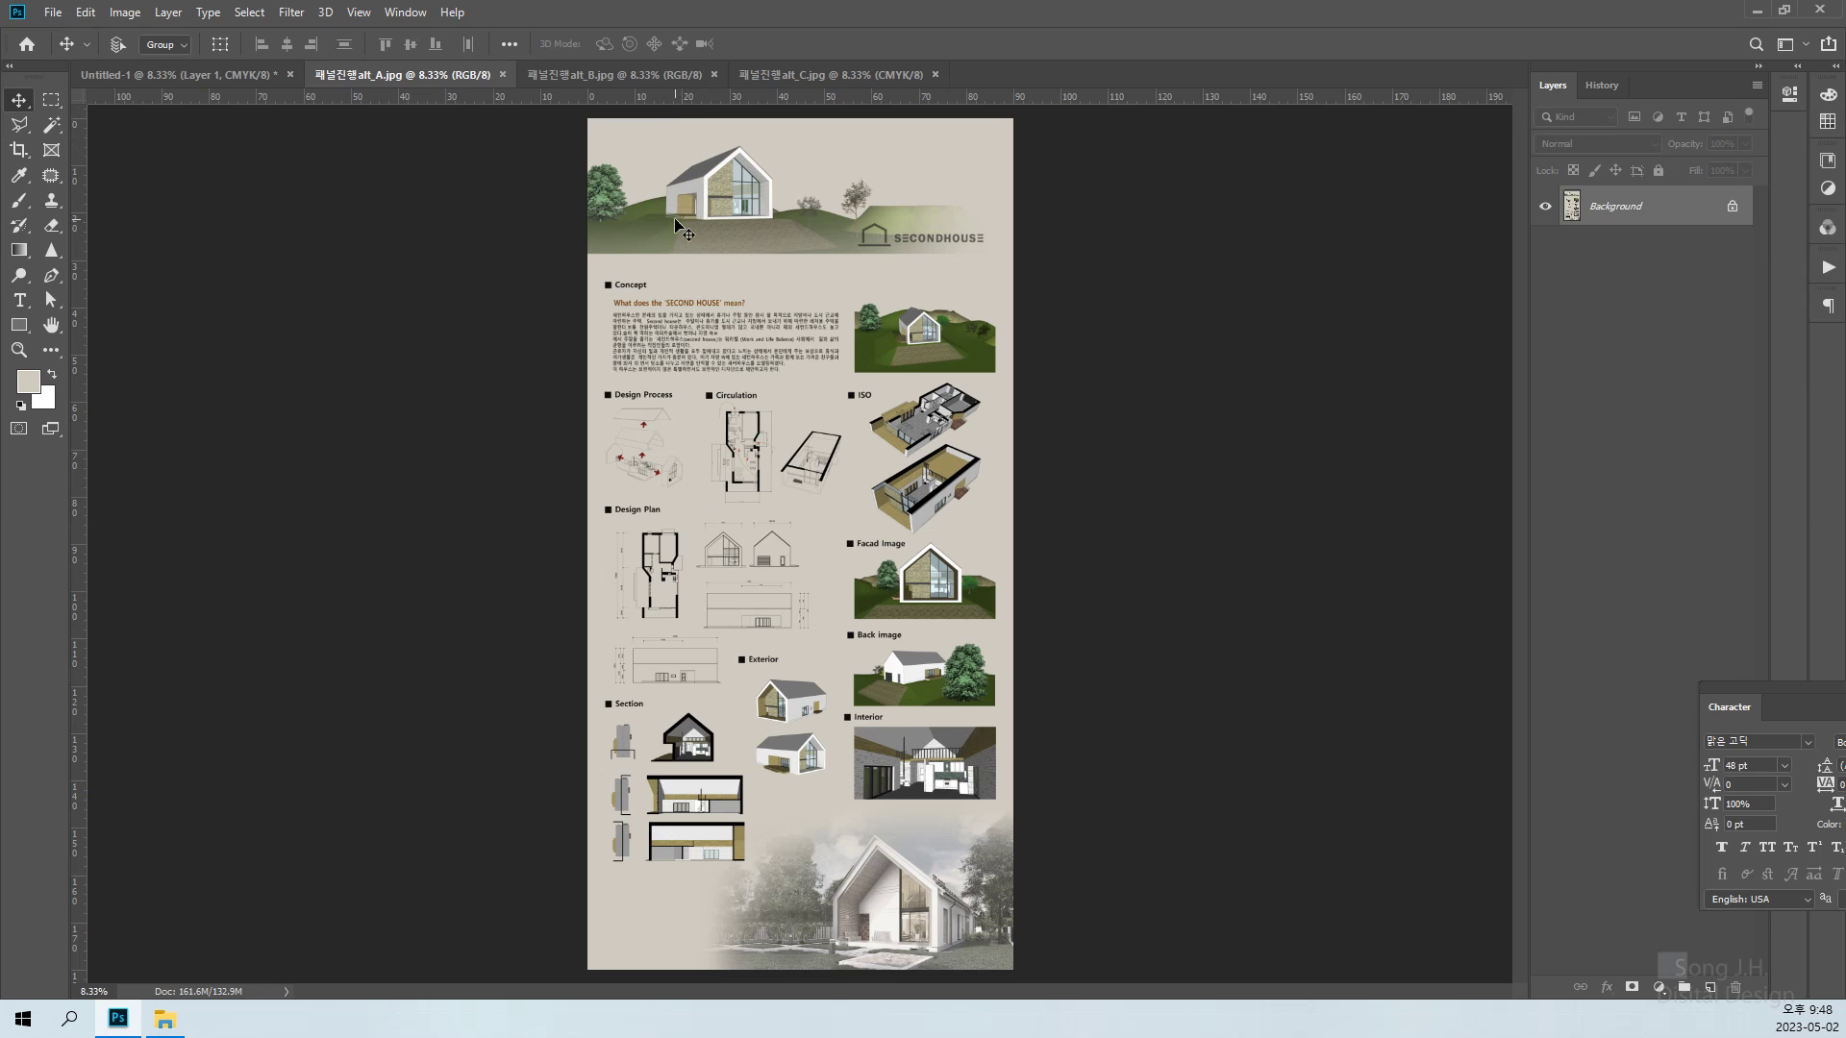
click(594, 74)
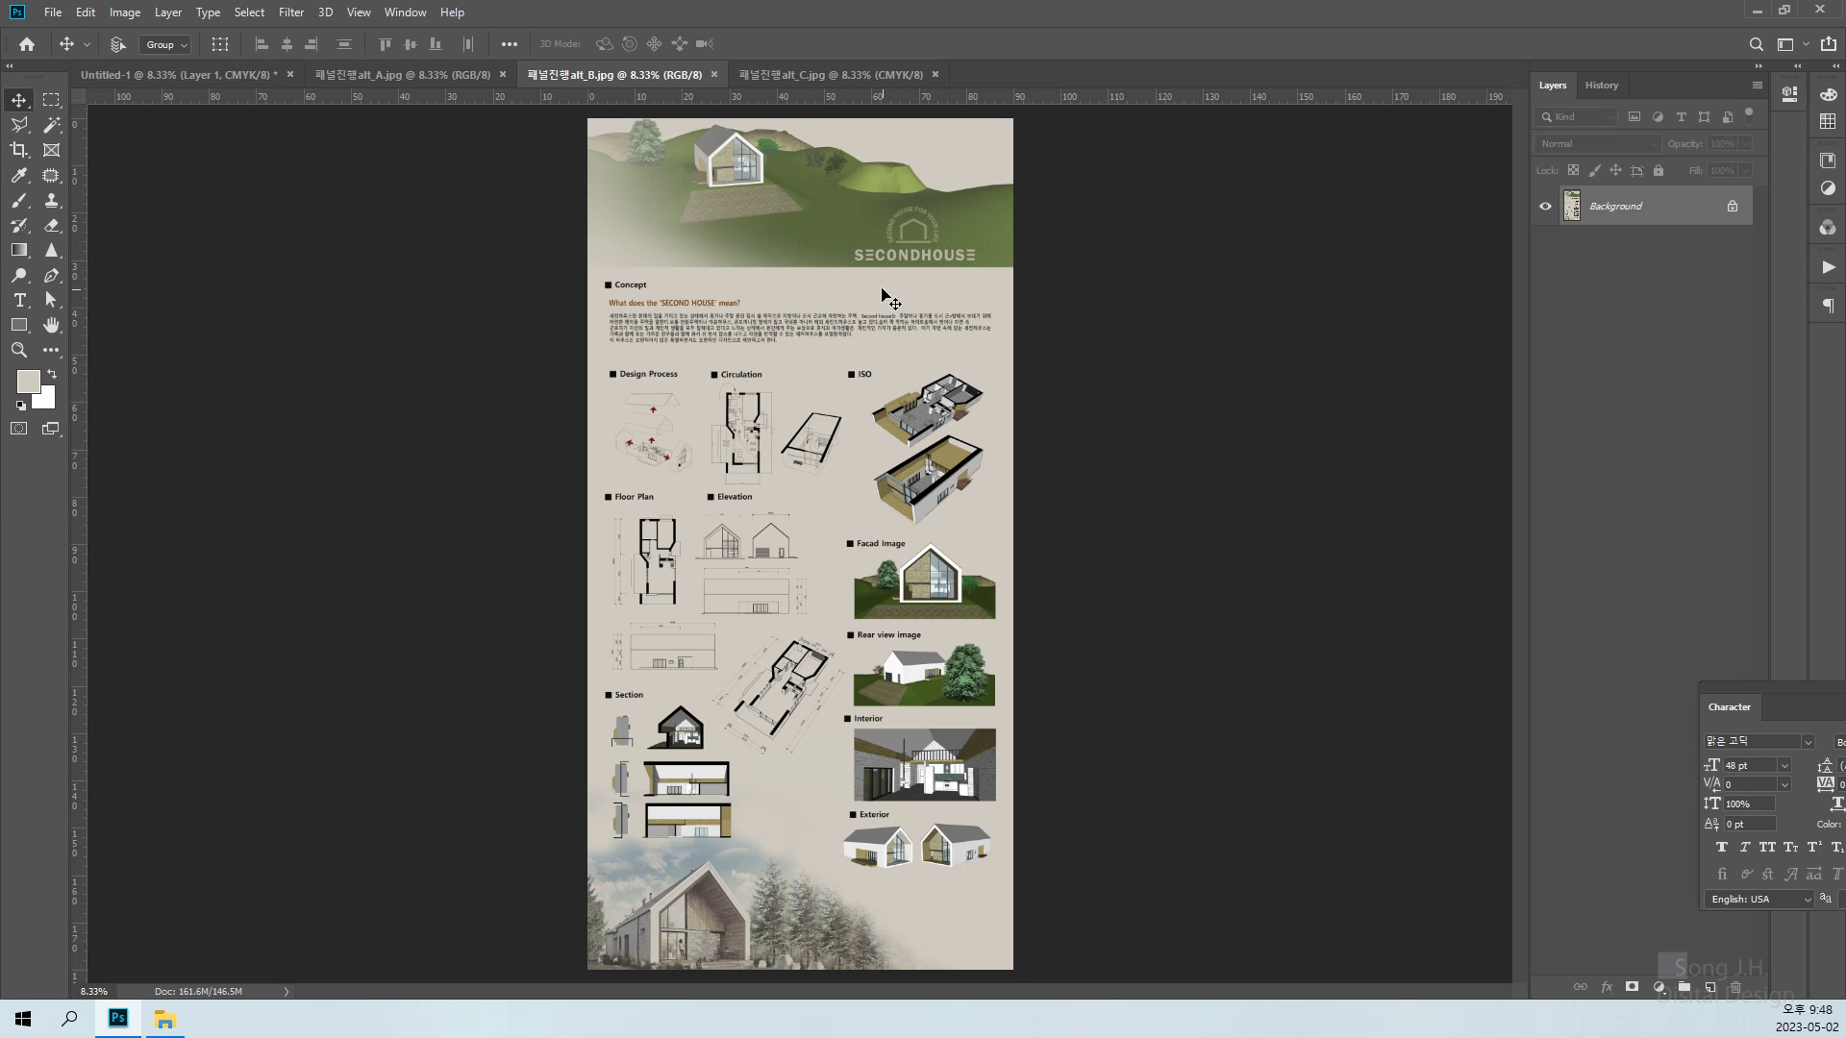
click(796, 77)
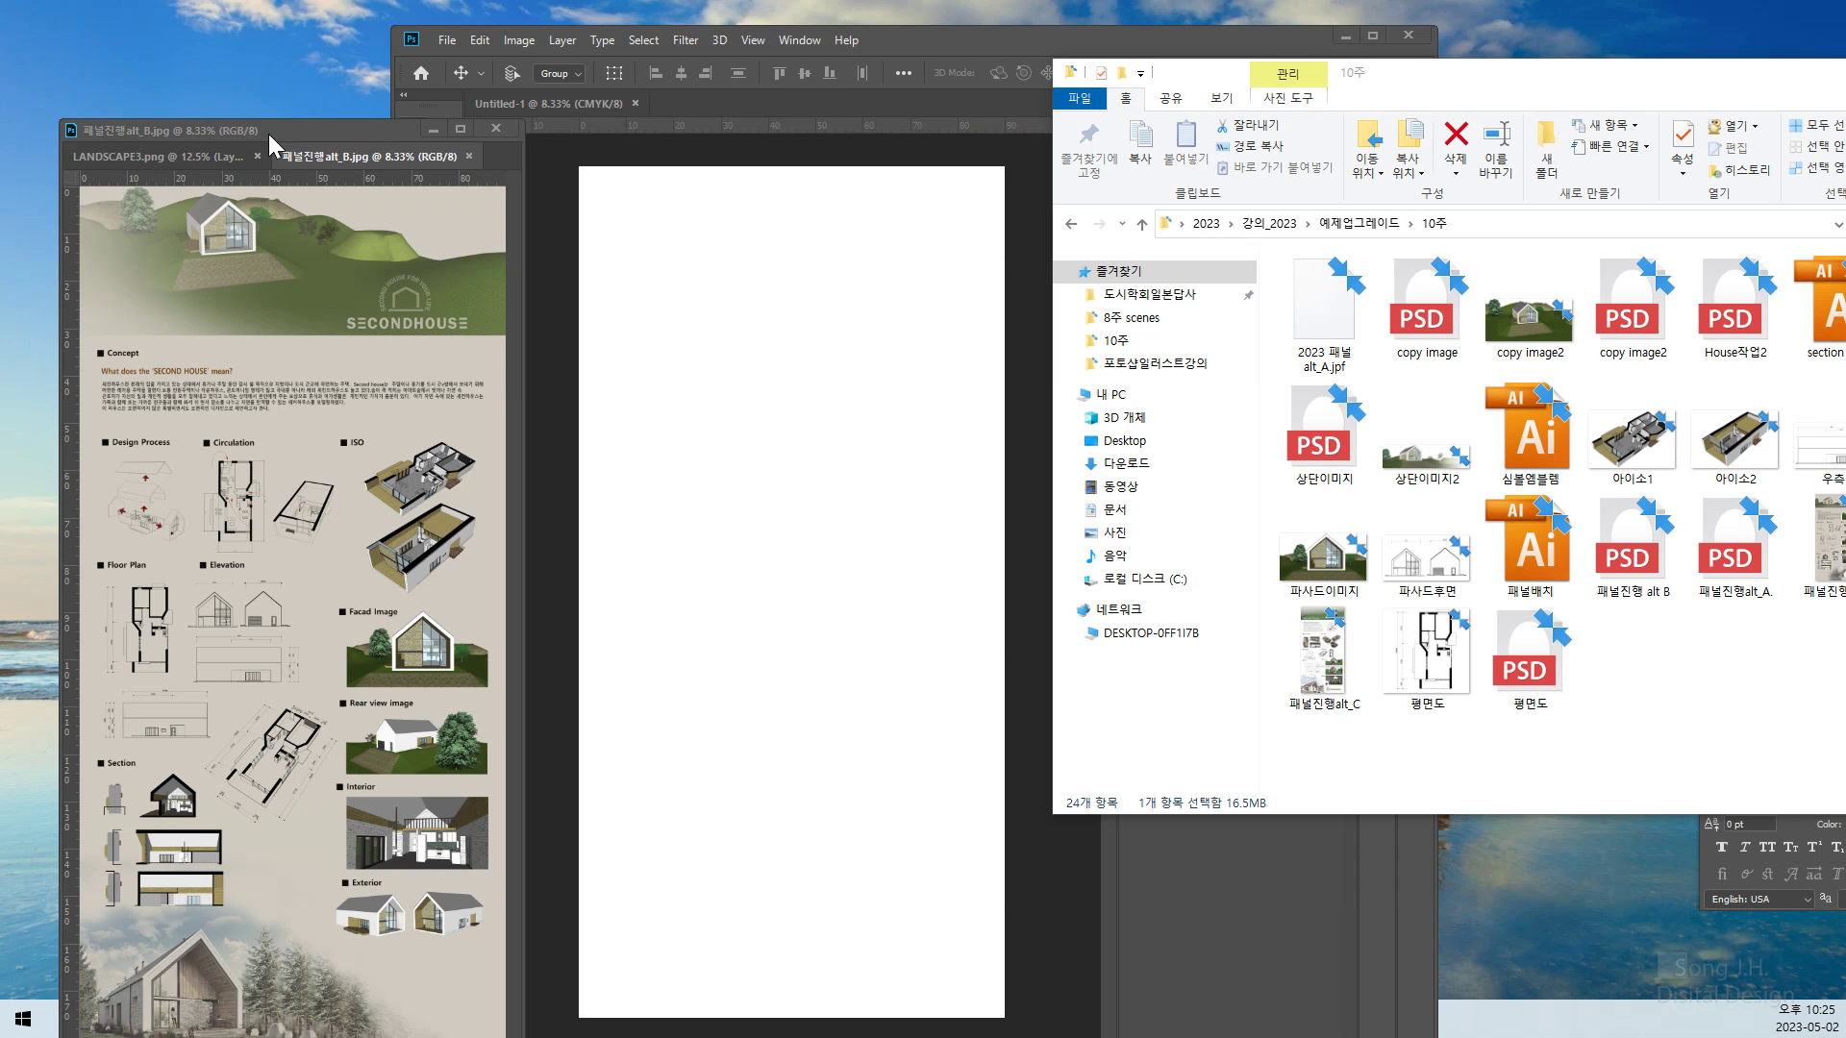
Raise the floating 패널진행alt_B.jpg reference window and shift the main Photoshop window so both documents sit side by side
drag(268, 135, 268, 65)
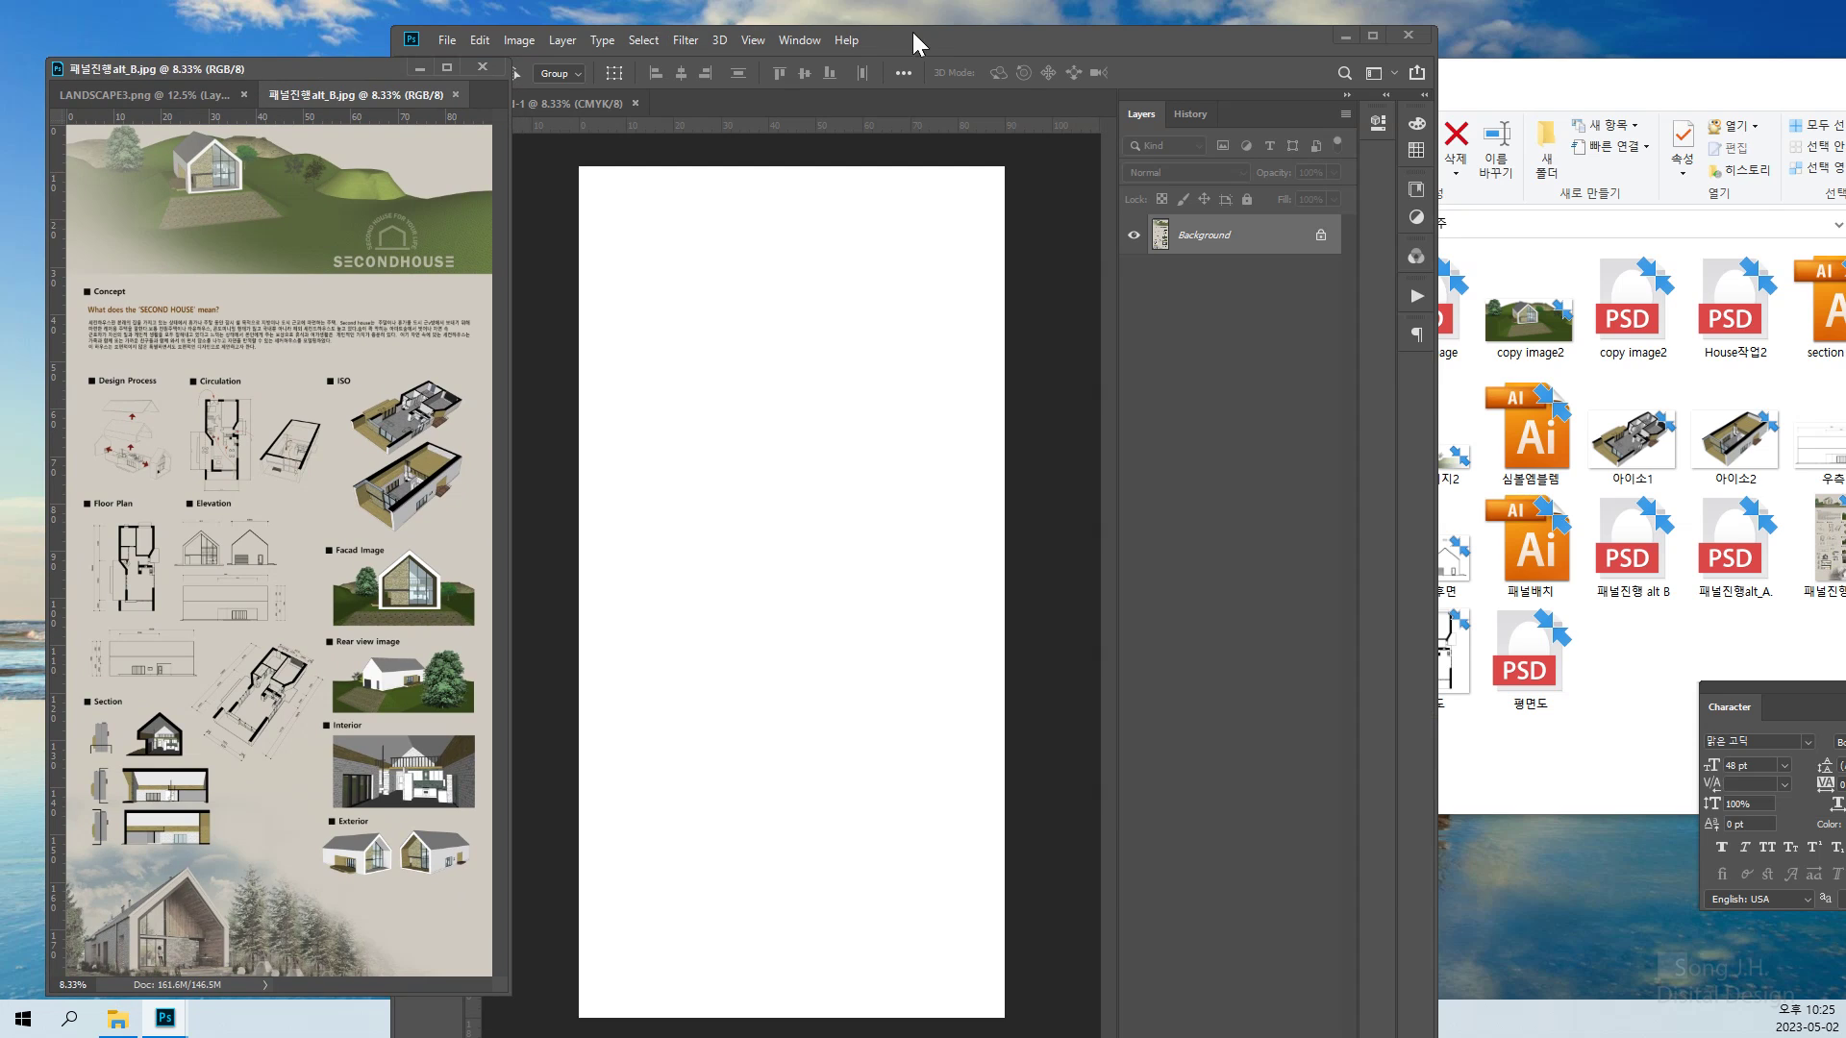
drag(913, 31, 995, 26)
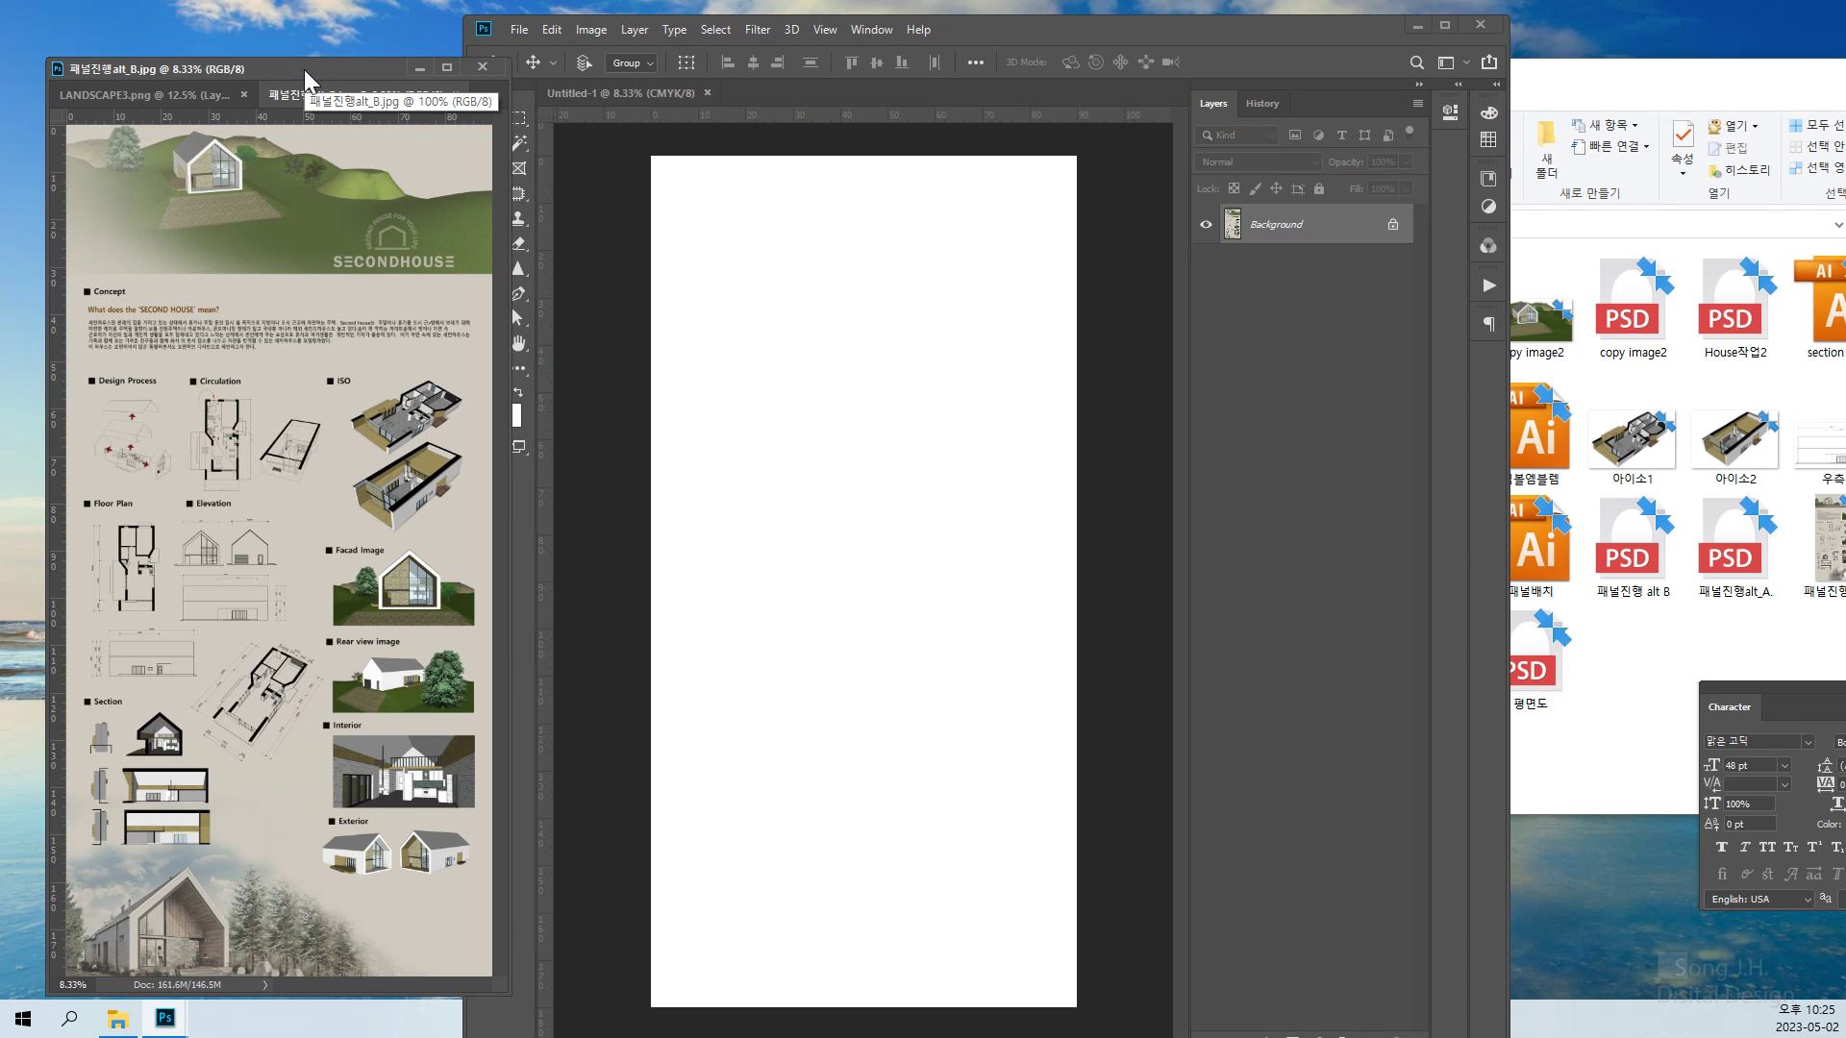
drag(304, 69, 305, 69)
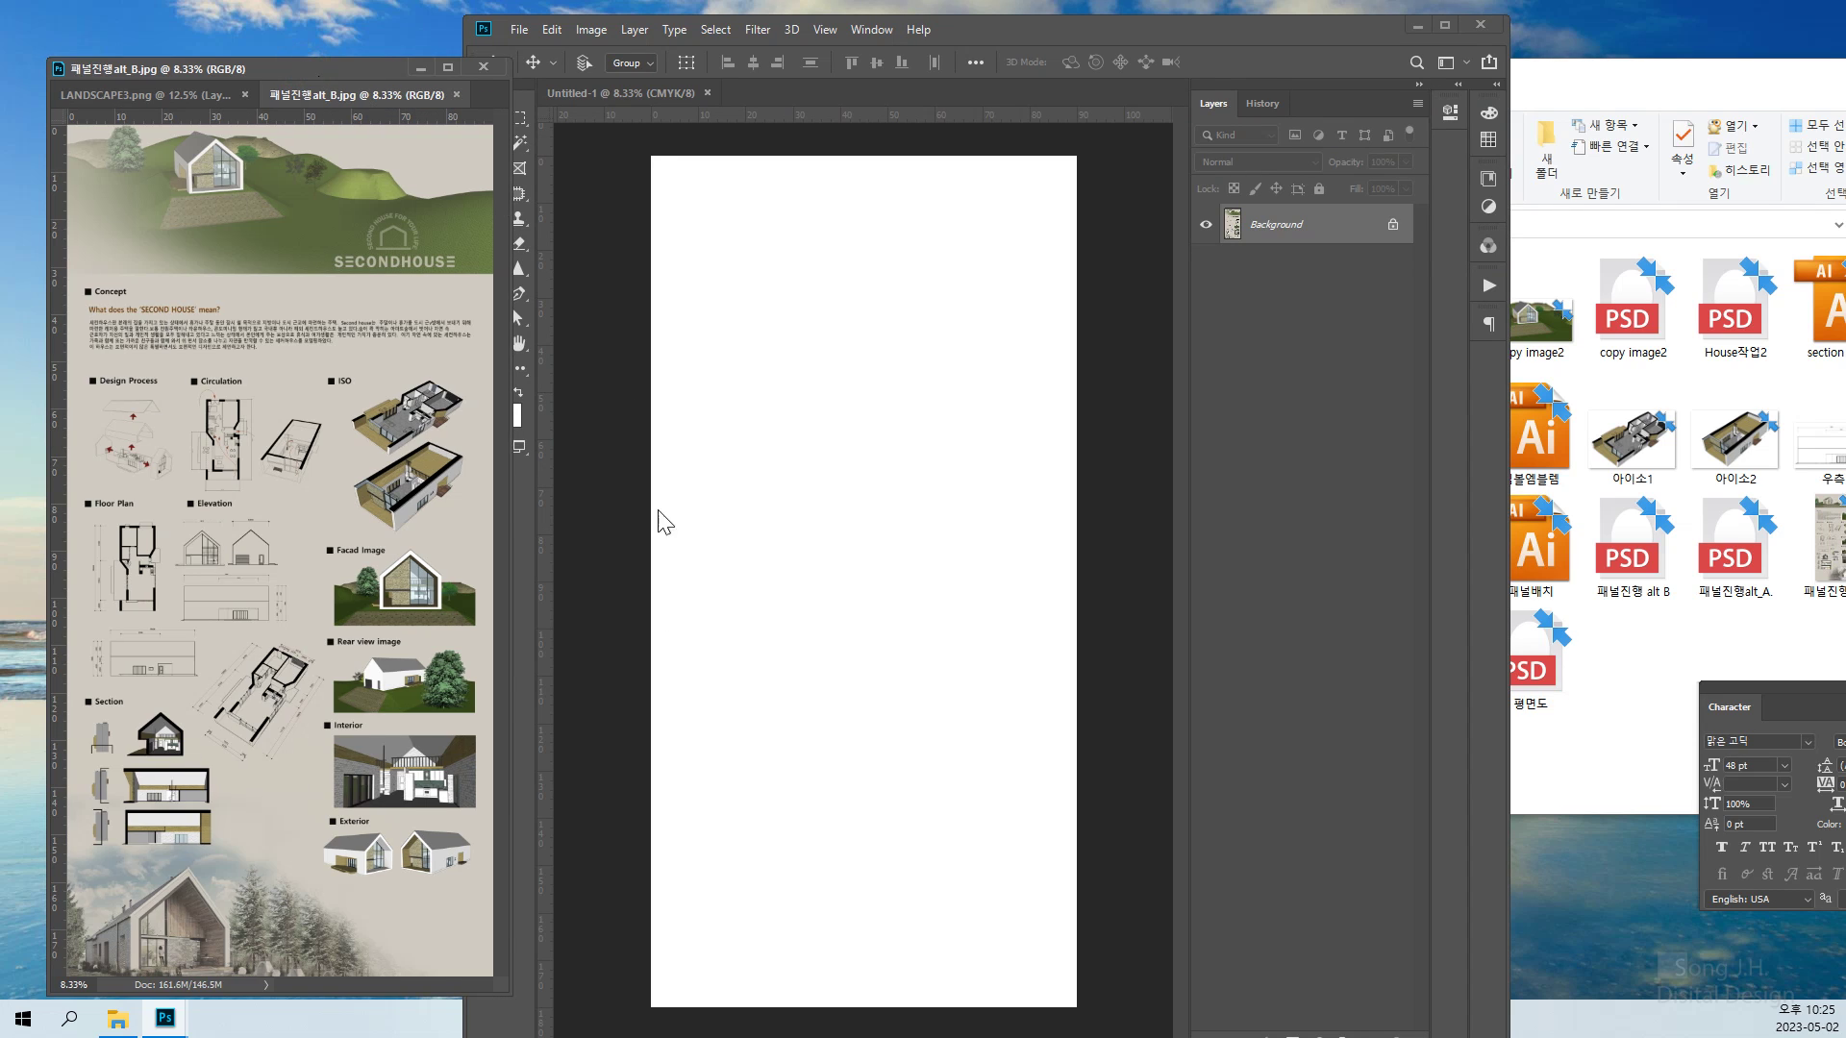
Activate the blank Untitled-1 document, select its entire canvas, and maximize the main Photoshop window
click(921, 35)
click(849, 465)
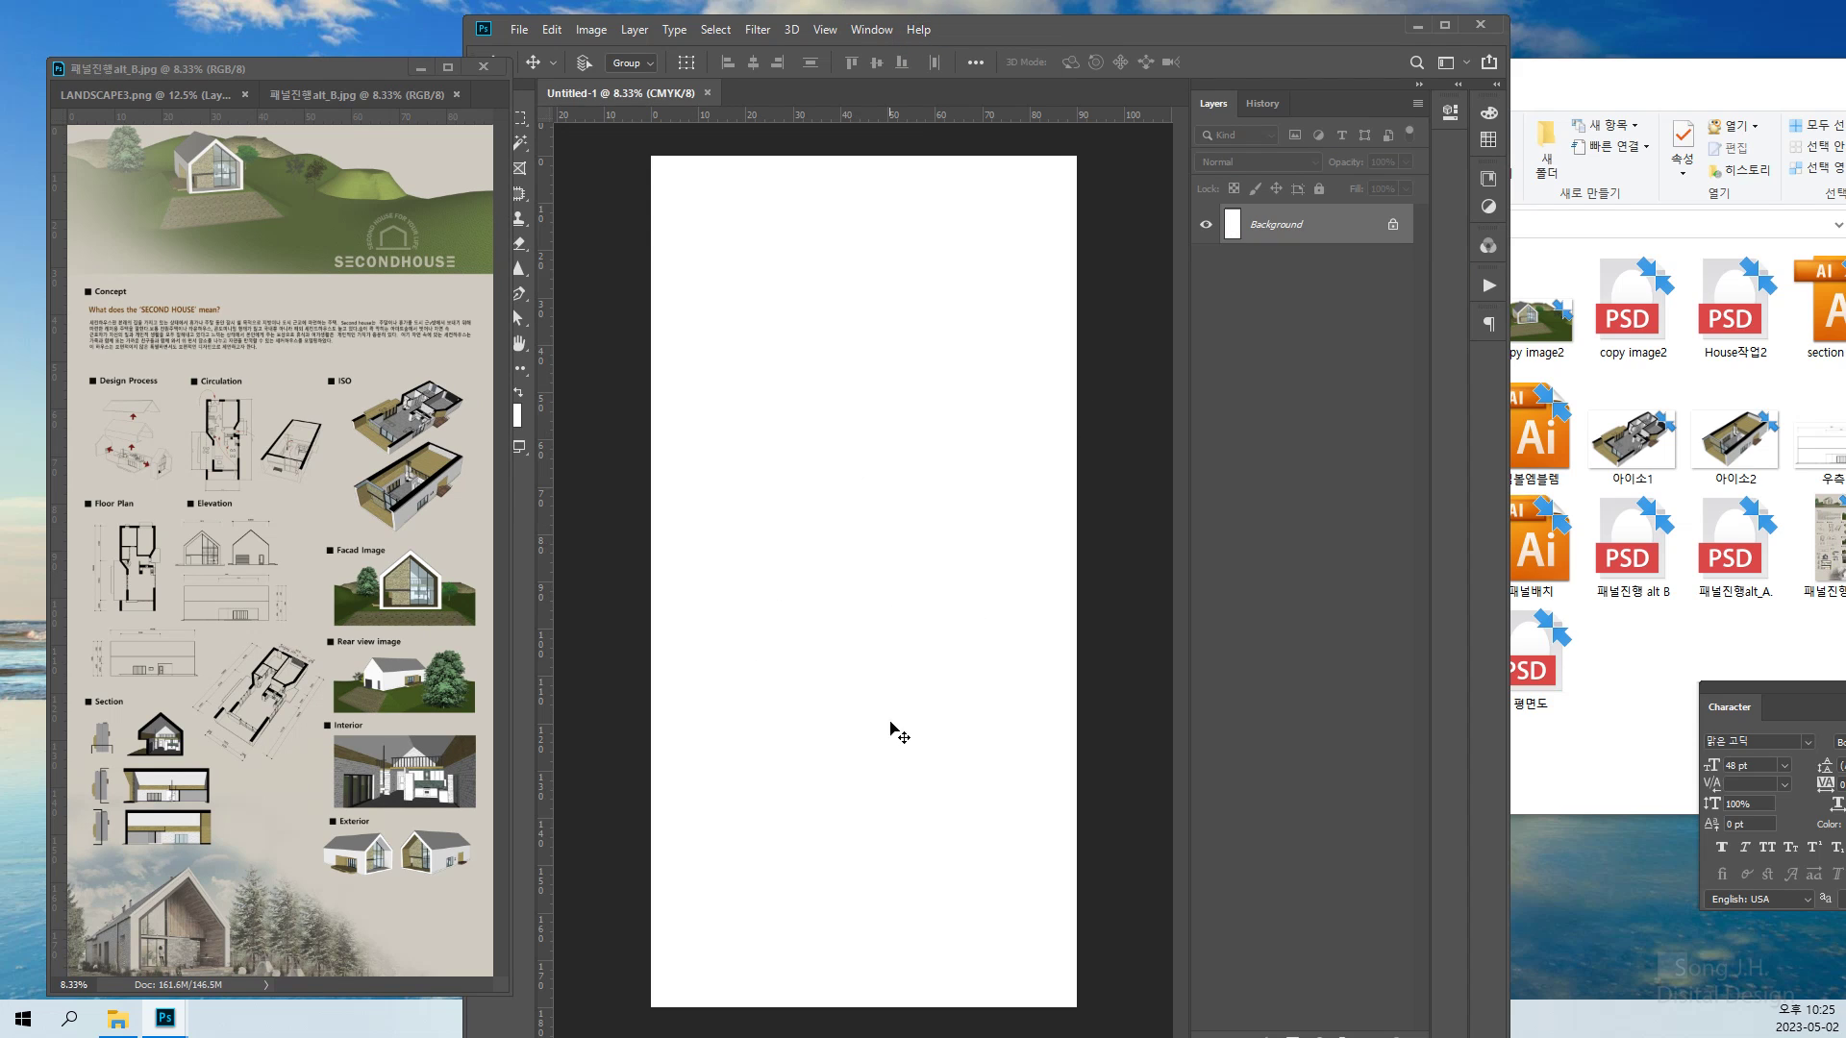
key(ctrl)
click(1448, 26)
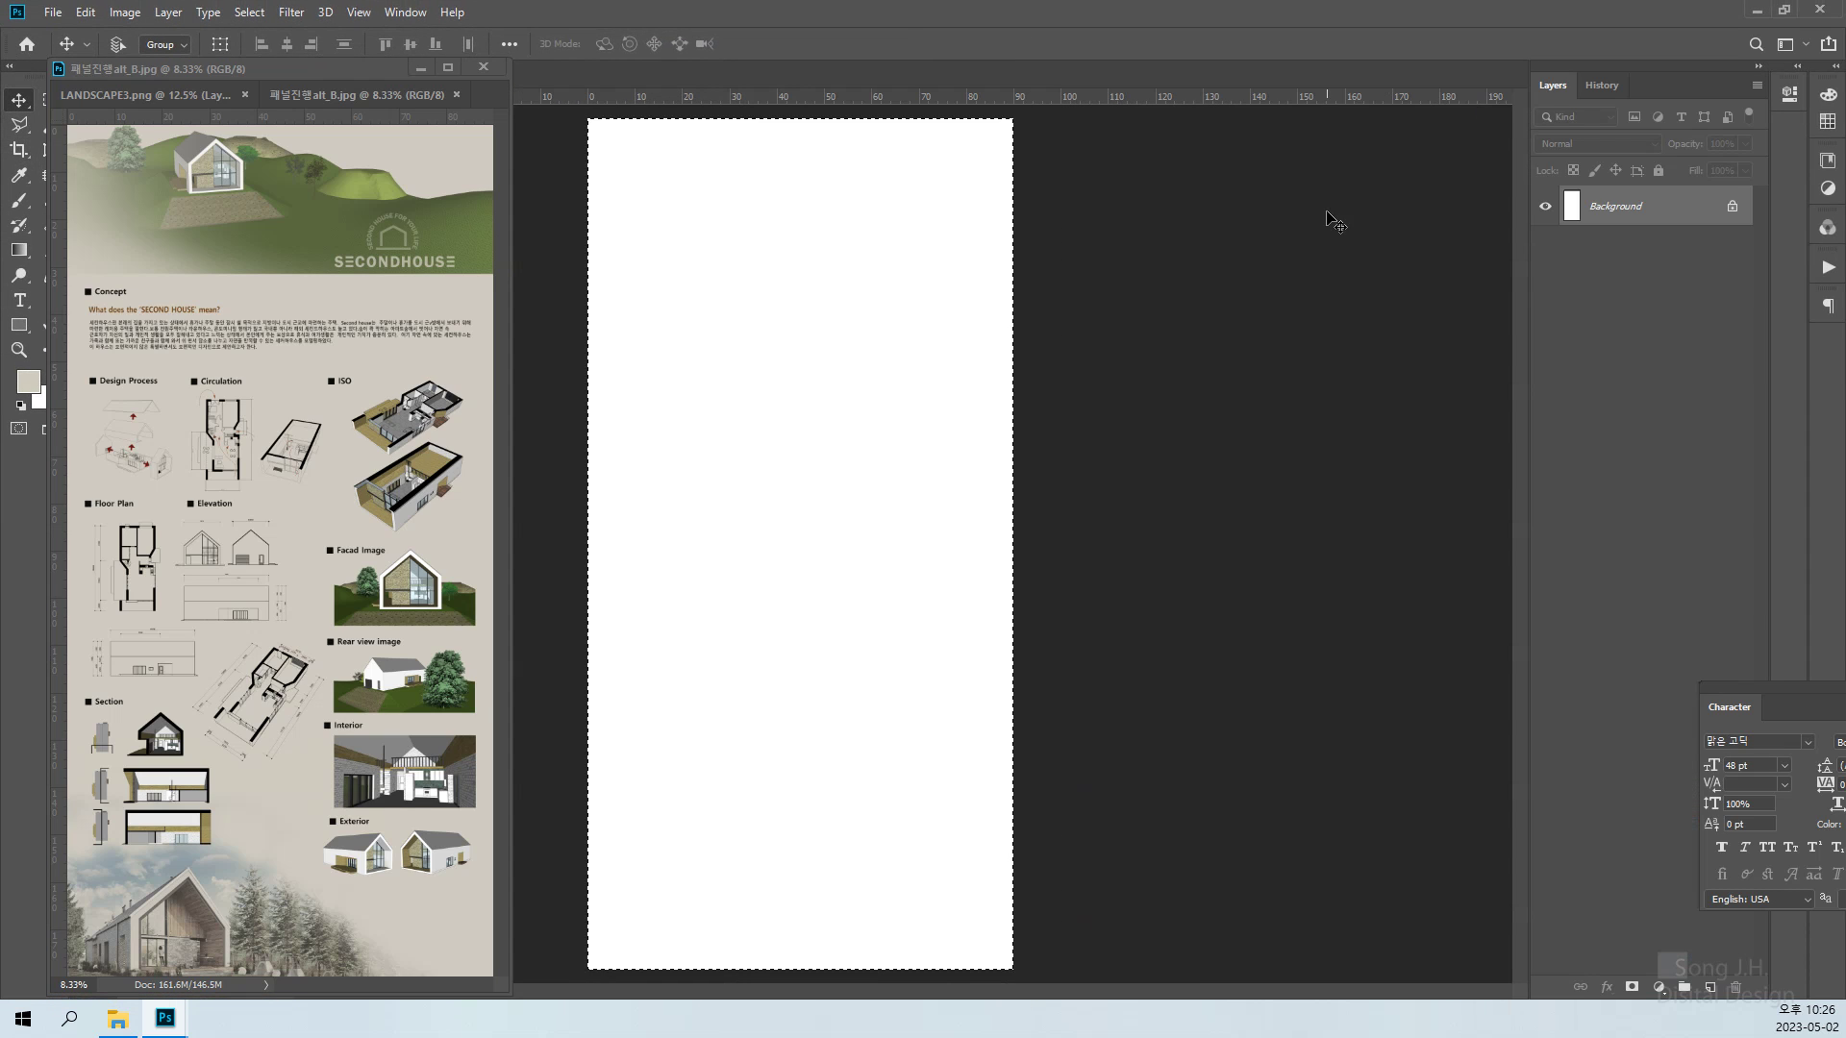
Convert the locked Background of Untitled-1 into a regular layer, accepting the name Layer 0 and Normal mode at 100% opacity
click(1626, 209)
double_click(1627, 210)
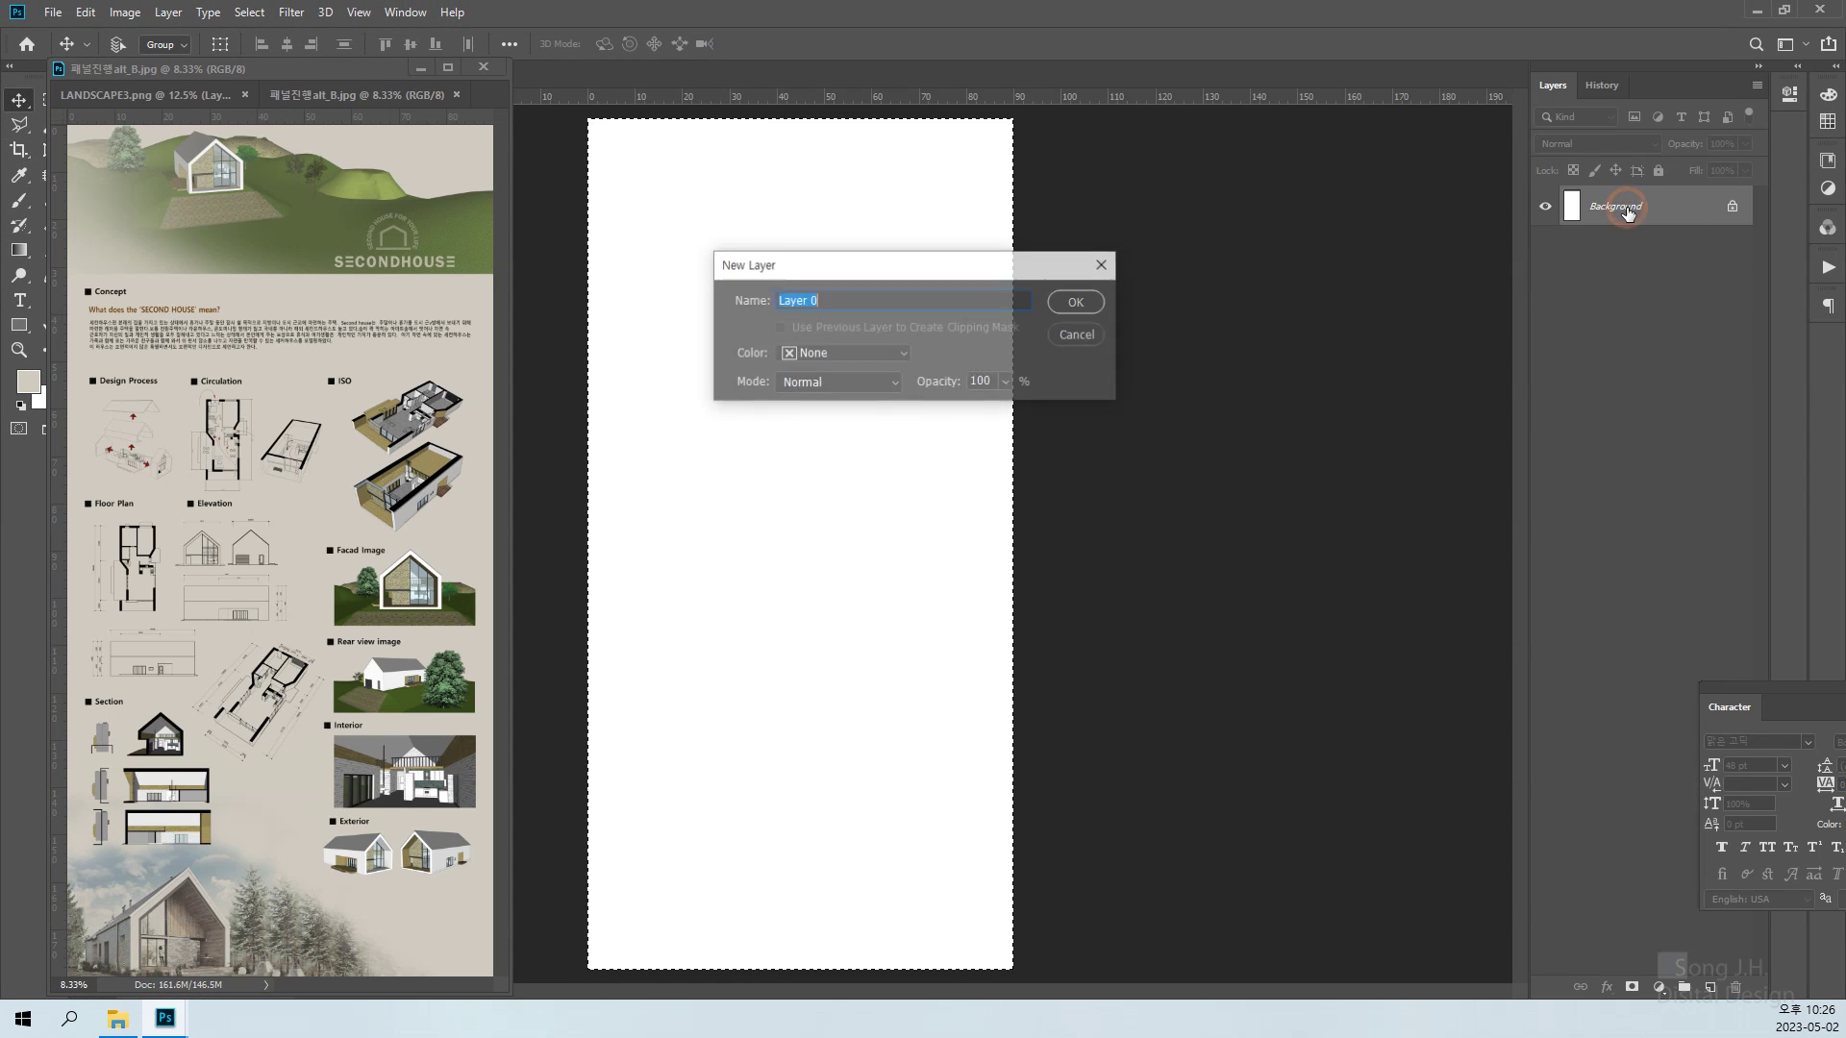
click(1075, 304)
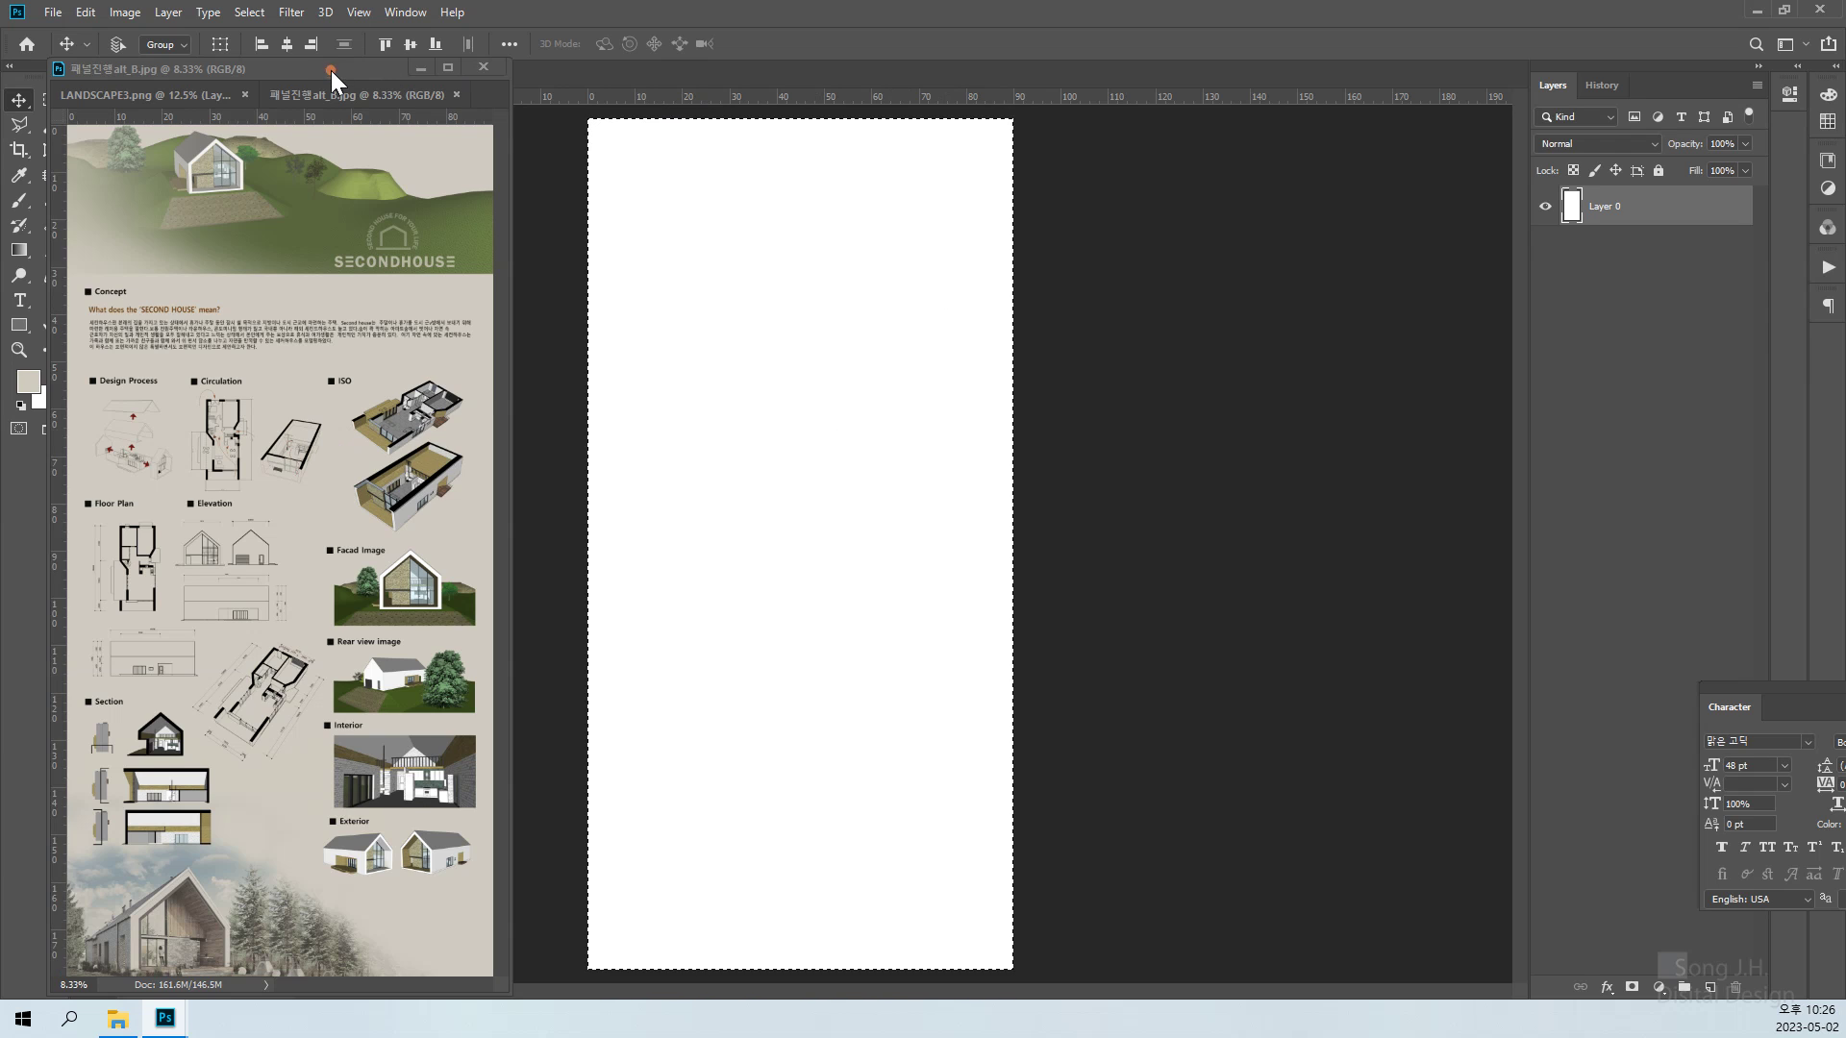
Move the reference window clear of the blank canvas and choose a light neutral gray, d4d3d2, as the foreground color
drag(330, 71, 373, 285)
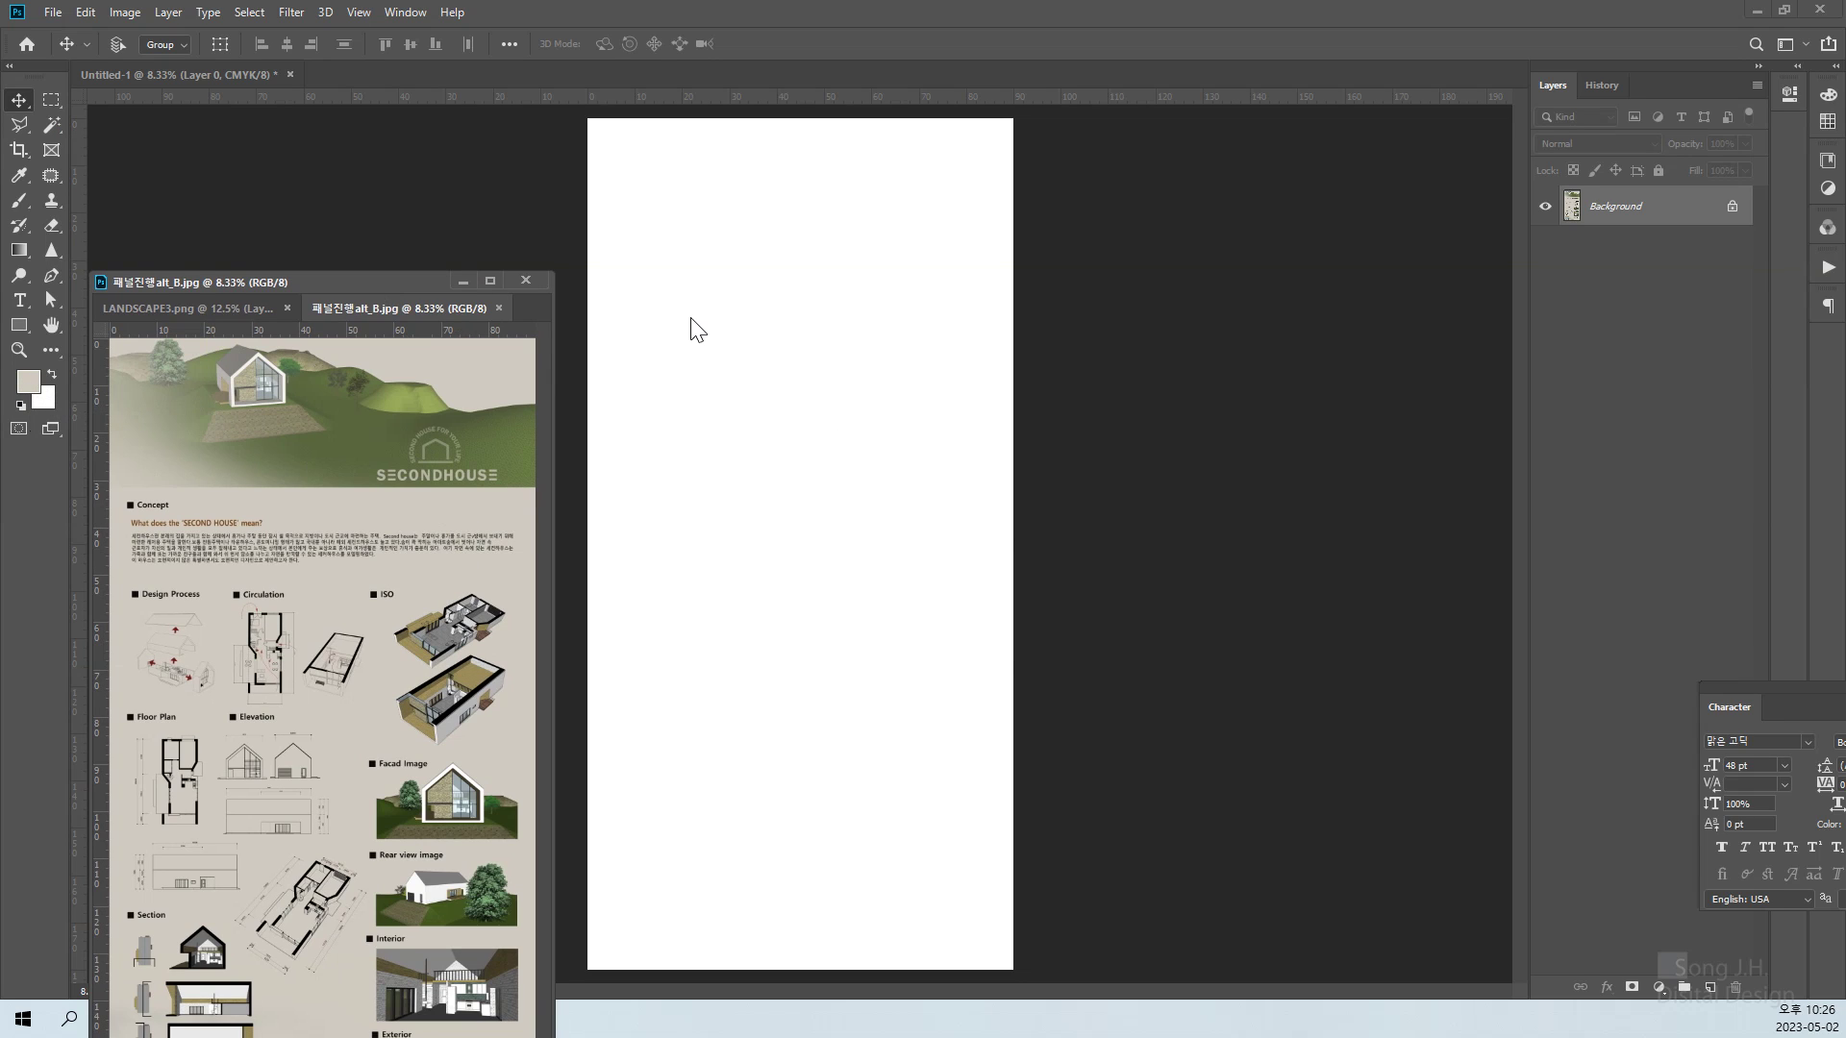
click(28, 381)
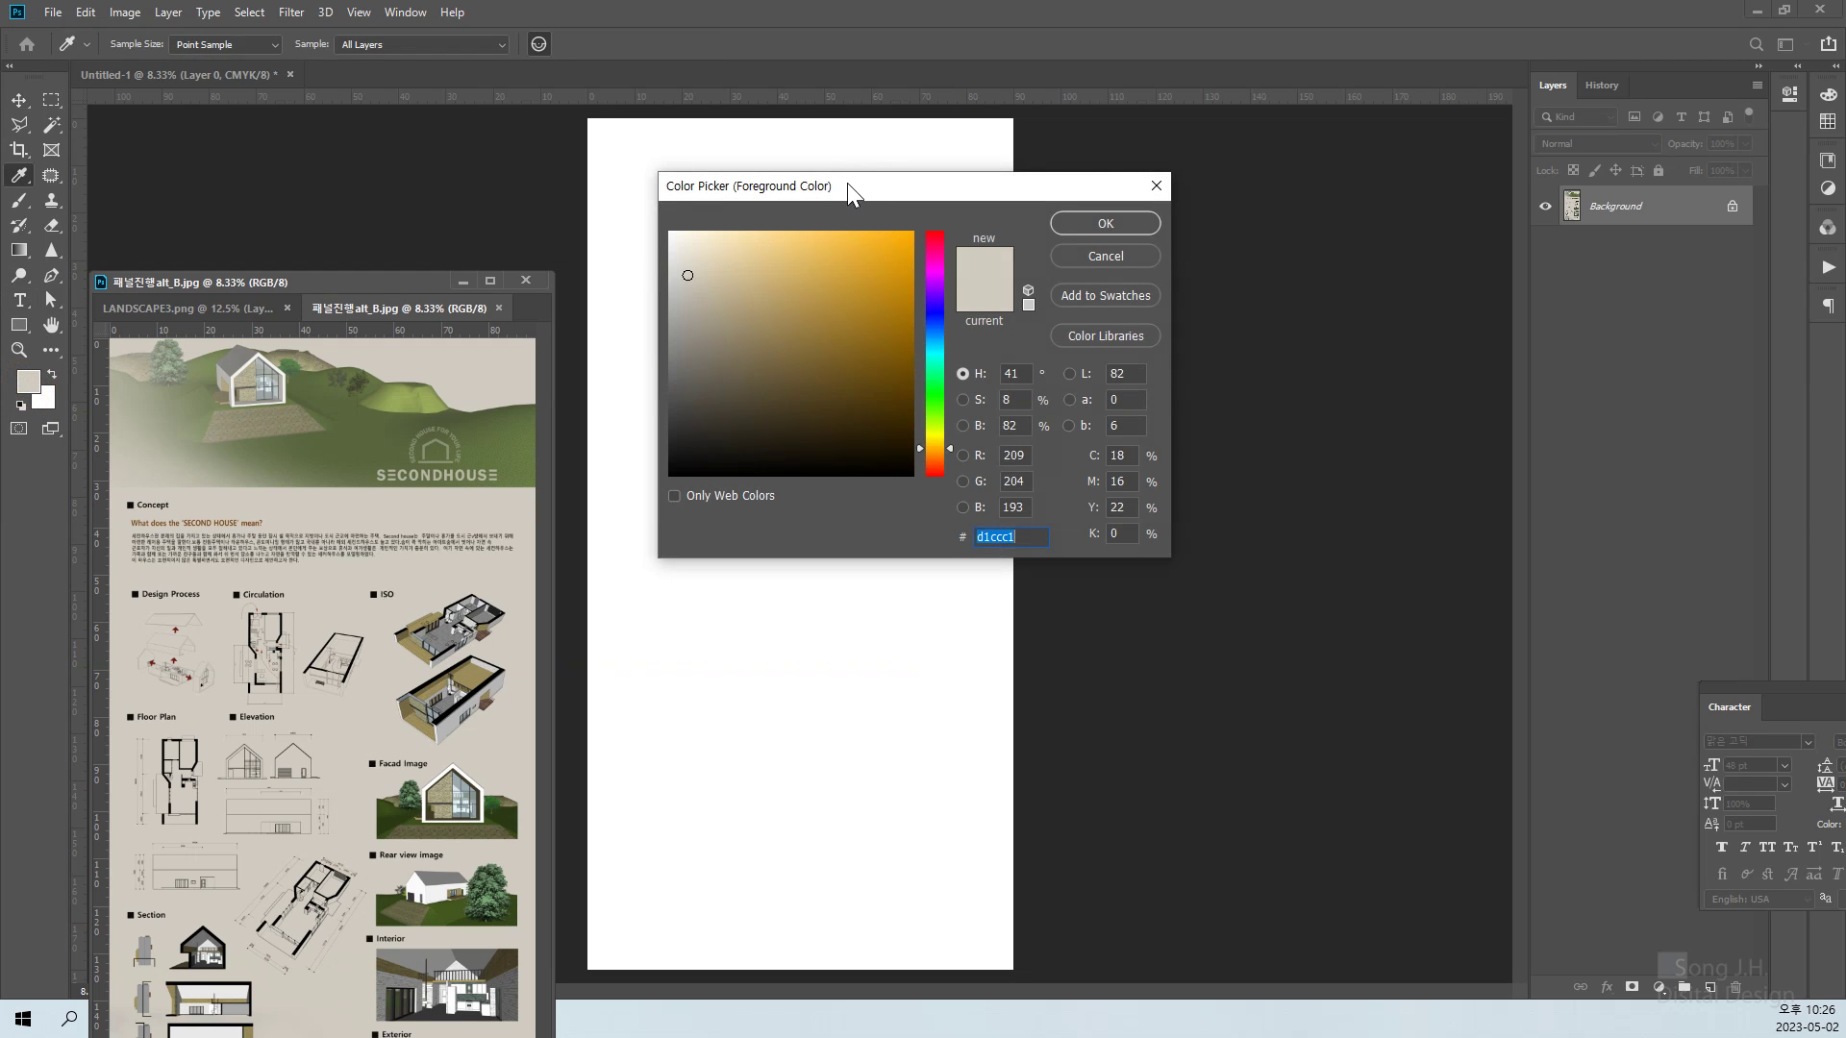
drag(849, 187, 1100, 178)
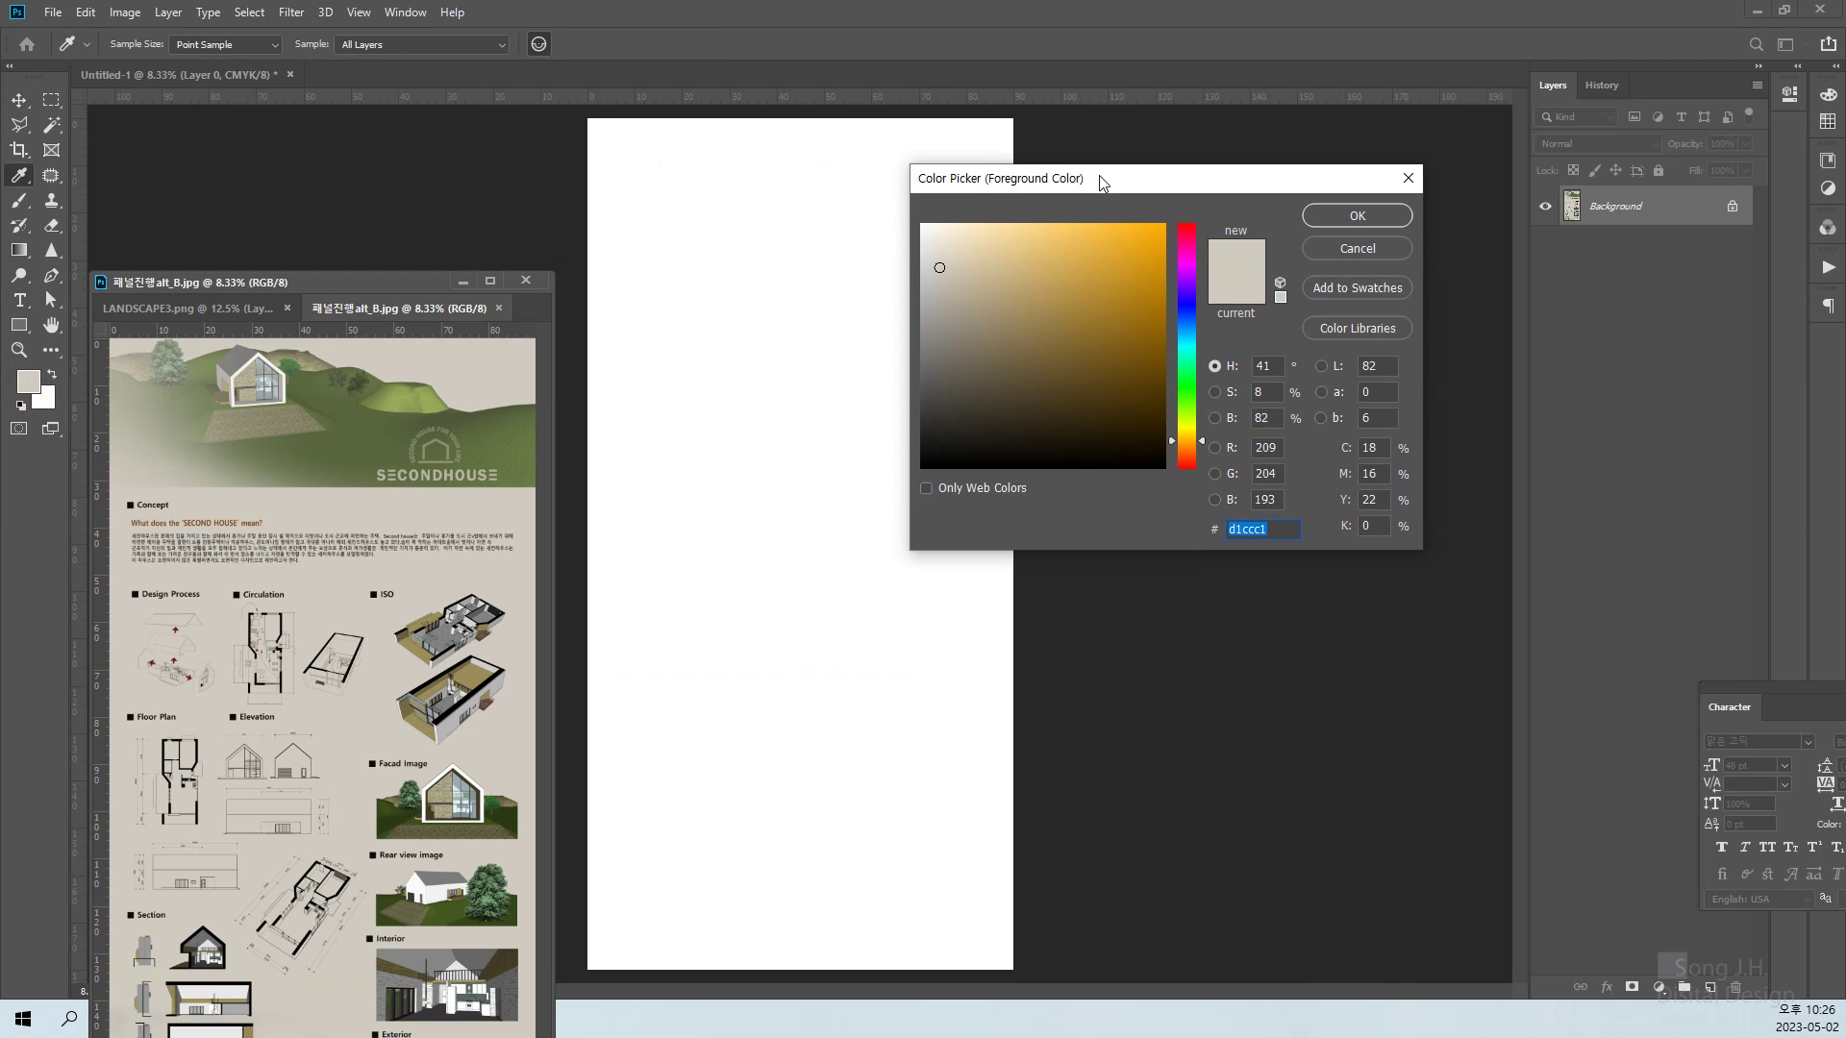
click(929, 254)
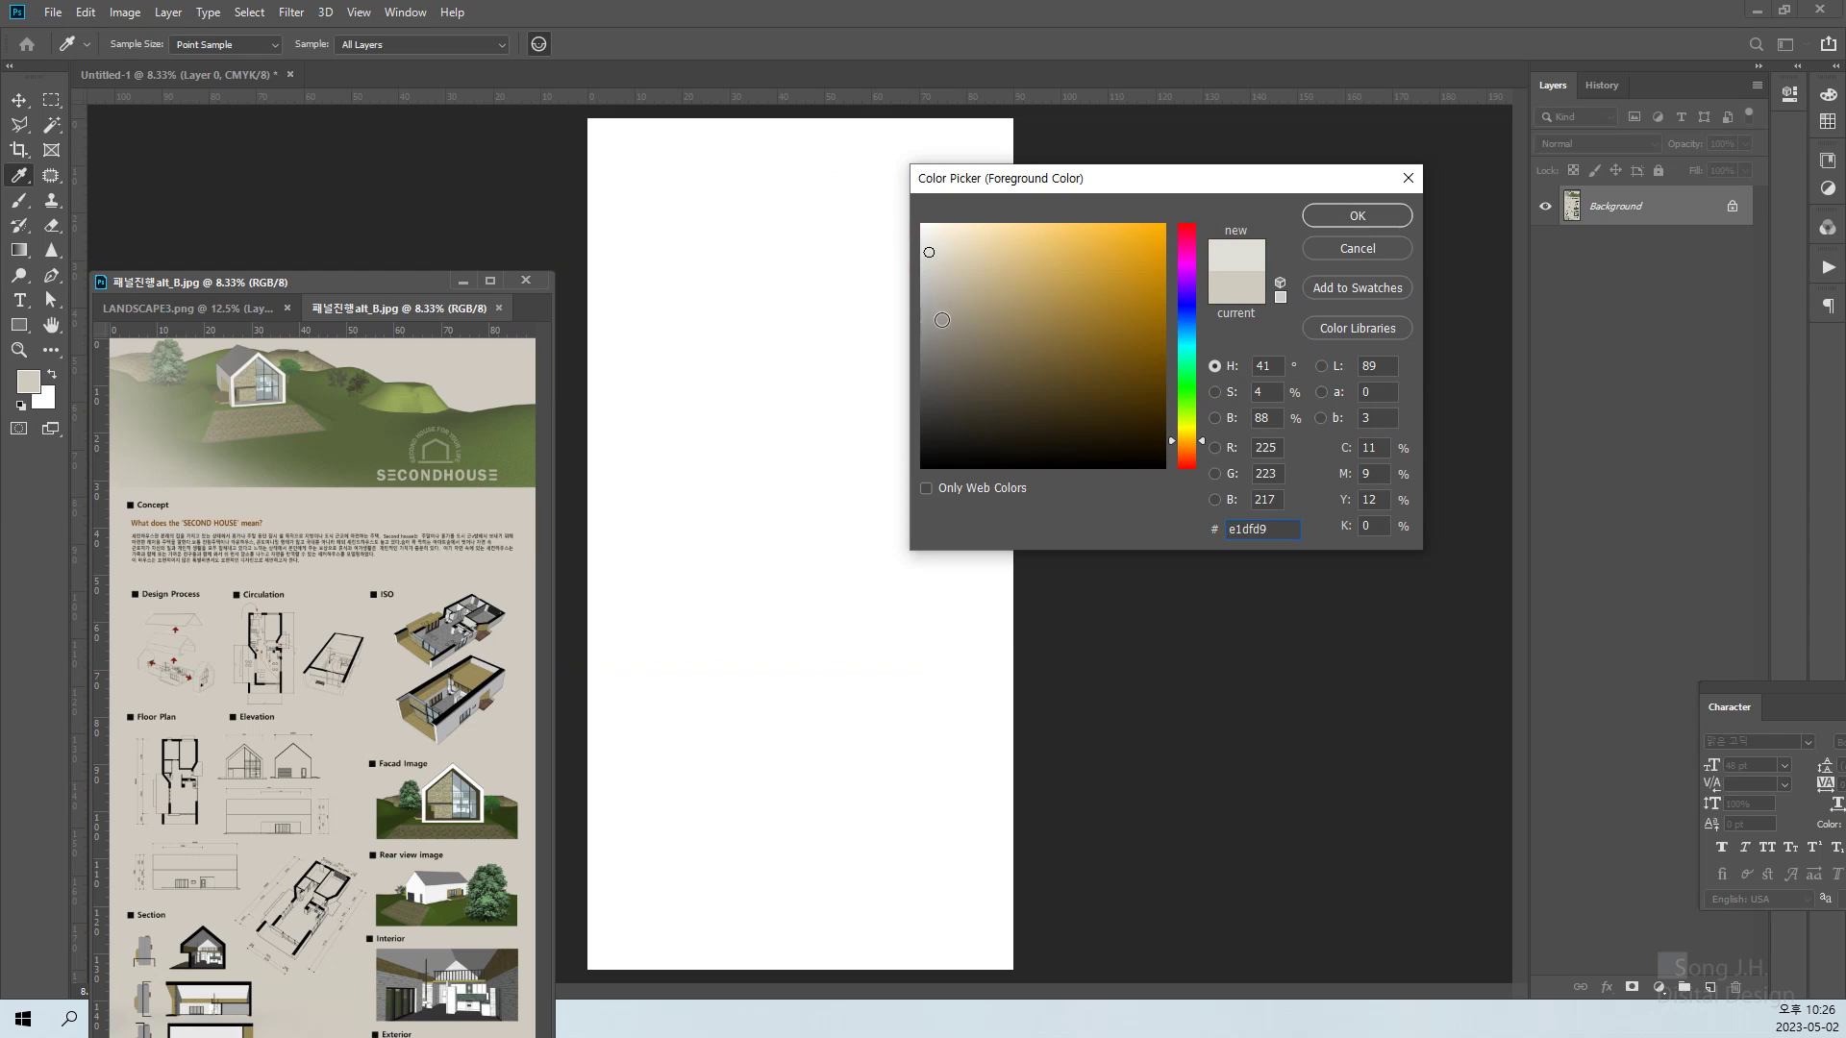
click(933, 333)
click(931, 315)
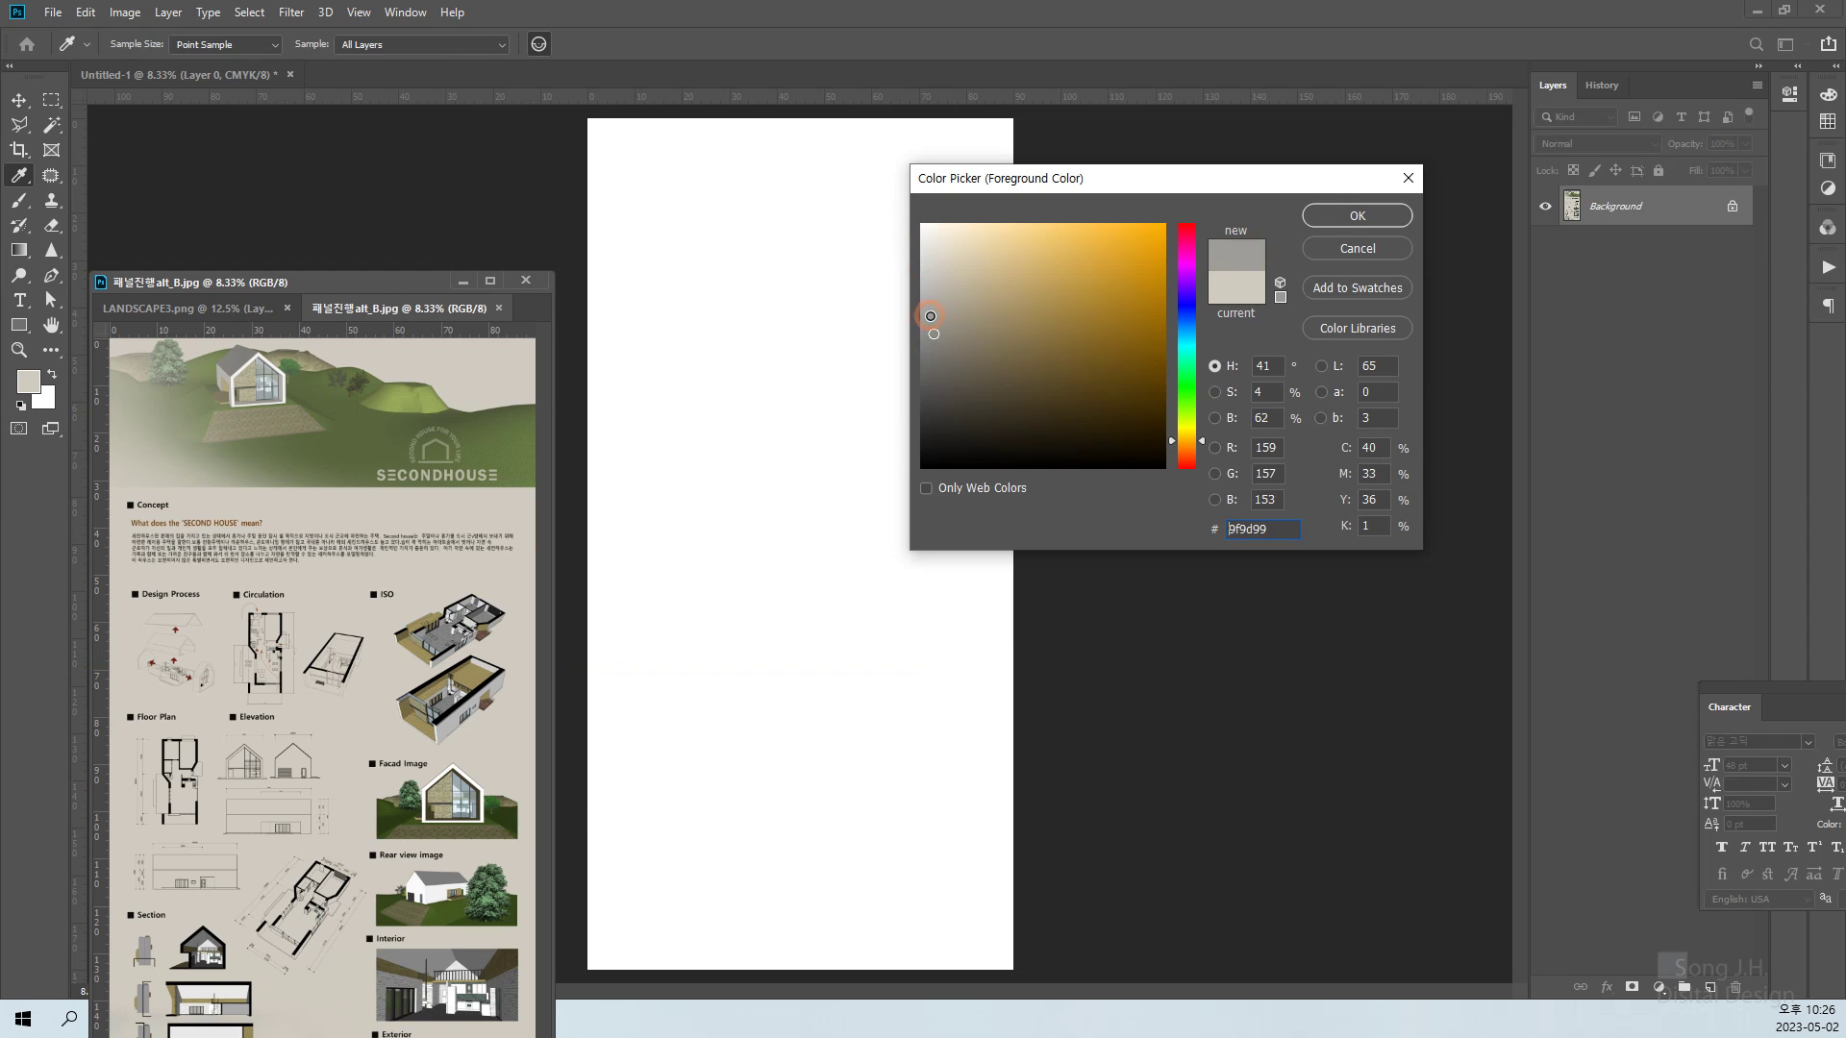
click(928, 310)
click(922, 246)
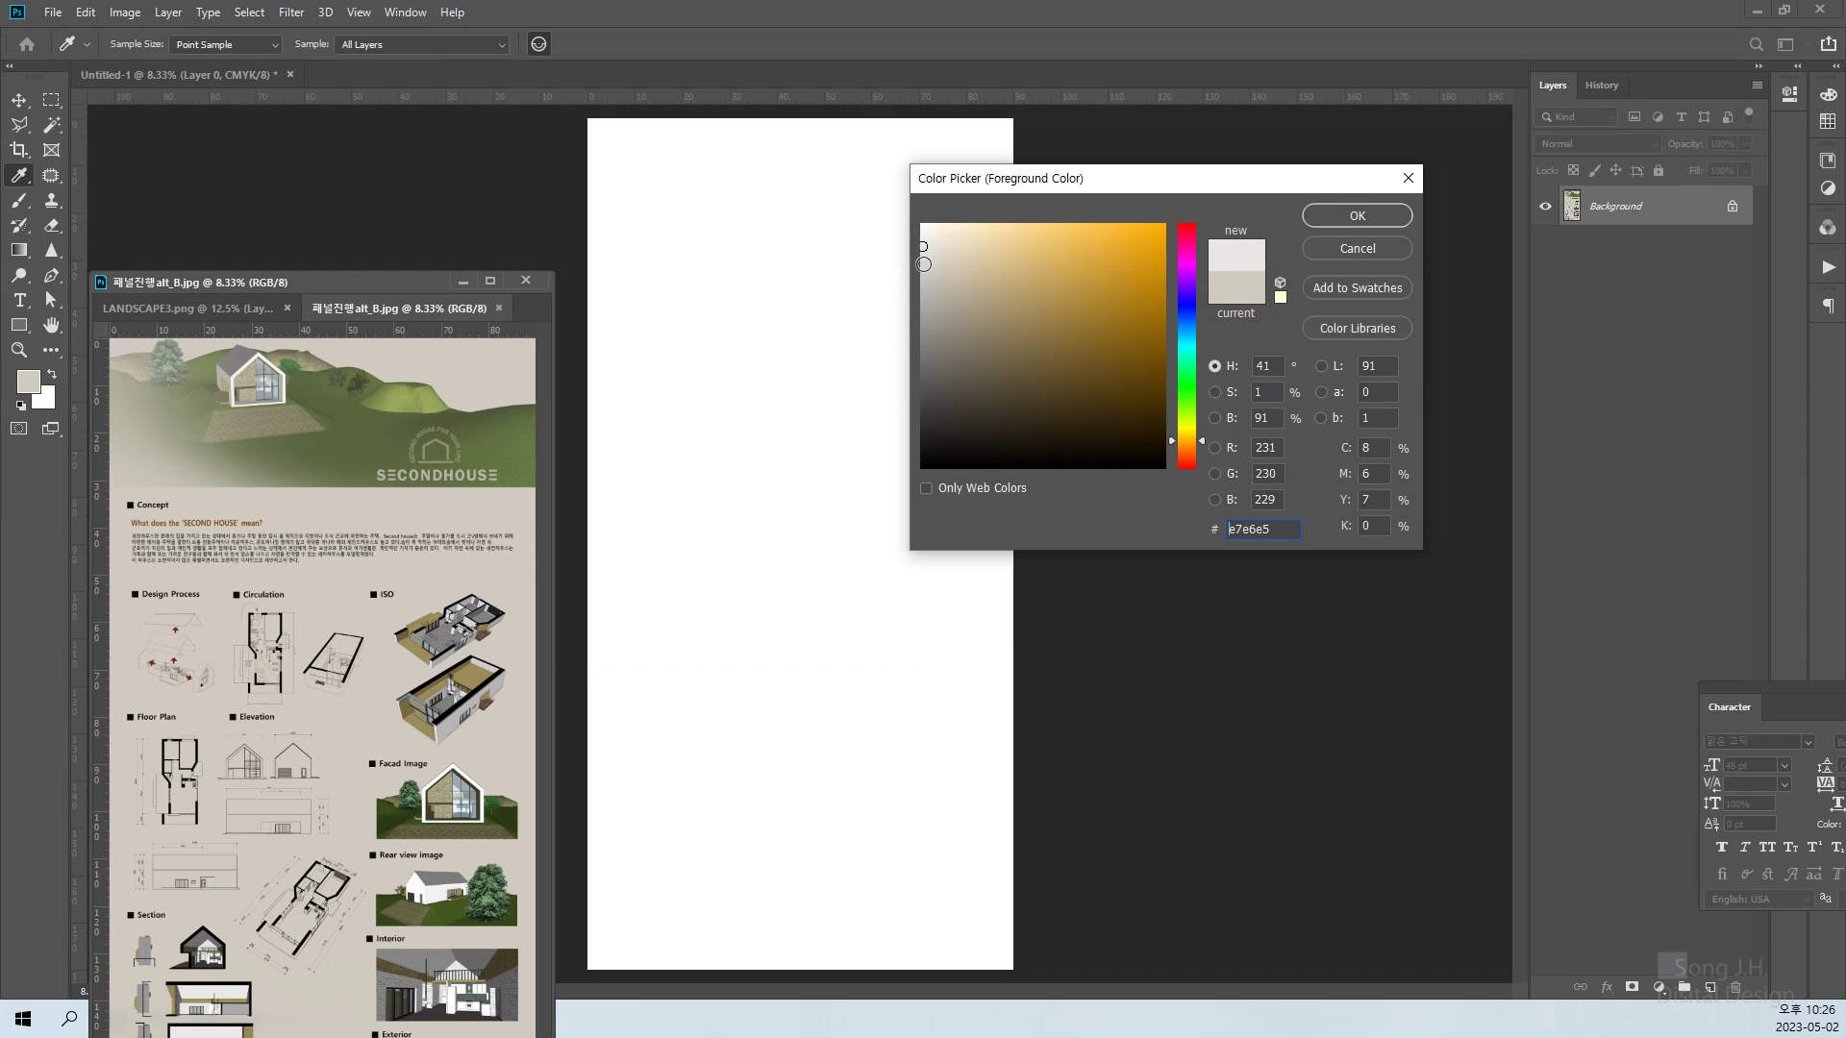
click(922, 264)
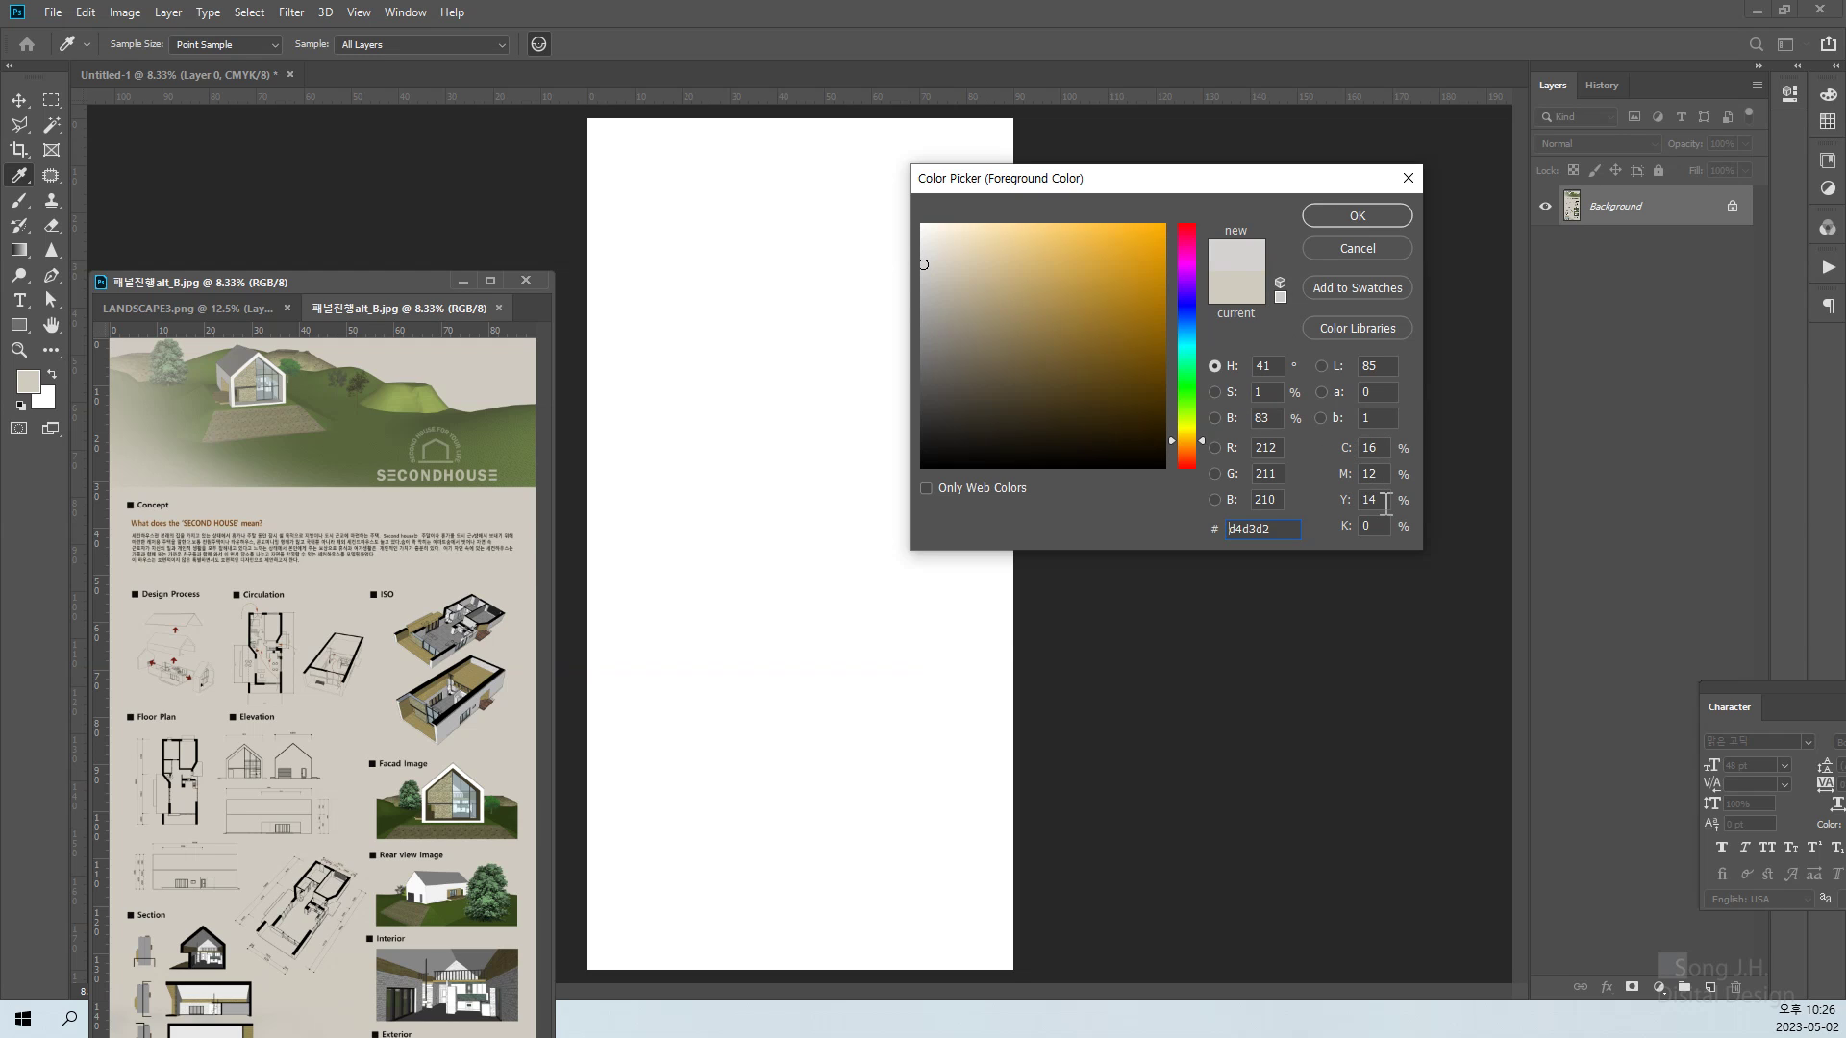
Set the foreground color's yellow component to 16% and accept the color
click(1385, 502)
text(12)
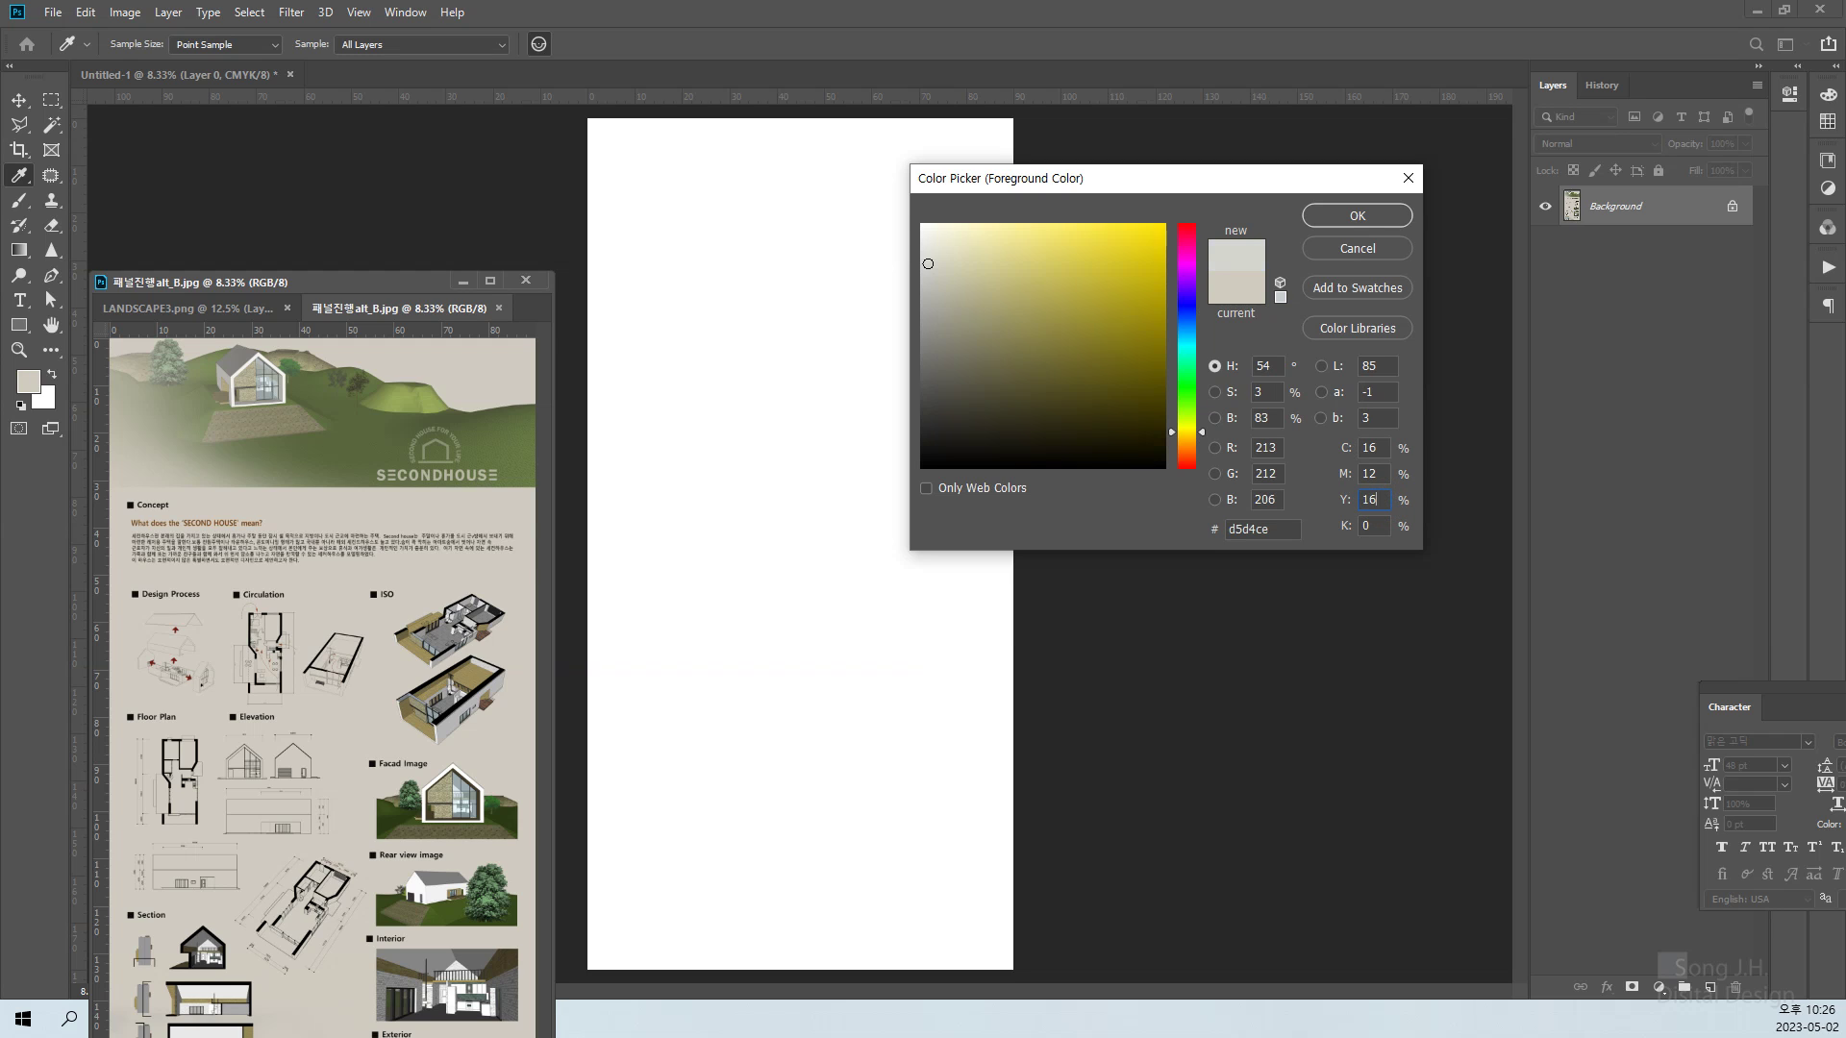
key(Return)
key(v)
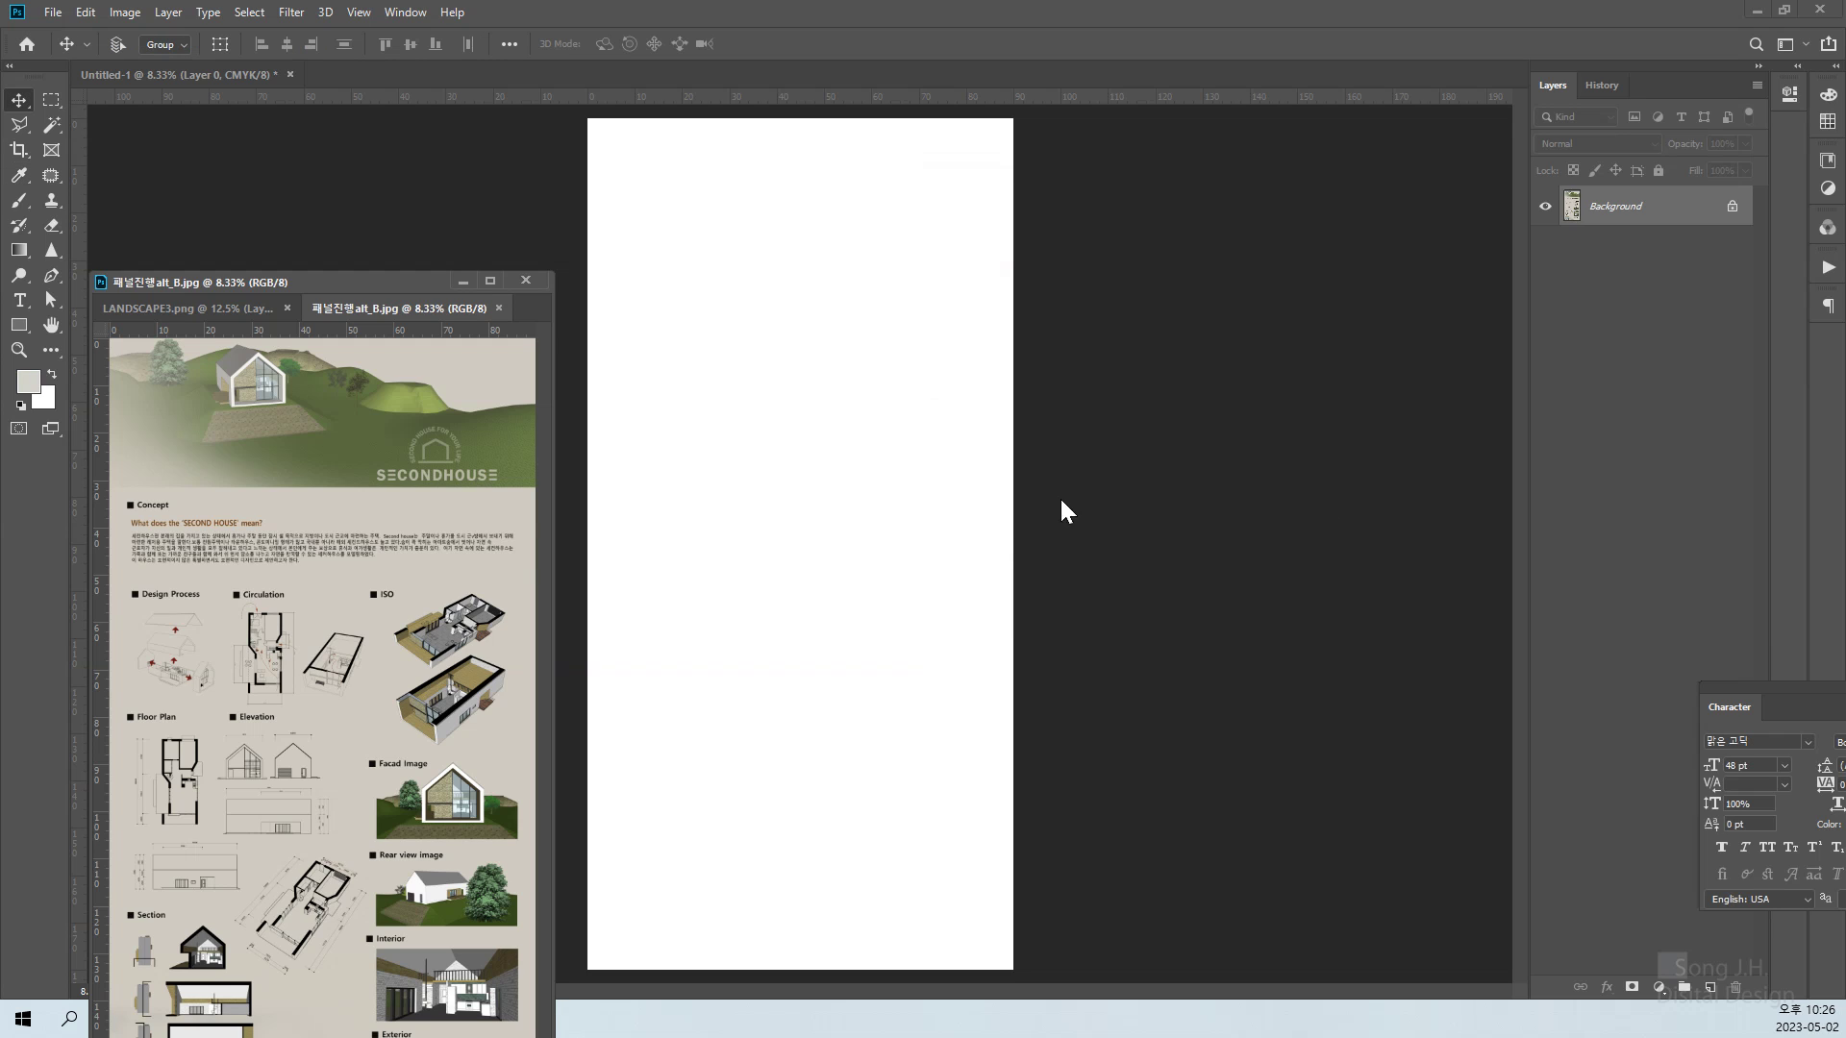
click(87, 12)
click(143, 298)
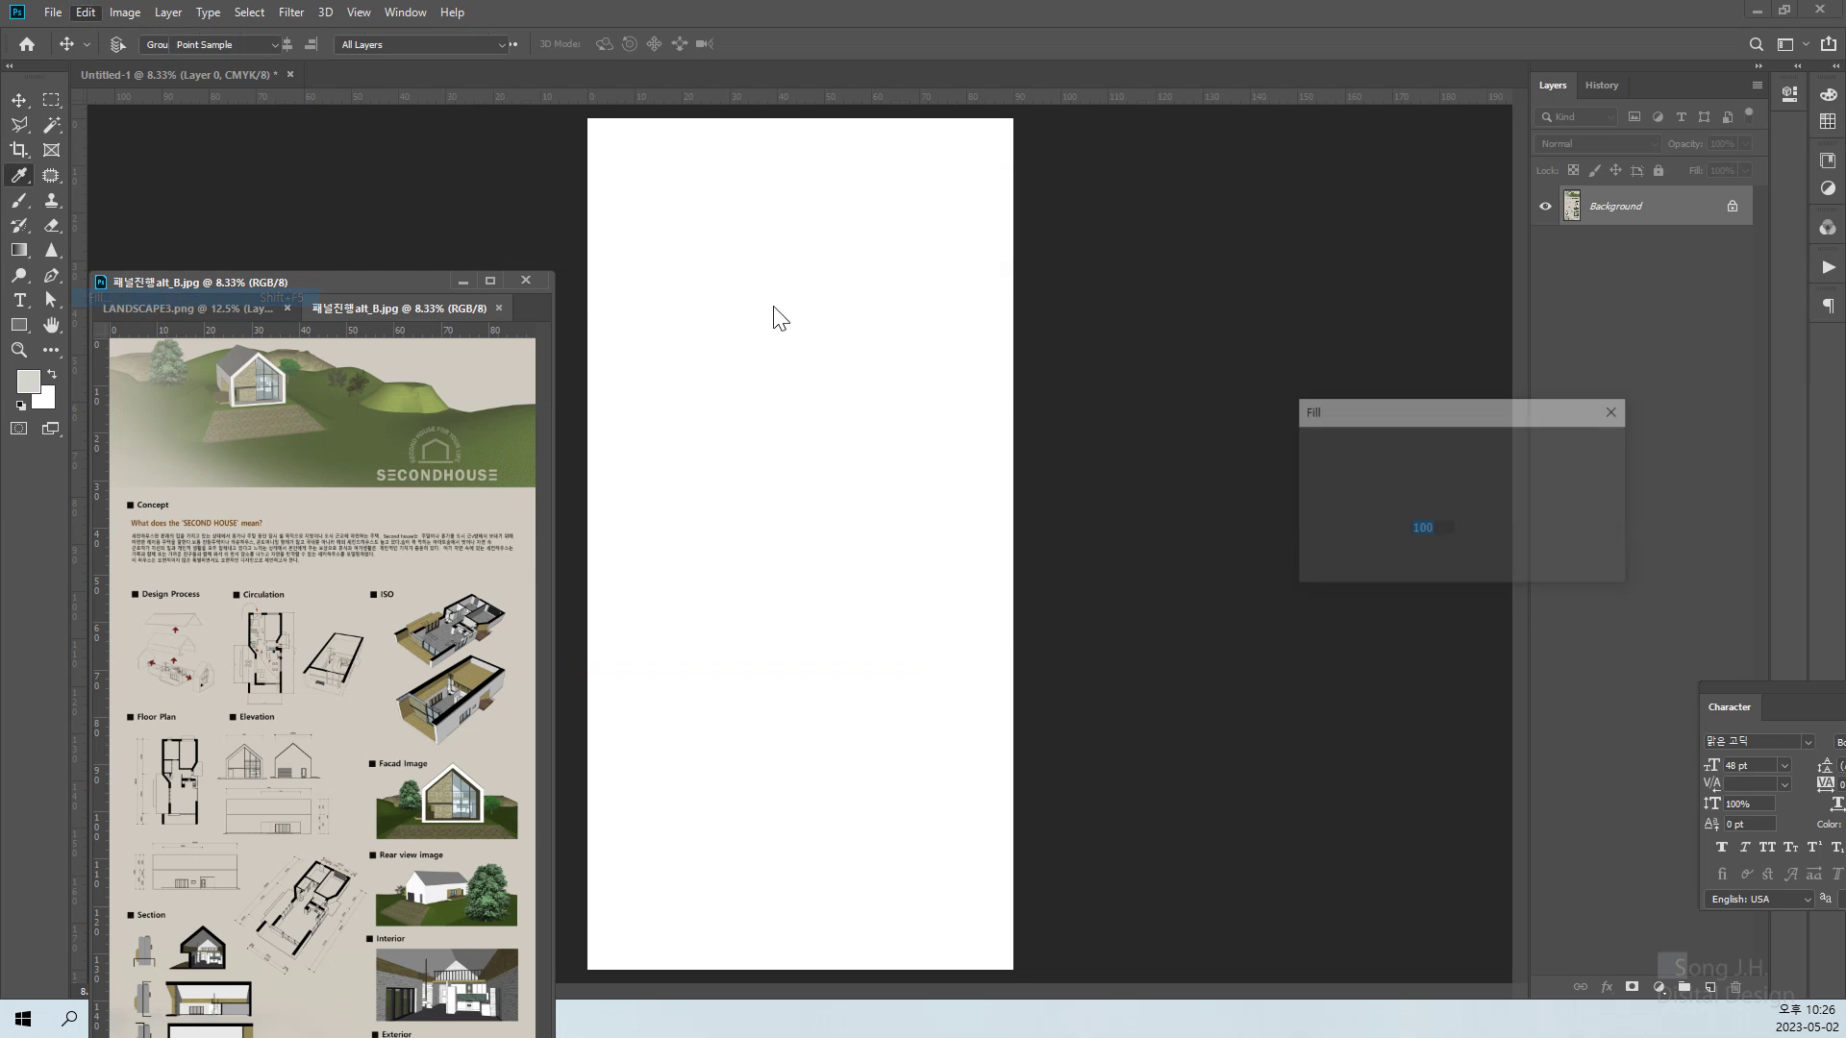
click(1589, 449)
key(v)
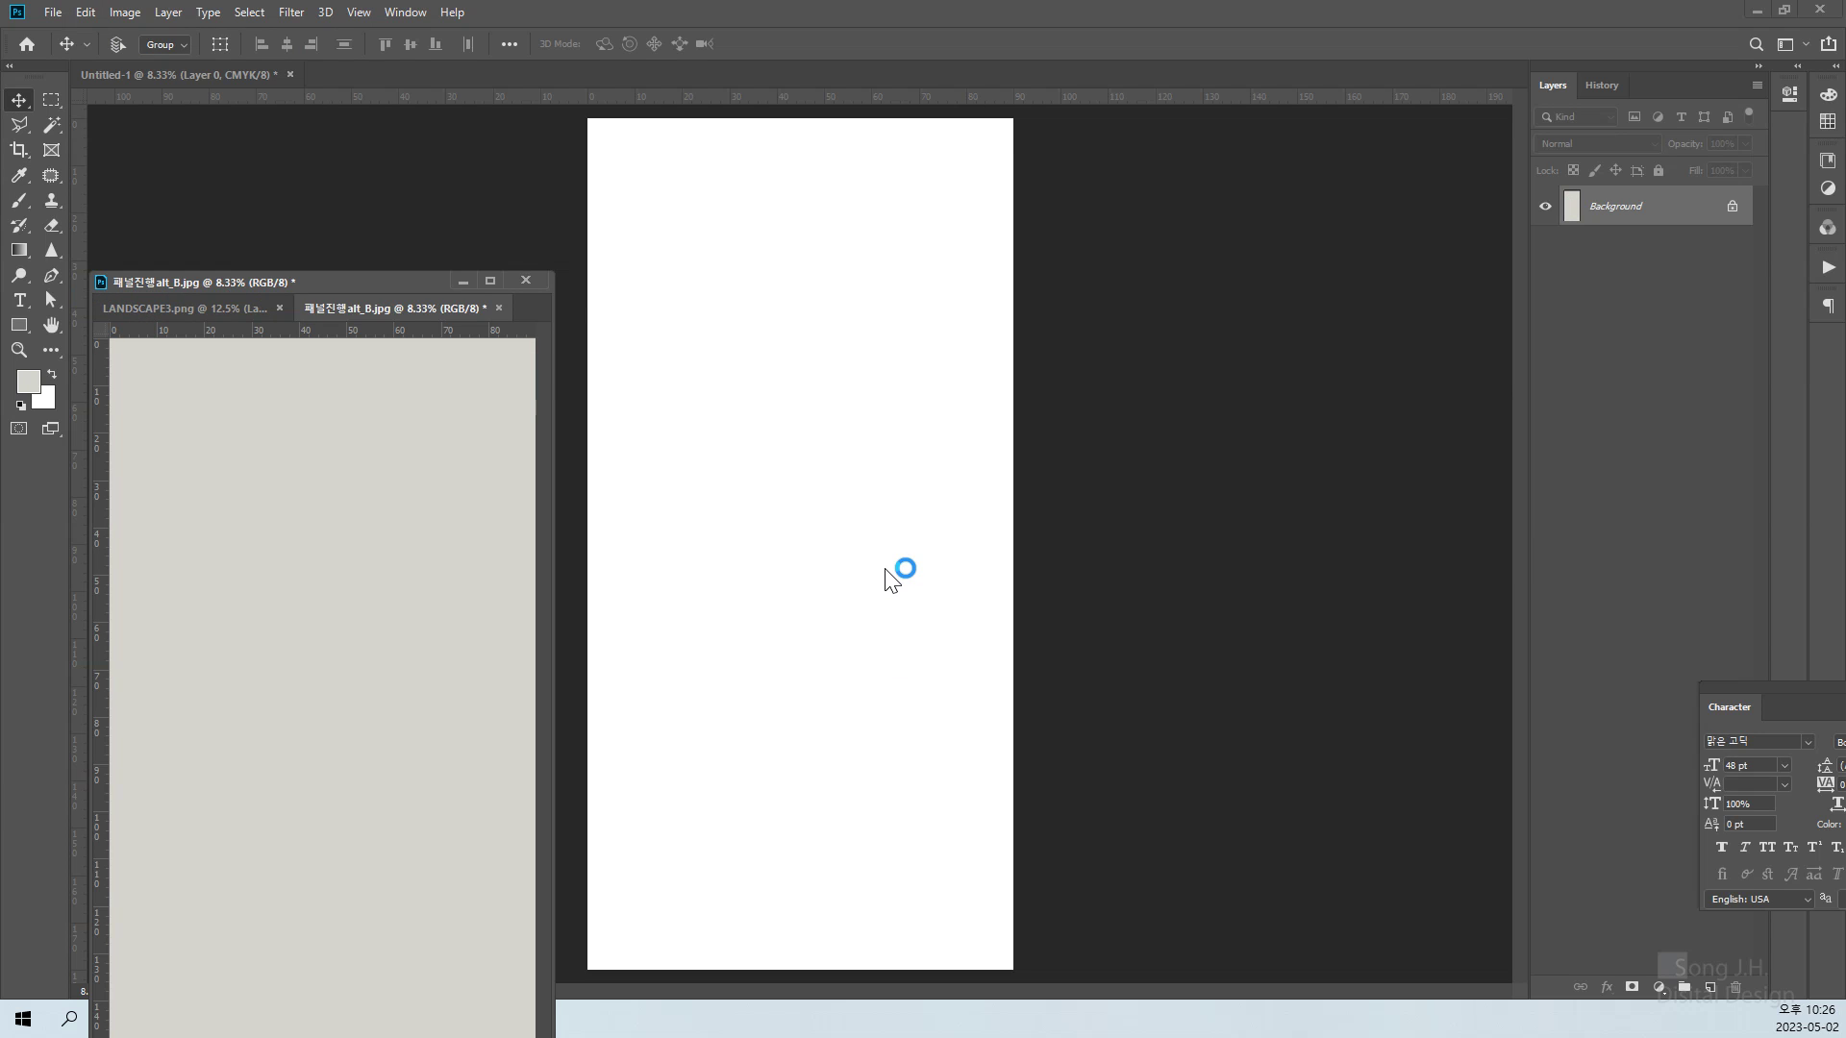
key(ctrl+z)
Fill the entire Layer 0 of Untitled-1 with the foreground color in Normal mode at 100% opacity, and clear the selection
click(863, 341)
key(ctrl+a)
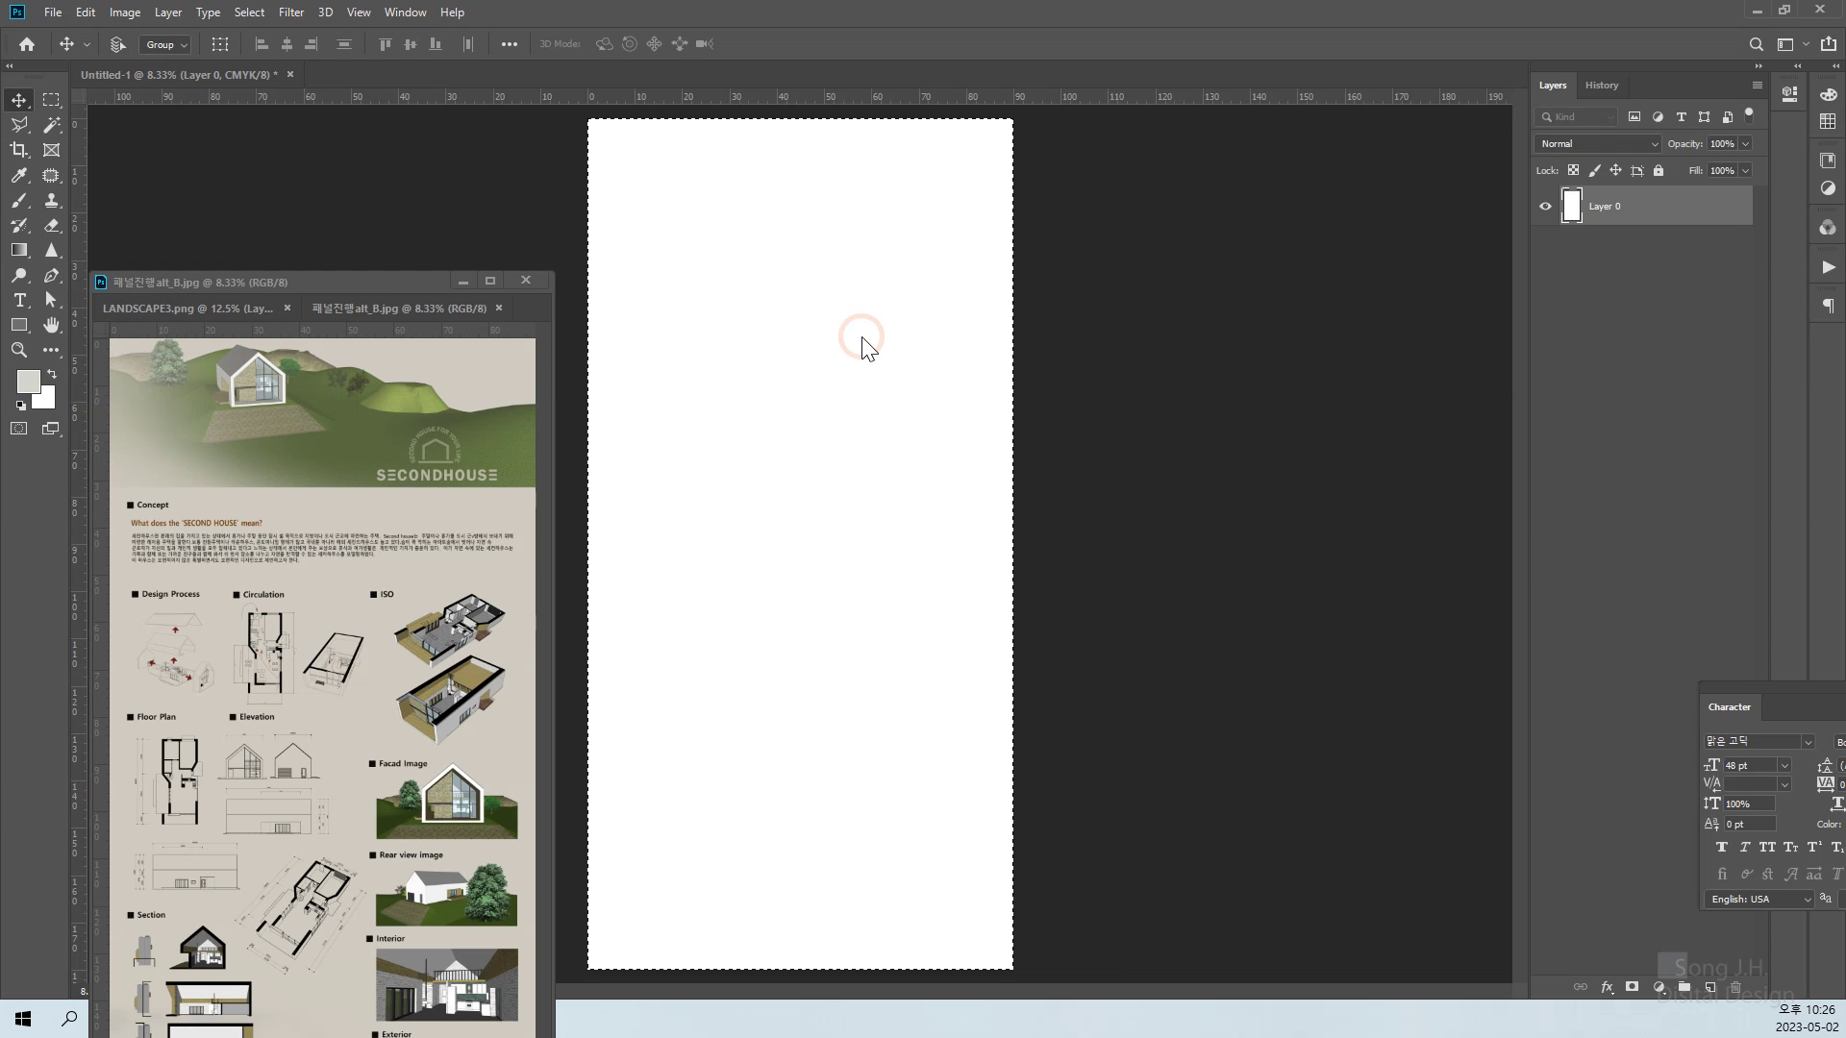
click(84, 13)
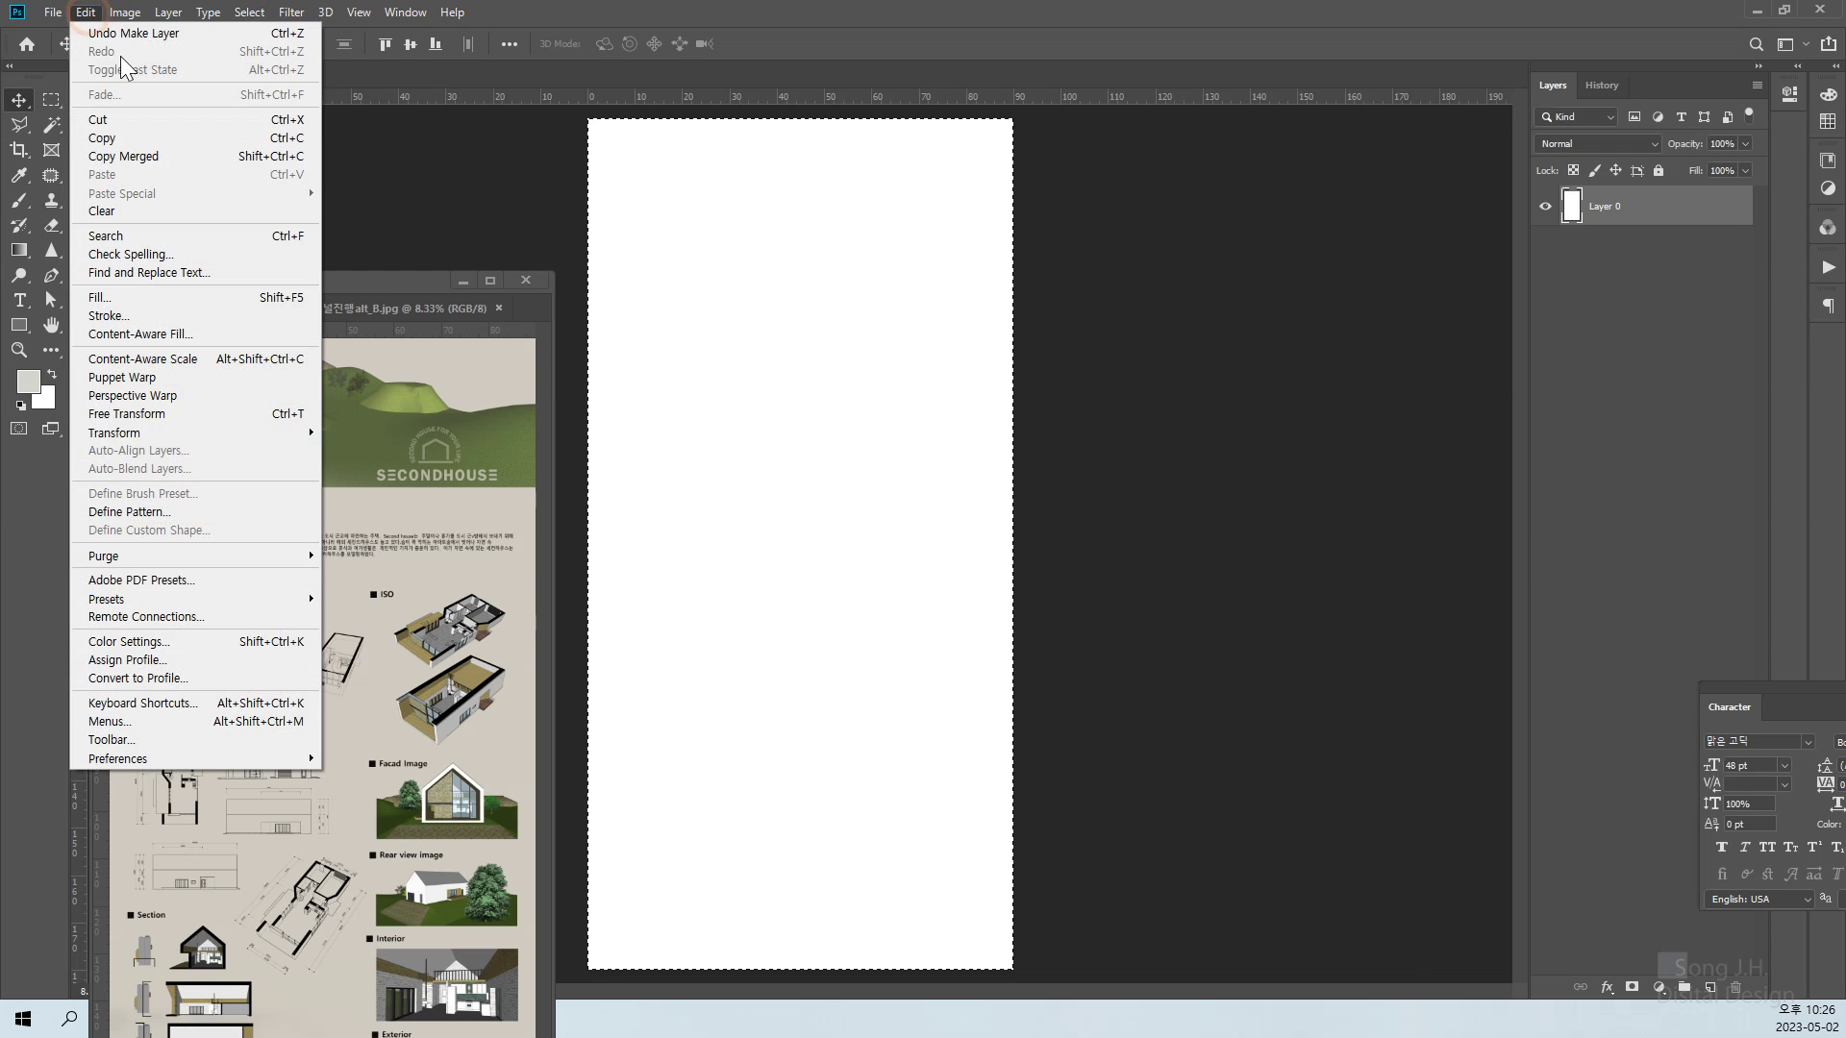
click(135, 300)
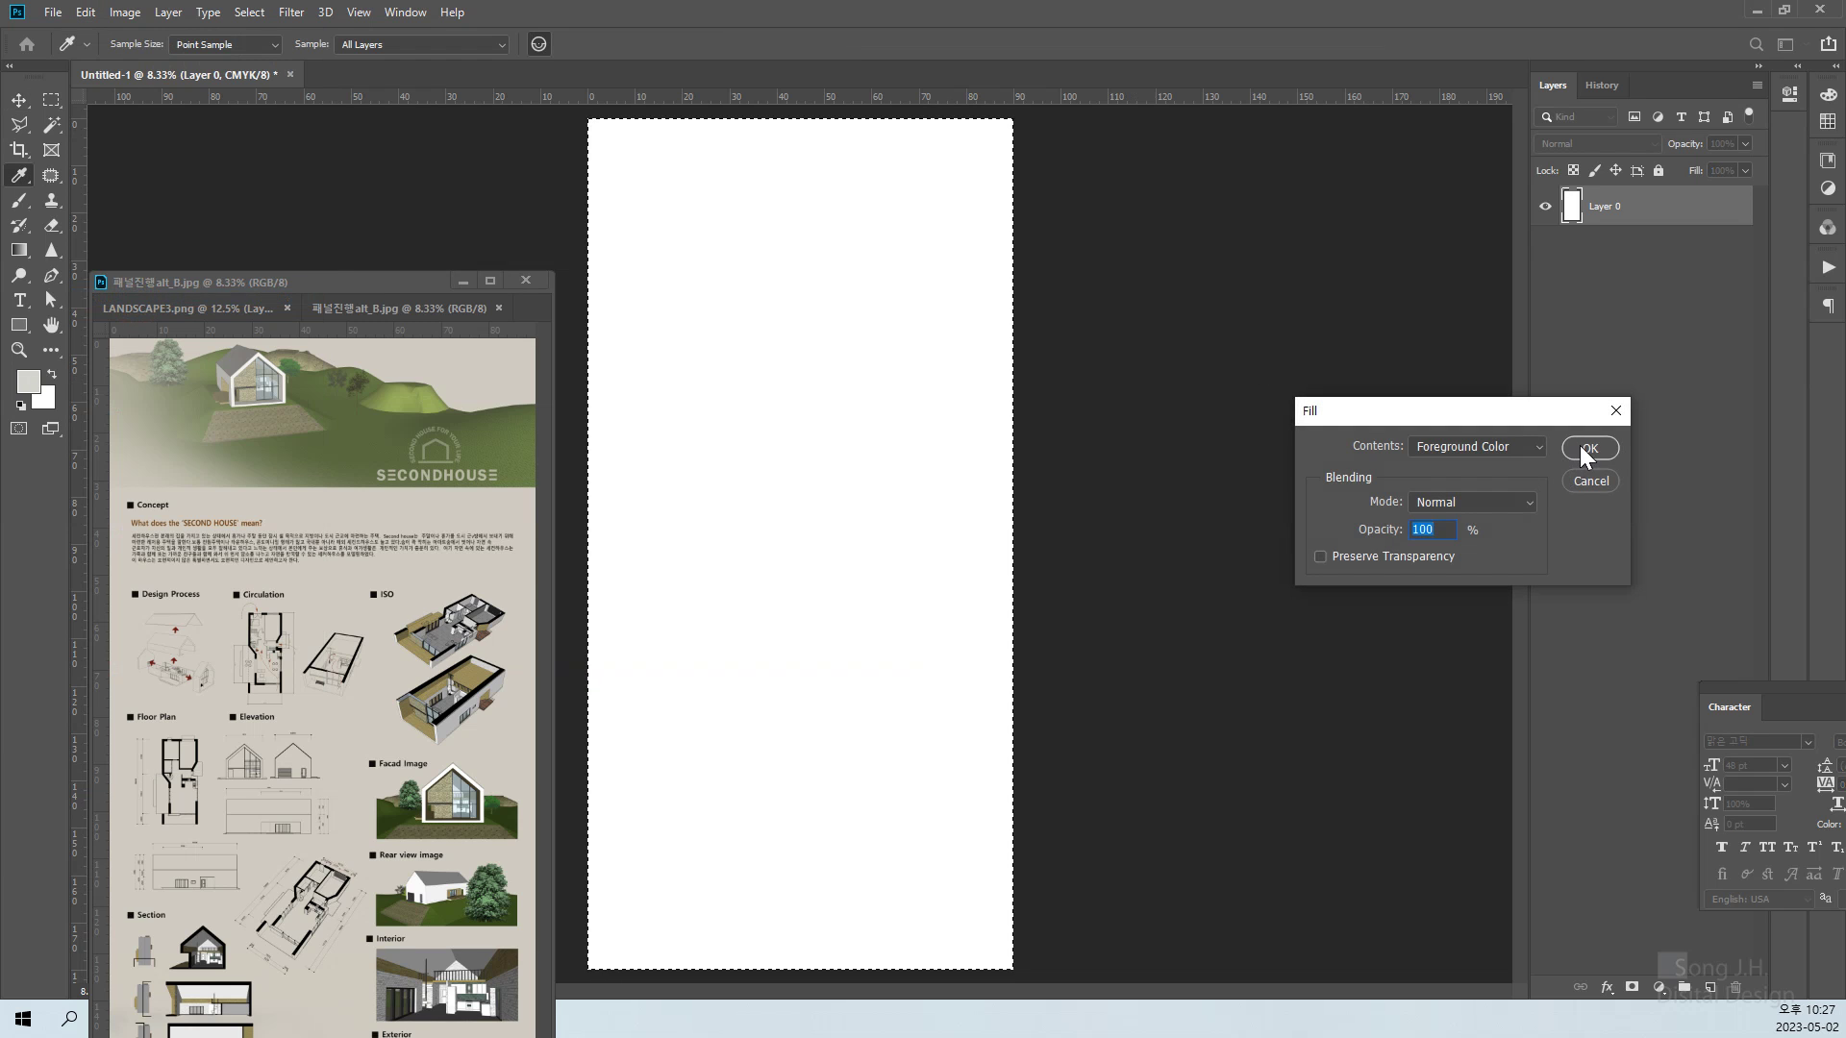
click(1586, 449)
key(v)
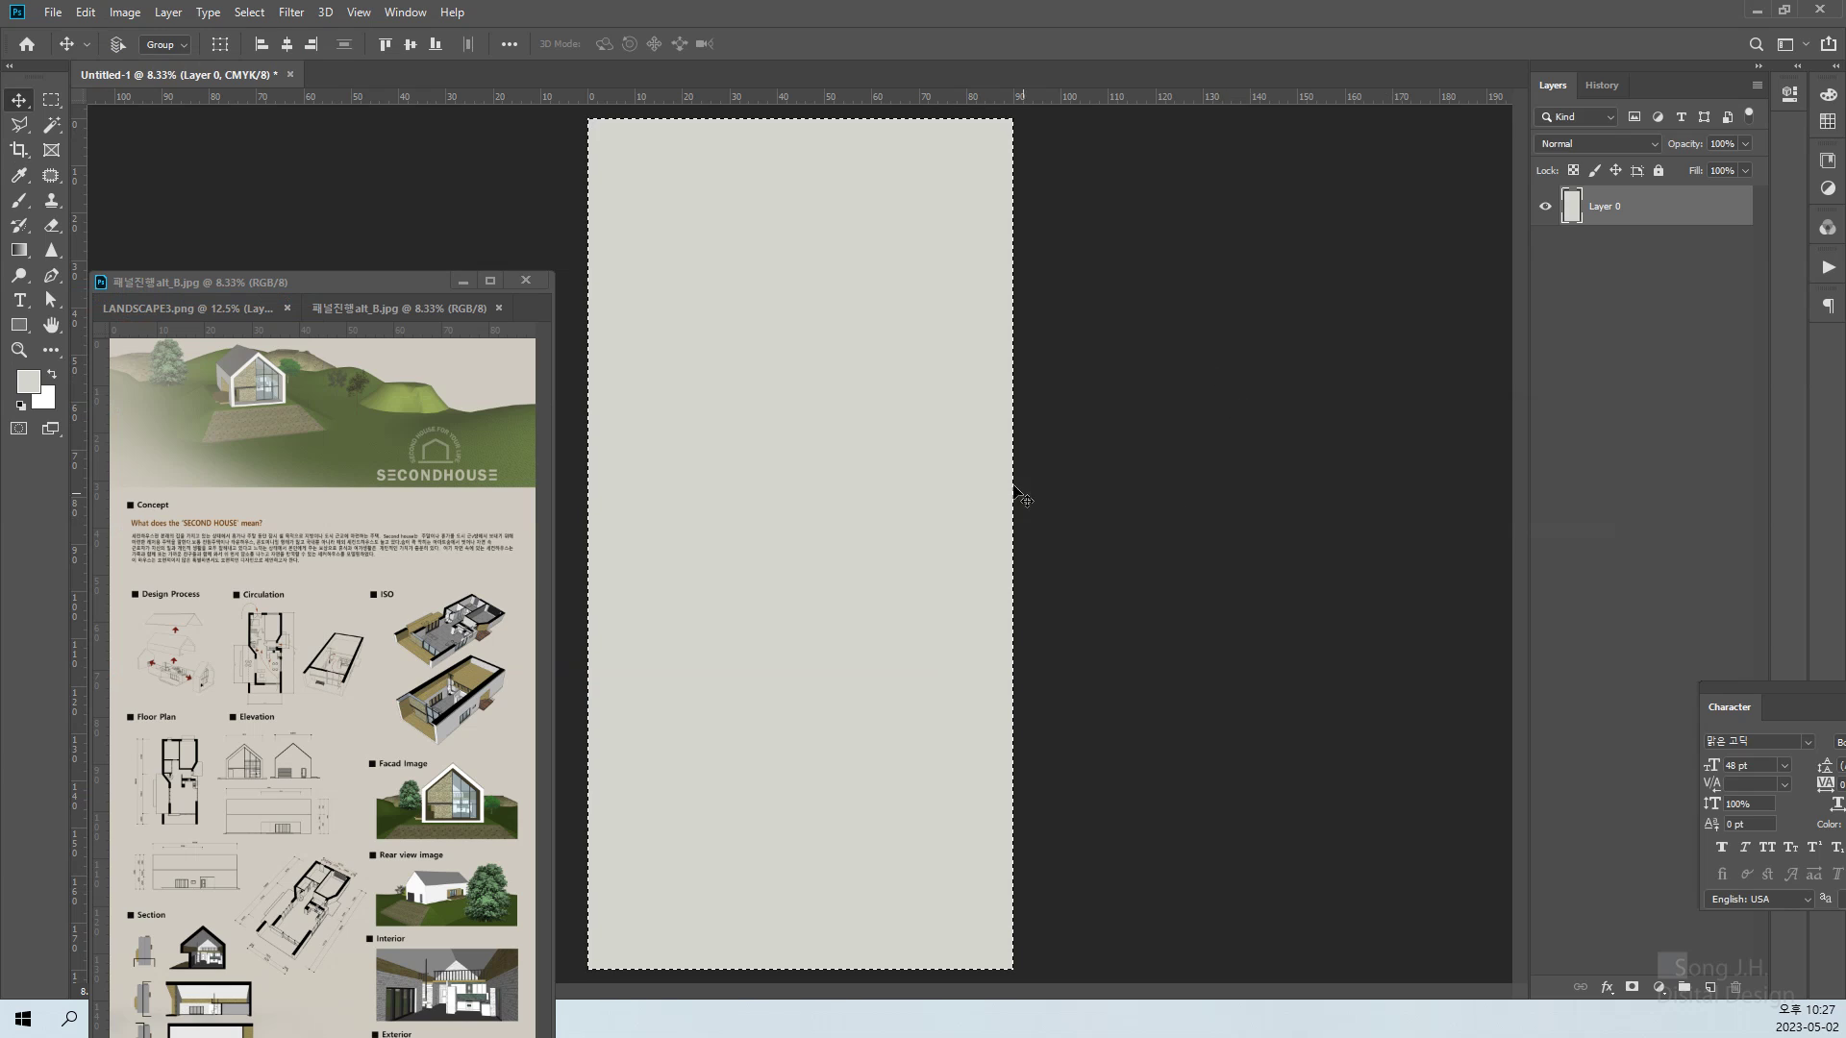
click(51, 99)
click(1174, 429)
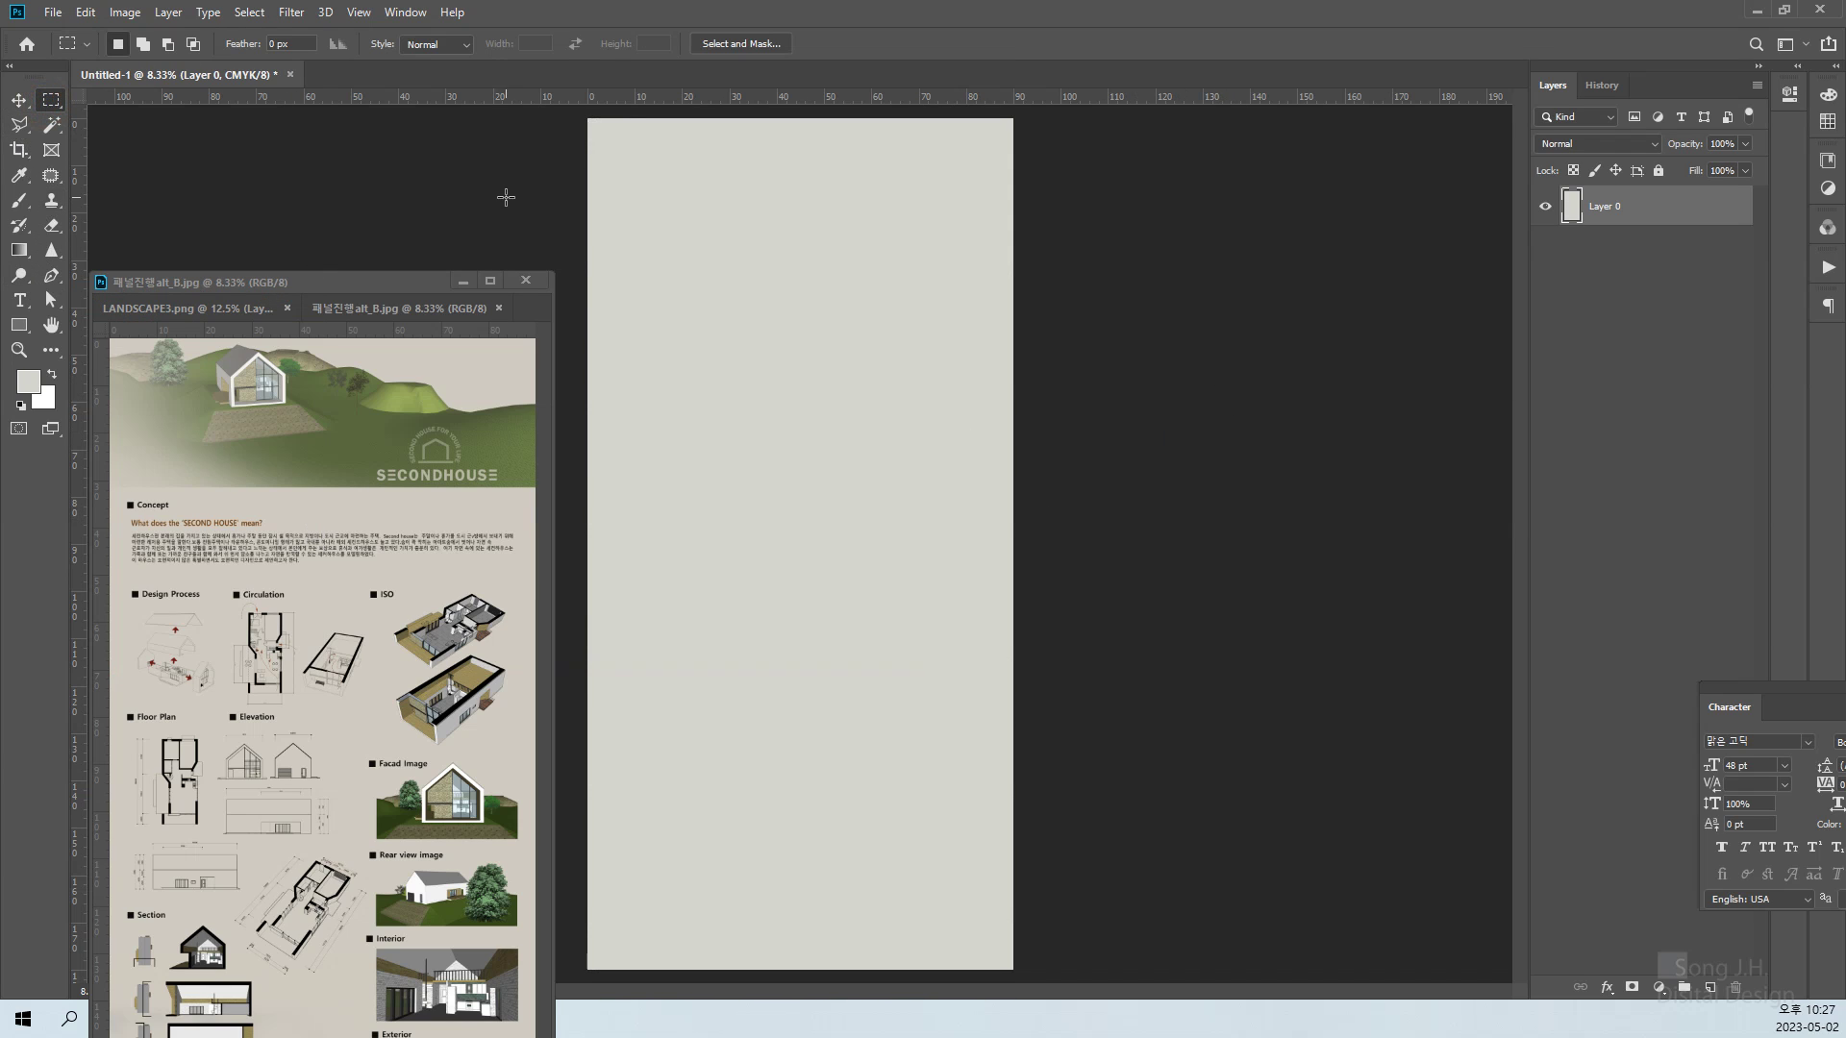
Raise the floating reference window and close the LANDSCAPE3.png document in it, keeping 패널진행alt_B.jpg open
drag(183, 74, 618, 103)
drag(398, 281, 384, 130)
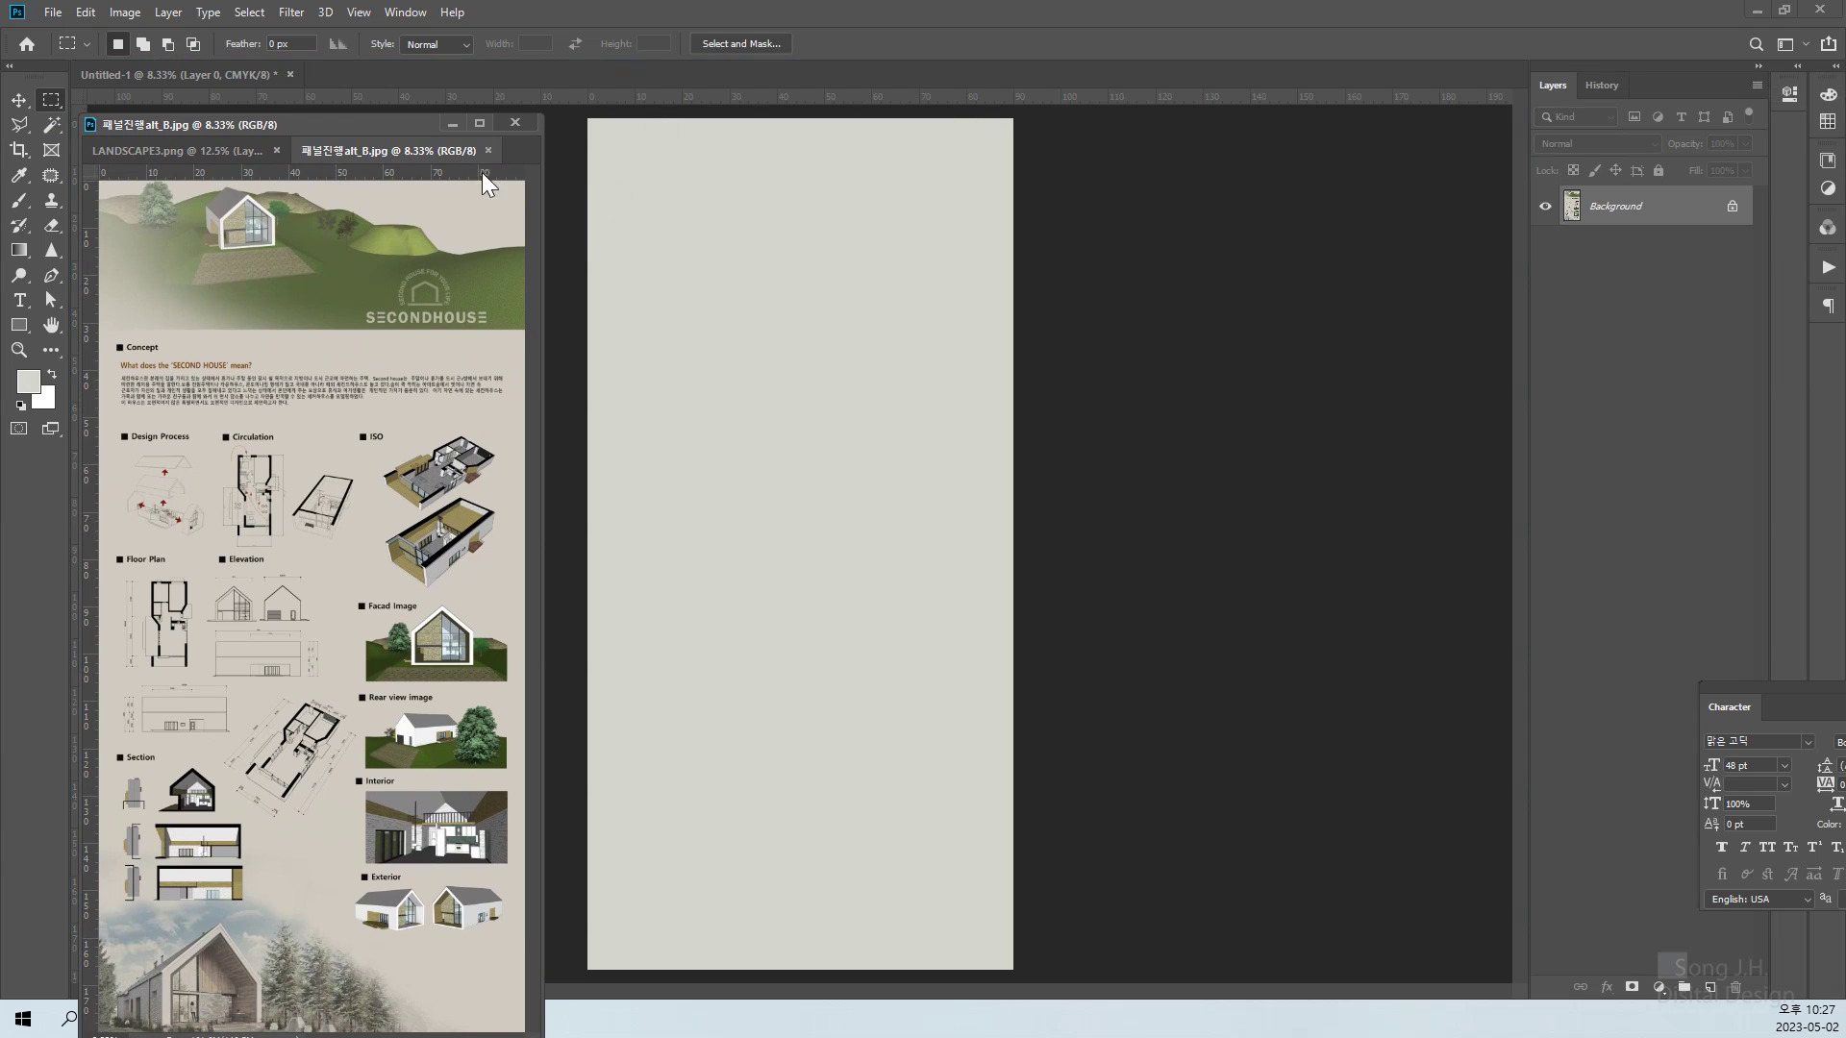
click(348, 152)
click(146, 154)
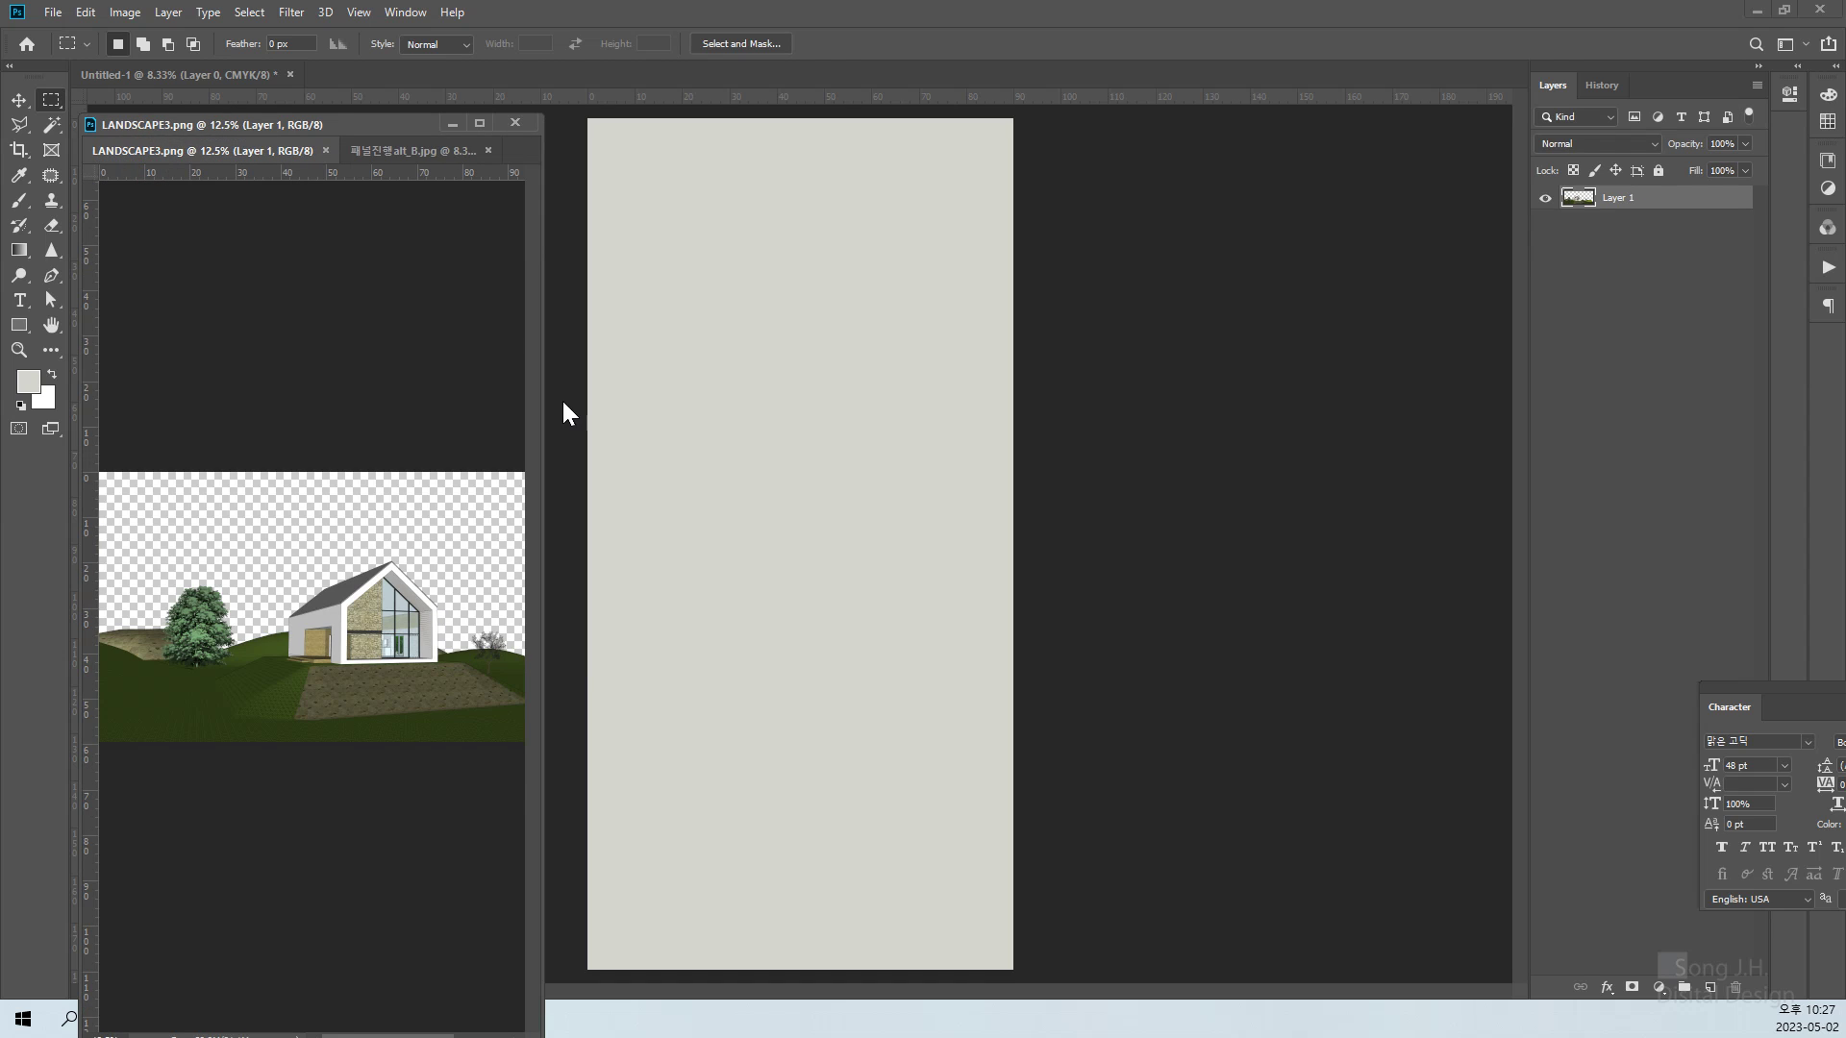
click(325, 150)
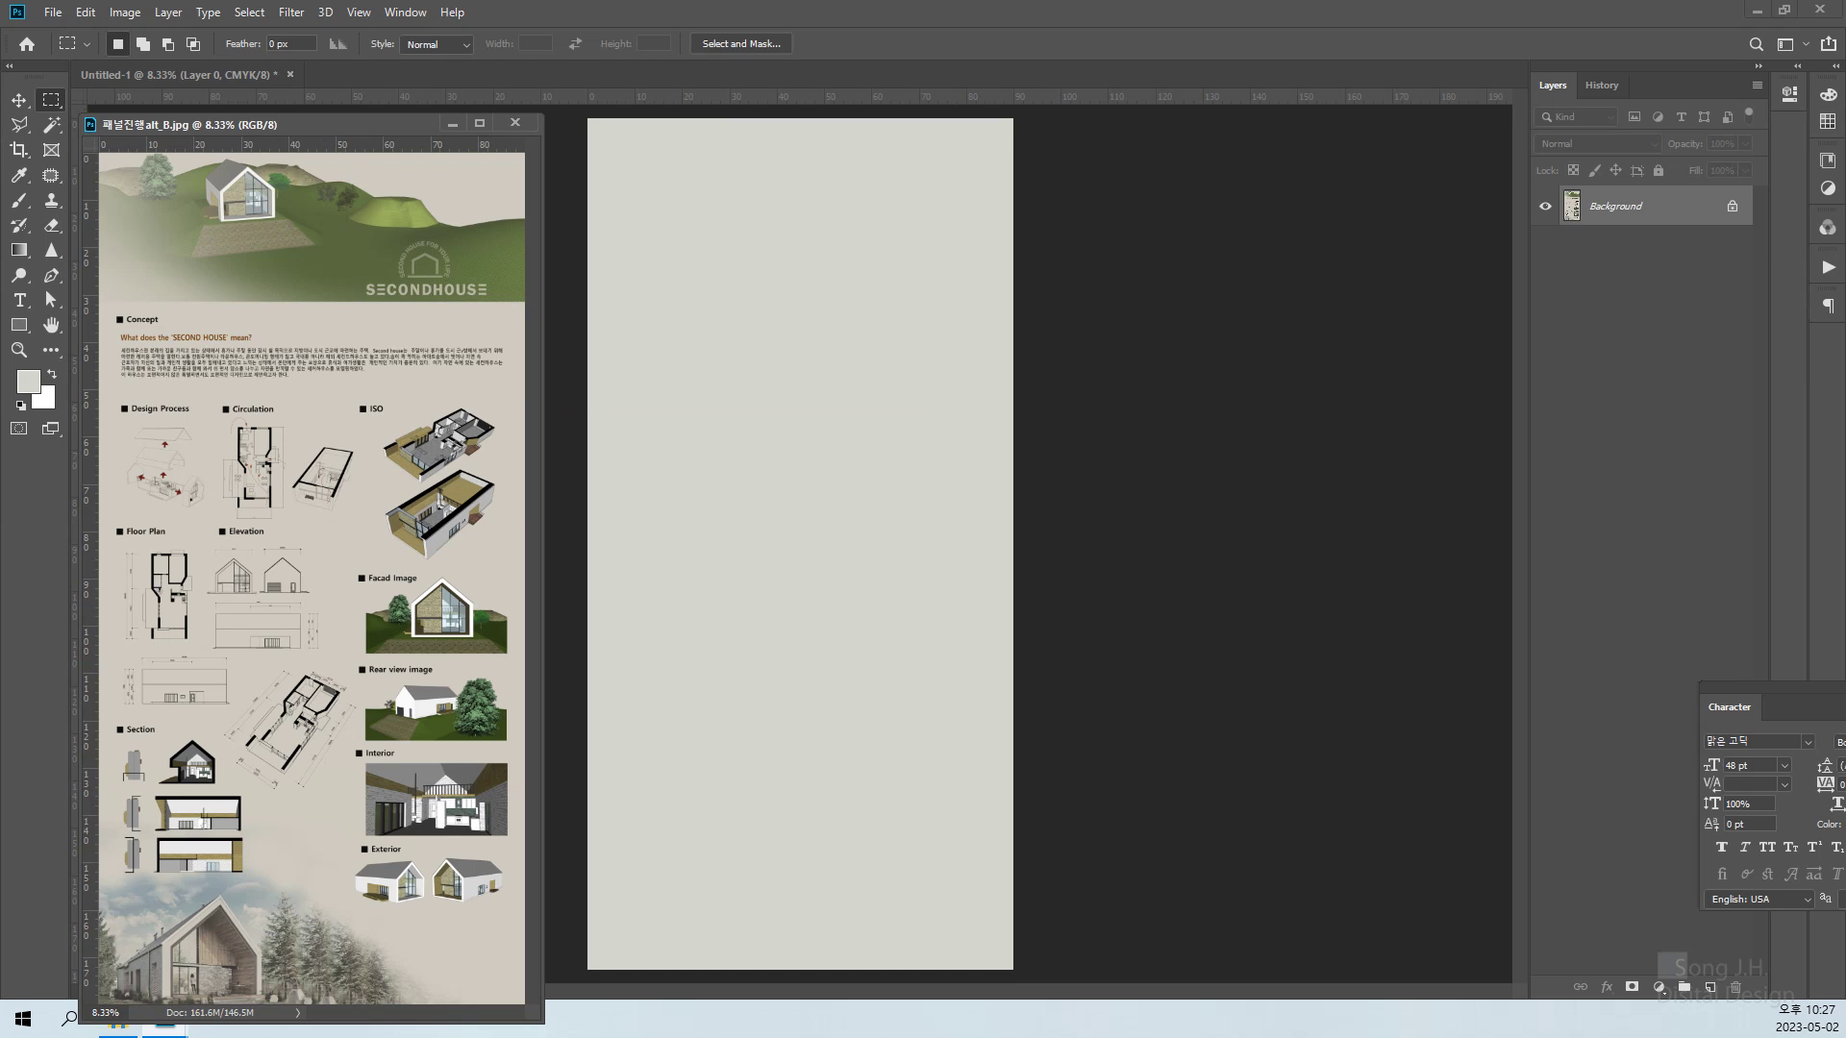
Restore the main Photoshop window to a smaller size and bring the file explorer window forward beside it
click(1785, 12)
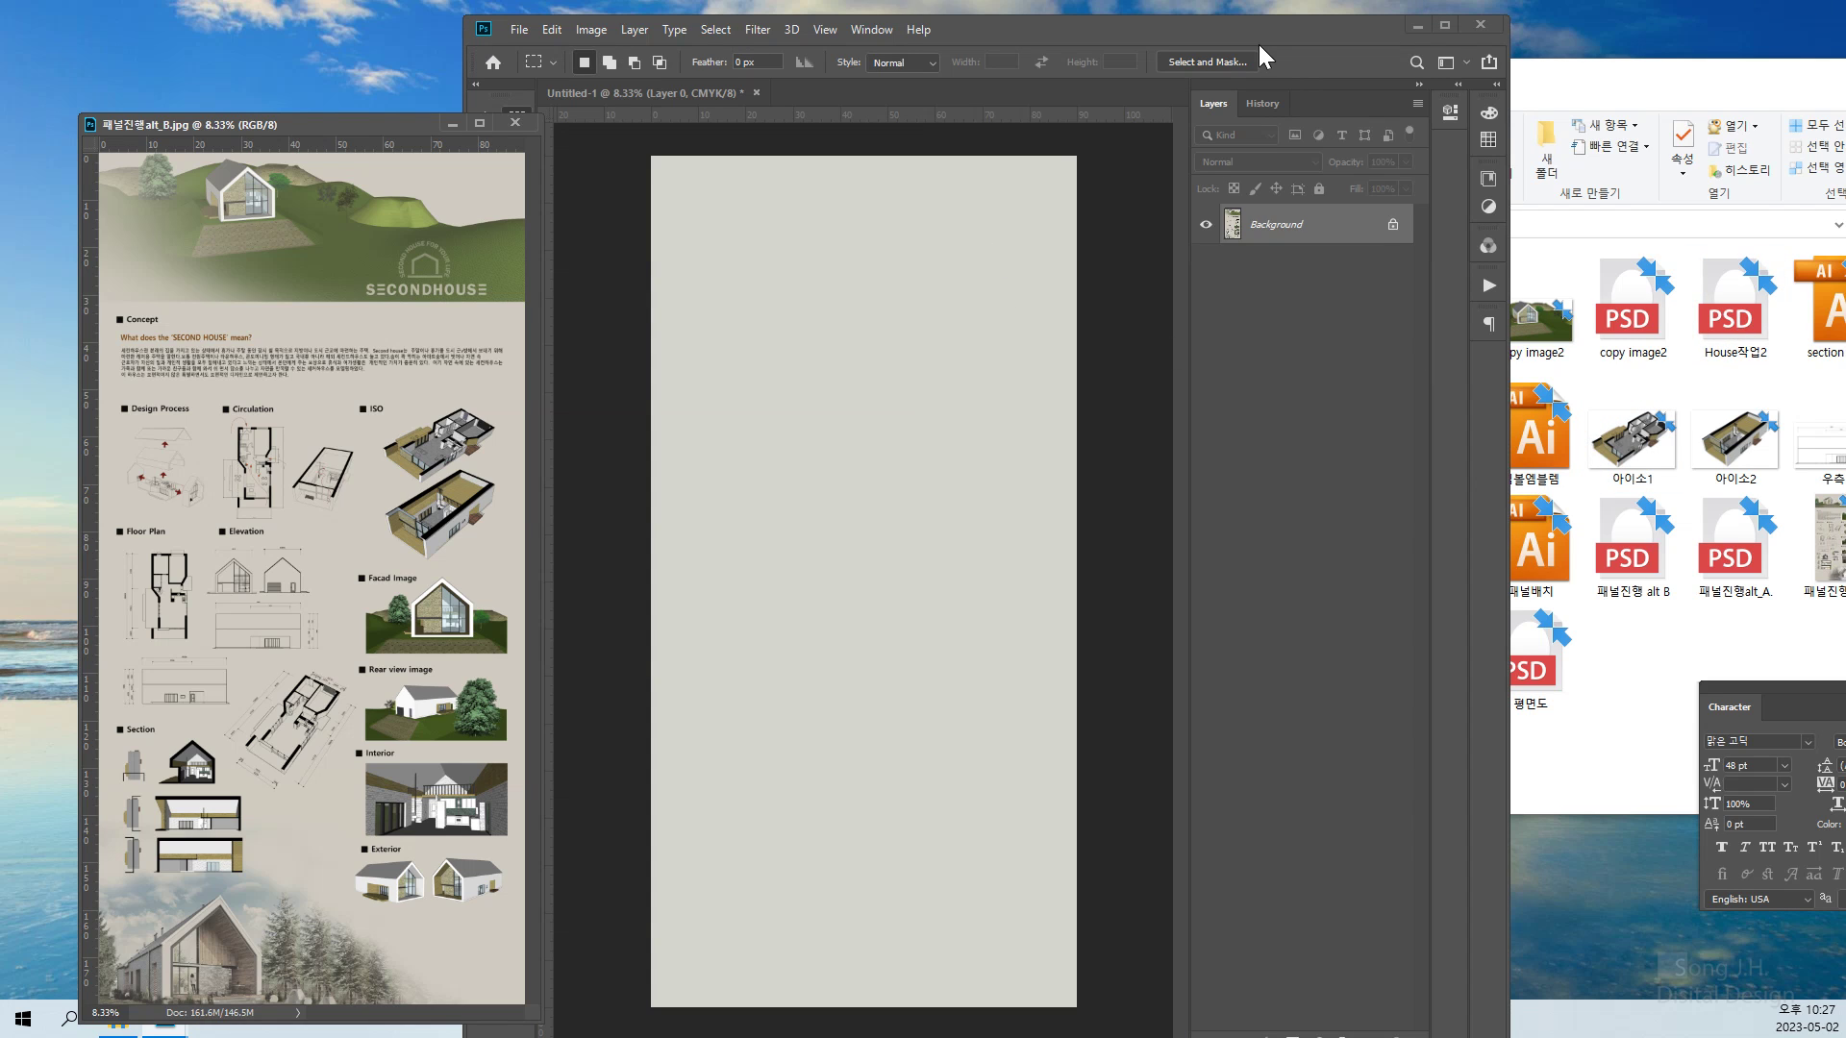
drag(1259, 45, 1127, 37)
click(1617, 94)
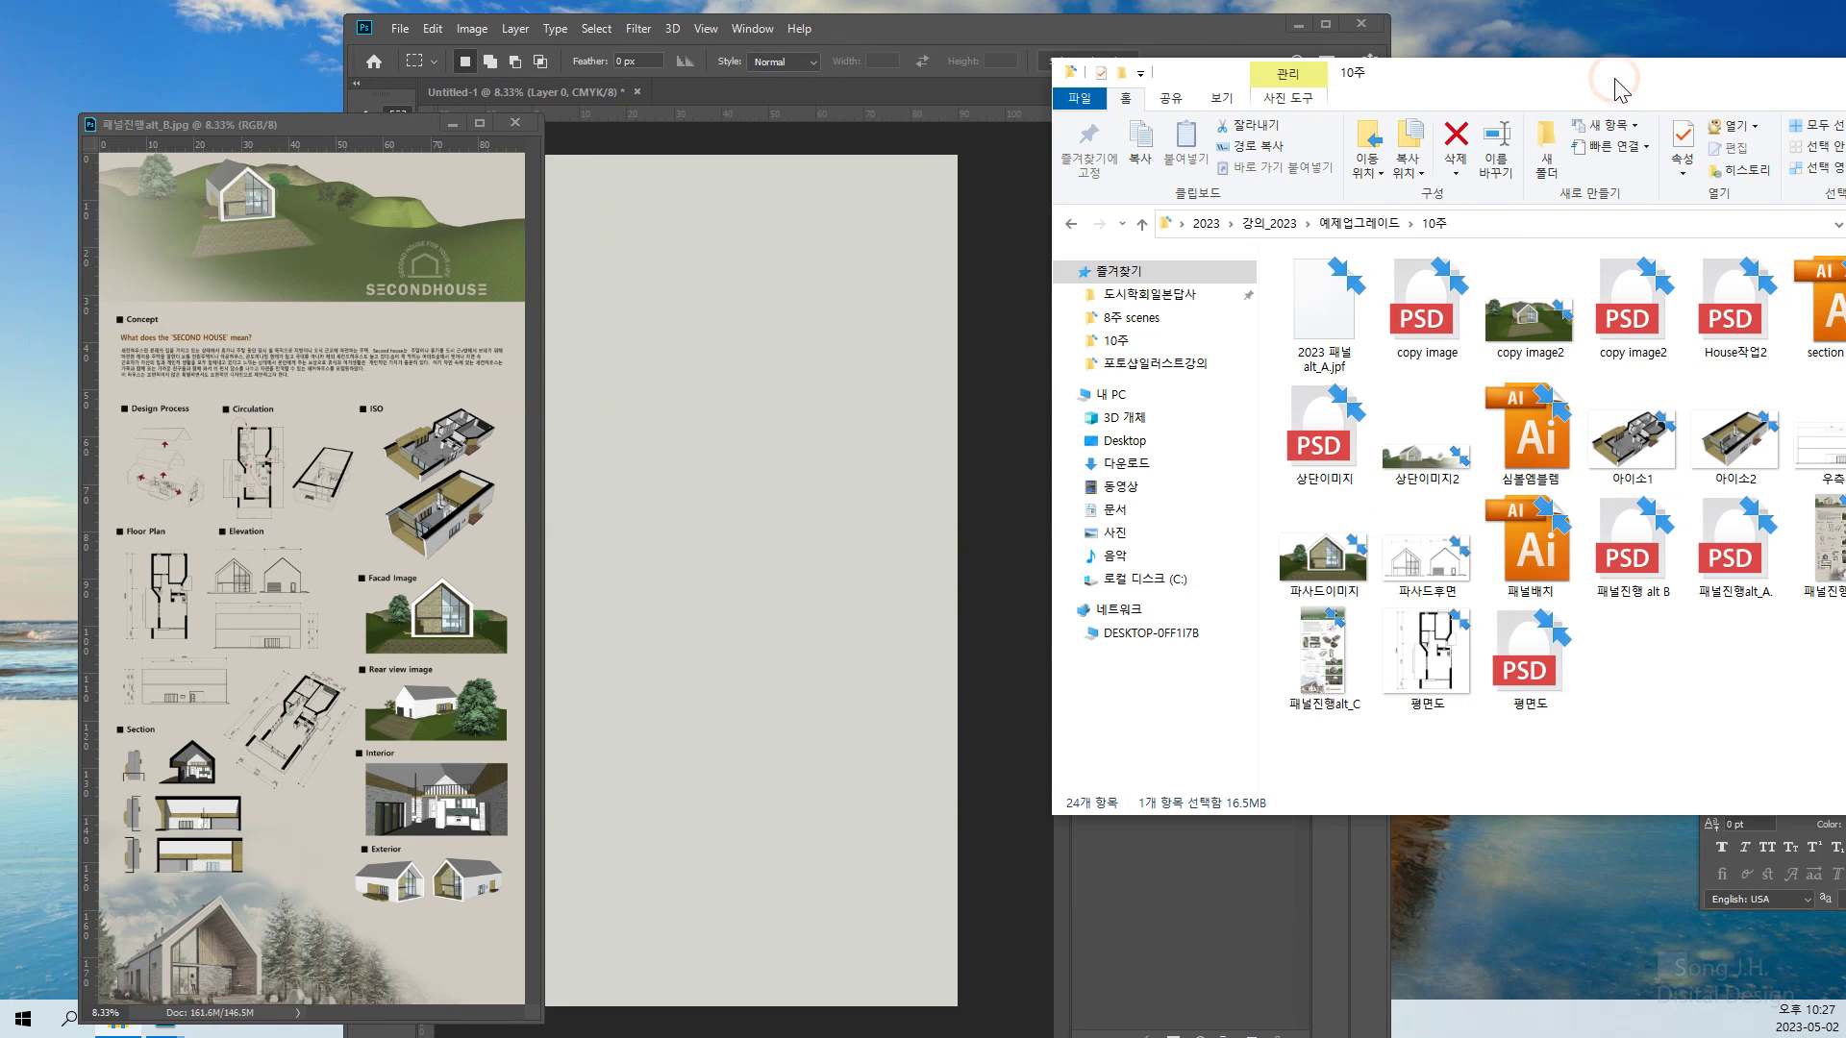
click(1426, 620)
drag(1456, 77, 1372, 89)
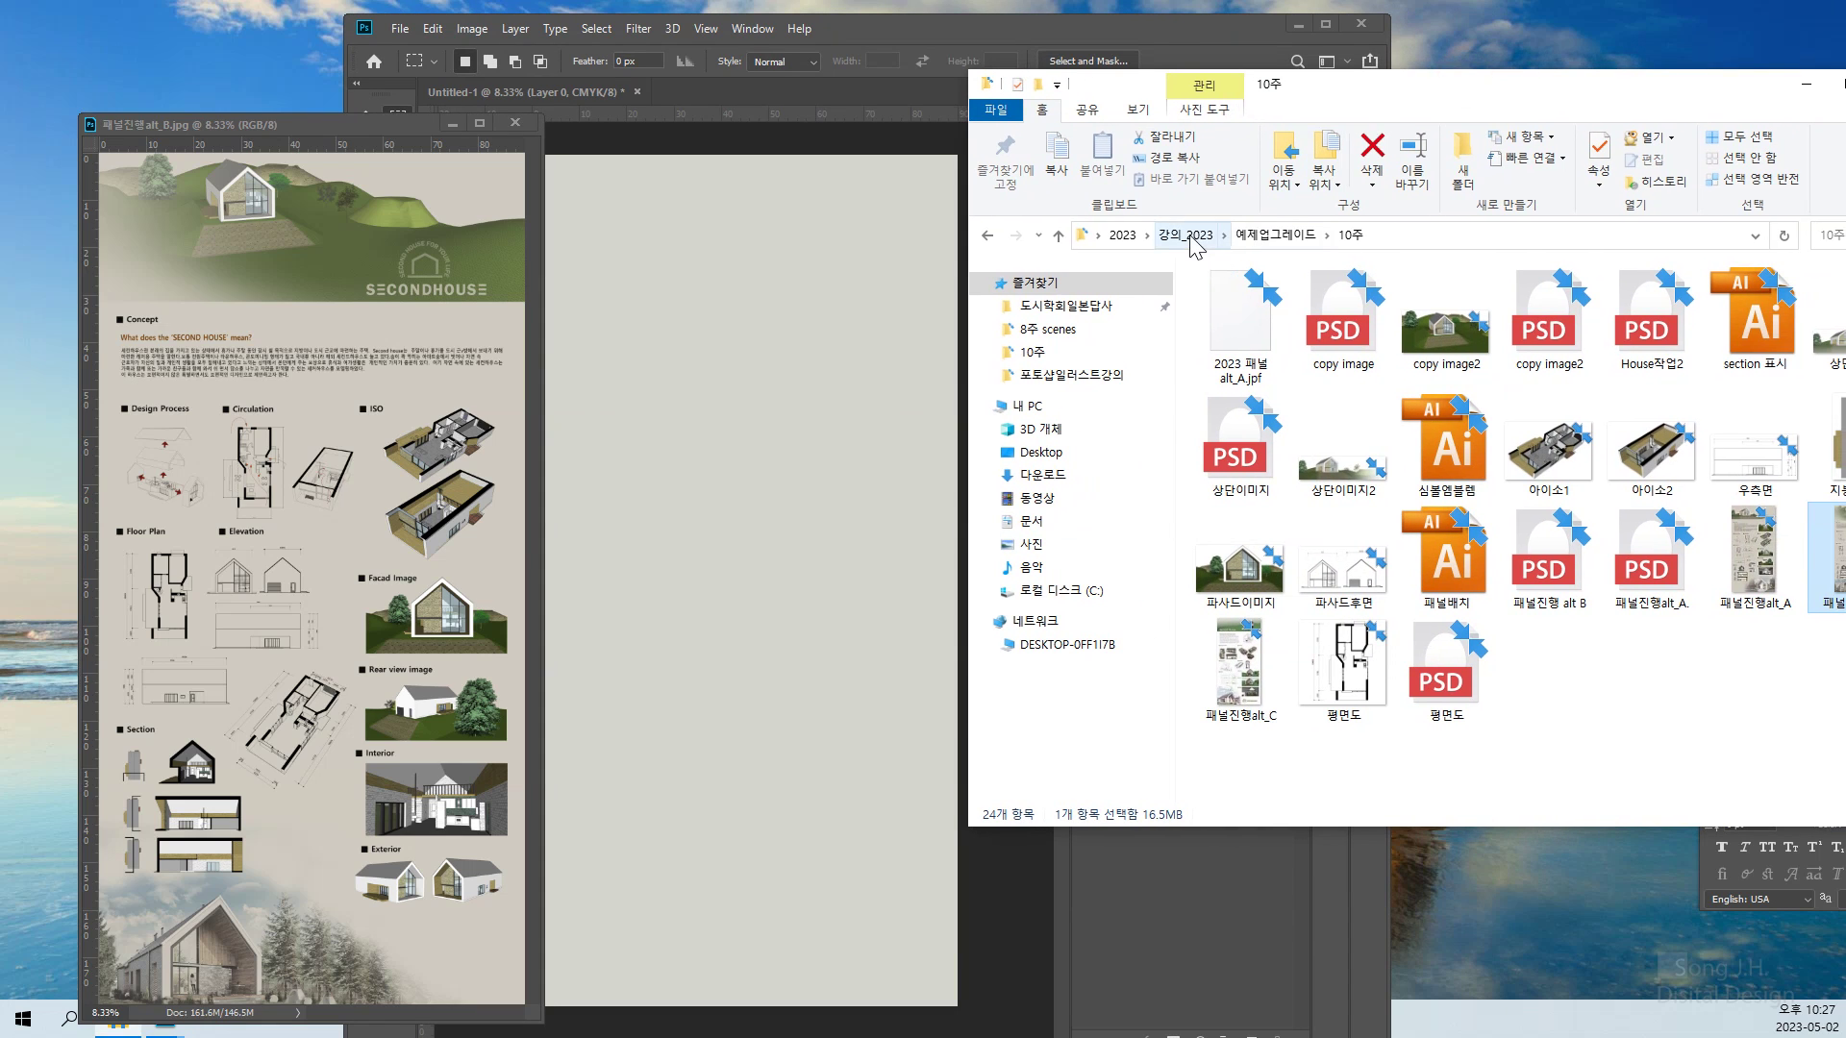
Browse from 강의_2023 through 예제업그레이드 and 8주 scenes to the landscape folder
click(1192, 241)
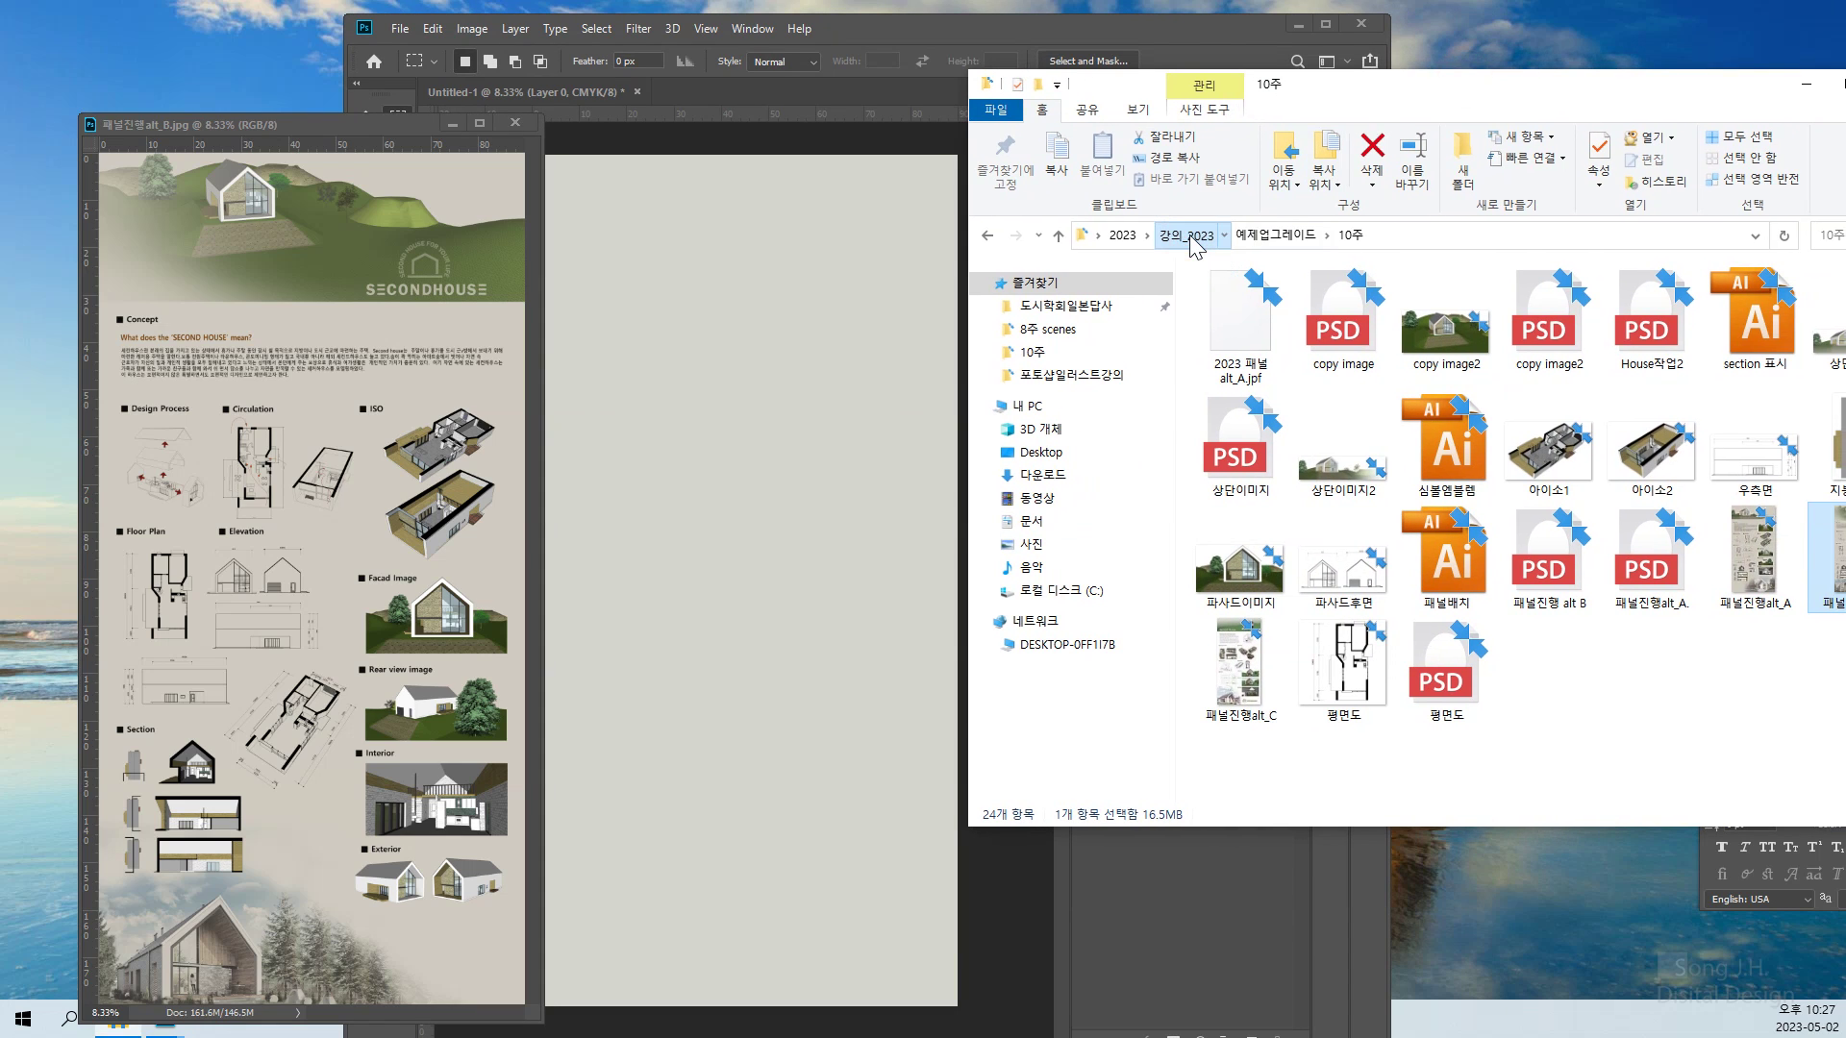
click(1255, 358)
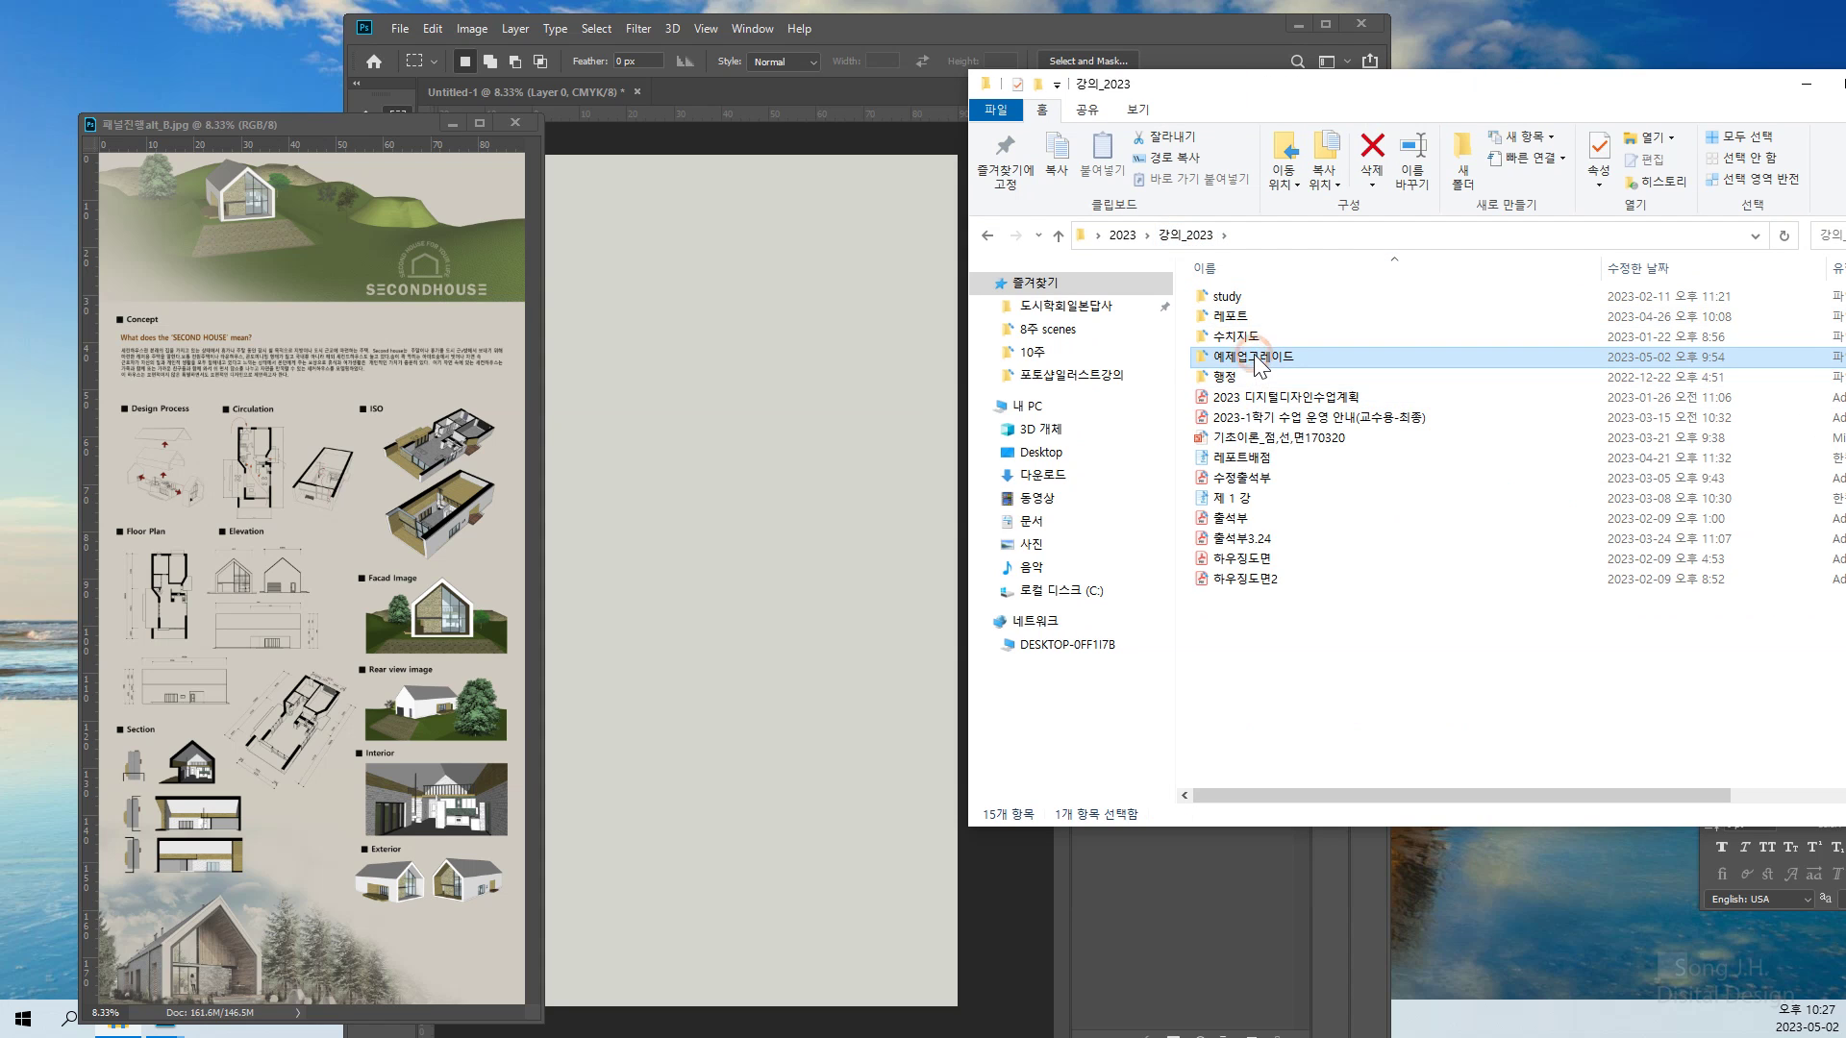
double_click(1254, 358)
click(1221, 397)
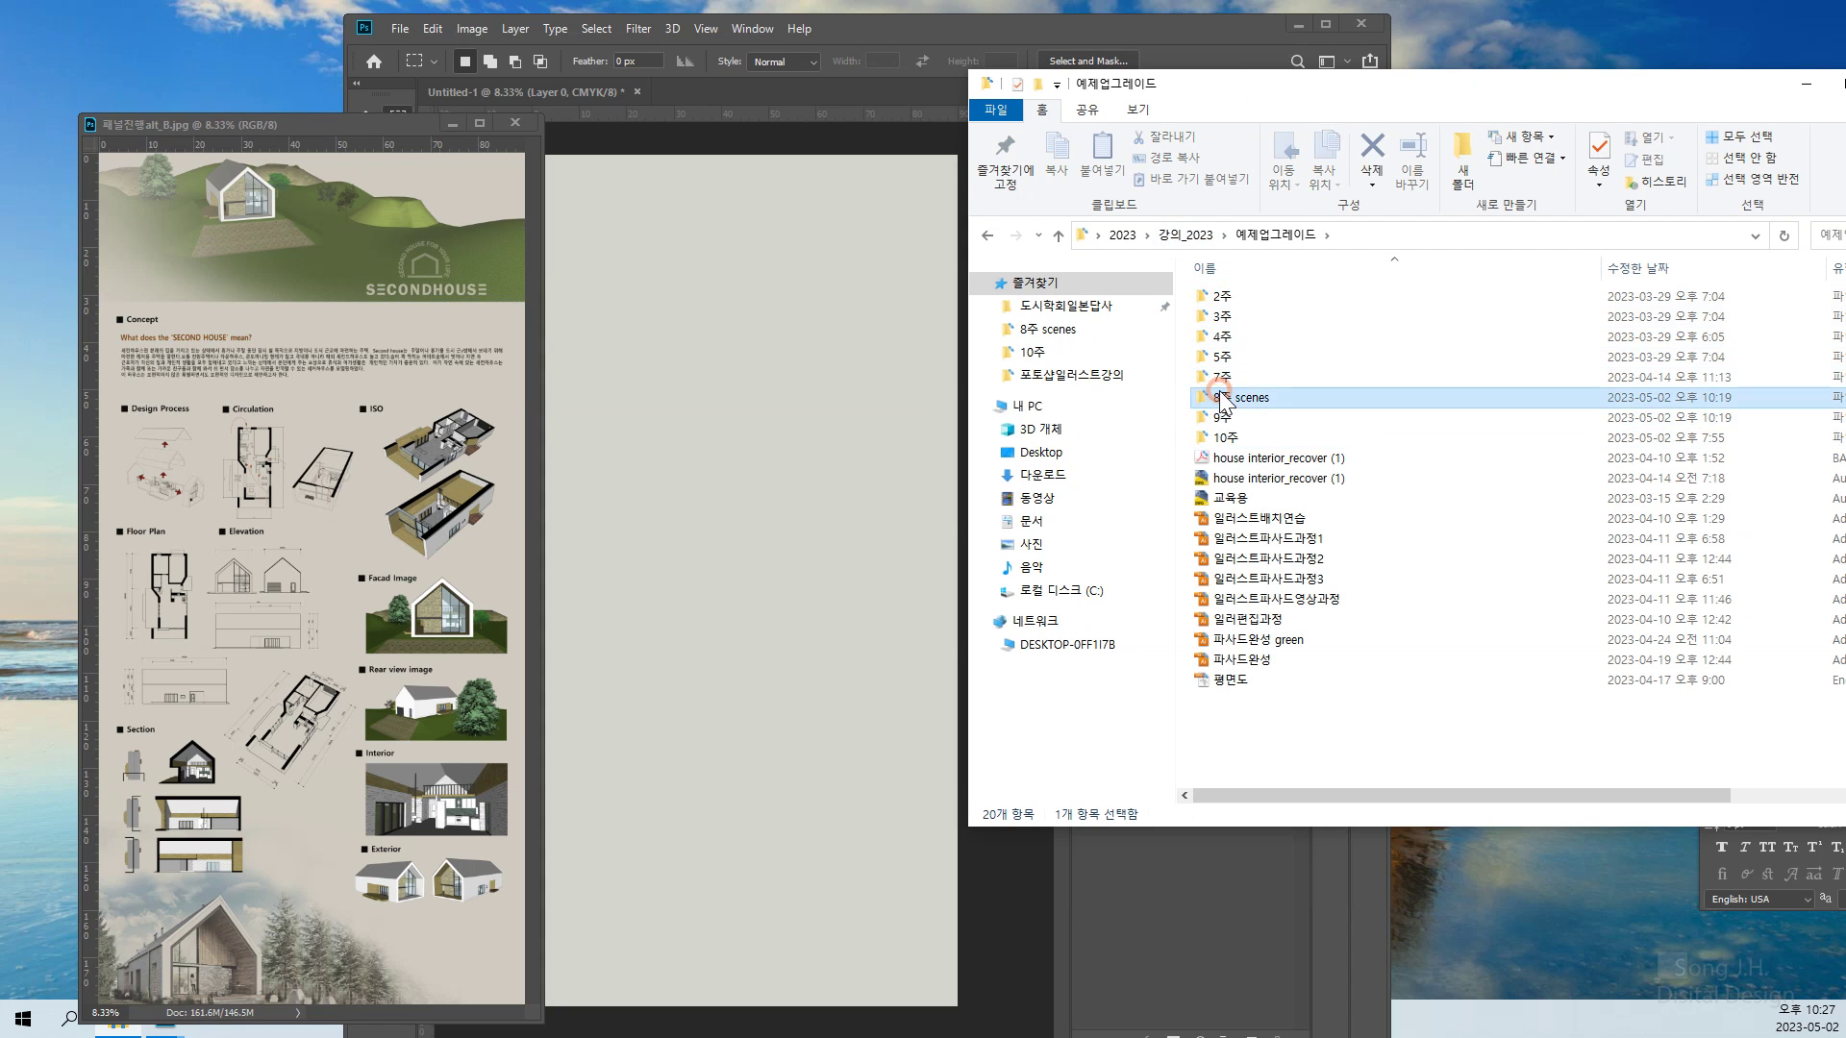
double_click(1223, 399)
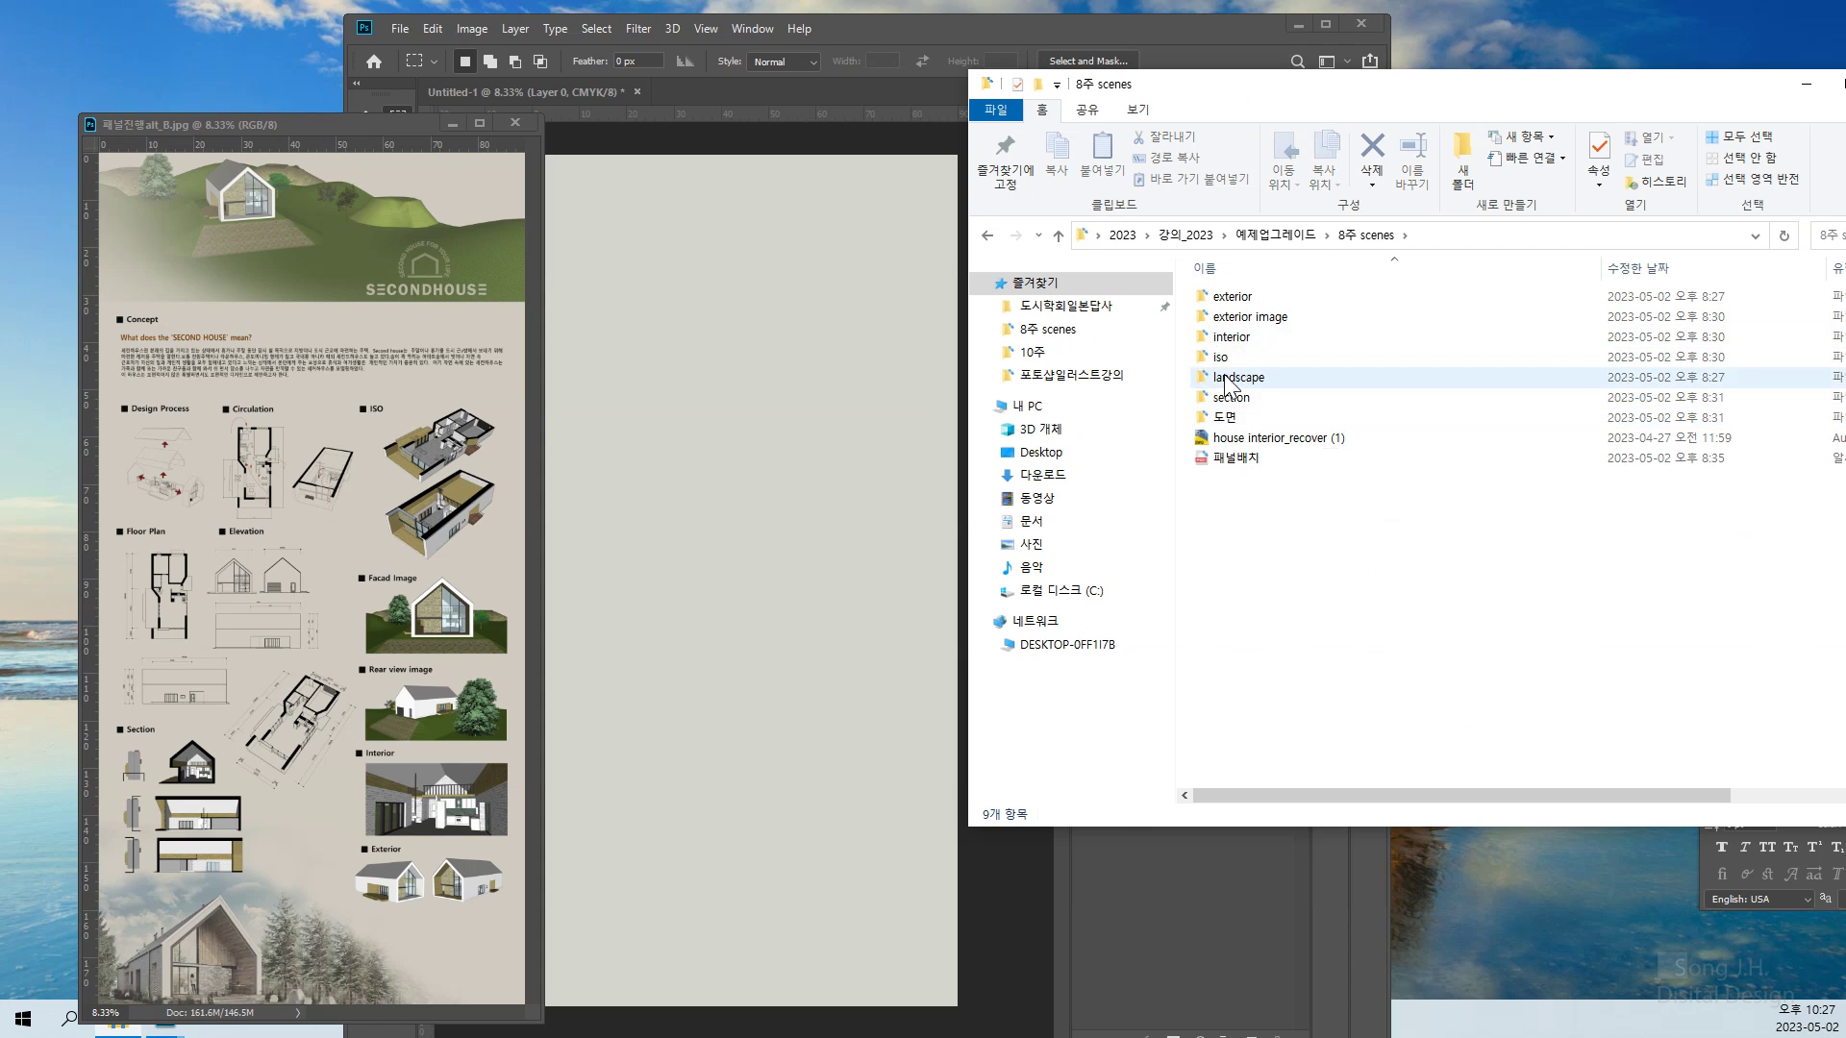
double_click(1226, 381)
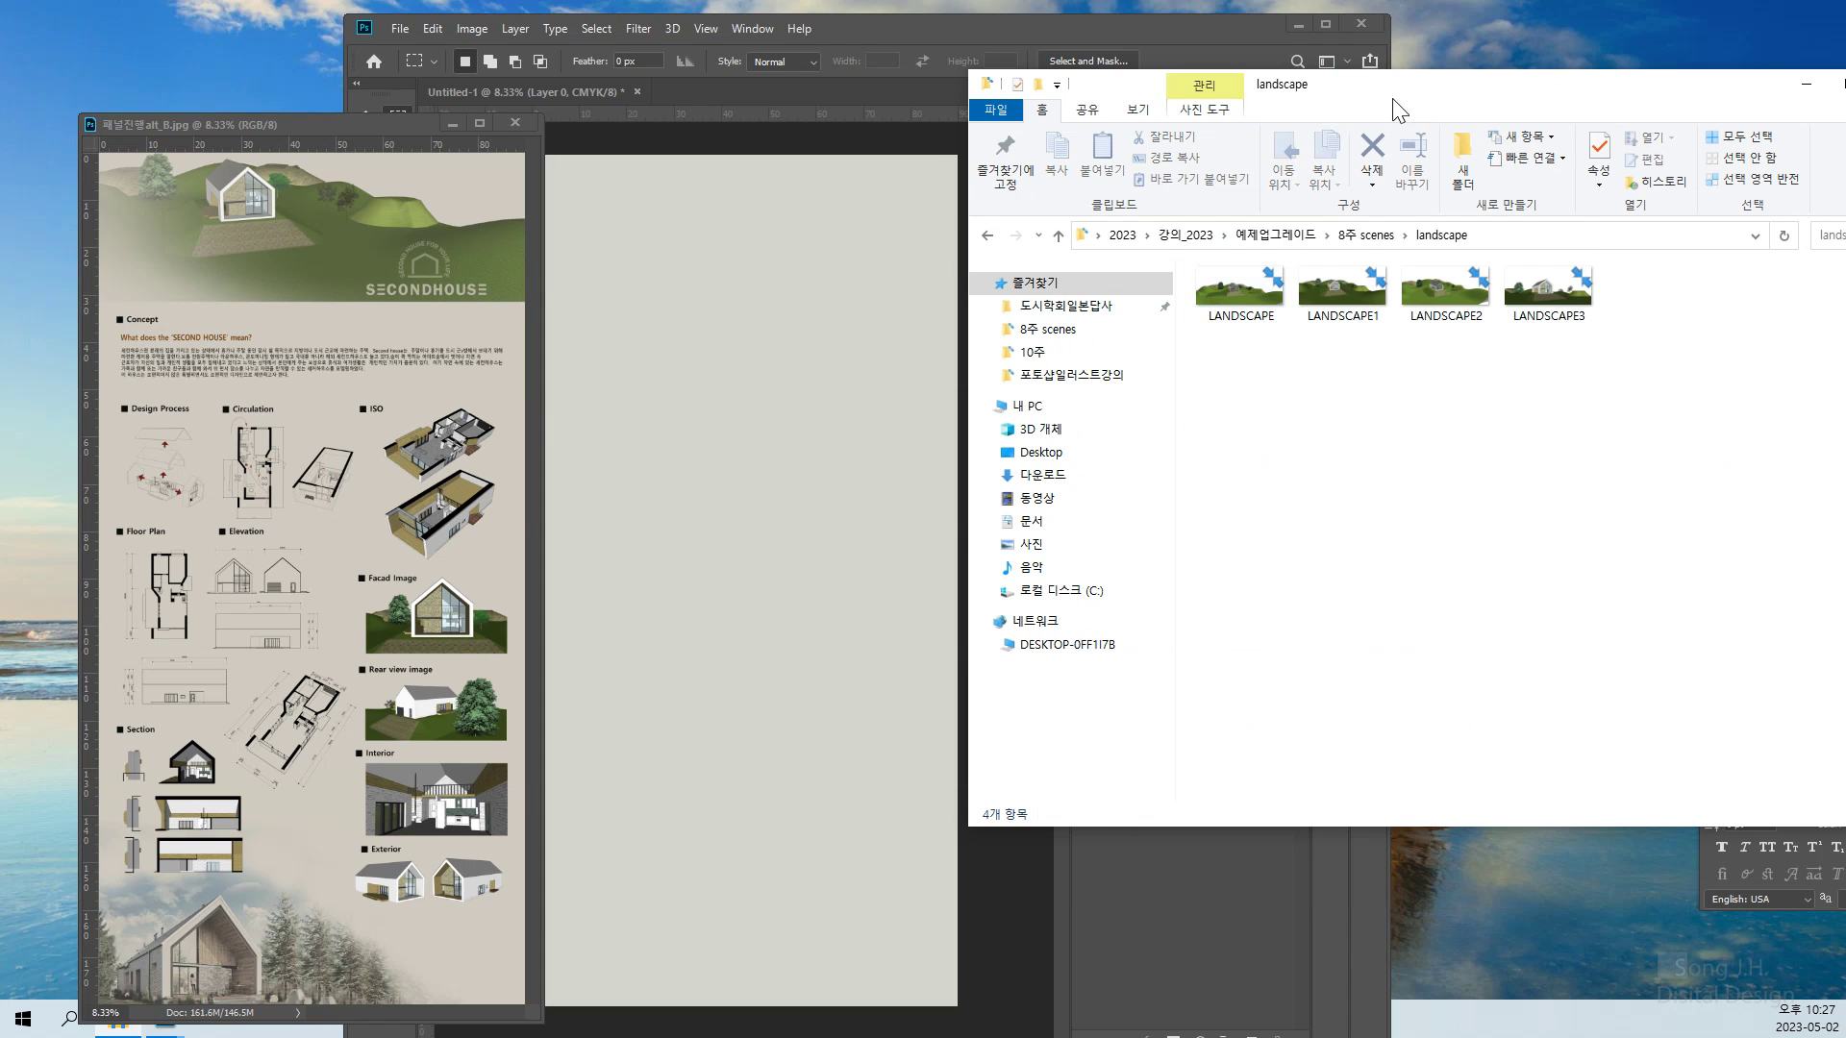
Place the file explorer beside the Photoshop window and open the LANDSCAPE2 image in Photoshop as its own document
drag(1400, 108, 1515, 98)
click(884, 37)
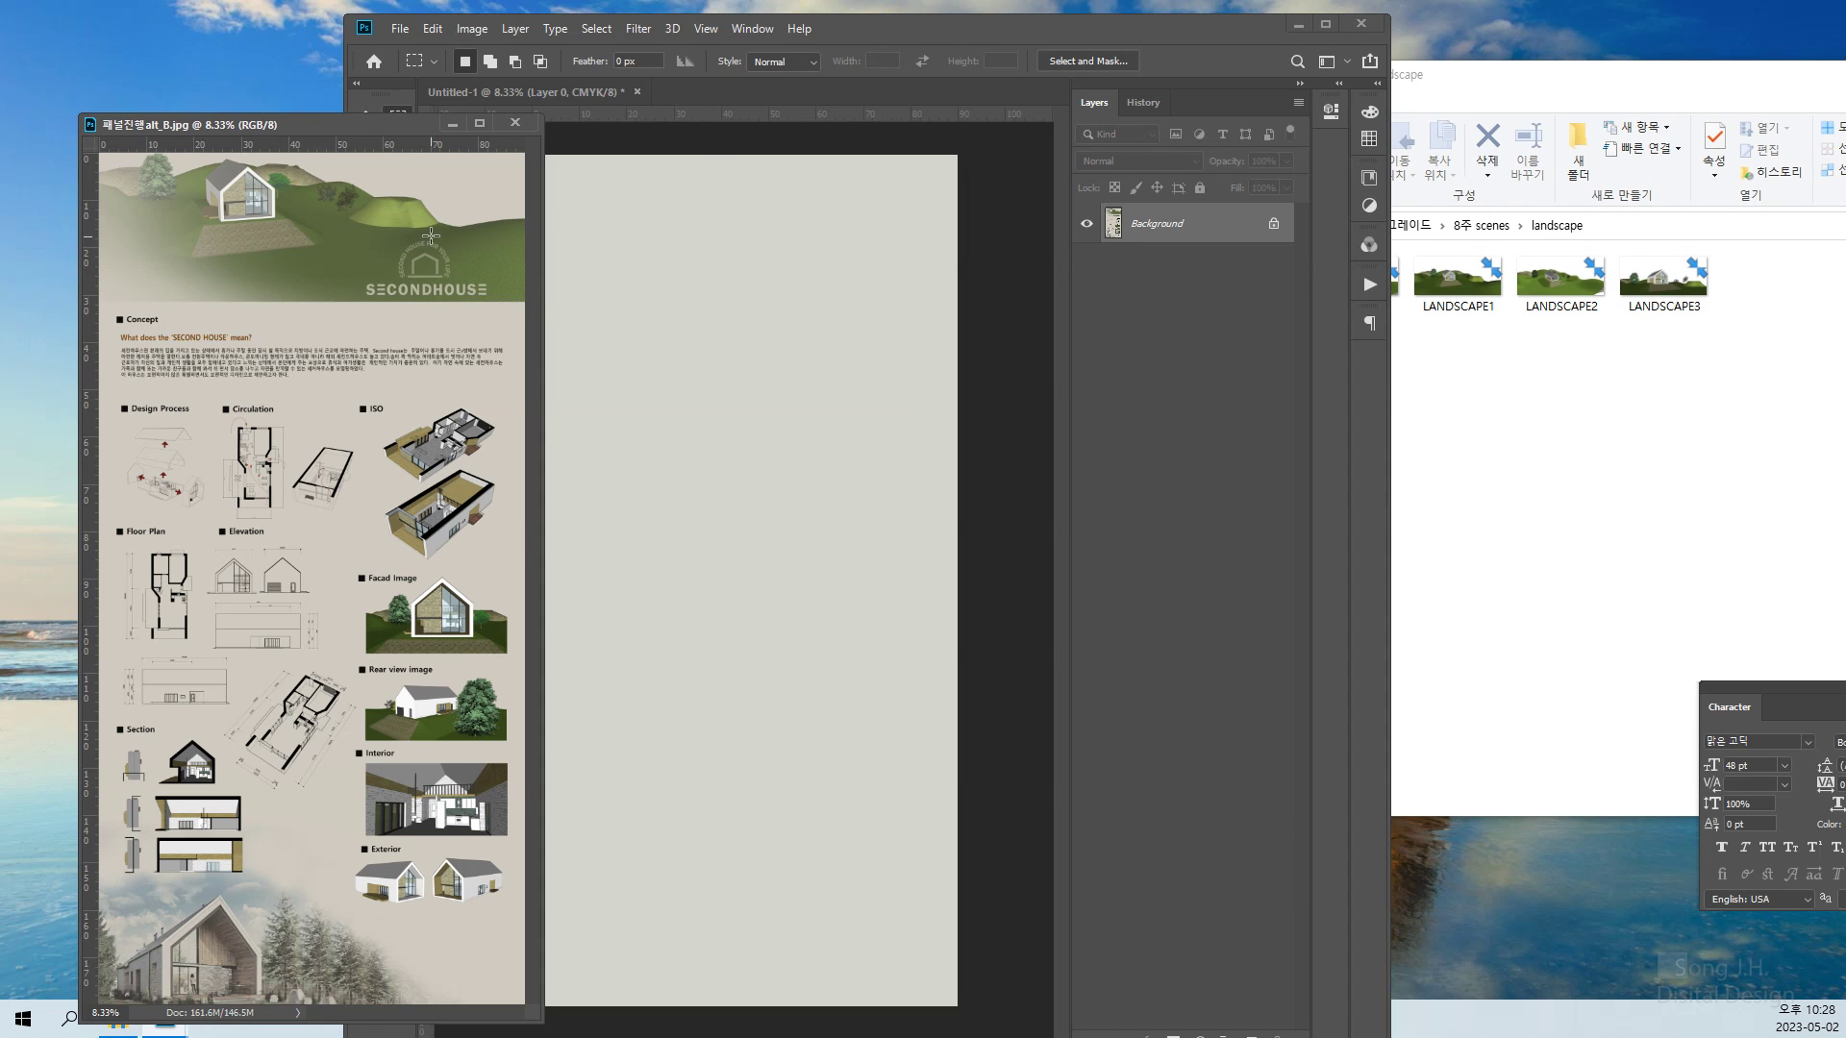
click(1538, 394)
click(1562, 284)
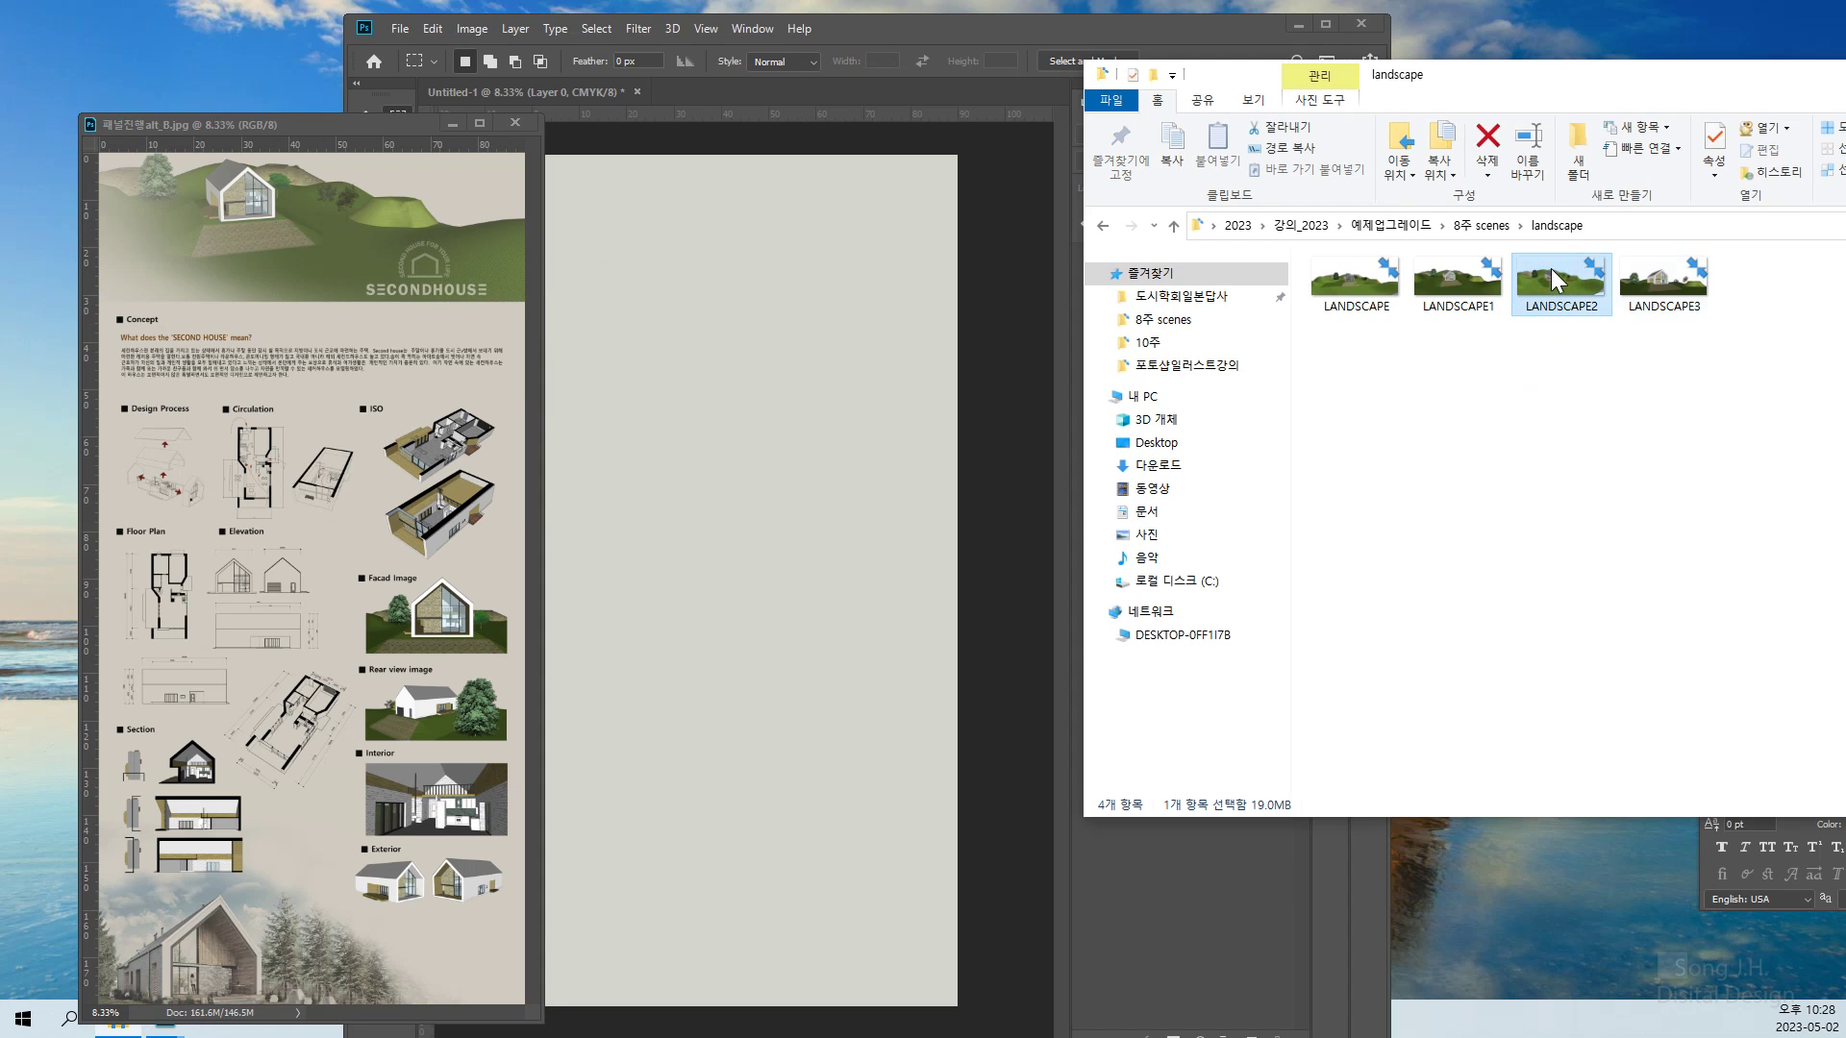
drag(1549, 268, 725, 91)
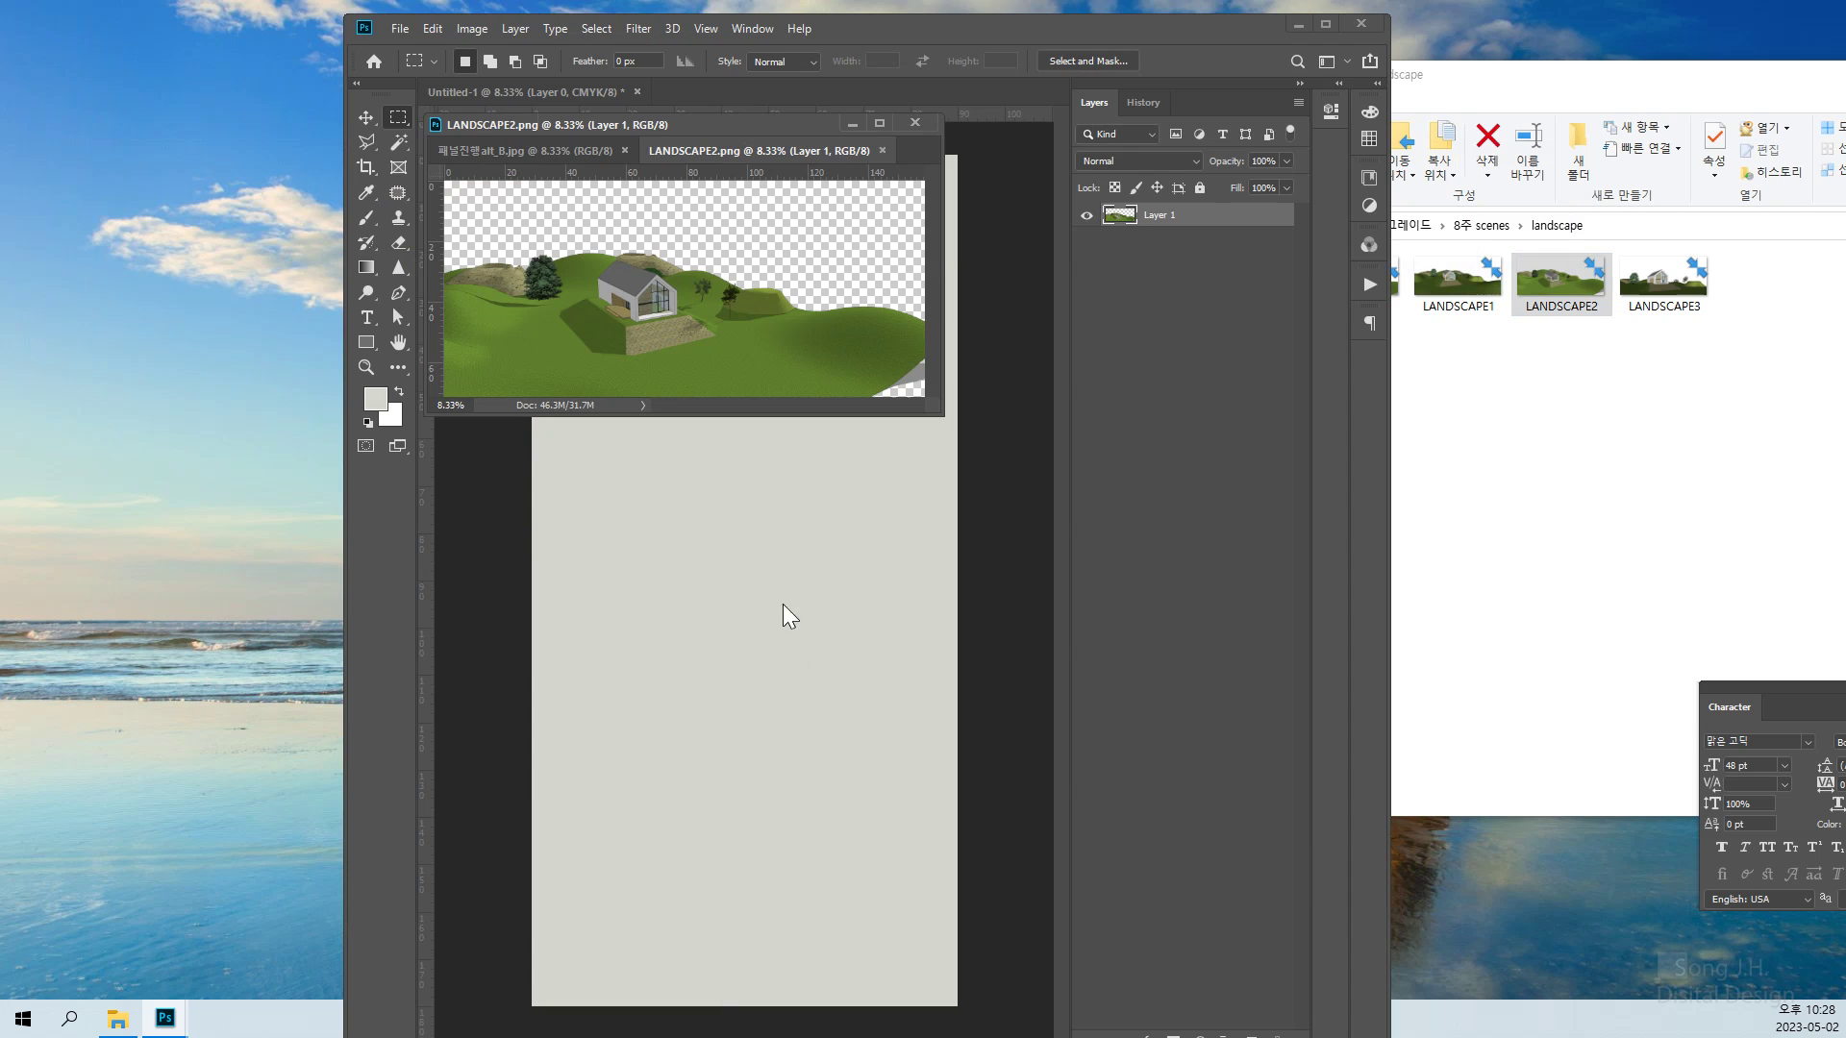
Copy the LANDSCAPE2 layer onto the Untitled-1 panel and close the floating window holding the source images
click(366, 117)
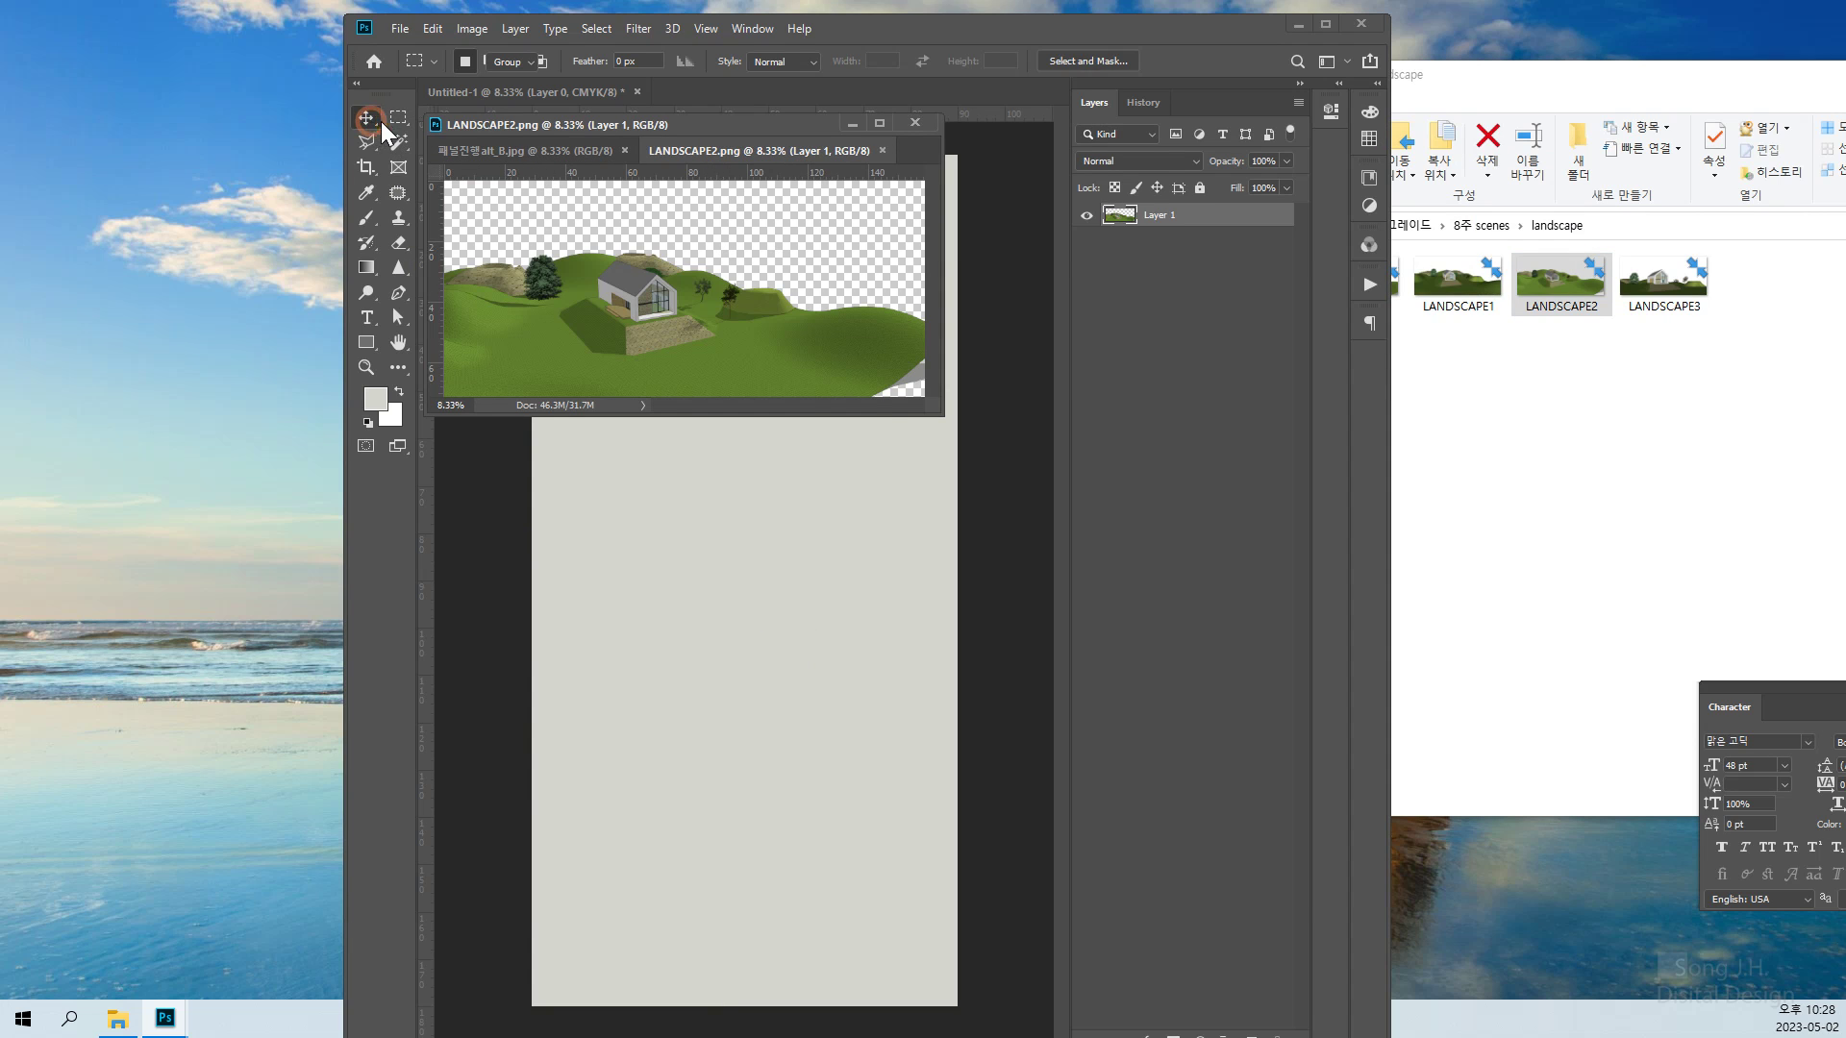
drag(786, 338, 833, 597)
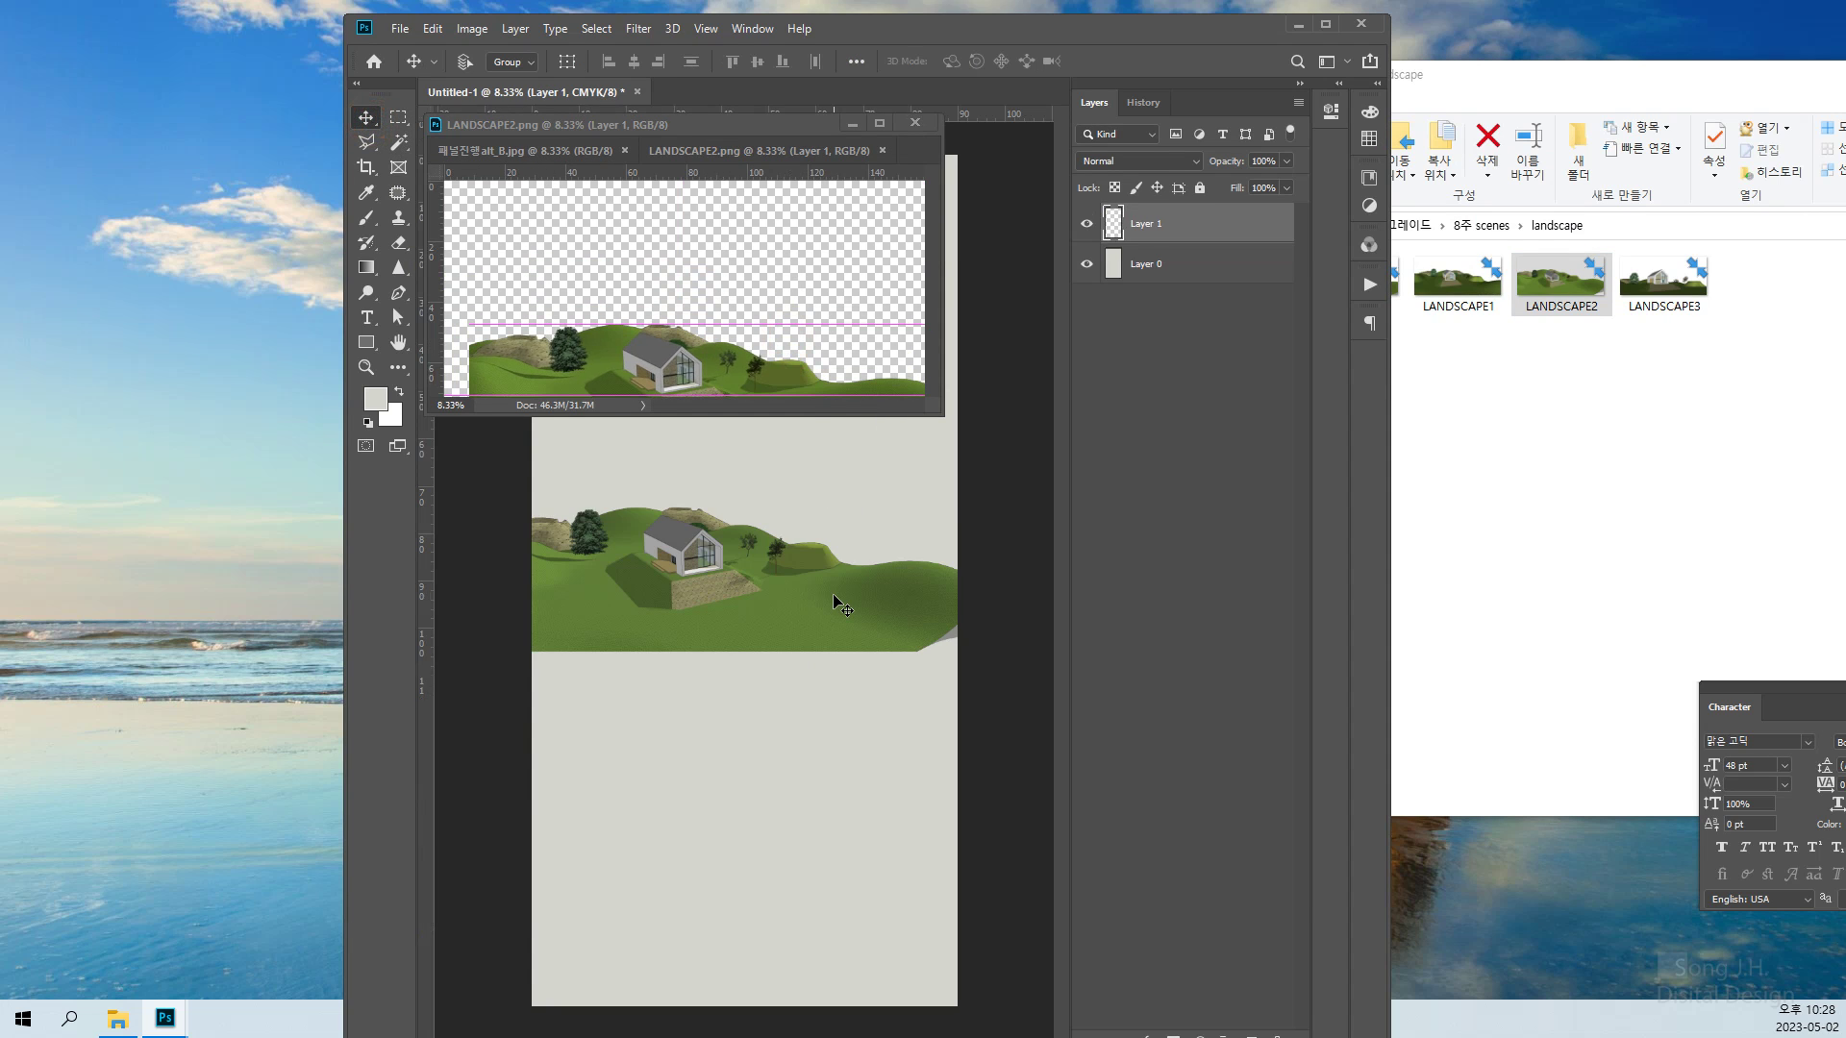
click(915, 123)
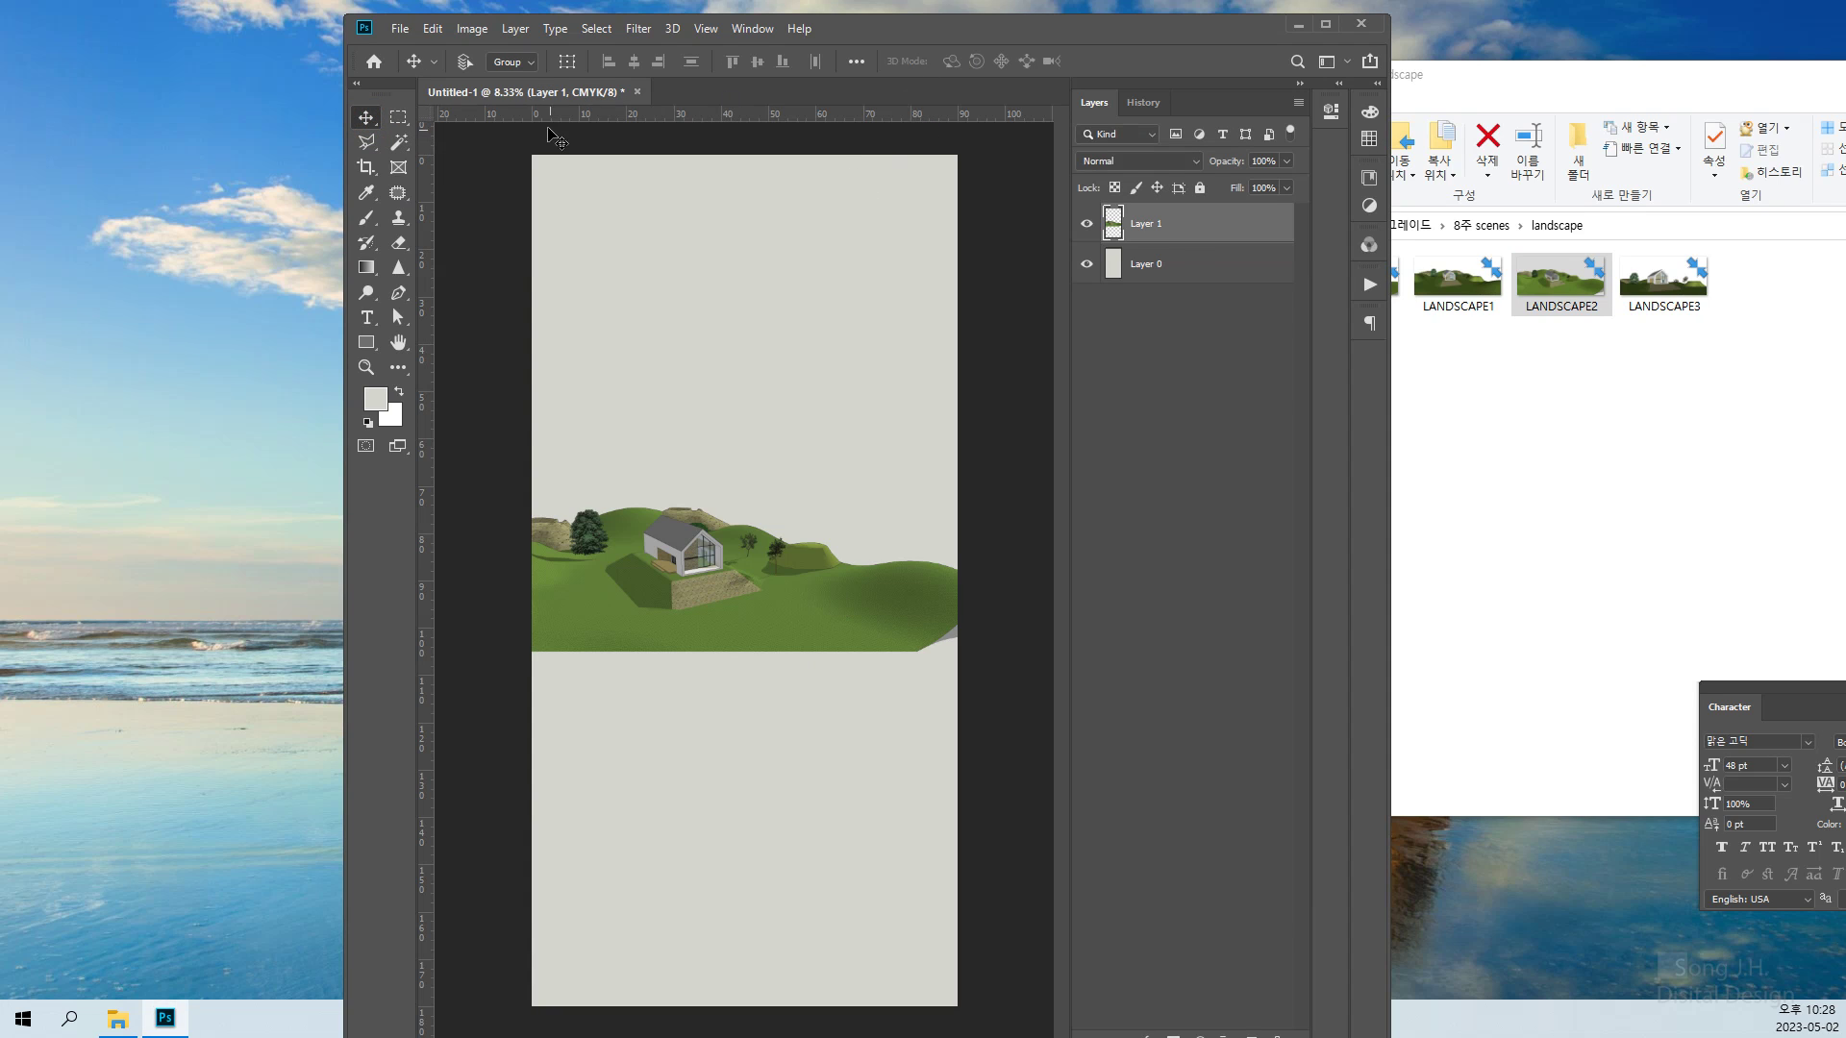
Maximize the main Photoshop window with Untitled-1 floating, and move the landscape layer to the upper edge of the panel
key(super+Up)
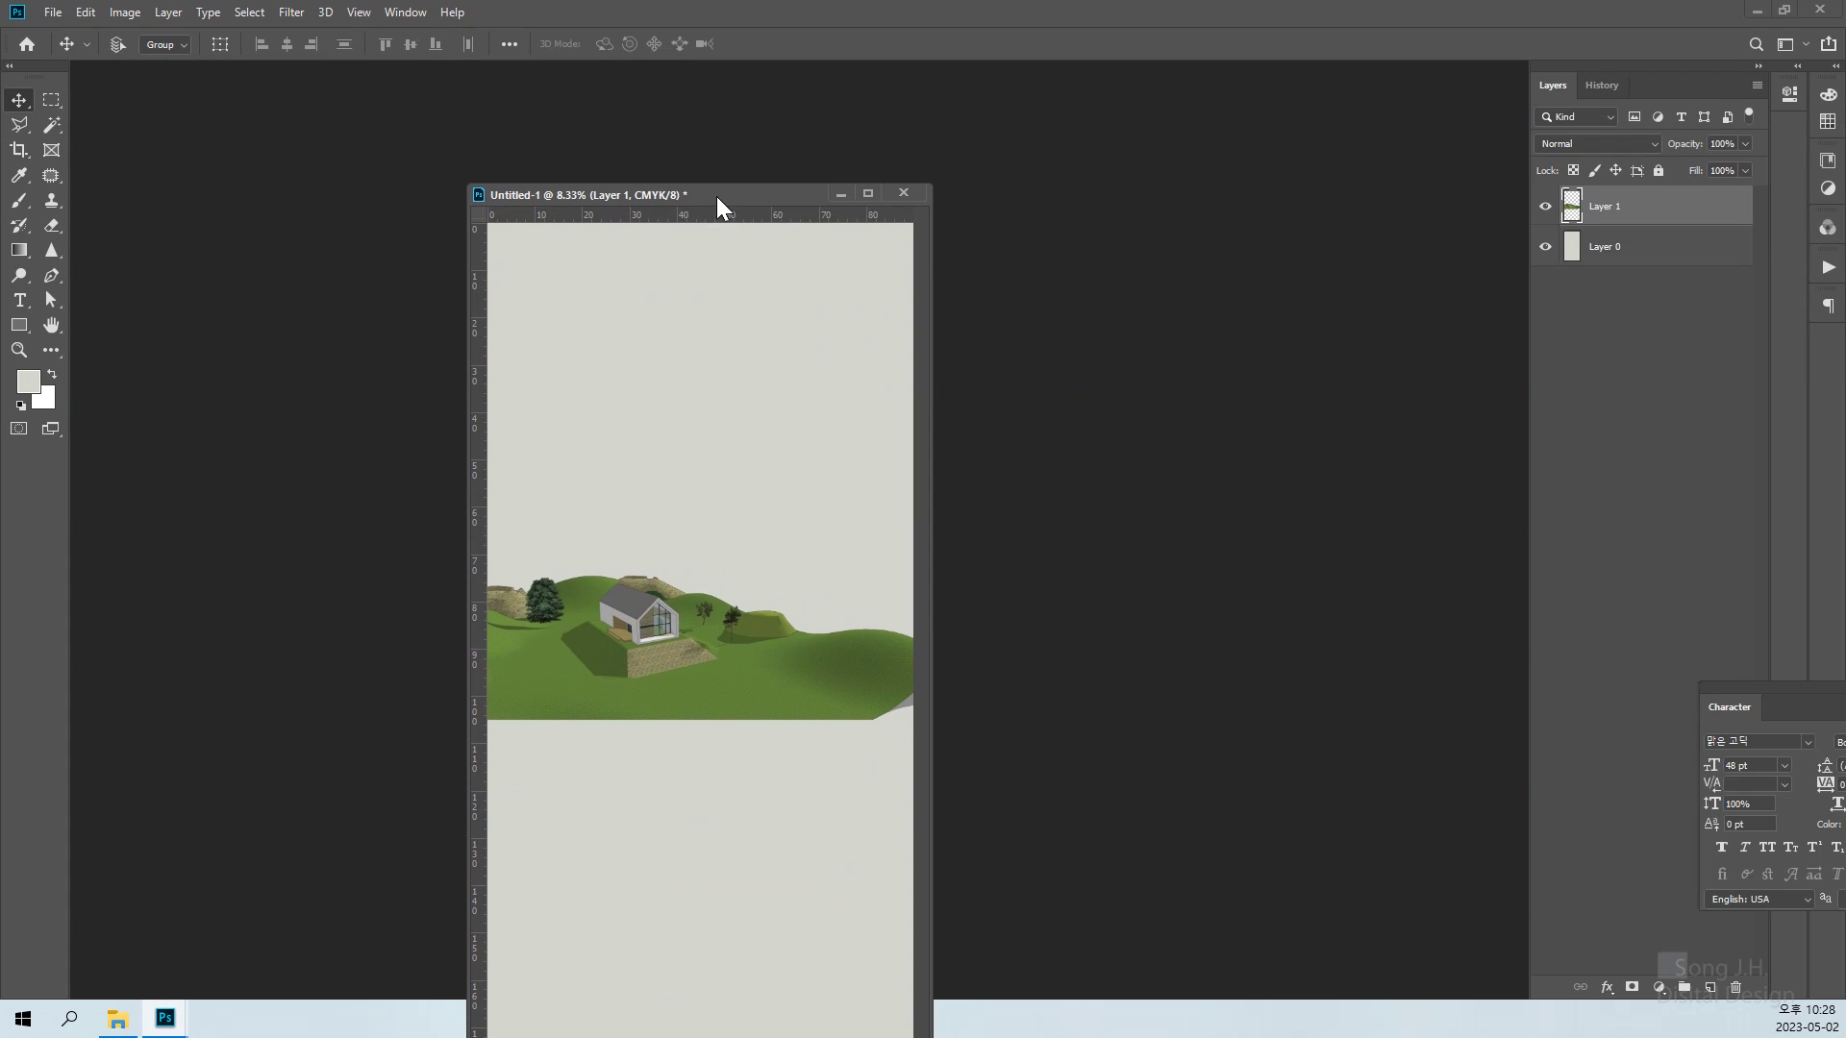
right_click(702, 666)
click(731, 672)
drag(627, 665, 681, 336)
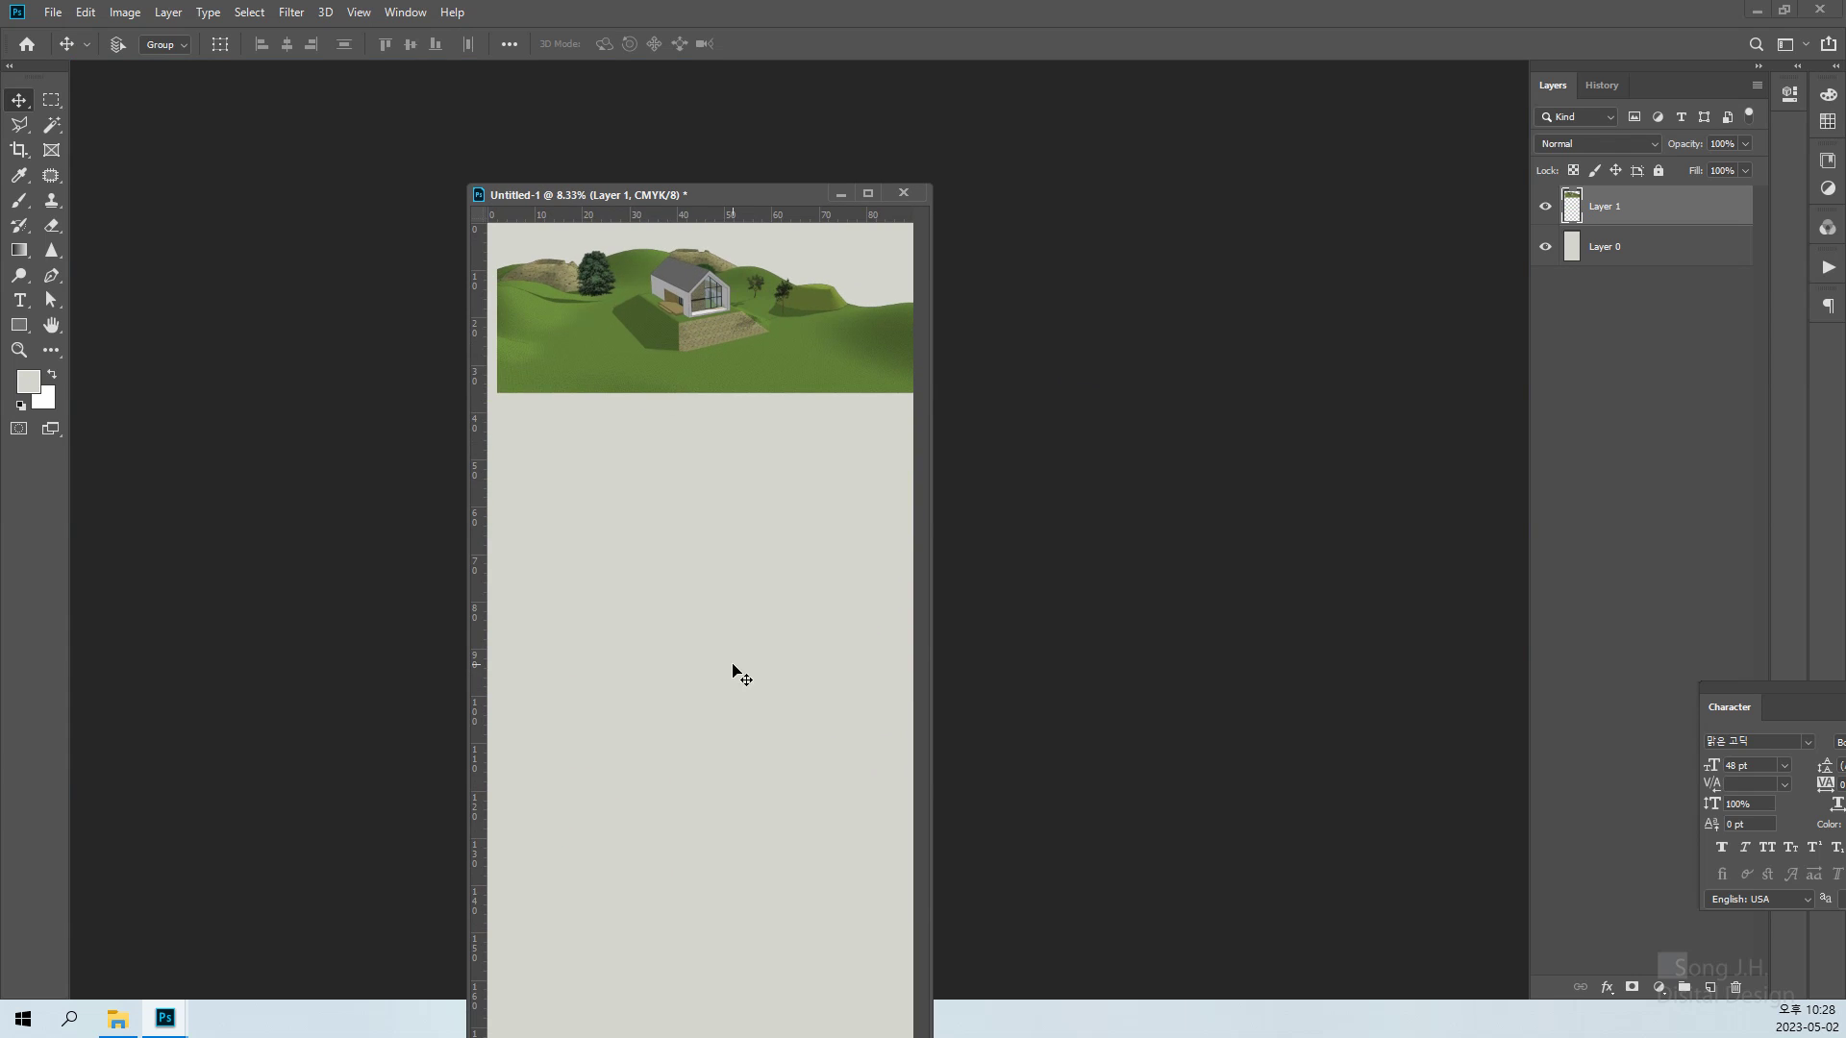
Select Layer 1 with the landscape image and move it against the panel's upper-left corner
right_click(725, 327)
click(754, 335)
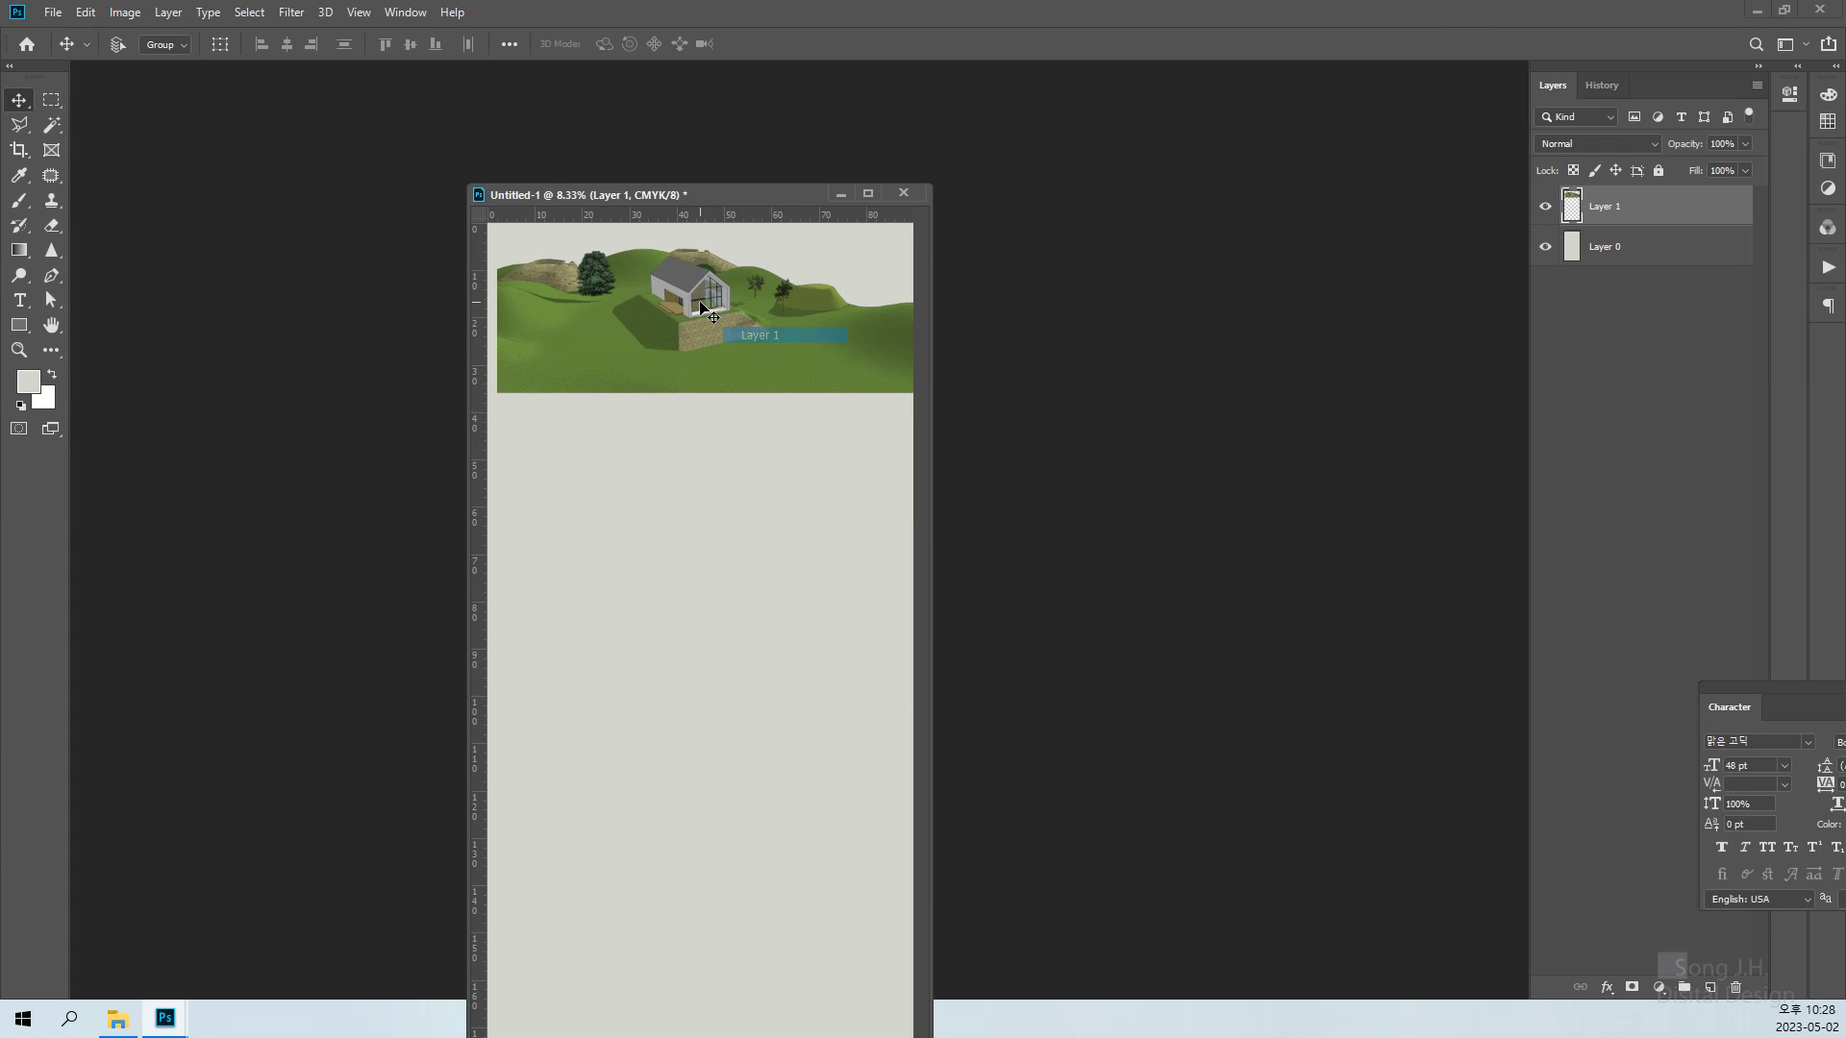
mouse_move(700, 301)
mouse_down()
mouse_move(670, 291)
mouse_move(683, 316)
mouse_move(676, 284)
mouse_up()
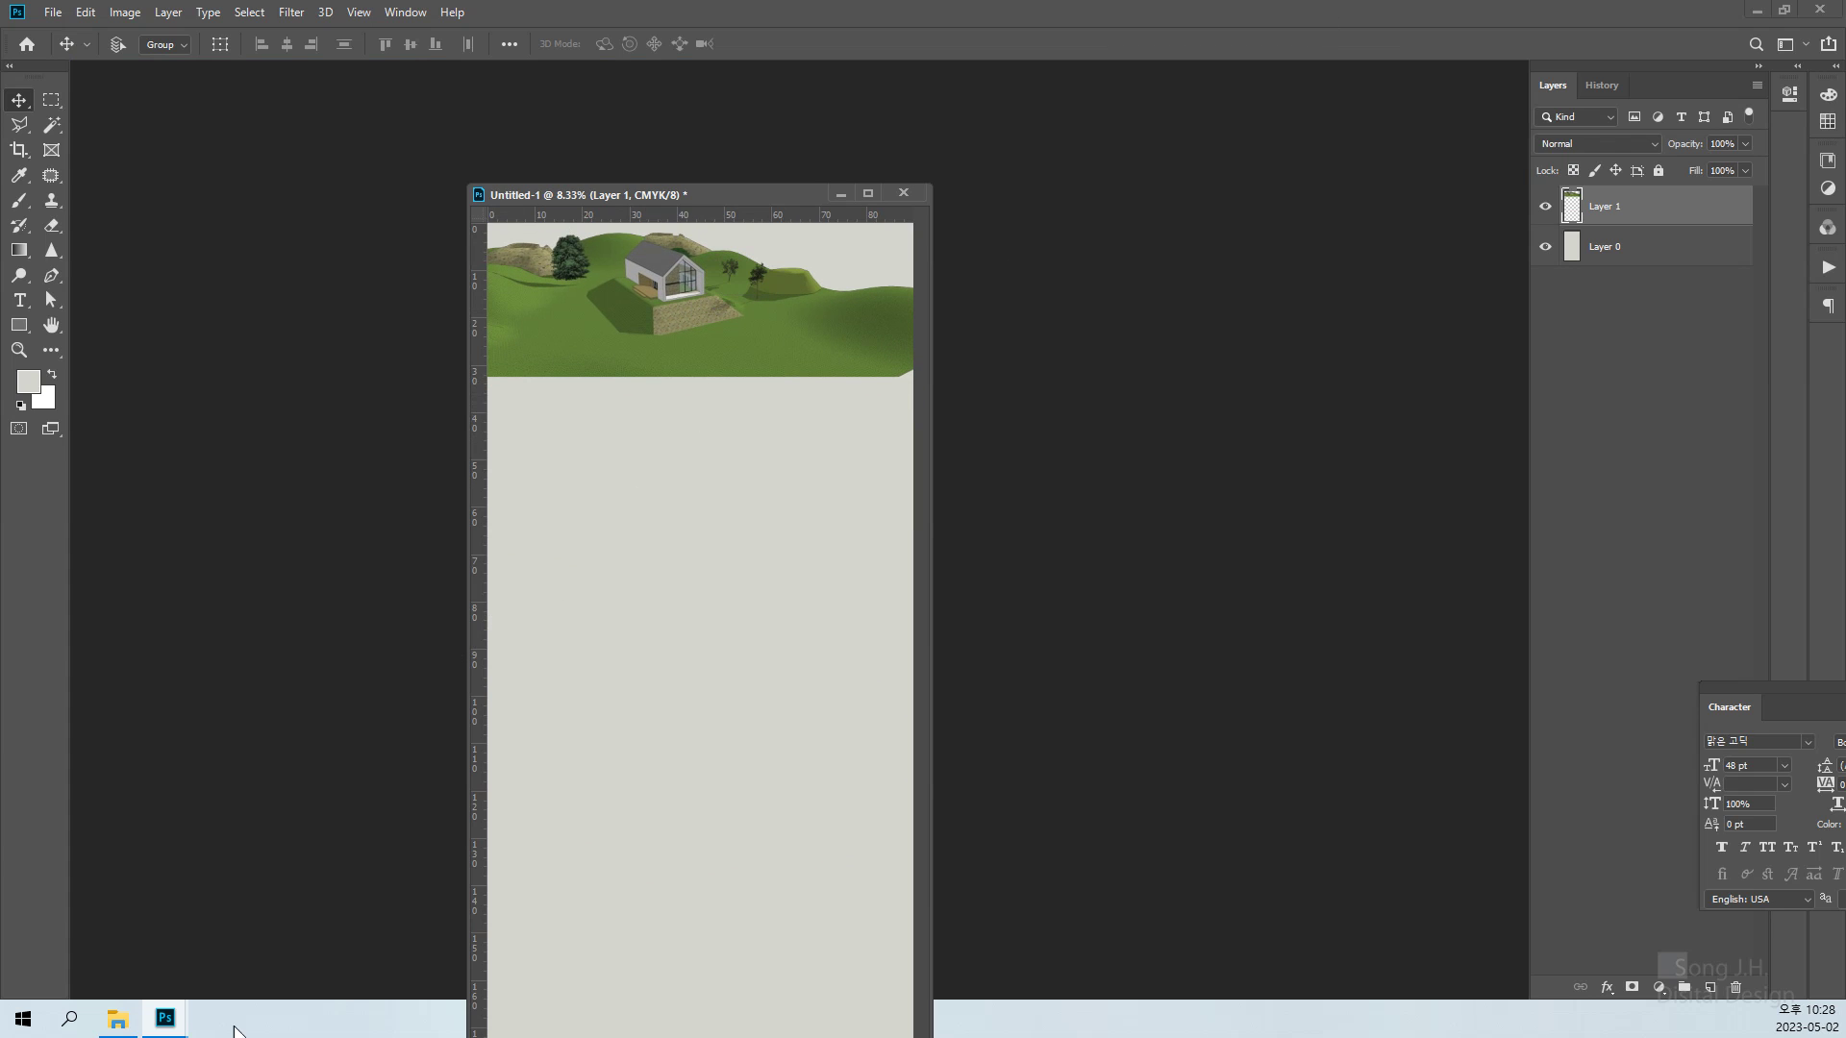
mouse_move(173, 1002)
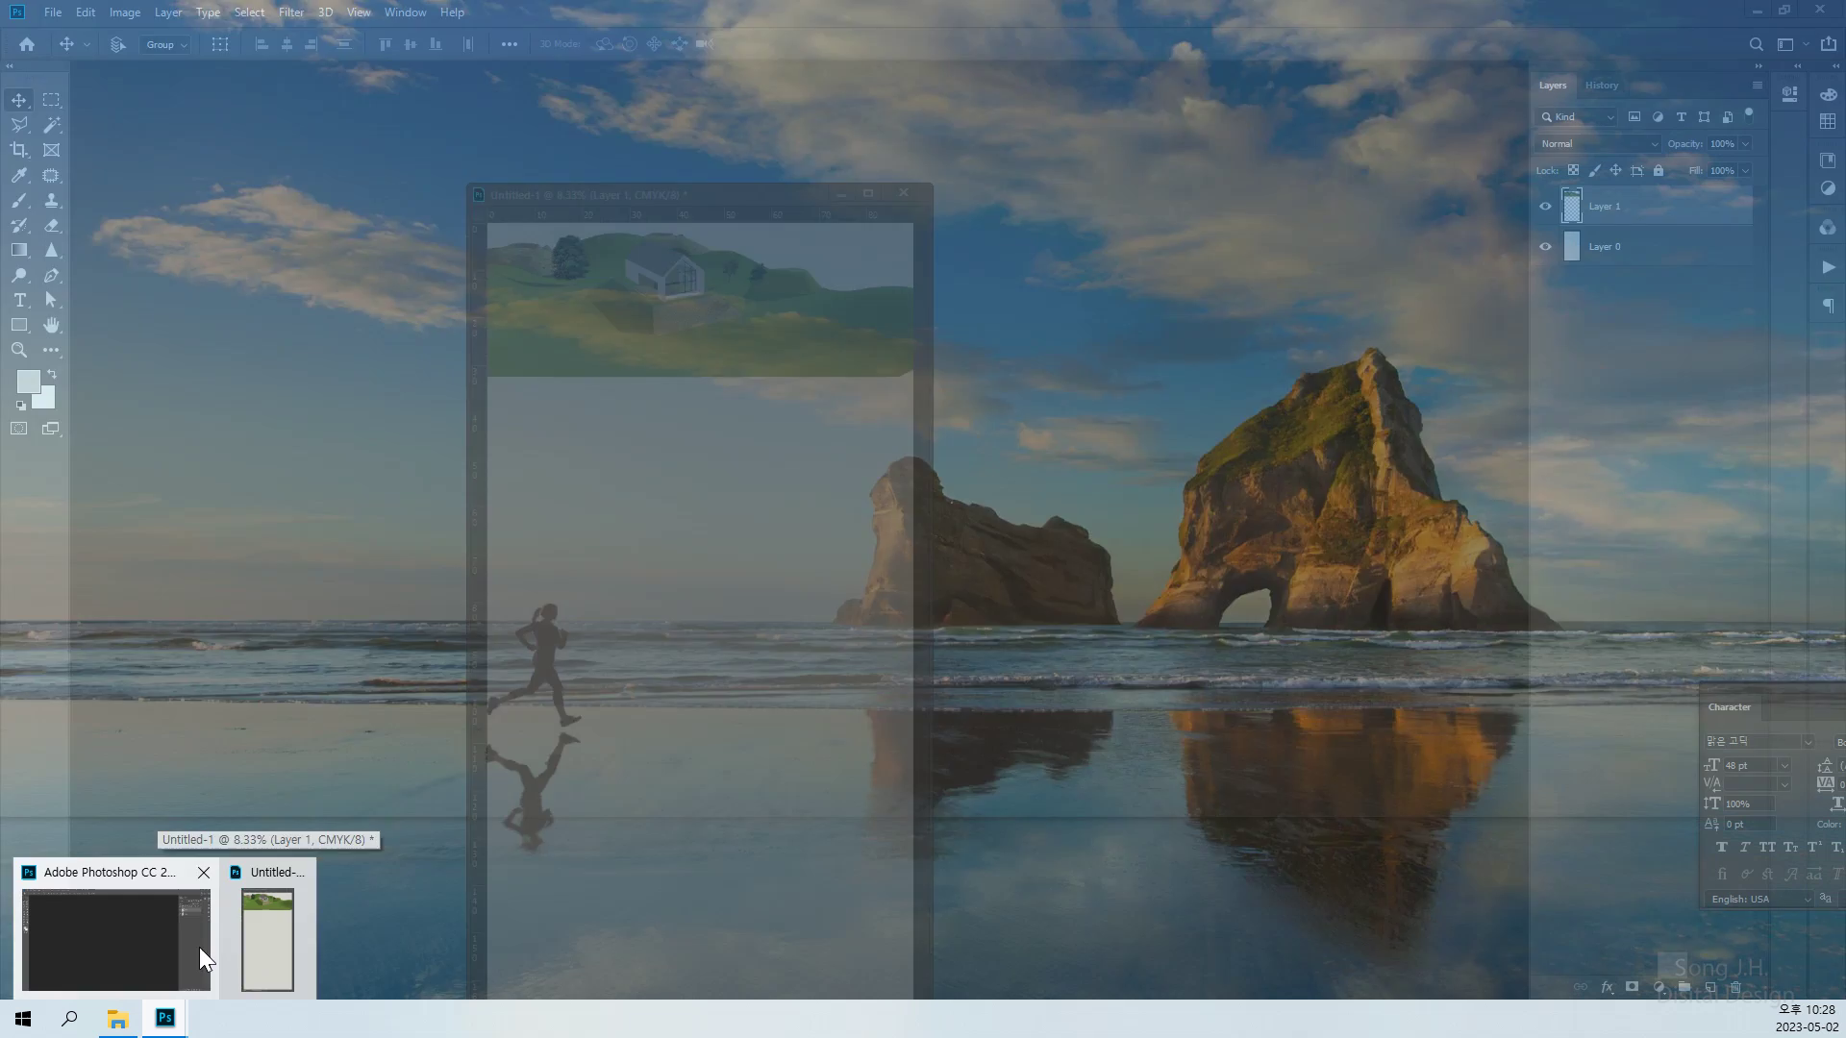
click(192, 947)
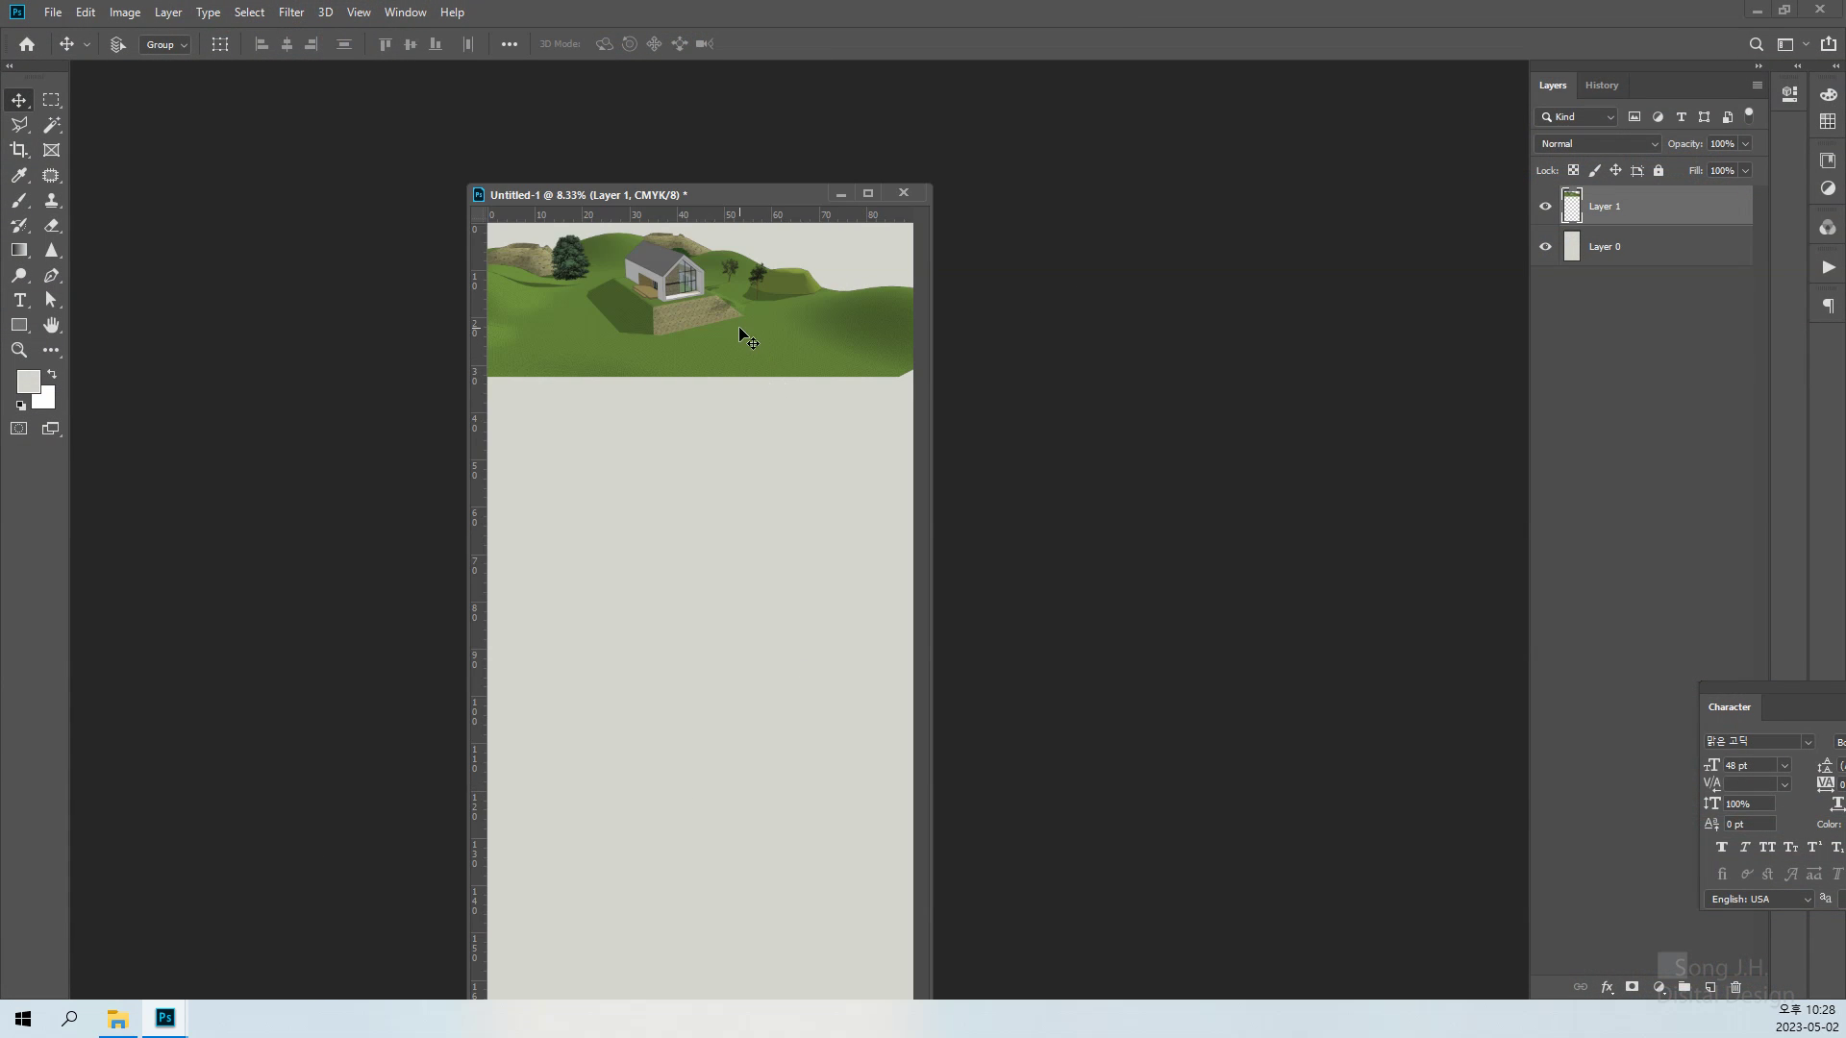
drag(739, 329, 739, 330)
Restore the Photoshop window beside the file explorer and open the LANDSCAPE1 image from the landscape folder in Photoshop
double_click(1599, 25)
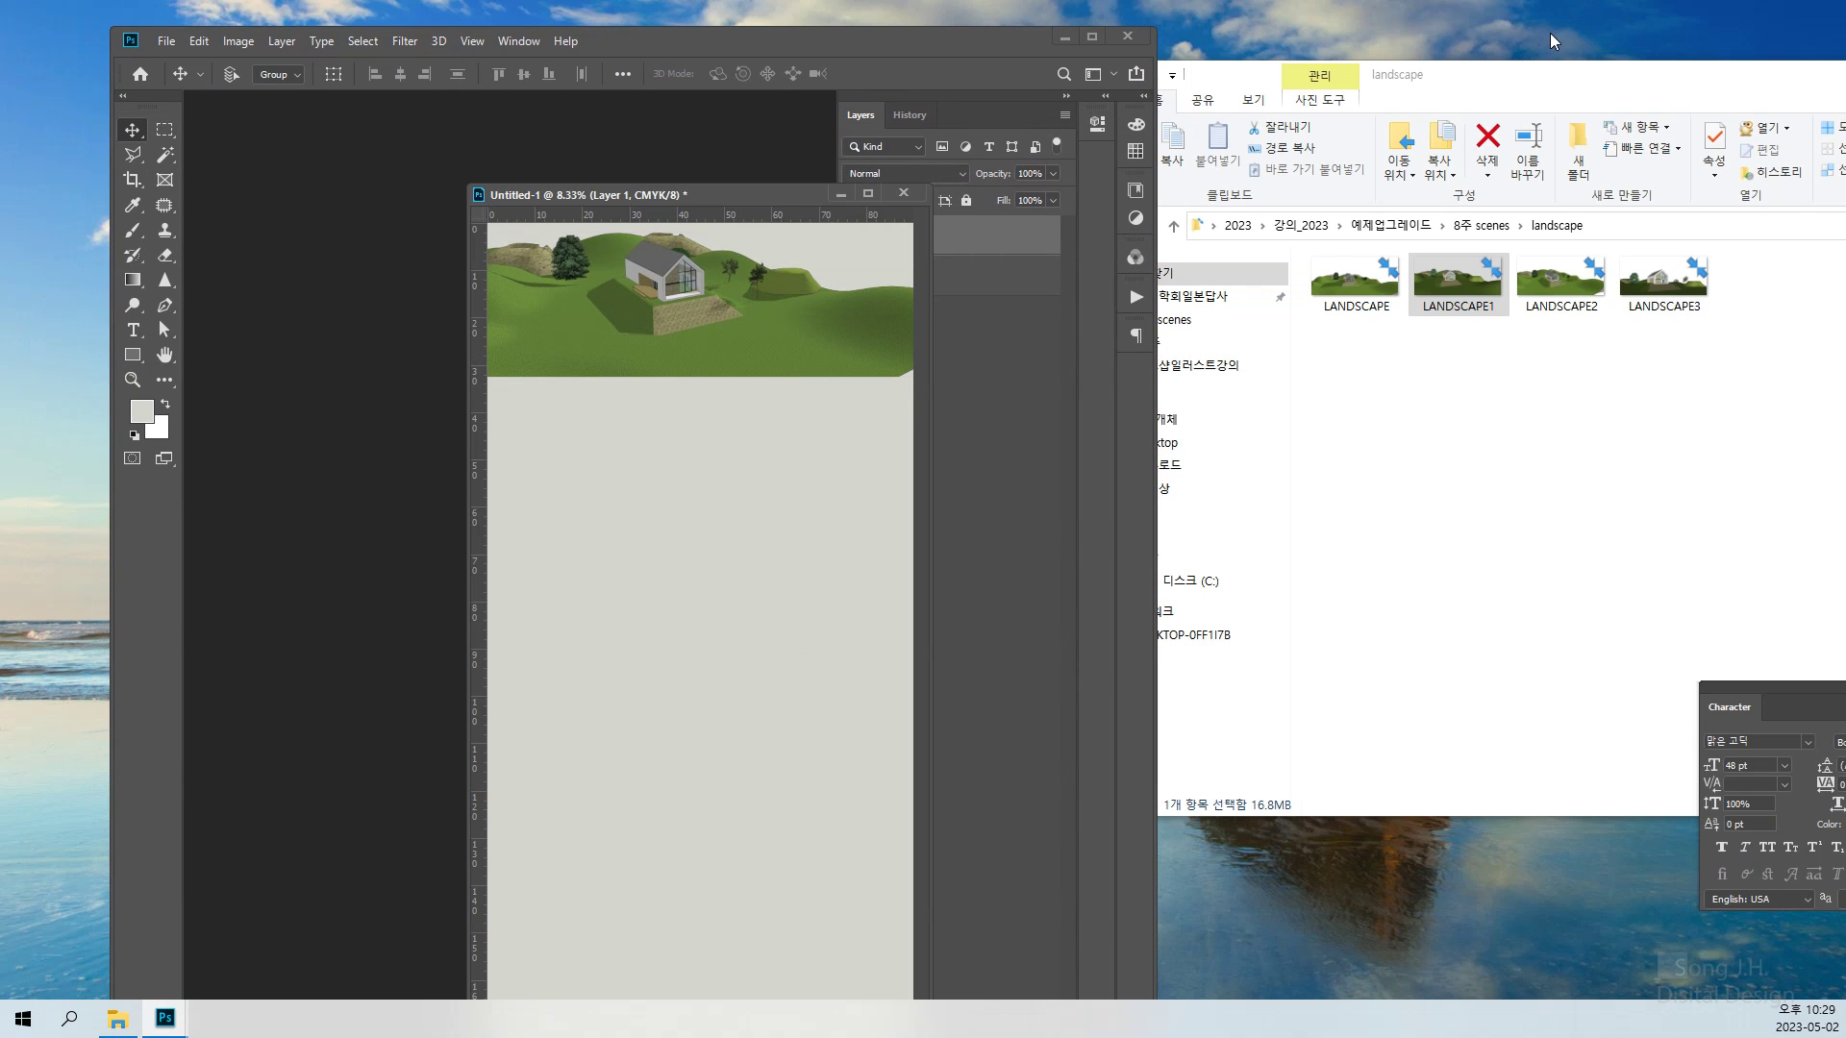
drag(752, 199, 664, 154)
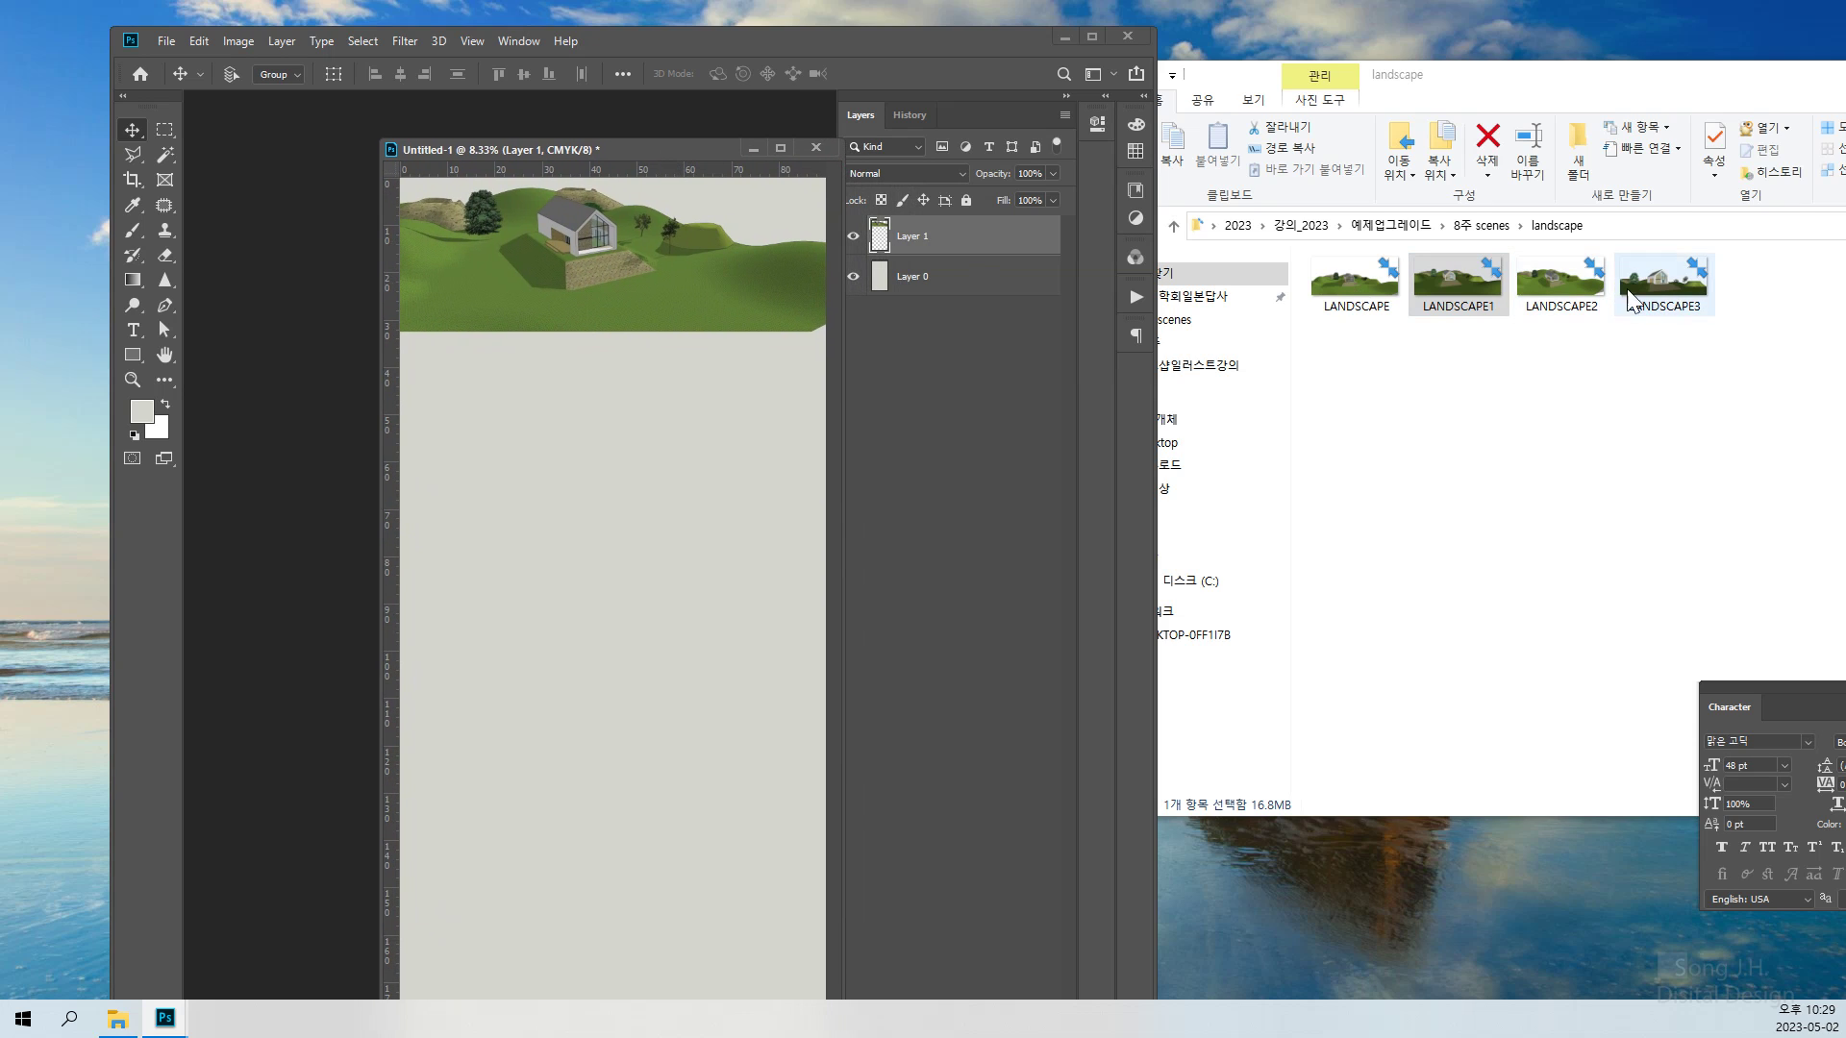
click(1454, 289)
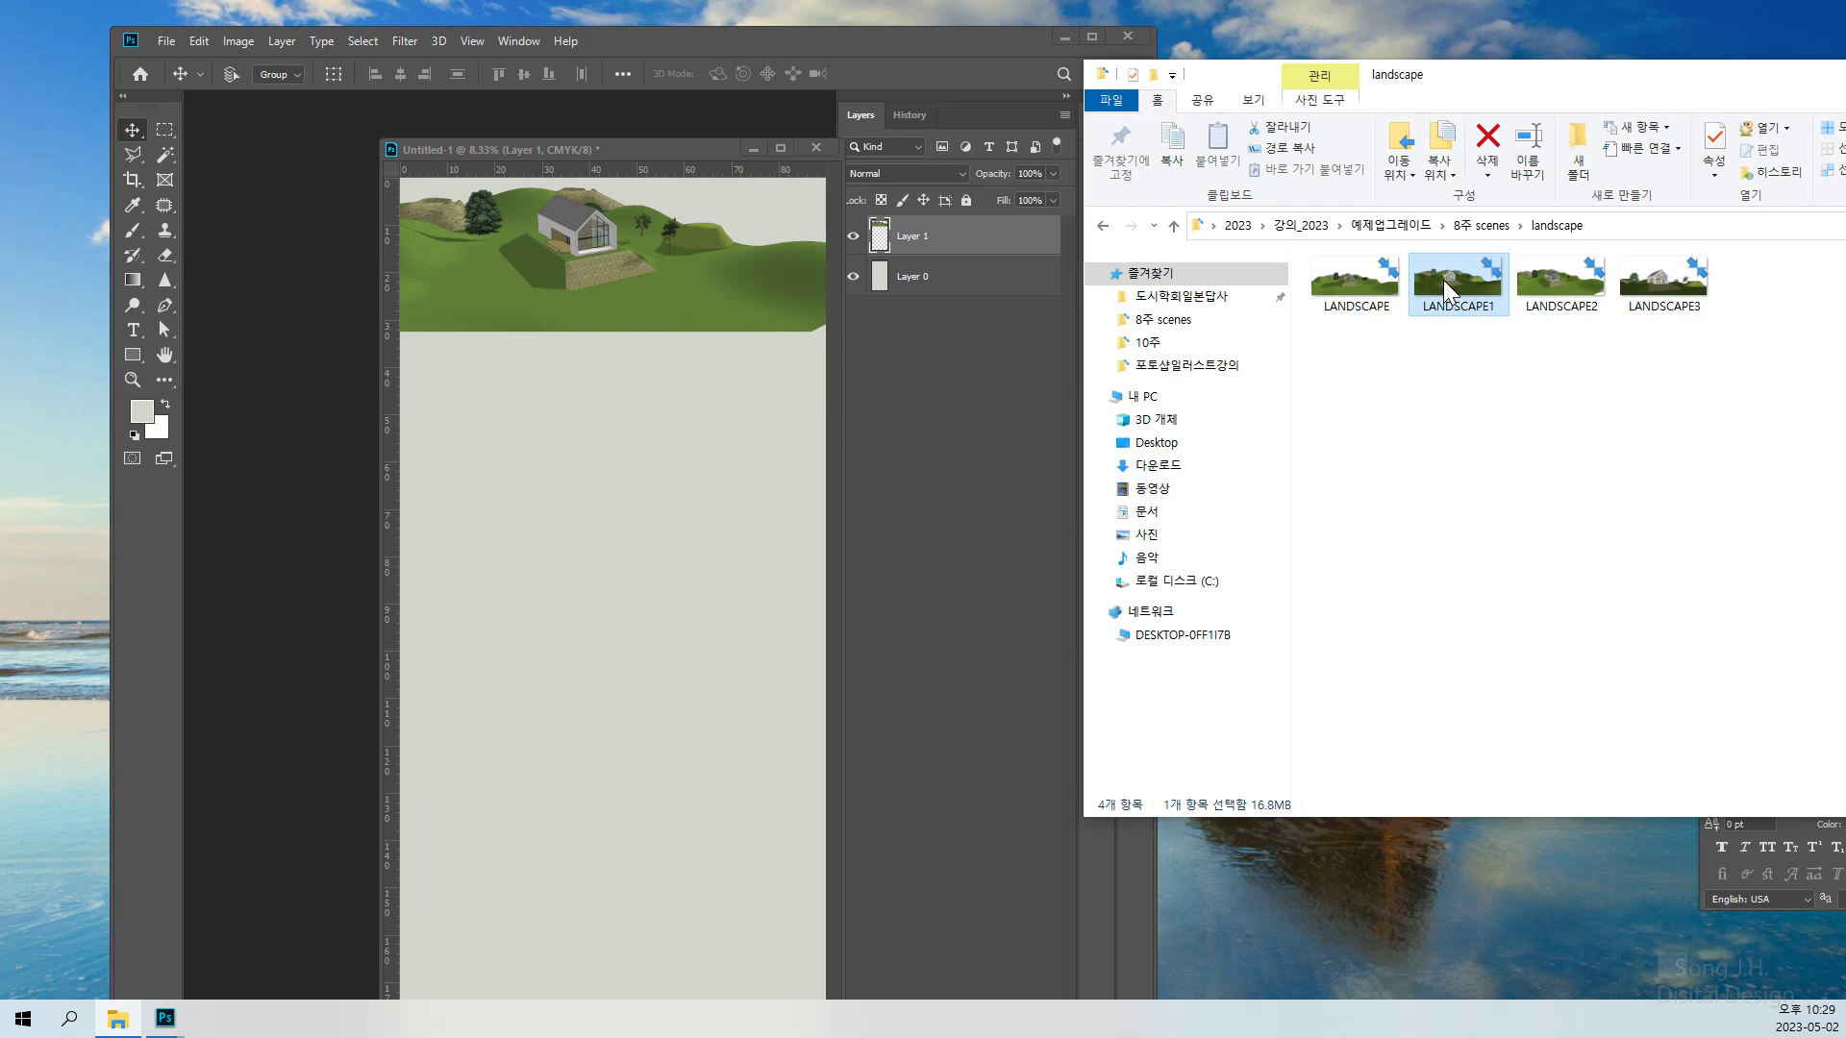
drag(1444, 280, 676, 38)
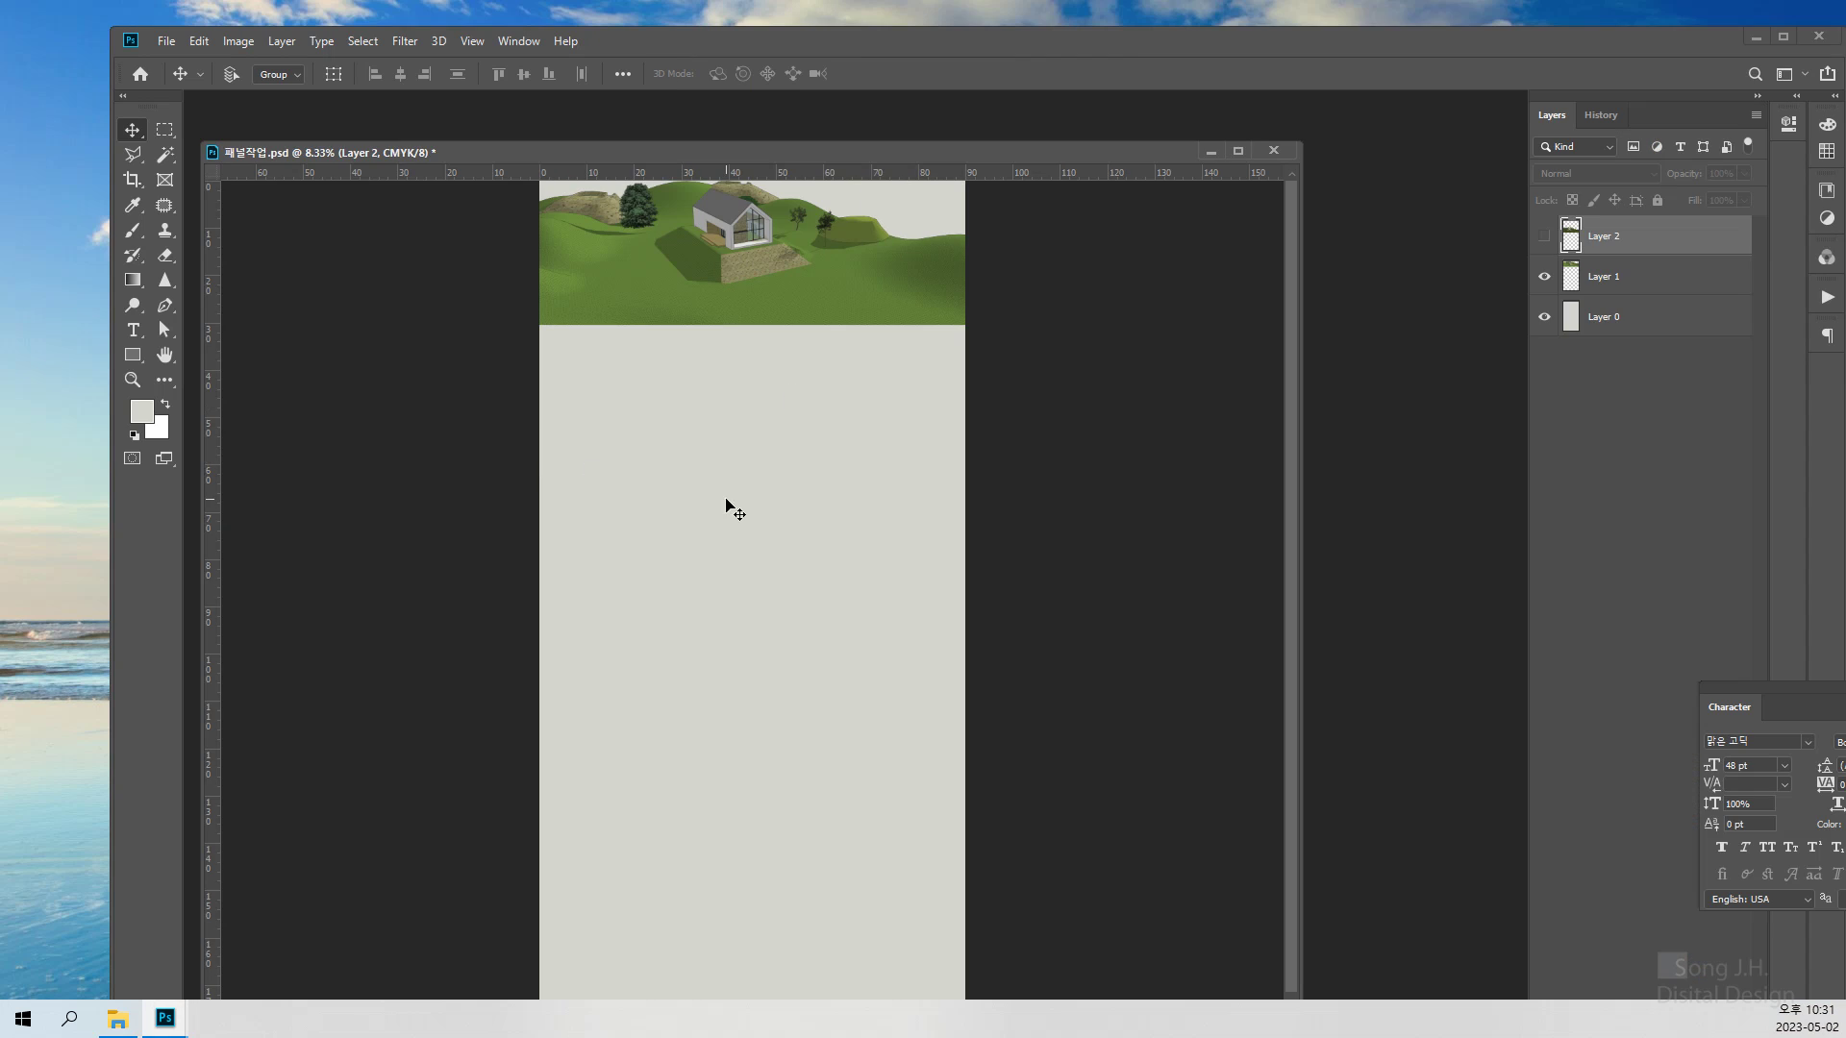
Position the floating 패널작업.psd window near the upper edge of the Photoshop workspace
drag(811, 664, 694, 462)
drag(558, 158, 551, 124)
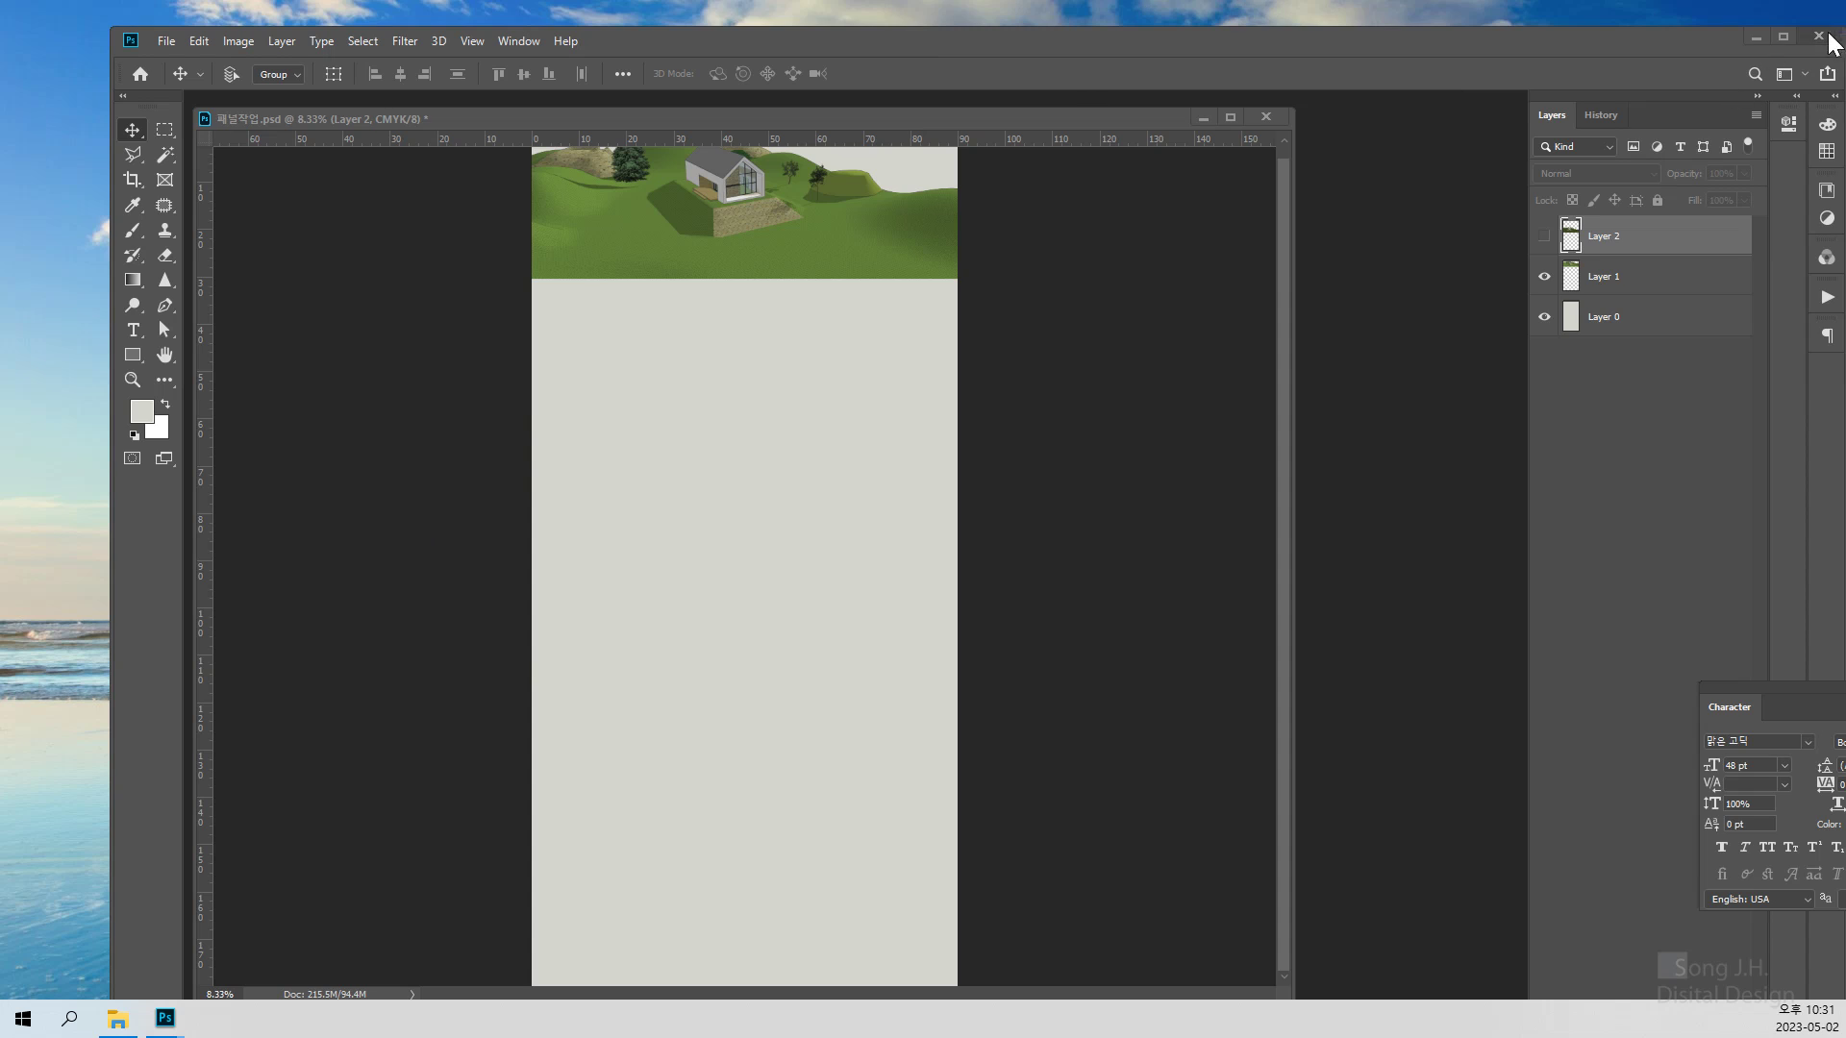
click(1783, 39)
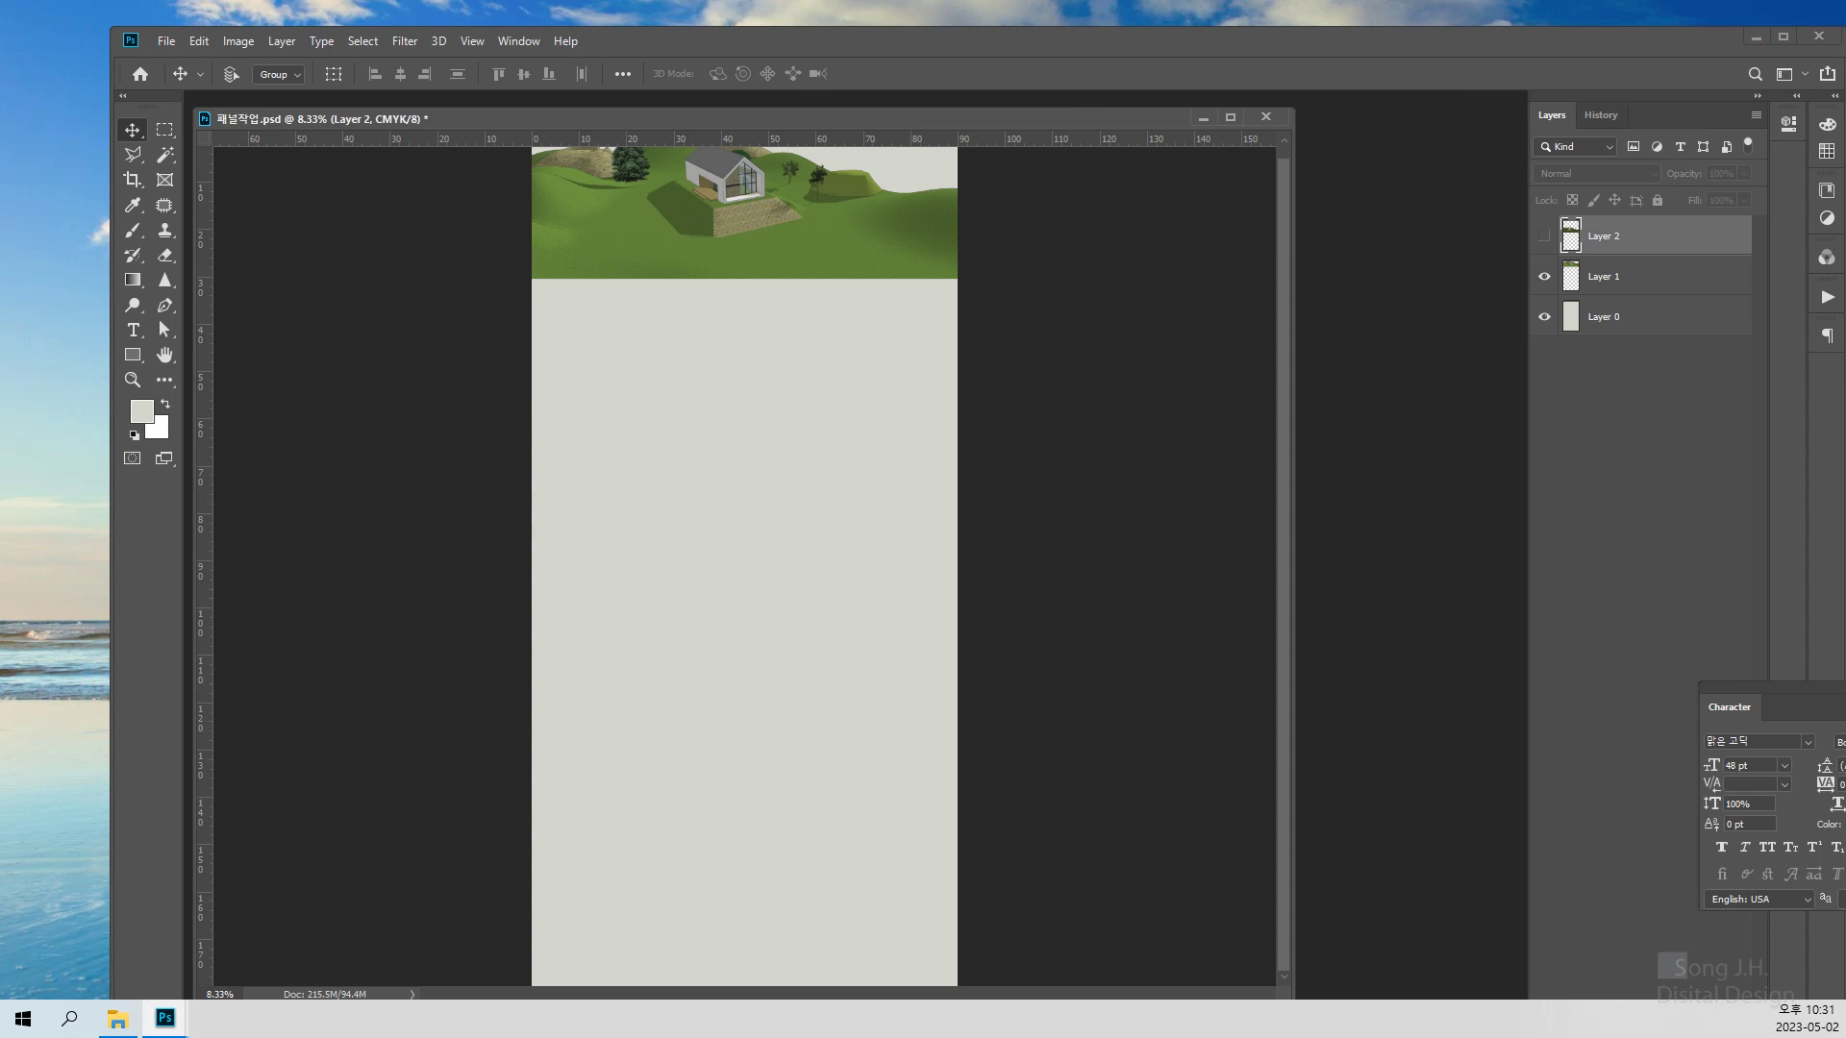
Switch to the file explorer, browse to the 세컨하우스이미지 folder inside 예제업그레이드 and 9주, and shift the explorer to show more images
key(alt+Tab)
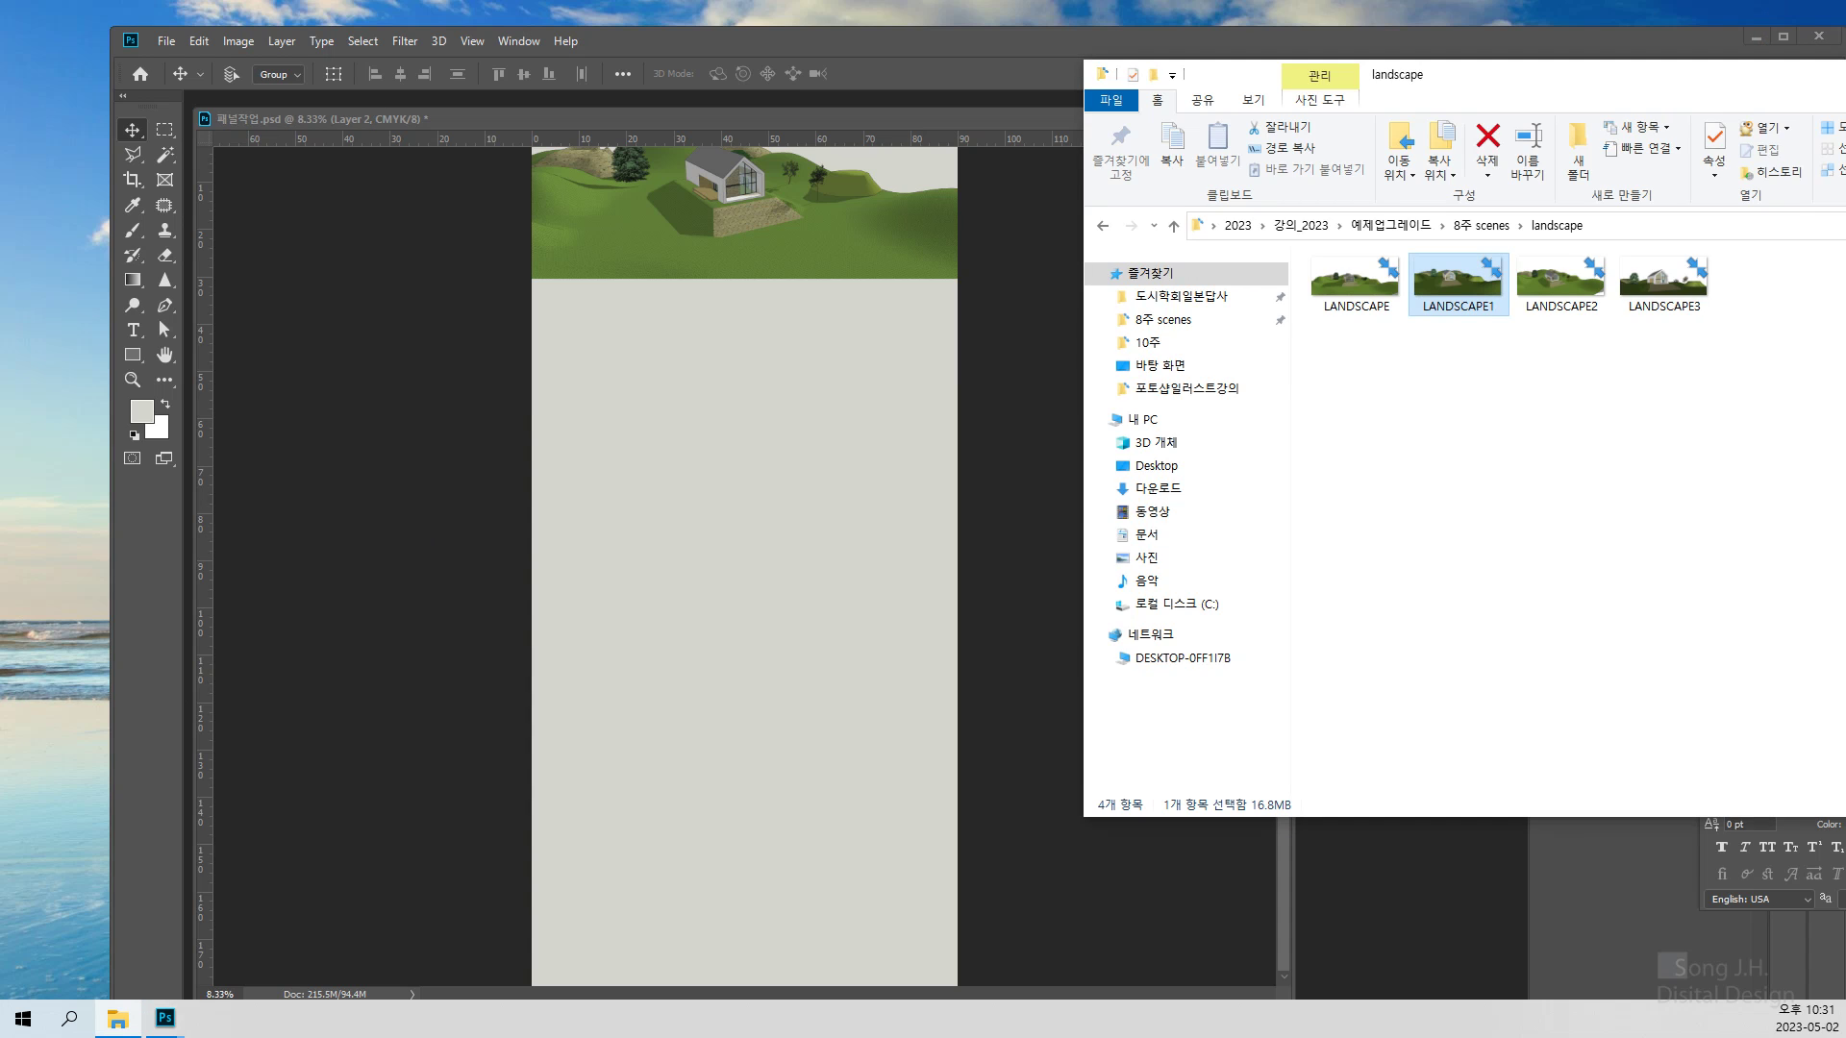
click(1480, 225)
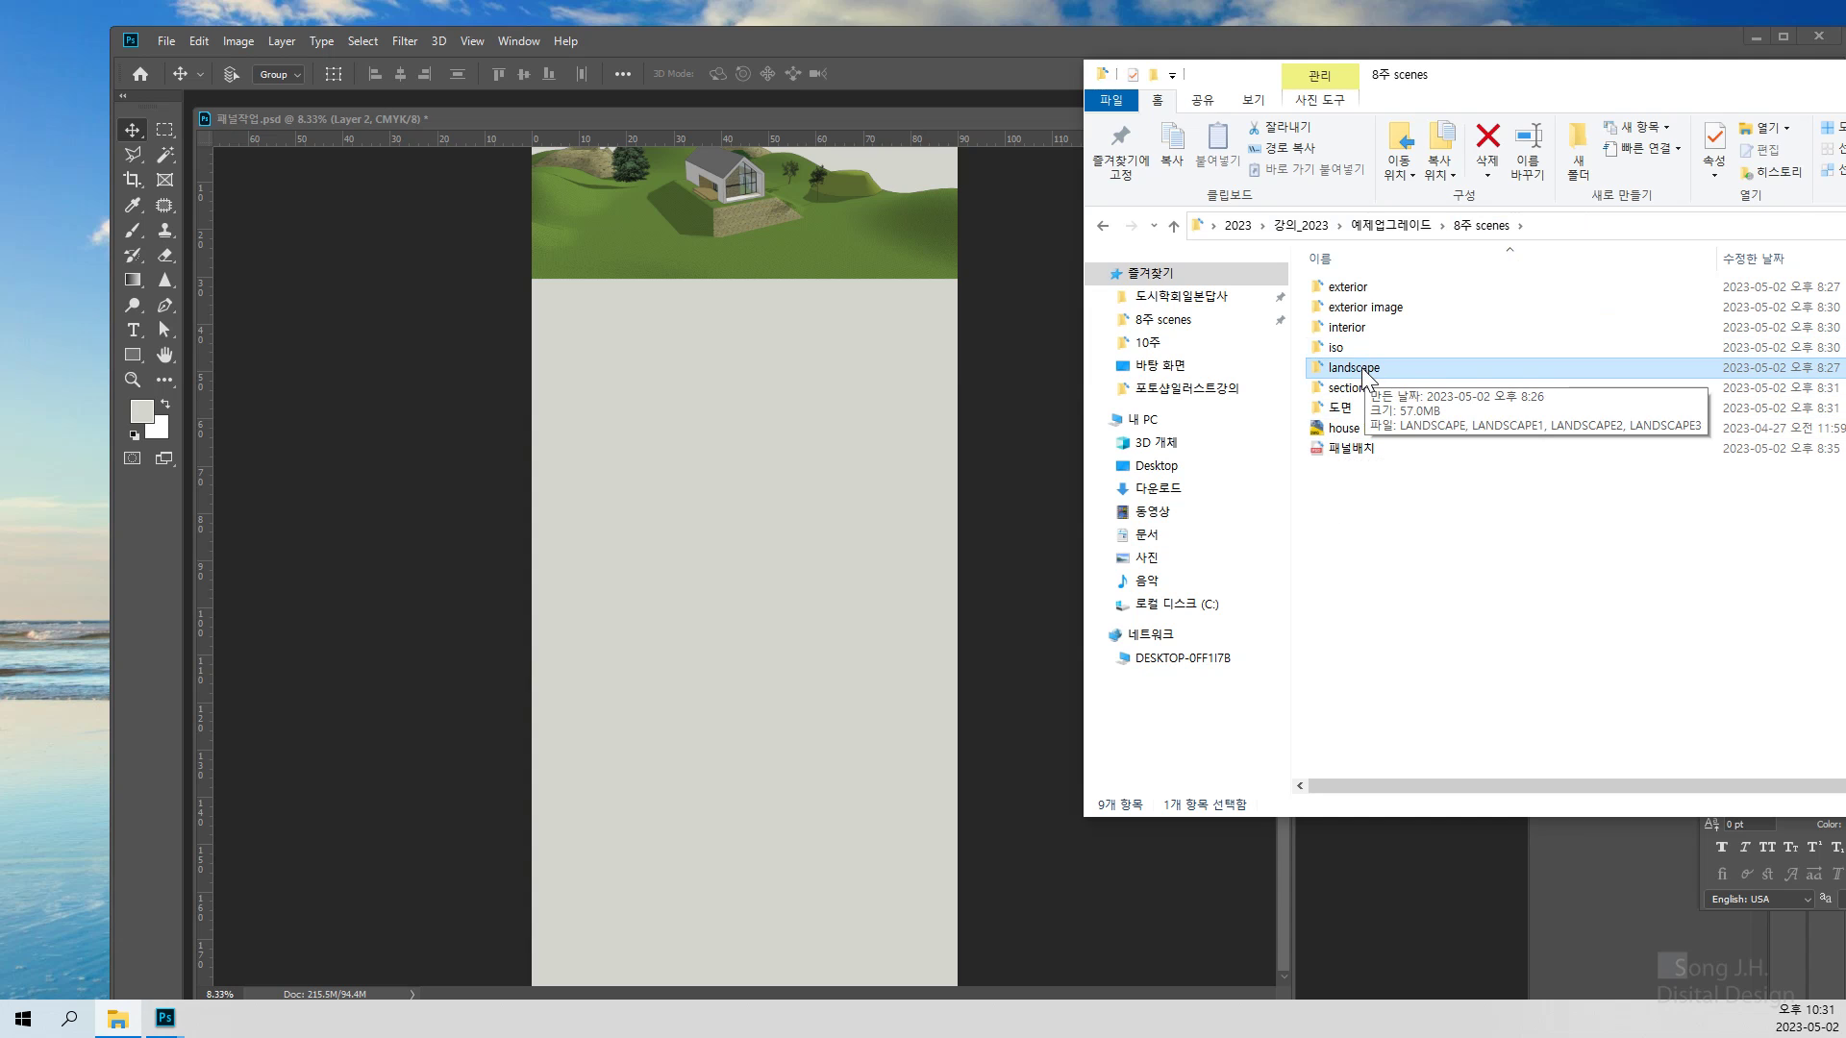
click(1394, 226)
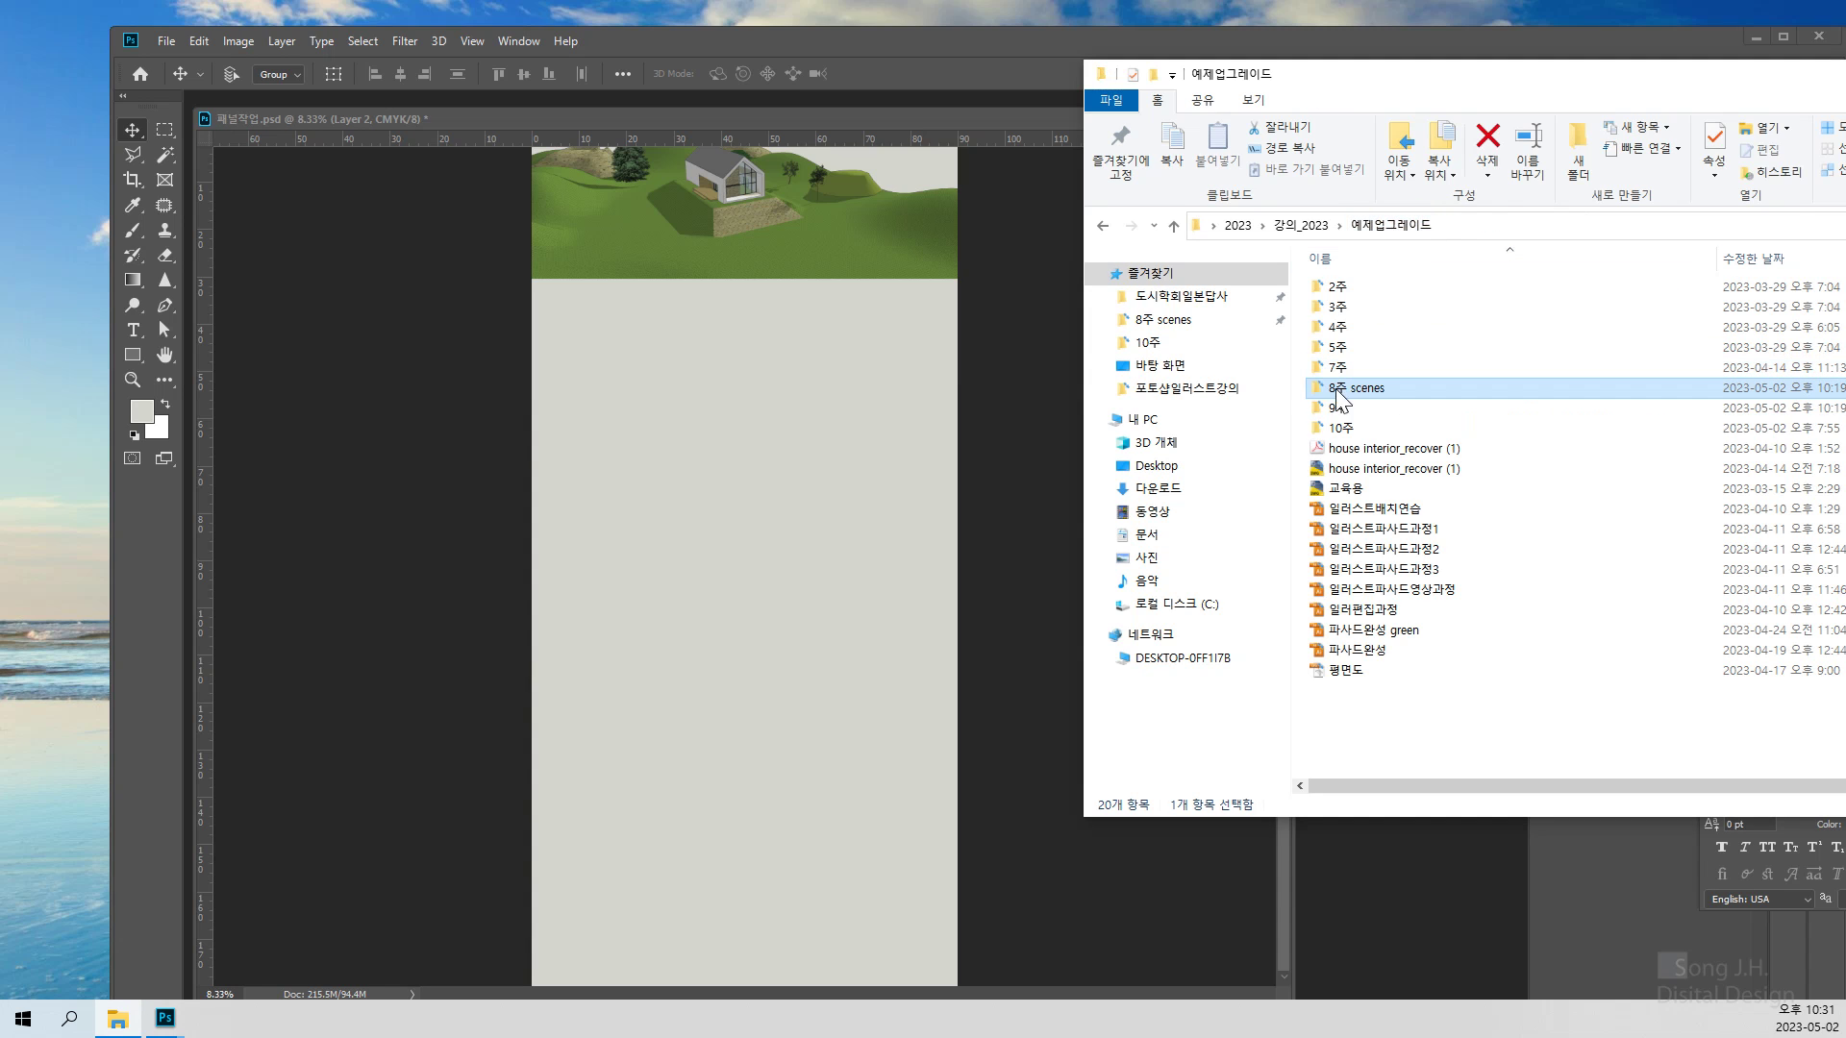
double_click(1336, 408)
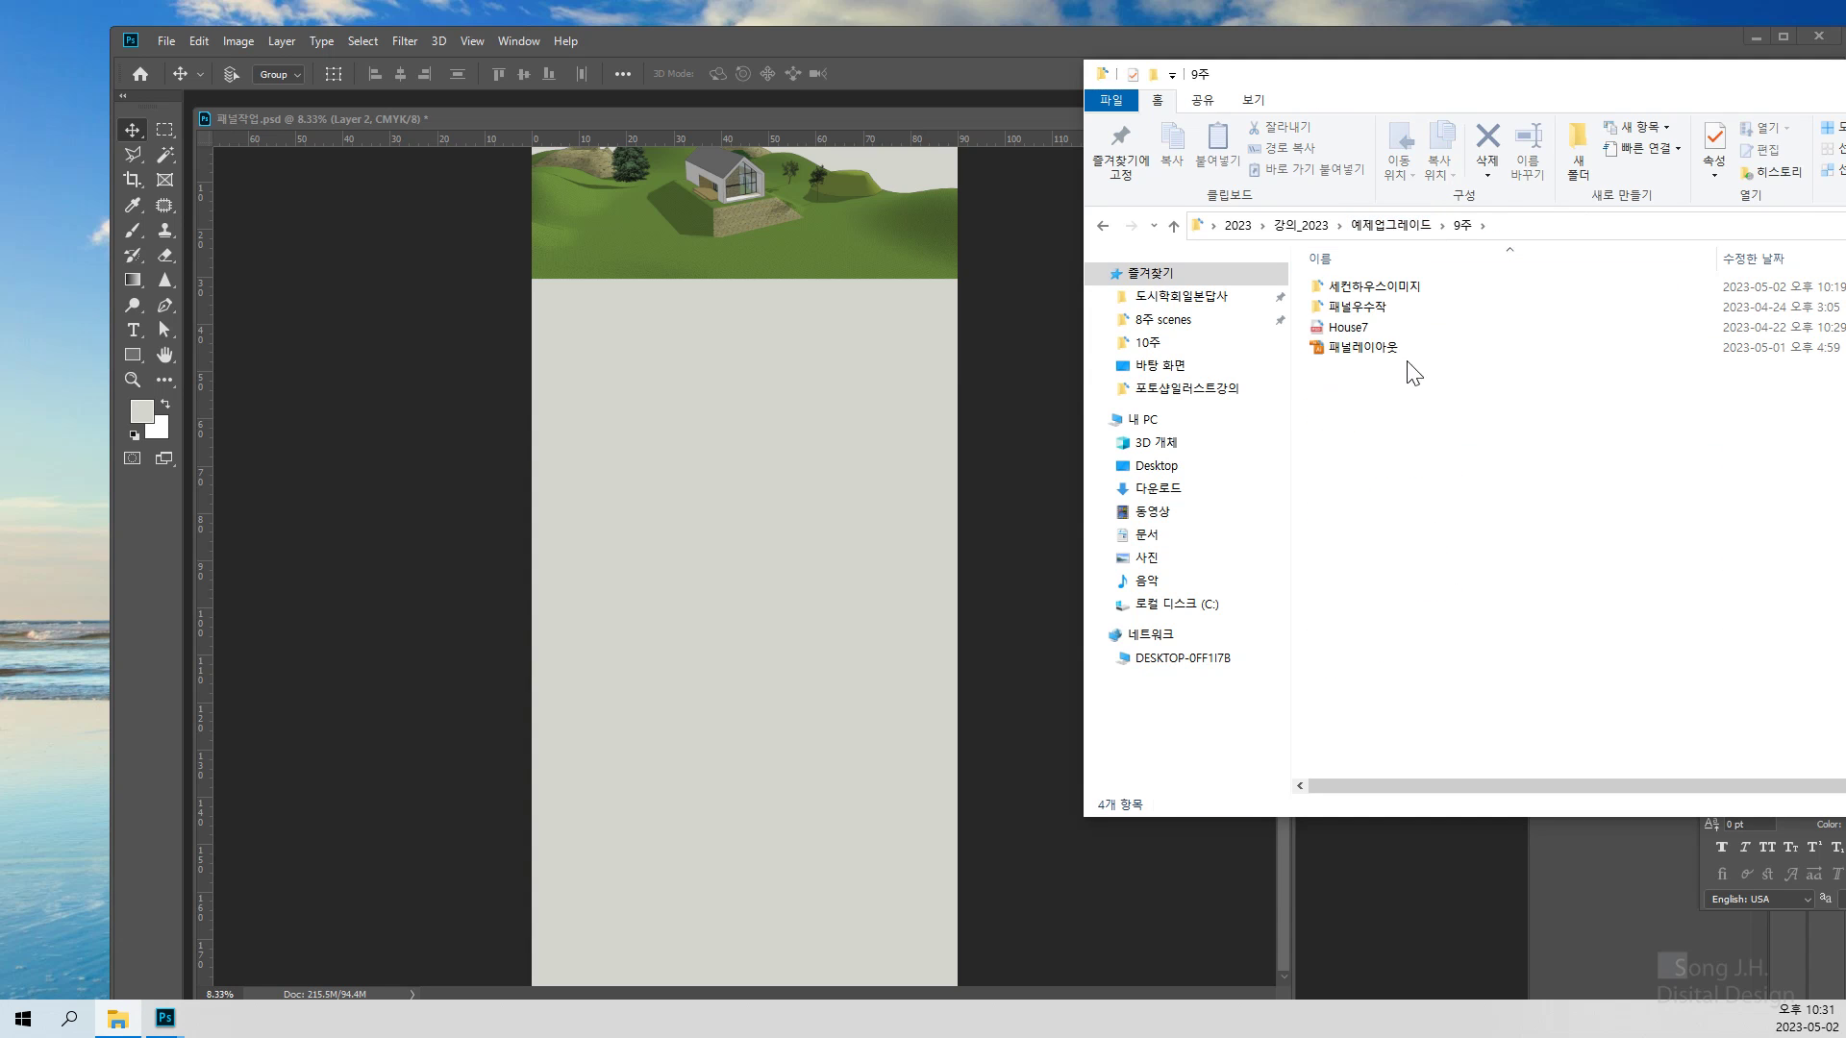
double_click(1390, 286)
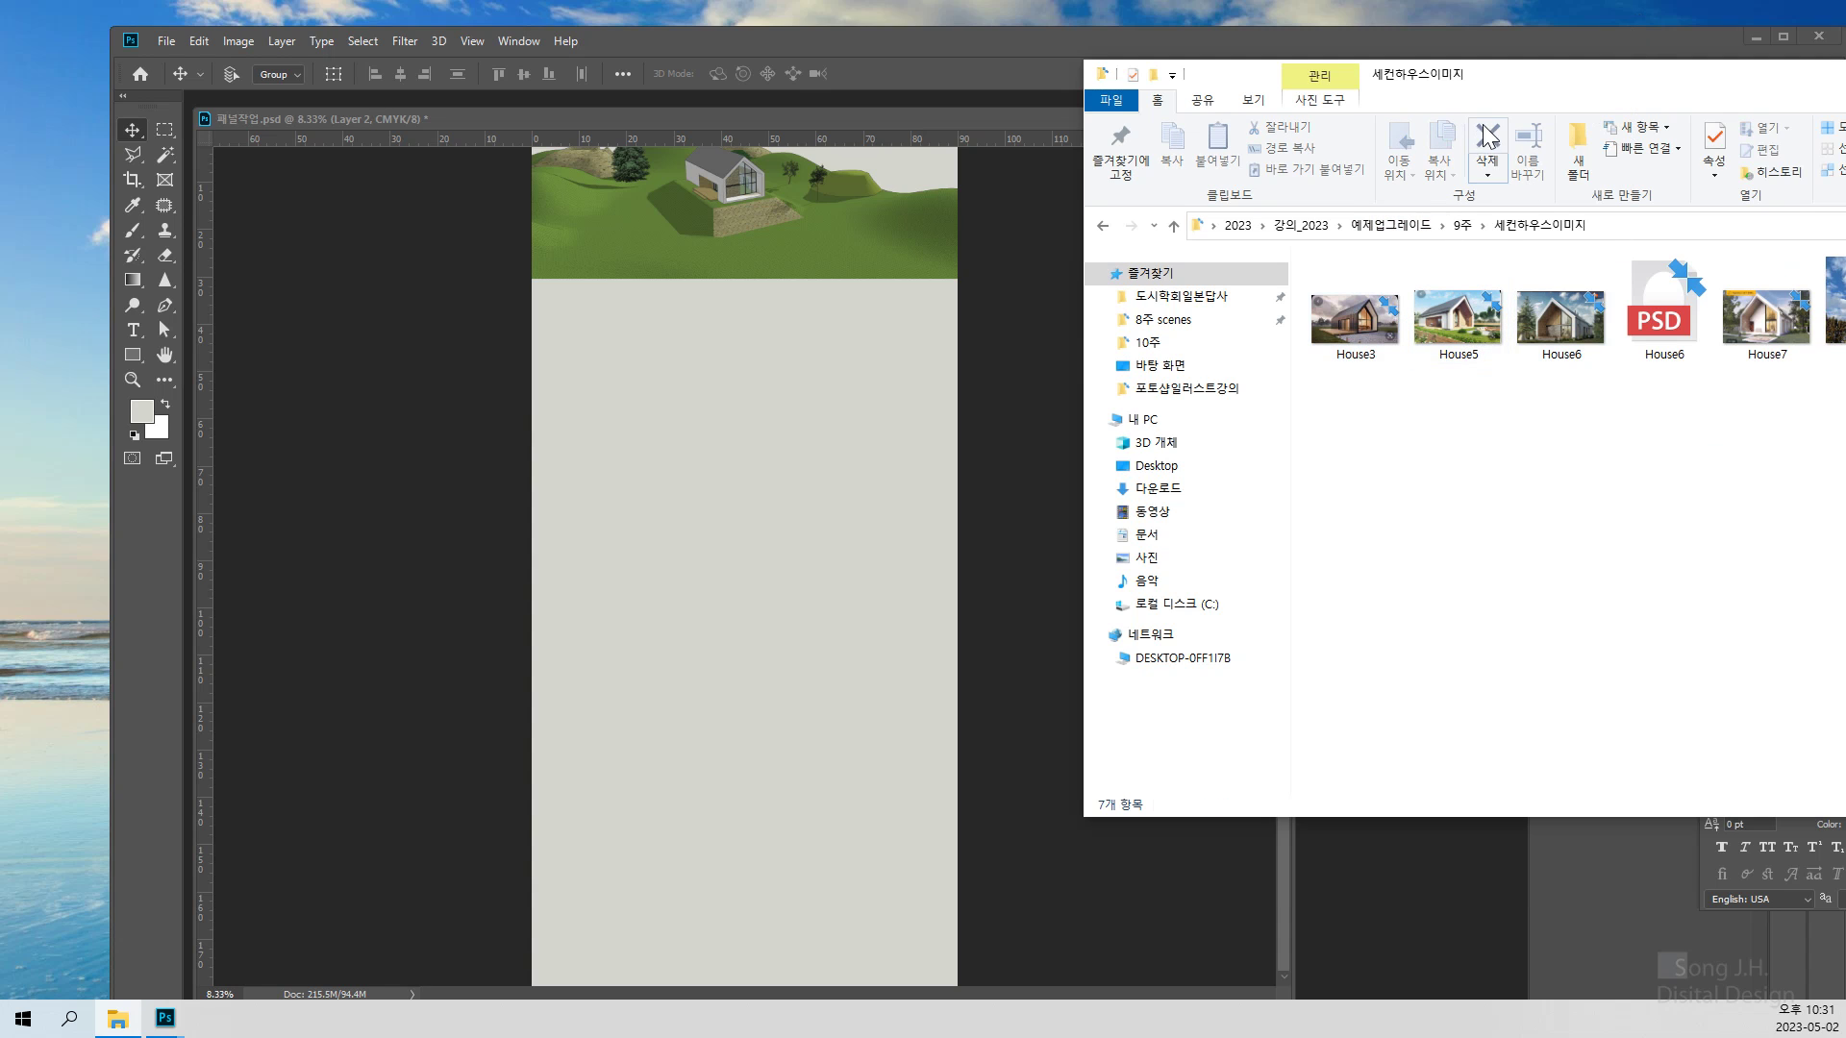
drag(1514, 84, 1409, 49)
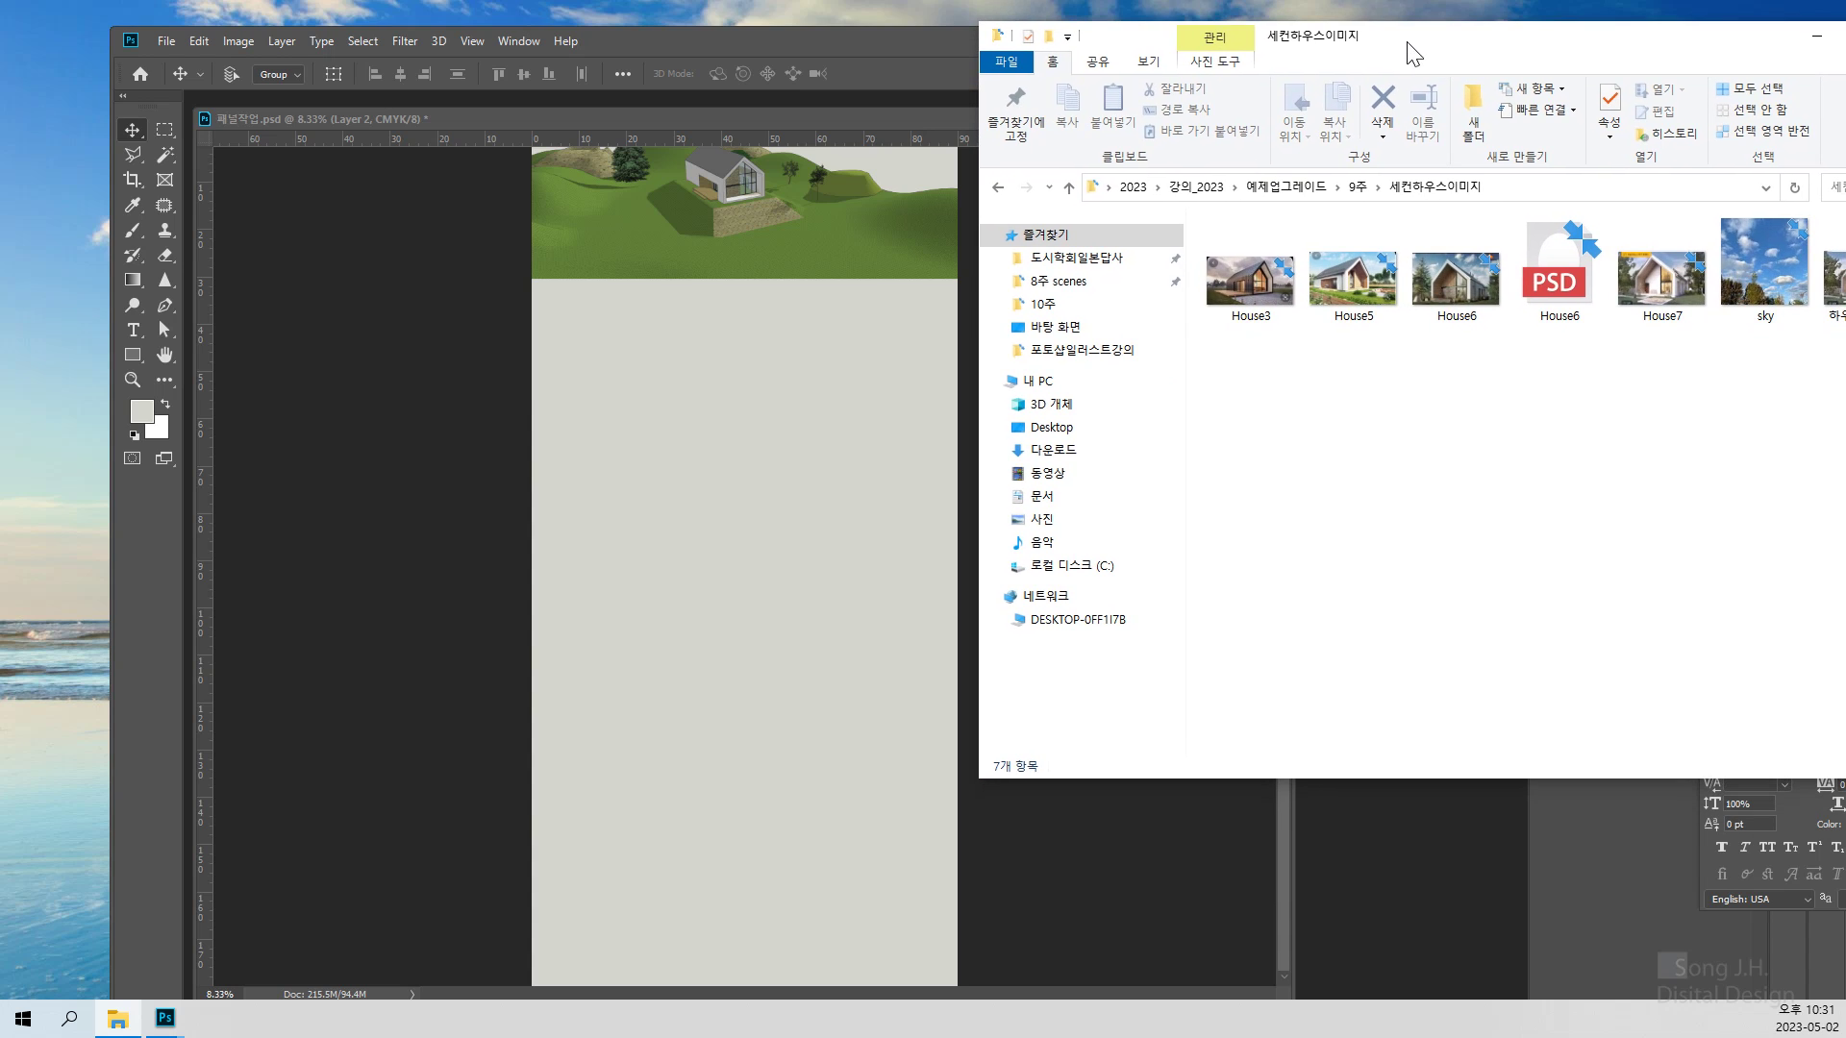
Open the House5 image in Photoshop as its own document, look at it behind the panel, and close it
click(1350, 293)
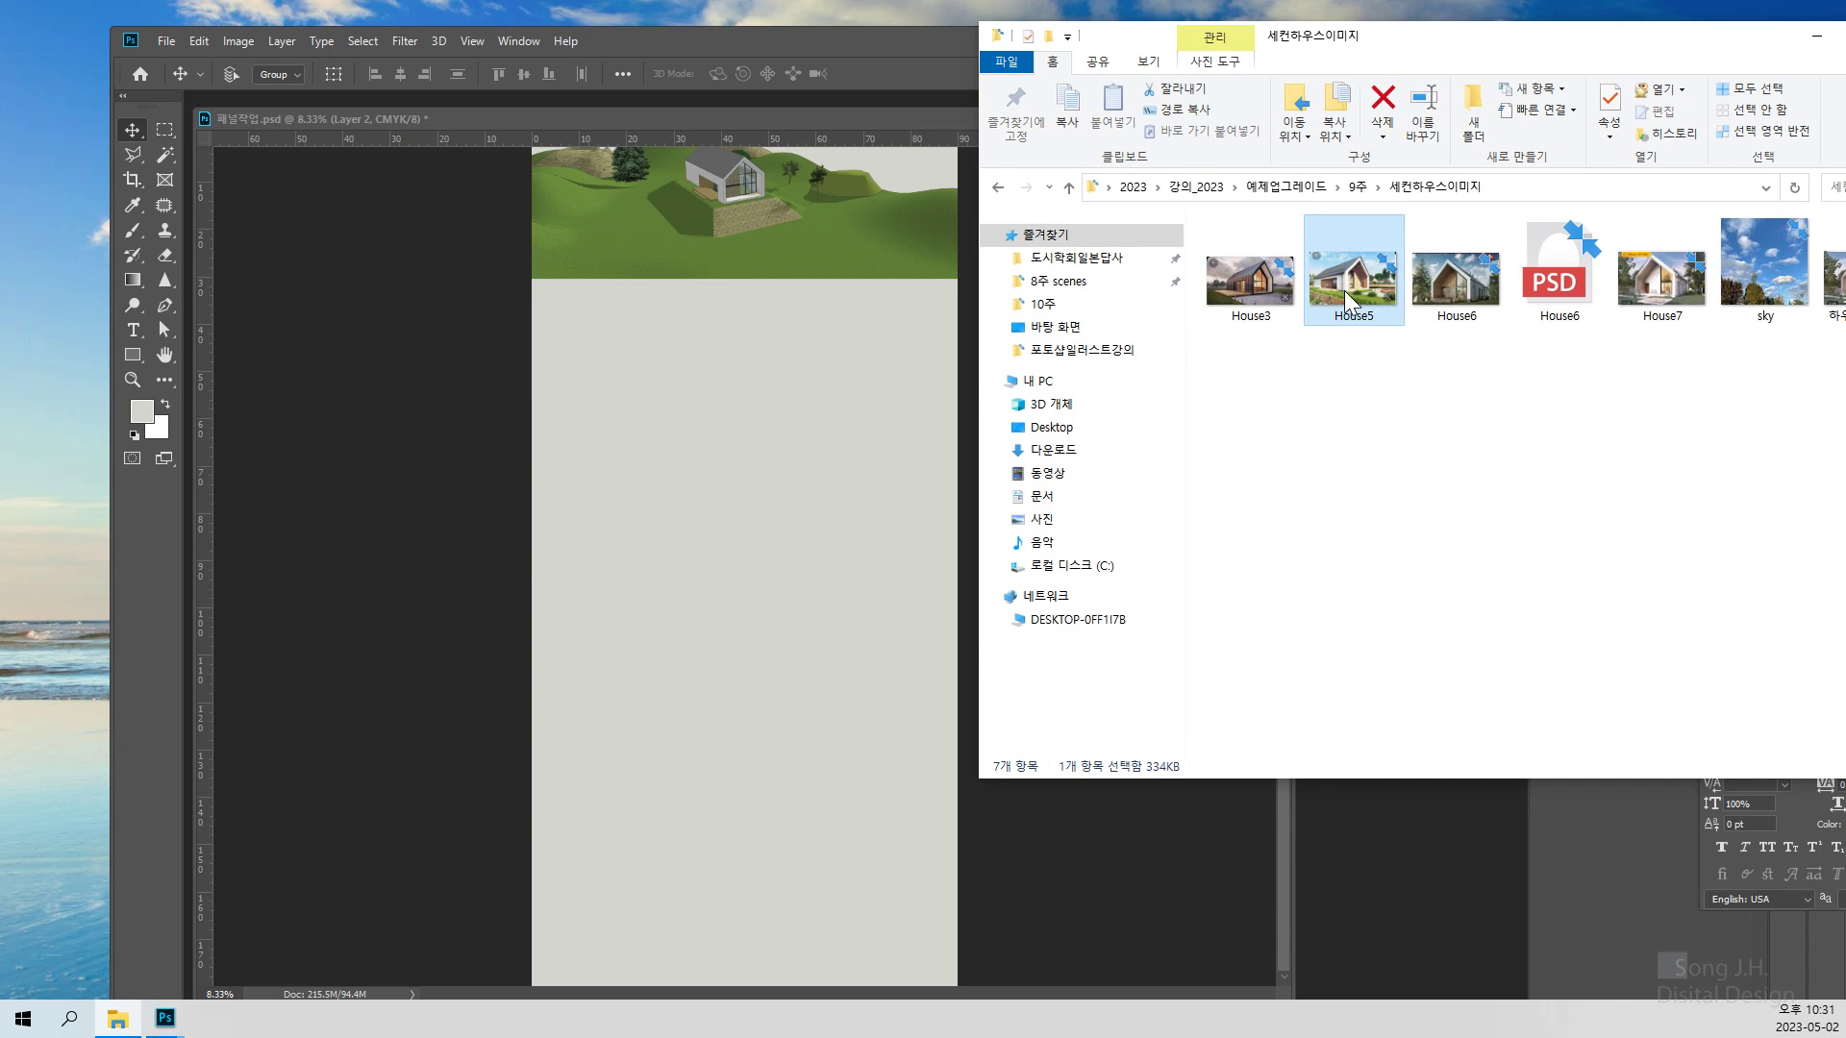
drag(1346, 291, 796, 85)
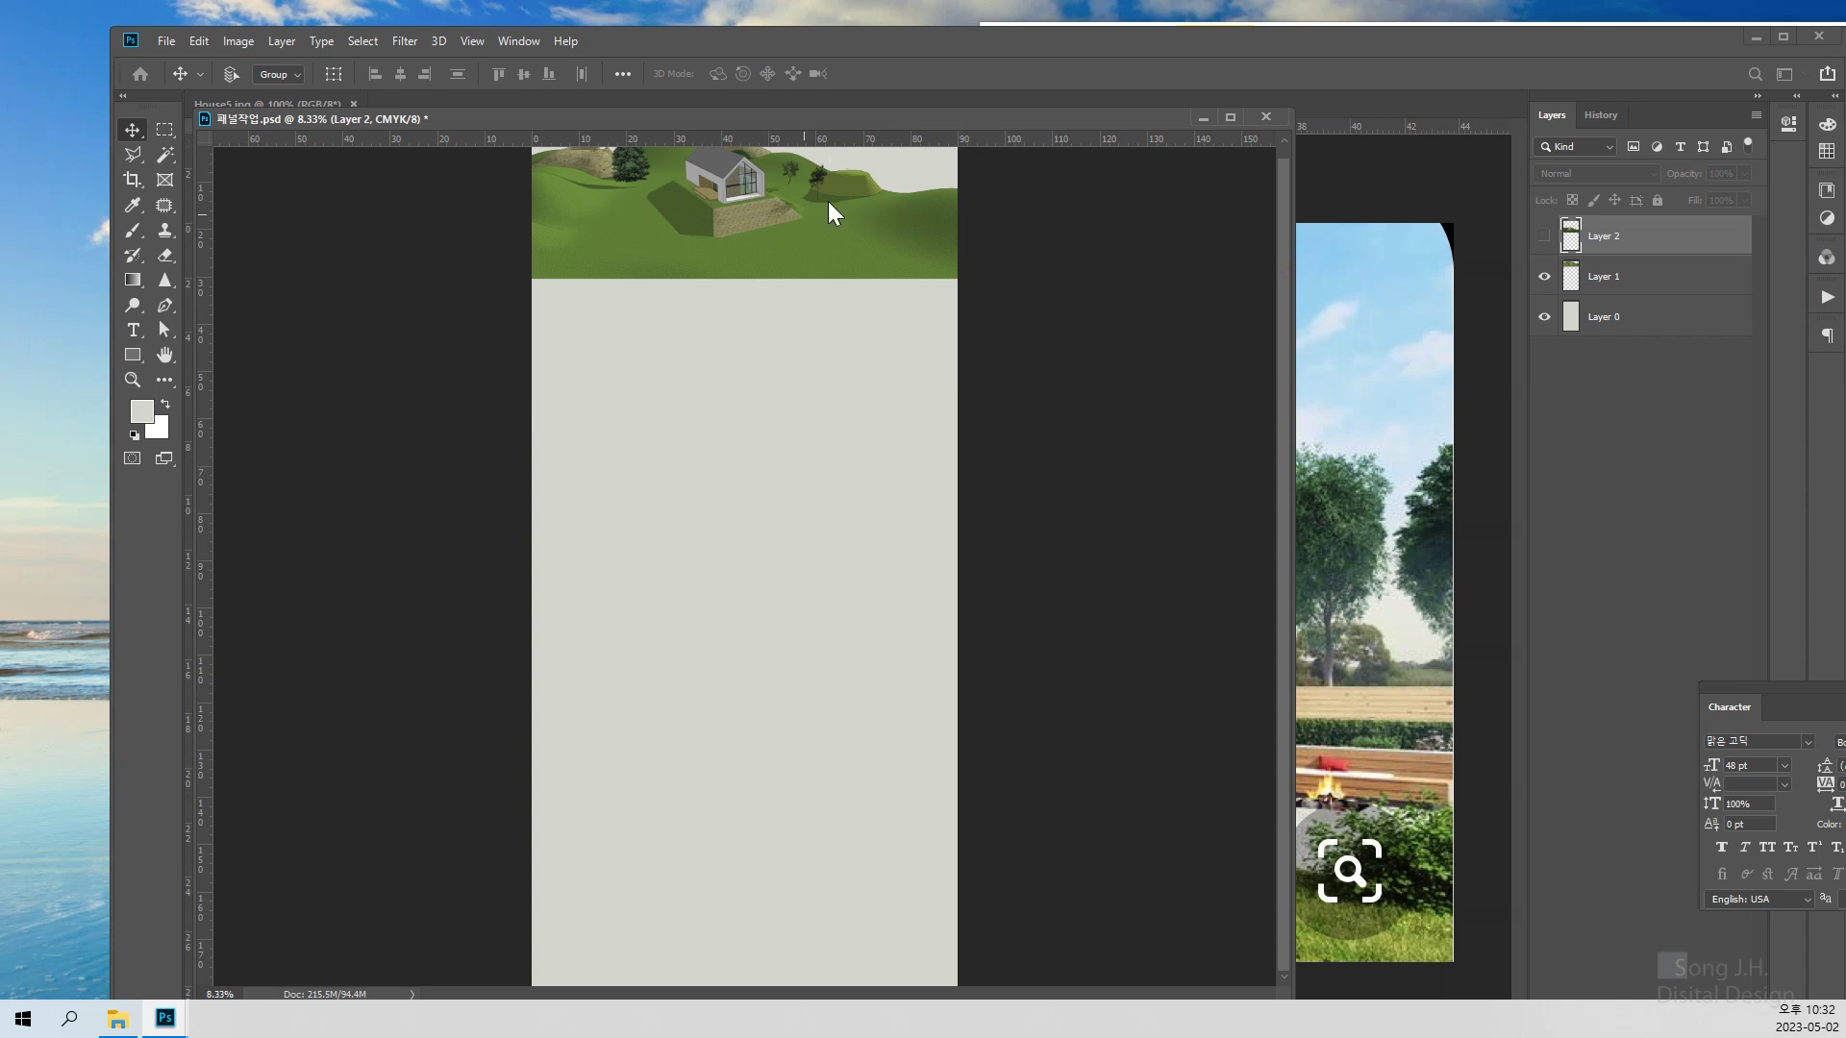
click(1428, 352)
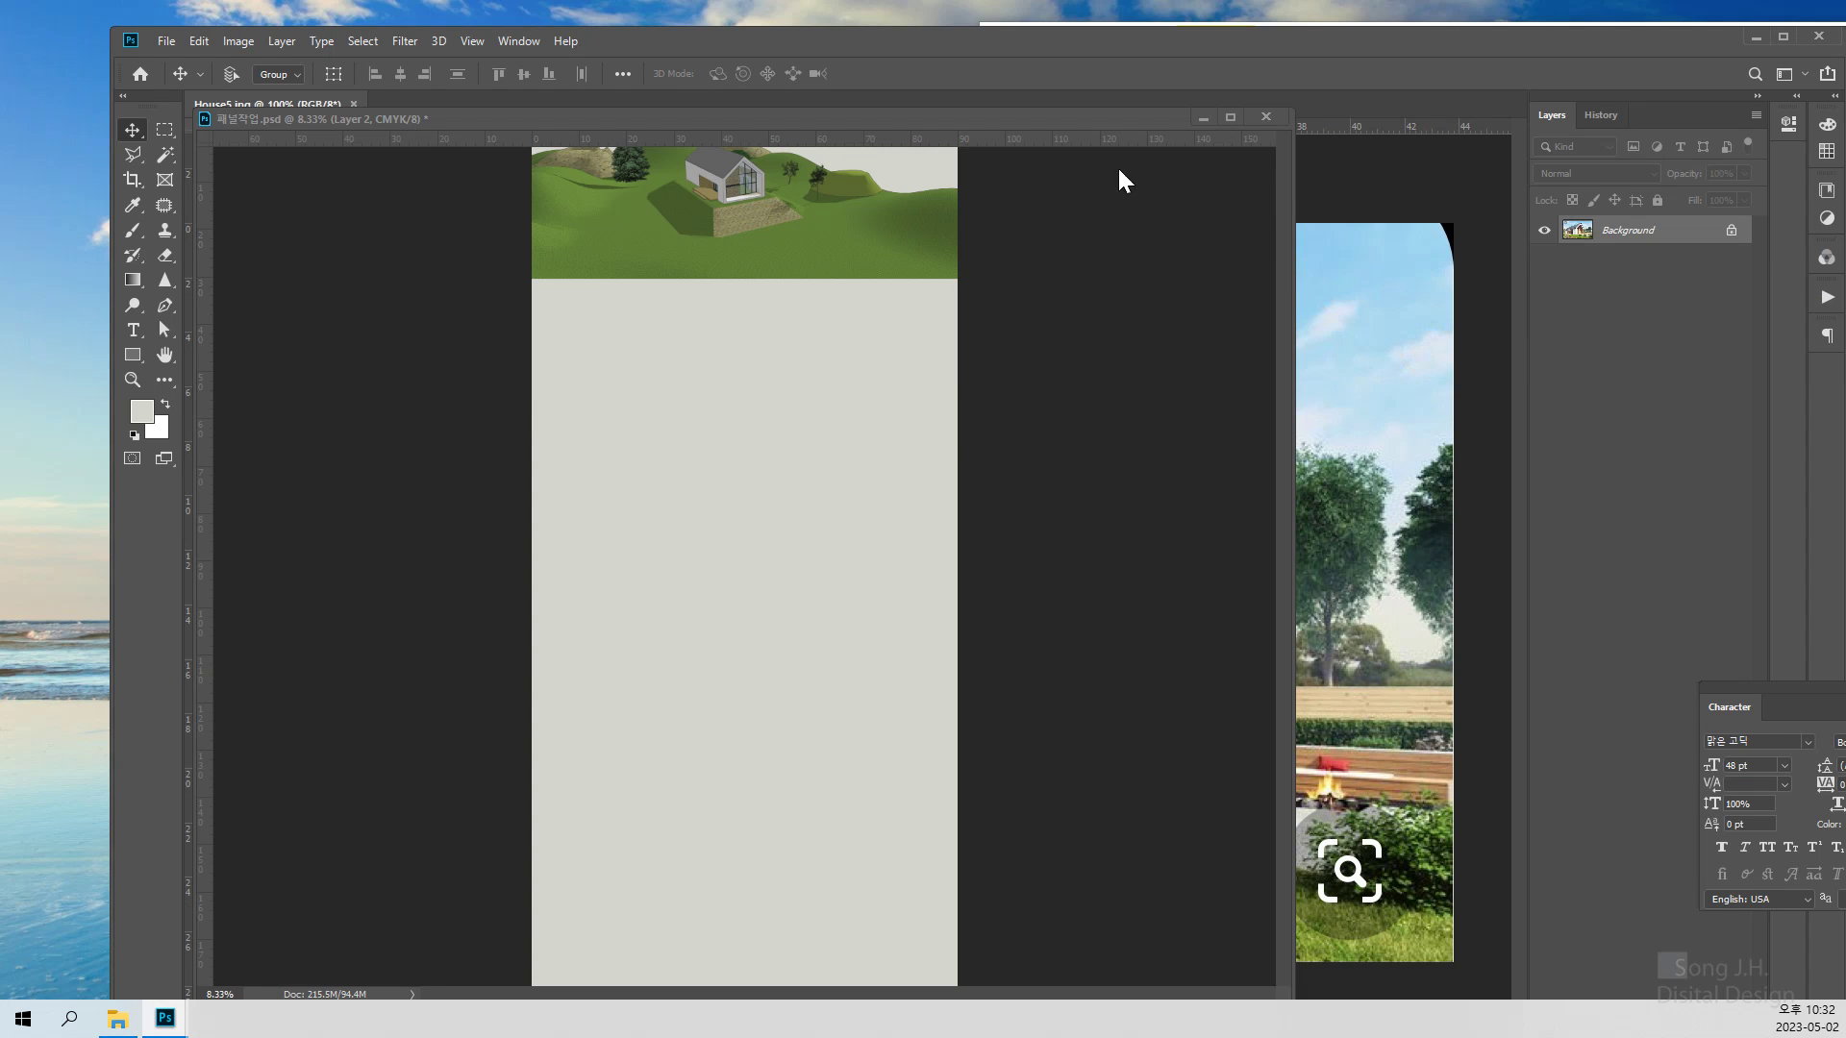
drag(1104, 120, 1081, 222)
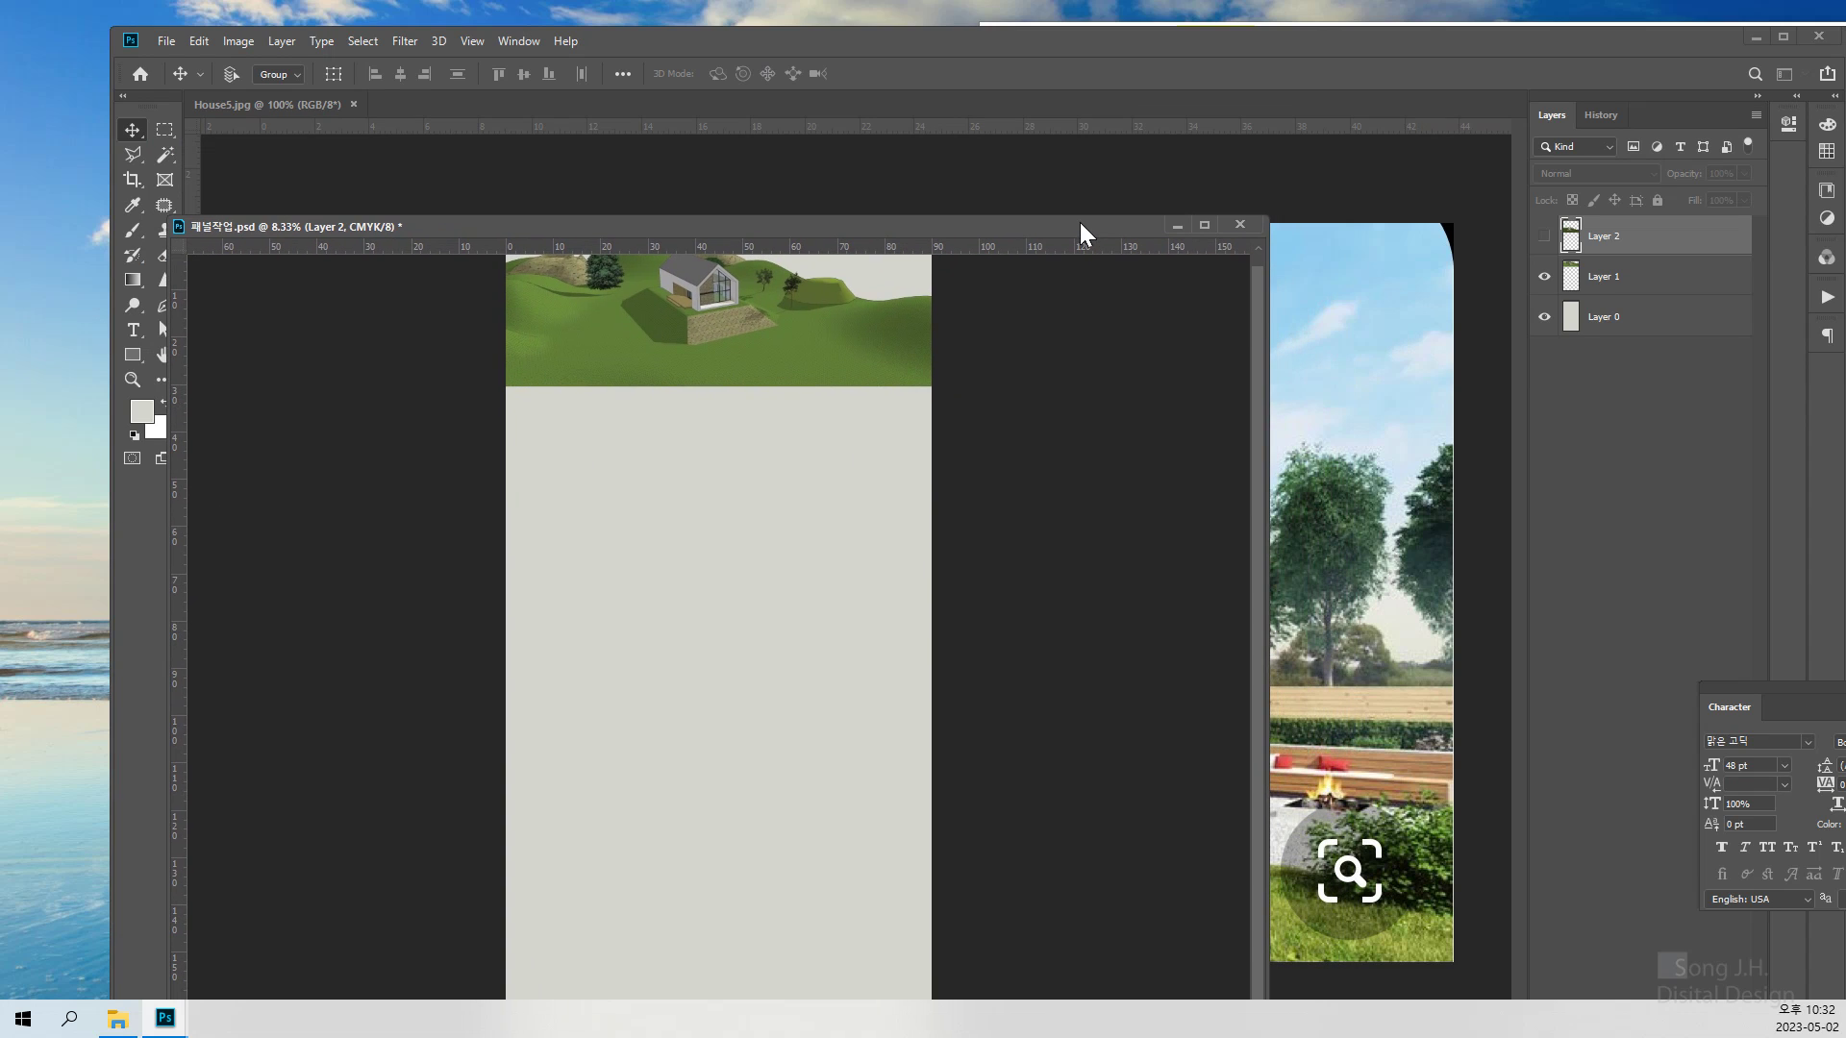
click(353, 104)
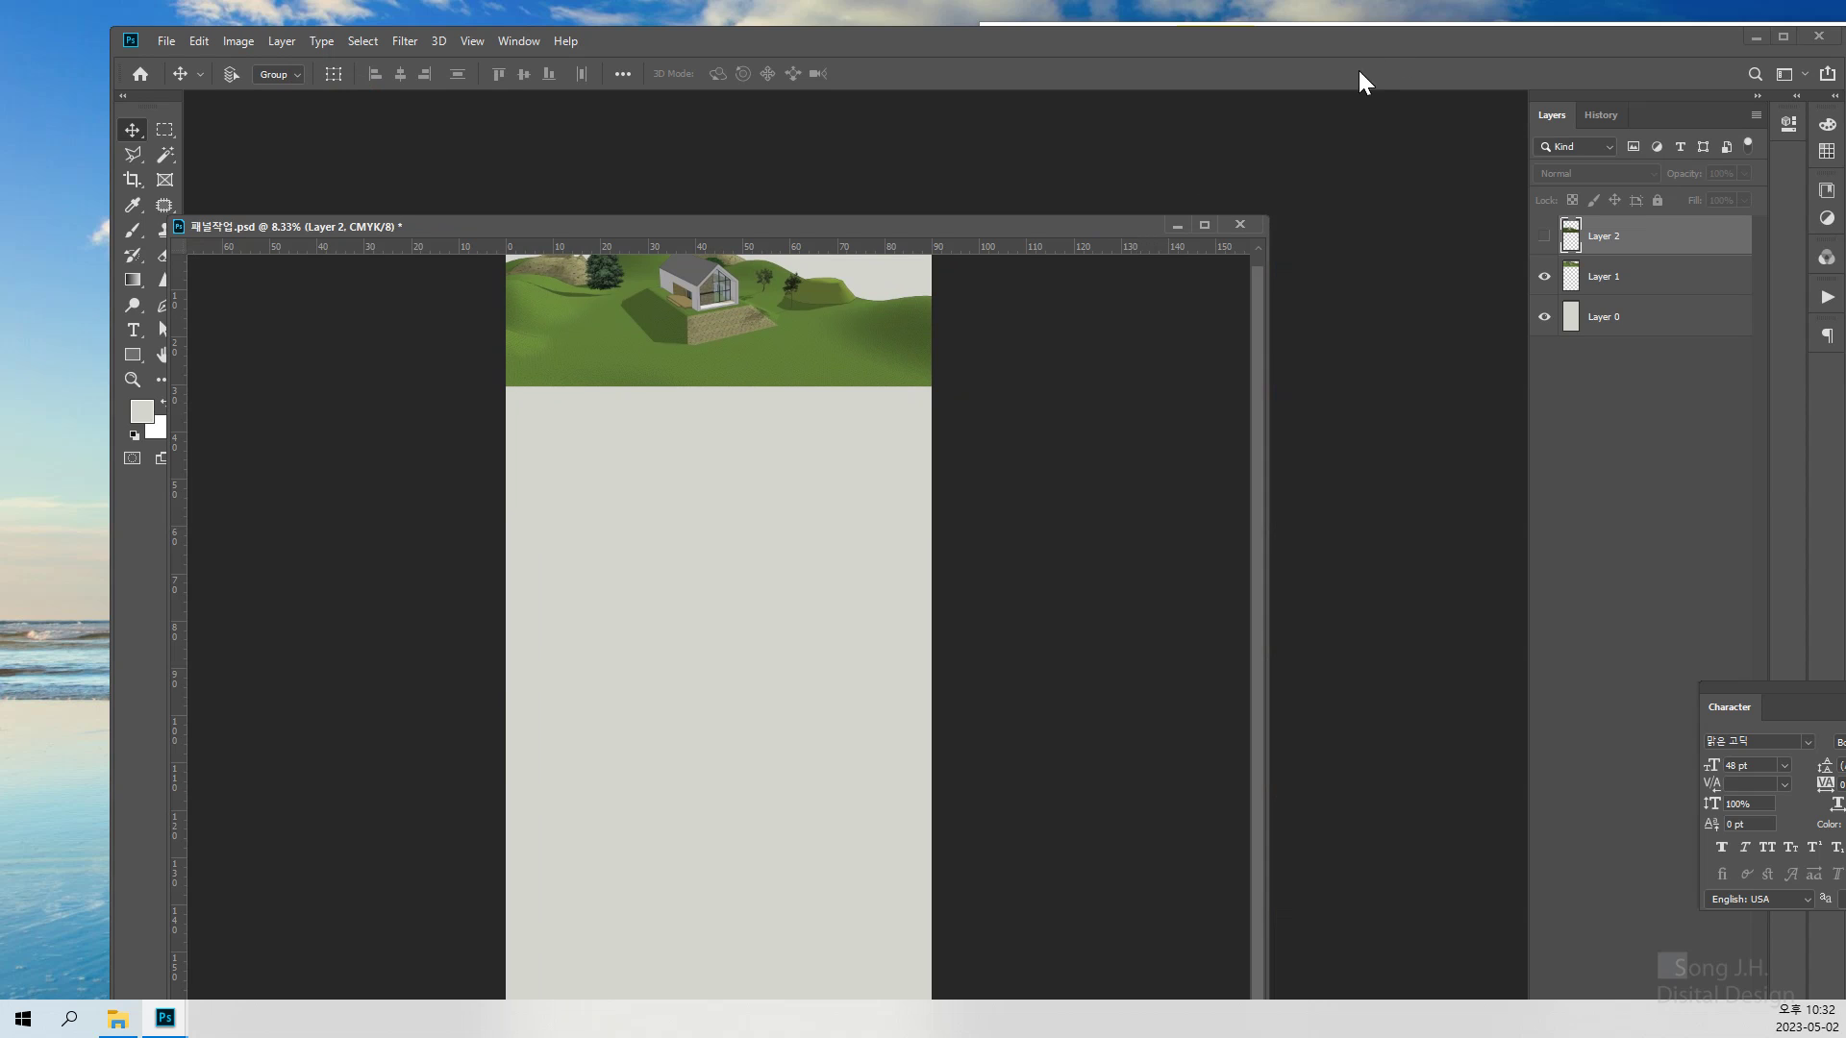
Lower the Photoshop window, then widen and place the file explorer above it so all 세컨하우스이미지 files fit
drag(1348, 49, 1349, 185)
click(1413, 48)
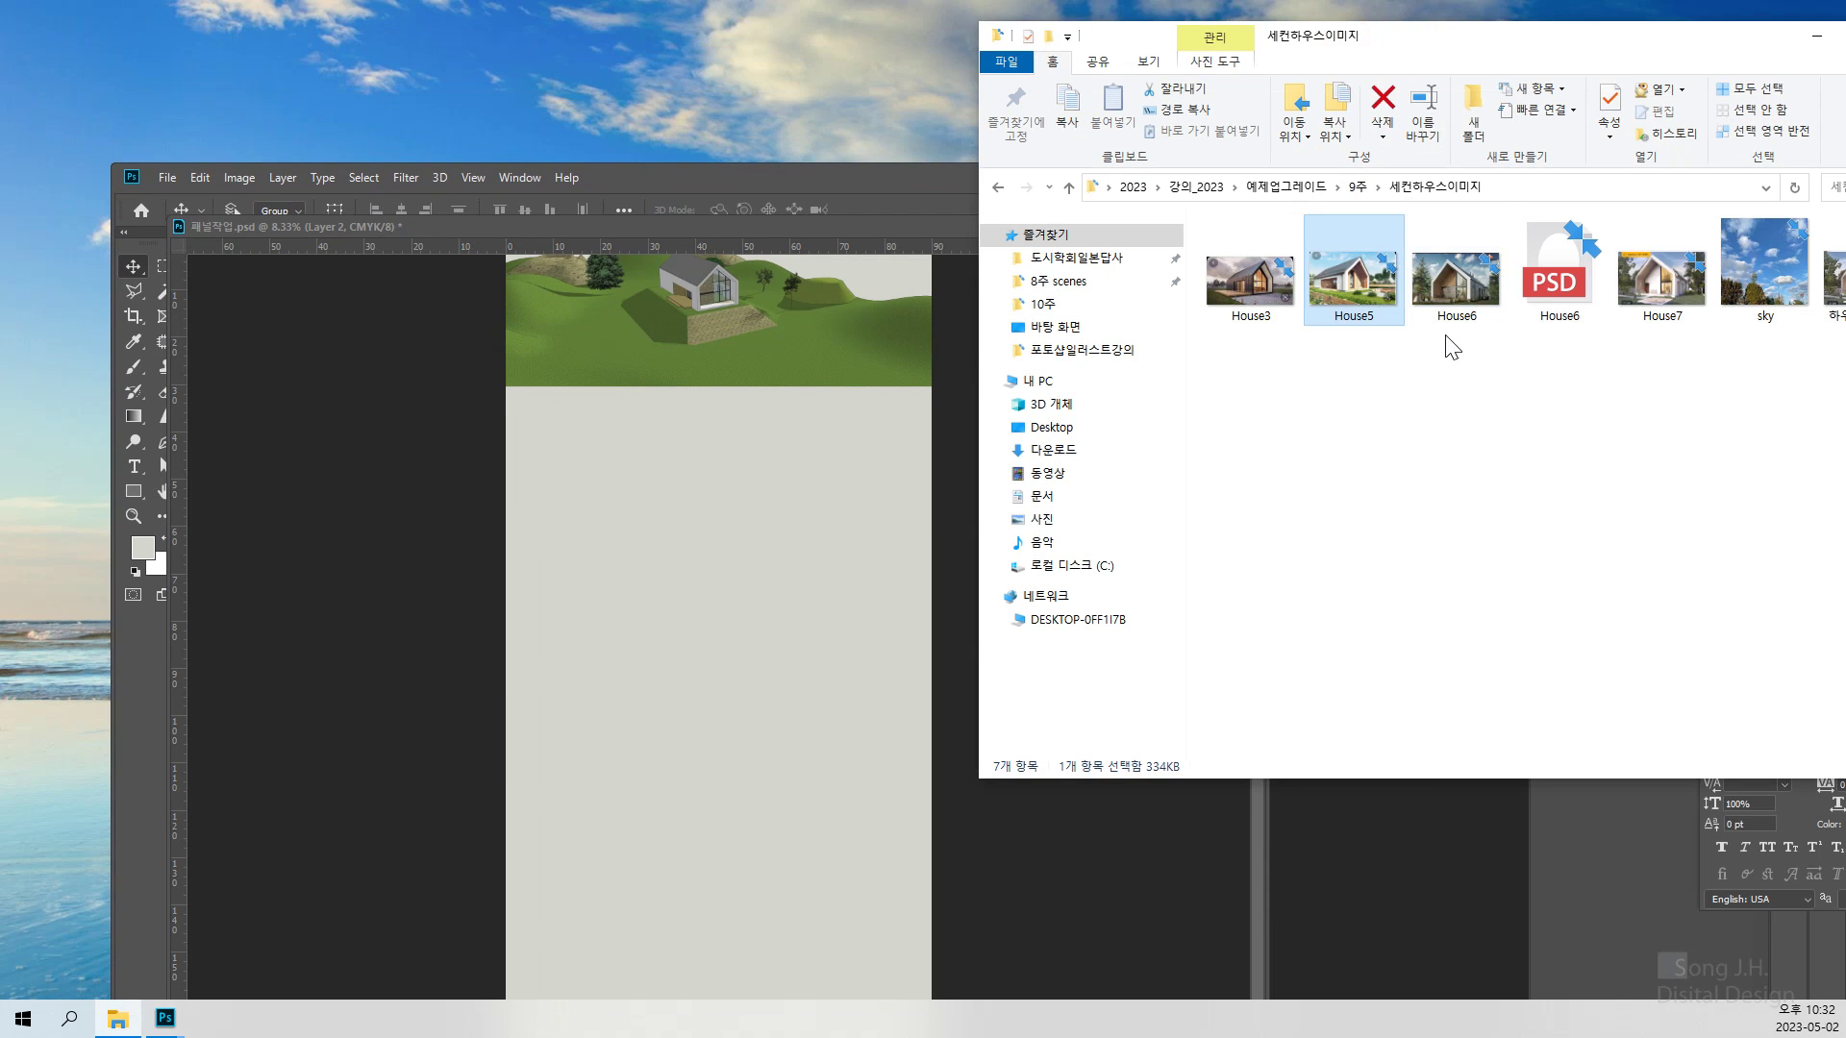
click(1474, 285)
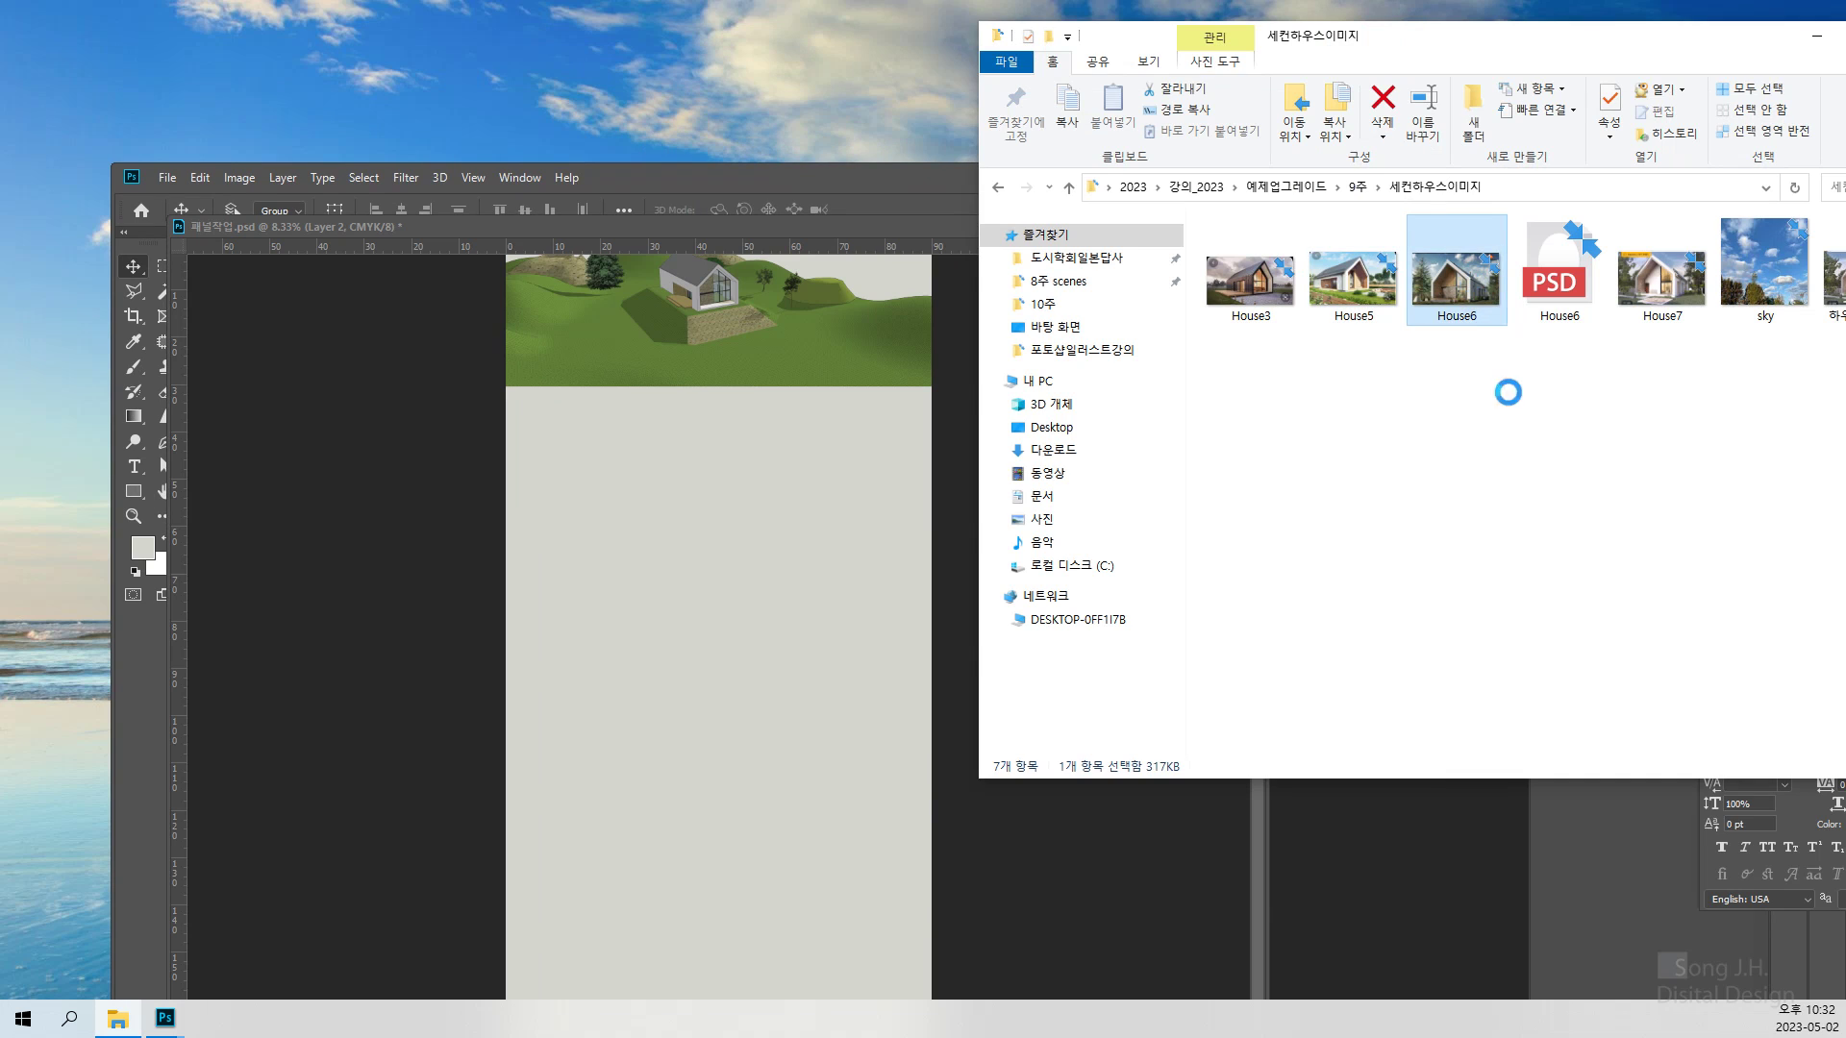
click(1519, 571)
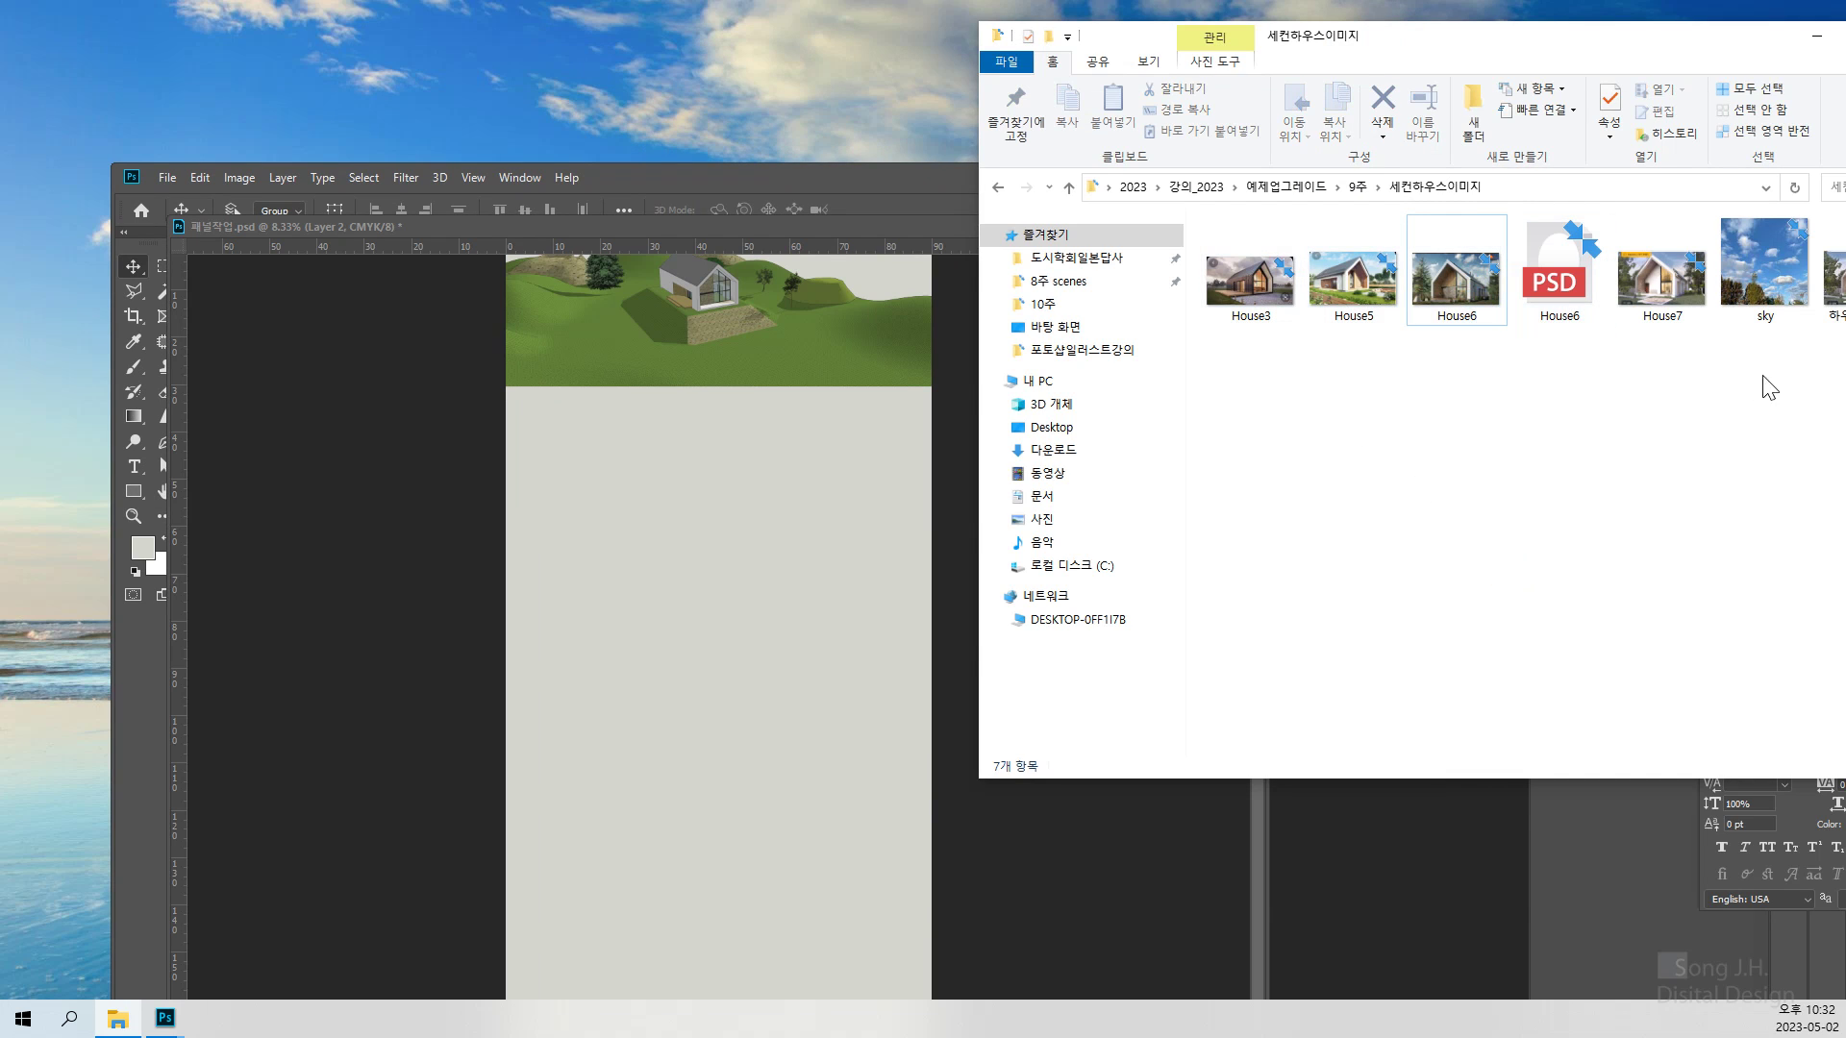
drag(1654, 53, 1385, 60)
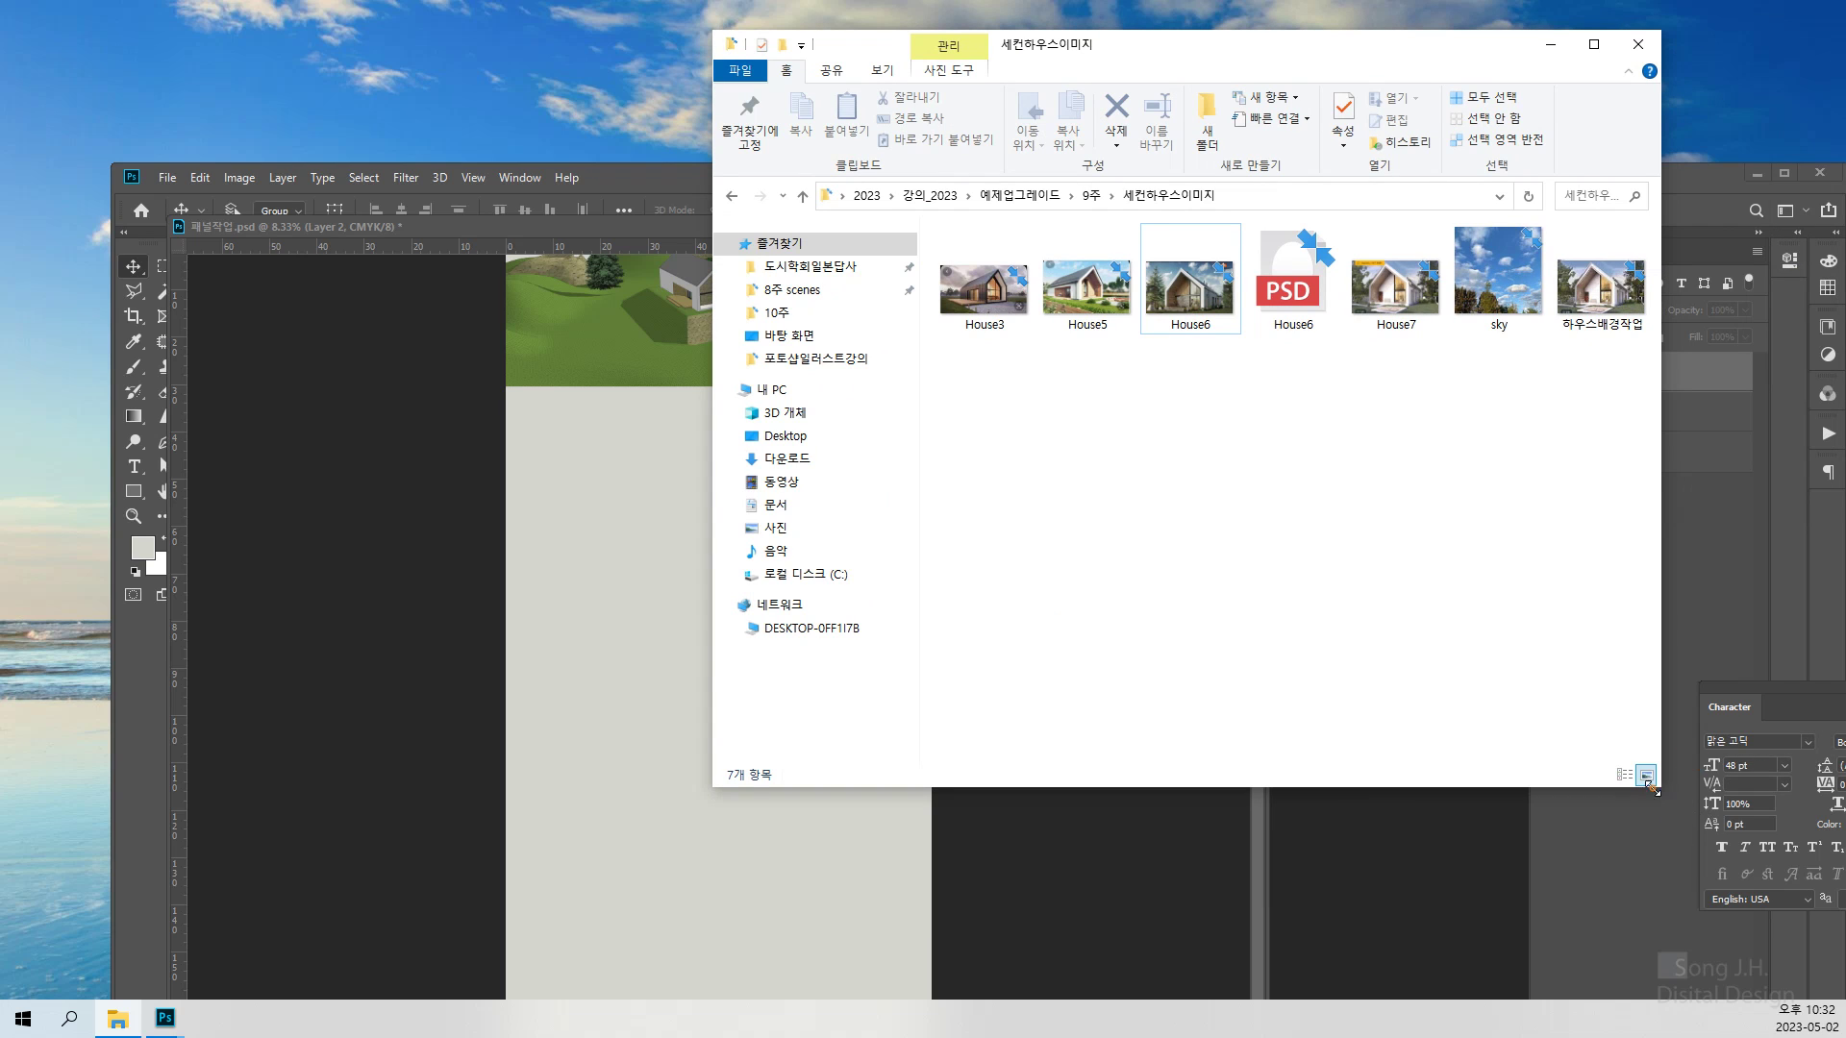
drag(1652, 786, 1845, 741)
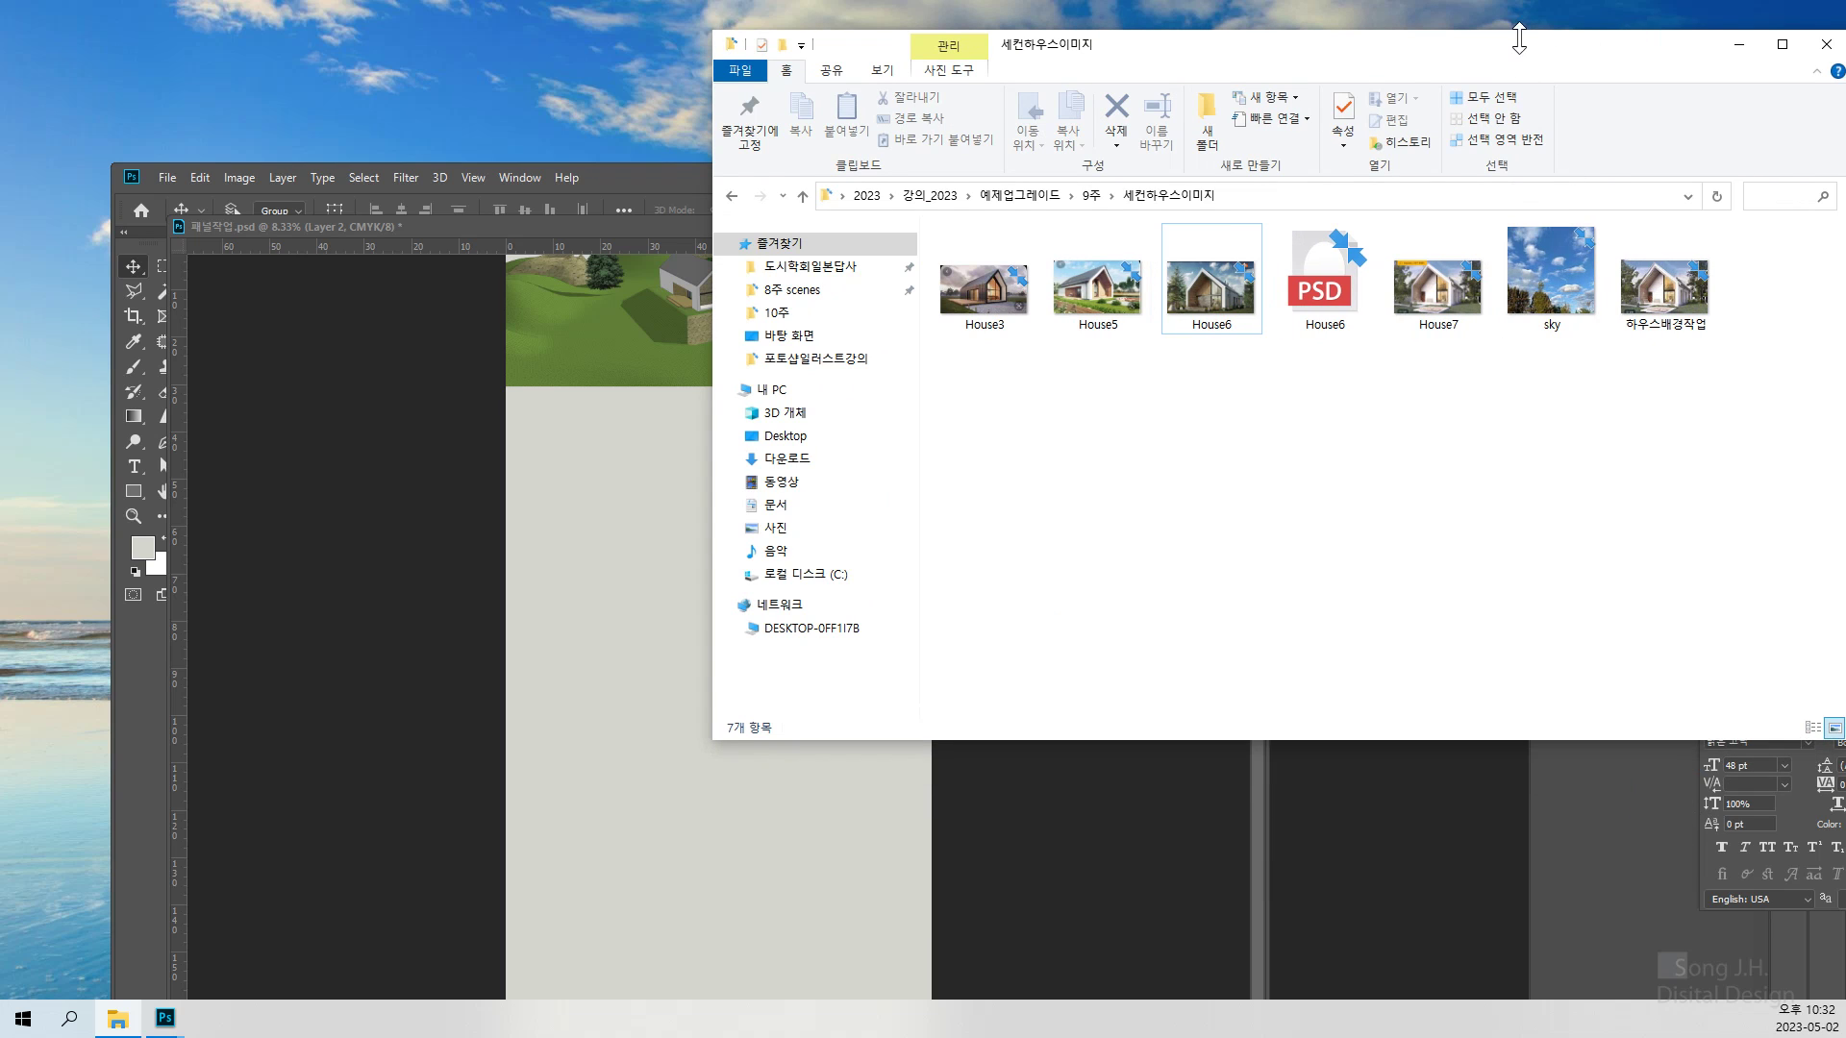
drag(1519, 38, 1480, 55)
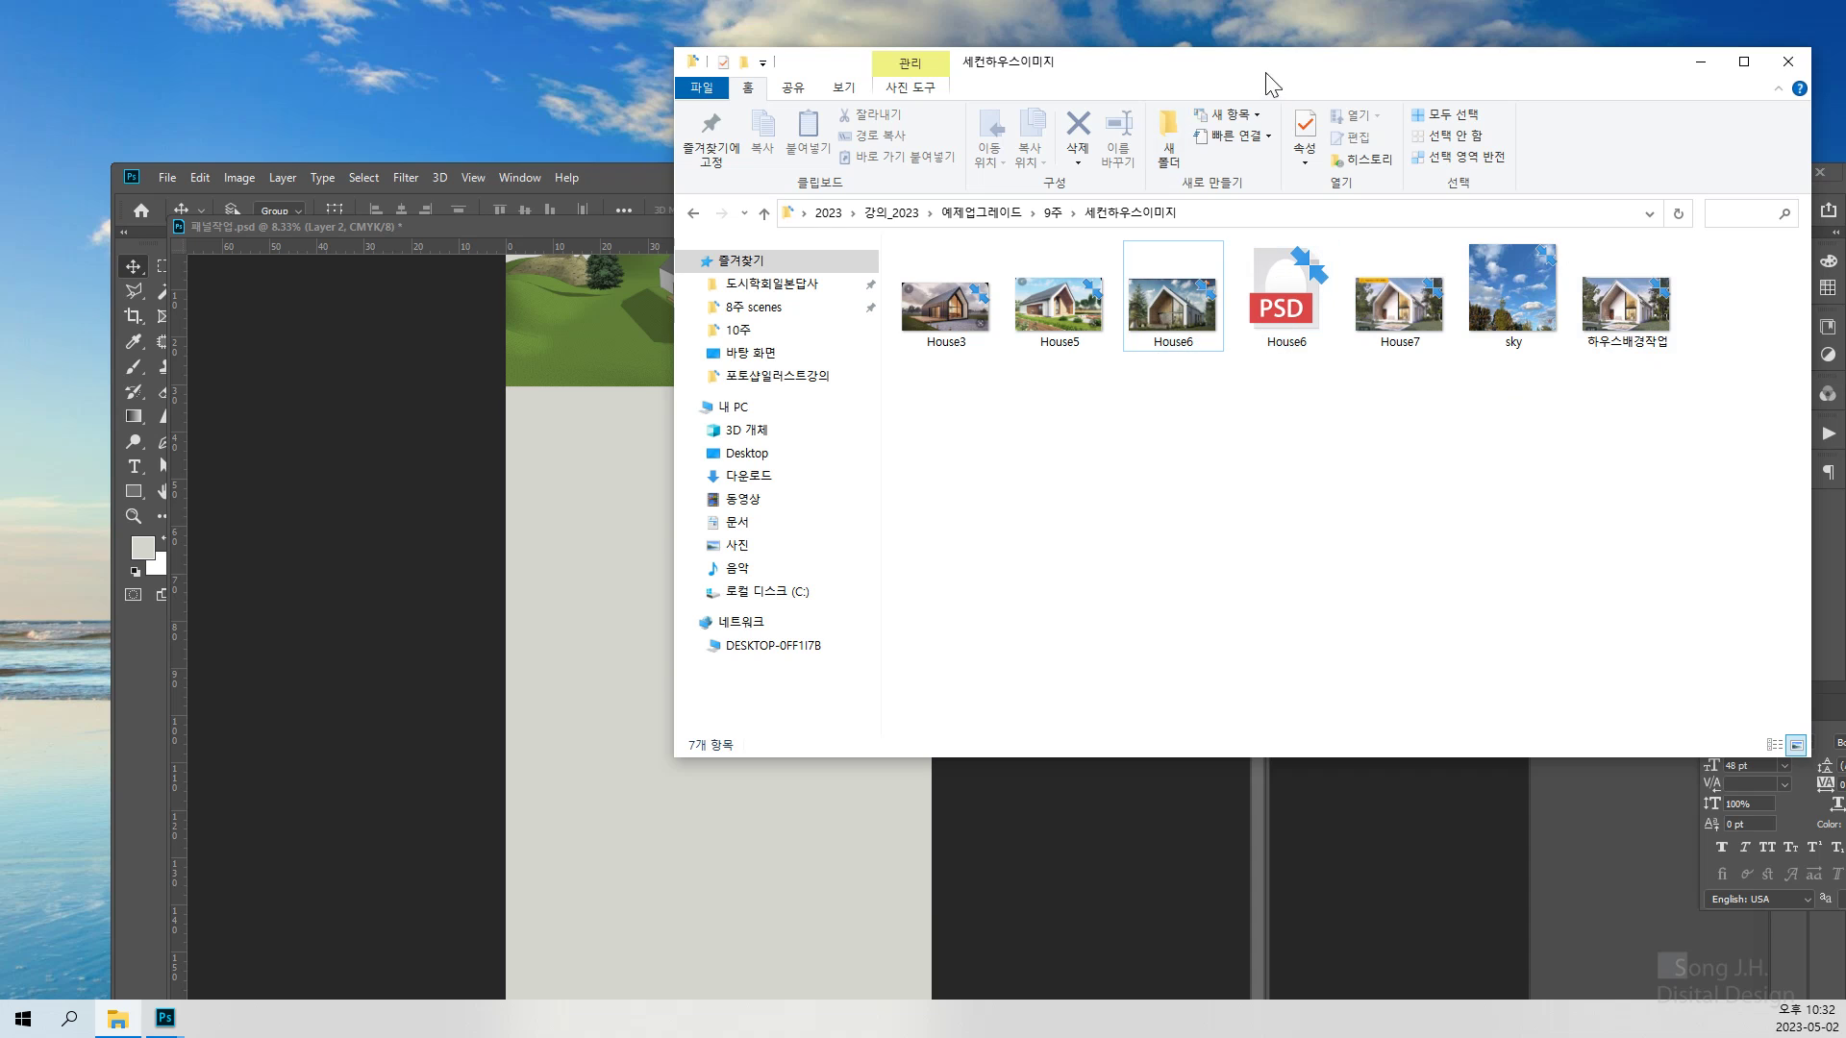
drag(1306, 56, 1432, 41)
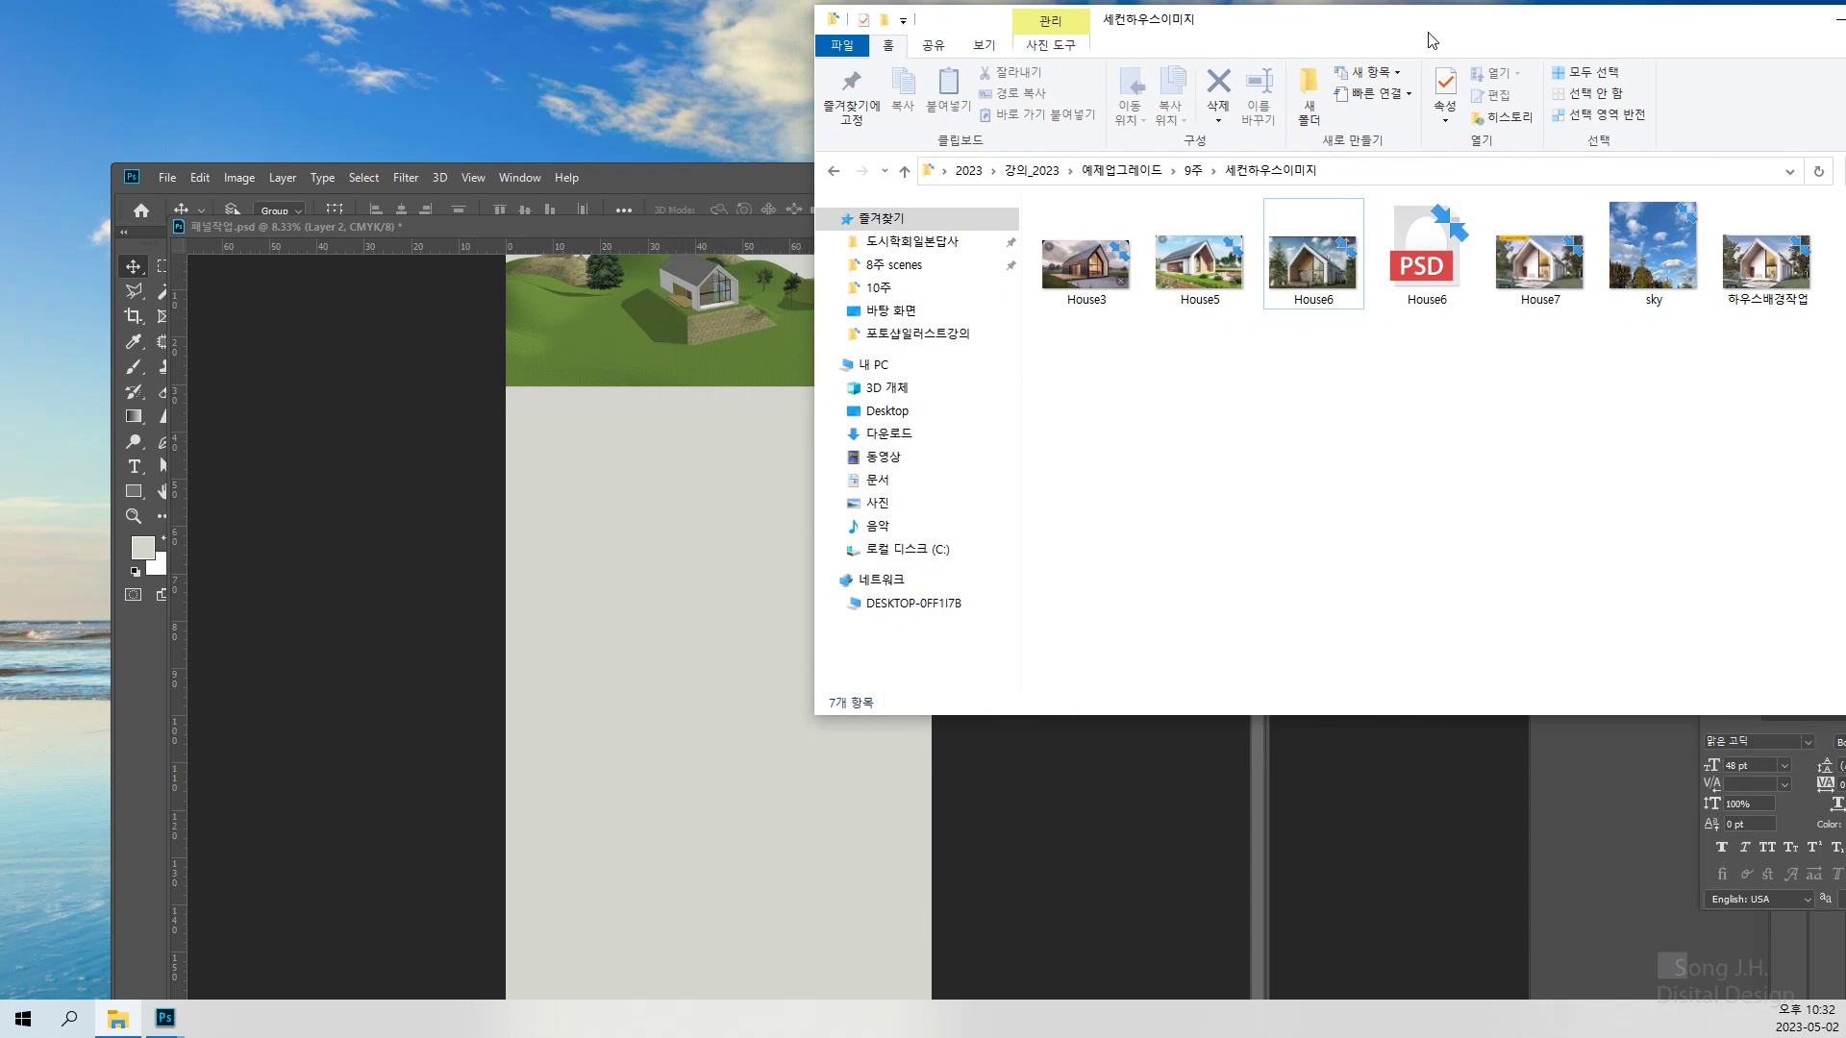
Open the House6 image in Photoshop and move the main window and the floating document group apart
click(1304, 262)
drag(1304, 262, 621, 189)
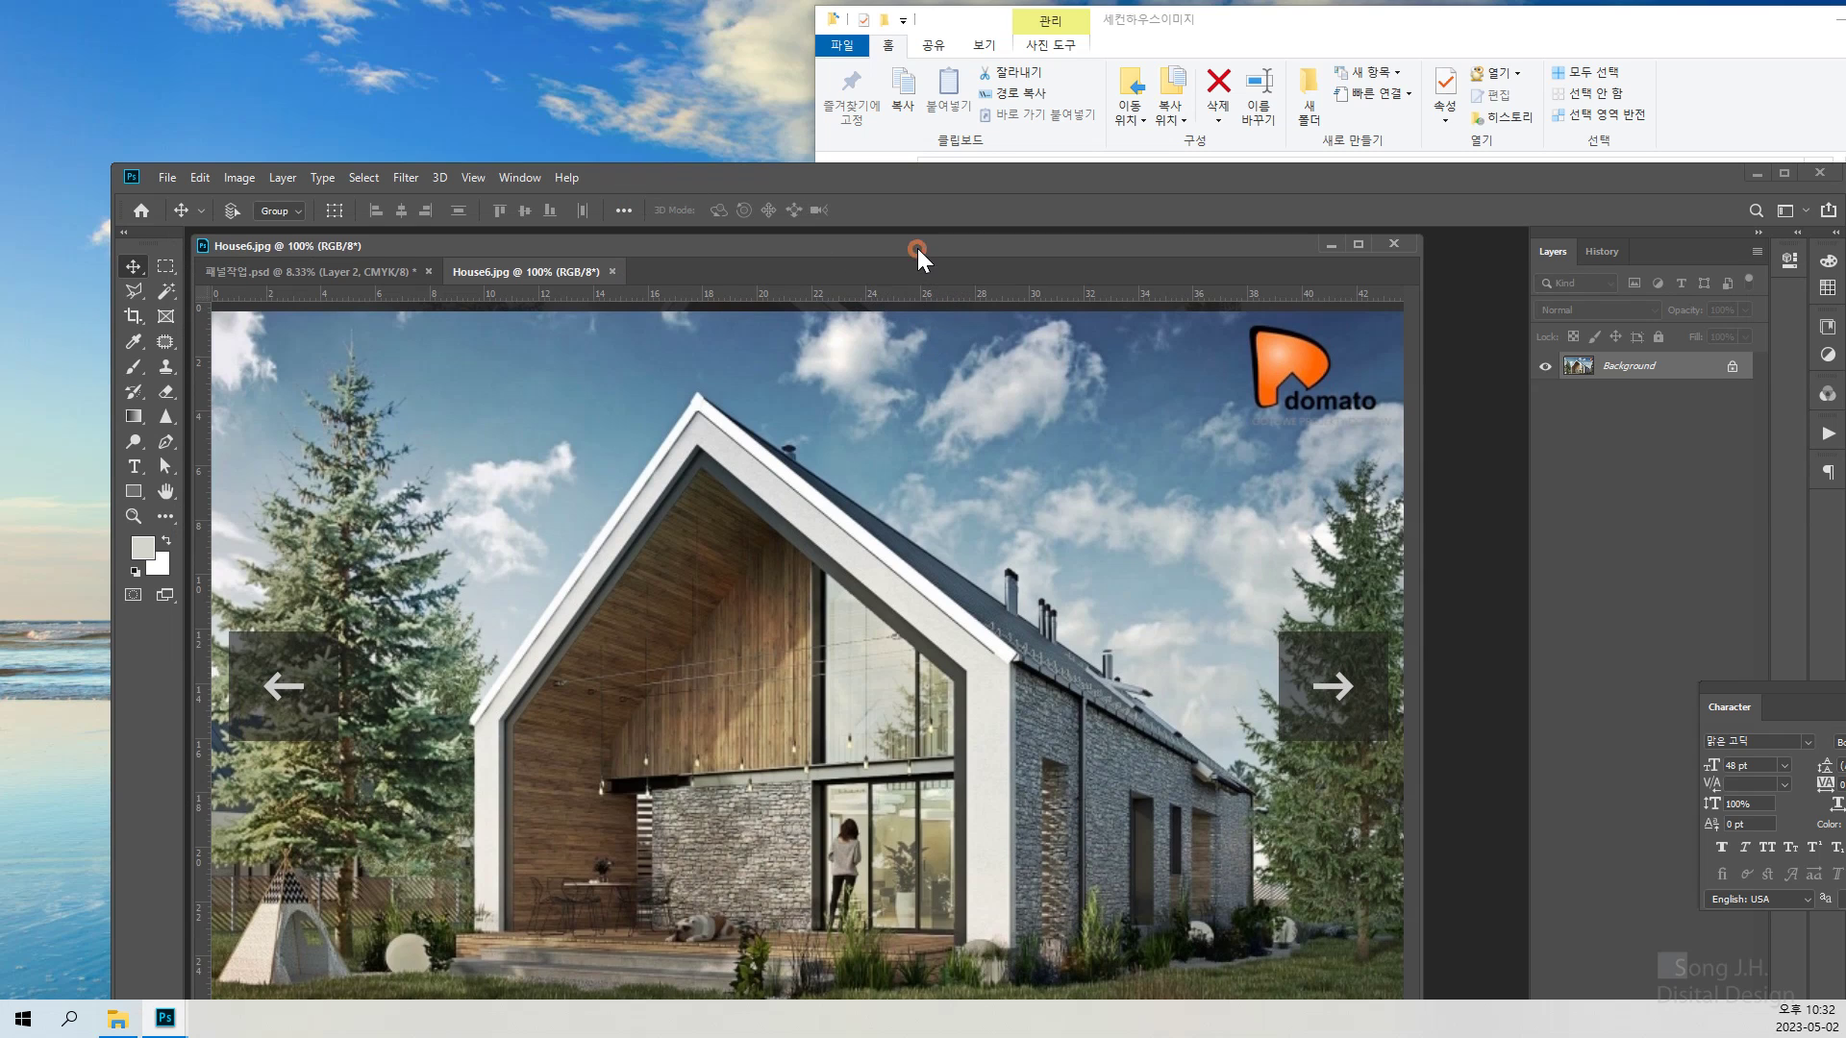
drag(917, 248, 1279, 264)
drag(1067, 179, 938, 43)
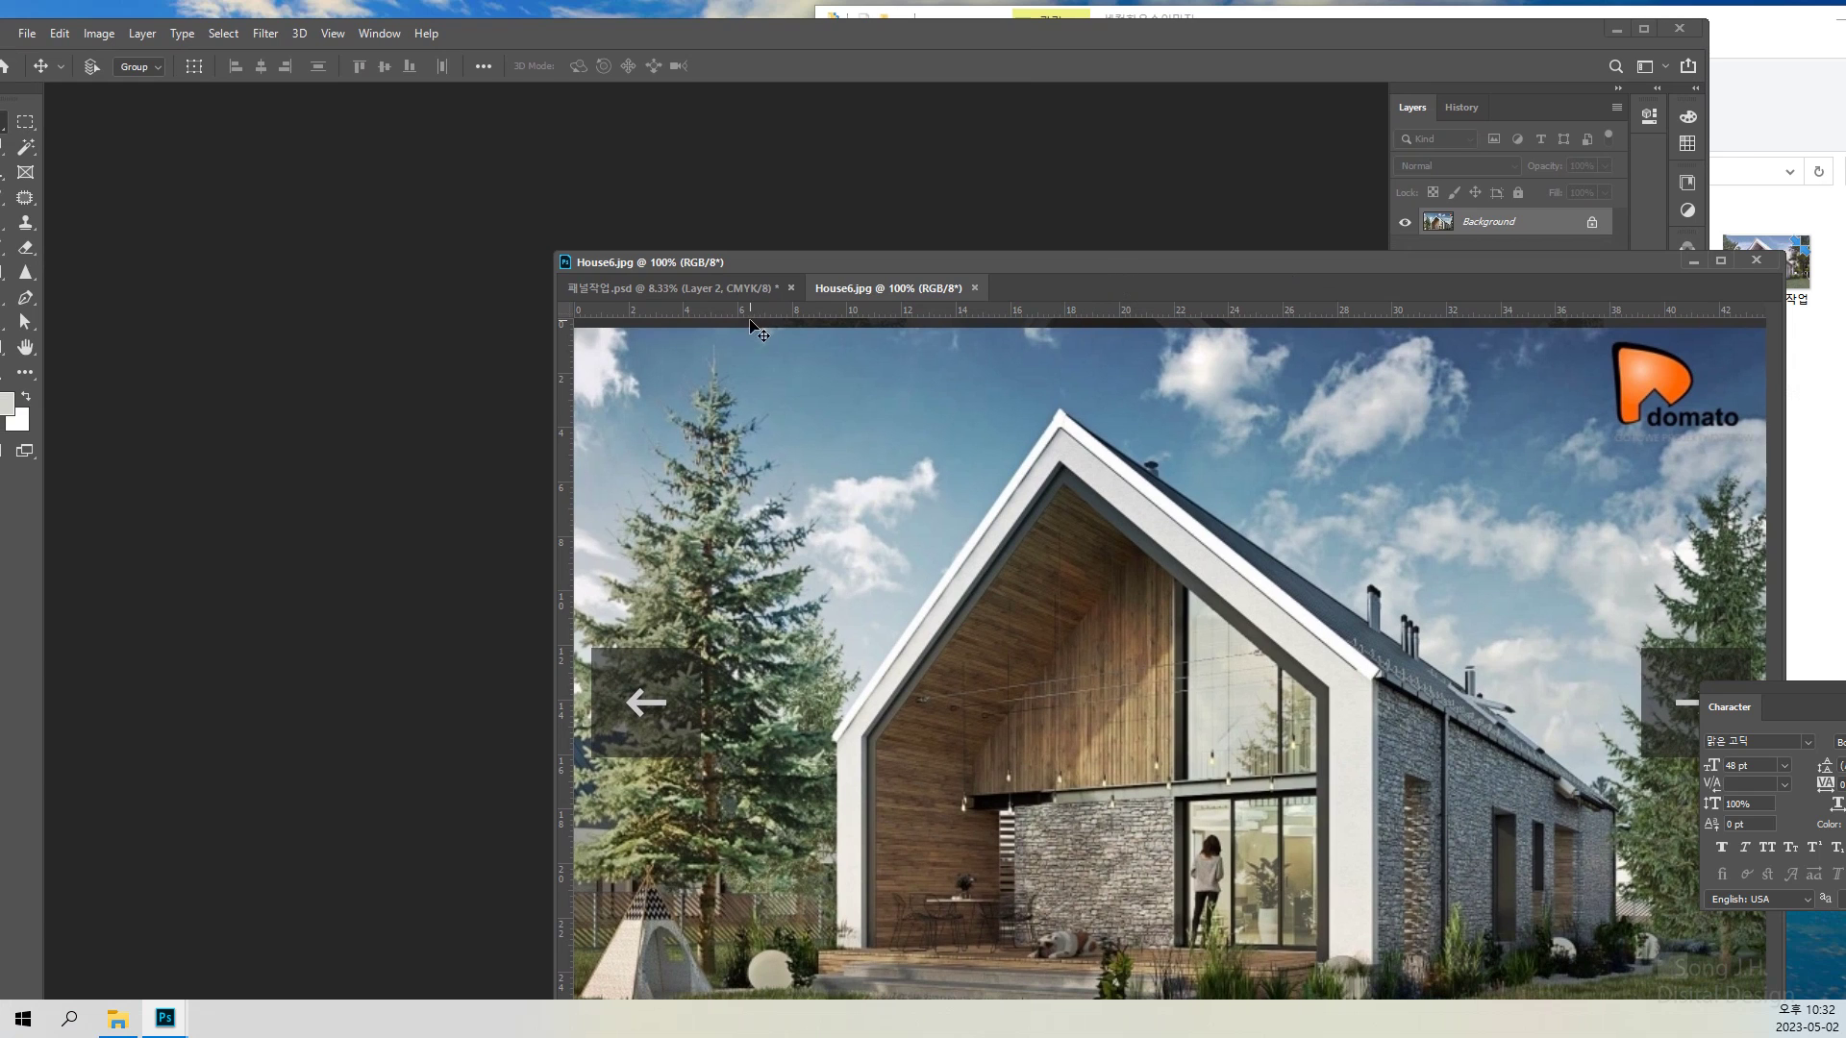
click(721, 291)
click(870, 292)
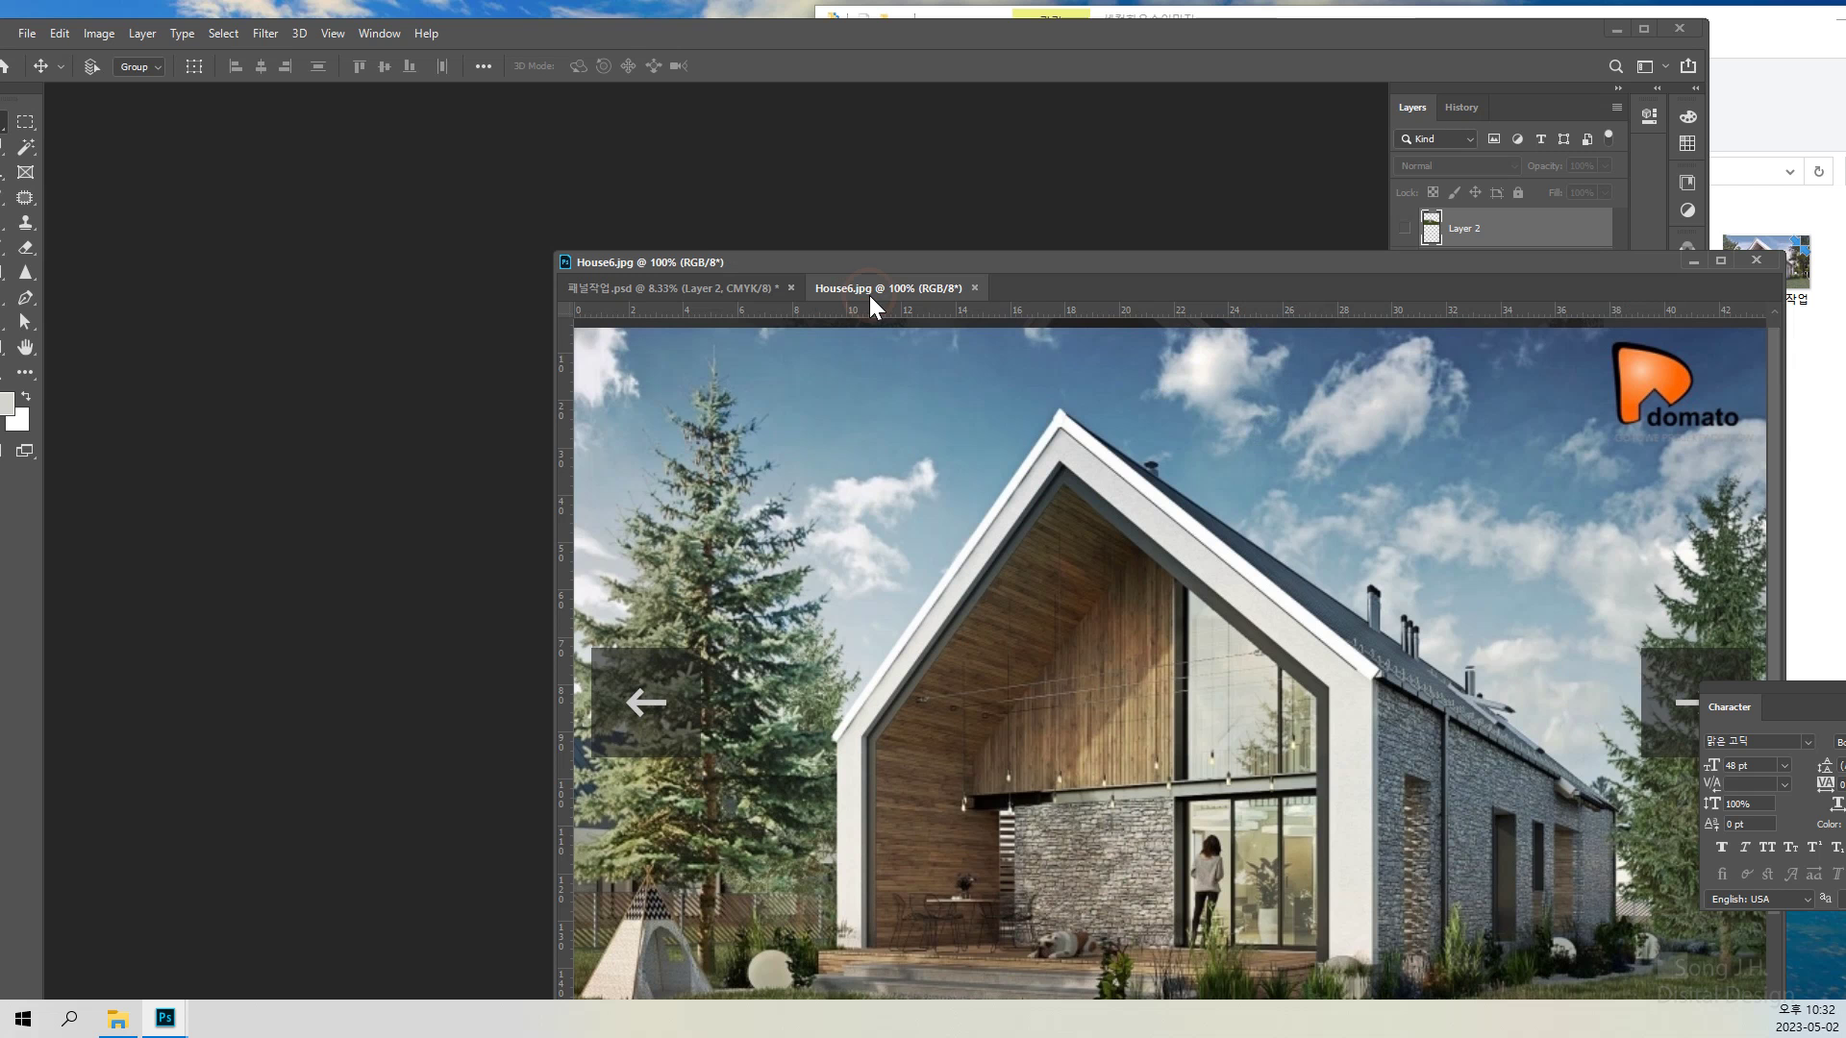
Separate House6.jpg into its own floating window and place a narrower 패널작업.psd window beside it
drag(869, 296, 1235, 313)
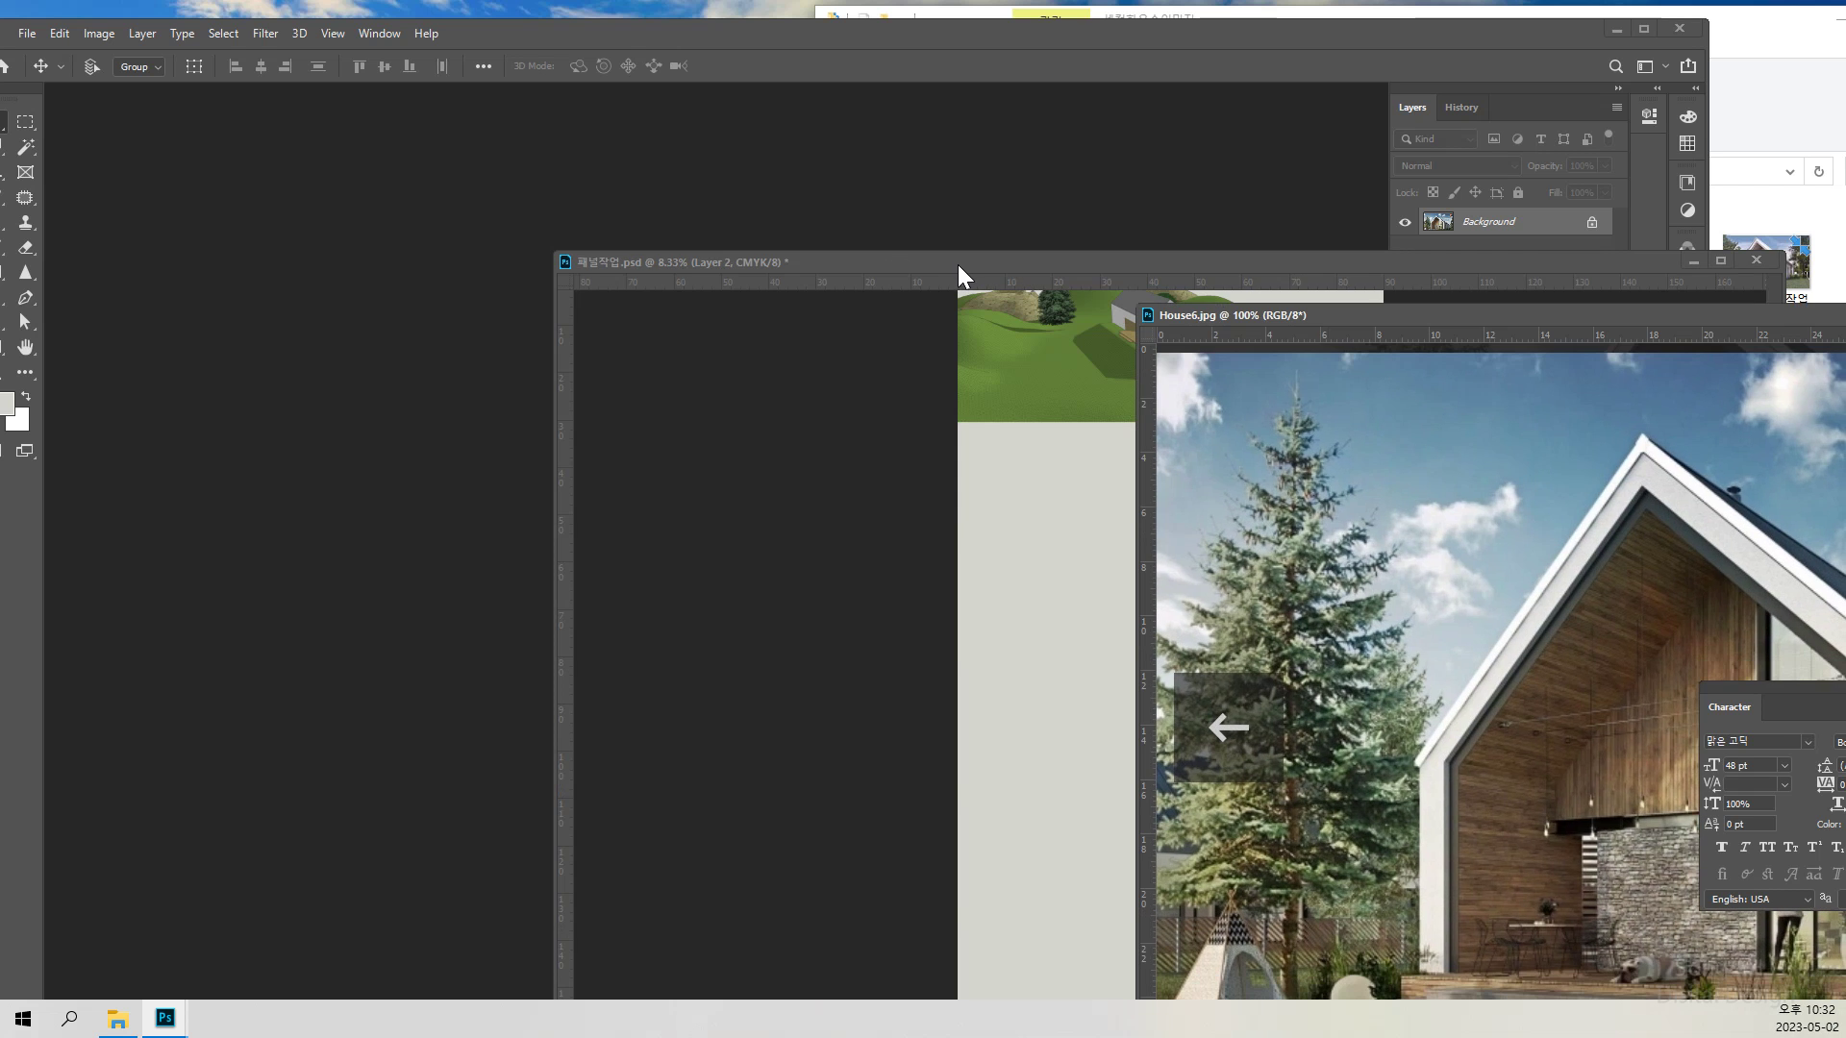
drag(958, 263, 584, 135)
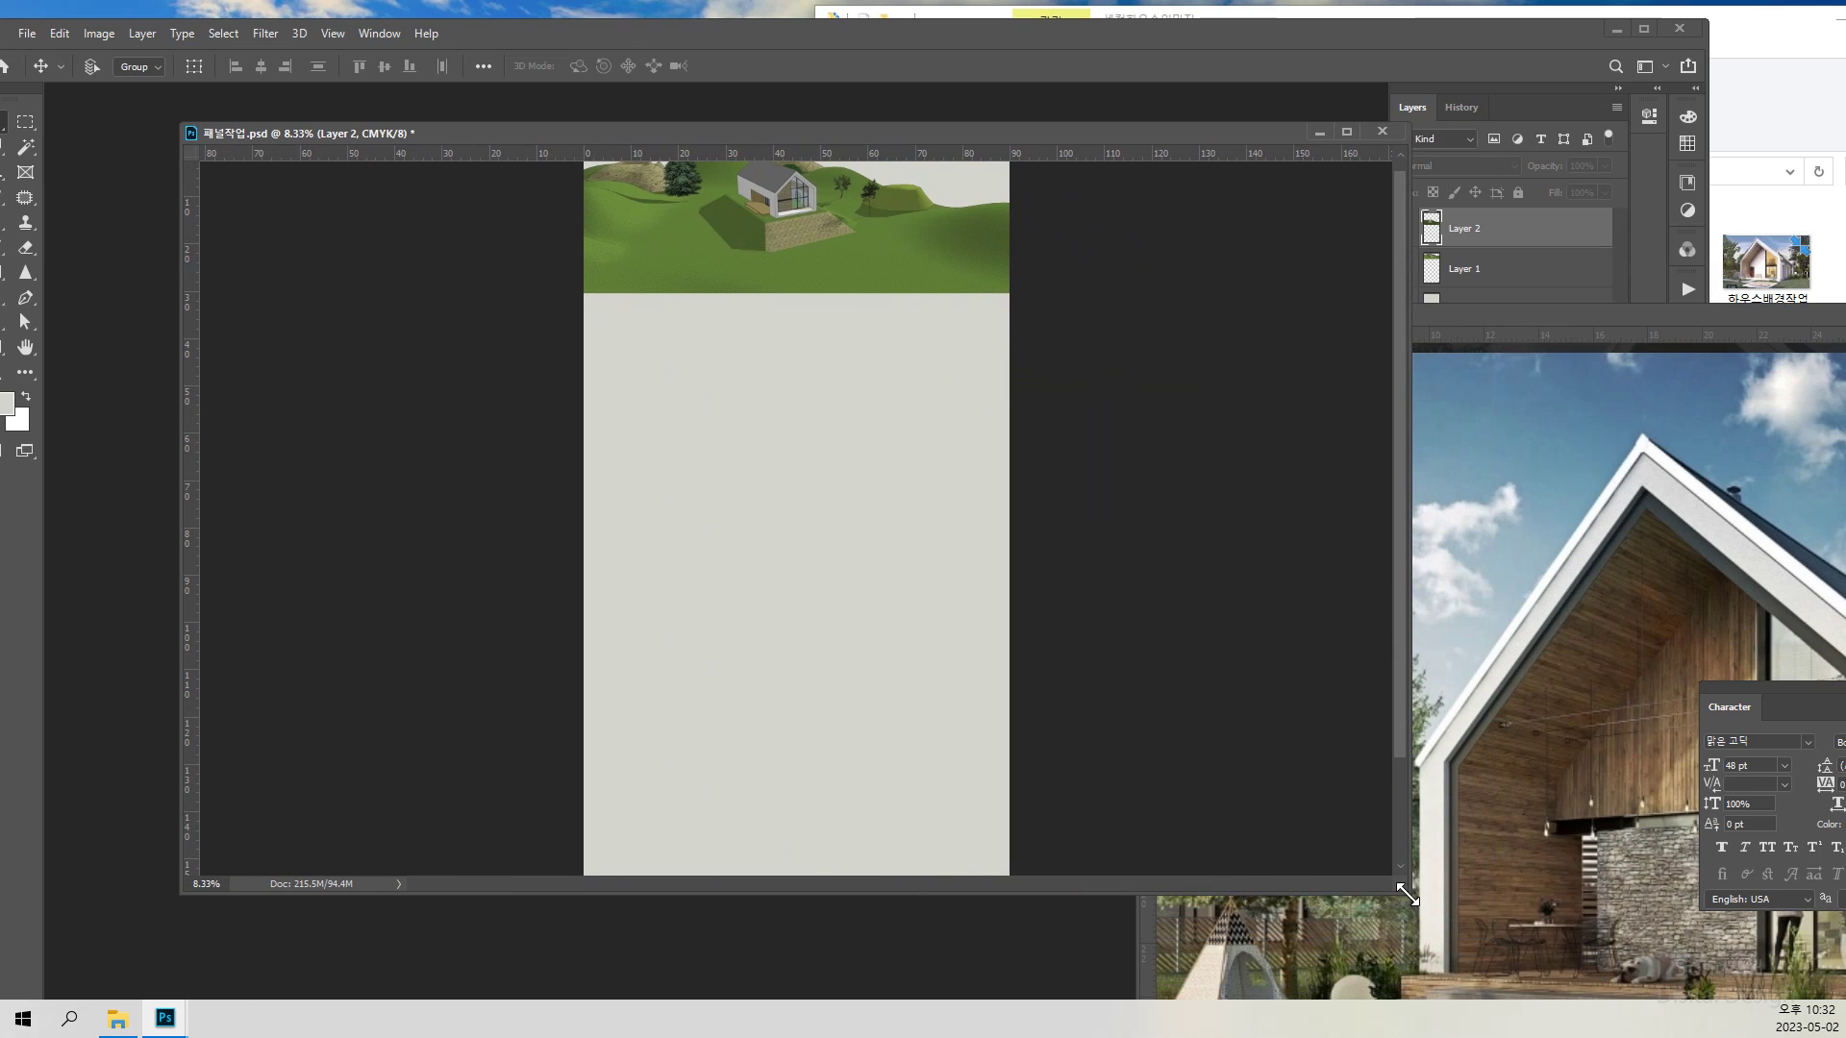
drag(1406, 893, 962, 878)
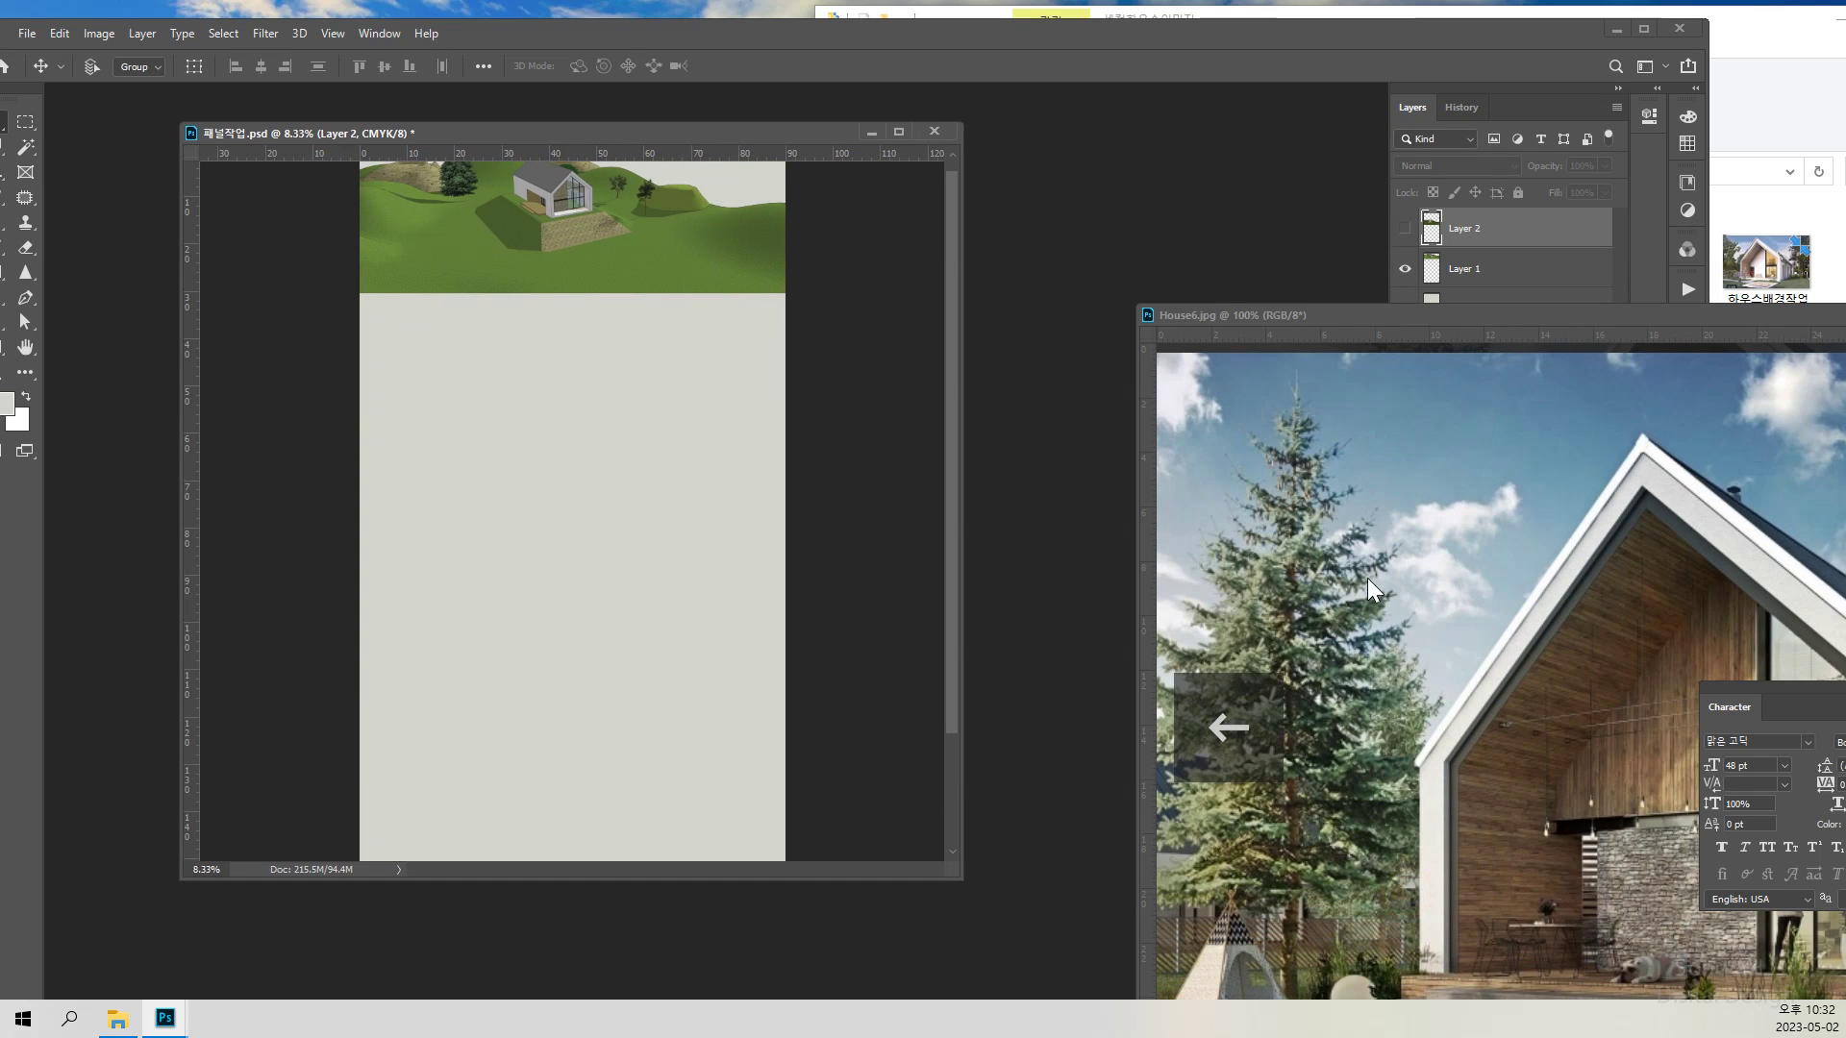
click(1365, 567)
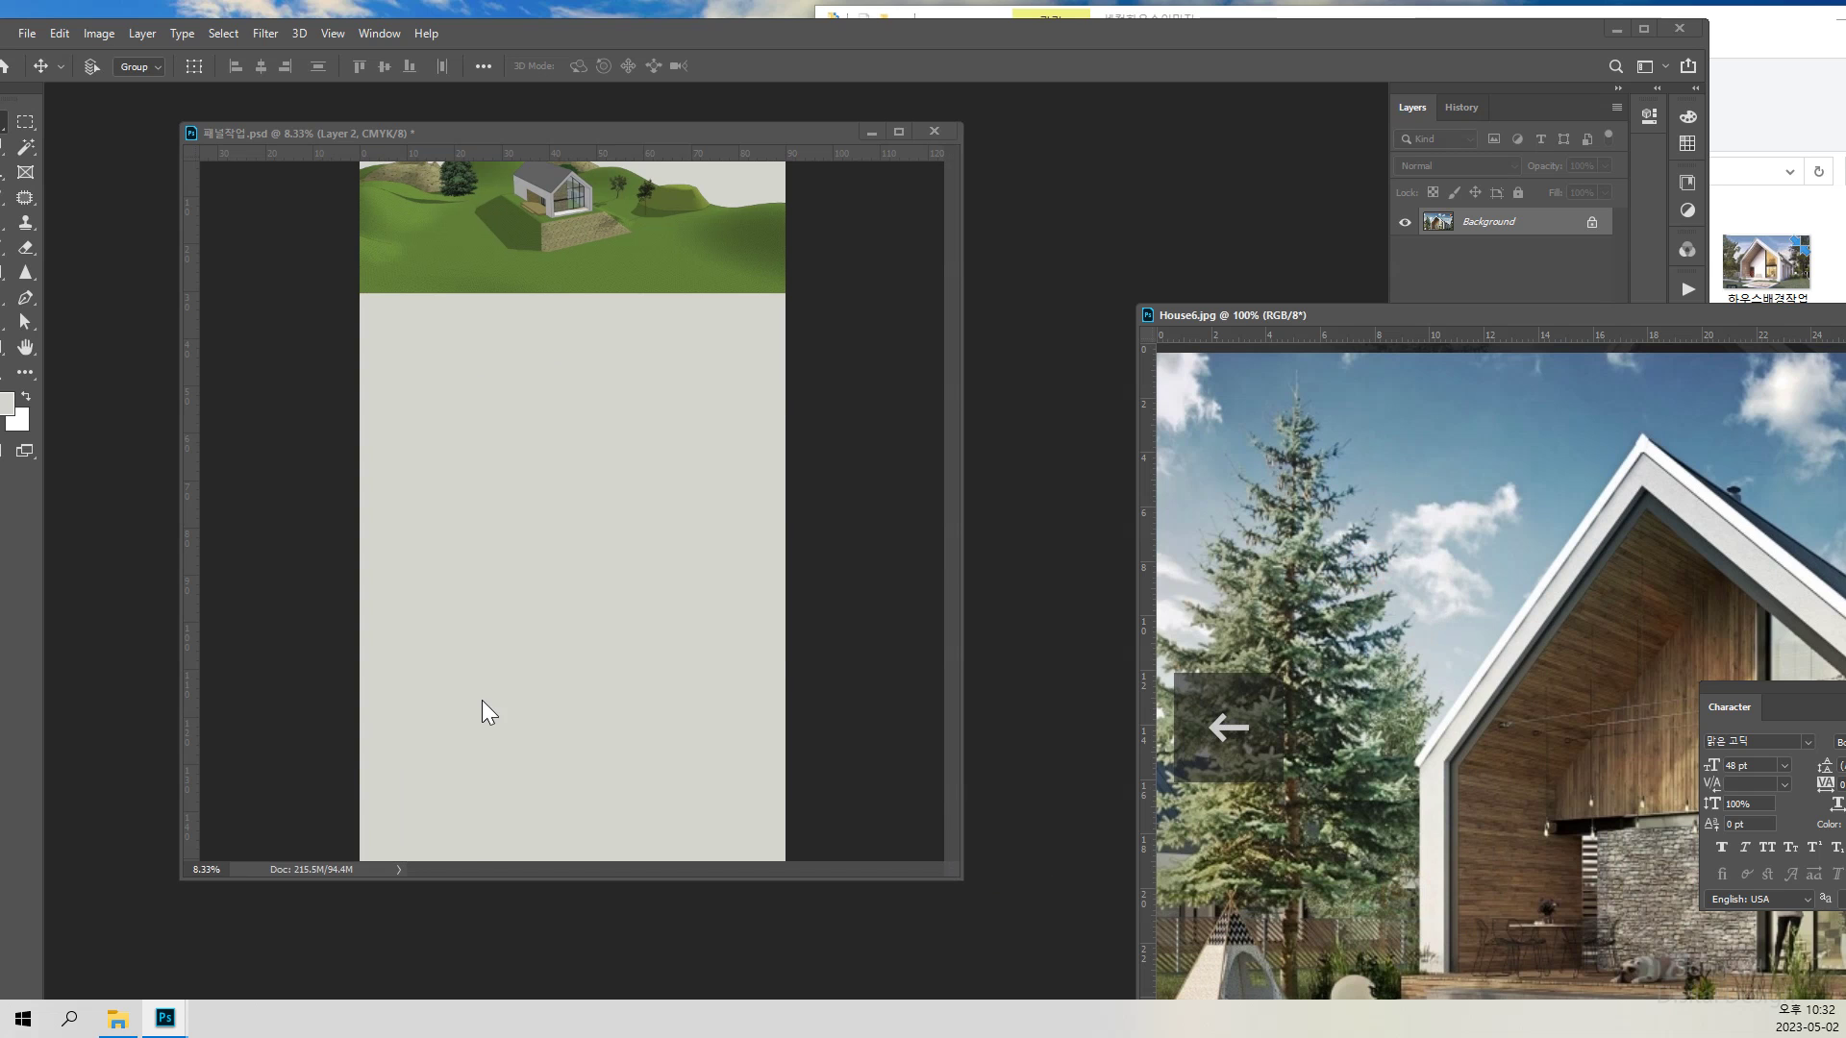
Copy the House6 image into the lower part of the 패널작업.psd panel and close House6.jpg
drag(1283, 327, 1036, 223)
key(ctrl+minus)
key(ctrl+minus)
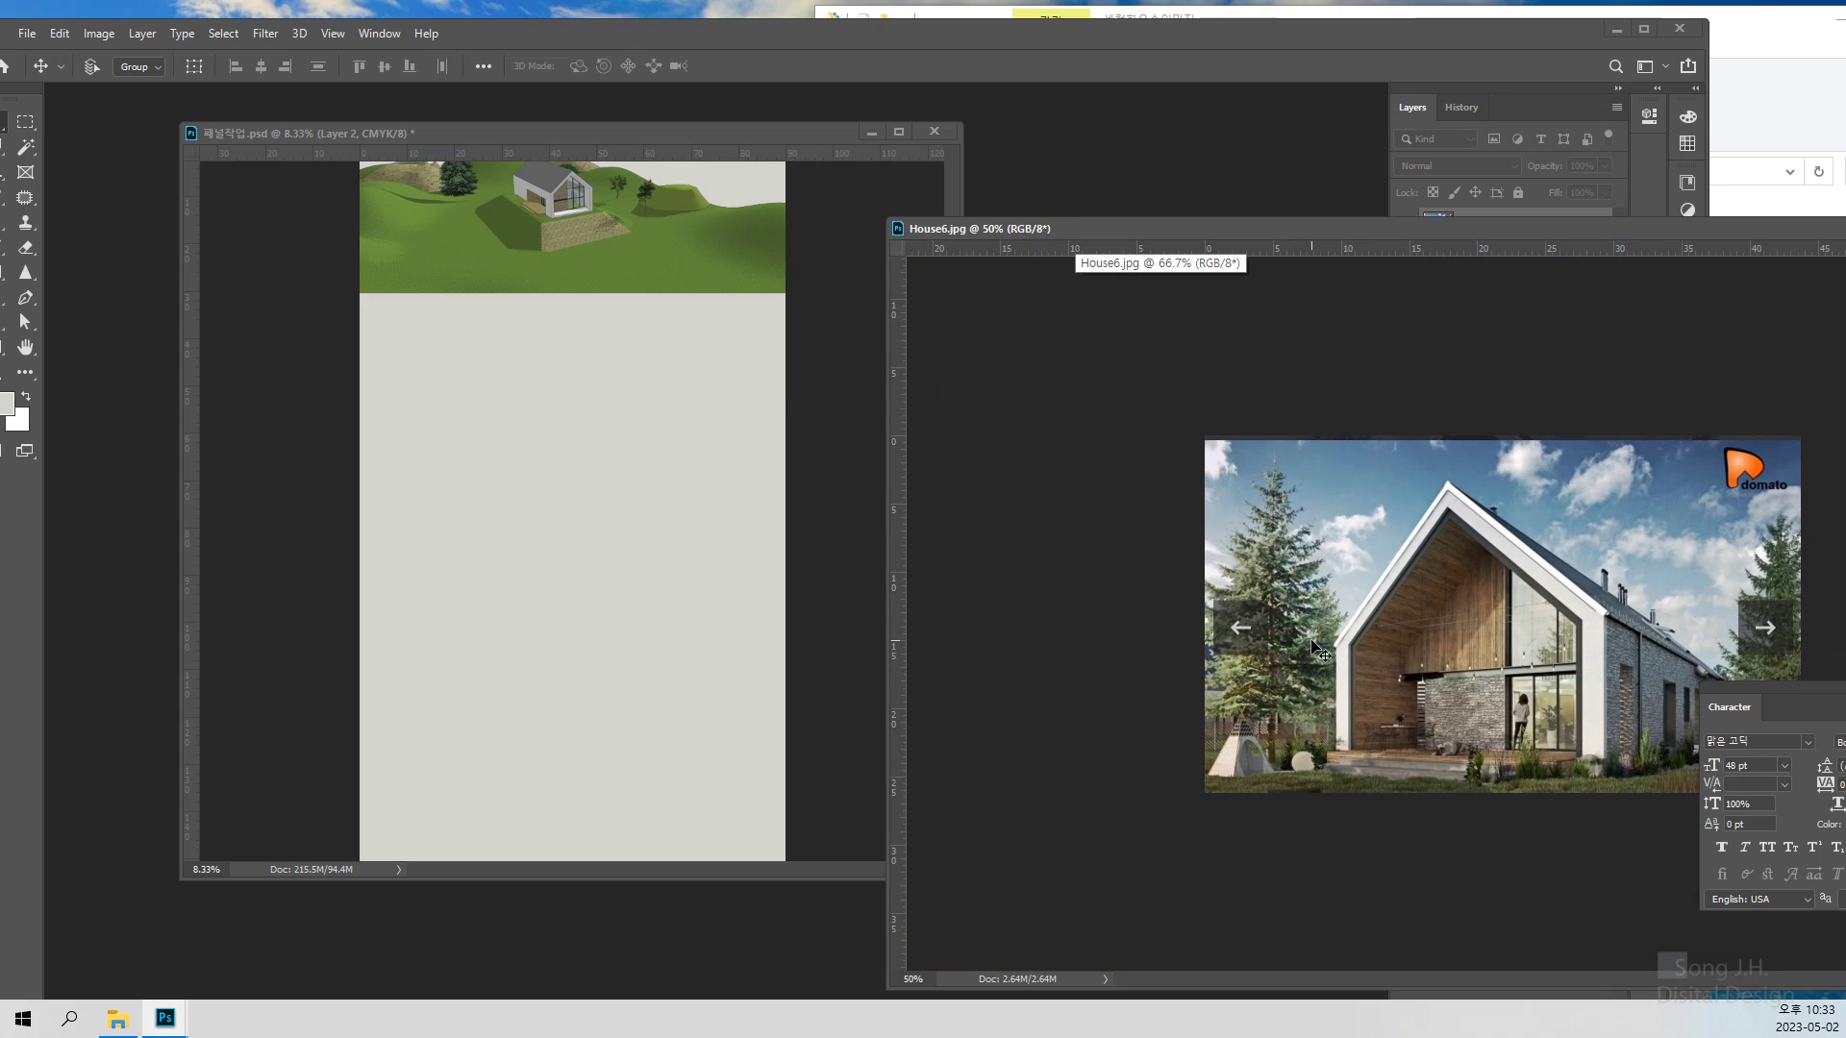
drag(1313, 644, 740, 745)
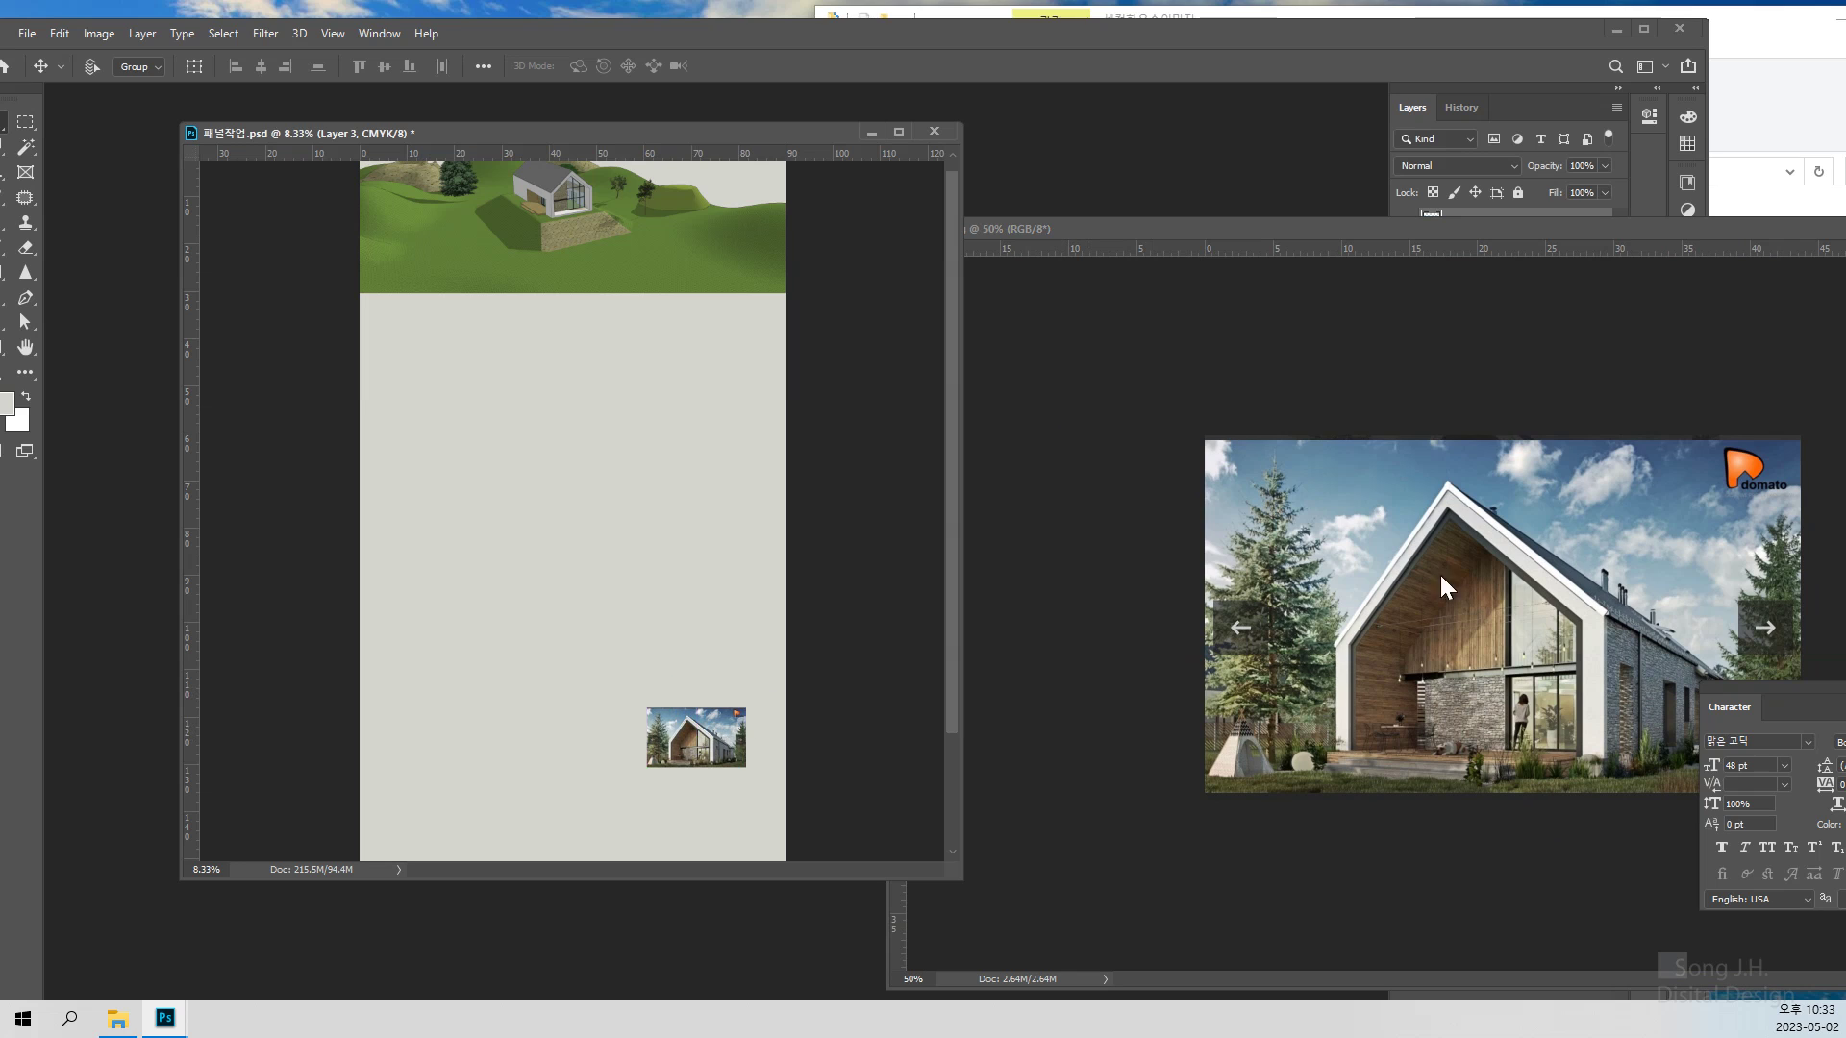
drag(1592, 229, 1287, 257)
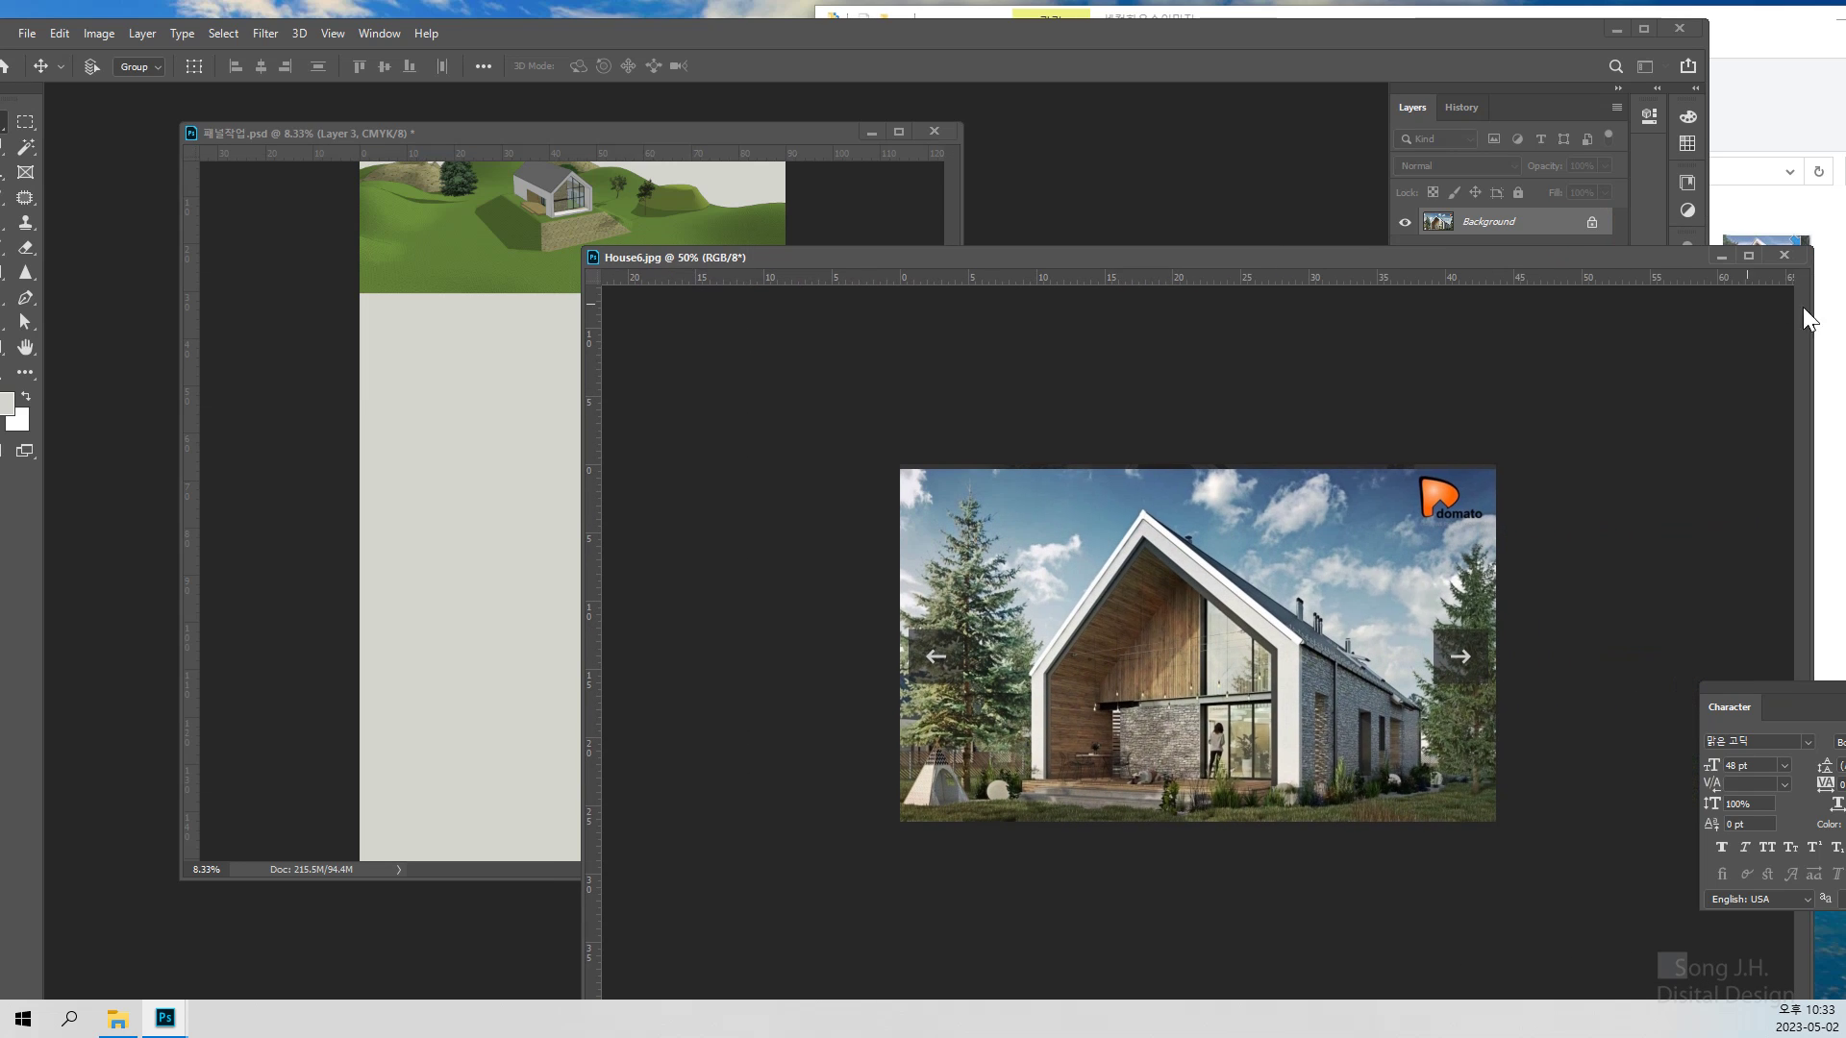
click(1784, 258)
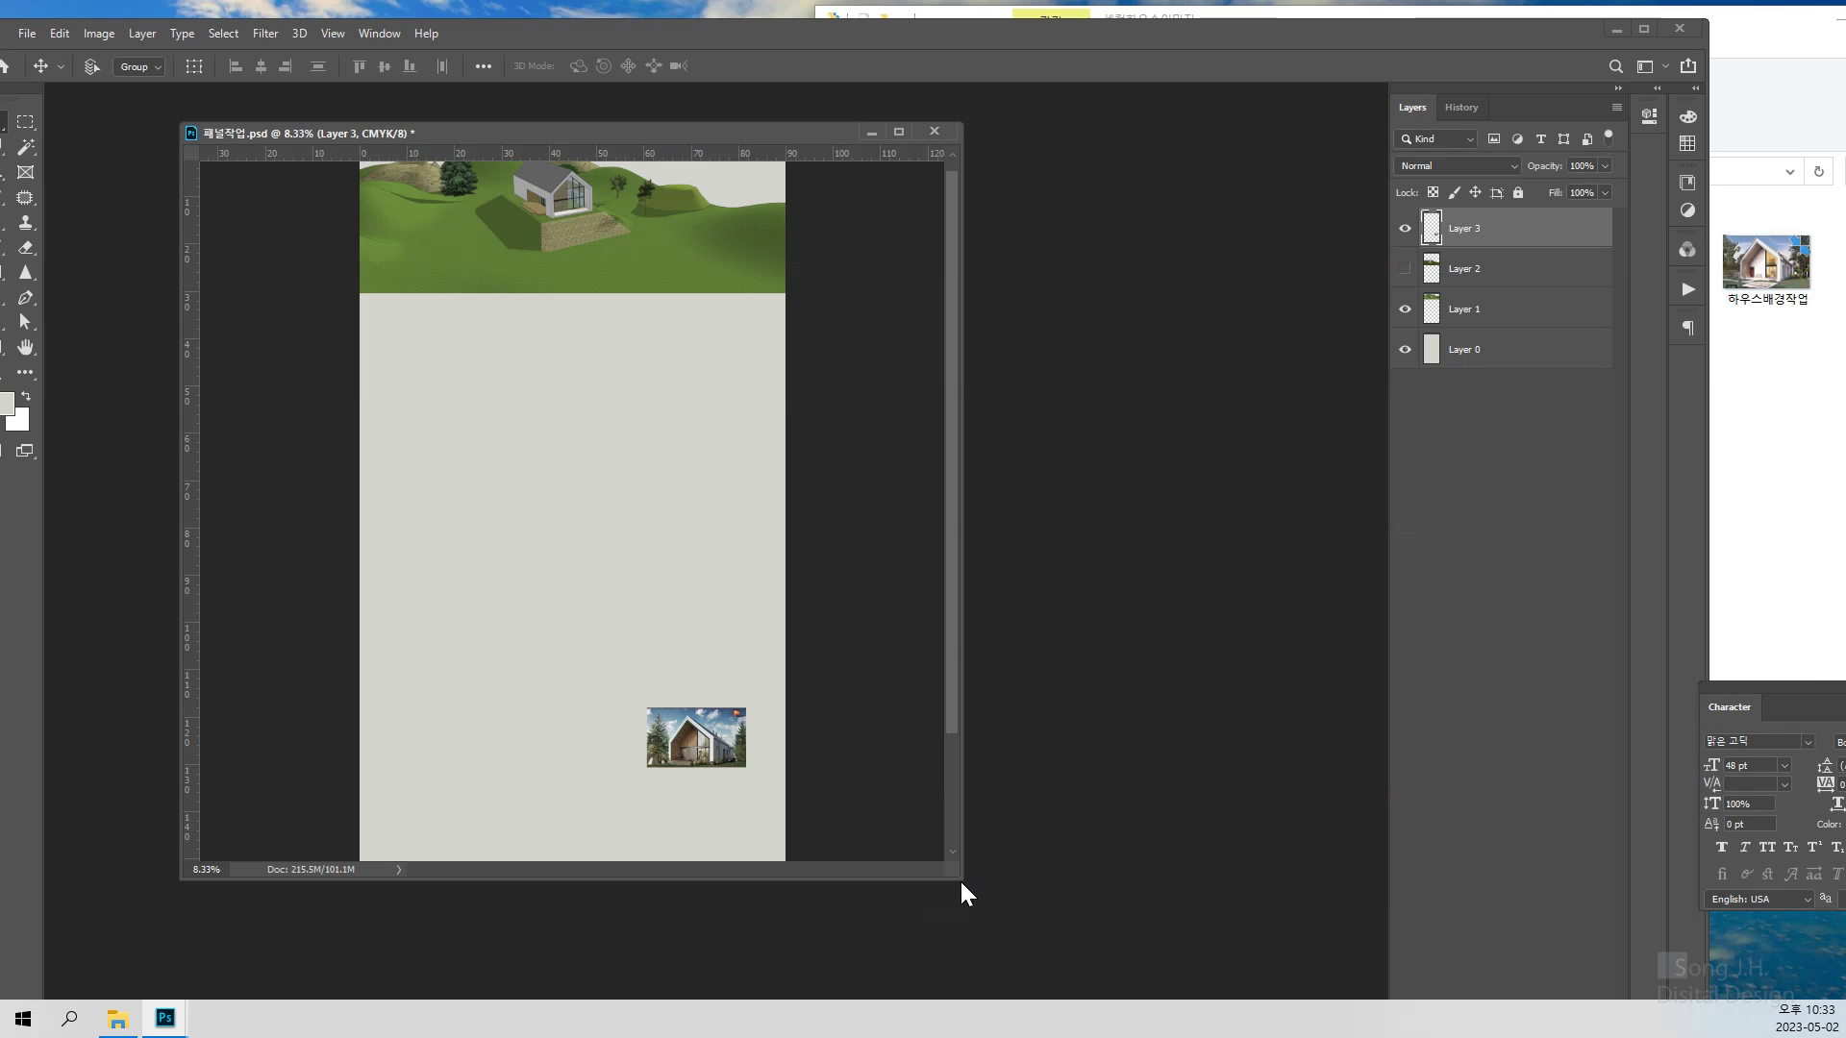
Enlarge the 패널작업.psd window and move it up so the whole panel fits in view
drag(954, 878, 1243, 1019)
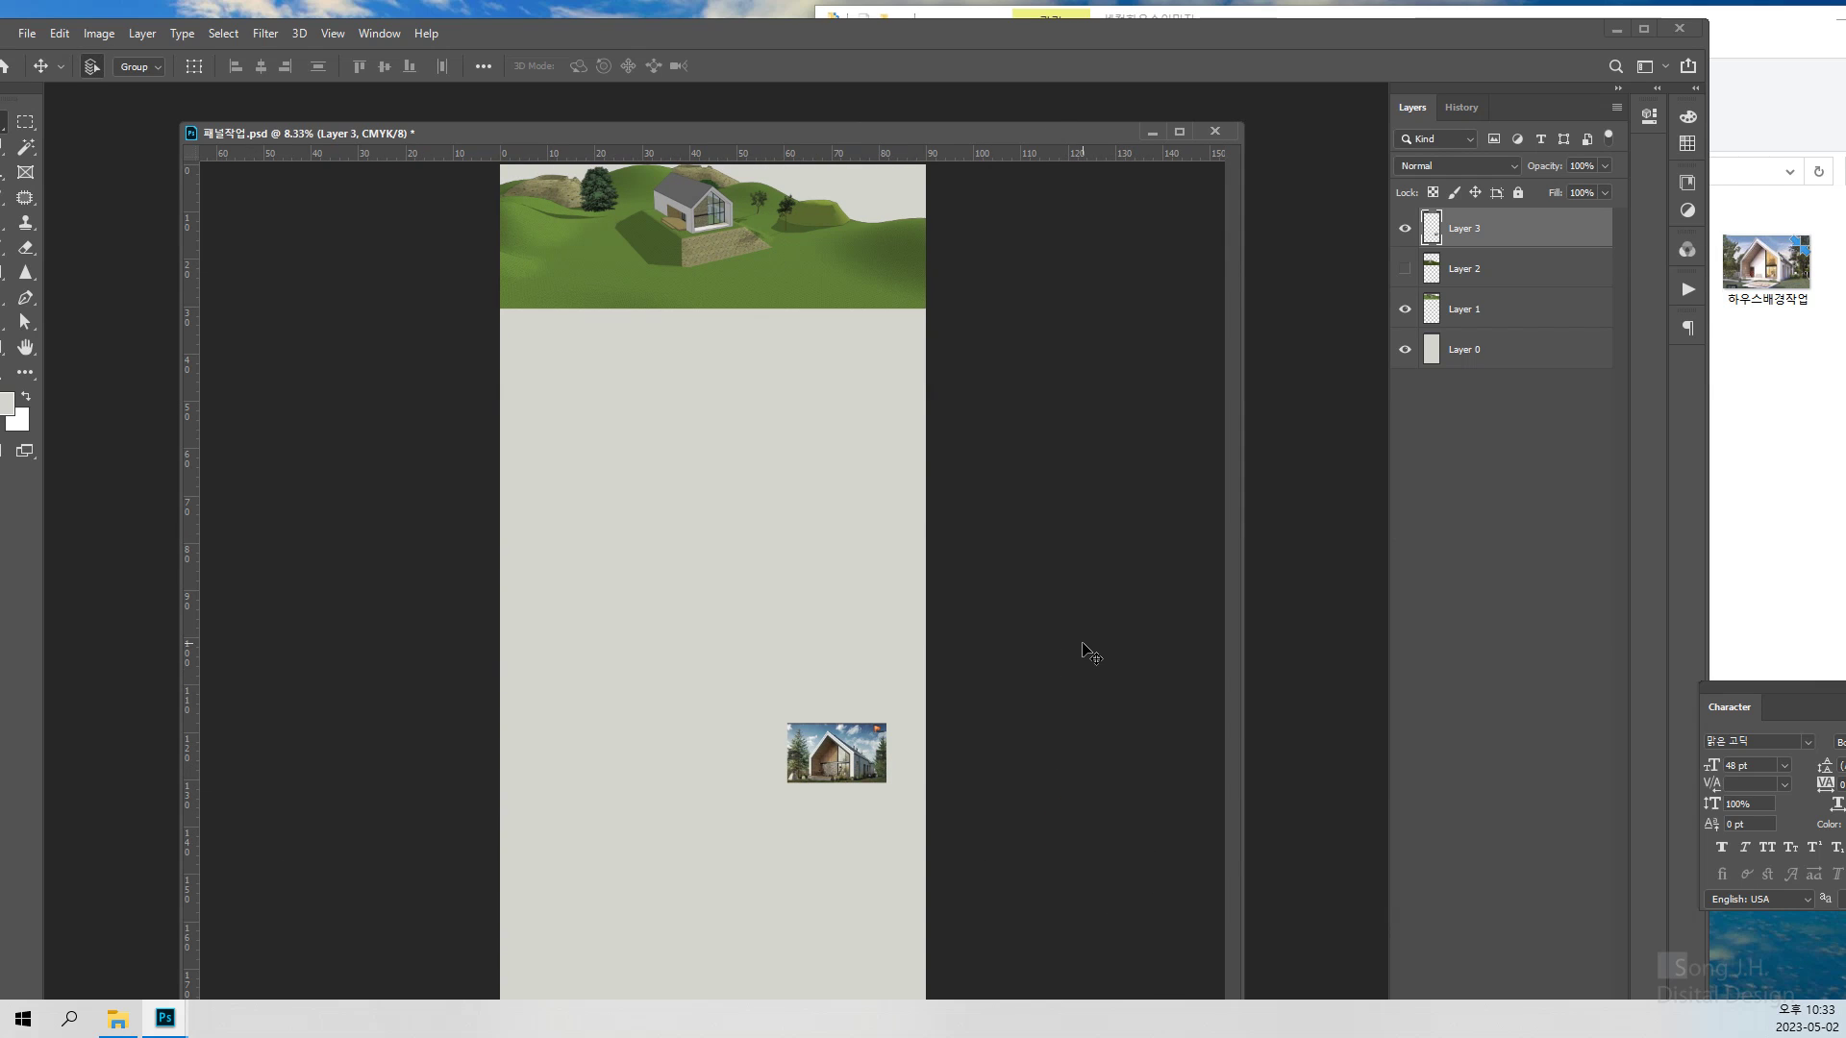
key(ctrl+plus)
scroll(856, 673, down, 3)
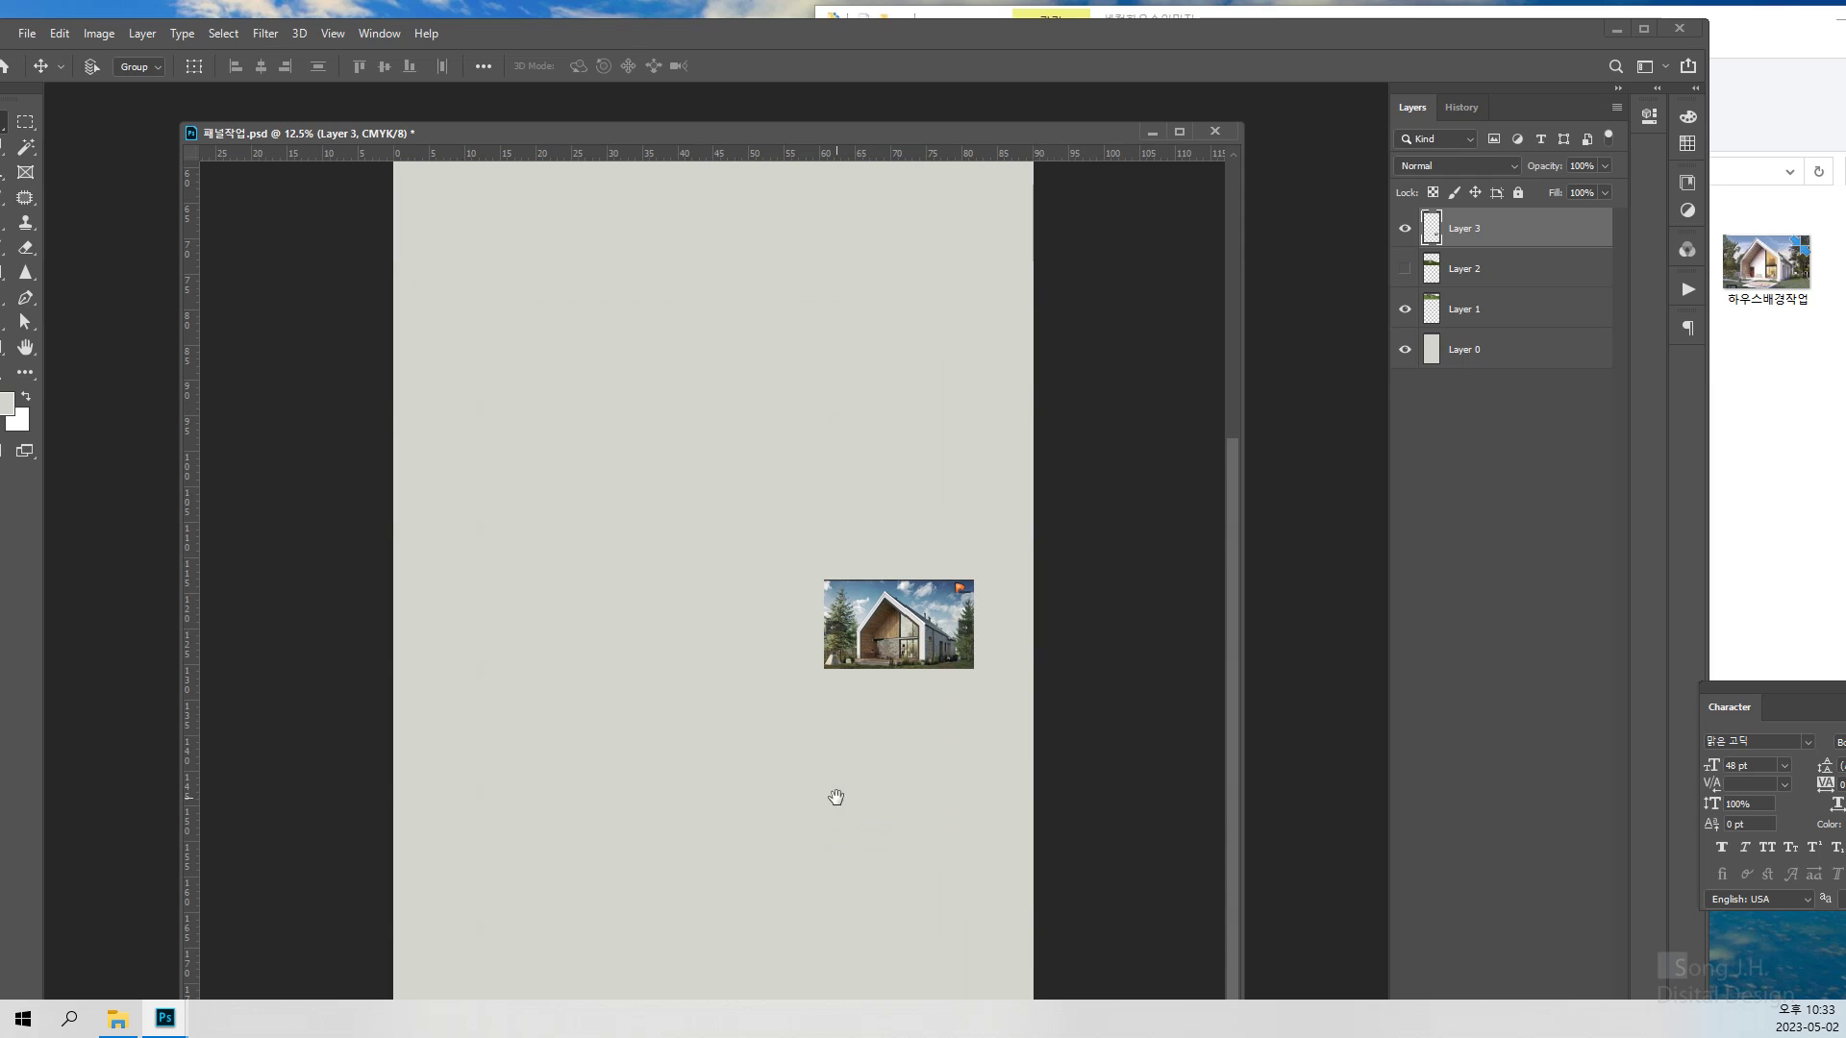
key(ctrl+minus)
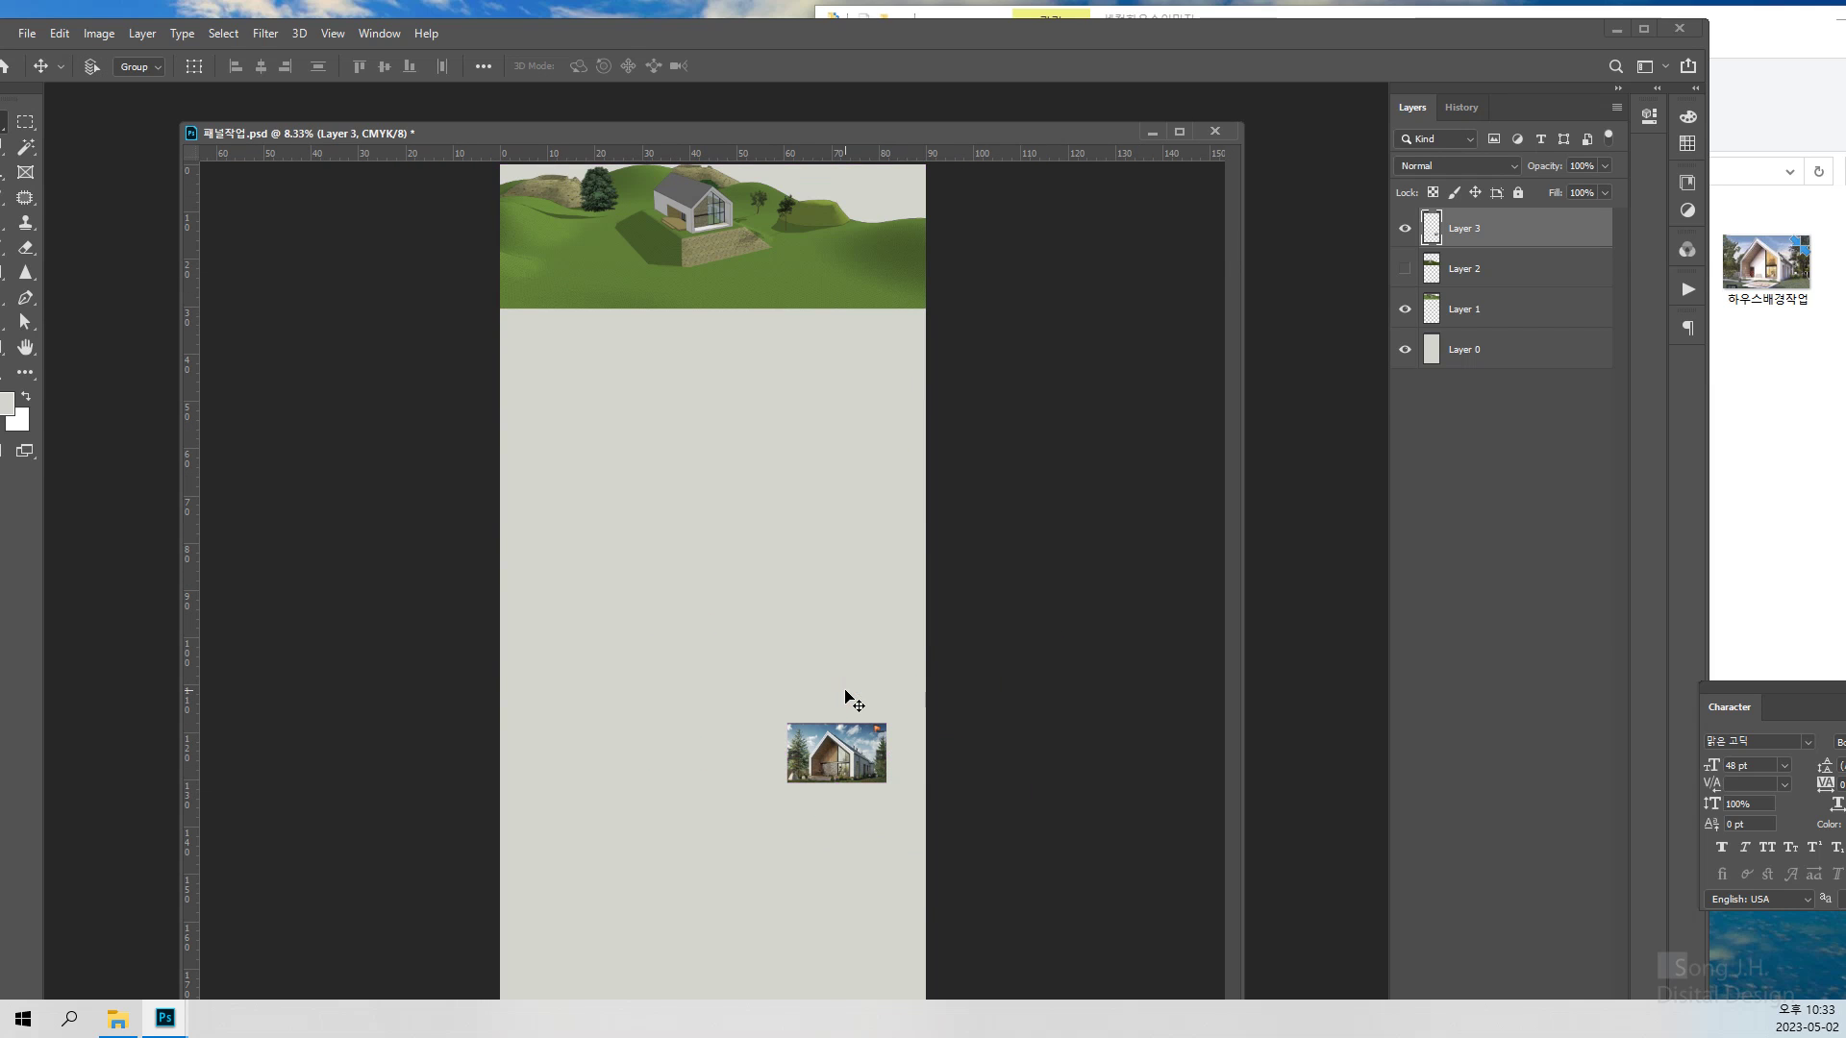
drag(1070, 126, 1111, 38)
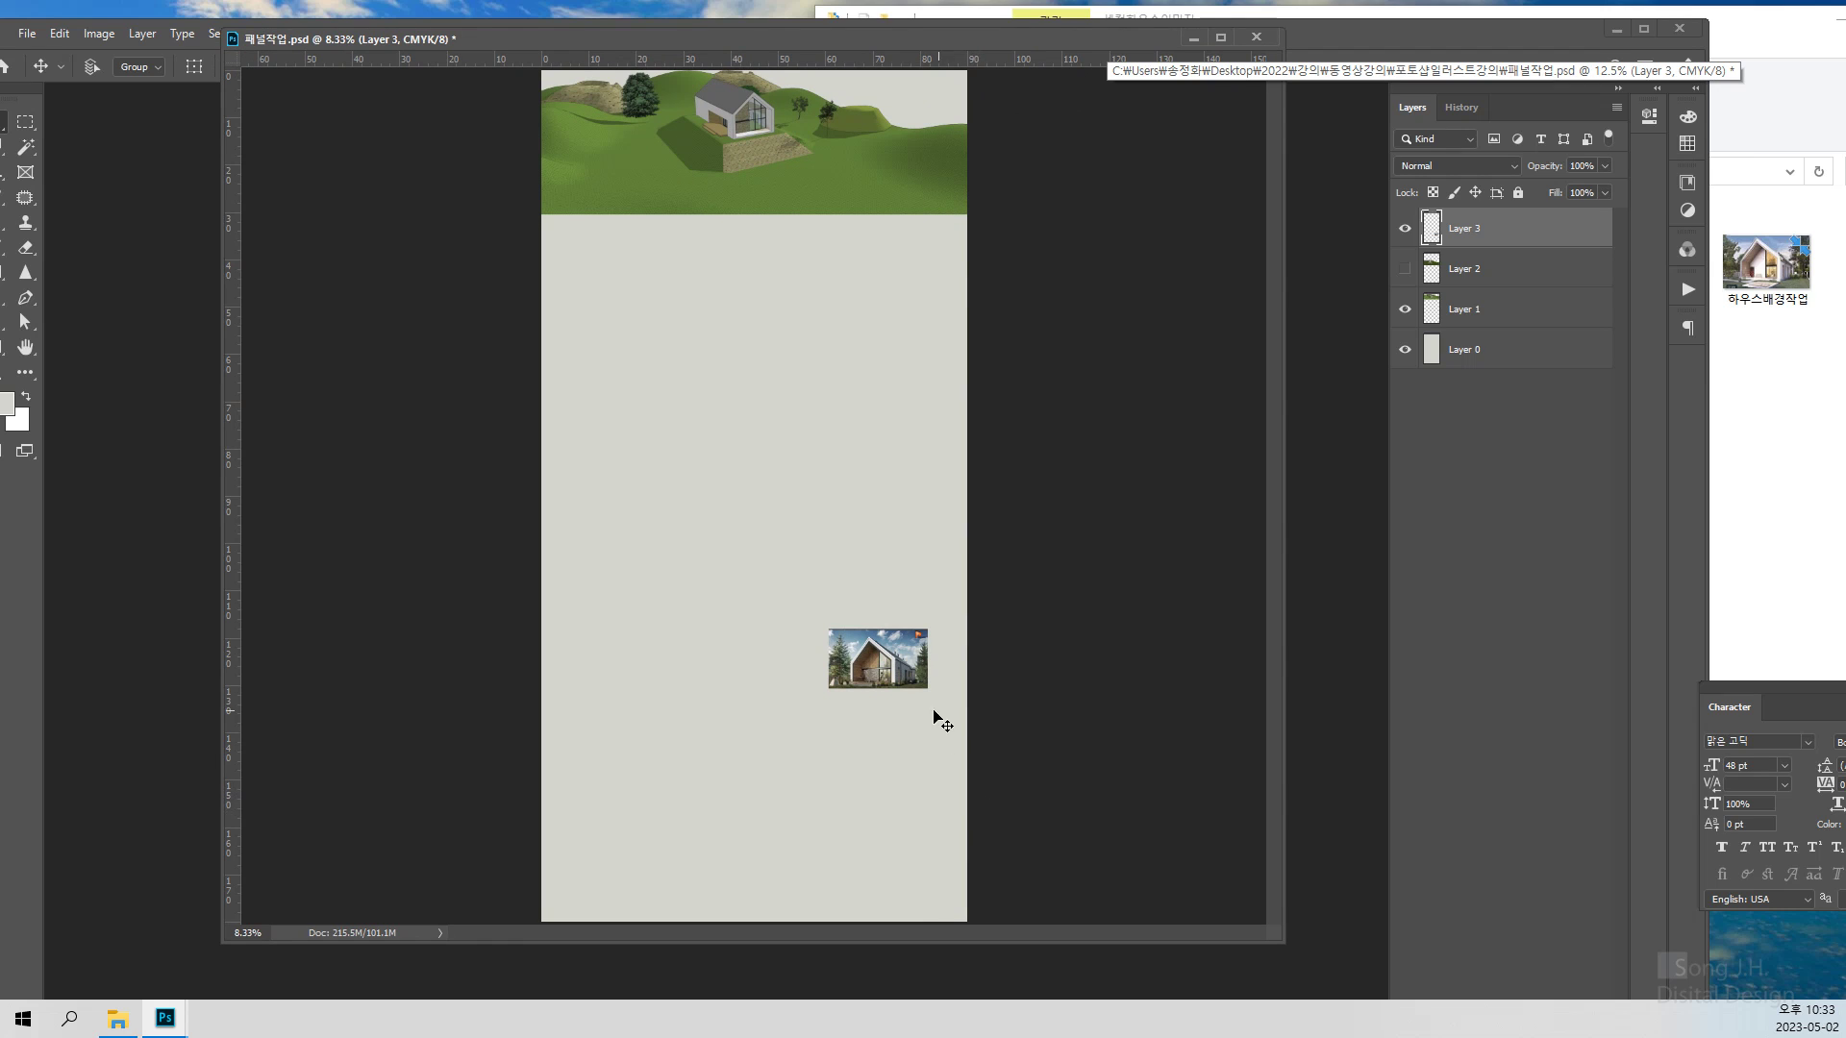
Enlarge the House6 image to about 65 cm wide and align it with the panel's lower-right corner
drag(904, 659, 930, 881)
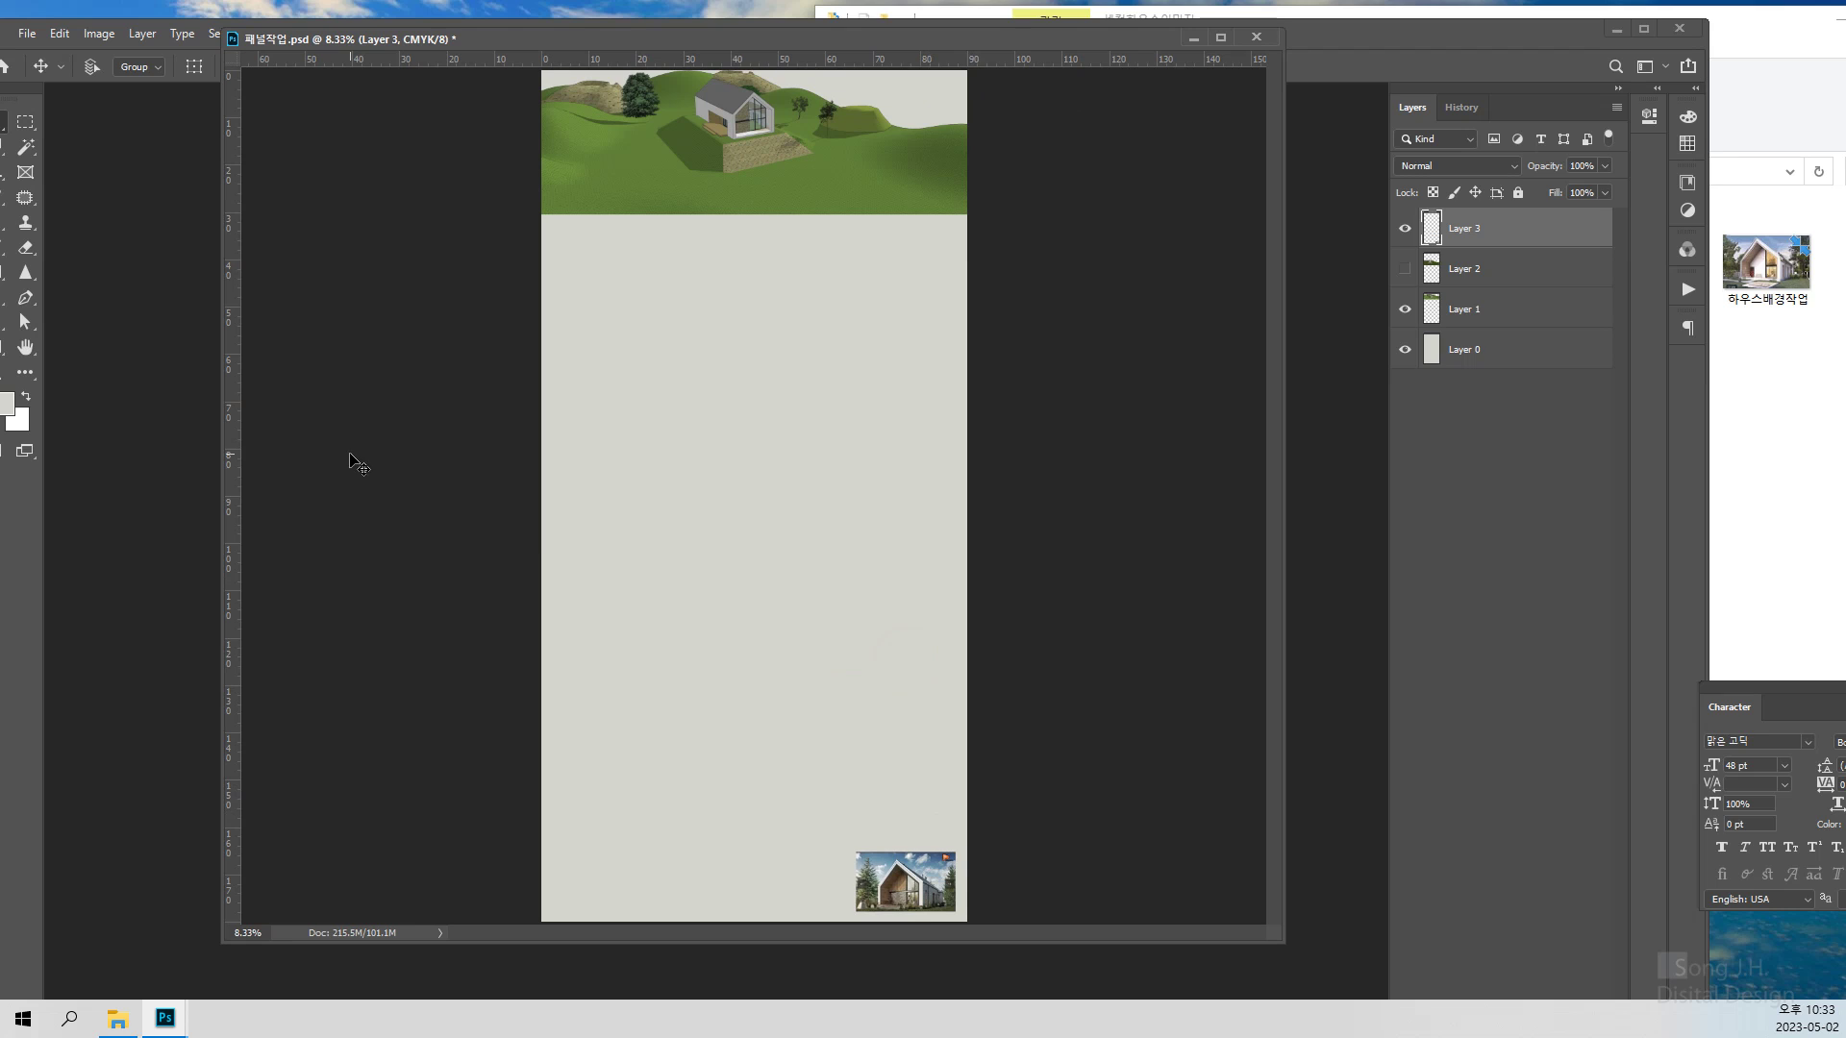
key(ctrl+t)
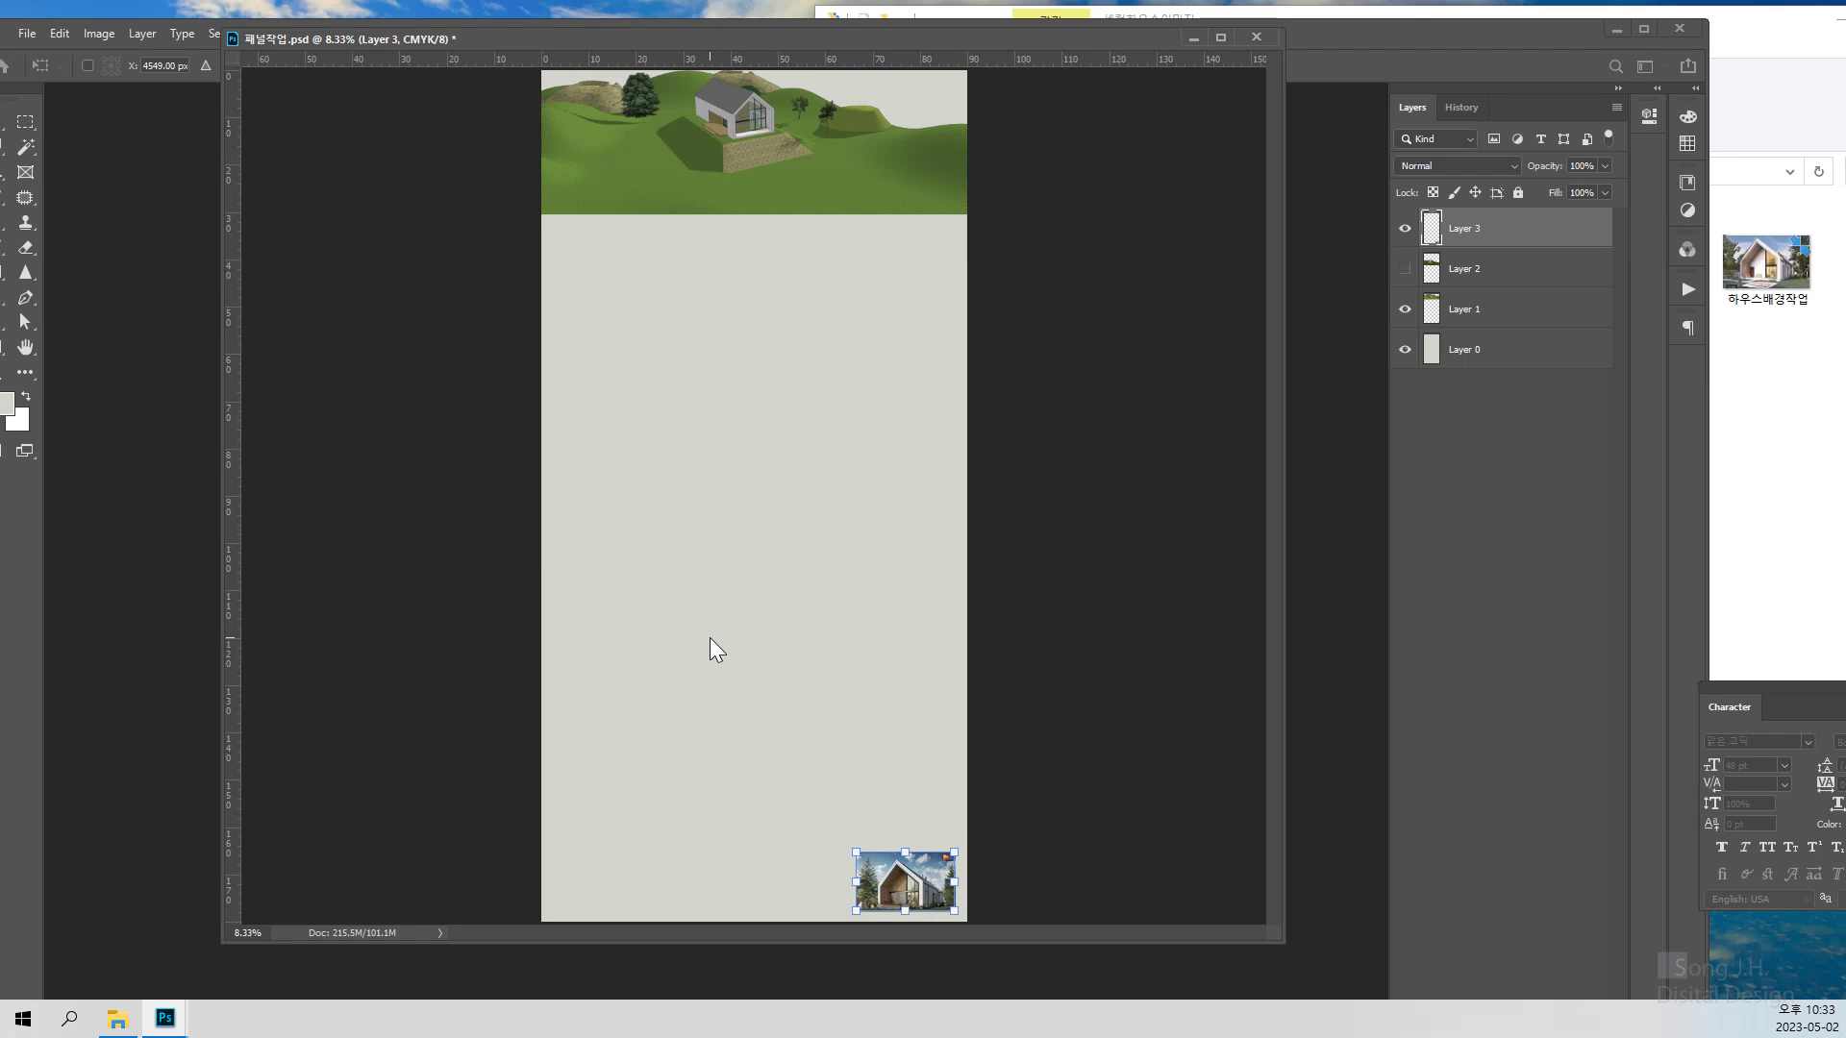
drag(853, 851, 671, 688)
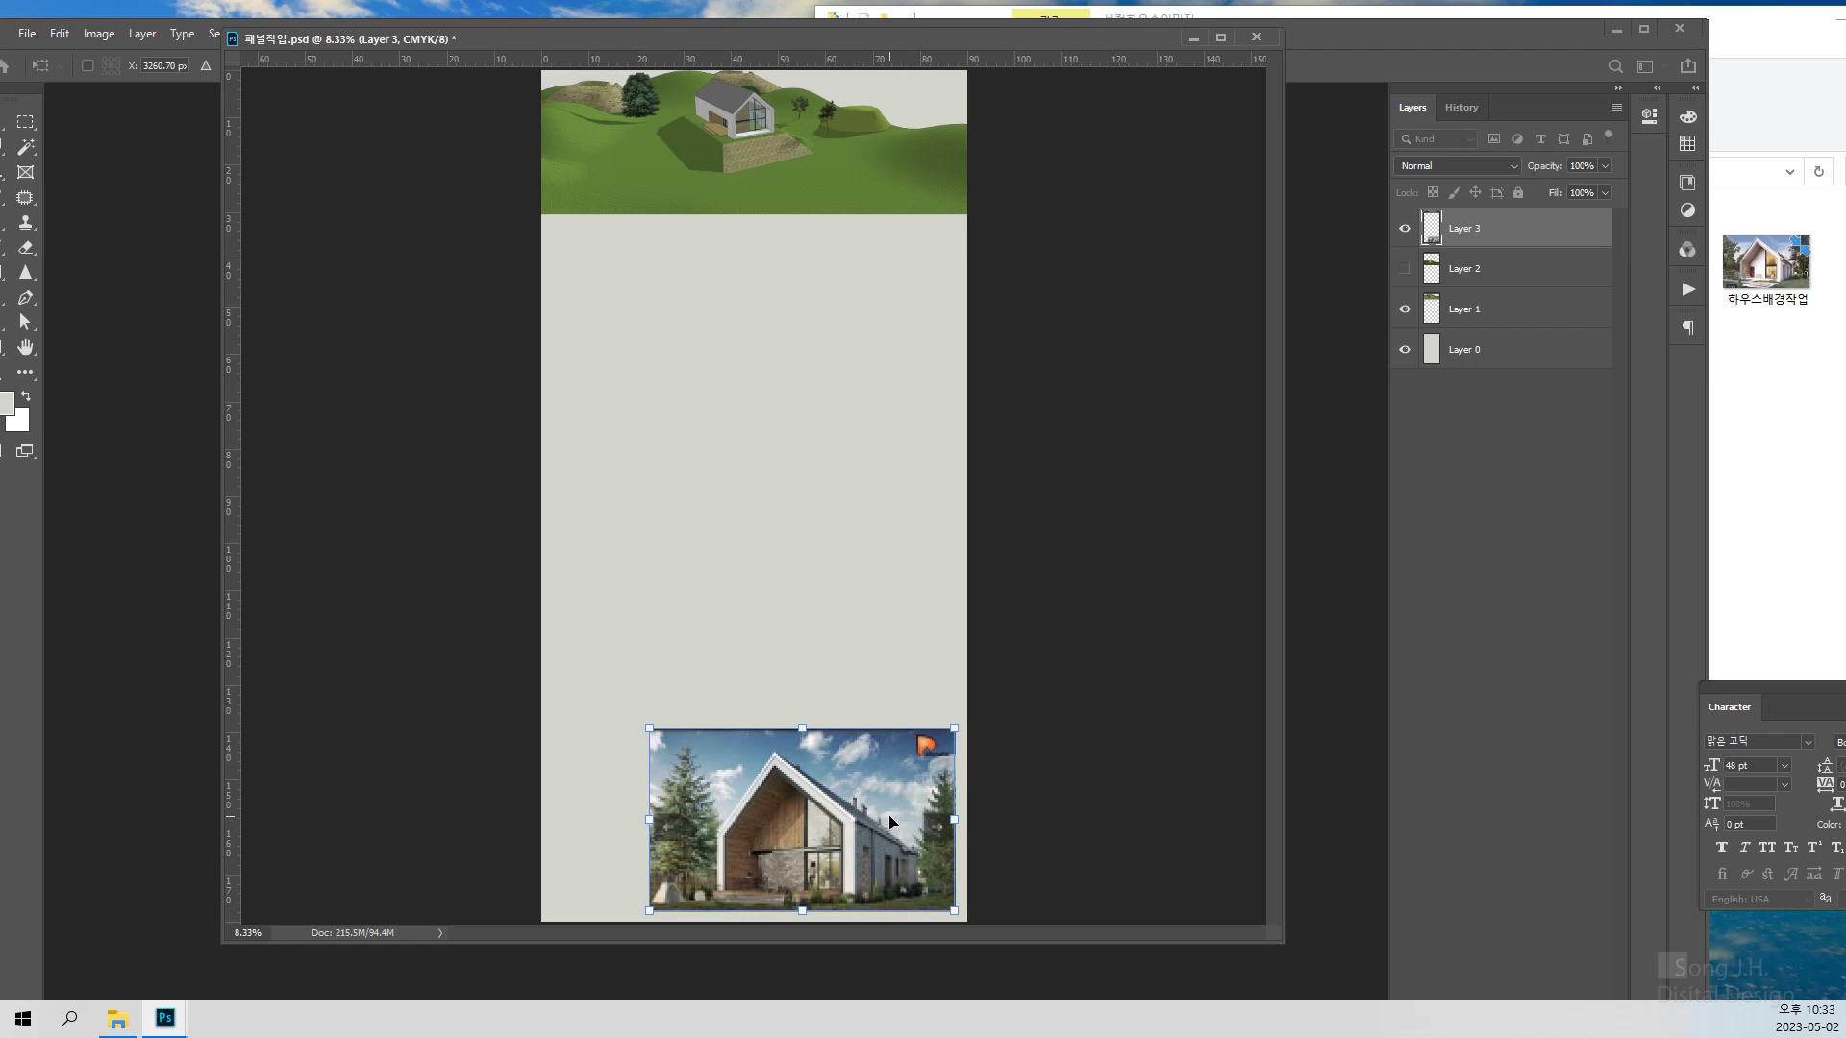
key(Return)
drag(870, 832, 778, 838)
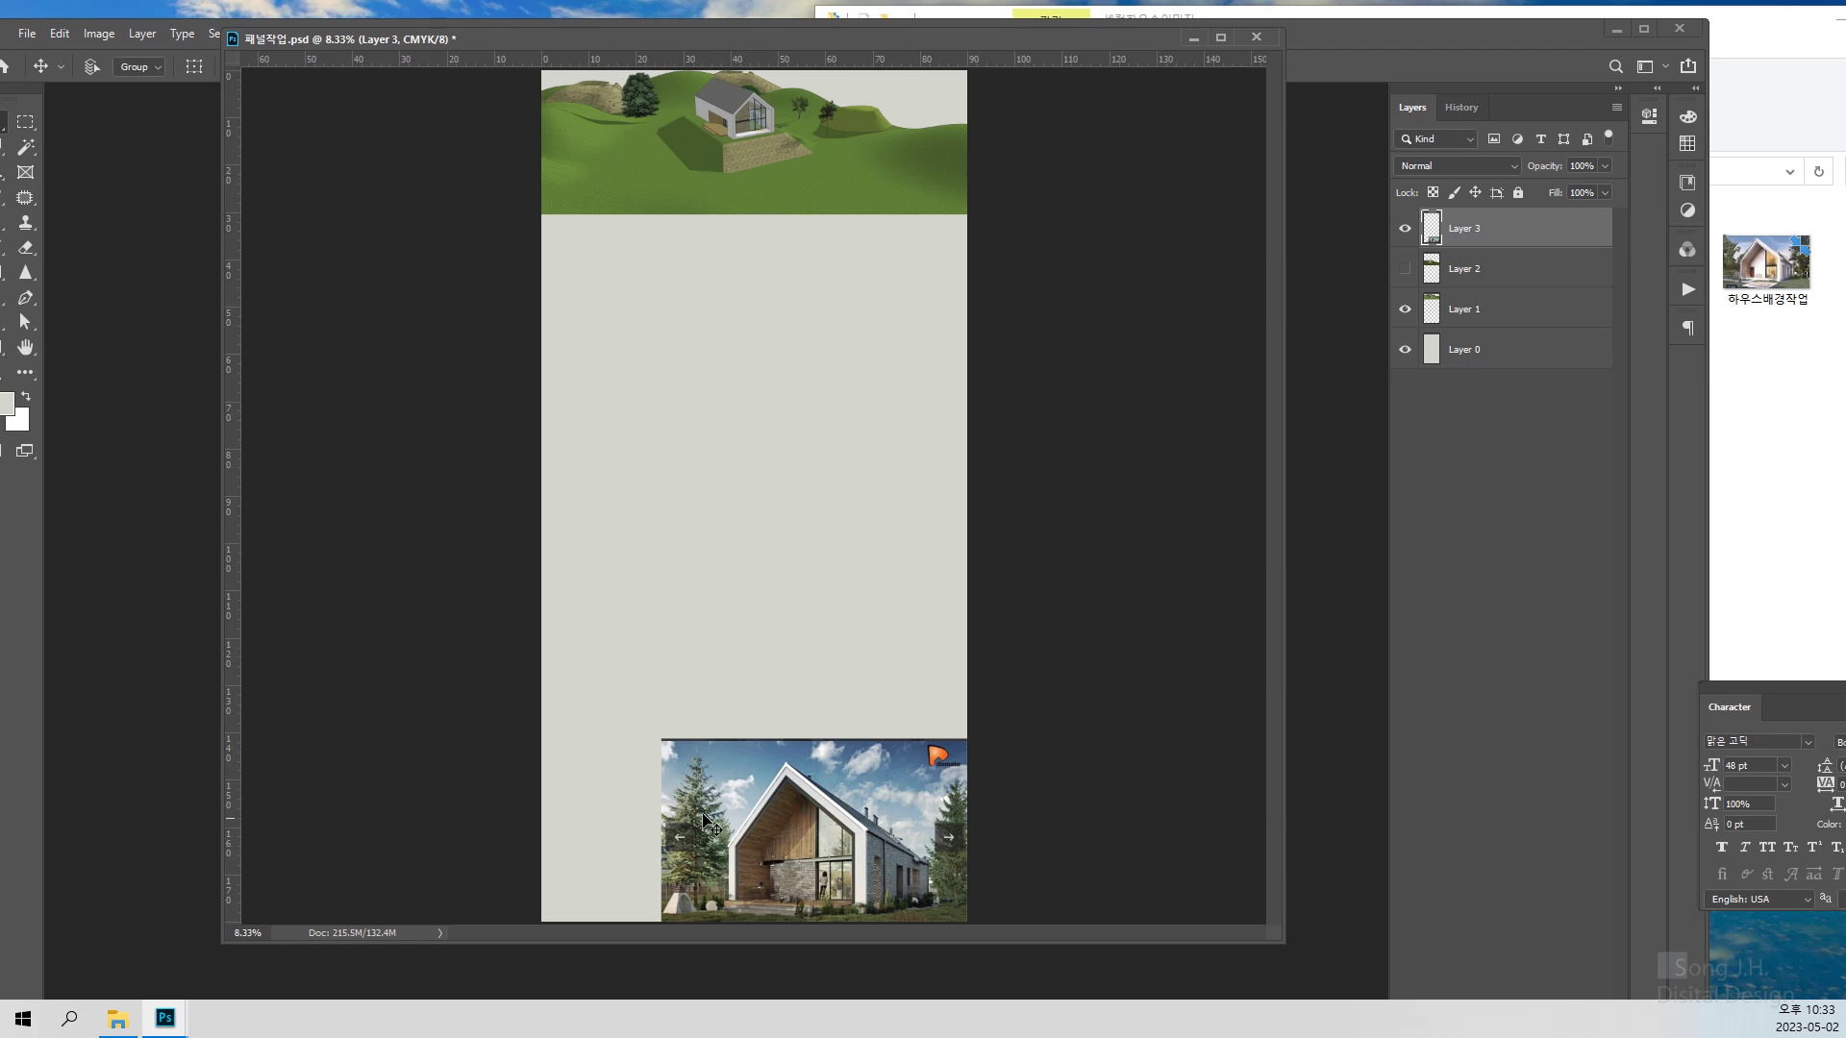
Scale the House6 image down to about 55 cm wide, keeping it in the panel's lower-right corner
right_click(833, 769)
click(860, 778)
drag(395, 44, 391, 26)
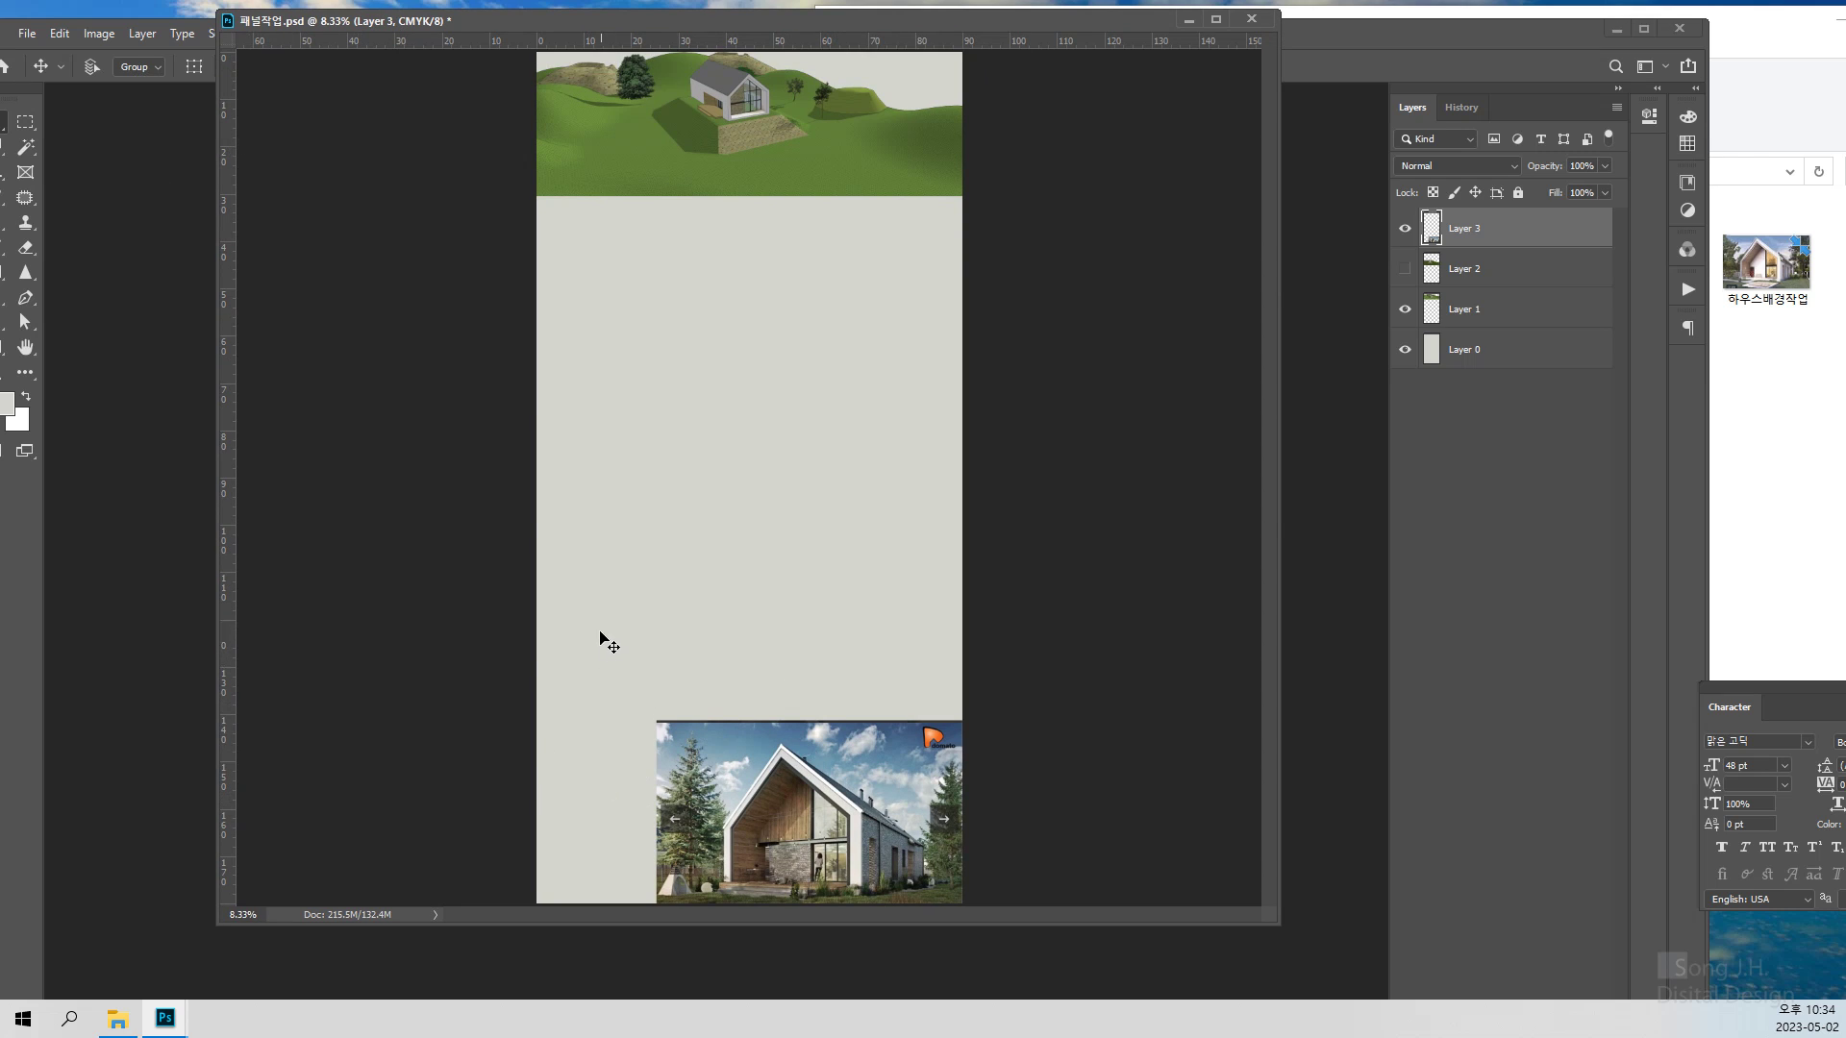
key(ctrl+t)
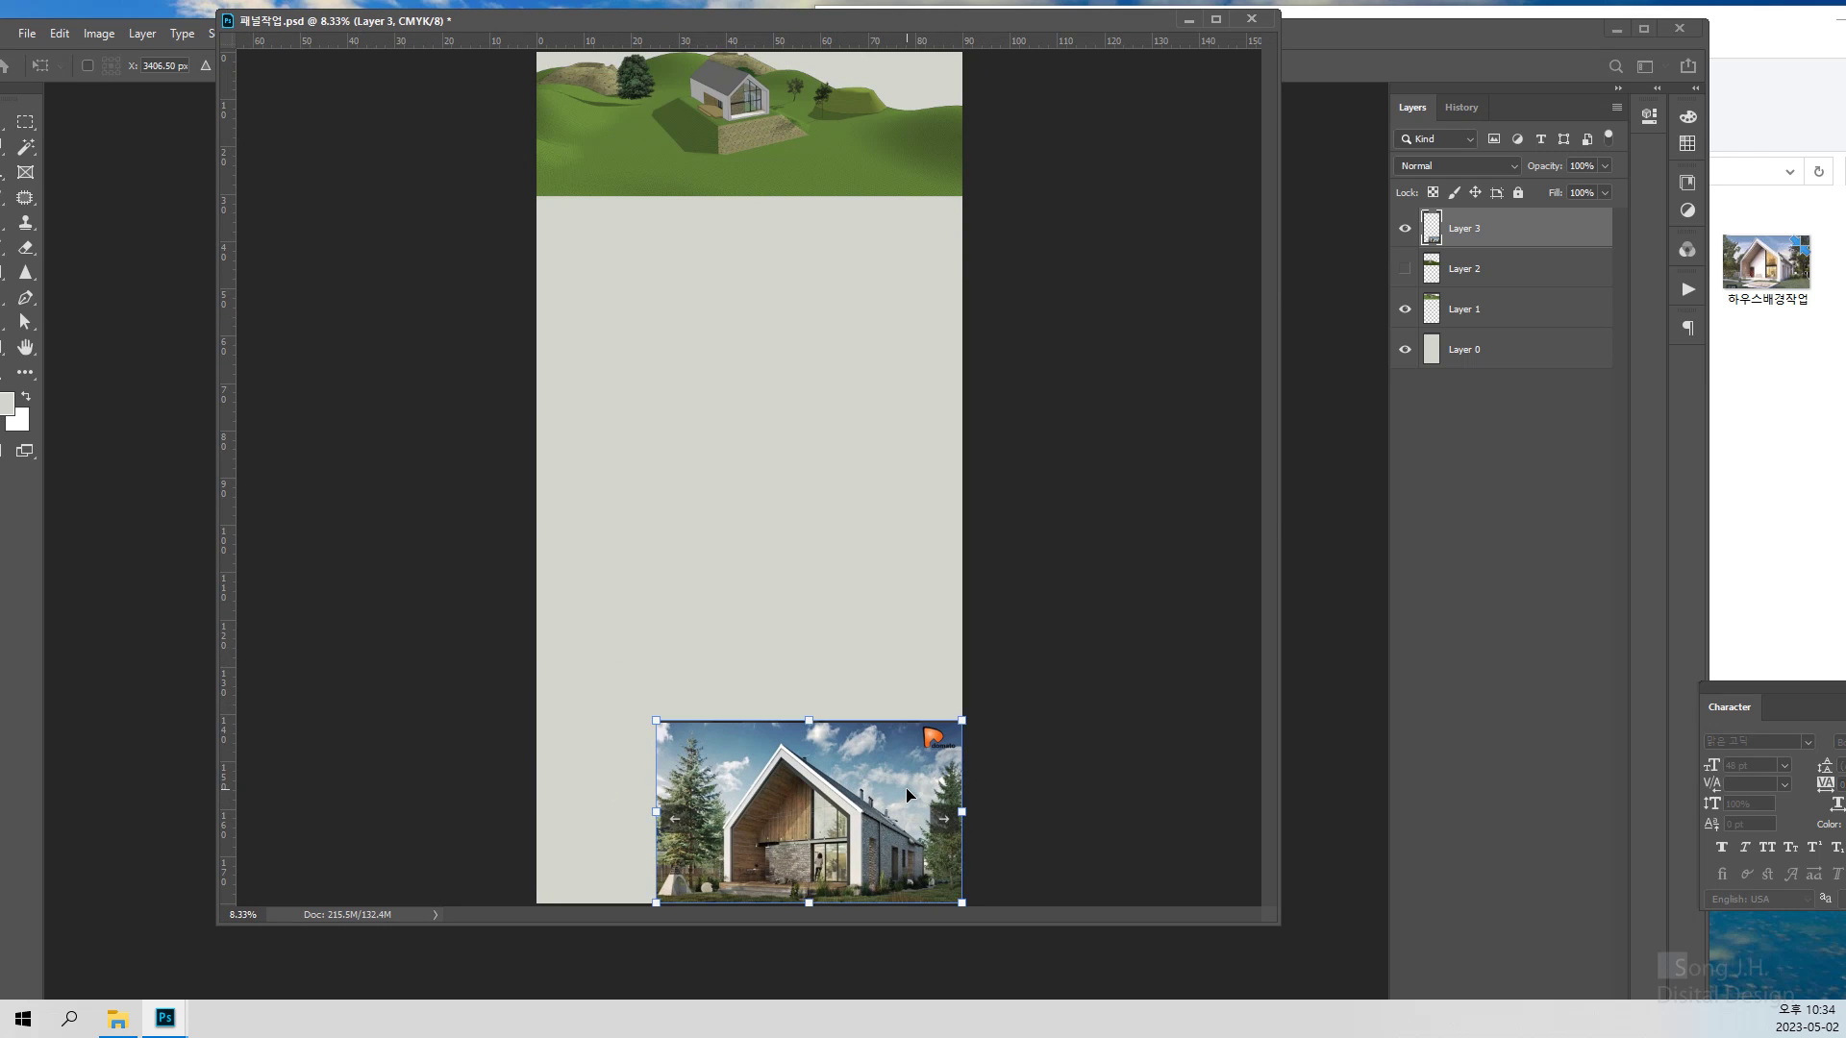
drag(654, 723, 702, 750)
key(Return)
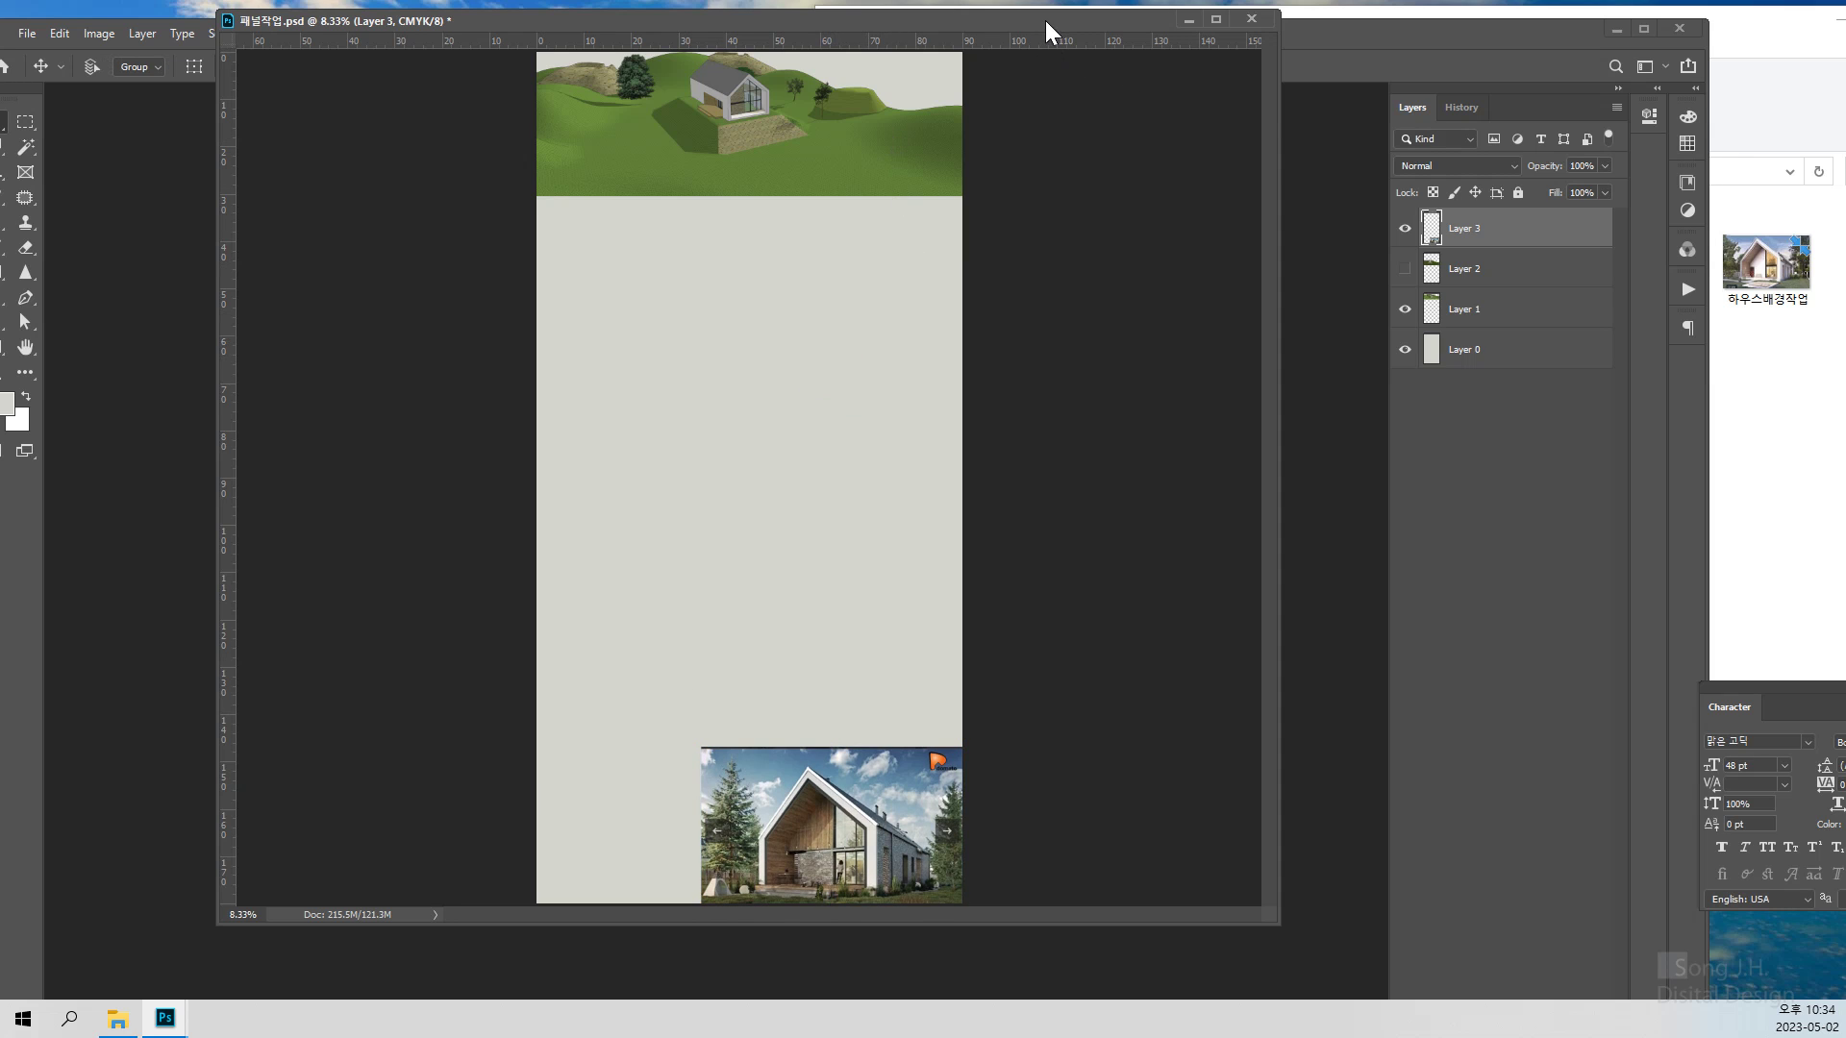
Move the 패널작업.psd window aside and bring the file explorer with the house images to the front
drag(1045, 20, 955, 31)
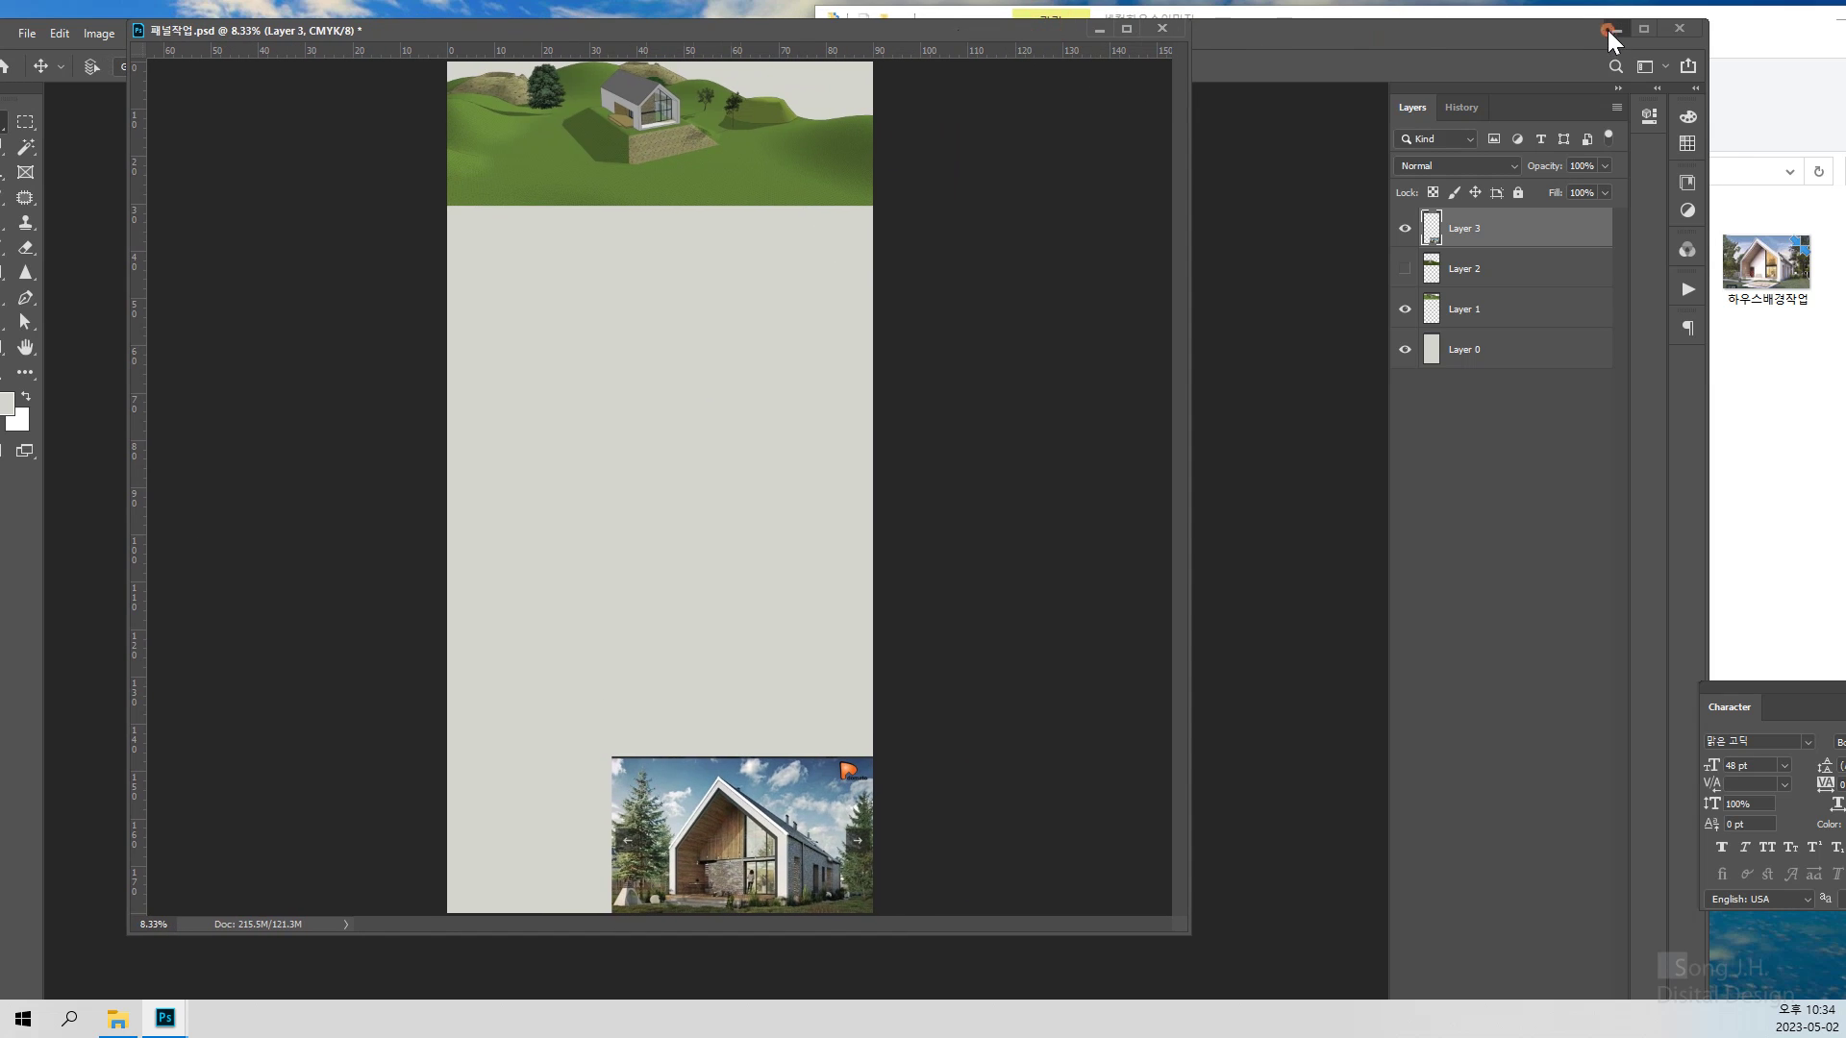
click(1608, 30)
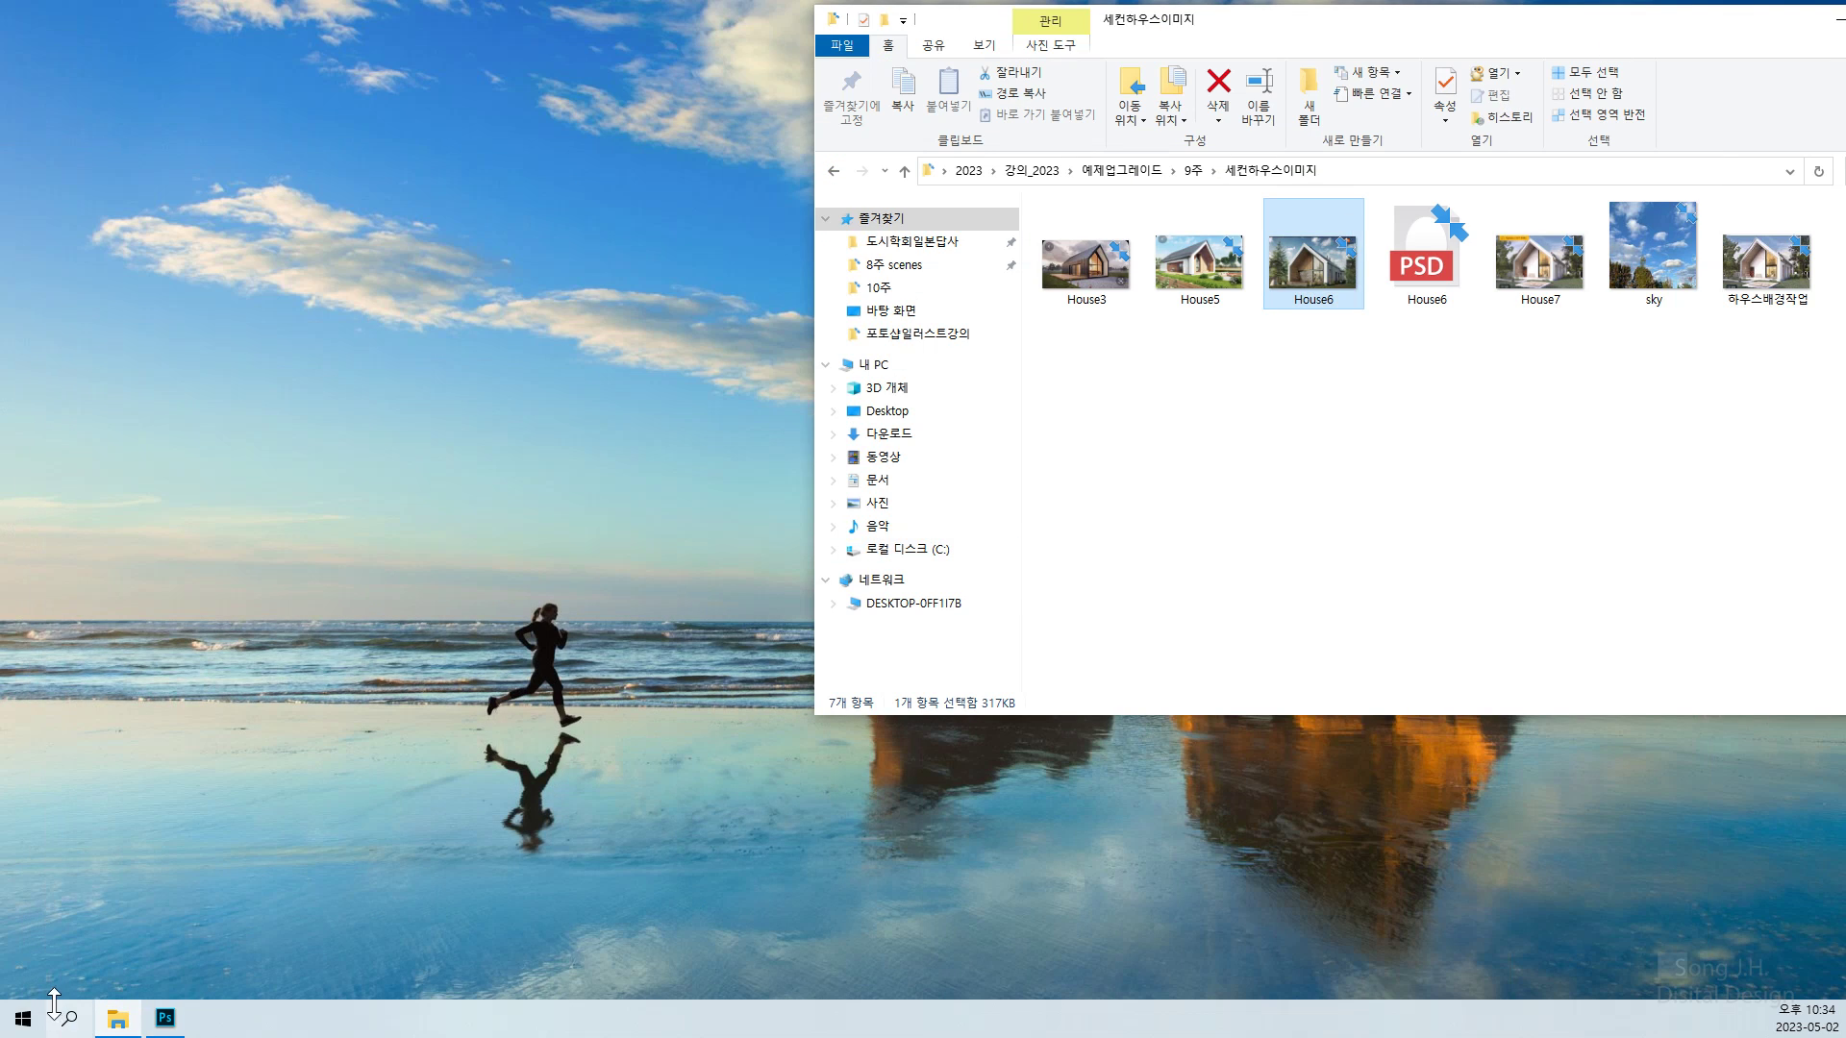
click(163, 1021)
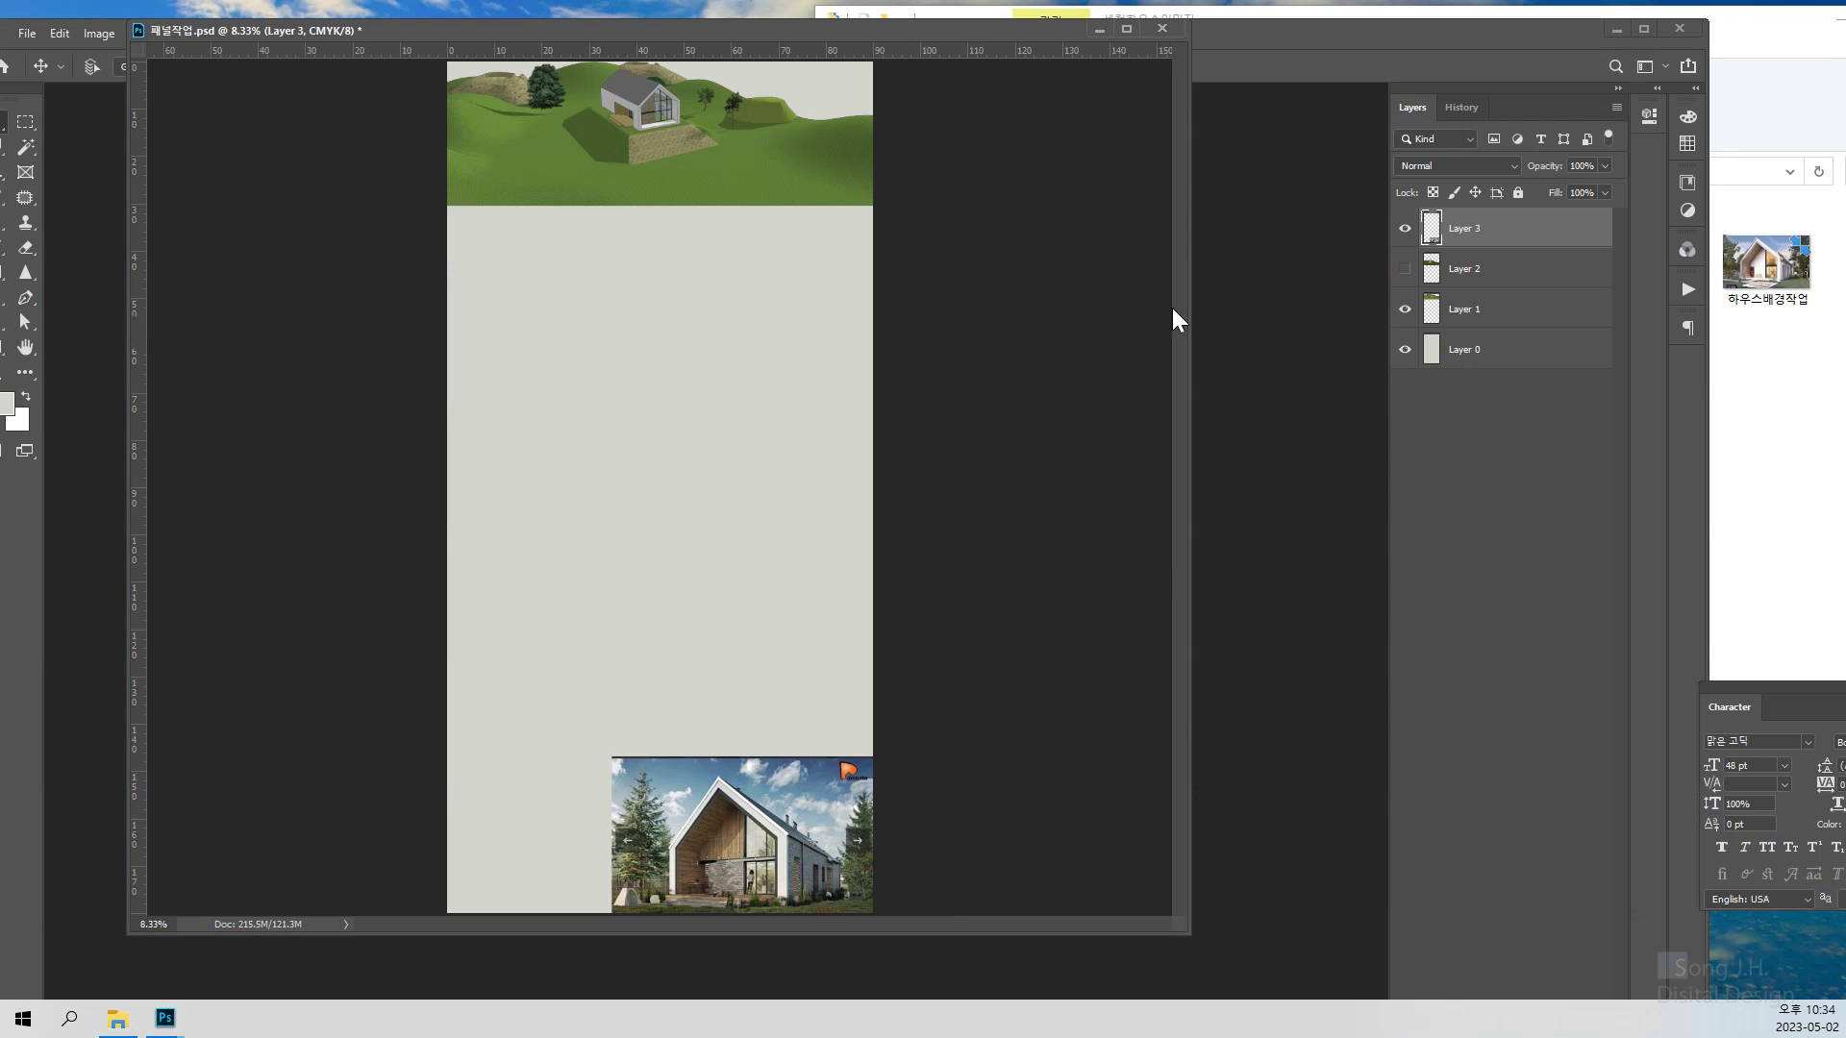
drag(906, 37, 780, 44)
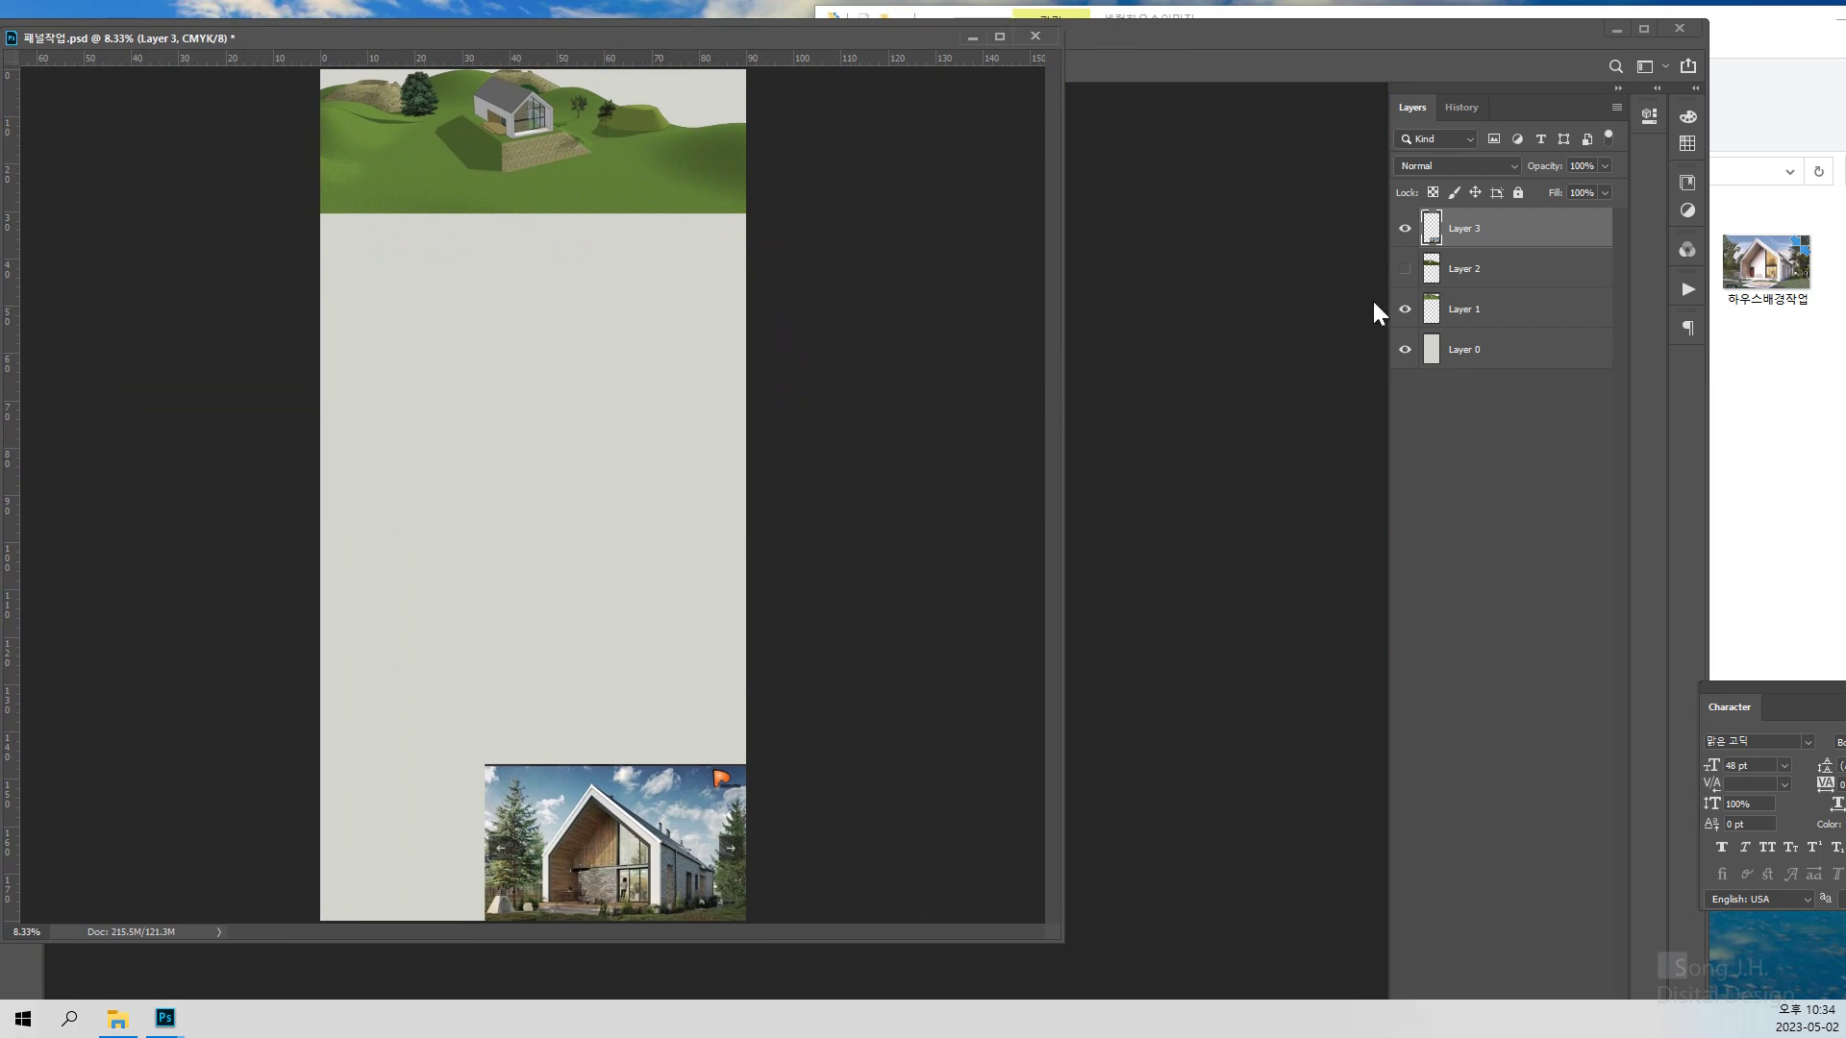
click(1712, 618)
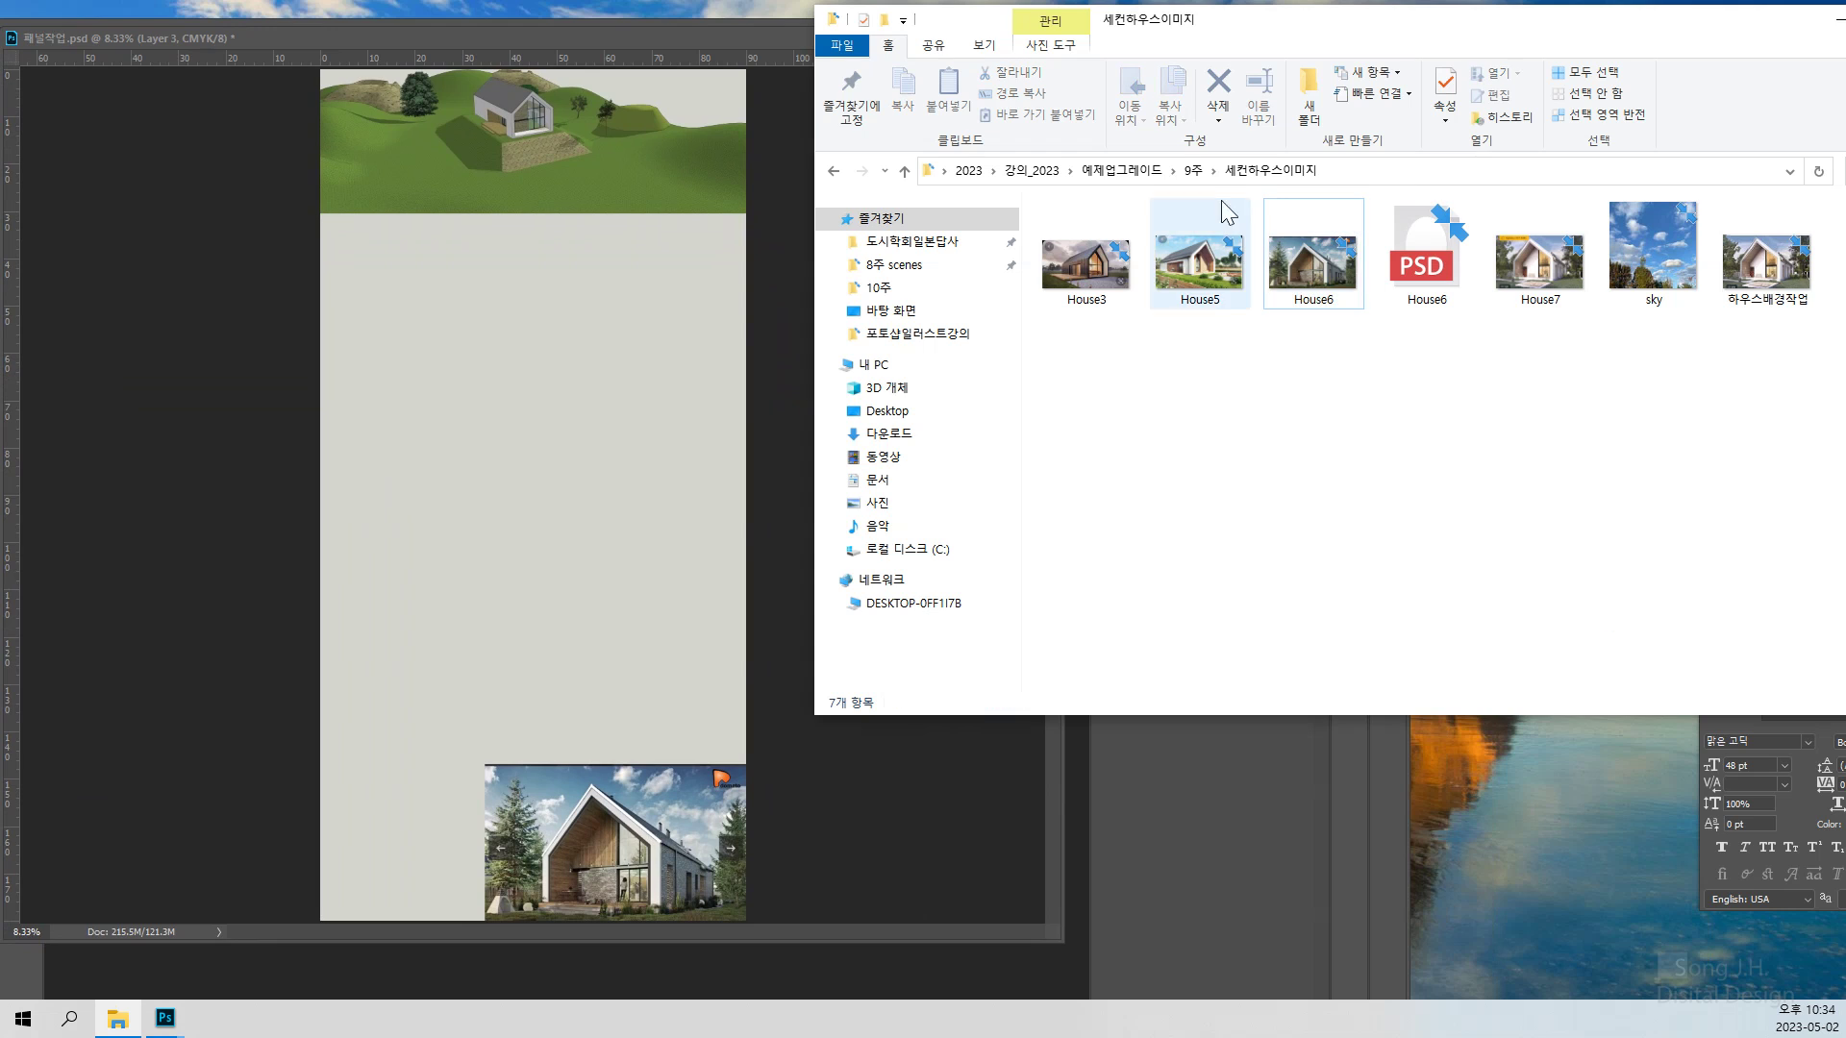
Browse to the 도면 folder inside 8주 scenes and place the file explorer beside the panel
click(1191, 170)
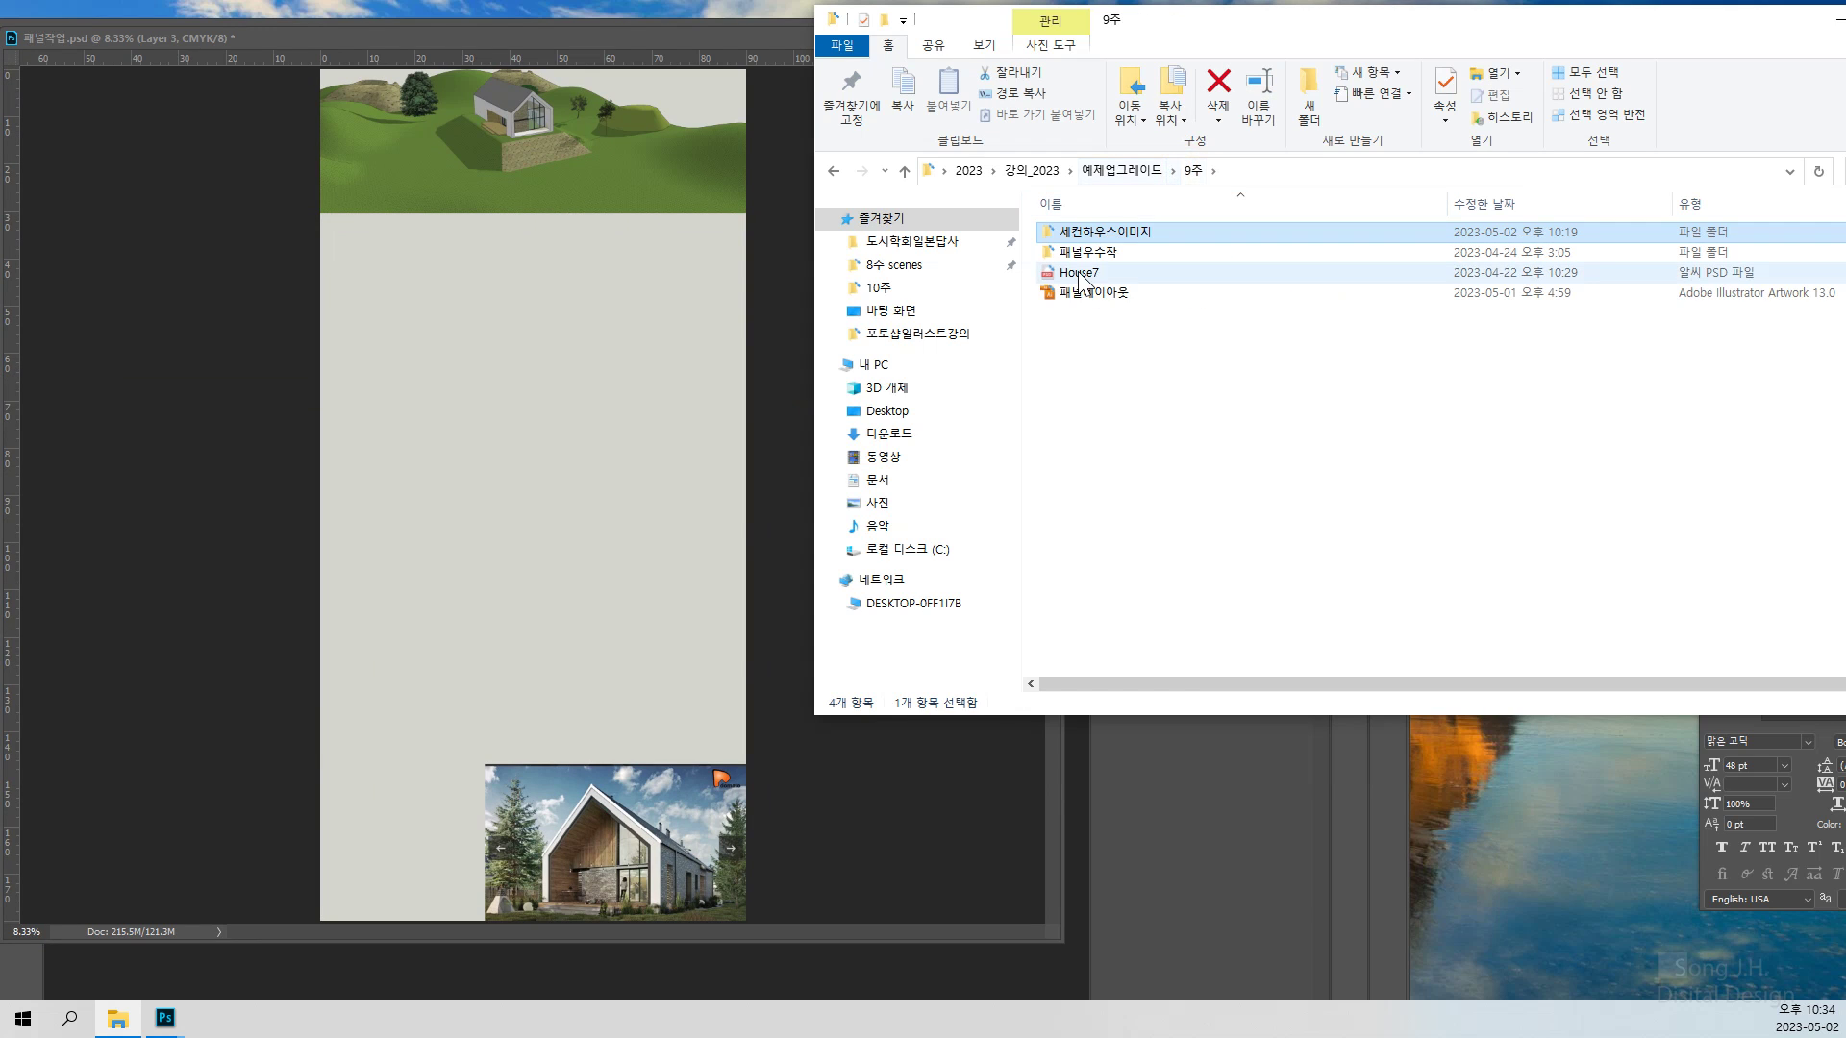
click(1137, 173)
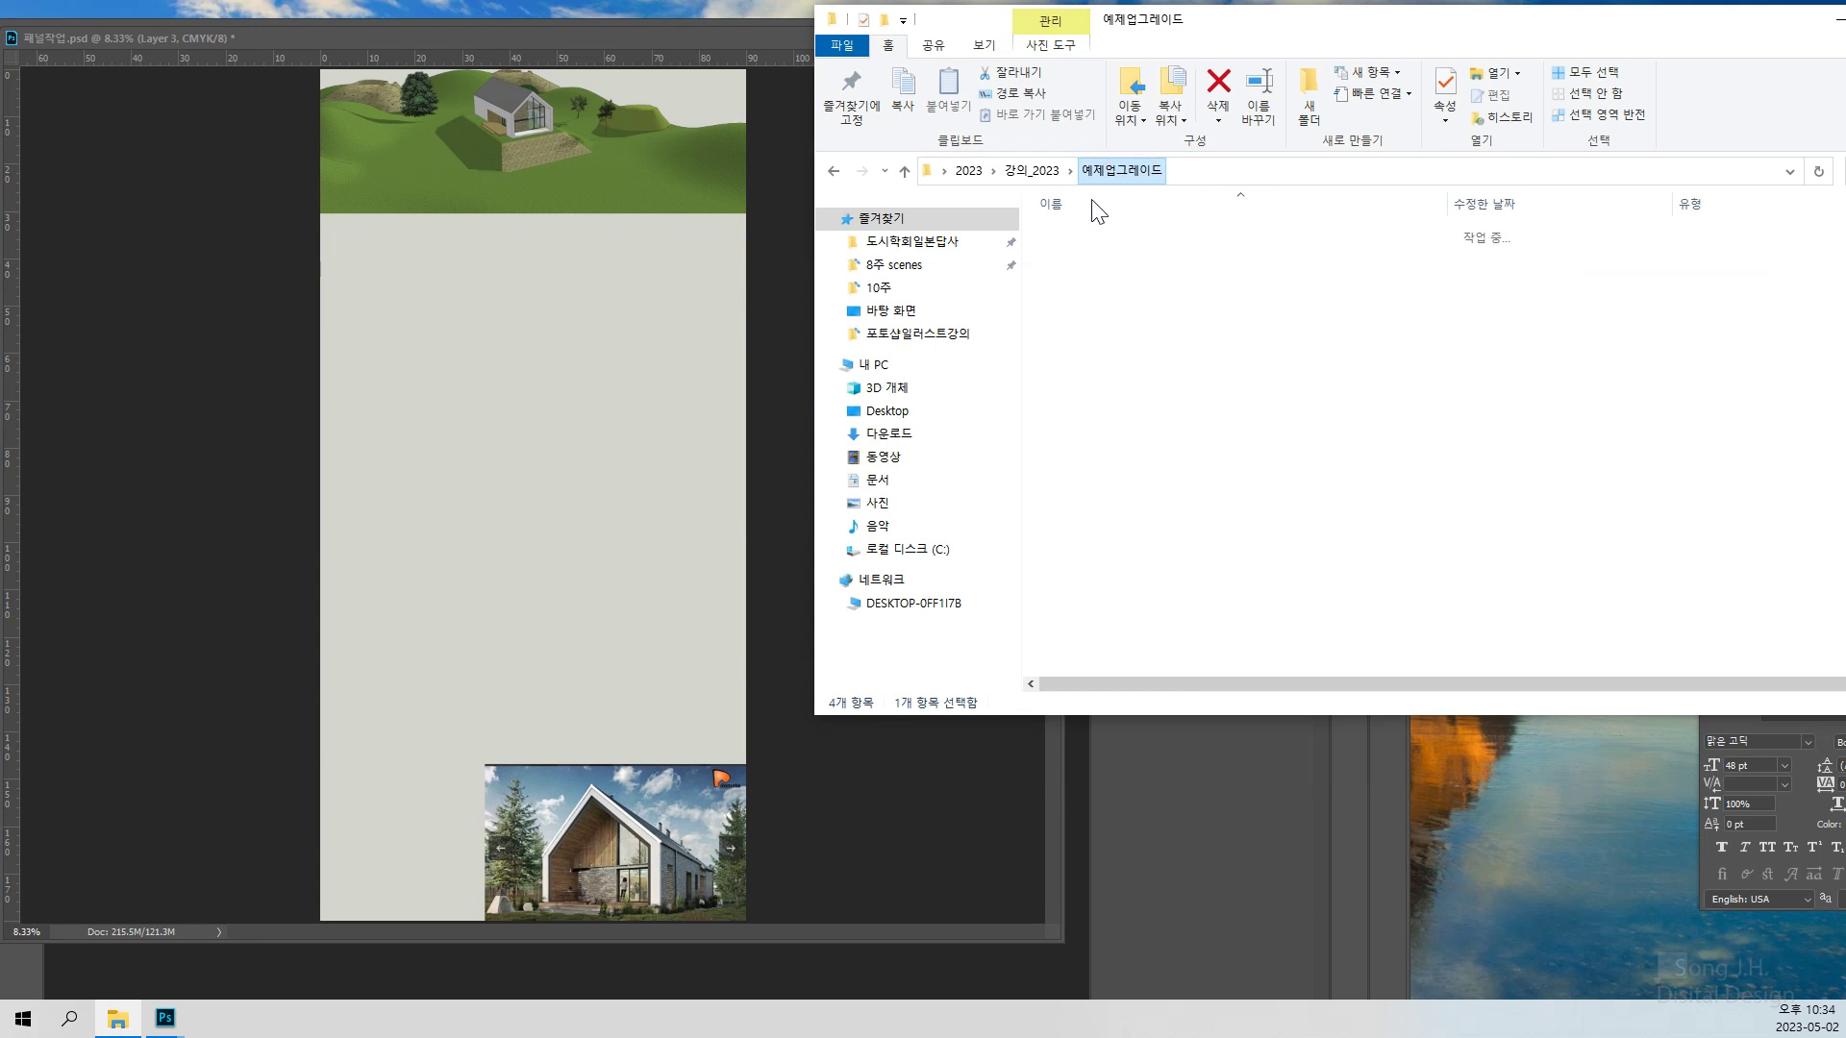
click(1067, 335)
double_click(1067, 335)
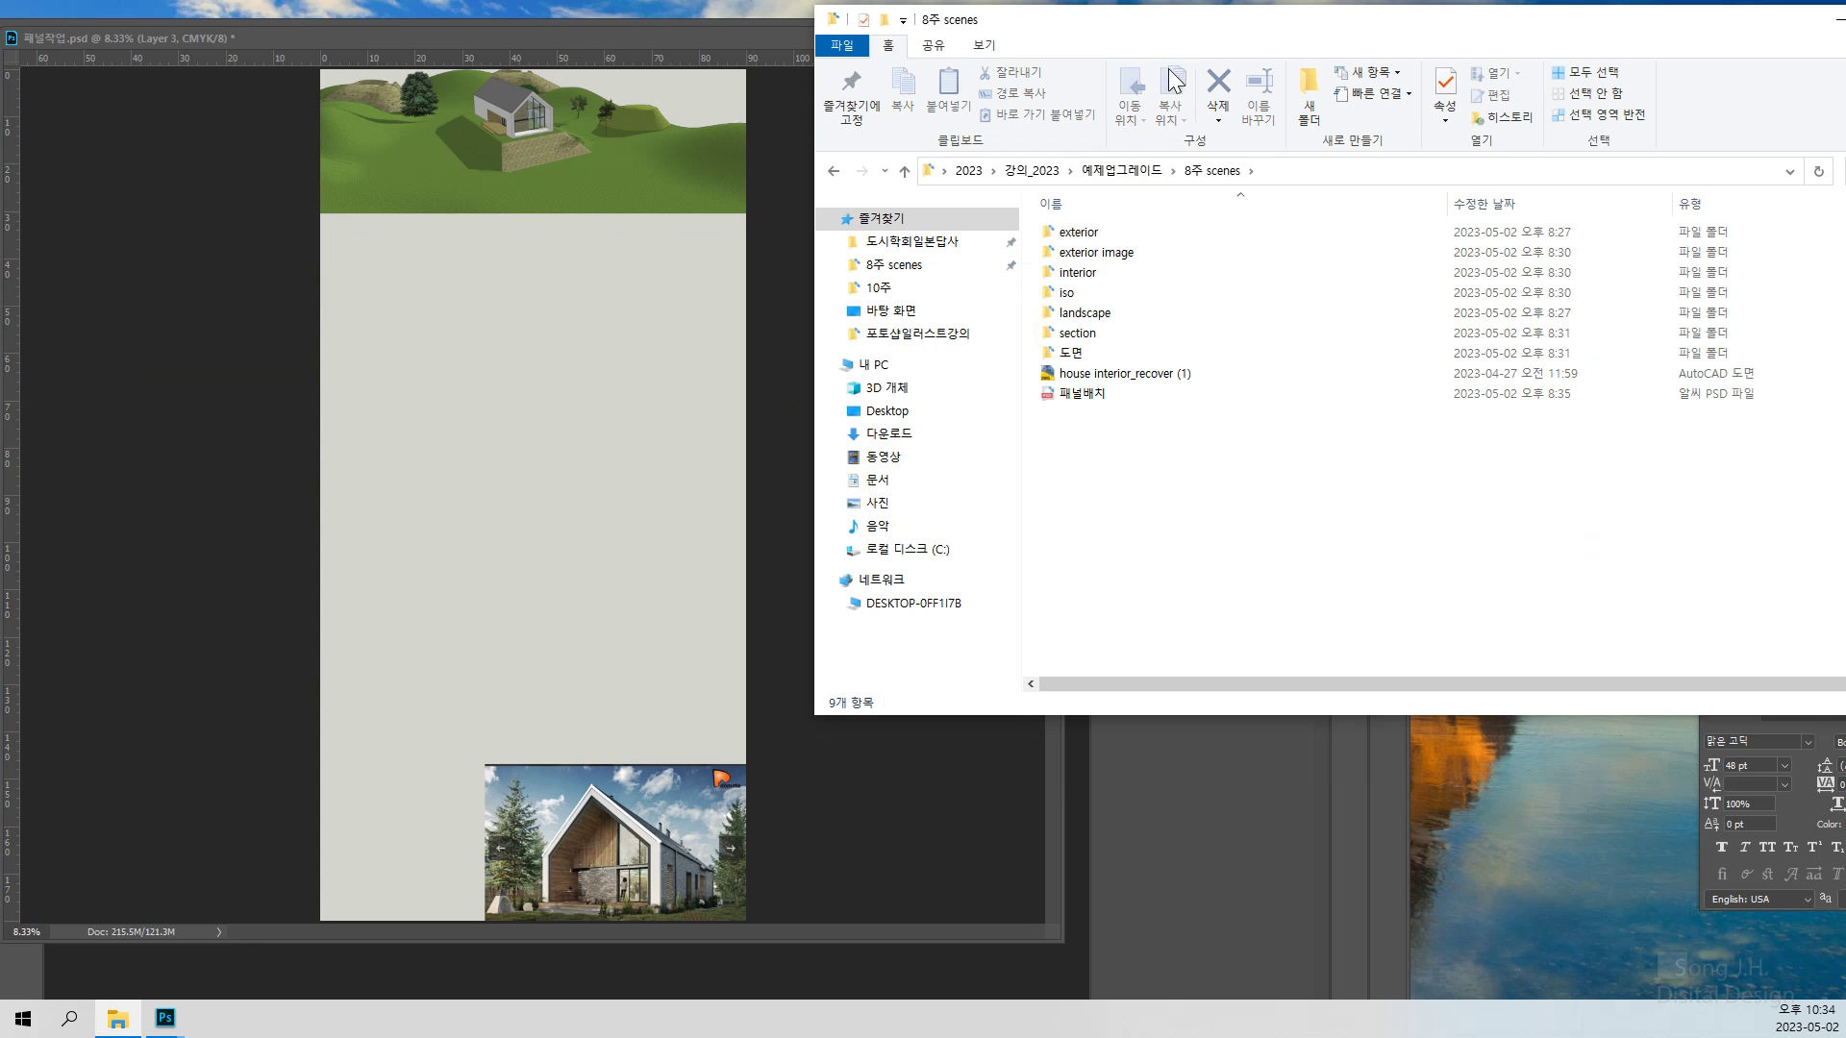
drag(1206, 32, 1439, 46)
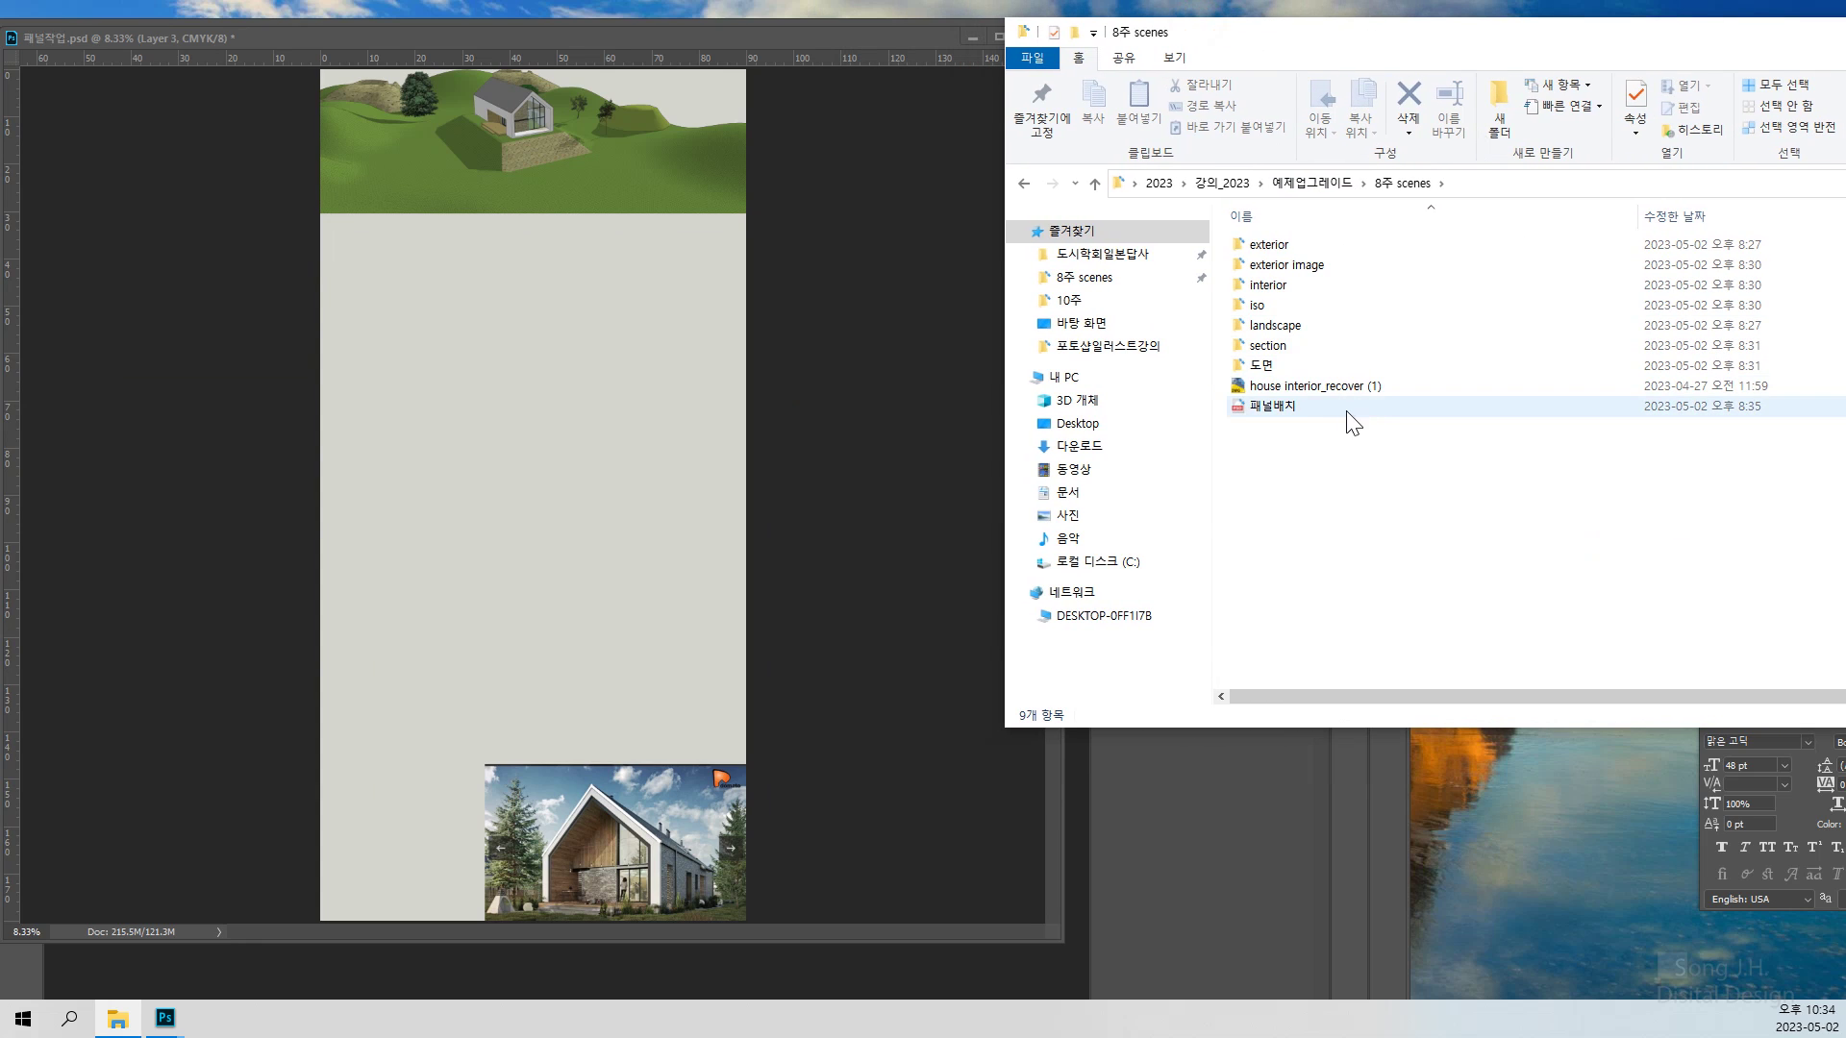
click(1262, 368)
double_click(1261, 370)
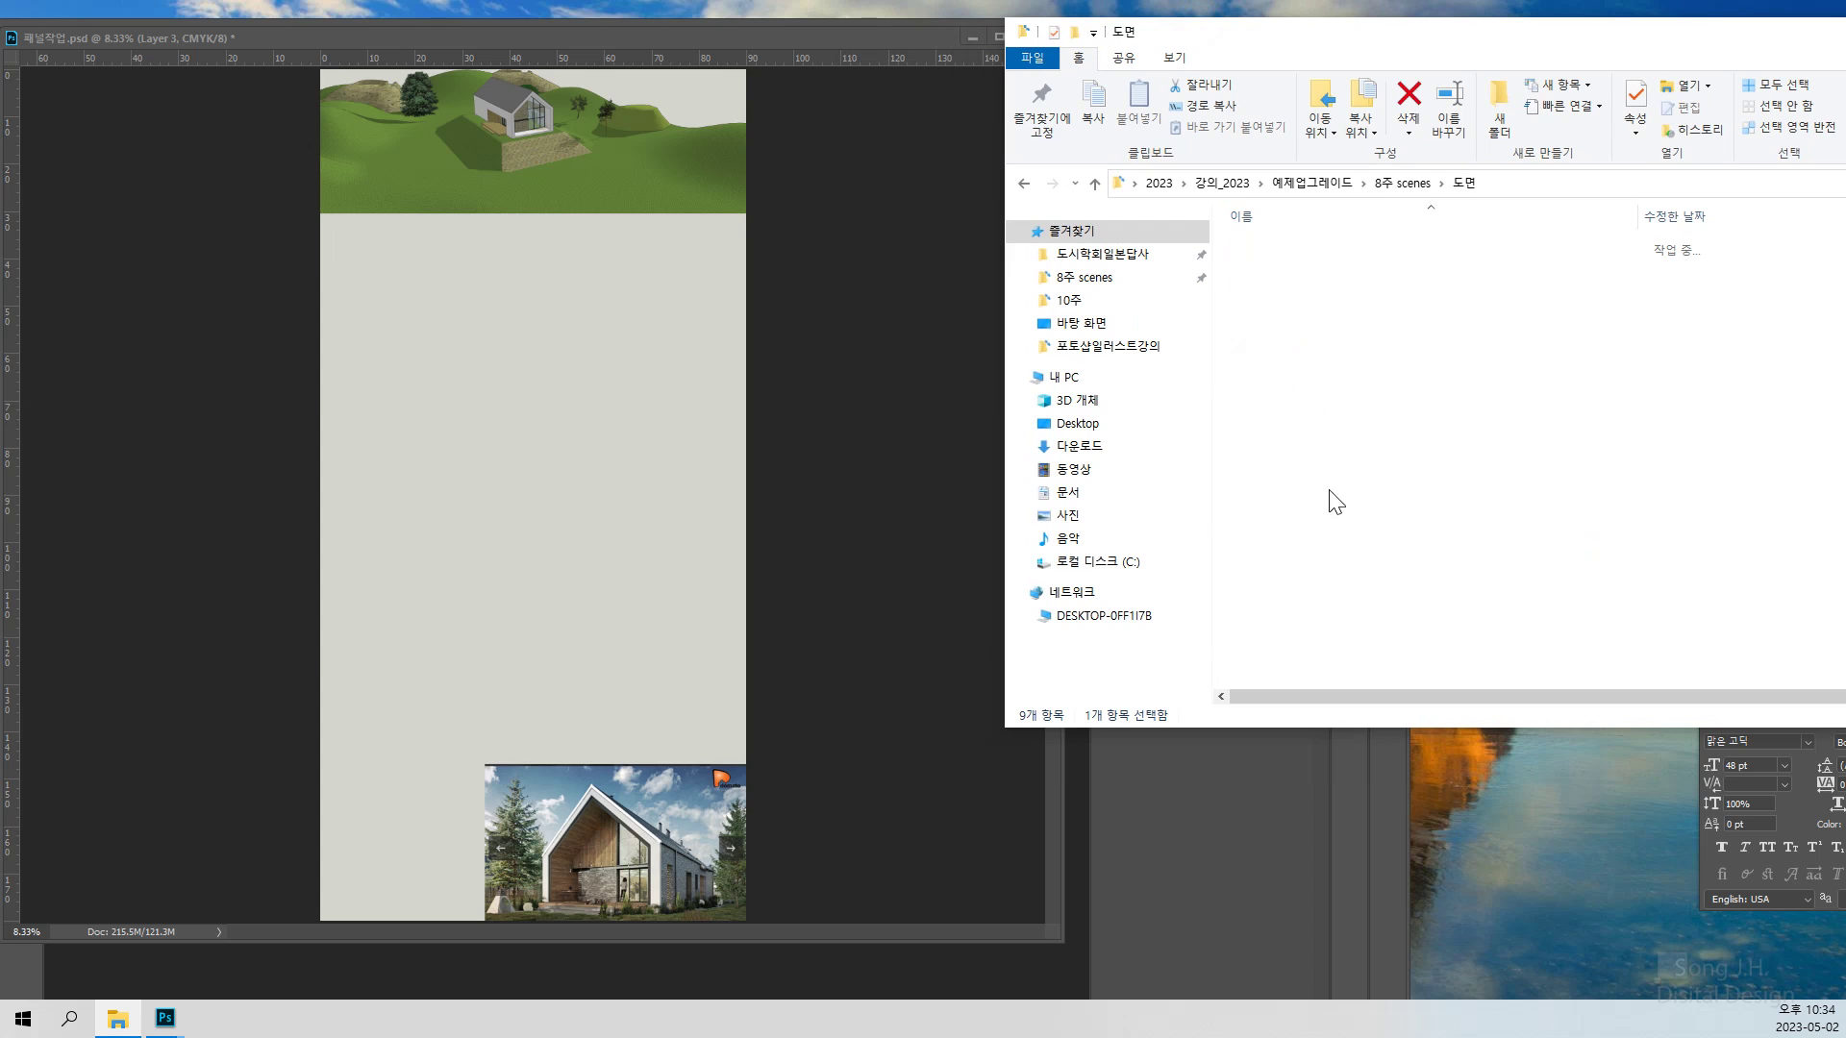
drag(1359, 55, 1266, 97)
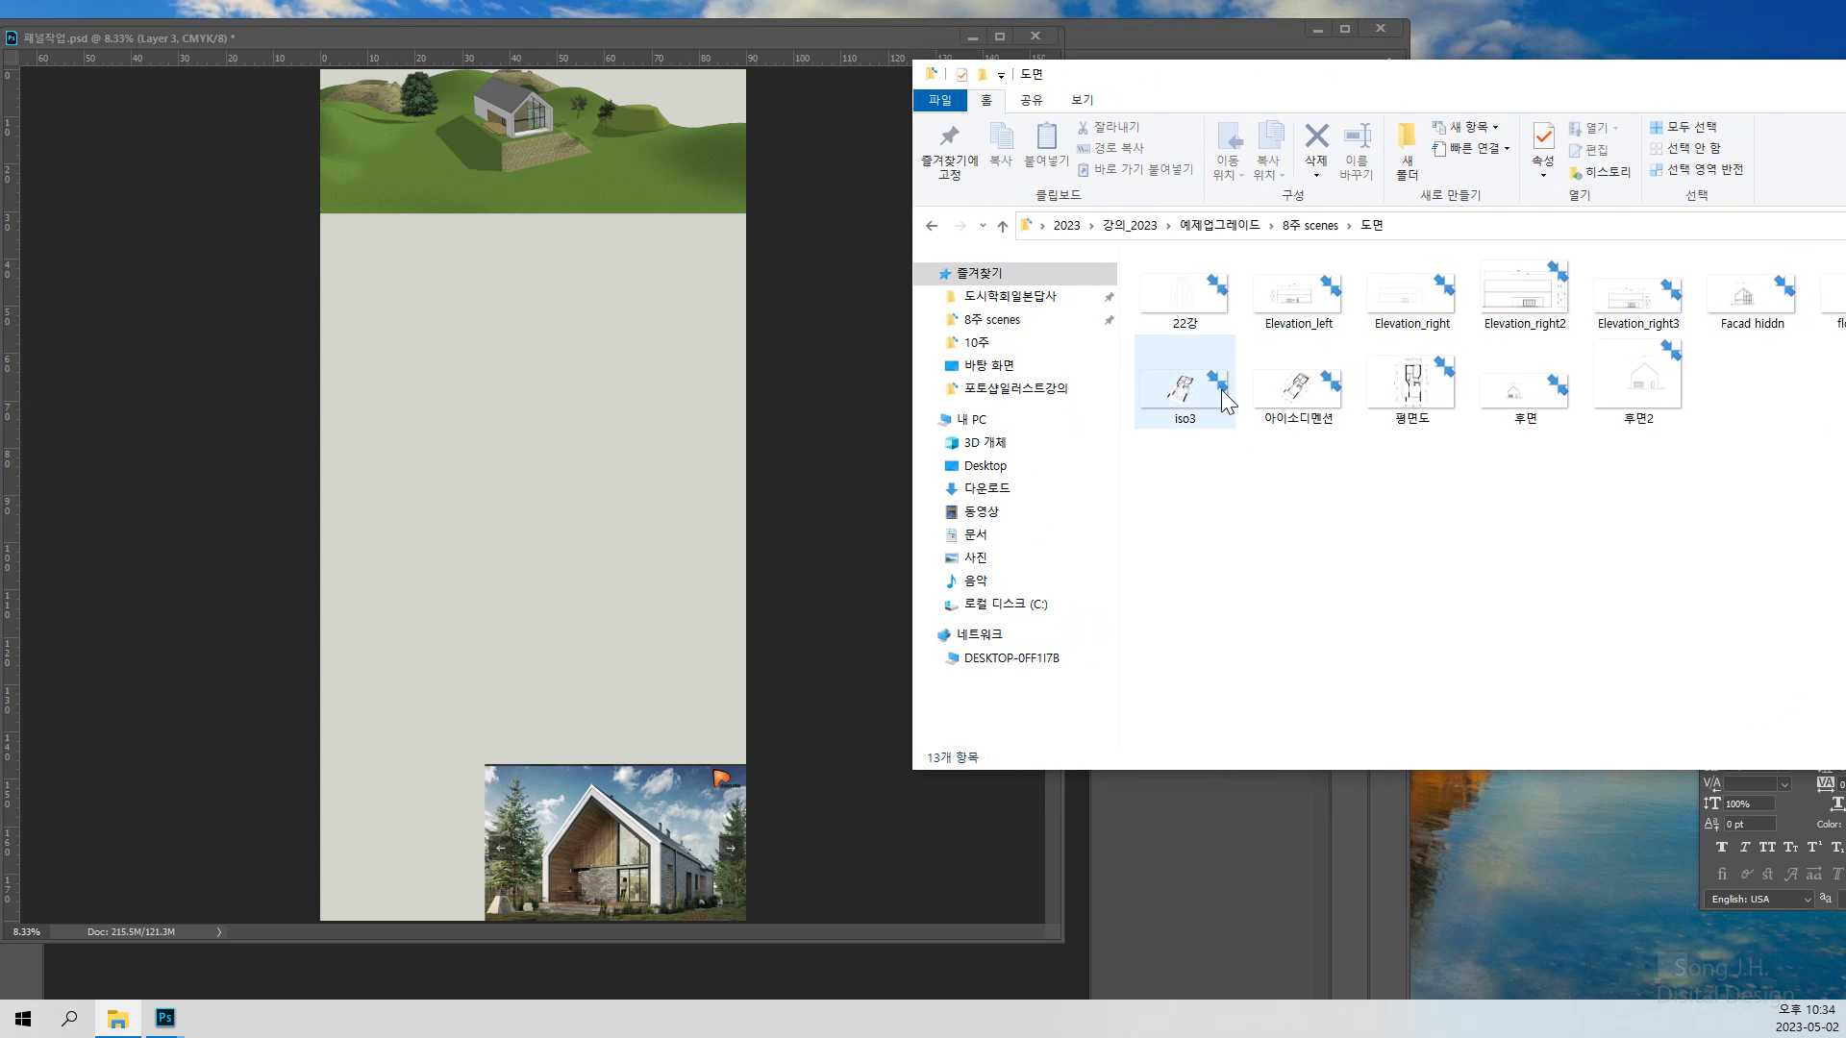
Try placing the Elevation_left drawing on the panel, cancel it, and return to the 도면 folder
drag(1306, 308, 689, 590)
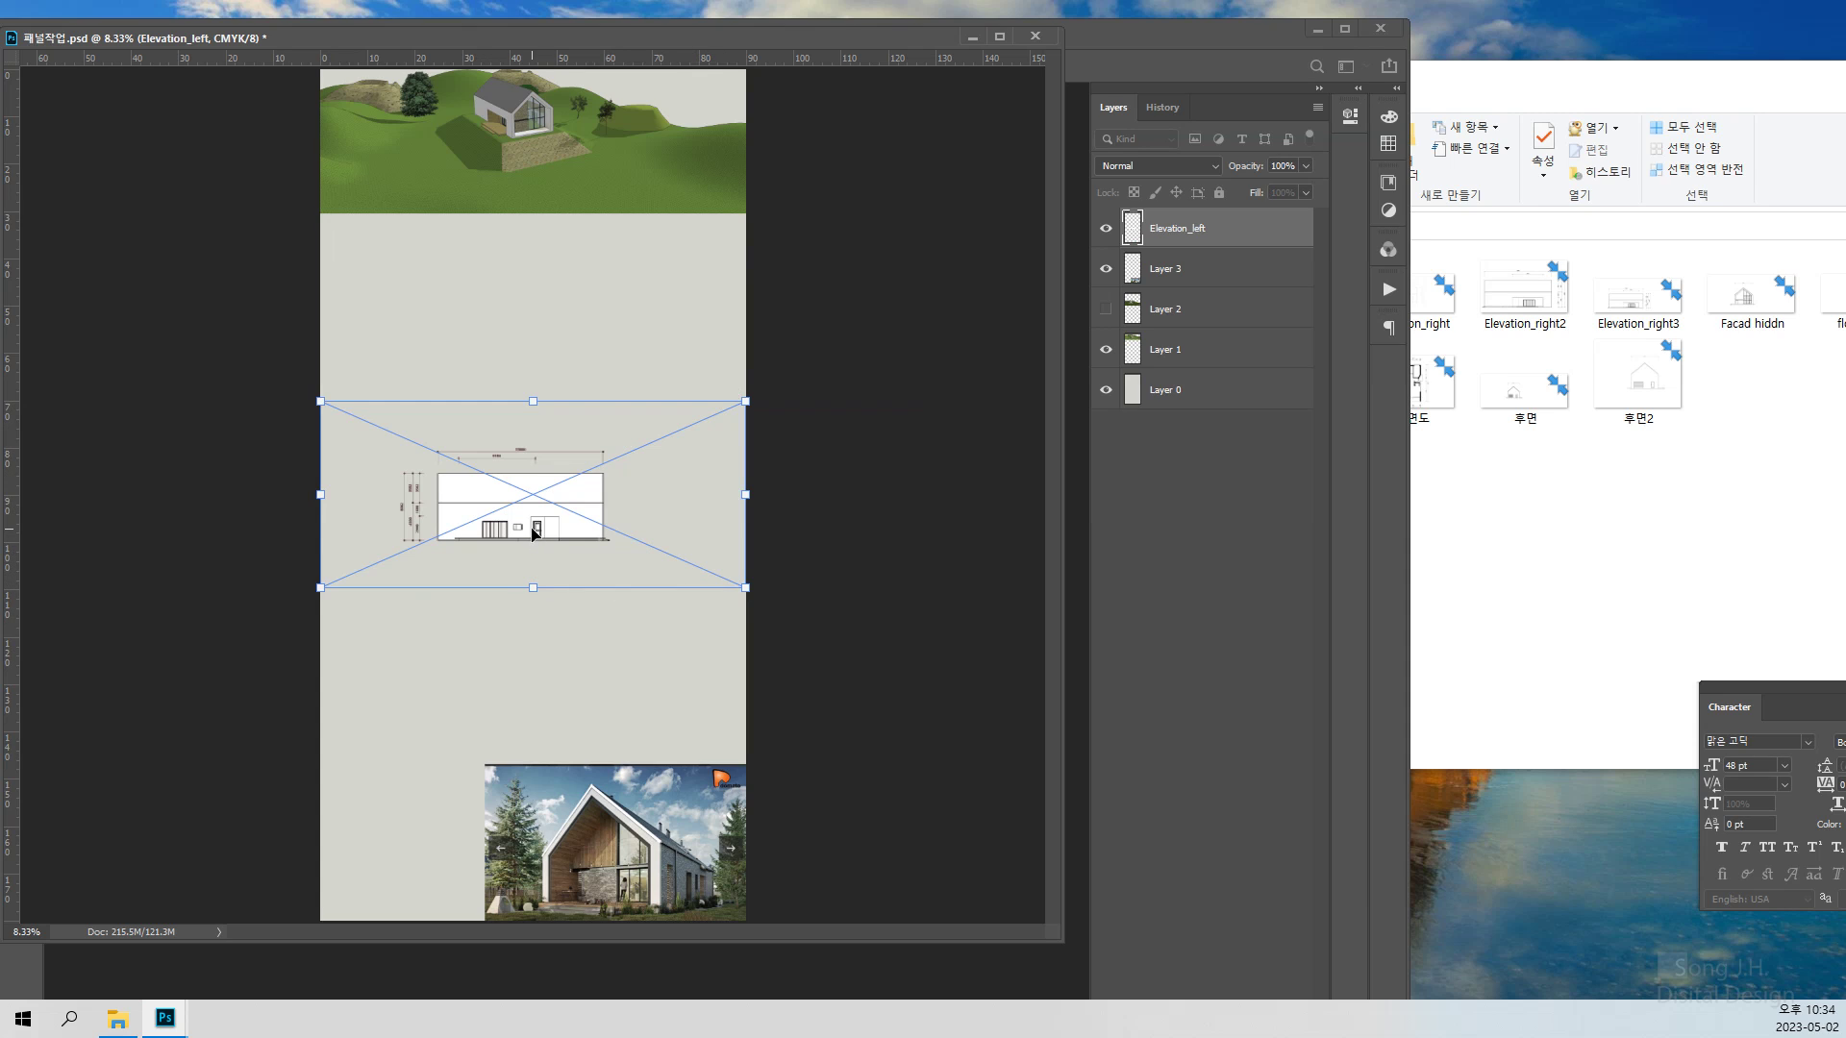
key(Escape)
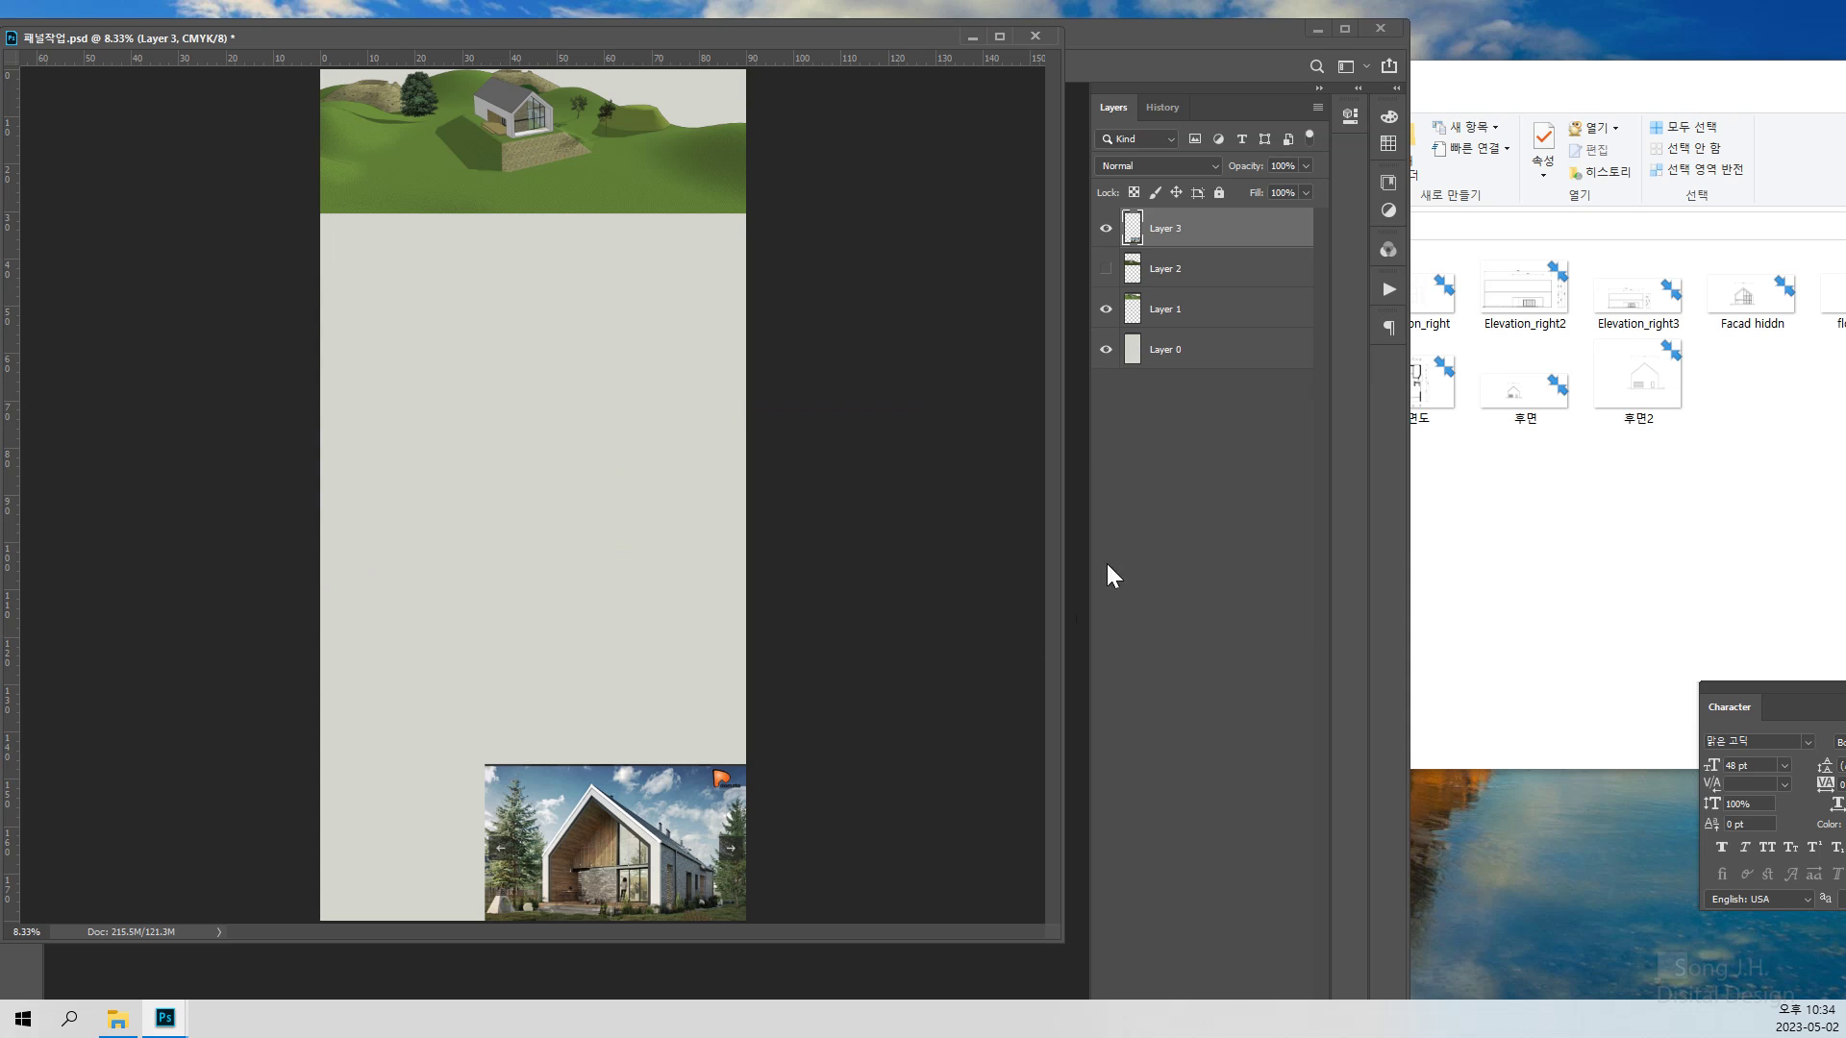
click(1550, 603)
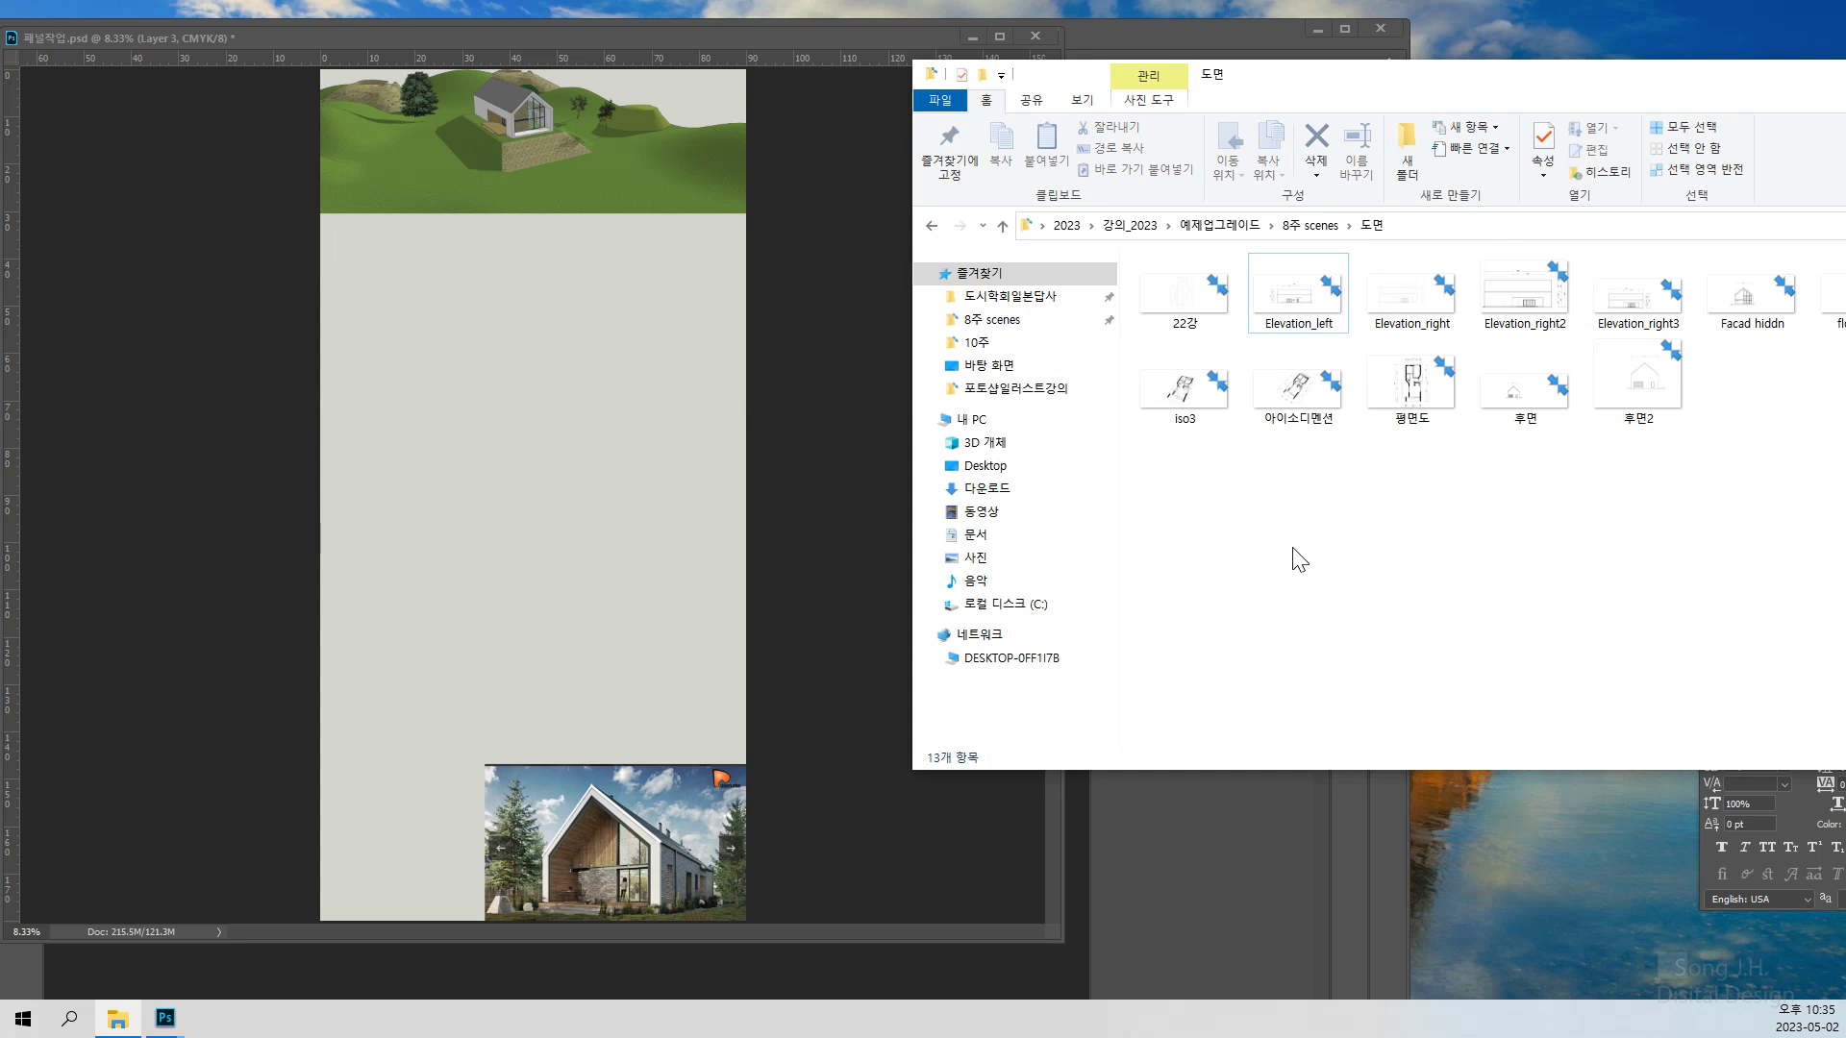
Open Elevation_left.png from the 도면 folder in Photoshop and move its floating window clear of the layers list
click(1300, 287)
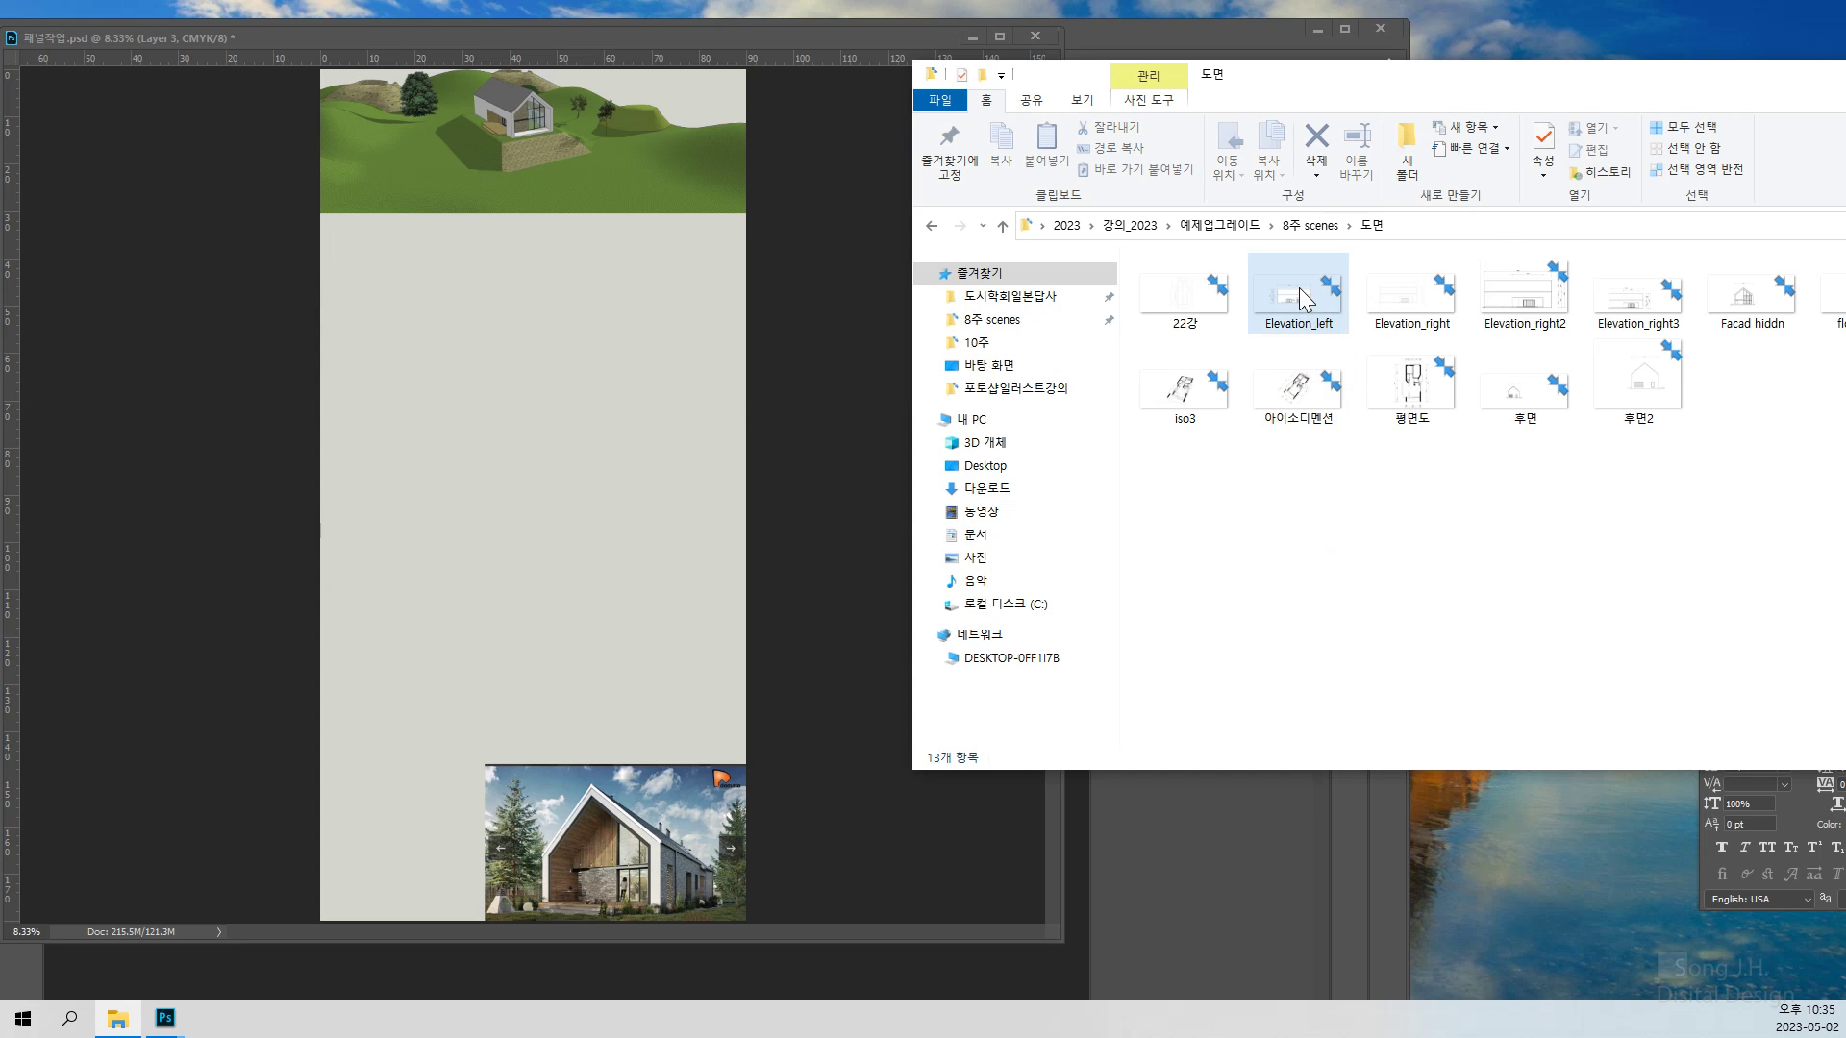
drag(1222, 249, 754, 26)
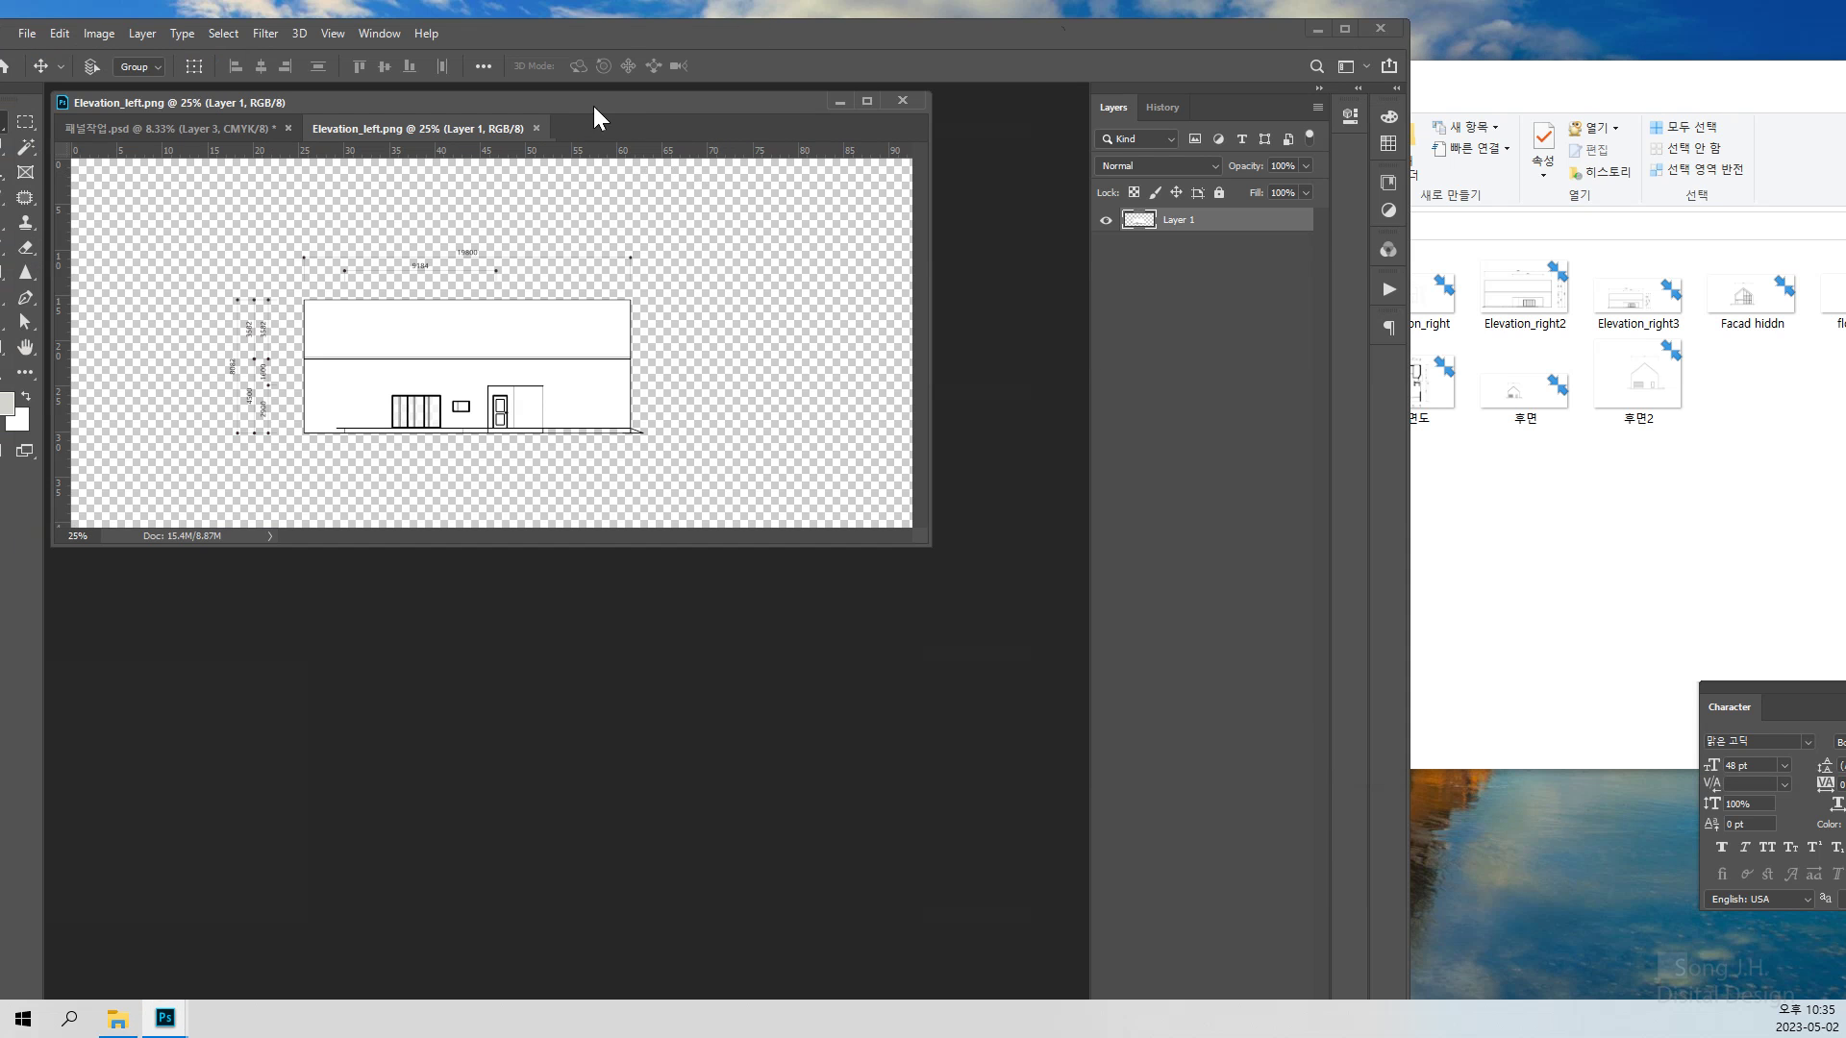
drag(593, 108, 1219, 280)
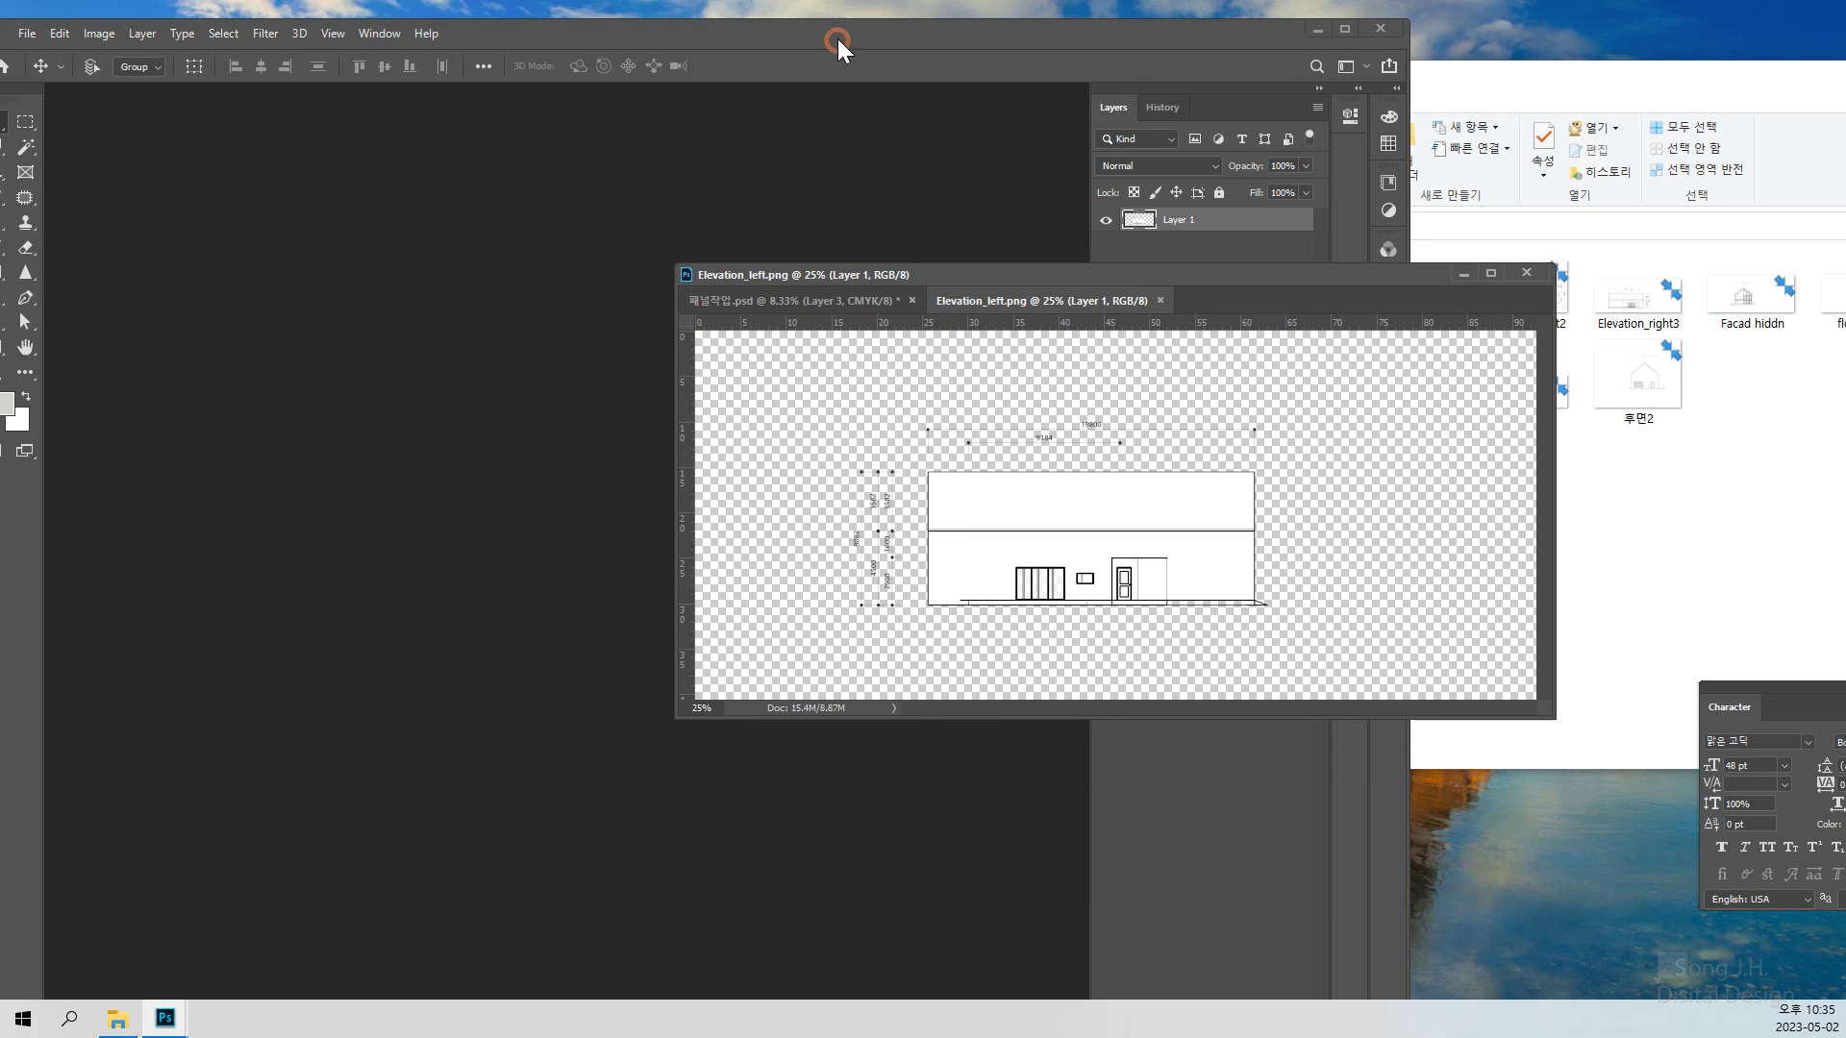
drag(838, 38, 1040, 37)
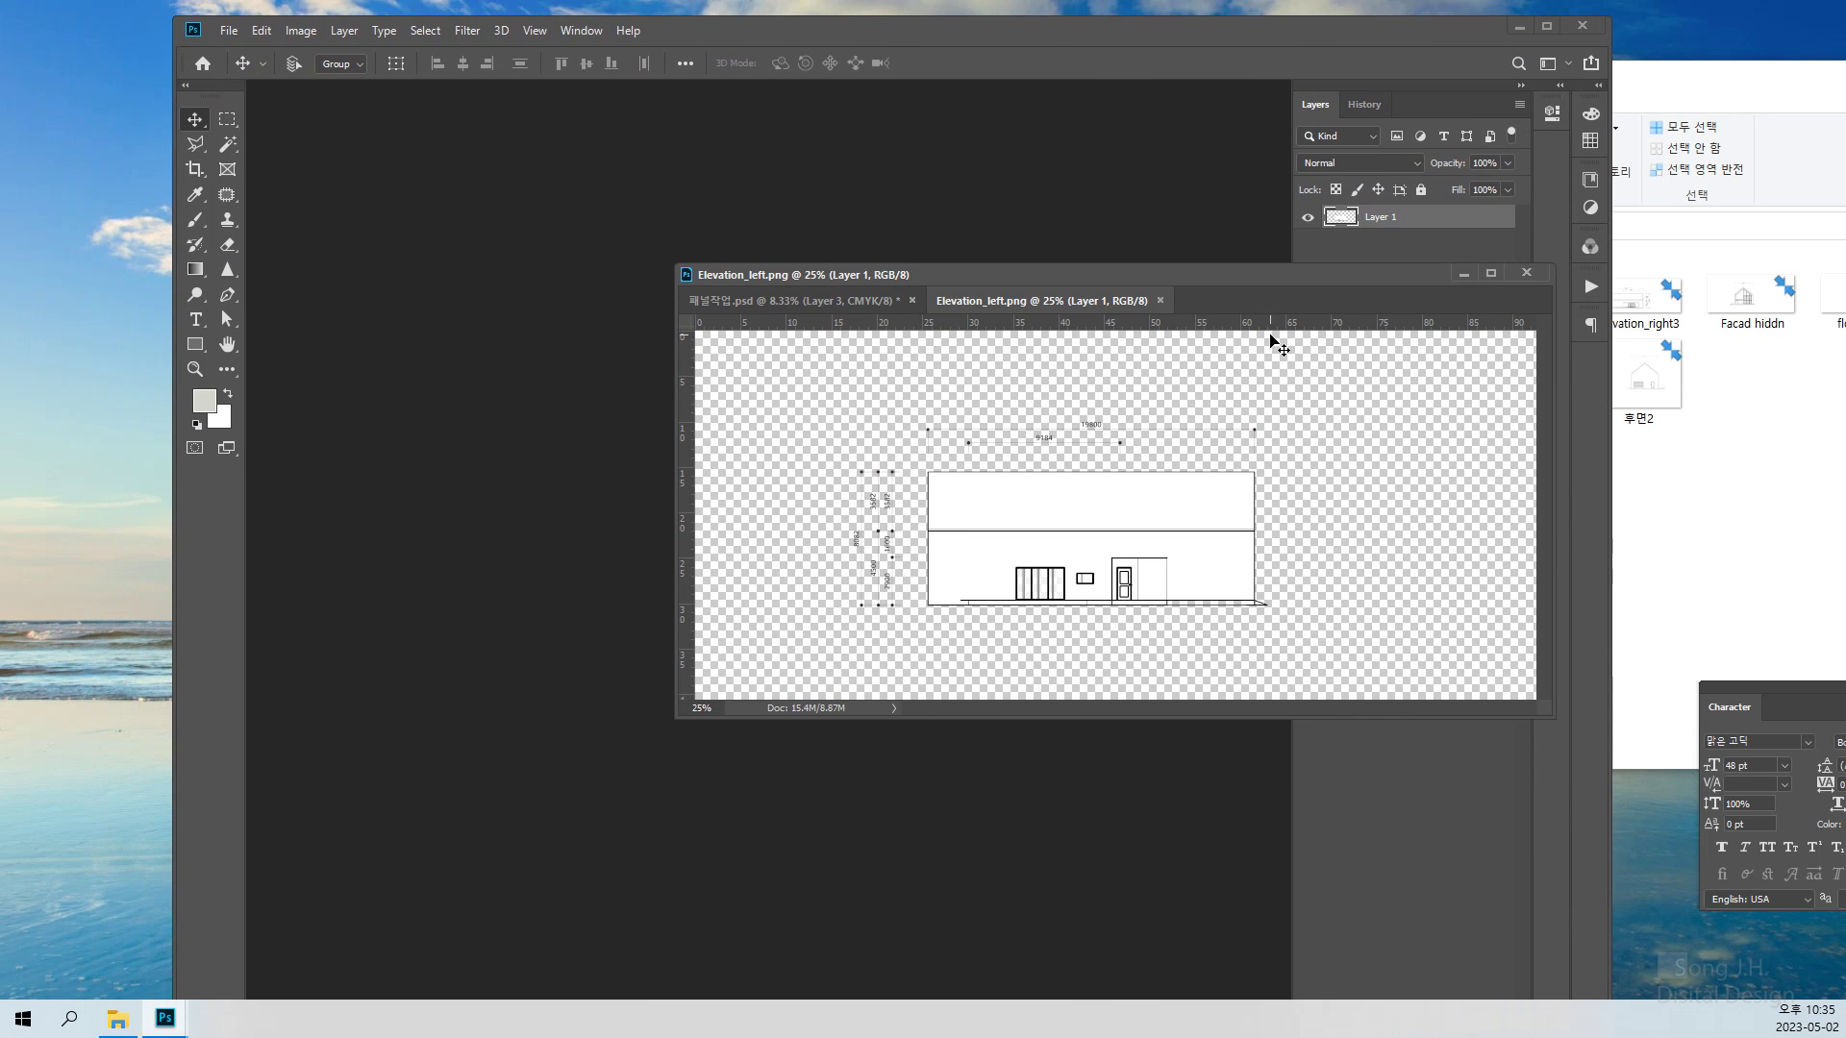
mouse_move(1215, 271)
mouse_down()
mouse_move(1150, 250)
mouse_move(1210, 240)
mouse_up()
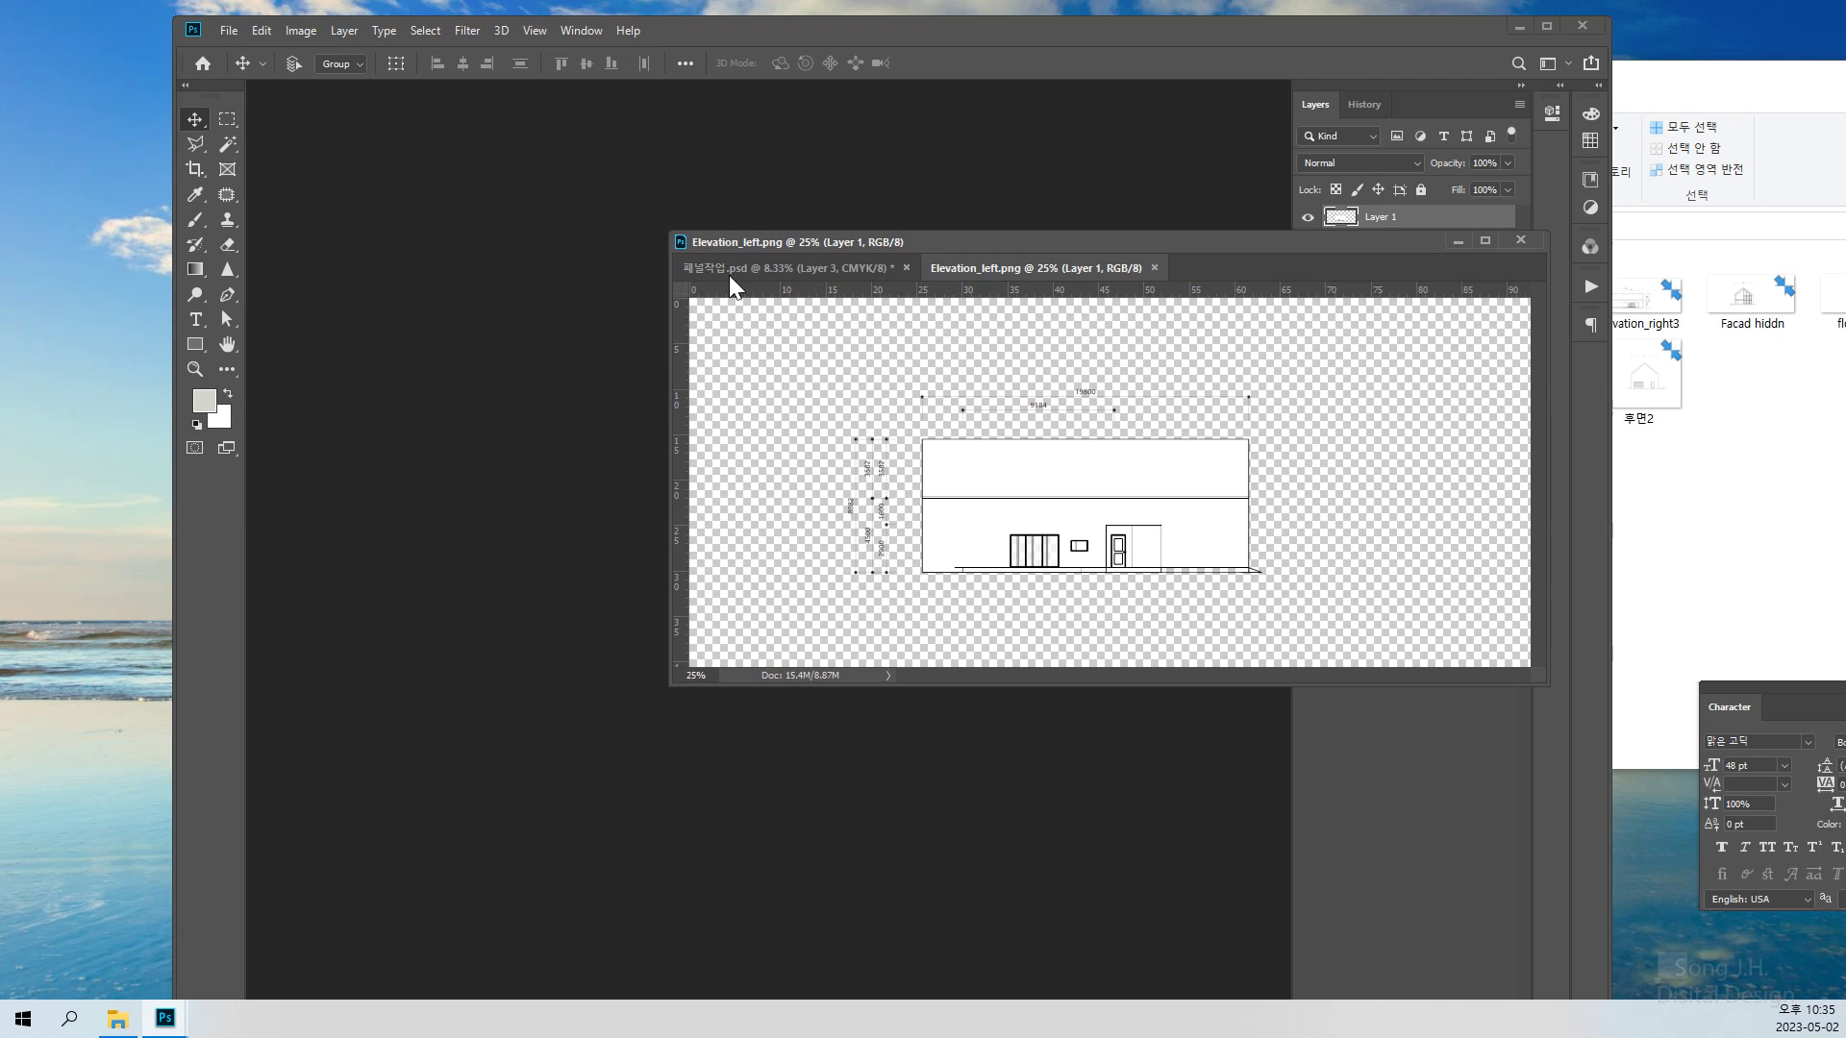
drag(949, 242, 1029, 240)
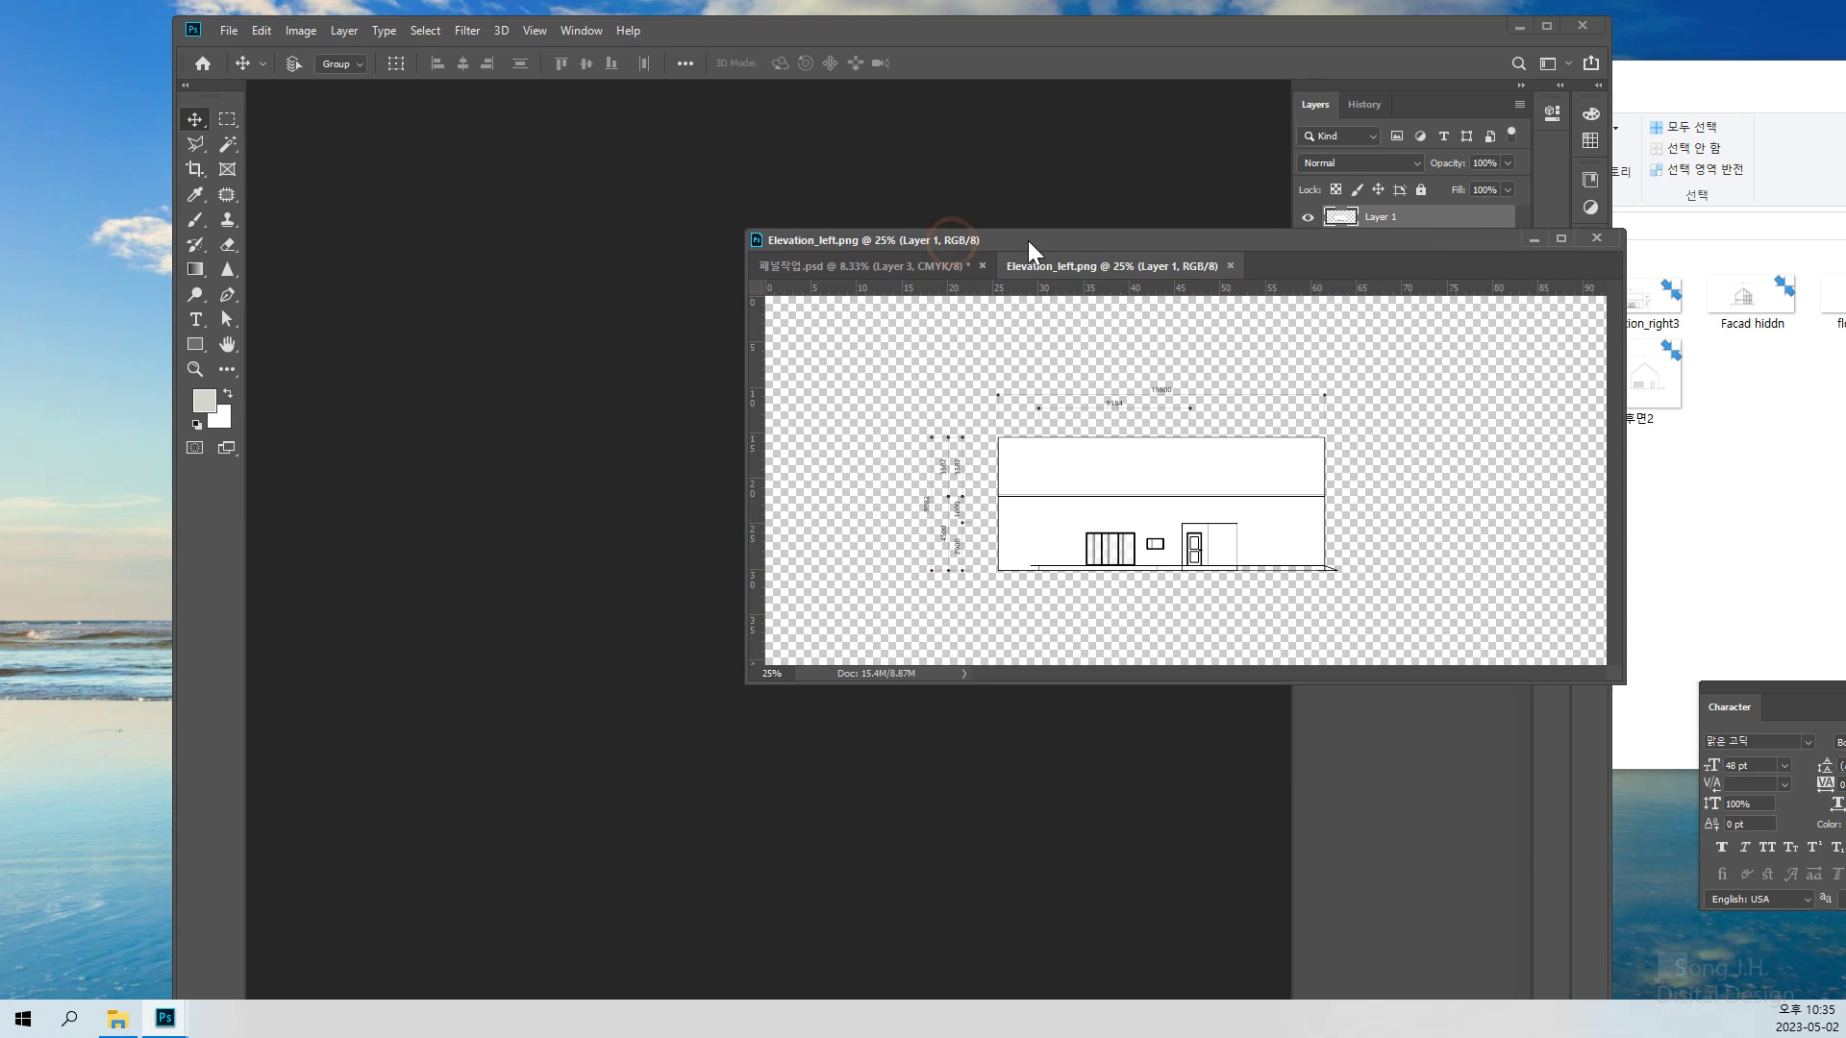
Separate 패널작업.psd into its own window, enlarge it to show the whole panel, and place it beside the Elevation_left.png window
click(915, 265)
drag(767, 254, 448, 53)
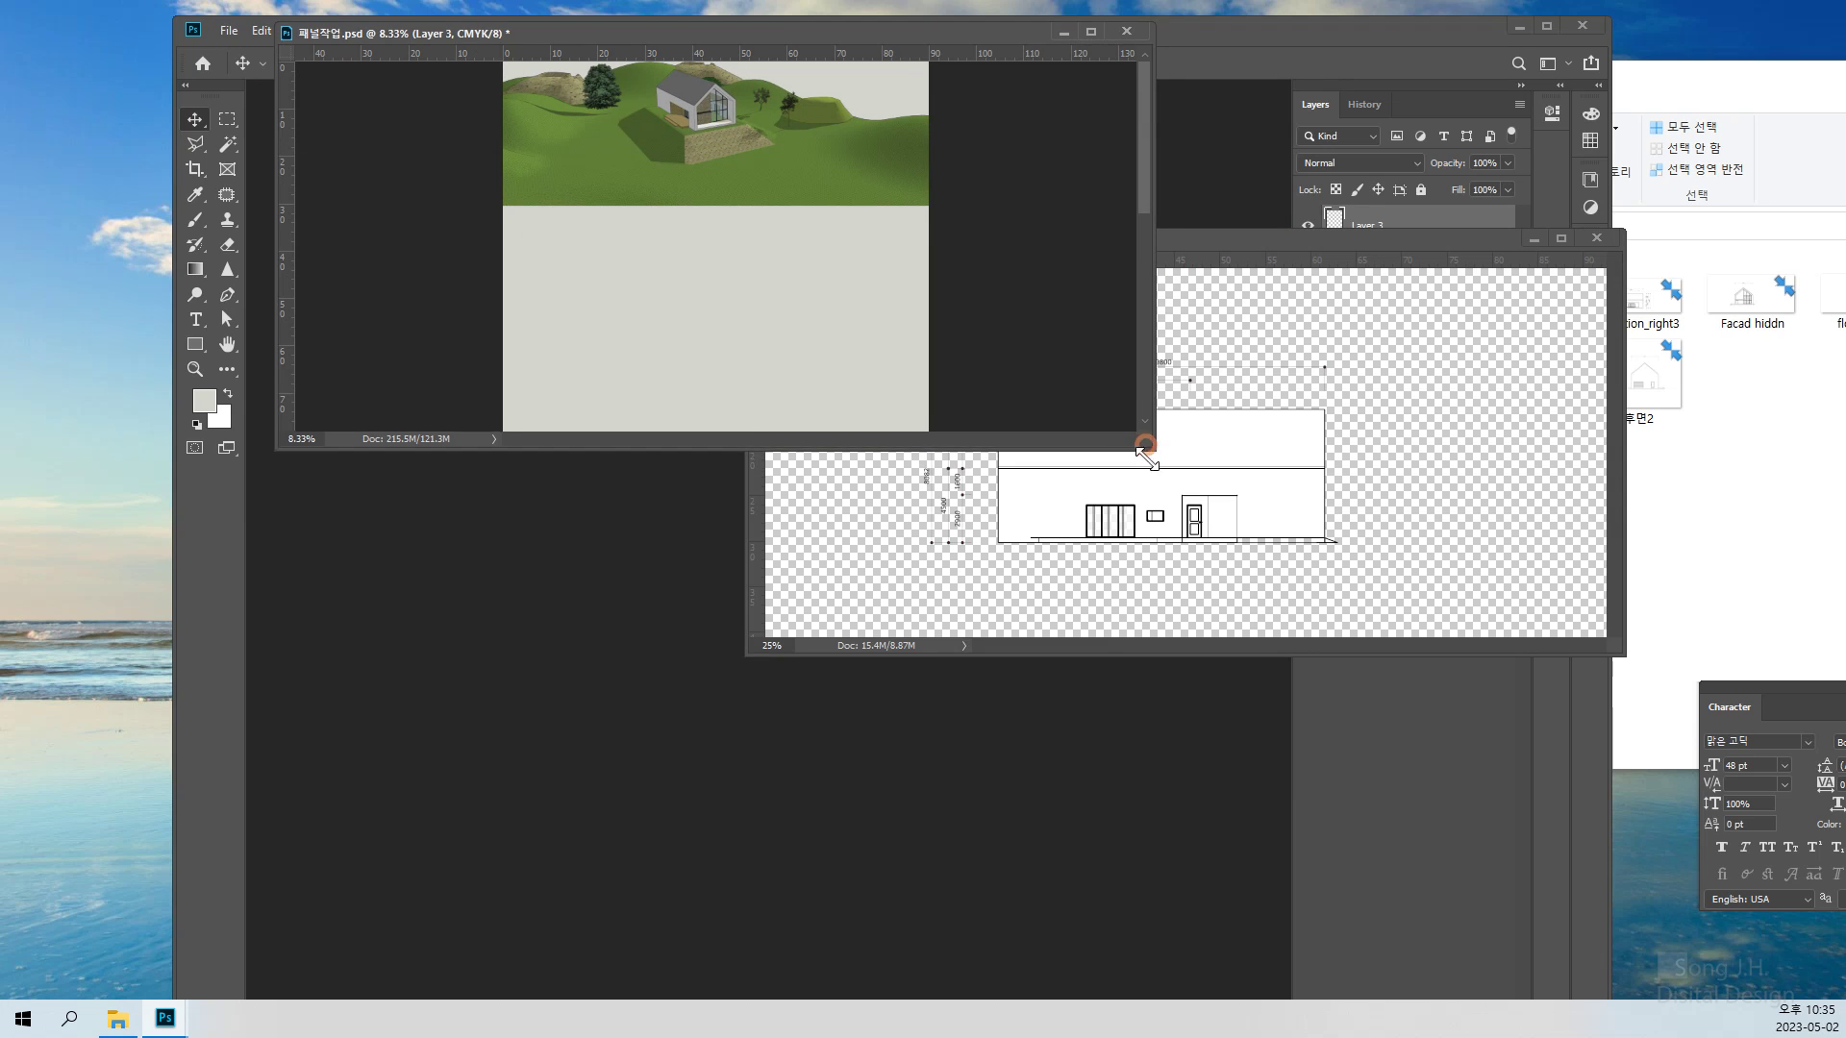
drag(1149, 444, 985, 995)
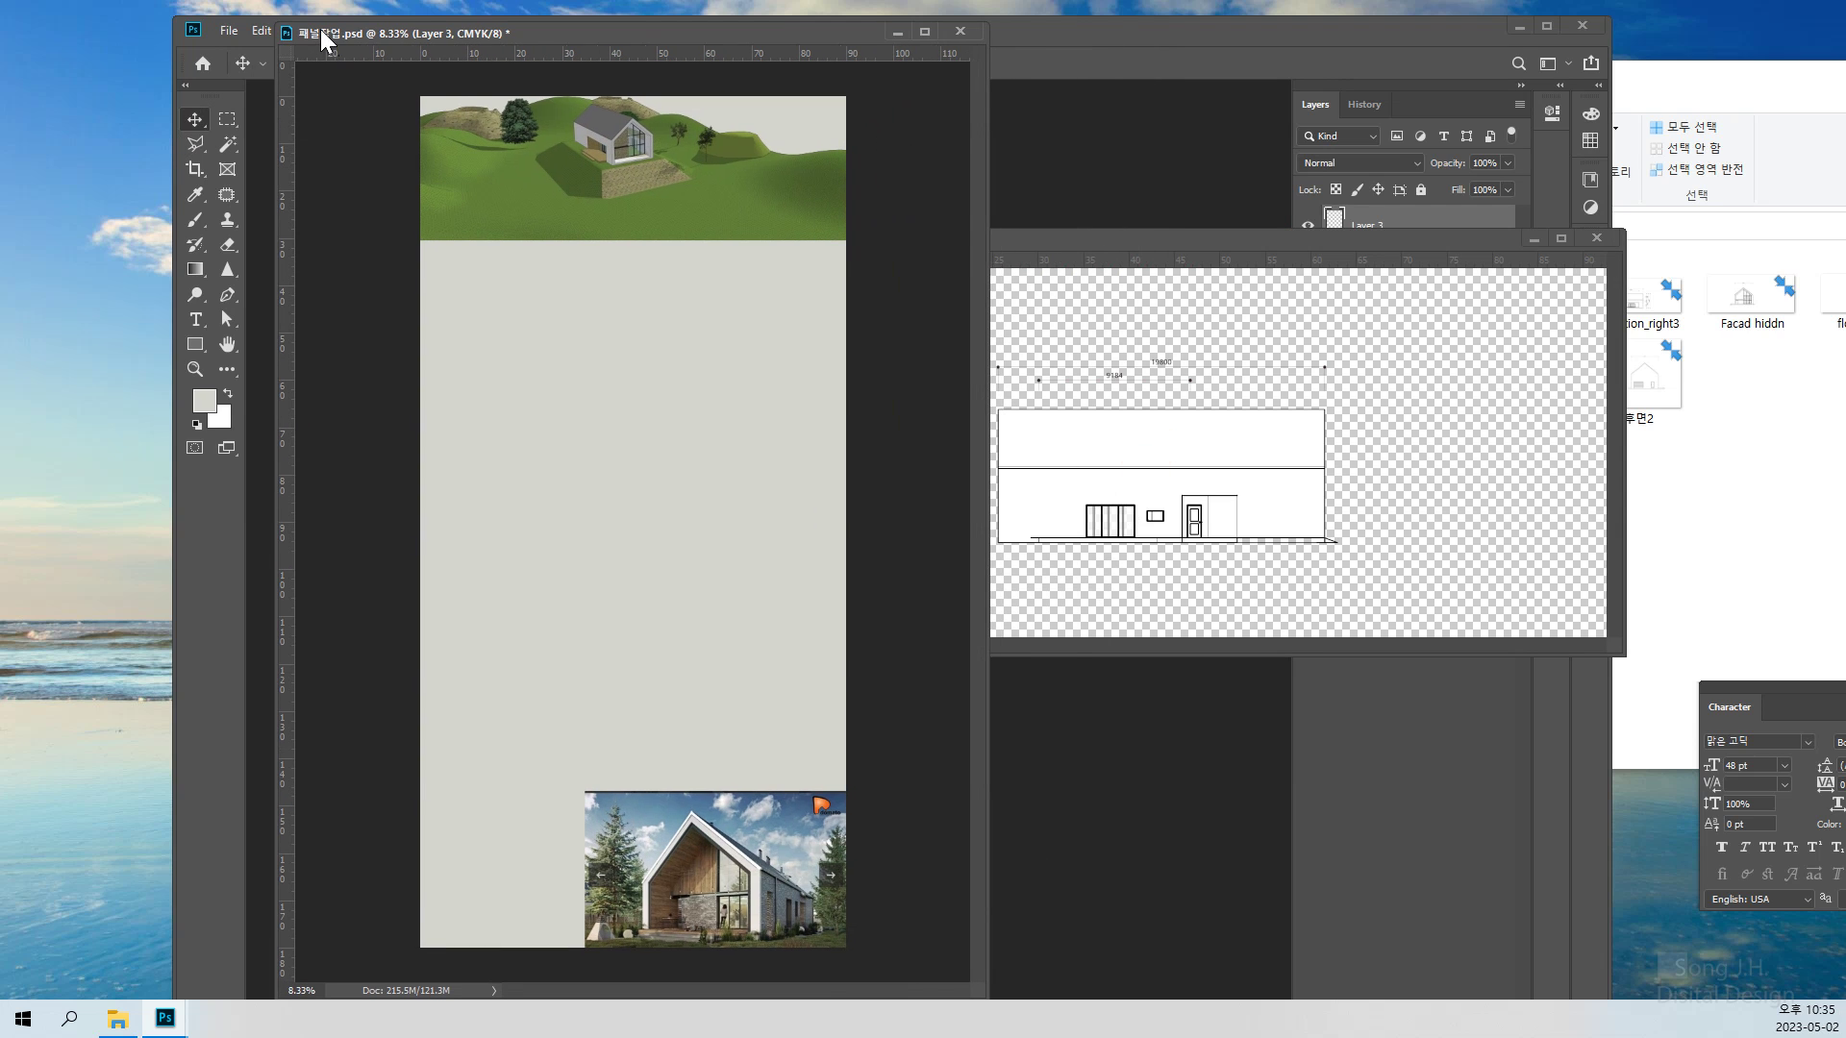
drag(320, 28, 382, 102)
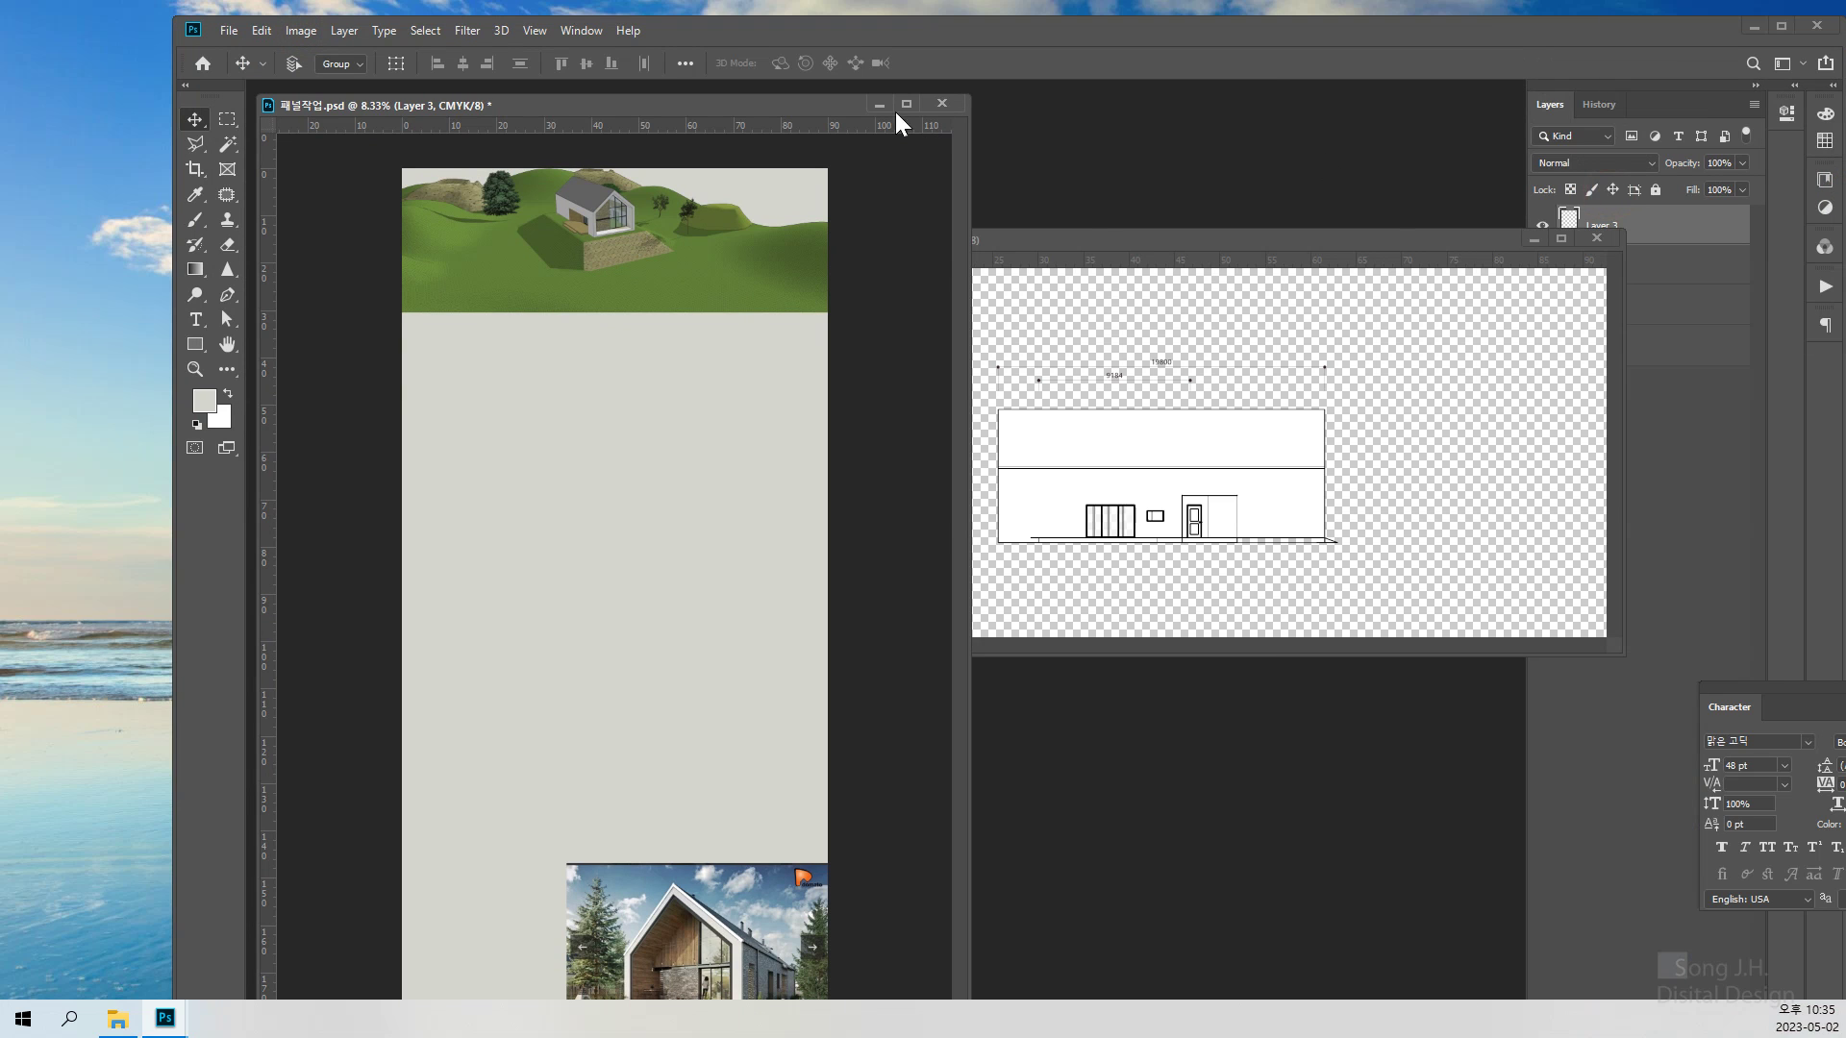
mouse_move(517, 109)
mouse_down()
mouse_move(511, 63)
mouse_move(498, 80)
mouse_up()
click(1151, 247)
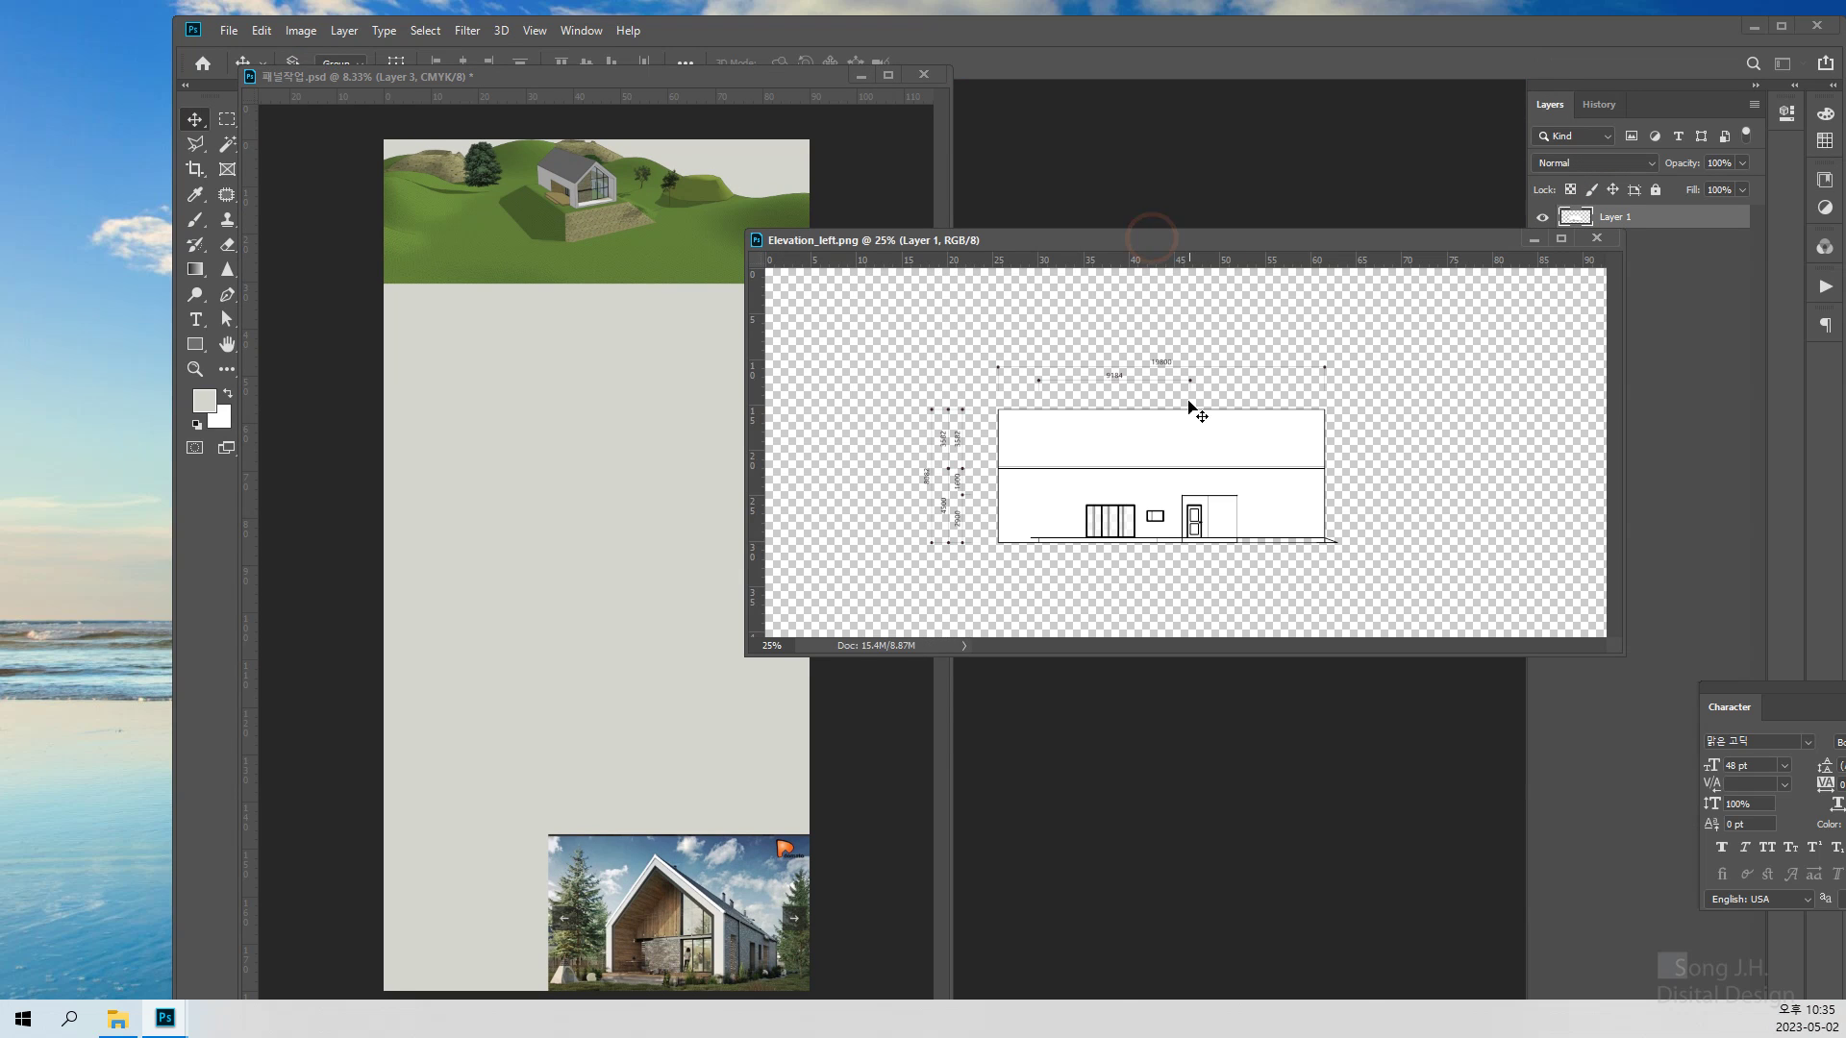
Copy the left elevation drawing onto the blank left middle area of the panel and close Elevation_left.png
mouse_move(1152, 488)
mouse_down()
mouse_move(647, 555)
mouse_move(481, 530)
mouse_up()
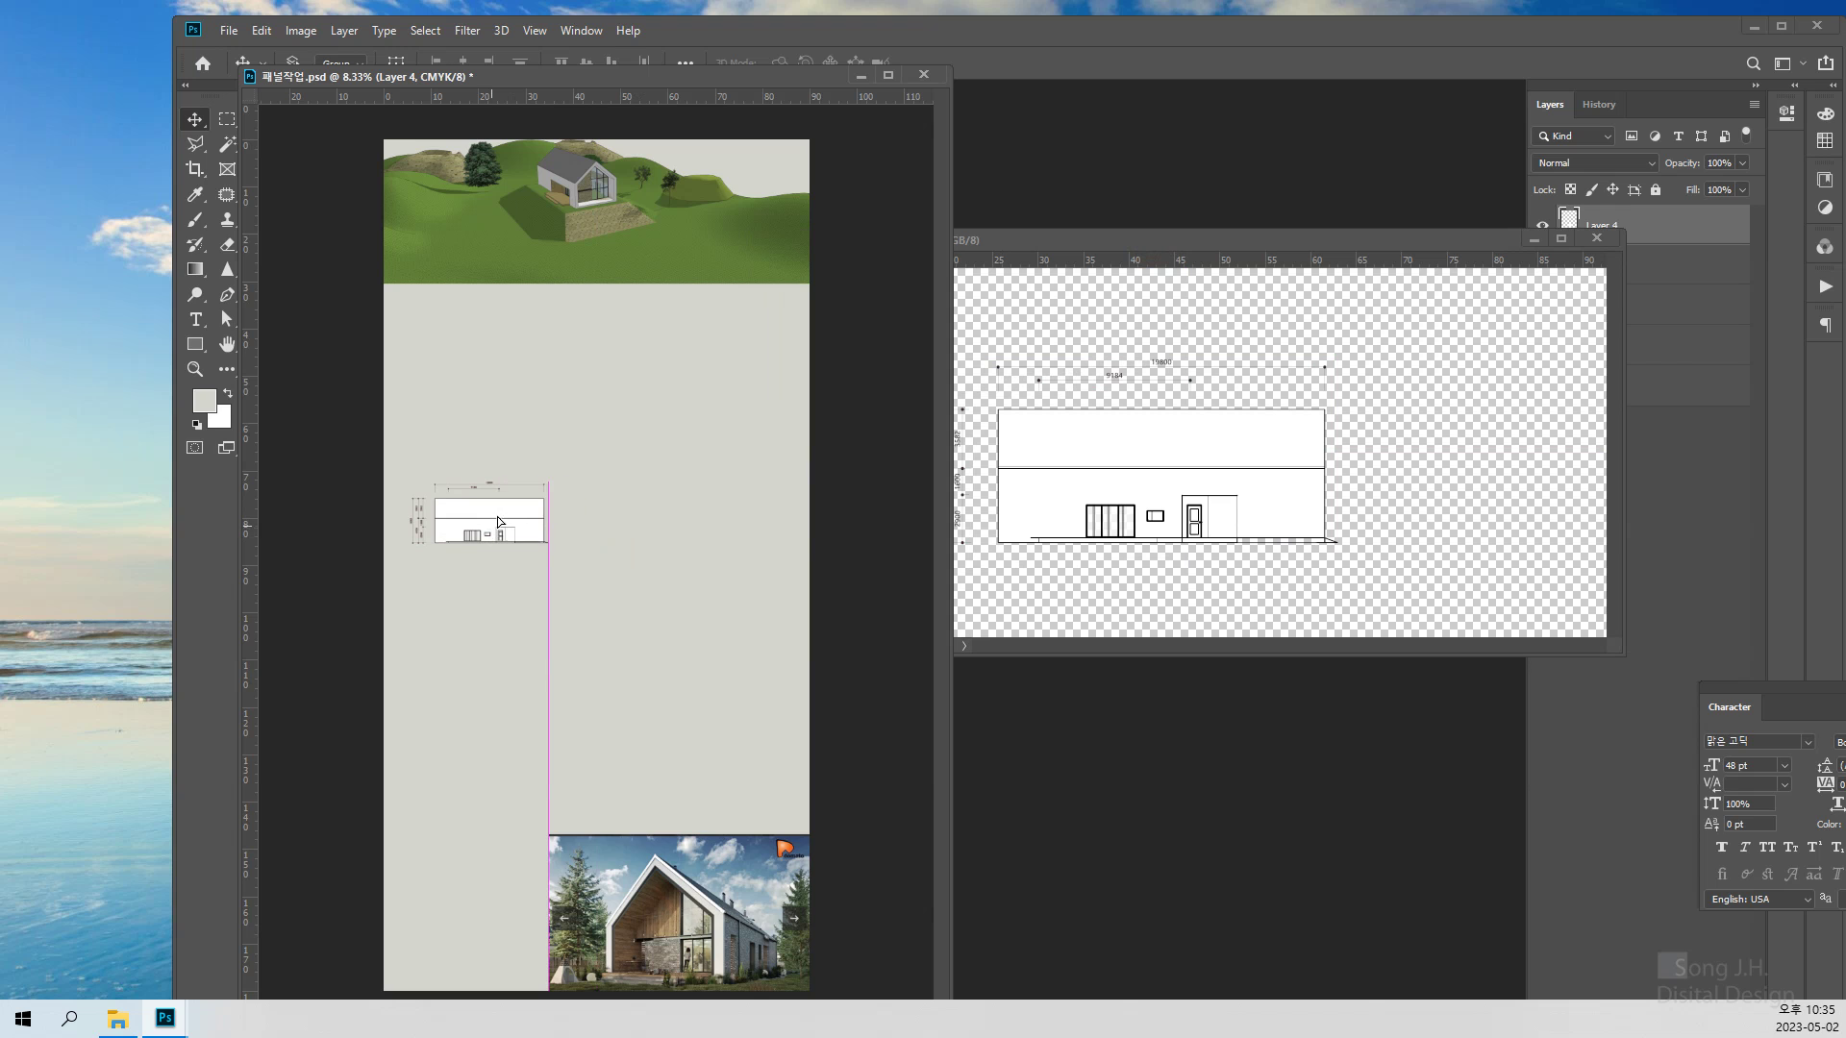
click(1565, 269)
click(1597, 238)
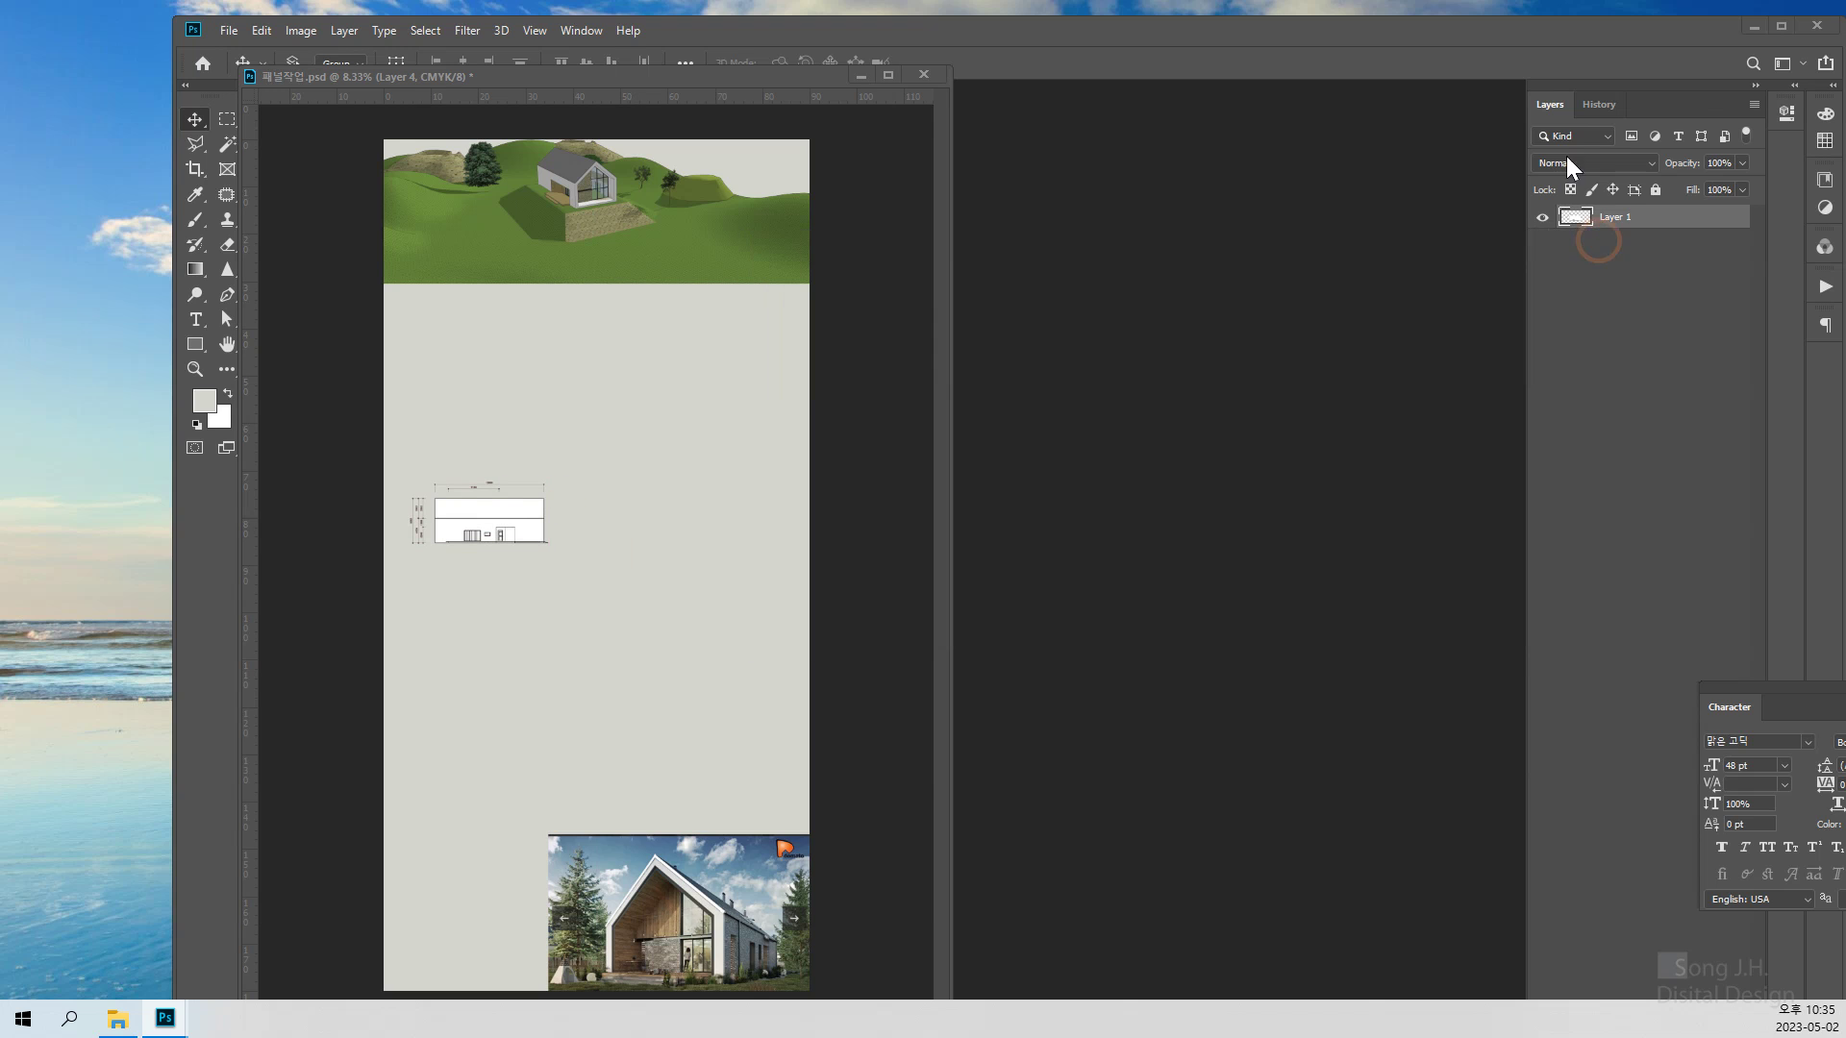
Open Elevation_right2.png from the 도면 folder in Photoshop and arrange it and 패널작업.psd as separate windows side by side
drag(1536, 41, 1380, 40)
click(1788, 460)
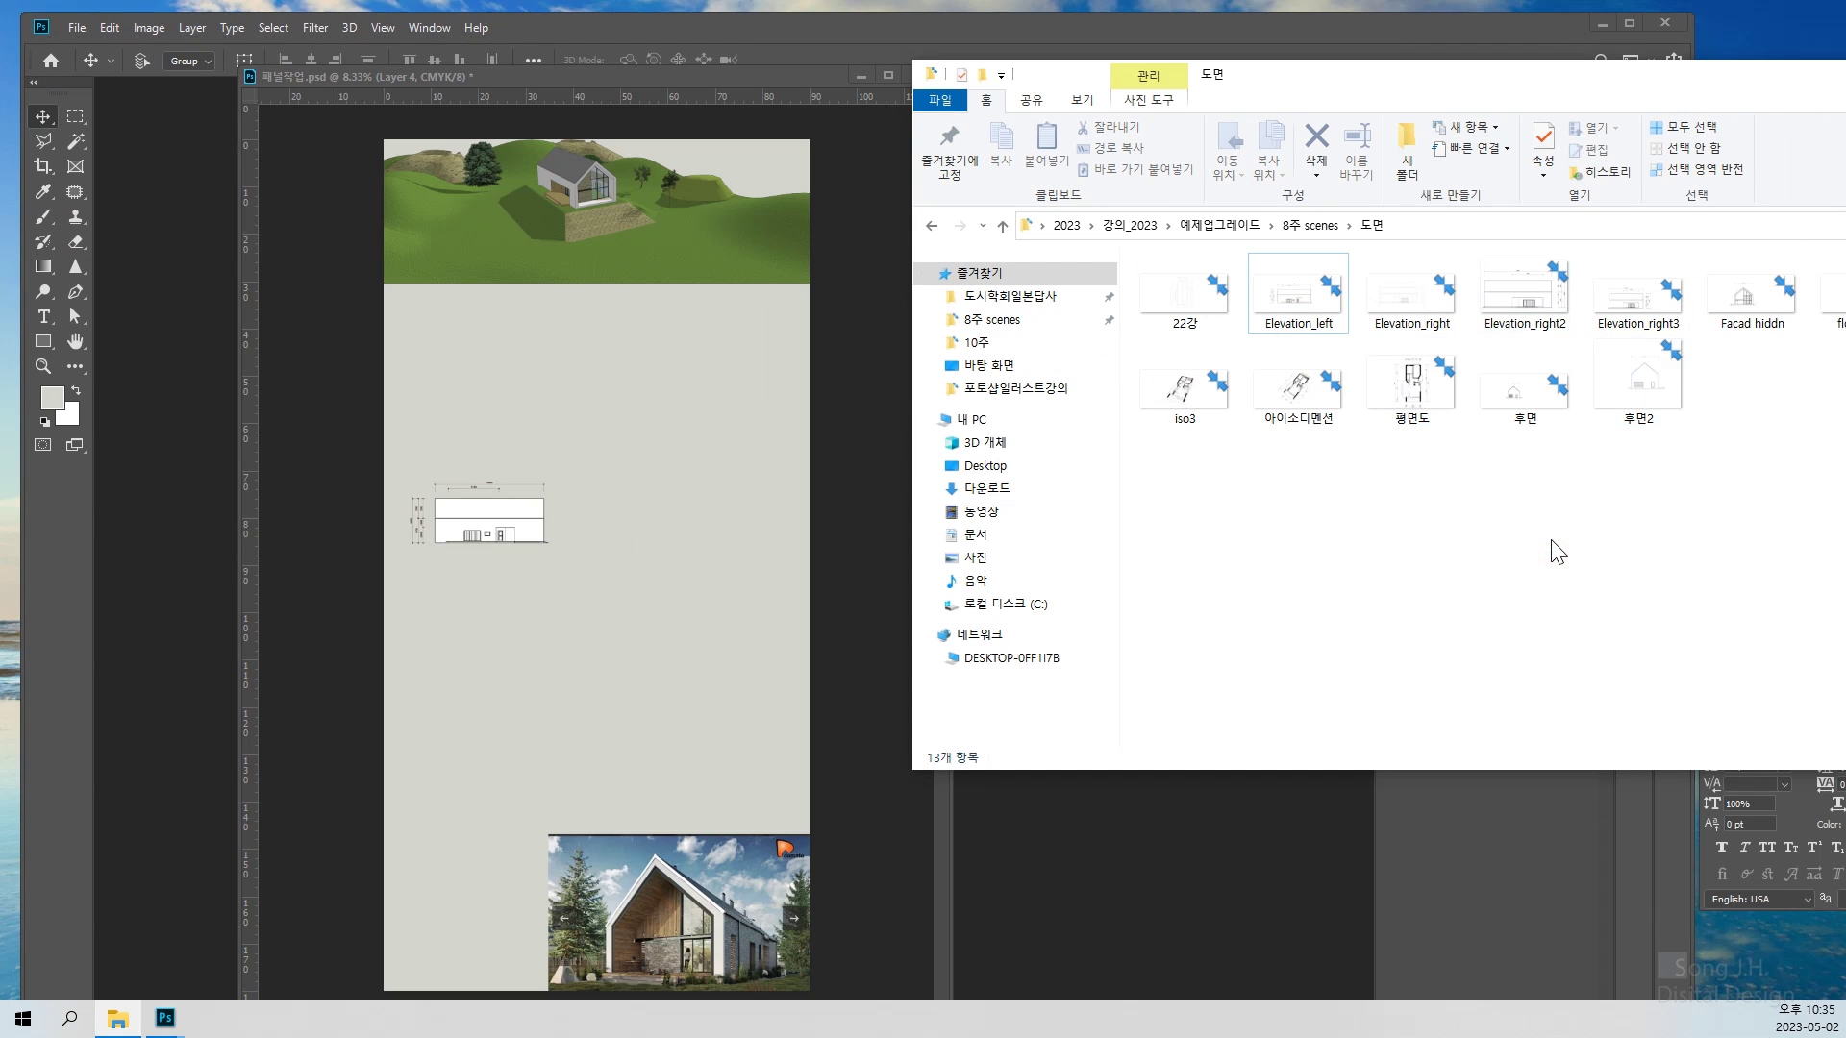
drag(1524, 293, 617, 32)
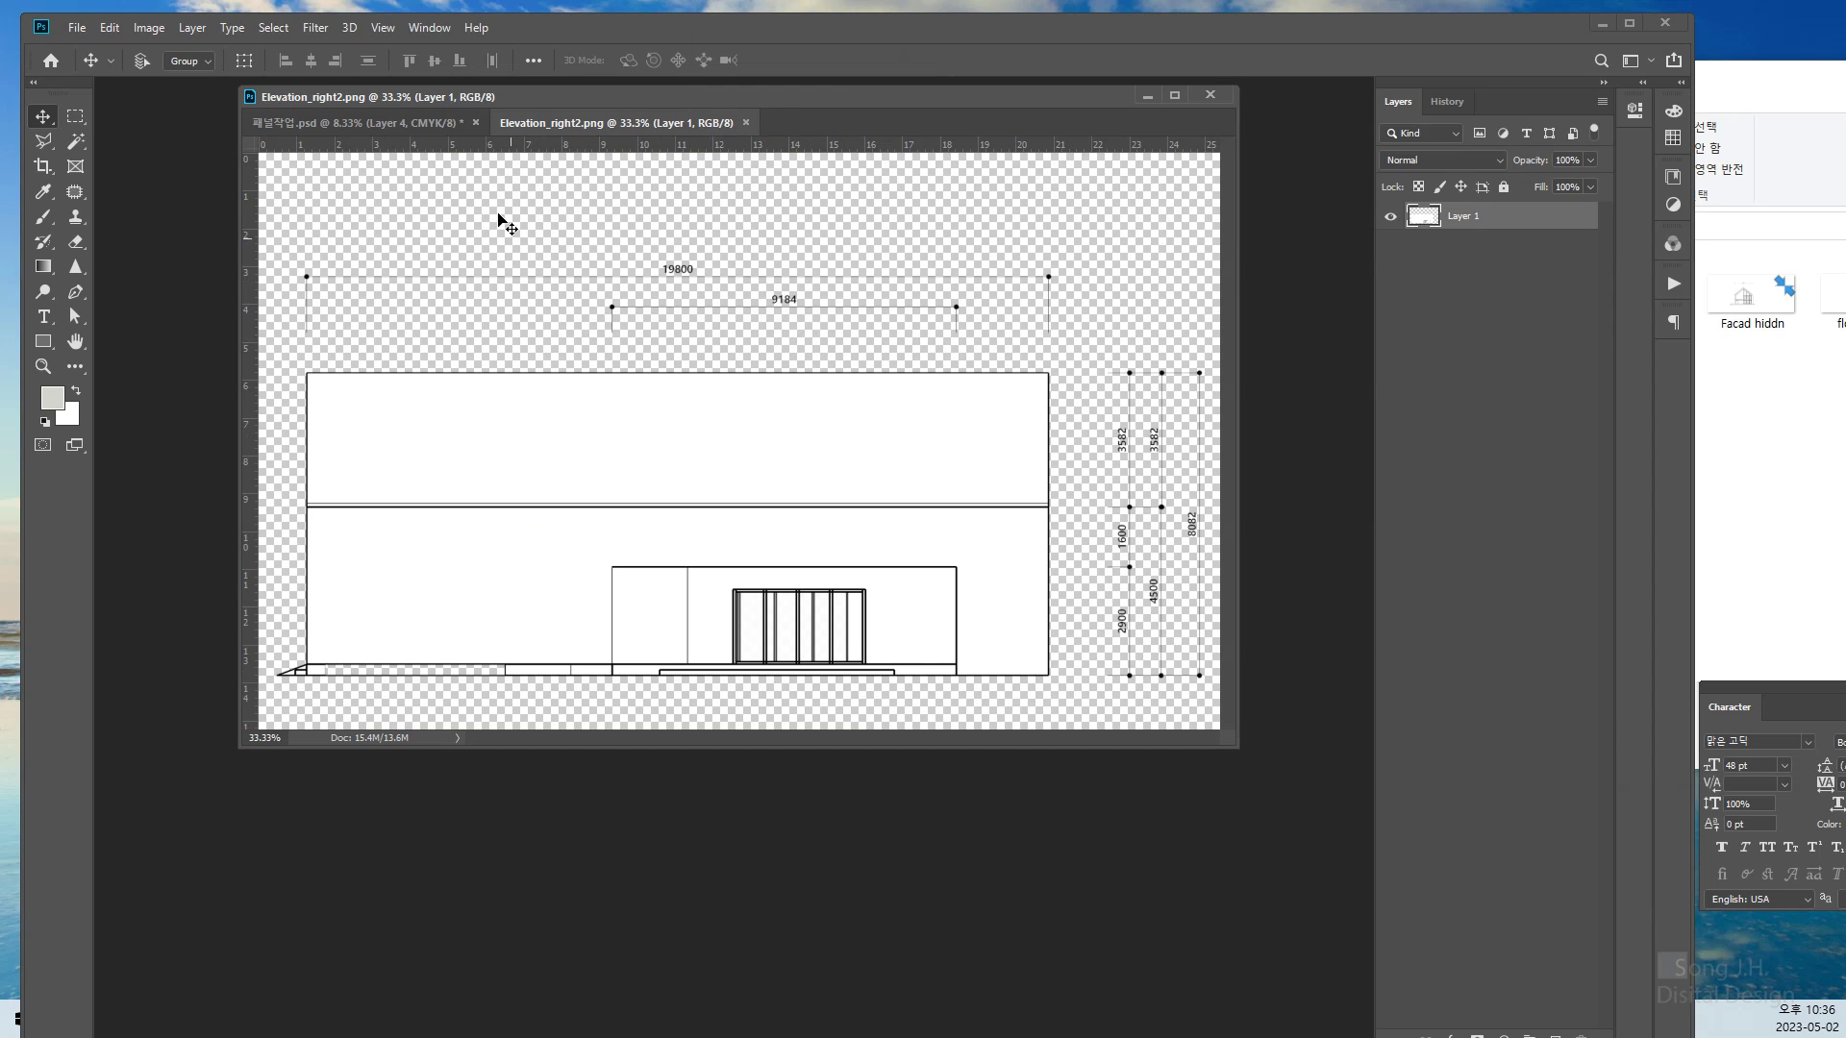
drag(819, 105, 1205, 127)
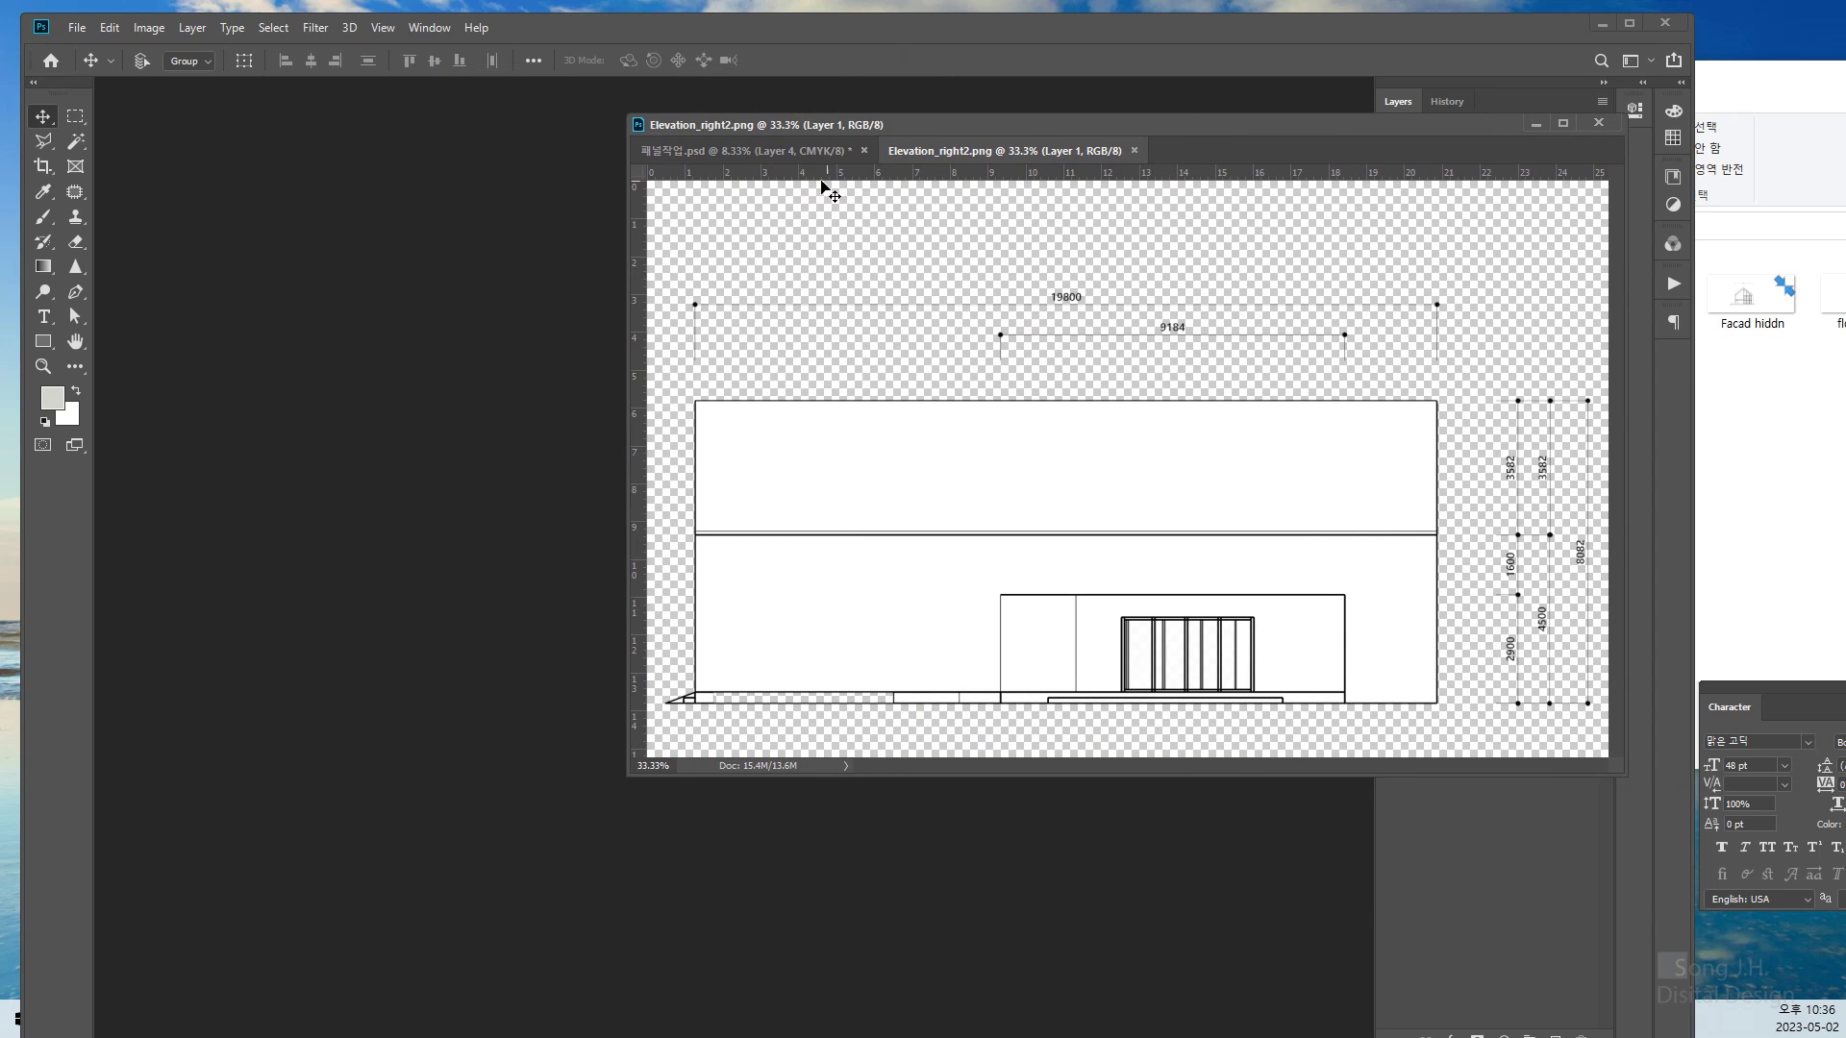
drag(786, 149, 250, 326)
click(1059, 536)
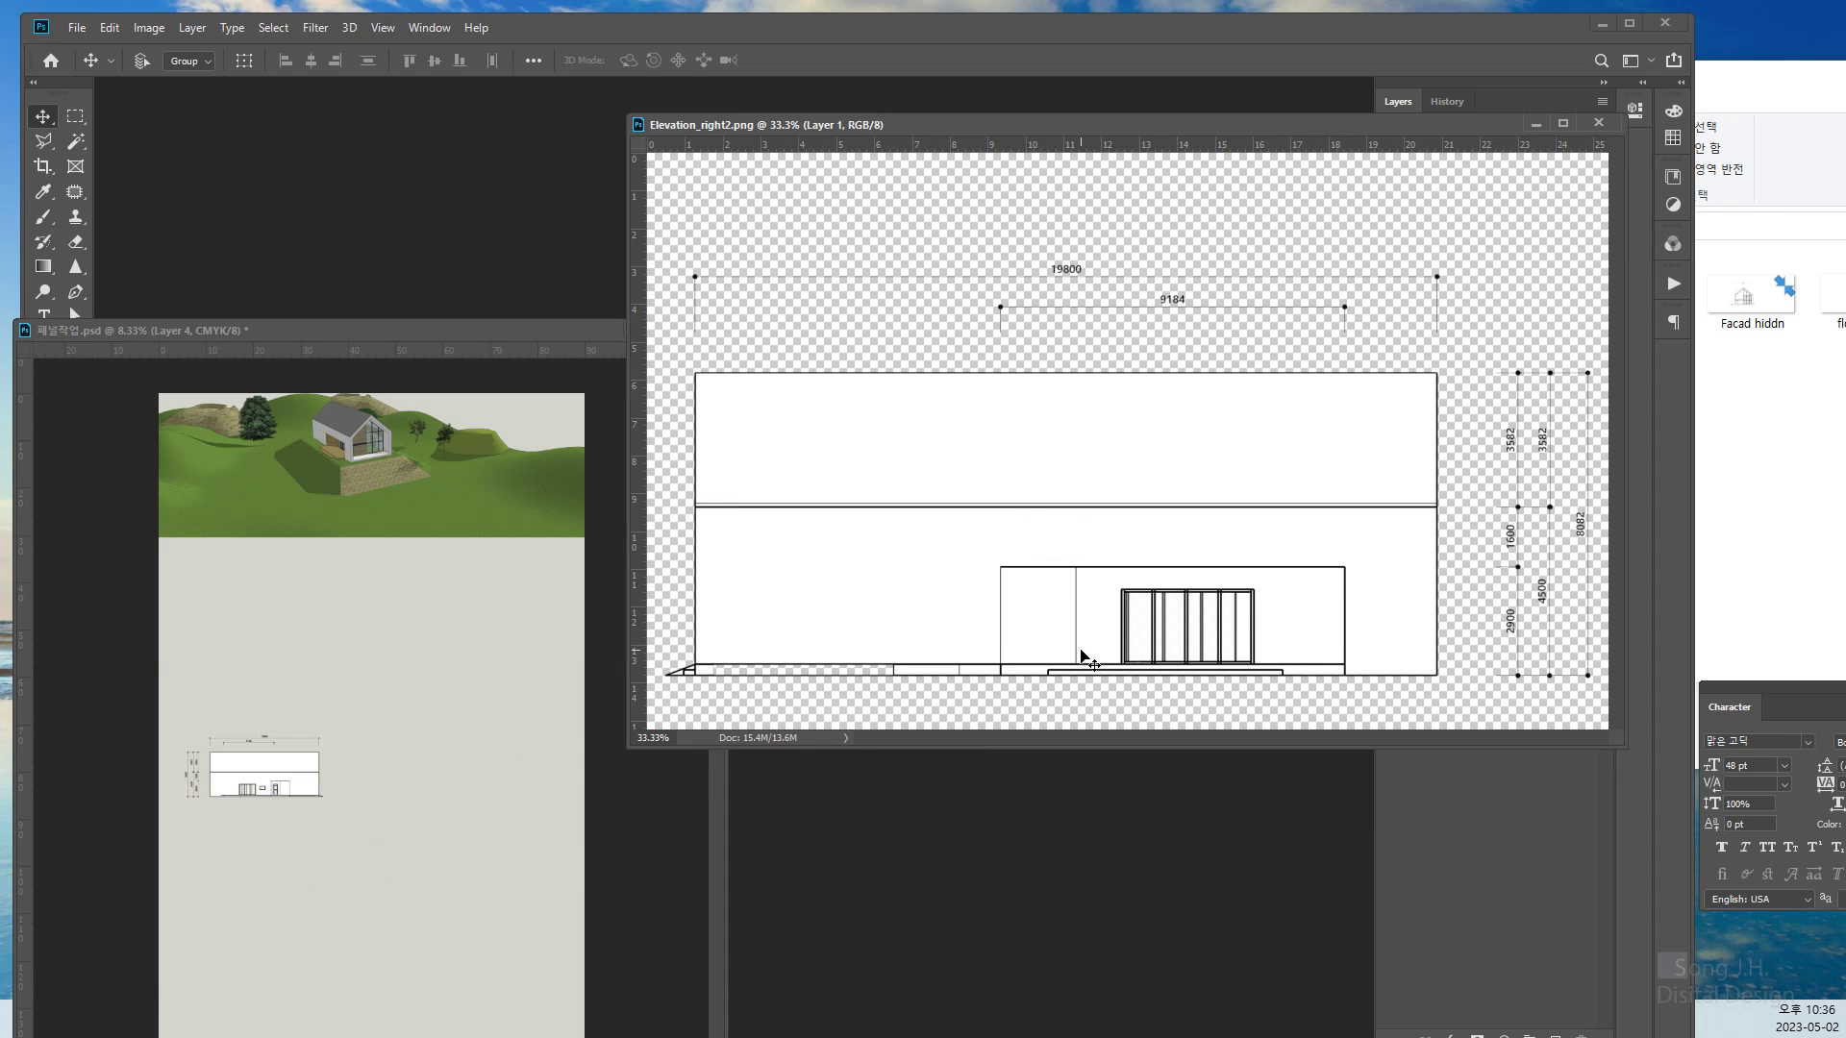
Copy the right elevation drawing onto the panel below the left elevation and close Elevation_right2.png
drag(966, 521, 252, 918)
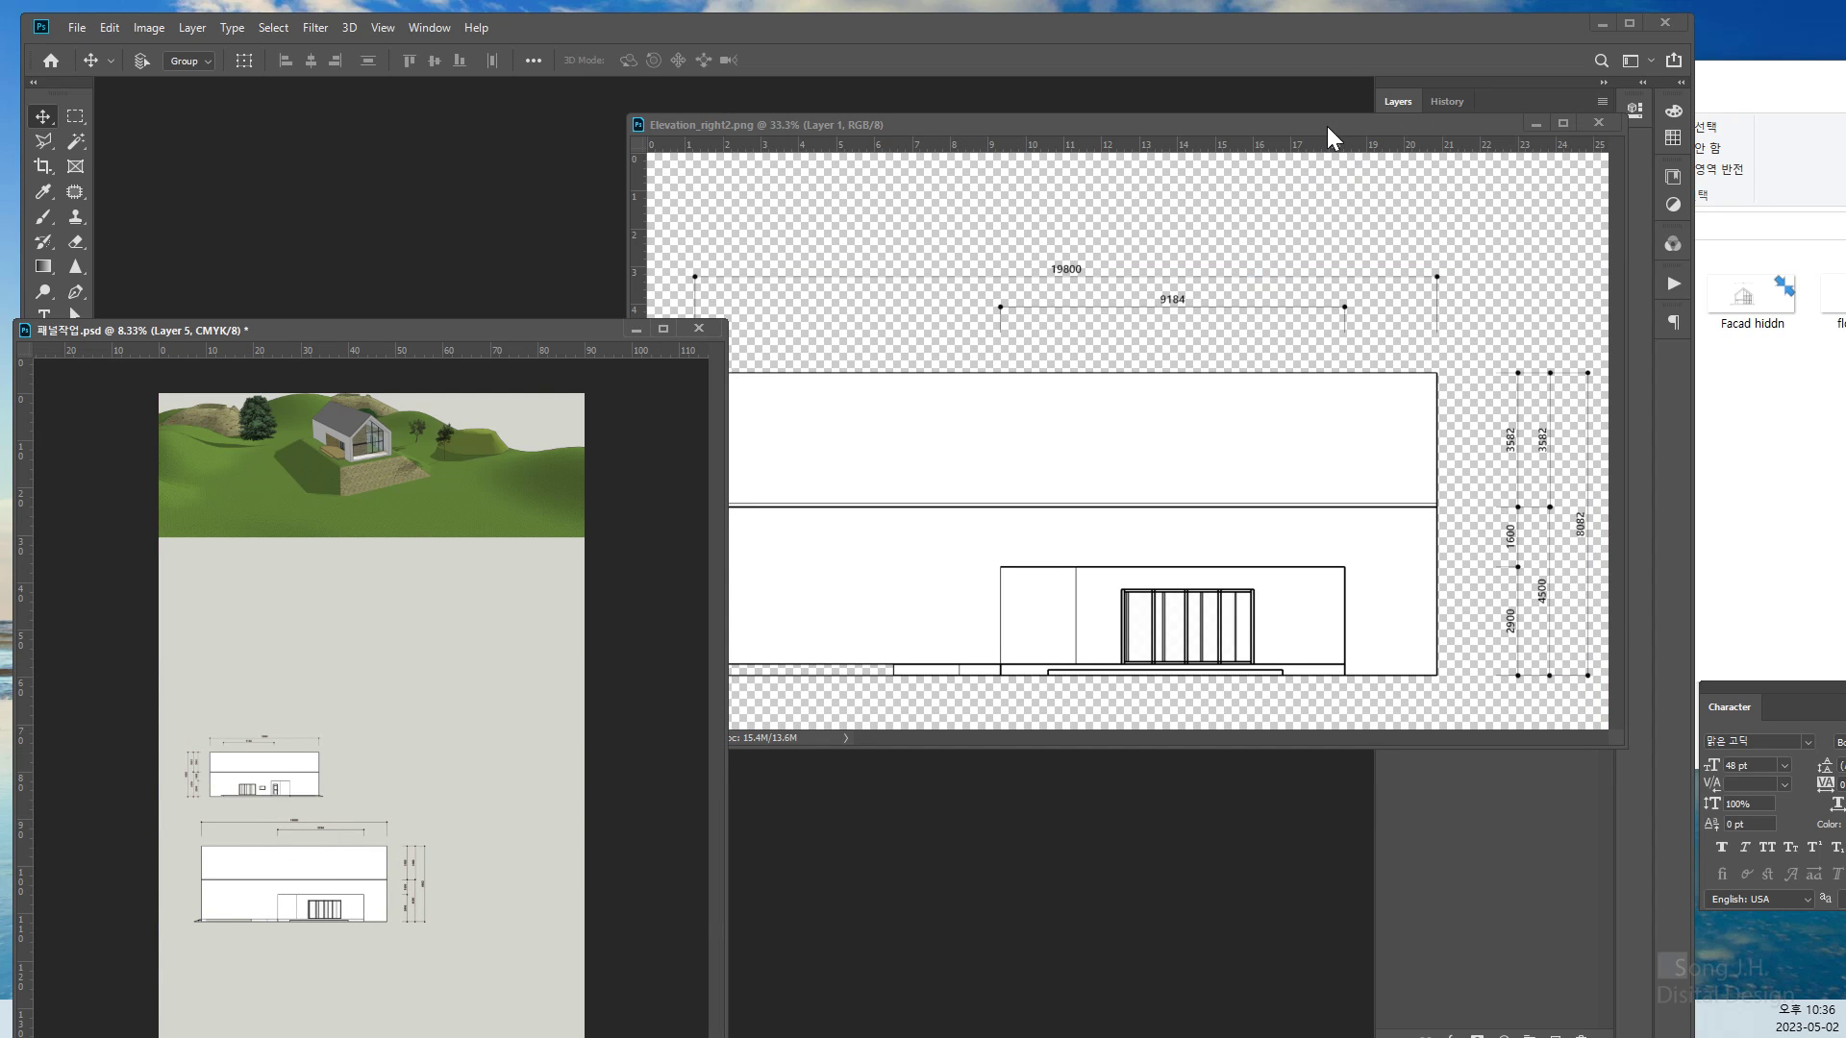
drag(1326, 125, 1141, 152)
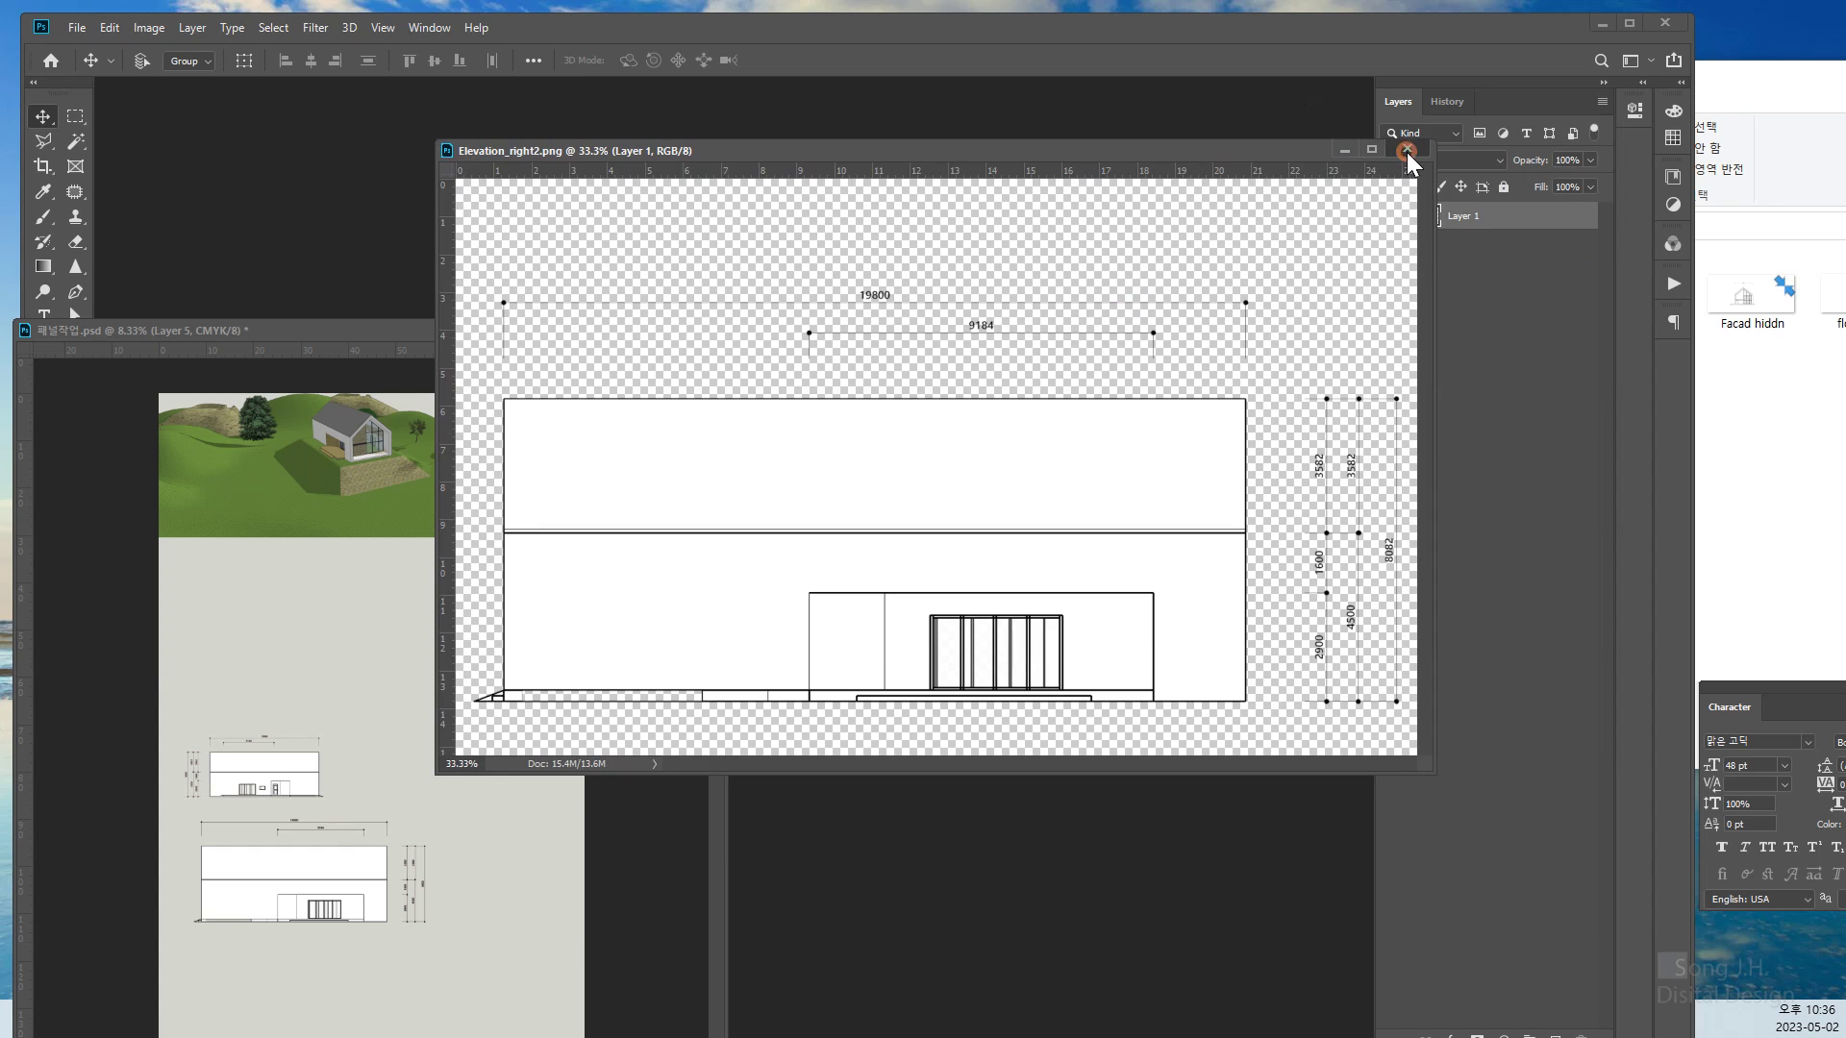
click(1406, 151)
Open Facad hiddn.png from the 도면 folder in Photoshop and float it in its own window
click(1742, 363)
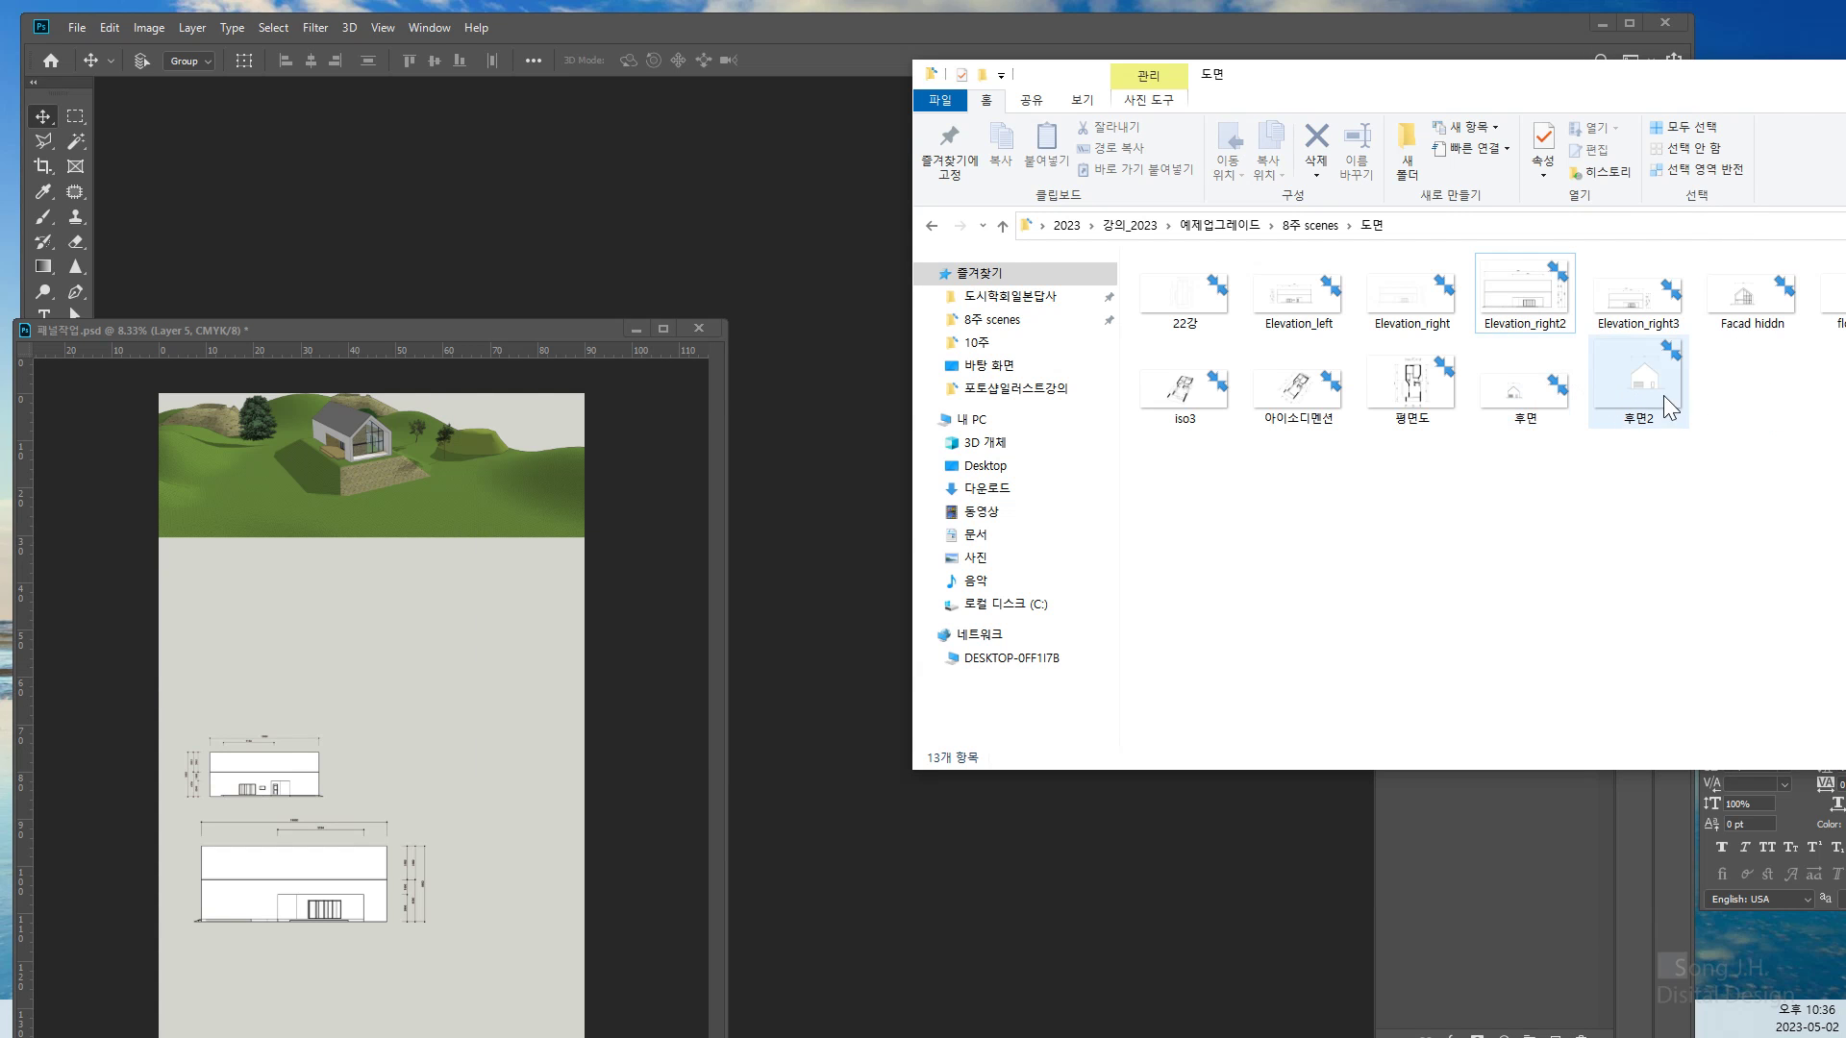
drag(1714, 89, 1610, 90)
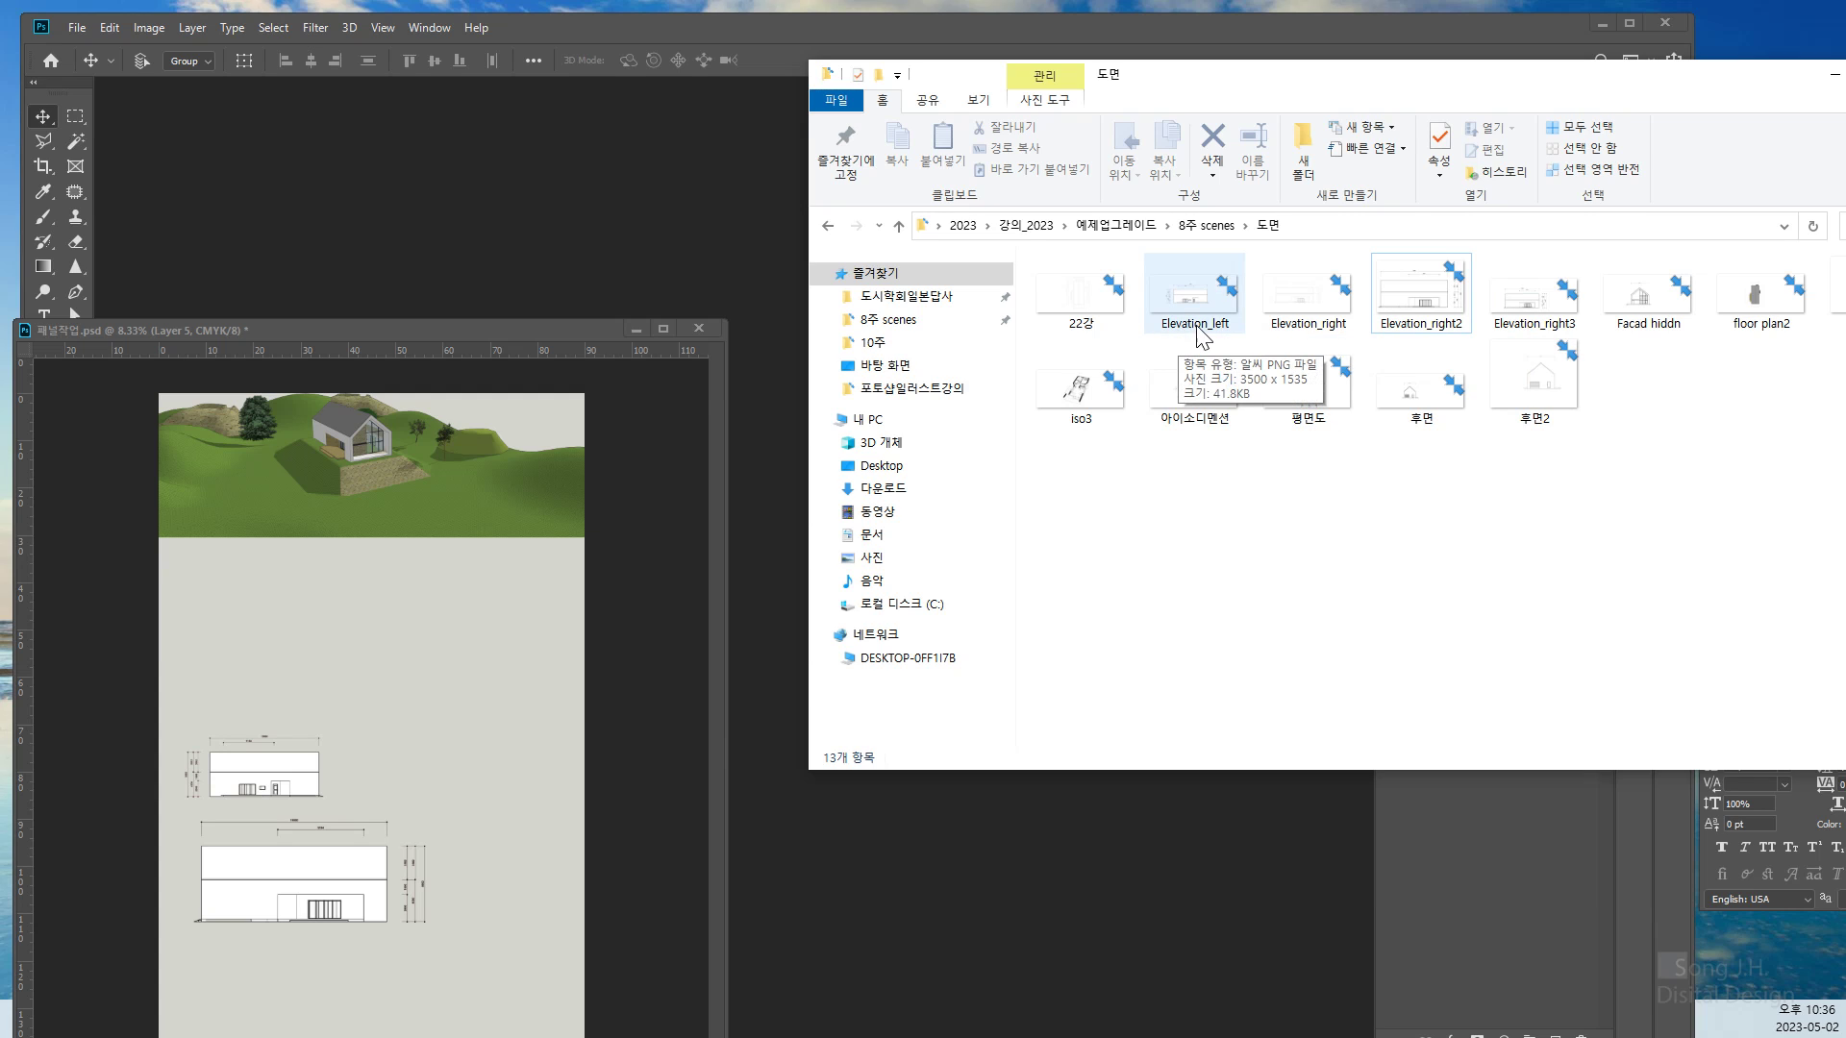
click(1637, 305)
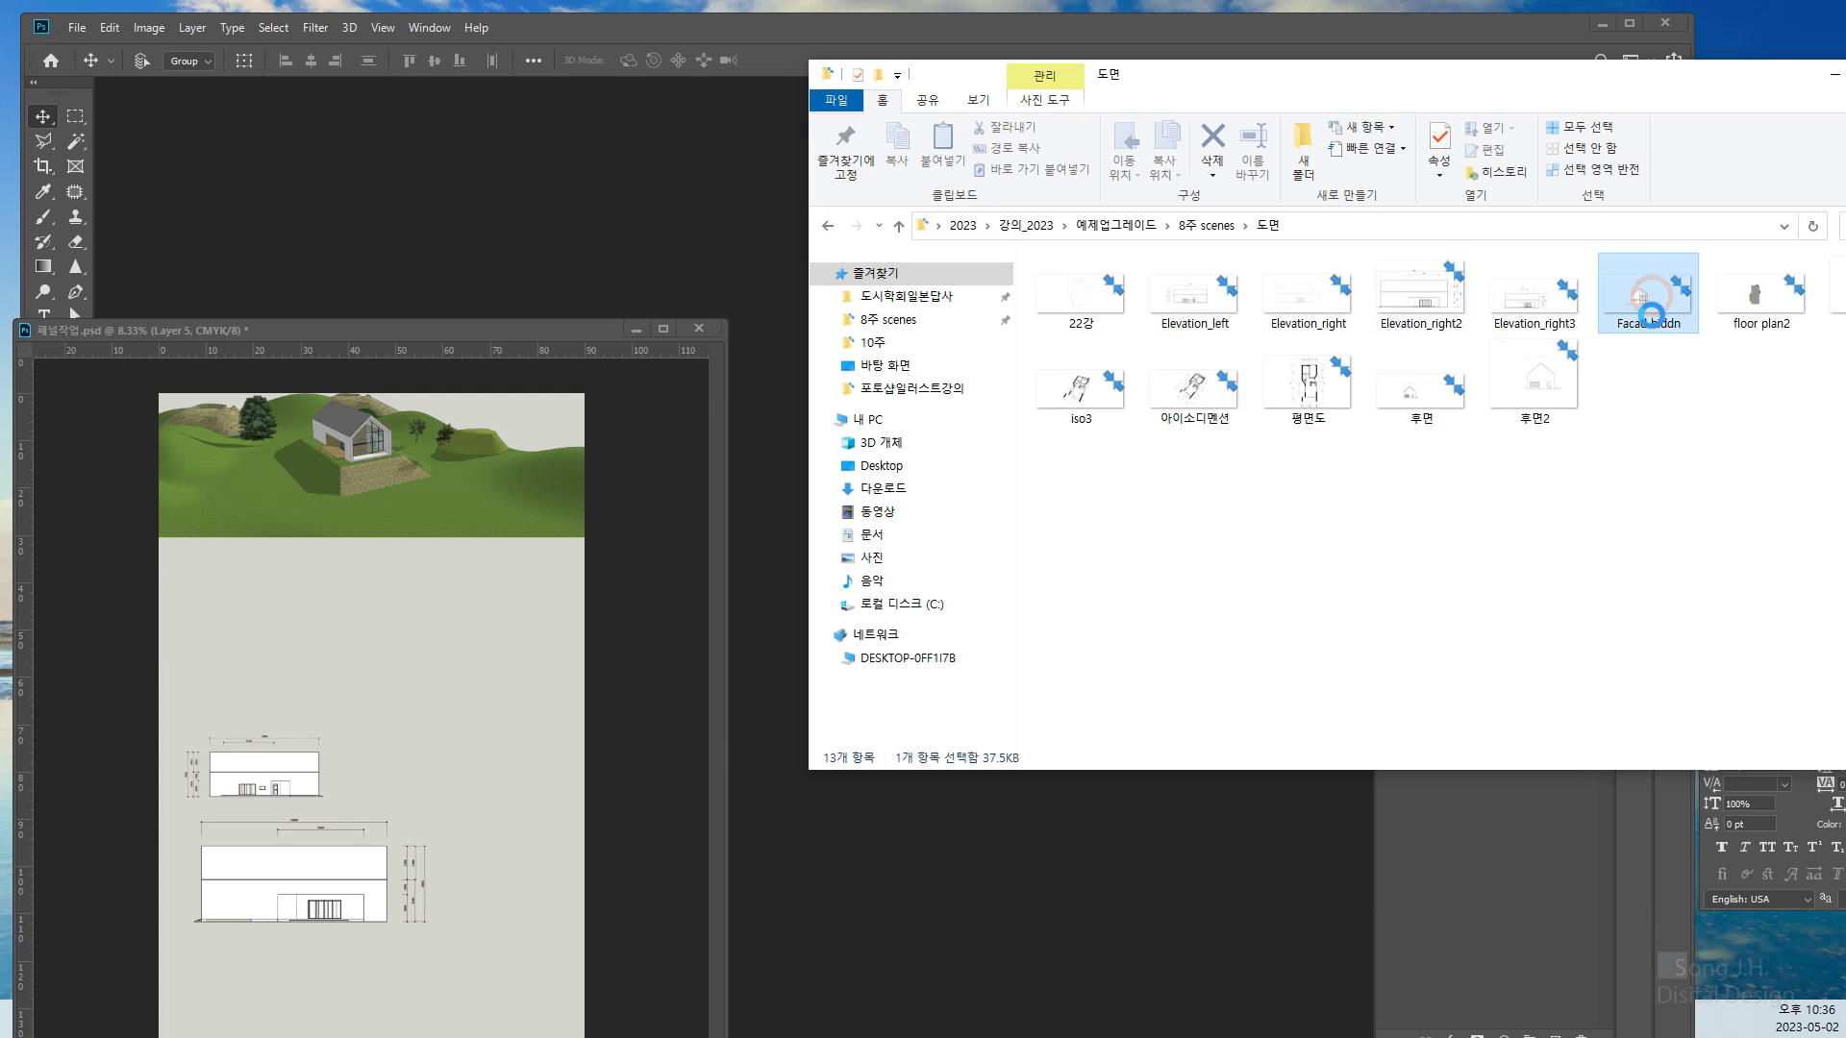
drag(1648, 300, 570, 183)
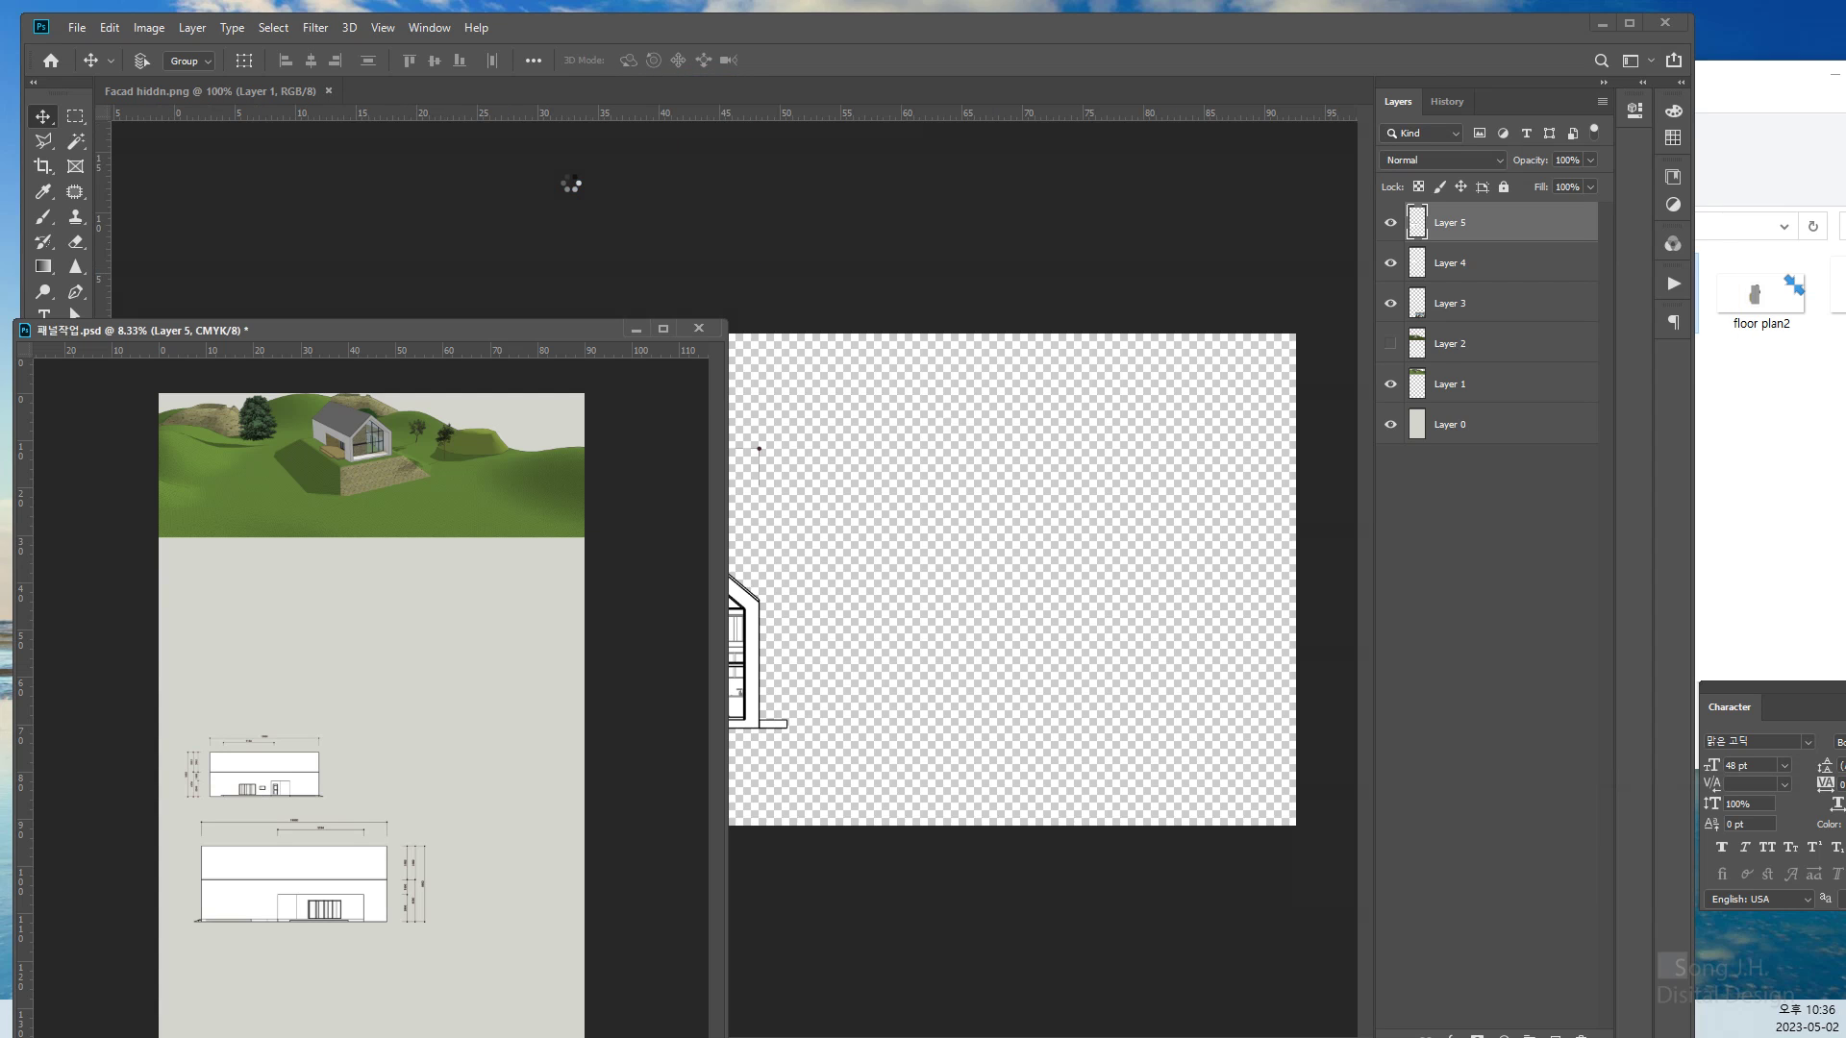
click(749, 690)
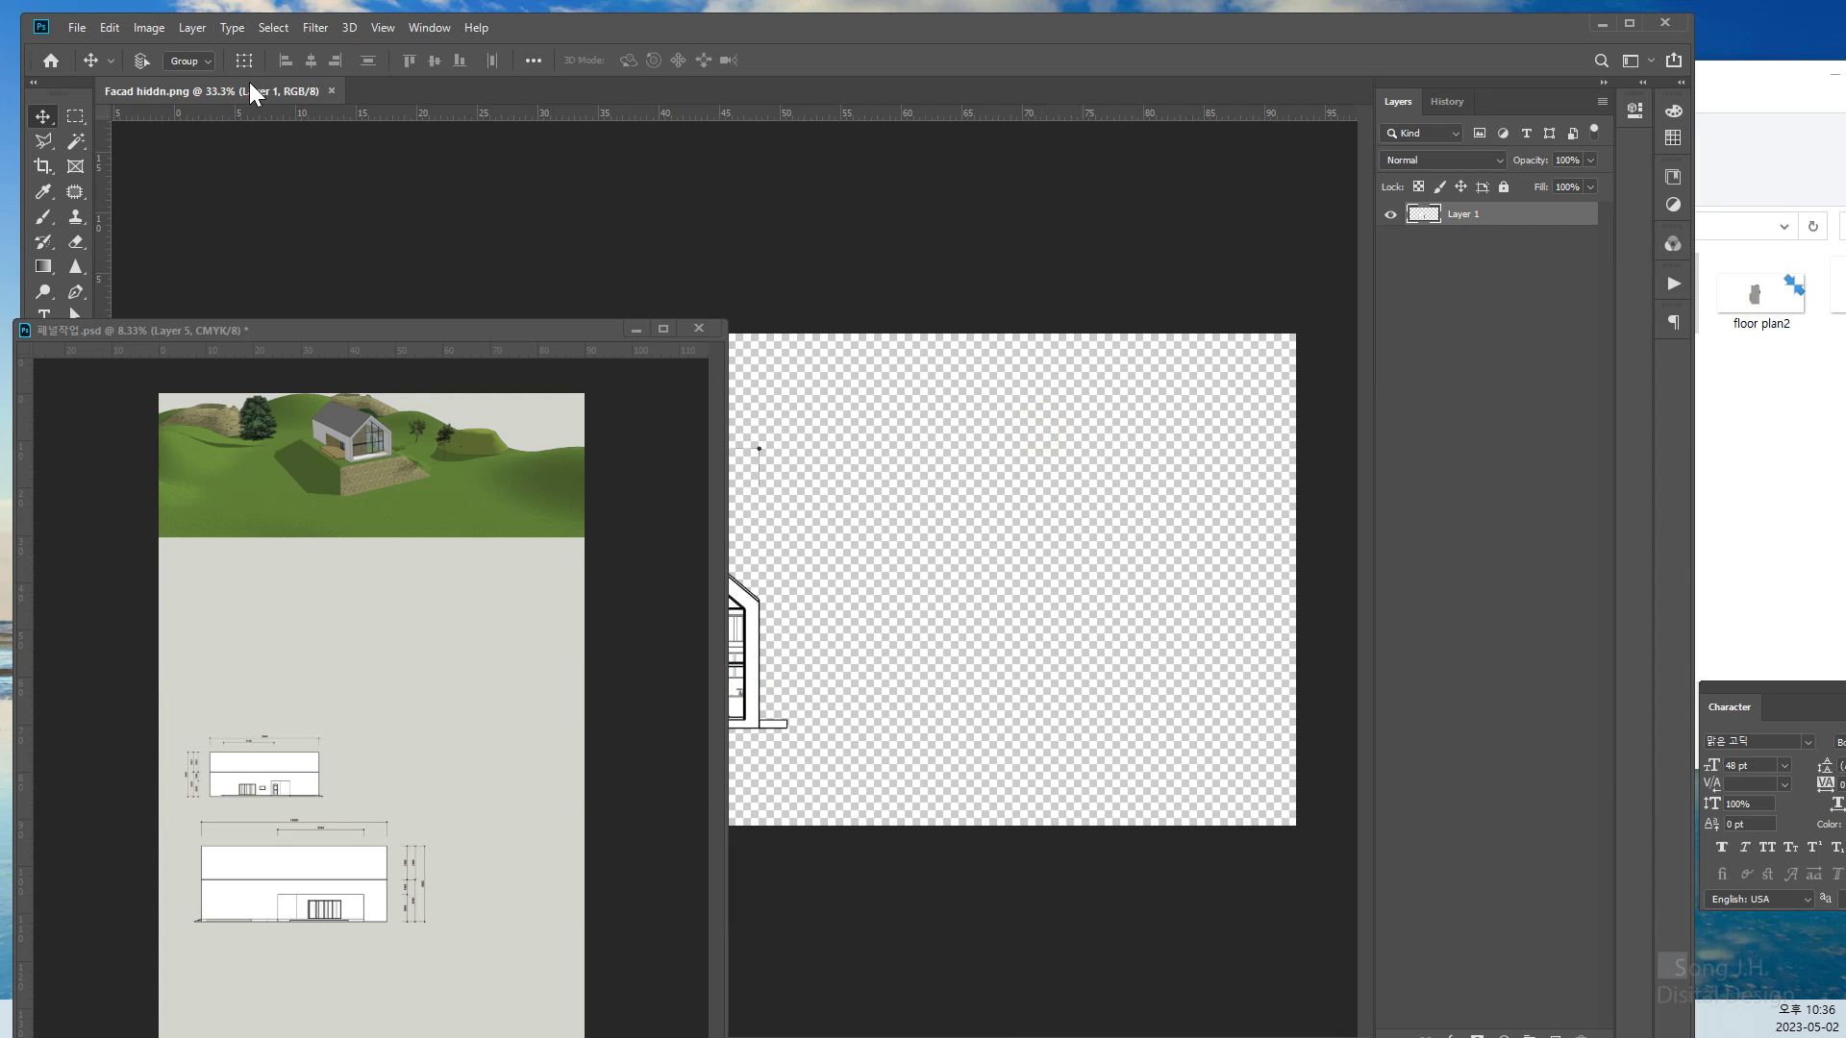
drag(250, 84, 679, 124)
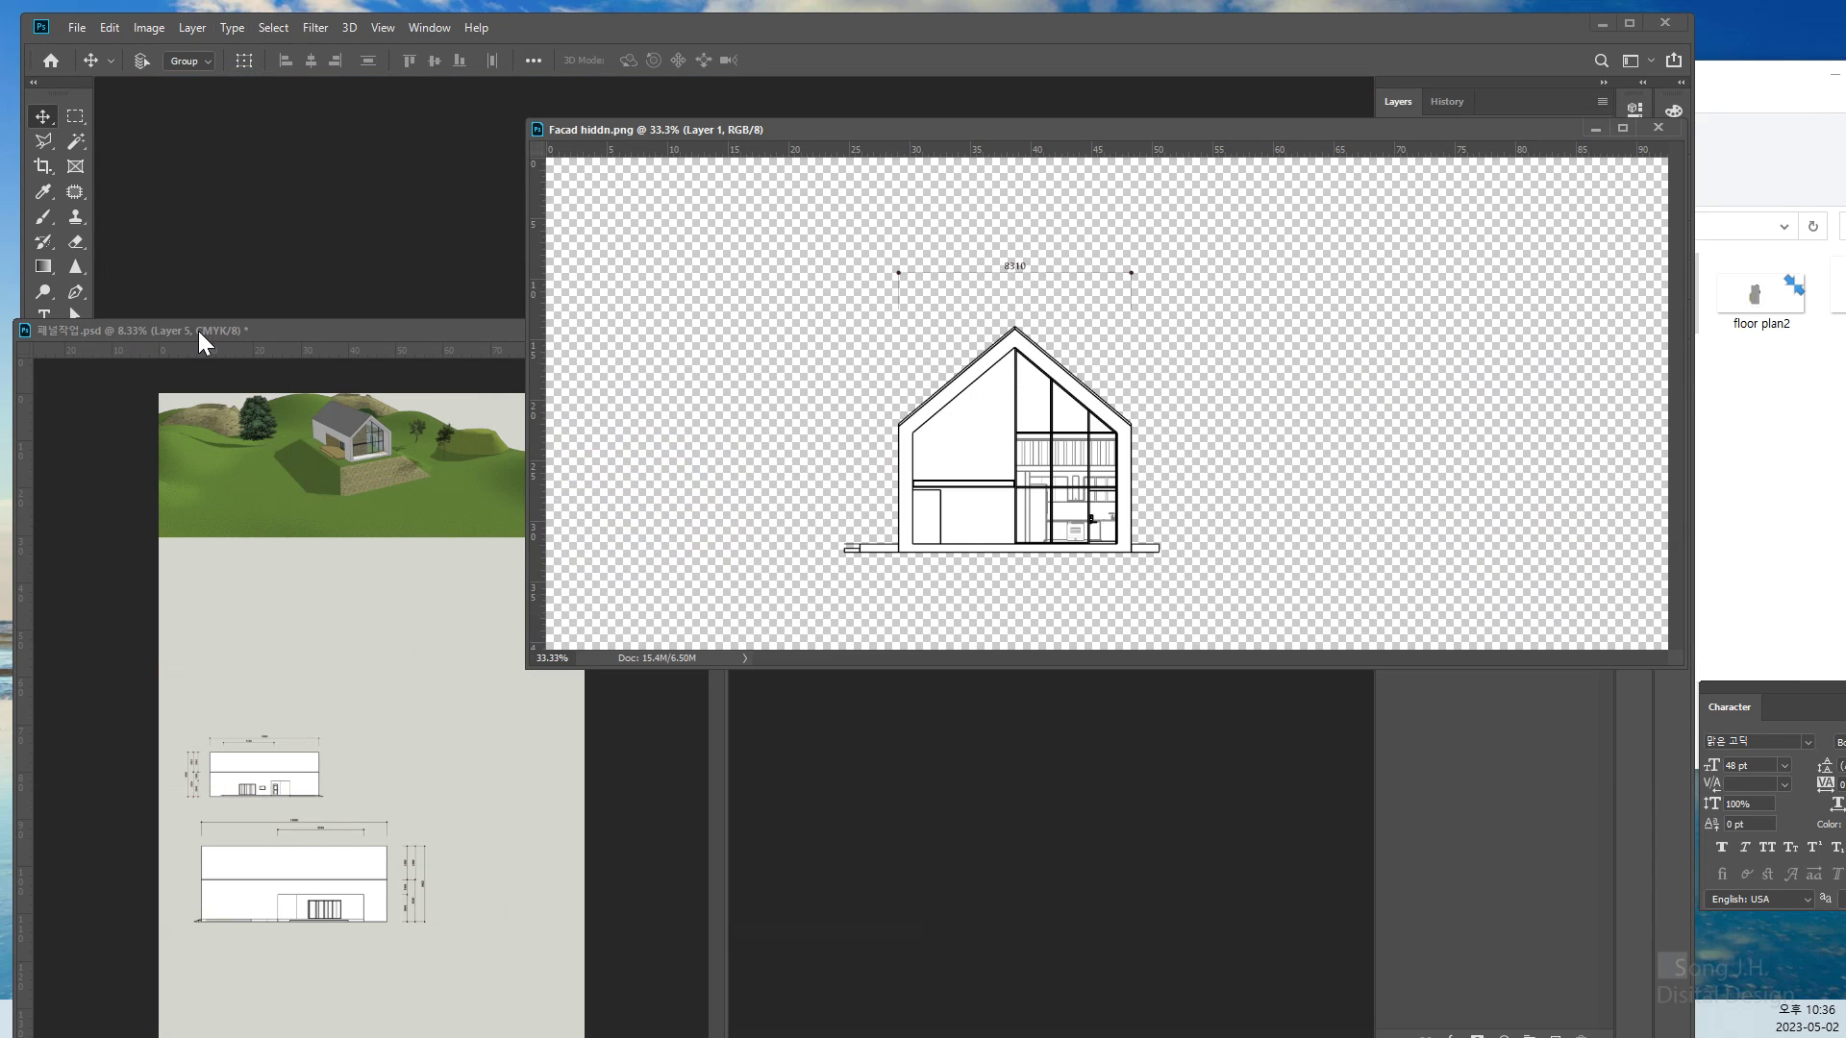
Dock 패널작업.psd in the workspace, copy the front facade drawing below the right elevation, and close Facad hiddn.png
drag(198, 331, 291, 85)
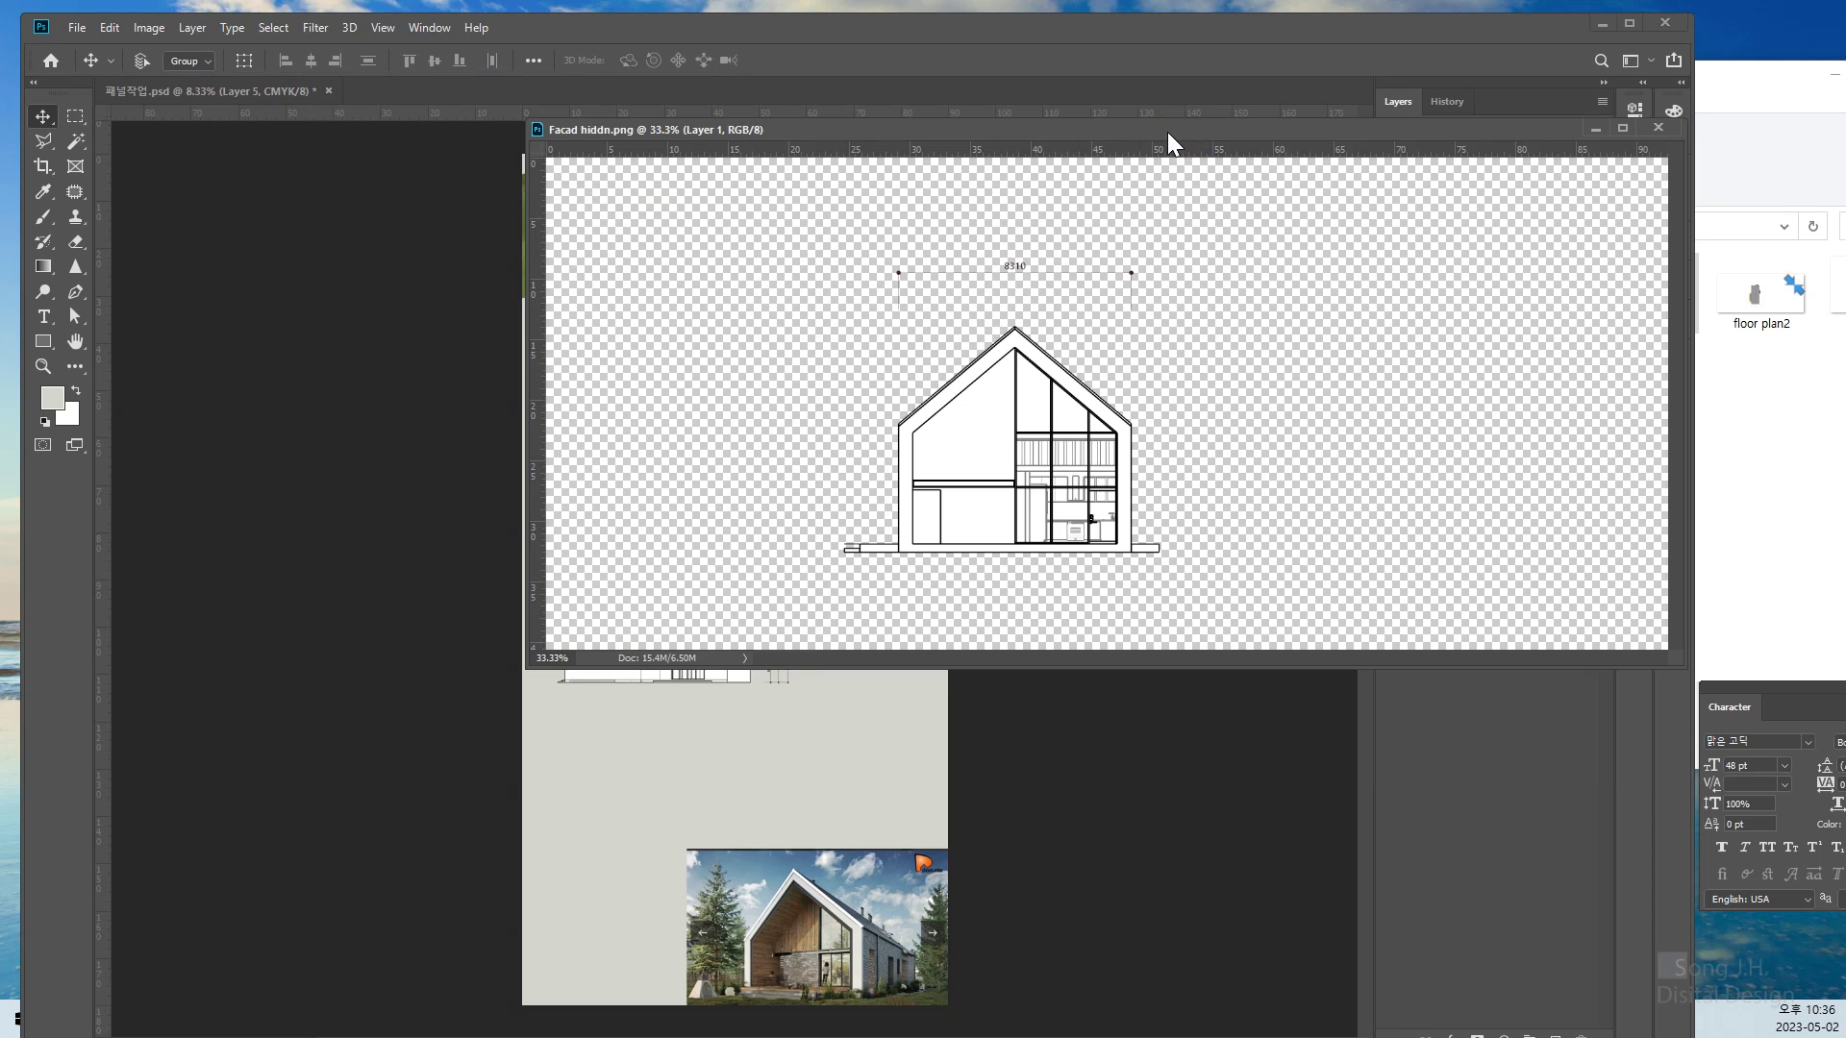
drag(1170, 145, 1561, 215)
mouse_move(1408, 529)
mouse_down()
mouse_move(906, 741)
mouse_move(651, 760)
mouse_up()
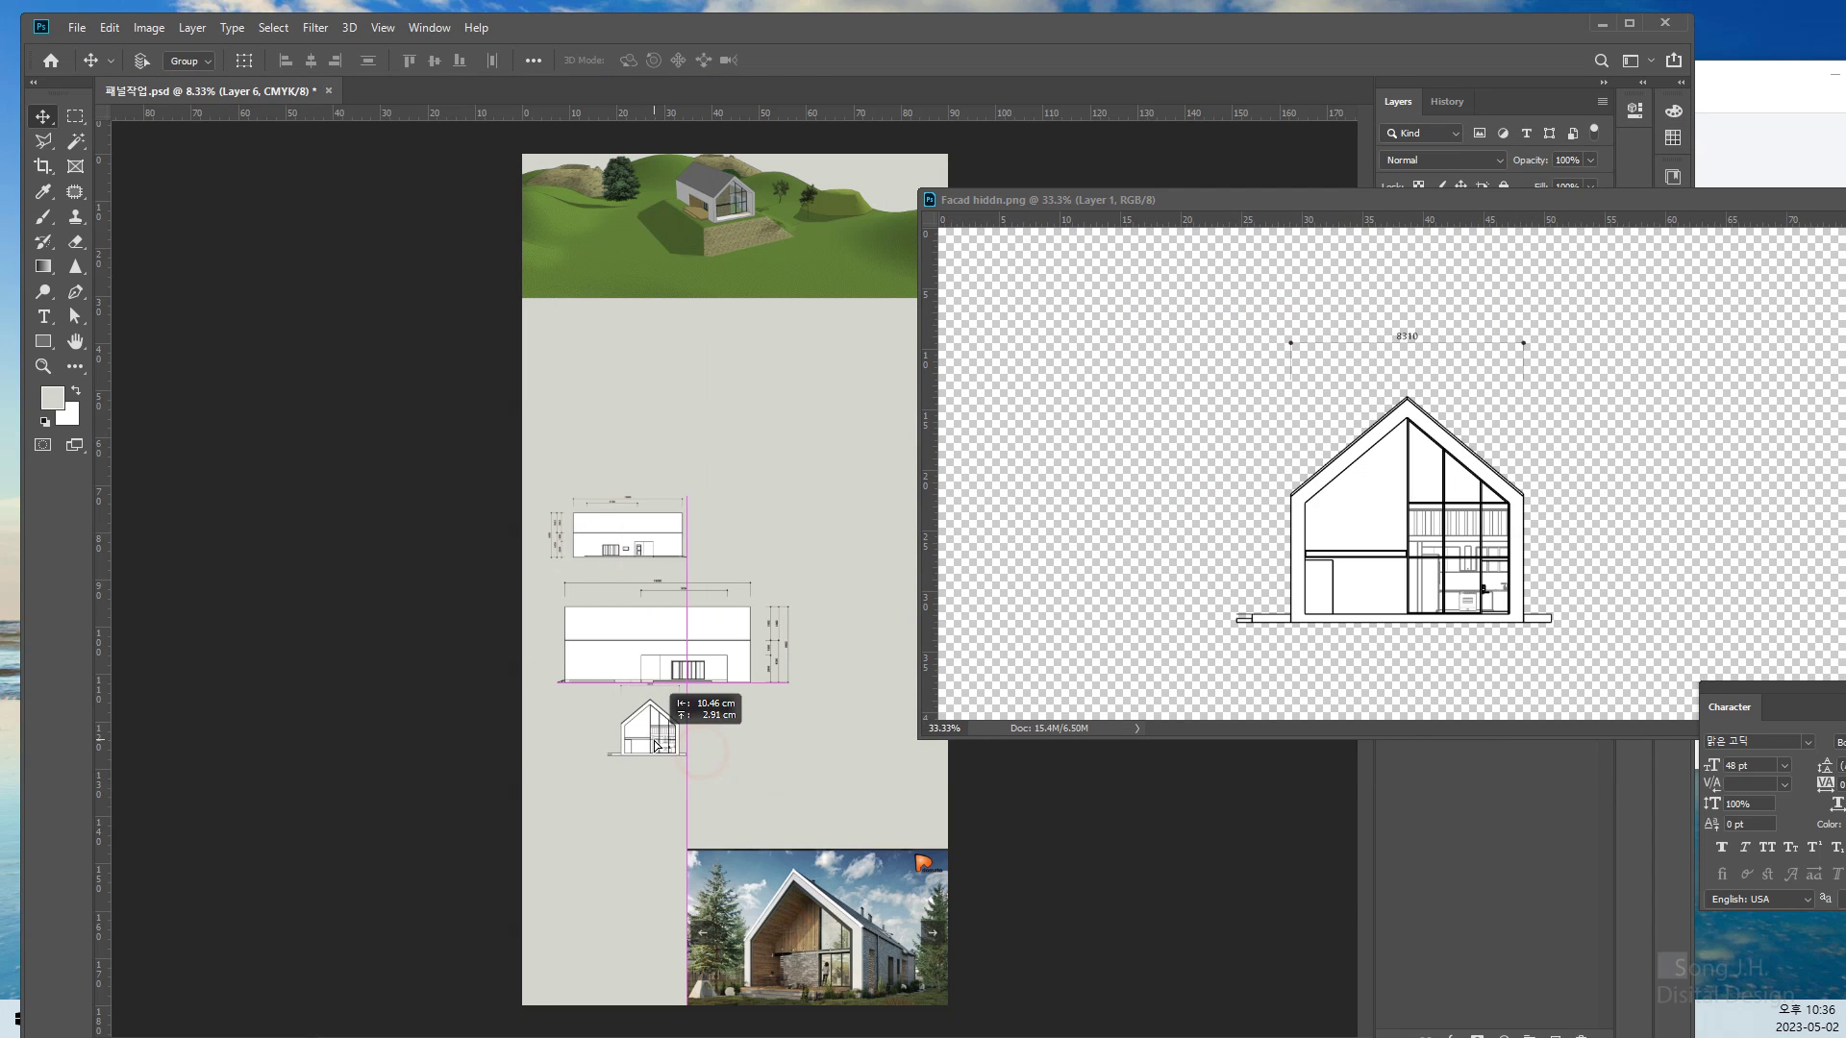
drag(1559, 207, 1199, 257)
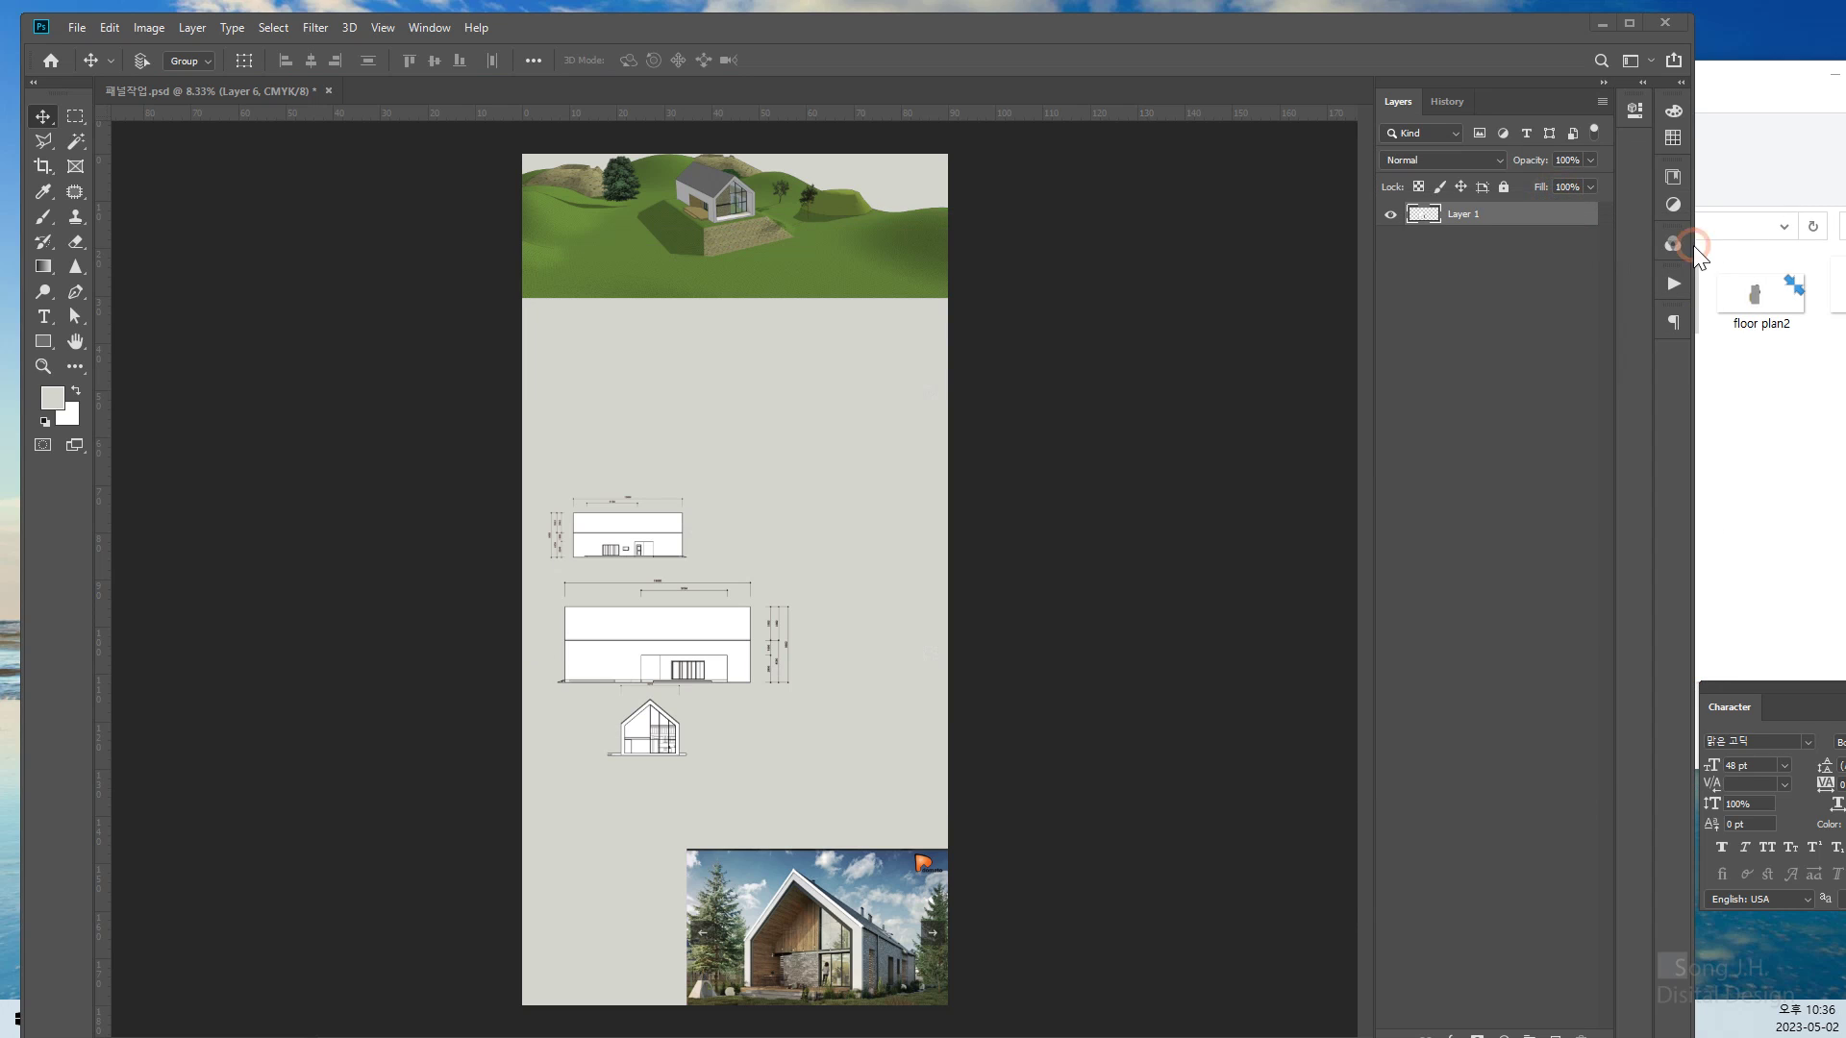
click(1689, 246)
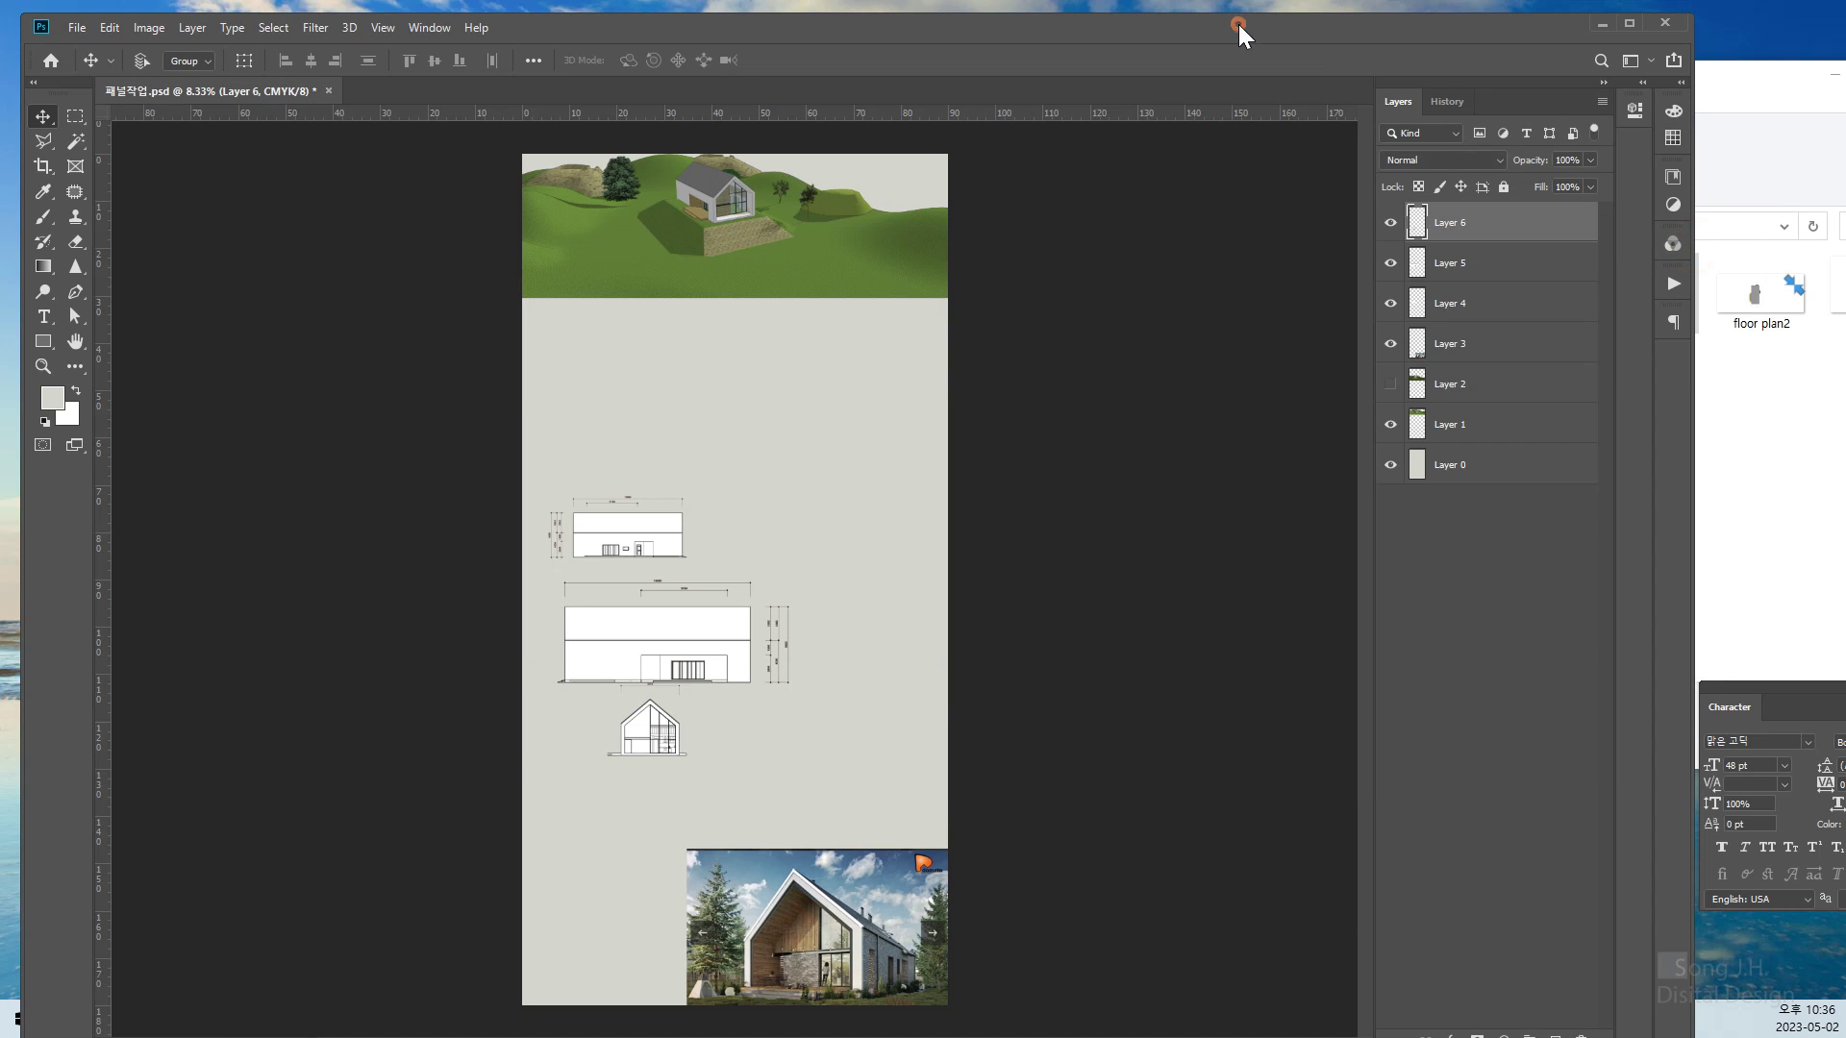
Shift the Photoshop window to uncover the 도면 folder and open 후면2.png from it as a new document
drag(1233, 11, 1084, 0)
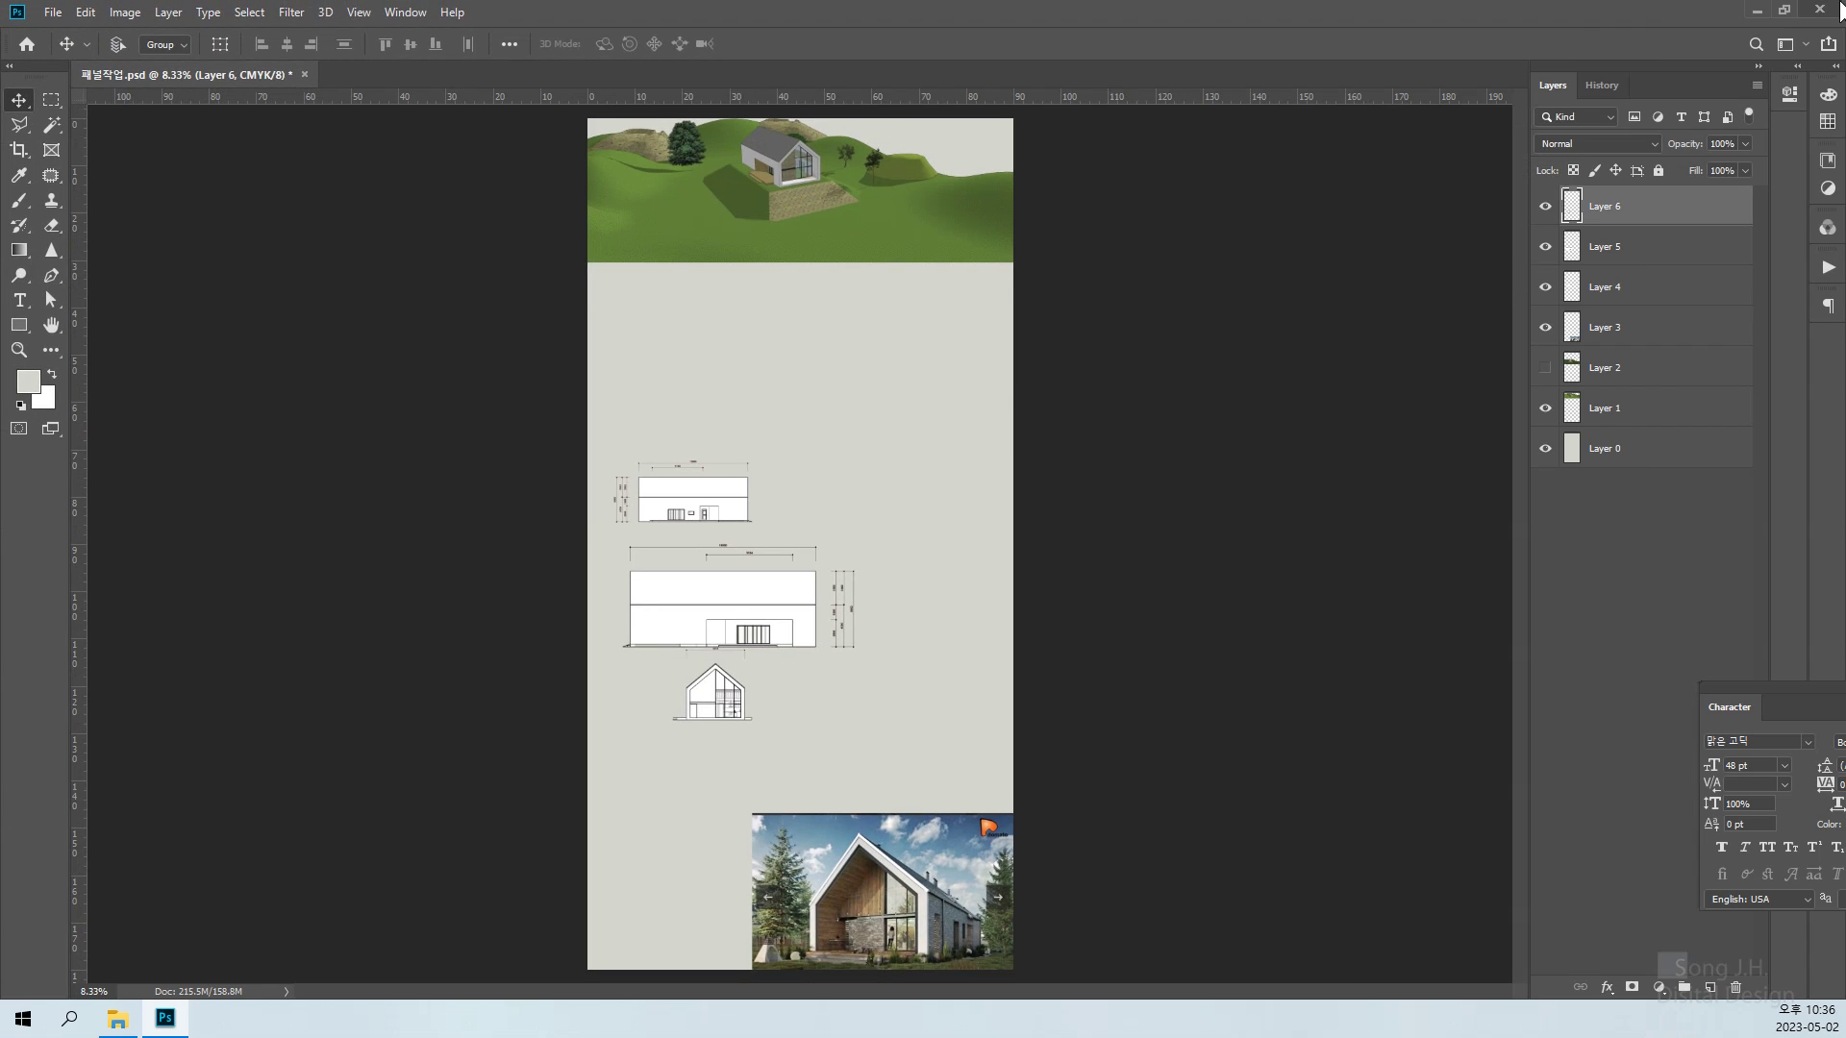
click(1784, 10)
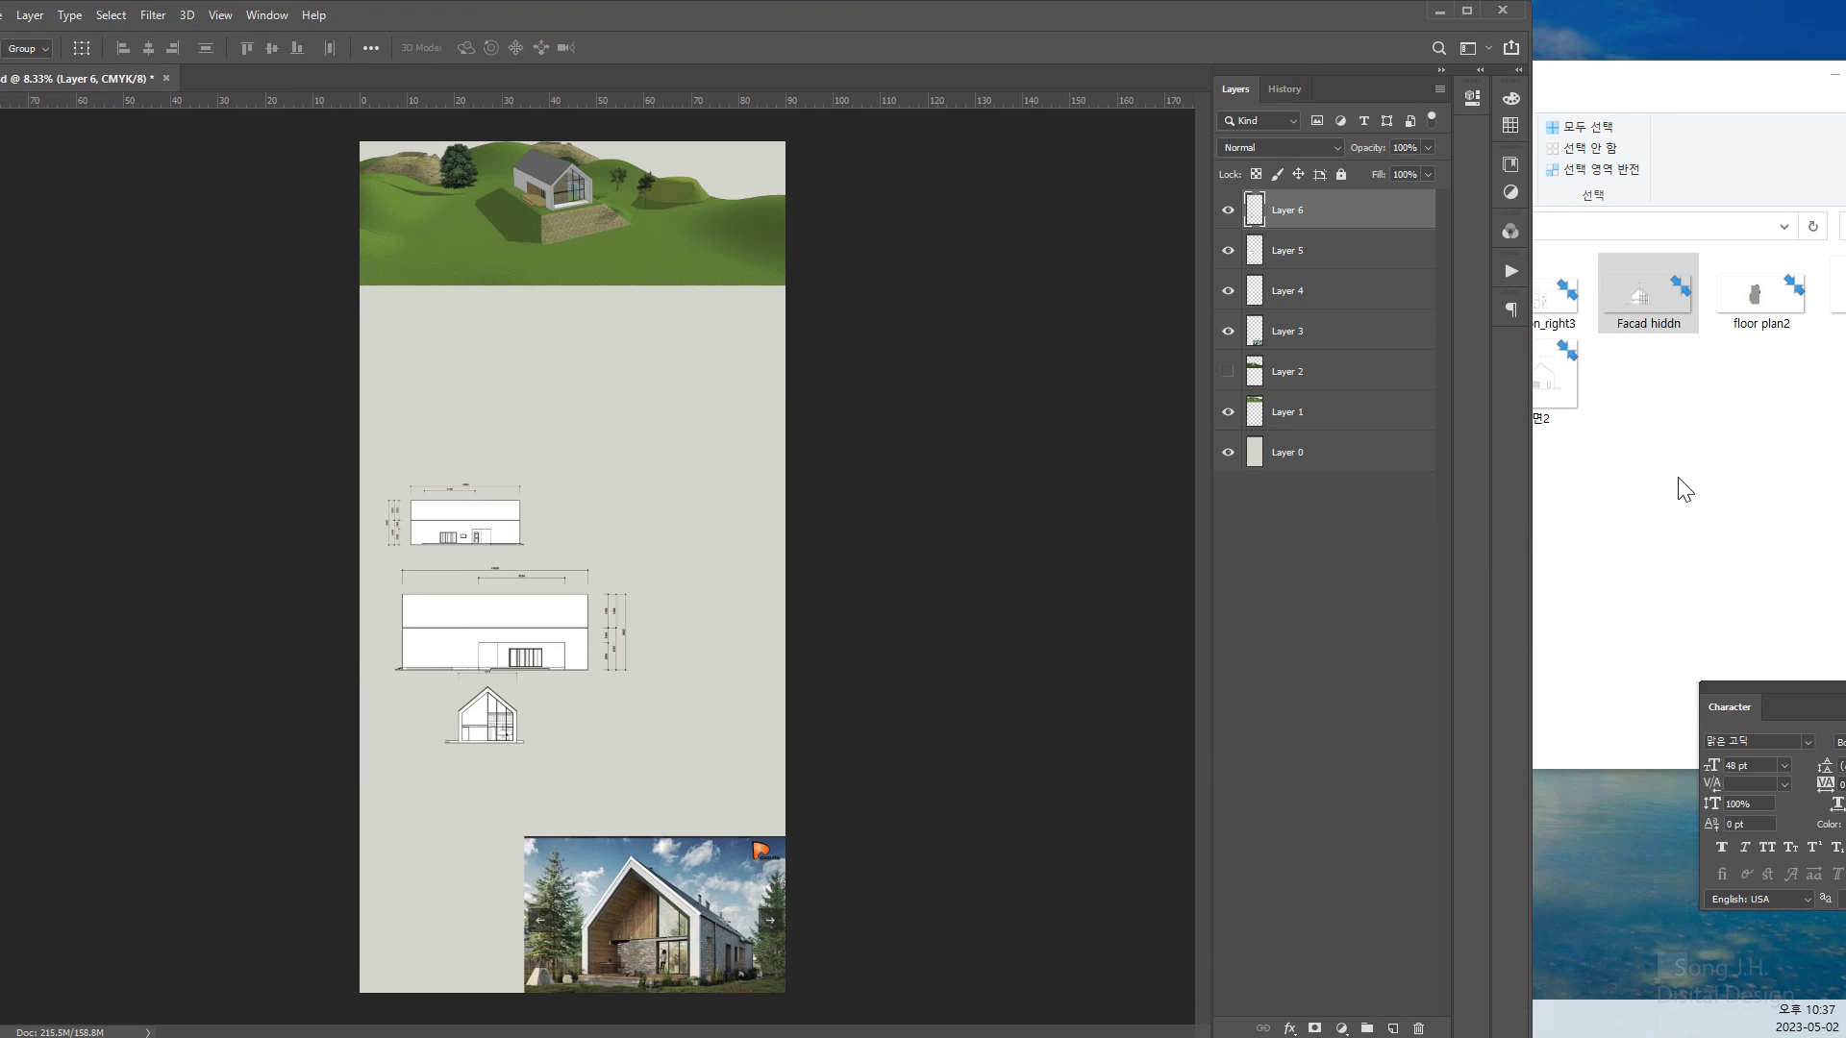
click(1596, 504)
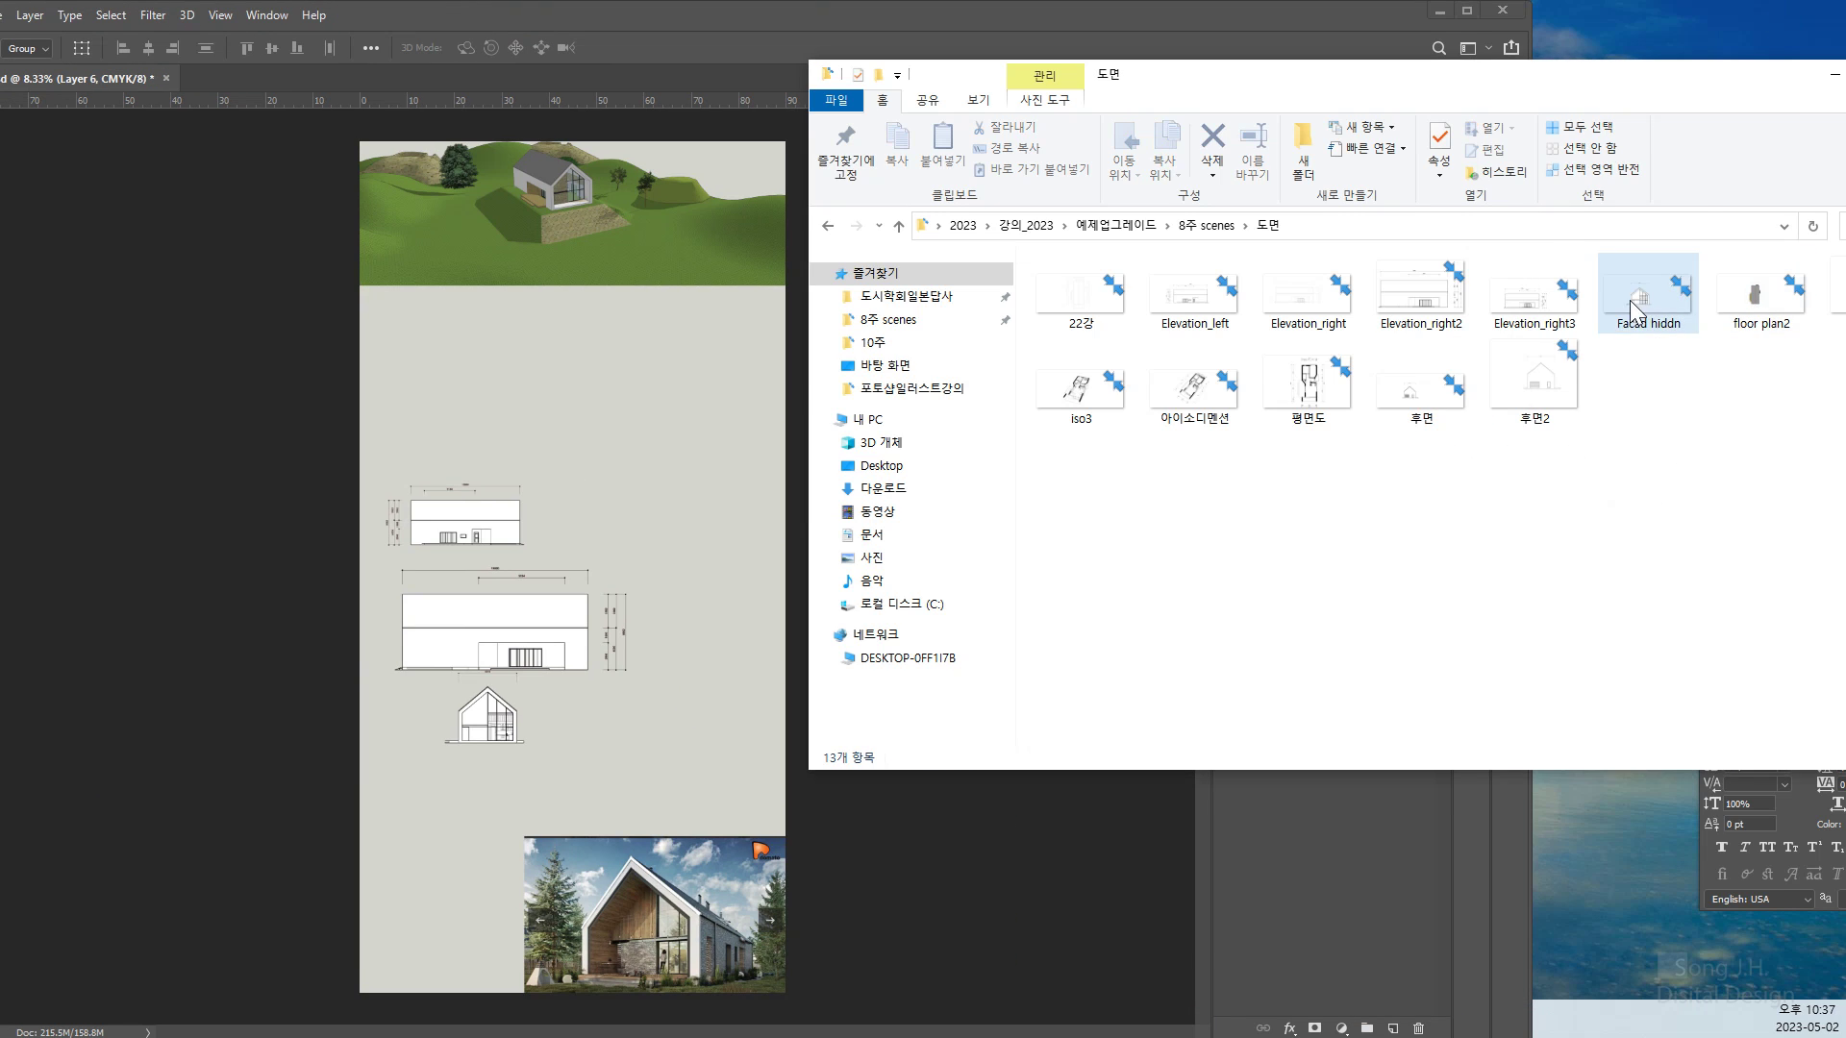
click(1523, 394)
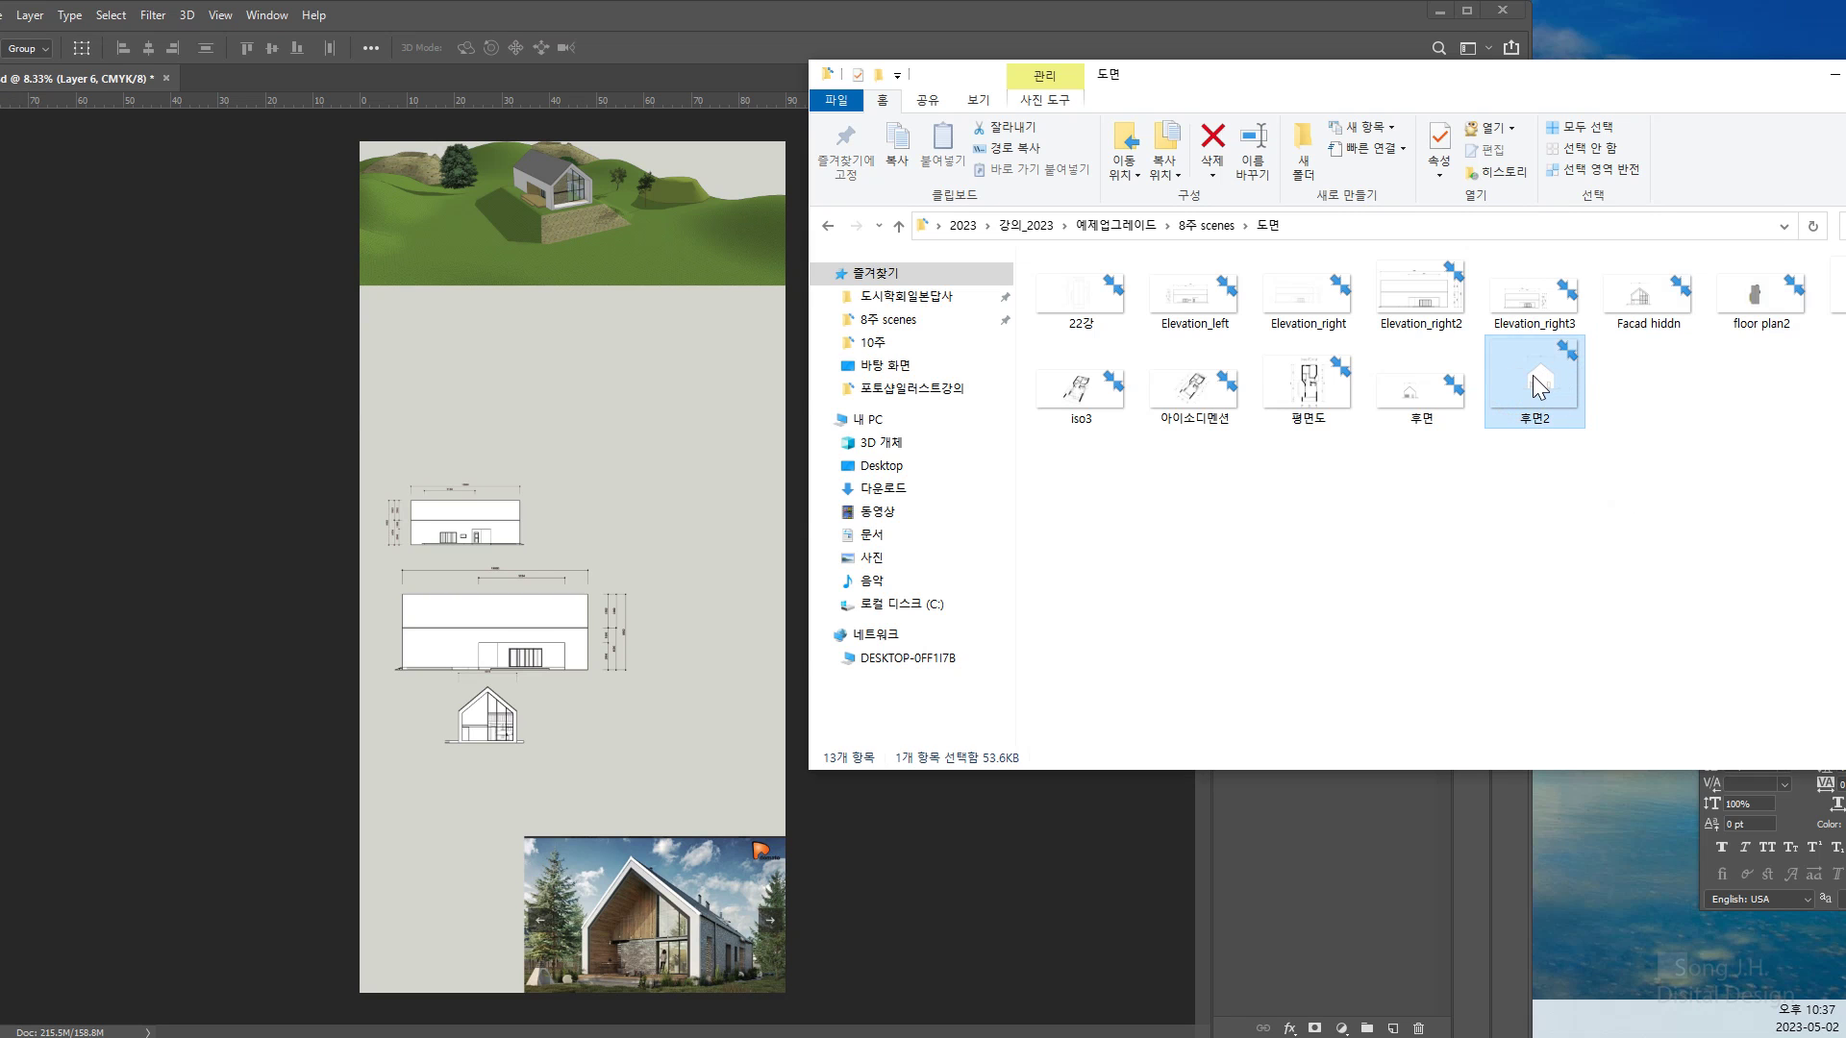
drag(1533, 377, 584, 78)
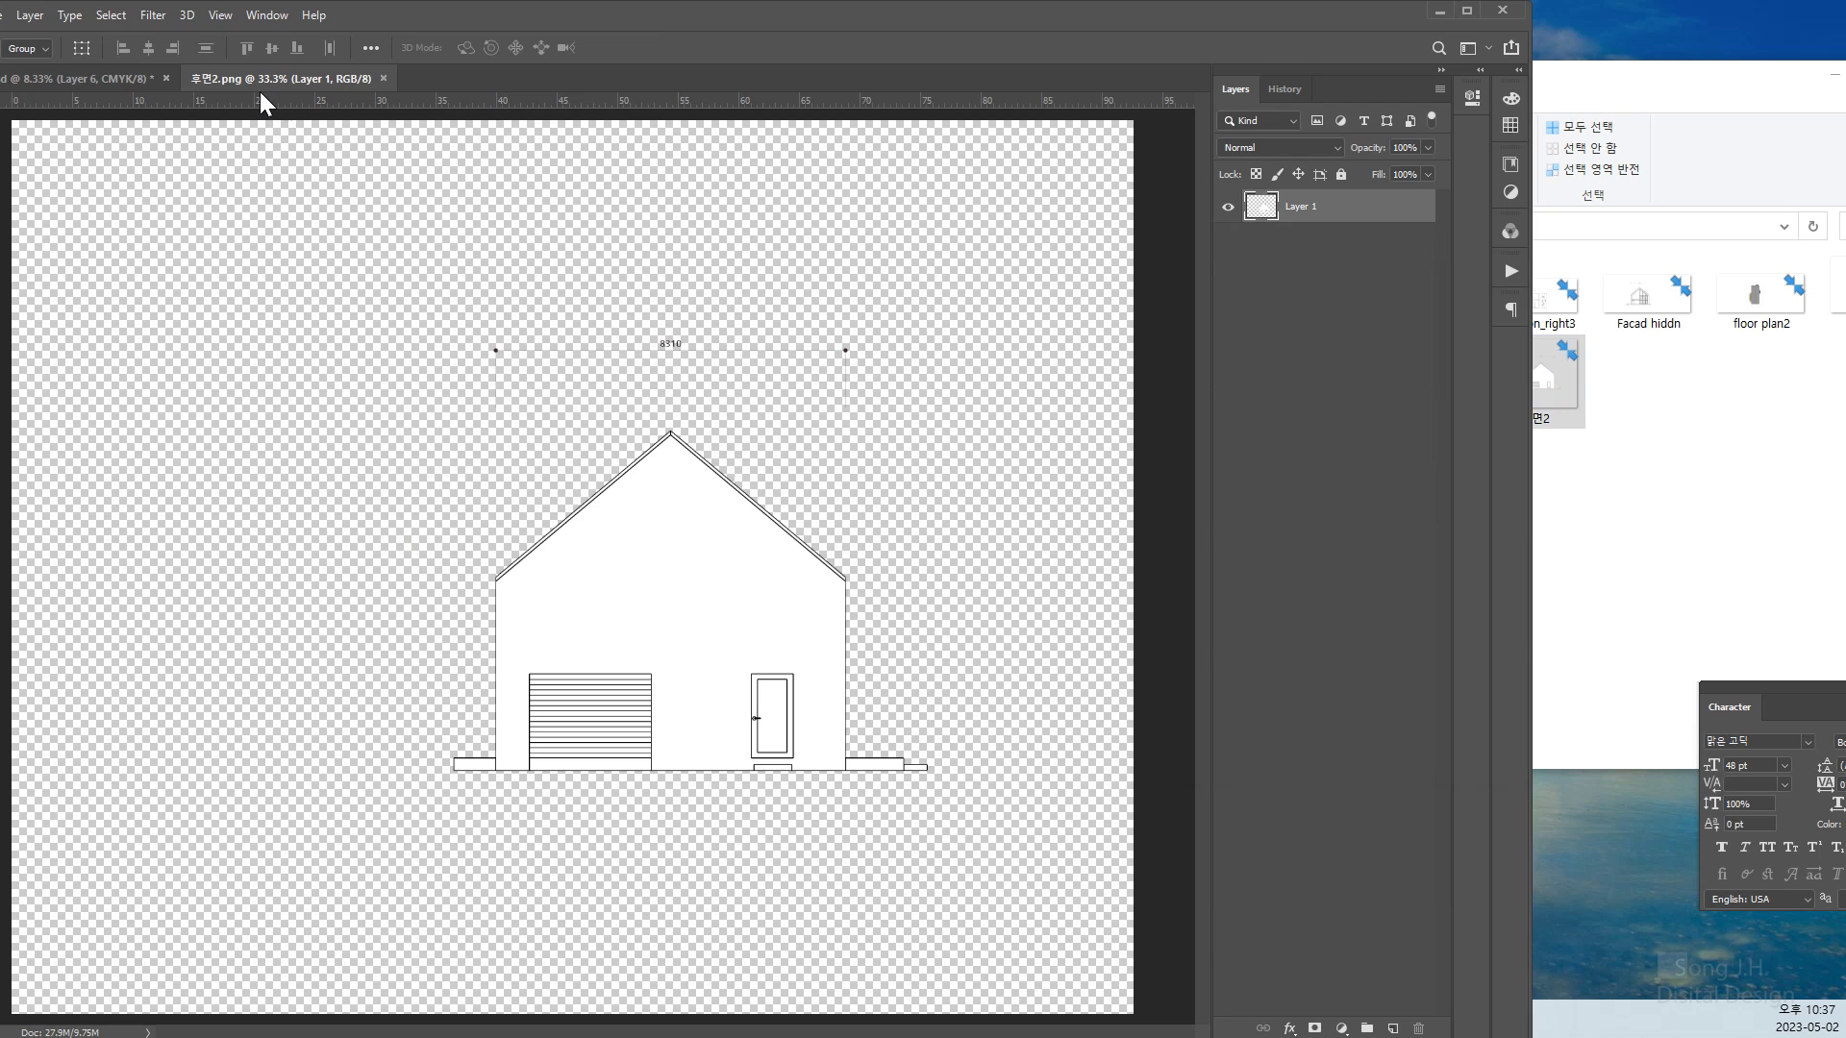
Float 후면2.png in its own window and copy the rear elevation drawing onto the panel below the front facade
drag(256, 78, 766, 149)
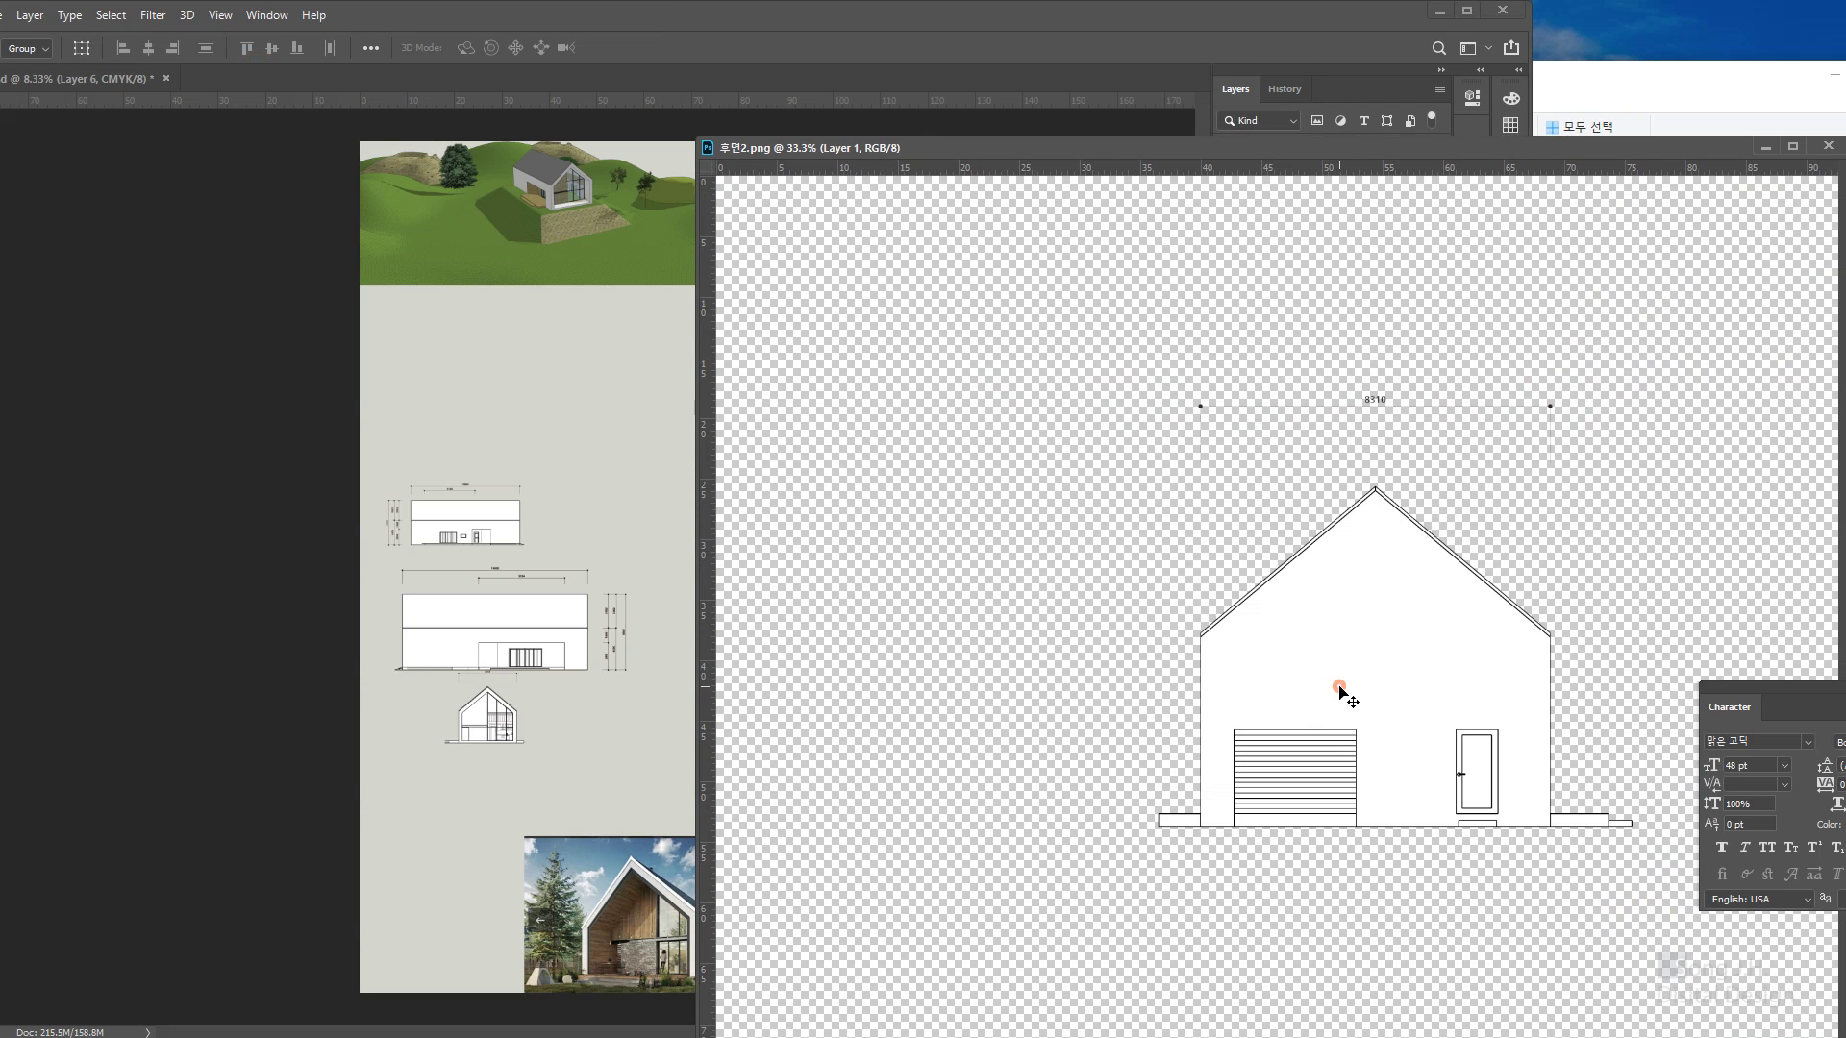
drag(1341, 691, 517, 798)
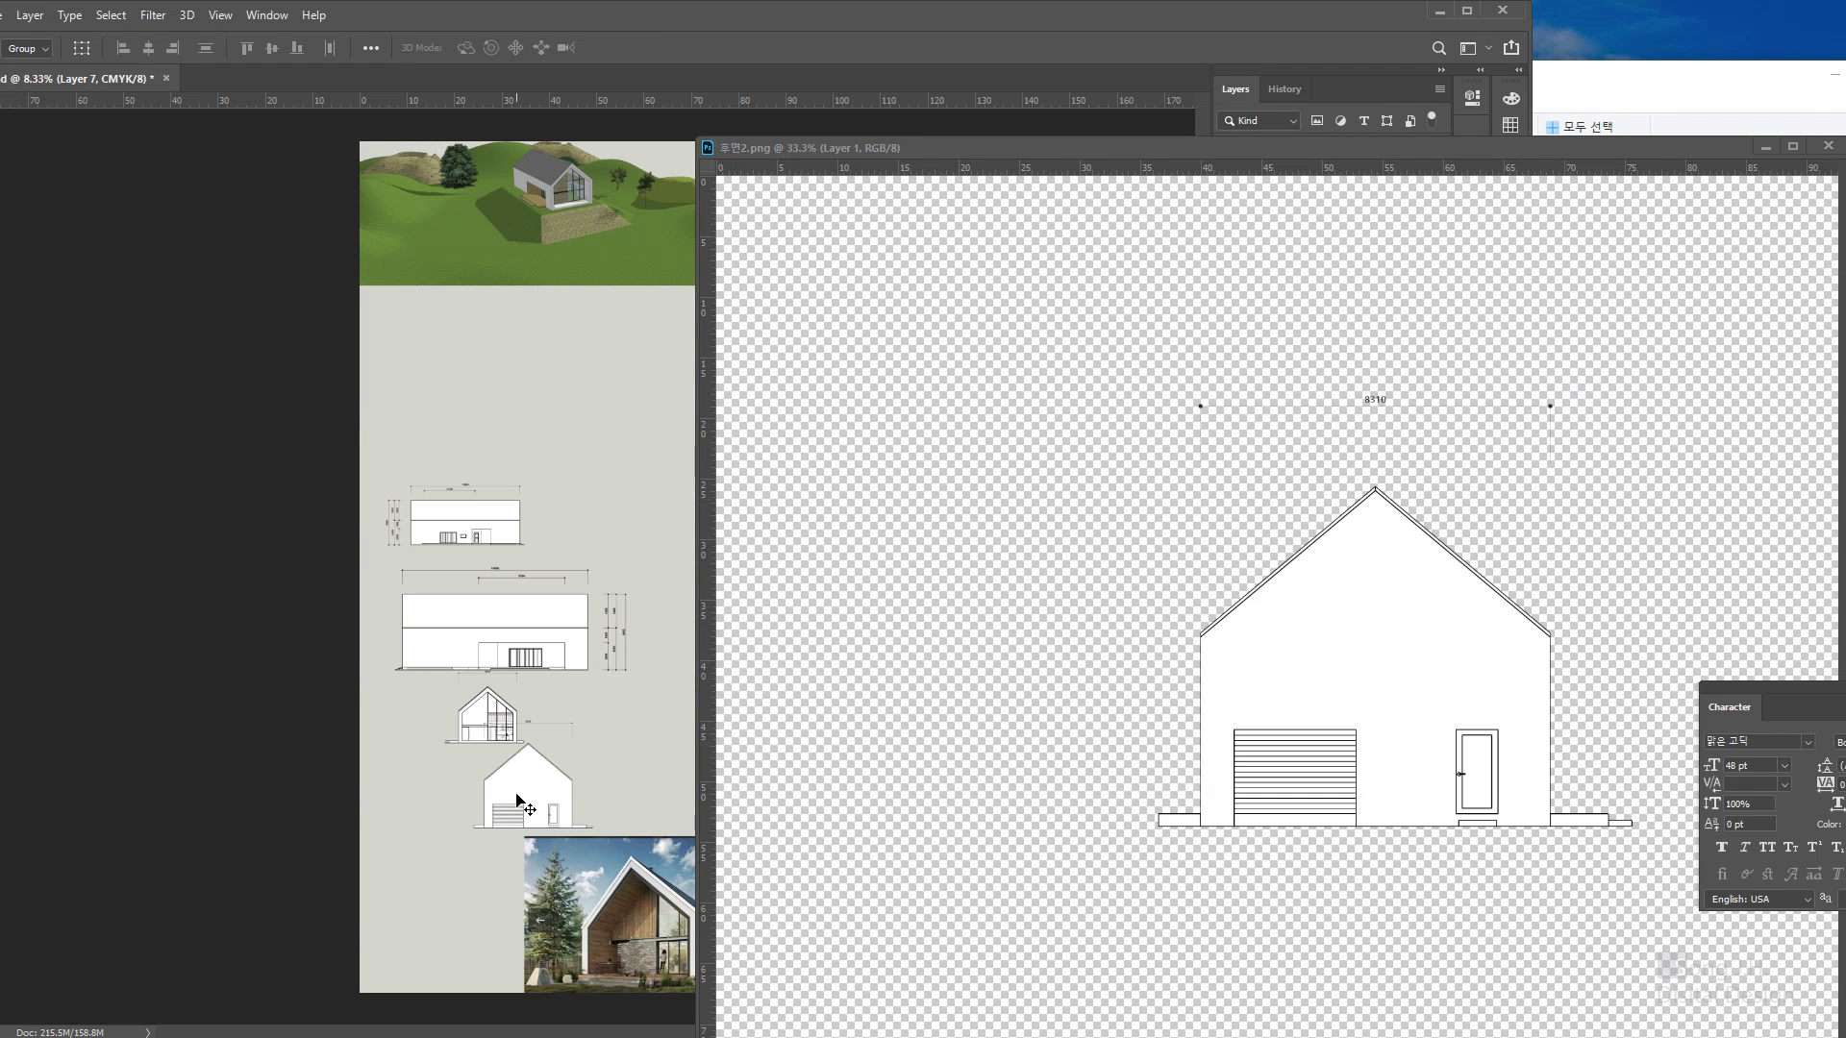
Close 후면2.png and open 평면도.png from the 도면 folder as a new Photoshop document
drag(1497, 166, 1267, 246)
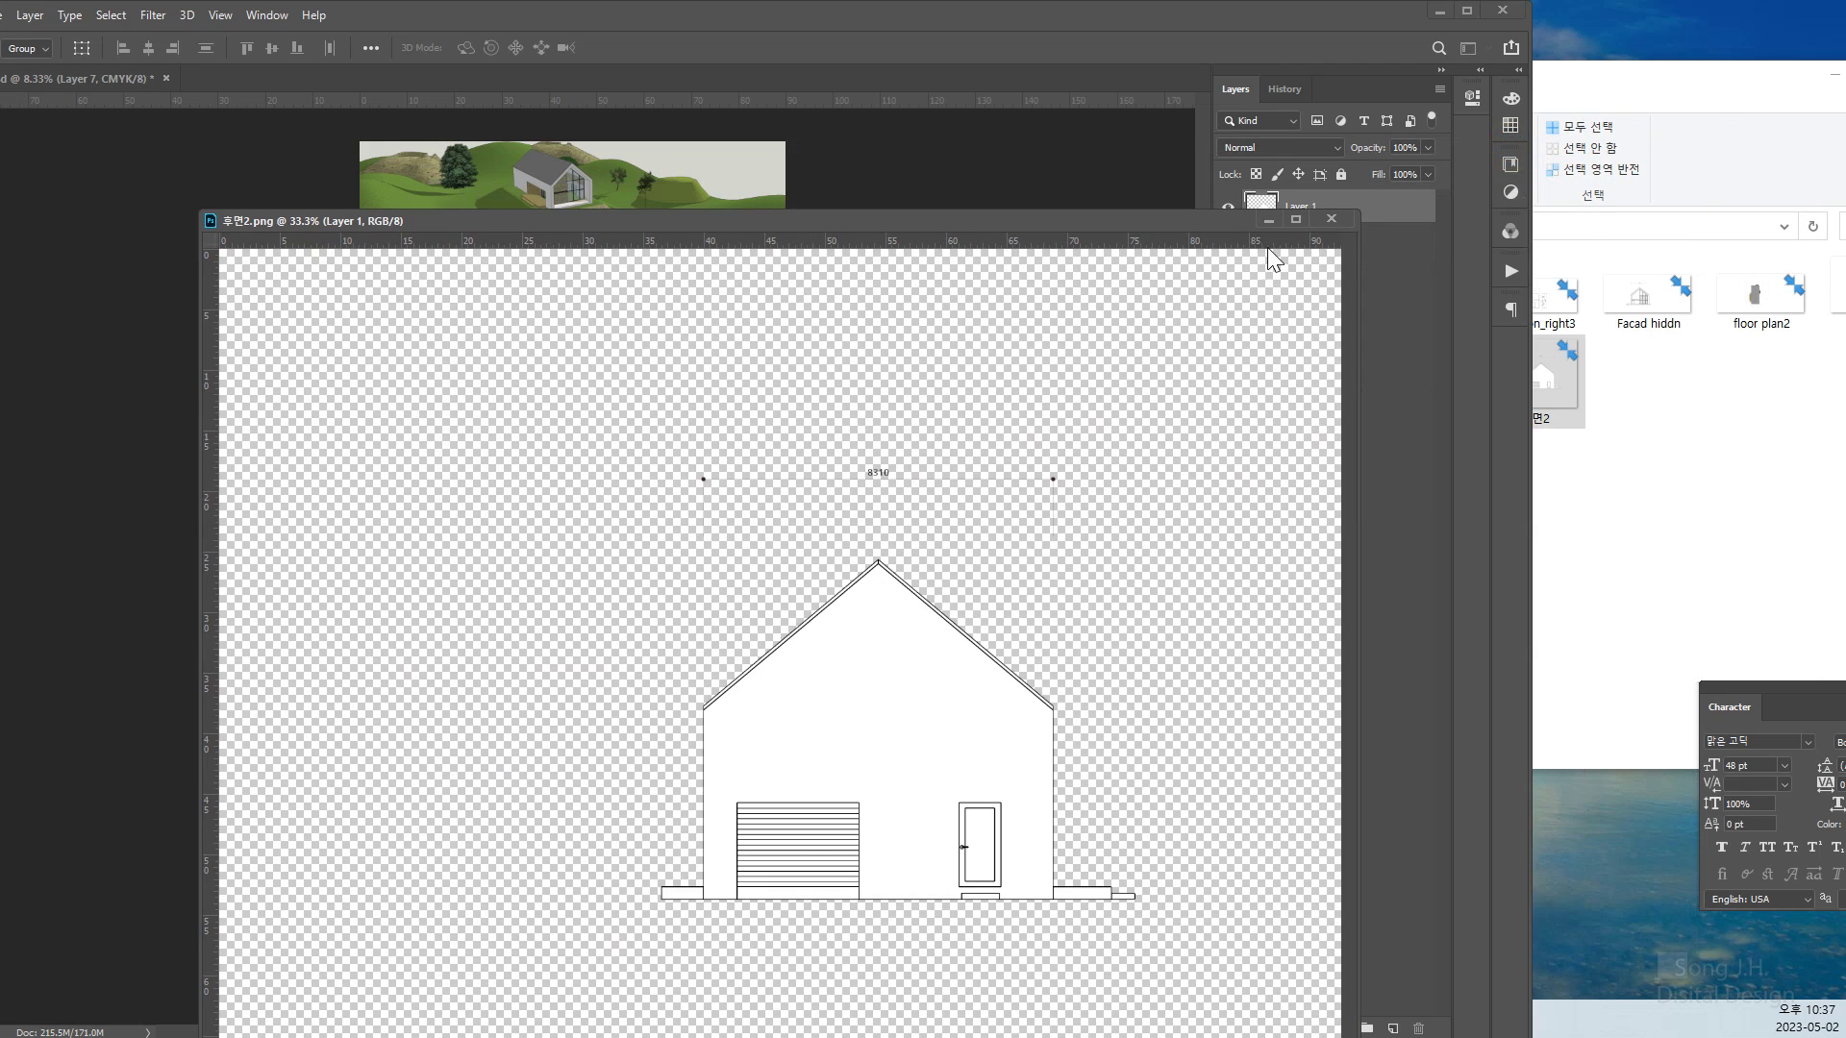
click(1332, 219)
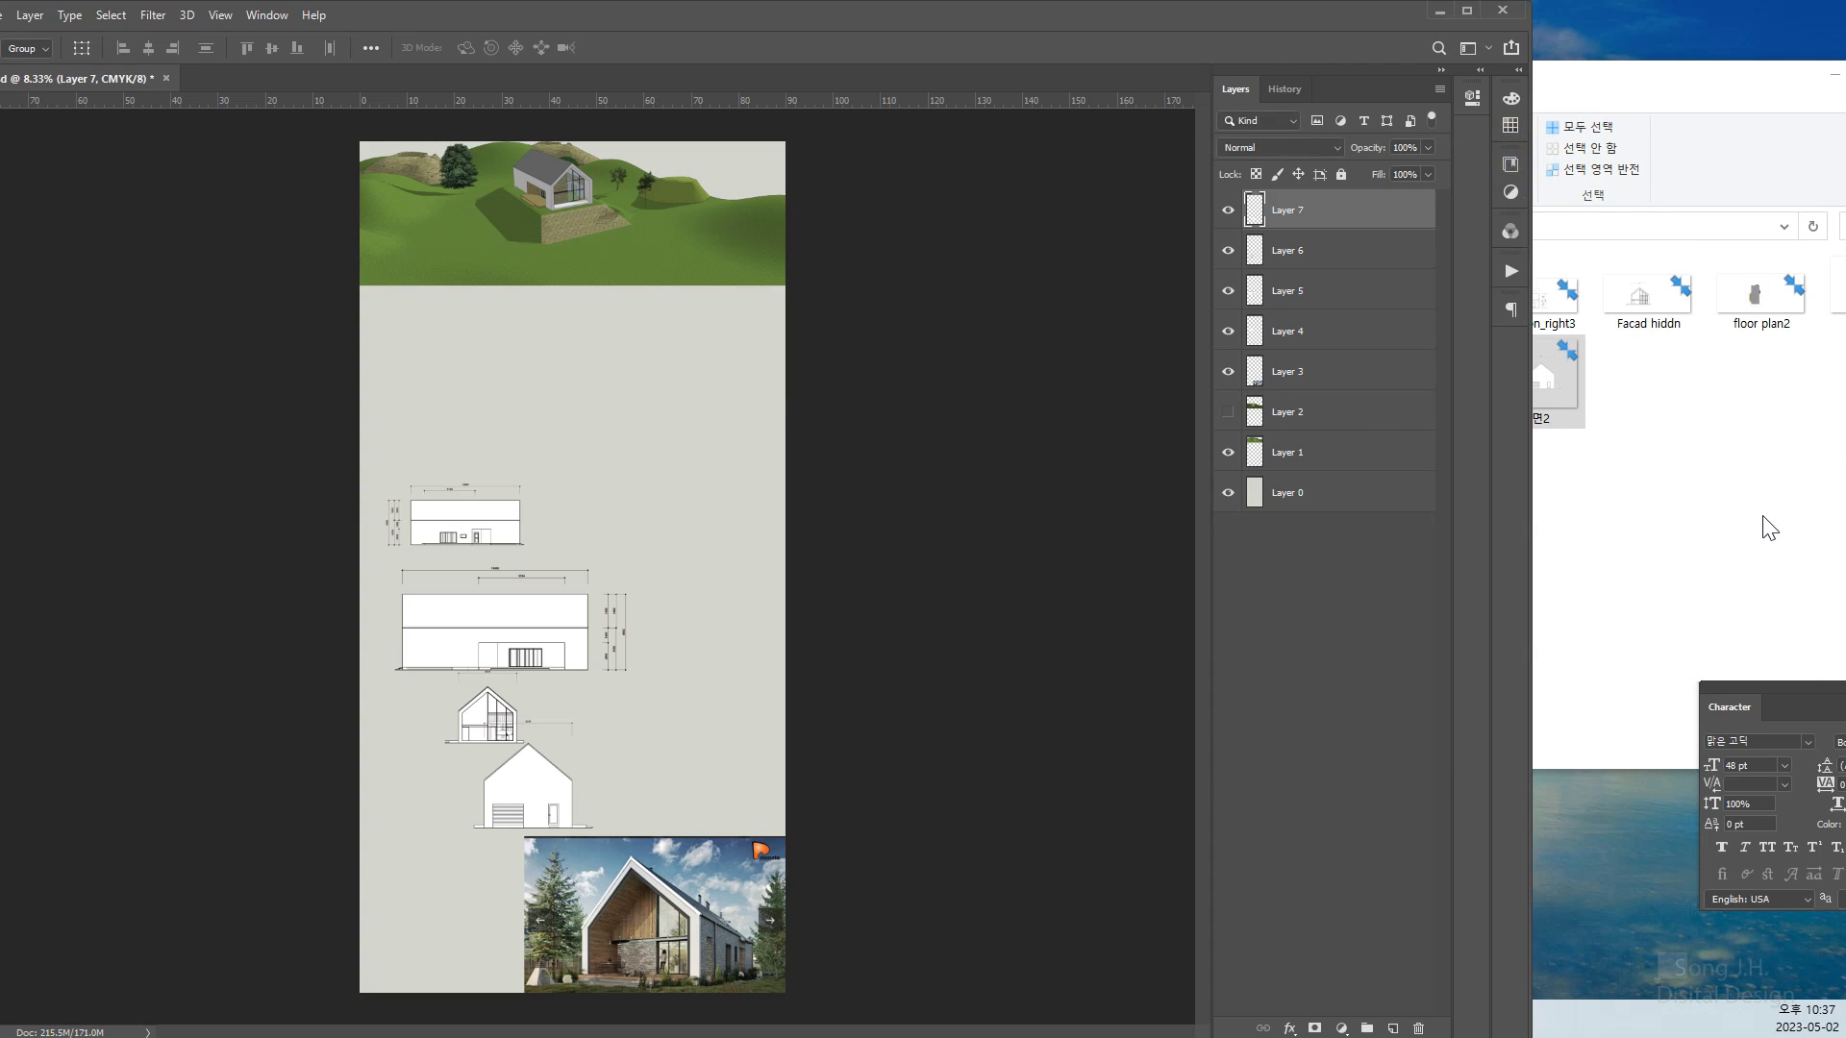
click(1764, 519)
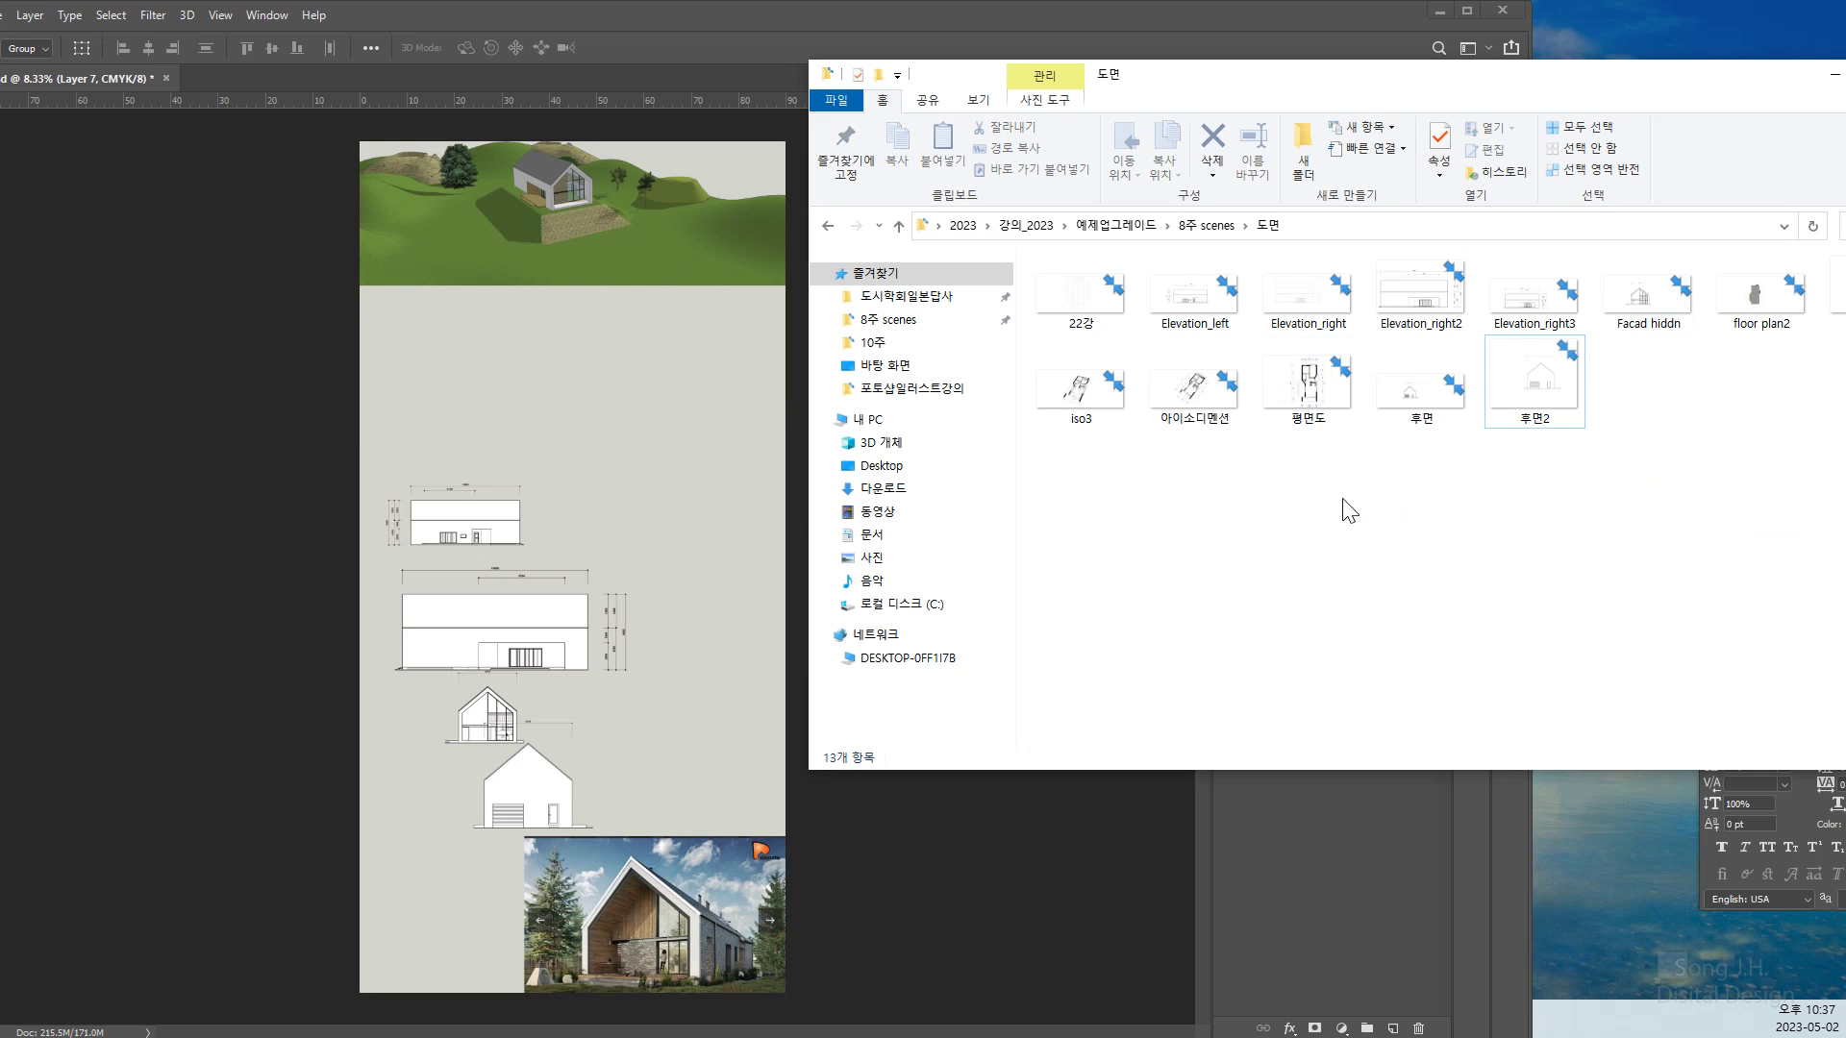
double_click(1326, 396)
drag(1317, 403, 554, 82)
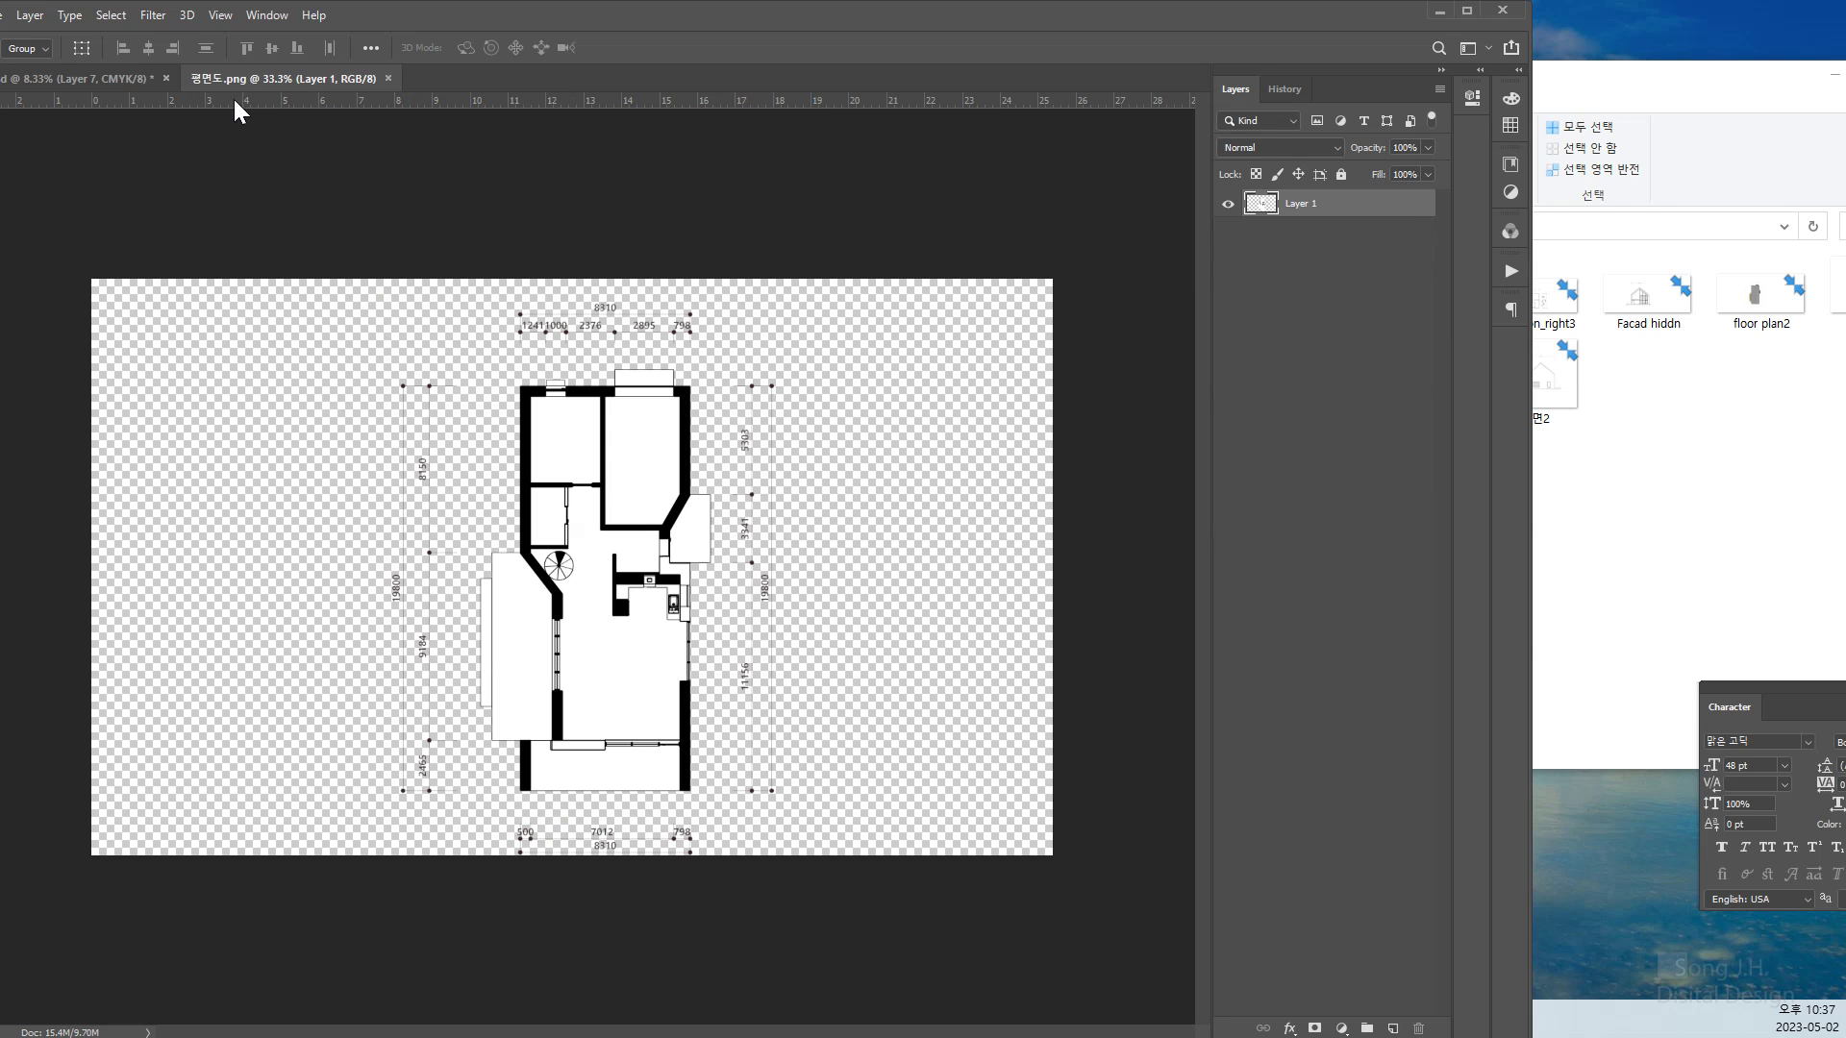
Float 평면도.png, copy its floor plan onto the panel just right of the uppermost elevation, and close 평면도.png
drag(235, 102, 1067, 188)
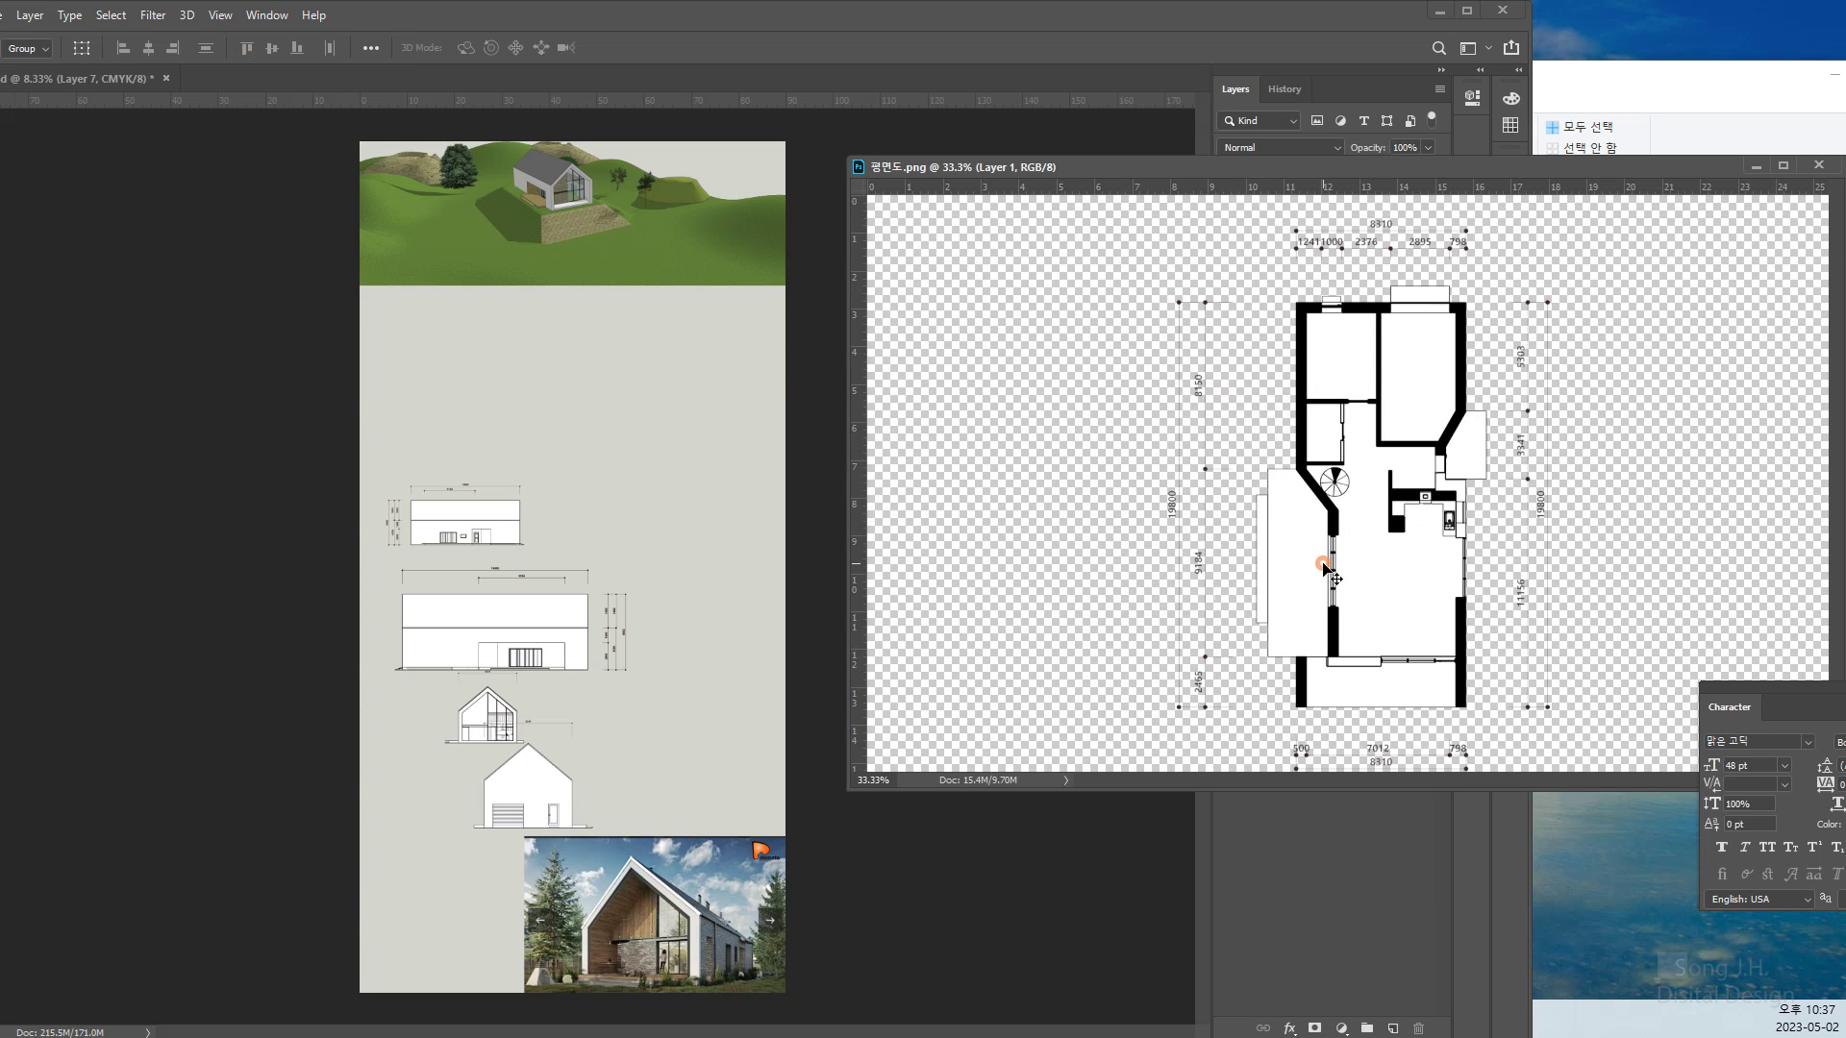
drag(1324, 563, 574, 522)
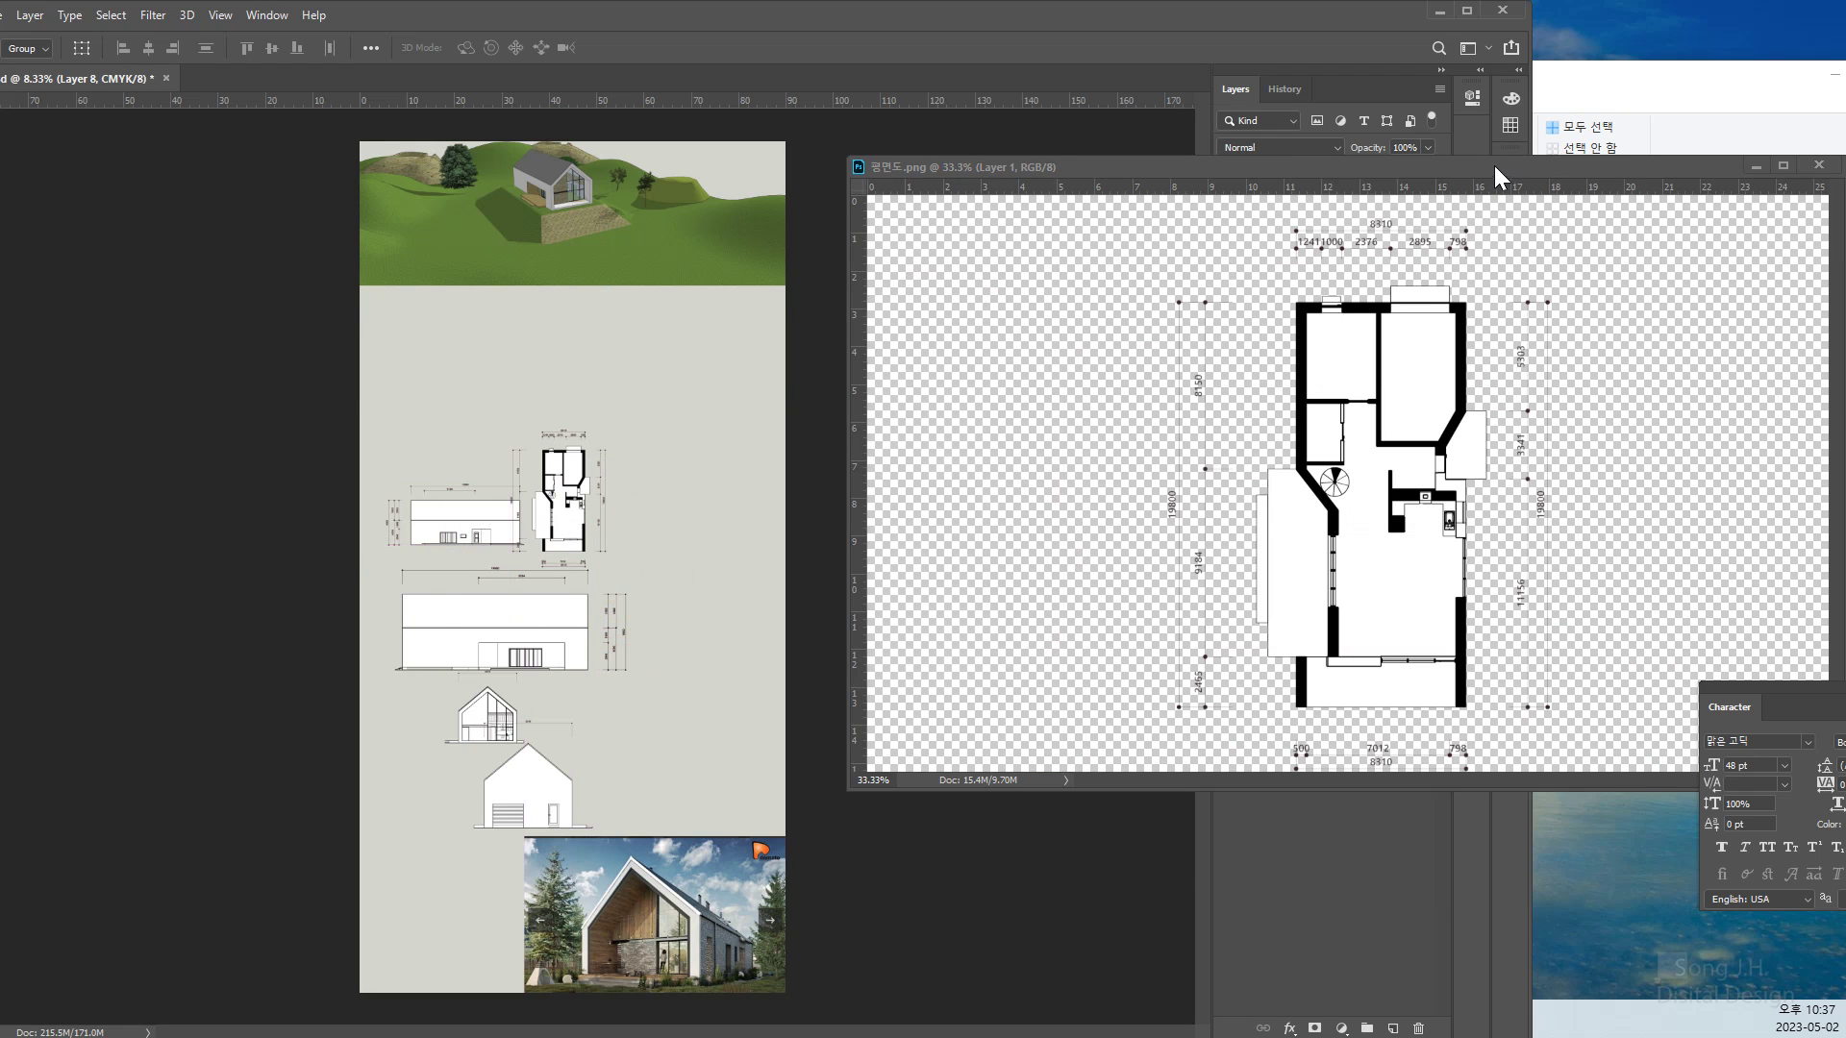
drag(1494, 166, 836, 254)
click(1160, 254)
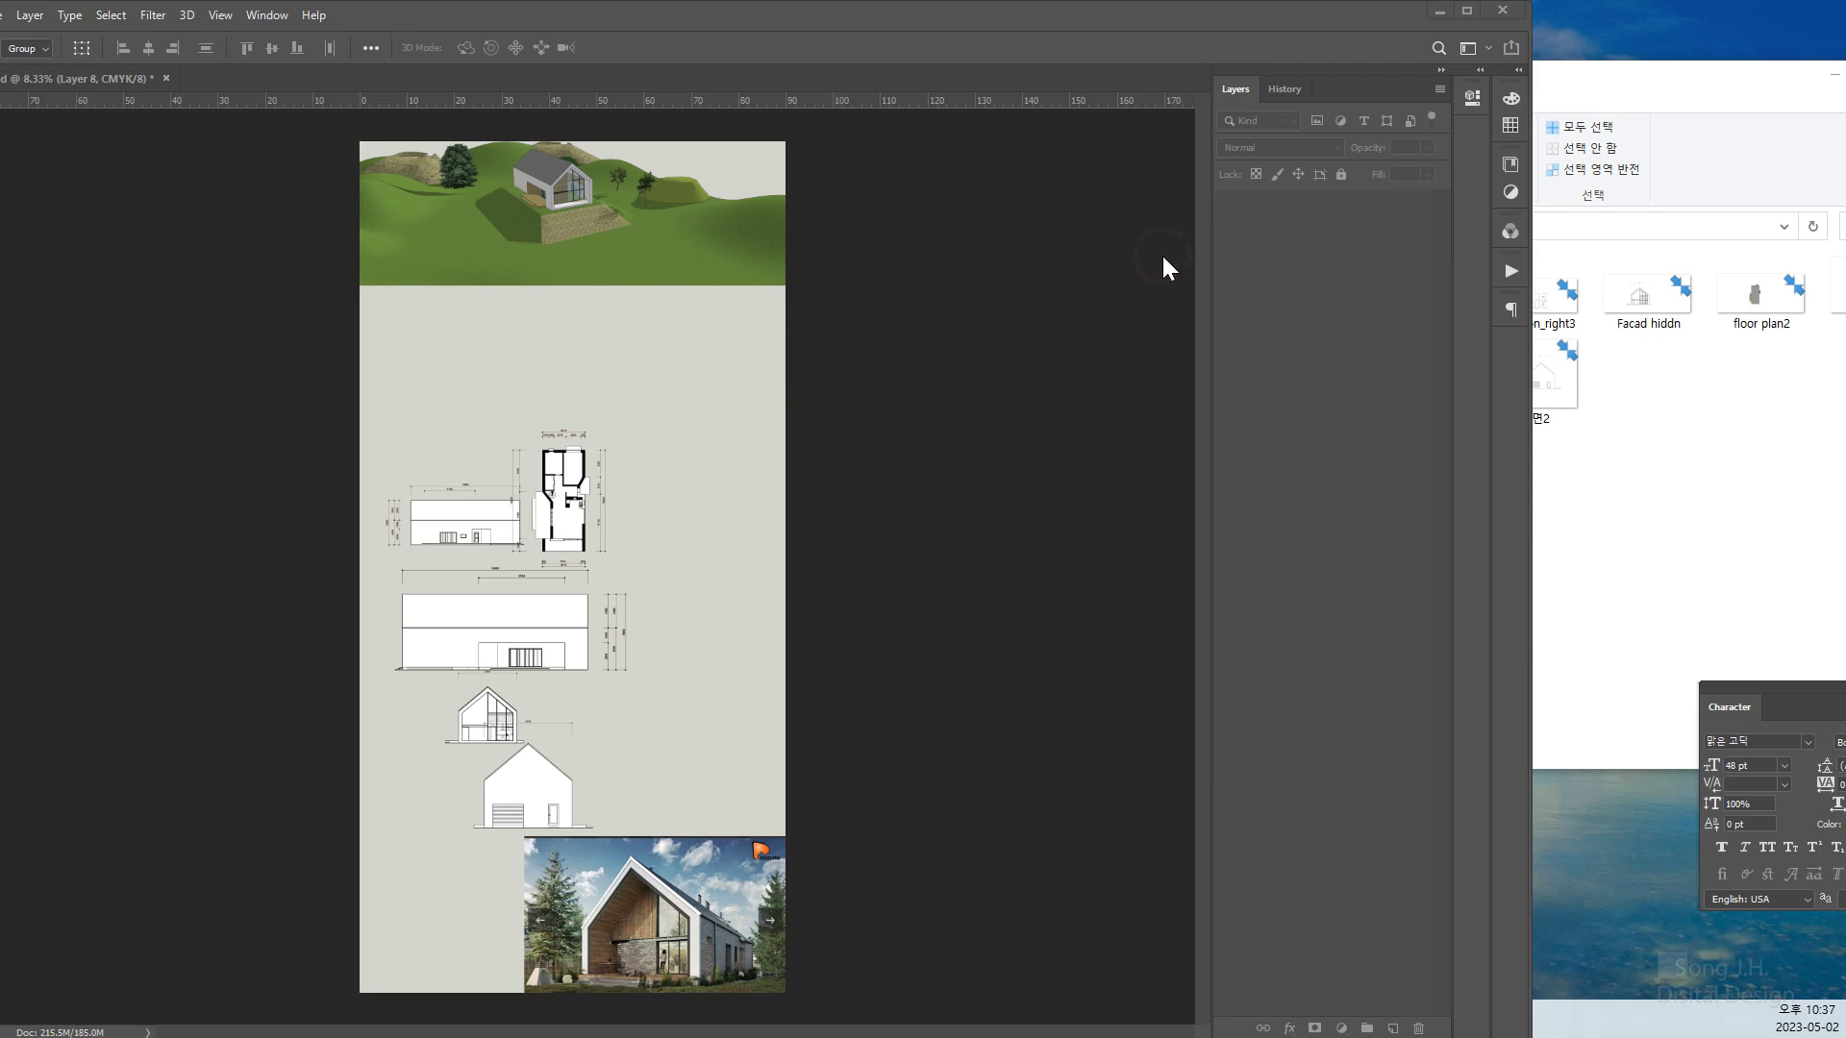
Bring the 도면 folder forward and open 아이소디멘션.png from it in Photoshop
click(1669, 504)
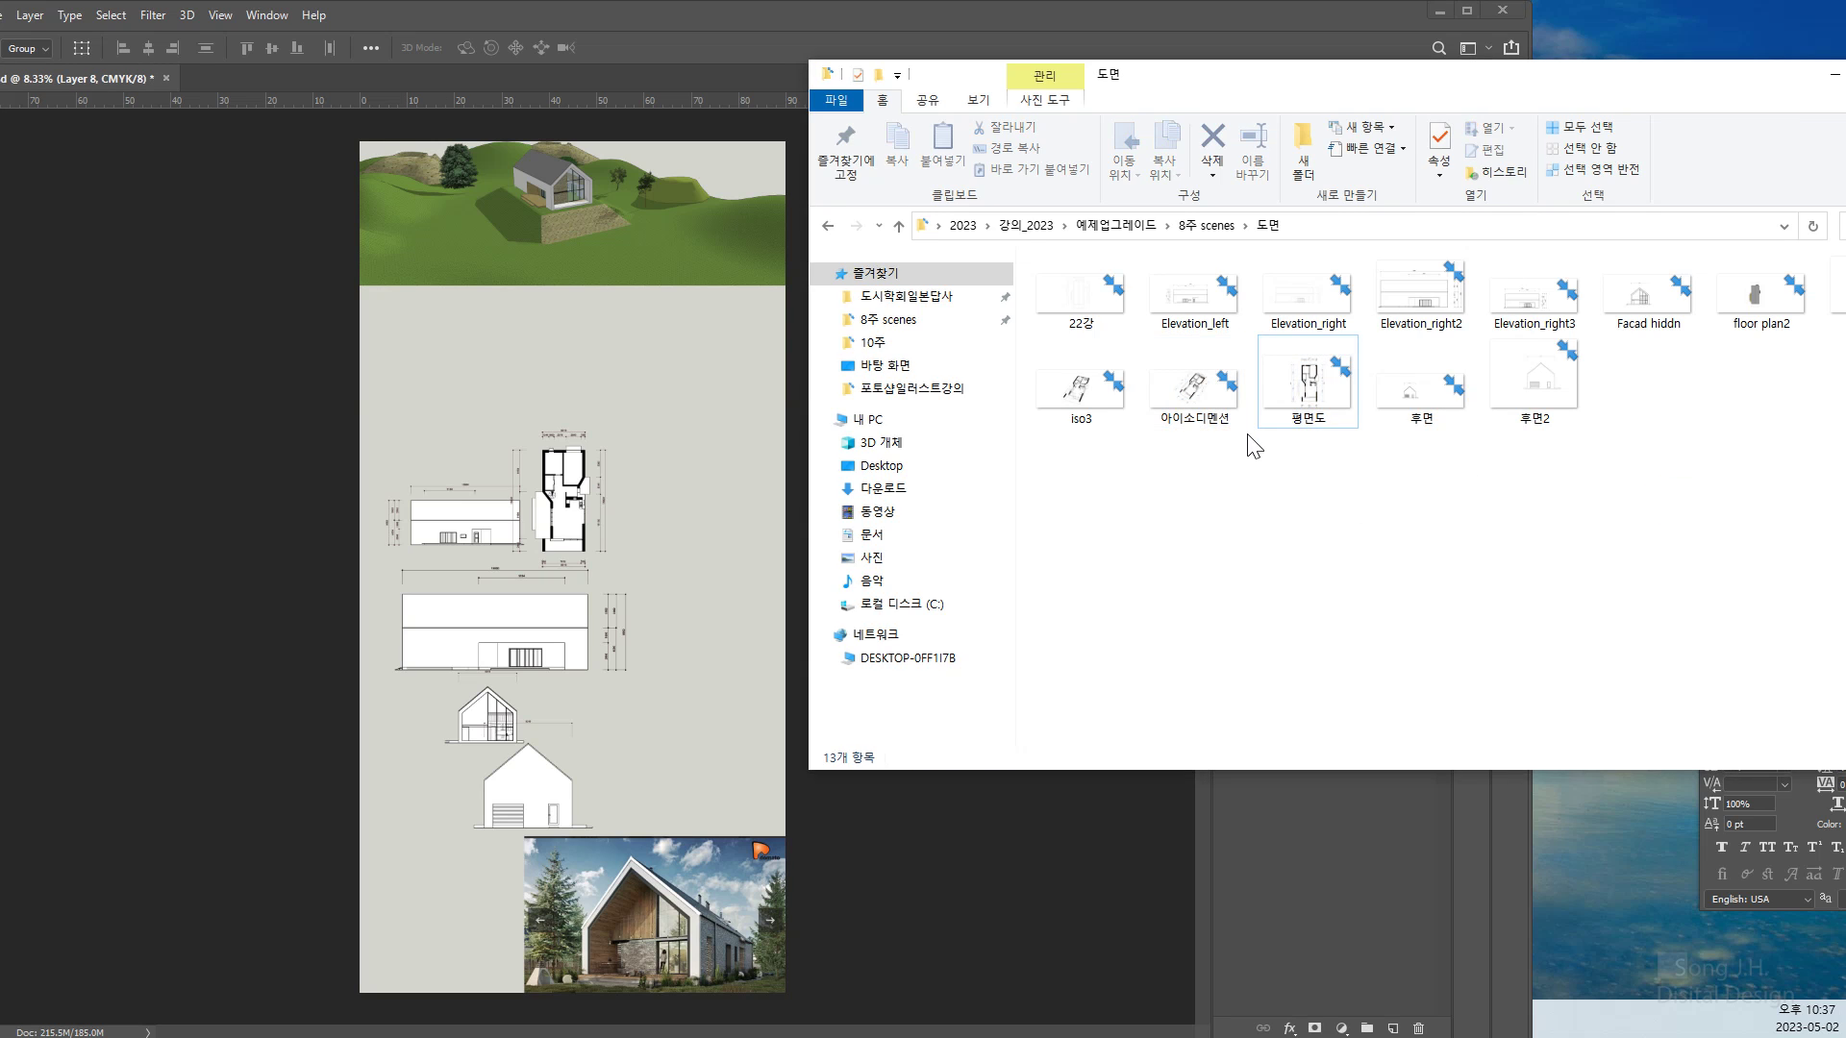
click(1192, 394)
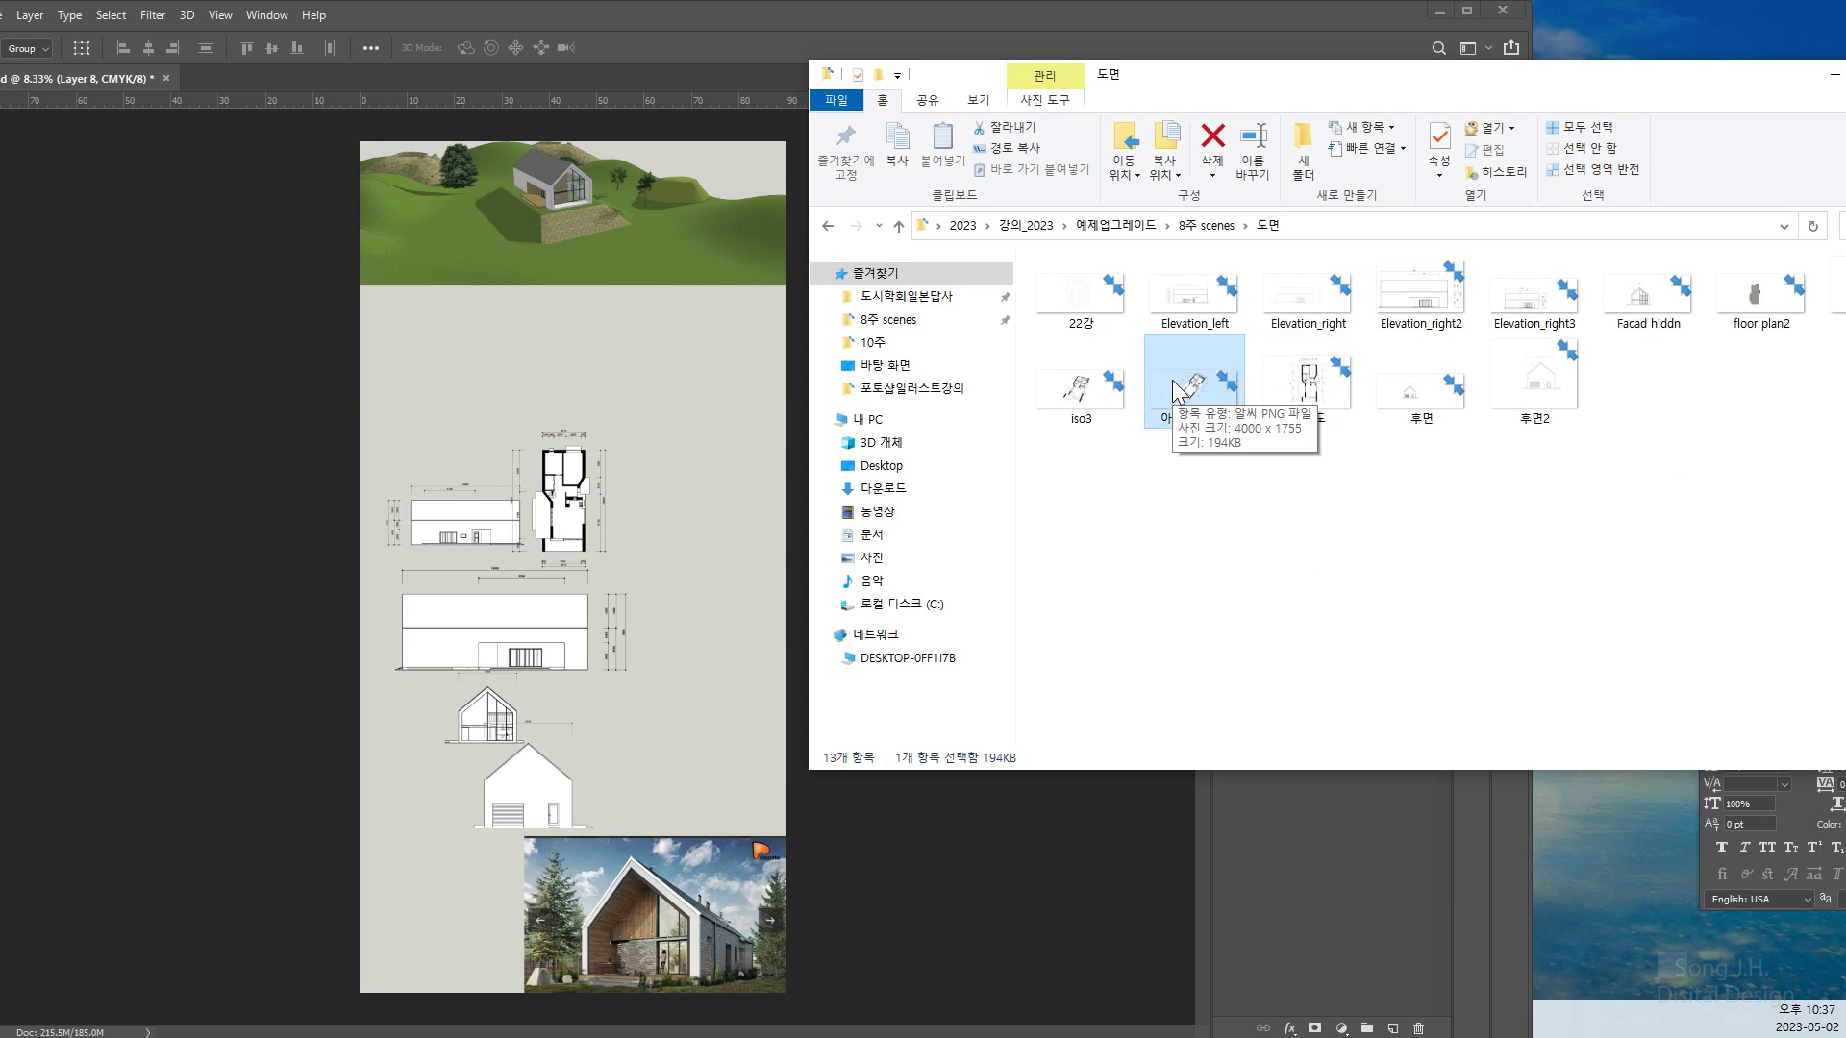
drag(1172, 379, 636, 78)
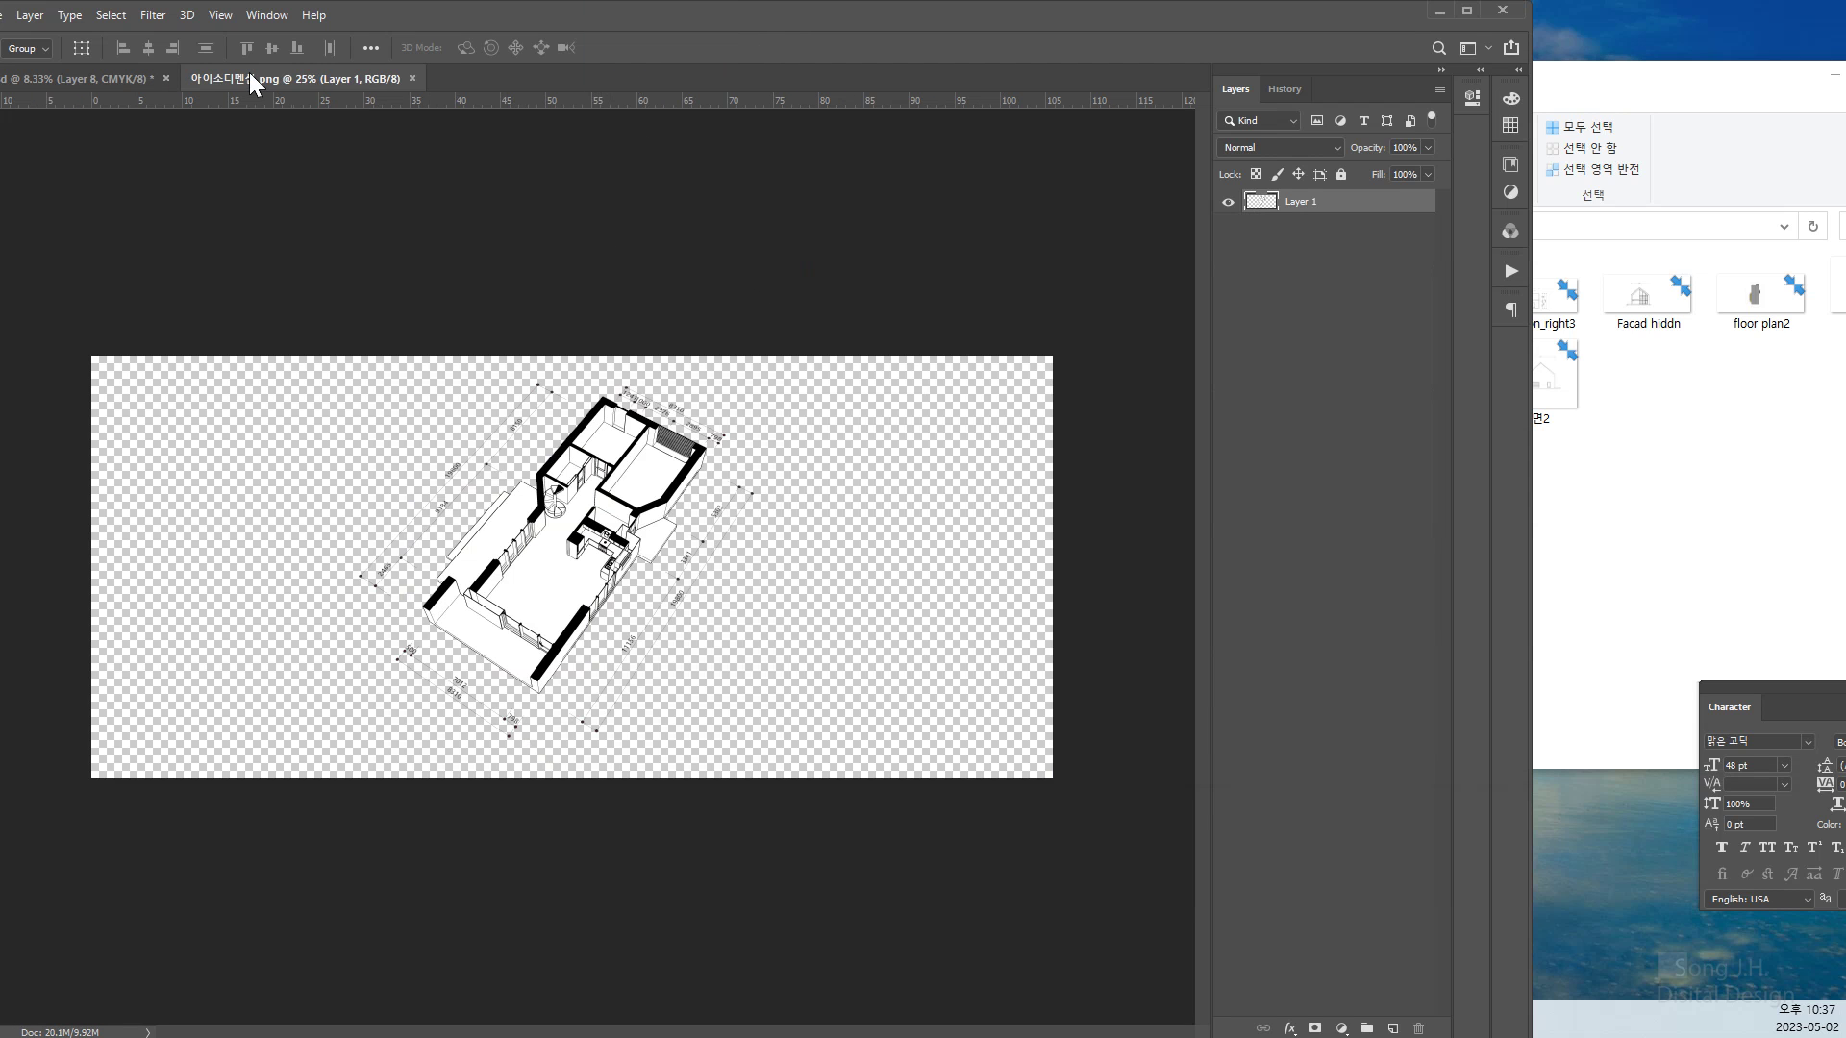
Float the isometric document, copy its dimensioned isometric plan onto the panel right of the front facade, and close the source file
drag(250, 72, 1053, 127)
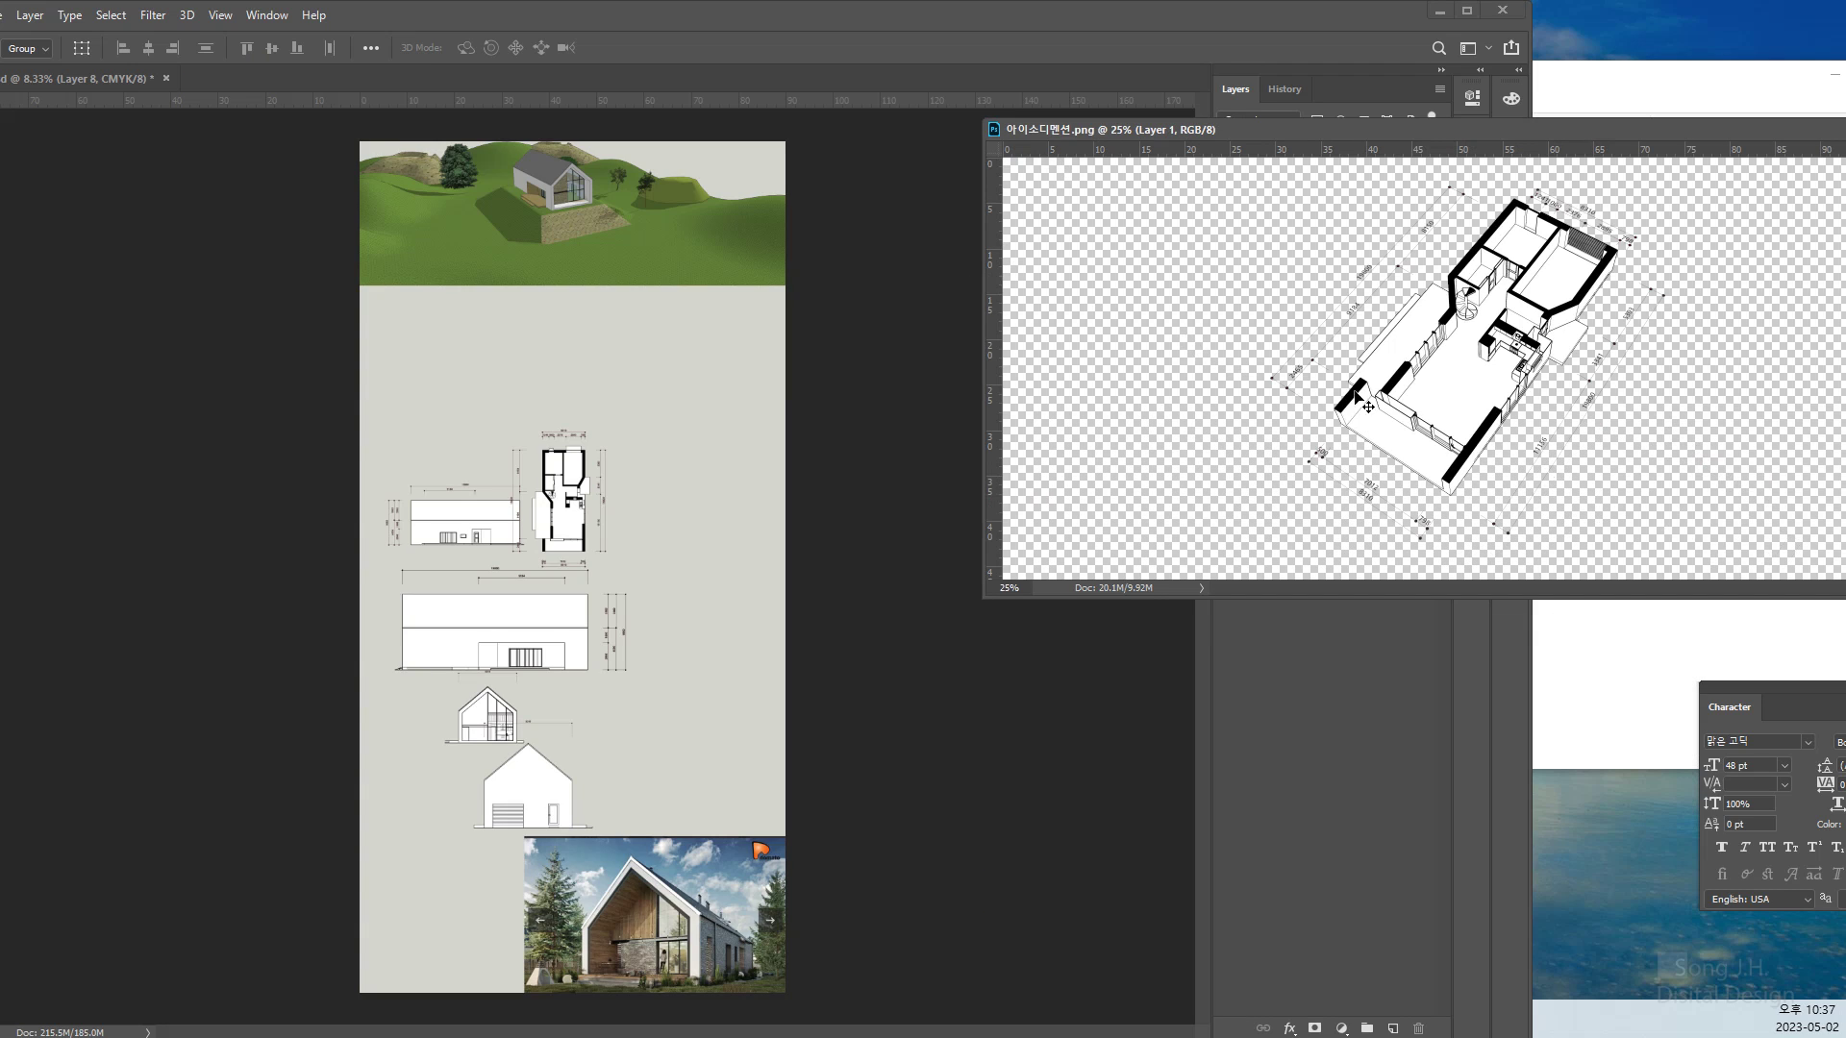
drag(1421, 441, 615, 735)
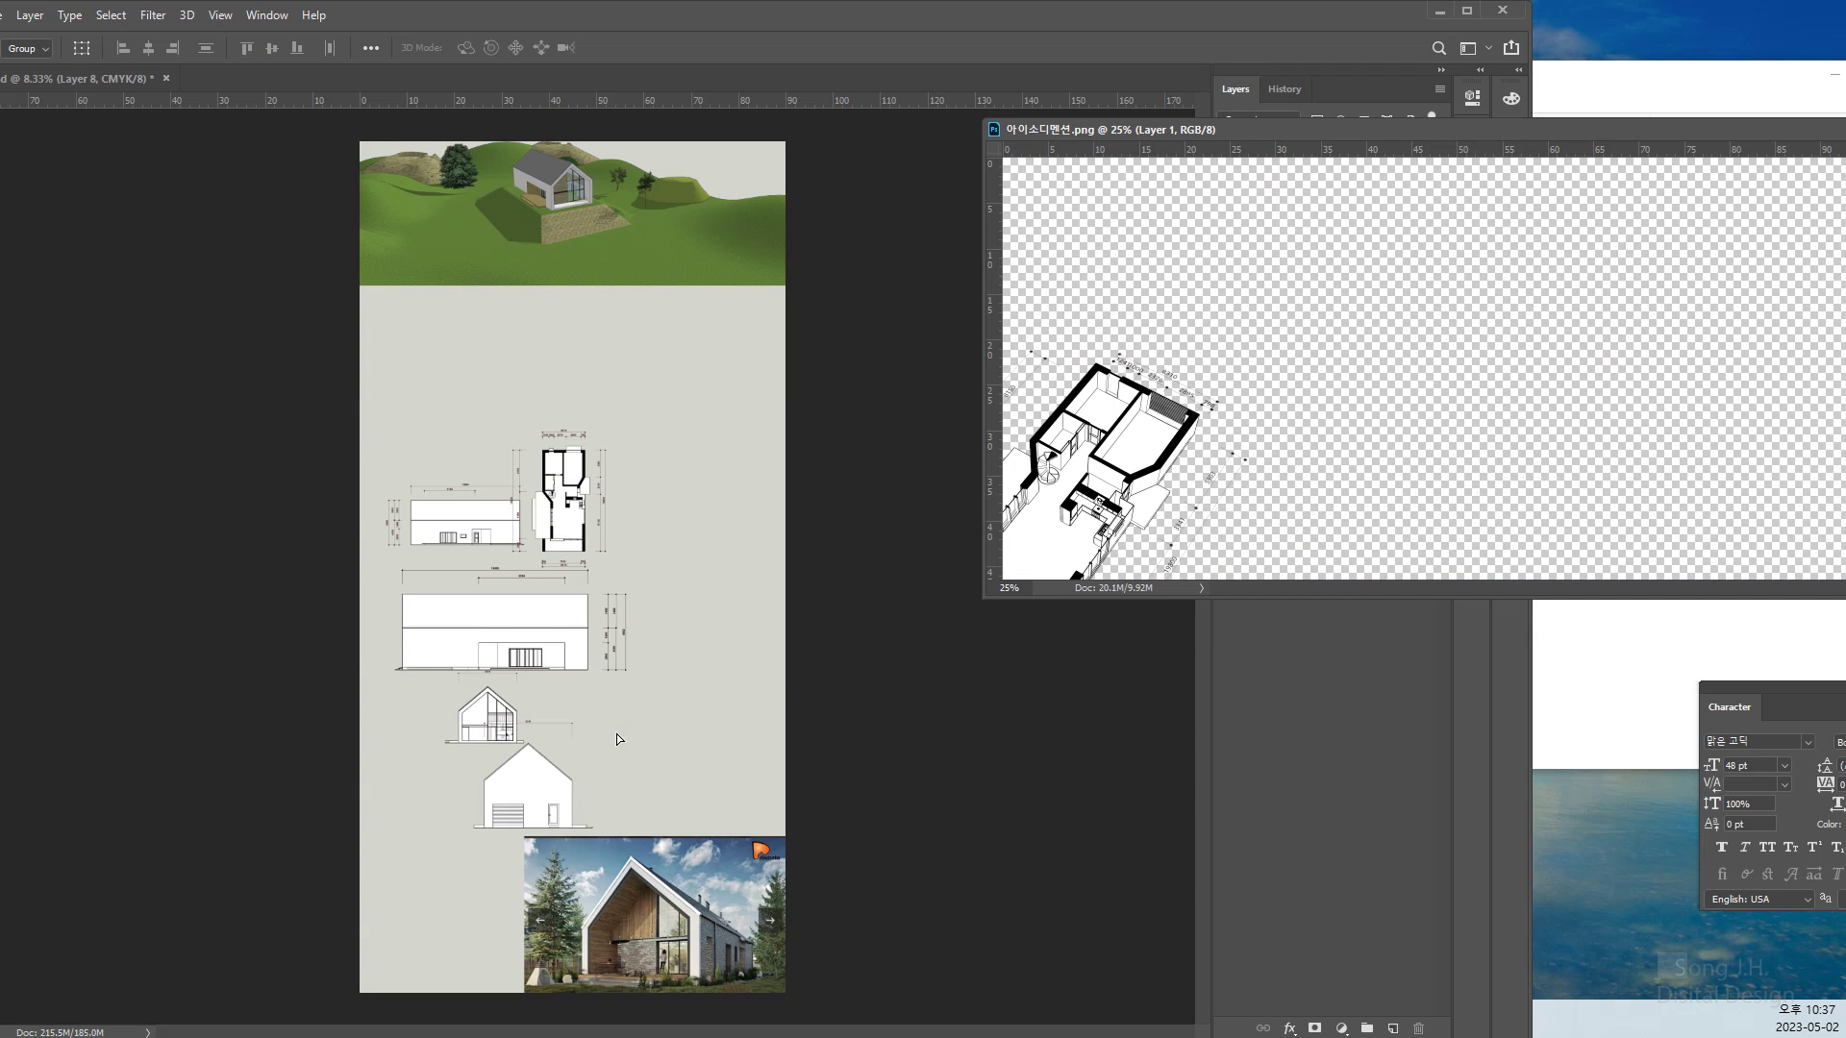
drag(1544, 134, 1109, 201)
click(1521, 188)
Return to the file explorer, go up to the 8주 scenes folder and open its iso subfolder
click(1588, 267)
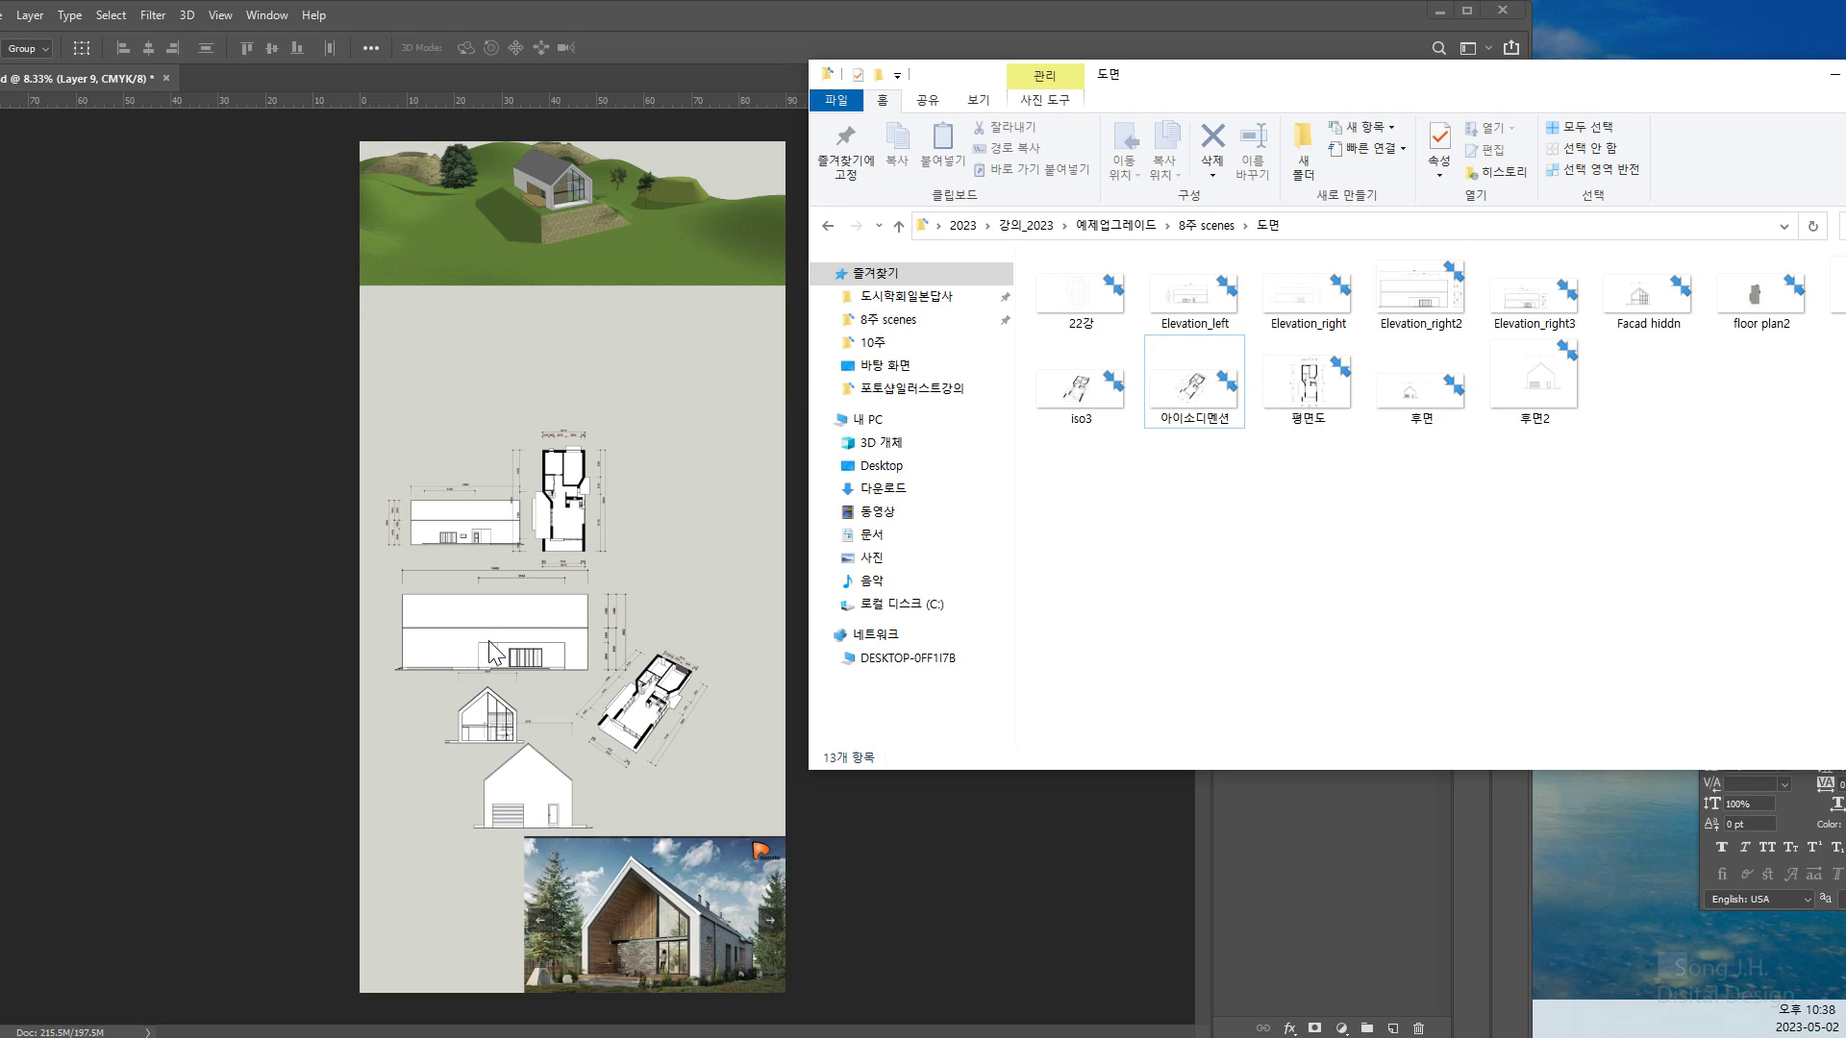
click(1214, 630)
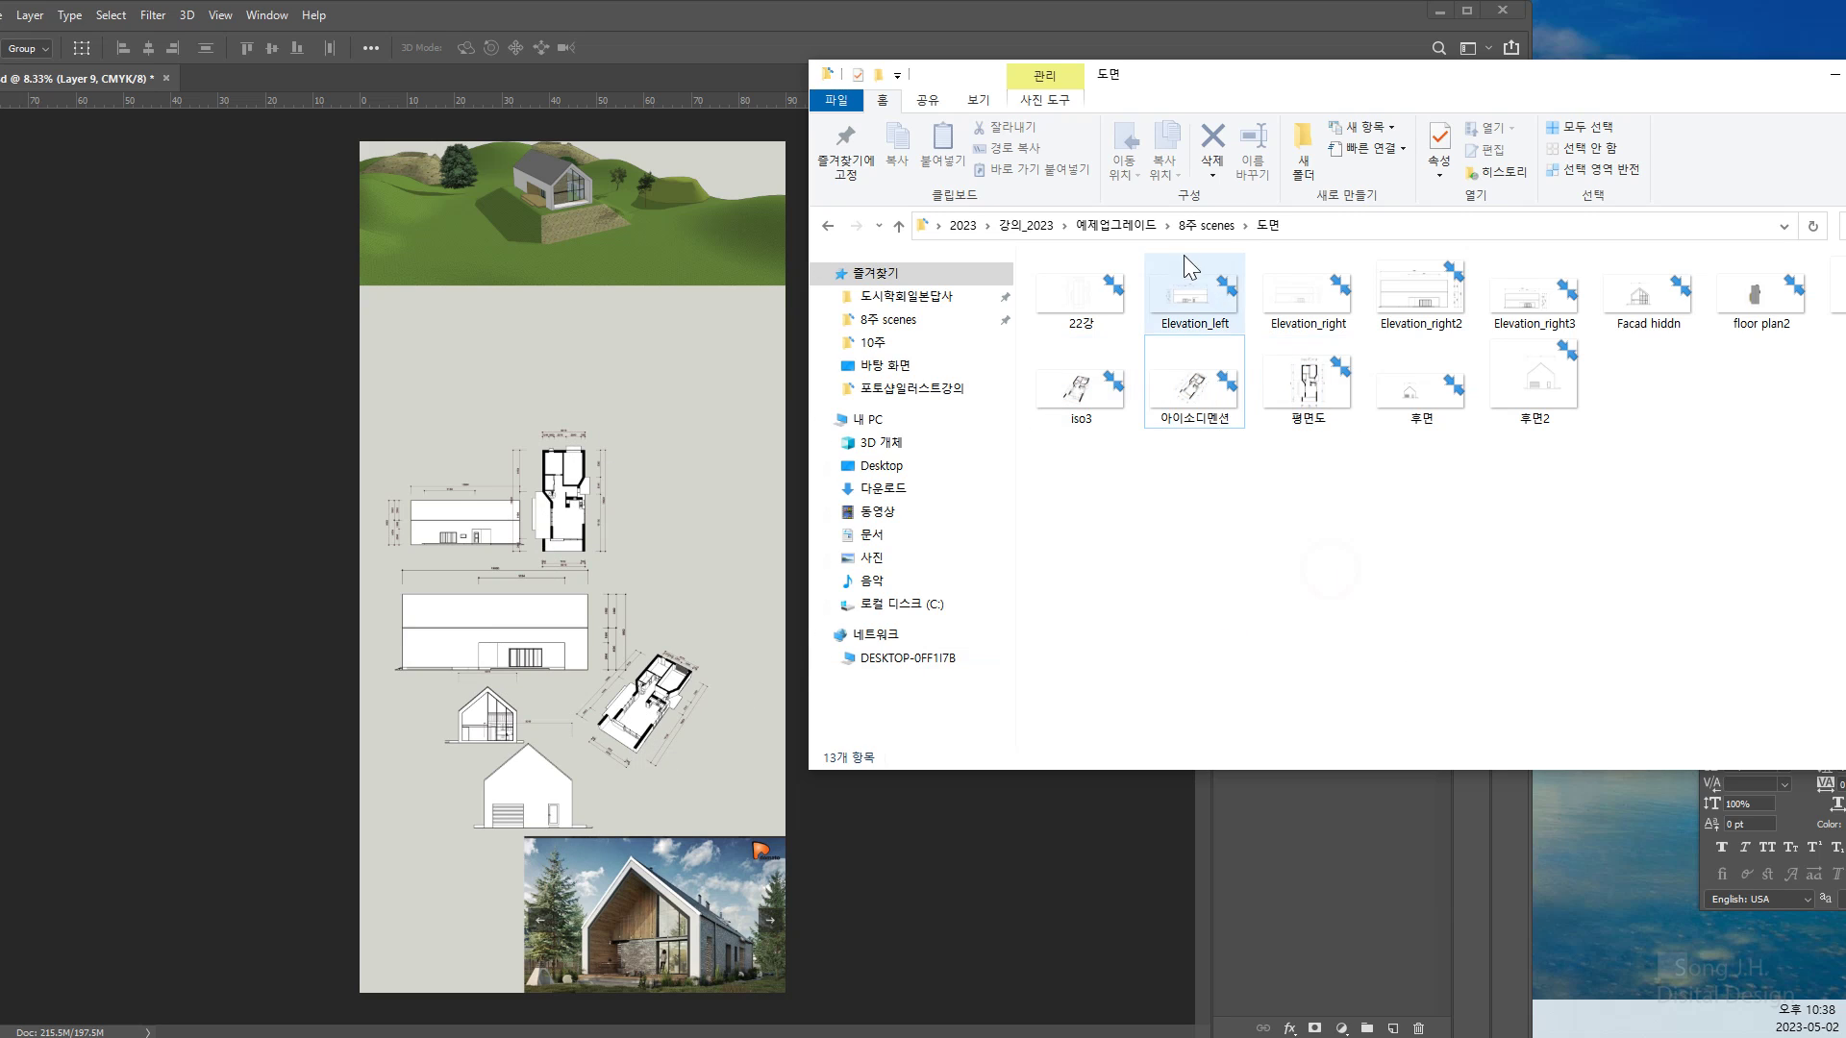
click(1201, 227)
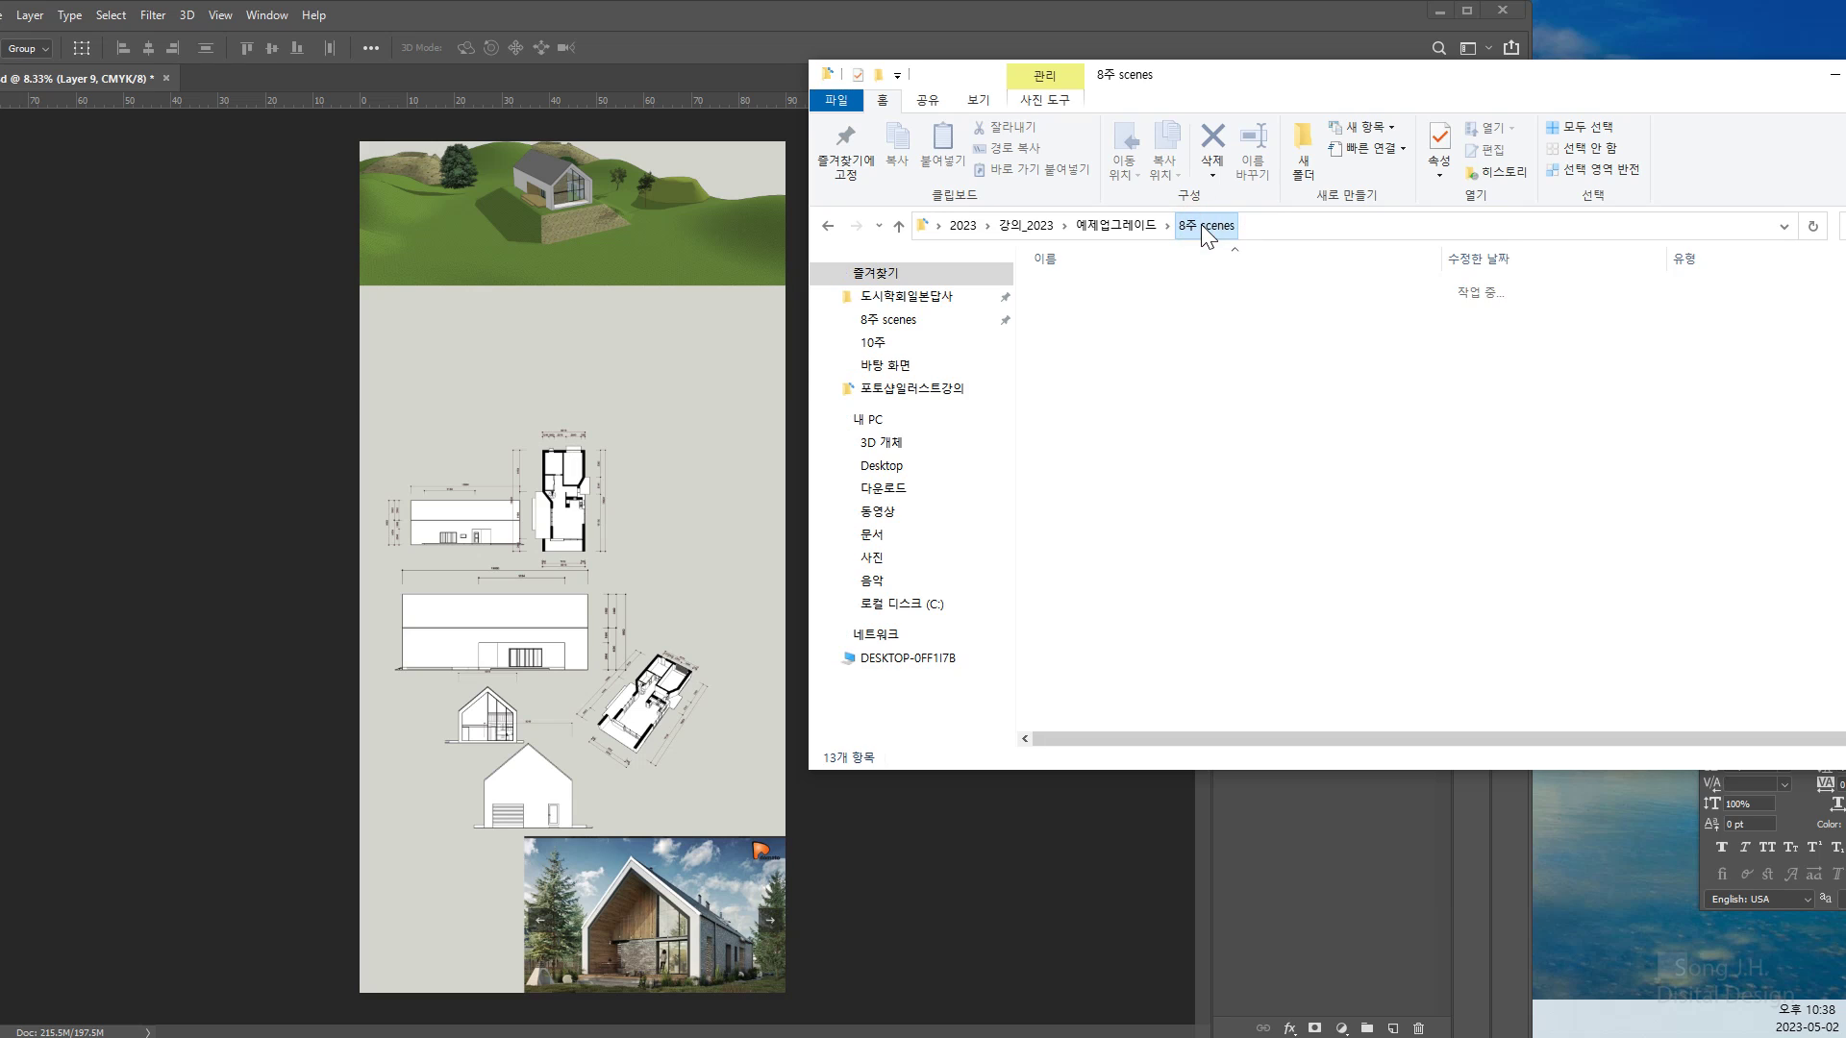
click(1207, 608)
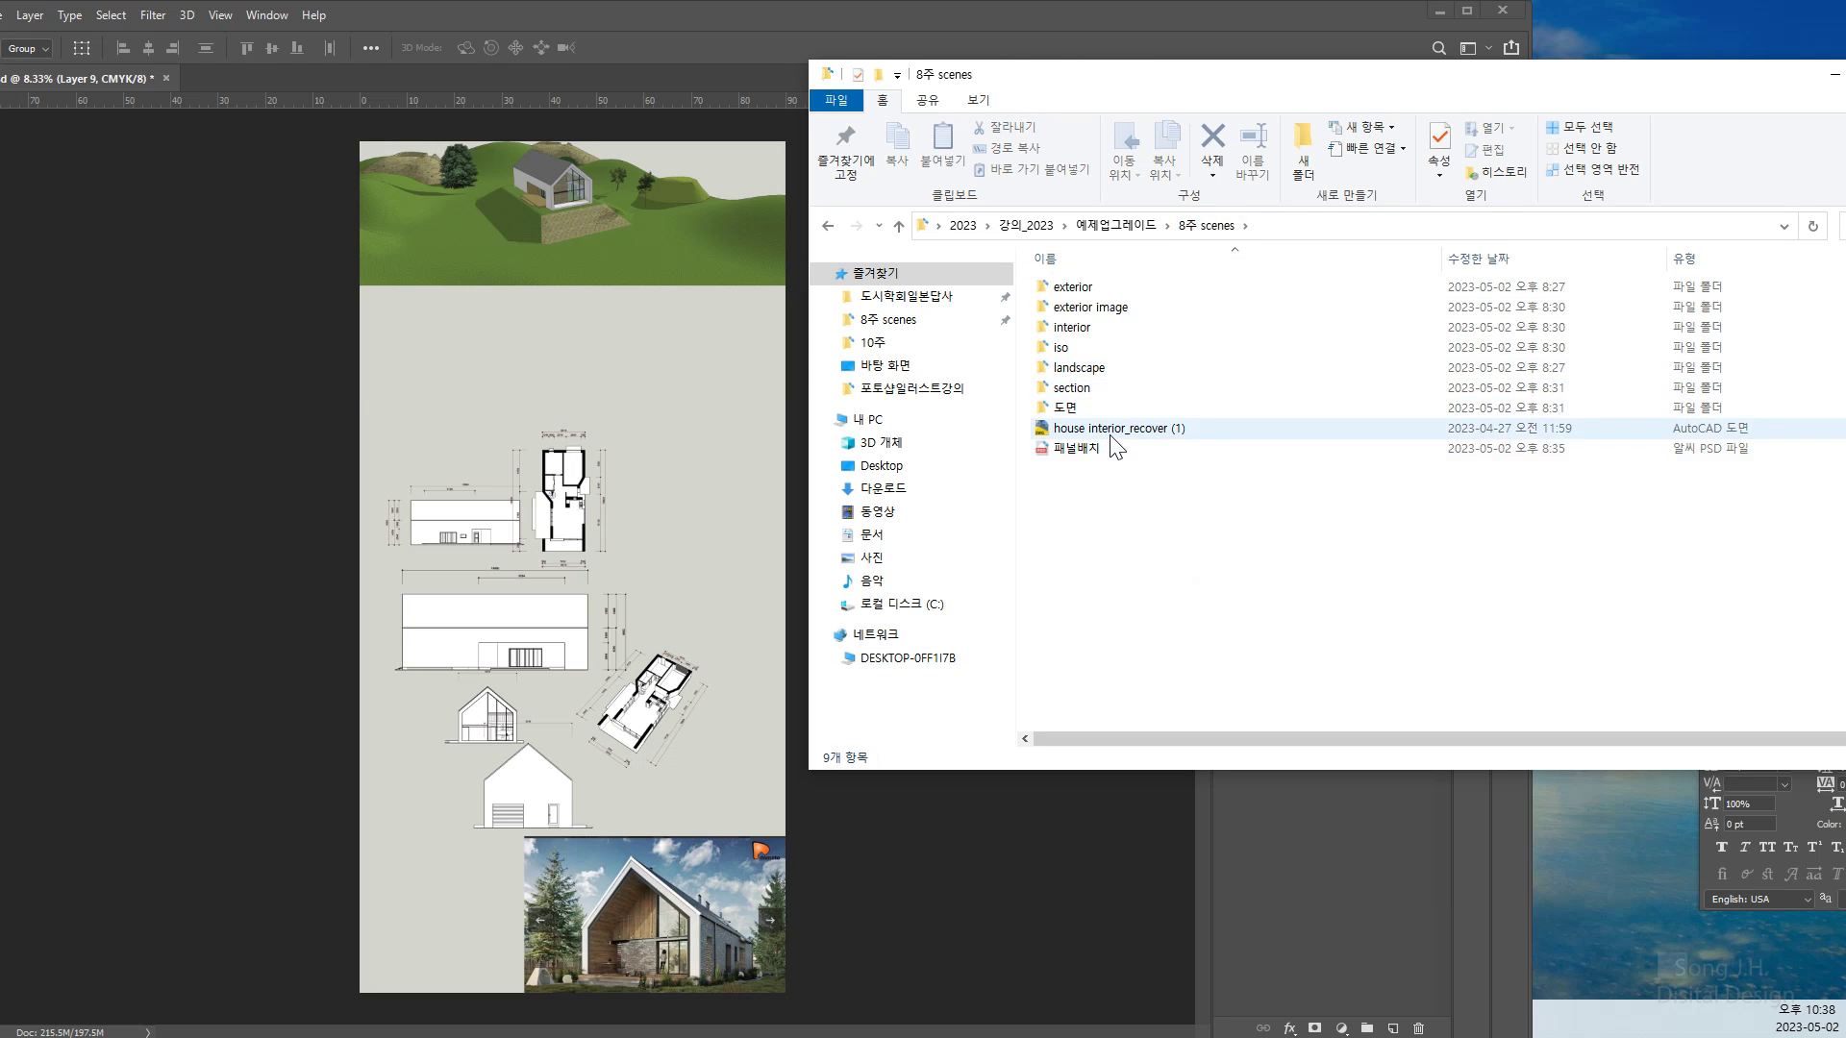
click(1074, 390)
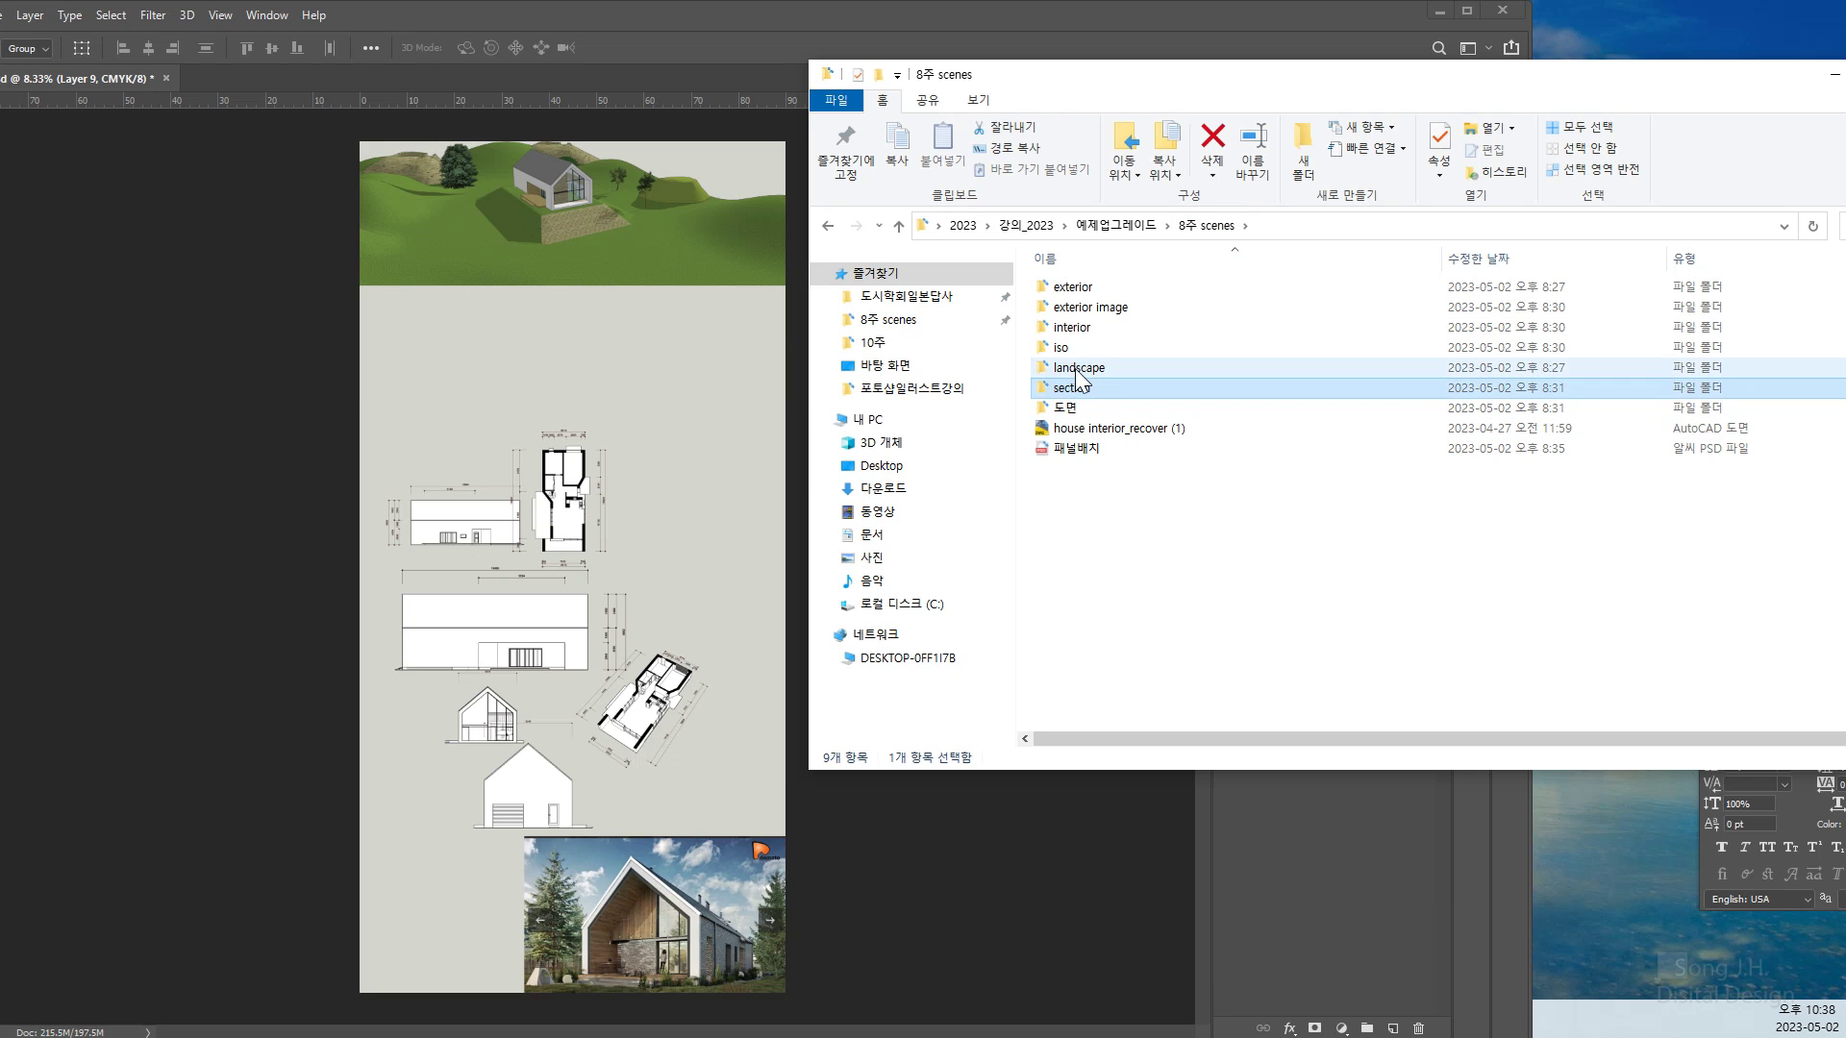
click(1069, 350)
double_click(1069, 350)
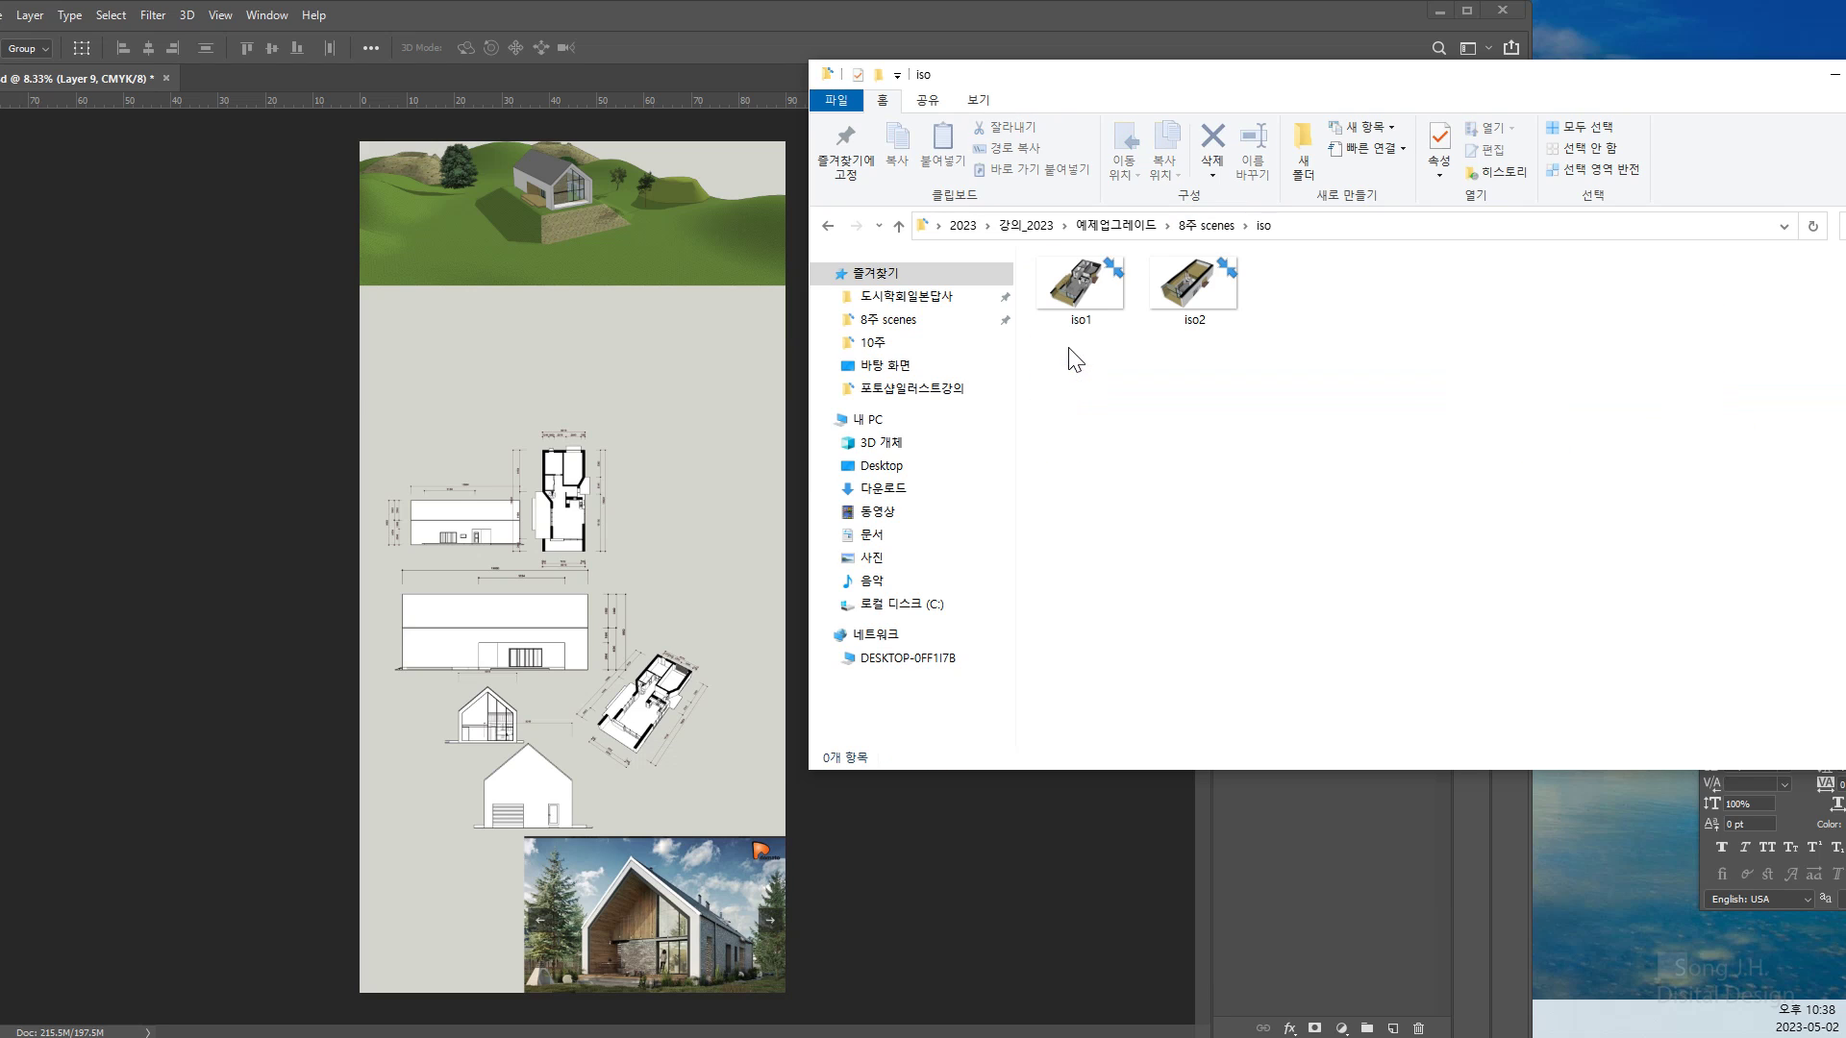
Open iso1.png in Photoshop, copy its cutaway model onto the panel above and right of the floor plan, and close iso1.png
drag(1262, 91, 1400, 93)
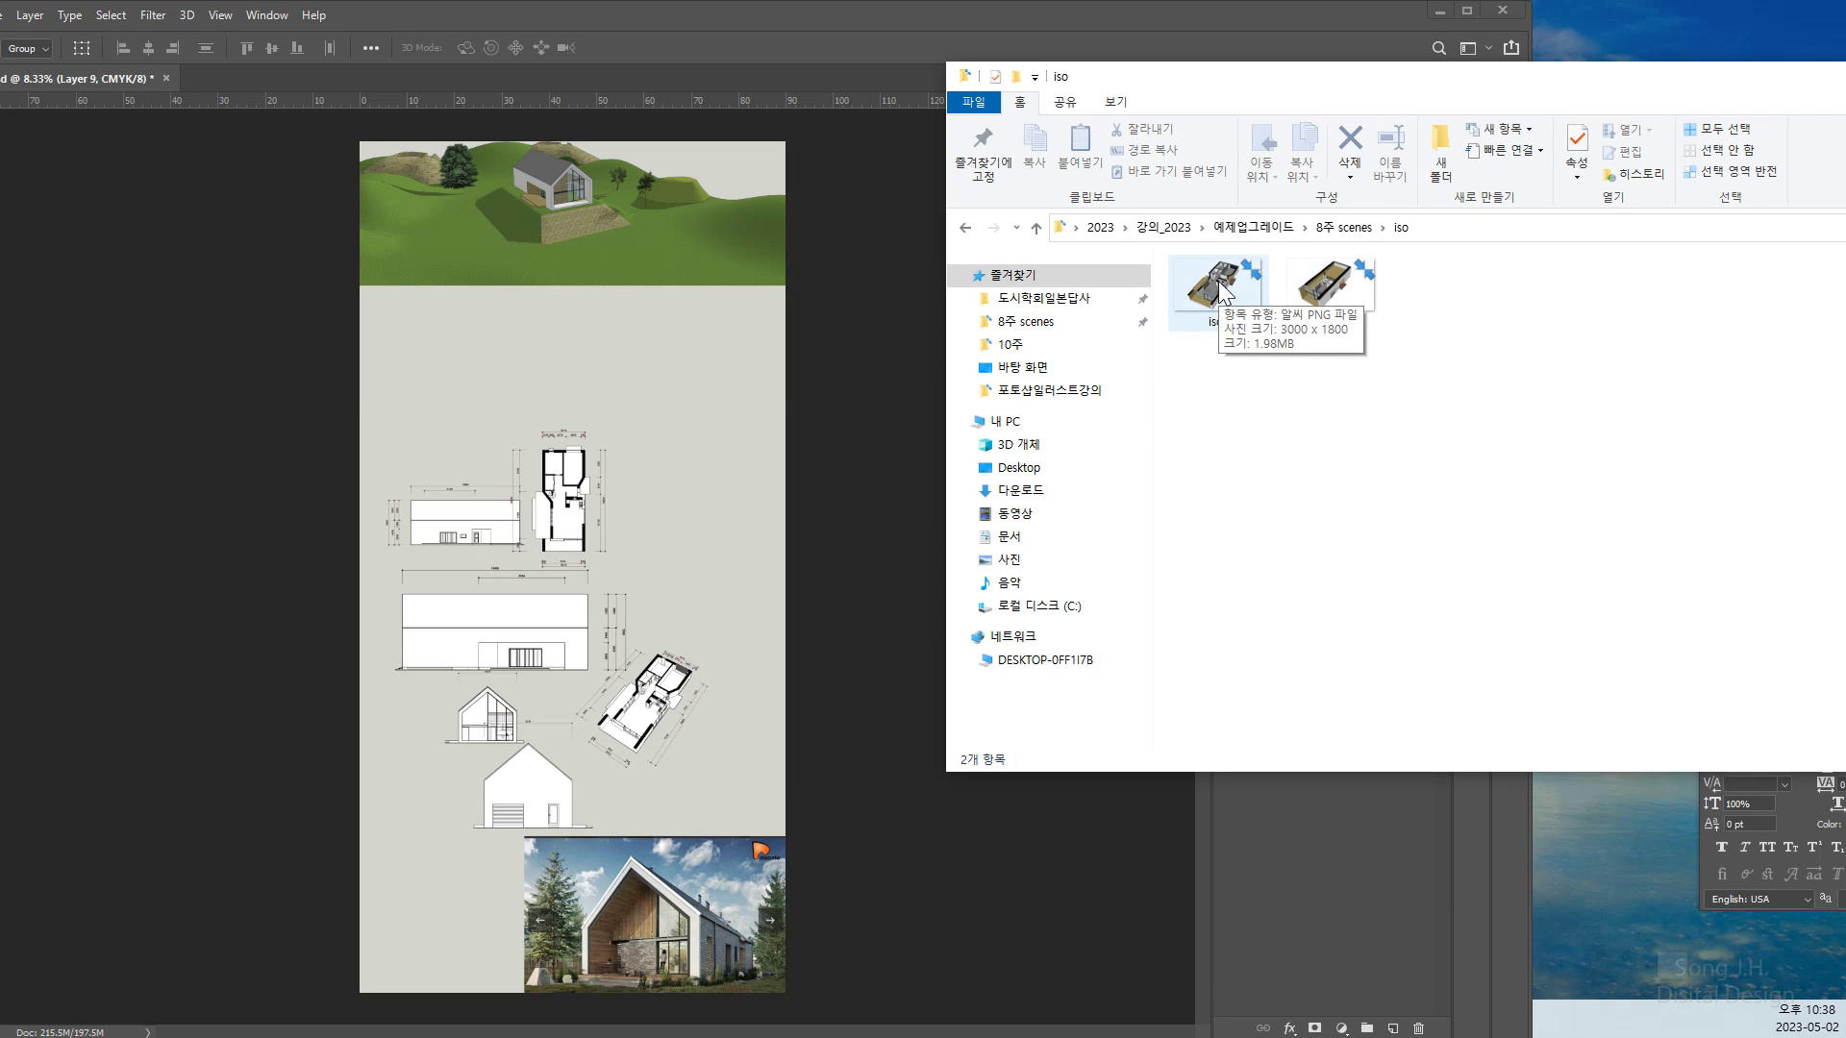
drag(1219, 281, 757, 78)
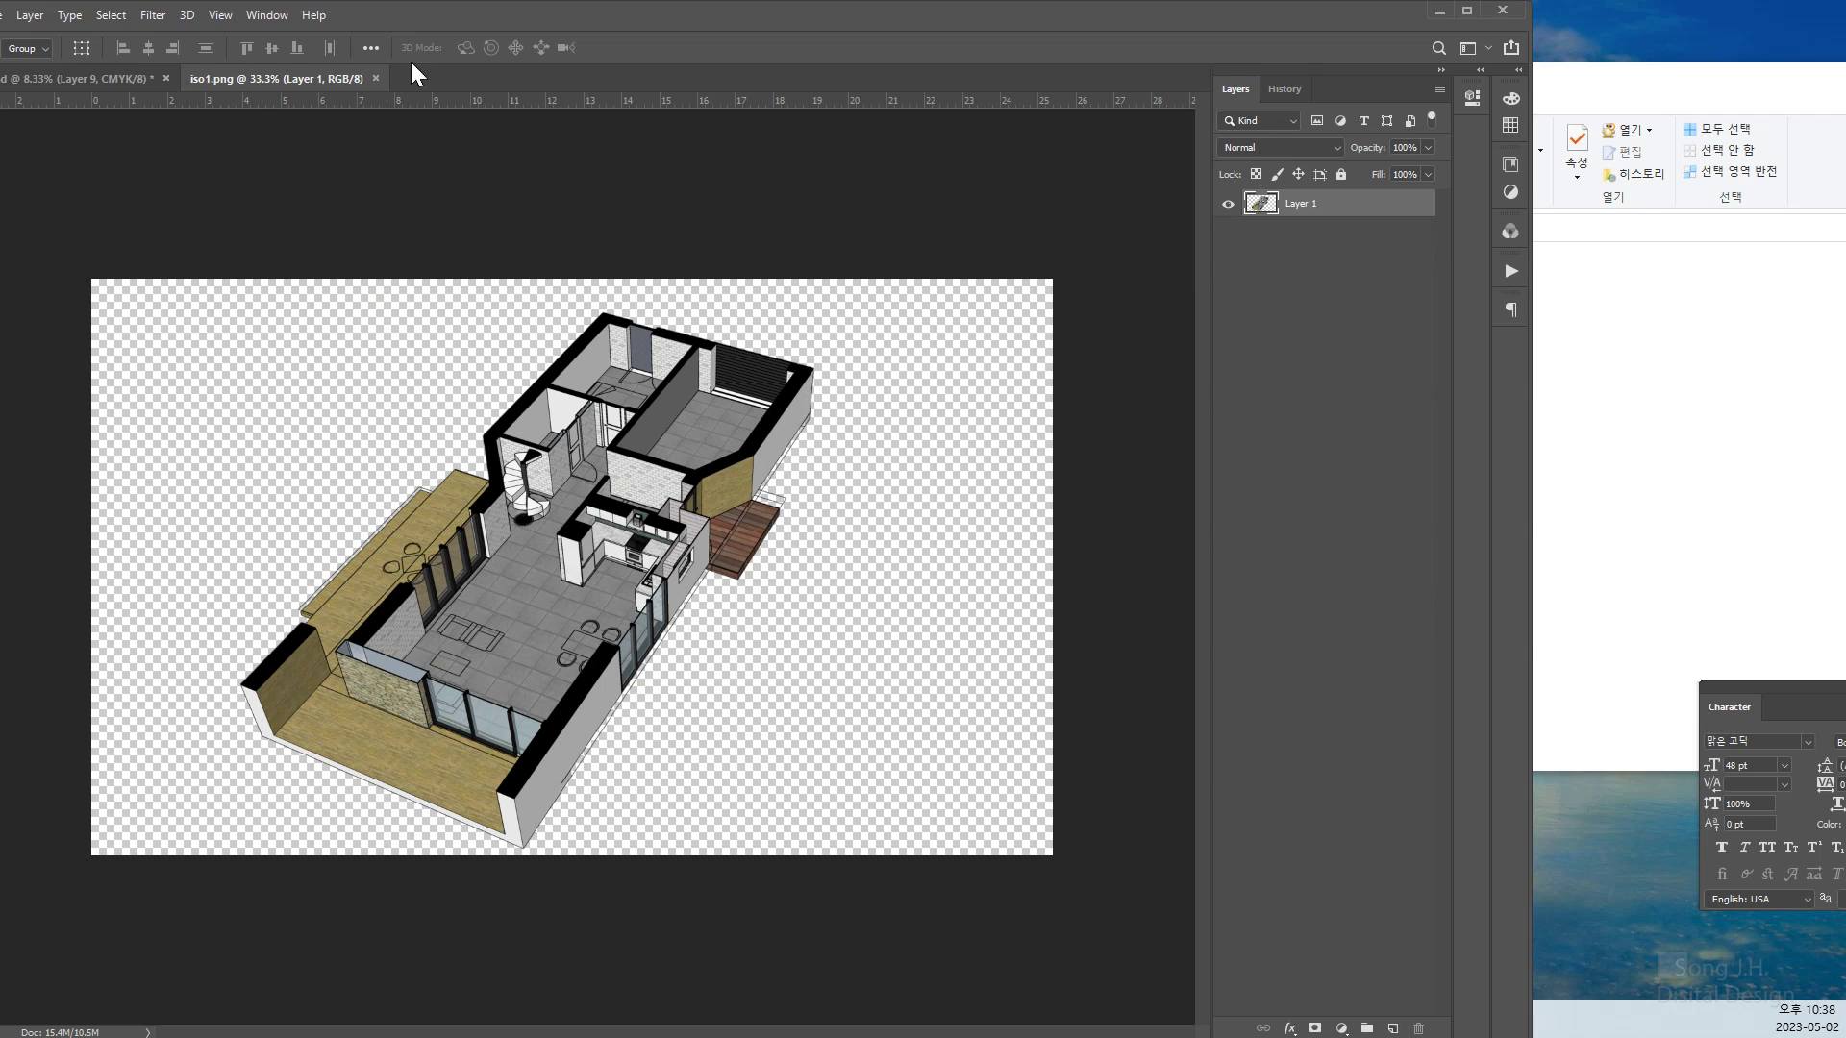
drag(256, 82, 888, 192)
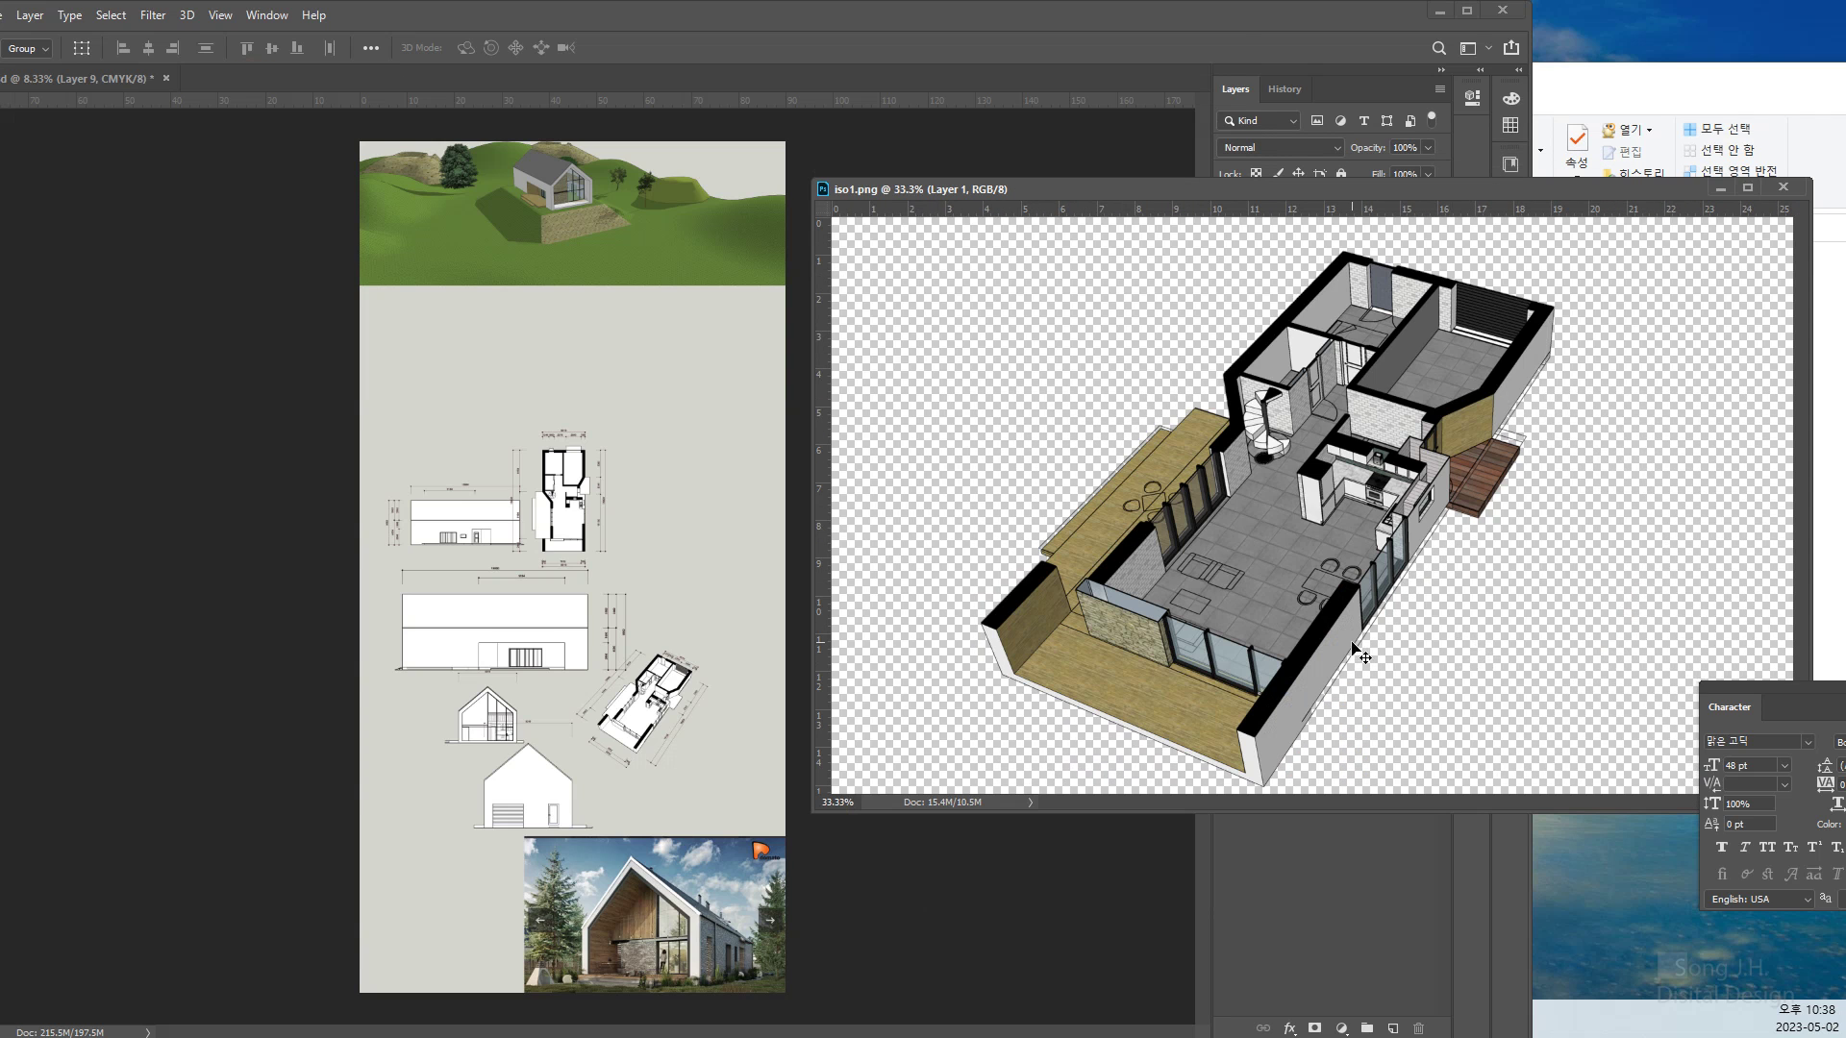
drag(1307, 625, 652, 421)
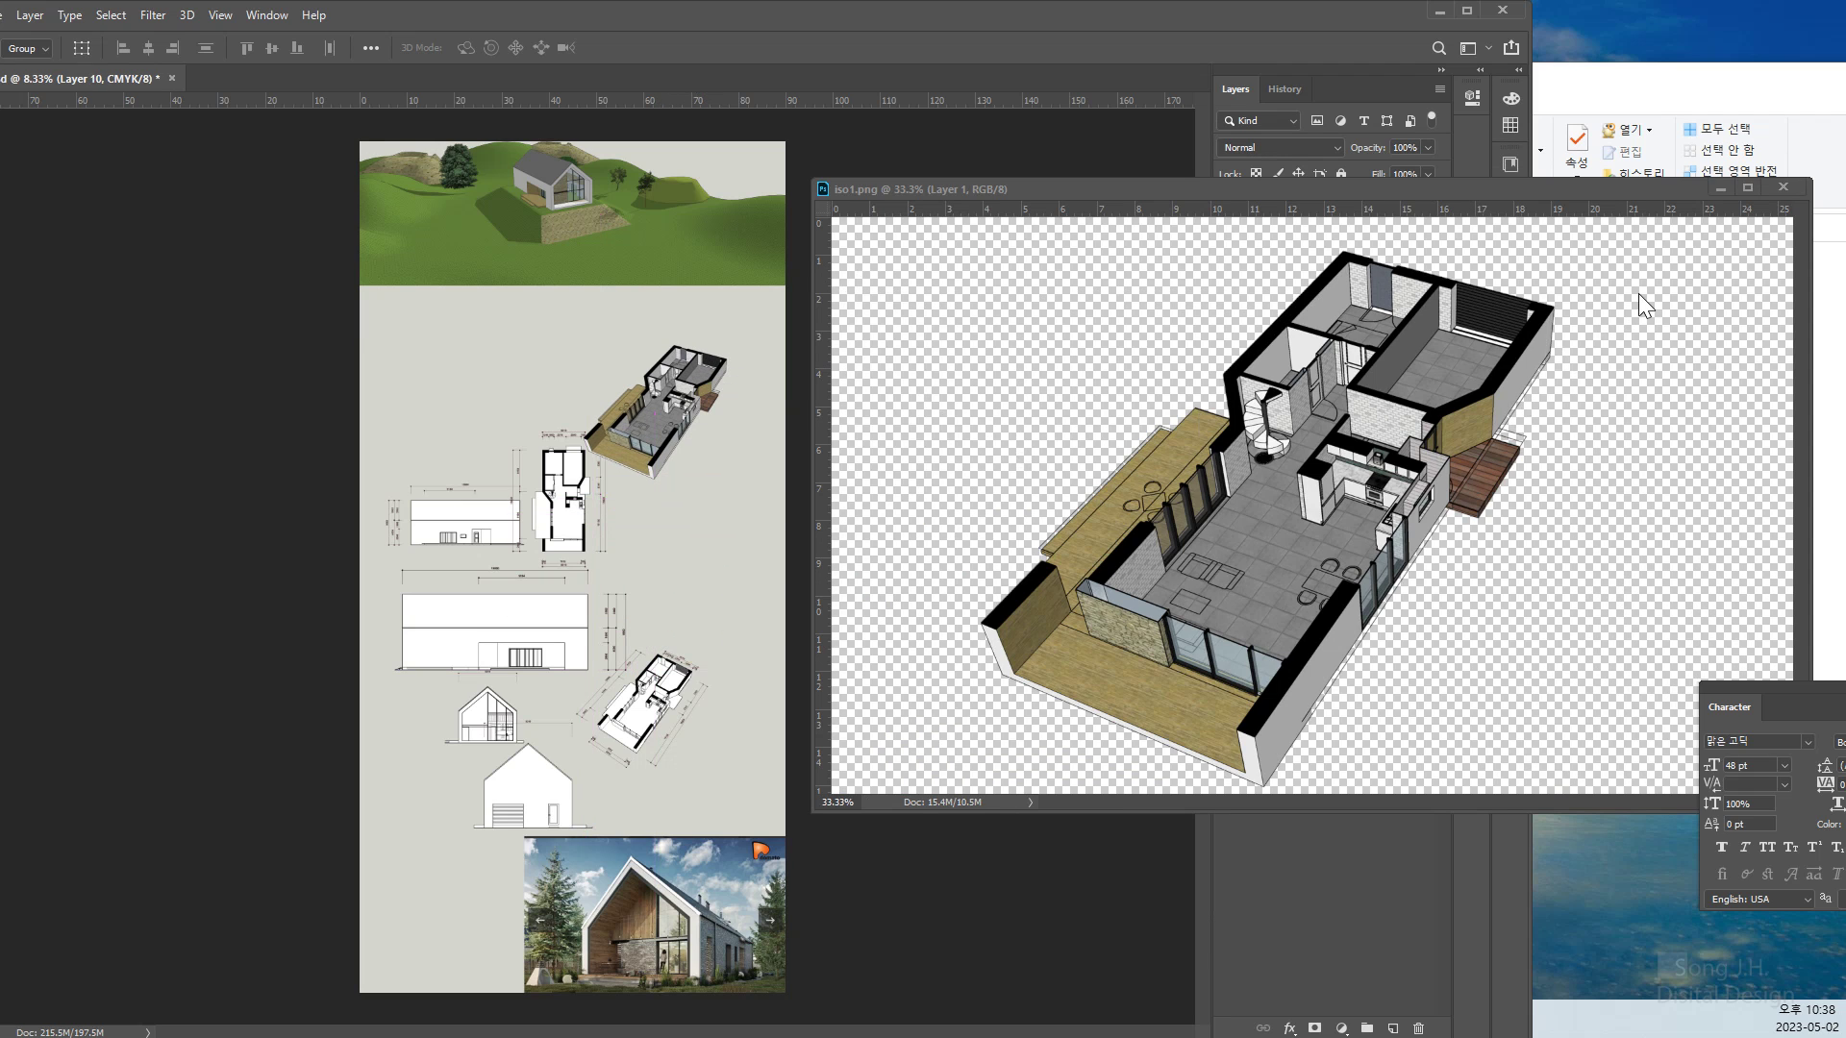
click(1784, 189)
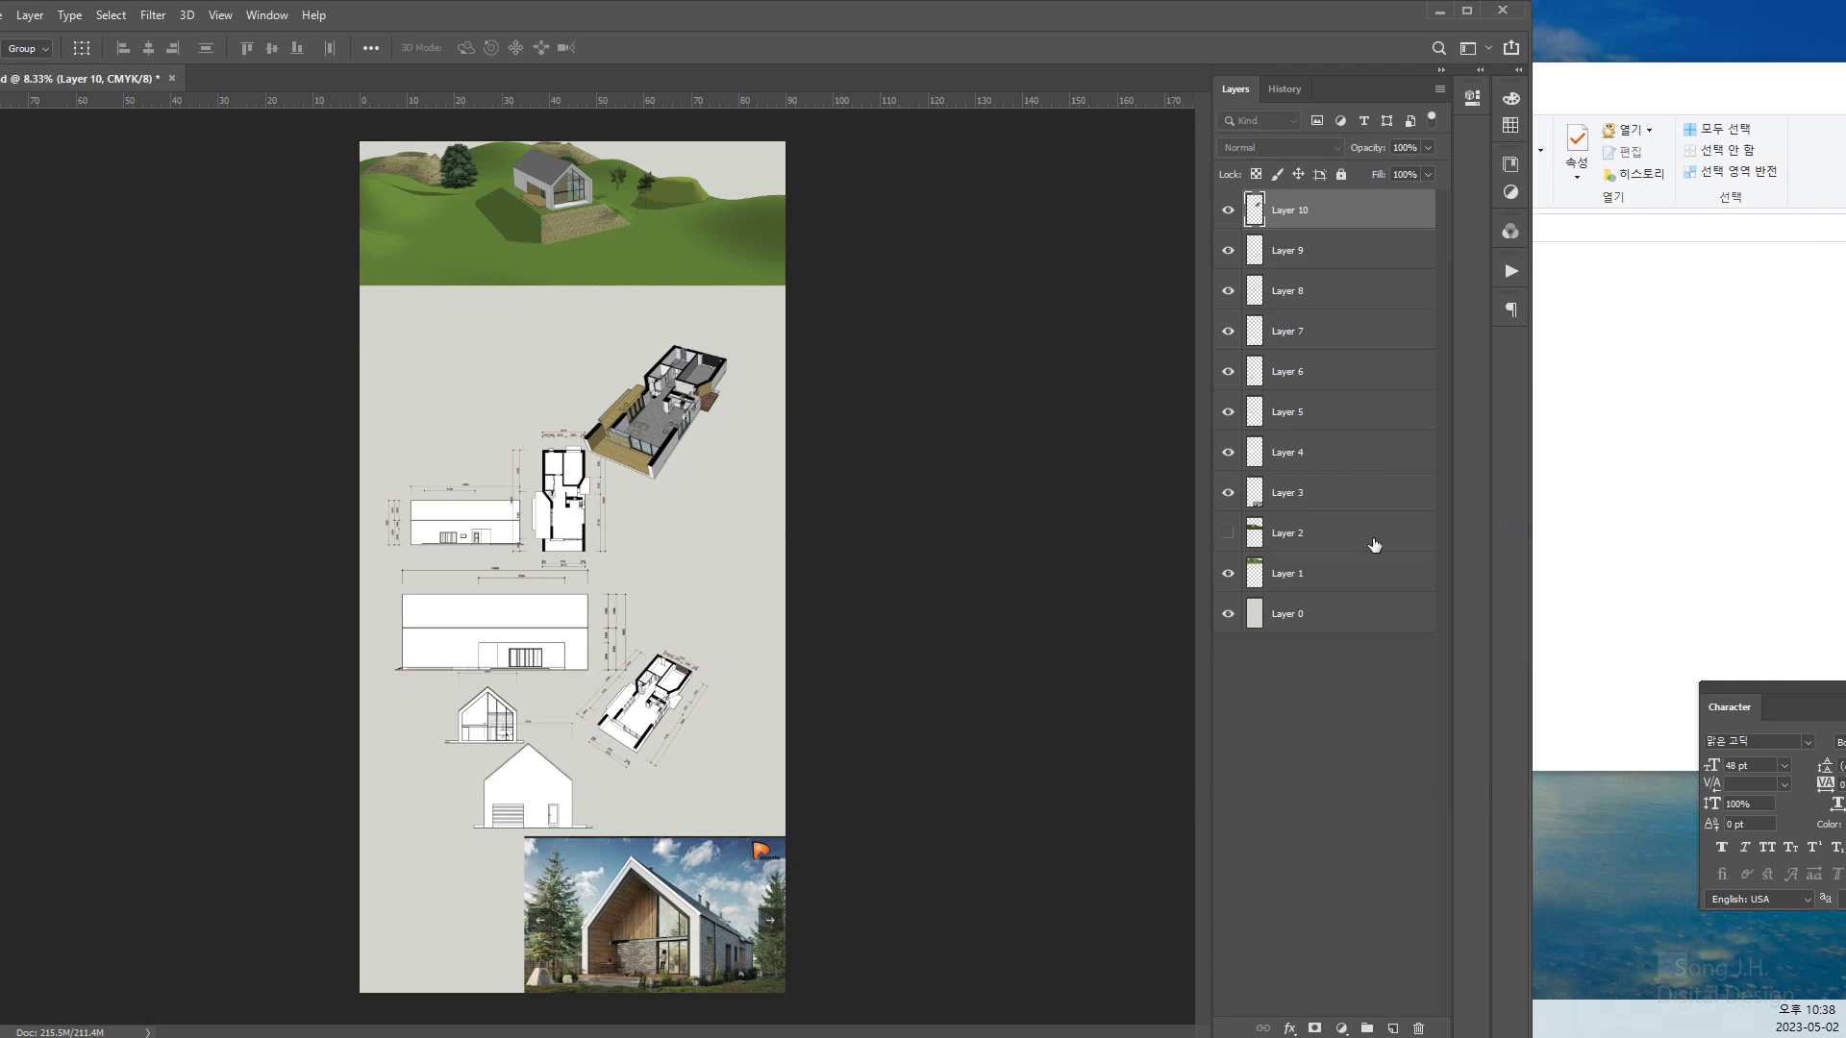
Open iso2.png from the iso folder, copy its cutaway model onto the panel just below the first one, and close iso2.png
click(1644, 473)
drag(1329, 285, 764, 78)
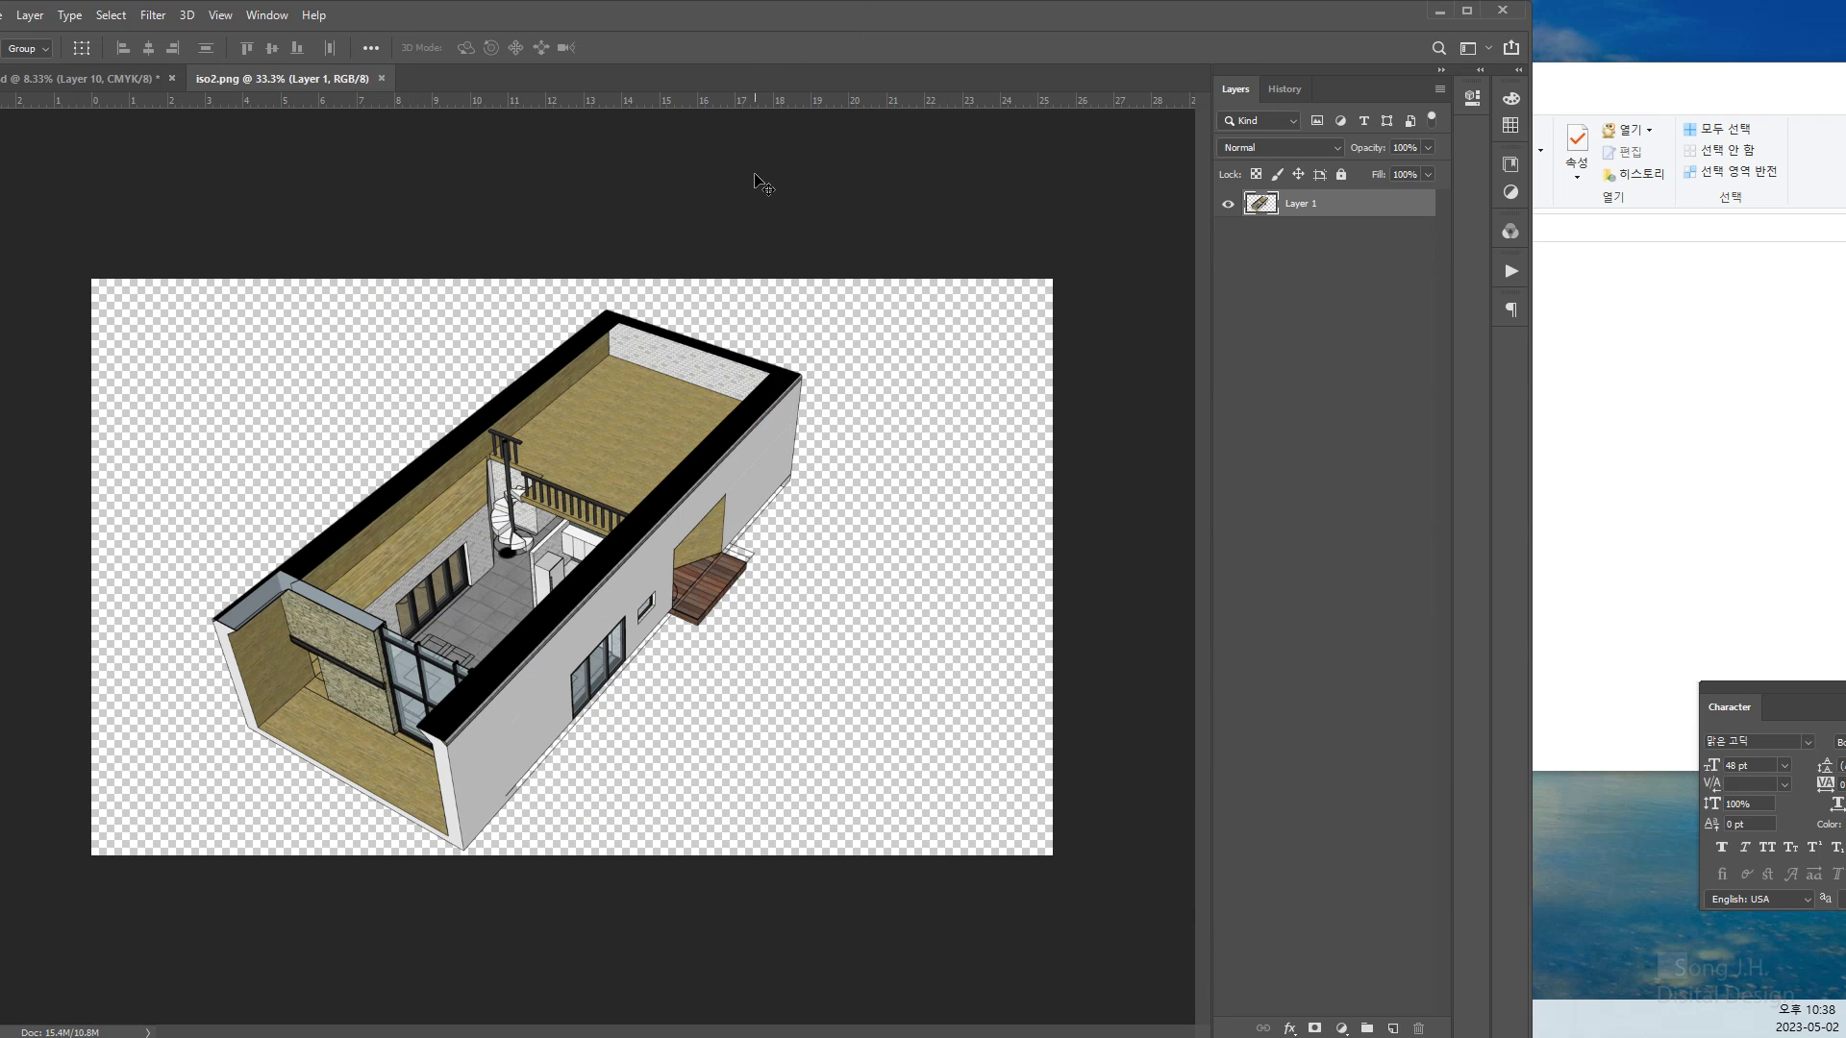
drag(311, 85, 1117, 177)
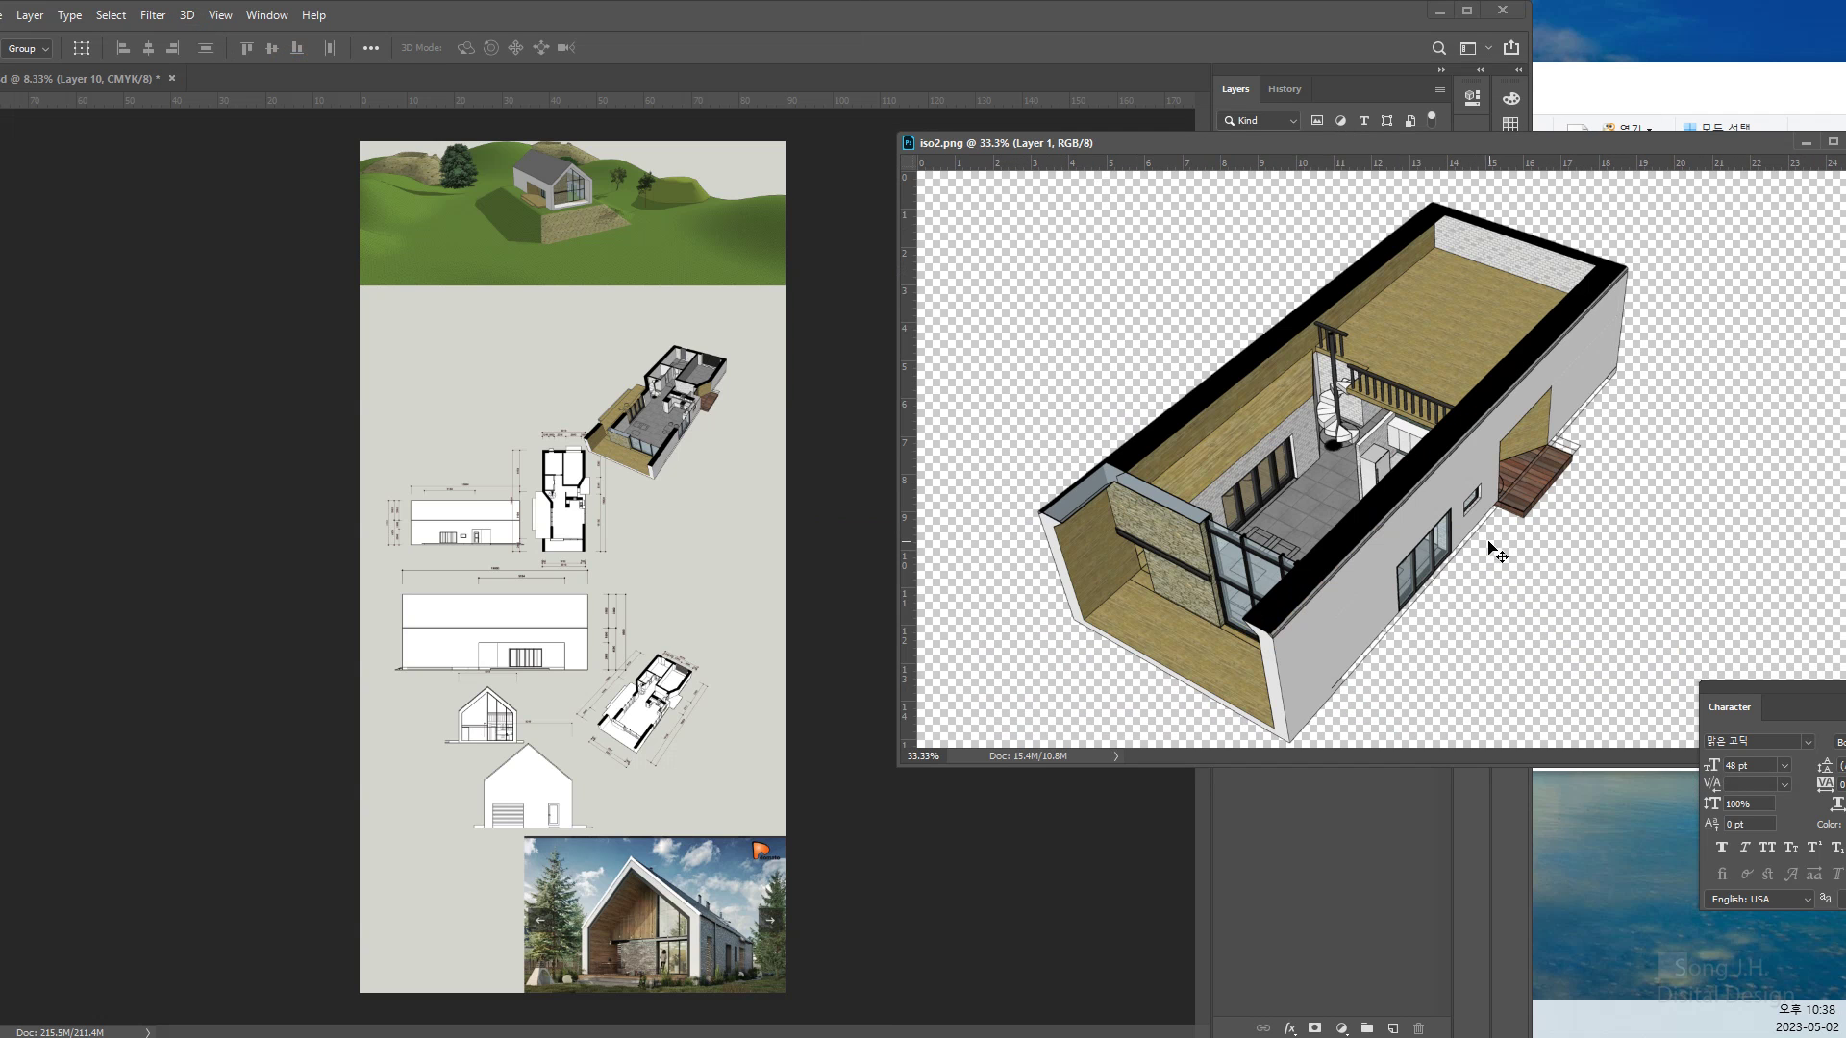
drag(1326, 514, 707, 500)
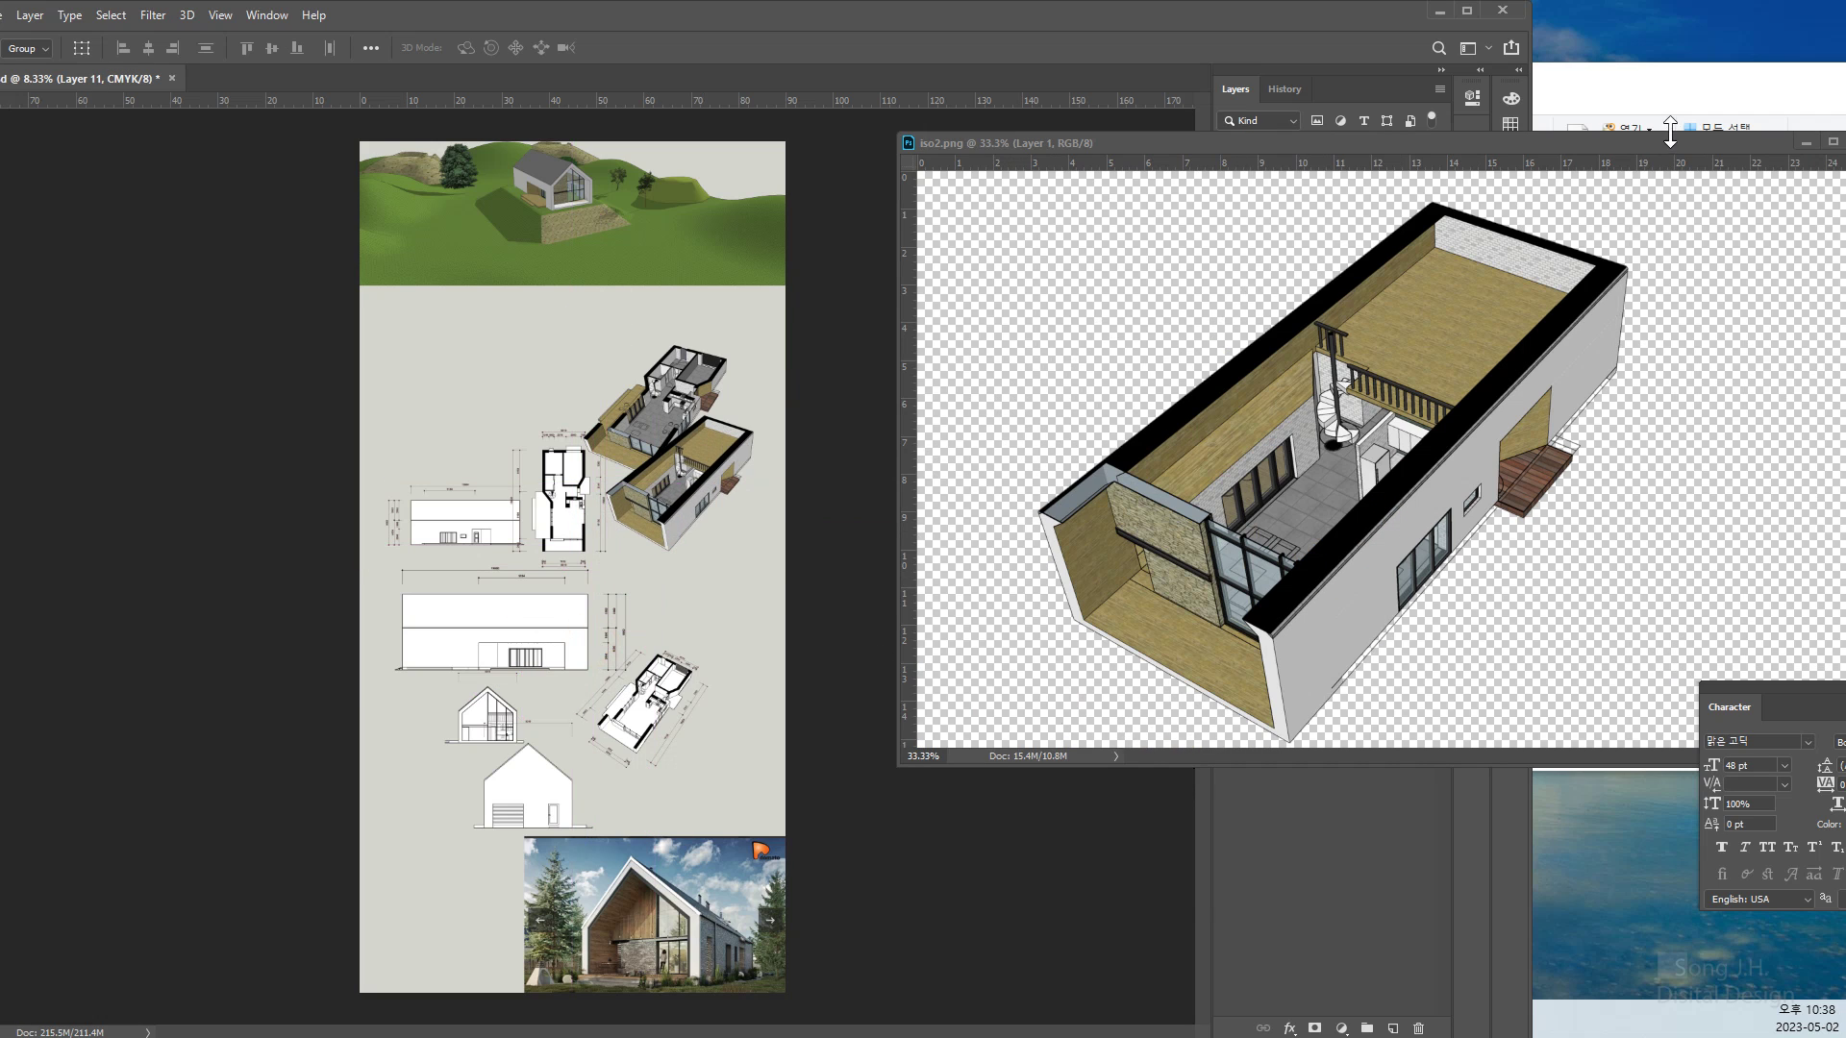
drag(1636, 144, 1245, 168)
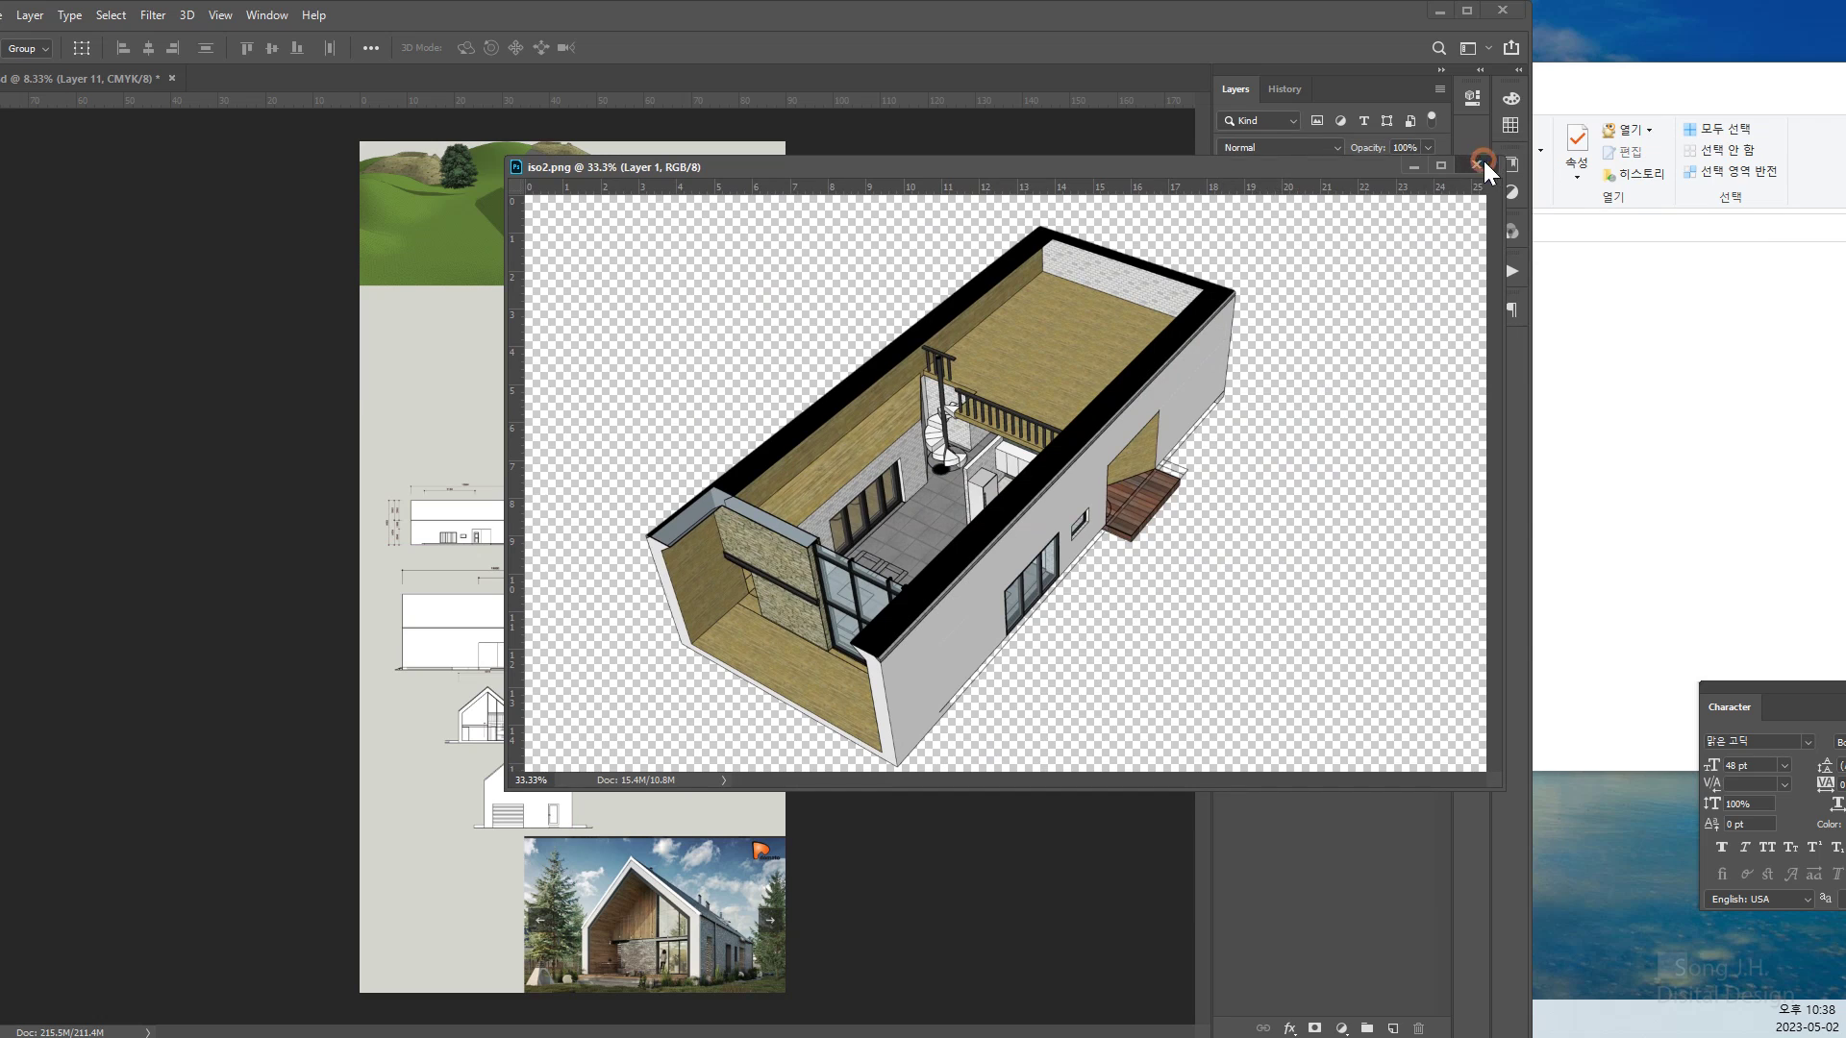
click(1484, 159)
Return to the file explorer, go up to the 8주 scenes folder and open its exterior subfolder
click(1634, 383)
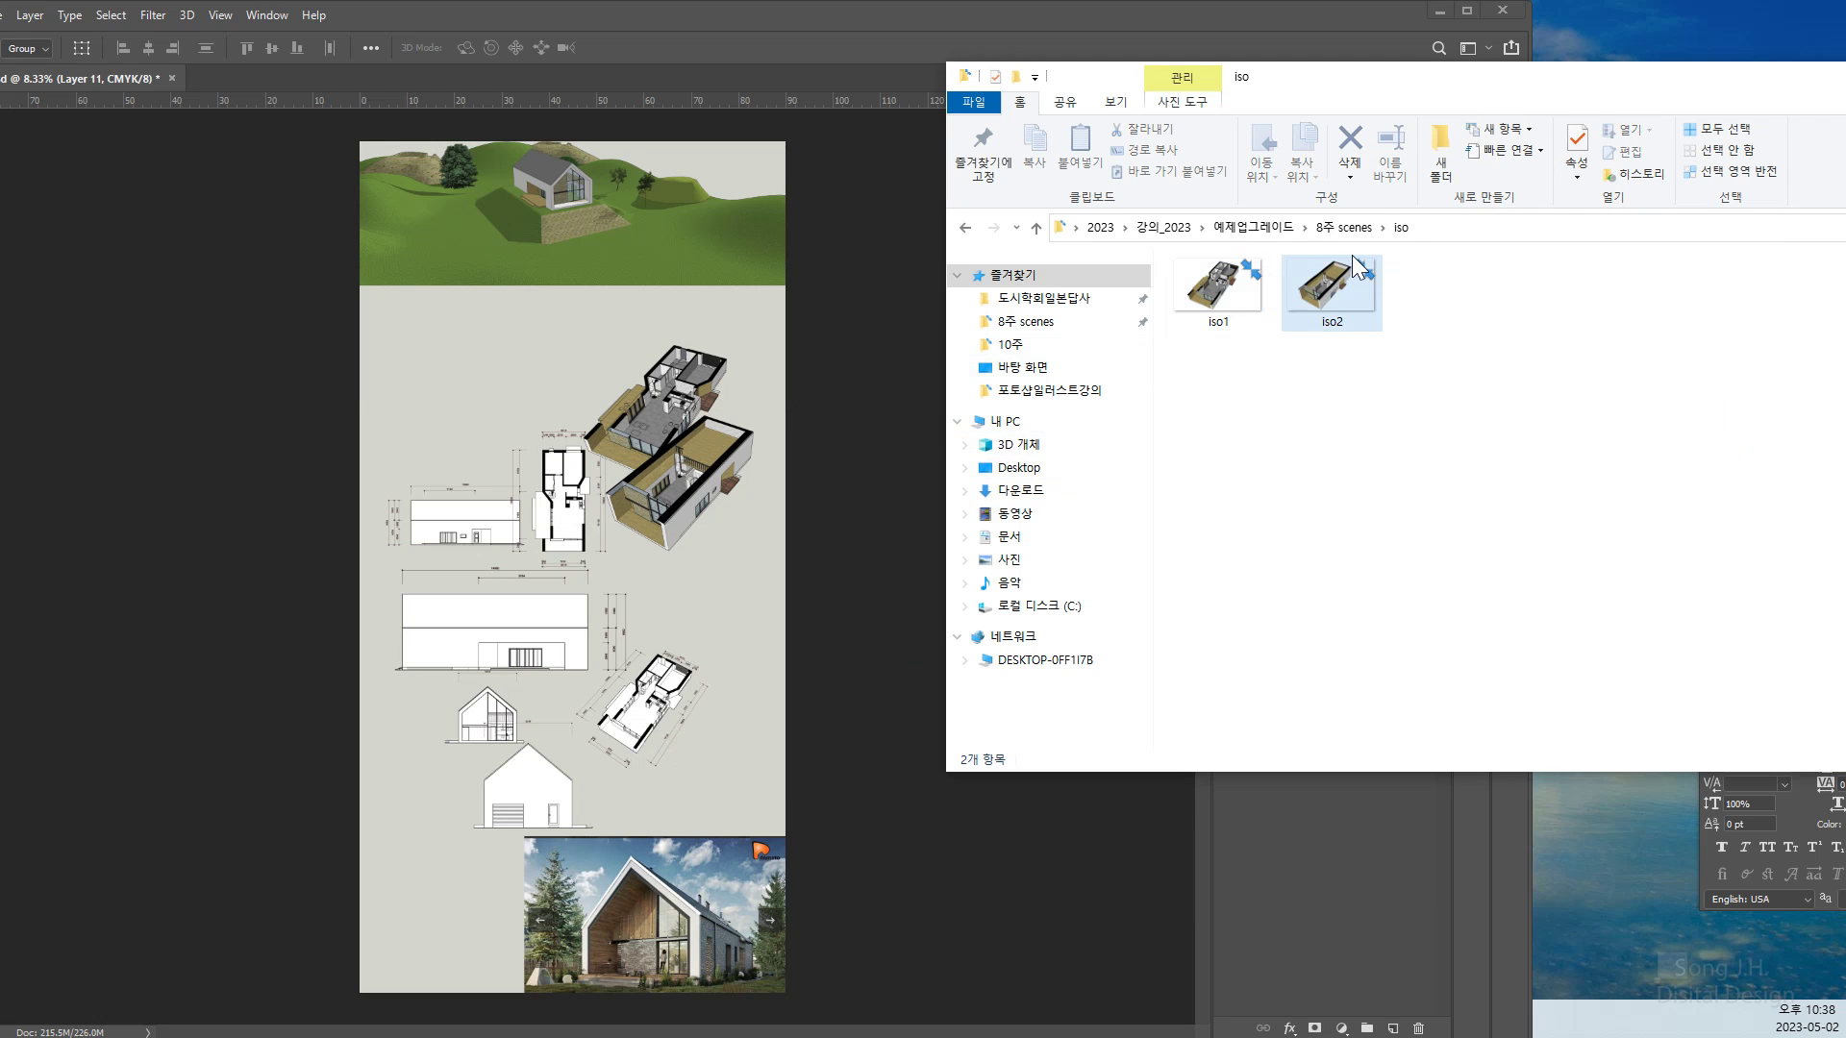
click(1341, 231)
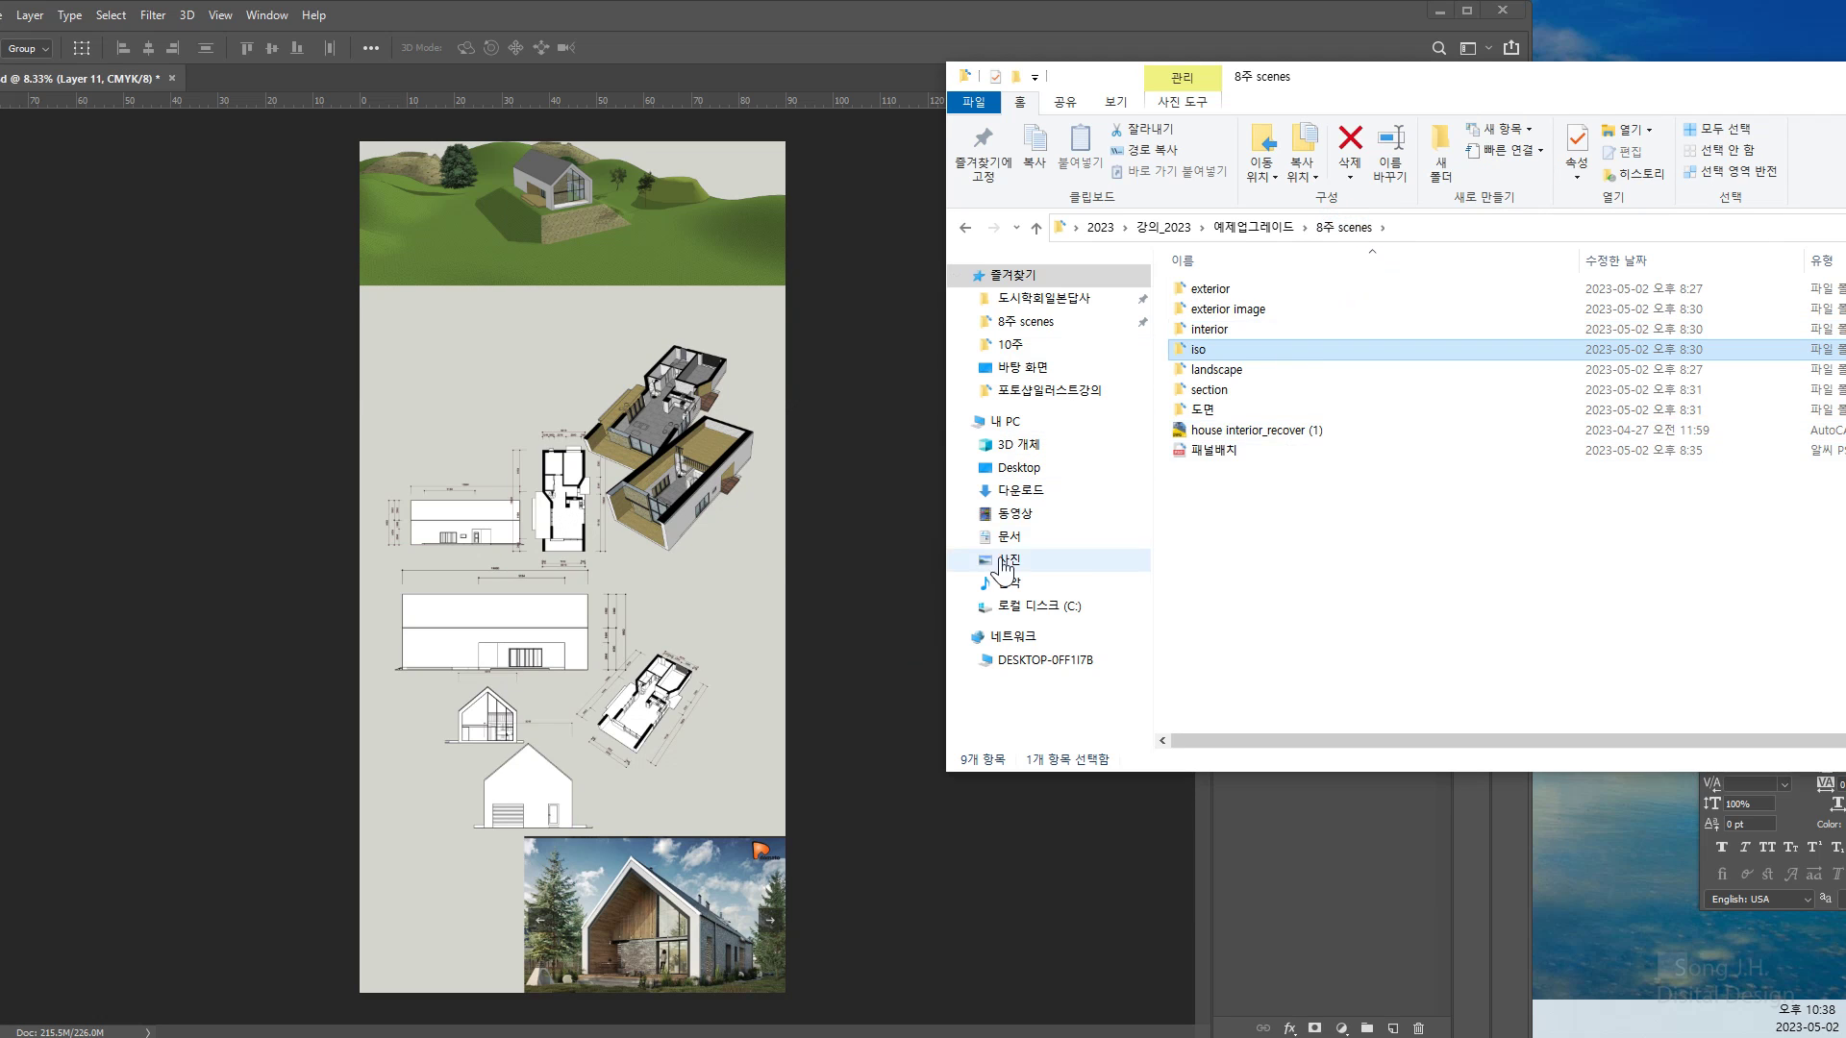
click(1443, 520)
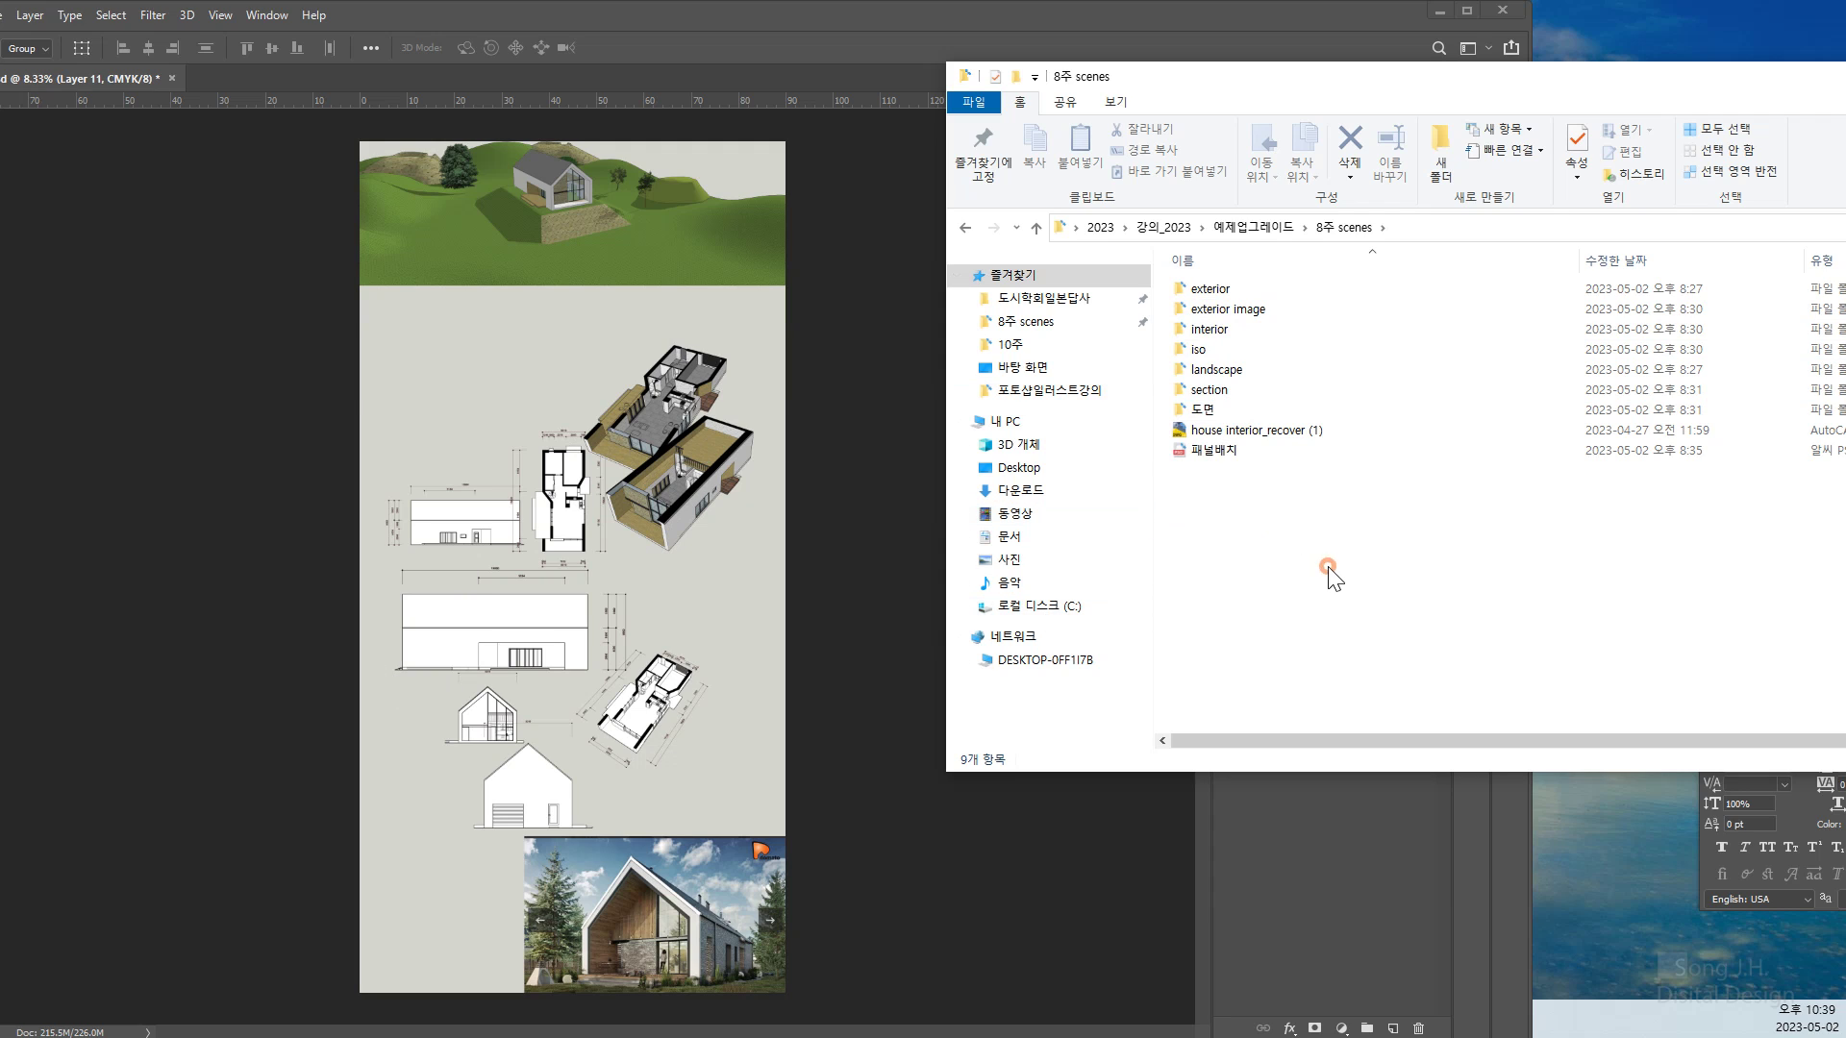
click(1210, 294)
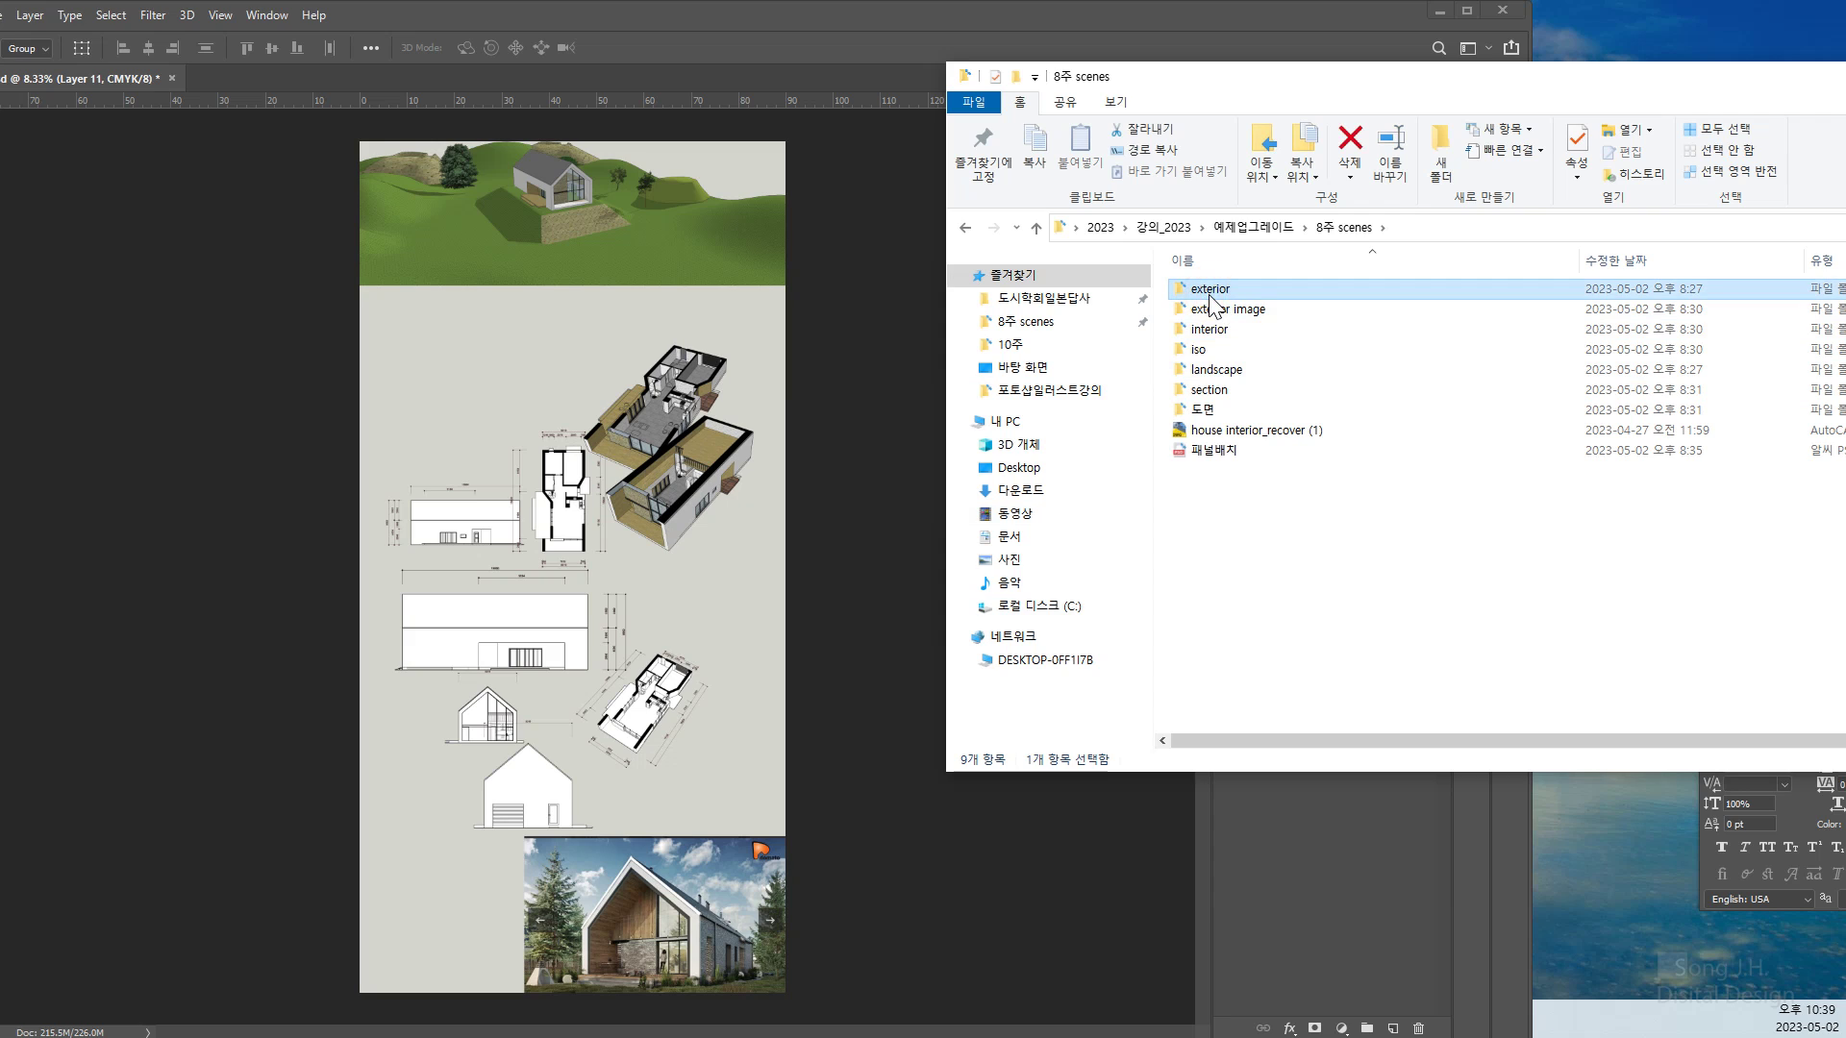
double_click(1210, 292)
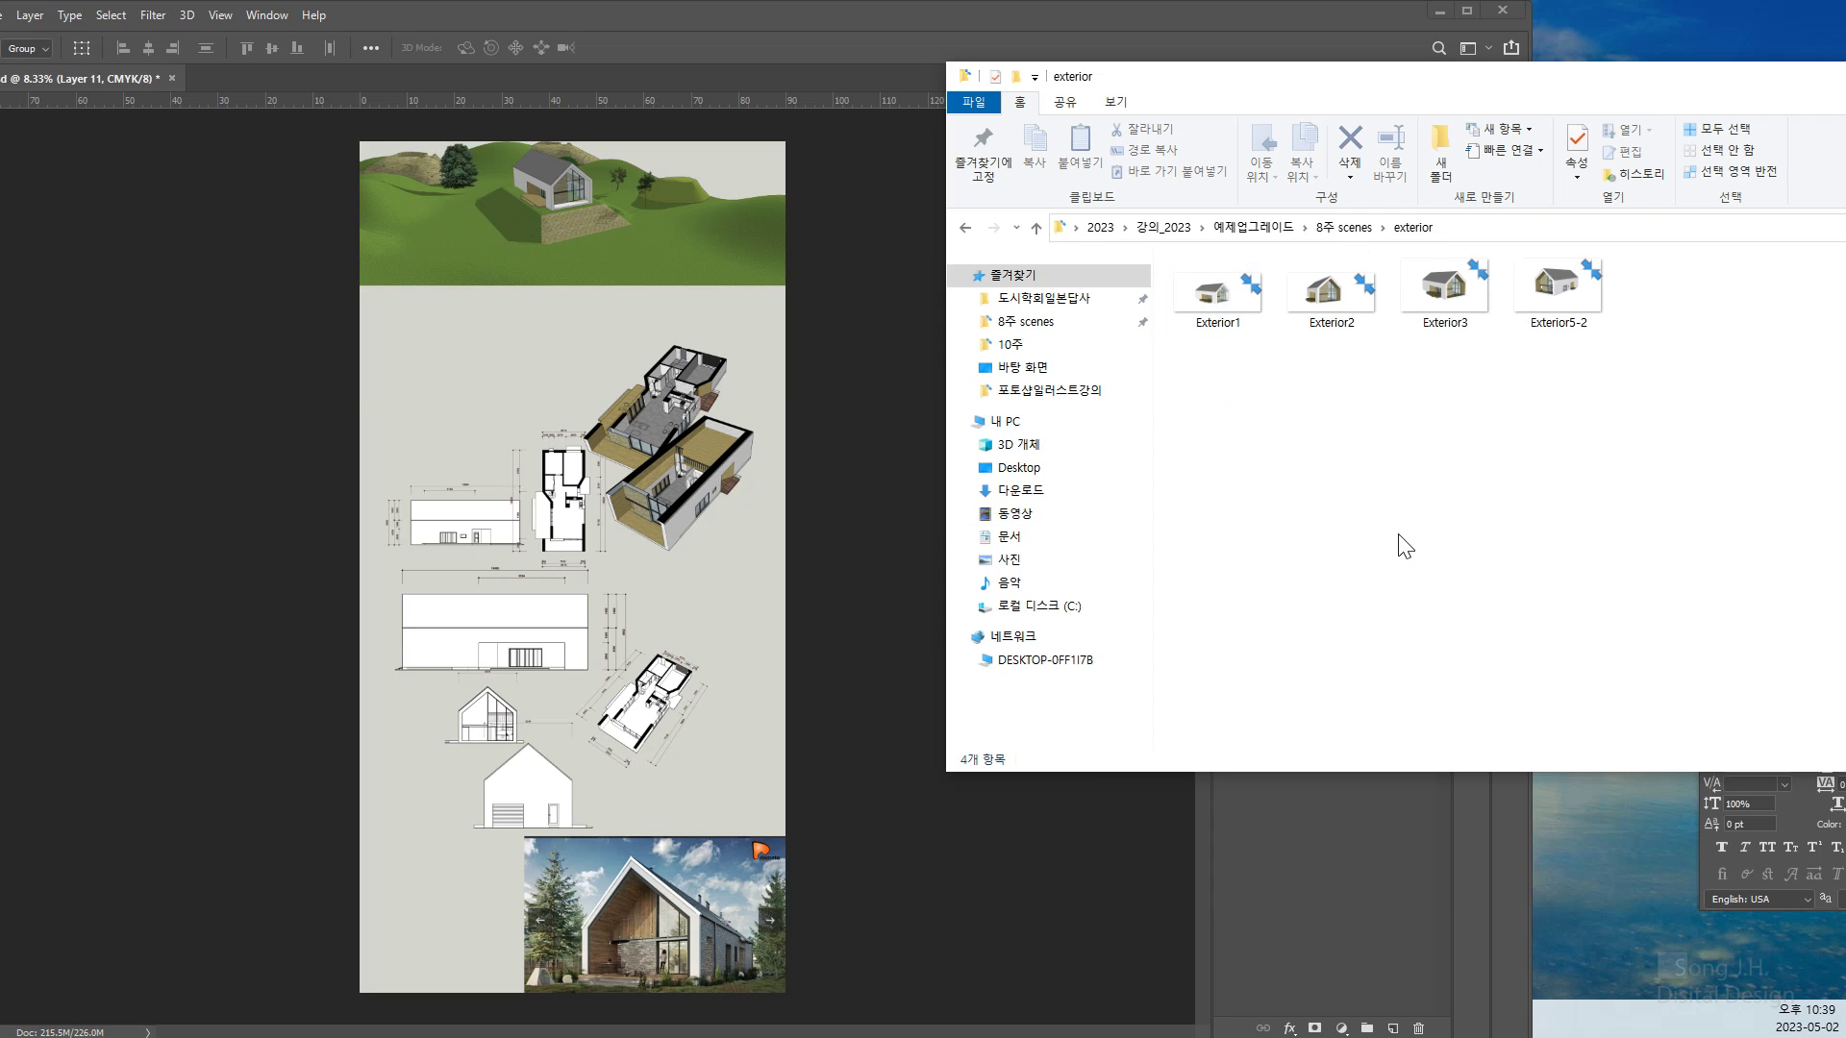
click(1357, 234)
double_click(1208, 291)
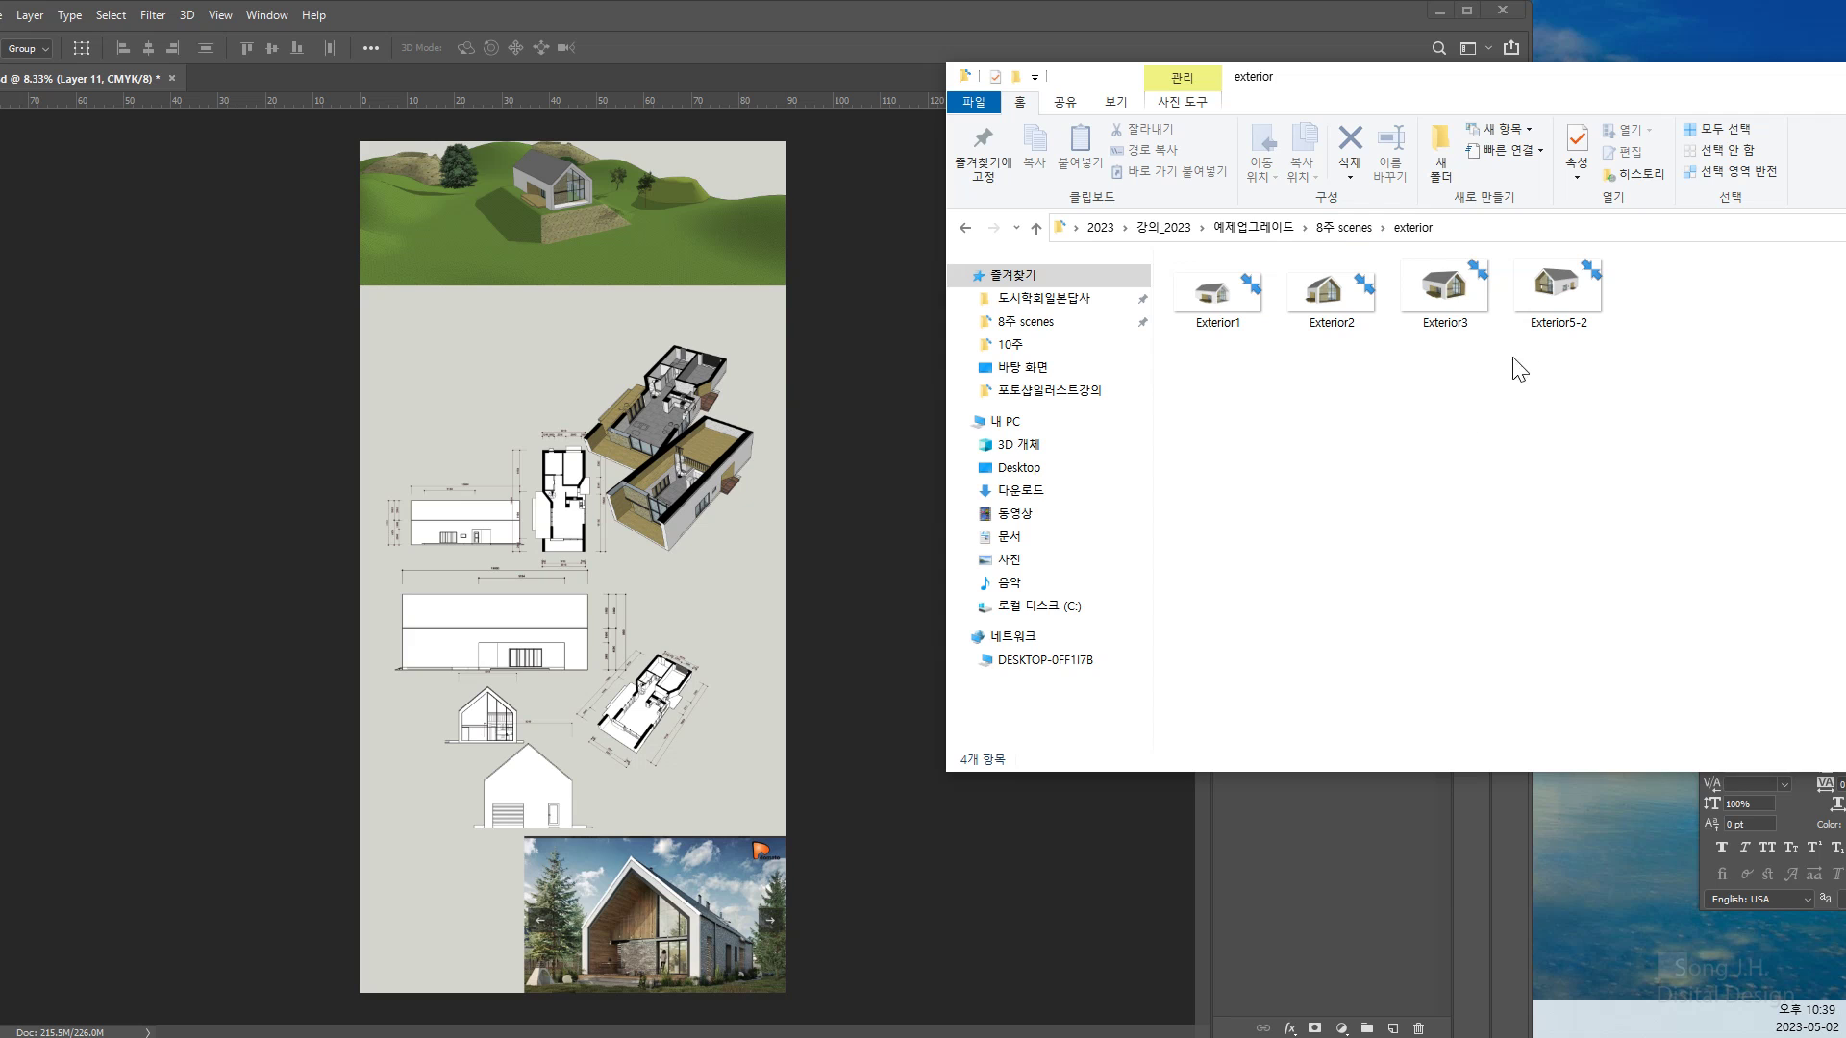
Open Exterior5-2.png from the exterior folder in Photoshop and detach it from the panel document's tab group
double_click(1545, 293)
drag(1545, 294, 579, 79)
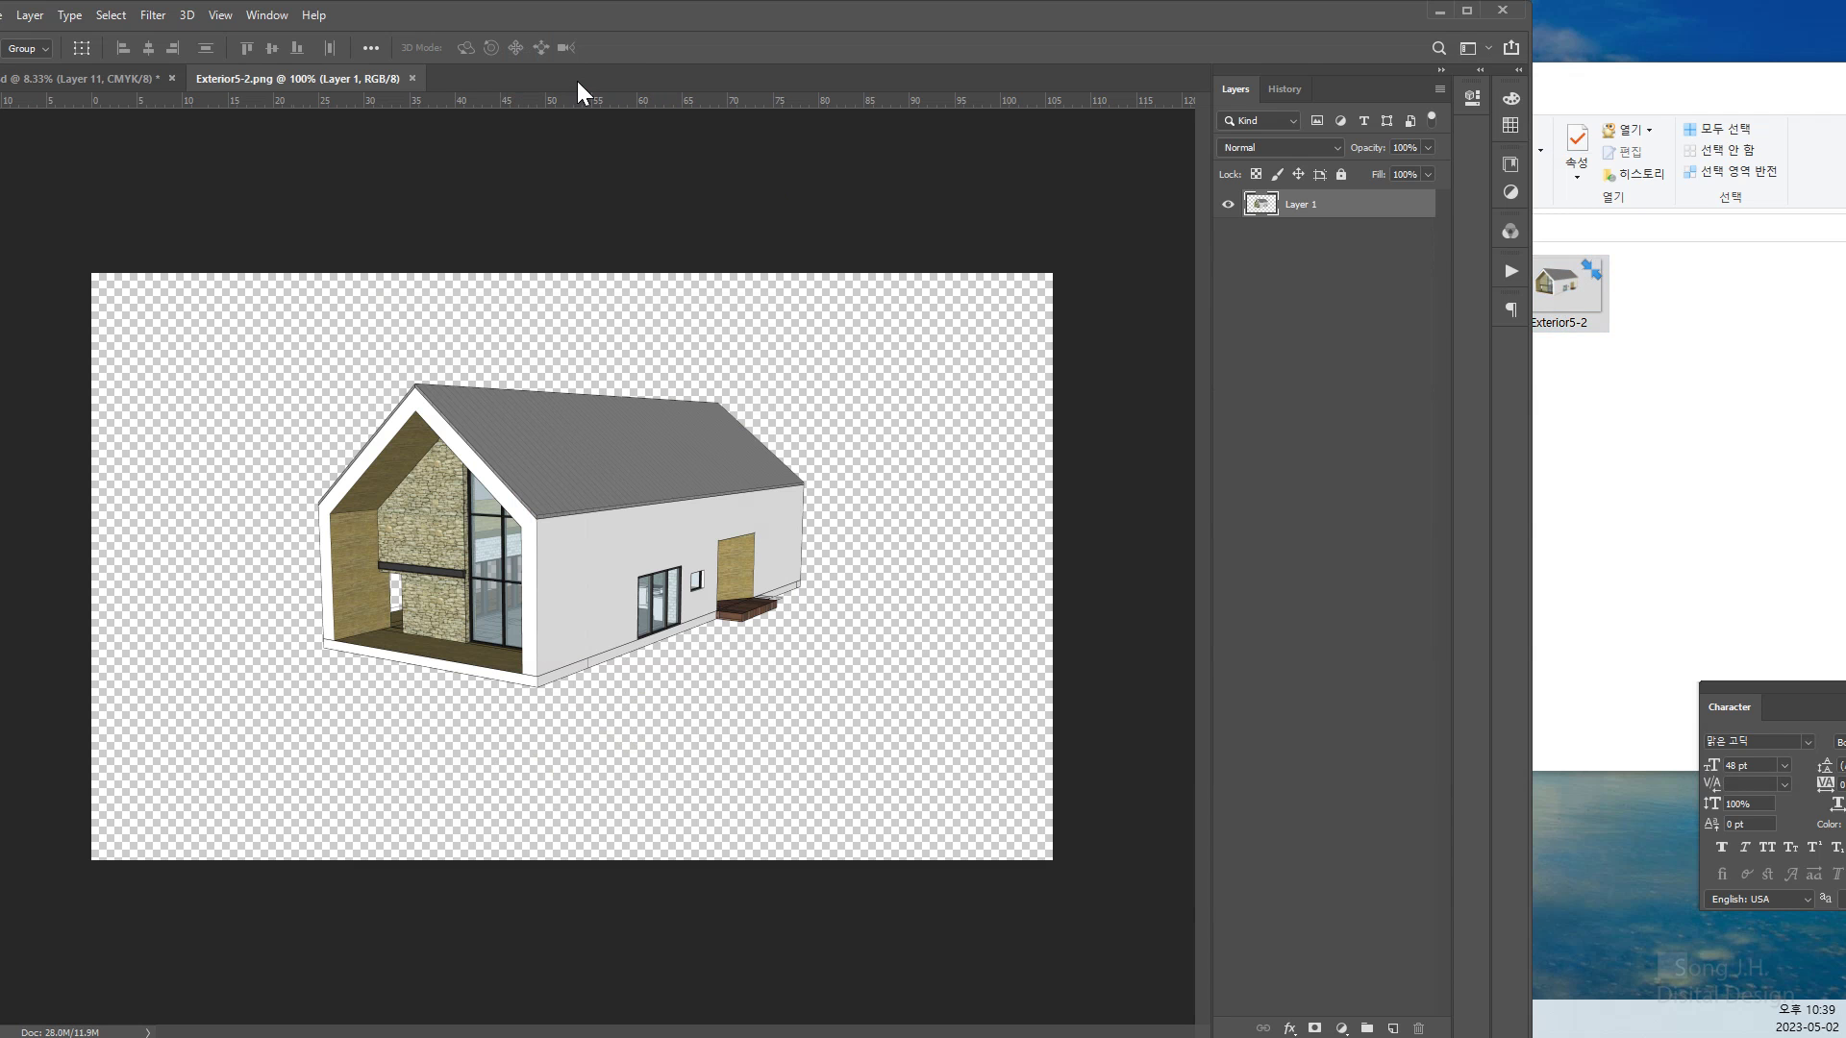
drag(404, 79, 1038, 231)
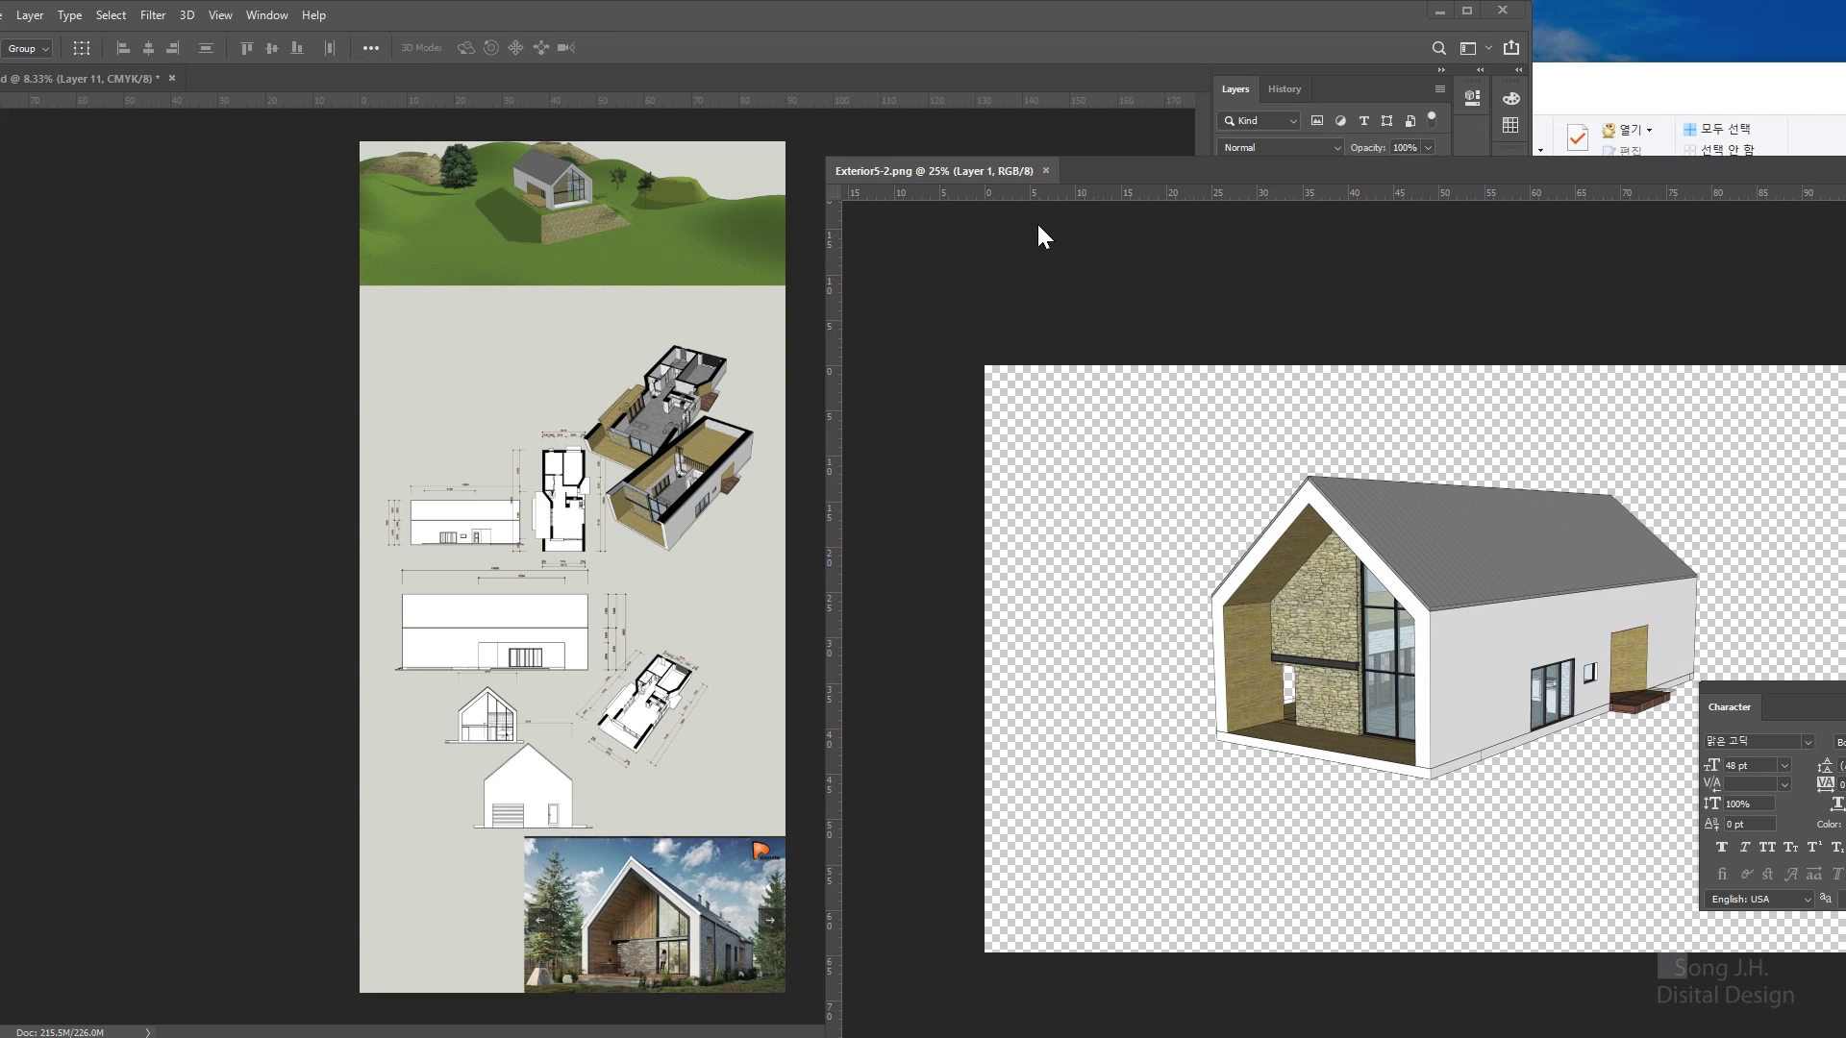
Copy the house model from Exterior5-2.png onto the panel over the rotated floor plan, and close Exterior5-2.png
drag(1201, 519, 596, 728)
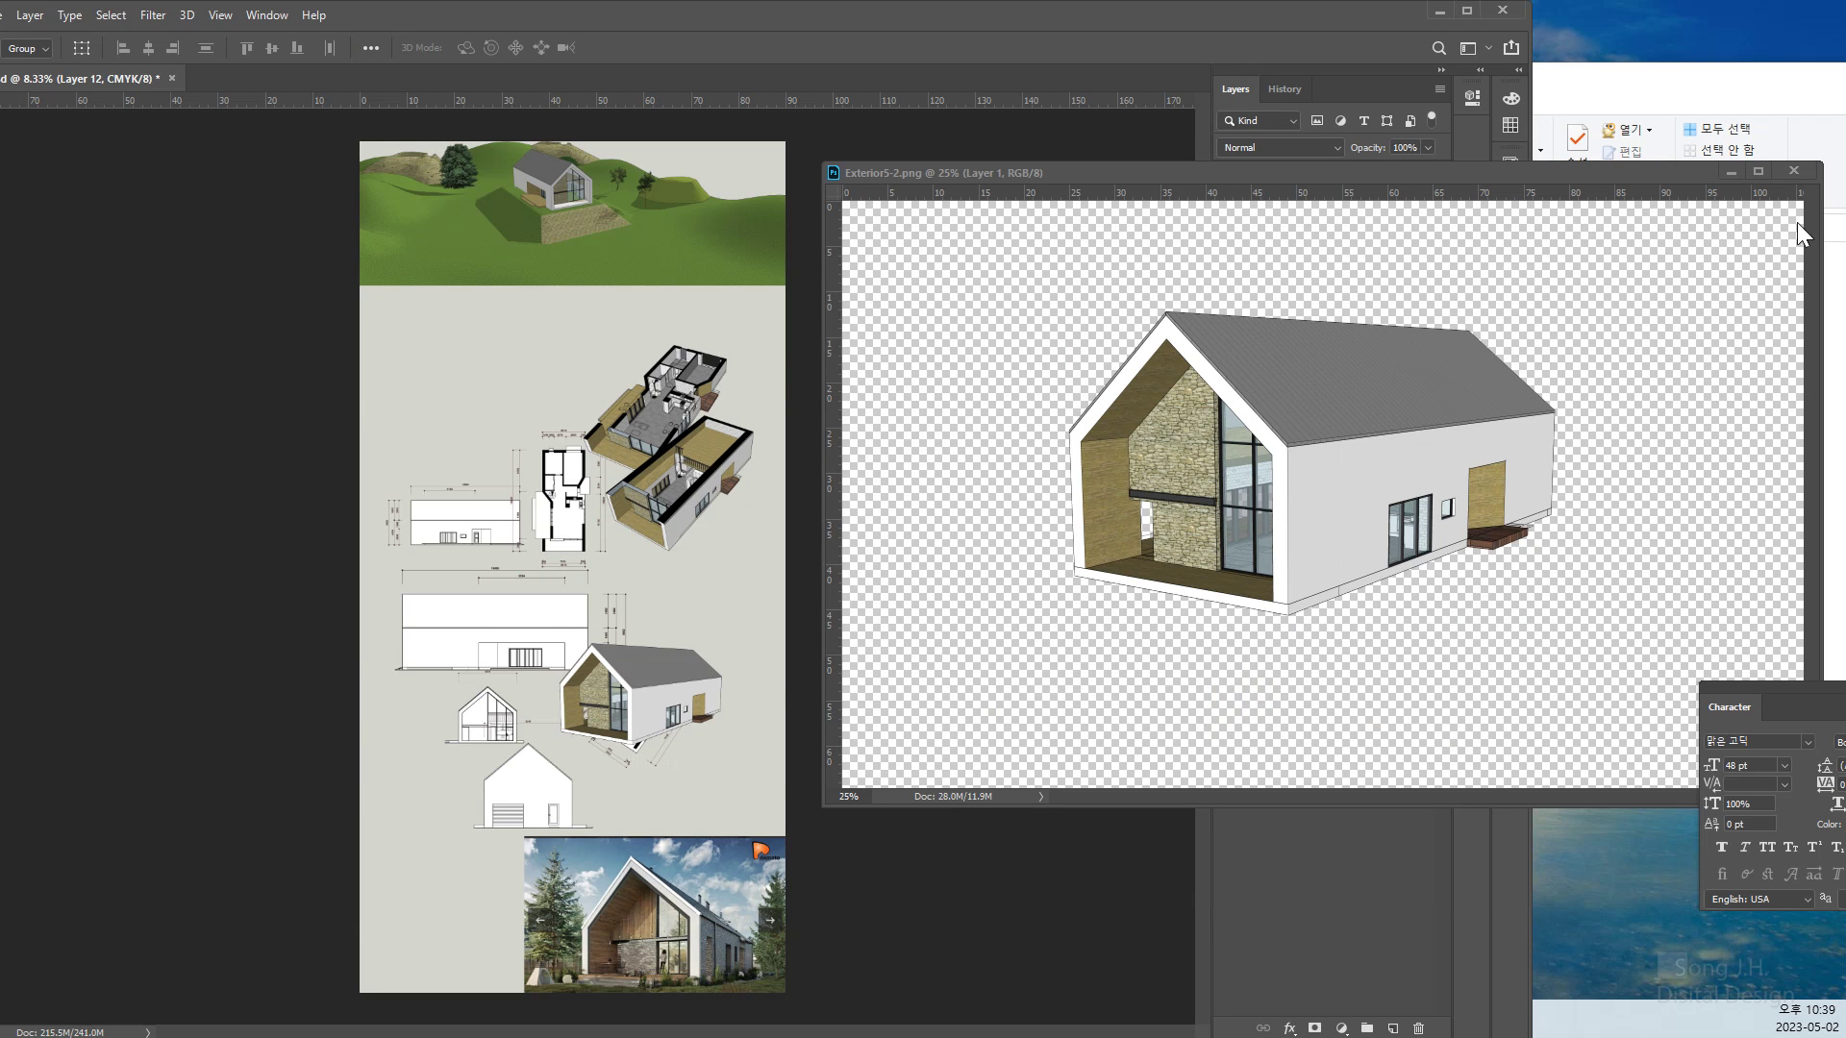
click(1796, 173)
Open Exterior3.png from the exterior folder, copy its house model onto the panel overlapping the previous exterior model, and close Exterior3.png
click(1711, 414)
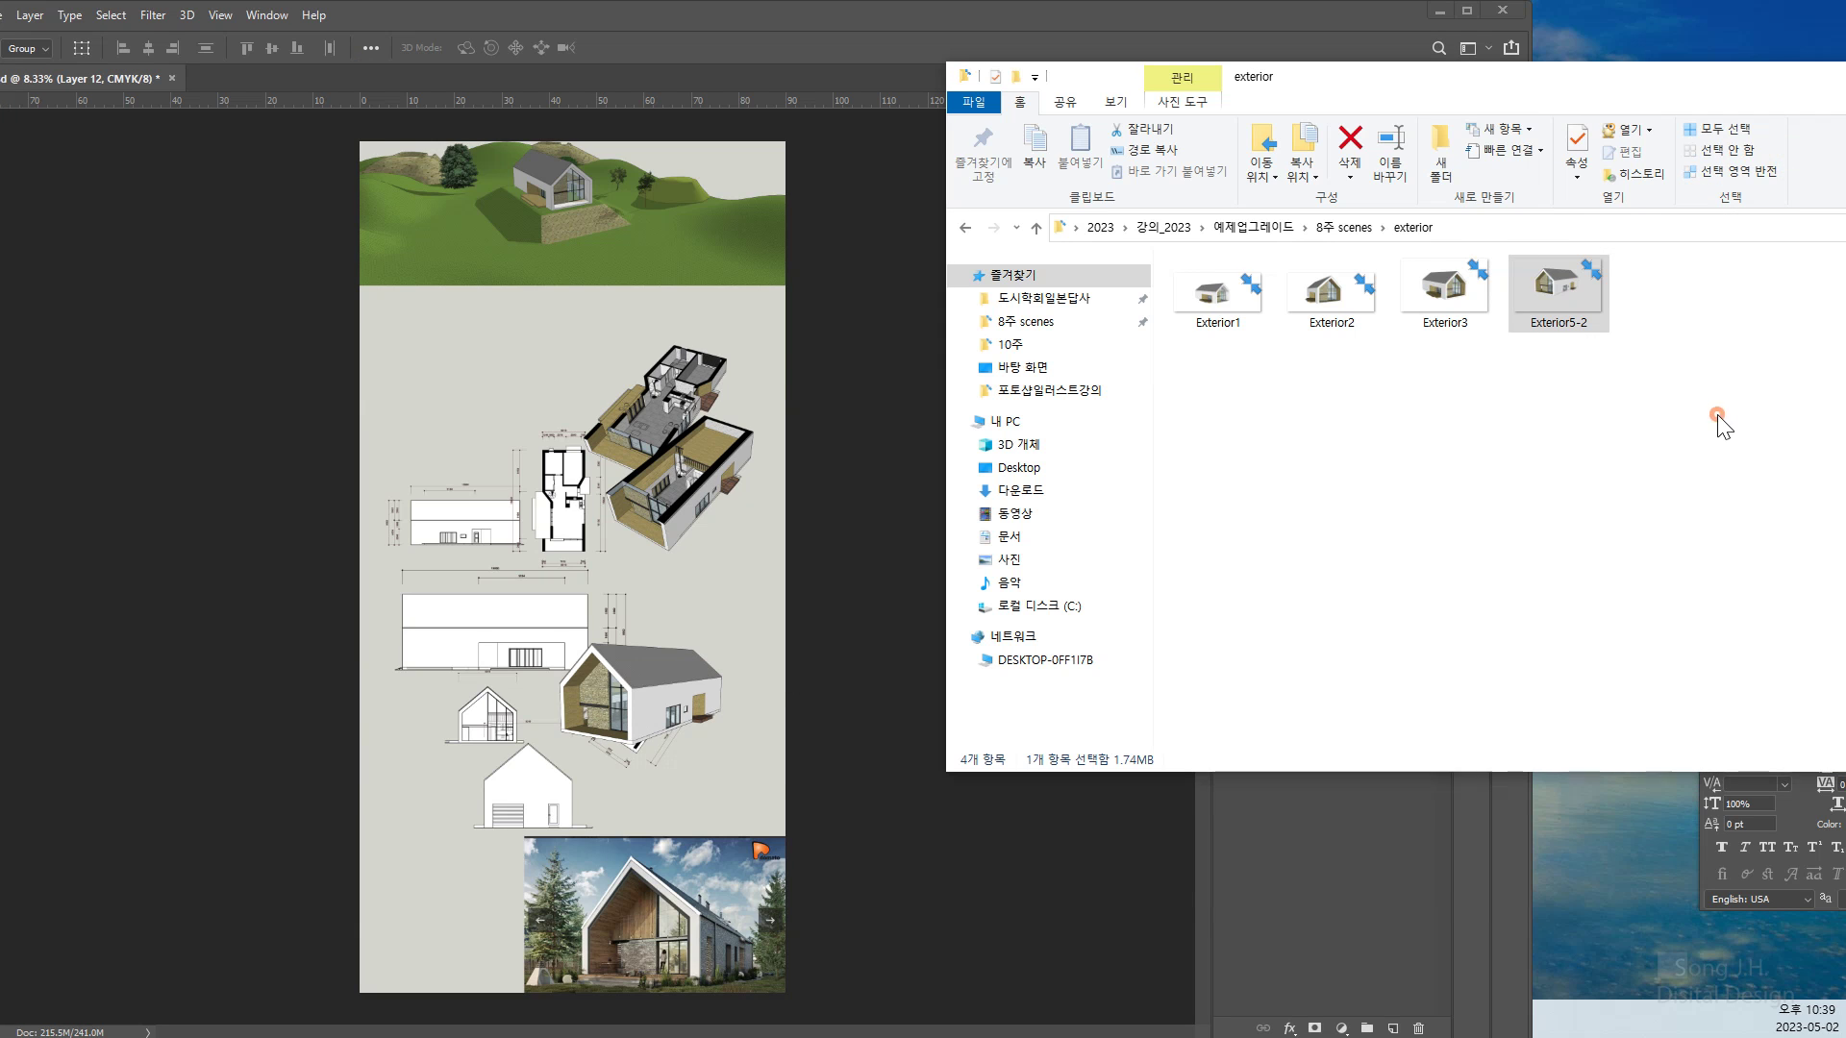
drag(1397, 284, 738, 77)
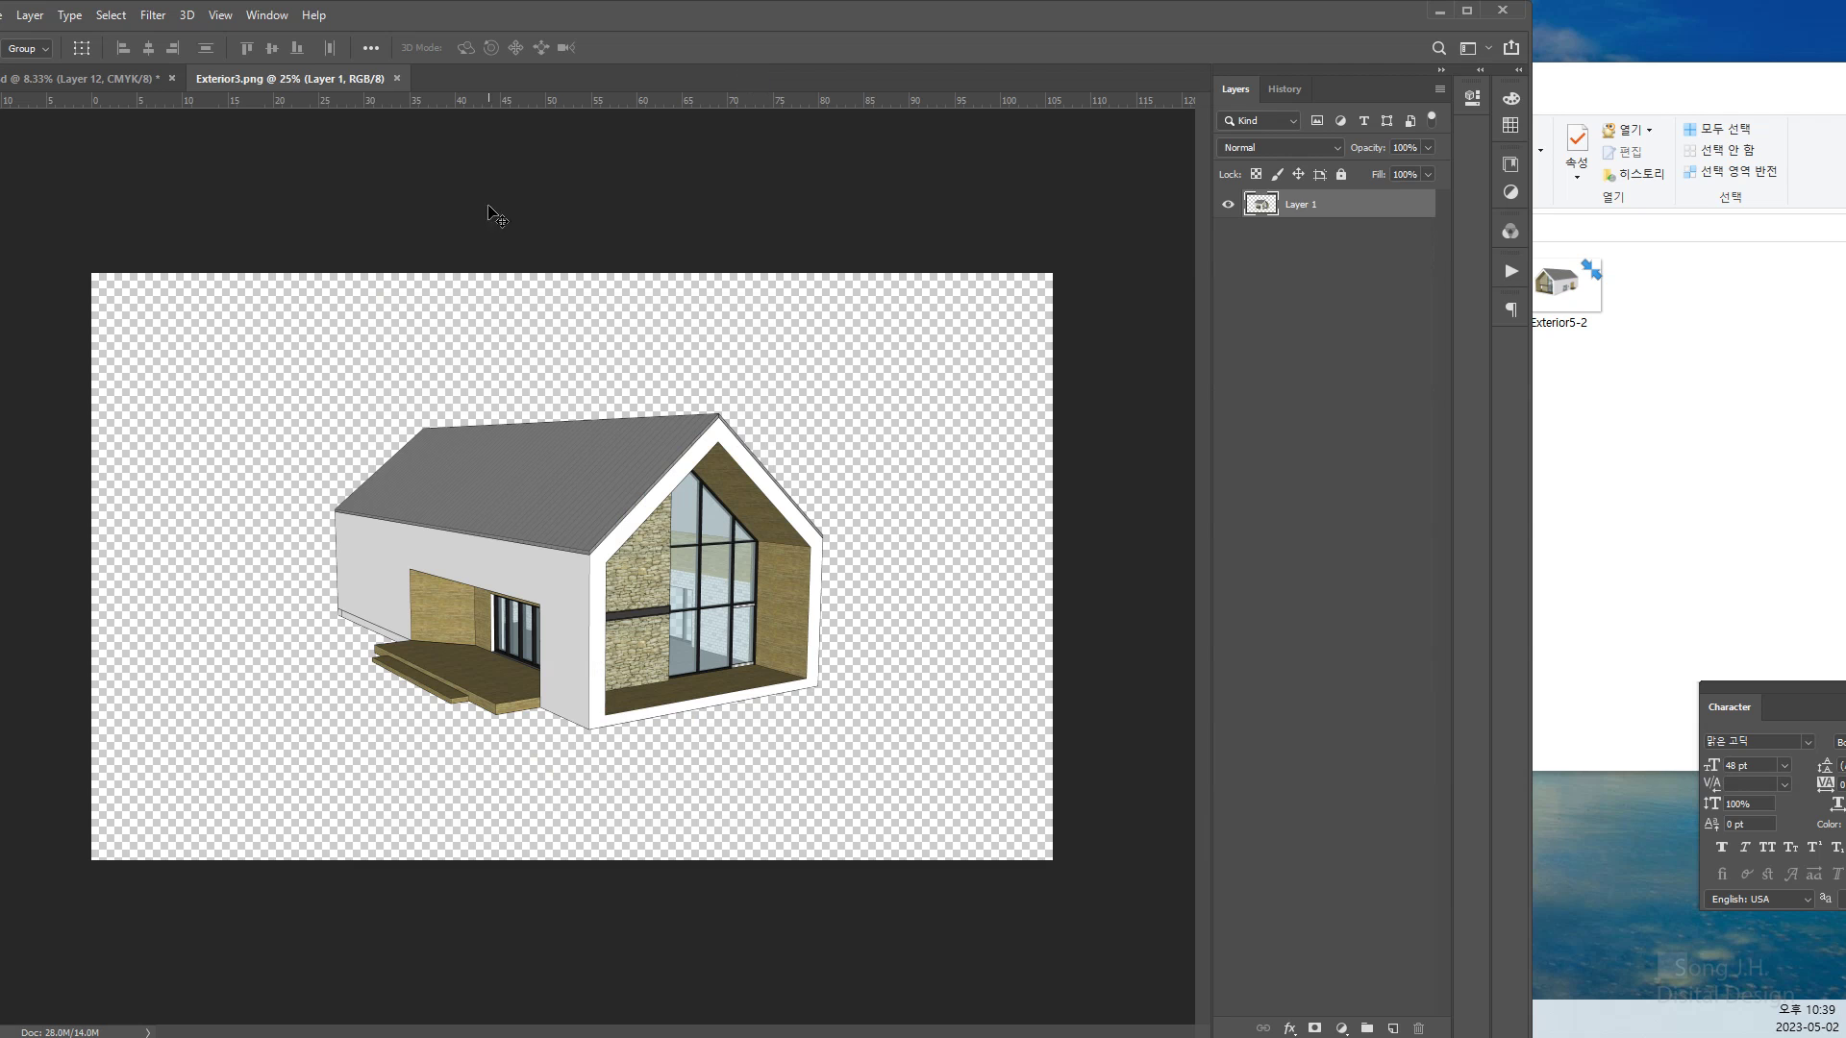
drag(281, 78, 918, 89)
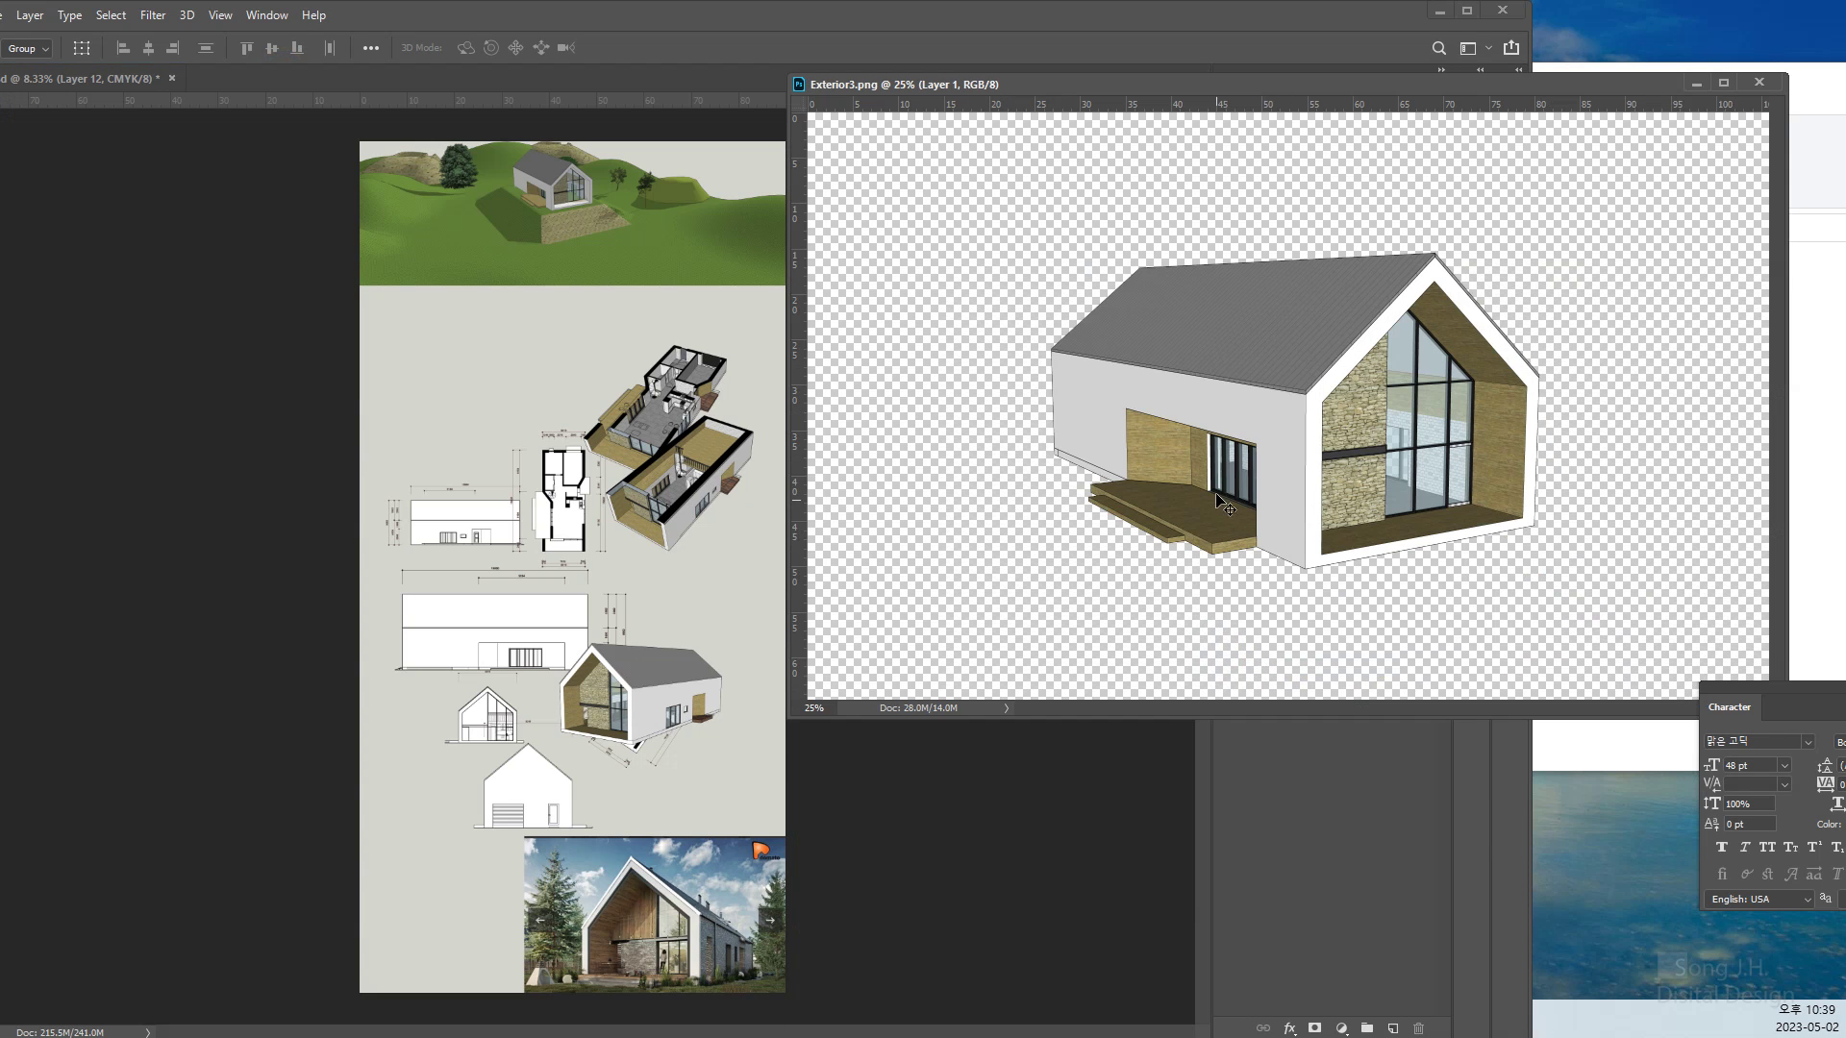
drag(1240, 476, 583, 721)
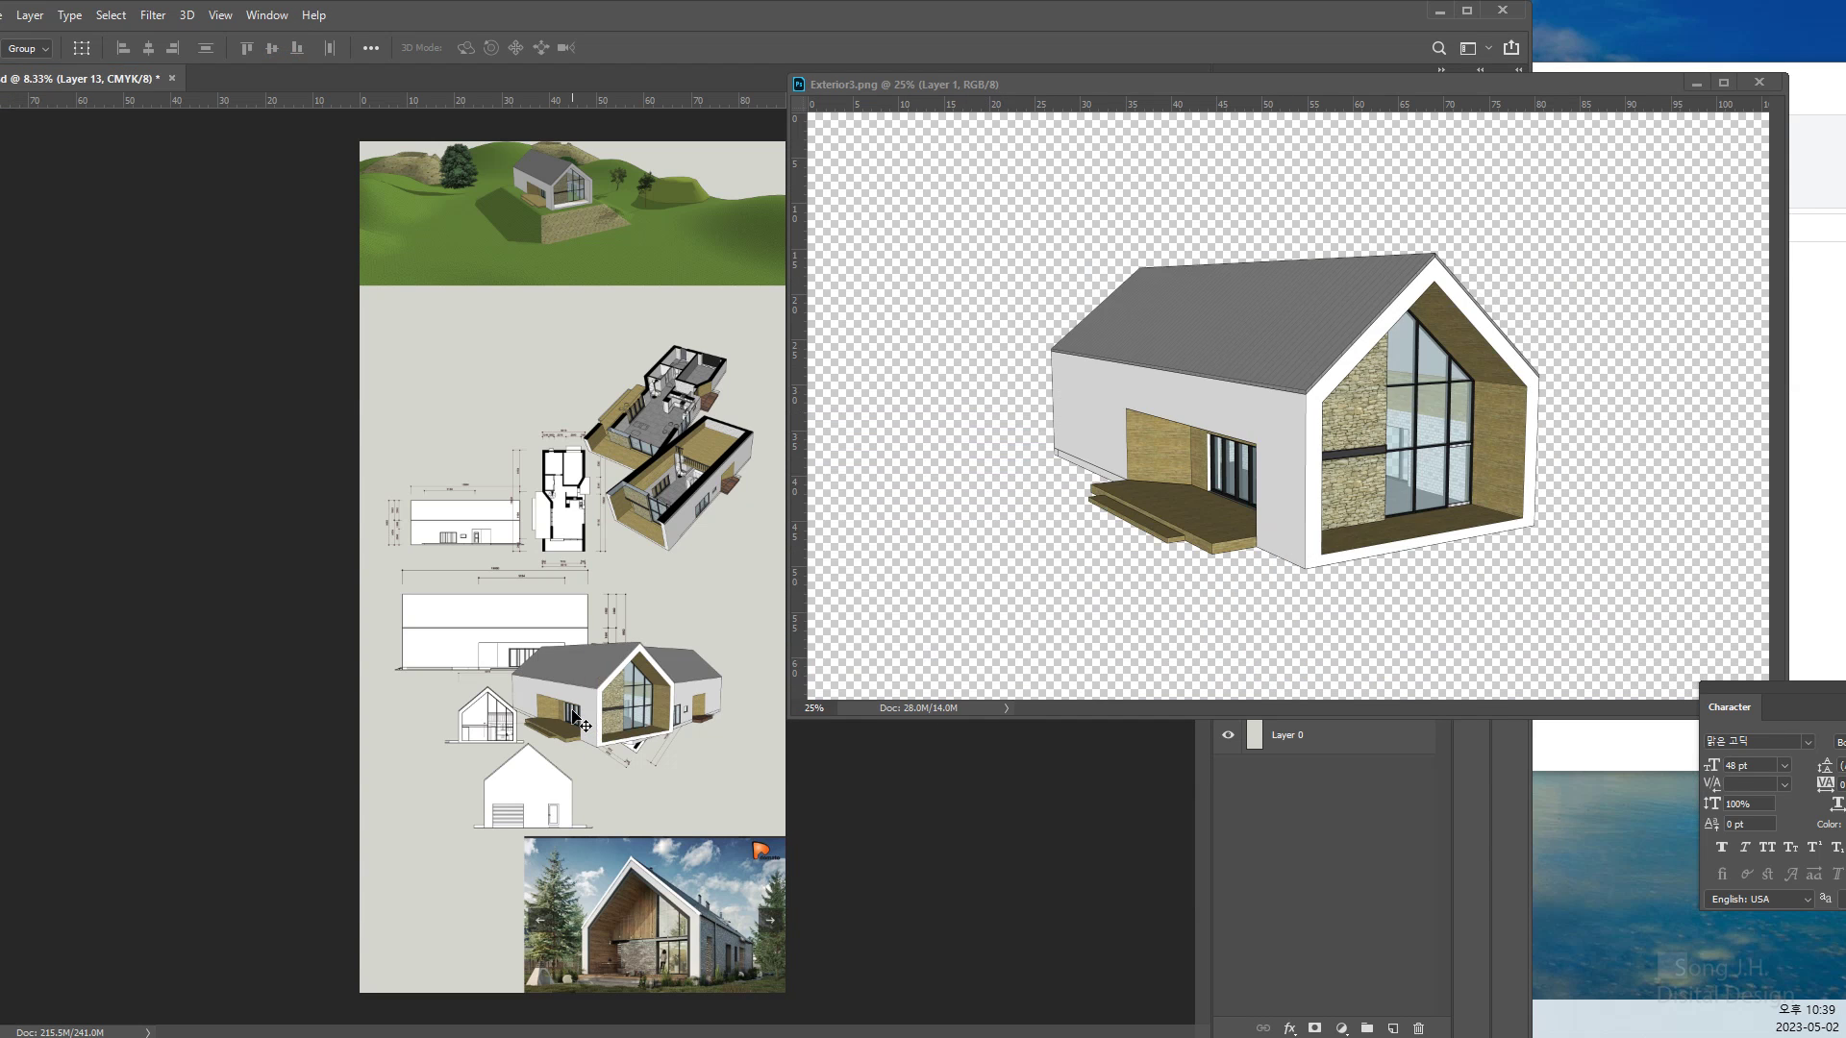
click(1758, 83)
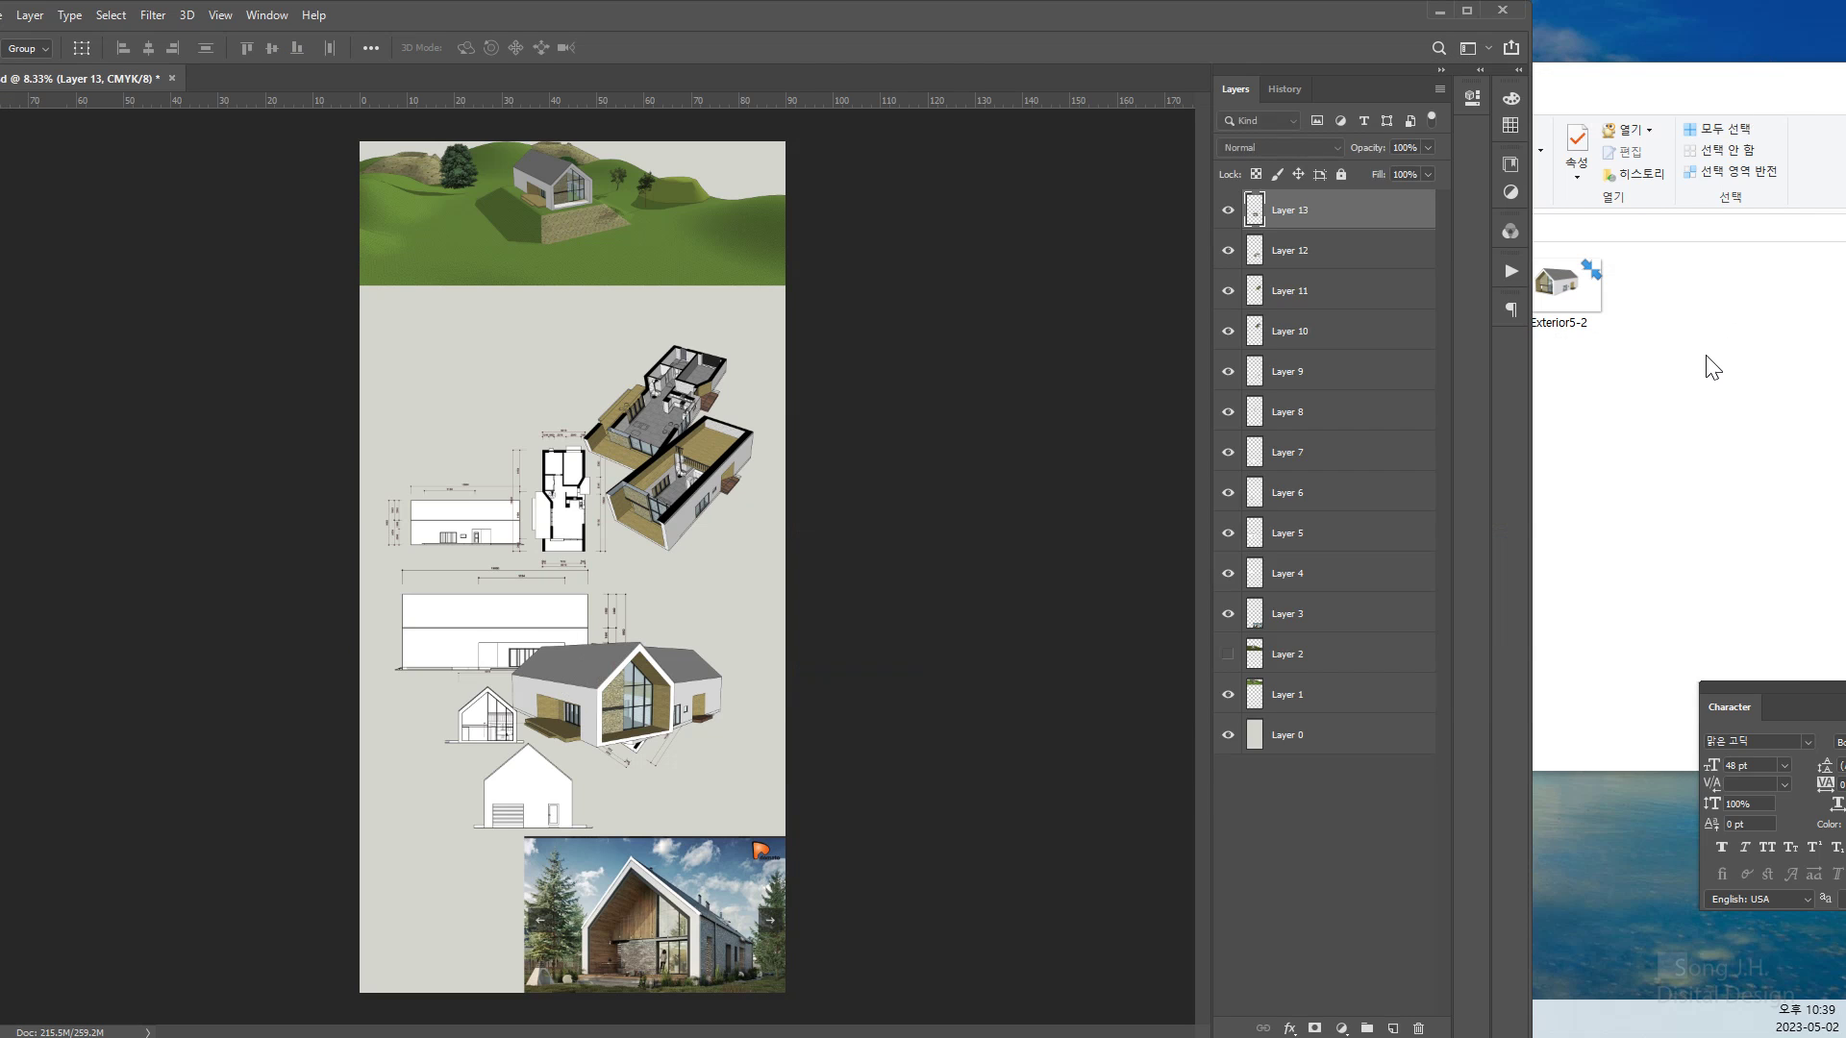
Return to the file explorer, go up to the 8주 scenes folder and open its interior subfolder
click(1712, 368)
click(1342, 225)
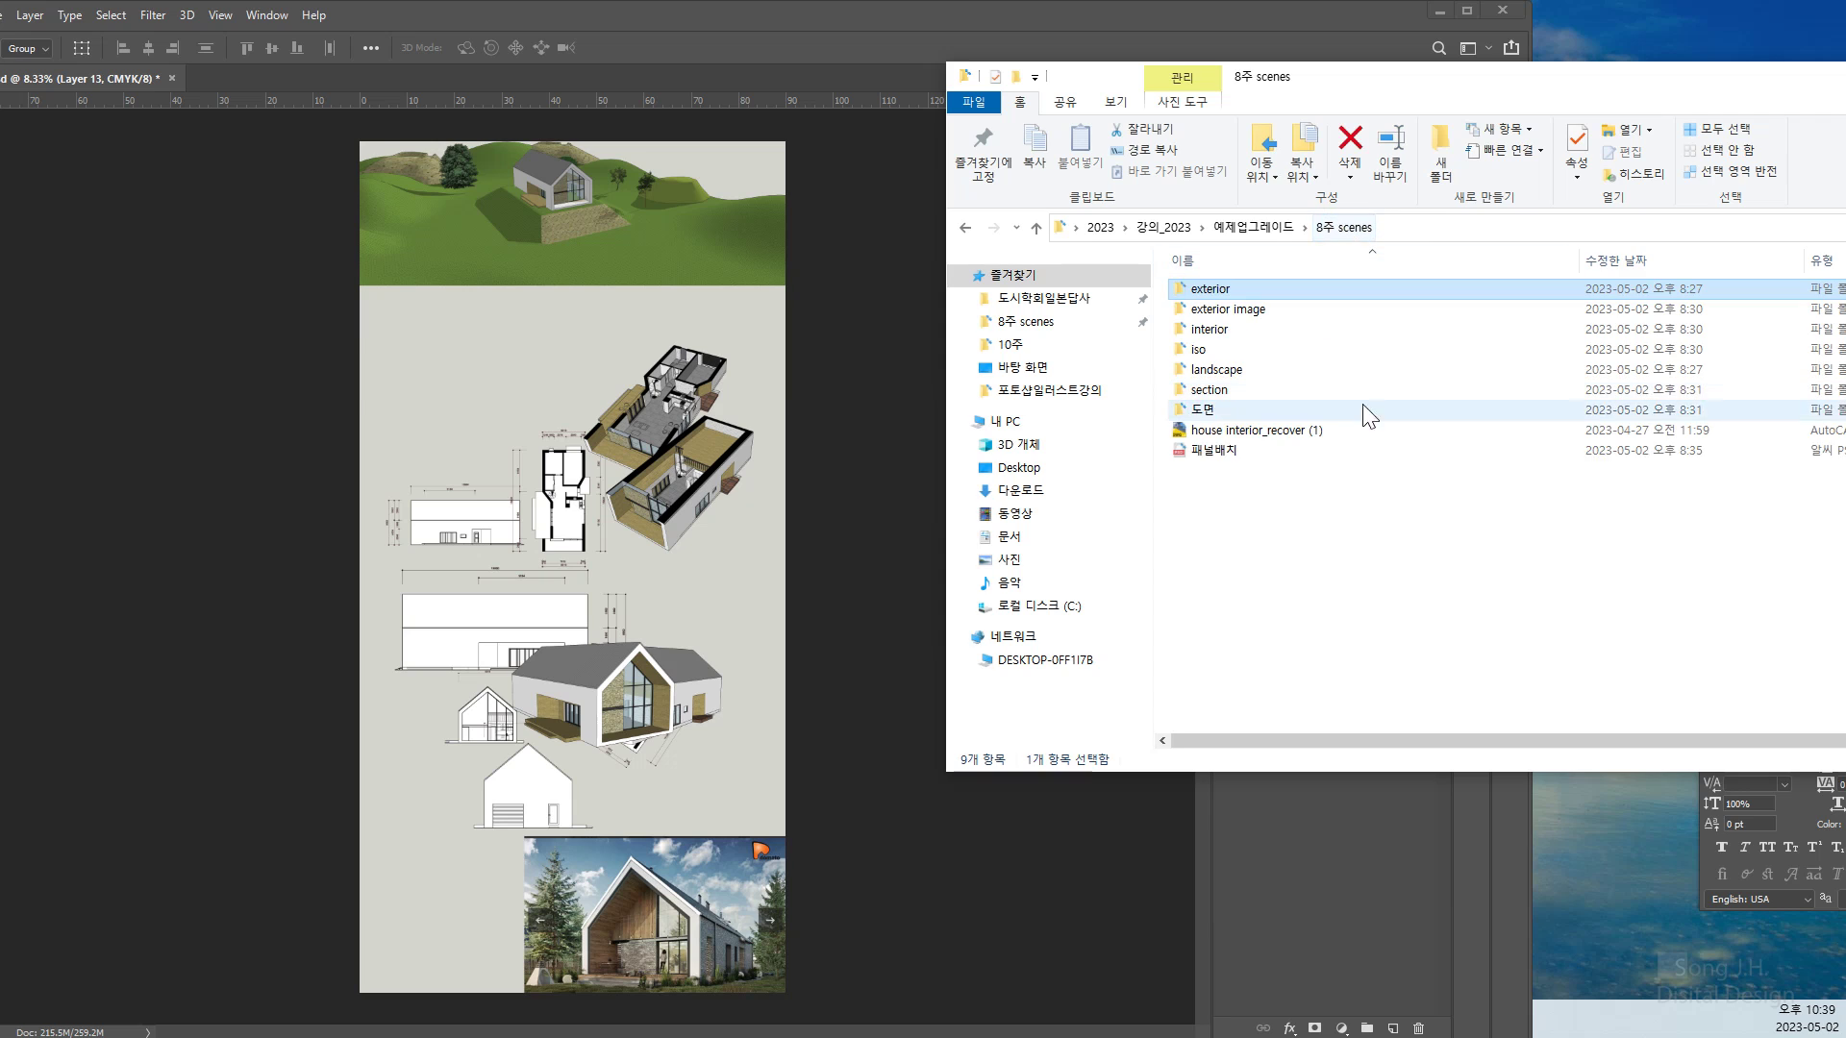
click(1359, 598)
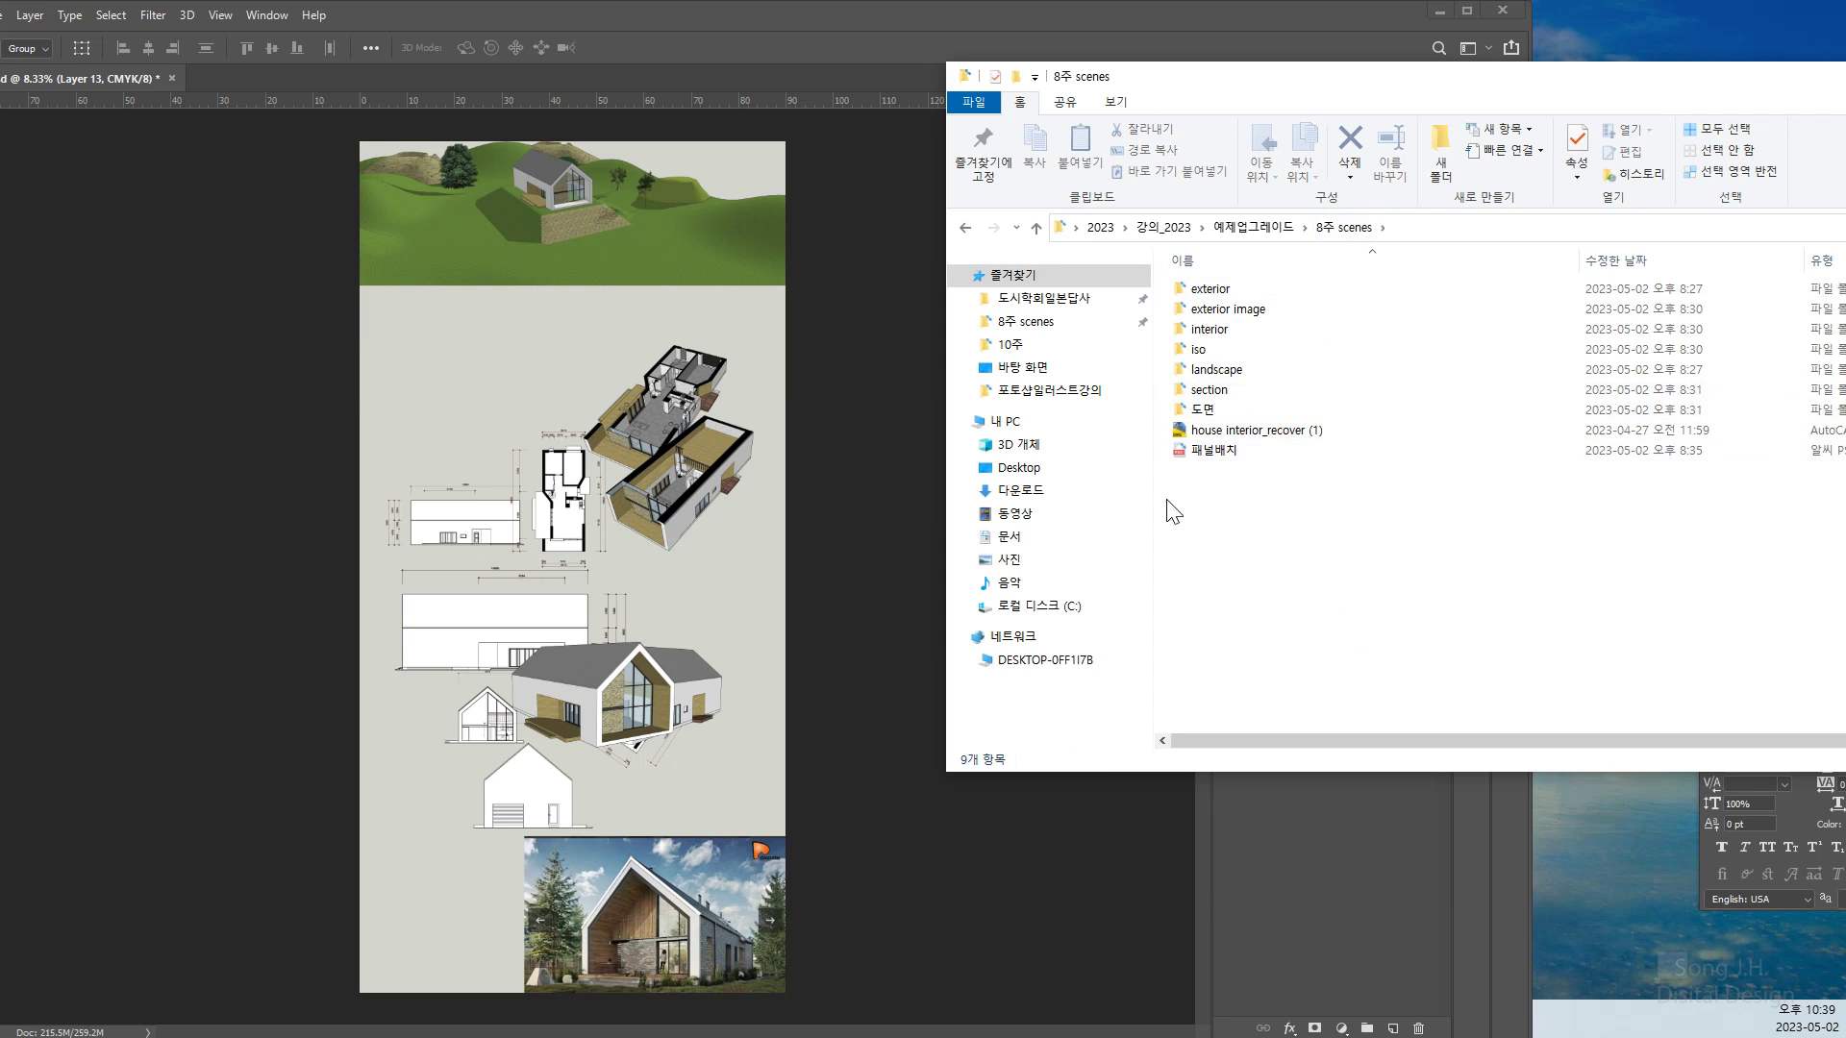
double_click(1225, 333)
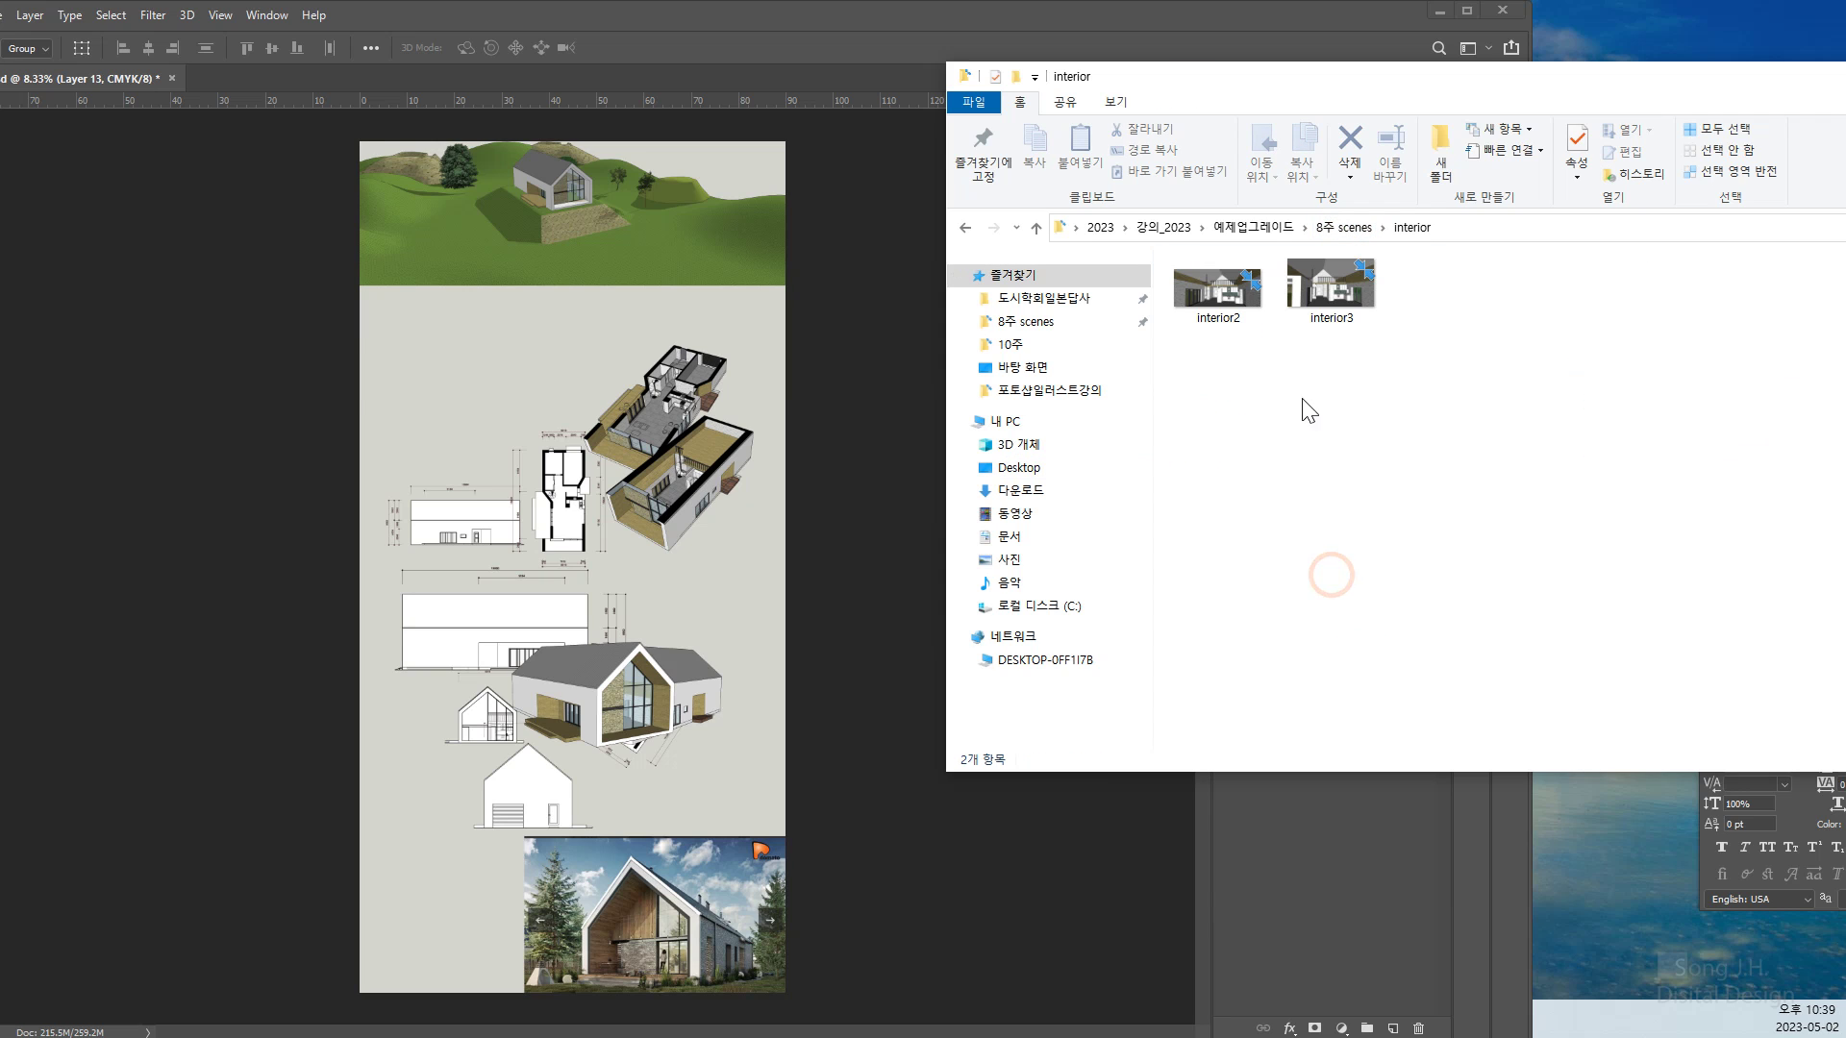
Open interior2.png in Photoshop, copy its interior view onto the middle of the panel, and close interior2.png
click(1197, 290)
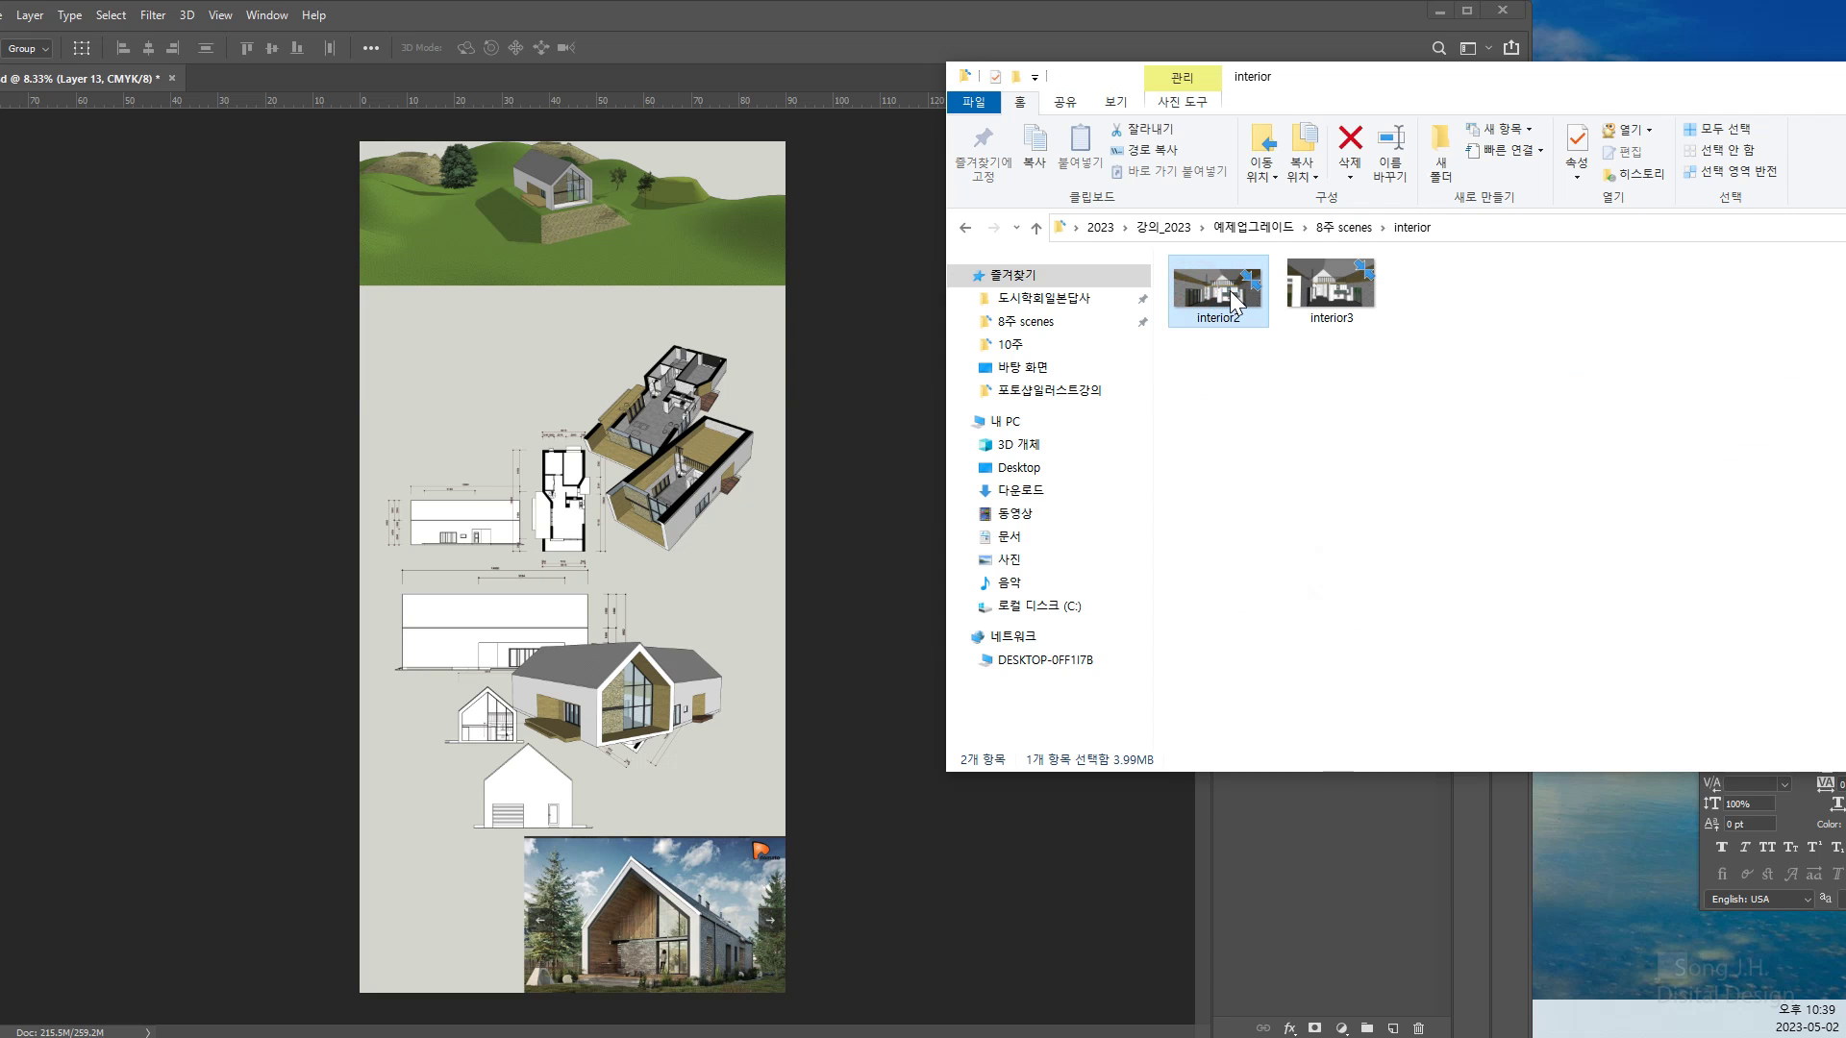
drag(1232, 301, 487, 73)
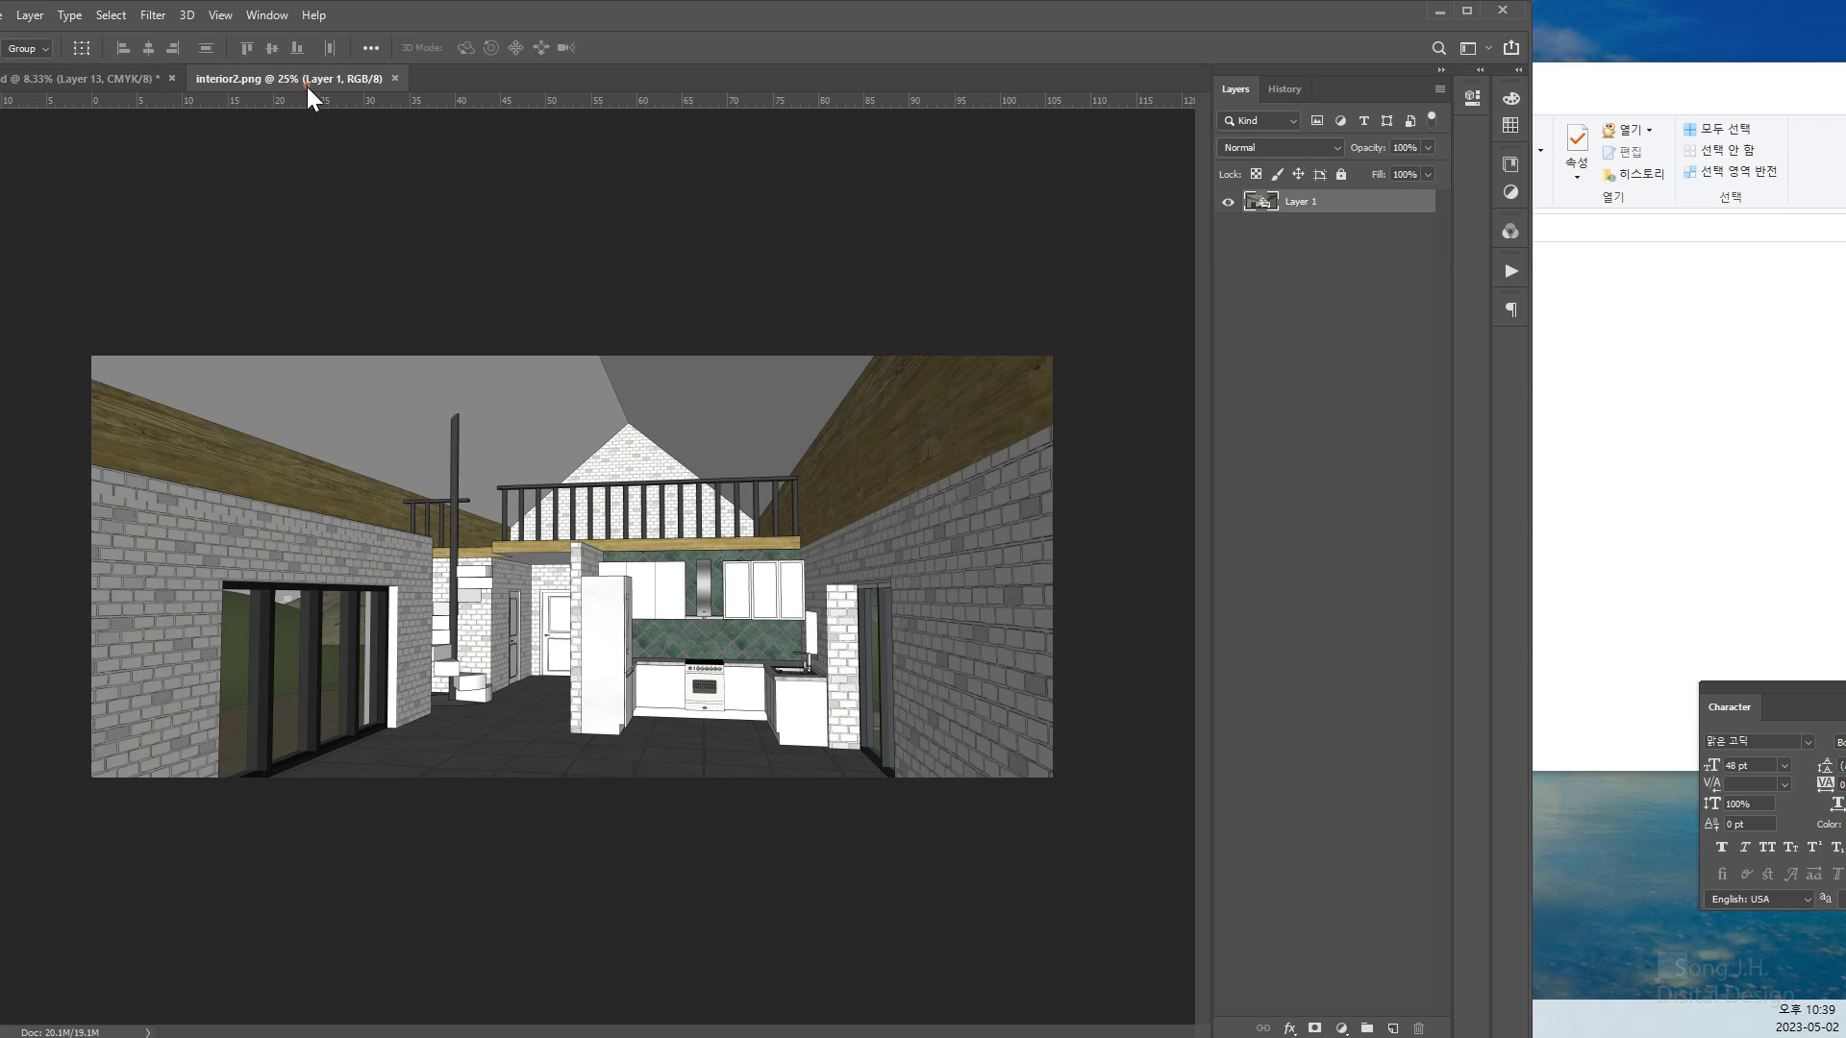
drag(308, 87, 948, 199)
drag(1073, 507, 622, 686)
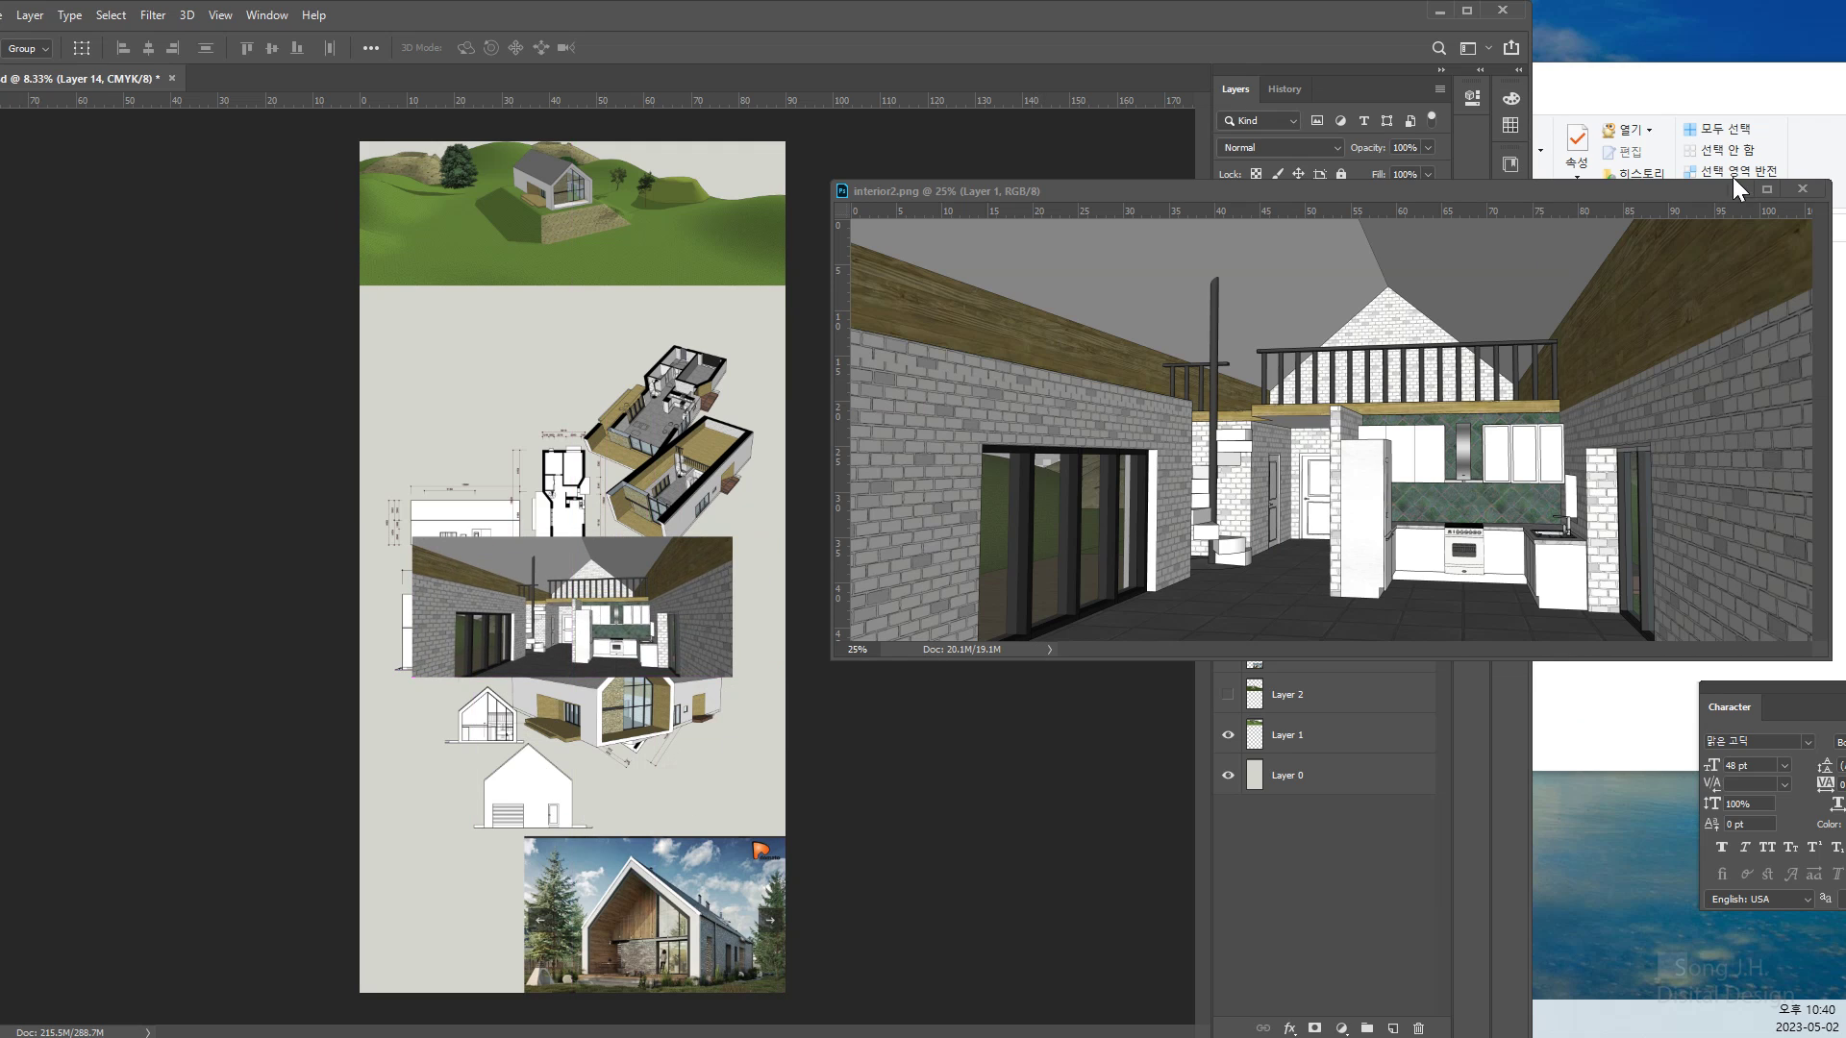
click(1803, 190)
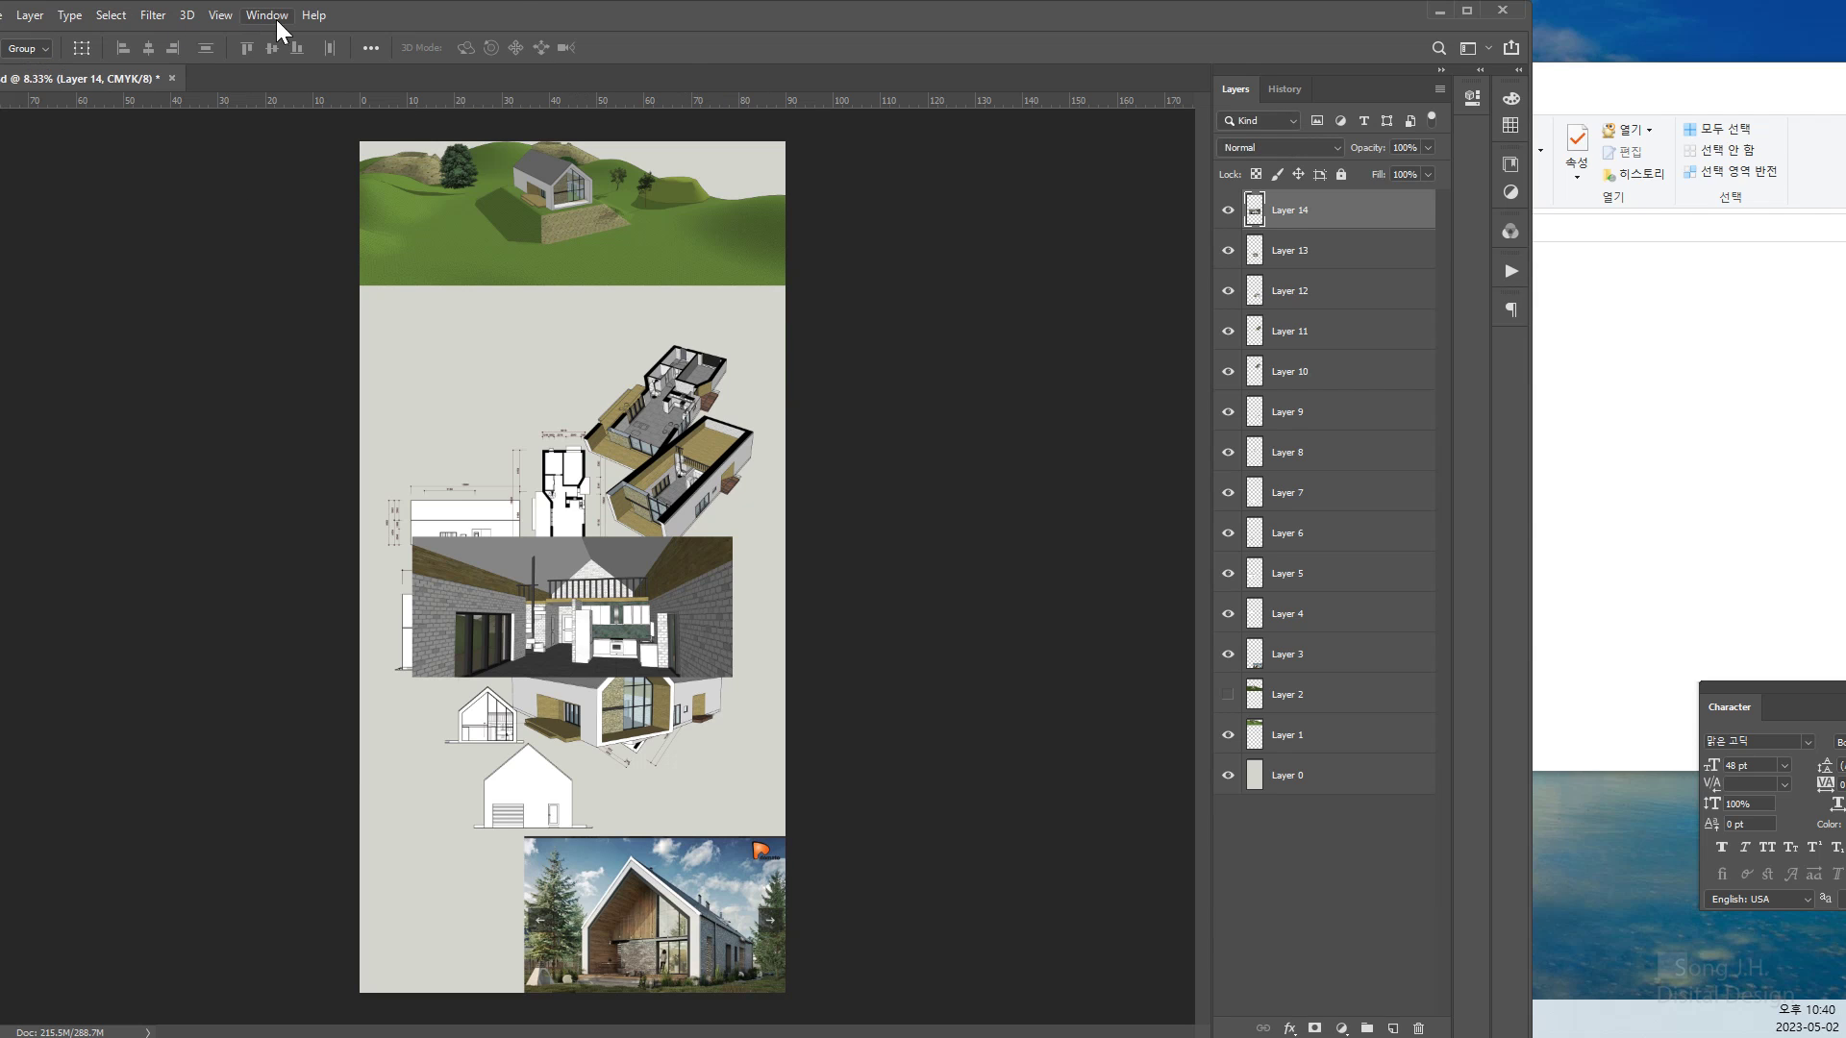
Save 패널작업.psd and reposition the Photoshop window so the file explorer stays reachable beside it
drag(513, 8, 715, 22)
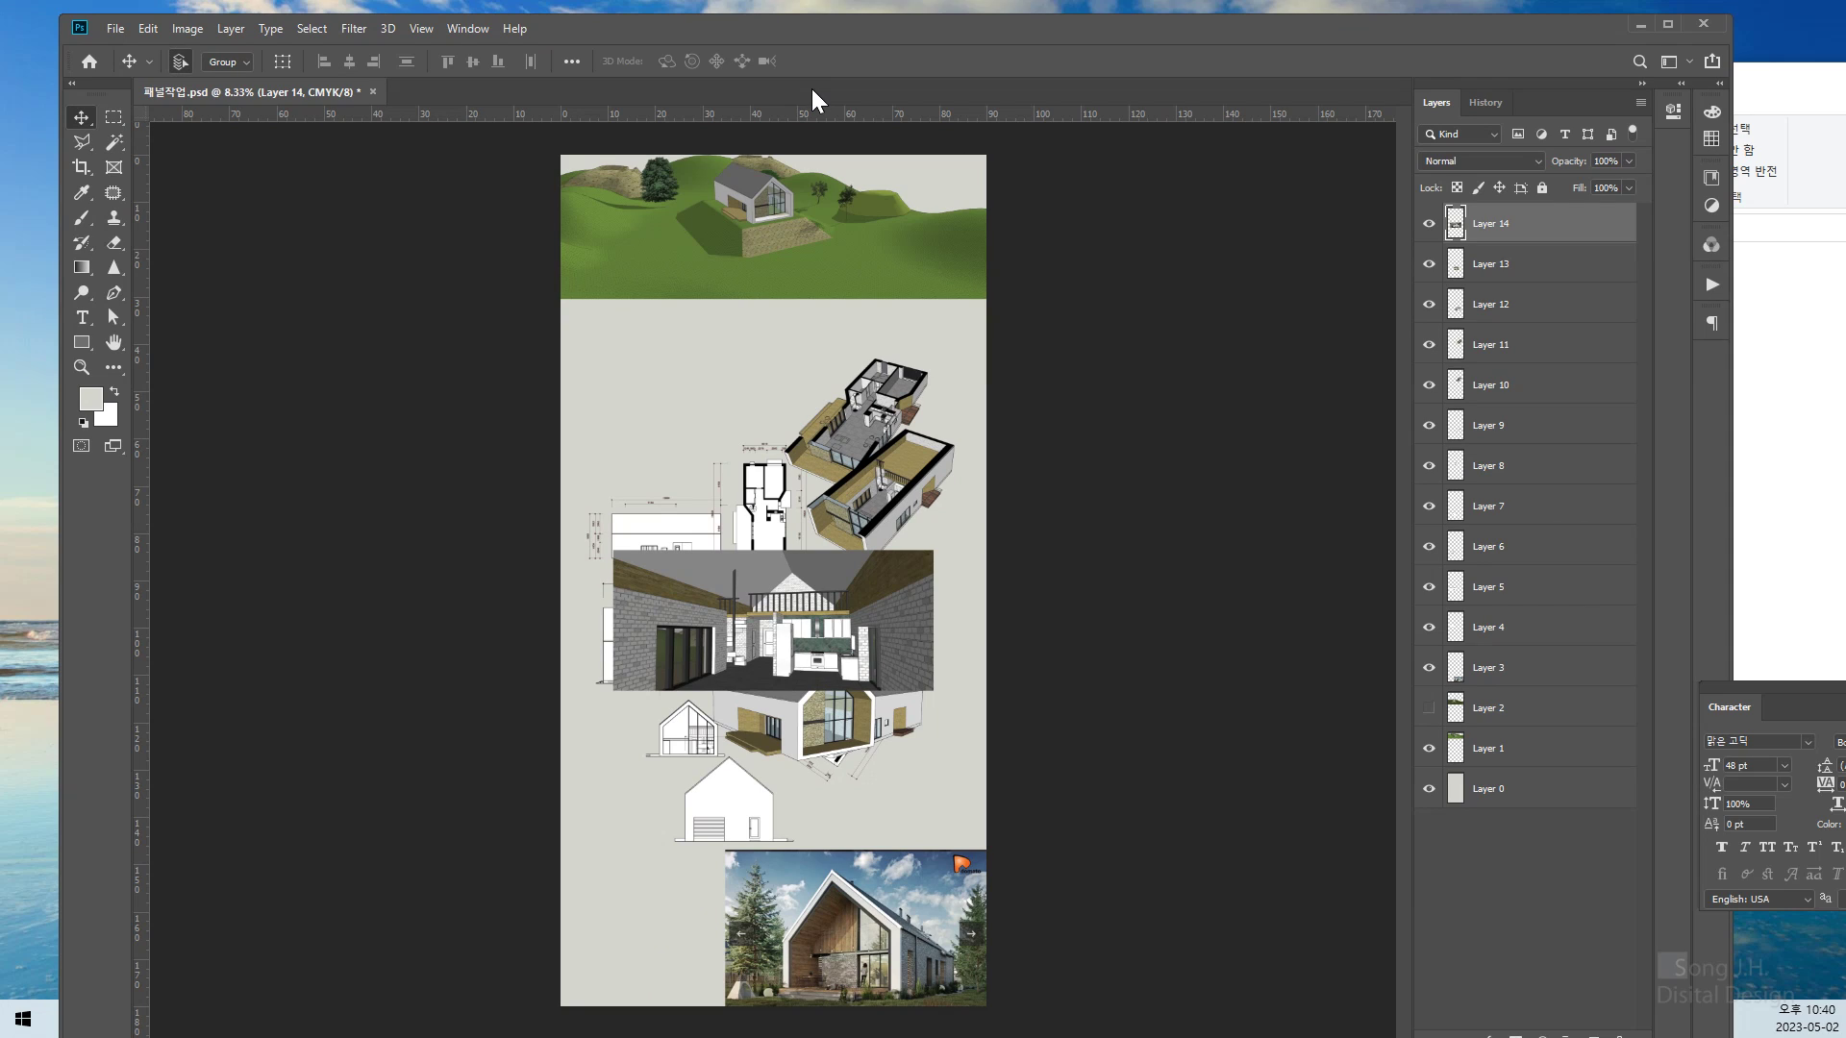
key(ctrl+s)
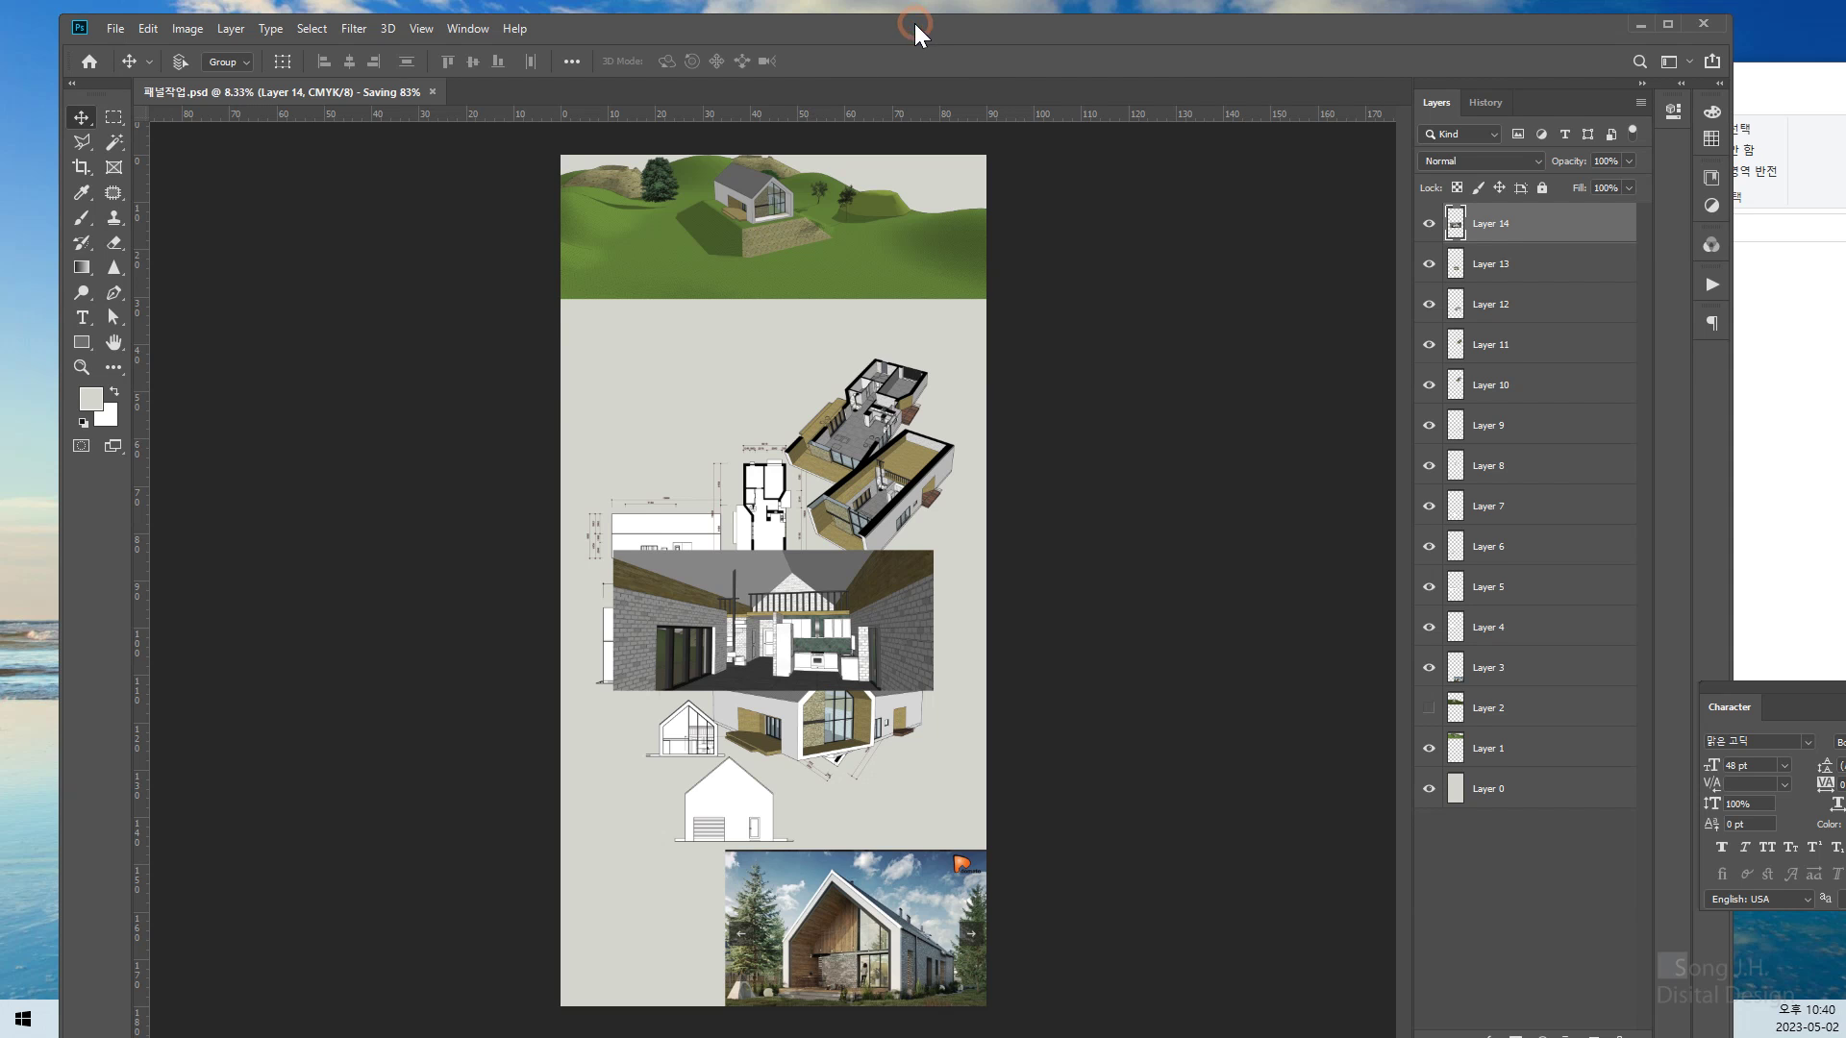
drag(913, 29, 916, 0)
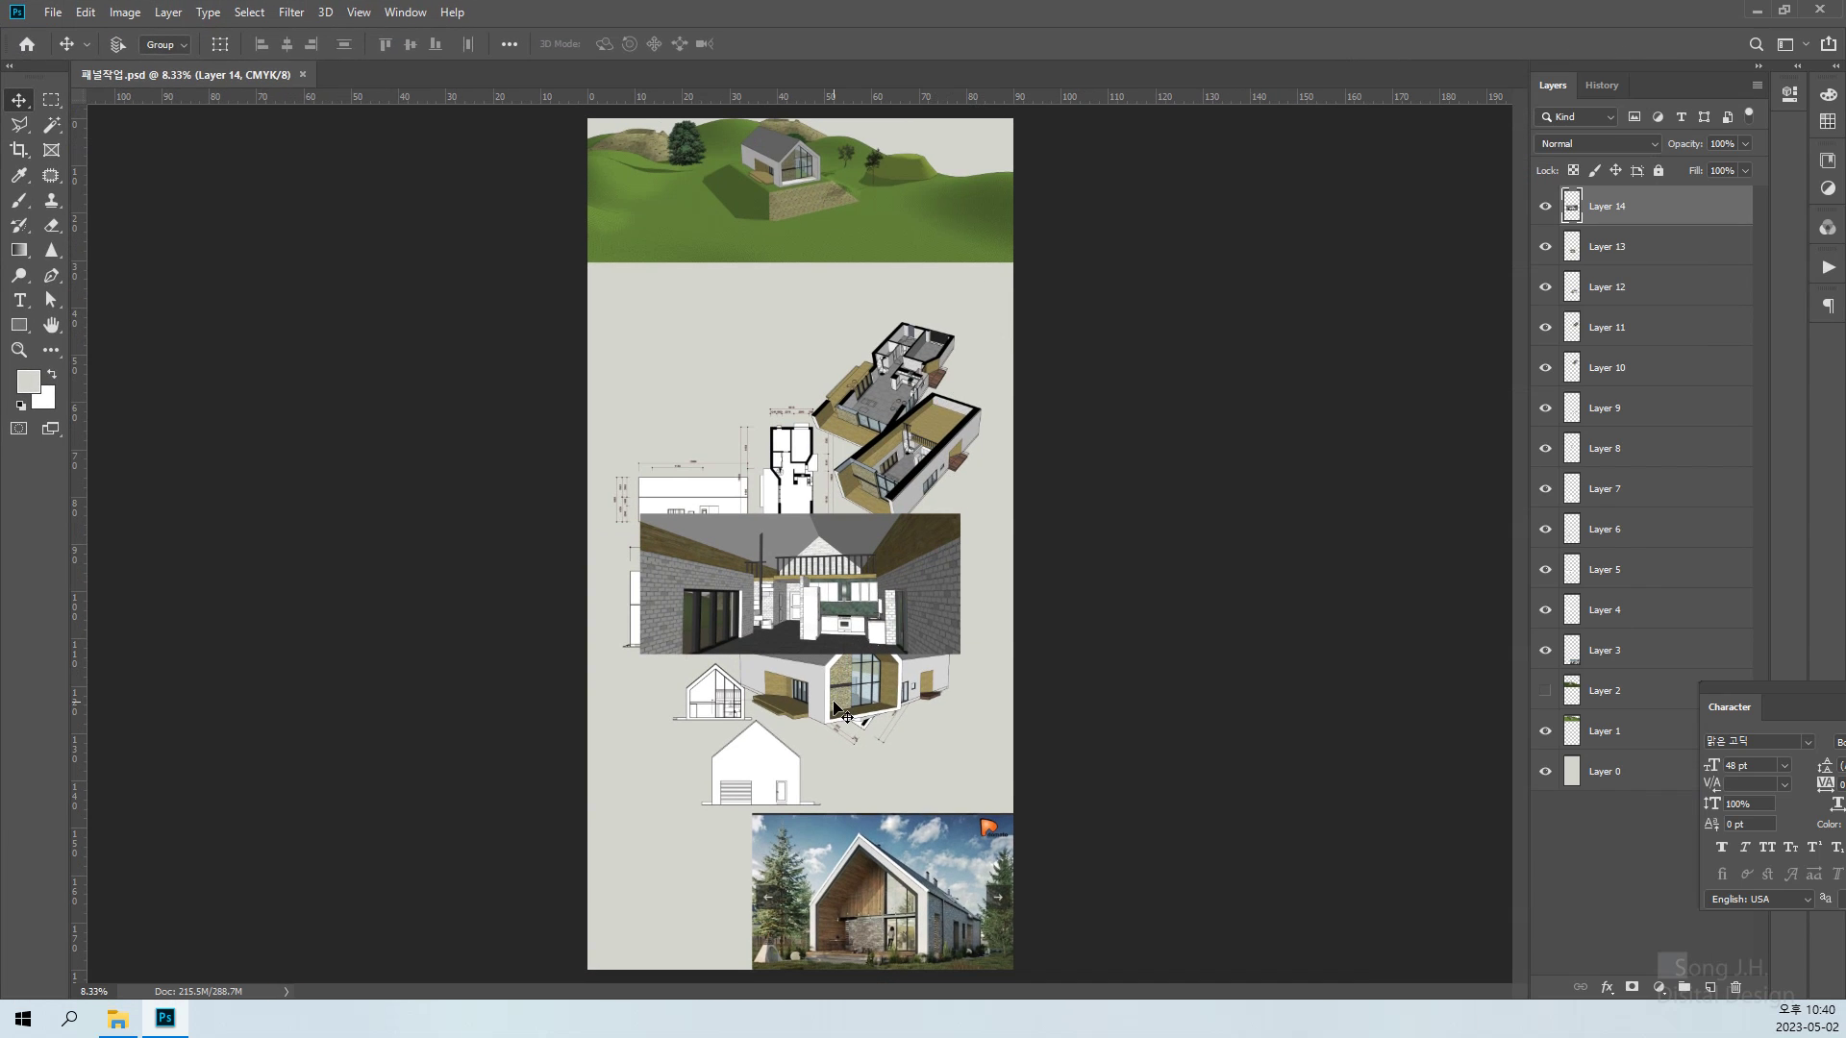
click(1783, 11)
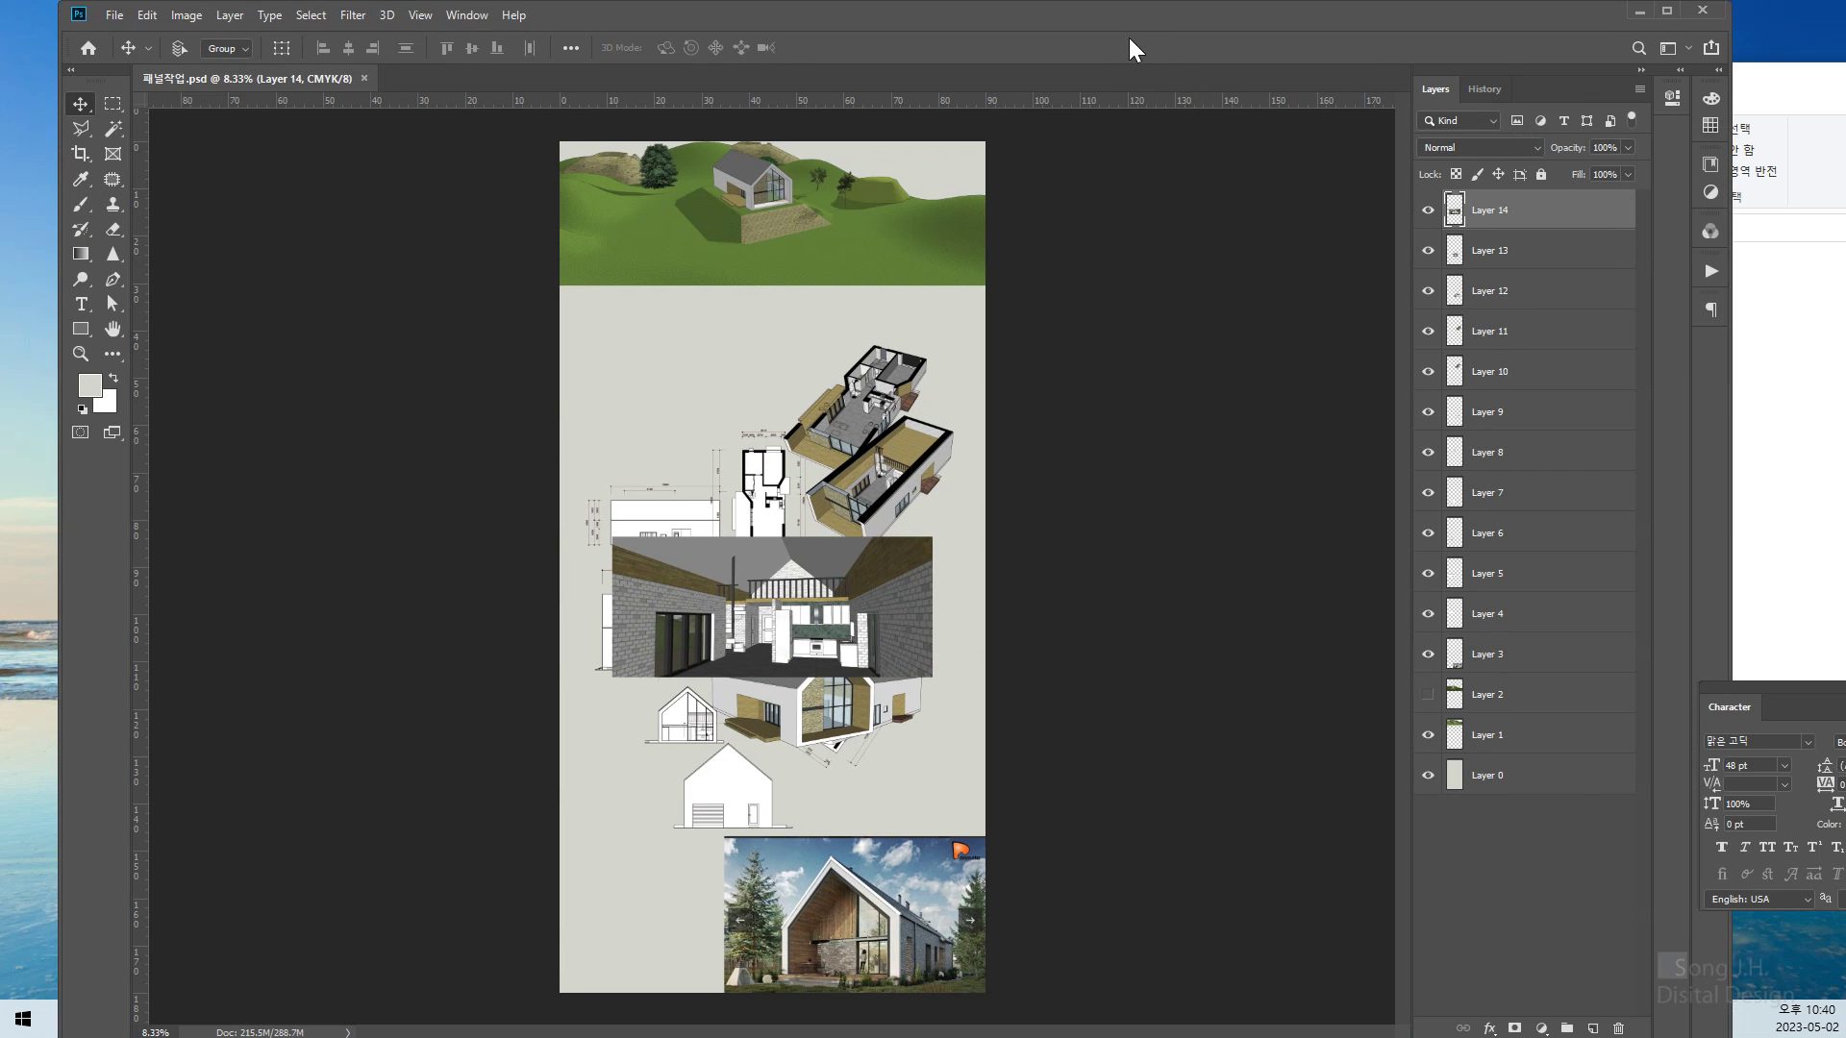
drag(1127, 19, 1029, 19)
Switch to the file explorer, go up to the 8주 scenes folder and move the explorer window clear of the panel
click(1709, 382)
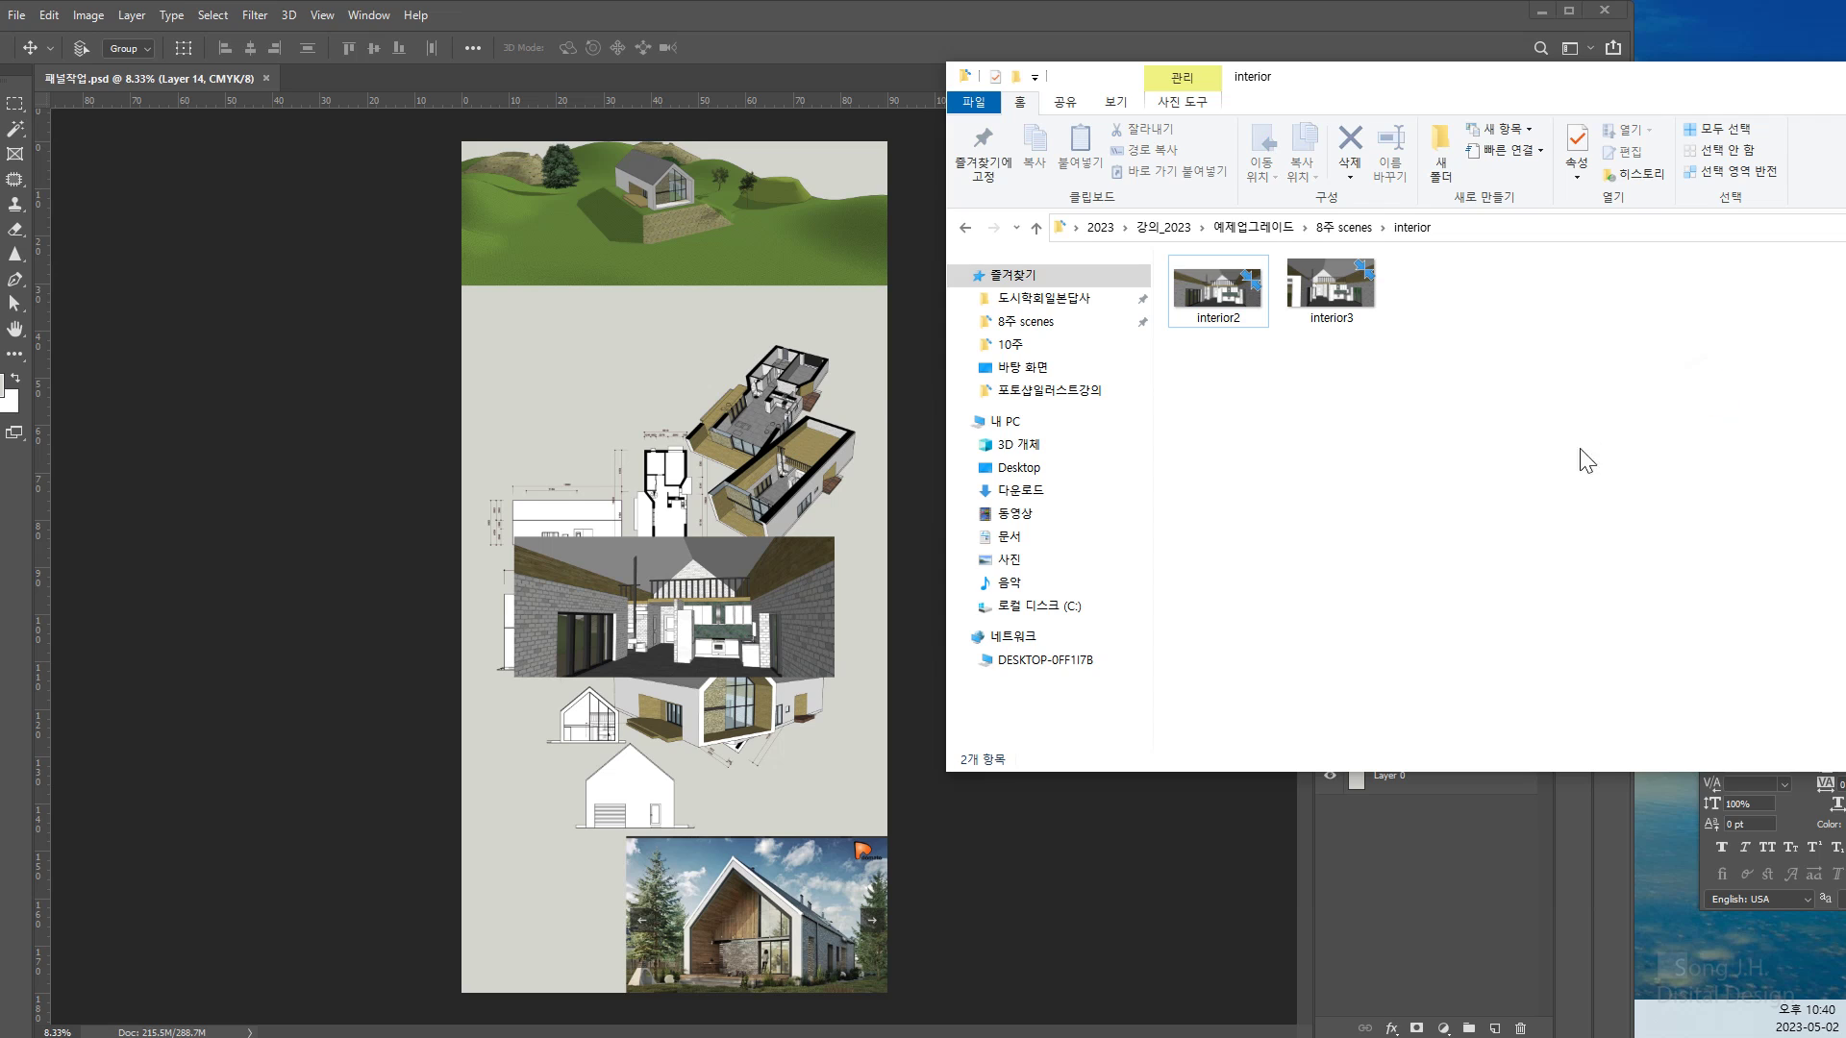
click(1346, 228)
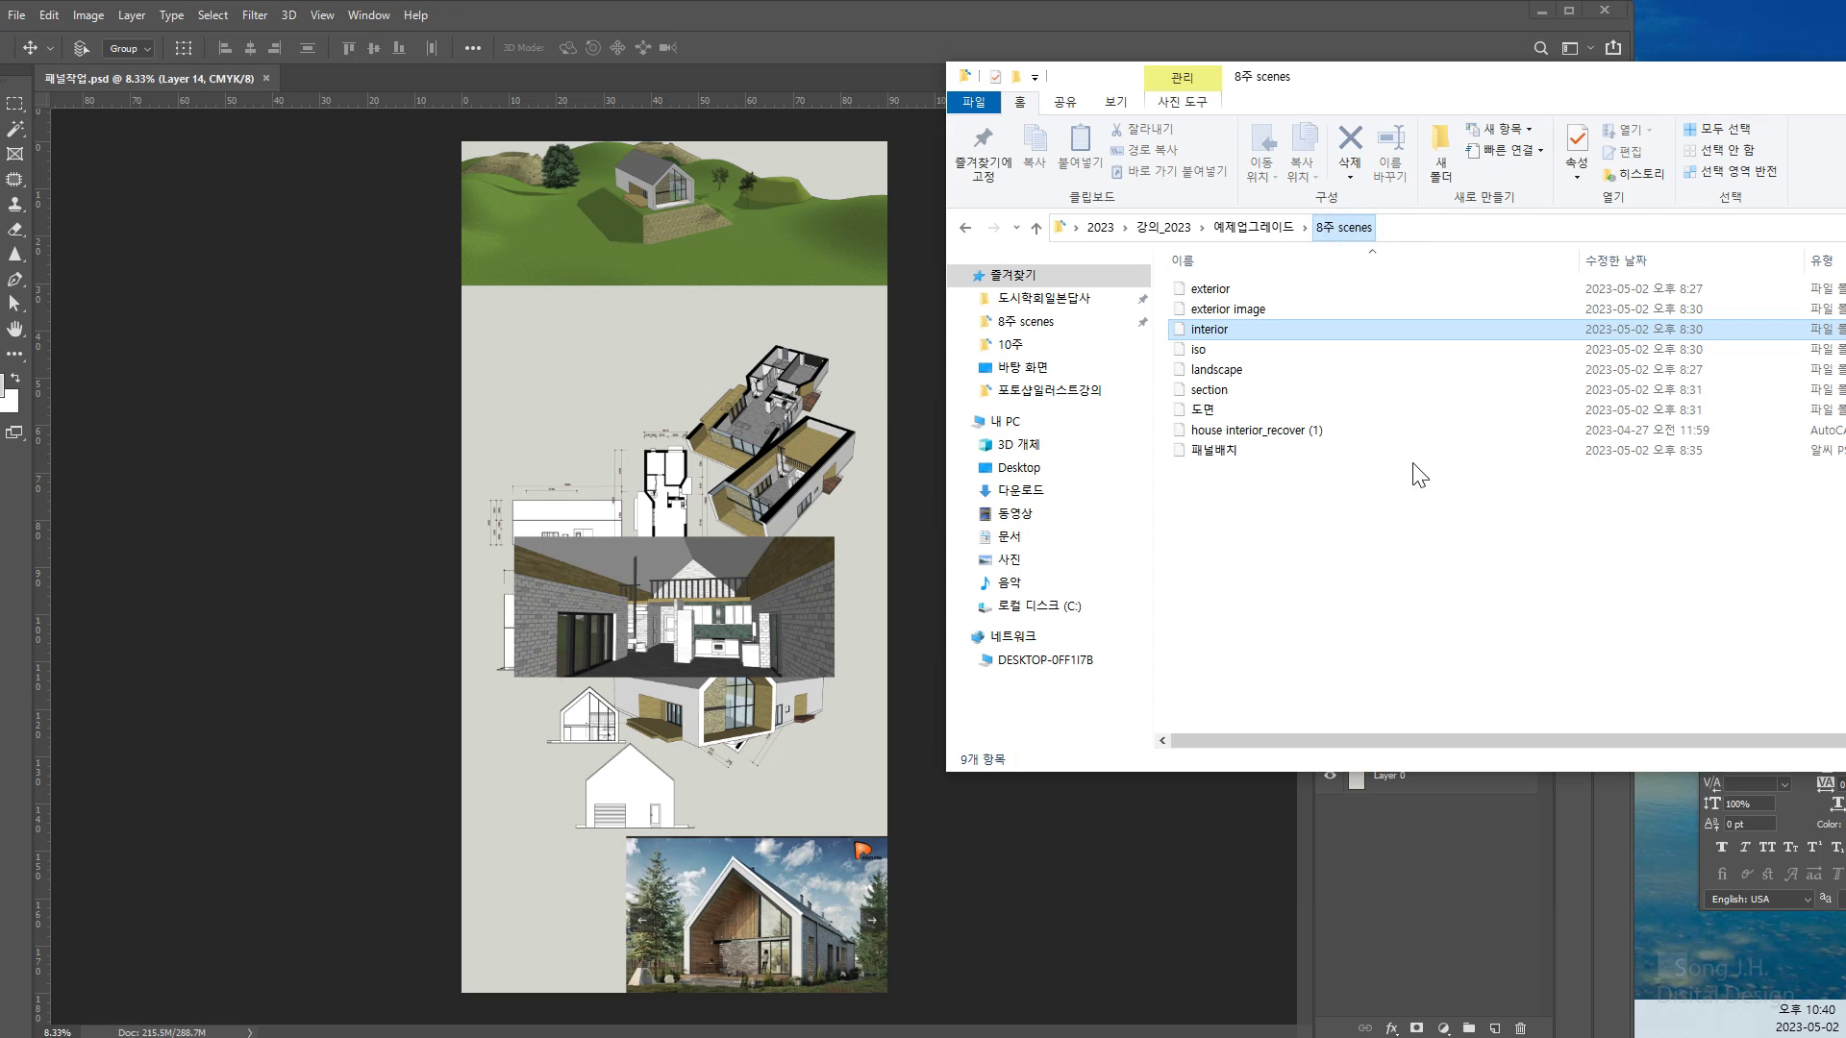
click(1225, 527)
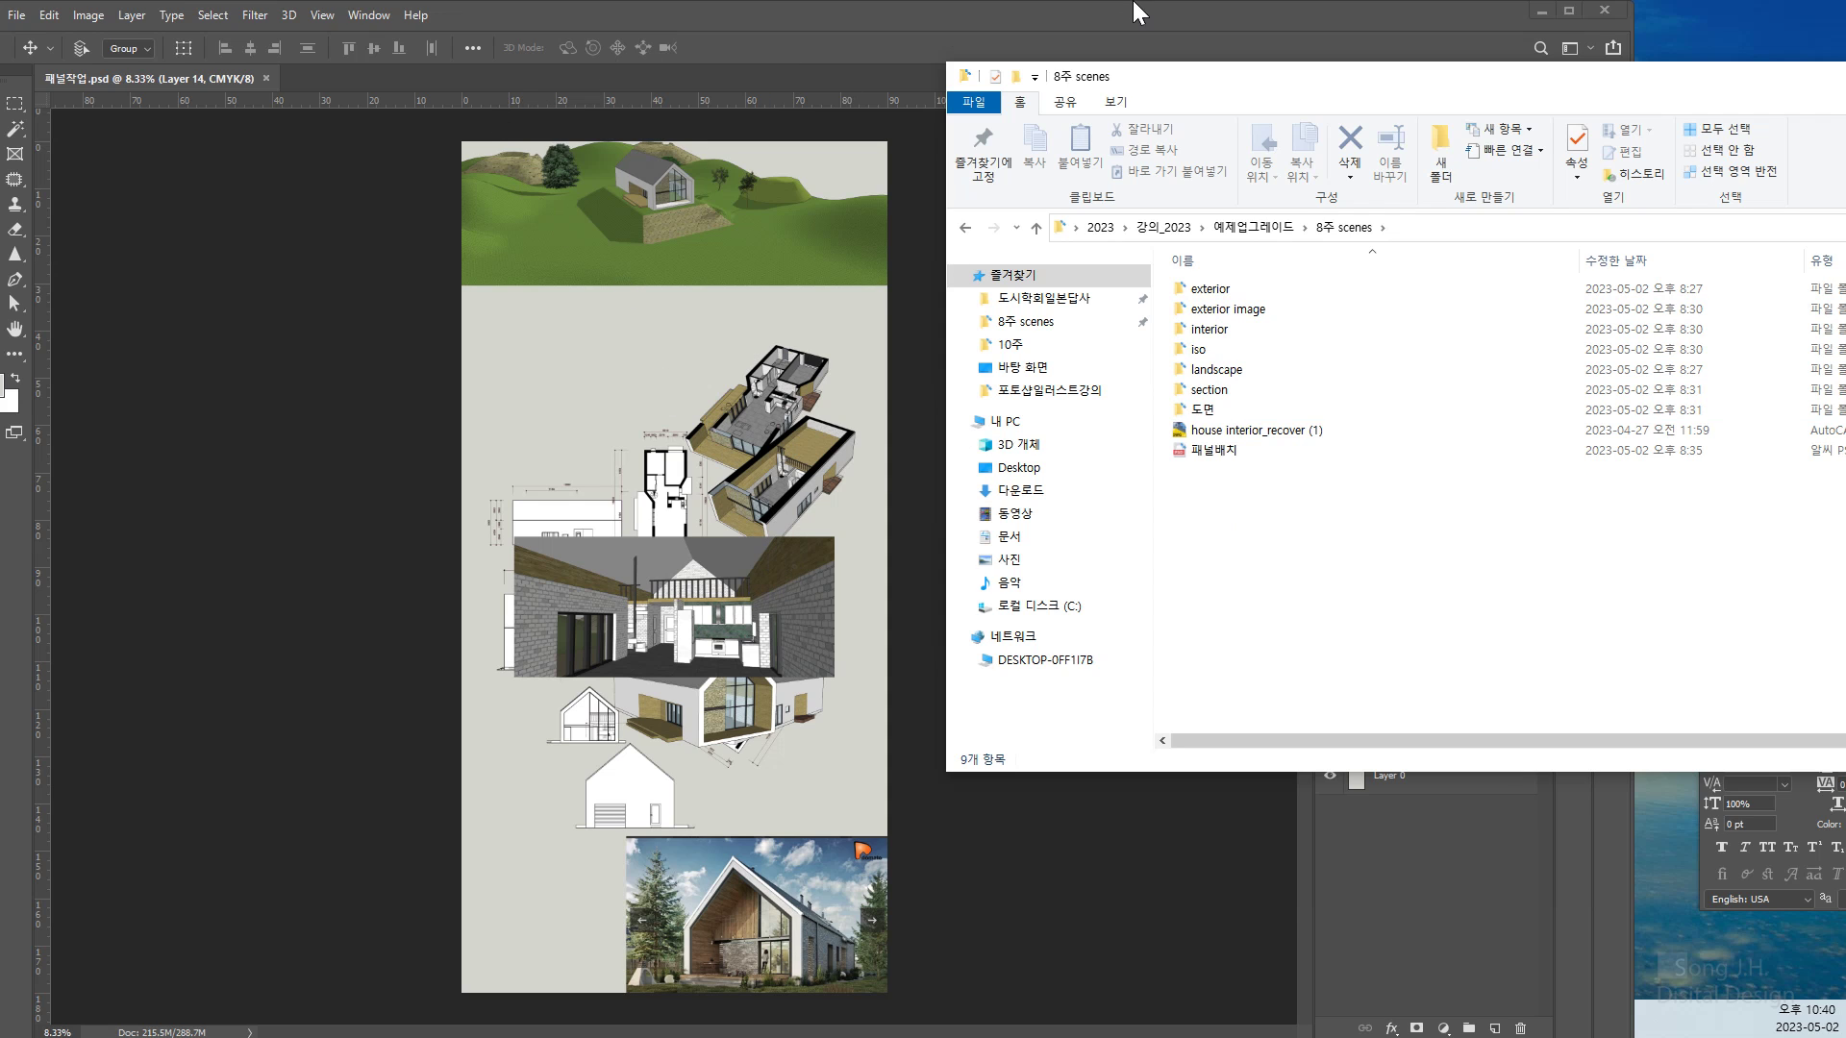
drag(1187, 80, 1406, 111)
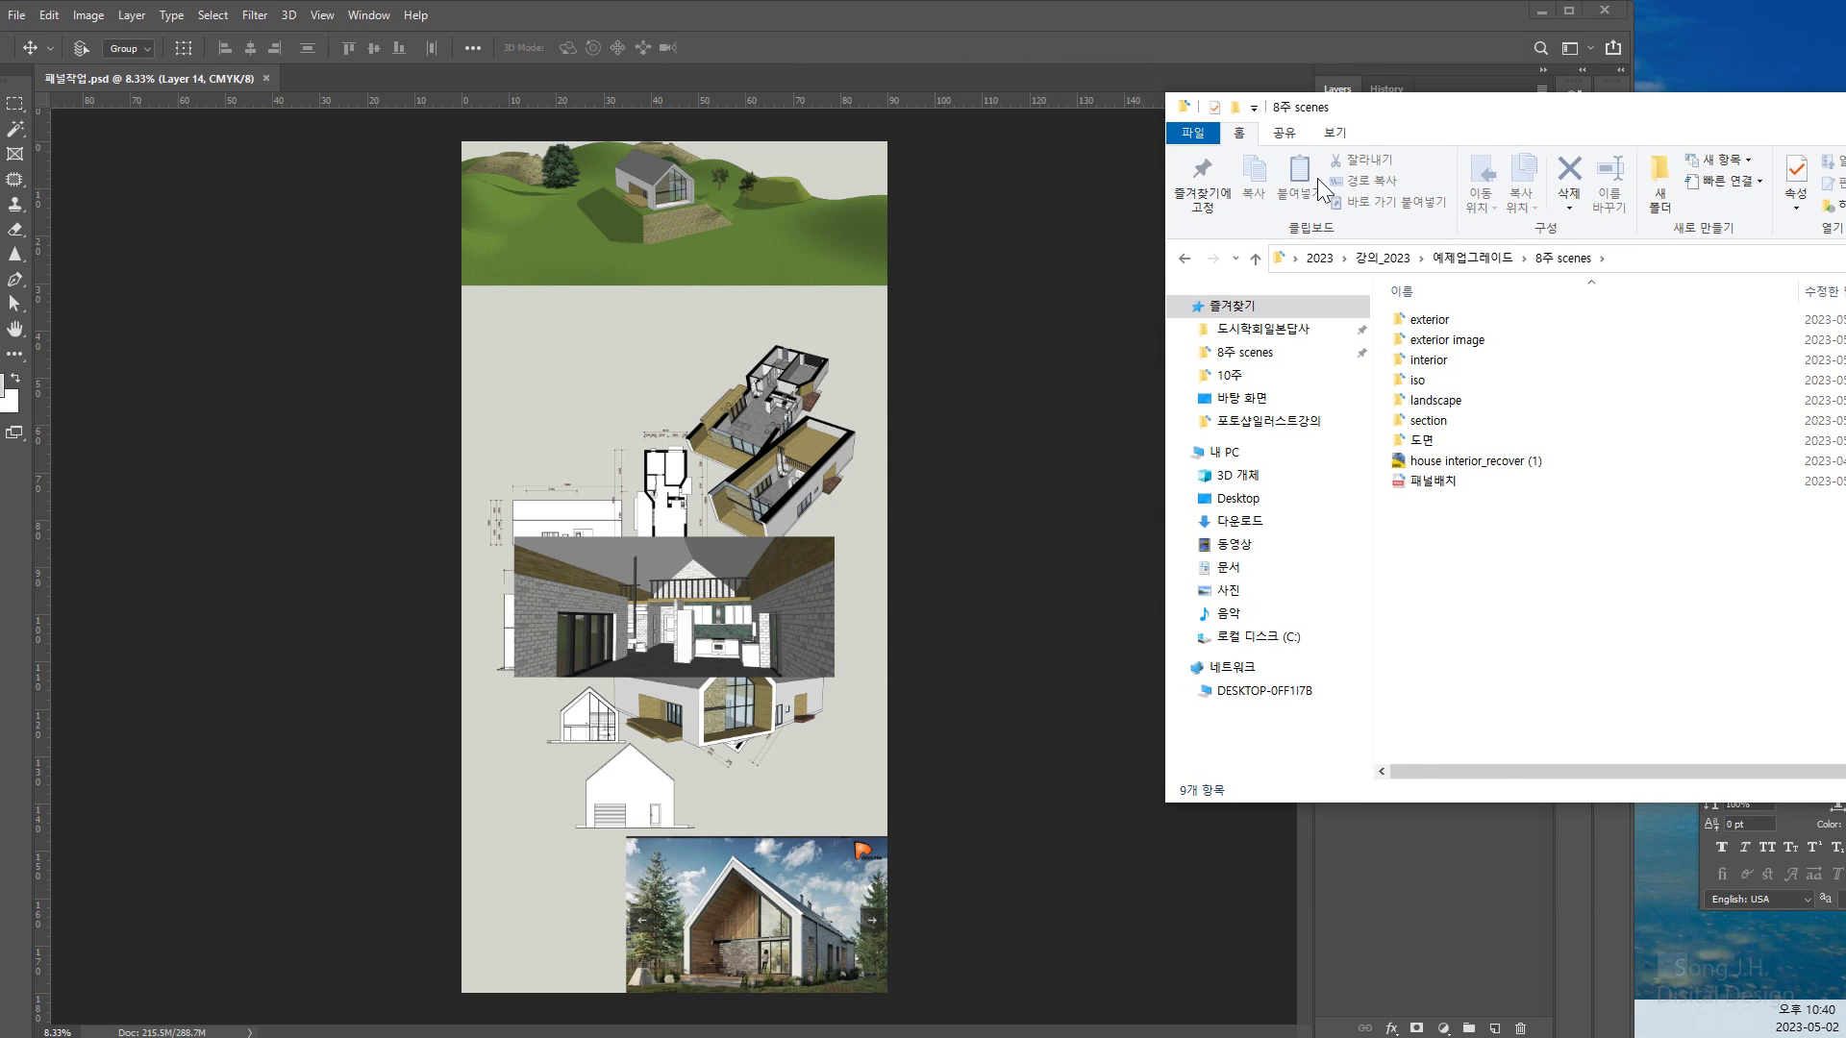
Select the interior view's layer from the canvas and rename Layer 14 as interior
click(758, 602)
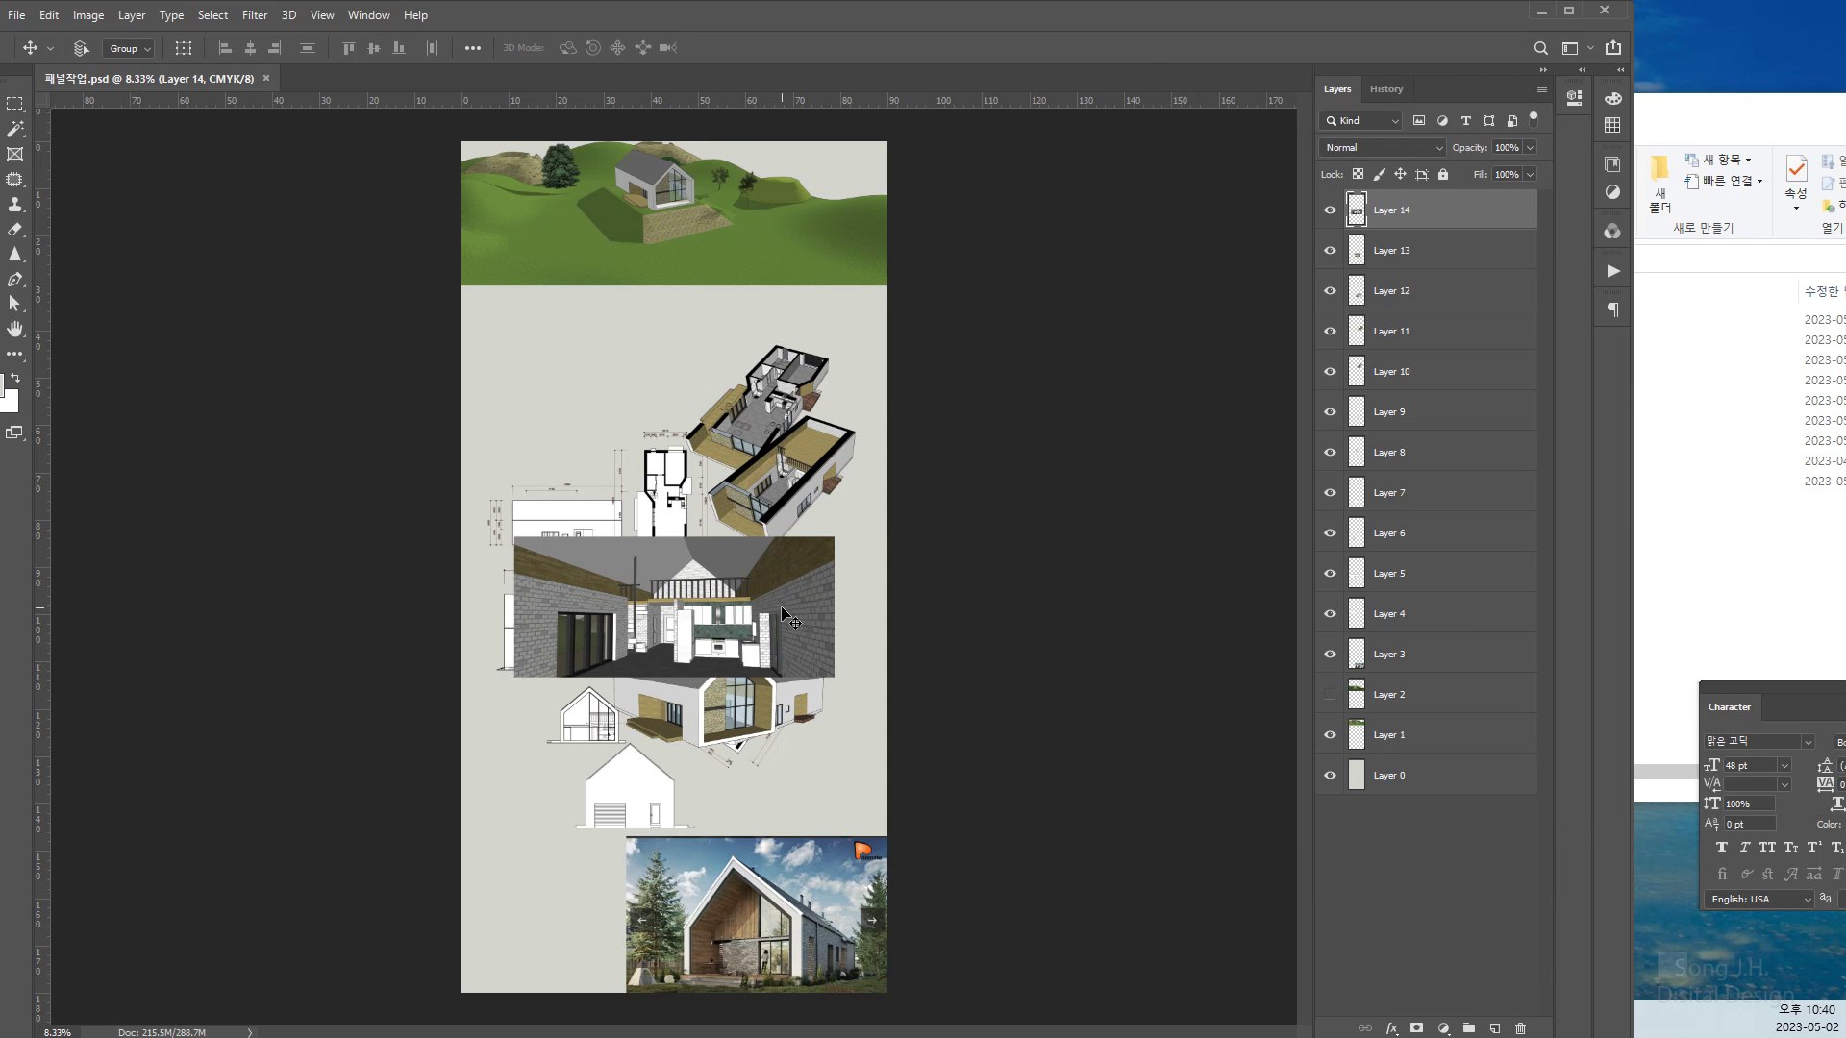
right_click(694, 582)
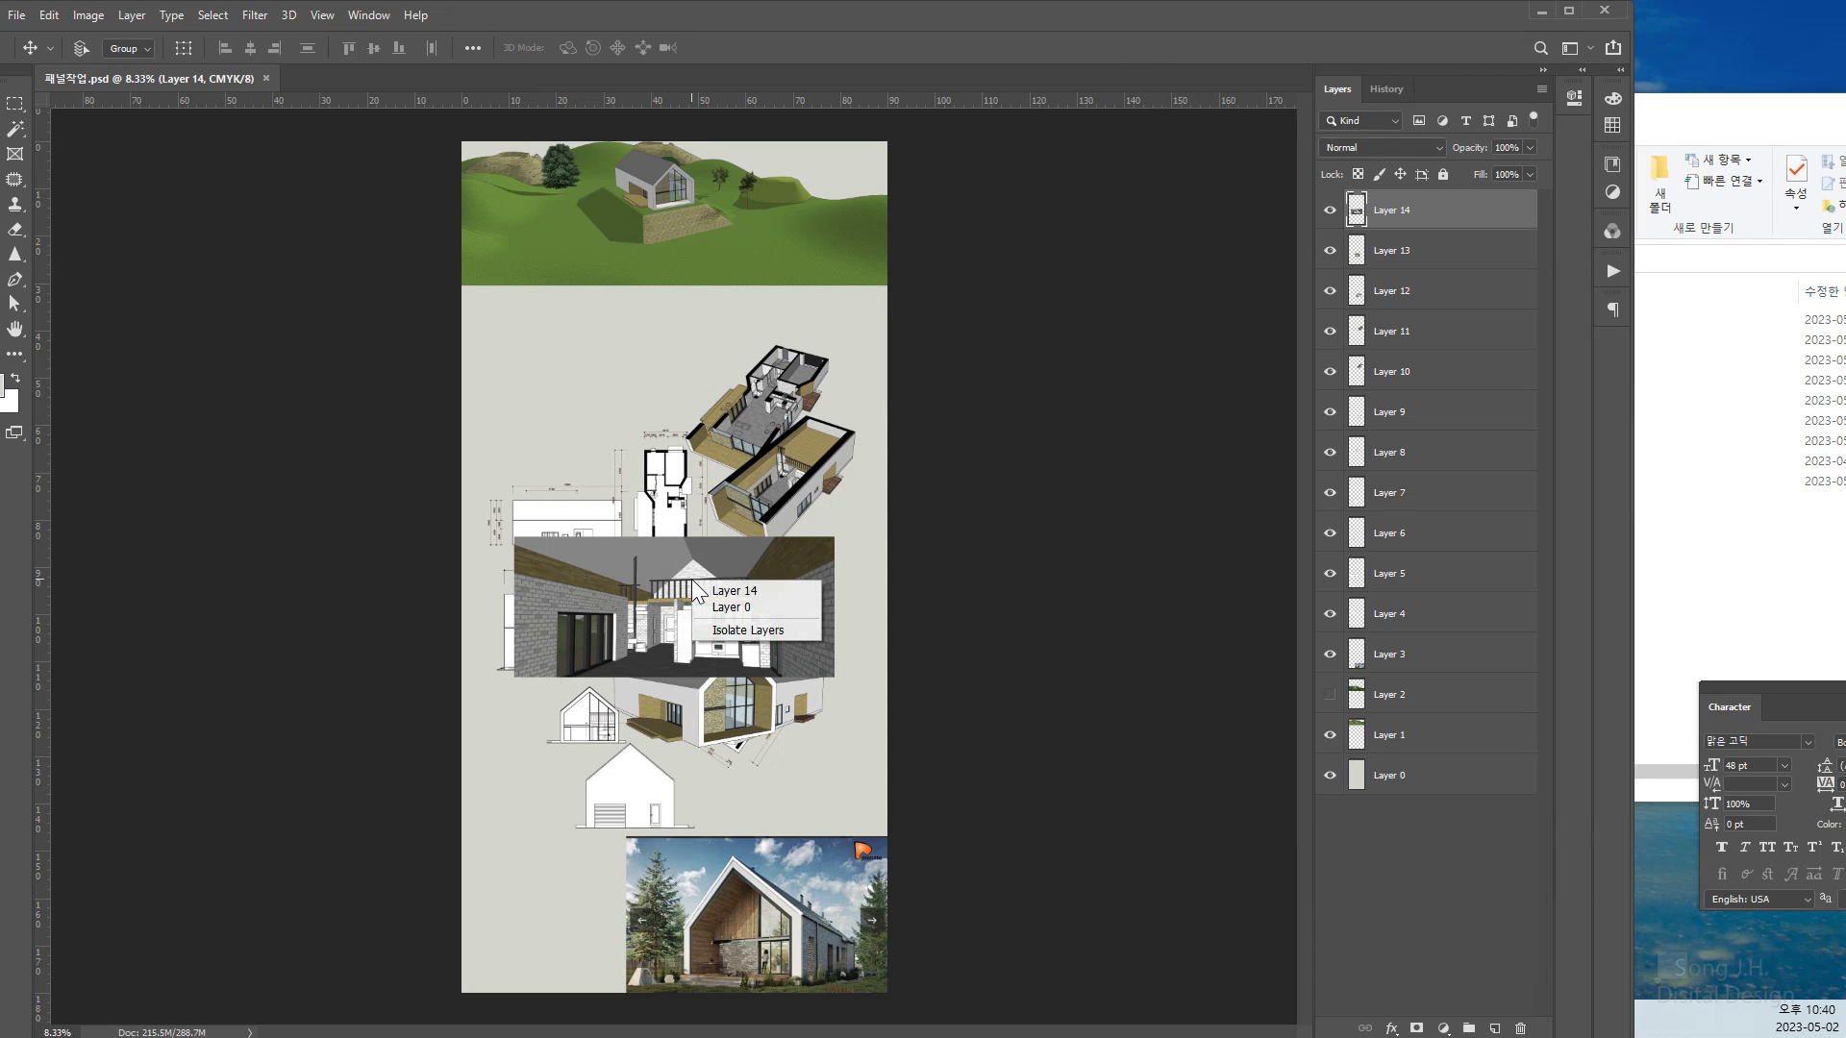
click(728, 593)
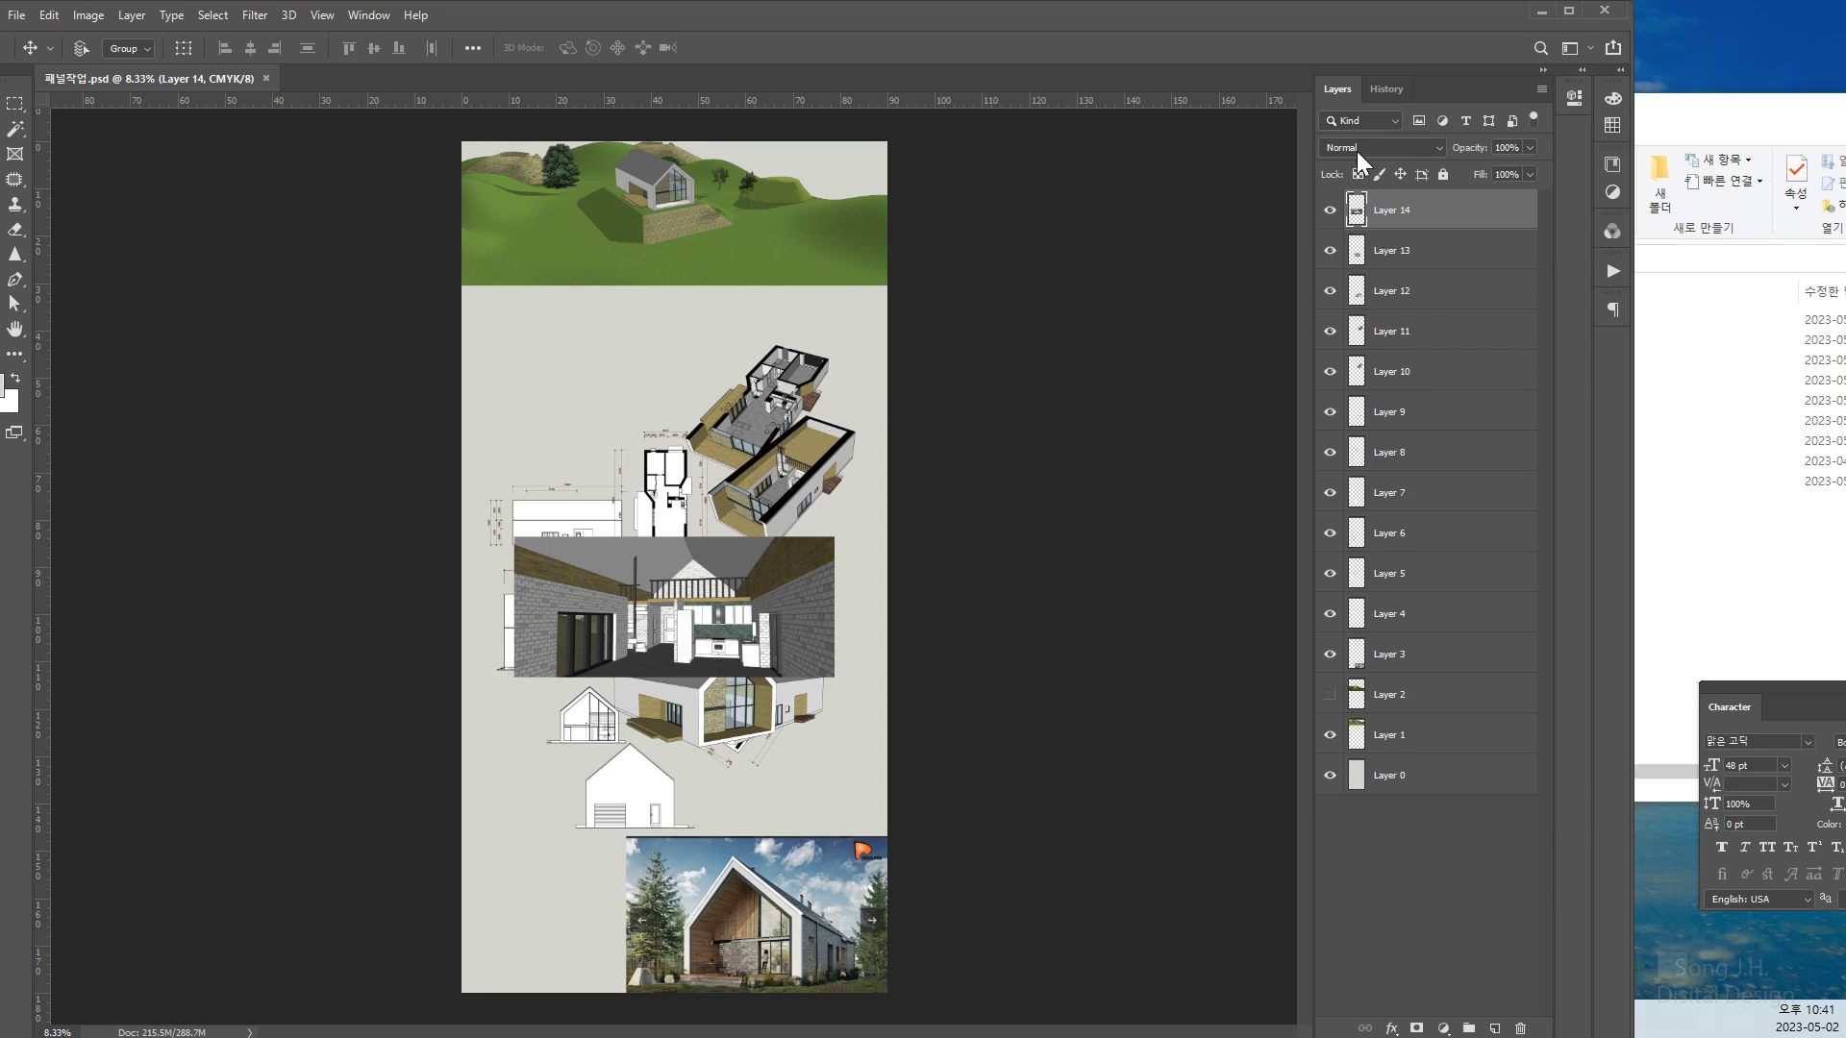
right_click(748, 614)
click(777, 623)
double_click(1389, 214)
key(BackSpace)
text(ㅌ)
click(1497, 266)
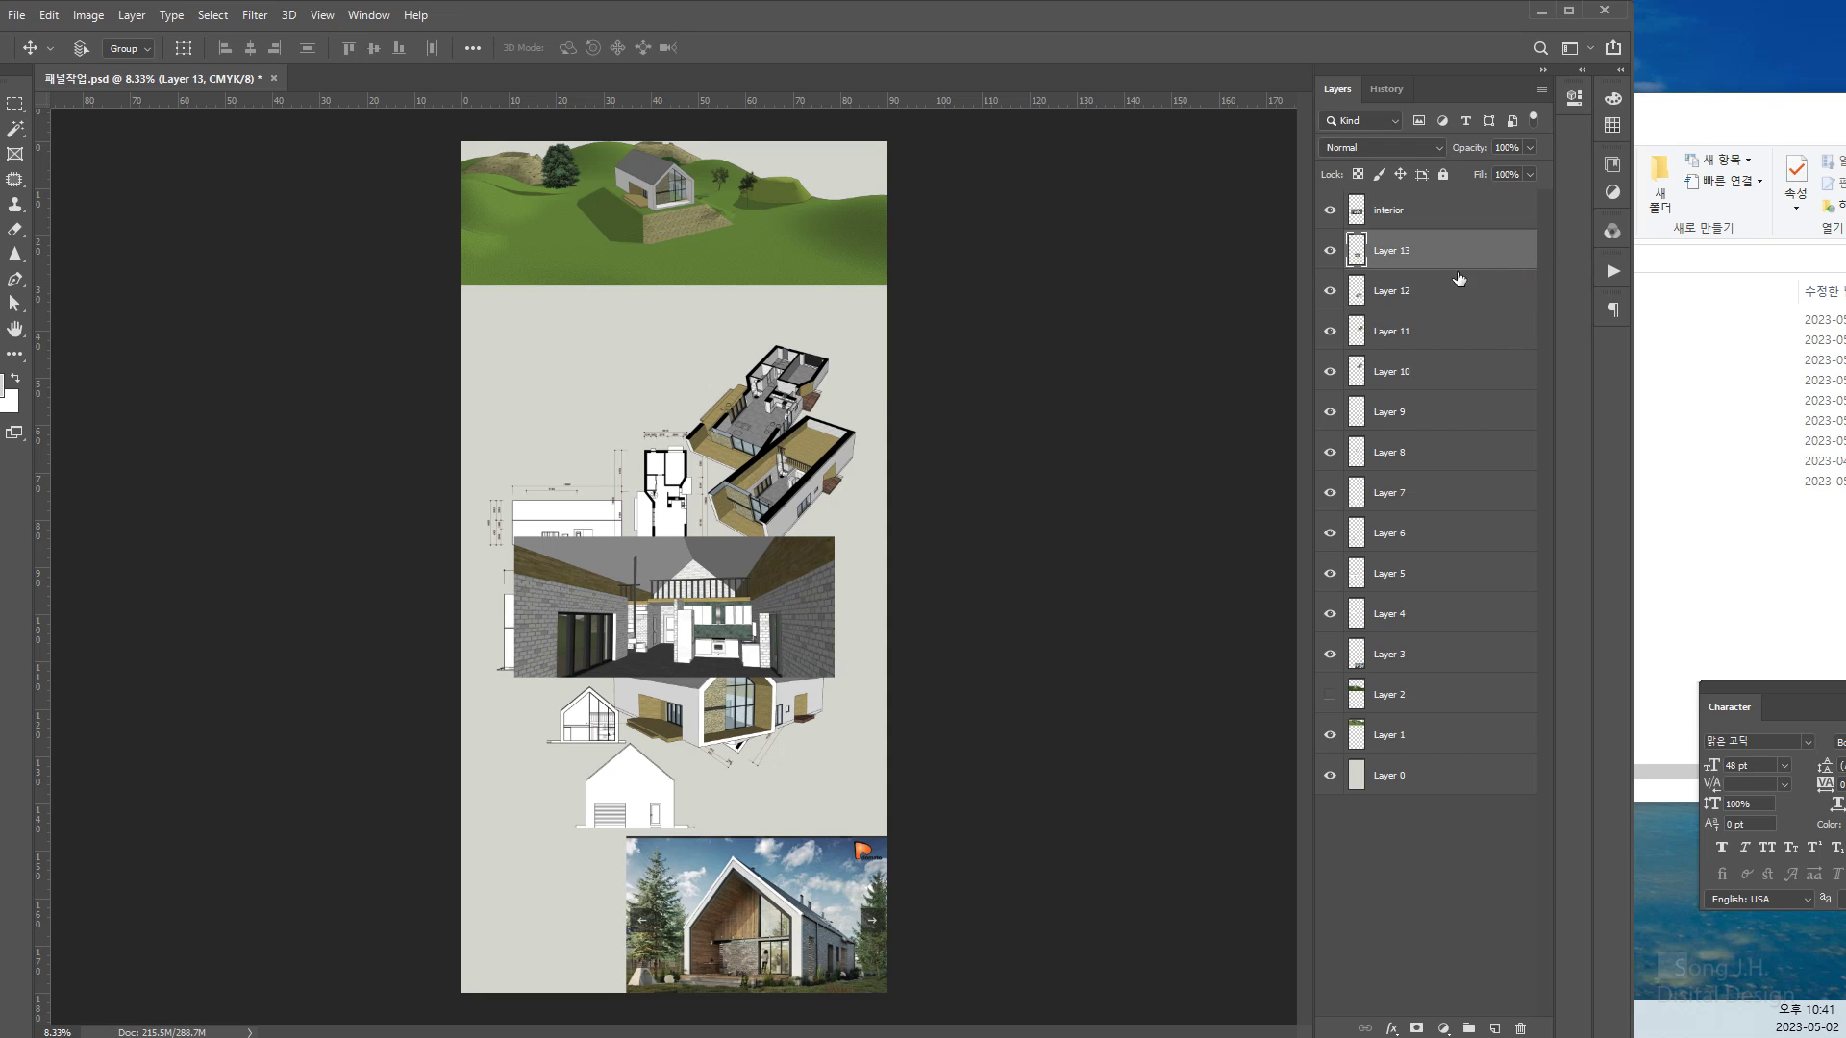
Scale the interior image down to about half size and place it beside the lowest gable elevation, above the exterior rendering
click(1329, 250)
click(1330, 250)
click(1428, 208)
key(ctrl+t)
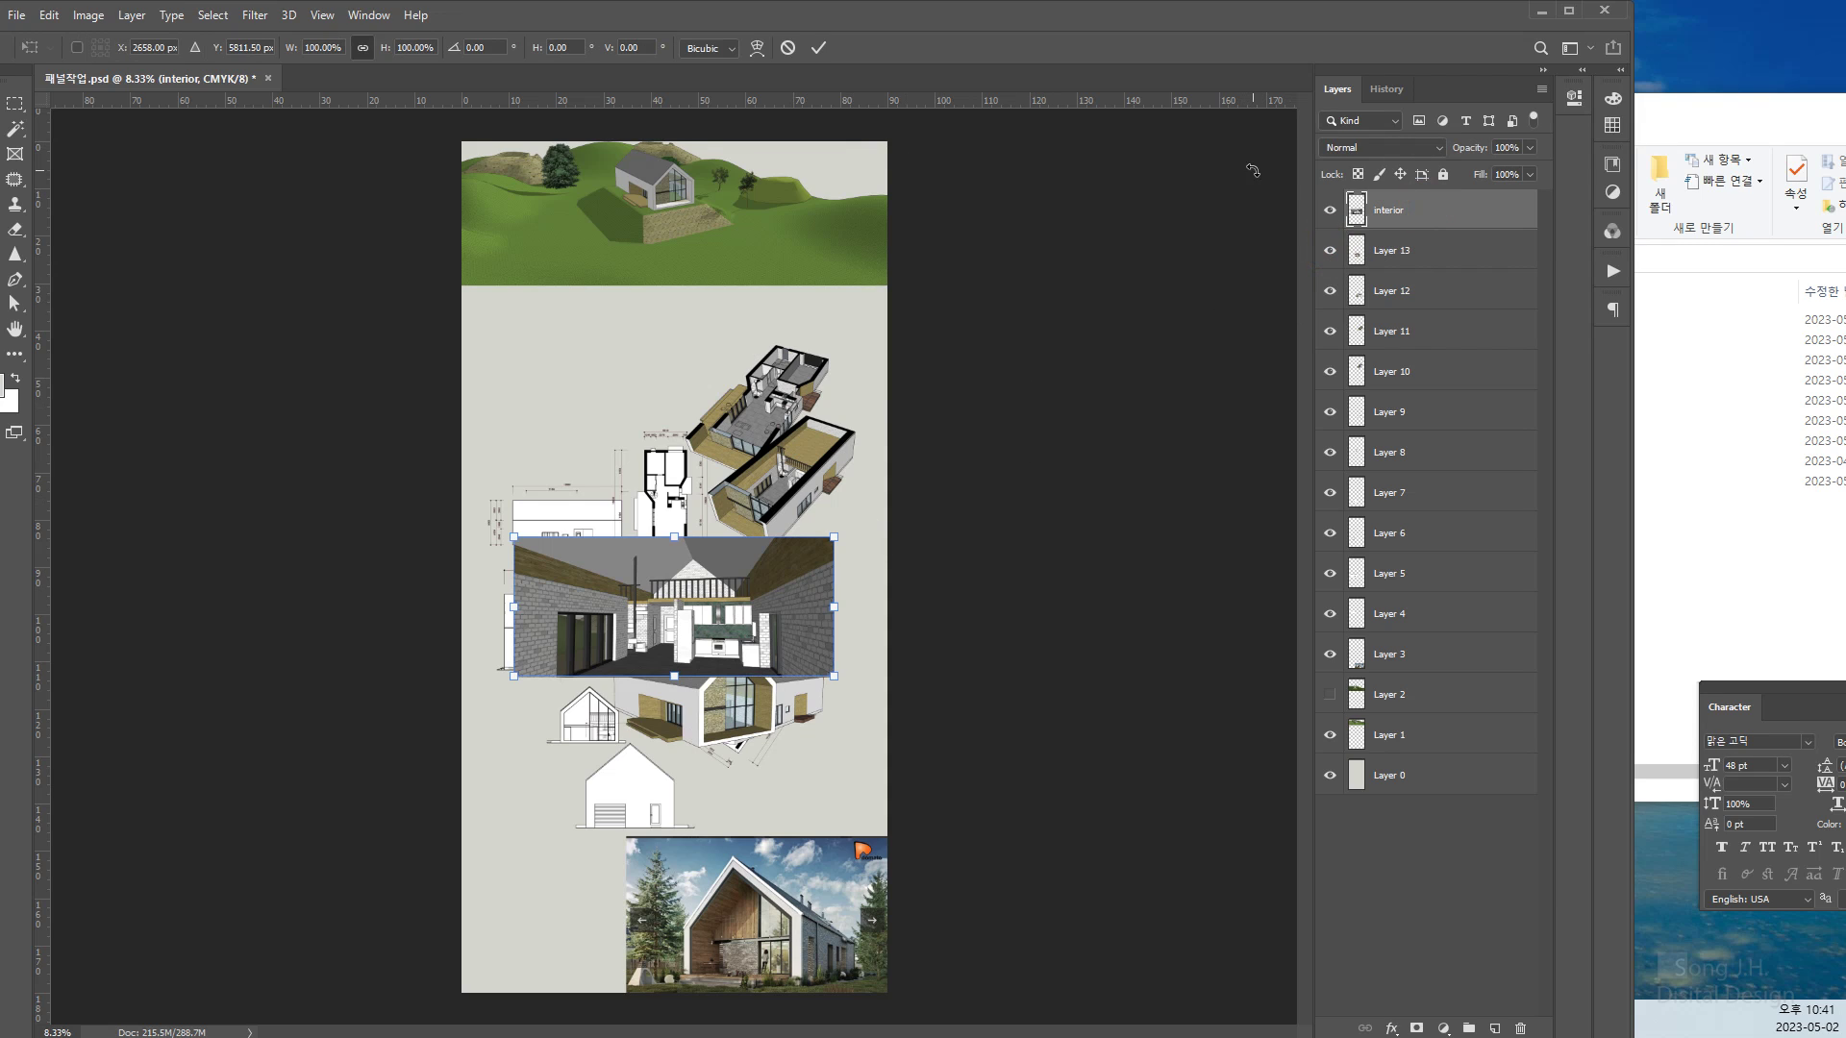
drag(833, 539, 812, 775)
key(Return)
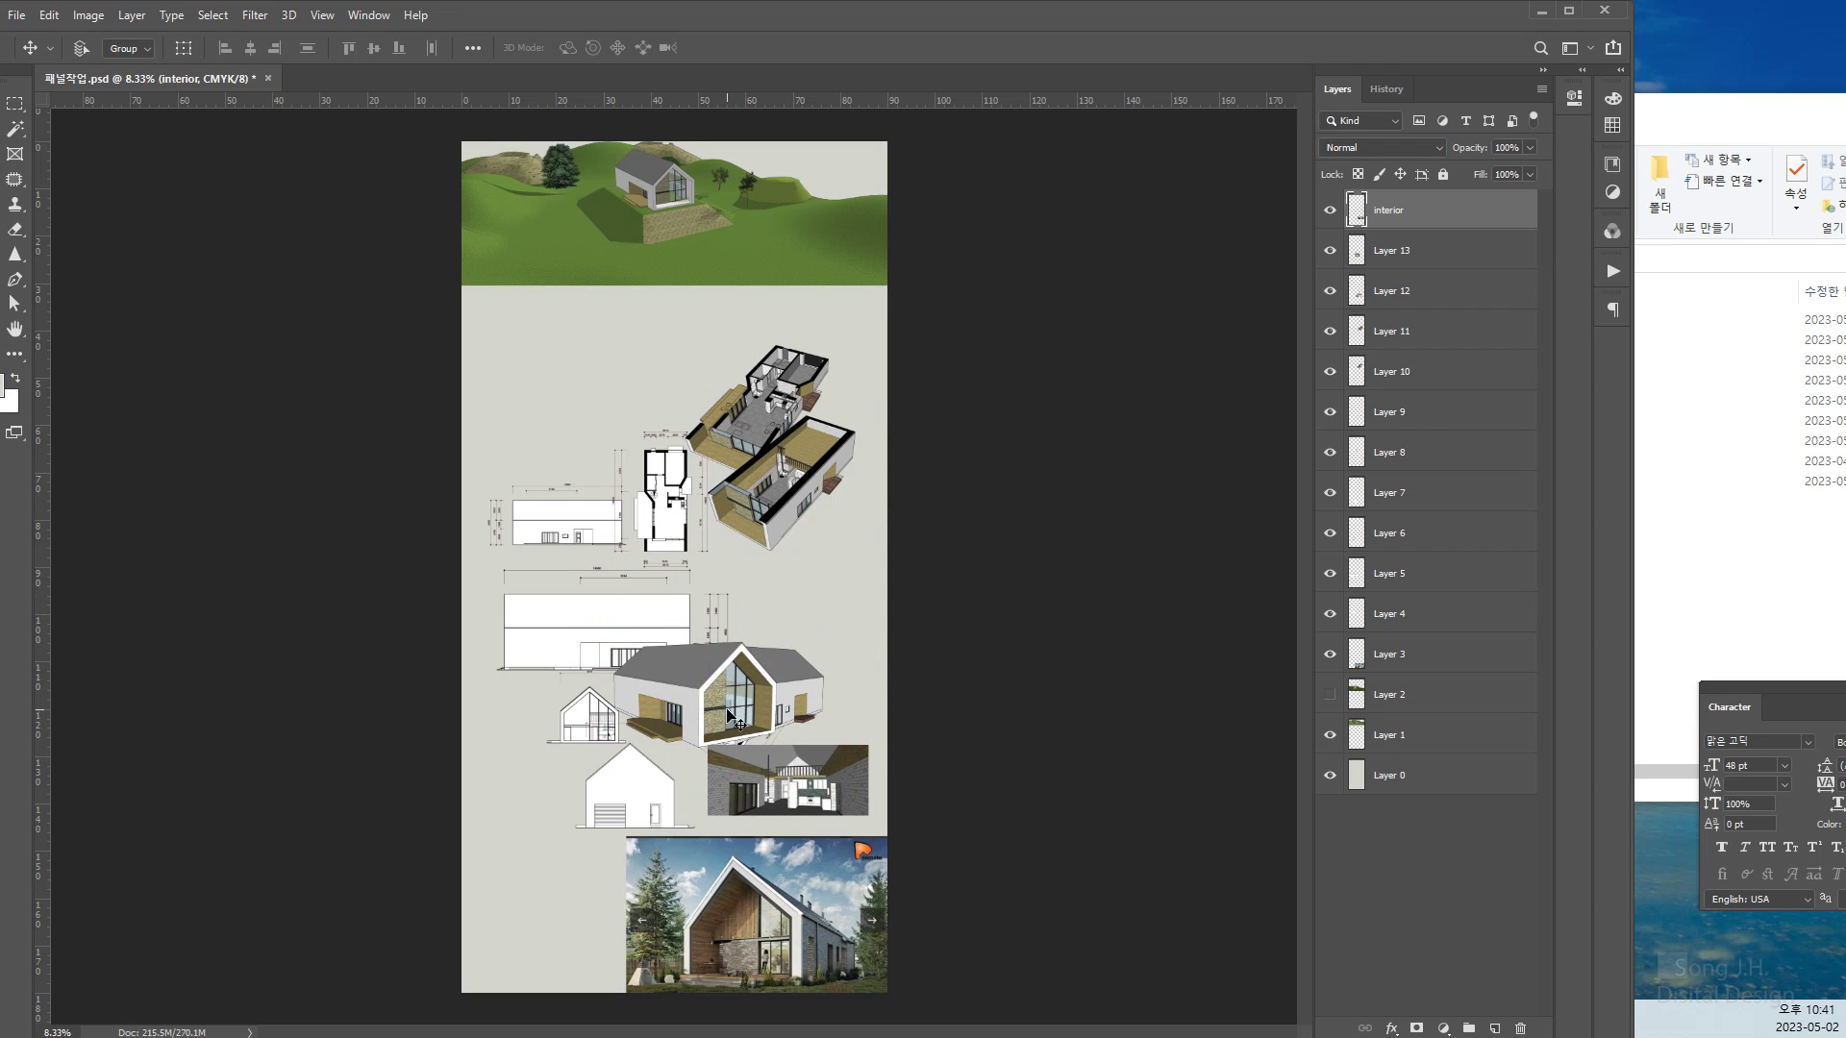
Select Layer 13 with the front exterior model, and add a layer group named exterior directly above it
right_click(727, 707)
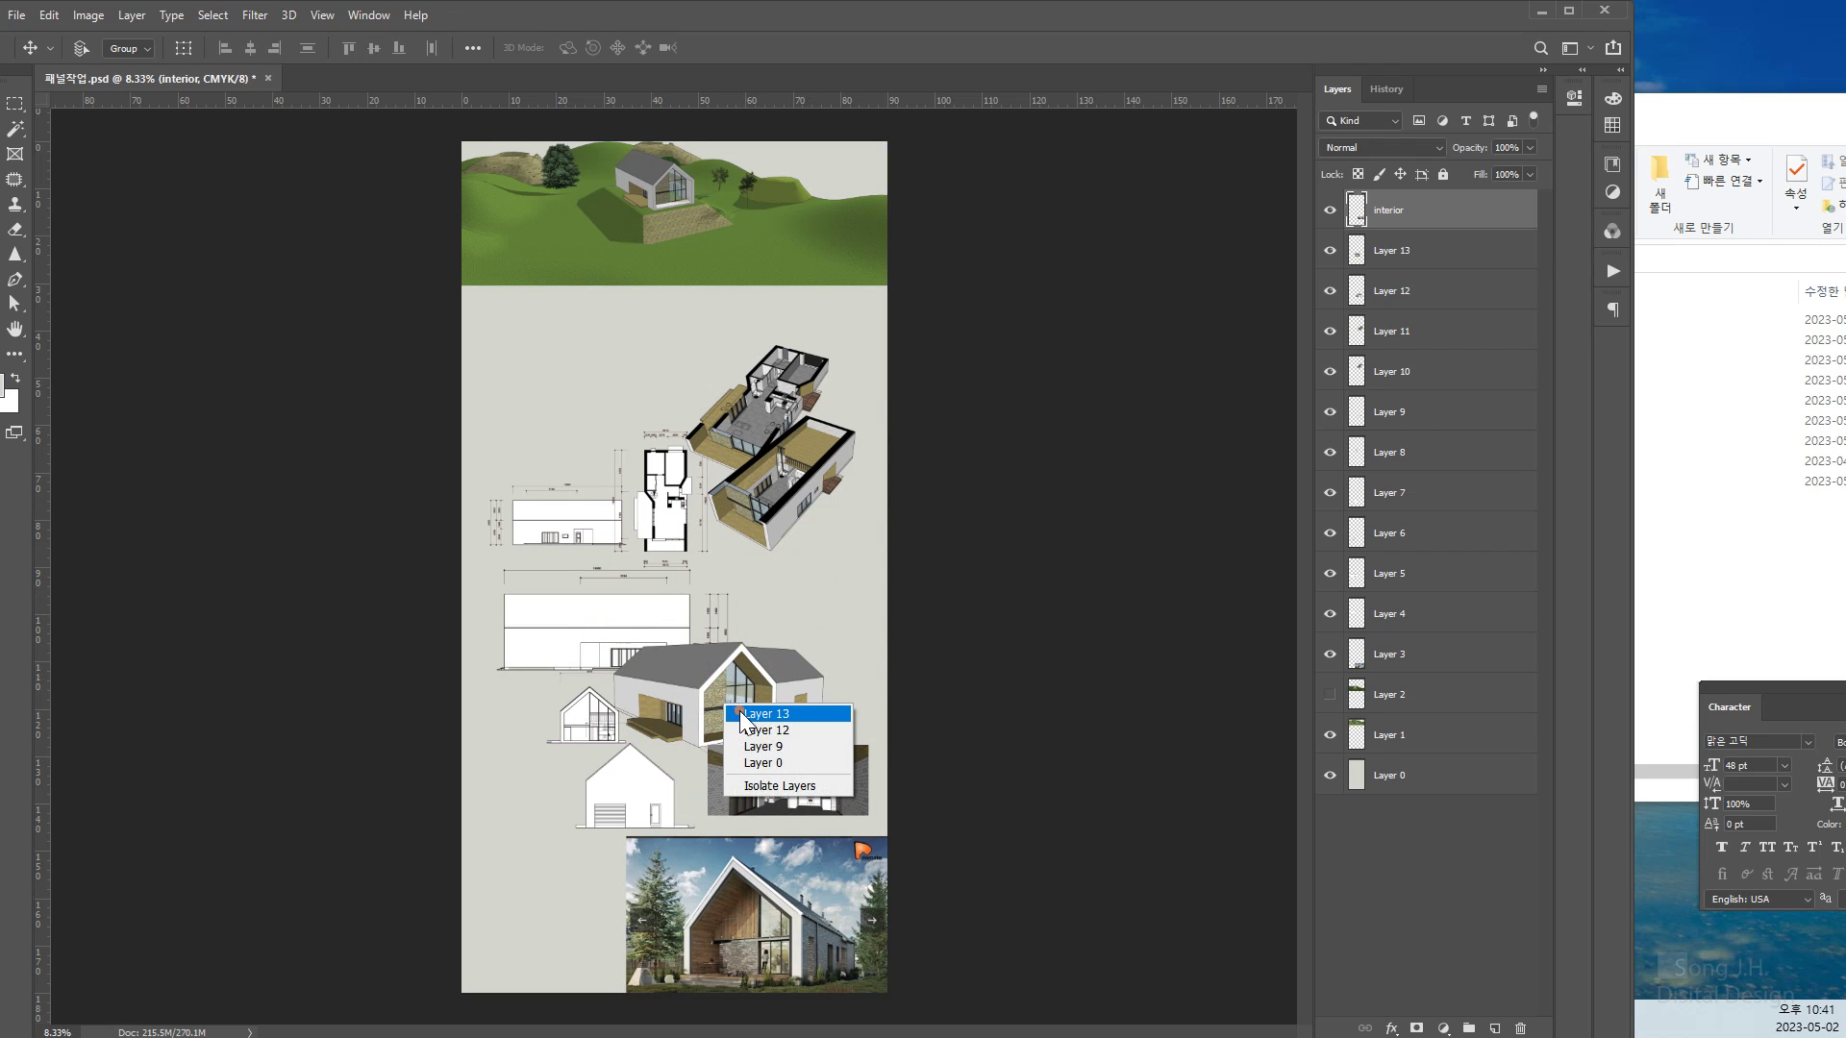
click(741, 716)
click(1330, 250)
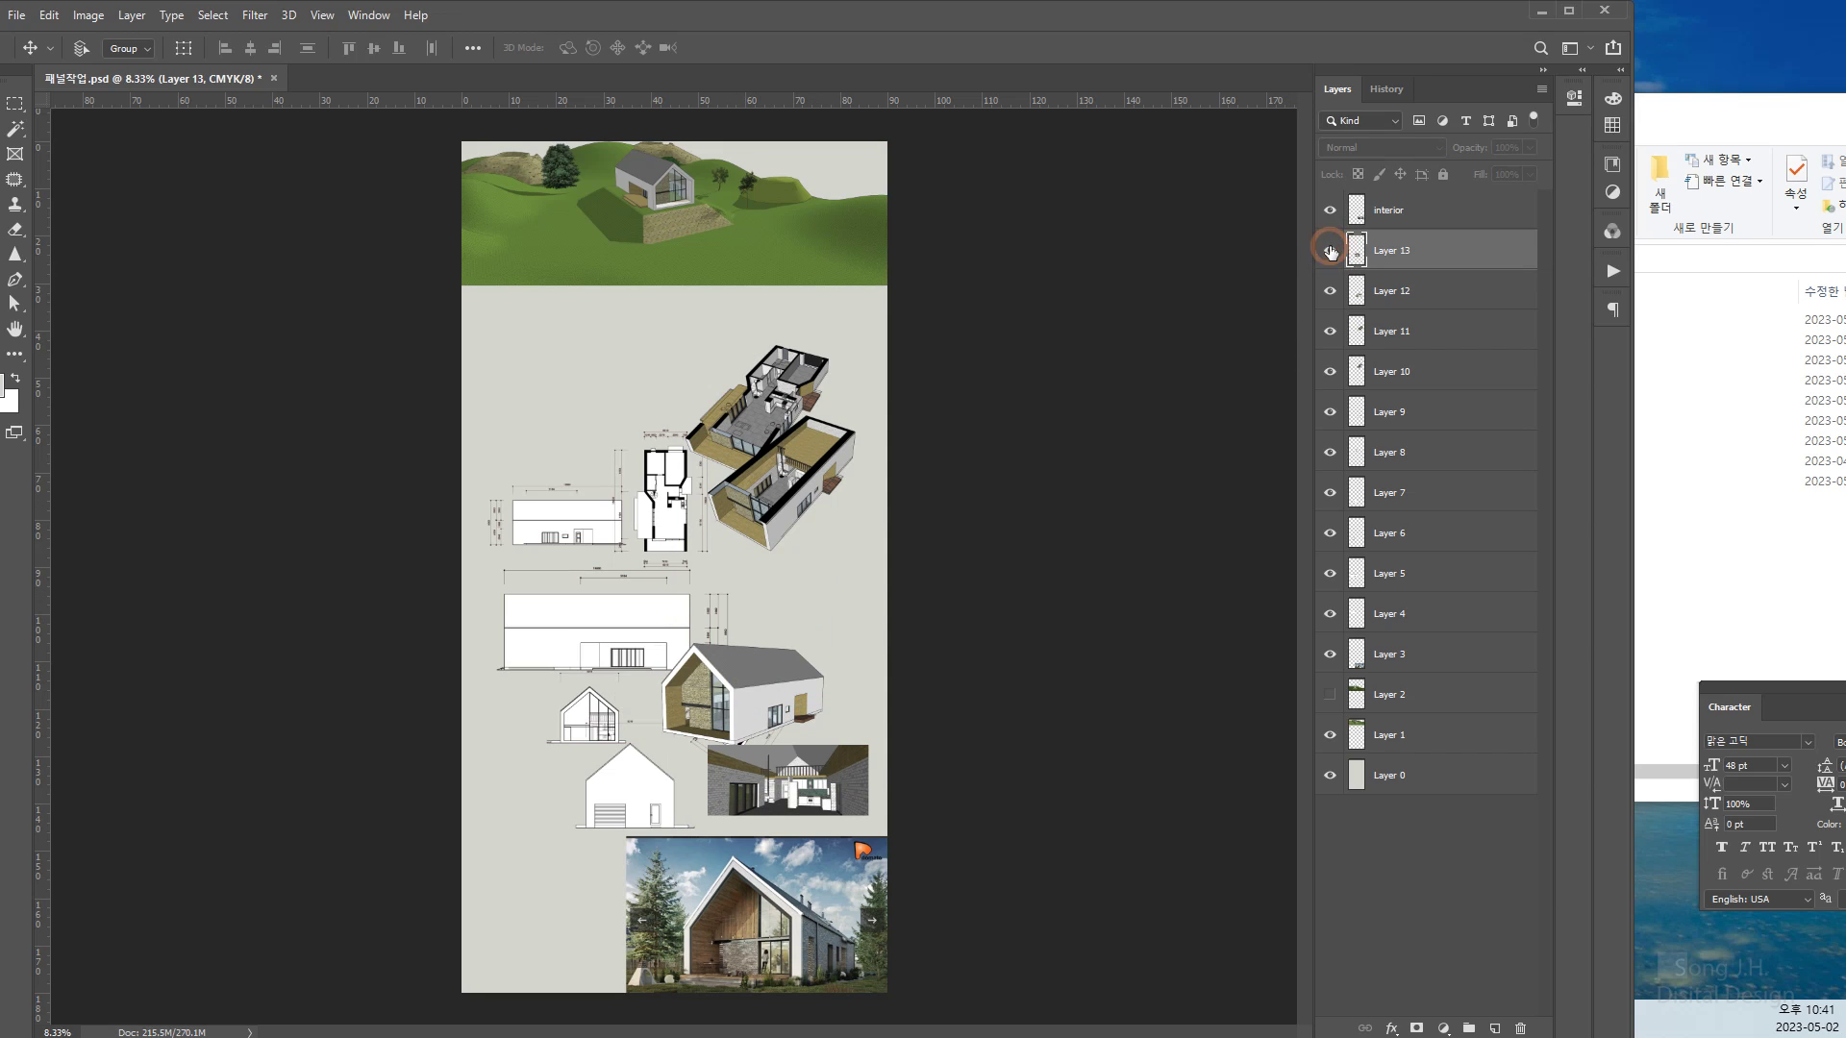
click(1331, 250)
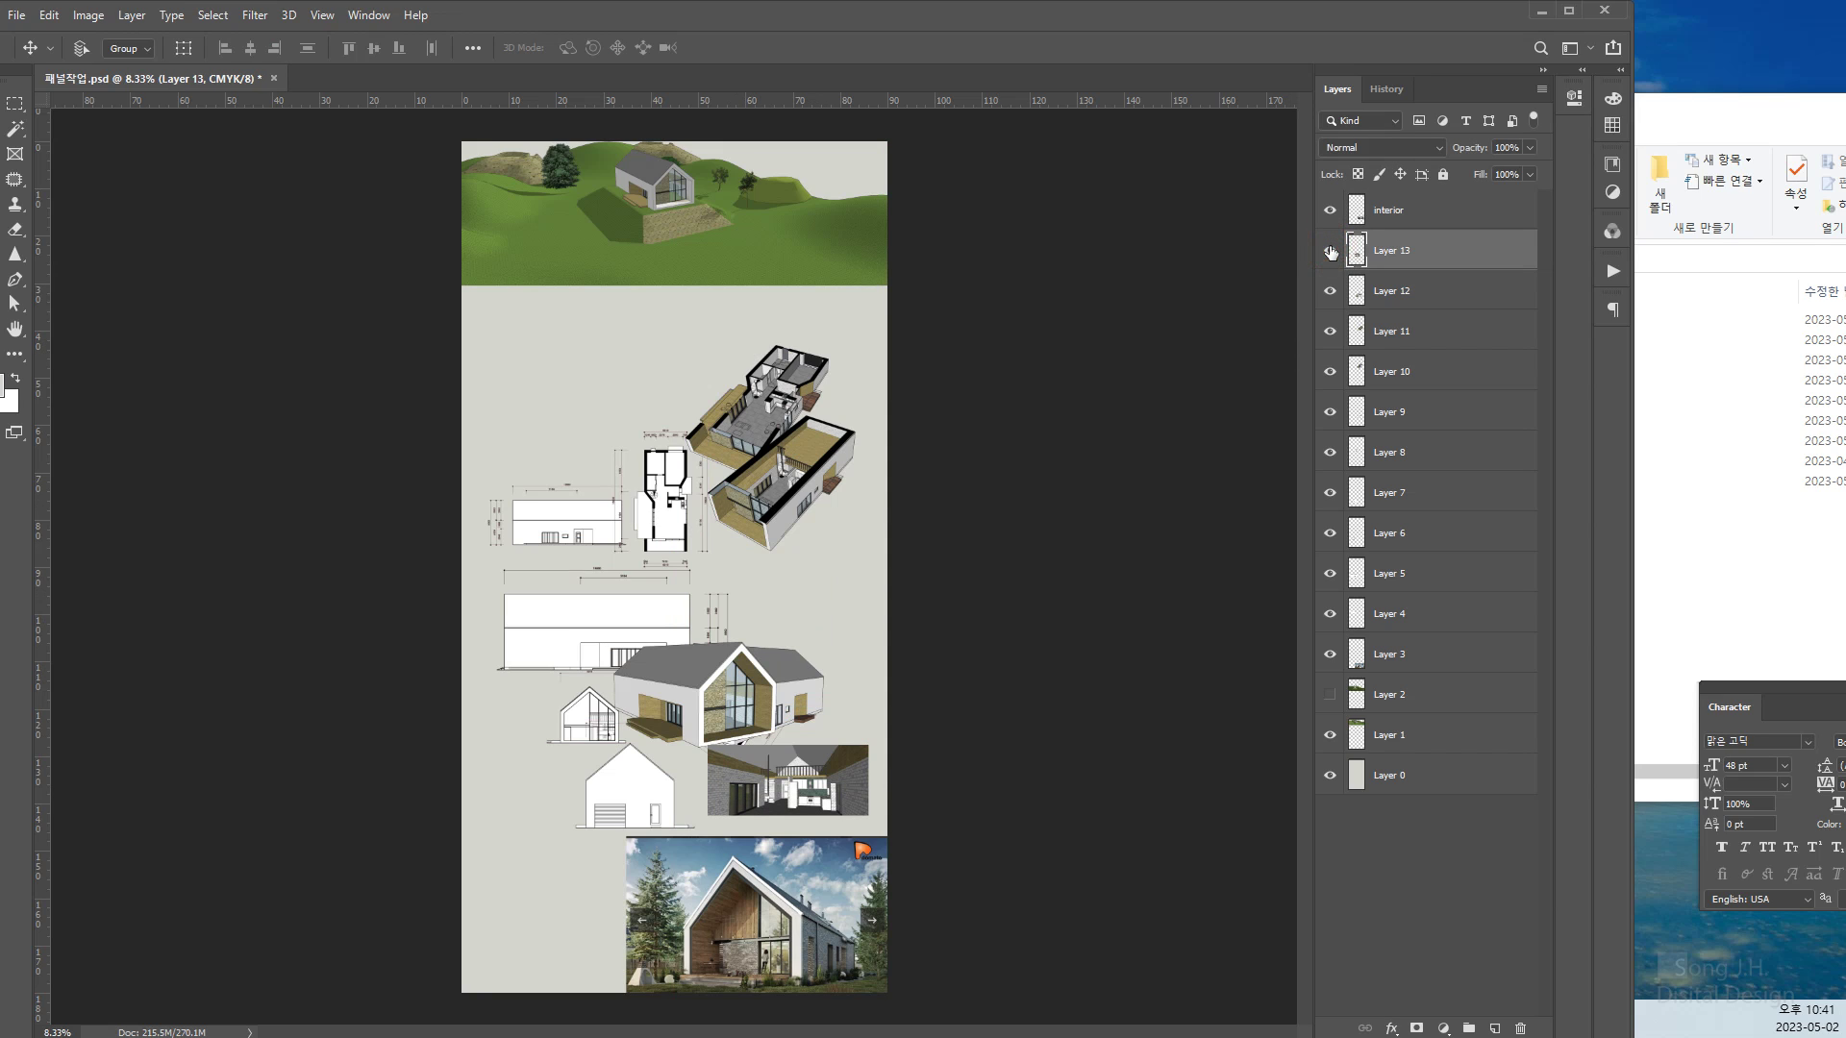
click(1469, 1029)
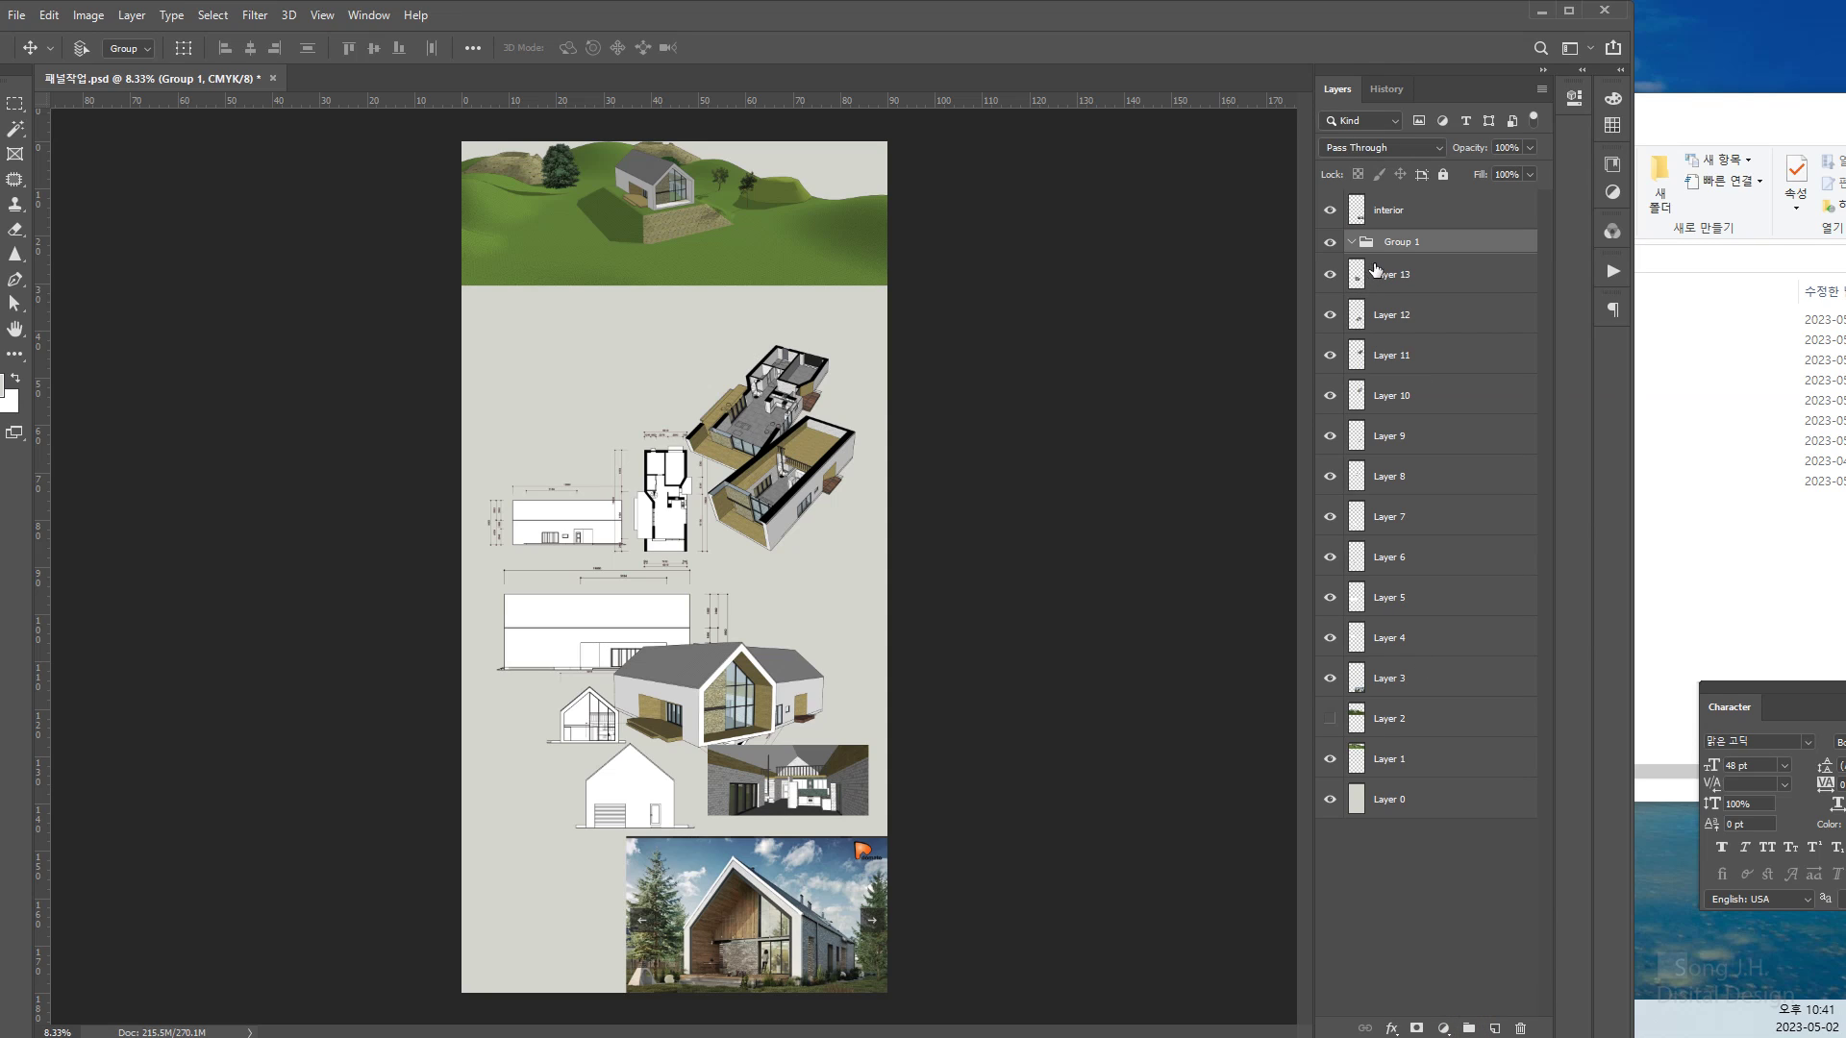
double_click(1403, 252)
text(exterior)
click(1433, 875)
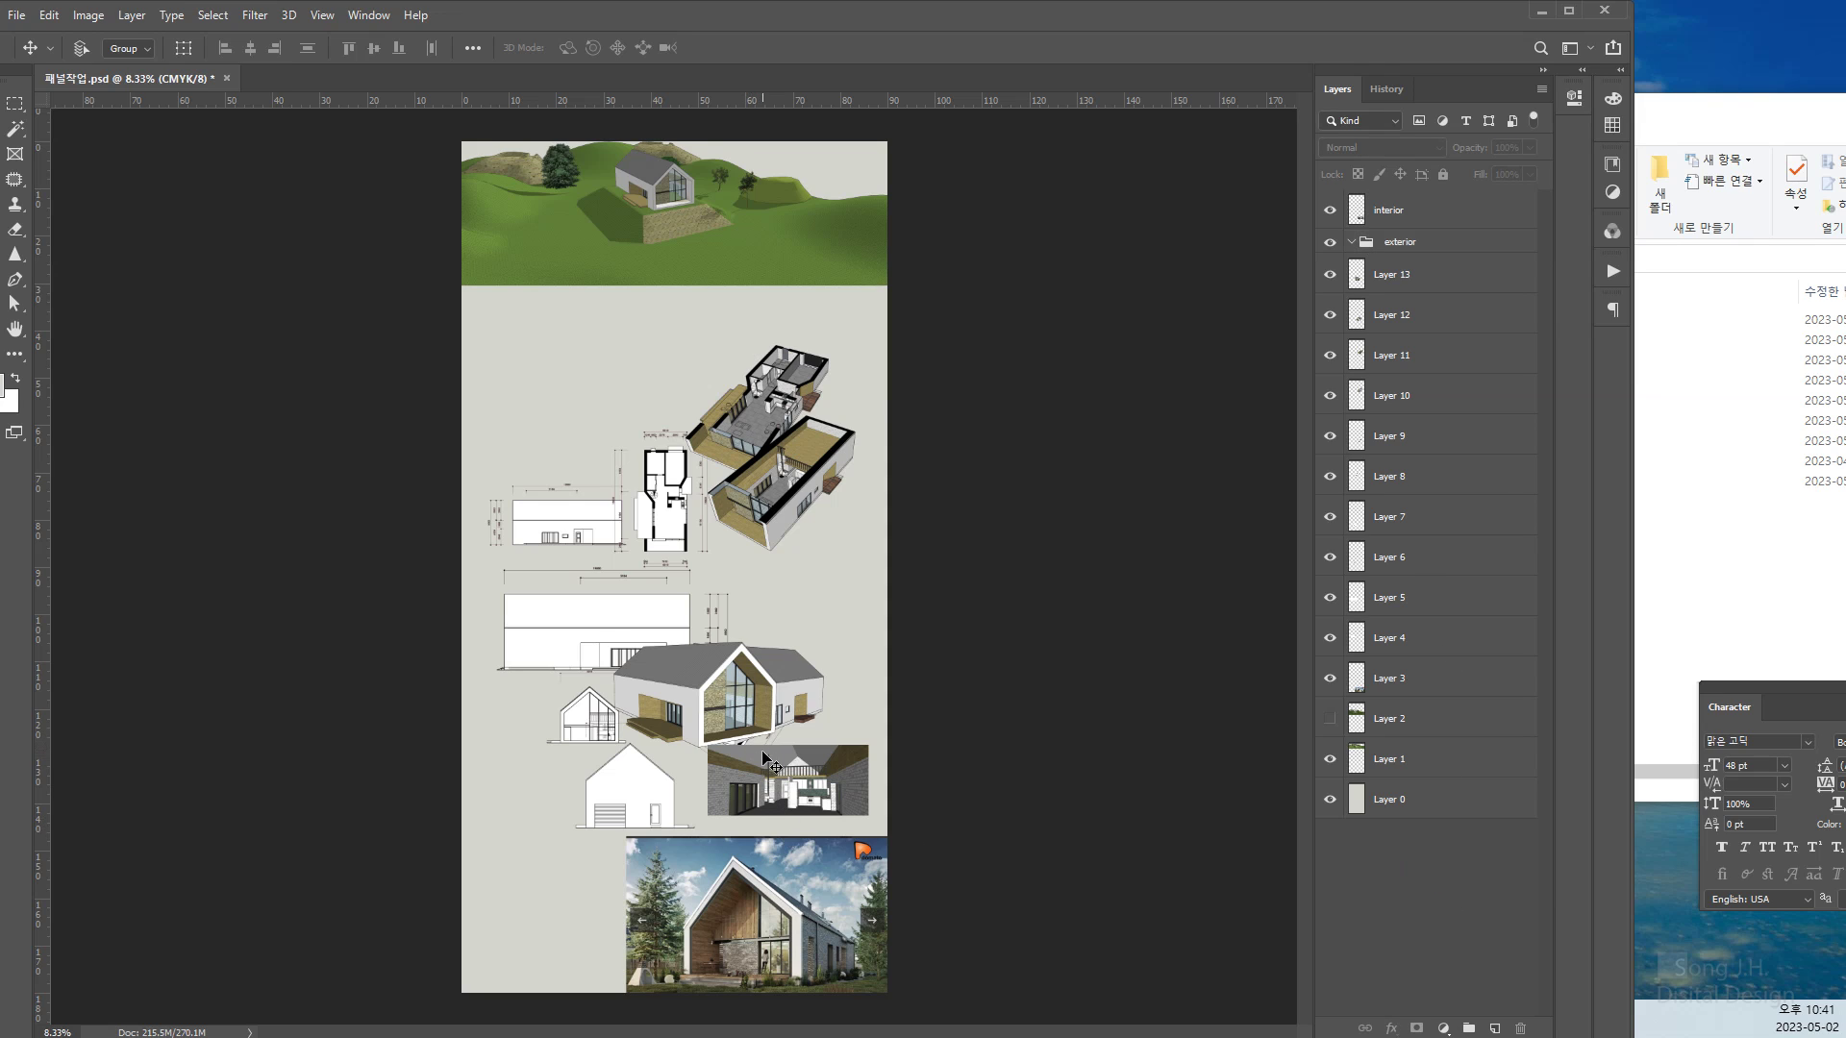
Move Layer 13 into the exterior group
right_click(703, 699)
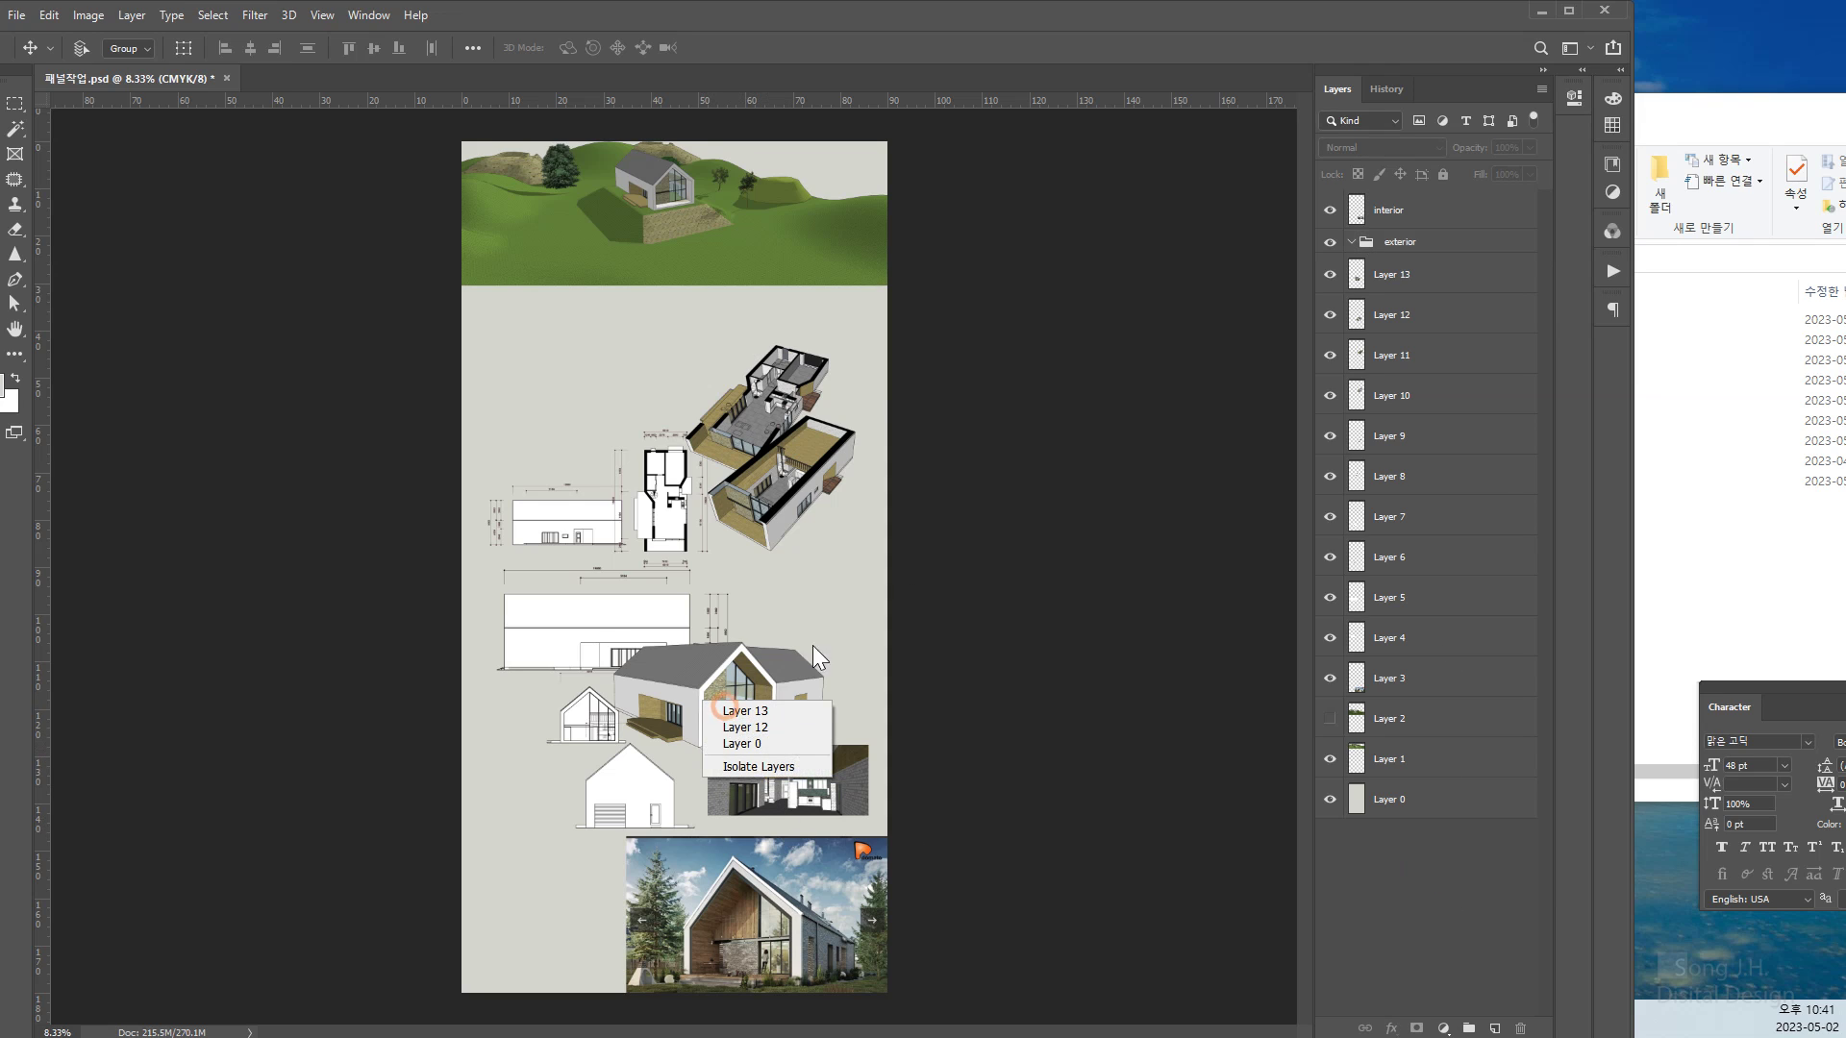
click(1356, 282)
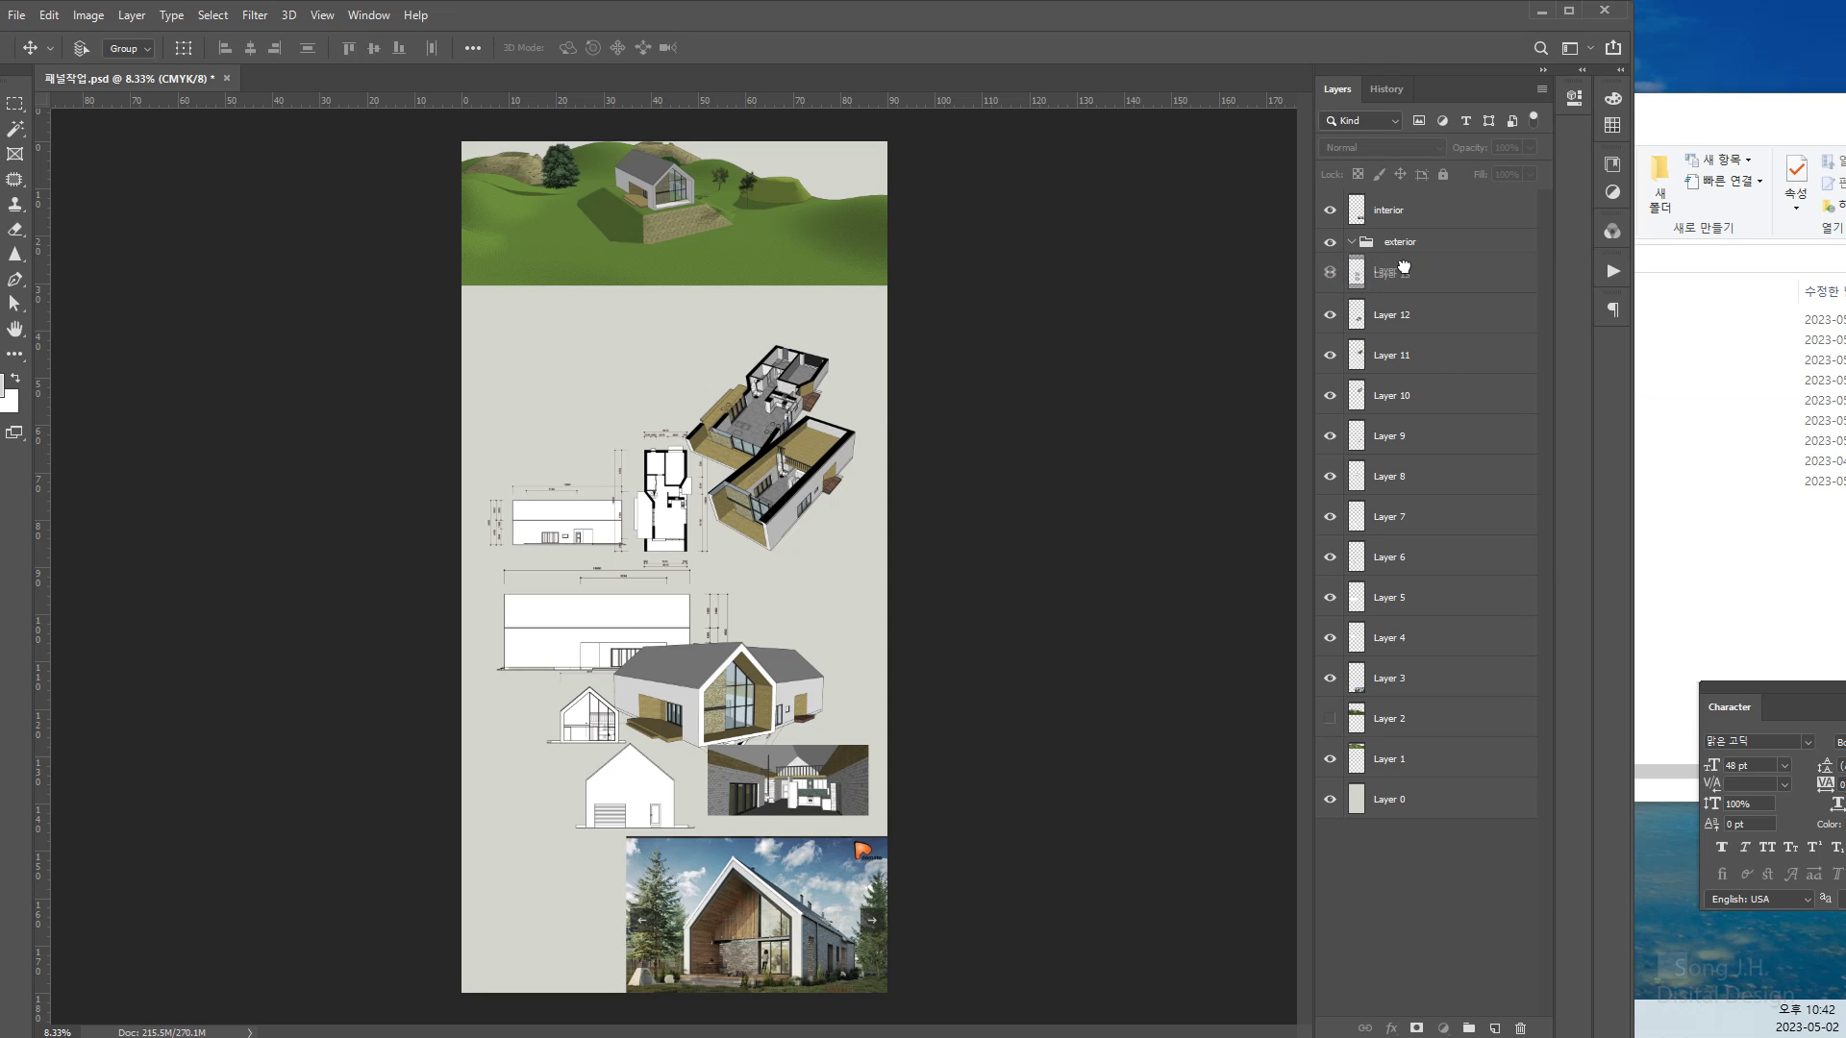
drag(1415, 273, 1412, 268)
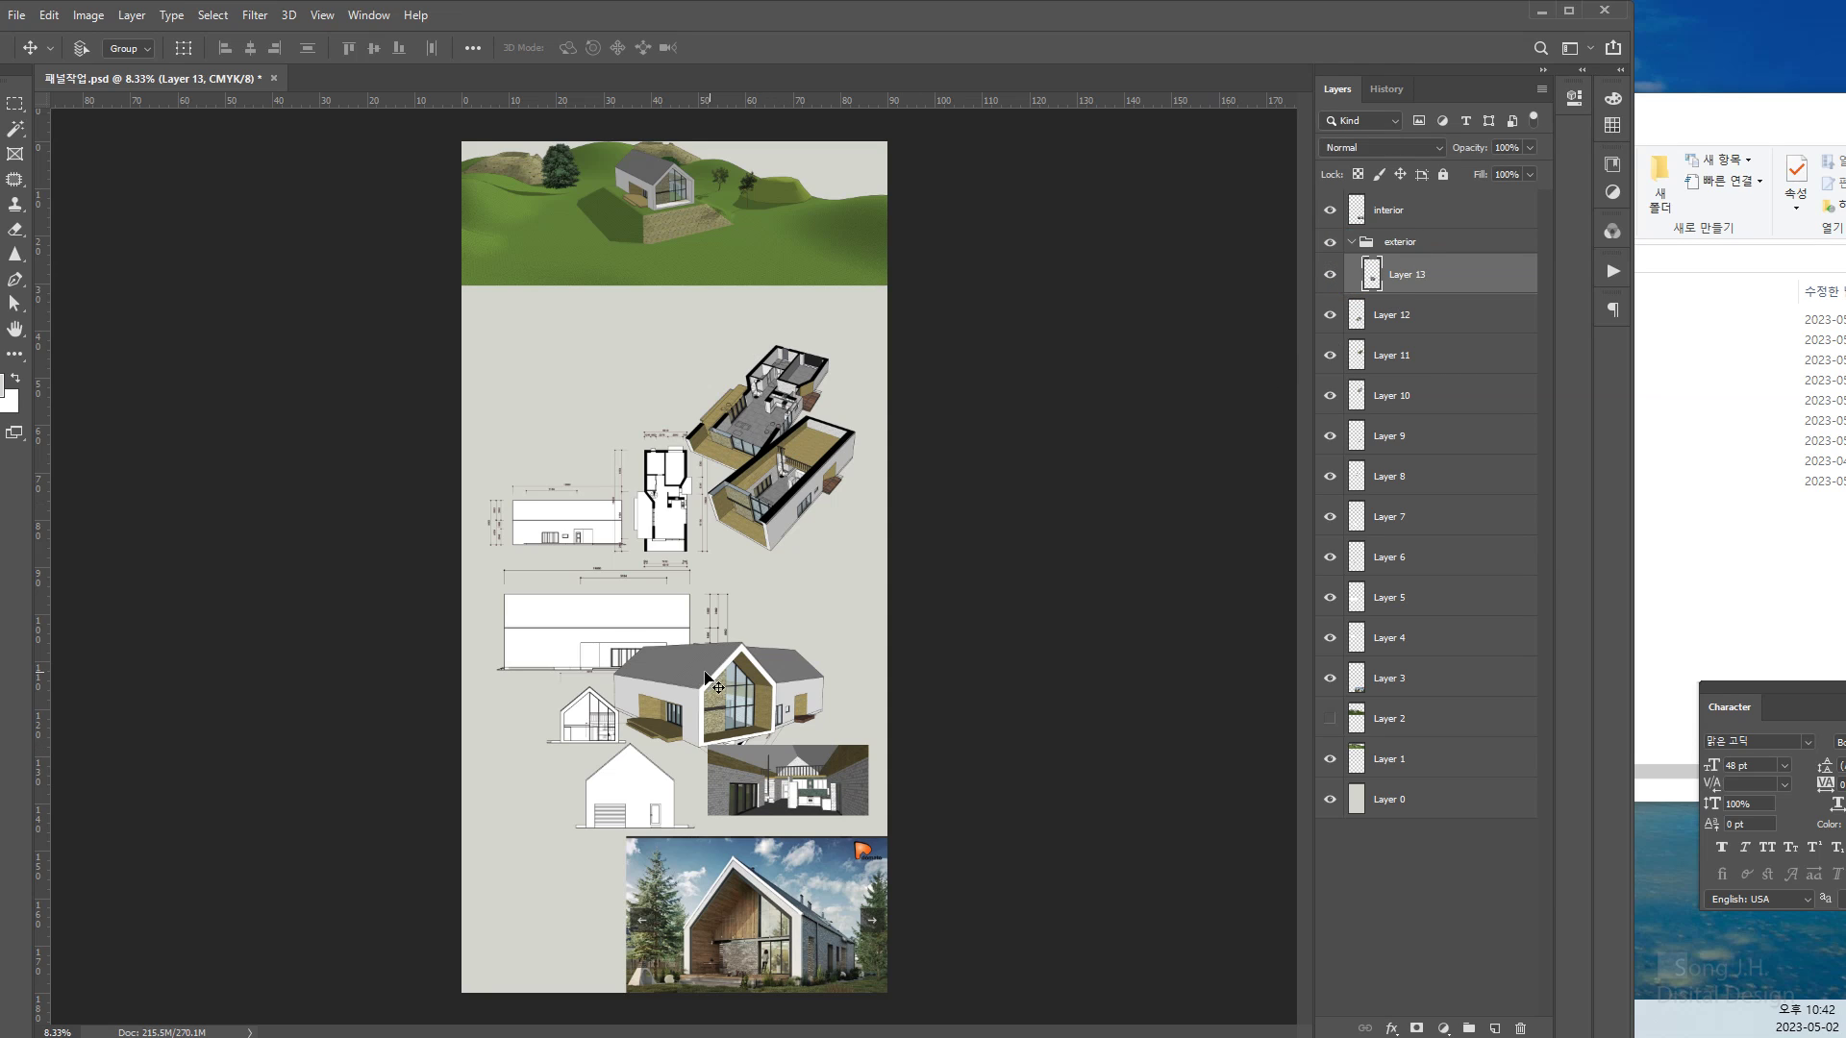
Move Layer 12 into the exterior group above Layer 13, check the group's visibility, and collapse the group
right_click(799, 685)
click(863, 694)
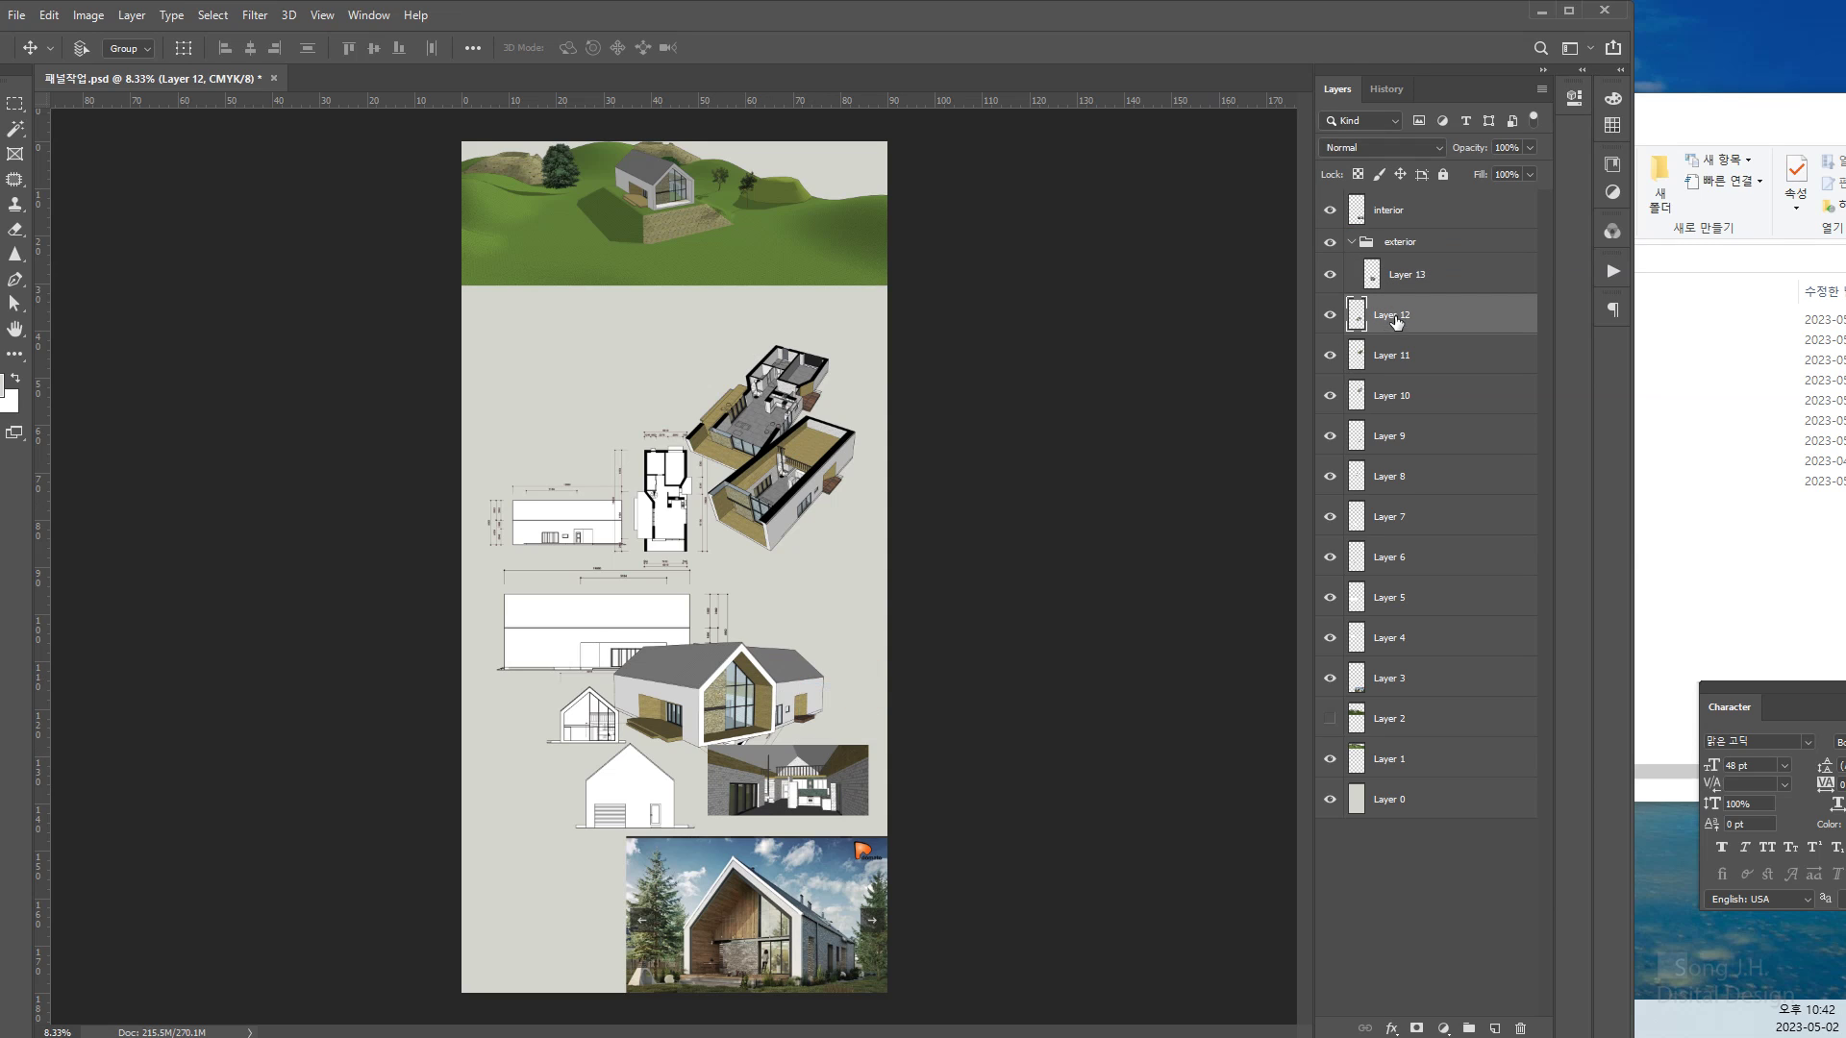
drag(1359, 312, 1438, 258)
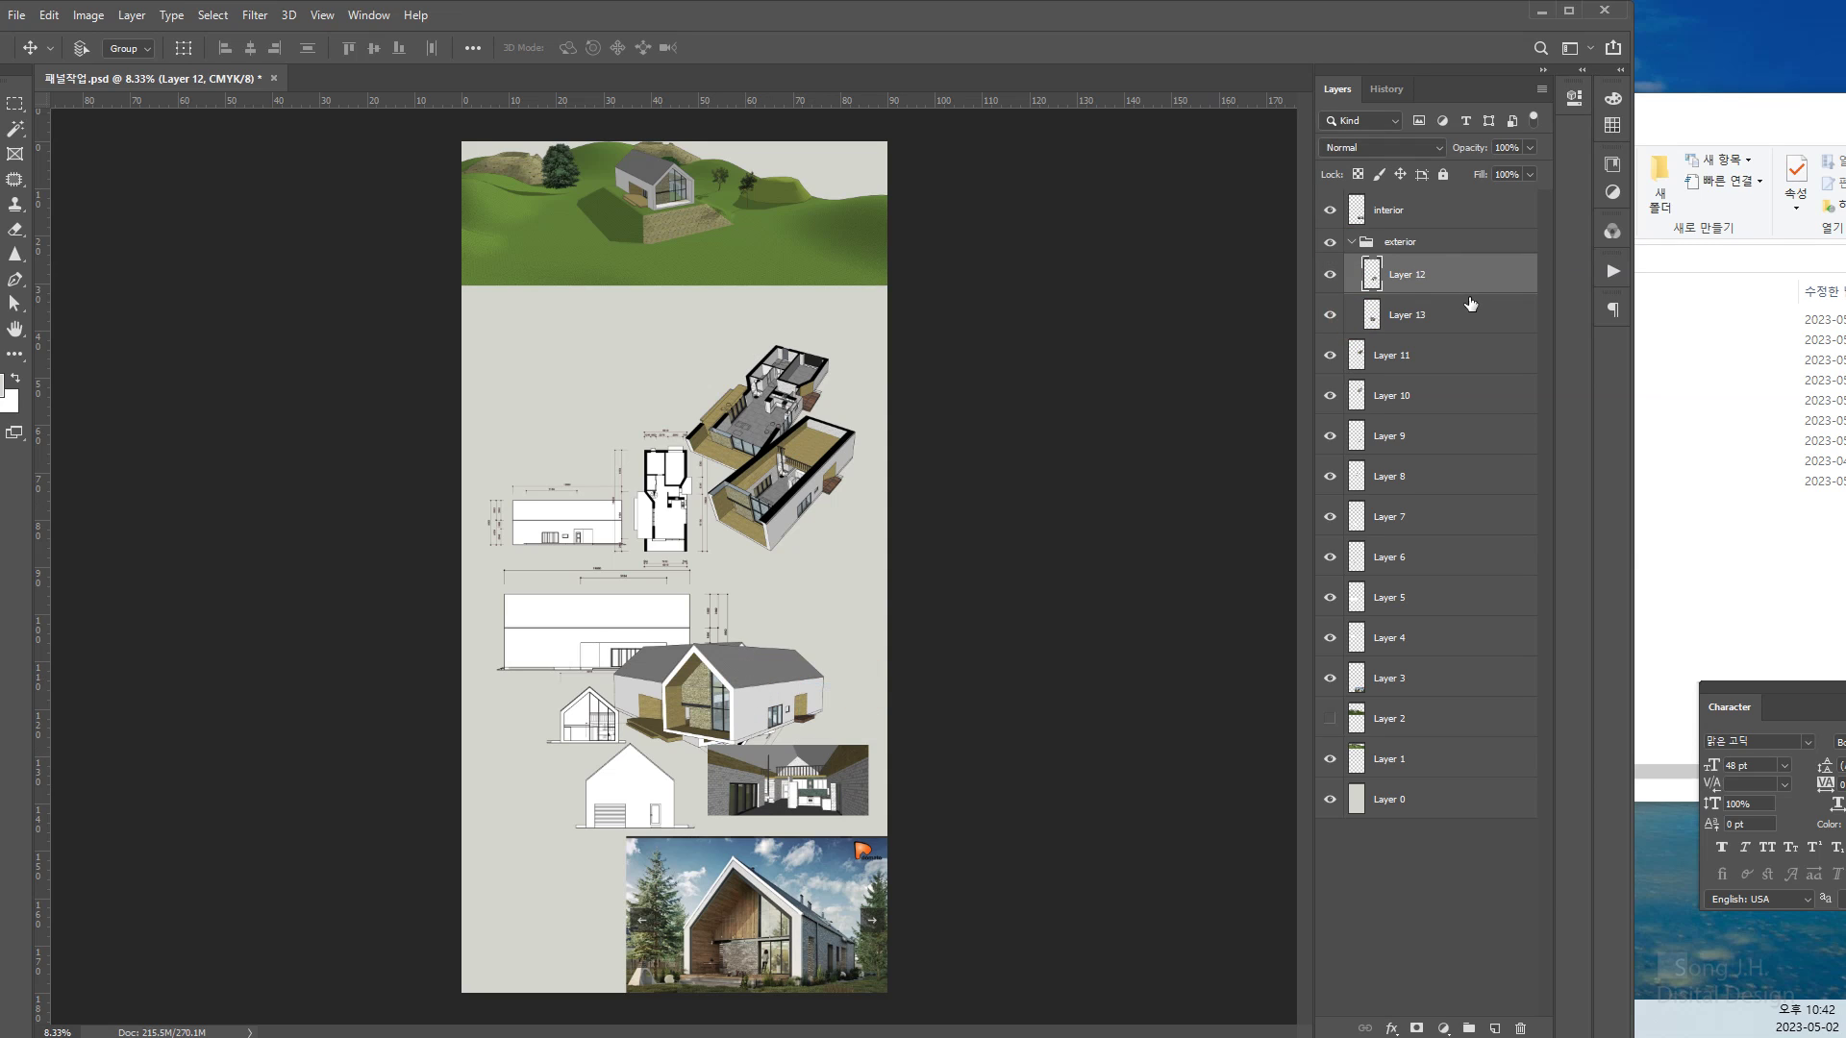
click(1354, 241)
click(1332, 244)
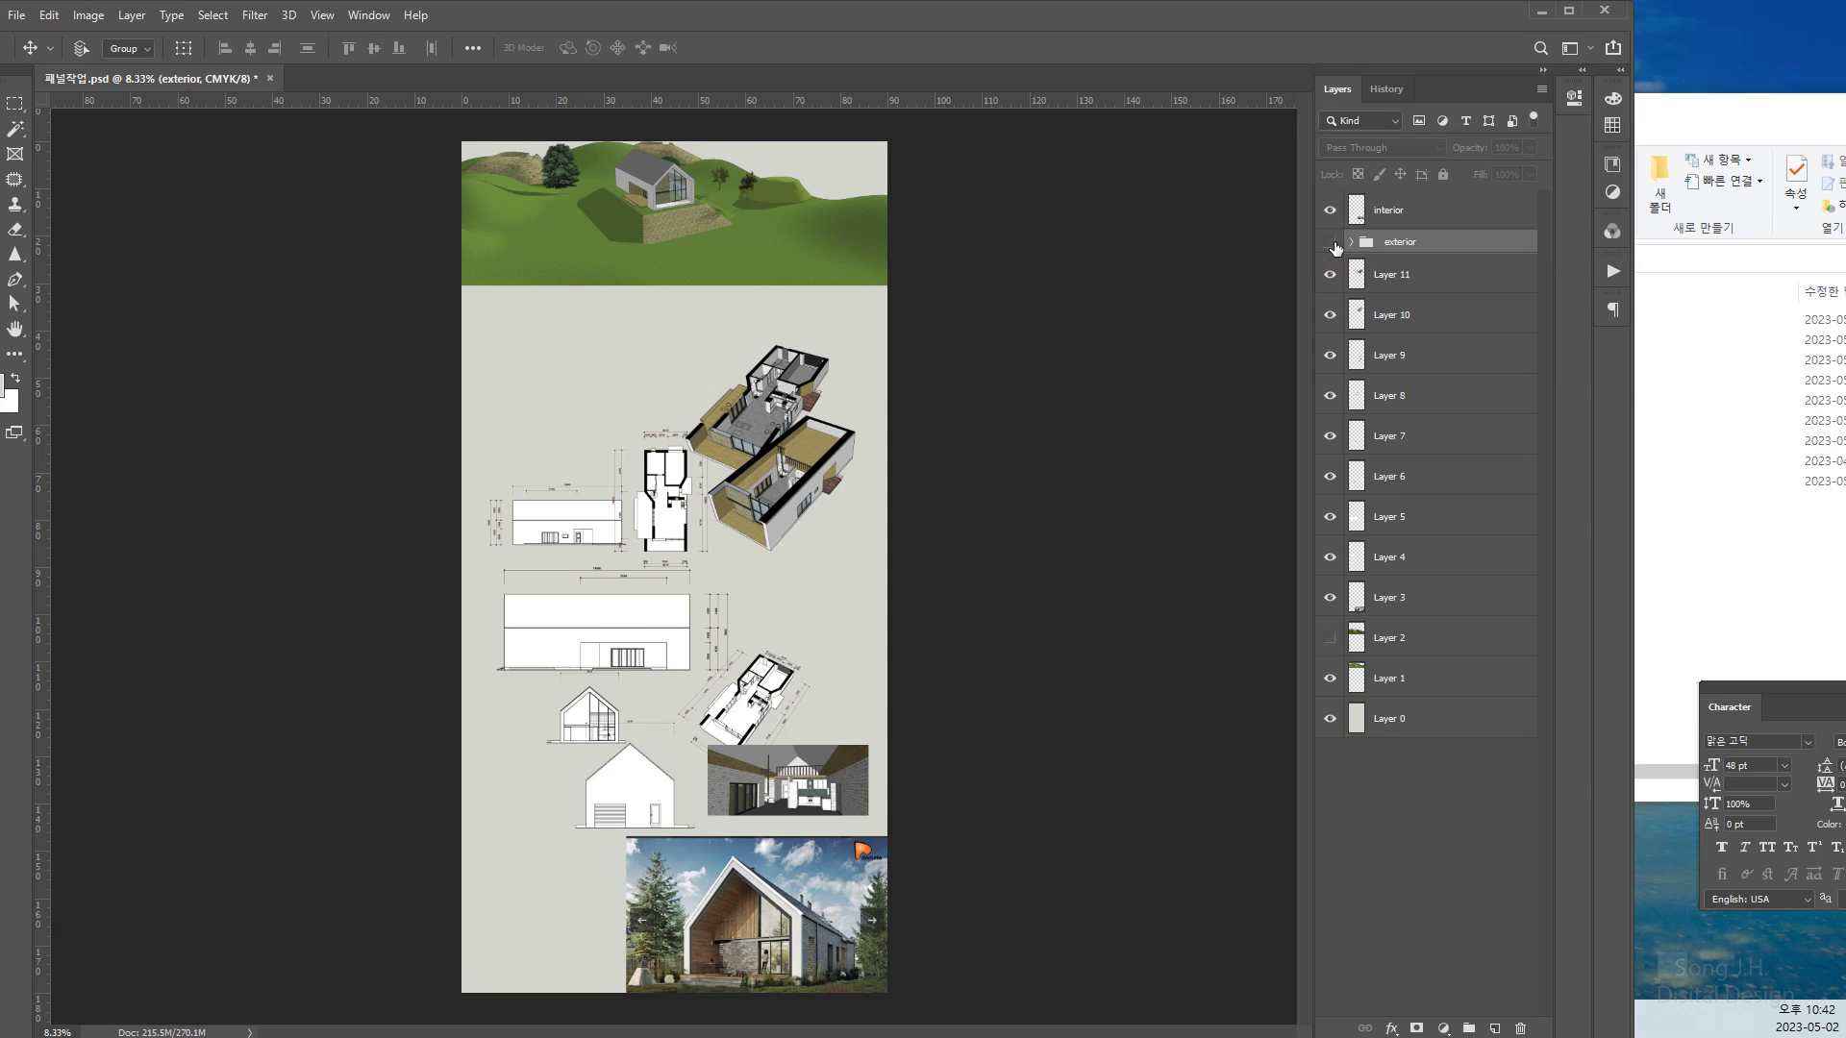
click(1331, 243)
click(1350, 242)
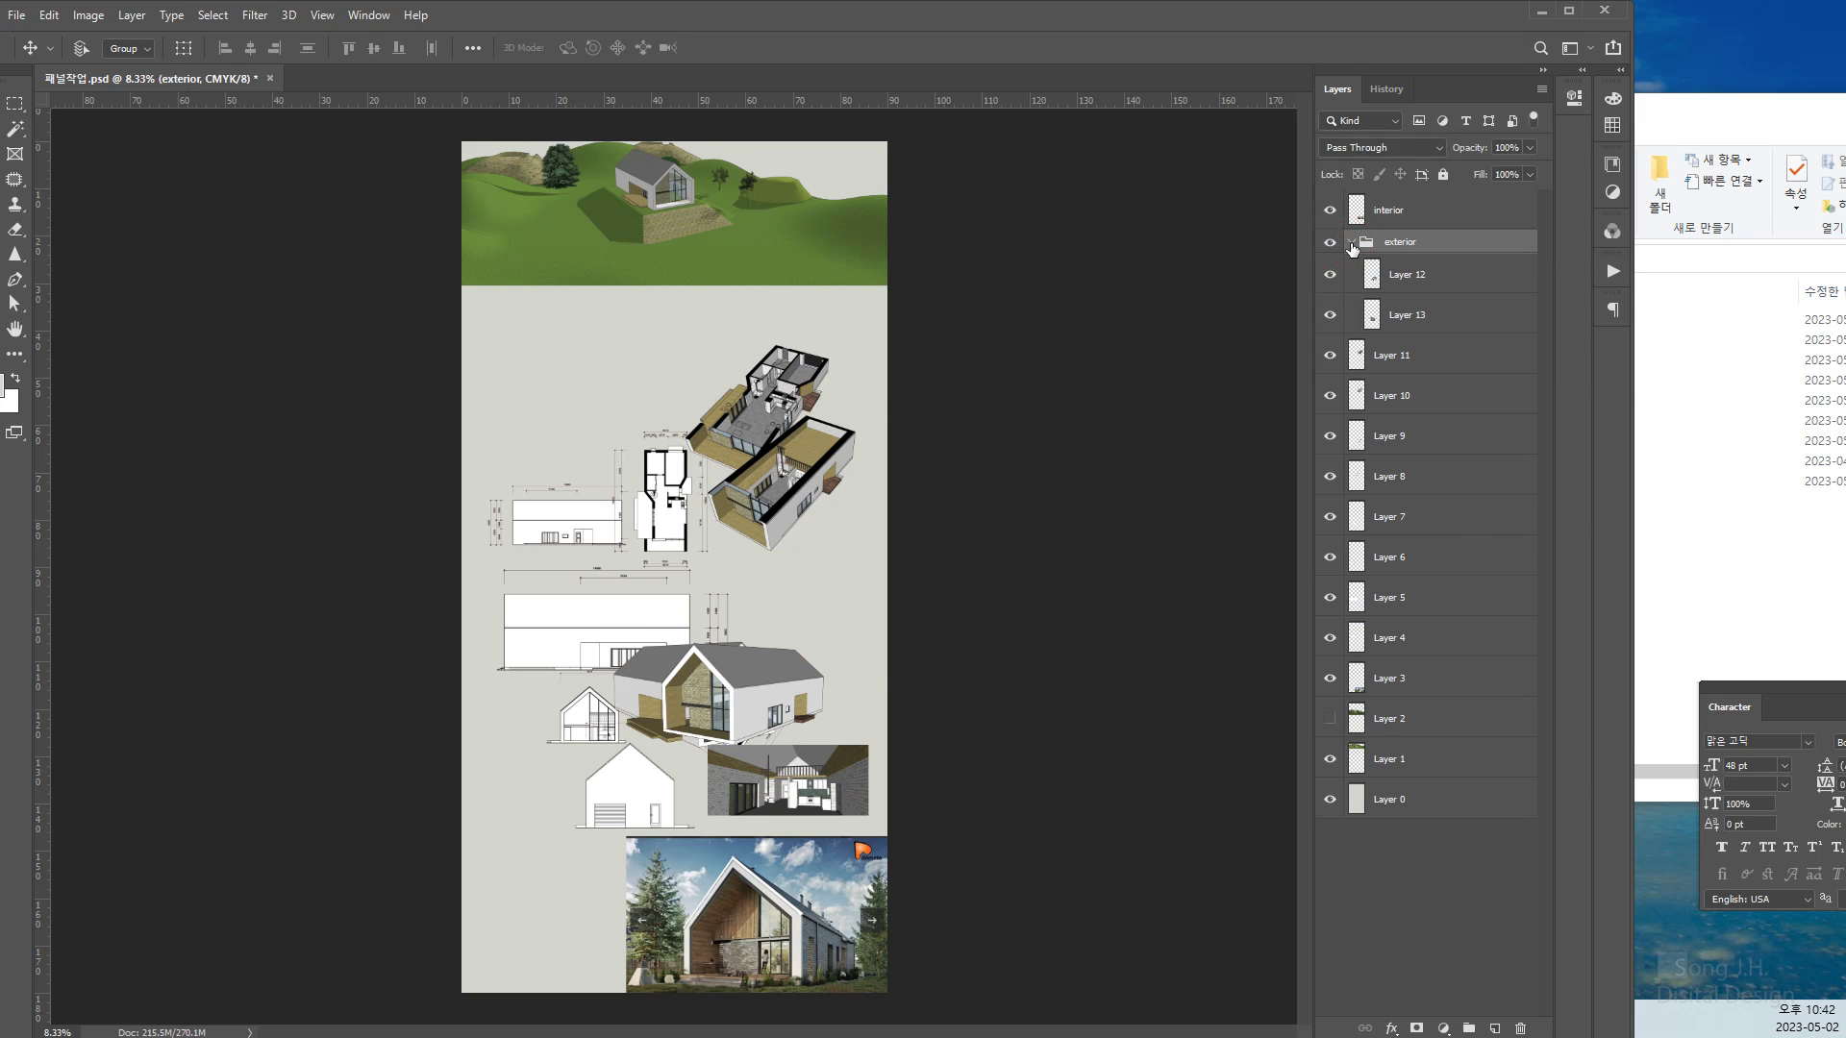
click(1350, 243)
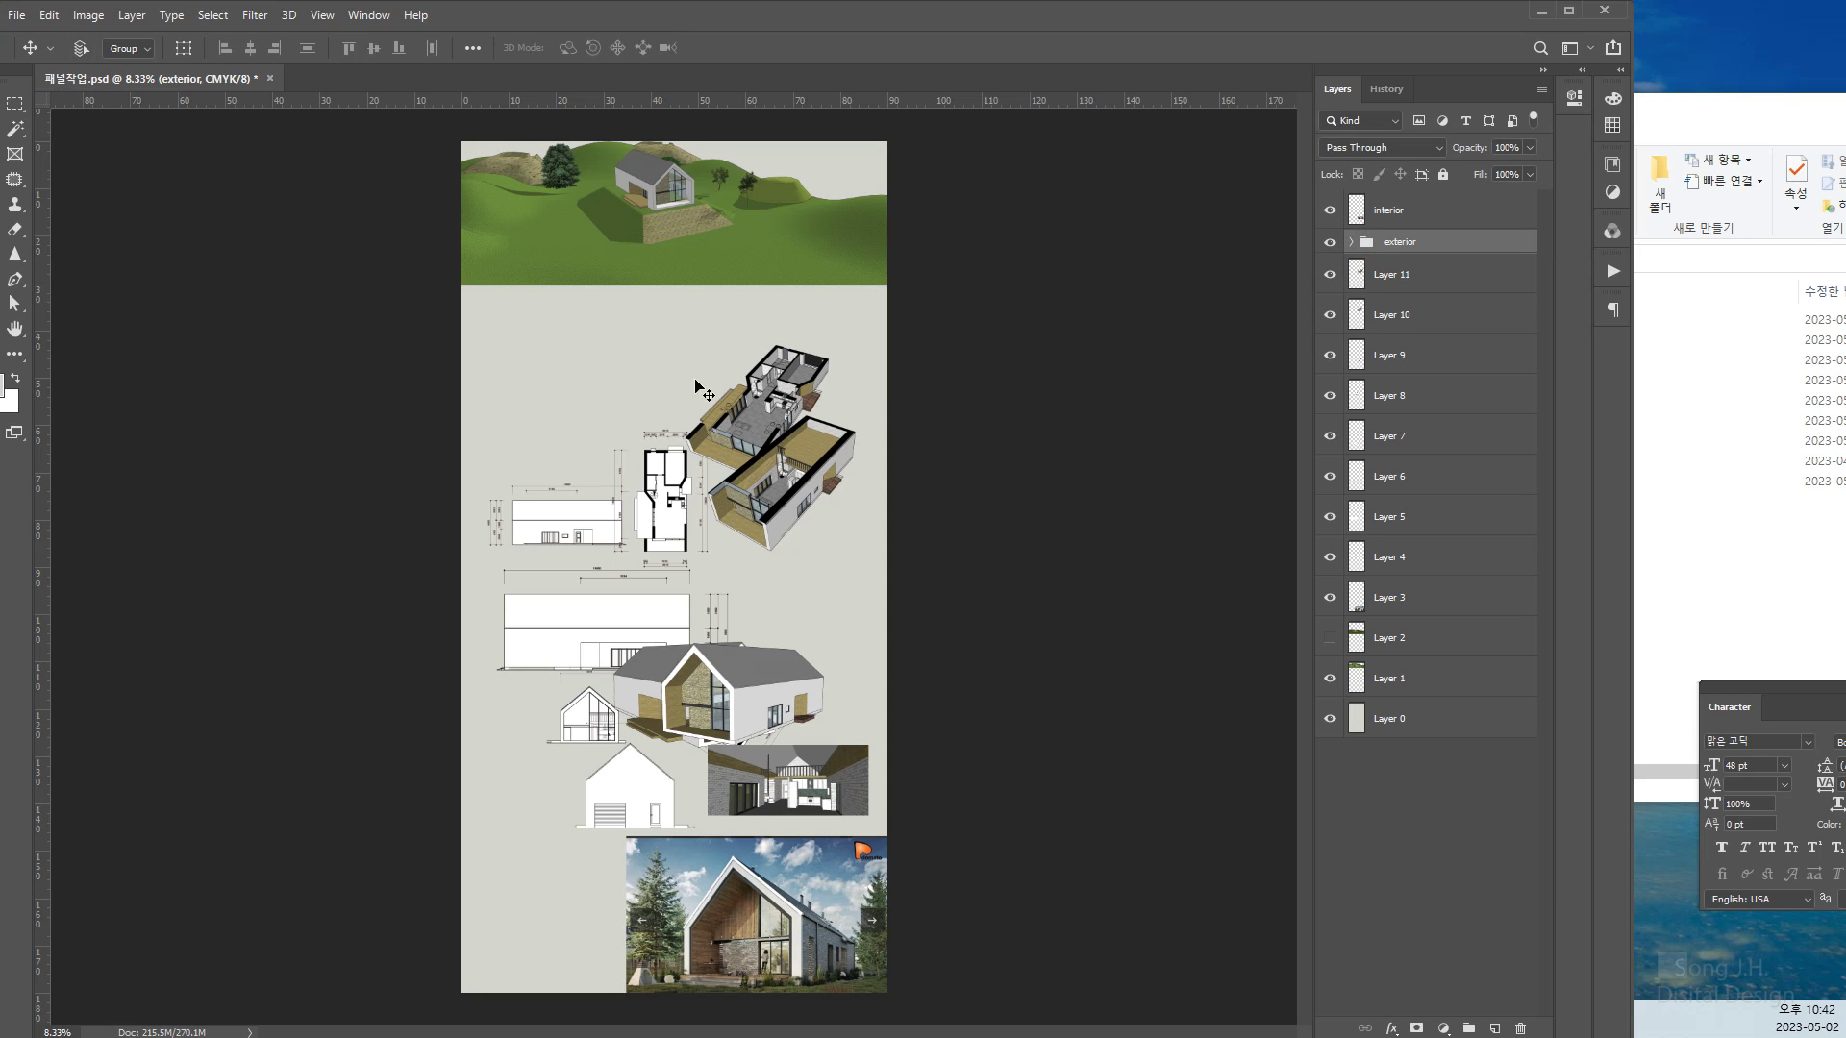
Scale the exterior group down to about 51% and place it above the rotated floor plan, beside the long elevation
key(ctrl+t)
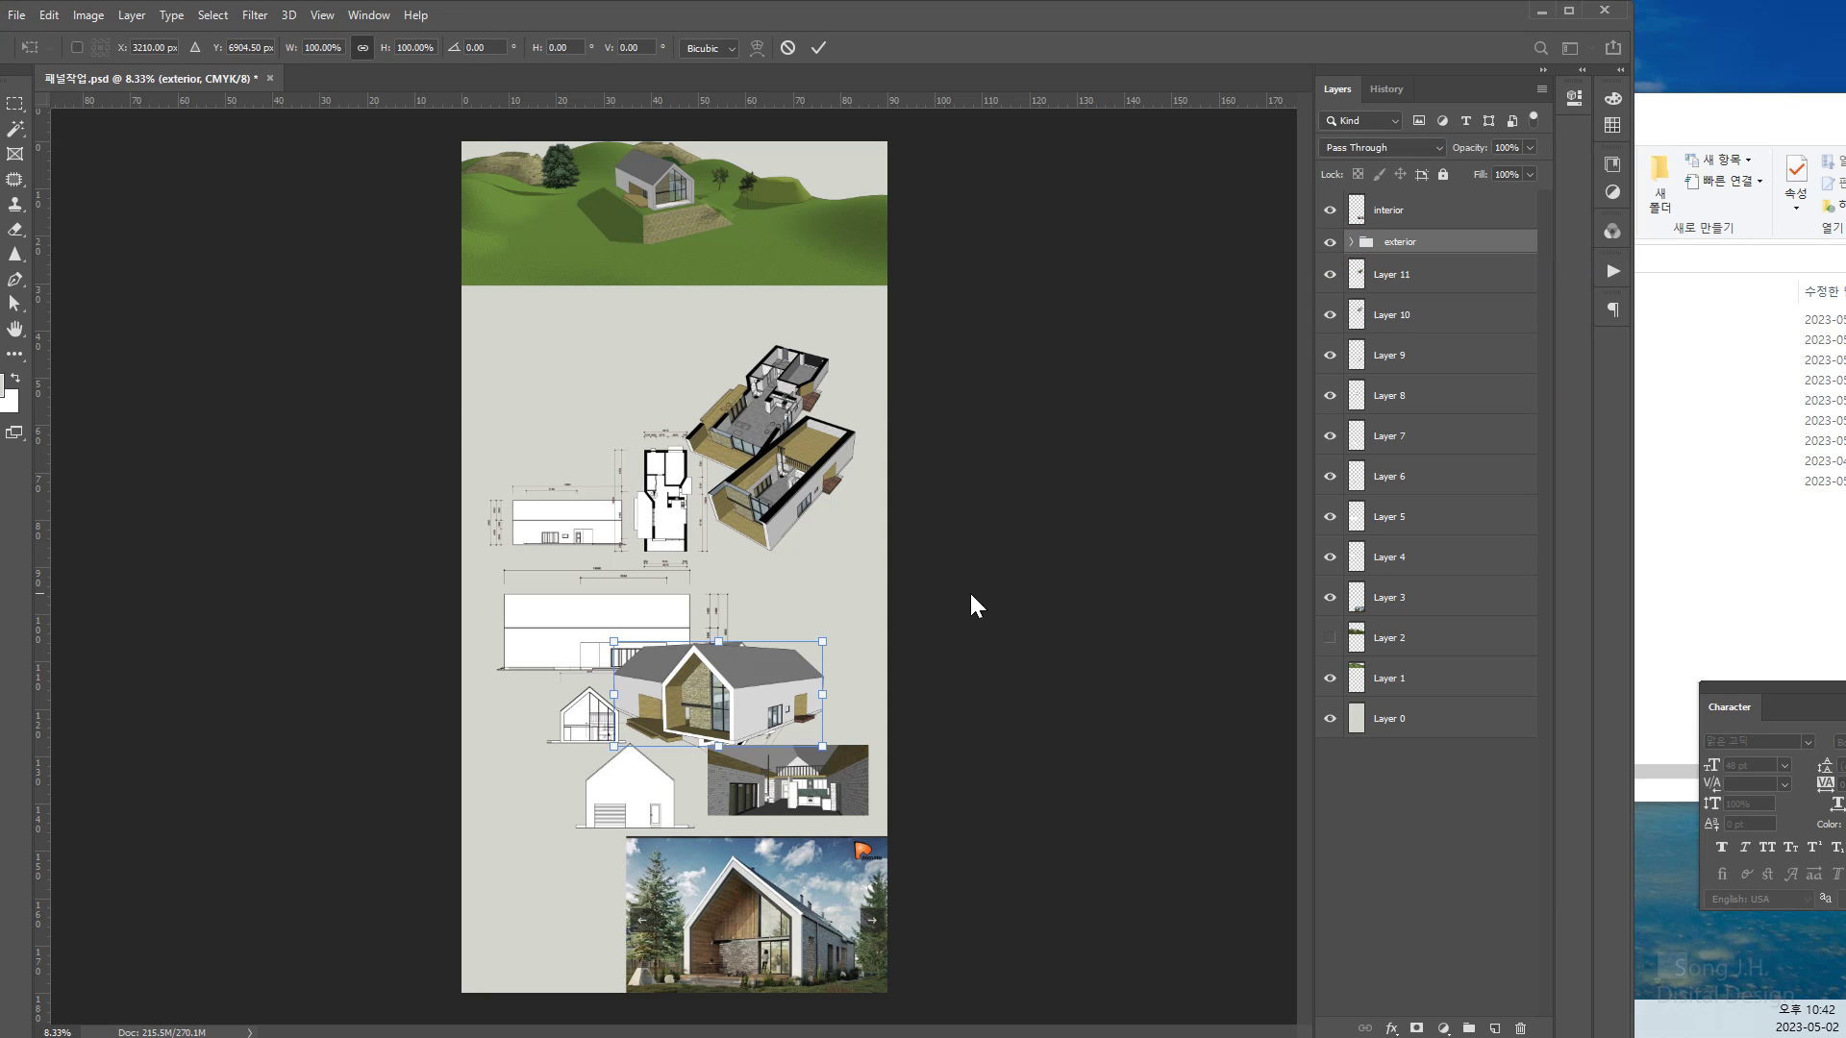
drag(819, 641, 733, 688)
drag(720, 699, 721, 697)
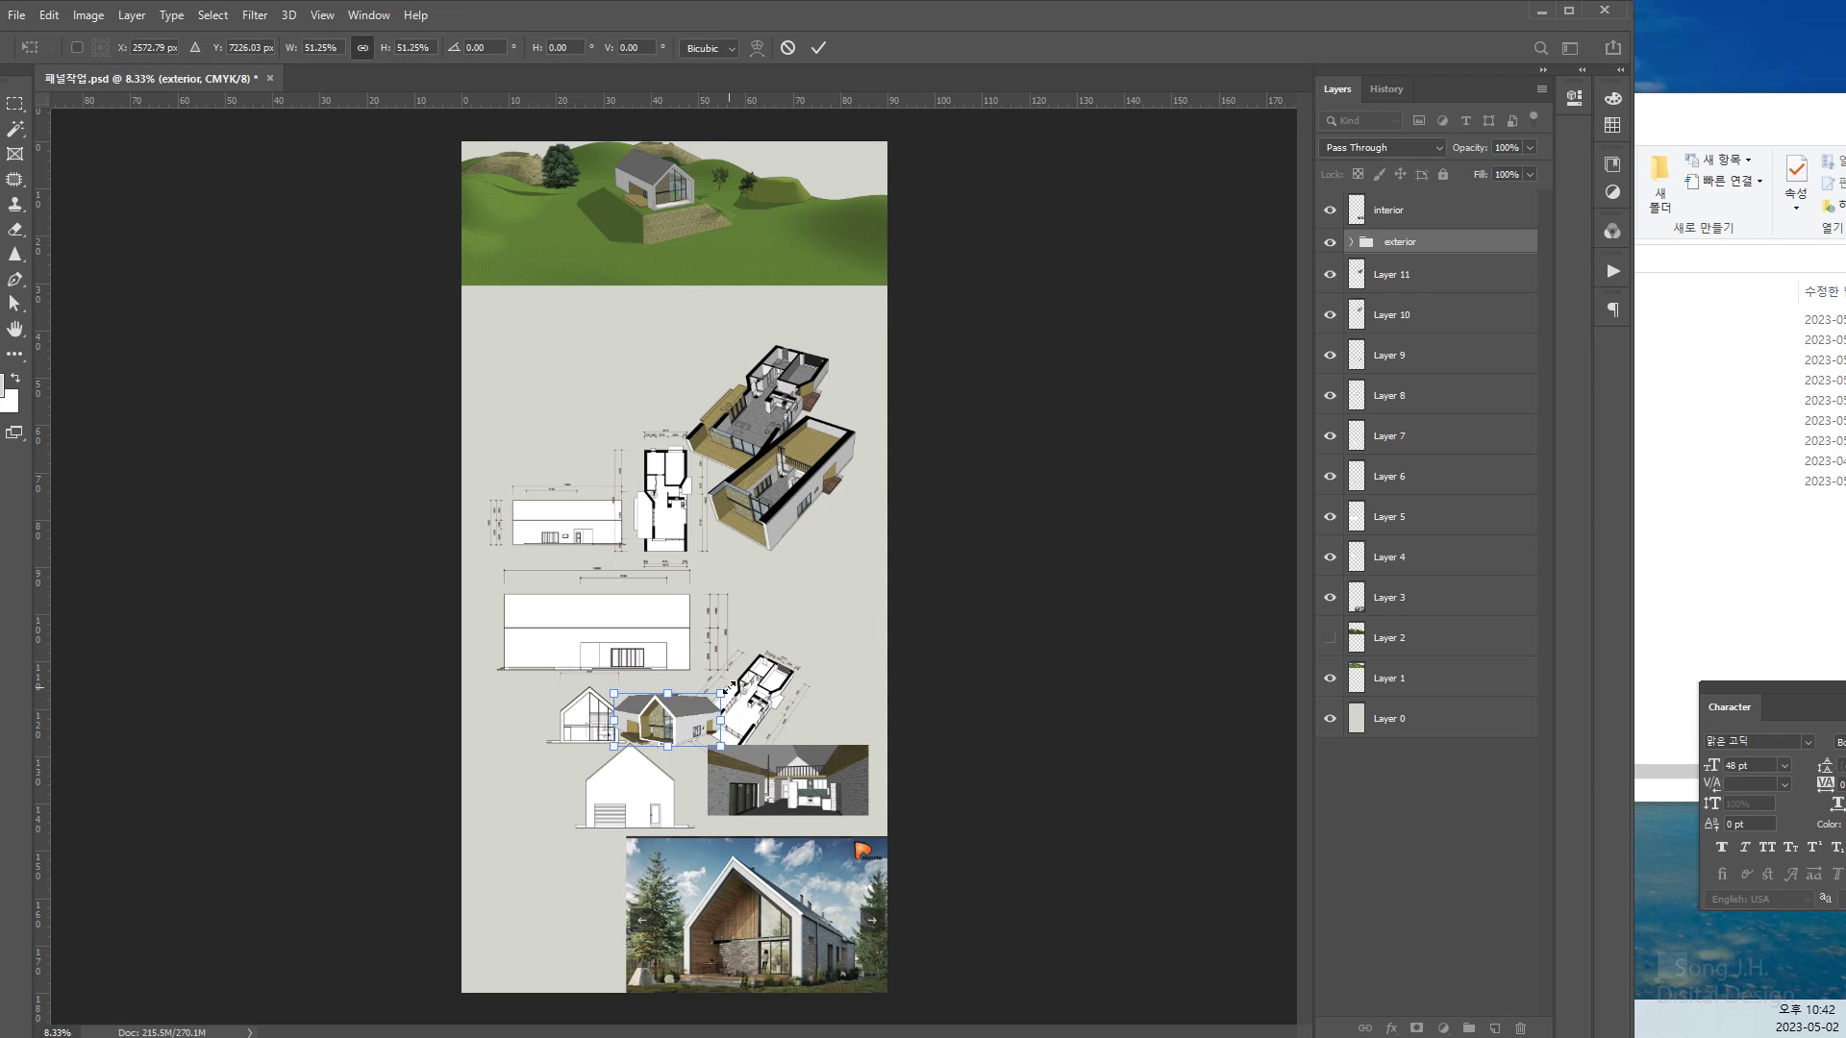
key(Return)
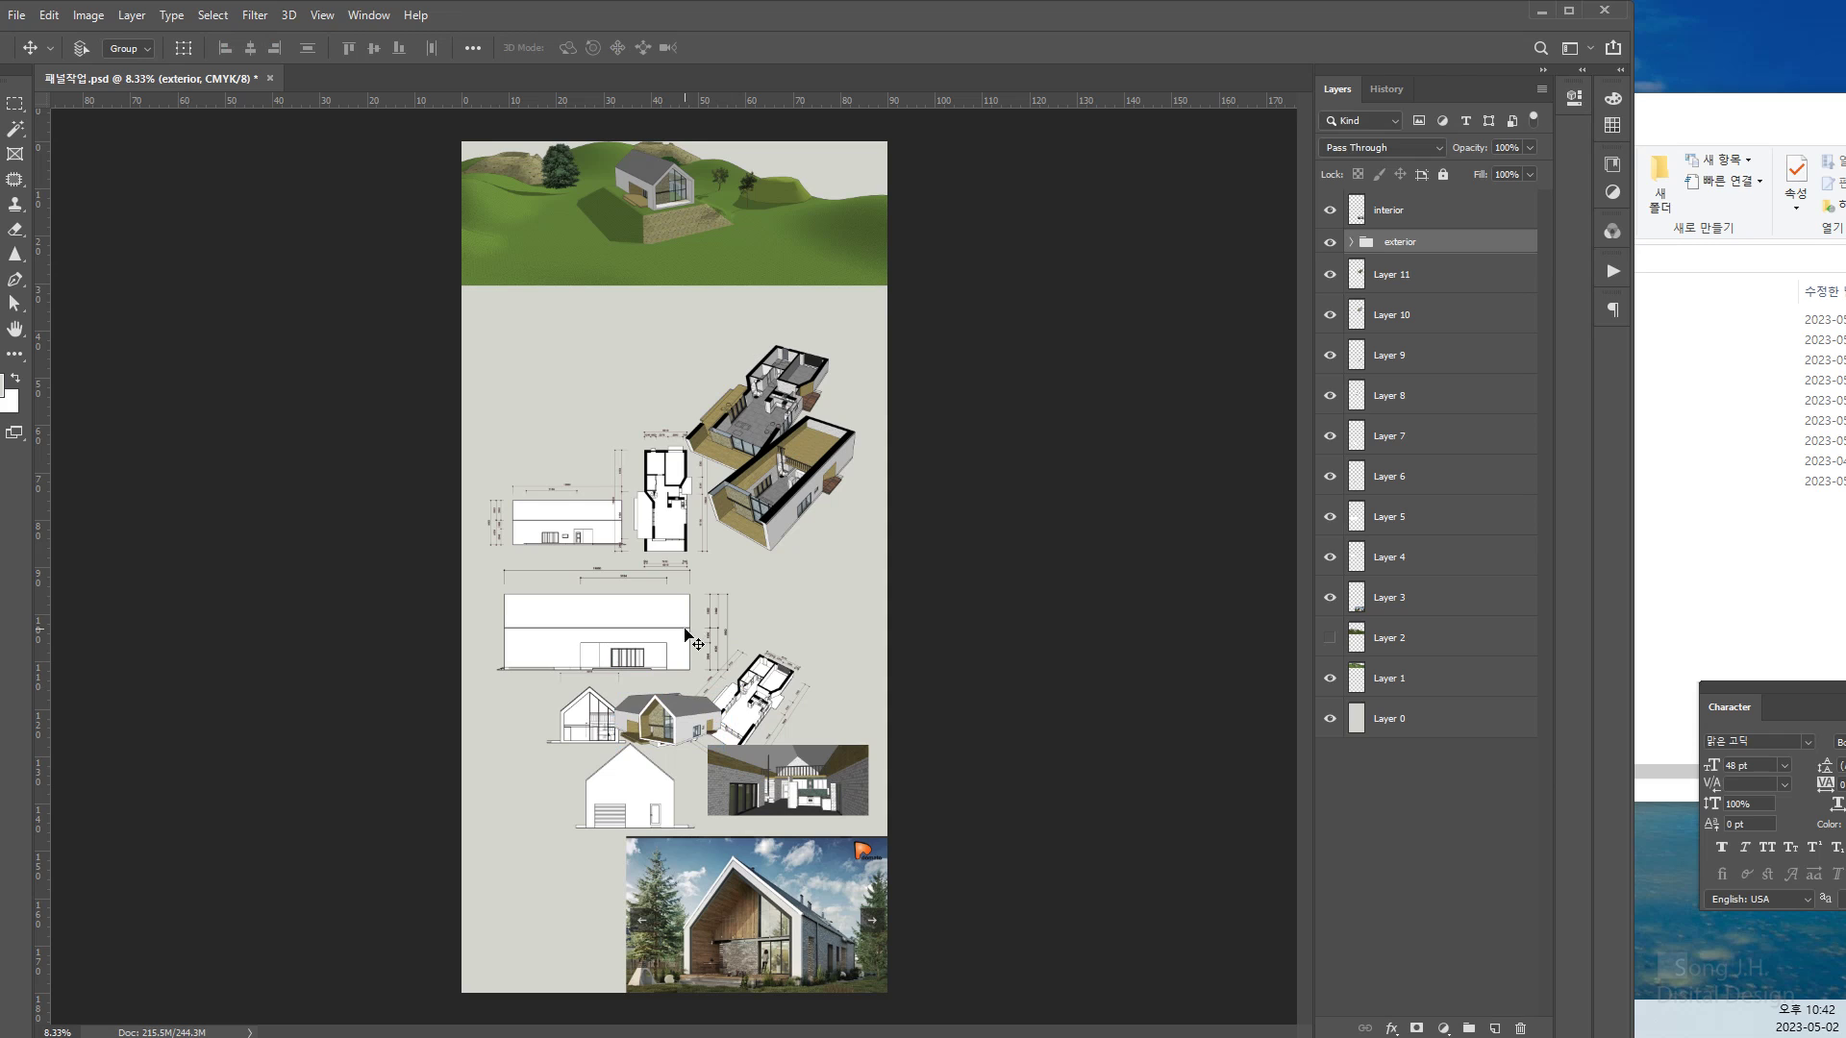
drag(690, 709, 804, 581)
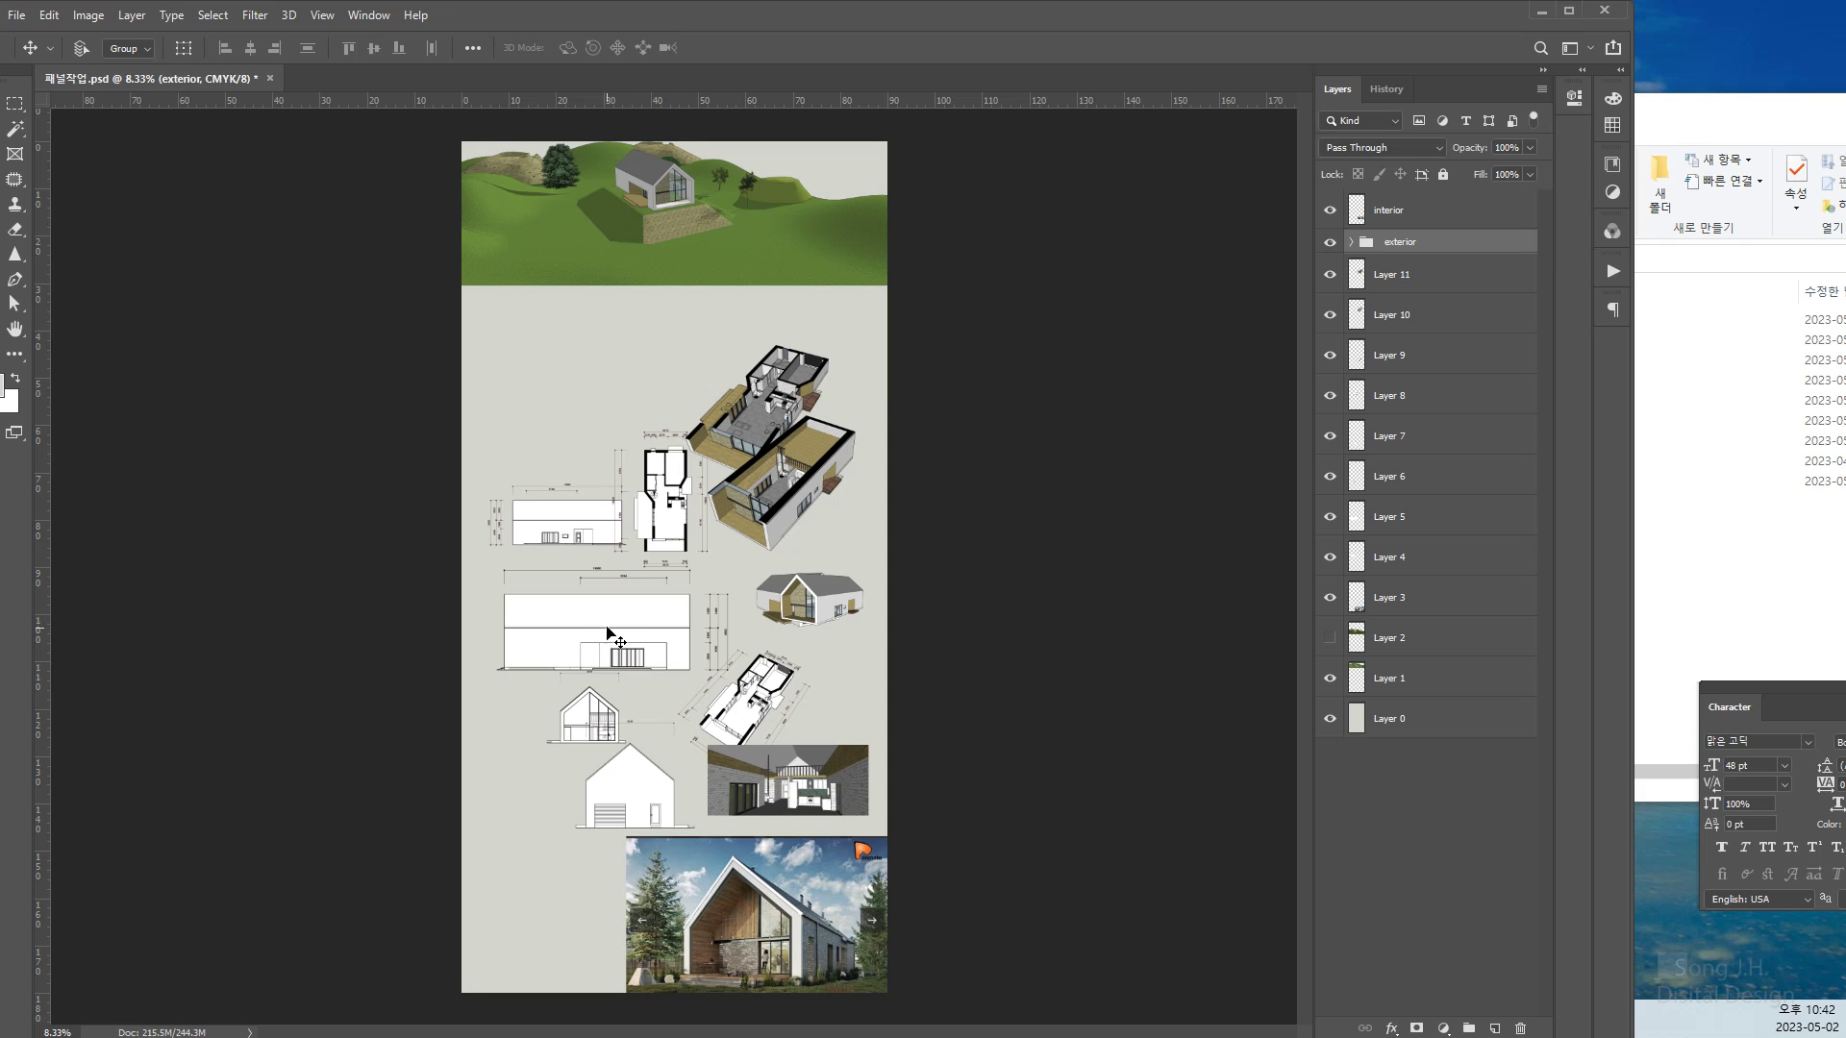
Select the large long elevation's layer from the canvas and add a layer group named 도면 directly above Layer 5
right_click(670, 619)
click(690, 627)
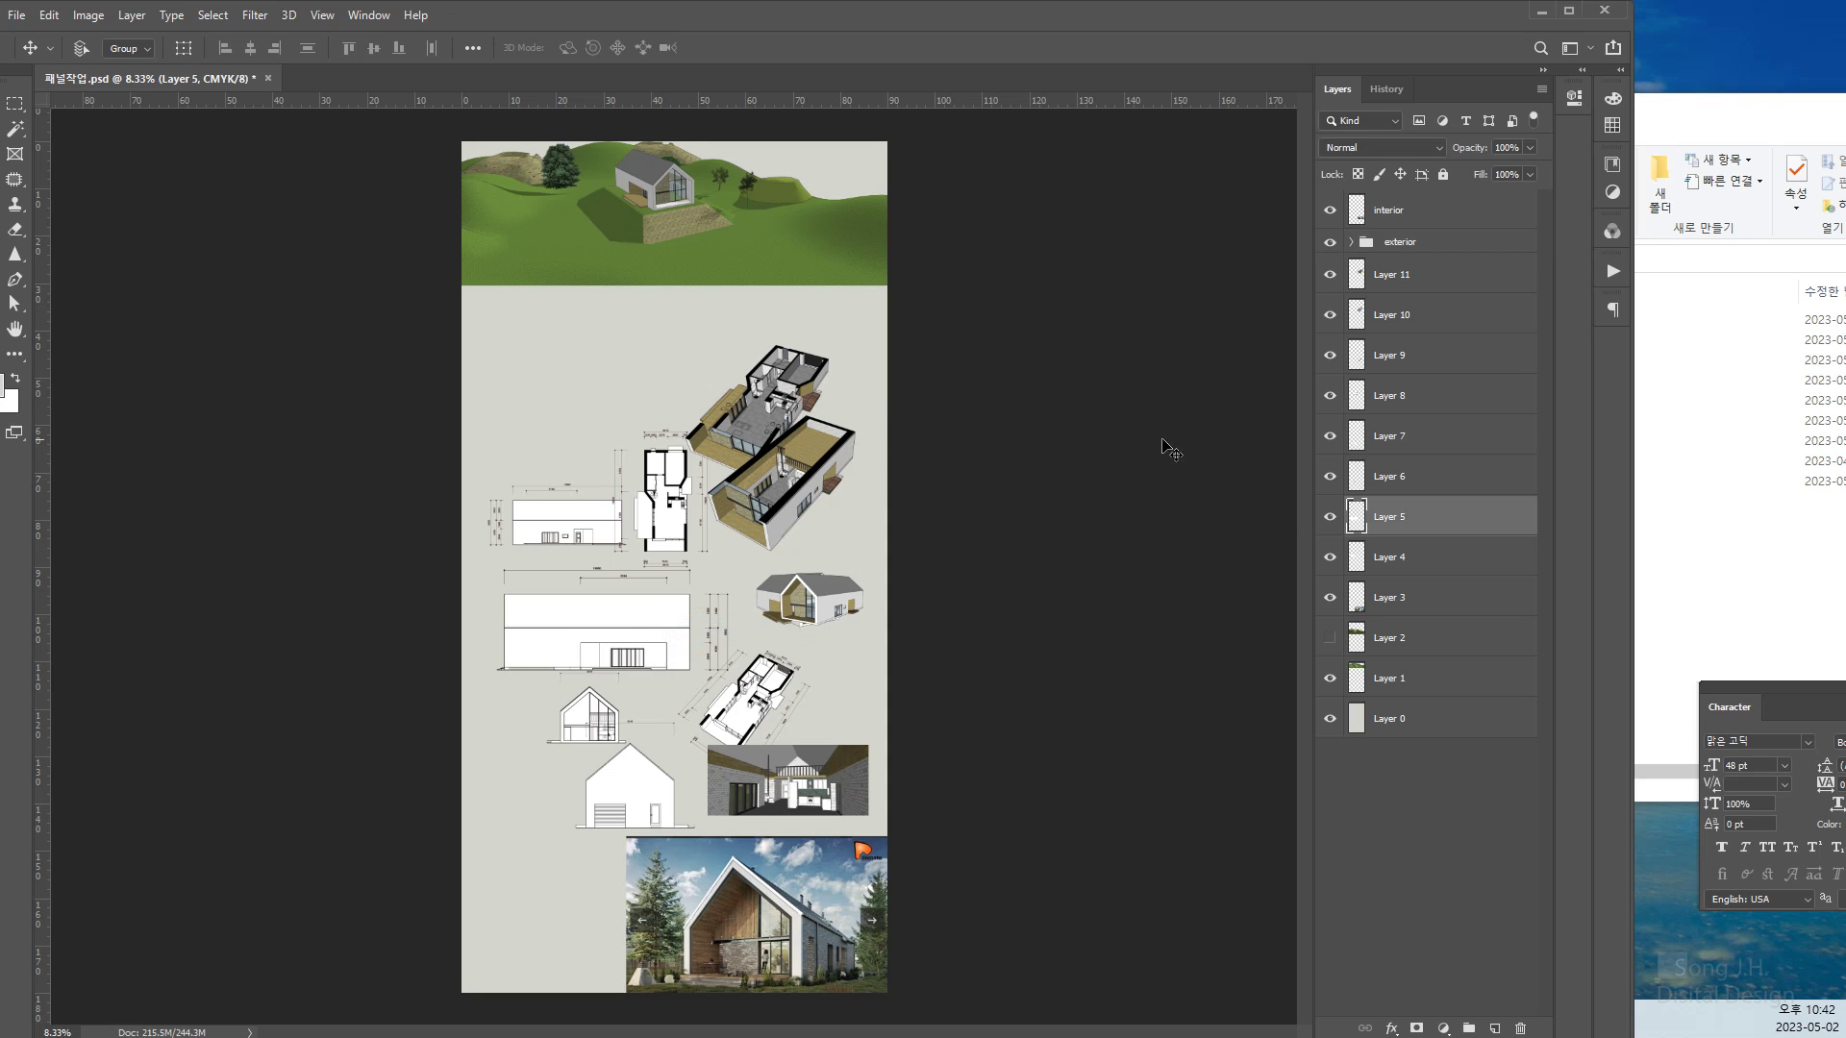
click(1332, 518)
click(1336, 519)
click(1469, 1028)
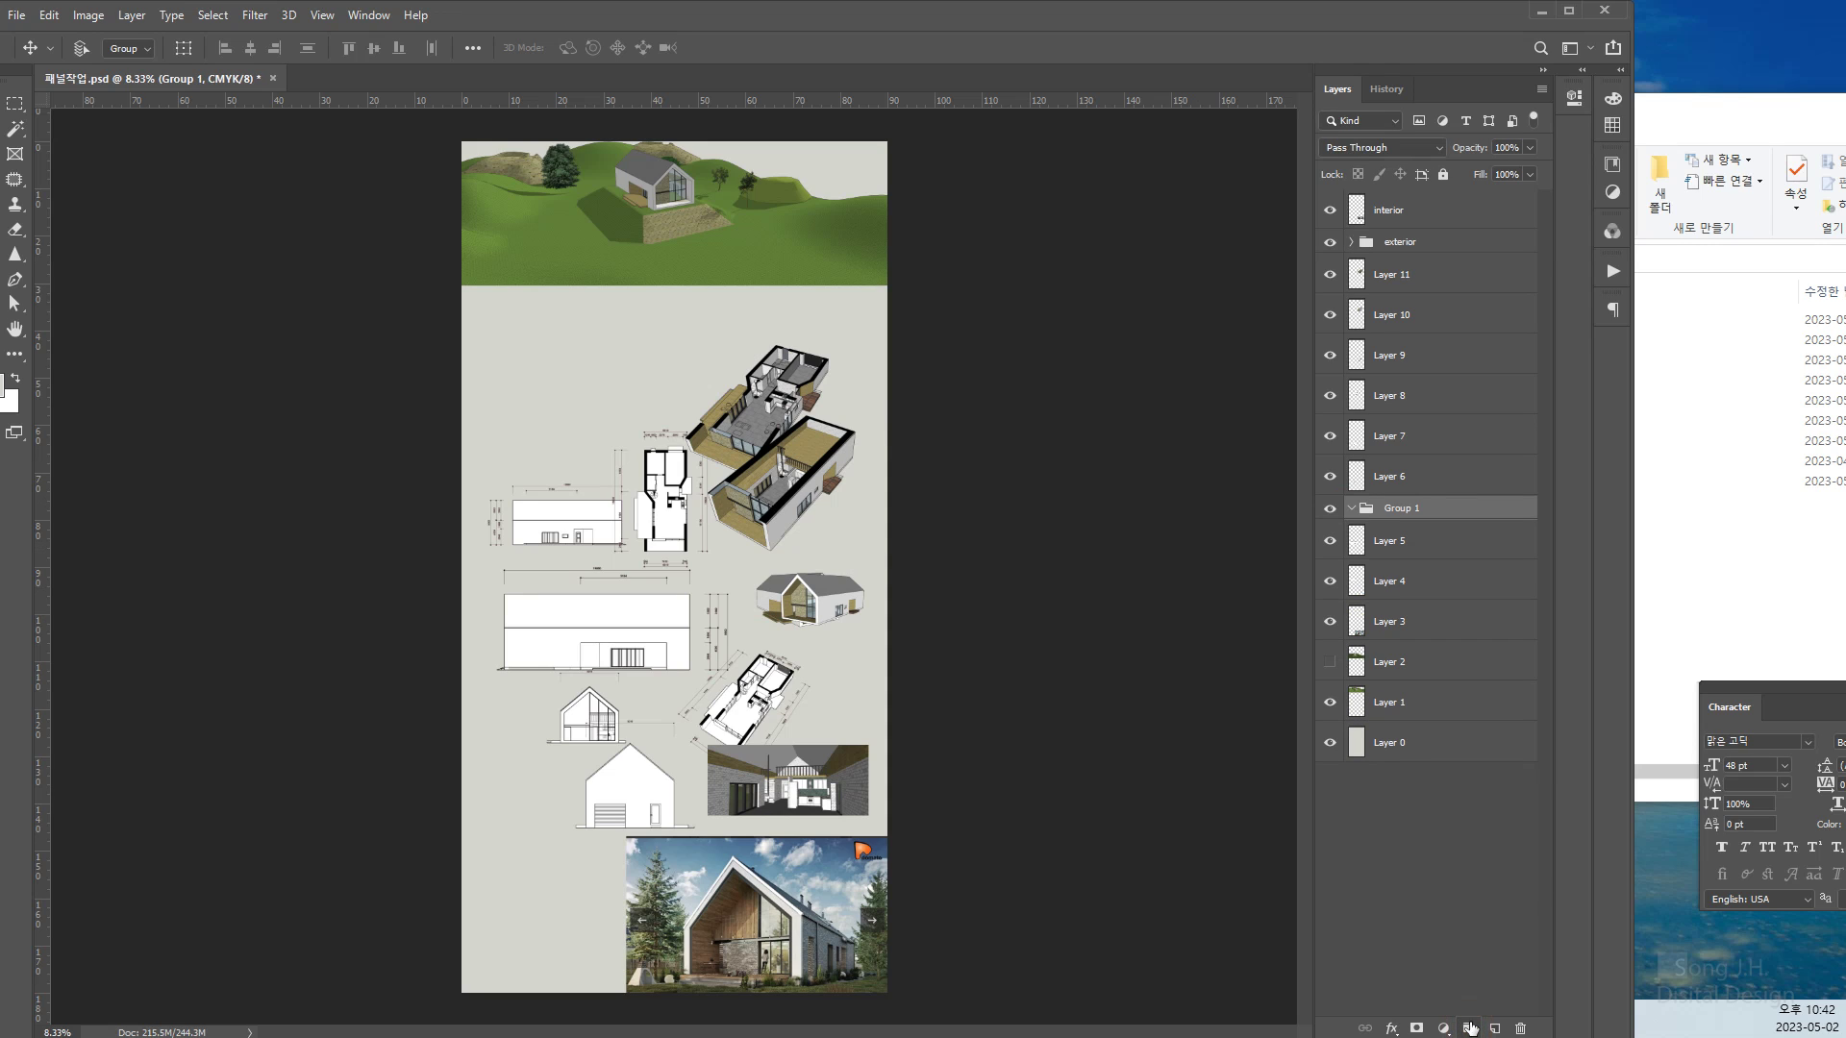
click(1402, 508)
double_click(1403, 509)
text(eh)
click(1413, 894)
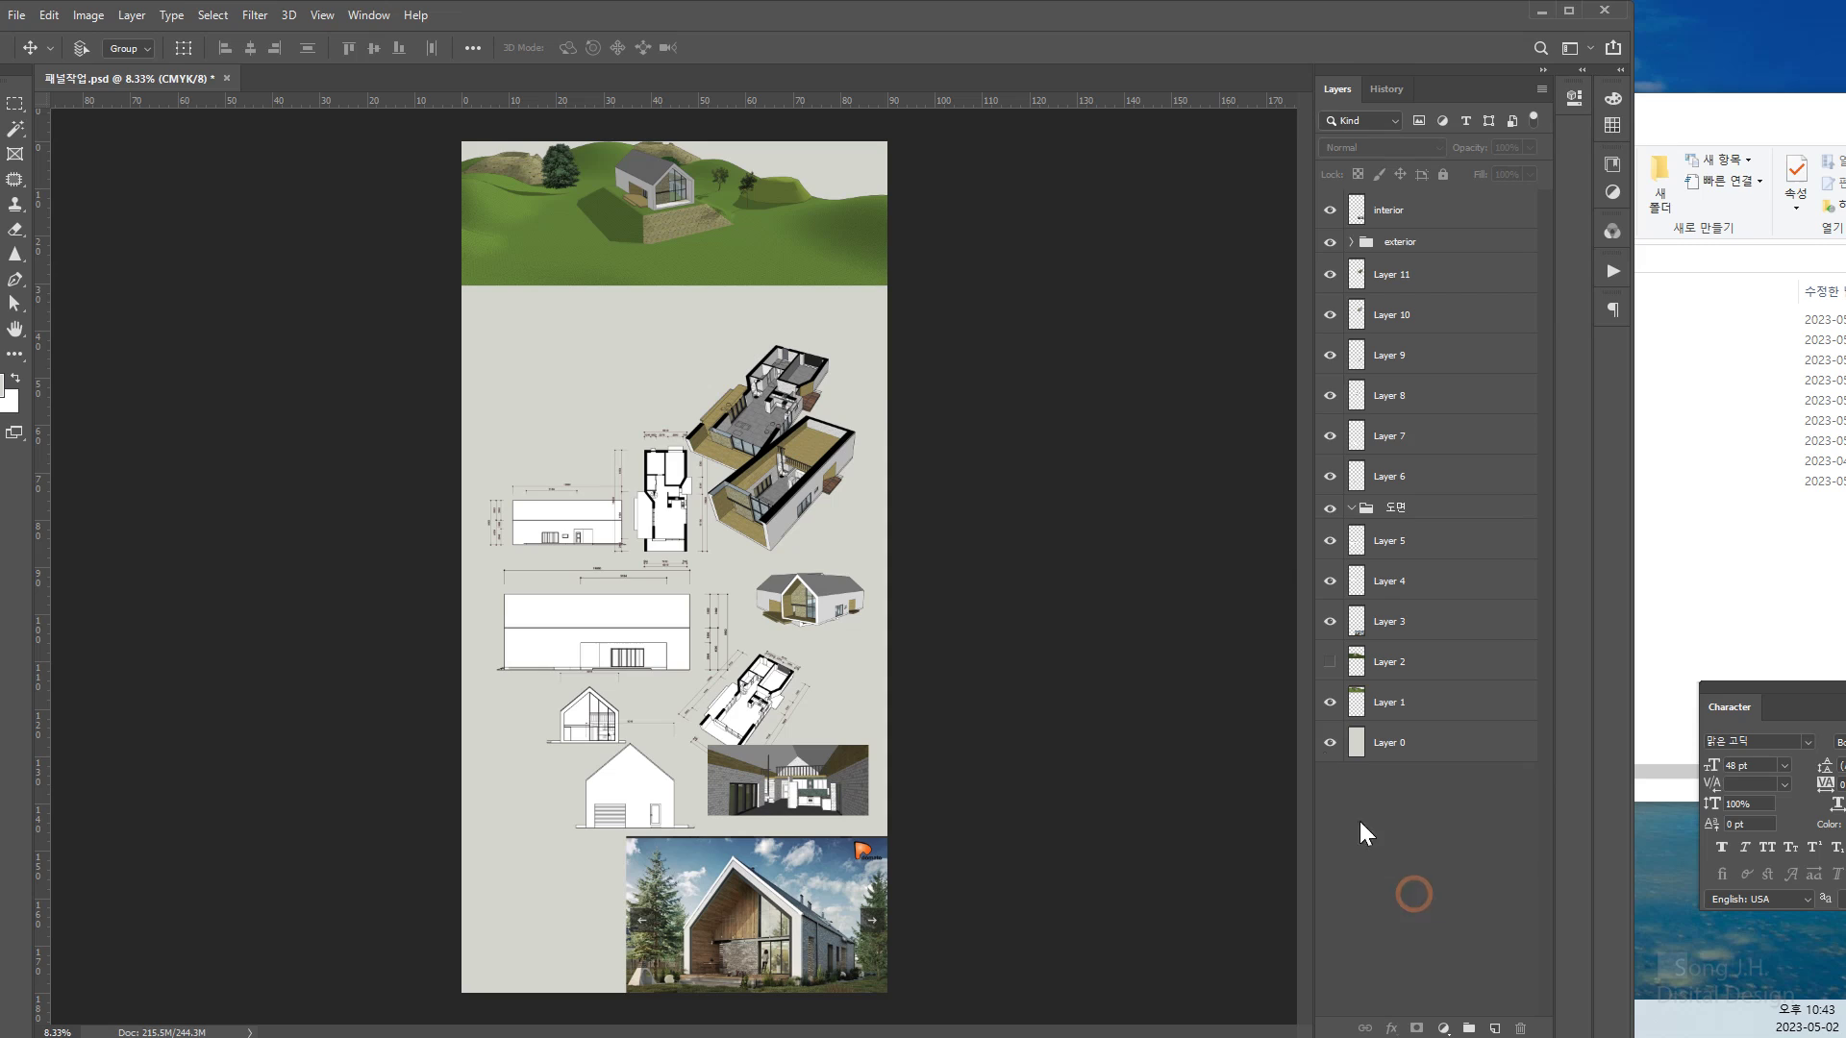
Scale the Layer 5 elevation down to about two thirds and place it just below the other long elevation
click(1332, 540)
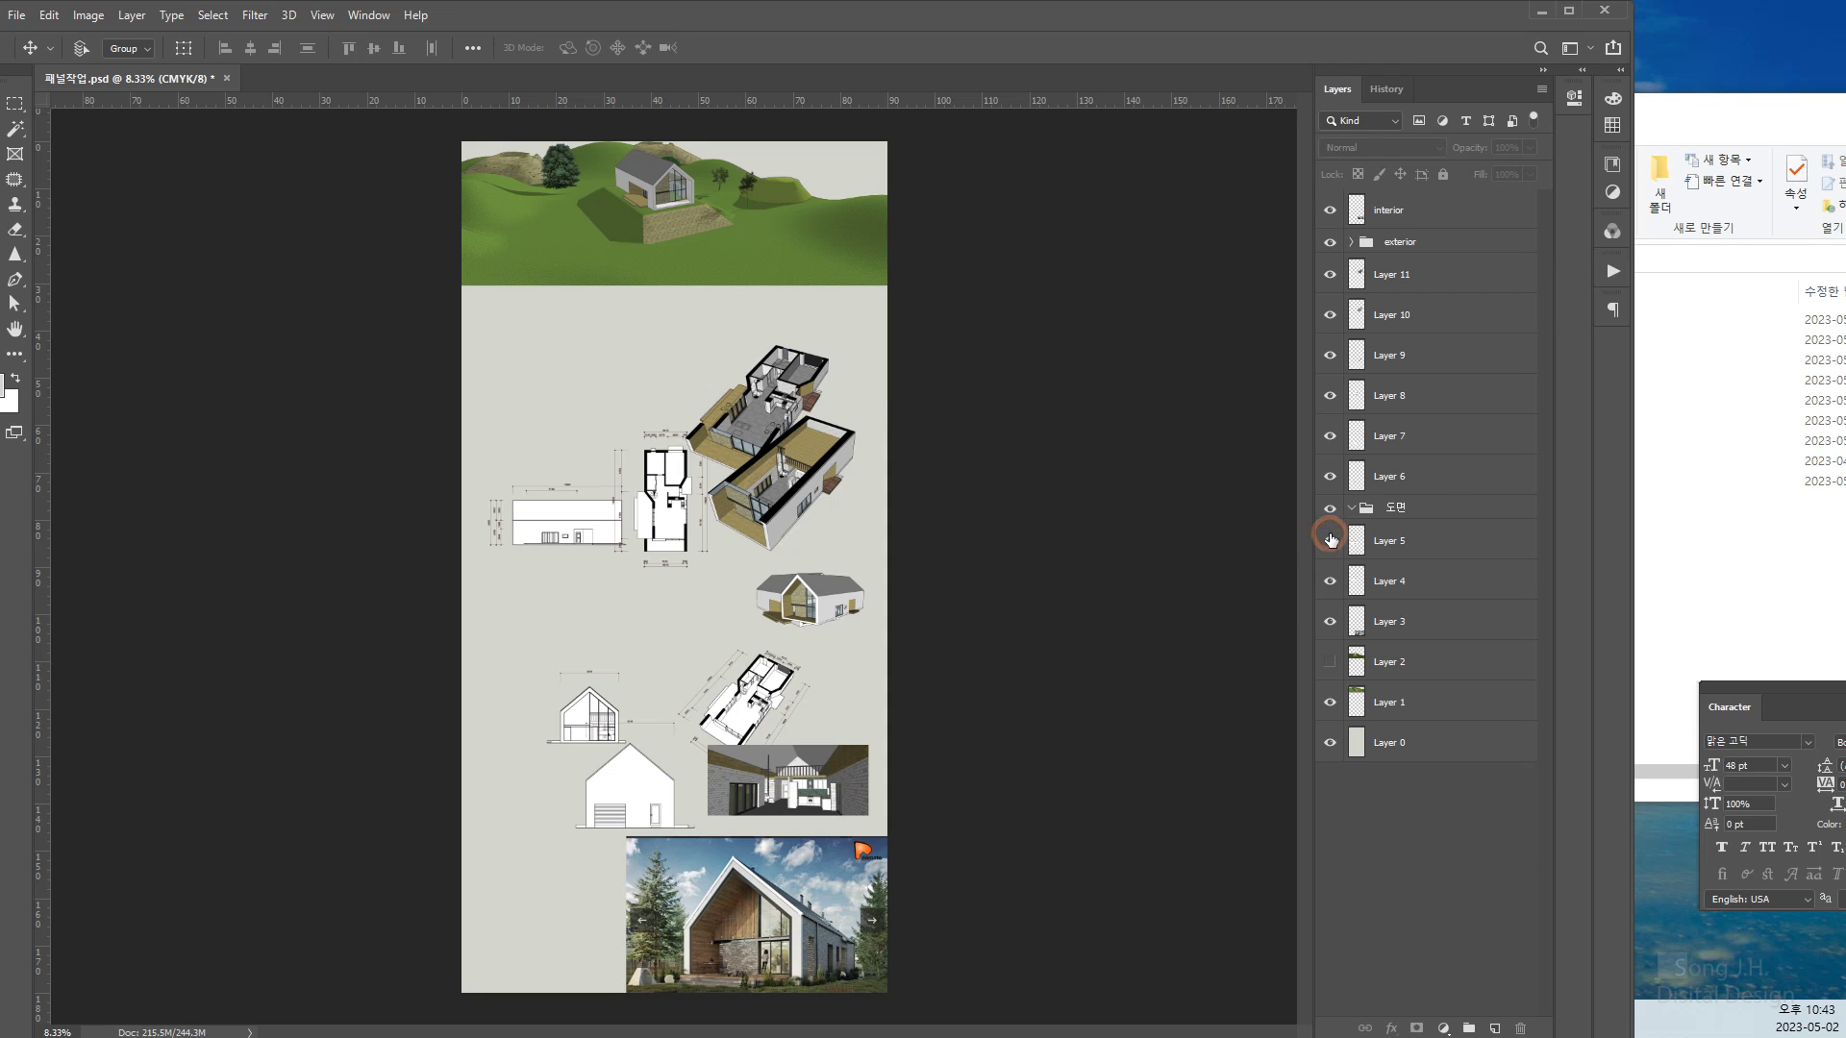
click(1332, 540)
click(1404, 540)
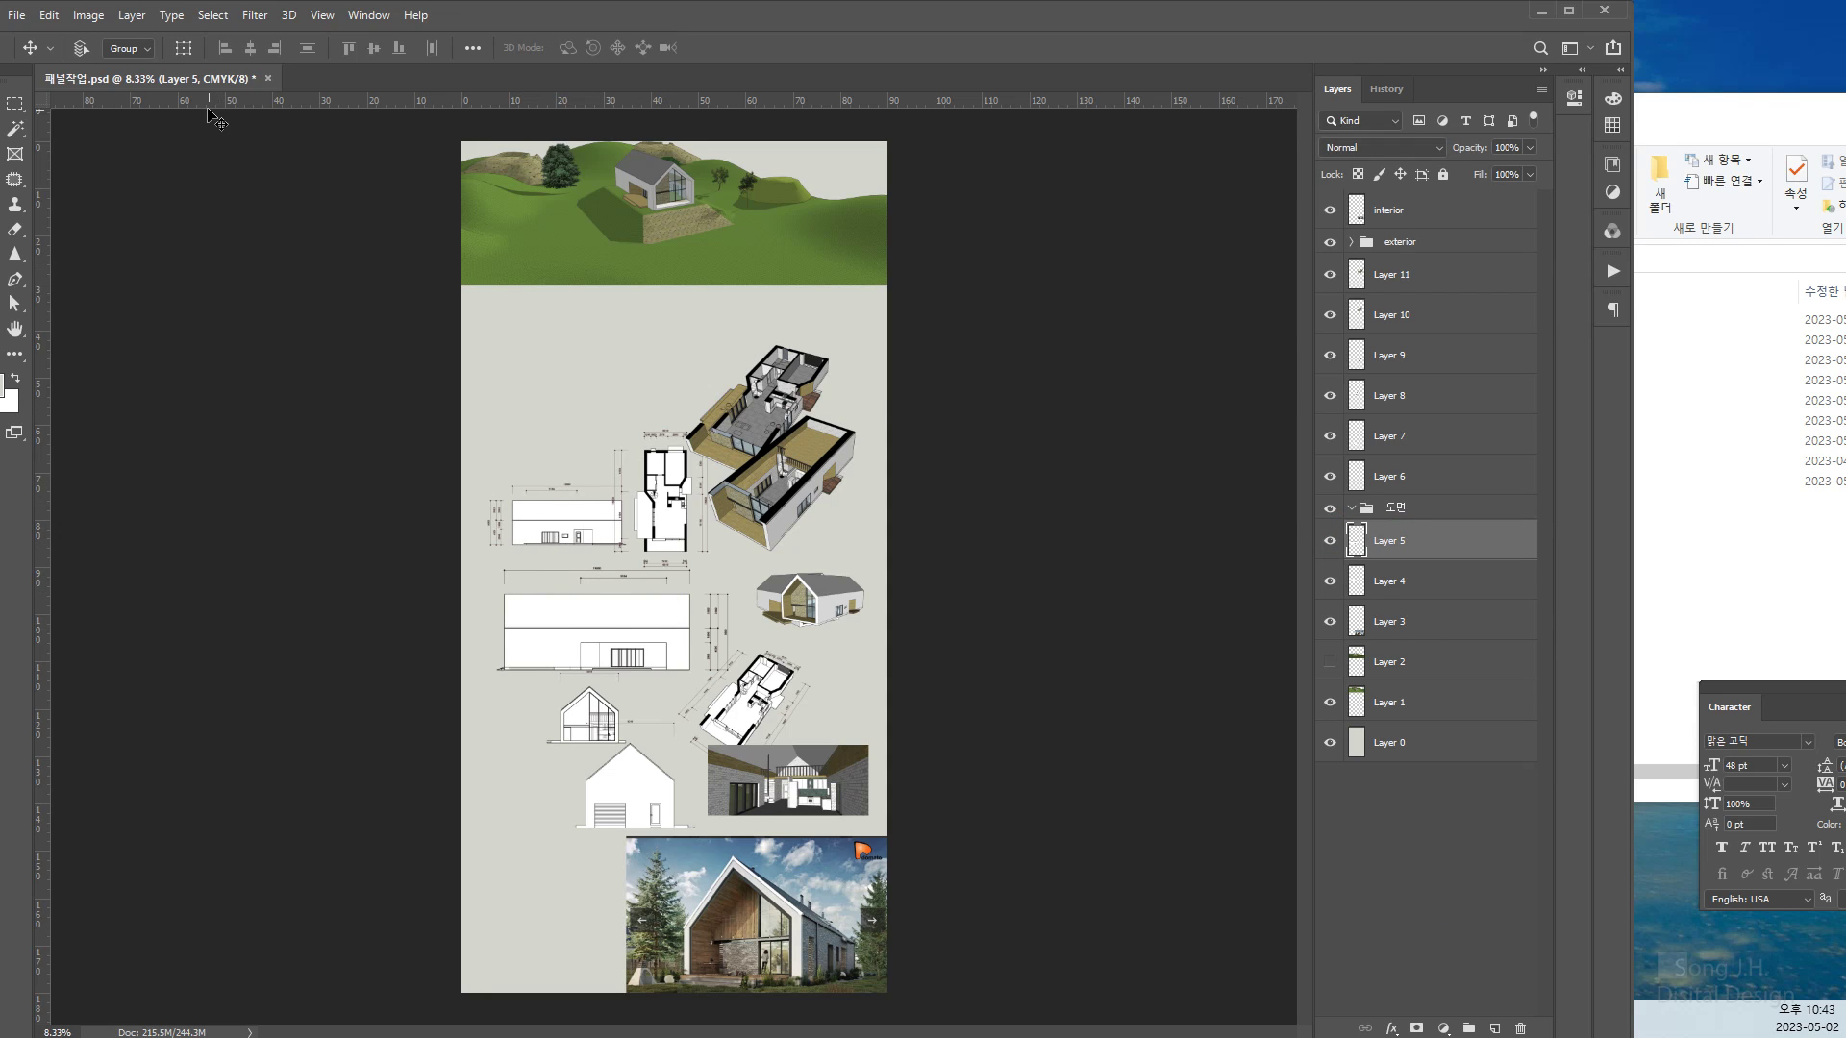
right_click(620, 620)
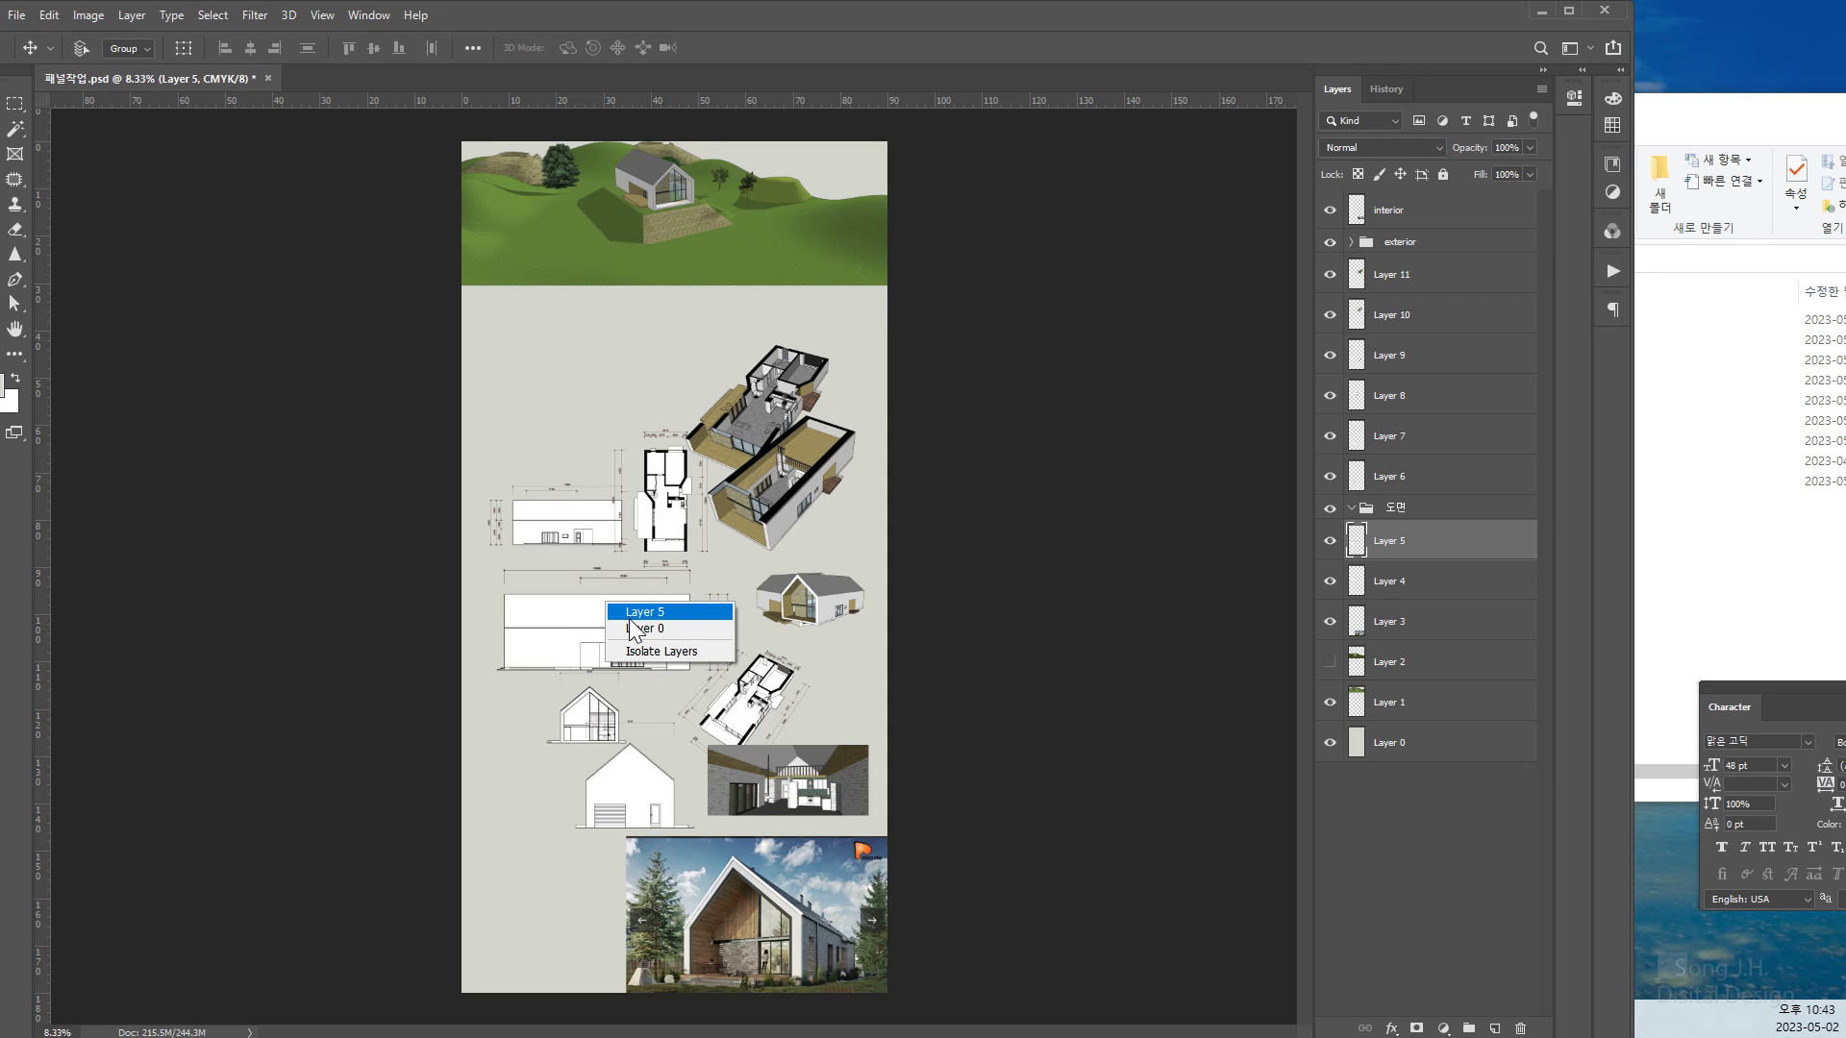
click(642, 613)
click(52, 21)
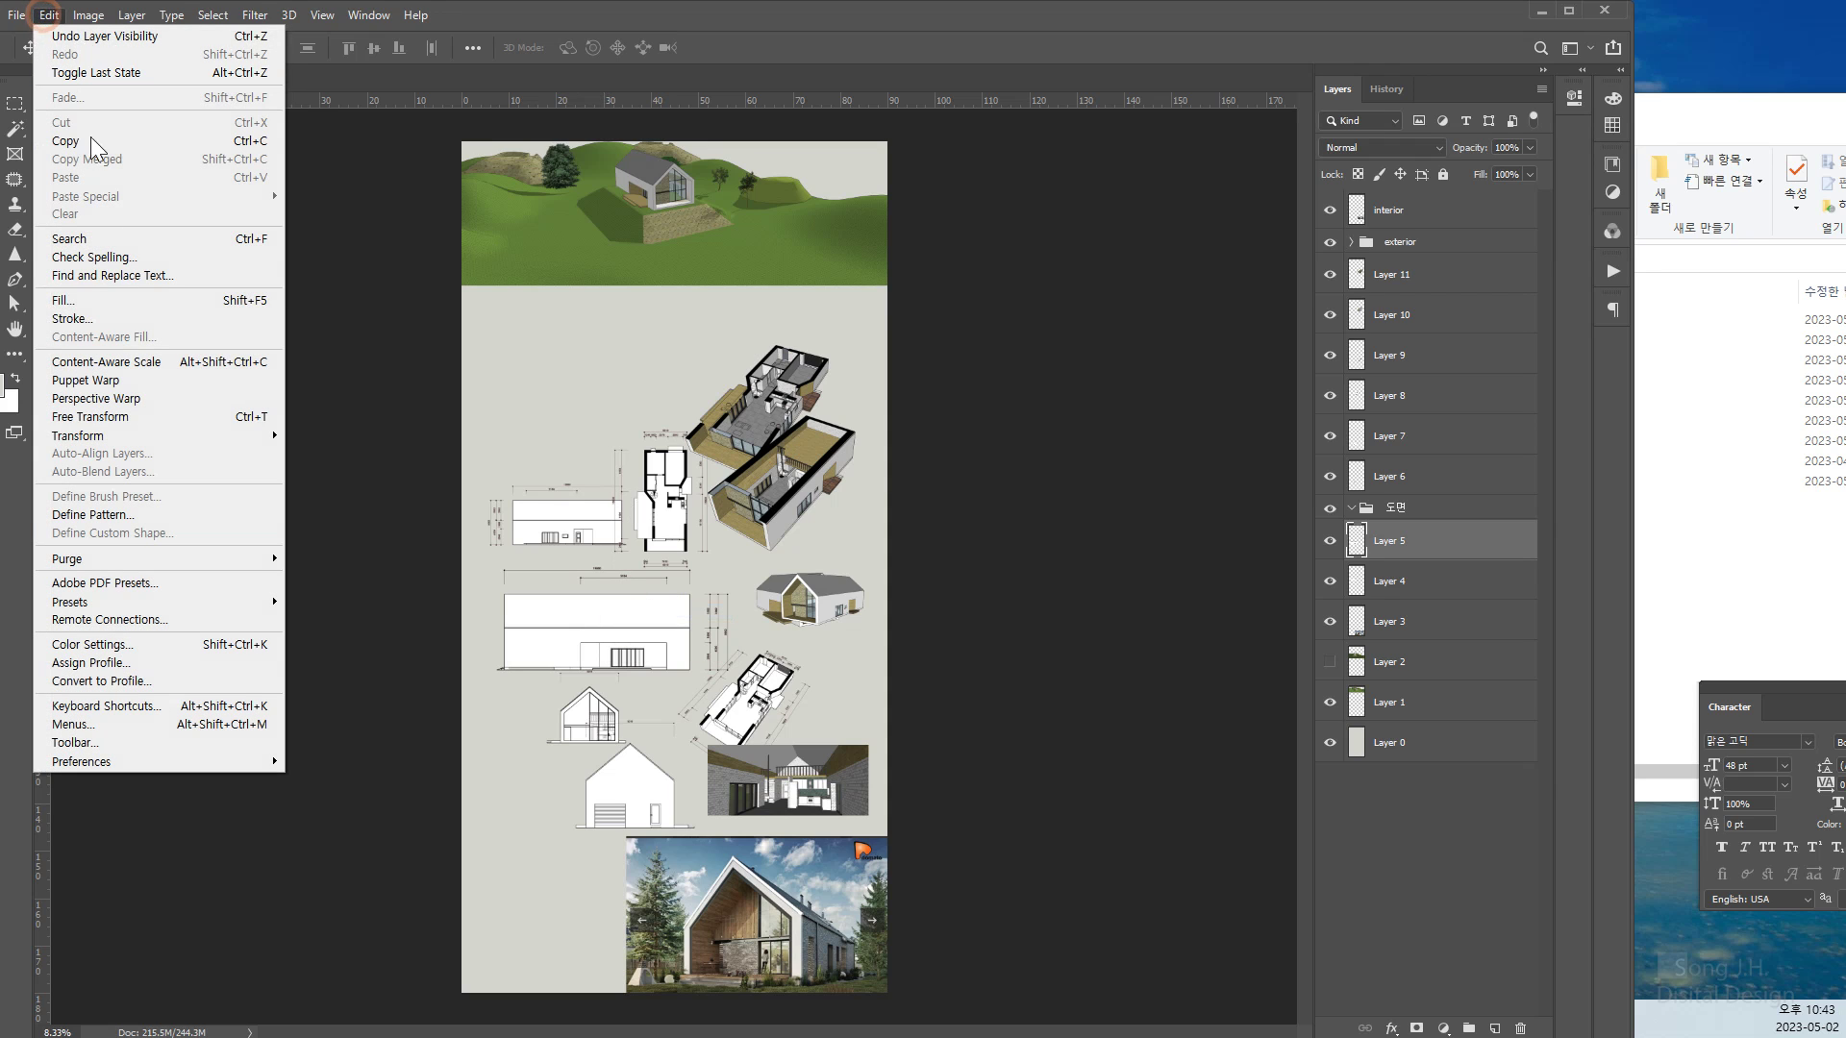
mouse_move(163, 437)
click(358, 462)
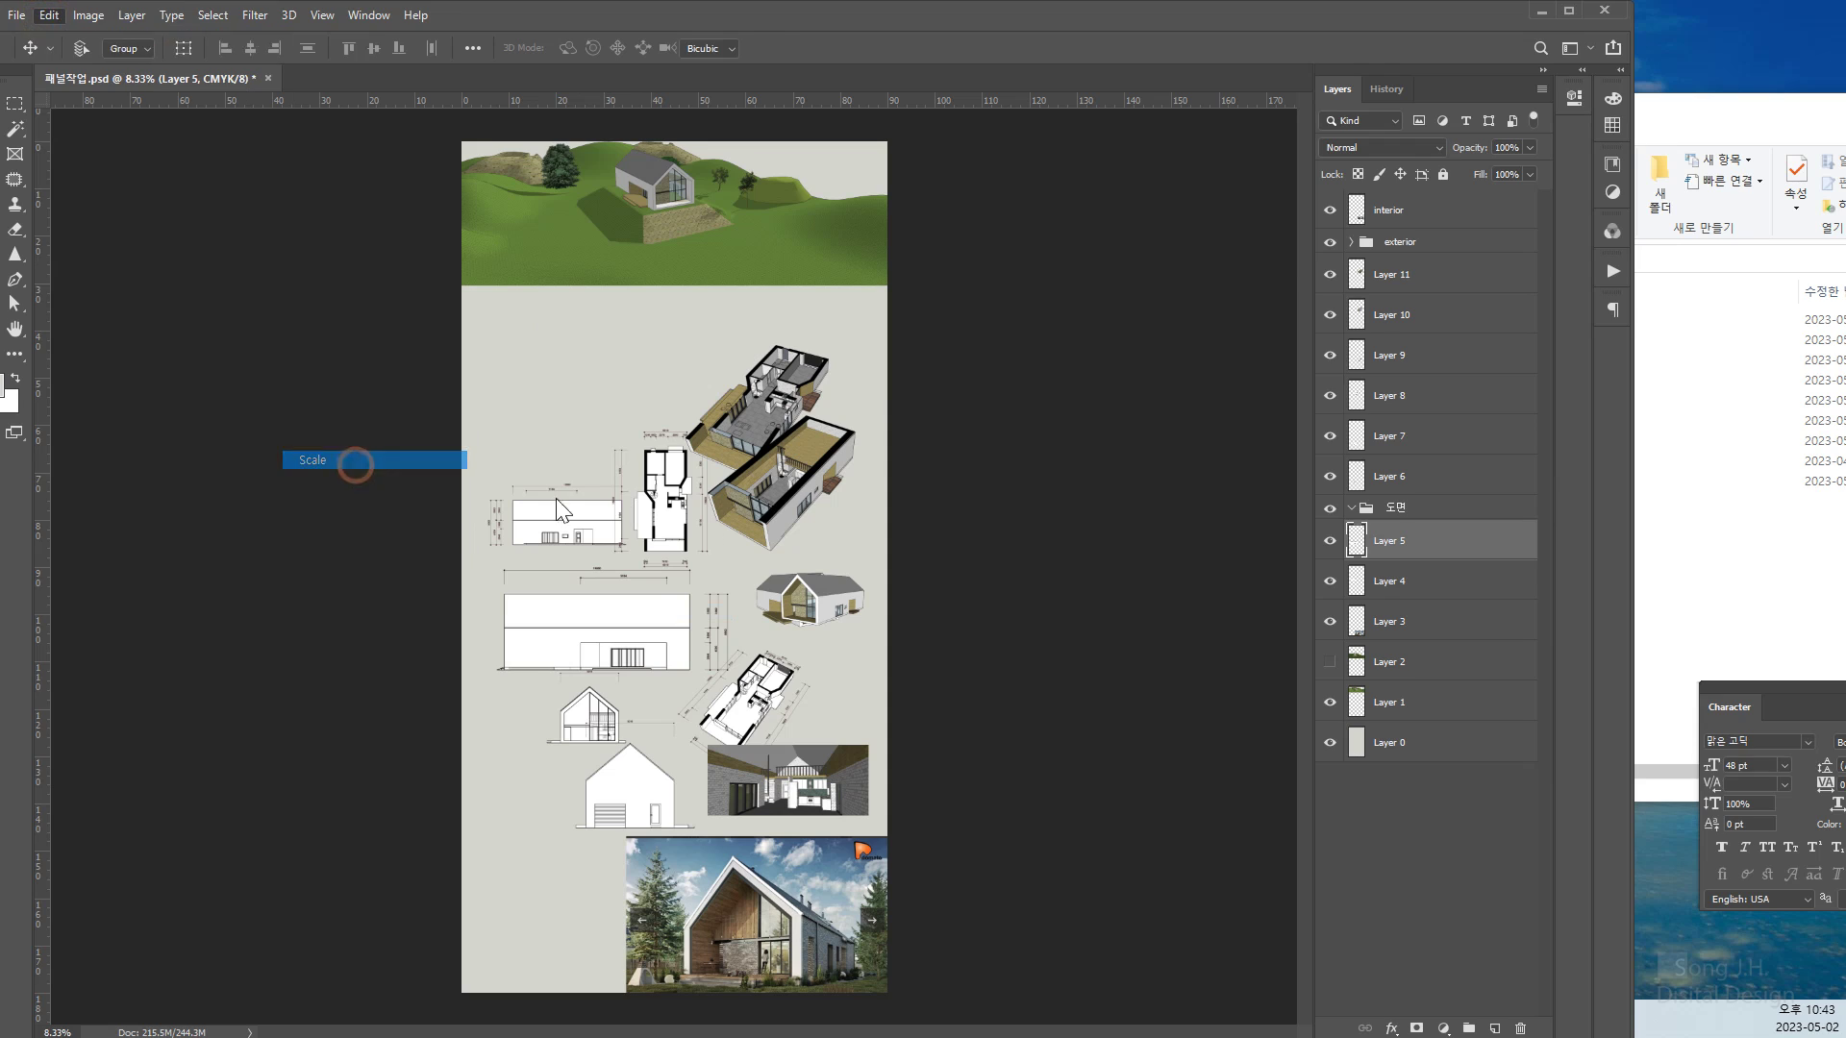
drag(728, 566, 651, 612)
key(Return)
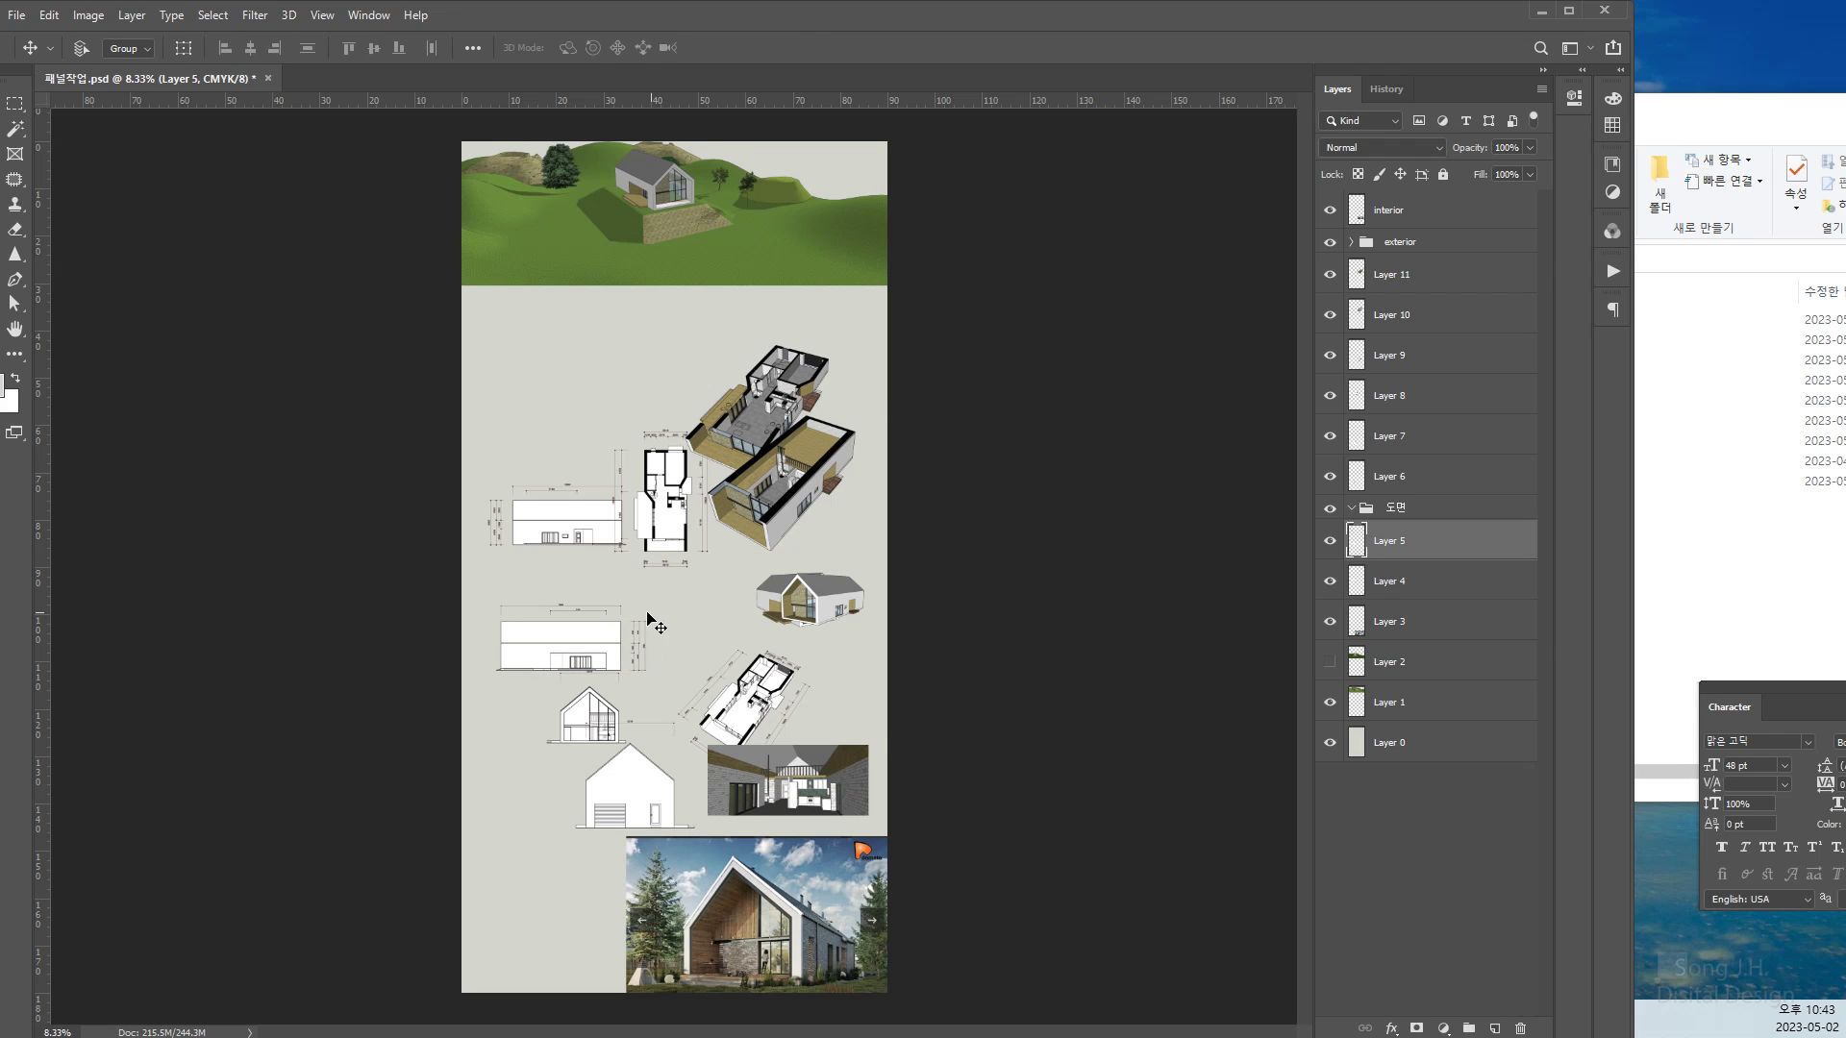
drag(546, 673, 546, 620)
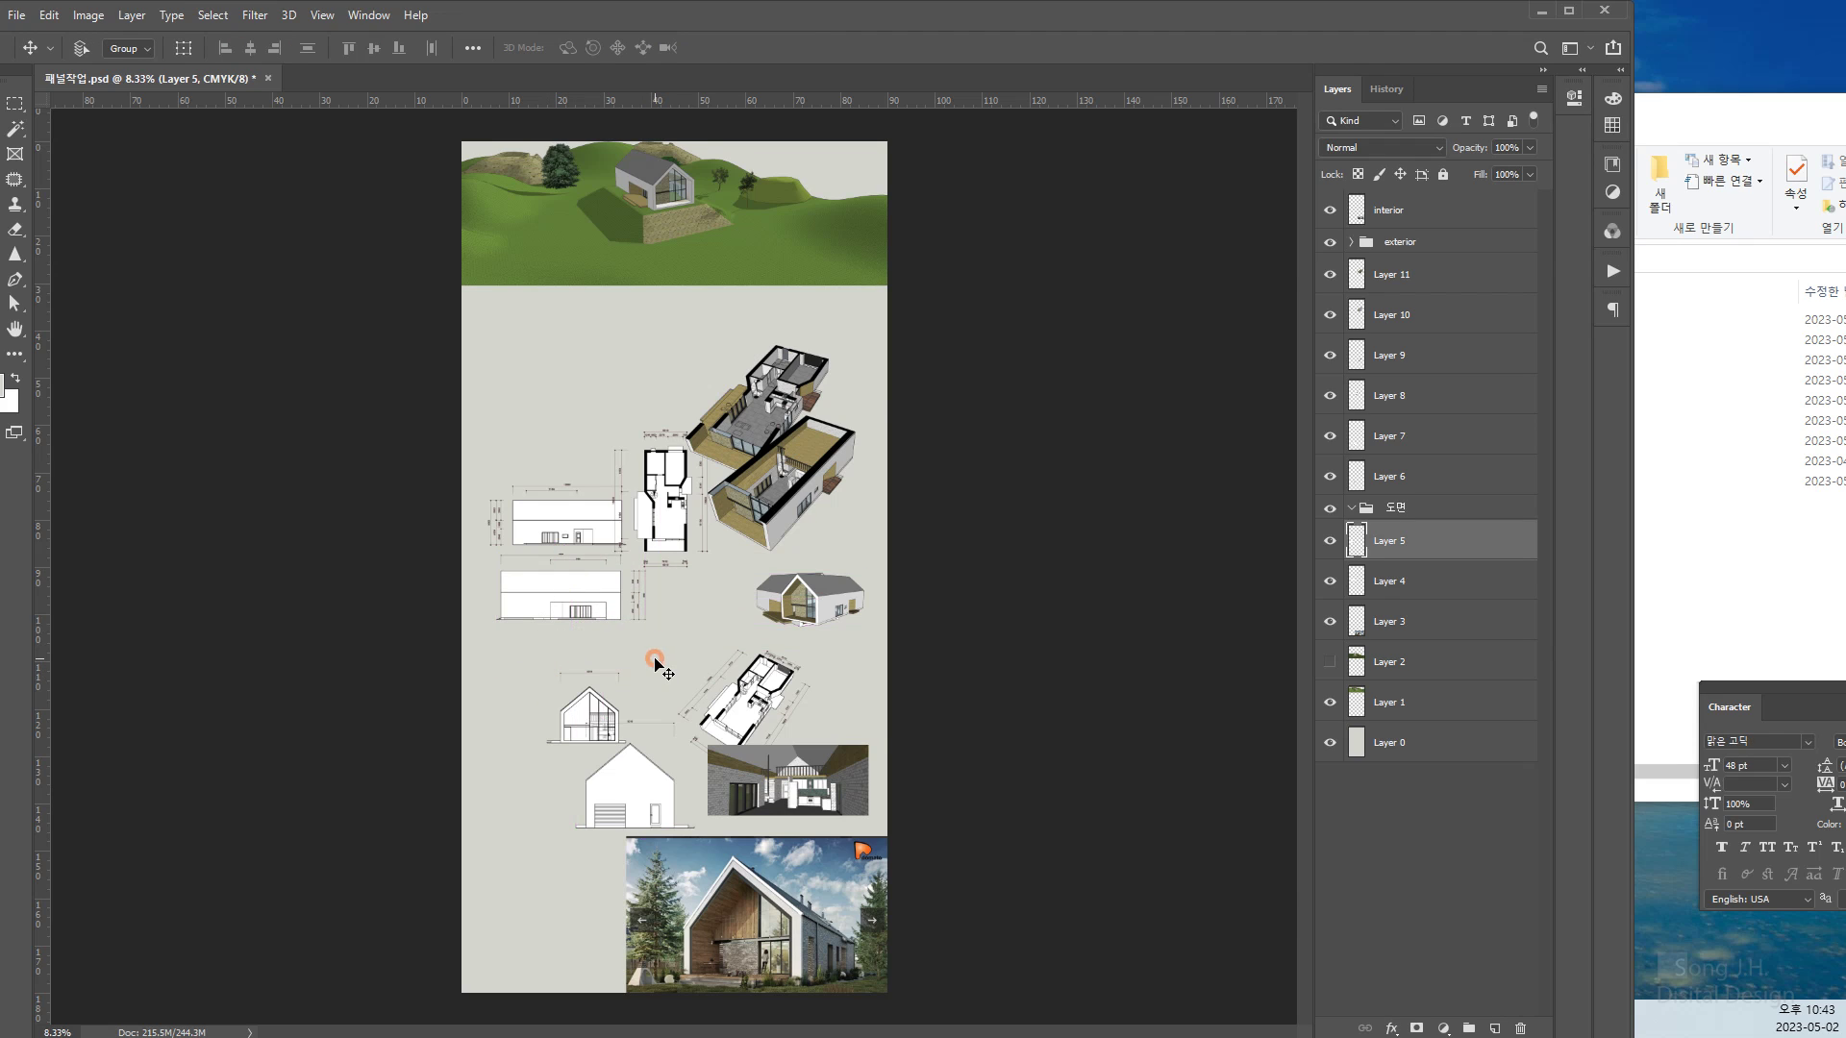
Move Layer 5 and Layer 4, the two long elevations, into the 도면 group
click(1330, 541)
click(1331, 542)
drag(1356, 540, 1384, 513)
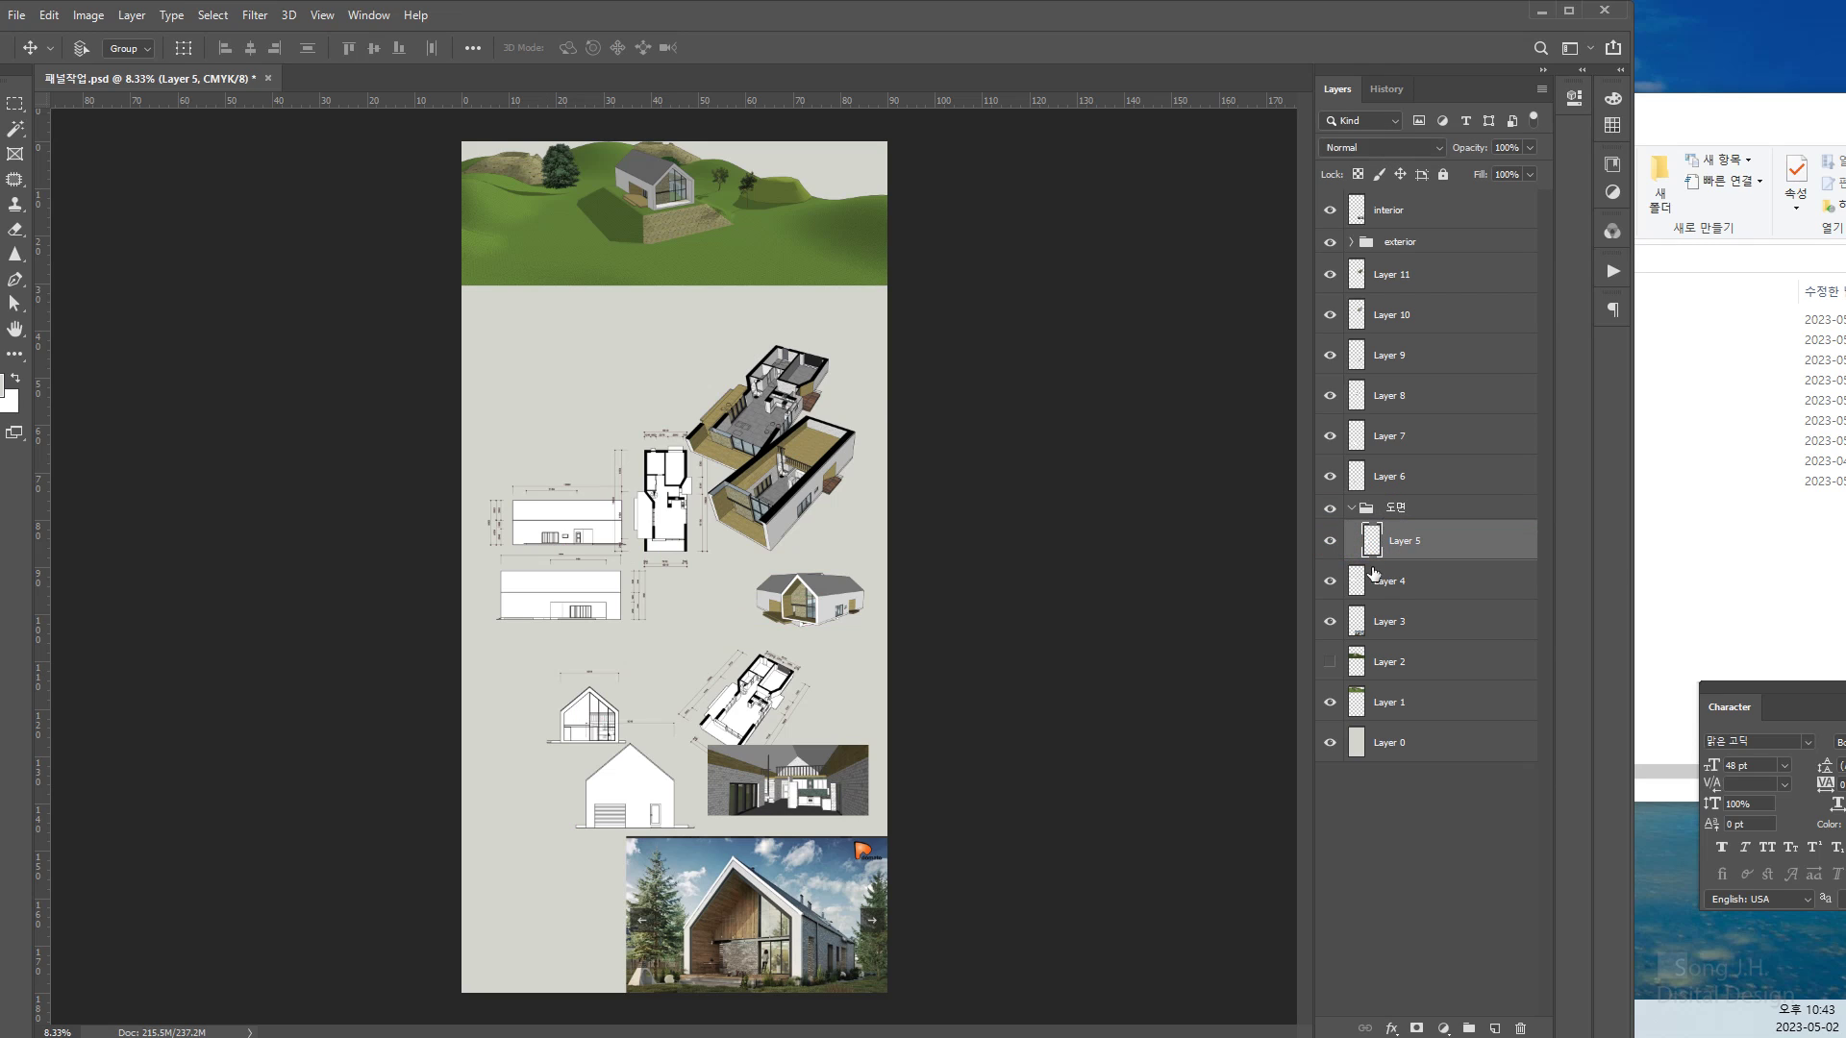
click(1331, 581)
click(1331, 582)
drag(1364, 586, 1400, 543)
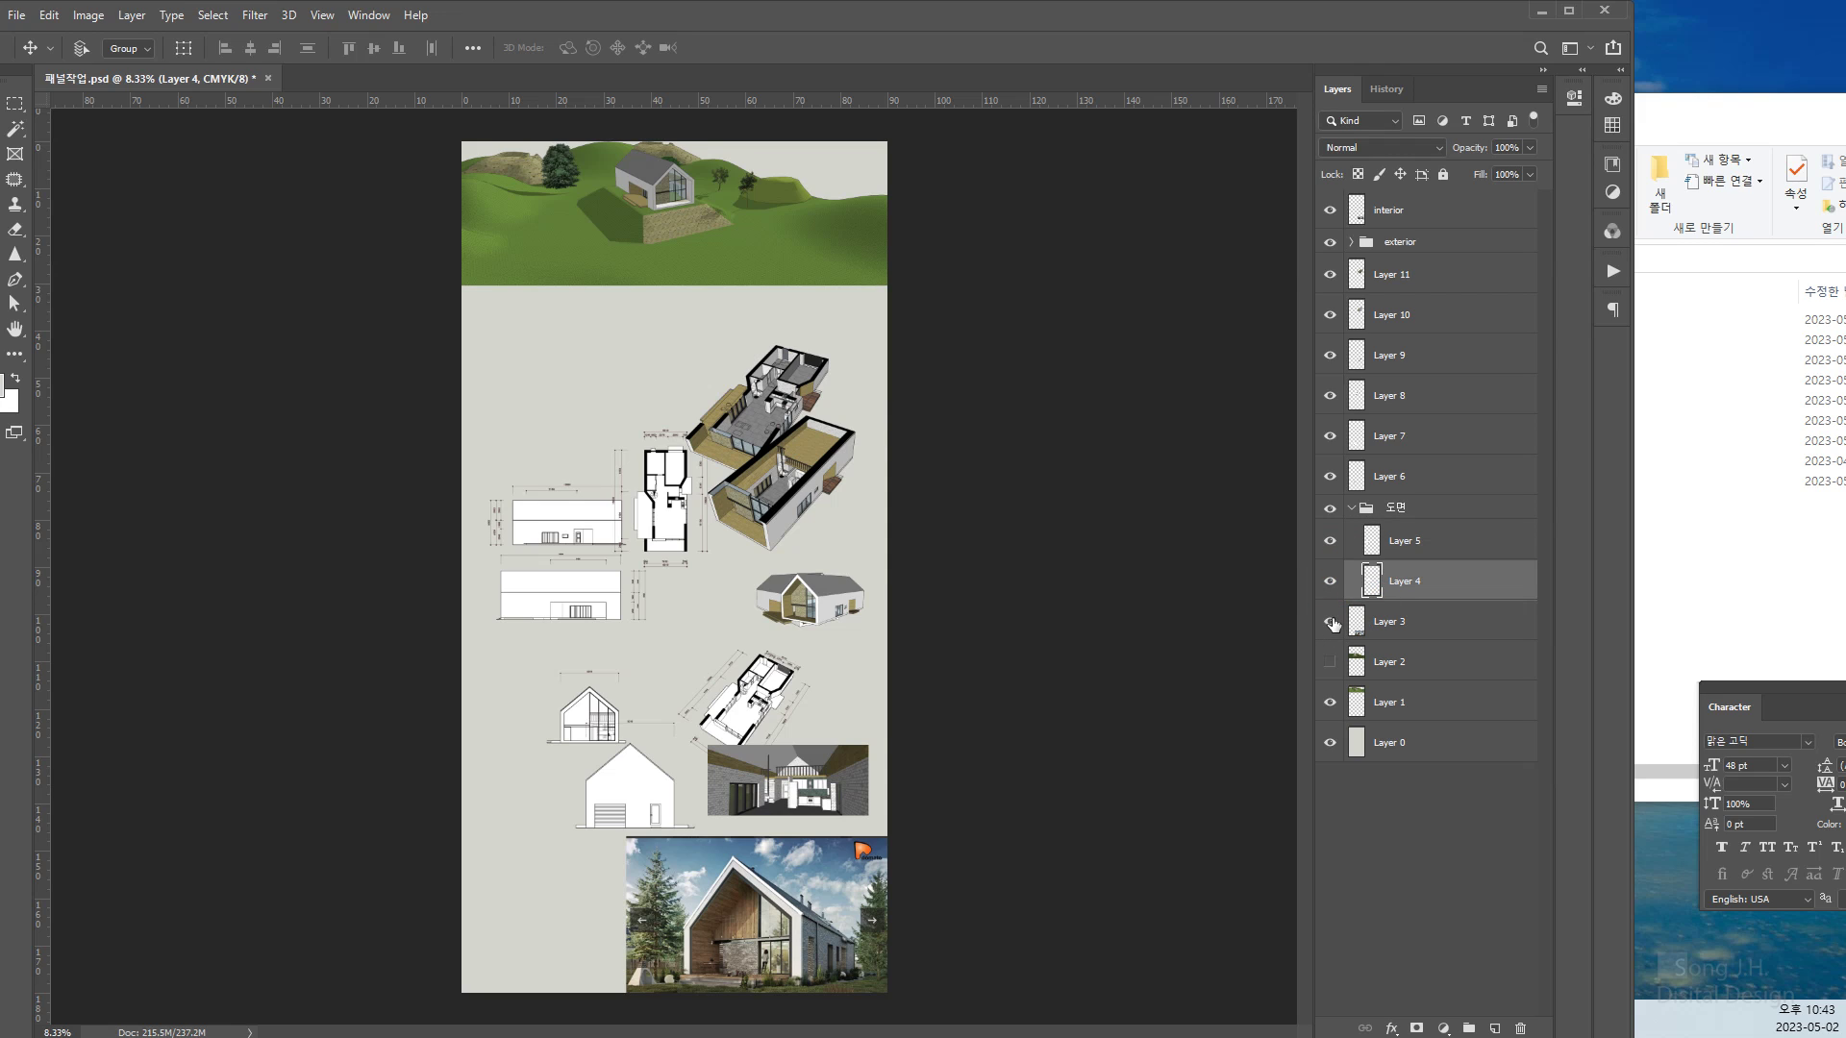
Rename Layer 3 with the exterior rendering as 배경하우스 and move it directly above Layer 0
click(1331, 621)
click(1331, 622)
click(1387, 627)
double_click(1388, 622)
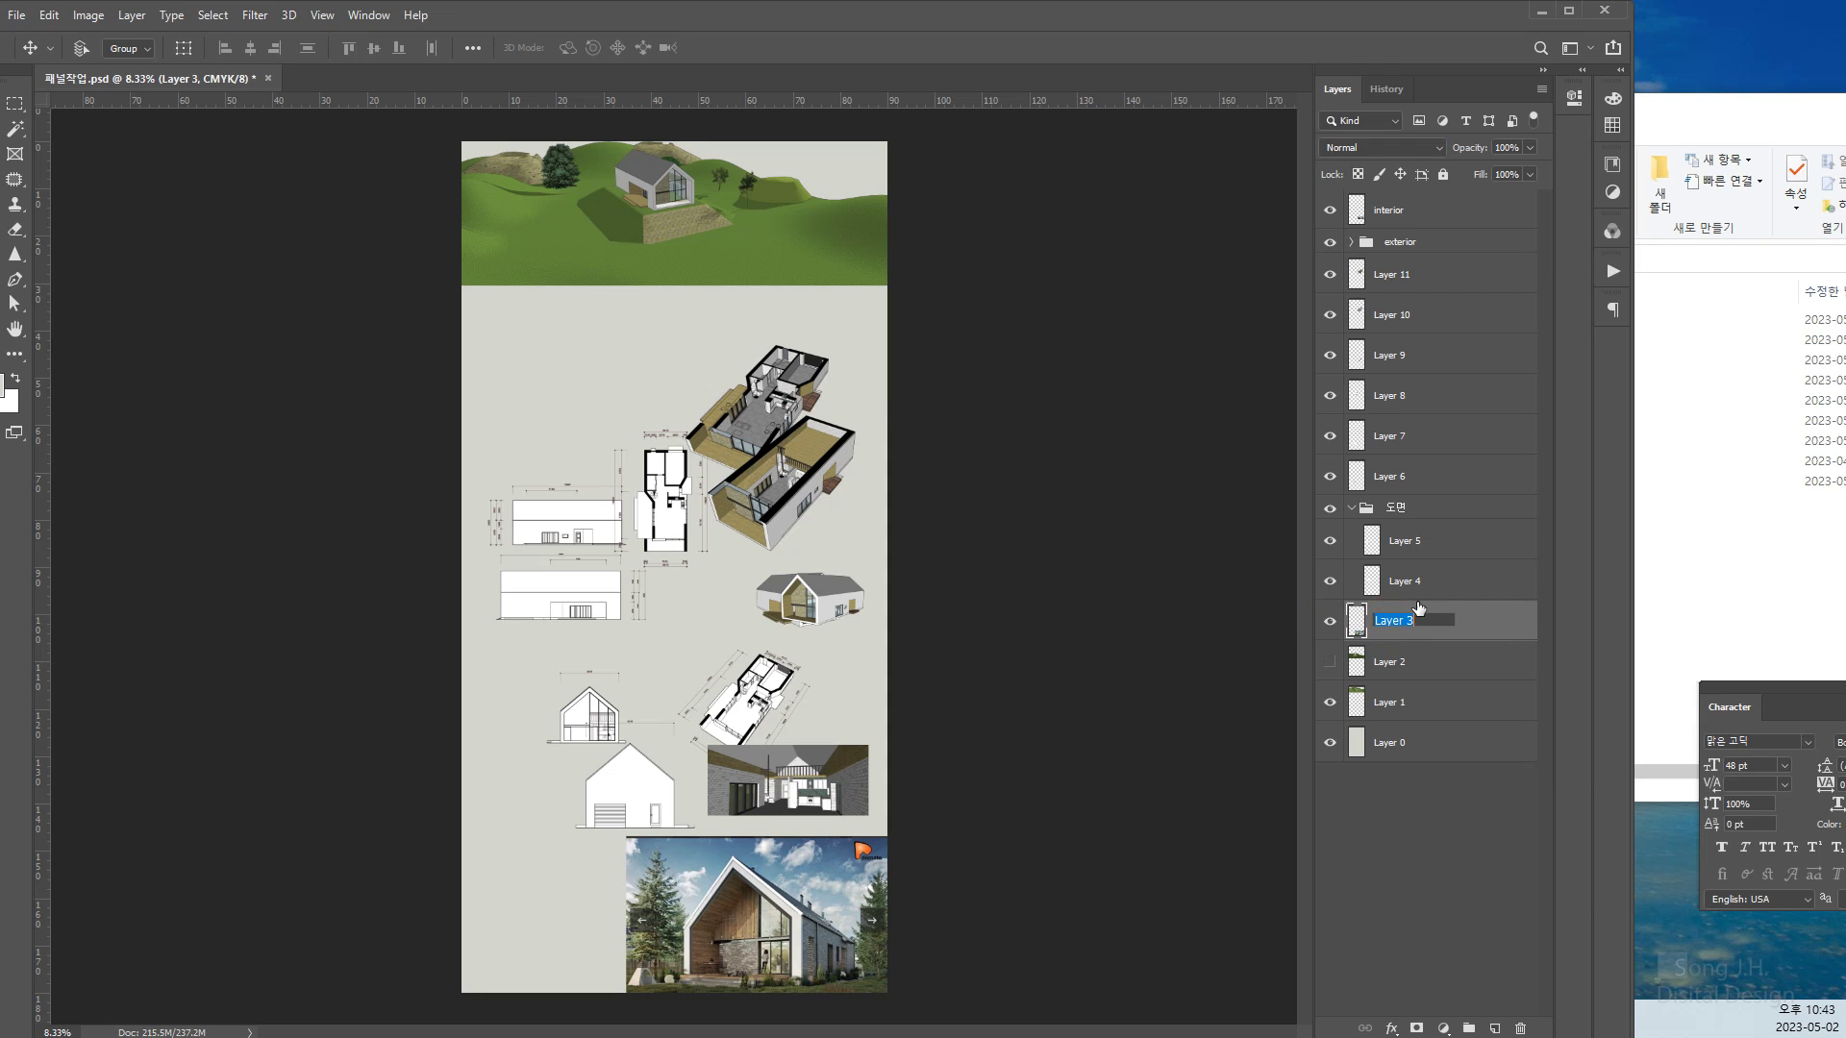
text(배경)
text(면)
text(우스)
click(1456, 833)
drag(1402, 621, 1361, 731)
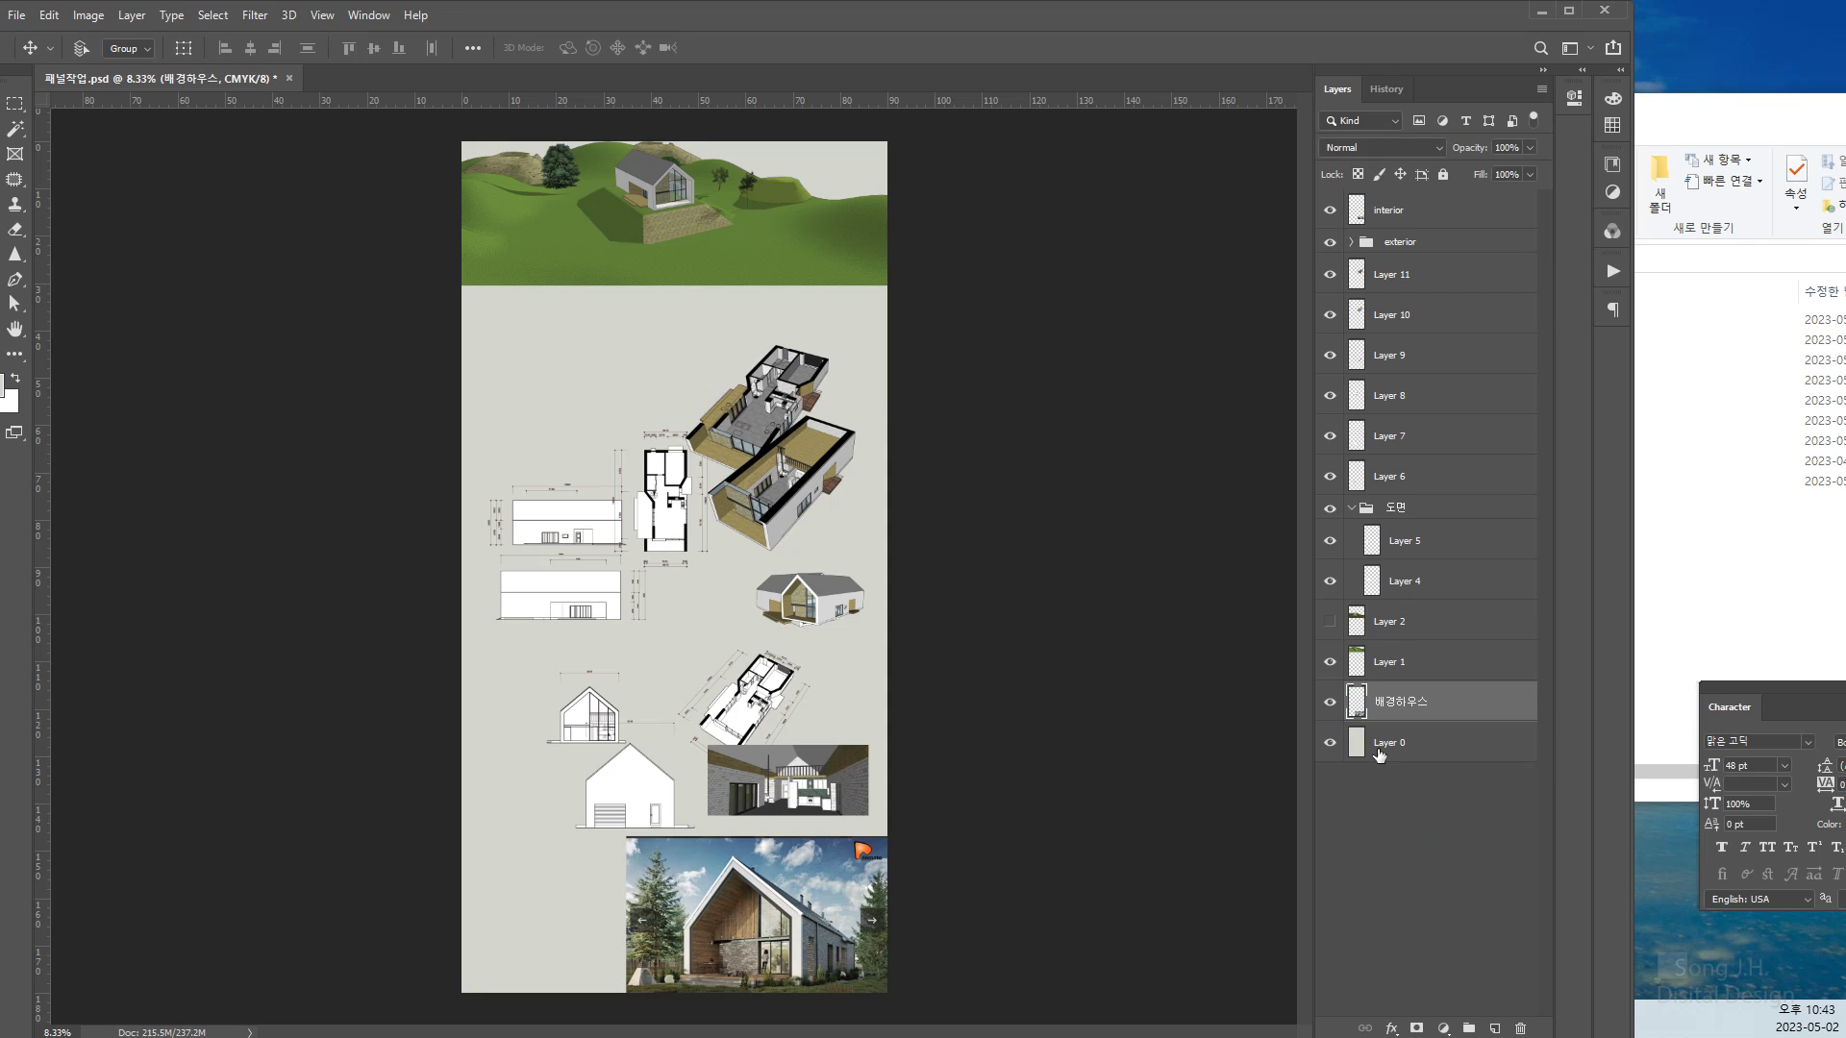
Toggle the visibility of Layer 2, Layer 4 and Layer 5 to examine which image each one holds
click(1457, 661)
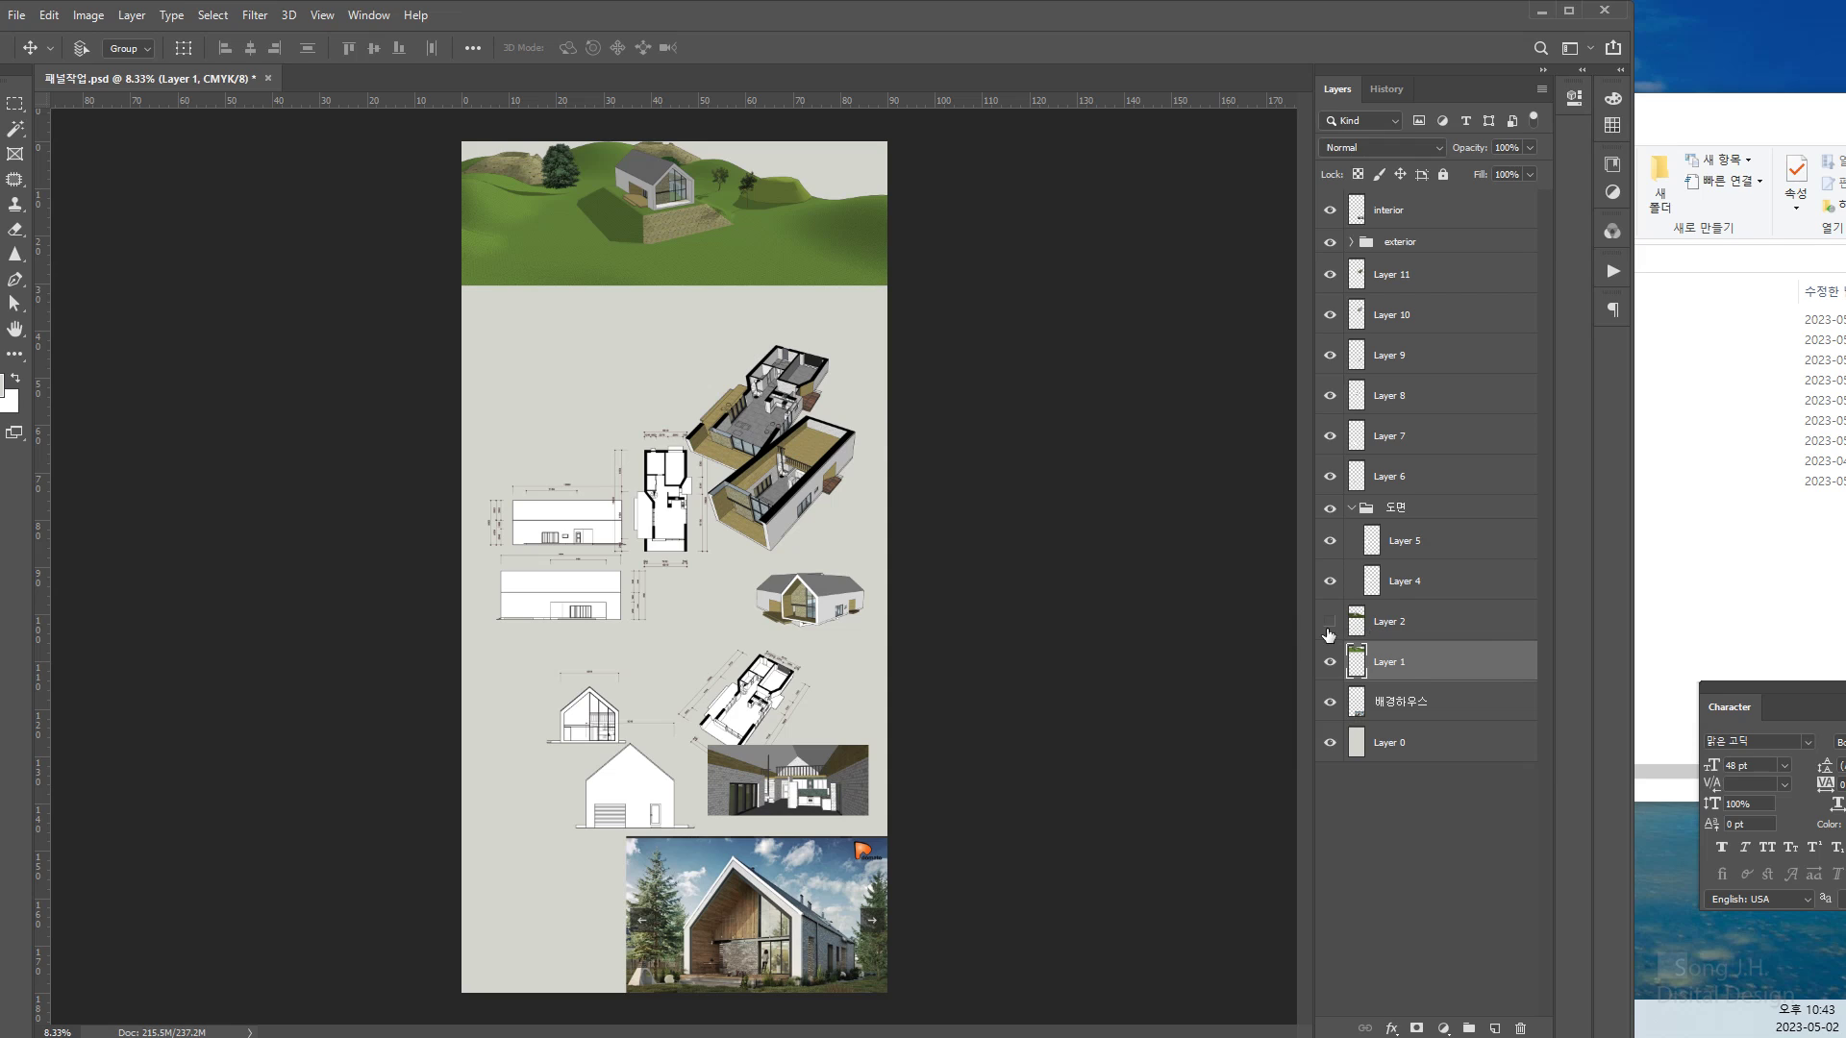
click(1328, 624)
click(1328, 624)
click(1421, 580)
click(1330, 582)
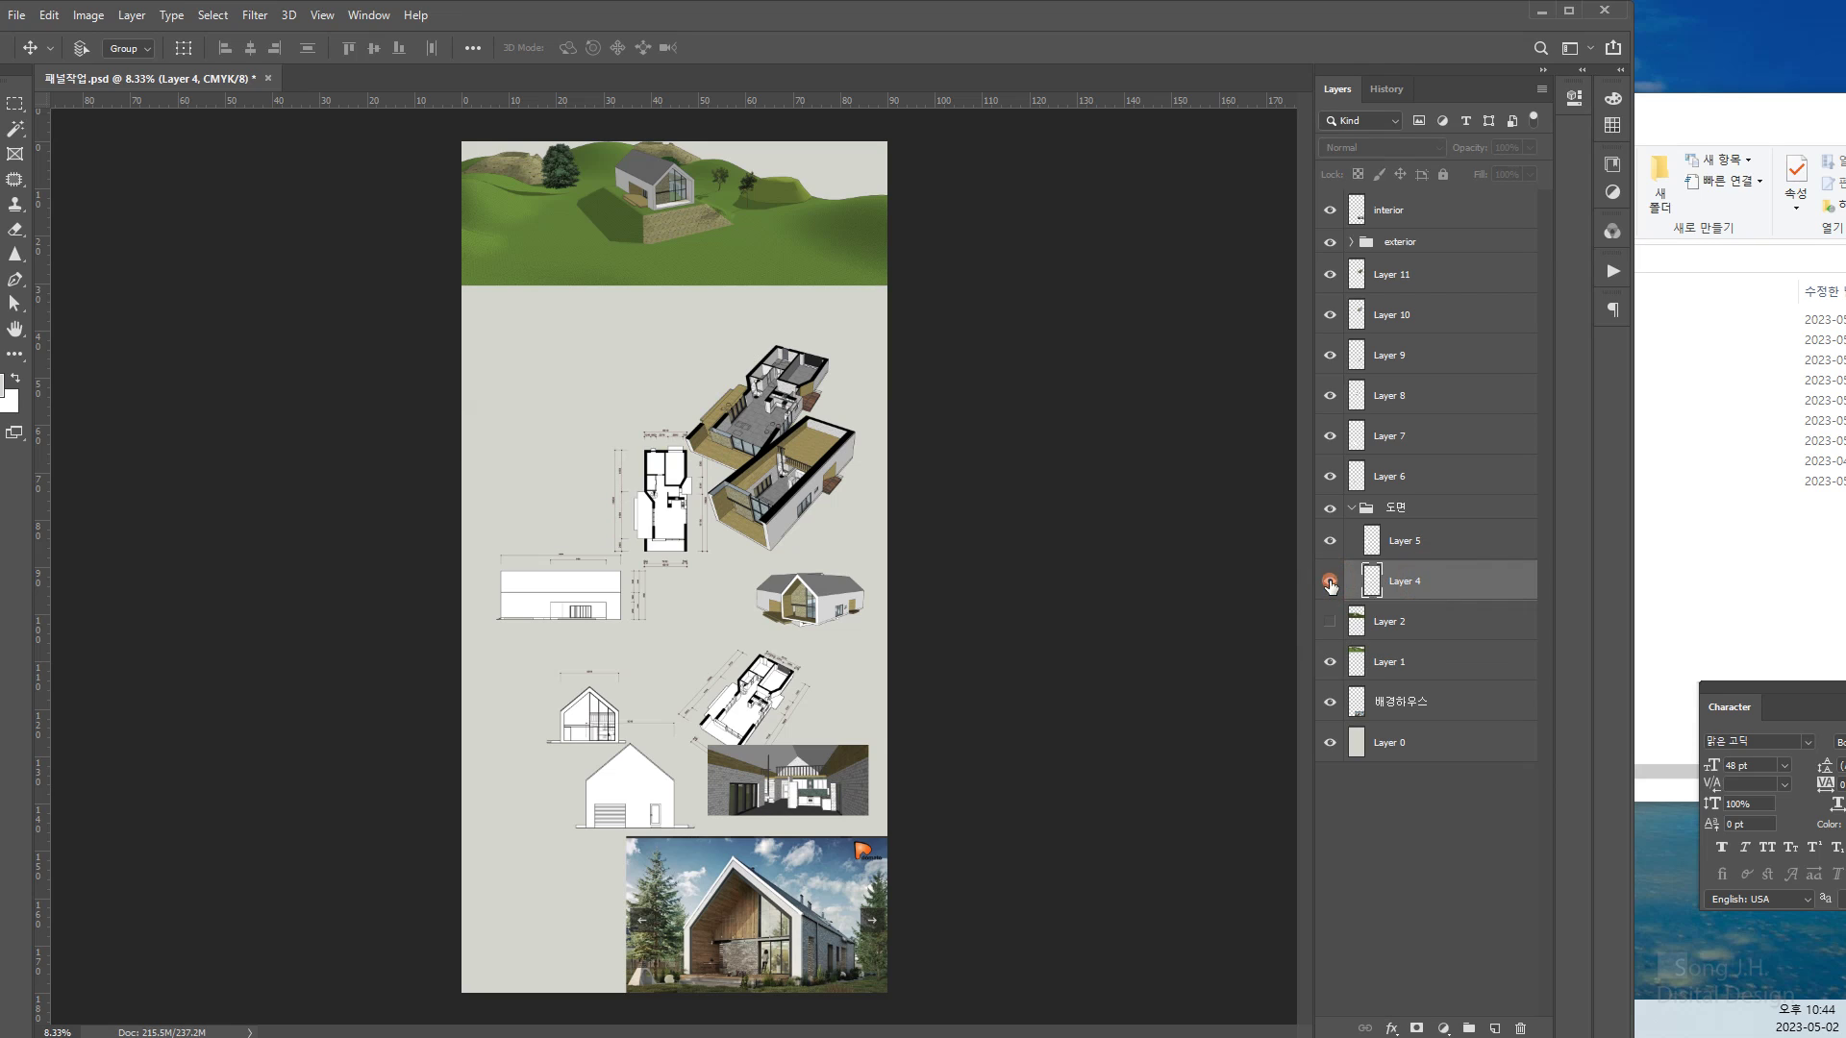
click(1330, 583)
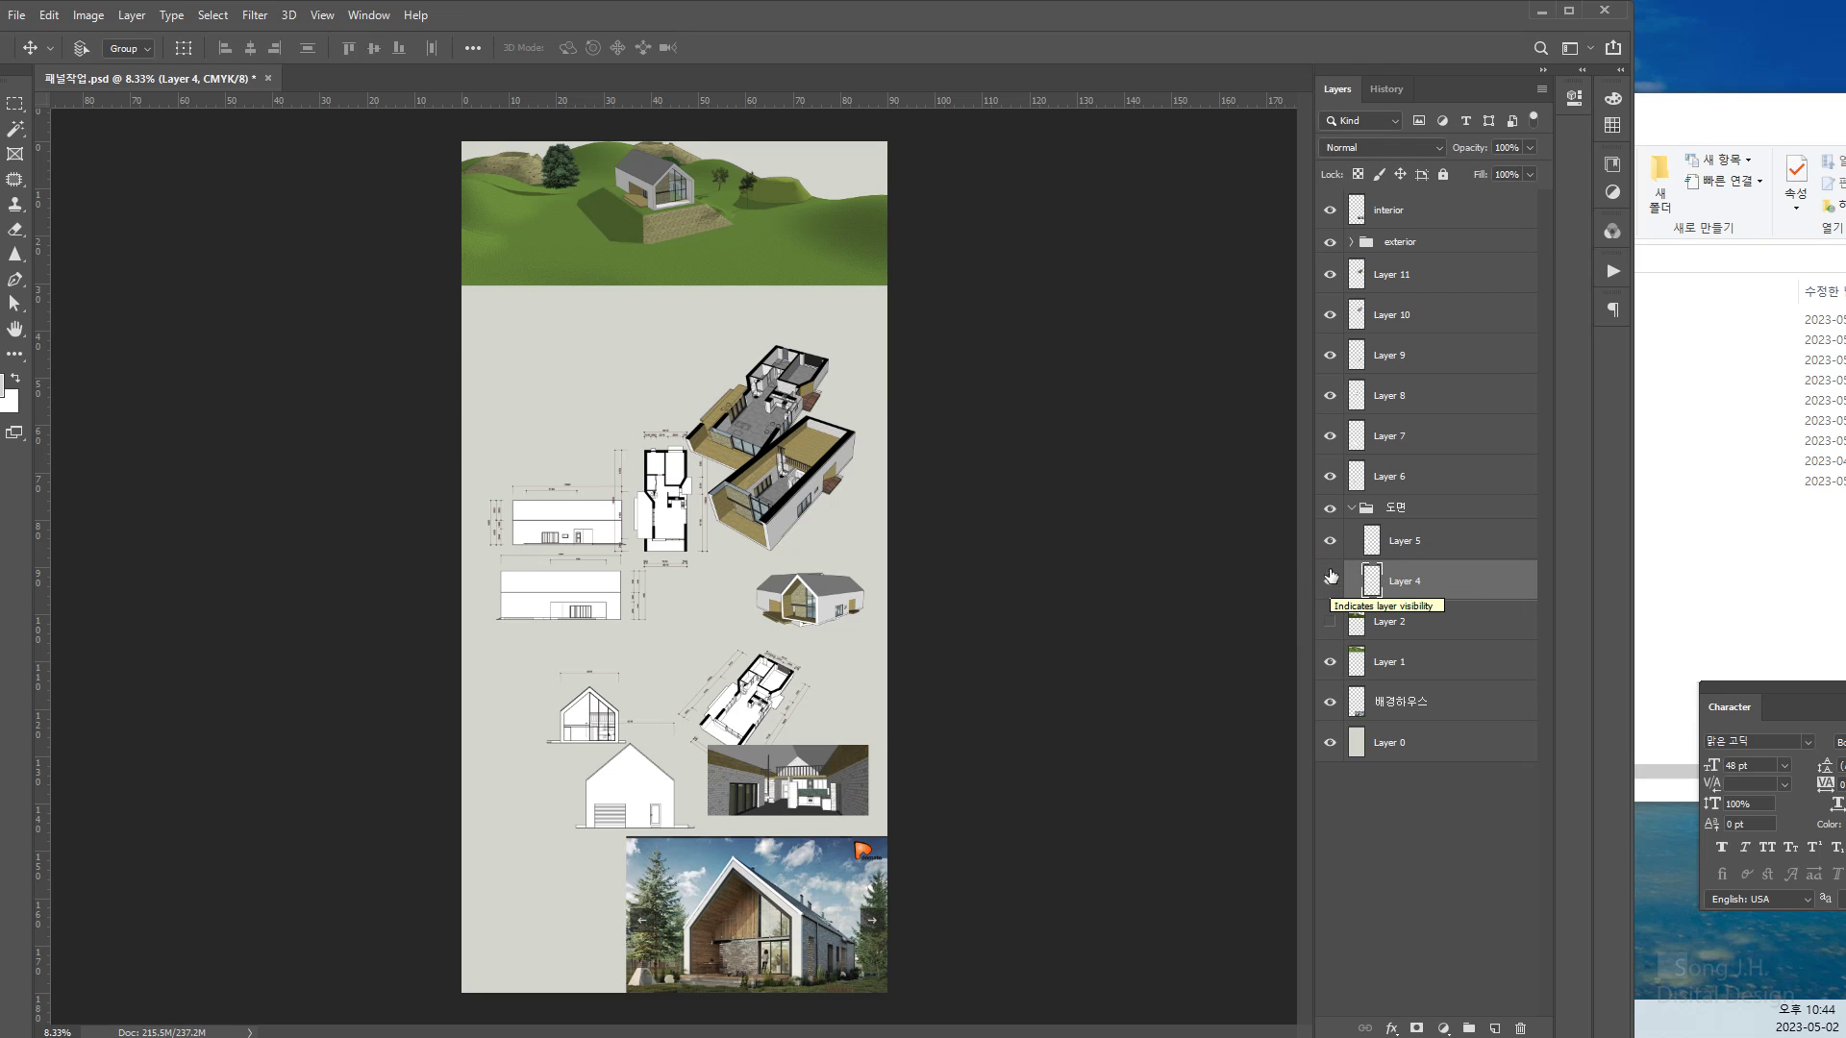
click(1329, 544)
click(1329, 544)
Check the gable elevations on Layer 6 and Layer 7, and move Layer 7 into the 도면 group above Layer 5
click(1385, 478)
click(1328, 478)
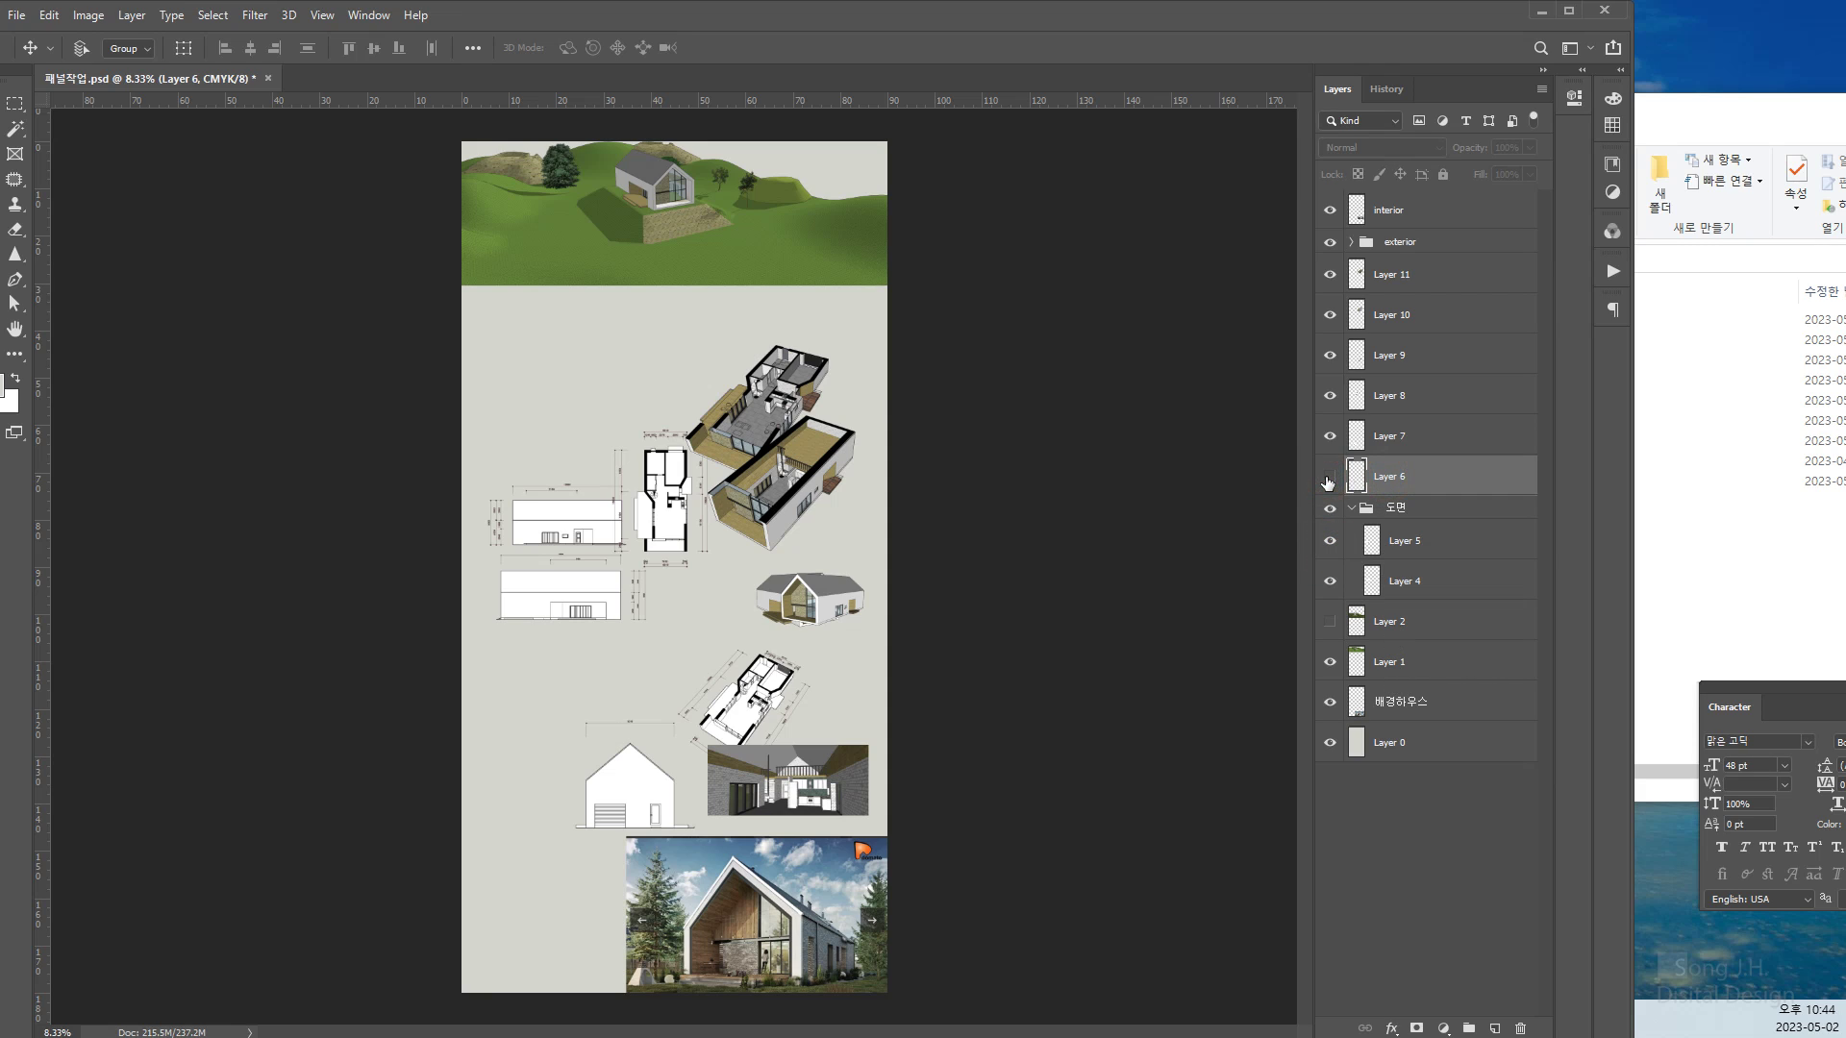
click(1329, 479)
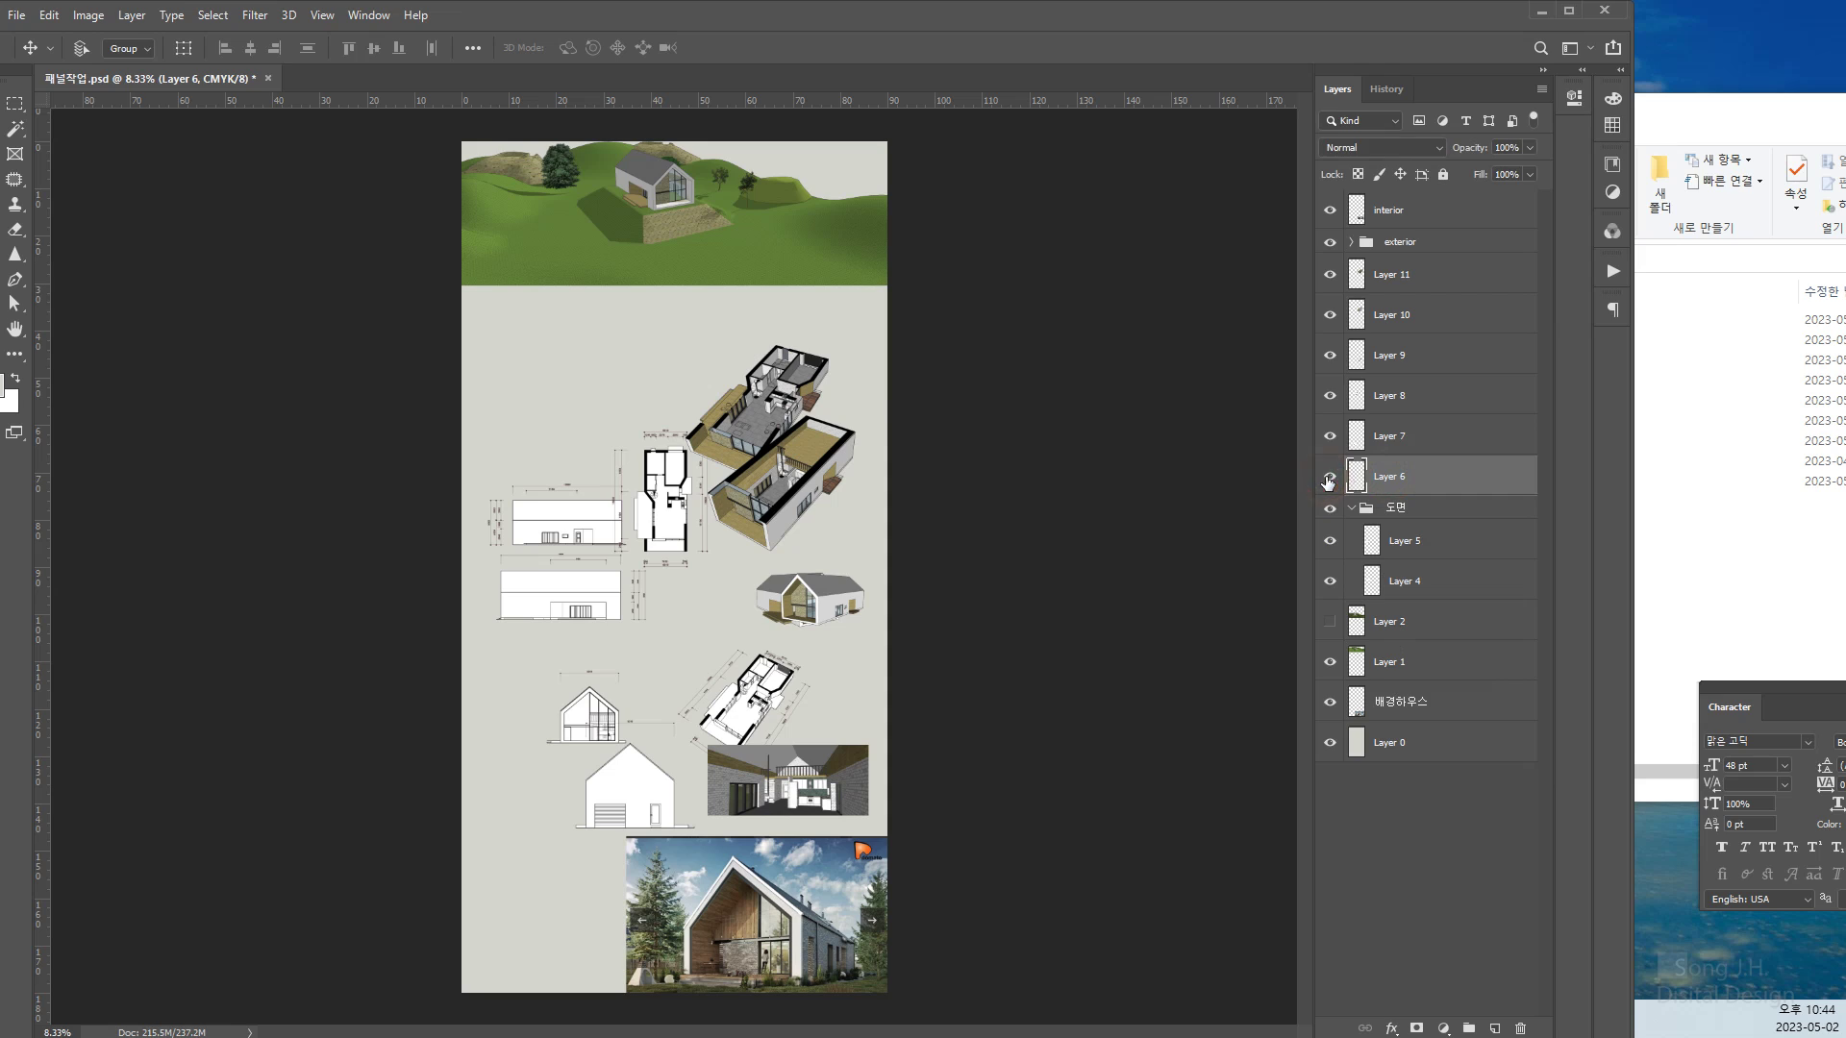
click(1417, 435)
click(1330, 439)
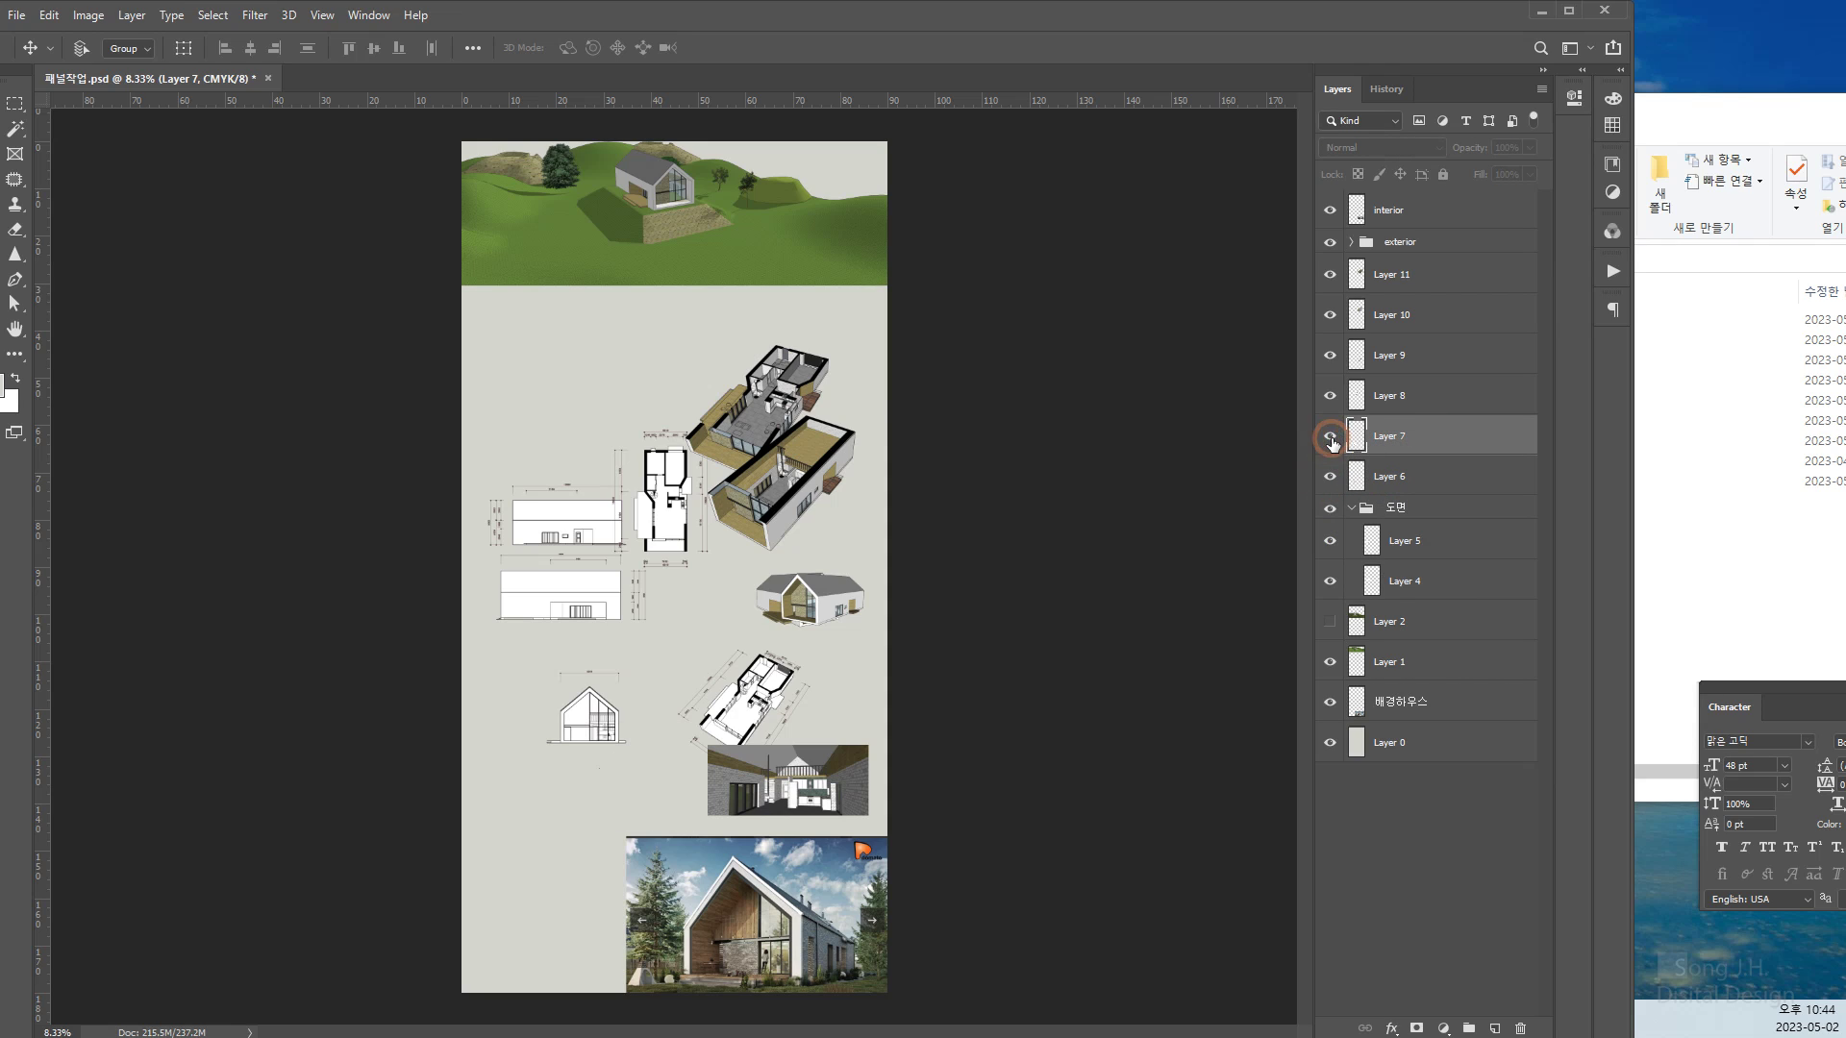
click(1331, 440)
drag(1354, 439, 1376, 470)
Hide Layer 6 with the smaller gable elevation and move it into the 도면 group below Layer 7
click(1421, 441)
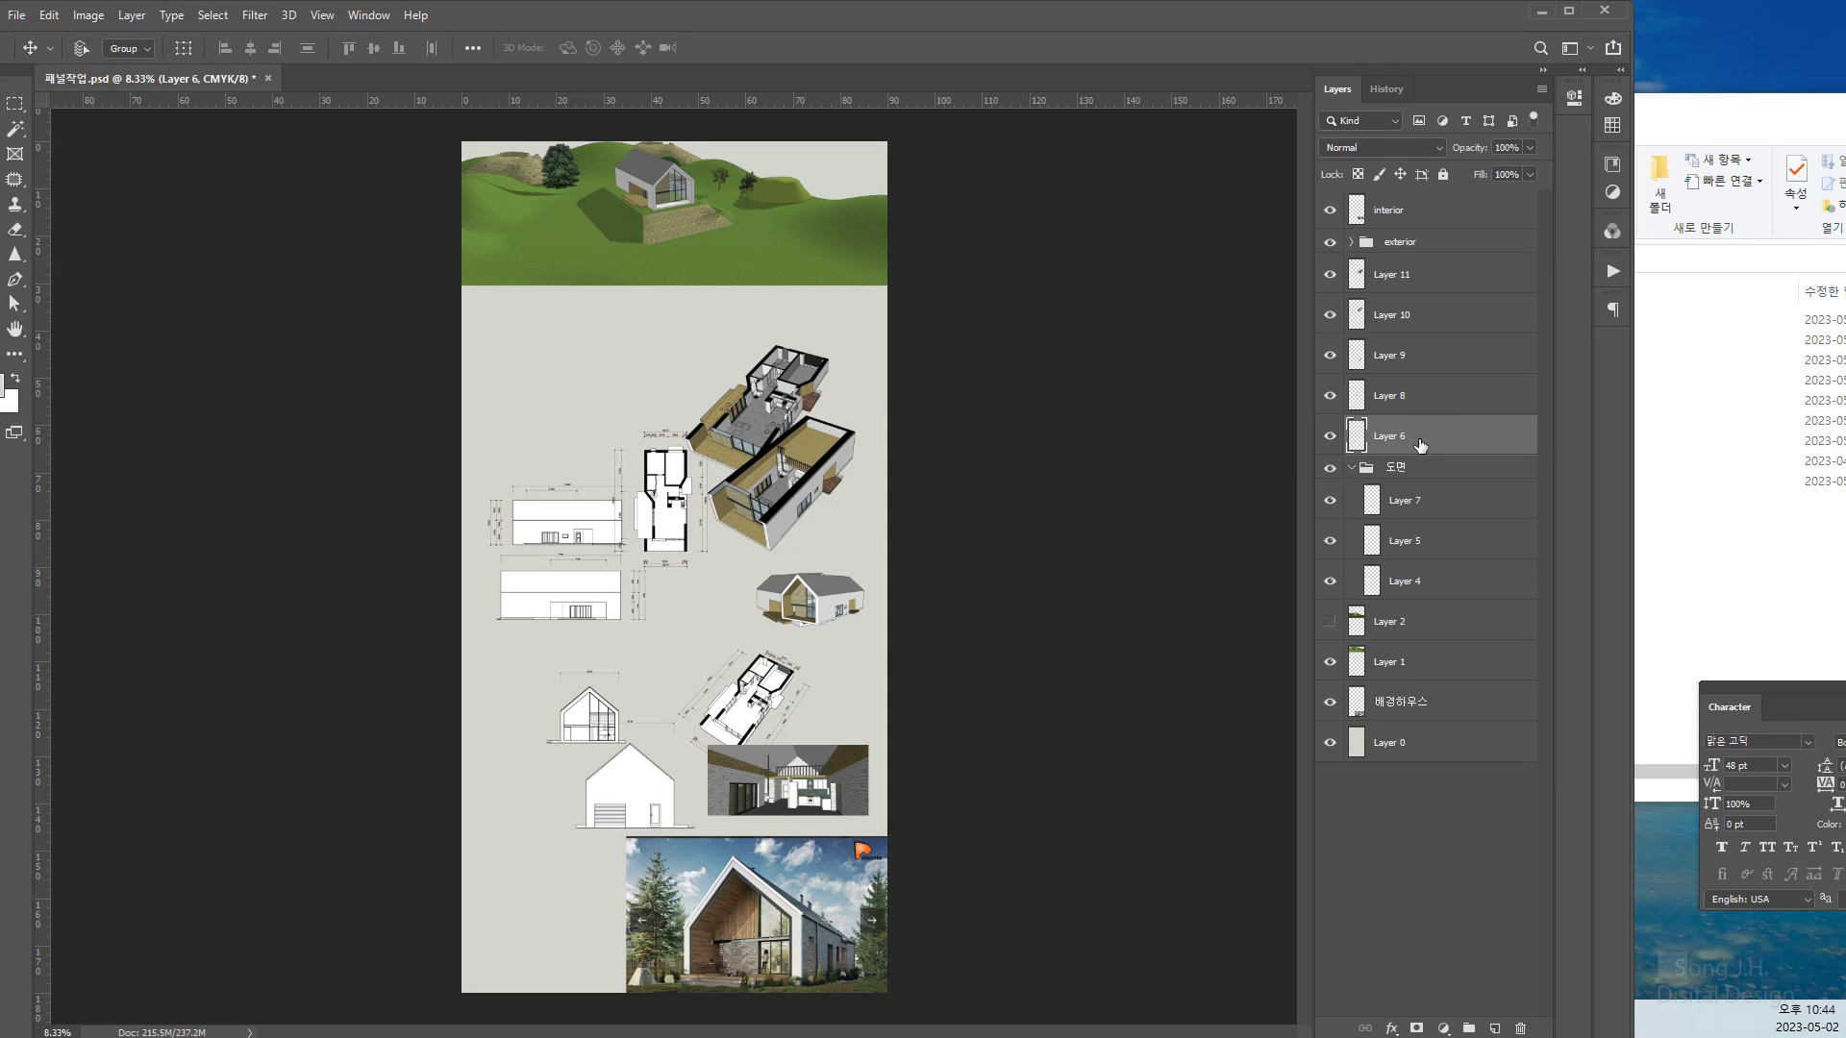
click(1330, 438)
click(1330, 437)
click(1331, 438)
drag(1423, 437, 1423, 507)
Check Layer 8 with the upright floor plan and move it into the 도면 group above Layer 7
click(1419, 392)
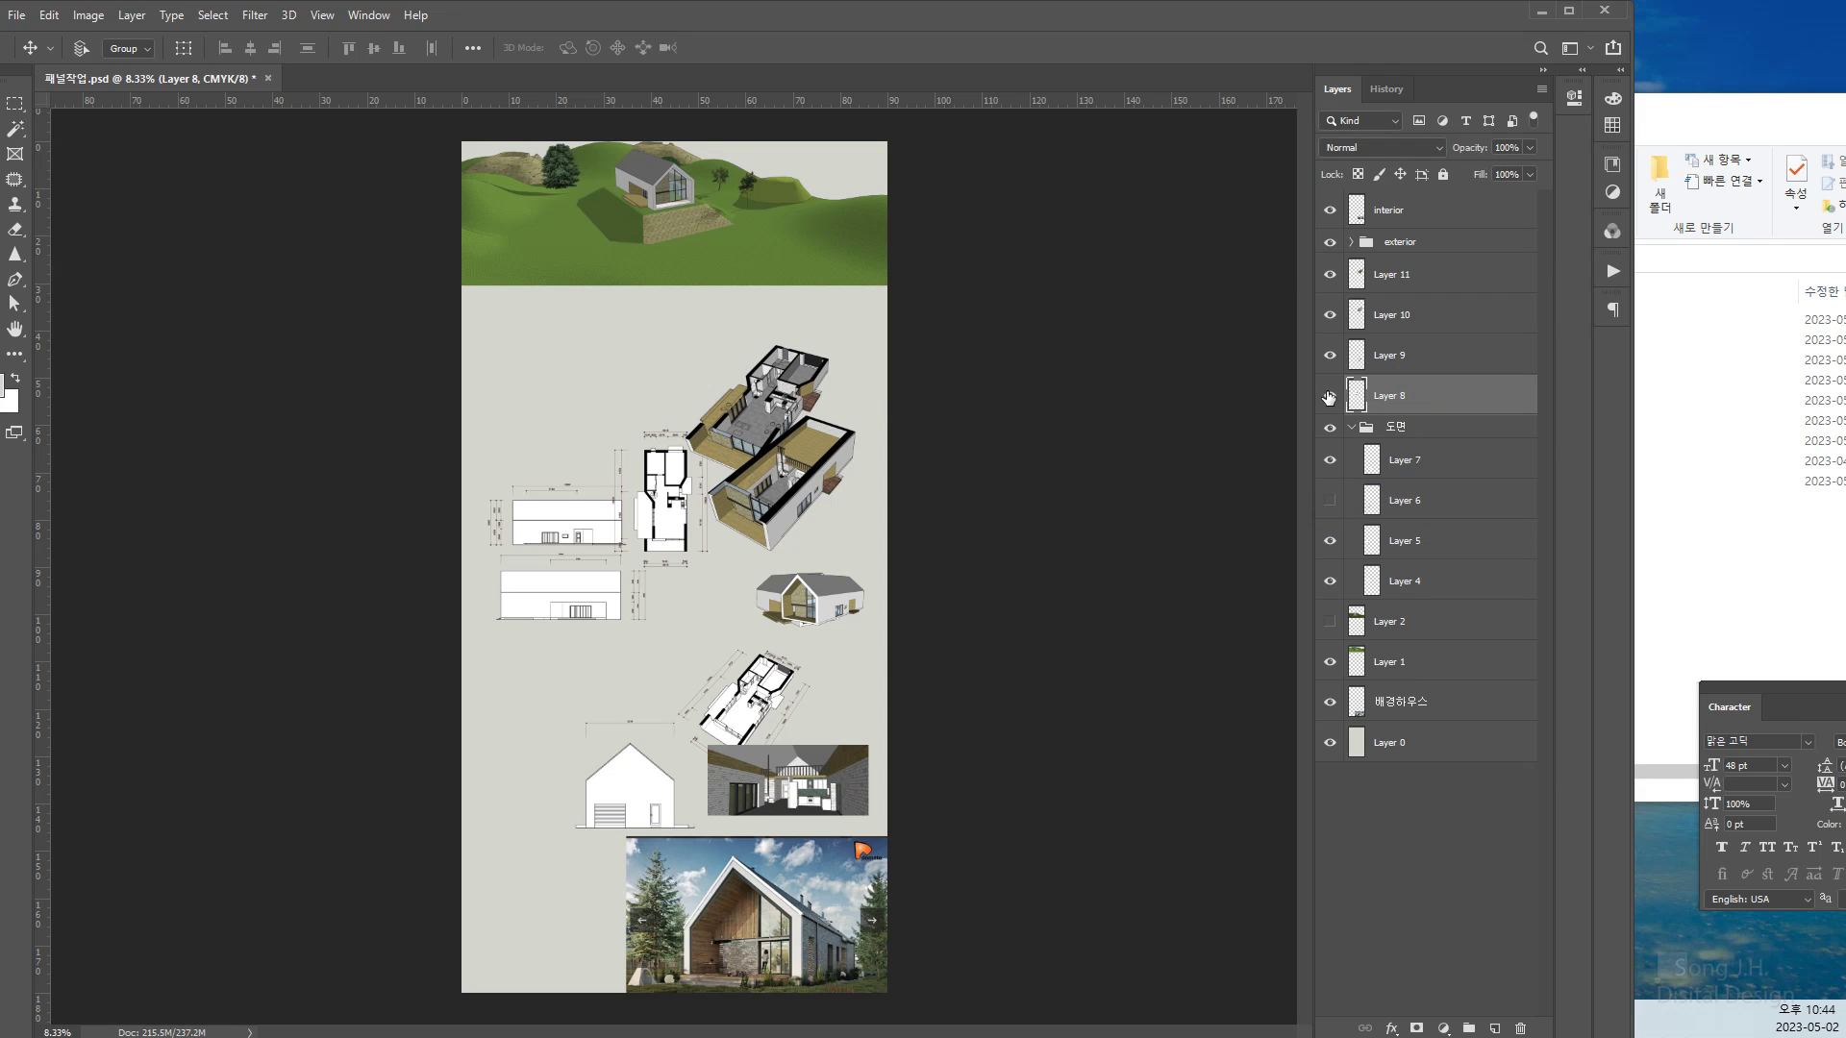
click(1329, 397)
click(1329, 396)
click(1330, 396)
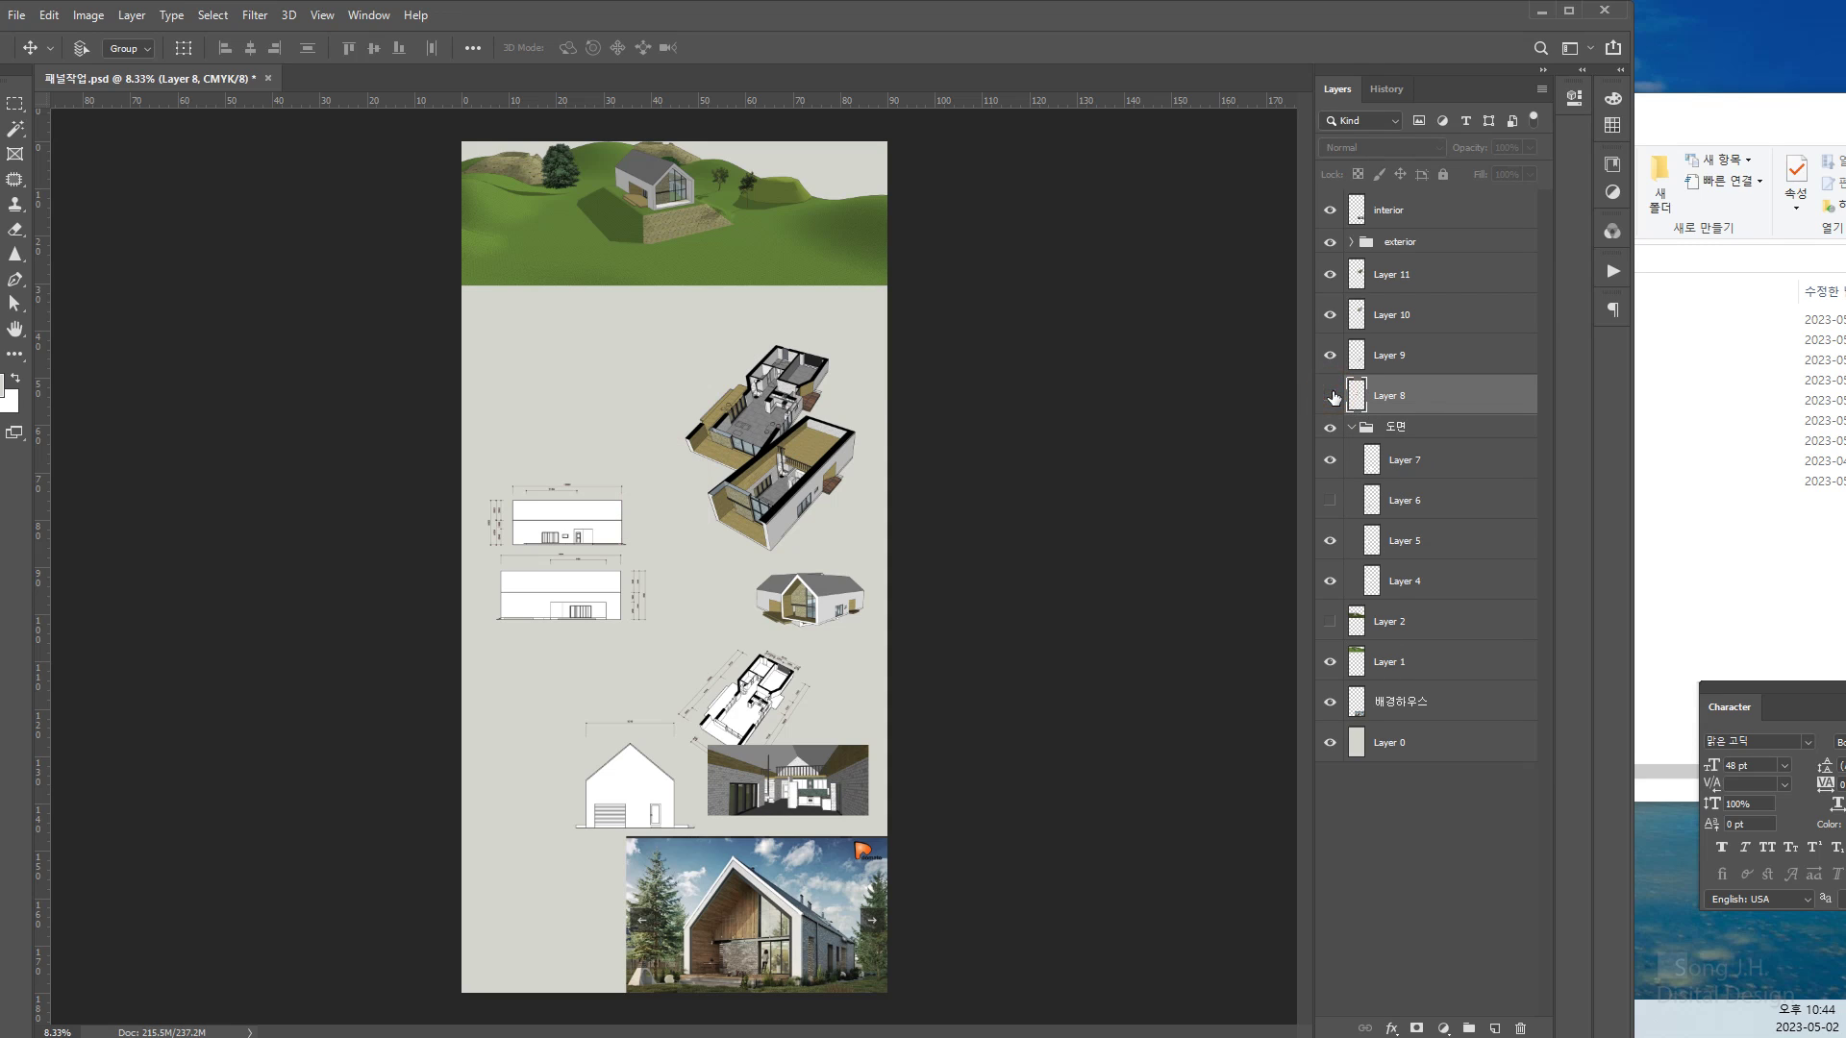
click(1330, 396)
drag(1445, 403, 1442, 444)
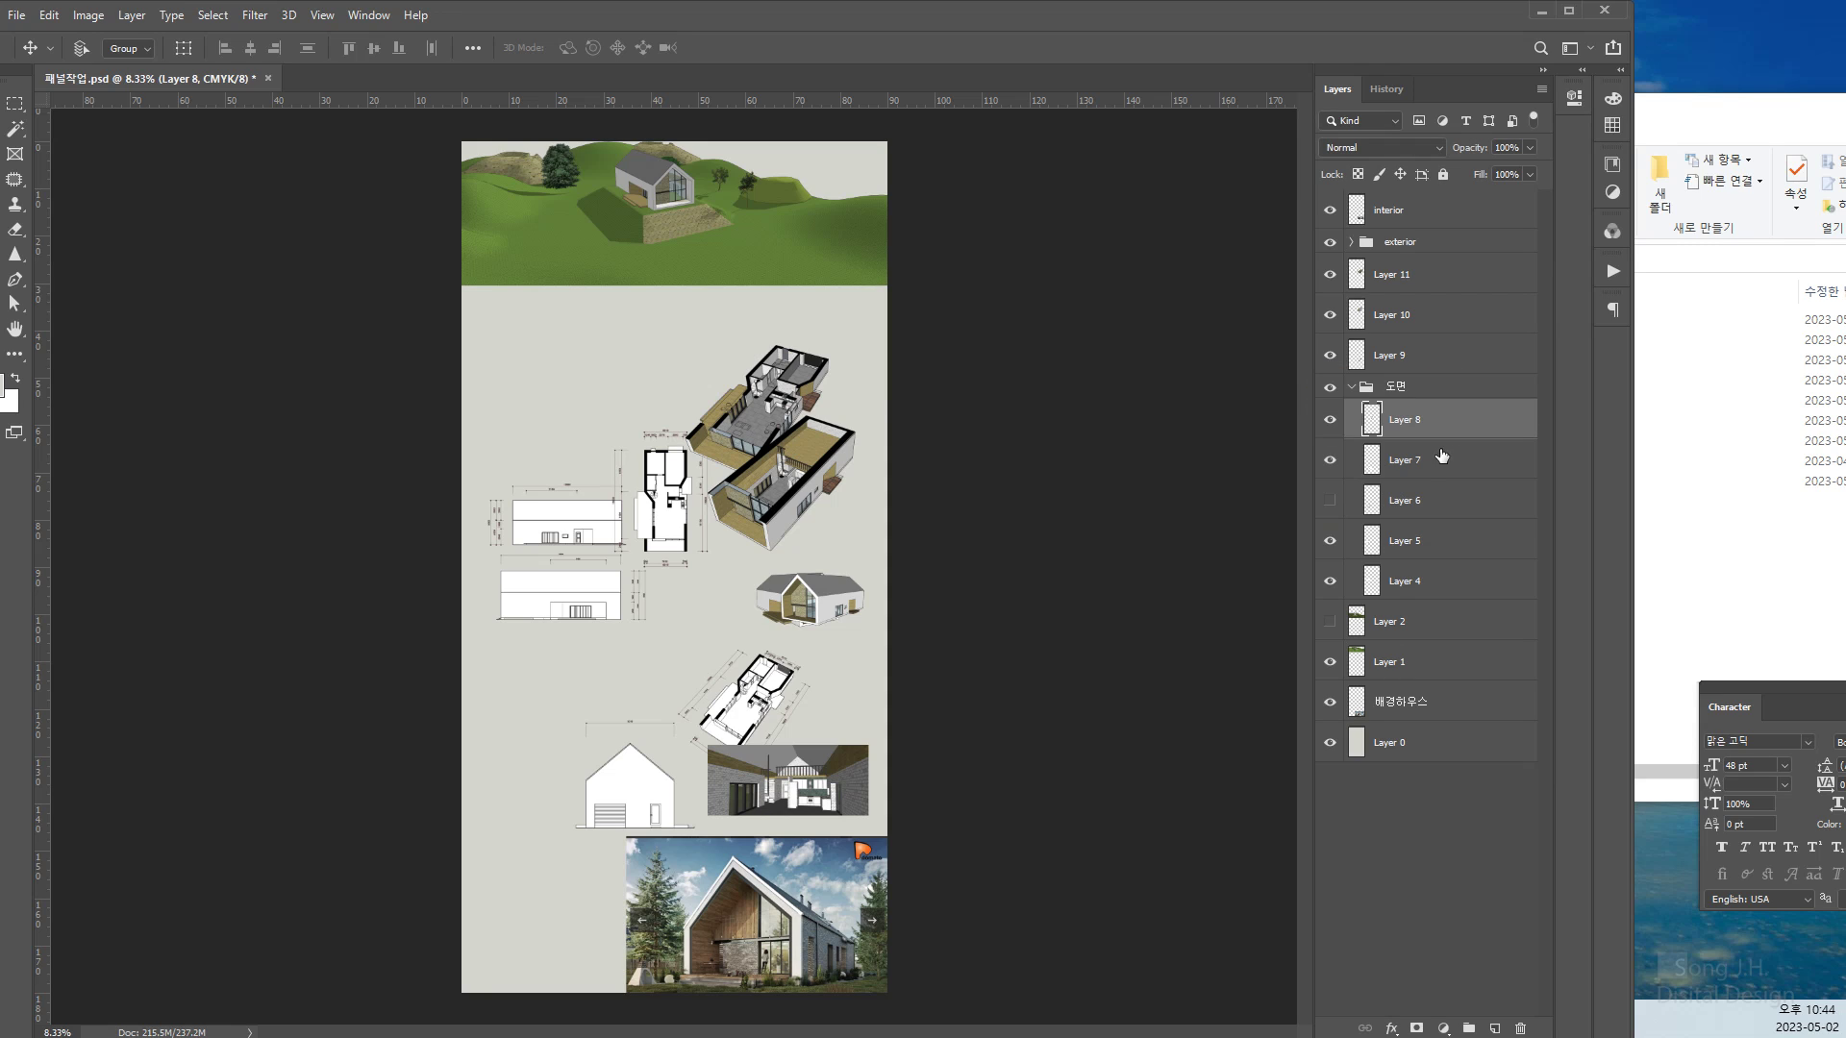
Check the 도면 group's visibility, move Layer 9 with the rotated floor plan into it, and collapse the group
click(1330, 388)
click(1330, 389)
click(1331, 388)
click(1331, 388)
right_click(753, 693)
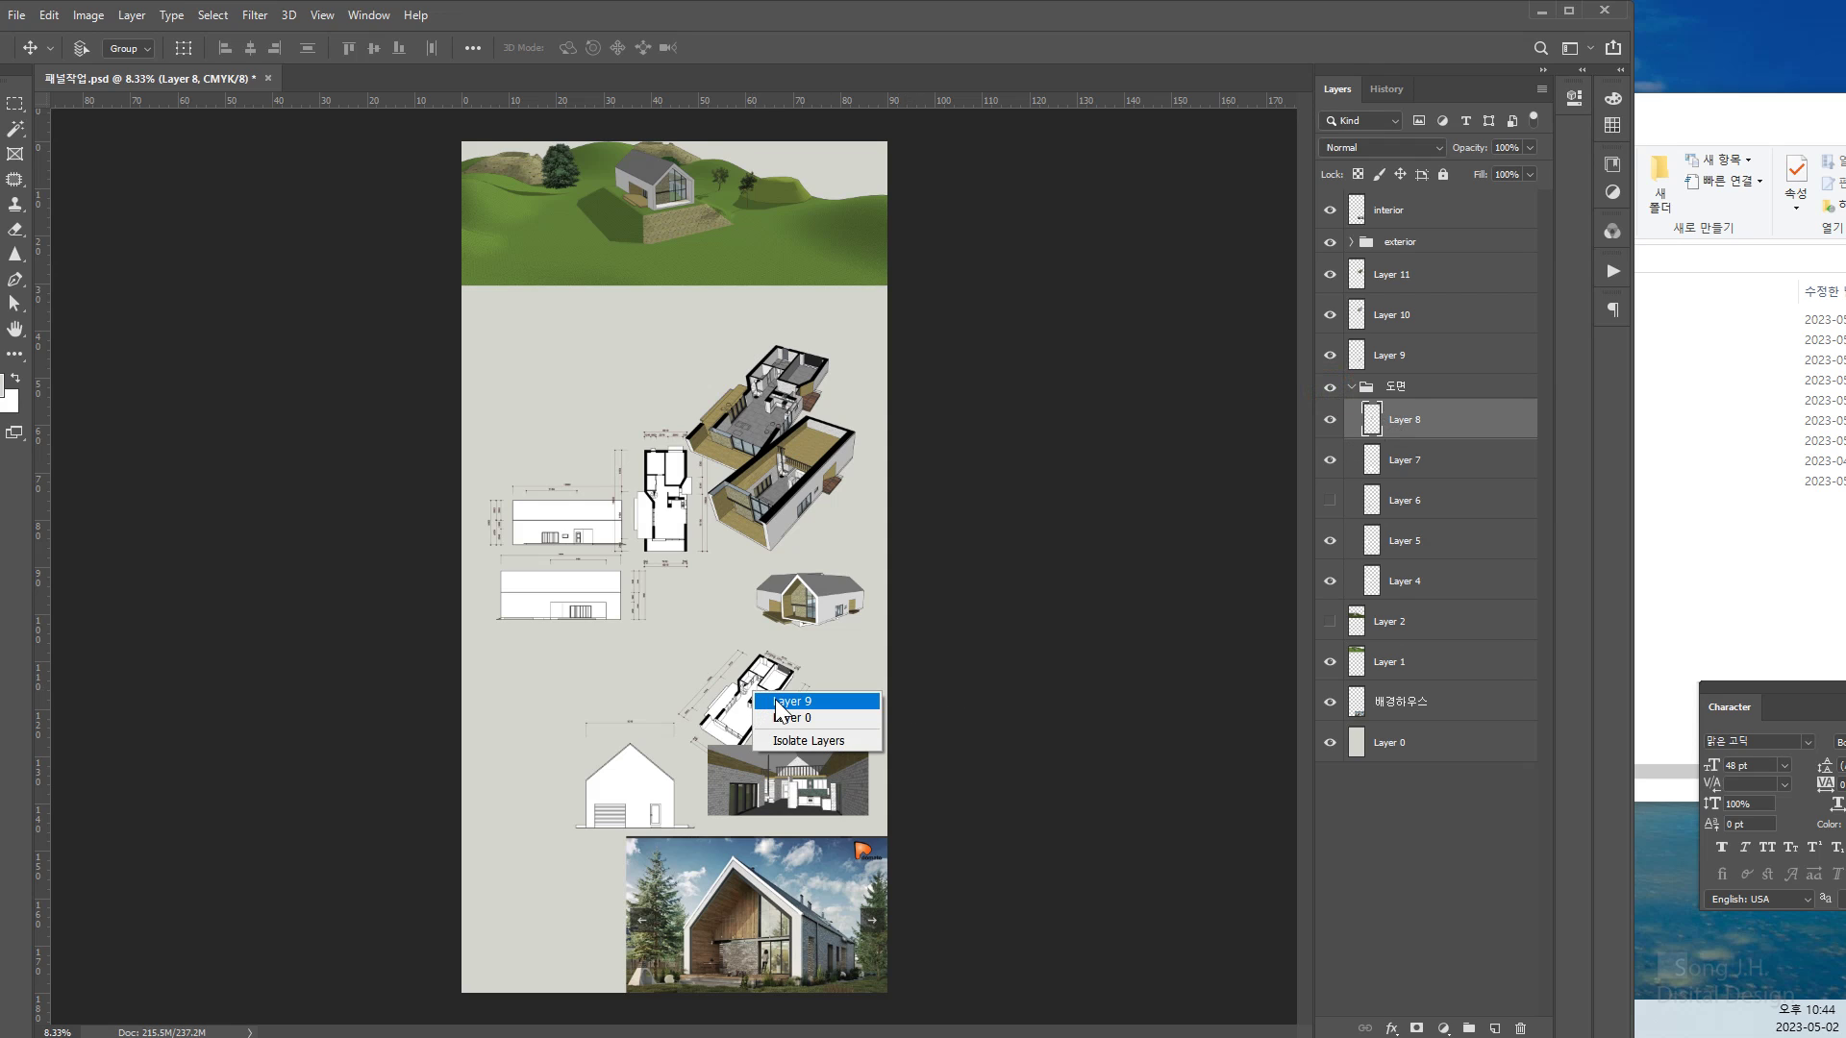
click(777, 701)
drag(1360, 358, 1382, 480)
click(1351, 347)
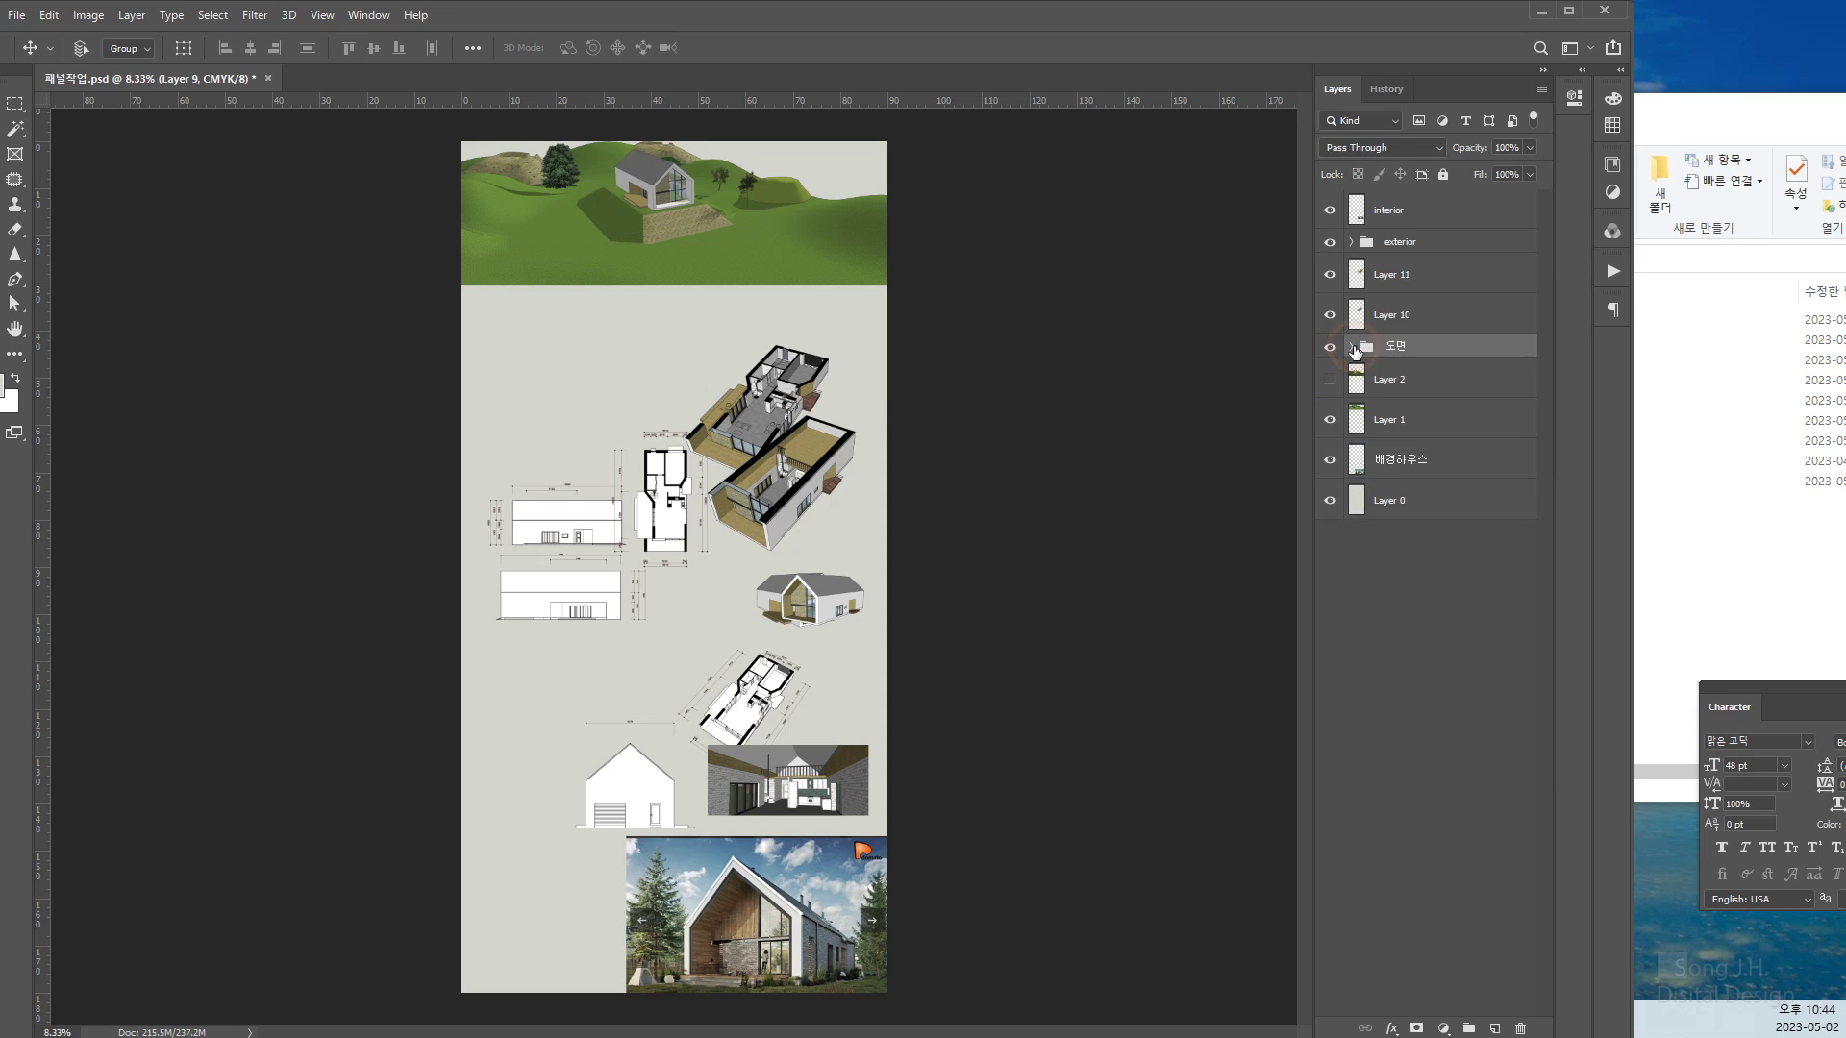
Toggle the visibility of the collapsed 도면 group to check which drawings it contains, leaving it shown
click(1330, 347)
click(1330, 347)
click(1330, 347)
click(1331, 347)
click(1330, 347)
Move the exterior view on Layer 12 to the right of Layer 13's view, and shift the whole exterior group left onto the panel
right_click(842, 602)
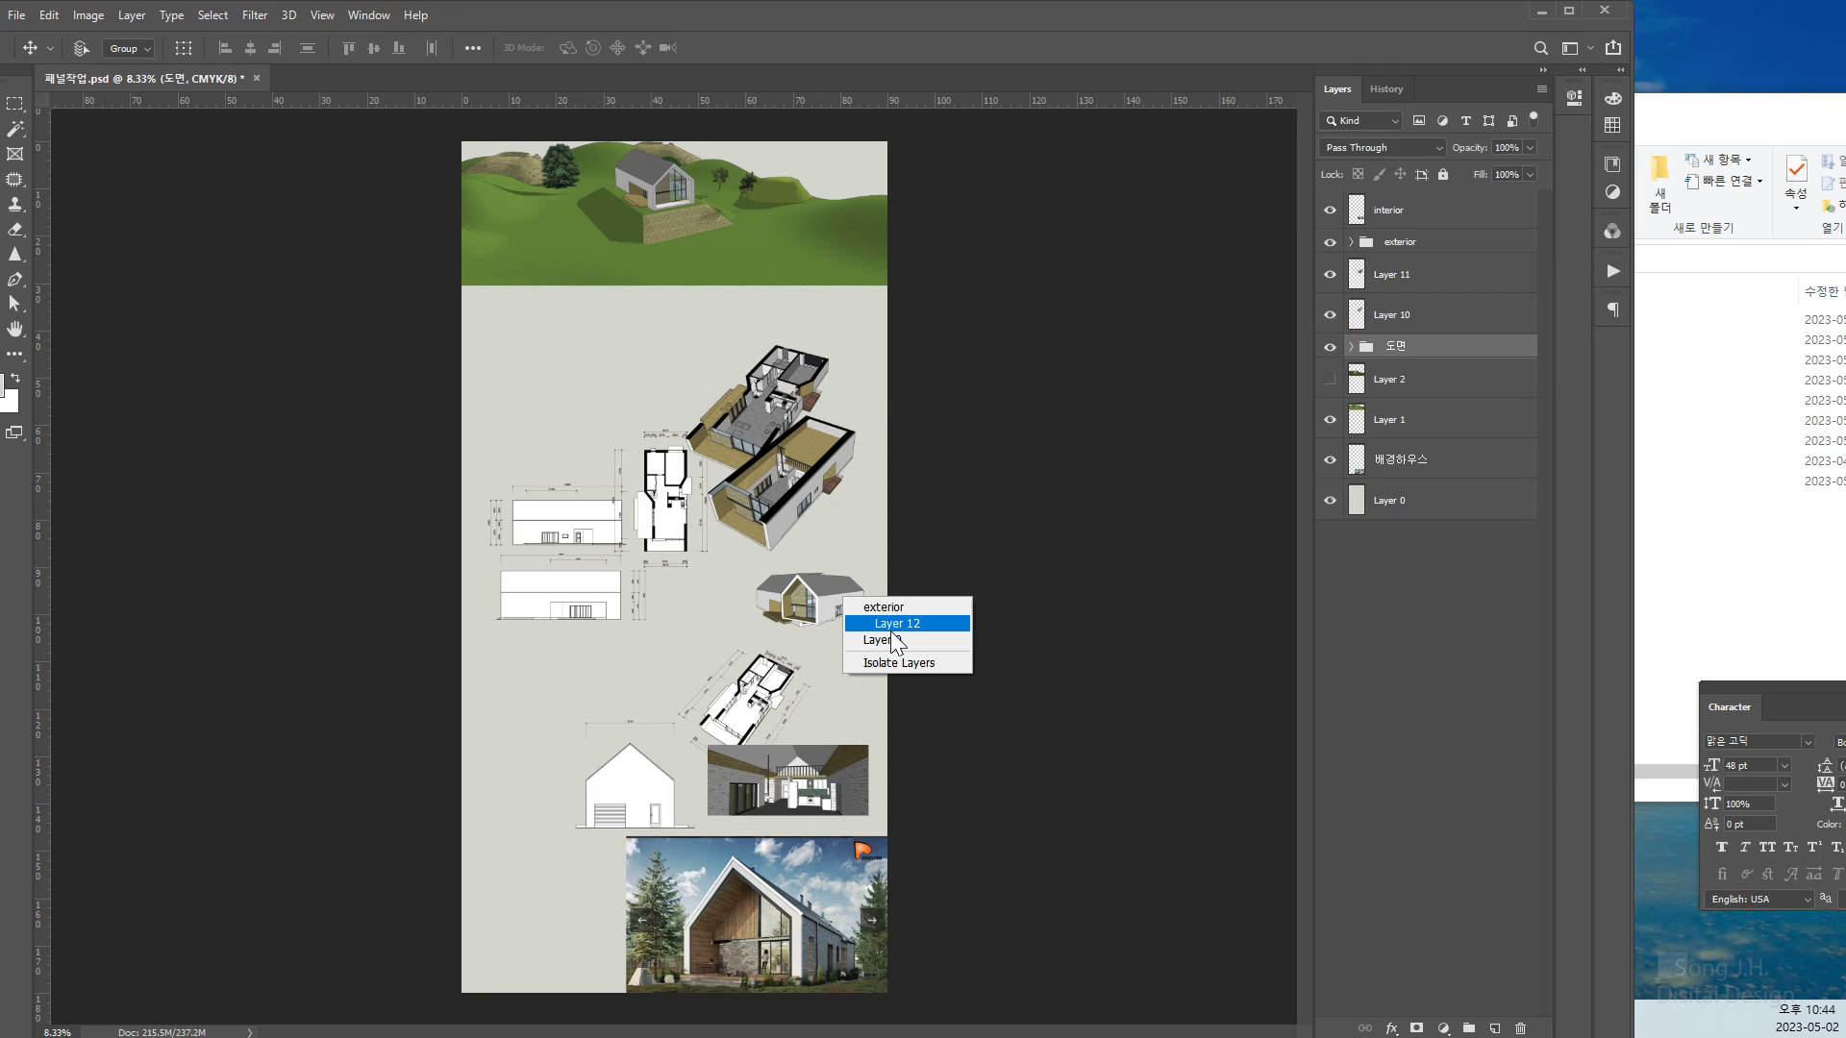
click(894, 625)
drag(807, 600, 912, 598)
right_click(794, 613)
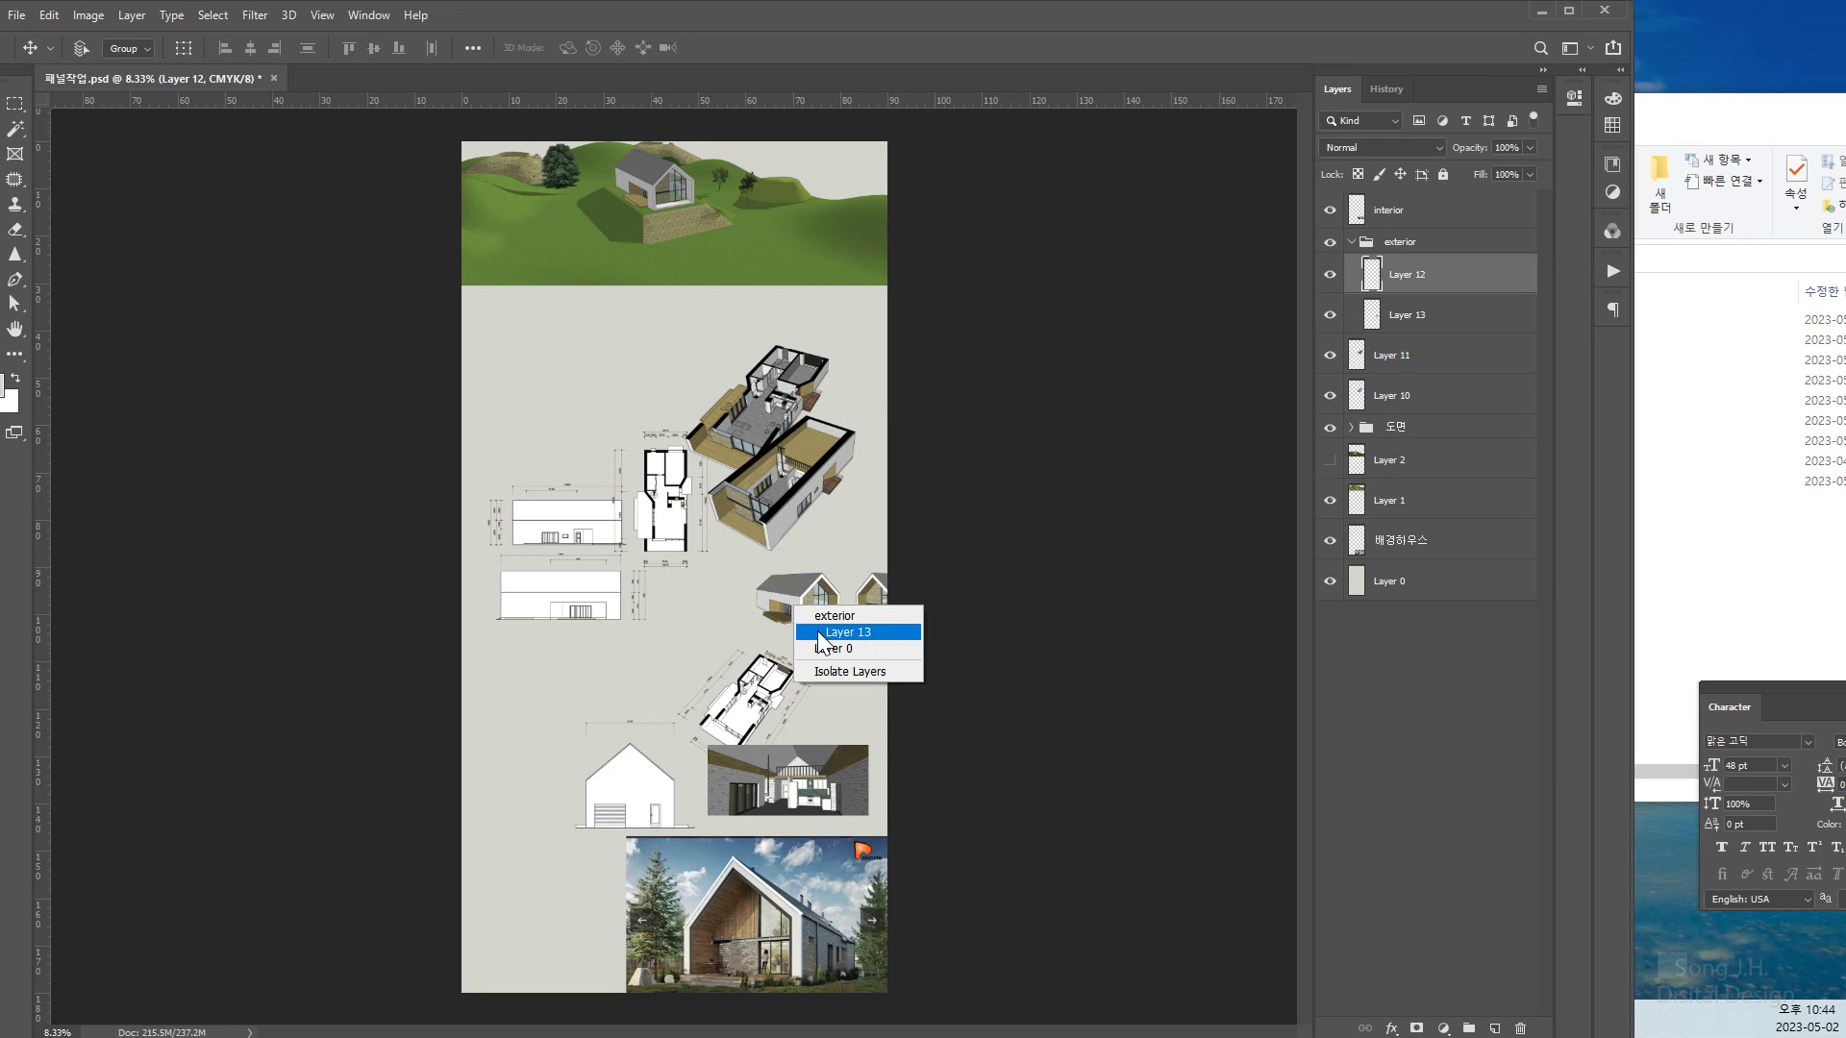
click(819, 632)
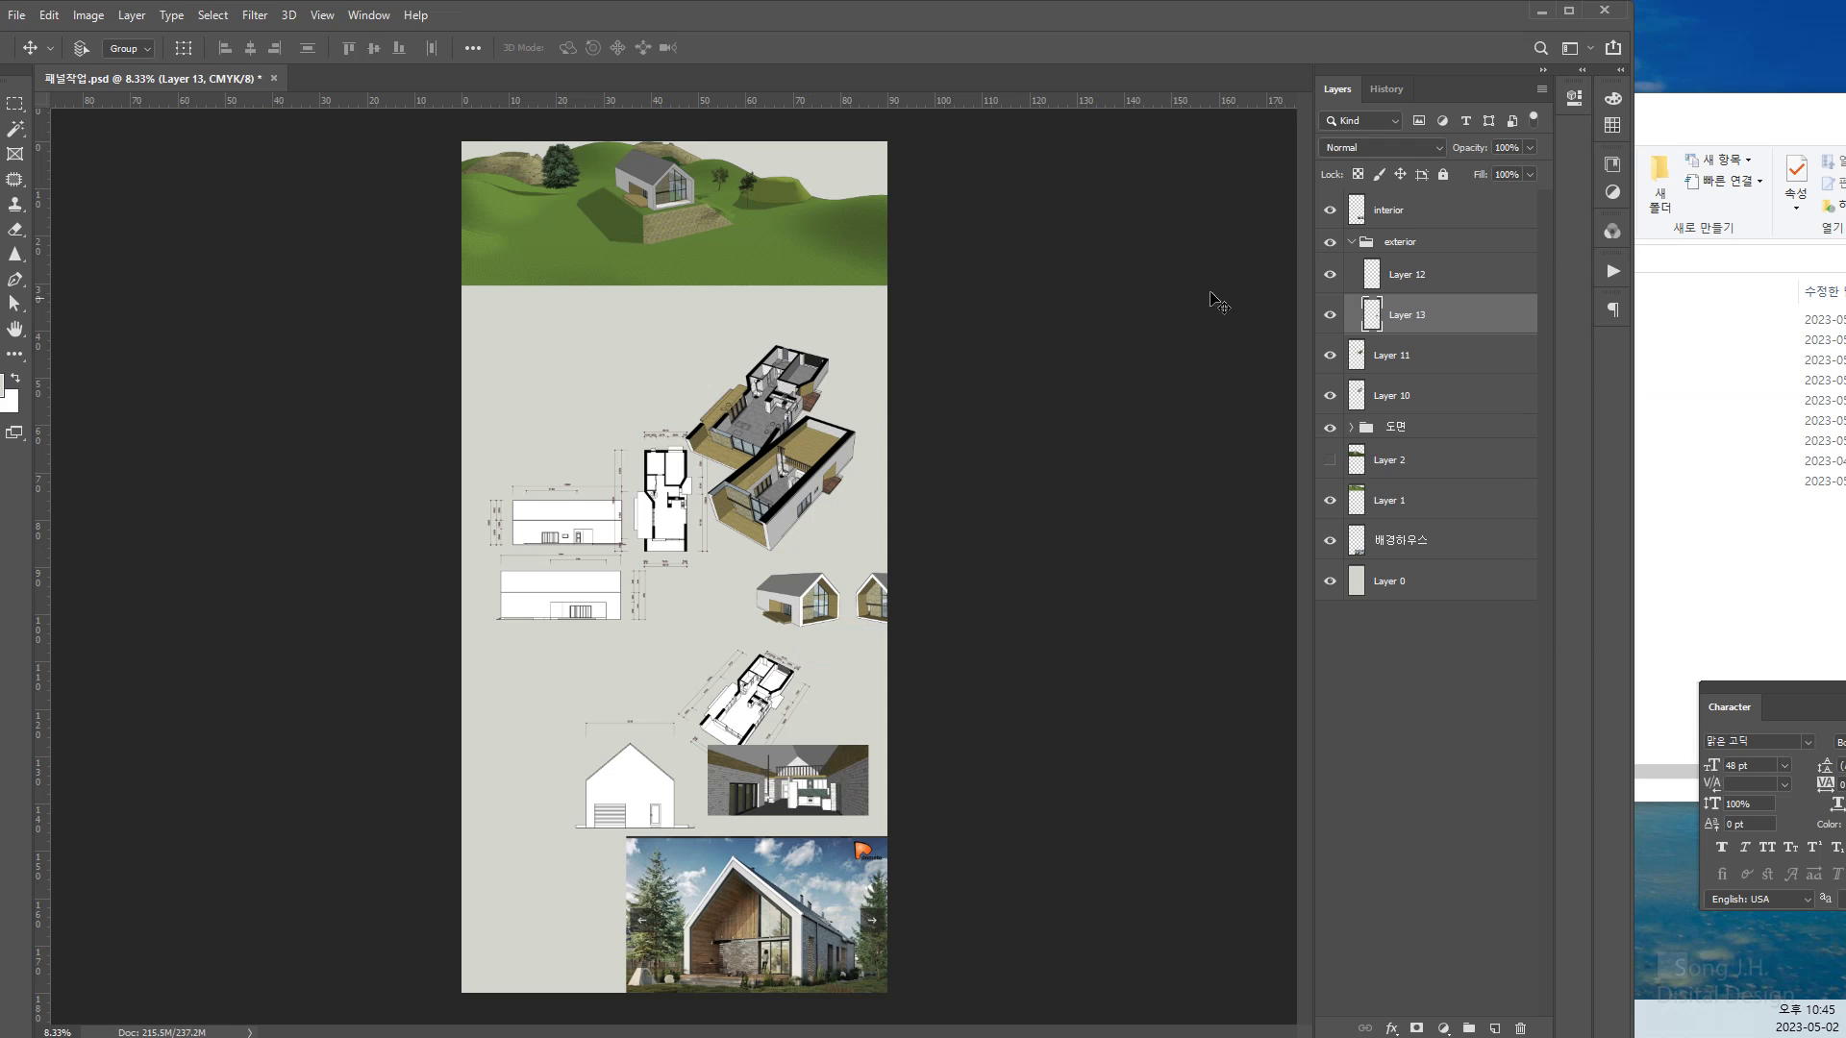
click(1419, 242)
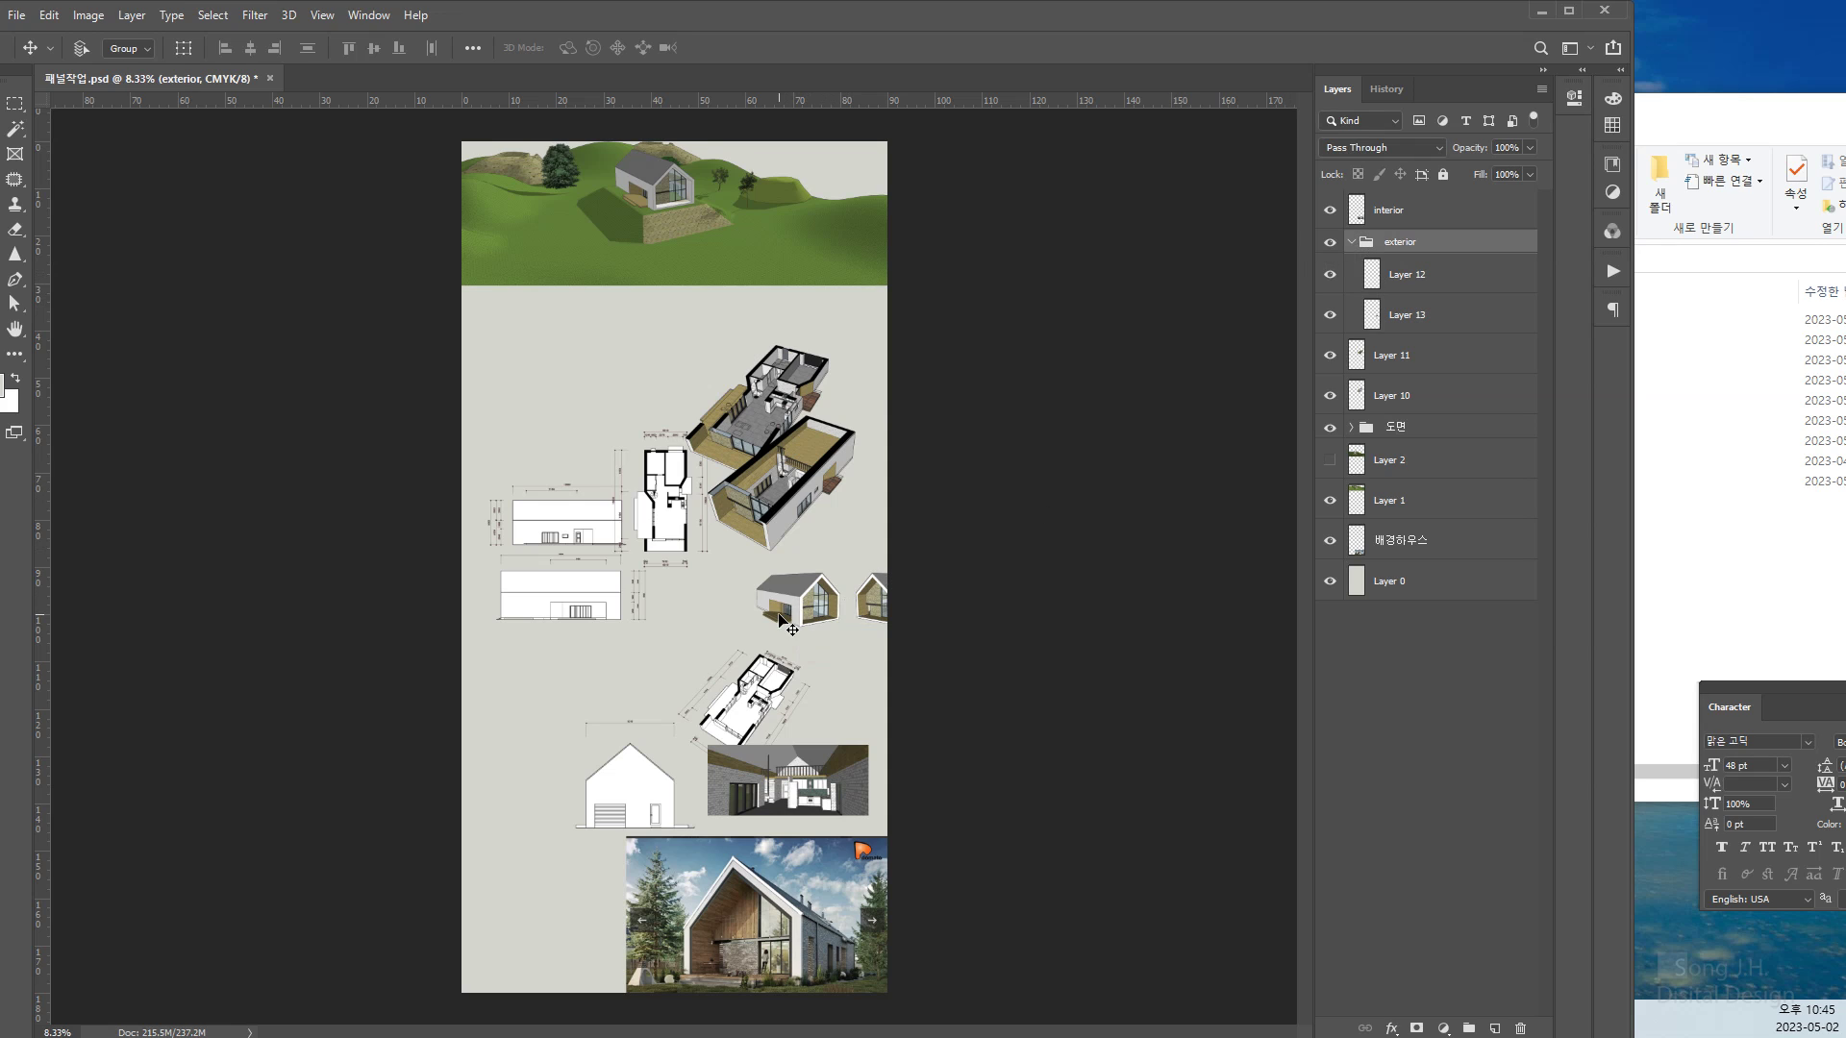
drag(778, 622, 699, 625)
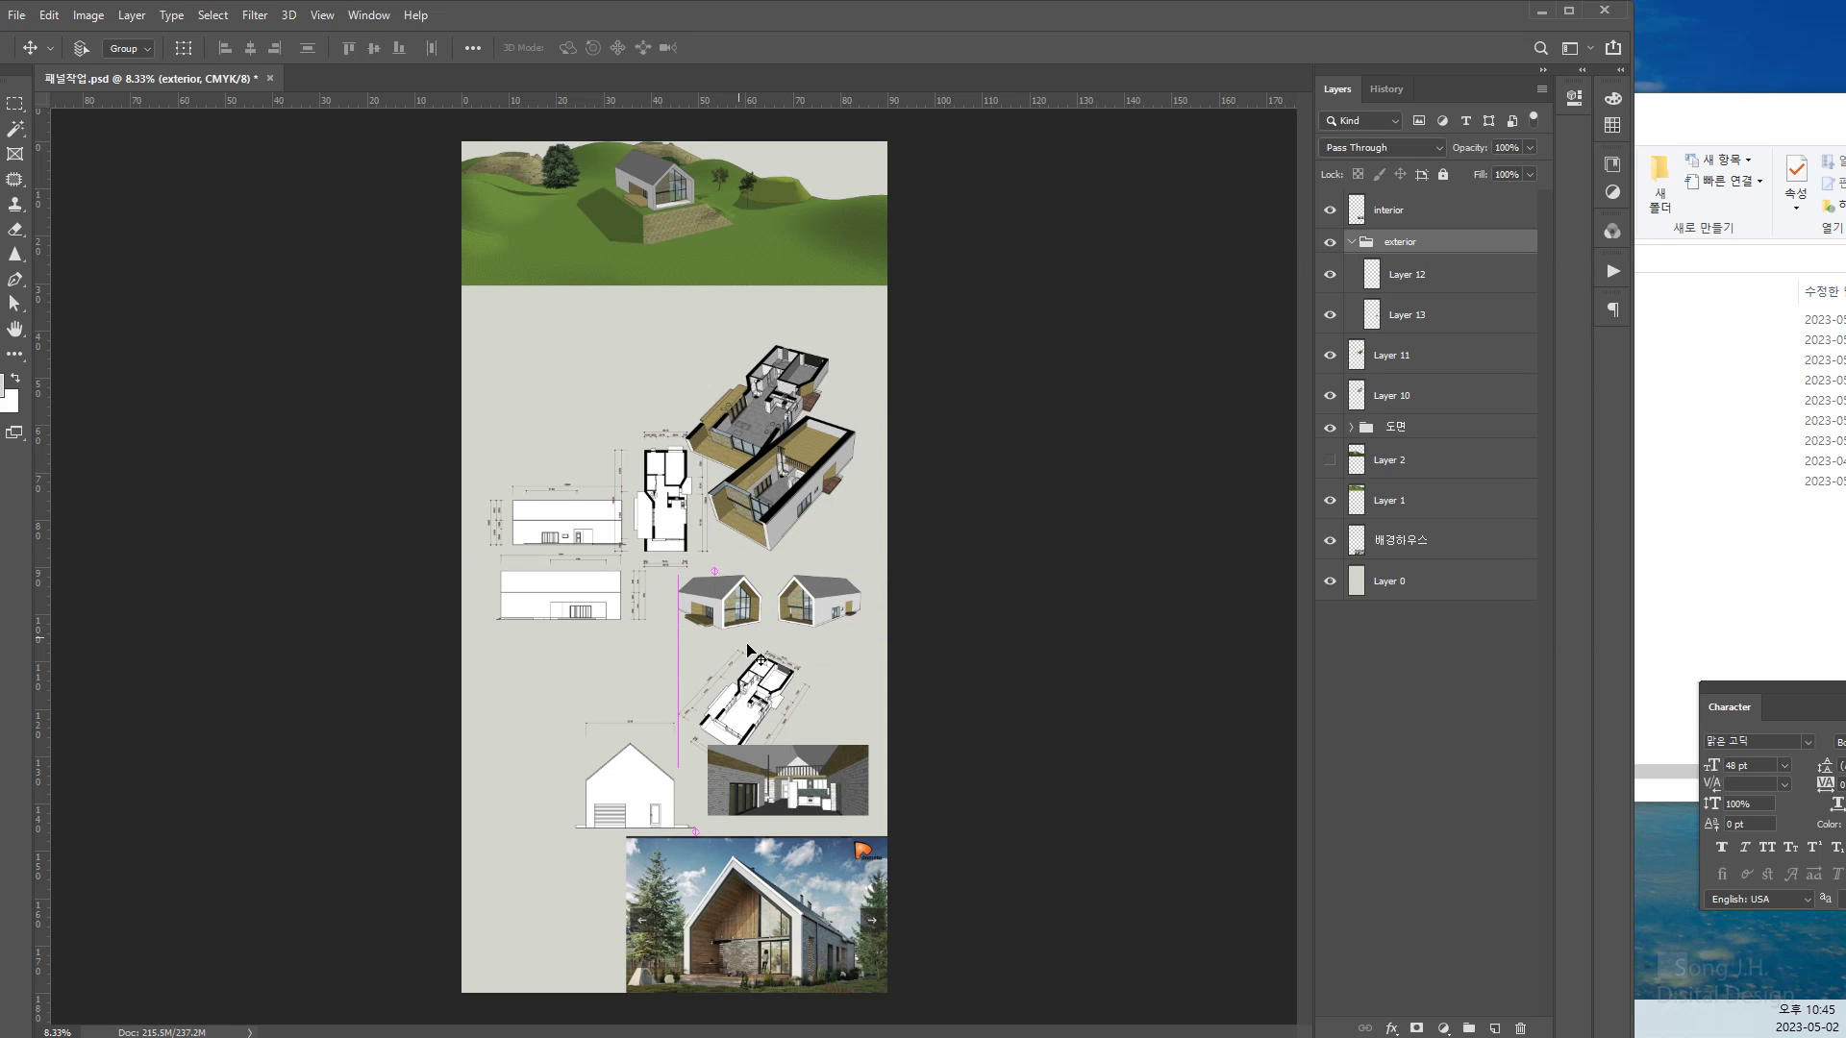
Move the rotated floor plan on Layer 9 left to above the gable elevation, and undo the accidental shift of background Layer 0
right_click(757, 700)
click(788, 727)
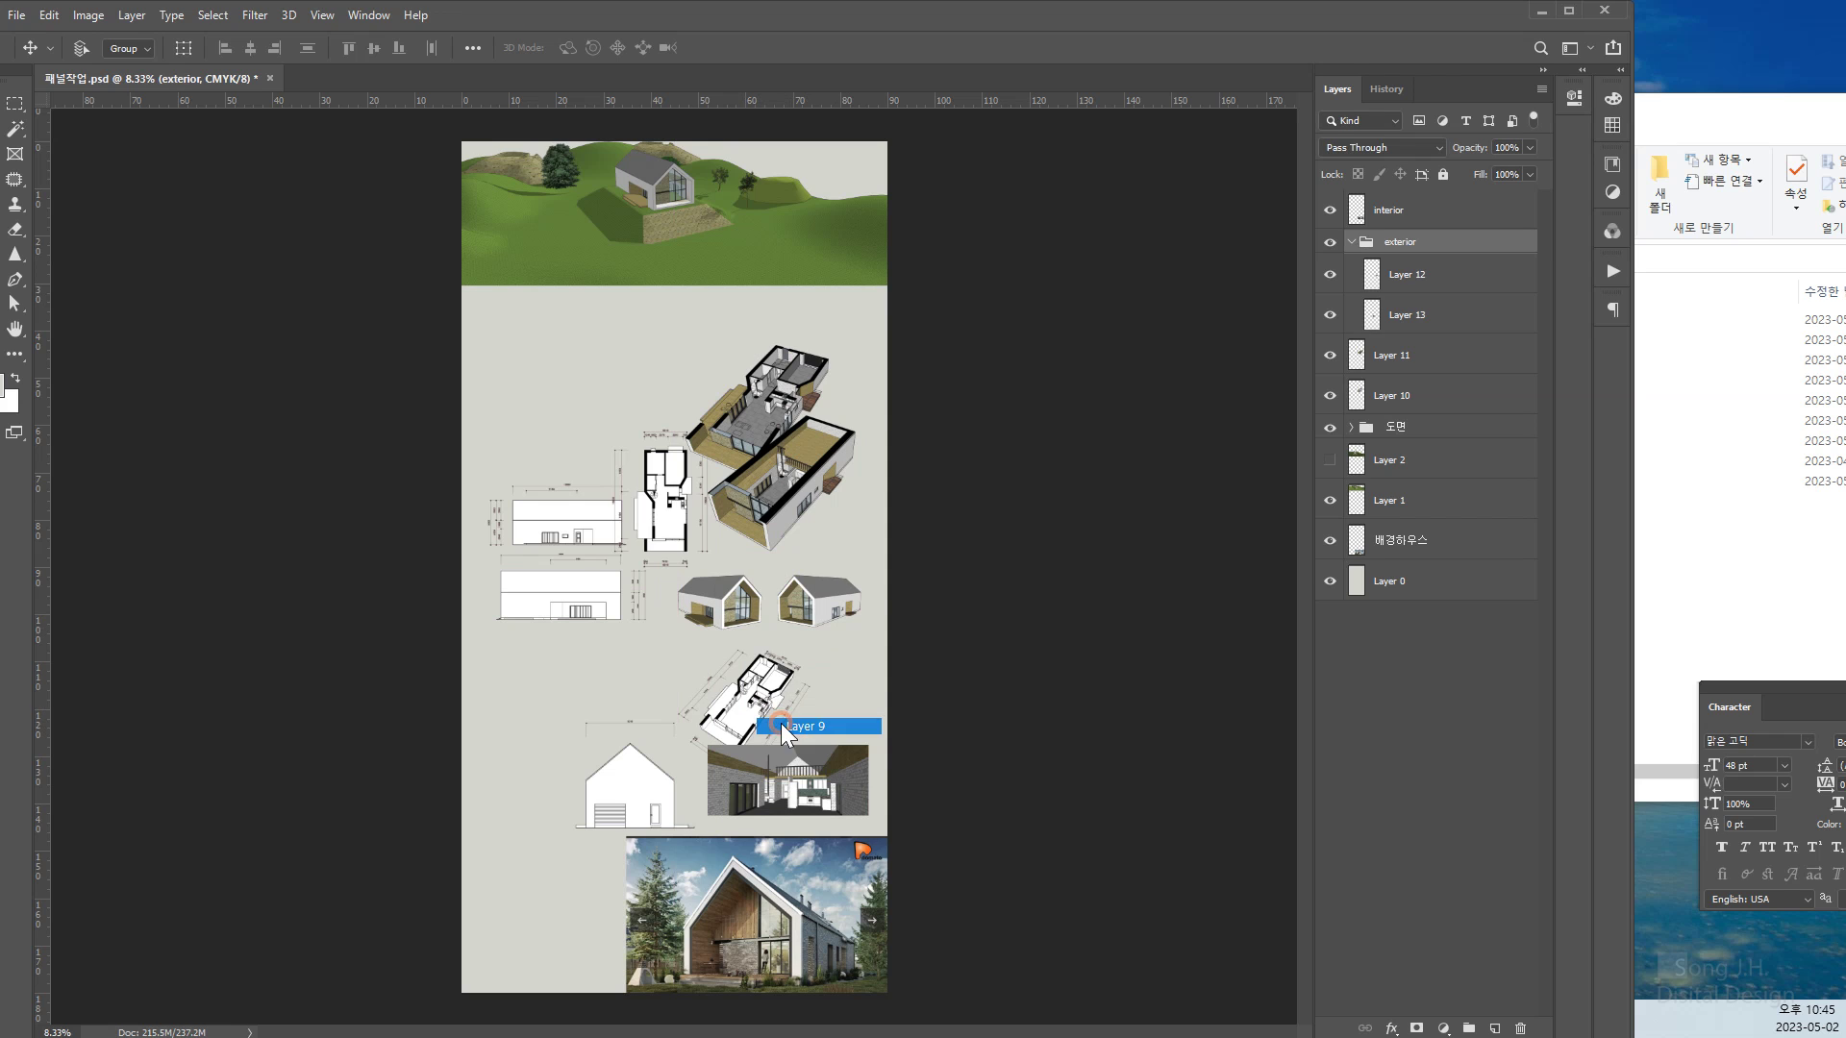
drag(890, 769, 817, 786)
right_click(807, 786)
click(838, 816)
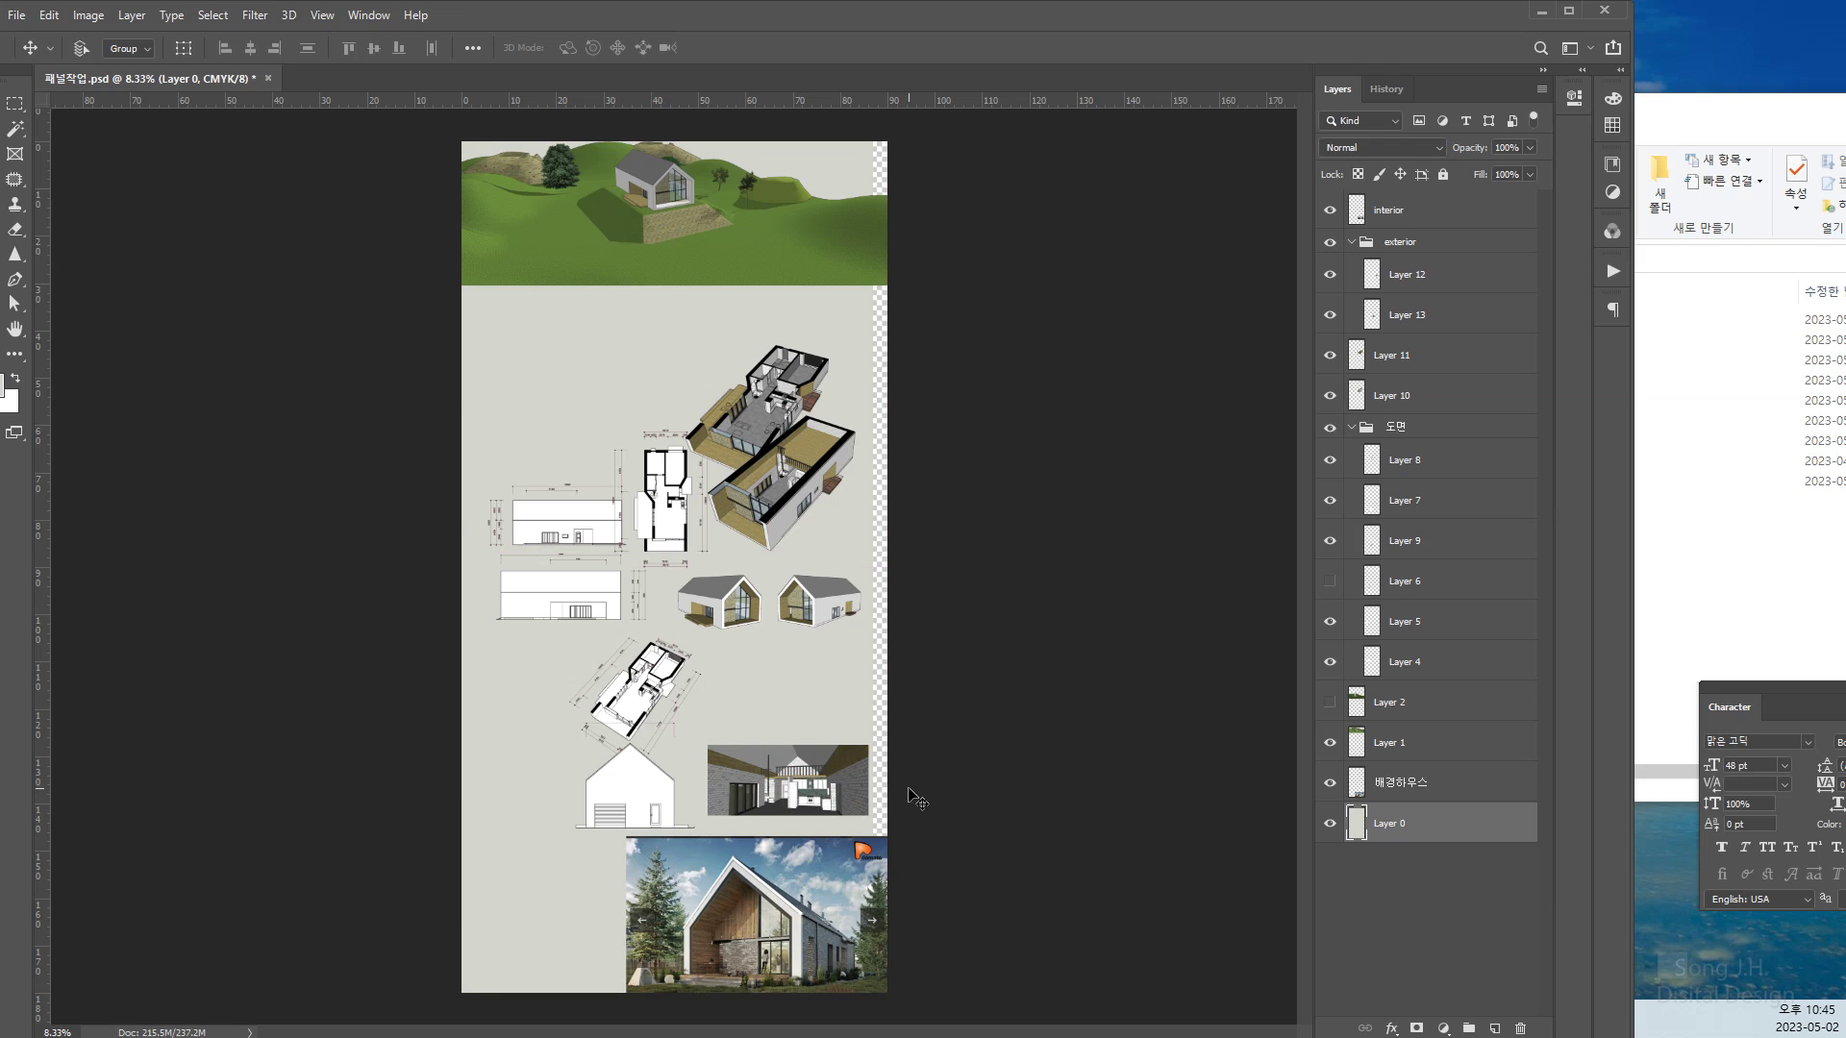
key(ctrl+z)
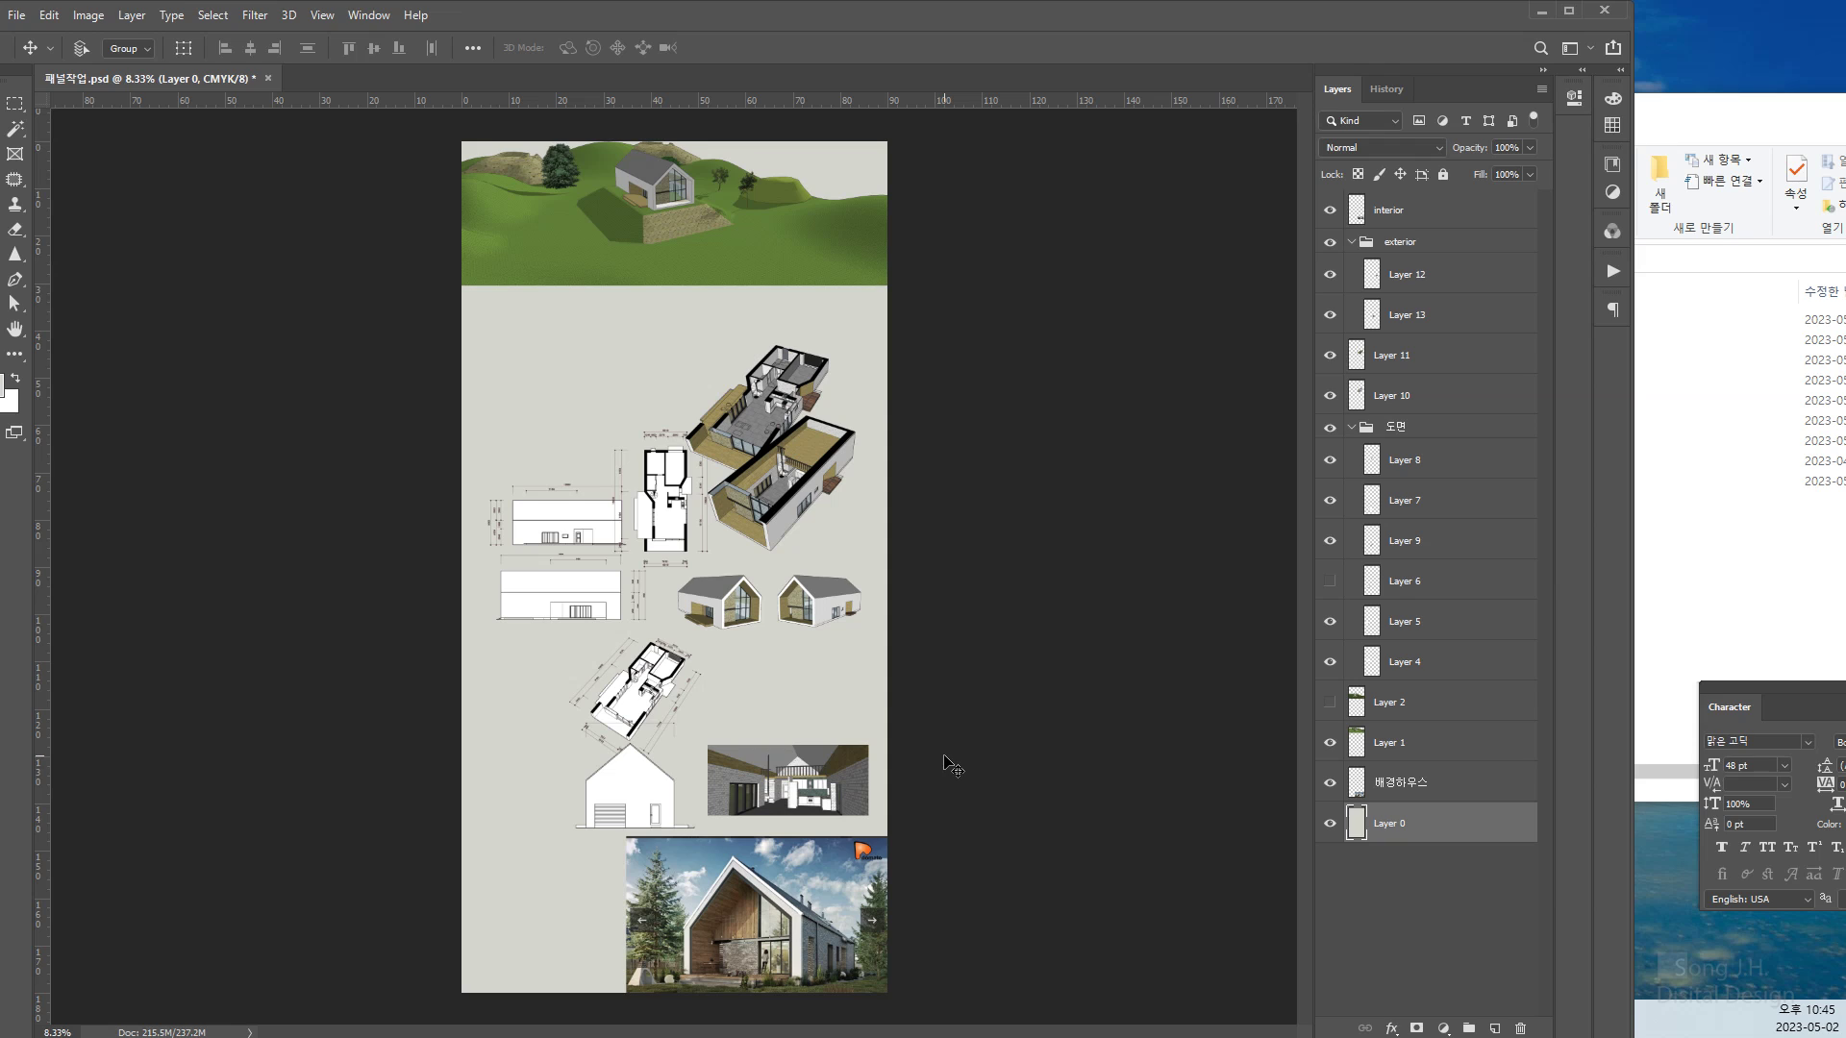
Separate the overlapping isometrics by moving Layer 11 down to the right and Layer 10 up to the right
right_click(786, 486)
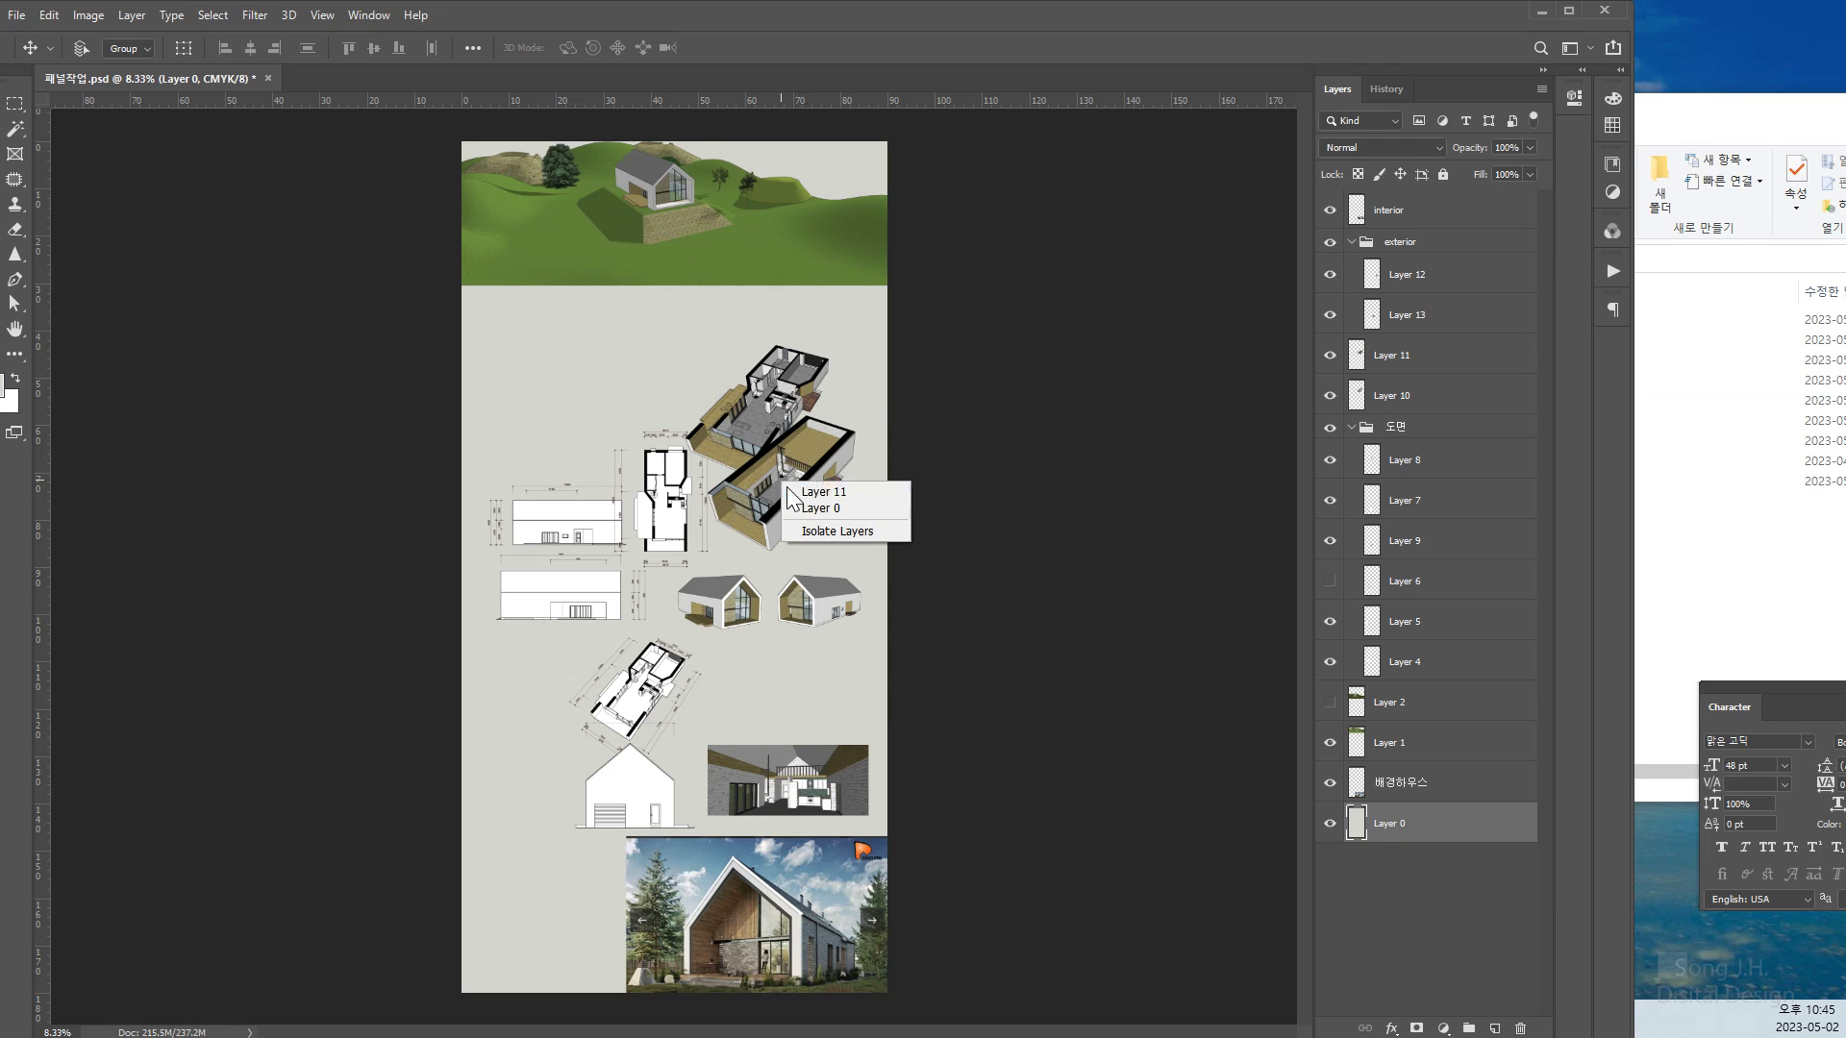
click(794, 493)
drag(782, 496, 794, 520)
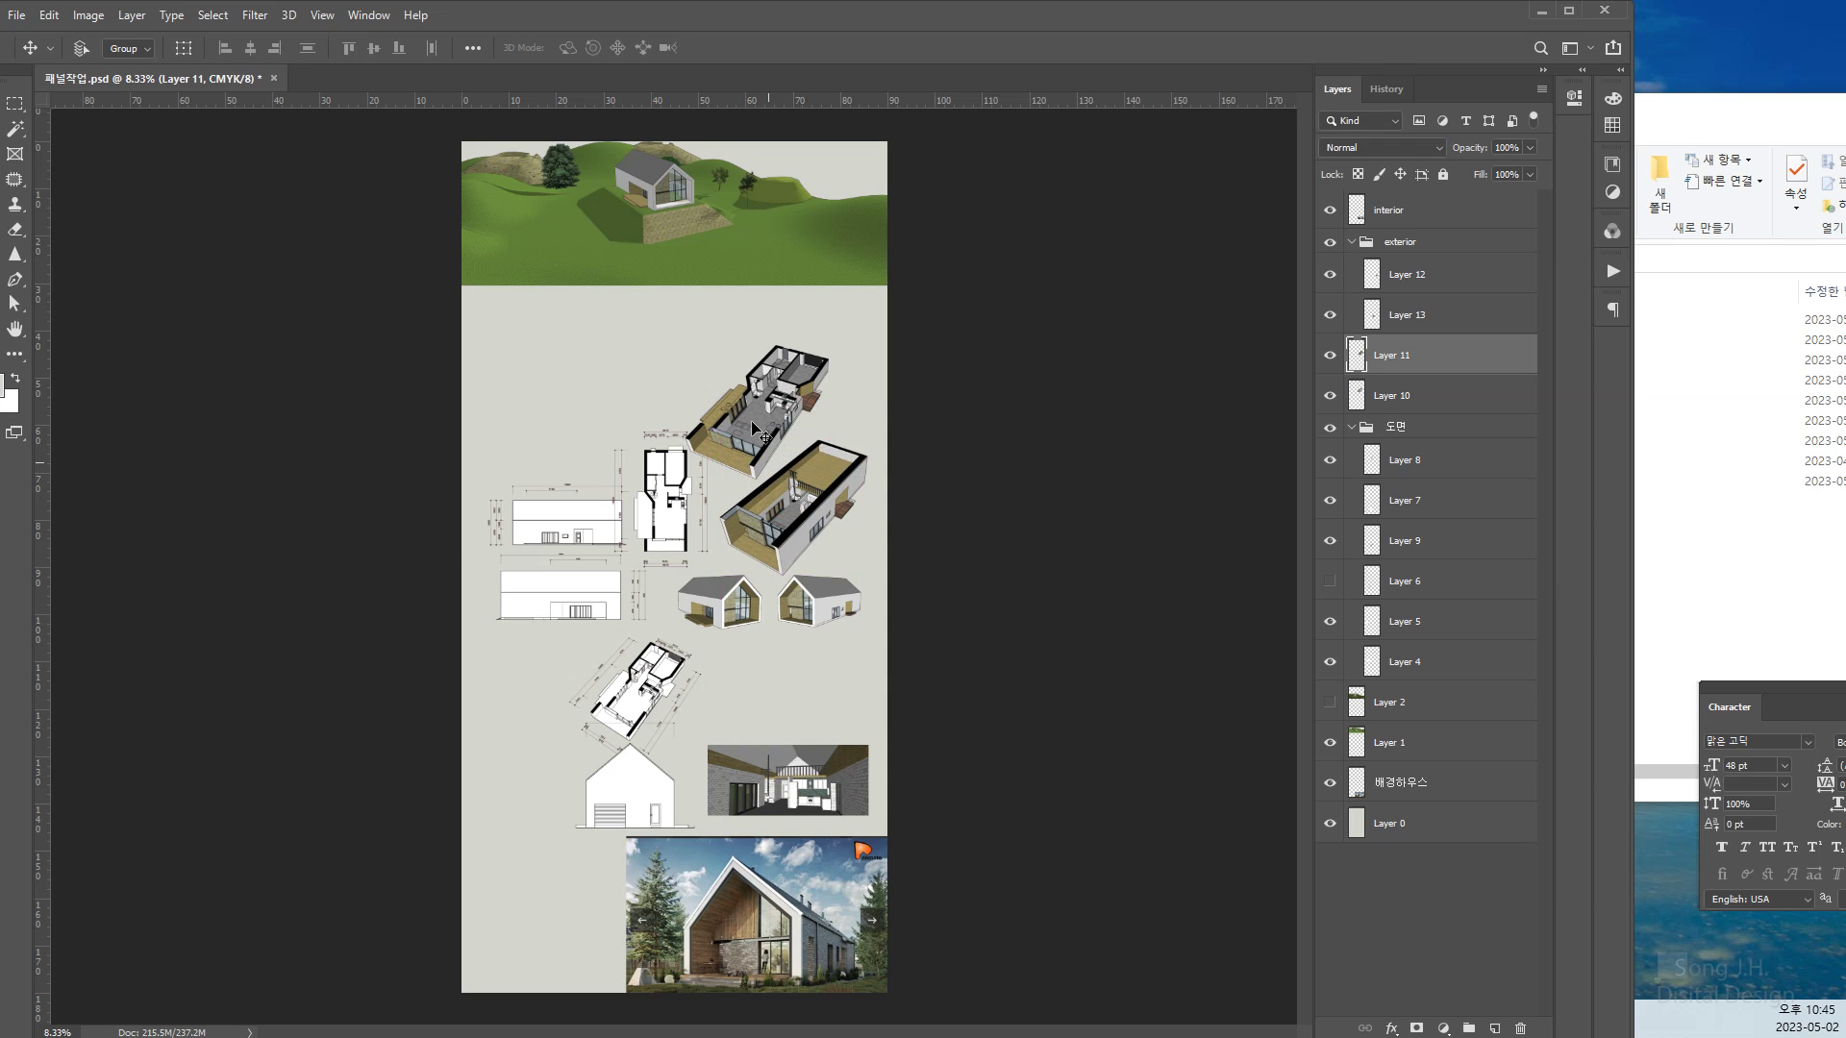
right_click(757, 419)
click(769, 428)
mouse_move(759, 424)
mouse_down()
mouse_move(748, 398)
mouse_move(771, 403)
mouse_up()
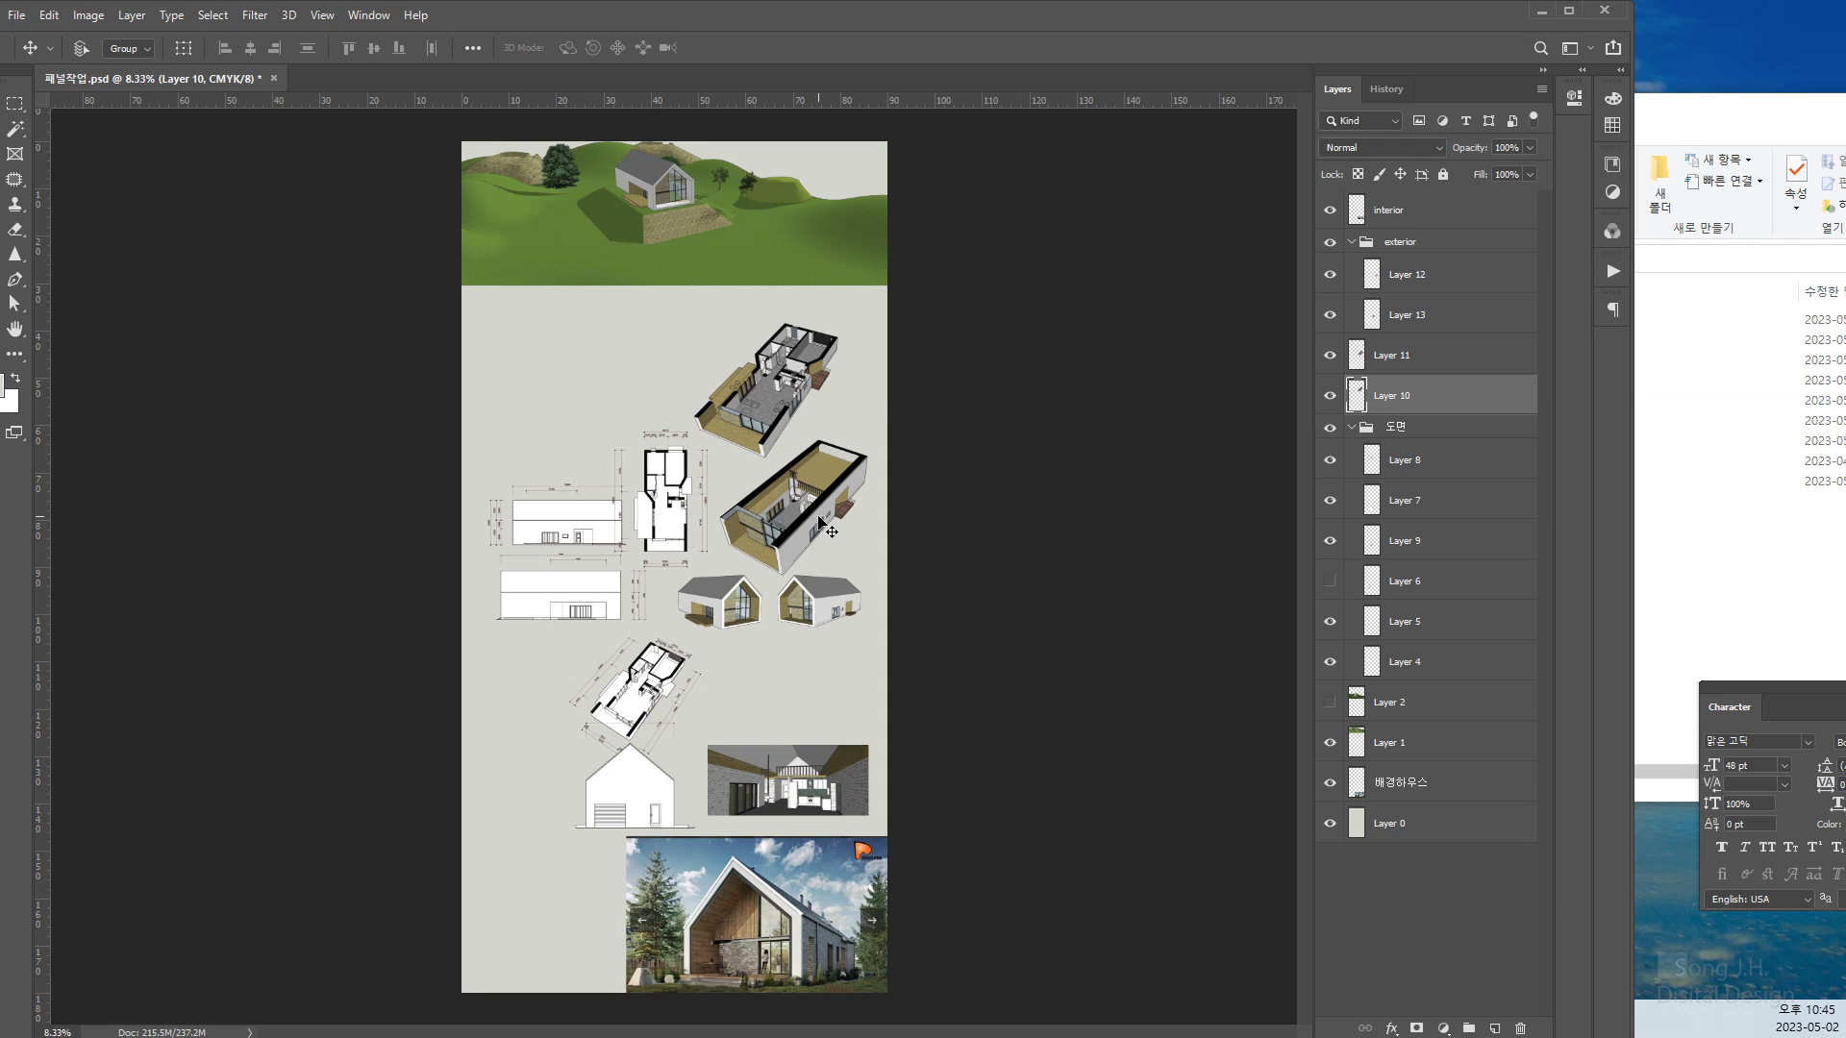
Check which isometric is on Layer 10 and create a layer group named 아이소 above it
right_click(778, 411)
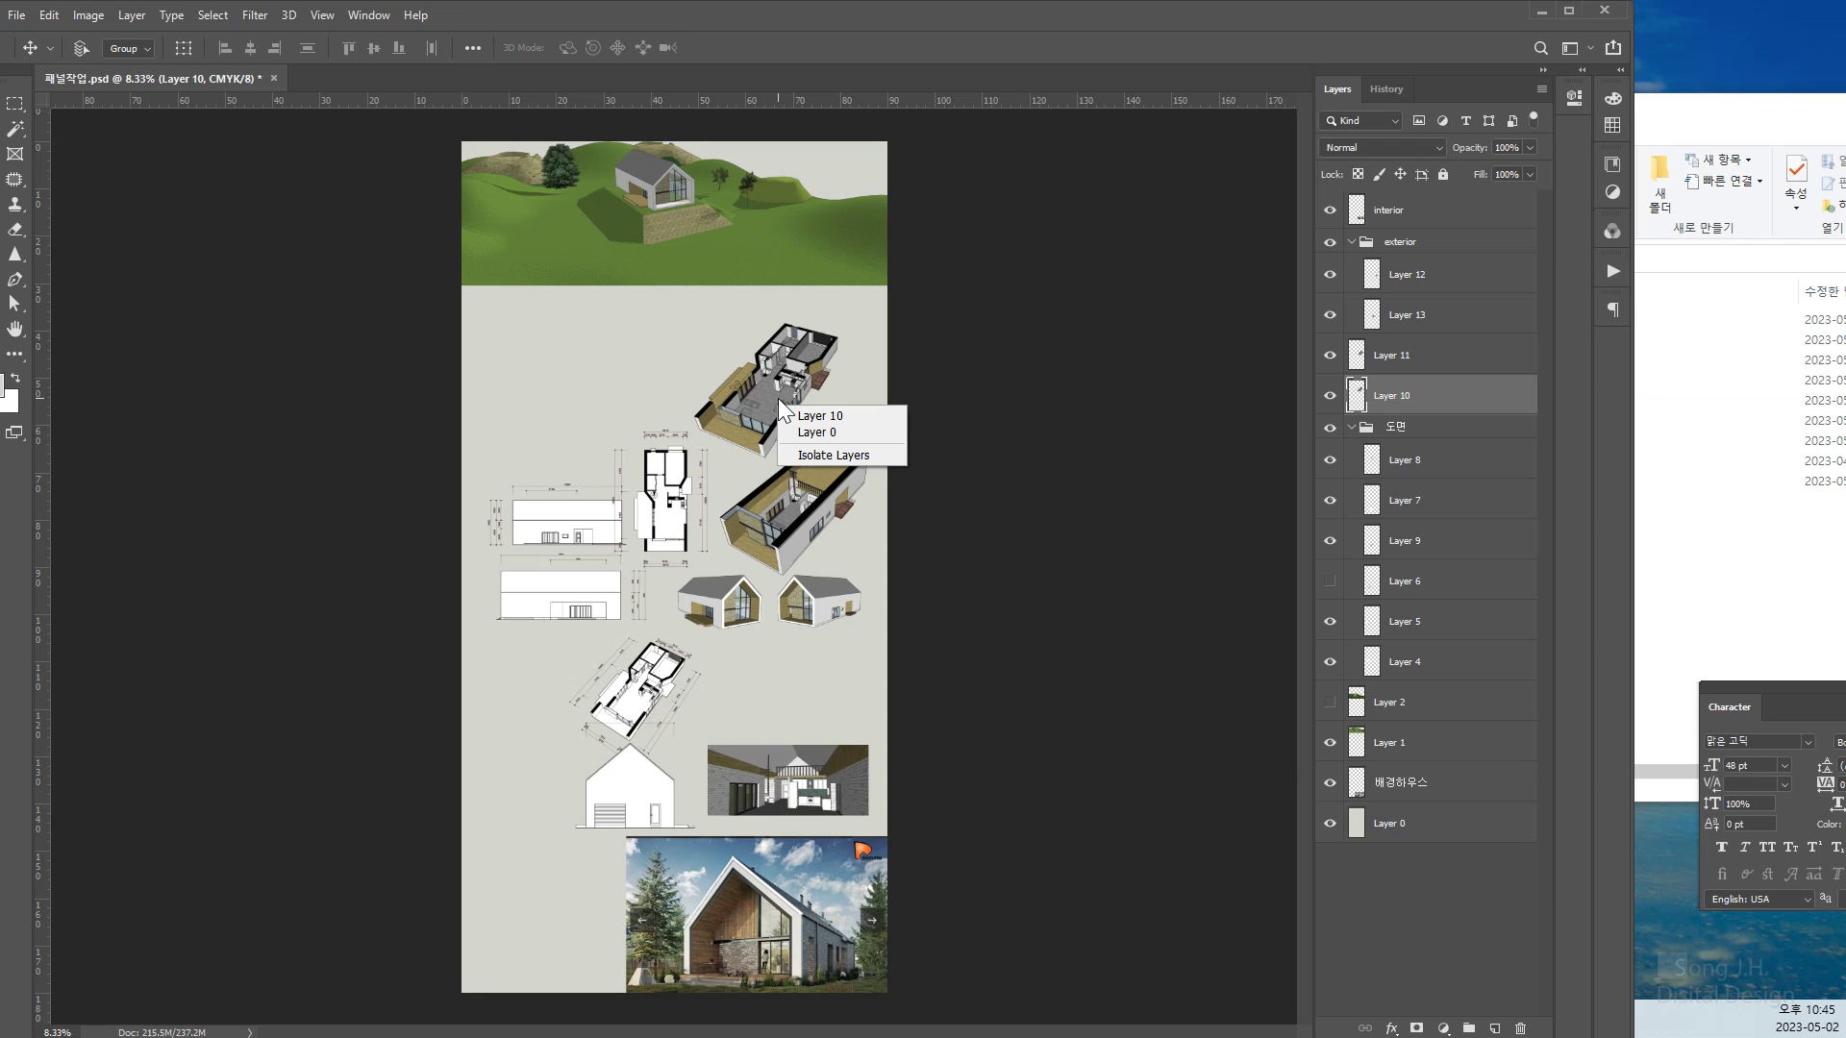
click(1332, 397)
click(1331, 397)
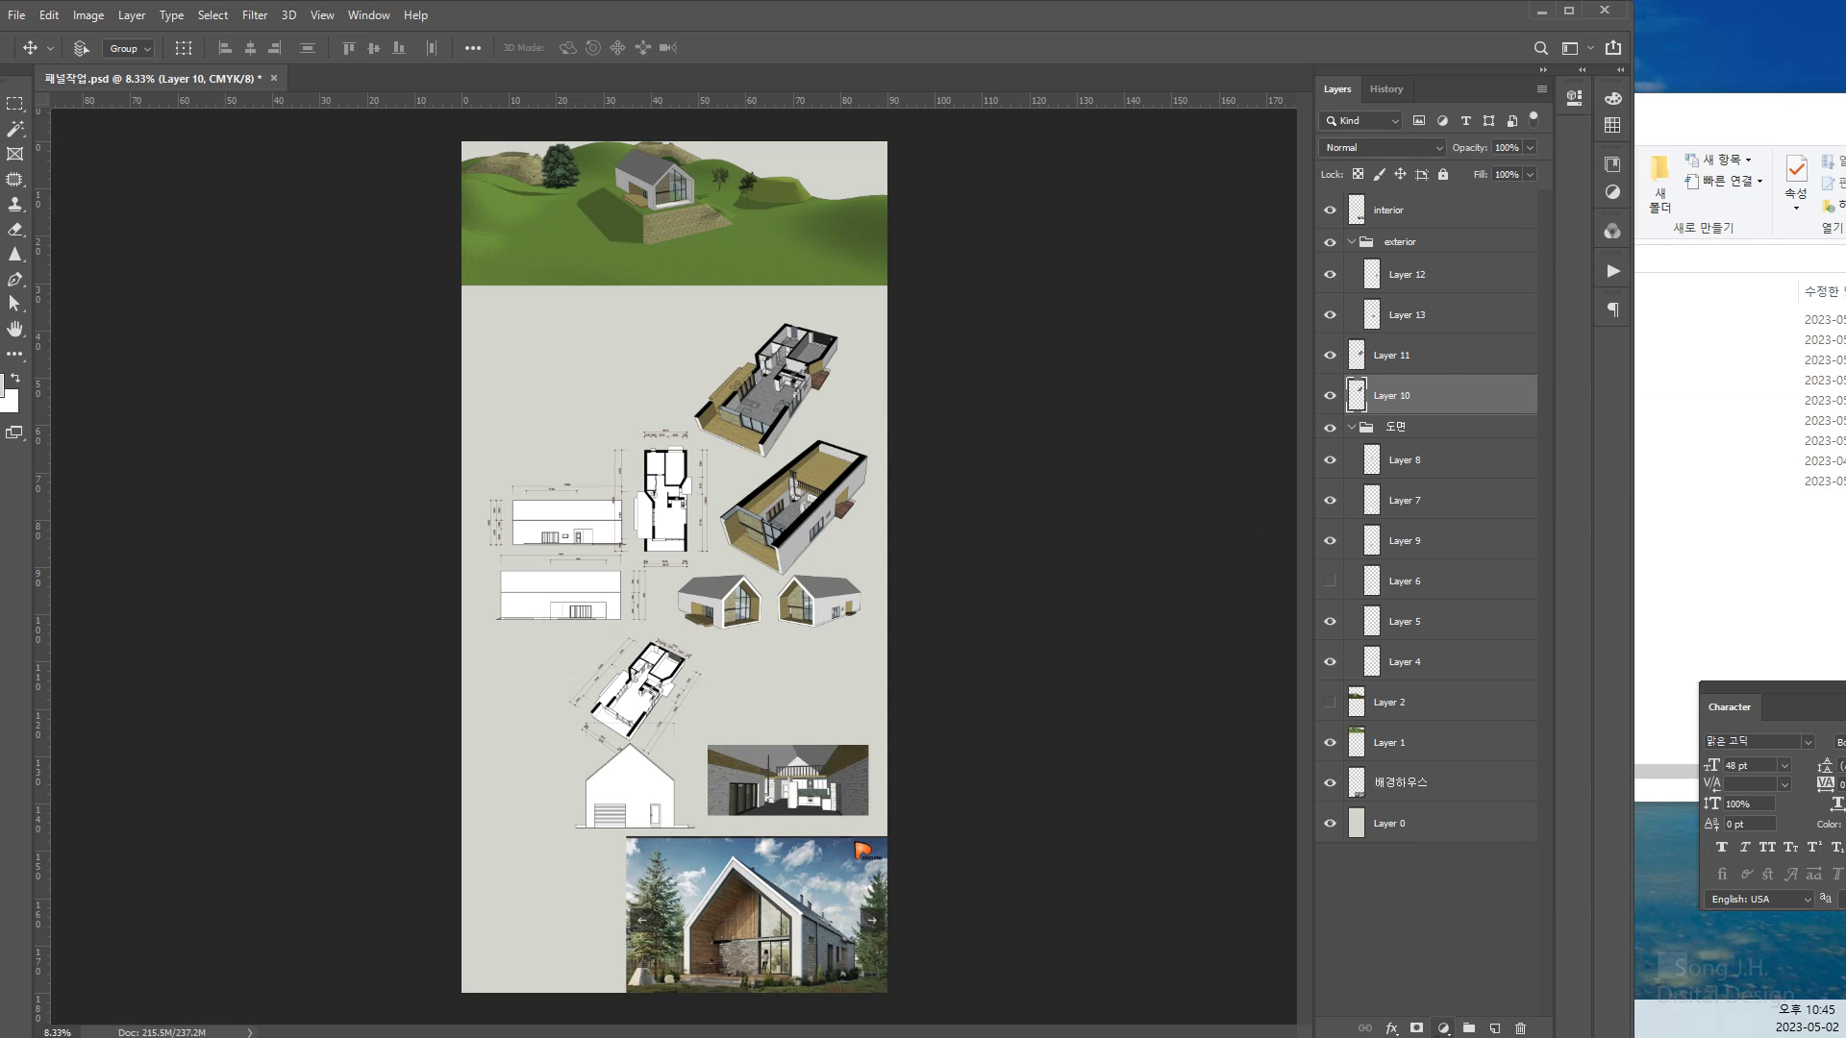
click(1468, 1028)
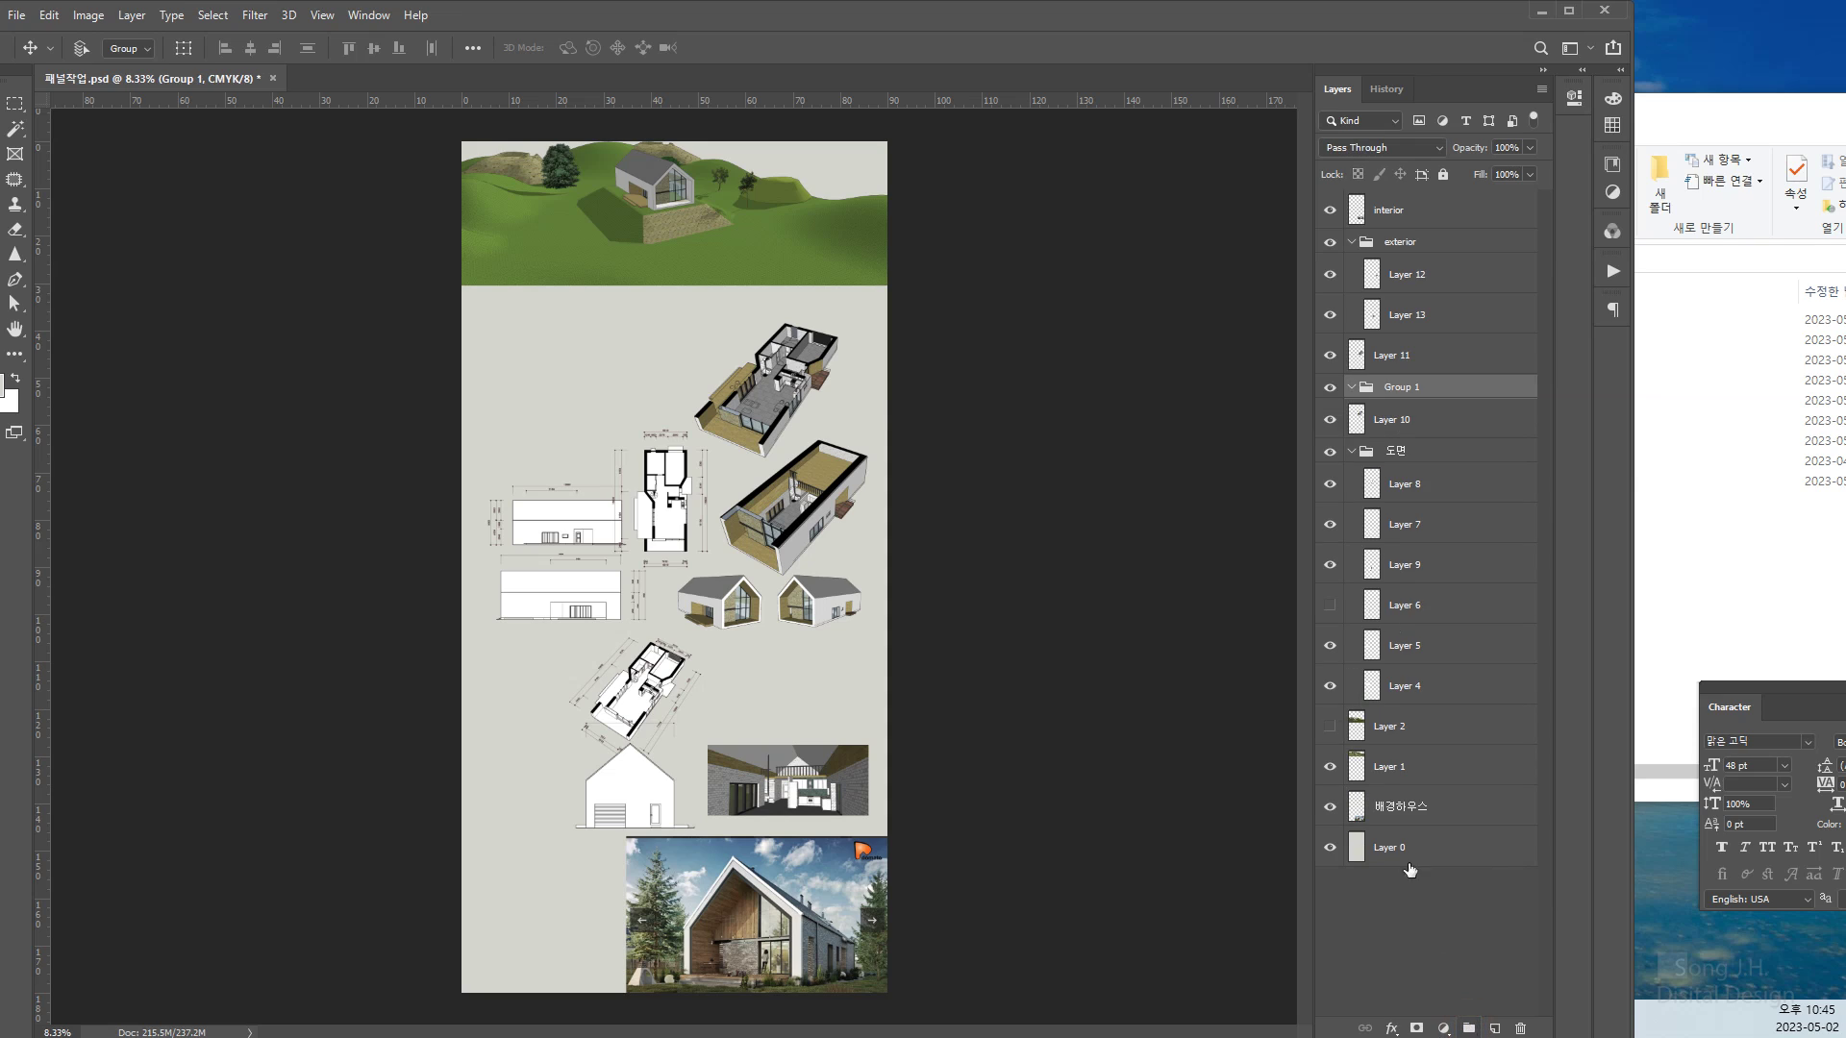
double_click(1405, 385)
text(아이스)
click(1435, 417)
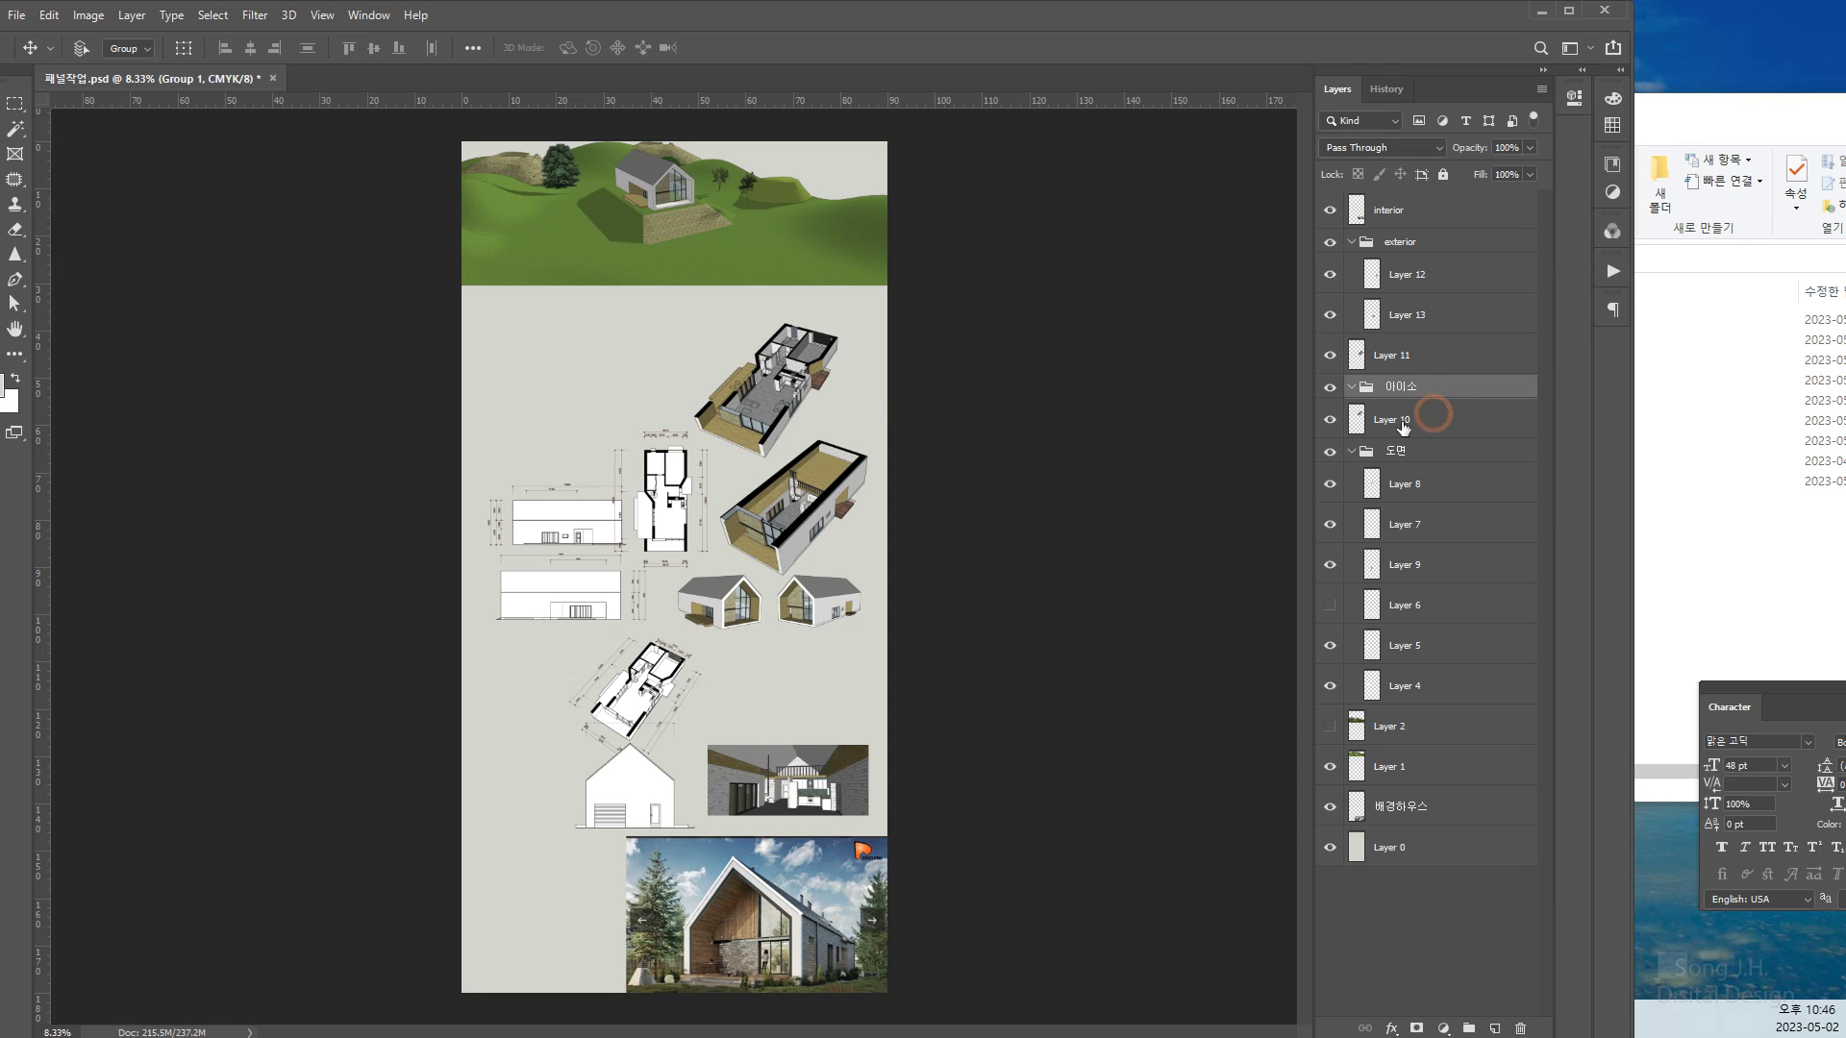
Check Layer 10 and Layer 11 and move both isometrics into the 아이소 group, with Layer 11 above Layer 10
click(1328, 421)
click(1328, 421)
drag(1385, 420, 1405, 389)
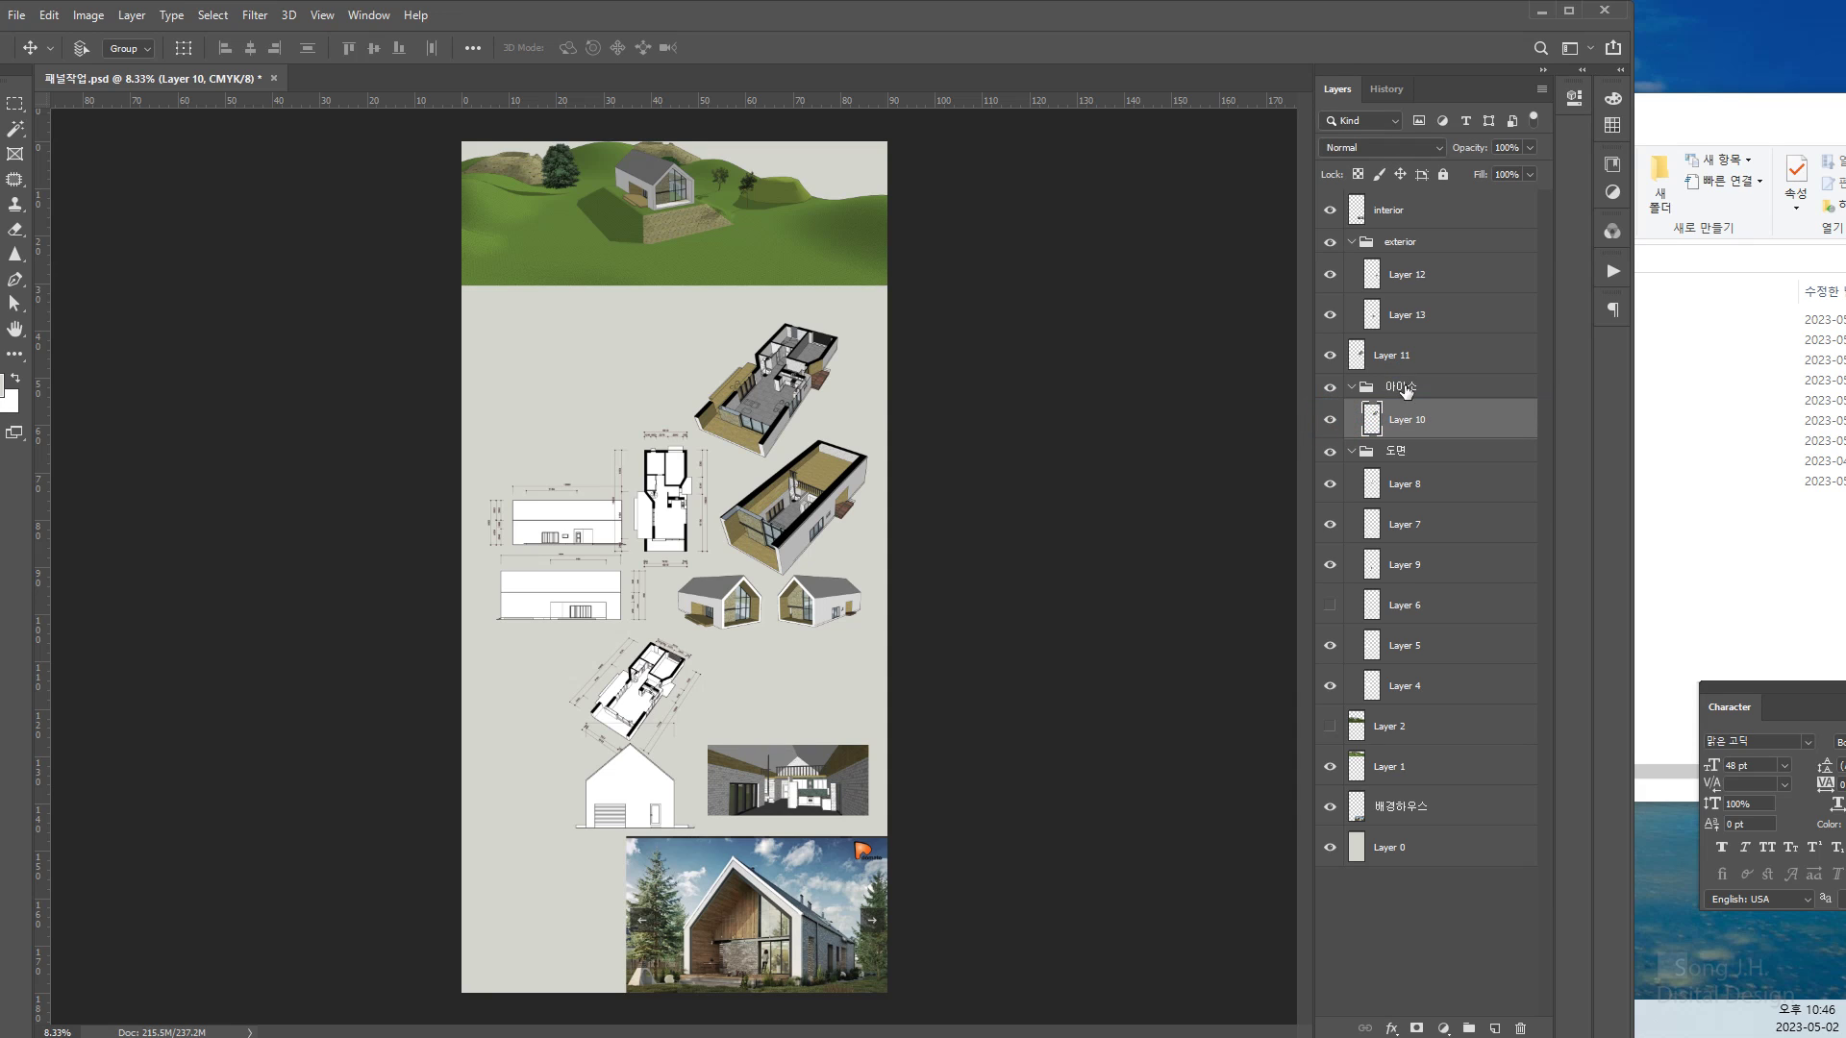
click(1329, 355)
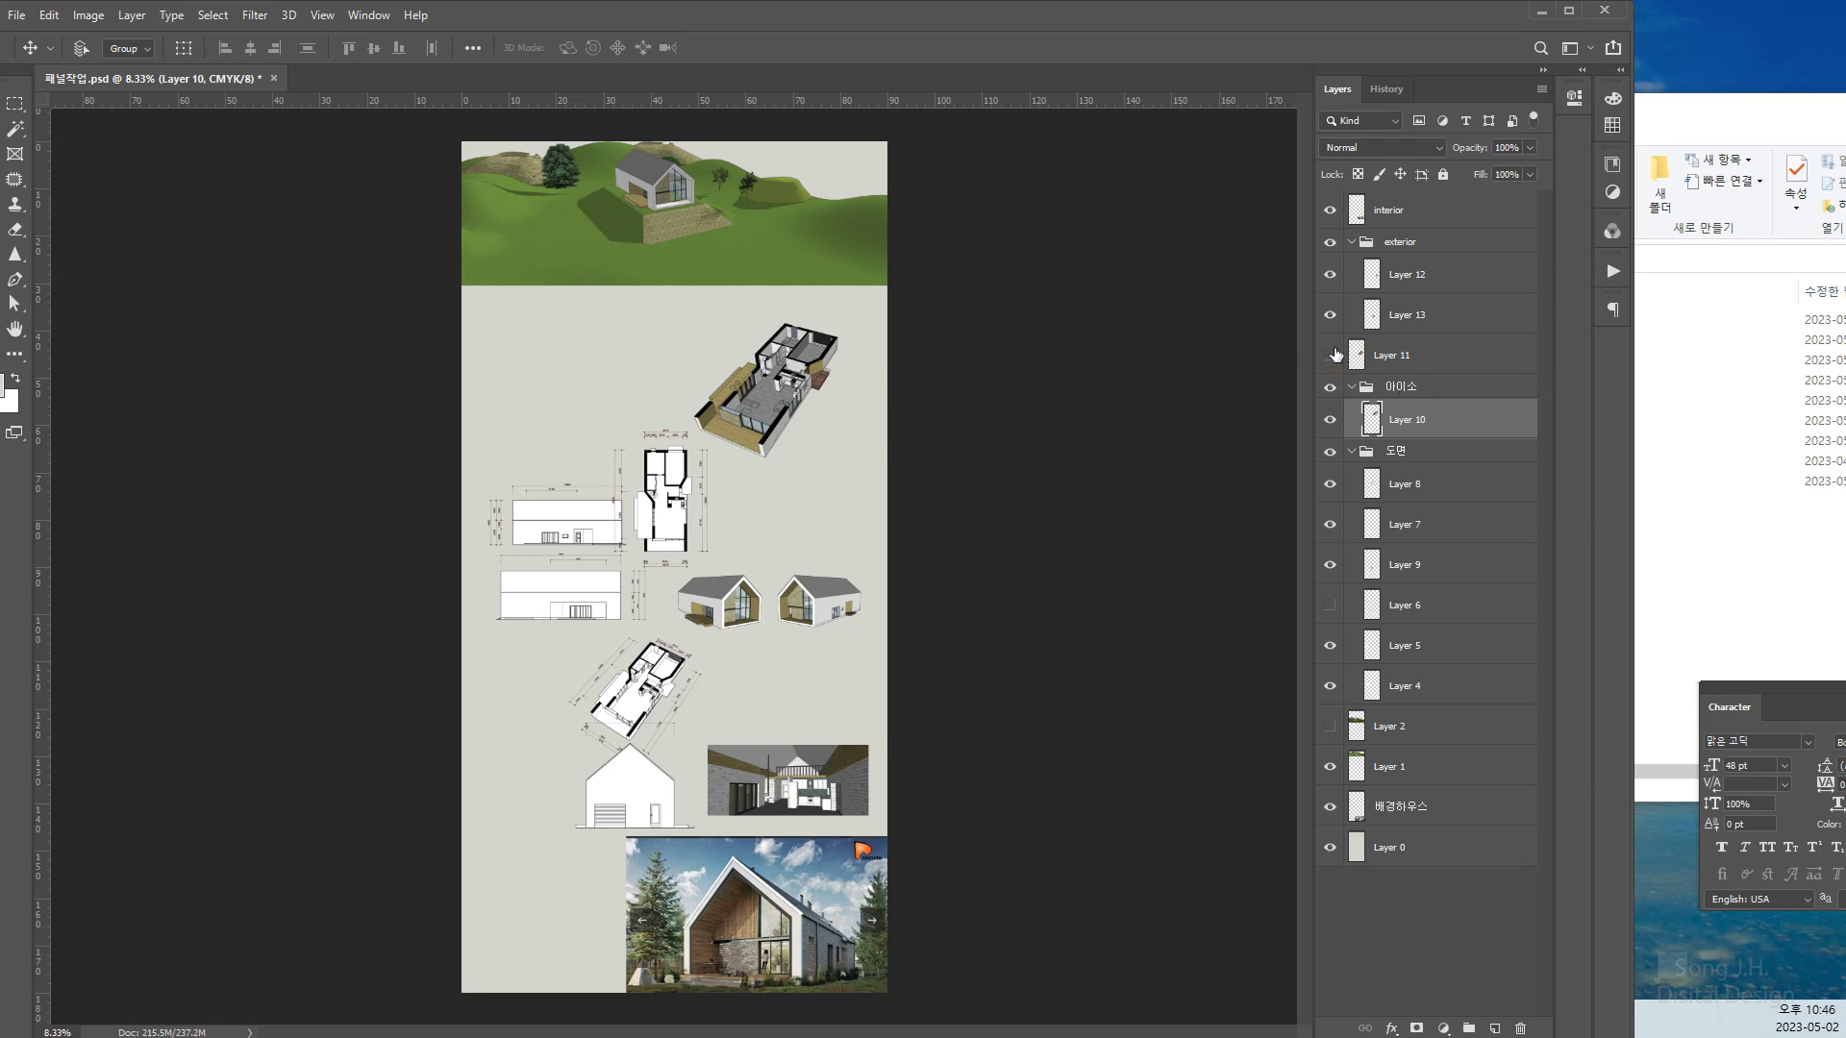
click(1330, 354)
drag(1395, 359, 1409, 411)
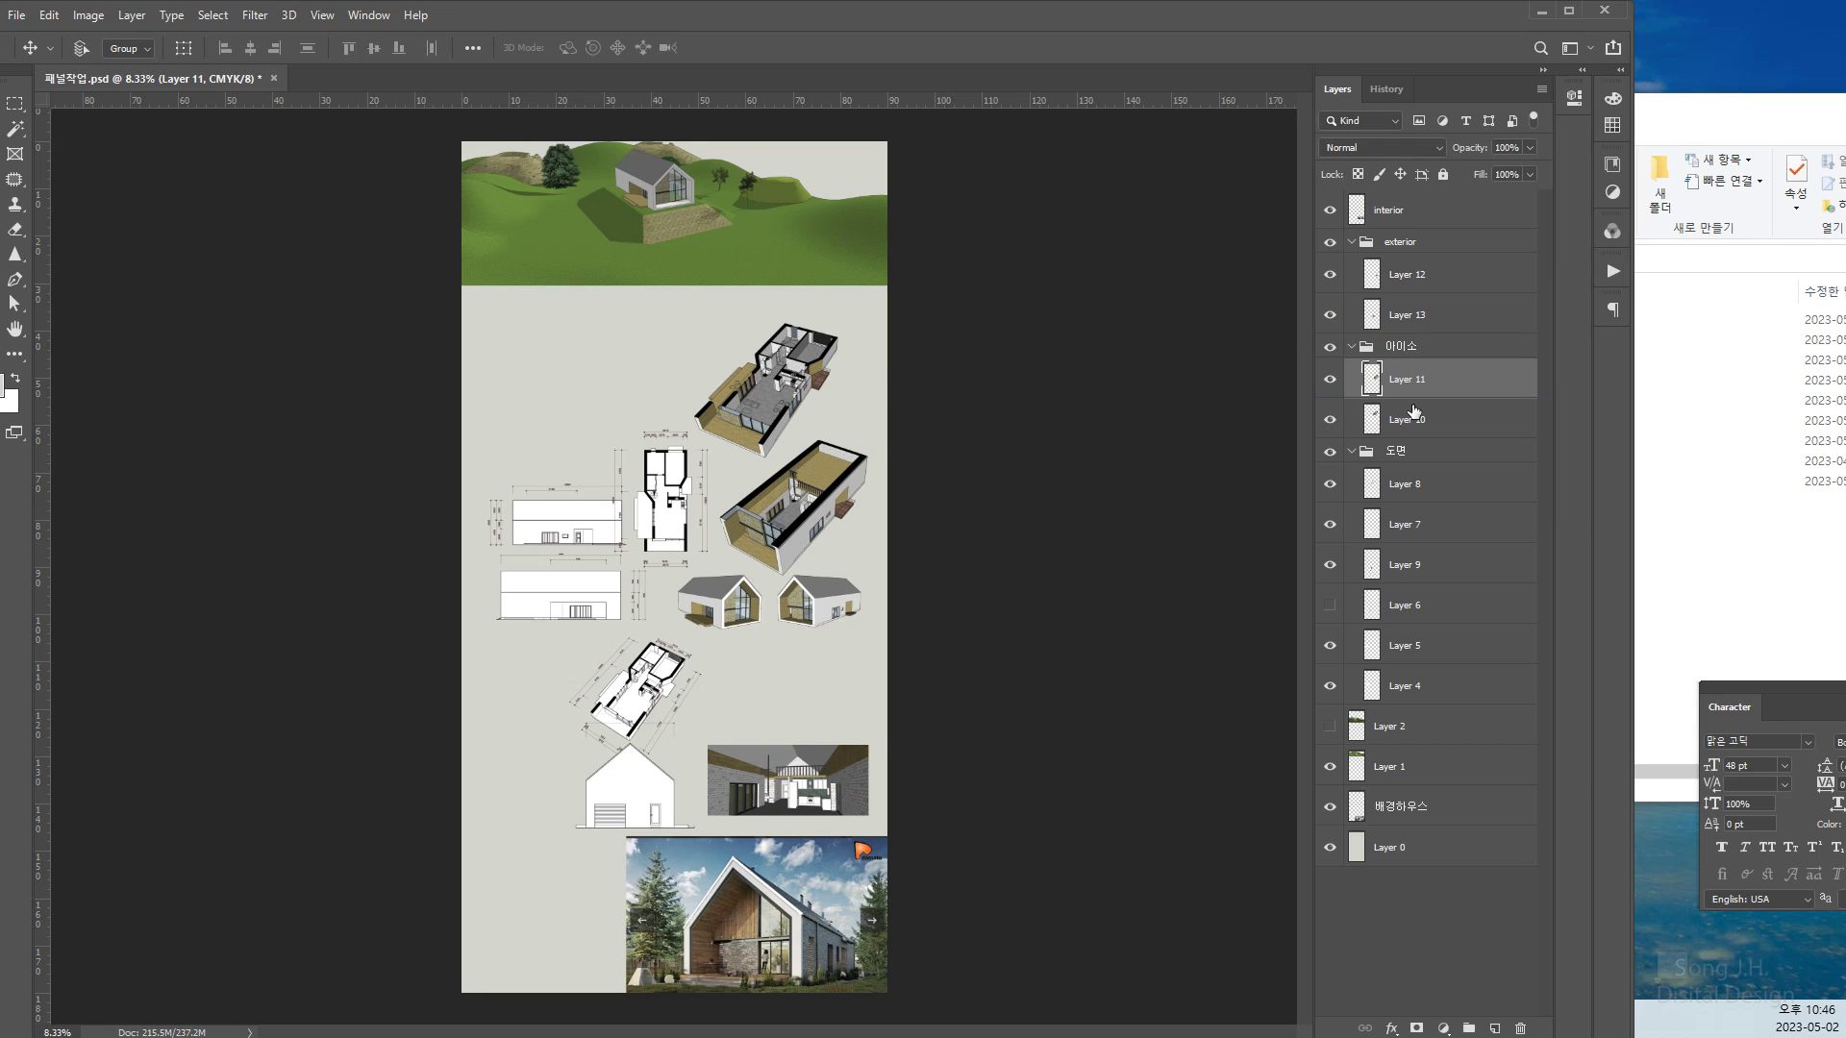
Collapse the 아이소 and 도면 groups and check each group's visibility, leaving both shown
click(1353, 347)
click(1329, 346)
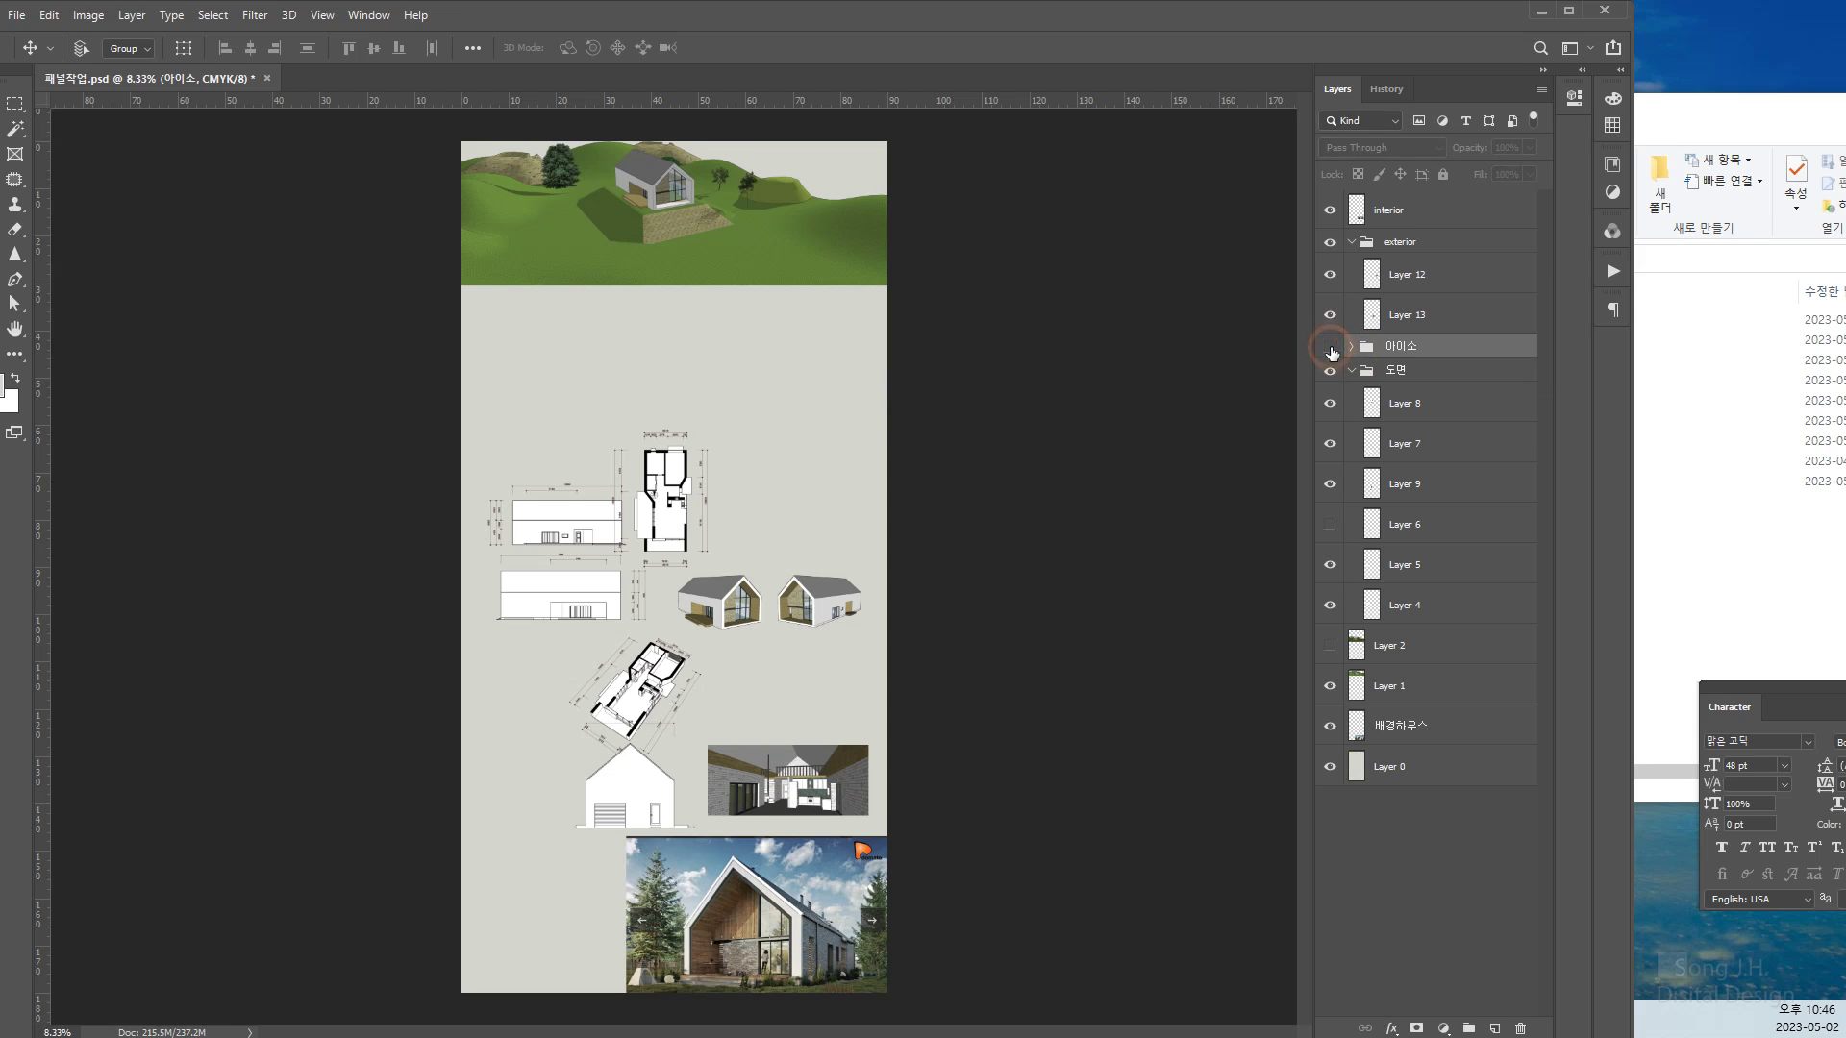
click(1329, 346)
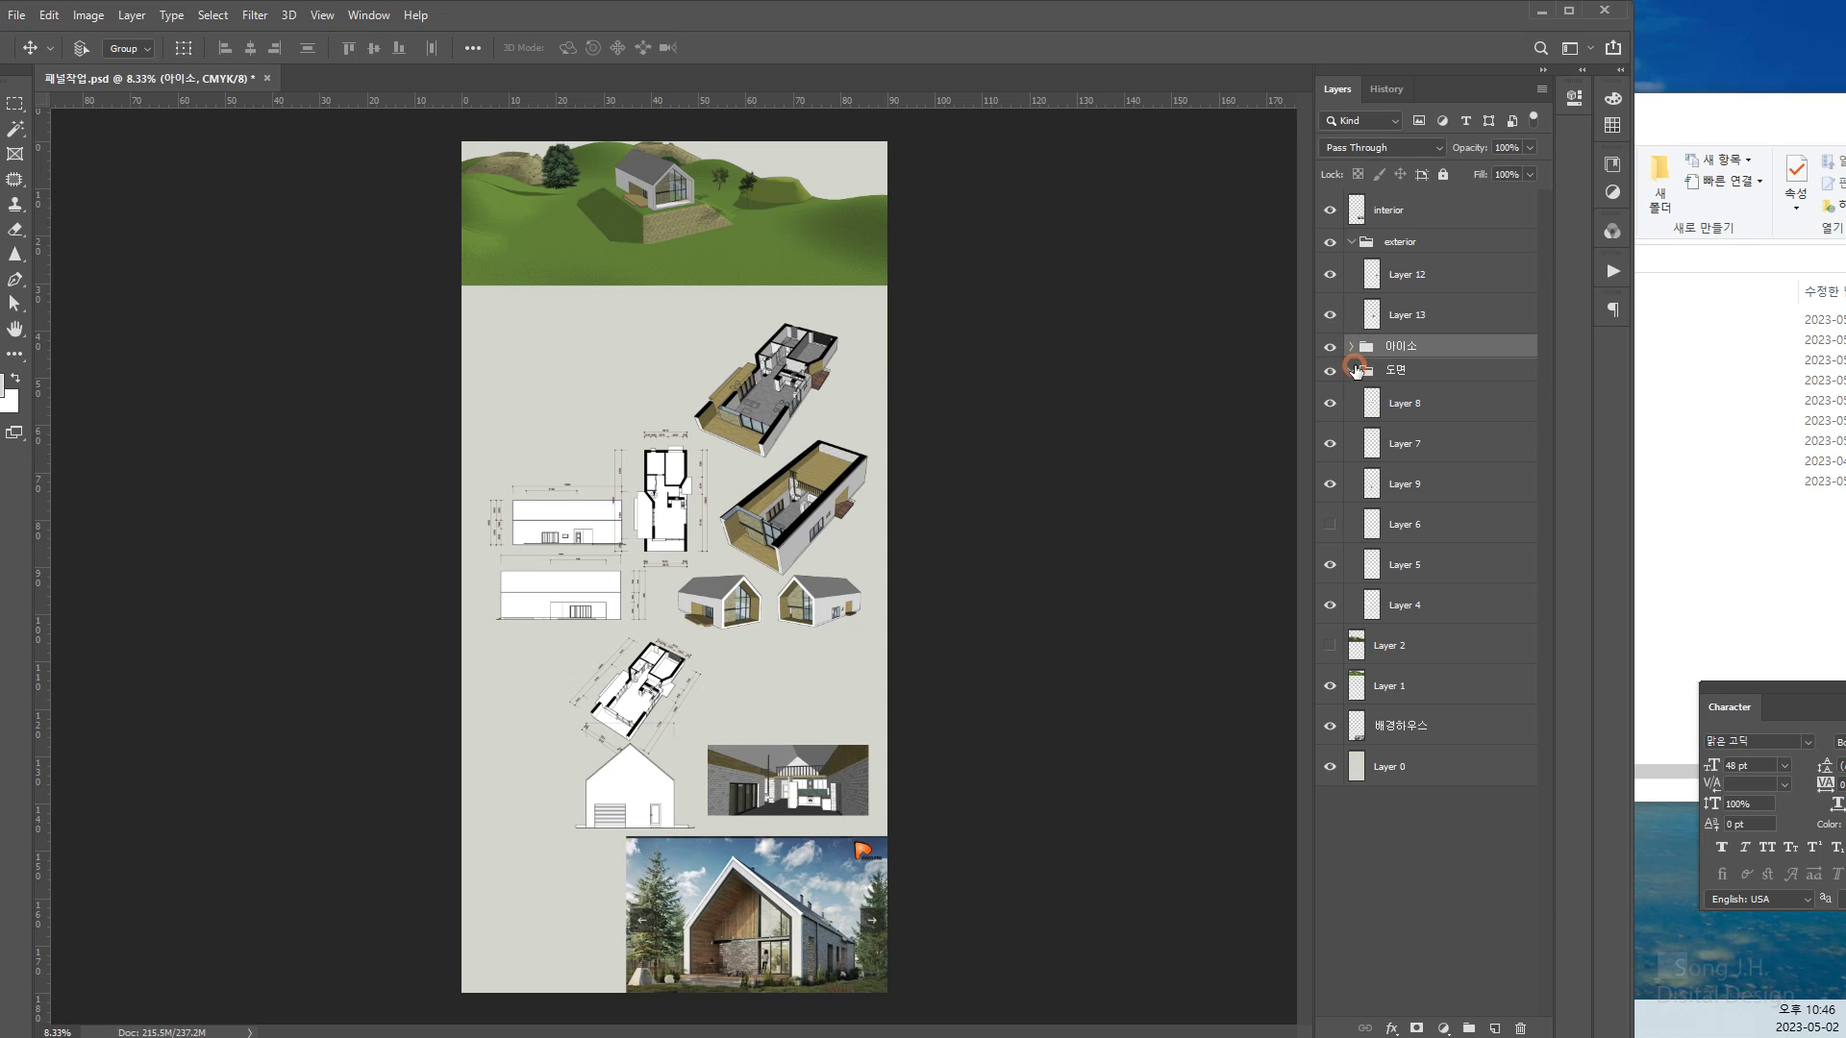
click(1352, 370)
click(1329, 370)
click(1330, 370)
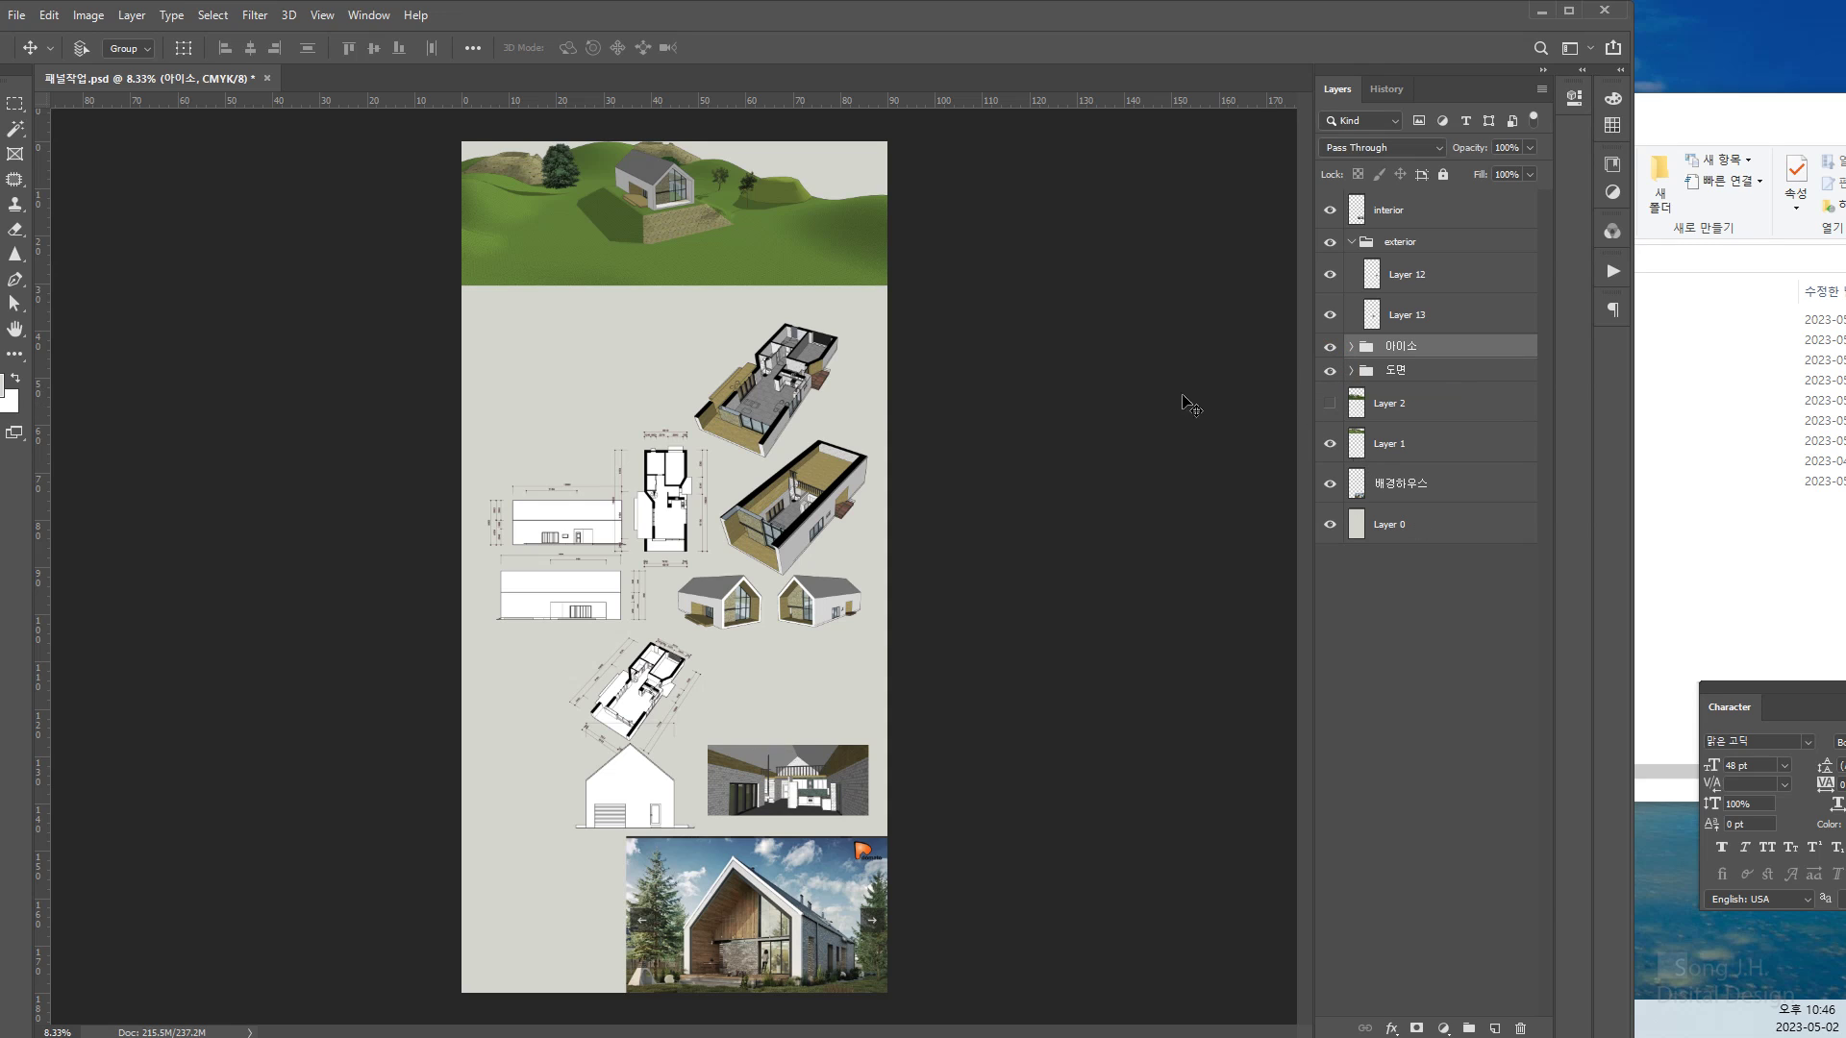
Narrow the Photoshop window and reposition it so the 8주 scenes folder window is exposed beside it
drag(1122, 15, 1083, 15)
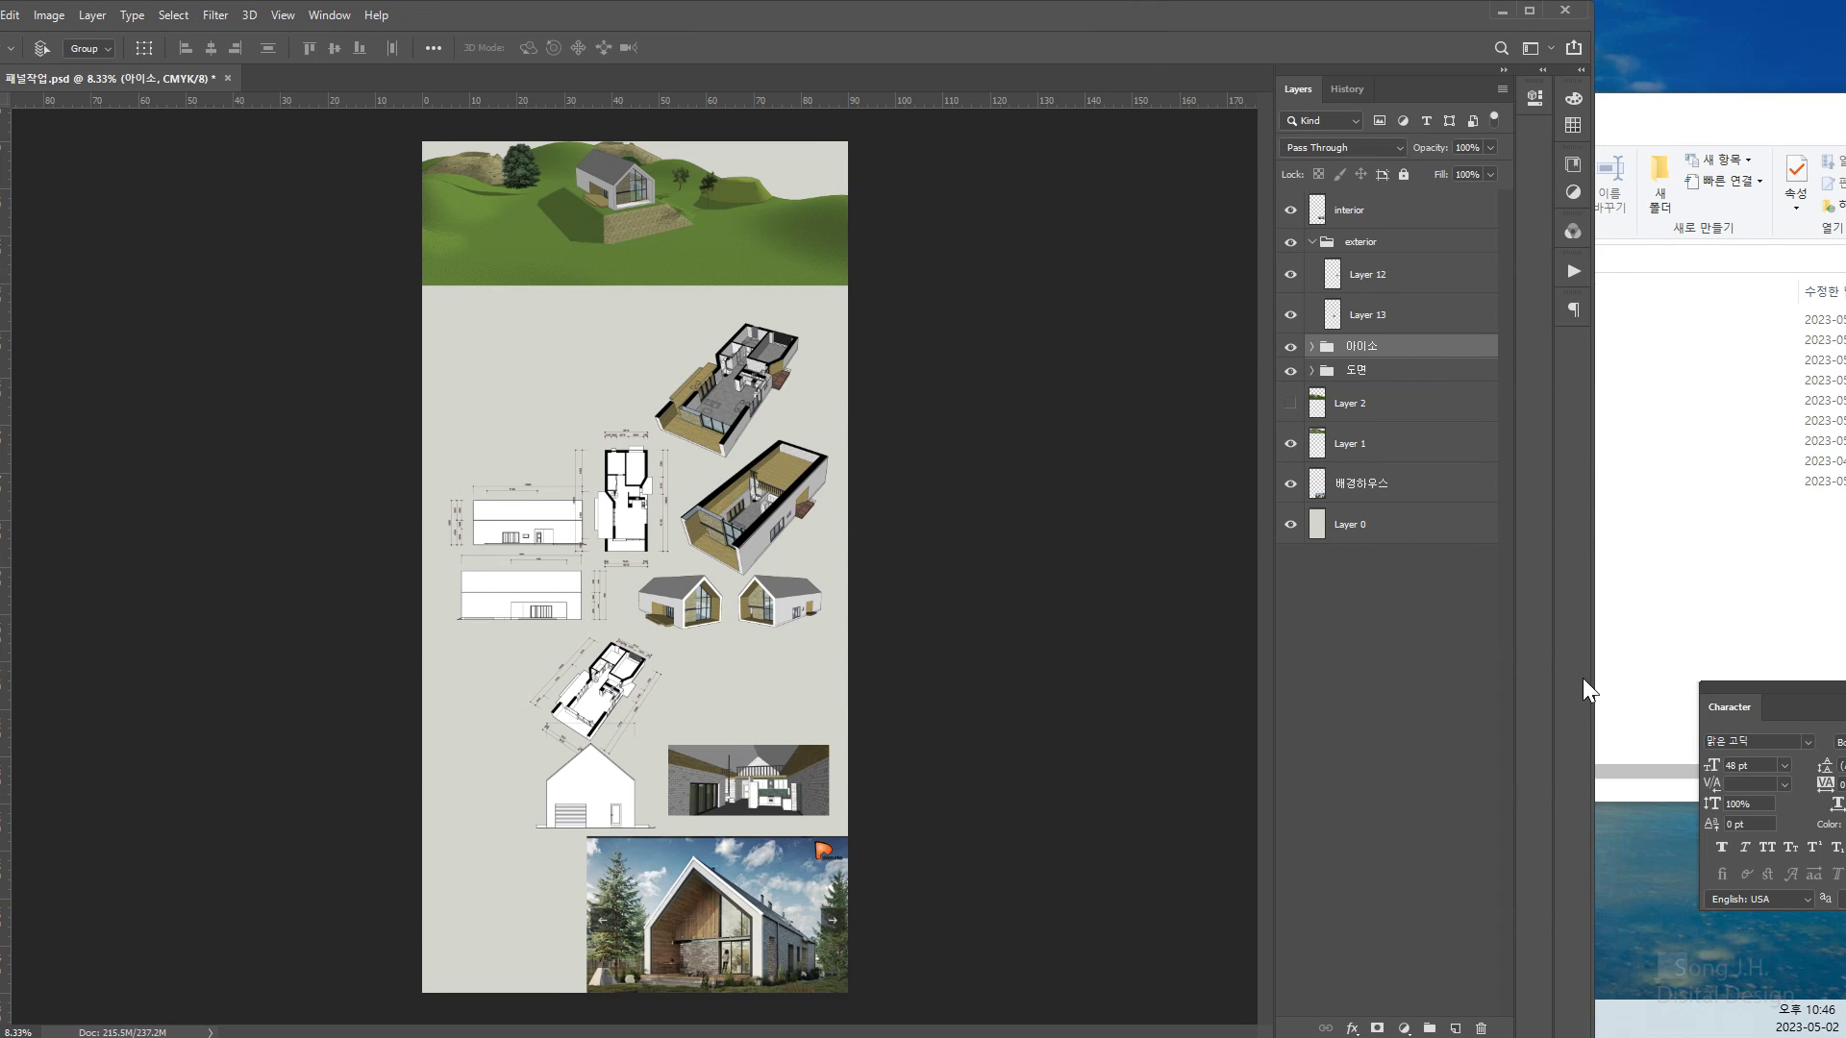
drag(1593, 698, 1179, 696)
drag(701, 16, 813, 27)
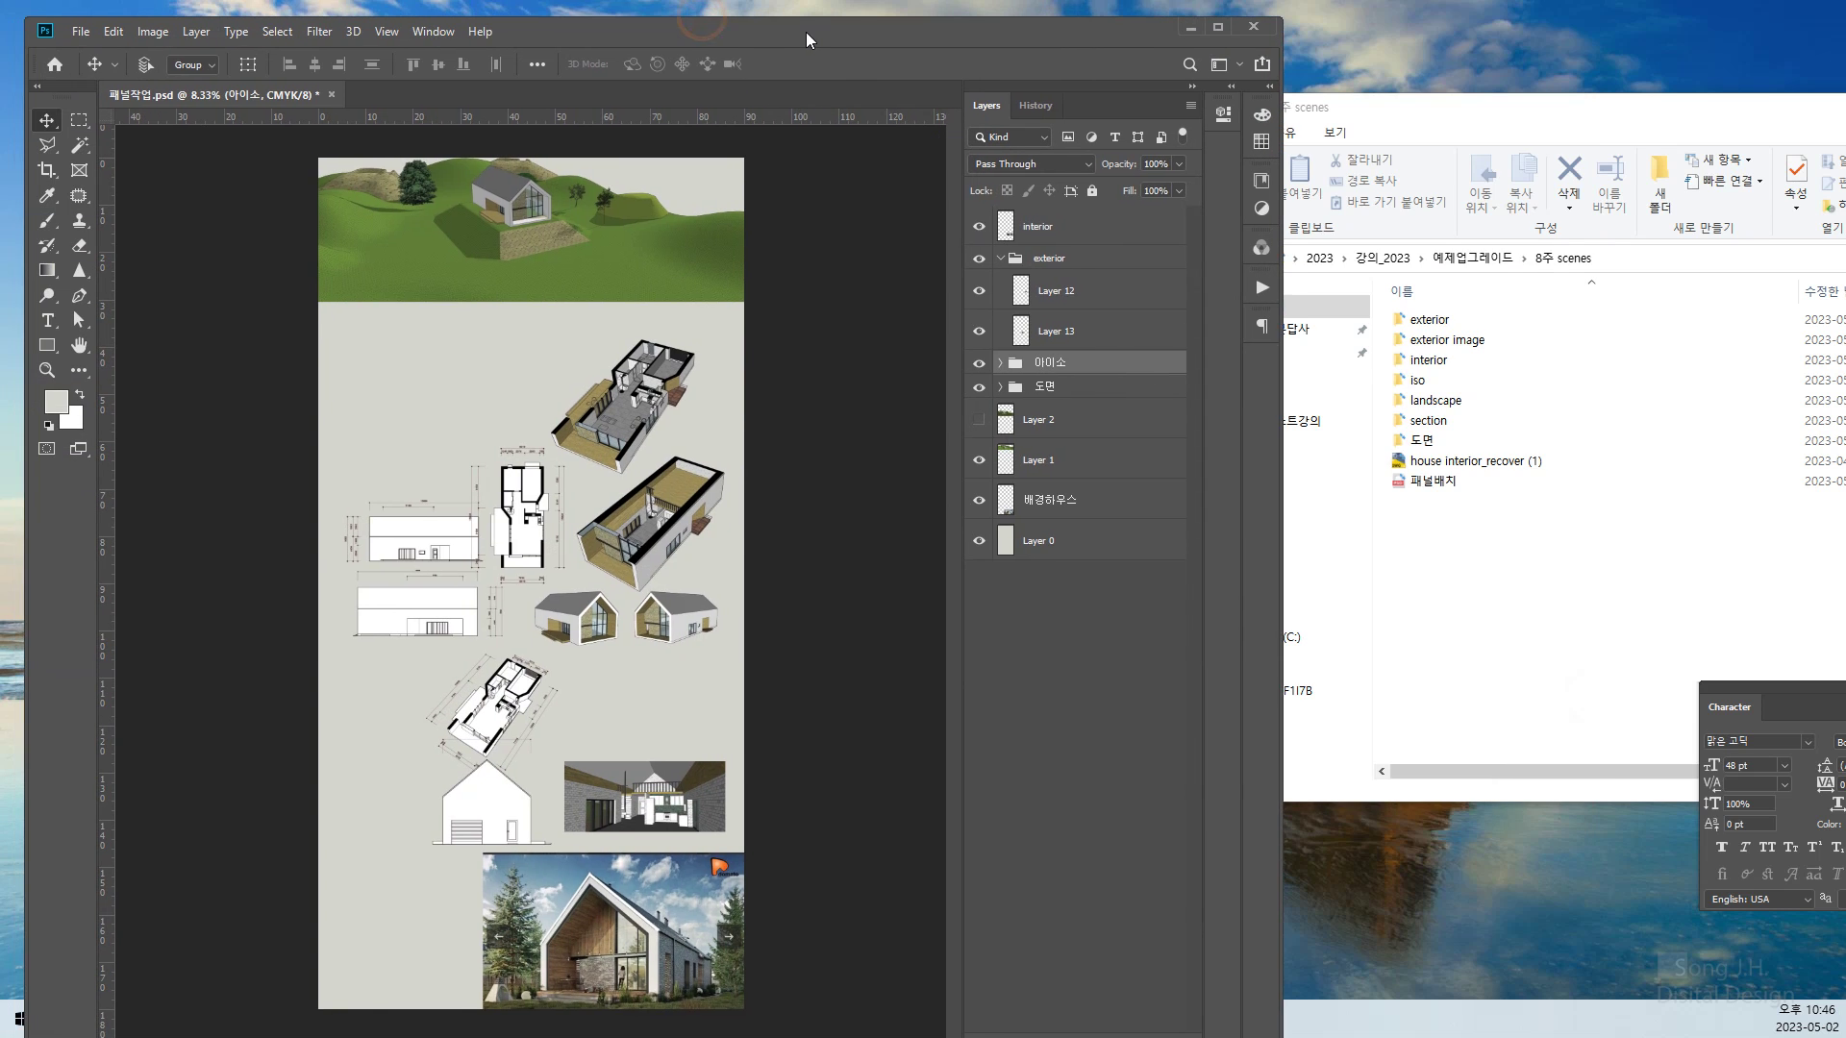
Switch to the 8주 scenes folder in File Explorer, shift its window fully into view and narrow the file name column
click(1432, 594)
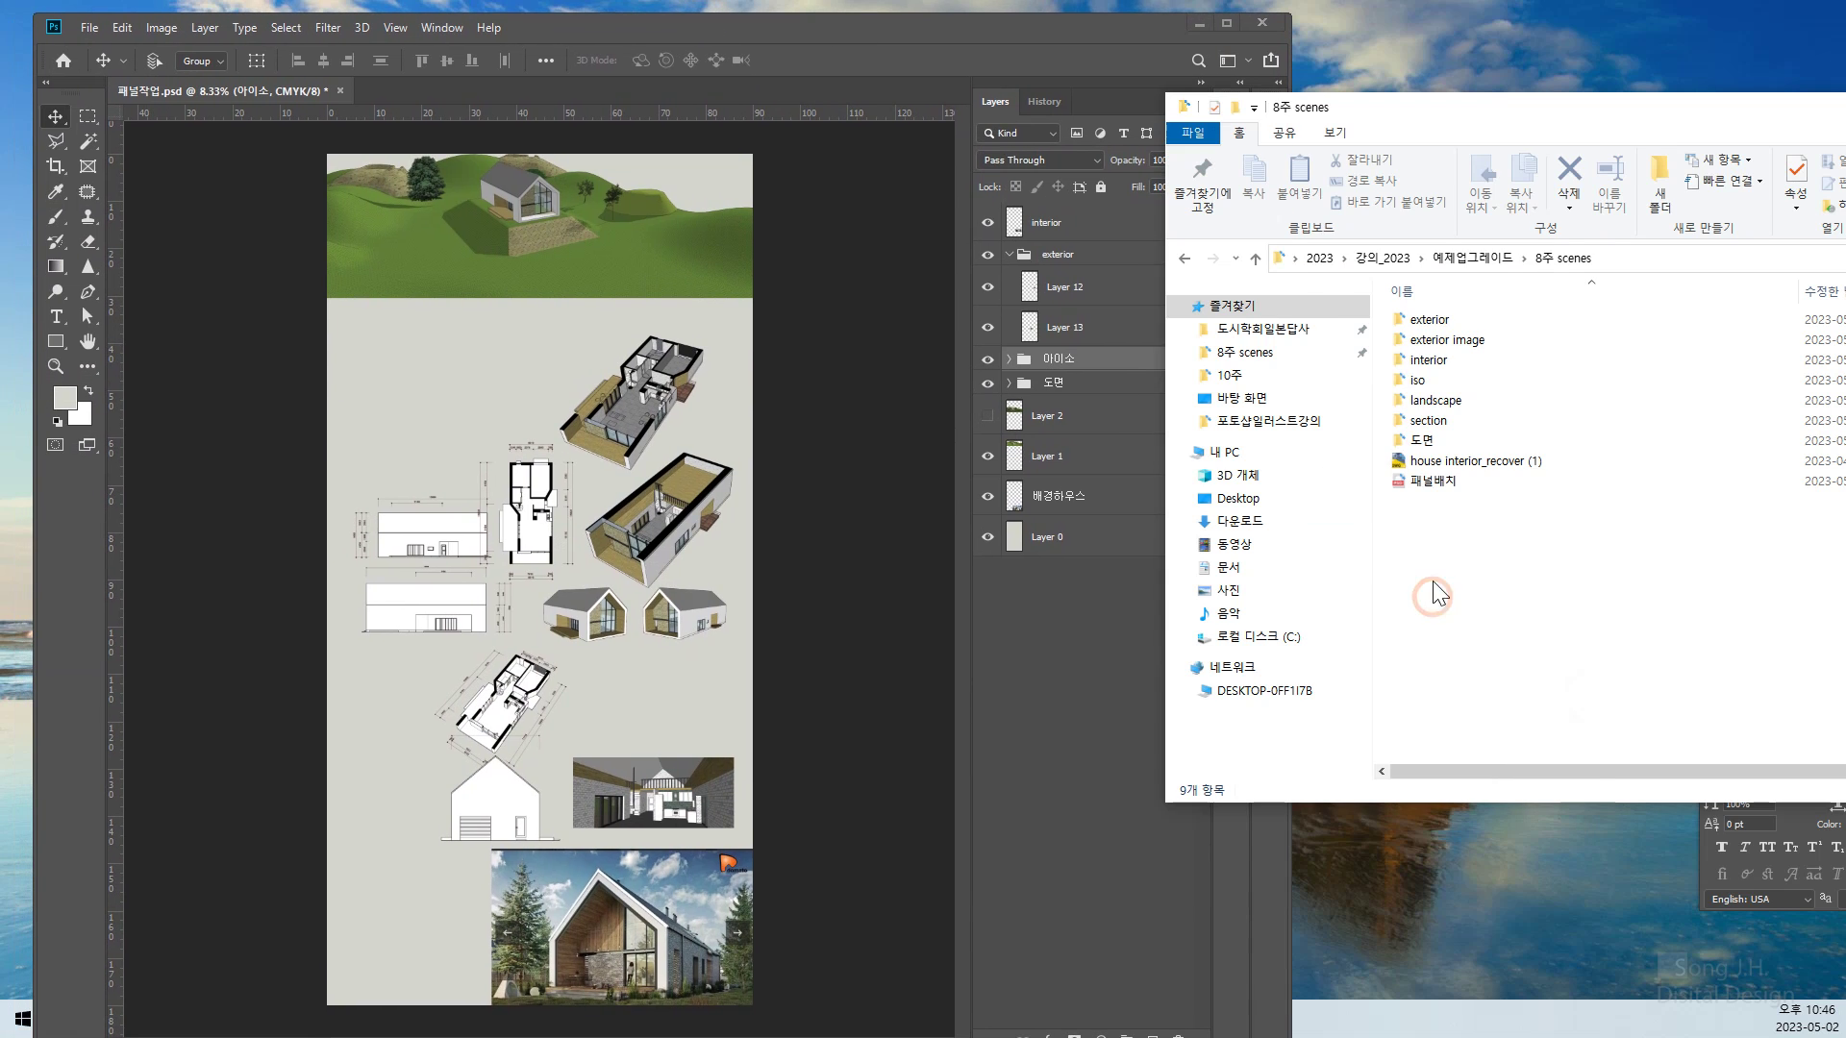
click(1421, 440)
click(1510, 627)
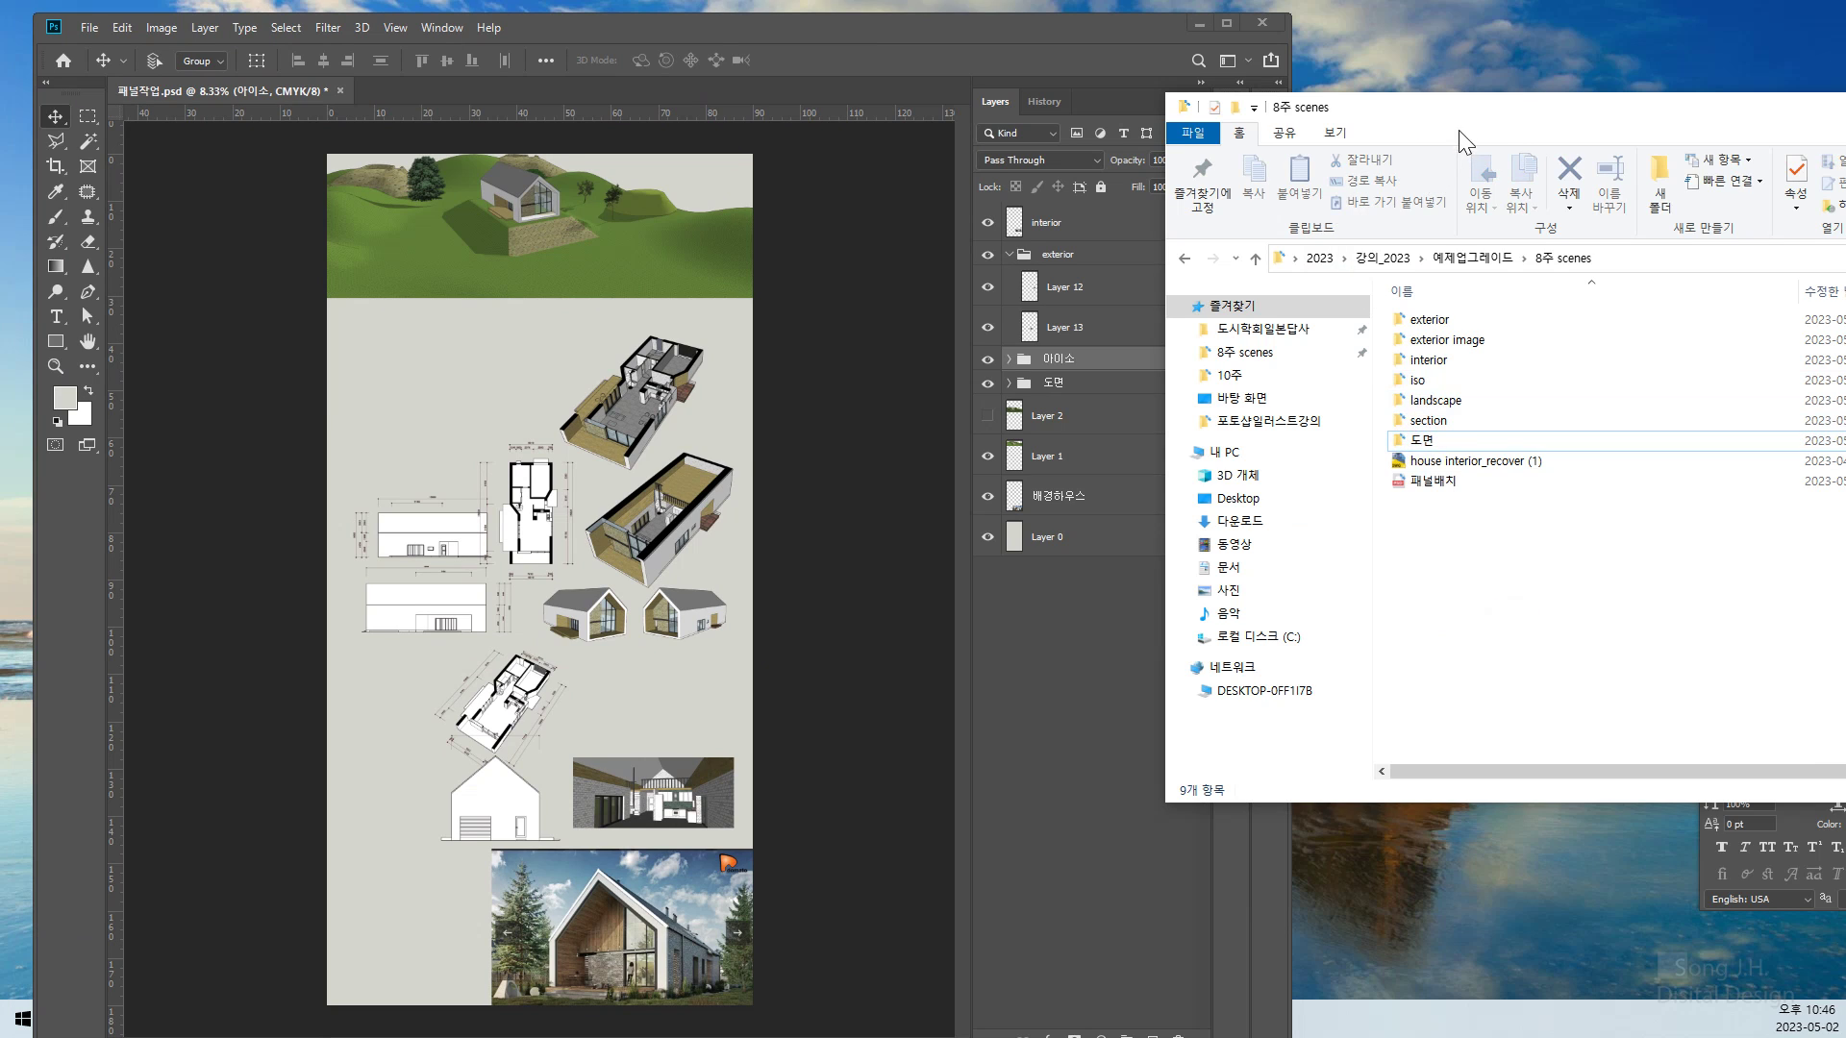
drag(1471, 107, 1272, 106)
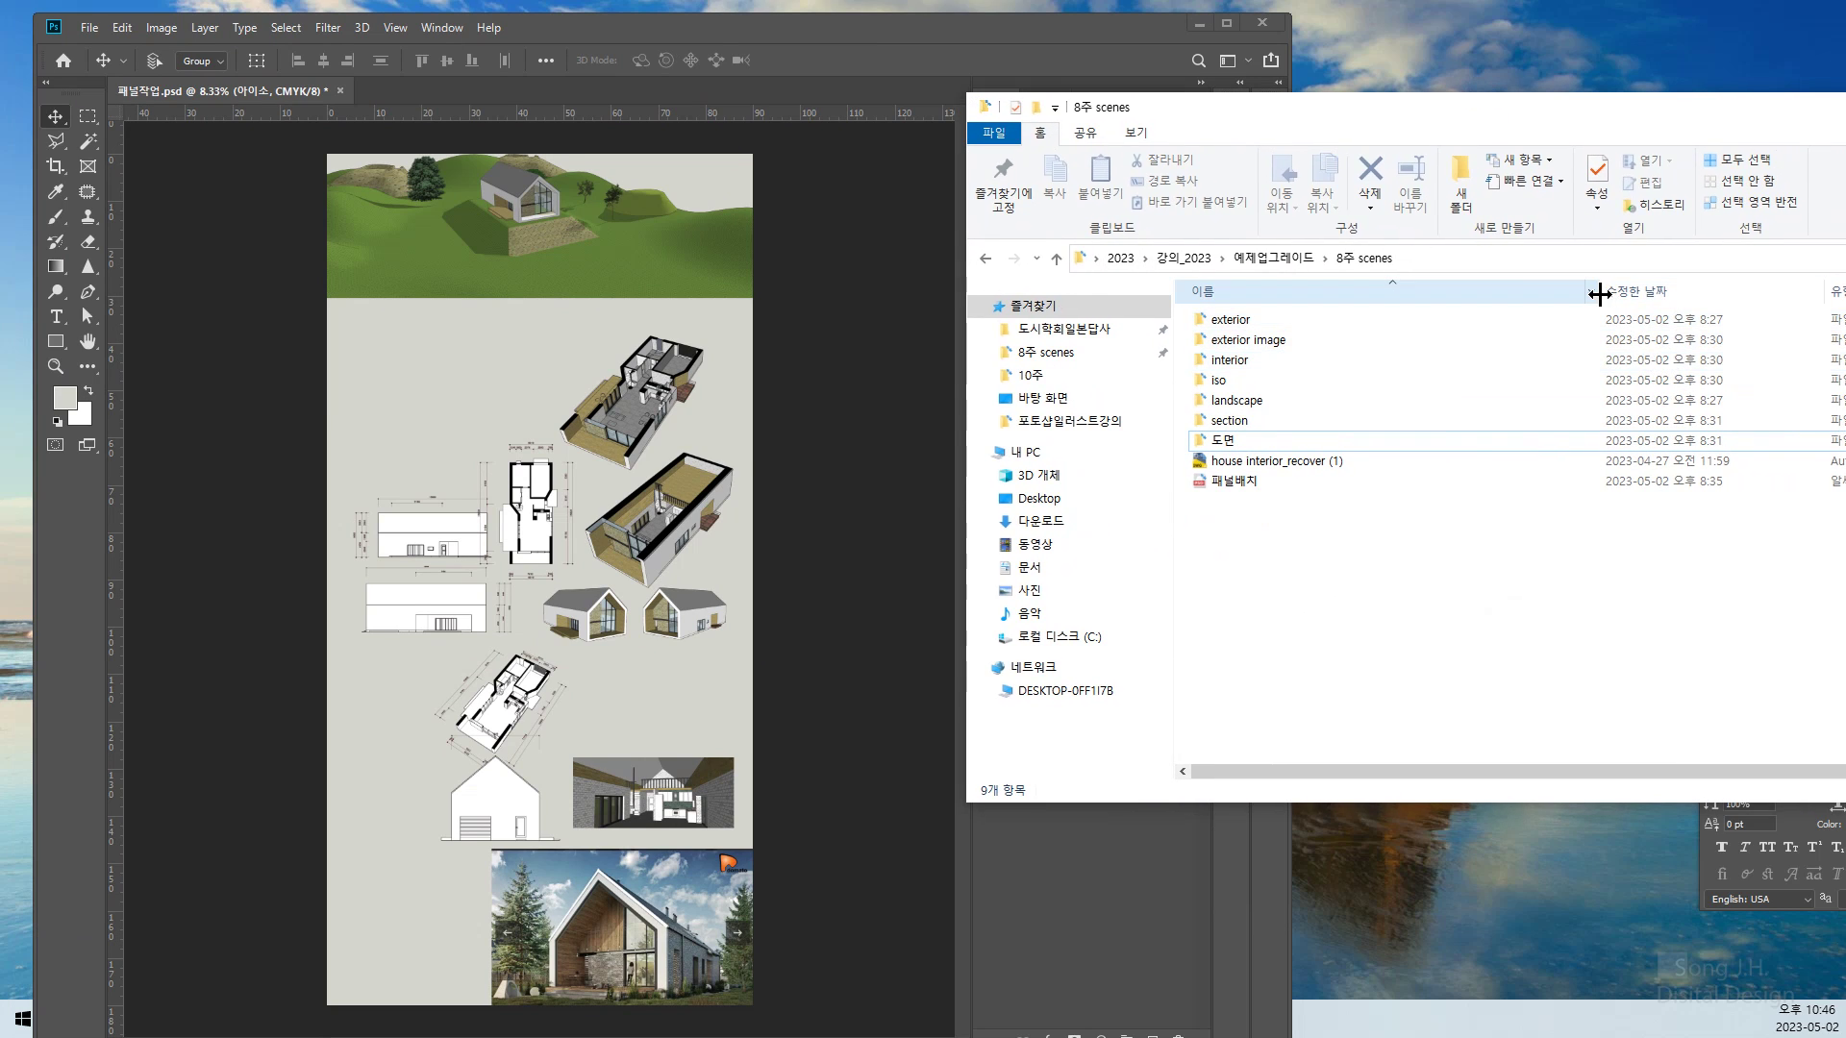
drag(1599, 290, 1410, 290)
drag(1442, 107, 1201, 110)
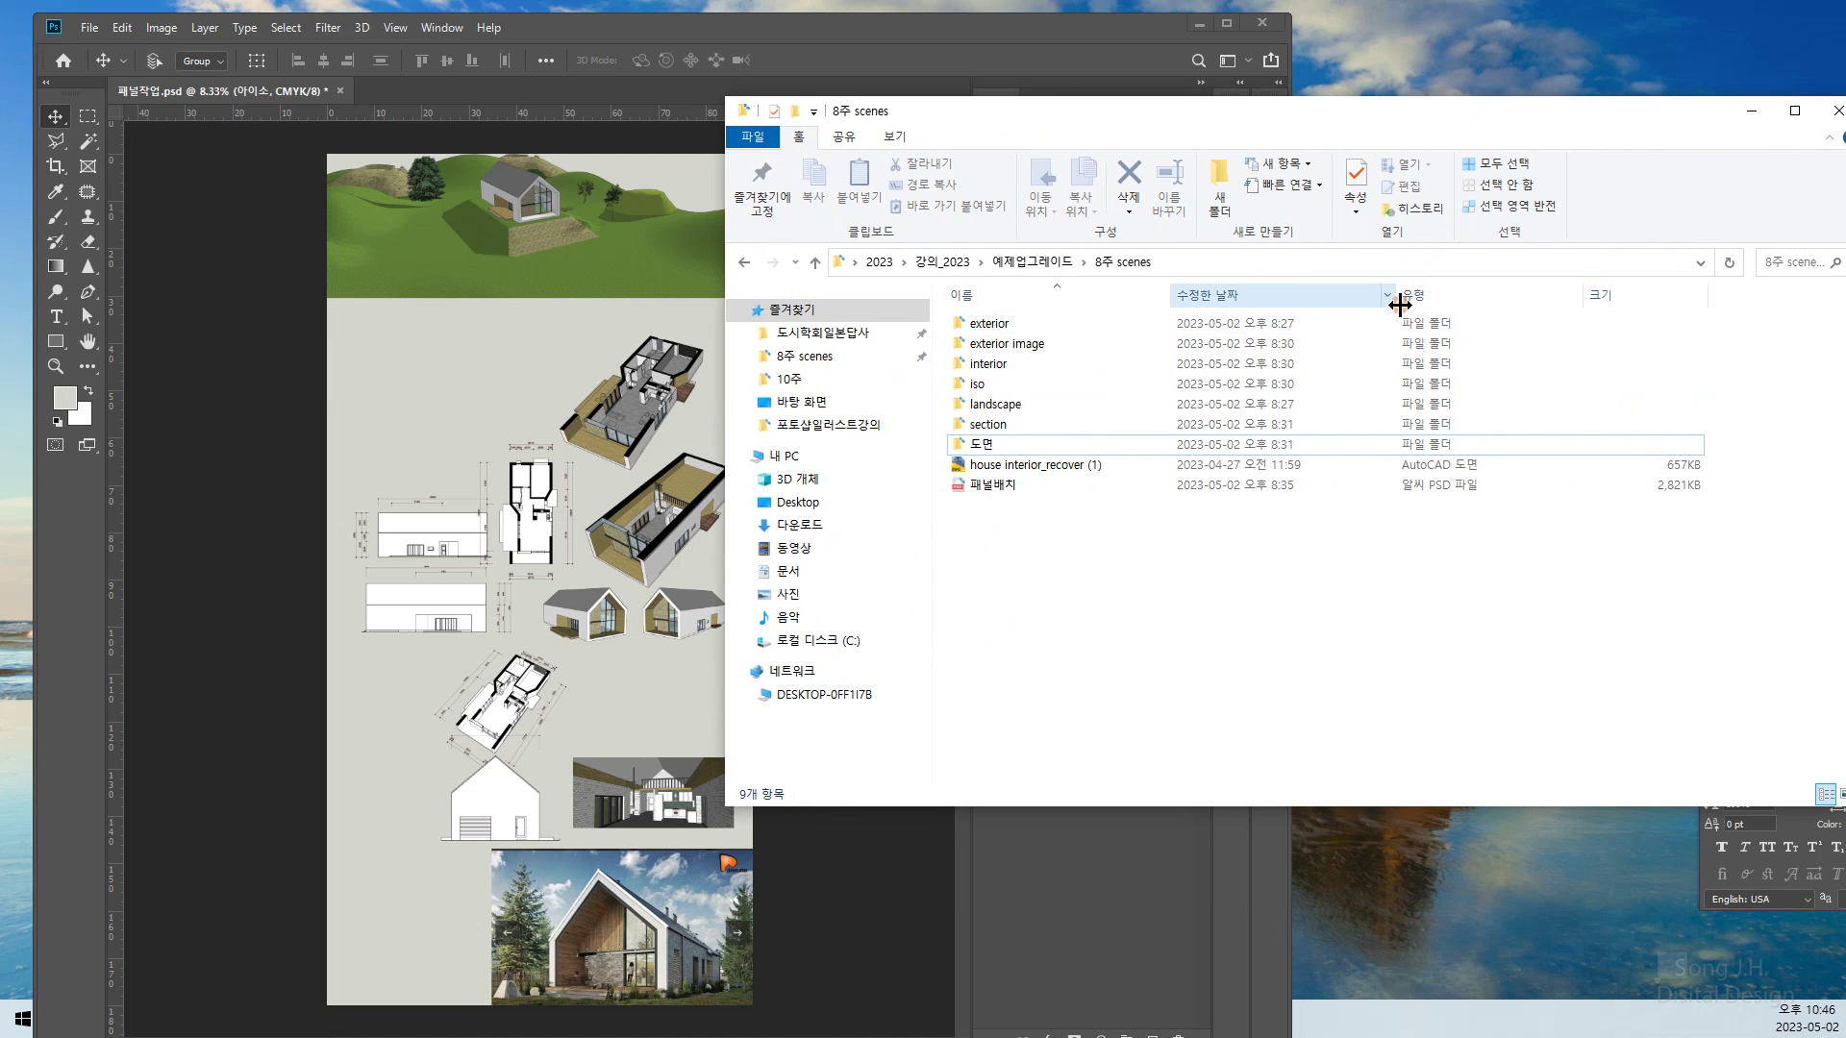
drag(1397, 295, 1380, 295)
Shrink the 8주 scenes folder window and place it beside the panel artwork without covering the isometrics
drag(1332, 136, 1179, 96)
drag(1707, 764, 1579, 627)
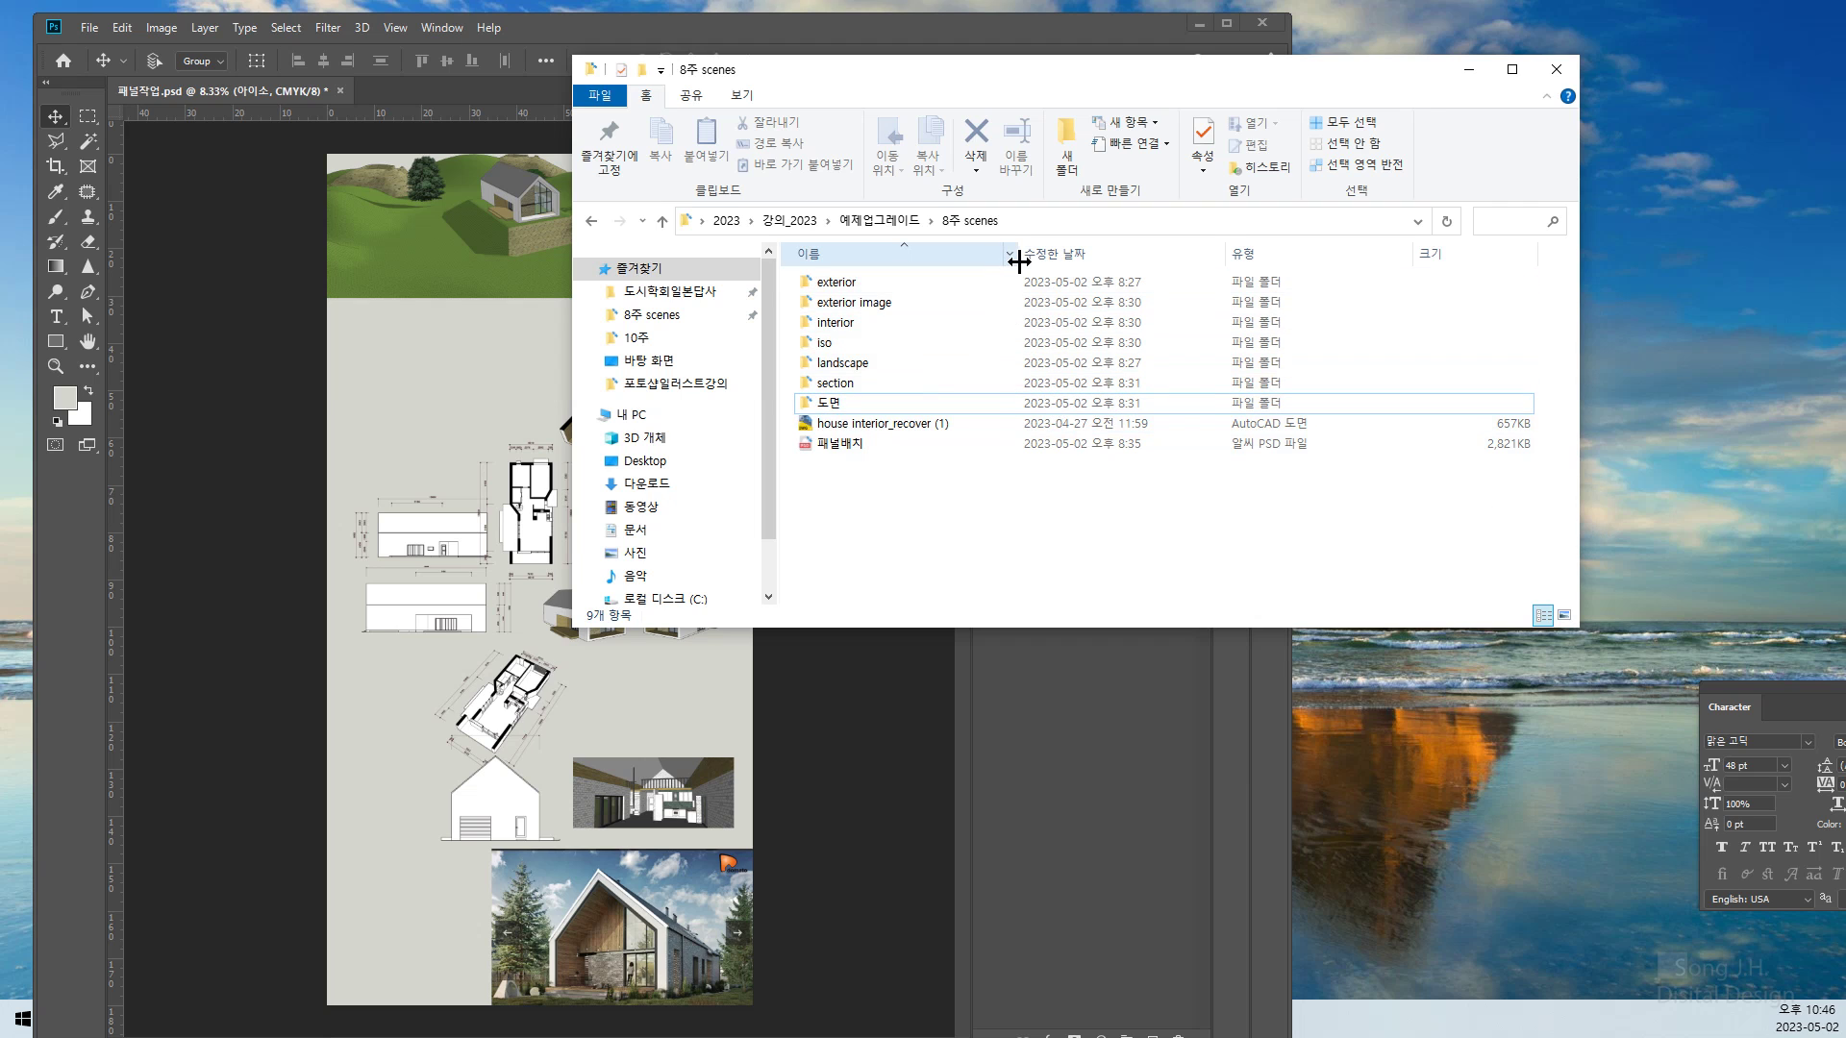
drag(1017, 256, 1007, 261)
drag(1136, 60, 1369, 42)
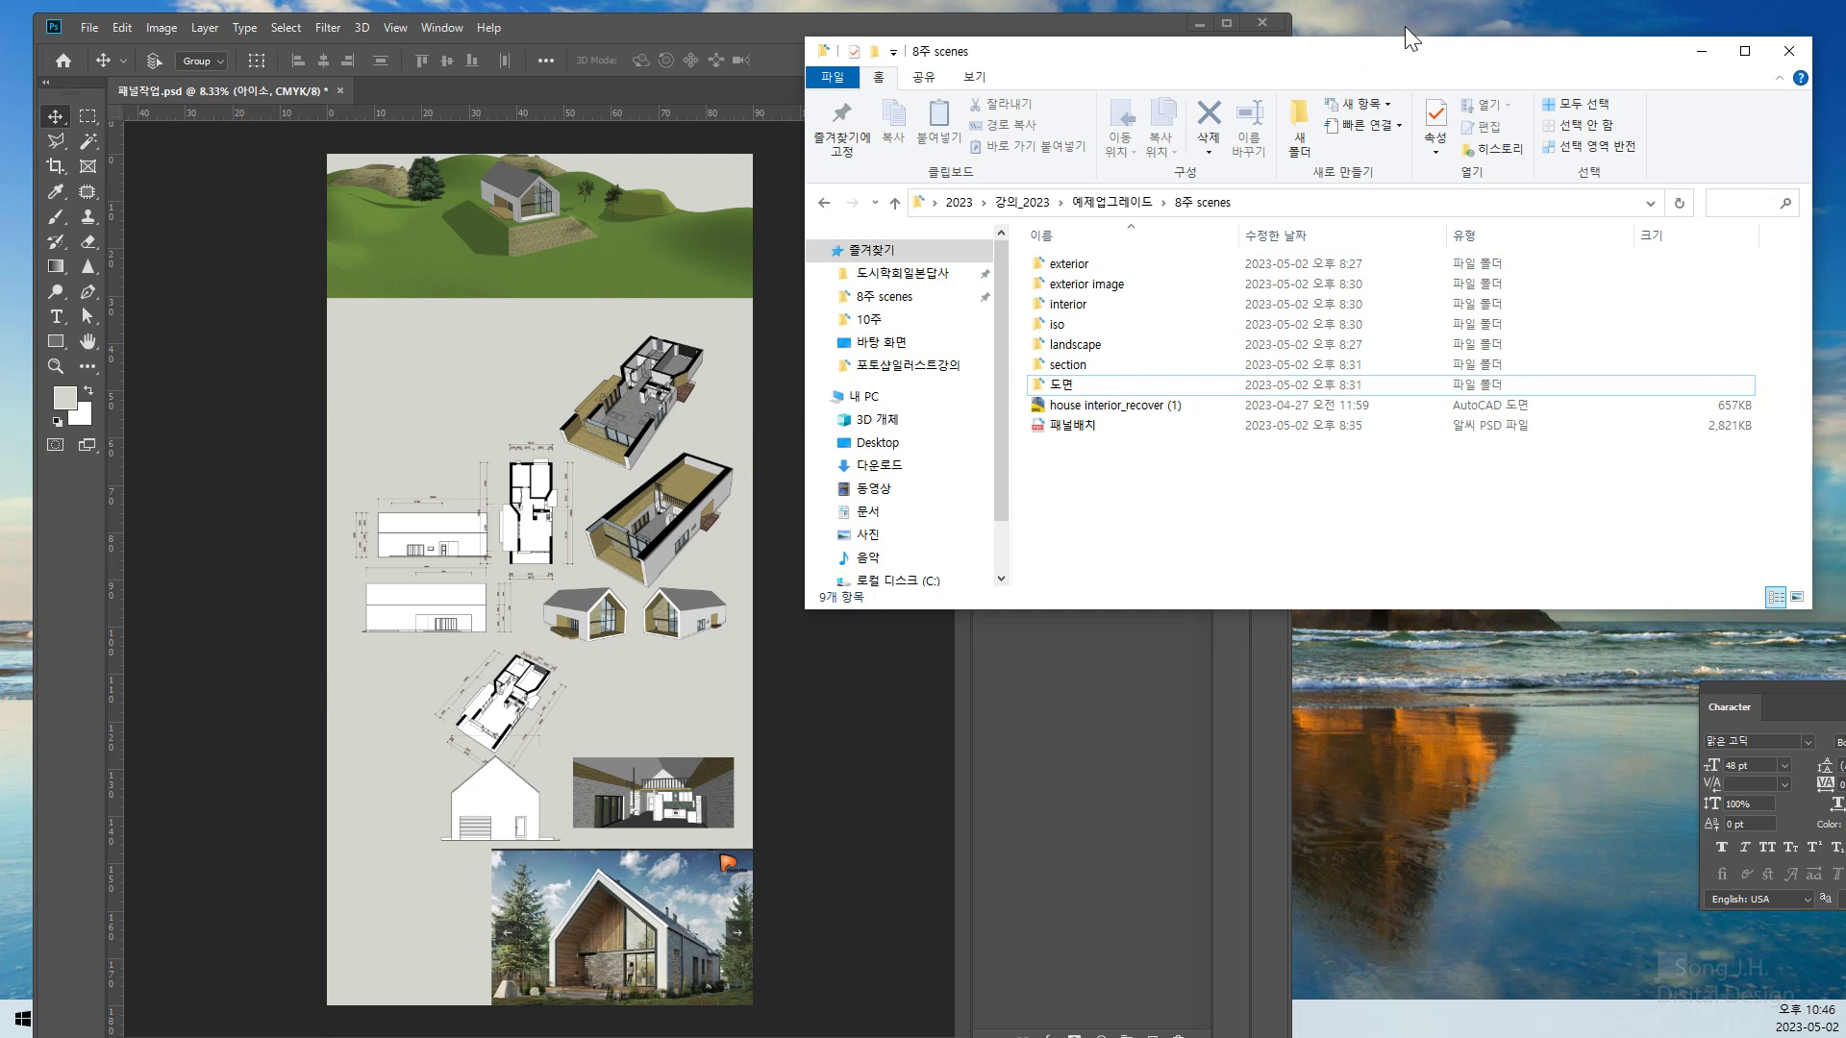
drag(1358, 64, 1352, 28)
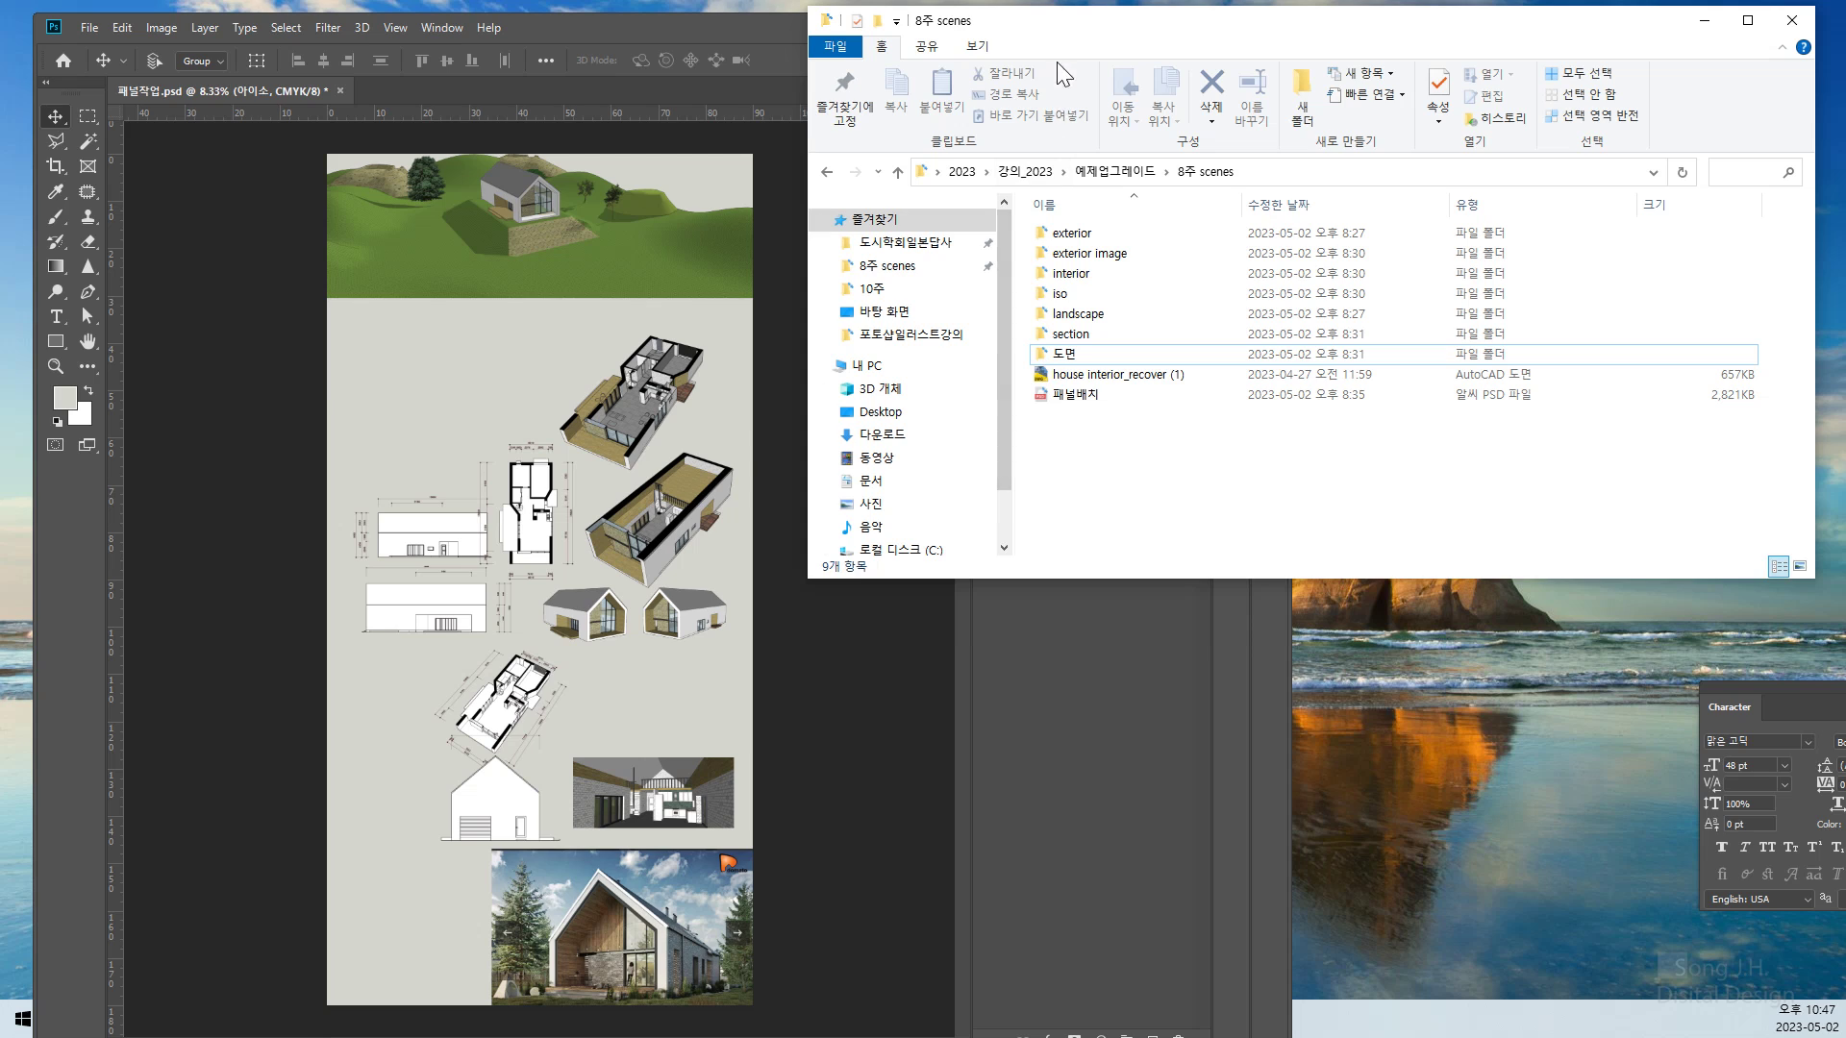
drag(1052, 32, 1057, 40)
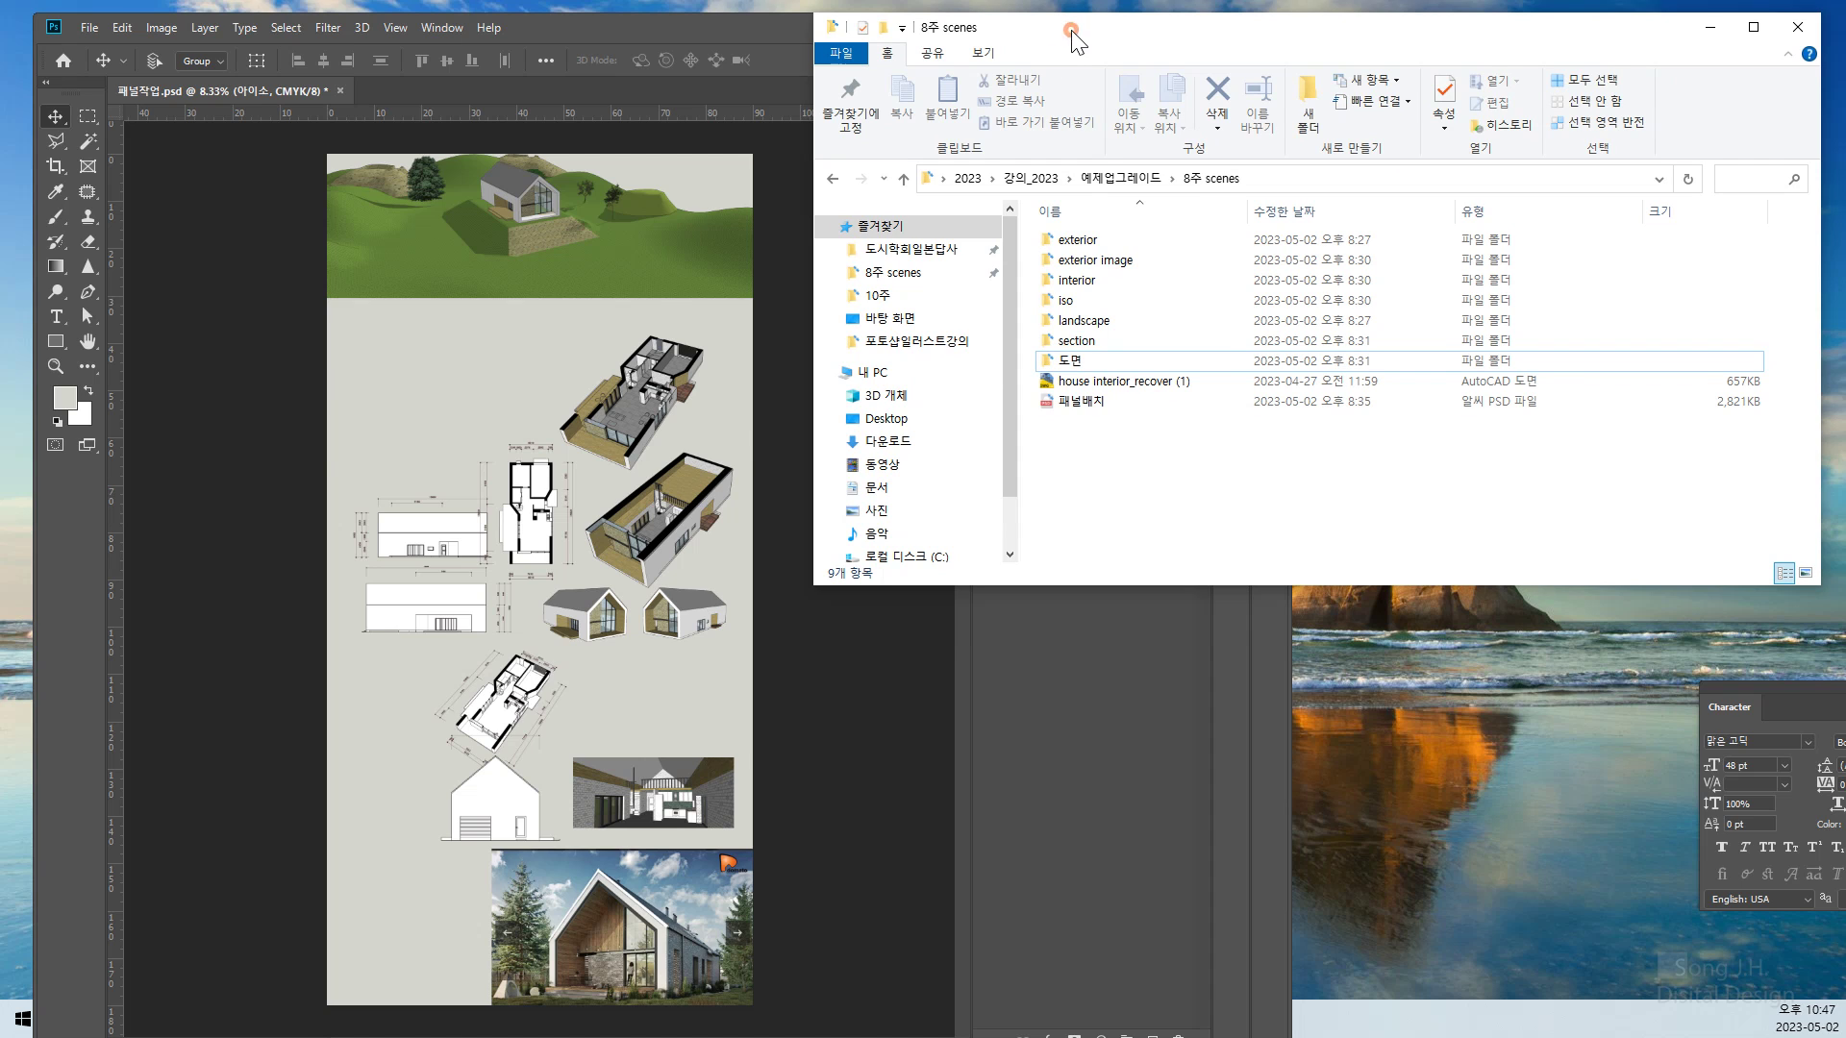
drag(1075, 38, 1092, 39)
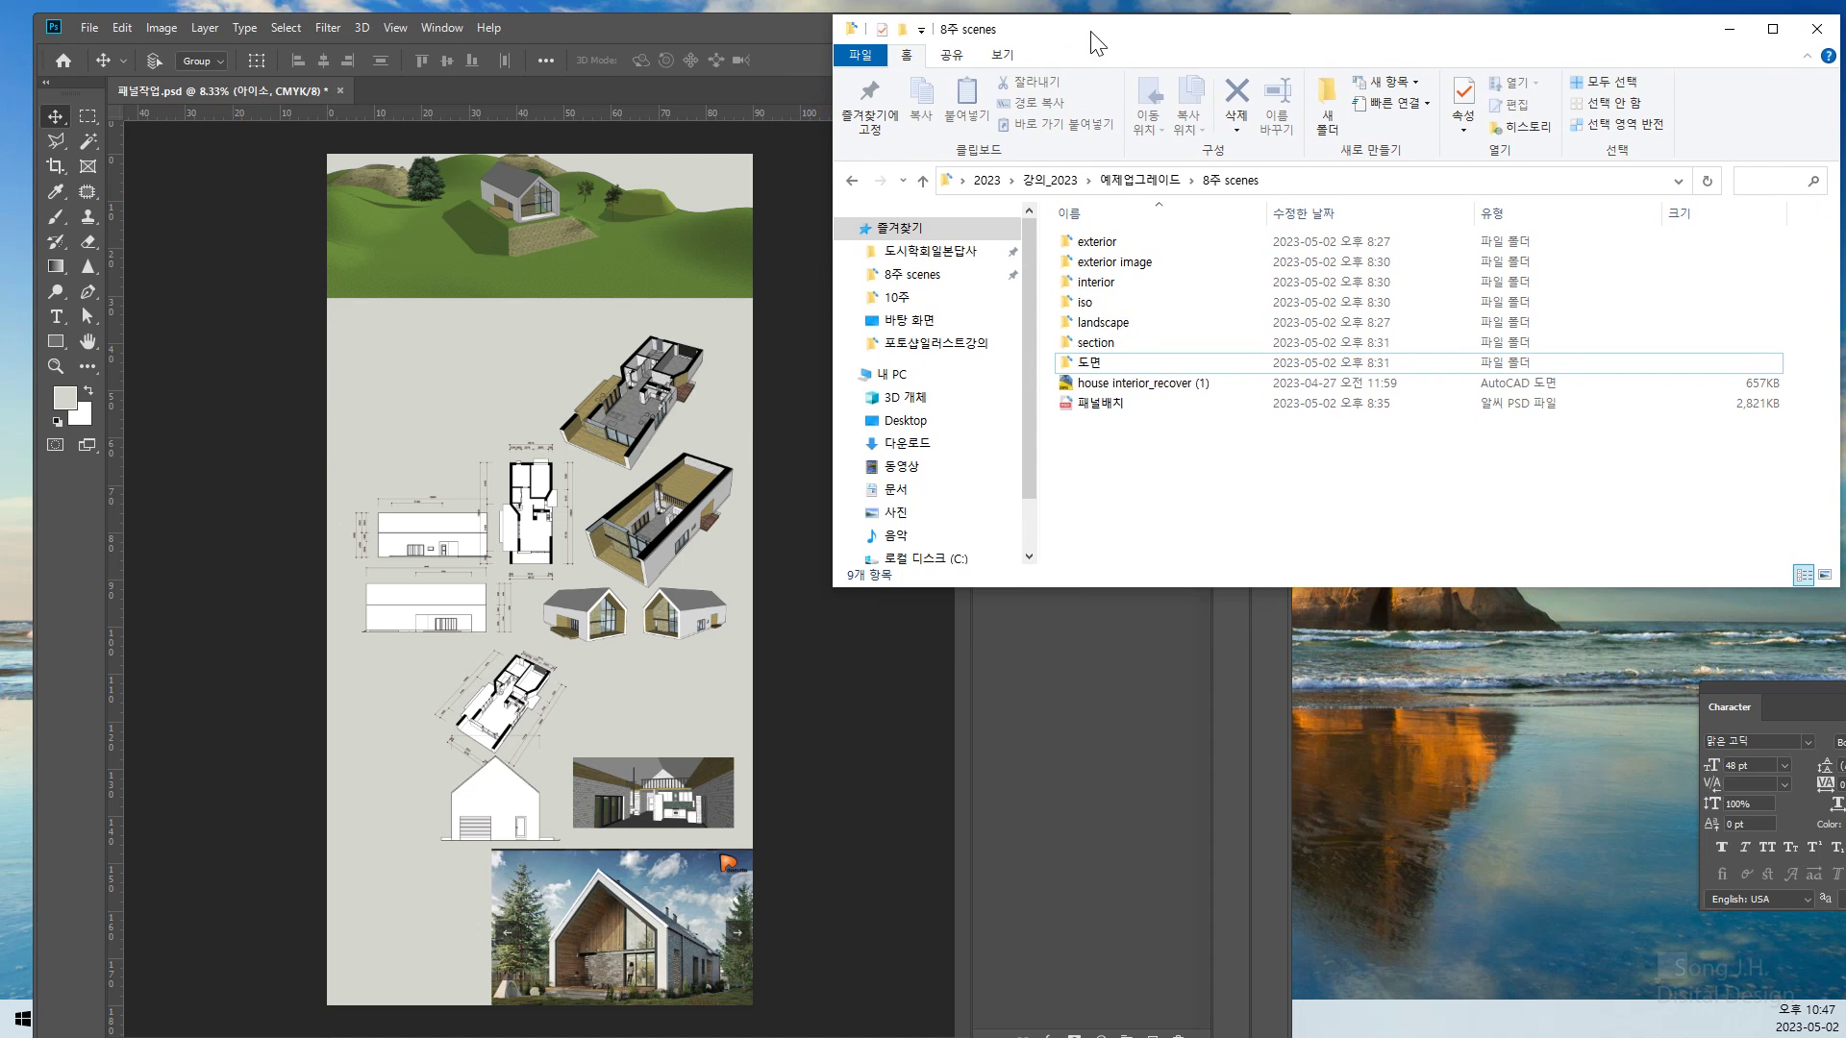
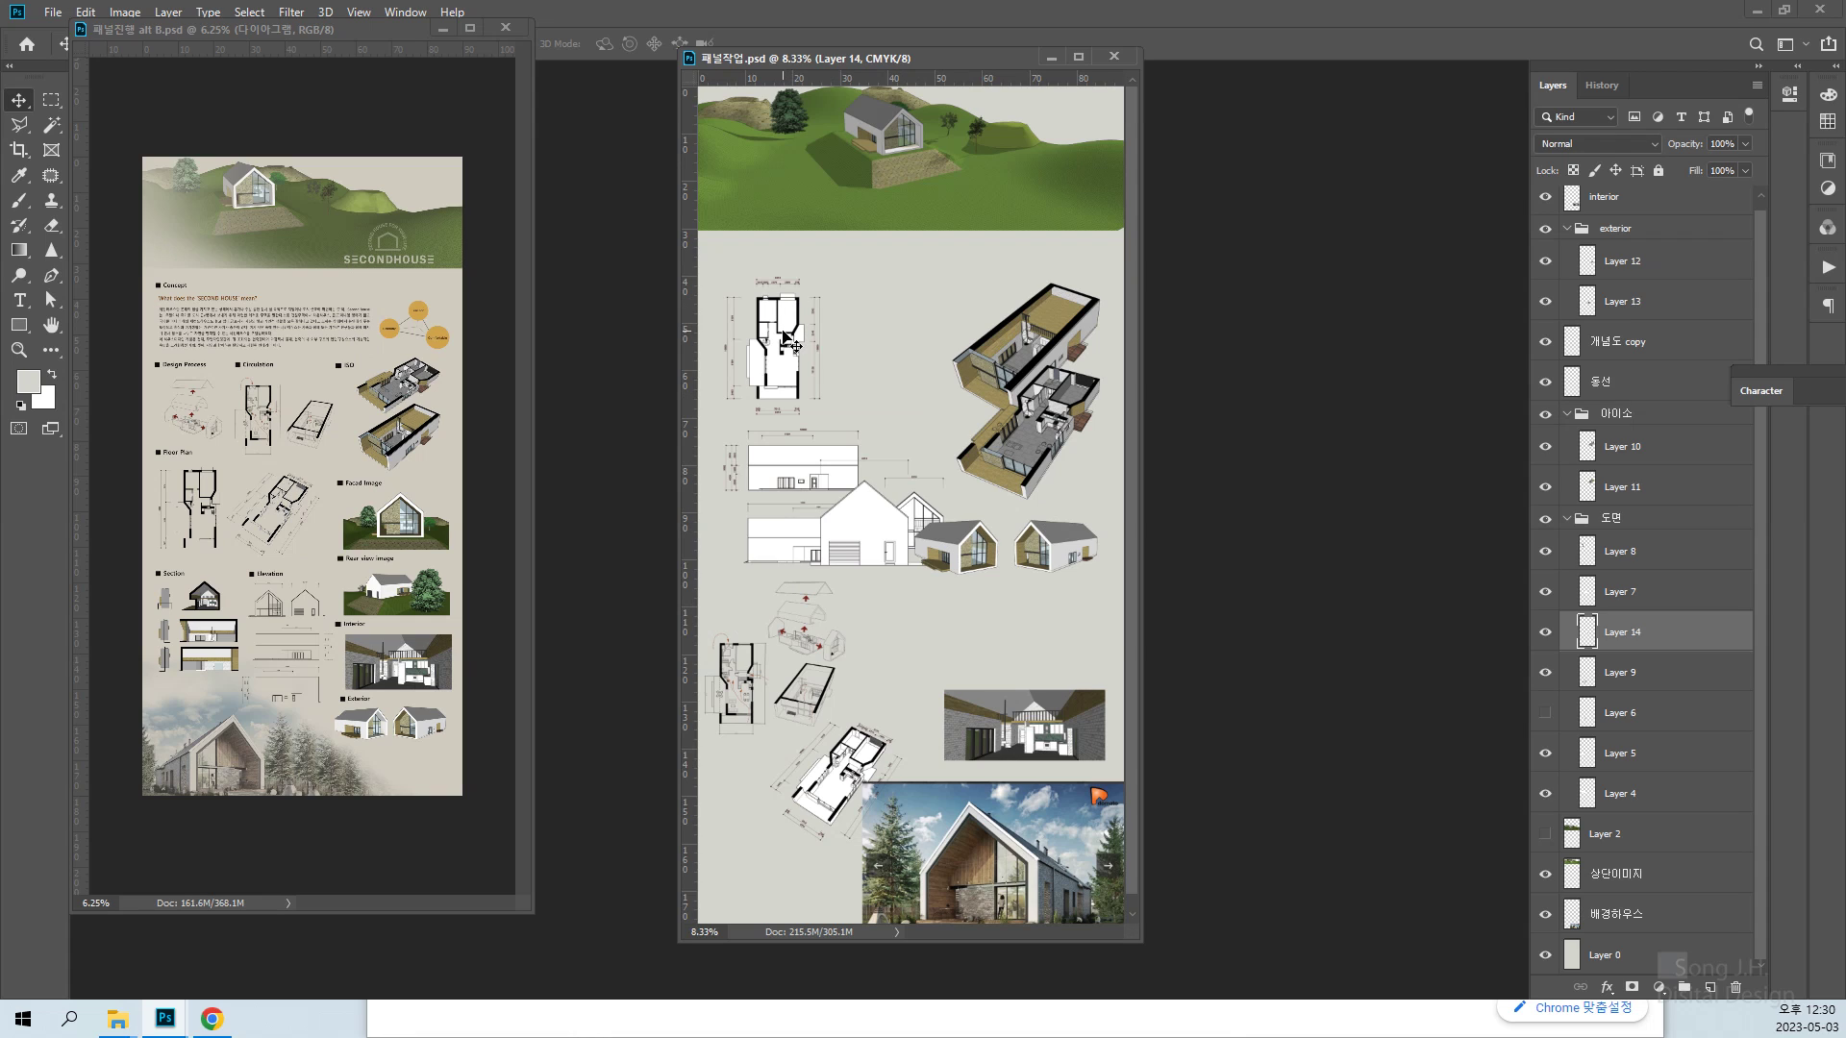
Scale down the 아이소 group with the two isometrics and move it up closer to the landscape header
right_click(1016, 363)
click(1046, 373)
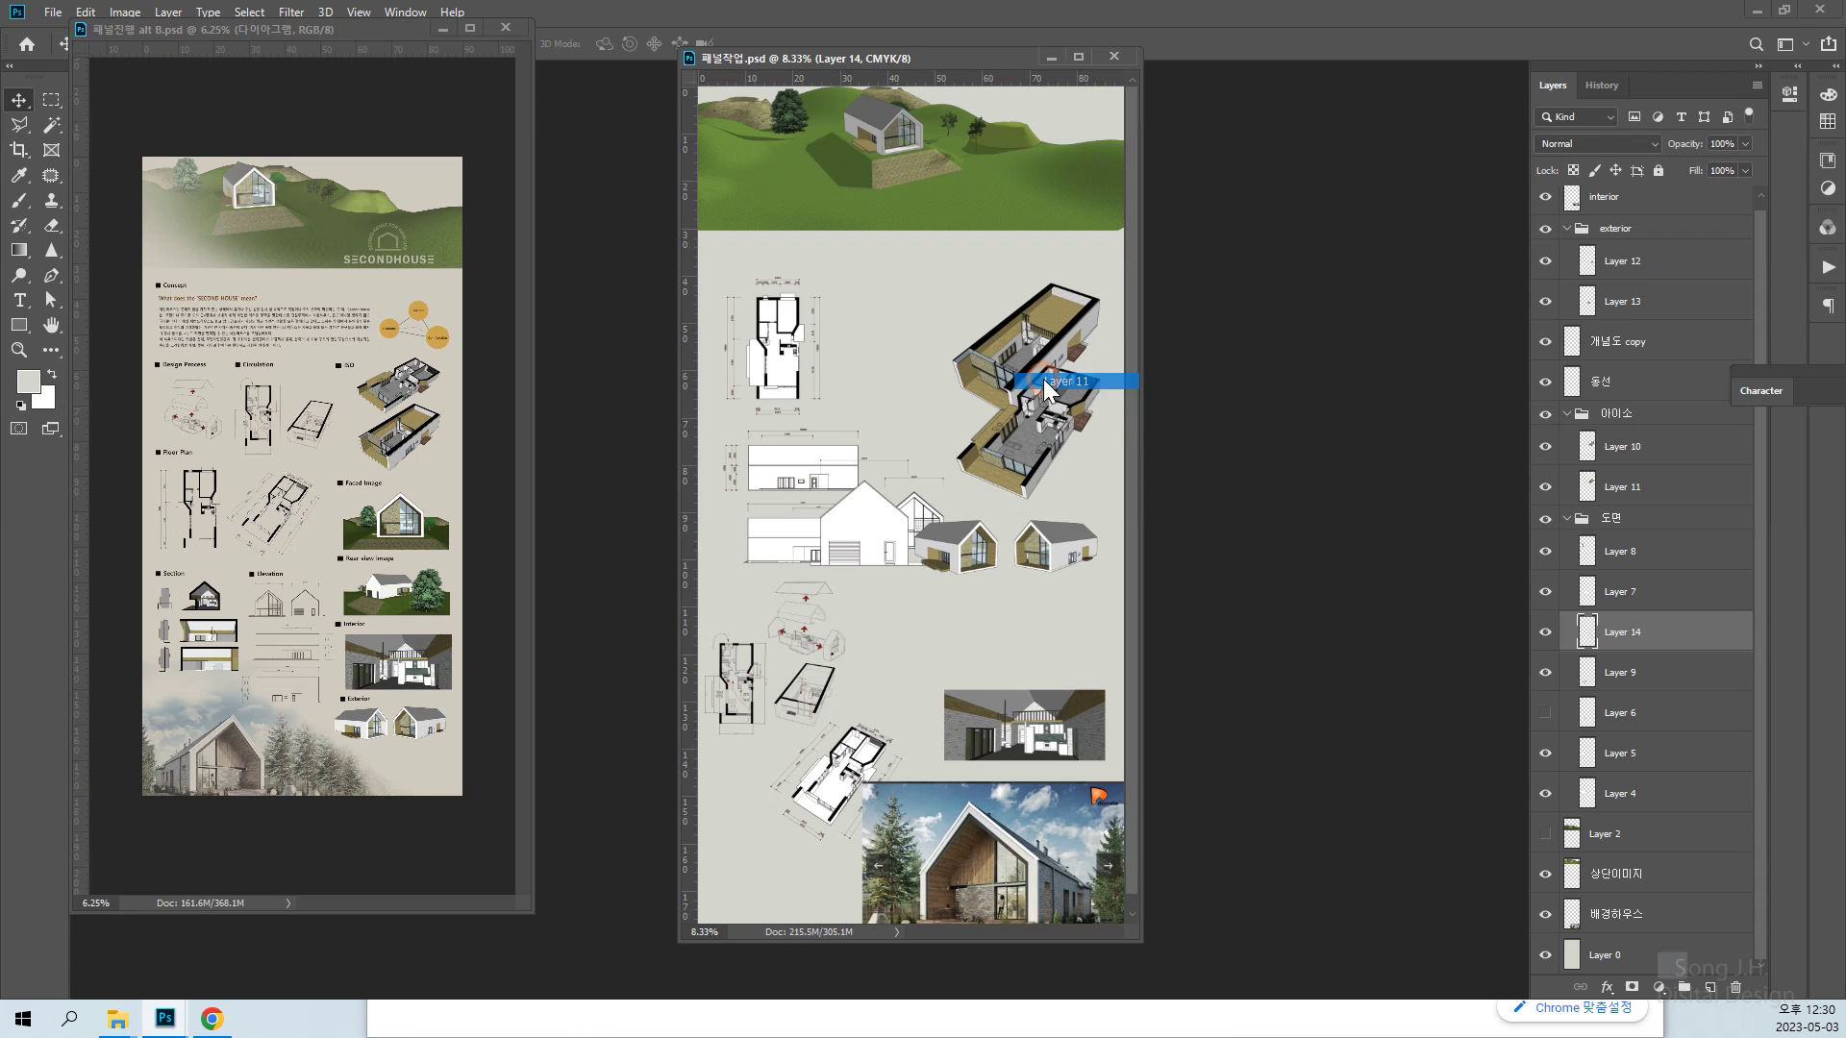
click(1639, 419)
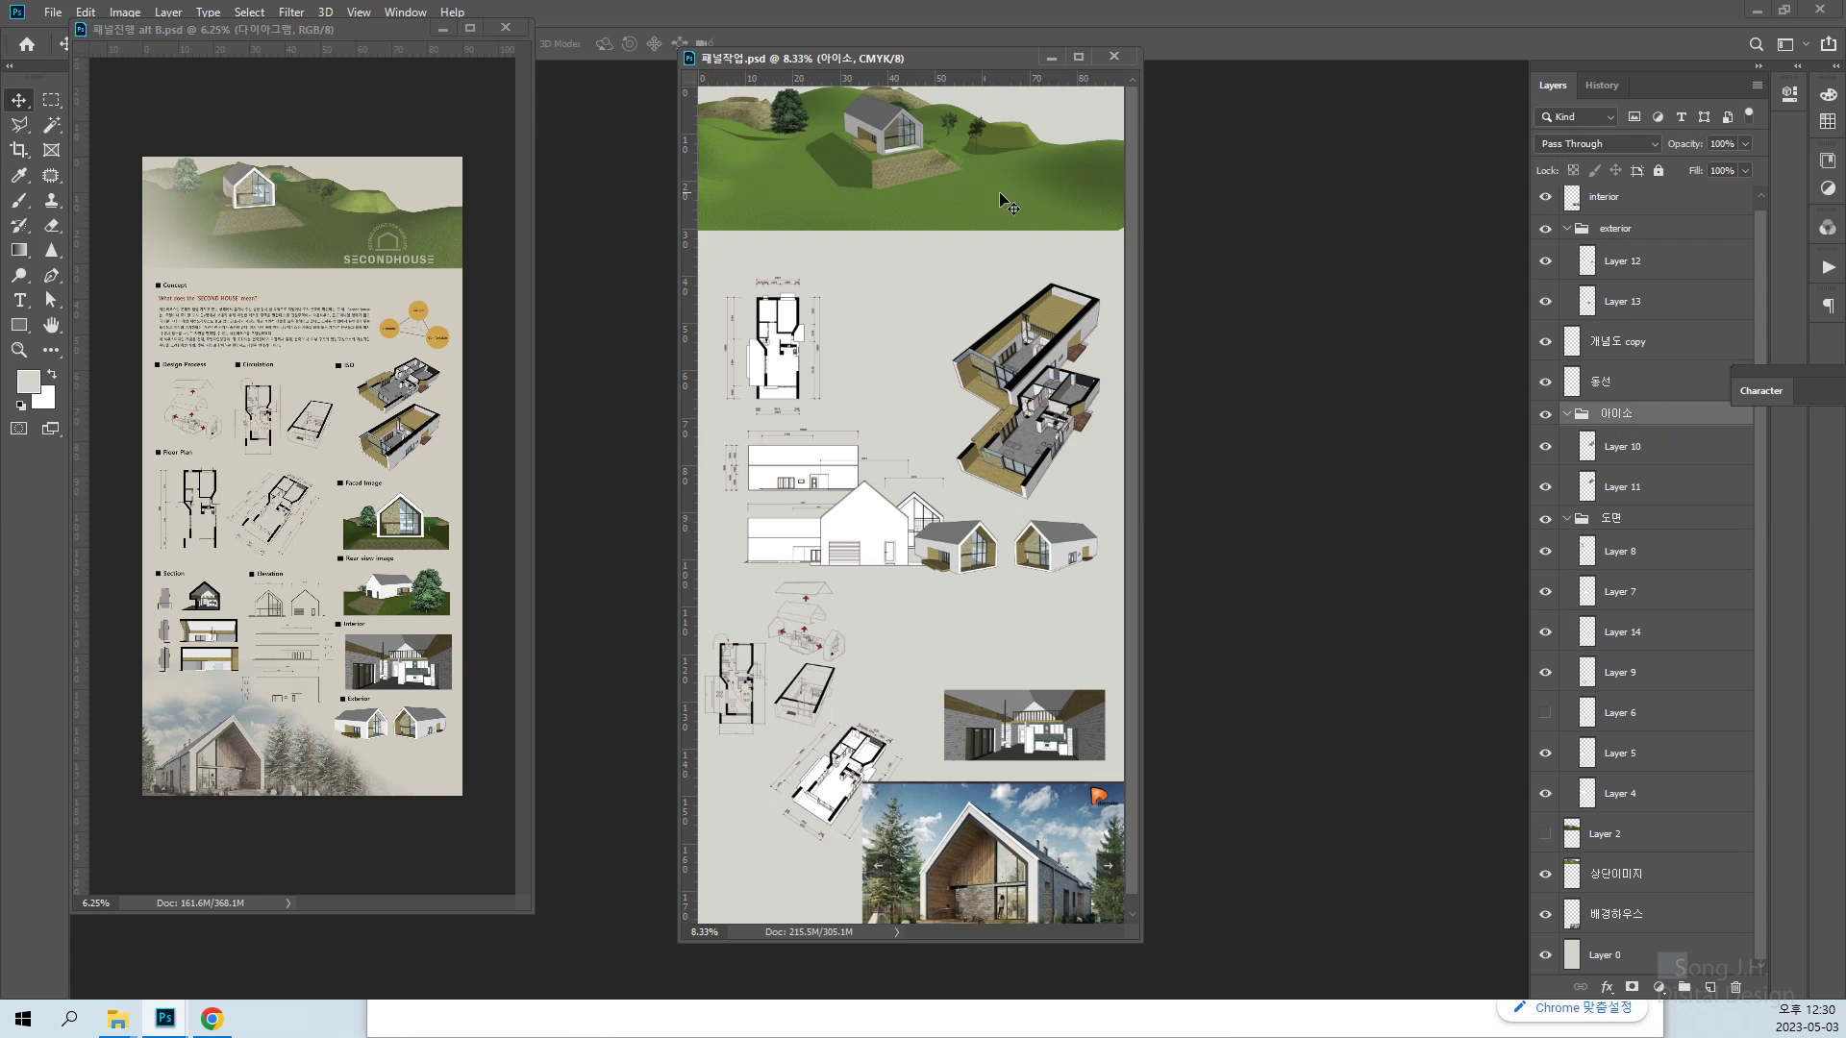
key(ctrl+t)
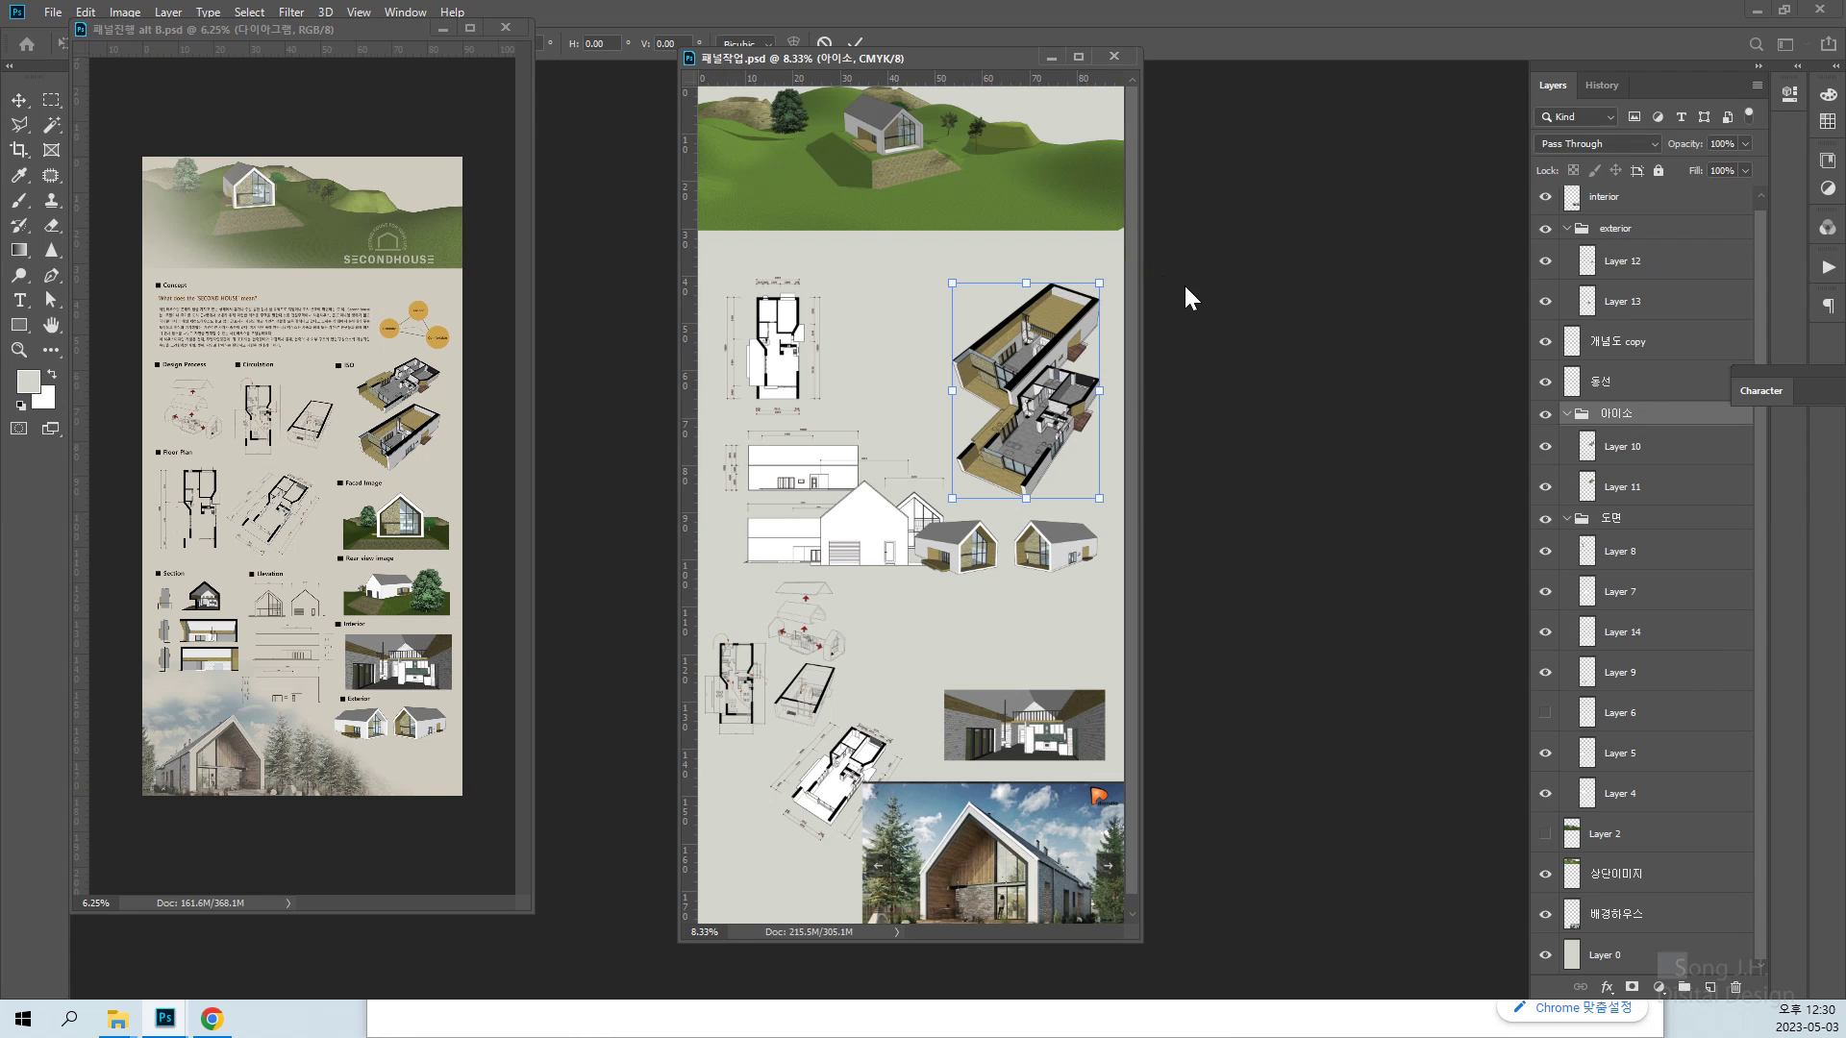
drag(1100, 286, 1084, 340)
key(Return)
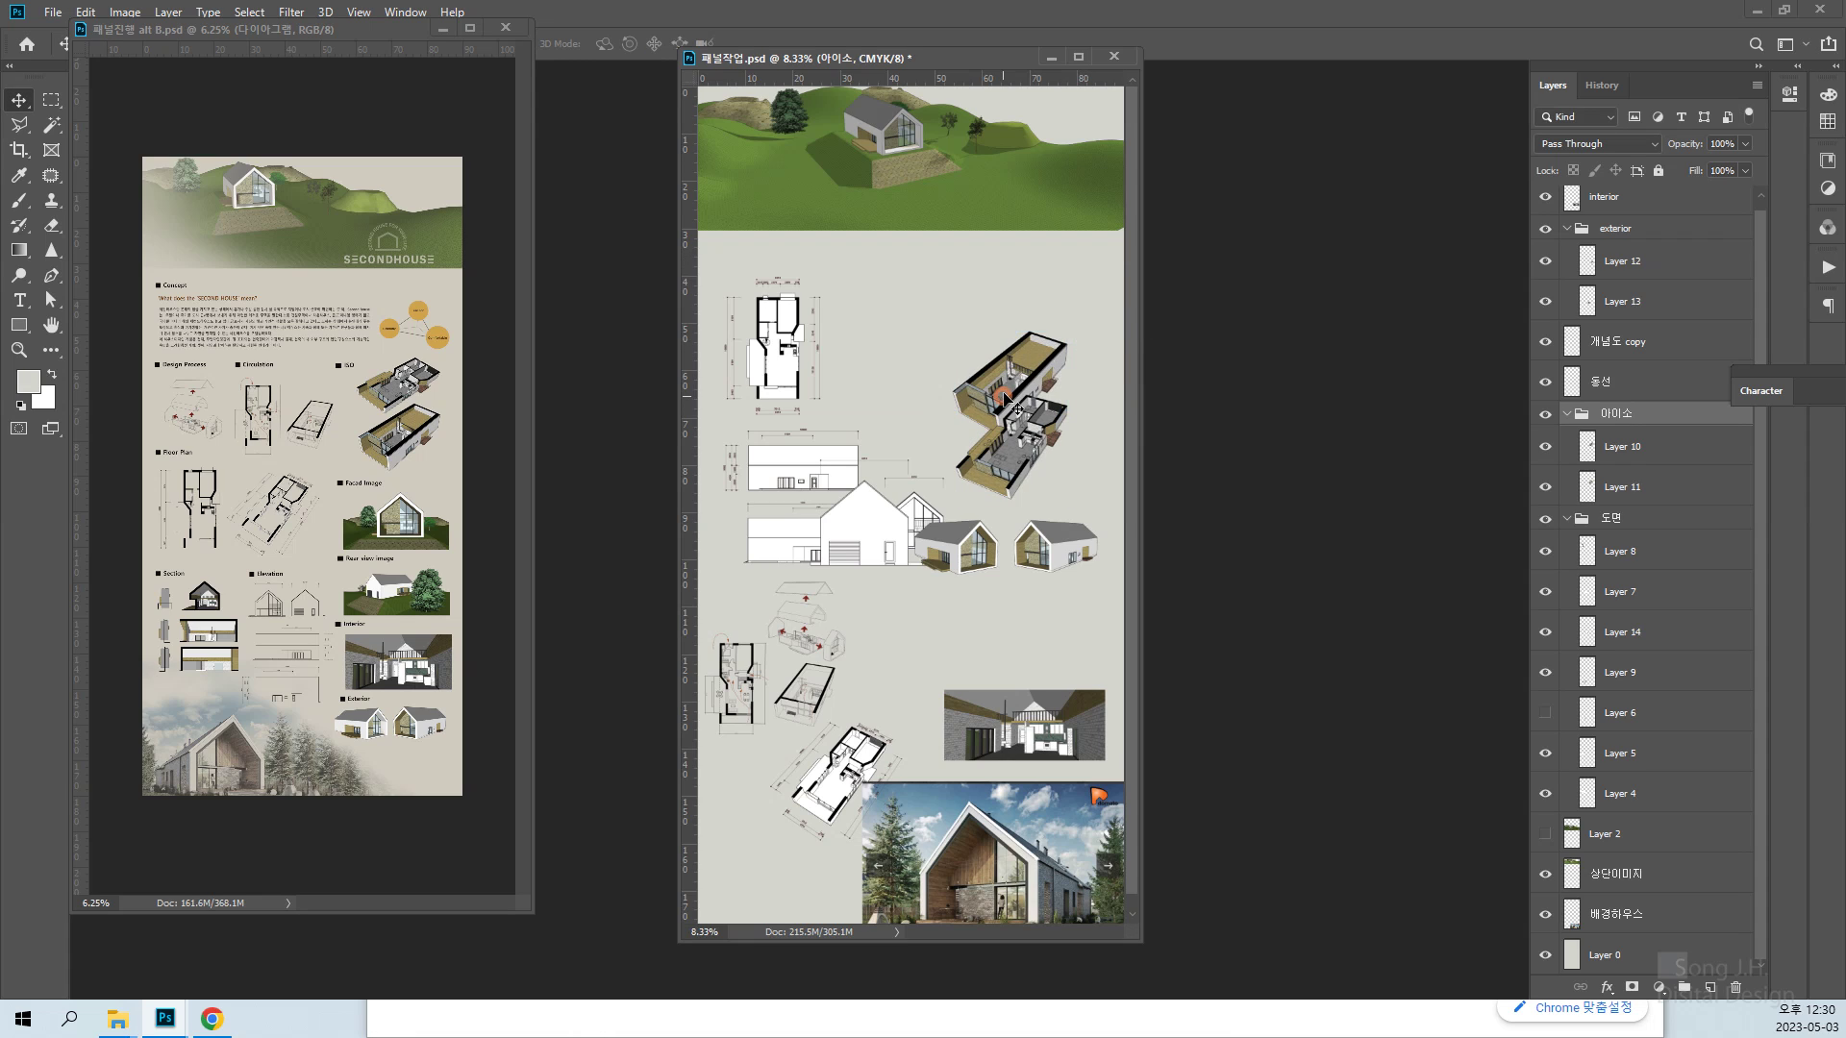
drag(1019, 413, 1033, 373)
Move the exterior group's two house views down to just above the bottom house photo
right_click(1050, 557)
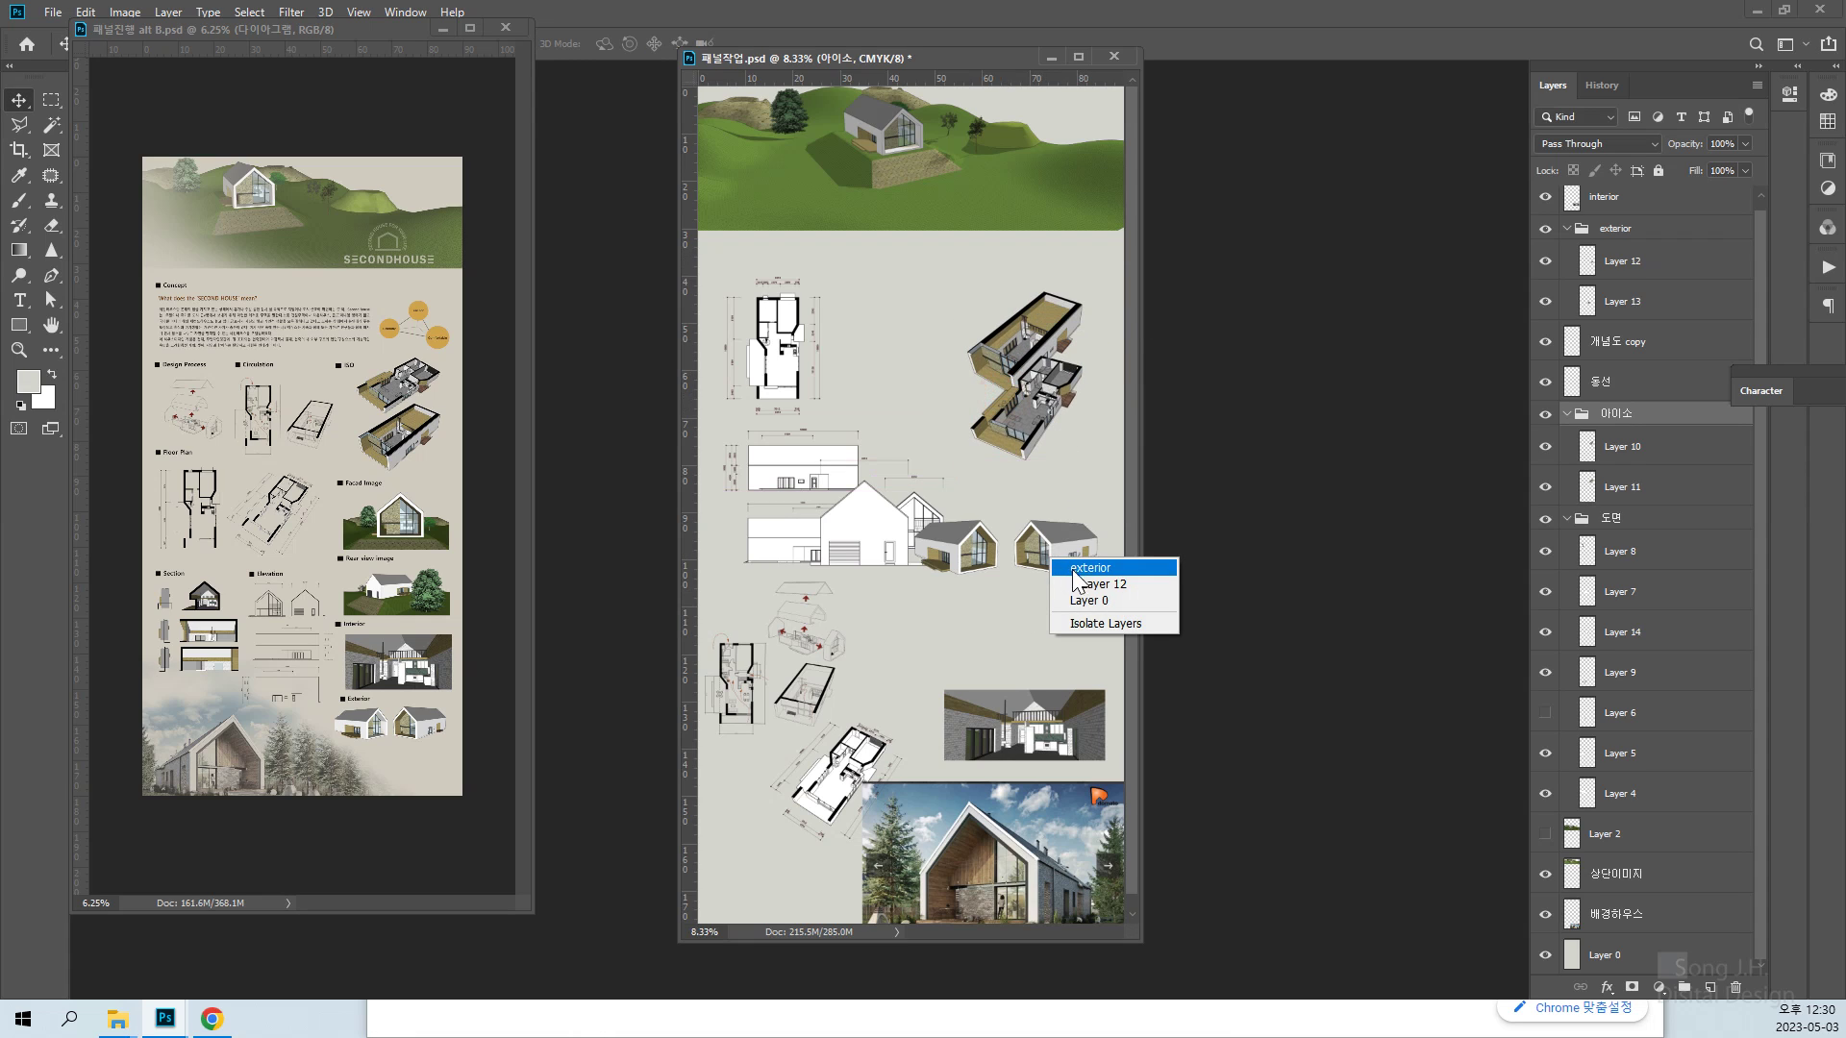
click(1091, 568)
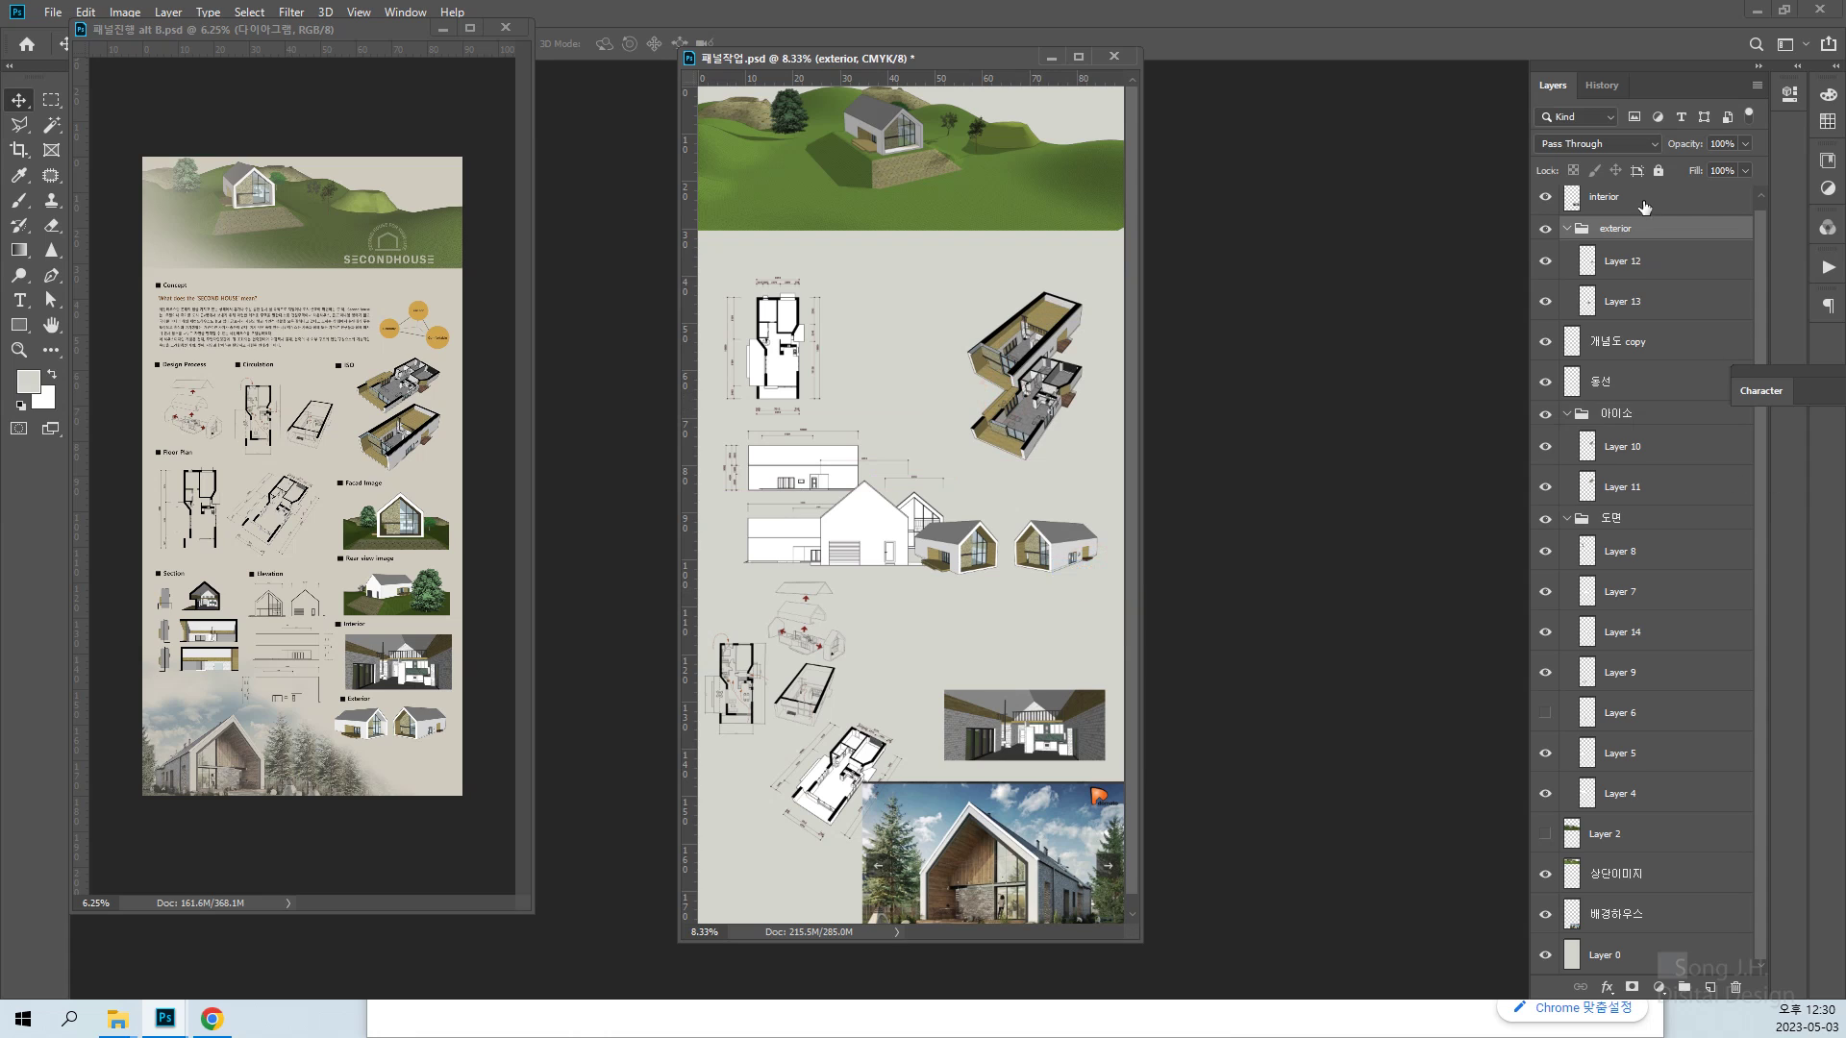
click(1545, 230)
click(1545, 230)
right_click(1048, 550)
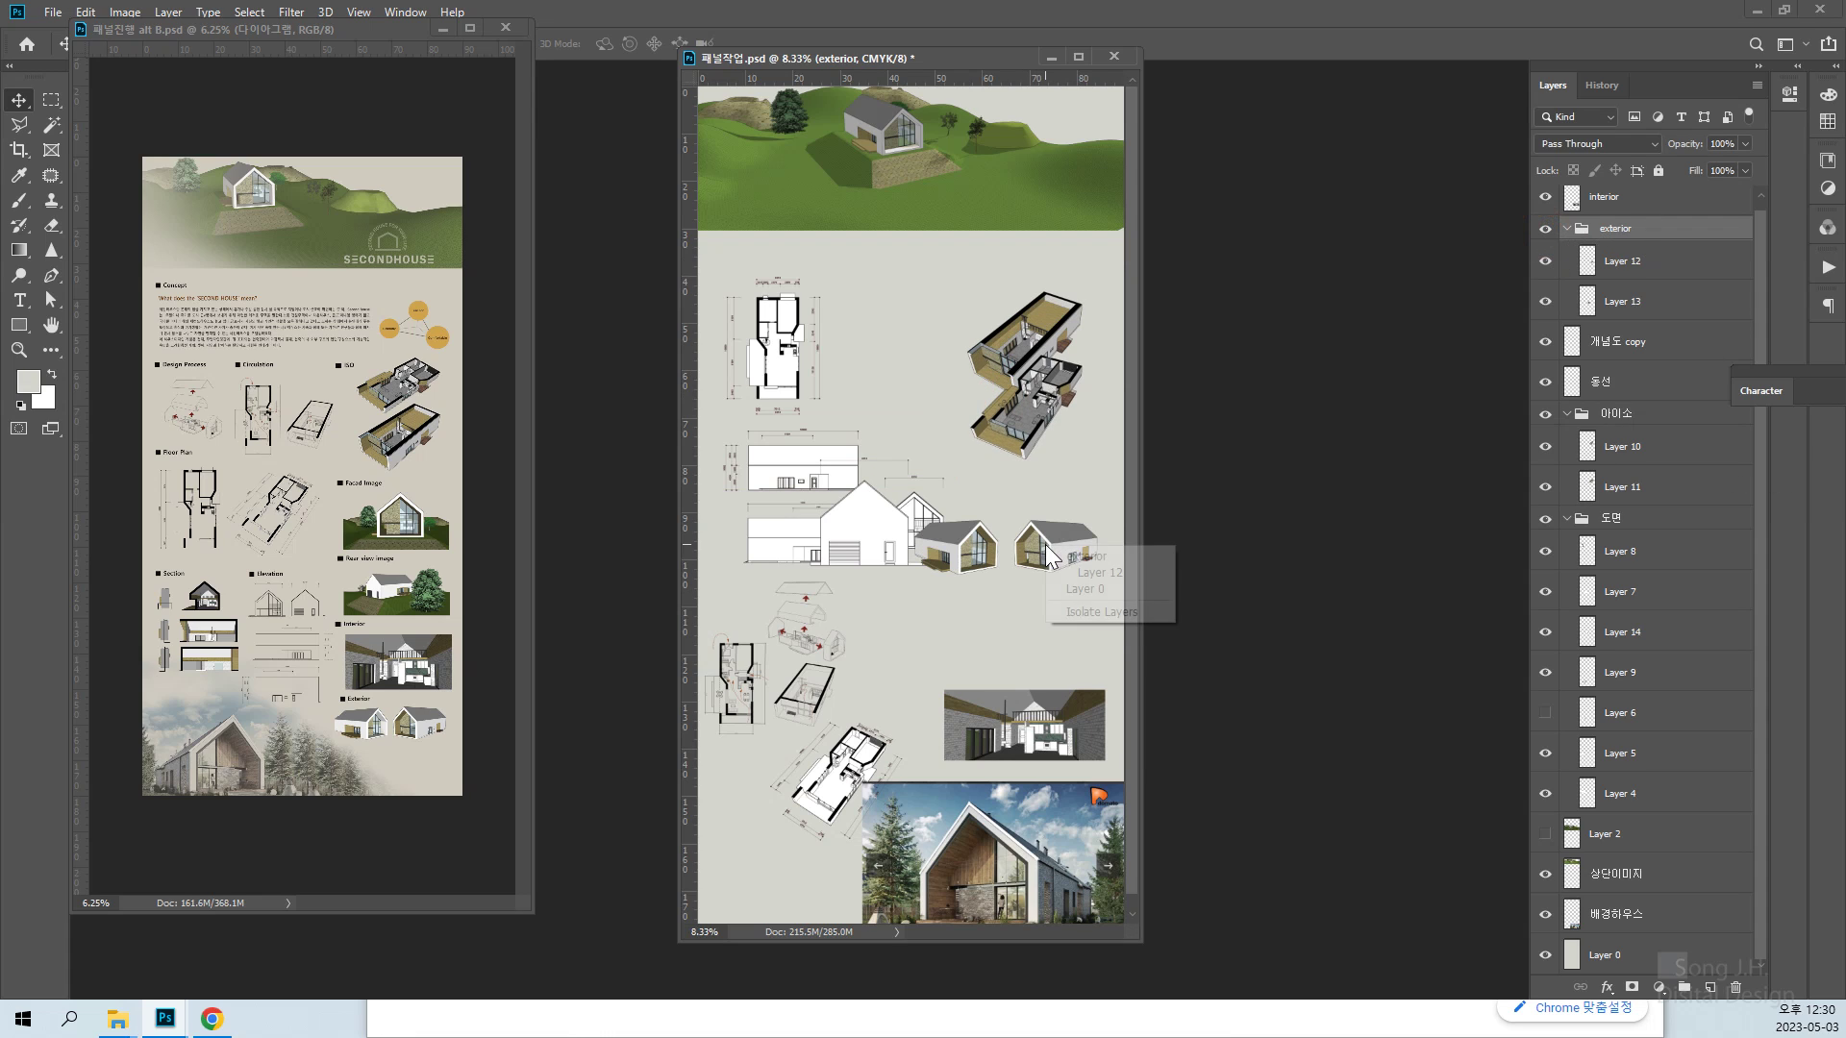
click(1677, 231)
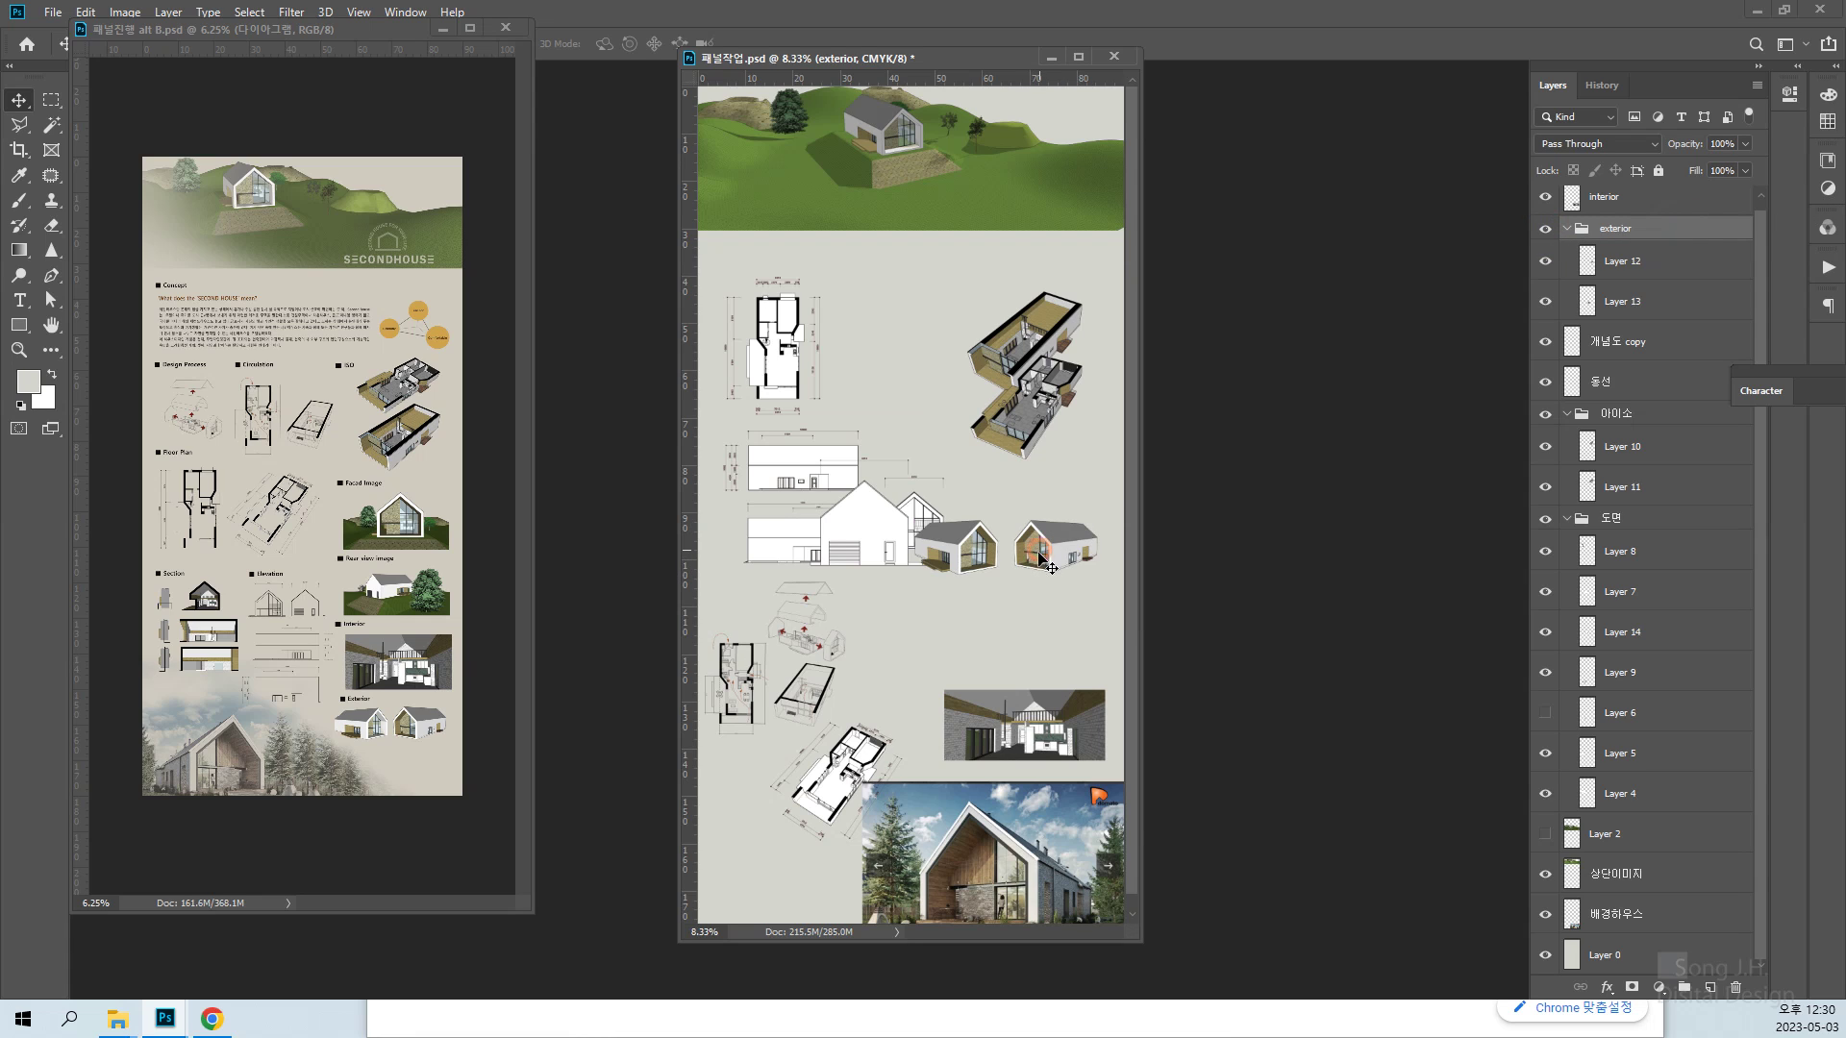
drag(1042, 557, 977, 744)
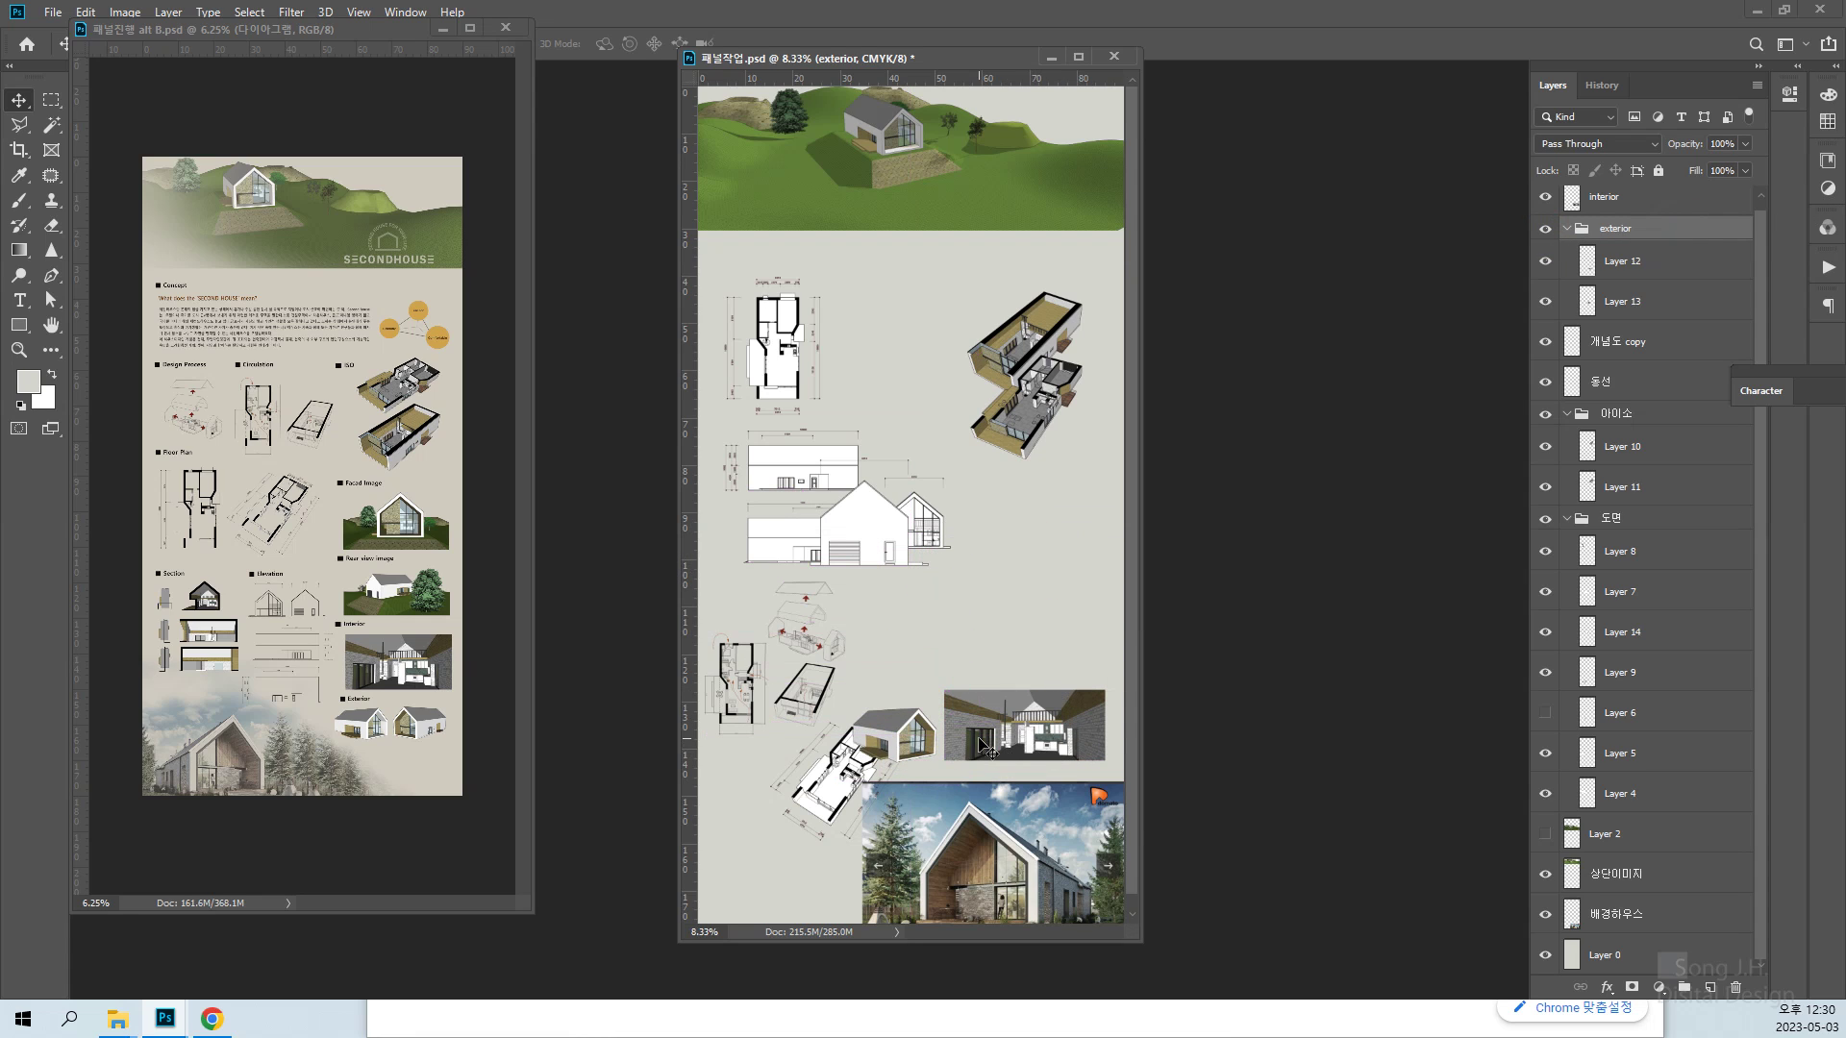
Move the interior image straight up so it sits above the exterior house views
right_click(1055, 735)
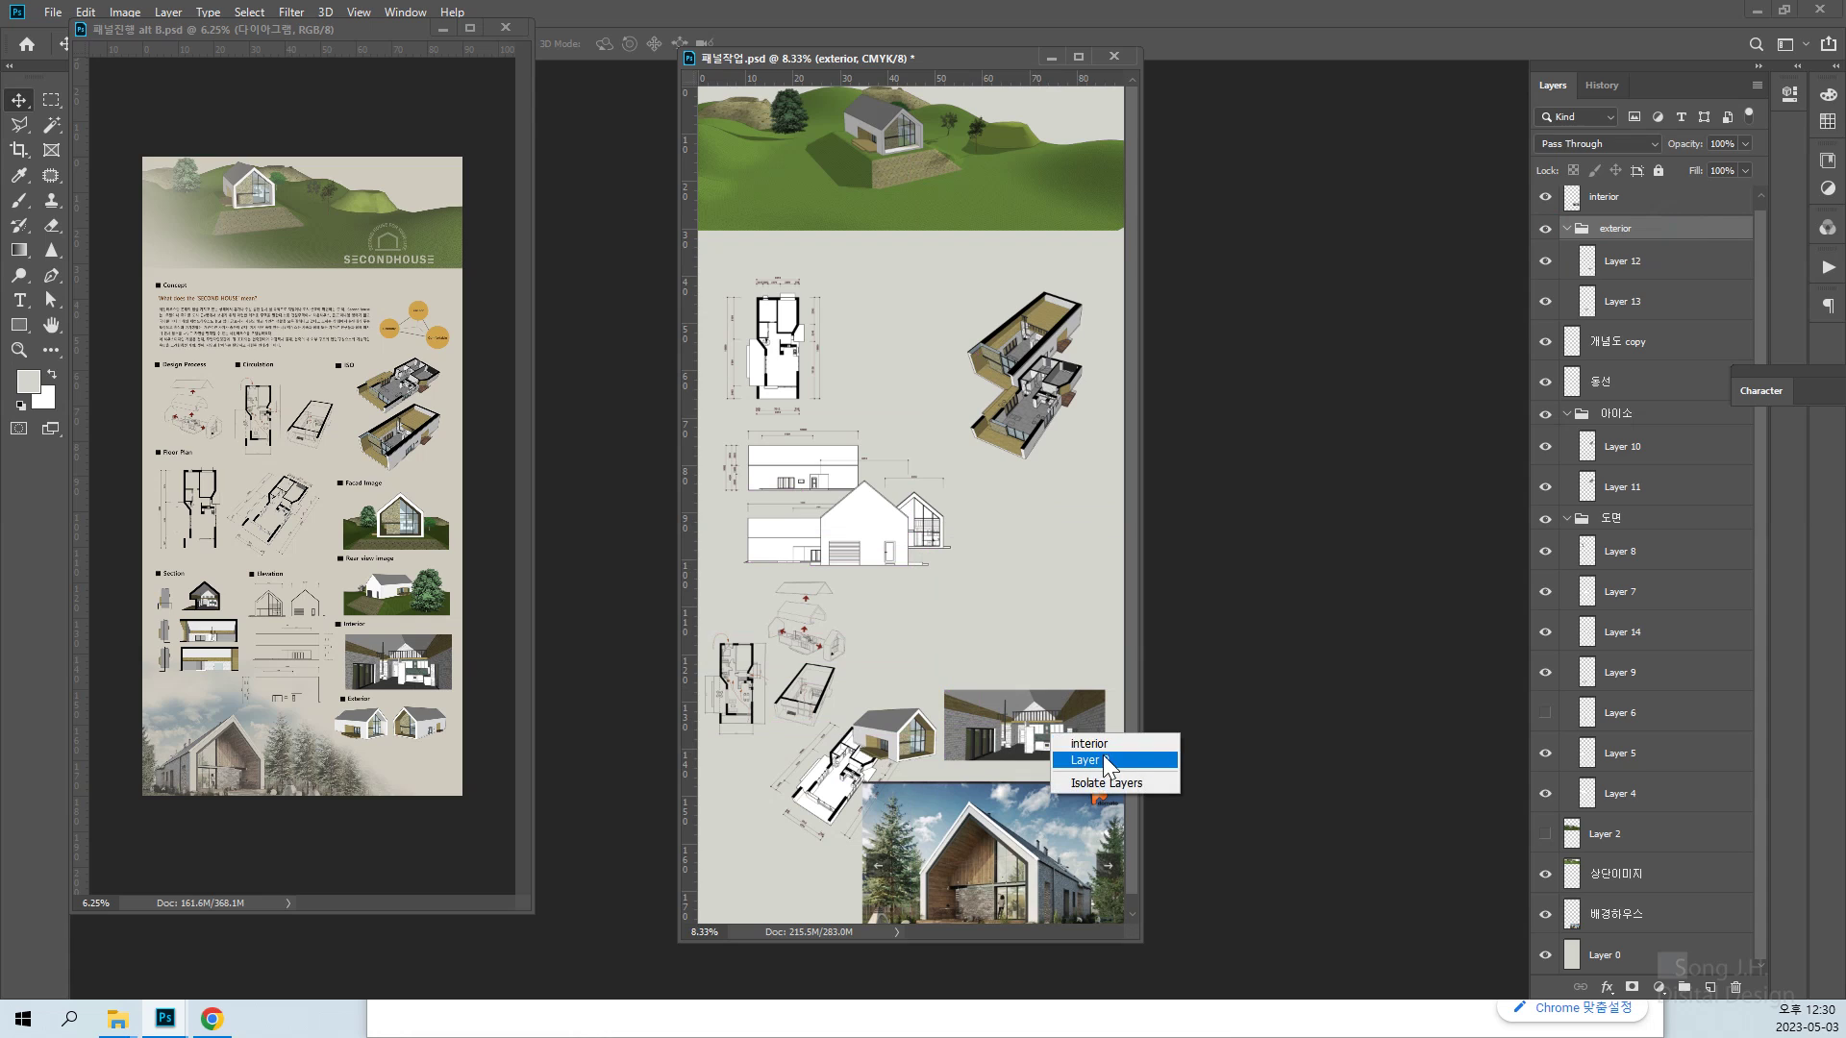
click(1068, 741)
drag(1061, 733, 1060, 678)
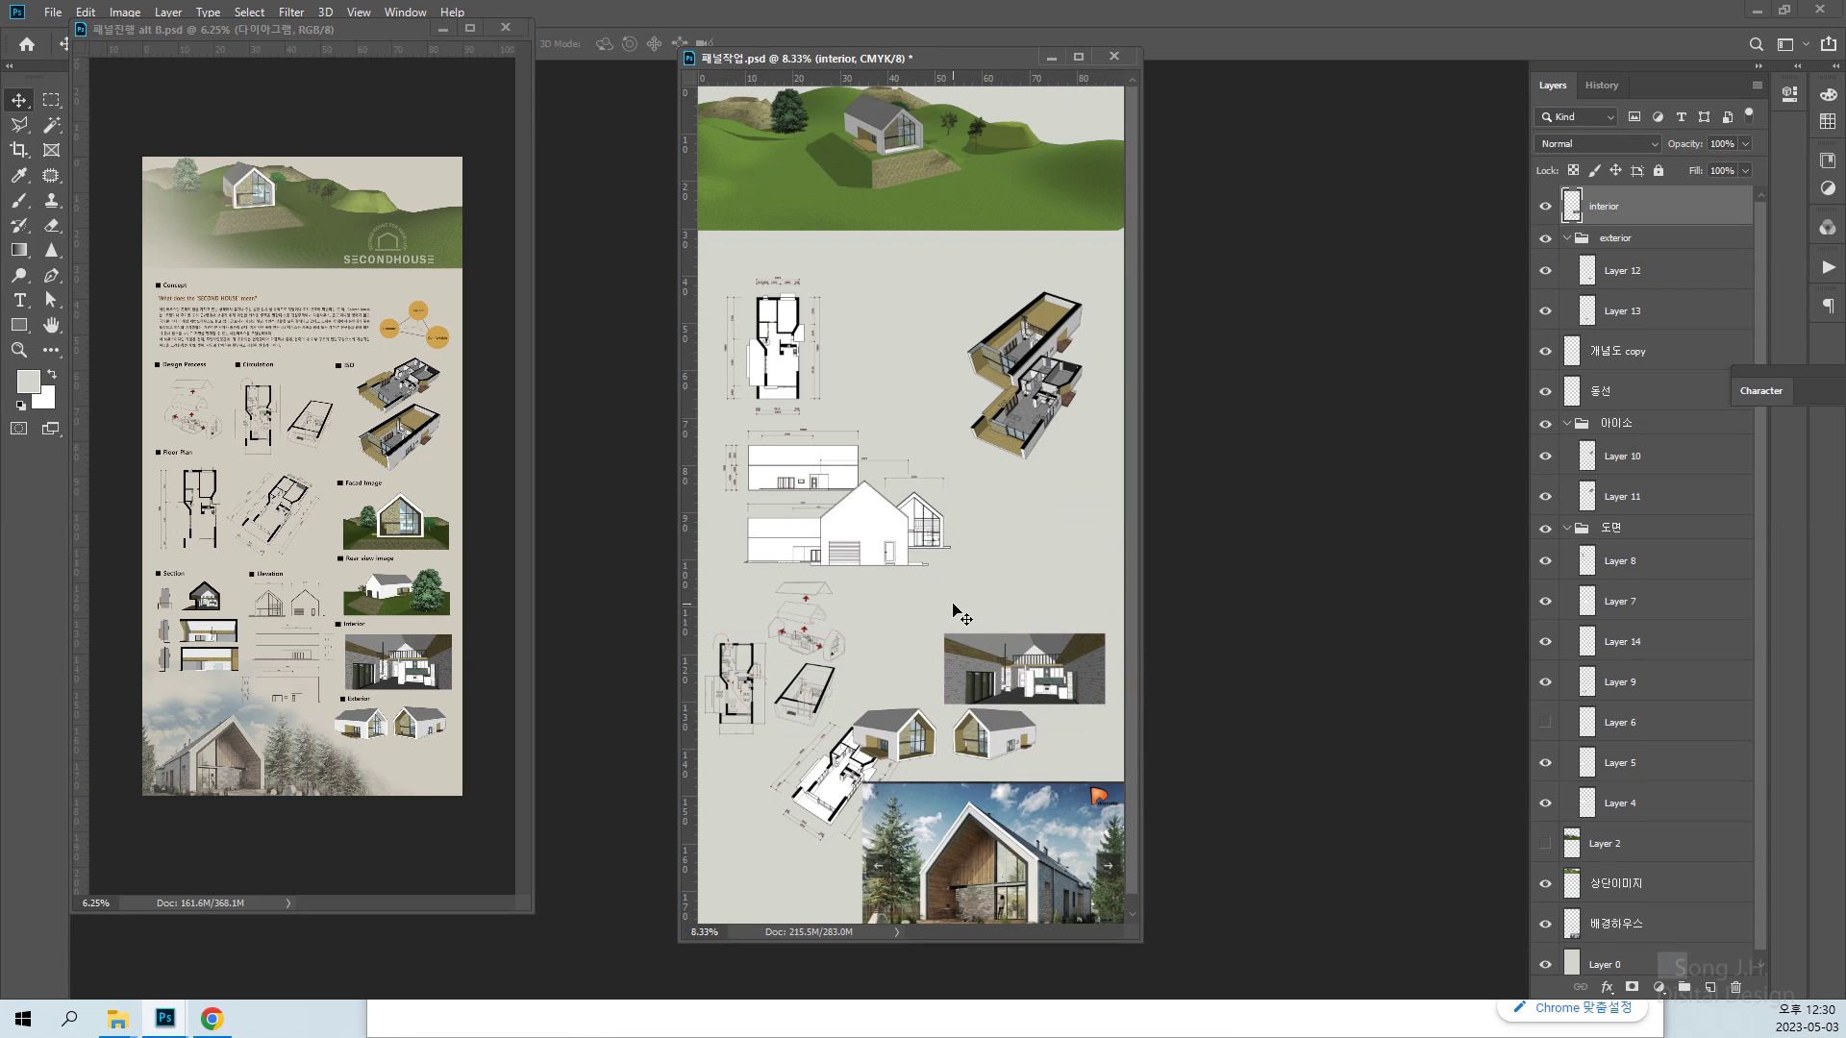
Move the garage-door gable elevation on Layer 7 below the glazed gable drawing, clear of the side elevations
right_click(852, 543)
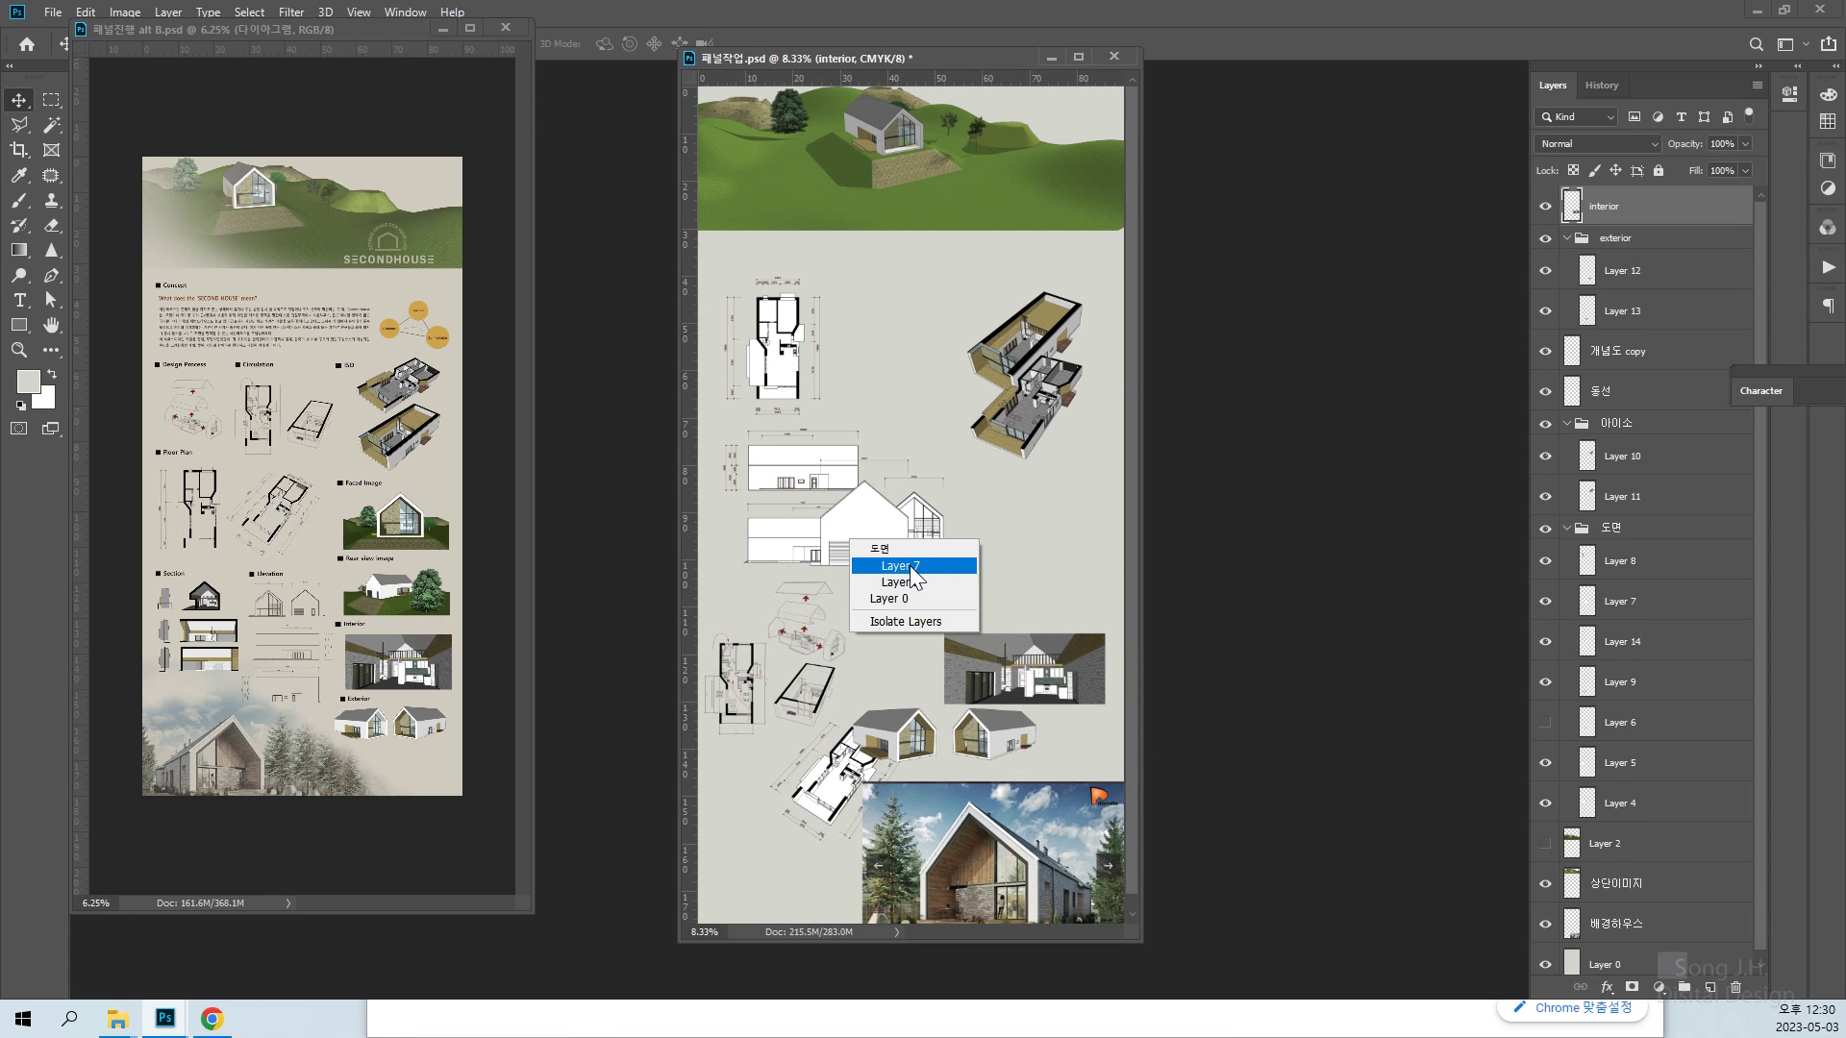
click(910, 566)
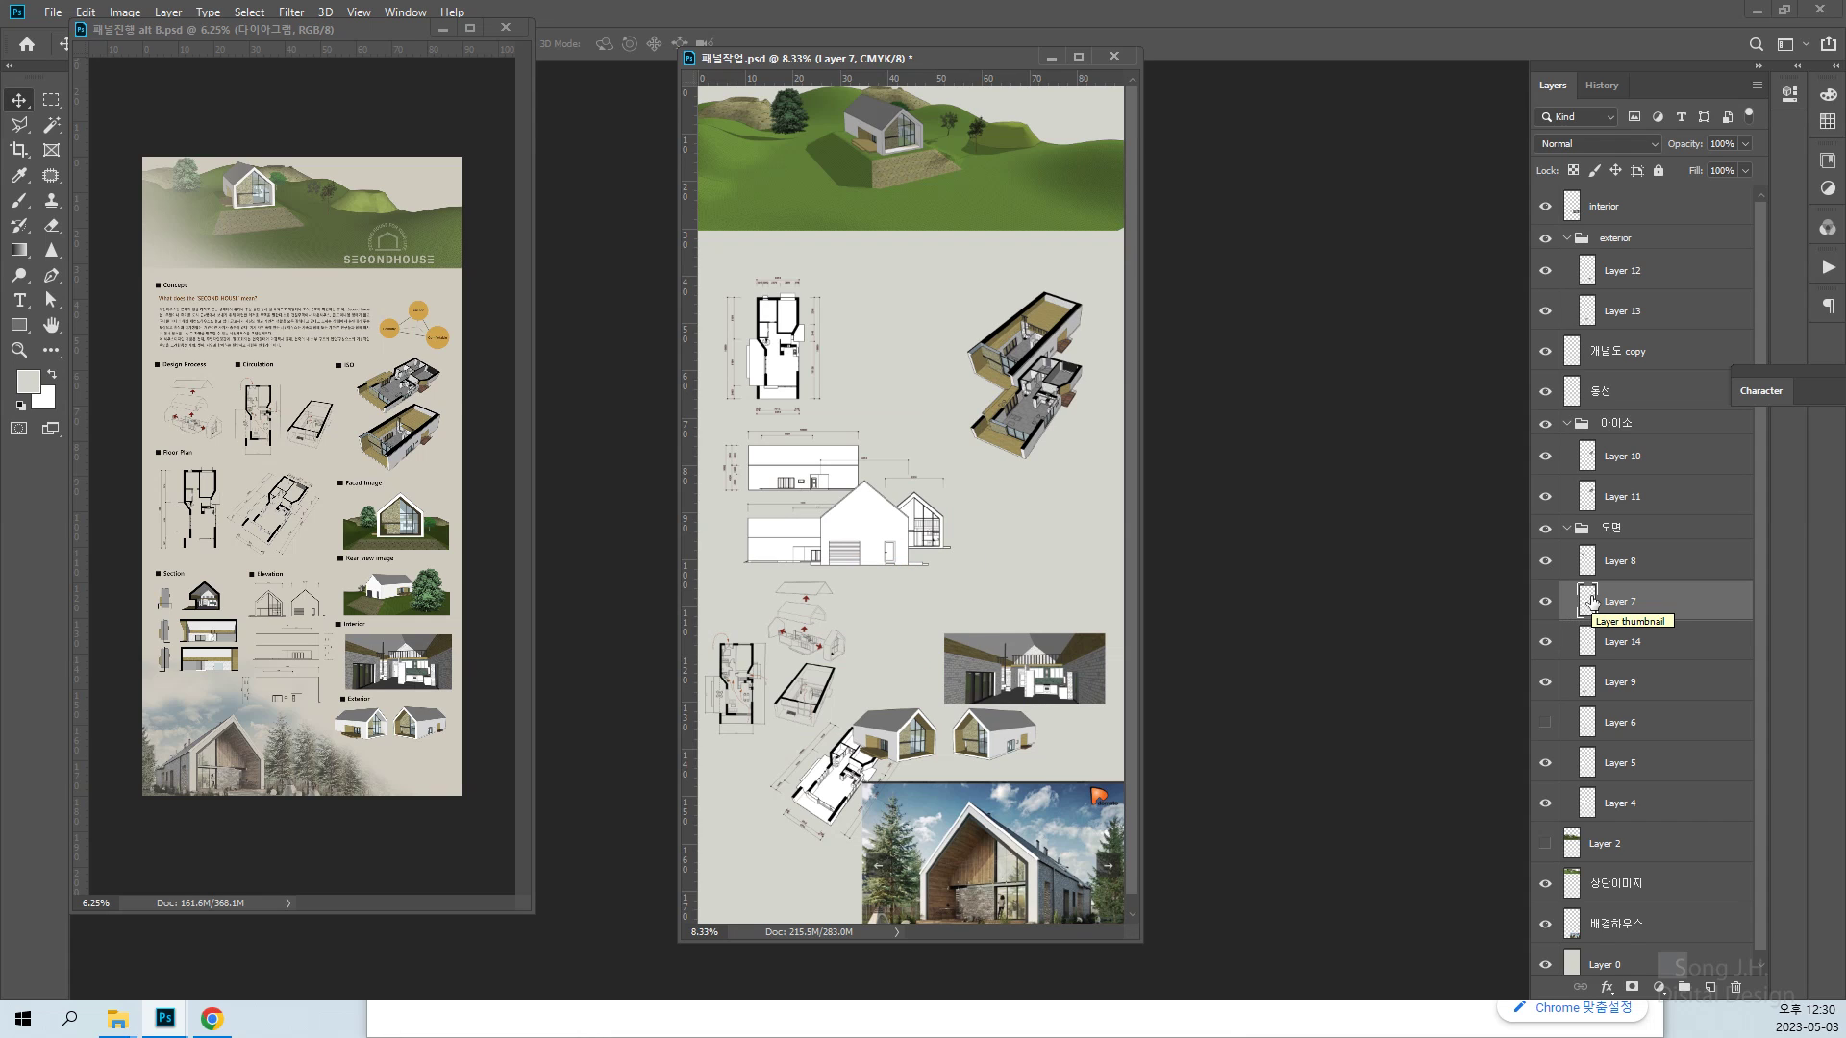
click(873, 552)
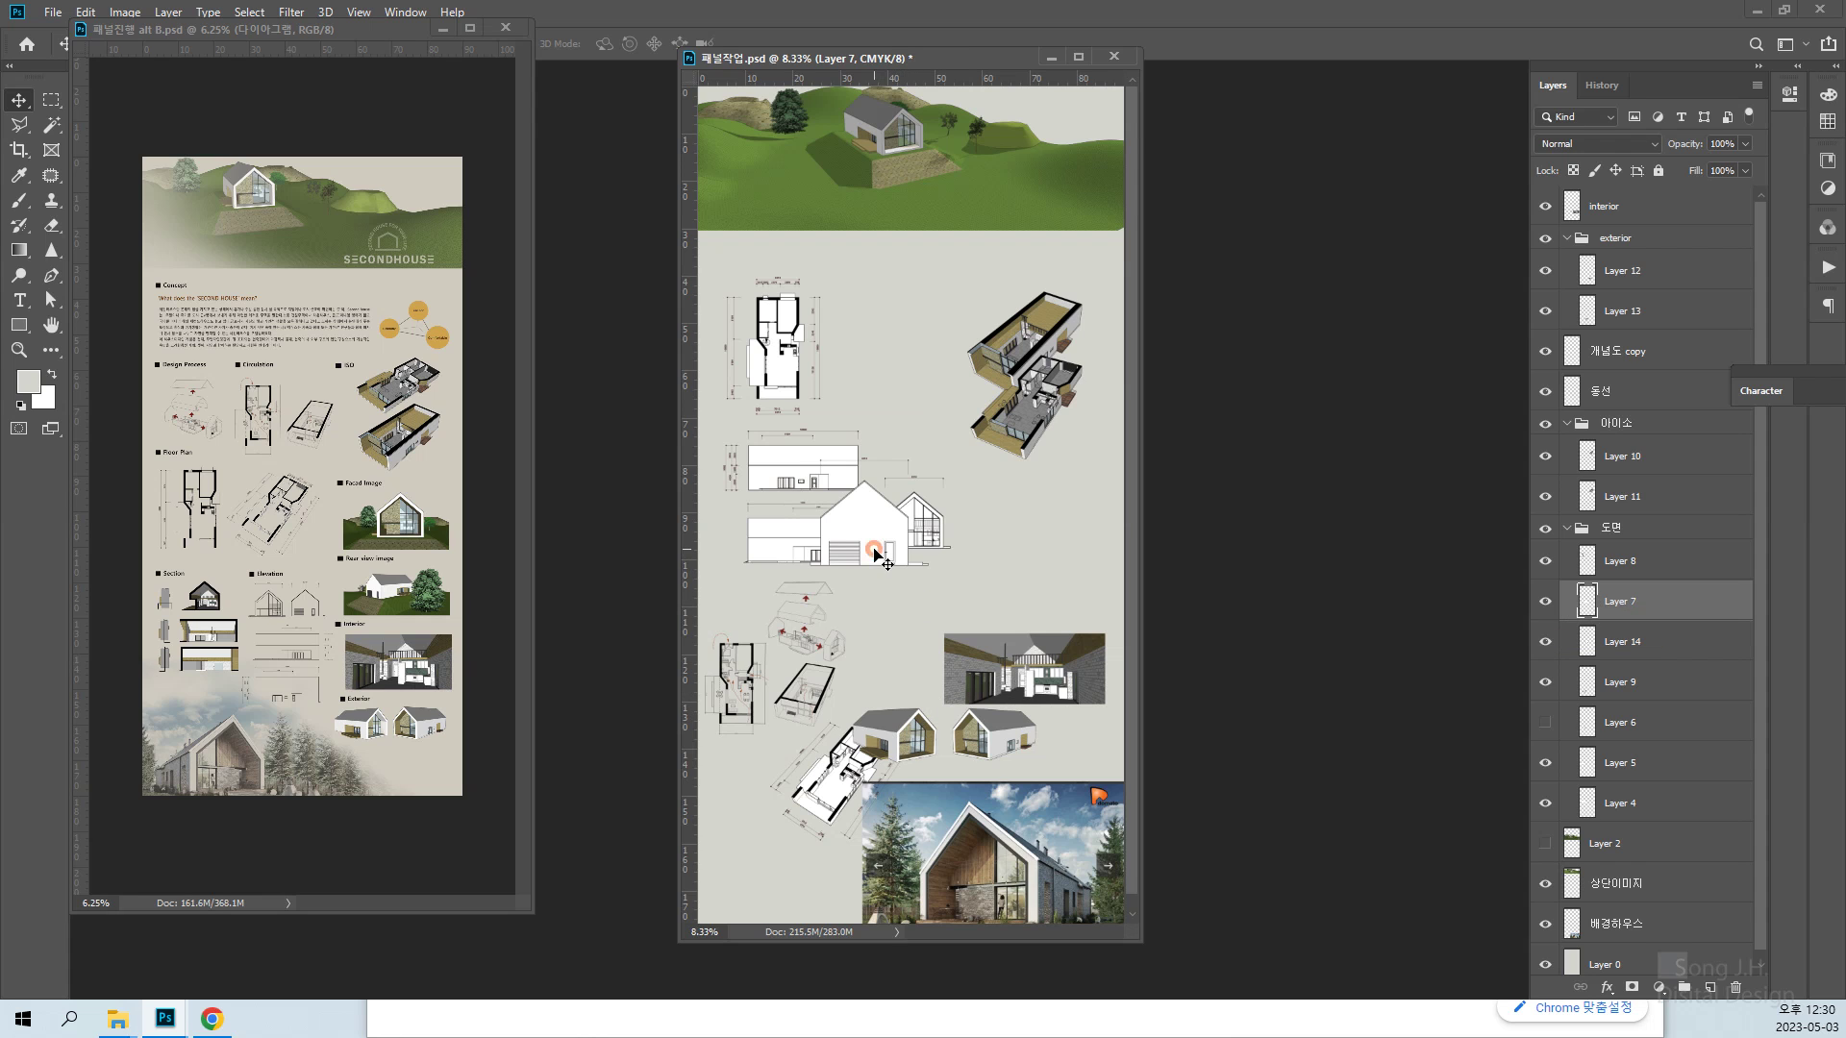
drag(874, 552, 928, 624)
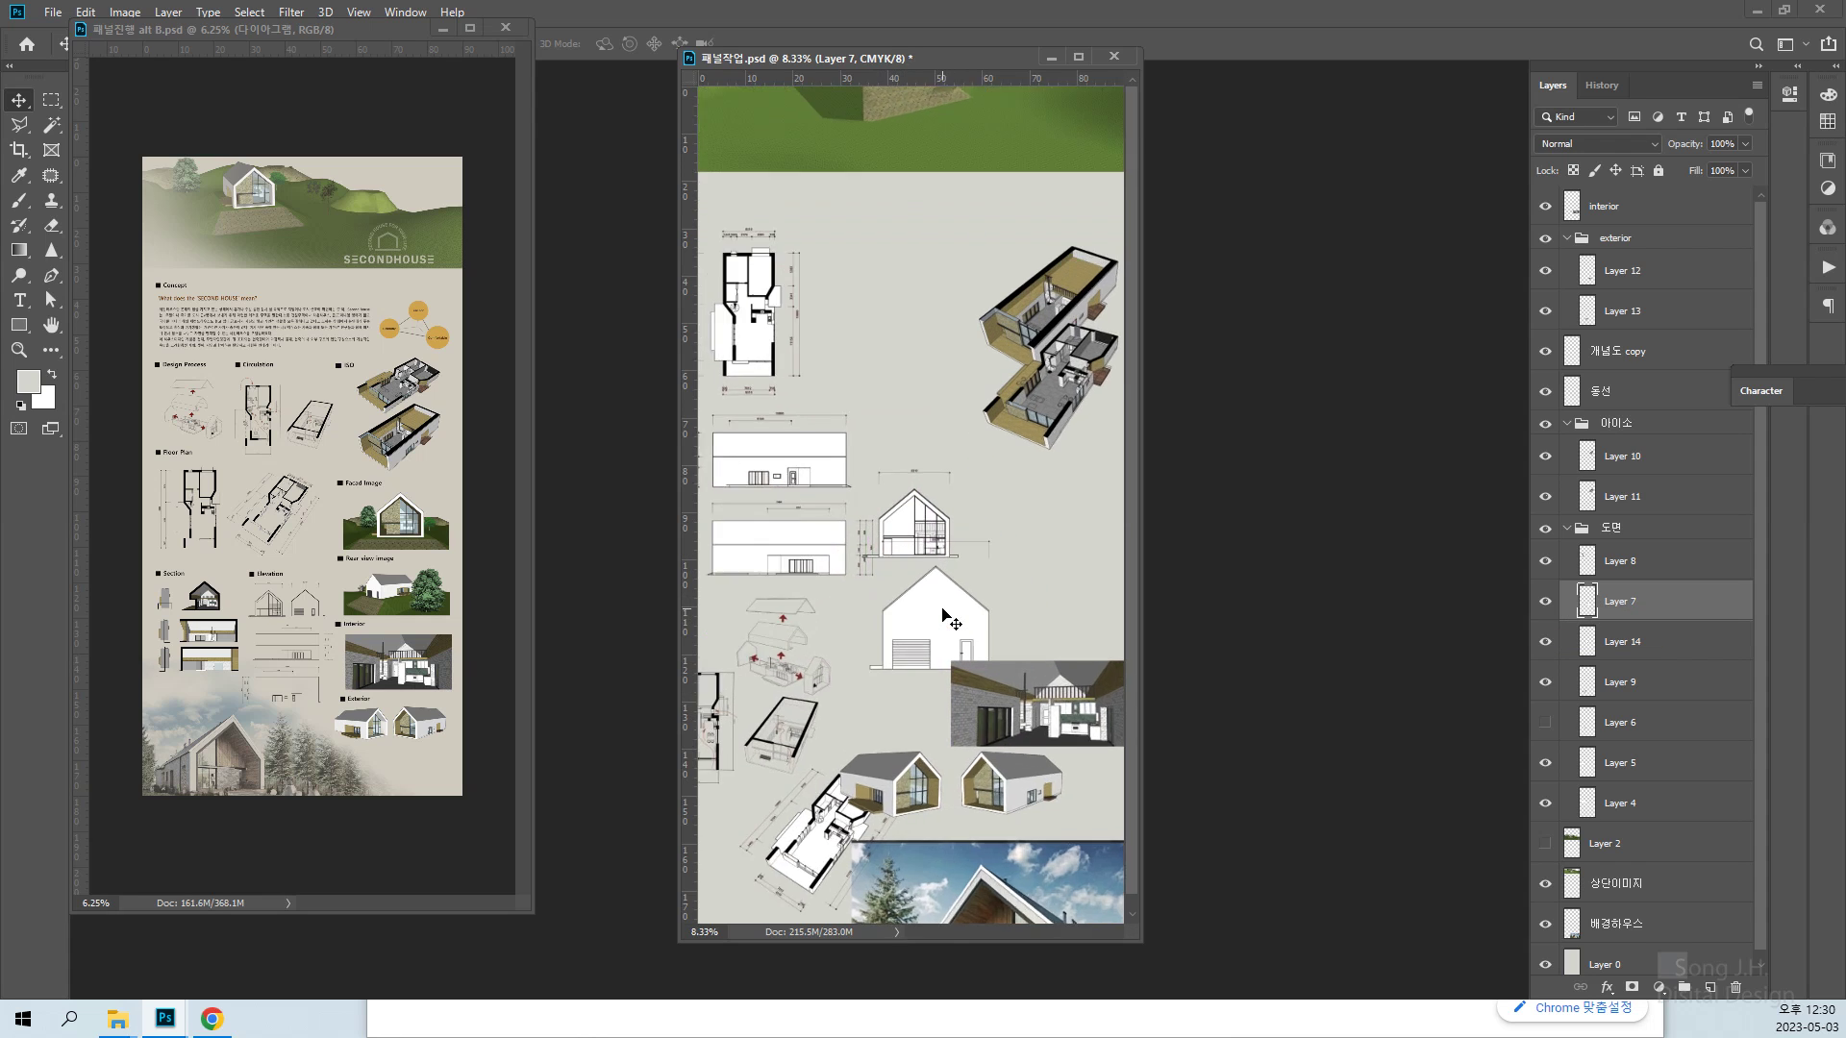
Maximize the 패널작업.psd document window and show the grid over the elevations
key(ctrl+plus)
drag(957, 620, 955, 511)
click(1079, 57)
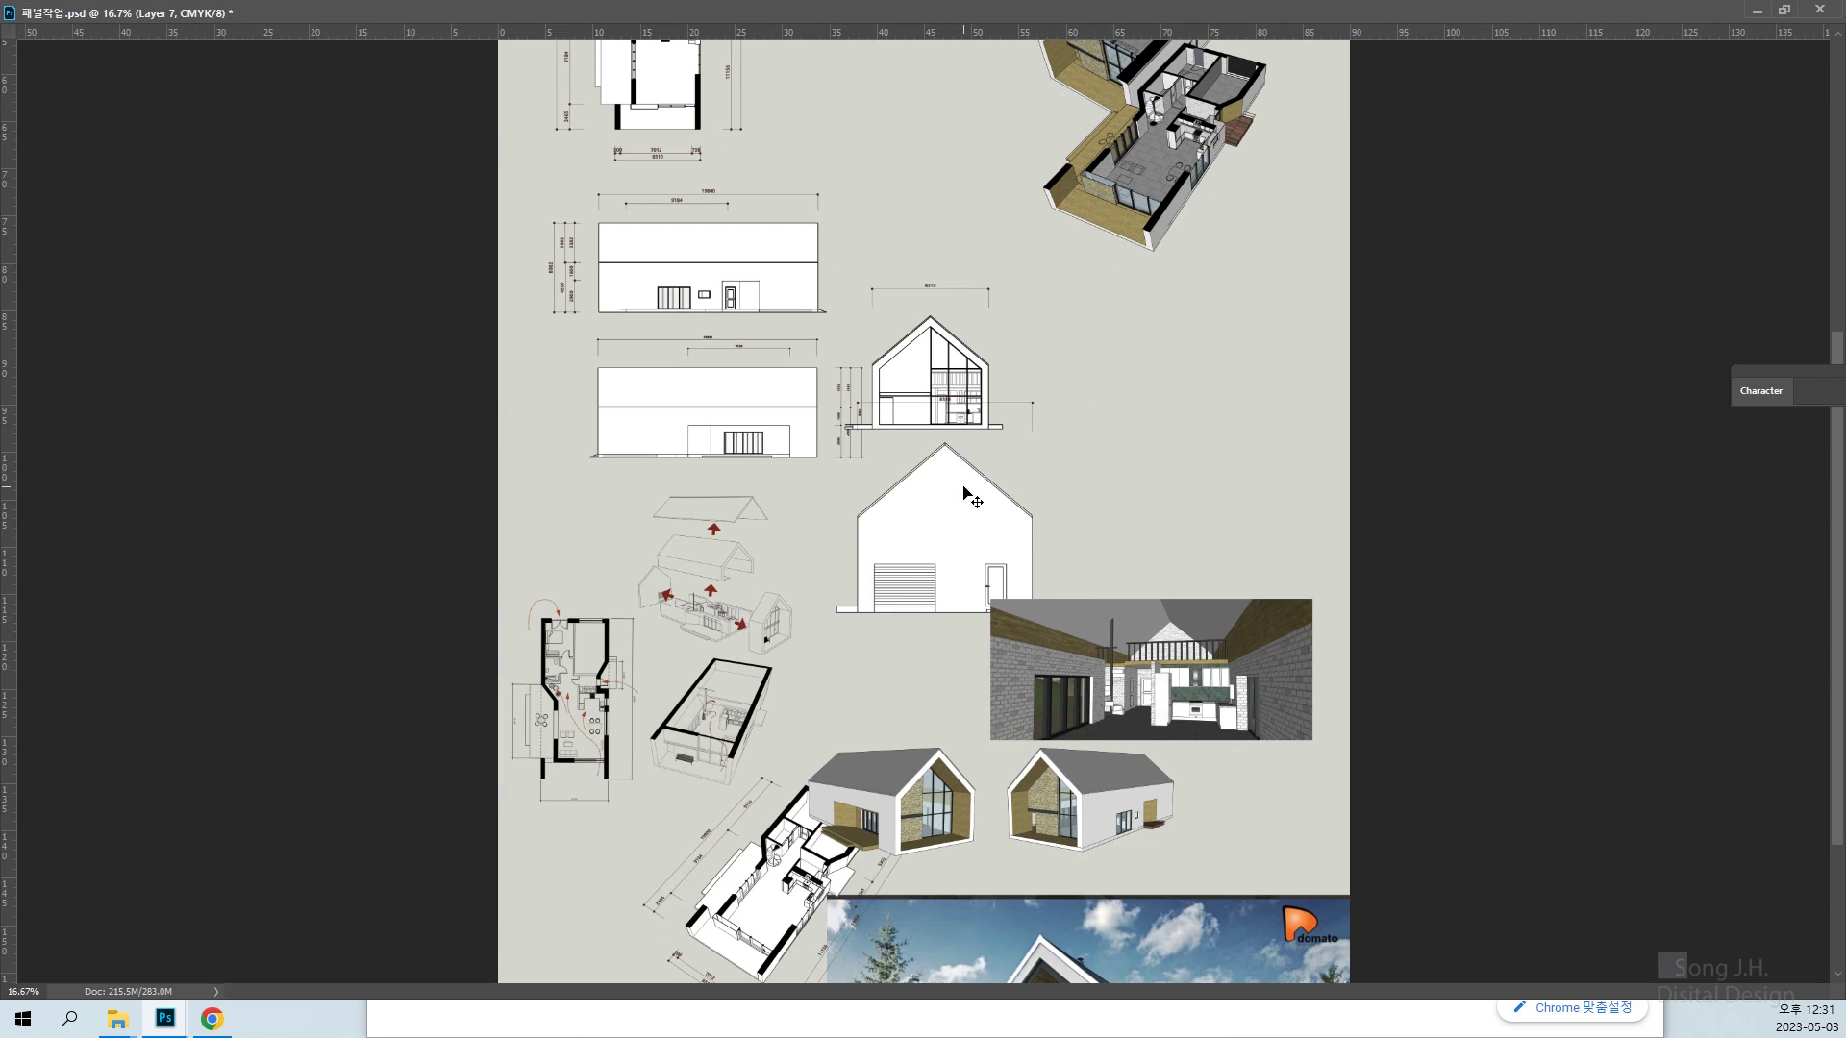
key(ctrl+plus)
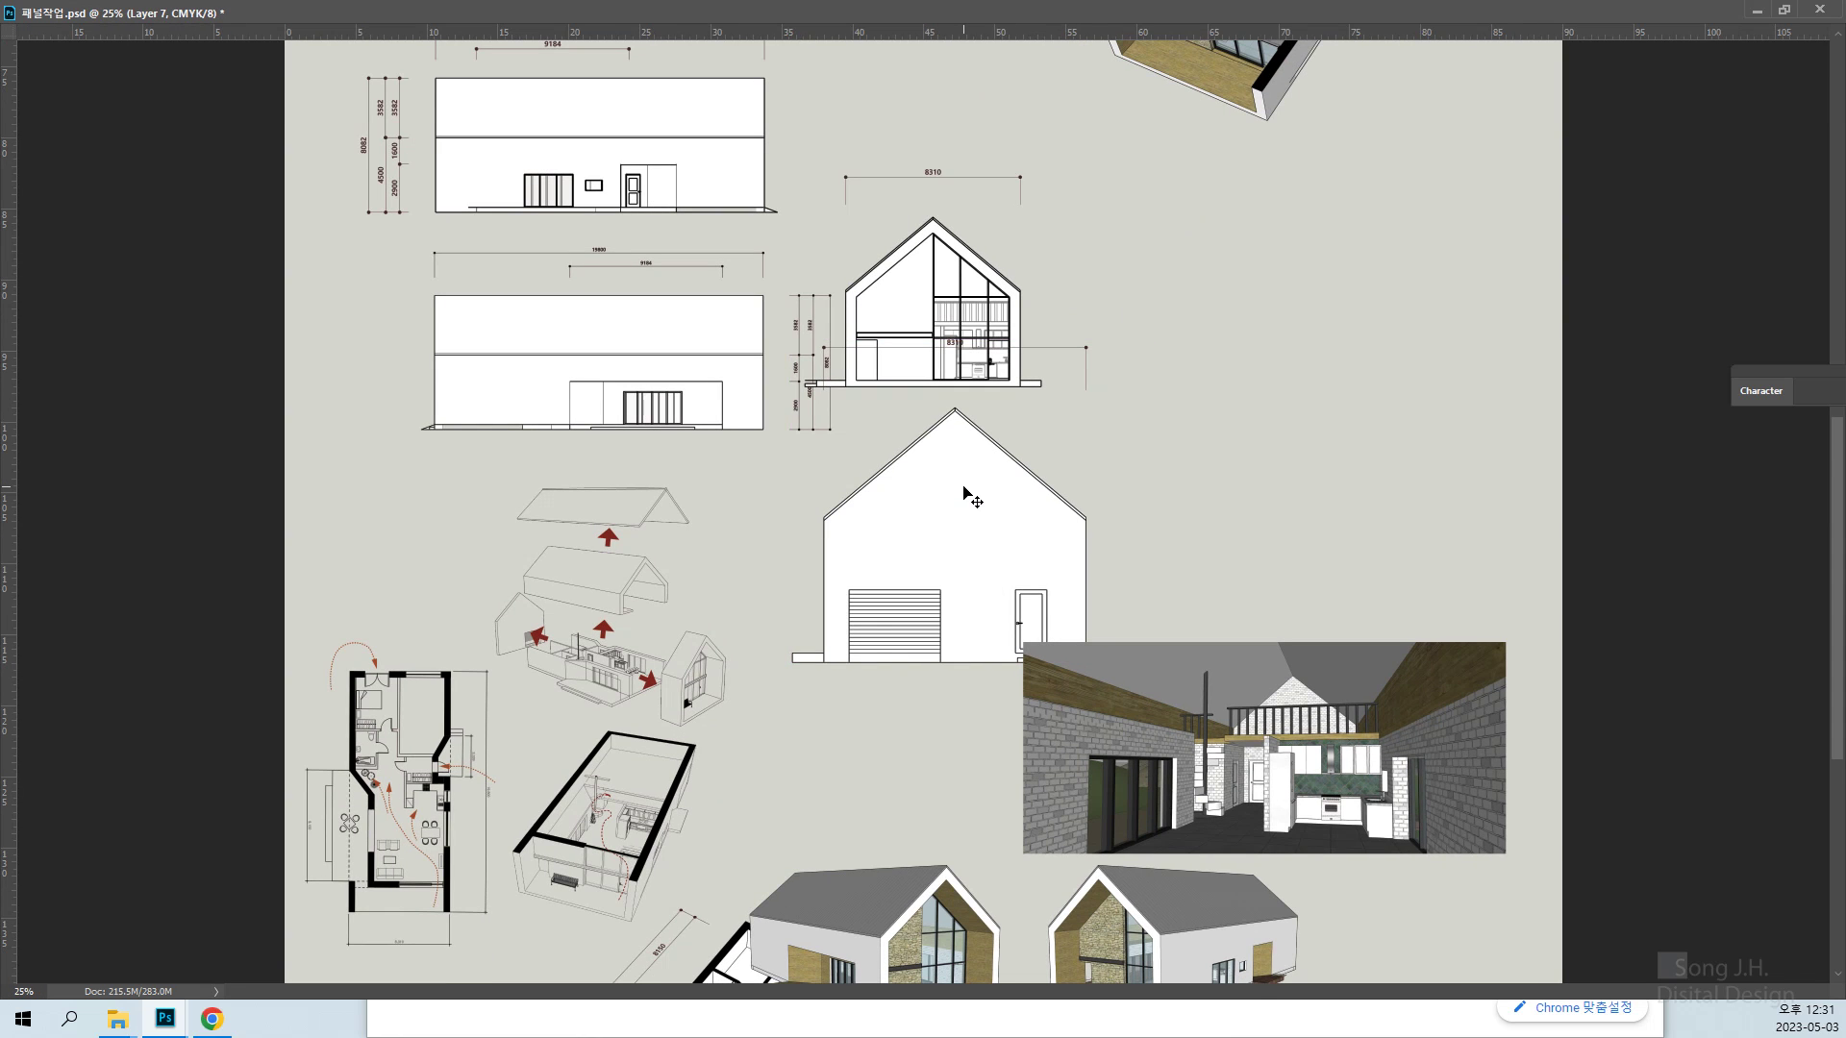
key(ctrl+apostrophe)
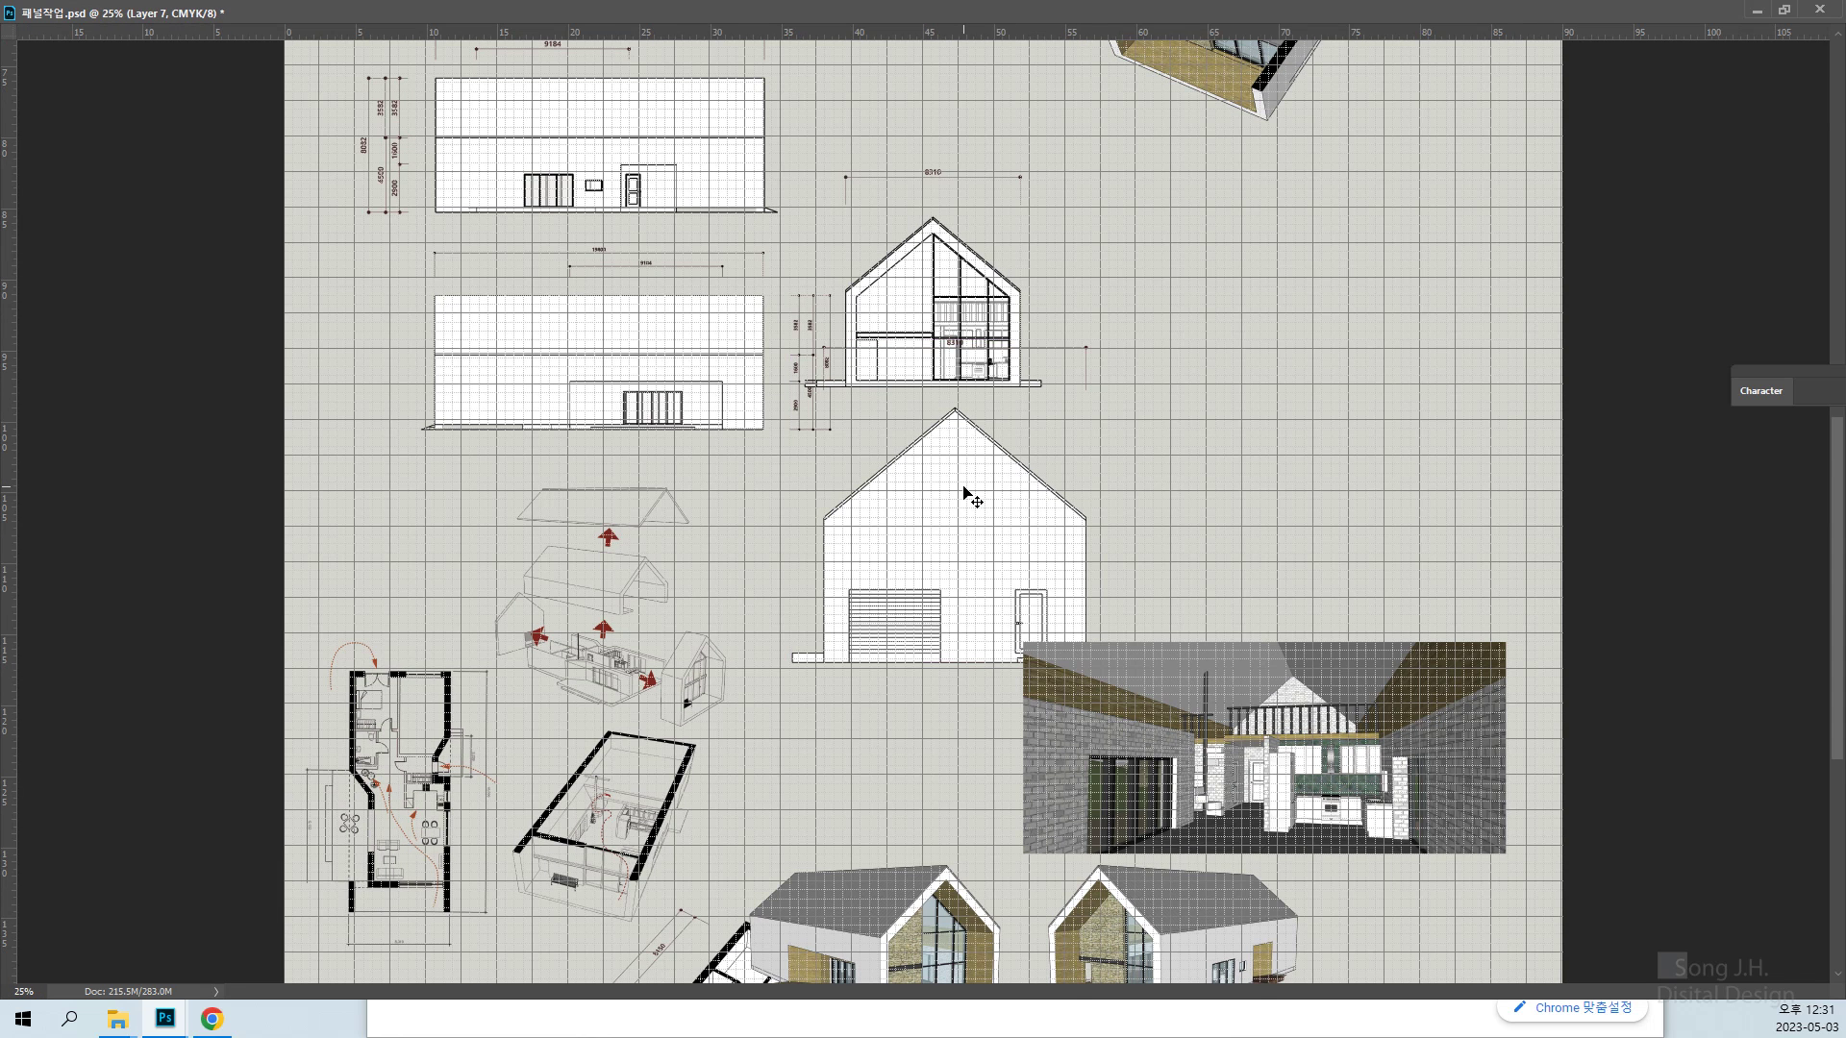
key(ctrl+plus)
key(ctrl+plus)
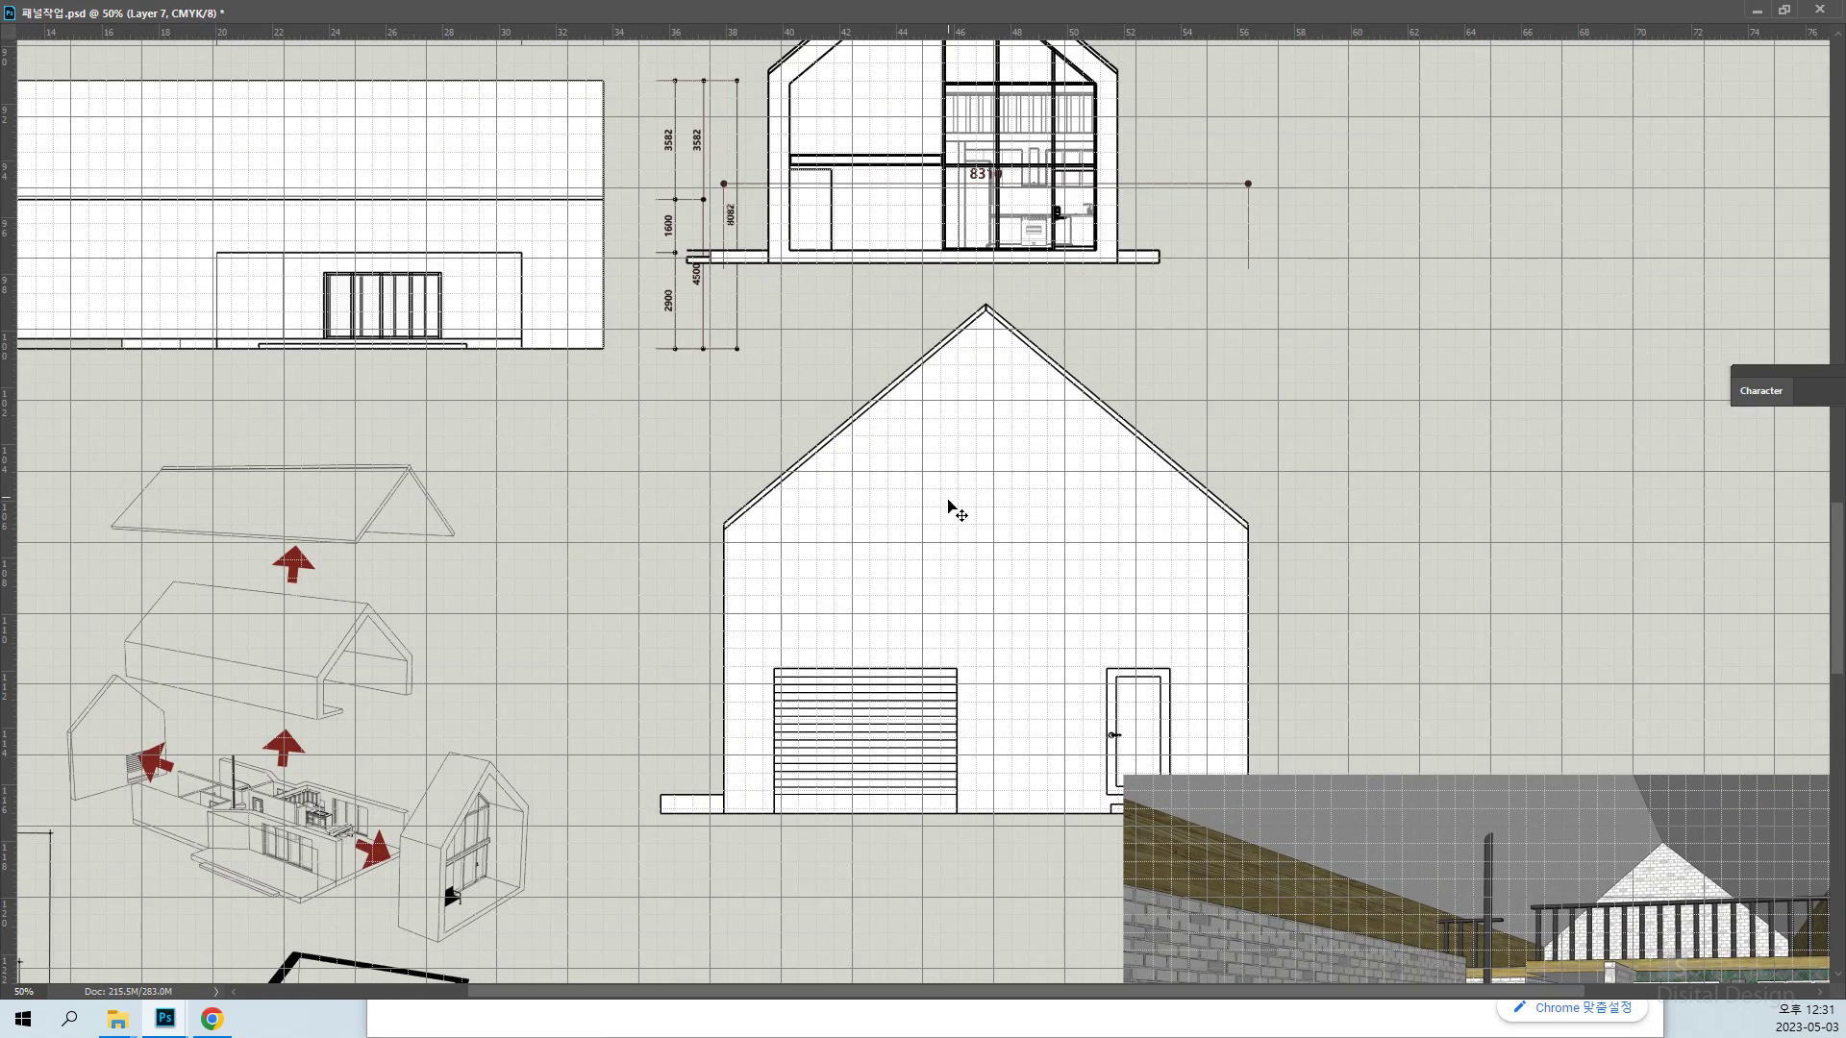
Scale down the garage-door gable elevation on Layer 7 to about the glazed gable's width and place it directly beneath it
right_click(918, 510)
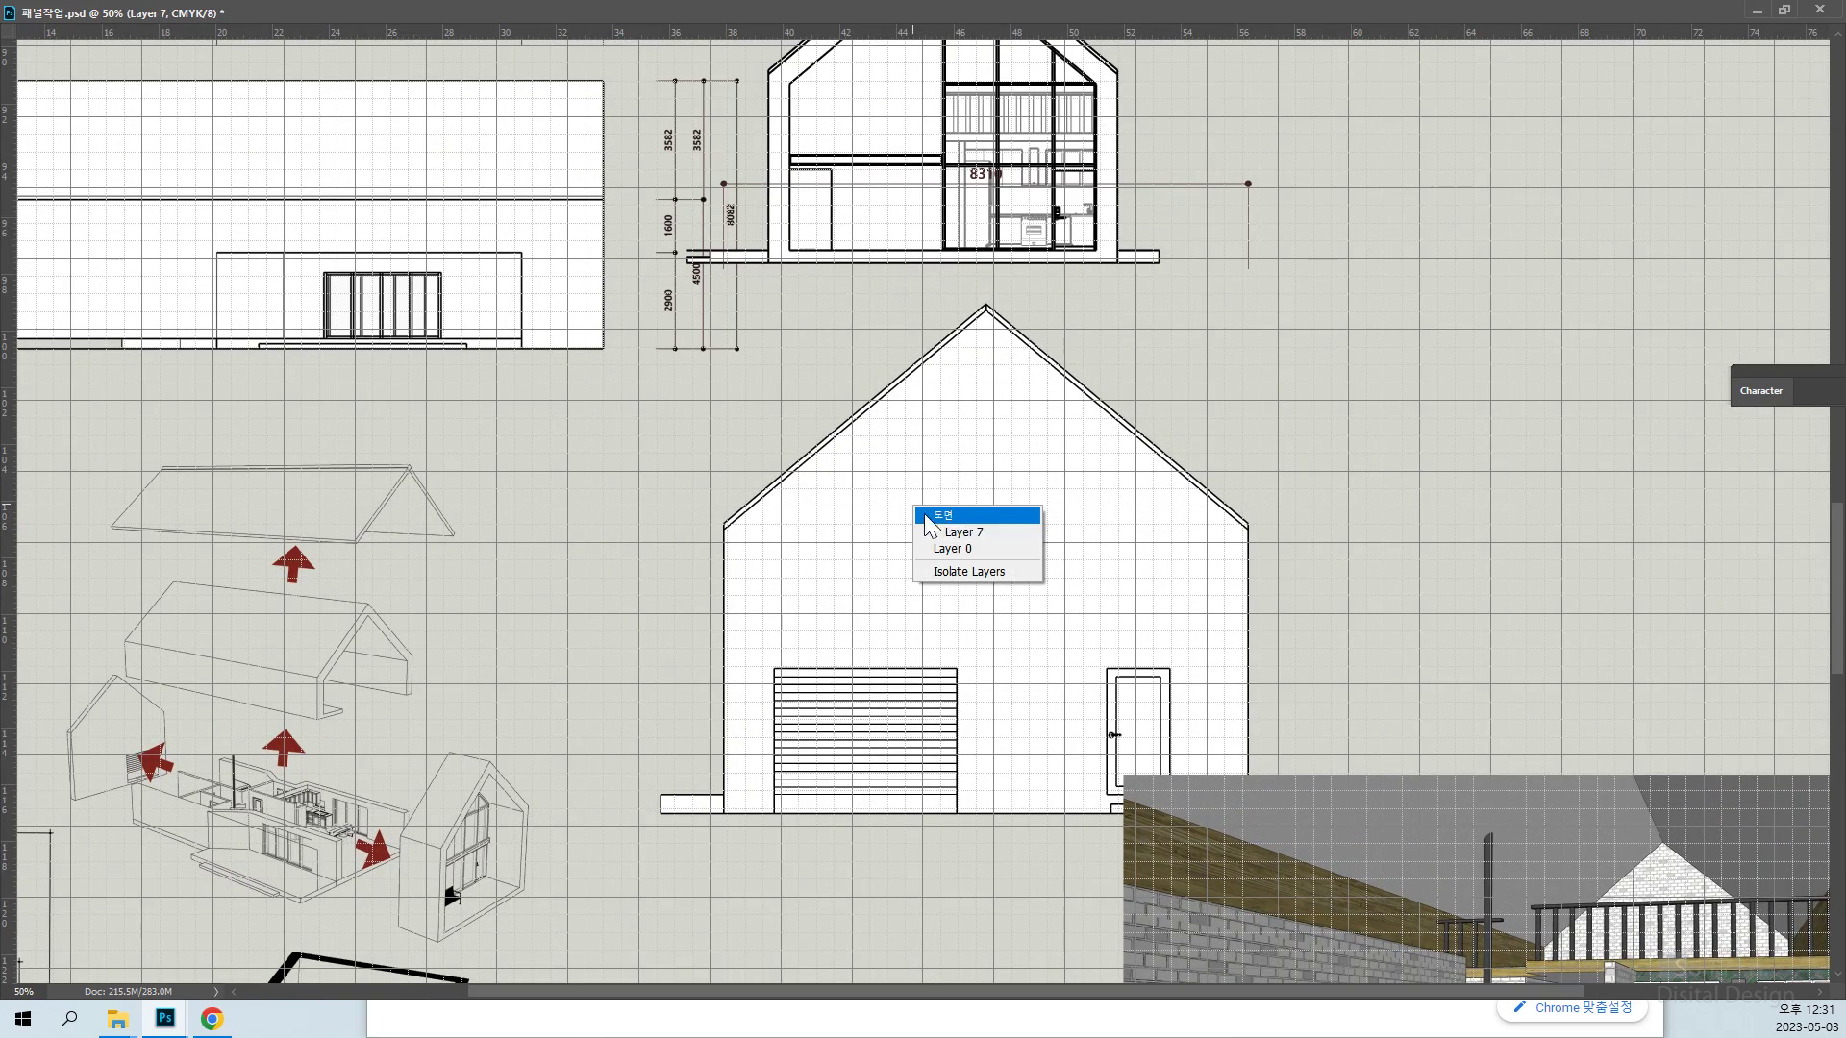
click(966, 533)
drag(959, 472, 959, 466)
drag(1004, 423, 961, 517)
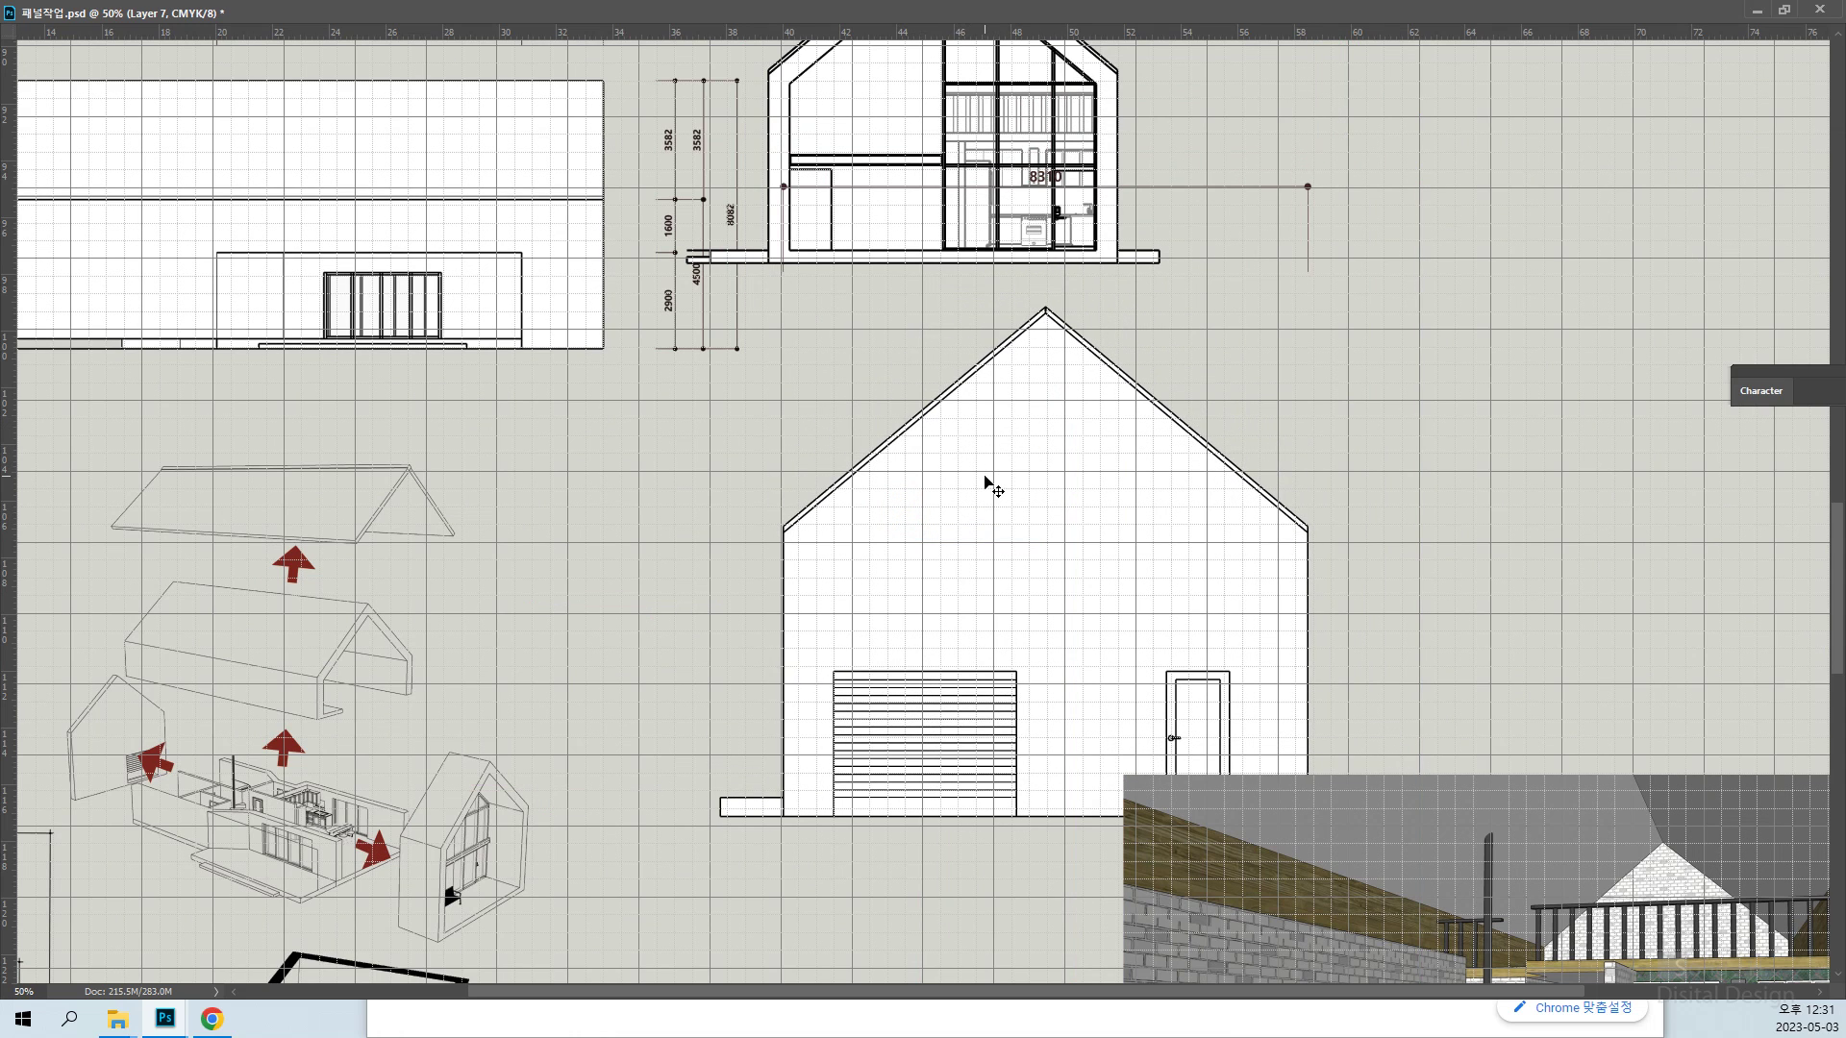
key(ctrl+t)
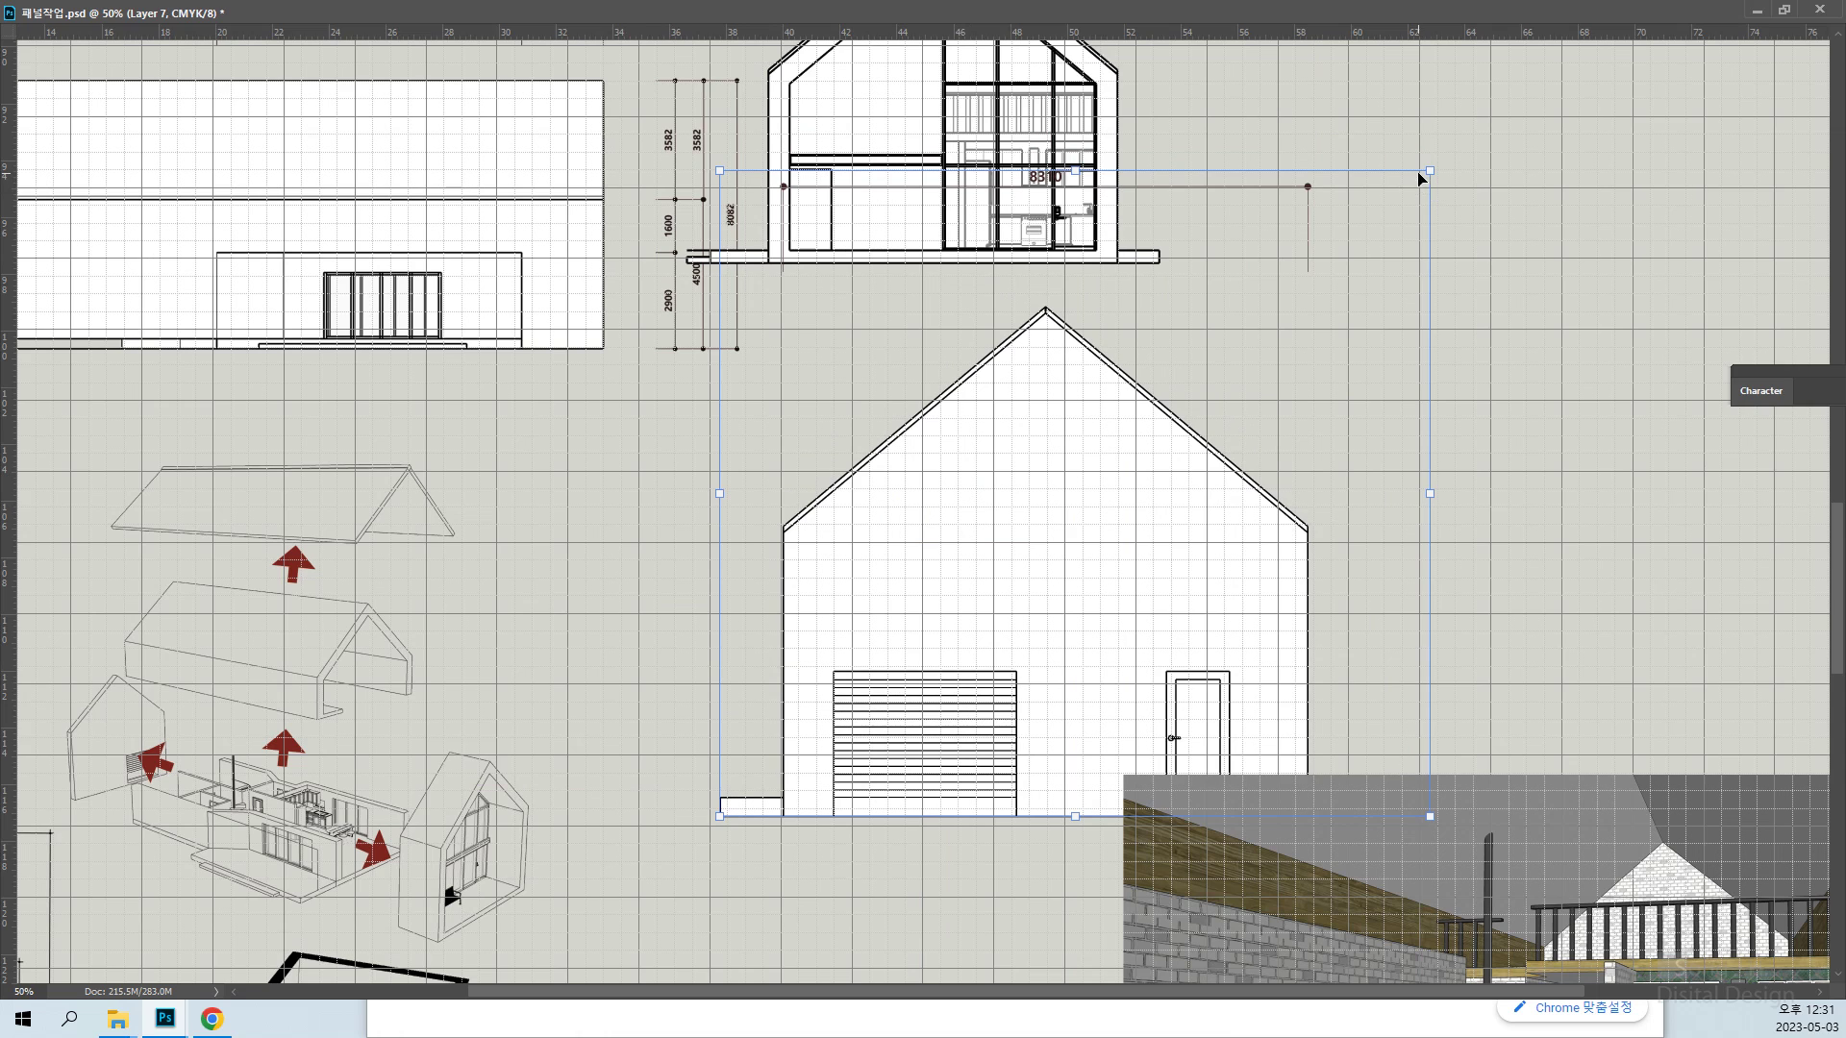
drag(1433, 172, 1206, 377)
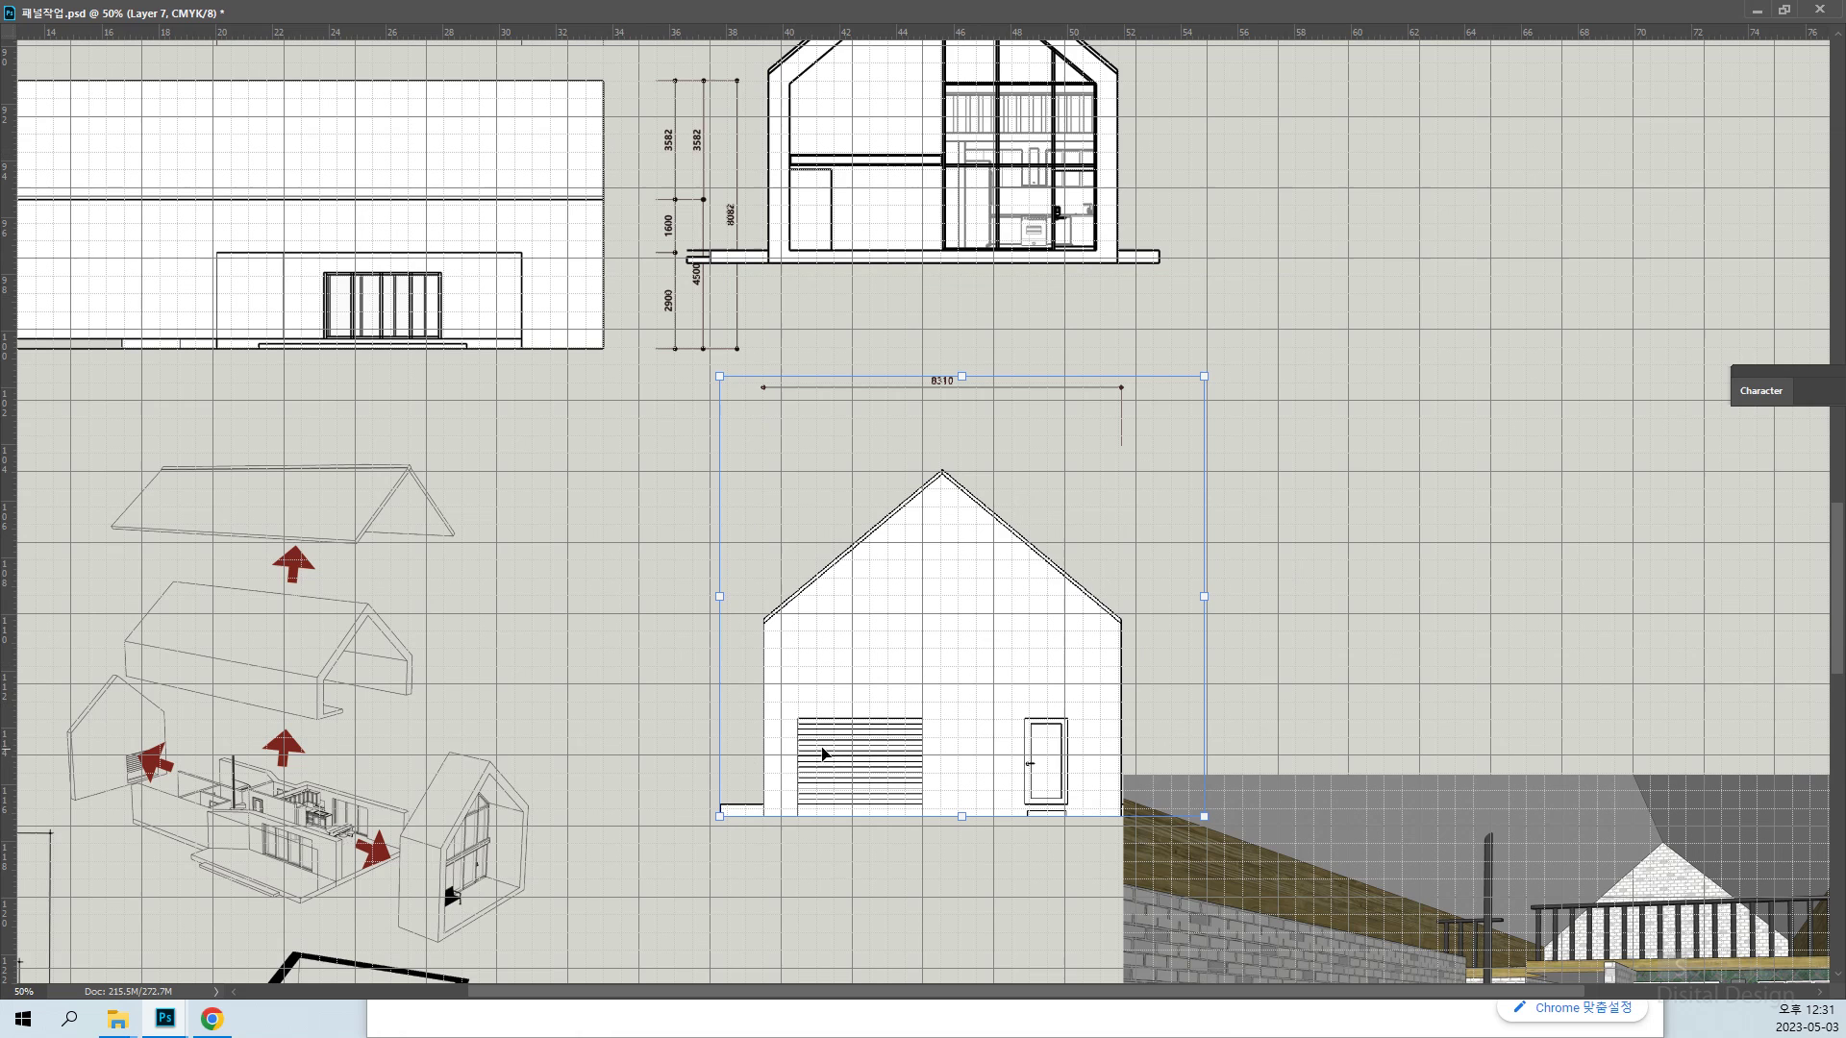
drag(1038, 665, 1023, 552)
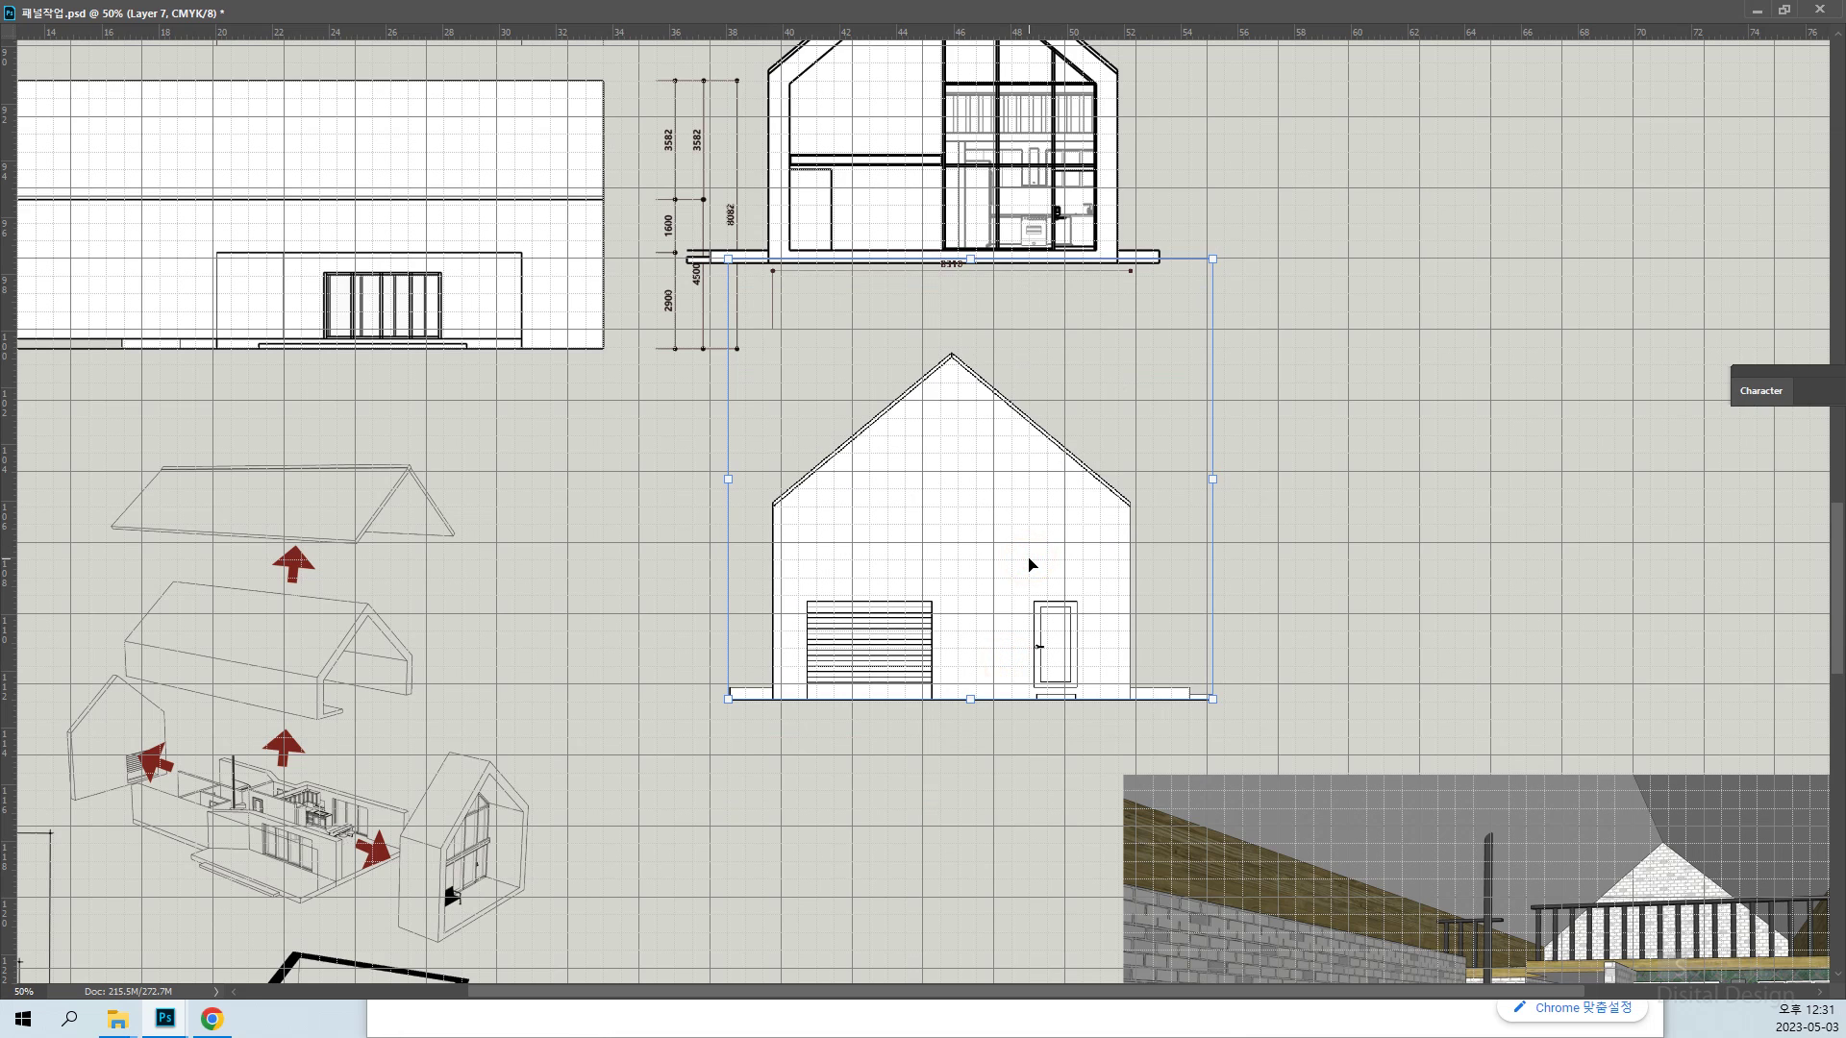
Nudge the scaled Layer 7 elevation sideways to line up with the glazed gable drawing and apply the transform
key(Right)
key(Right)
key(Right)
key(Right)
key(Right)
key(Right)
key(Right)
key(Right)
key(Right)
key(Right)
key(Right)
key(Right)
key(Right)
key(Right)
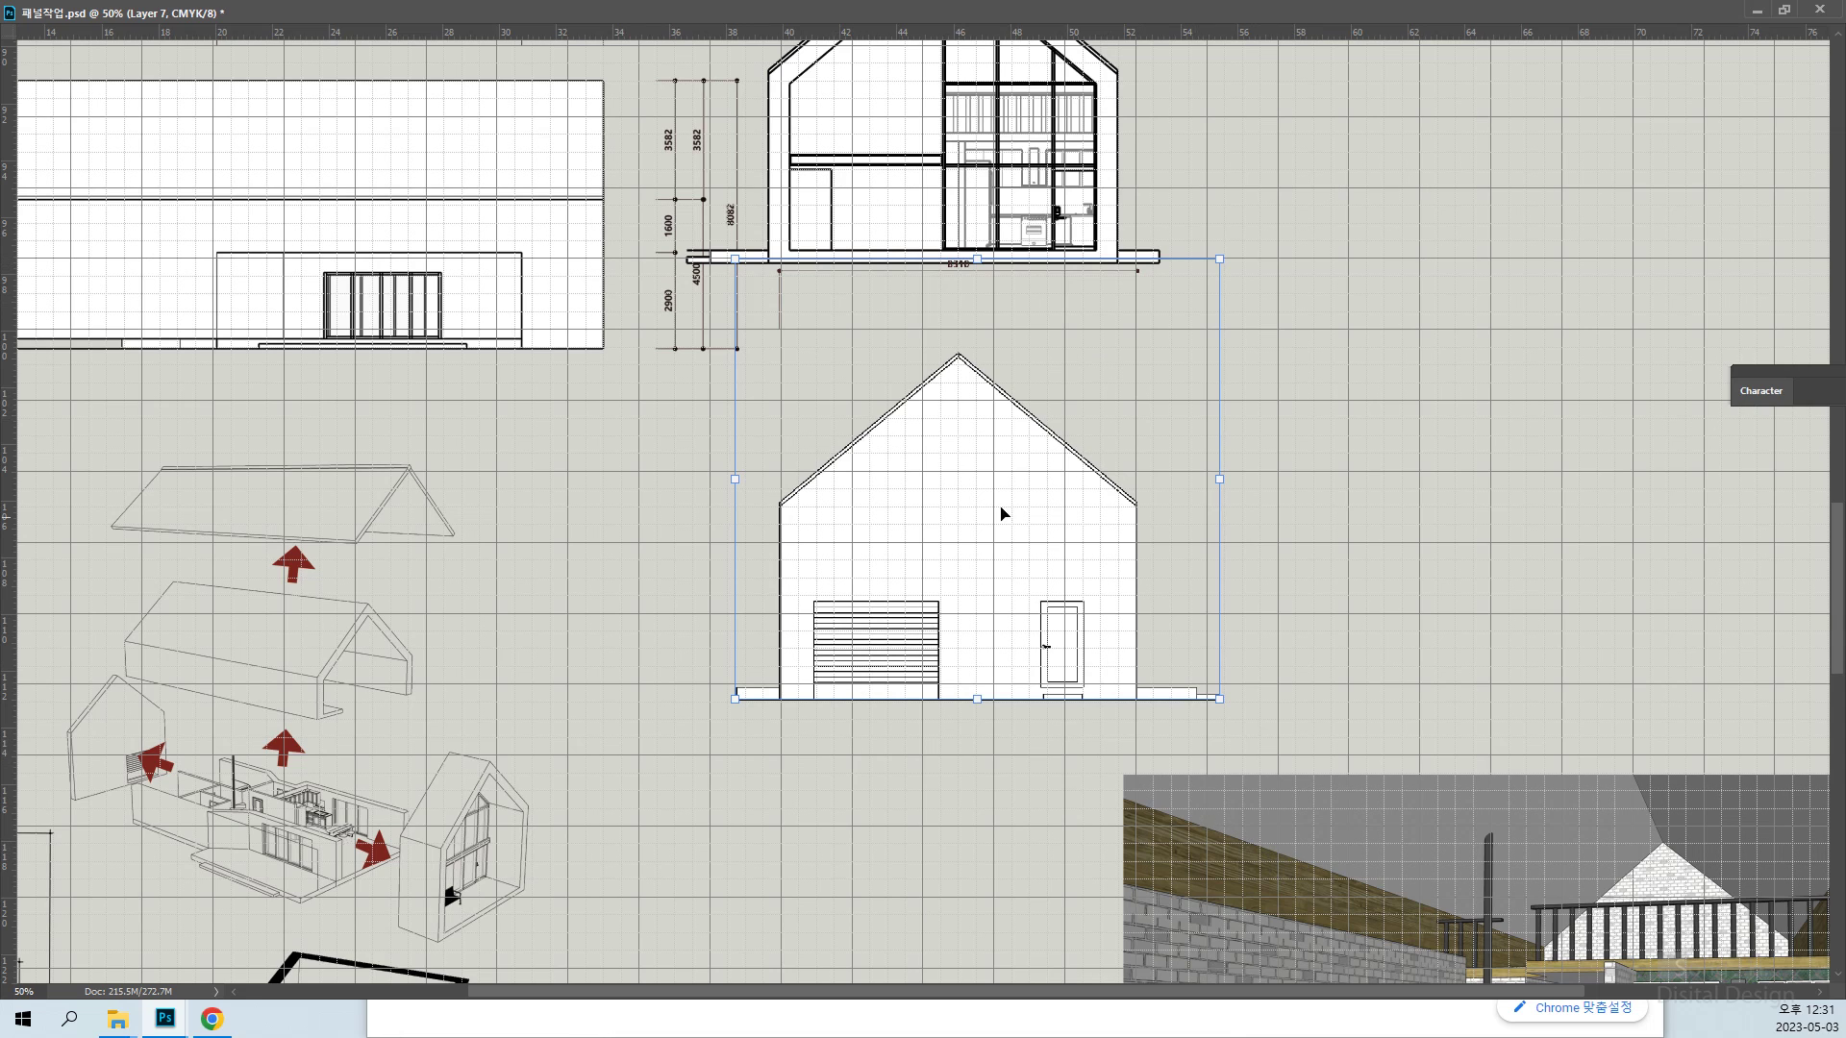
key(Left)
key(Left)
key(Left)
key(Left)
key(Left)
key(Left)
key(Left)
key(Left)
key(Left)
key(Left)
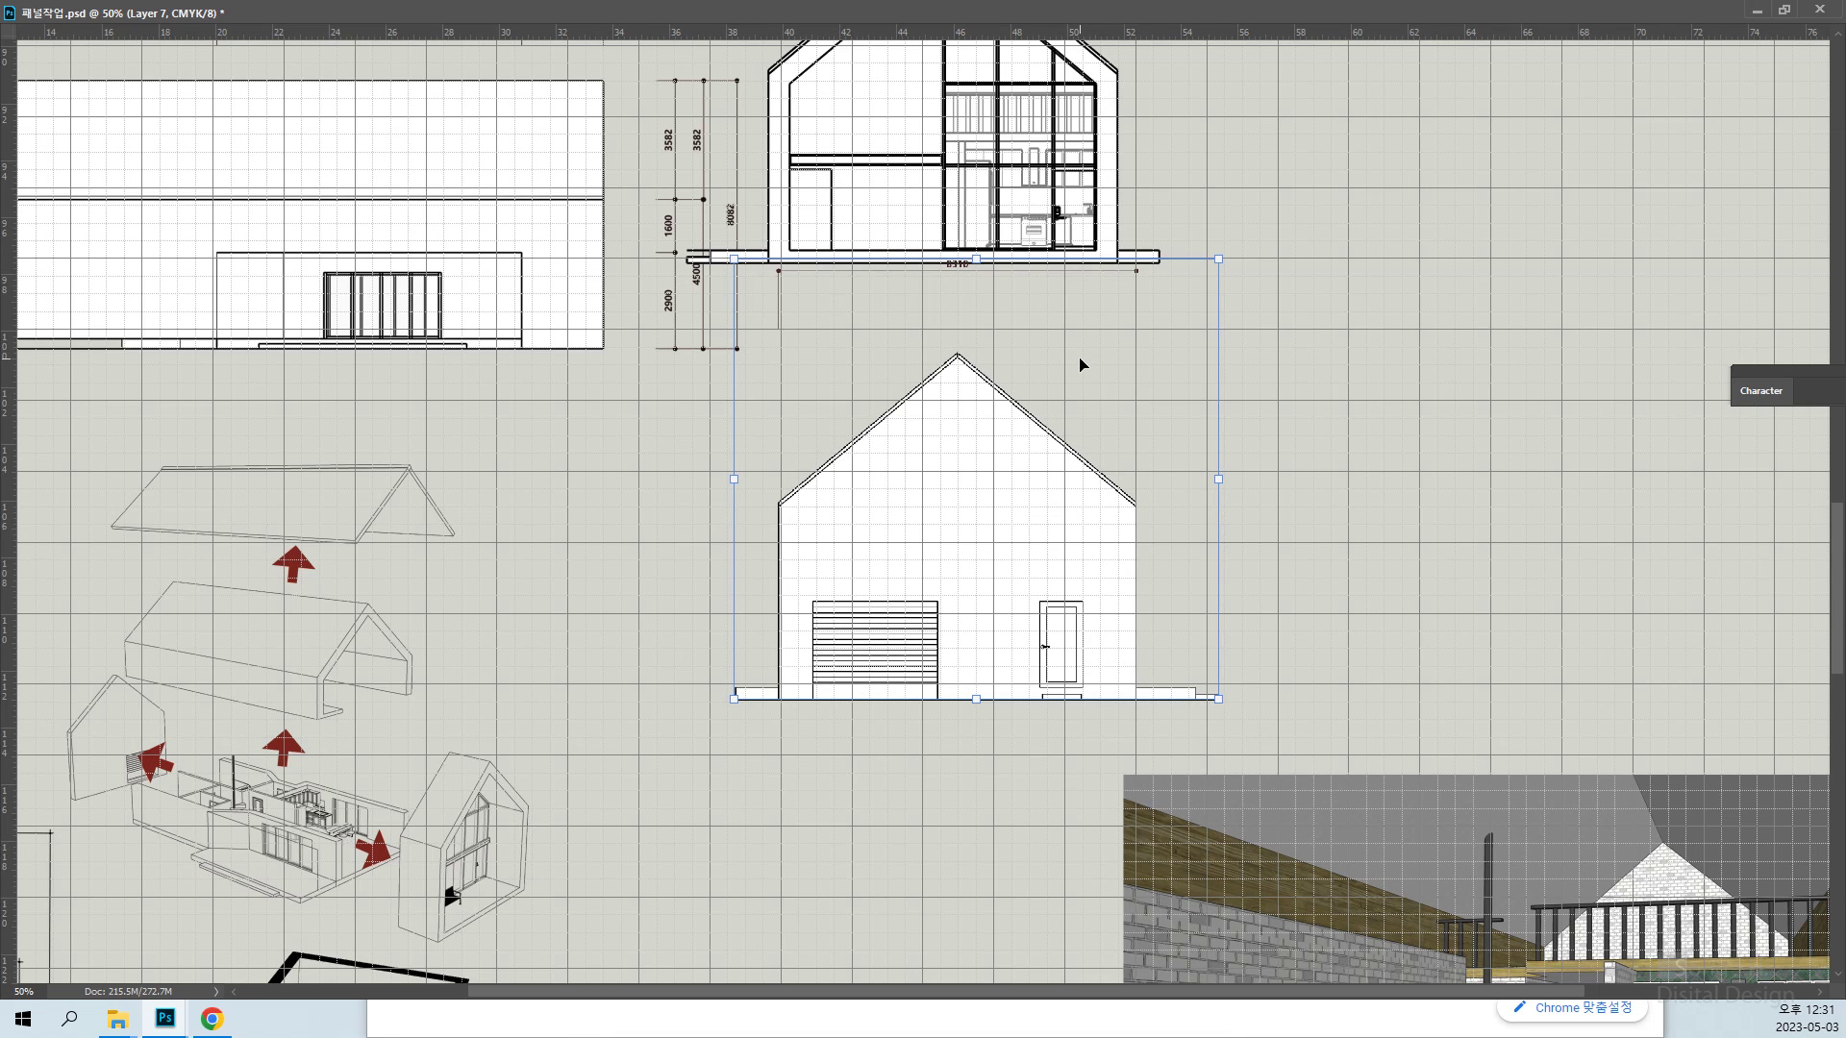
key(Left)
key(Left)
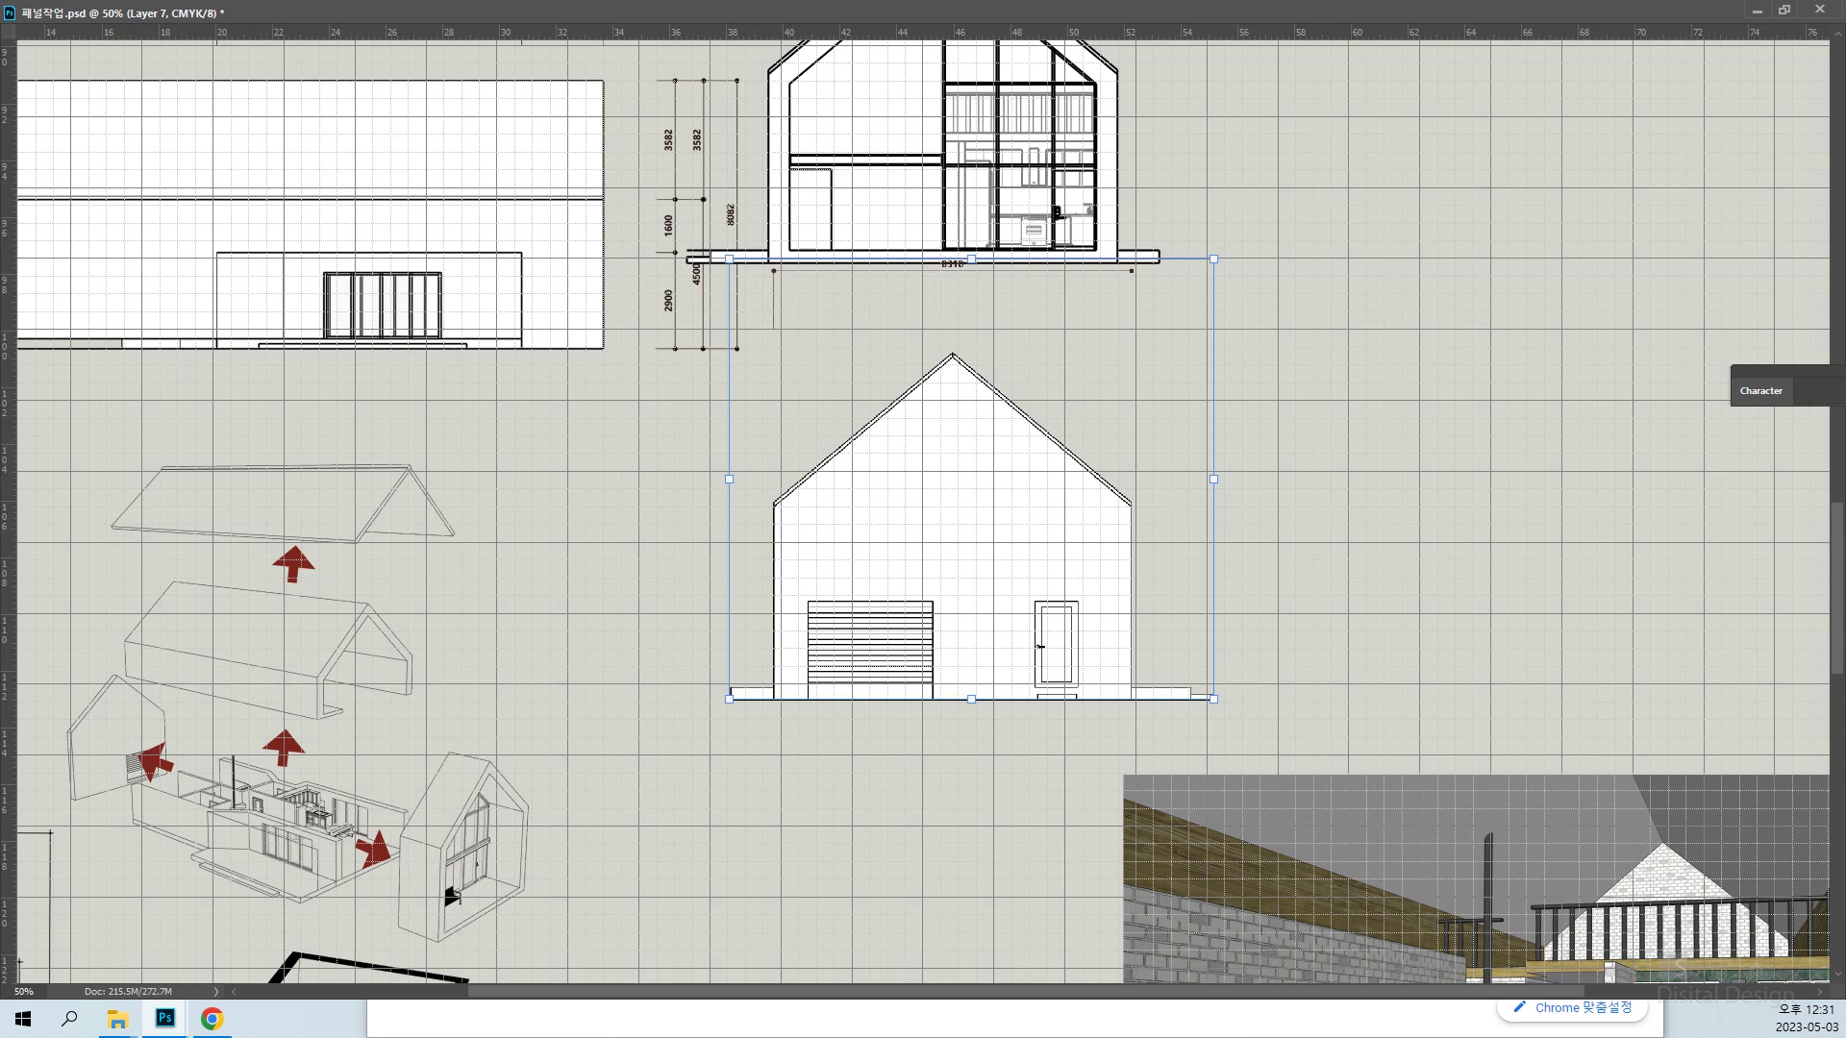
key(Return)
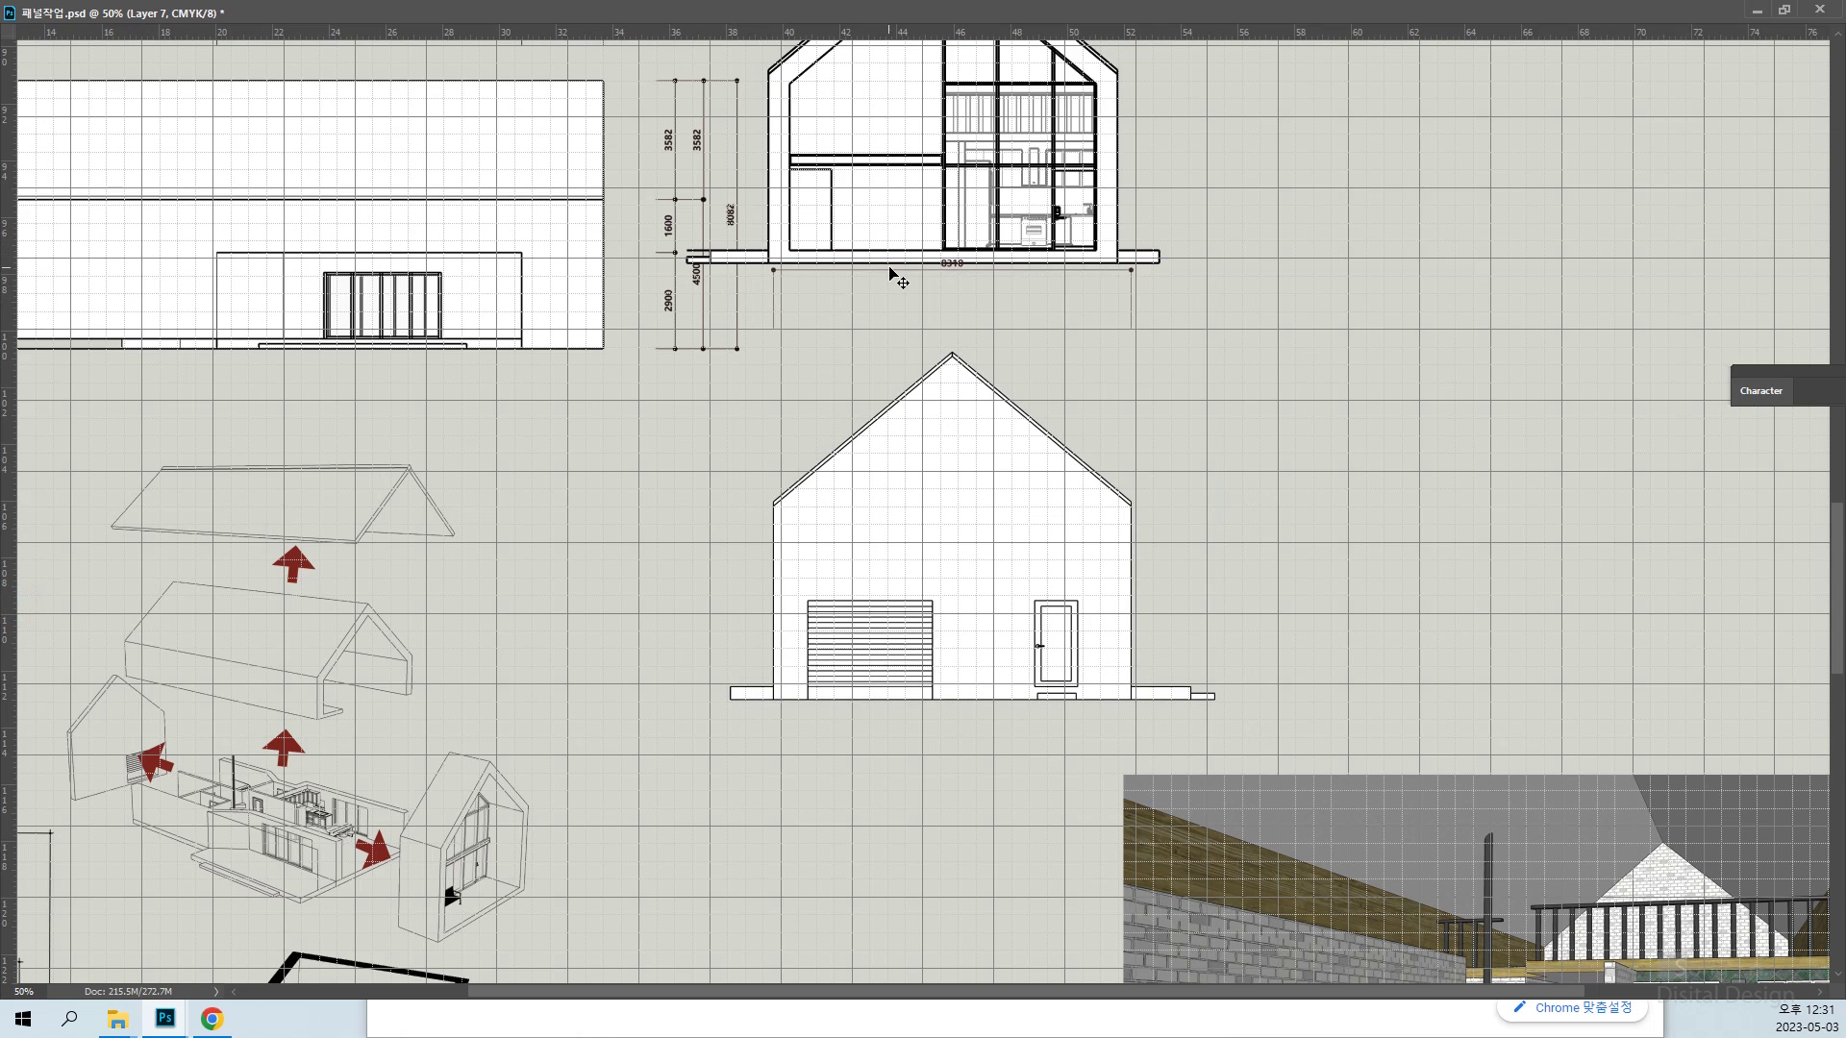
Show the guides and add a vertical guide along the glazed gable drawing's left wall
key(ctrl+semicolon)
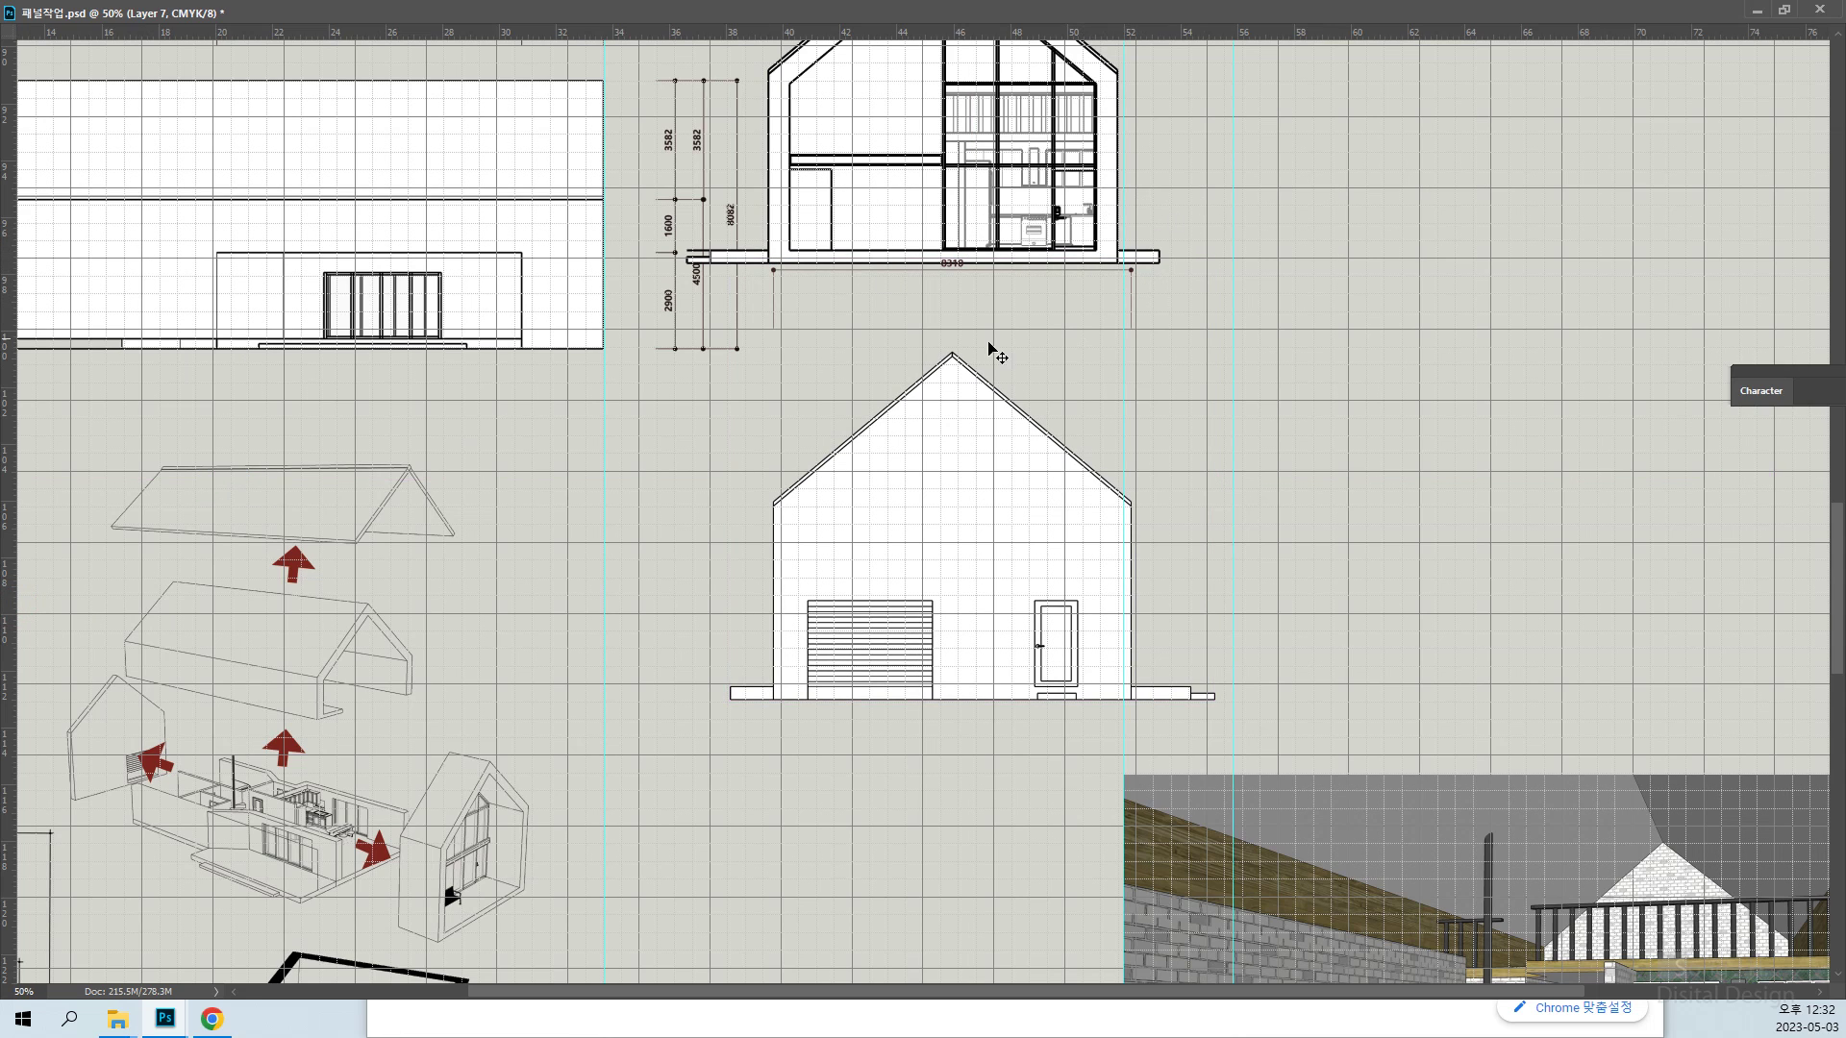
drag(10, 508, 704, 179)
Shift the glazed gable drawing on Layer 14 about 0.22 cm left and 0.17 cm up, aligning its left wall with the guide
key(ctrl+plus)
key(ctrl+plus)
right_click(829, 244)
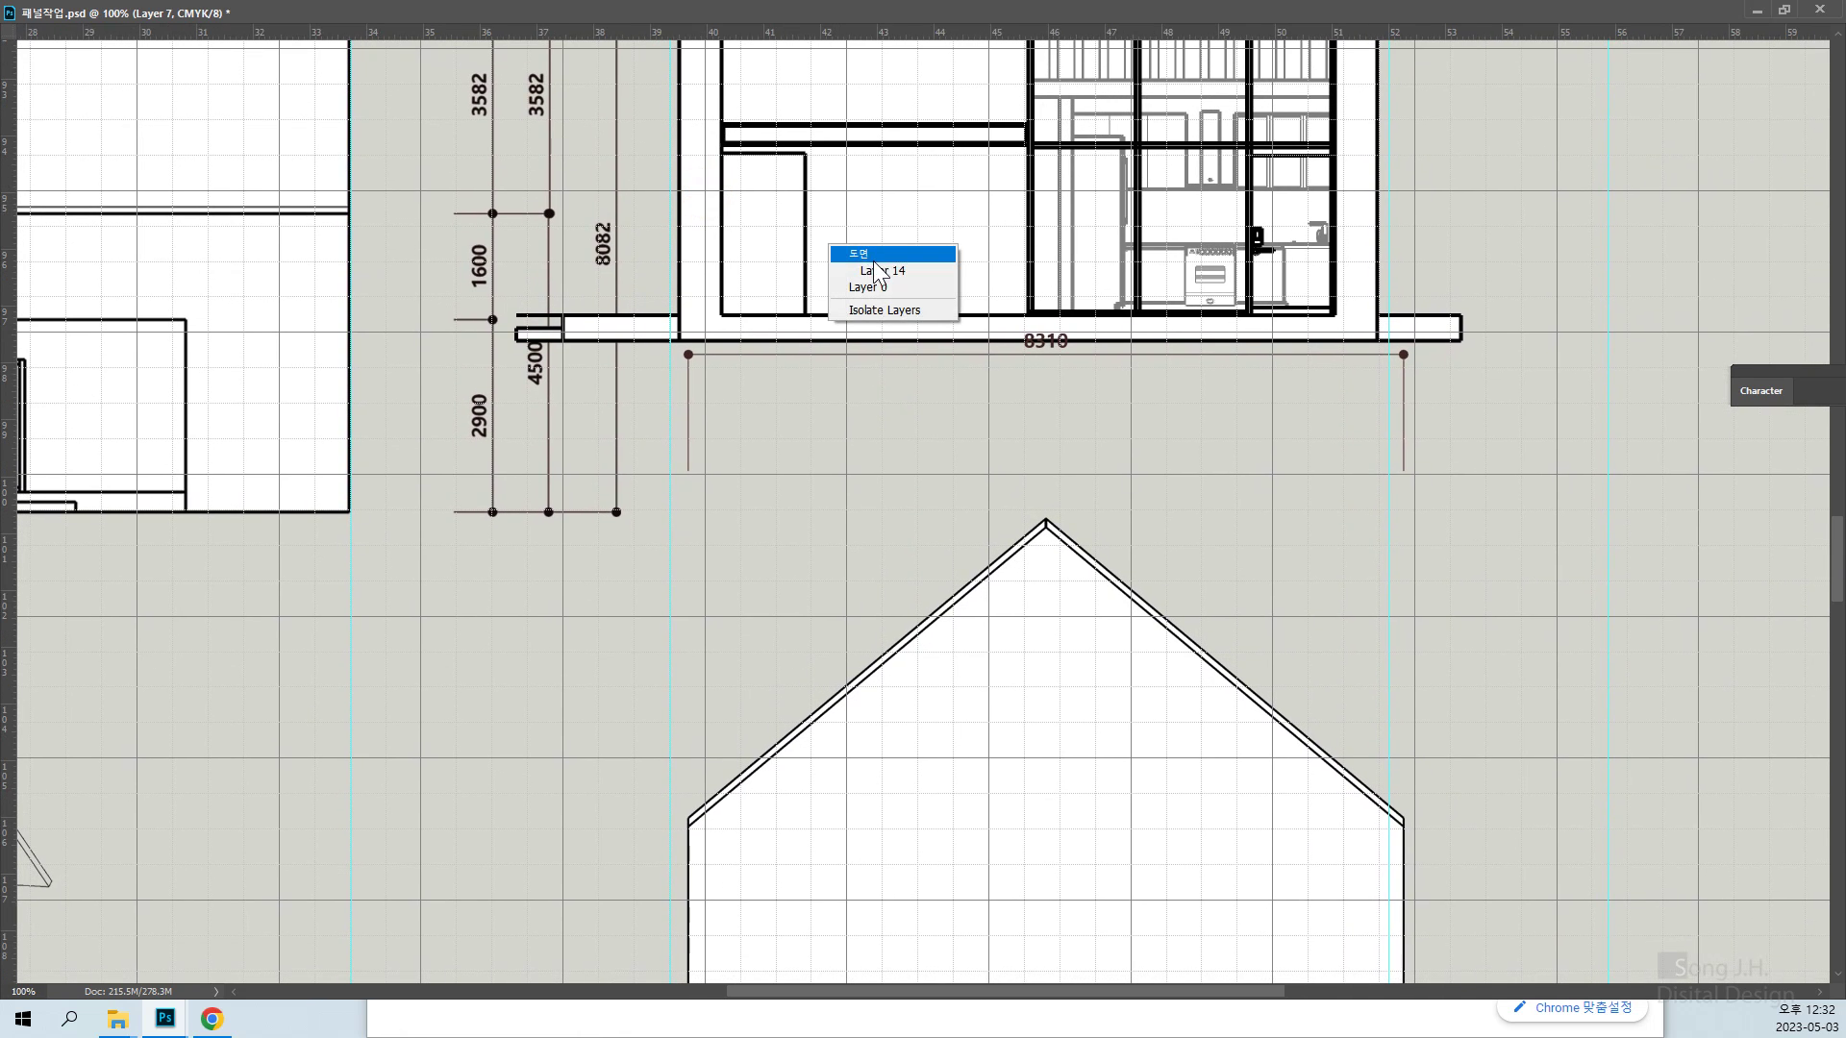
click(862, 269)
key(ctrl)
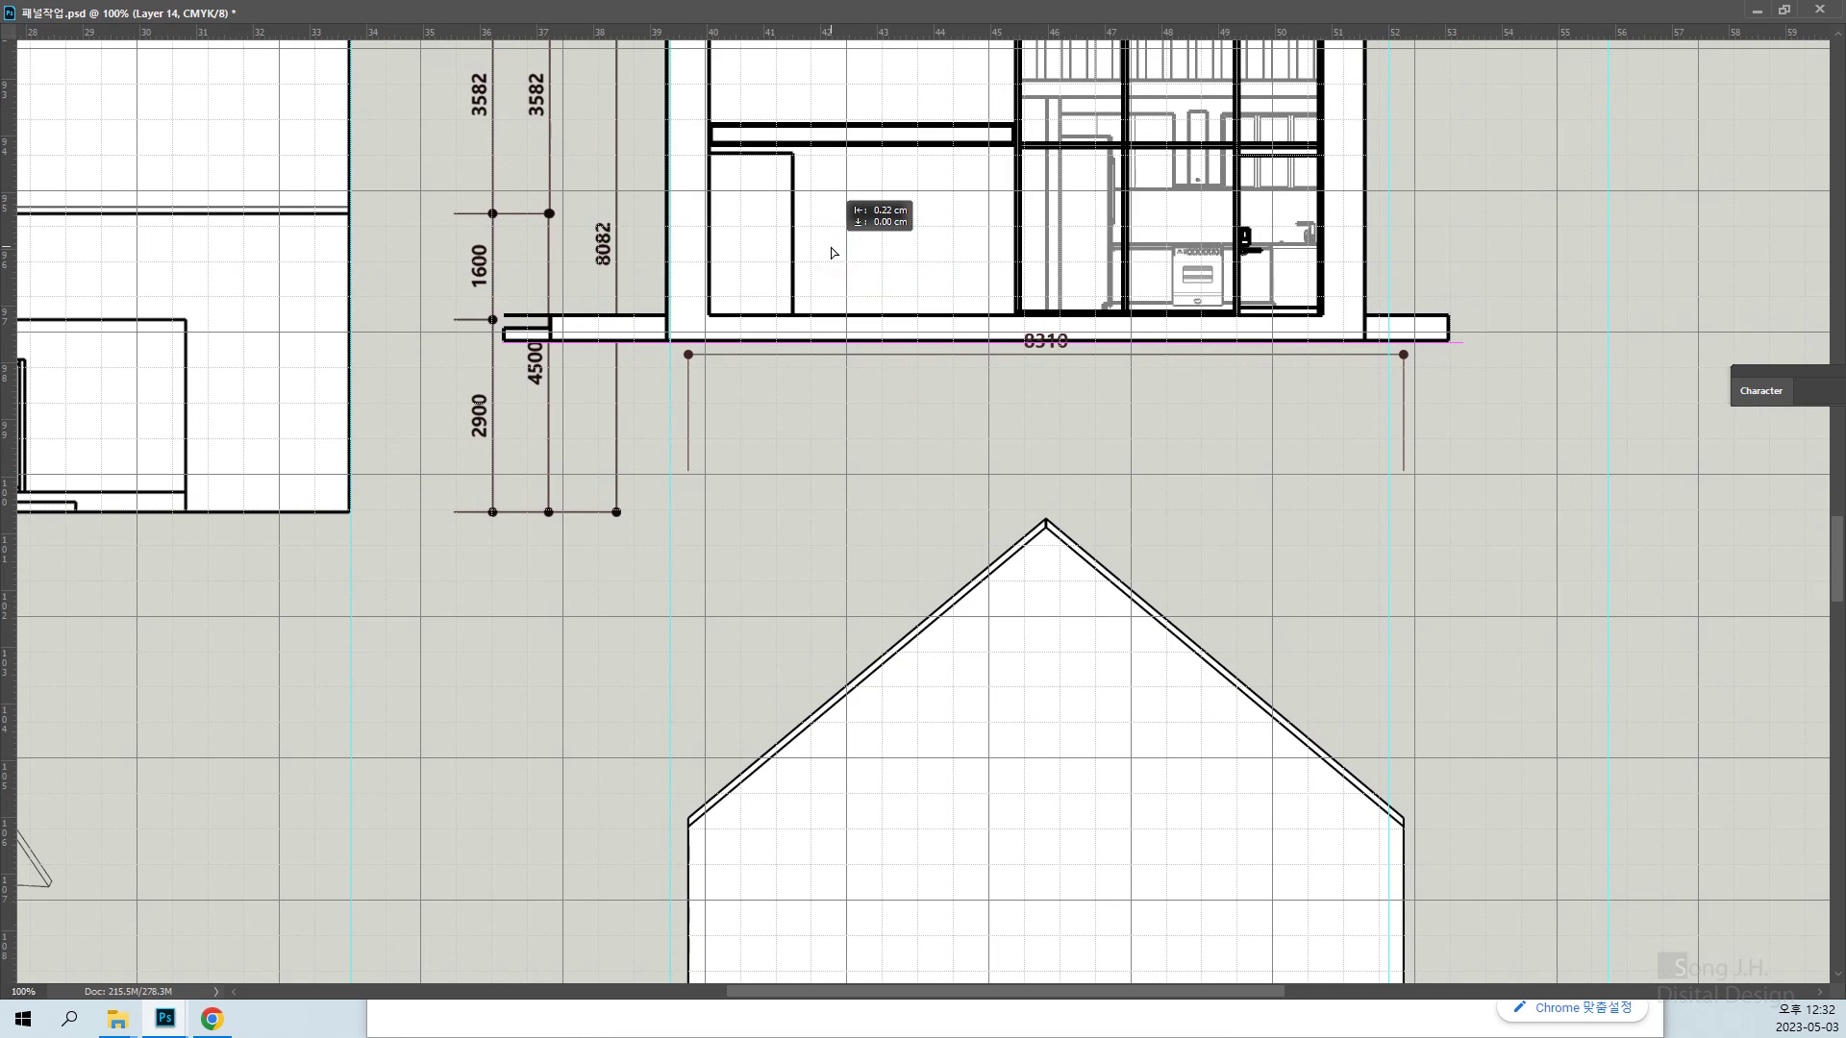
key(shift+Left)
key(shift+Up)
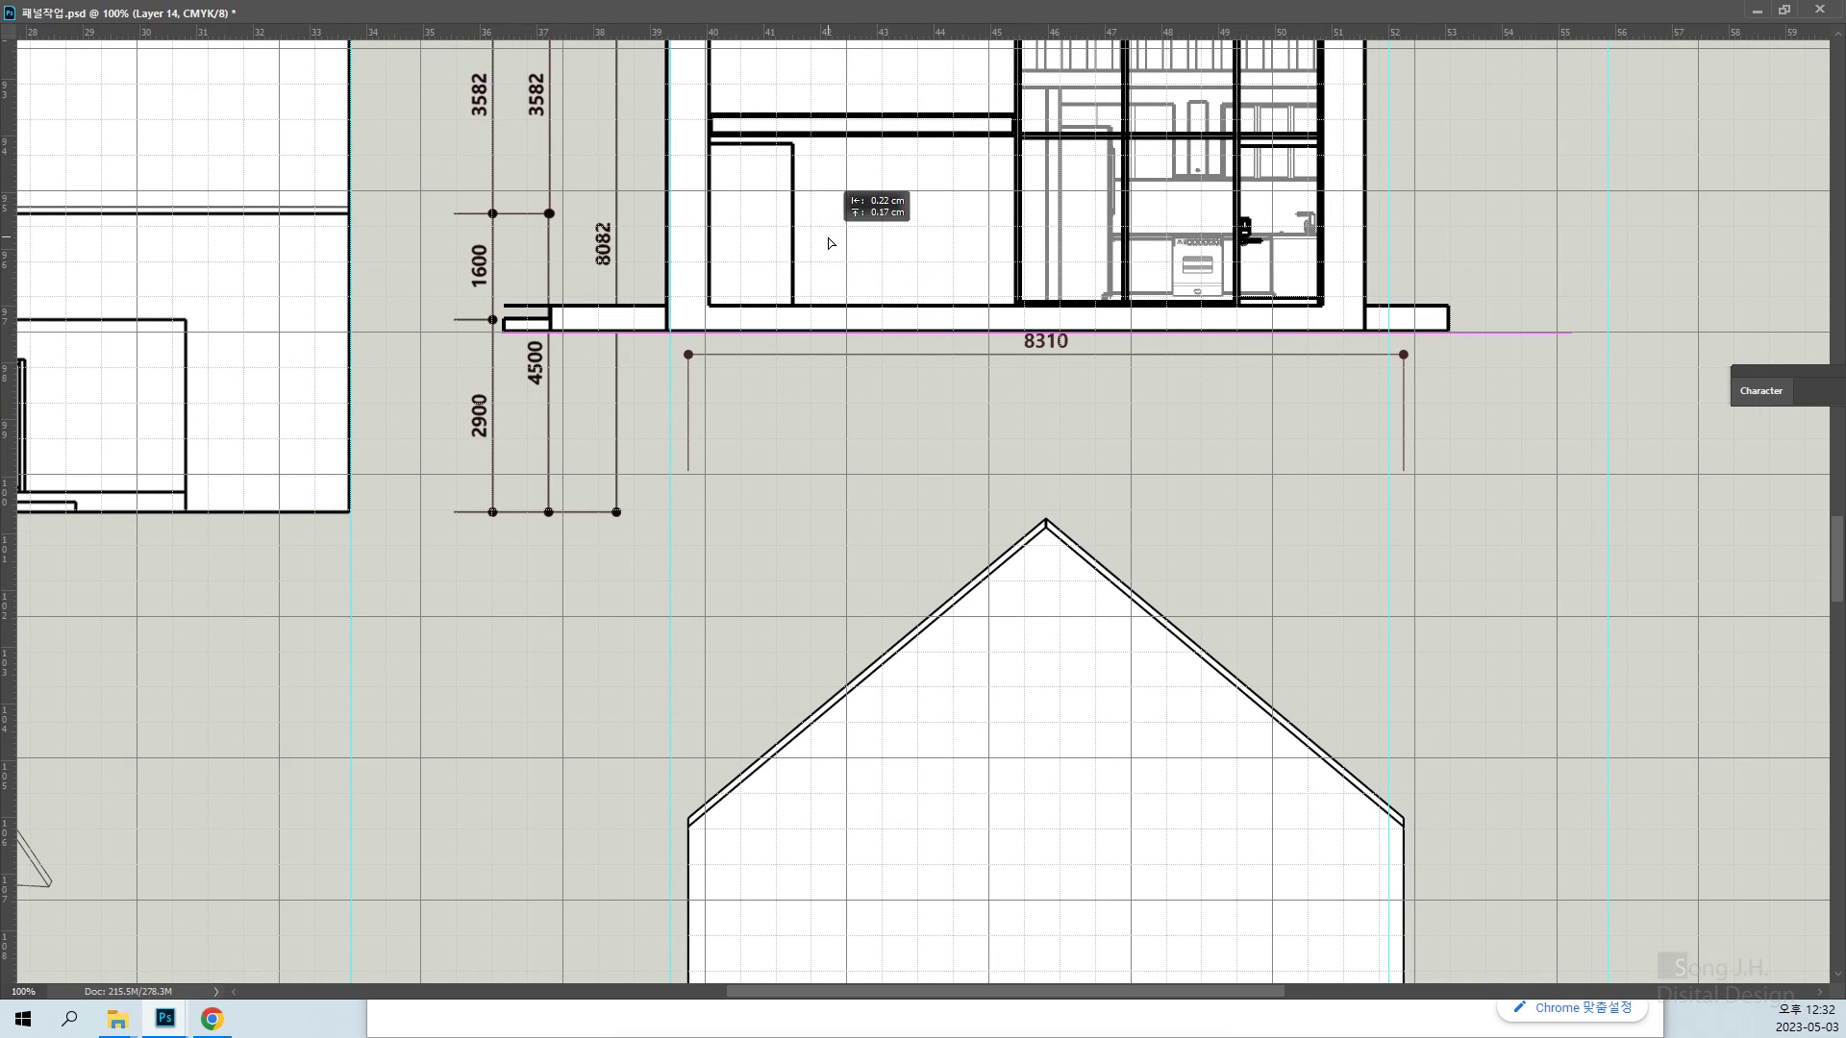
drag(964, 553, 944, 643)
key(Right)
key(Right)
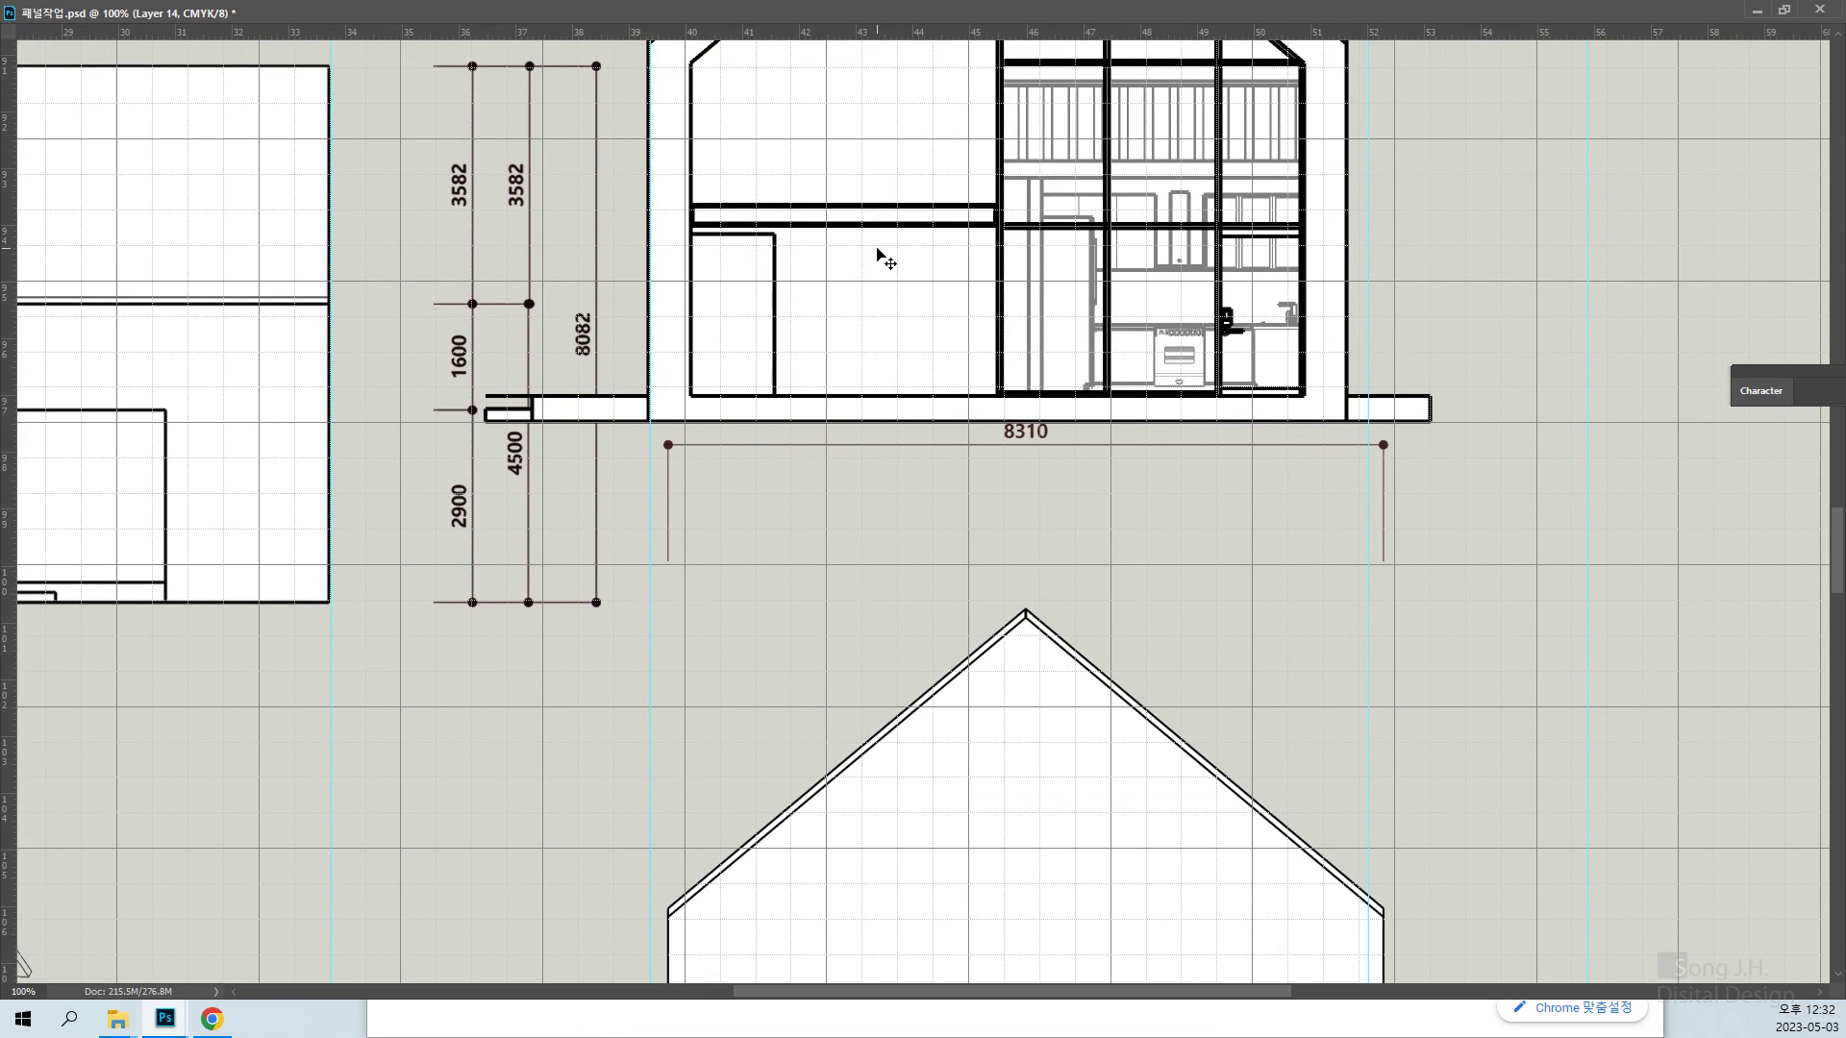
Select Layer 7 and nudge the garage-door gable elevation left until its left wall meets the vertical guide
scroll(853, 487, down, 5)
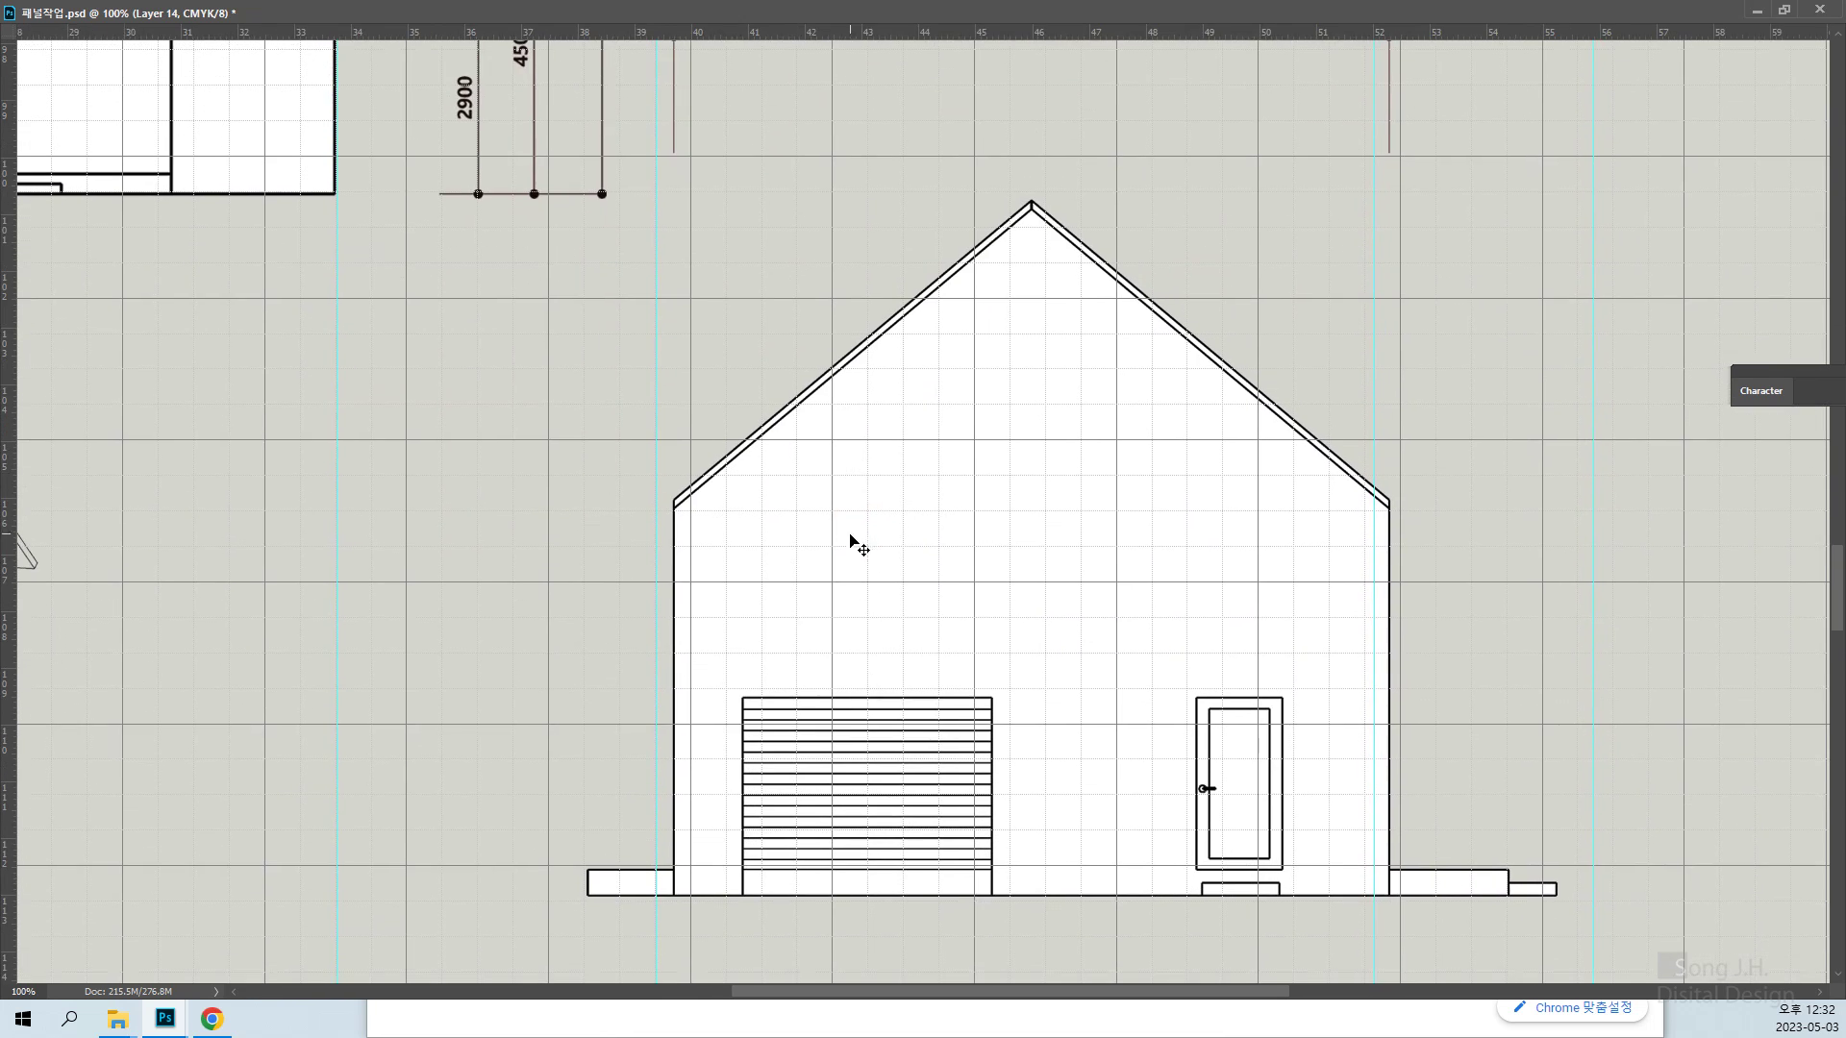
right_click(789, 536)
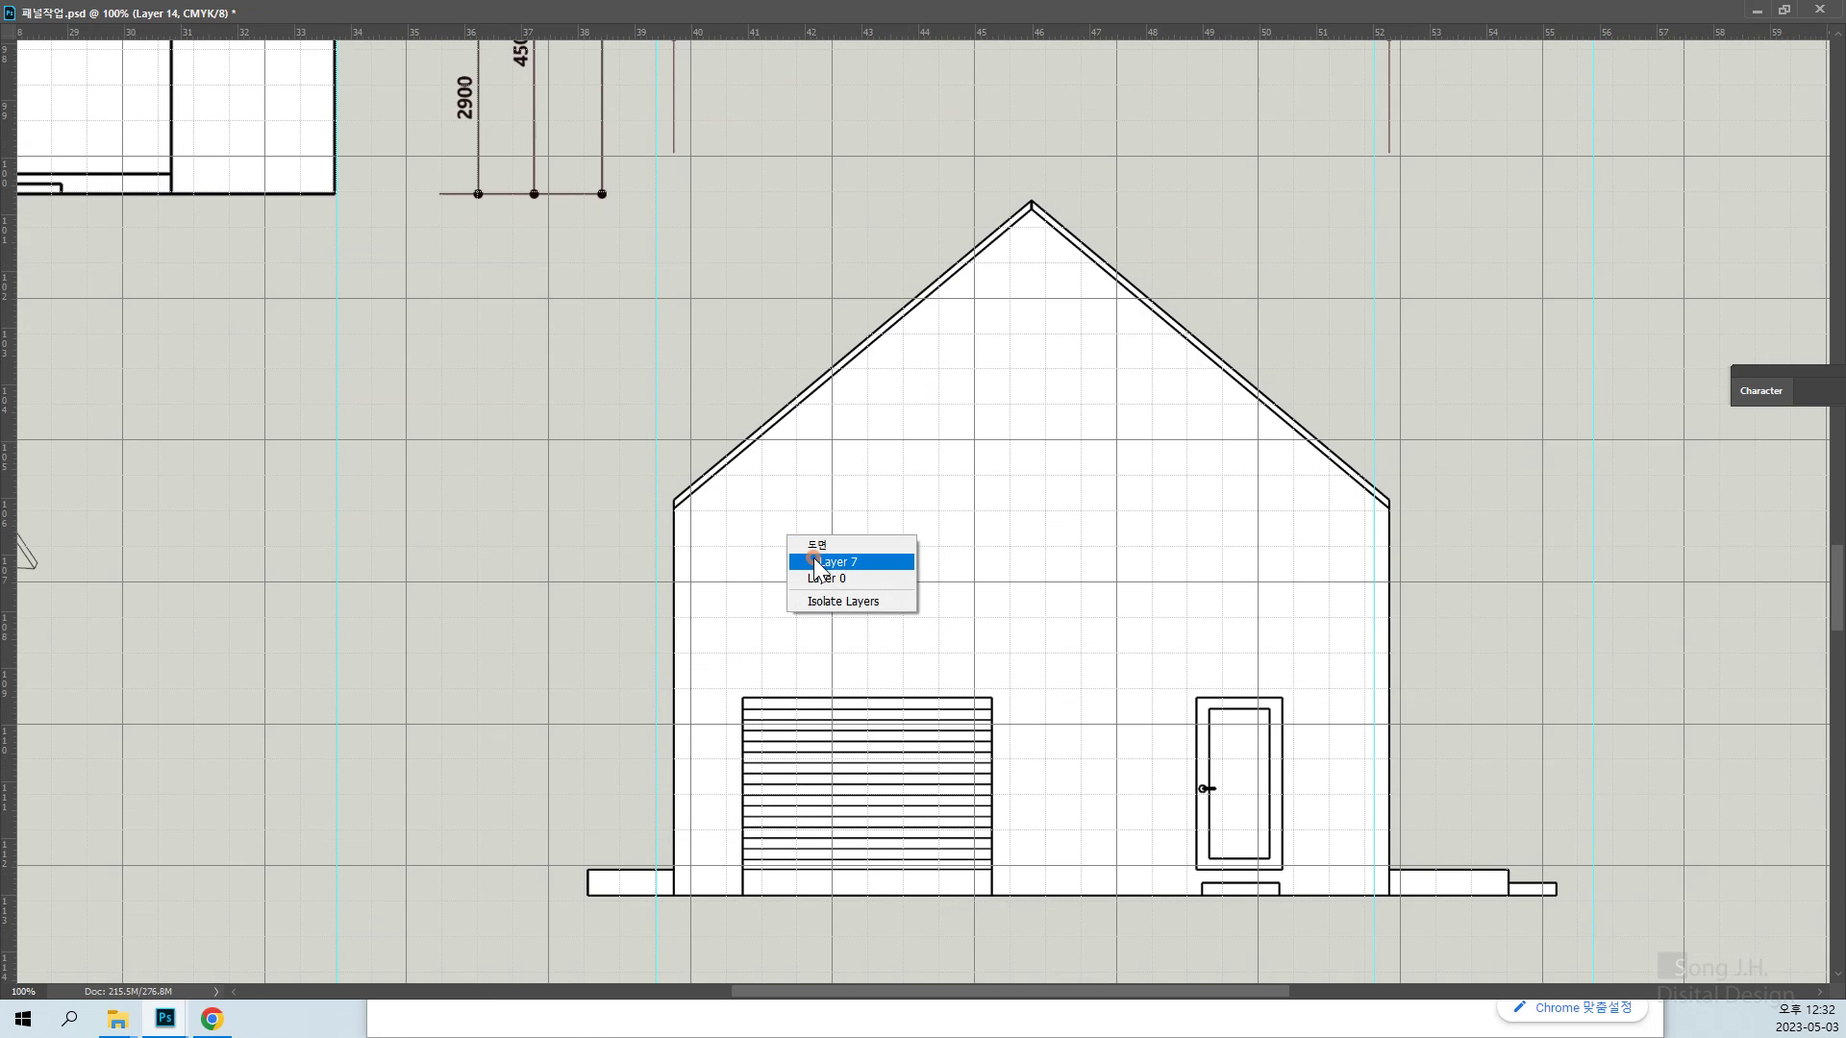
click(812, 565)
key(Left)
key(Left)
key(Left)
key(Left)
key(Left)
key(Left)
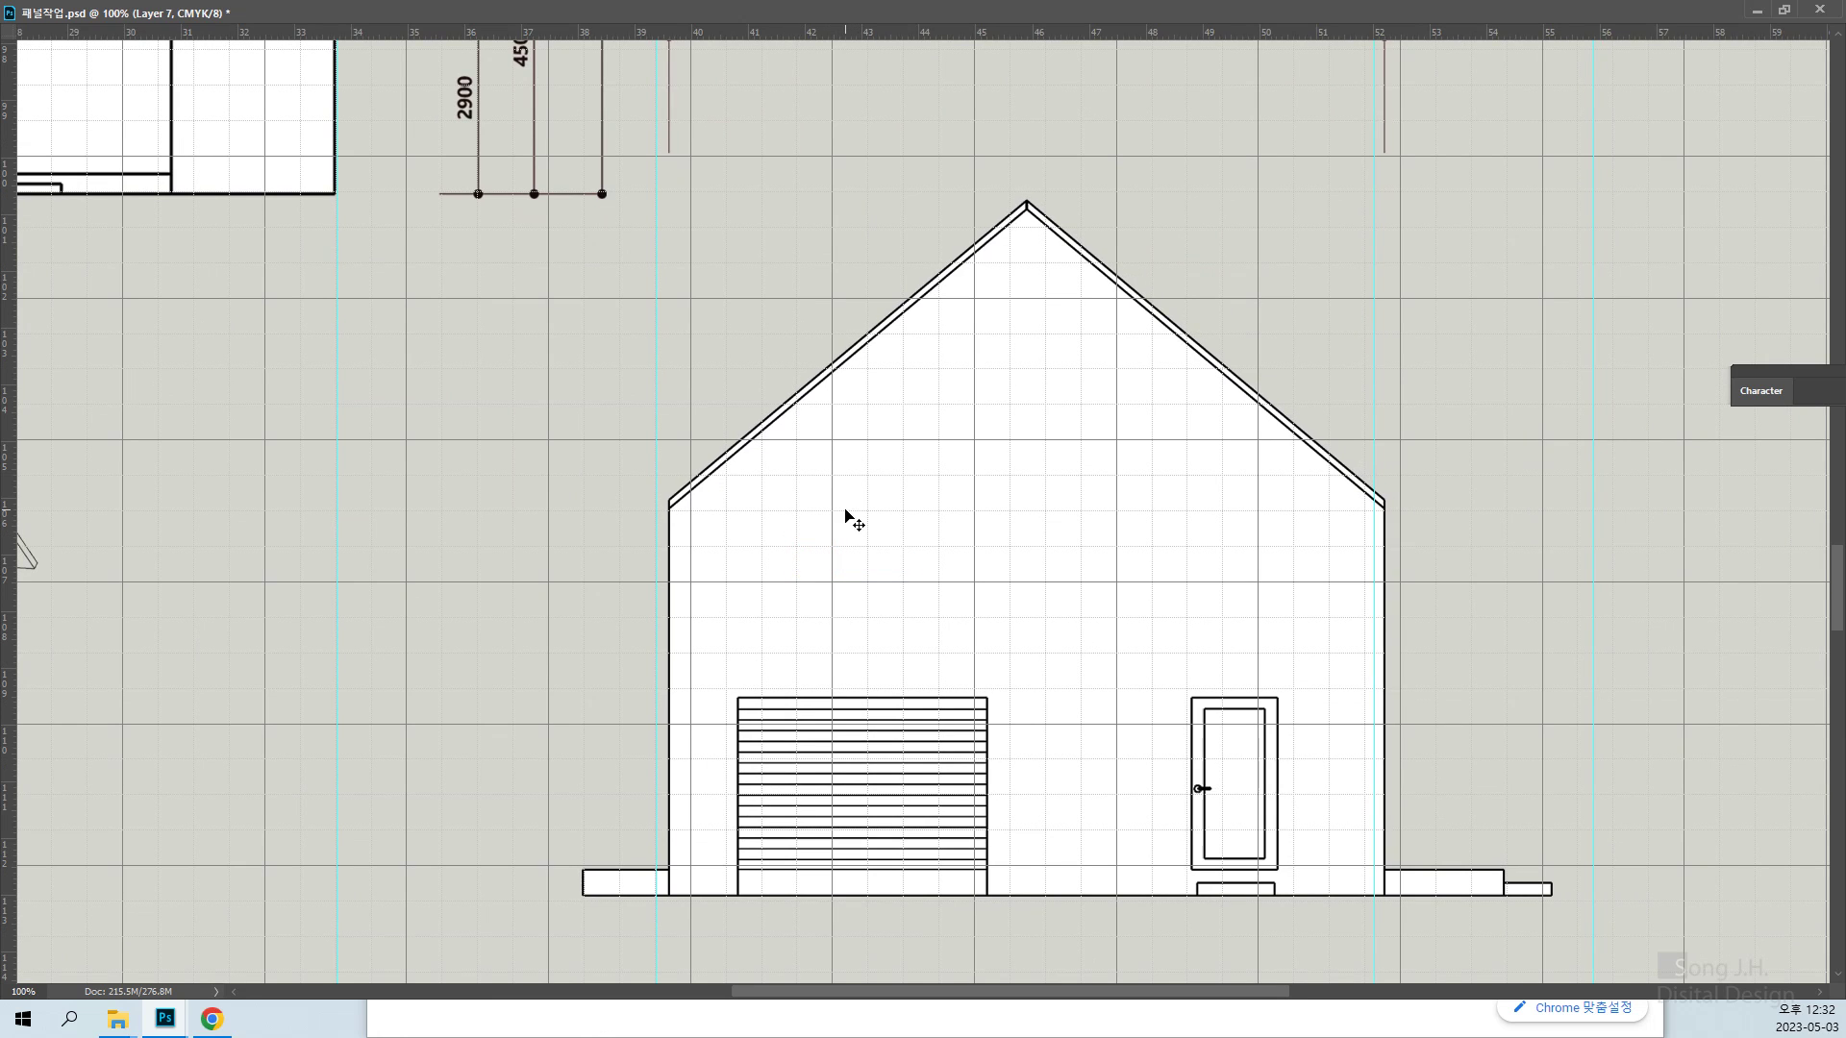
key(Left)
key(Left)
key(Left)
key(Left)
key(Left)
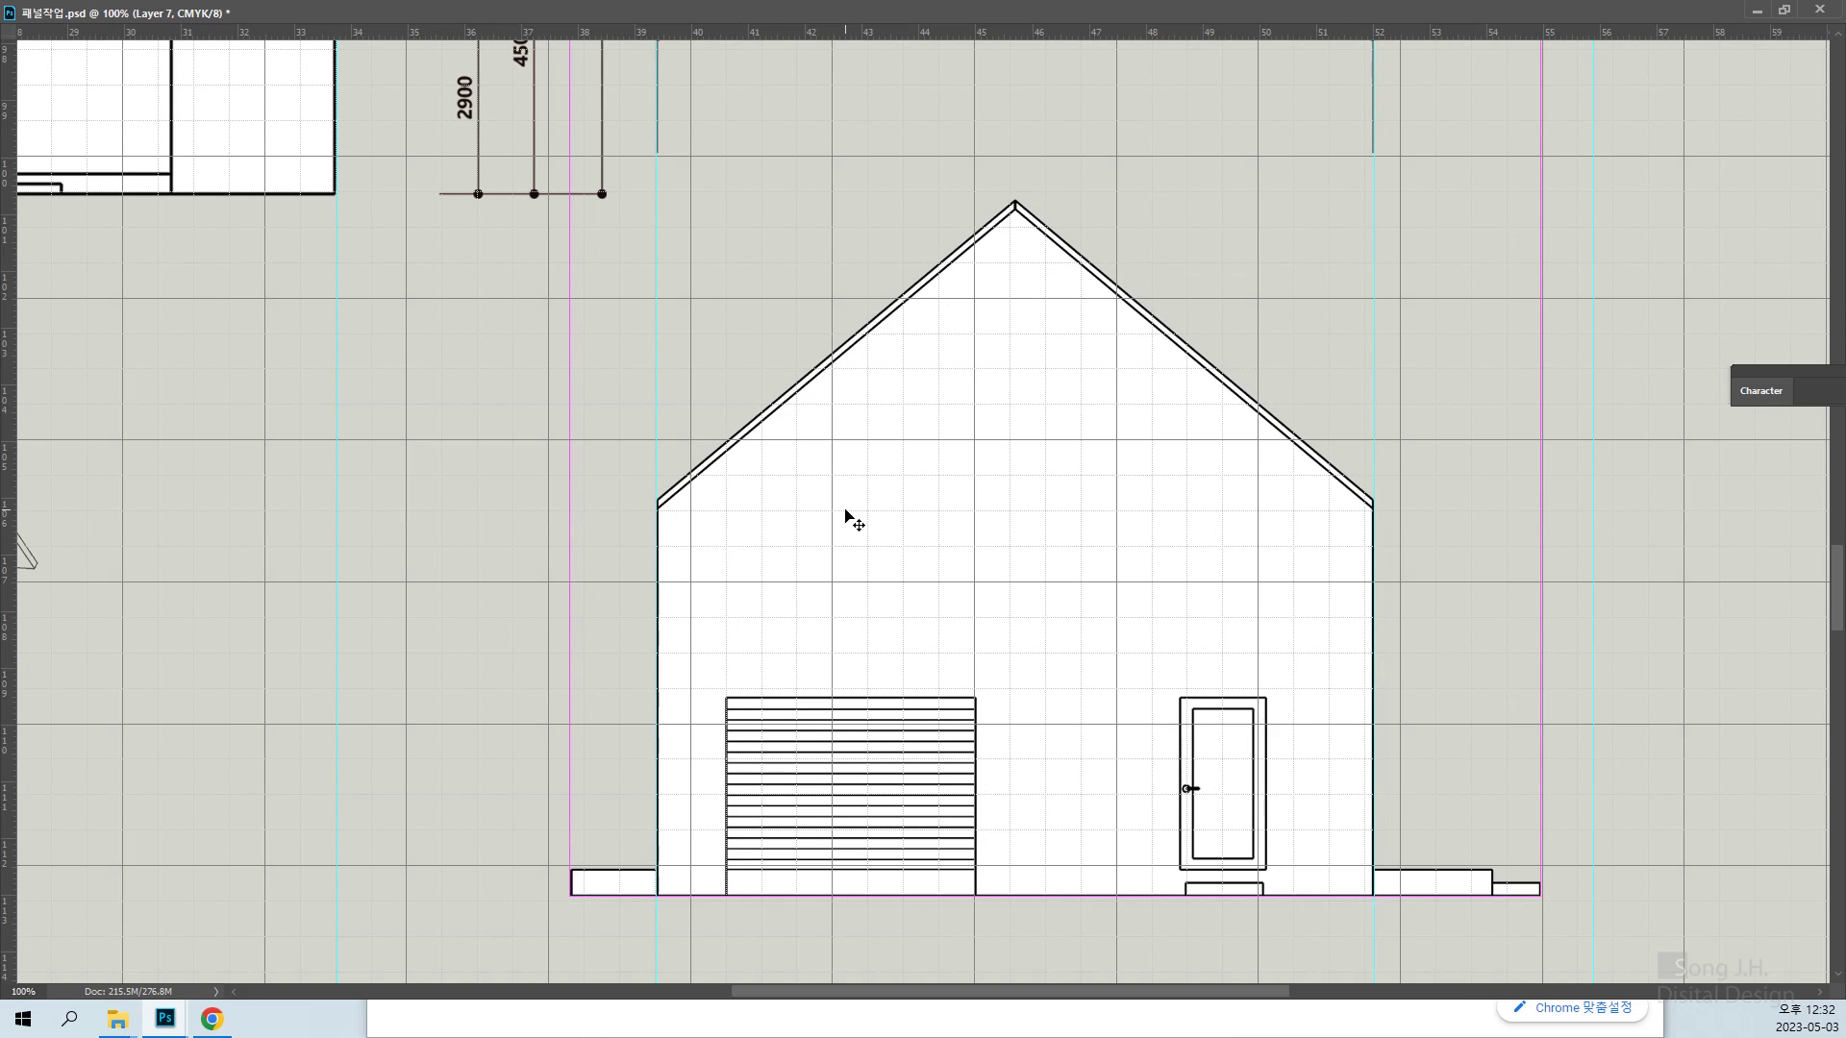
Enlarge the glazed gable drawing on Layer 14 to match the garage-door elevation's wall width between the guides, and apply the transform
key(ctrl+minus)
drag(920, 449, 878, 651)
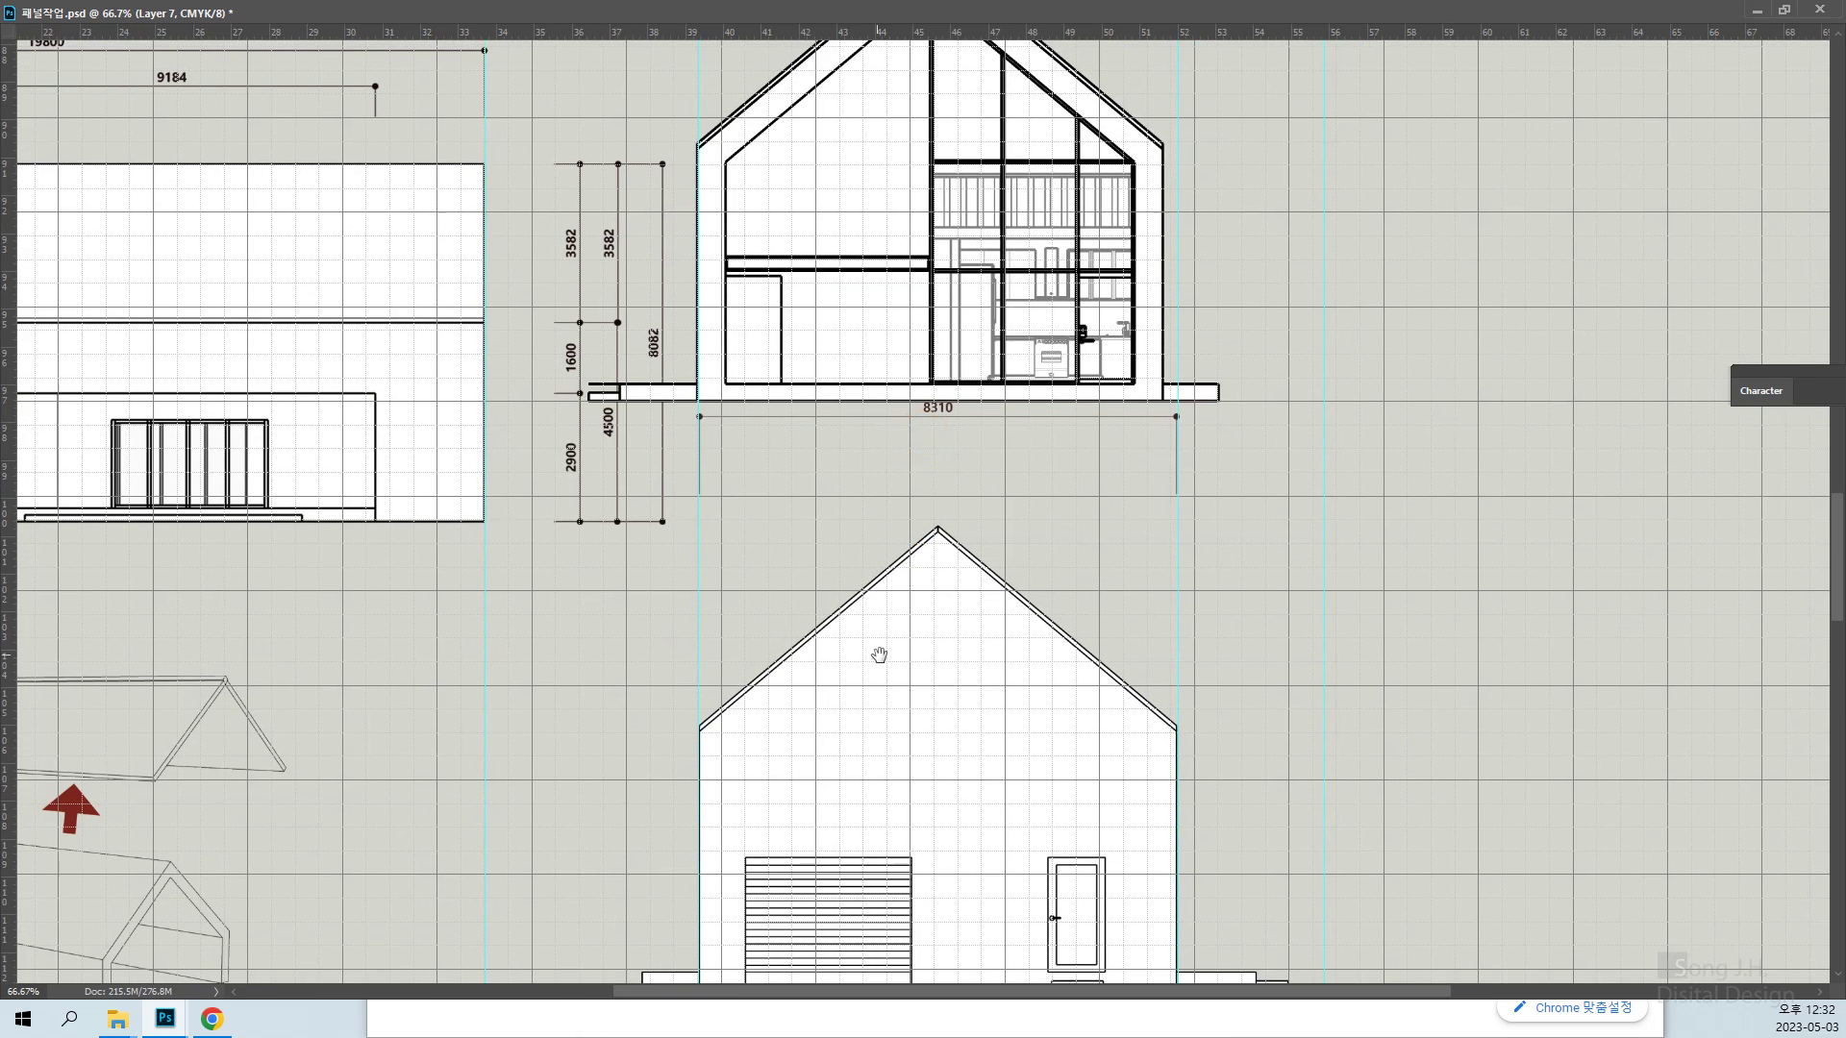
drag(898, 539, 894, 798)
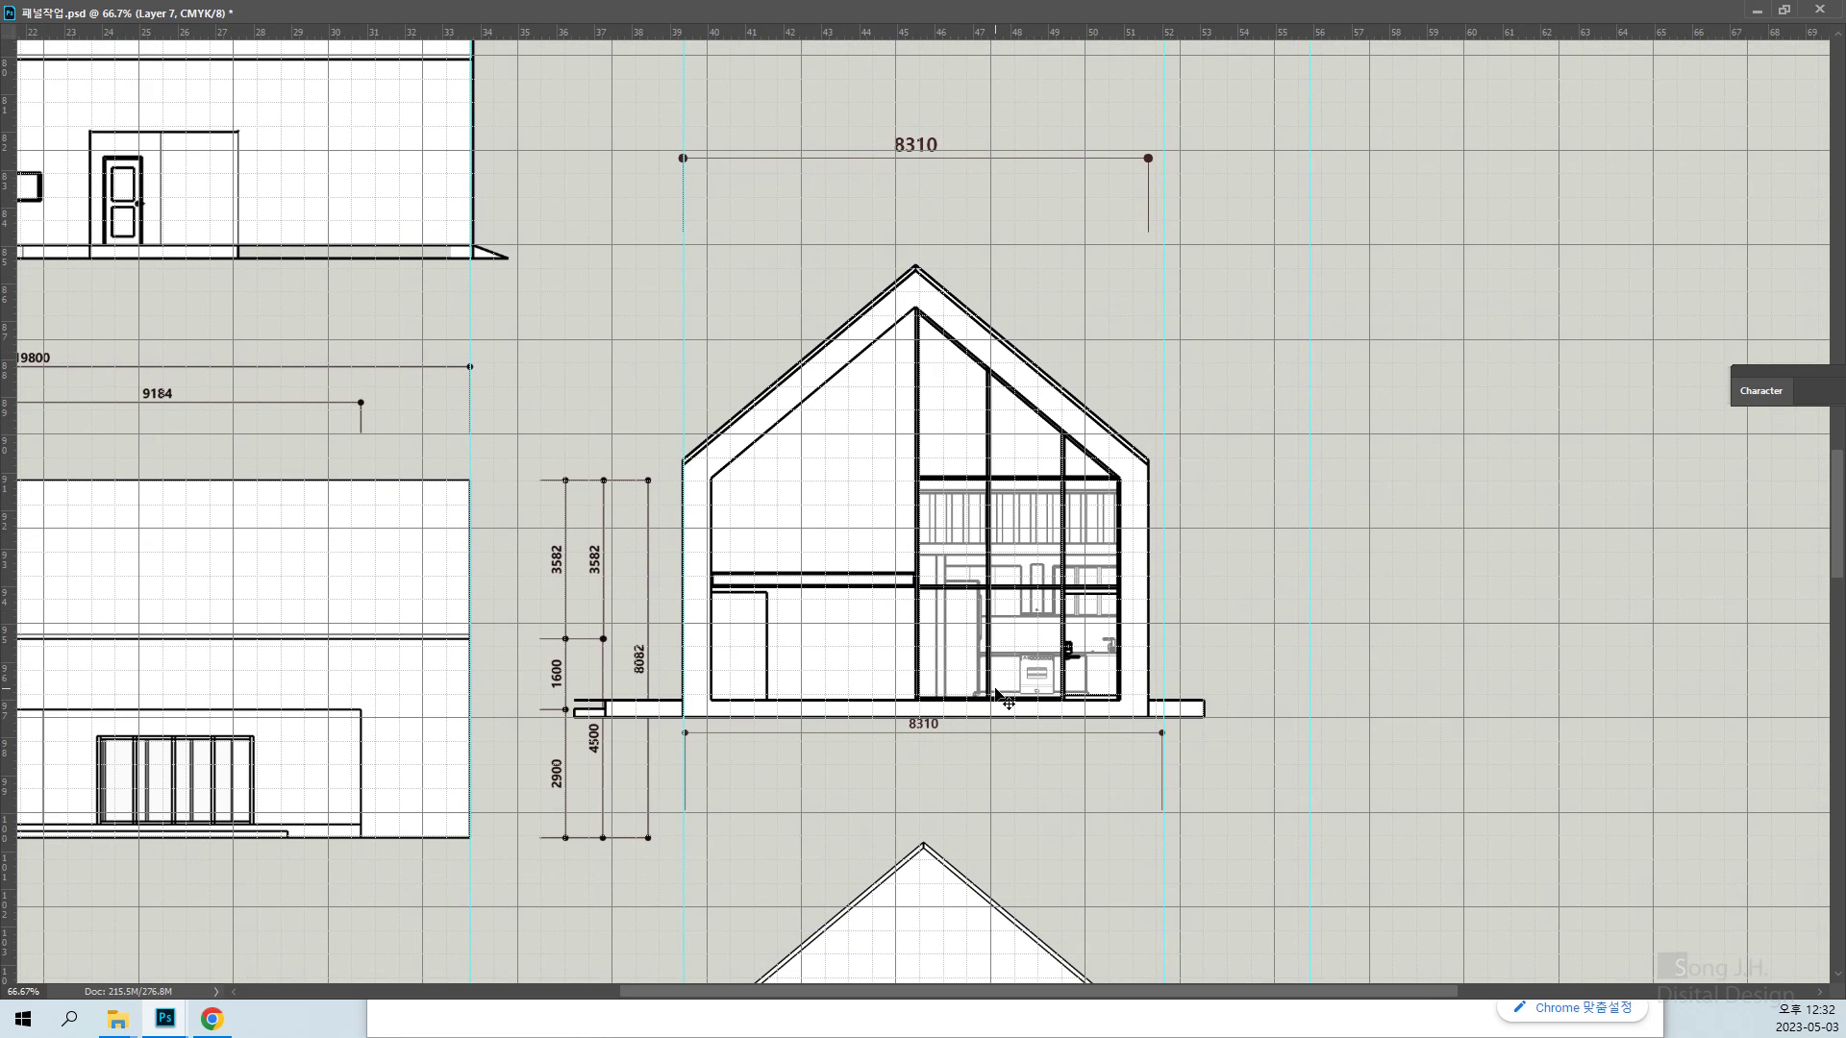
scroll(985, 755, down, 5)
scroll(961, 755, up, 5)
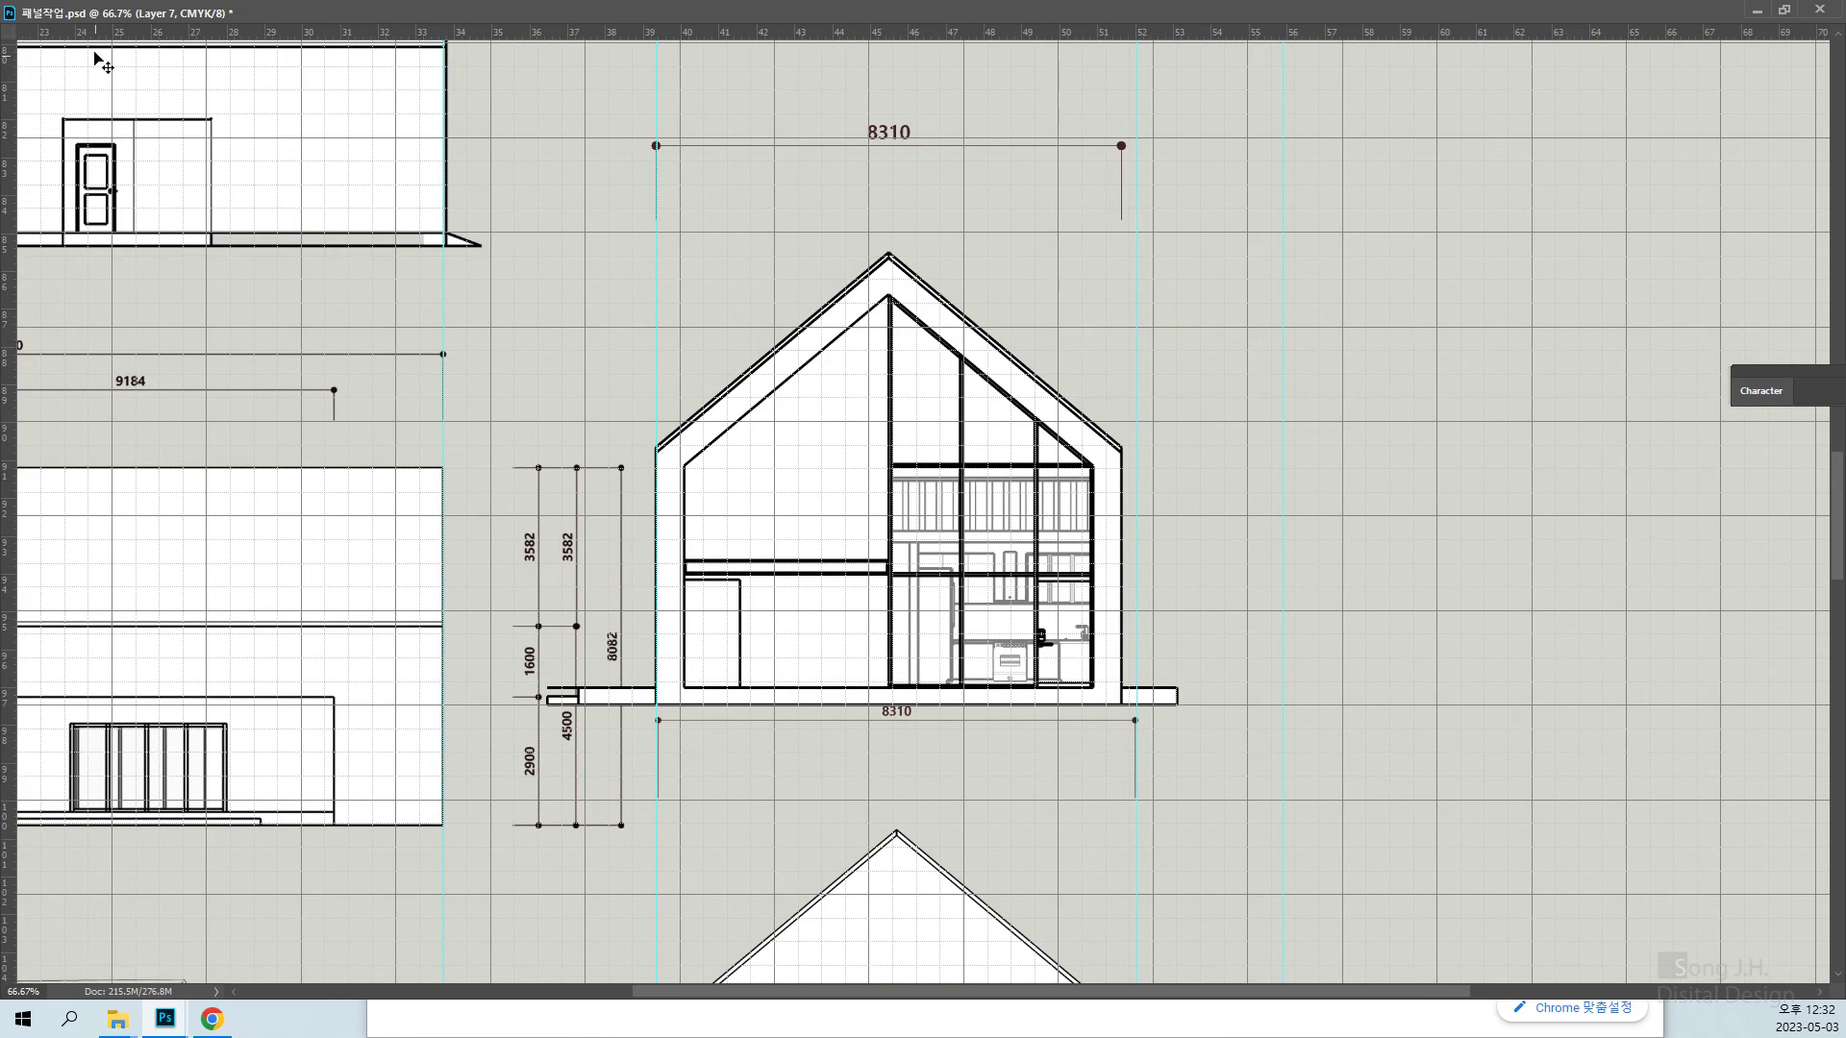
right_click(881, 458)
click(941, 482)
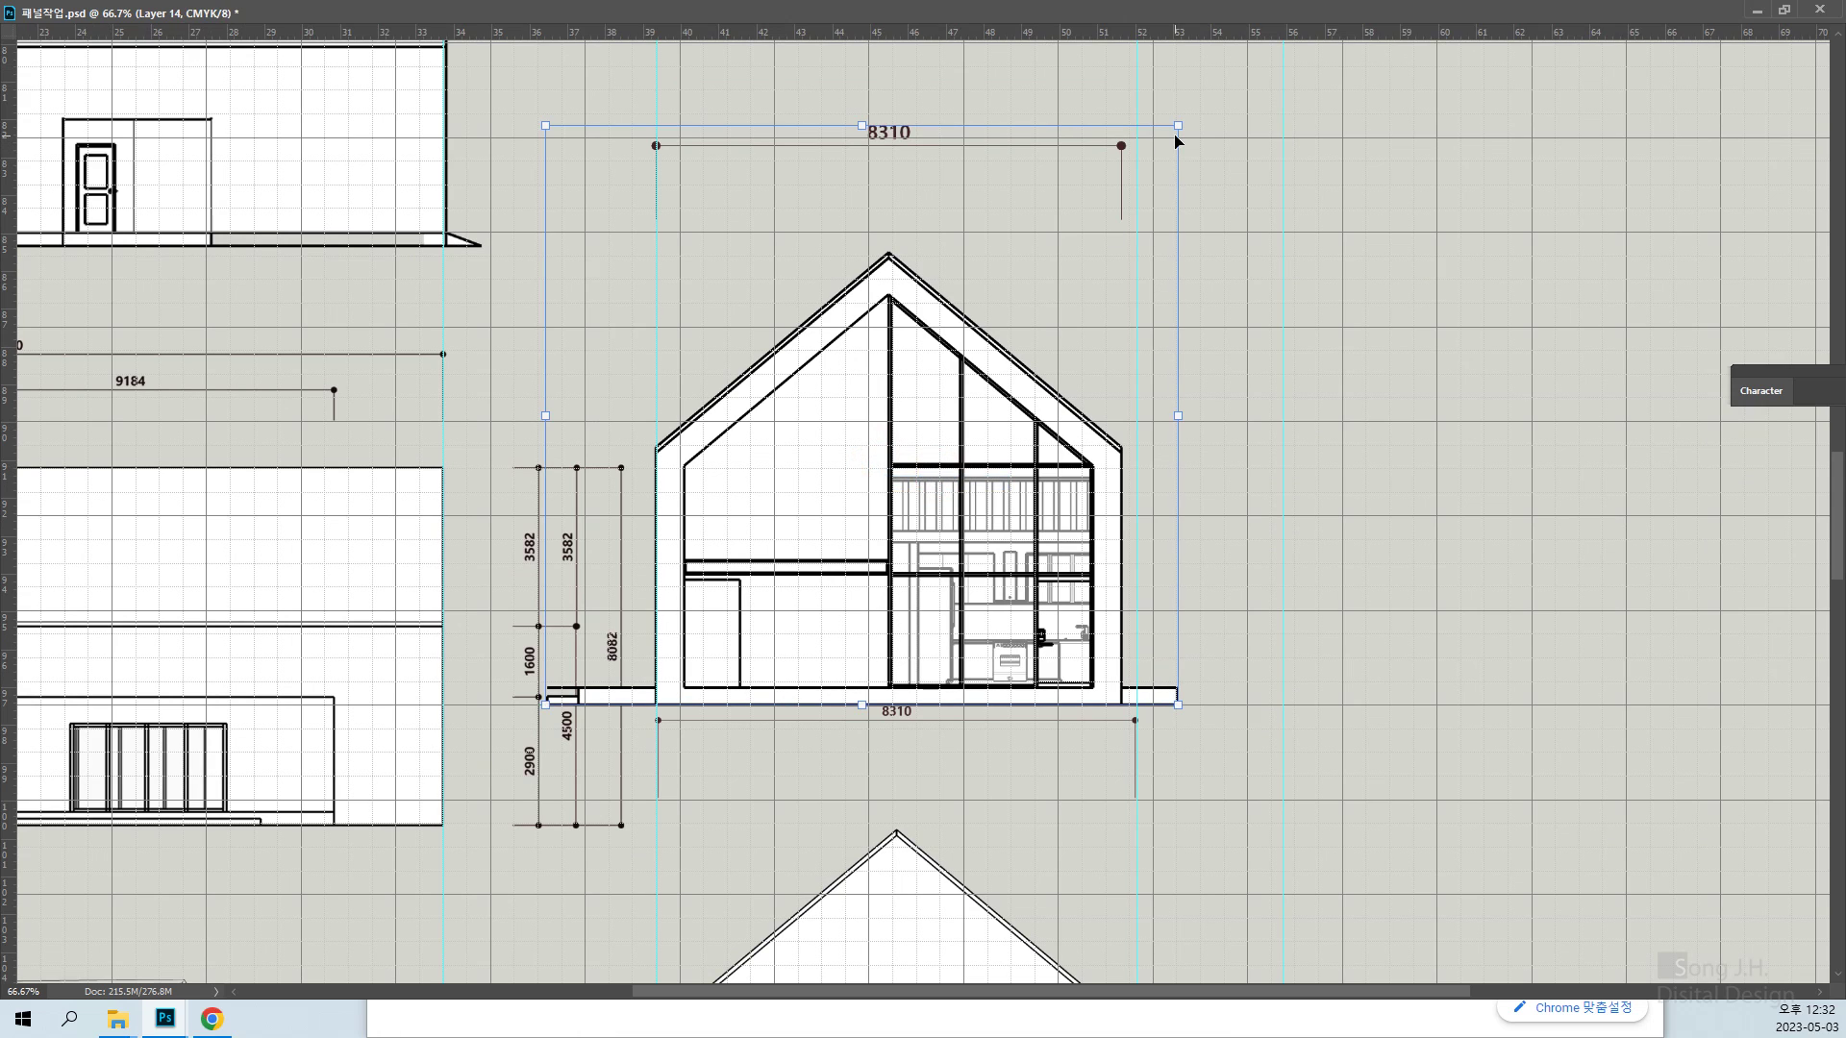
drag(1179, 125, 1193, 110)
key(Return)
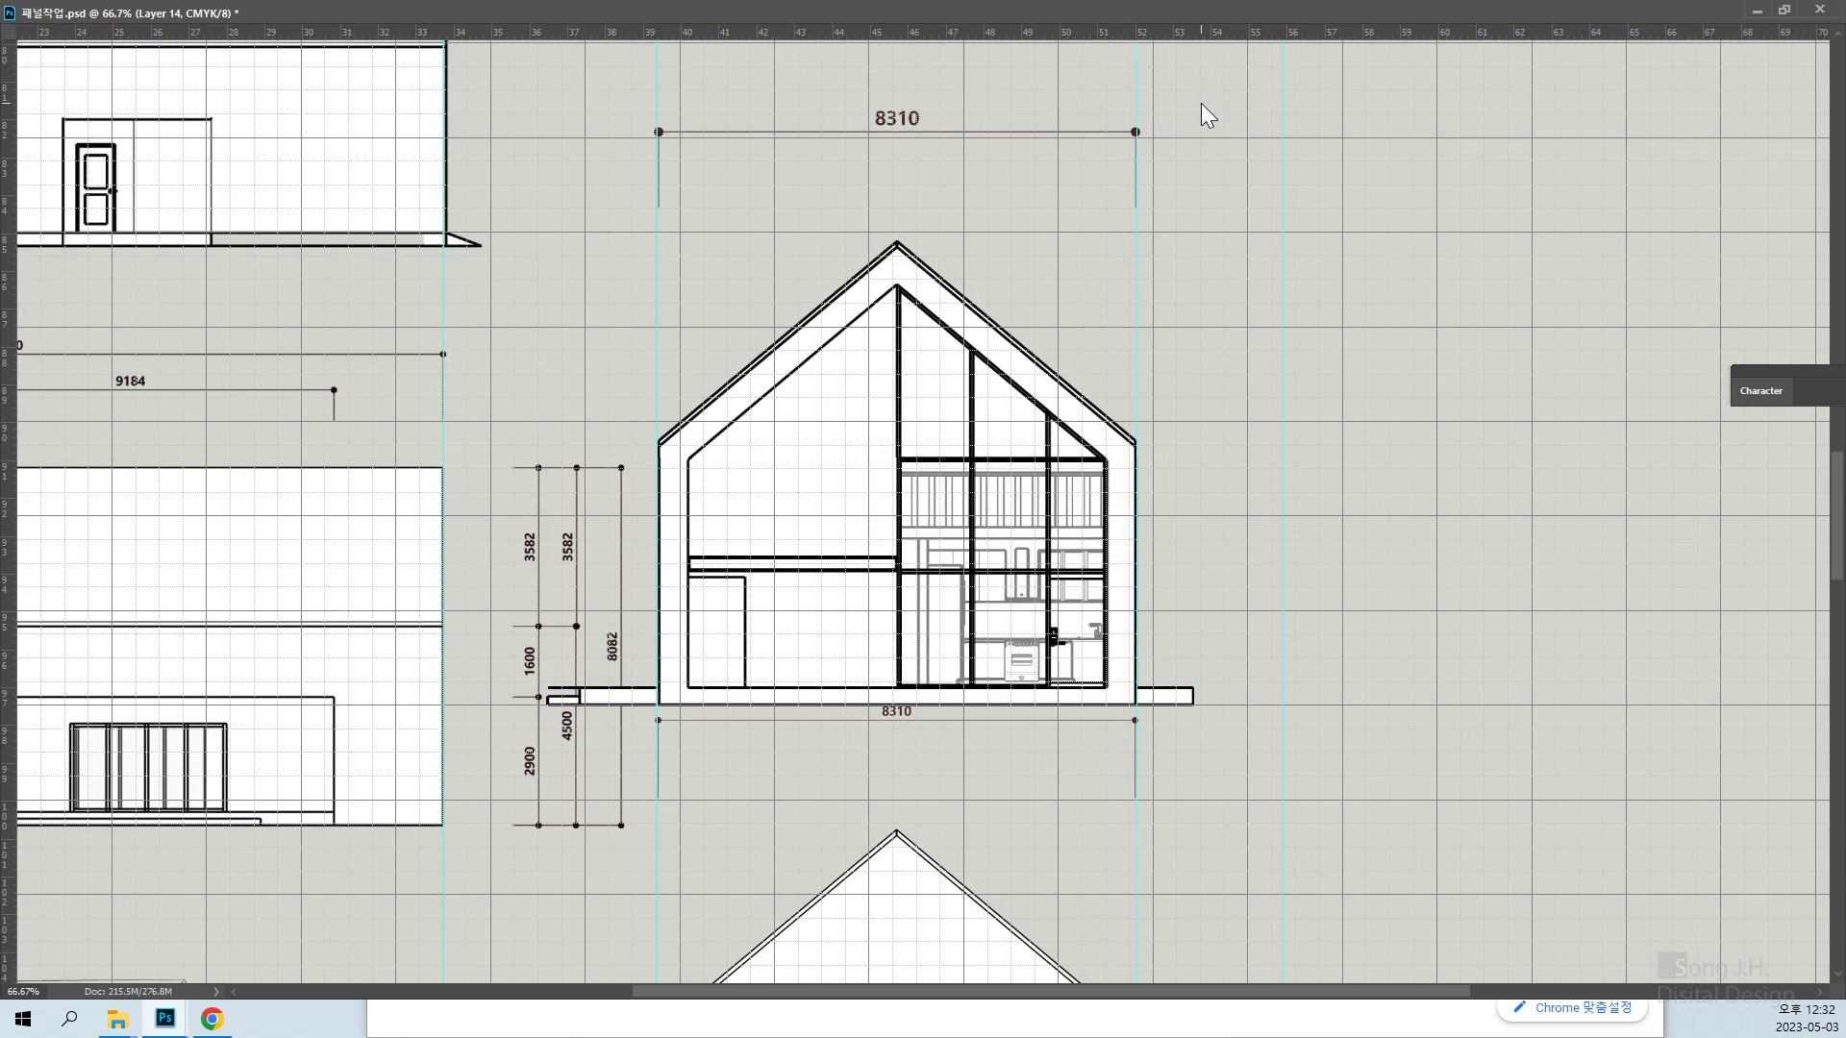
Examine how the scaled gable drawings sit beside the long elevations in the overall panel layout
key(ctrl+minus)
key(ctrl+minus)
key(ctrl+minus)
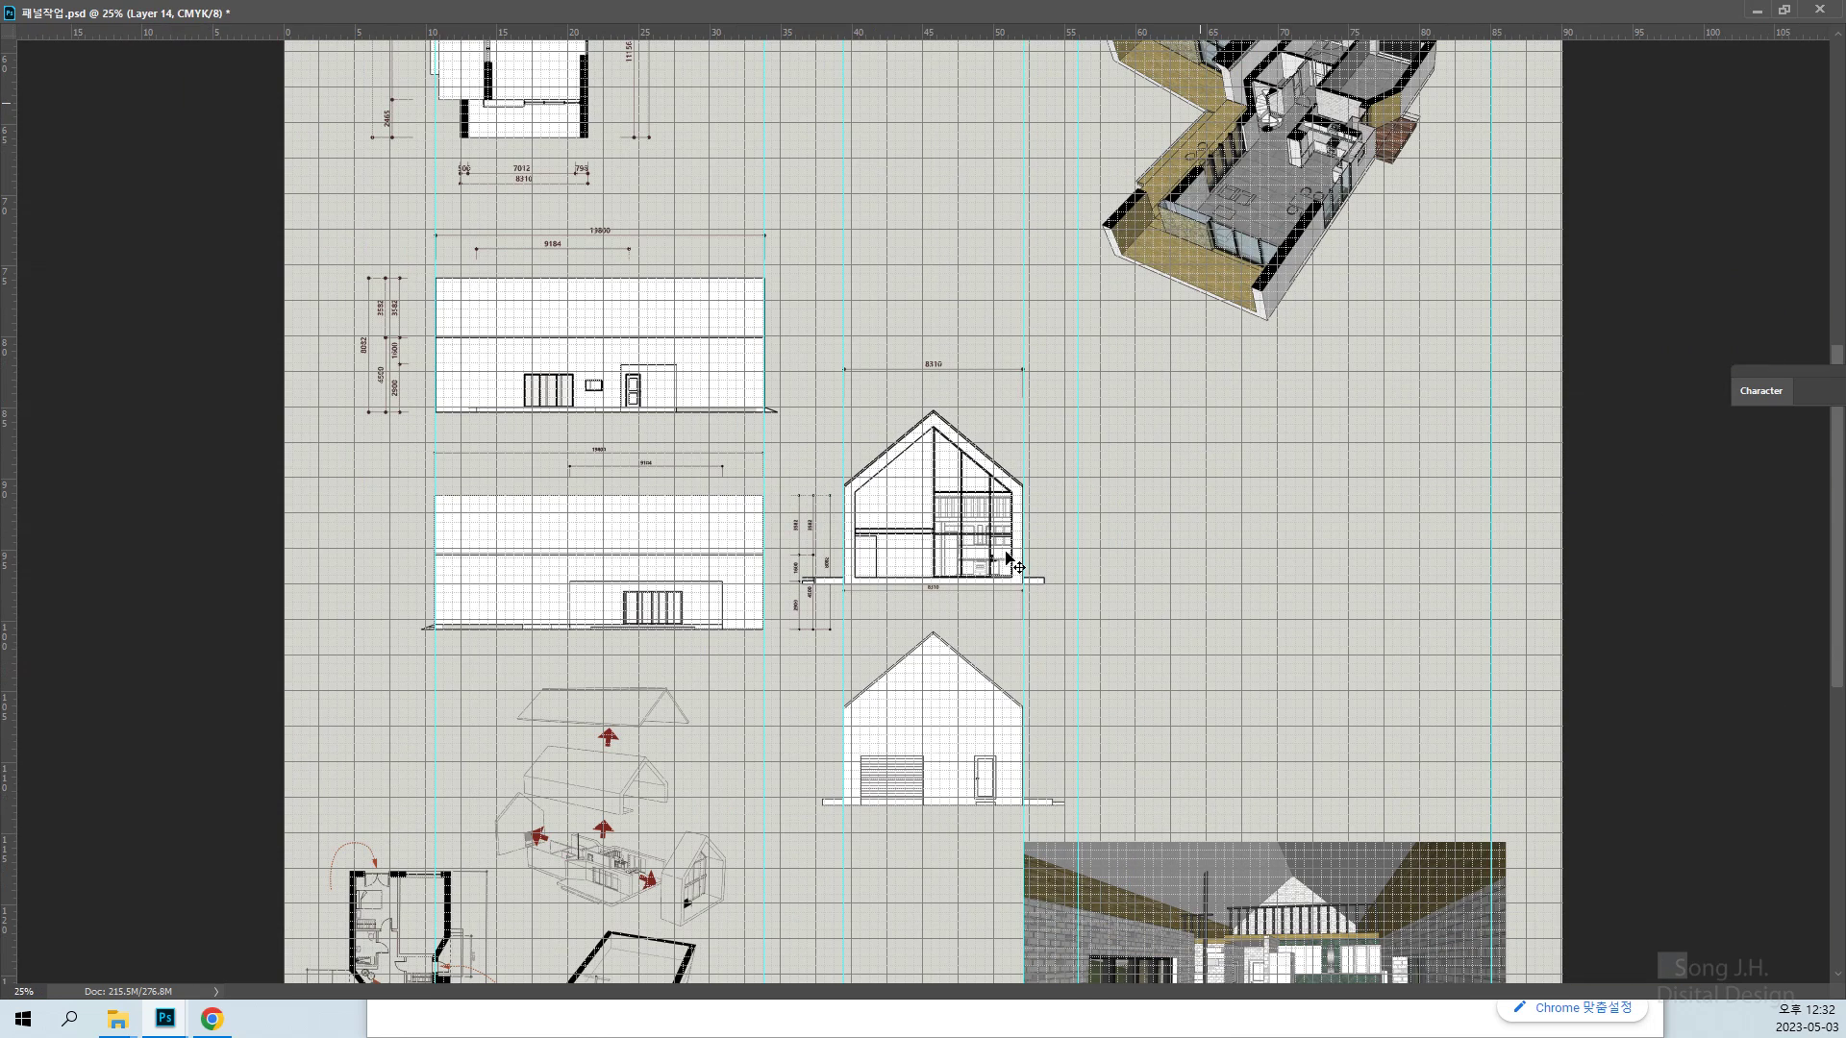
scroll(975, 649, down, 3)
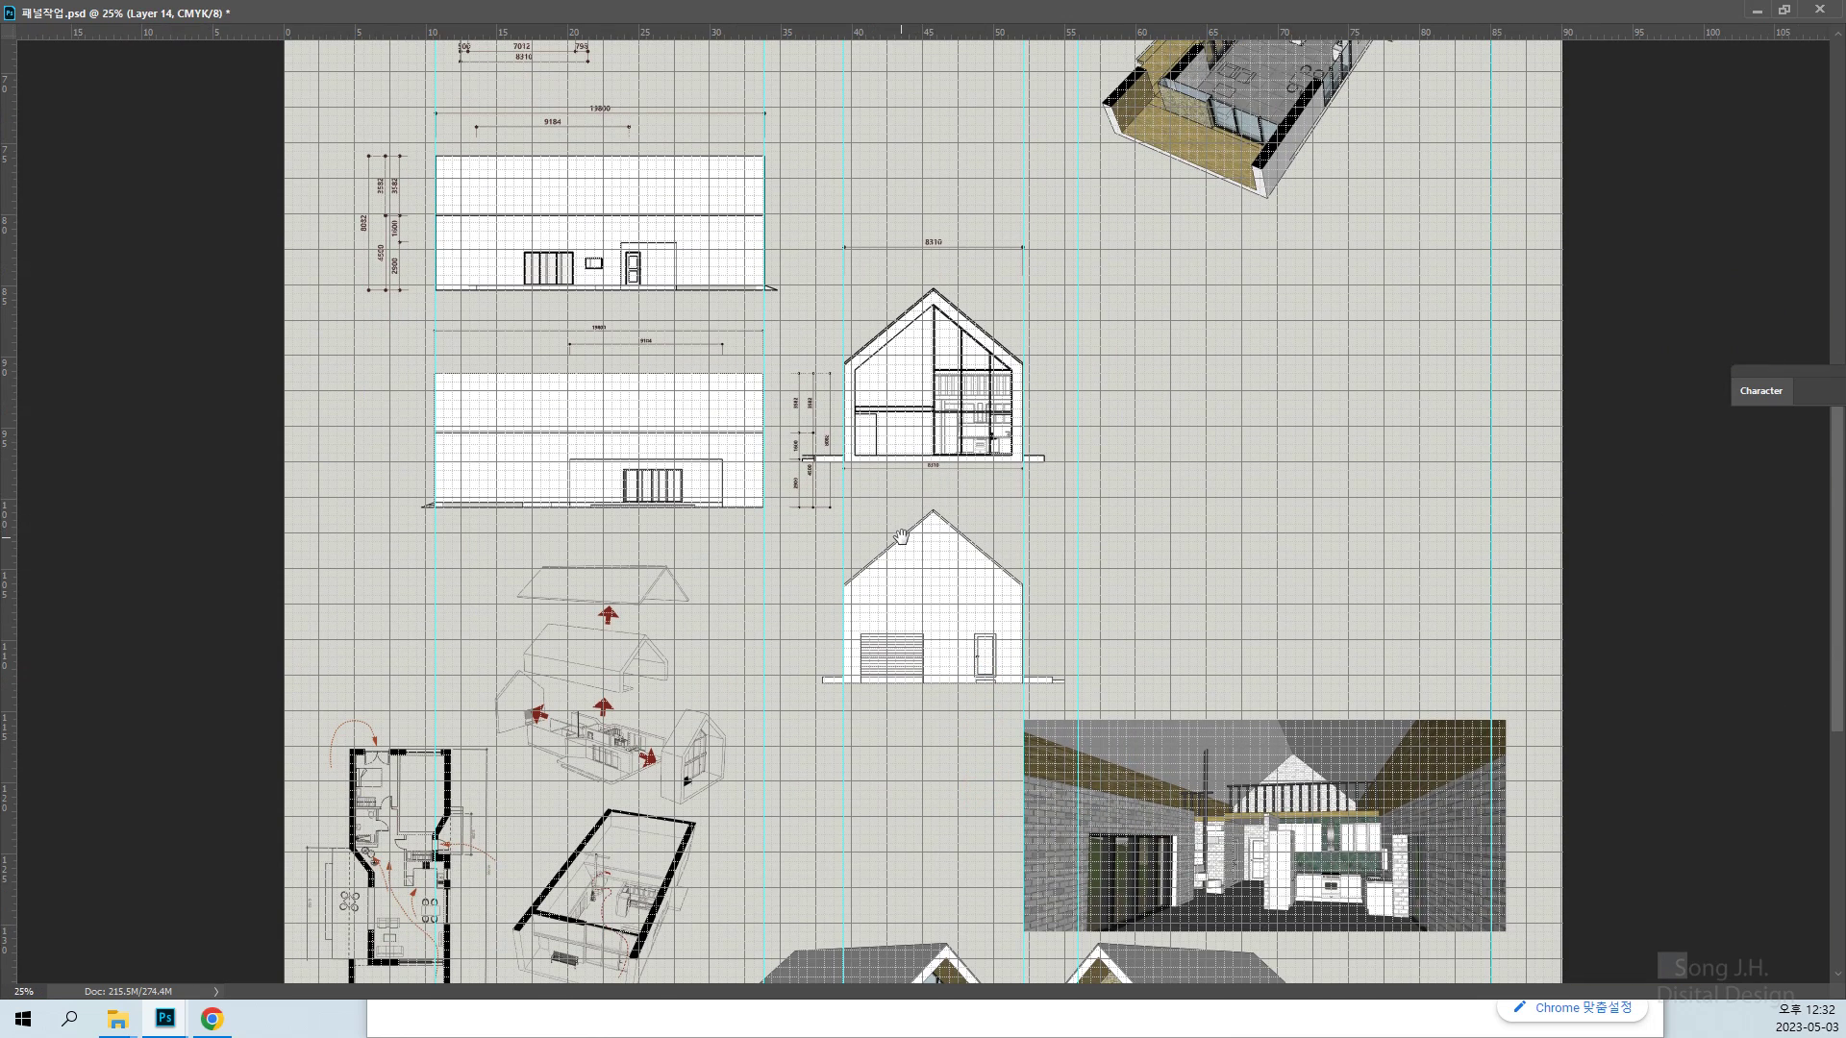
scroll(901, 532, up, 1)
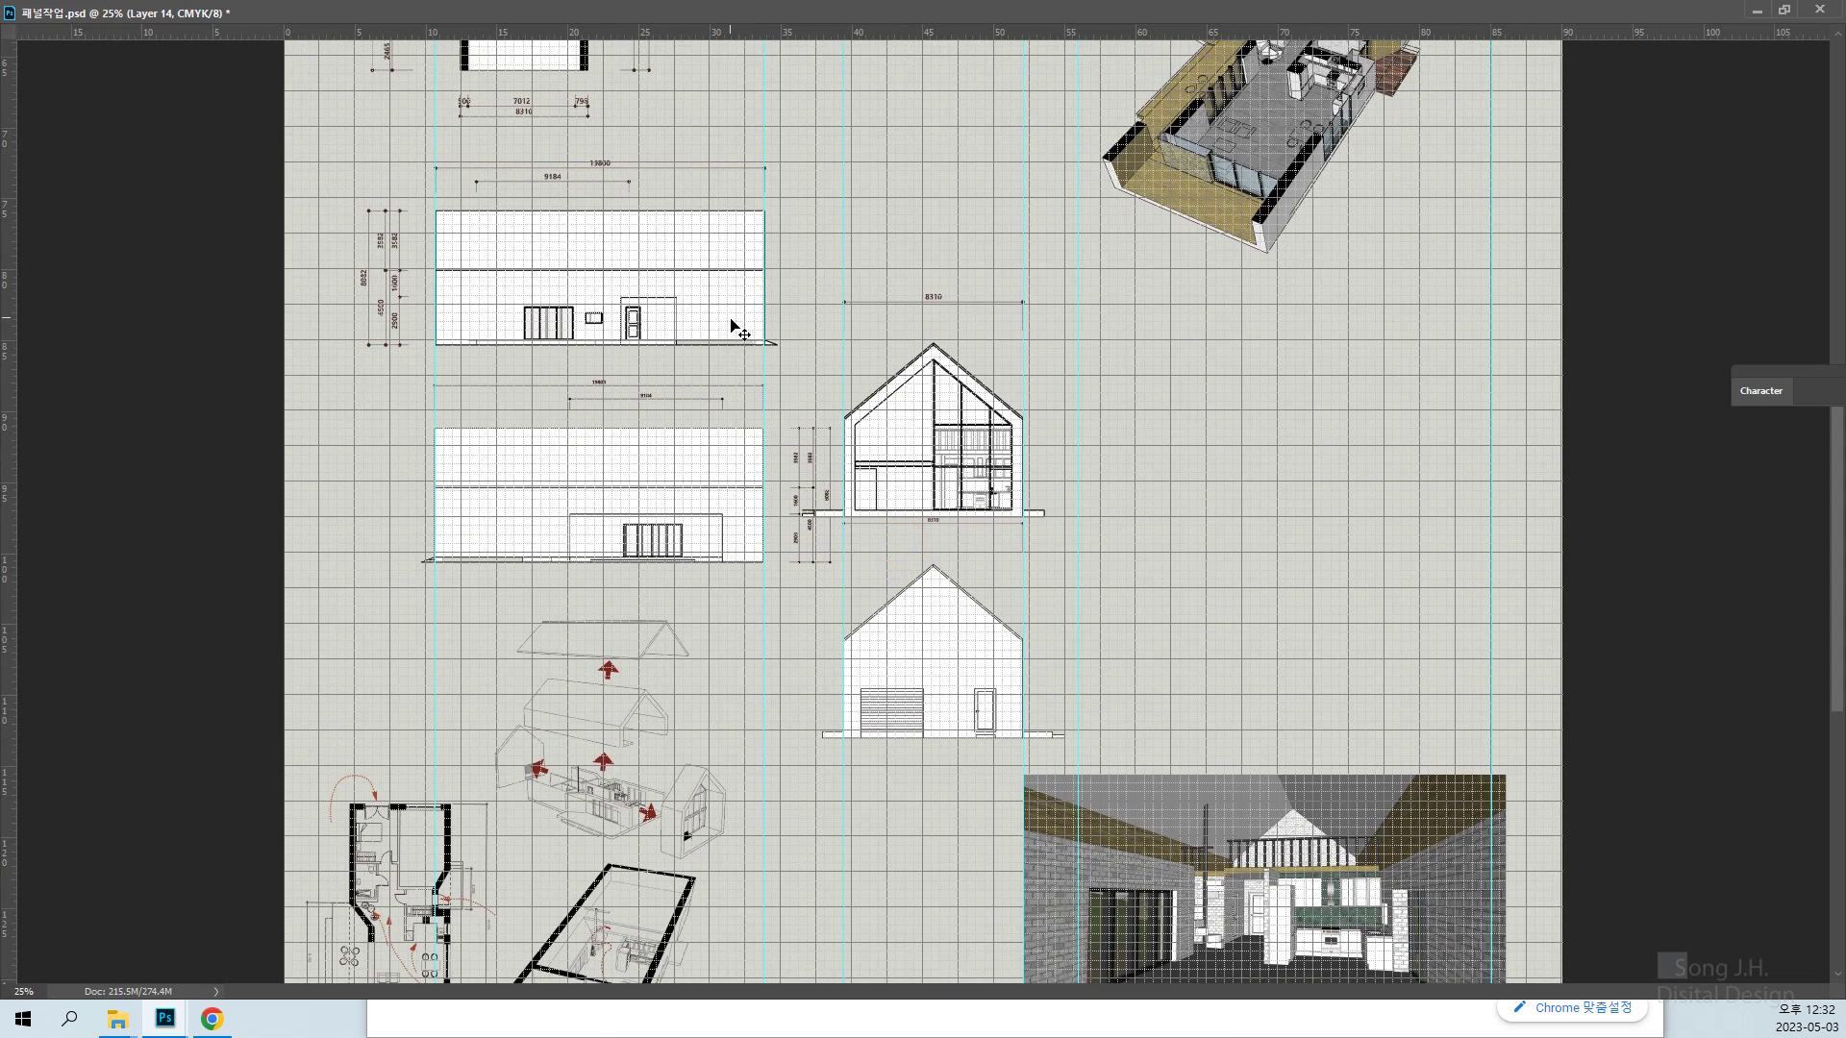
scroll(730, 322, up, 1)
scroll(730, 322, down, 2)
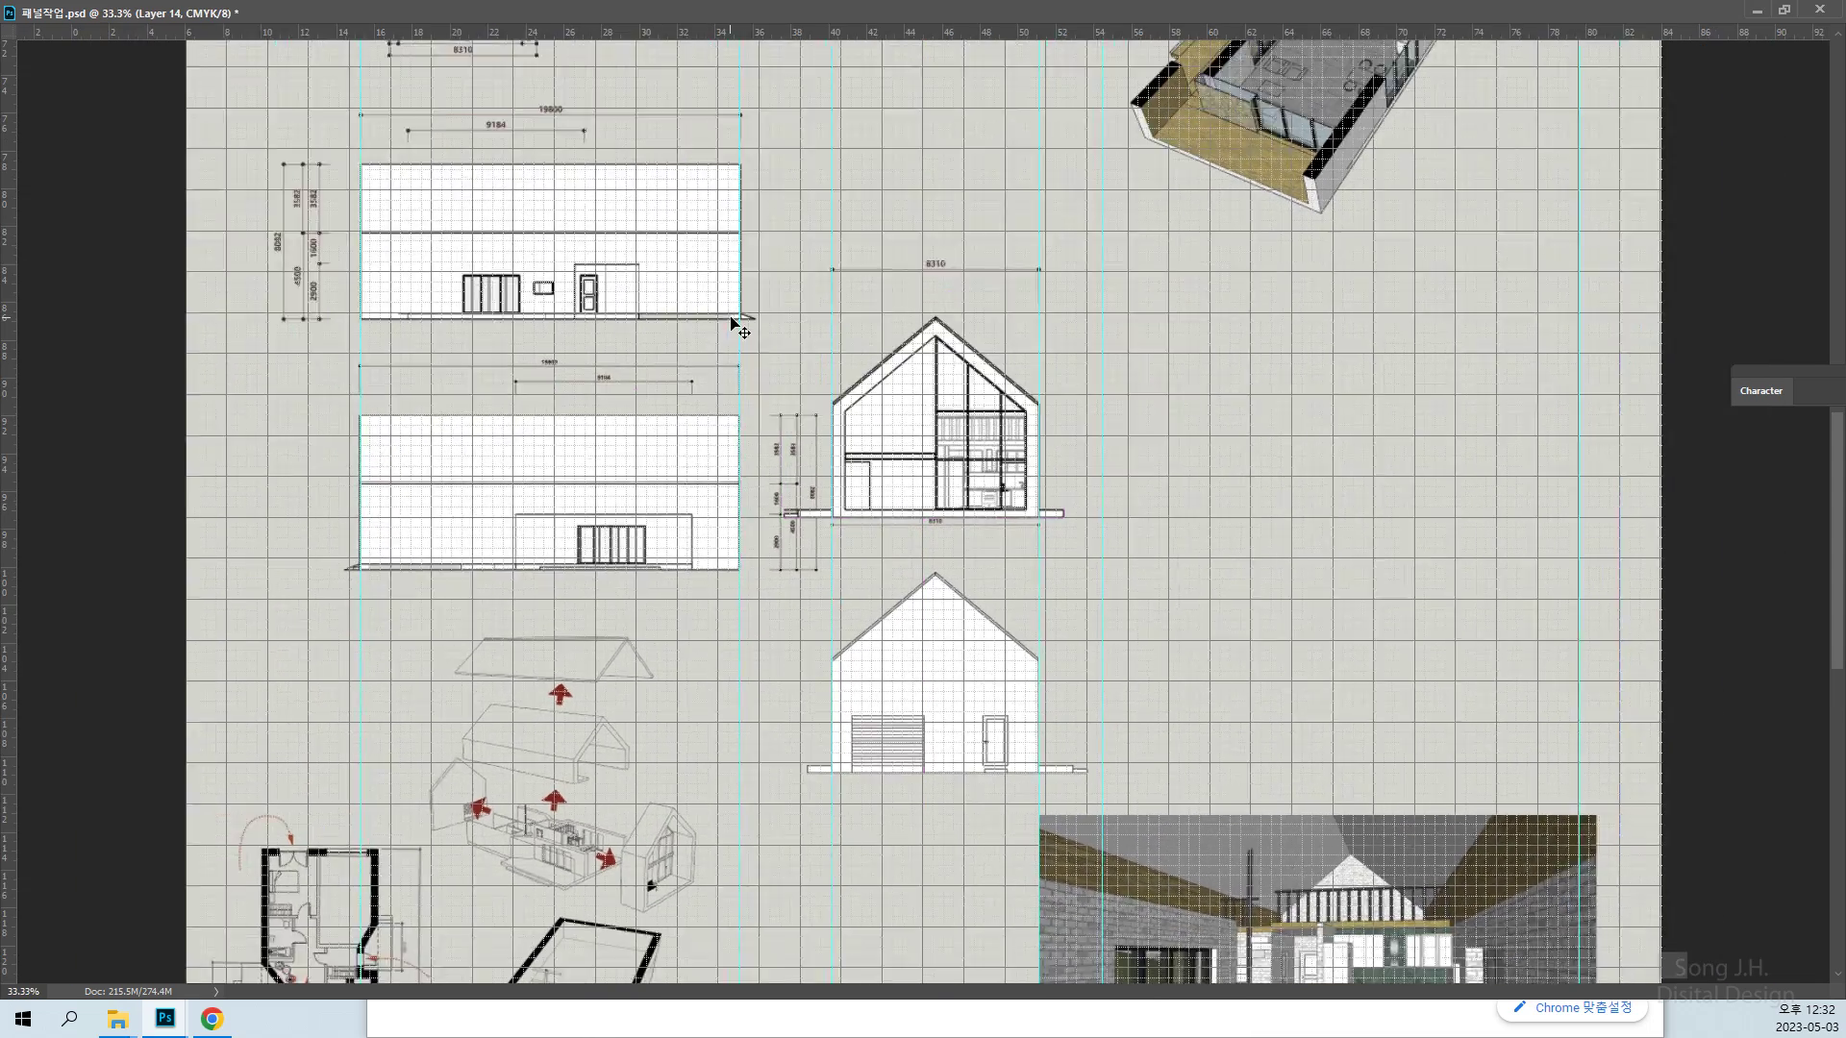
scroll(731, 322, down, 1)
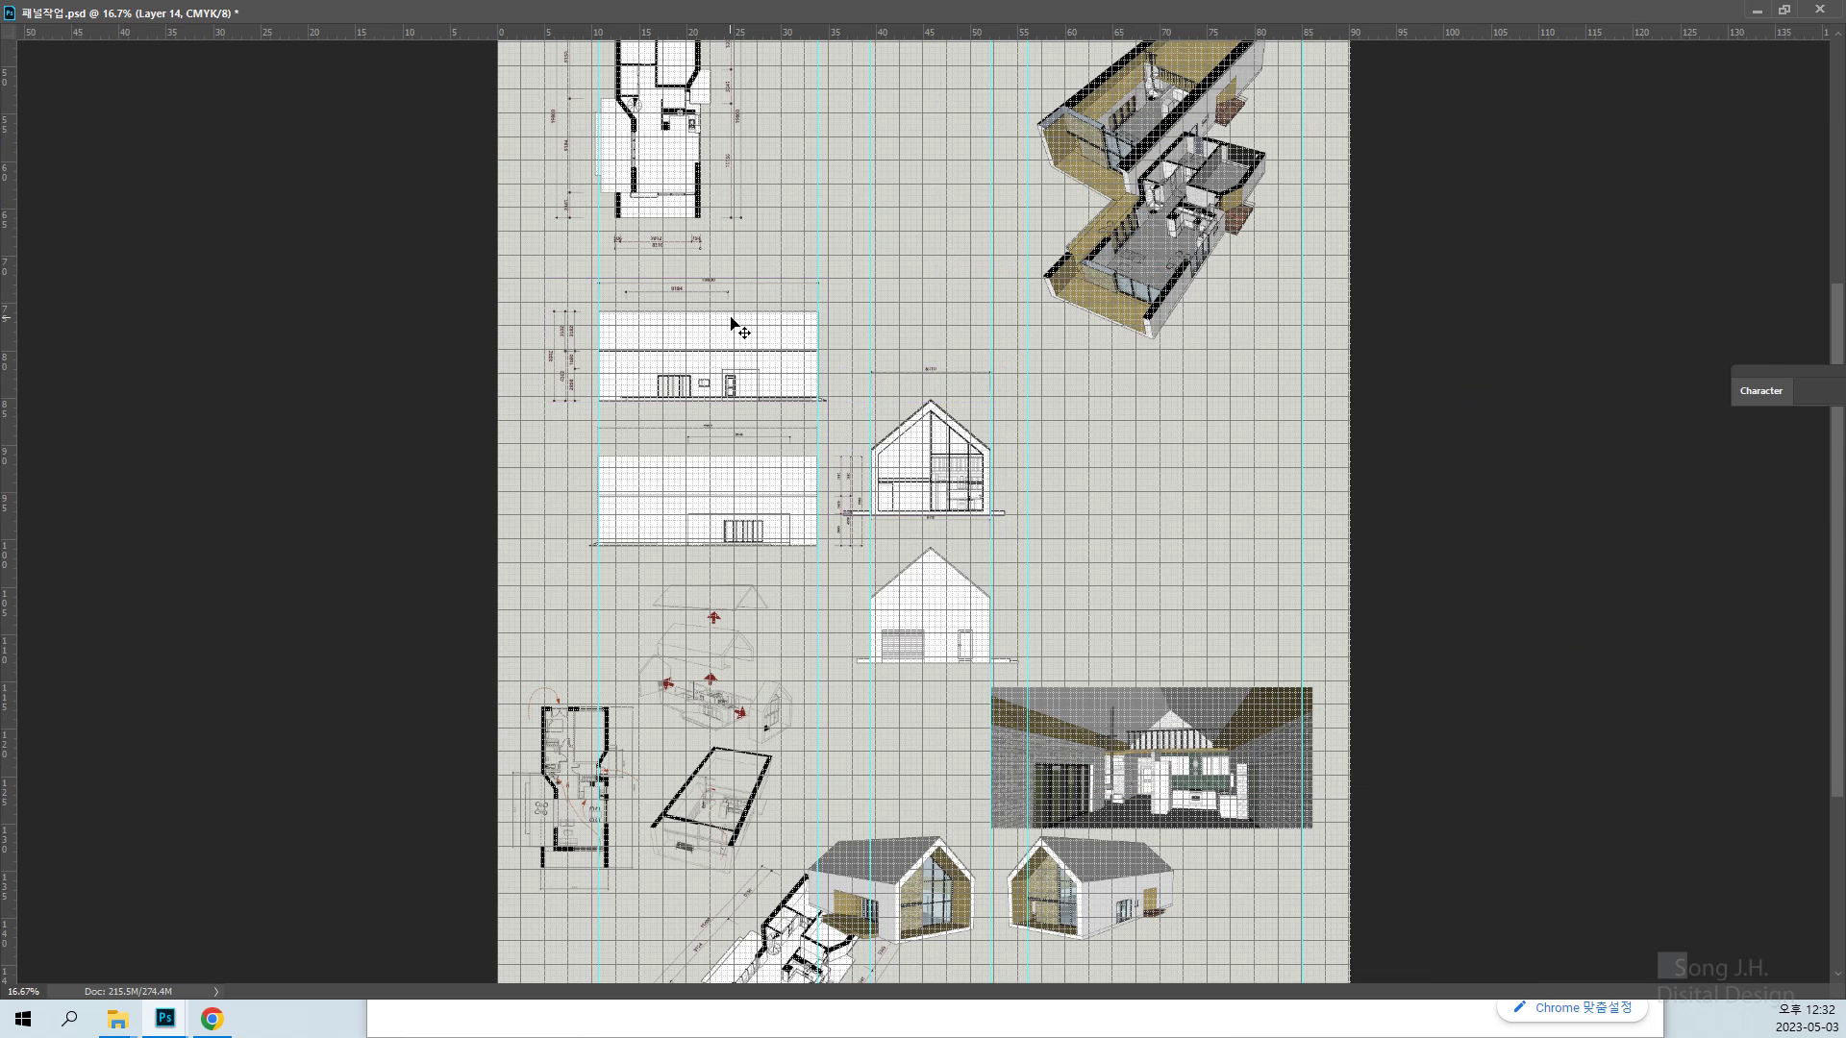
Select Layer 14, float the 패널작업.psd window beside the reference panel, and enlarge it to show both gable drawings
right_click(915, 498)
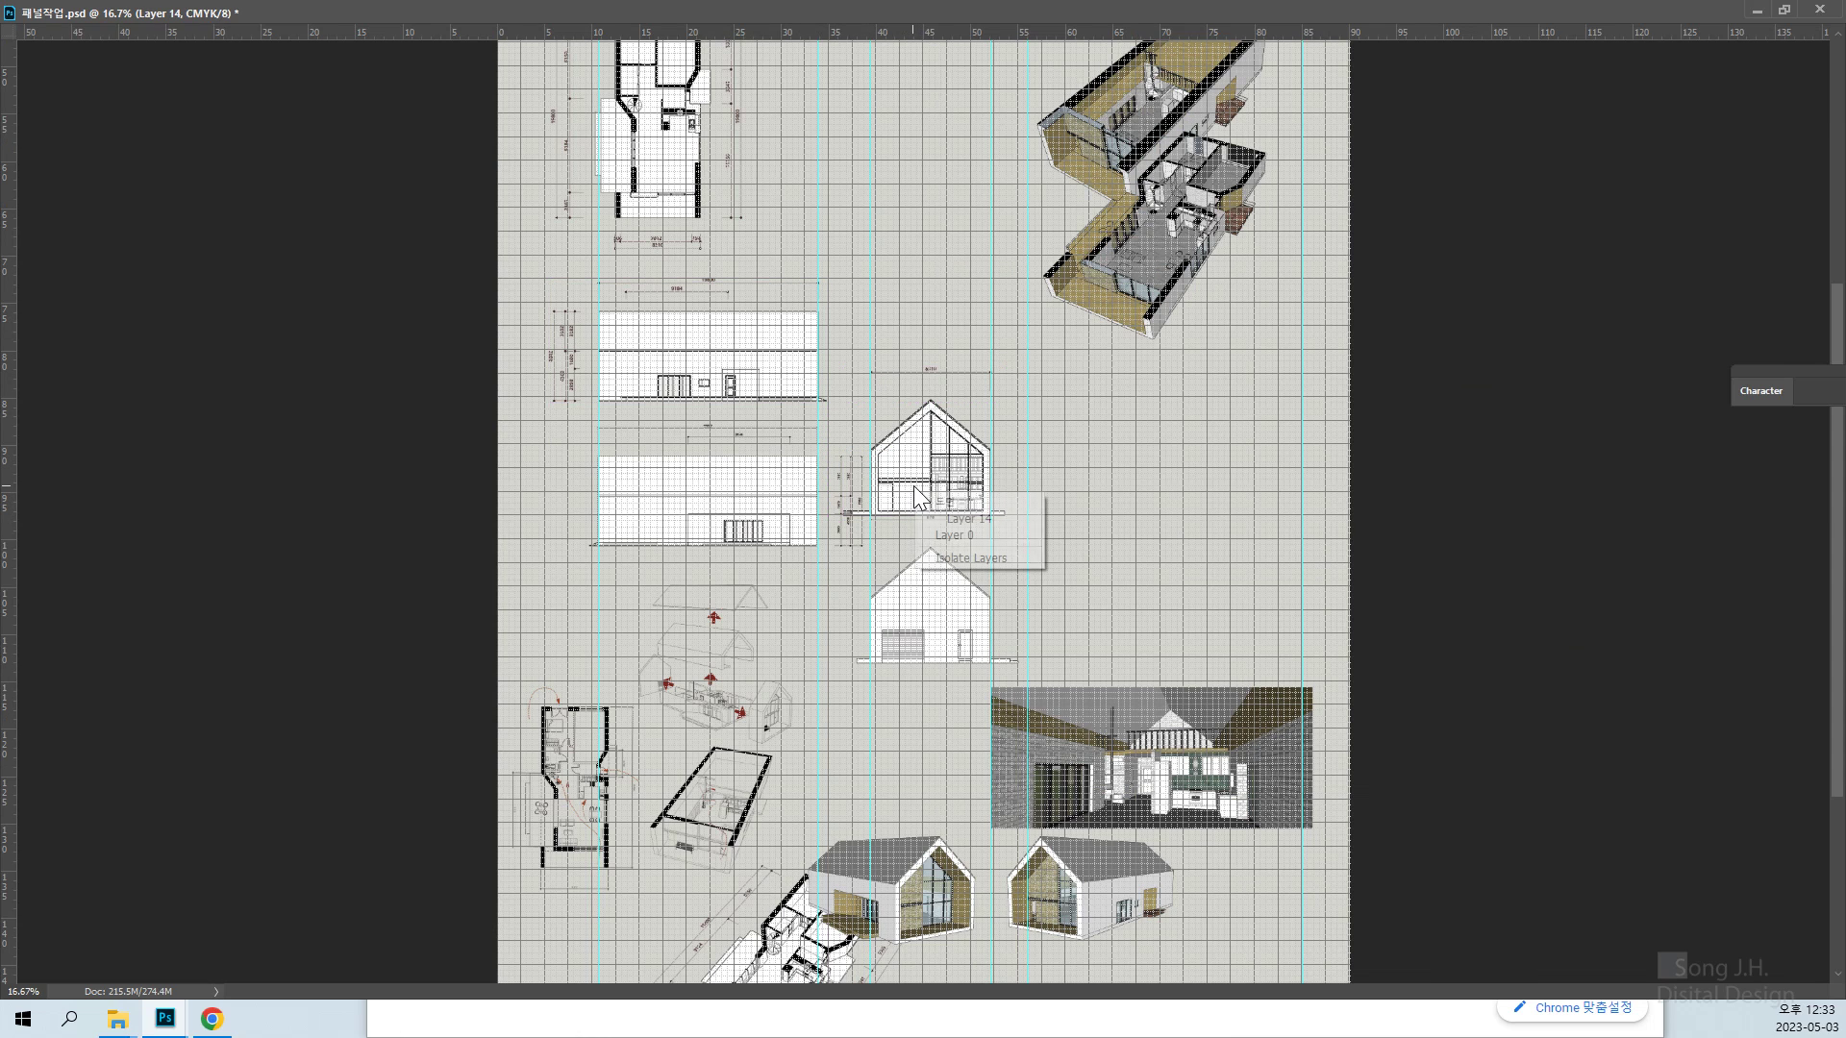
click(949, 524)
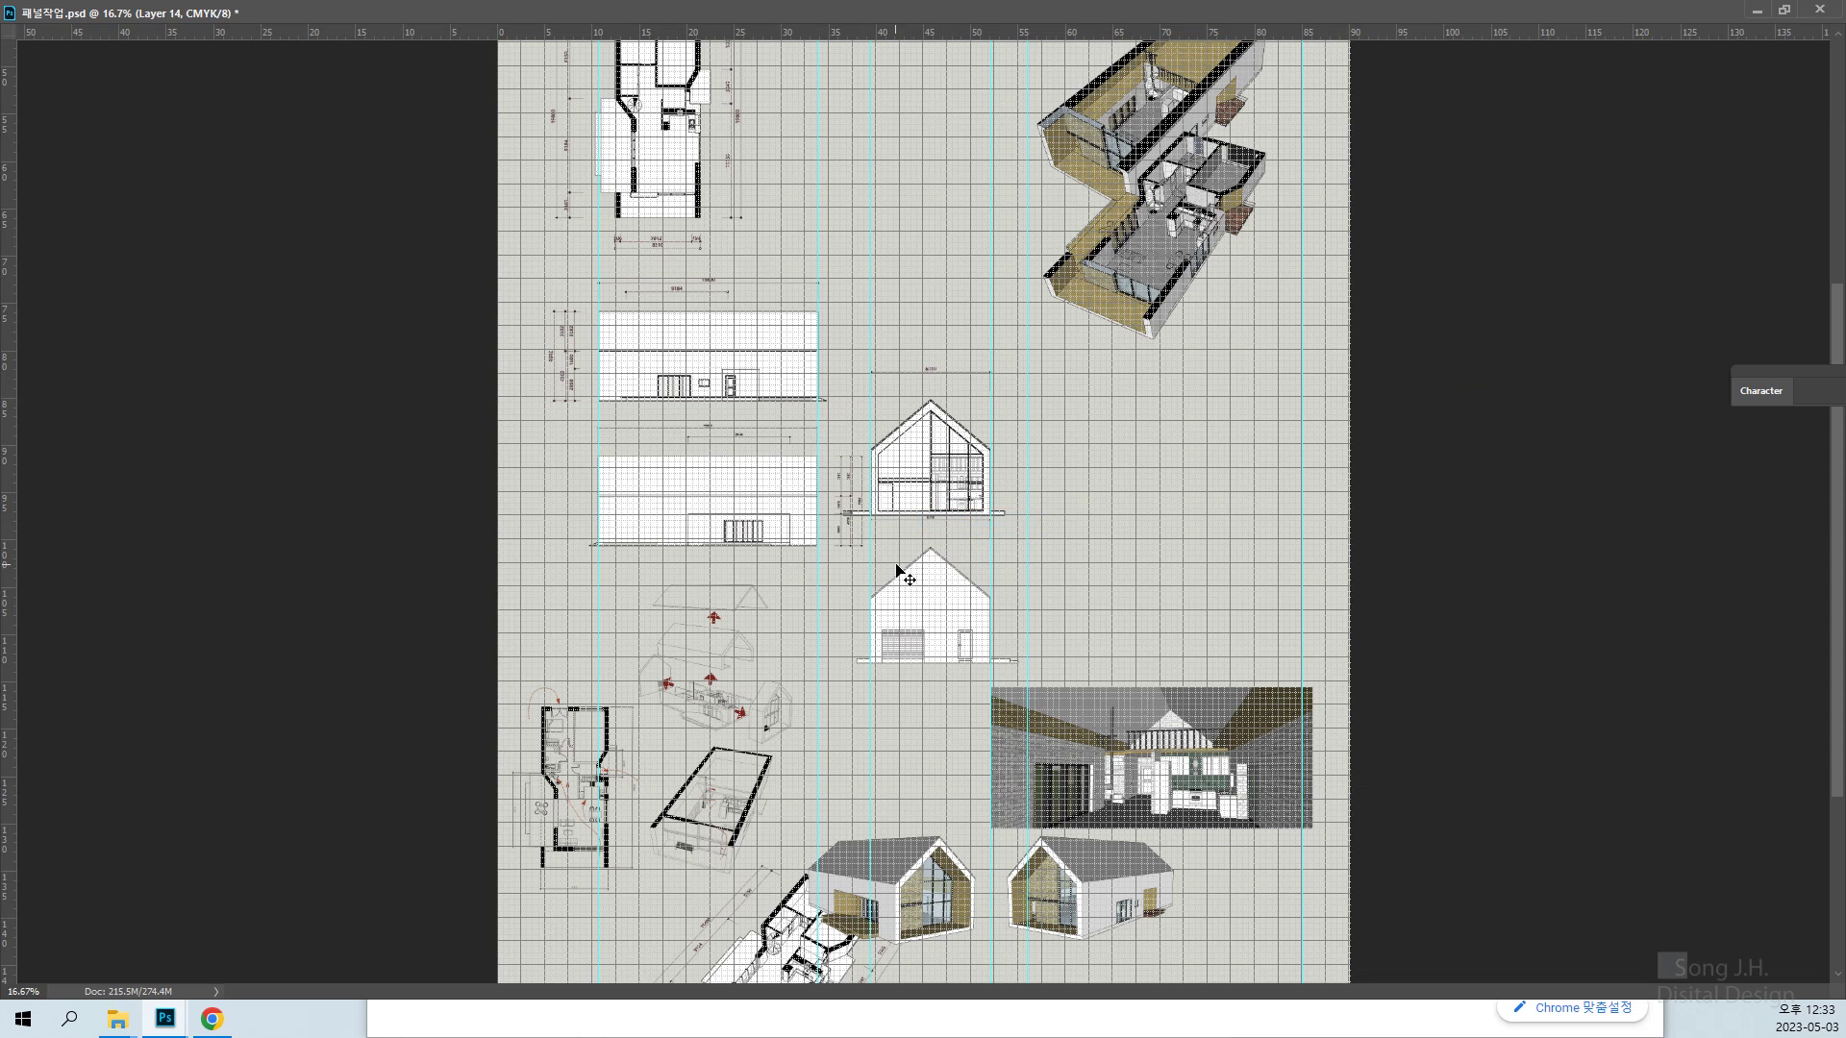
click(1784, 10)
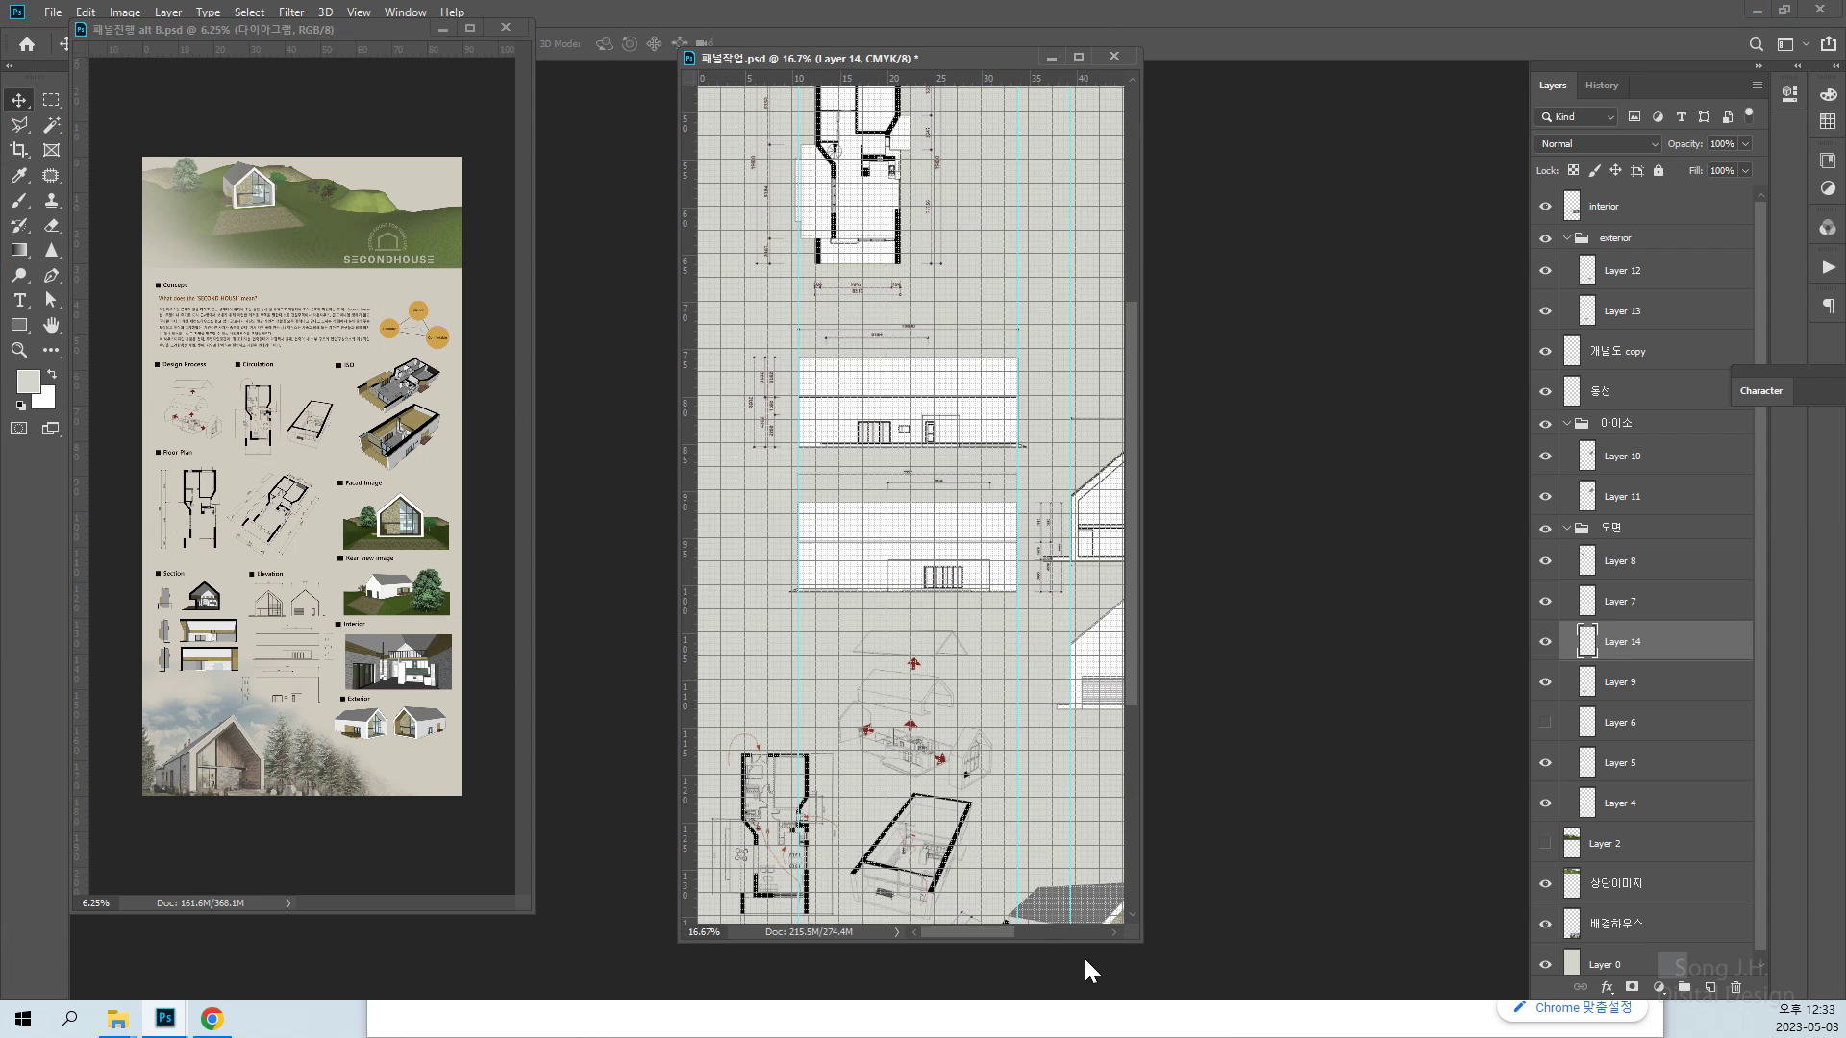
drag(1139, 940, 1373, 1029)
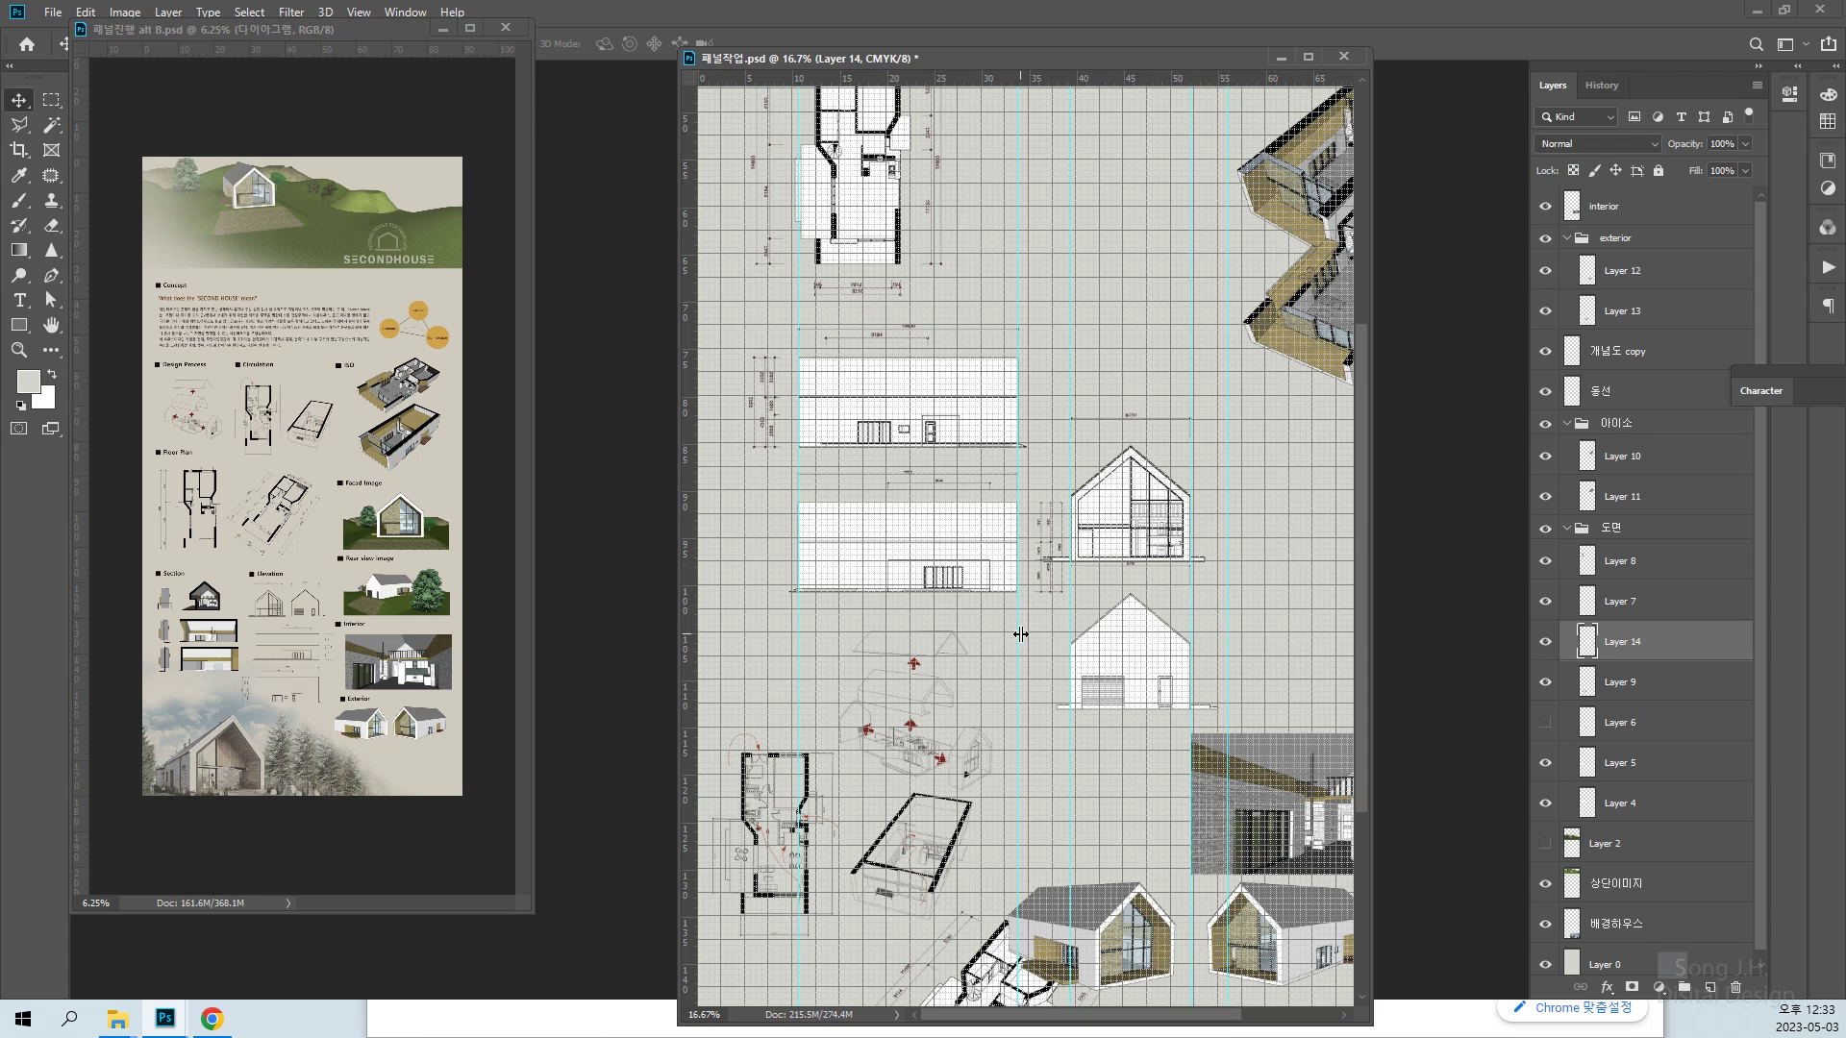
Select the glazed gable drawing's layer and toggle the visibility of Layers 14 and 9 to identify their contents
right_click(1131, 509)
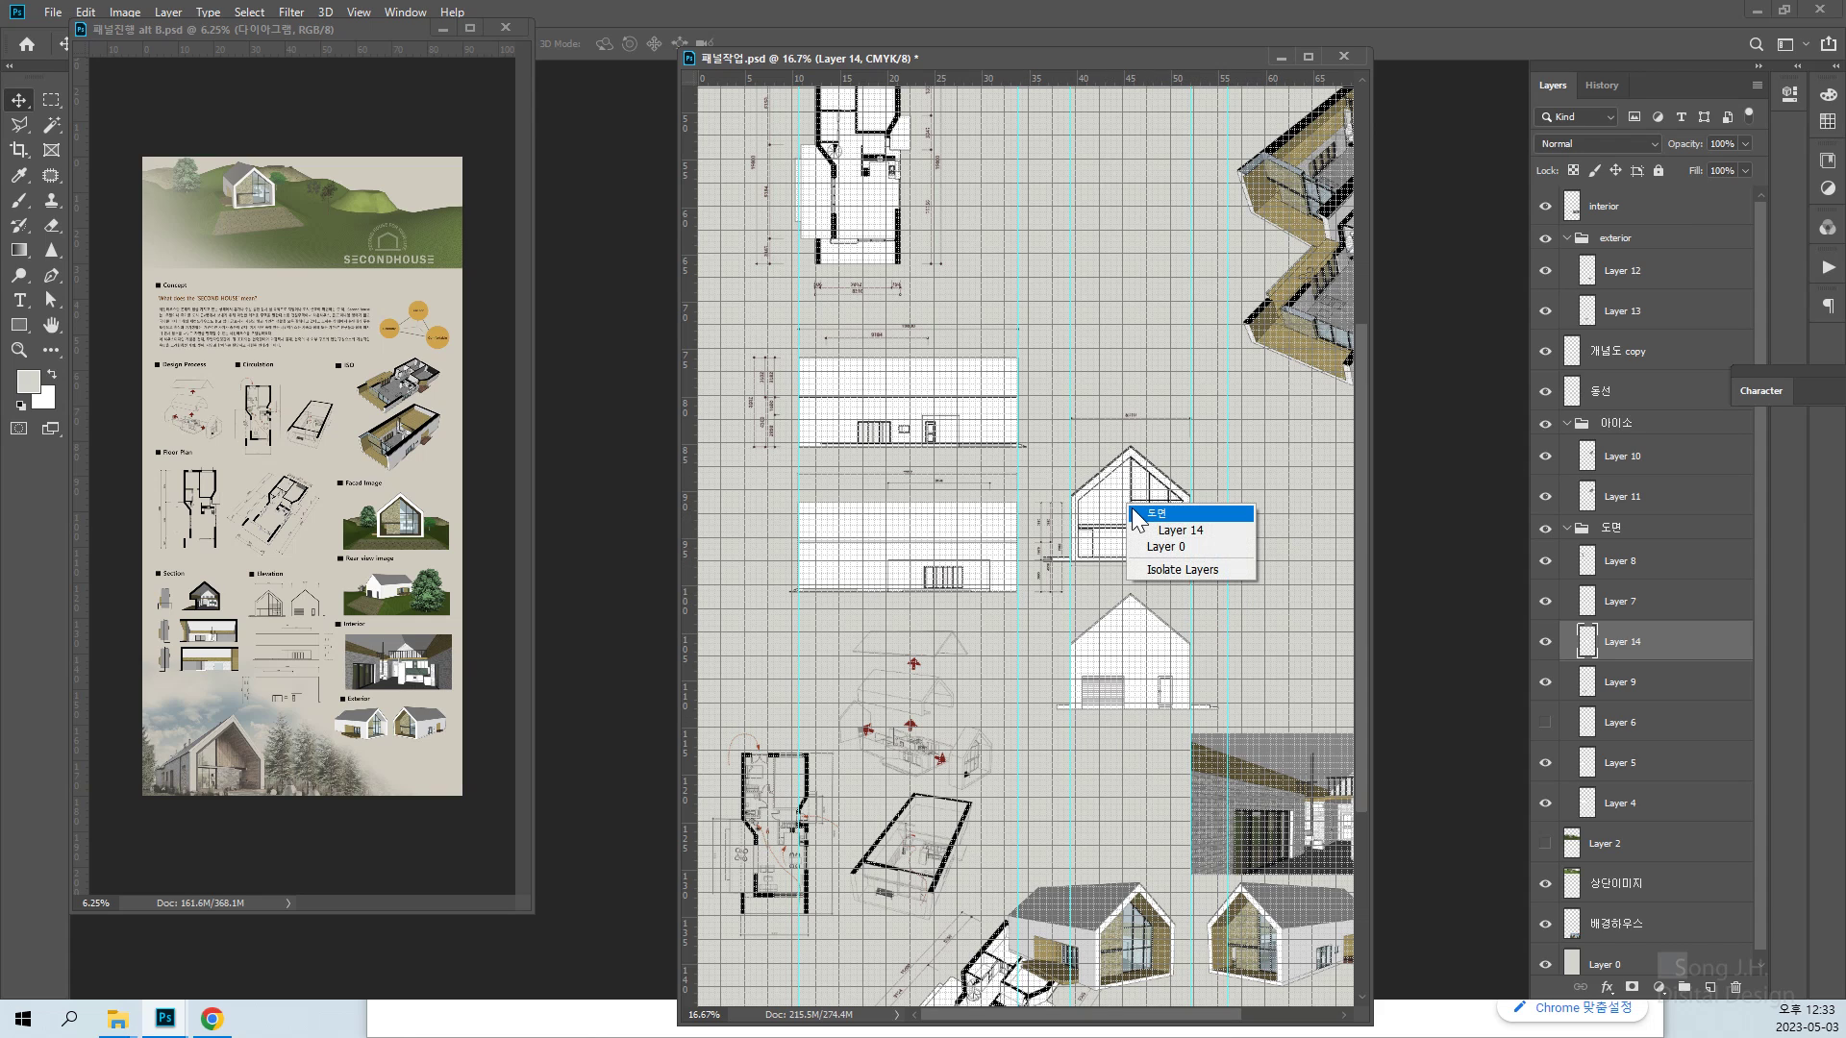
click(1142, 515)
right_click(1125, 468)
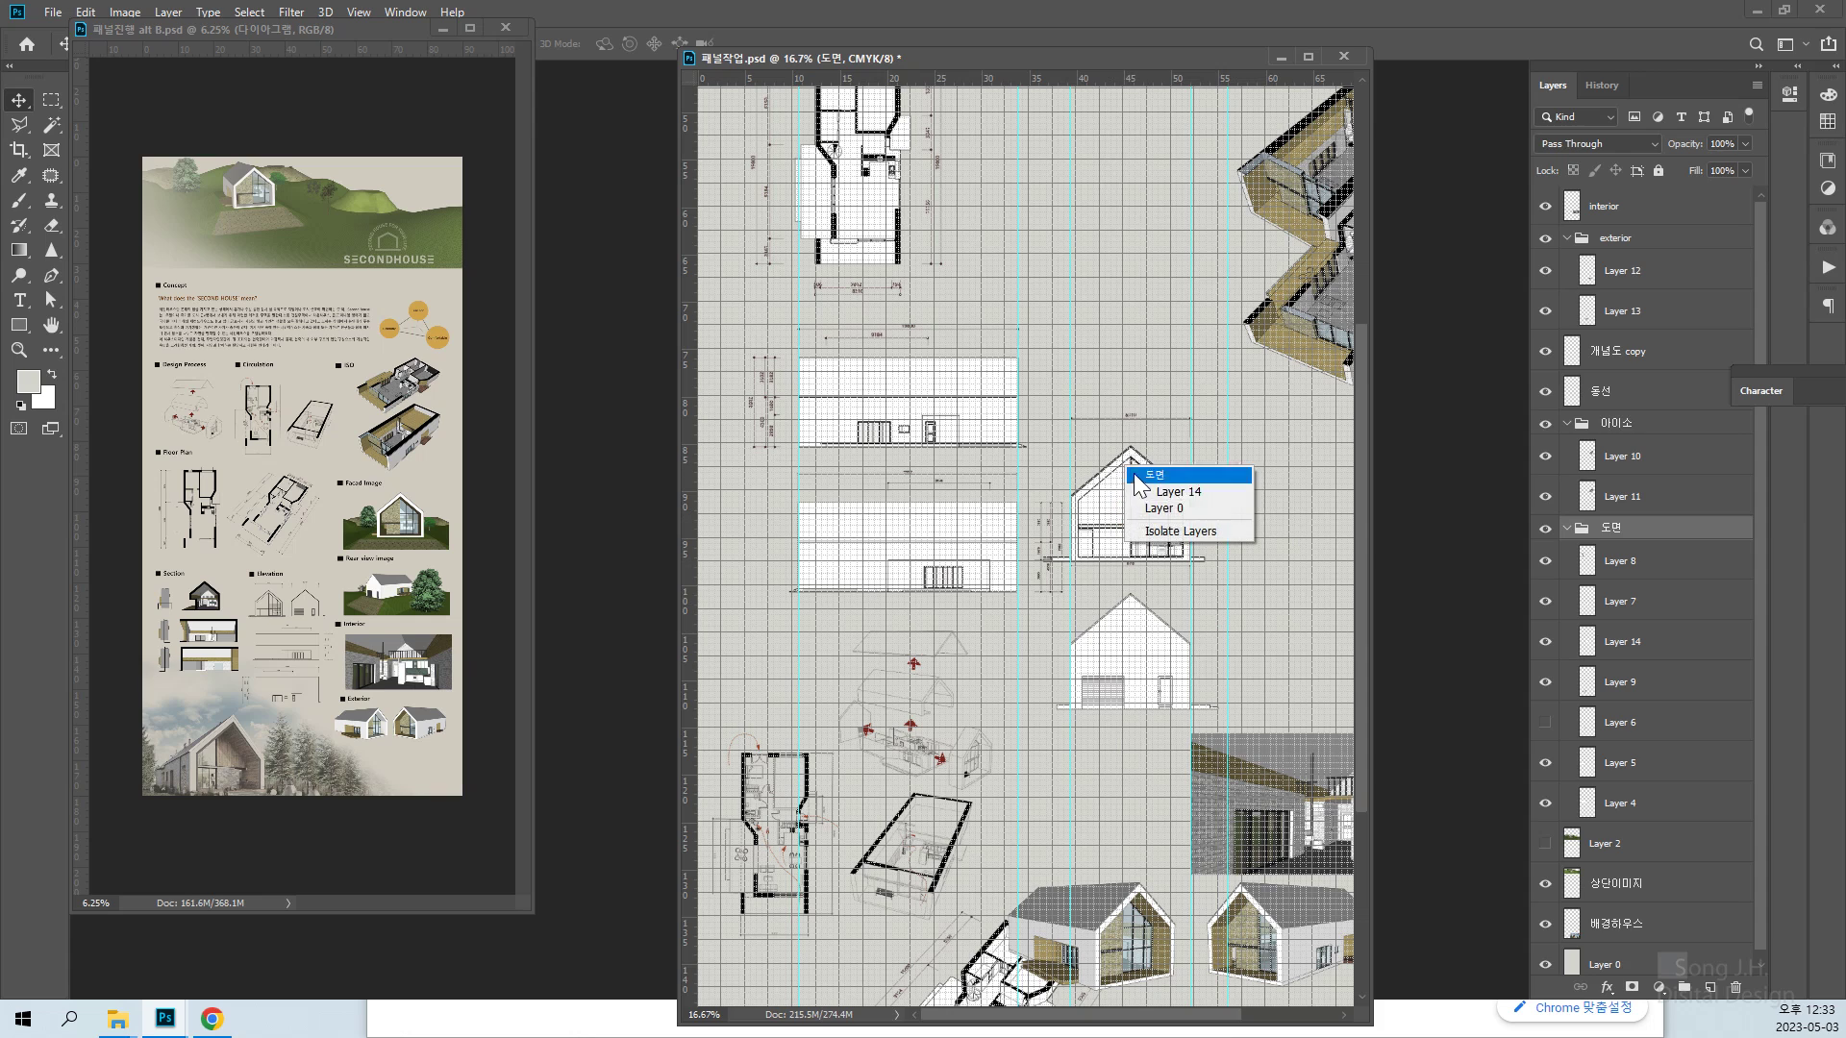
click(1151, 492)
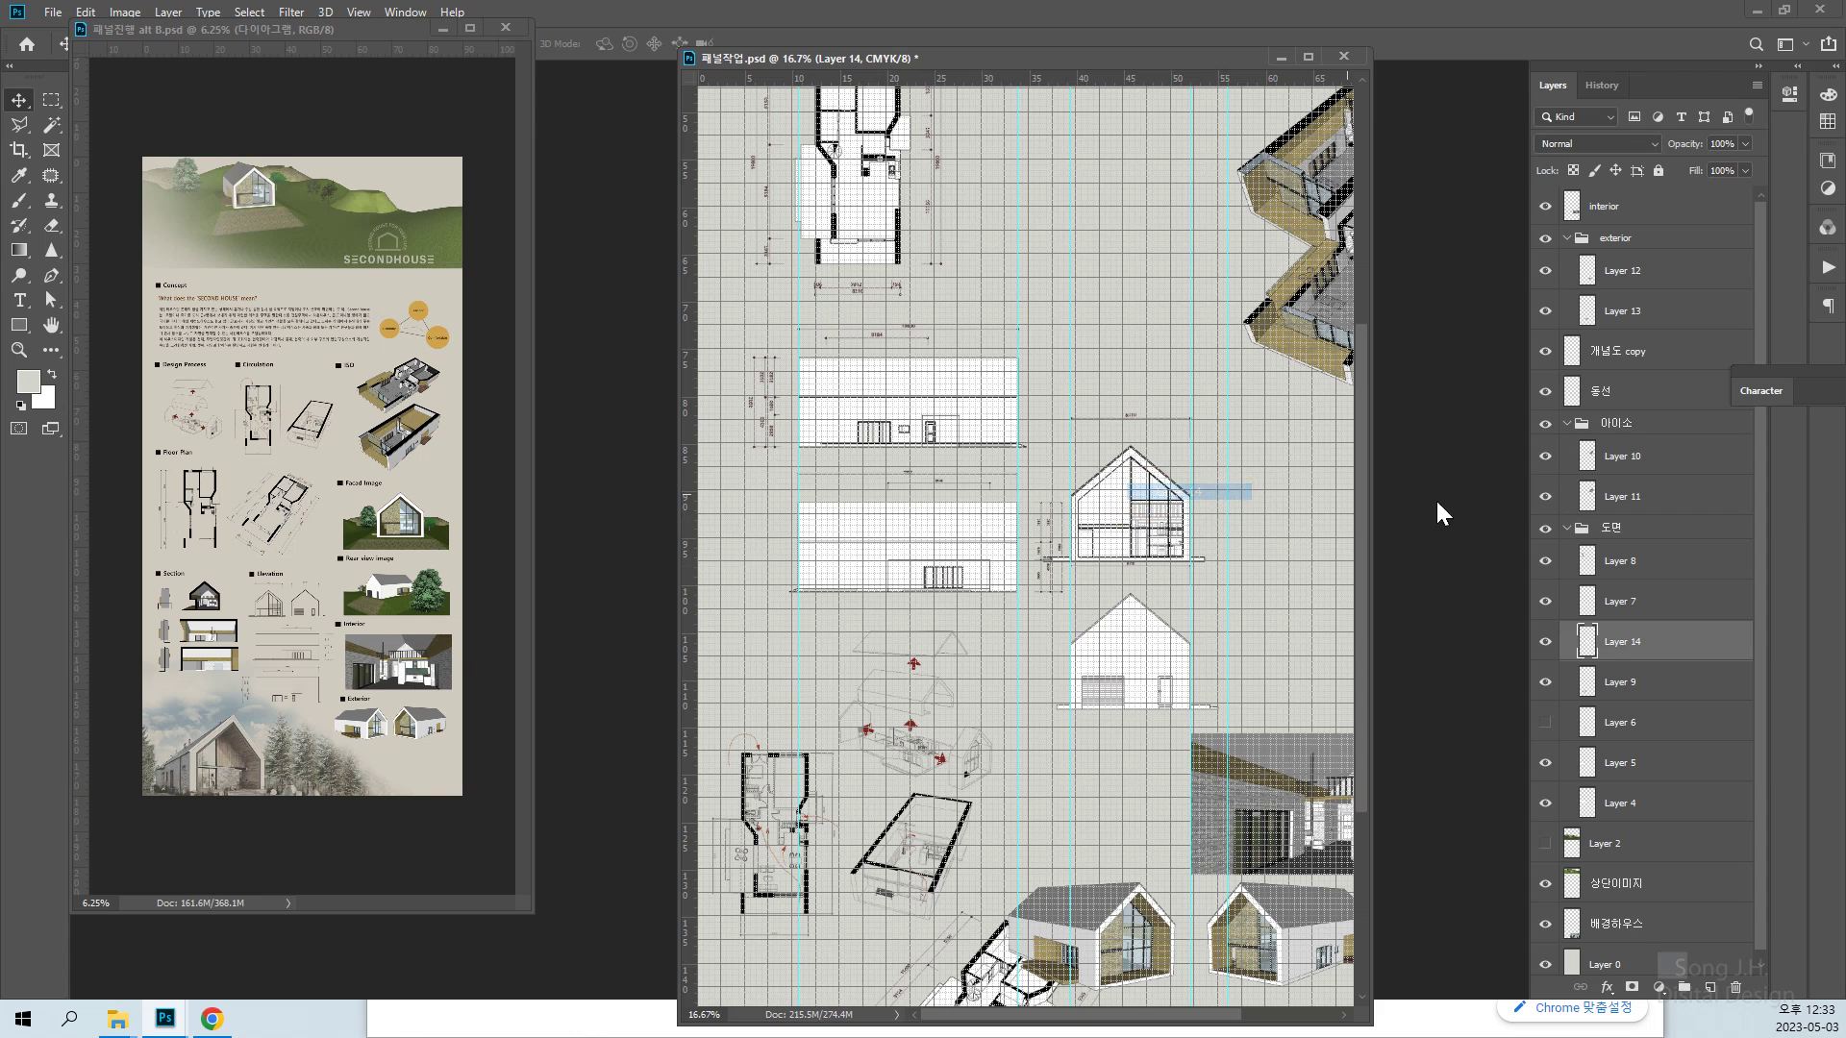
click(1543, 646)
click(1543, 646)
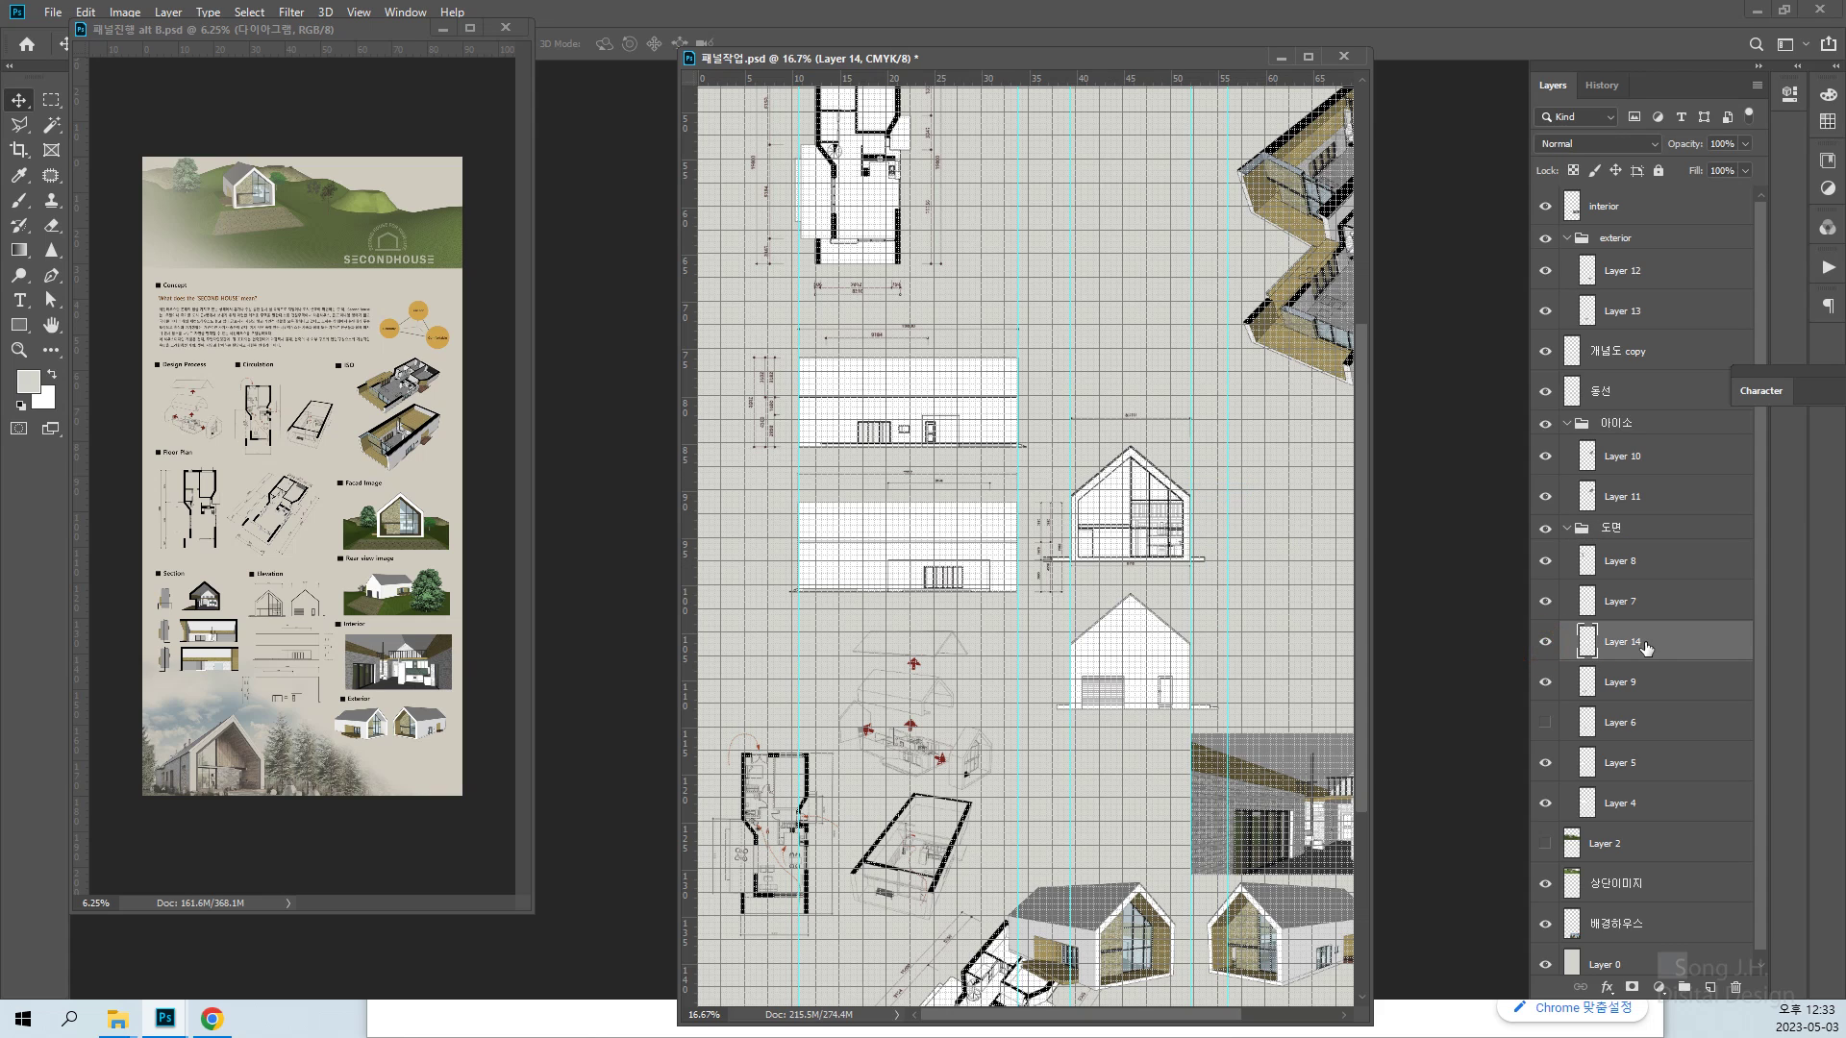
click(1545, 682)
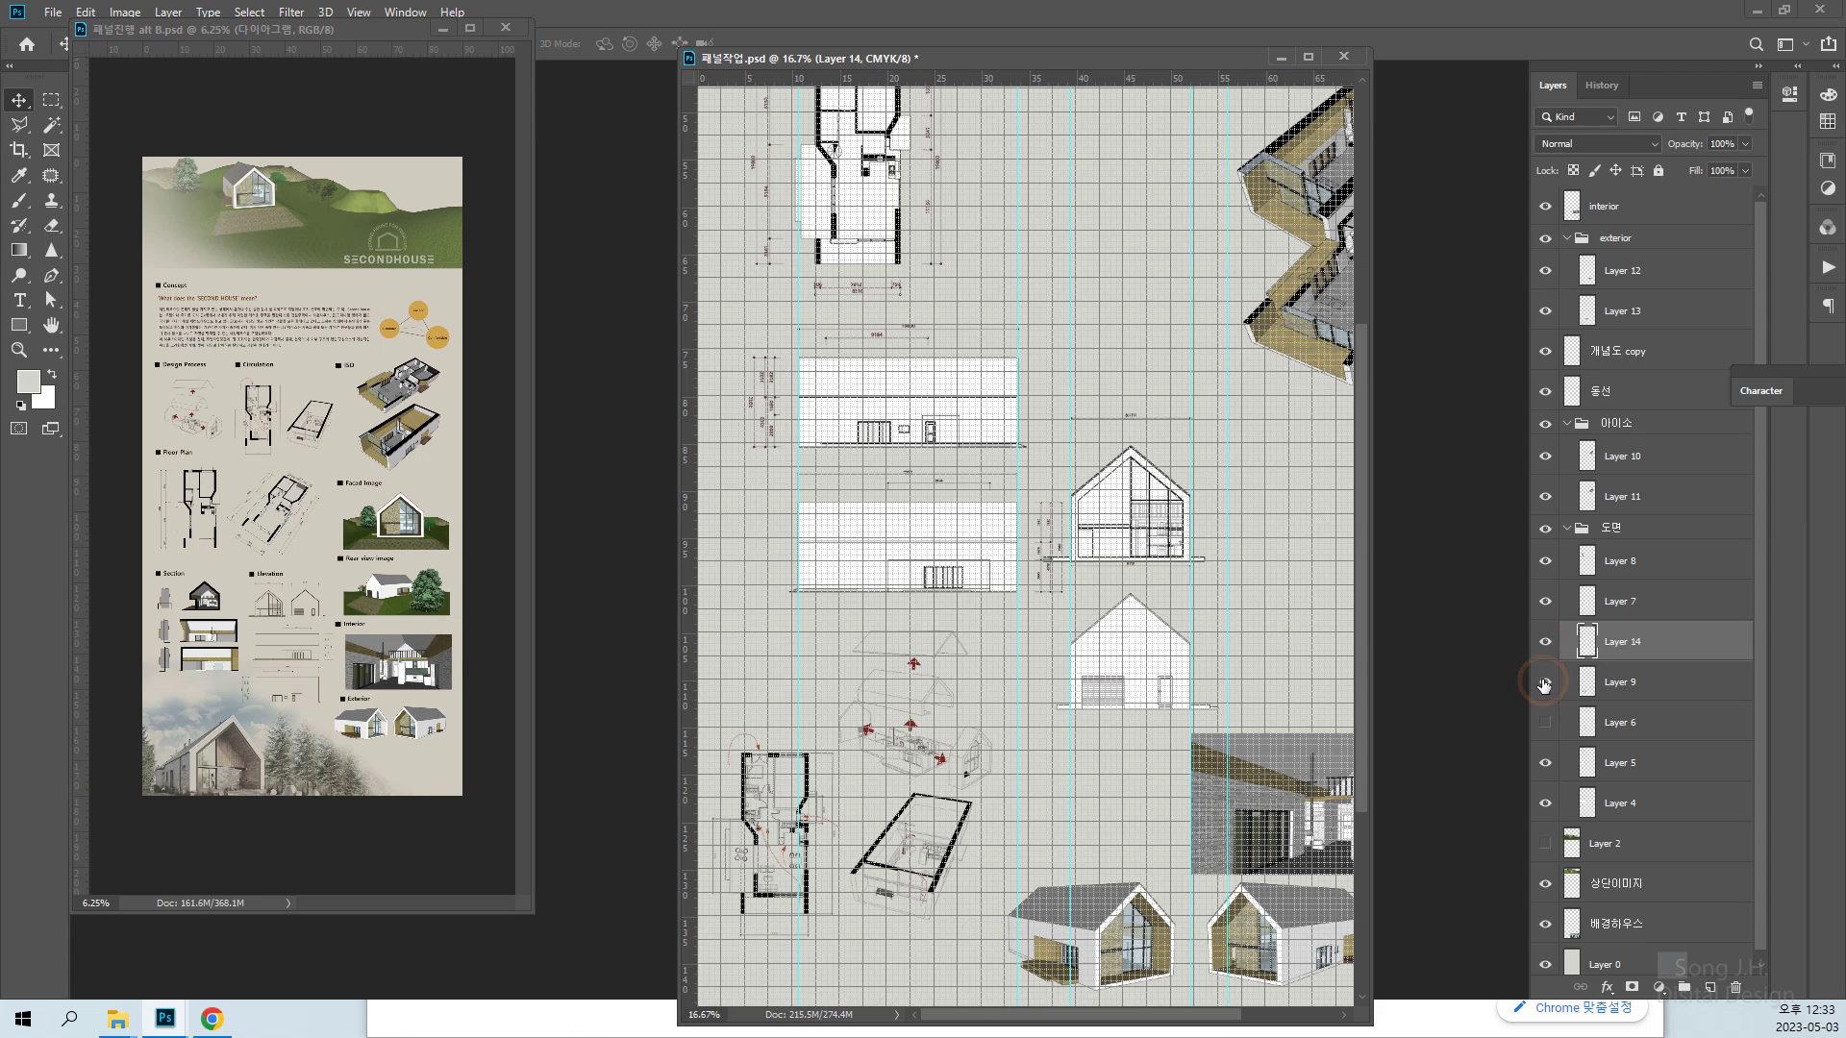
click(1545, 685)
Select the garage-door elevation's layer and toggle the visibility of Layers 14, 7 and 8 to check which drawing each holds
right_click(1146, 670)
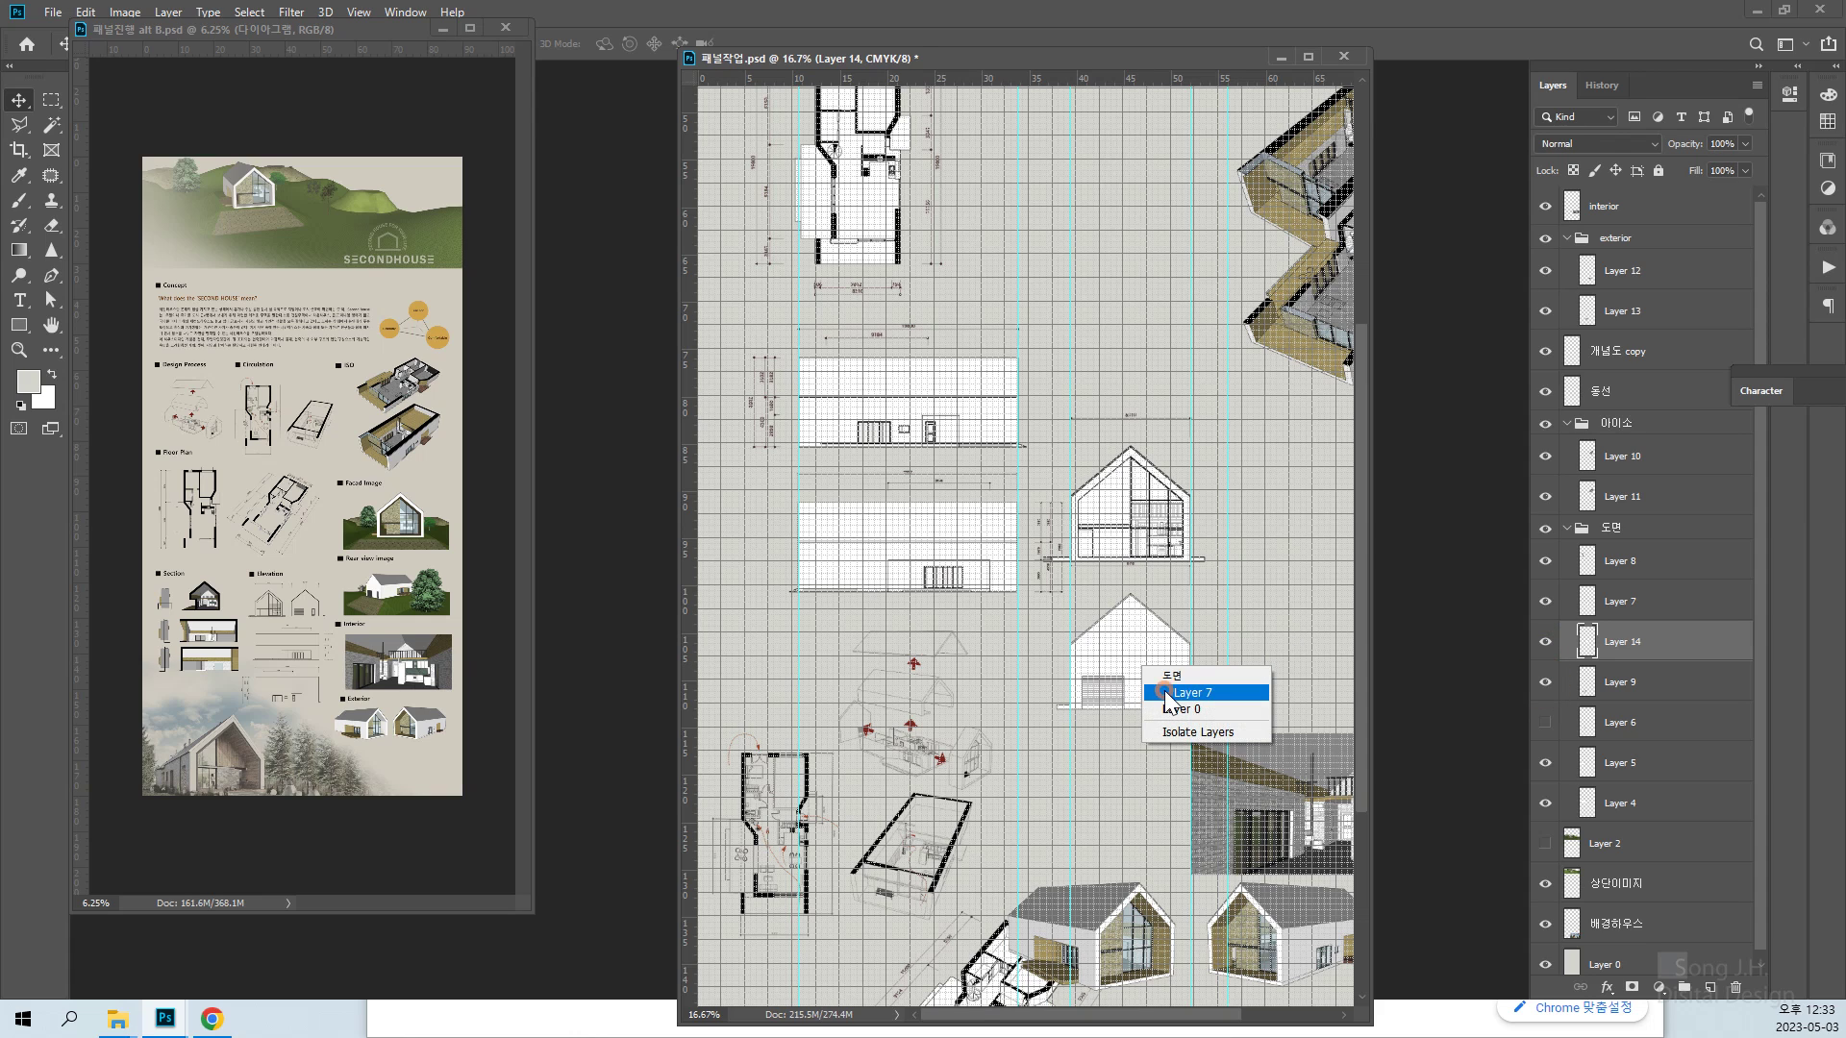
click(1169, 694)
click(1545, 642)
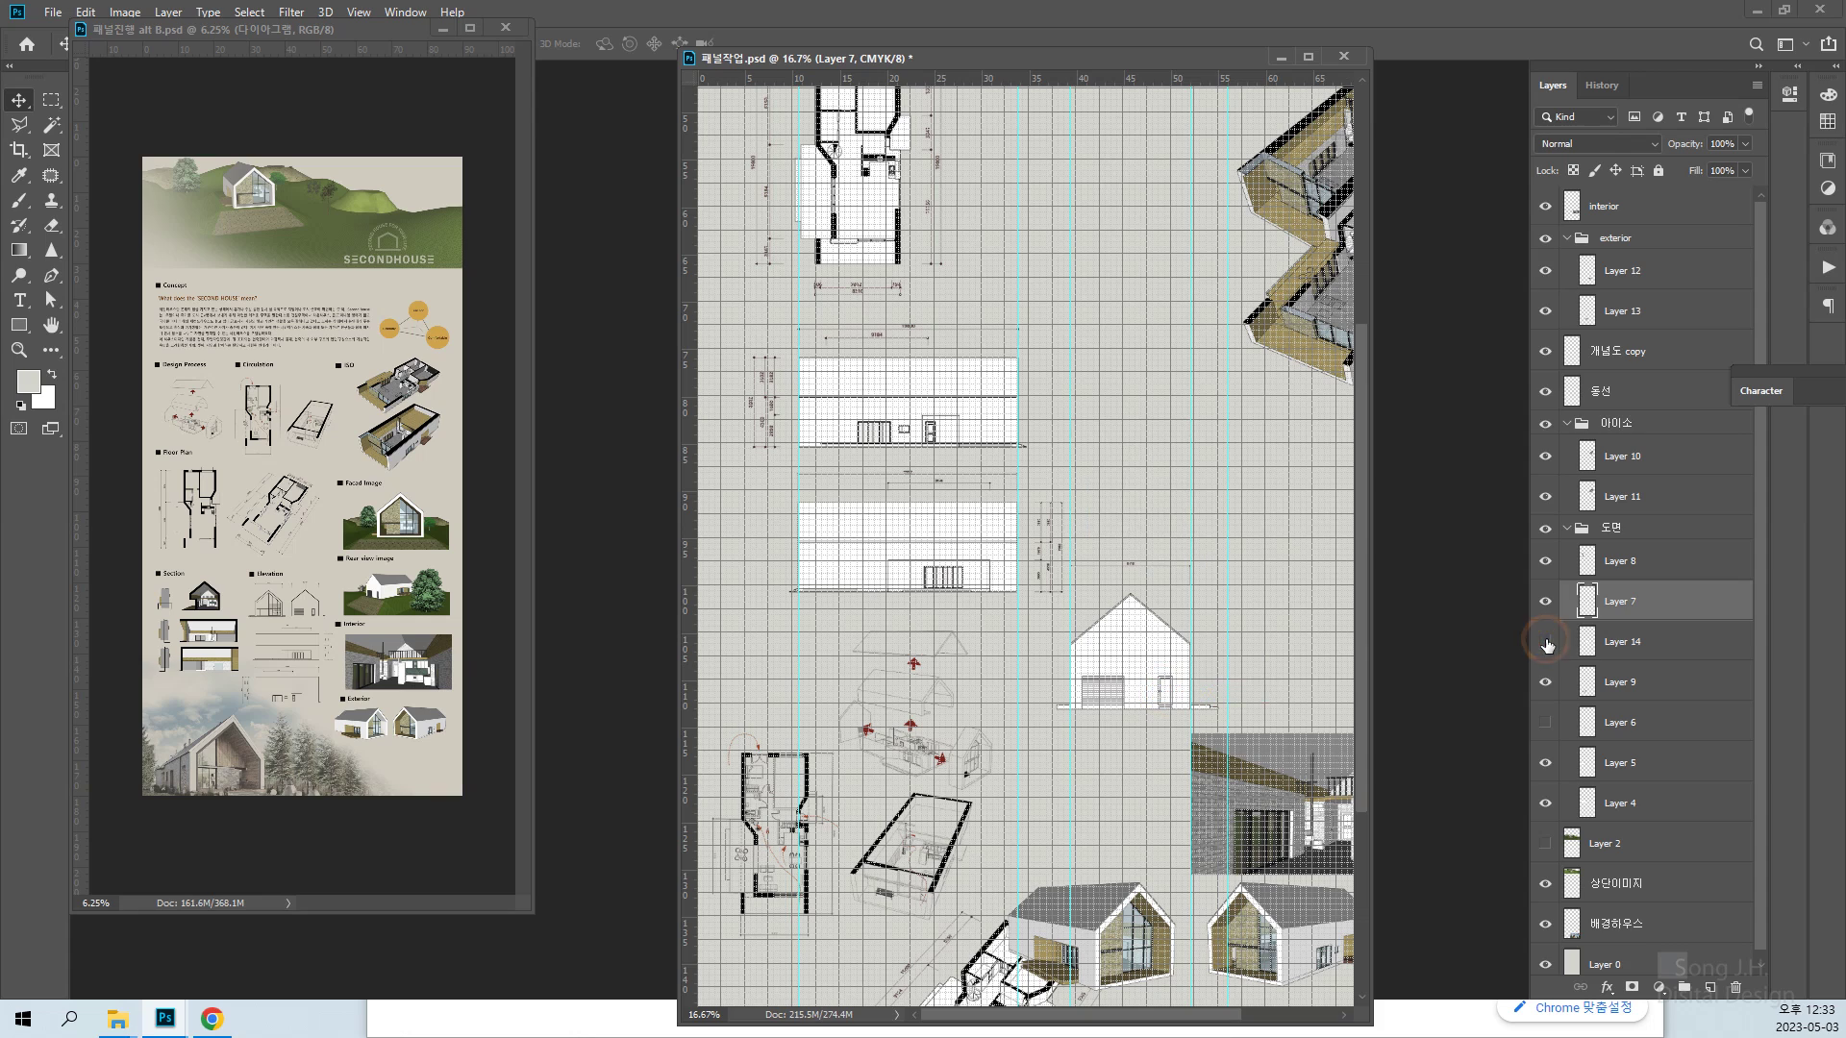
click(1545, 642)
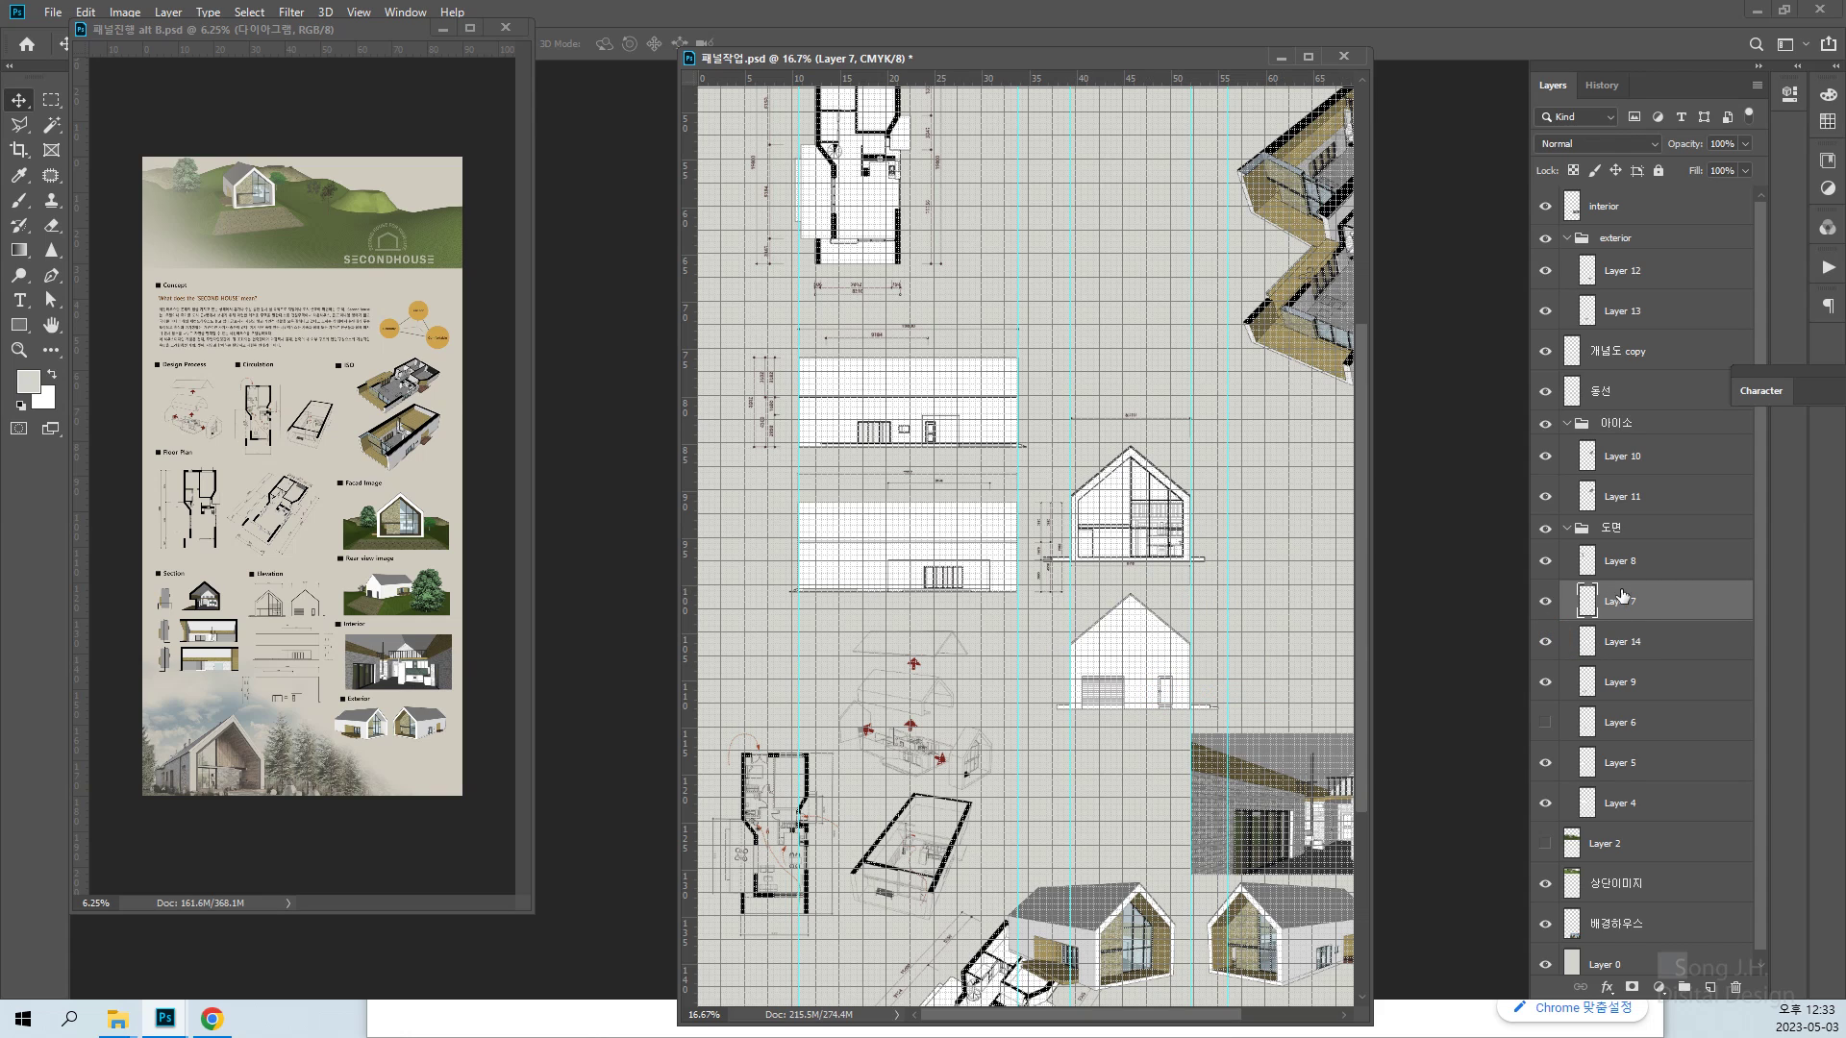
click(1546, 601)
click(1546, 602)
click(1547, 561)
click(1547, 562)
click(1546, 602)
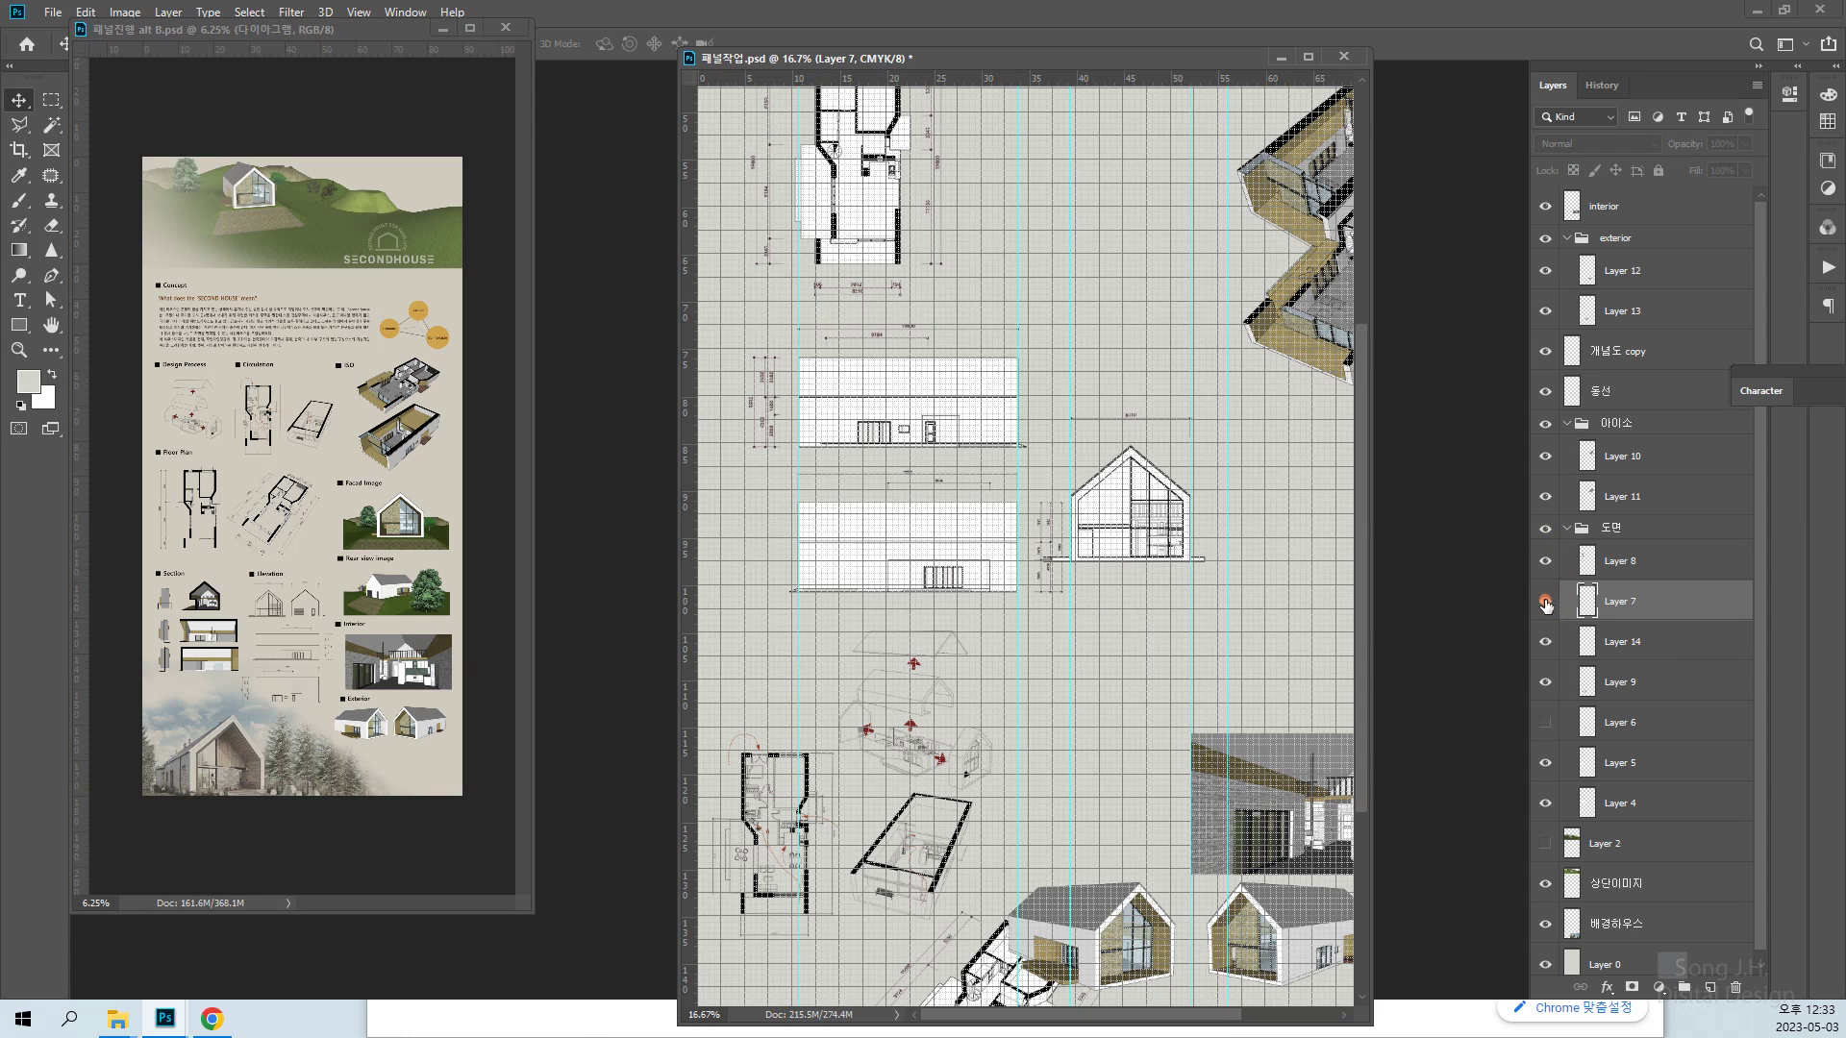
click(1546, 602)
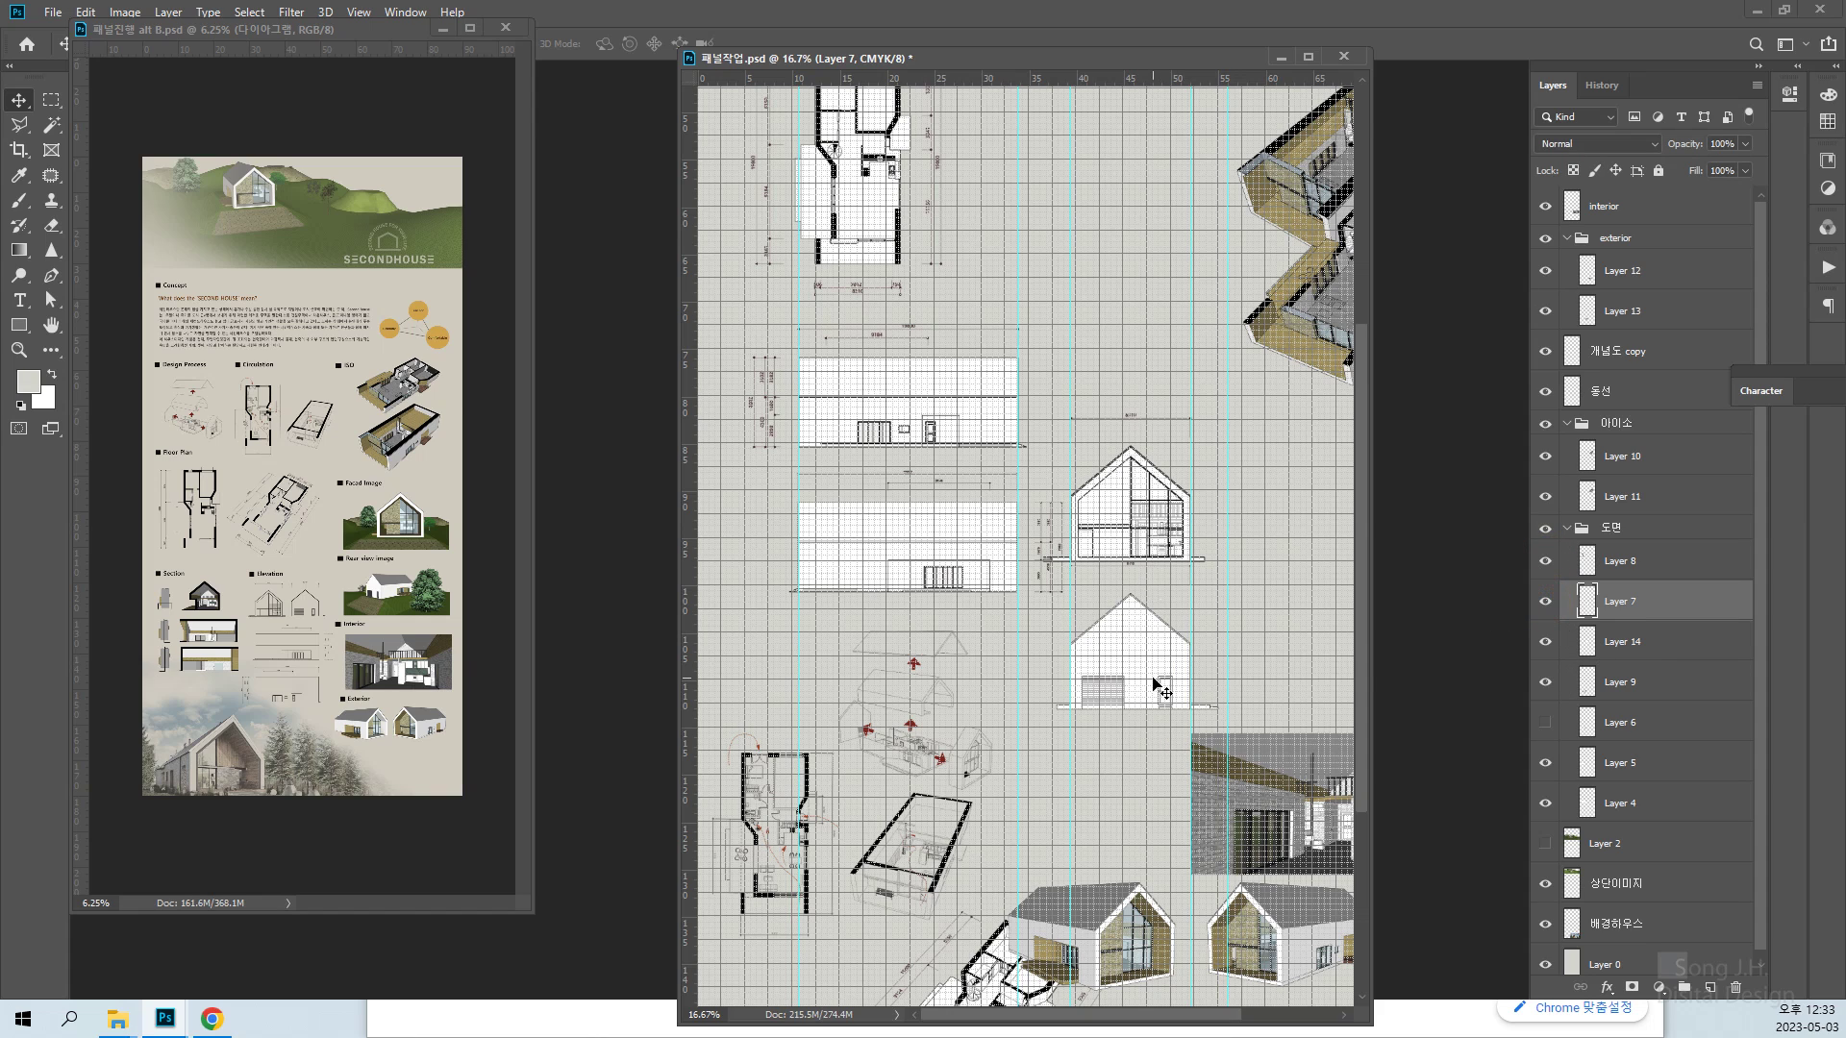
Select Layer 14 from the glazed gable drawing and toggle its visibility to check which dimensions belong to it
key(ctrl+plus)
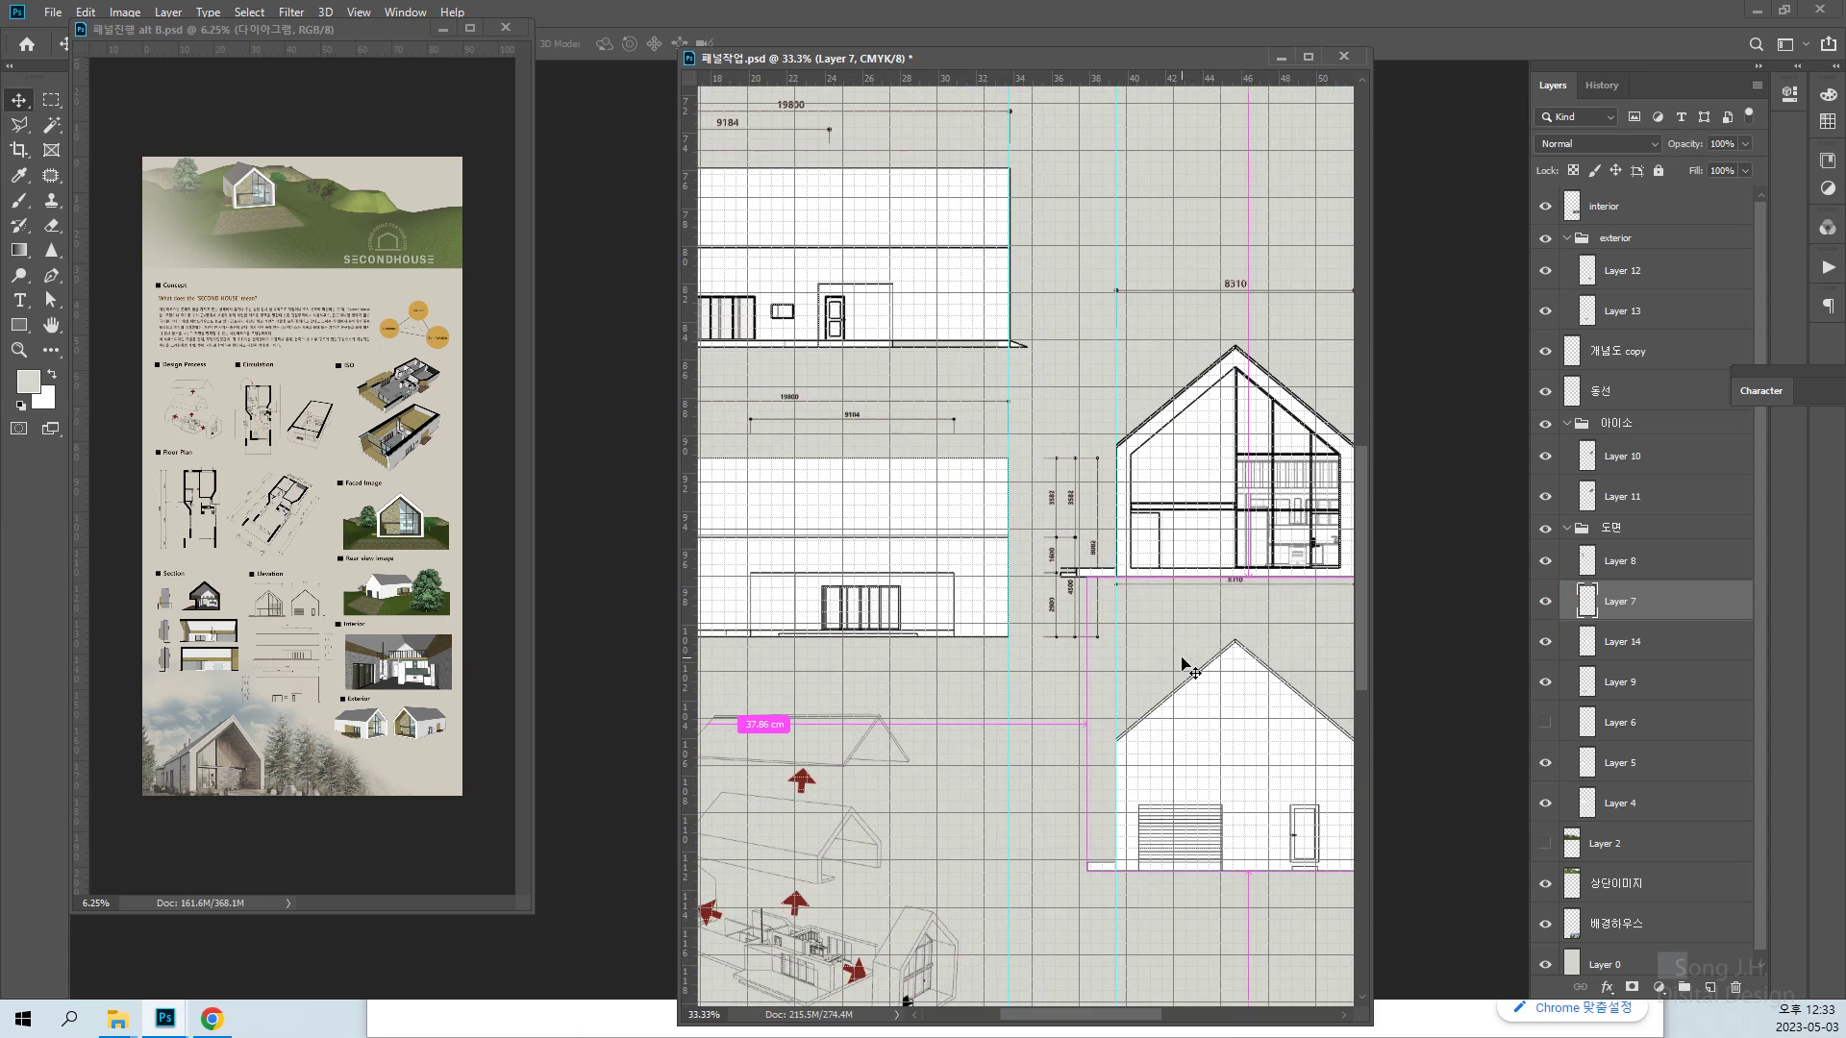
drag(1184, 654, 960, 579)
right_click(1021, 657)
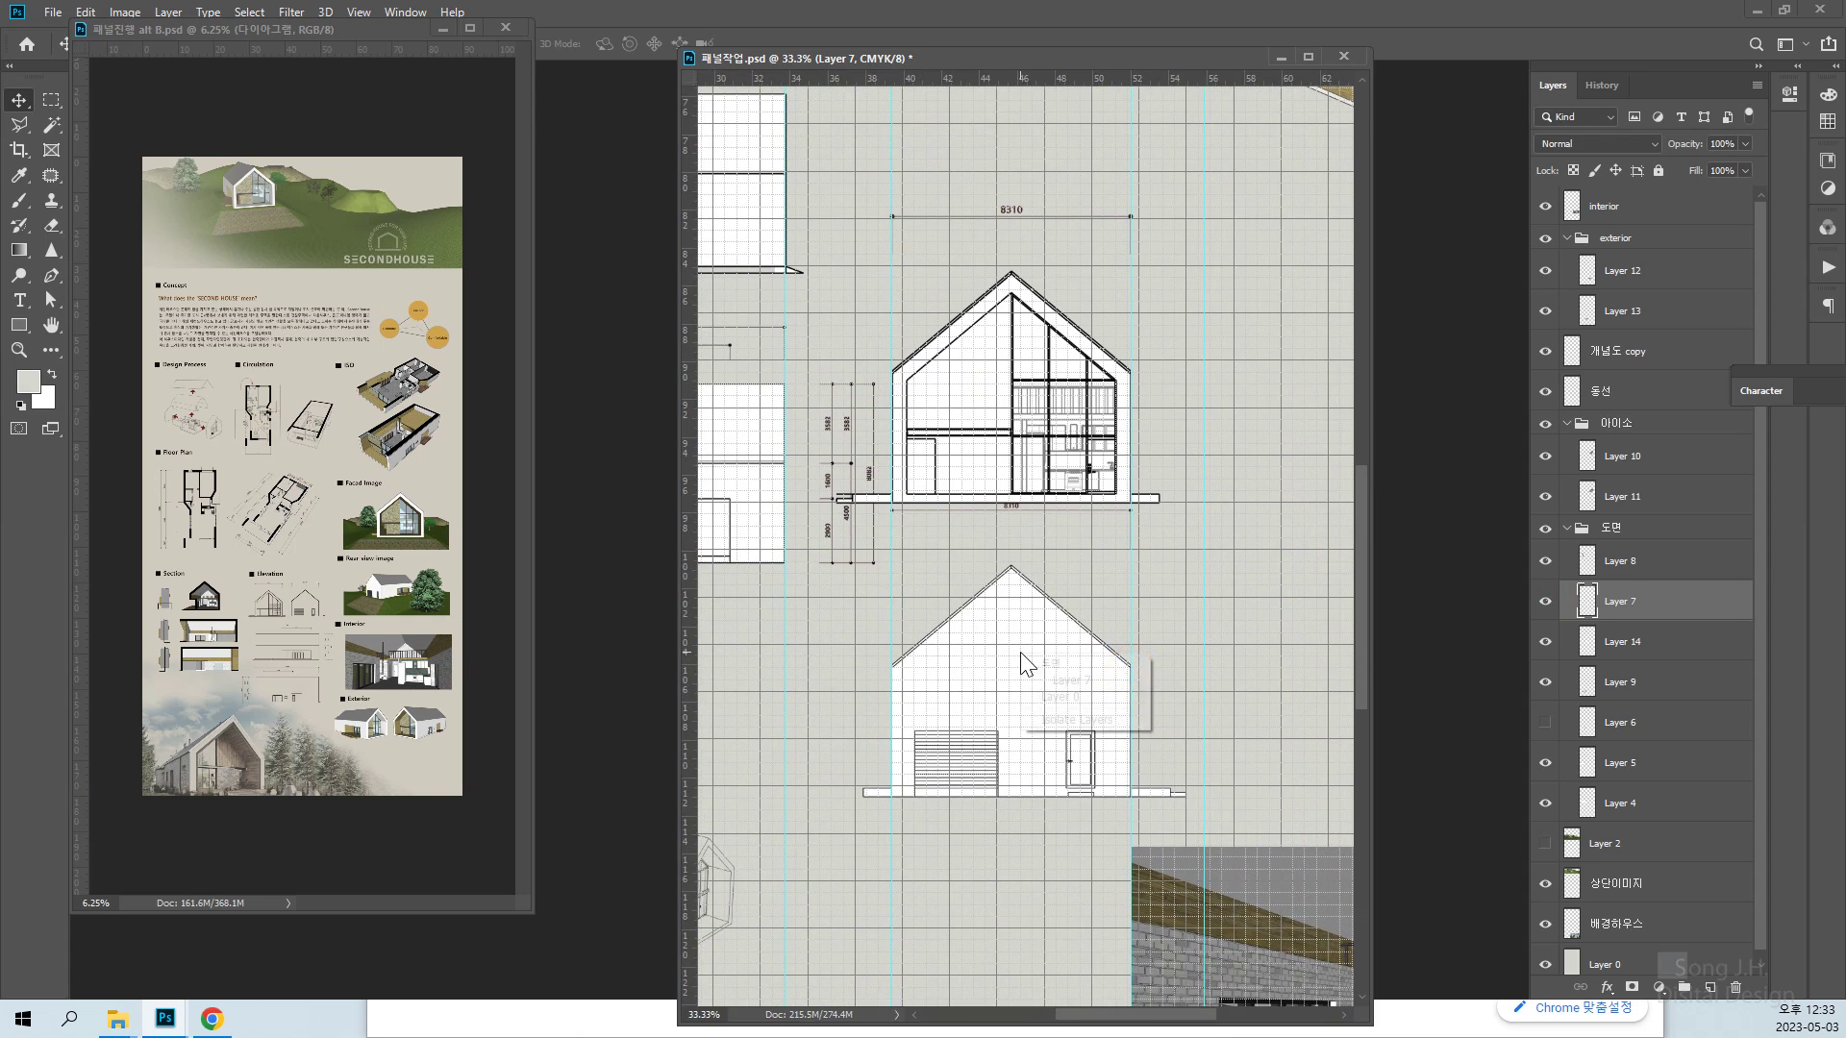
click(1056, 663)
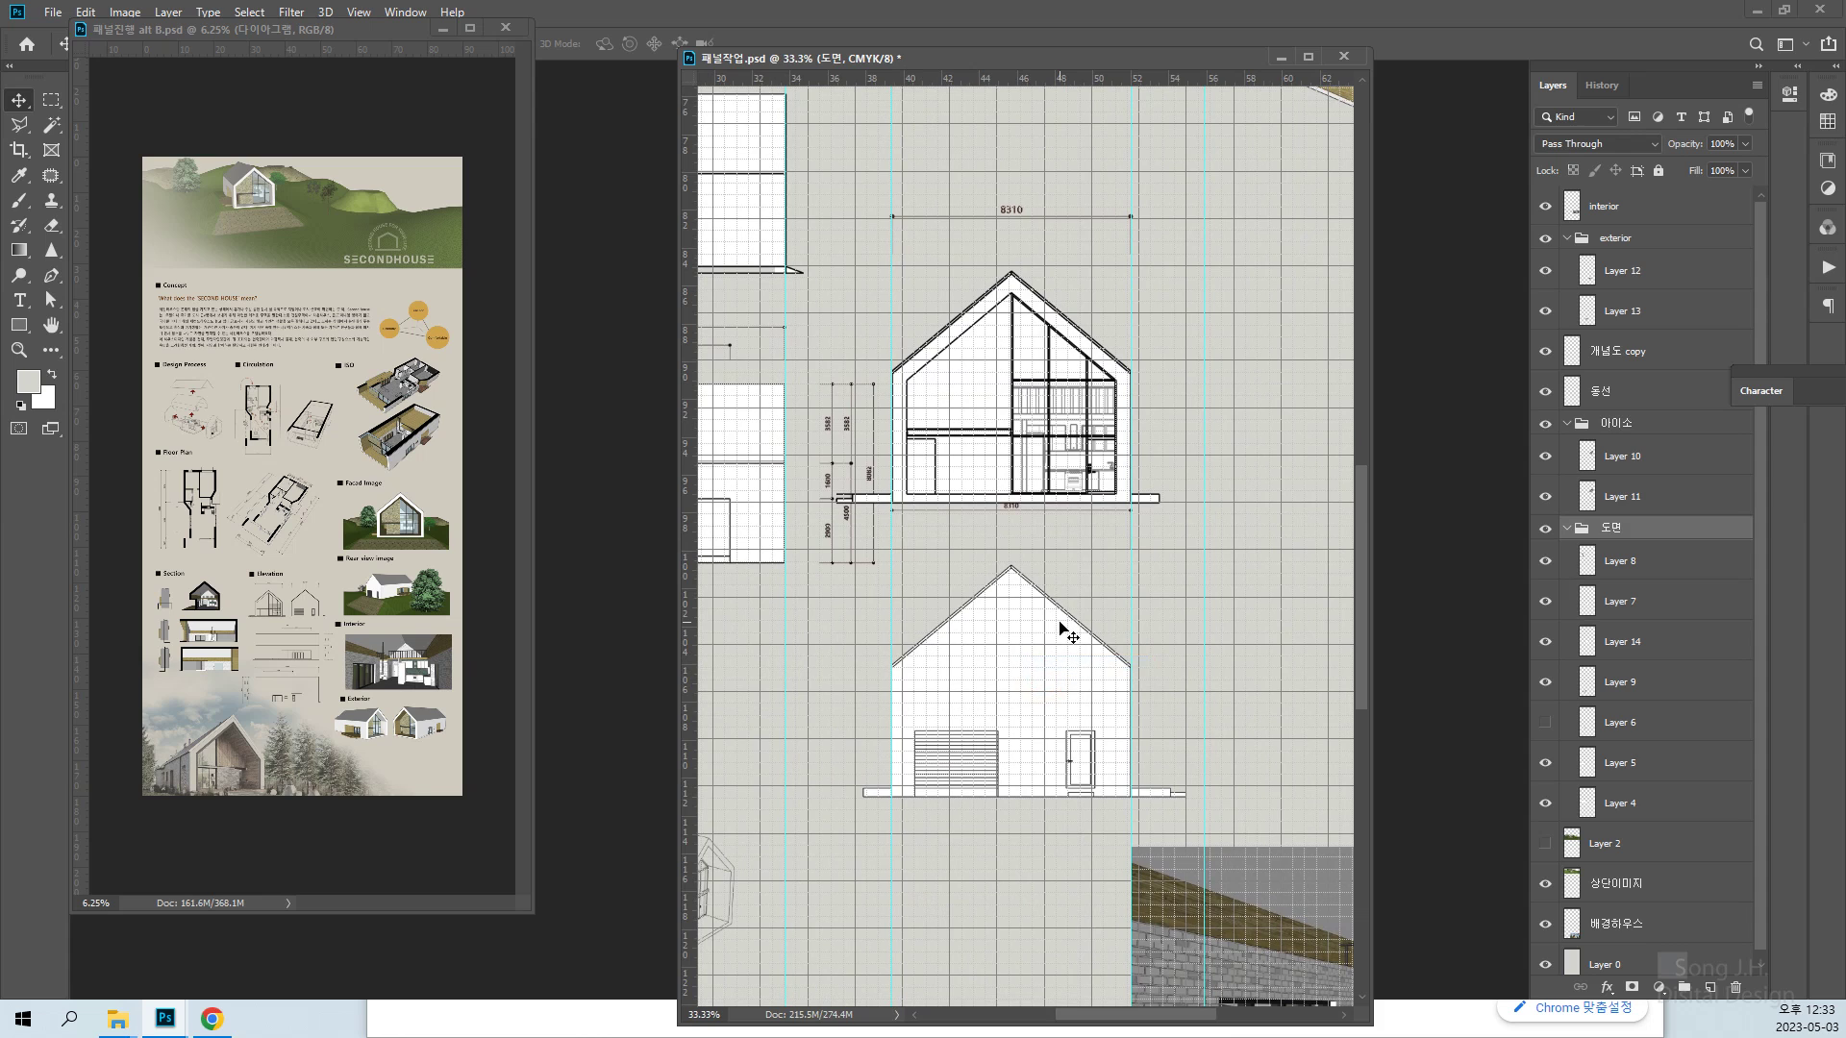
scroll(1065, 630, up, 1)
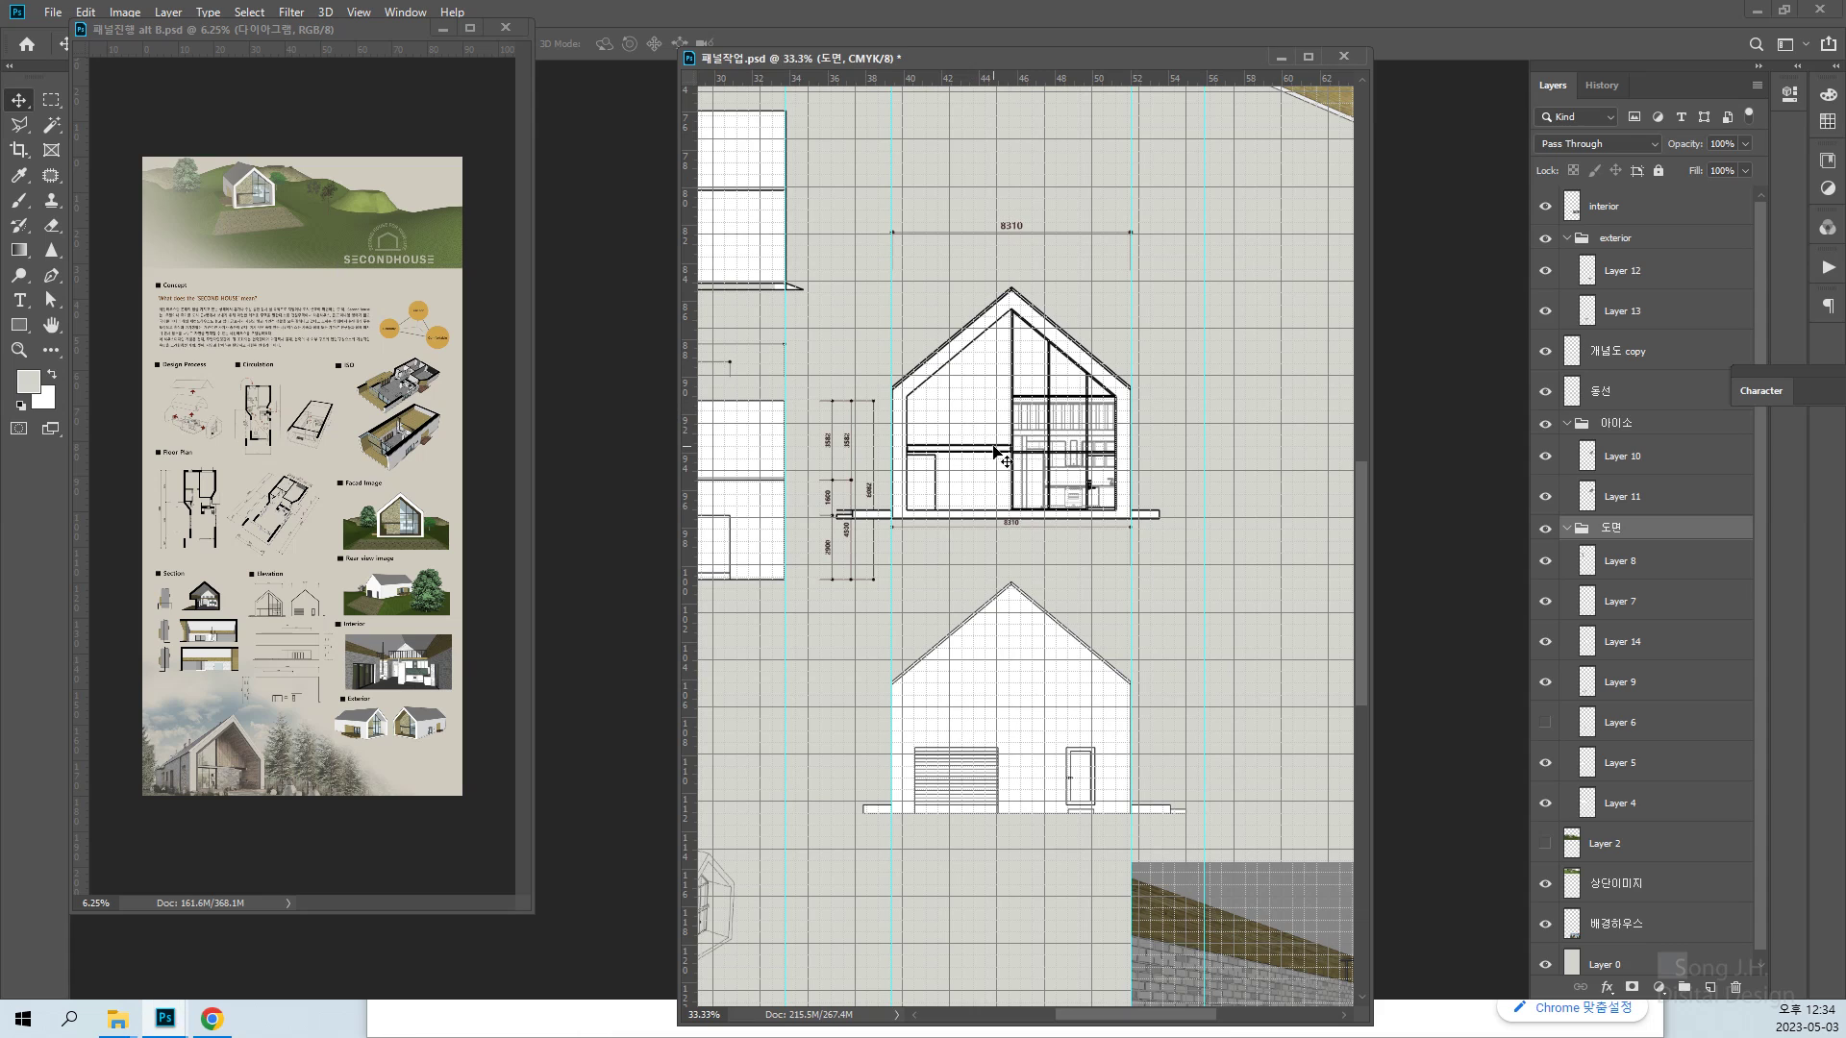
right_click(974, 480)
click(1017, 513)
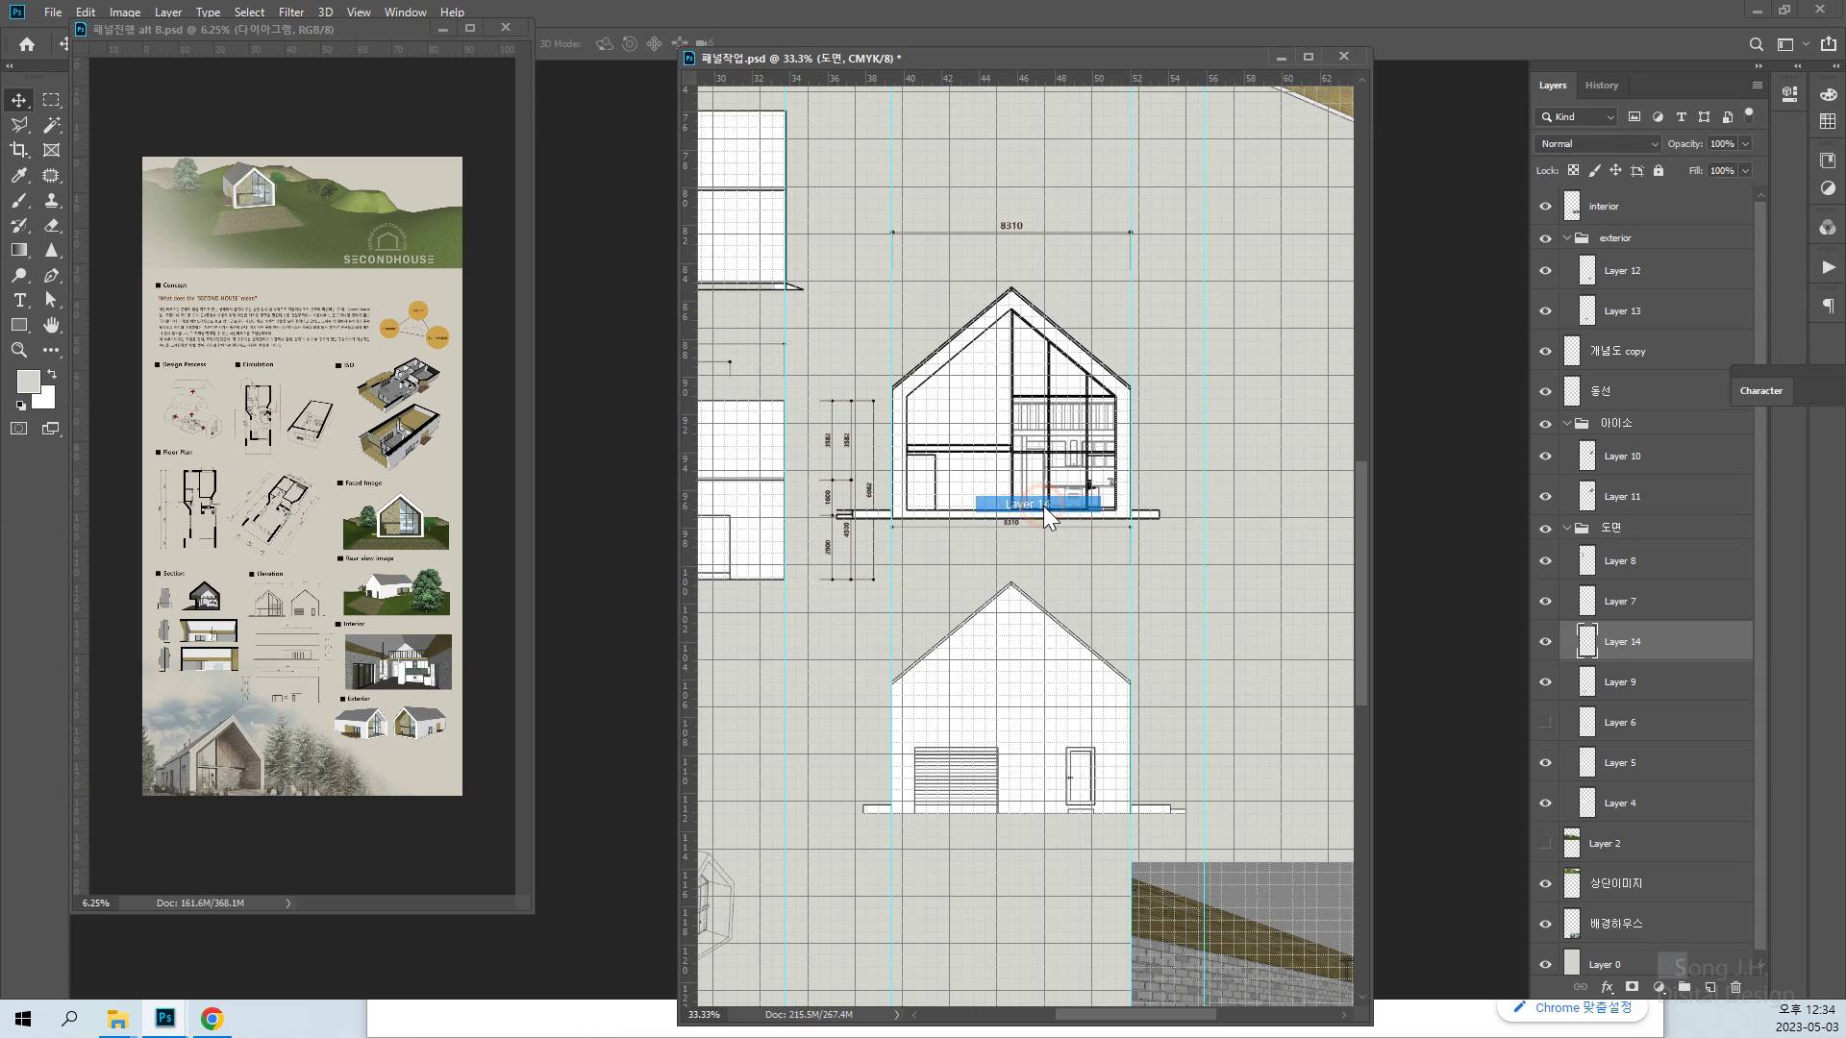
click(1546, 642)
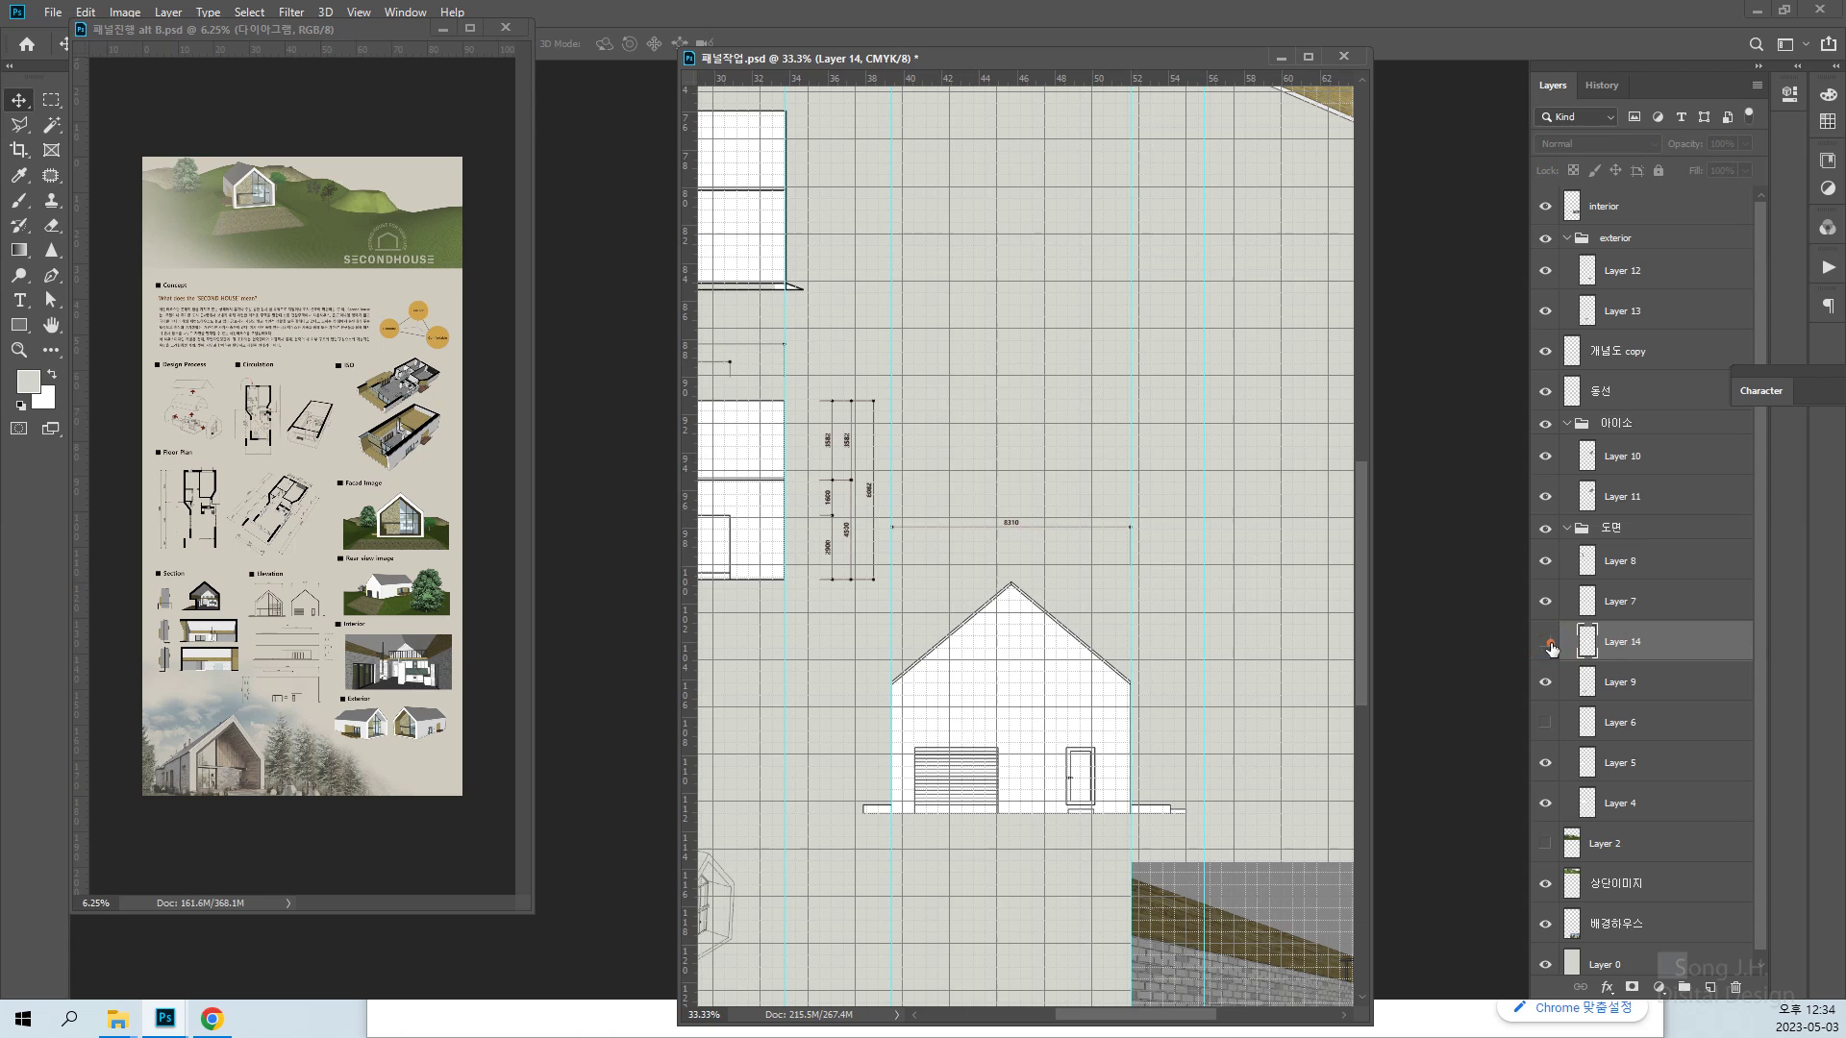
click(1546, 643)
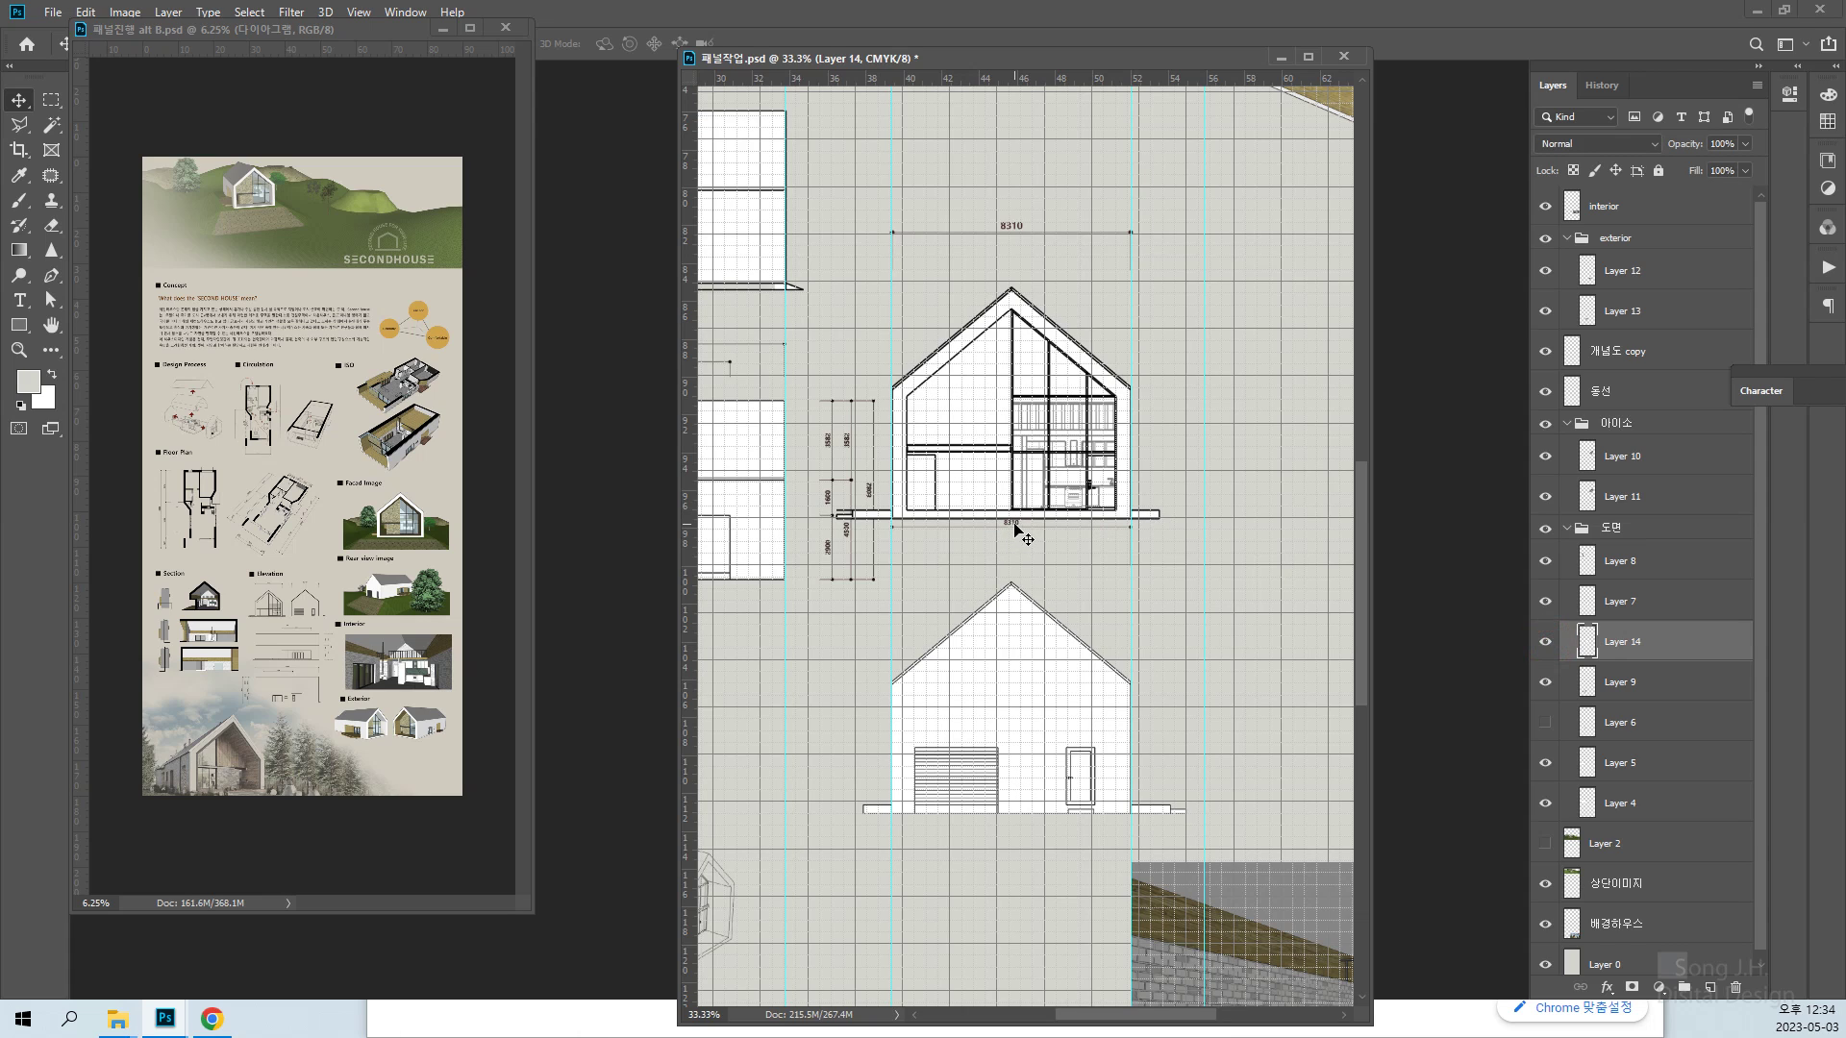
Select Layer 14 and nudge the glazed gable drawing upward, clear of the dimension line above the garage-door elevation
right_click(991, 463)
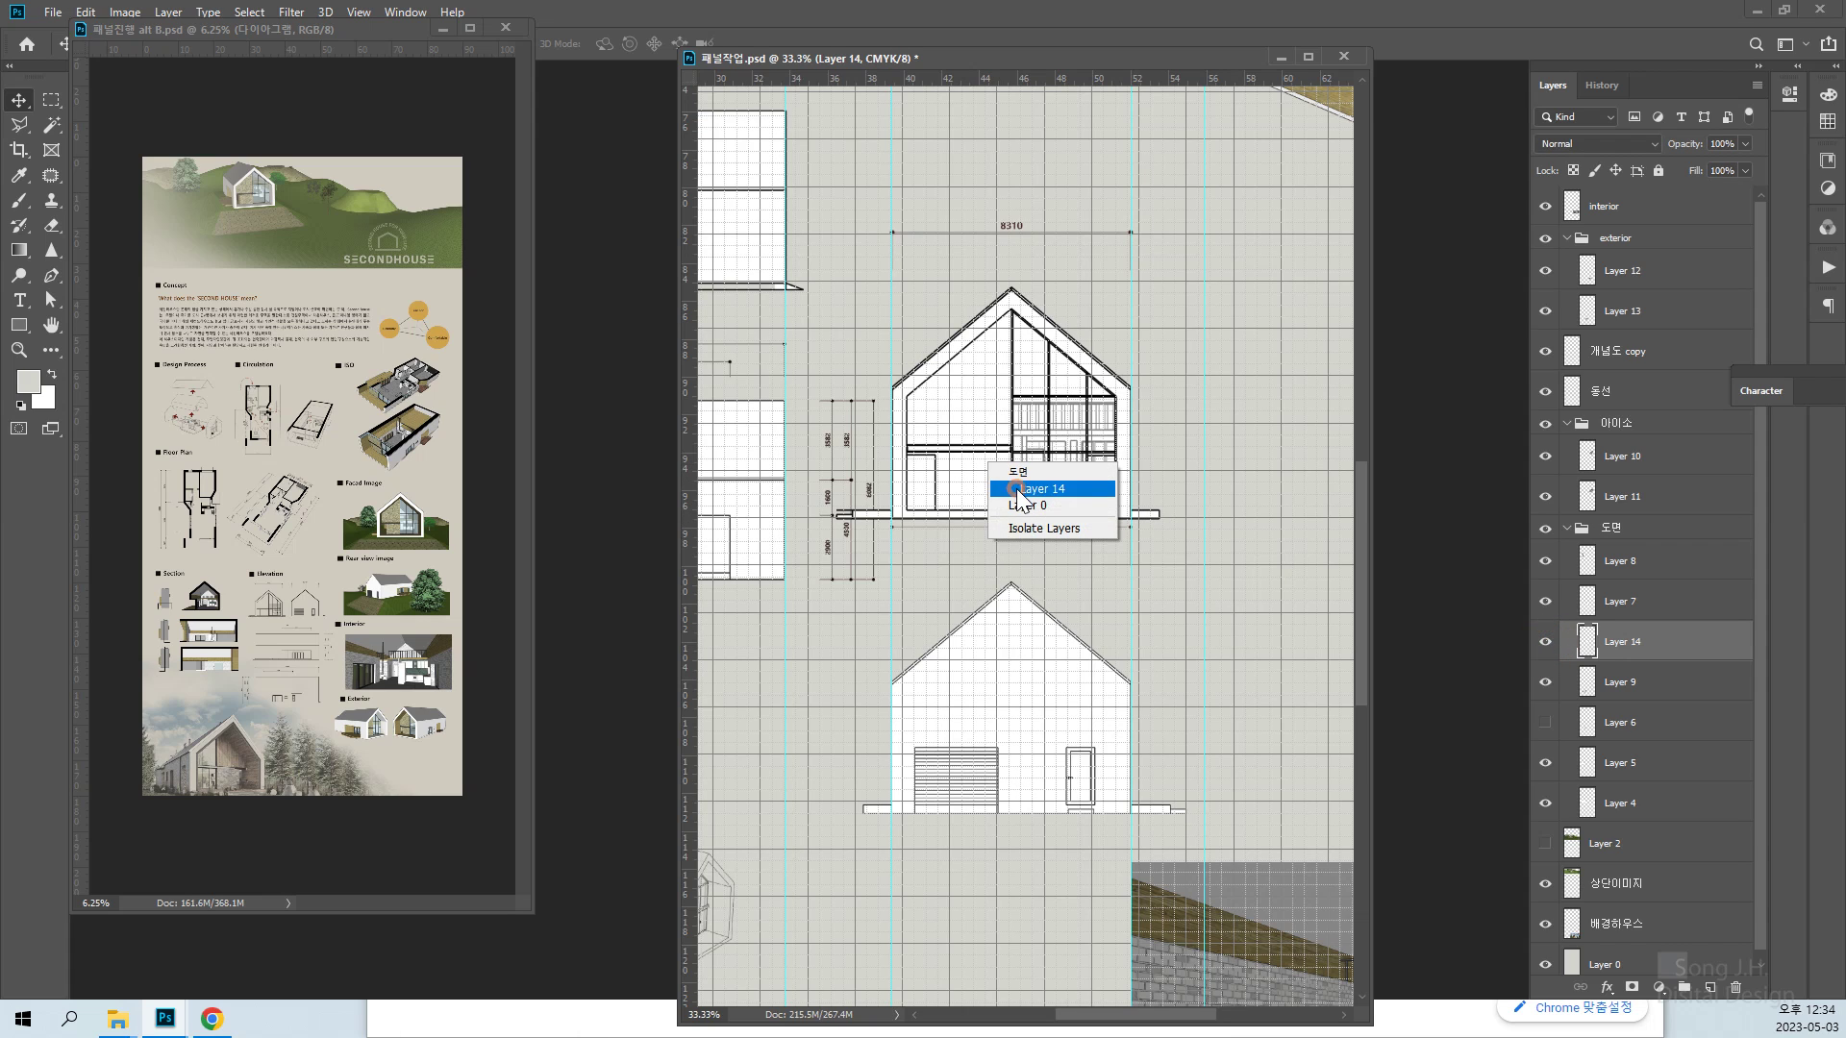
click(1025, 489)
key(shift+Up)
key(shift+Up)
key(shift+Up)
key(shift+Up)
key(shift+Up)
key(shift+Up)
key(shift+Up)
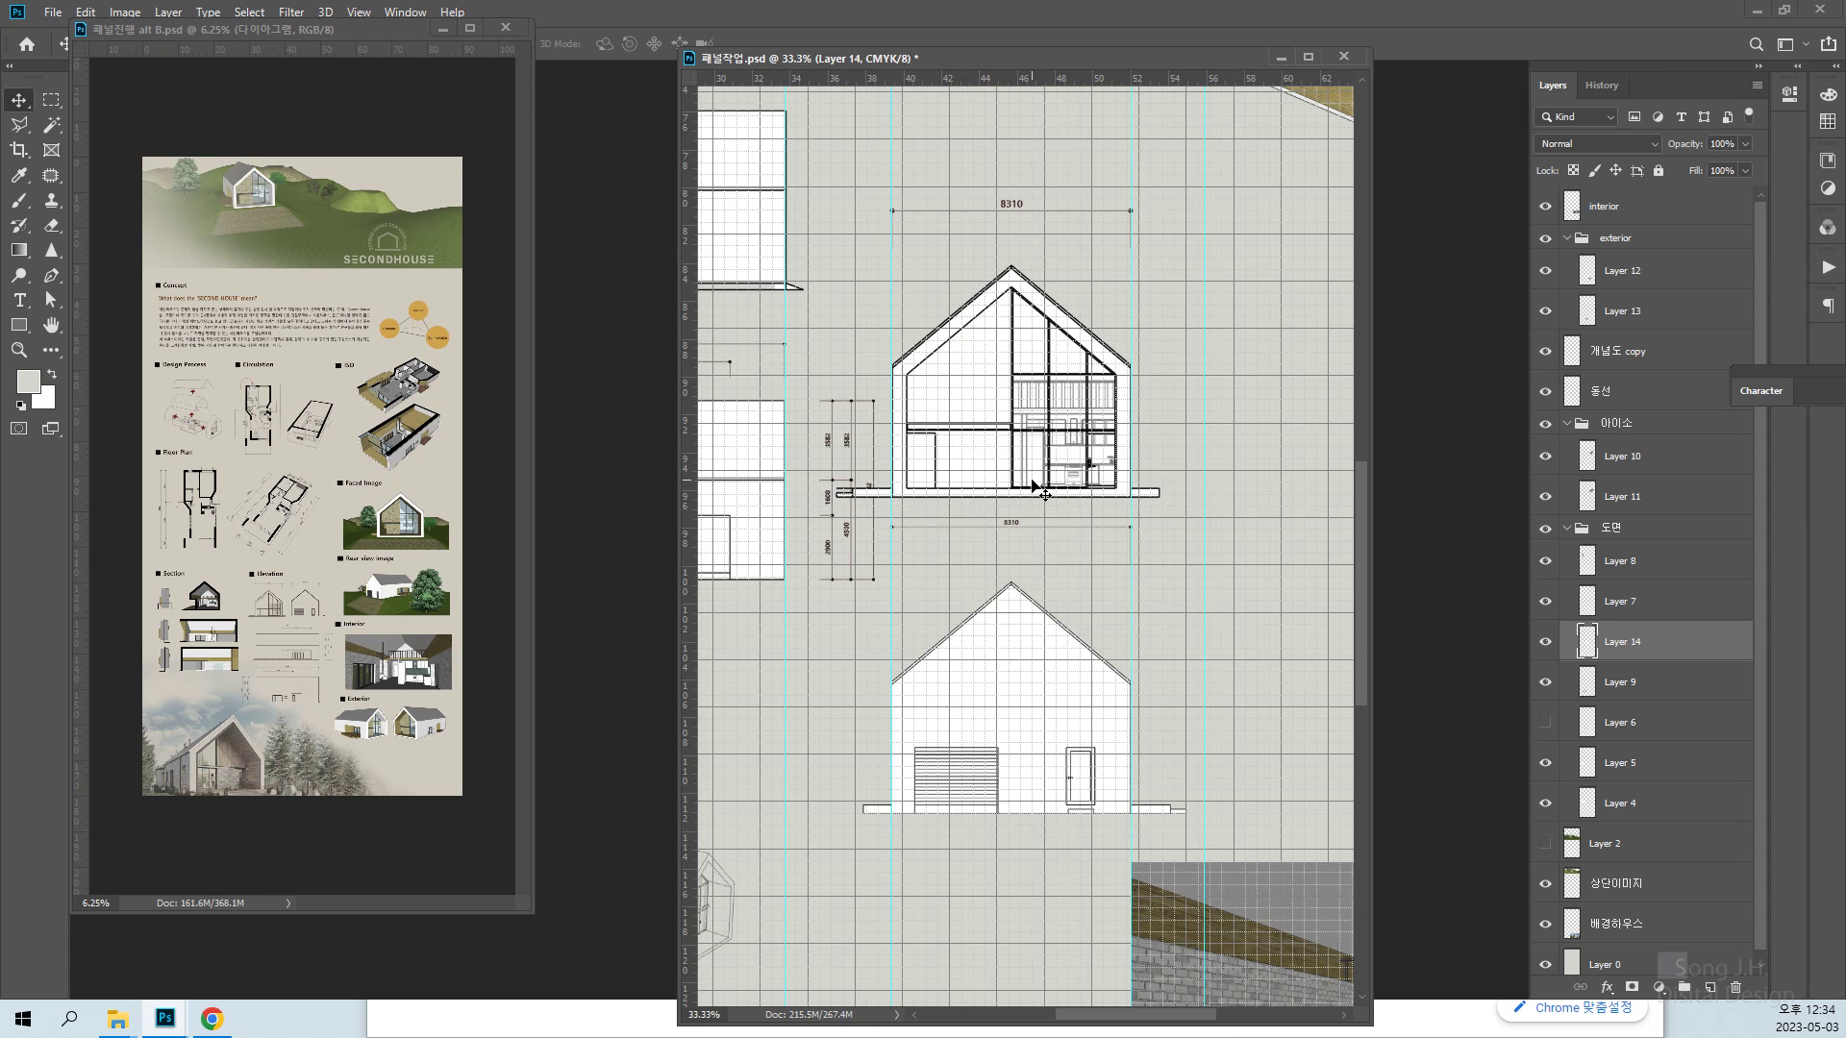
key(shift+Up)
key(shift+Up)
key(shift+Up)
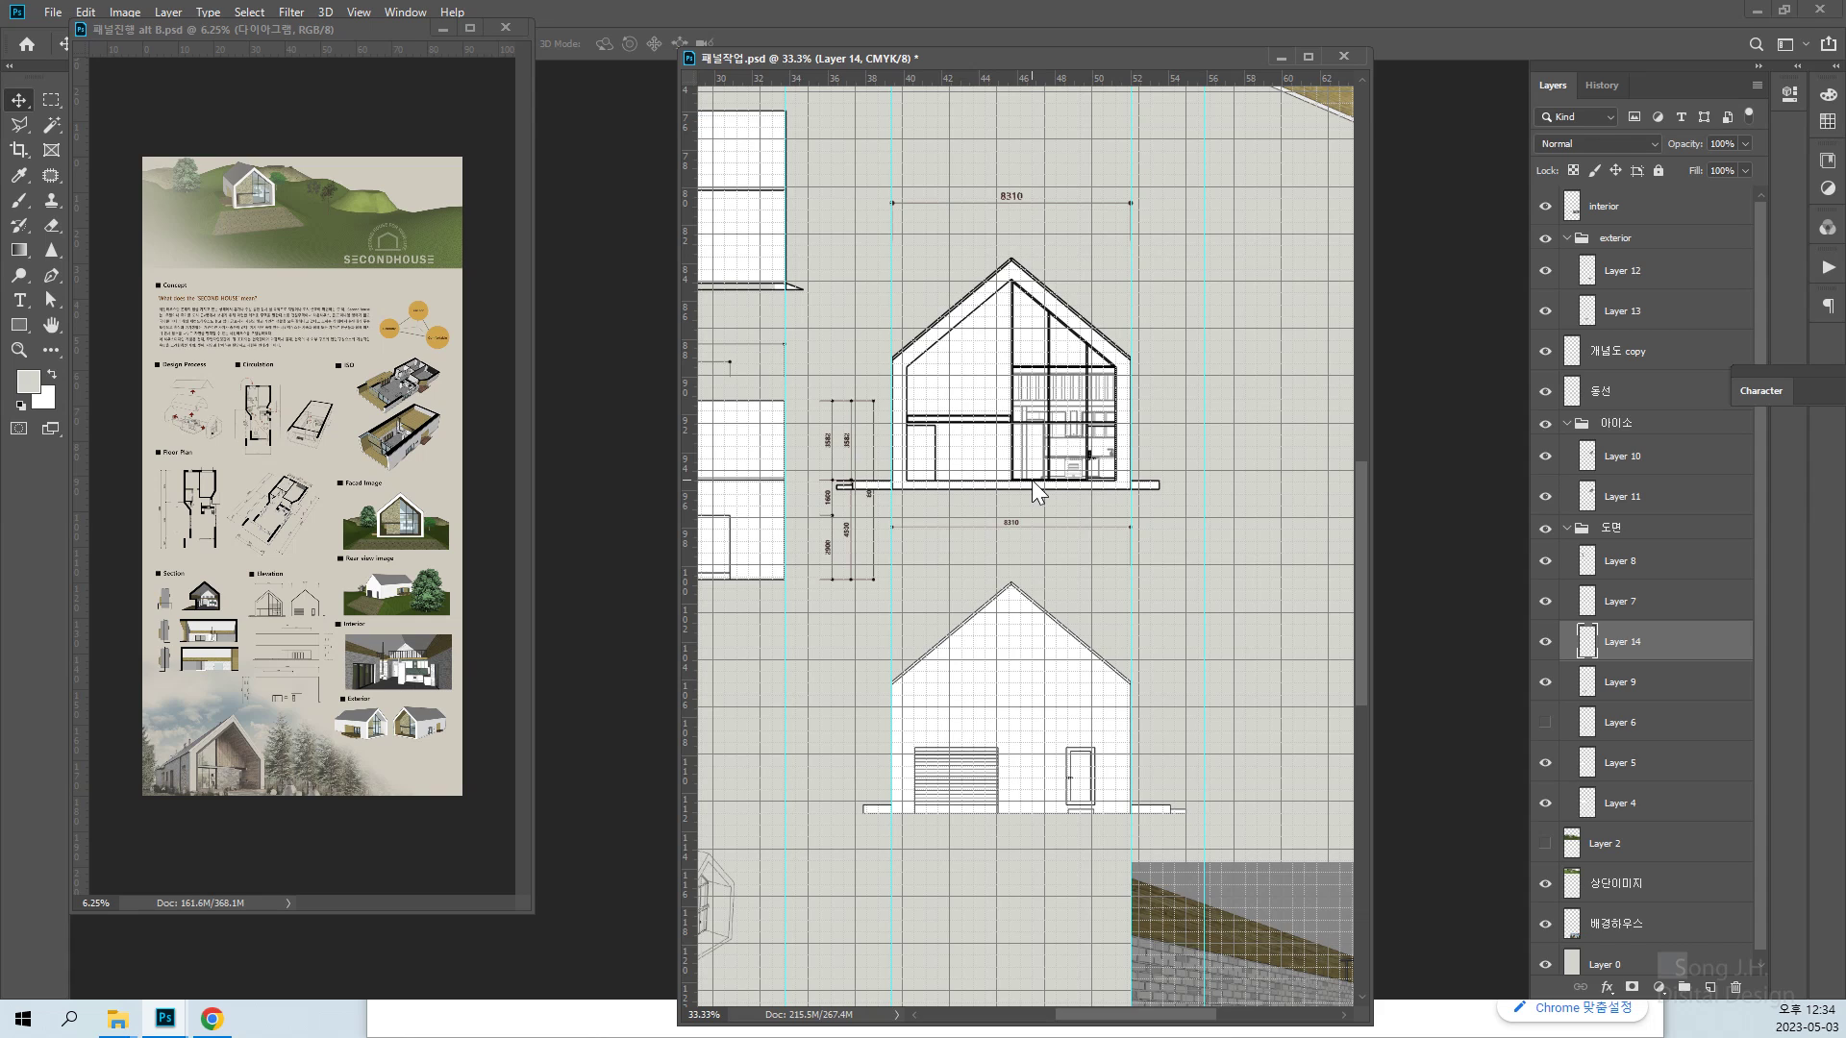
key(shift+Up)
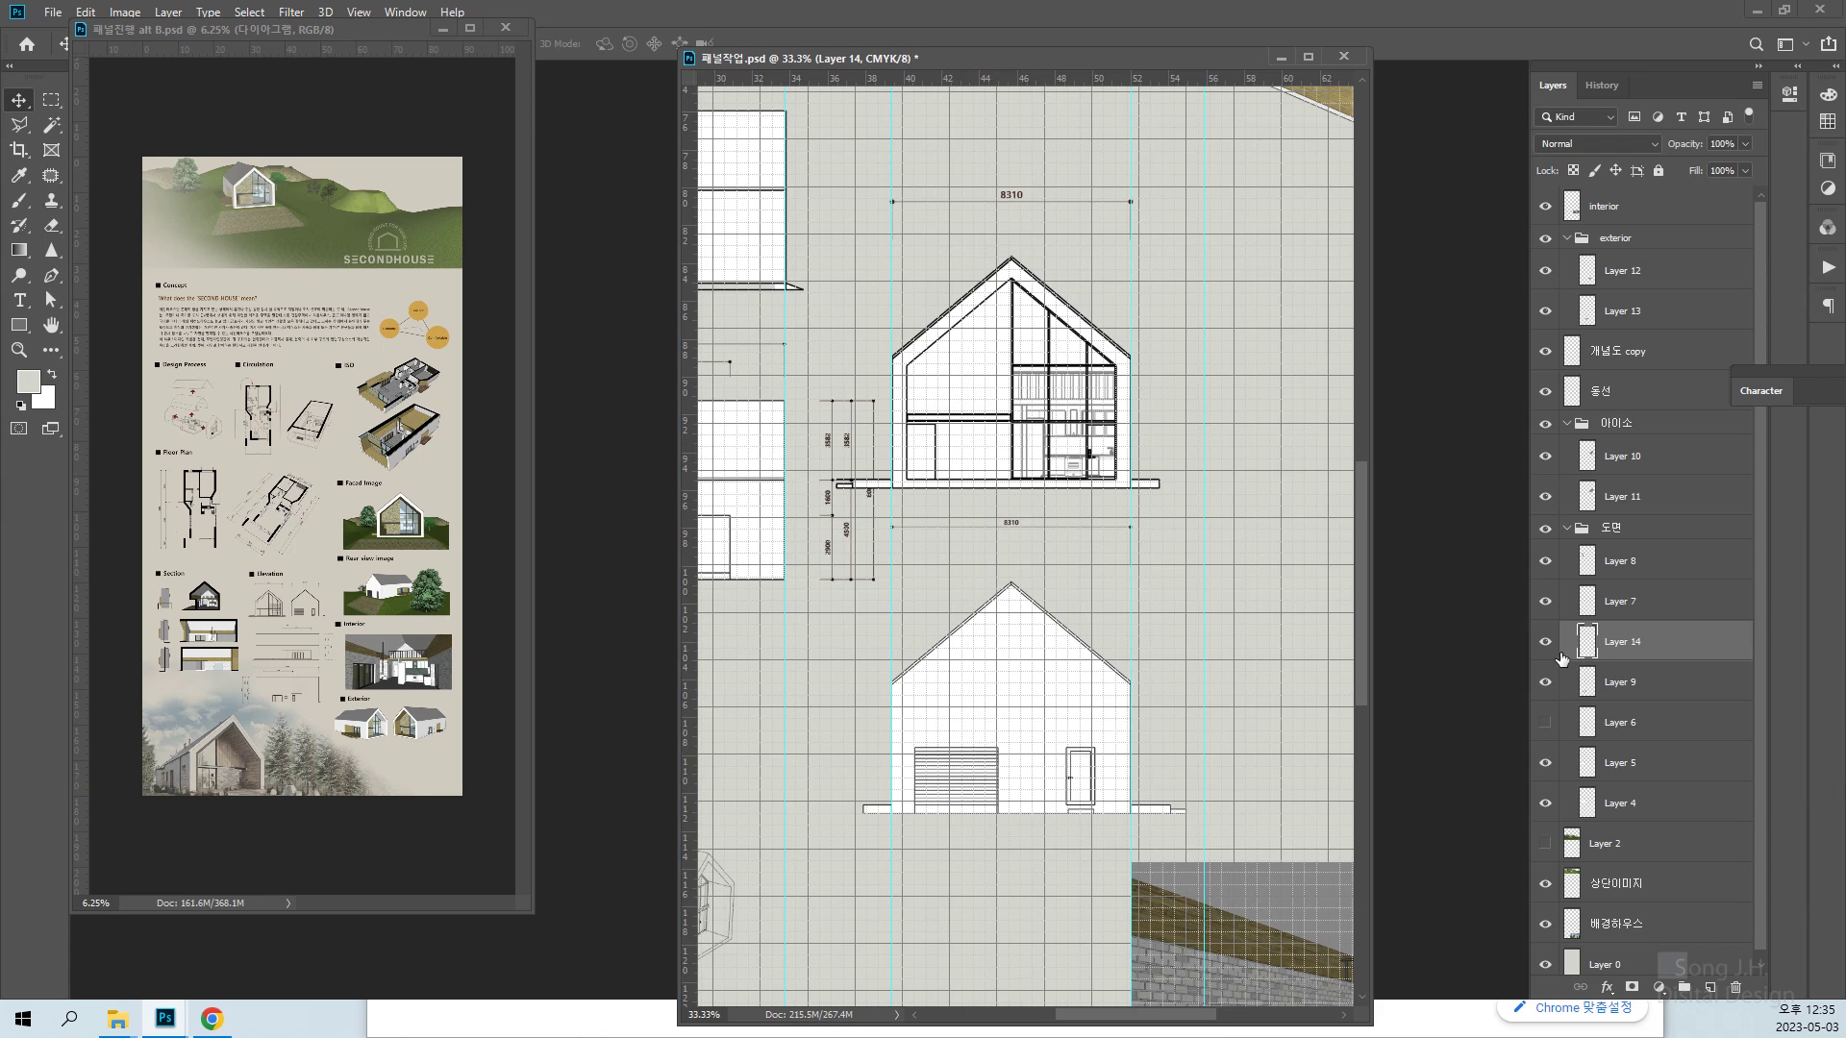
Check Layer 14's contents by toggling its visibility and merge it with Layer 7, which holds the garage-door elevation
click(1546, 642)
click(1546, 642)
right_click(1081, 667)
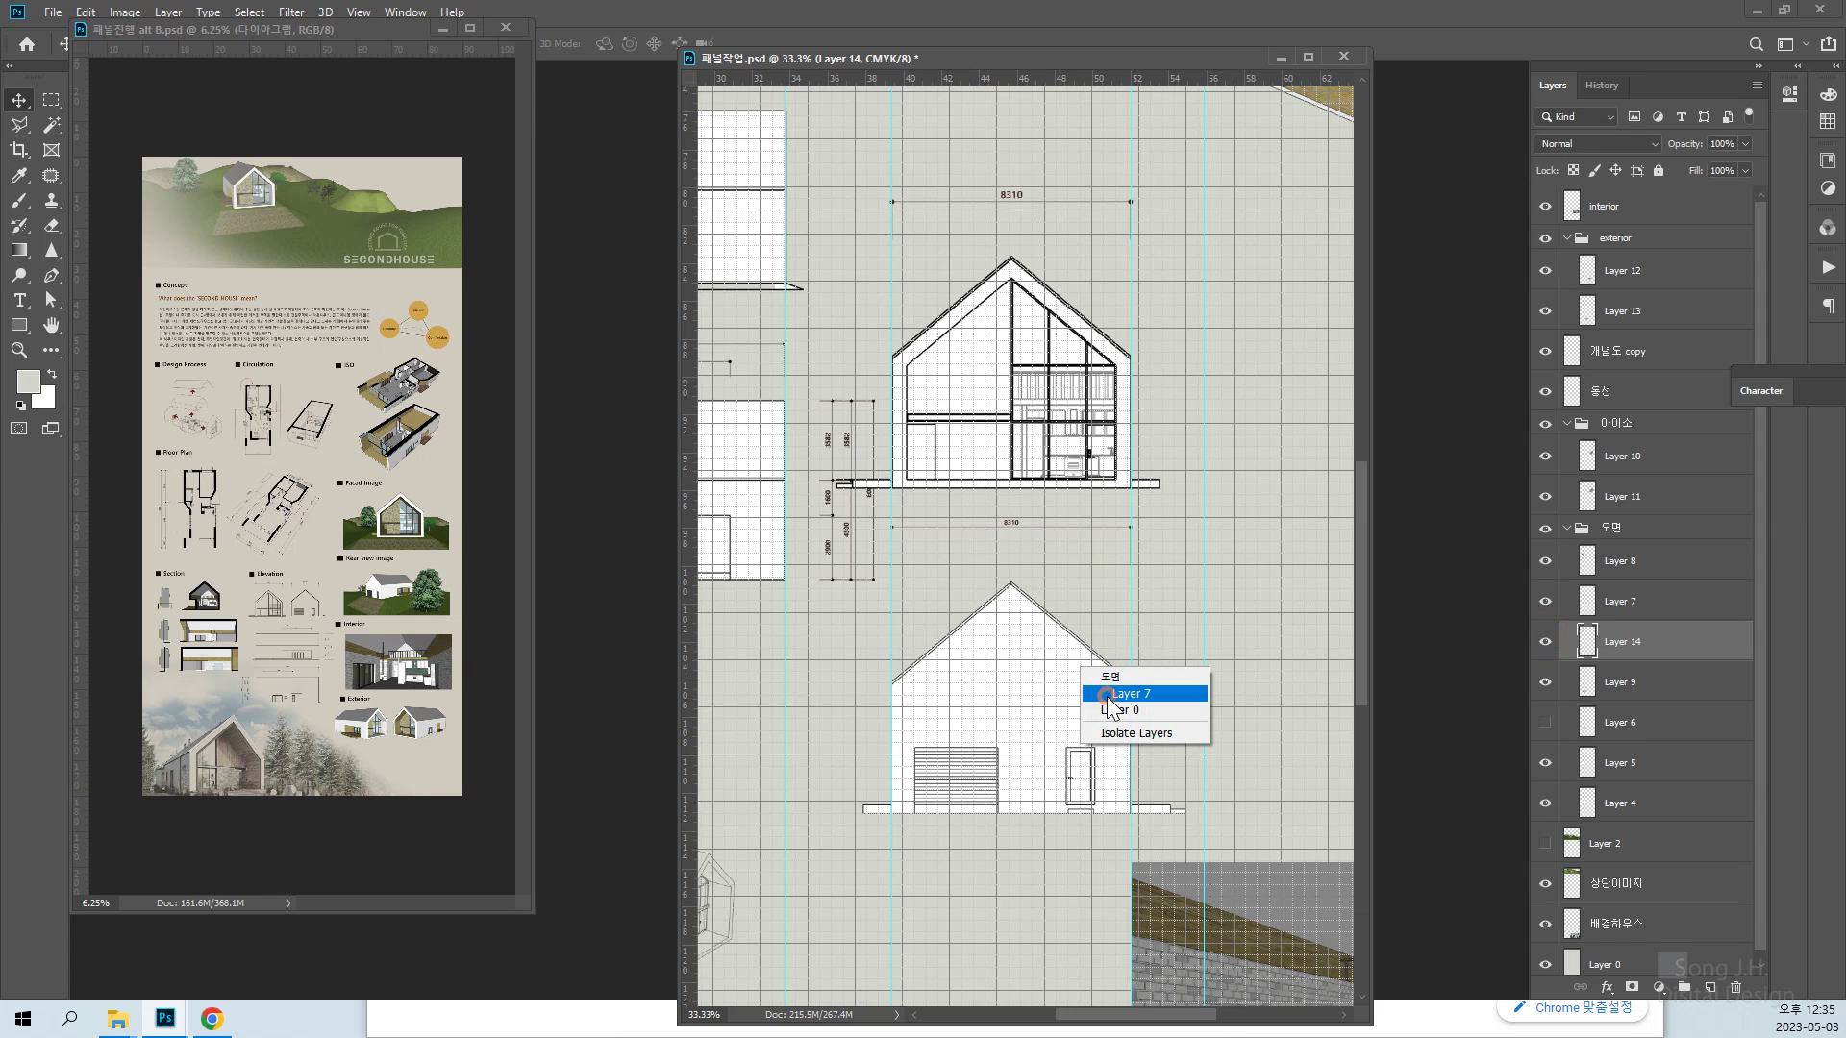
click(1109, 700)
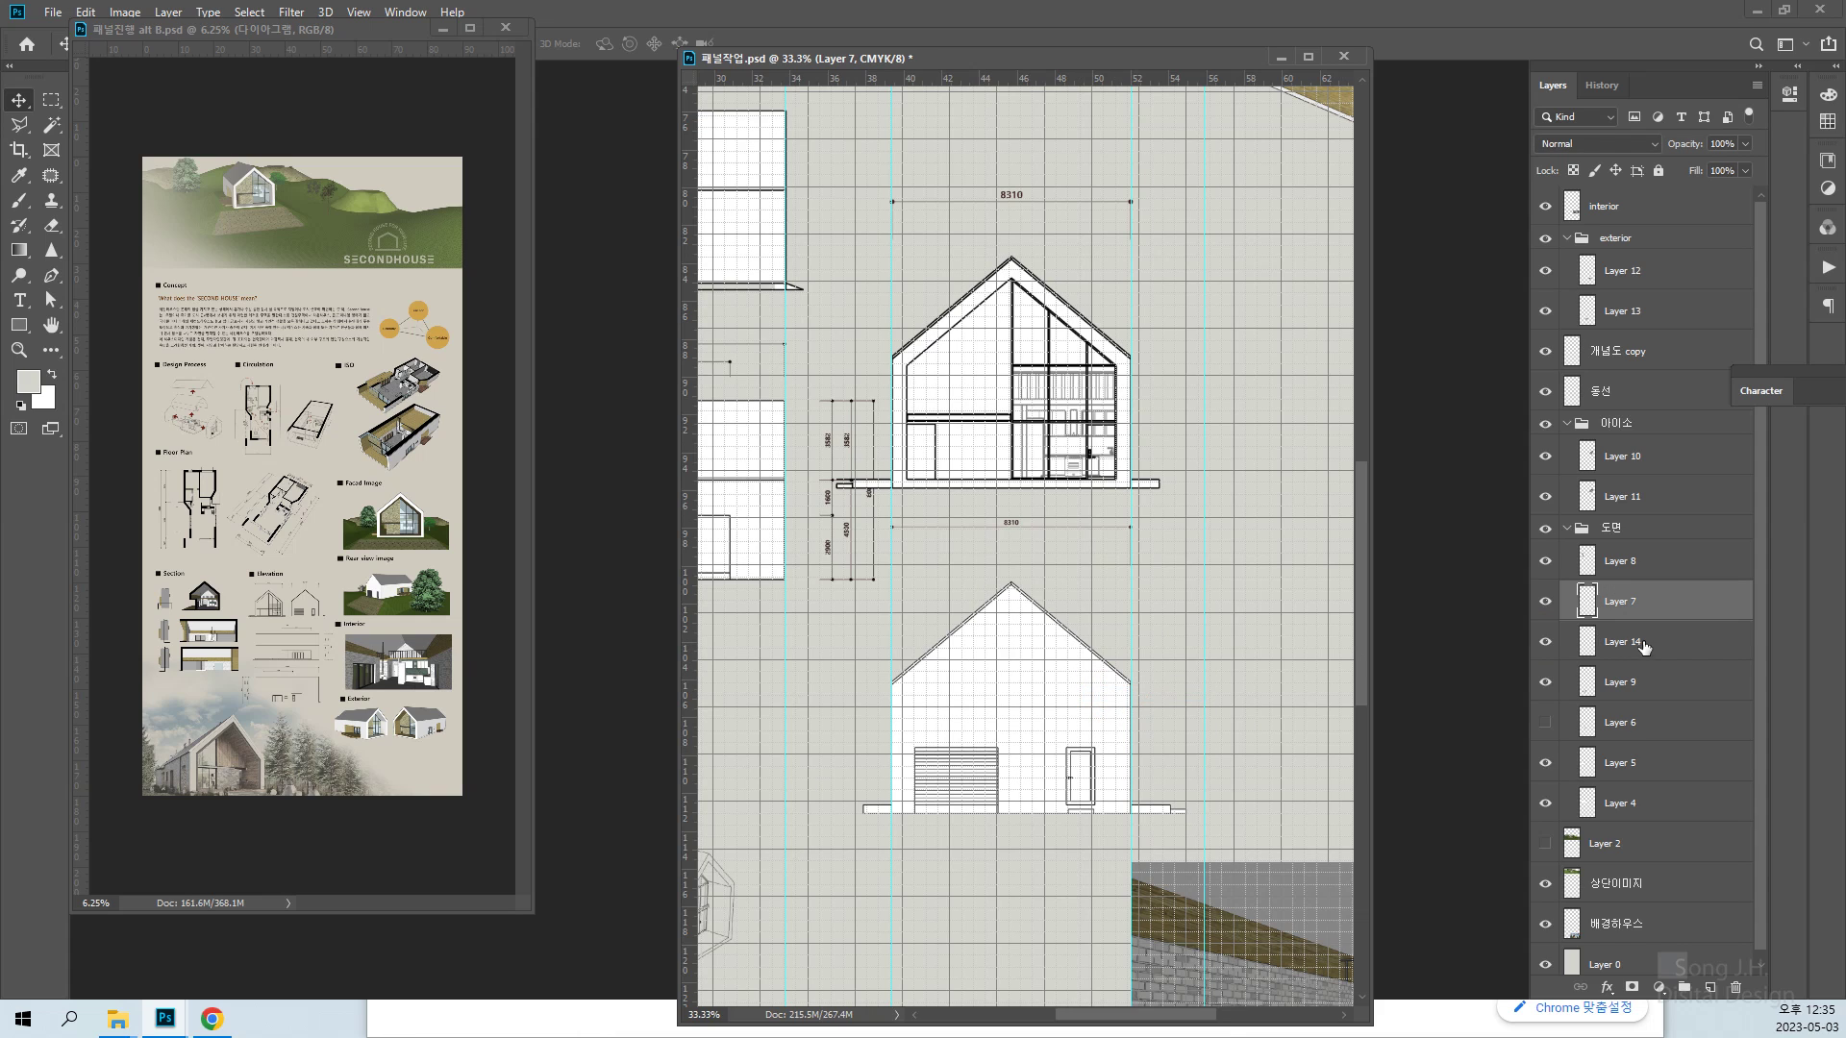
click(1544, 640)
click(1545, 640)
shift+click(1631, 650)
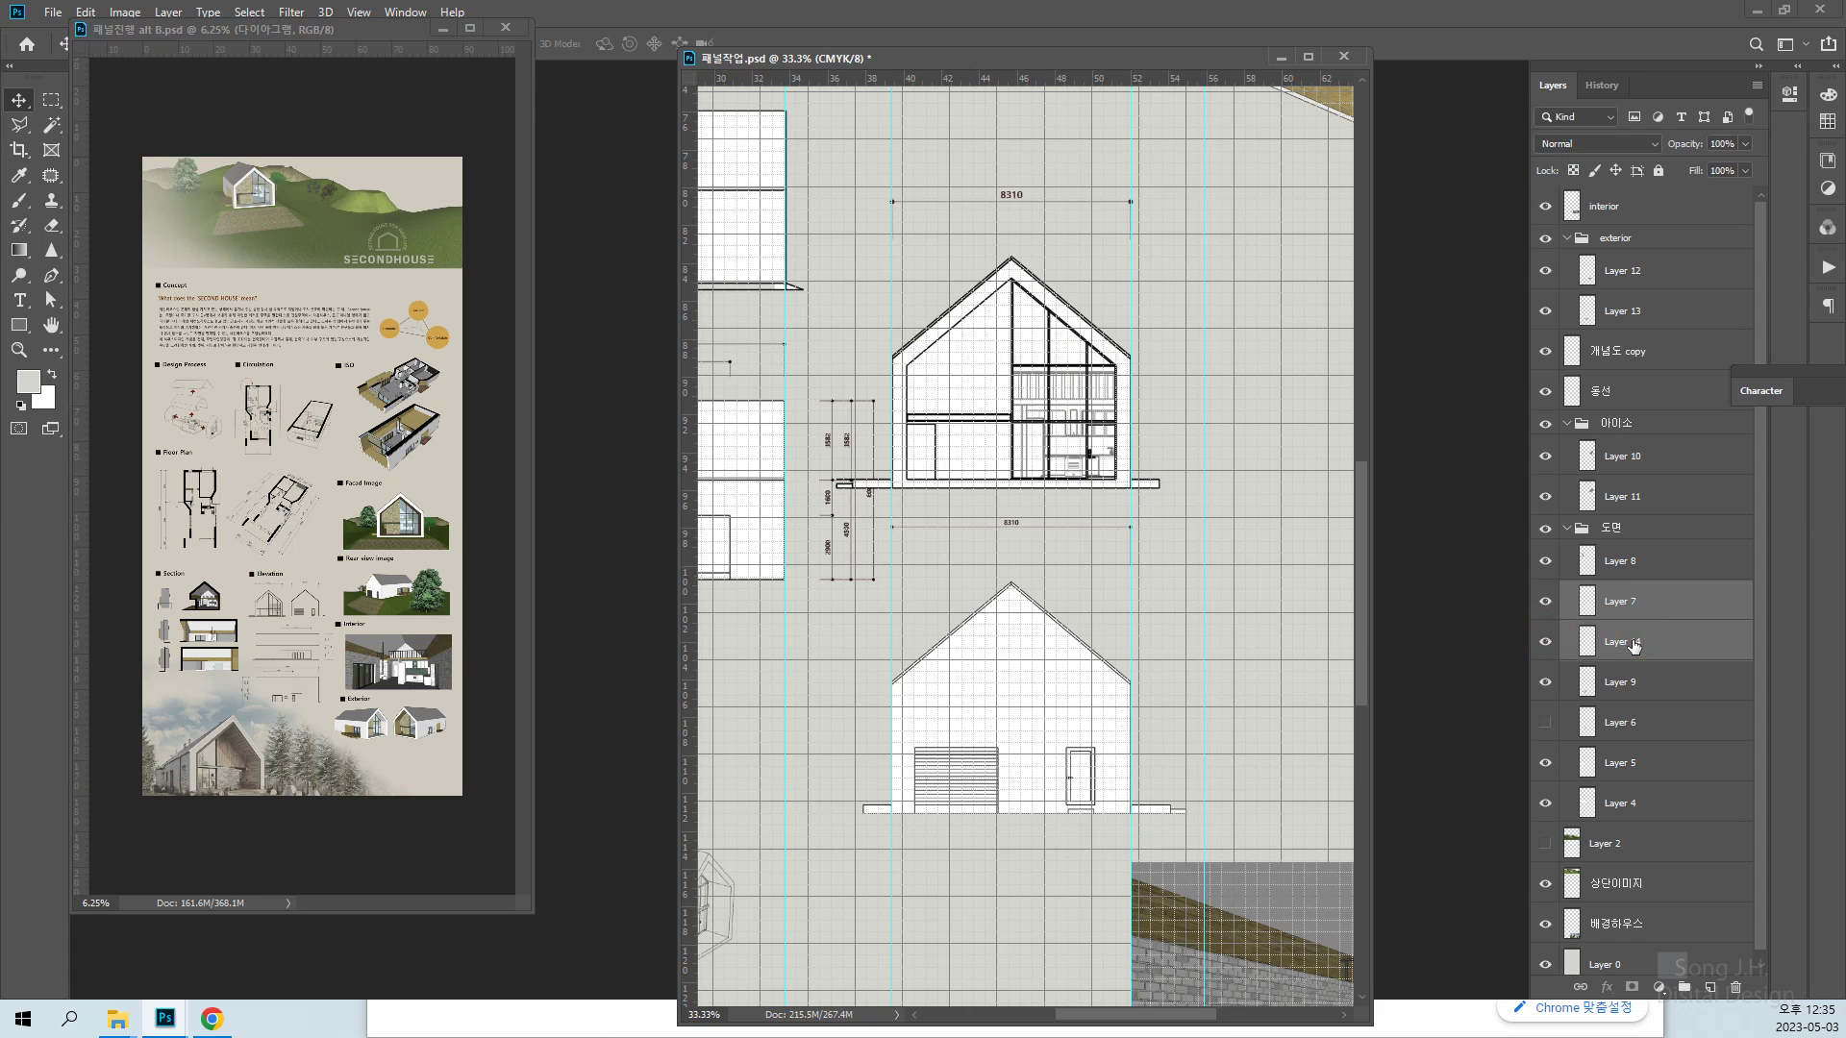
right_click(1634, 646)
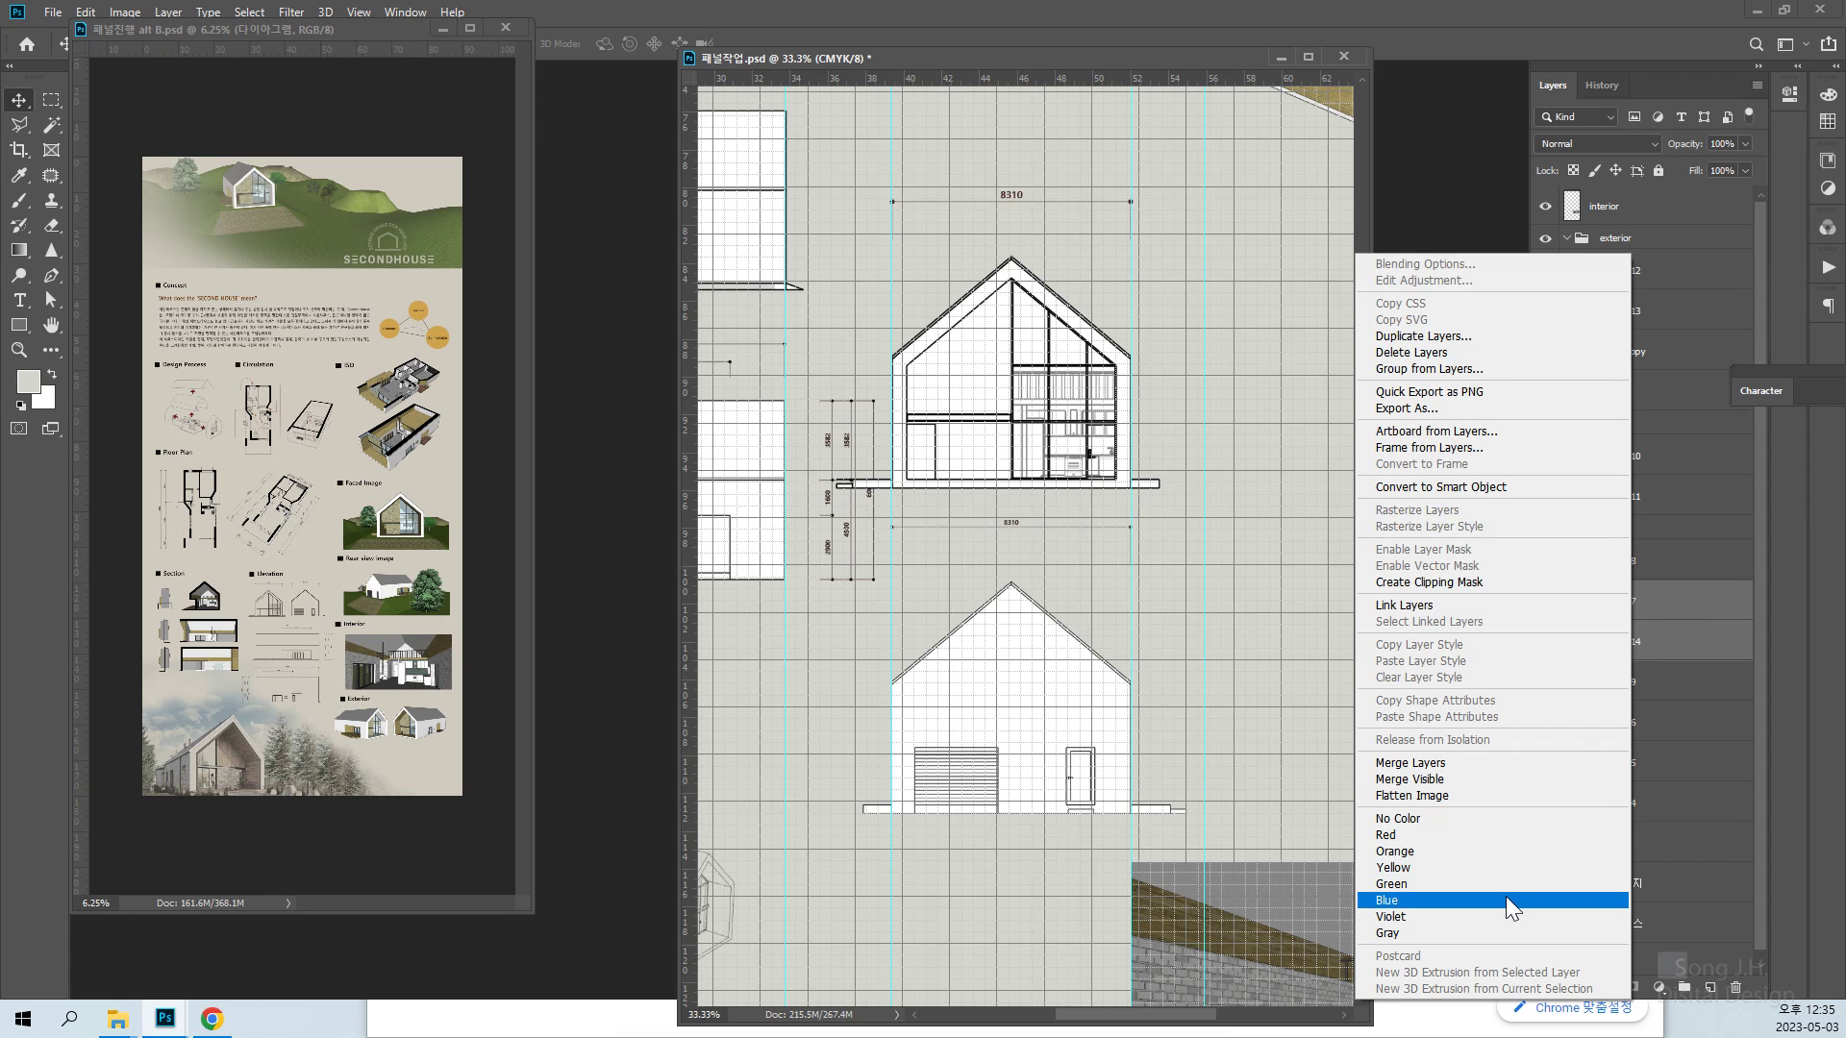
click(1442, 761)
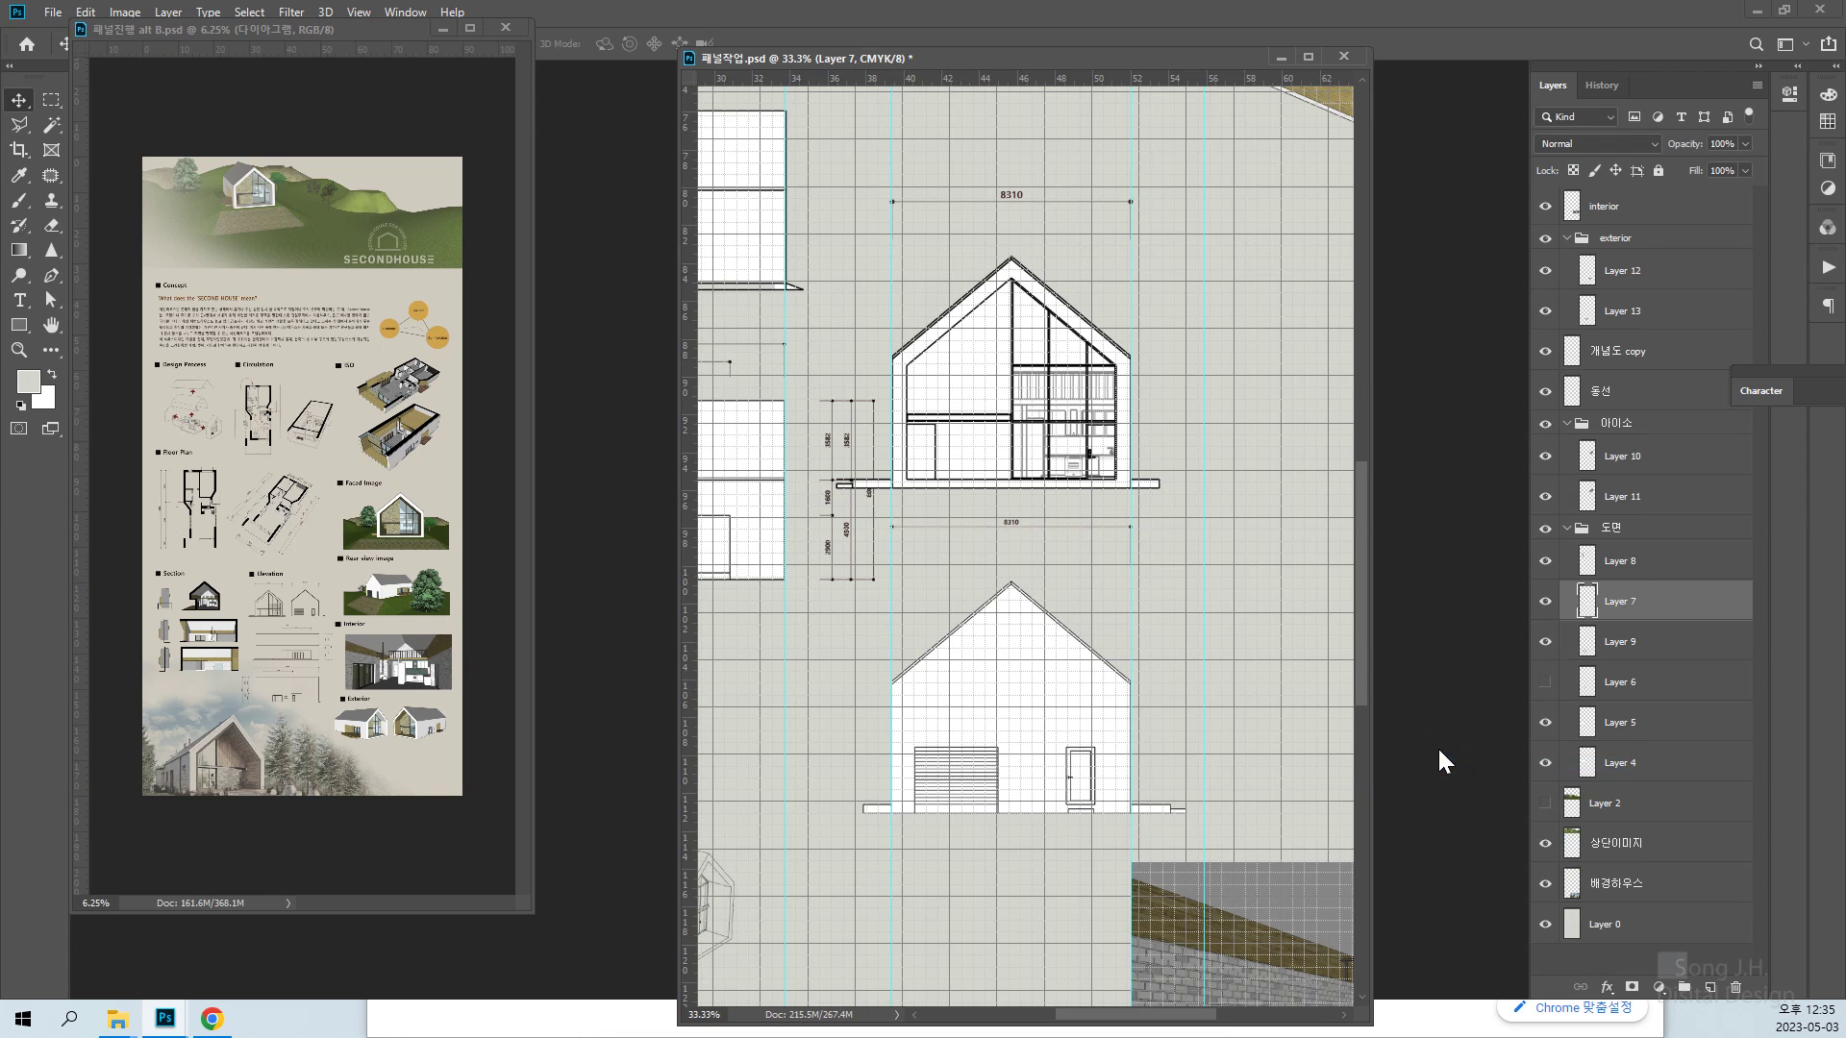
Toggle the merged gable layer's visibility to check its contents and rename it 파사드뒷면
click(1545, 601)
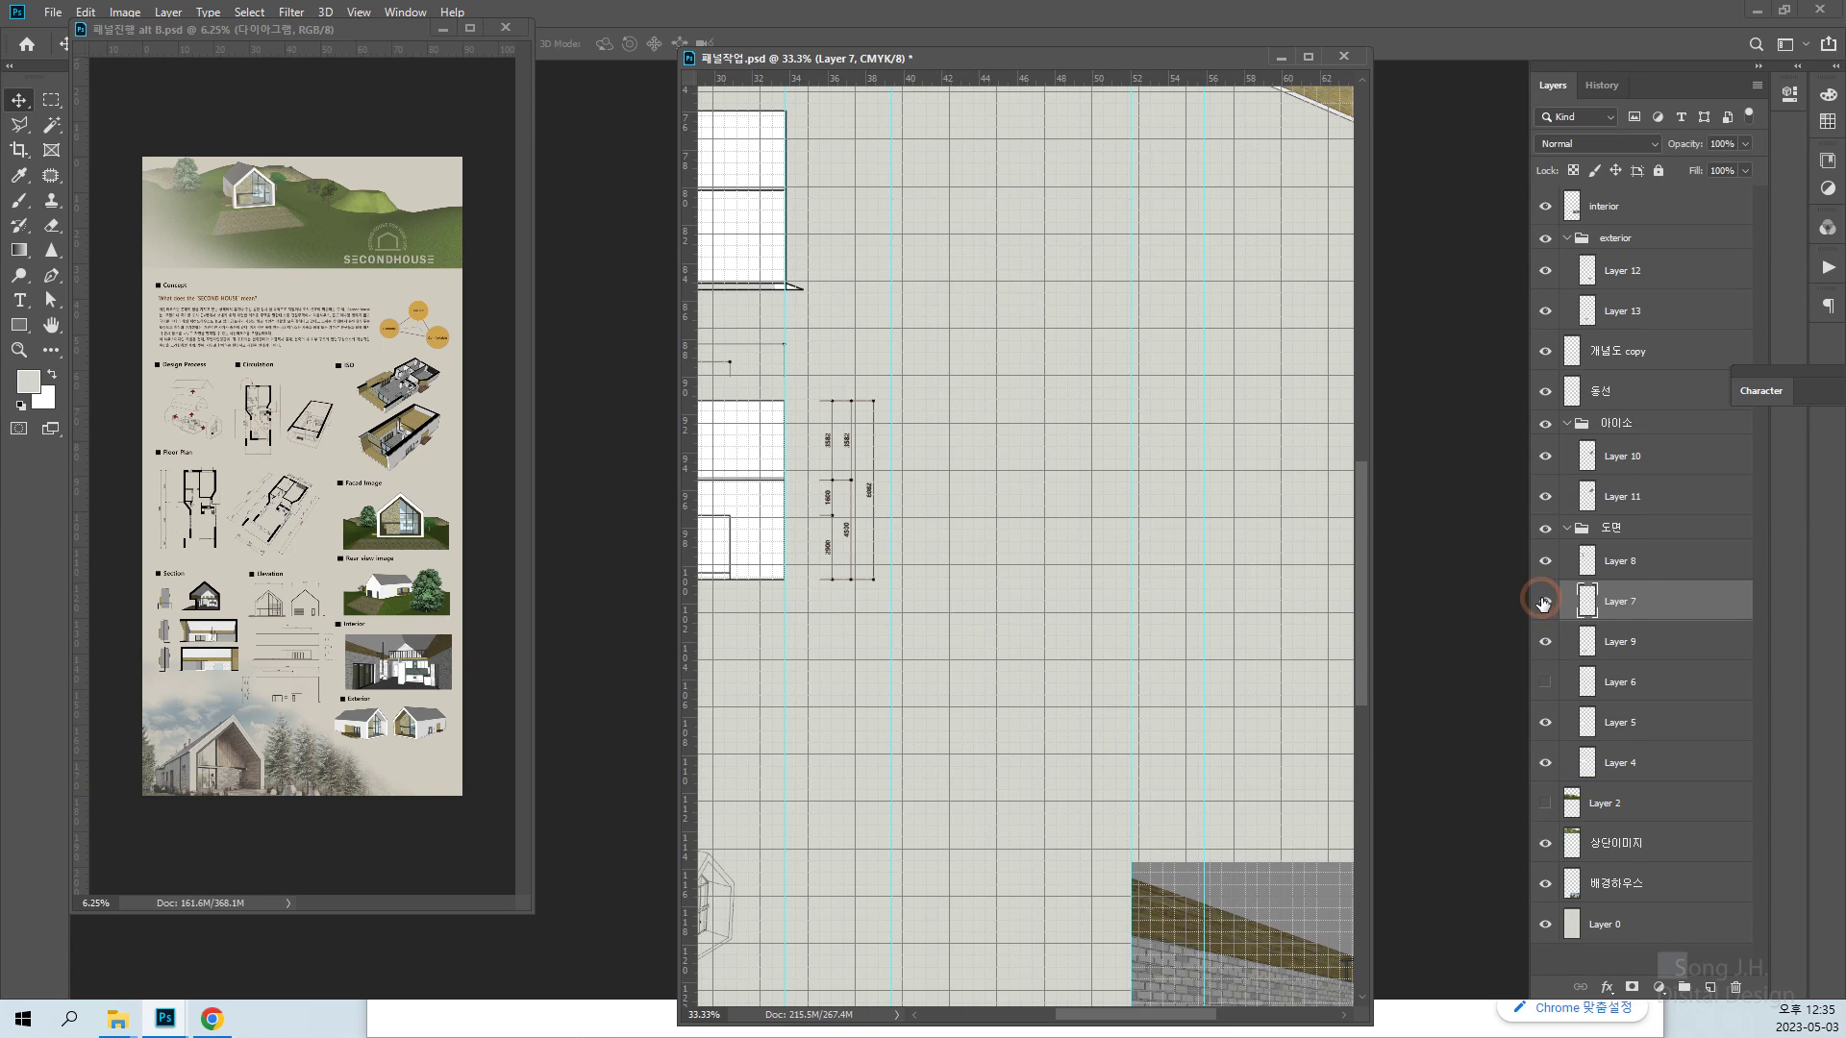
click(1544, 602)
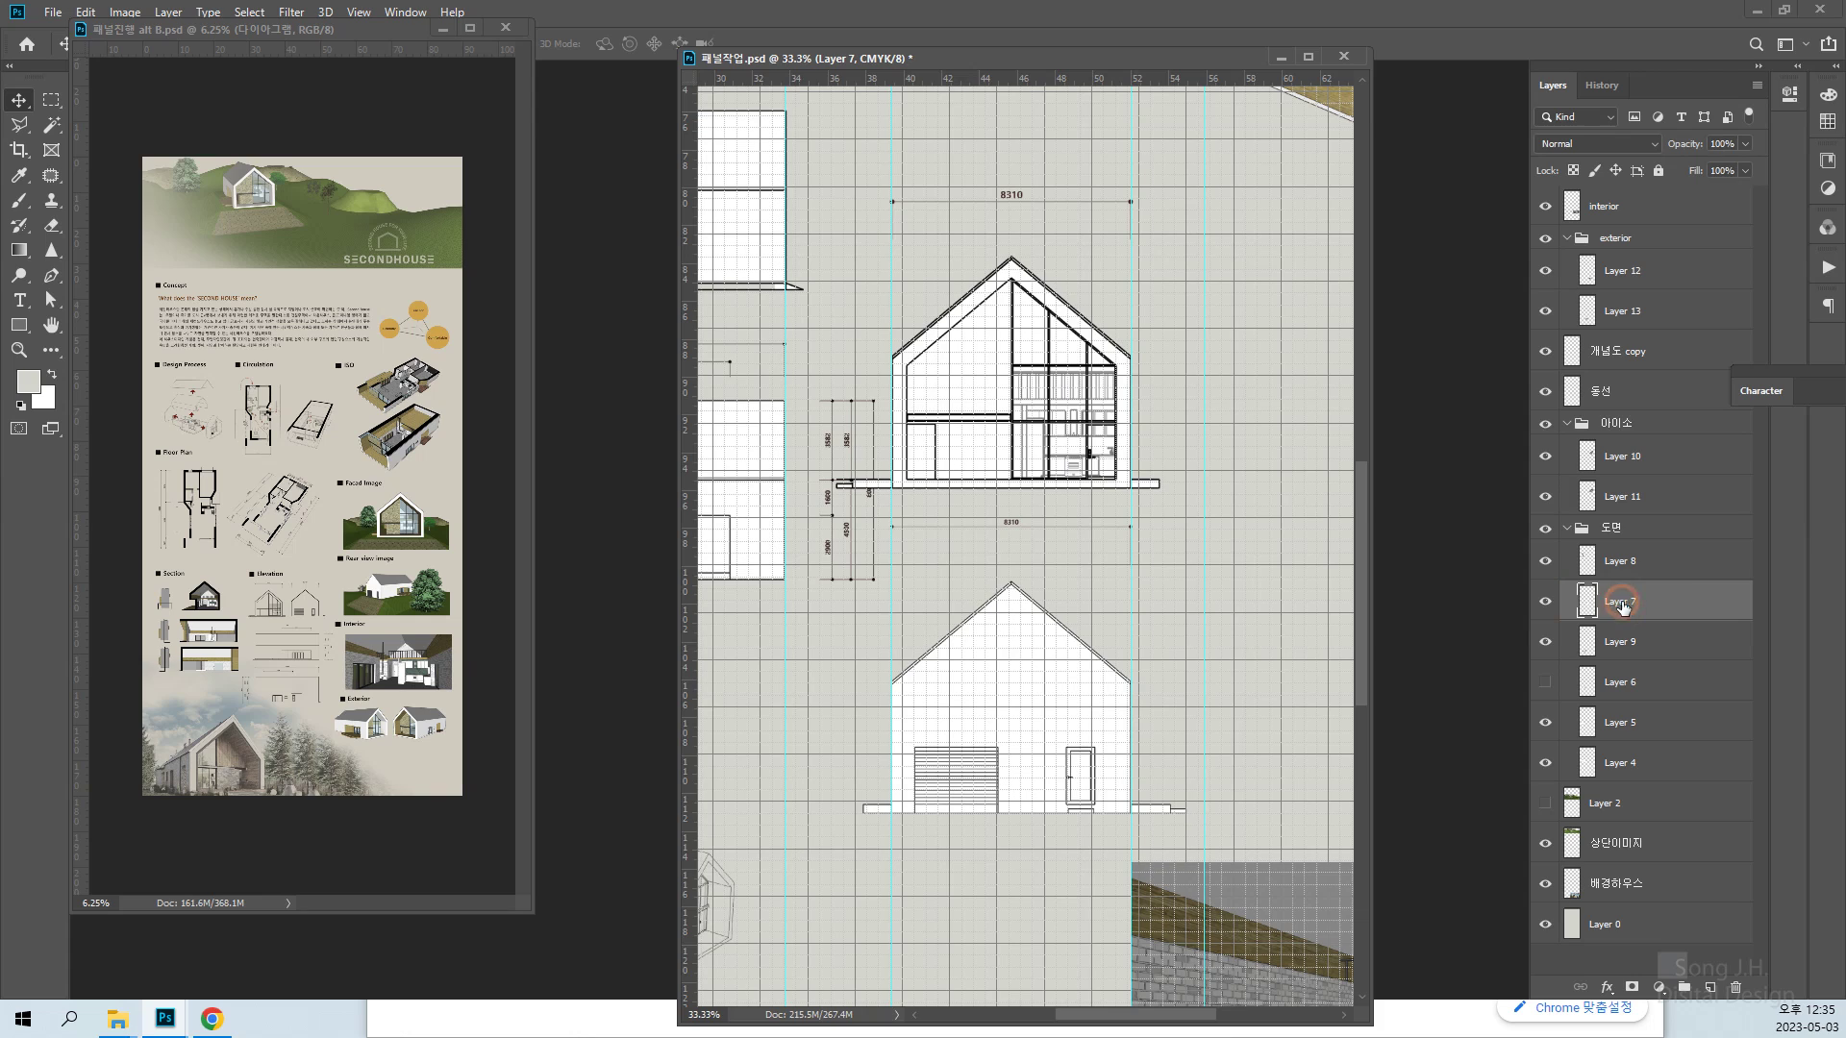
double_click(1621, 603)
text(vktkem)
key(Return)
Move the 파사드뒷면 gable drawings up beside the two long side elevations and hide the grid
key(ctrl+minus)
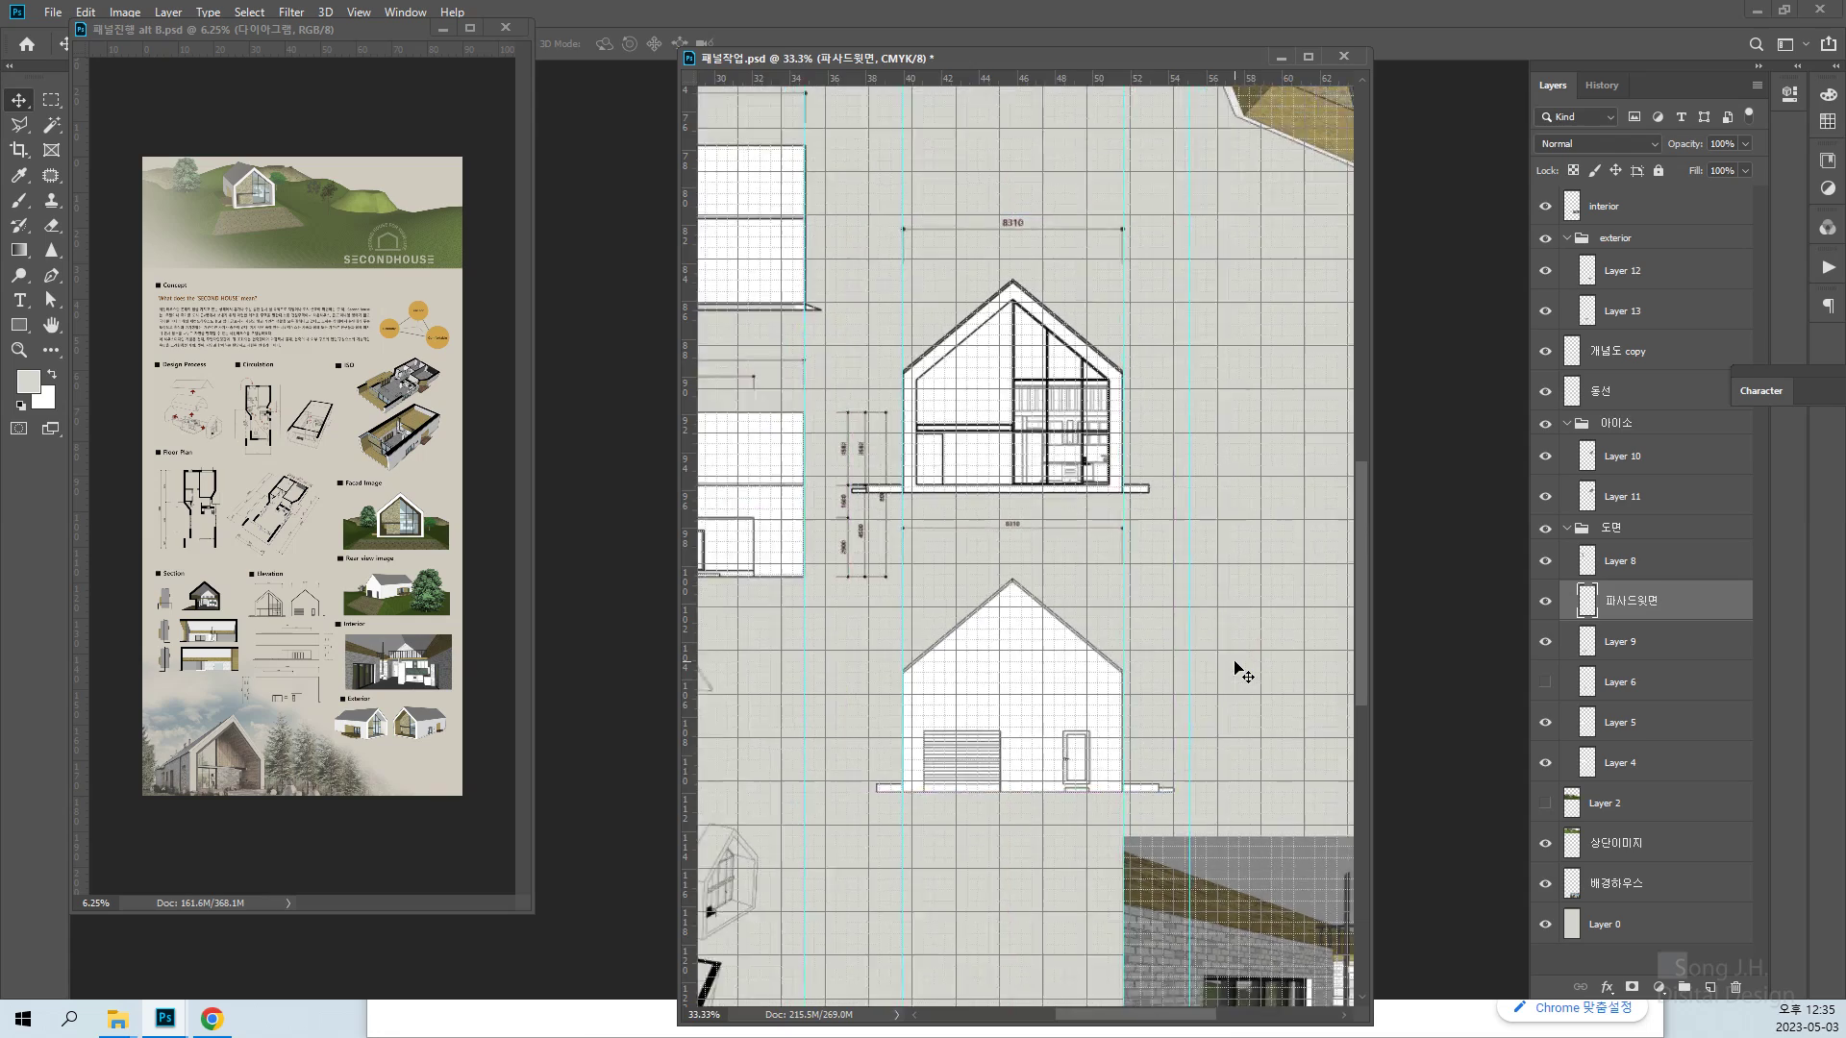
scroll(1243, 676, down, 1)
scroll(1249, 673, down, 1)
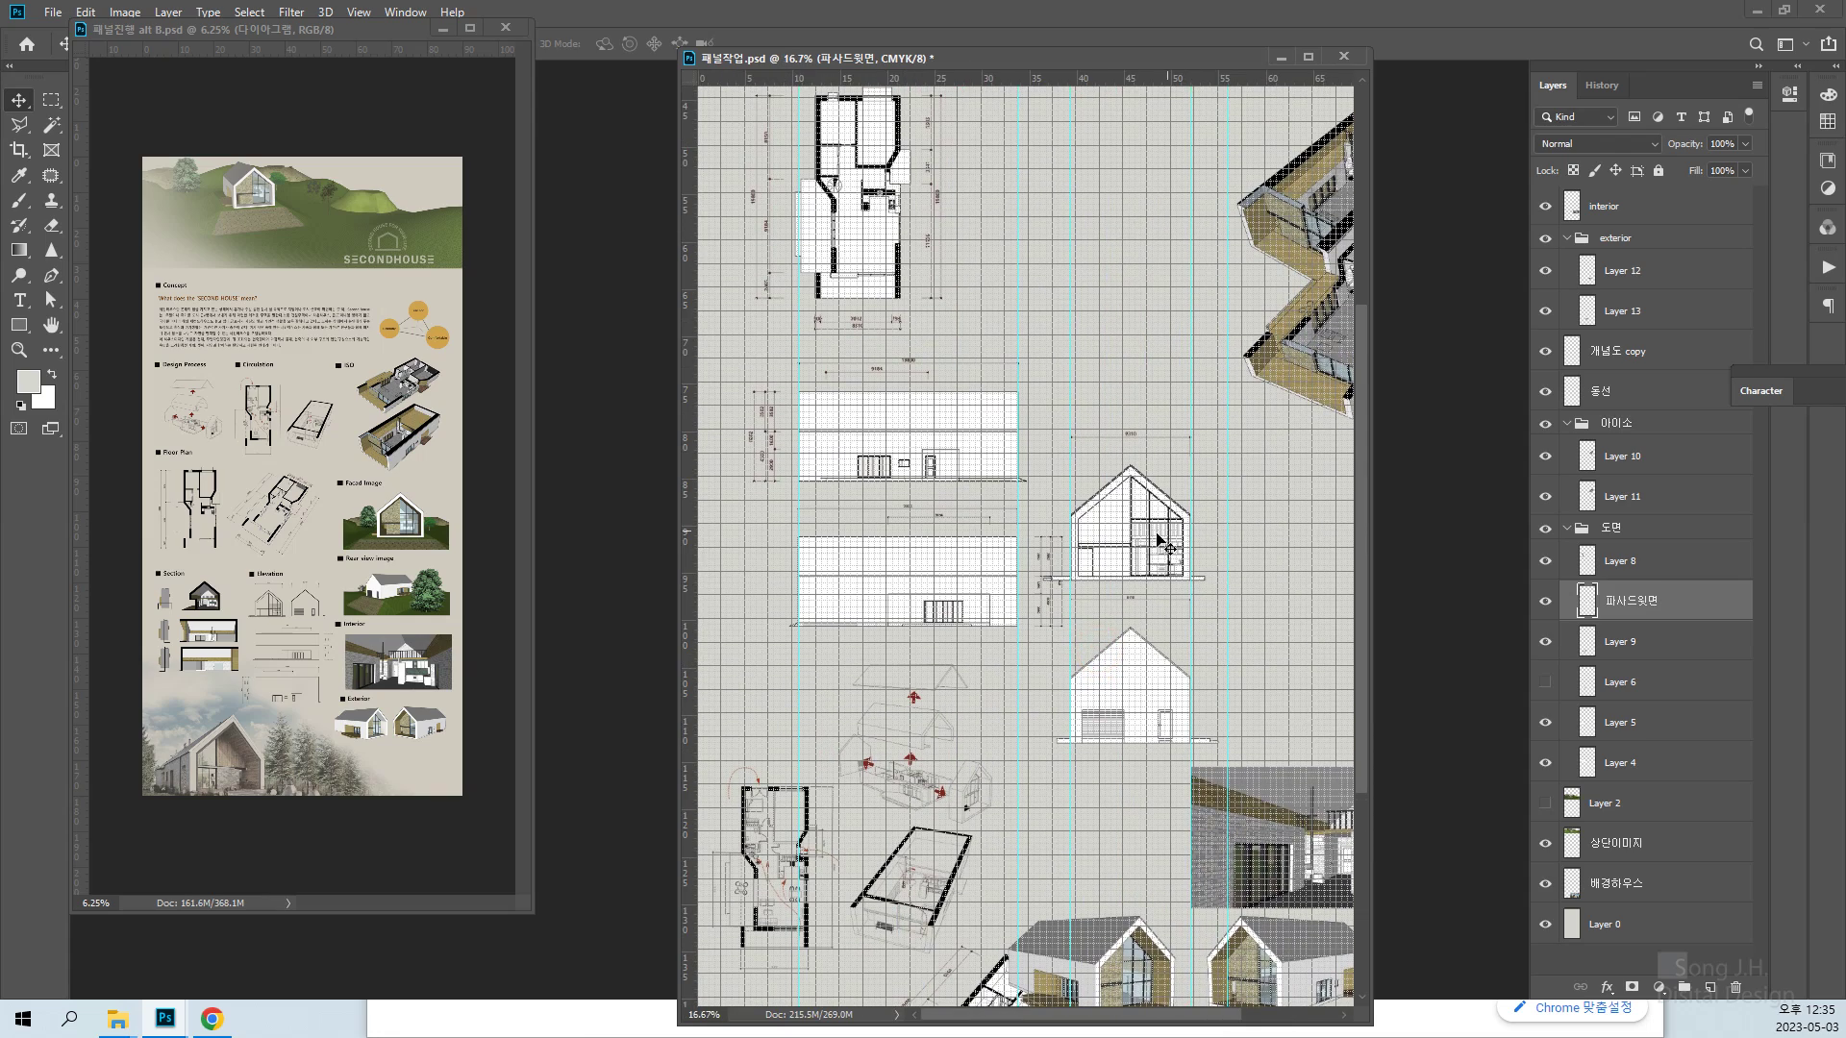
drag(1159, 538, 1126, 450)
drag(1016, 721, 1019, 726)
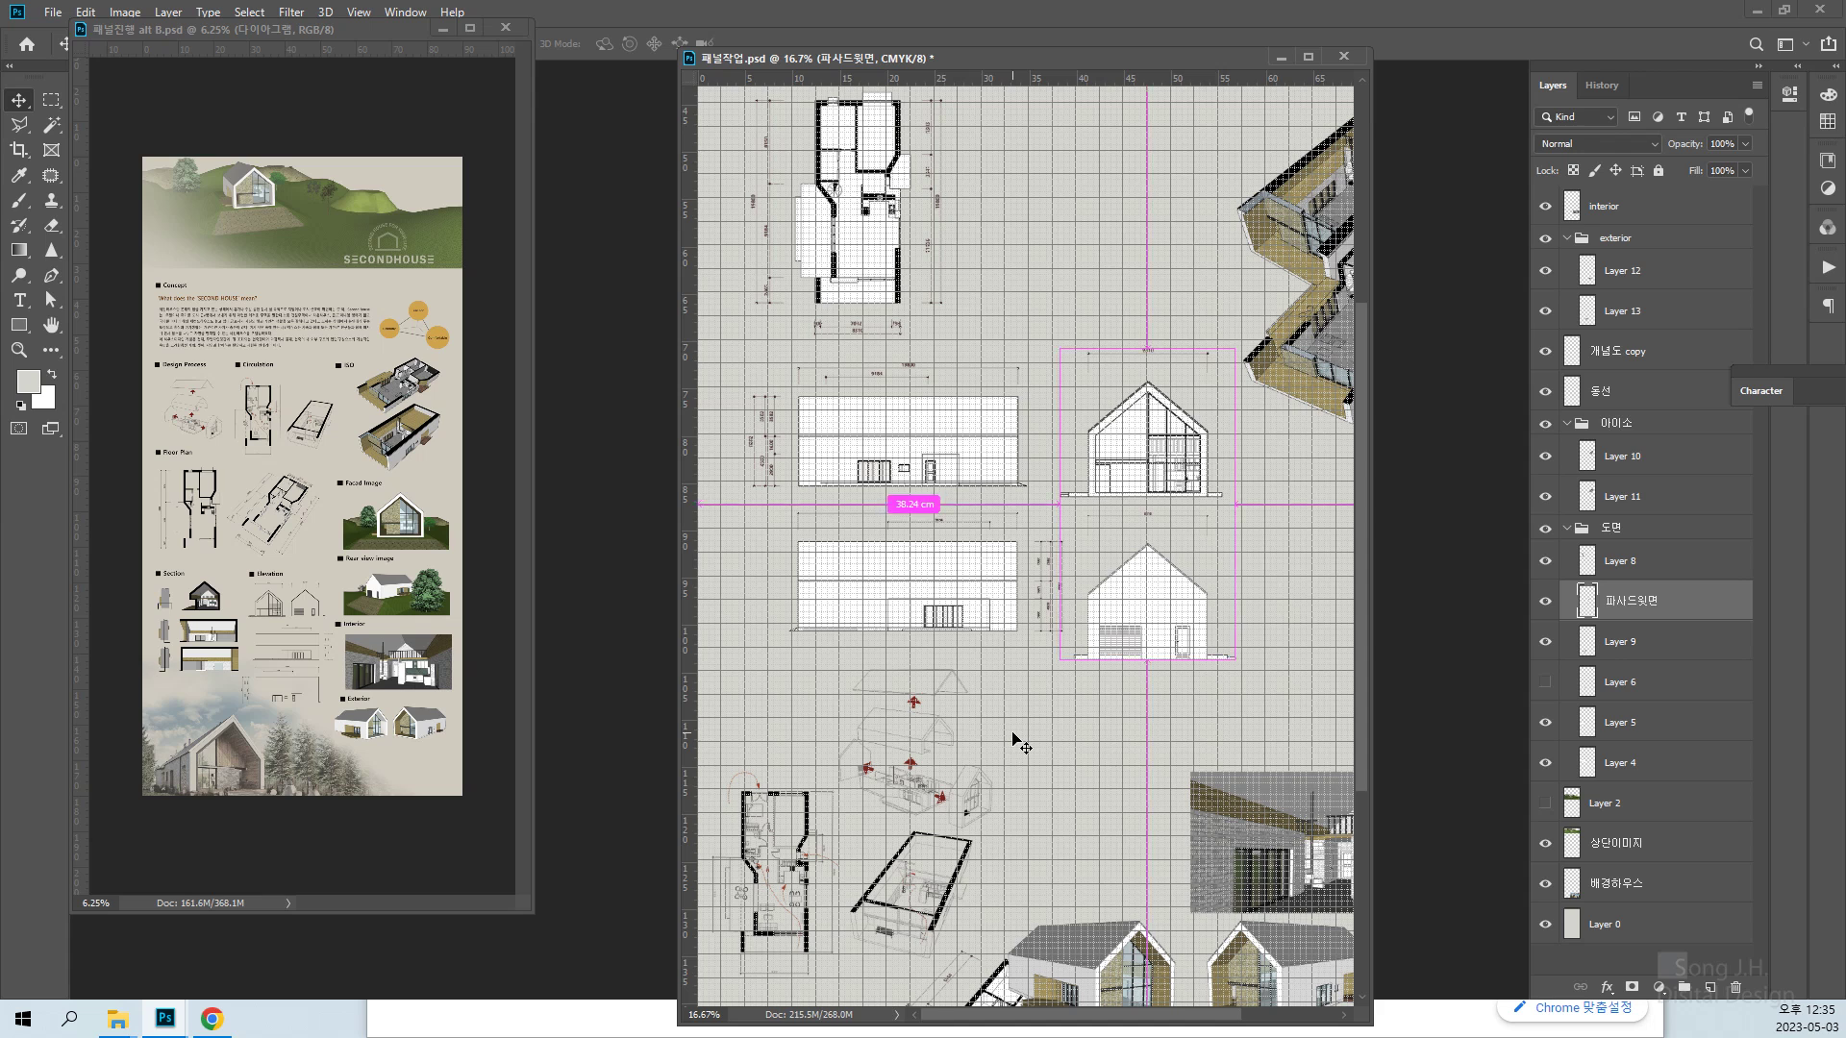
key(ctrl+apostrophe)
Select the dimension line between the two gable drawings with the Rectangular Marquee and nudge it down closer to the garage-door elevation
key(ctrl+plus)
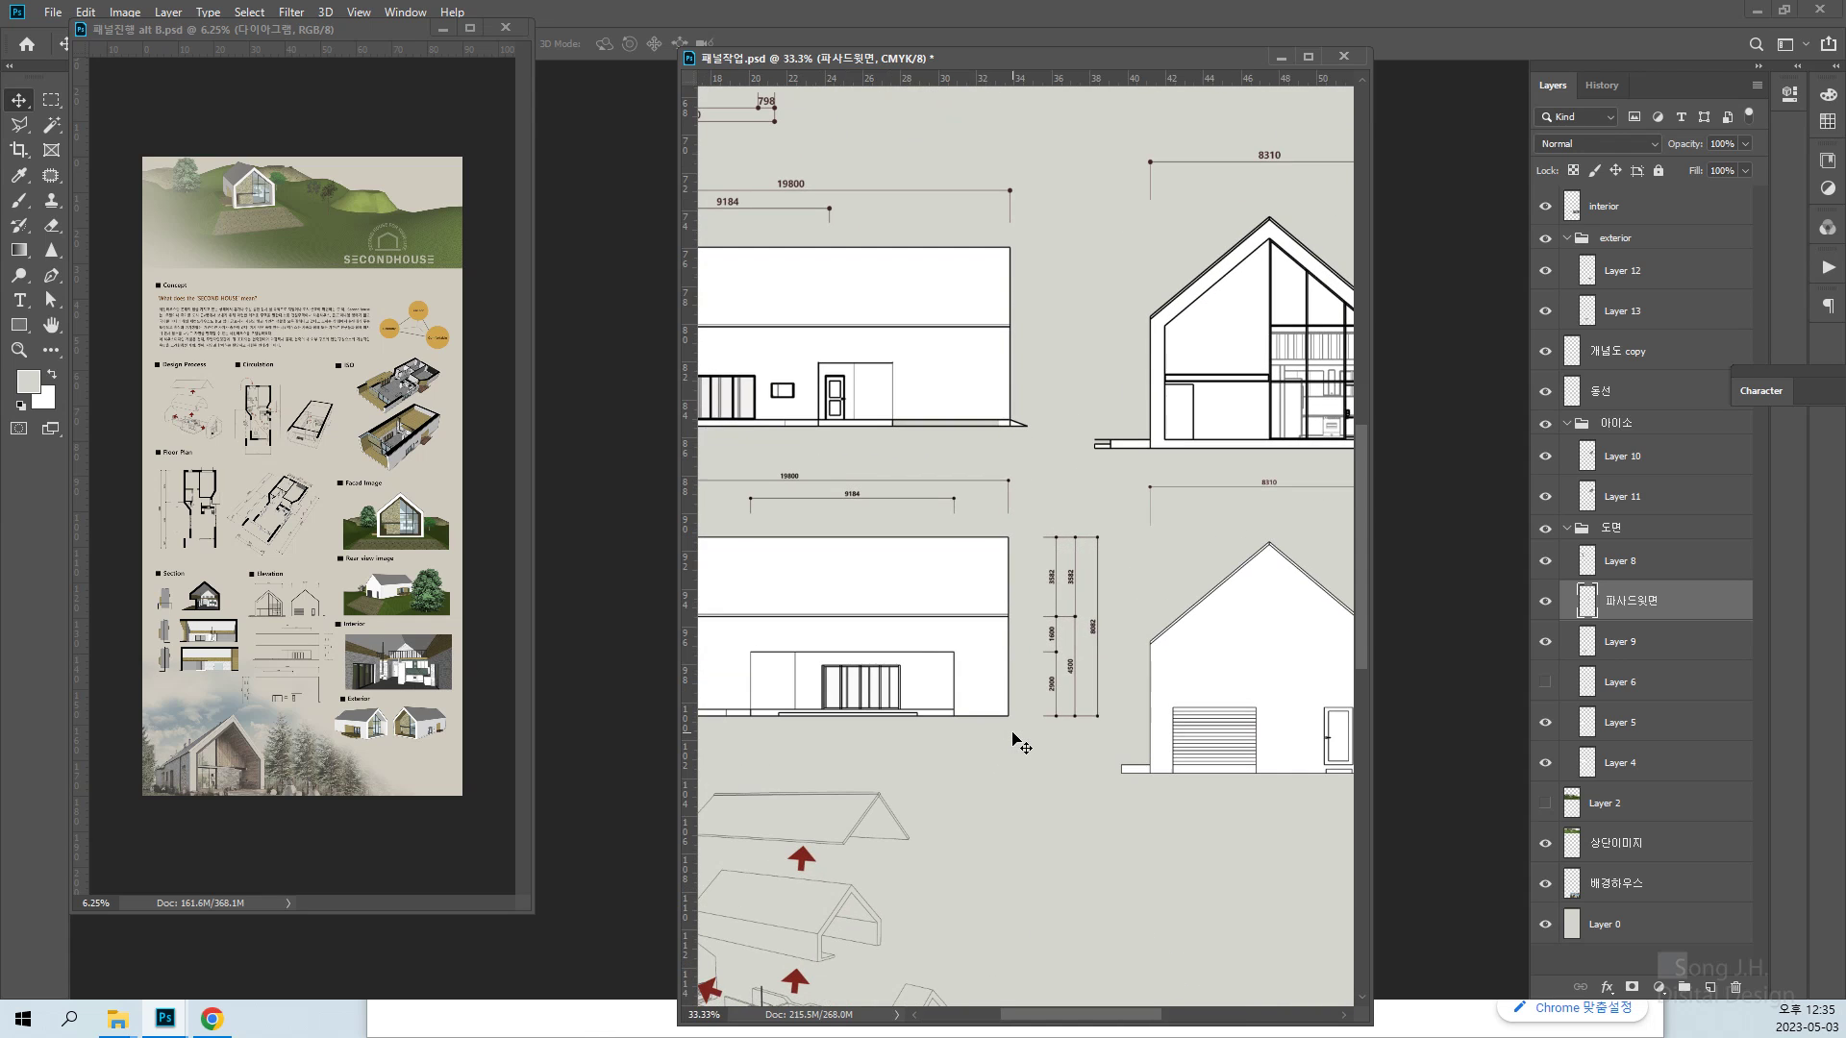
scroll(1021, 745, right, 5)
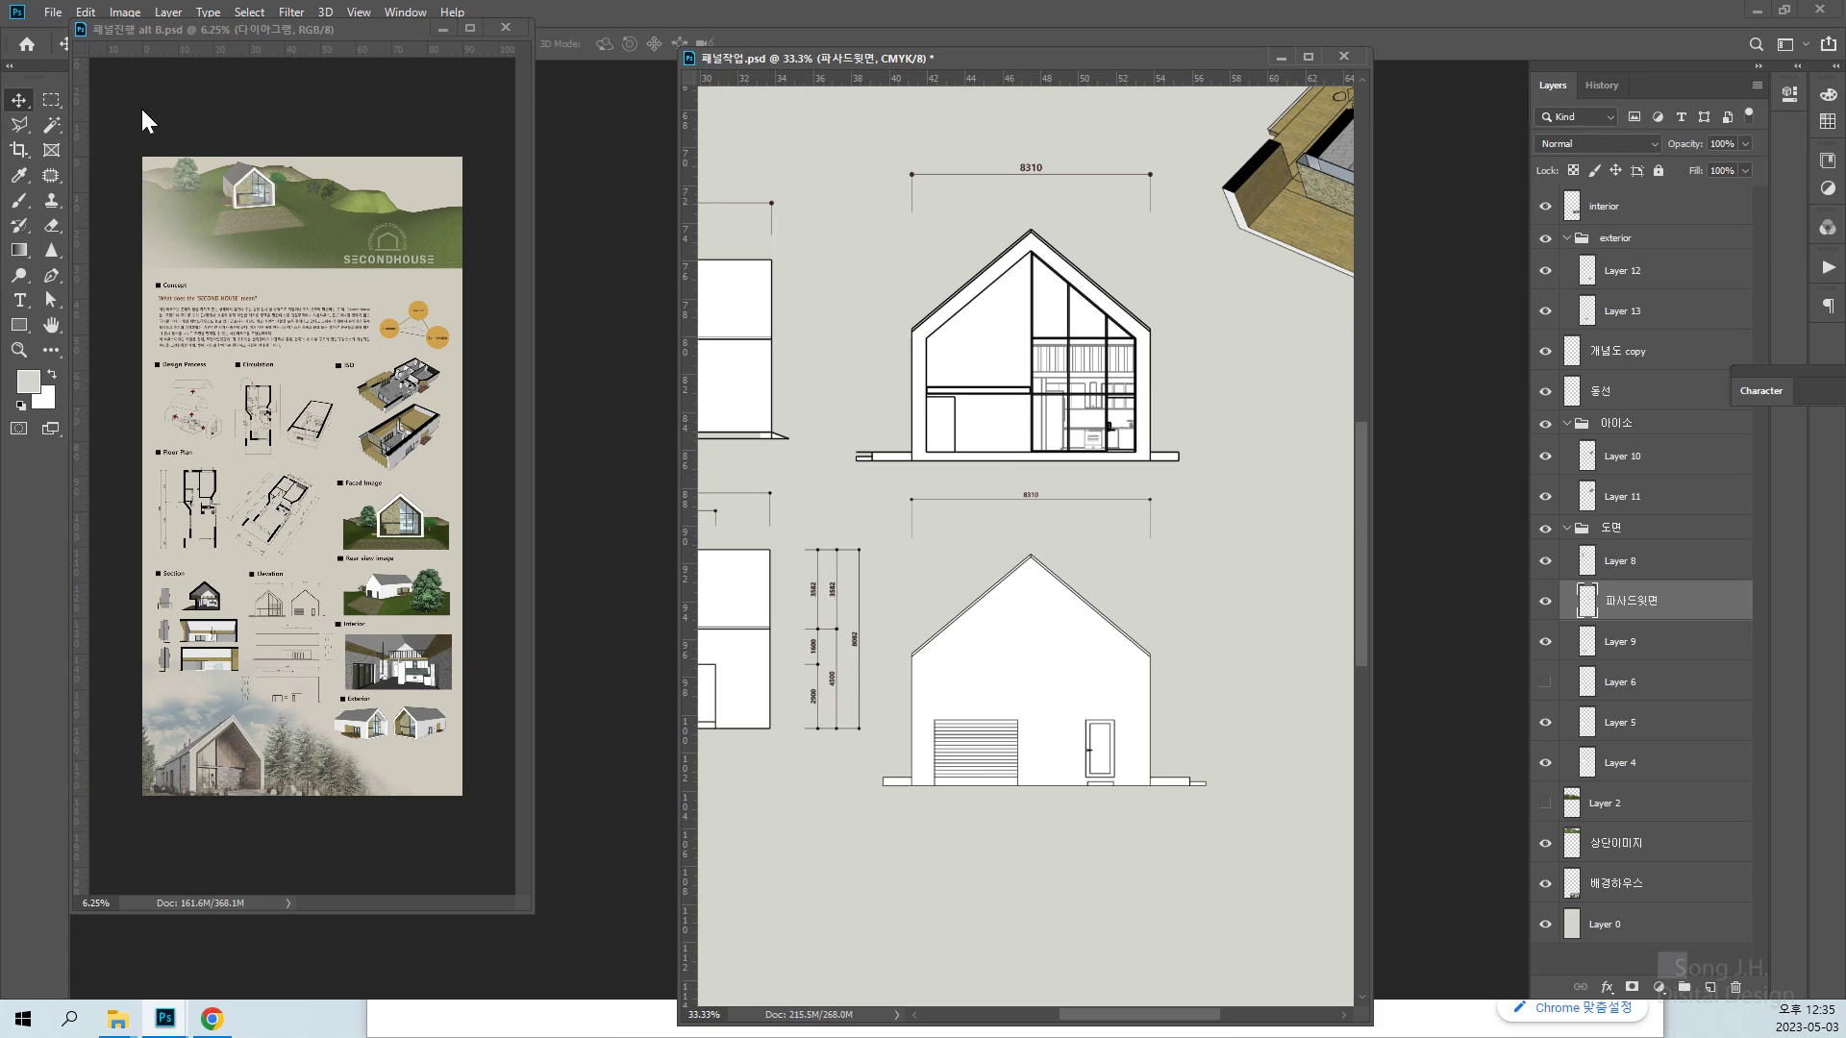
click(51, 100)
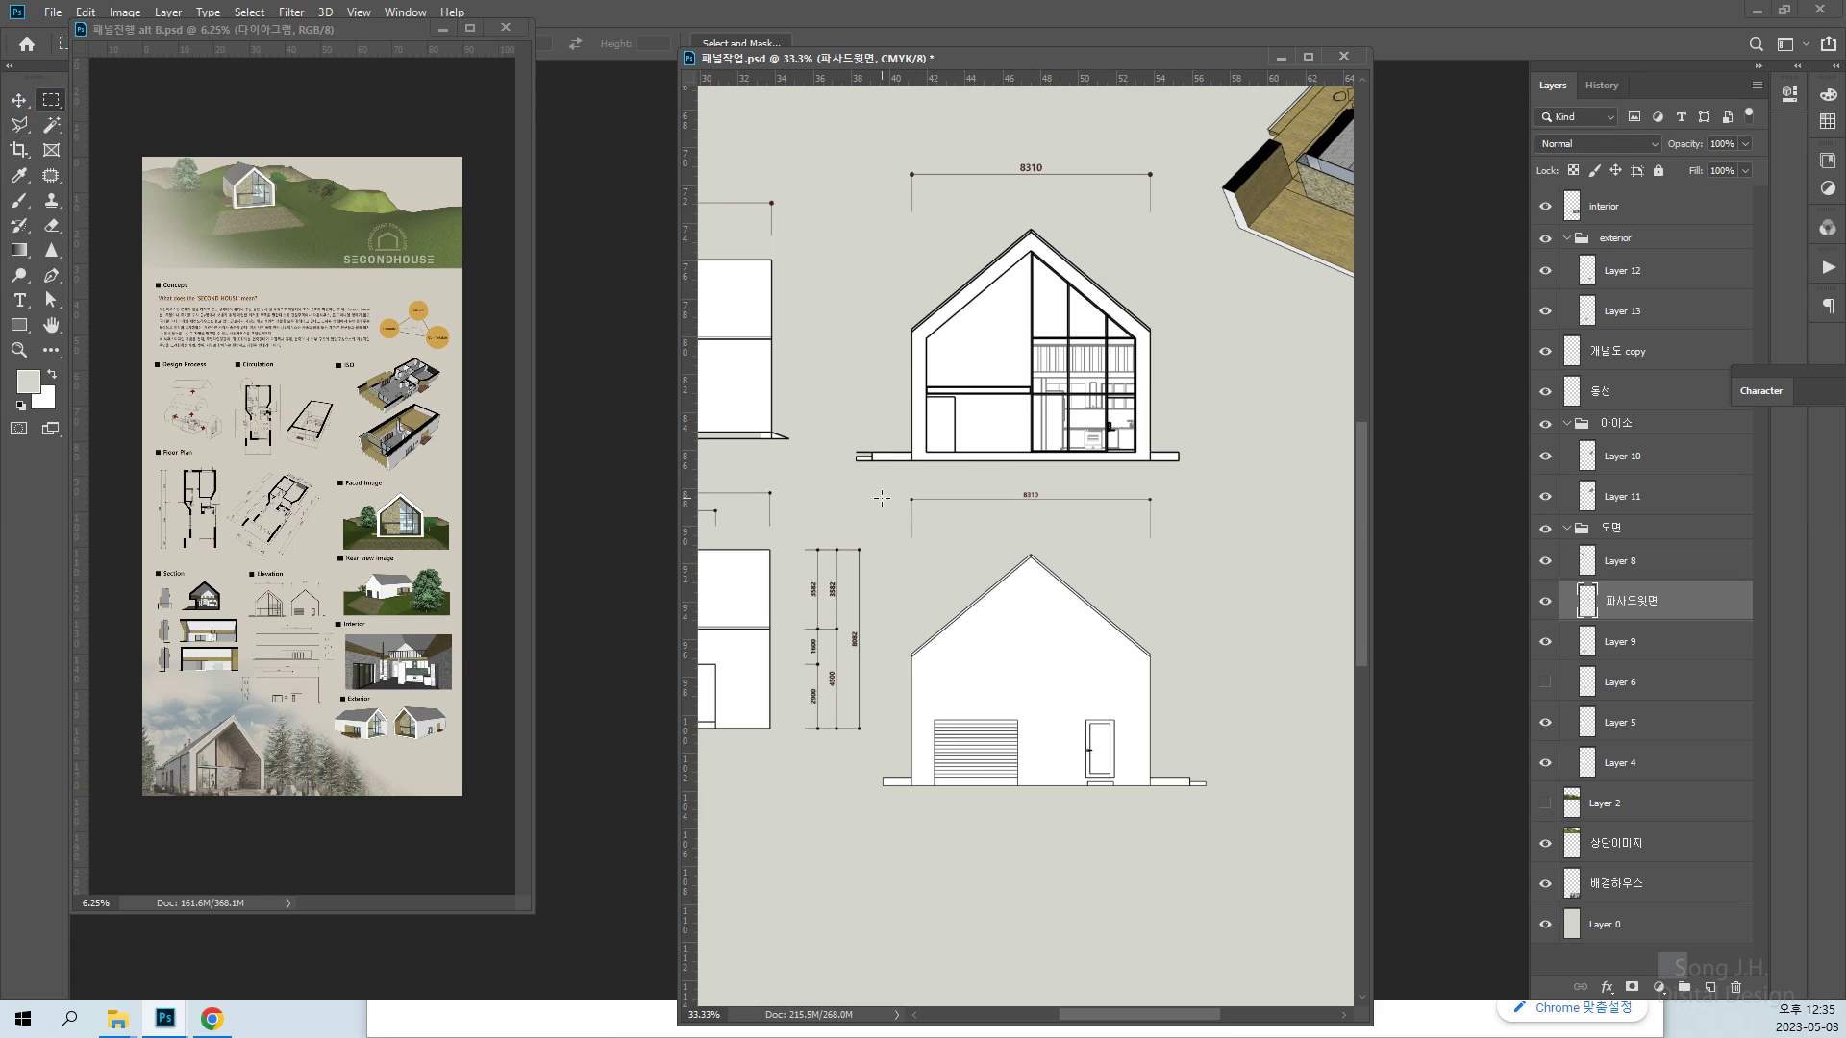
drag(891, 479, 1185, 546)
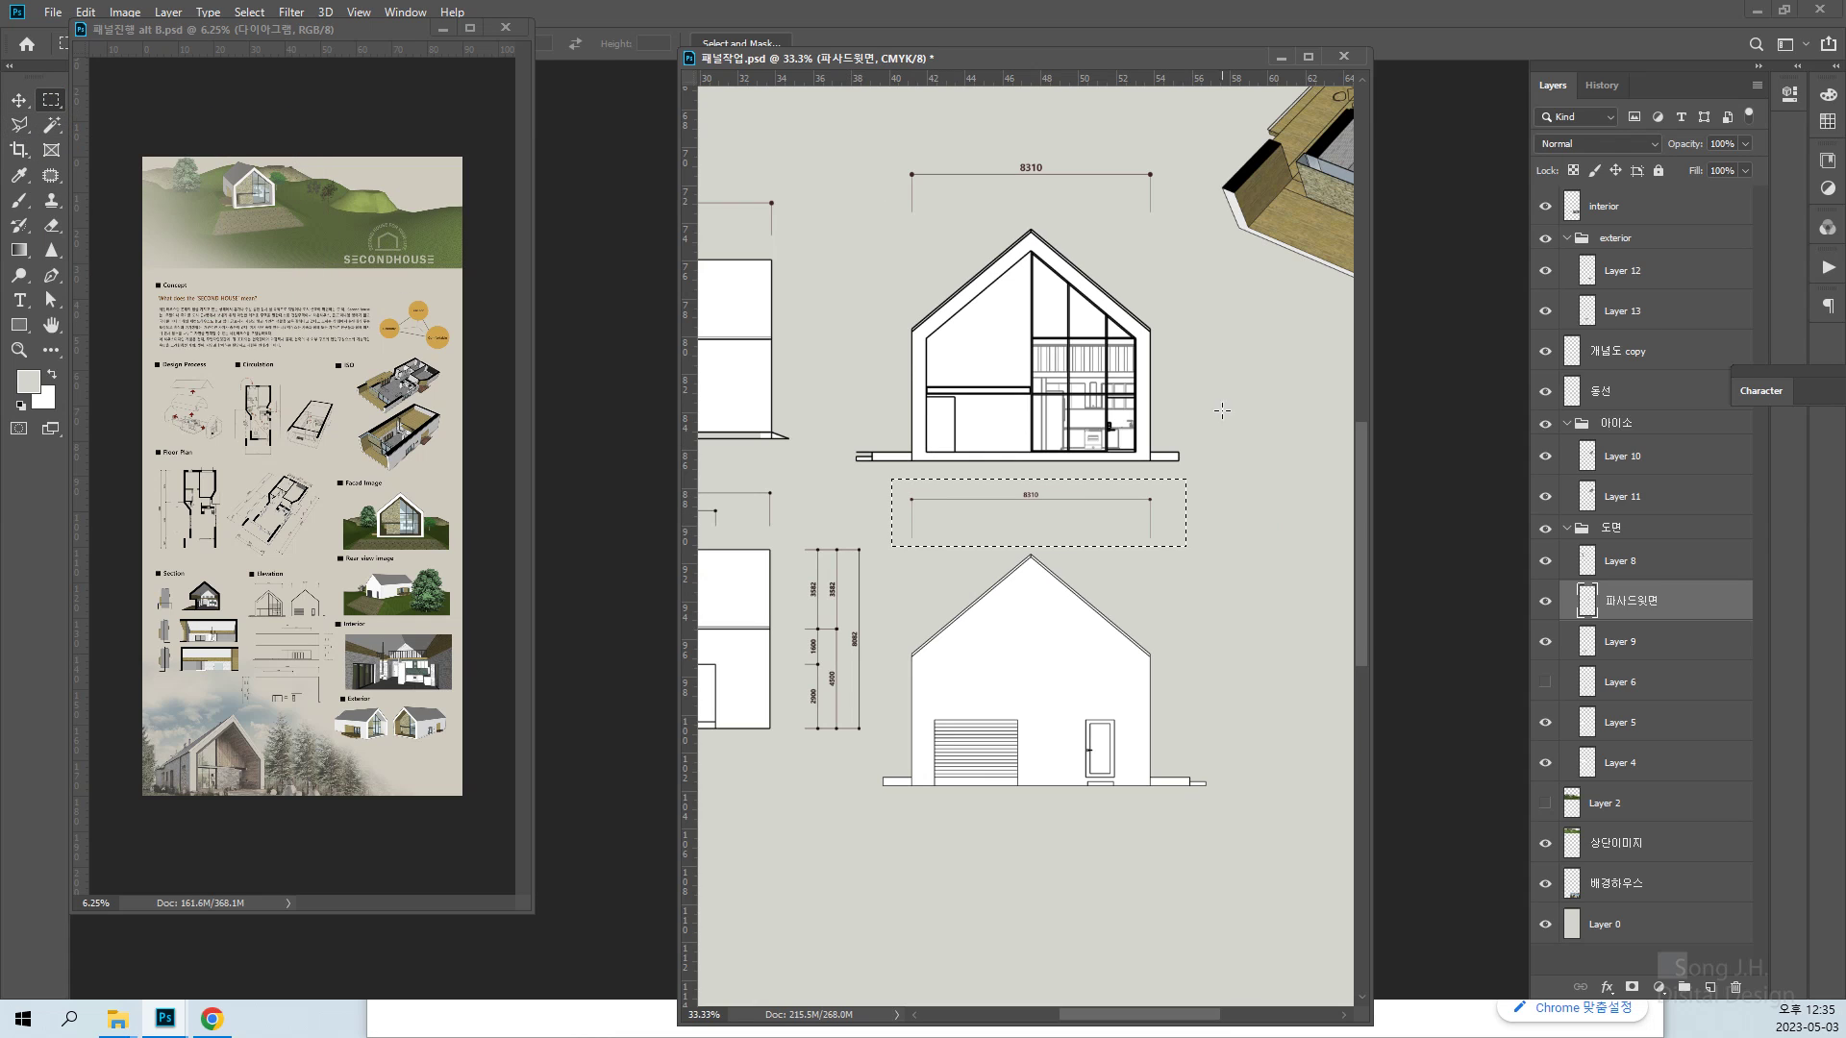
click(17, 101)
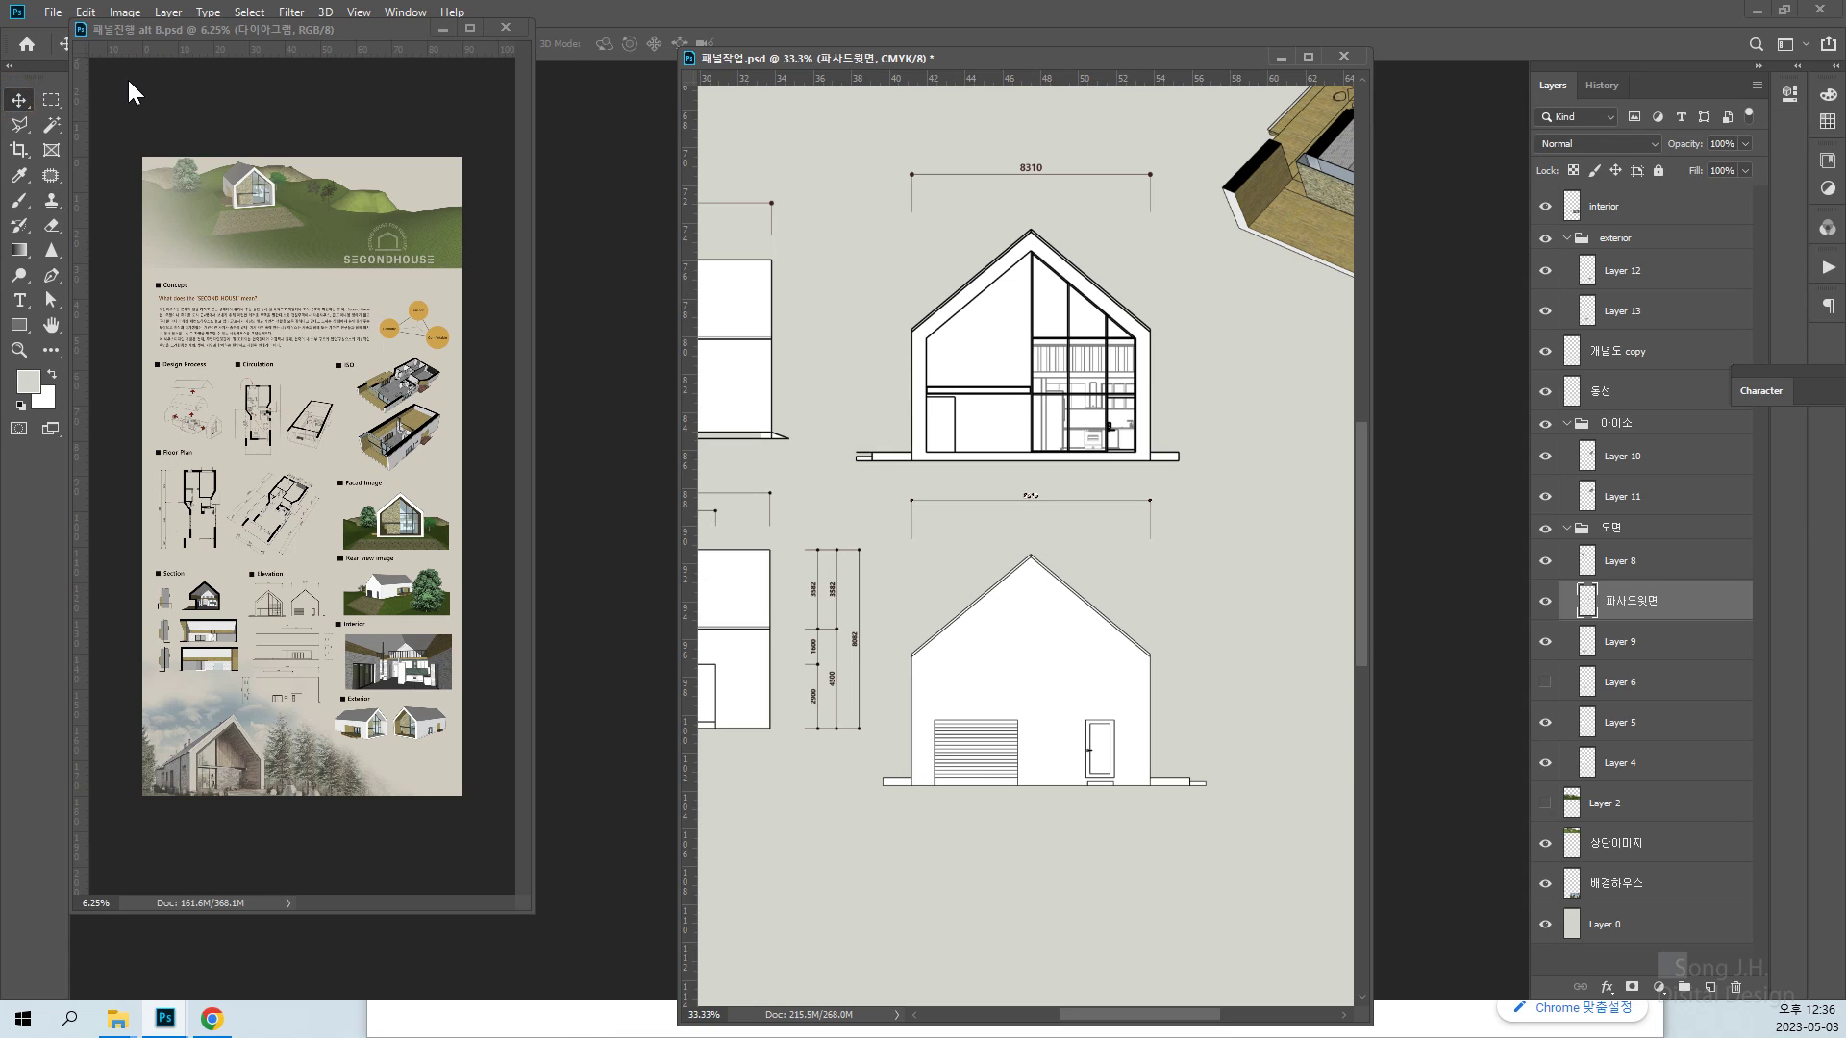
key(shift+Down)
key(shift+Down)
key(shift+Down)
key(shift+Down)
key(shift+Down)
key(shift+Down)
key(shift+Down)
key(shift+Down)
key(shift+Up)
key(shift+Up)
key(shift+Up)
key(shift+Up)
key(shift+Up)
key(shift+Up)
key(shift+Up)
key(shift+Down)
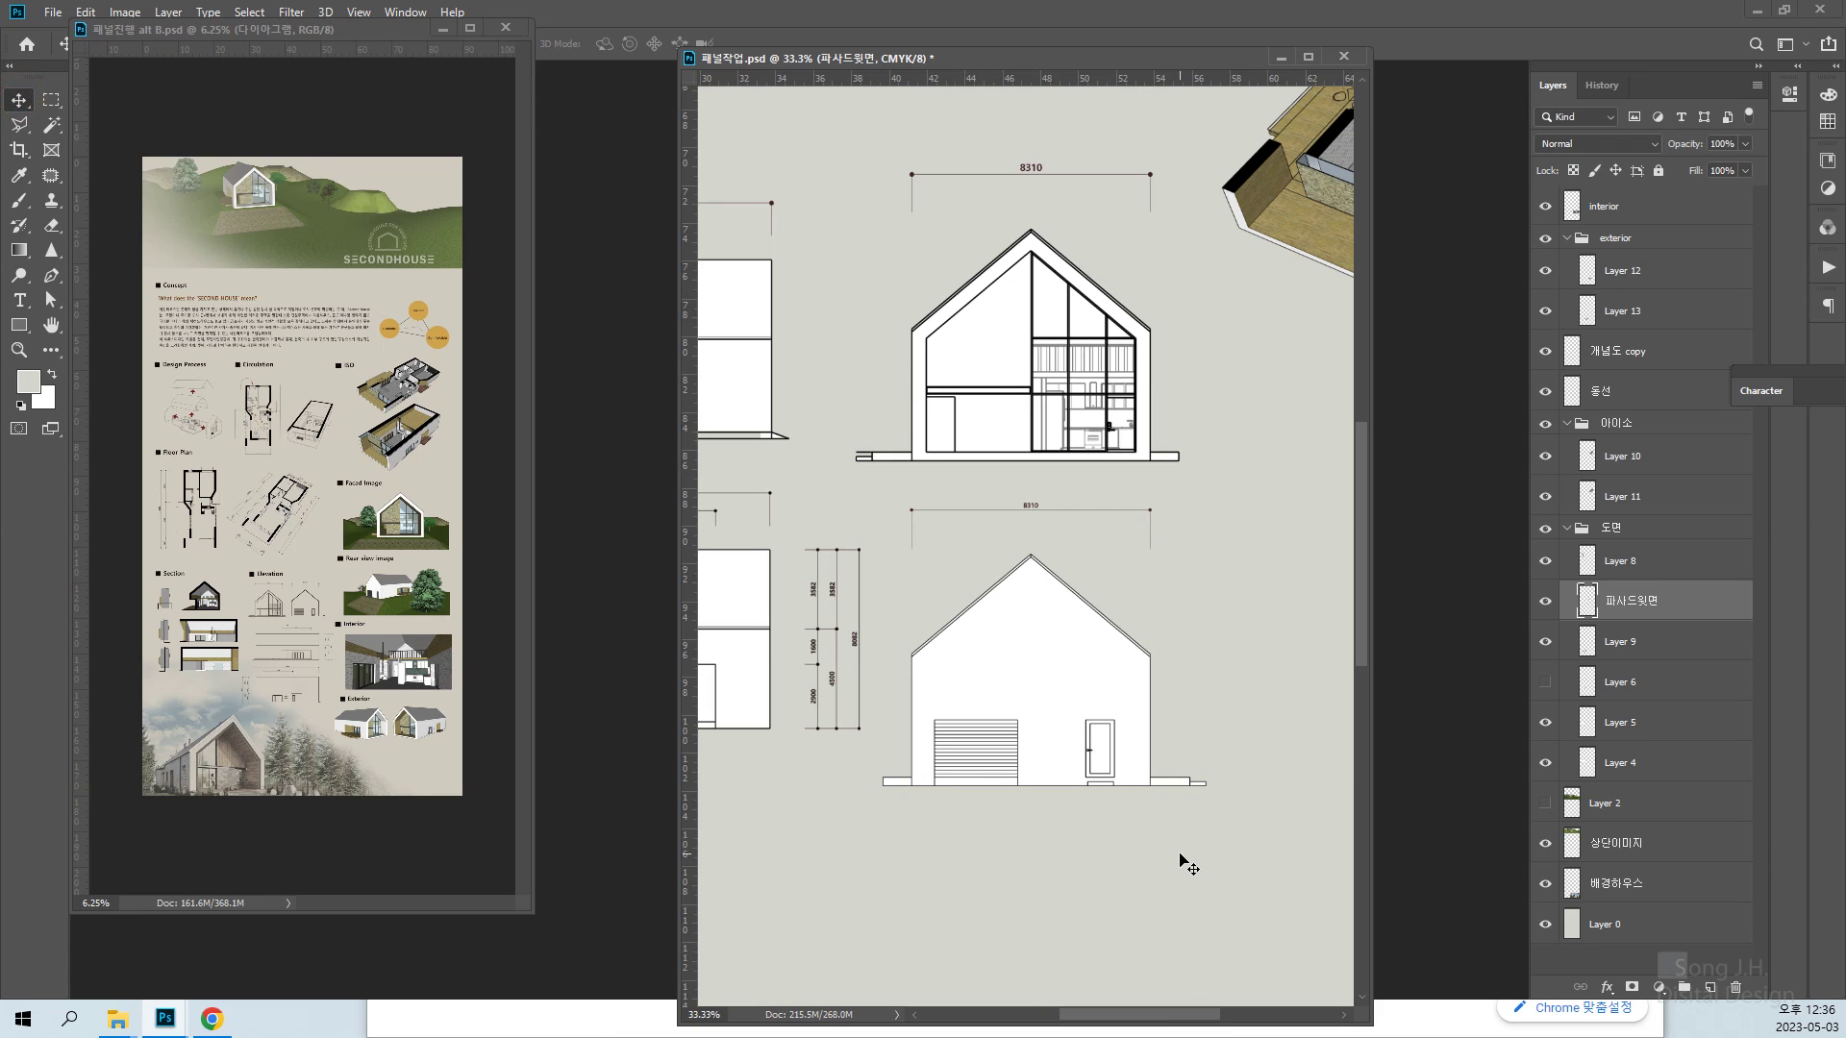
Select Layer 5 from the lower long side elevation and show the grid to check how the elevations line up
key(ctrl+minus)
drag(1064, 735, 1092, 798)
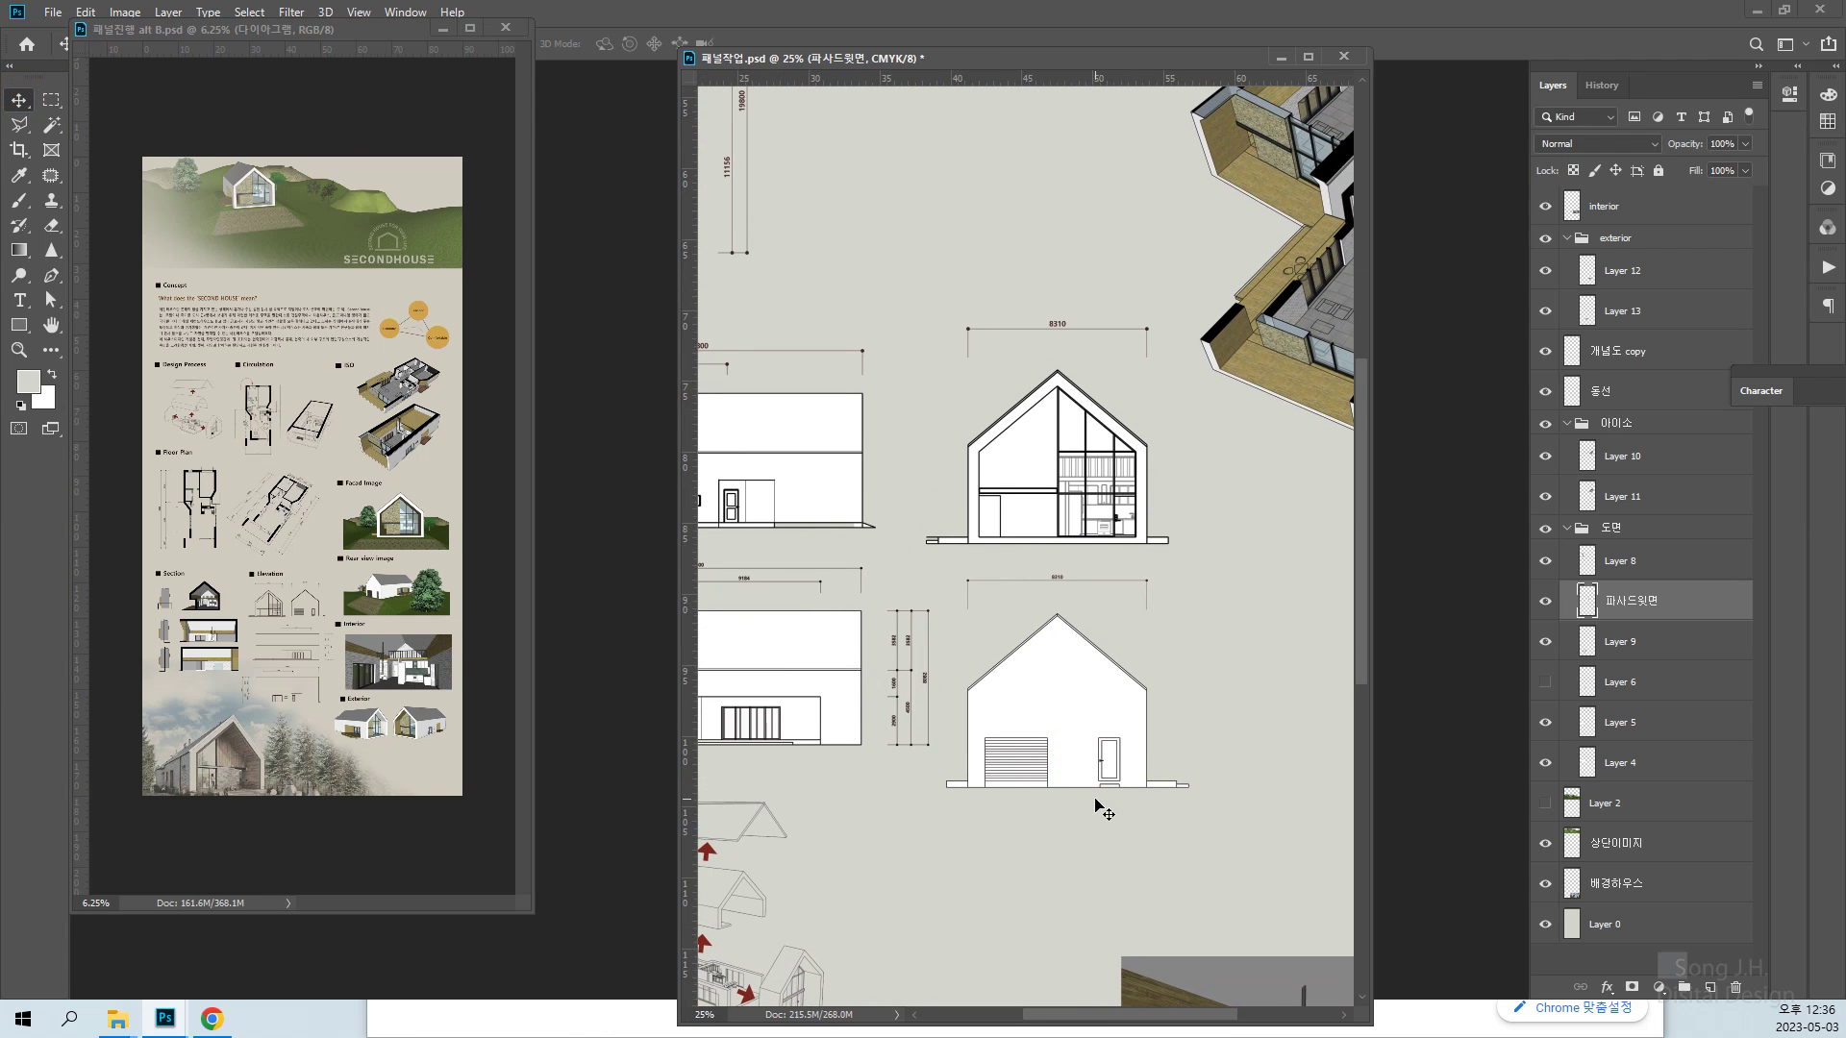
key(ctrl+minus)
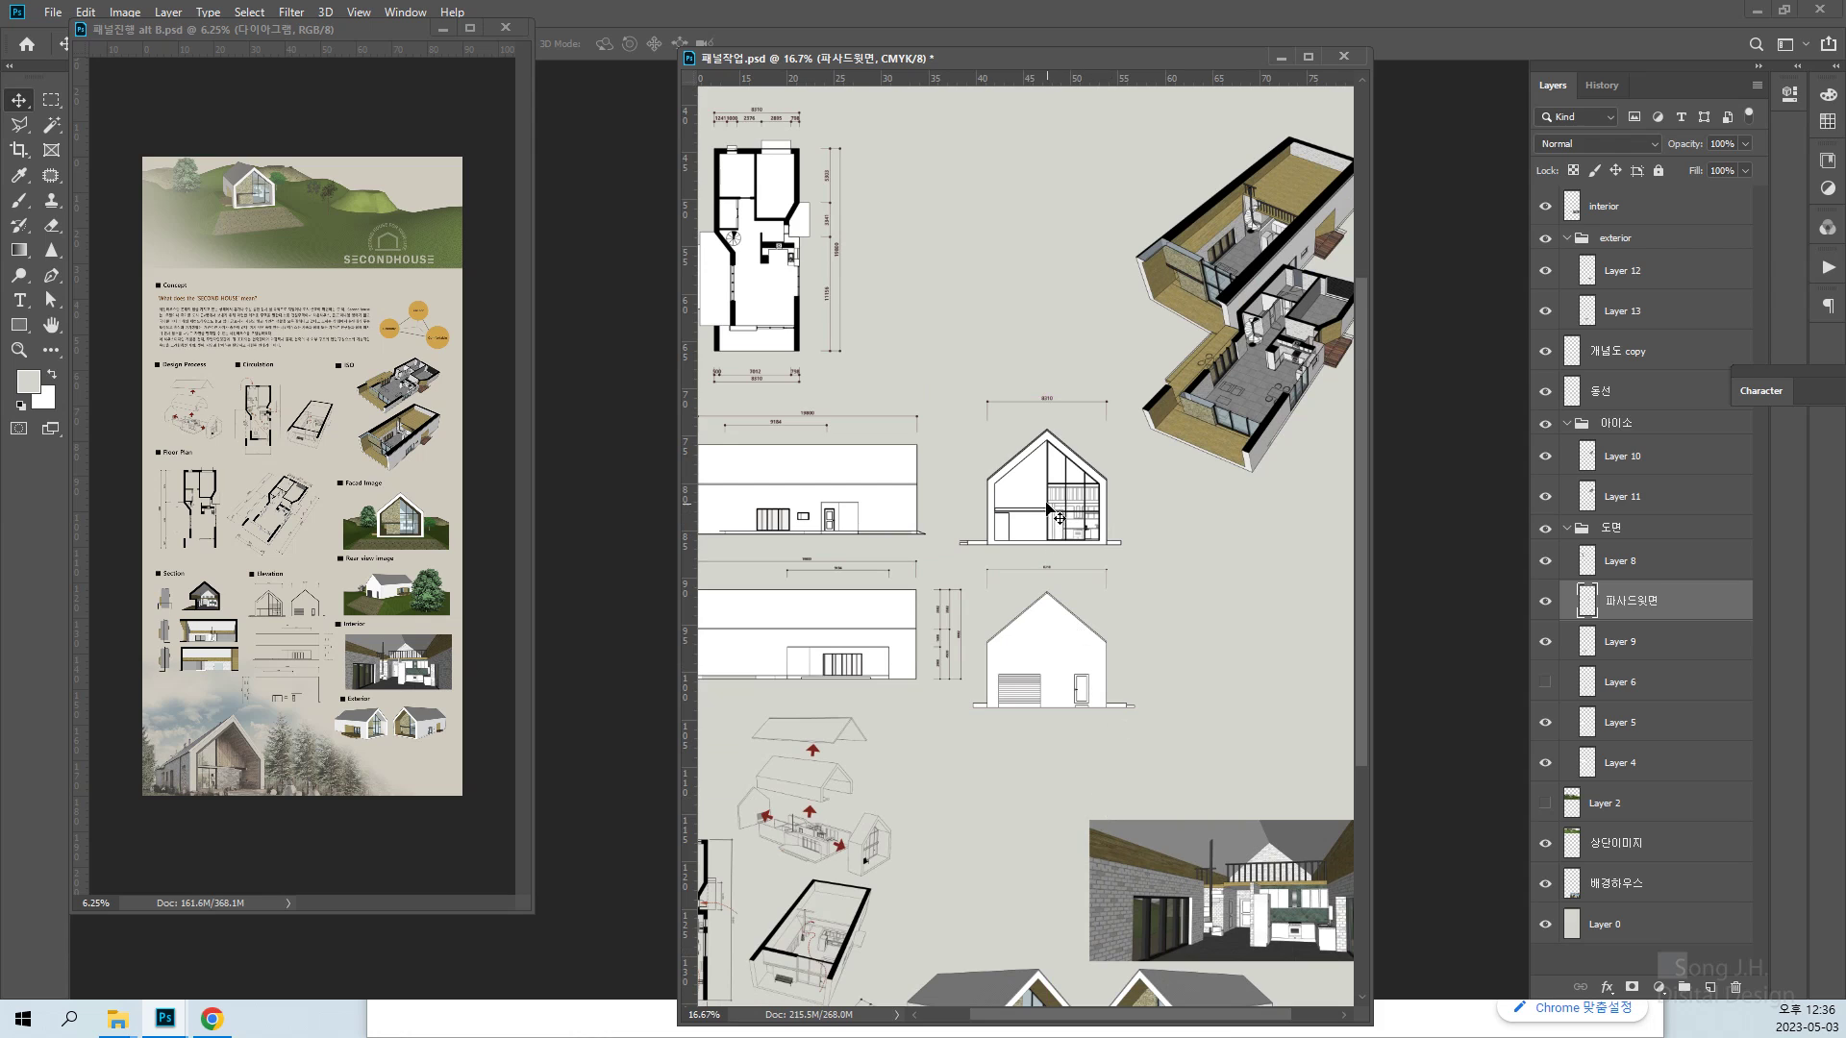
right_click(914, 623)
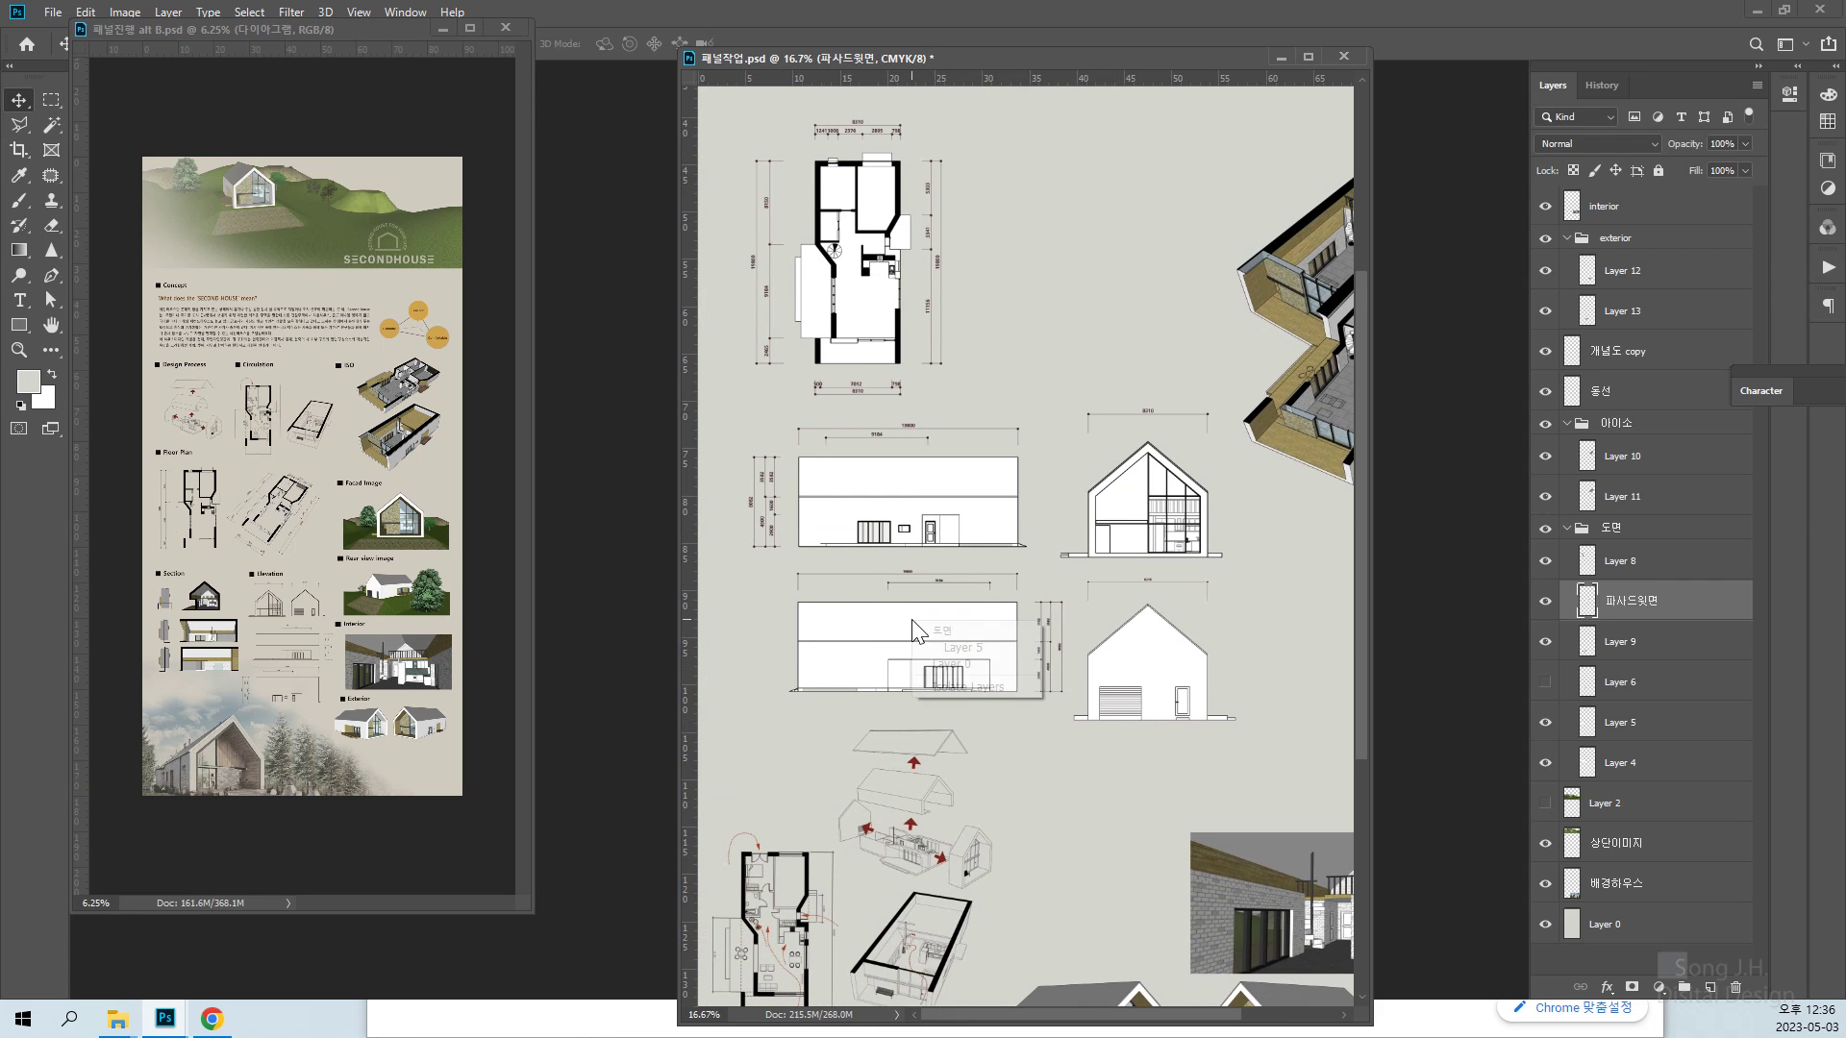
click(962, 647)
mouse_move(924, 636)
mouse_down()
mouse_move(913, 656)
mouse_move(924, 636)
mouse_up()
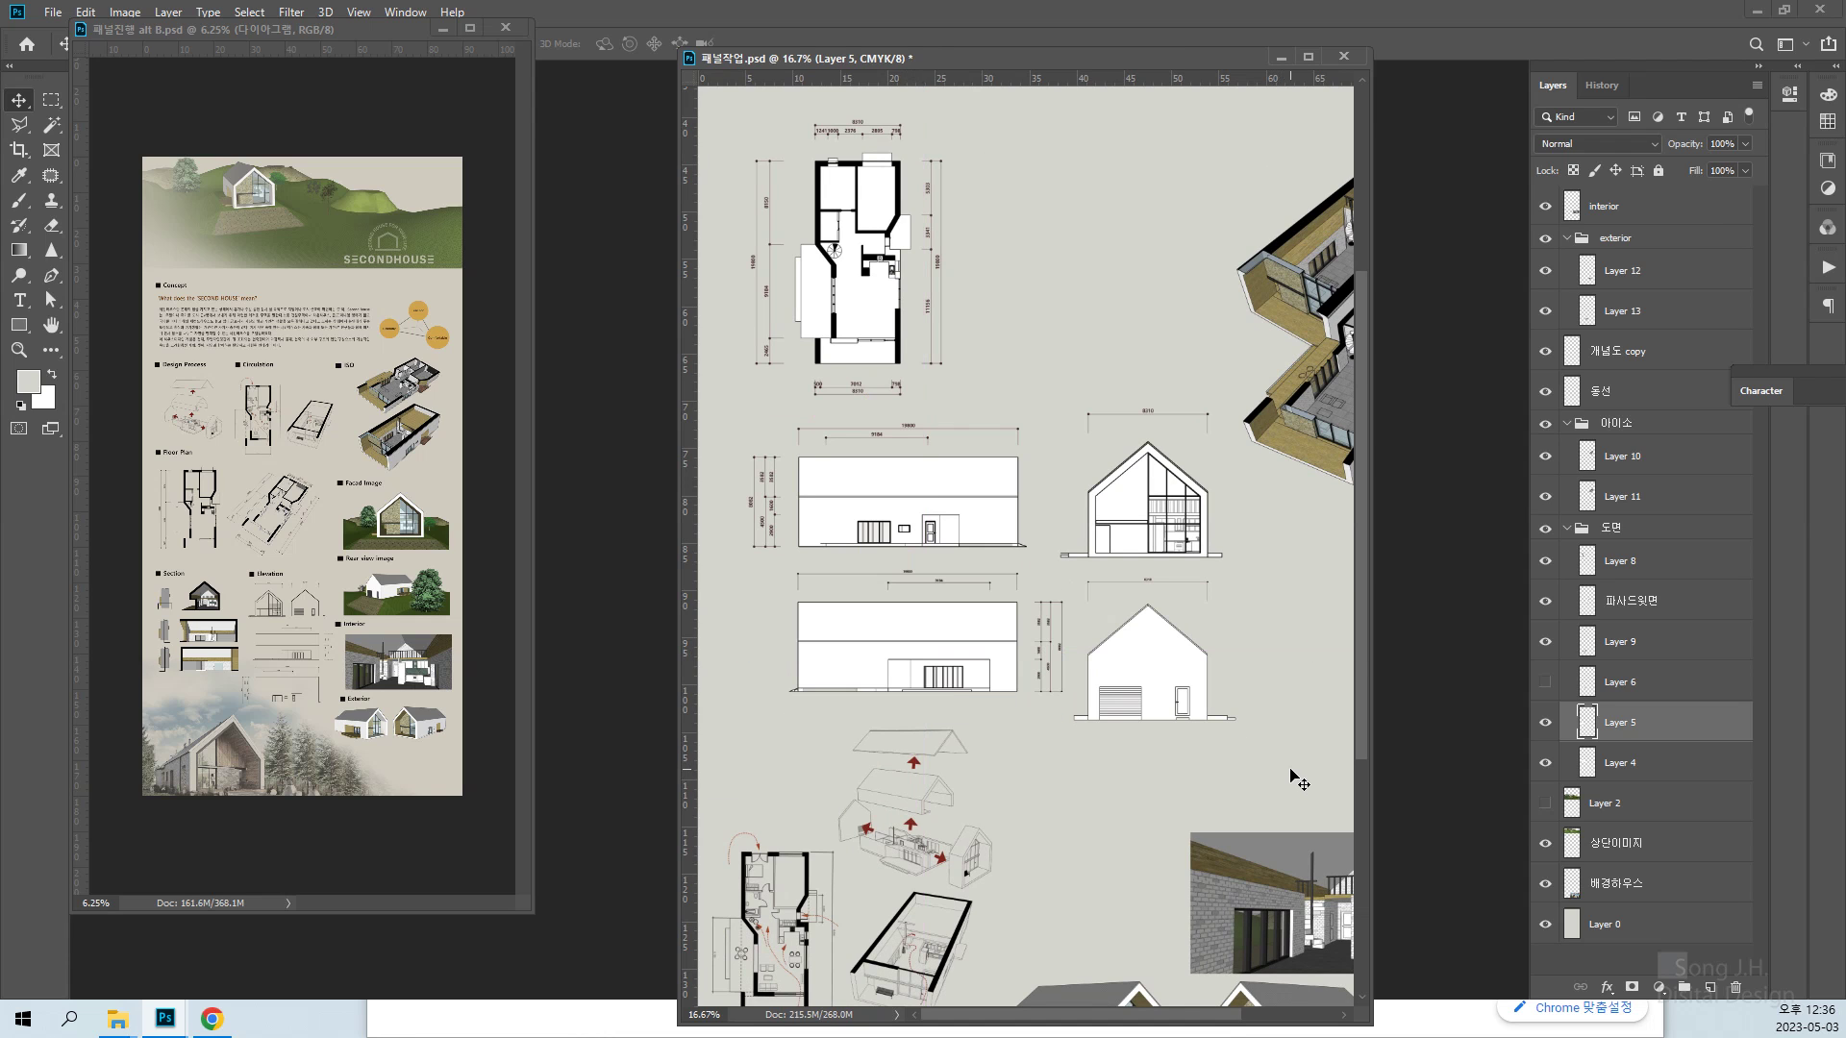
scroll(1298, 780, up, 1)
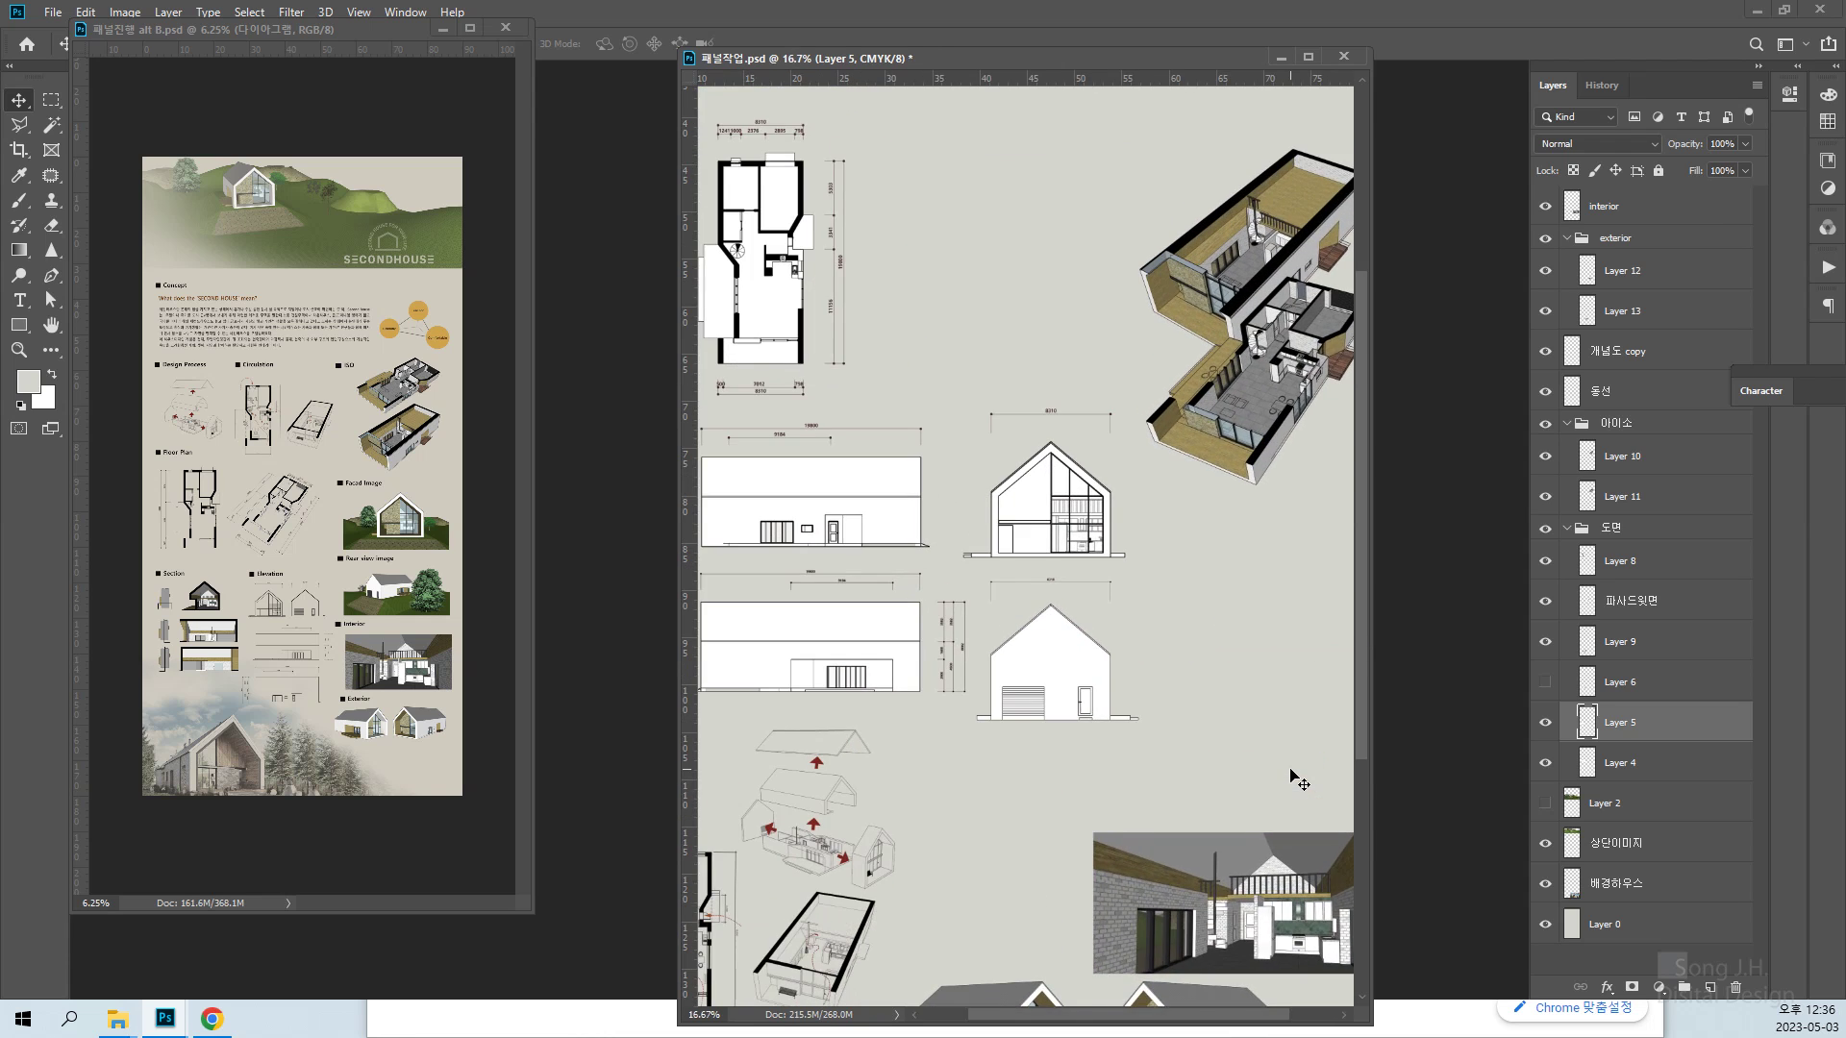
drag(1003, 747, 1313, 756)
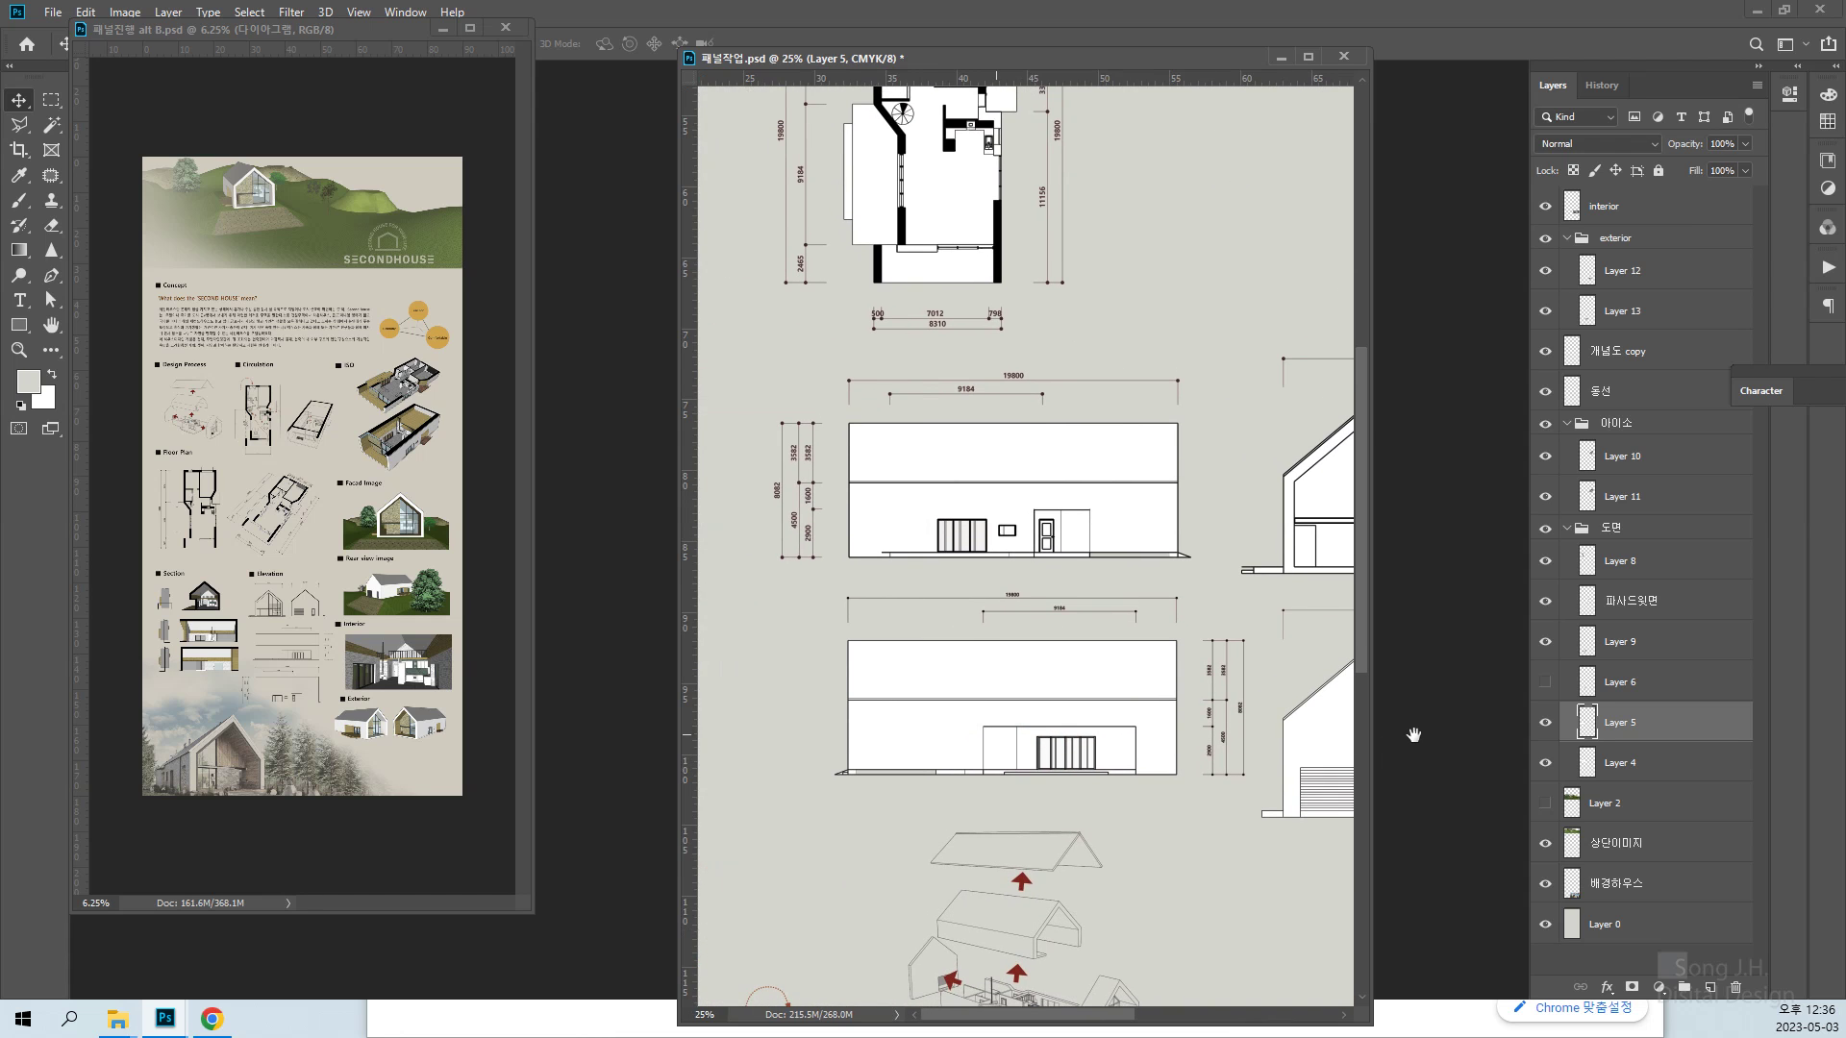
key(ctrl+apostrophe)
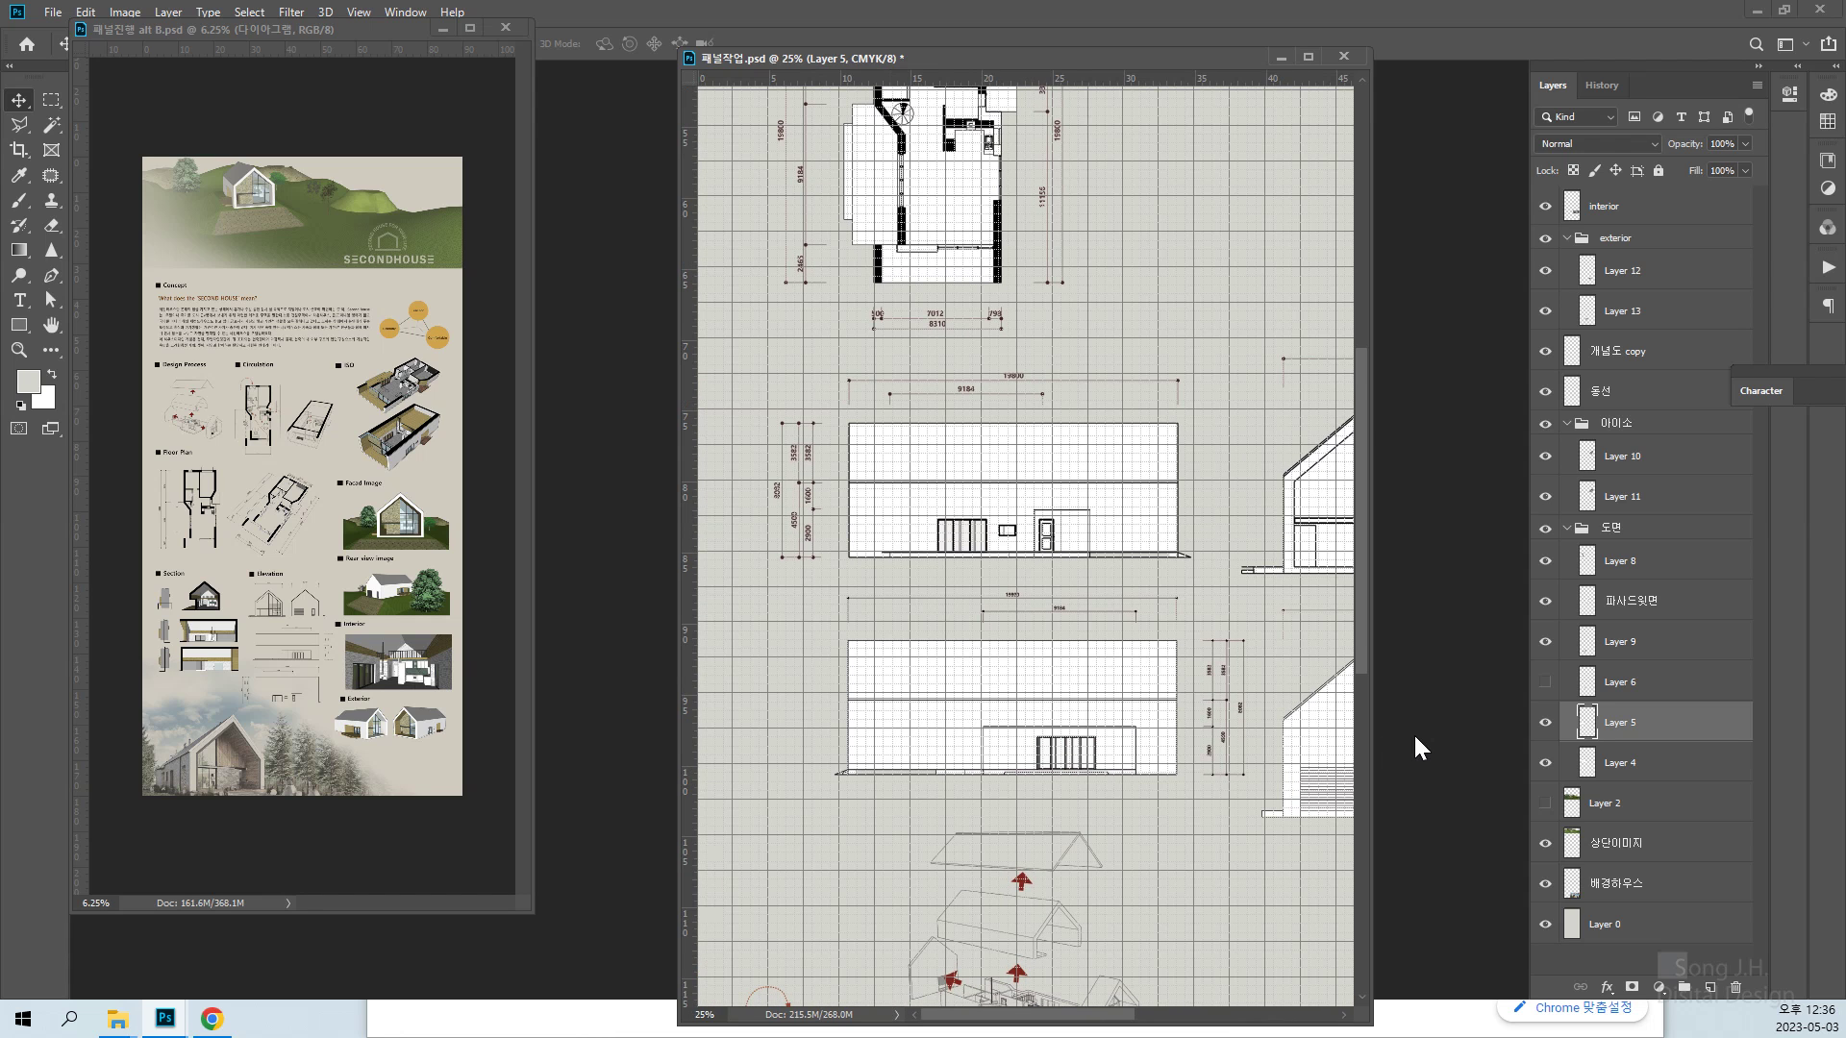
key(ctrl+plus)
drag(1102, 721, 1154, 689)
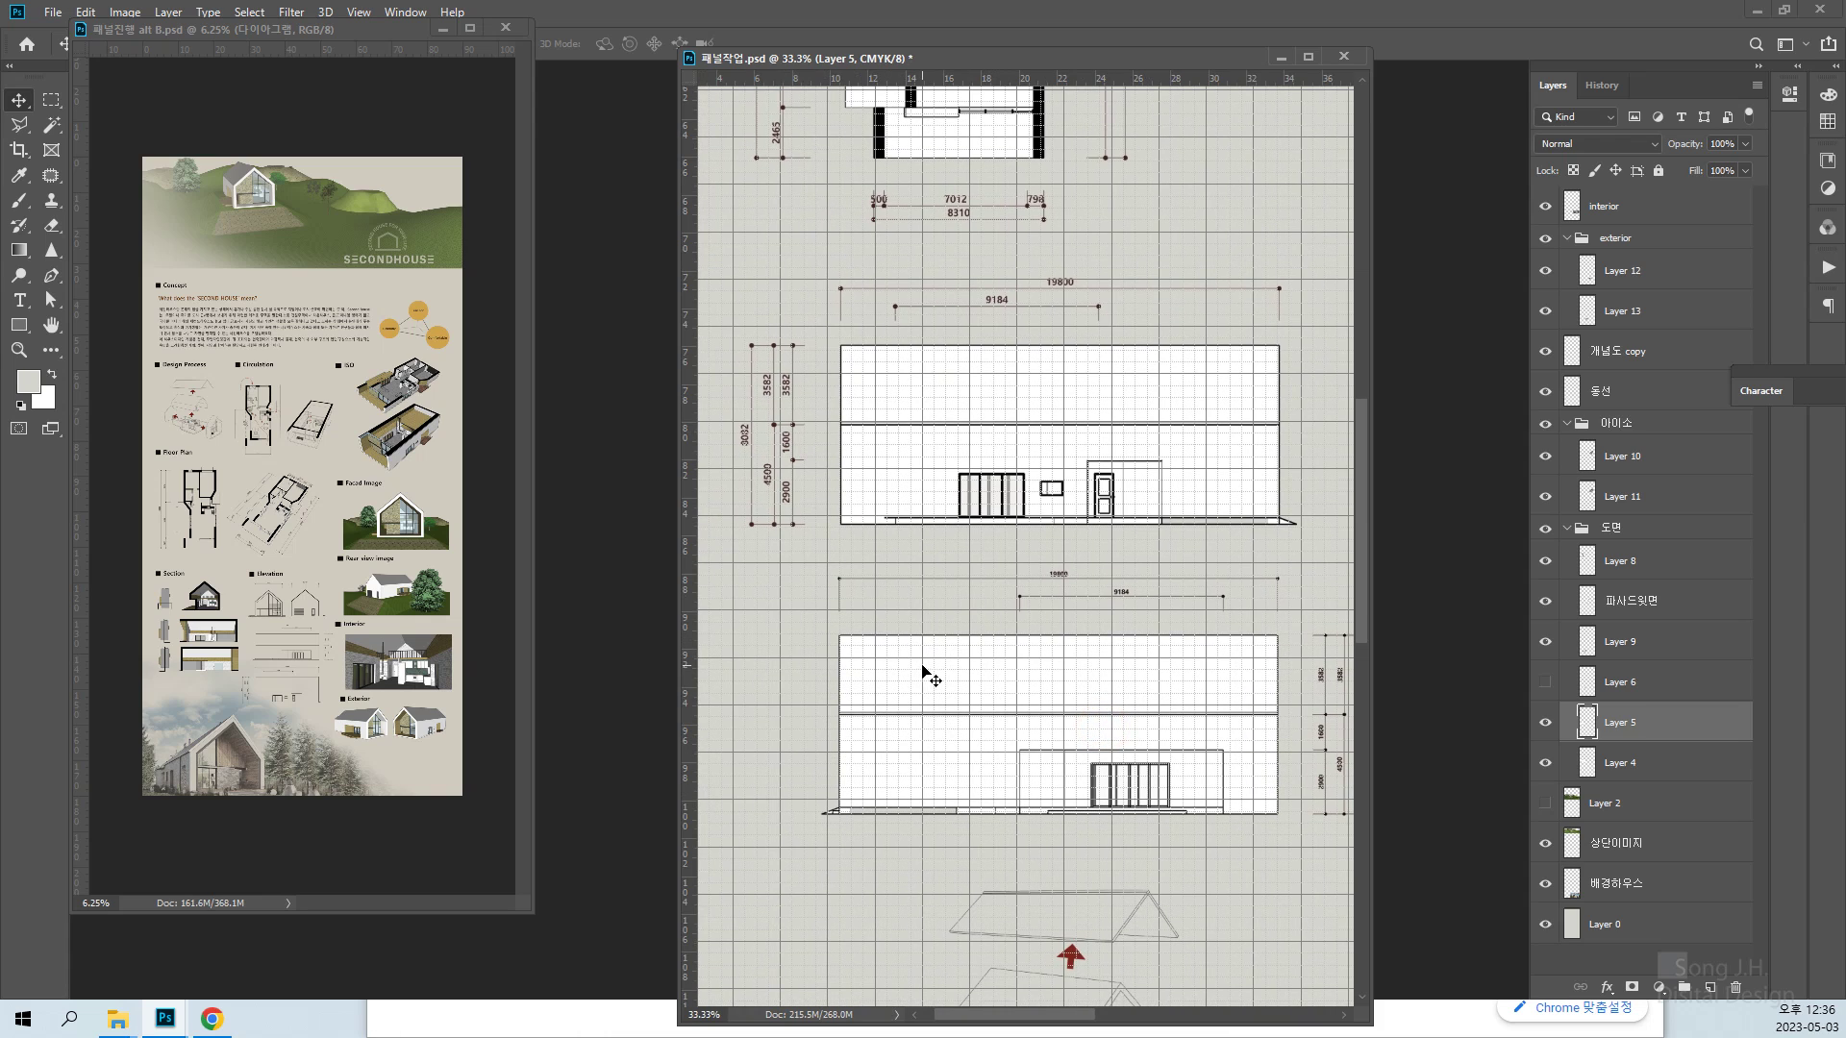
key(ctrl+minus)
key(ctrl+minus)
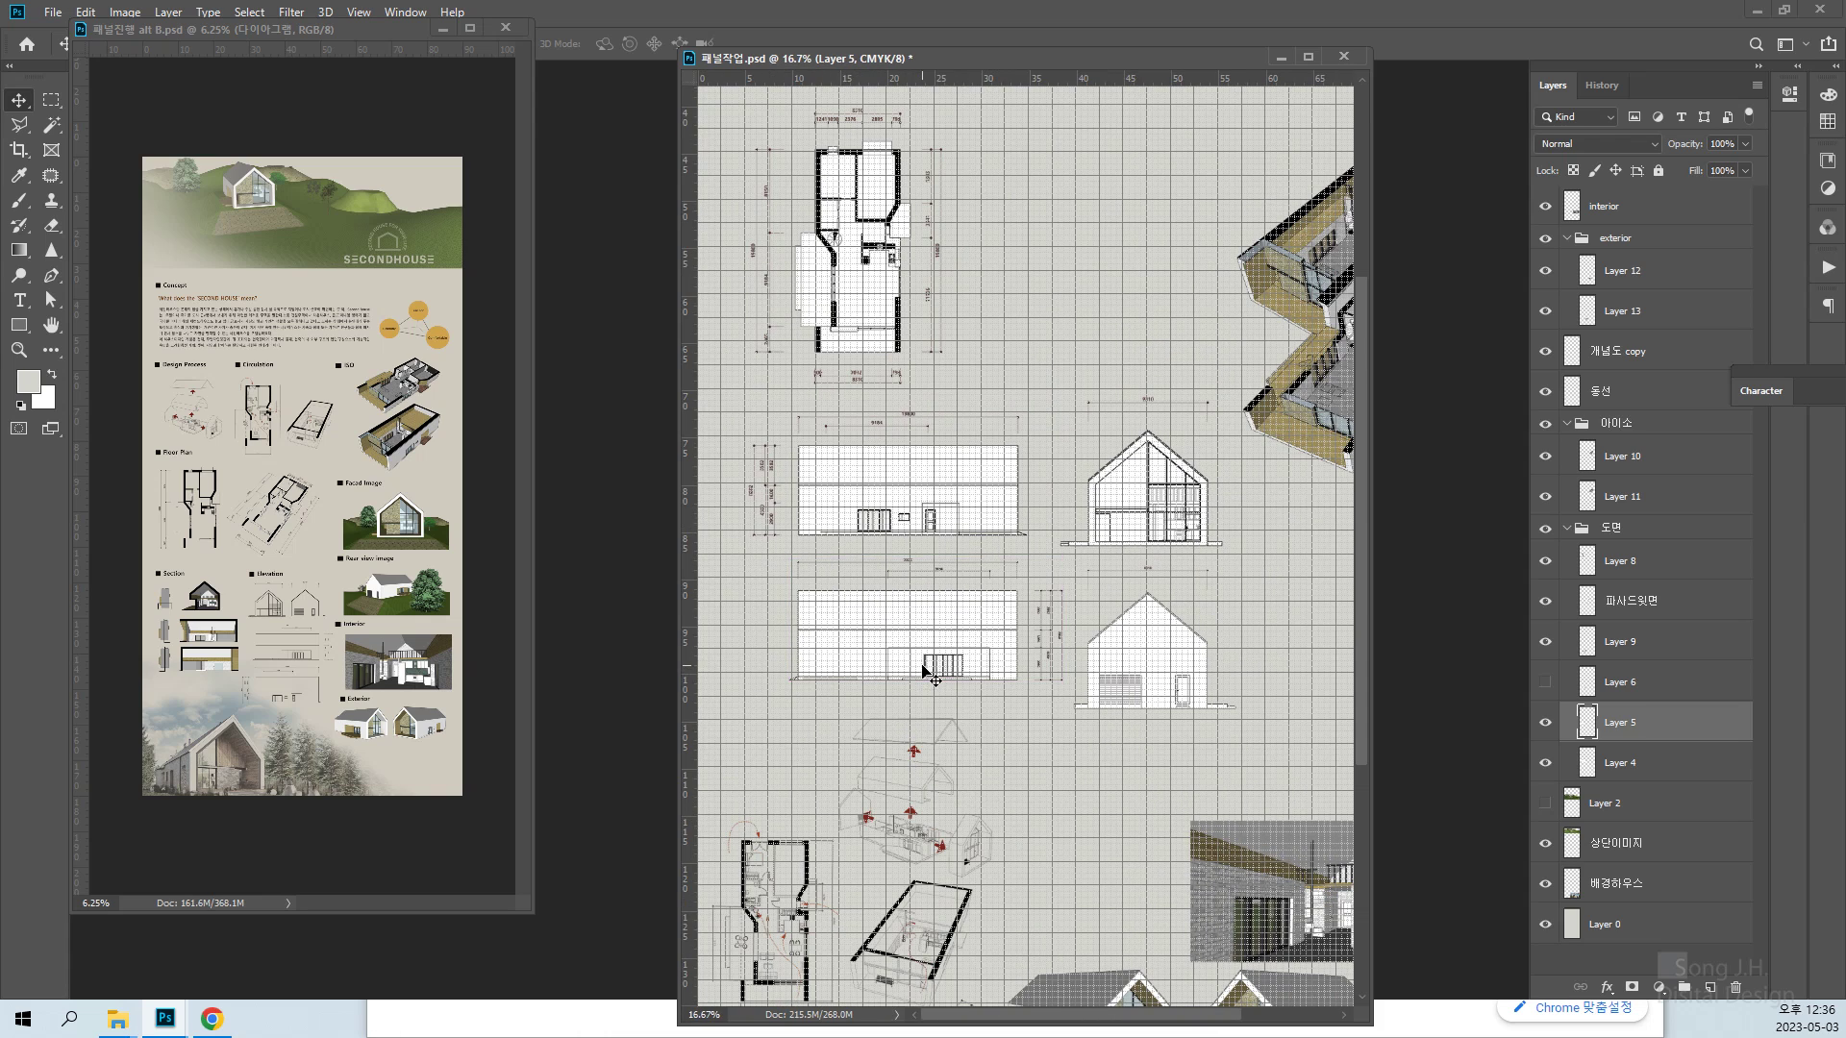
Toggle the visibility of Layers 5 and 4 to identify the long elevations and merge the two layers
click(1545, 722)
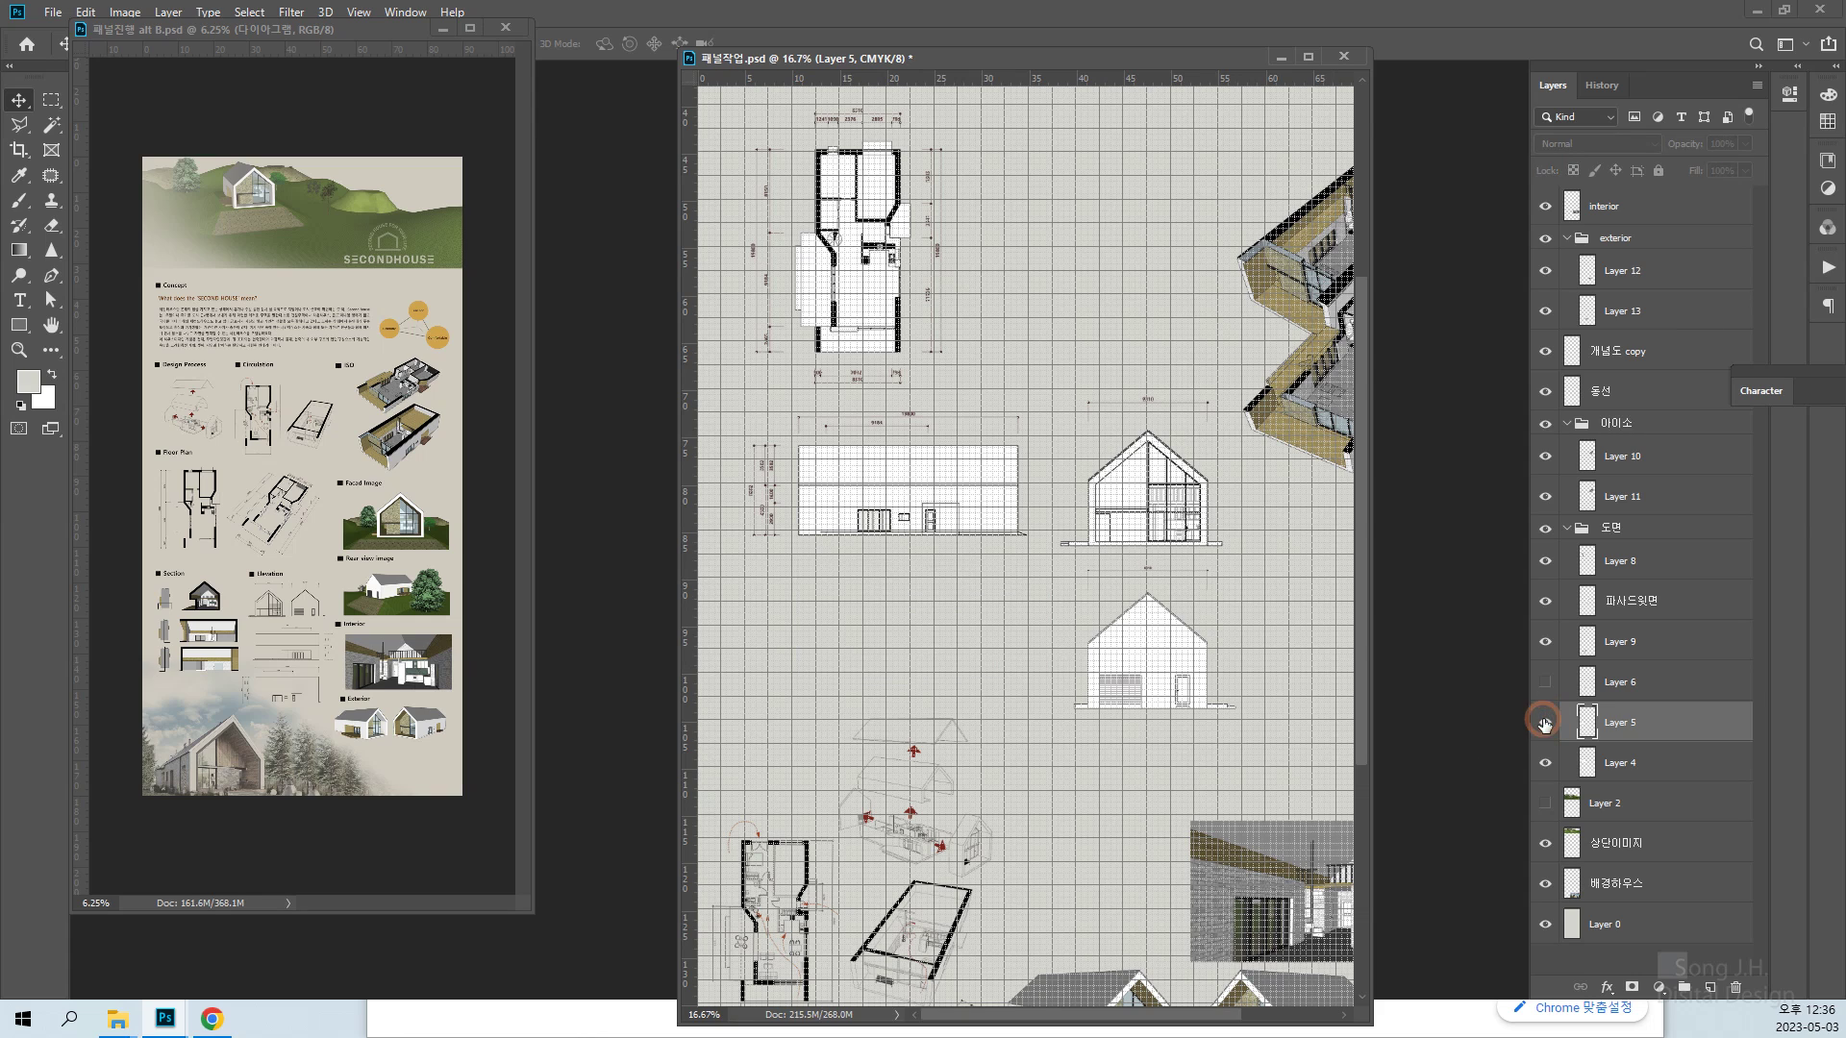
click(1545, 722)
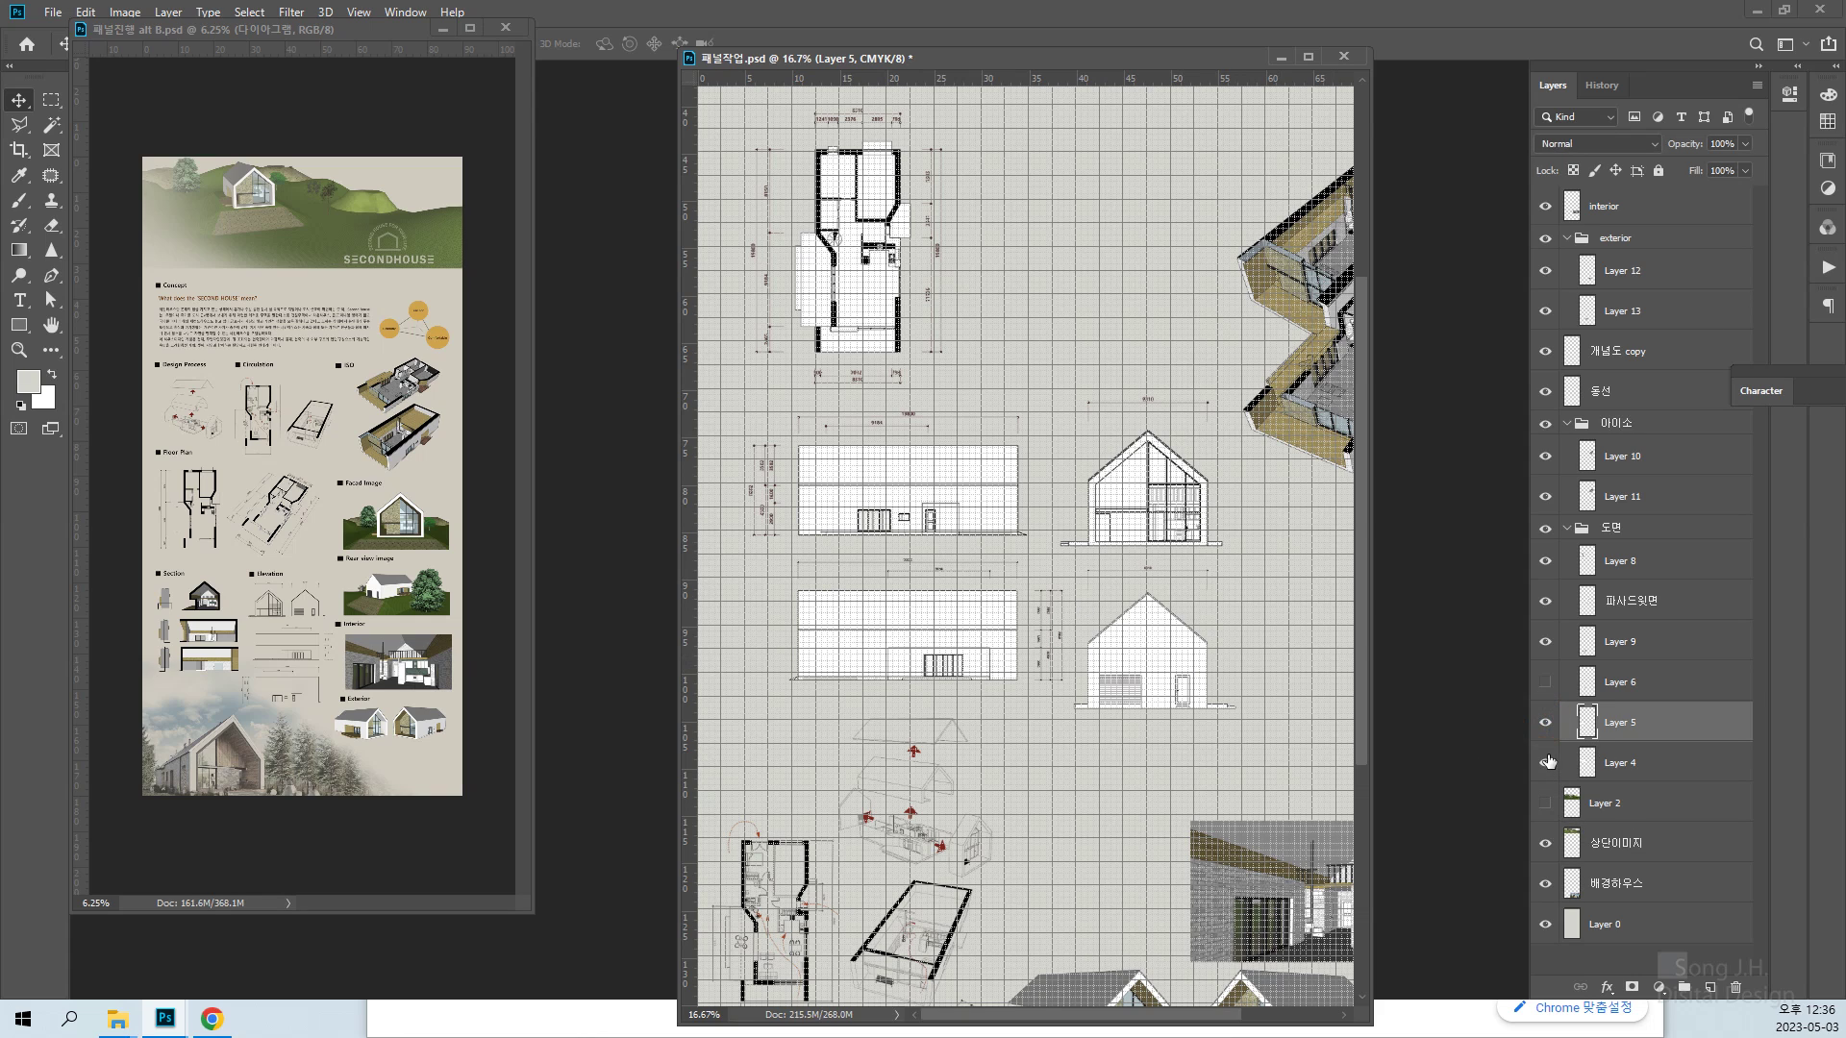
click(1541, 767)
click(1541, 767)
shift+click(1655, 769)
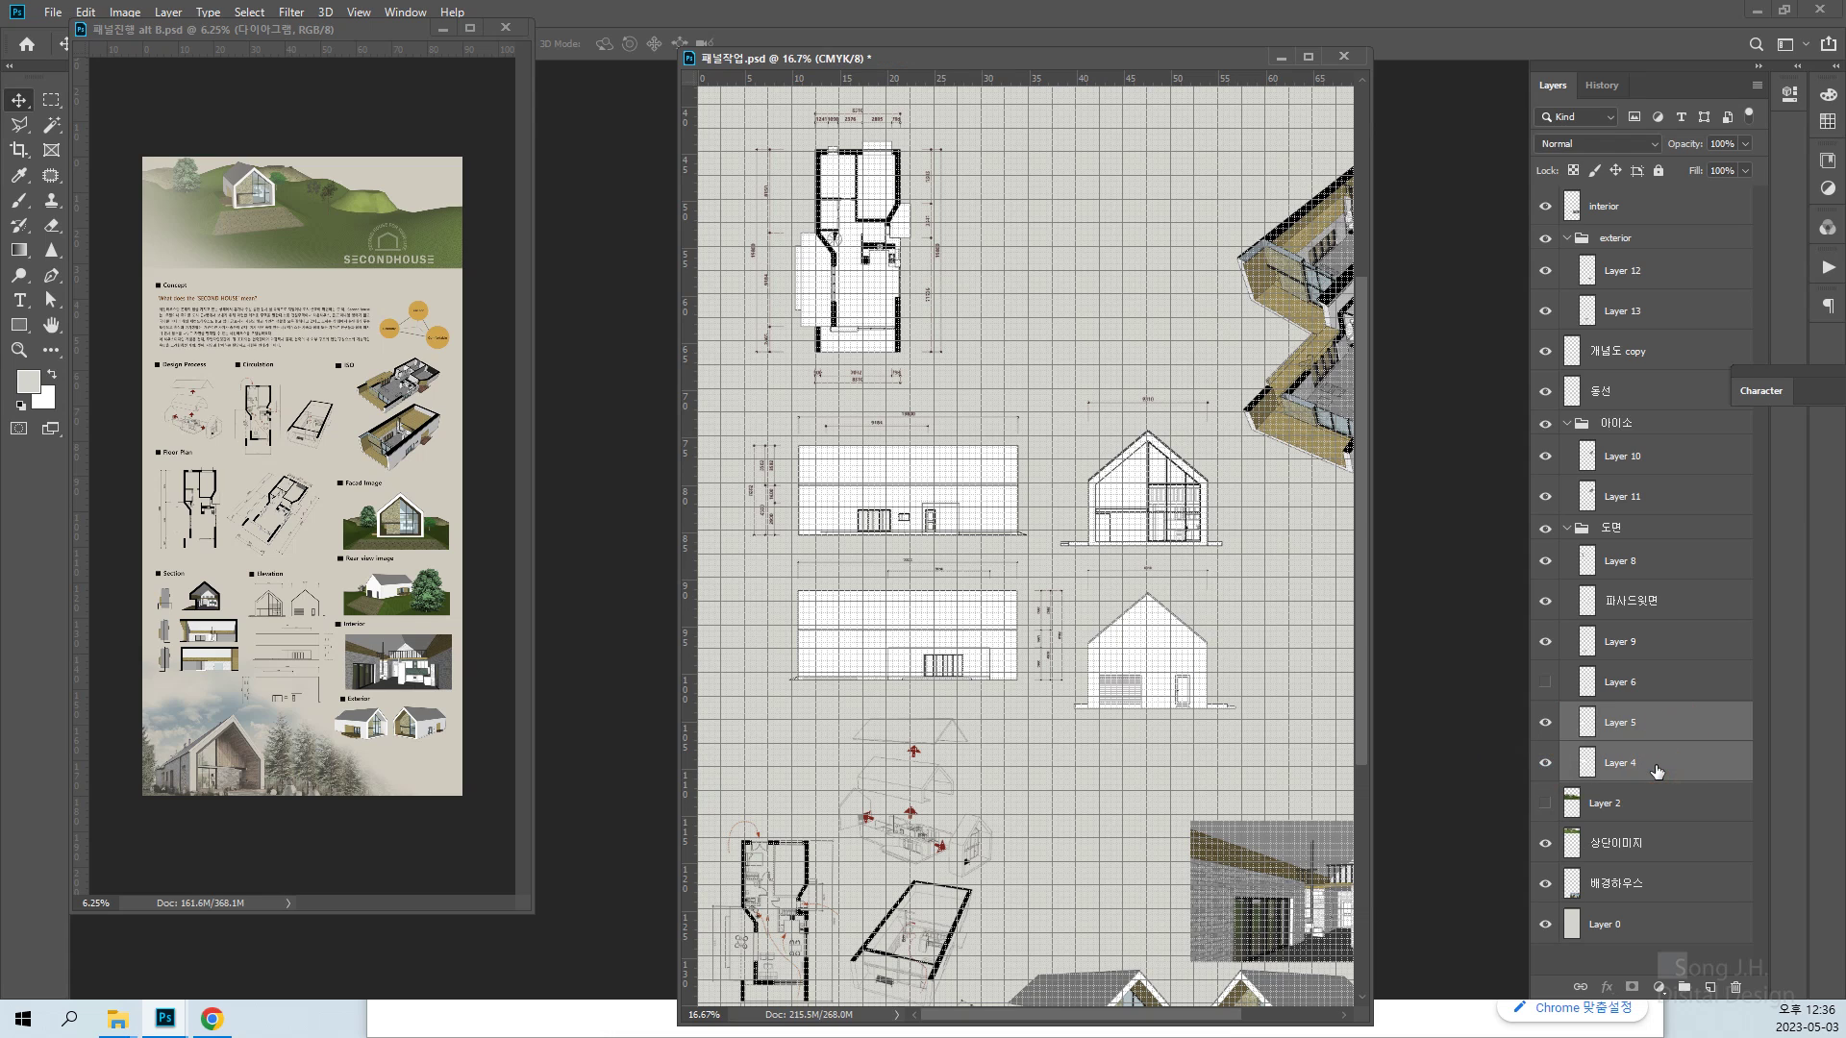
right_click(1656, 769)
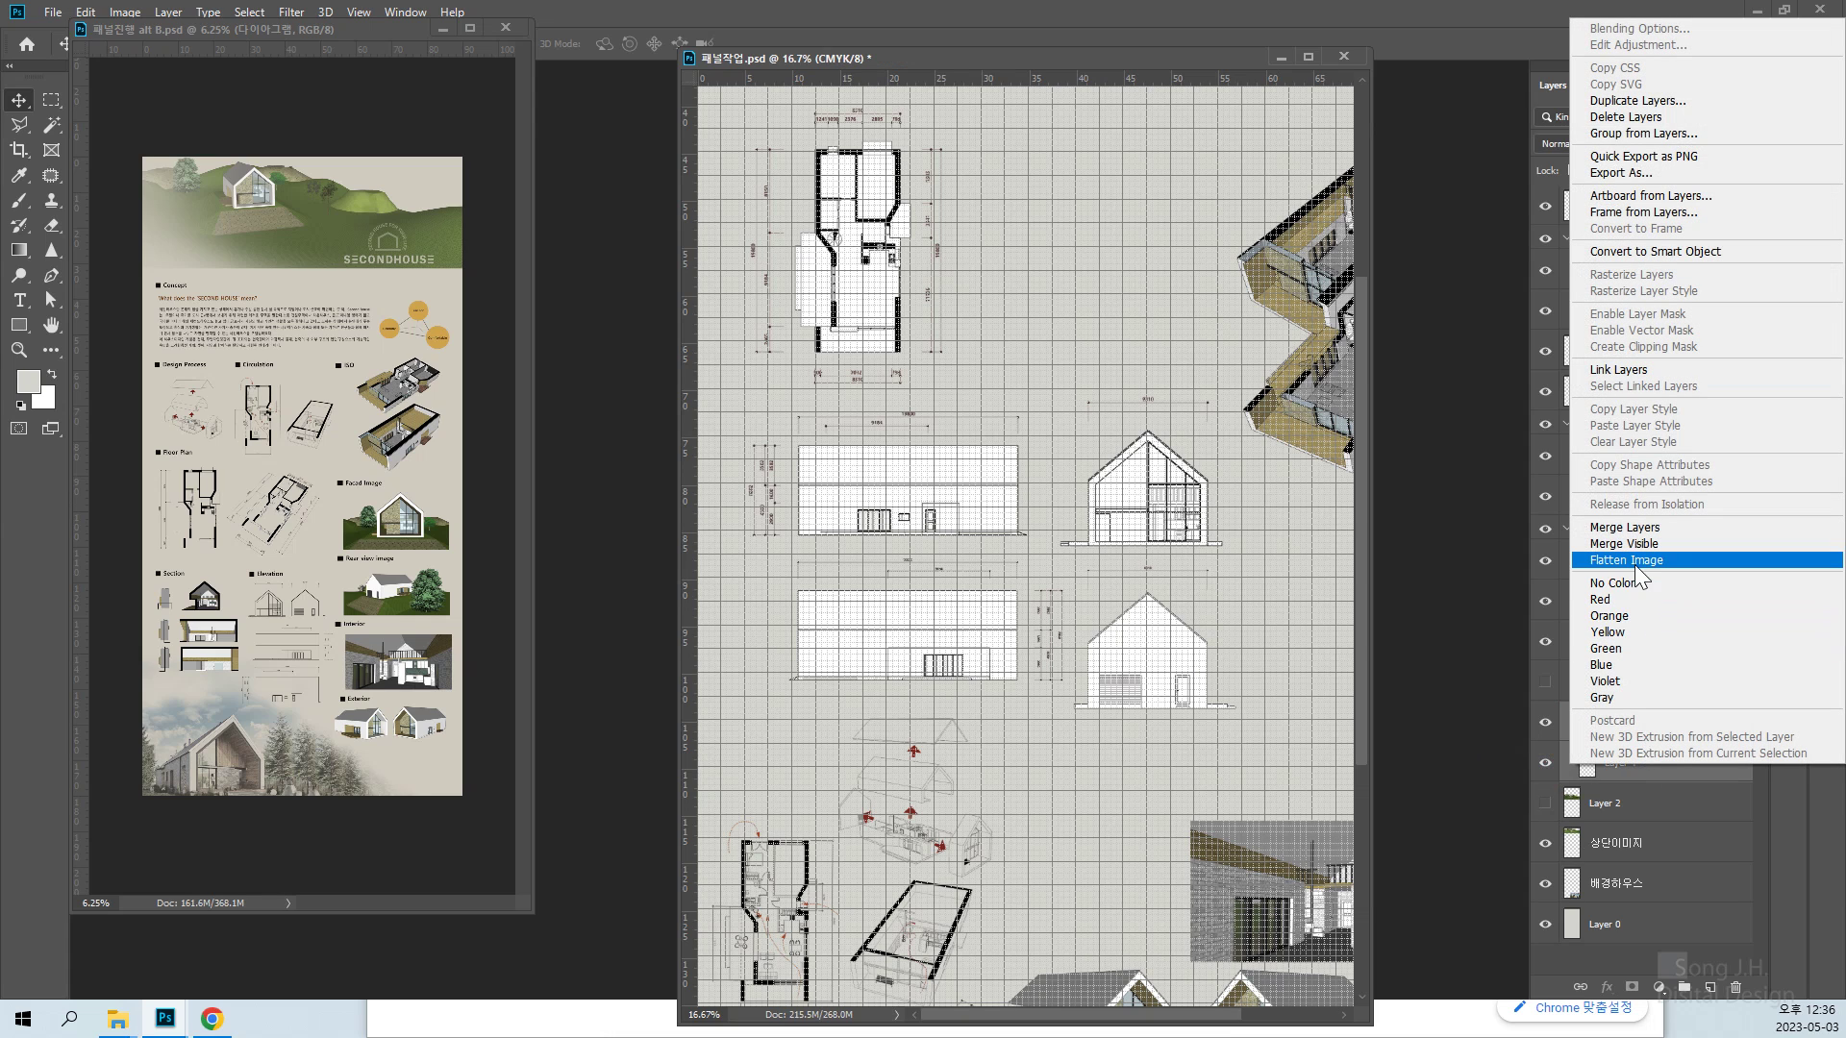
click(1624, 527)
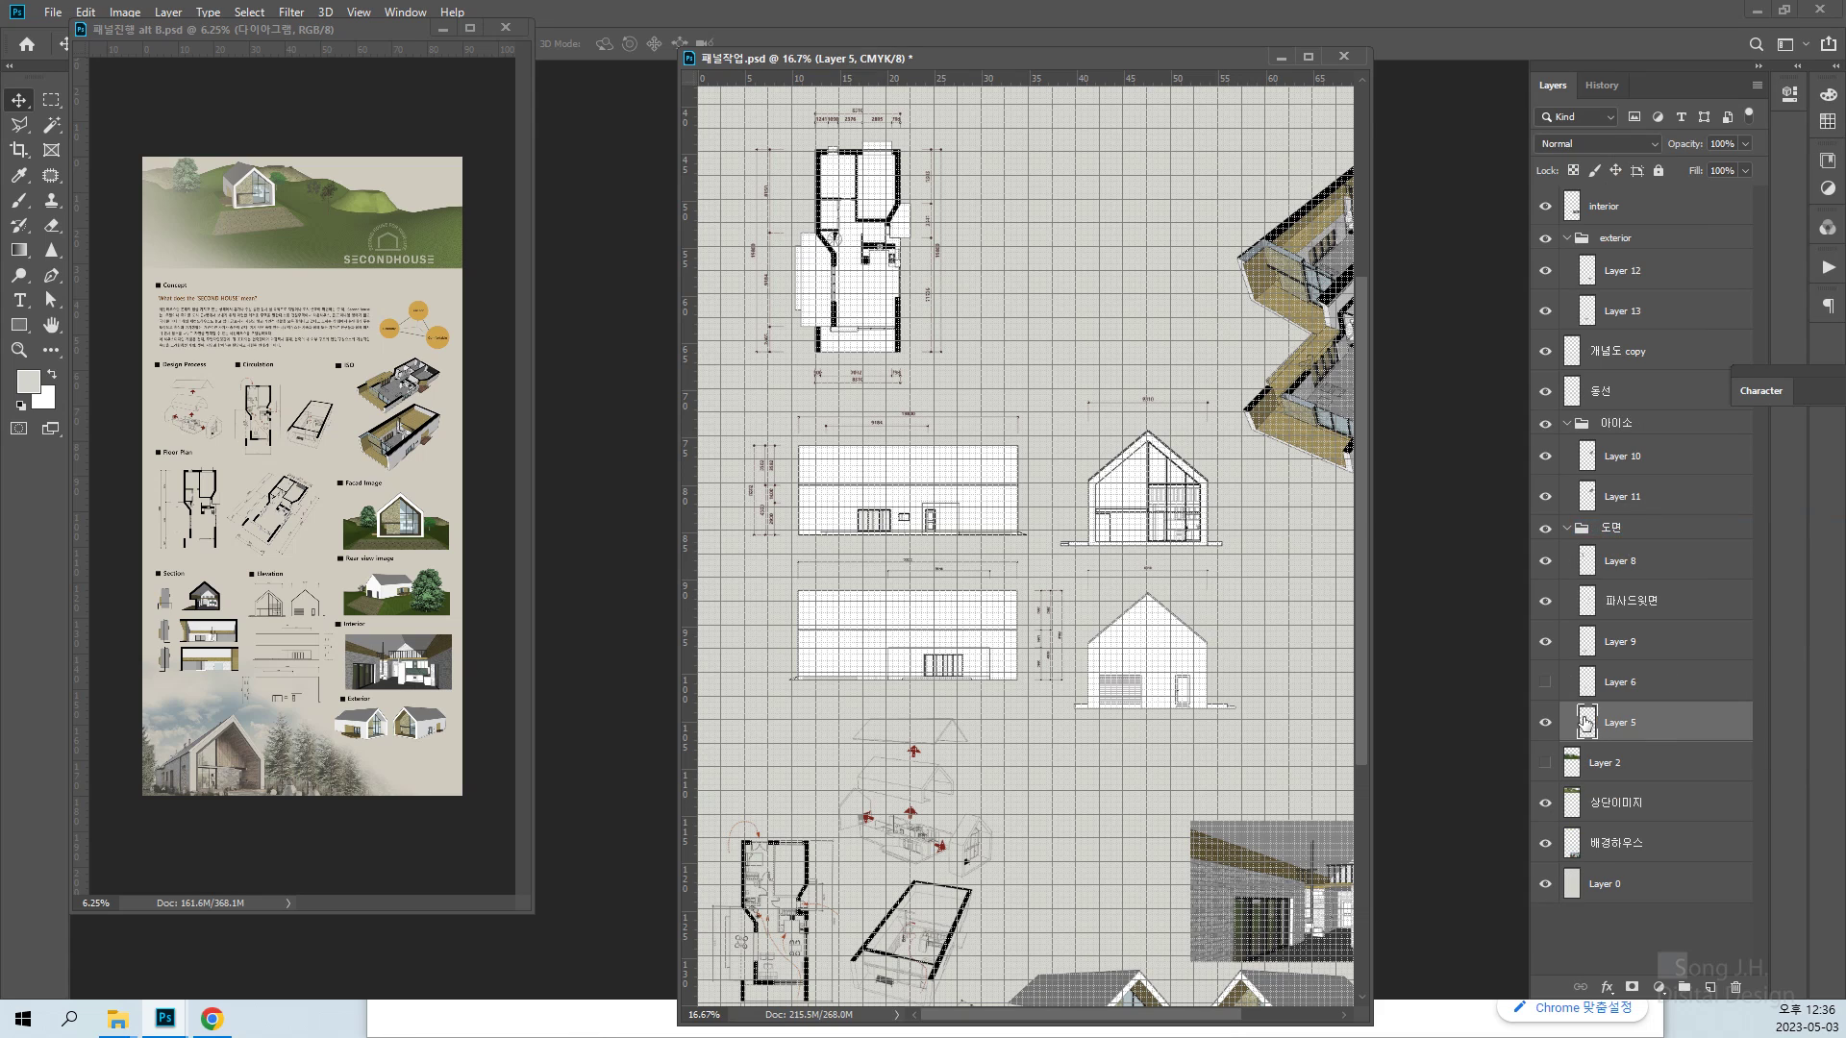
Toggle the merged long-elevation layer's visibility to check its contents and rename it Elevation
click(1546, 723)
click(1545, 723)
double_click(1616, 722)
text(ㄷ)
key(Return)
scroll(976, 802, down, 5)
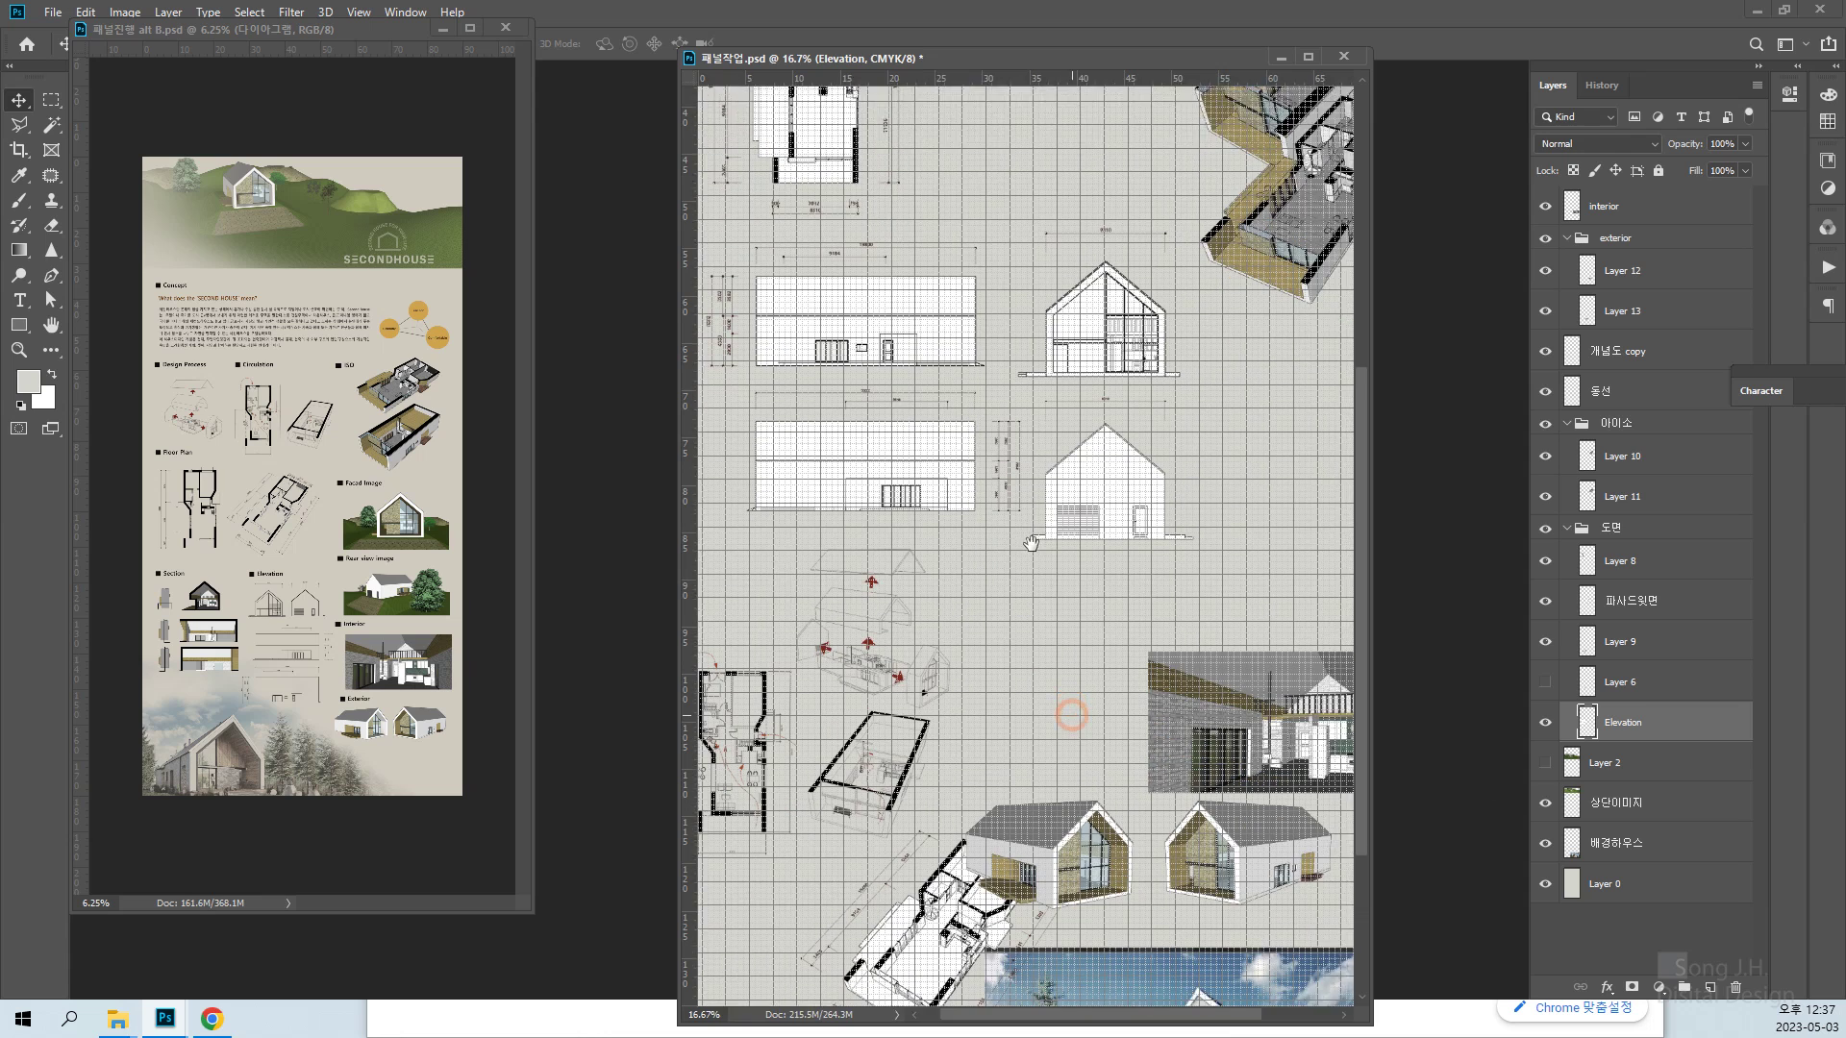
Hide the grid and set the Elevation layer's blend mode to Multiply
drag(977, 802, 983, 1032)
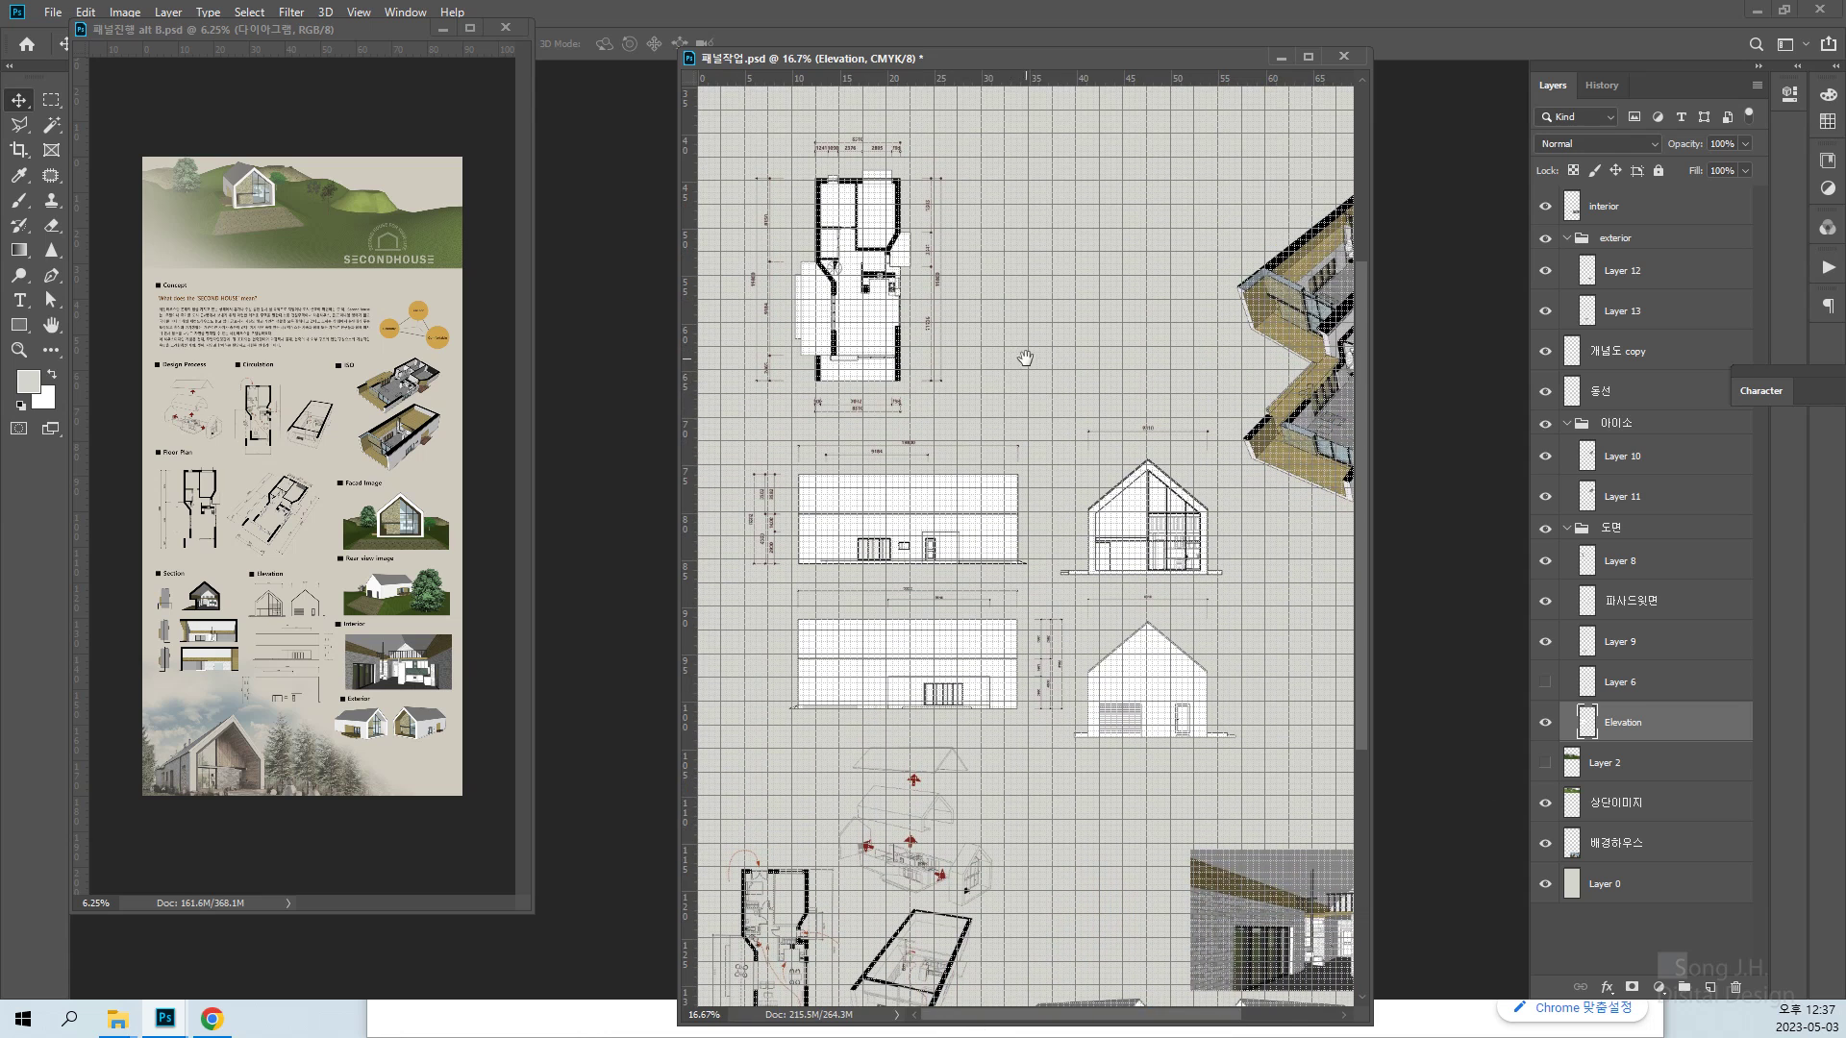
drag(1017, 351, 1004, 393)
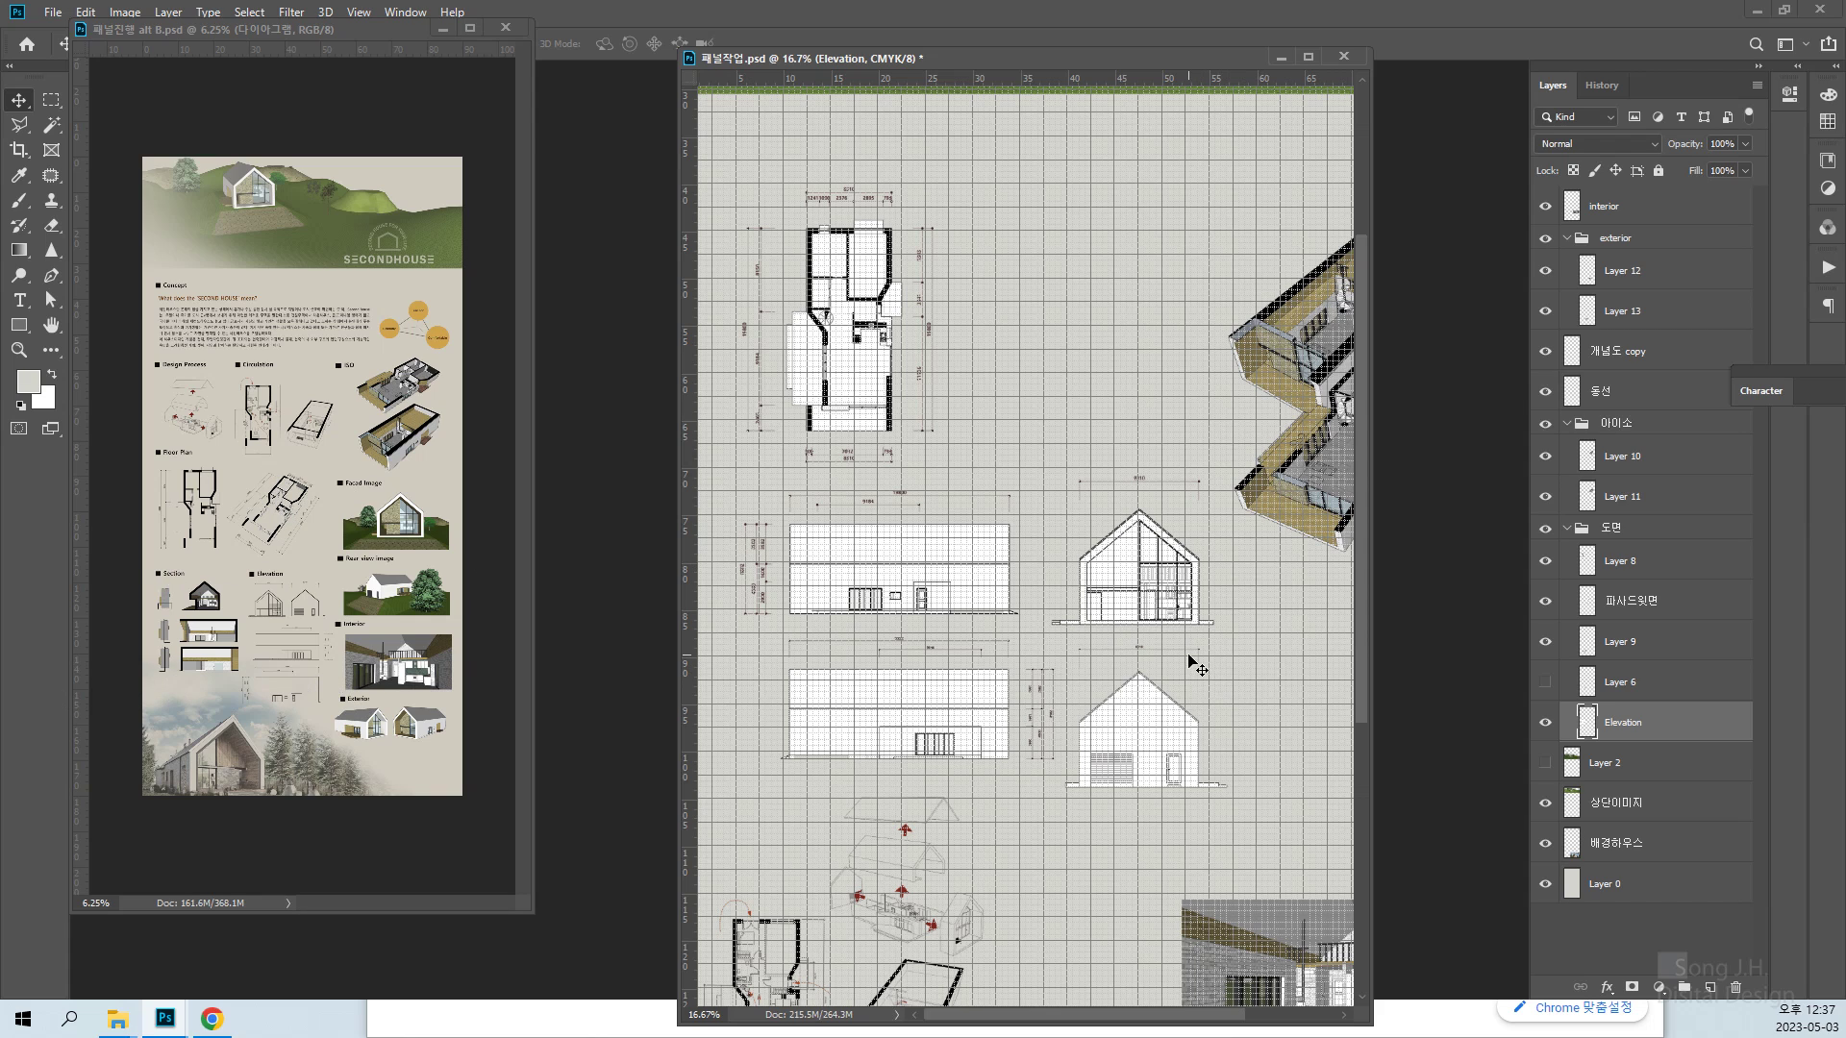
scroll(1192, 663, down, 2)
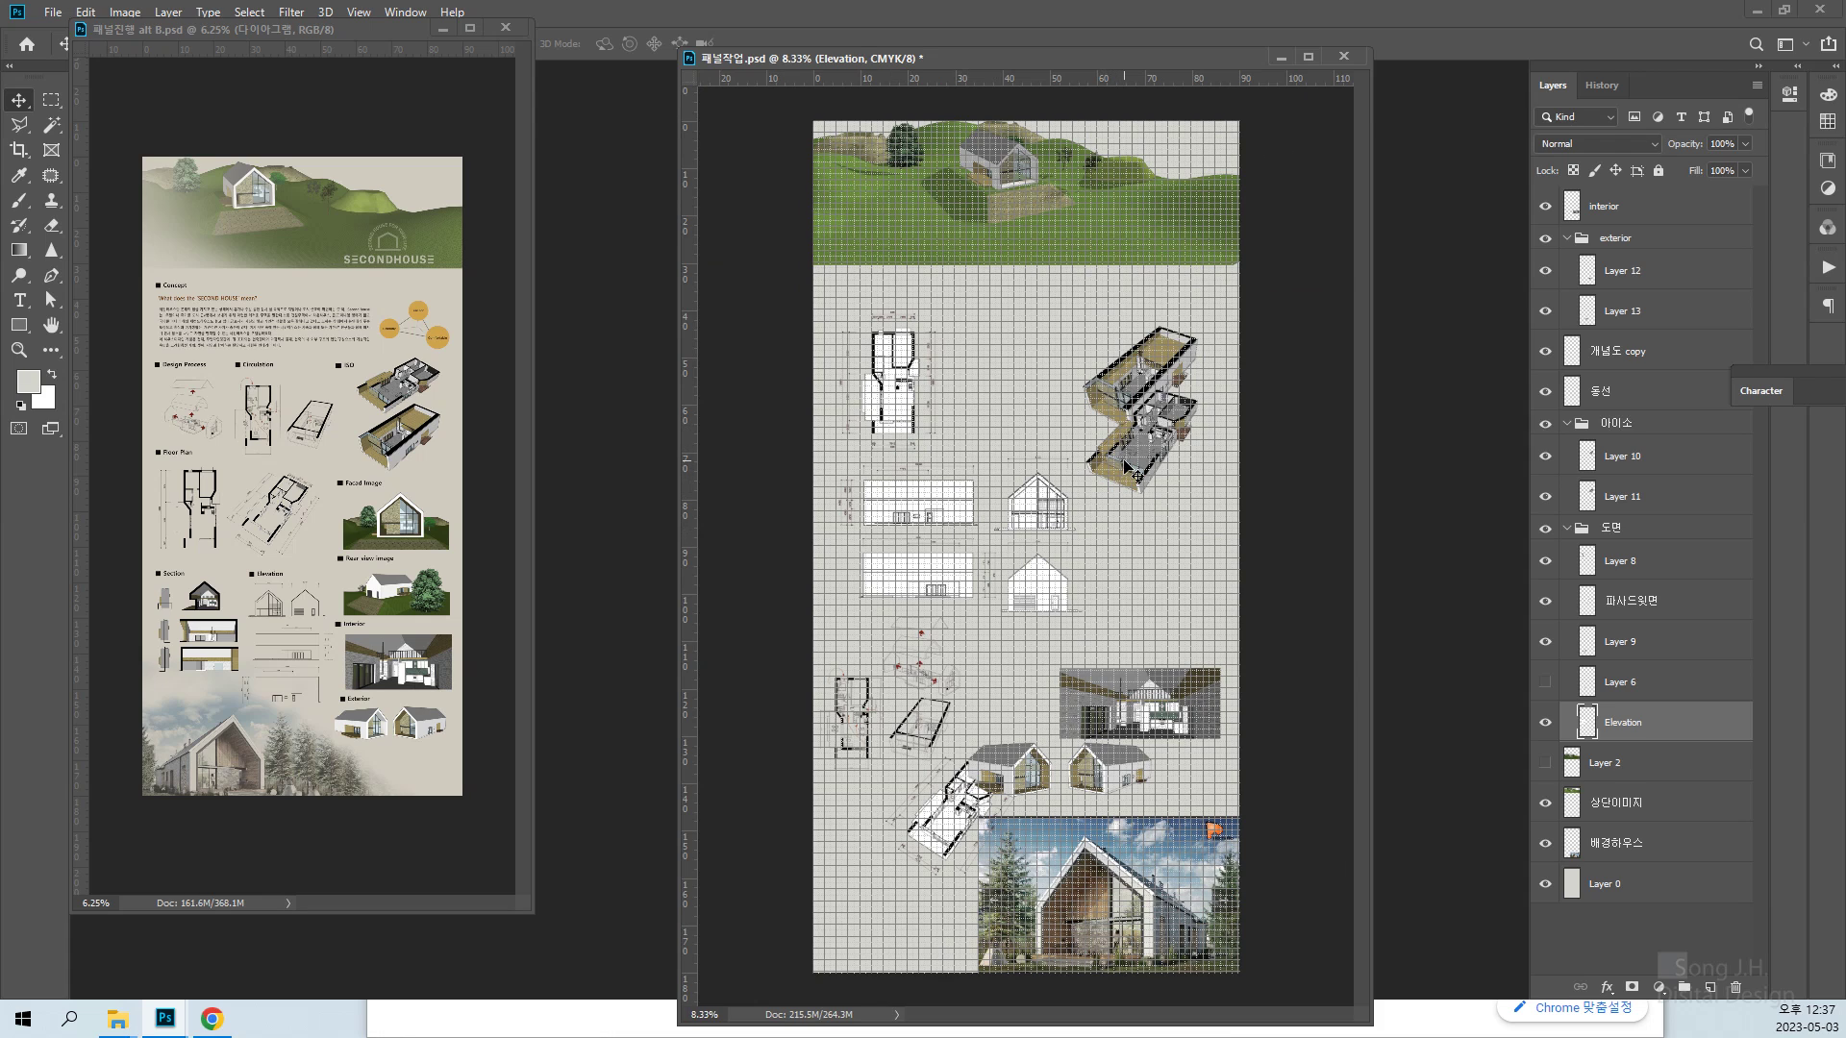
key(ctrl)
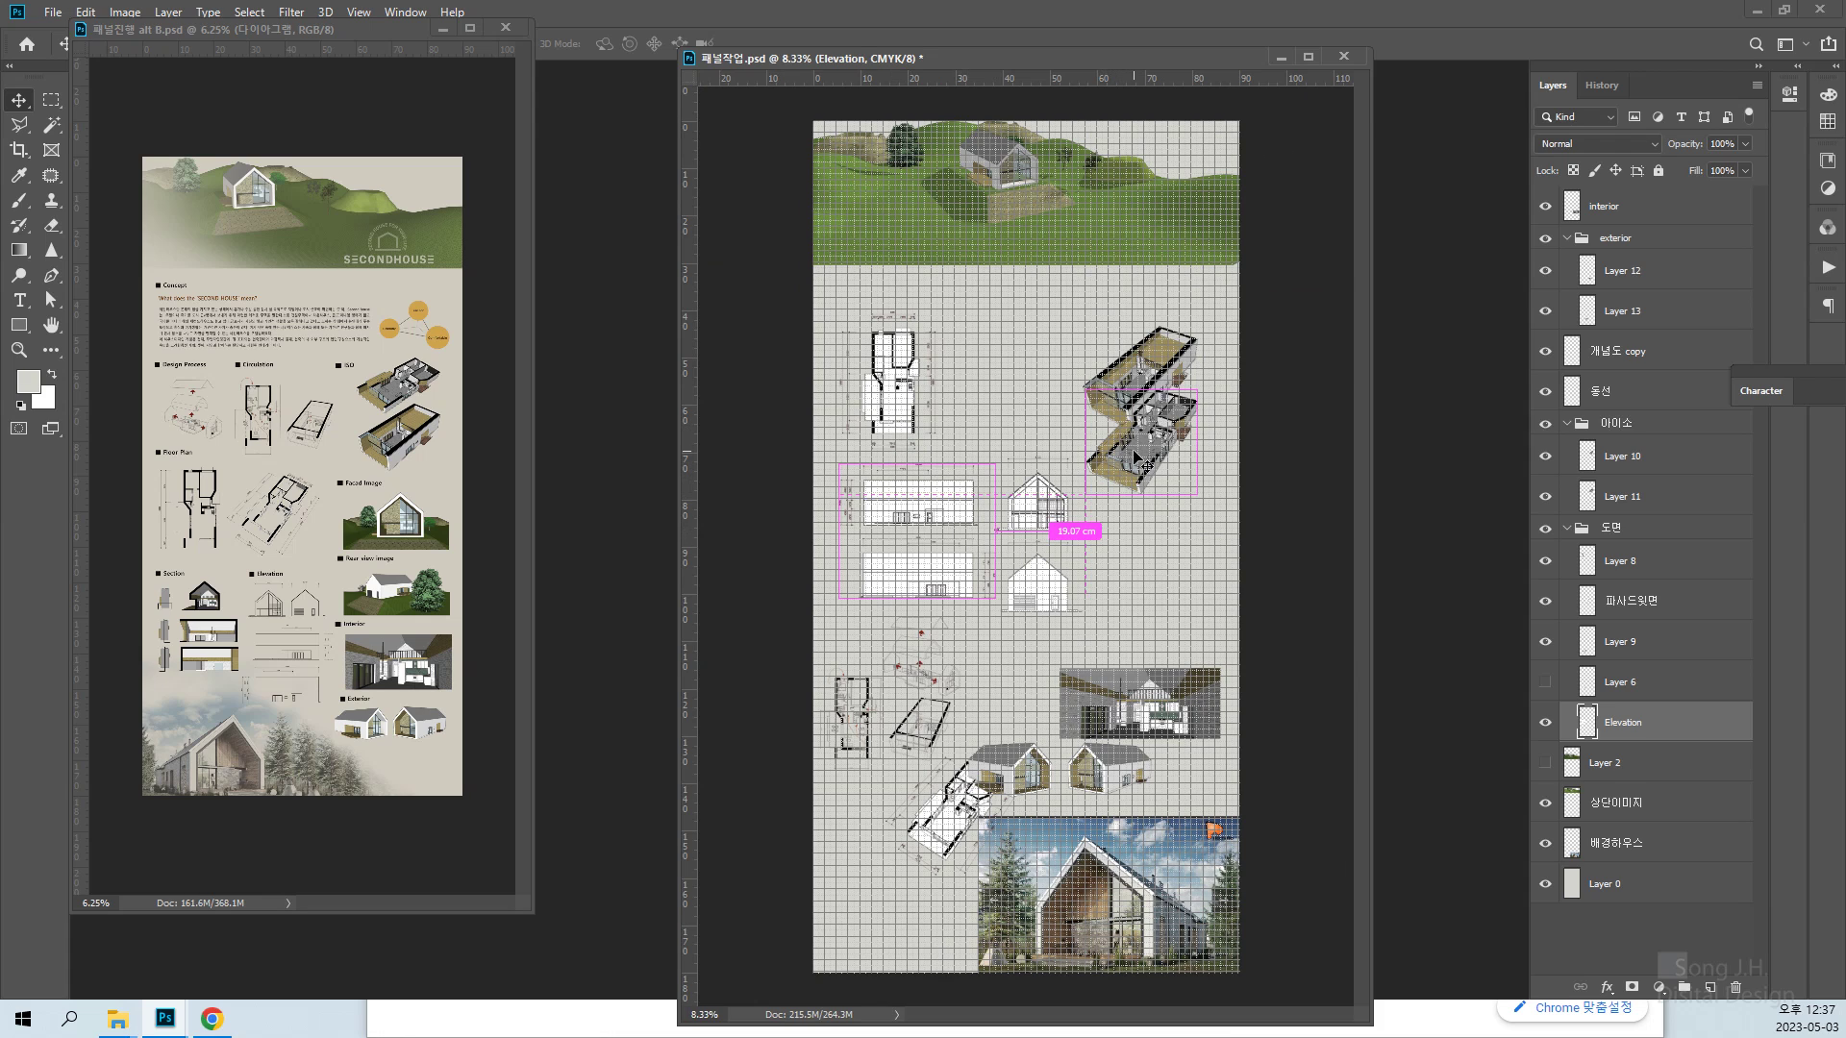
key(ctrl+apostrophe)
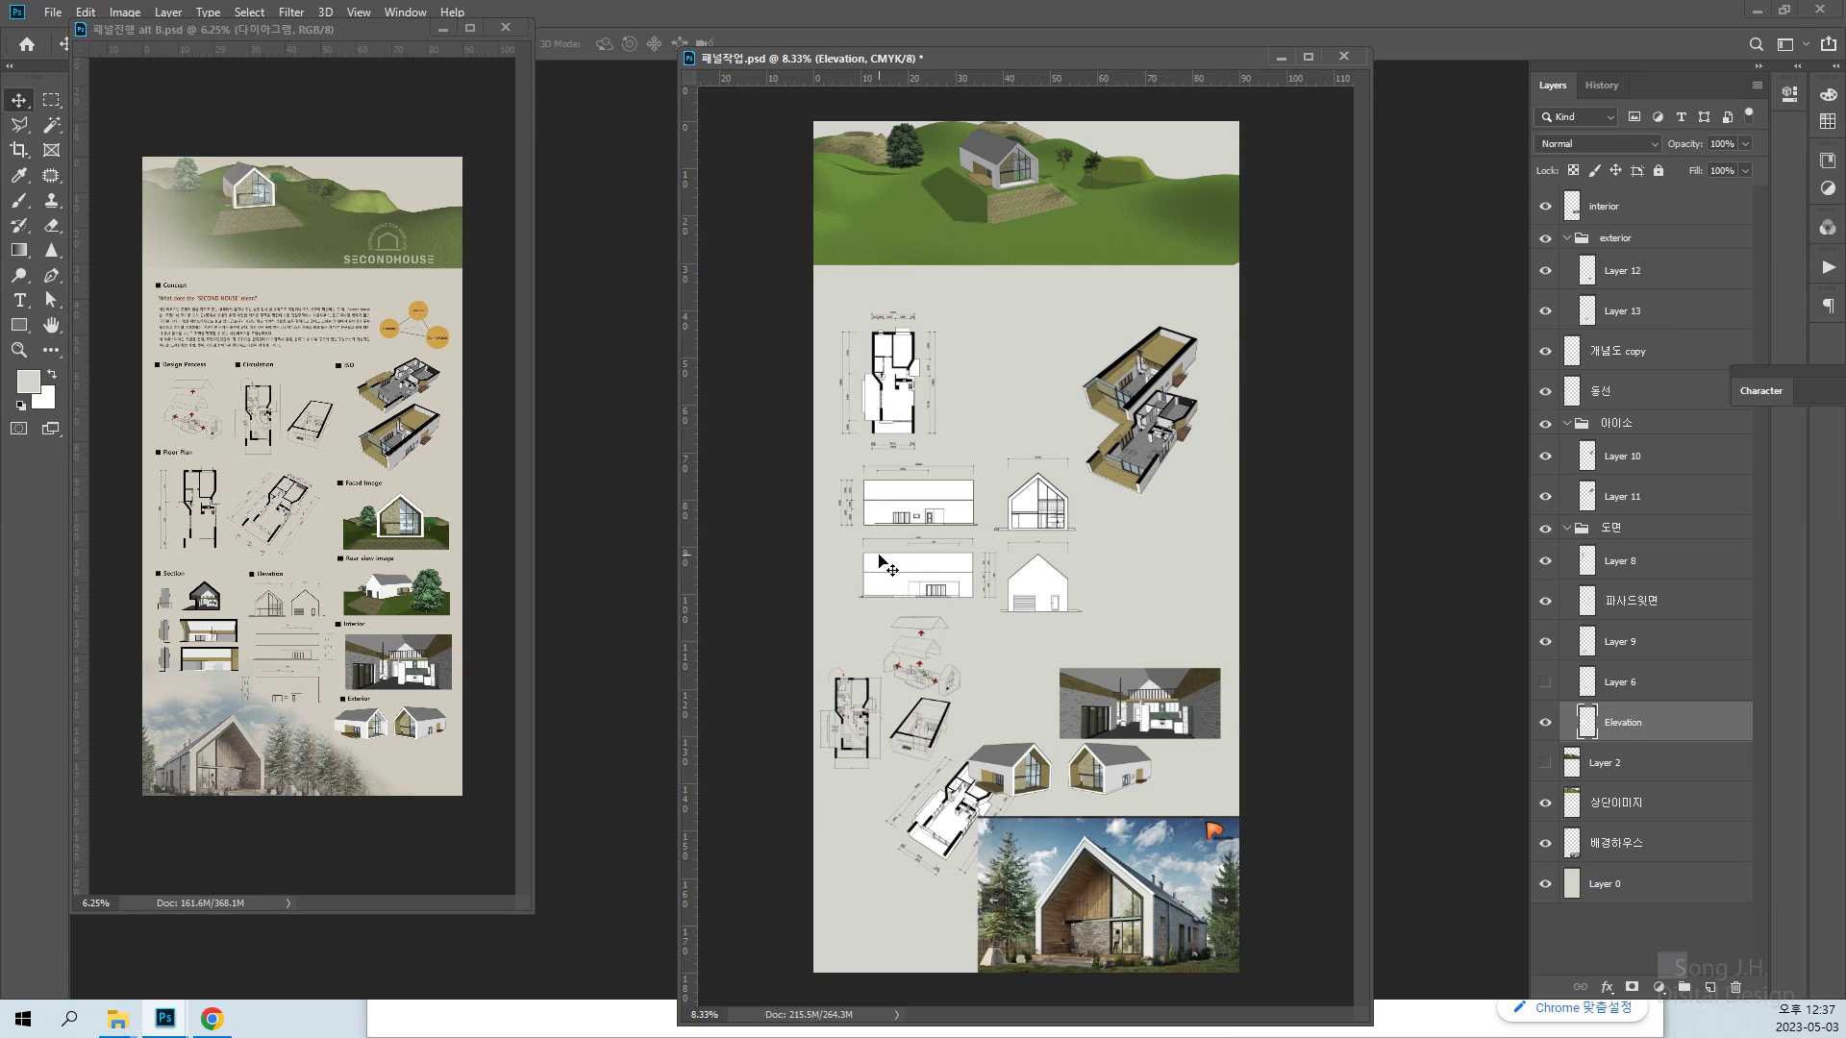
right_click(899, 510)
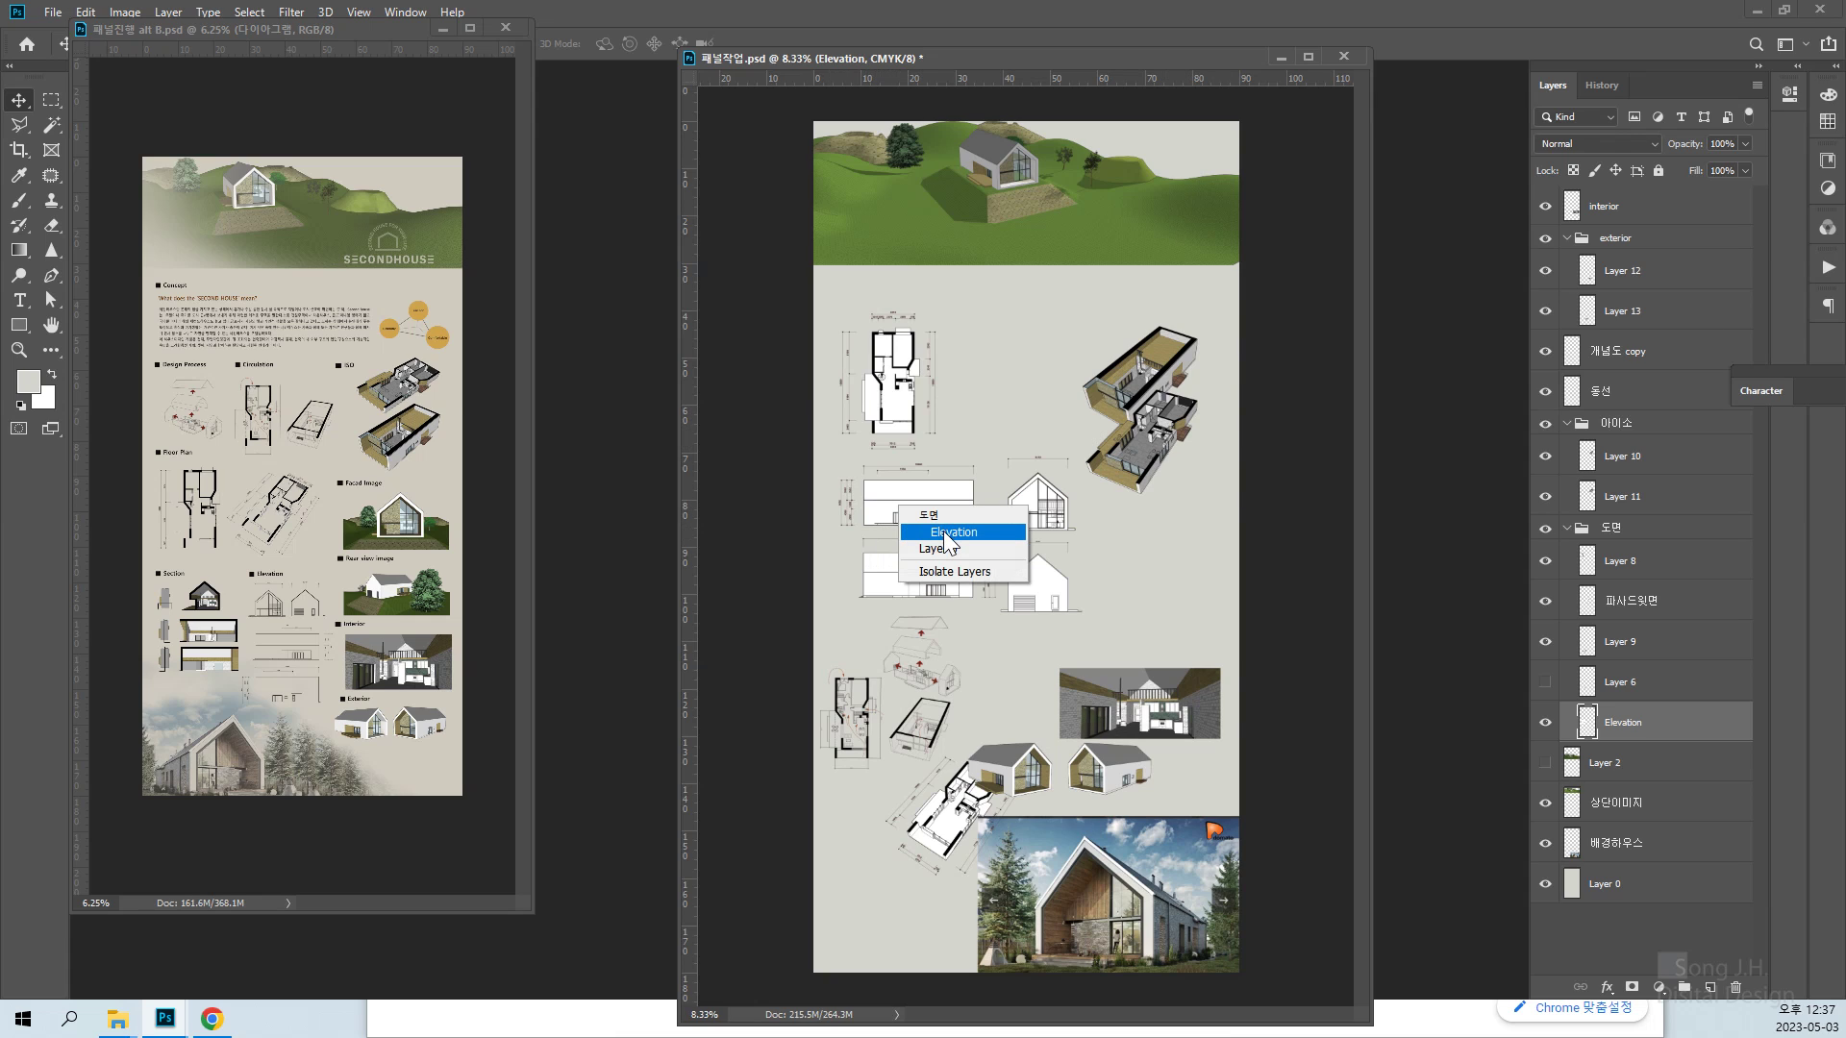
click(943, 531)
click(1615, 143)
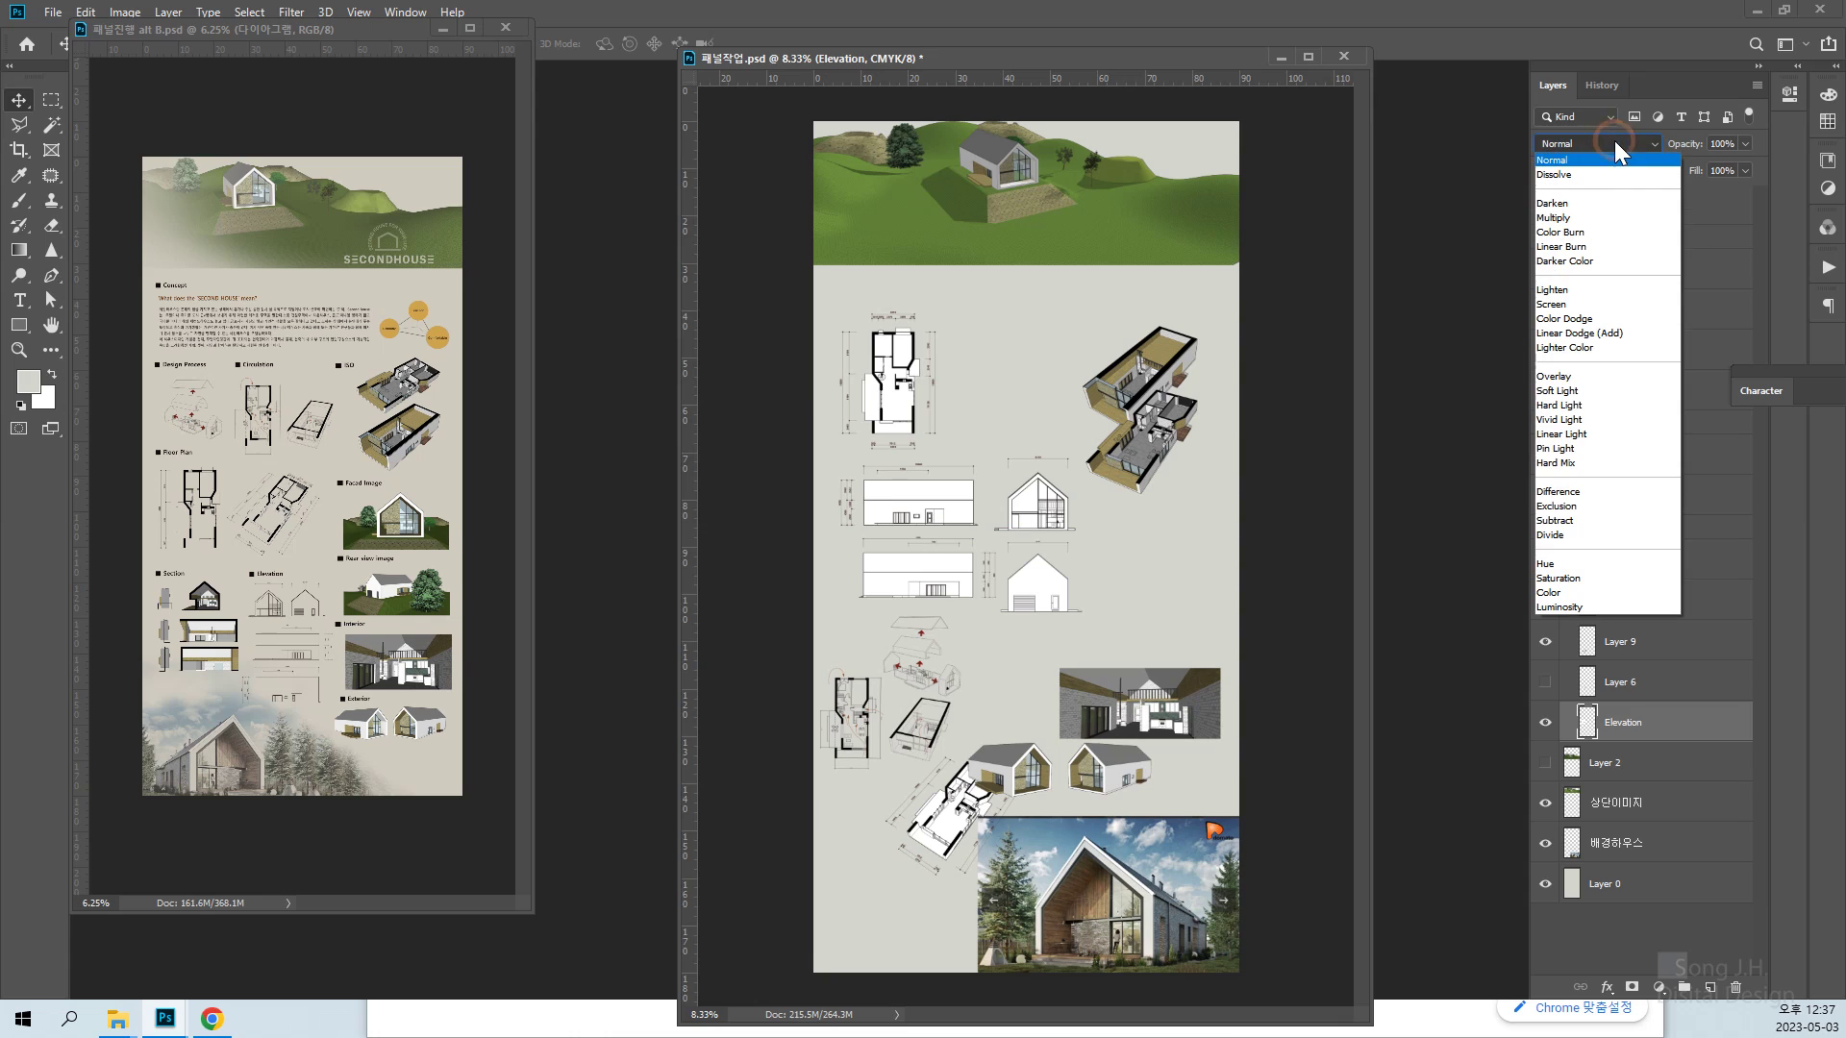
click(1577, 222)
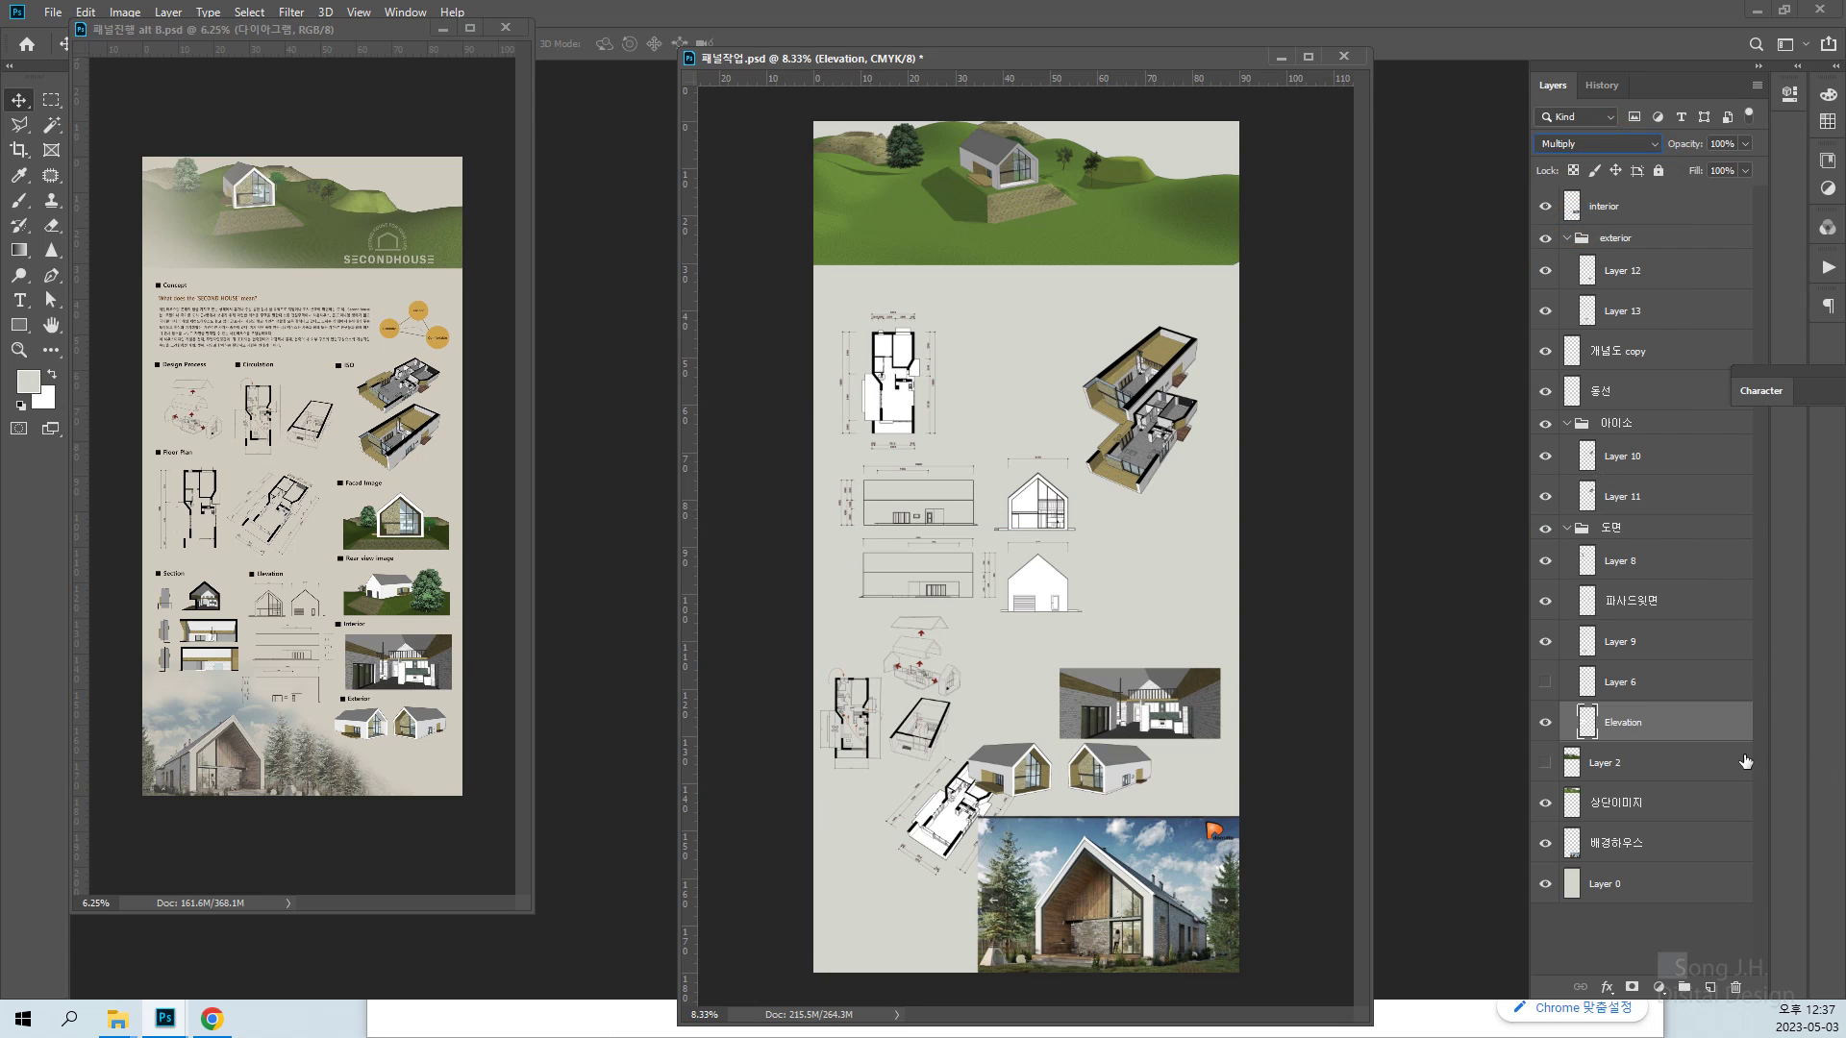
Set the blend mode of the whole 도면 drawing group to Multiply
click(1634, 530)
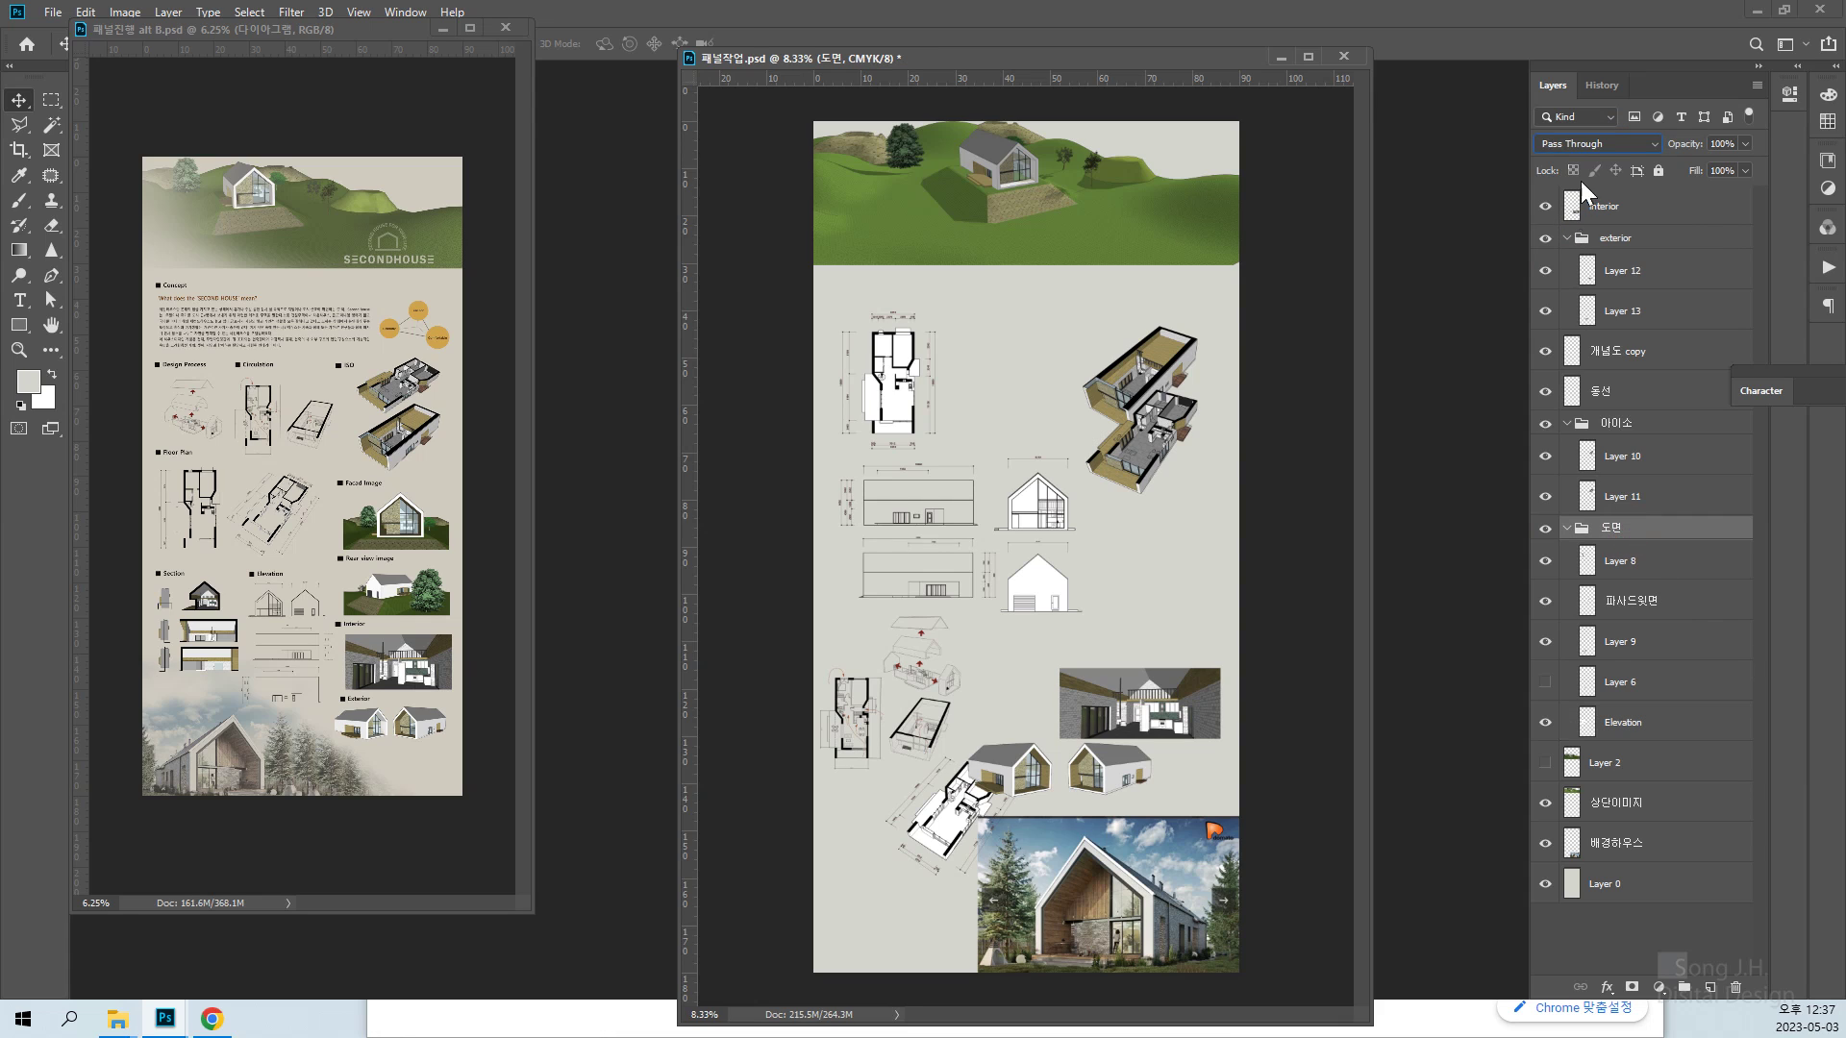
click(1588, 146)
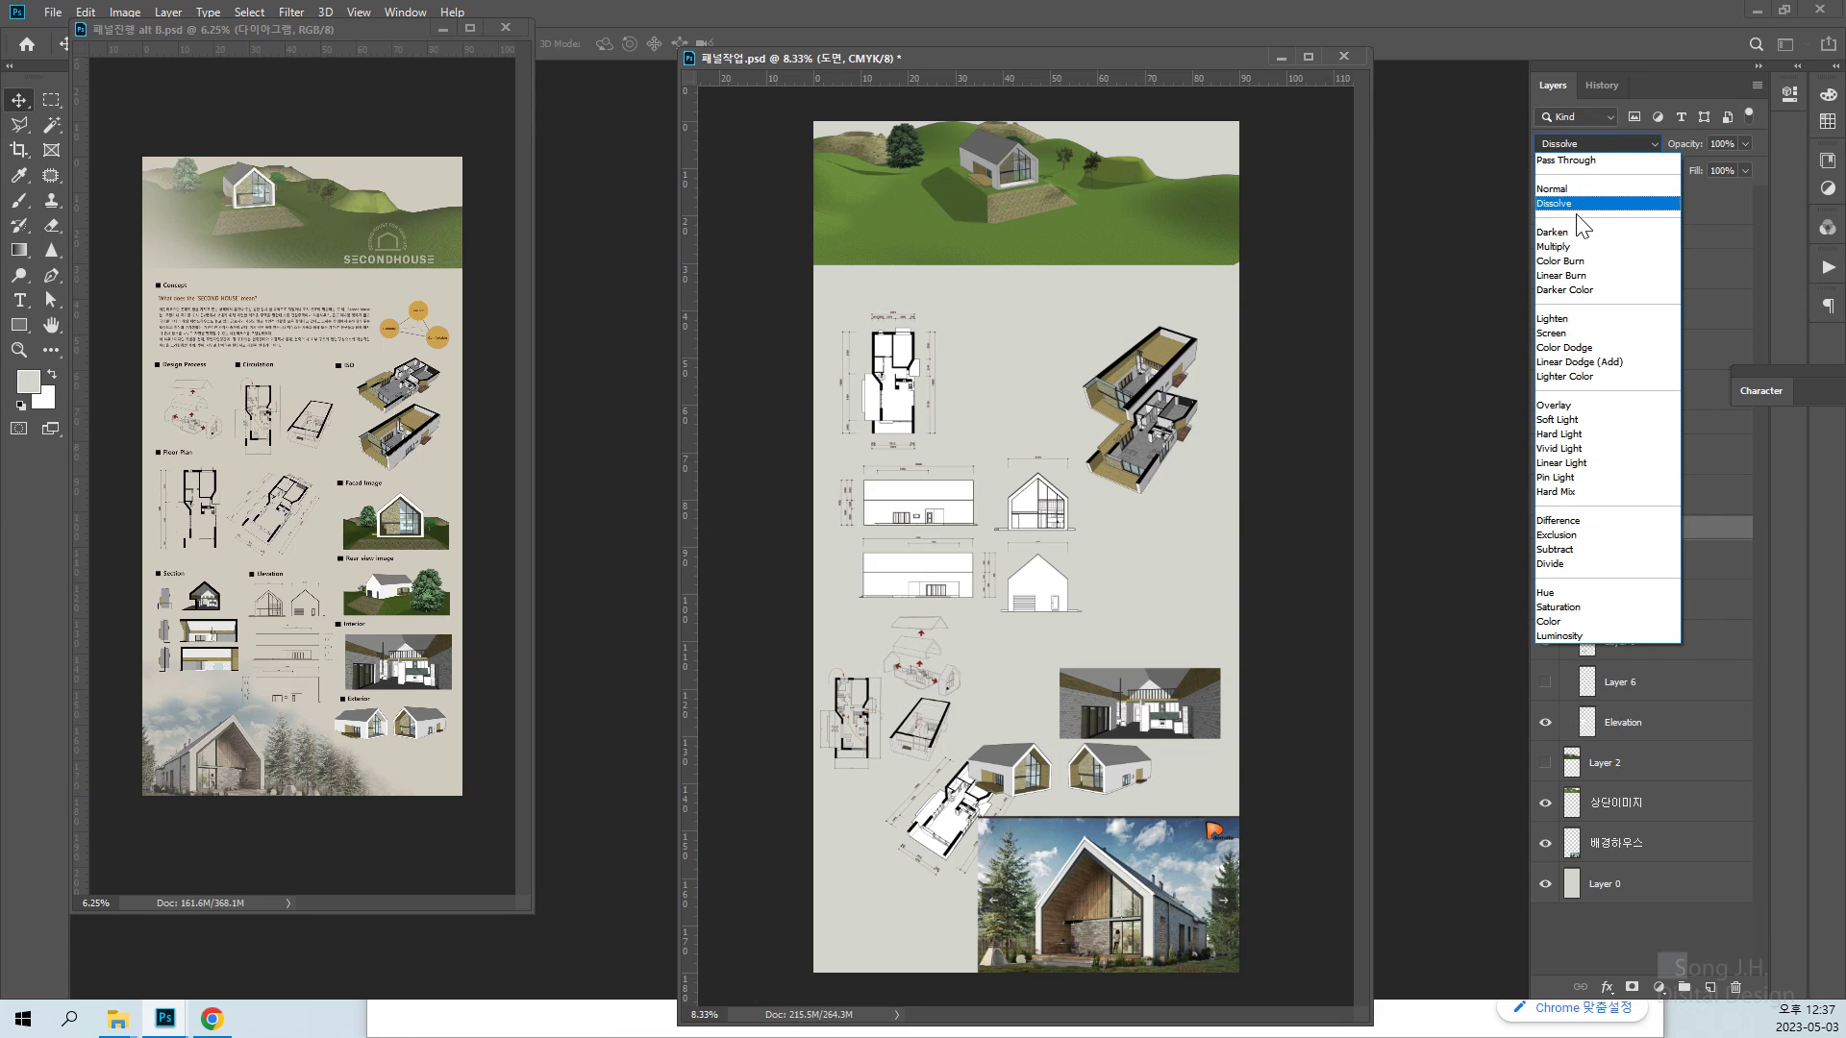
click(1567, 246)
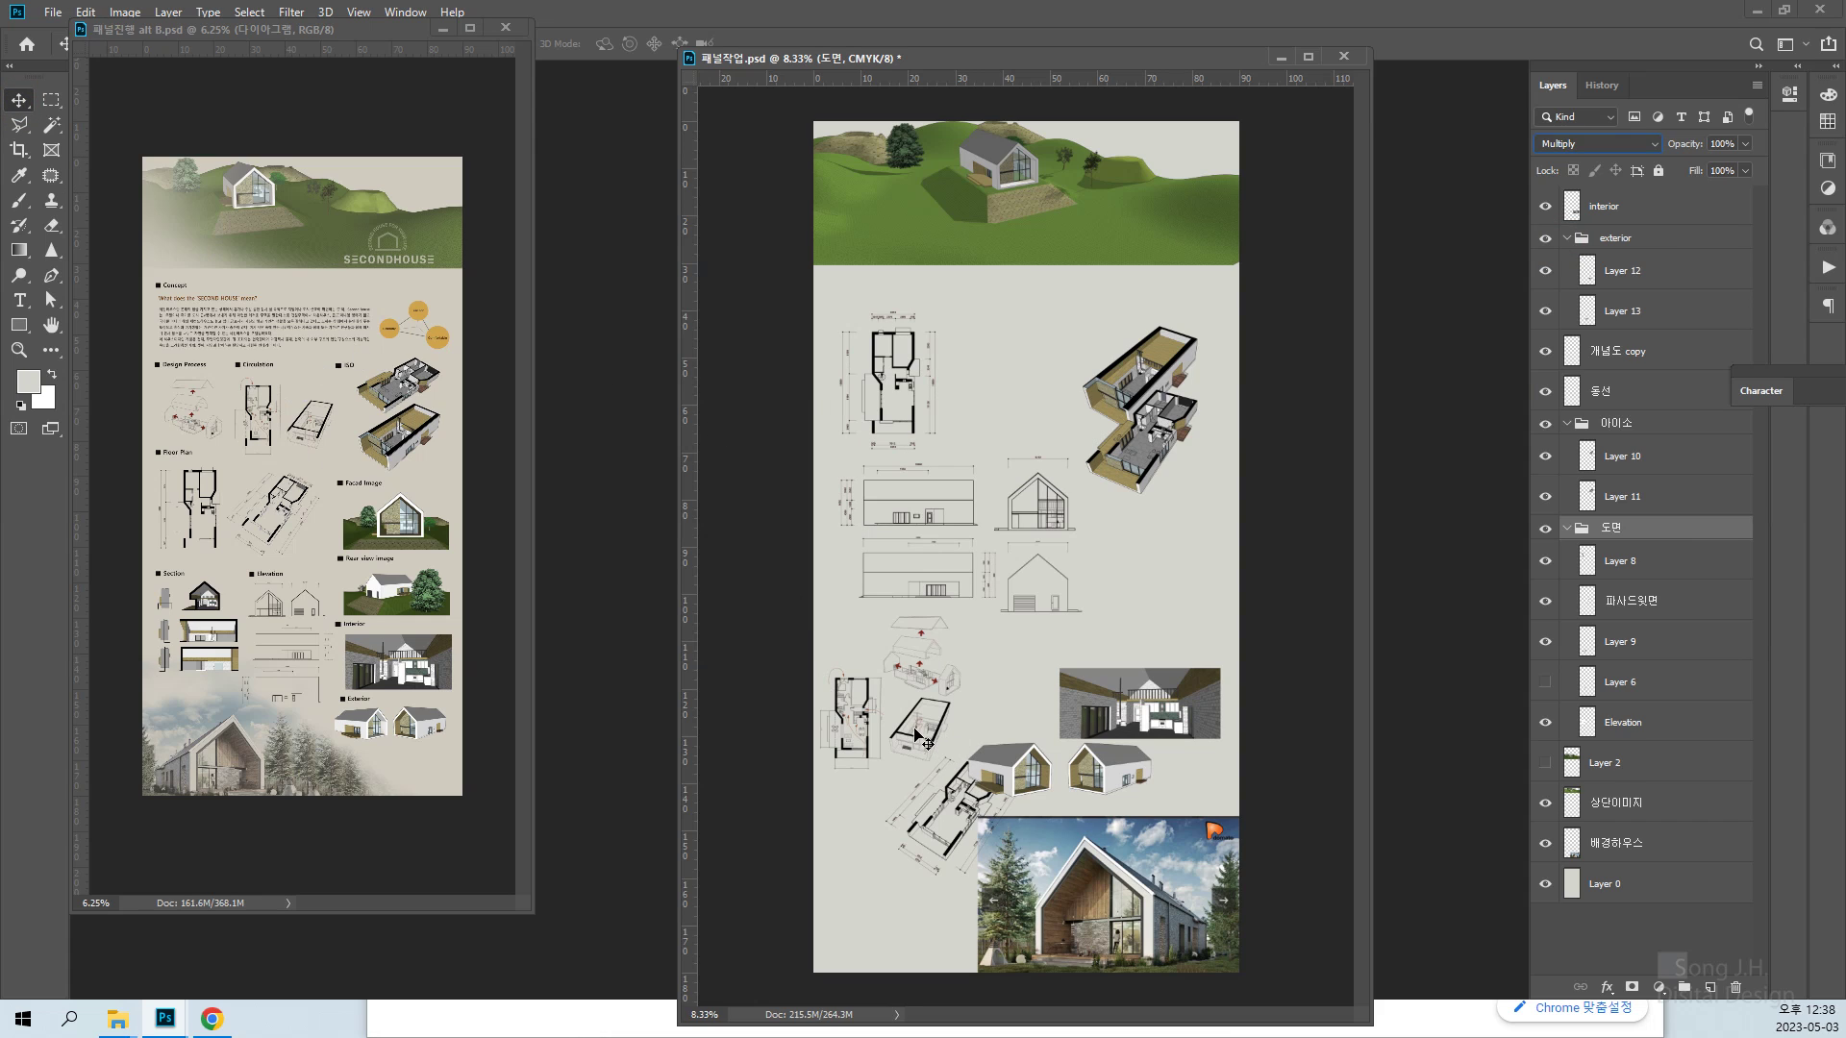
Identify the 동선 circulation layer by toggling its visibility and move its drawings up between the floor plan and the isometric views
right_click(916, 736)
click(945, 759)
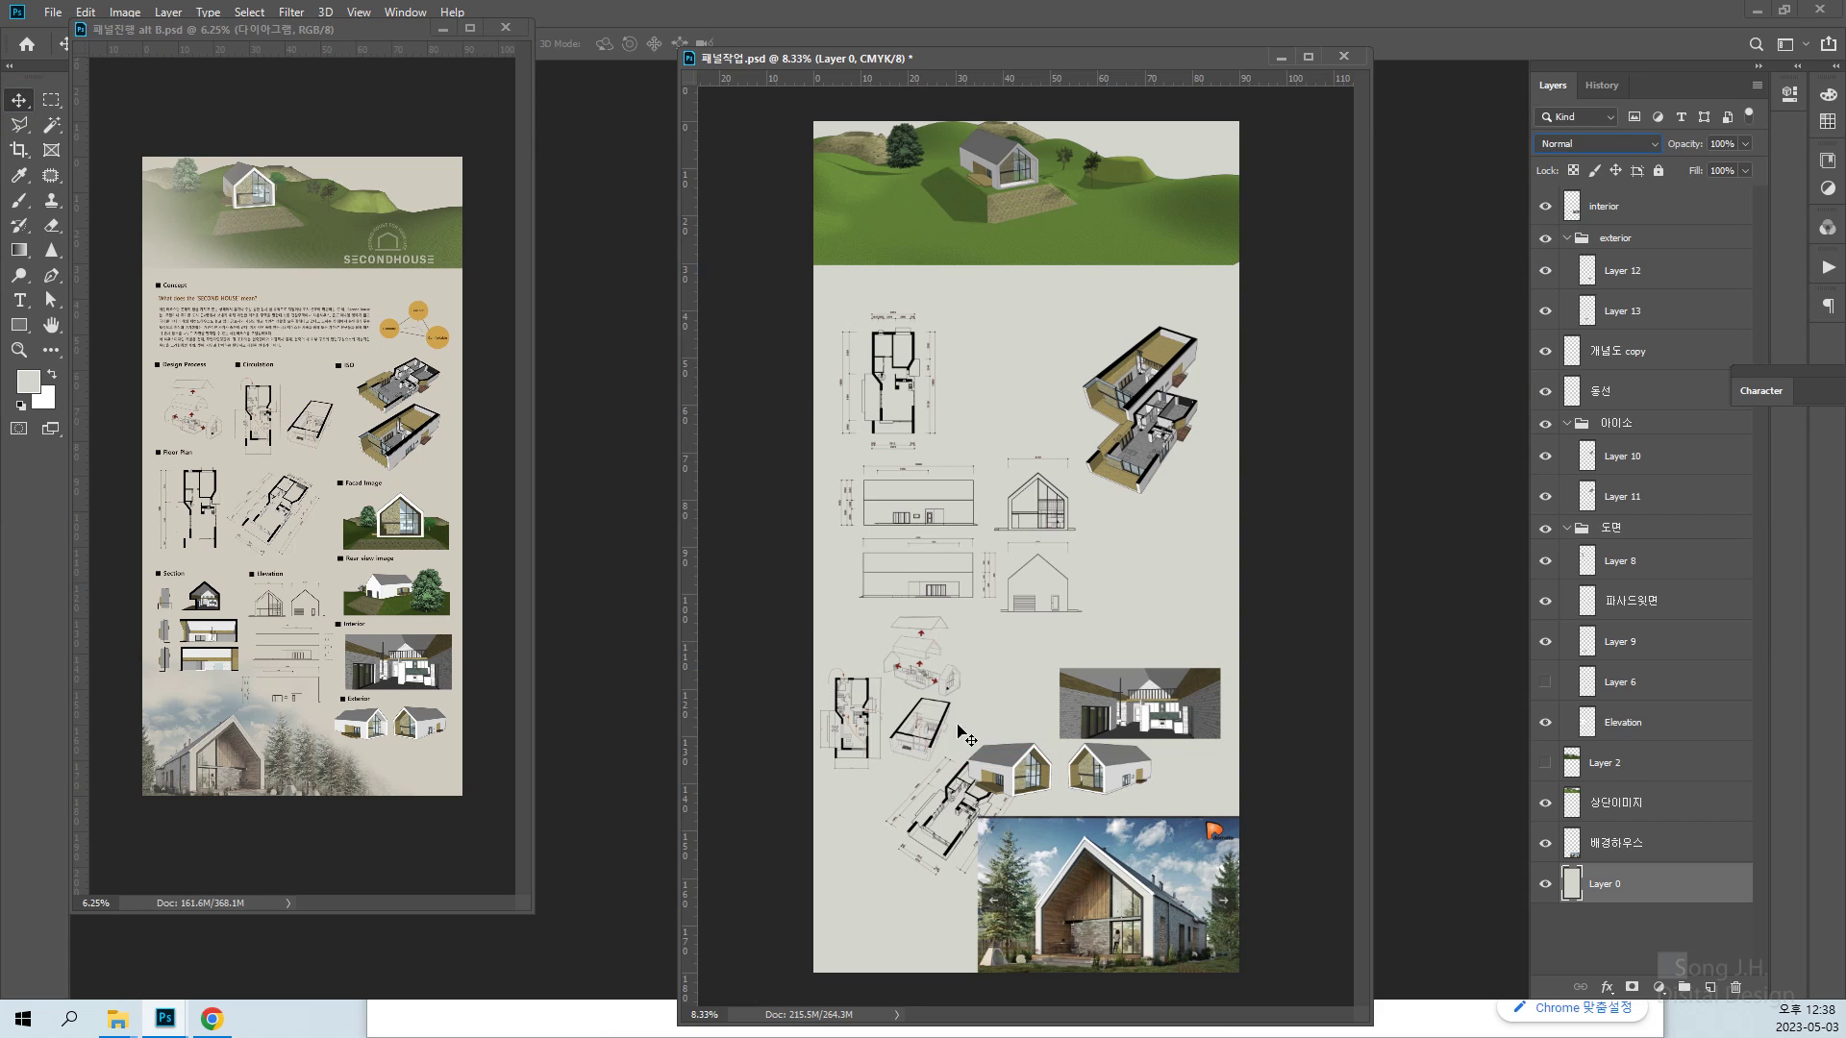
click(1602, 394)
click(1545, 392)
click(1545, 392)
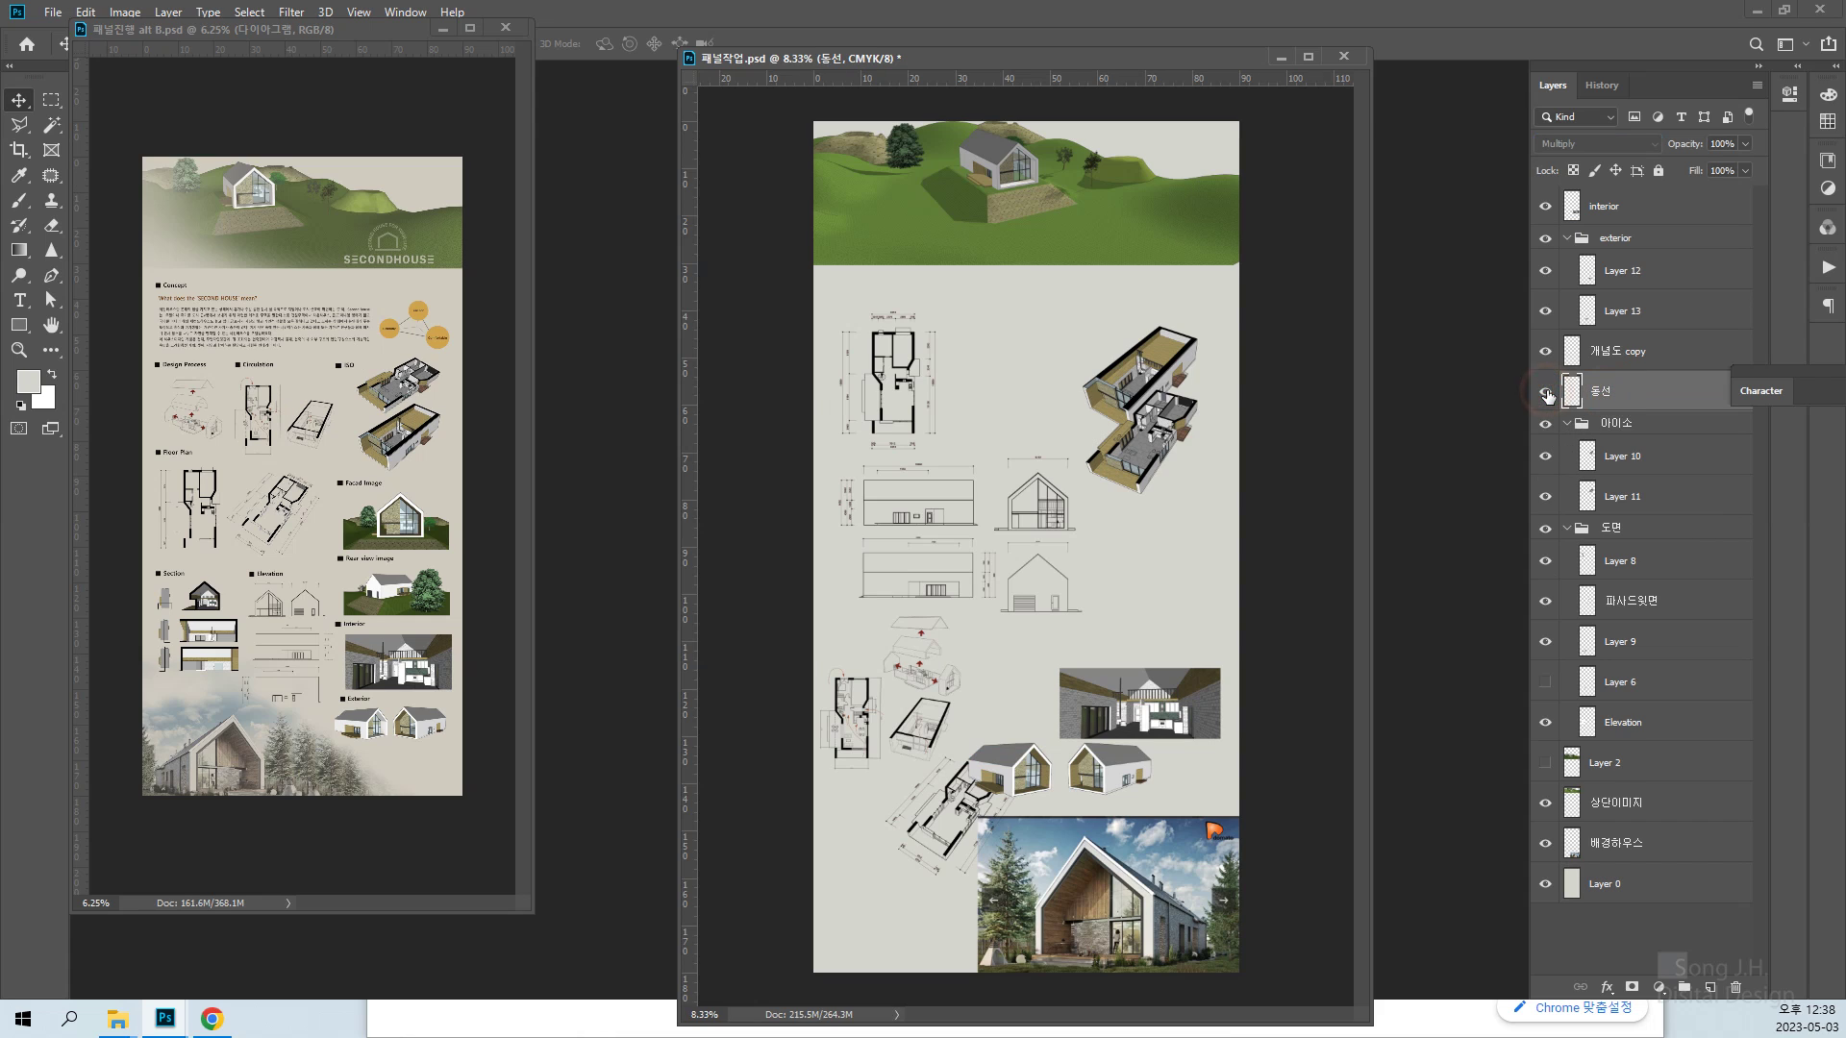
click(1544, 392)
click(1545, 392)
mouse_move(923, 752)
mouse_down()
mouse_move(918, 663)
mouse_move(1053, 442)
mouse_up()
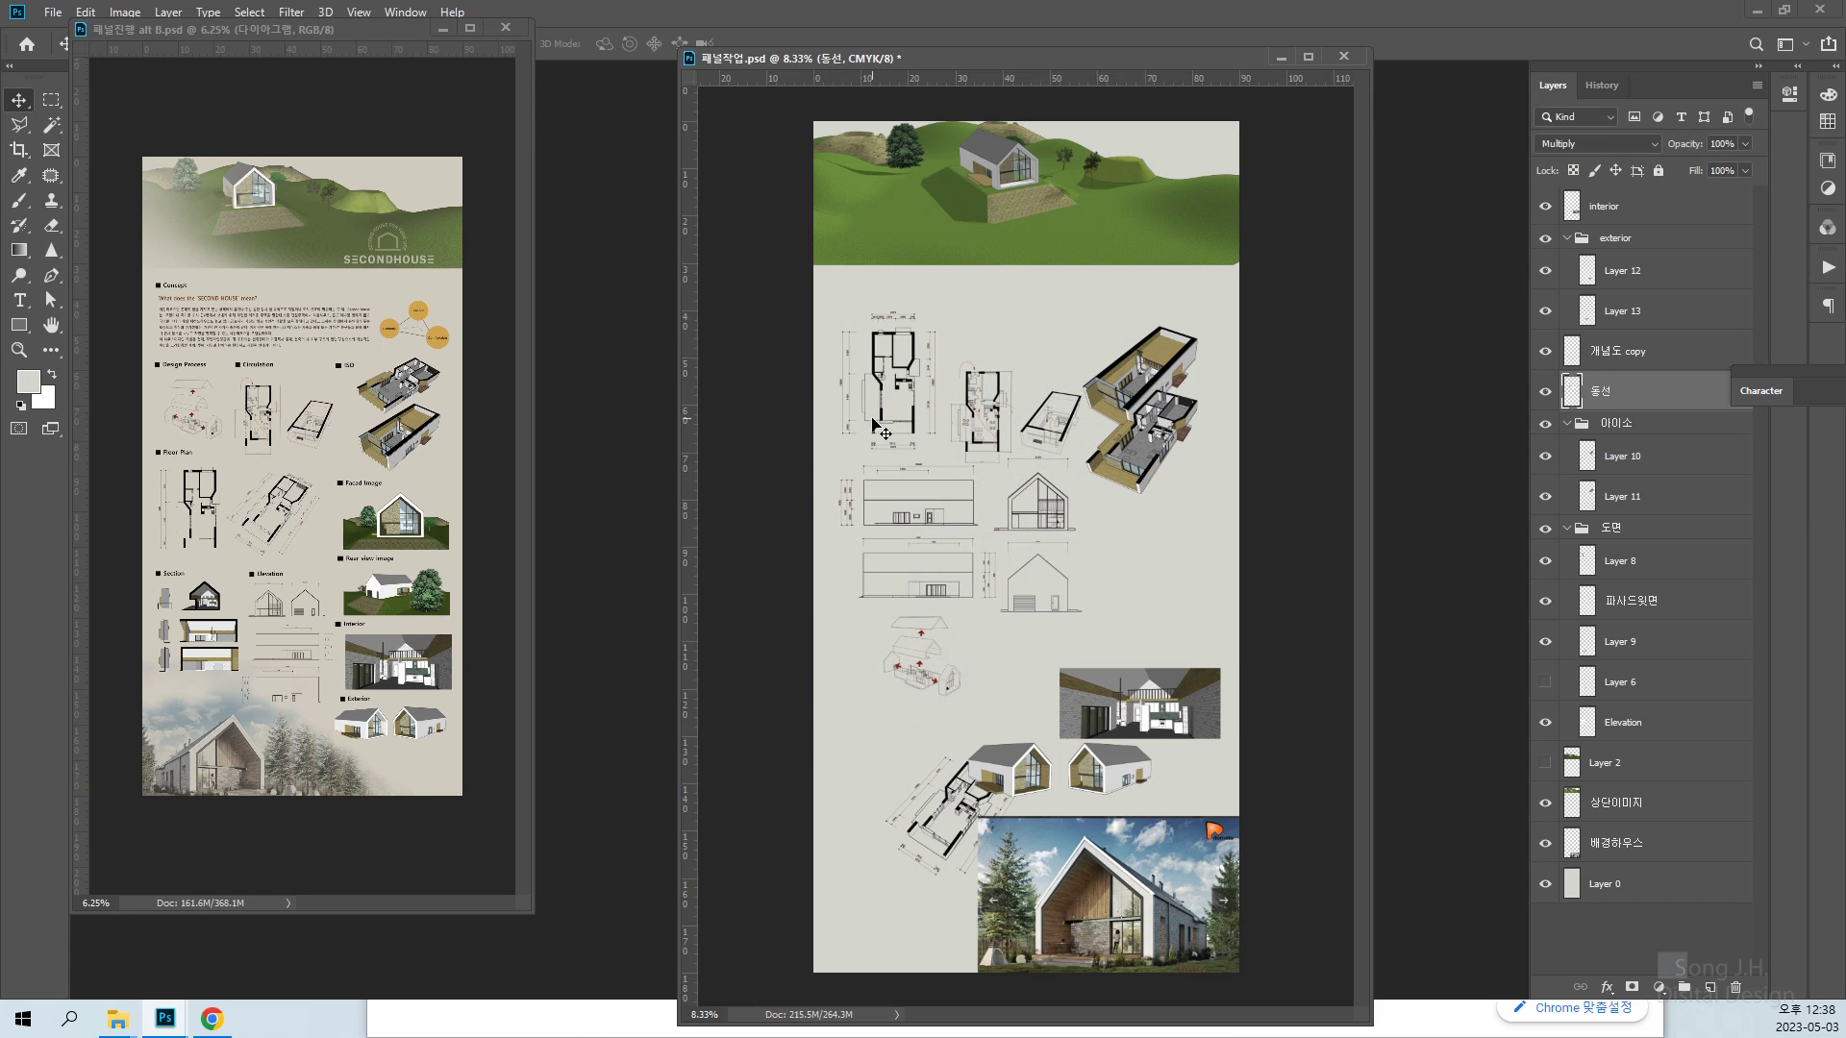
Select Layer 8, toggle its visibility to check its contents, and rename it floor plan
right_click(882, 383)
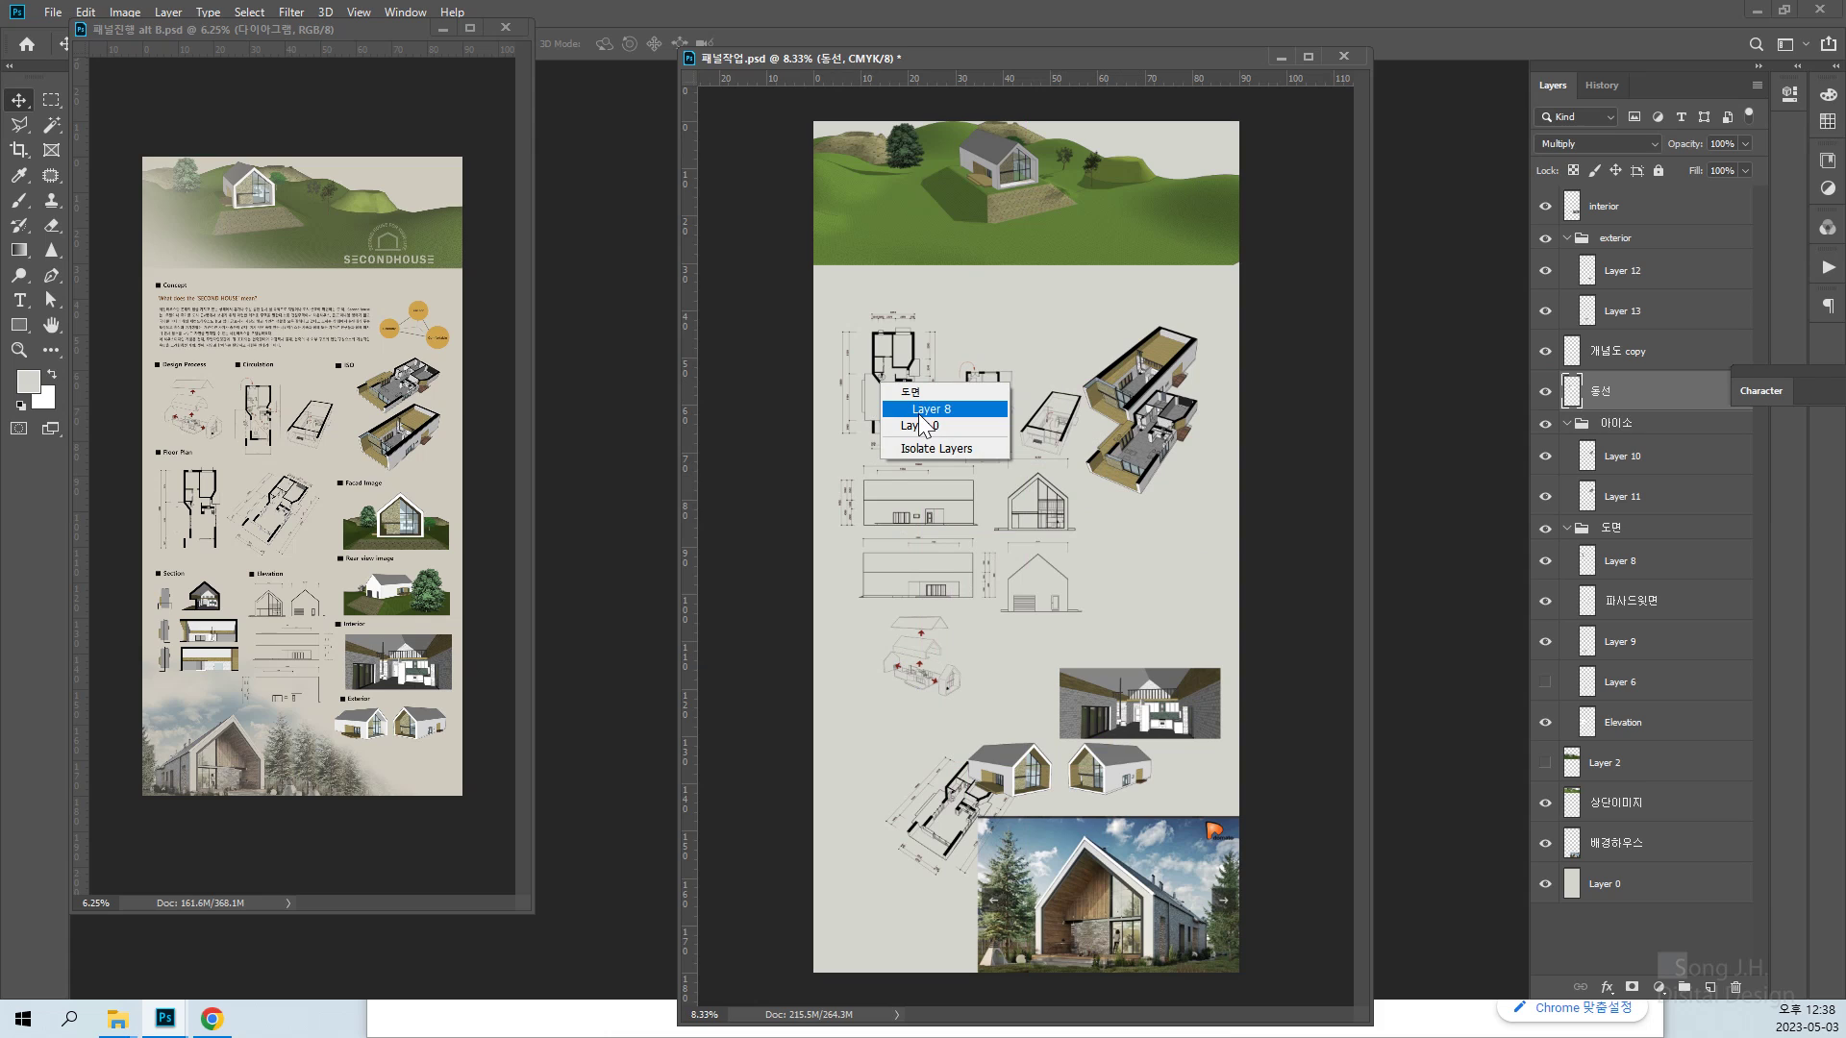
click(923, 410)
click(1545, 567)
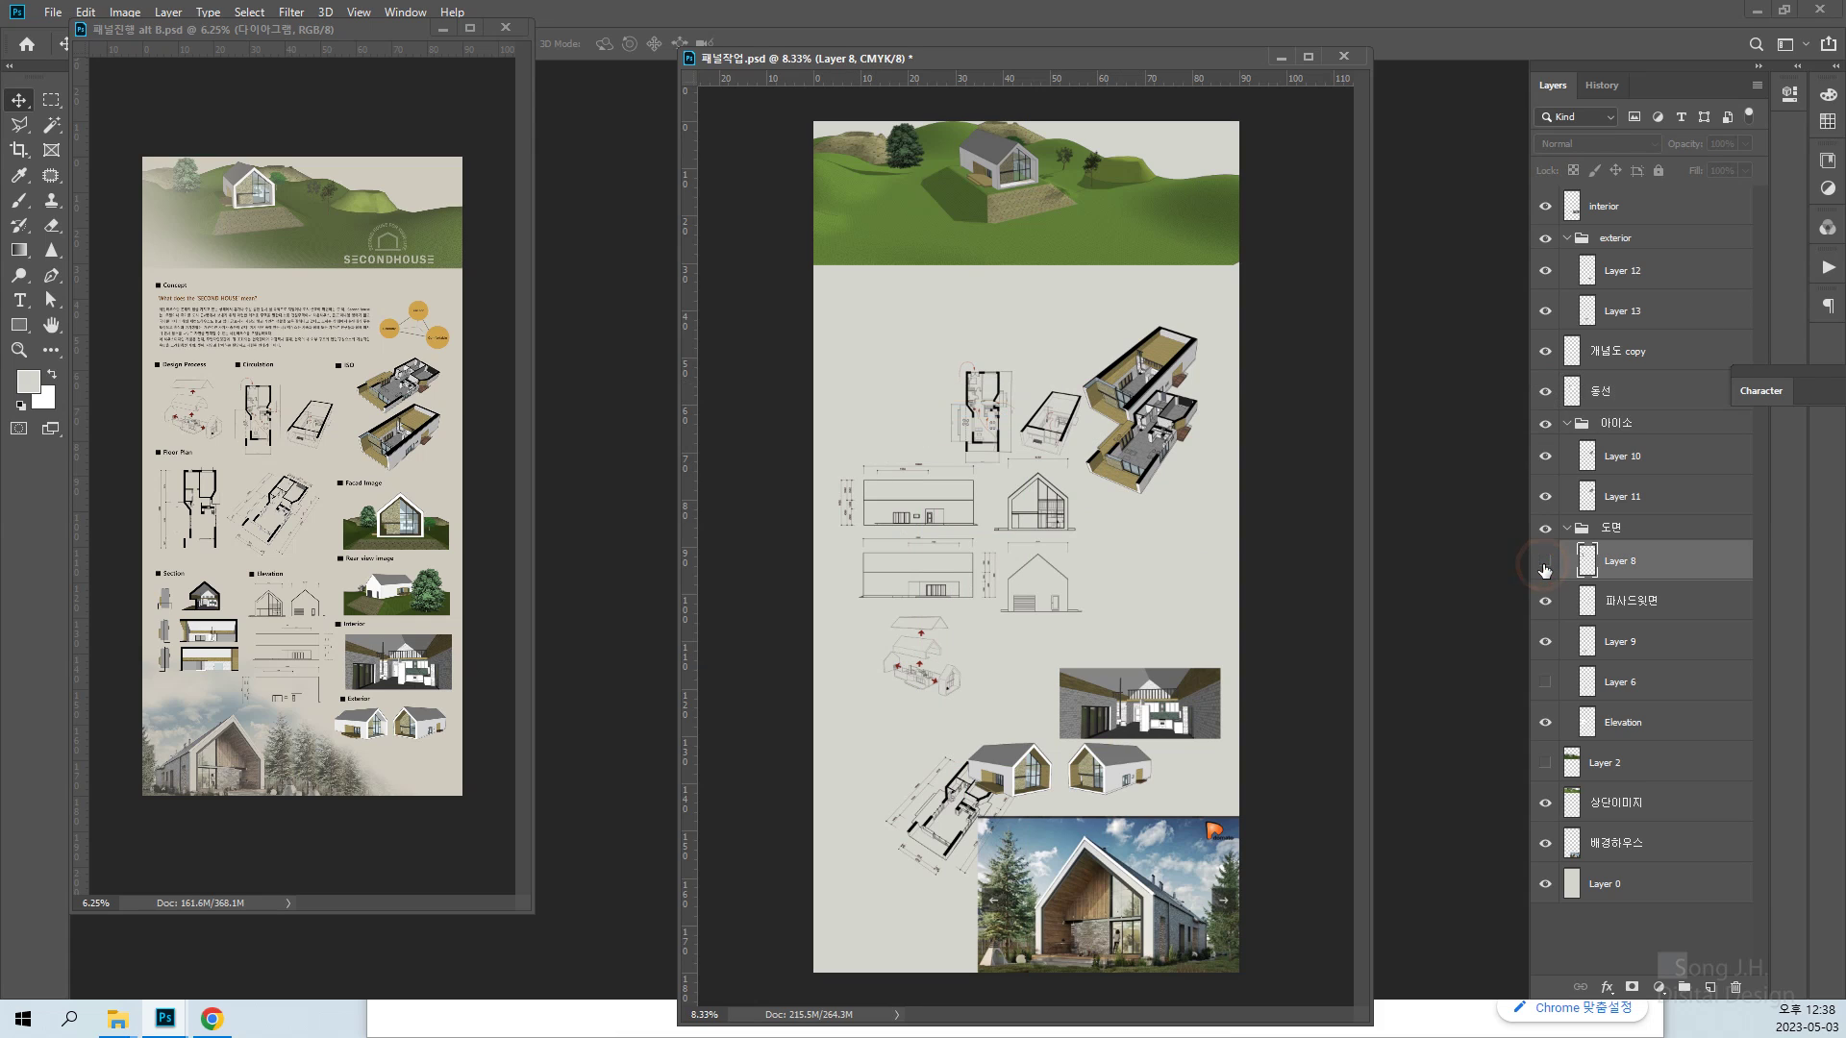
click(1545, 567)
double_click(1617, 565)
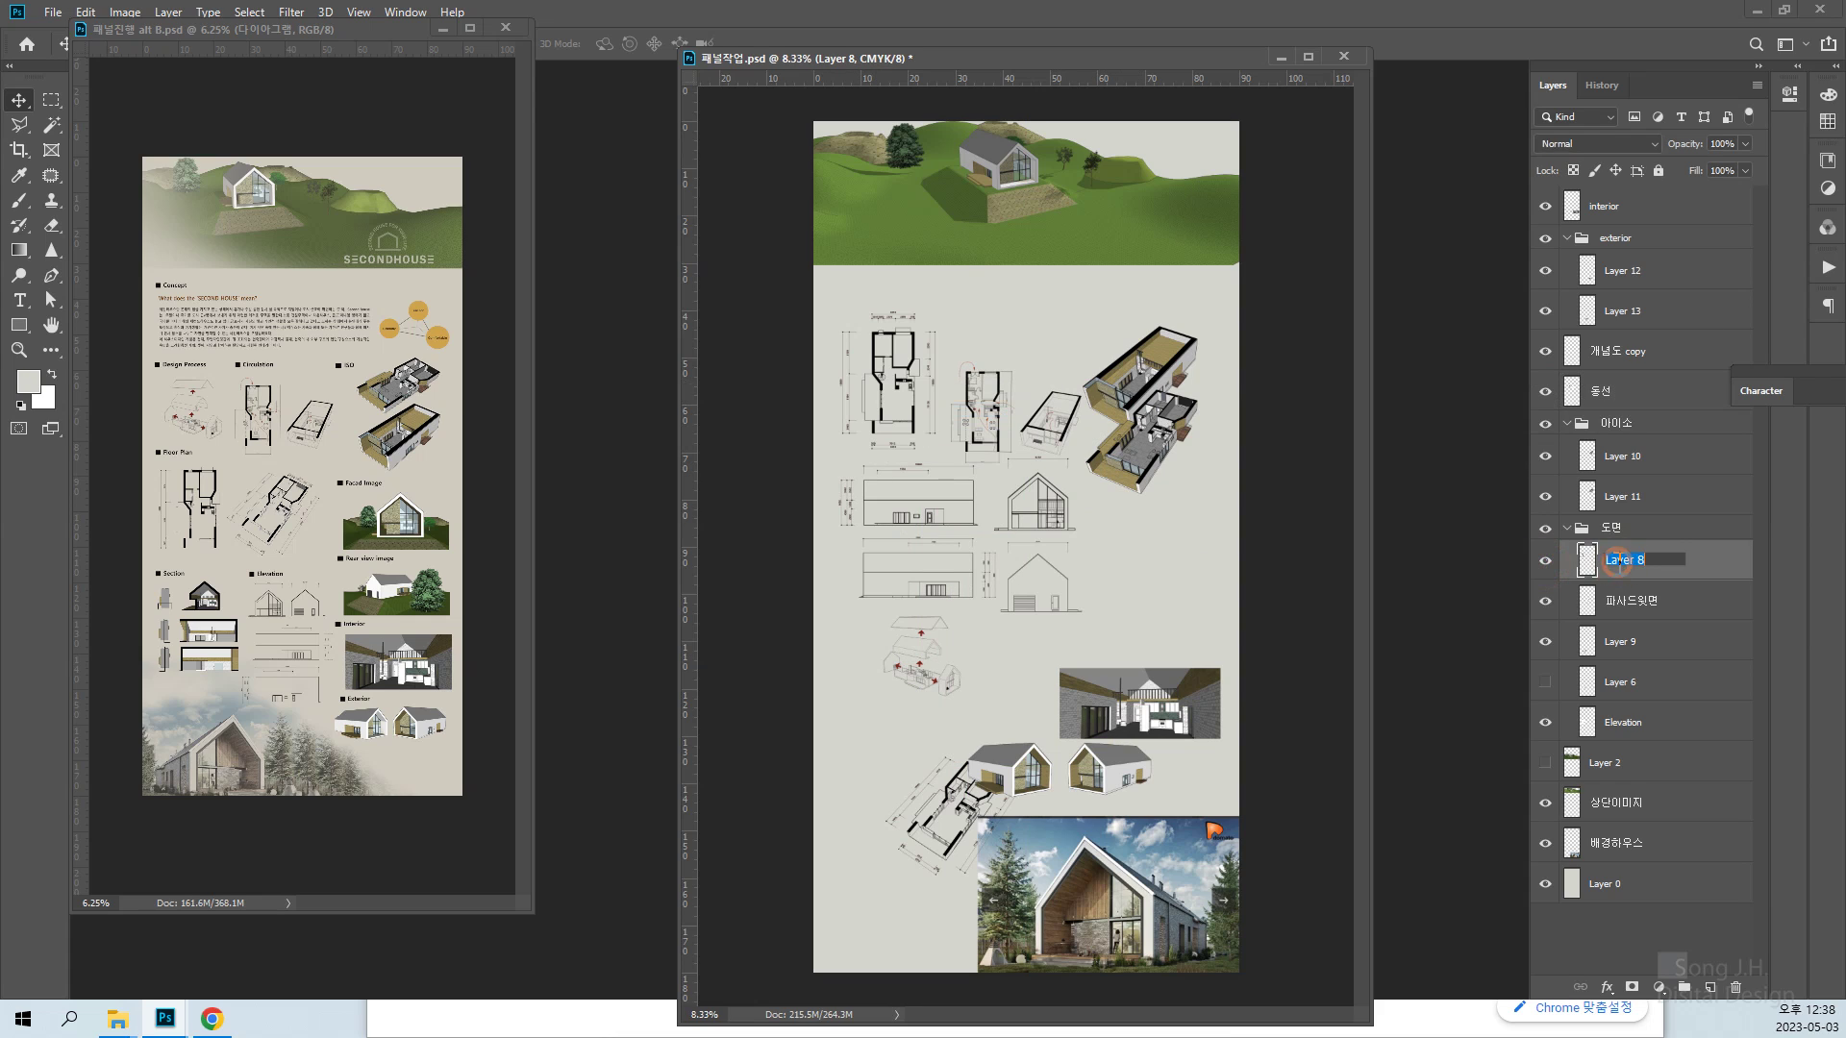
text(floor plan)
key(Return)
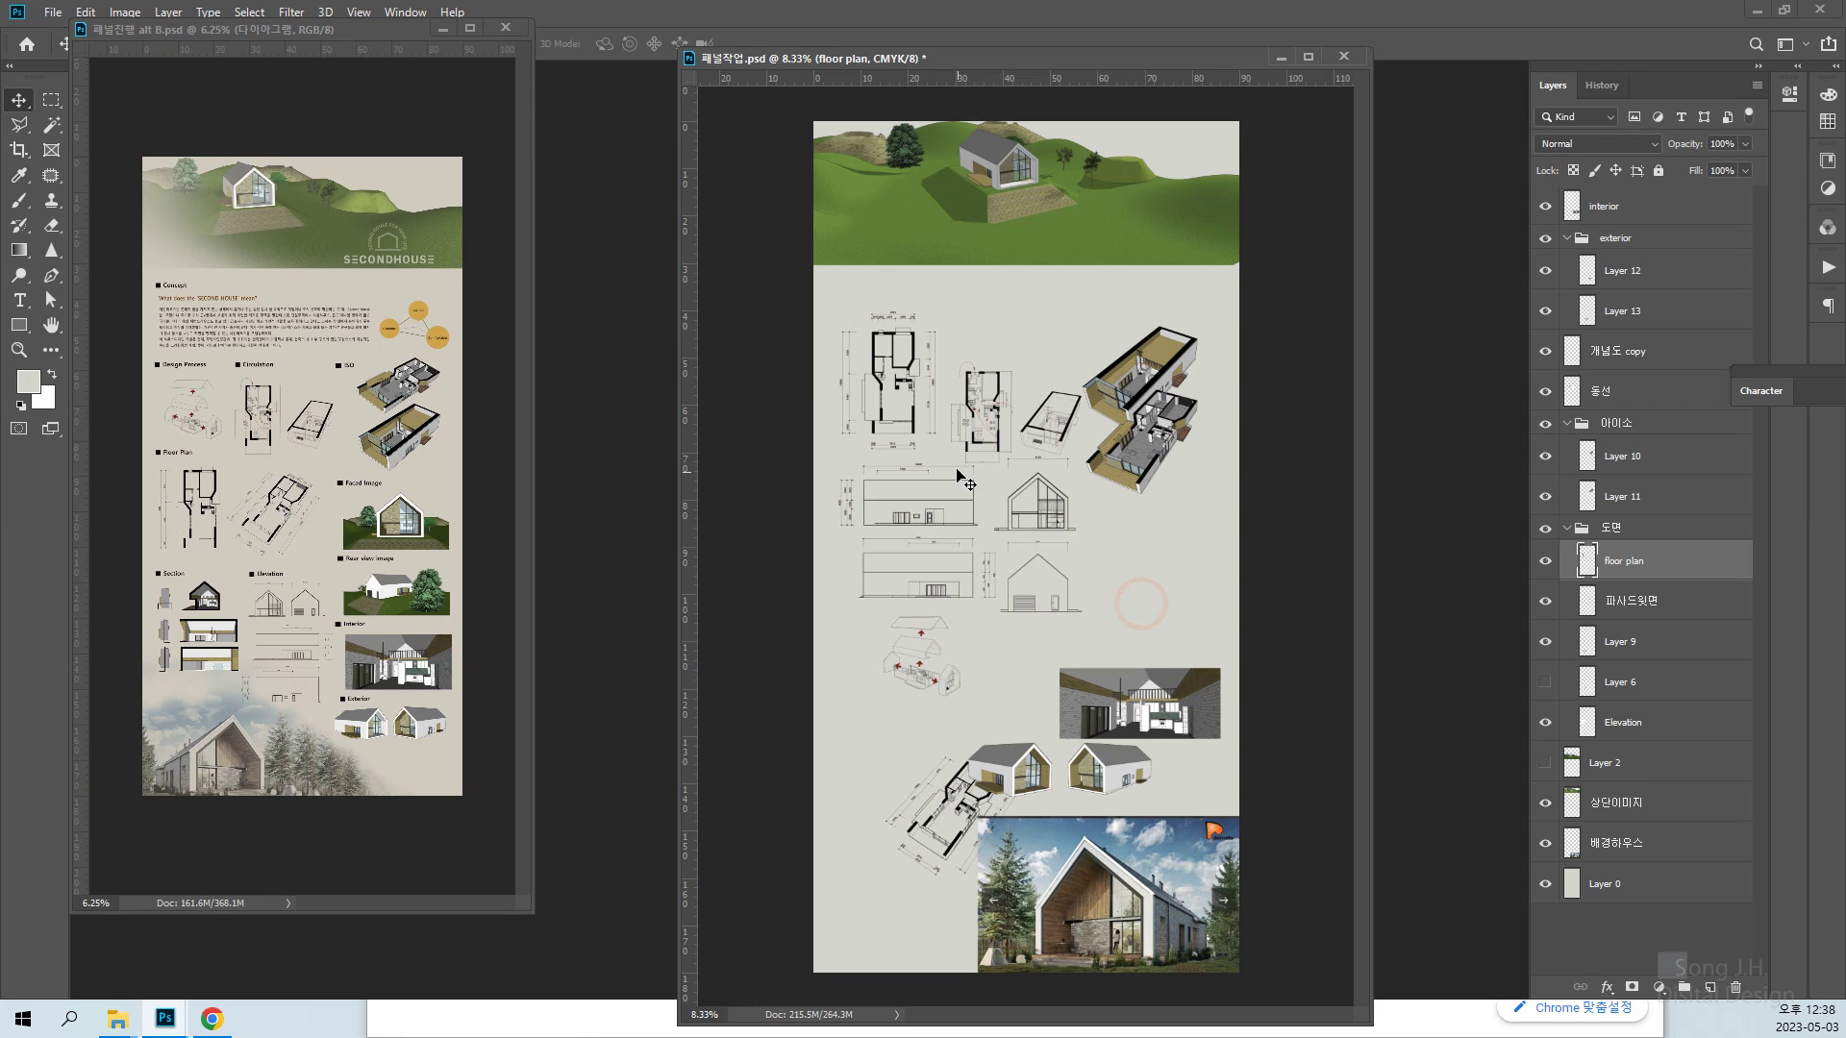
Arrange the concept diagram beside the circulation drawings with the floor plan below it, shifting the long elevations down out of the way
mouse_move(902, 438)
mouse_down()
mouse_move(894, 572)
mouse_move(968, 591)
mouse_move(966, 660)
mouse_move(936, 652)
mouse_move(889, 426)
mouse_move(870, 411)
mouse_up()
right_click(950, 516)
click(980, 528)
right_click(937, 654)
click(971, 653)
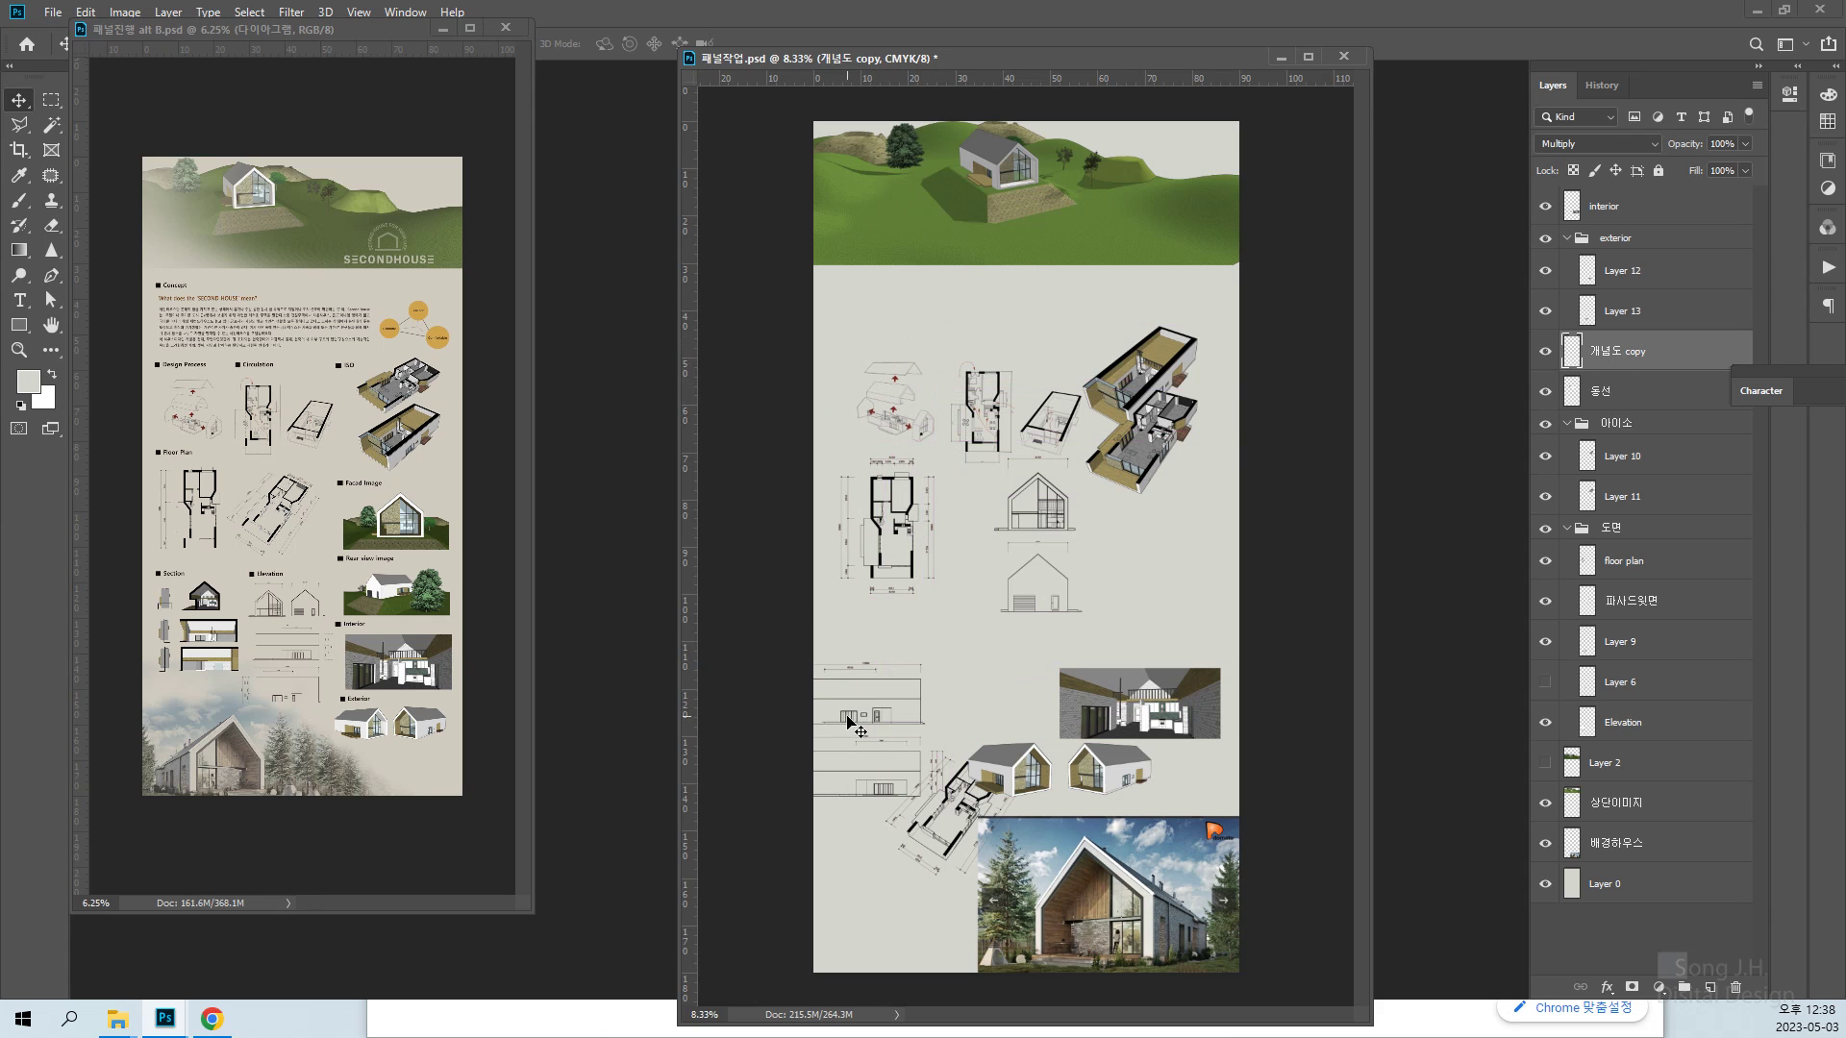
Move the Elevation layer's long side elevations directly beneath the garage-door gable elevation
right_click(850, 723)
click(887, 742)
drag(883, 712, 964, 666)
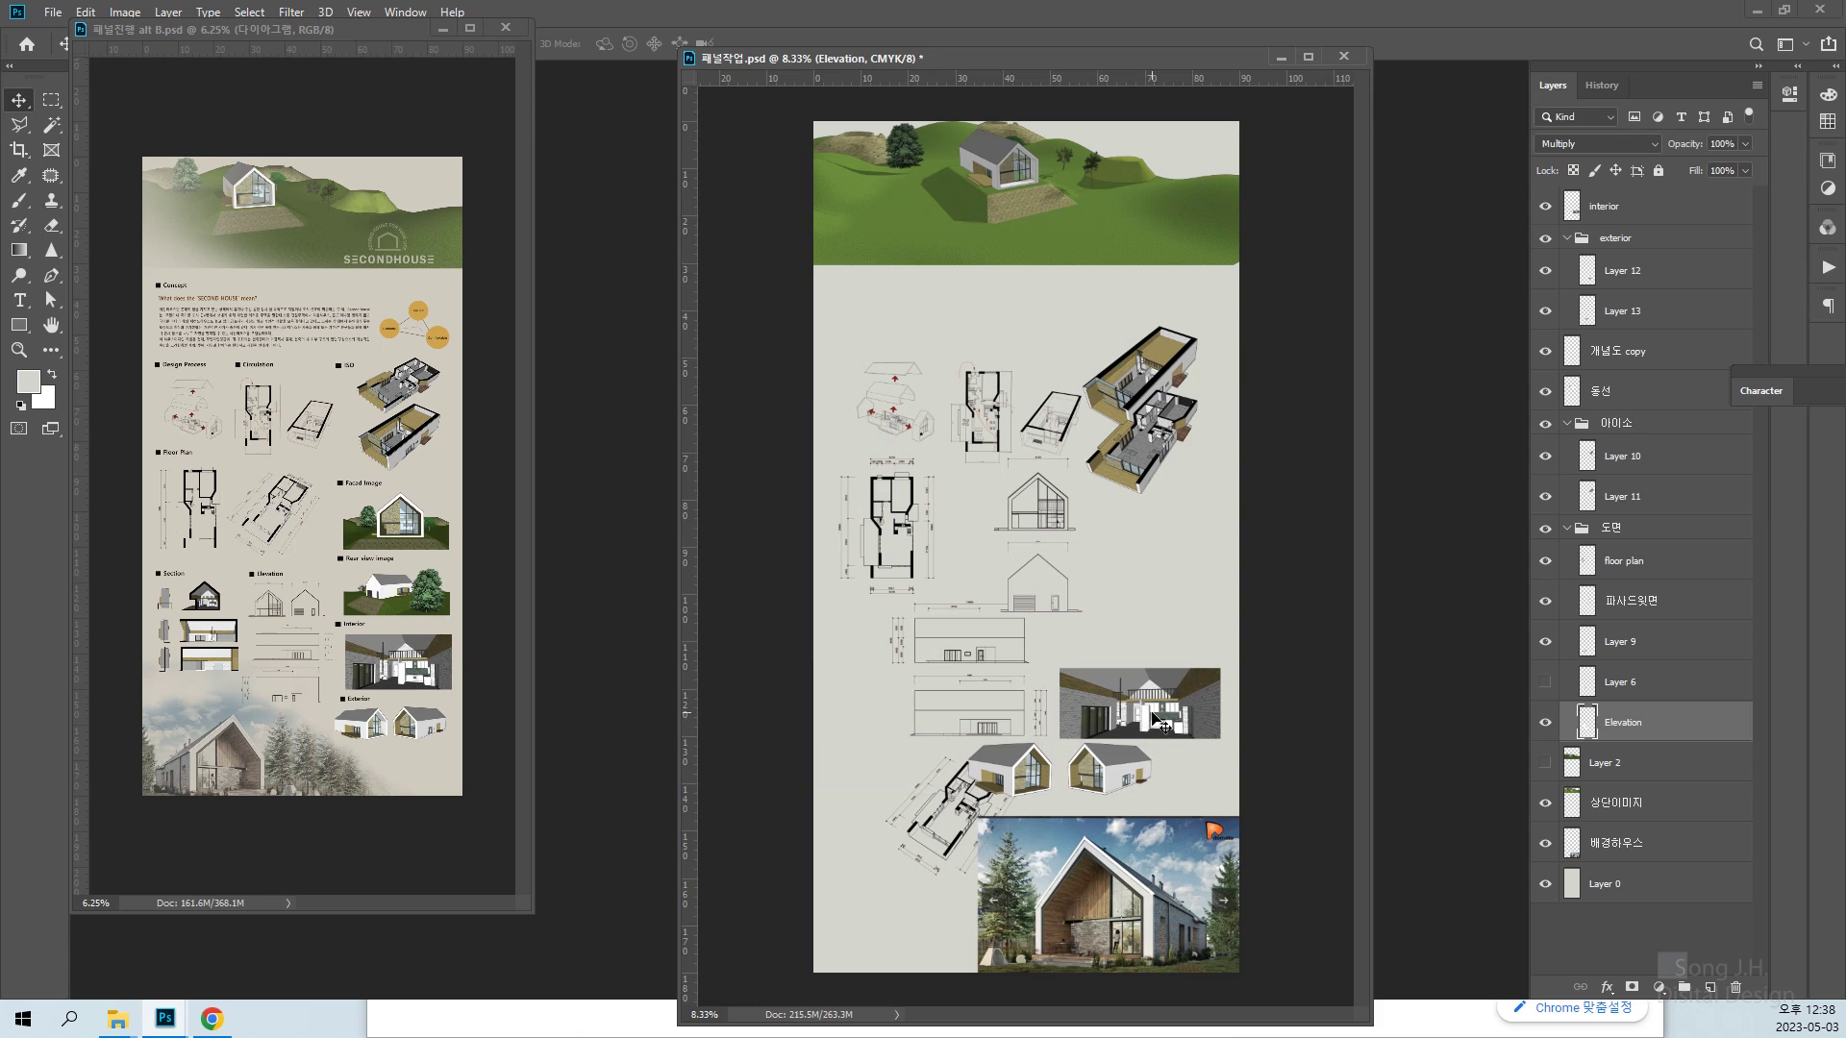
Select the interior layer and nudge the interior rendering slightly up and to the right
right_click(1153, 714)
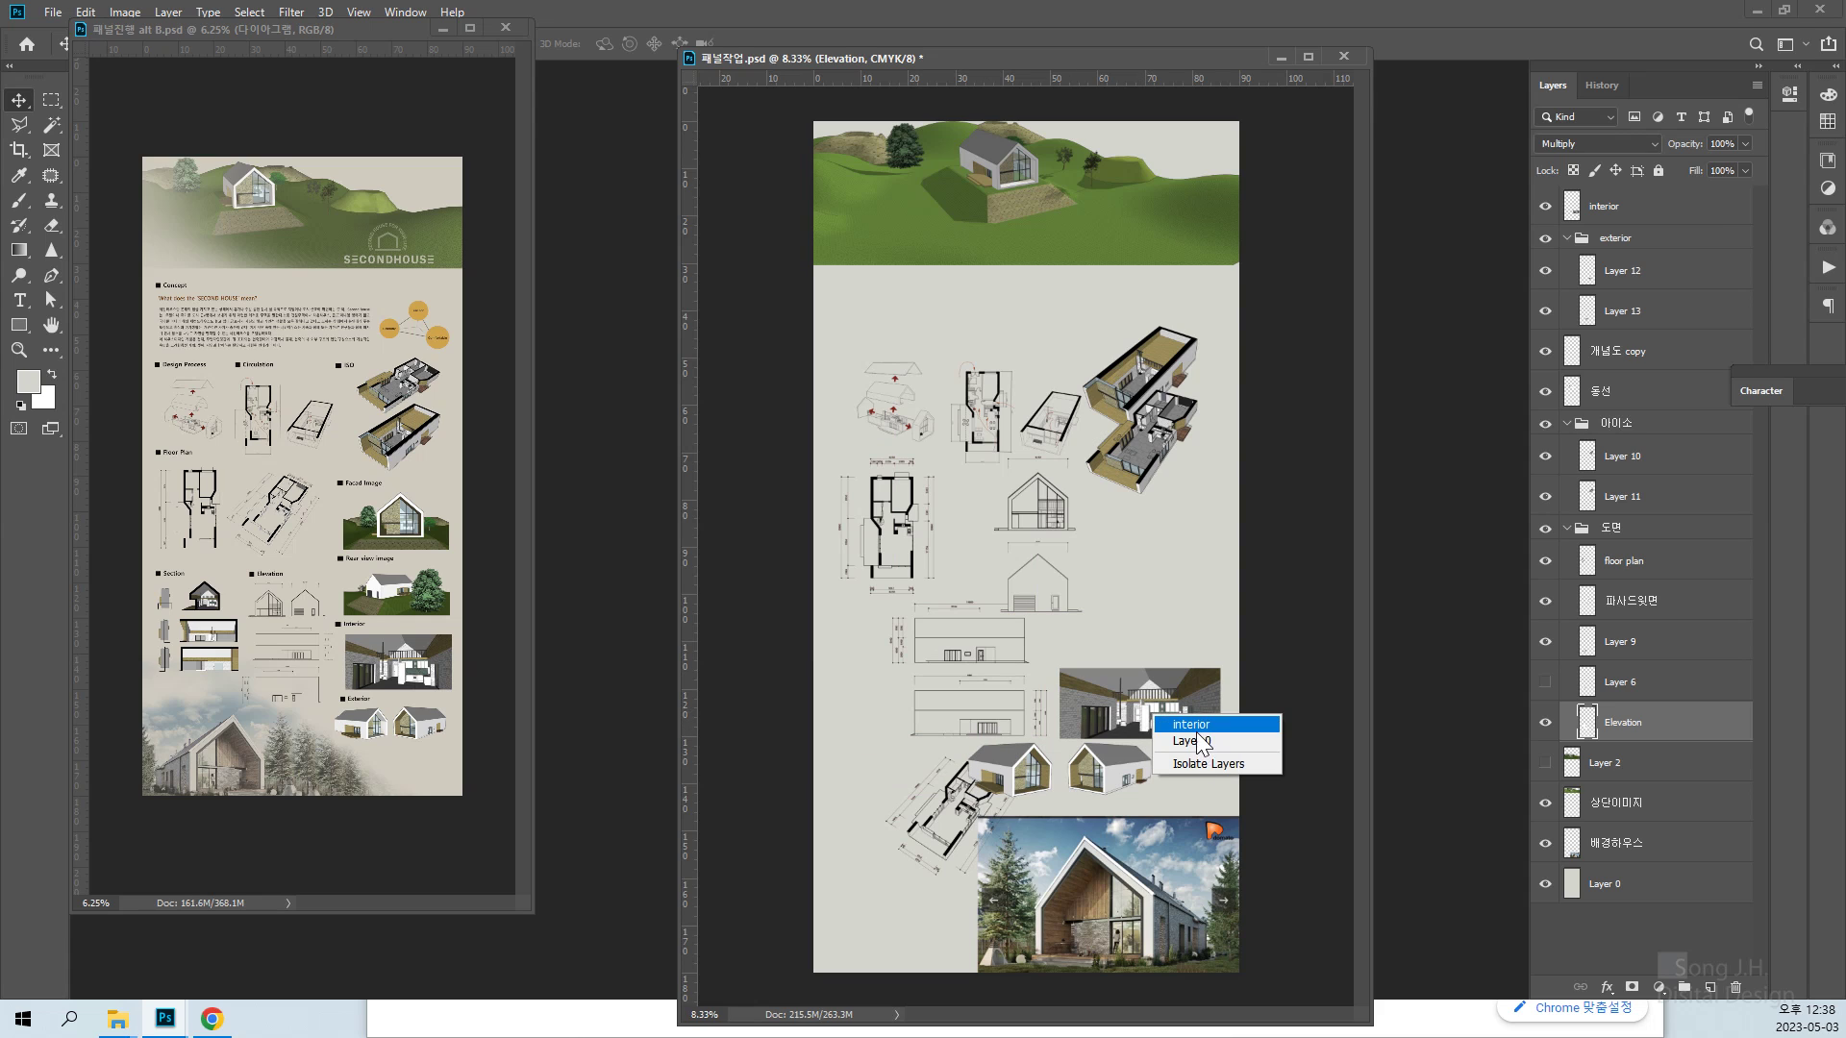
click(1197, 728)
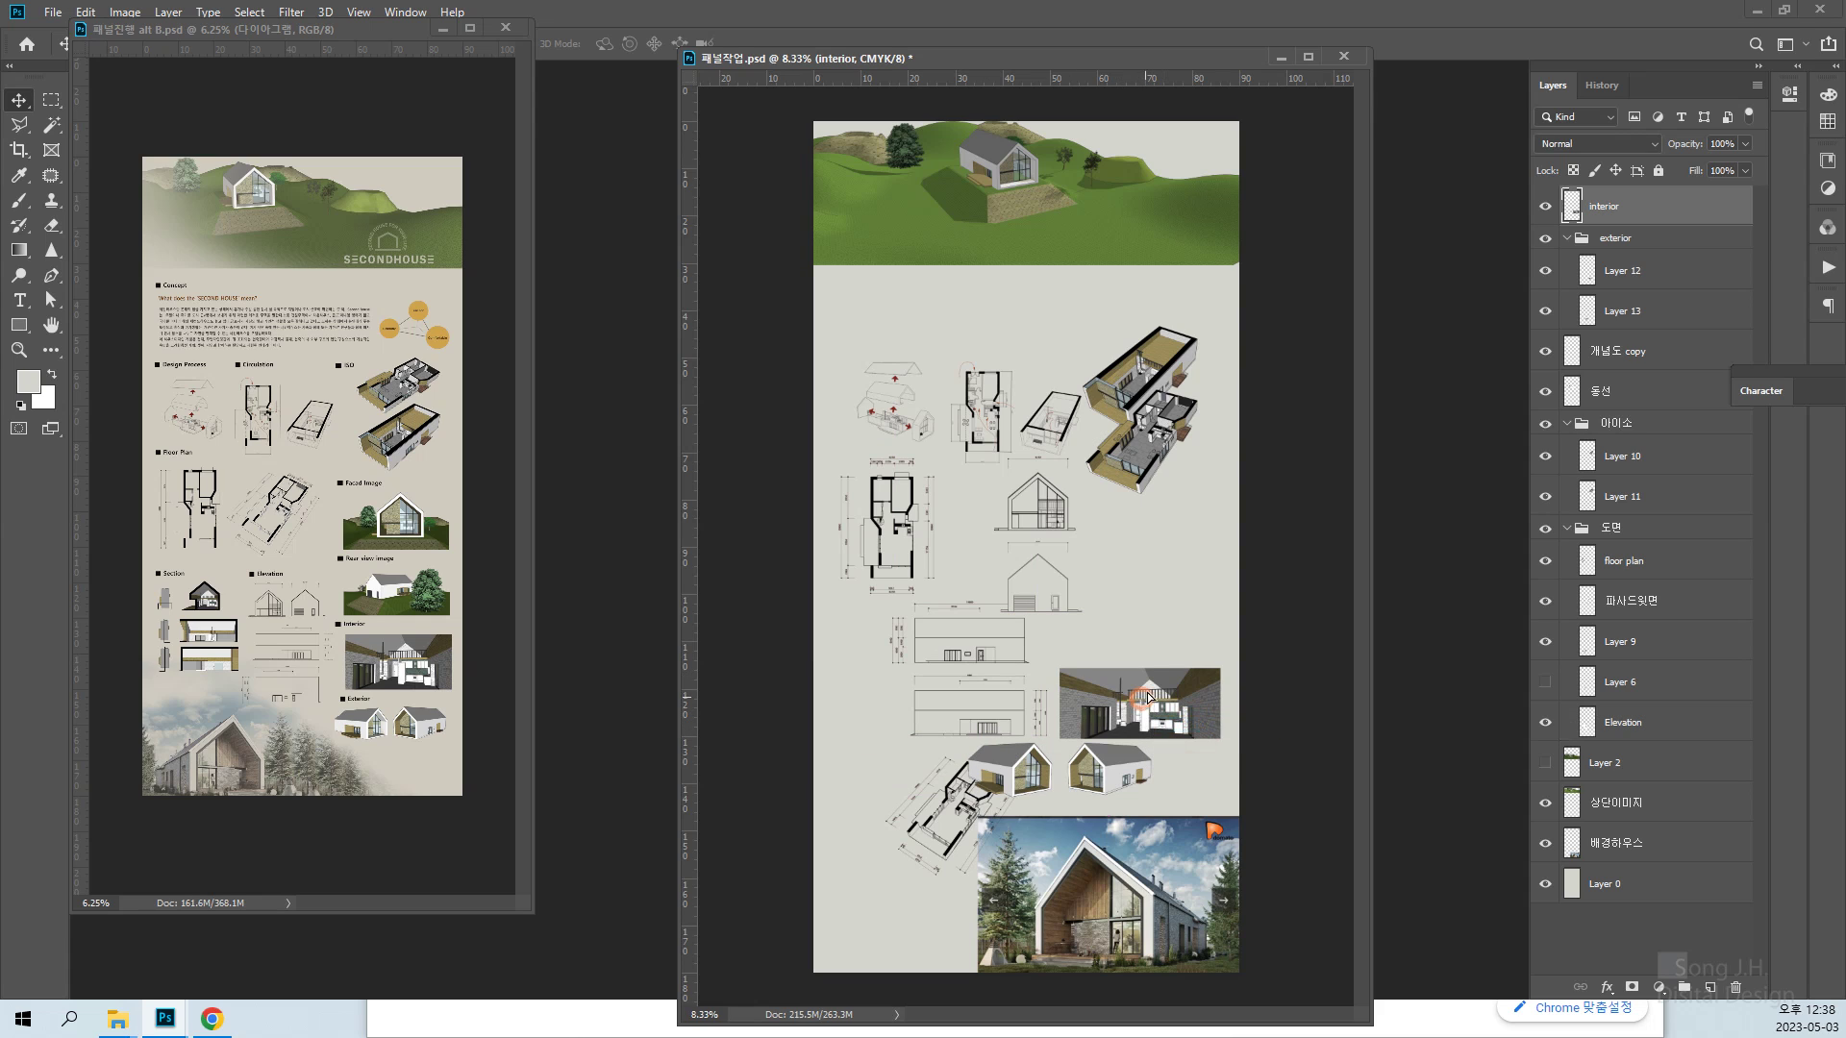
drag(1149, 707, 1150, 703)
Toggle the 아이소 group to check it, move Layer 10's isometric down clear of the upper one, and show the grid
right_click(1150, 409)
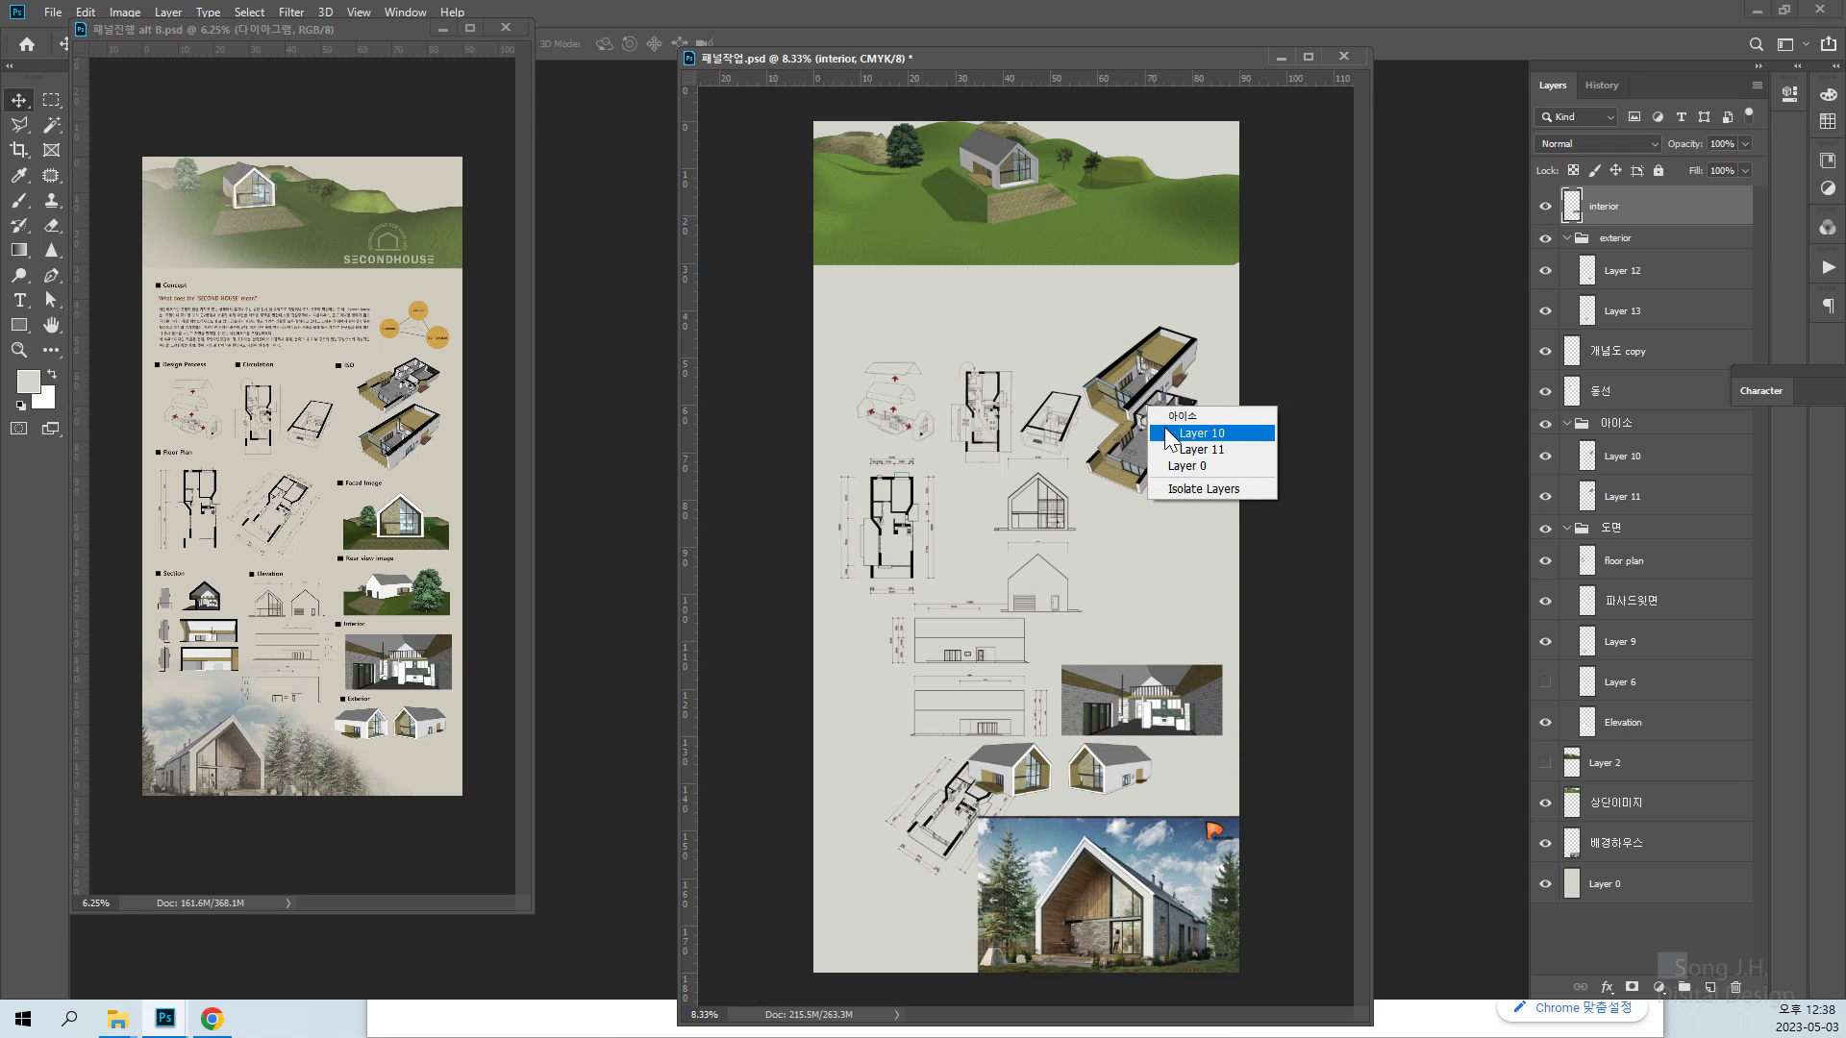
click(1202, 419)
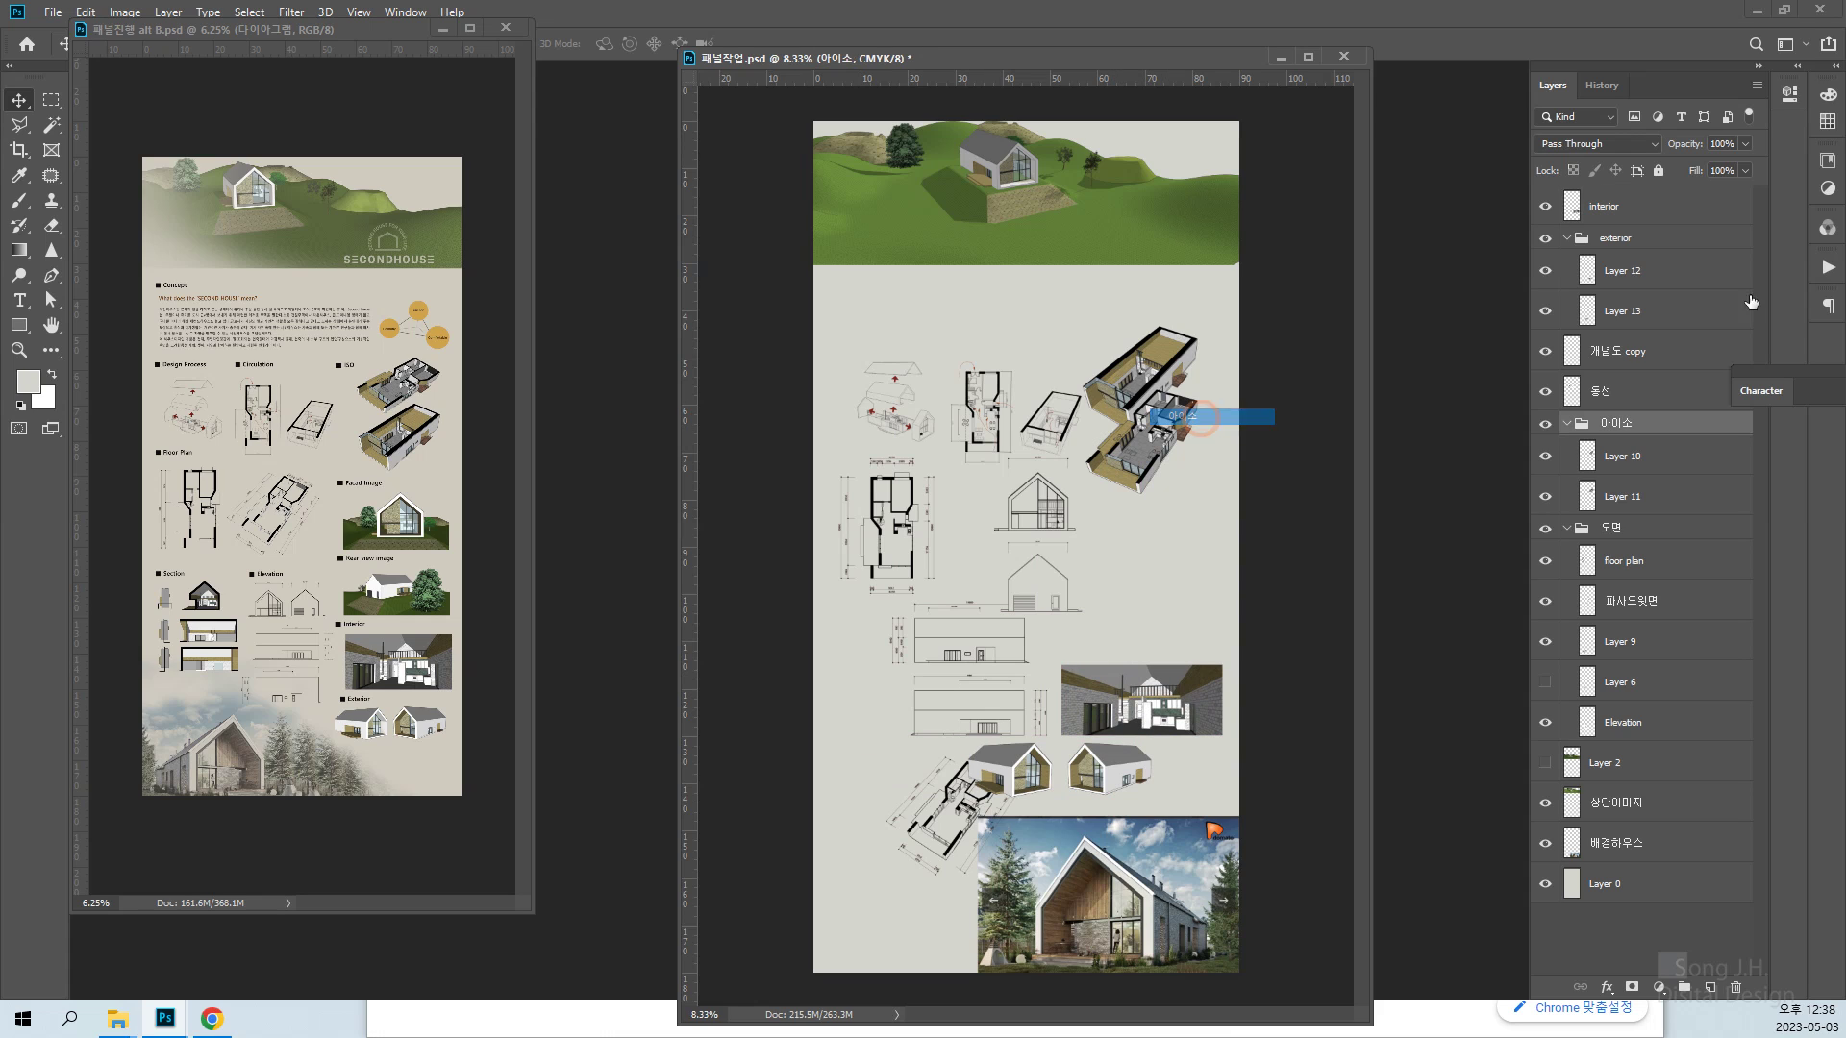
click(1546, 424)
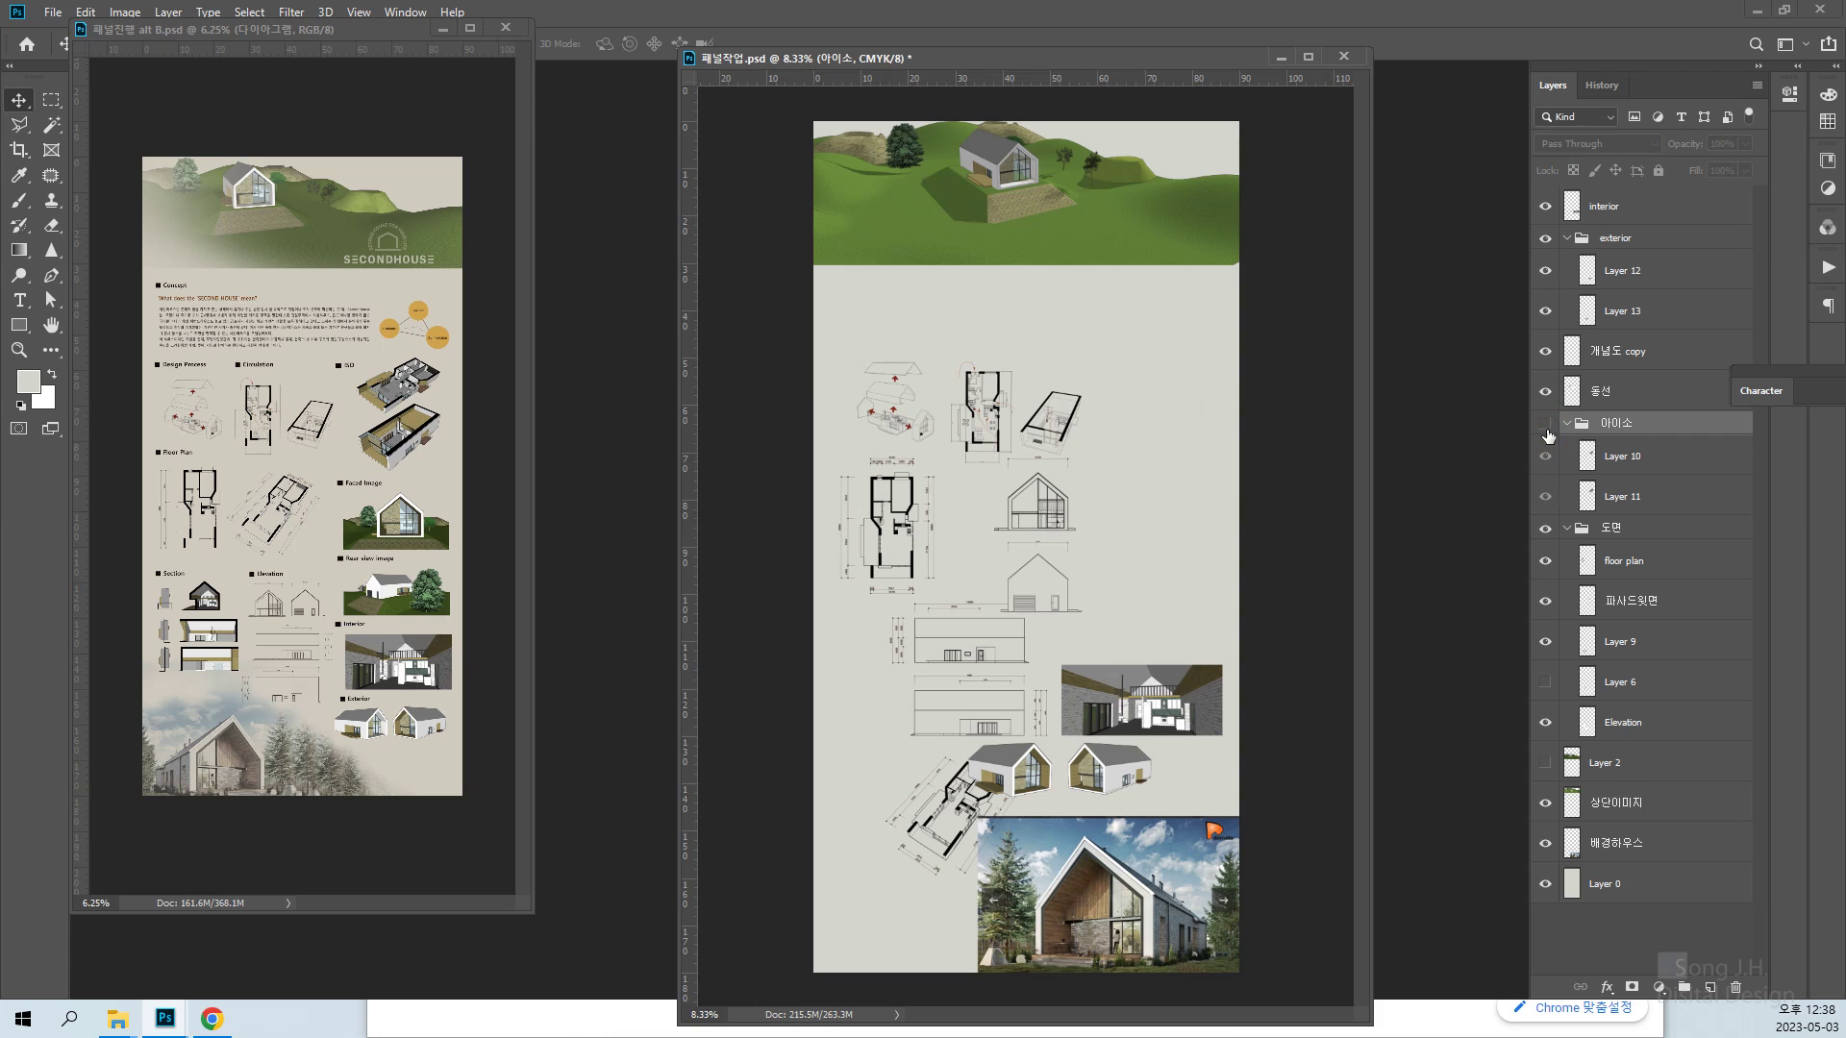
click(1546, 424)
click(1638, 459)
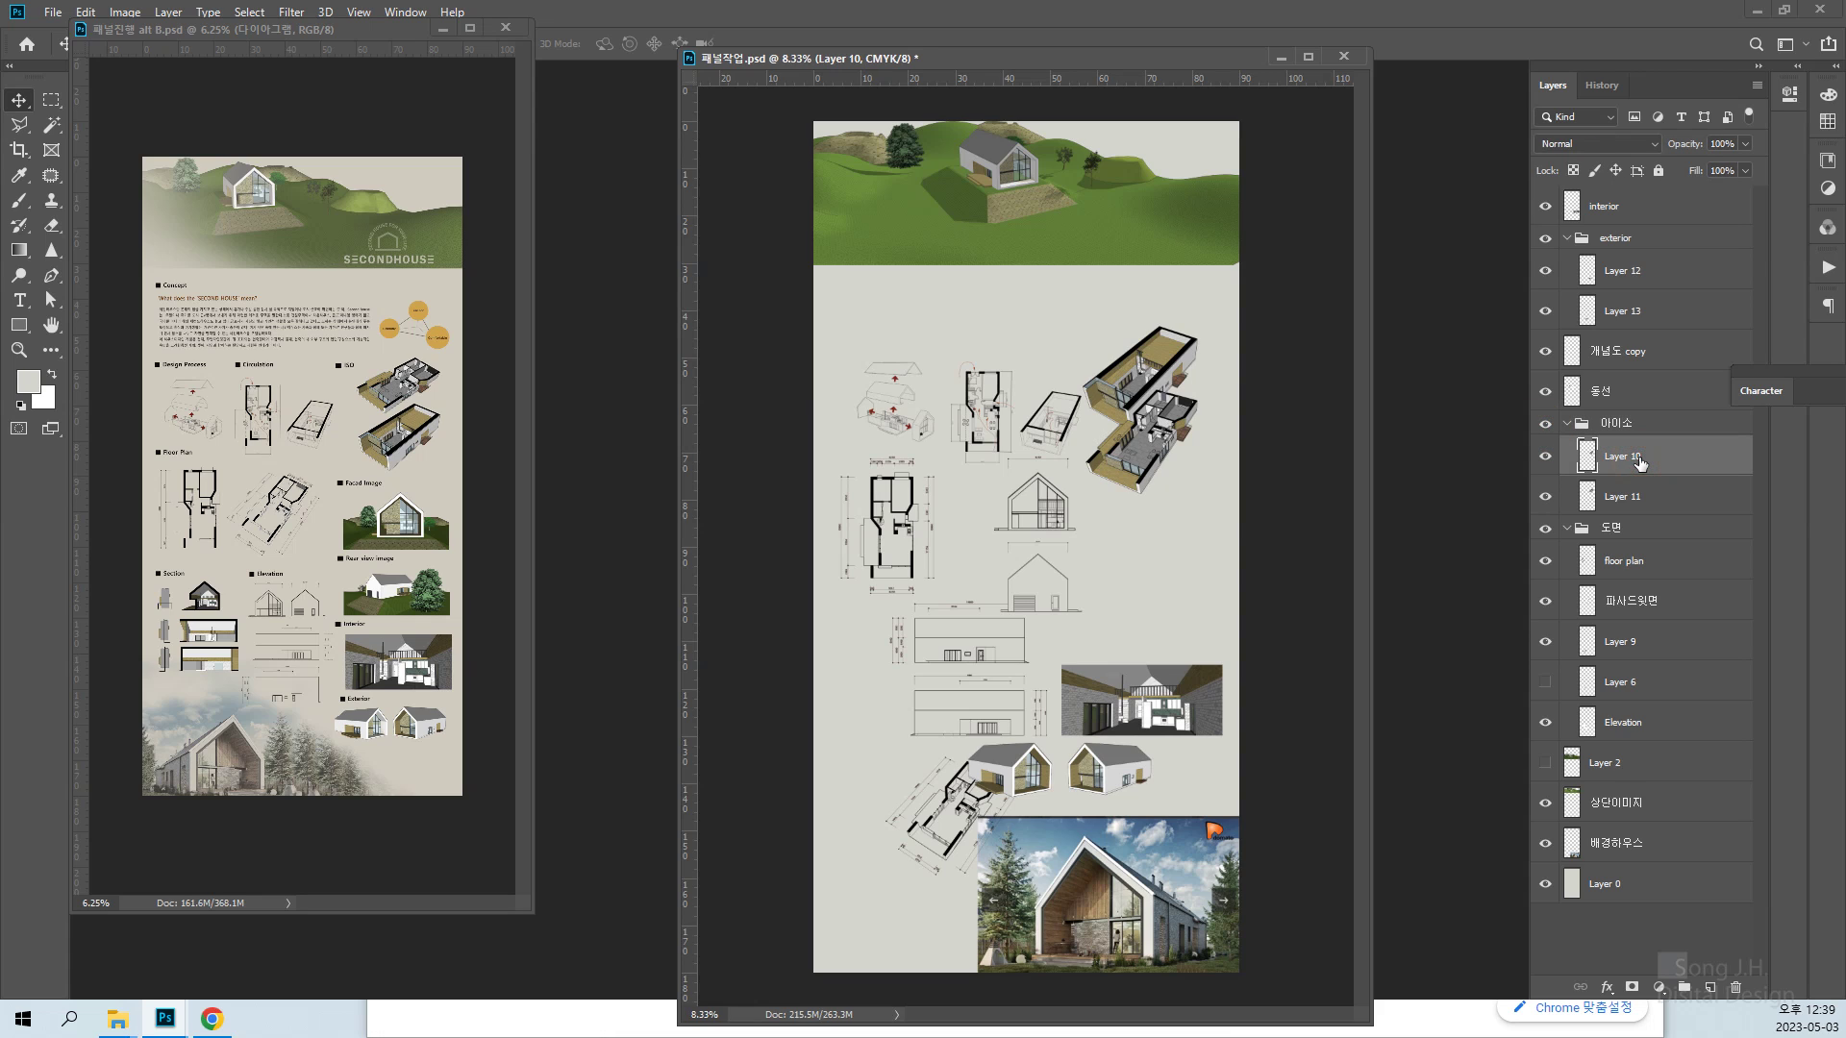
drag(1150, 363, 1146, 394)
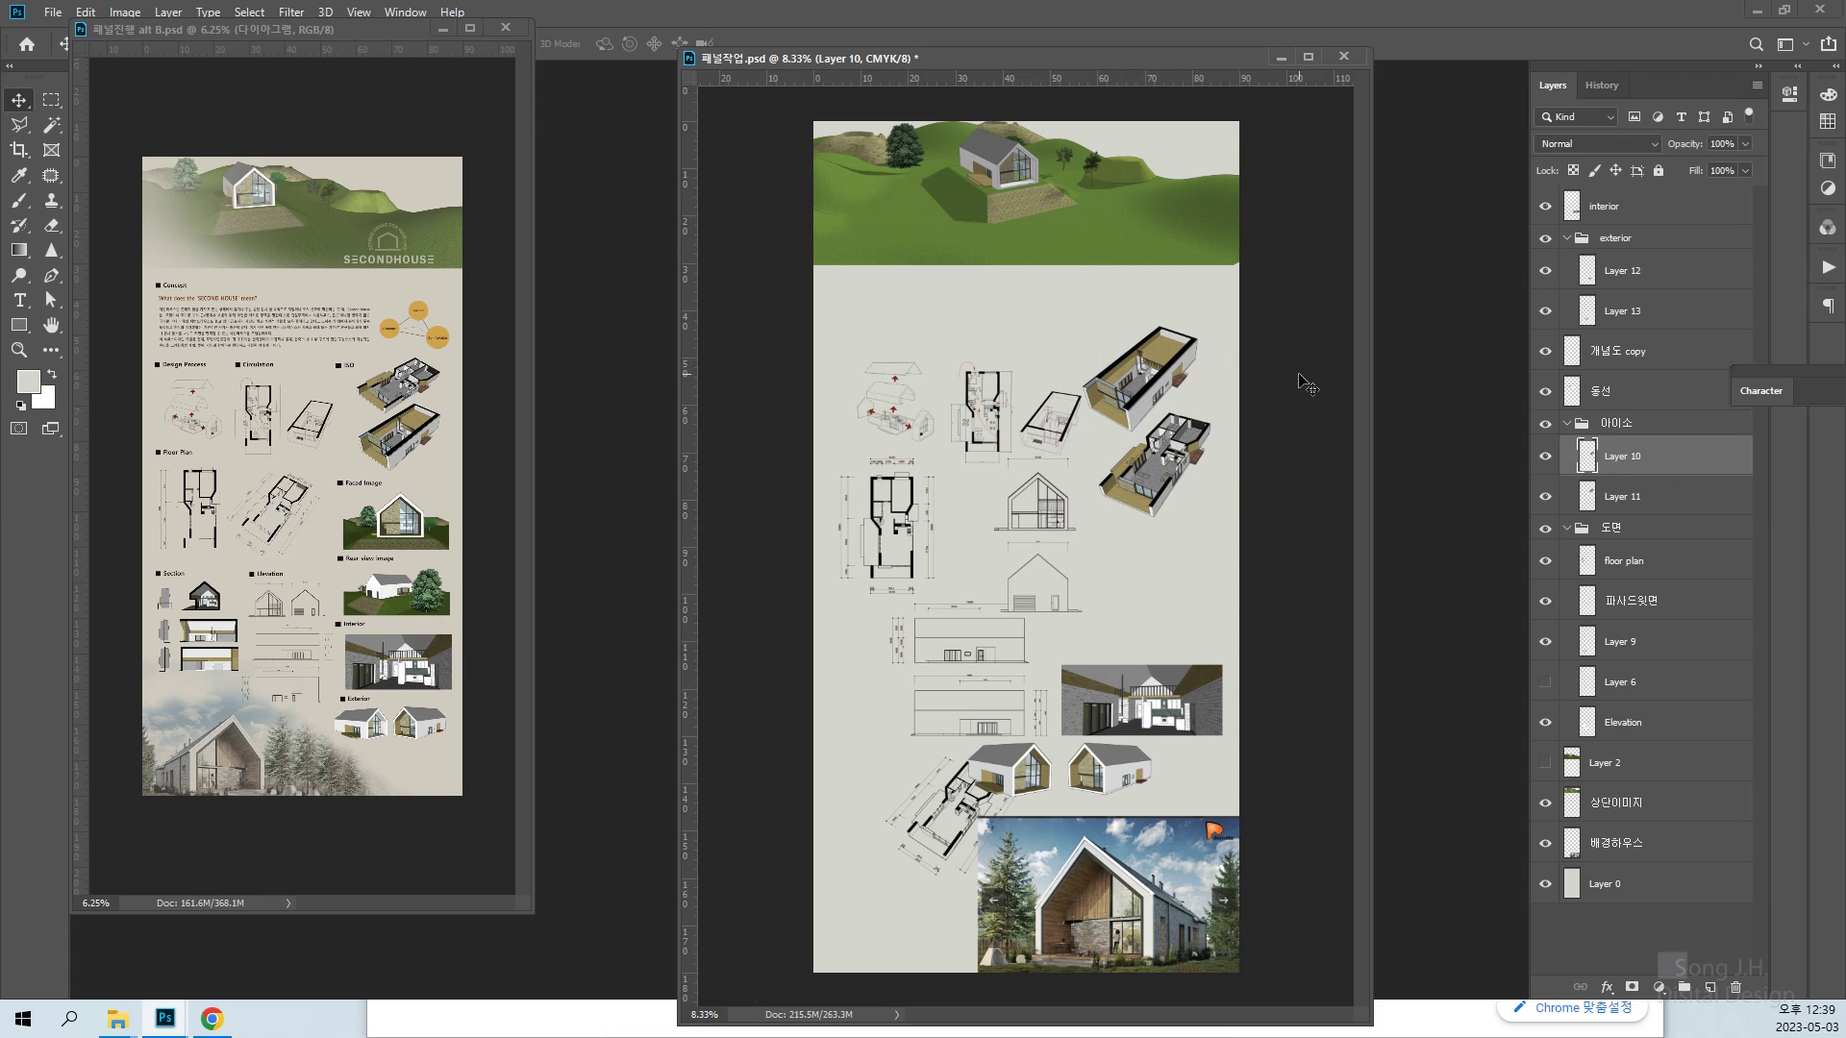
key(ctrl+apostrophe)
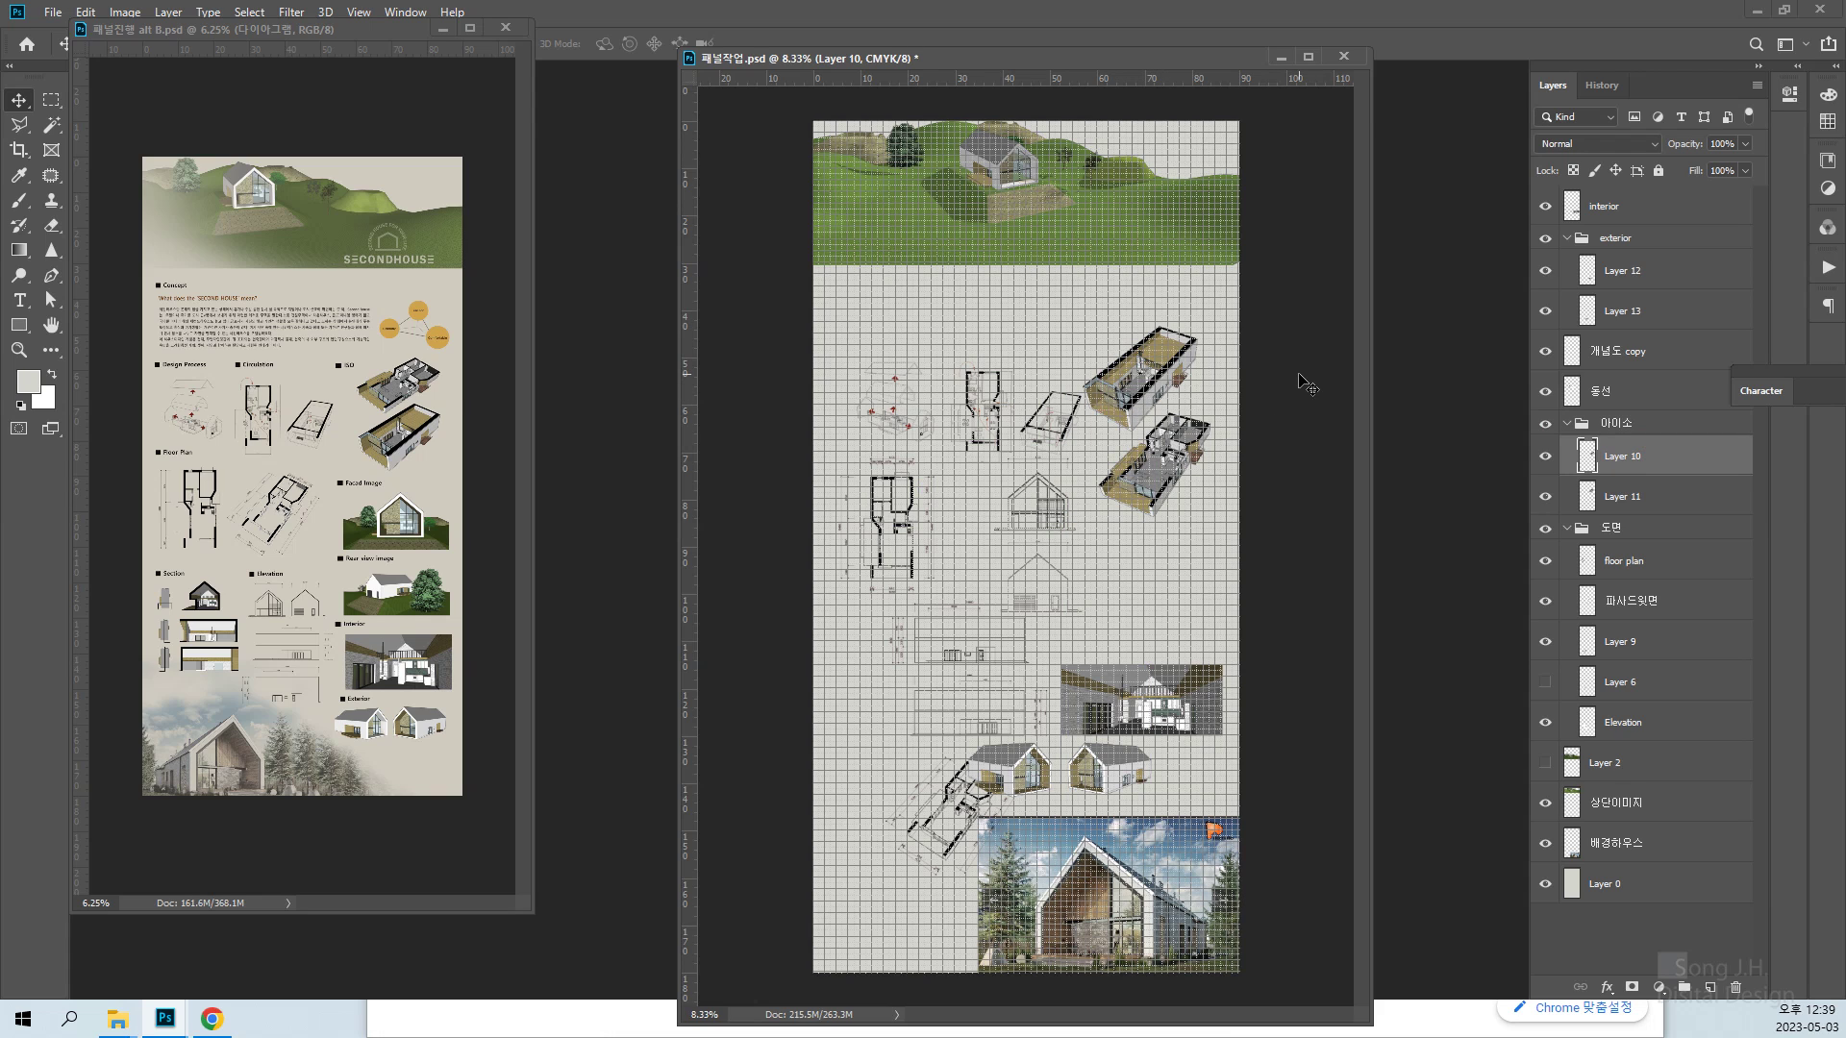
key(ctrl+plus)
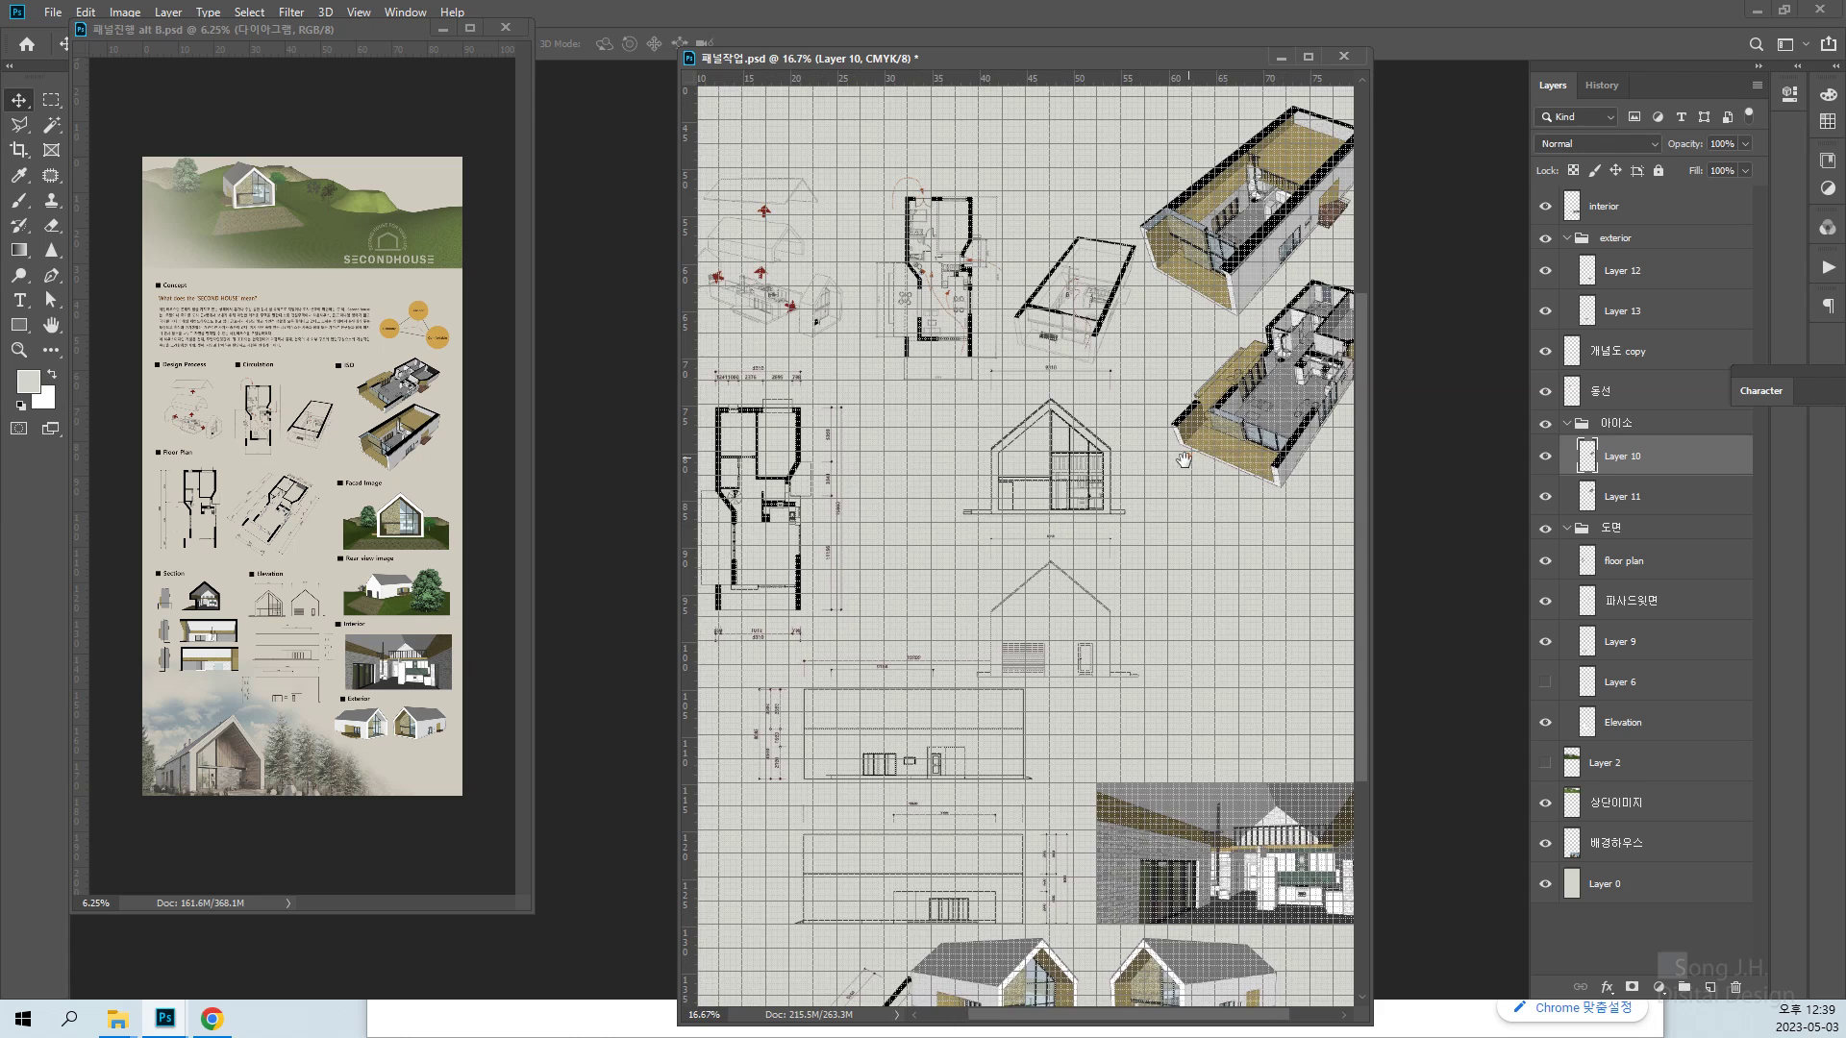
Reposition the upper isometric view on Layer 11 and the lower one on Layer 10 so they line up vertically
drag(1183, 460, 1087, 700)
right_click(1225, 417)
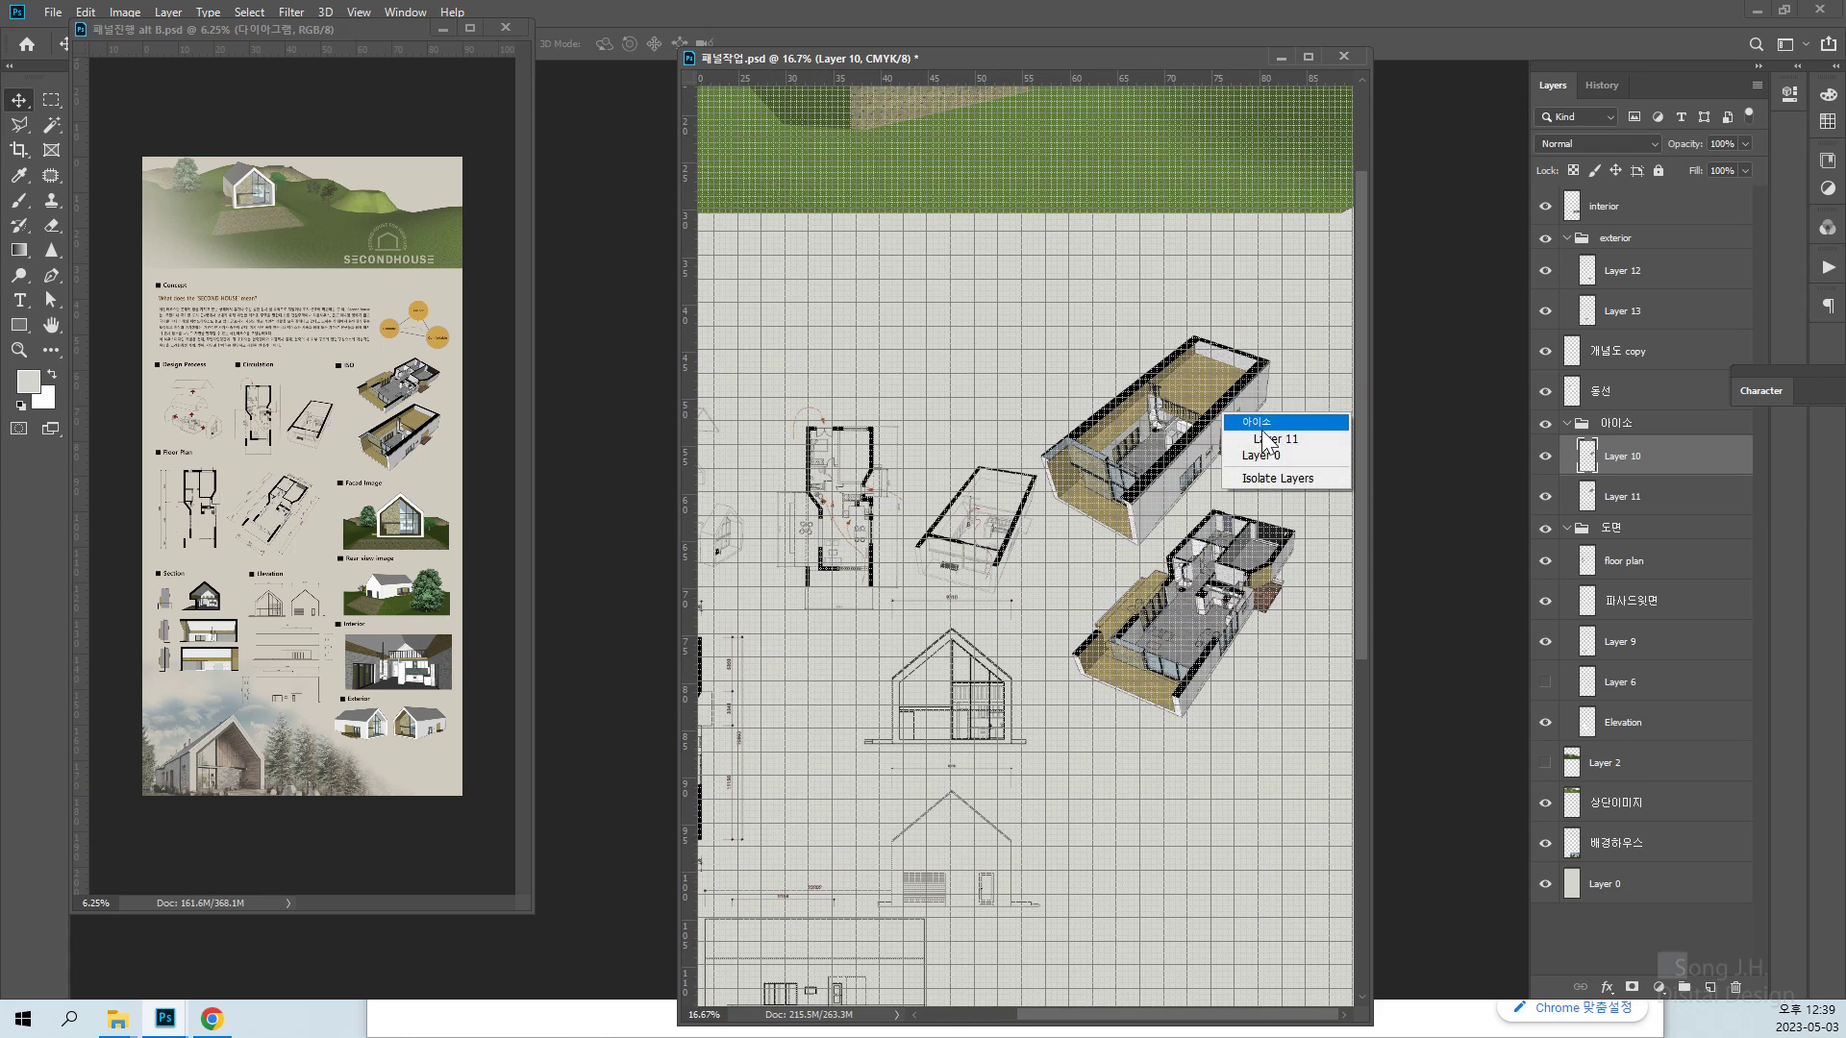
click(1275, 438)
drag(1201, 431, 1214, 427)
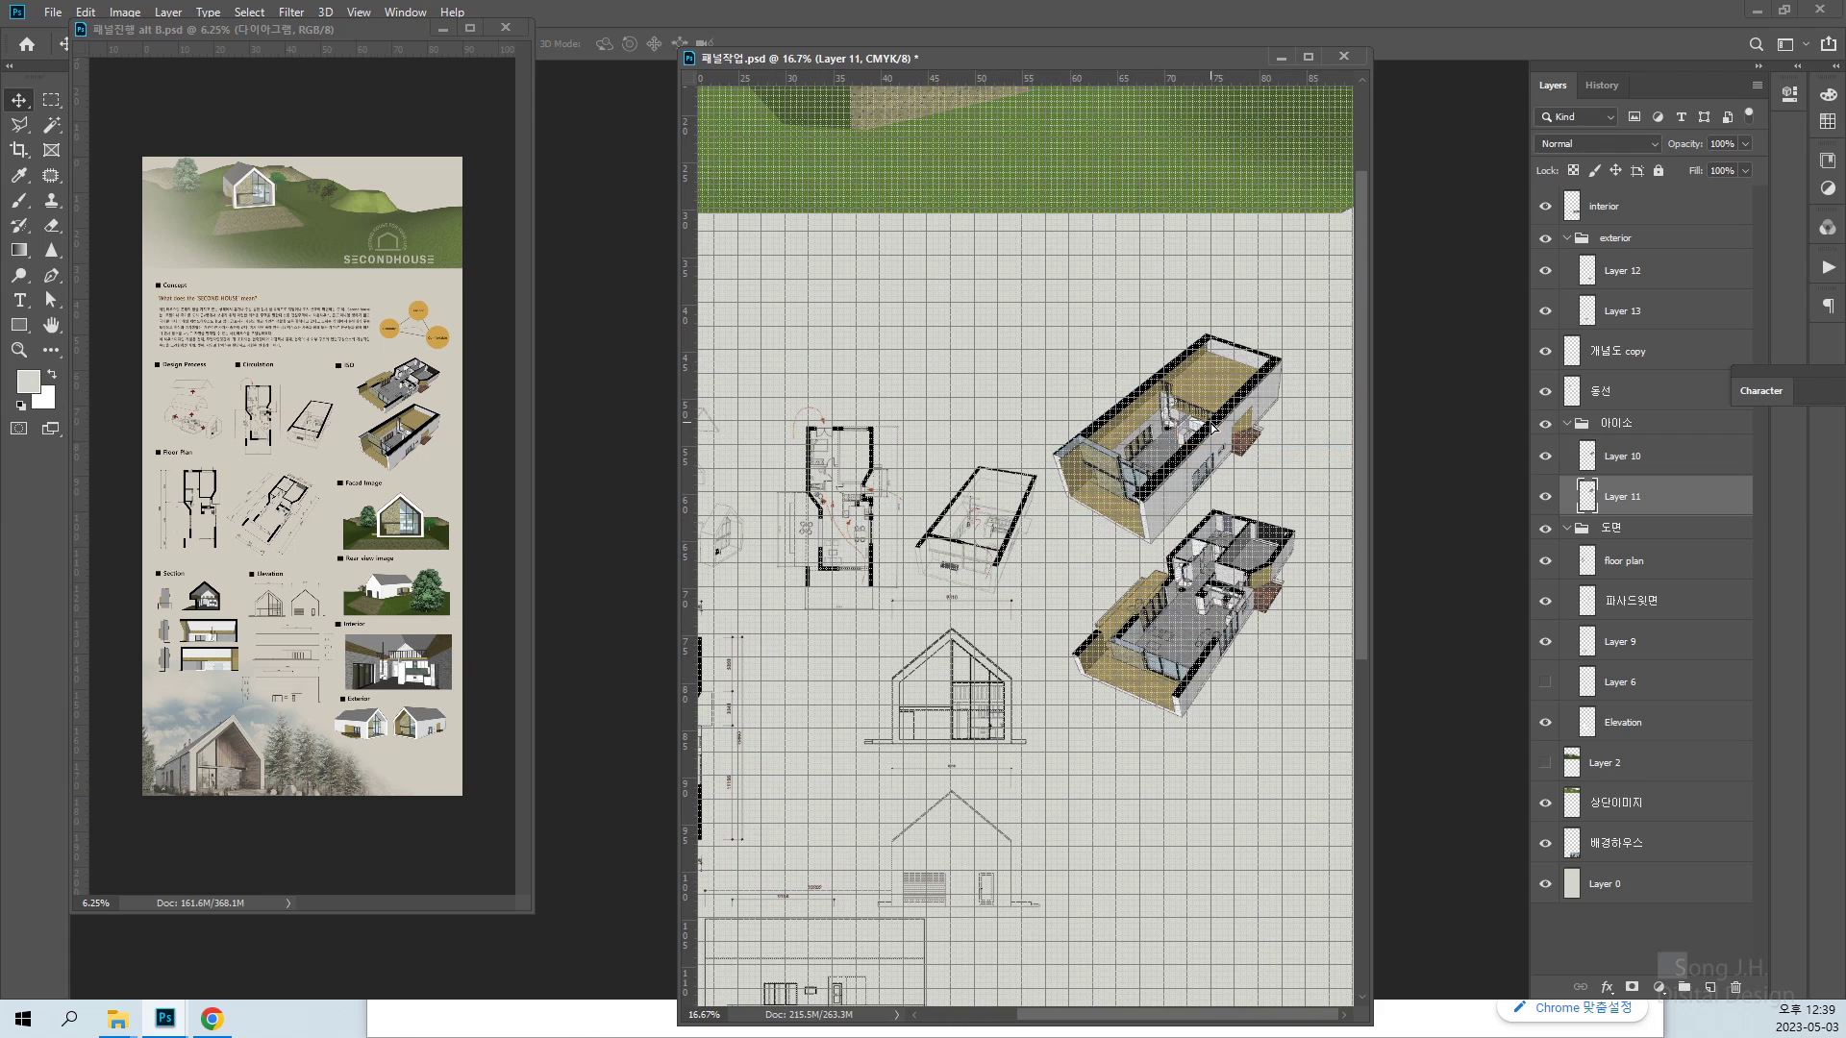
right_click(1221, 575)
click(1245, 606)
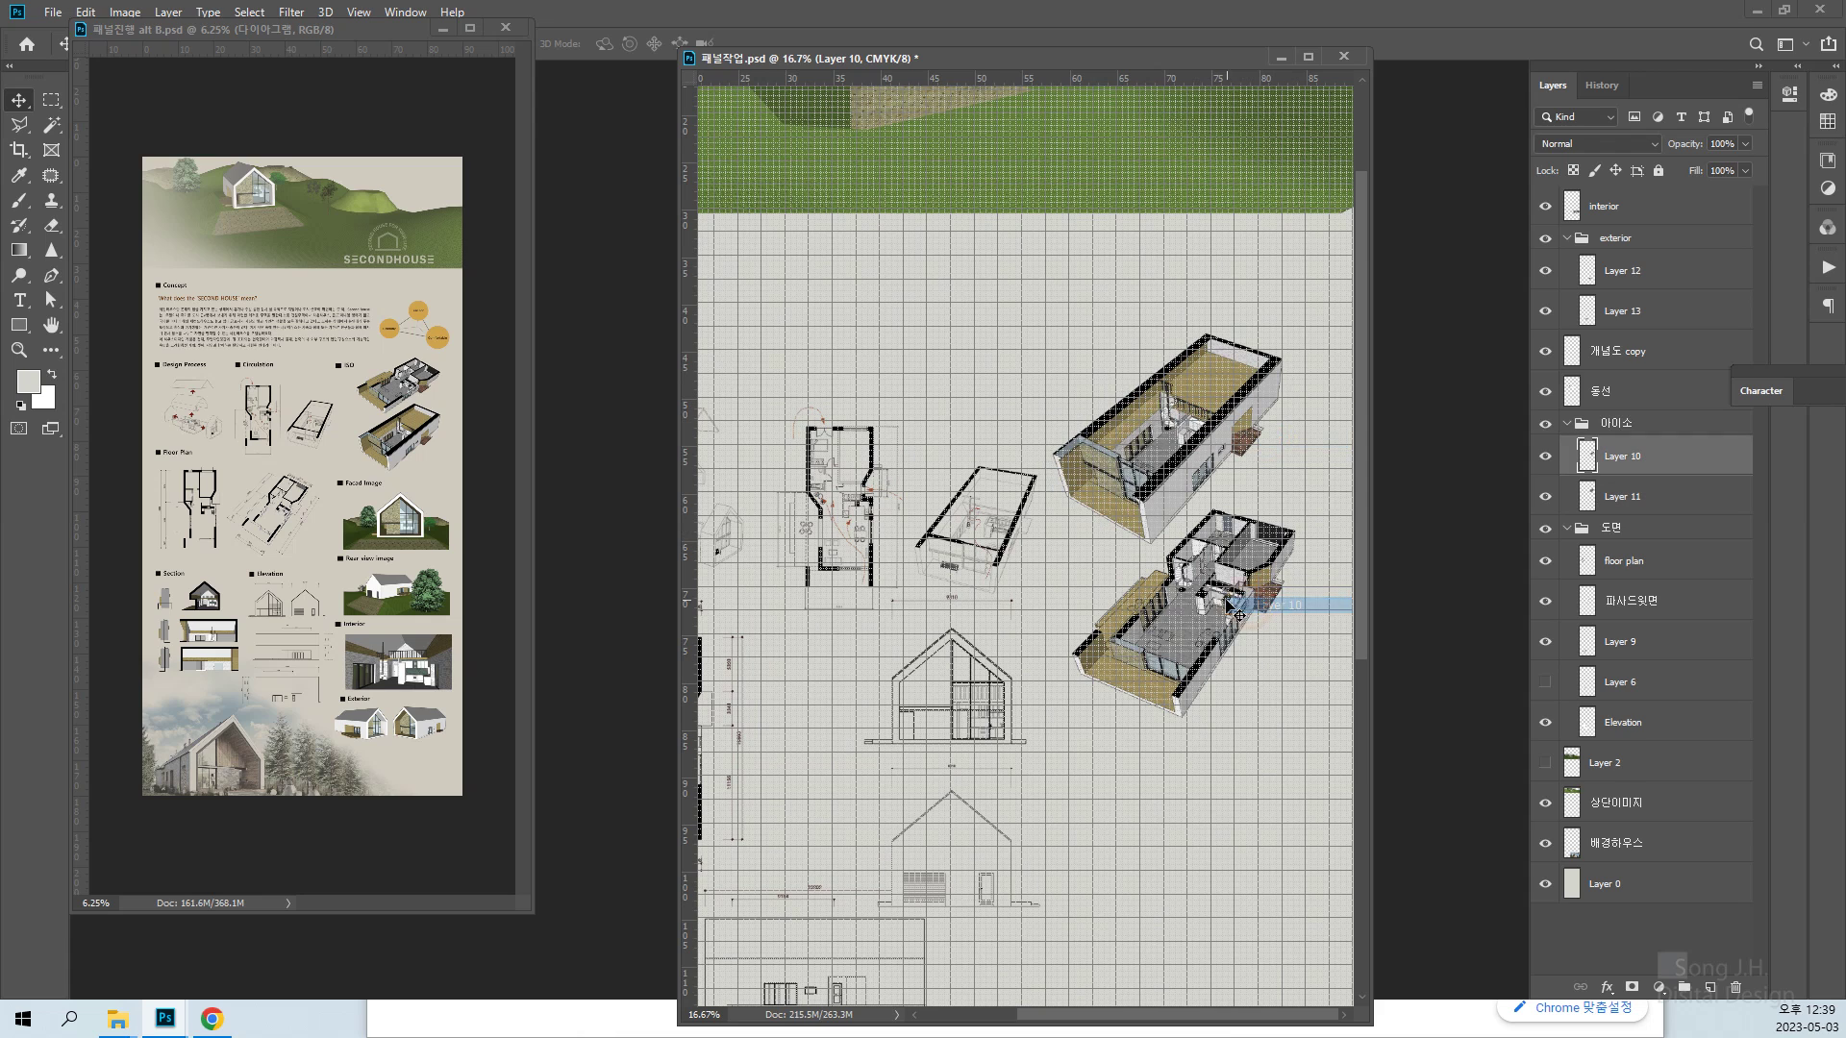
drag(1227, 604, 1214, 612)
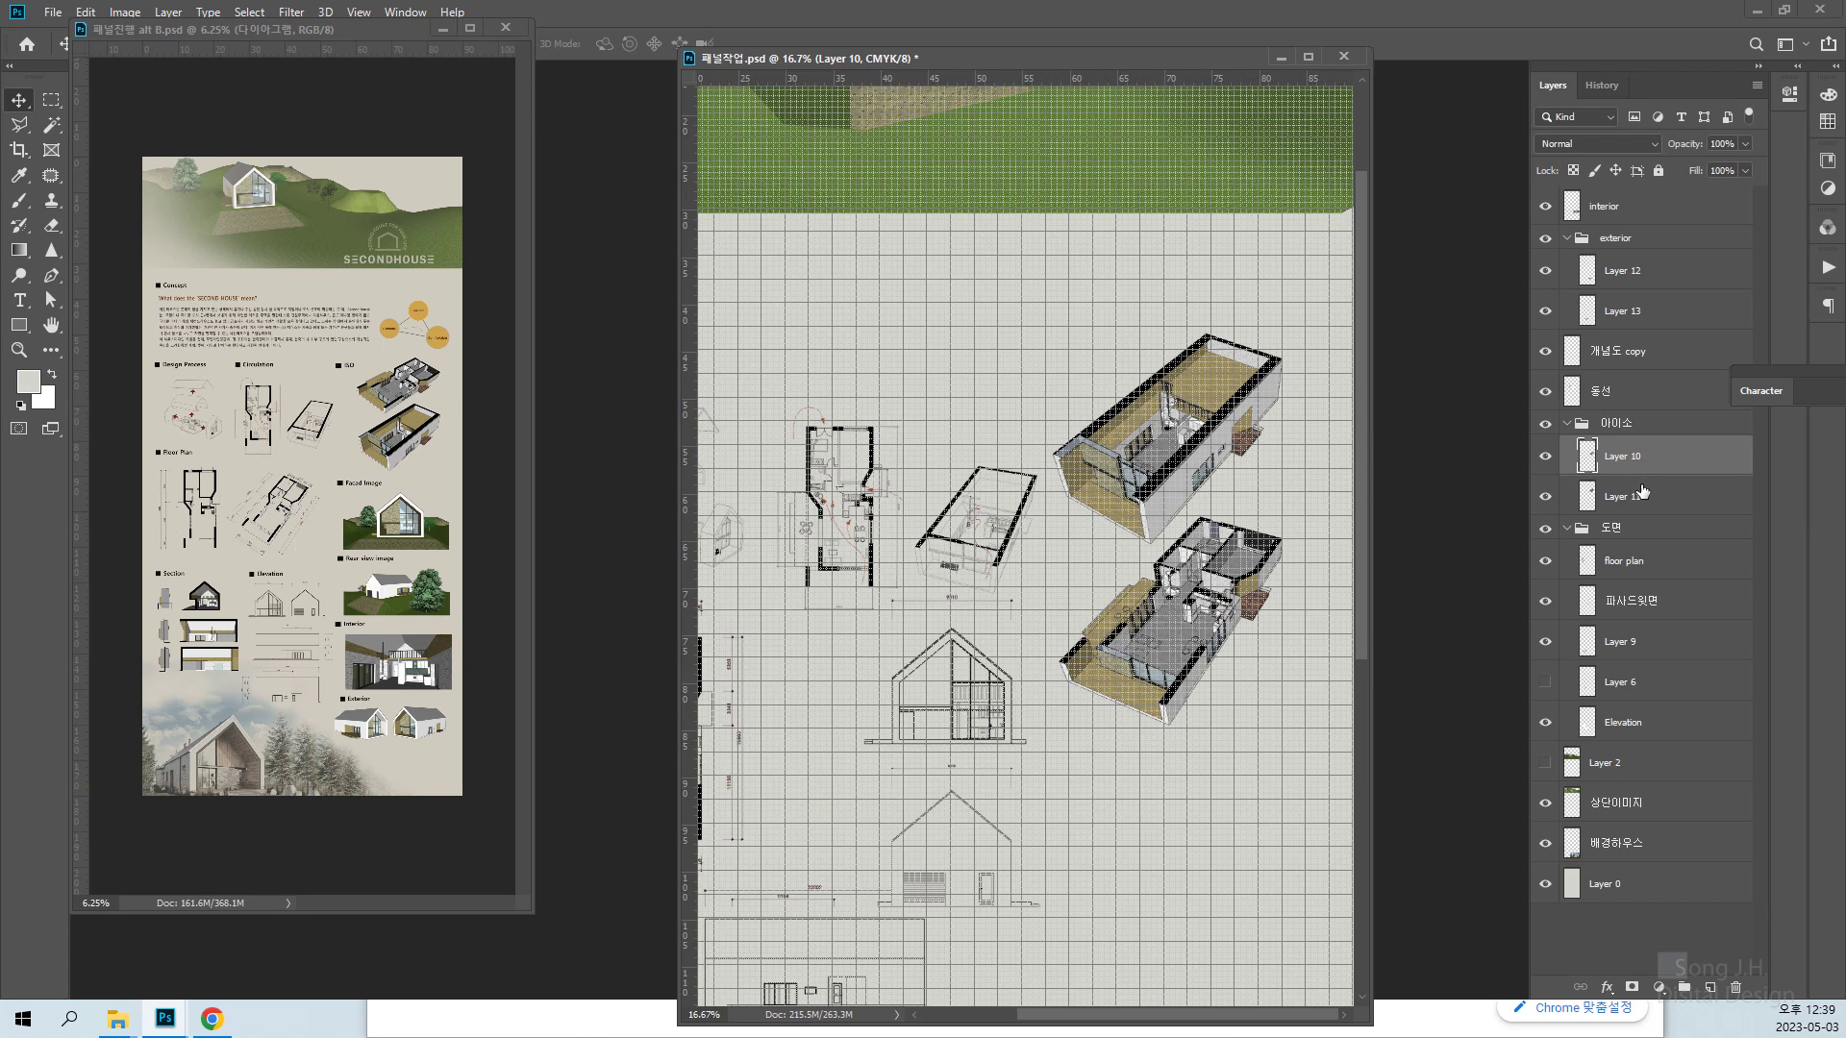
Merge the 아이소 group into a single layer and shift the combined isometric views slightly down and right on the panel
click(1612, 428)
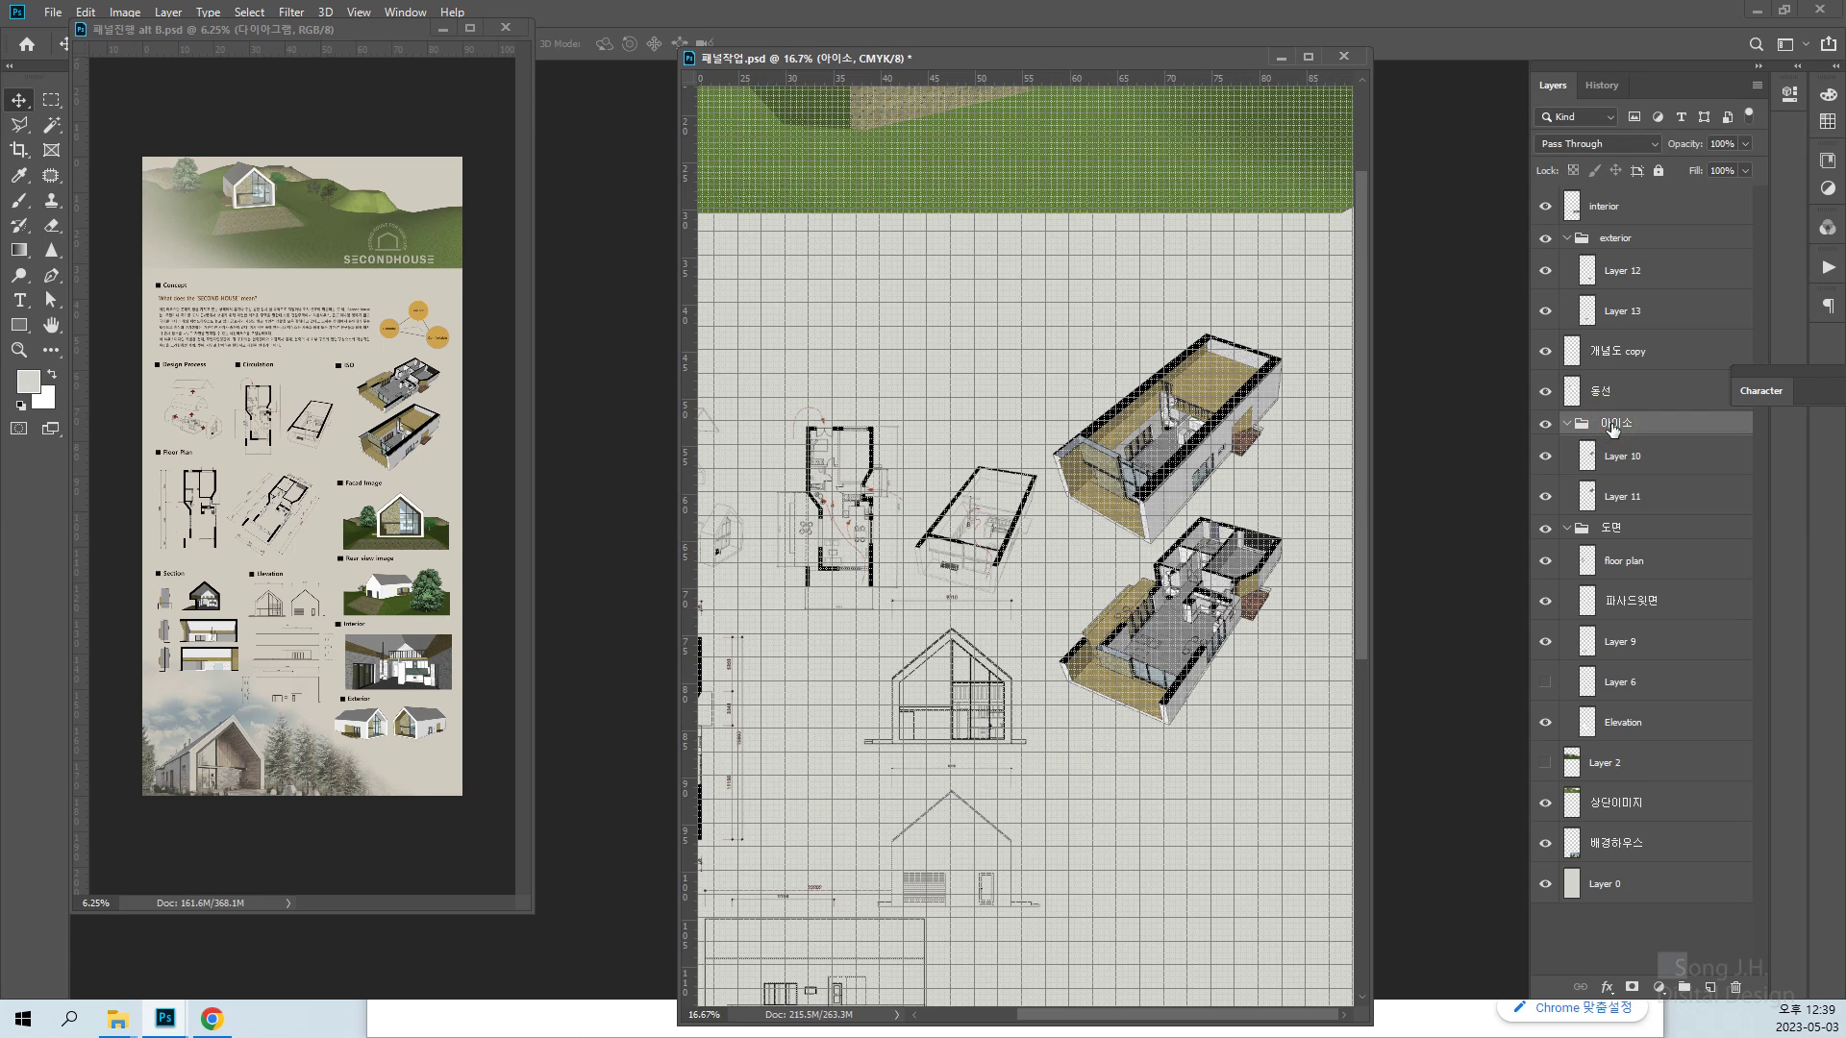
right_click(1612, 428)
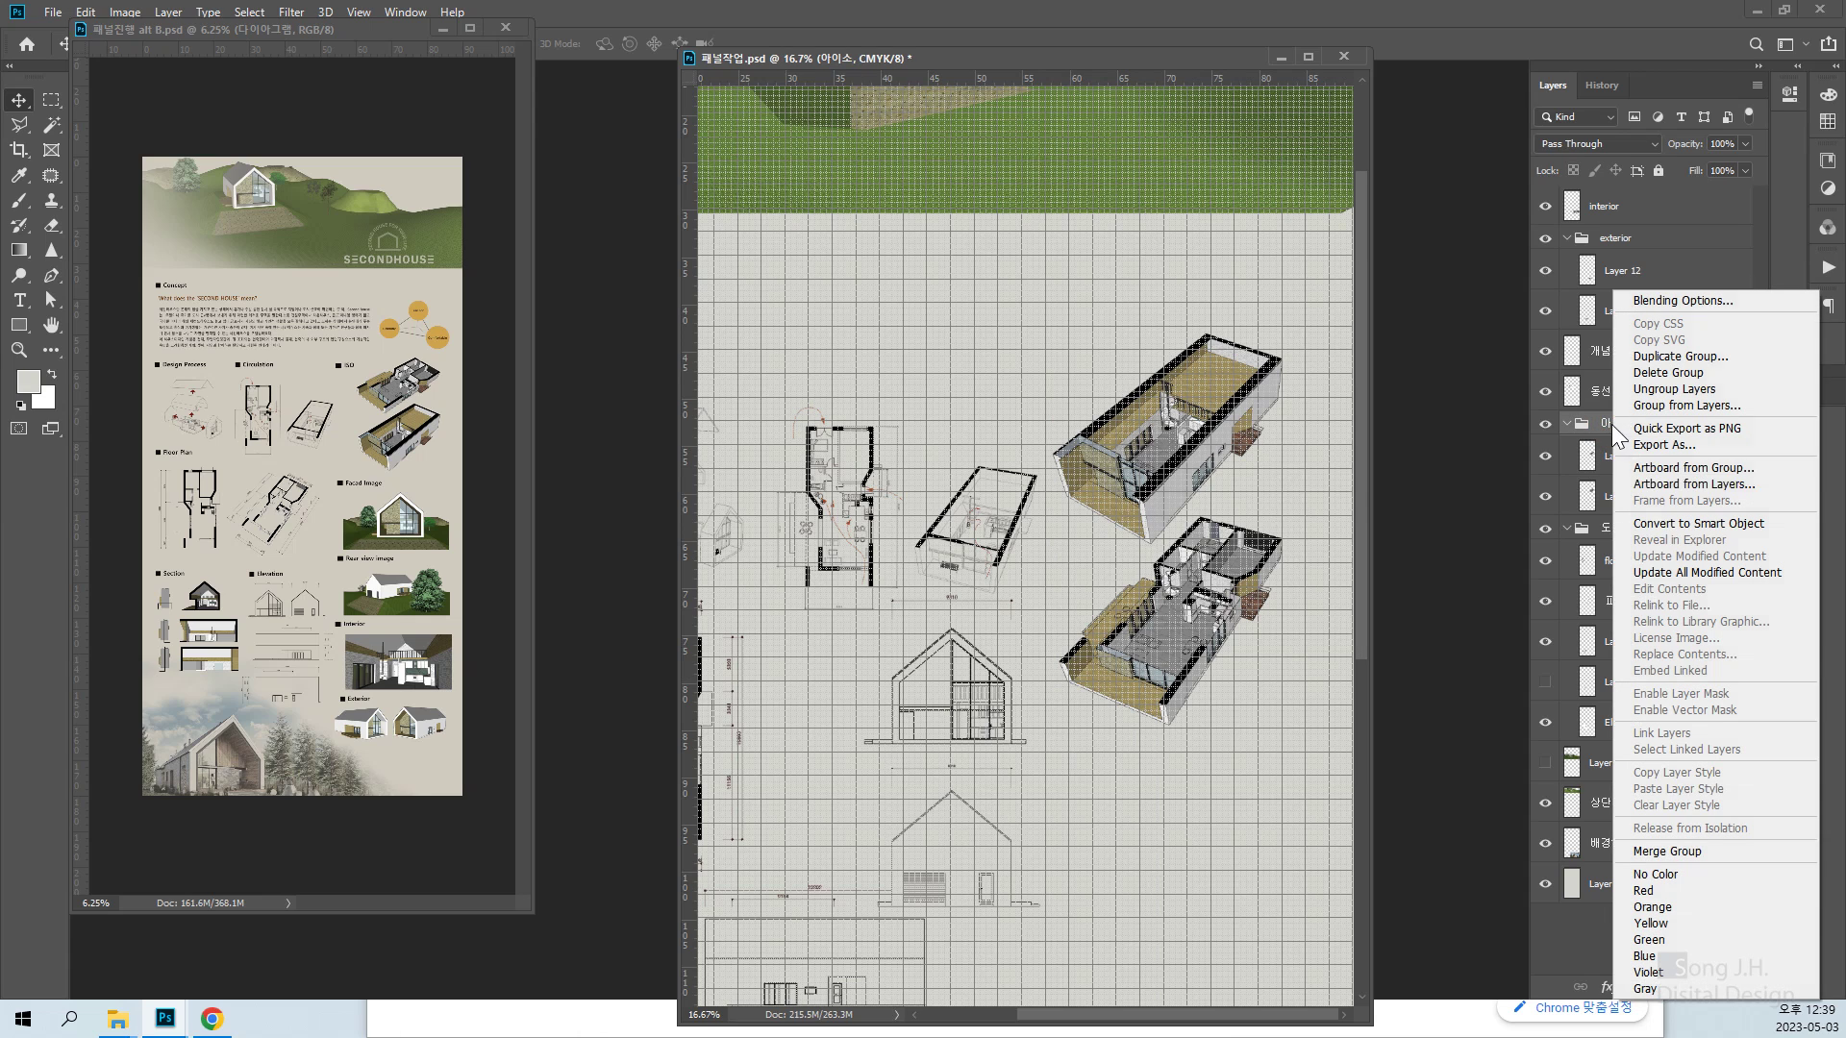
click(1680, 859)
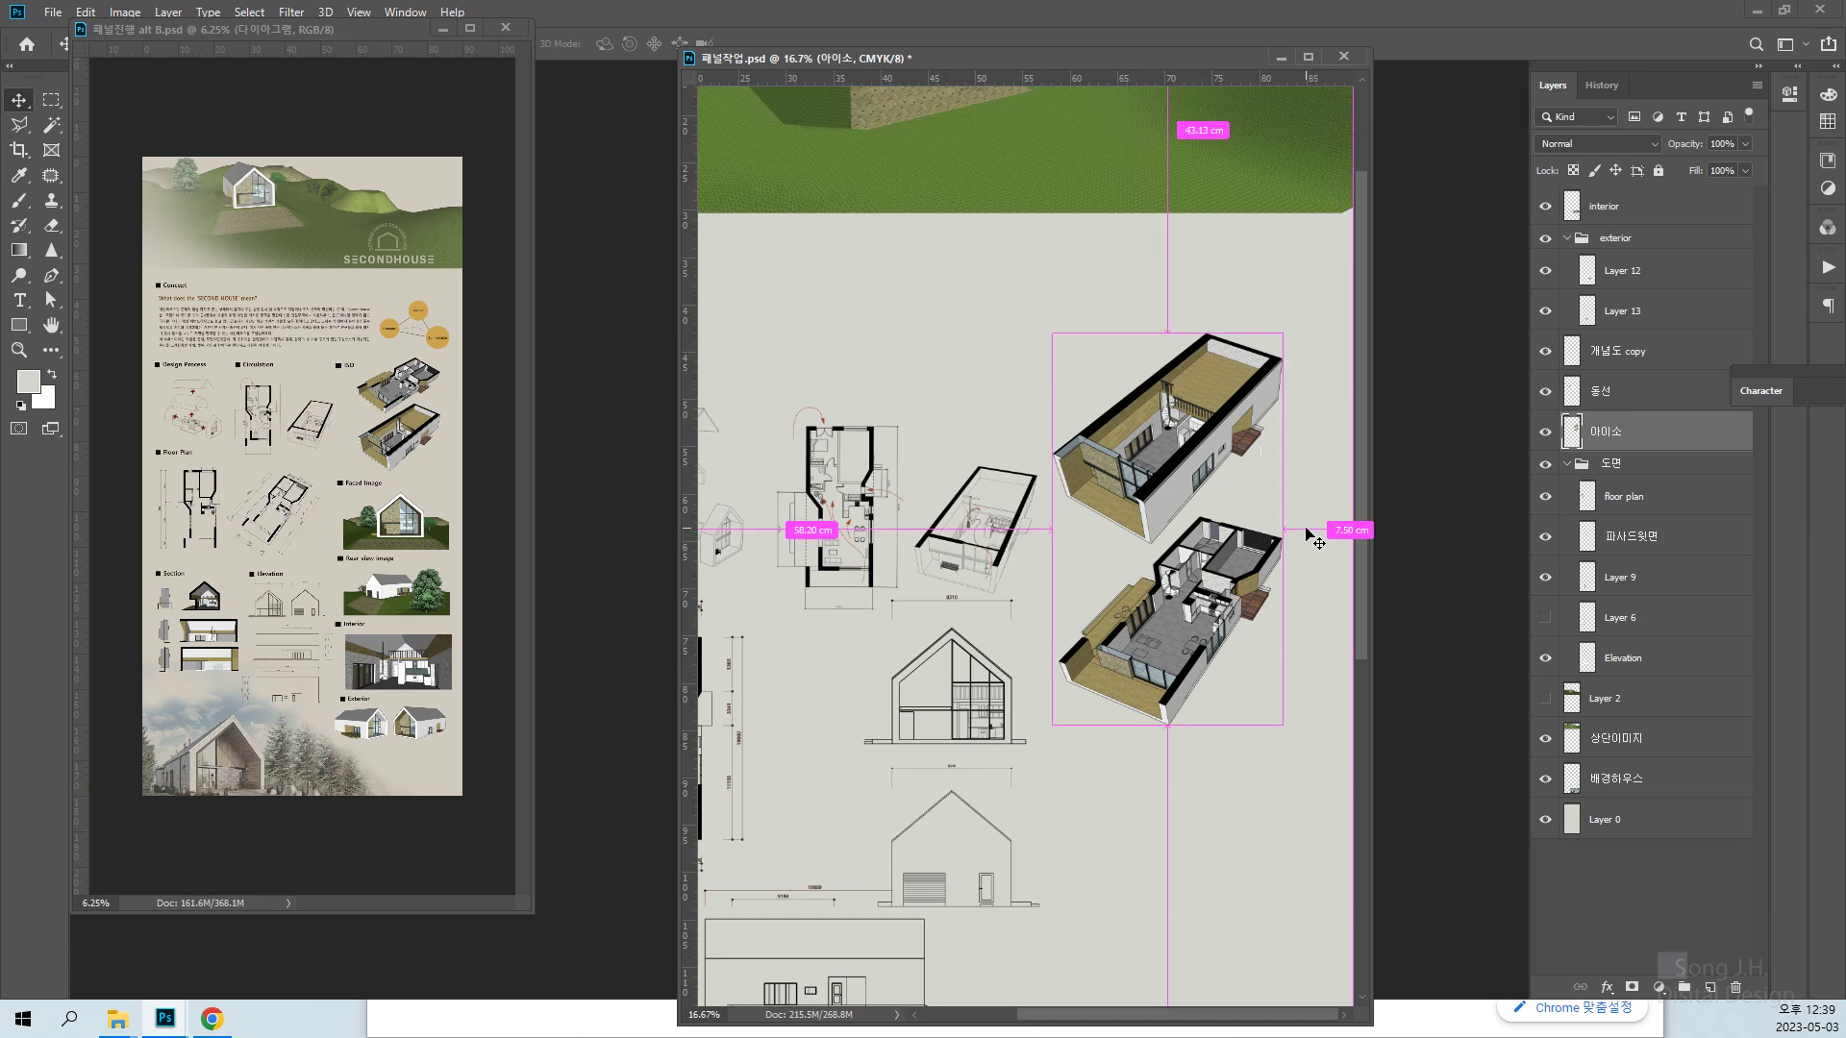
scroll(1315, 541, down, 1)
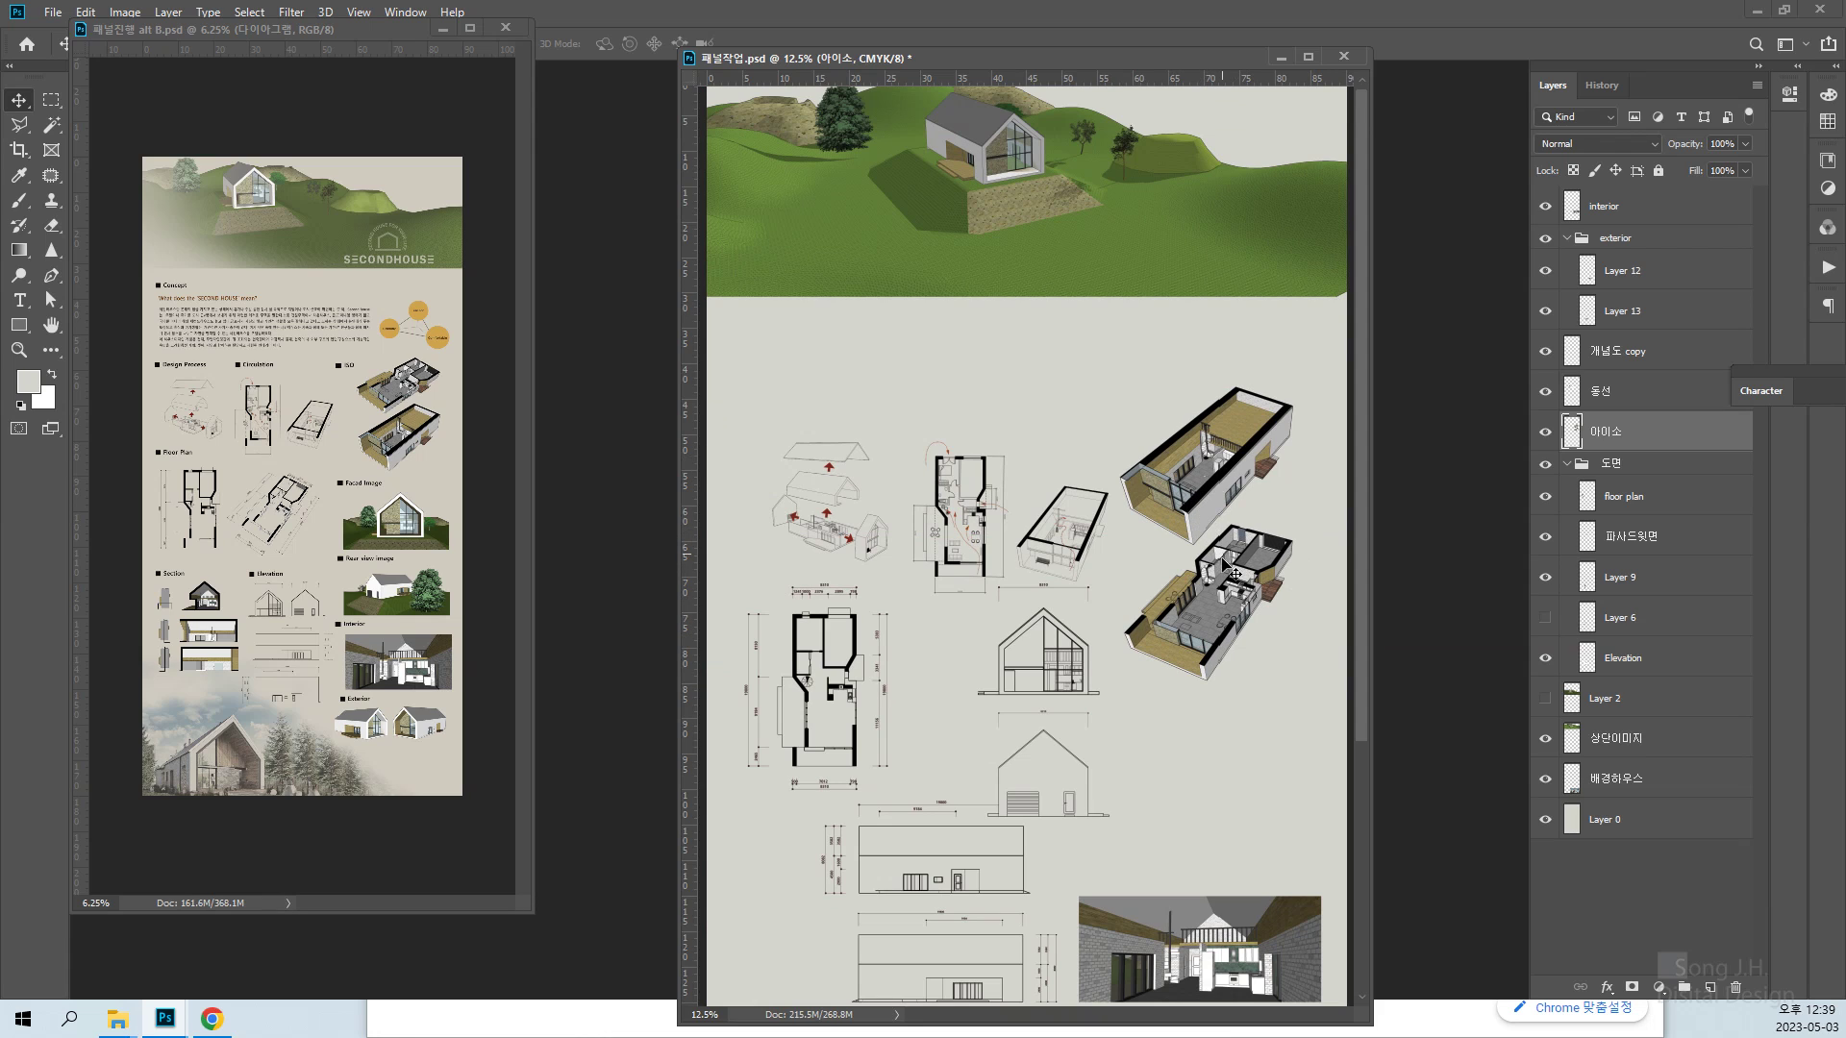
scroll(1249, 560, down, 1)
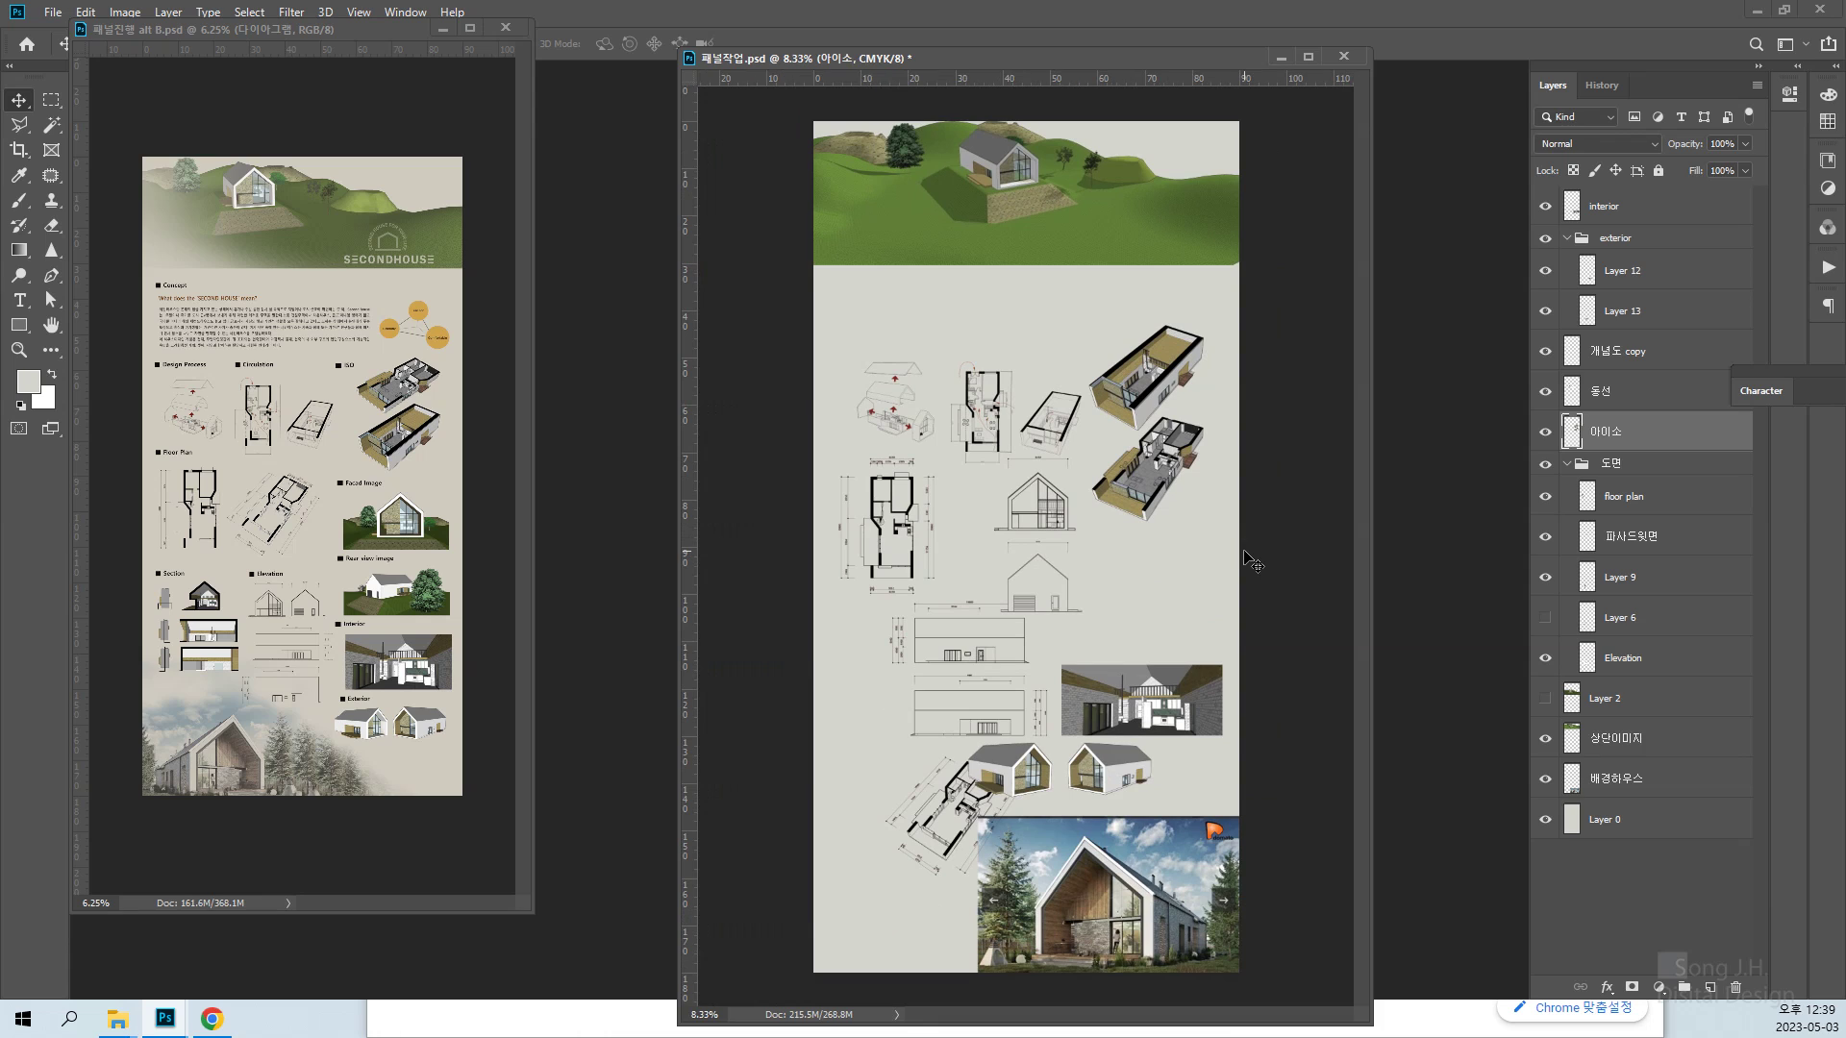
drag(1144, 389, 1153, 408)
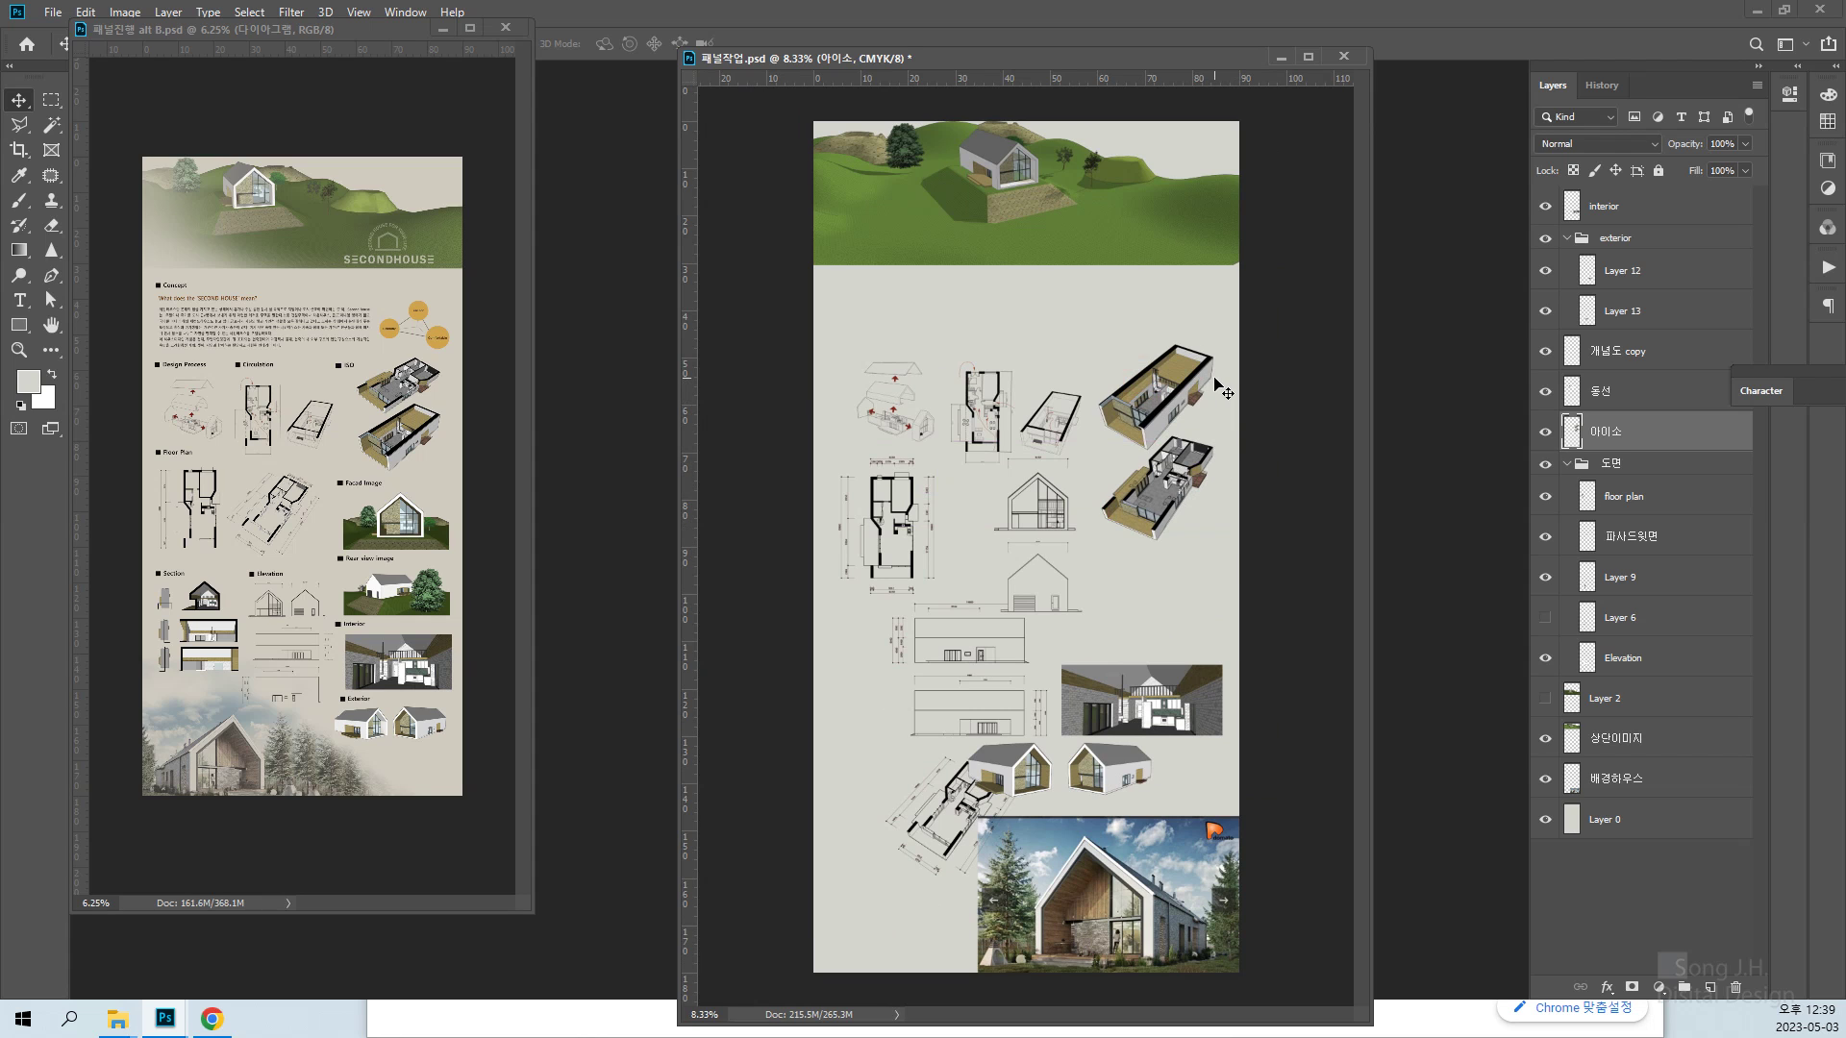
Move the rotated floor plan on Layer 9 up from the panel's lower area to beside the upright floor plan
scroll(1221, 389, down, 1)
scroll(1221, 389, up, 1)
right_click(960, 812)
click(976, 825)
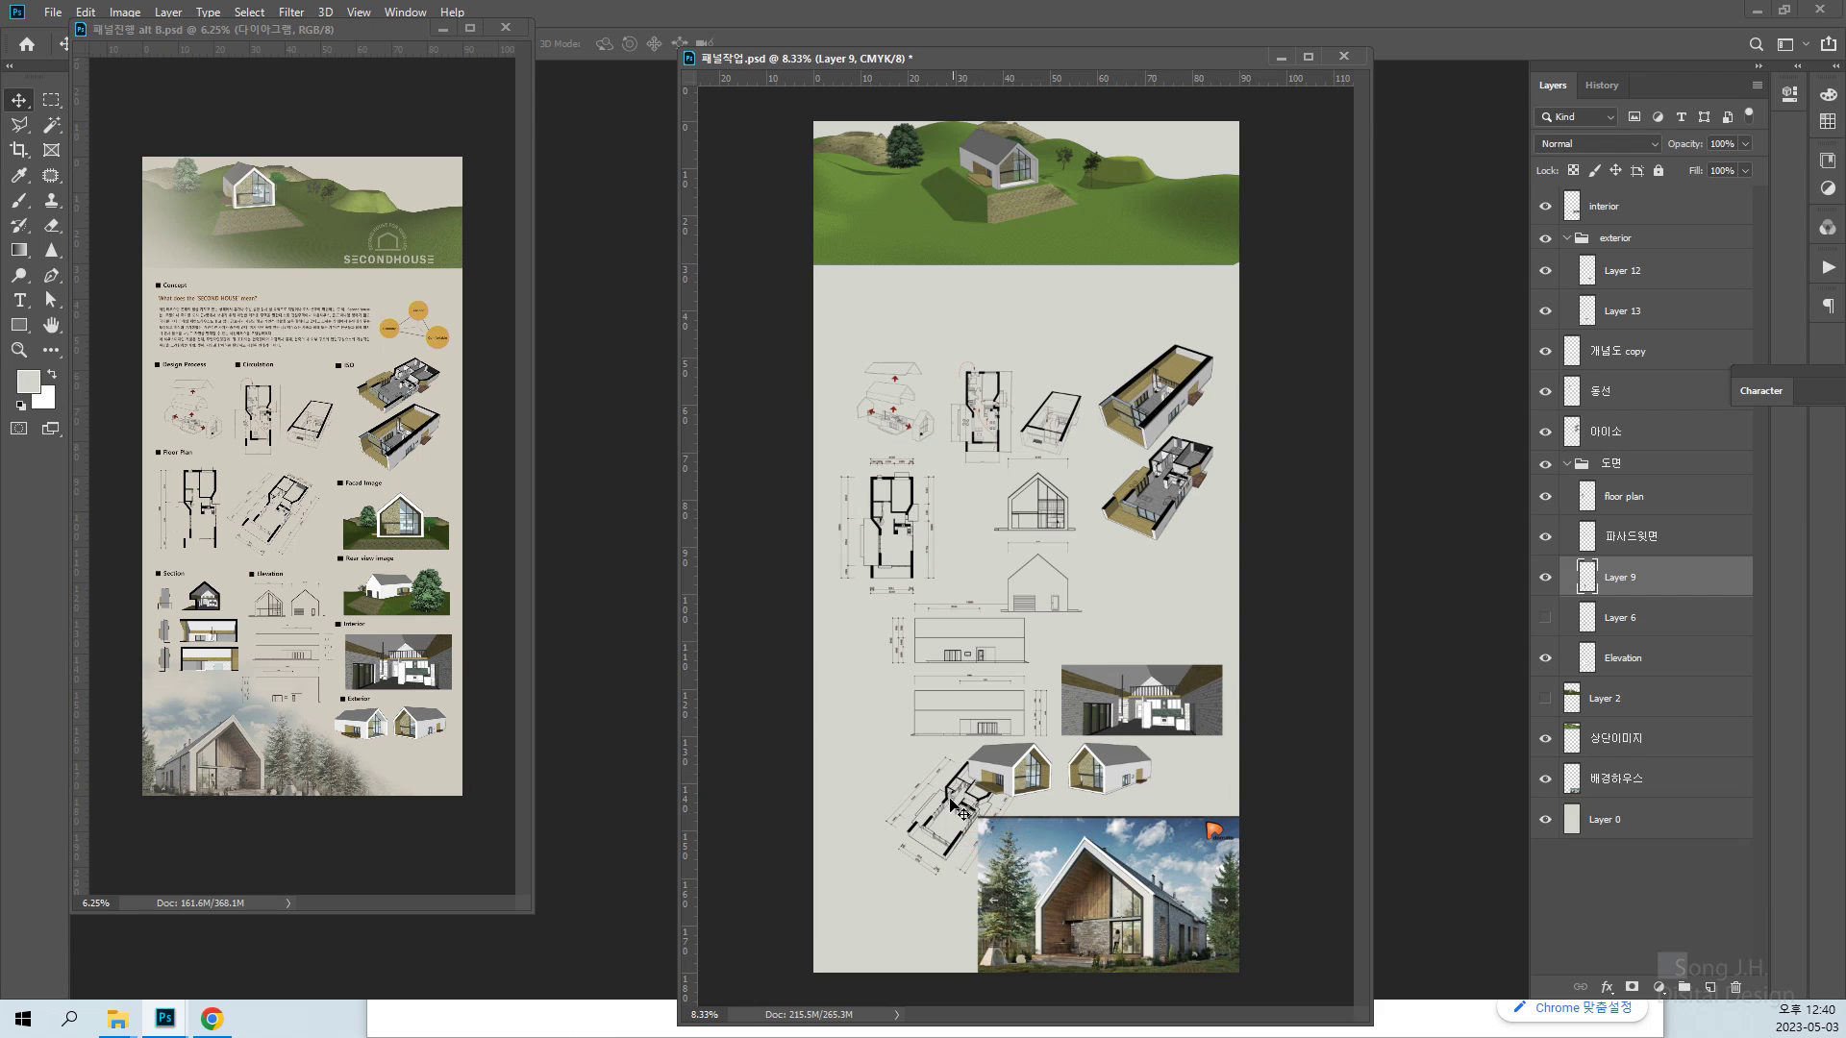
mouse_move(963, 815)
mouse_down()
mouse_move(983, 824)
mouse_move(970, 644)
mouse_move(1025, 563)
mouse_move(1000, 565)
mouse_up()
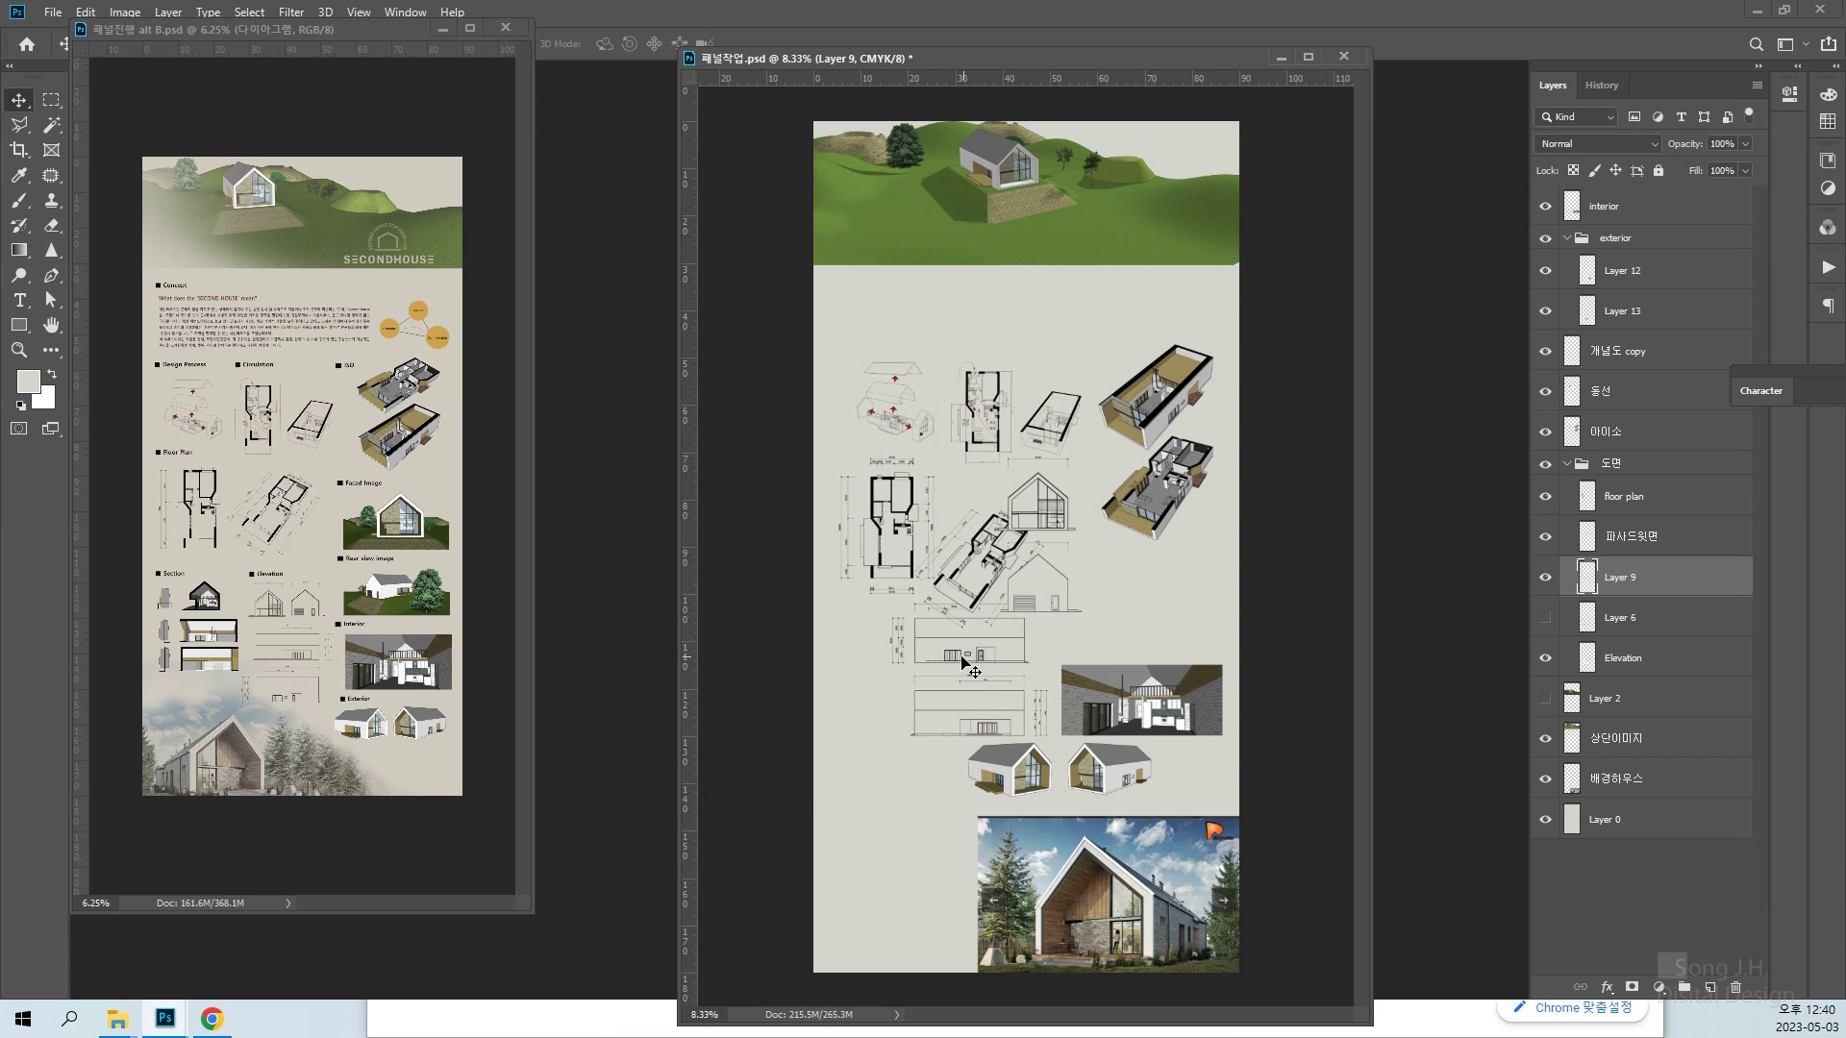
Move the Elevation layer's two side elevations down and left, below the floor plans
right_click(951, 658)
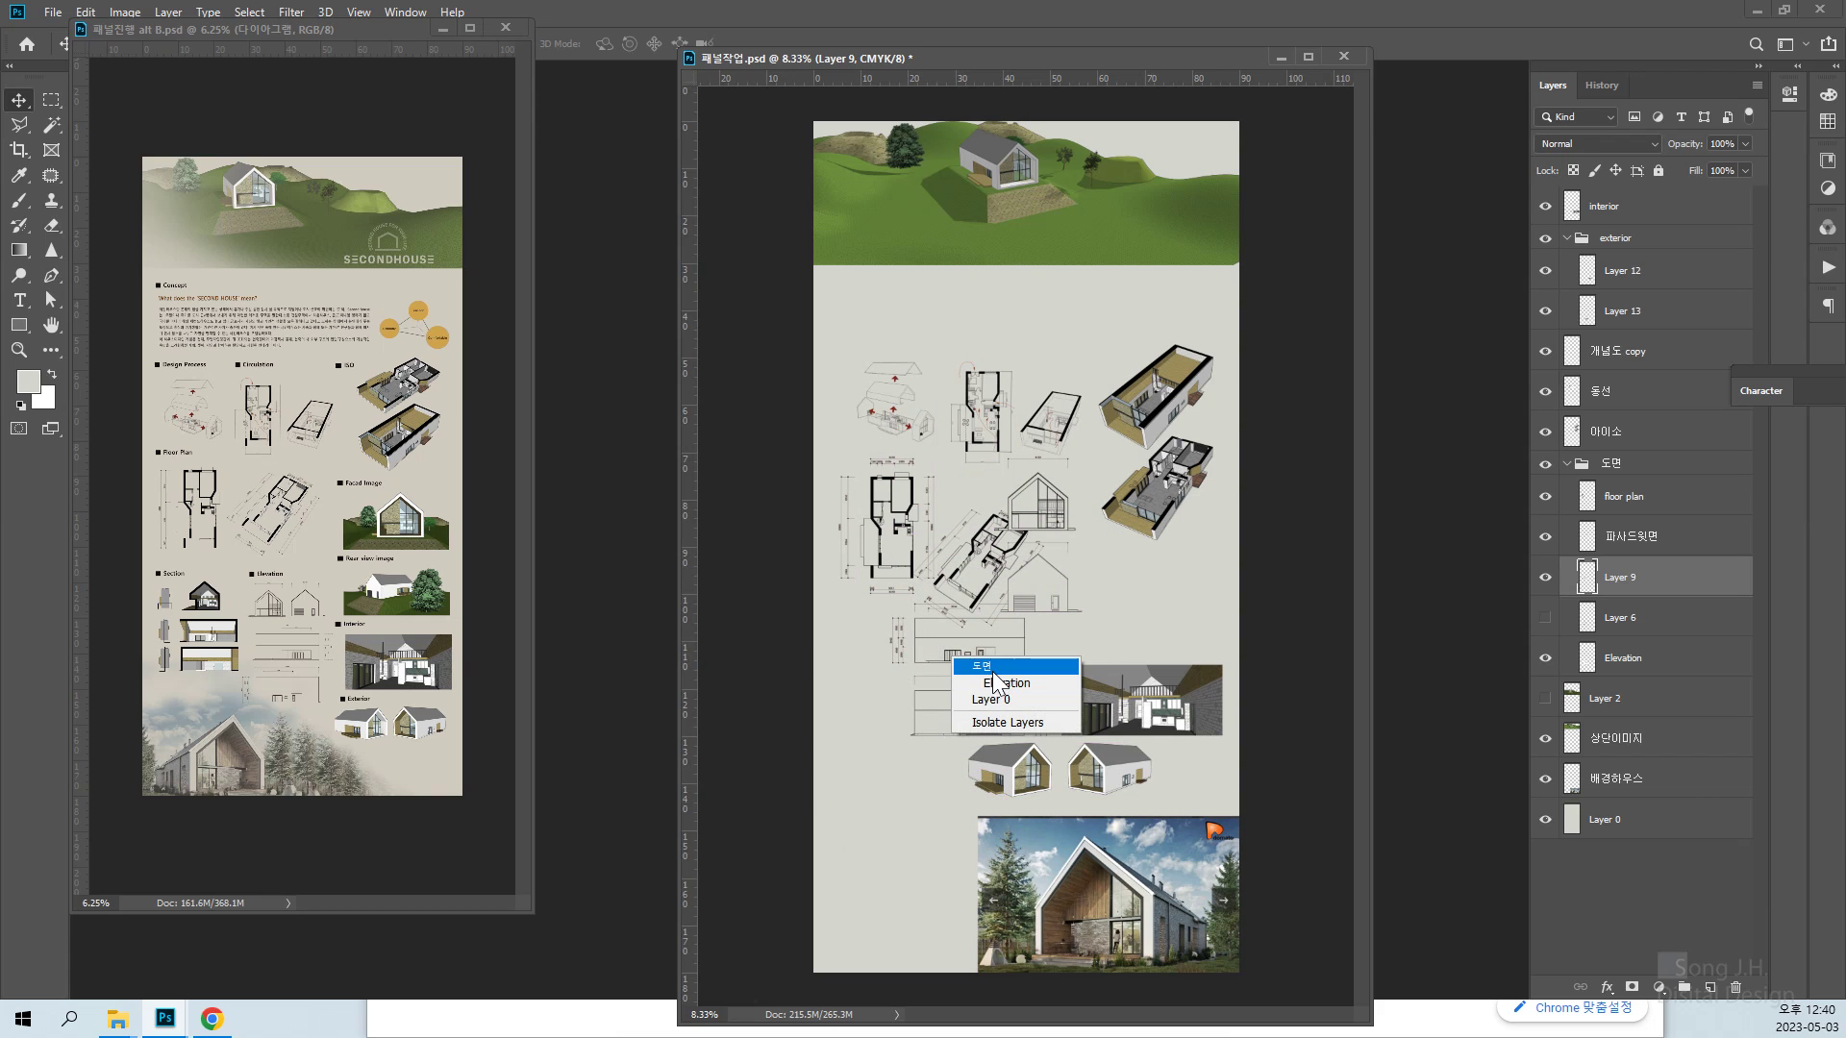
click(1000, 683)
drag(1052, 643, 1000, 659)
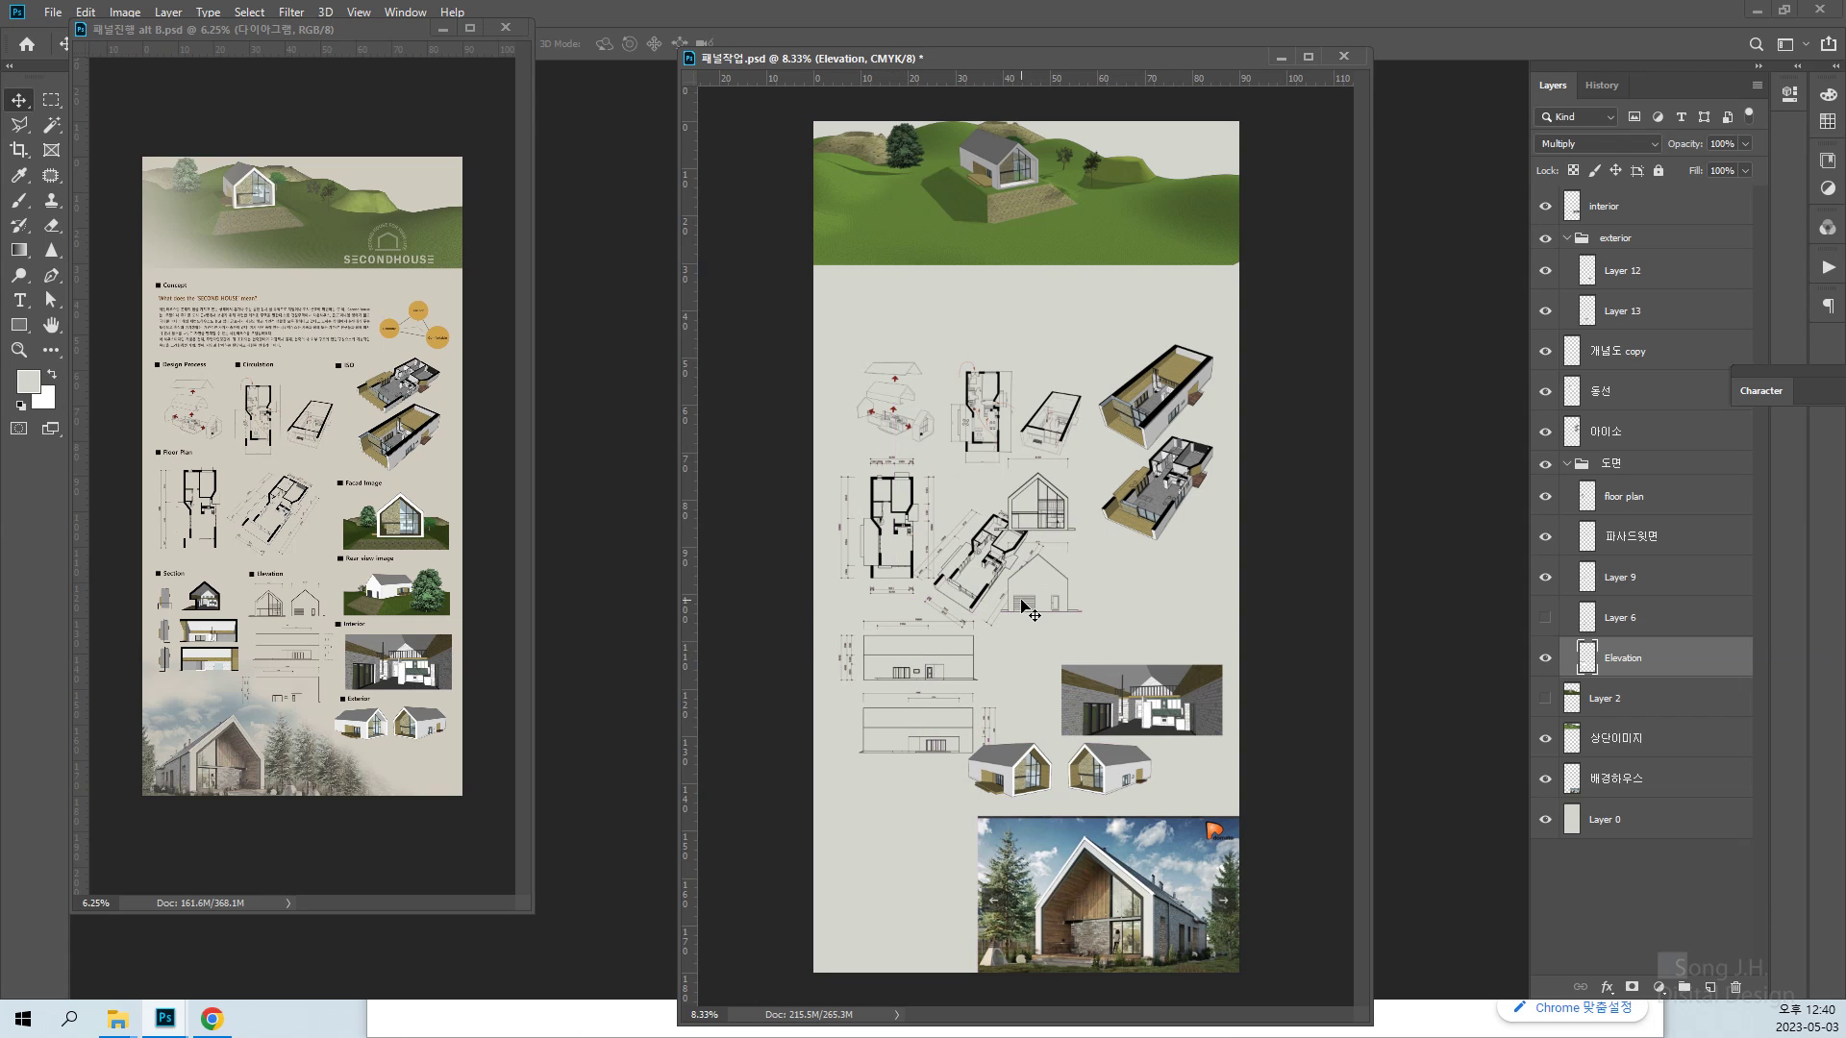
Move the gabled front and rear facade drawings down beside the two side elevations
right_click(1023, 603)
click(1067, 630)
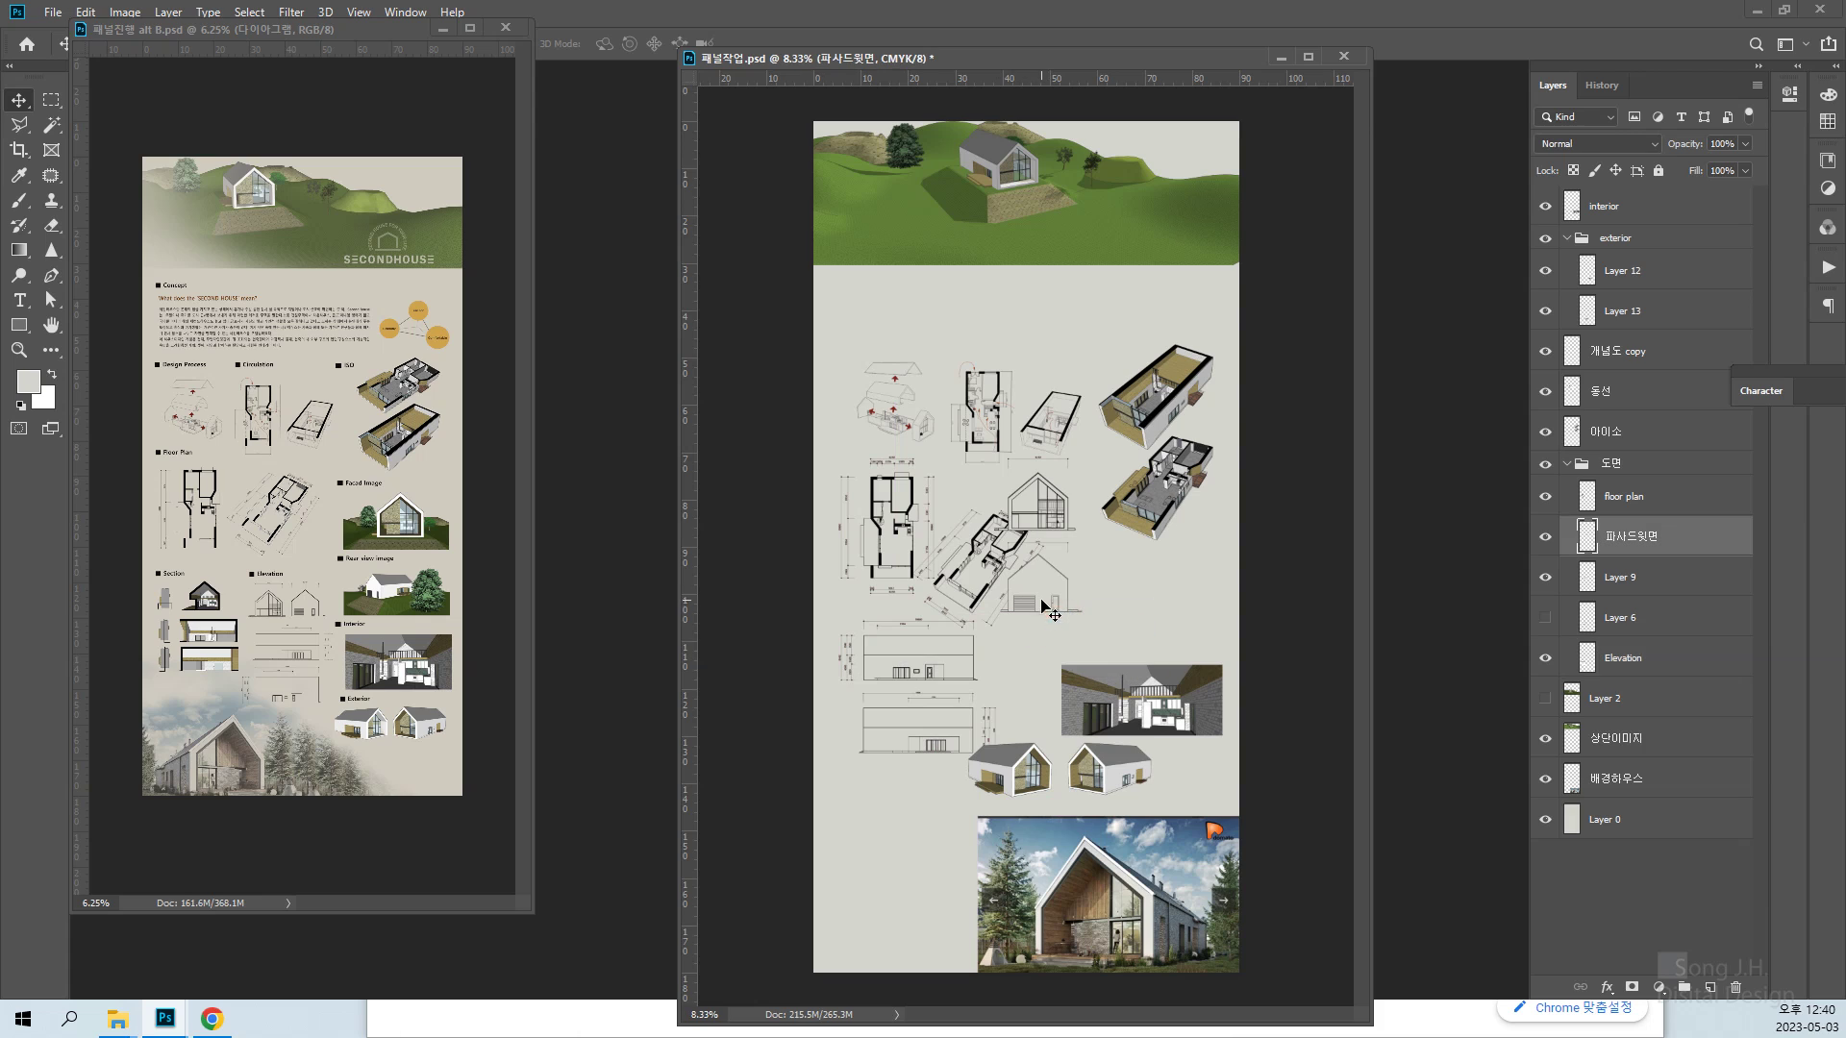
drag(1040, 584, 1040, 584)
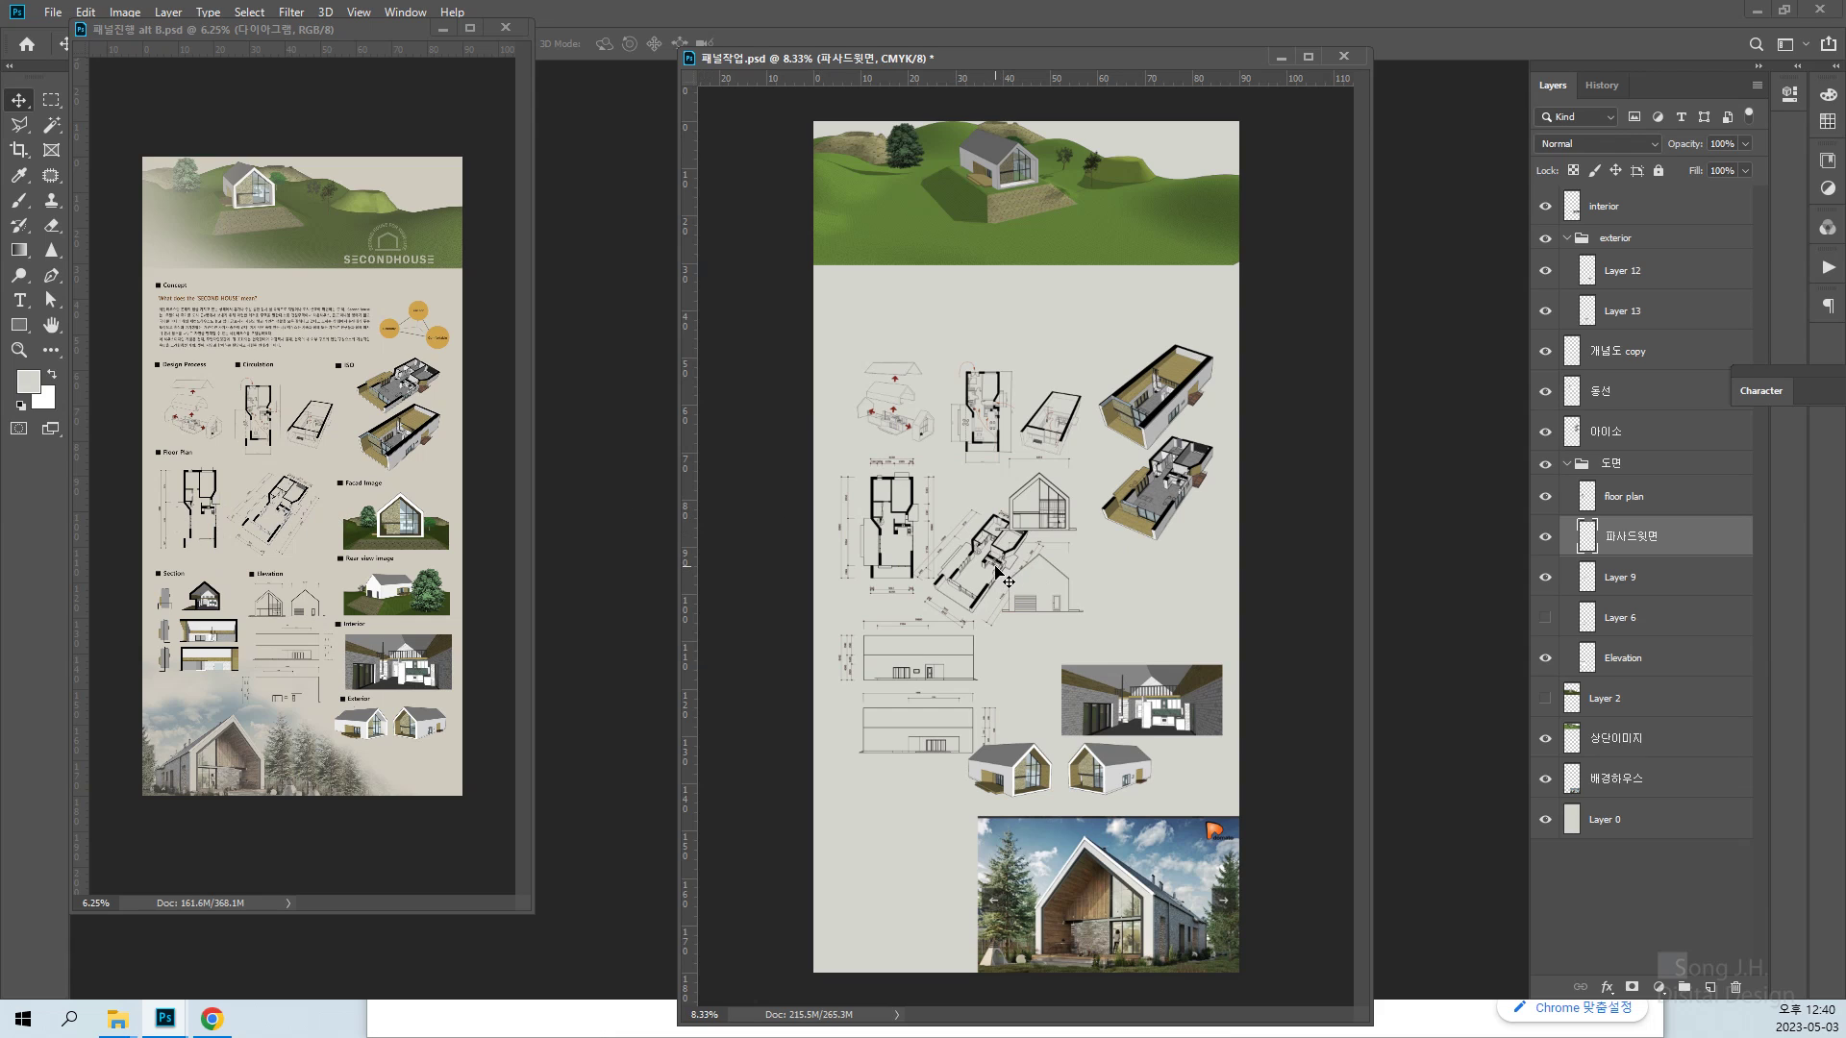
right_click(1020, 606)
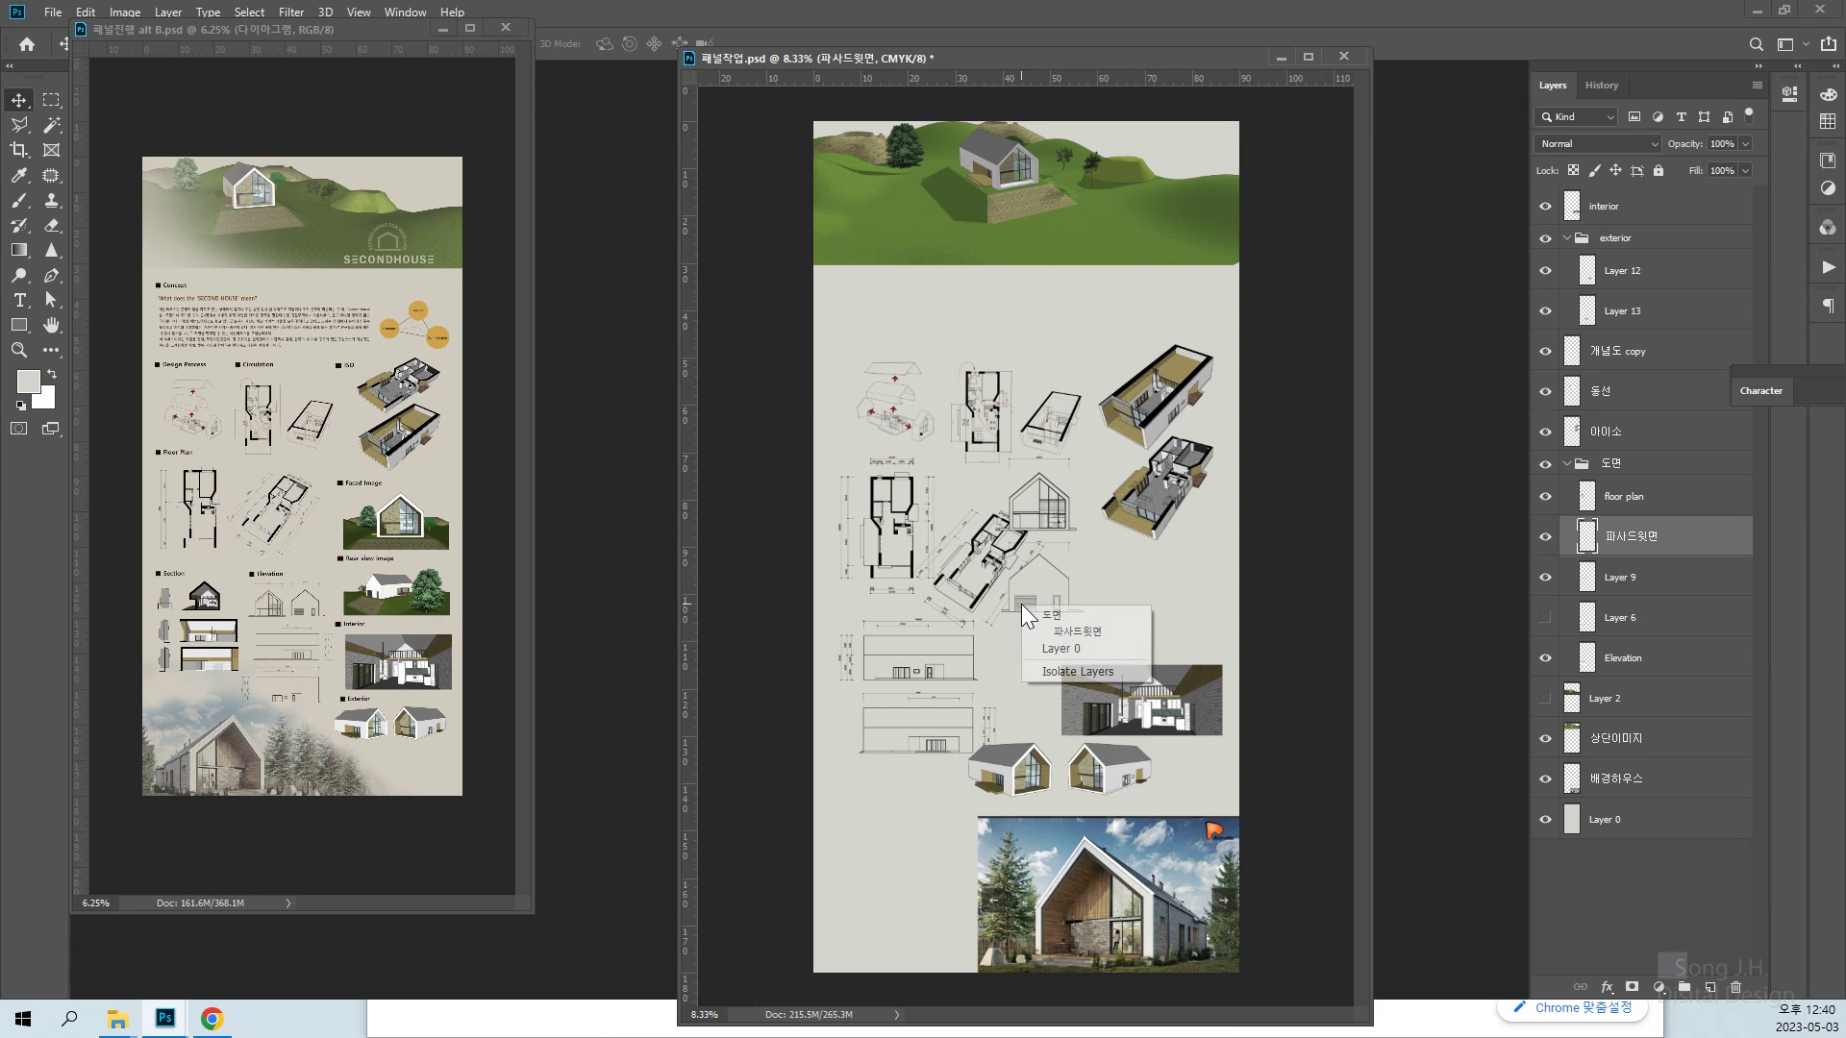
click(1049, 635)
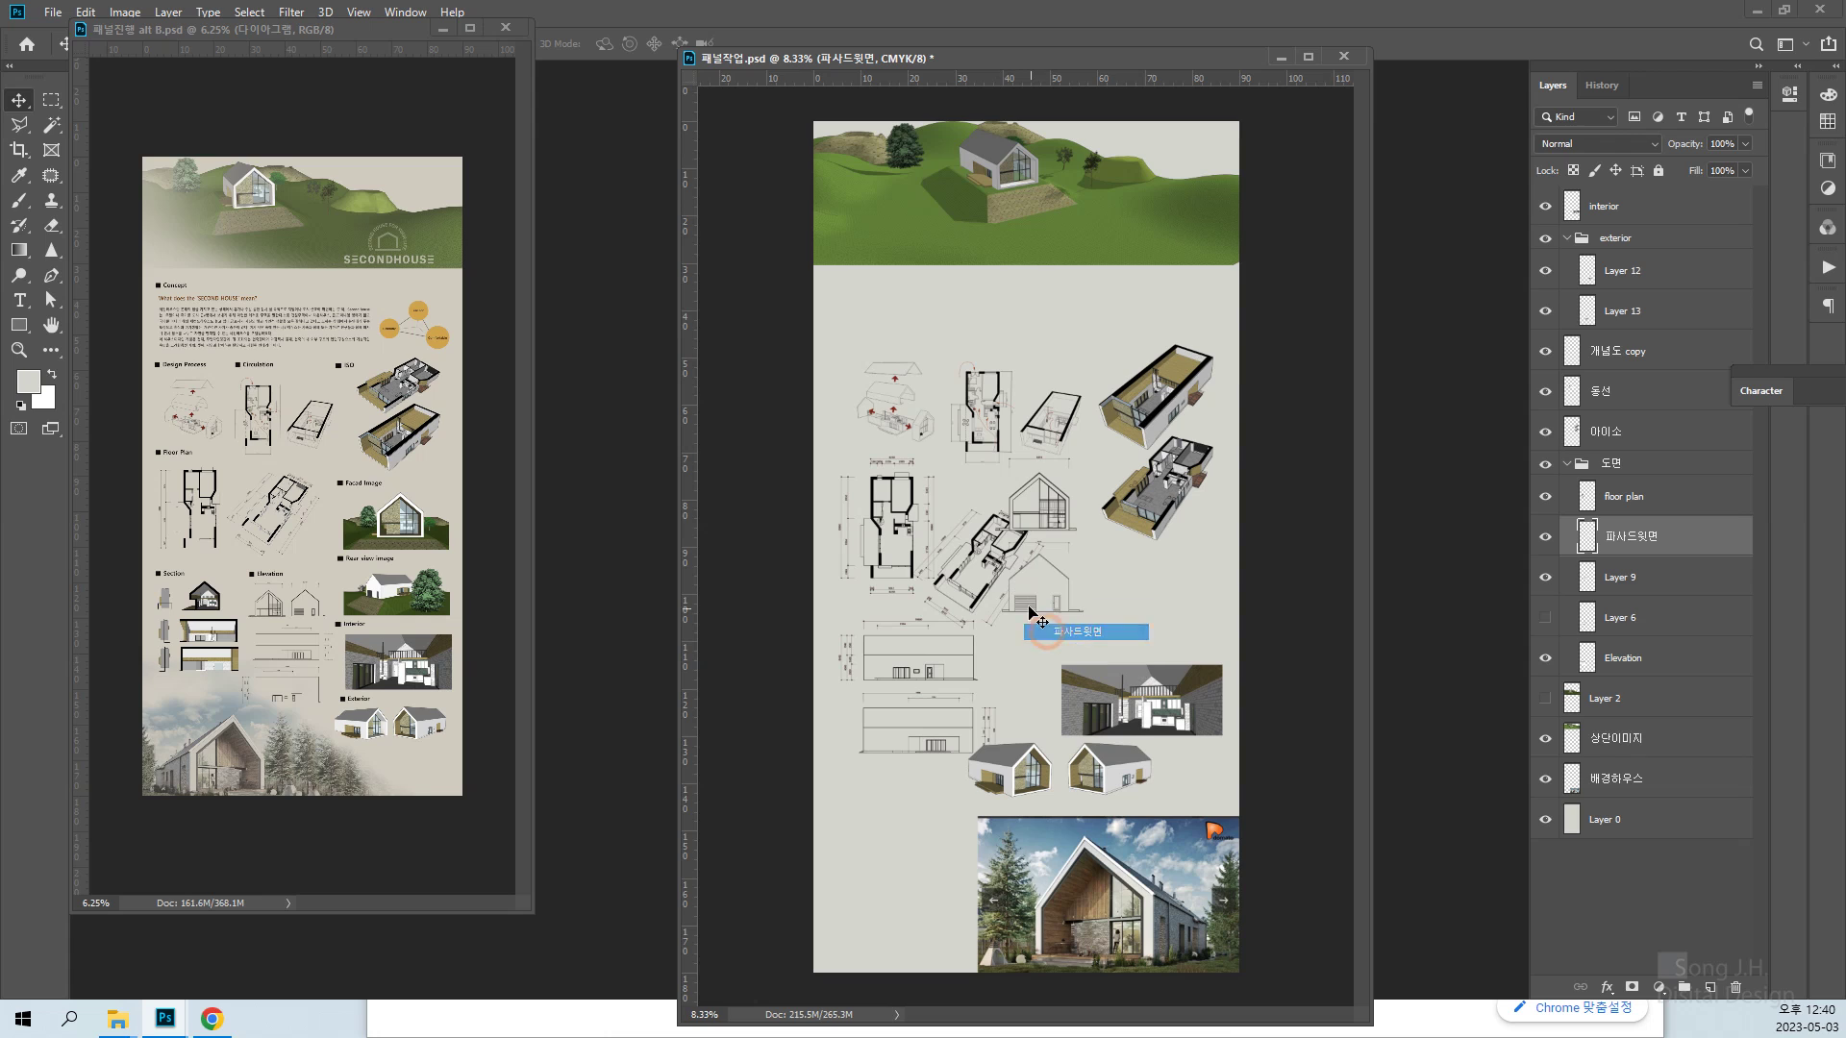
drag(1027, 606, 1012, 741)
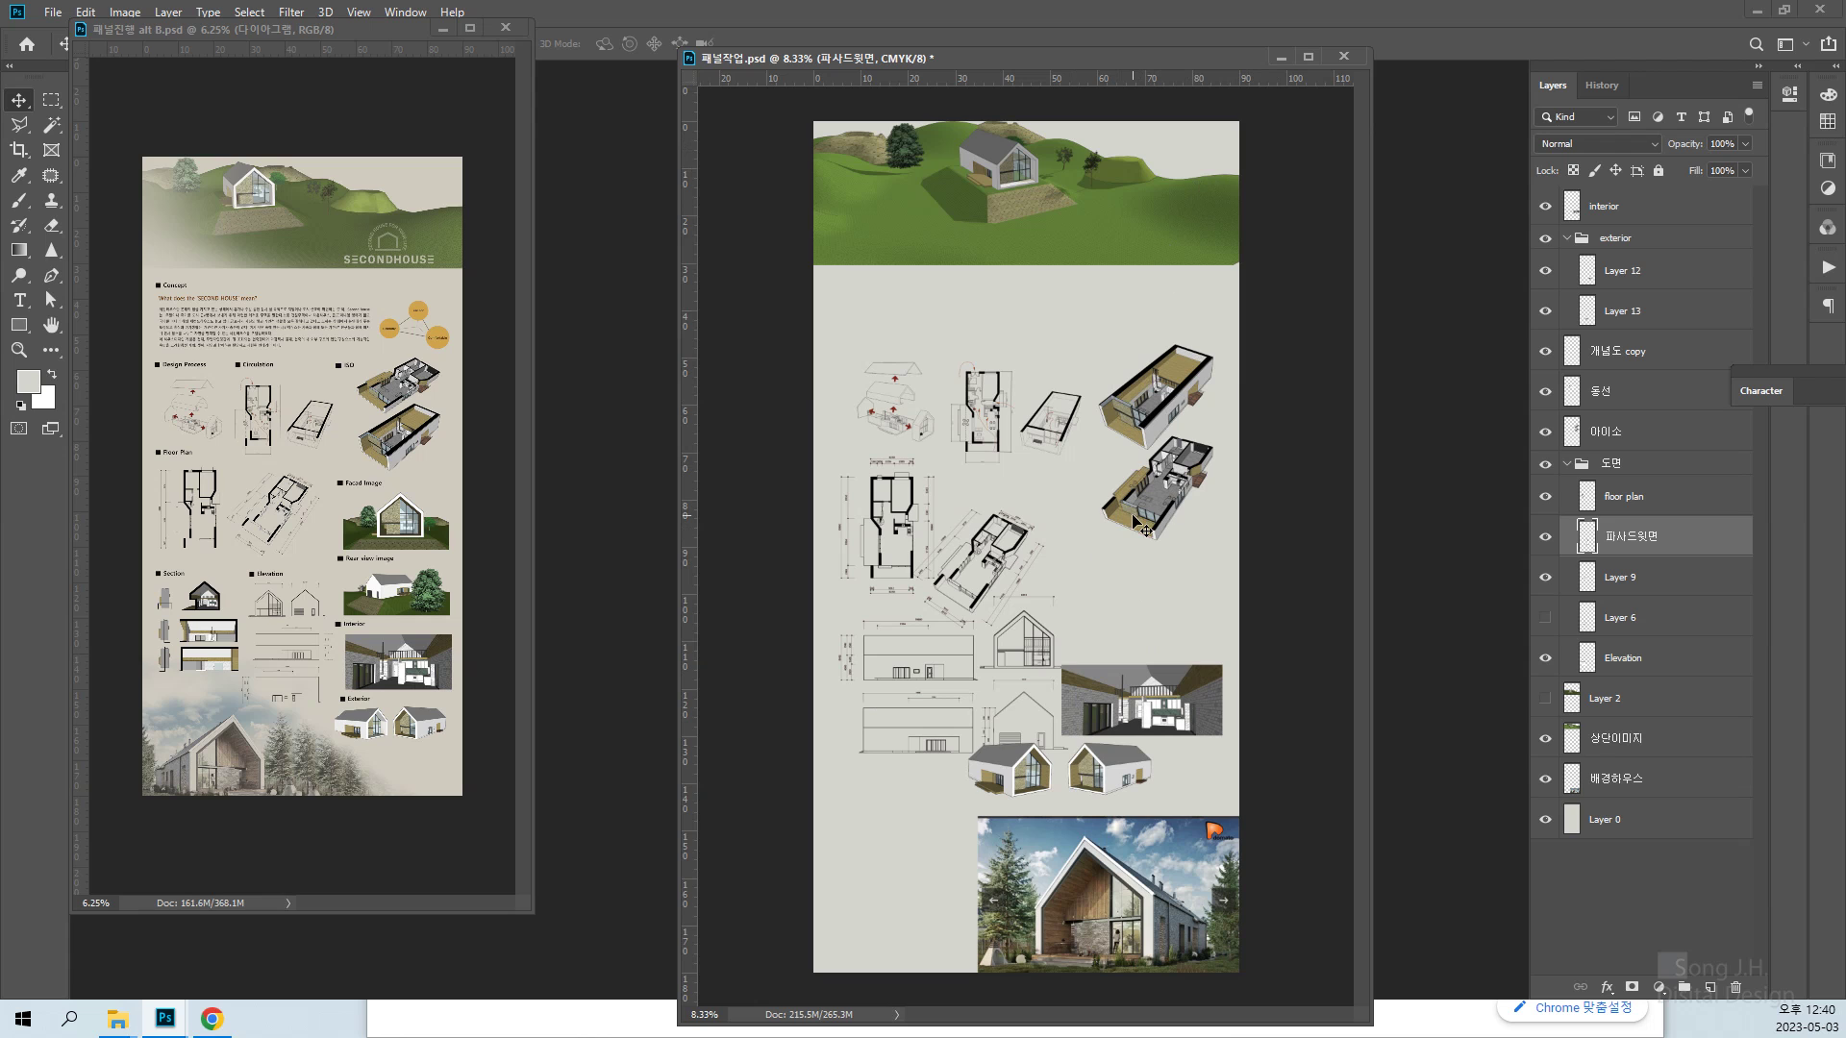
Dock the 패널작업 document, then in File Explorer open the section folder inside 2023 > 강의_2023 > 예제업그레이드 > 8주 scenes
drag(1140, 56, 1059, 75)
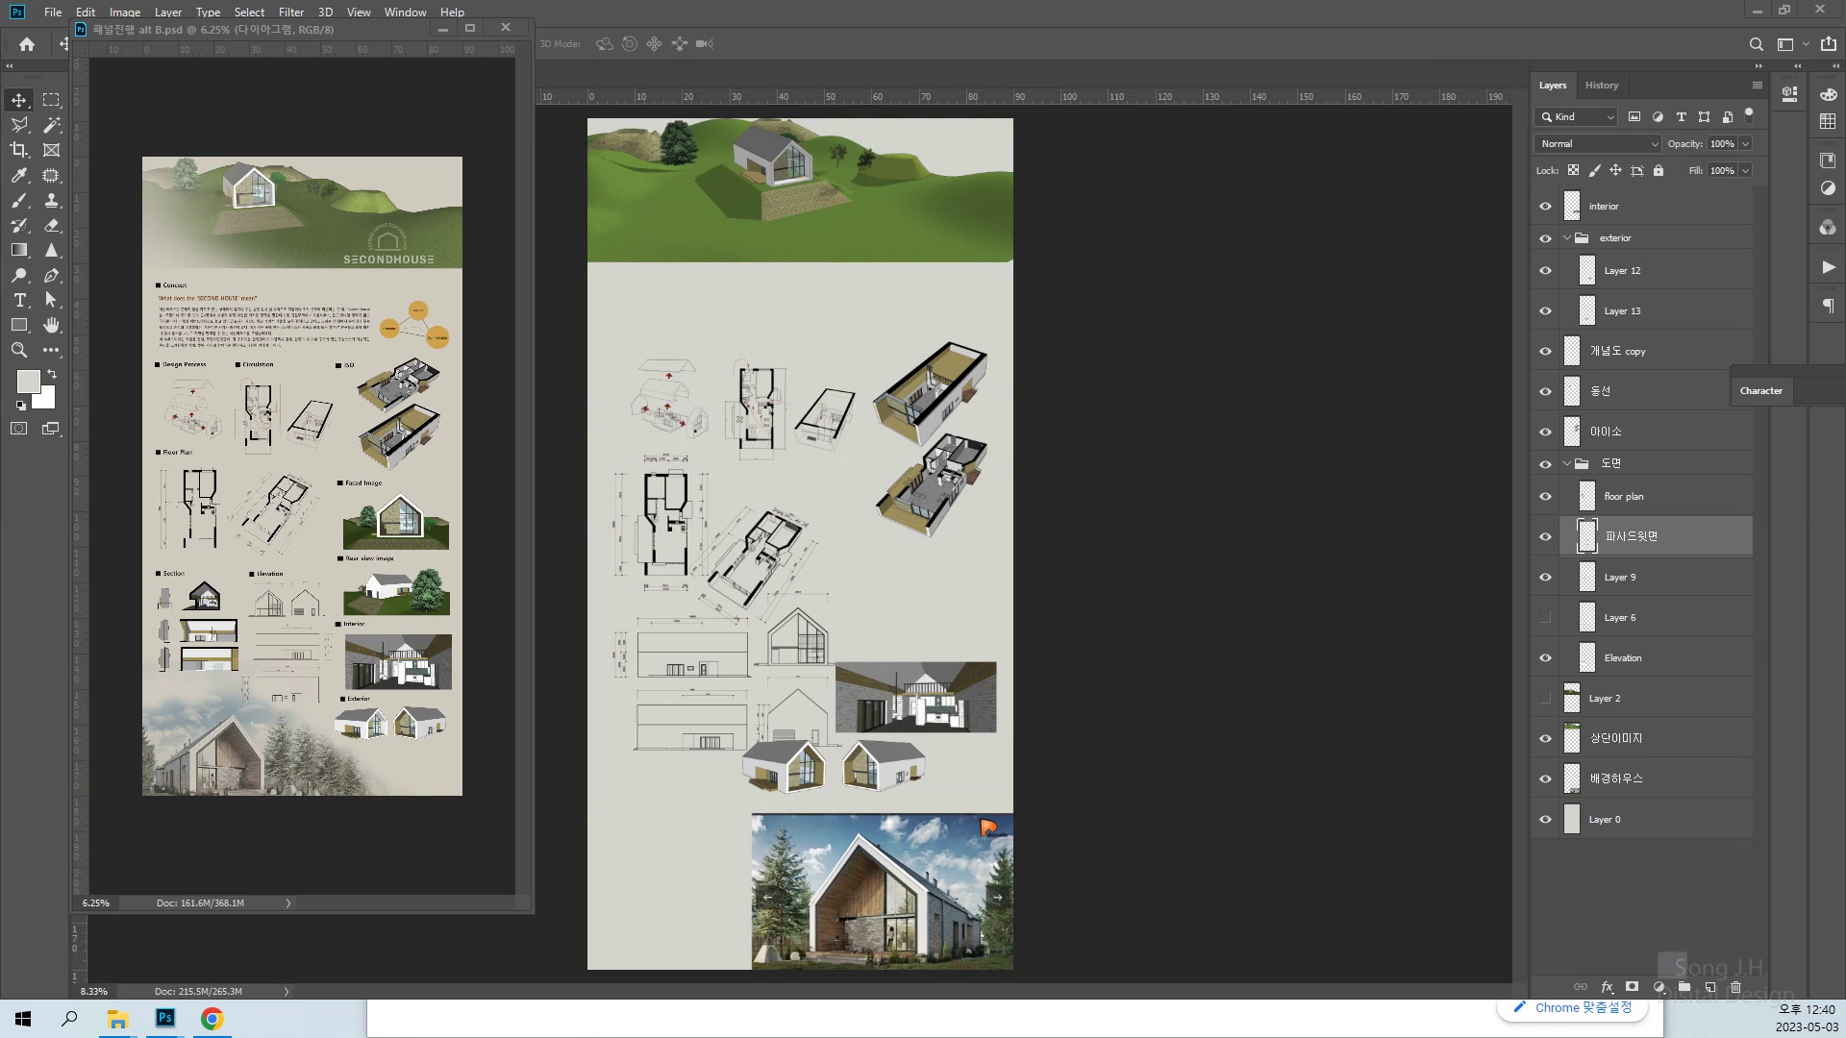
click(118, 1019)
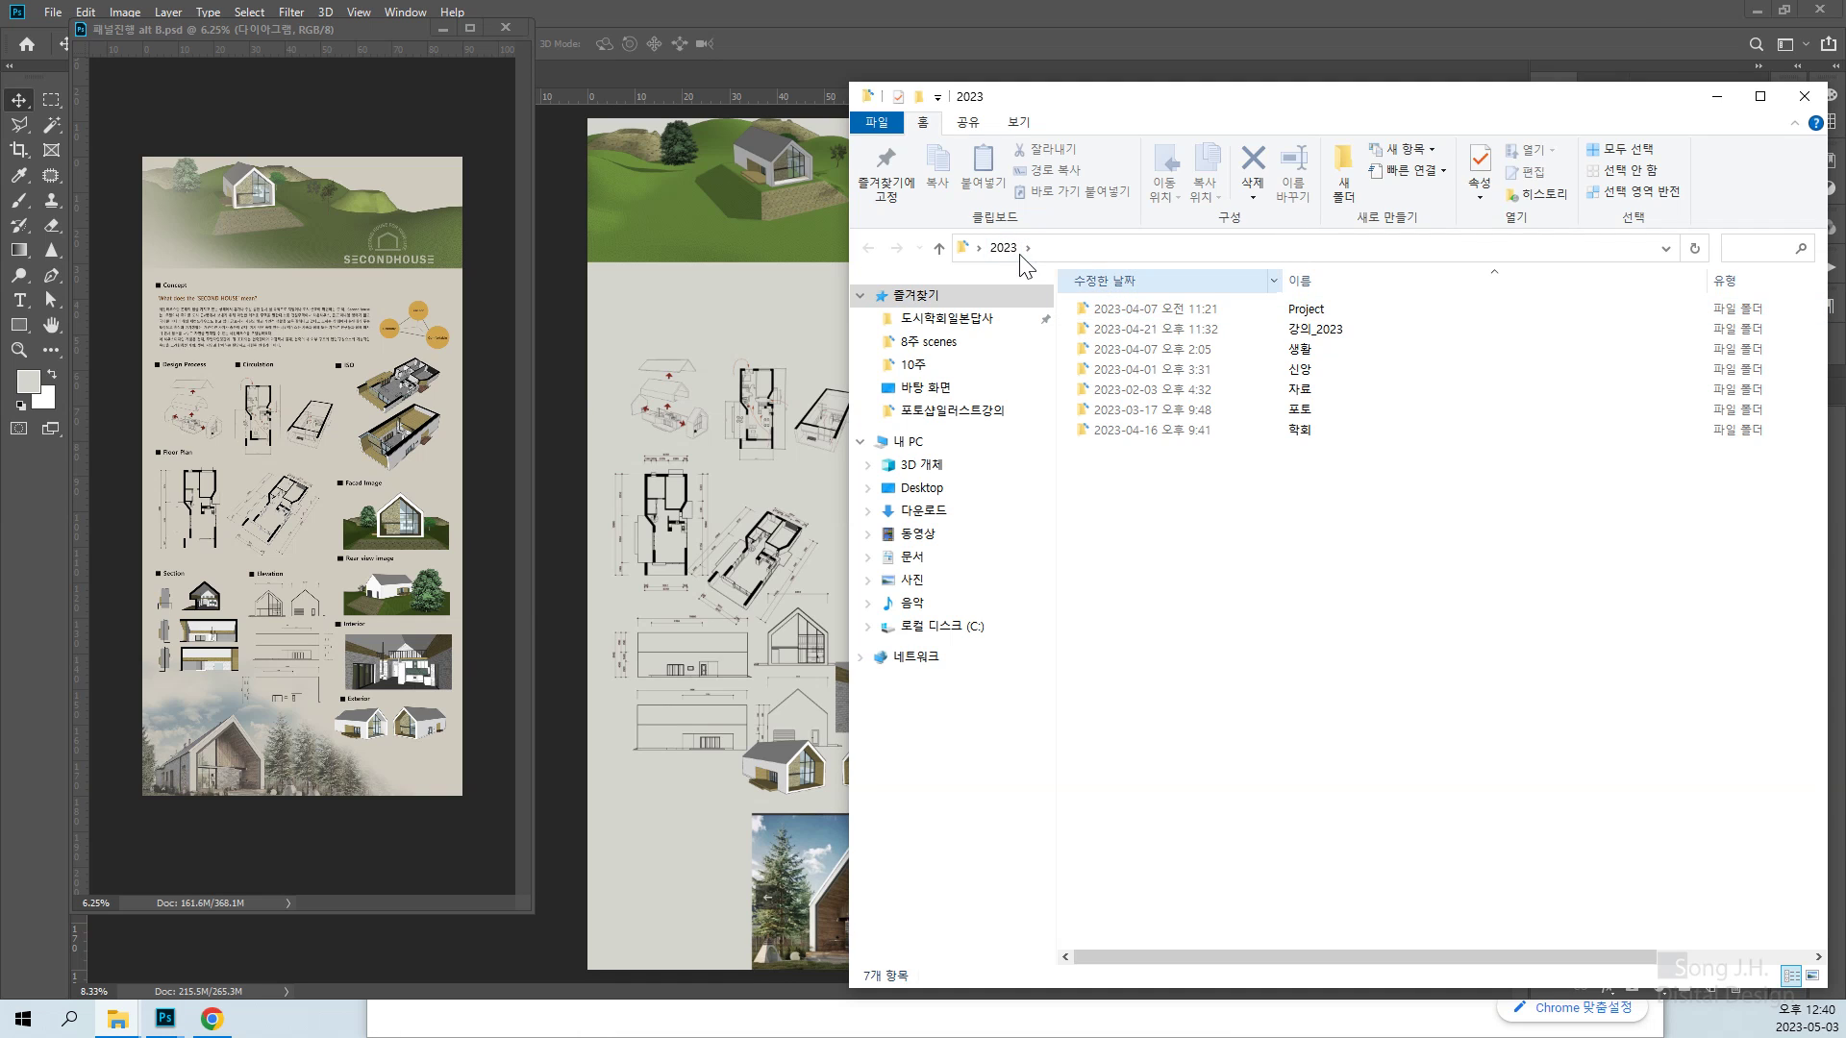
double_click(1288, 332)
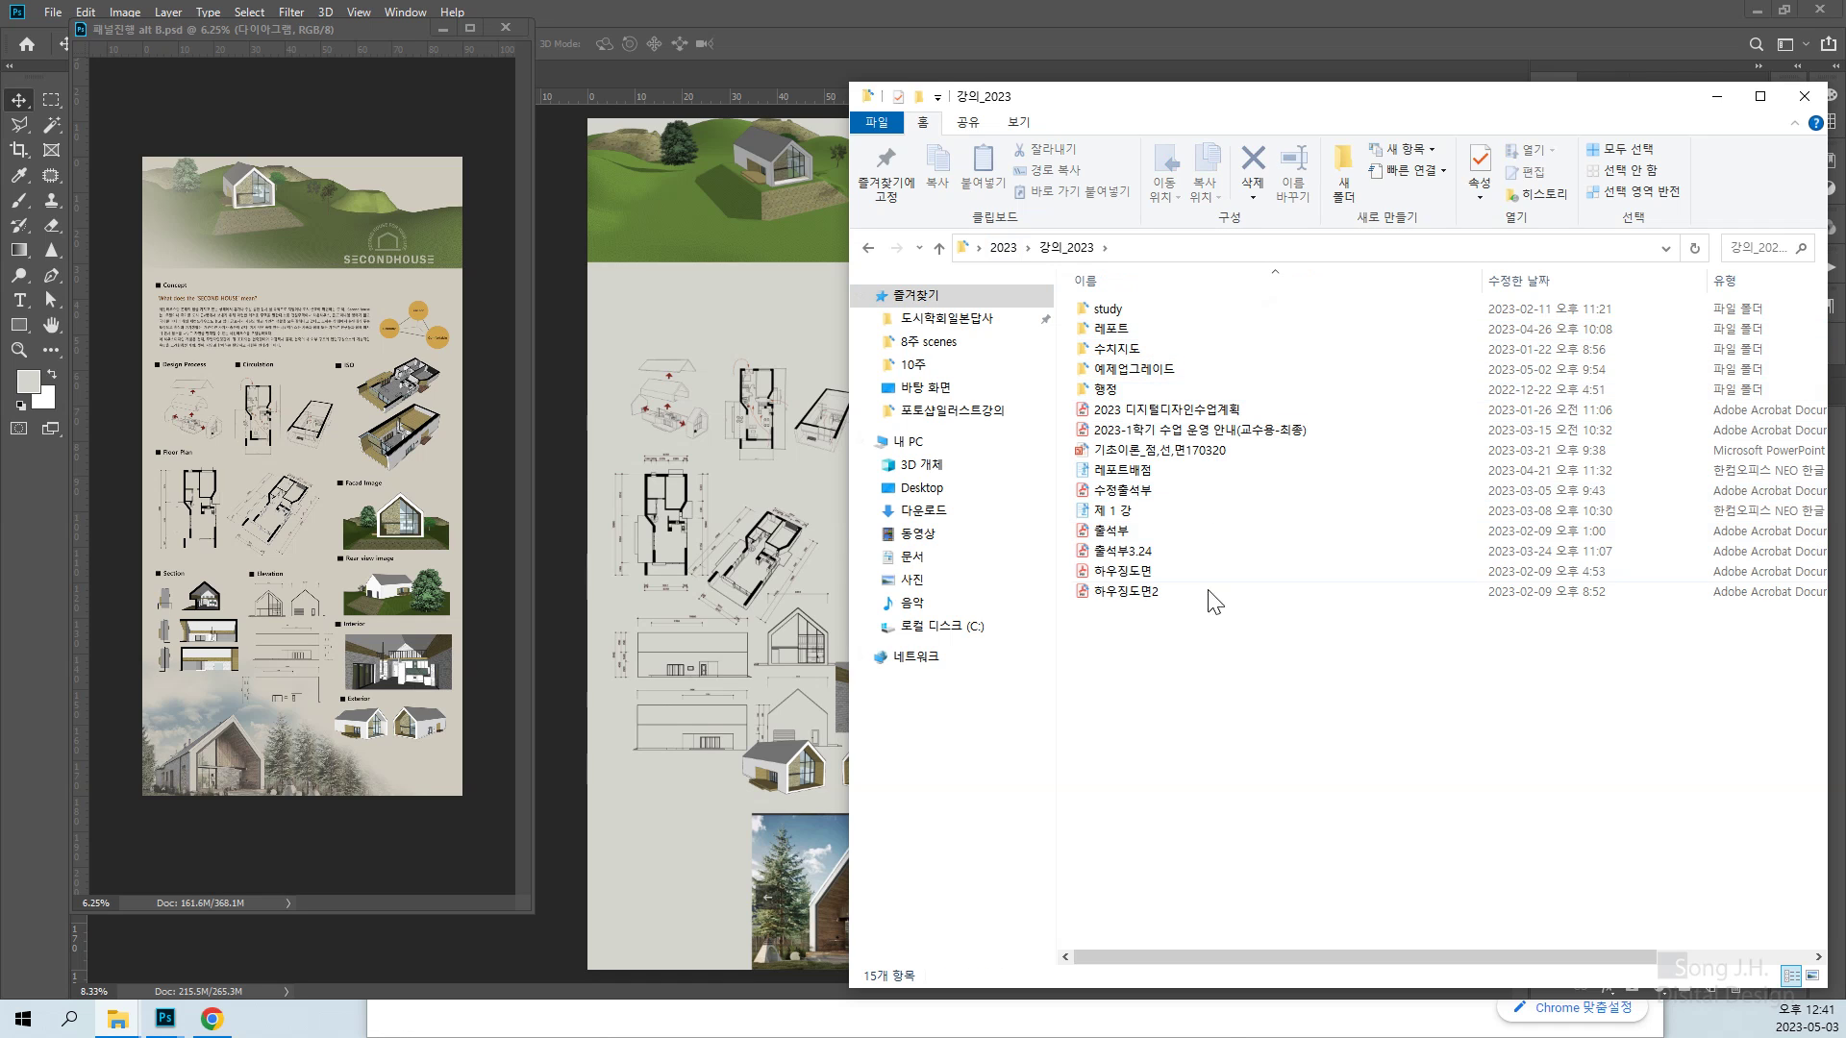
click(1110, 375)
double_click(1110, 375)
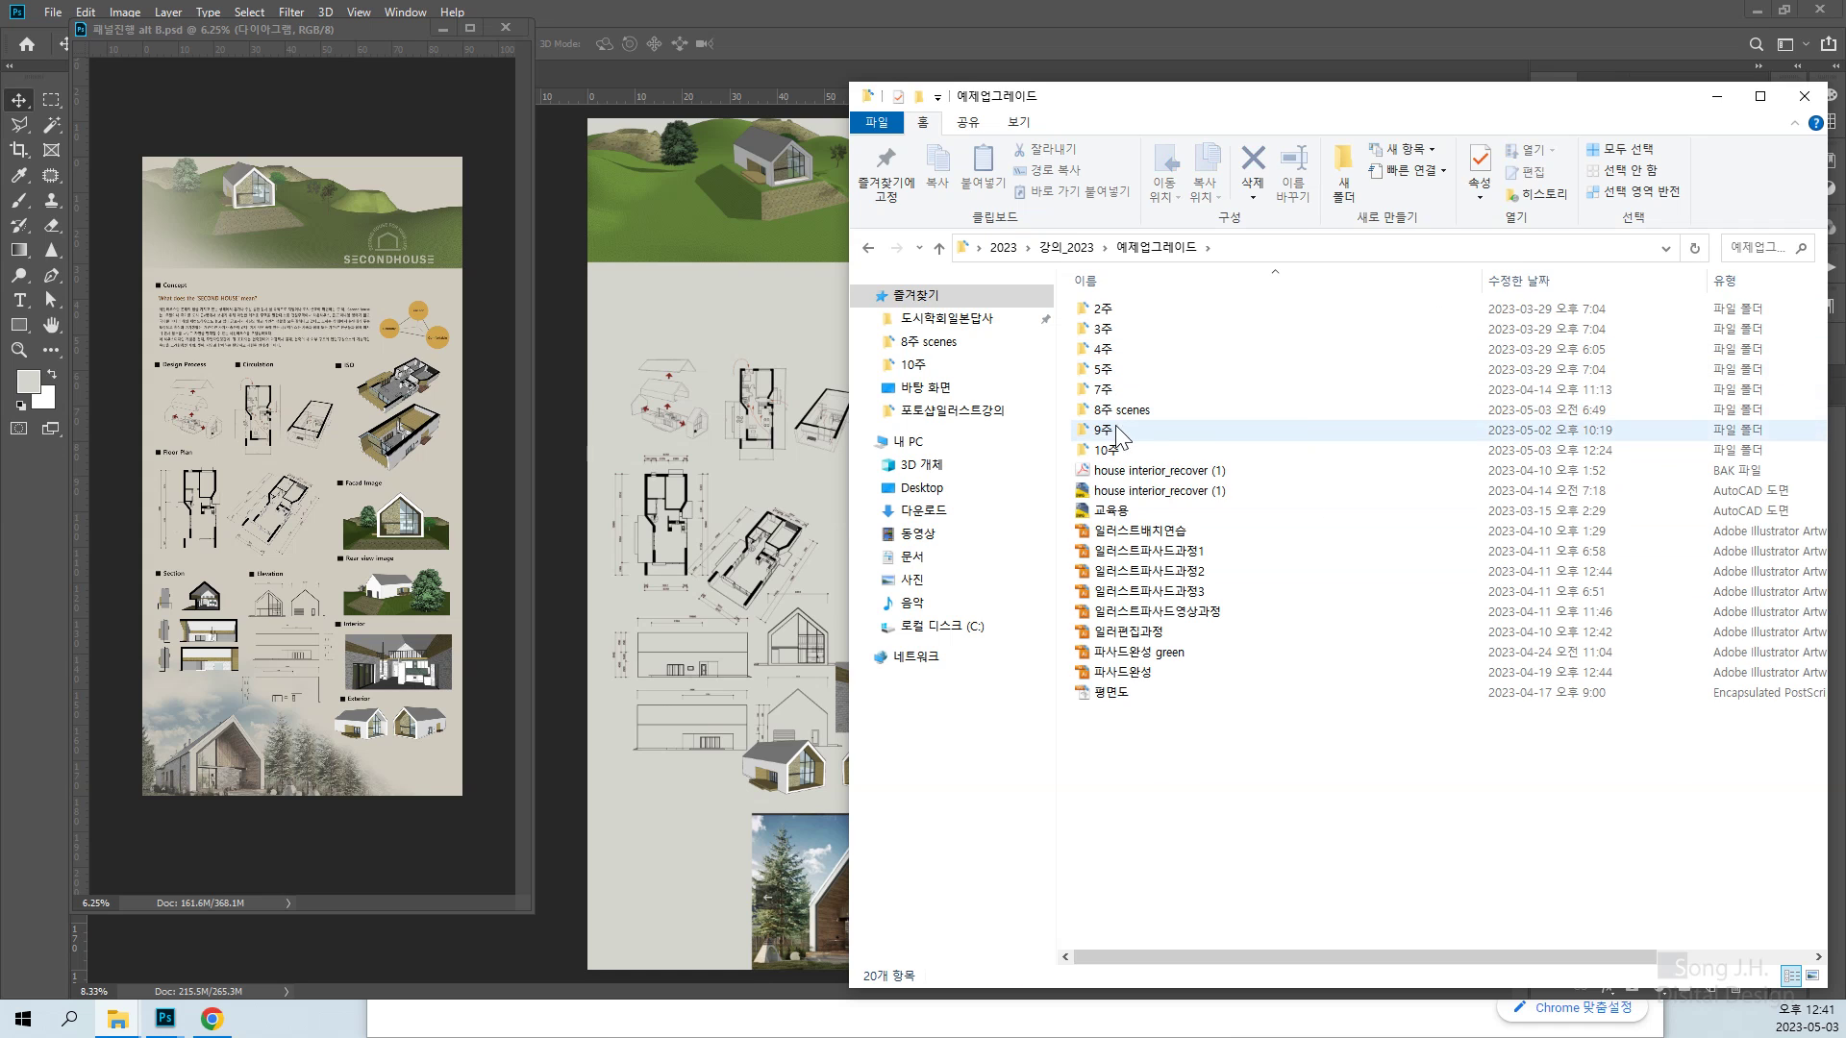
double_click(1115, 412)
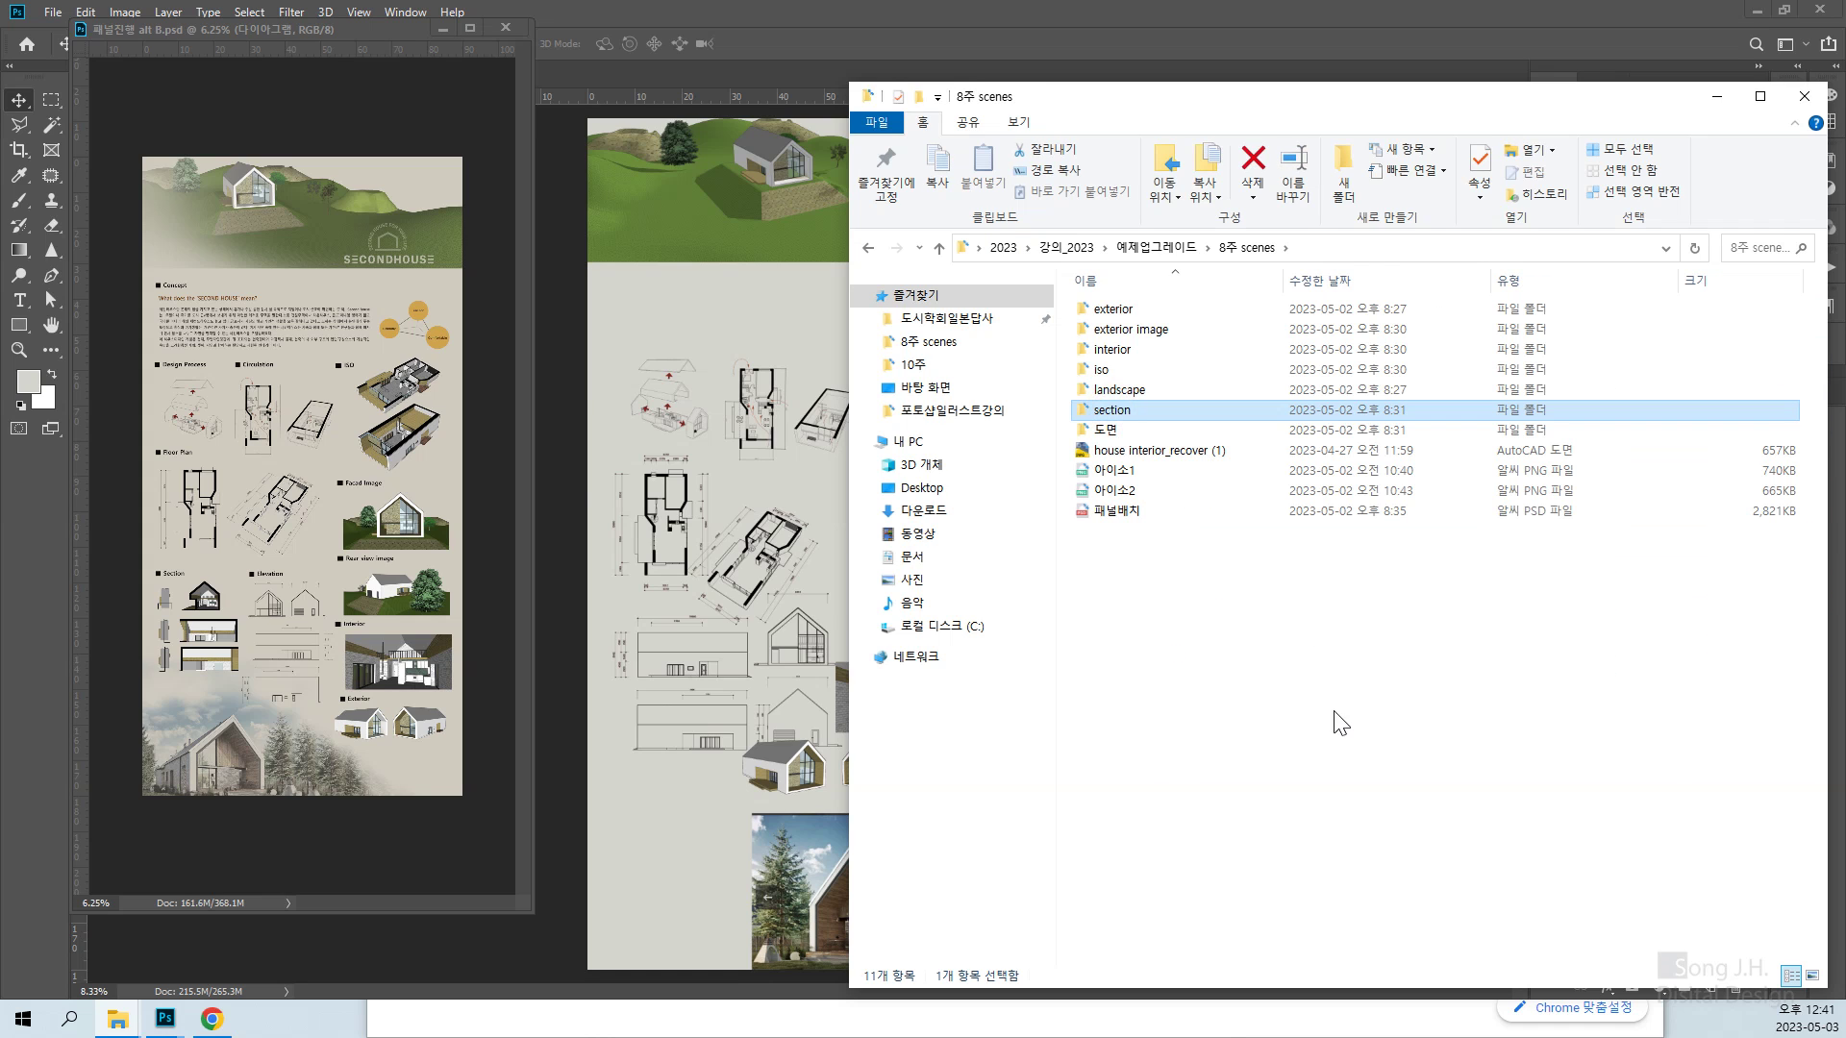
drag(1284, 101, 1522, 114)
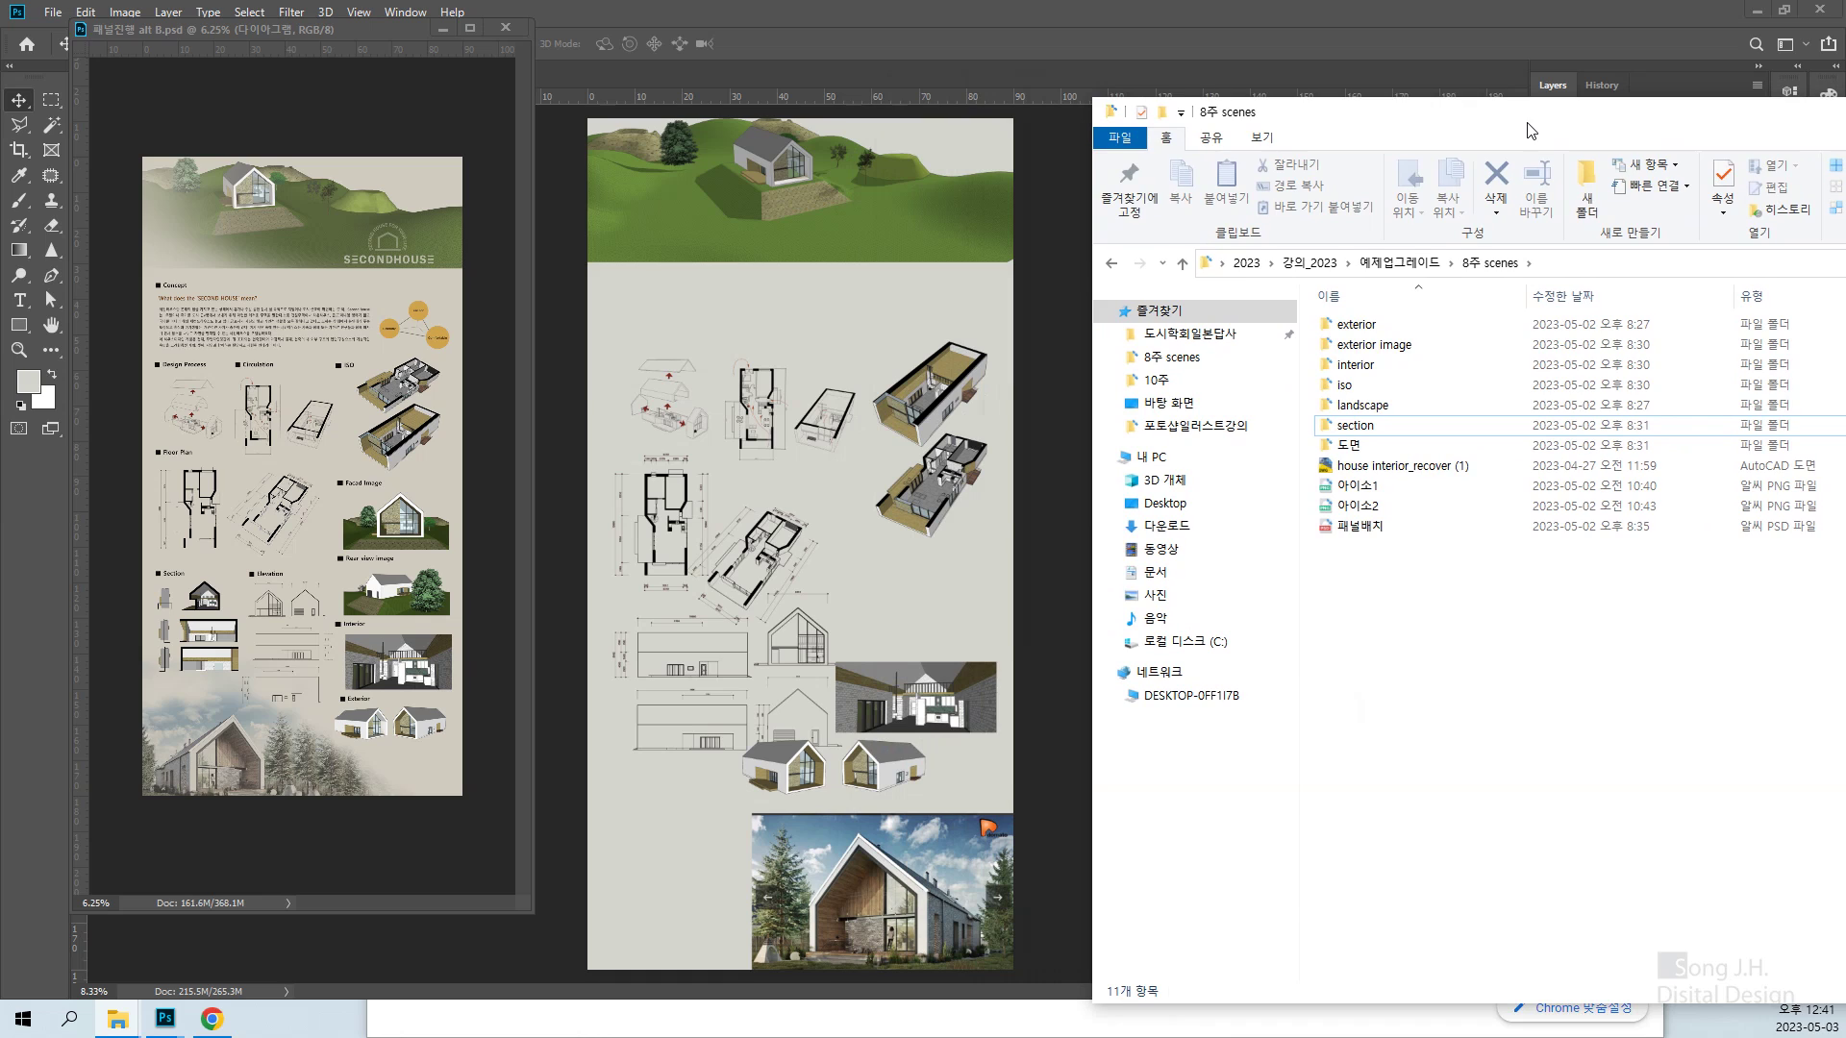
click(1359, 423)
double_click(1359, 423)
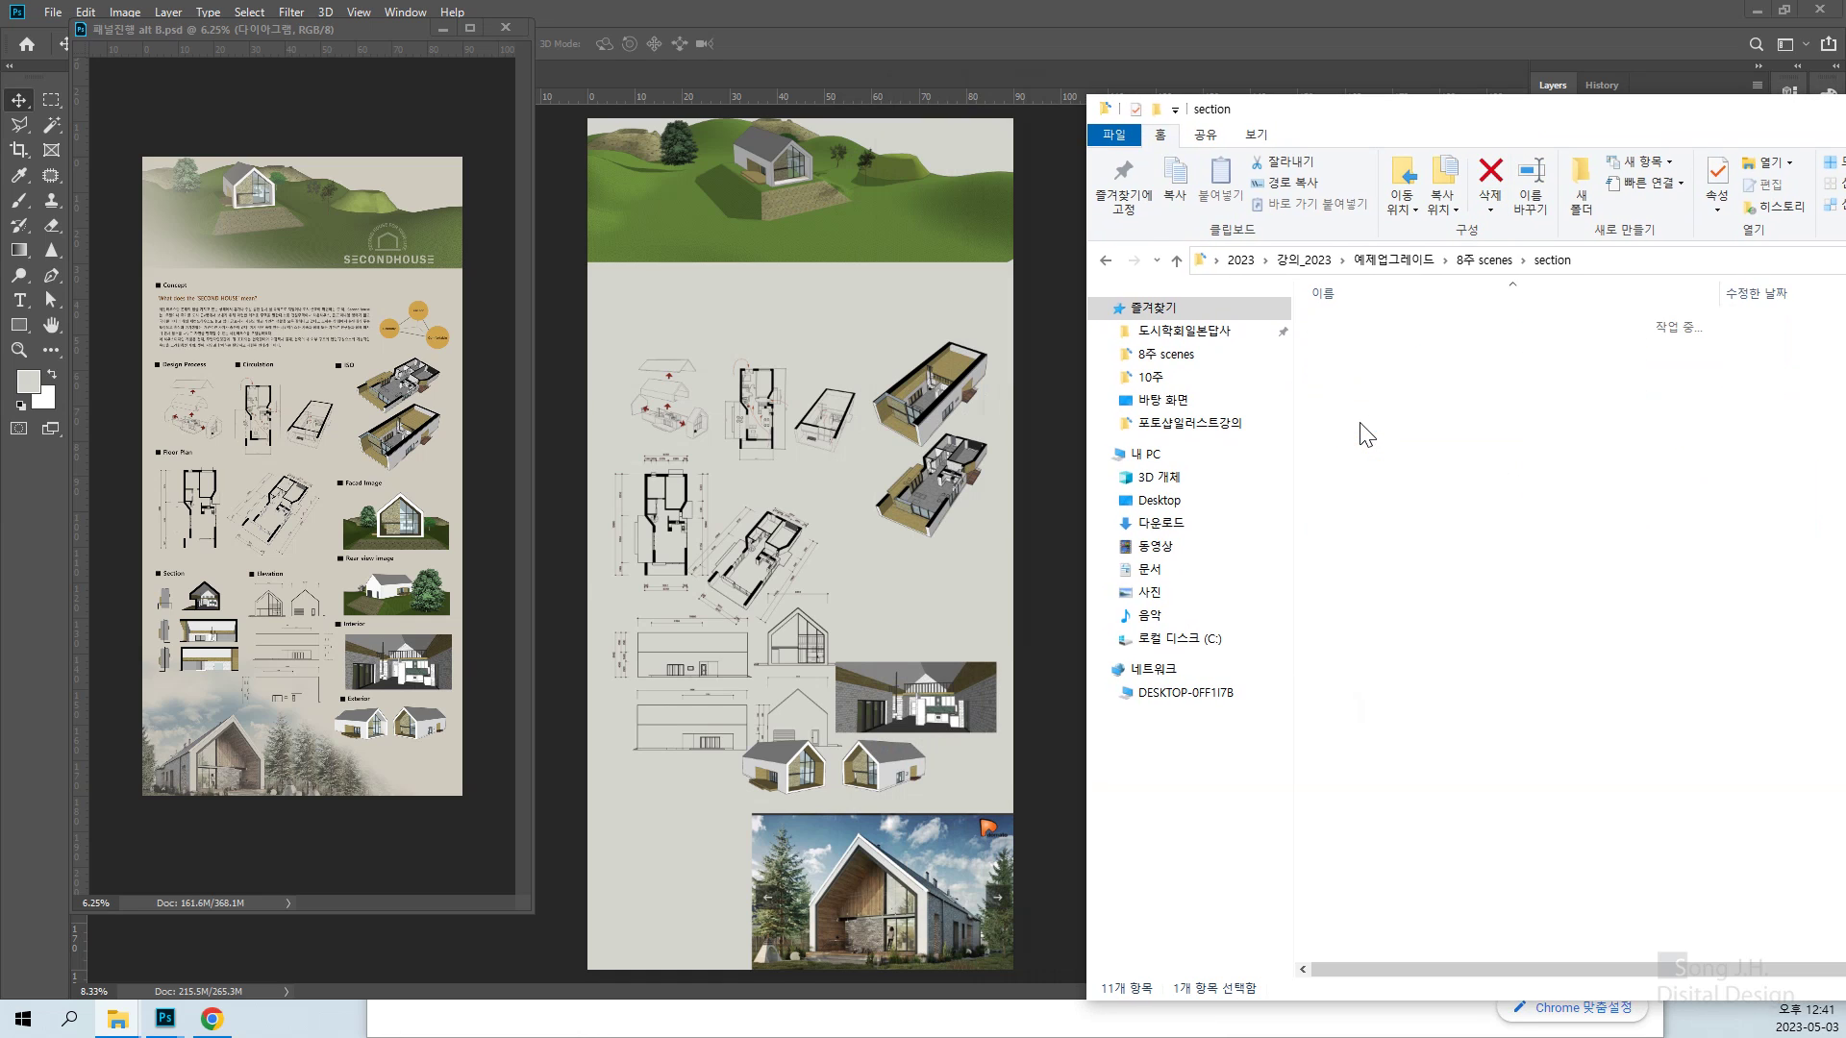
Open the interior1, section left and section right images from the section folder as separate documents in Photoshop
click(1364, 320)
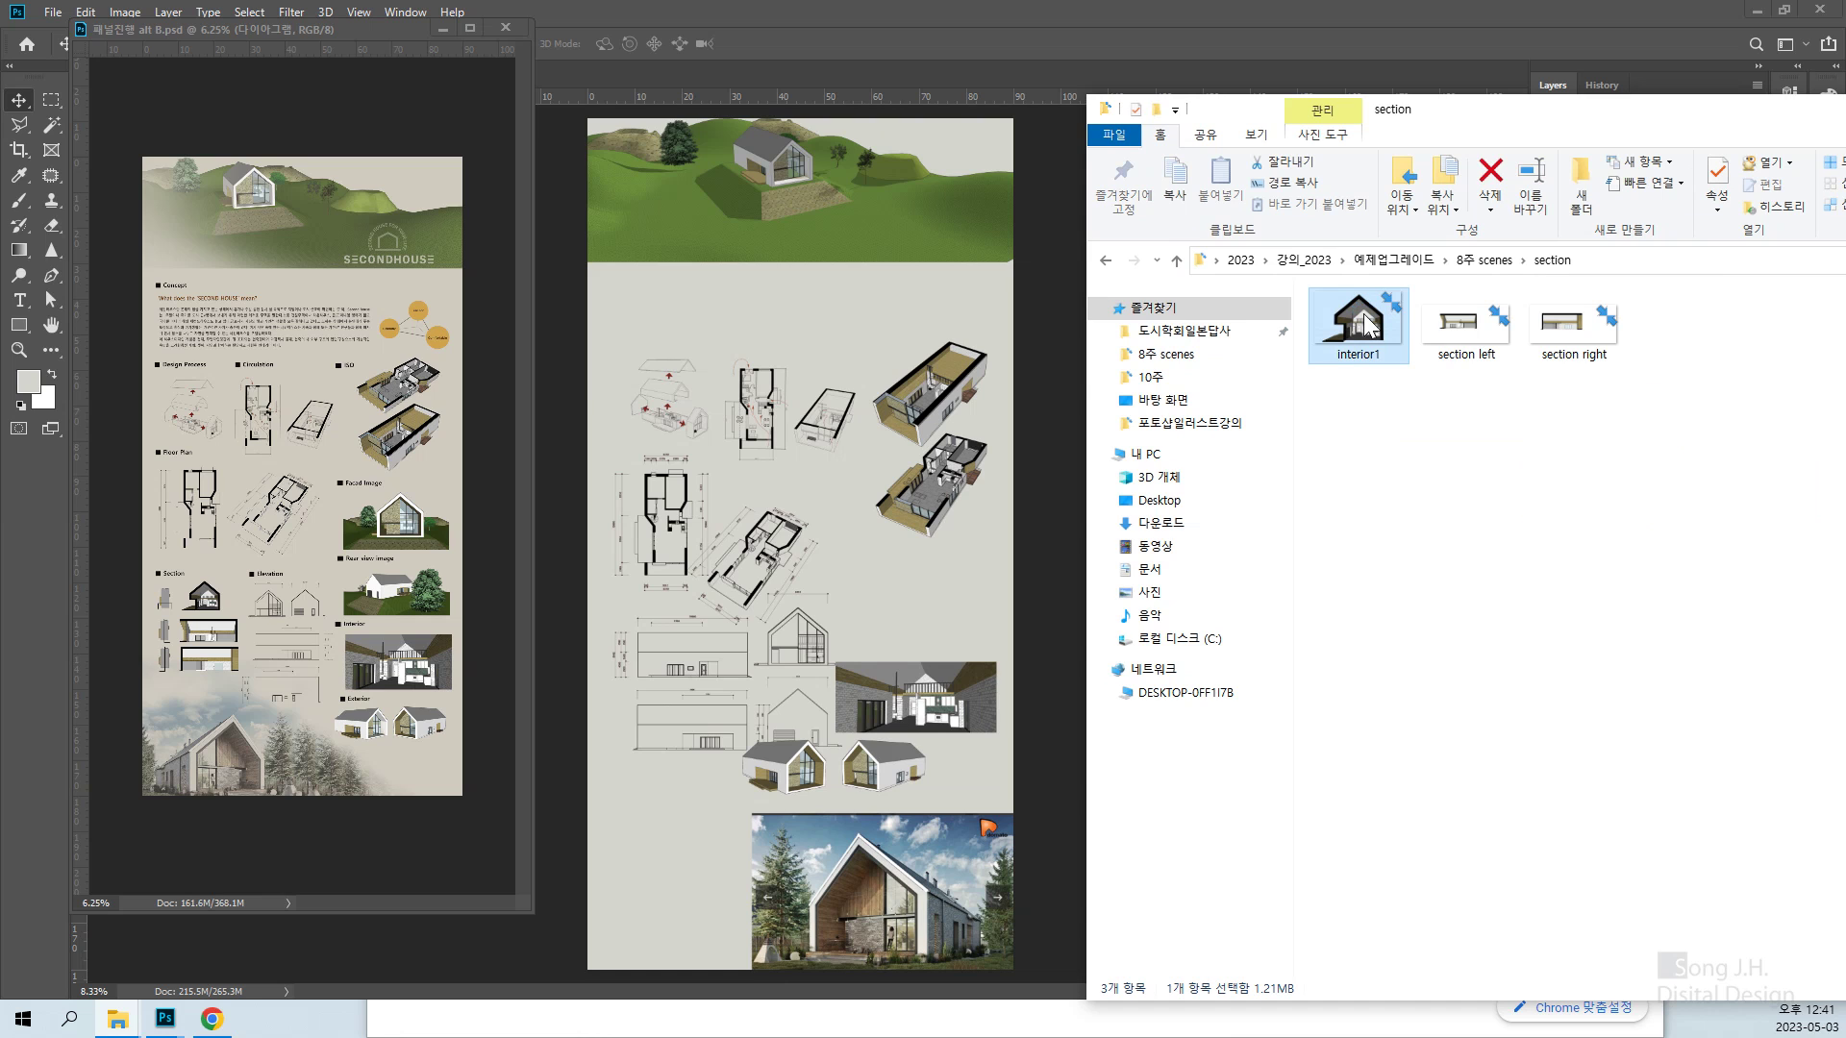
drag(913, 41, 913, 40)
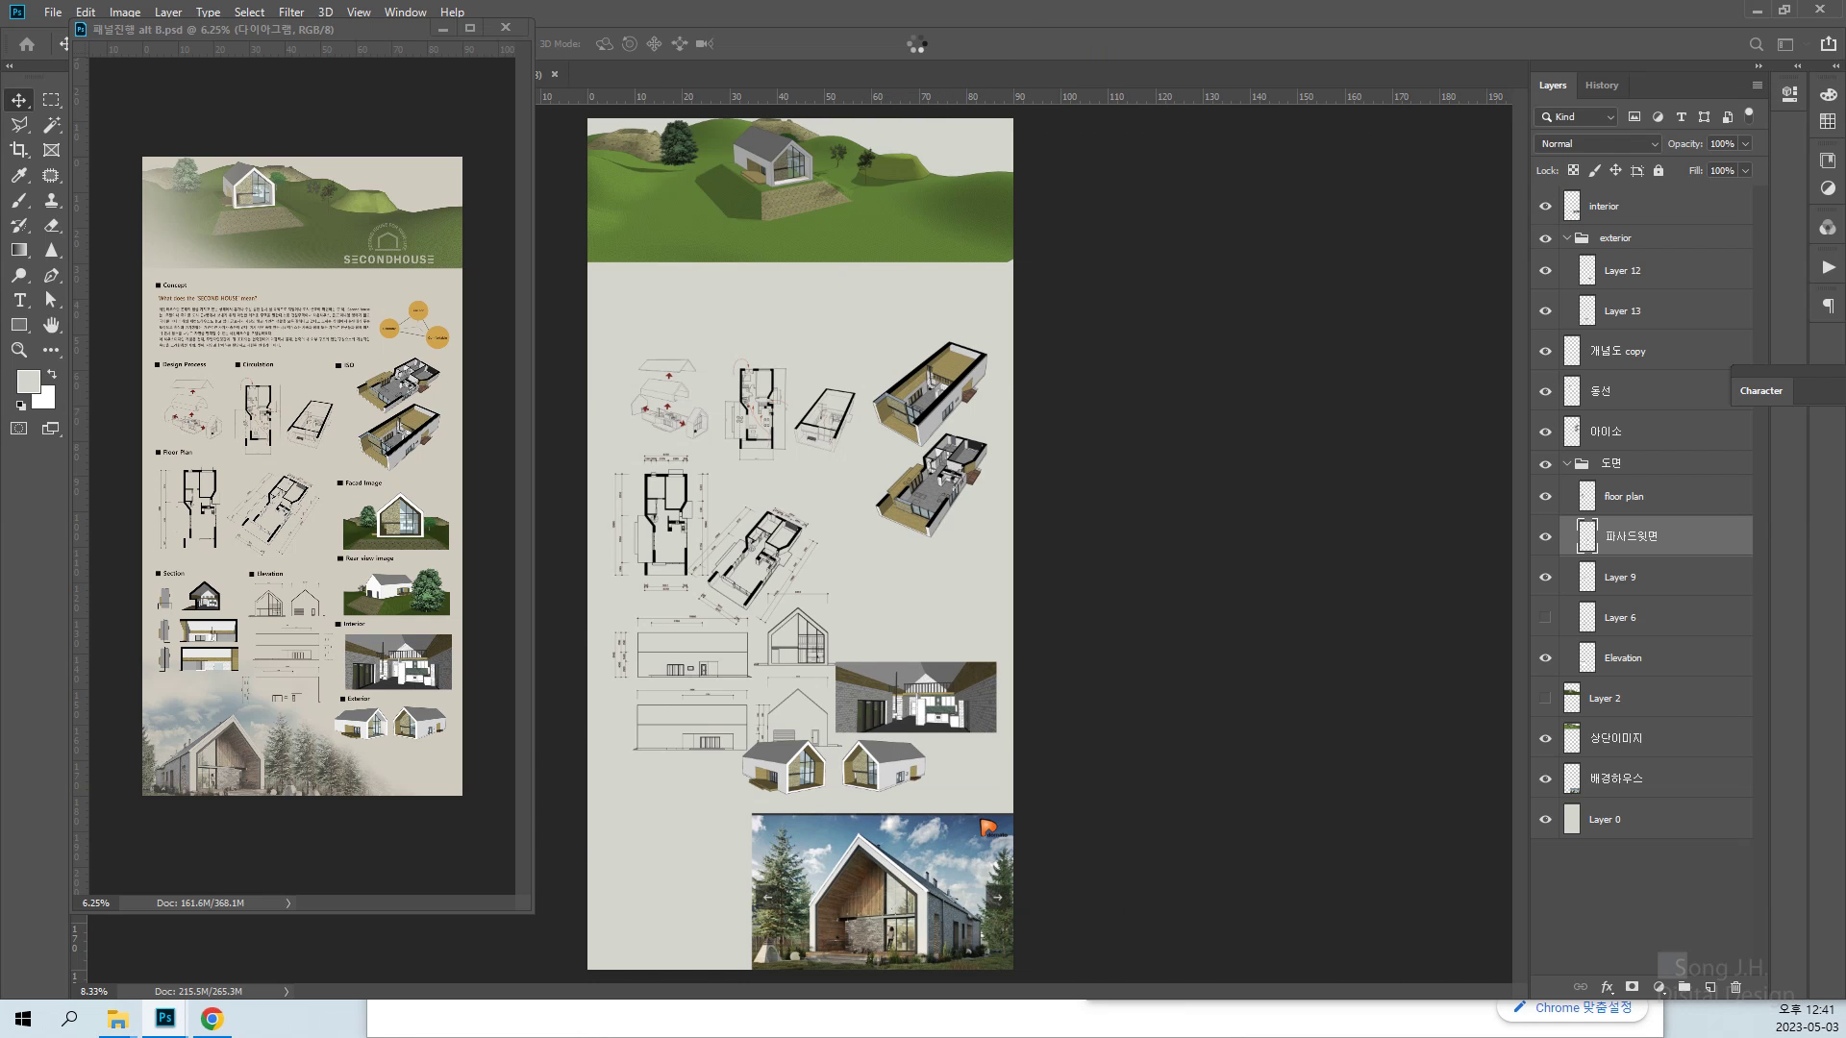
double_click(1537, 16)
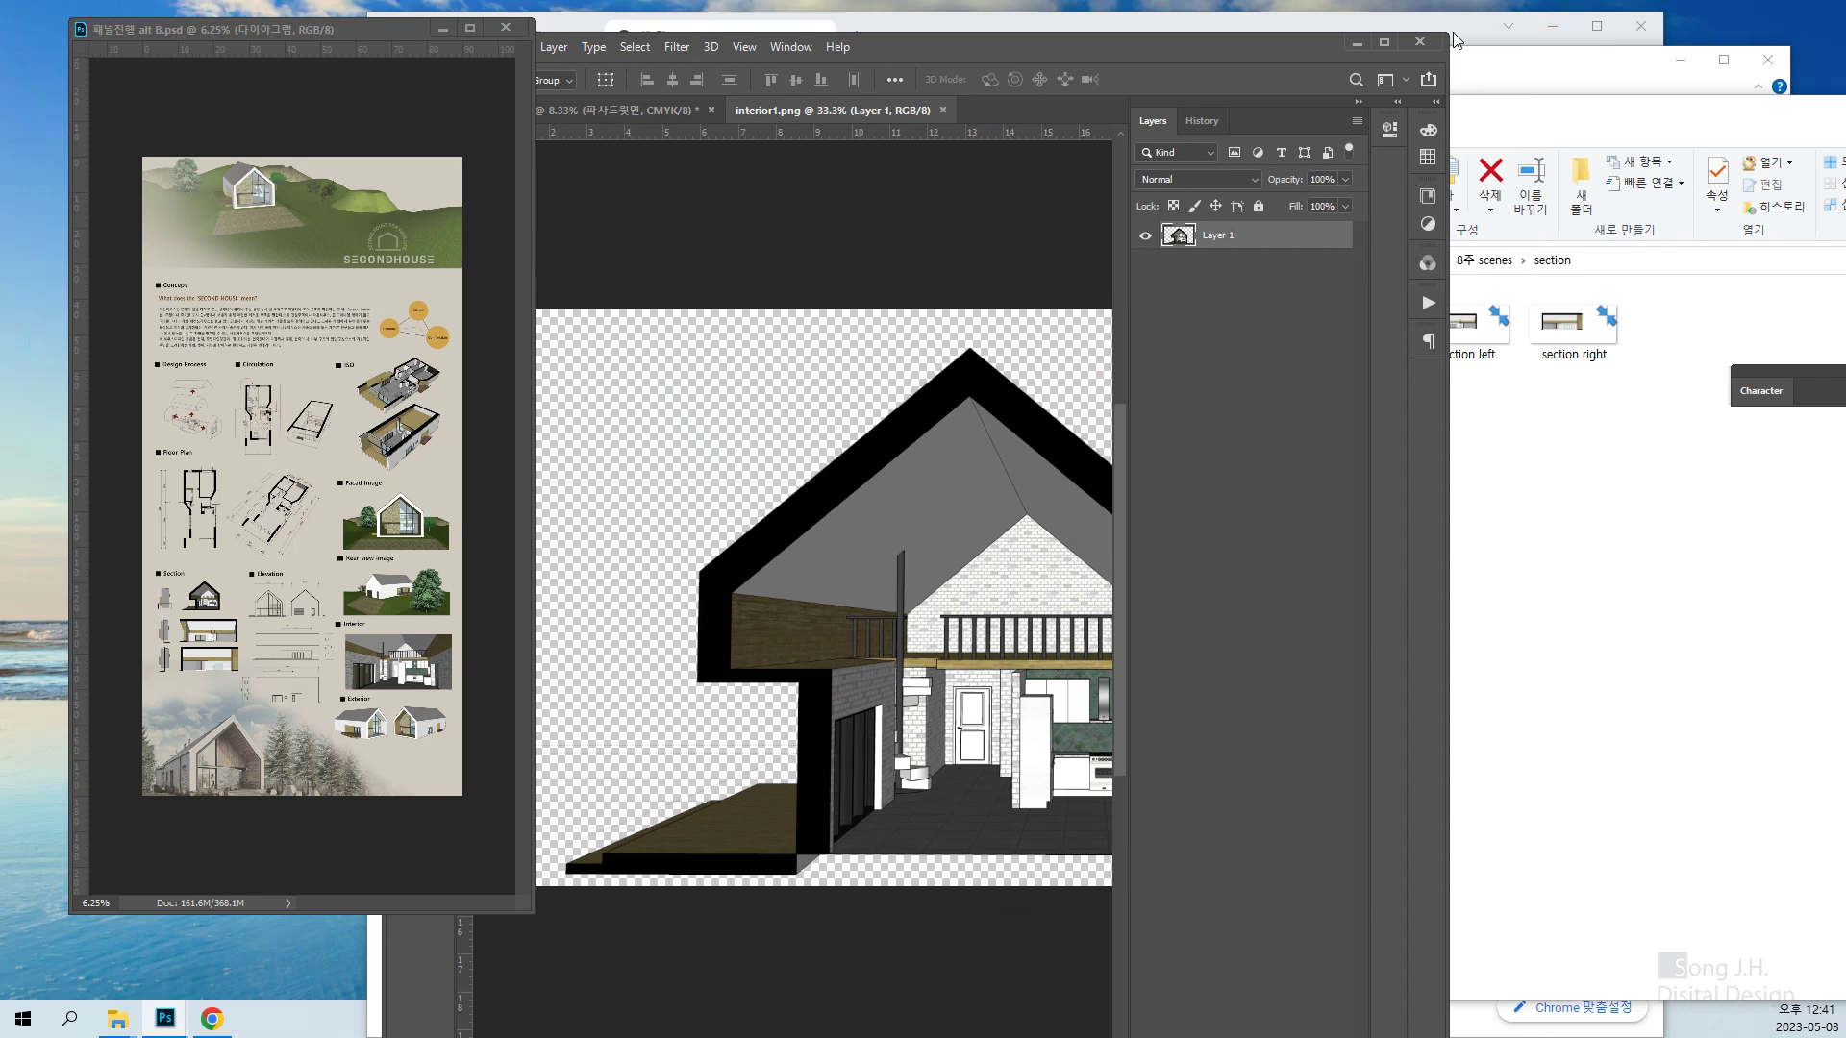
click(1640, 528)
click(1446, 320)
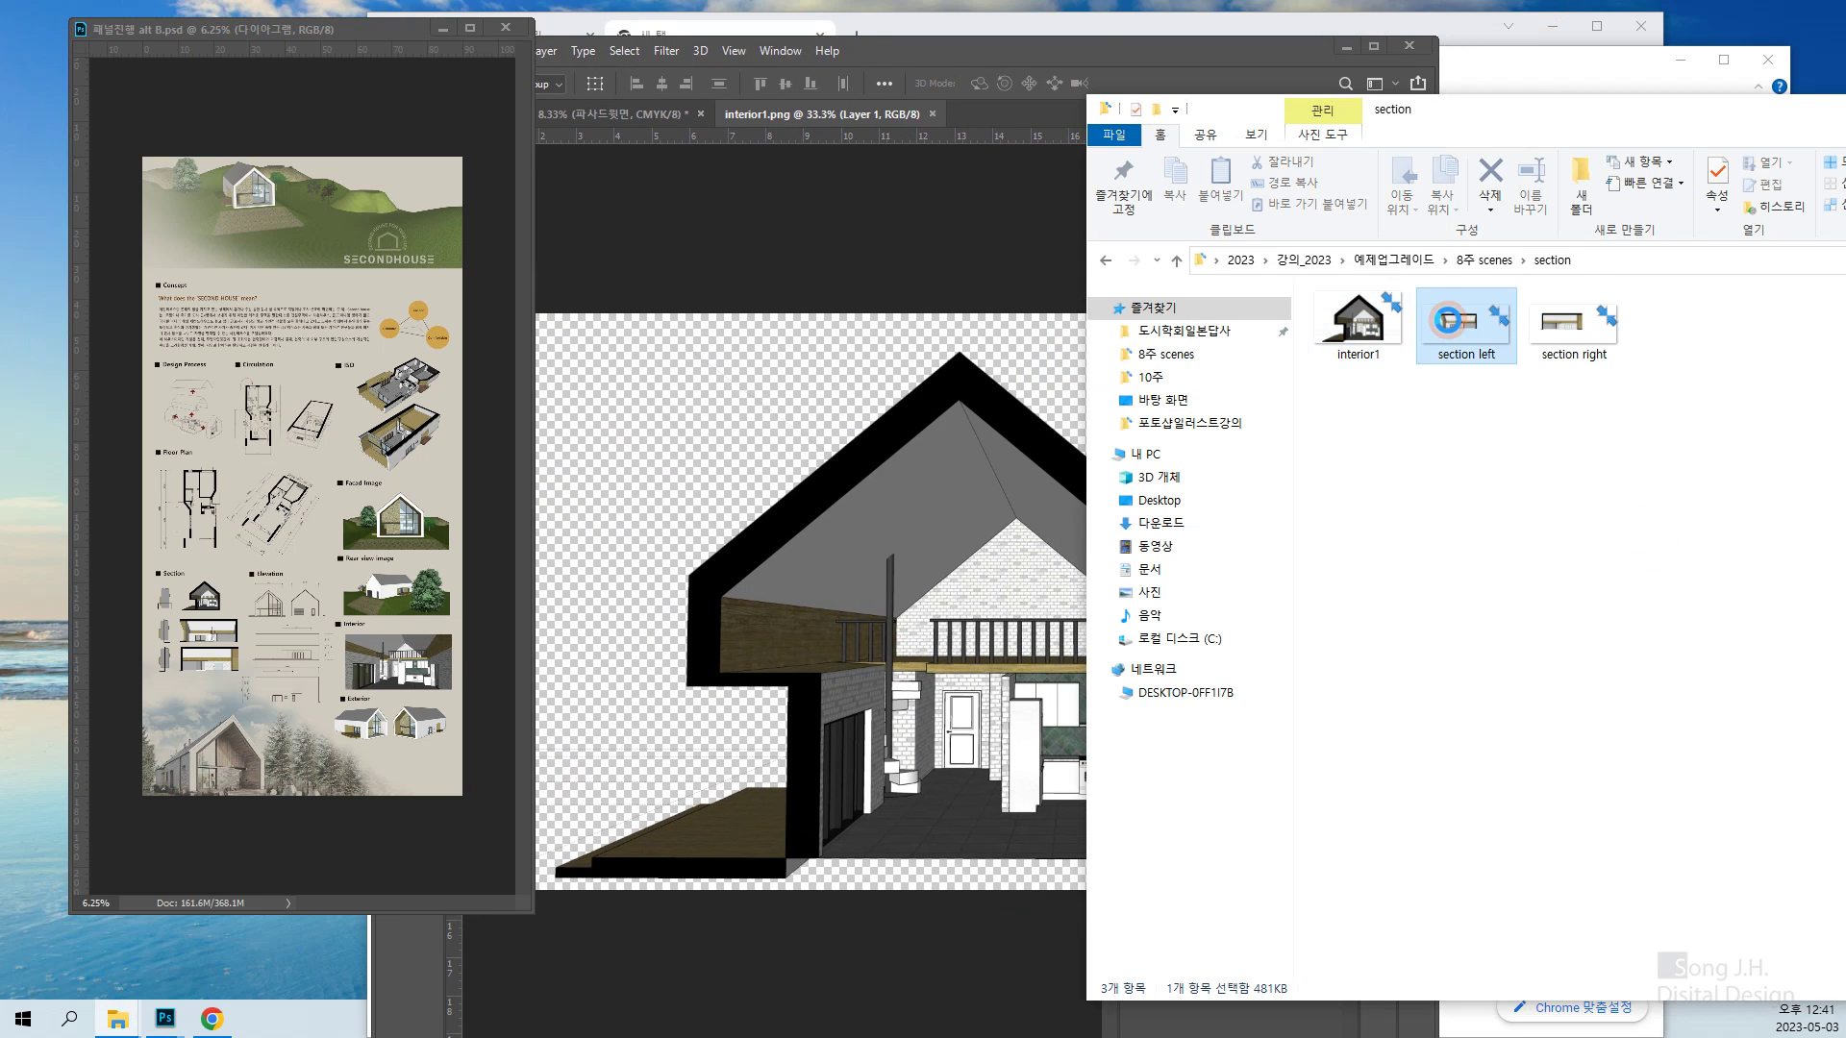
drag(1447, 320, 996, 78)
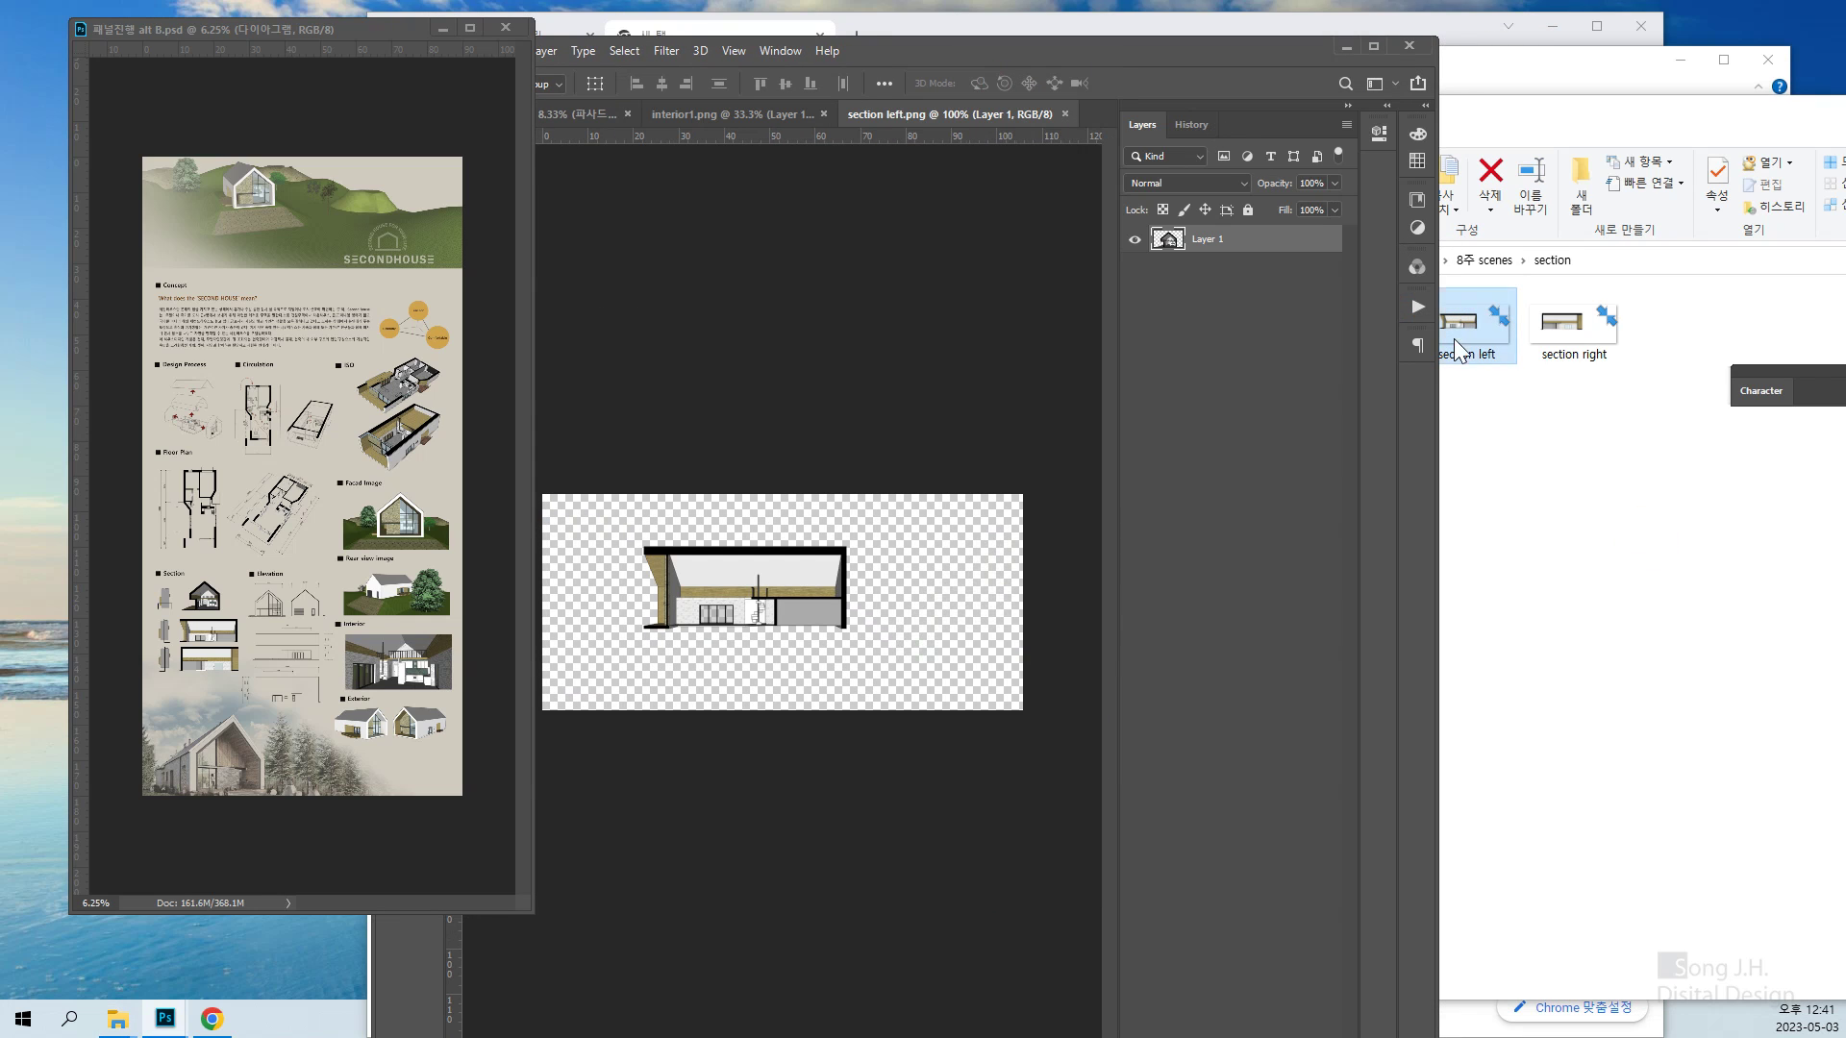
click(1533, 515)
drag(1567, 325, 979, 84)
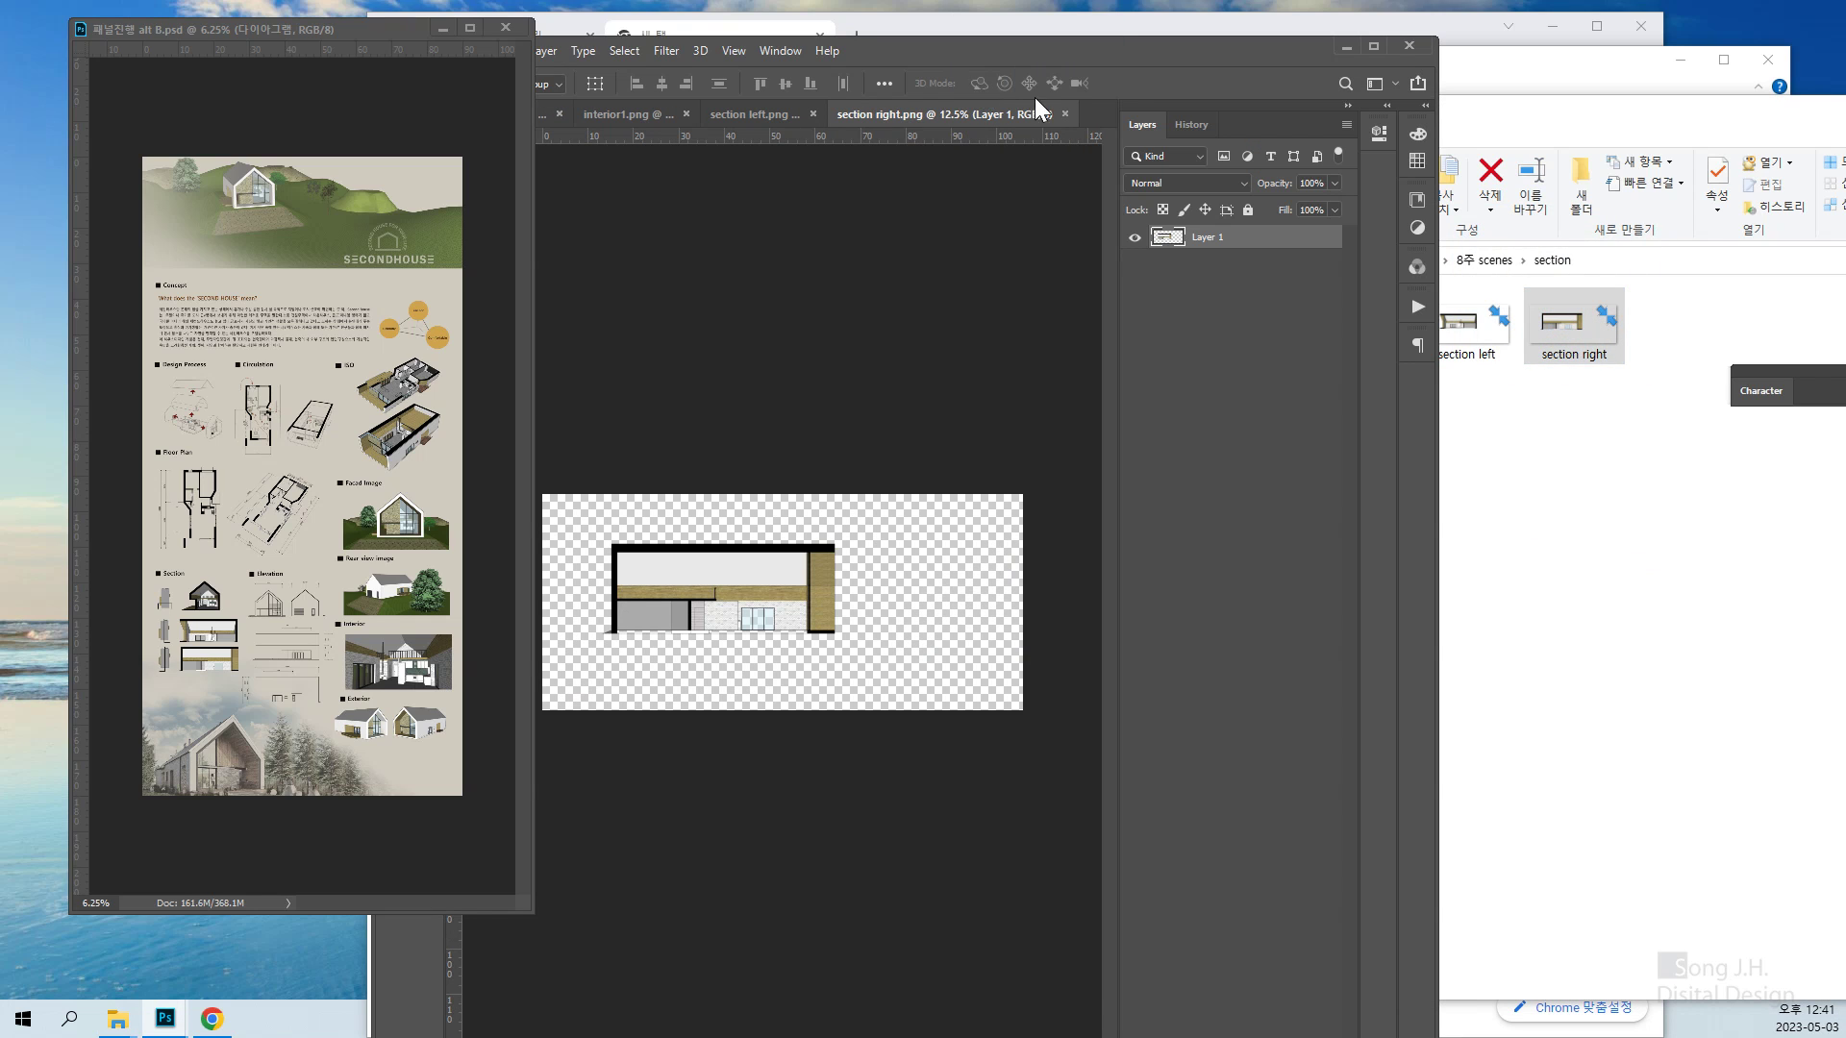
Move the main Photoshop window clear of the floating reference panel document and adjust that document's window size
click(1760, 514)
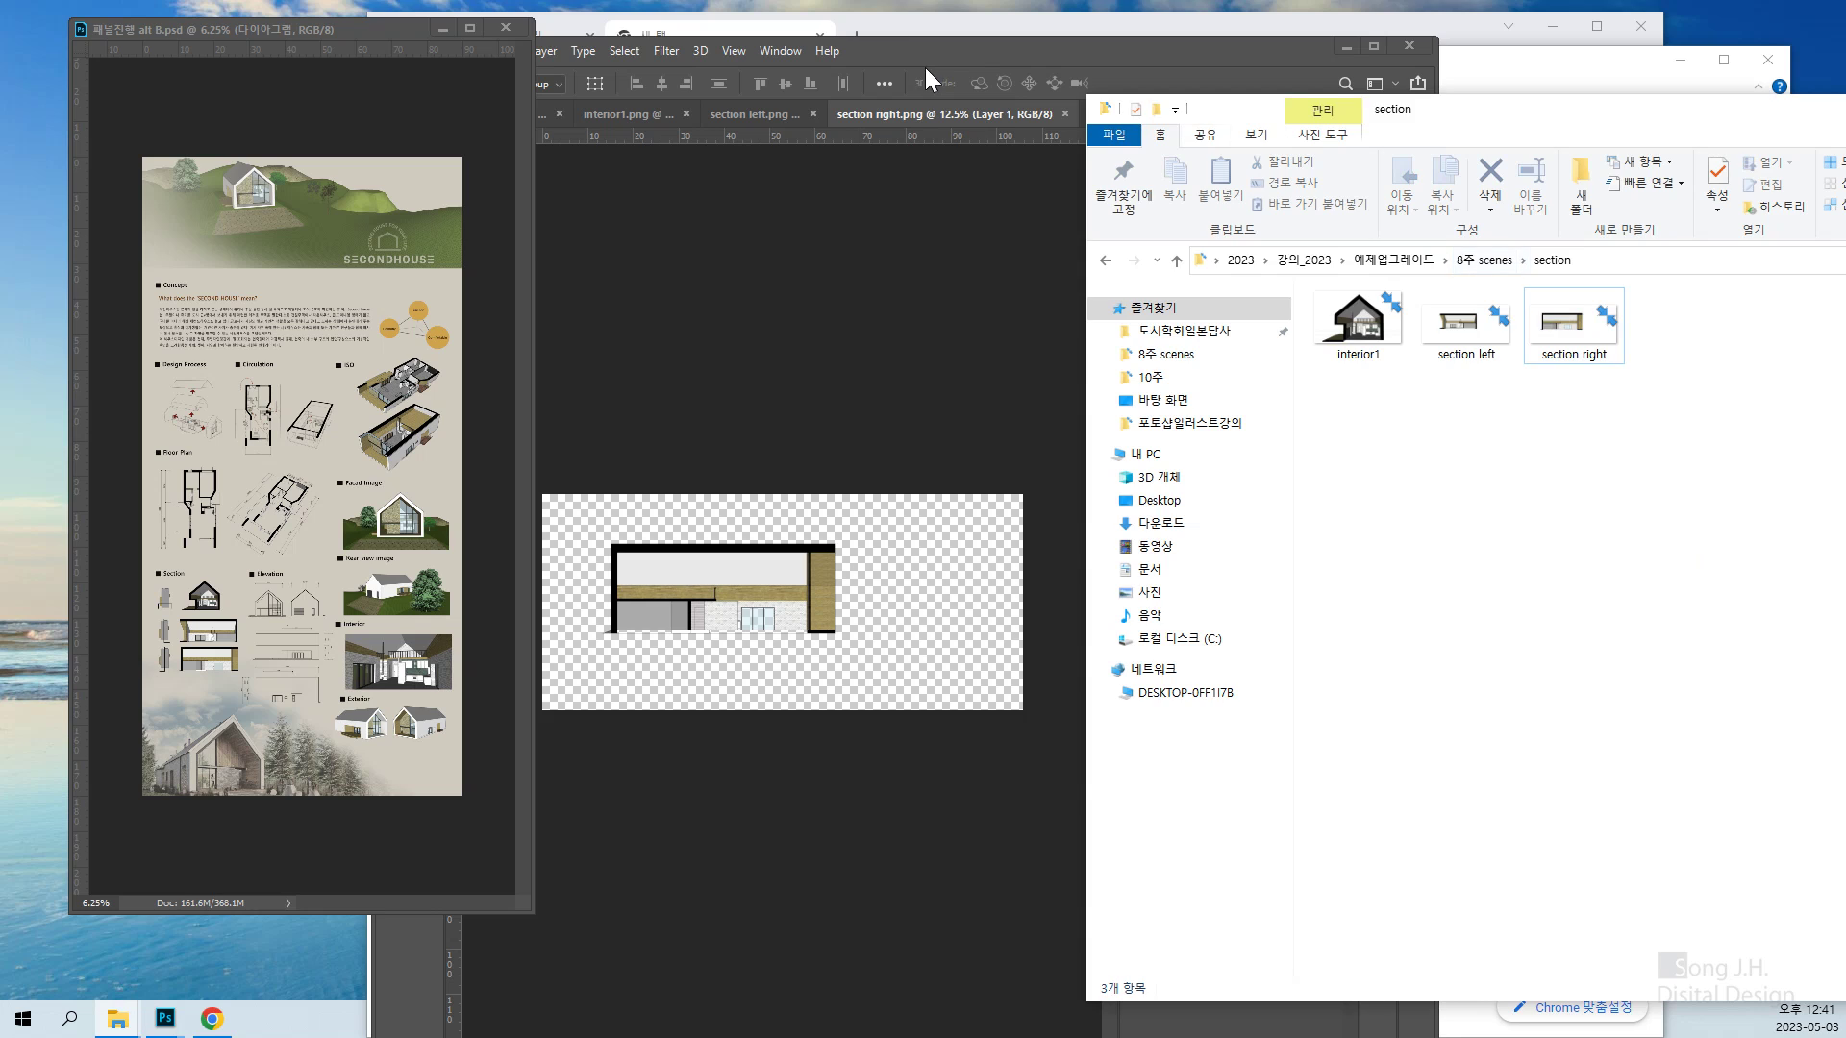
drag(943, 55, 1352, 75)
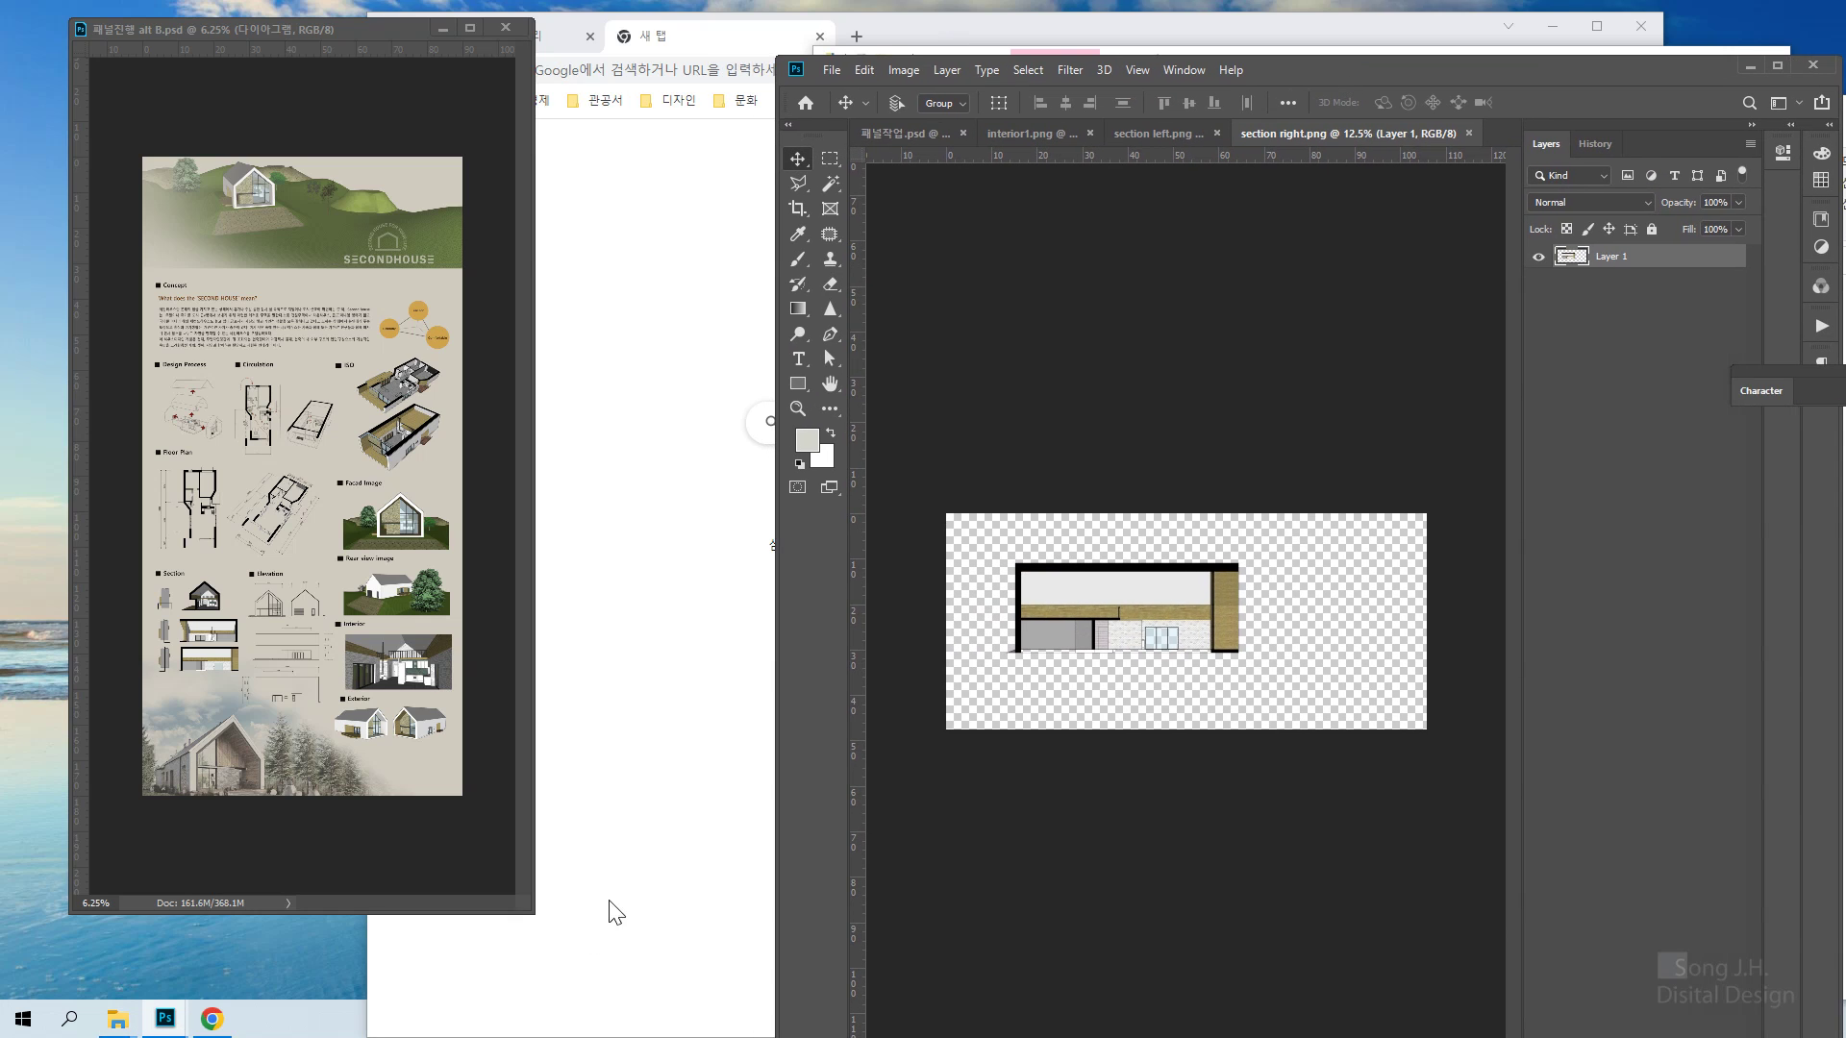
drag(533, 916, 533, 916)
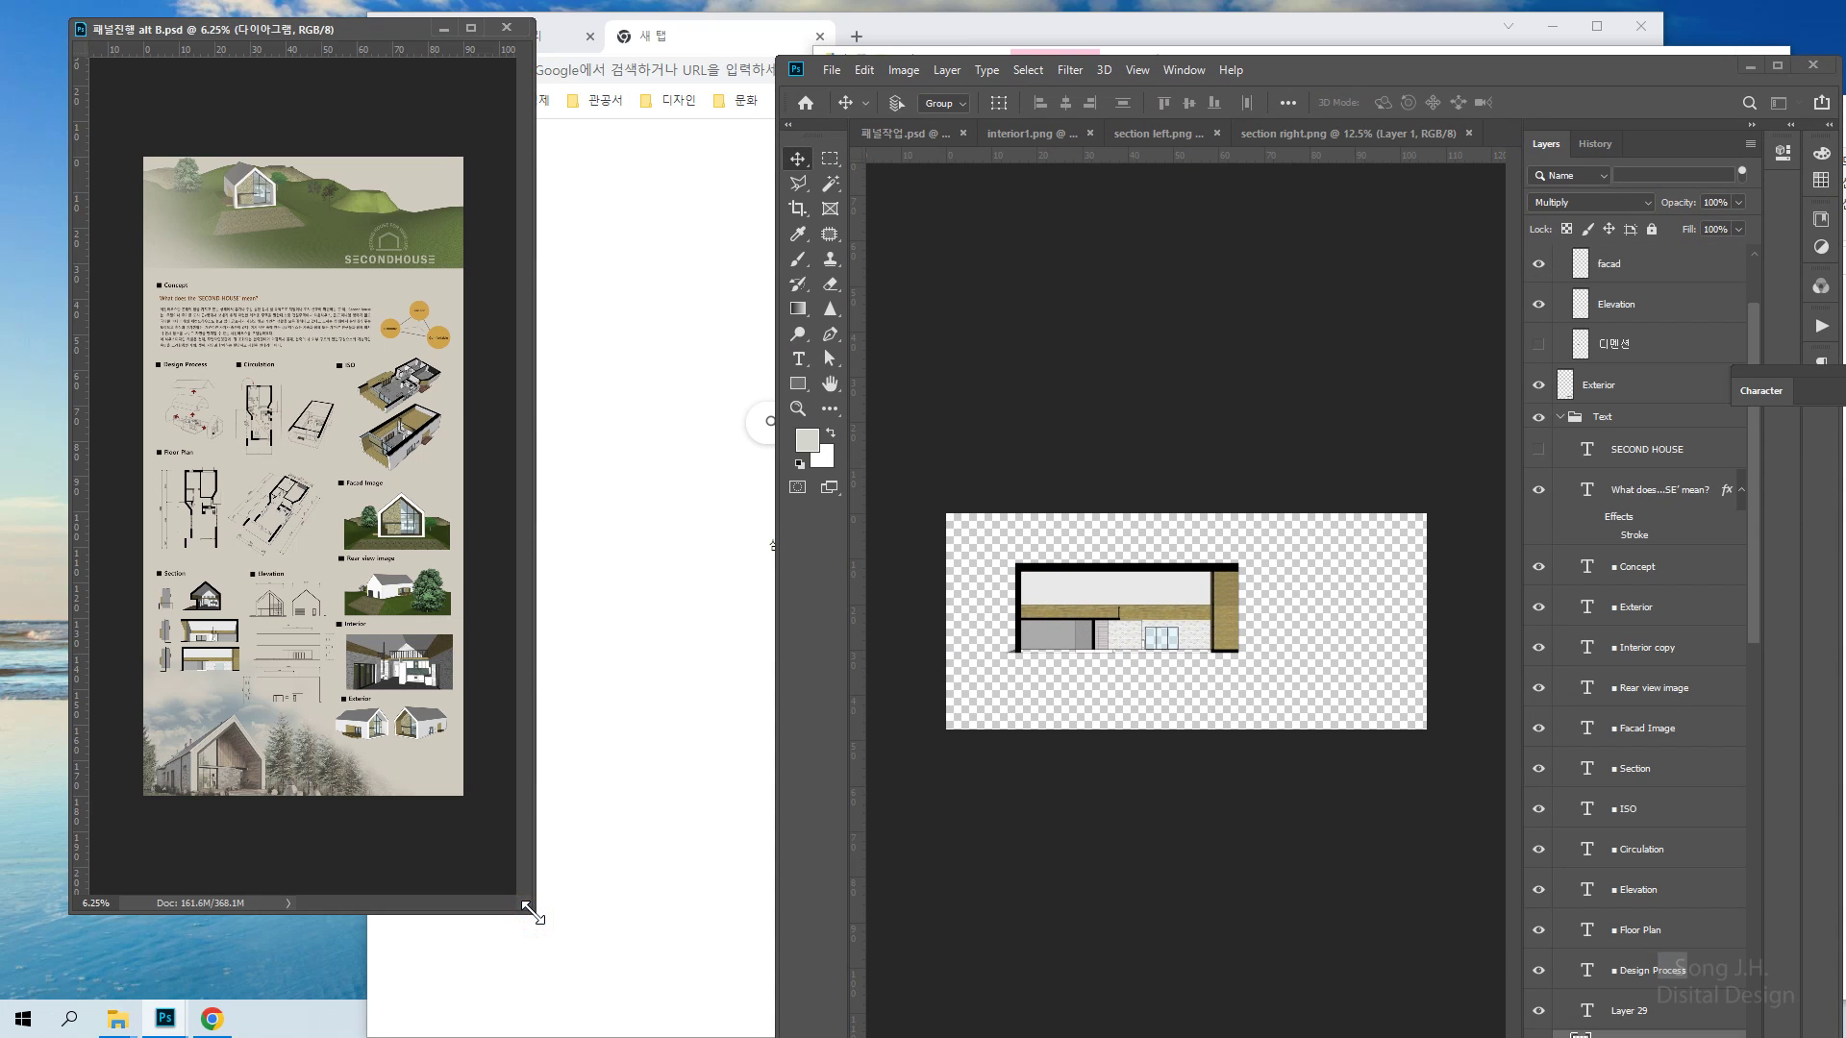
Clear the File Explorer and browser windows away and place the main Photoshop window beside the floating reference panel
drag(1355, 72, 1489, 82)
drag(966, 56, 596, 114)
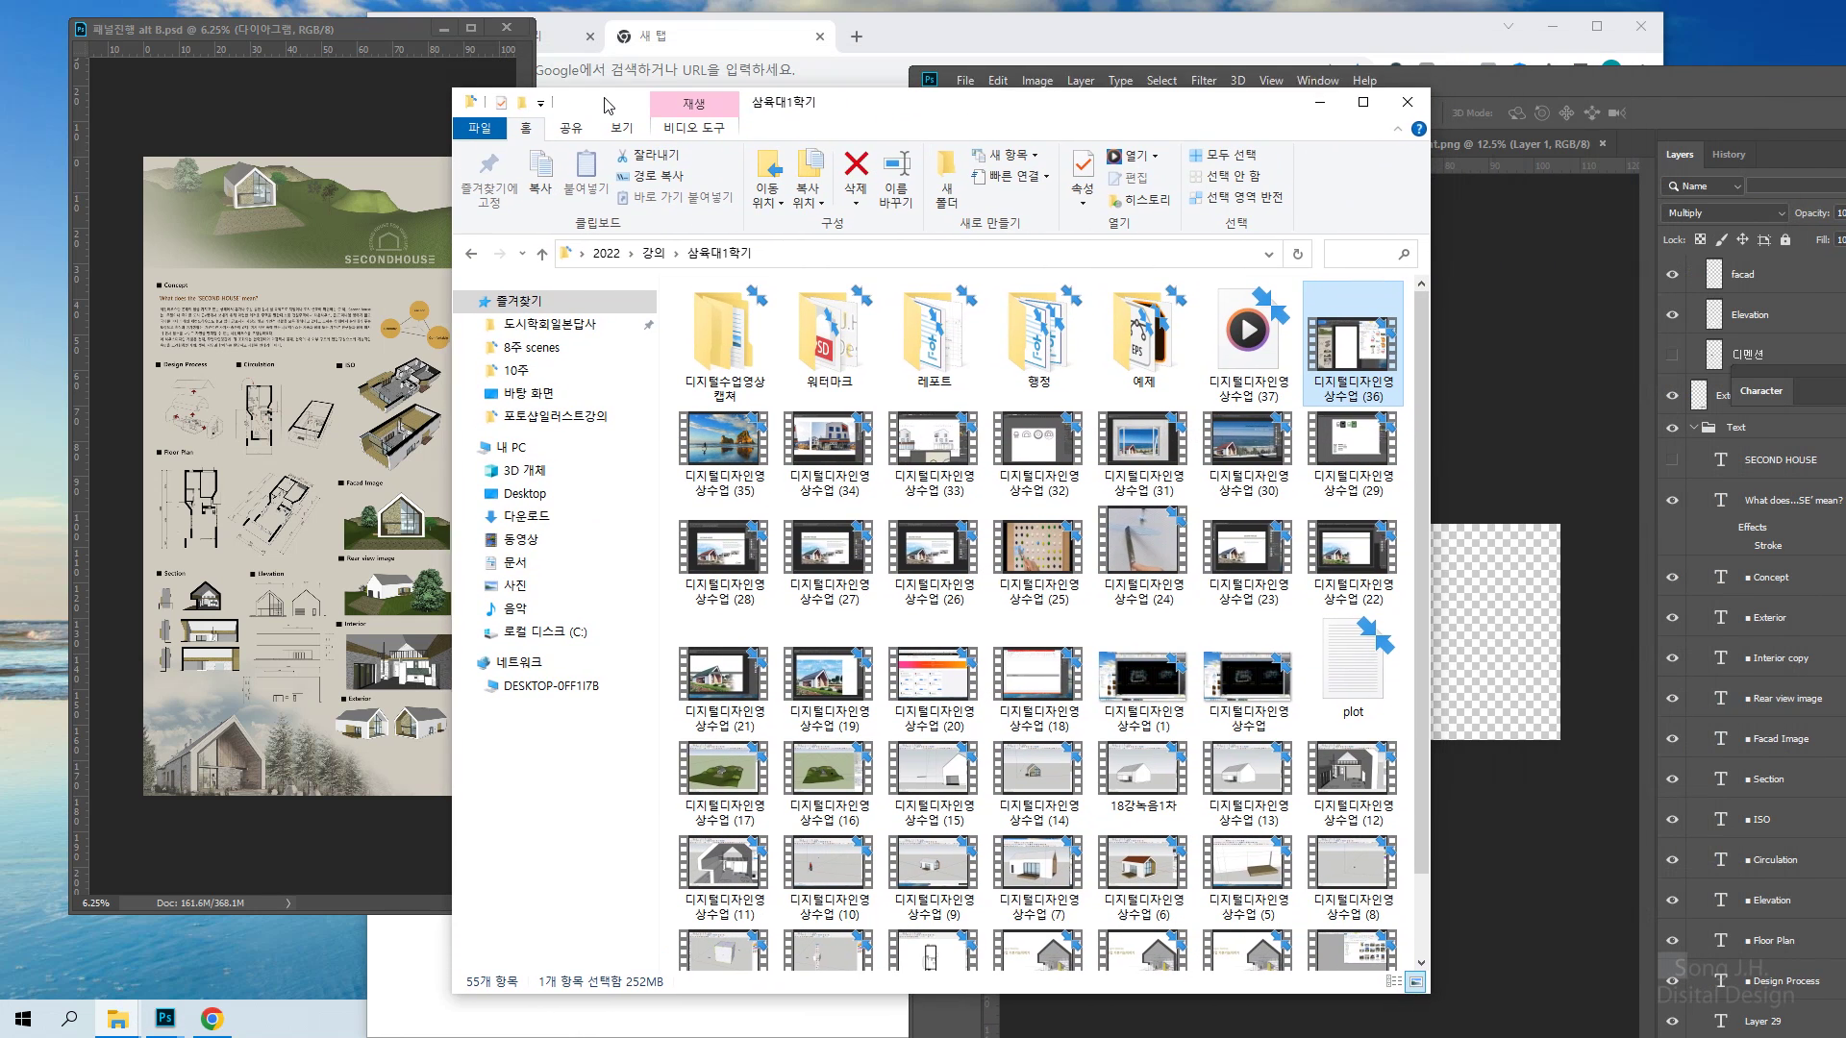
click(1313, 117)
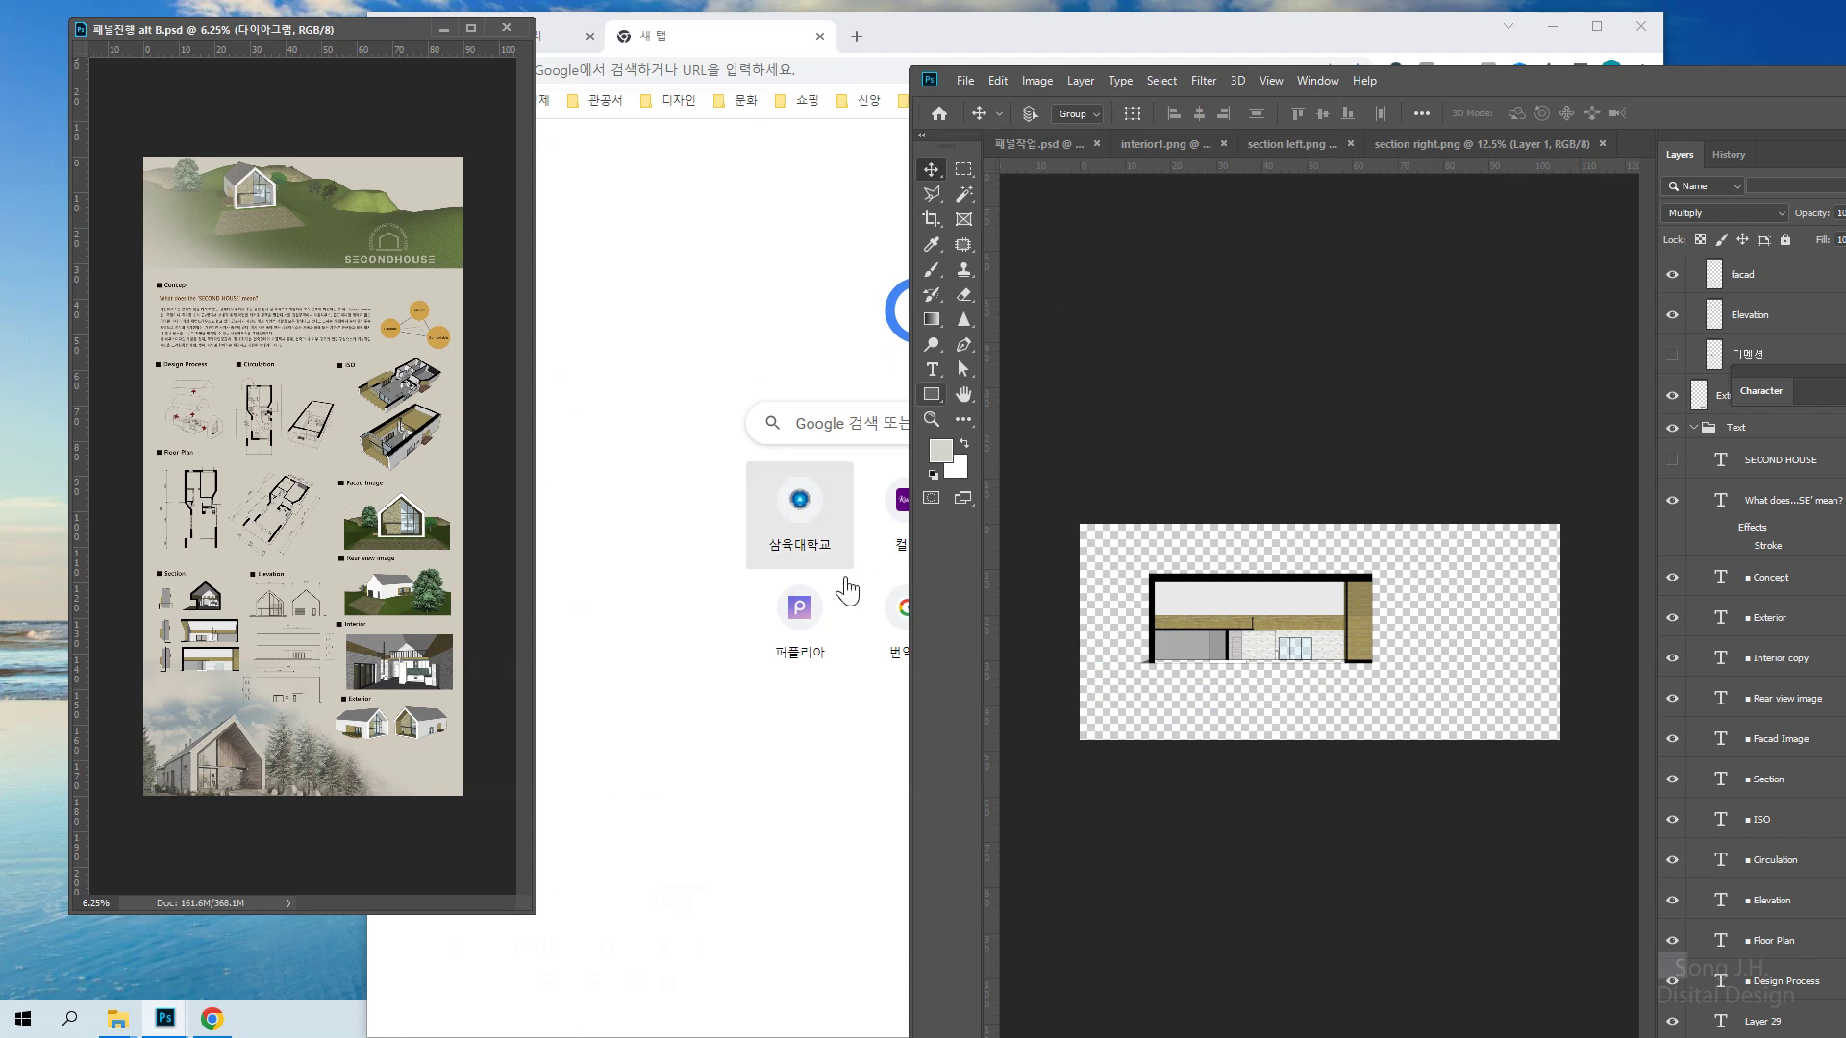
click(1640, 26)
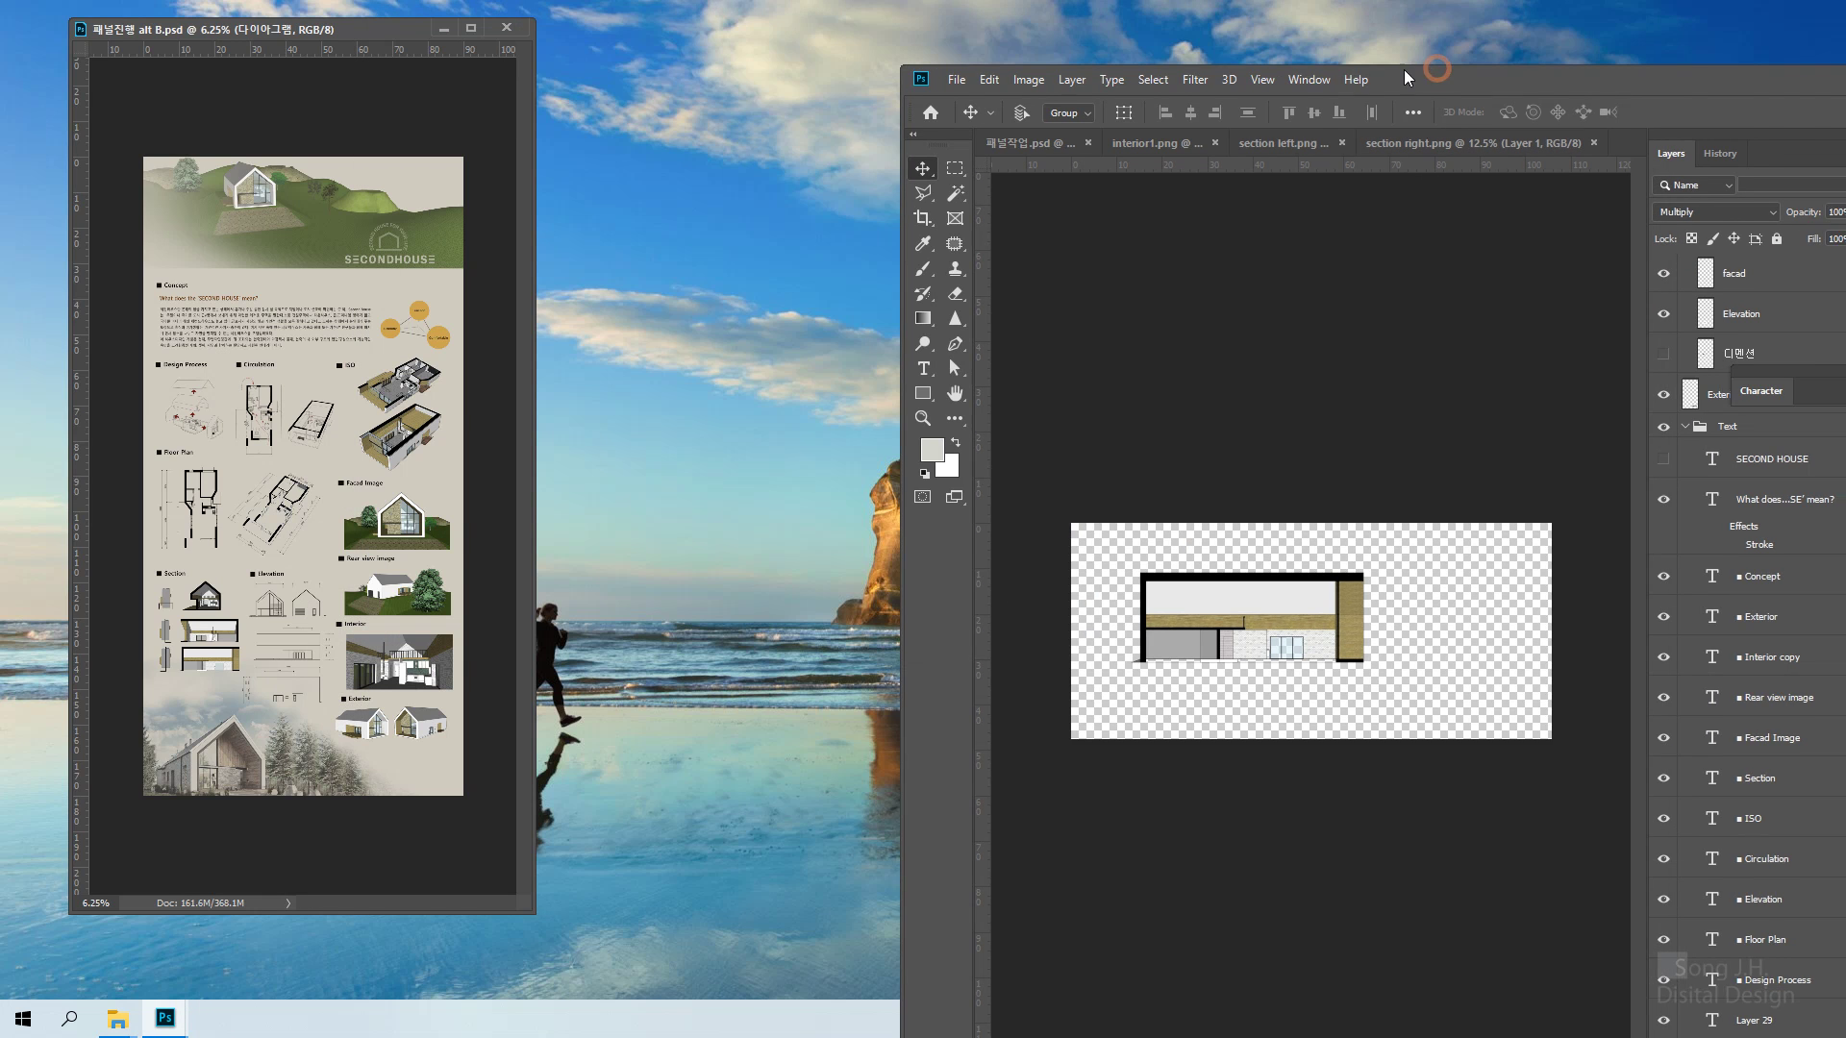
drag(1413, 72, 1142, 43)
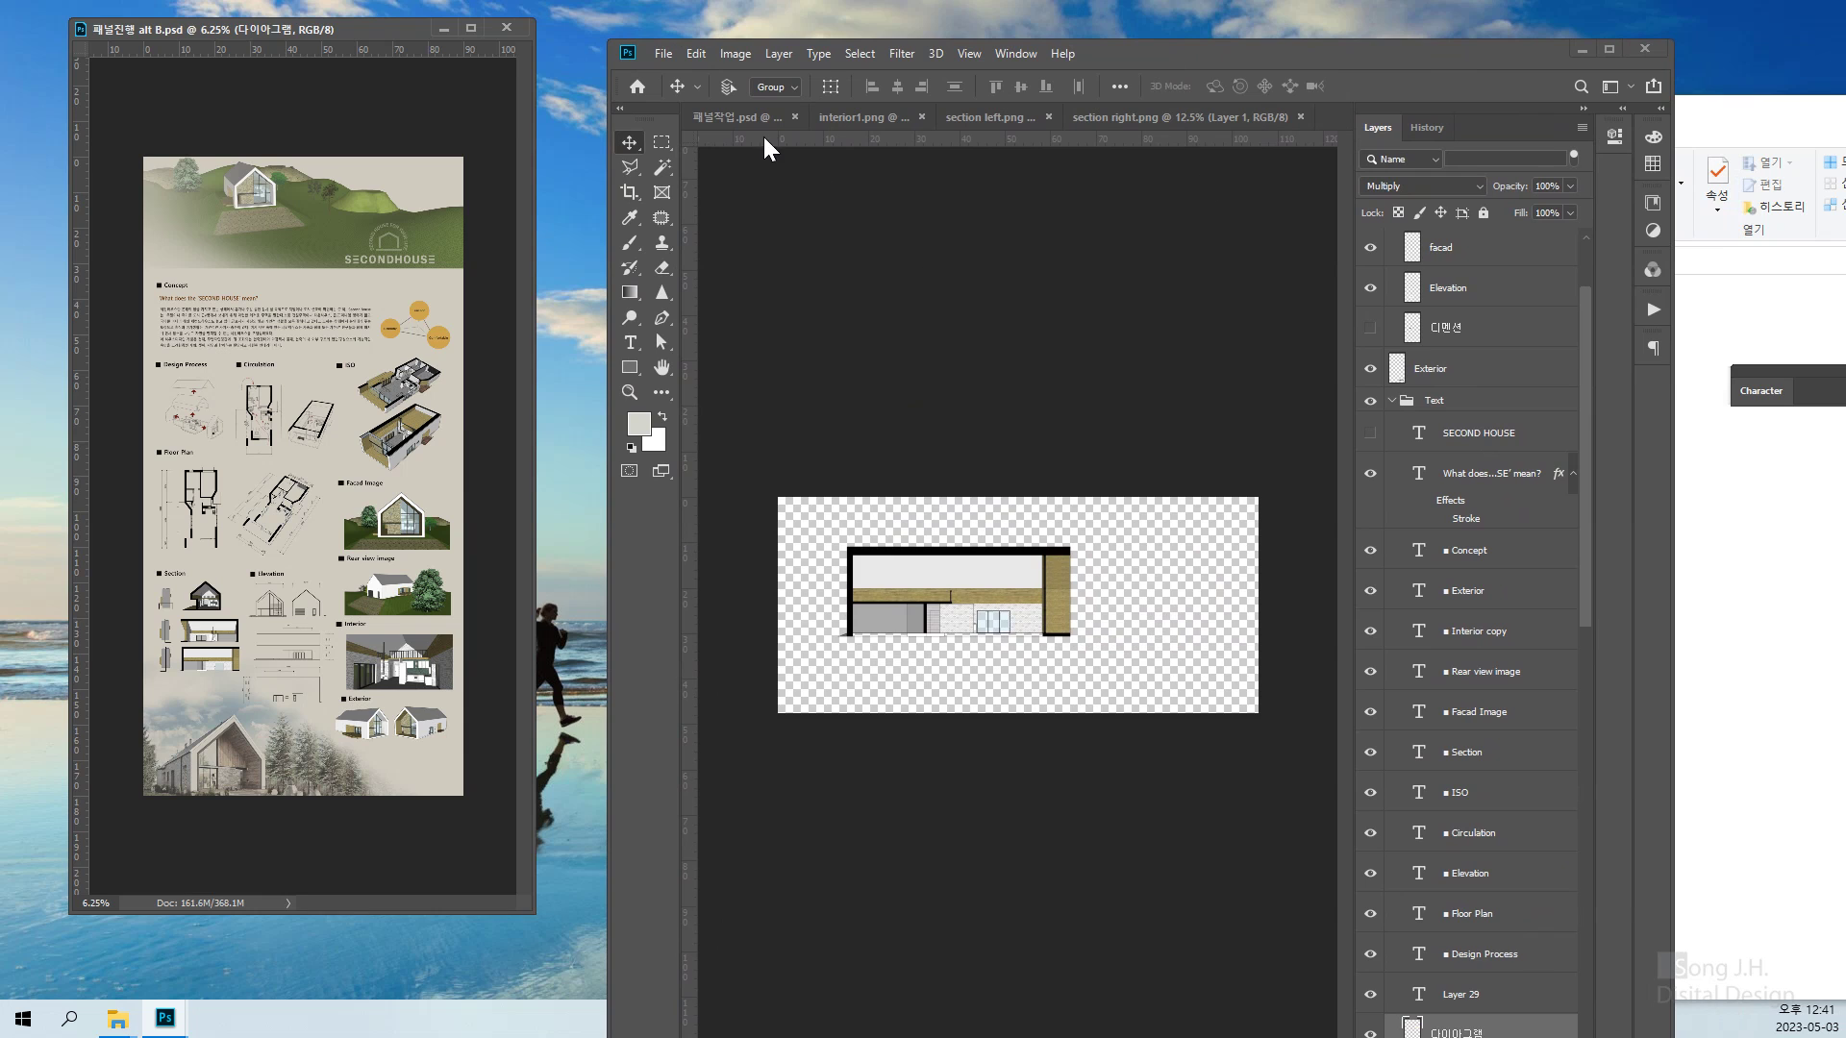
Float the section right and interior1 documents, copy the interior1 section into the 패널작업 panel and close interior1
drag(1133, 114, 1376, 185)
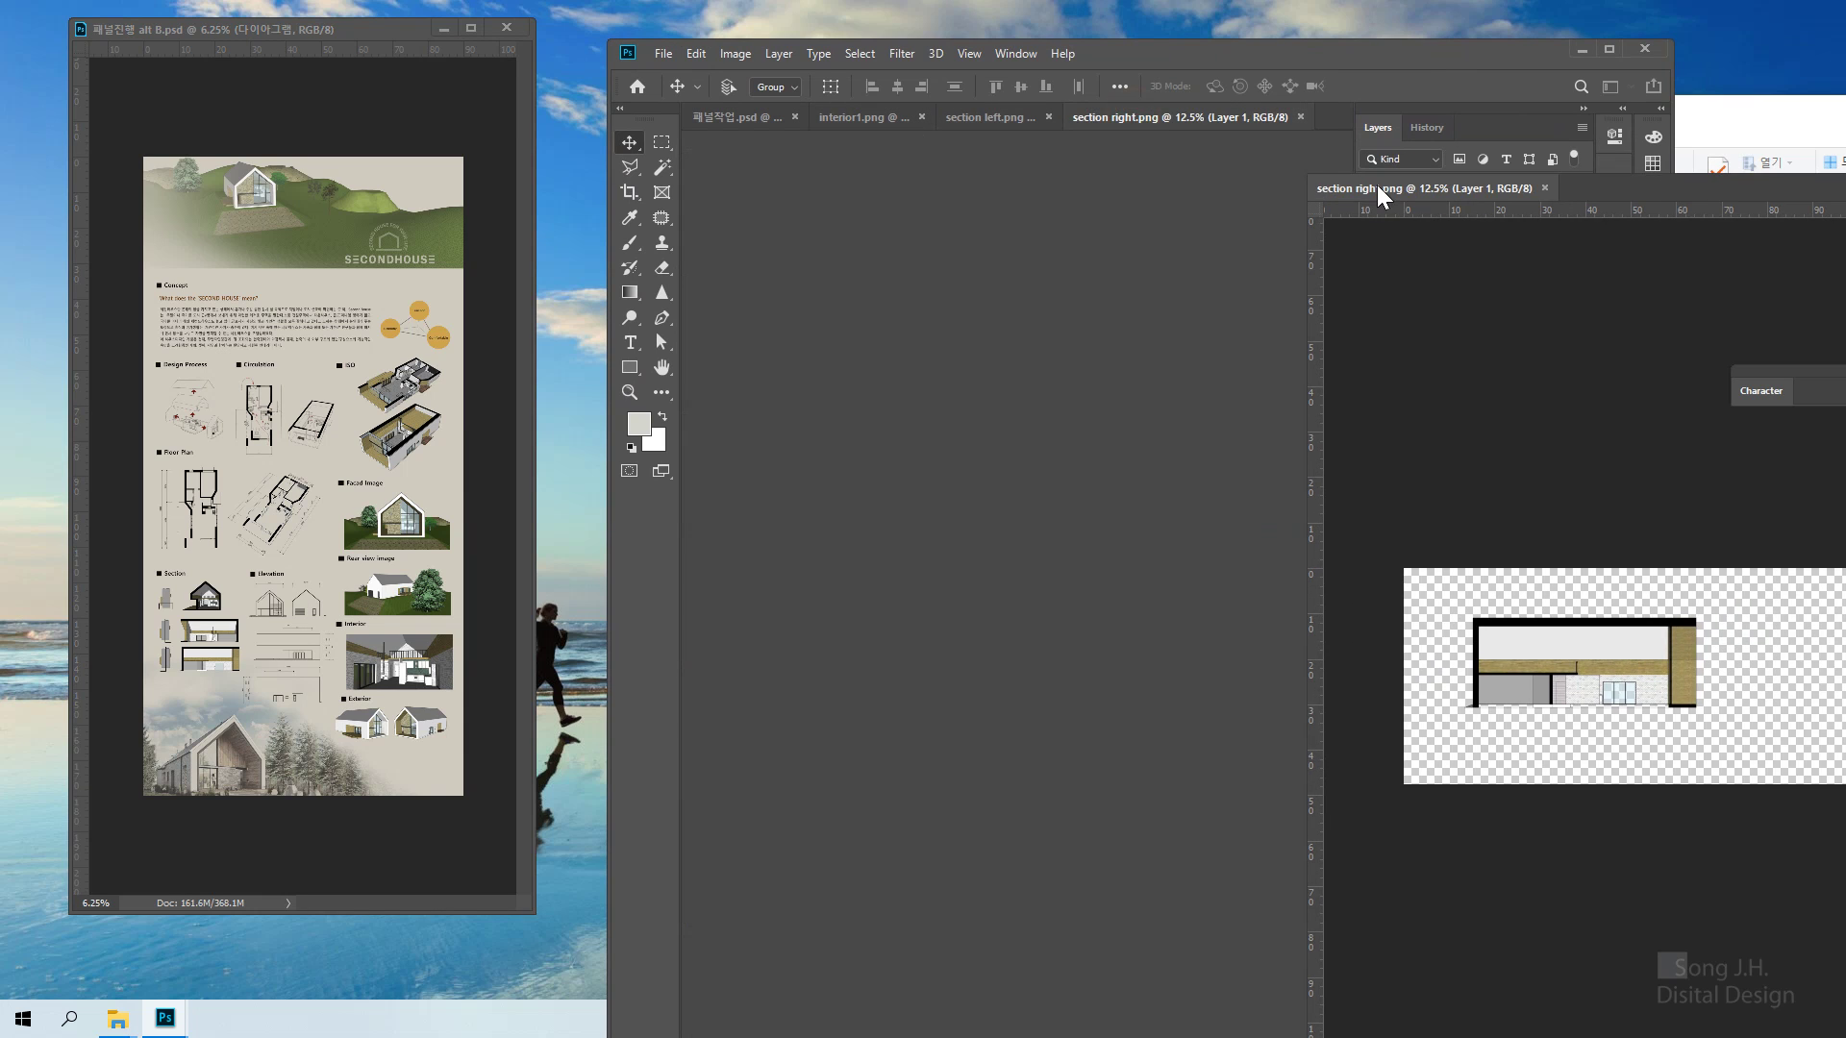
drag(982, 115, 1180, 302)
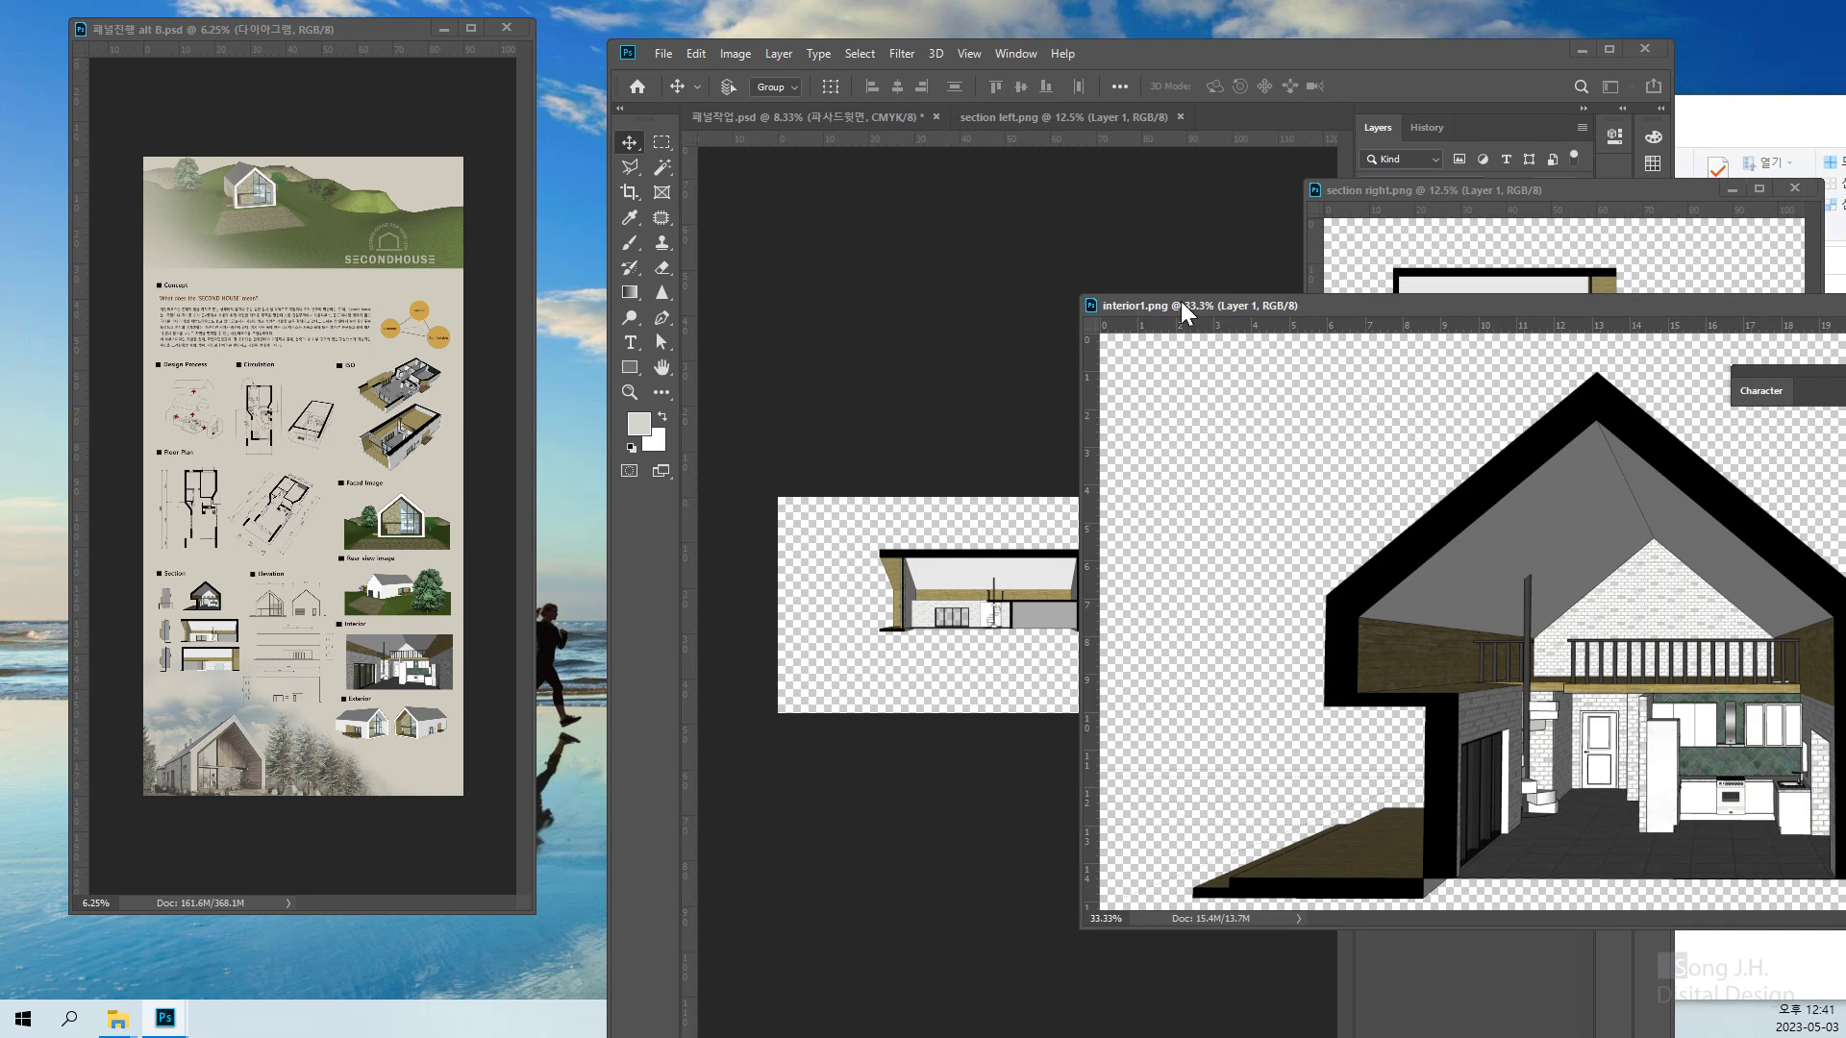
click(816, 114)
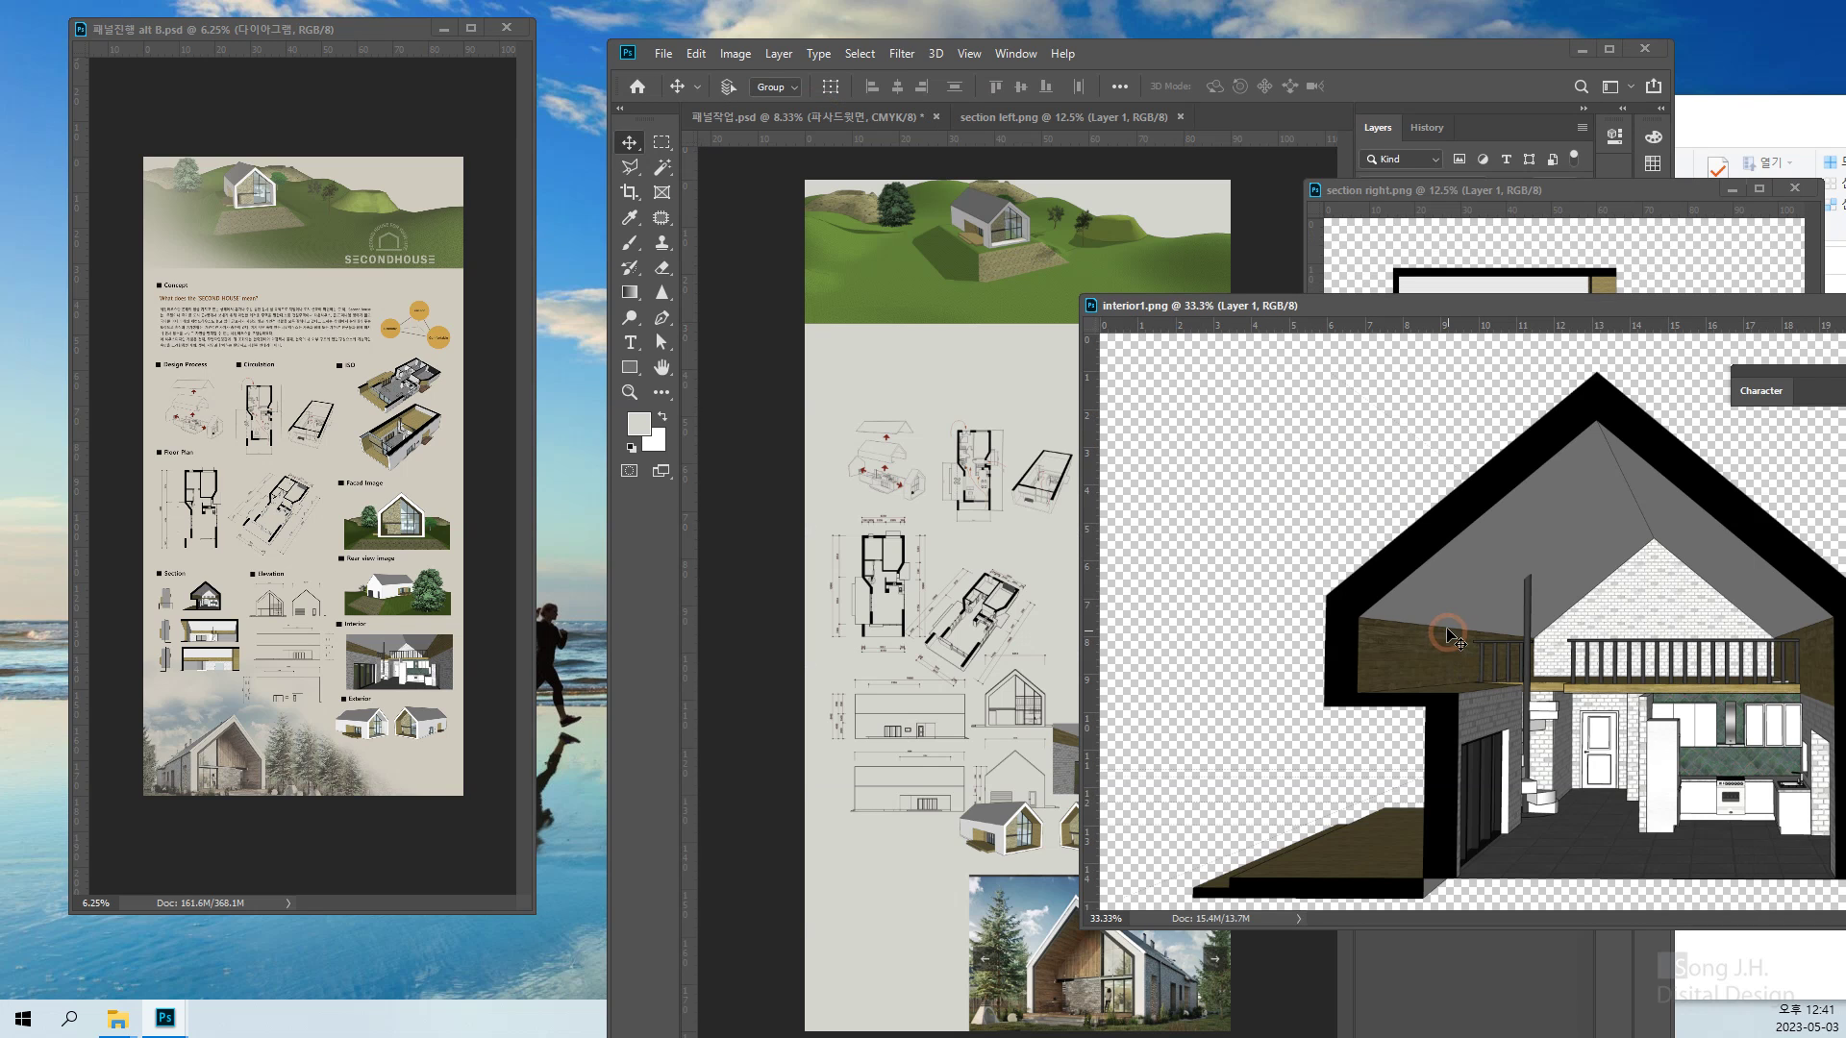
drag(1413, 611, 959, 642)
drag(1728, 304, 1230, 433)
click(1562, 442)
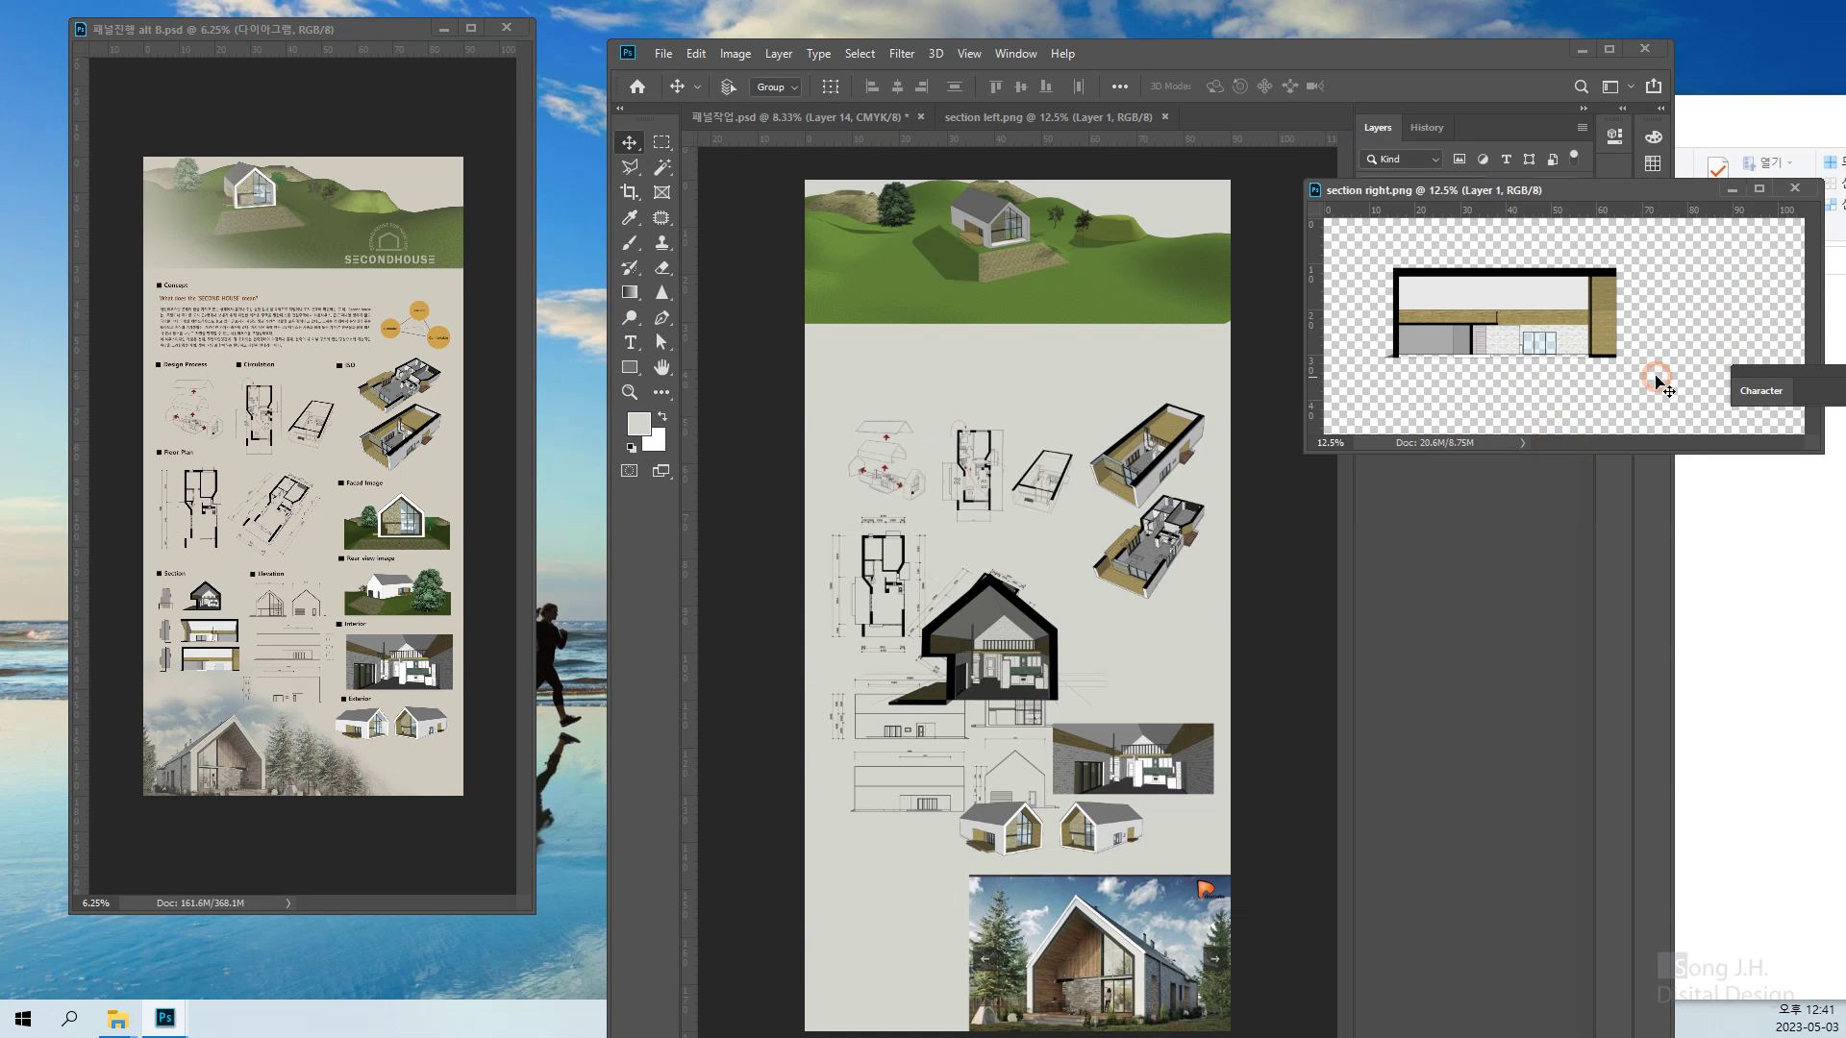
Copy the section right image into the 패널작업 panel over the upper side elevation and close its document
right_click(1536, 334)
click(1573, 342)
drag(1538, 341, 928, 716)
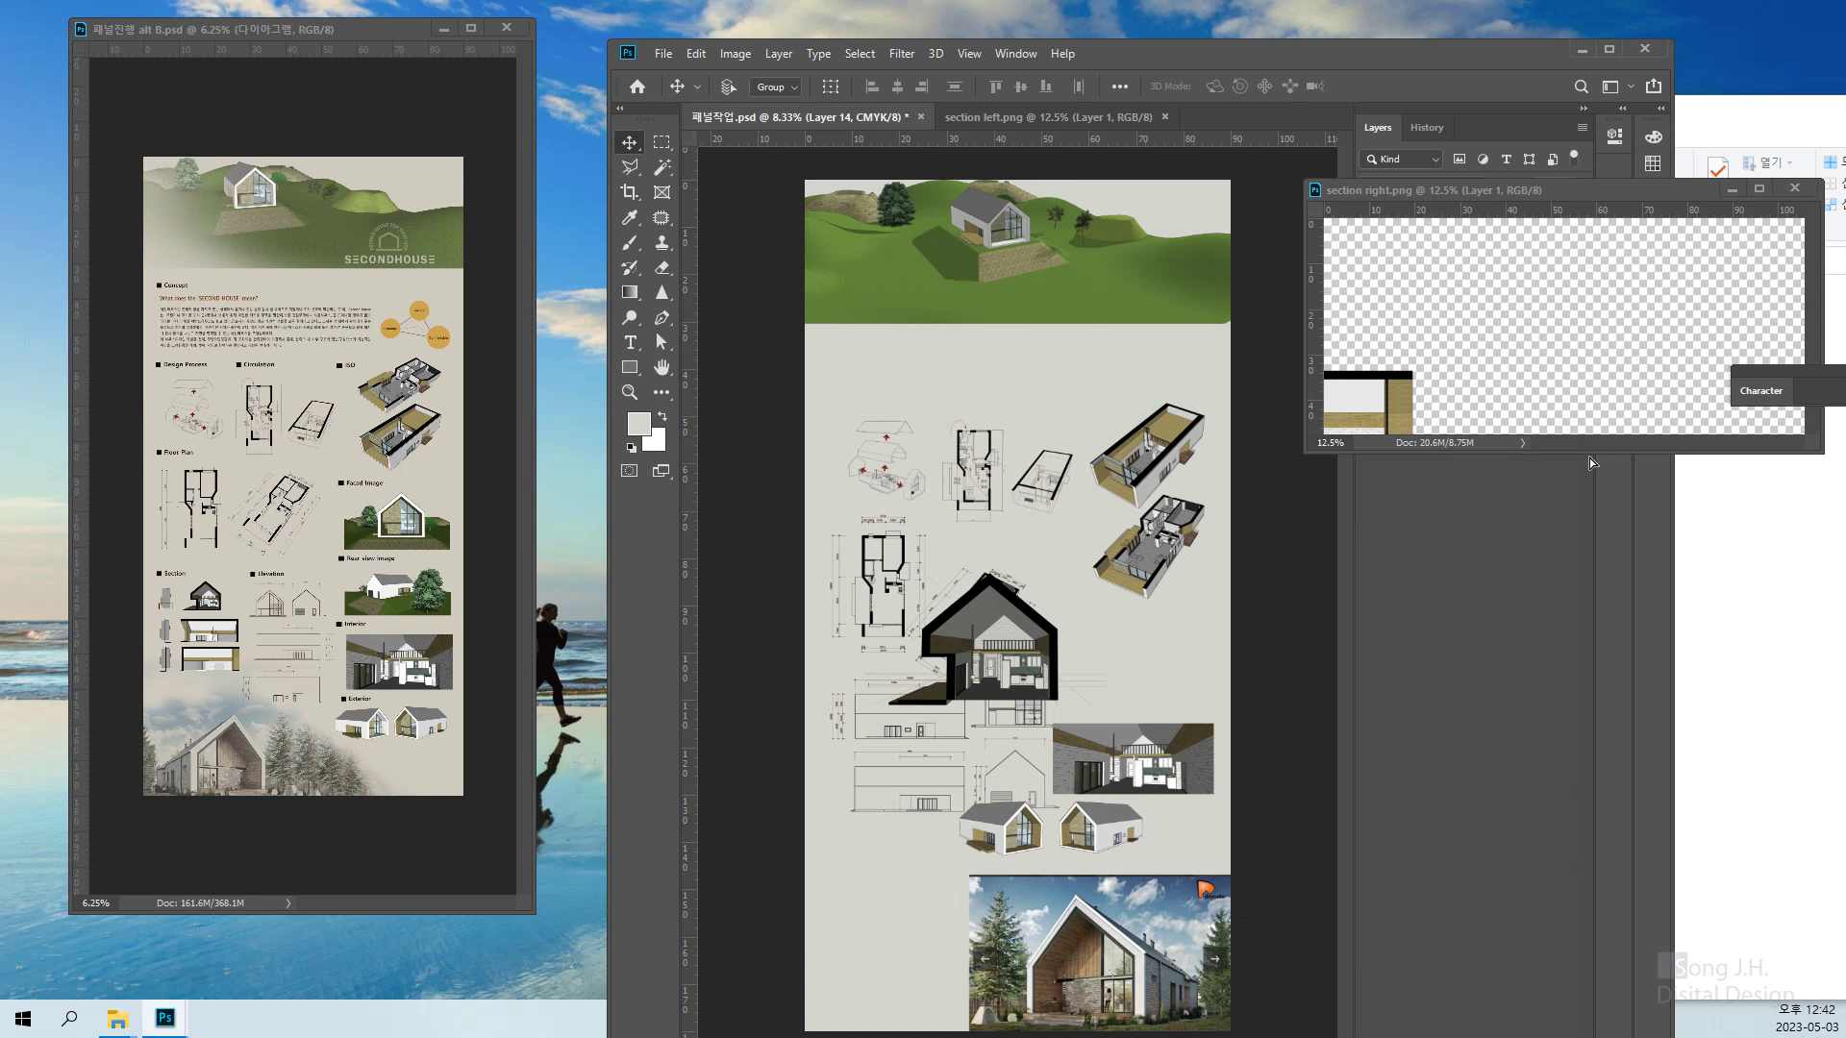
click(1794, 188)
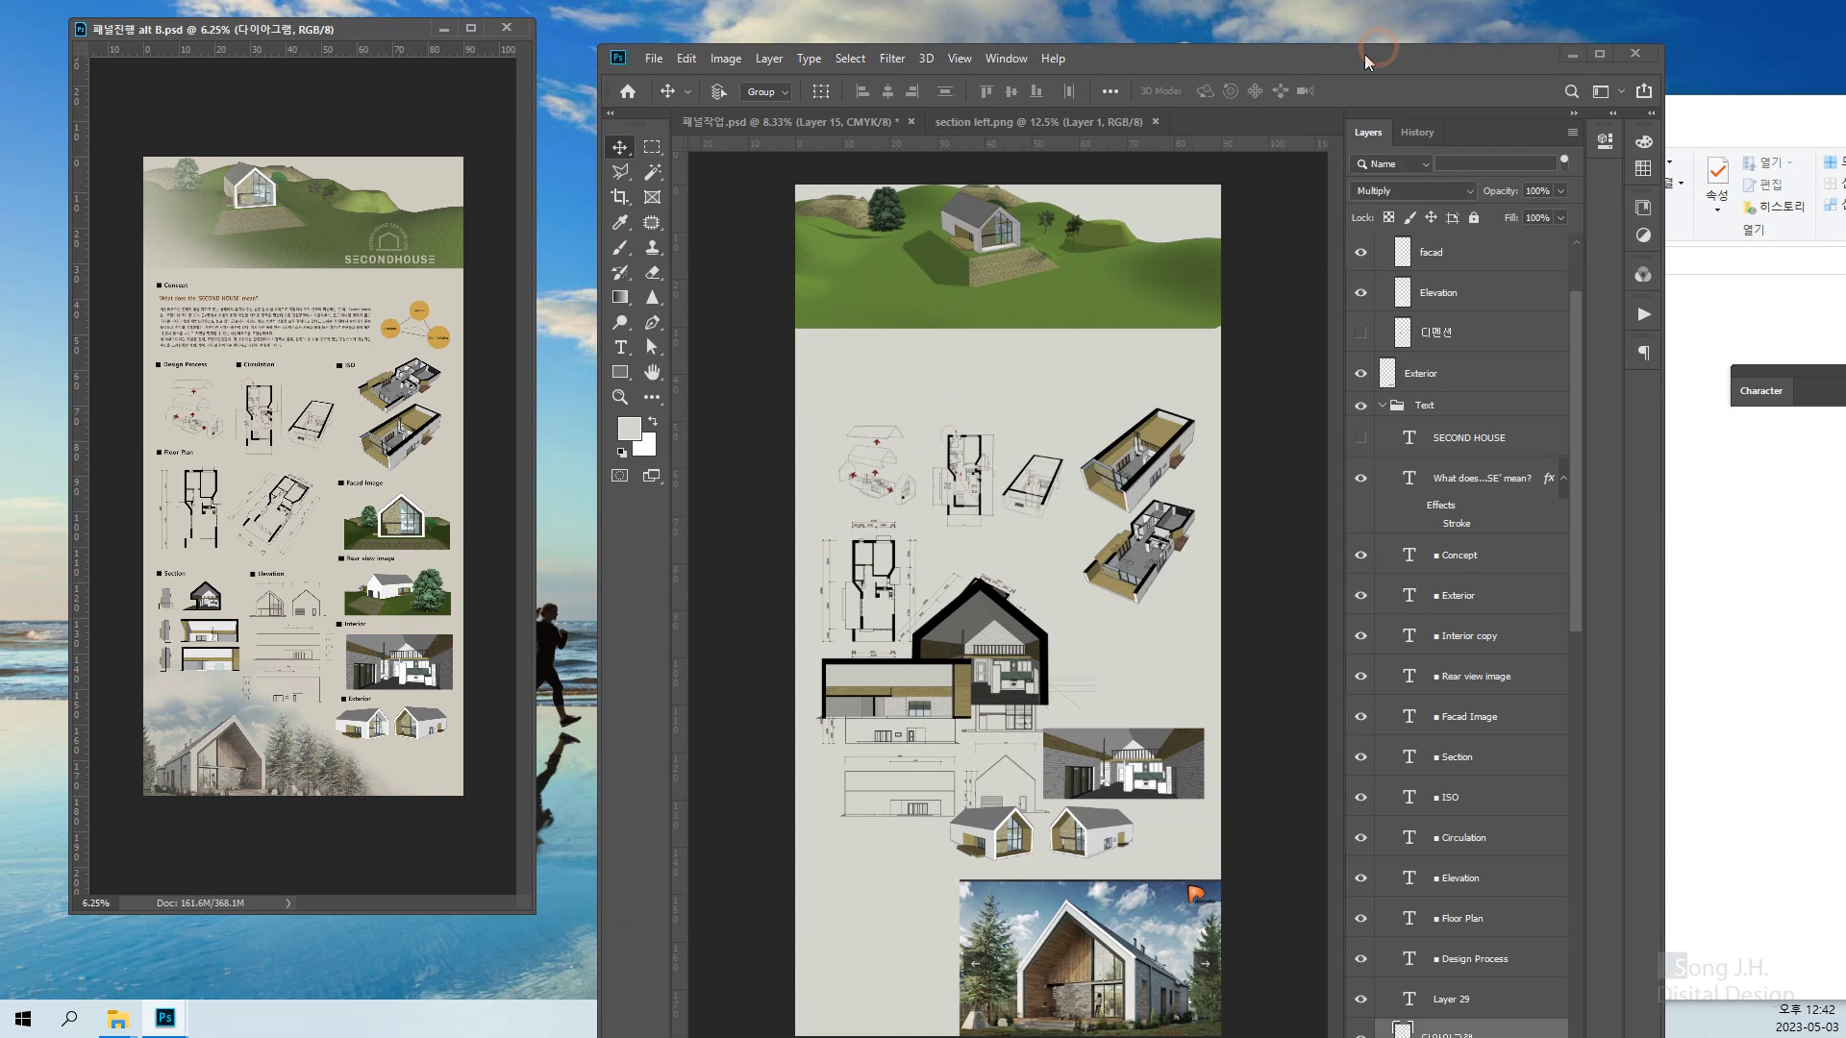
Float the section left document, copy its image into the panel above the gabled section and close the document
mouse_move(1314, 39)
mouse_down()
mouse_move(1003, 72)
mouse_move(1322, 52)
mouse_up()
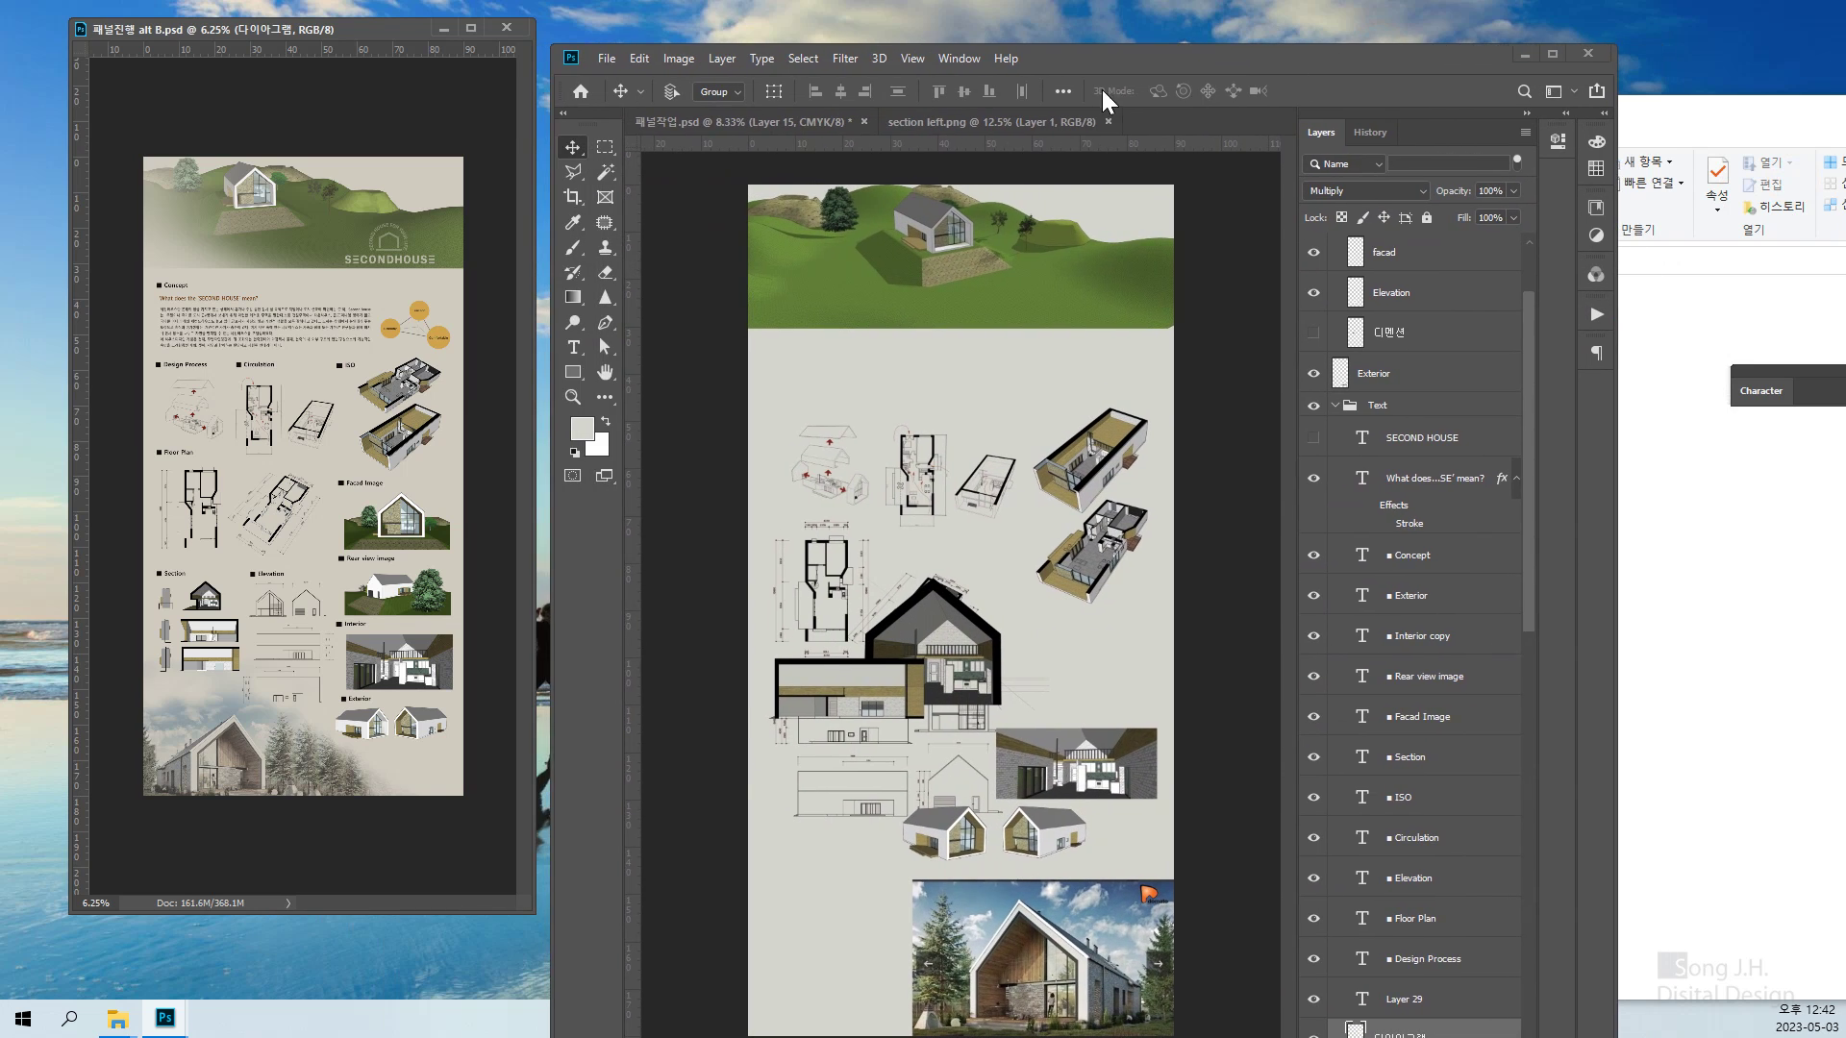
click(1012, 118)
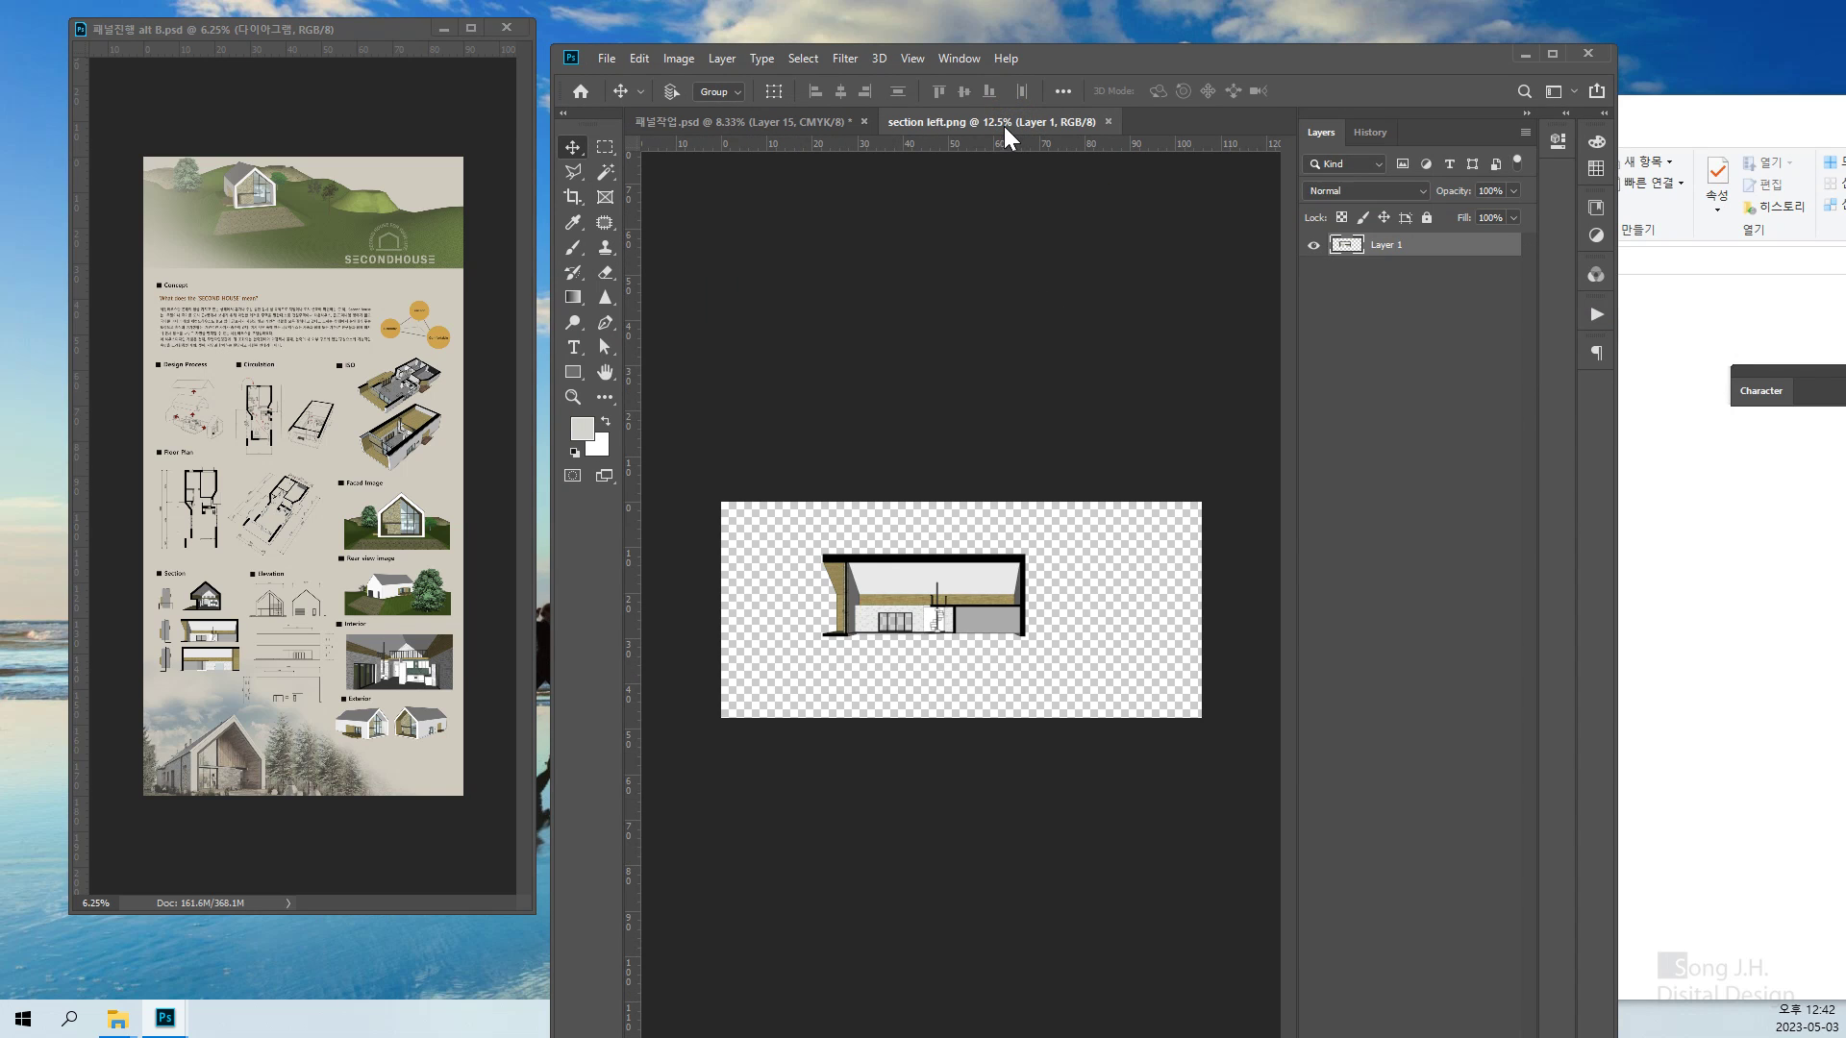
drag(1010, 121, 1432, 189)
drag(1480, 342, 944, 573)
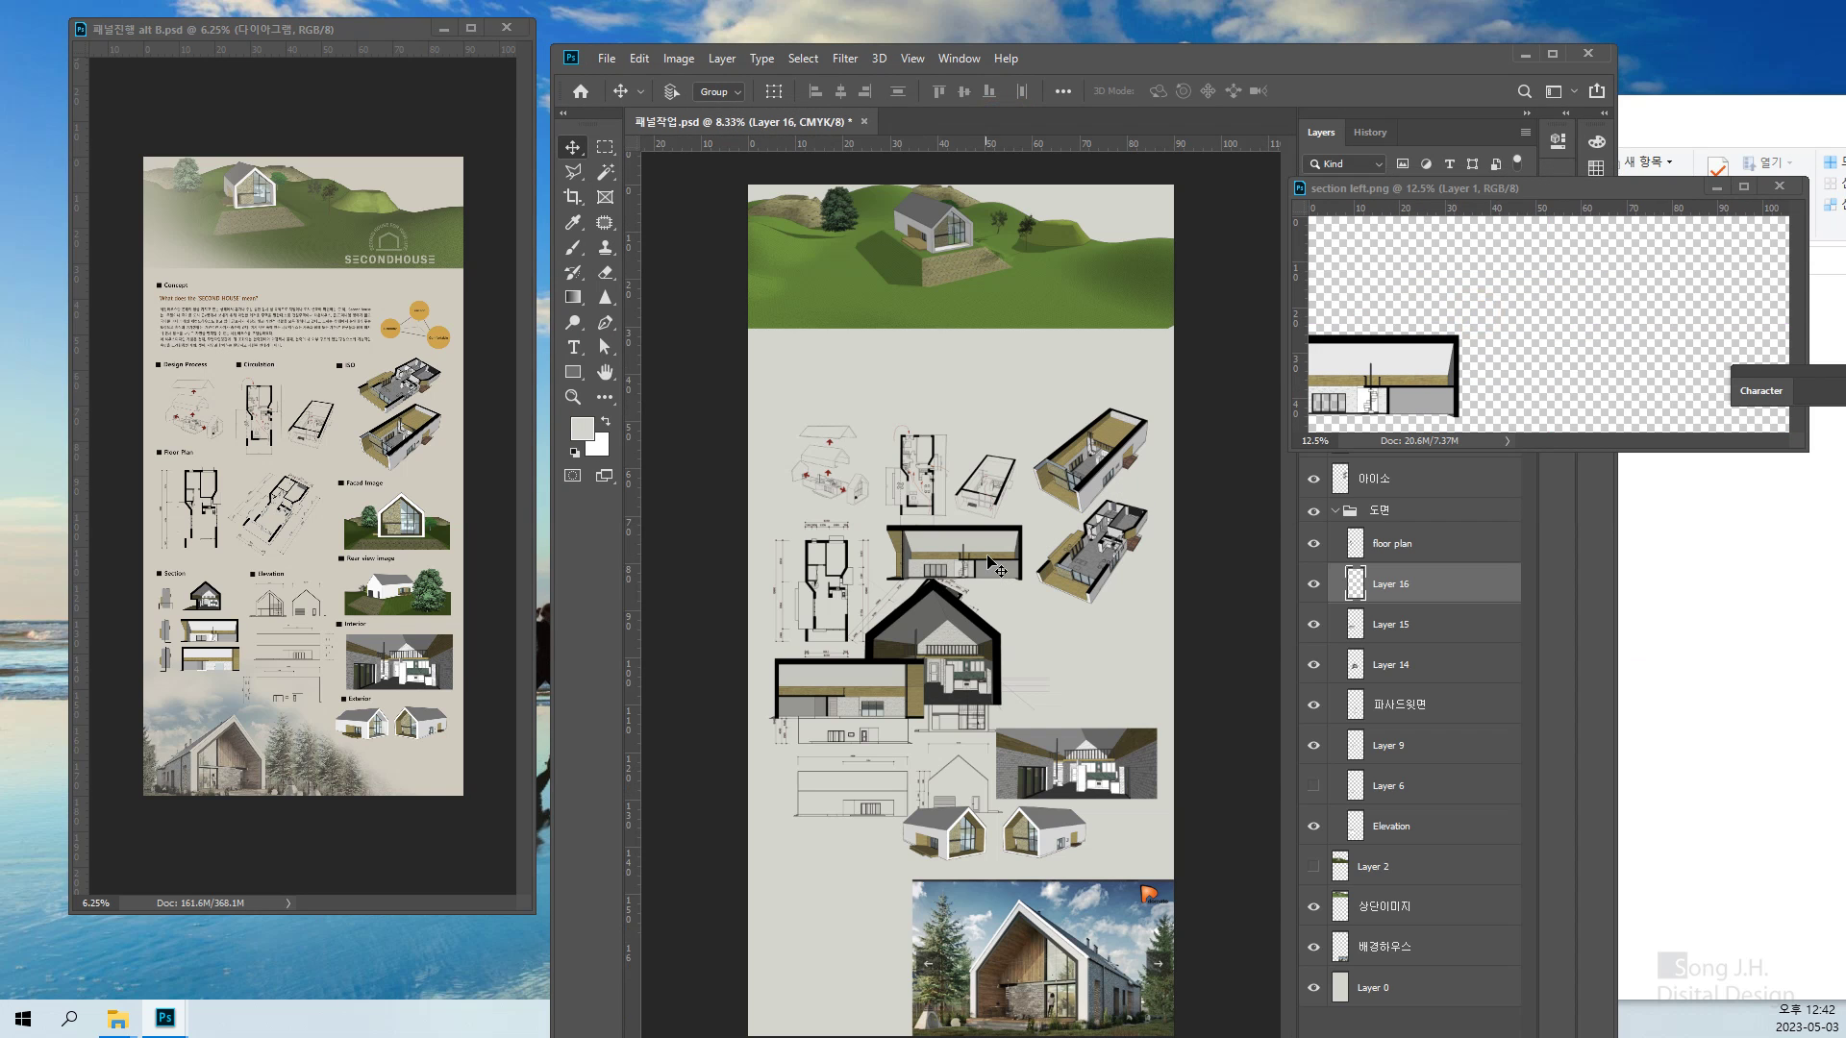
click(1779, 186)
Switch to File Explorer, look into the landscape folder of 8주 scenes, and open the exterior image folder
drag(1265, 67, 1175, 64)
click(1612, 550)
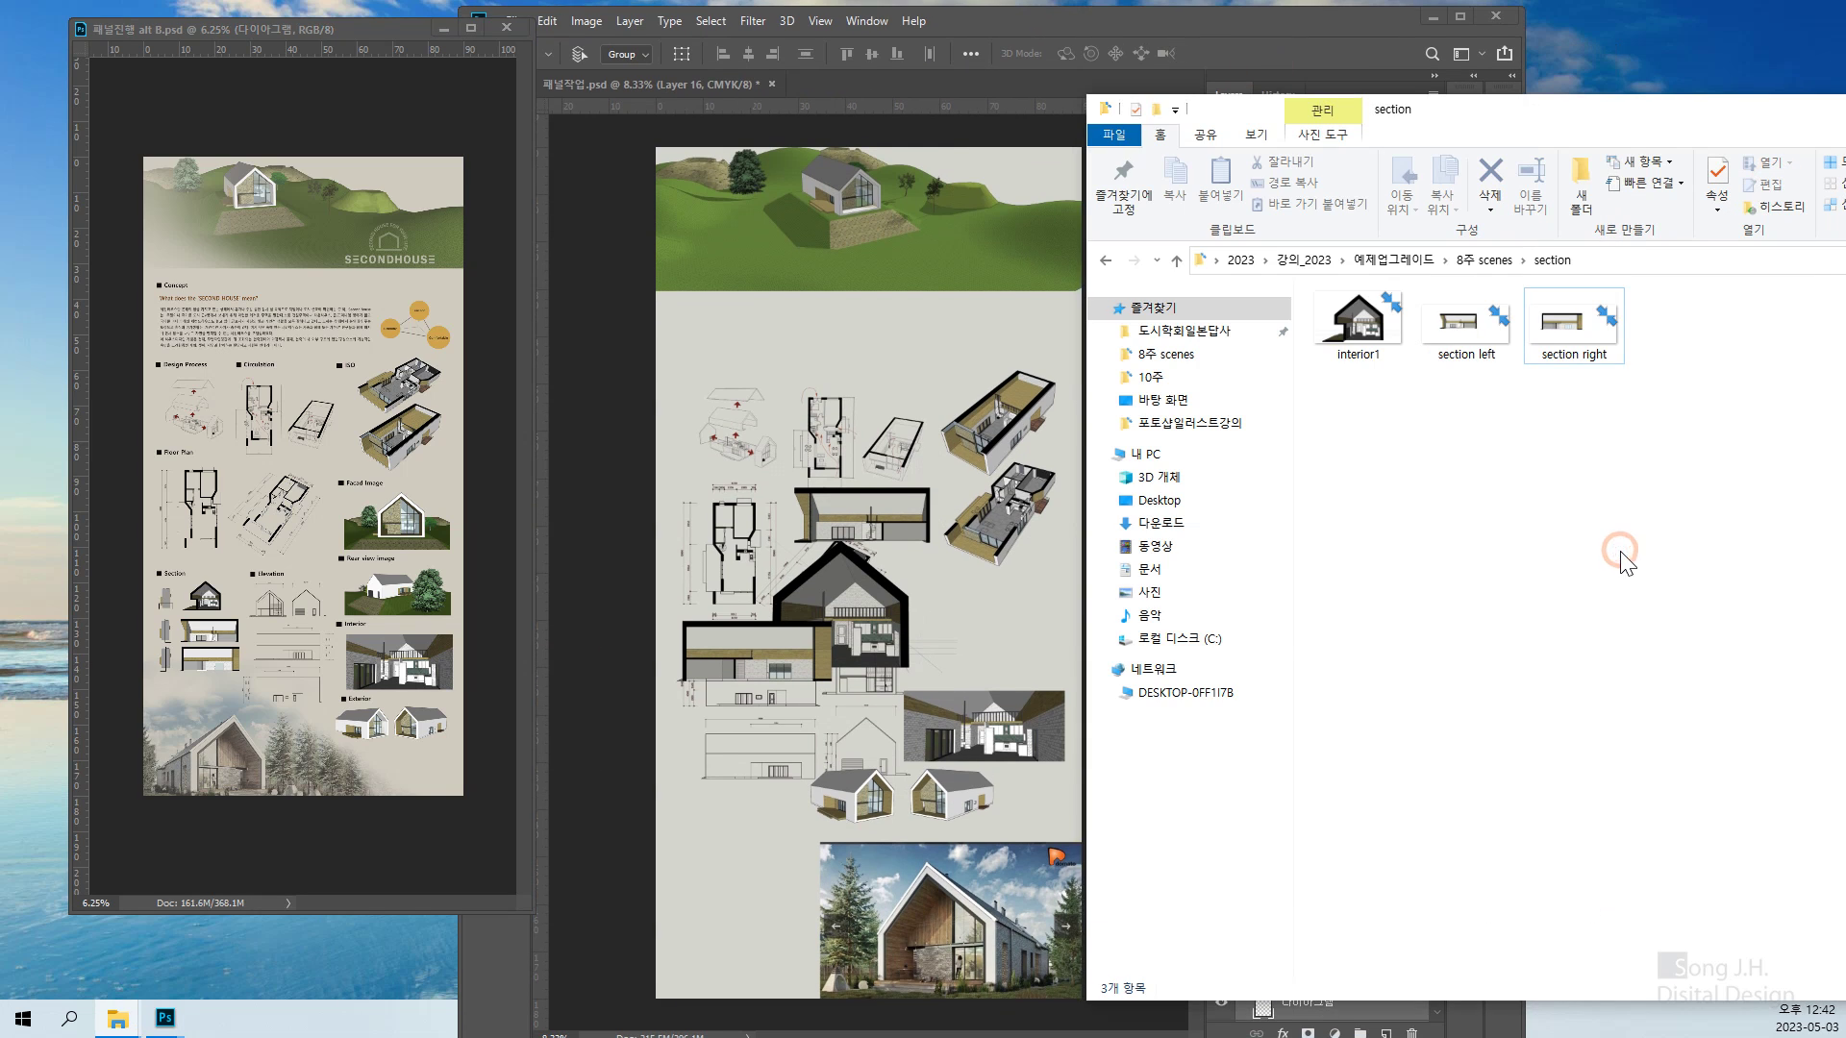
click(1491, 266)
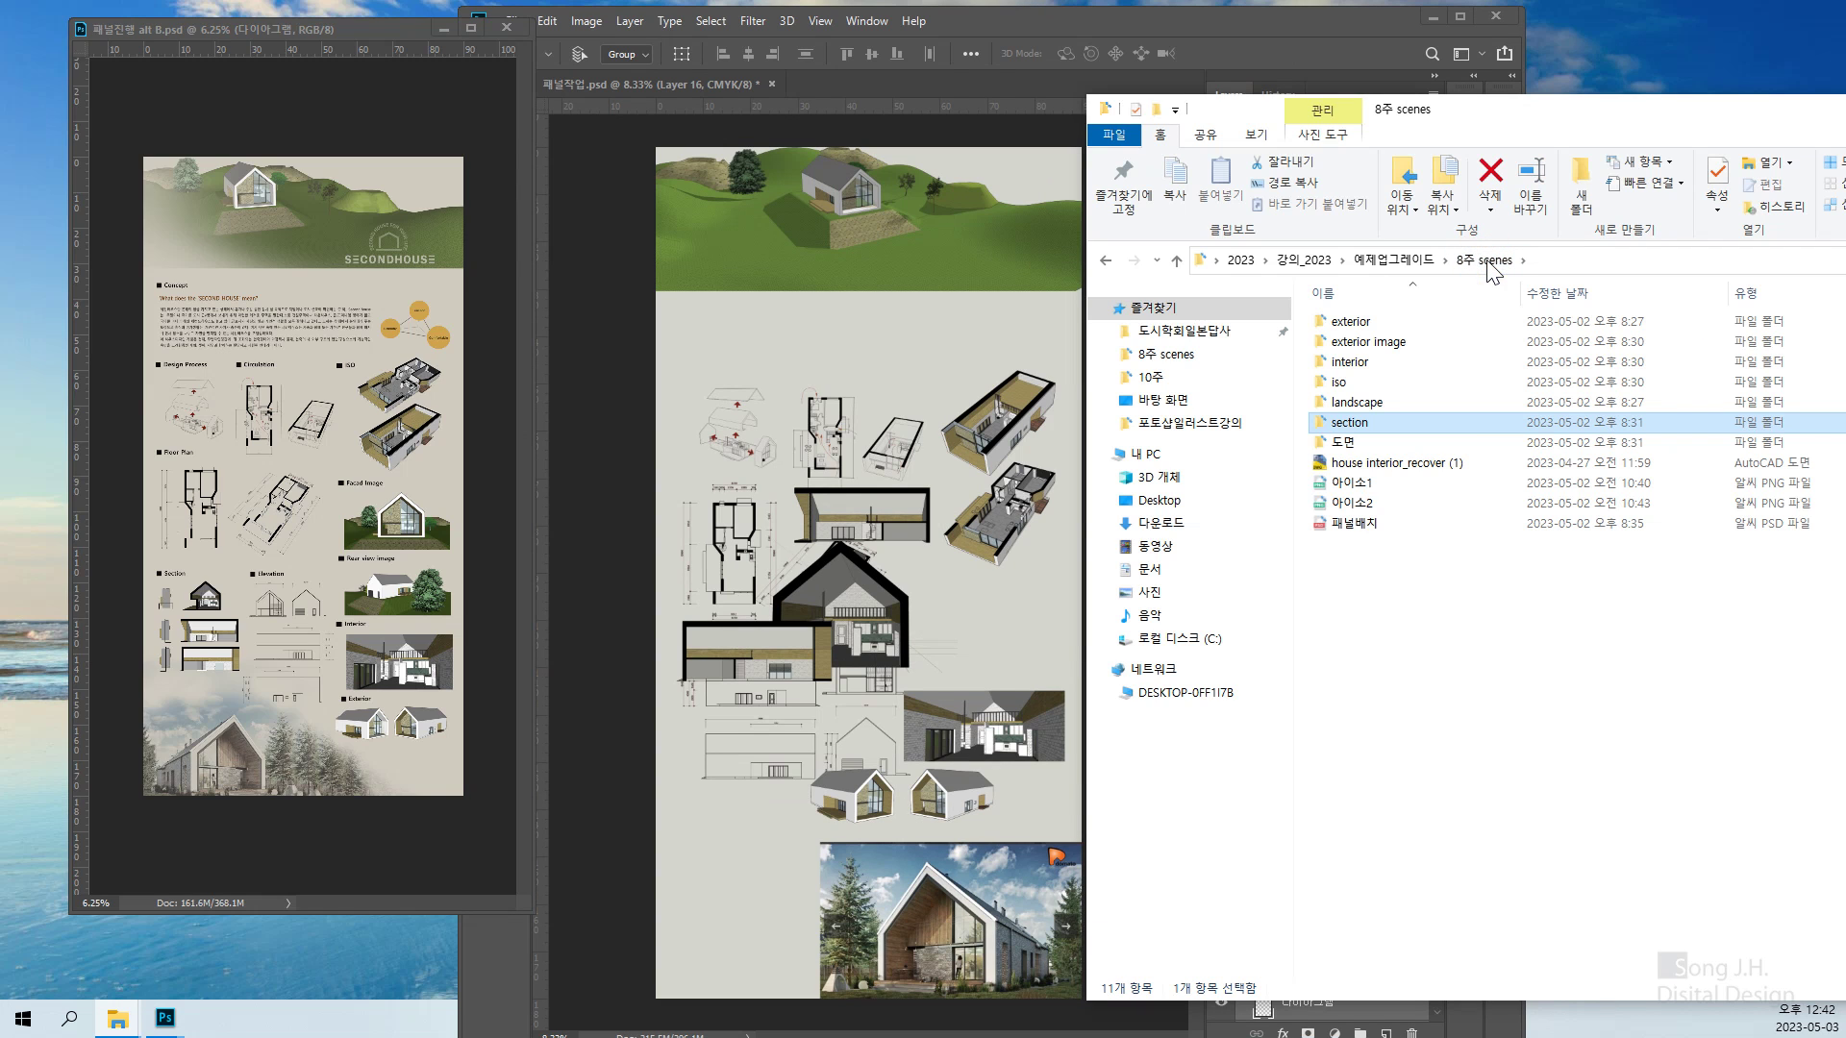
click(1454, 641)
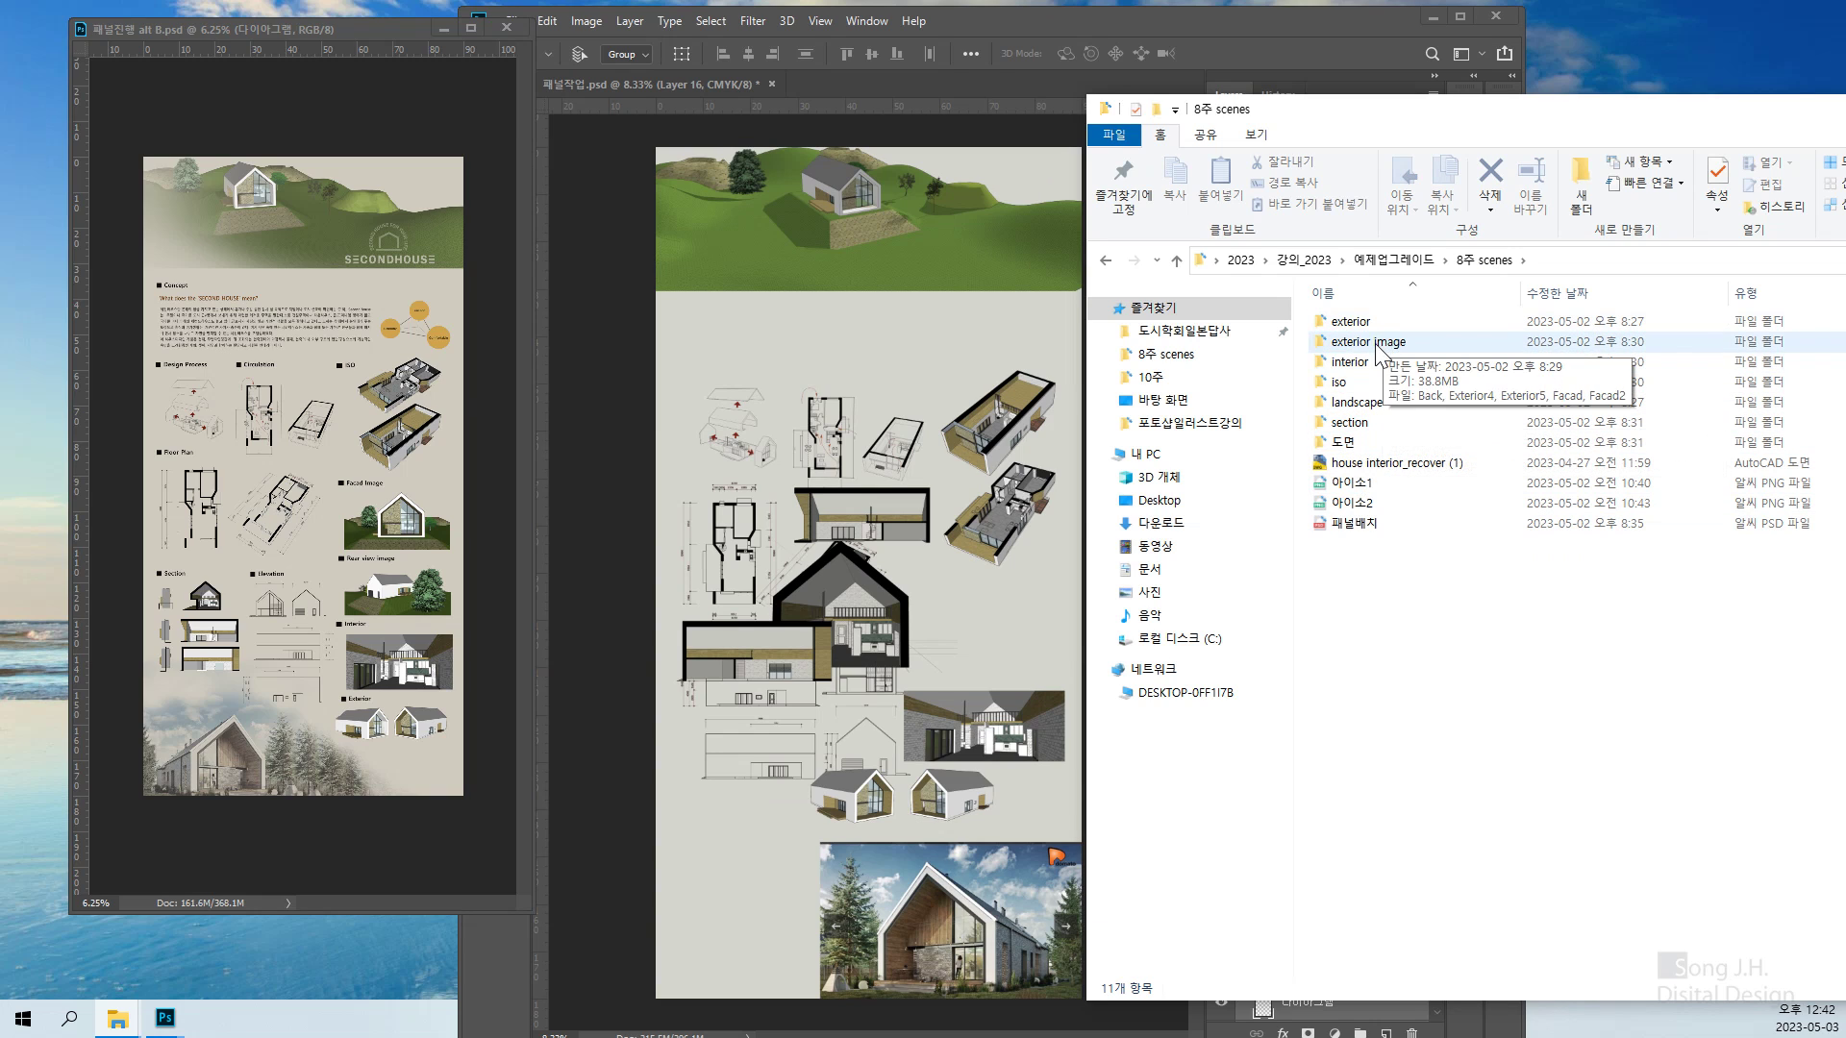
double_click(1356, 405)
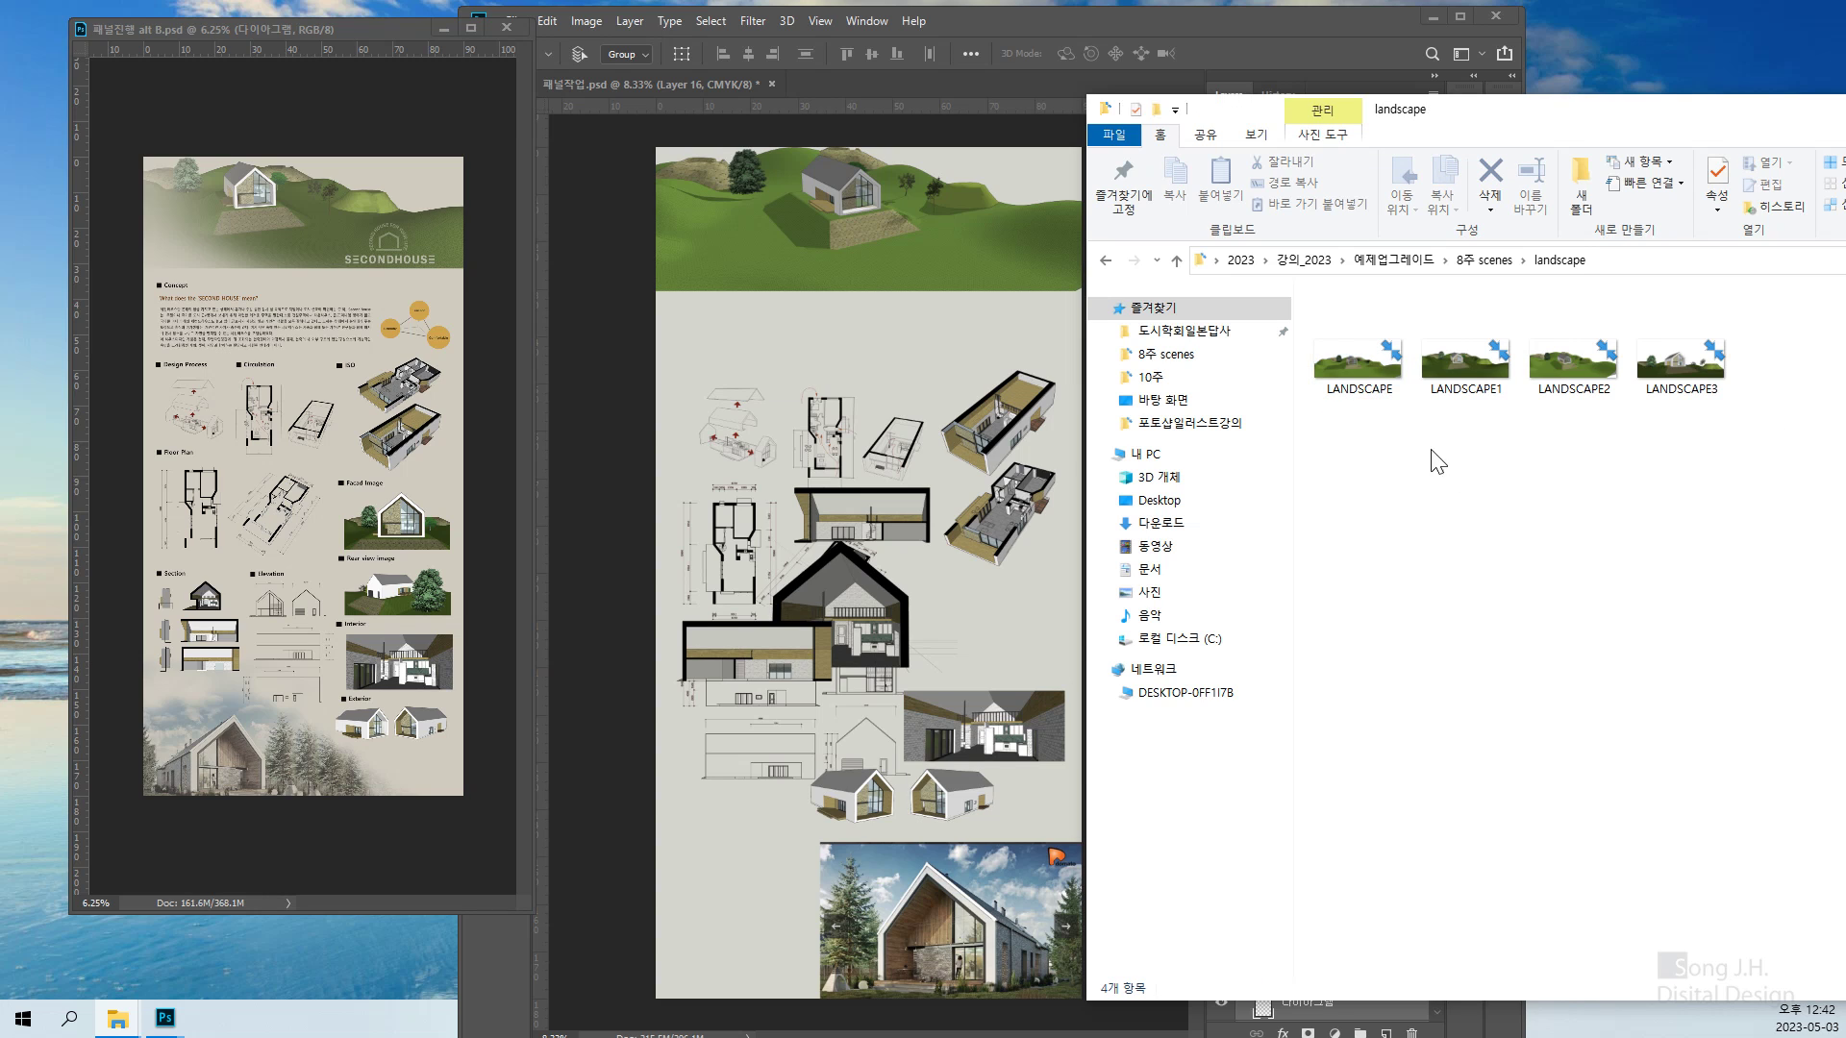
click(1473, 259)
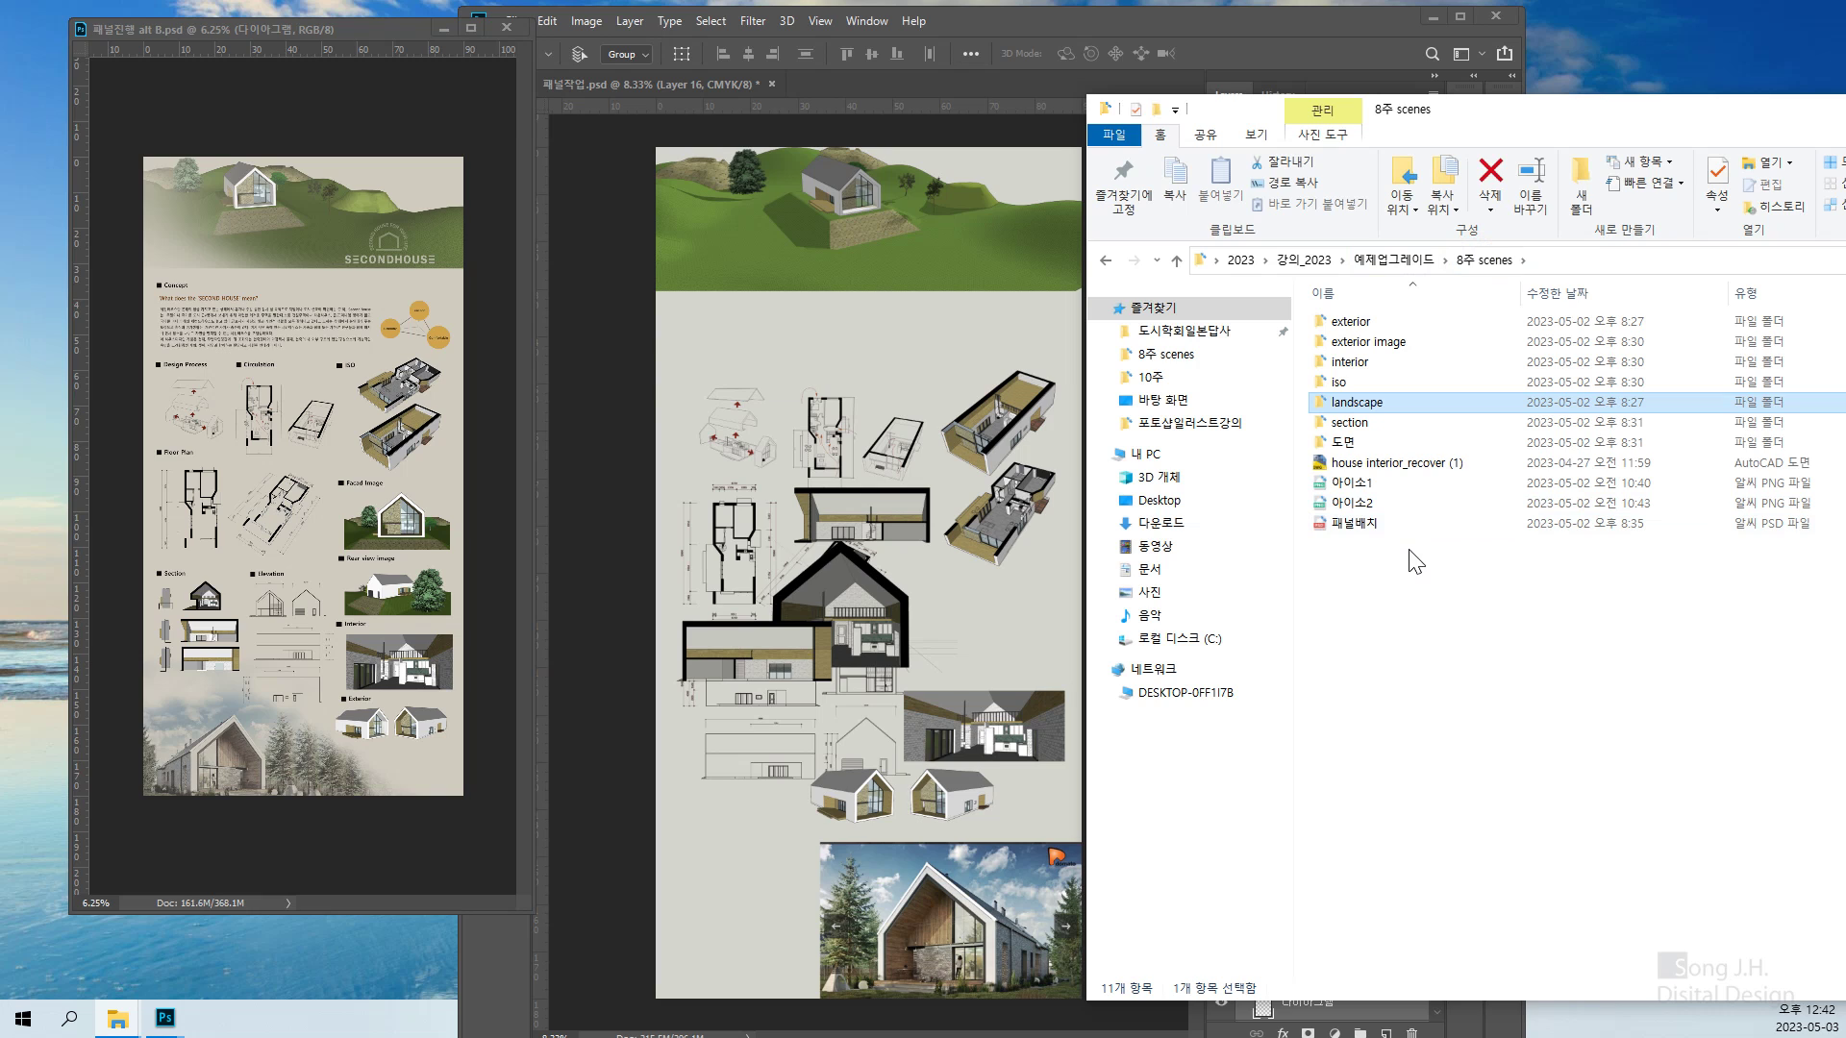
double_click(1376, 344)
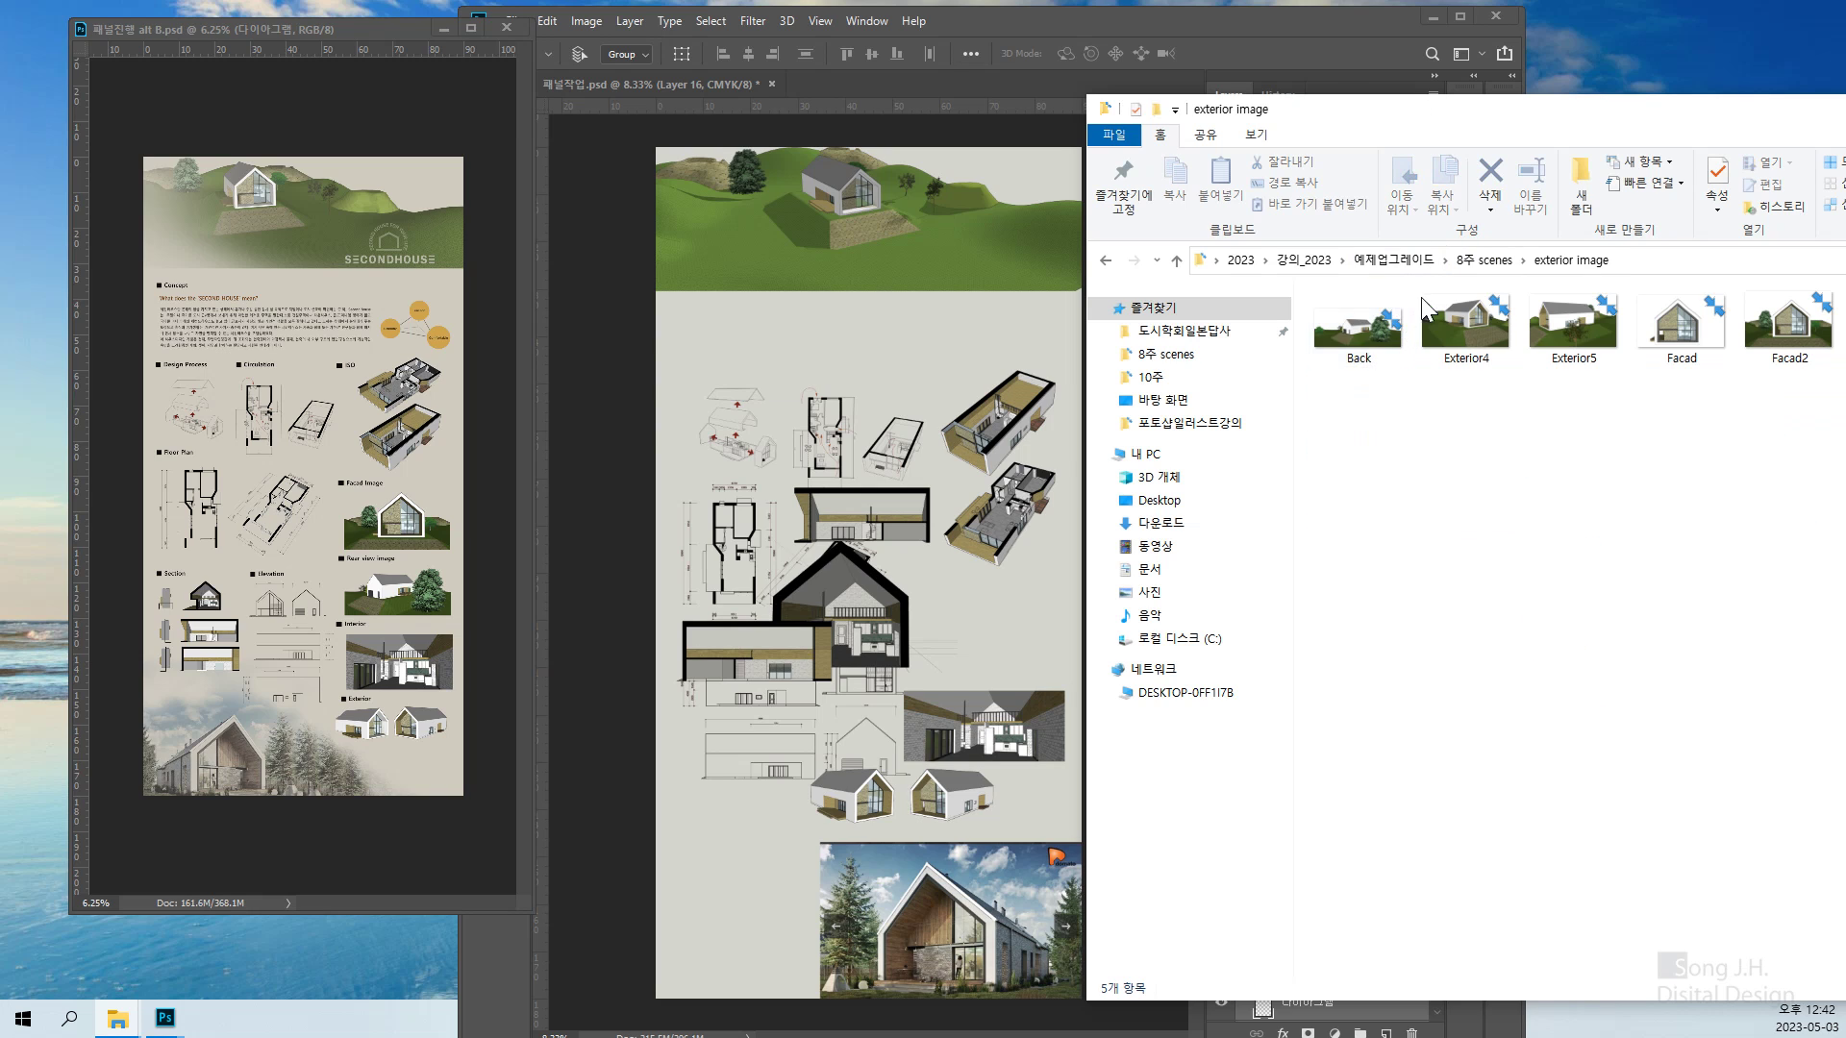
drag(1524, 112, 1454, 226)
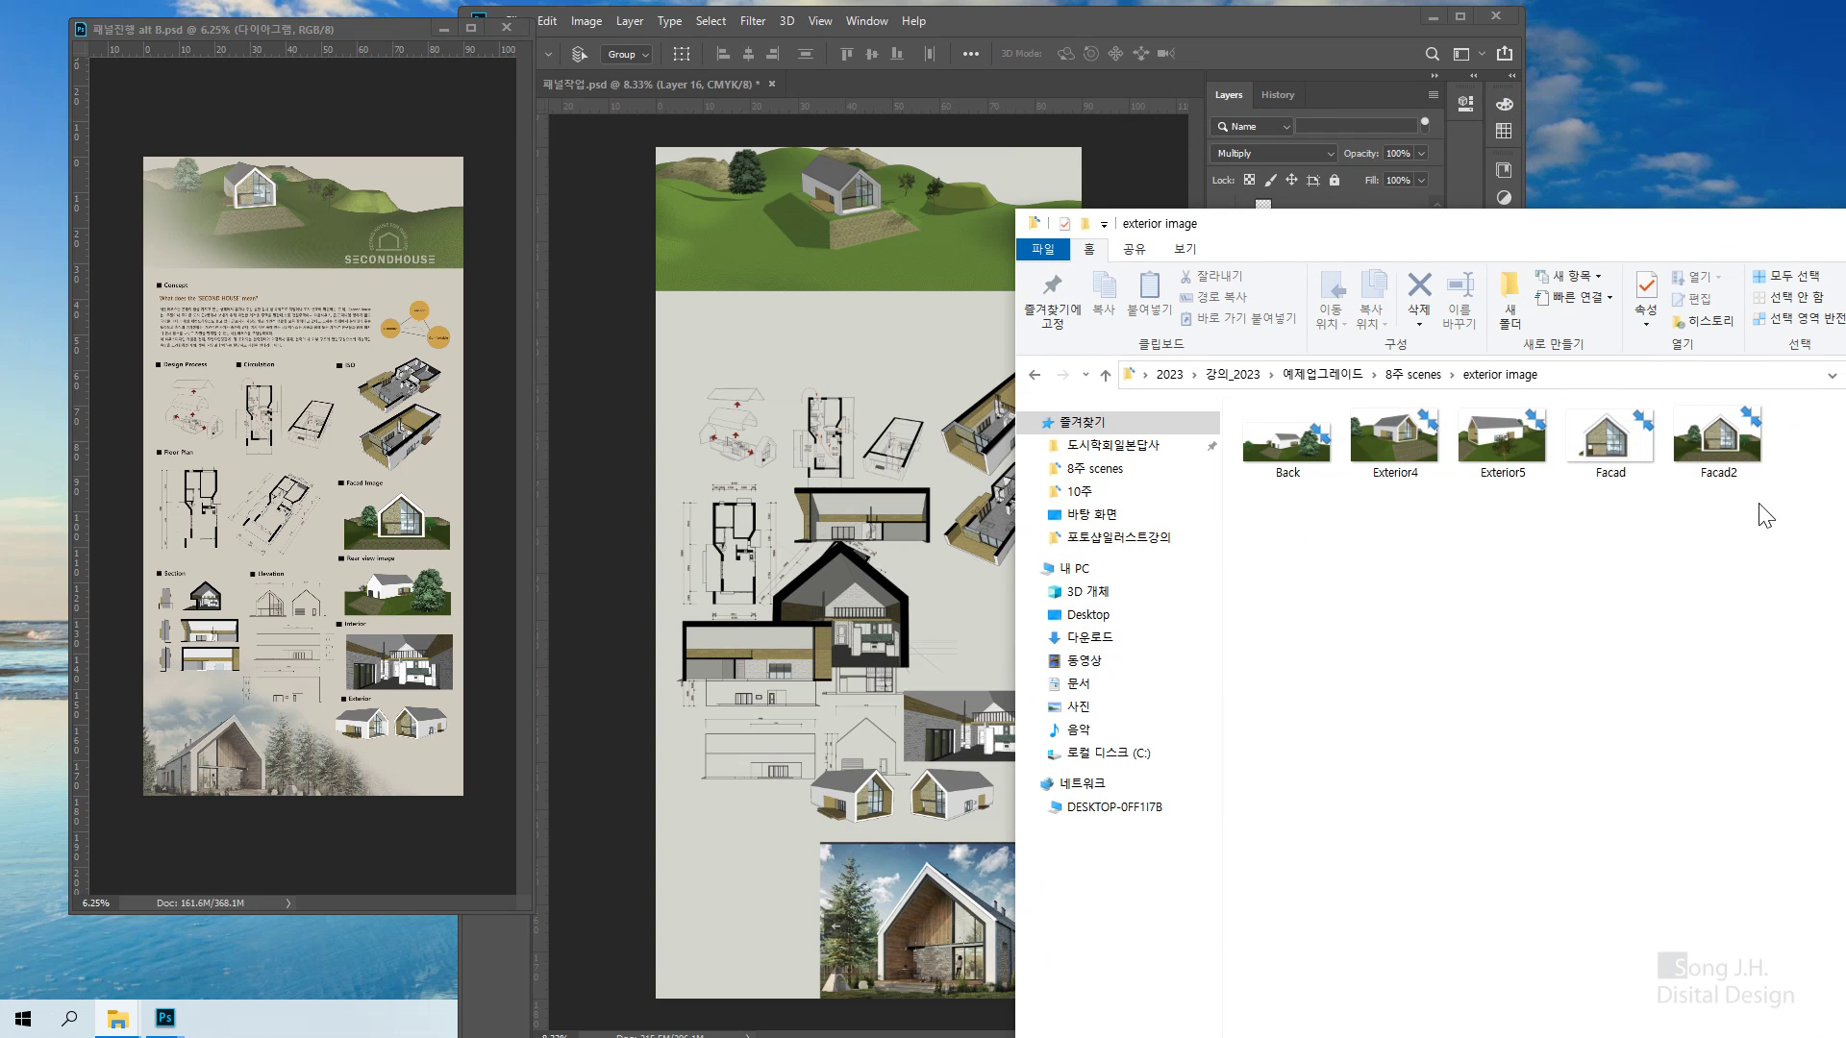
Open the Facad2 and Back images from the exterior image folder as separate documents in Photoshop
drag(1711, 460, 995, 83)
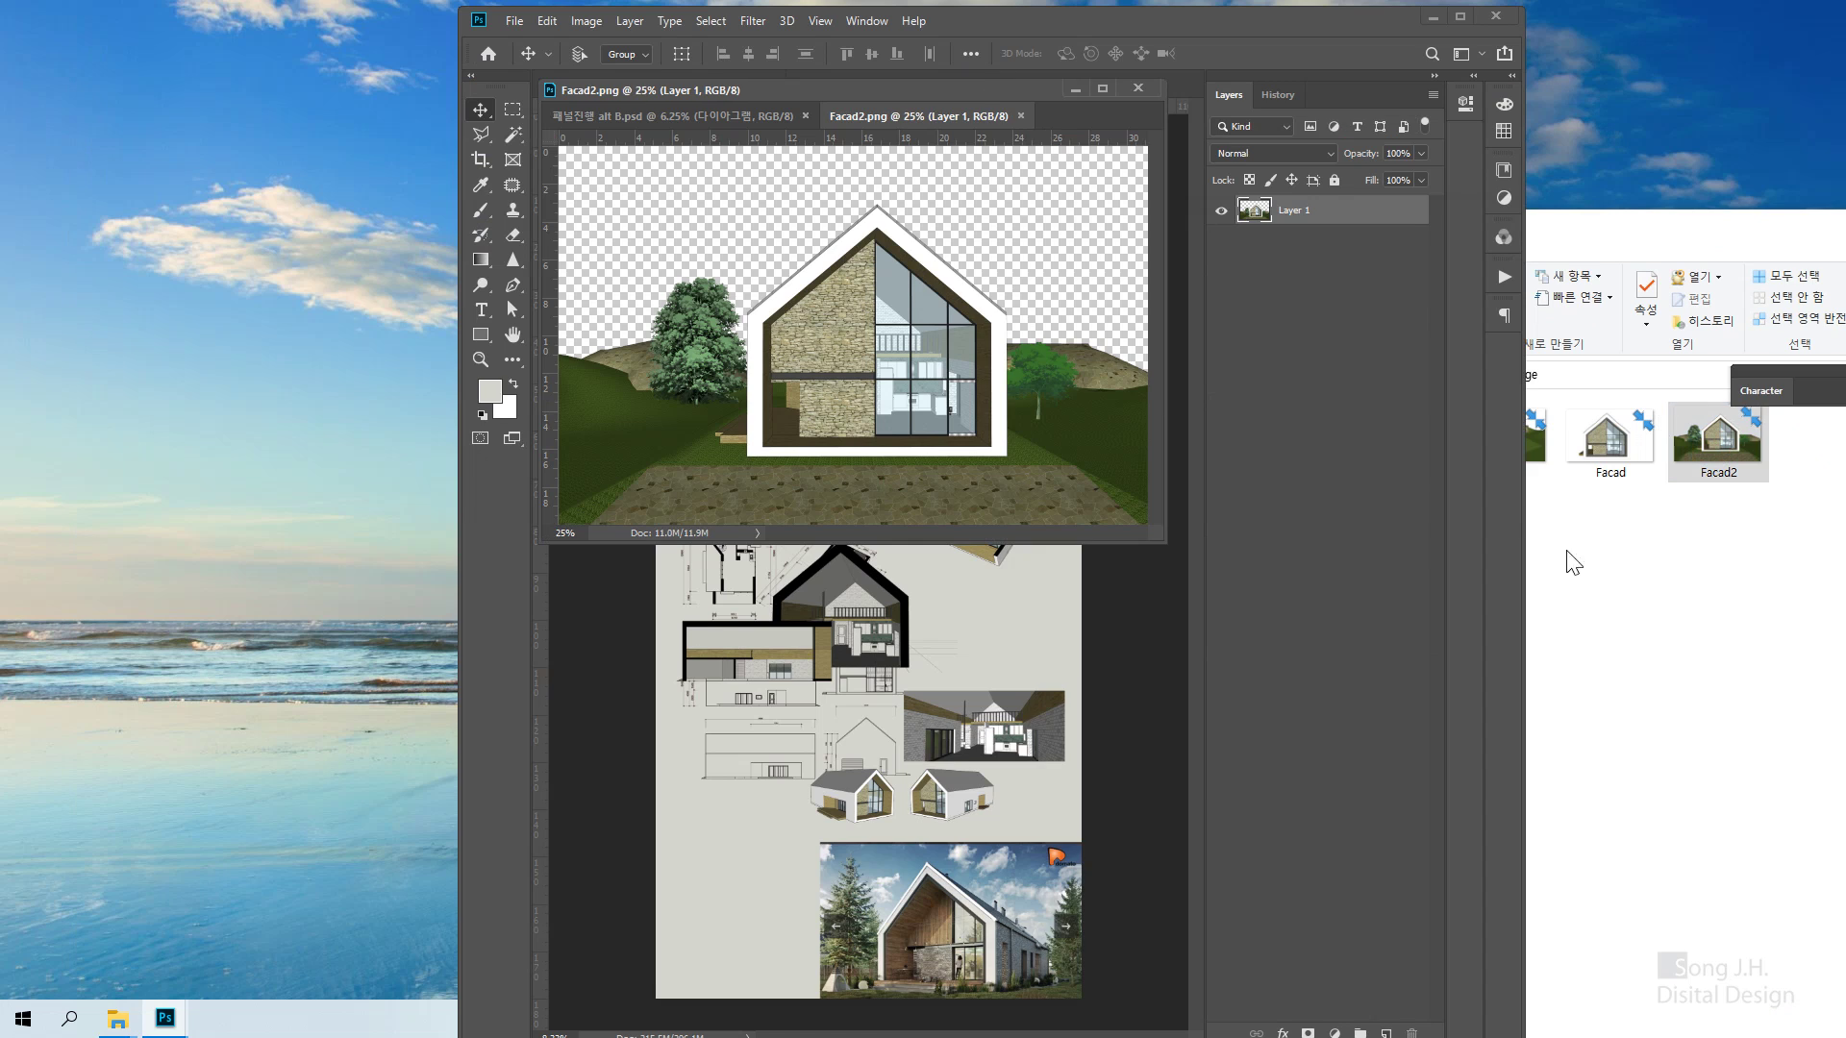
click(1667, 668)
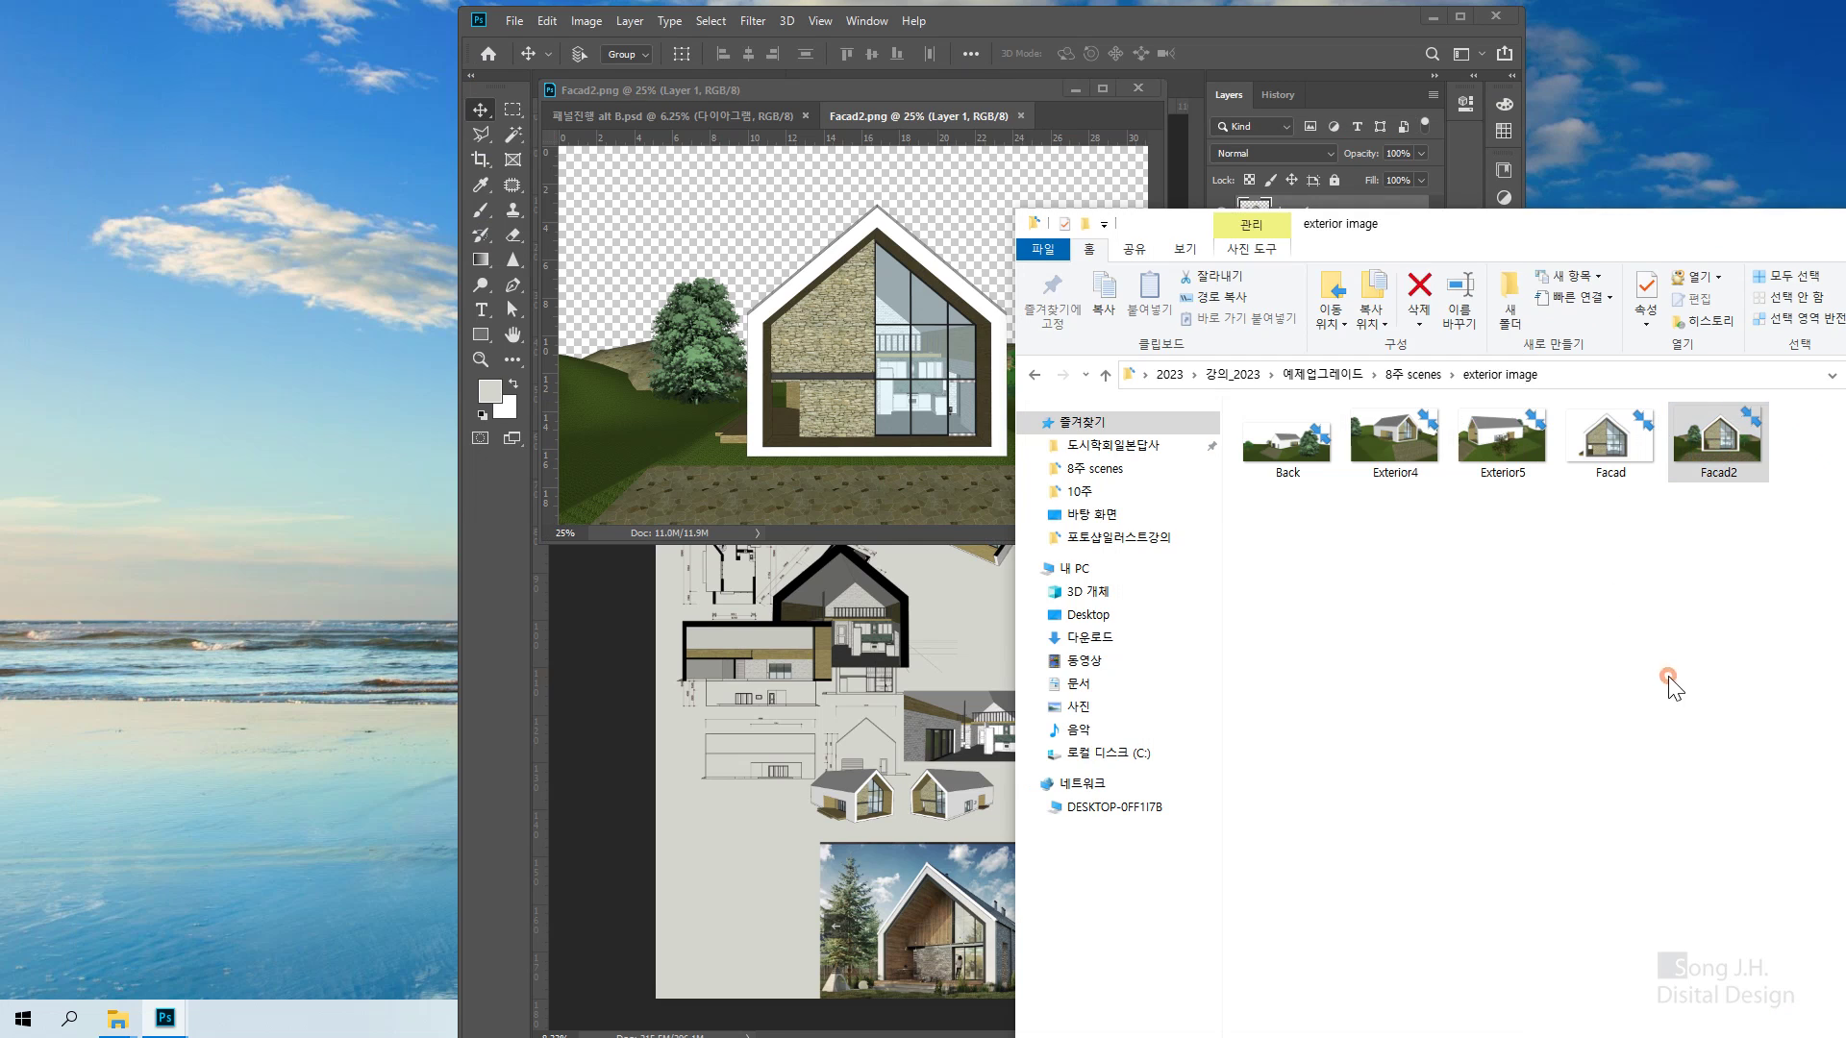
click(1277, 444)
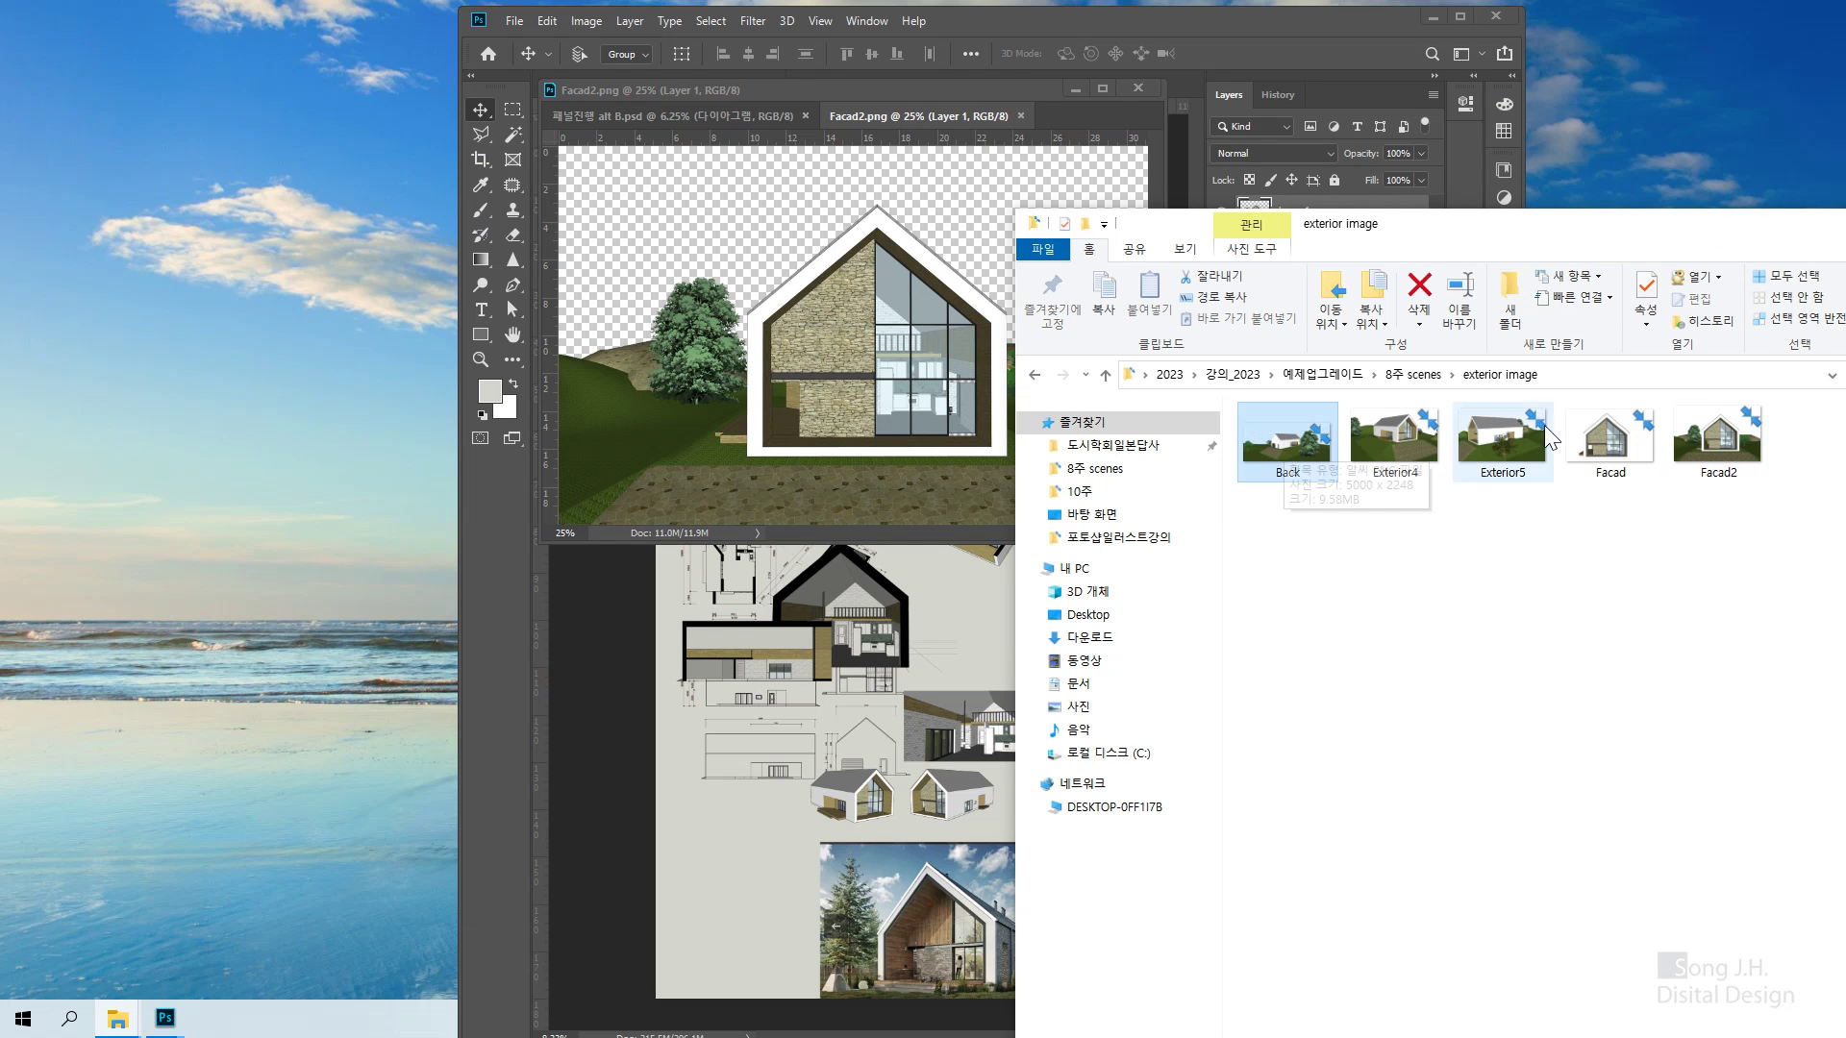
click(1501, 438)
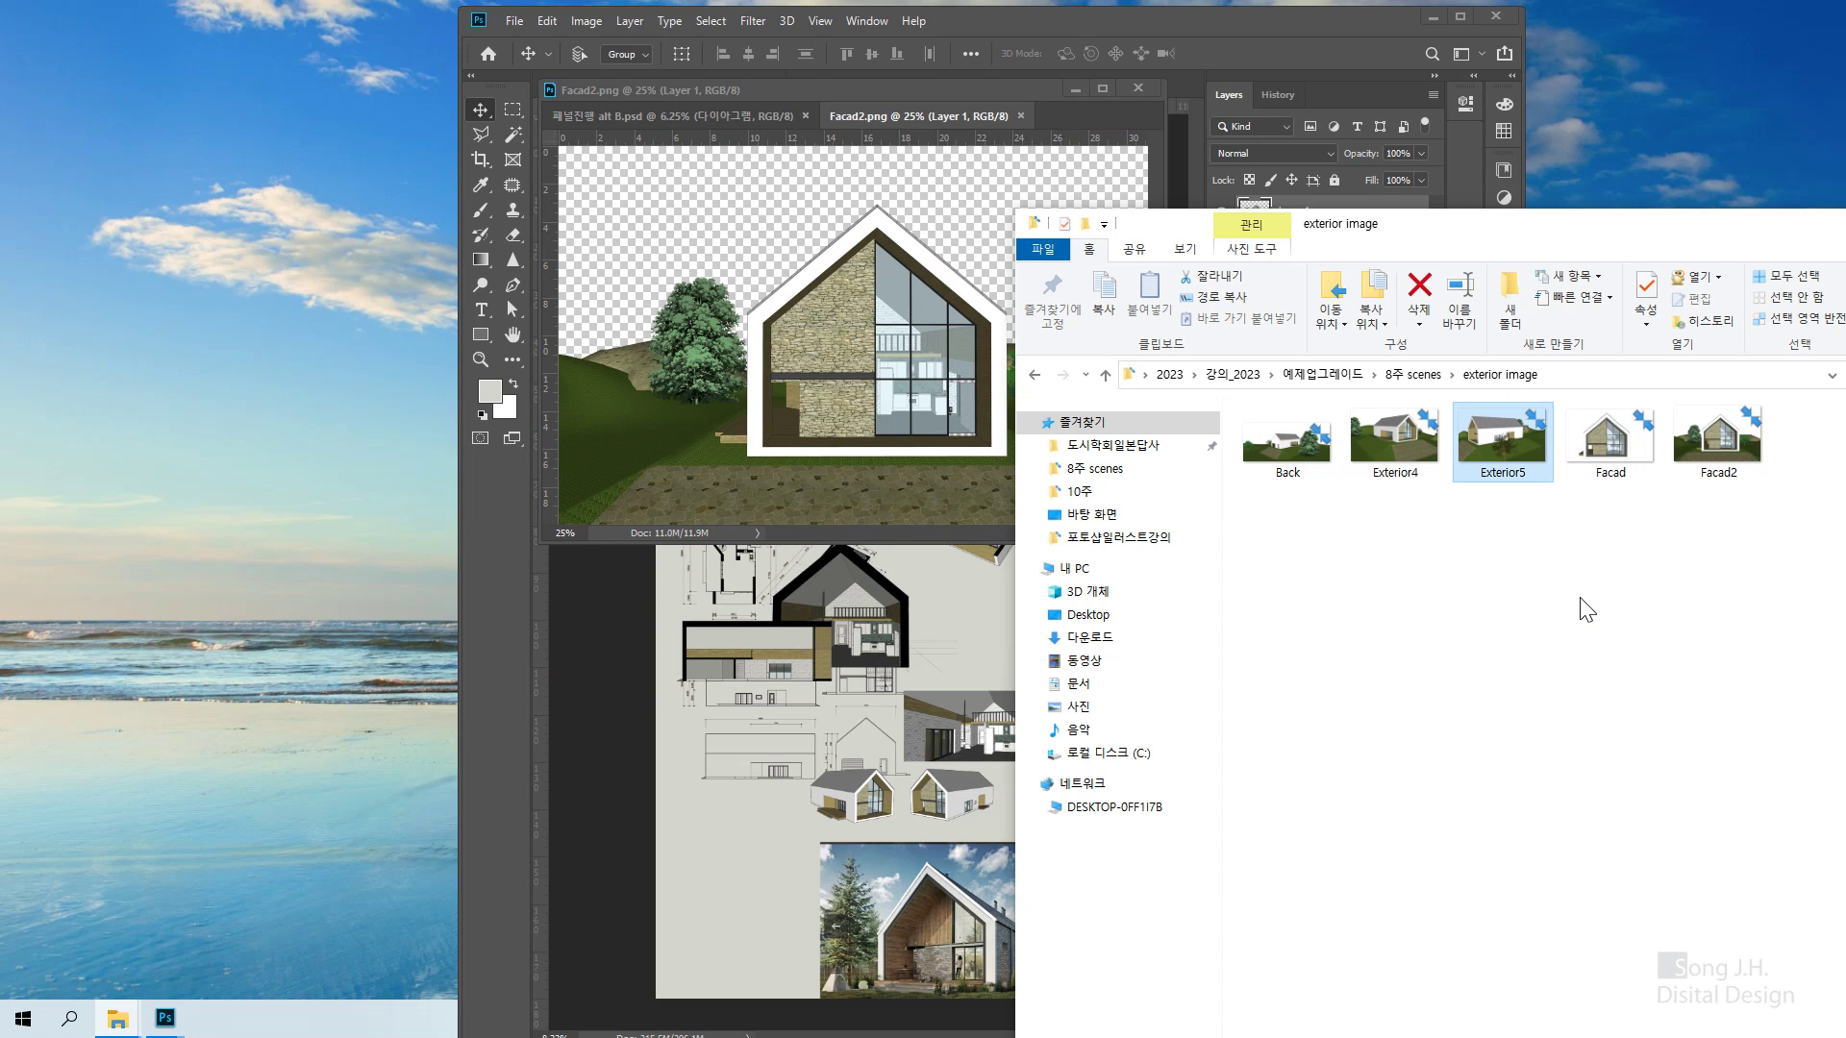
click(1271, 446)
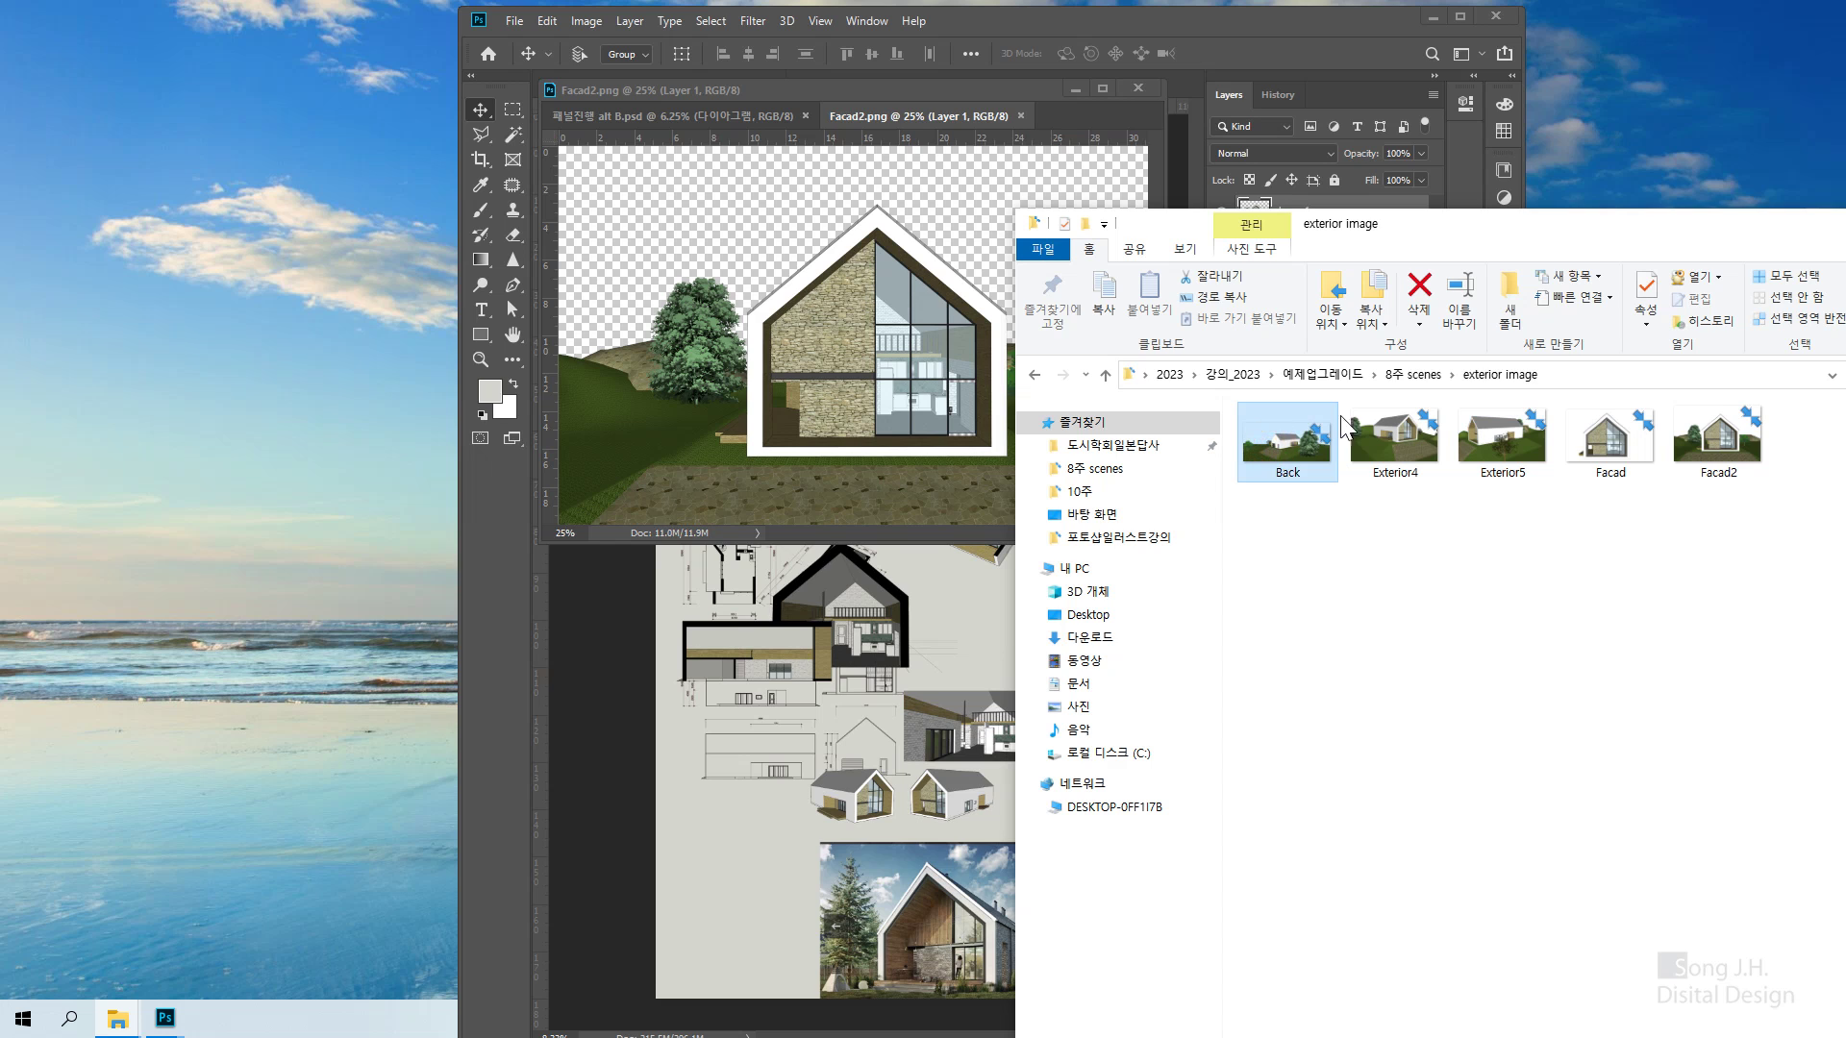
drag(1303, 445, 1088, 104)
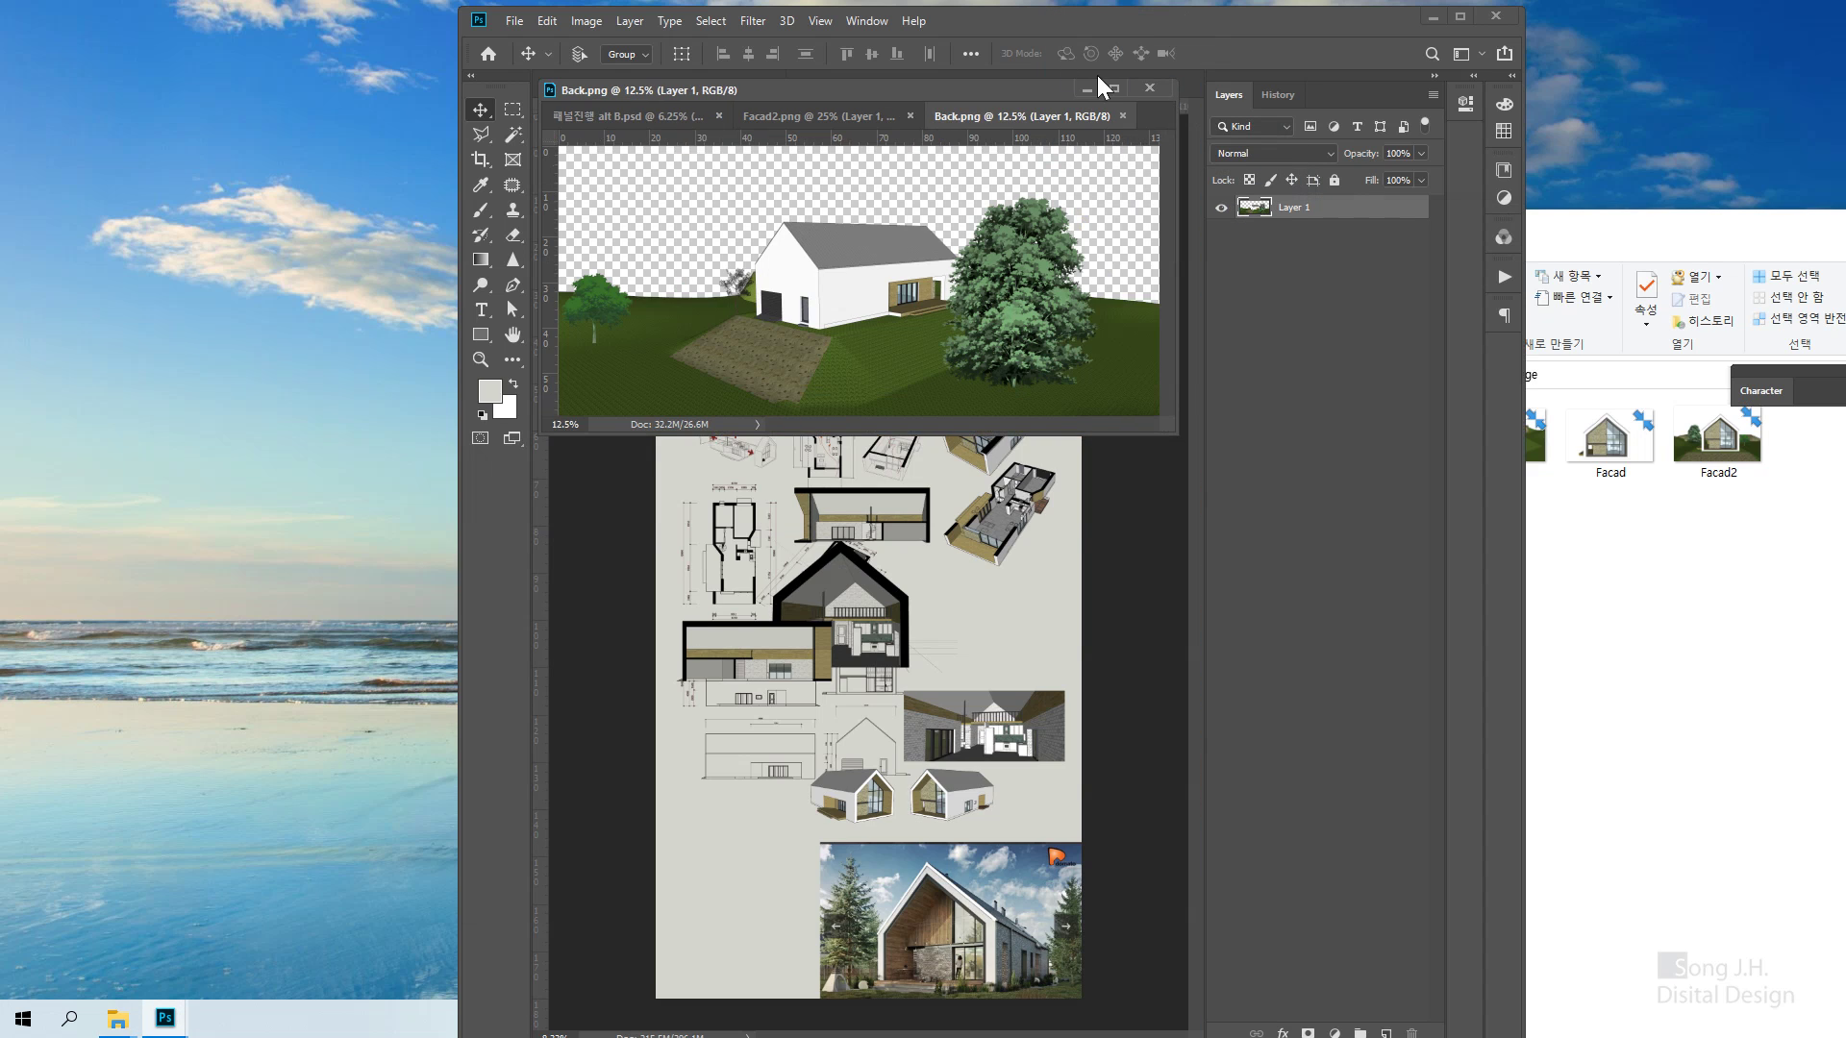
Copy the Back image into the lower part and Facad2 over the floor plan of the 패널작업 panel, closing both image documents
drag(886, 85, 1593, 303)
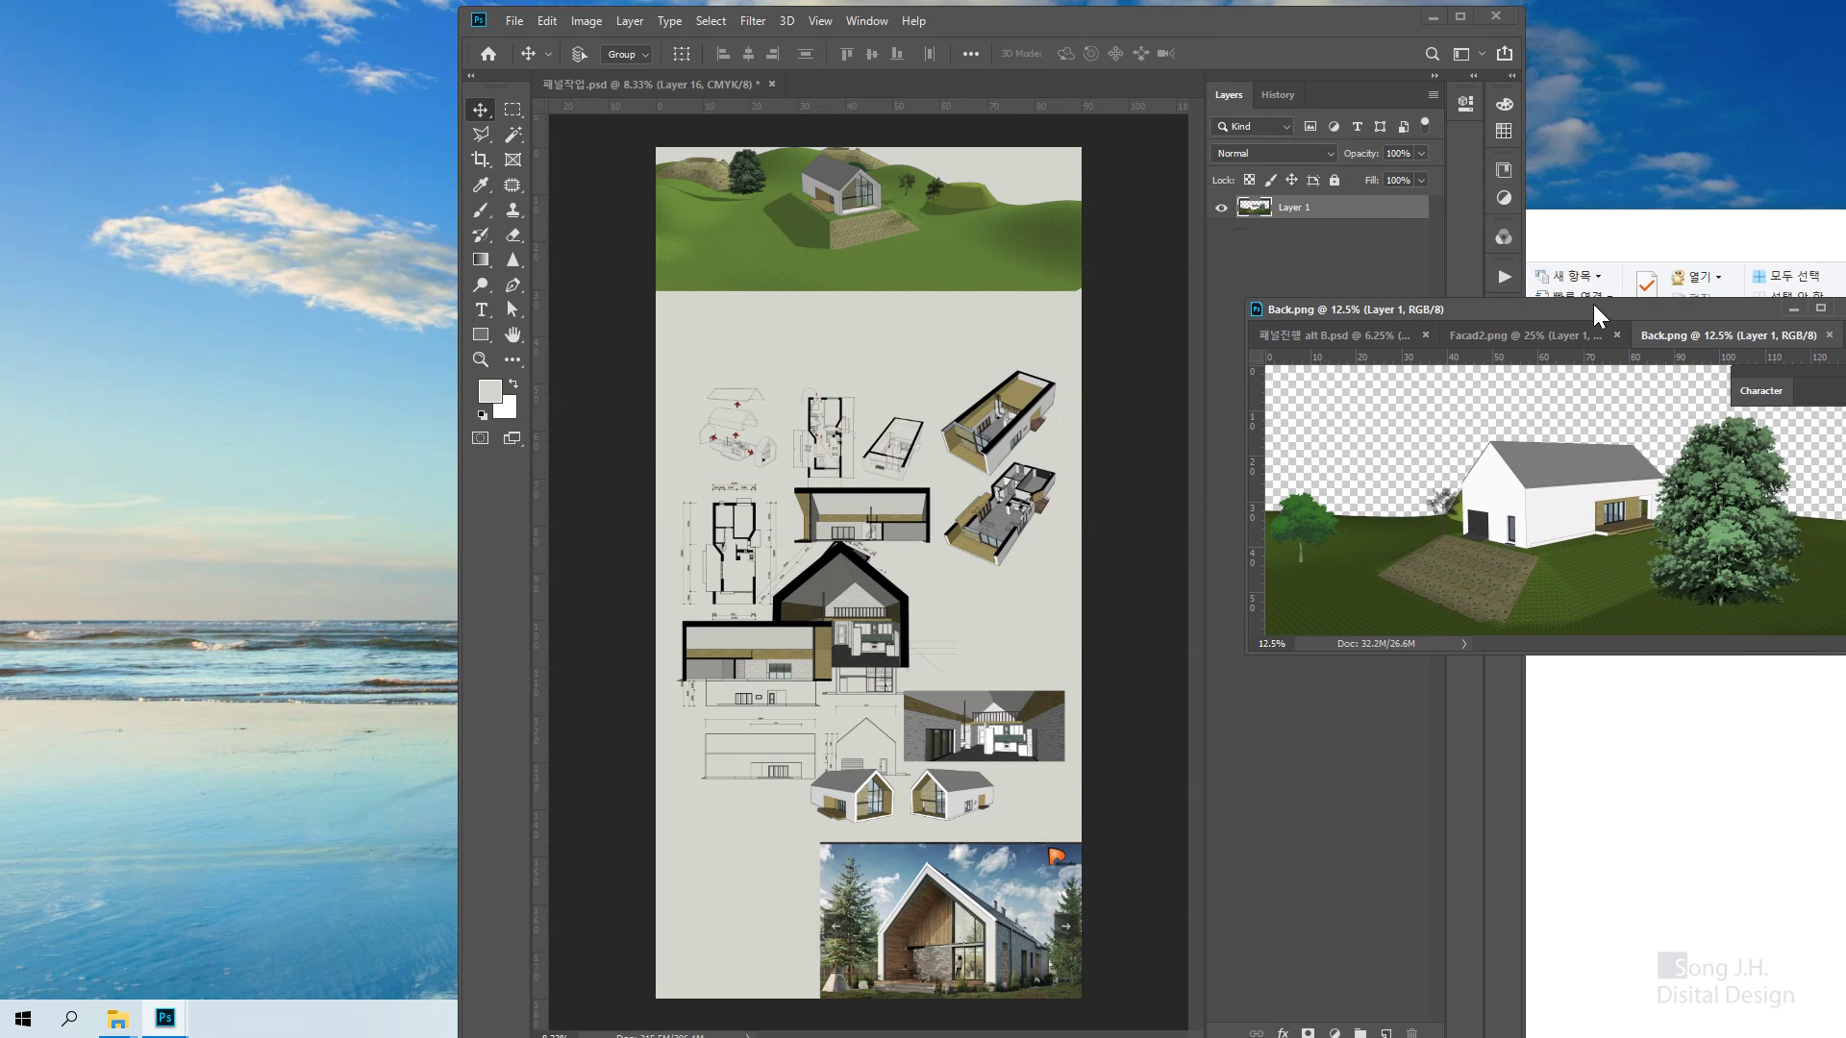
drag(1519, 586, 952, 731)
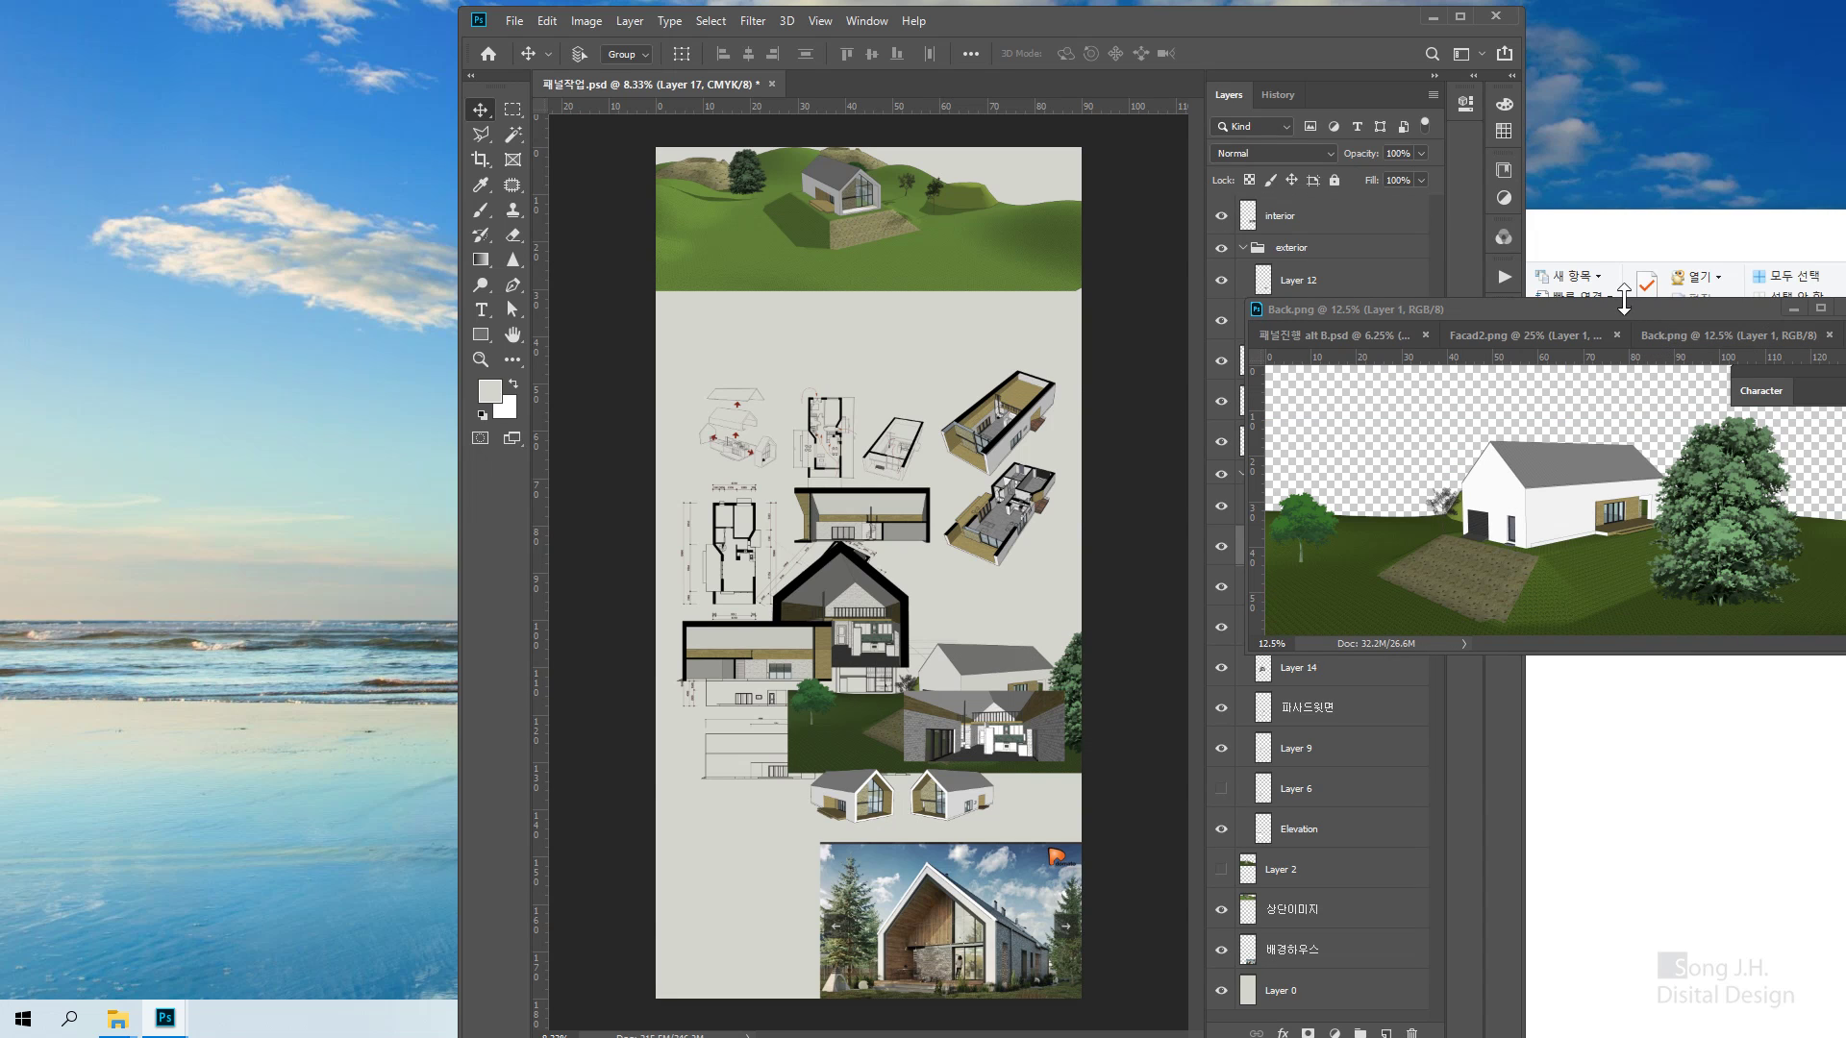
drag(1624, 300, 1309, 290)
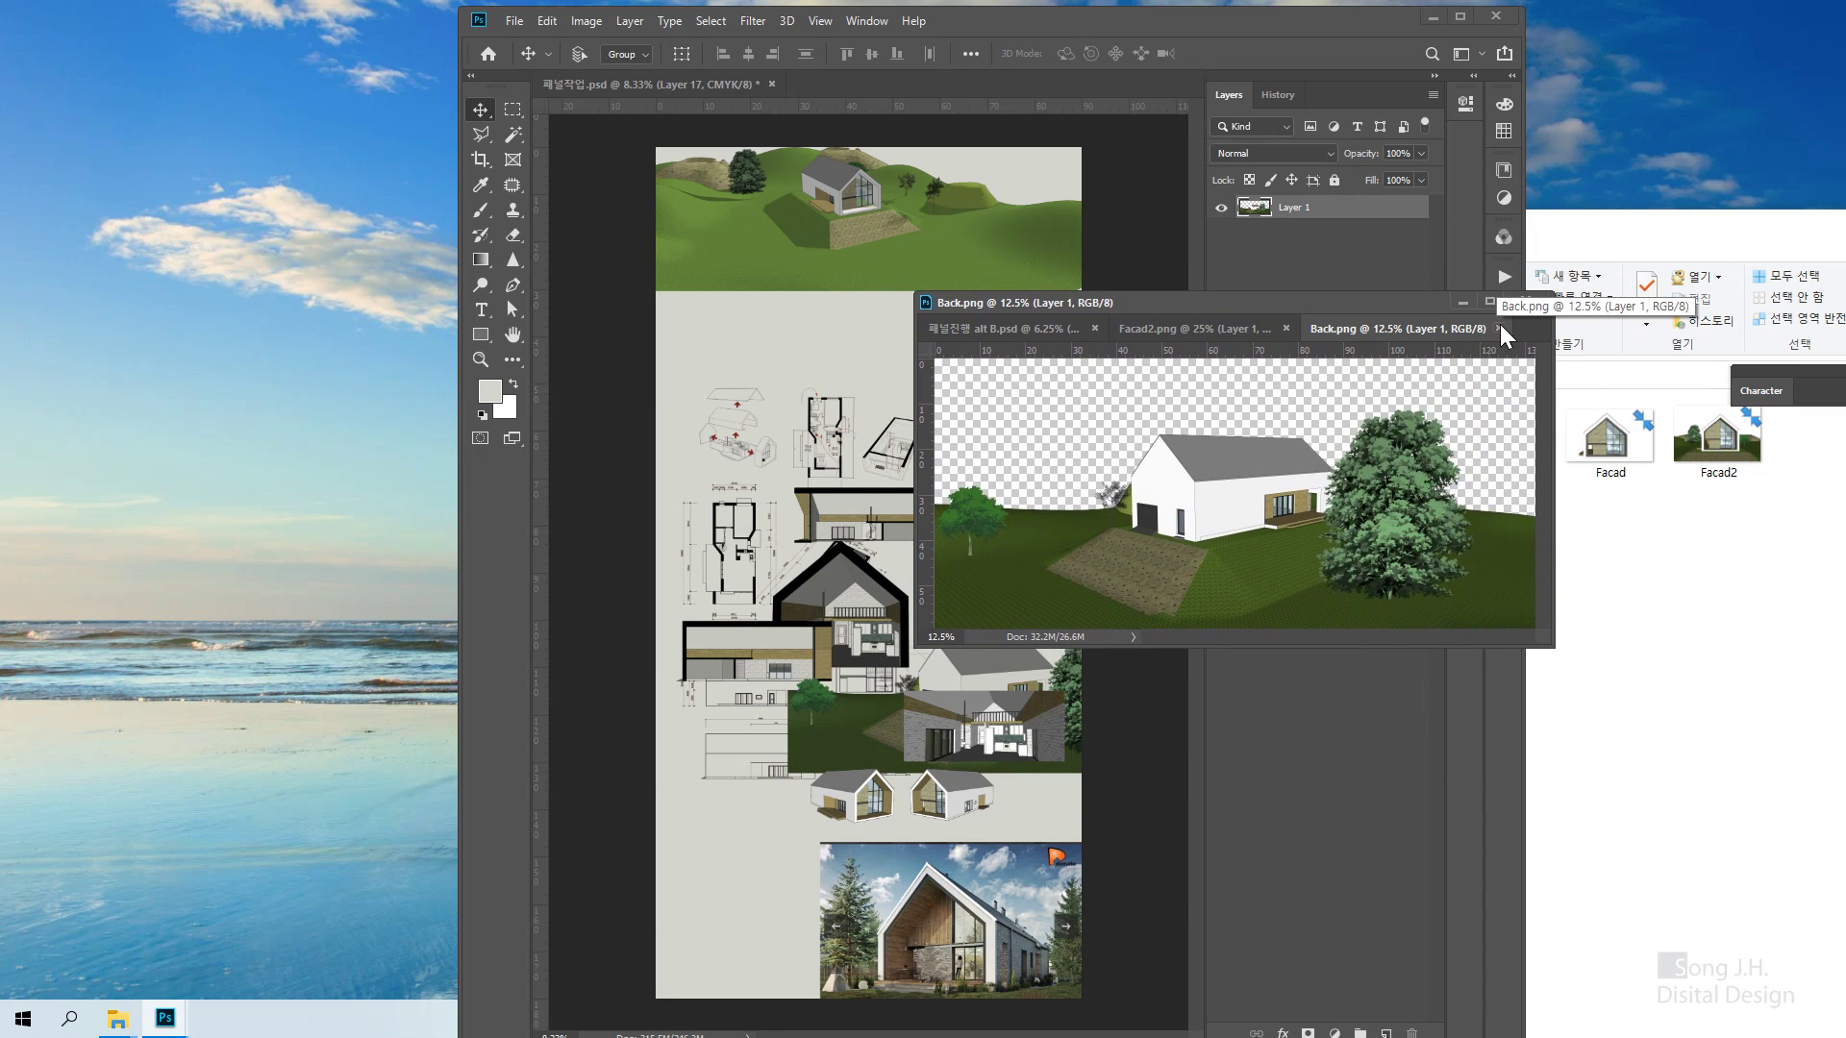
click(1498, 328)
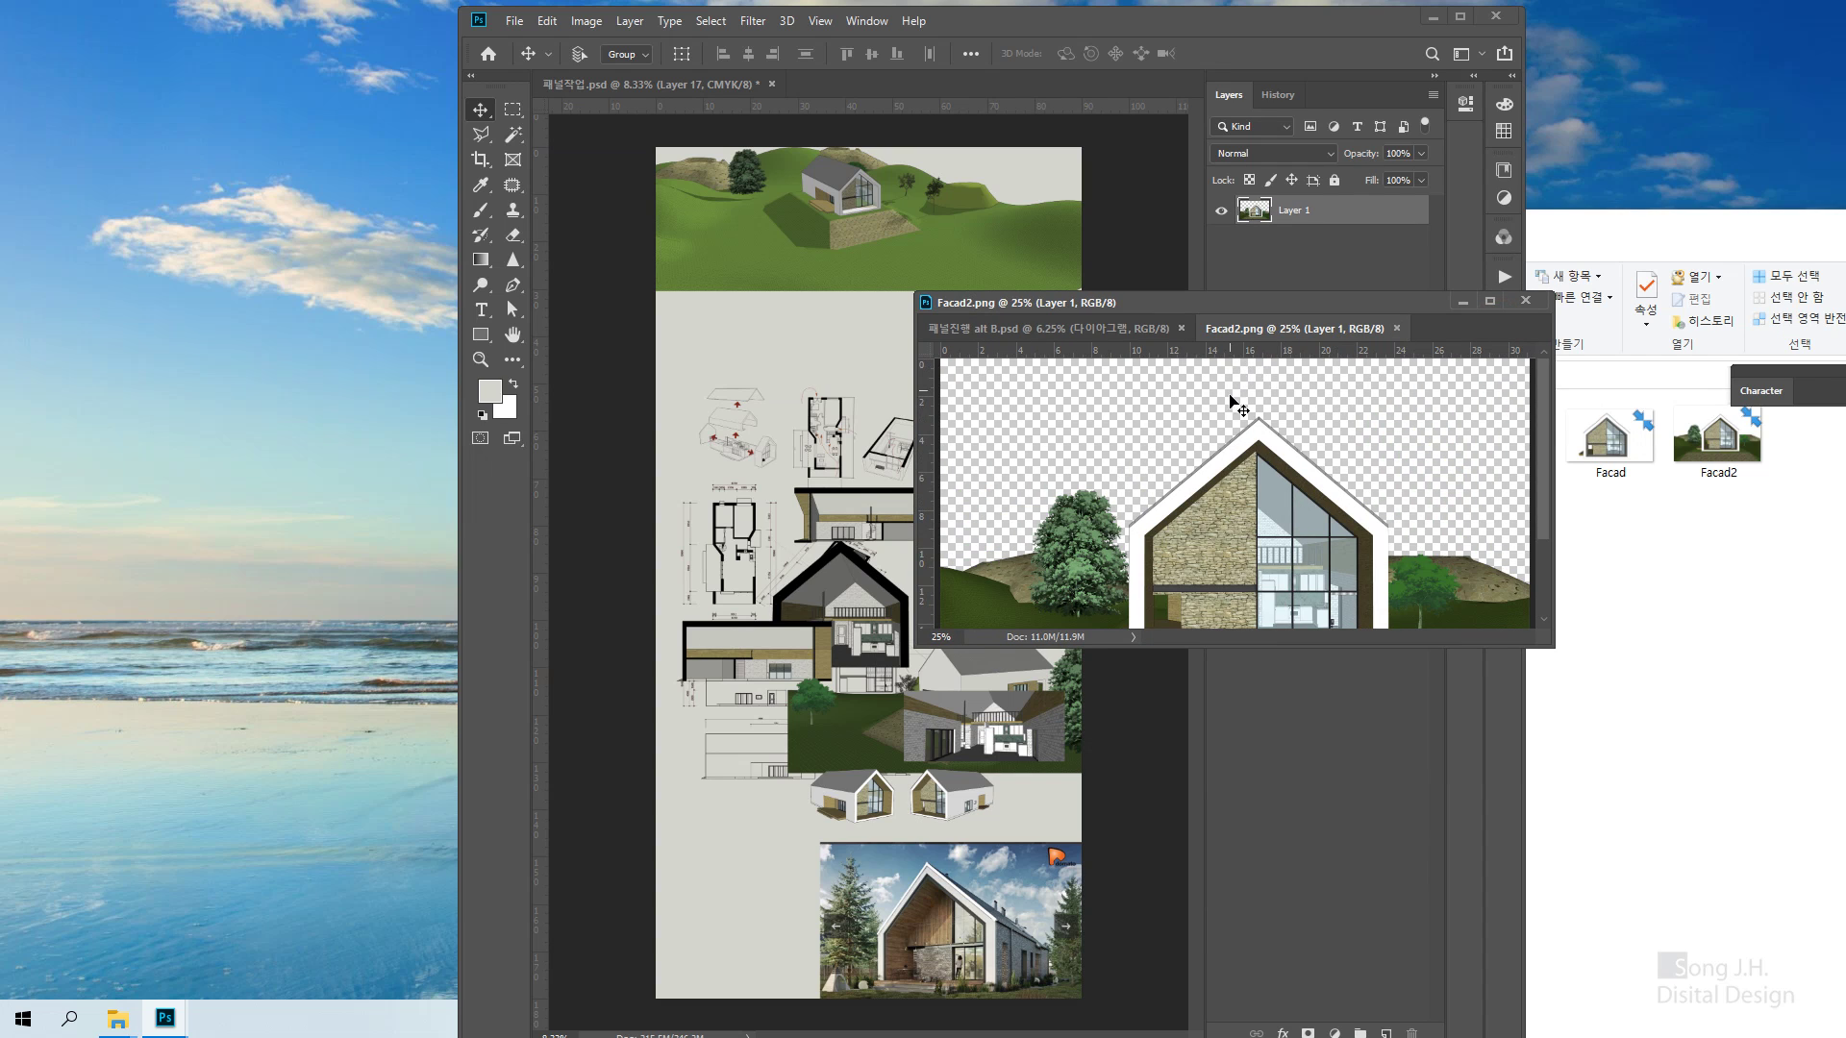
drag(1249, 538, 760, 490)
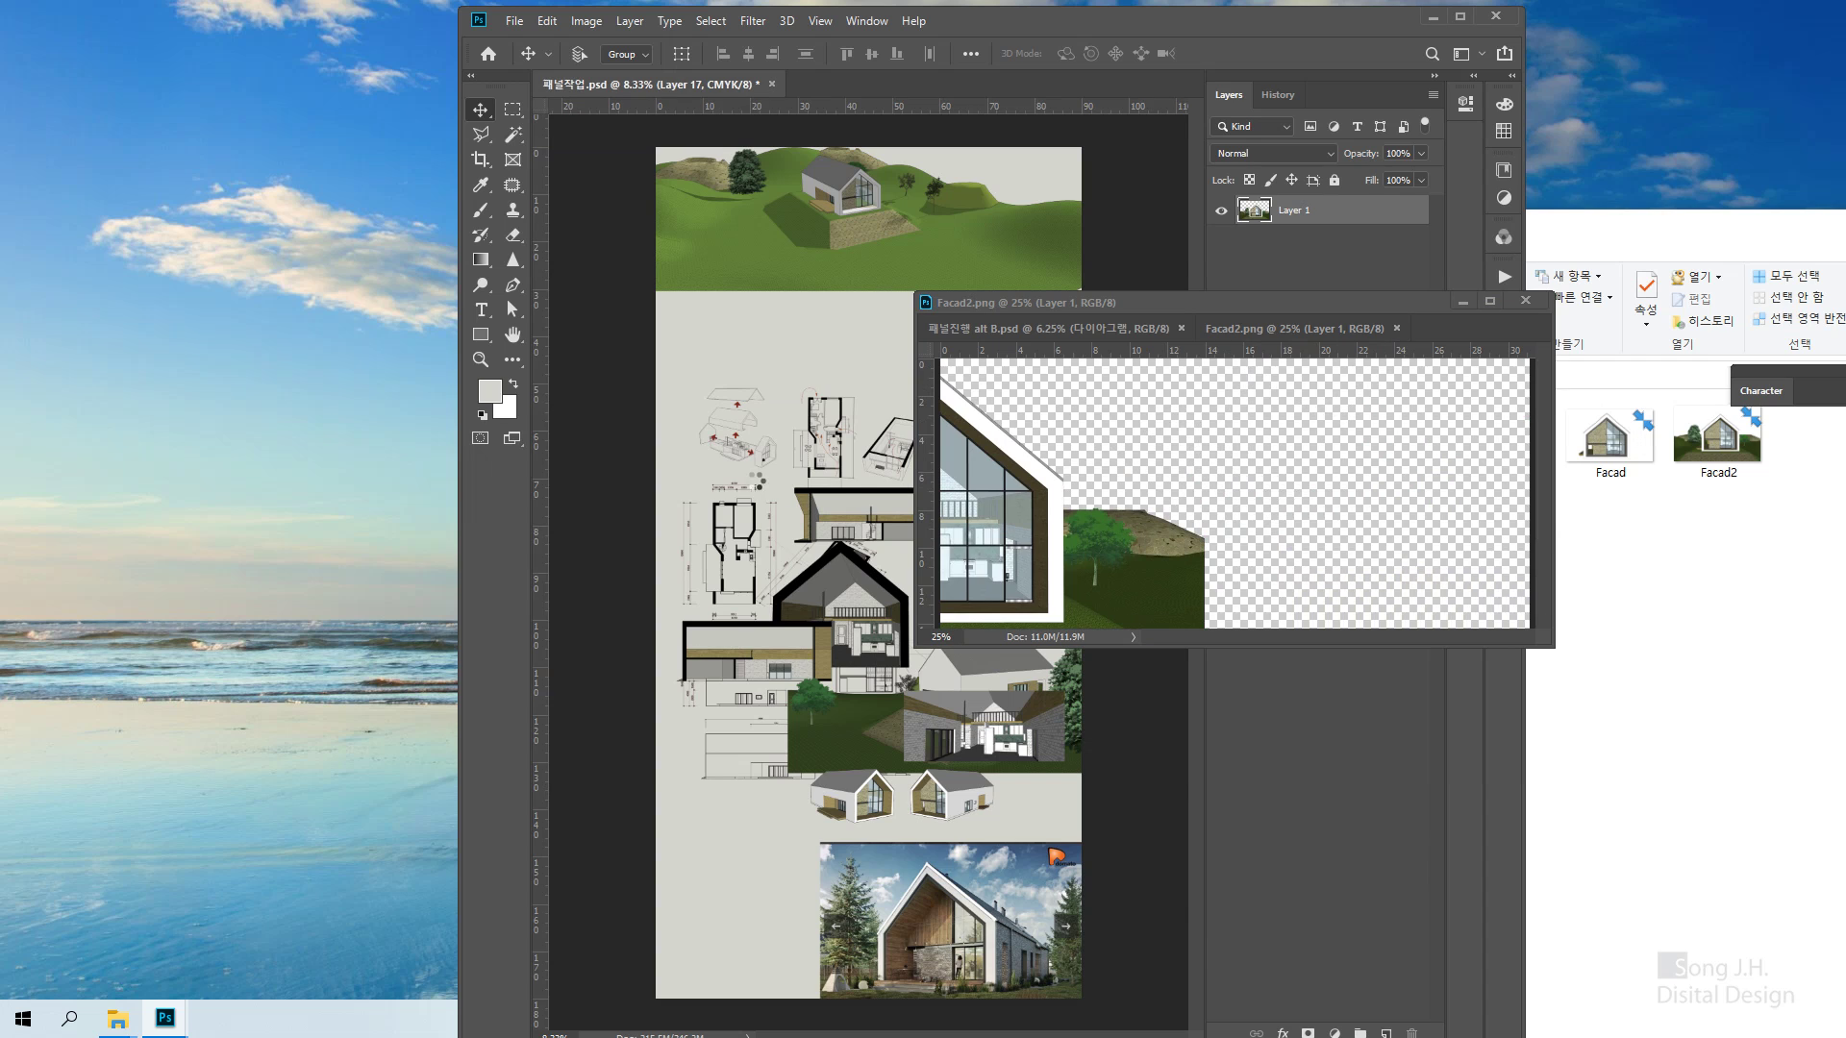
click(1396, 329)
Minimize File Explorer, enlarge the reference panel's window and arrange it side by side with the main Photoshop window
drag(1232, 306, 1453, 205)
click(1777, 534)
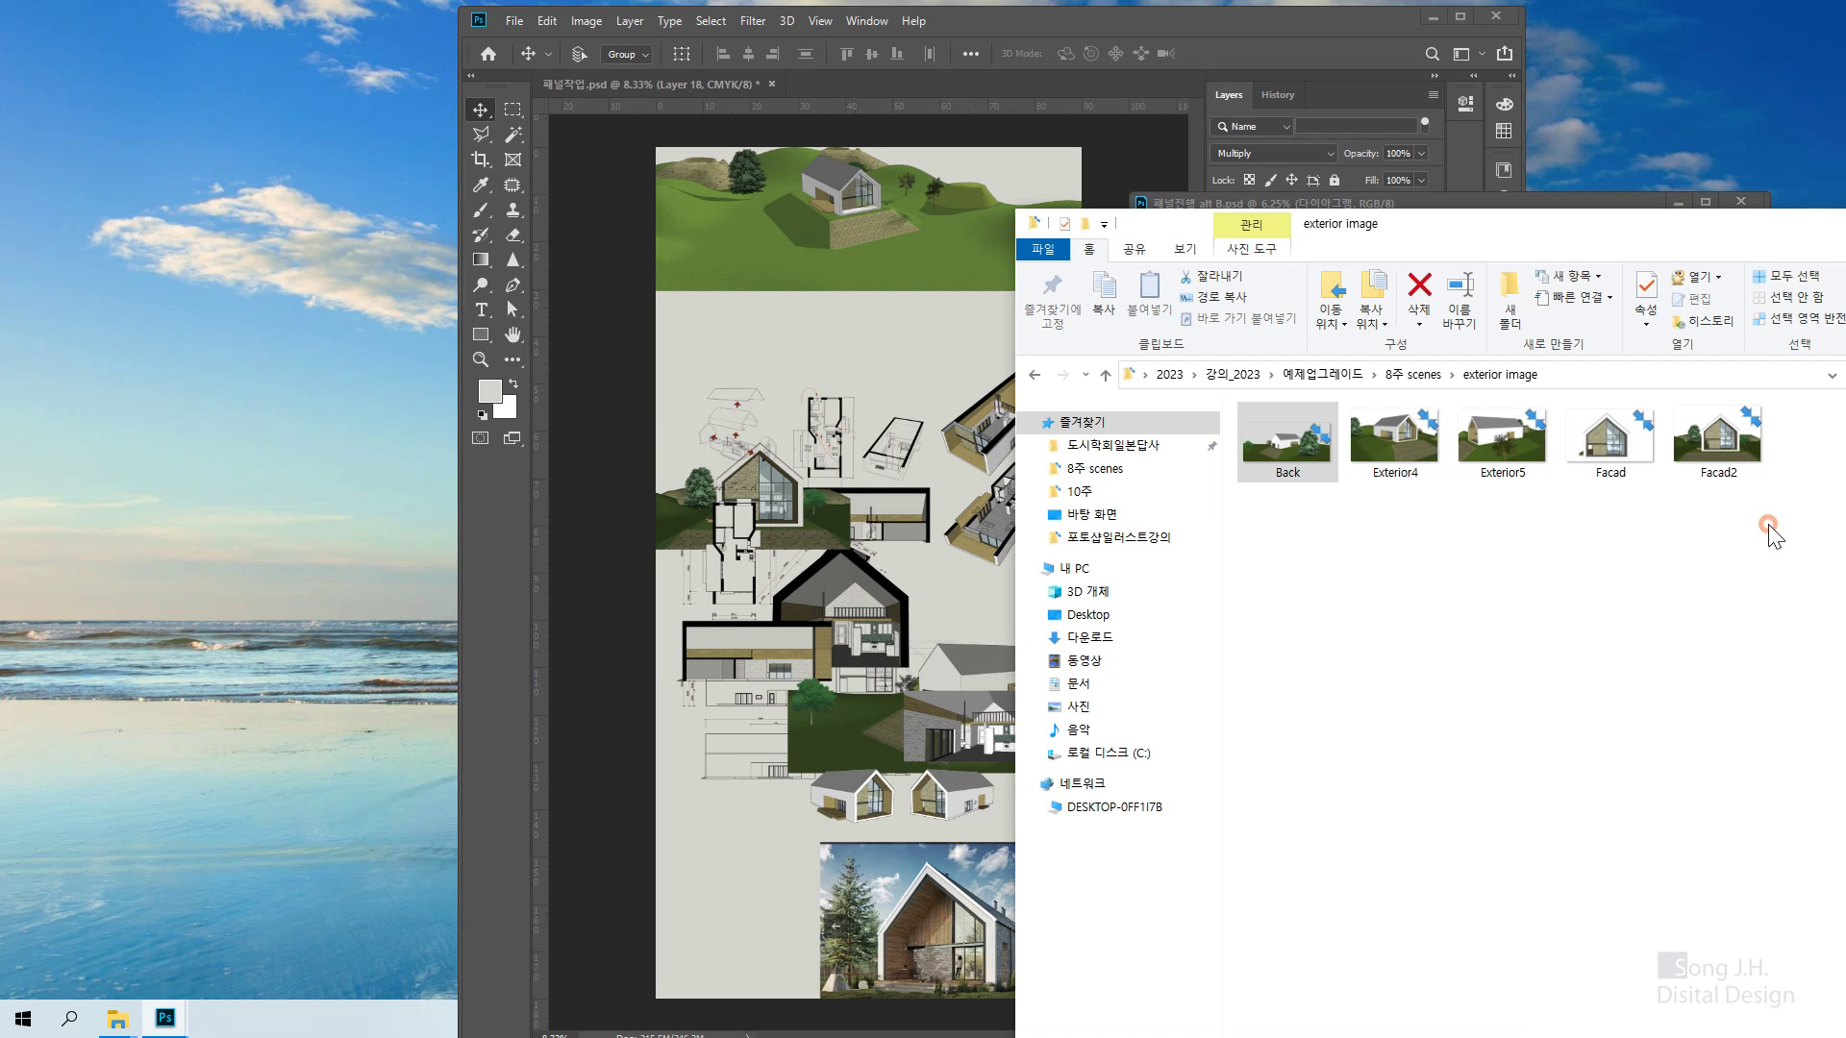
drag(1421, 233, 1031, 509)
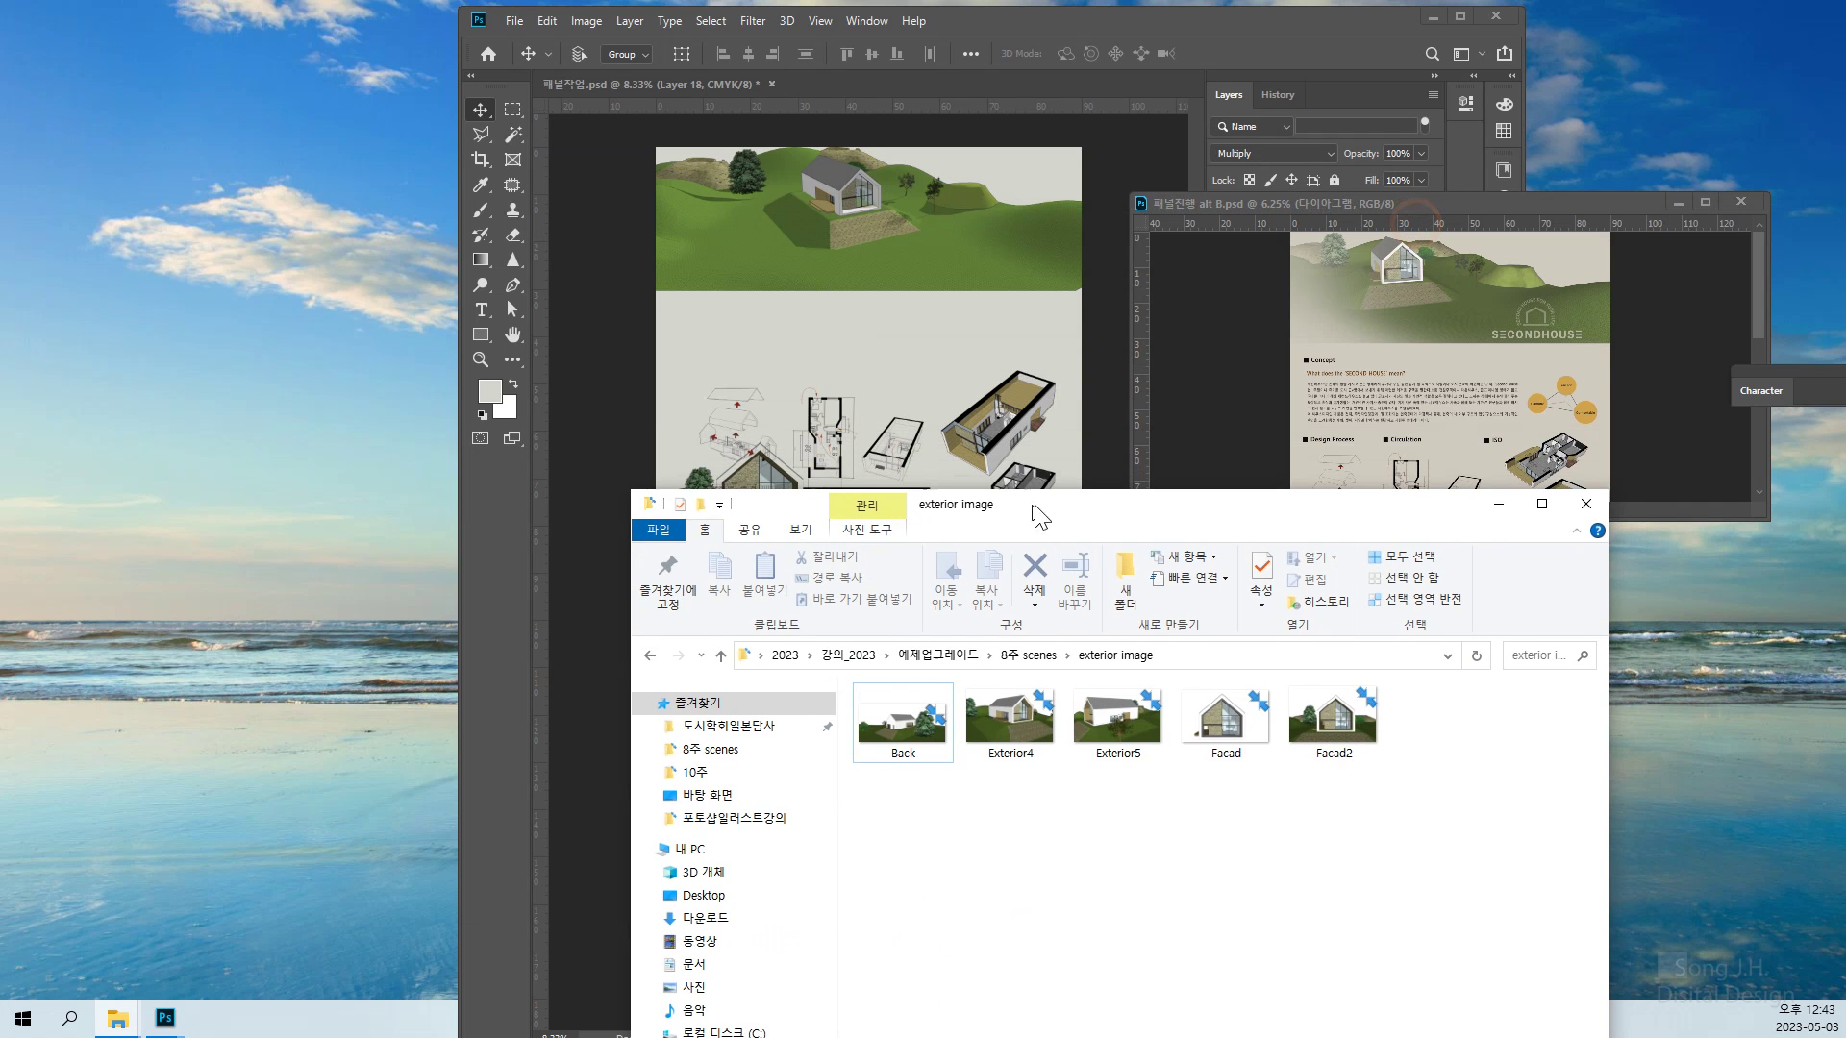
click(1496, 502)
drag(1514, 199, 493, 88)
drag(730, 404, 670, 988)
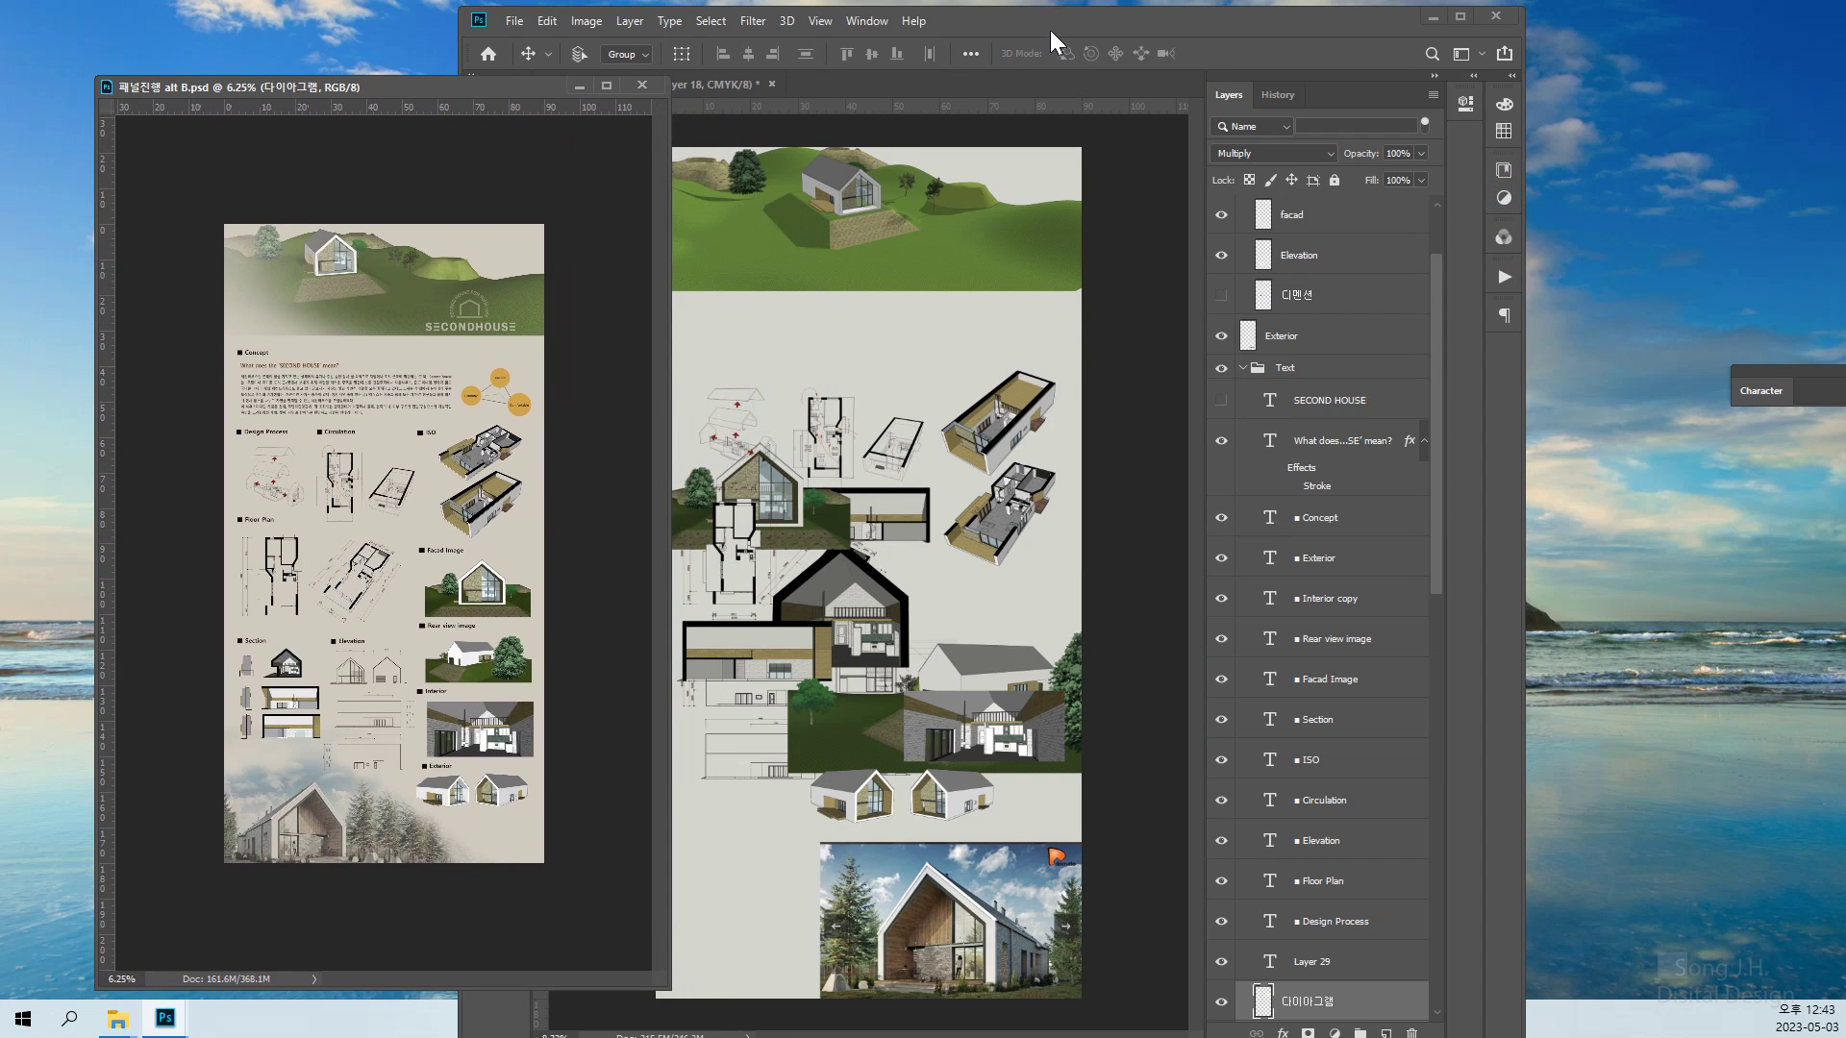
drag(1052, 32, 1286, 20)
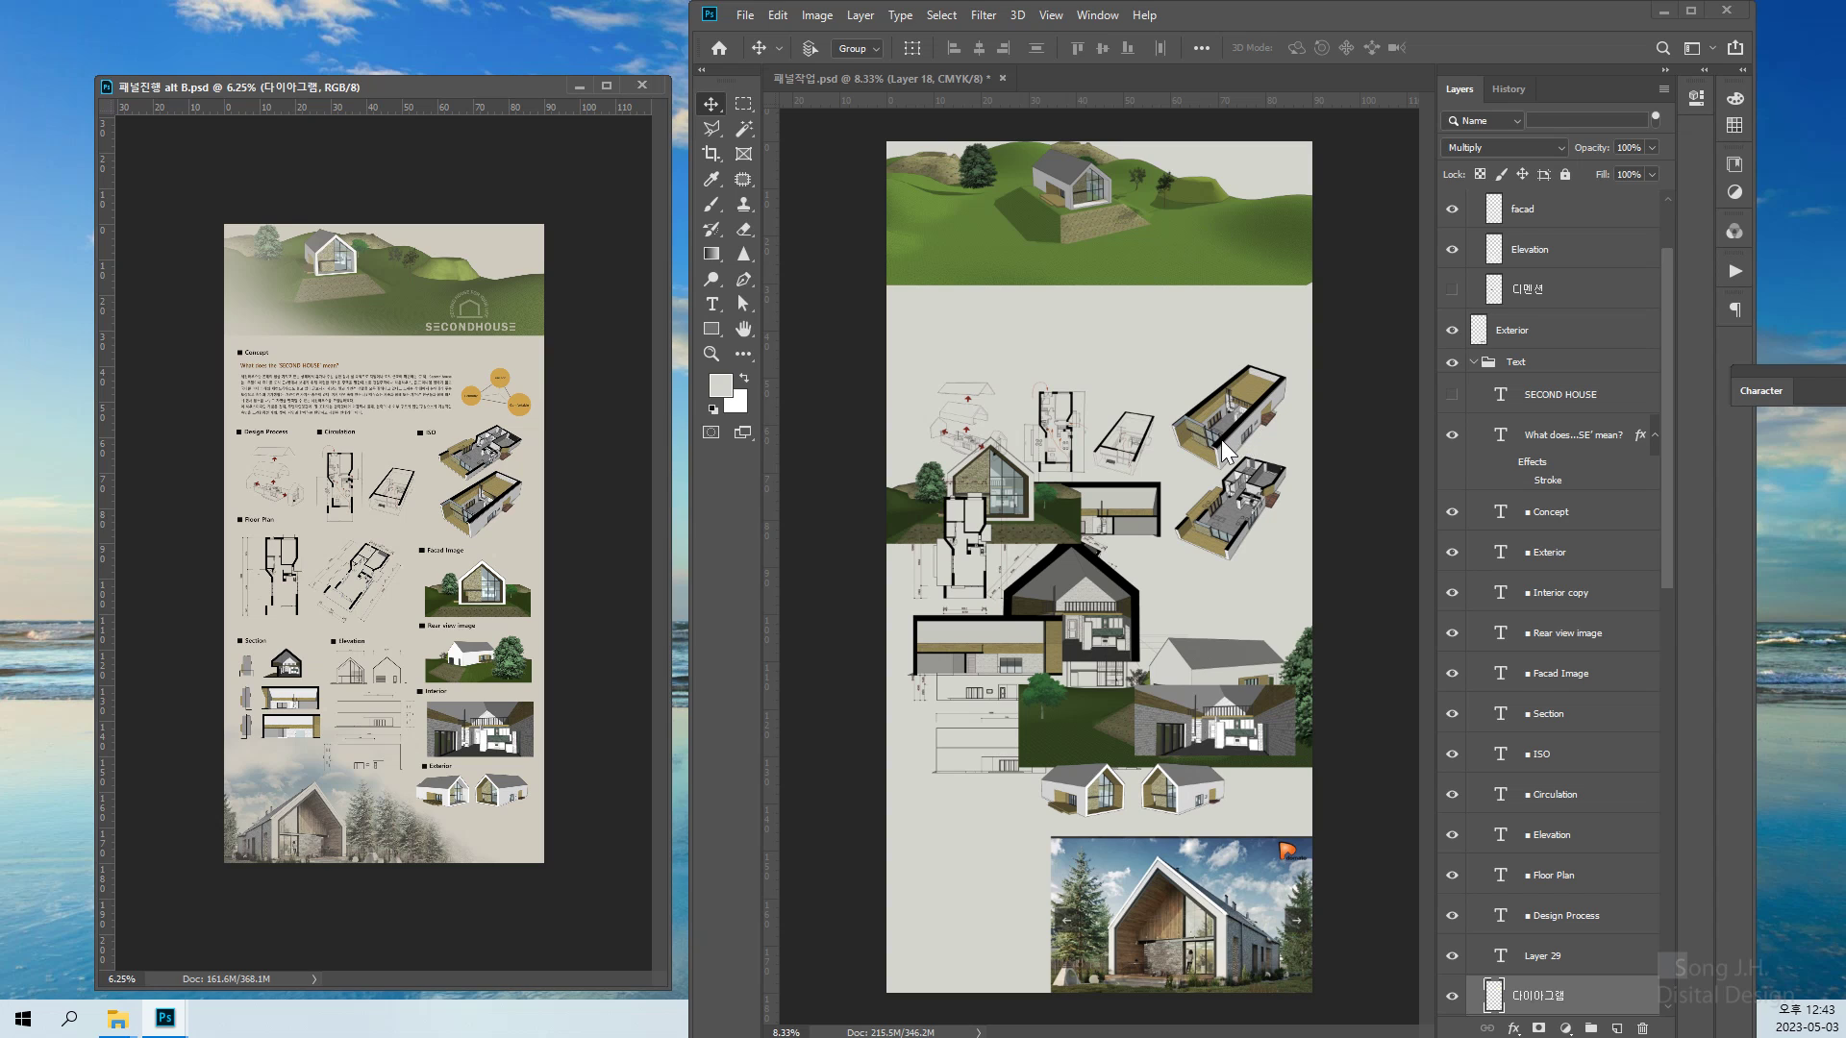
Pick Layer 15 from the overlapping drawings and toggle its visibility off and on to identify the section it holds
ctrl+click(1240, 510)
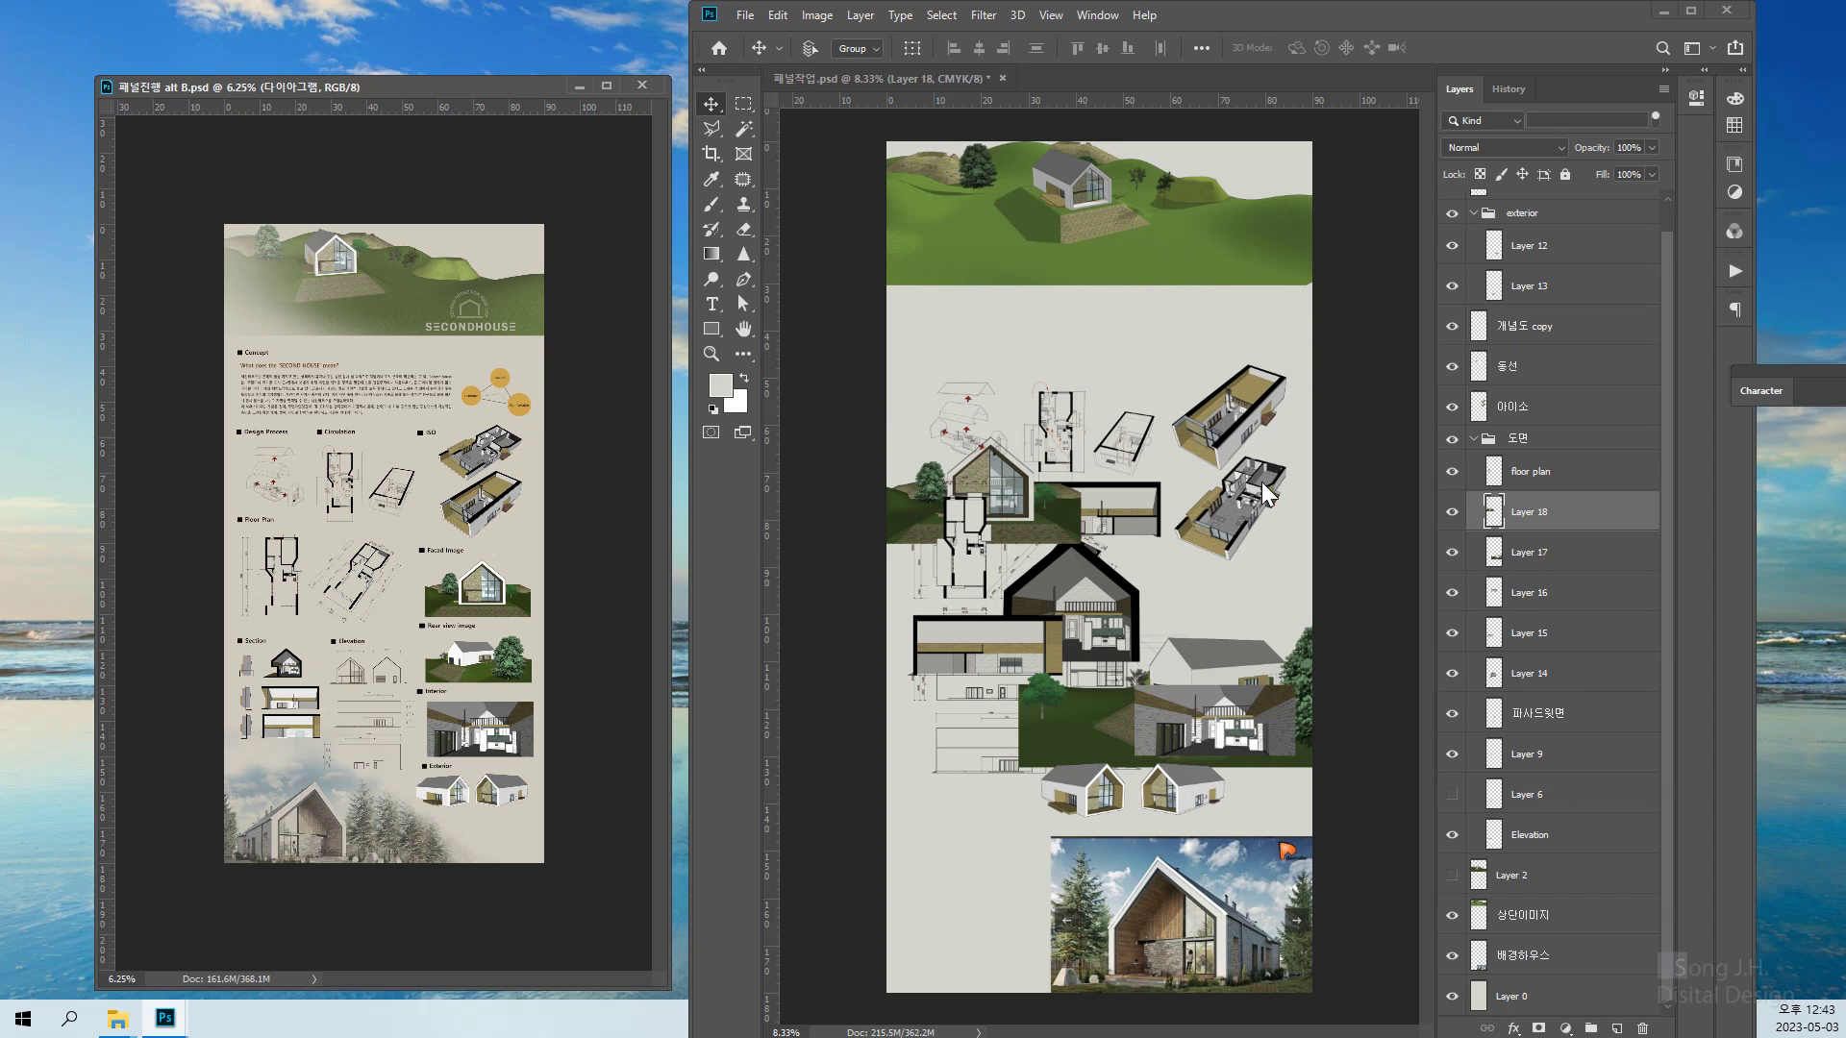
right_click(945, 651)
click(995, 692)
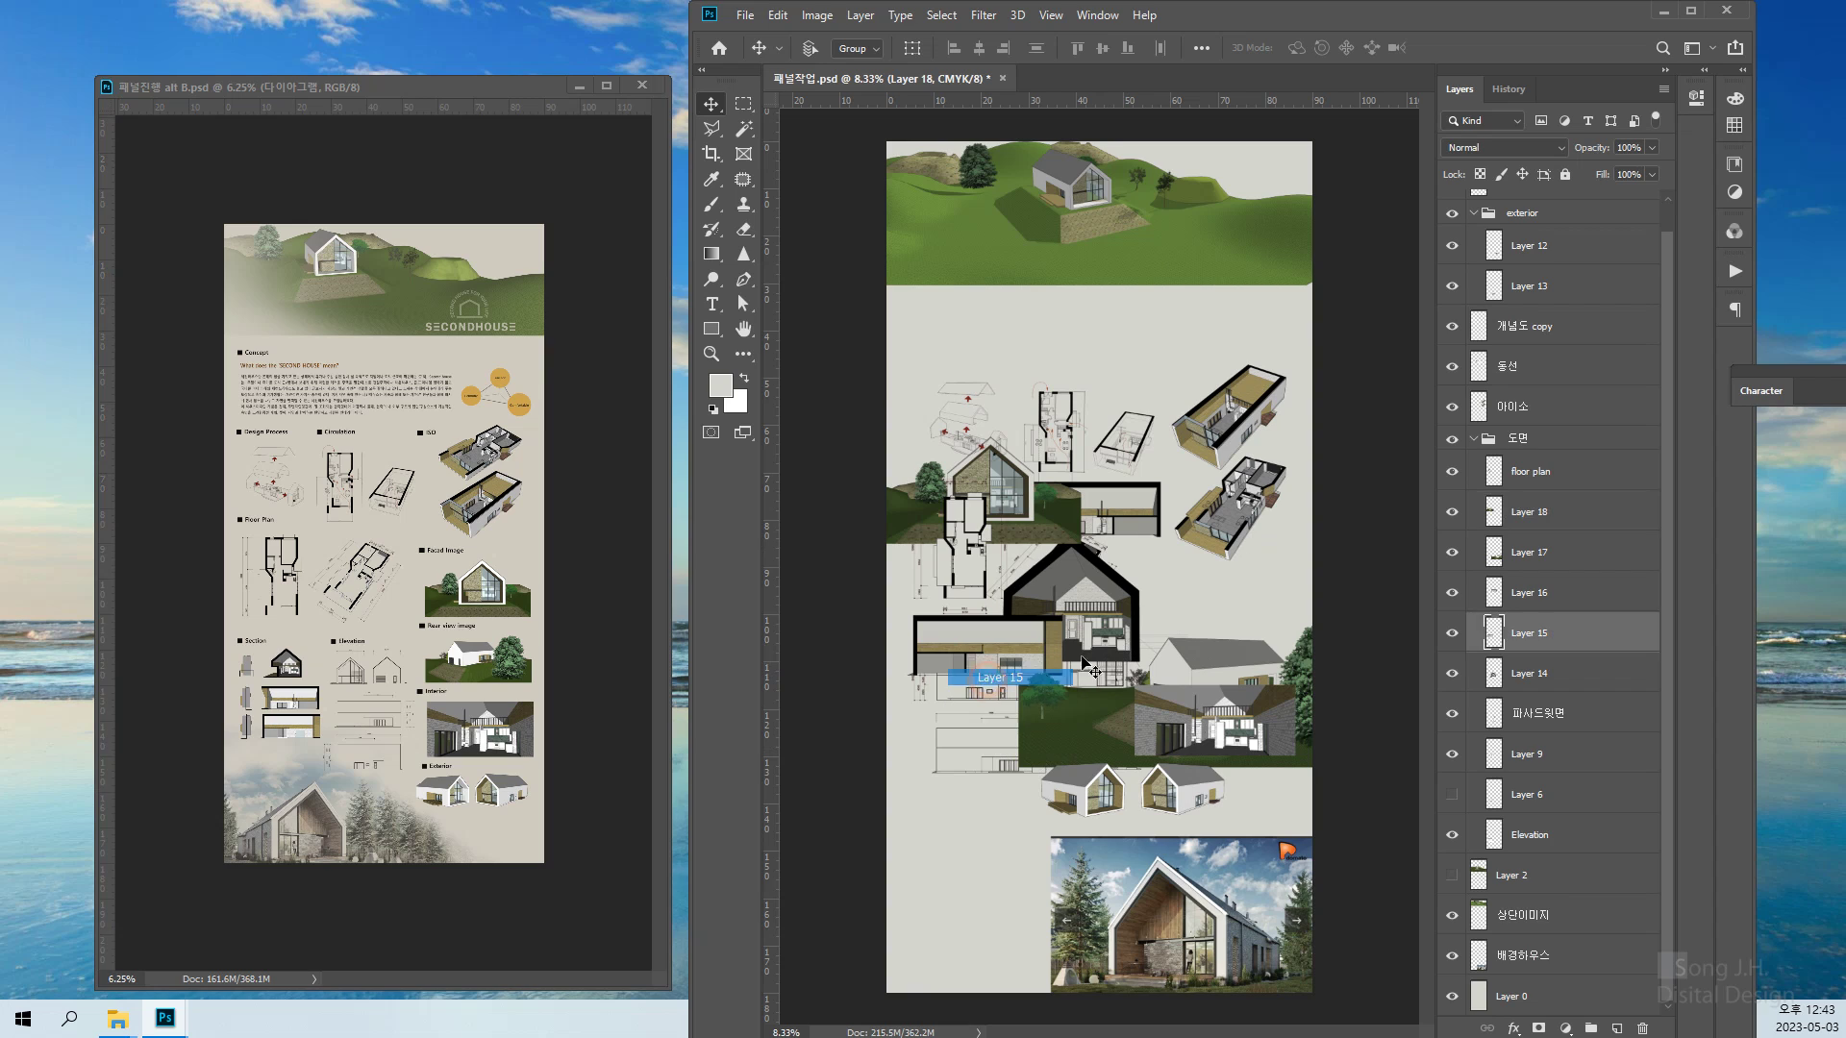
click(1453, 633)
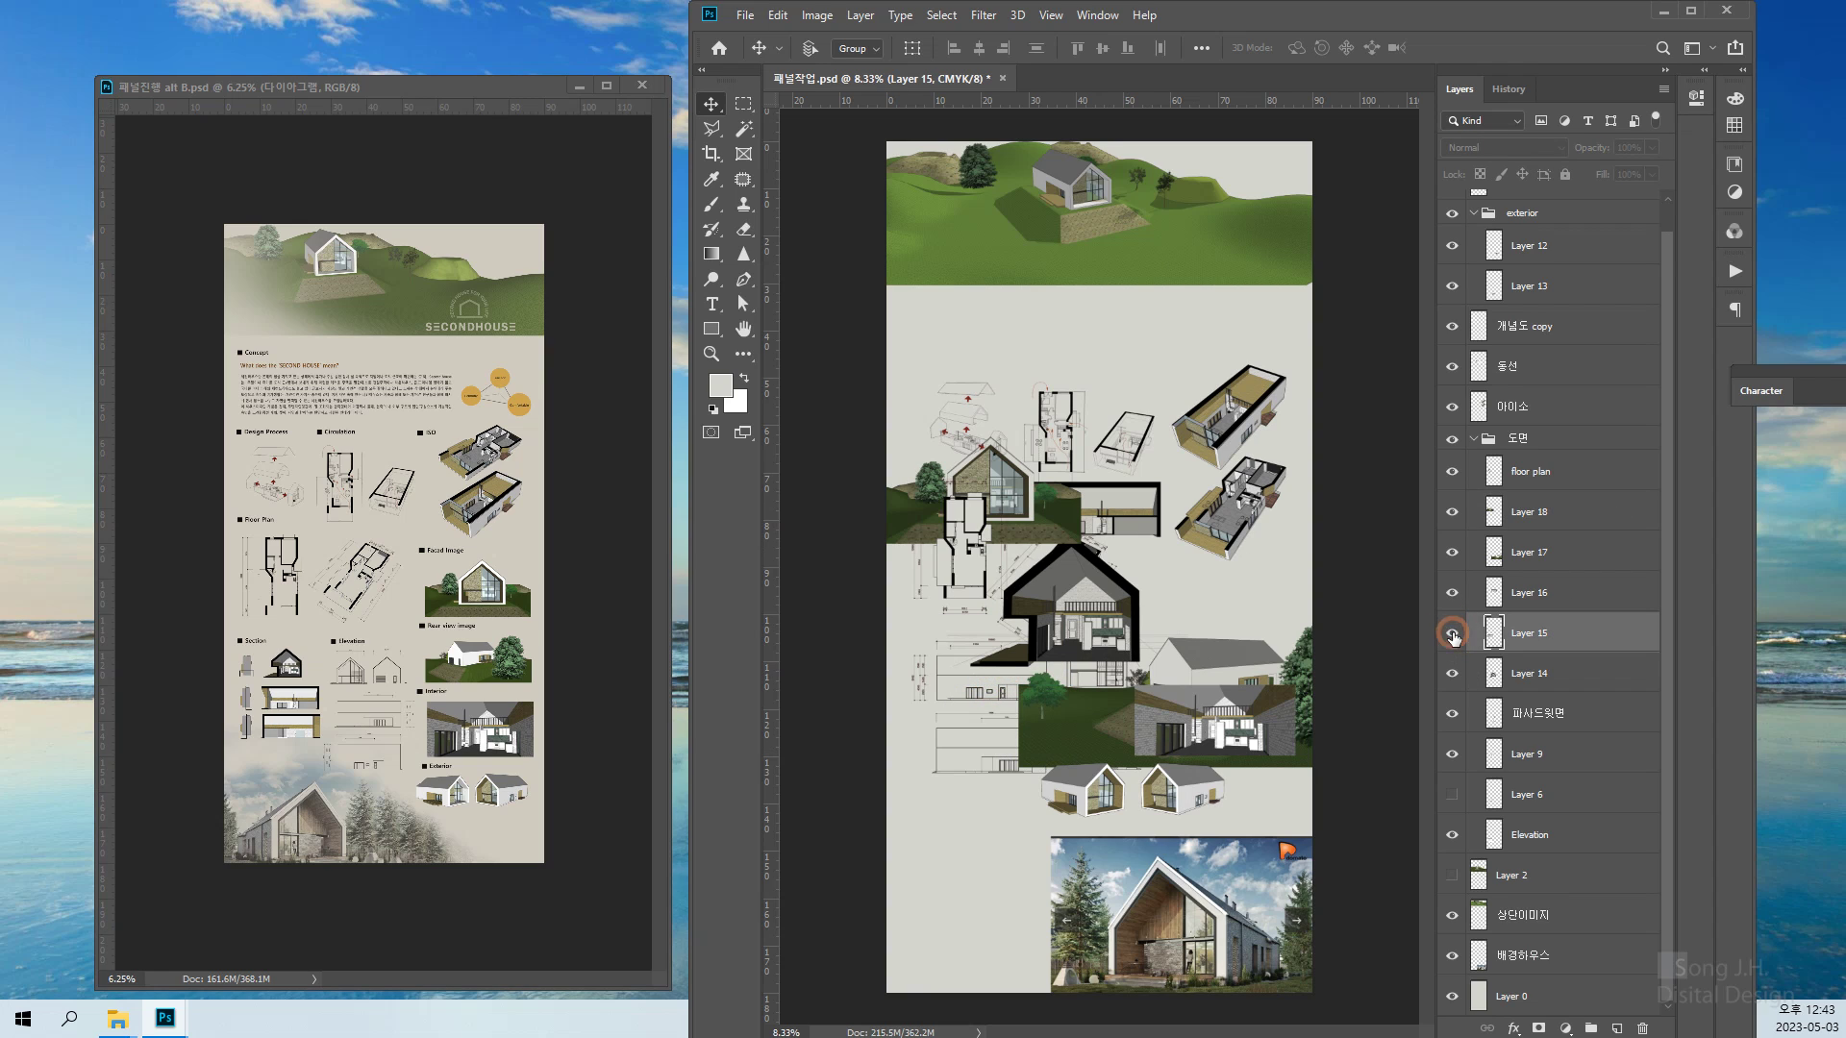
click(1452, 634)
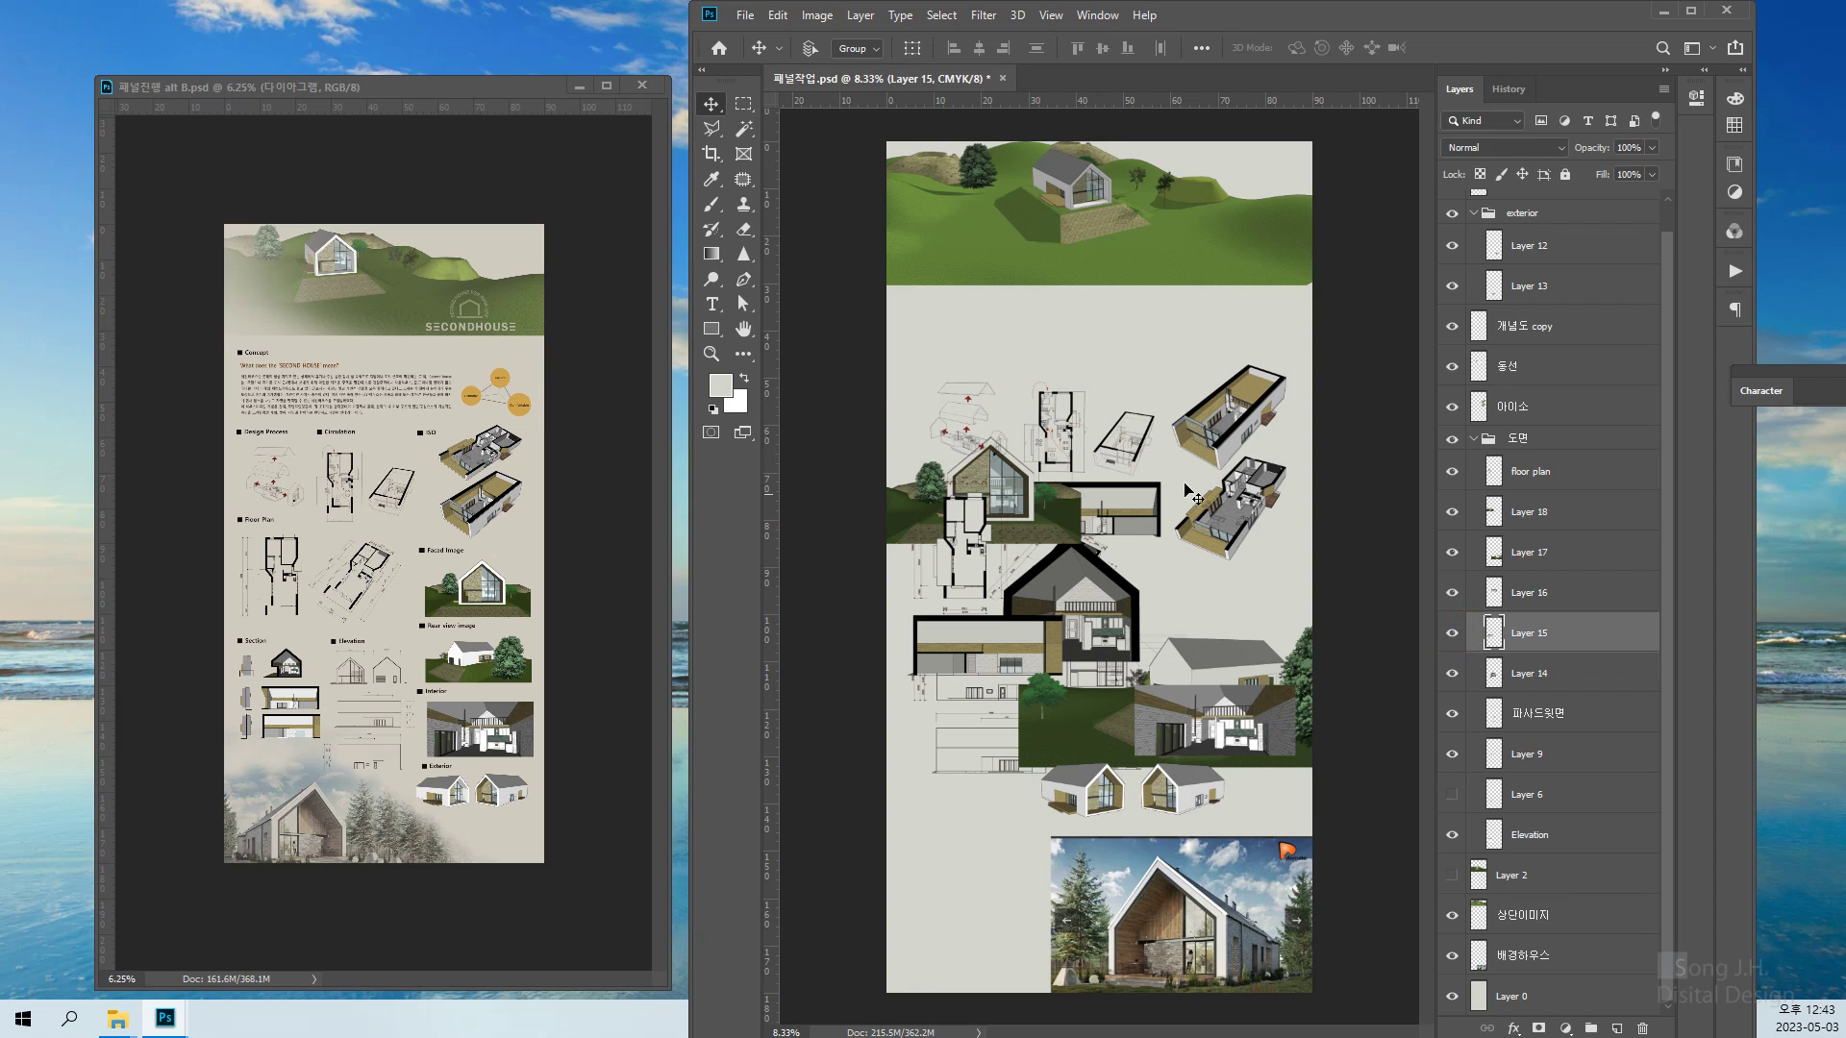
Scale down the 아이소 layer's isometric views and move them higher in the panel's right column, as in the reference panel
right_click(1223, 431)
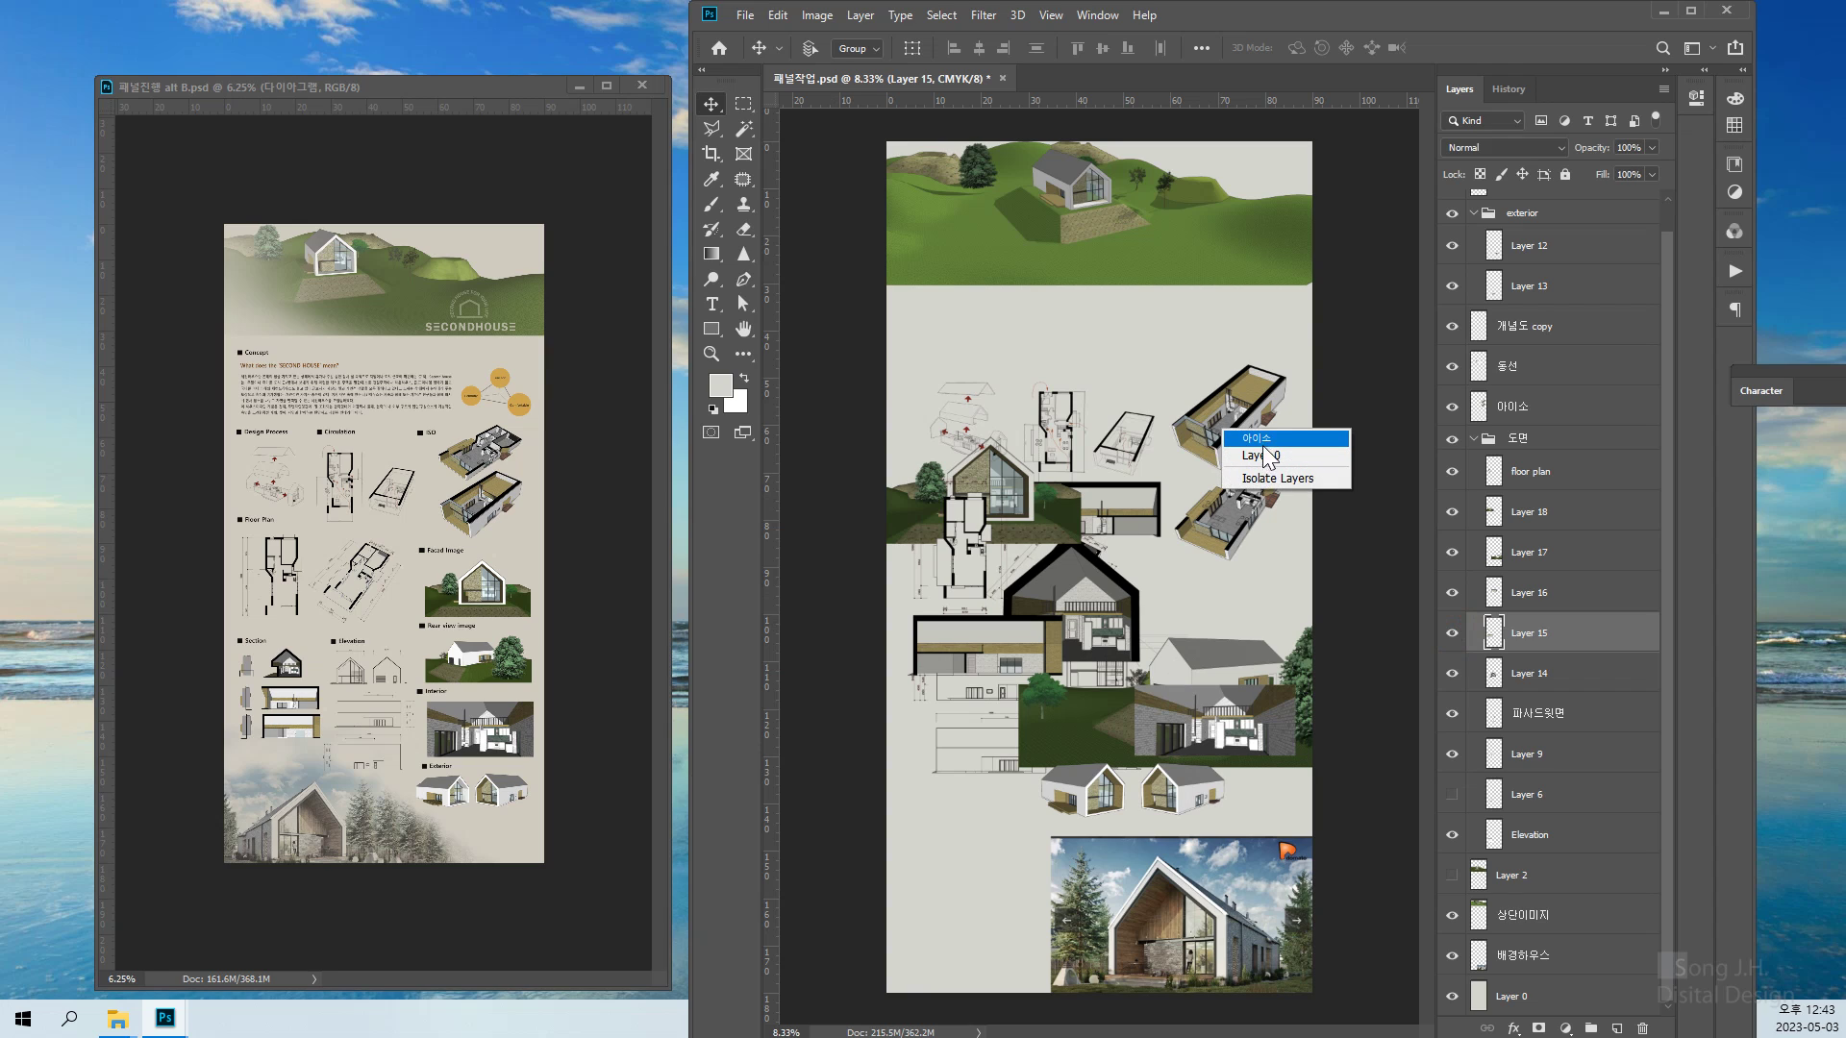
click(1277, 441)
drag(1258, 431, 1253, 390)
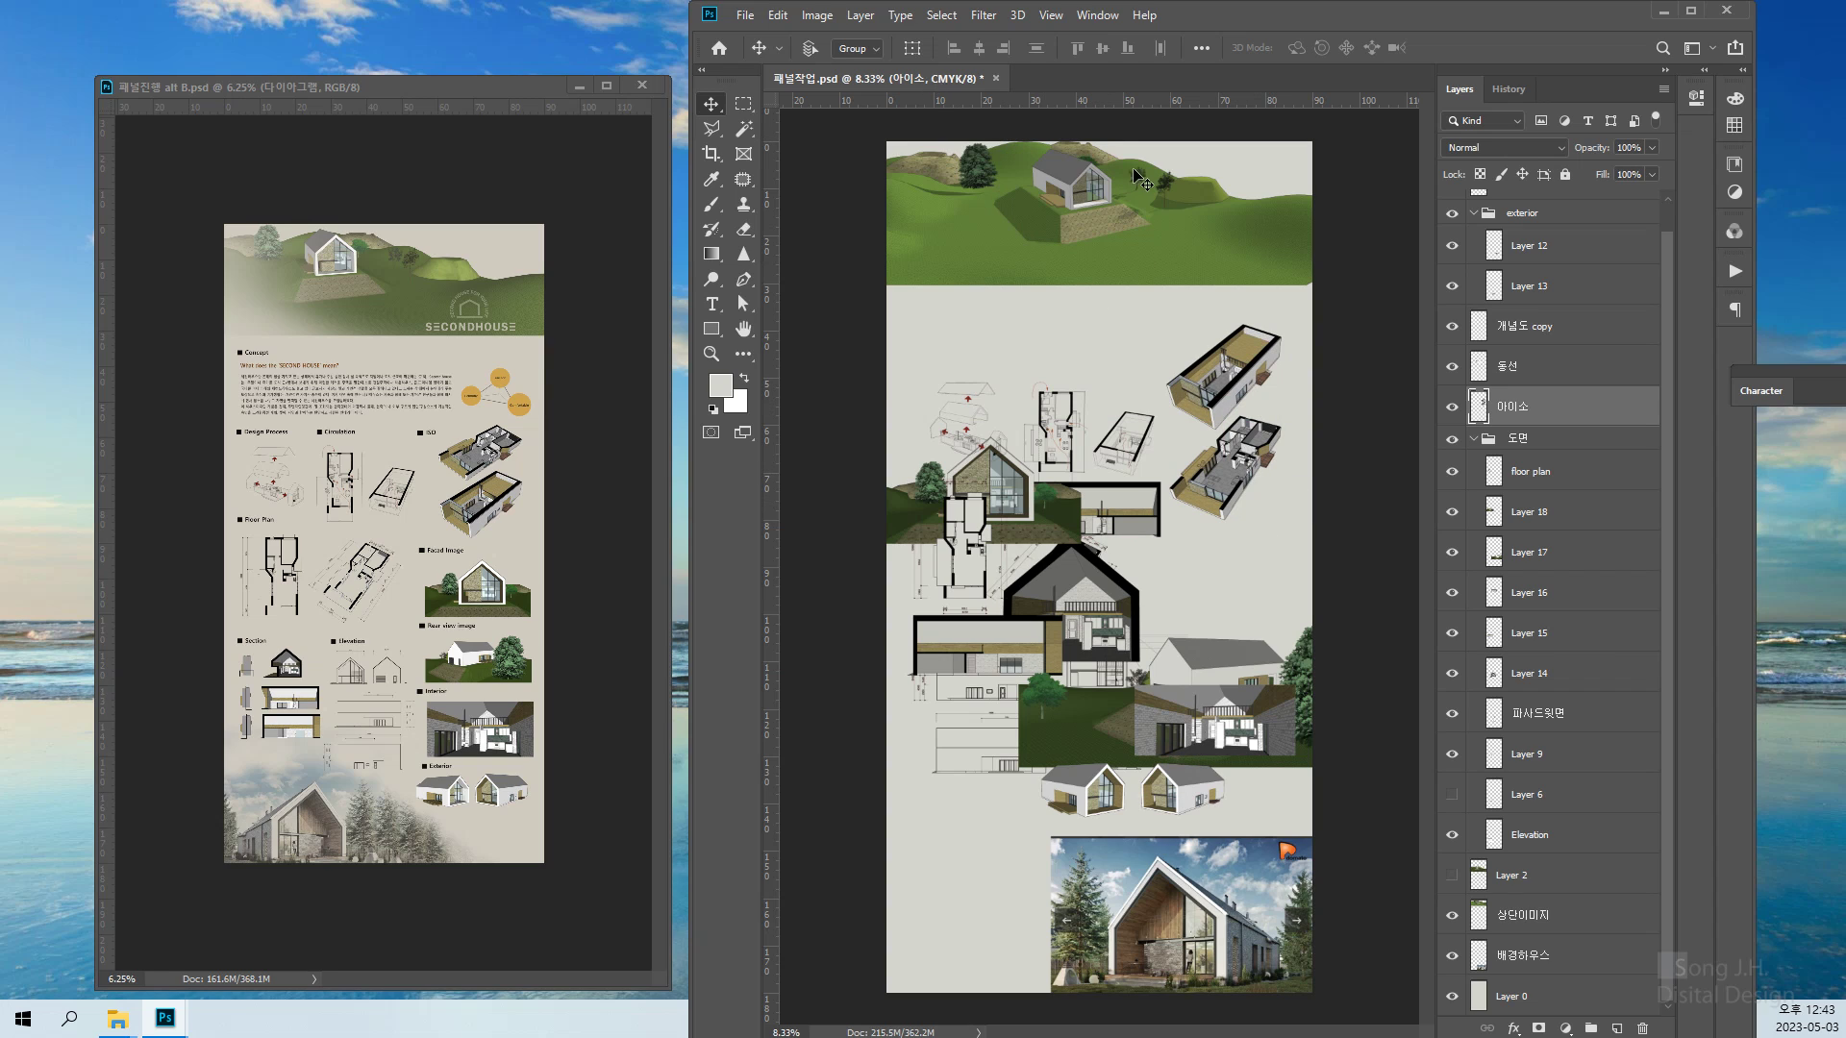
key(ctrl+t)
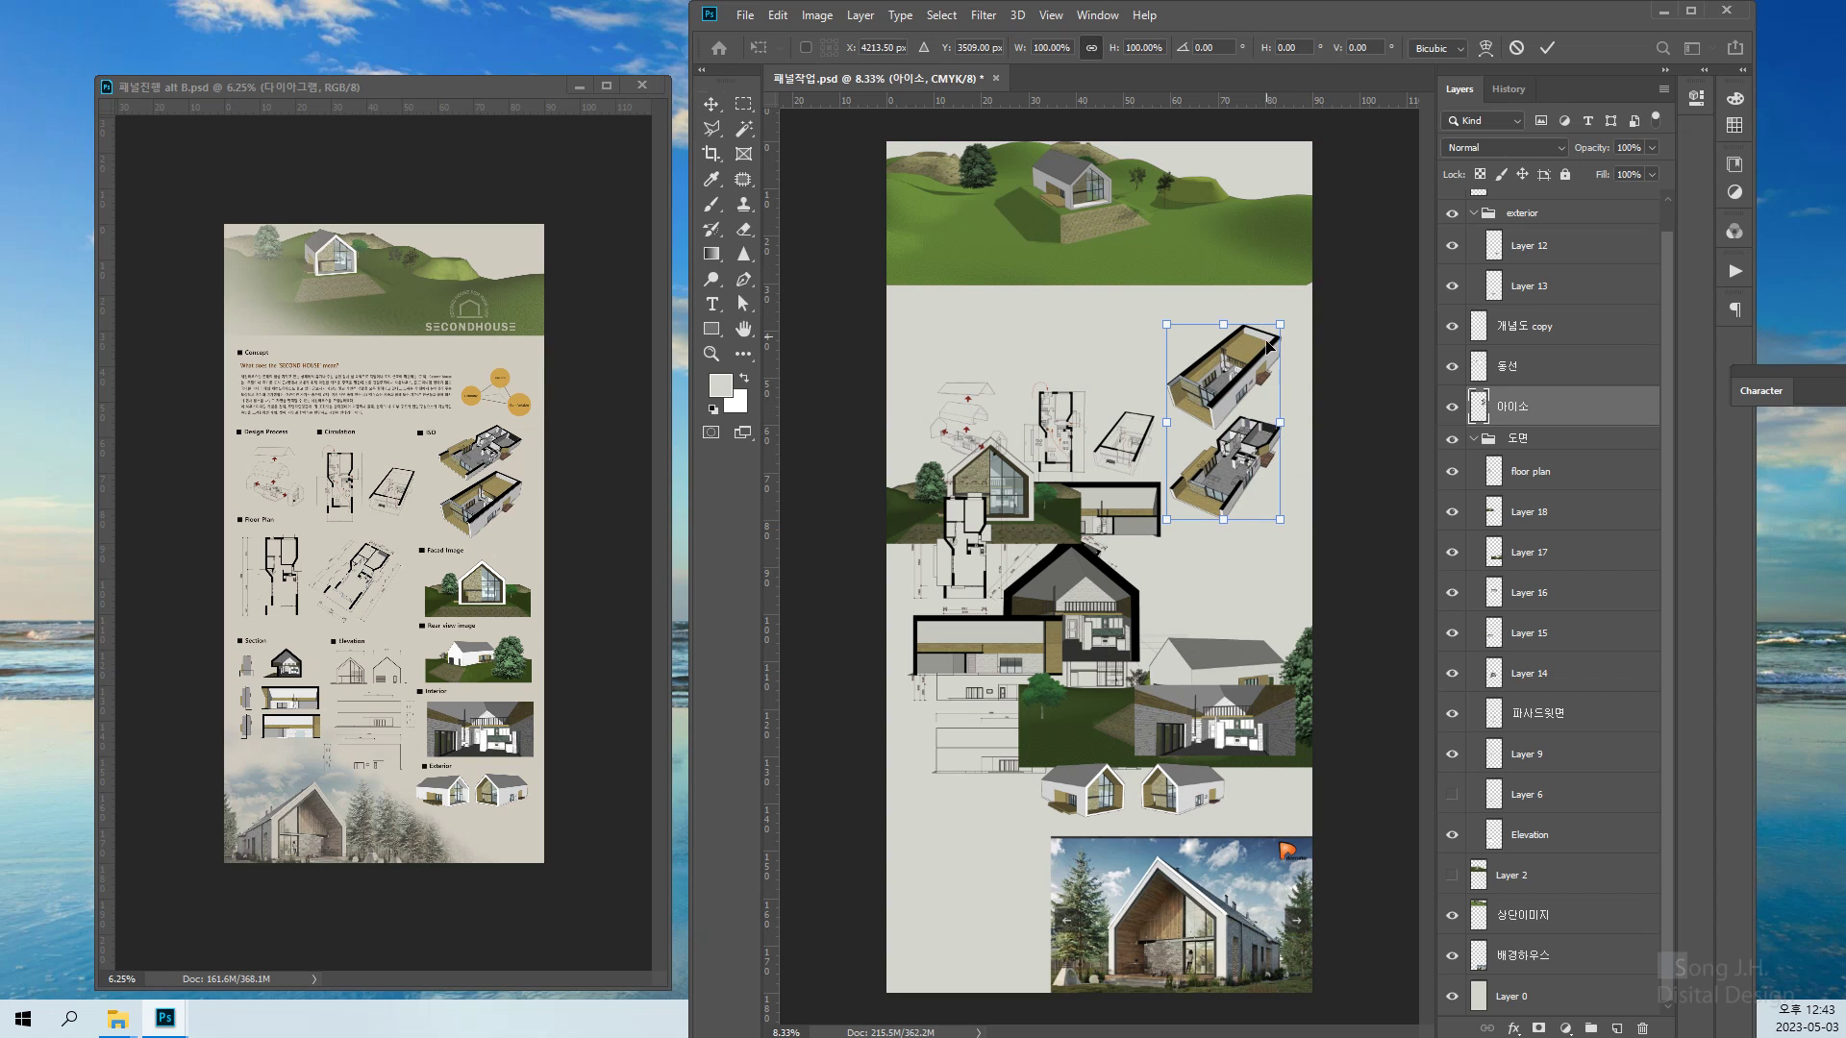
drag(1281, 329, 1261, 355)
key(Return)
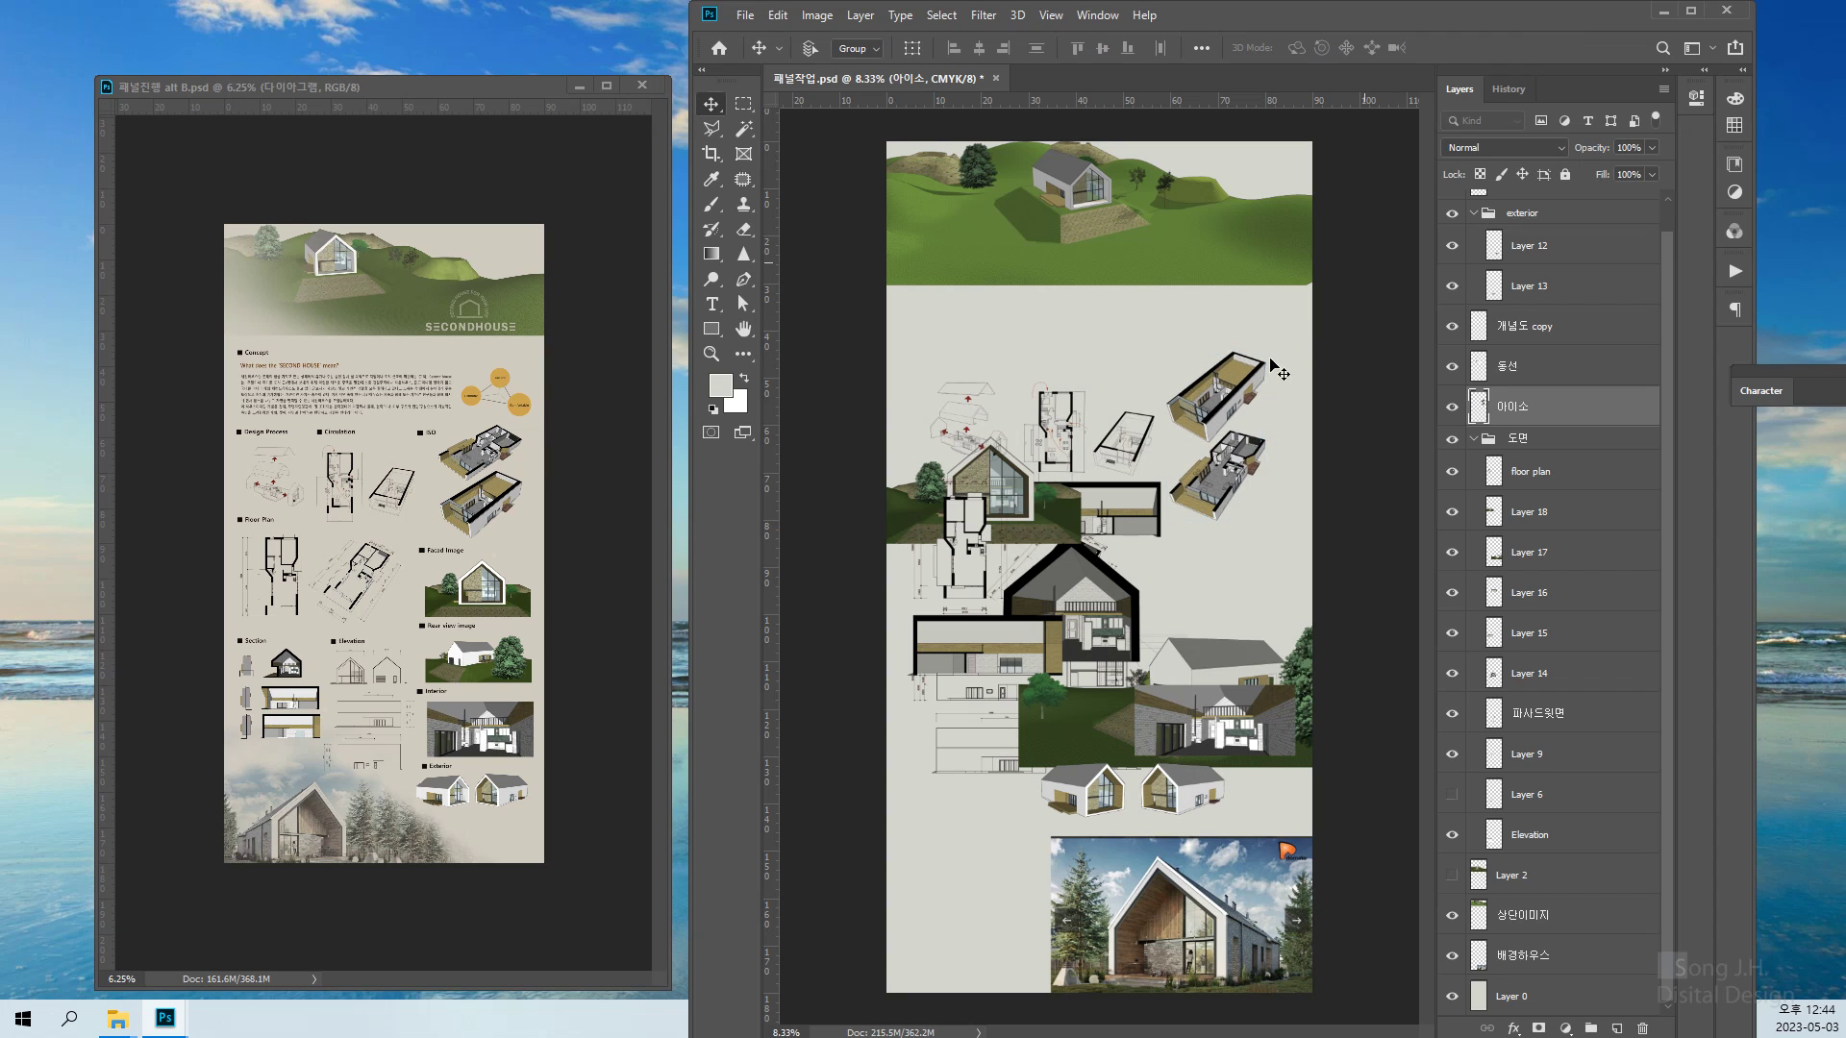
drag(1214, 420, 1226, 389)
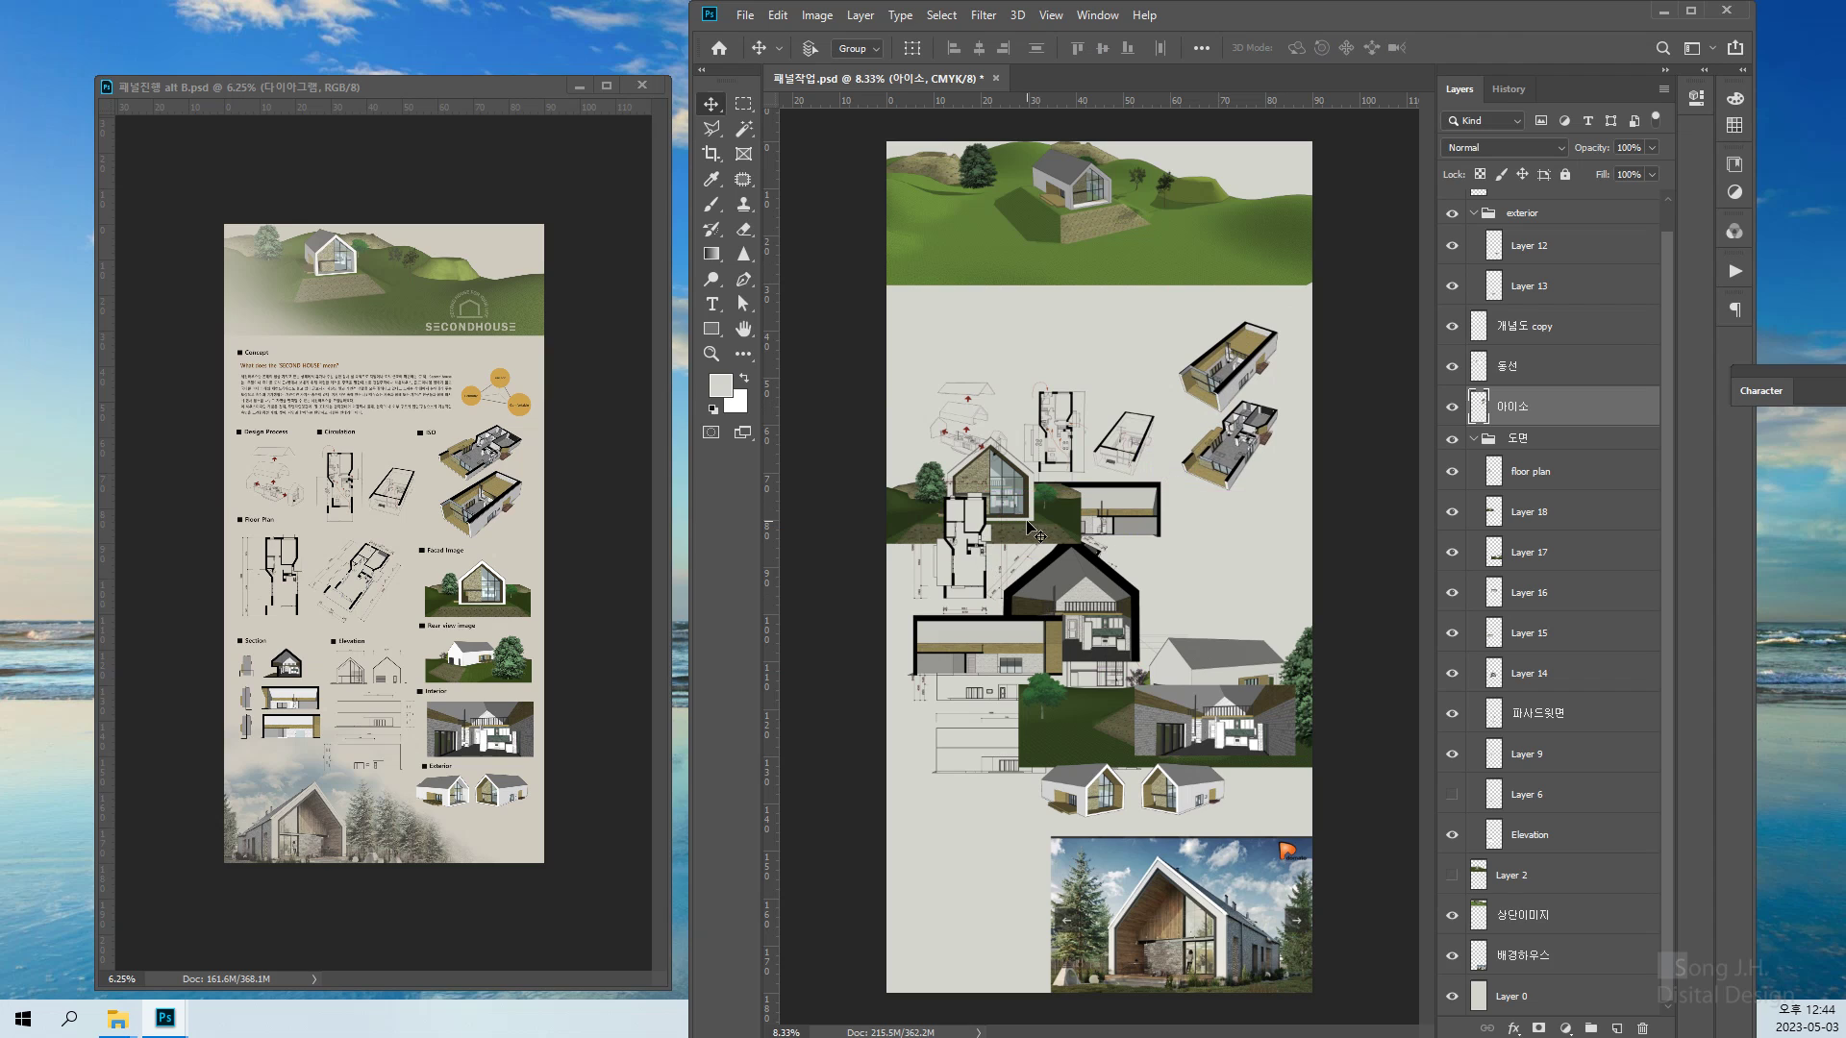
Move the facade image on Layer 18 below the isometric views and scale it down to fit the right column
right_click(1030, 527)
click(1052, 534)
drag(1017, 520, 1233, 535)
key(ctrl+t)
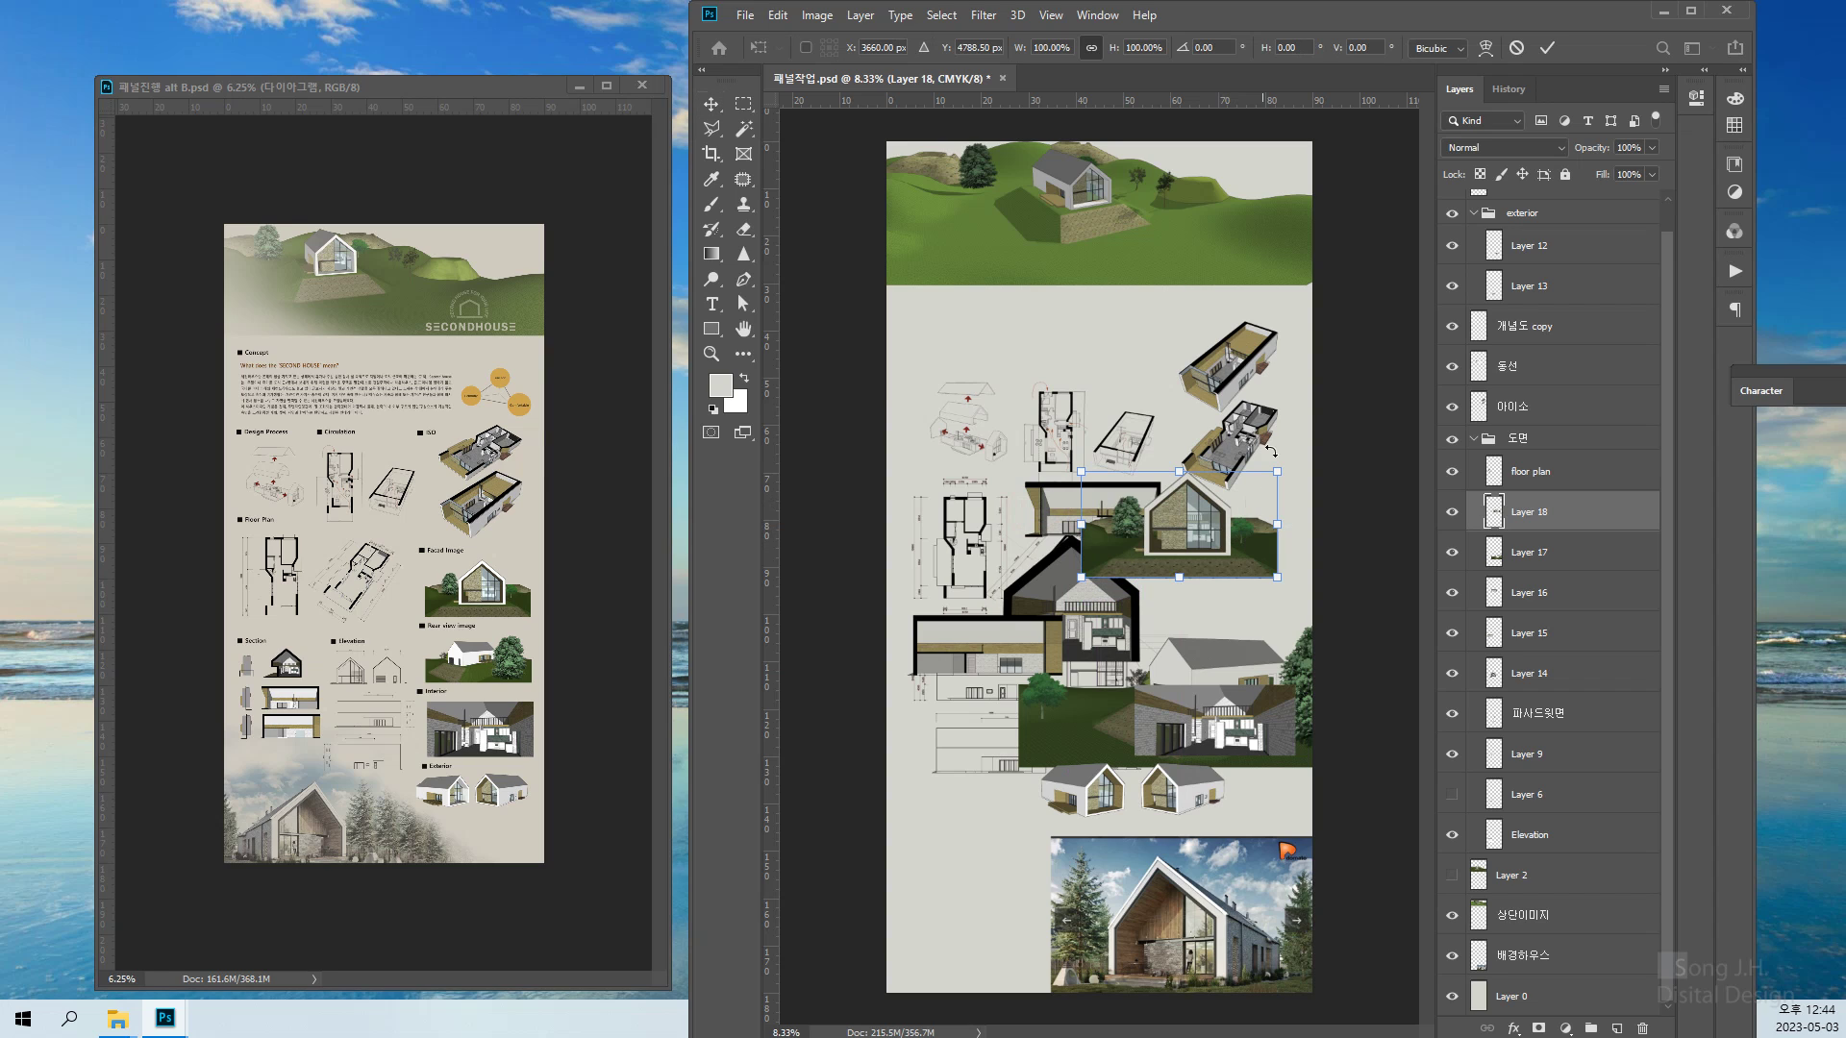
drag(1278, 472, 1334, 524)
key(Return)
Shrink the rear view image on Layer 17 and place it between the facade and interior images
right_click(1199, 731)
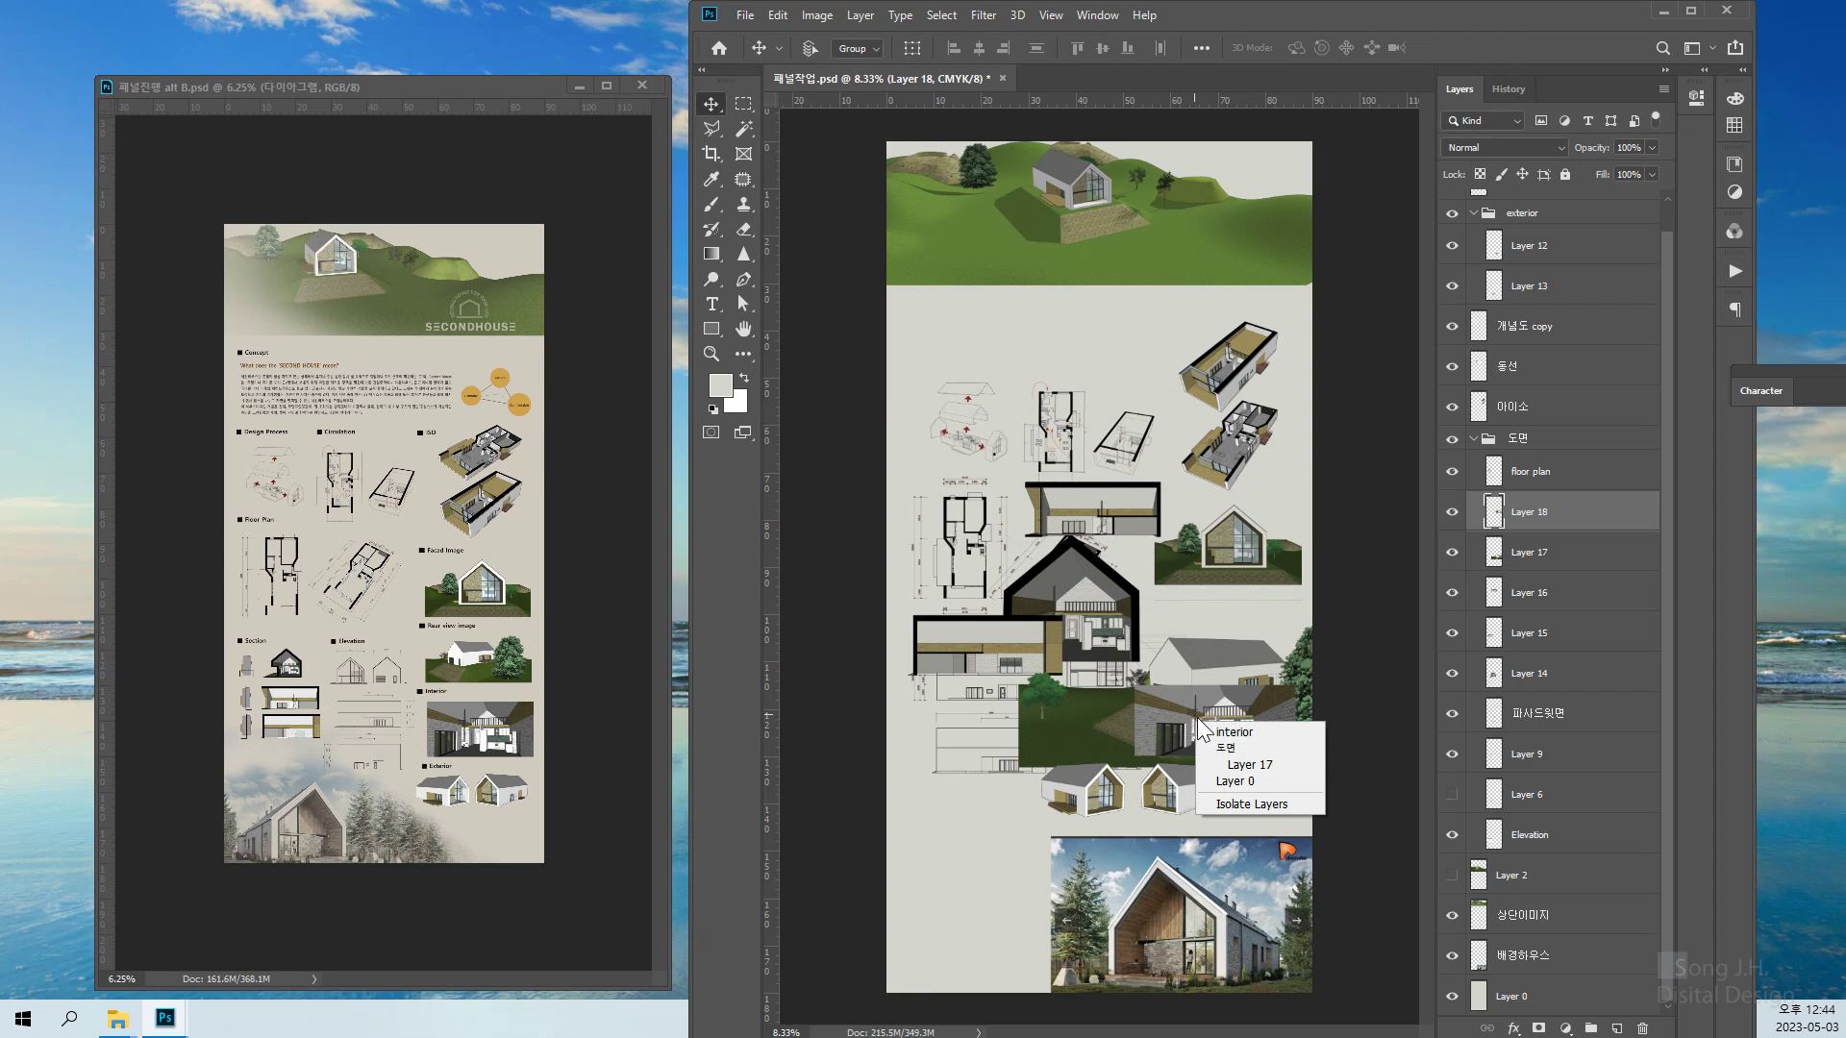
click(1070, 742)
right_click(1070, 740)
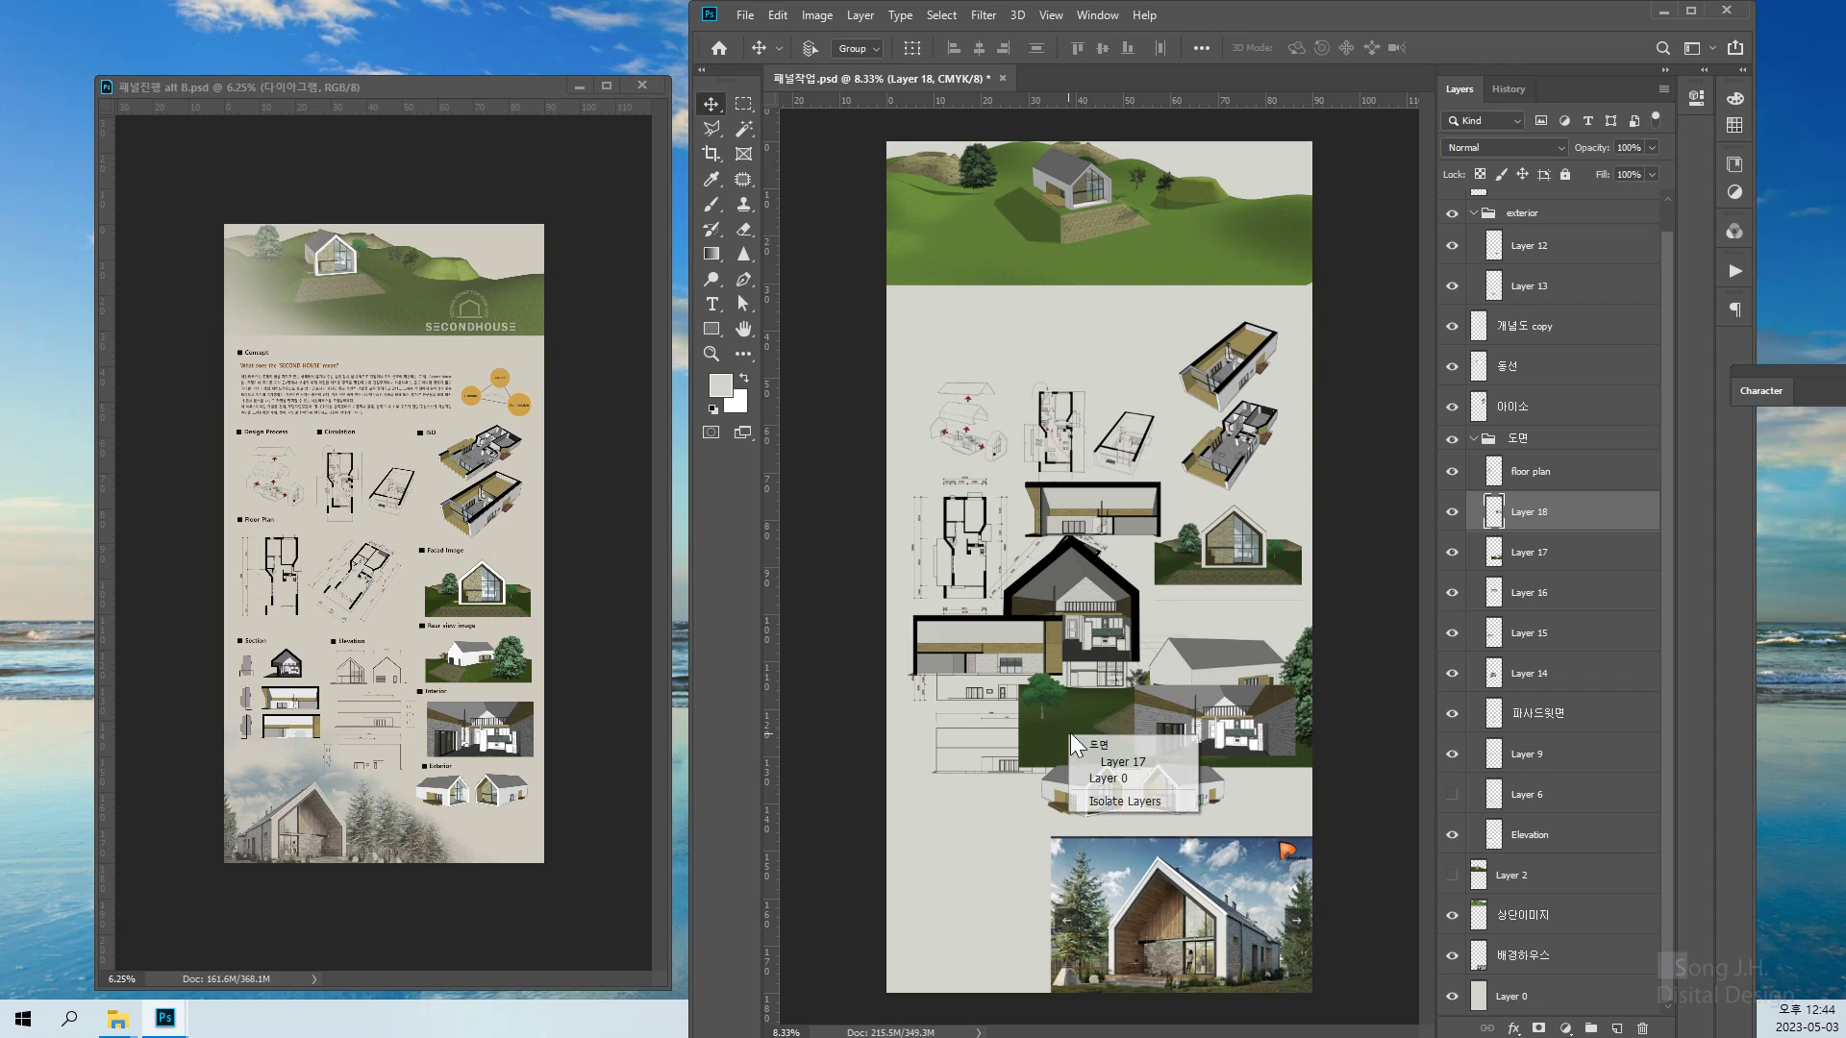
click(1109, 761)
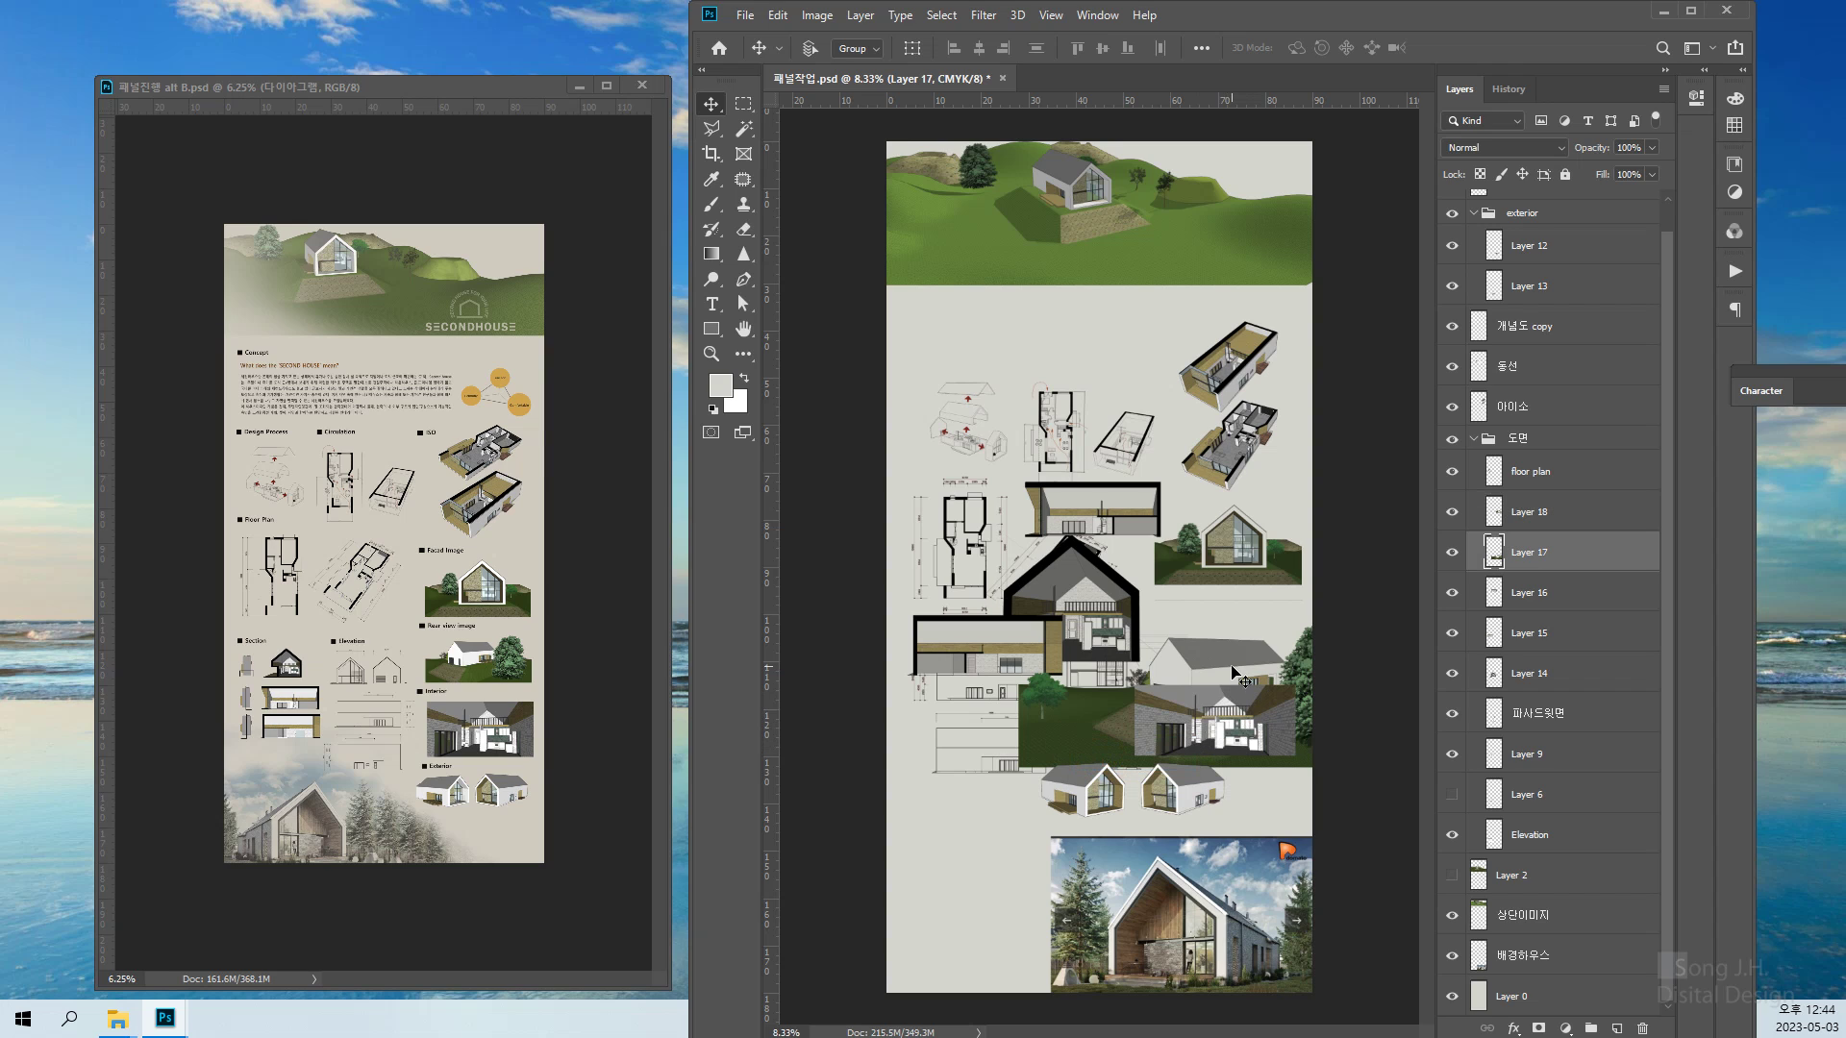
drag(1233, 673, 1122, 676)
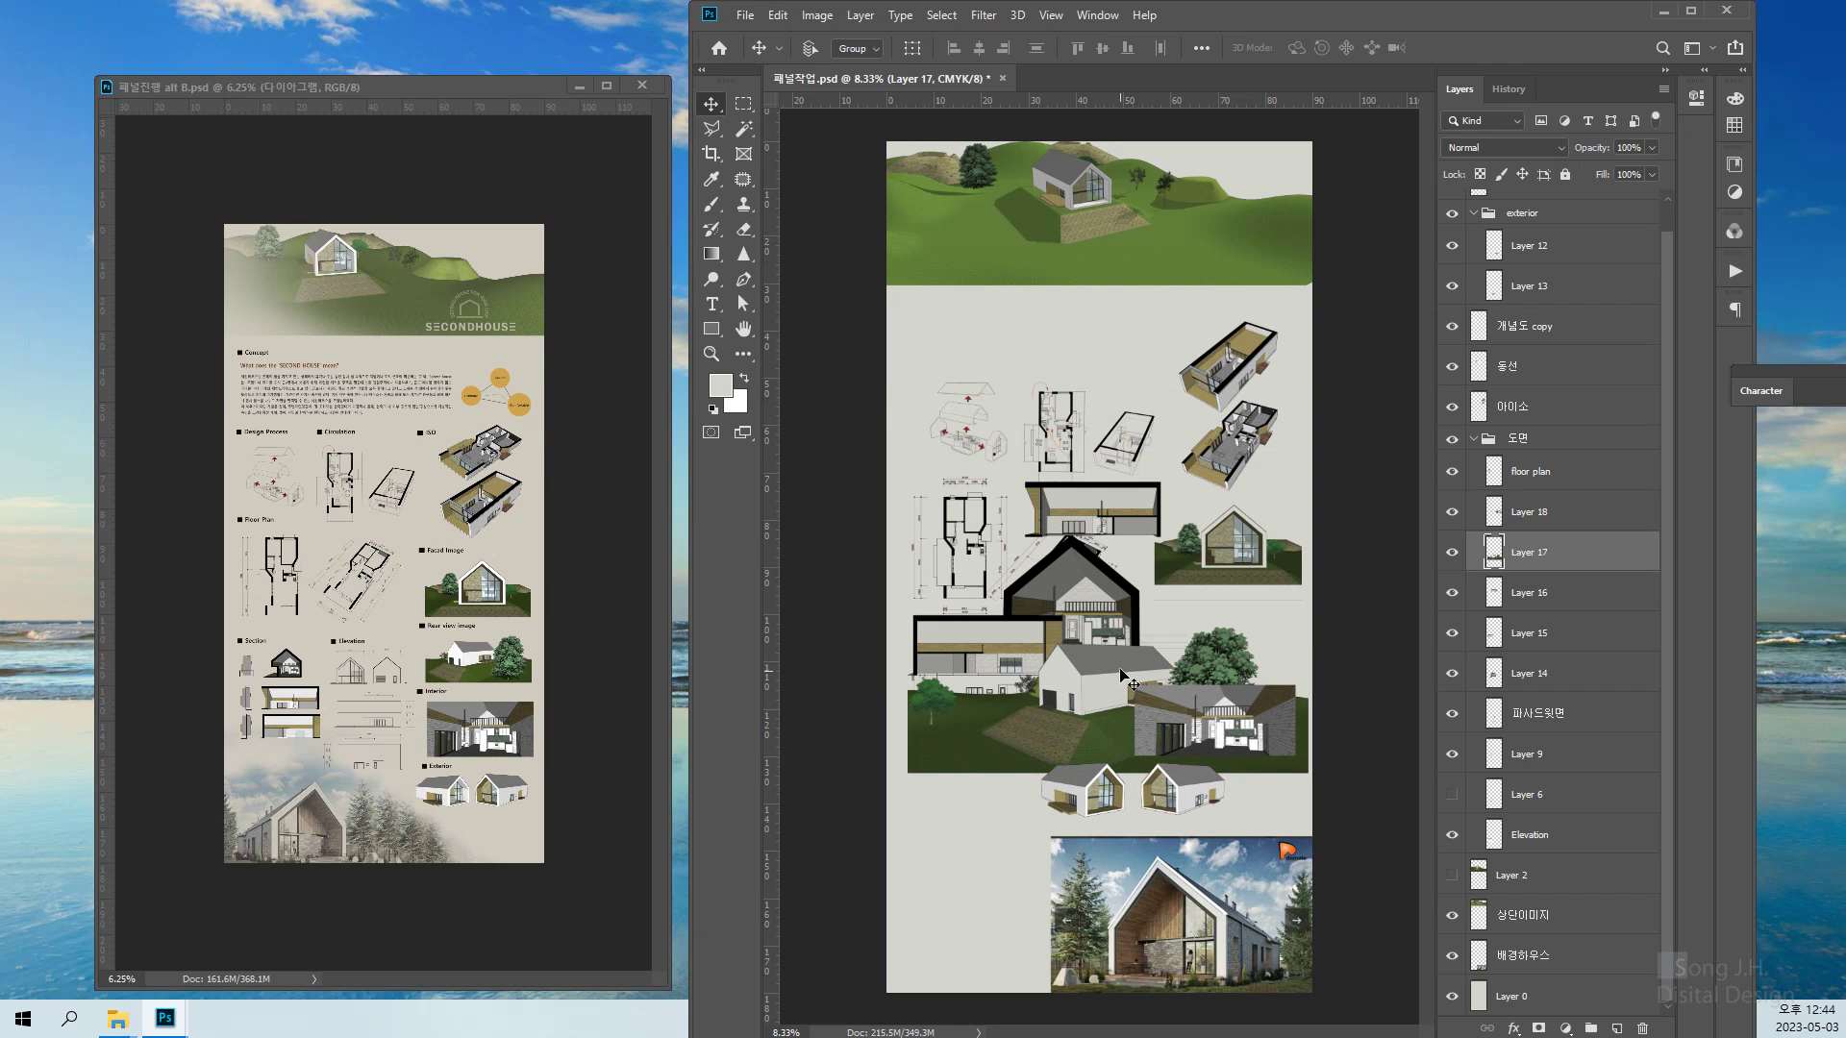
key(ctrl+t)
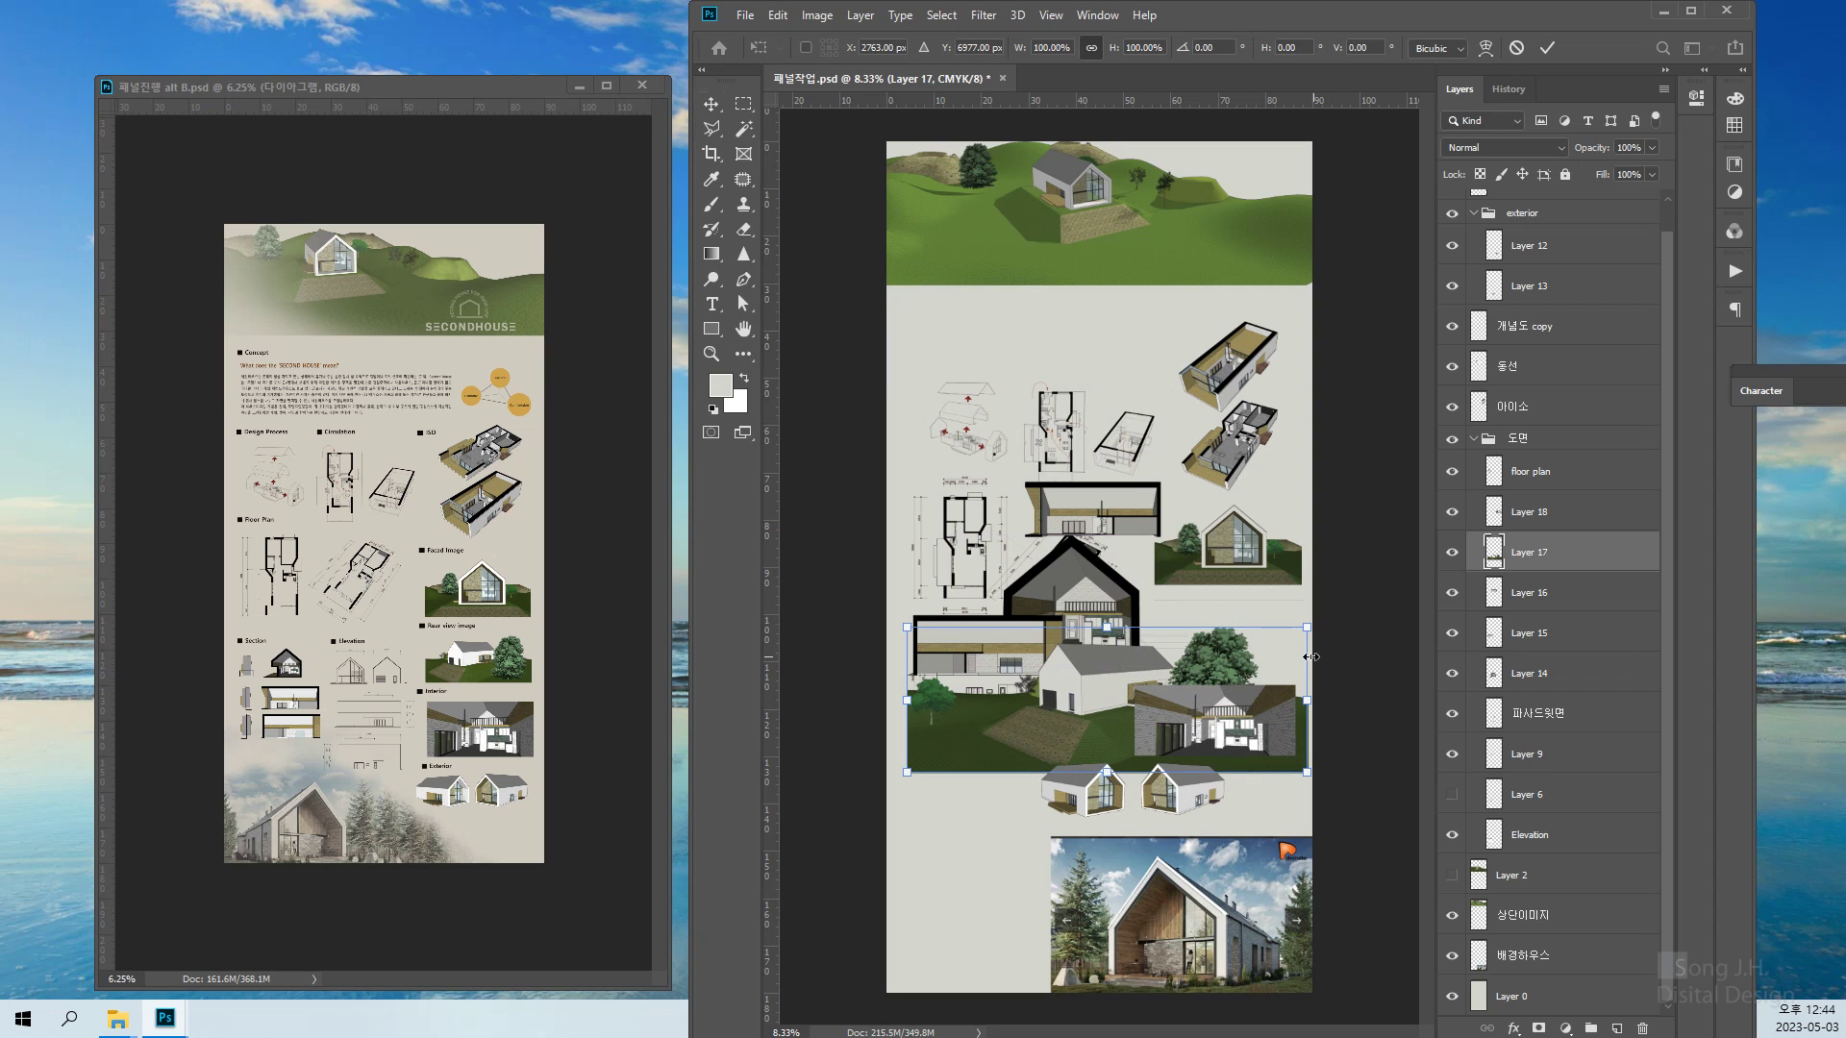
drag(1306, 626, 1243, 631)
key(Return)
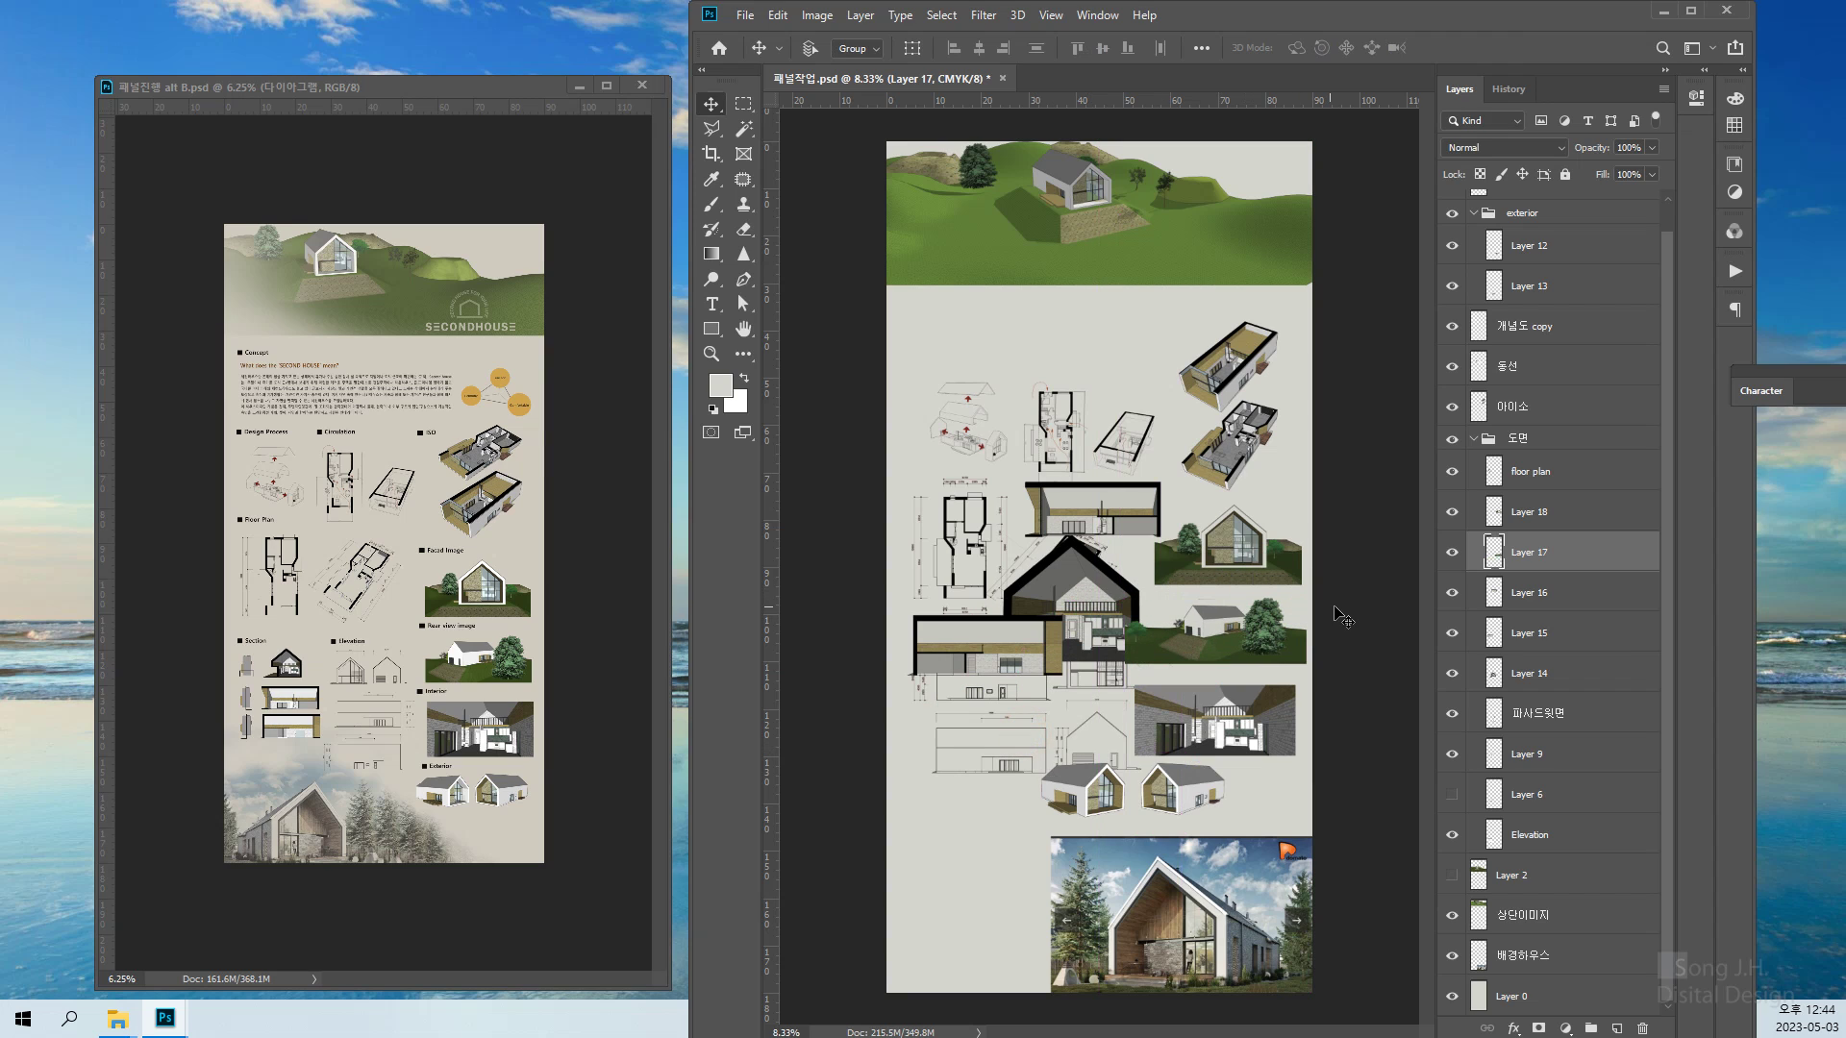
Scale the rear view image to about 89% and shift it slightly right beneath the facade image
key(ctrl+t)
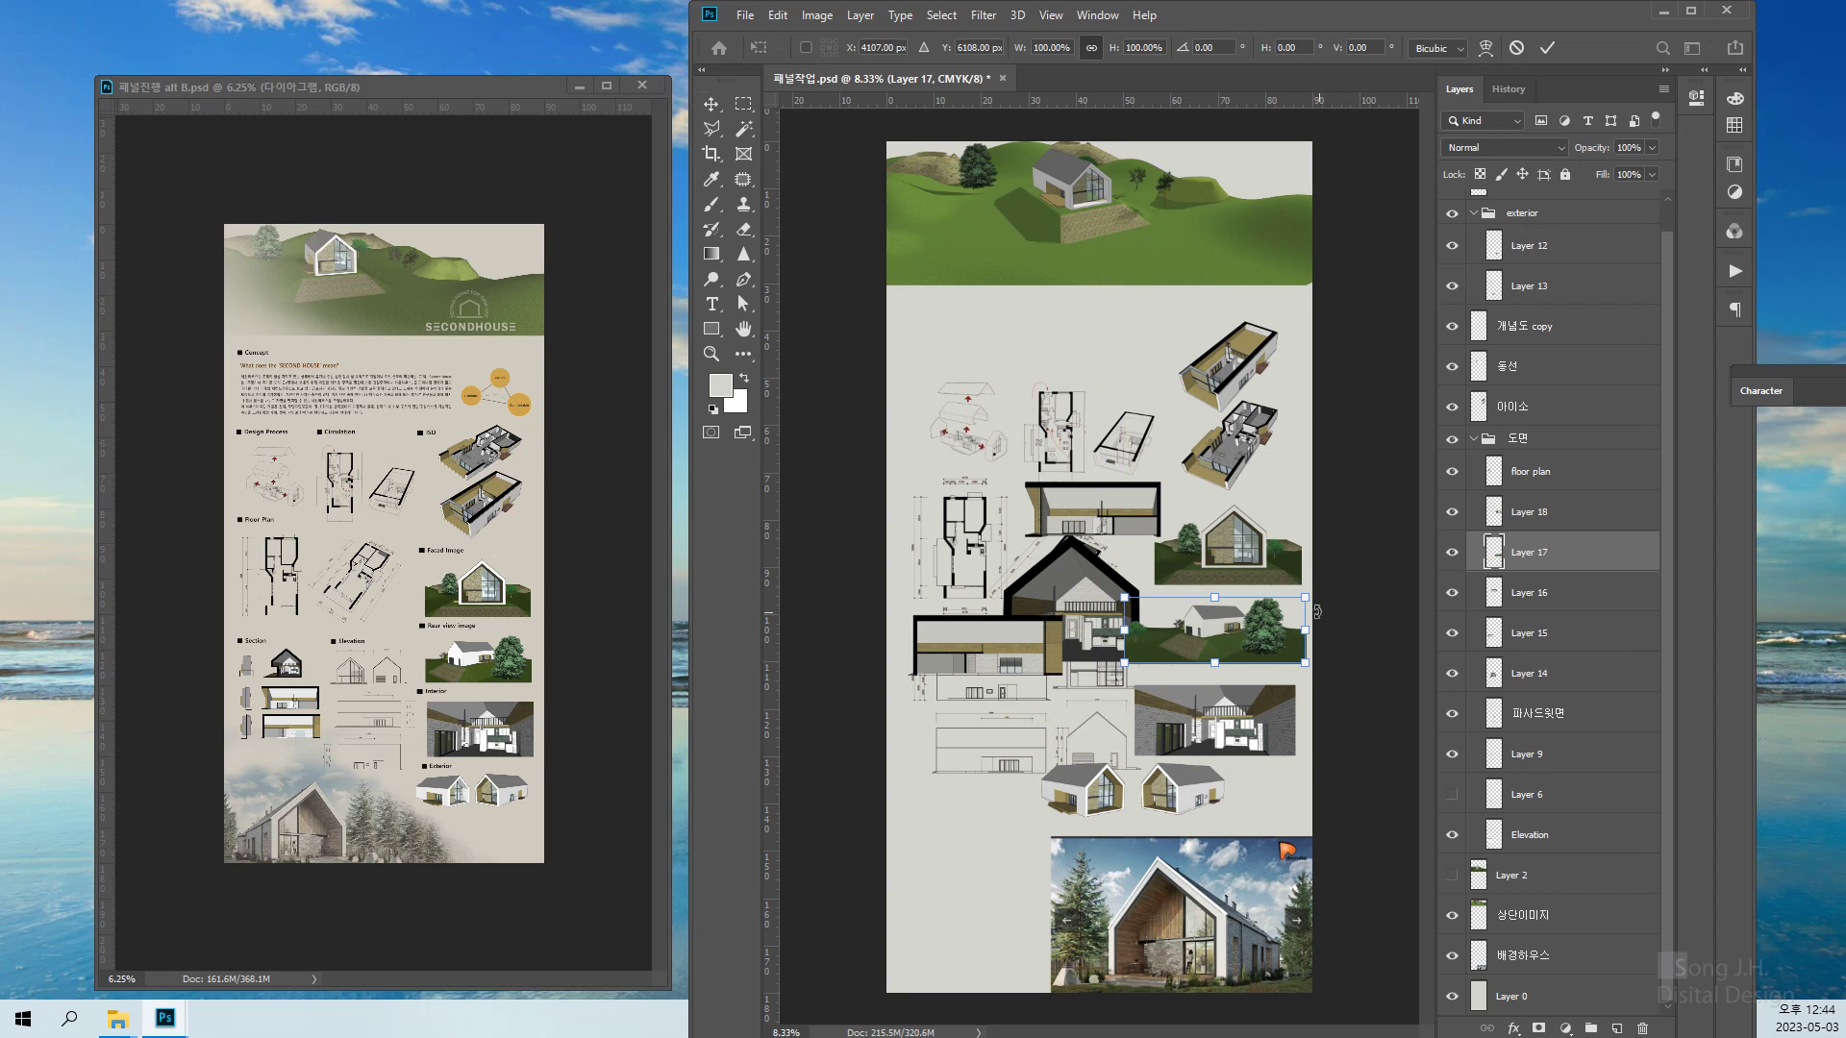
drag(1307, 596, 1295, 580)
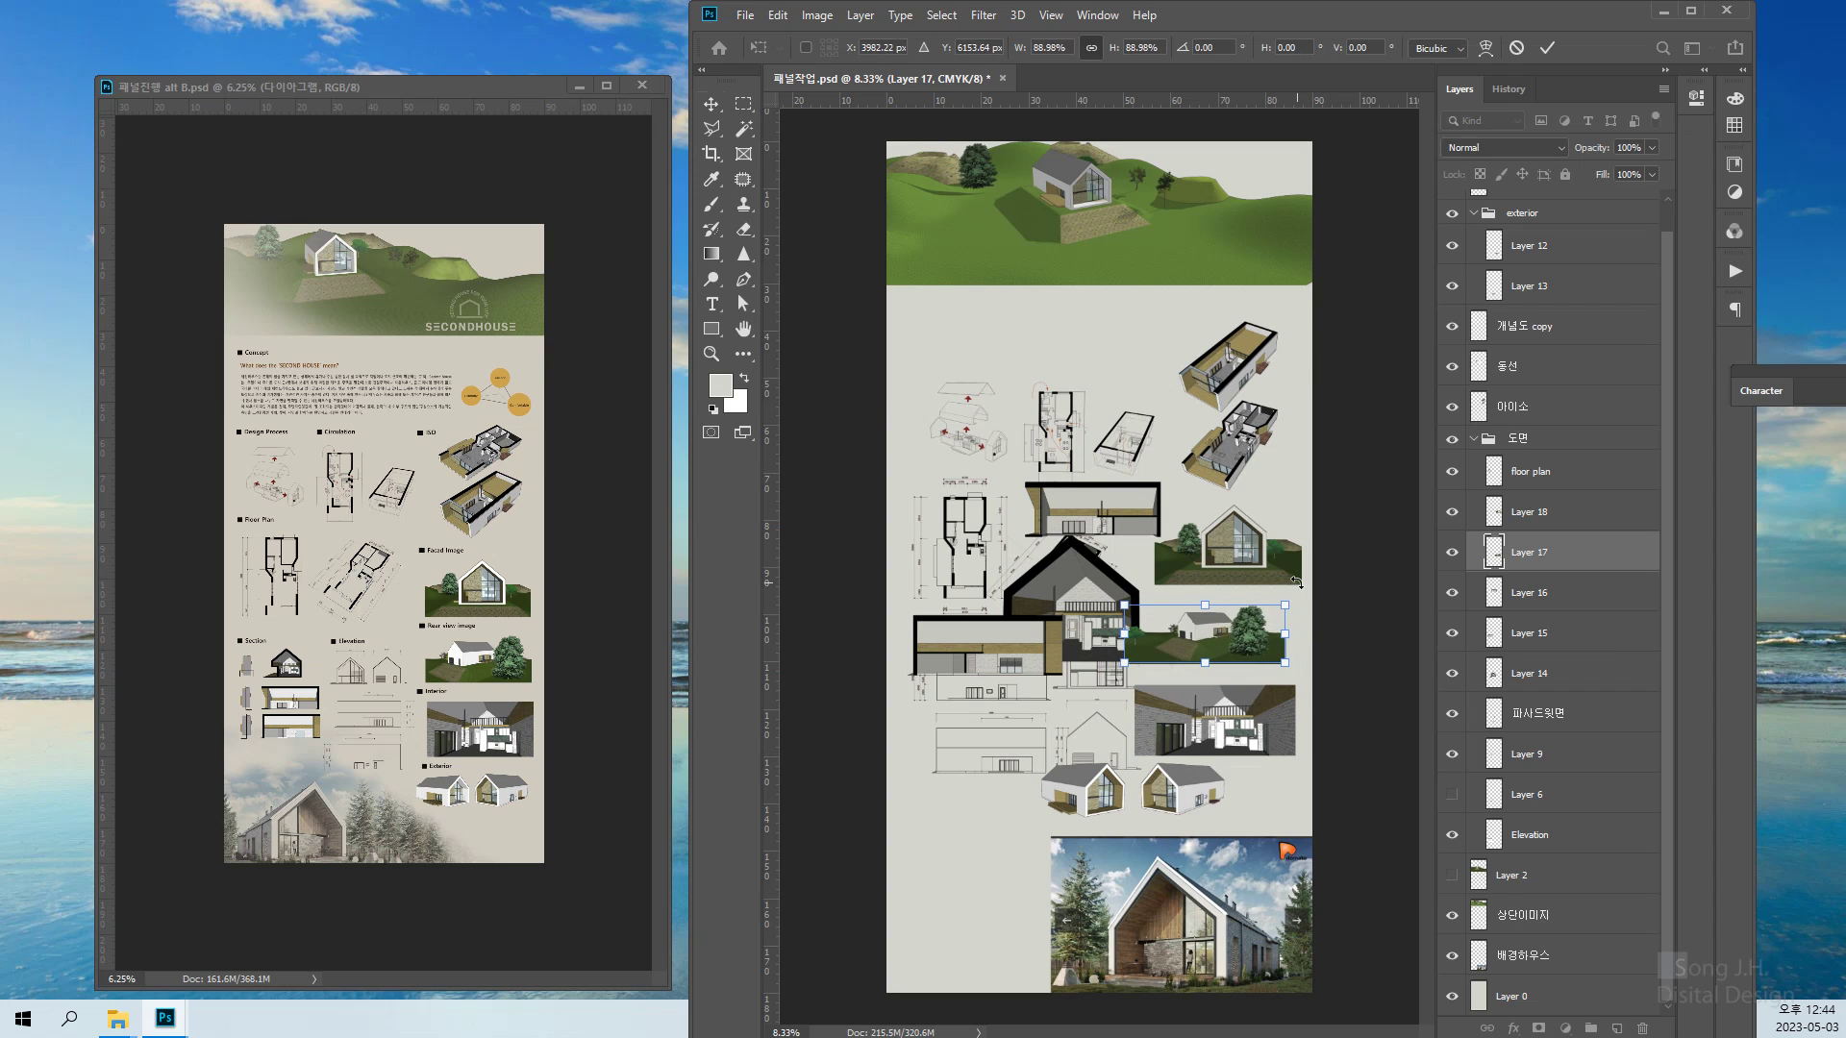
key(Return)
drag(1230, 640, 1247, 642)
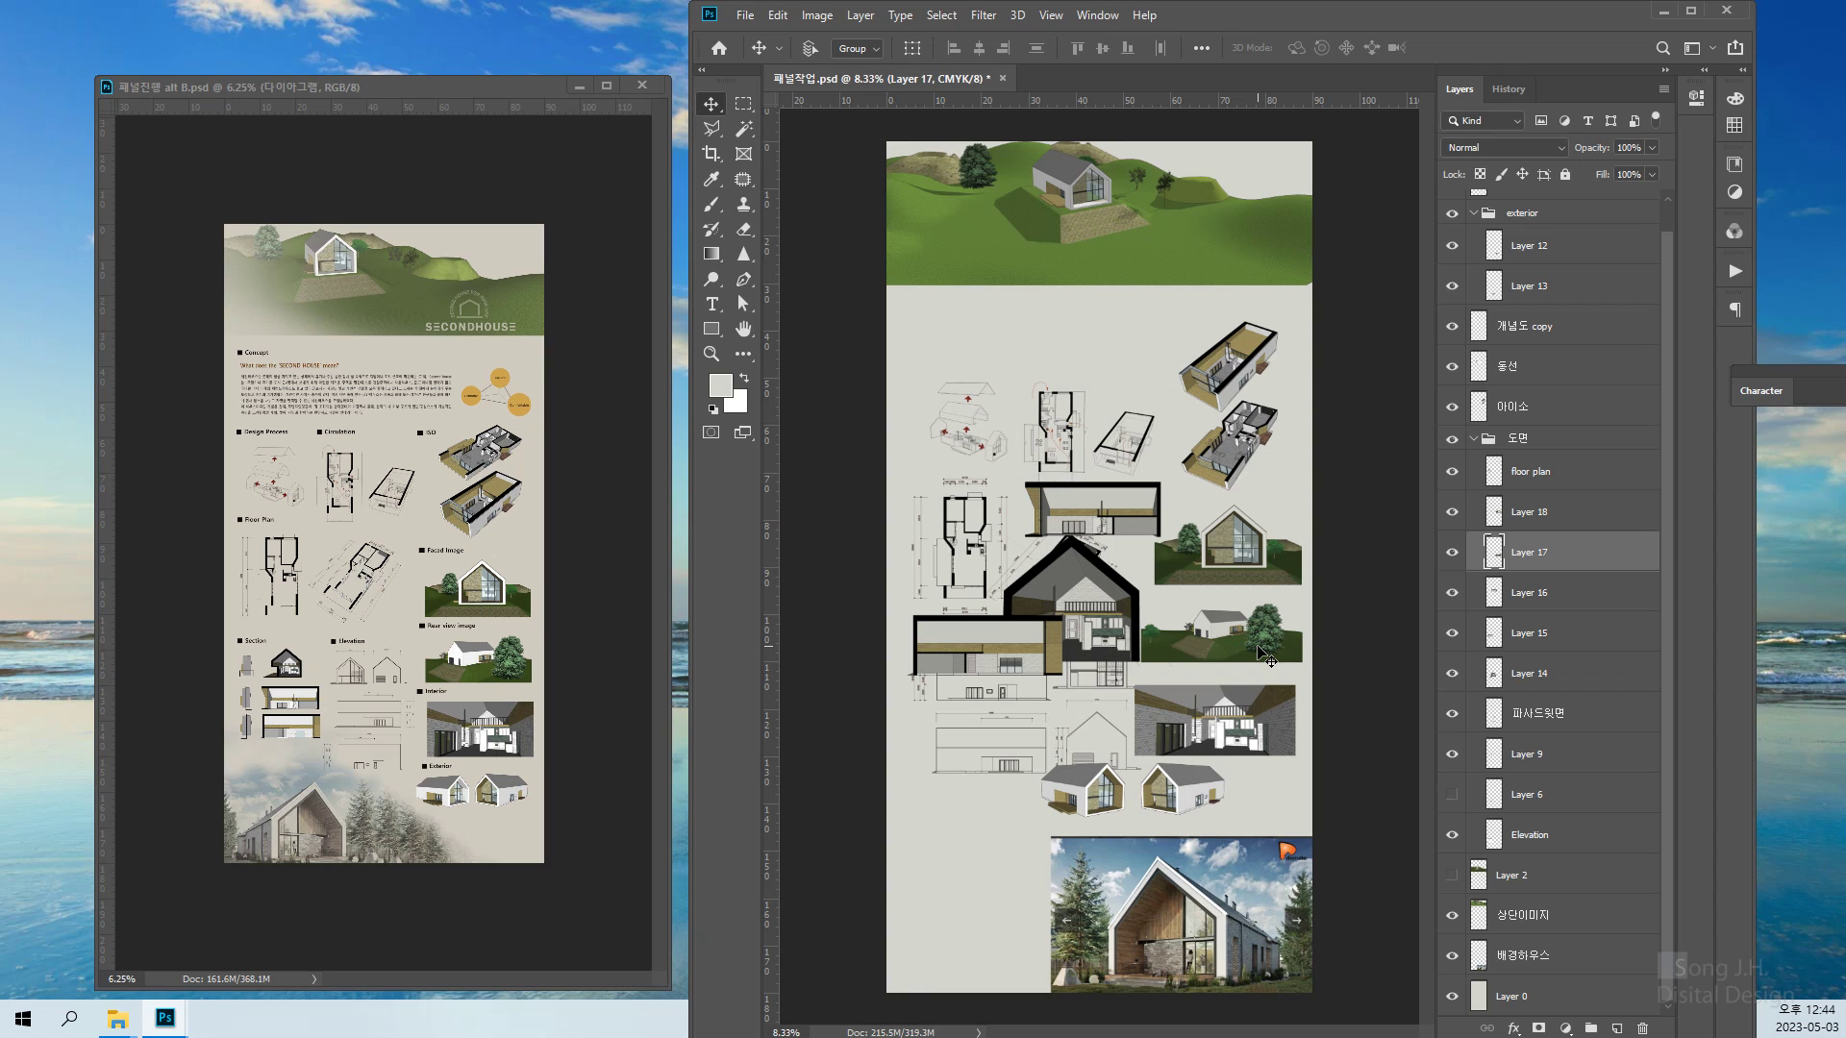
drag(1261, 649, 1264, 649)
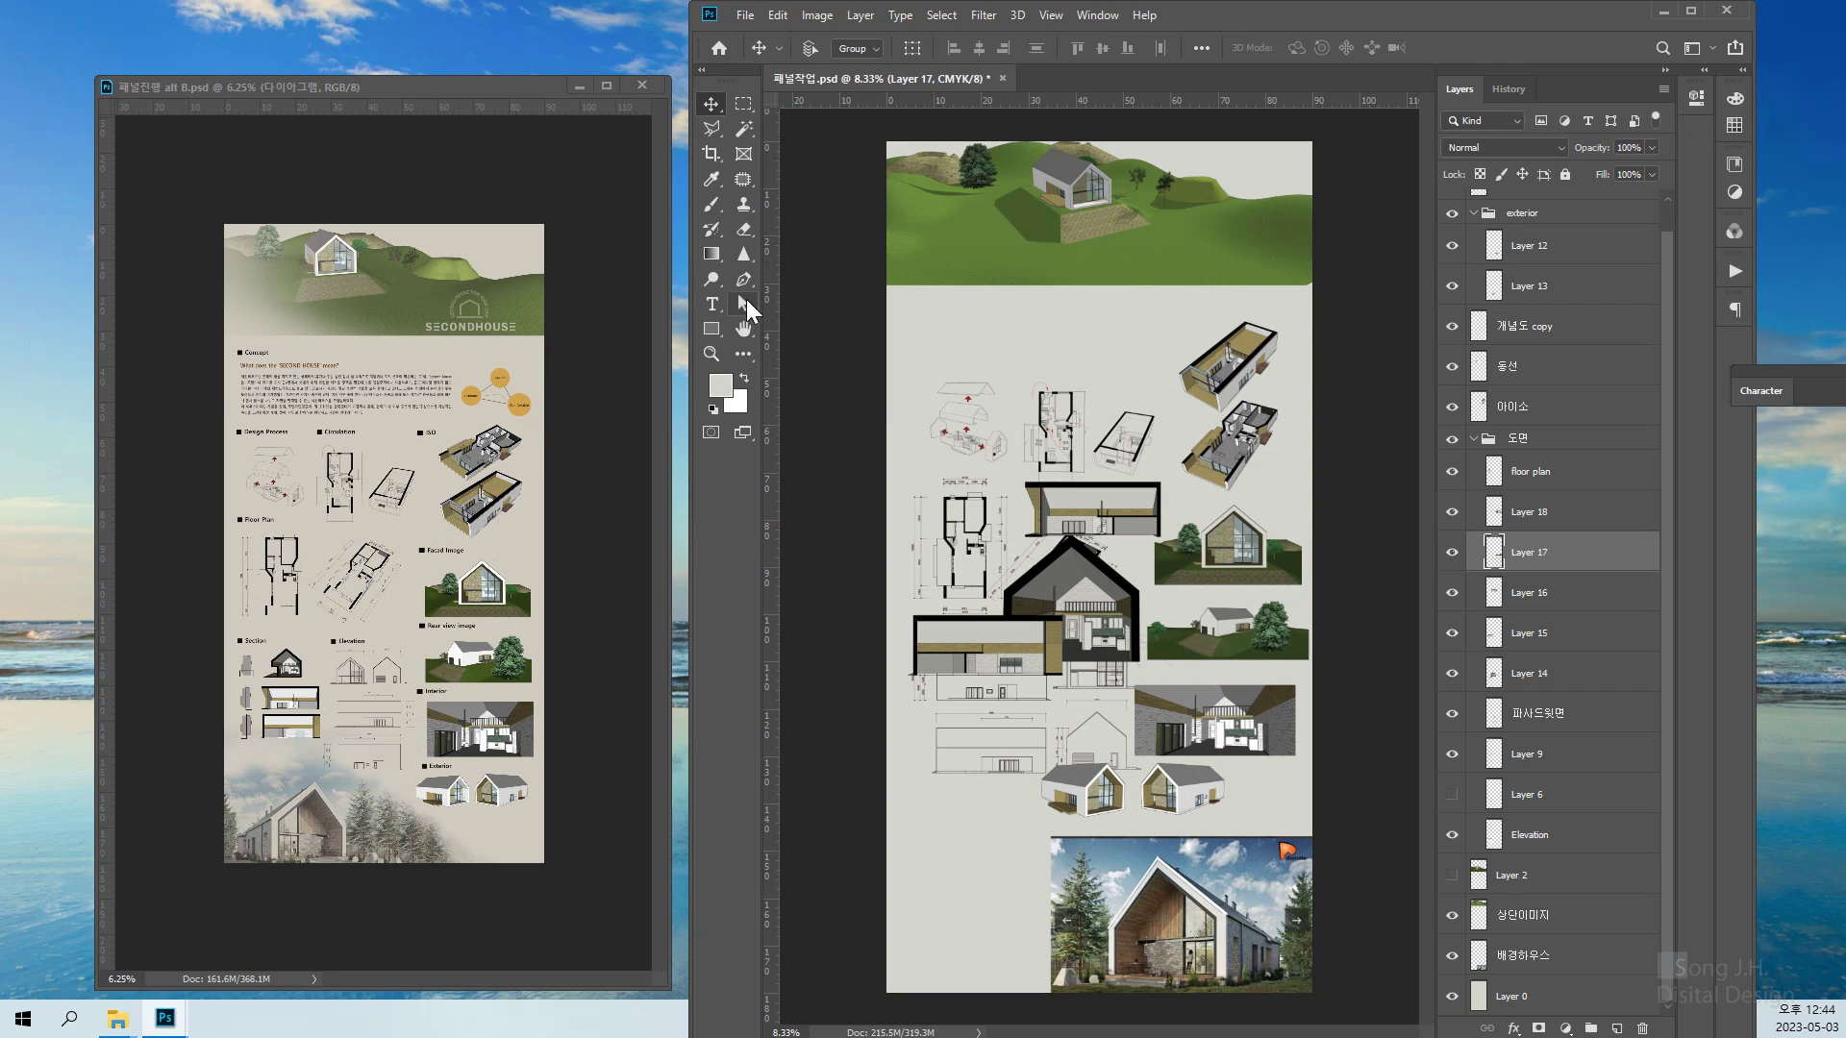
Trim the rear view image's left and right edges to the facade image's width using rectangular selections, and clear the selection
click(743, 103)
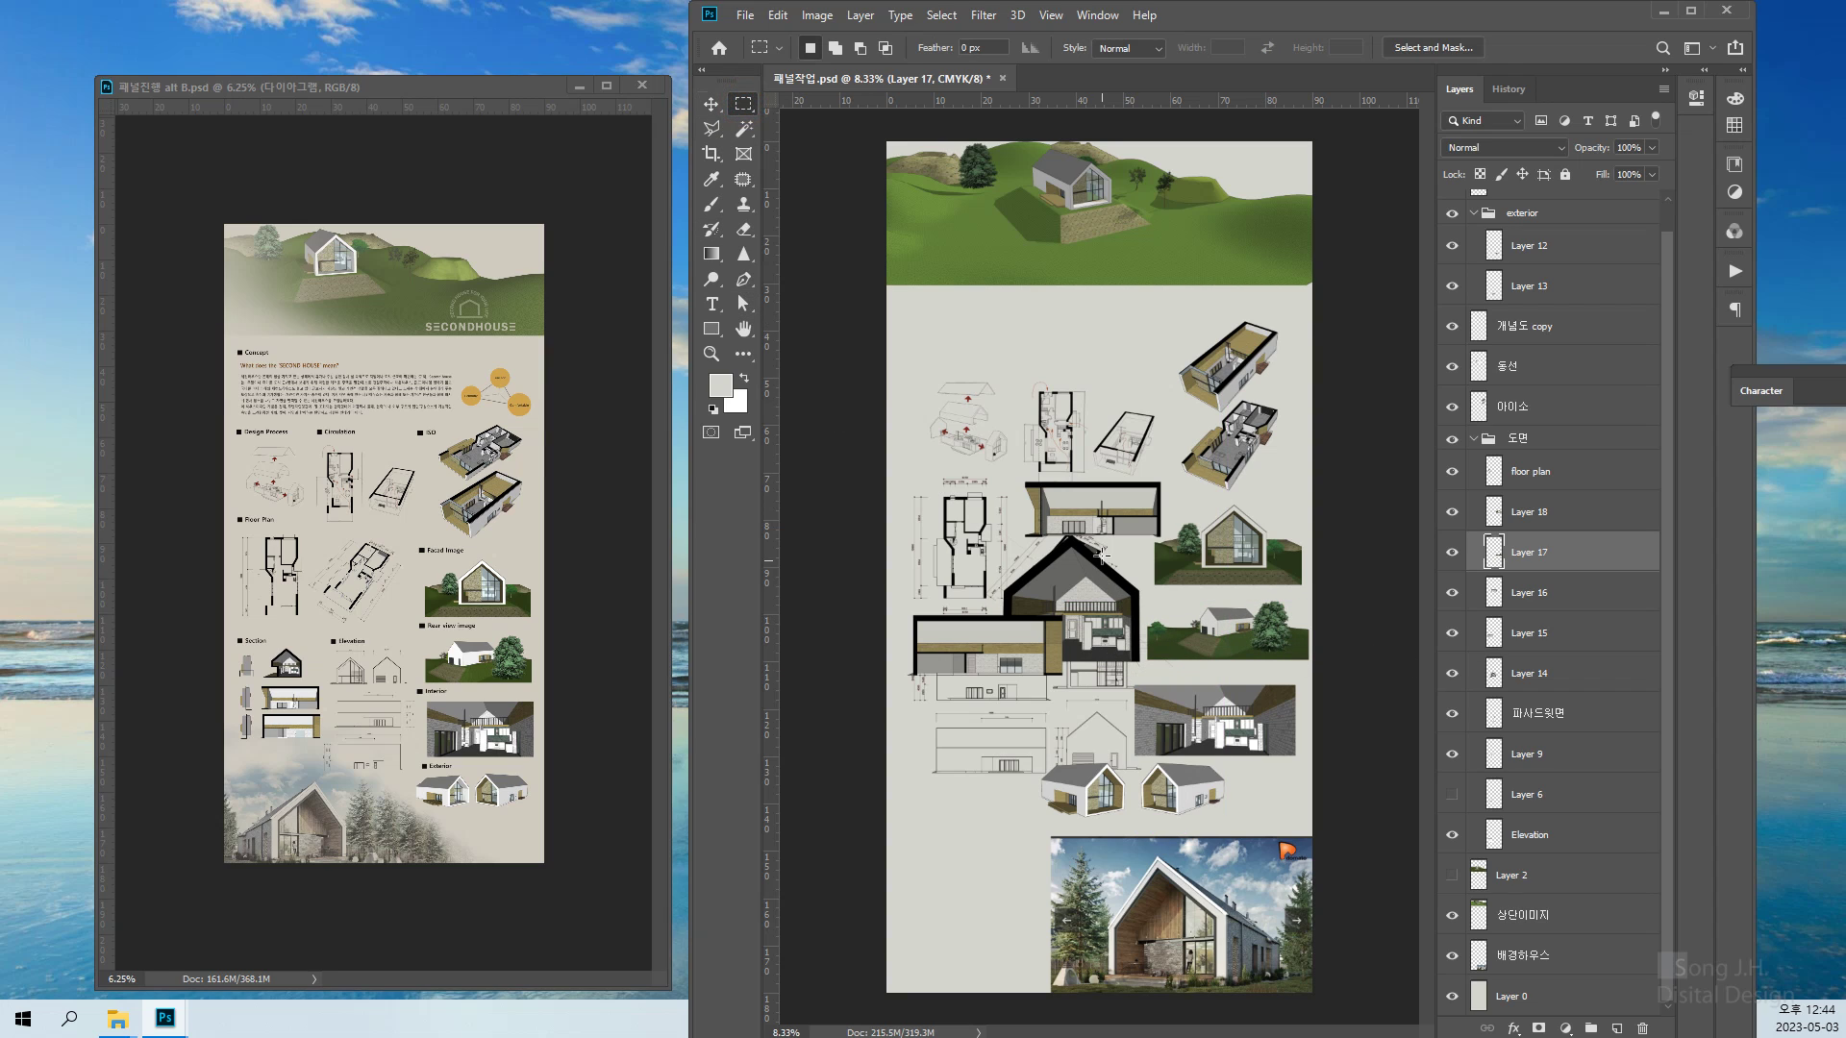
drag(1101, 550, 1155, 726)
key(ctrl+plus)
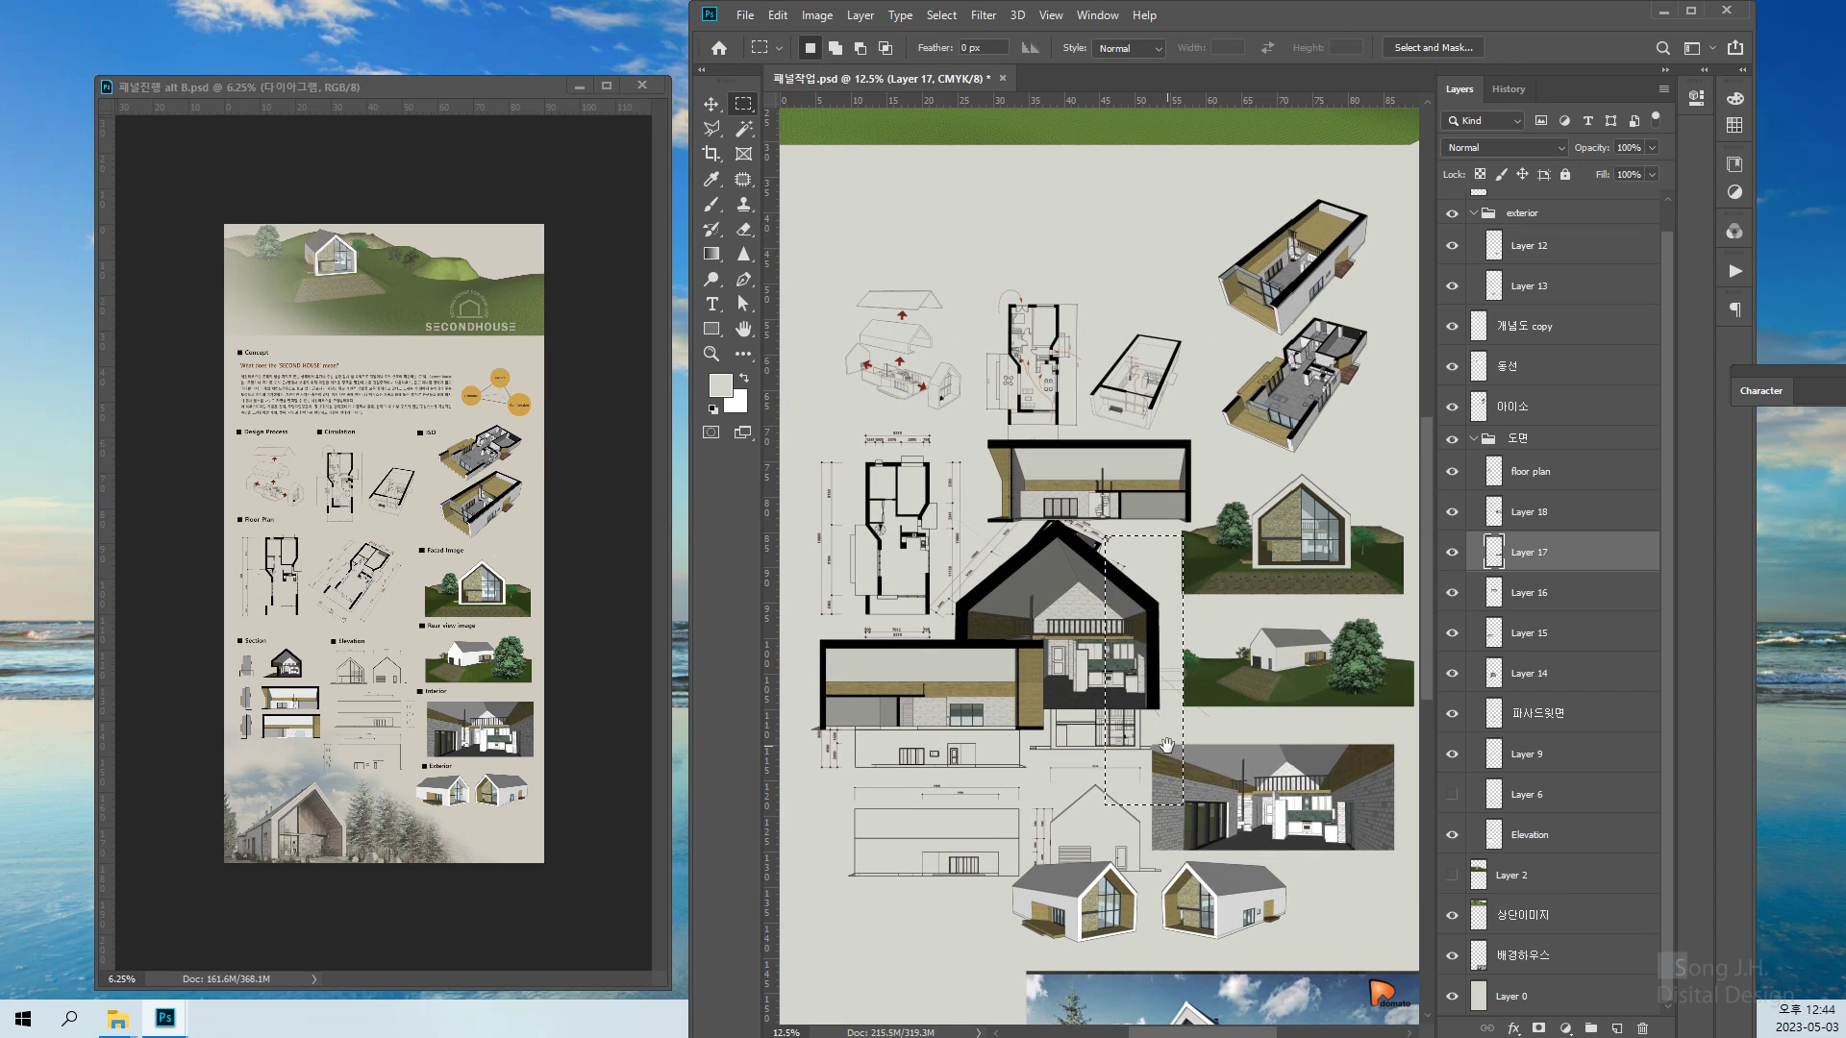
scroll(1294, 548, right, 5)
drag(1240, 547, 1228, 783)
drag(1228, 784, 1229, 782)
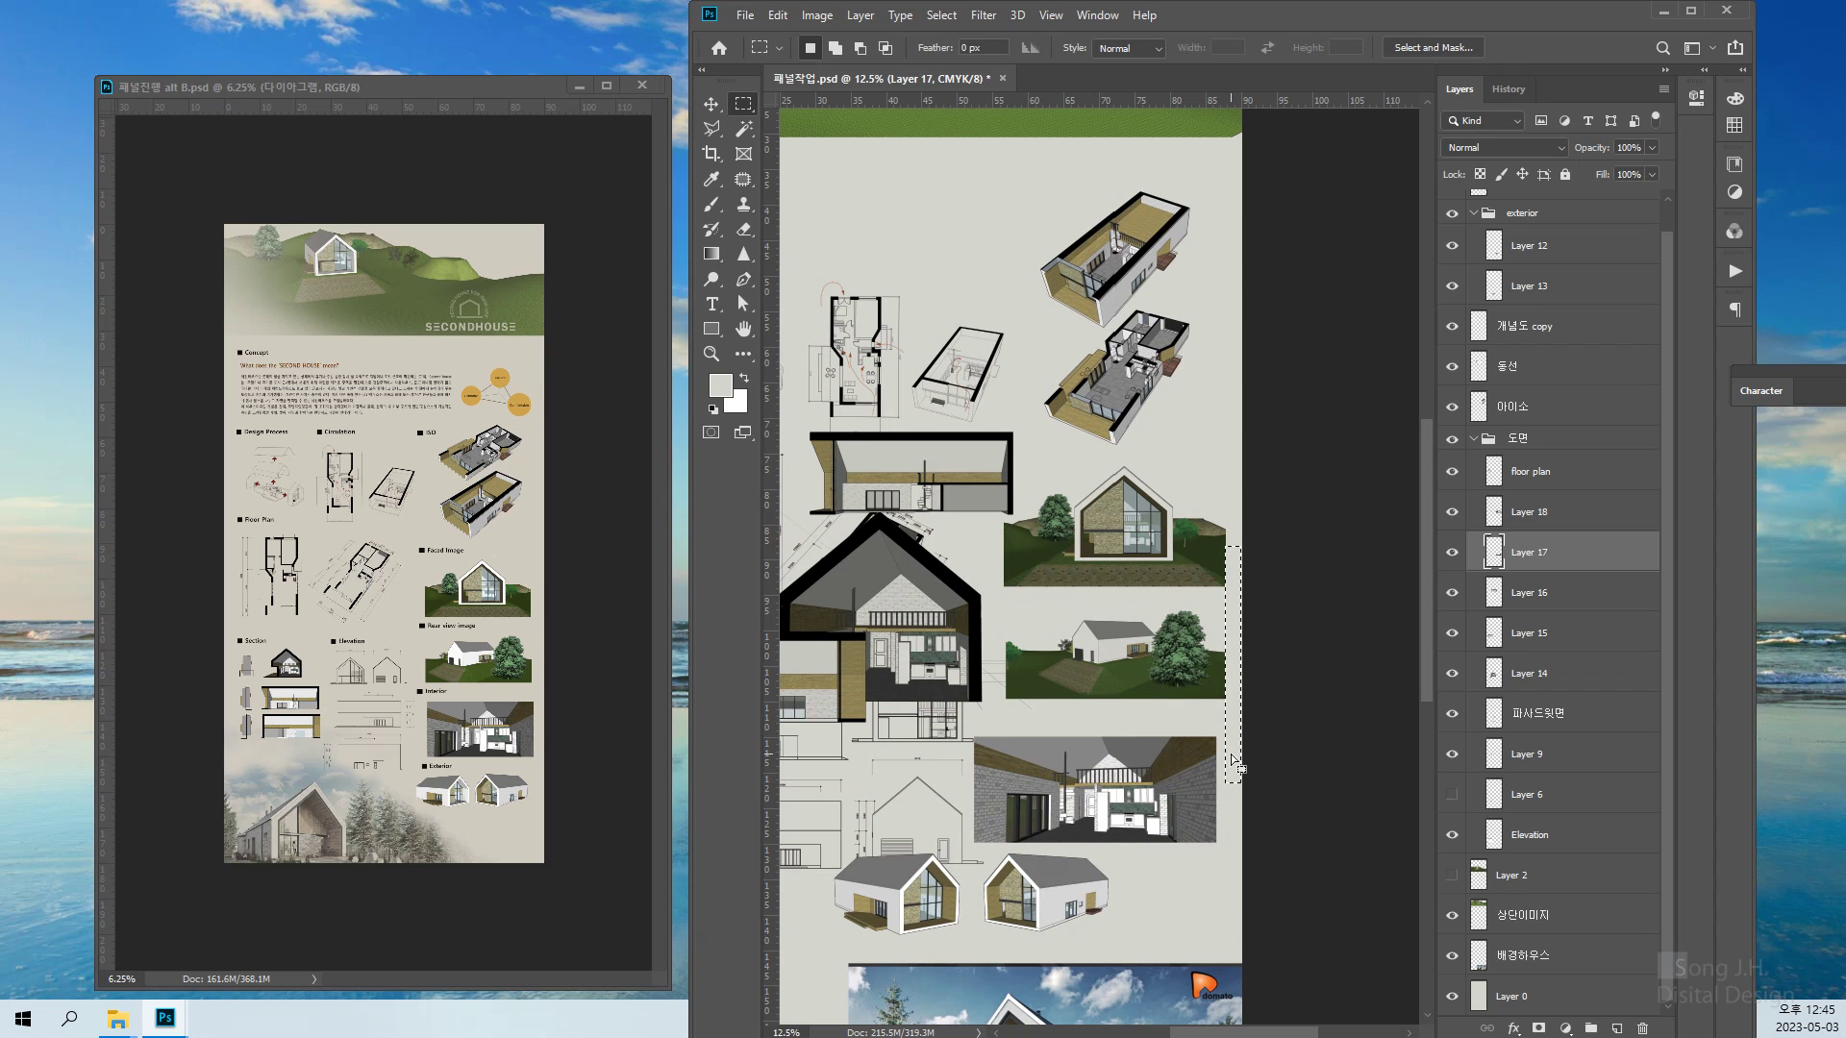
click(1281, 794)
Enlarge the rear view image to about 111% and cut off its left overhang in line with the facade image
key(ctrl+t)
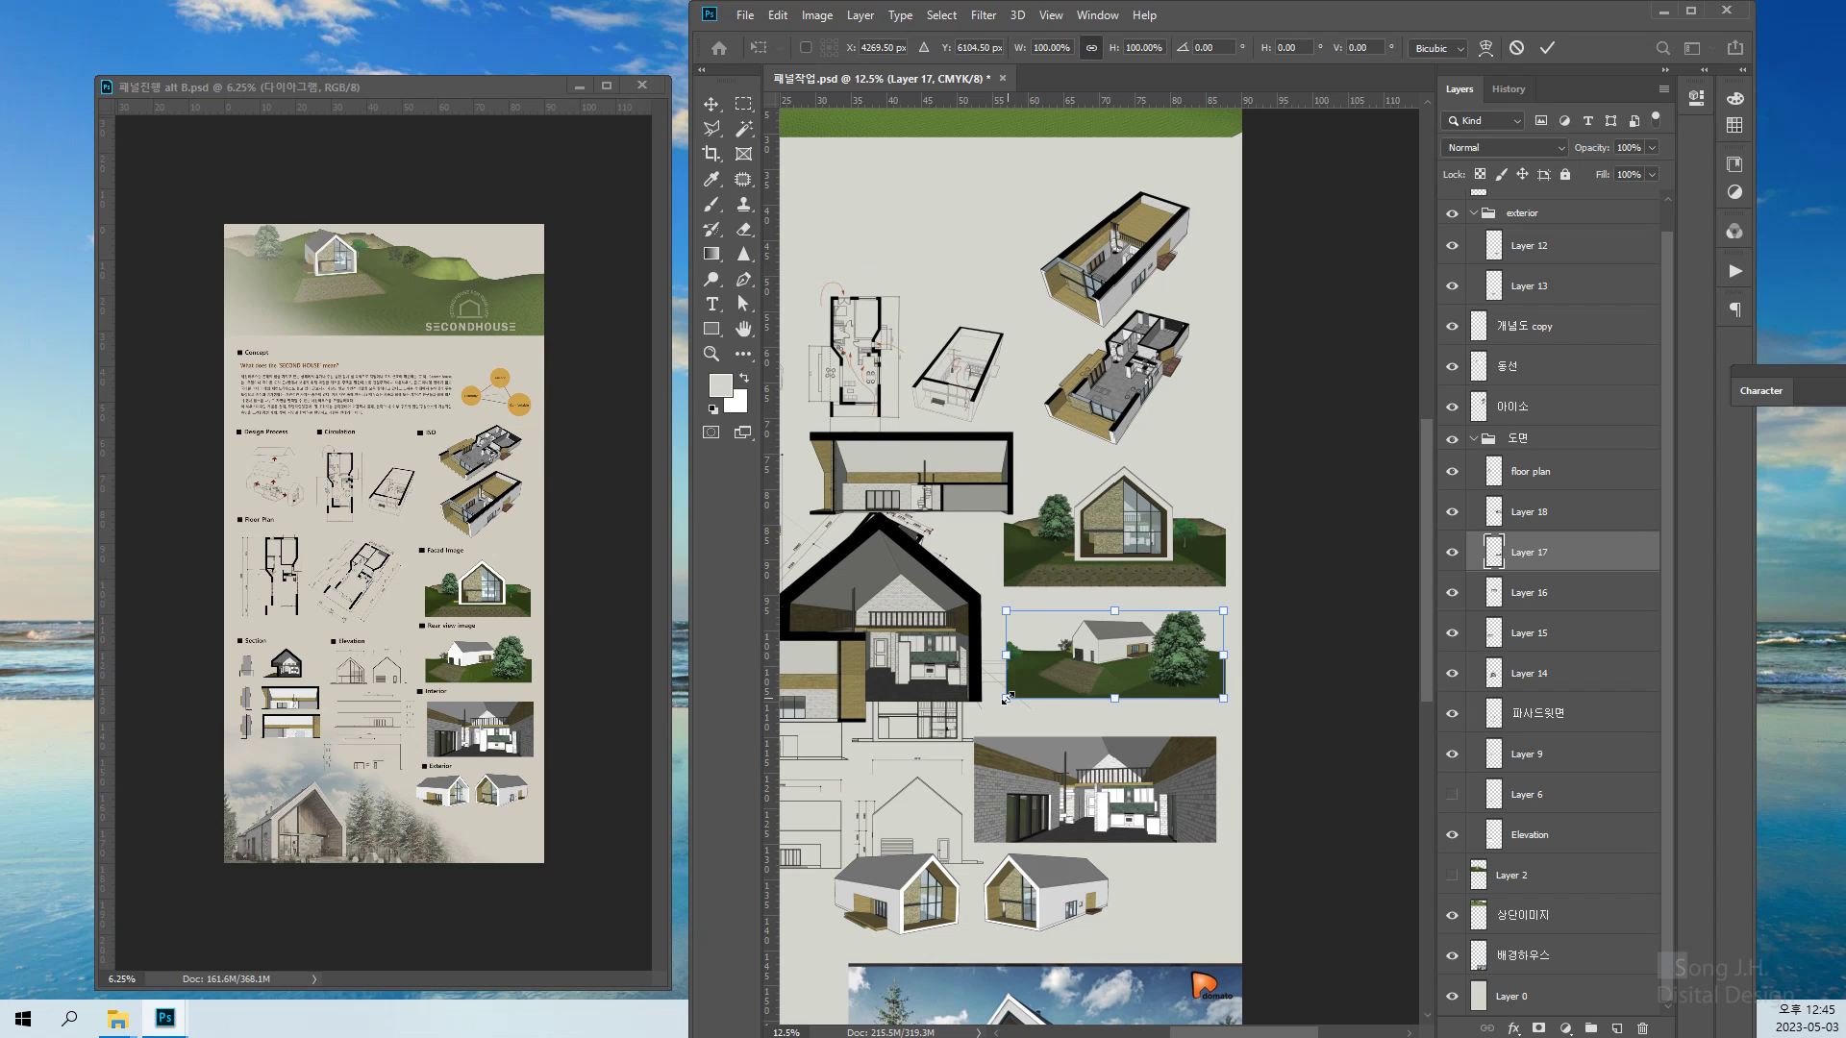
drag(1006, 699, 974, 712)
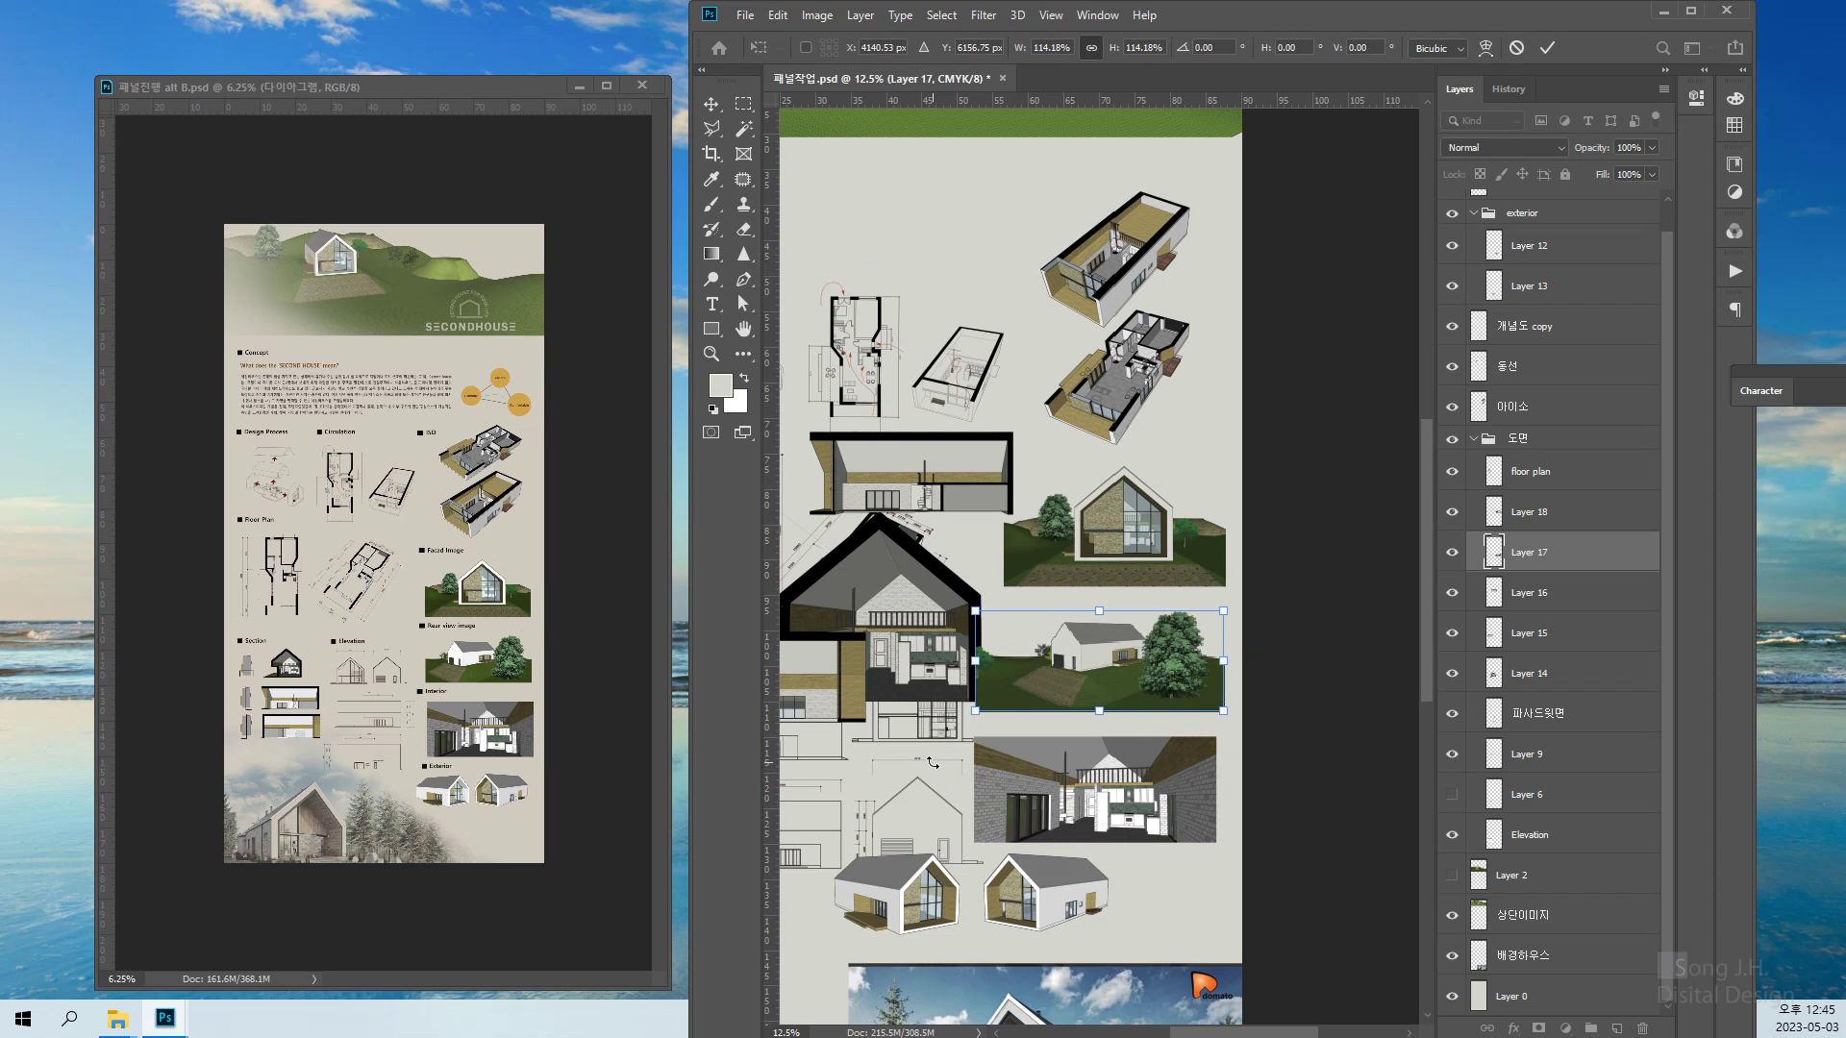
drag(976, 712, 982, 708)
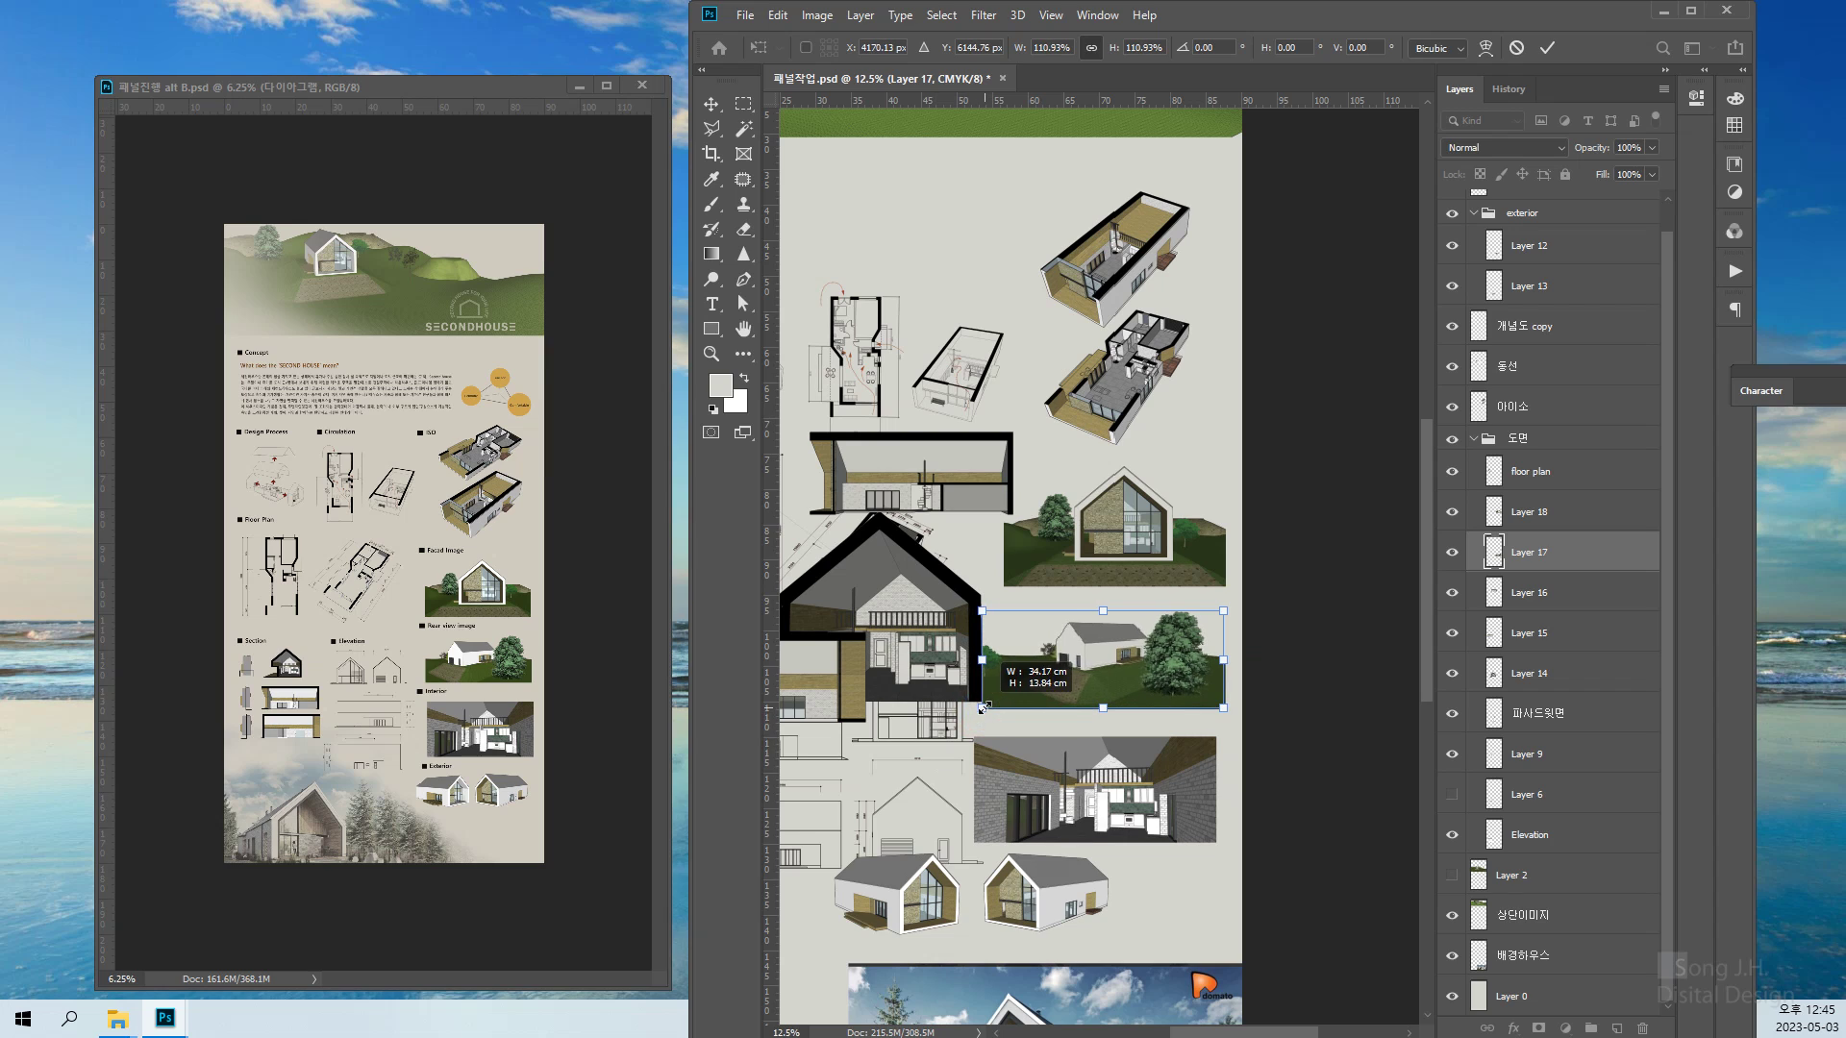
key(Return)
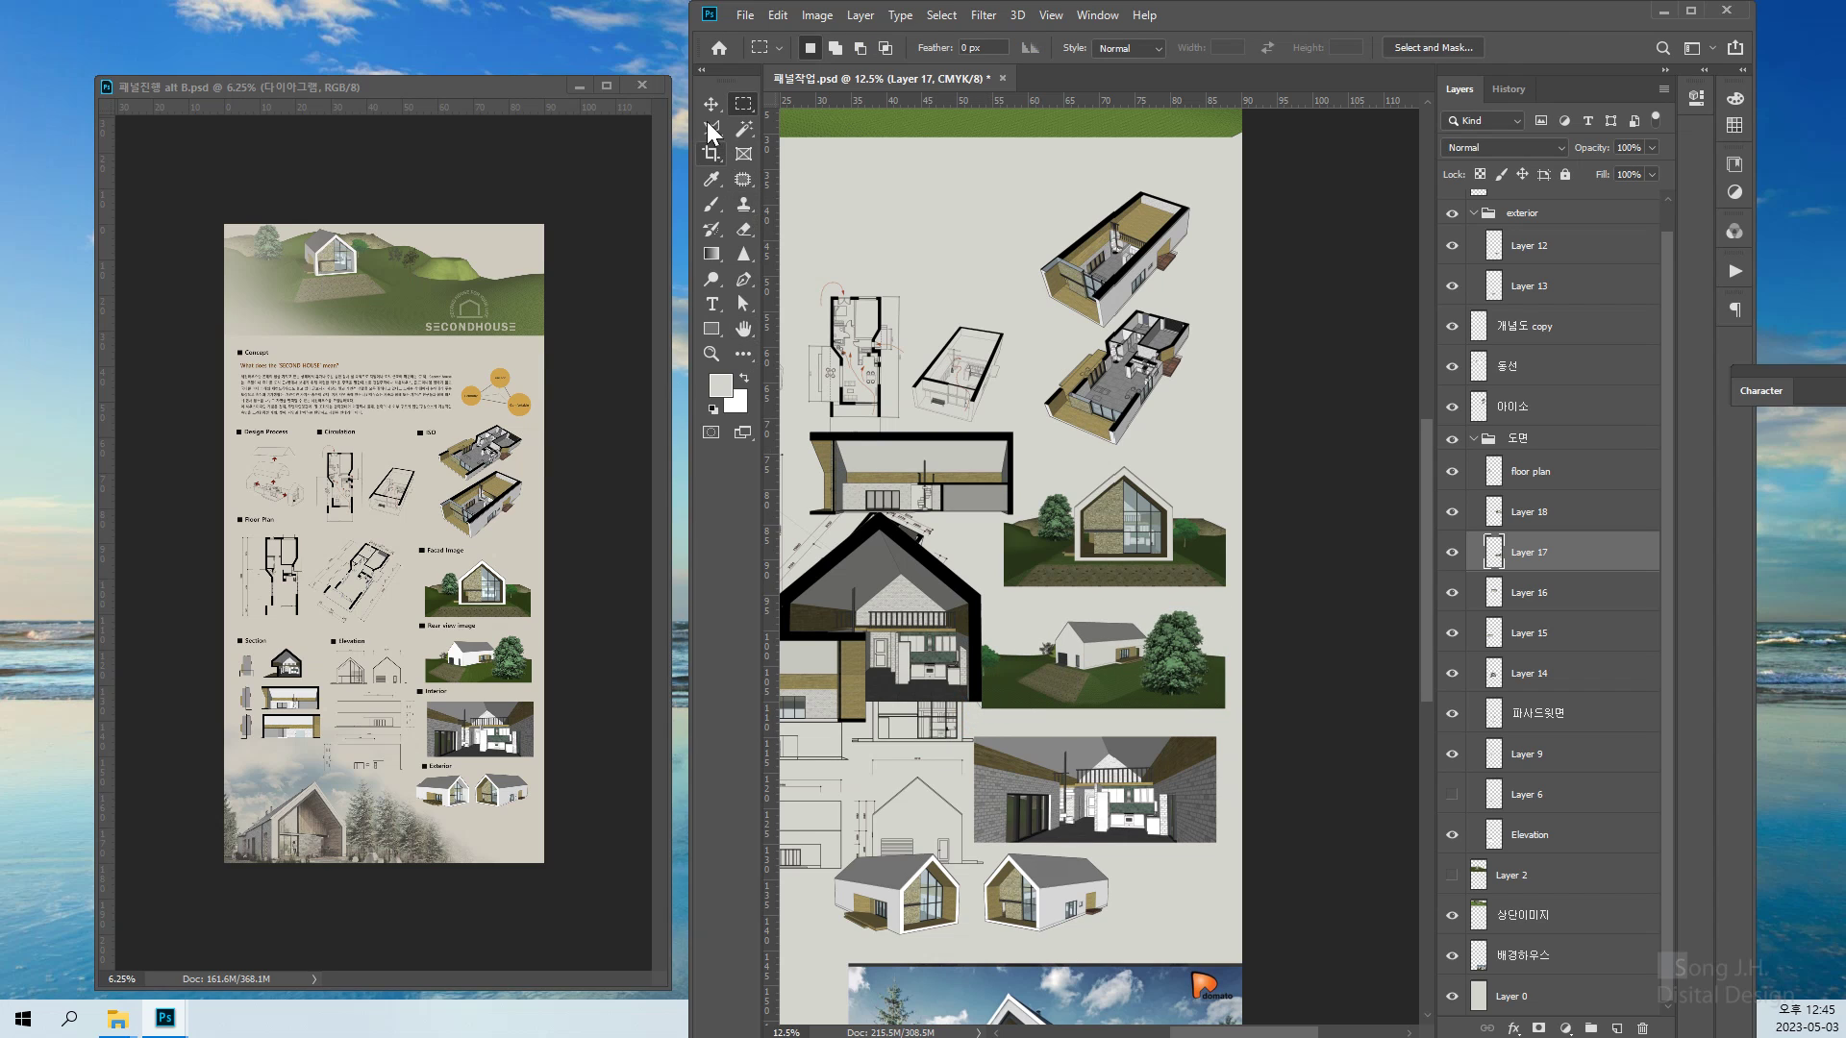
drag(961, 550, 1006, 828)
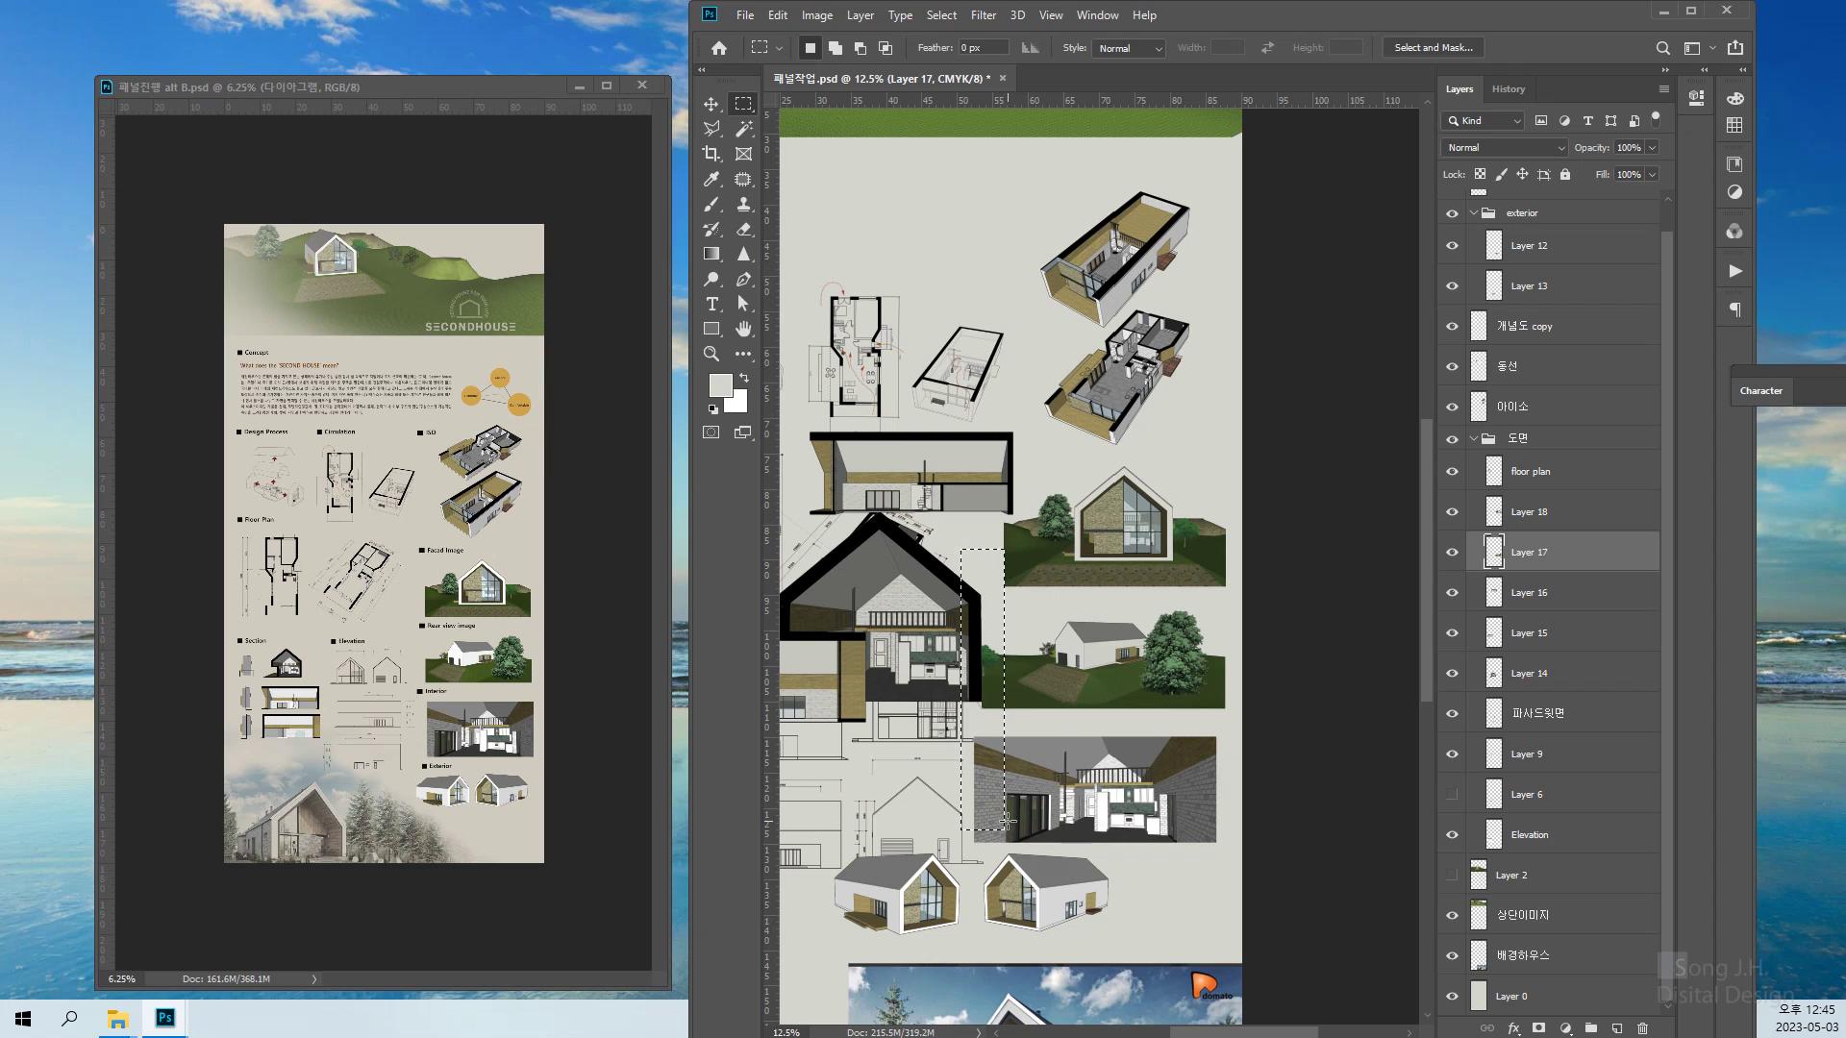
key(ctrl+d)
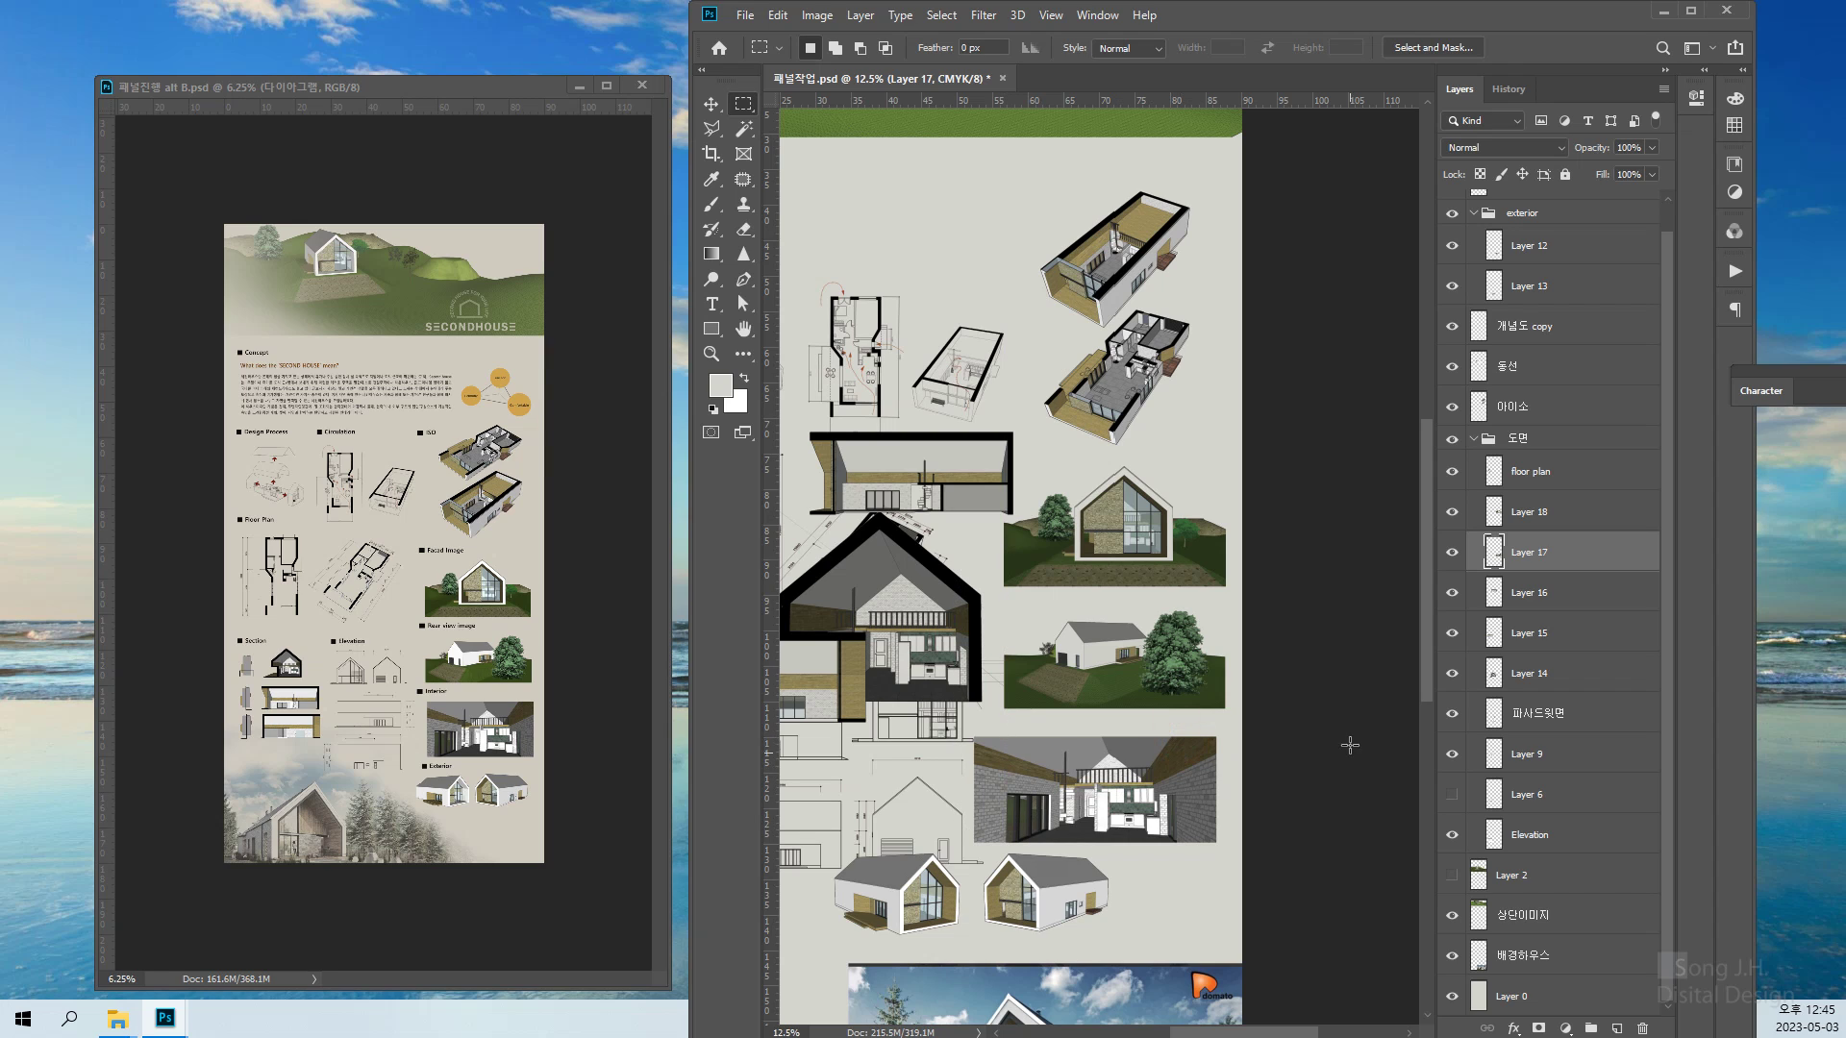
Shift the interior image to line up with the right column and scale it to 92.70% to match the images above
click(711, 104)
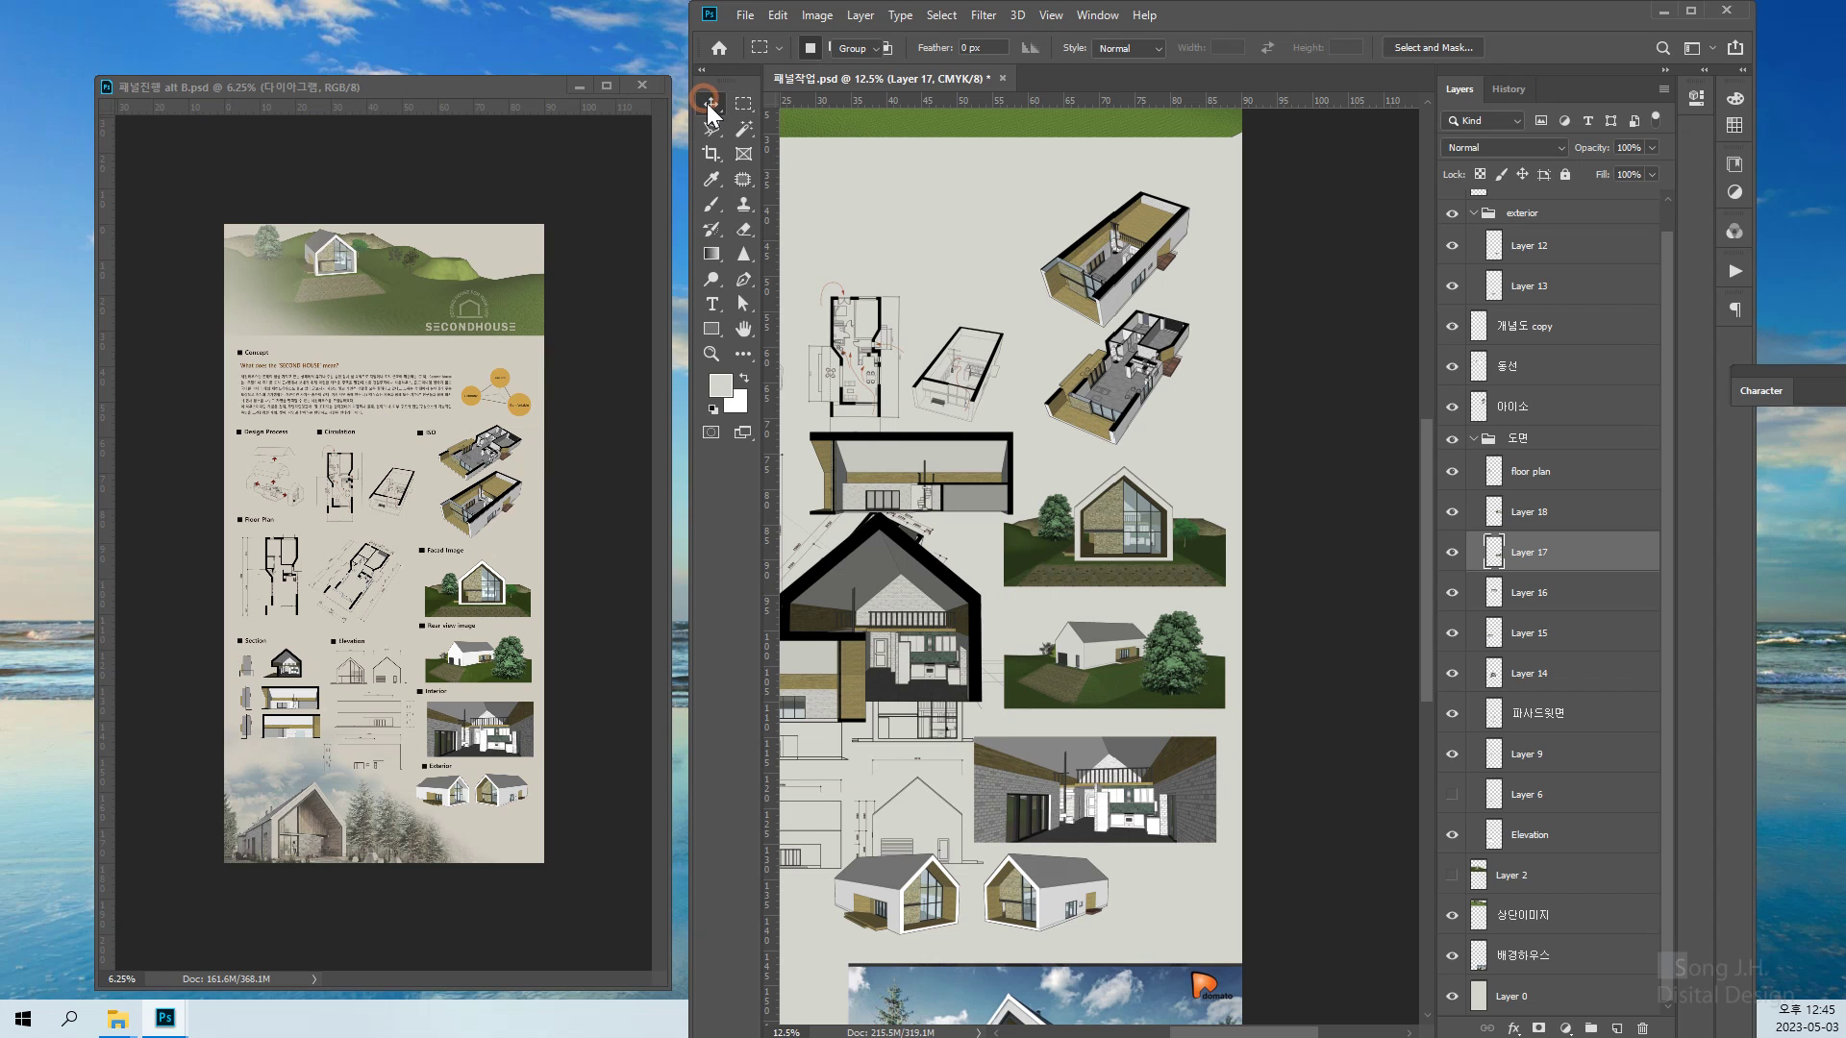
right_click(1163, 784)
click(1181, 779)
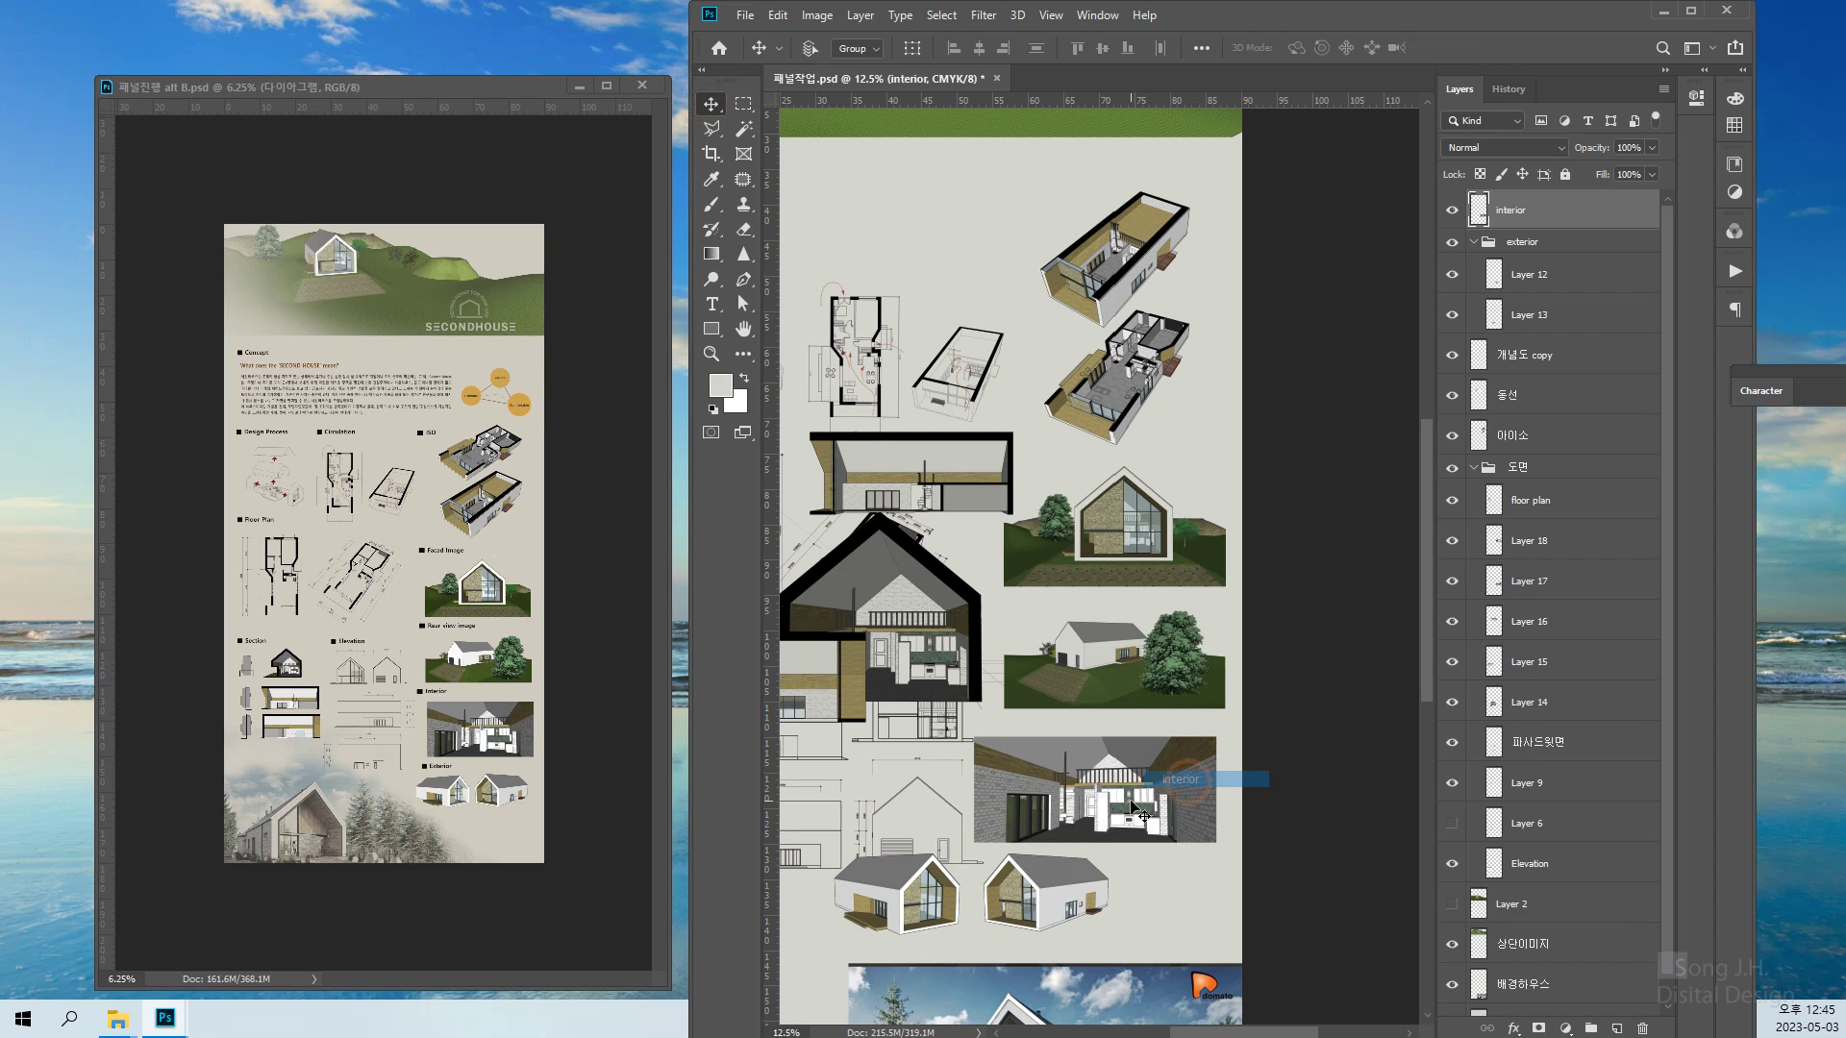
drag(1133, 806, 1146, 802)
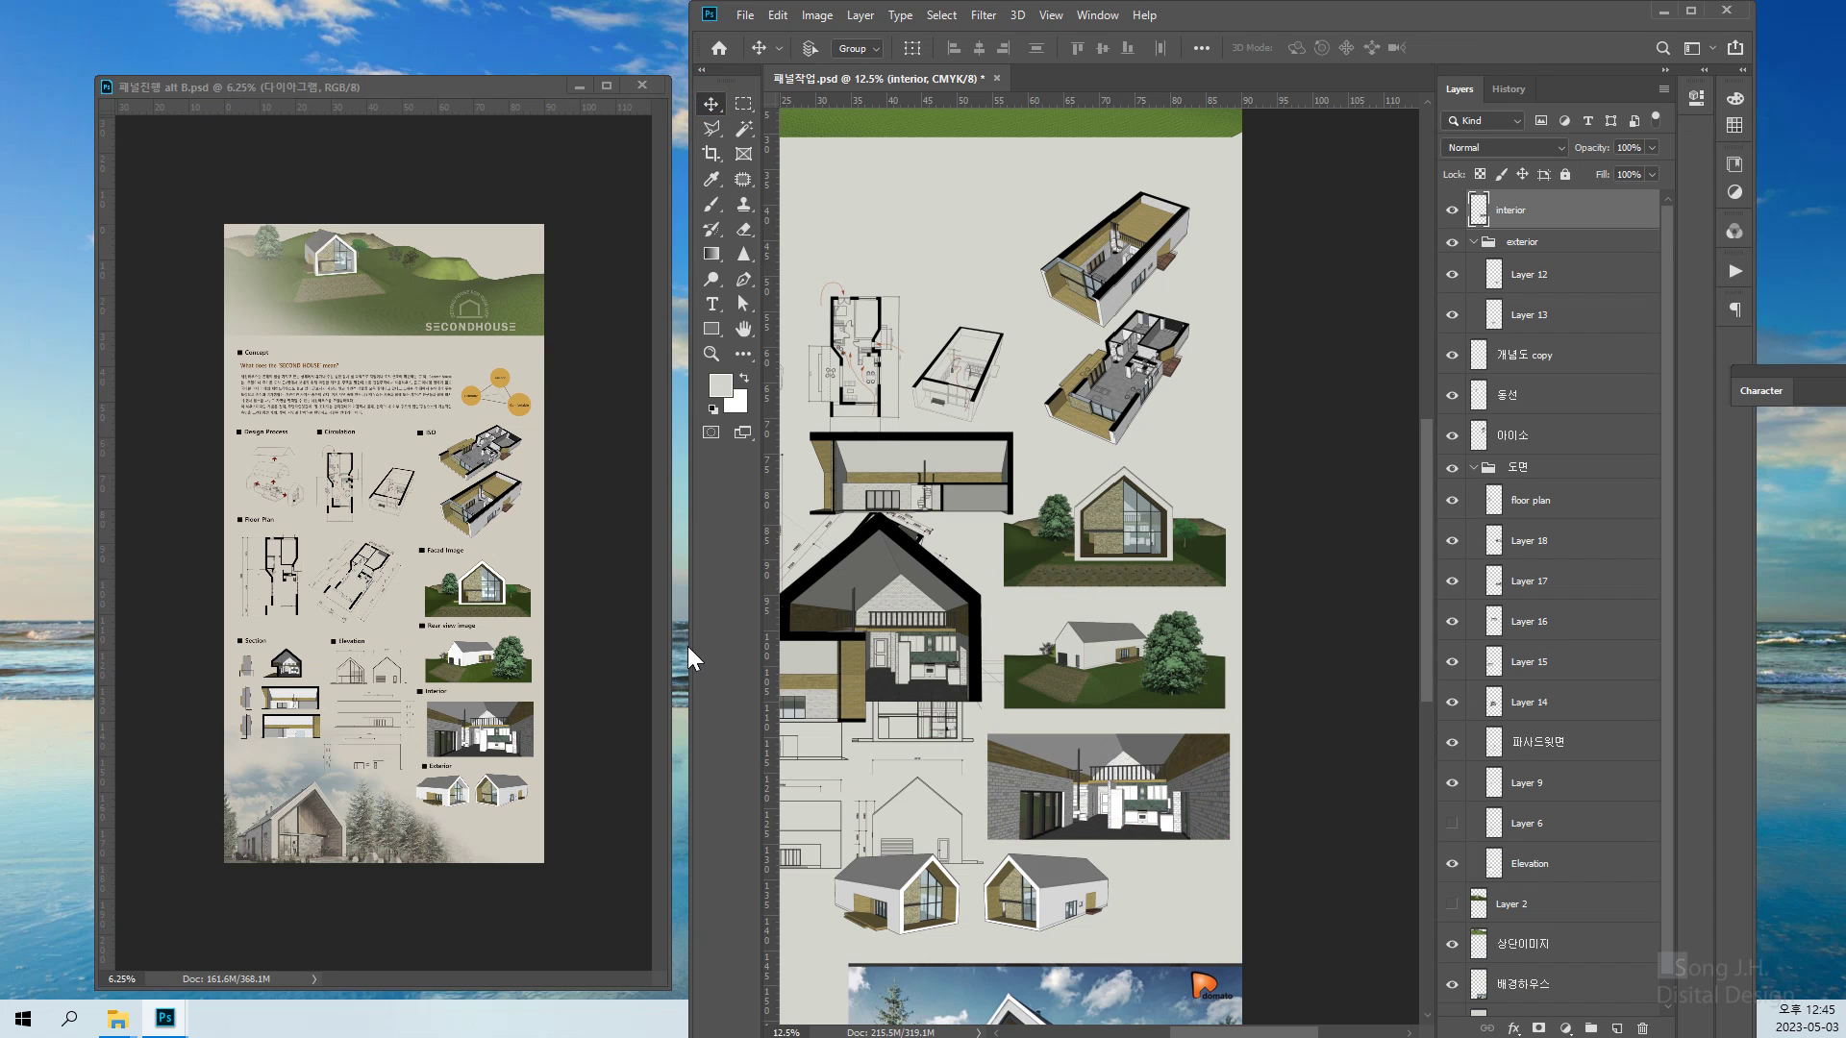
key(ctrl+t)
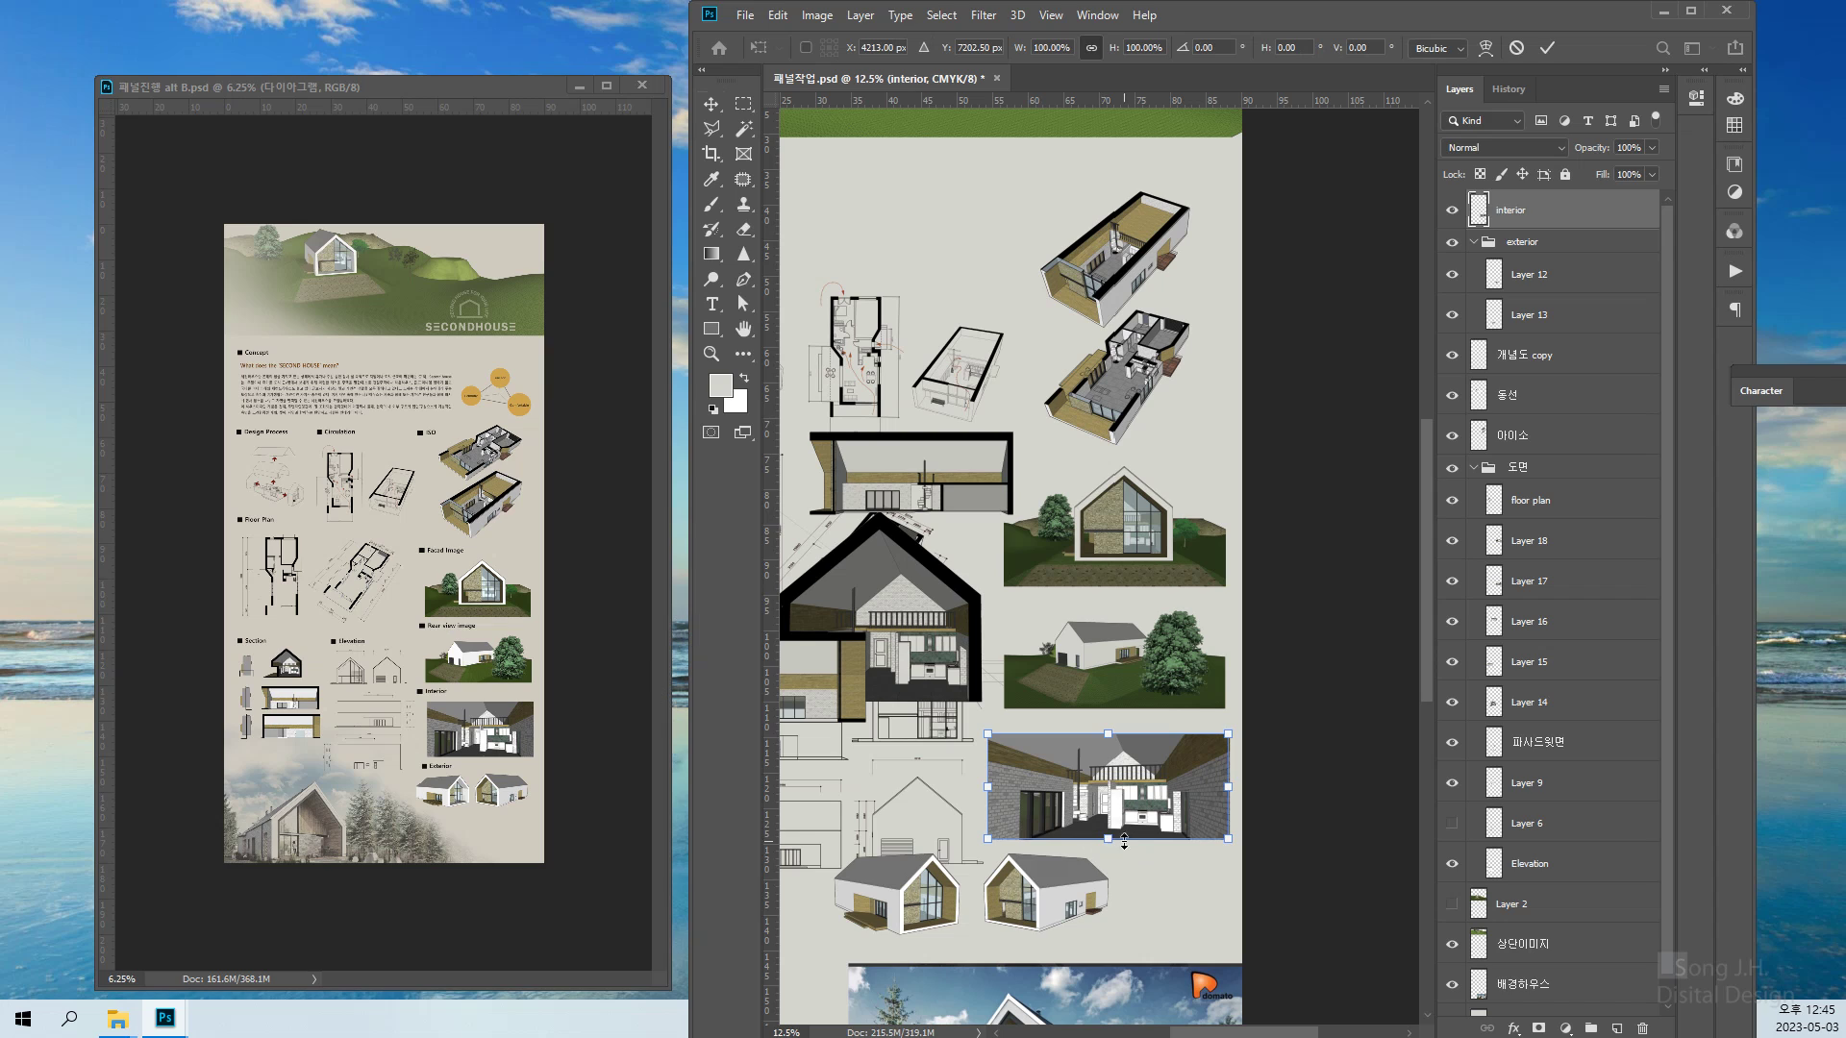
mouse_move(988, 840)
mouse_down()
mouse_move(1025, 827)
mouse_move(1008, 836)
mouse_up()
key(Return)
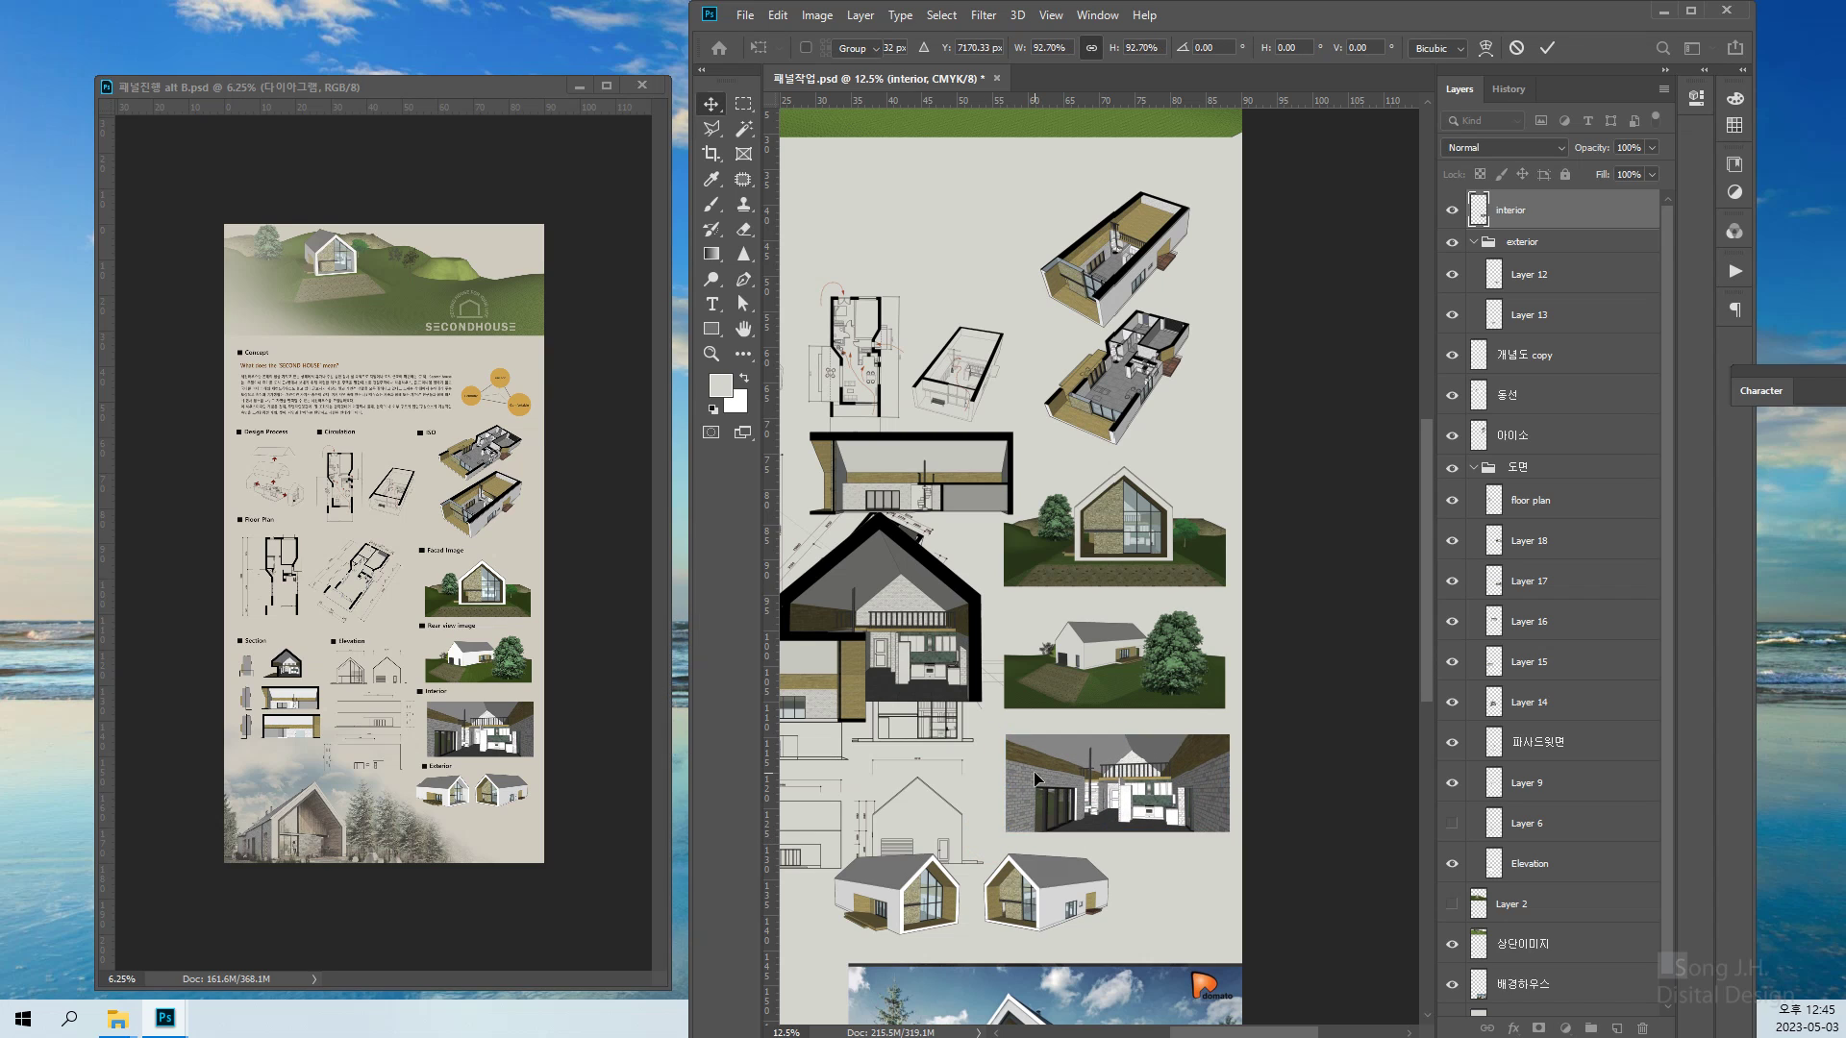
Move the rear view image up closer to the facade image, and the interior image up closer beneath it
right_click(1075, 658)
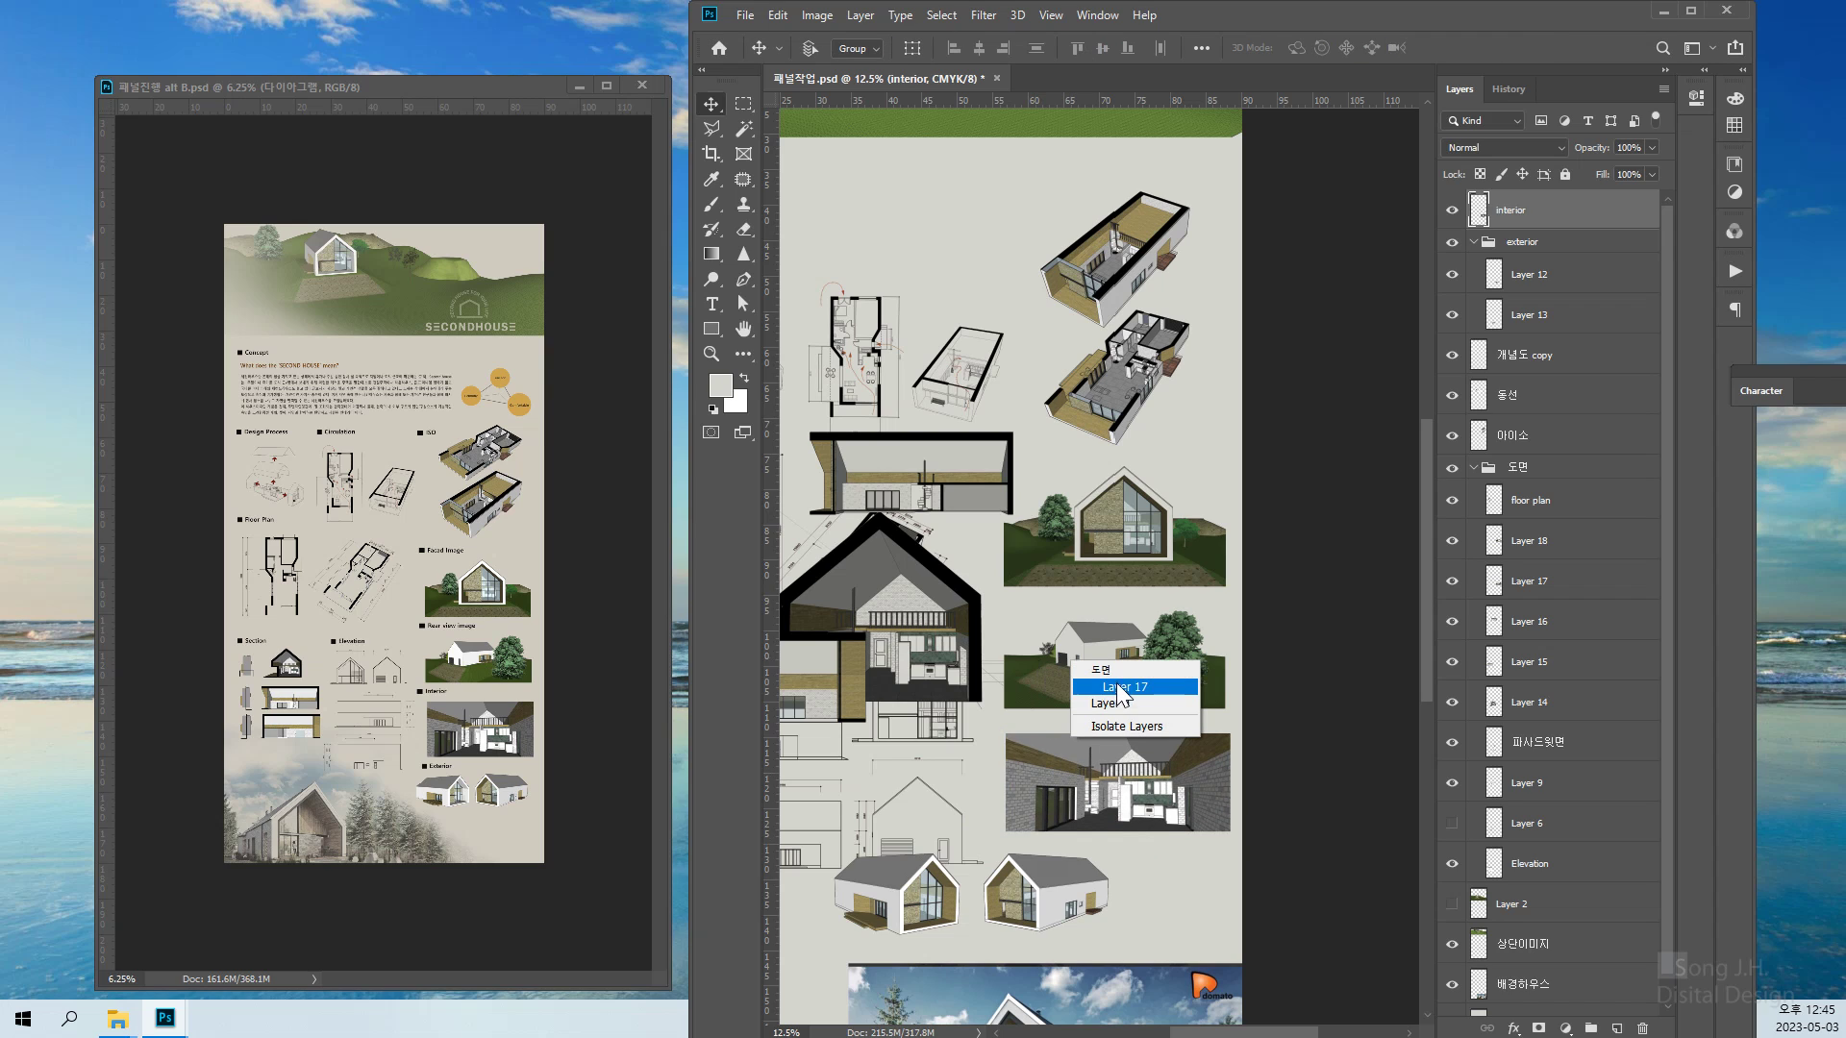
click(1106, 670)
drag(1113, 677, 1113, 660)
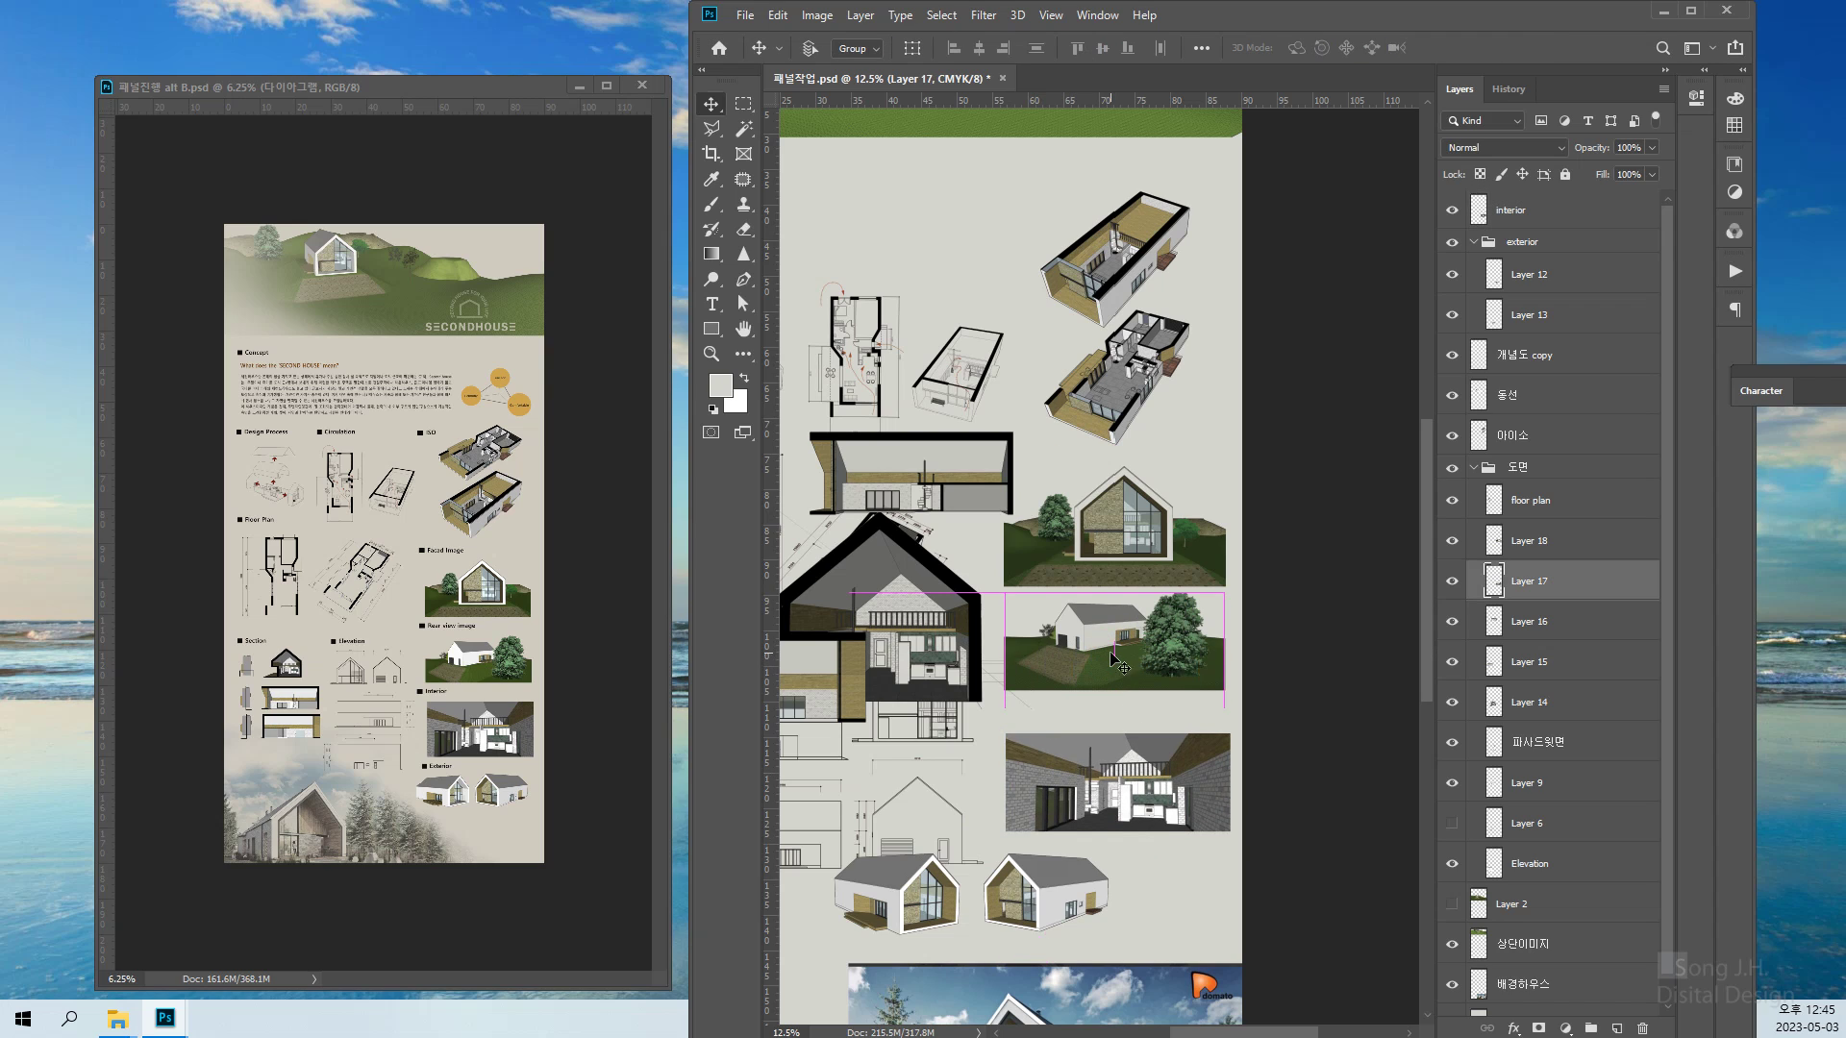
right_click(1129, 766)
click(1167, 775)
drag(1139, 749, 1139, 727)
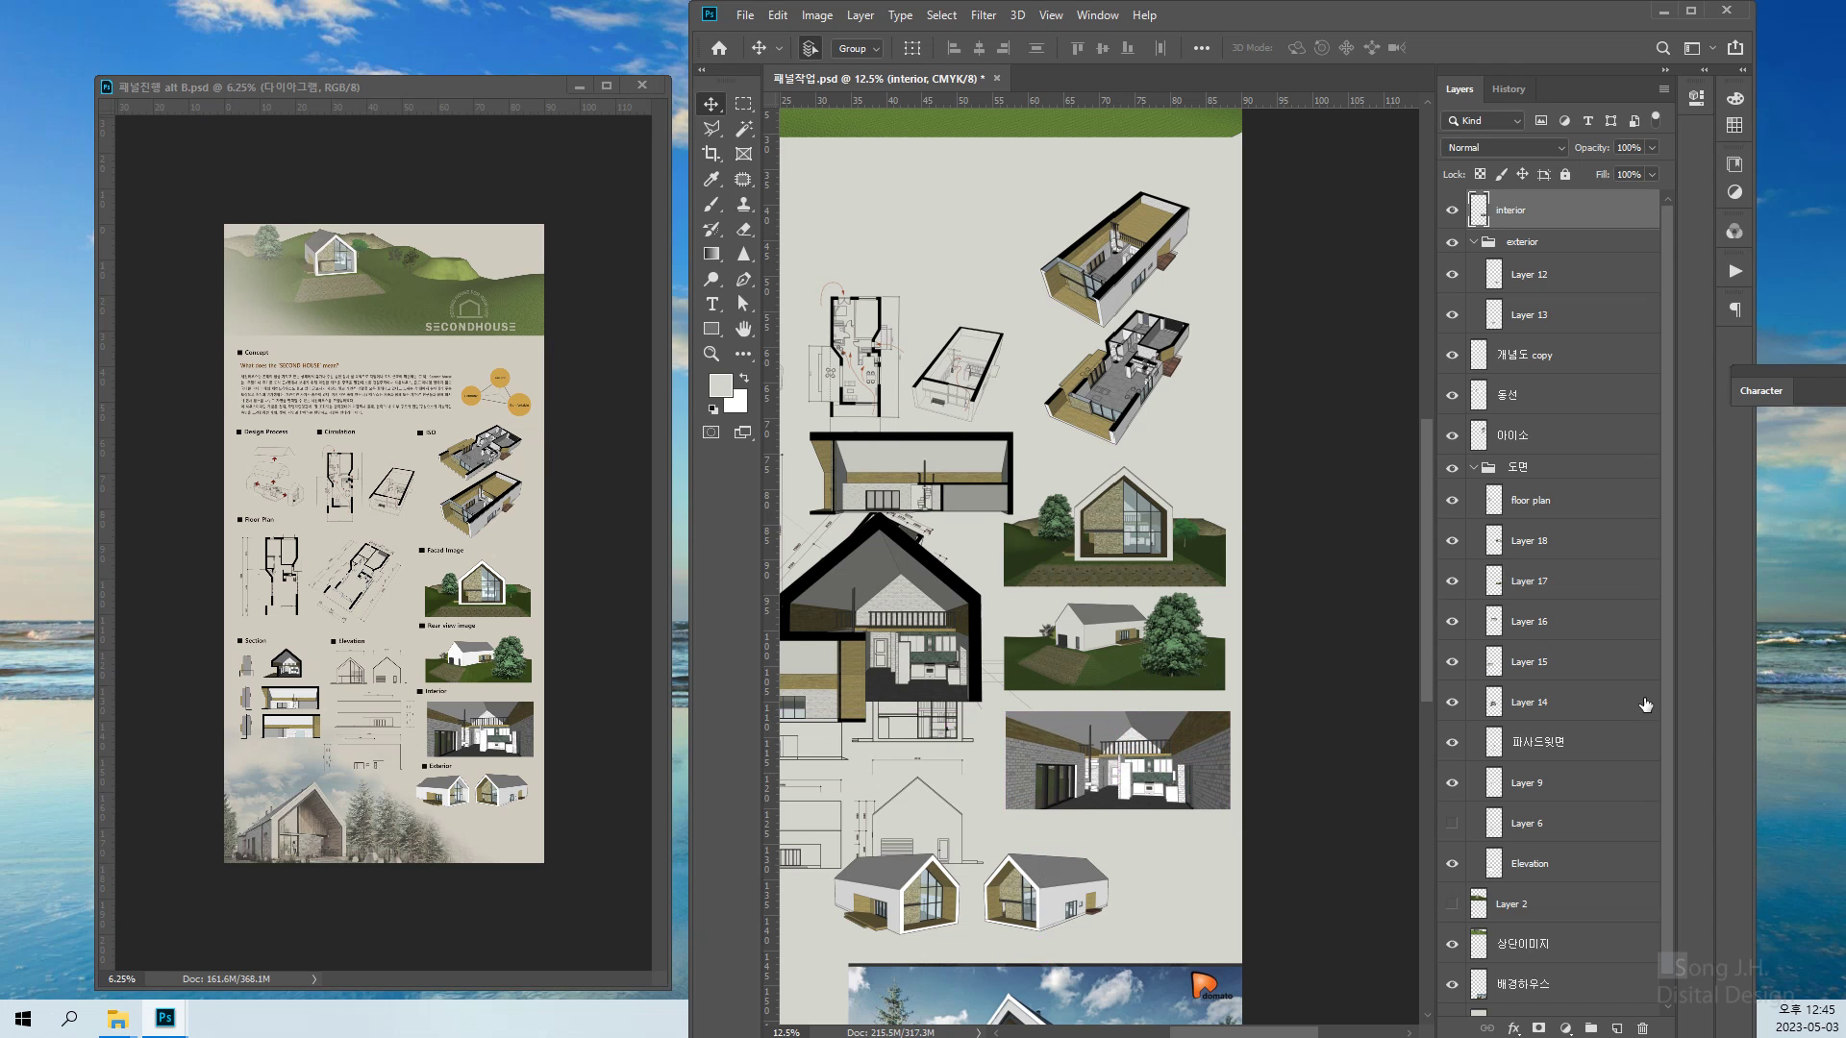
Scale the gabled cross-section drawing on Layer 14 down to 68.74%
key(ctrl+minus)
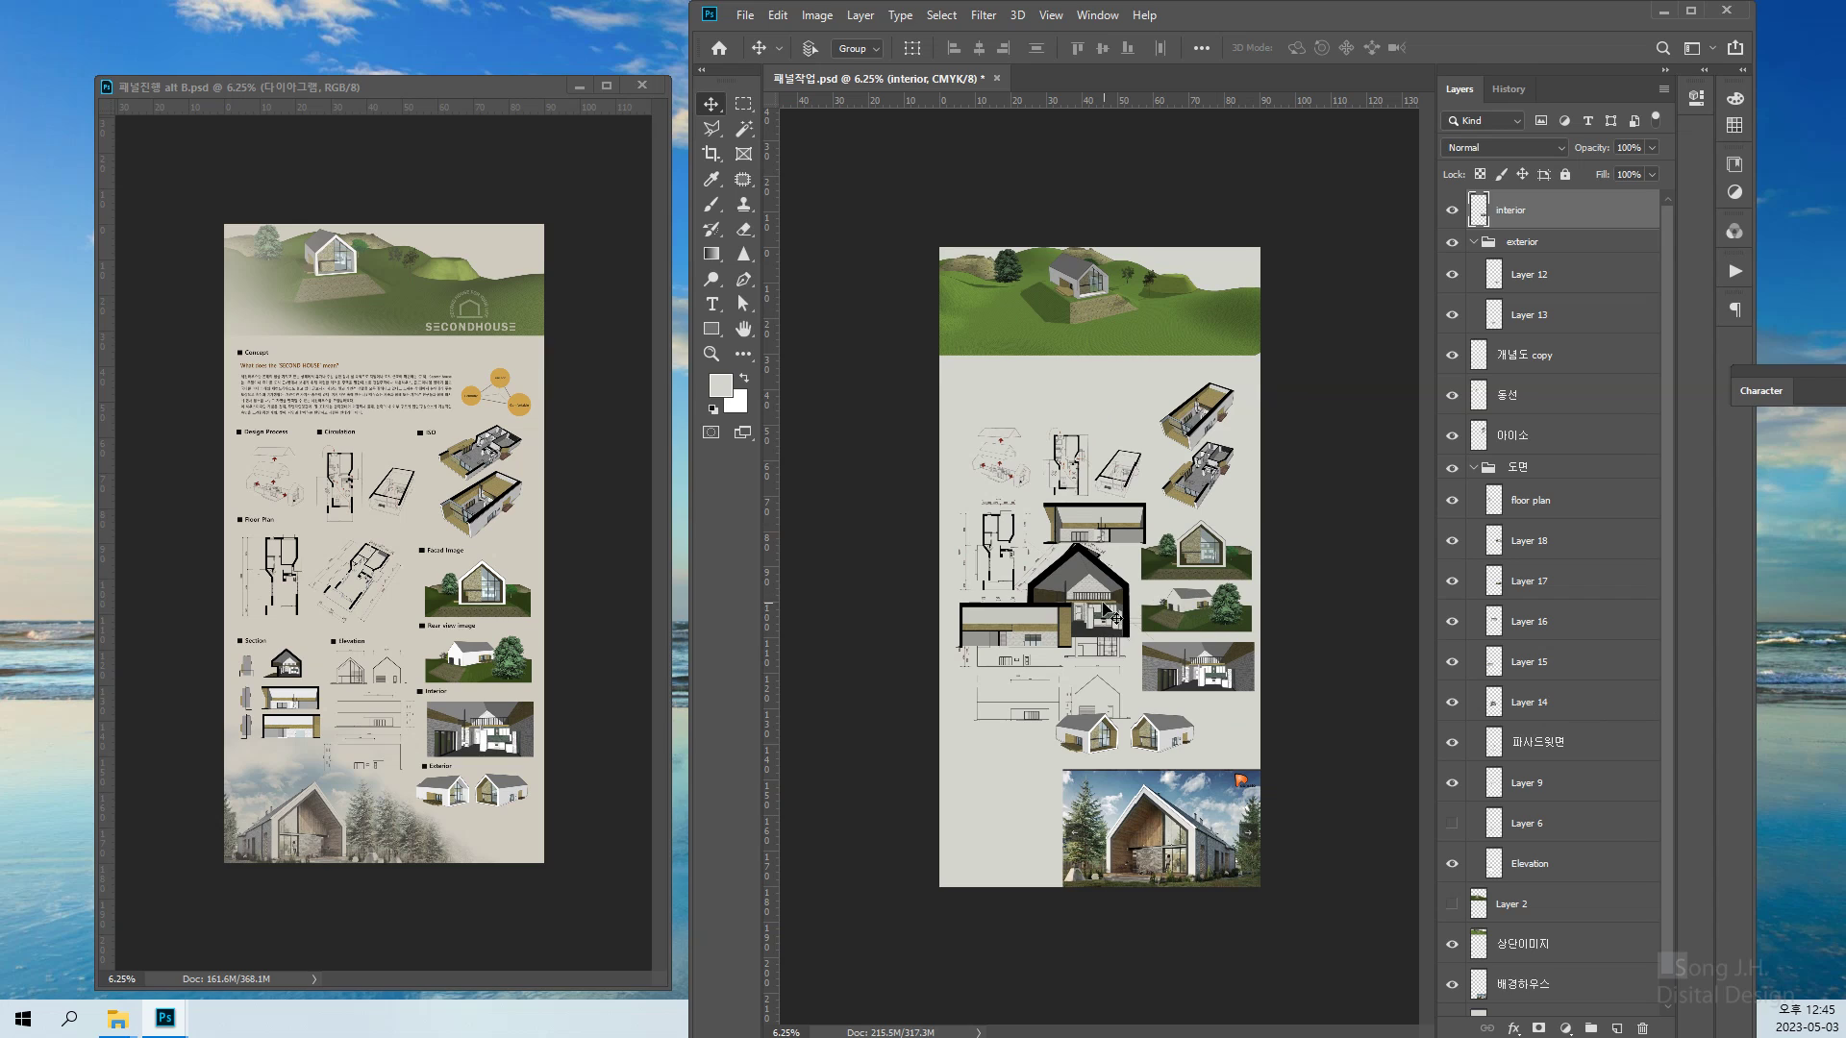
right_click(1100, 605)
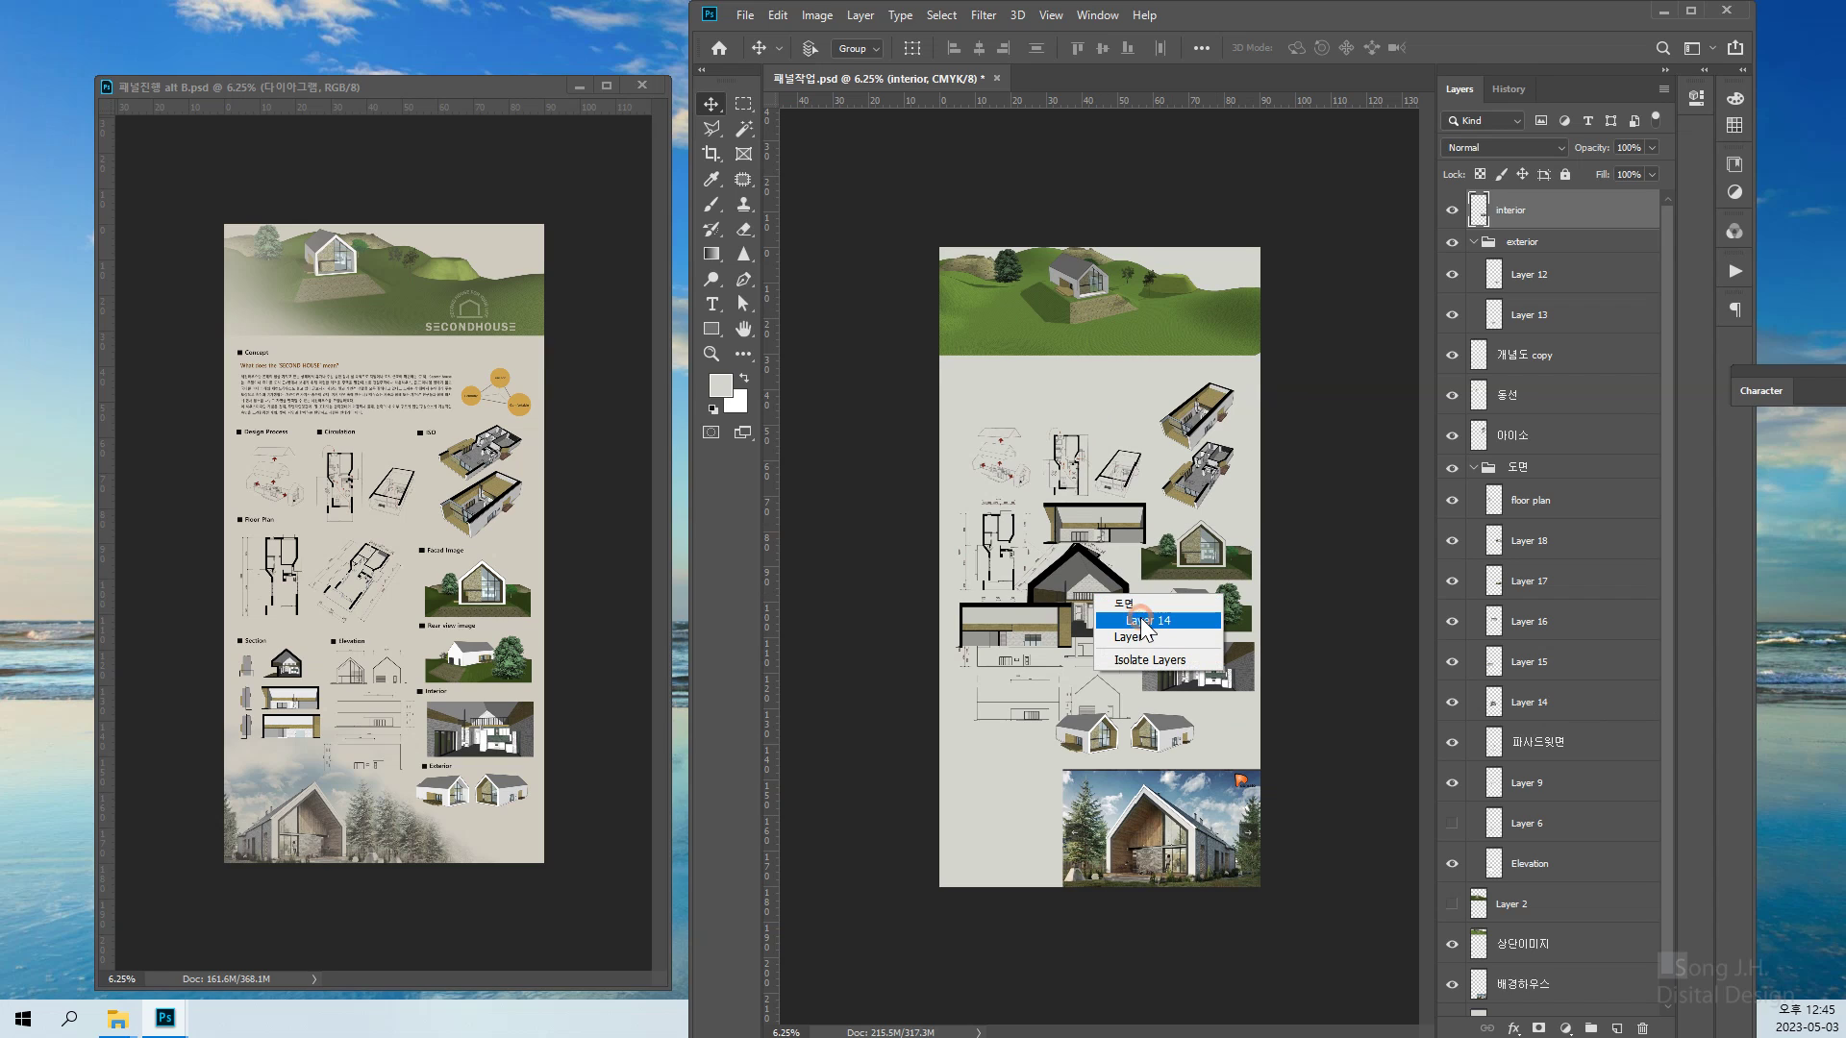
click(1142, 621)
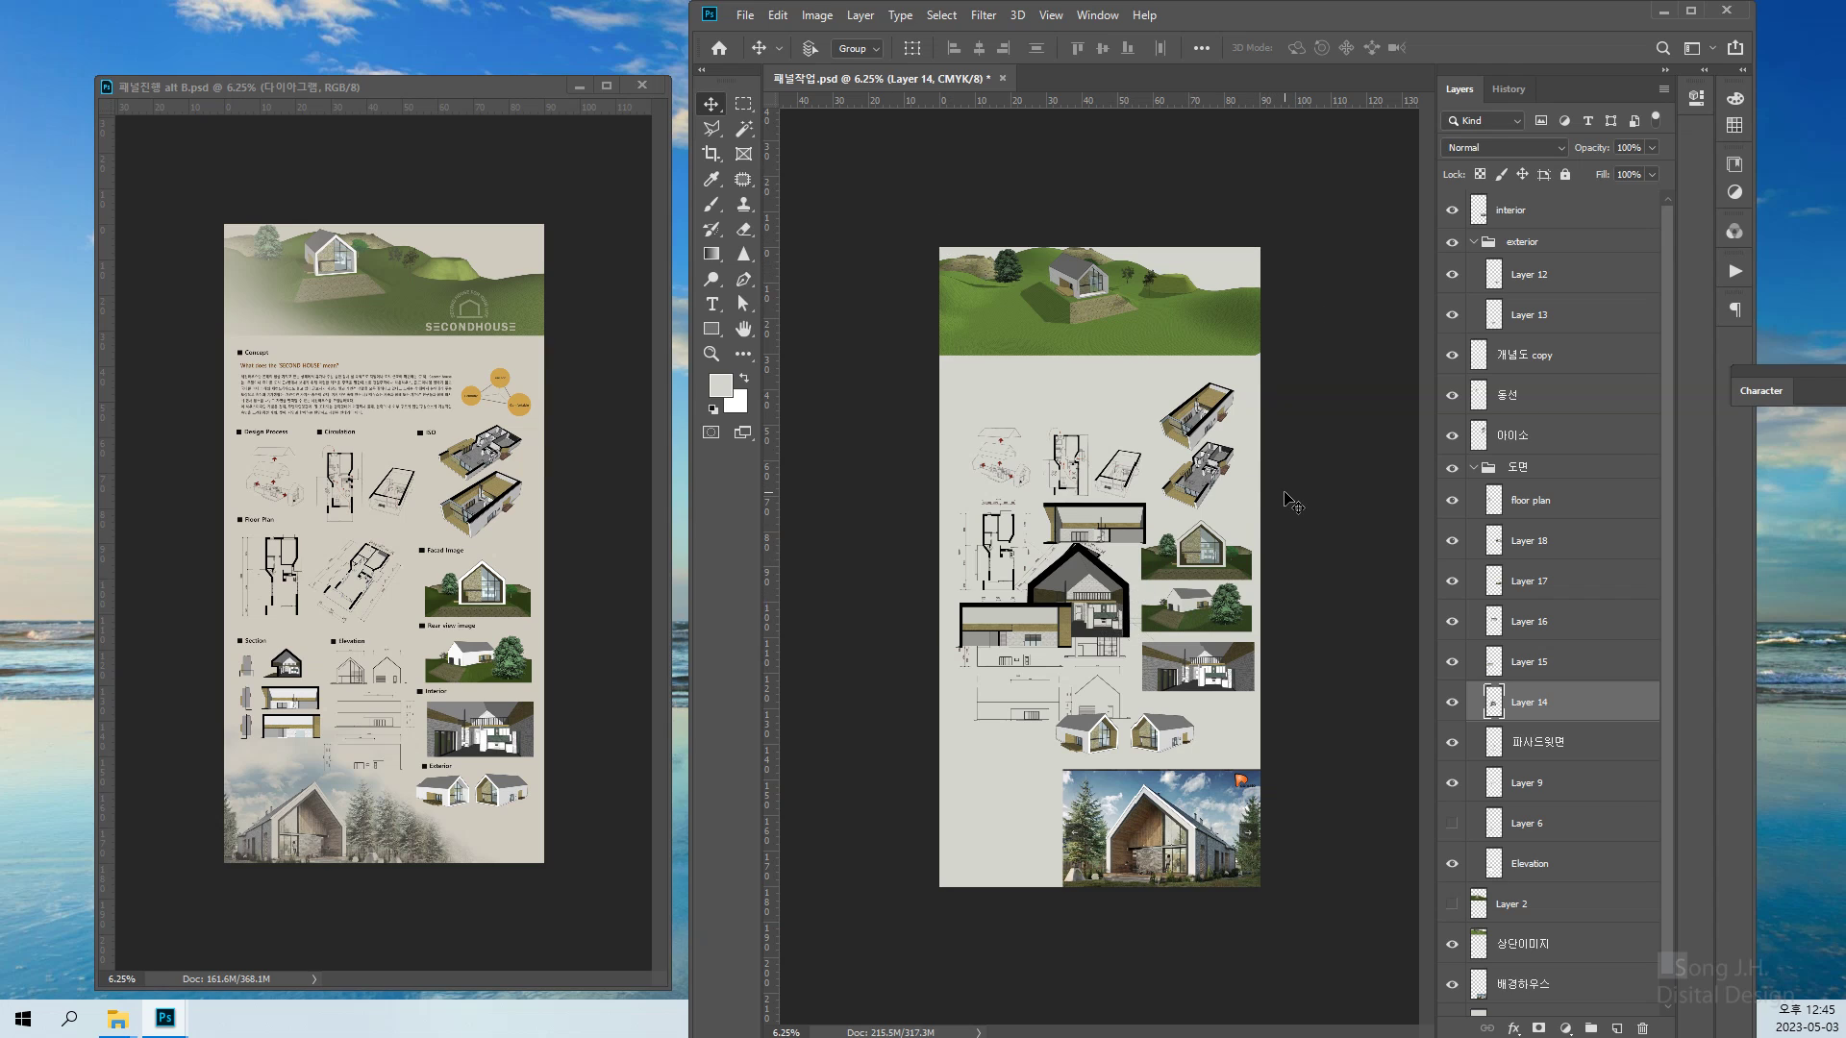
key(ctrl+t)
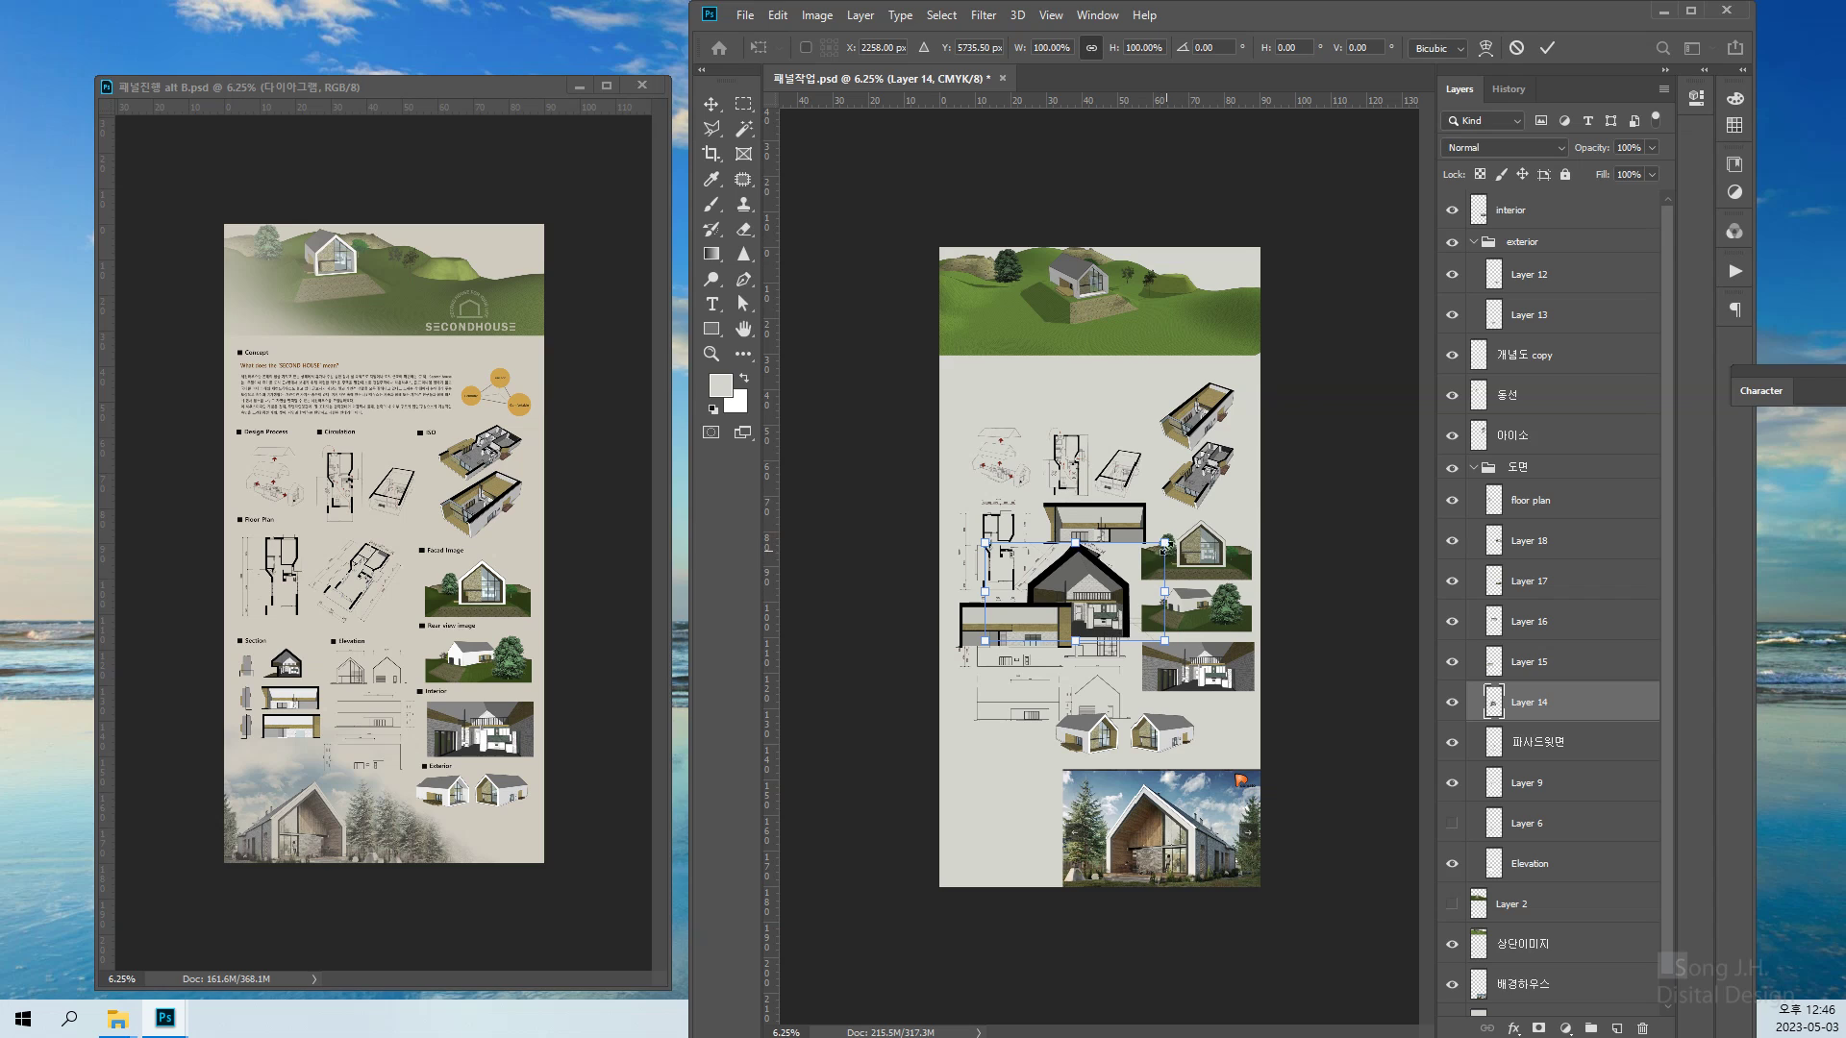
drag(1164, 543, 1108, 573)
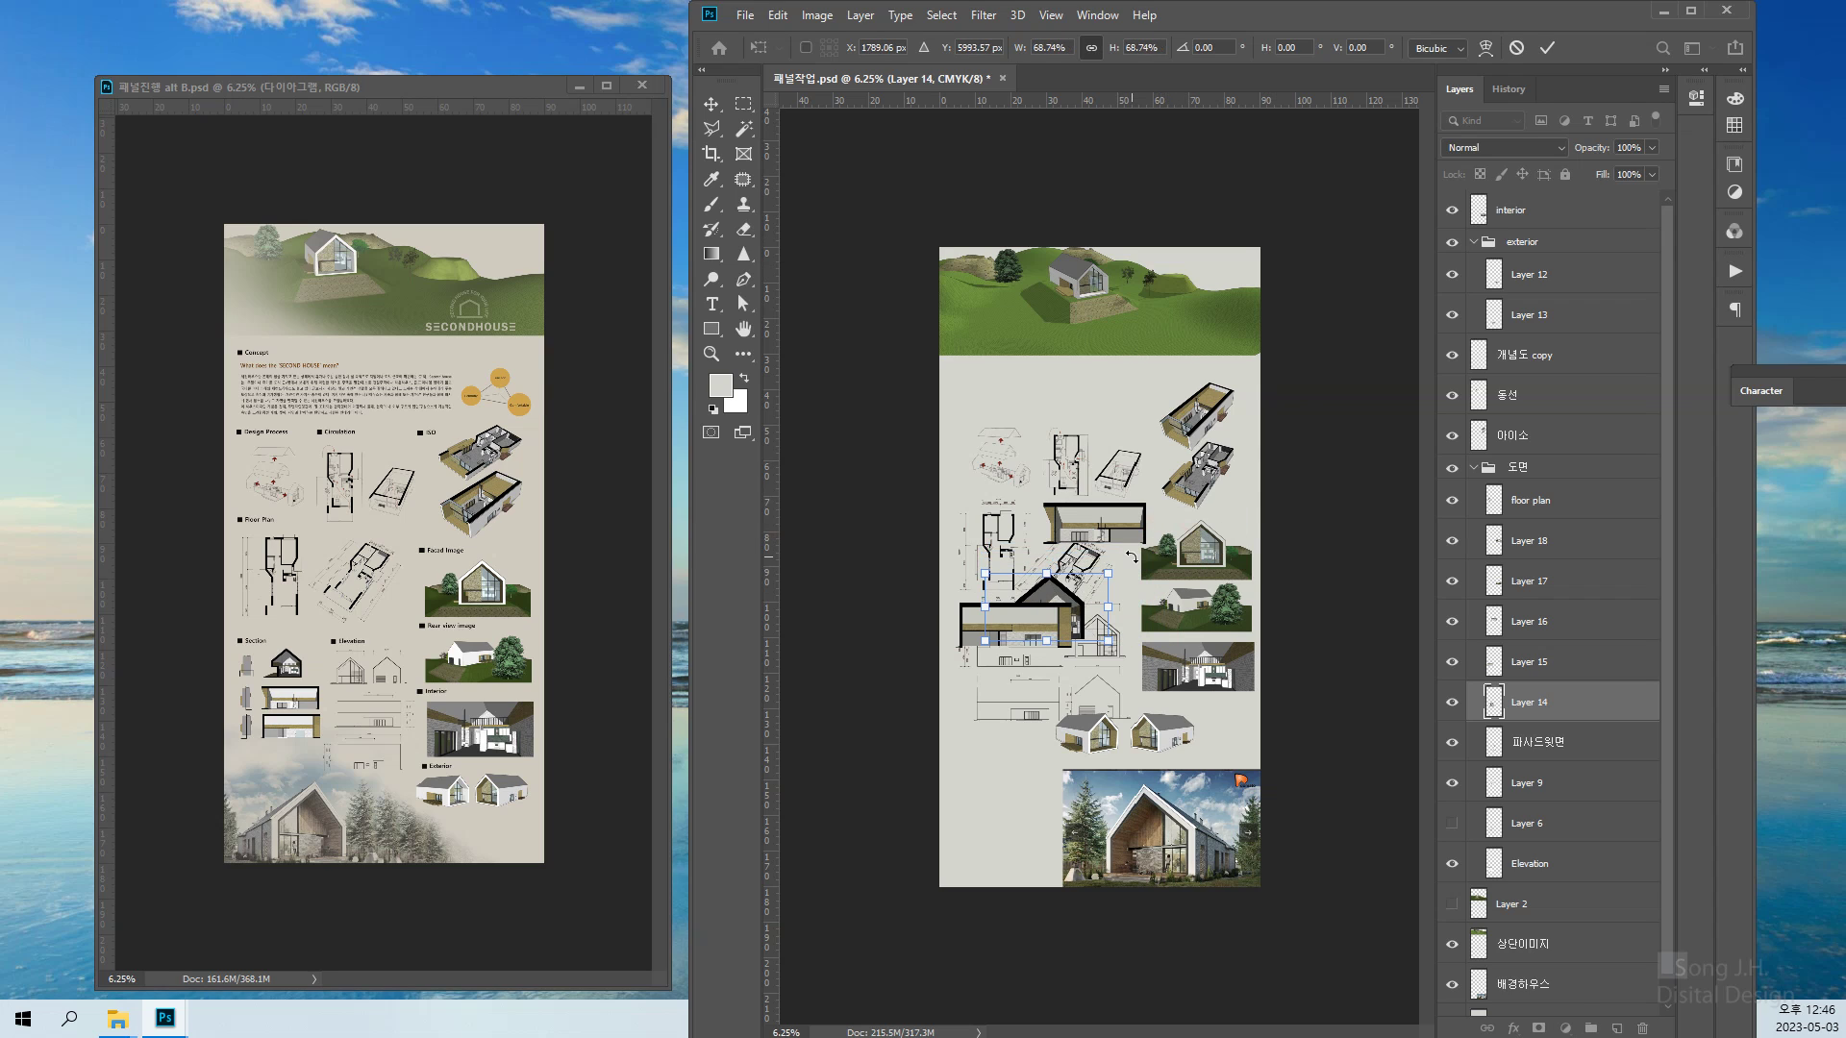
key(Return)
right_click(1052, 625)
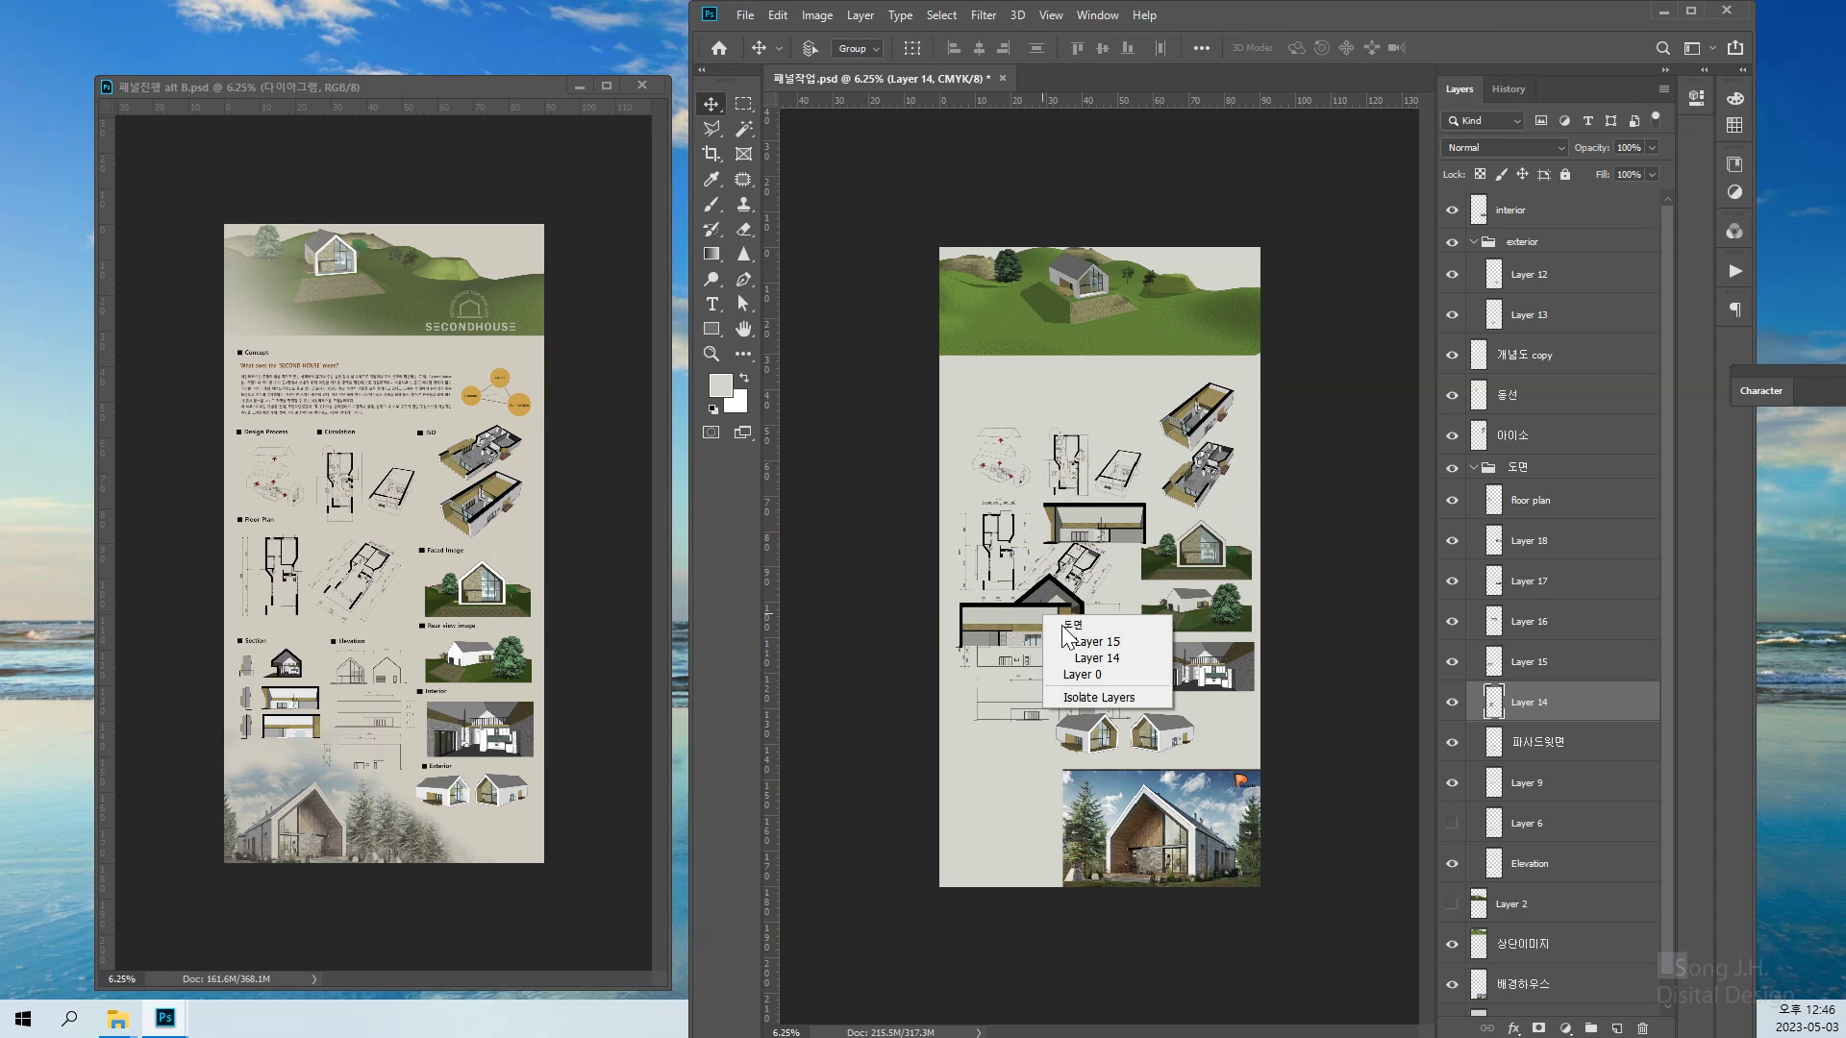
click(1075, 638)
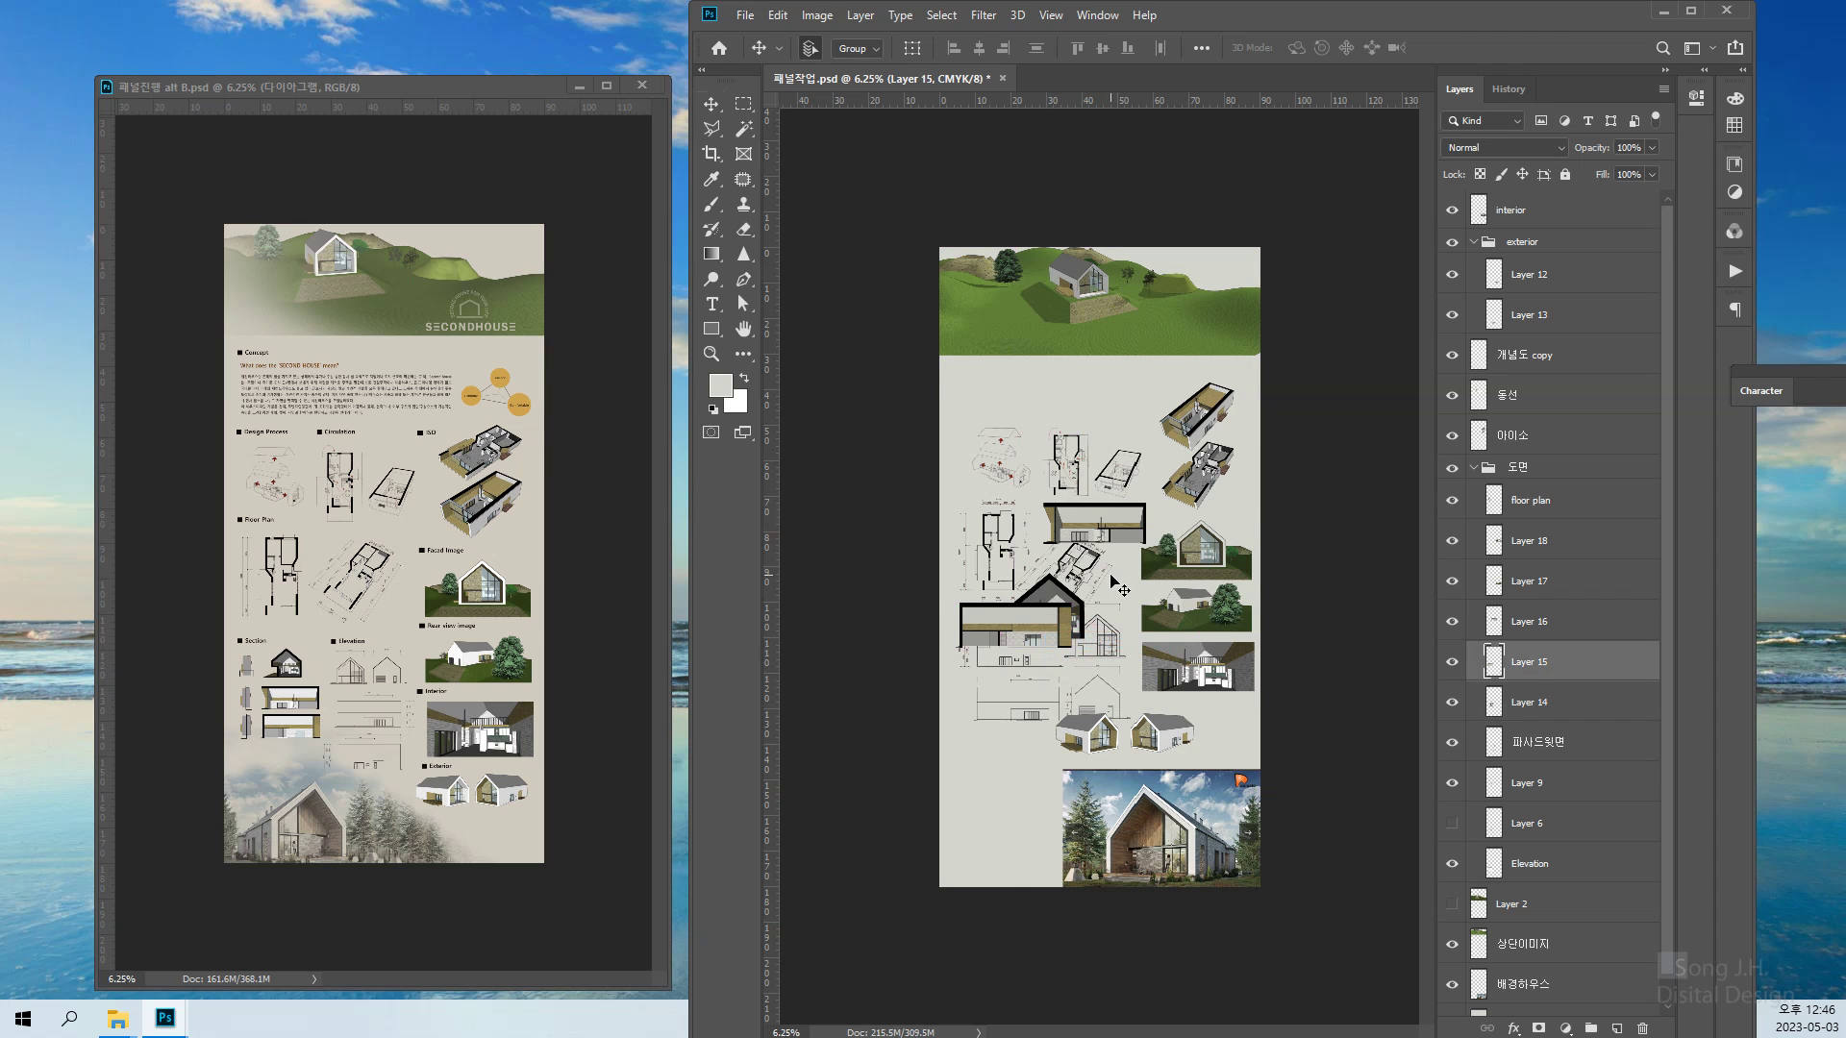
key(ctrl+t)
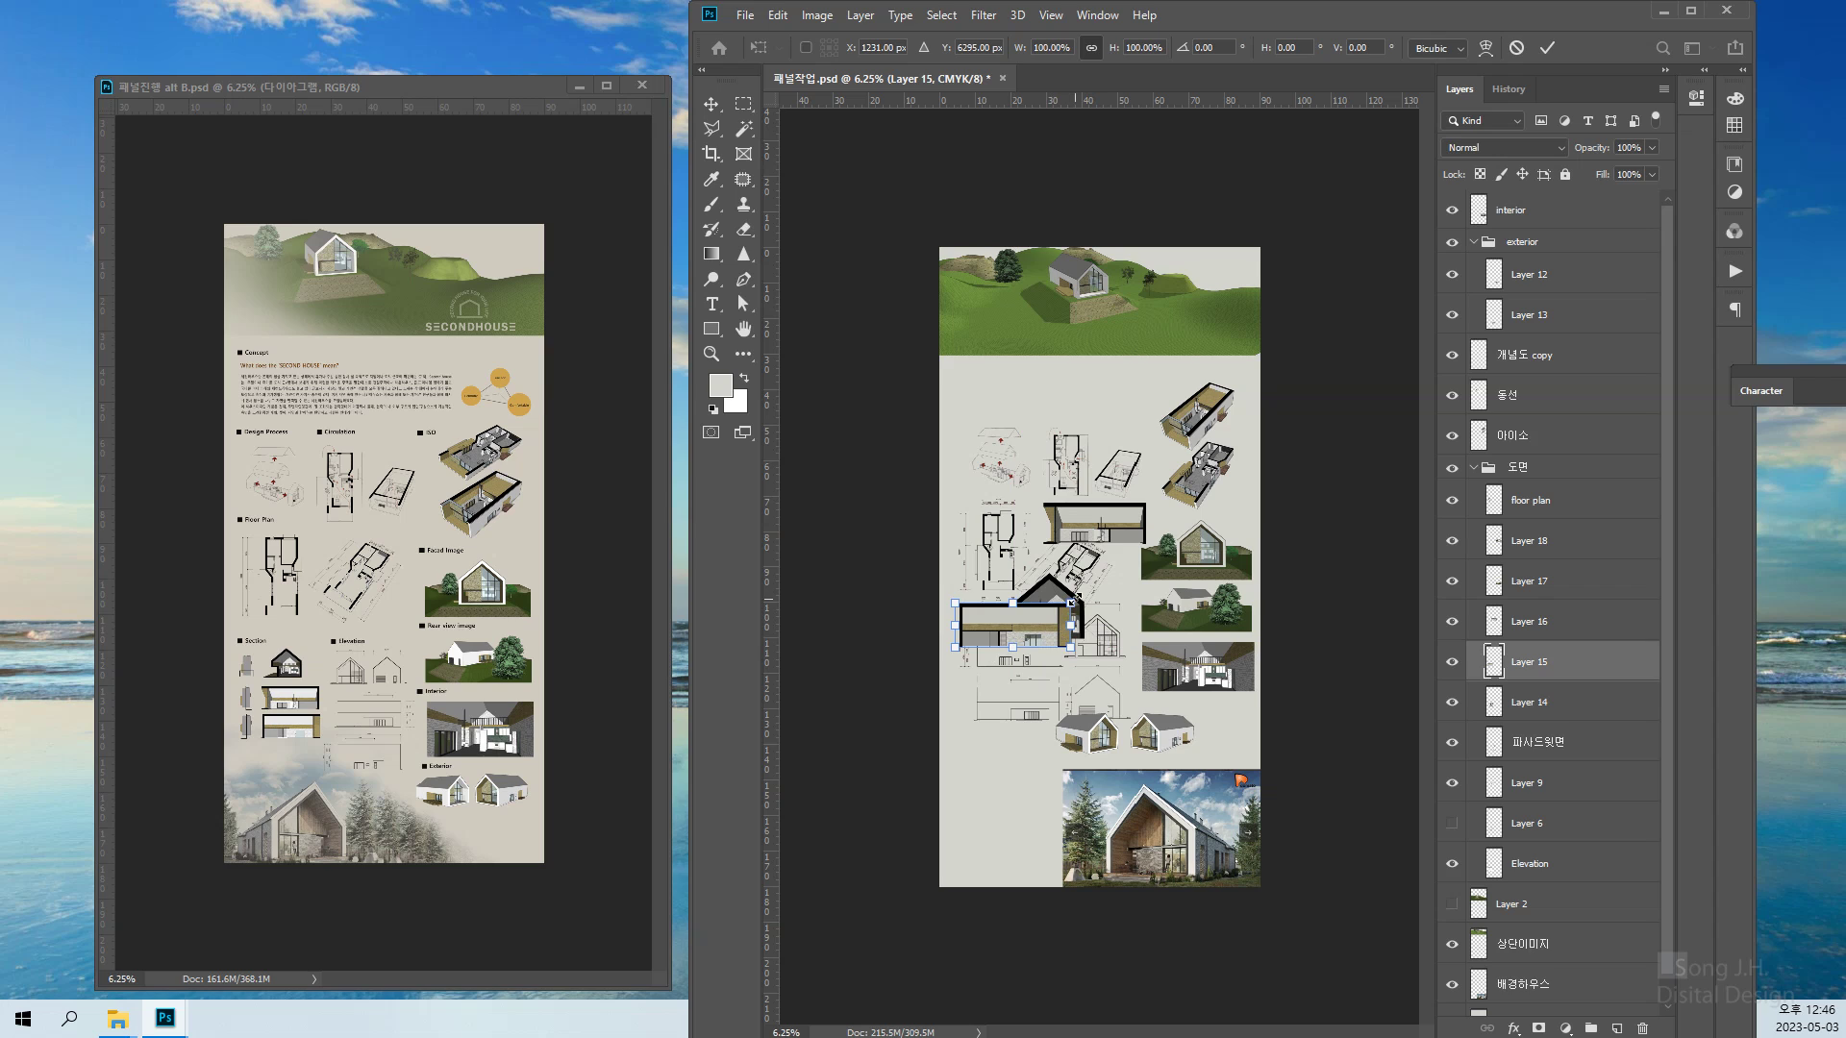
key(Return)
Move the long section drawing on Layer 16 down beneath the other long section on Layer 15
right_click(1127, 517)
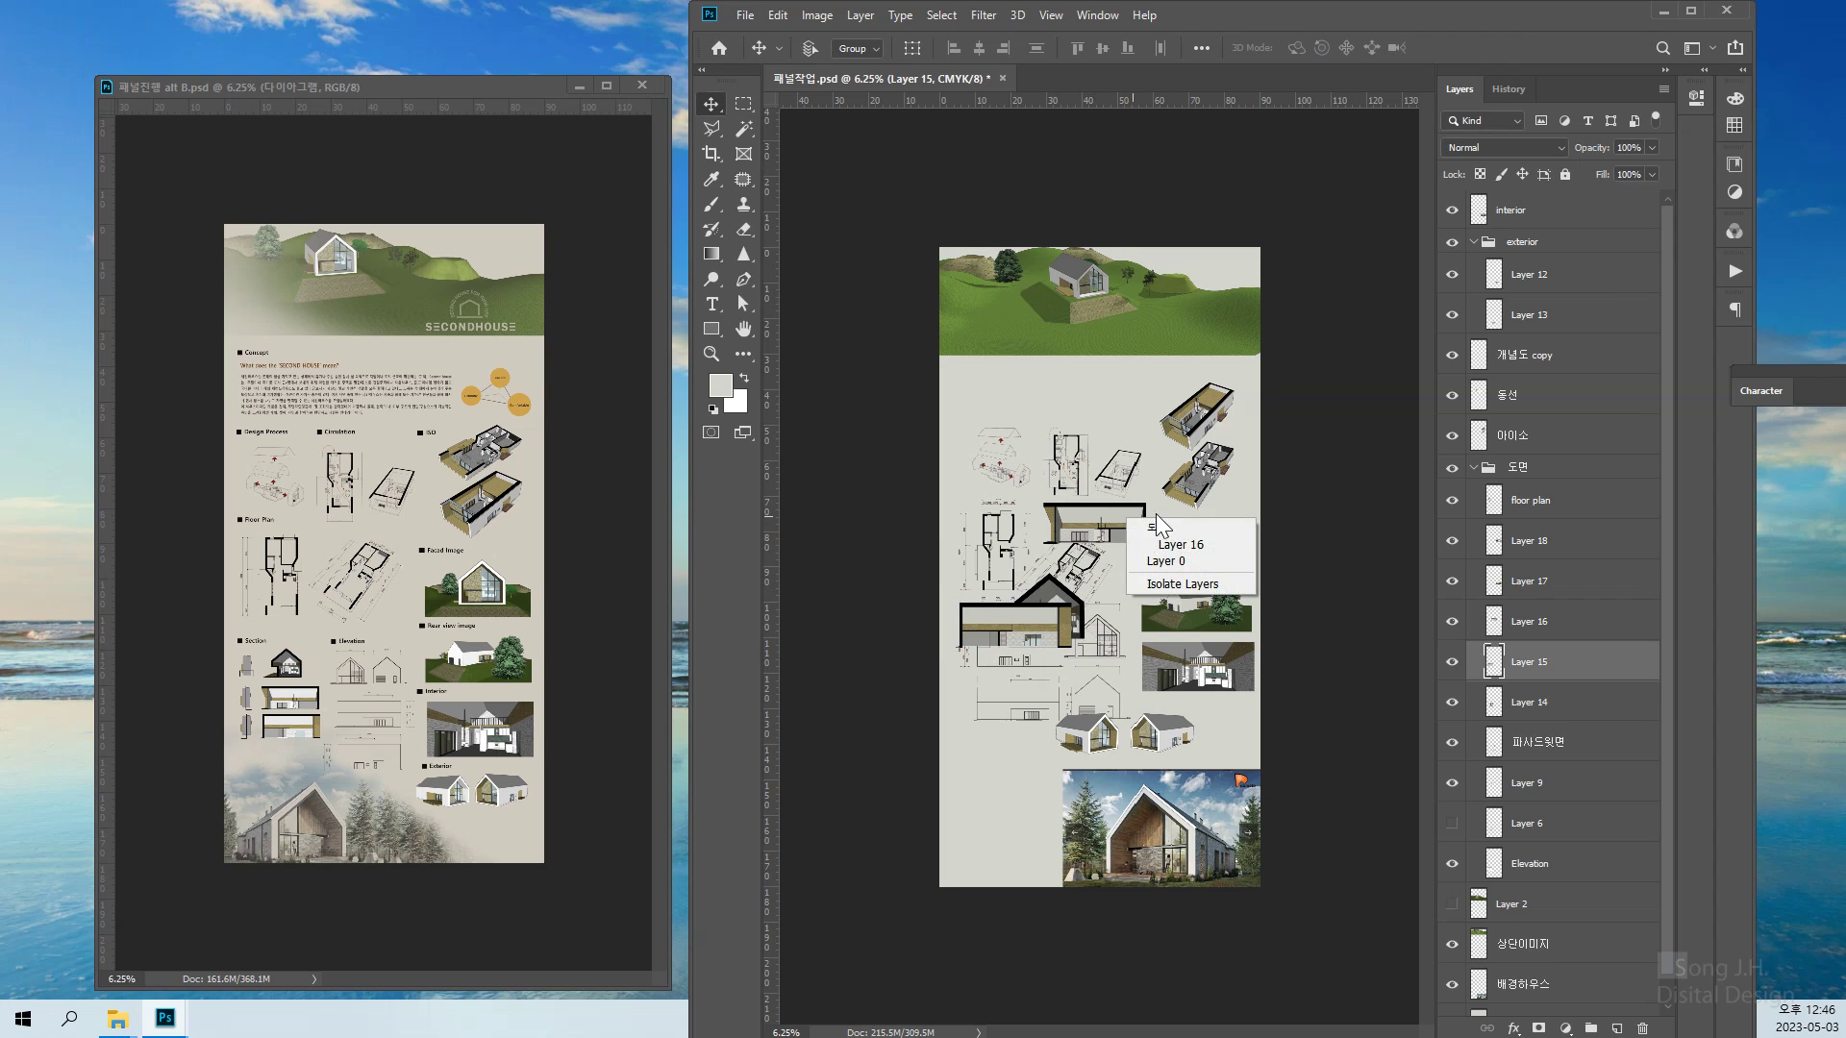
click(1192, 546)
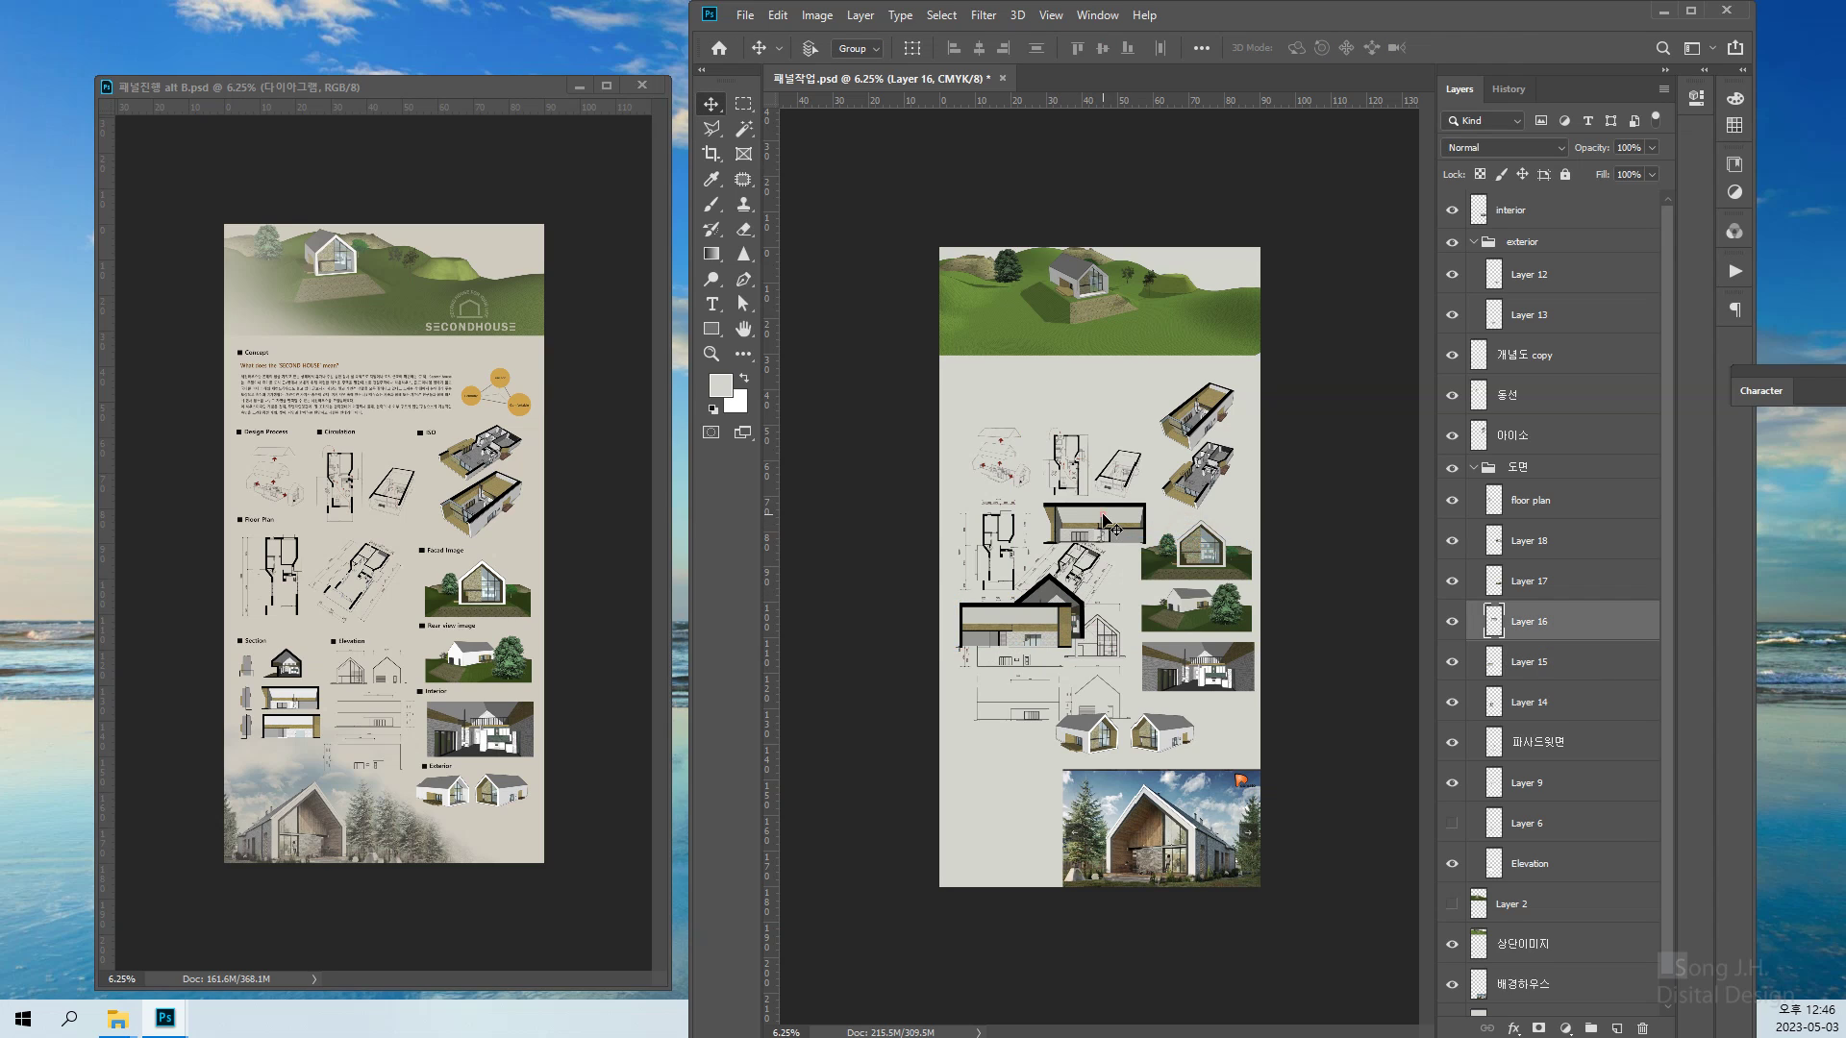
drag(1101, 518, 1025, 687)
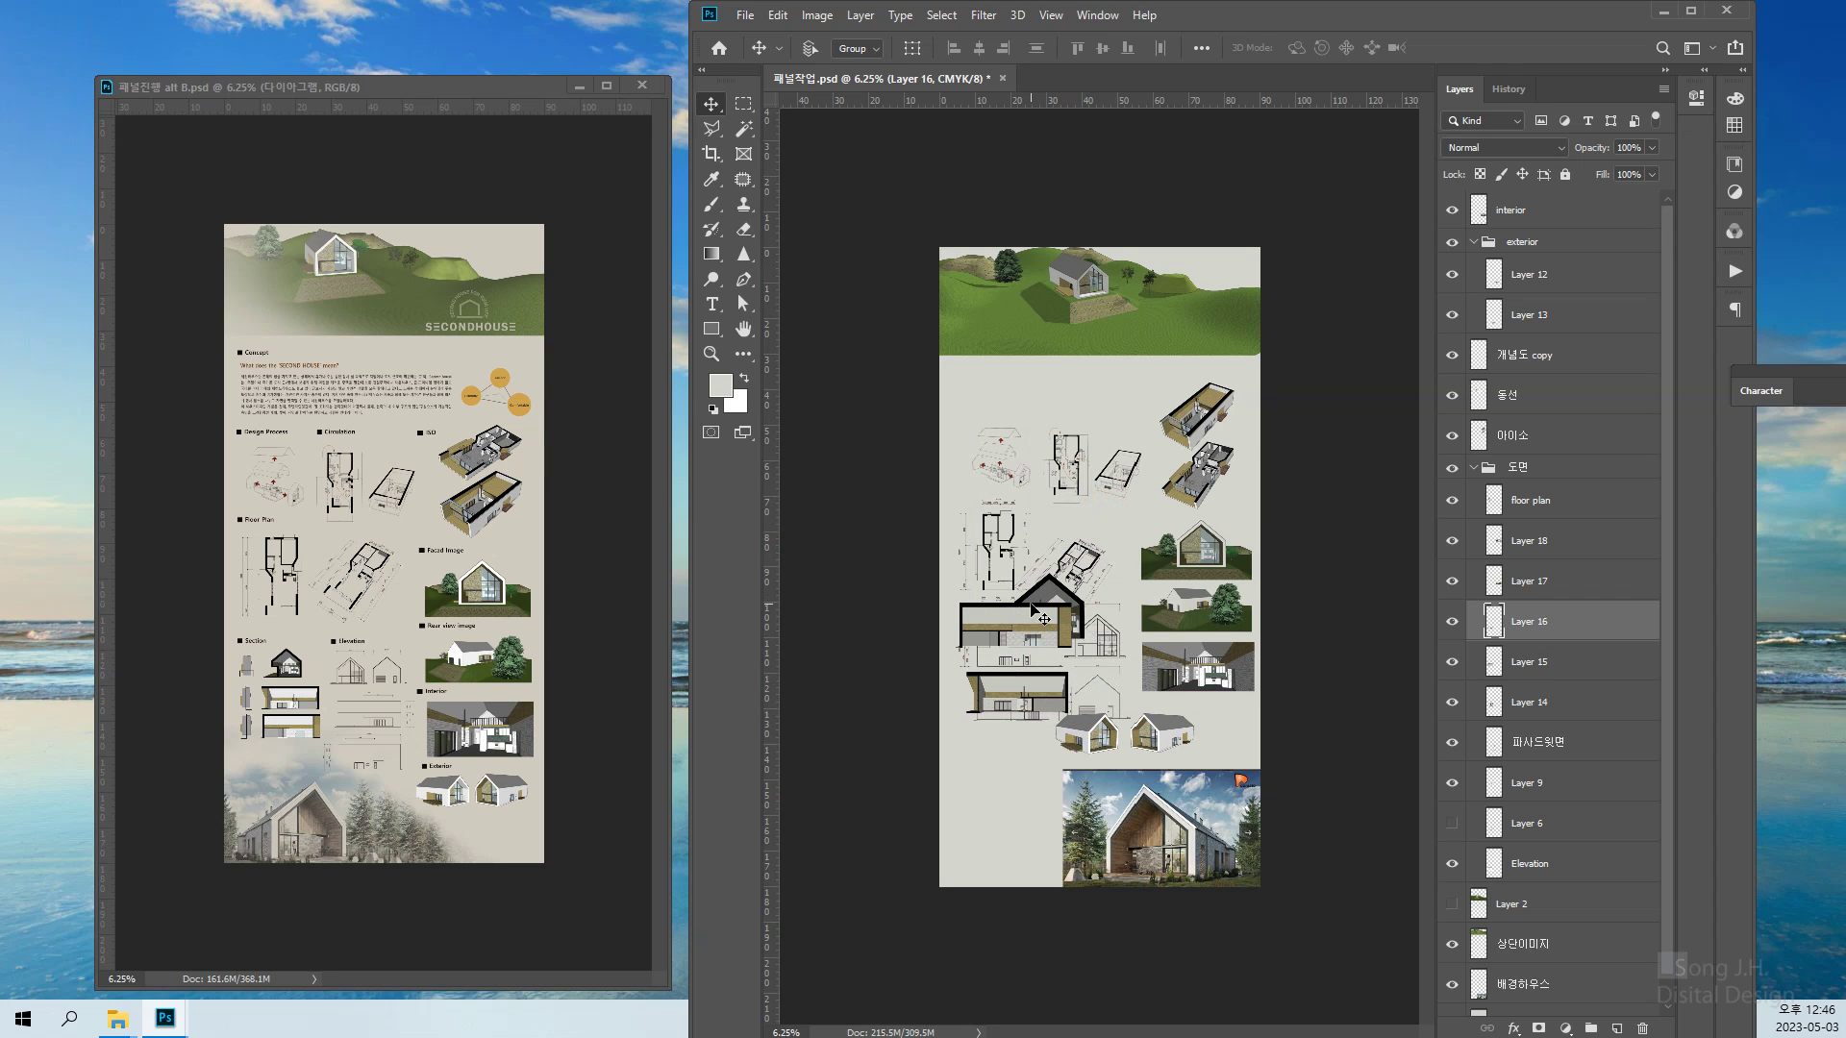
Shift the lower long section until its right edge lines up with the long section above it
ctrl+click(1008, 758)
drag(1047, 568, 1055, 572)
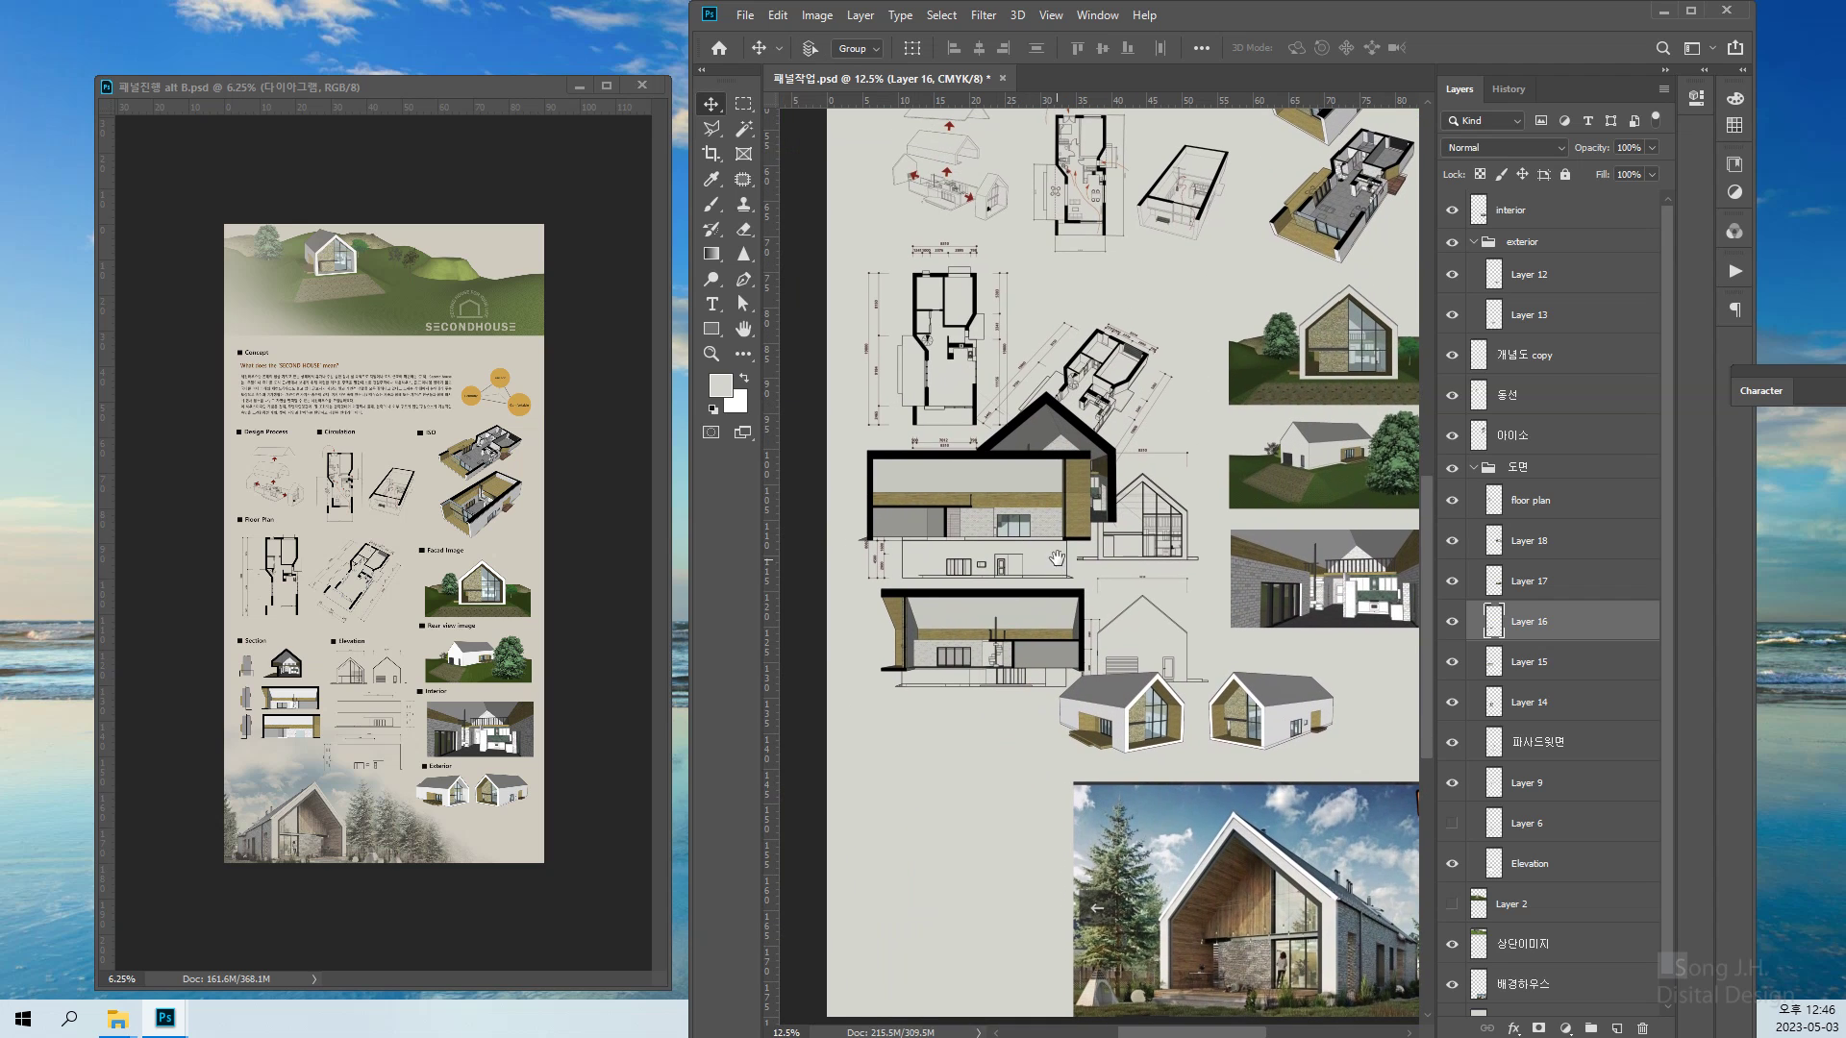
right_click(954, 654)
click(971, 679)
drag(955, 610, 949, 610)
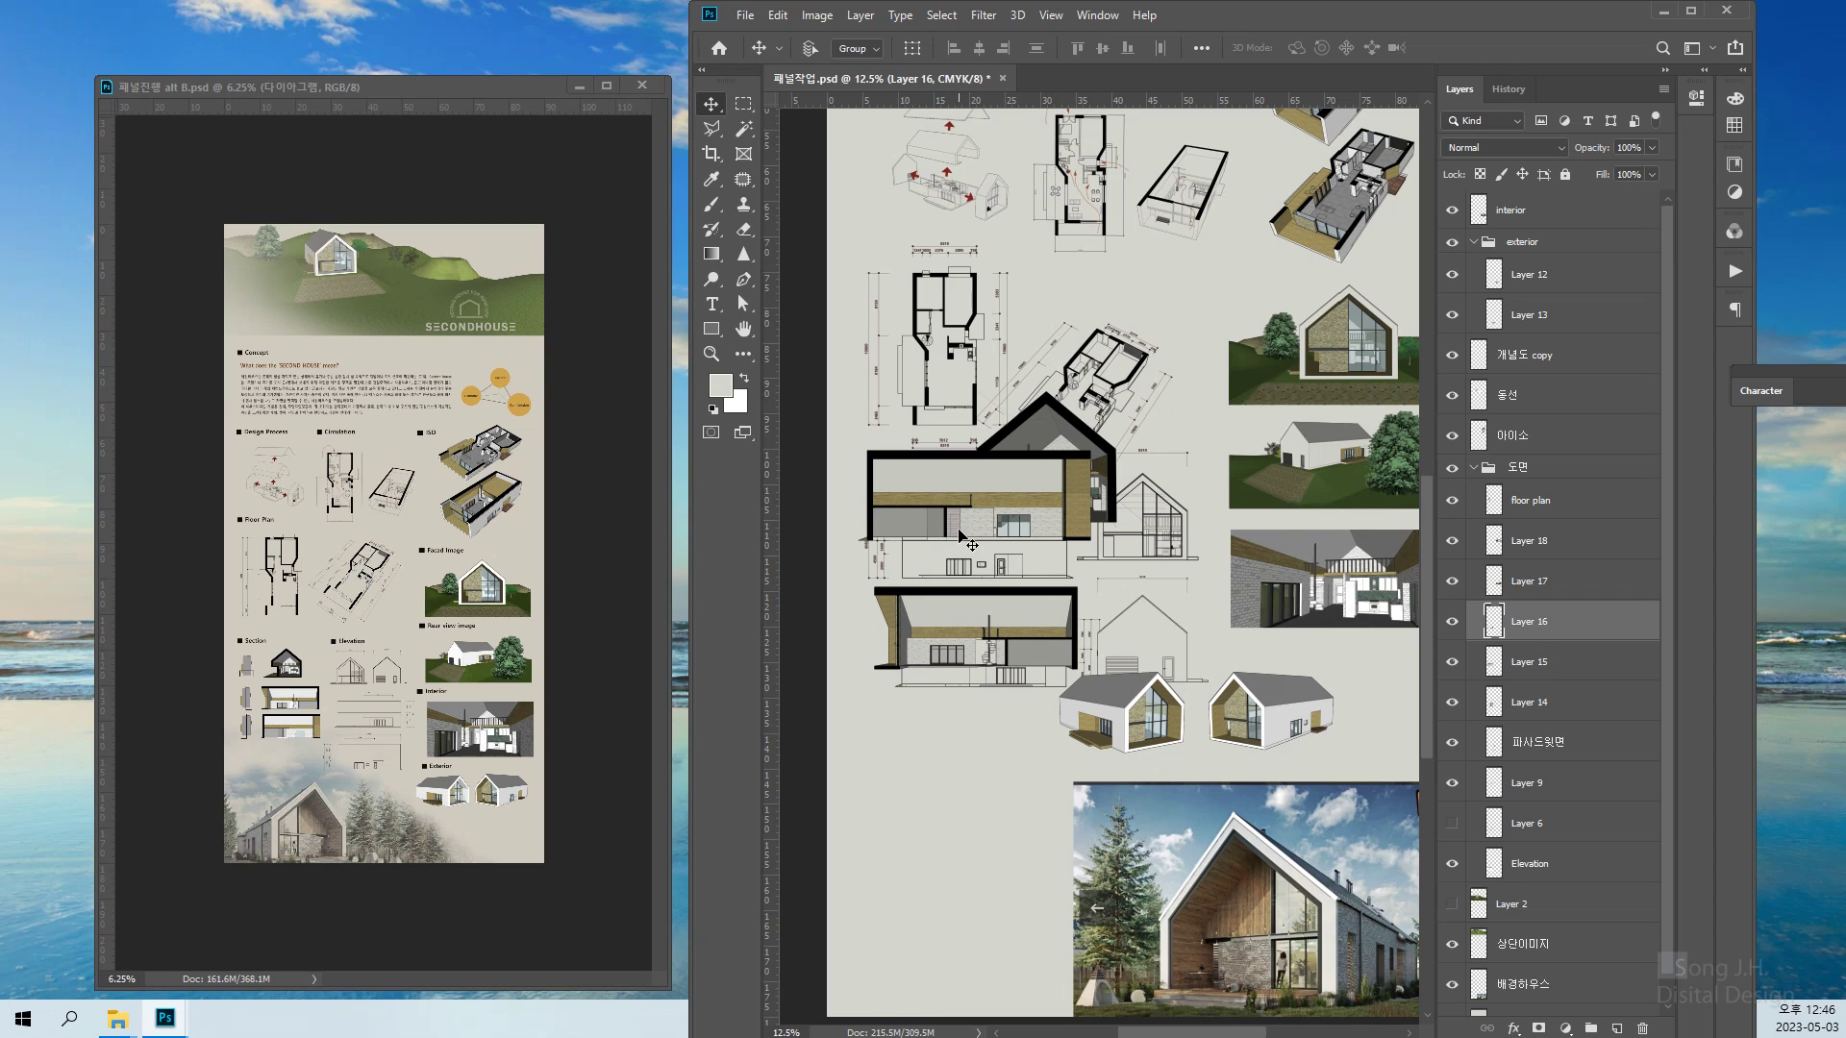
right_click(950, 641)
click(987, 670)
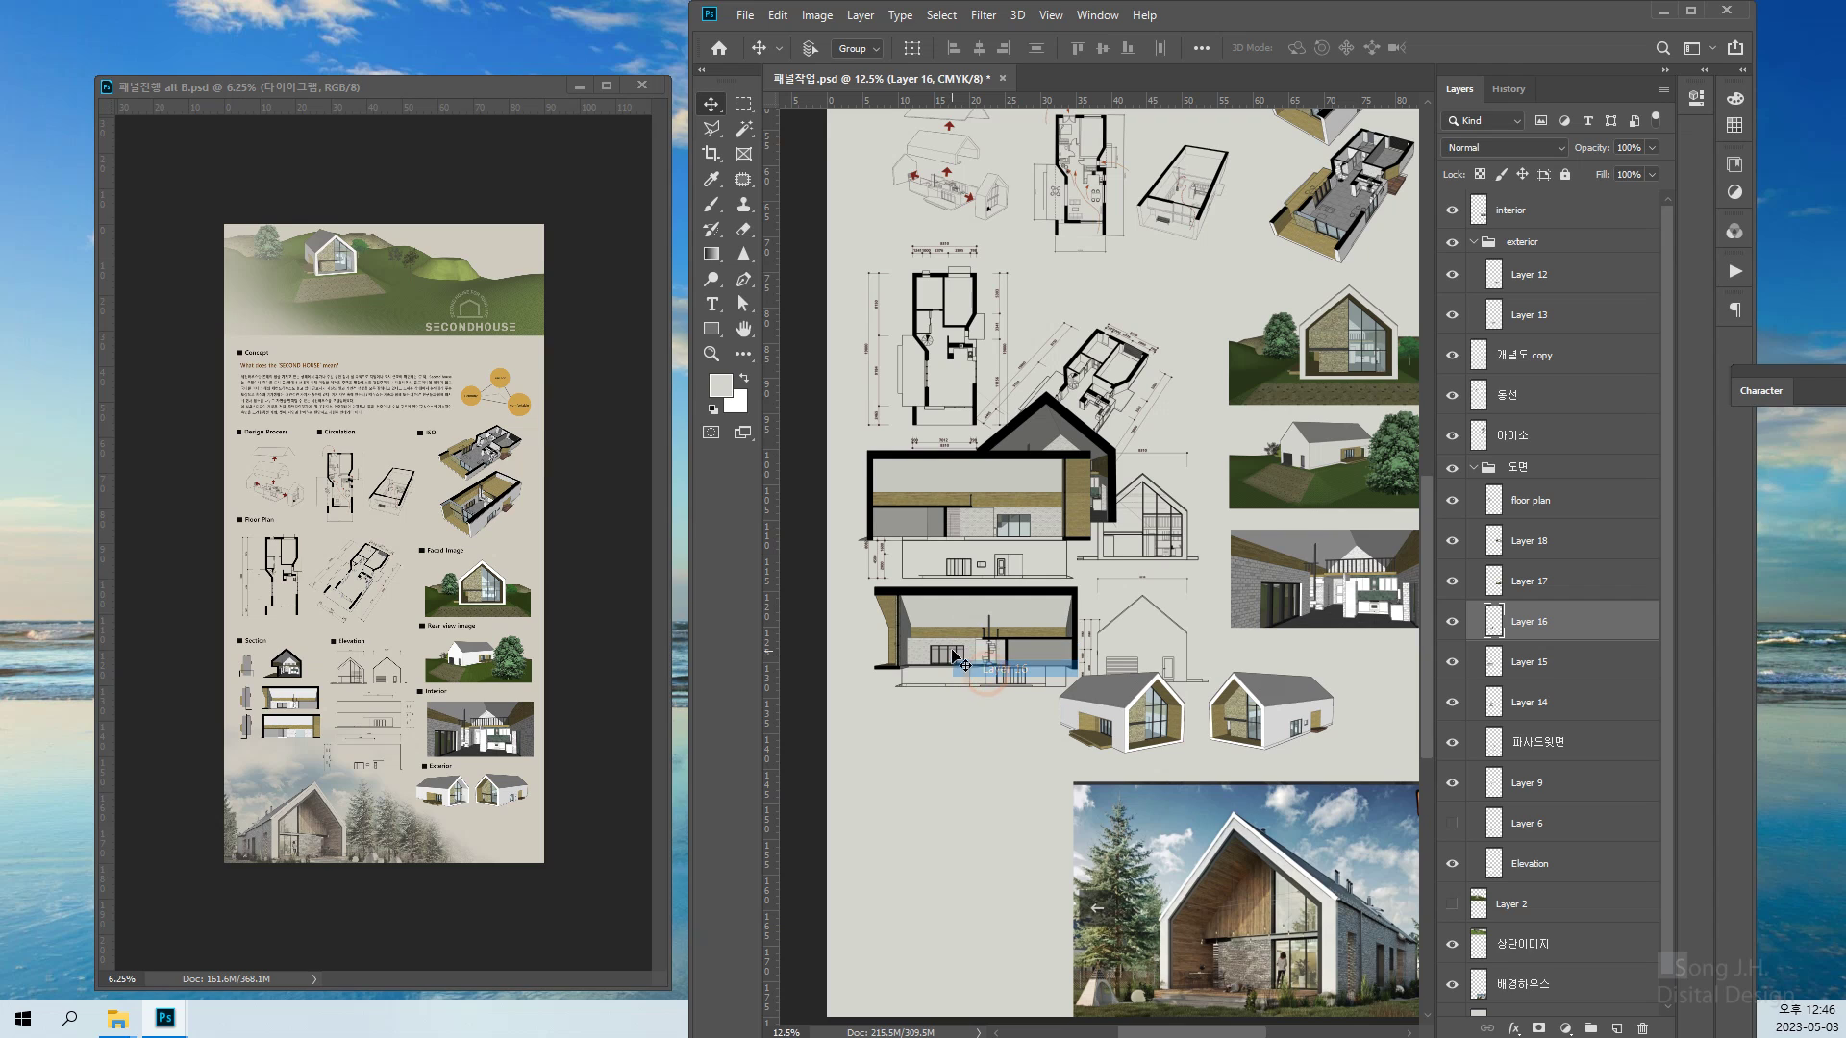
mouse_move(953, 654)
mouse_down()
mouse_move(945, 634)
mouse_move(965, 635)
mouse_up()
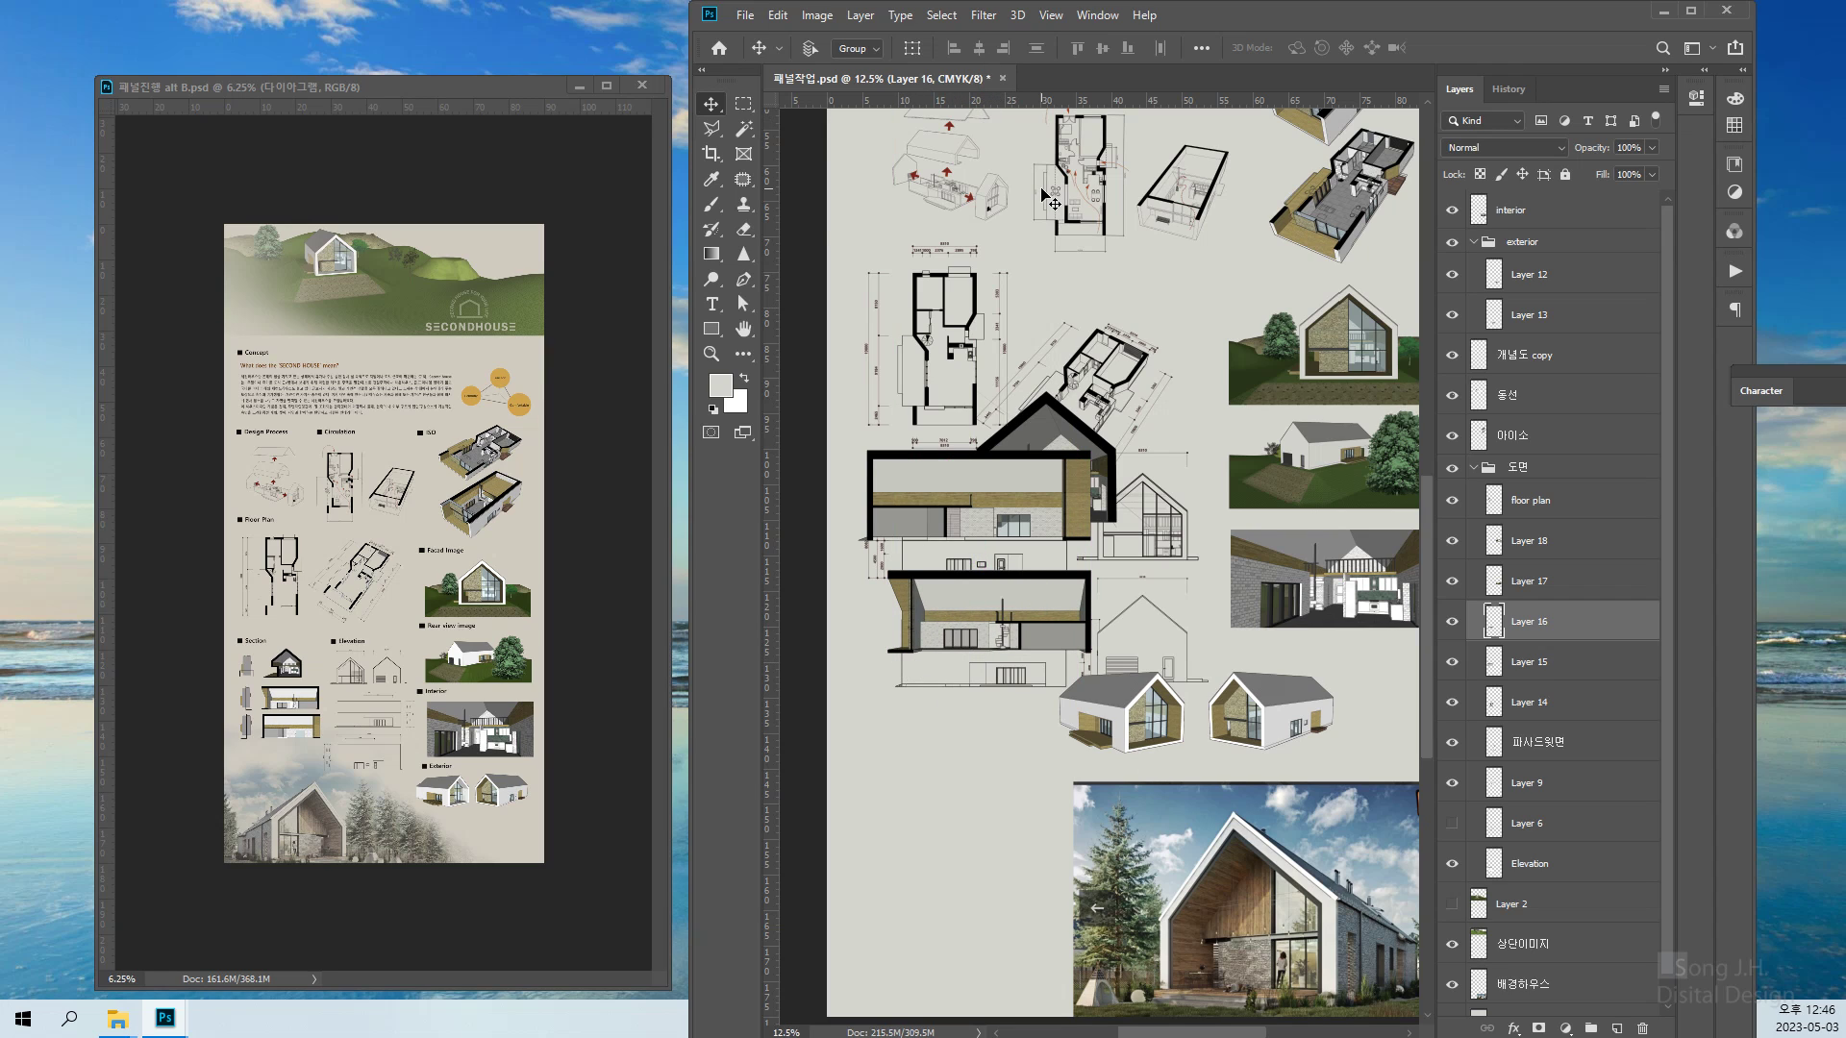
Enlarge the lower long section to 109.50% and nudge it right to match the width of the section above
key(ctrl+t)
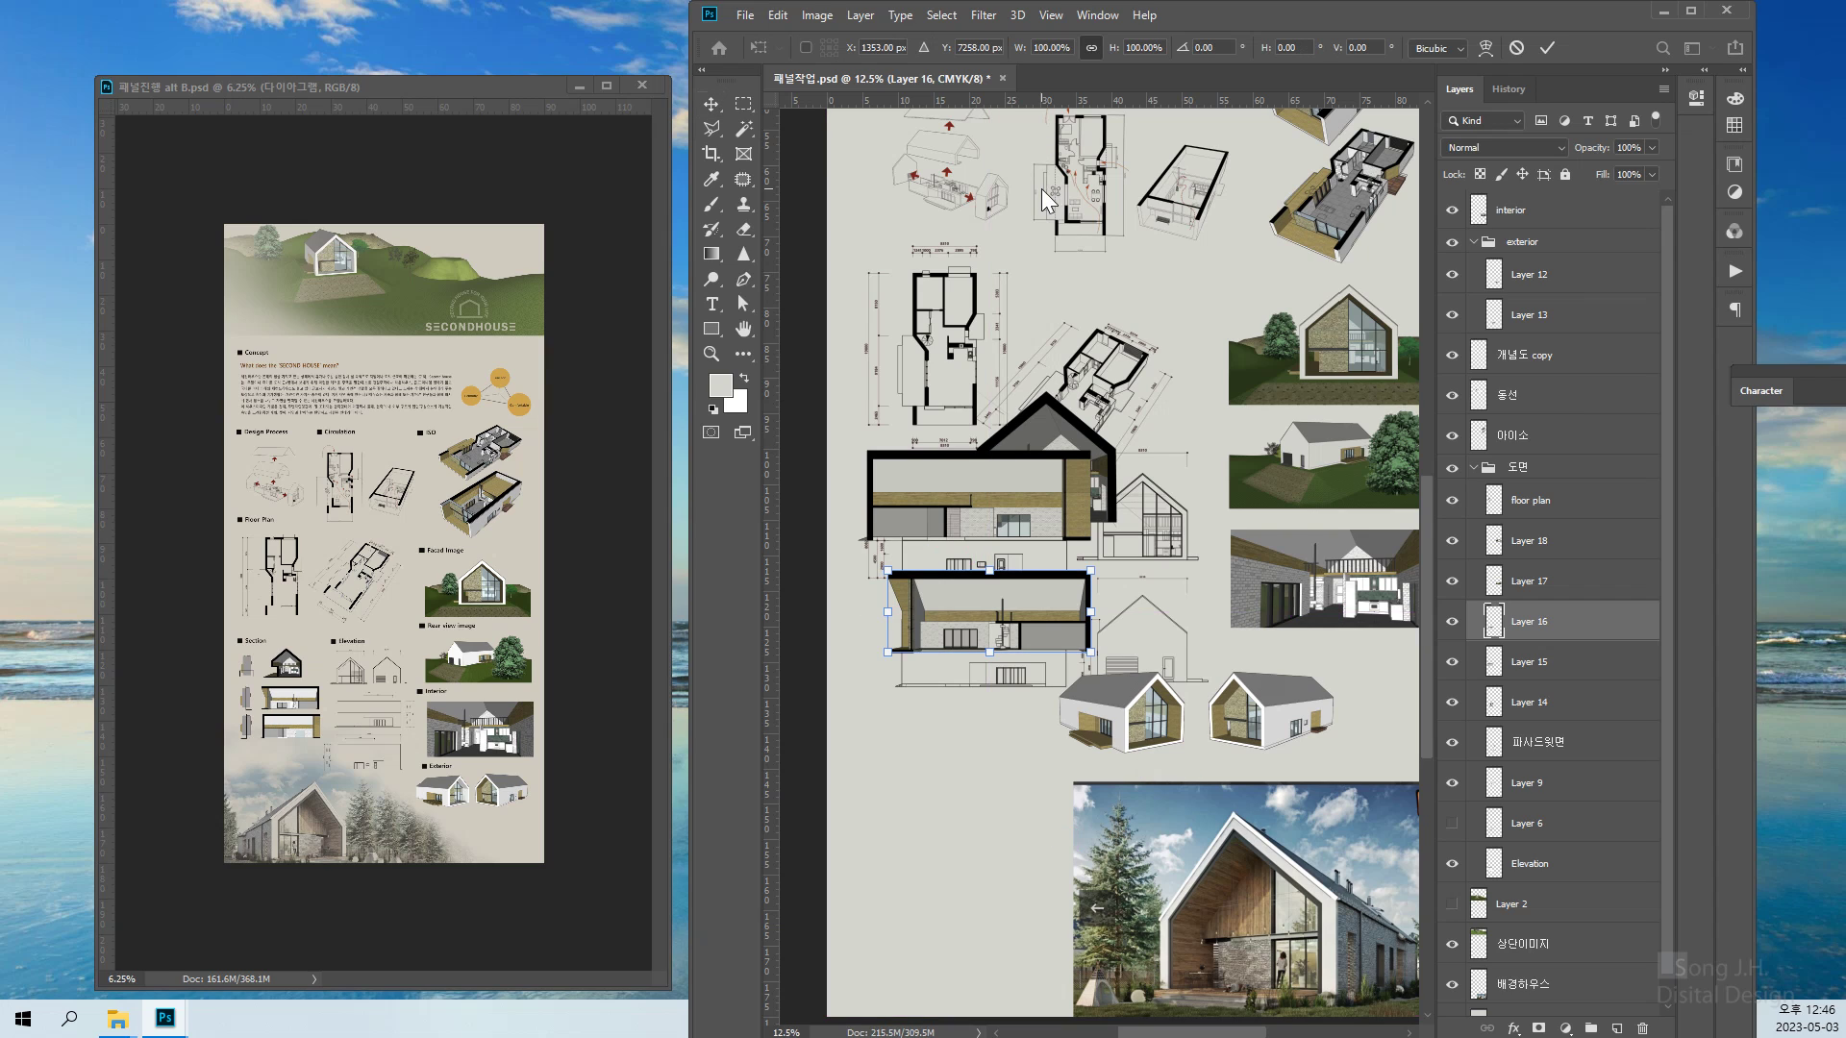
drag(883, 656, 876, 679)
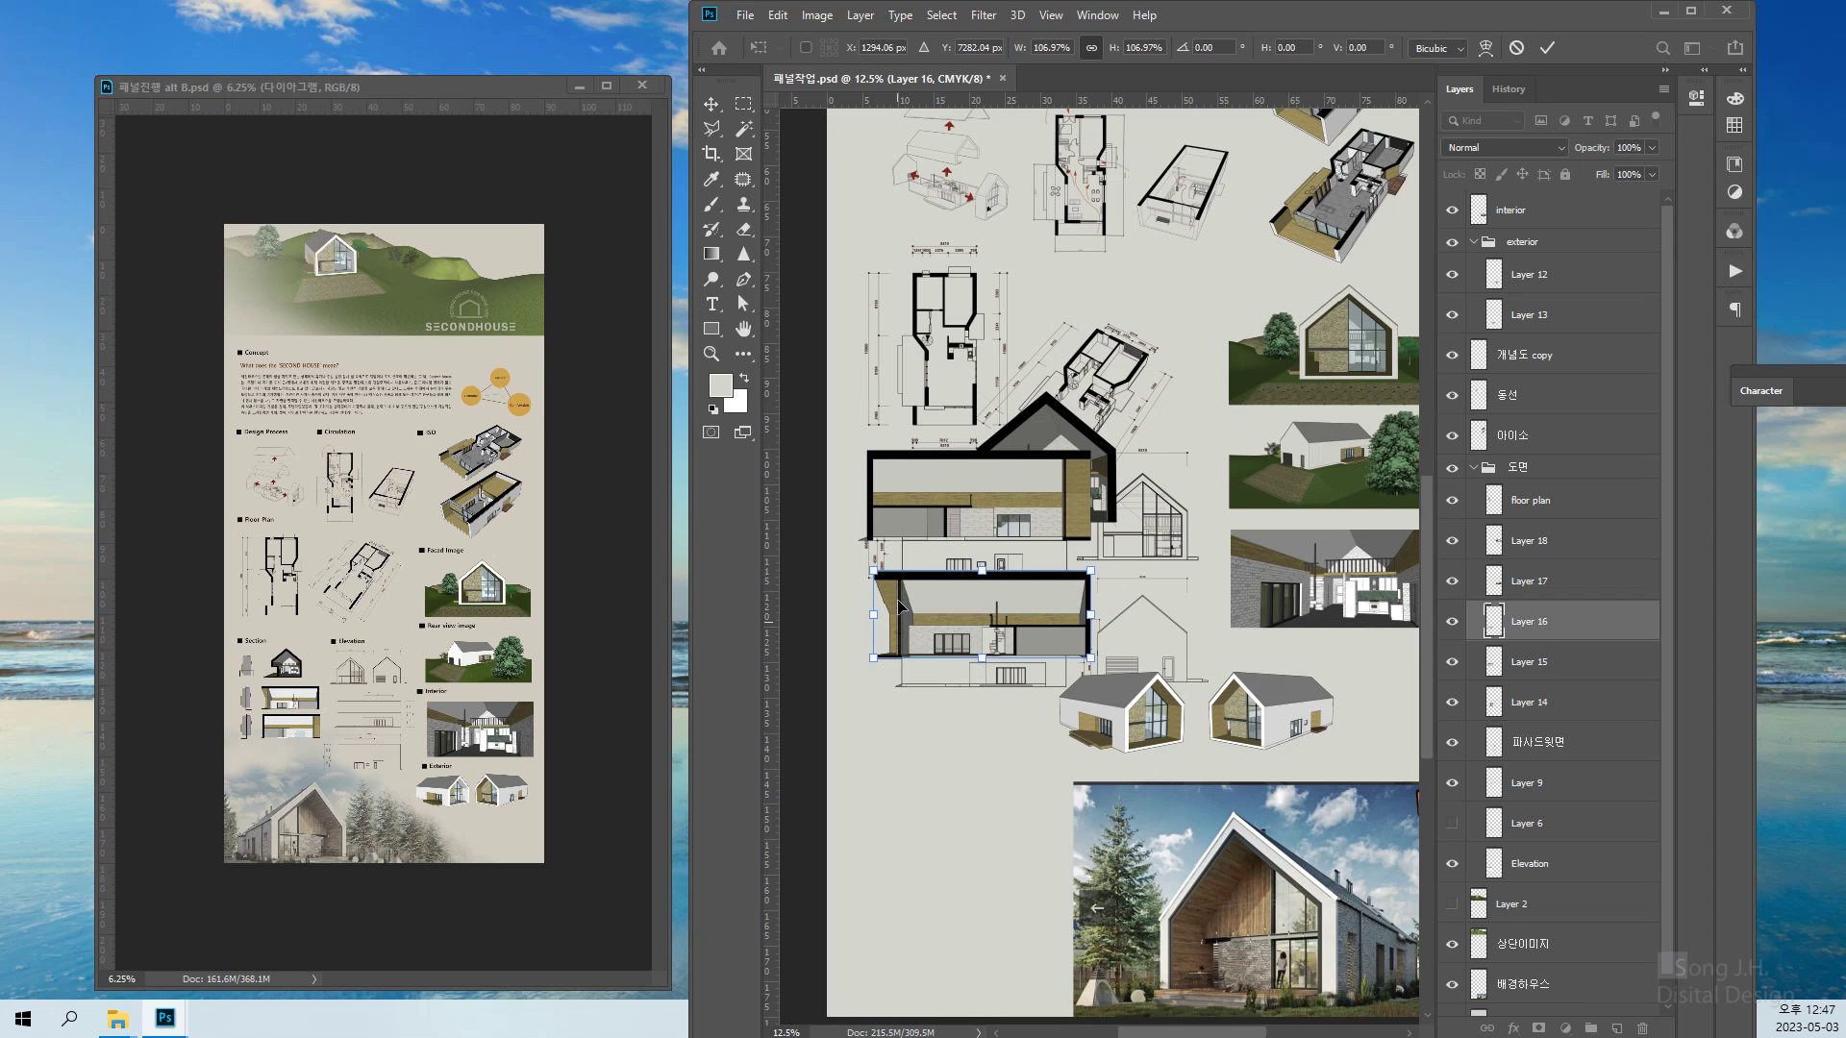
key(Right)
key(Right)
key(Right)
key(Right)
key(Right)
key(Right)
key(Right)
key(Right)
key(Right)
key(Right)
key(Right)
key(Right)
key(Right)
key(Right)
key(Right)
key(Right)
key(Right)
key(Right)
key(Right)
key(Right)
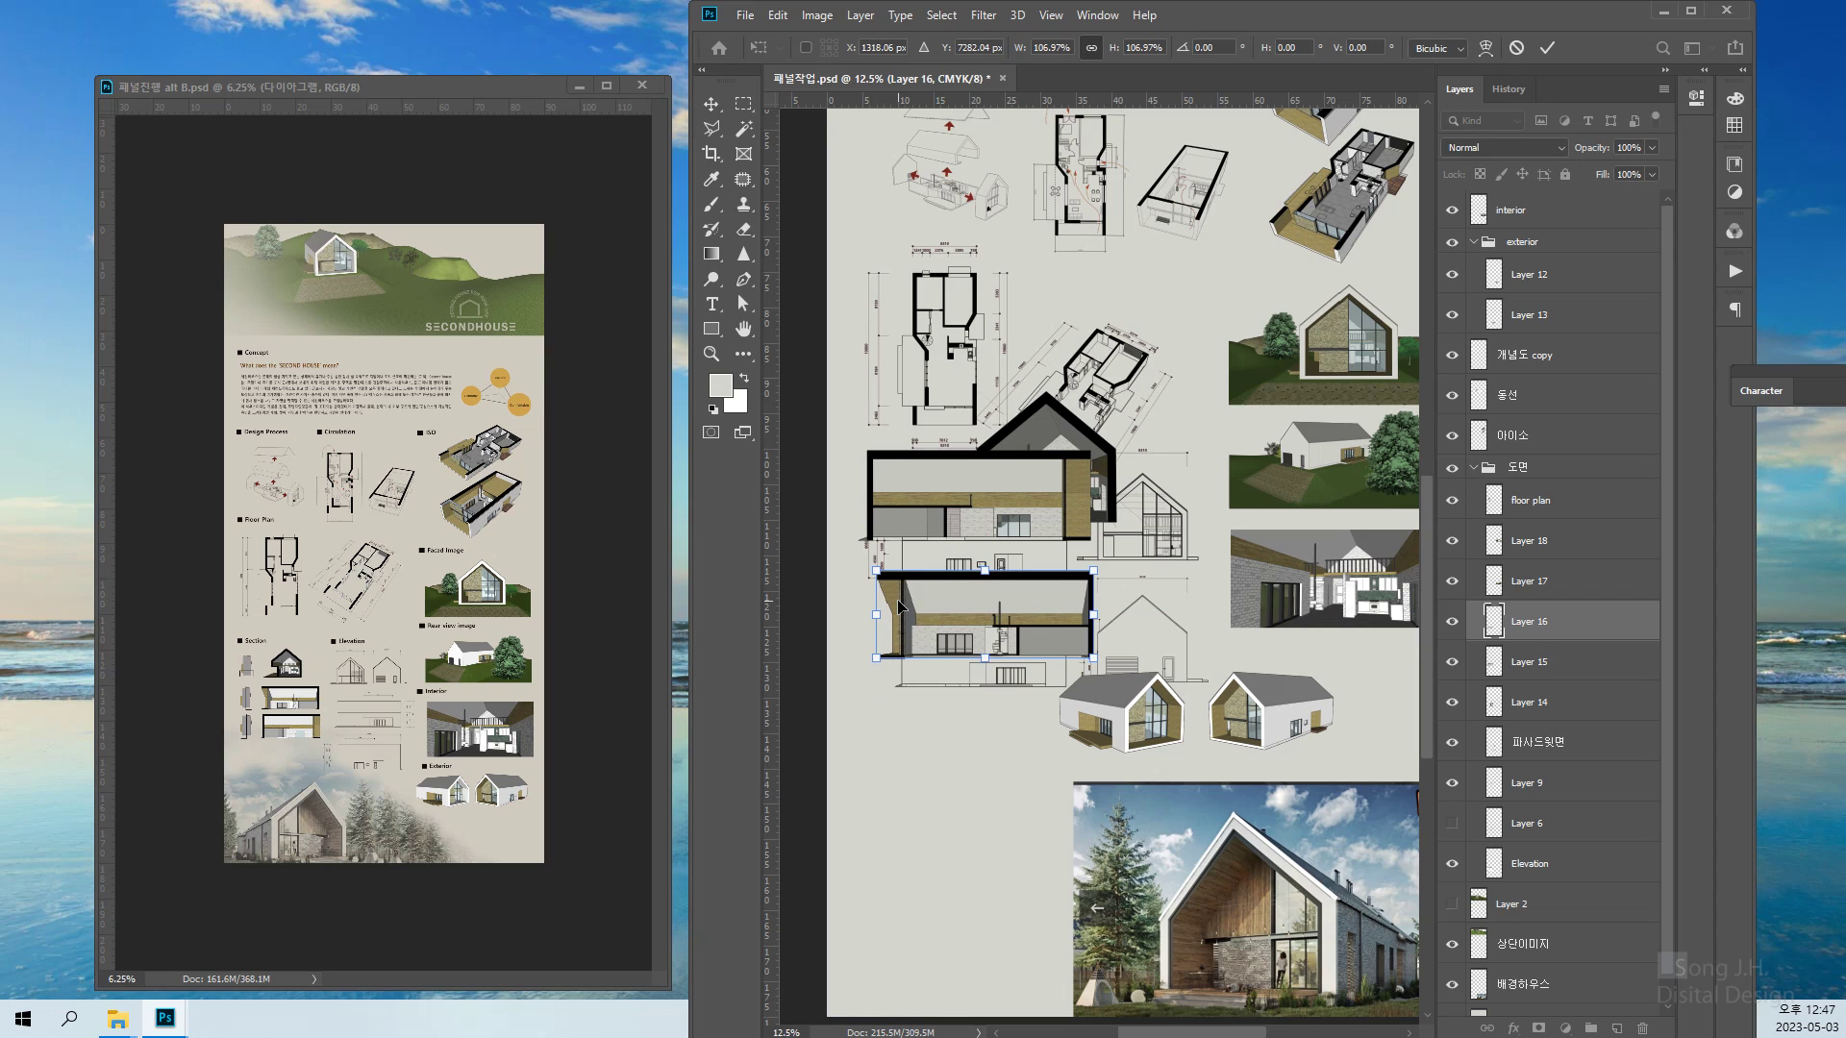
drag(874, 658, 870, 666)
key(Return)
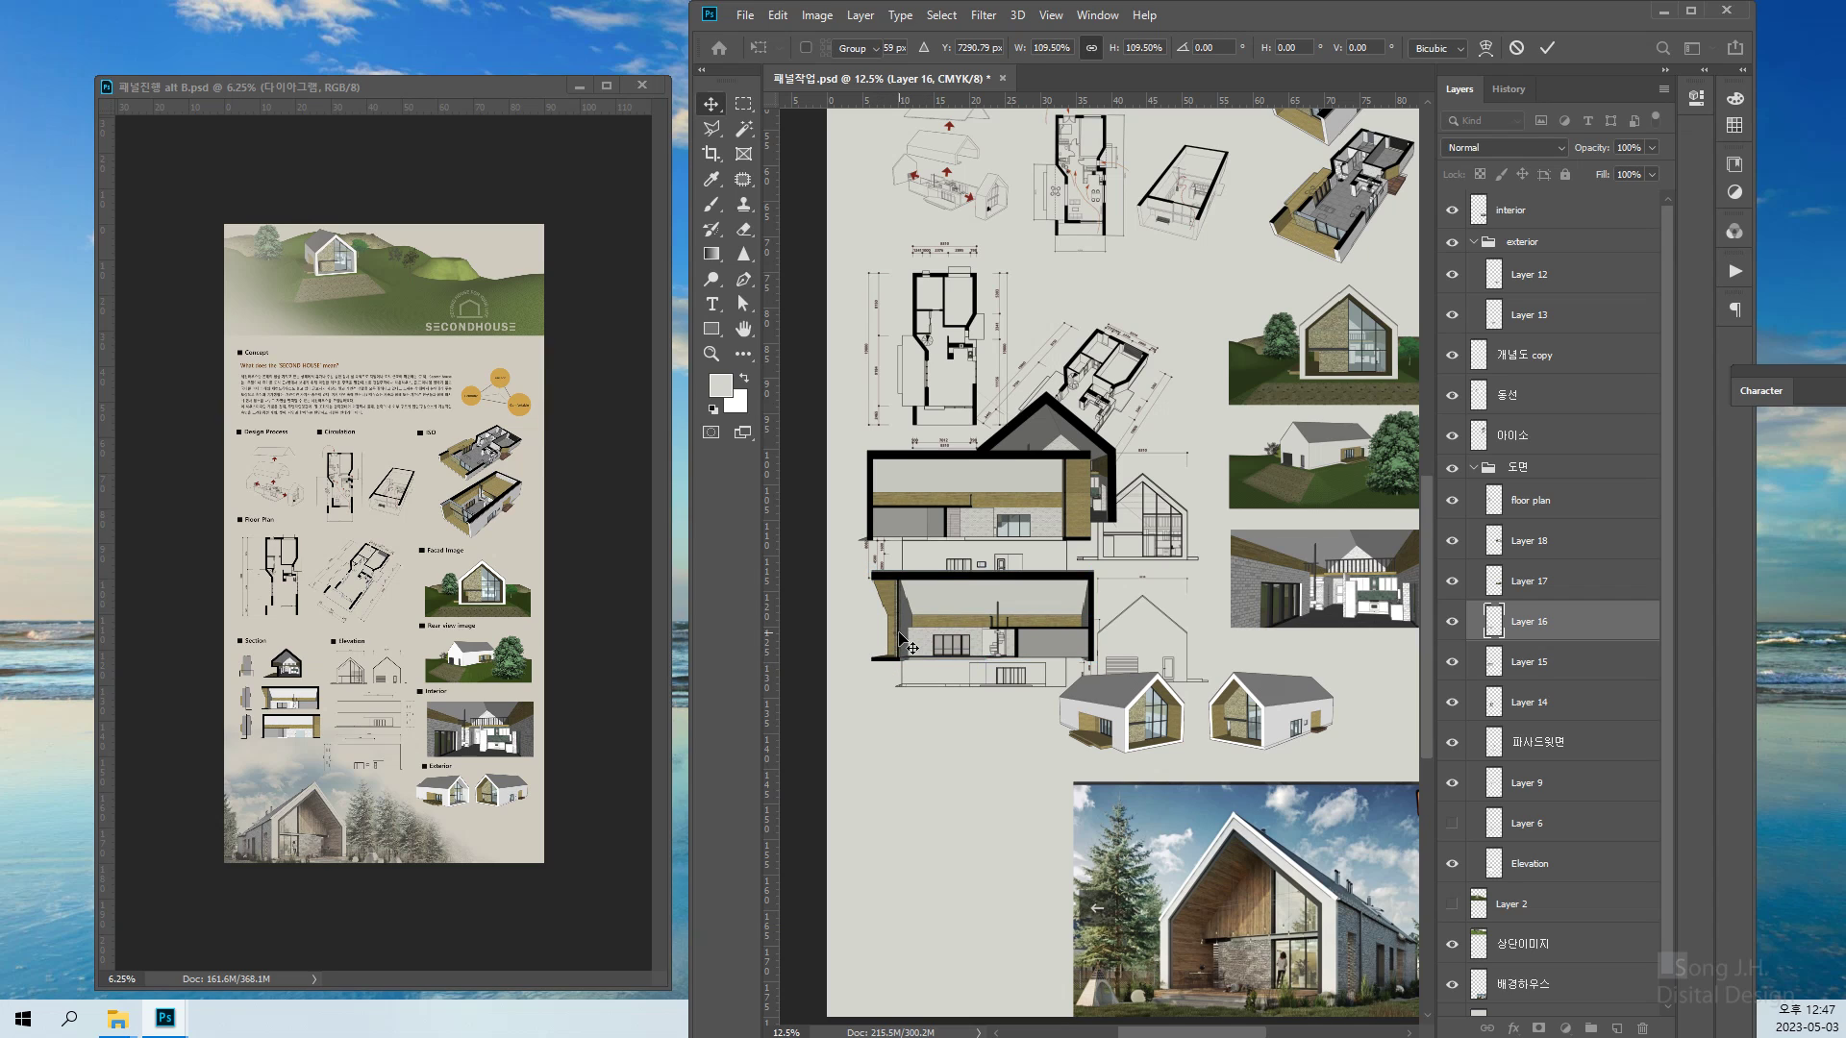
Create a layer group directly above Layer 16 and name it section
right_click(969, 519)
click(995, 535)
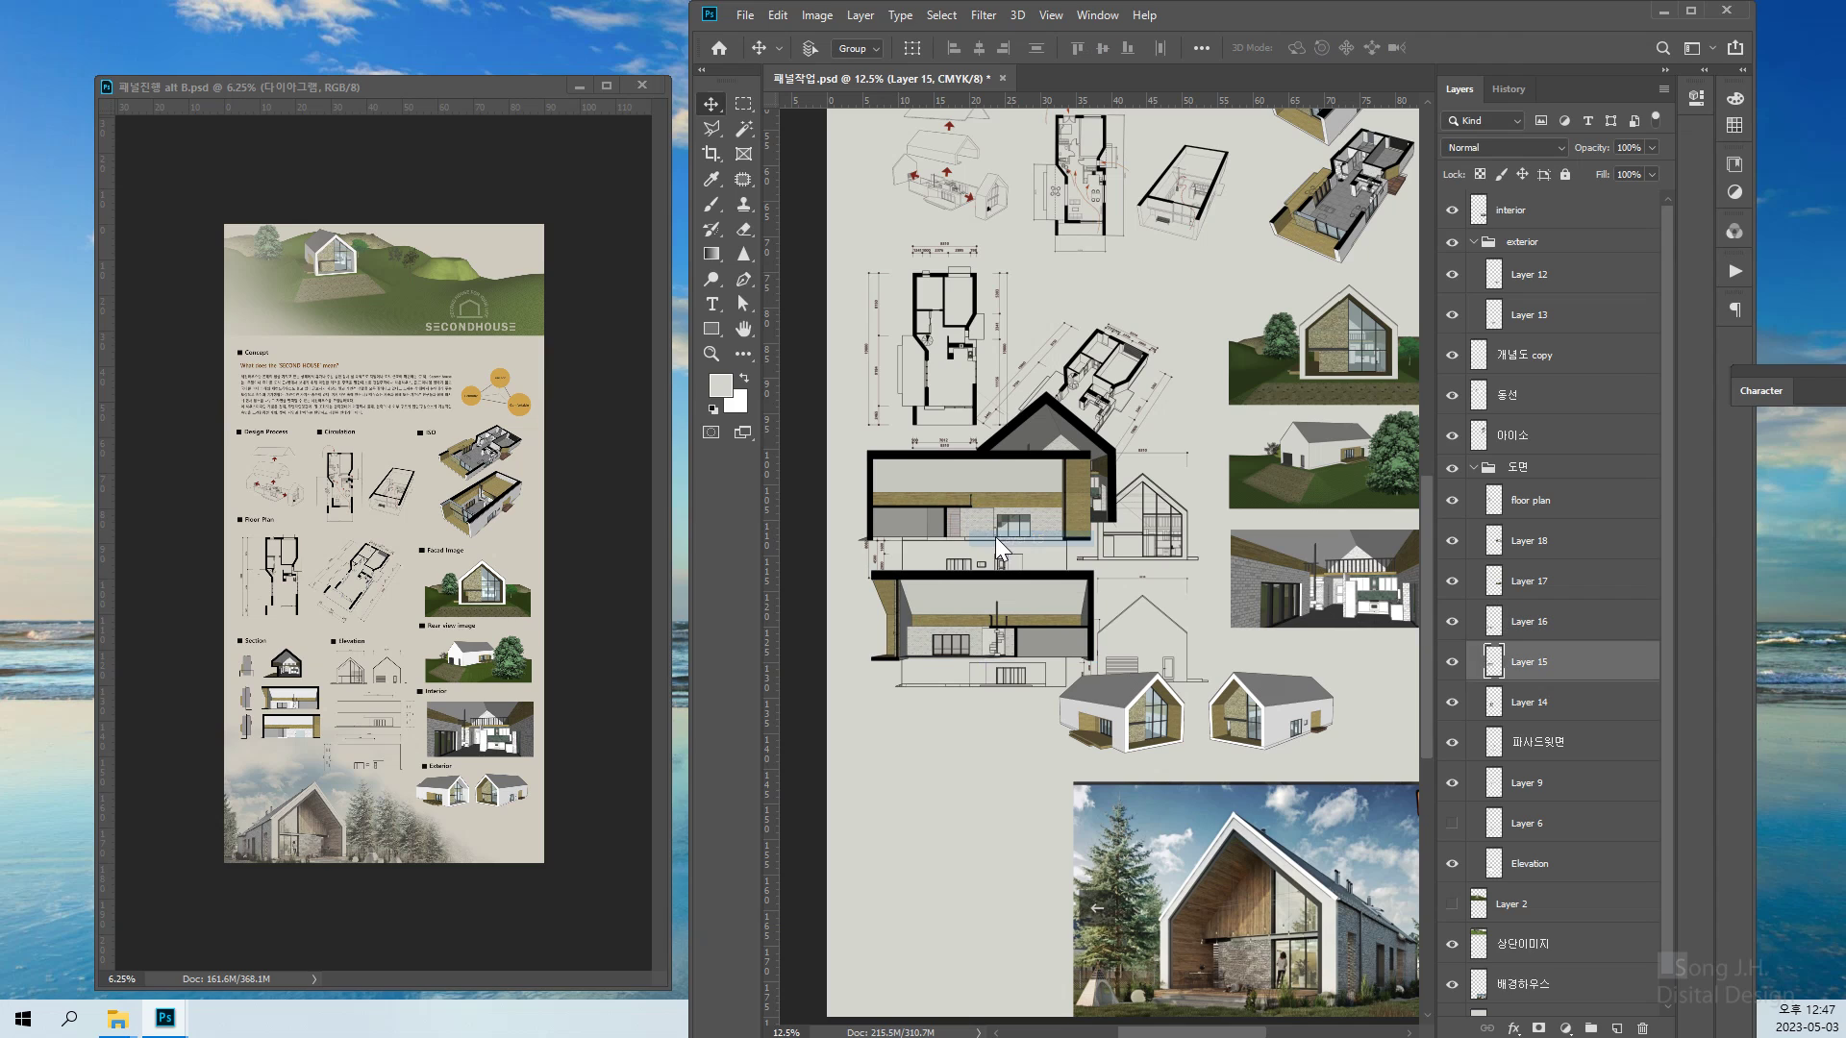
click(1453, 667)
click(1452, 666)
right_click(1043, 653)
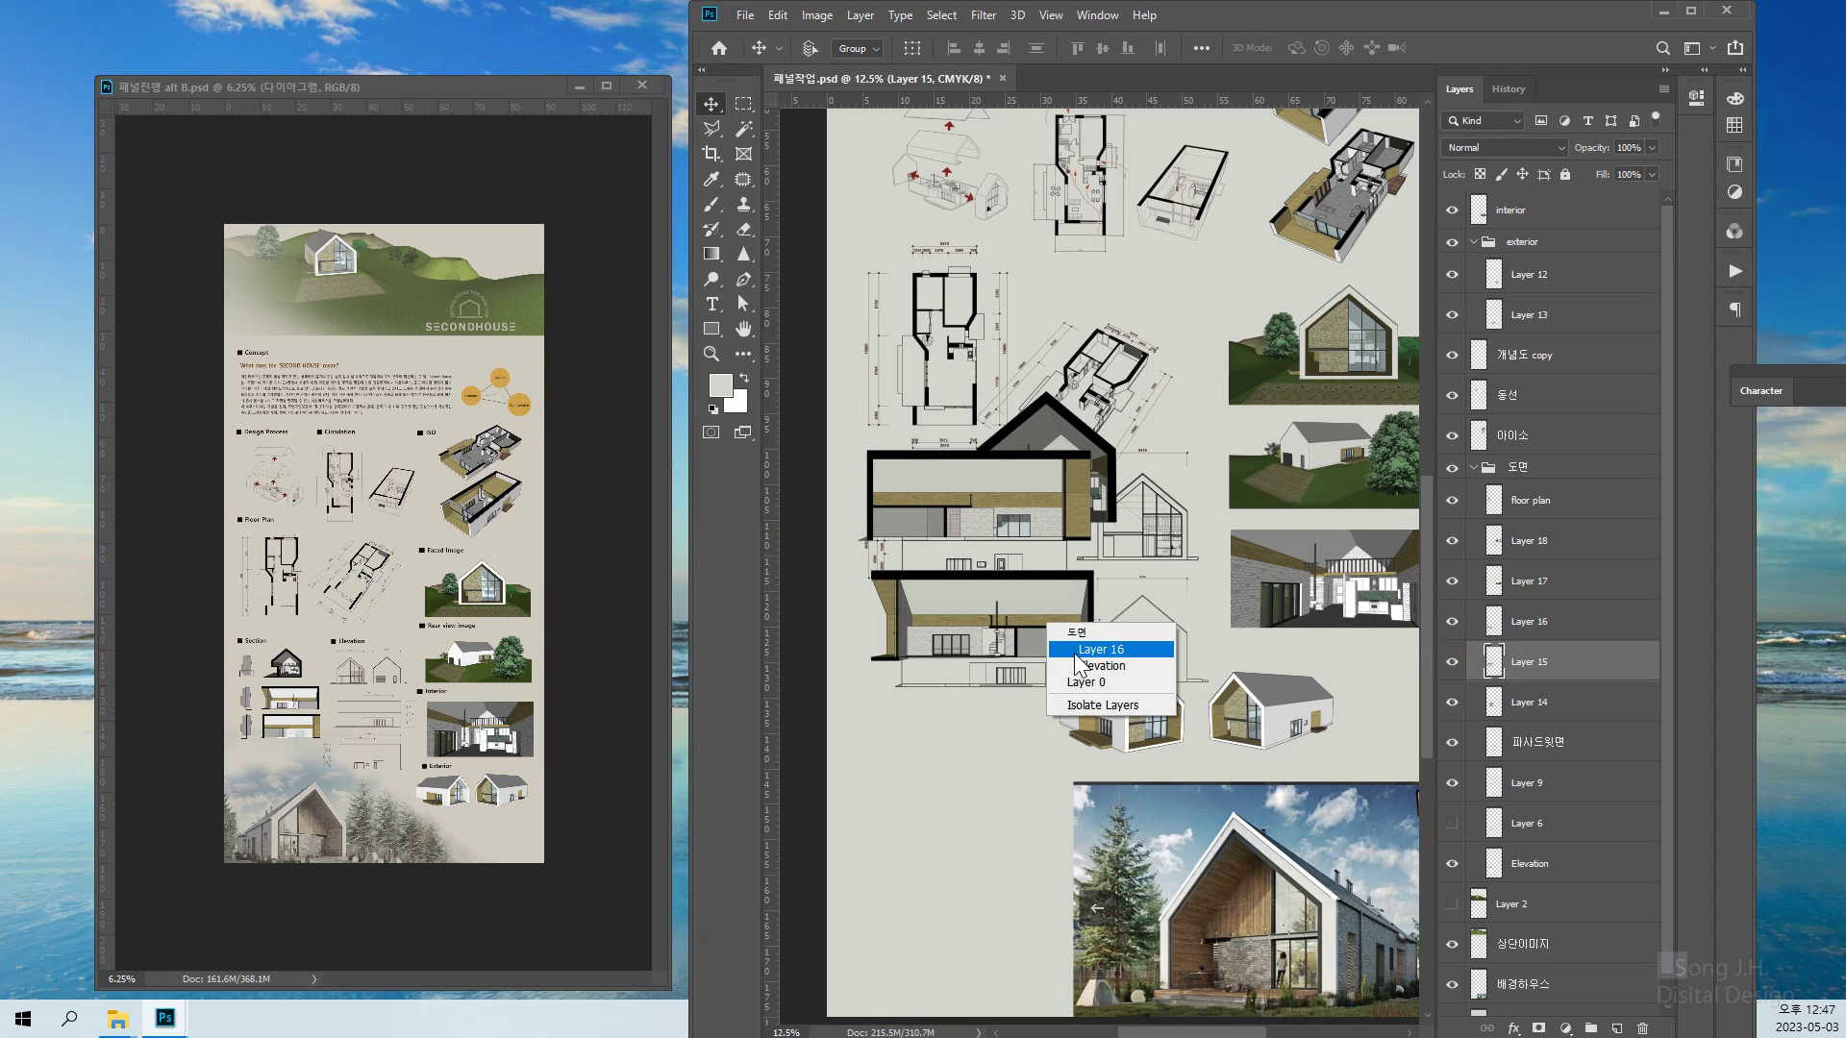
click(1070, 684)
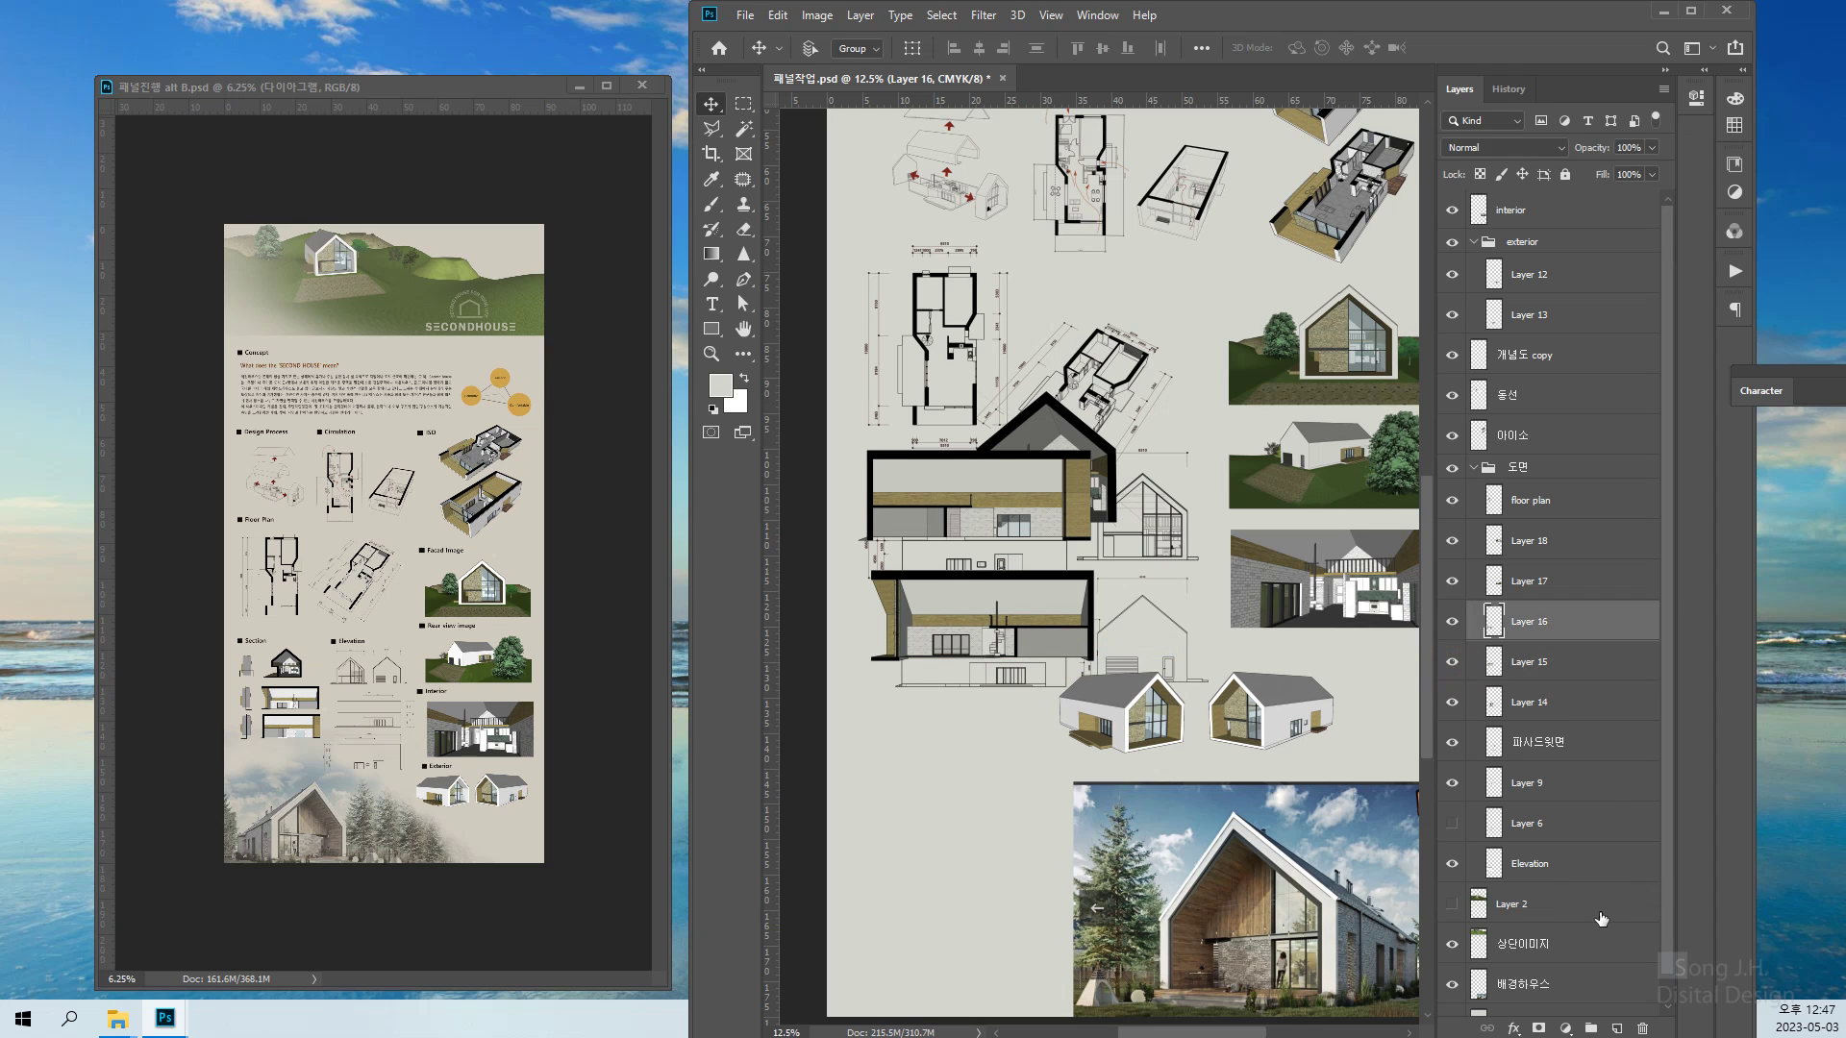
click(1590, 1029)
double_click(1538, 616)
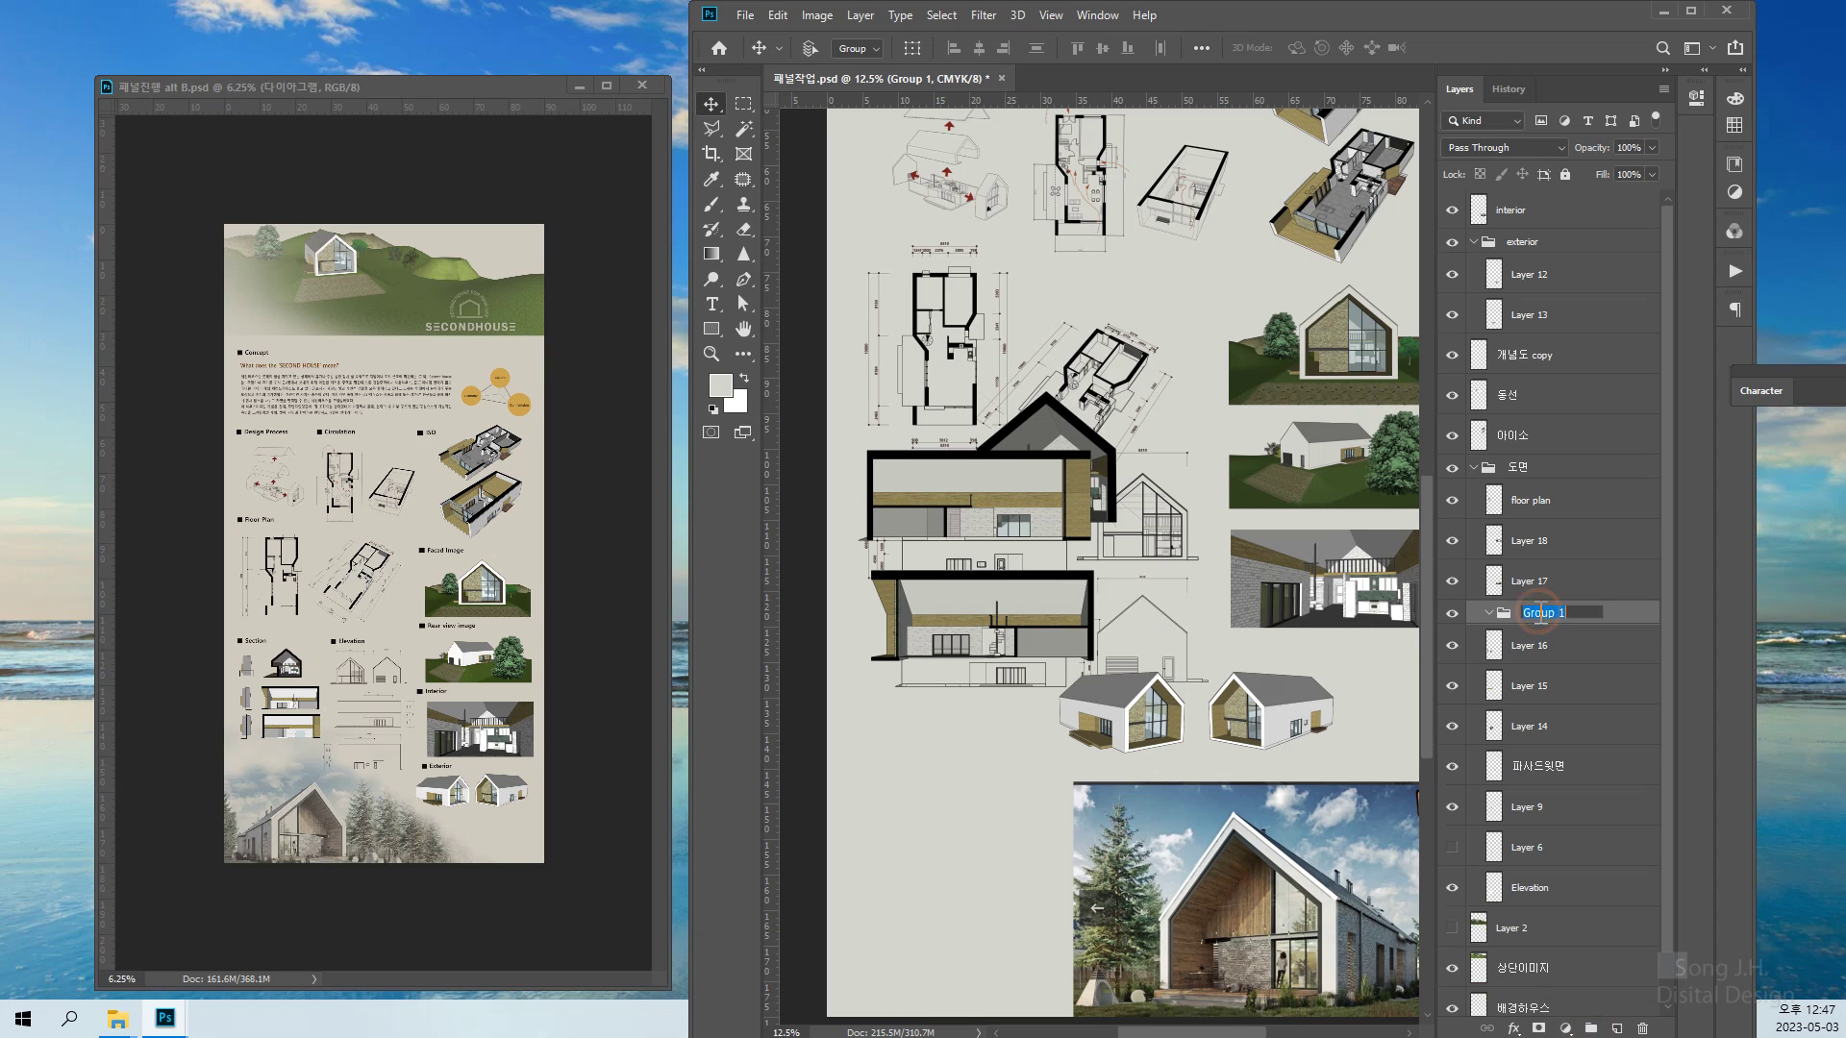
text(section)
Put the three section drawings, Layers 16, 15 and 14, into the section group with Layer 14 above Layer 15
click(1571, 659)
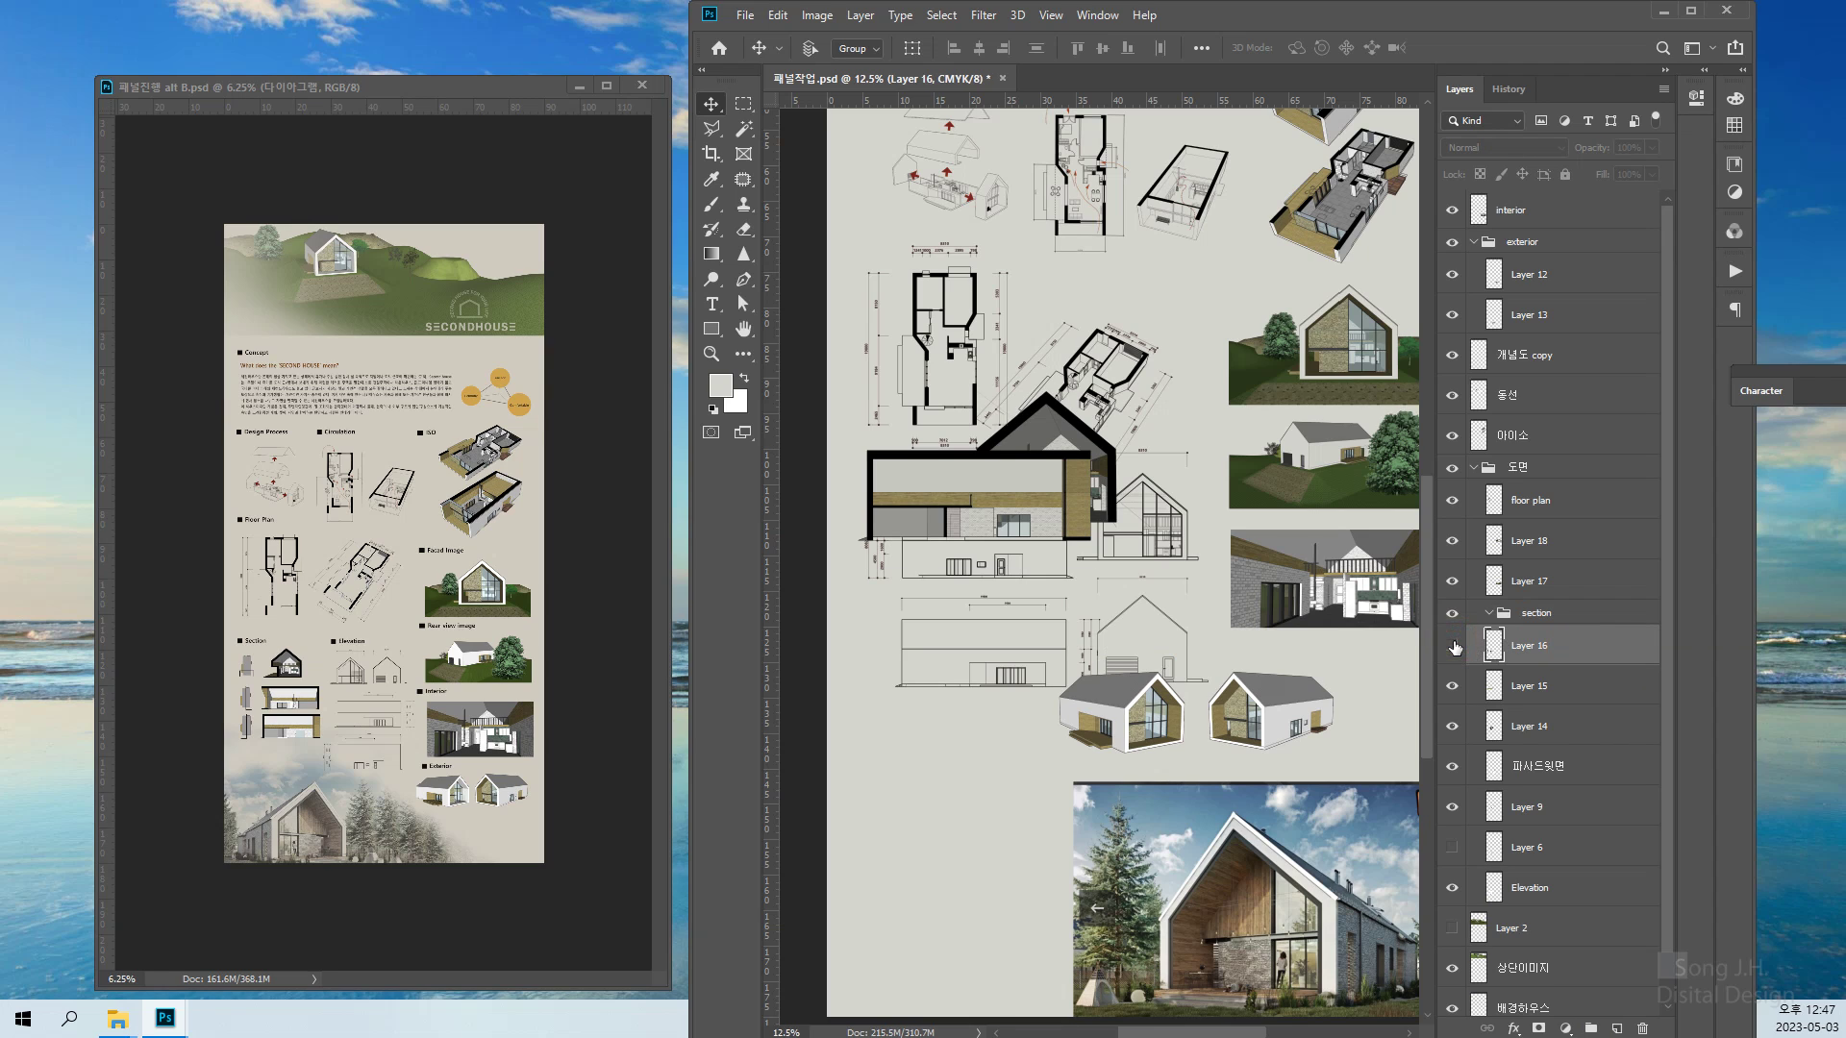
drag(1506, 642, 1524, 613)
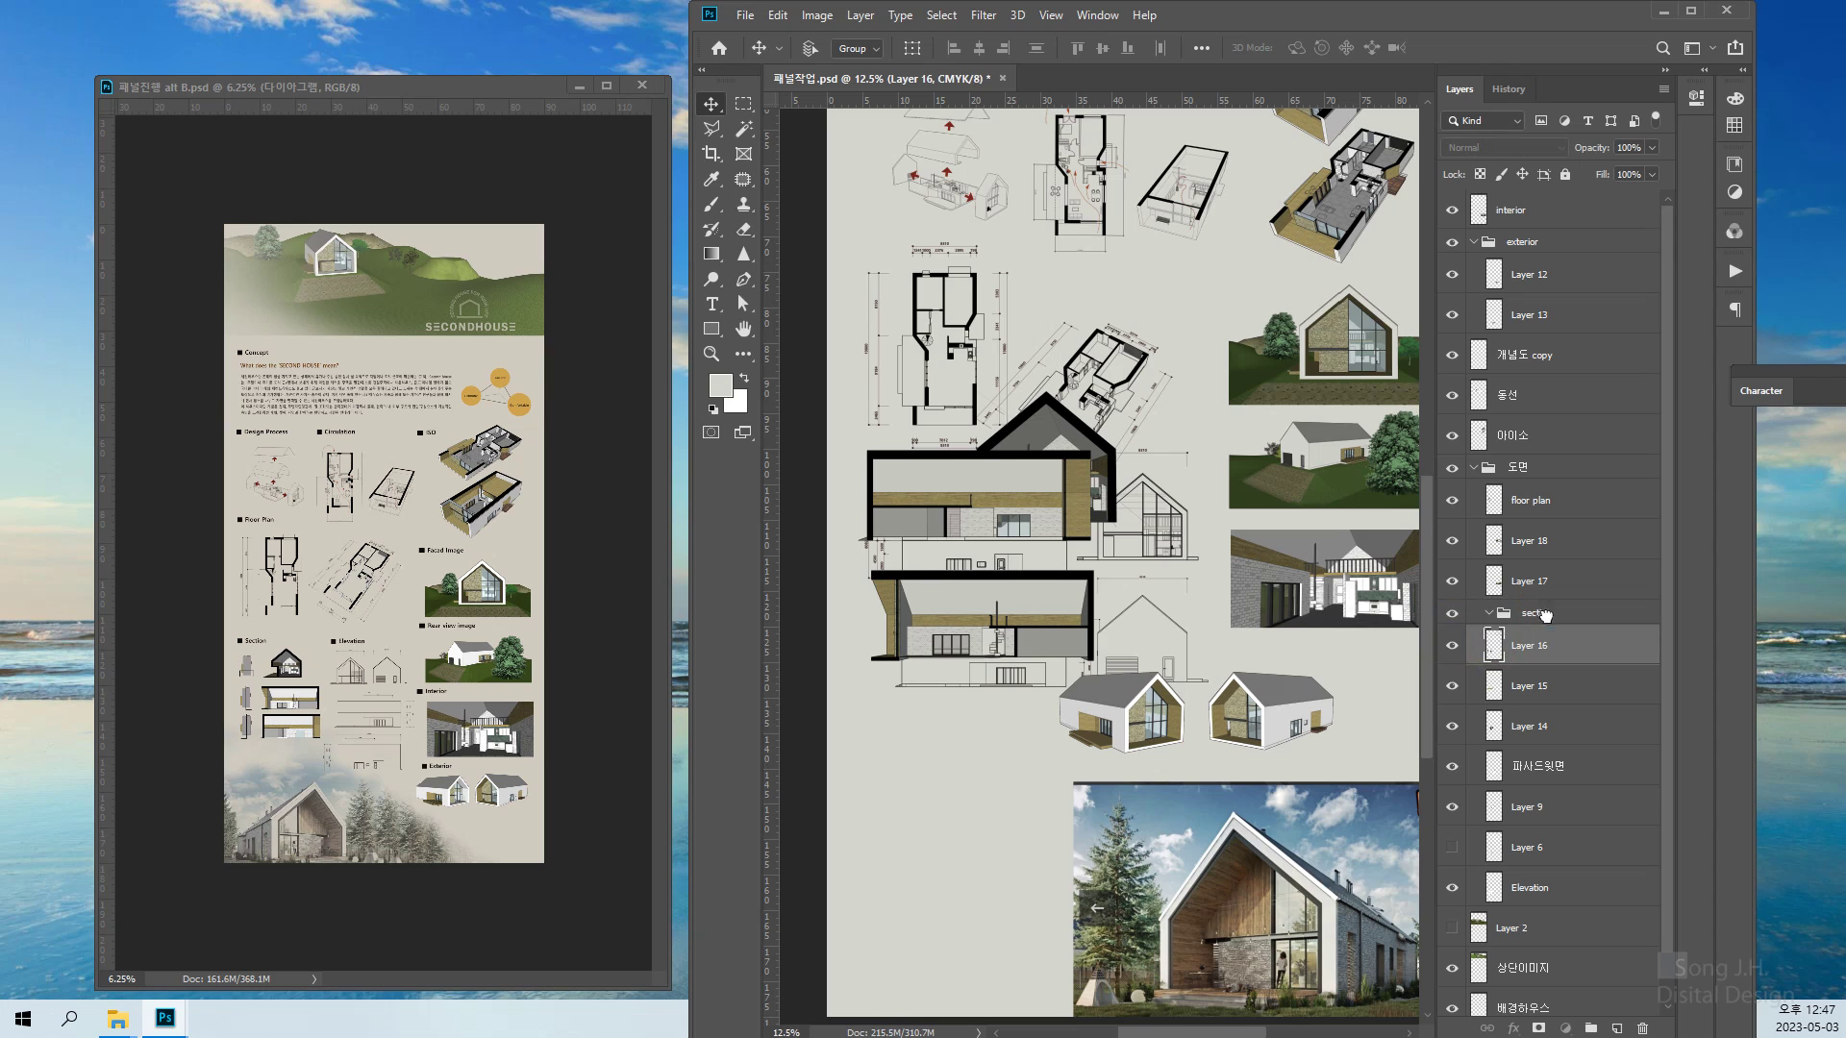
click(1452, 686)
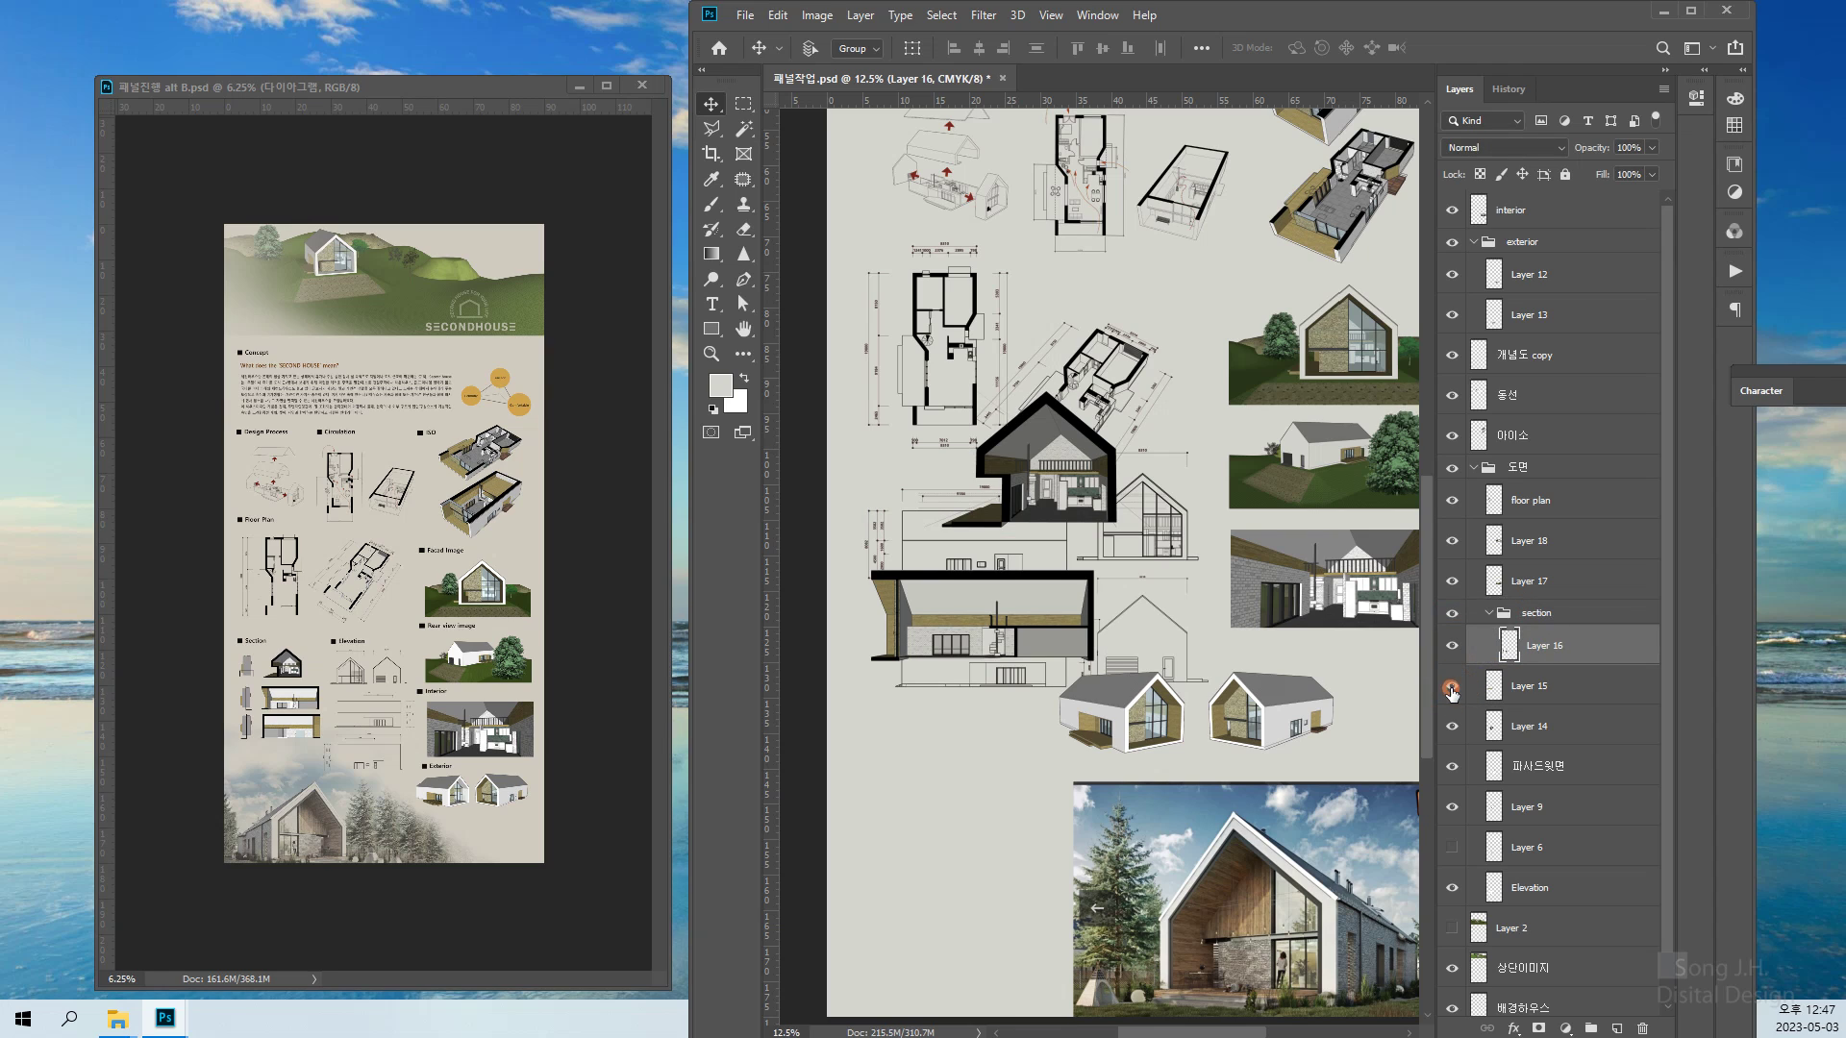
click(1451, 686)
drag(1534, 688, 1533, 681)
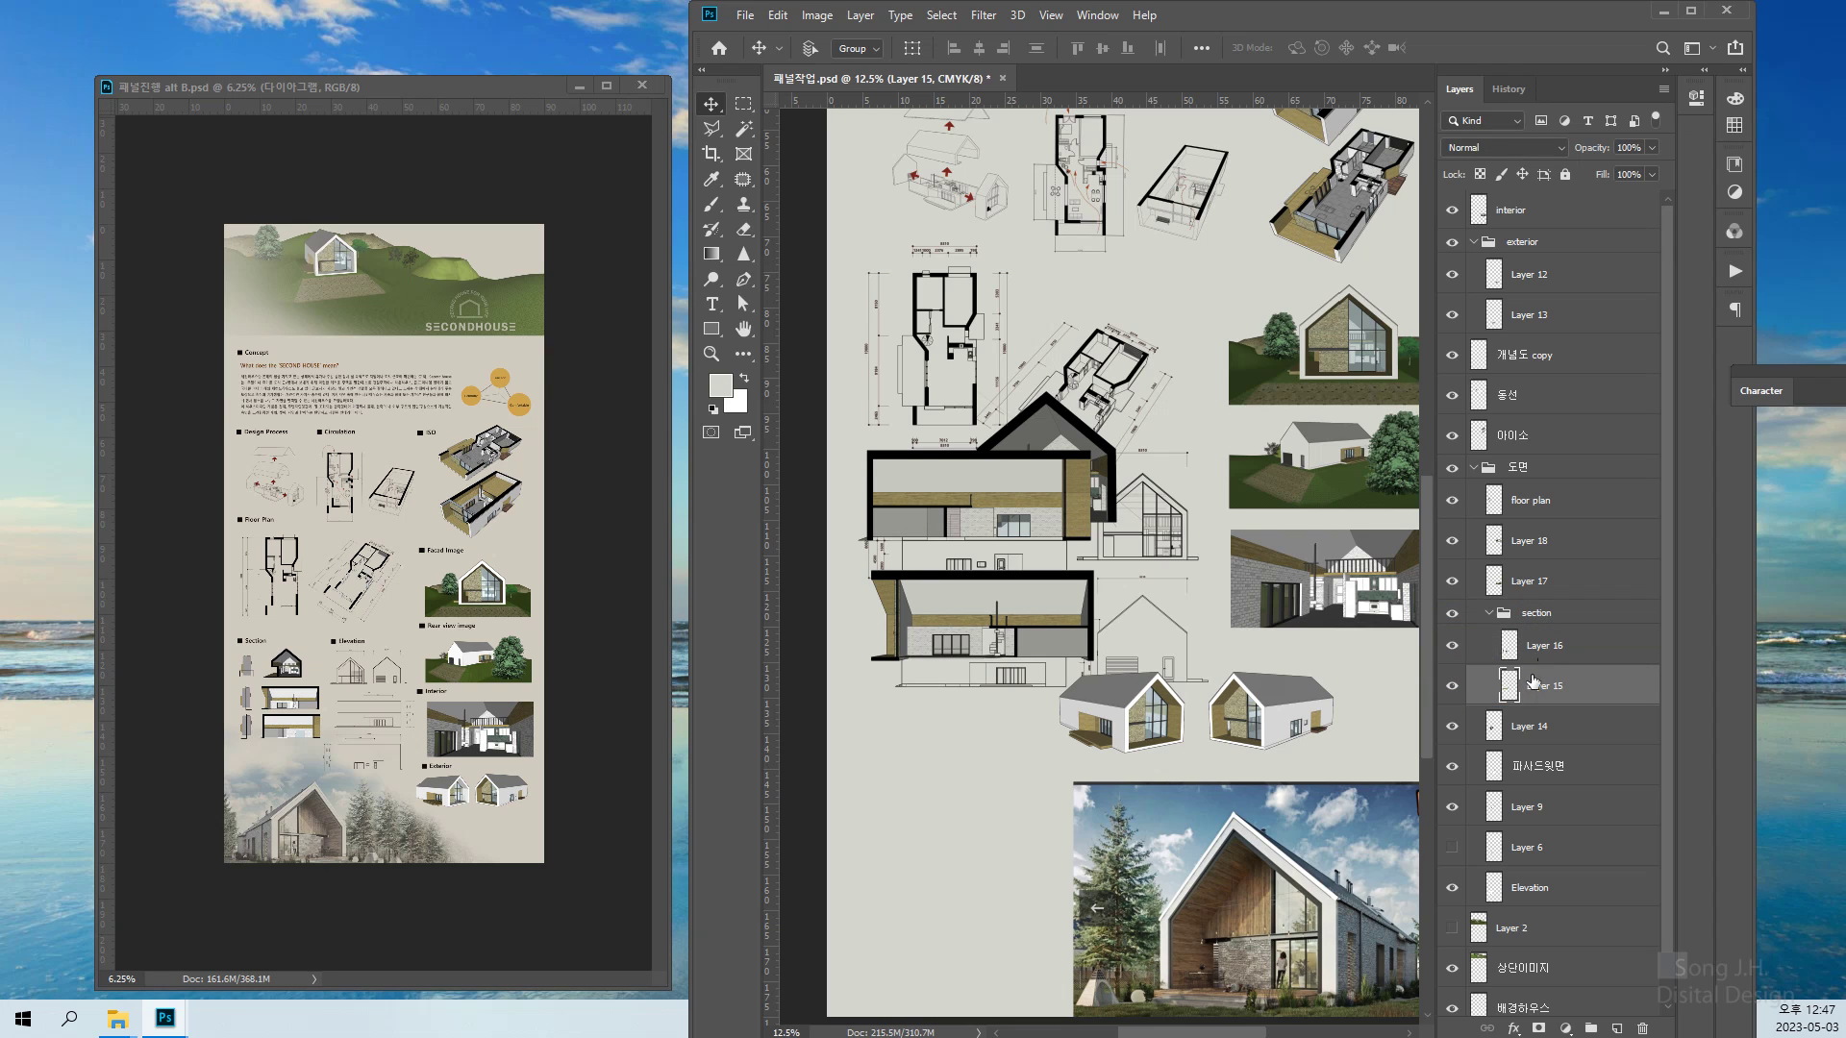
click(1455, 728)
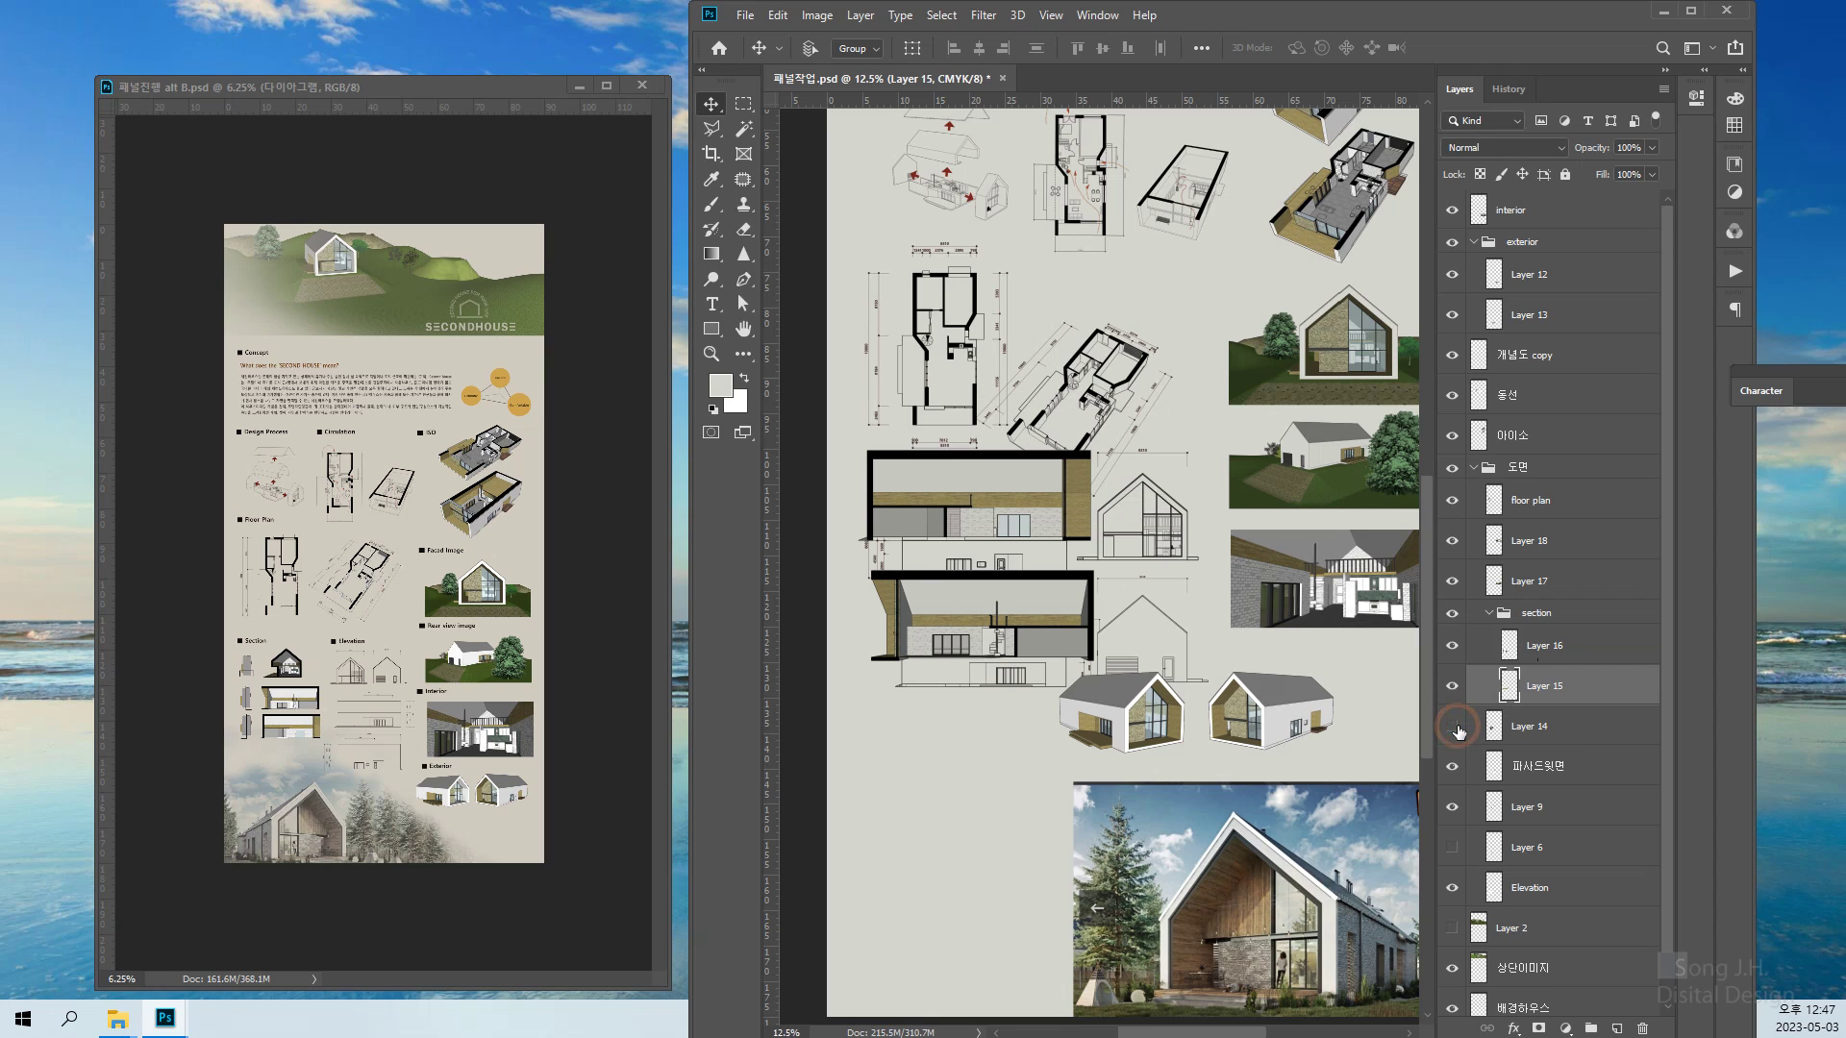
click(1455, 727)
click(1540, 728)
mouse_move(1505, 740)
mouse_down()
mouse_move(1500, 678)
mouse_move(1440, 659)
mouse_up()
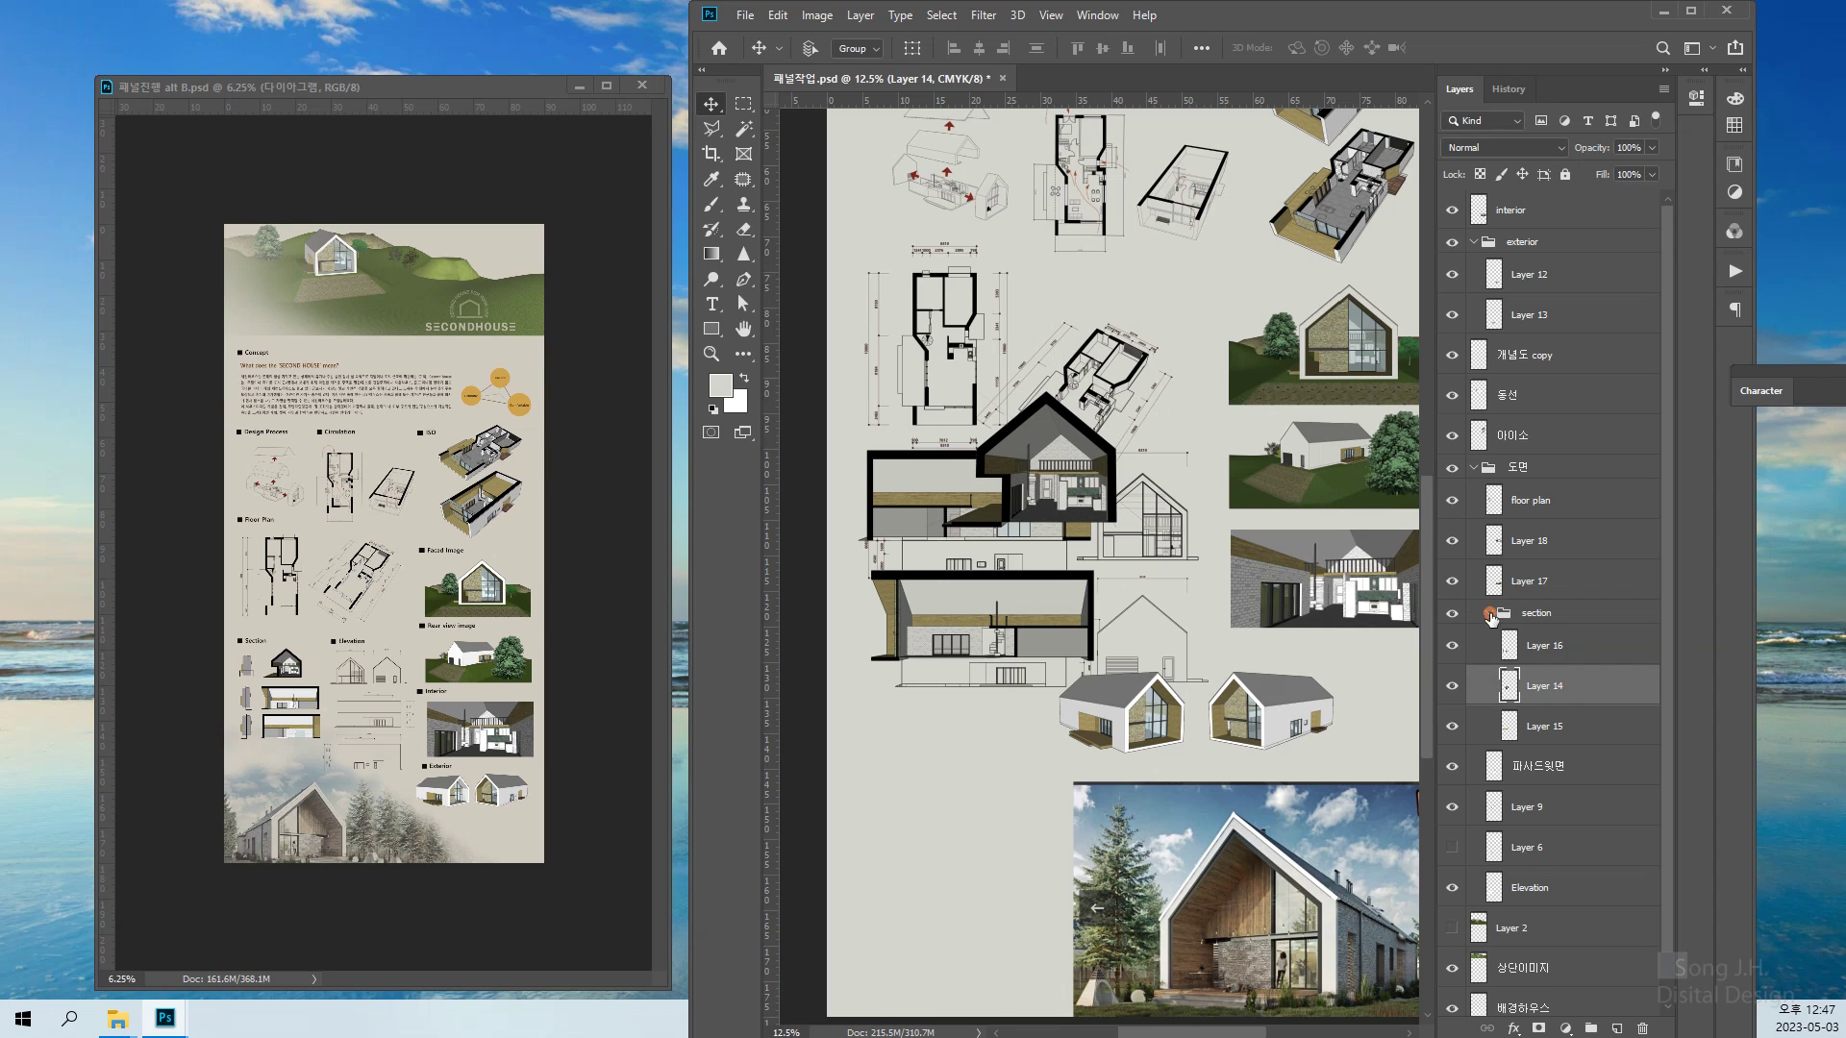
Collapse the section group, check its contents by toggling its visibility, and move it down below the elevation drawings
click(1489, 614)
click(1451, 615)
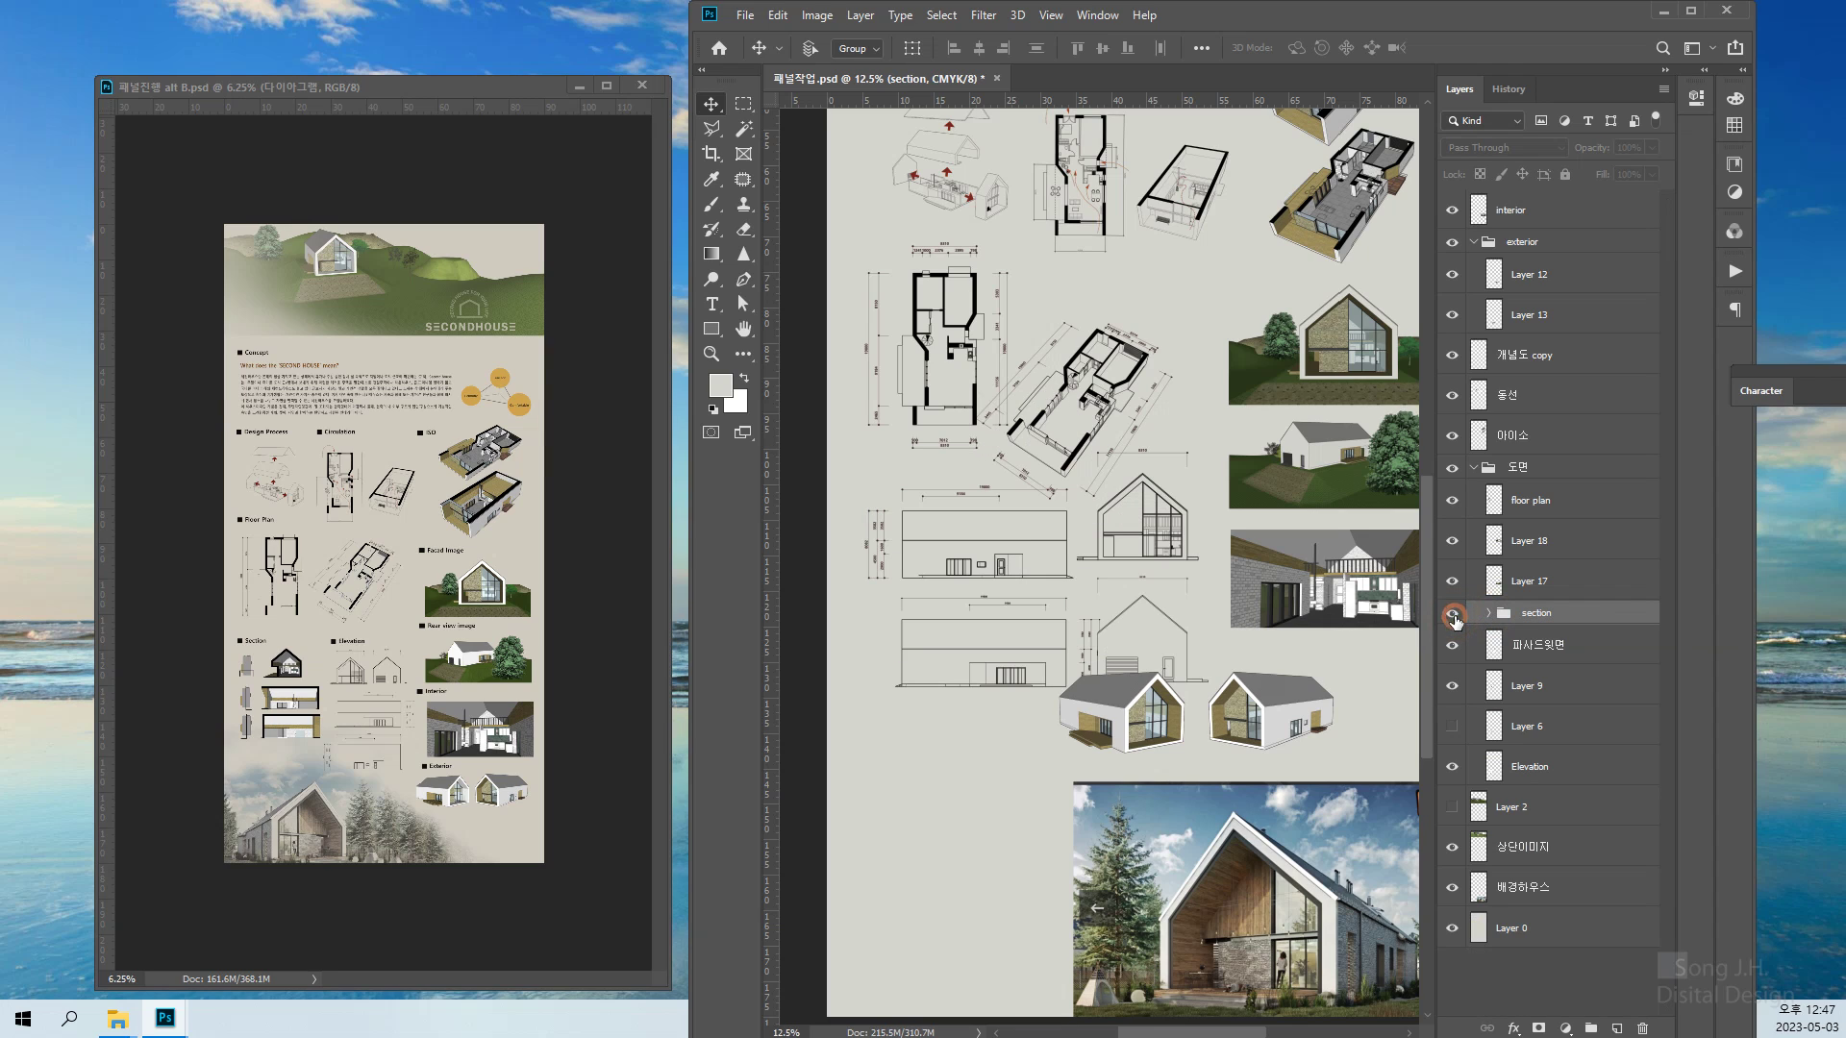
click(1452, 615)
drag(998, 624, 980, 878)
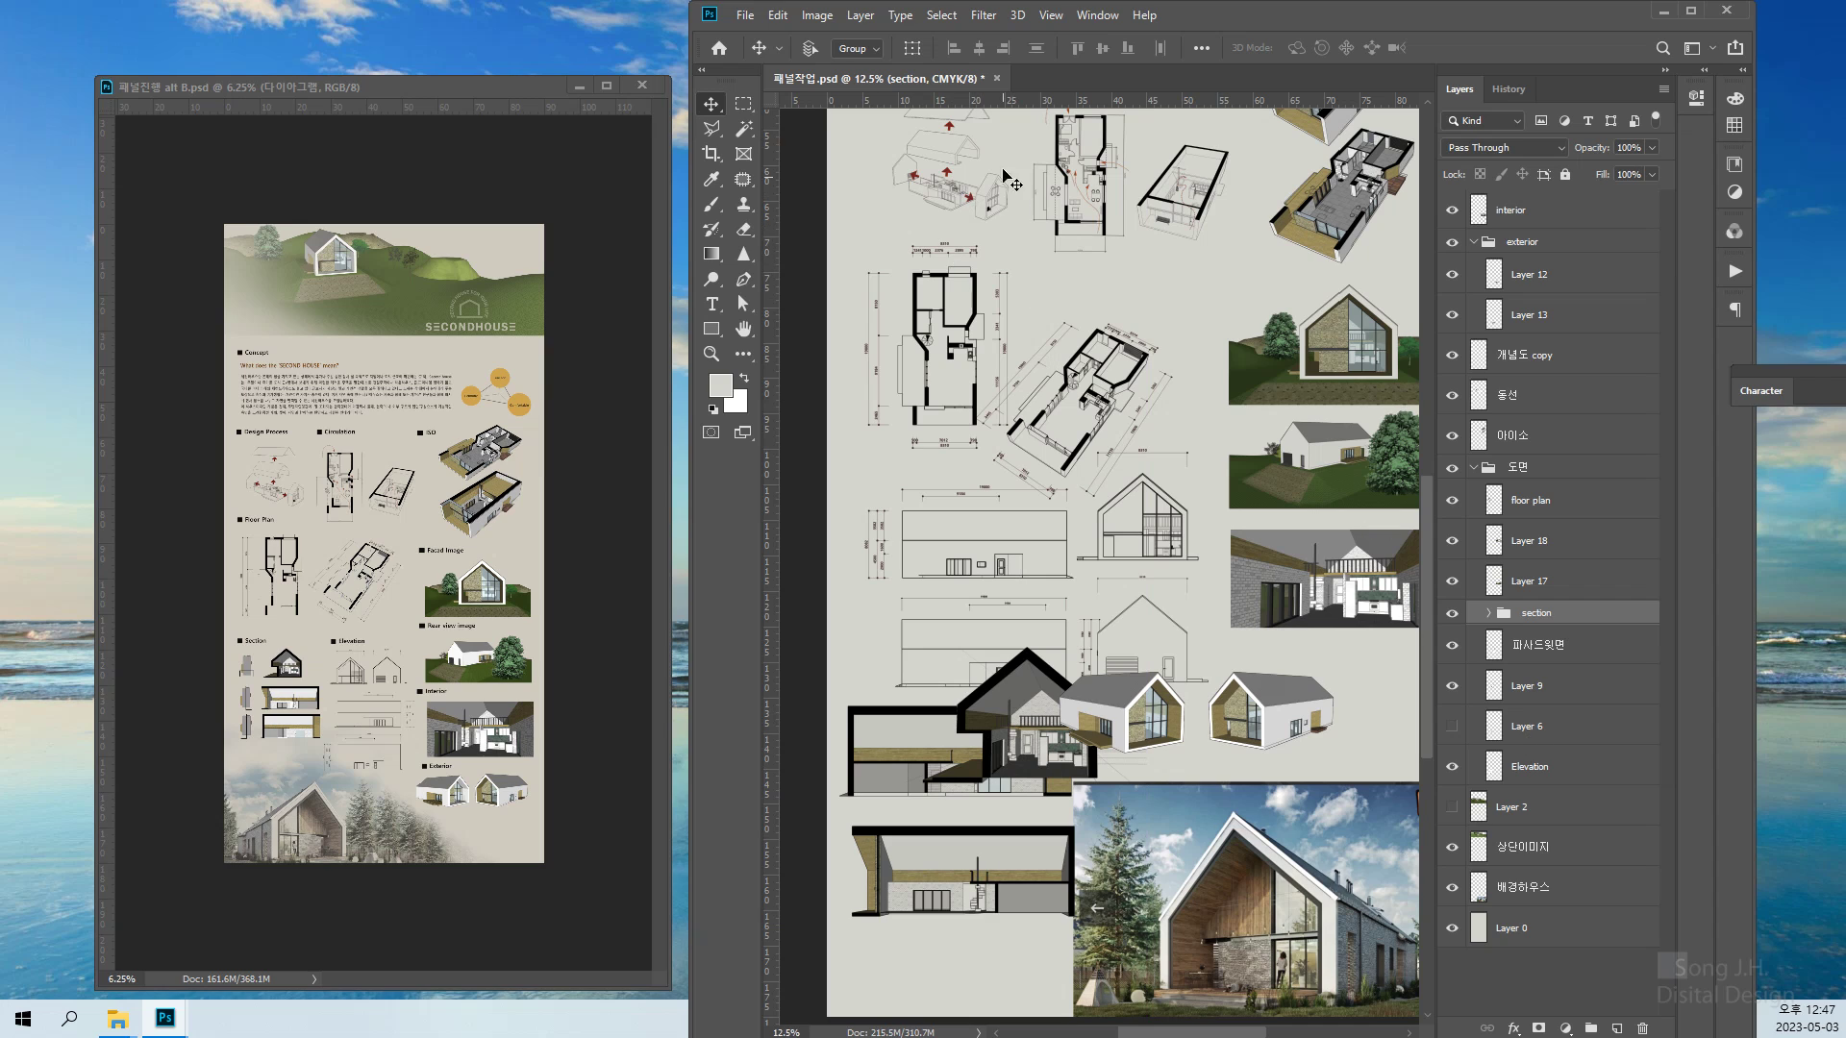
Scale the section group down to about 68% and place it beneath the lower long elevation, beside the house photo
key(ctrl+t)
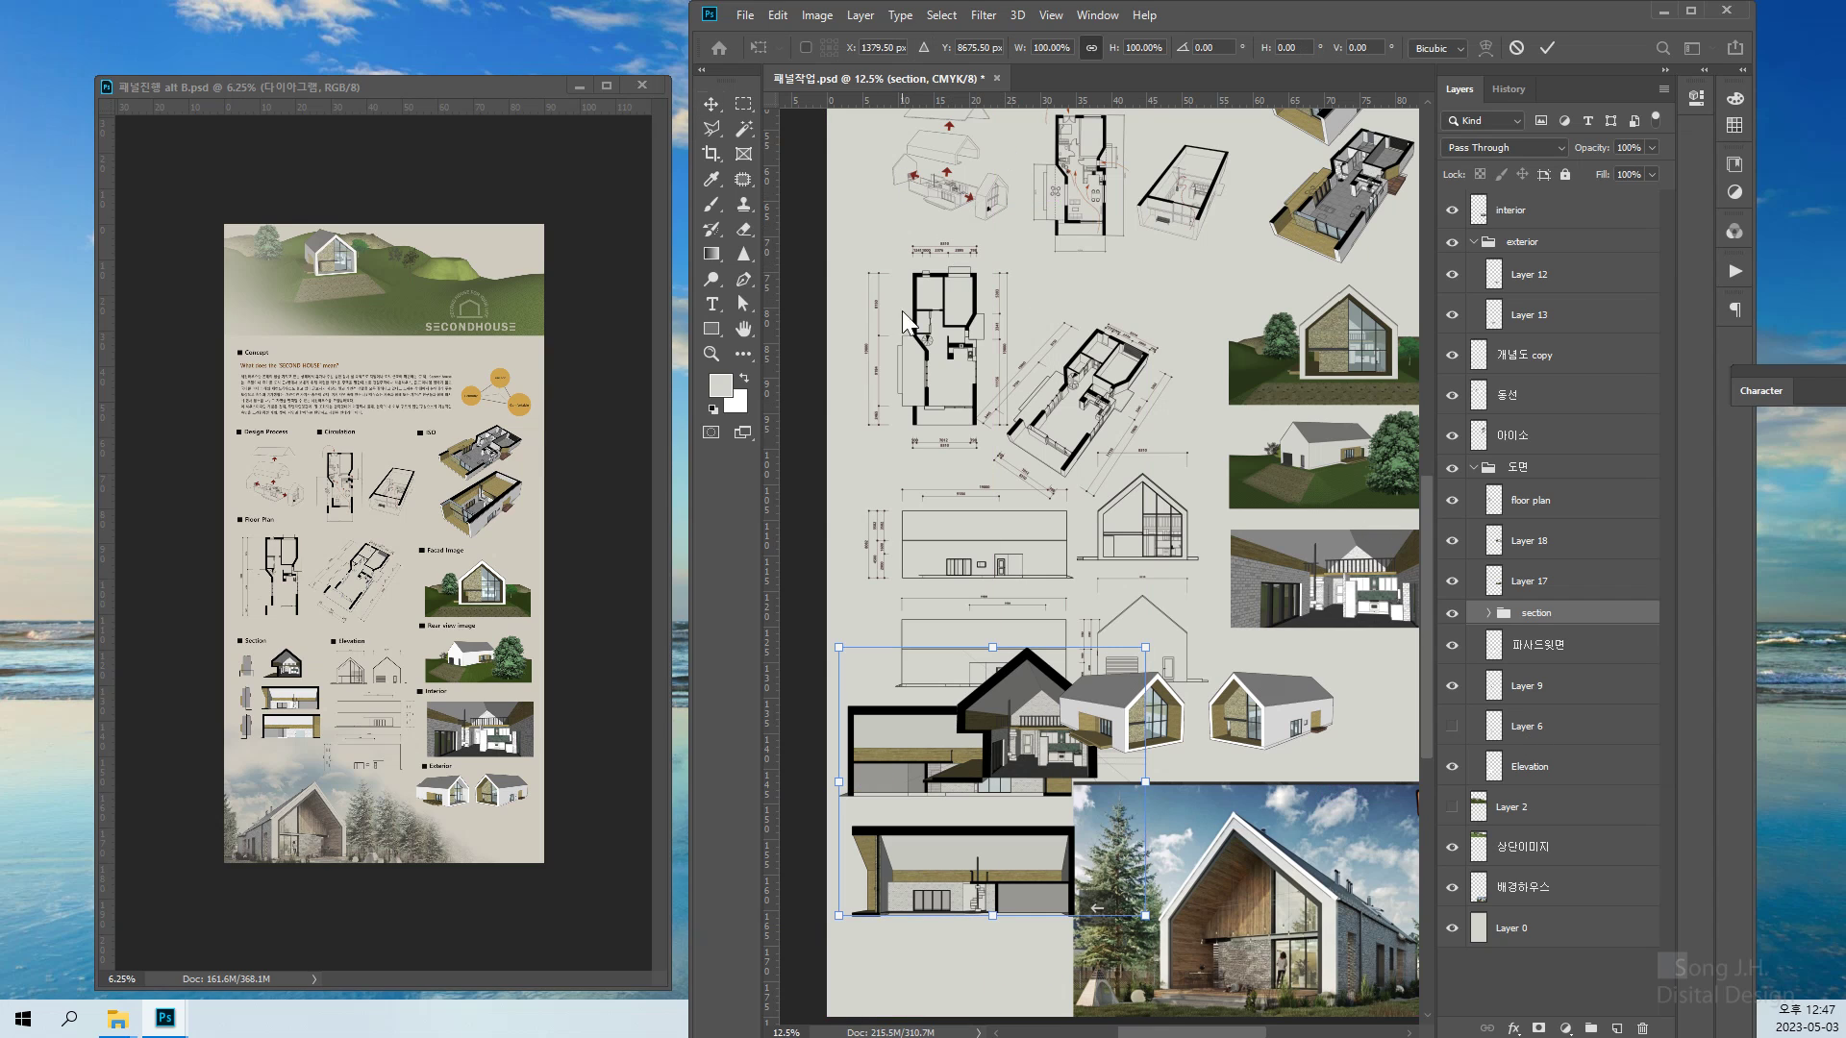
drag(1145, 649, 1058, 751)
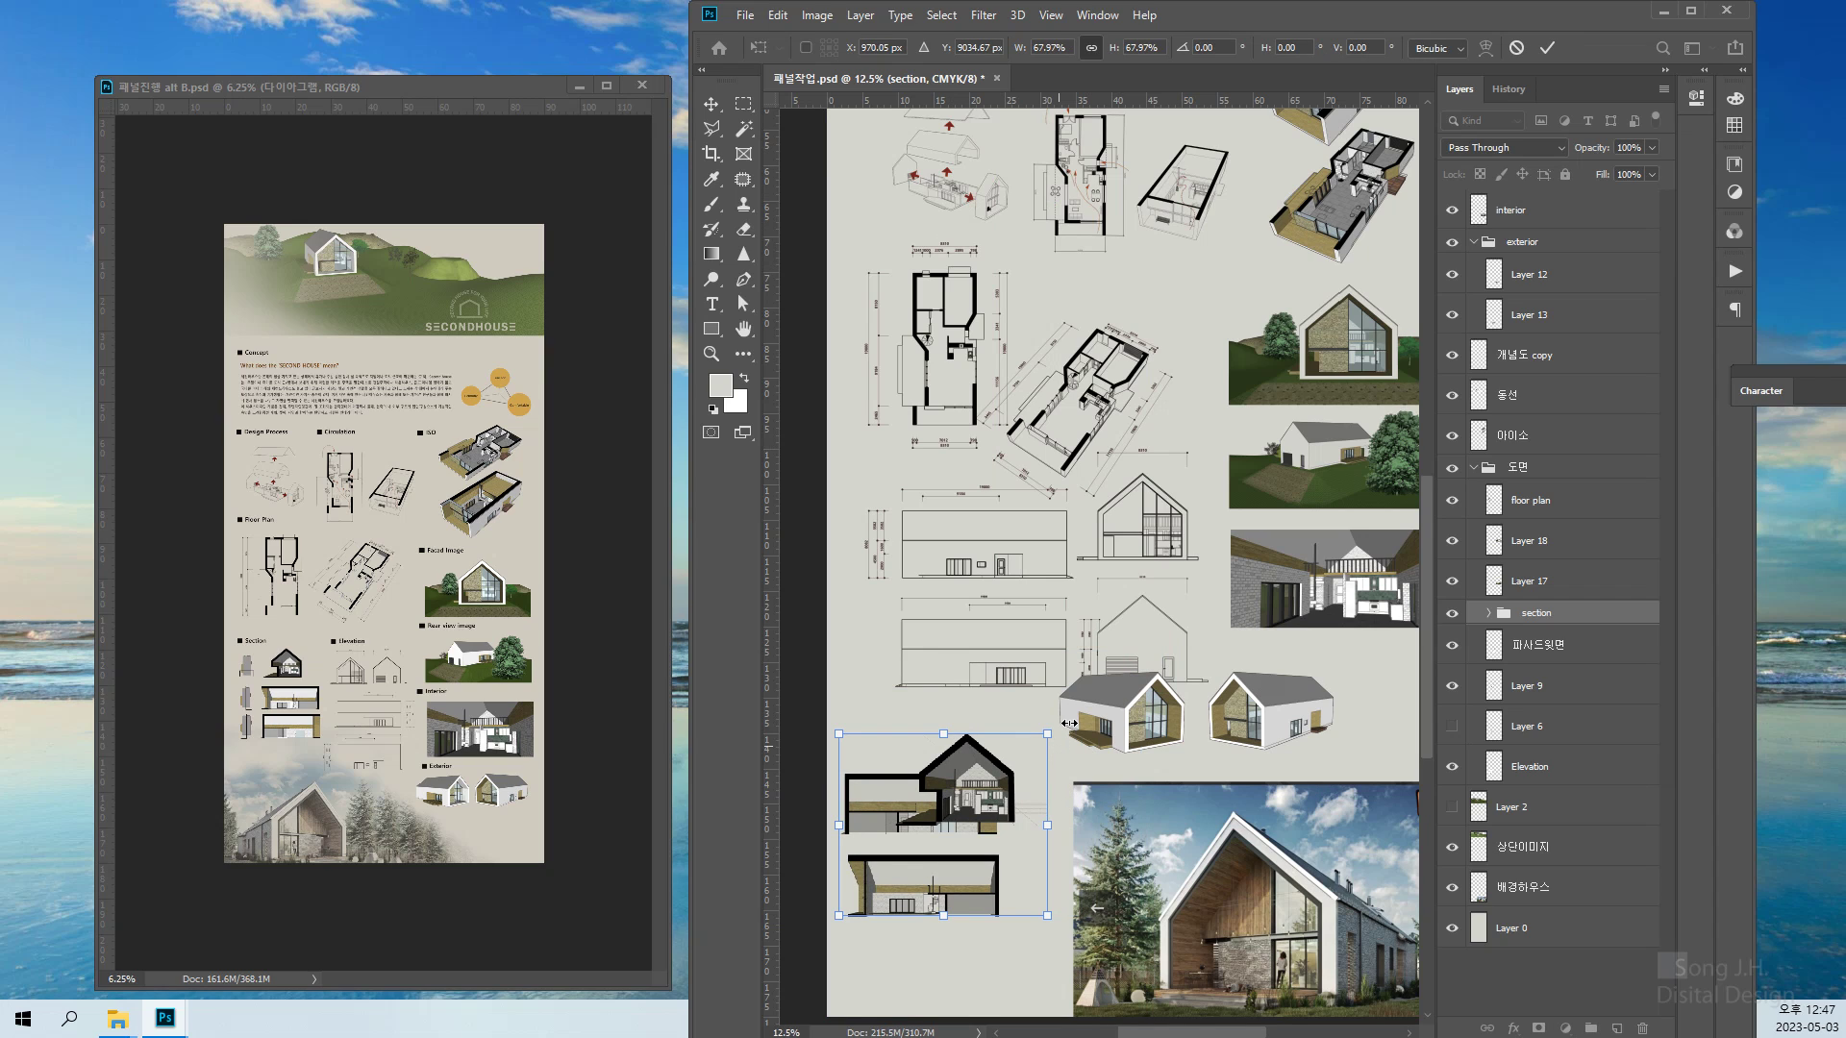
double_click(967, 795)
drag(967, 794, 998, 762)
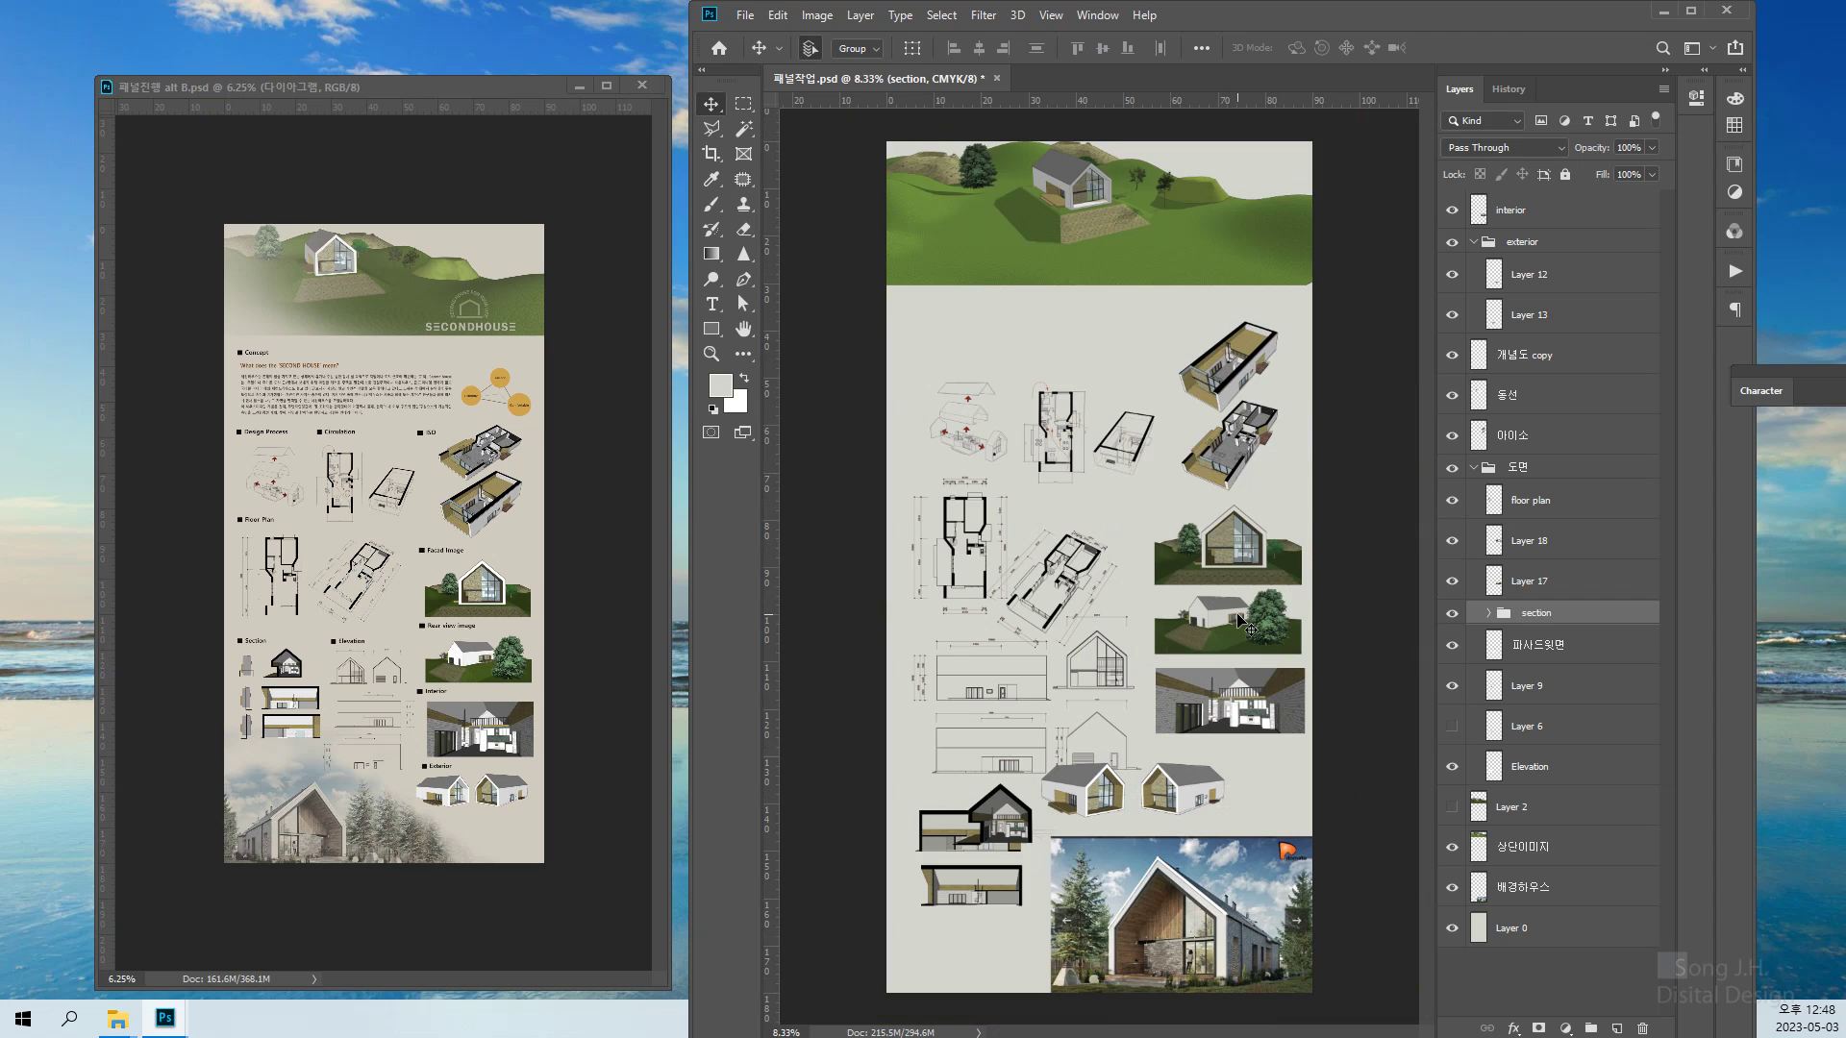
Move the rotated floor plan on Layer 9 slightly up and to the right, away from the upright floor plan
key(ctrl+minus)
right_click(1075, 574)
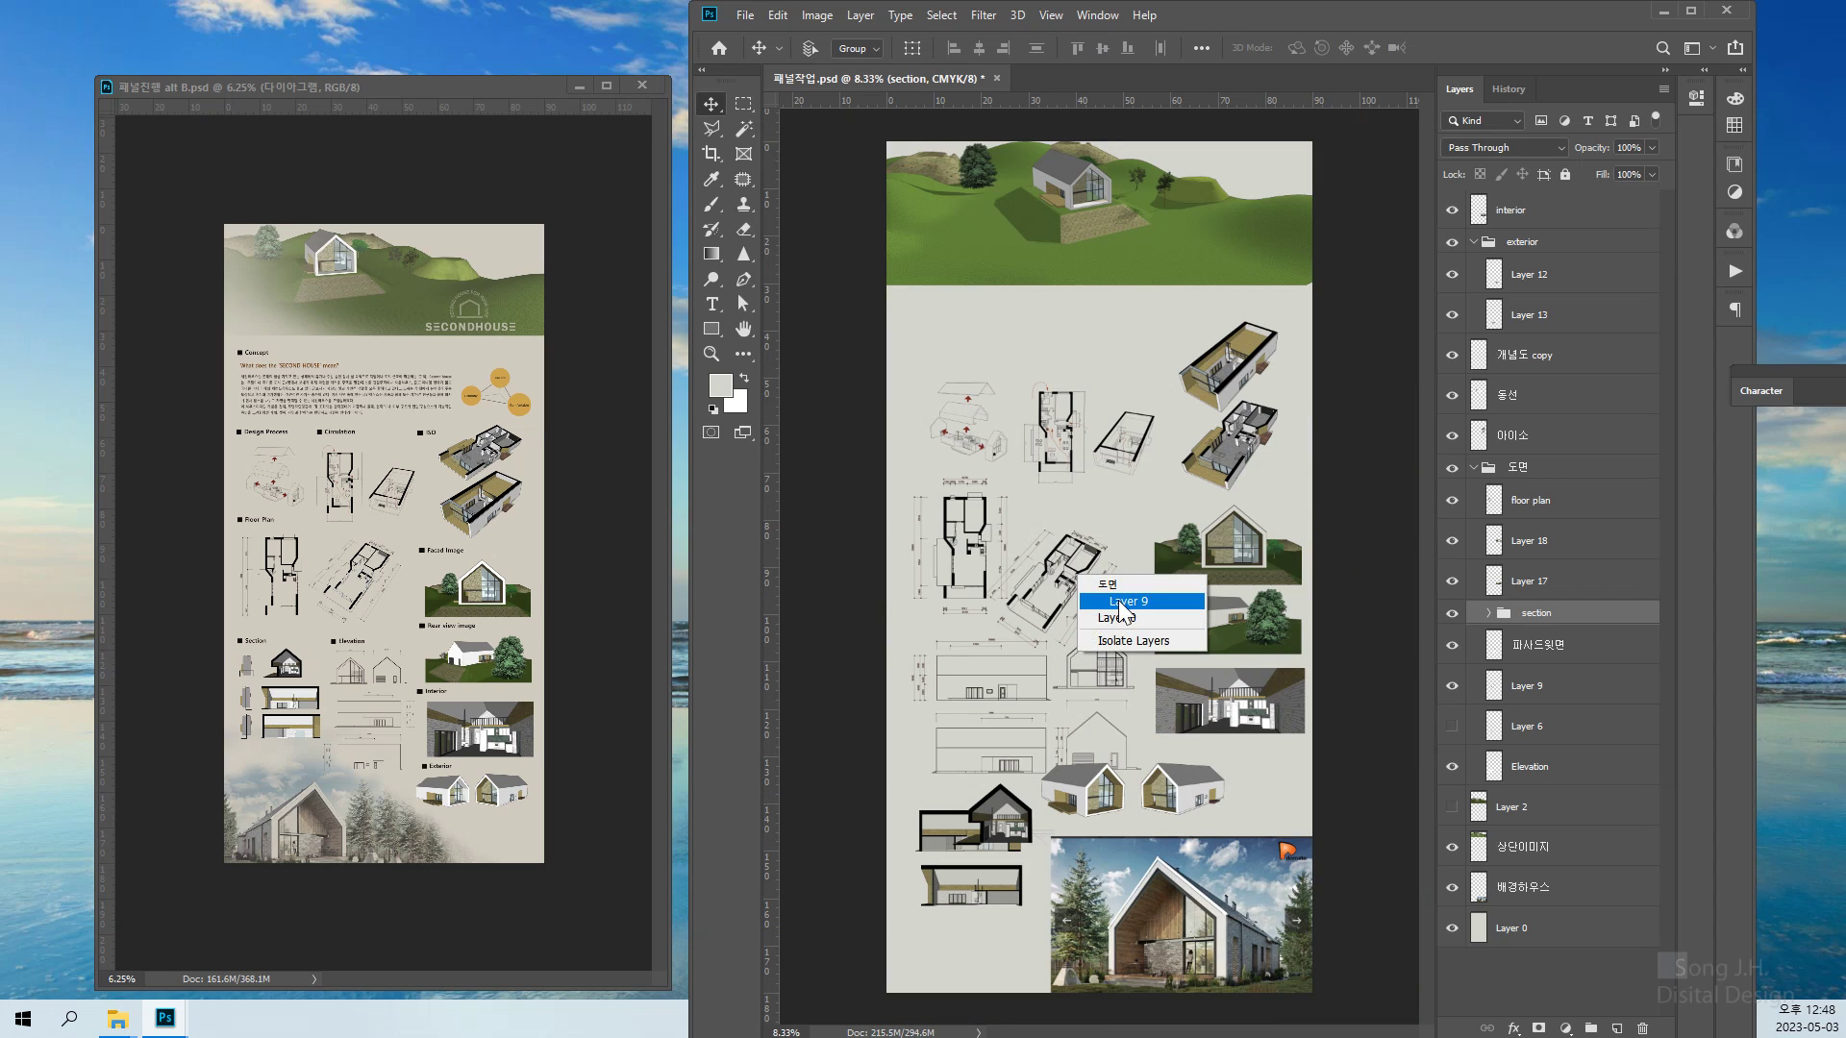
click(1117, 600)
mouse_move(1055, 548)
mouse_down()
mouse_move(1098, 514)
mouse_move(1087, 531)
mouse_up()
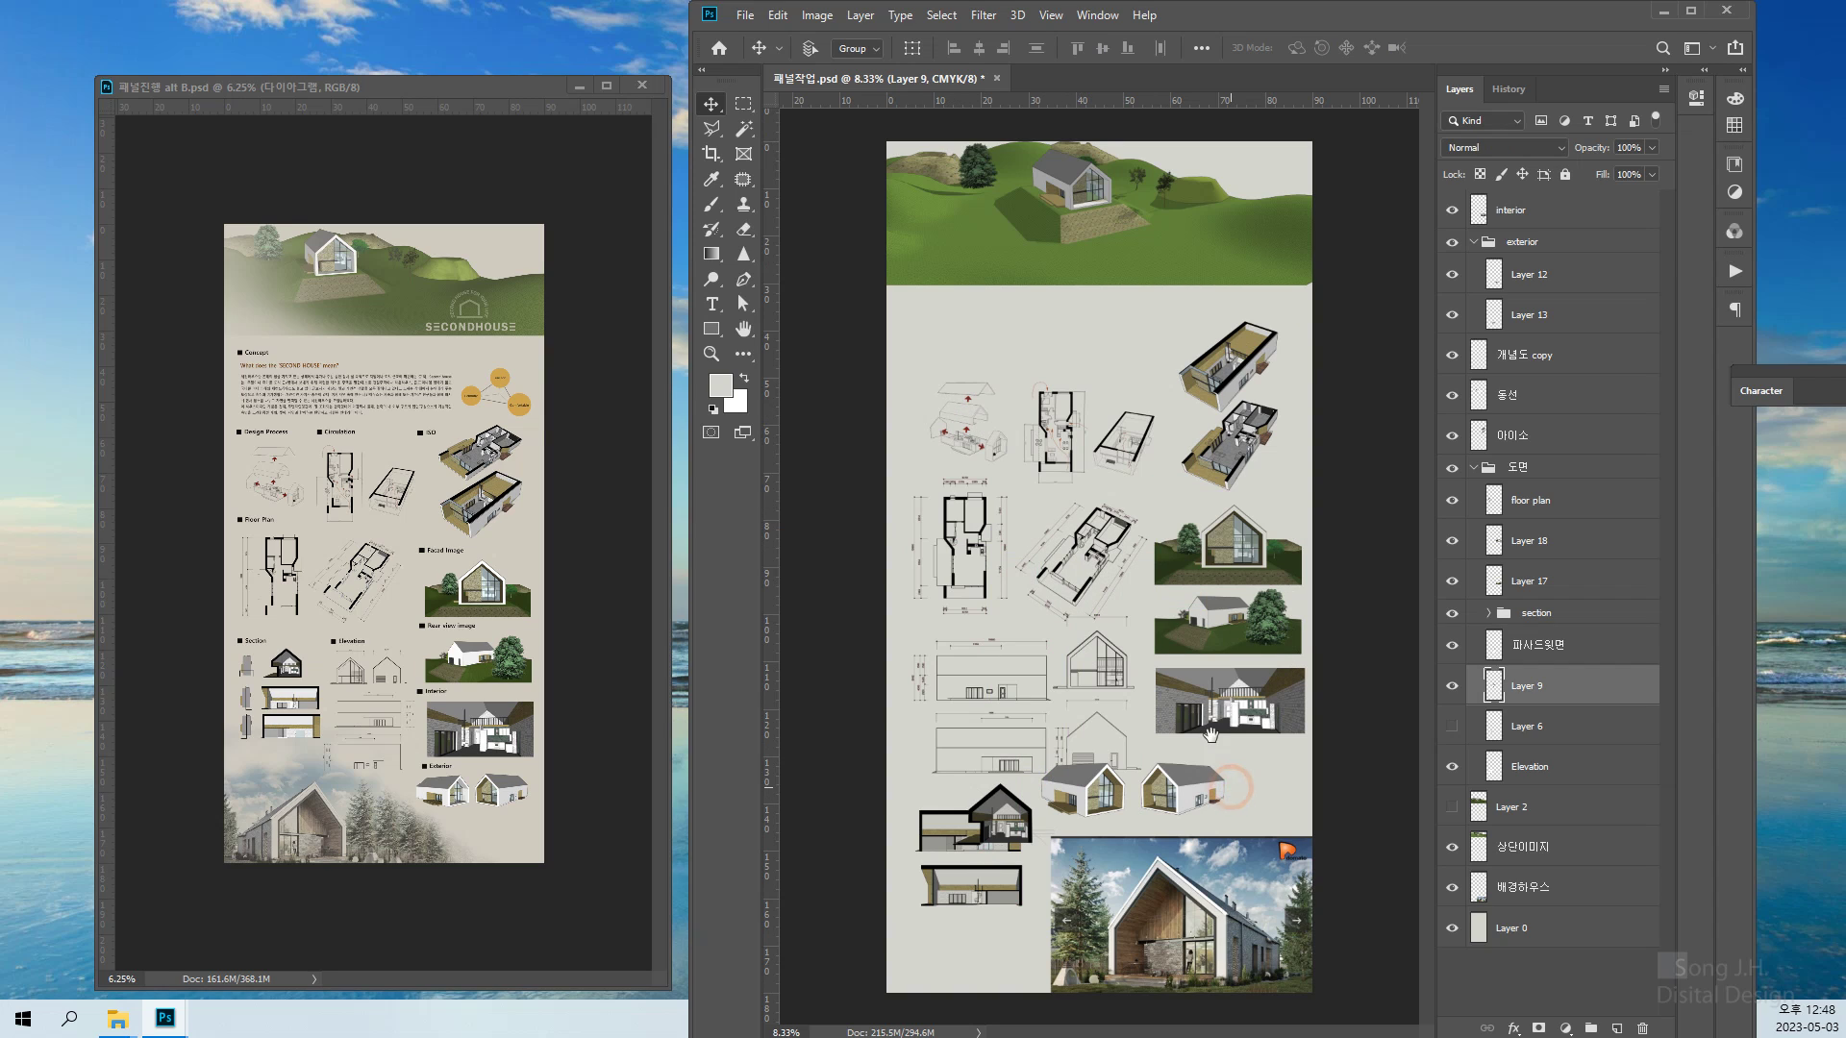
Check which layers in the exterior group hold the two house views by selecting them on the canvas and toggling Layer 13
right_click(1199, 814)
click(1203, 817)
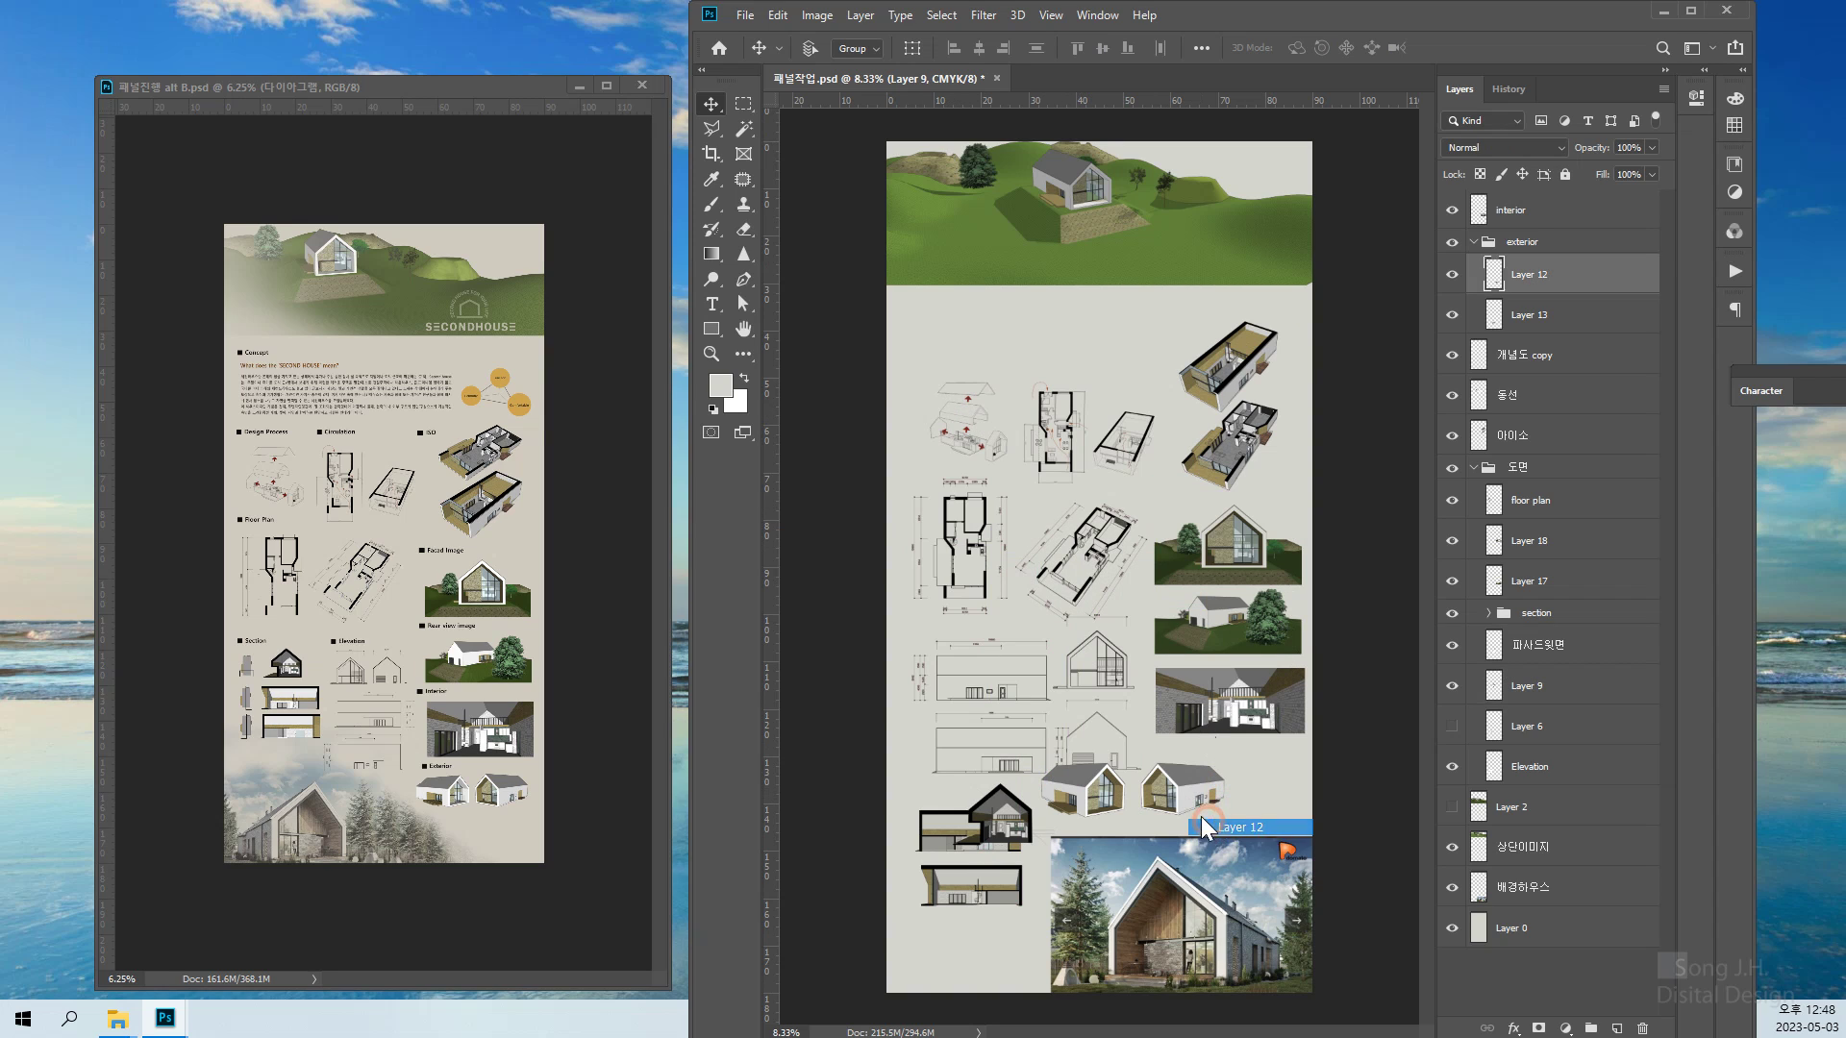
mouse_move(1201, 816)
mouse_down()
mouse_move(1251, 806)
mouse_move(1181, 808)
mouse_up()
right_click(1115, 809)
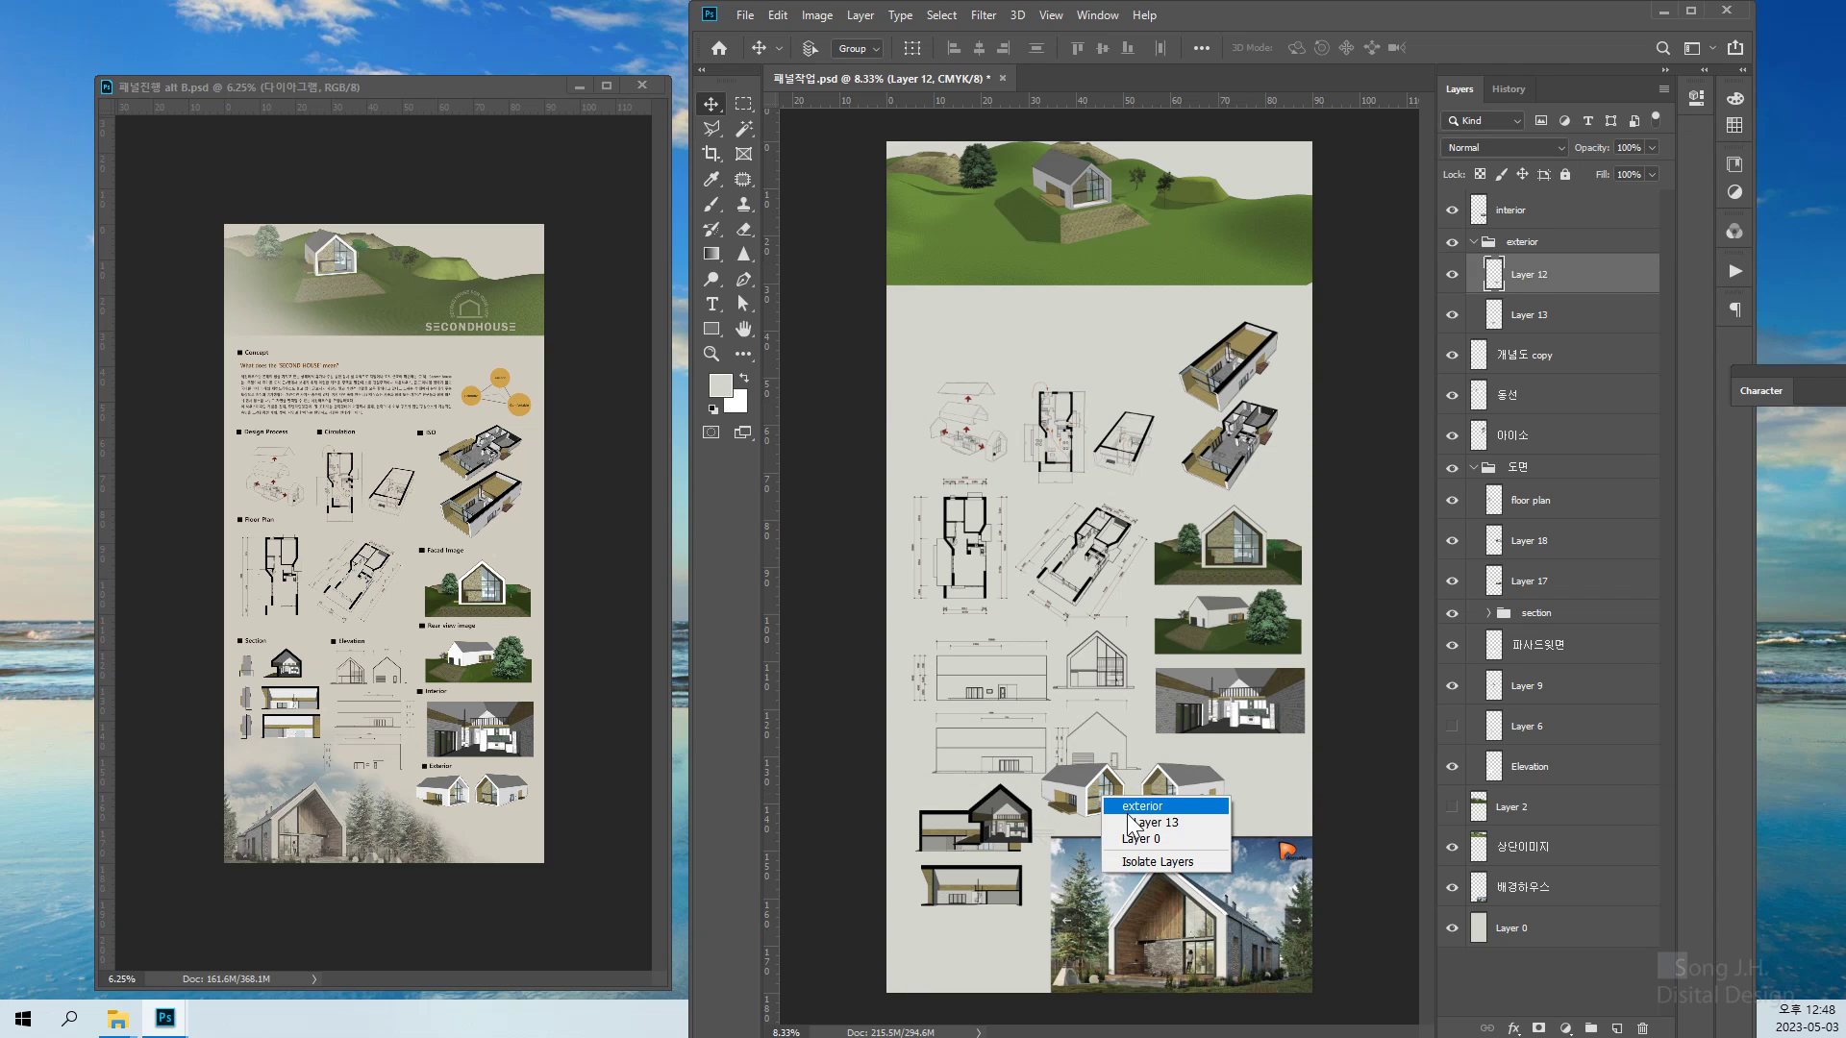
click(1126, 819)
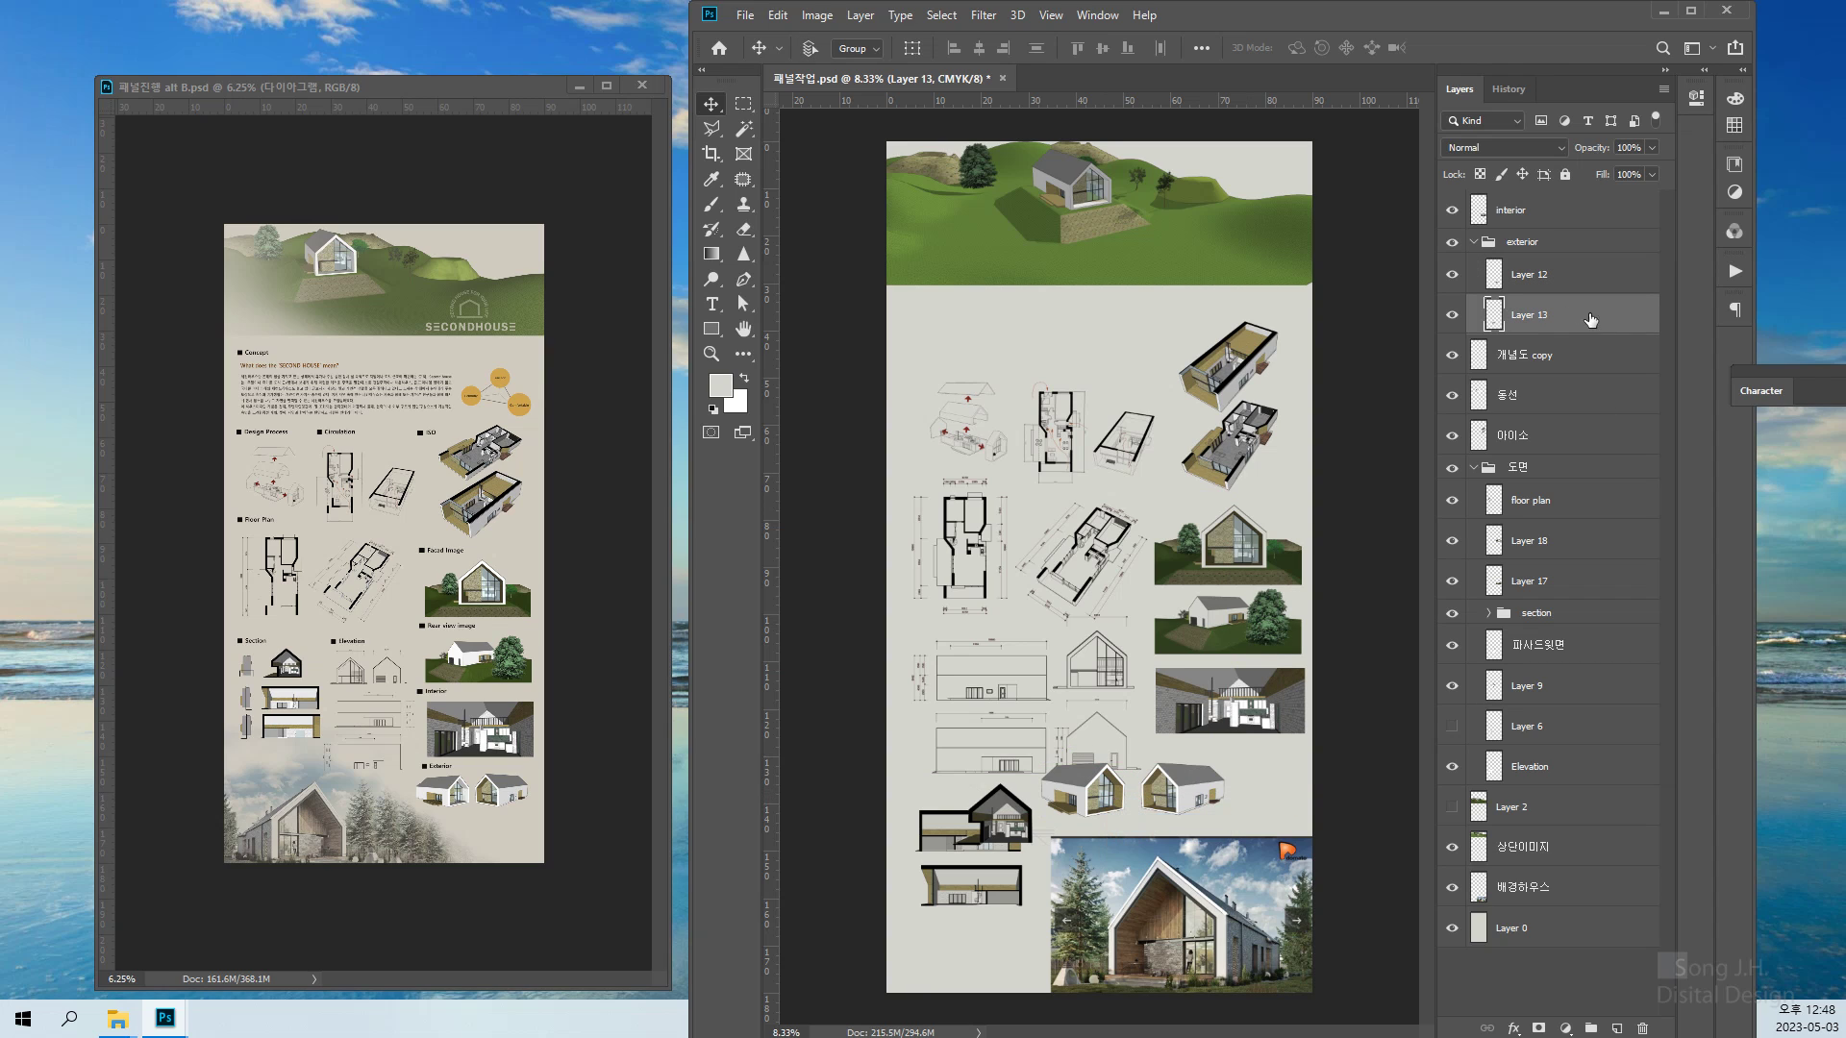
click(1453, 314)
click(1452, 315)
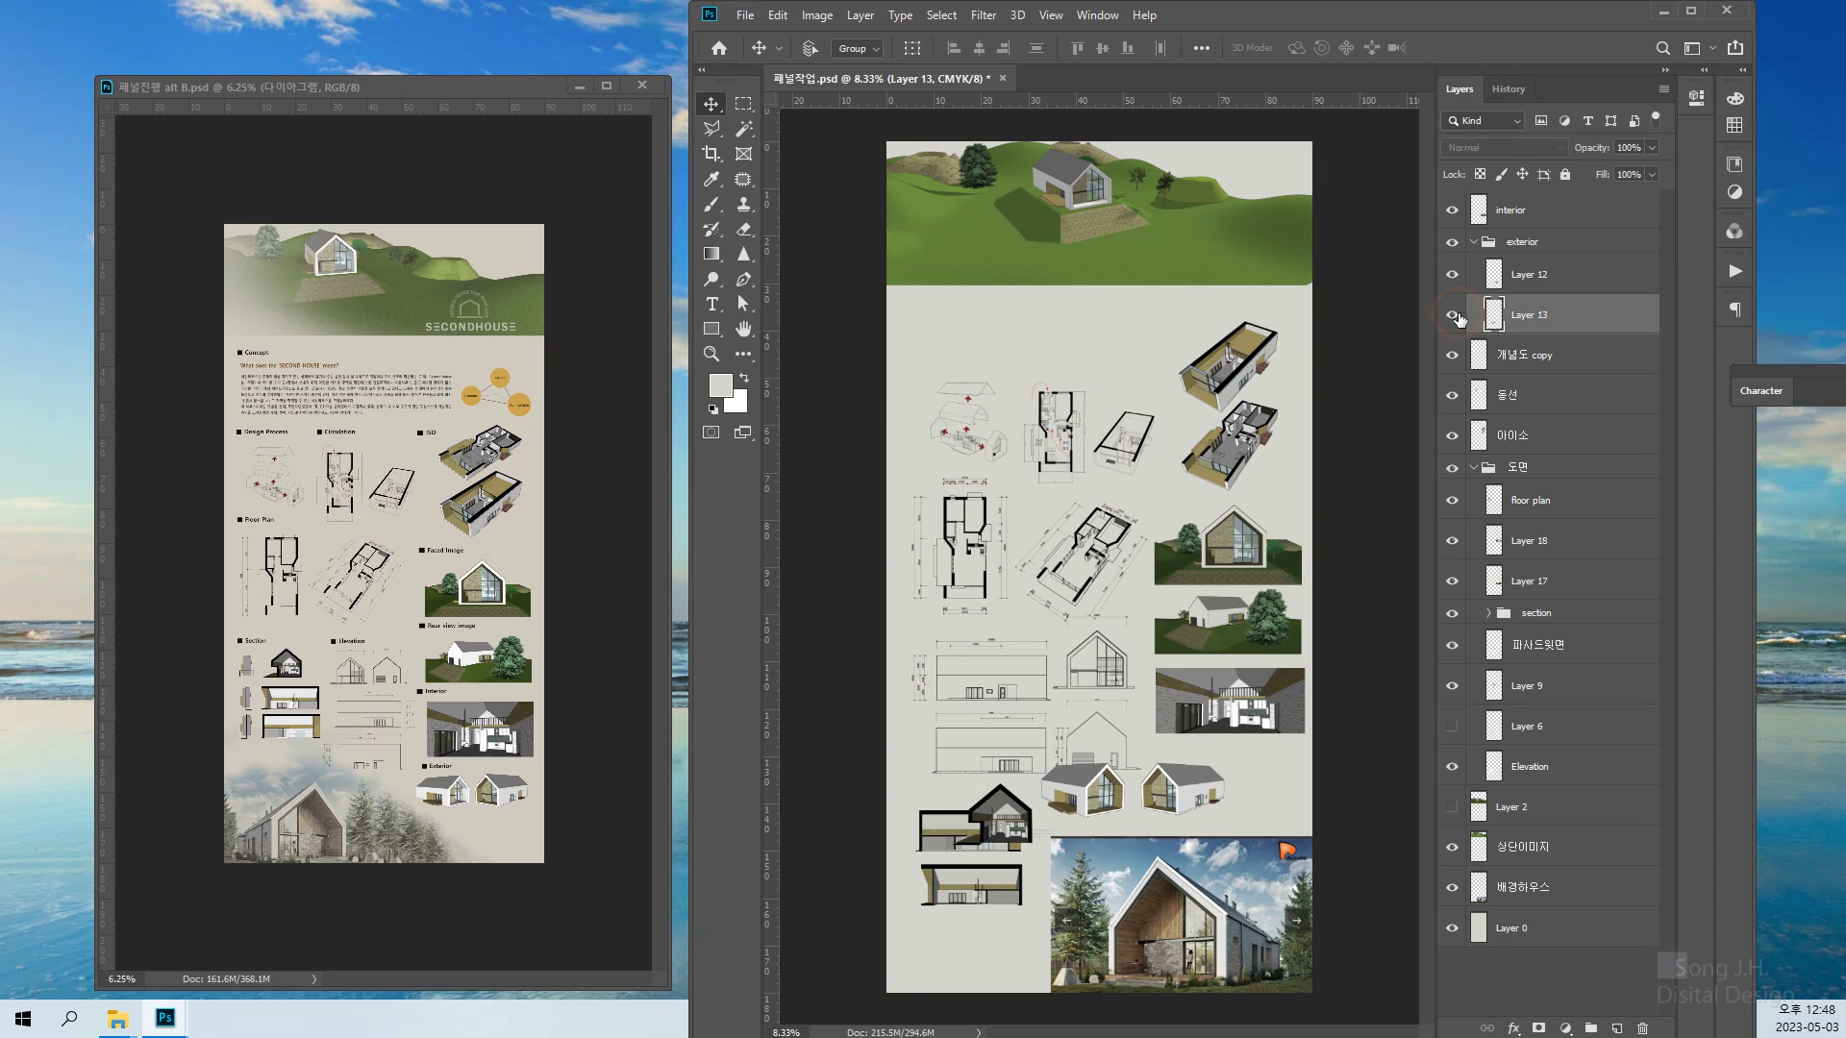
Merge the exterior group into a single layer and toggle its visibility to check that it contains both house views
click(1534, 275)
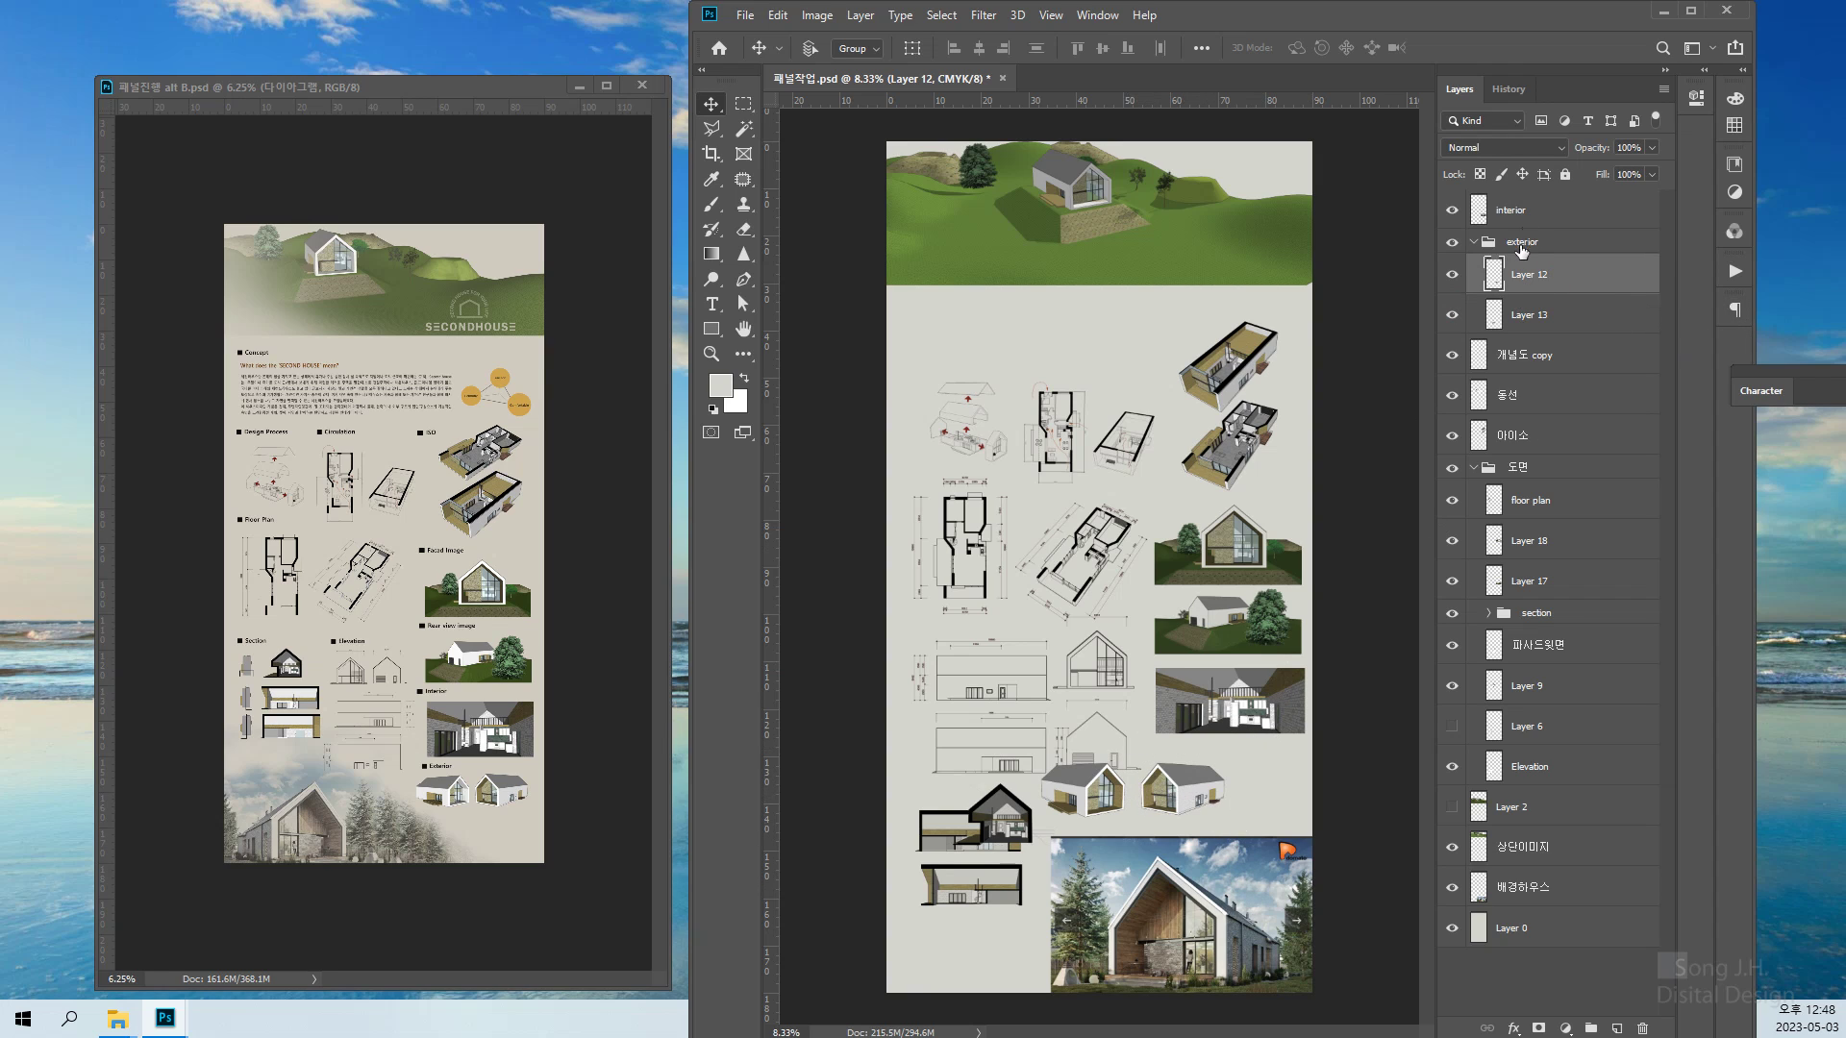
click(1521, 248)
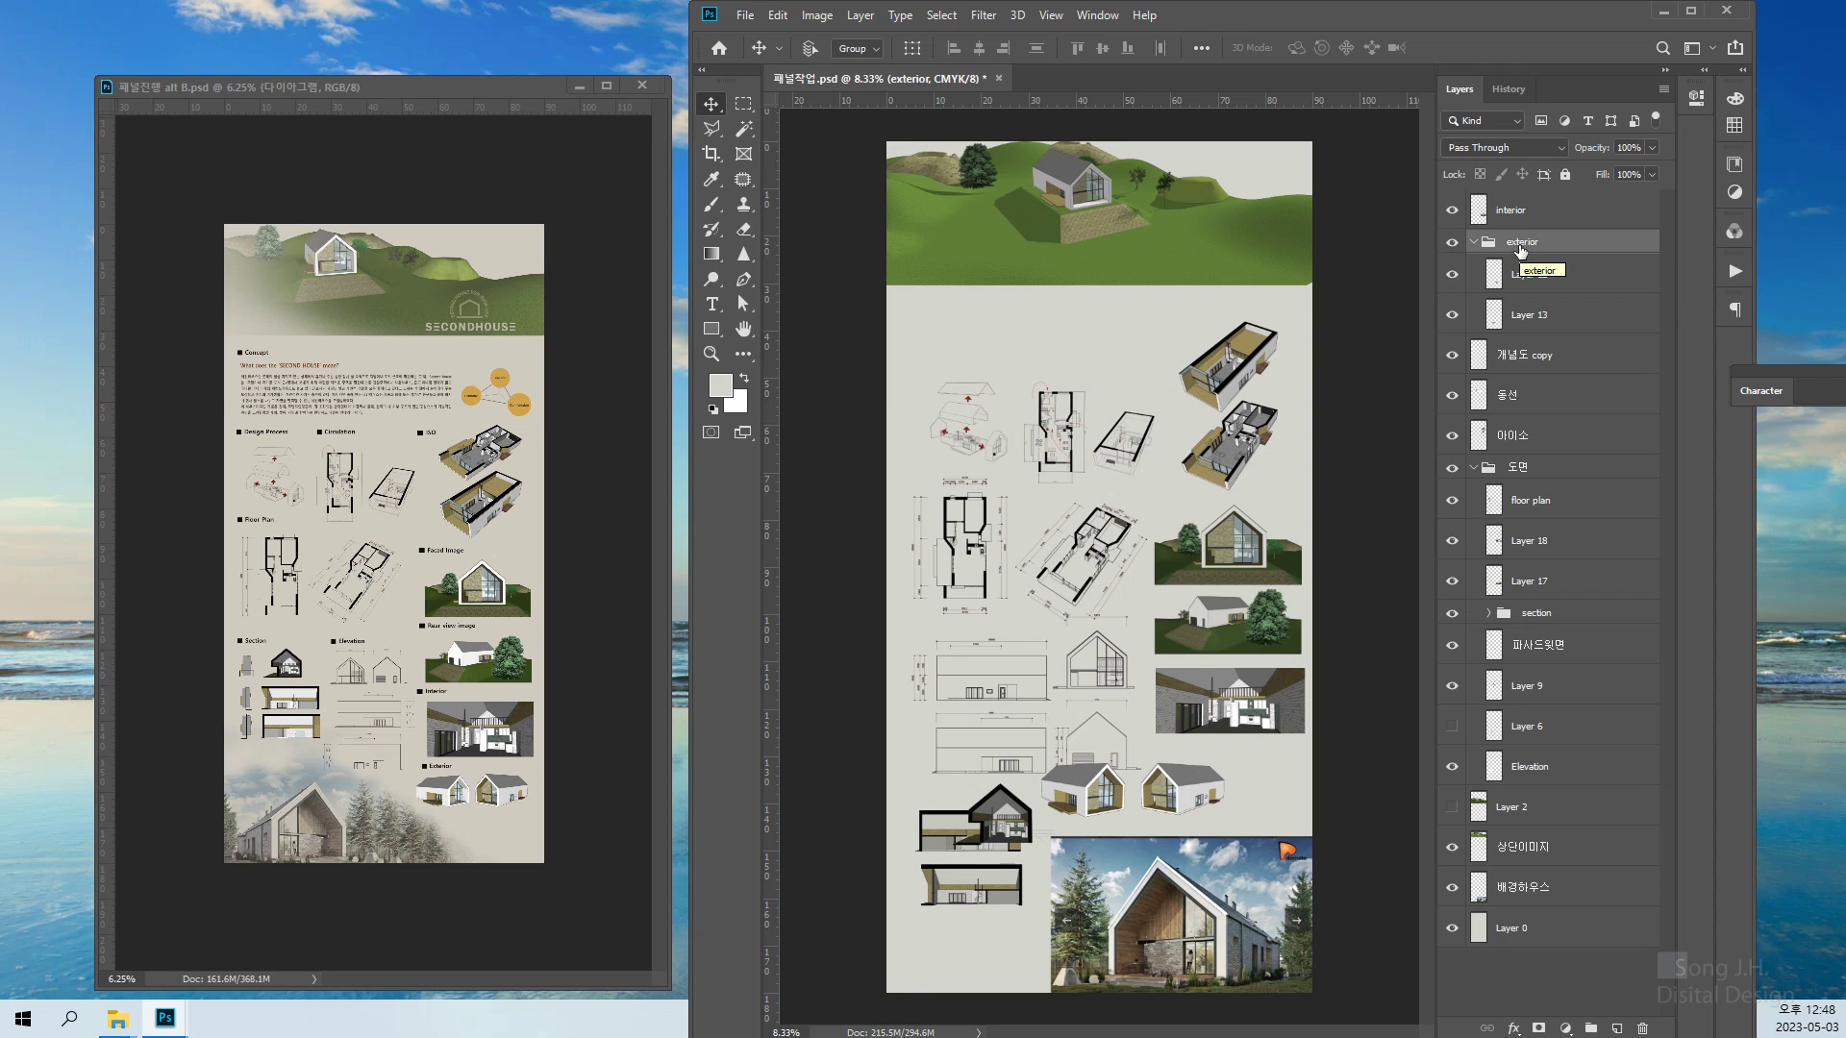
right_click(1519, 247)
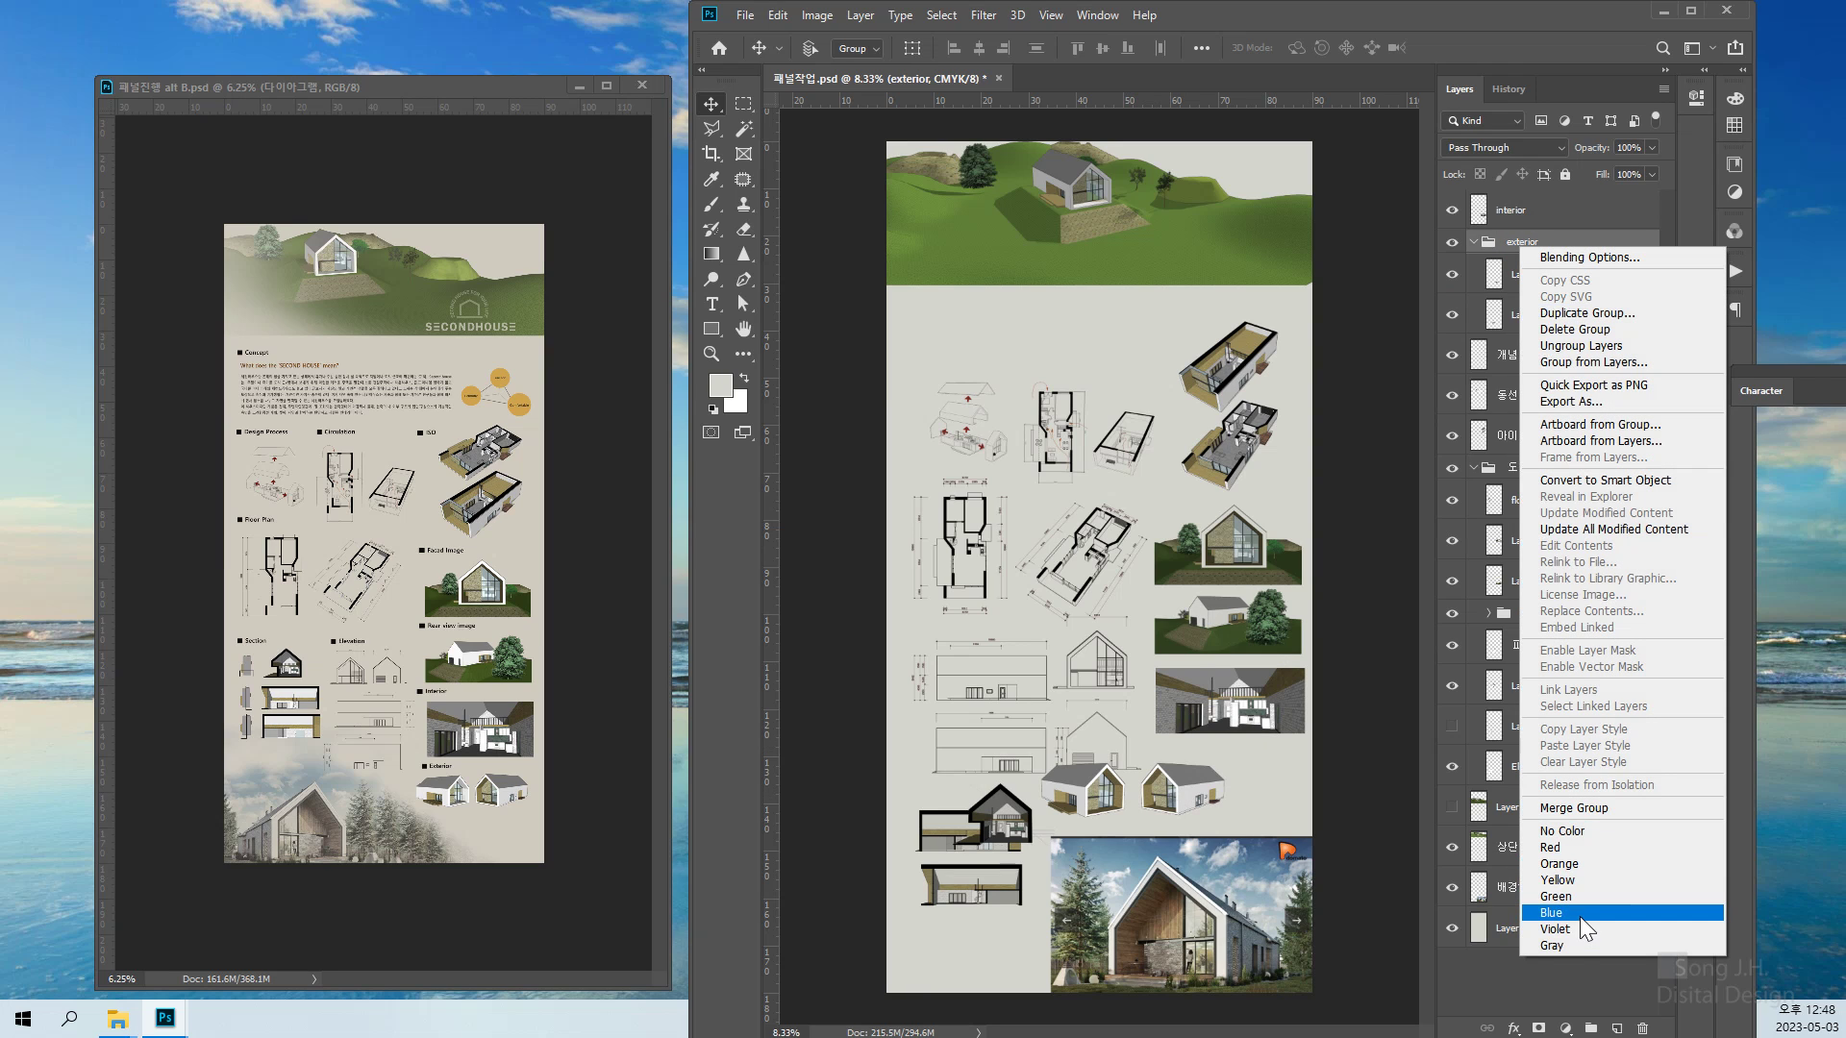
click(1581, 808)
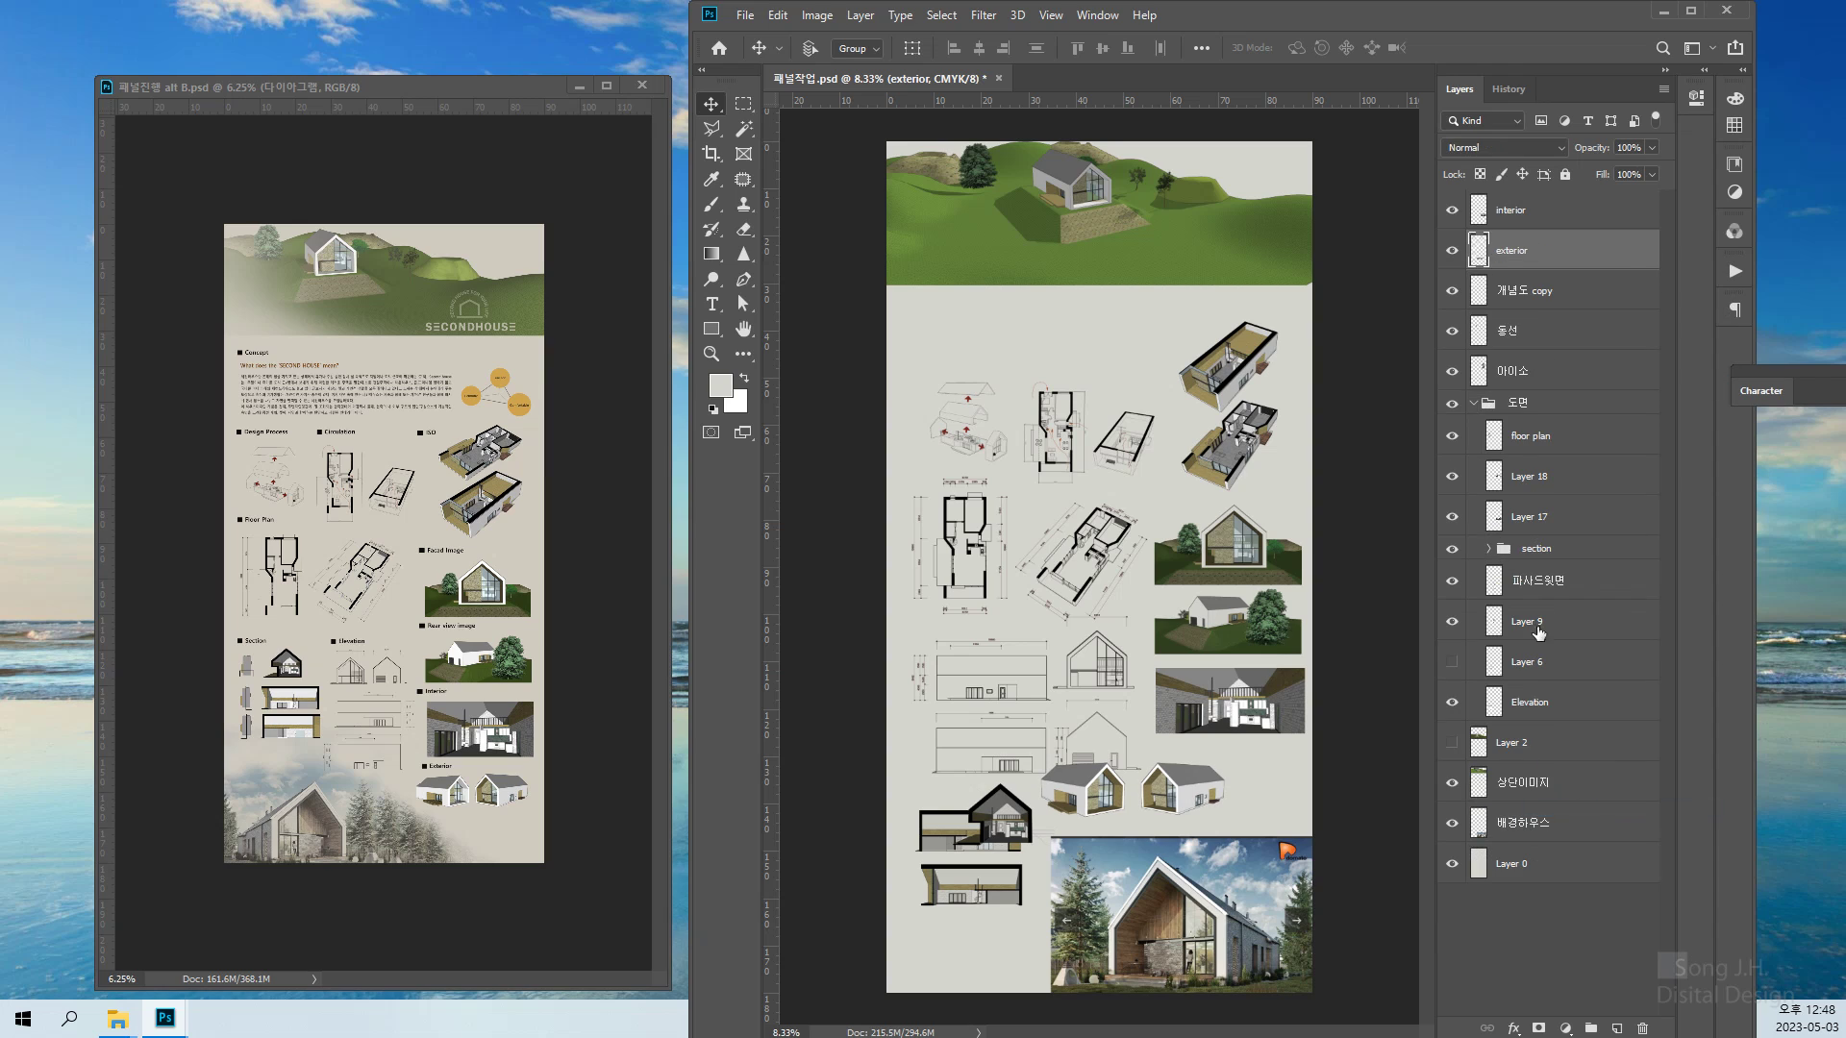
click(1452, 252)
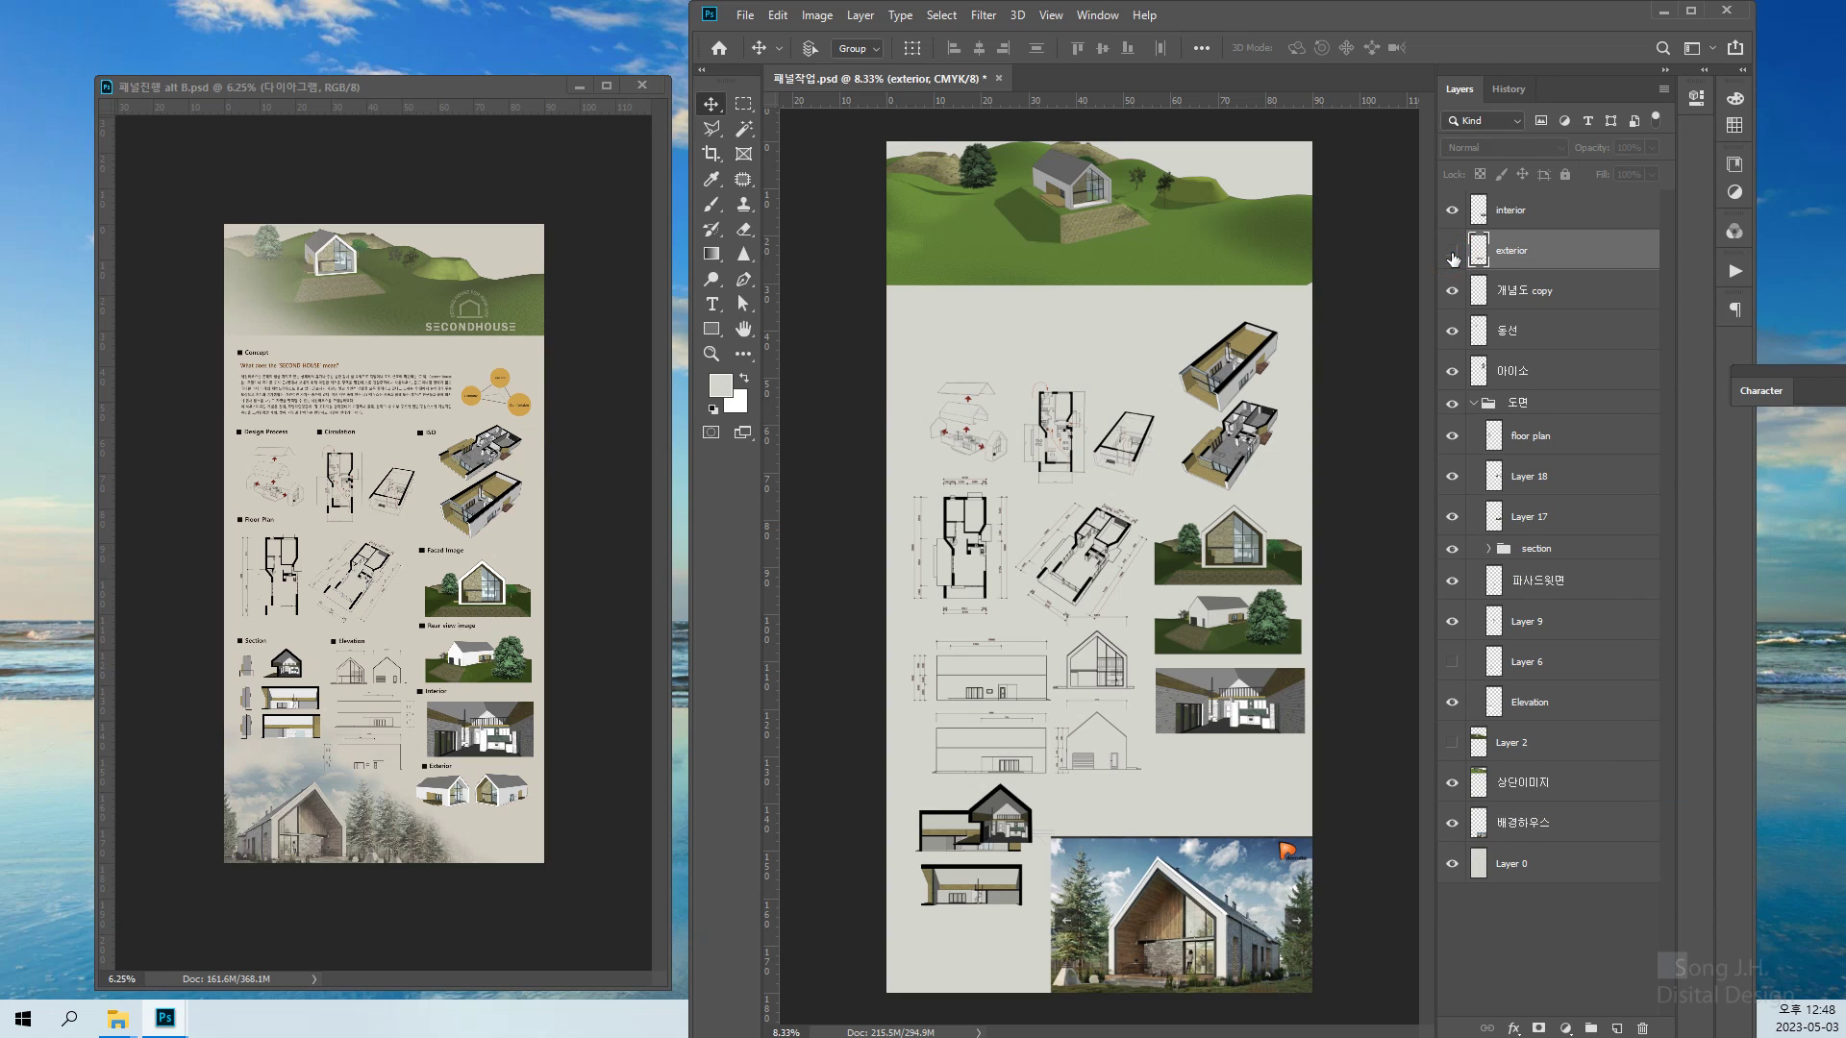
click(1451, 252)
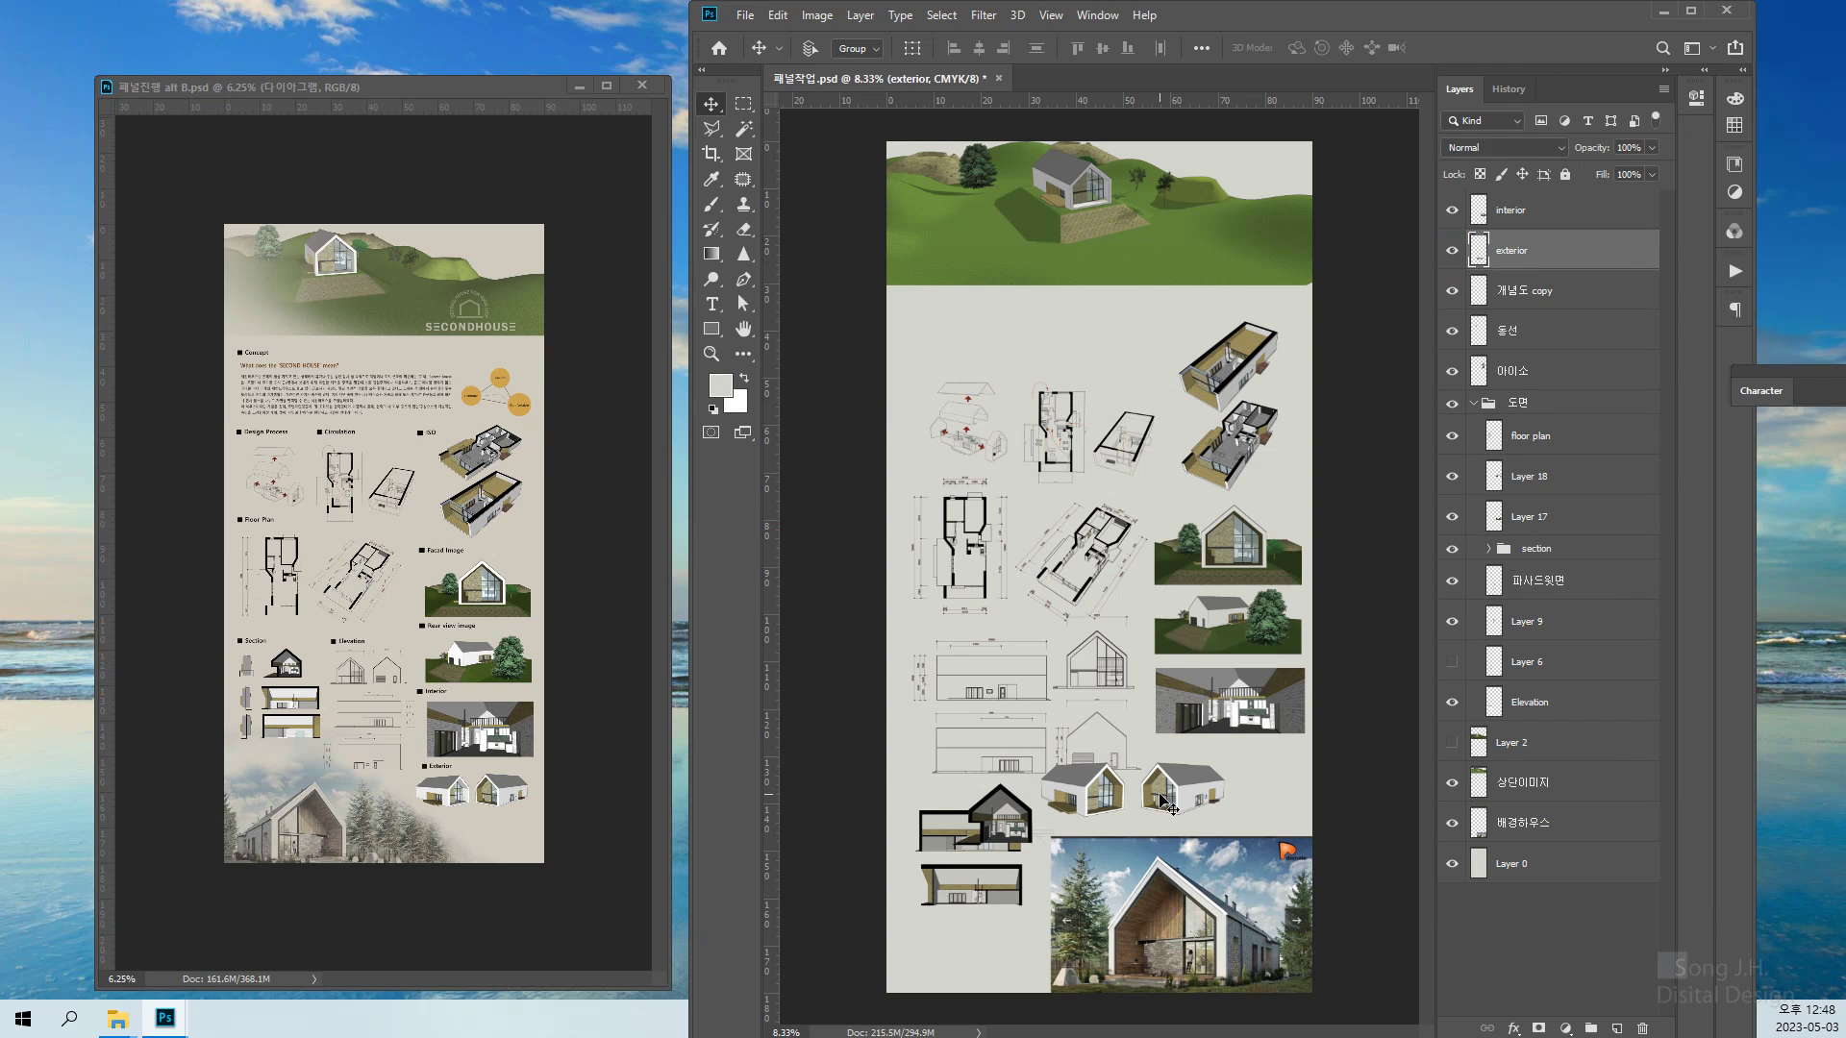
Marquee-select the right-hand house view on the exterior layer, nudge it left closer to the other view, and deselect
drag(1168, 793, 992, 735)
key(ctrl+plus)
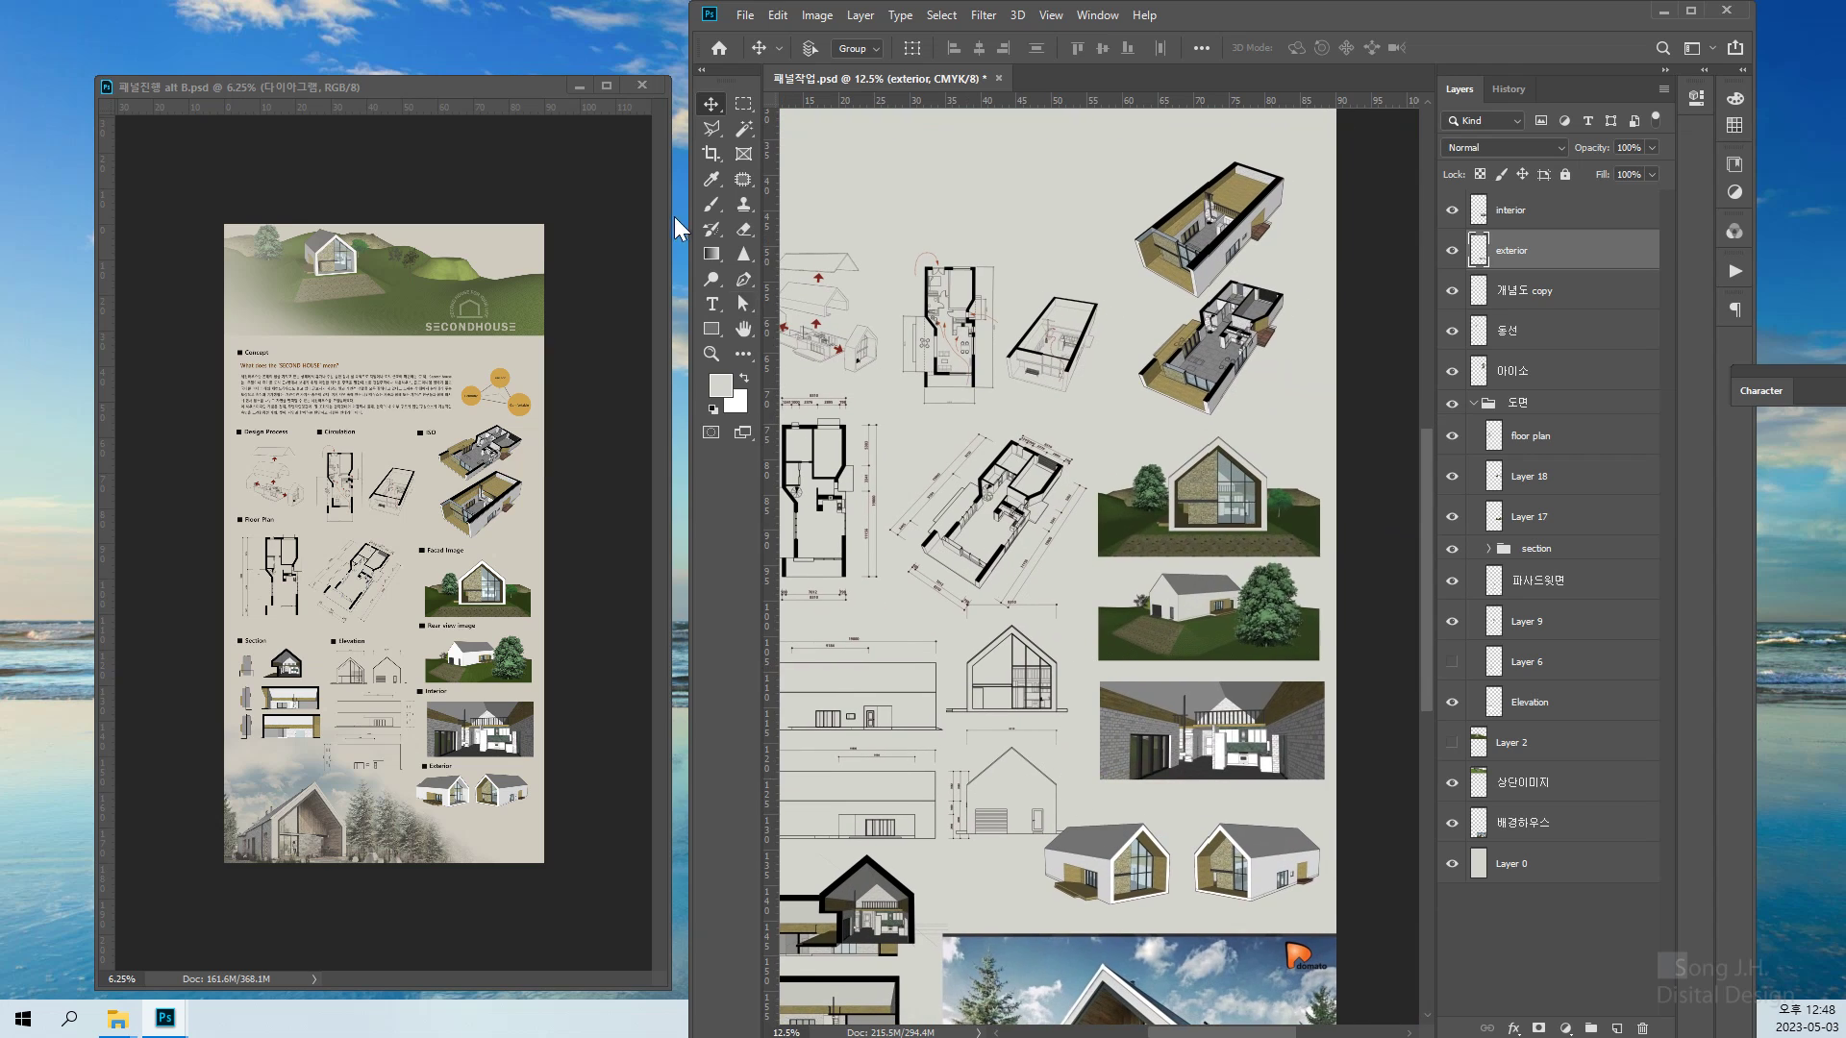
click(745, 106)
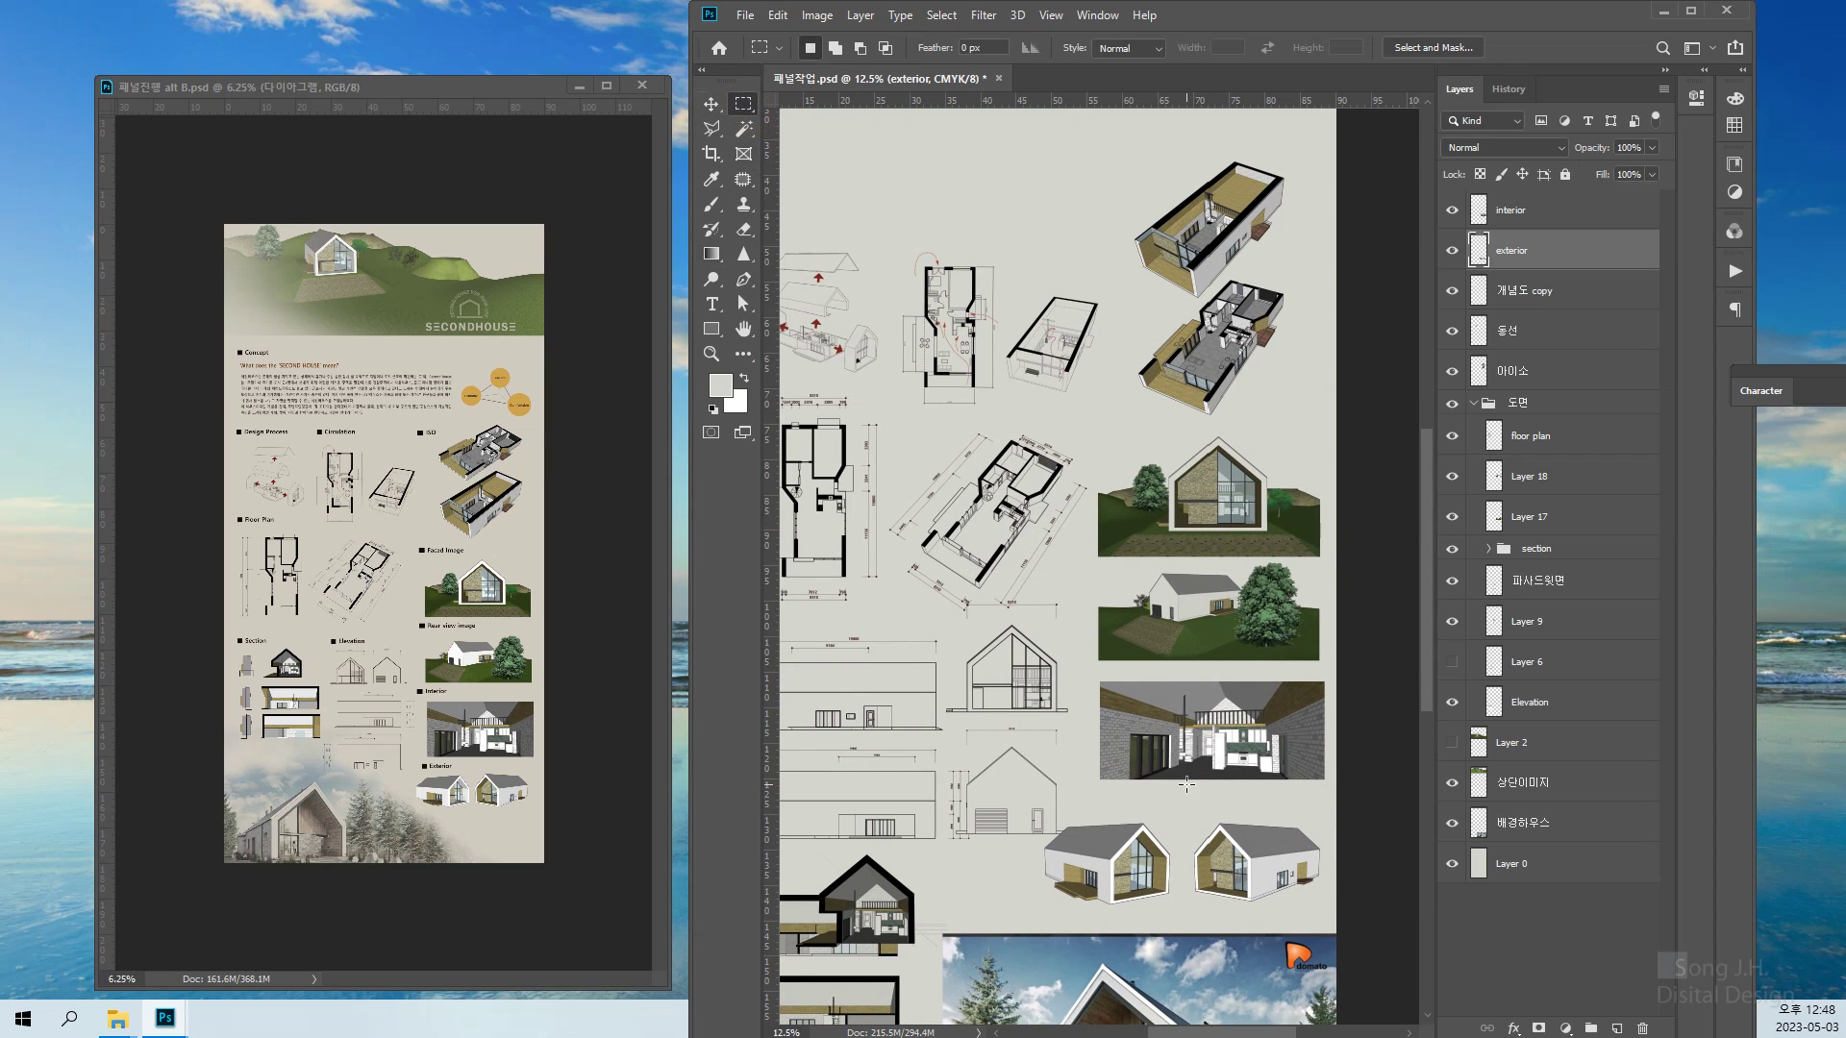
drag(1186, 784, 1374, 908)
click(711, 104)
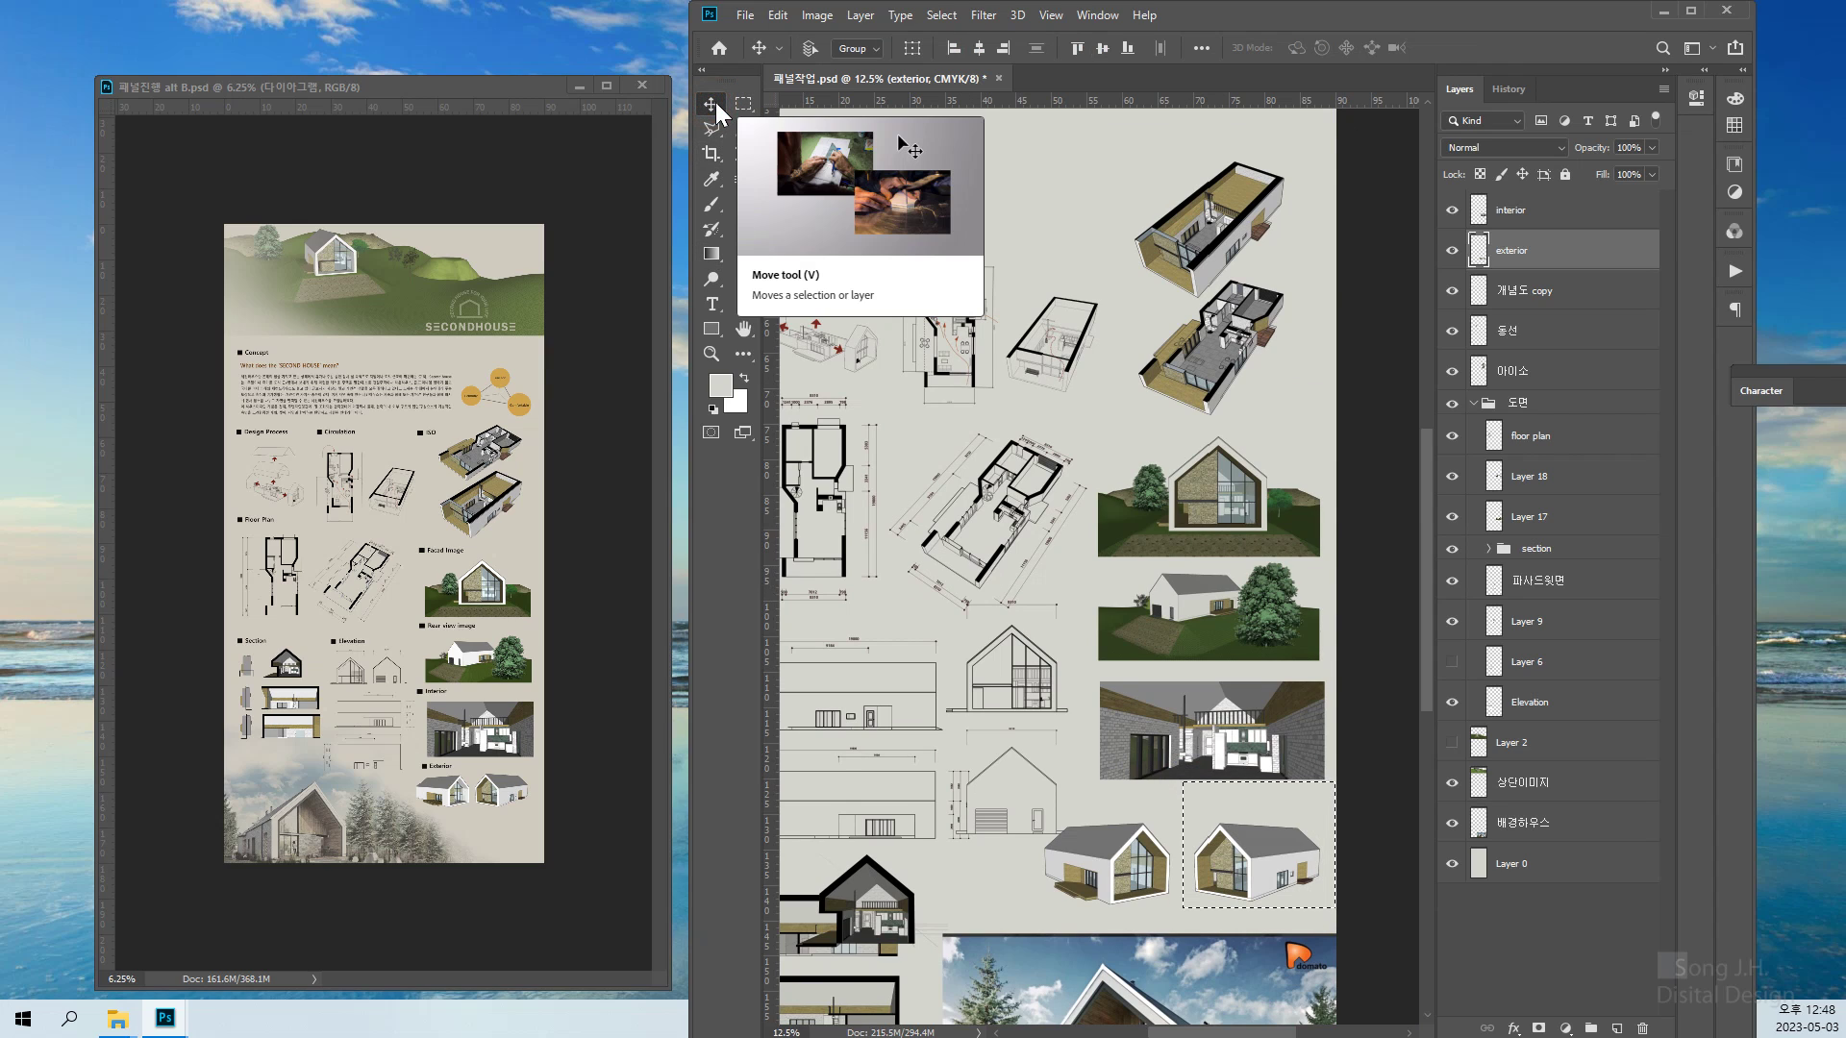
key(shift+Left)
key(shift+Left)
key(shift+Left)
key(shift+Left)
key(shift+Left)
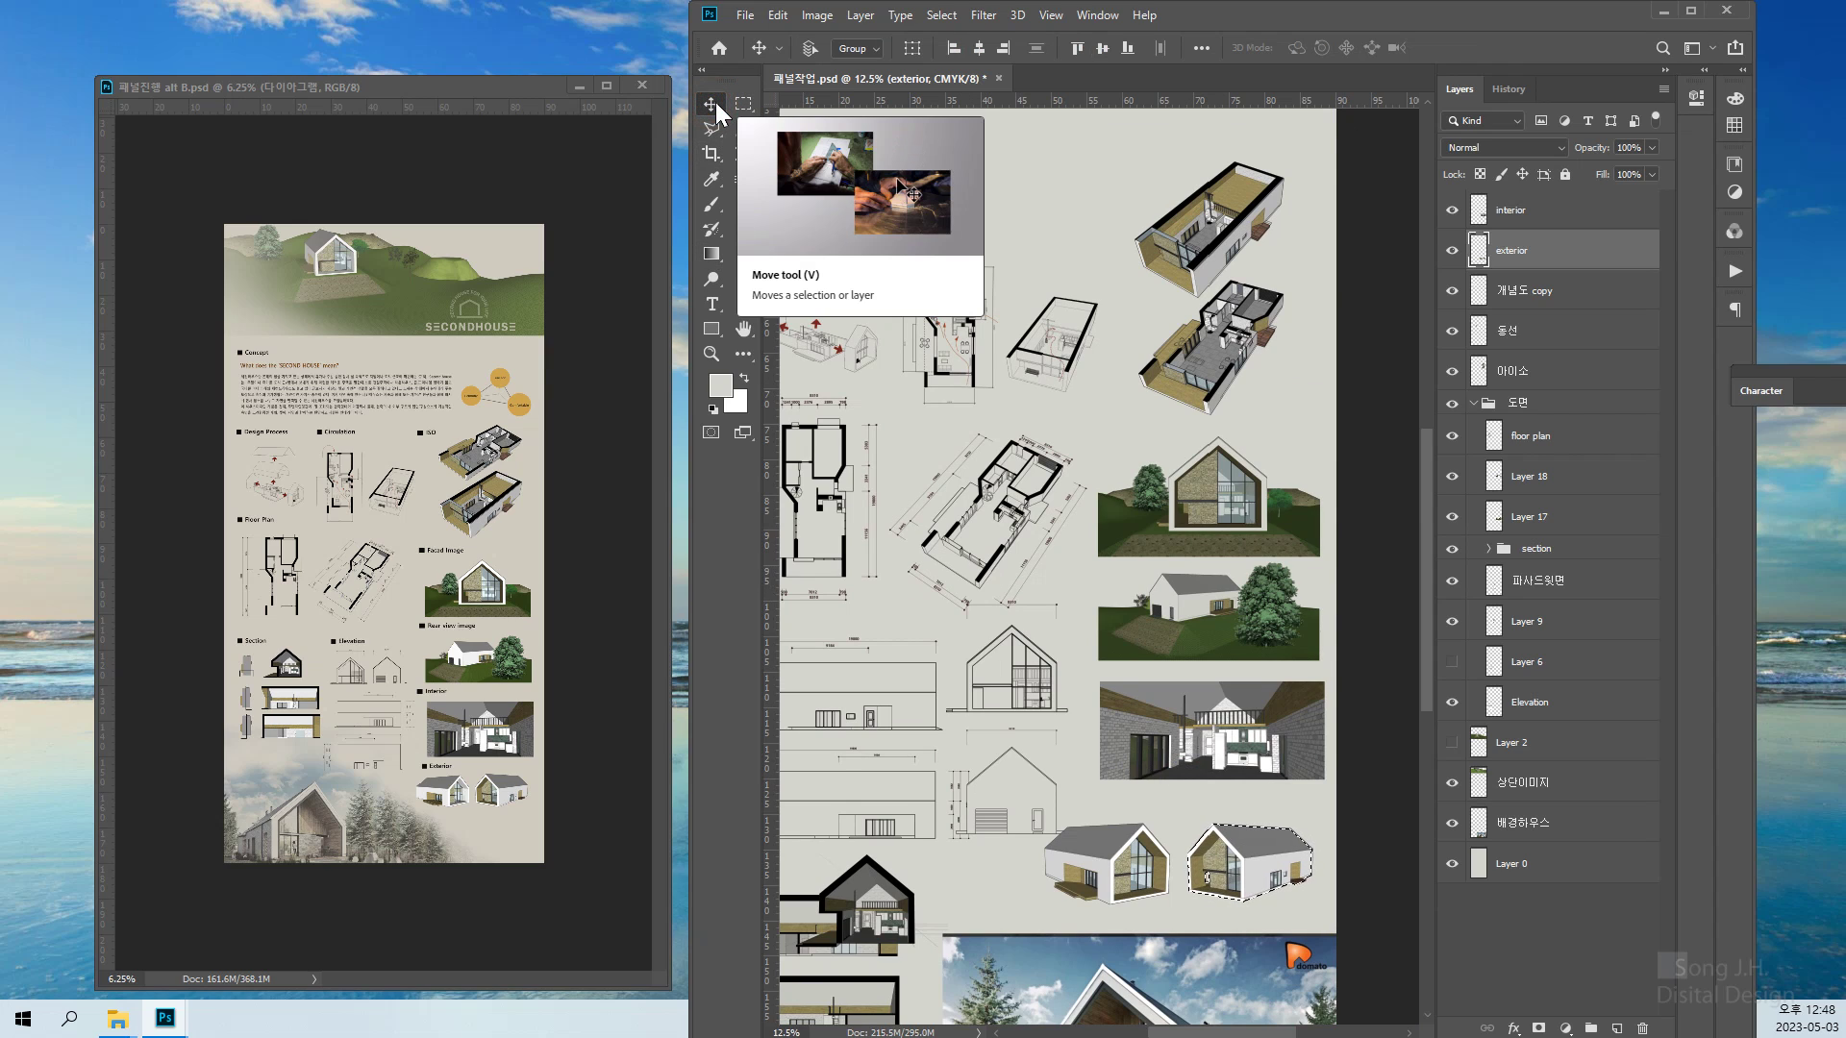
key(shift+Left)
key(shift+Left)
key(shift+Left)
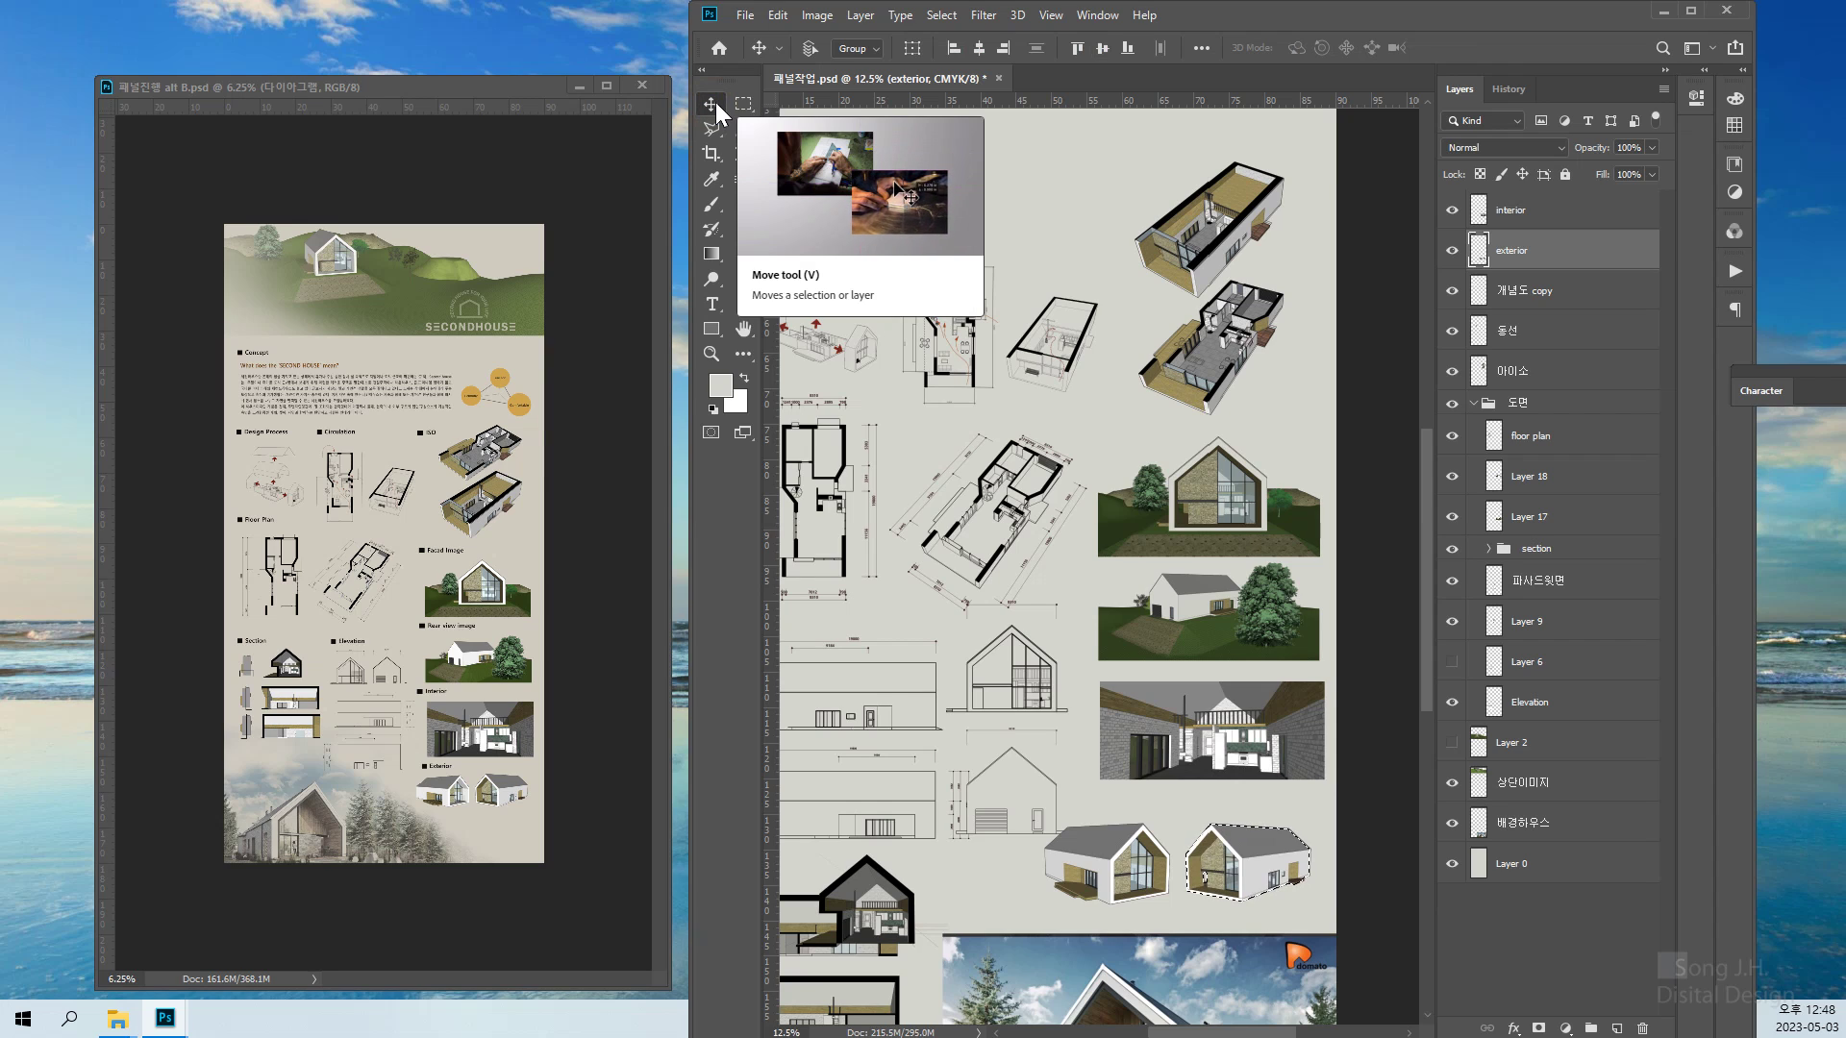
key(ctrl+d)
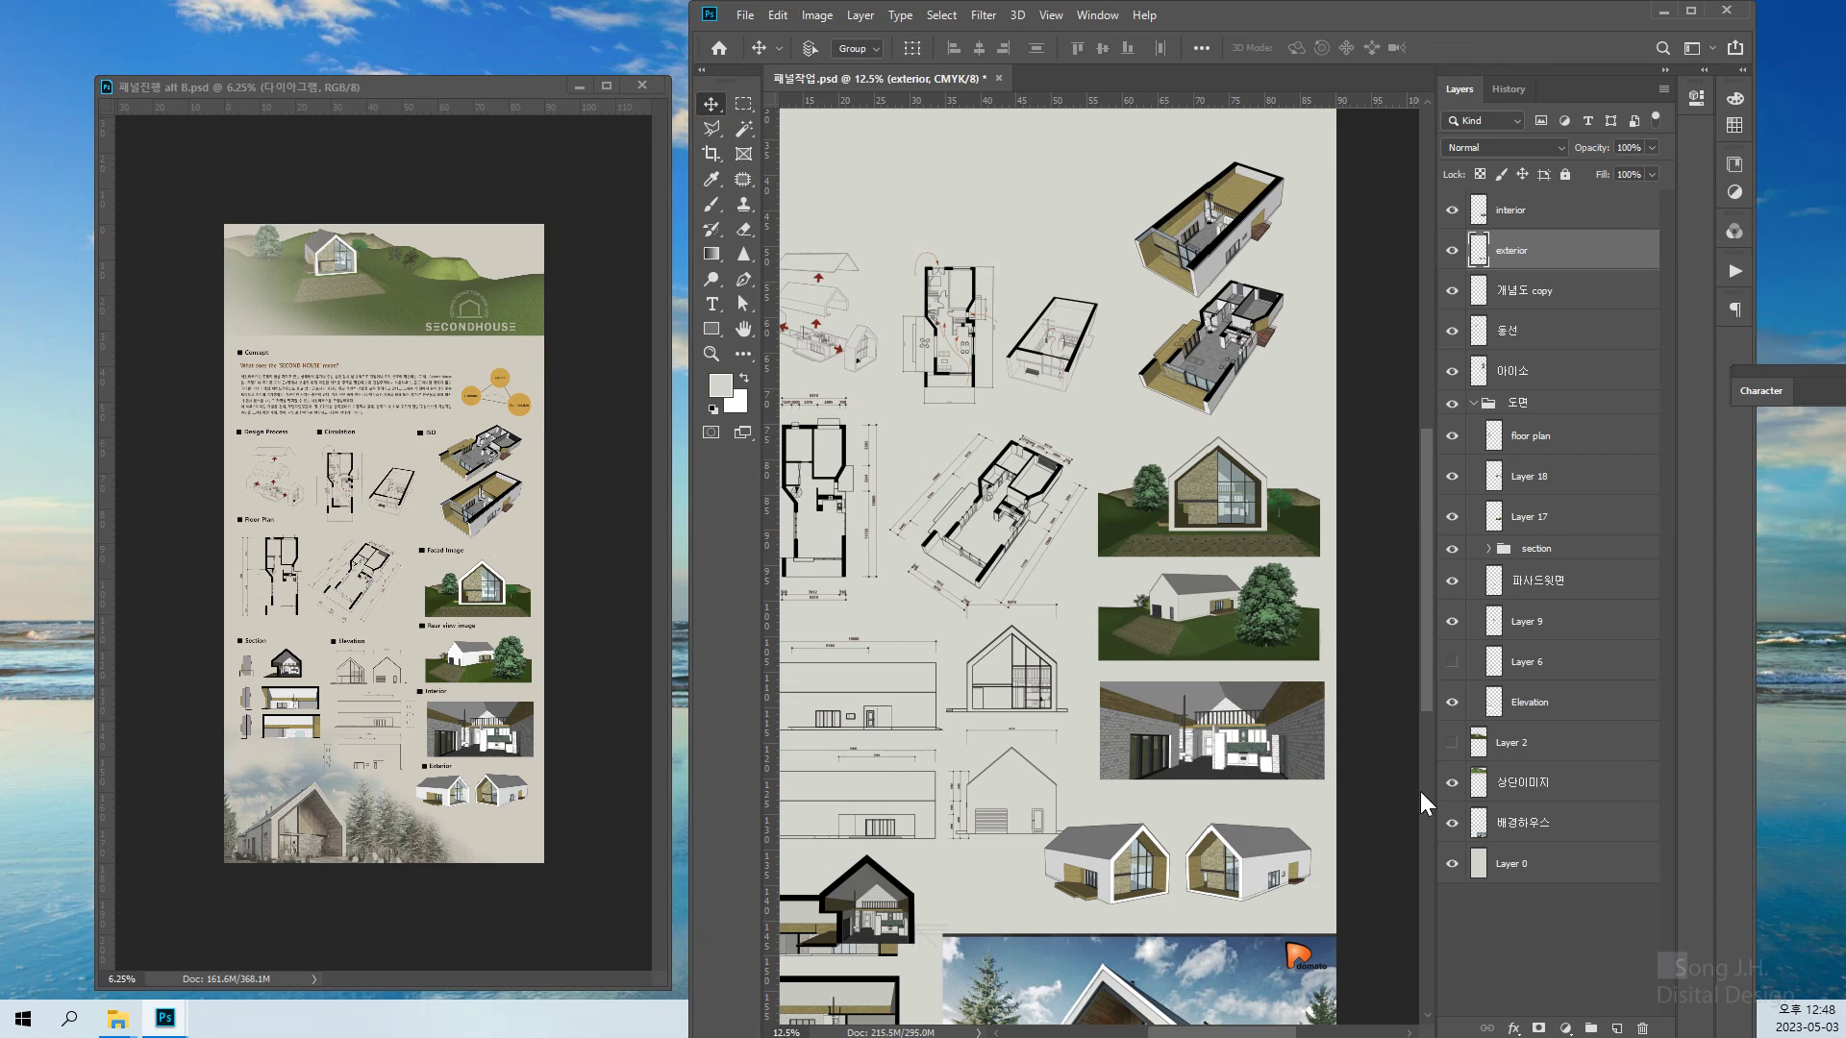
Nudge the exterior layer right so the house views line up with the right edge of the interior image above
key(shift+Right)
key(shift+Right)
key(shift+Right)
key(shift+Right)
key(shift+Right)
key(shift+Right)
key(shift+Right)
key(shift+Right)
key(shift+Right)
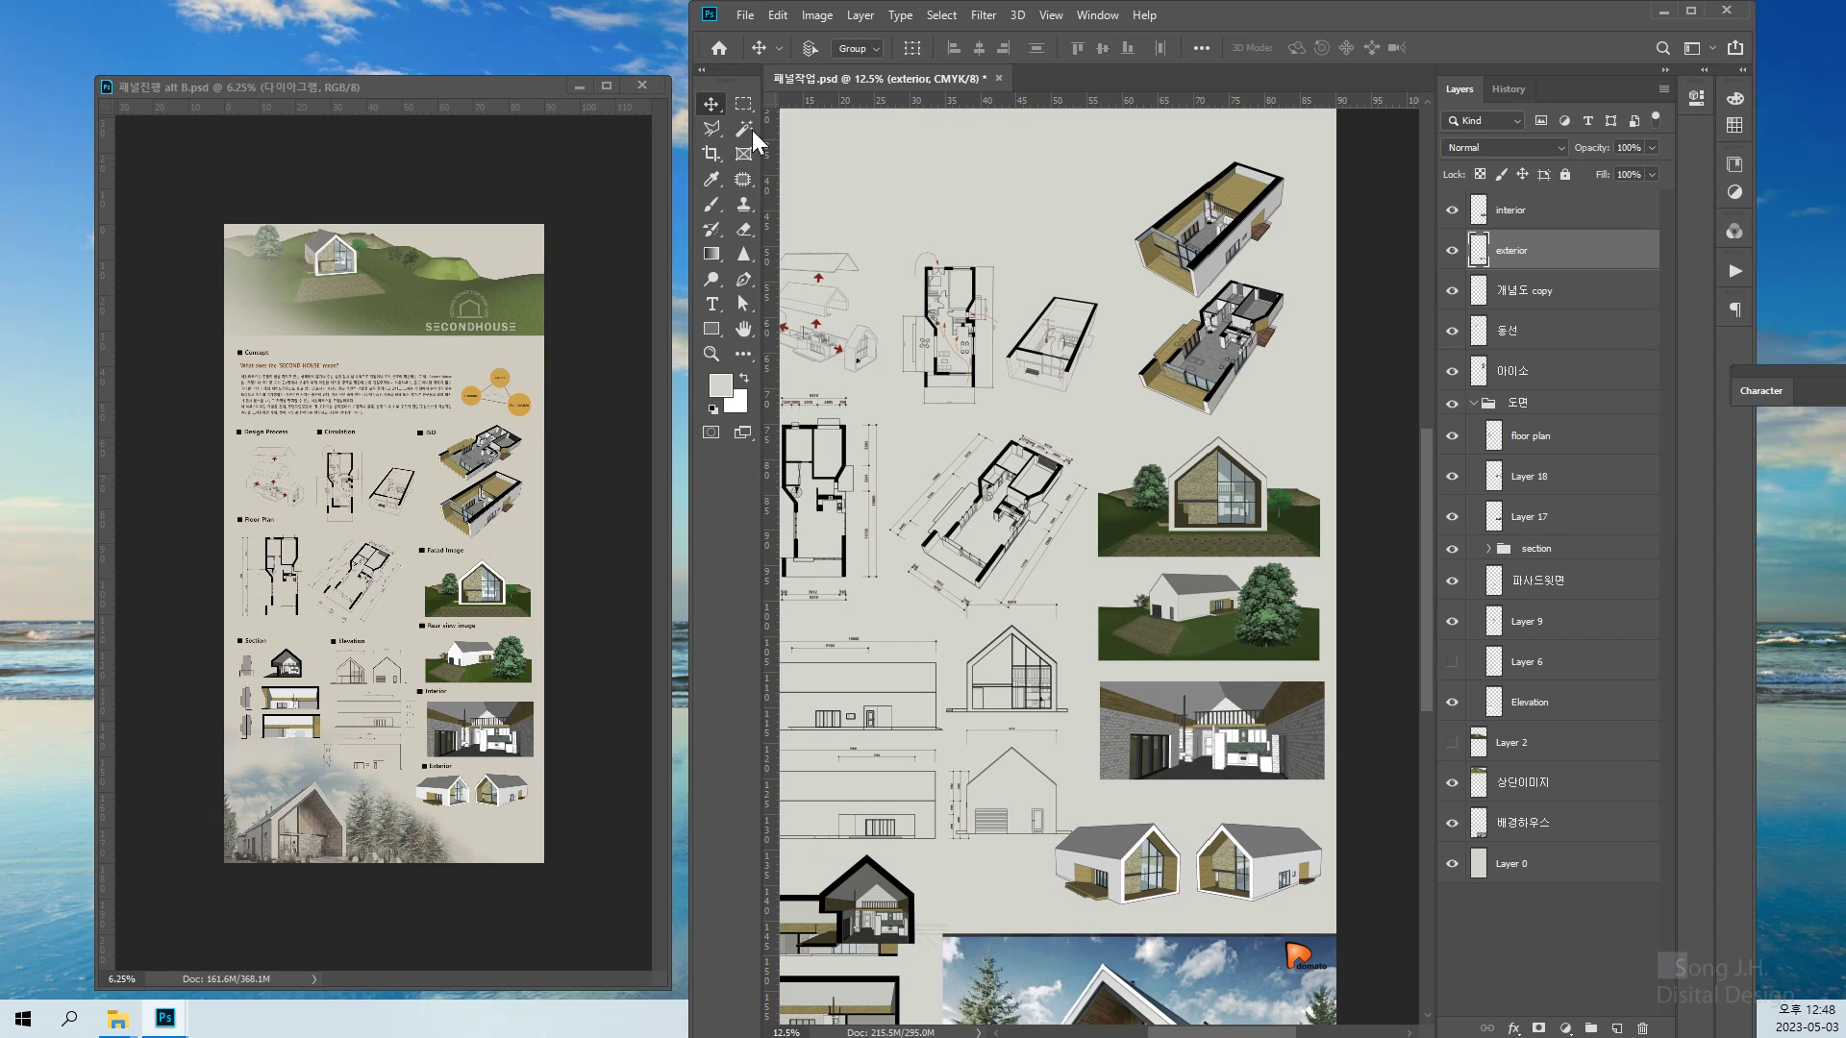
Adjust the exterior layer's vertical position by nudging it up toward the interior image and slightly back down
key(shift+Up)
key(shift+Up)
key(shift+Up)
key(shift+Up)
key(shift+Up)
key(shift+Up)
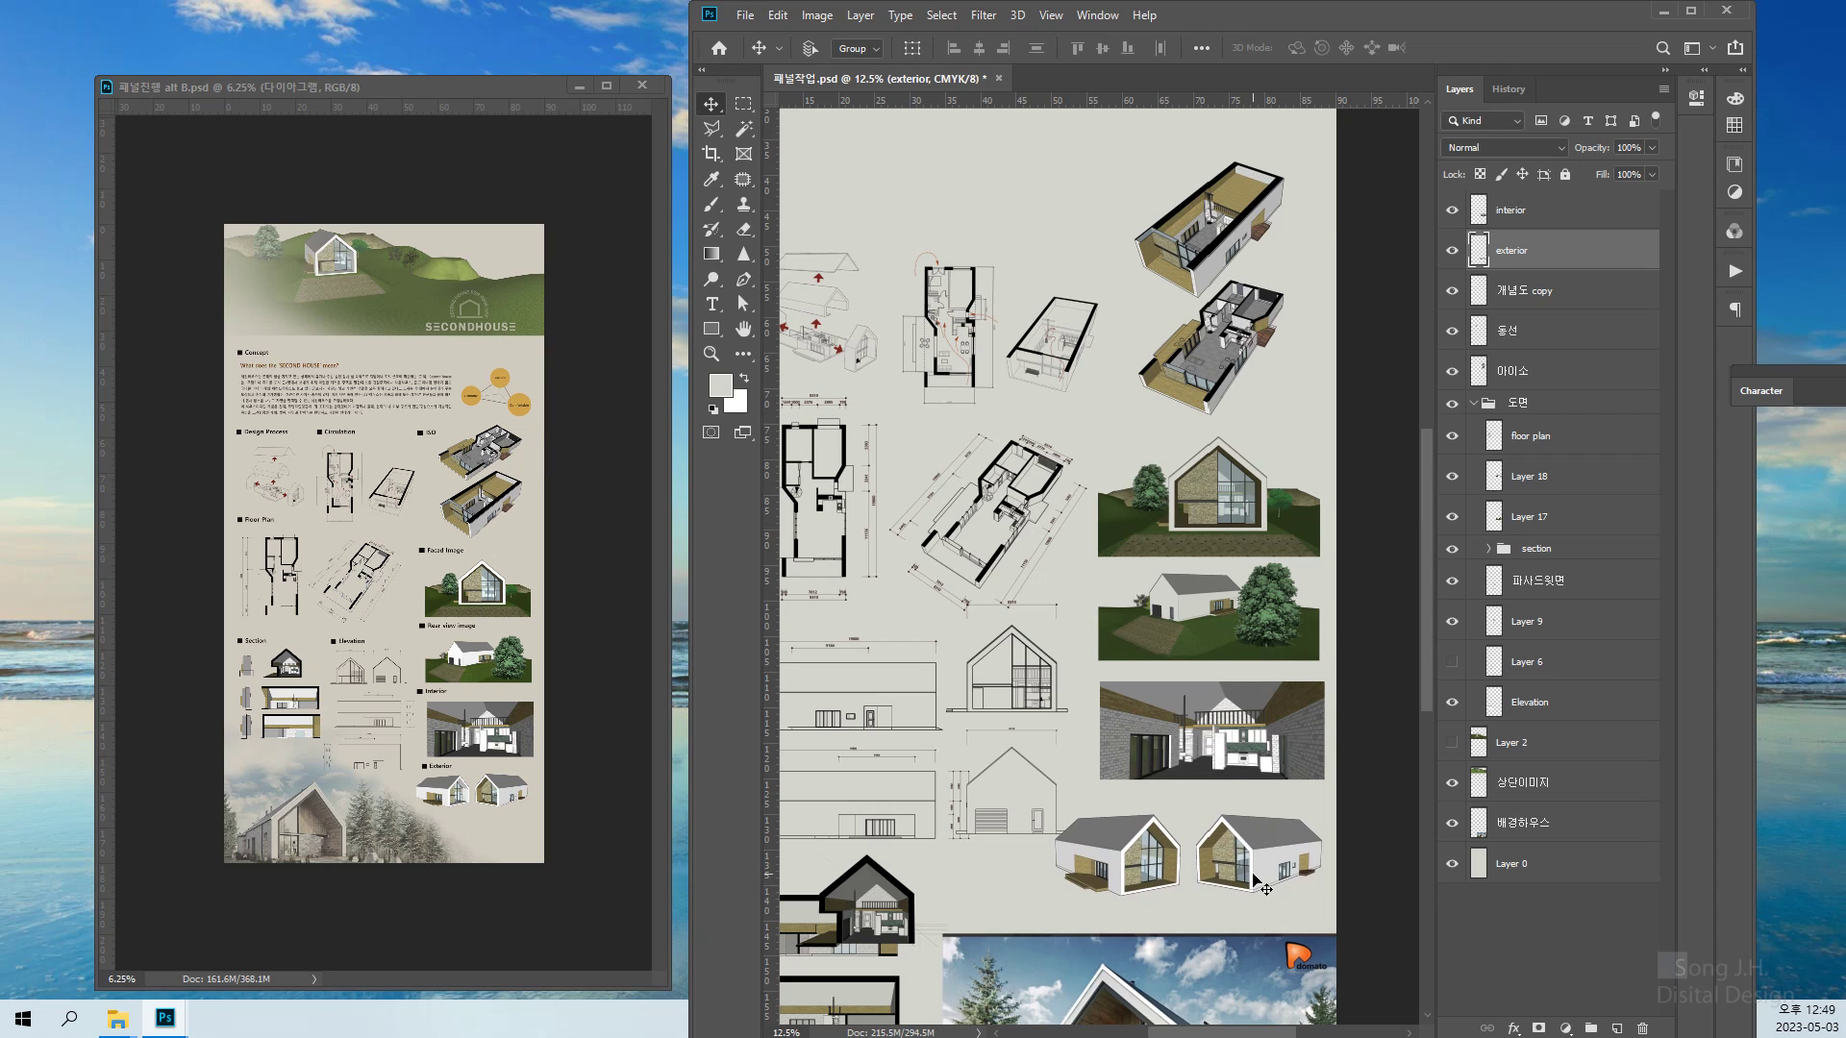
key(shift+Down)
key(shift+Down)
key(shift+Down)
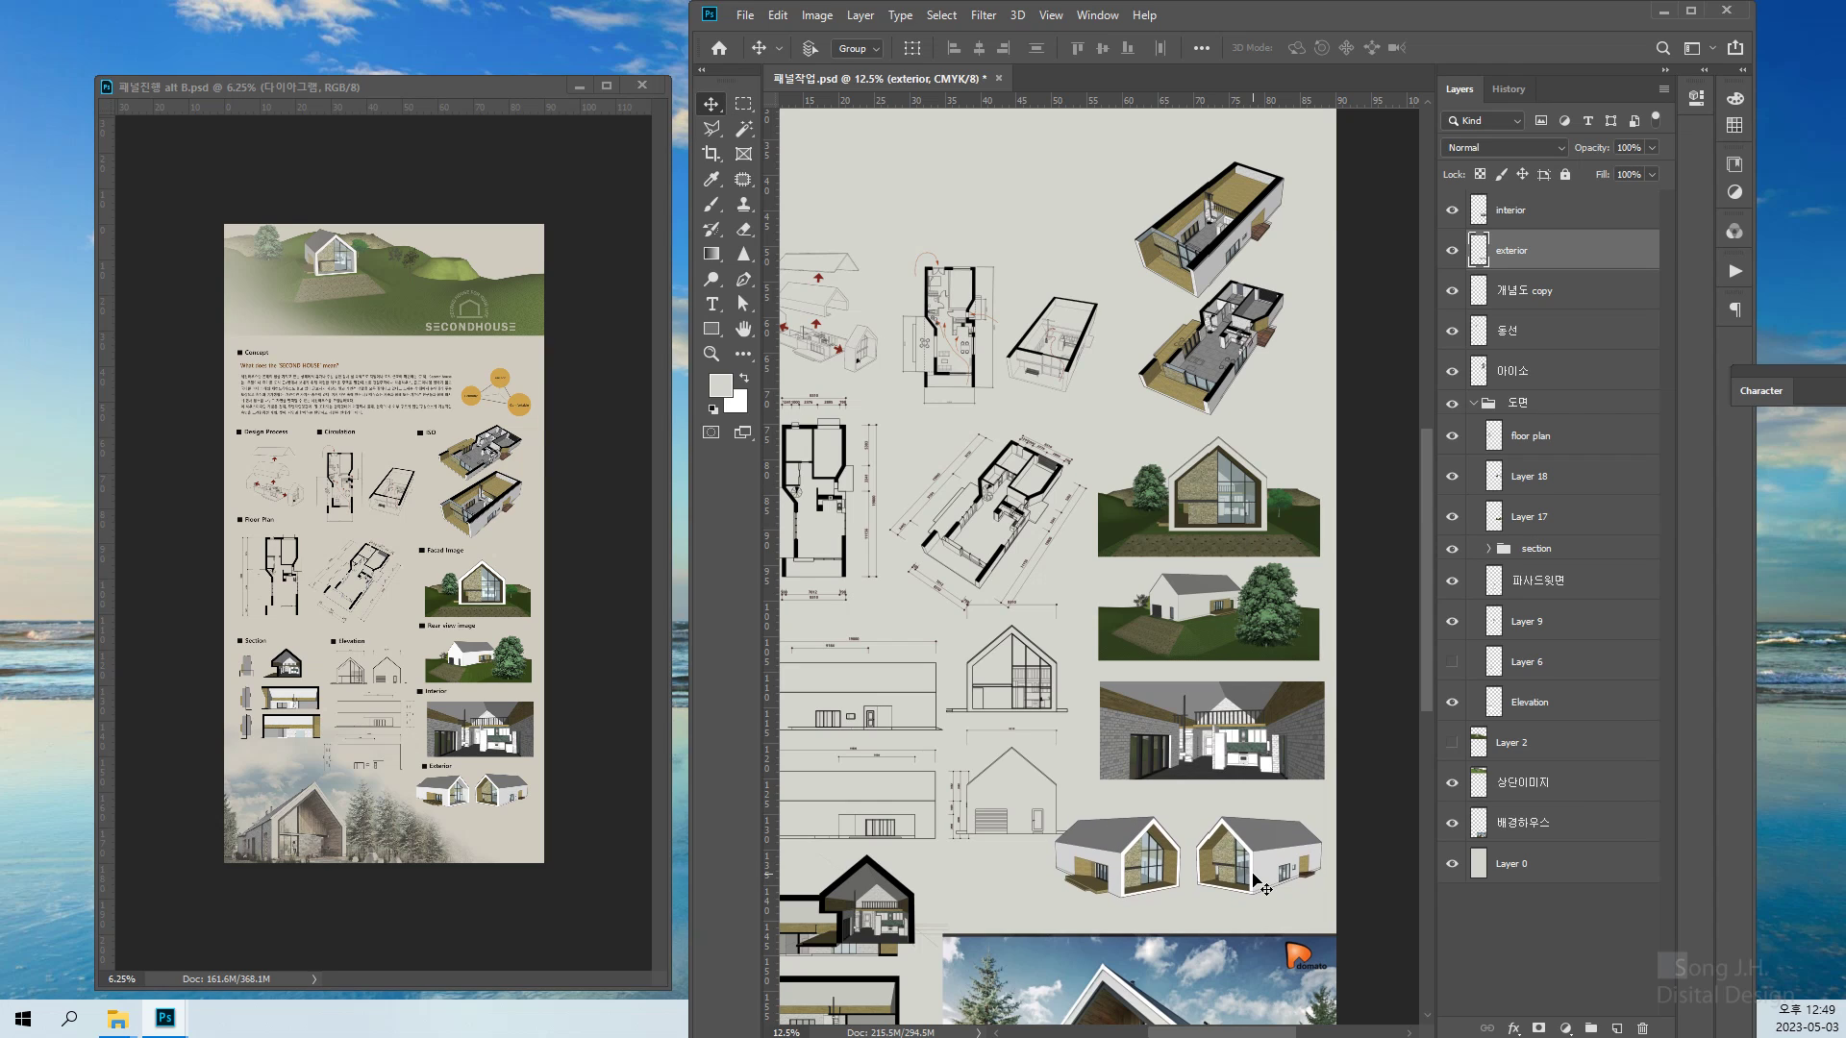
Maximize the Photoshop window and bring the lower part of the working panel into view beside the reference panel
click(1694, 12)
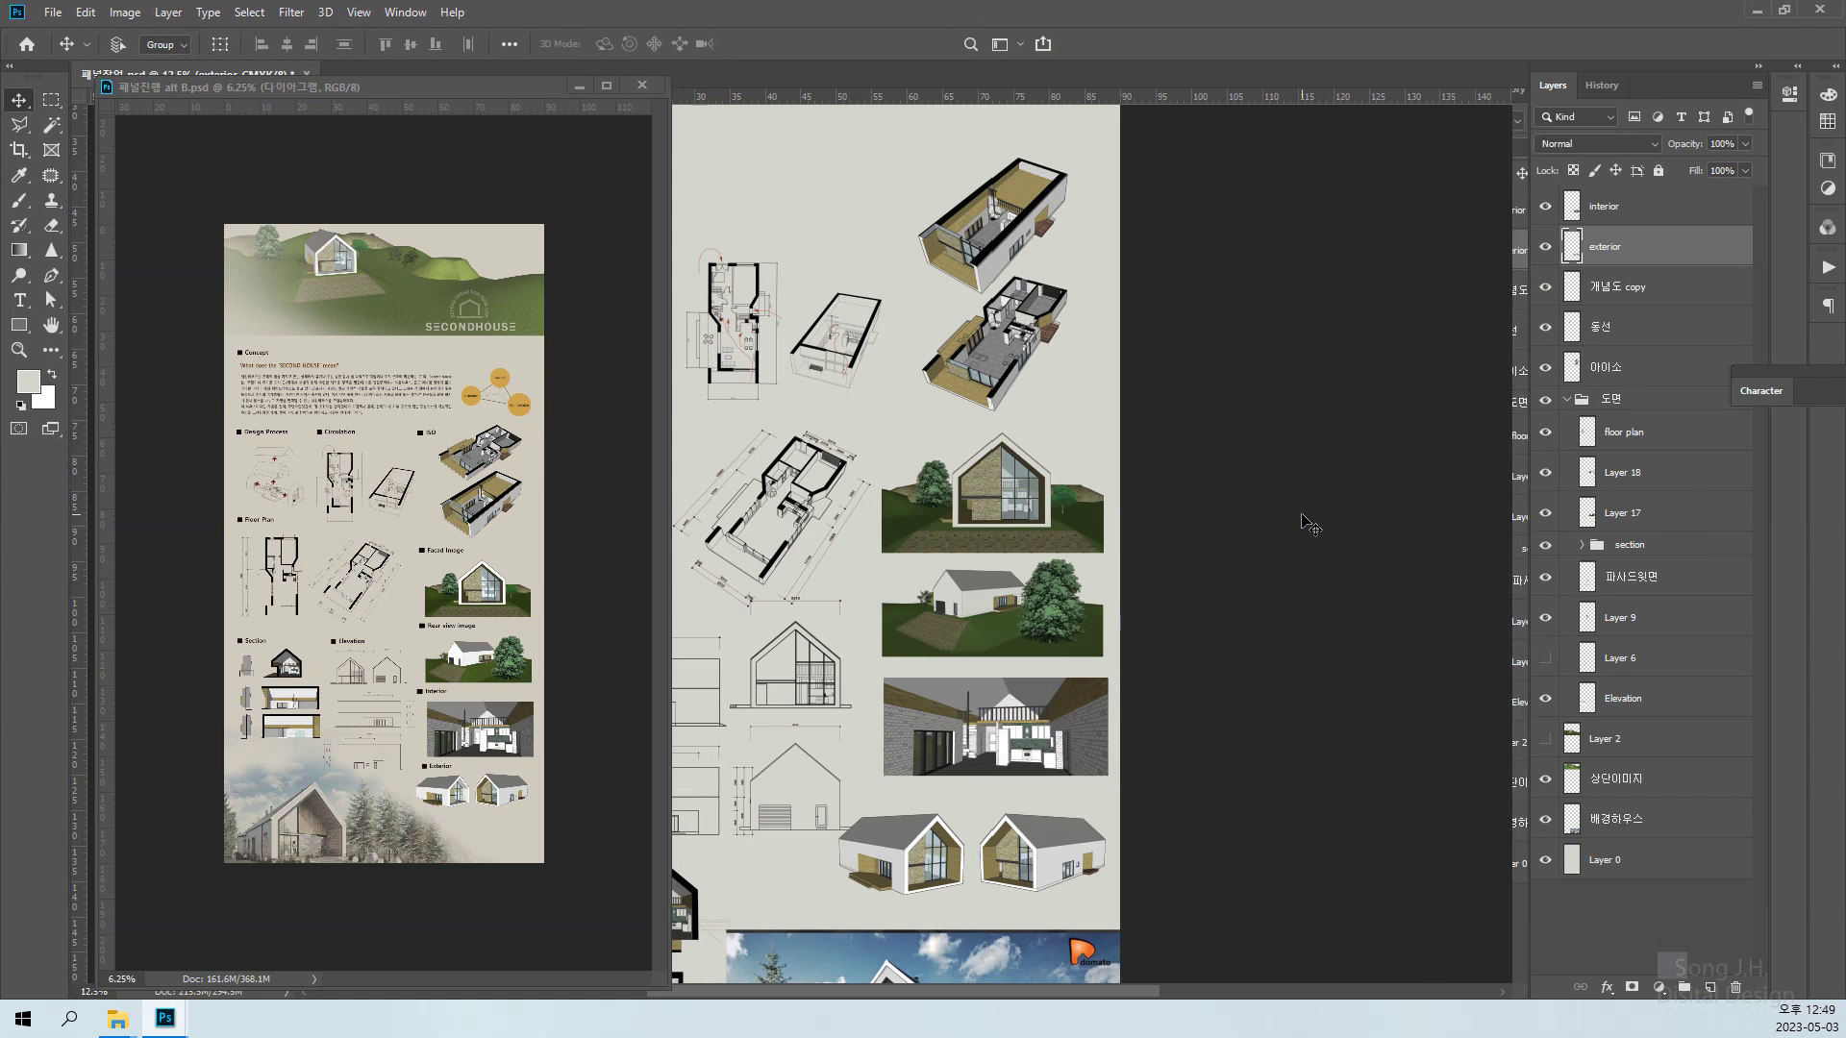
drag(876, 612, 1175, 631)
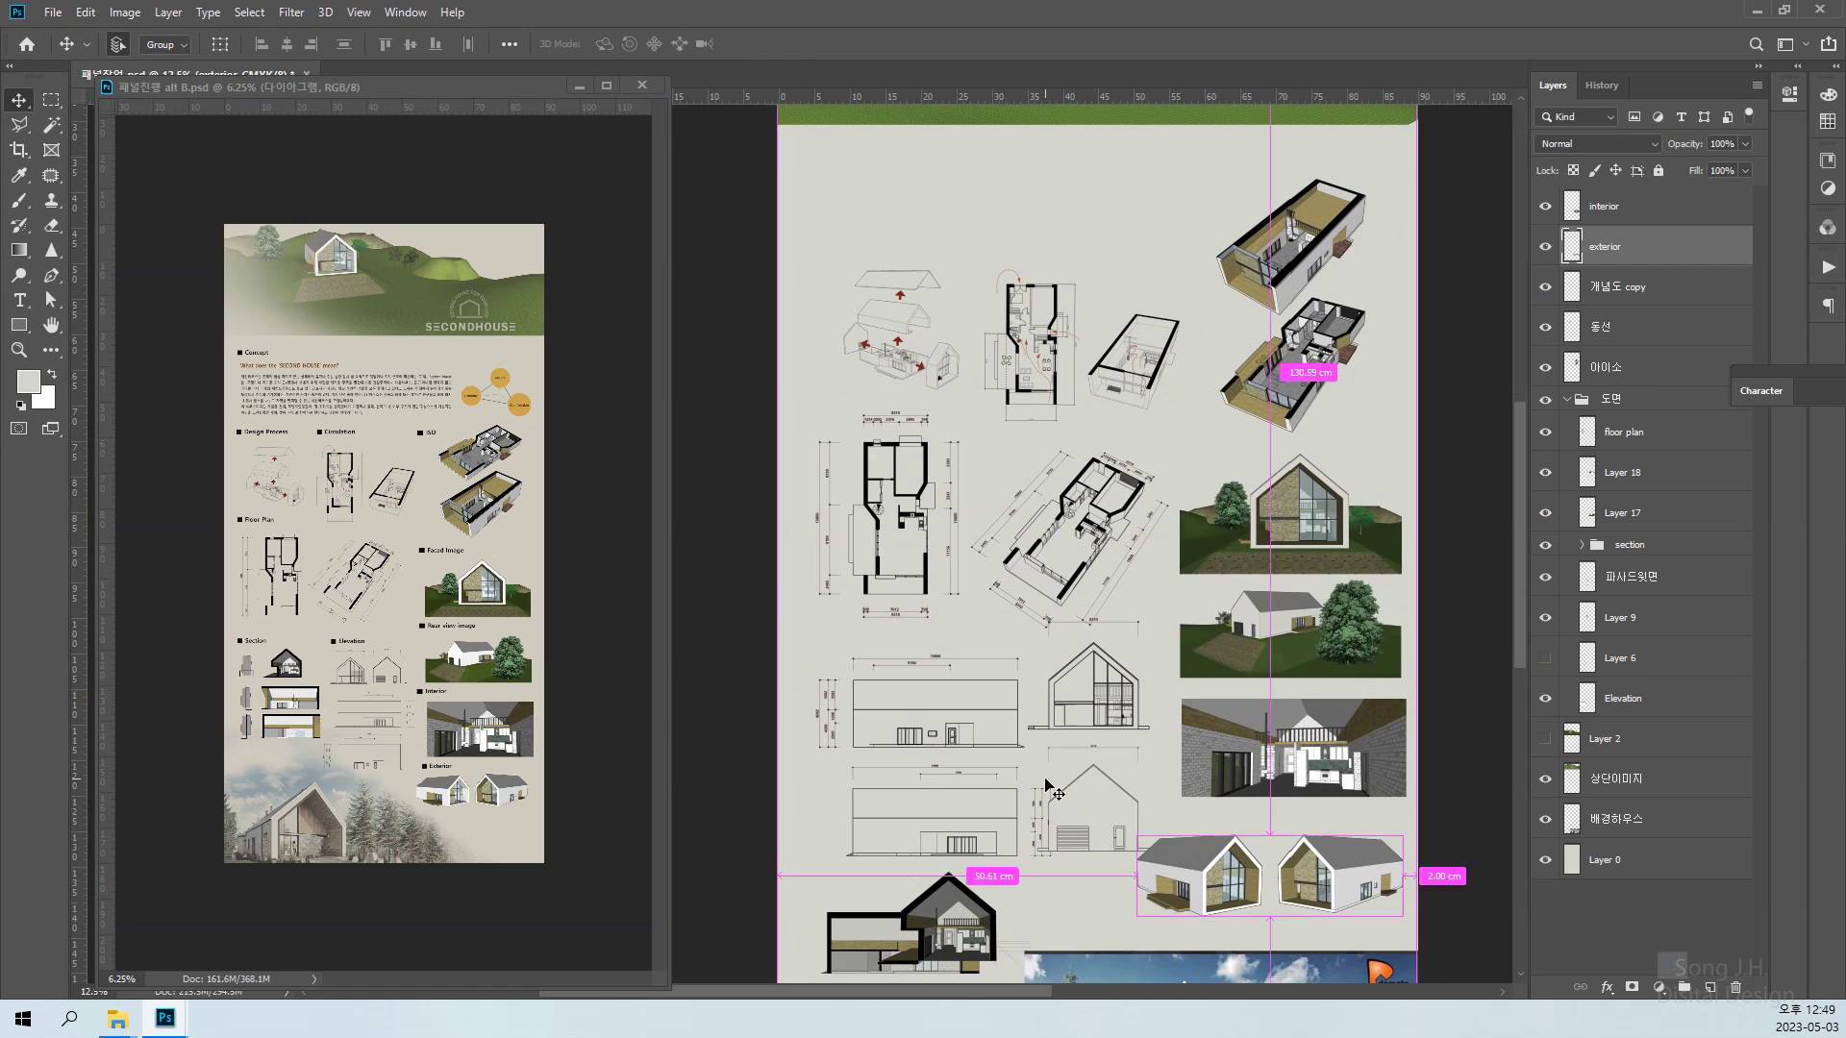
key(ctrl+minus)
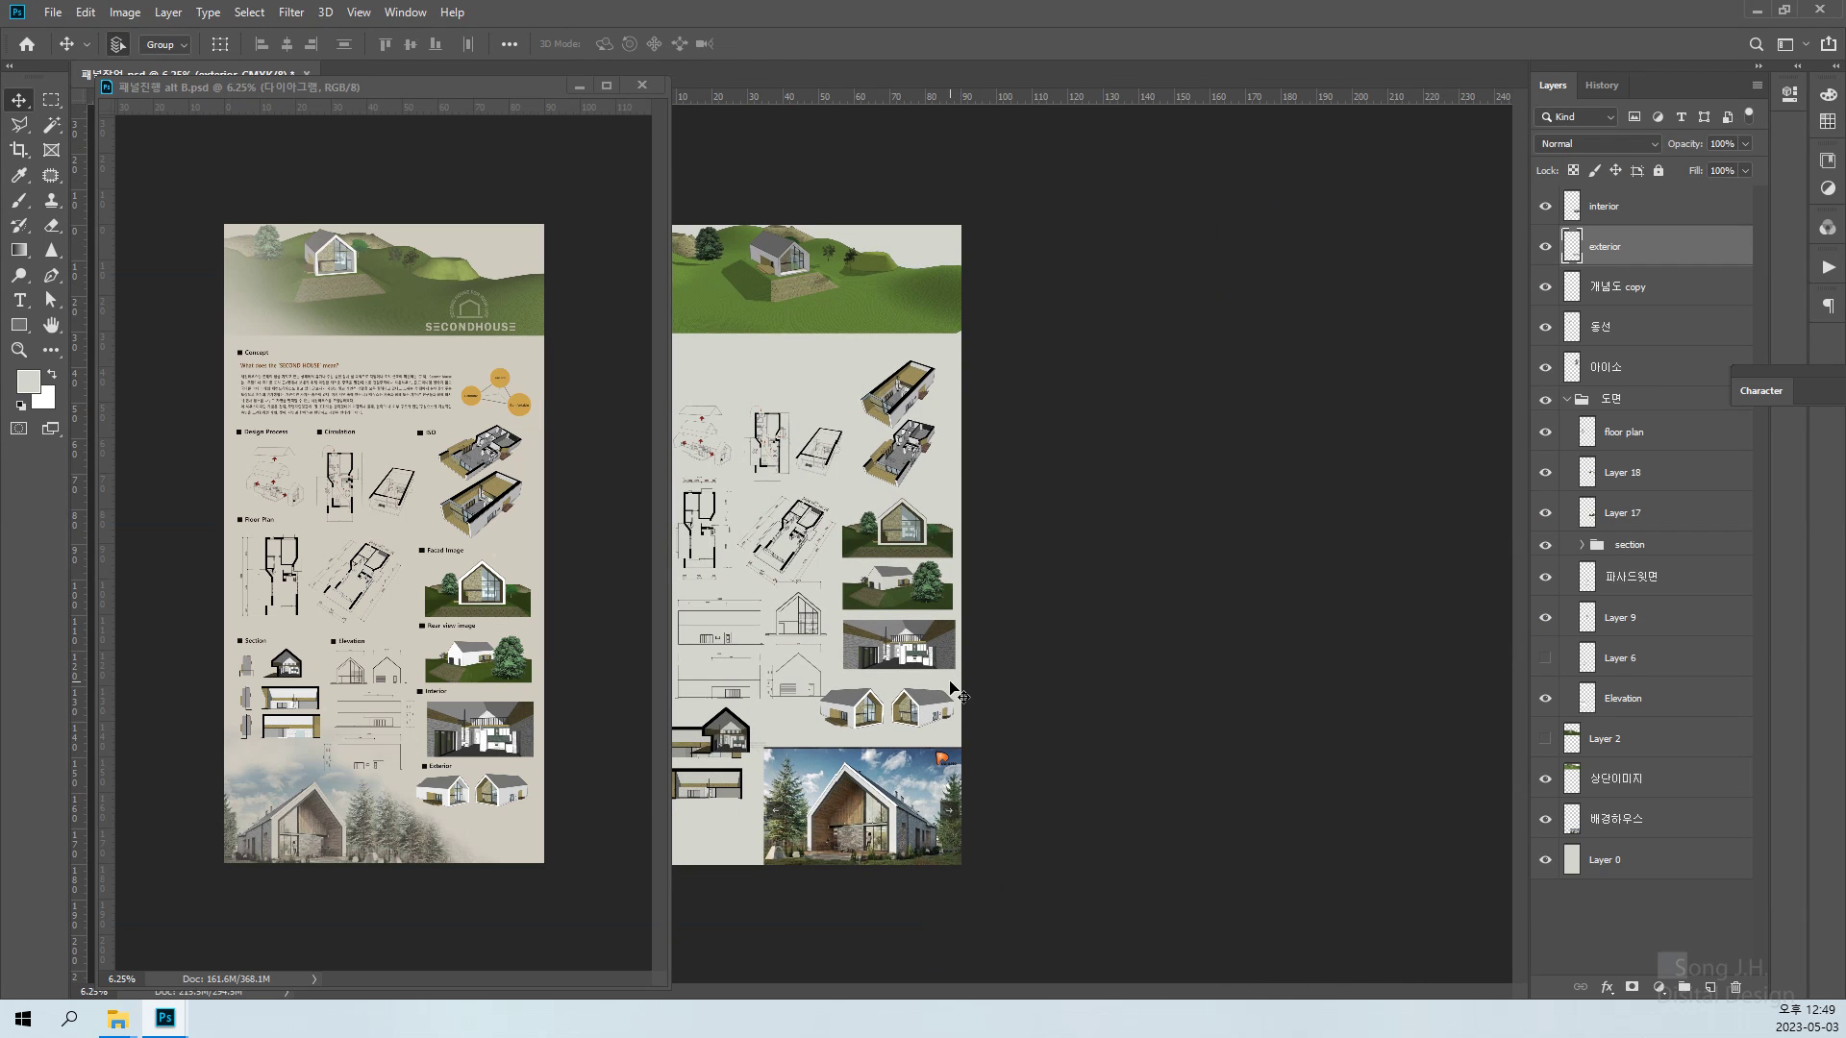
key(ctrl+plus)
drag(955, 692, 1231, 488)
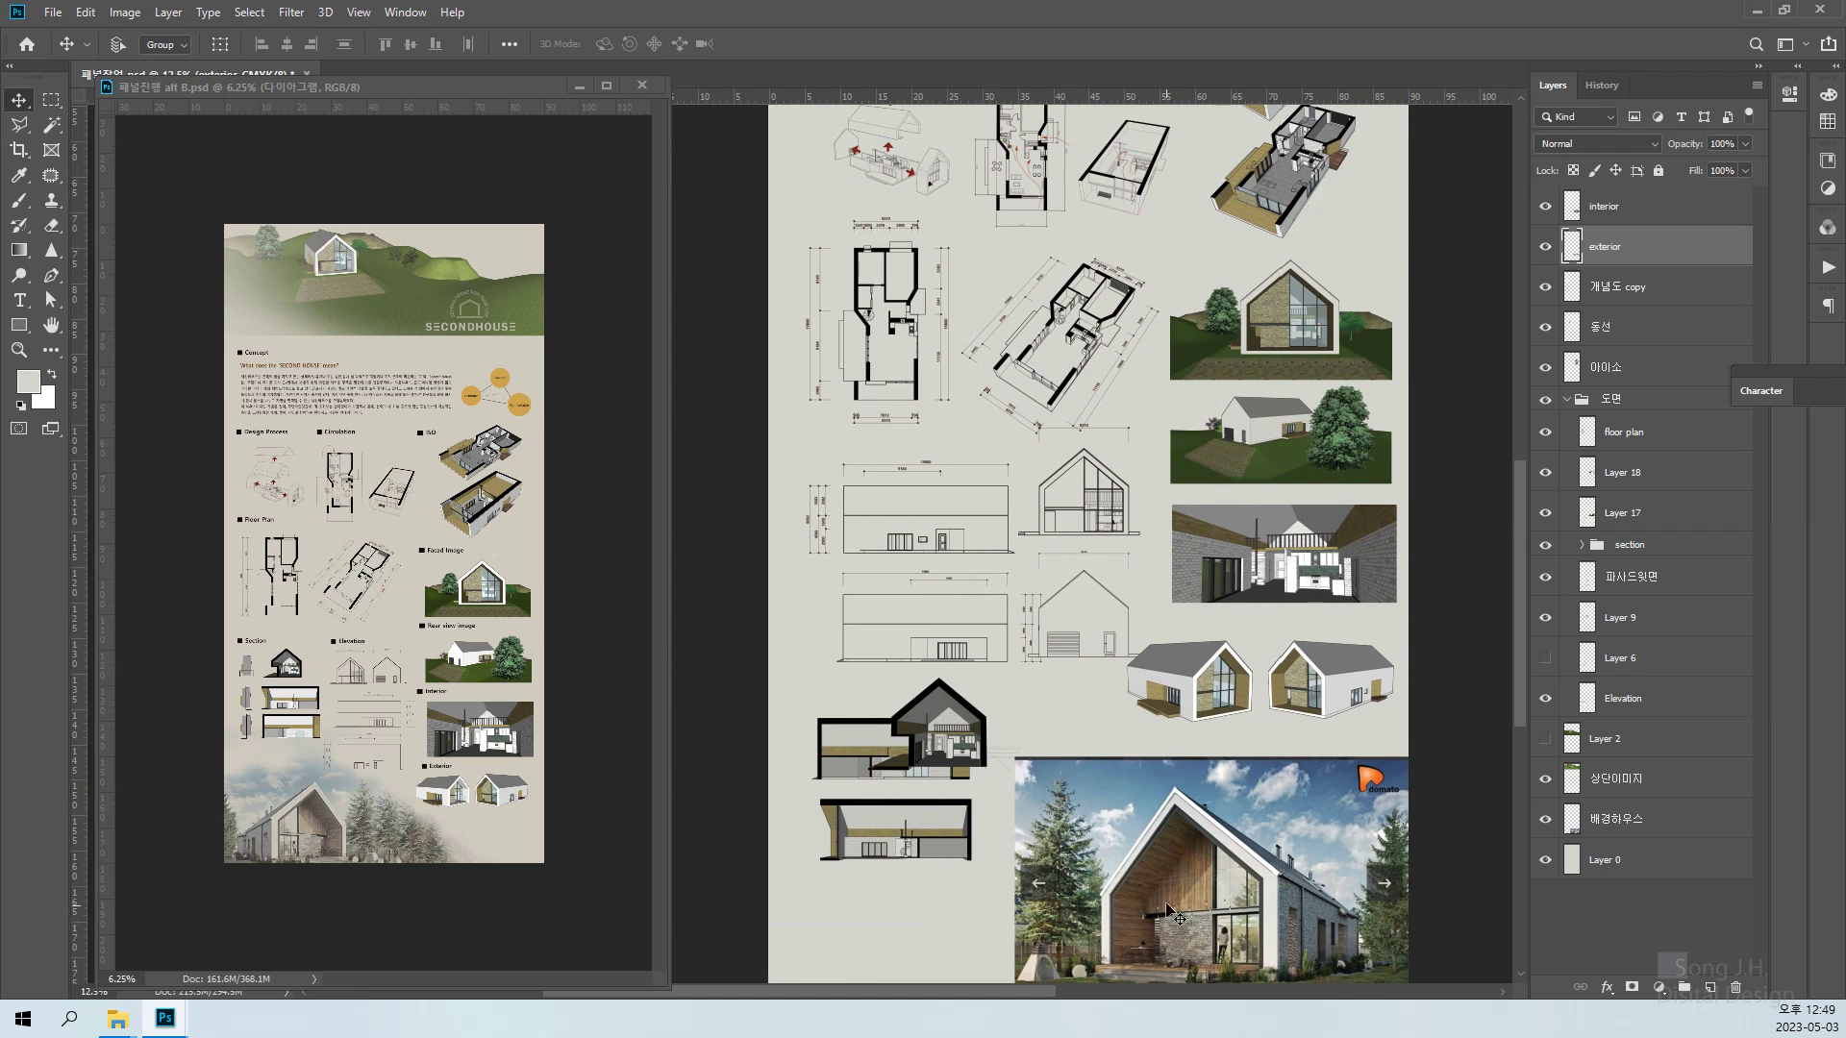
Move the gabled section on Layer 14 about 19 cm right, clear of the upper long section
right_click(955, 743)
click(990, 799)
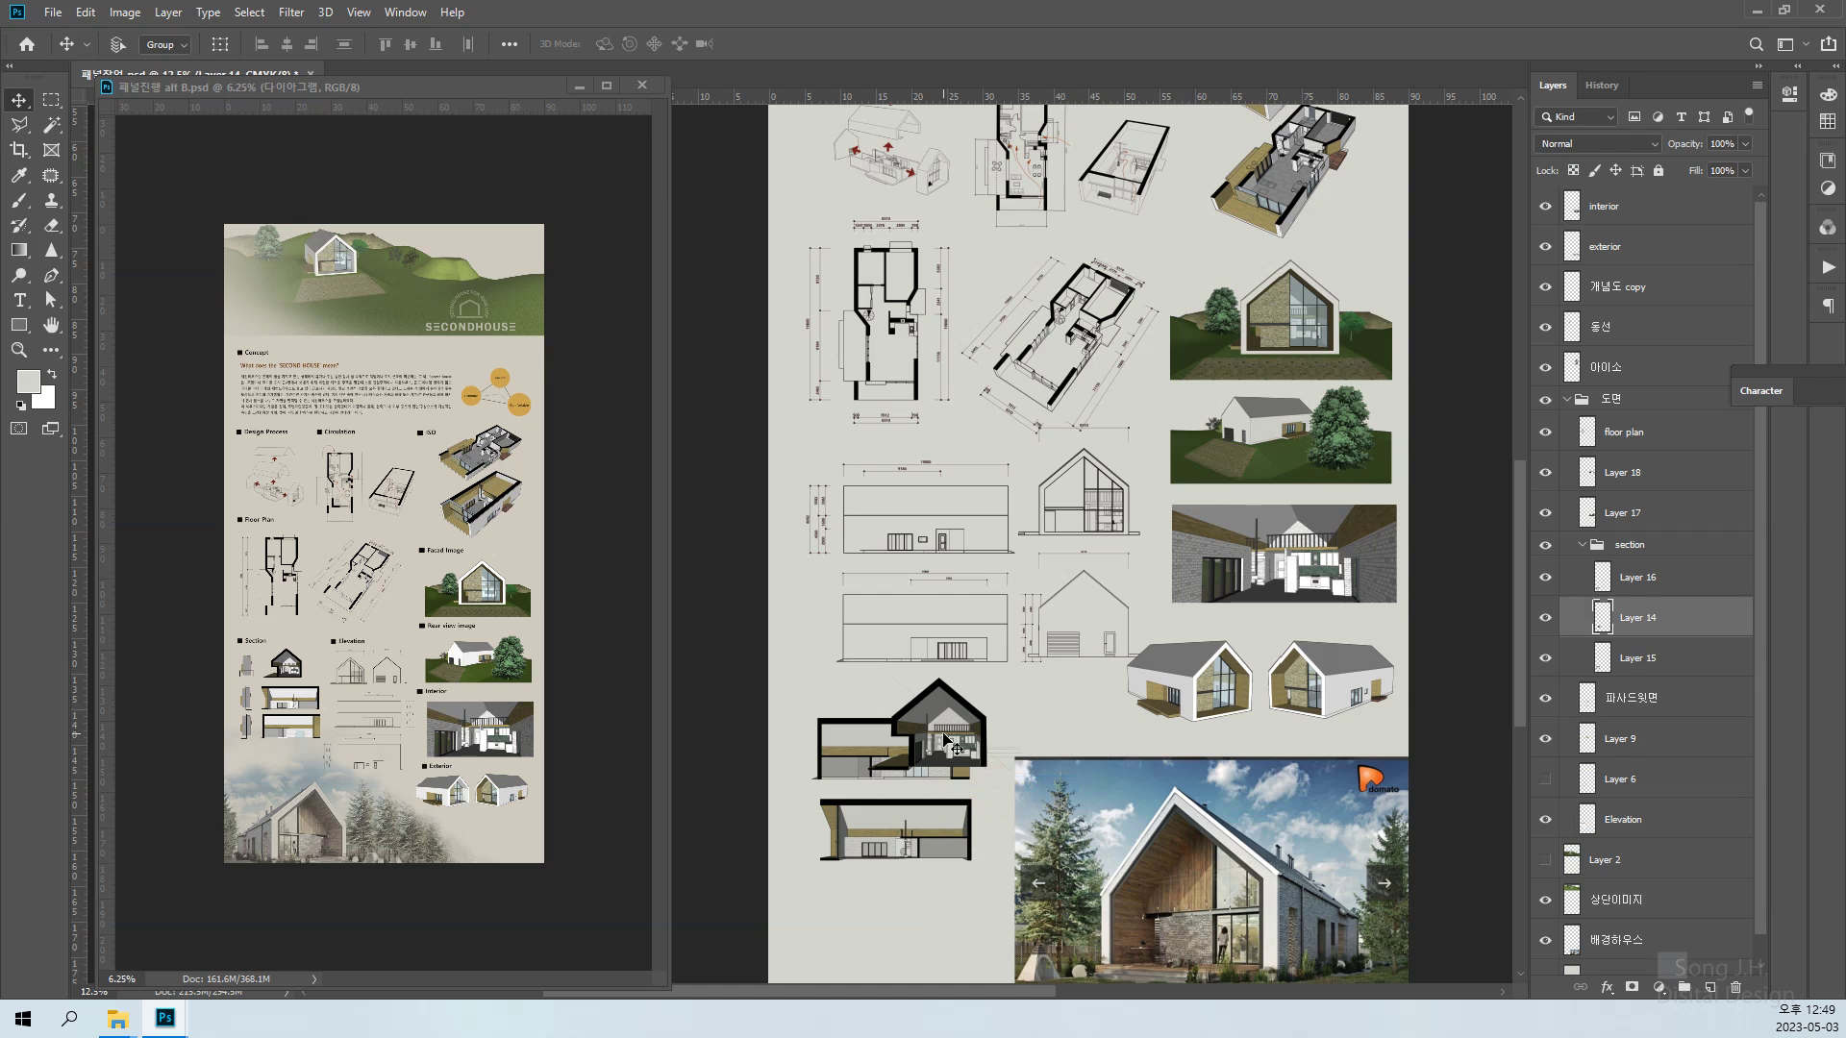
drag(956, 749, 1086, 759)
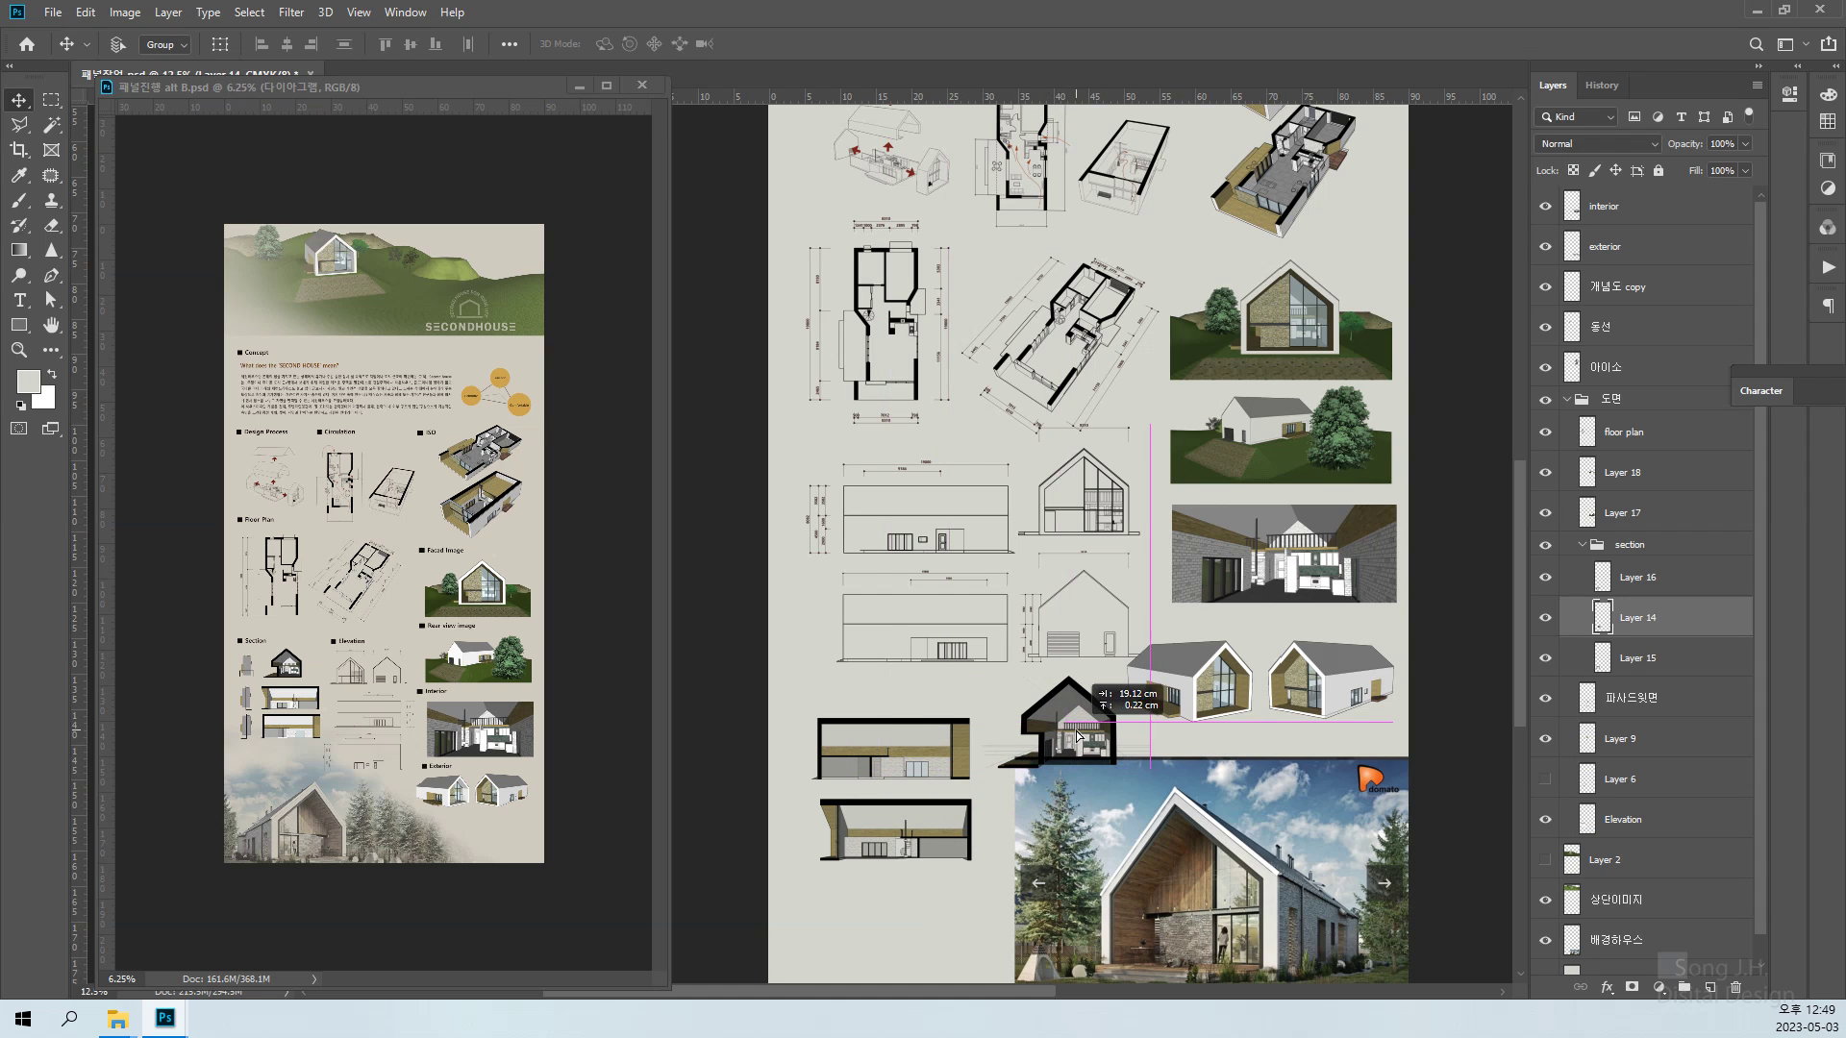
Move the upper long section on Layer 15 slightly up and left, closer beneath the elevation drawings
right_click(914, 752)
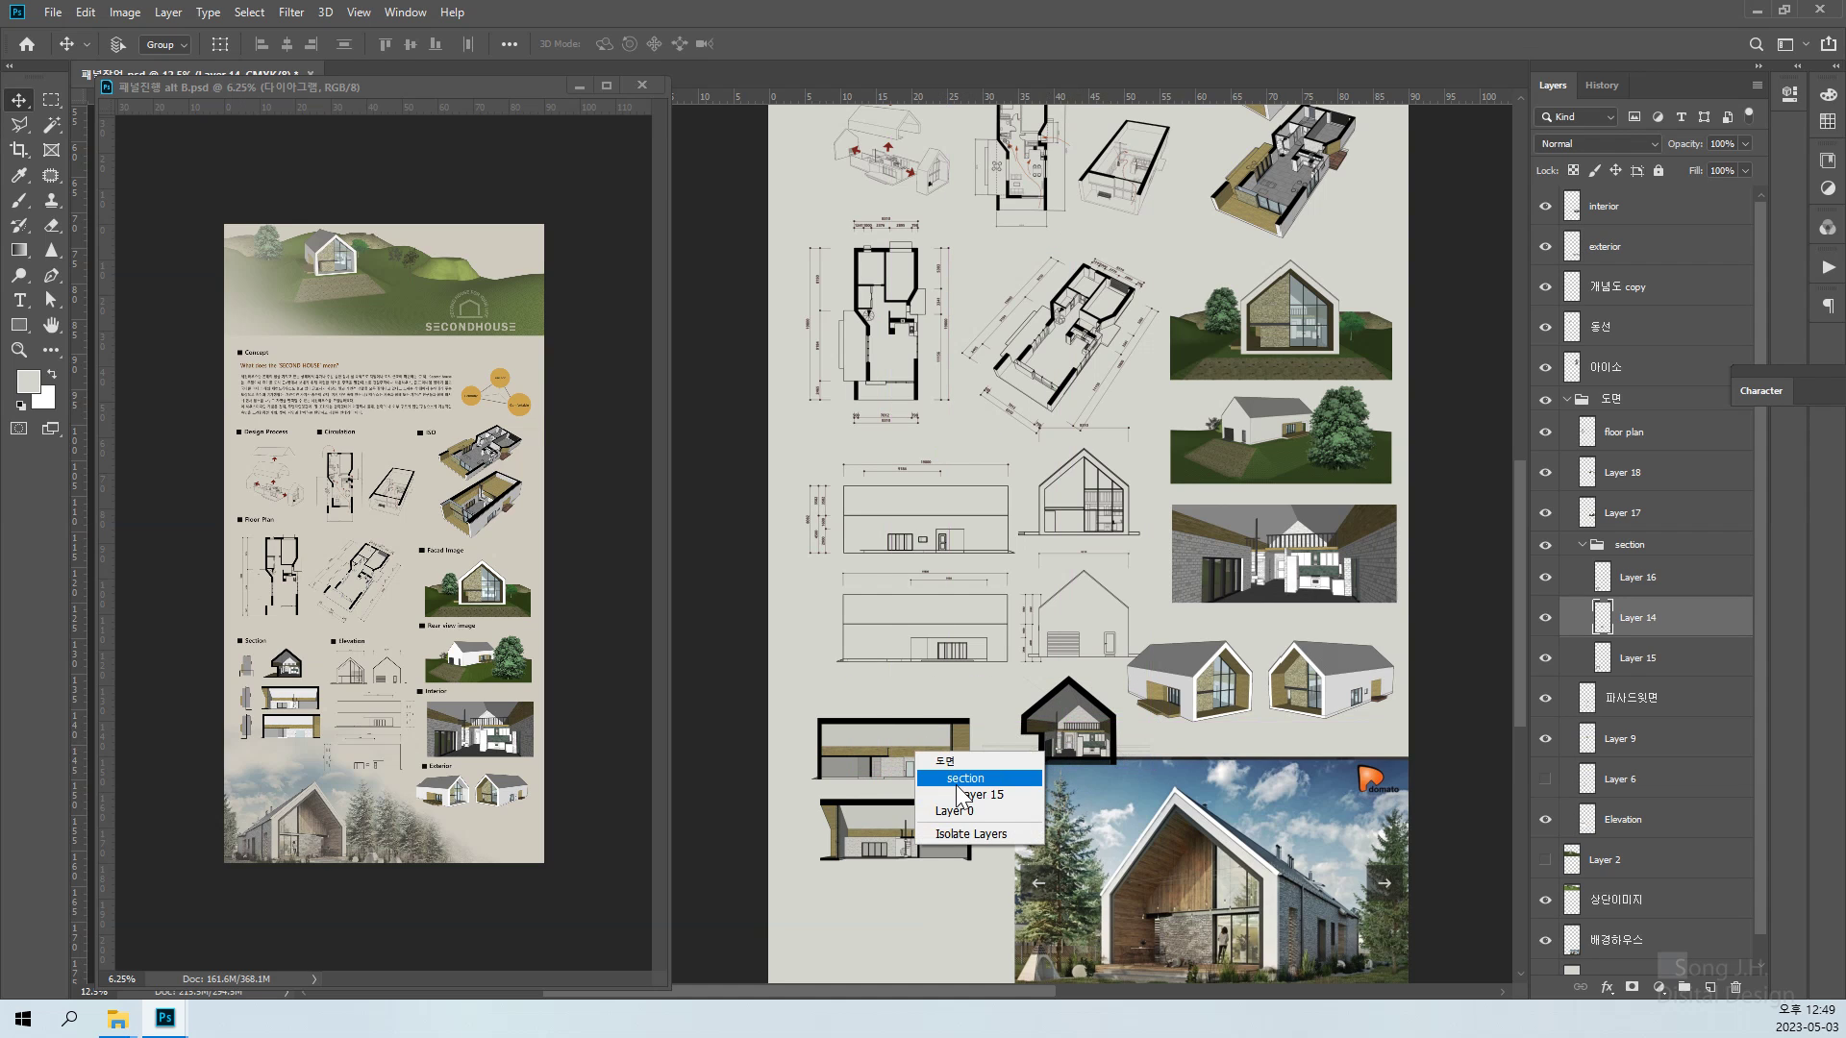
click(964, 796)
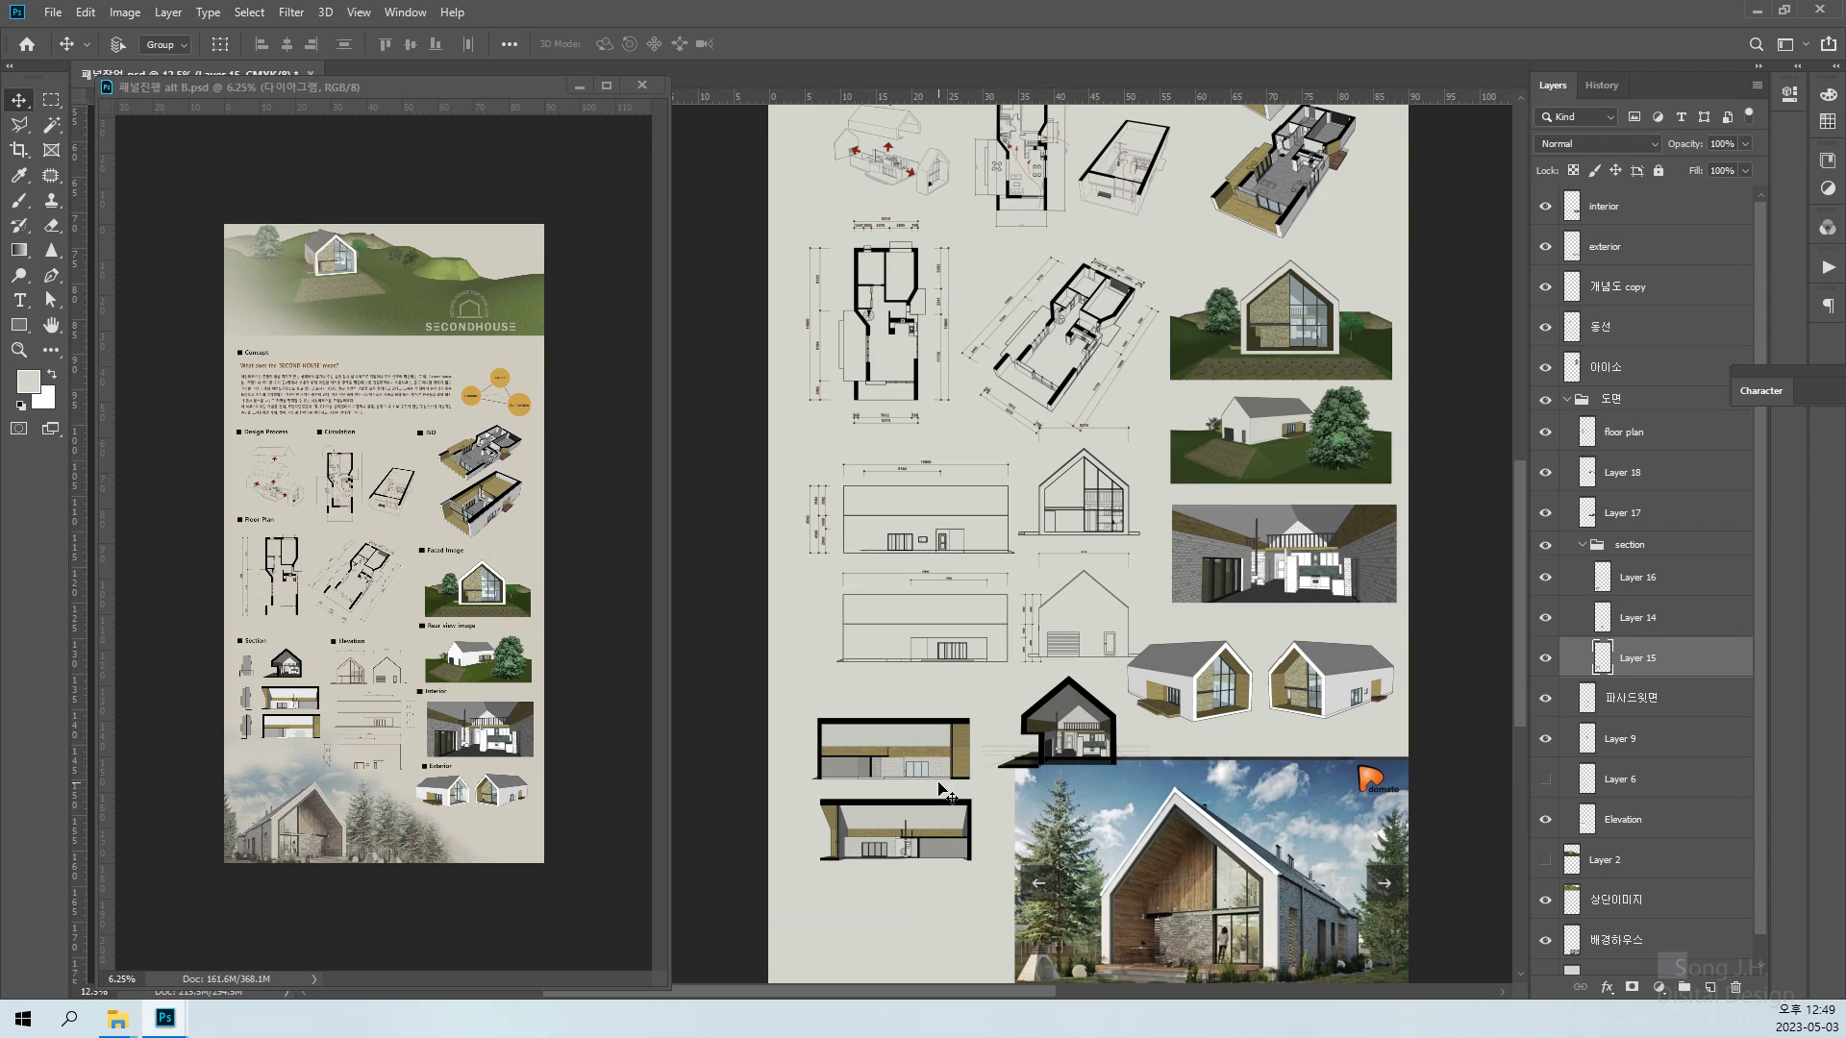
right_click(915, 765)
click(957, 788)
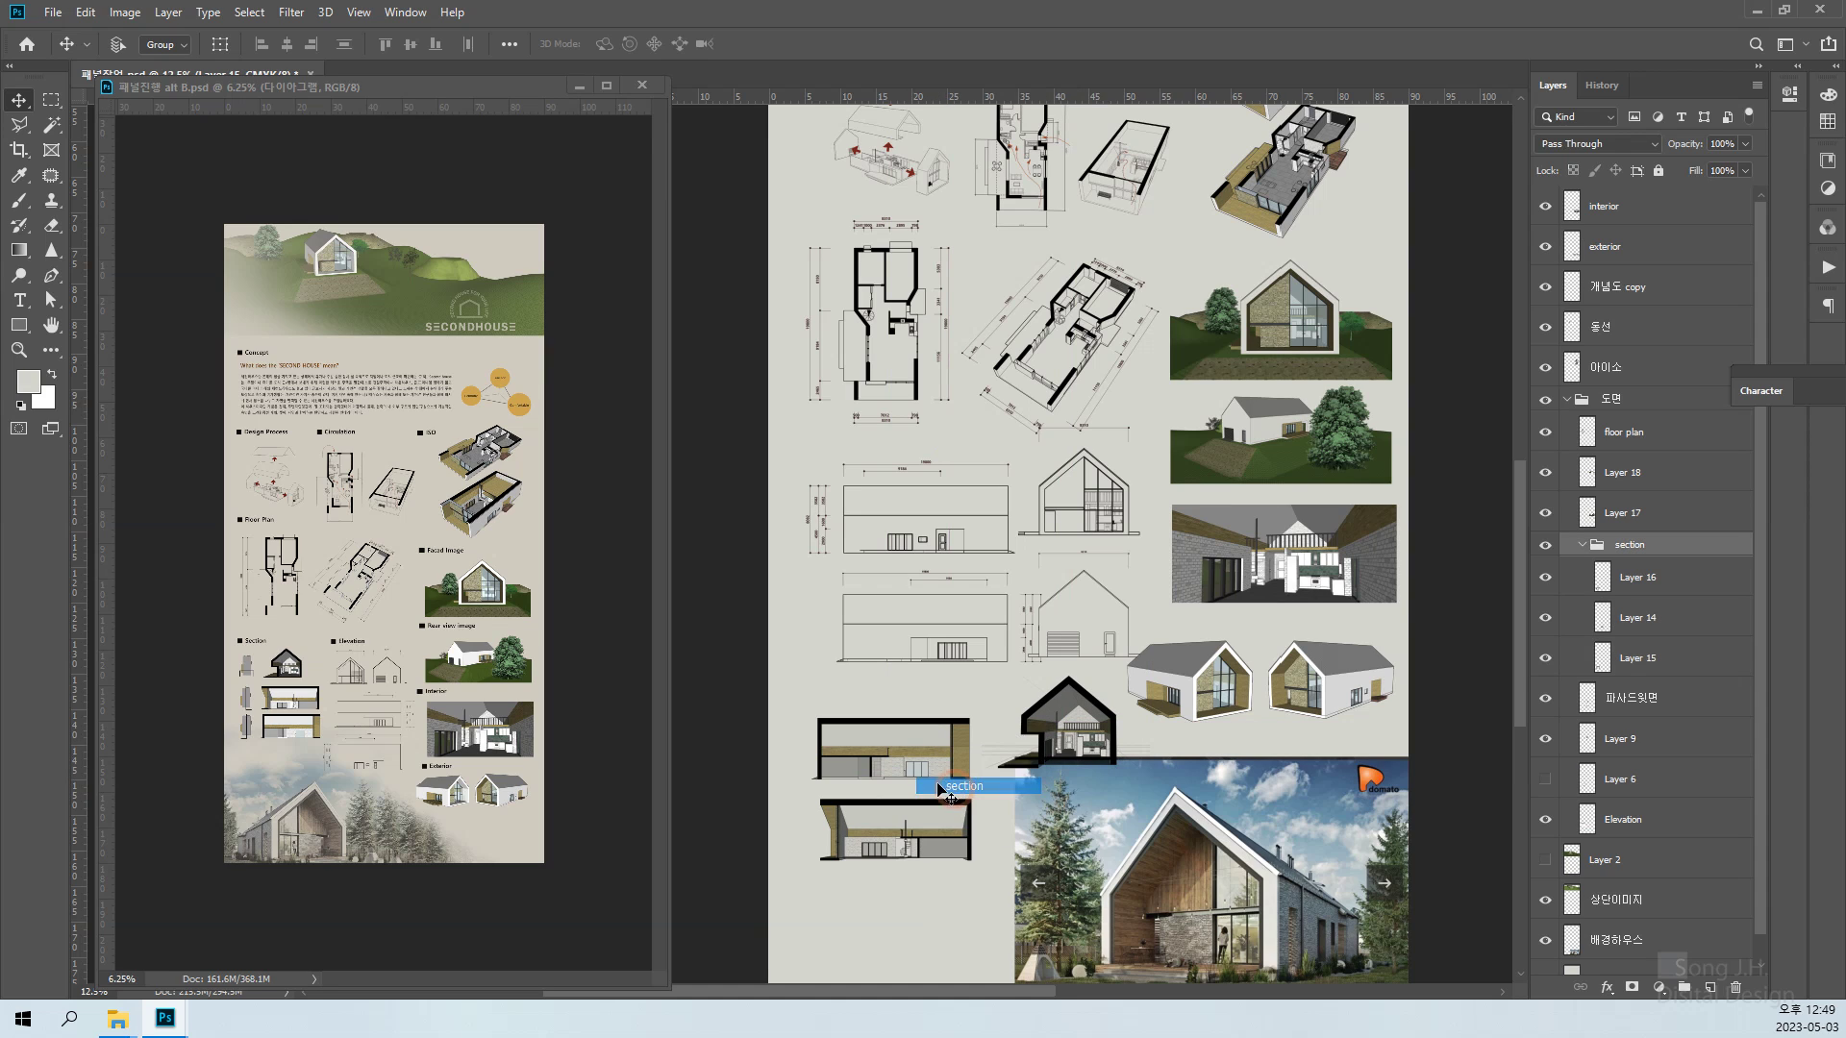
right_click(905, 762)
click(934, 800)
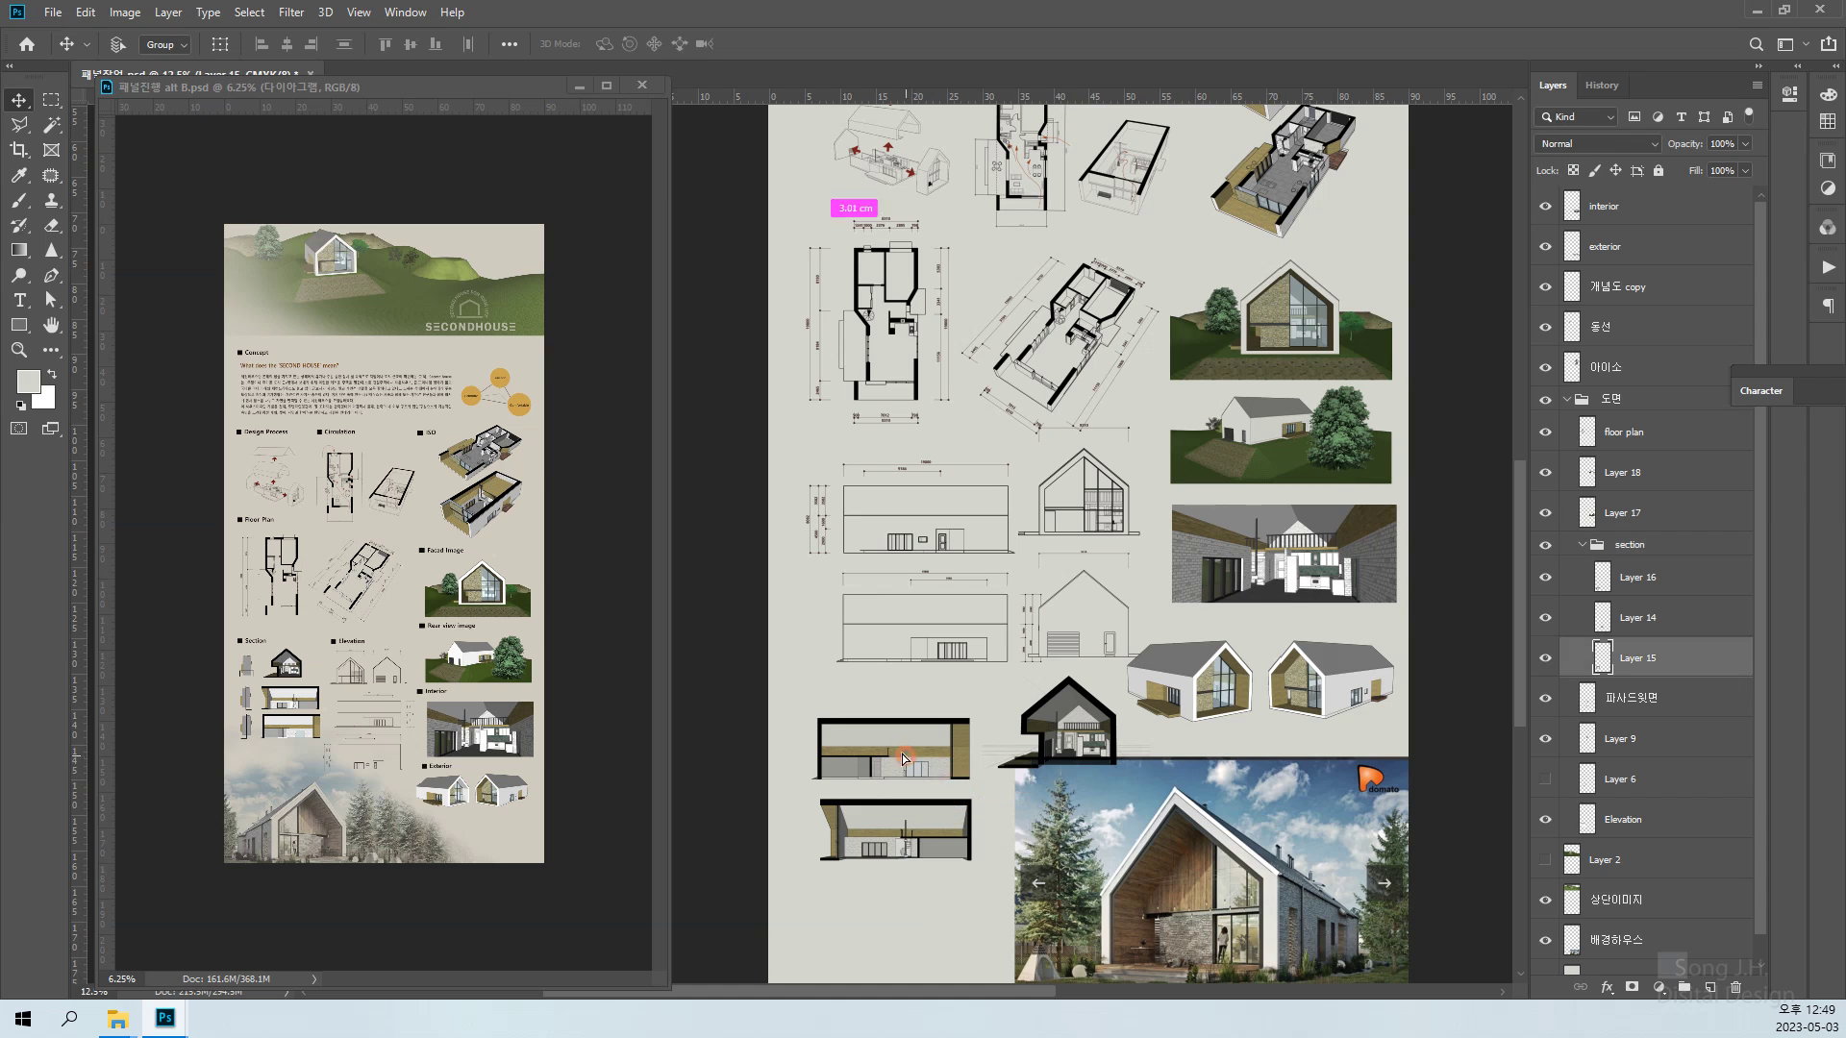
drag(903, 756, 885, 738)
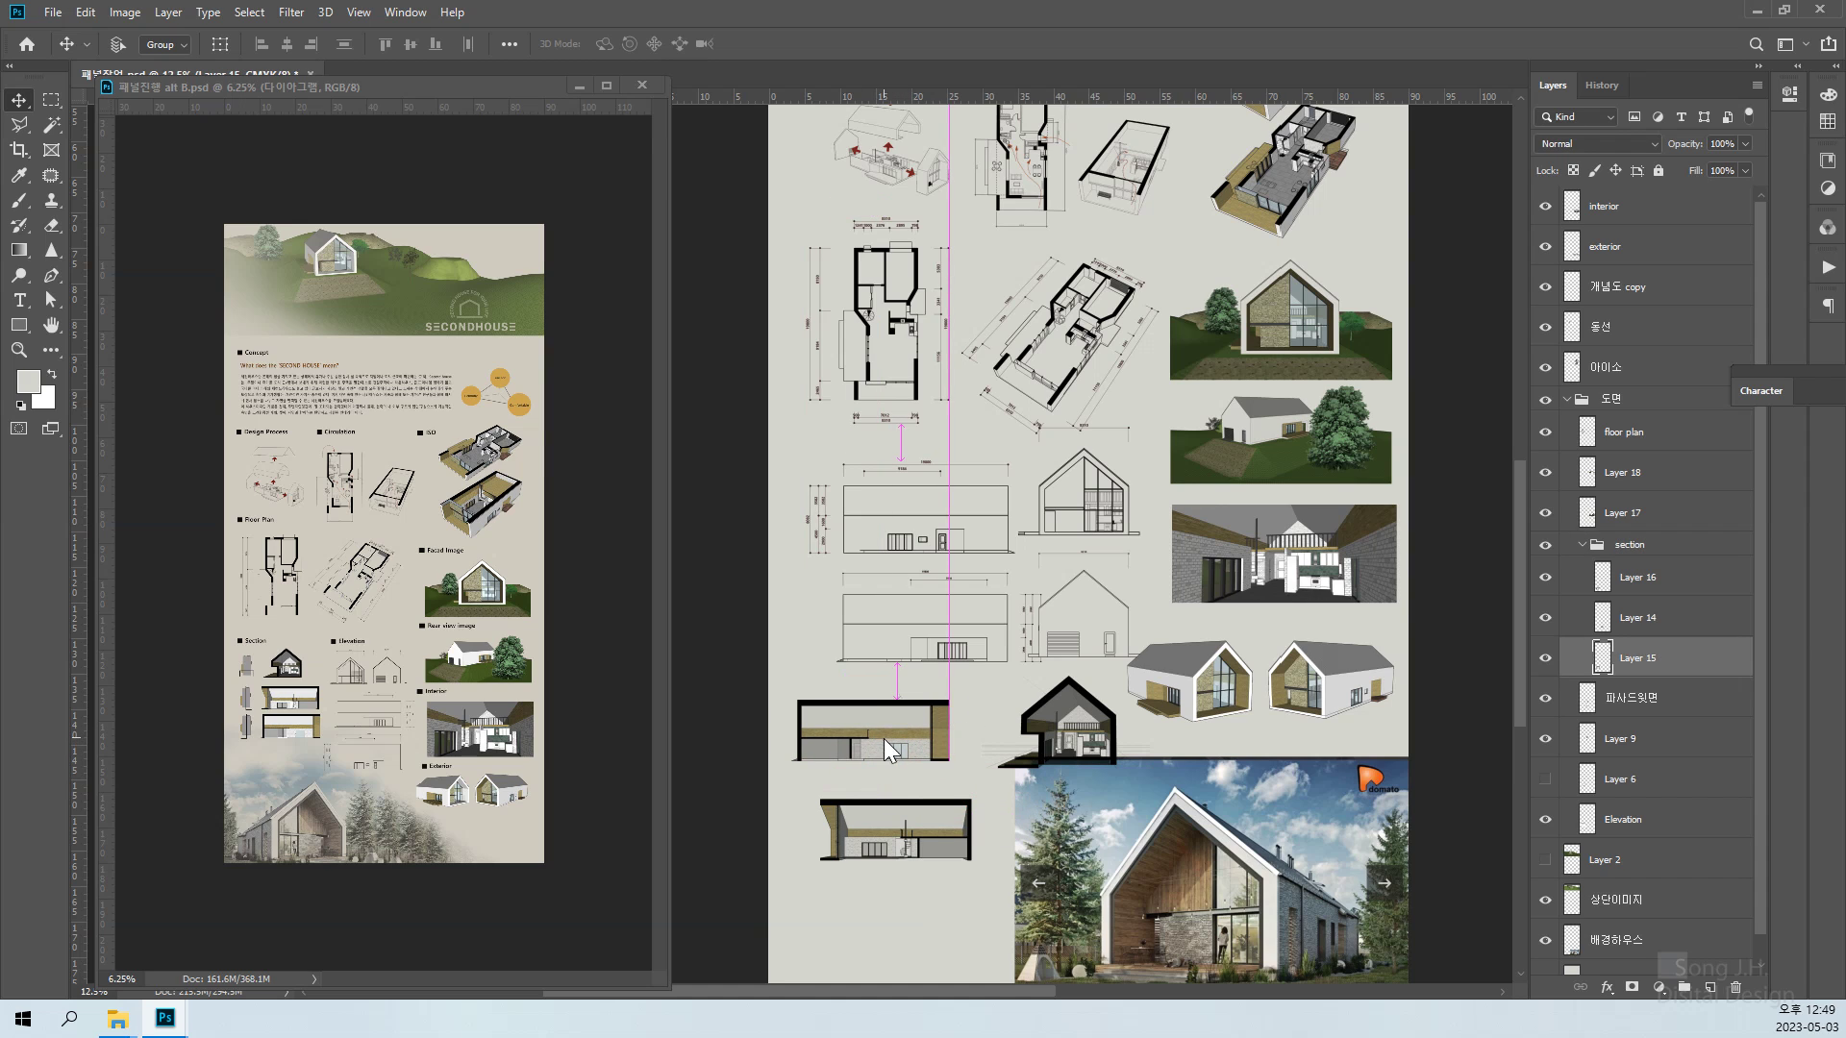
Move the lower long section on Layer 16 up and left under the upper one, aligning their edges and fine-tuning its height
right_click(897, 815)
click(944, 856)
drag(893, 821, 859, 798)
key(Up)
key(Up)
key(Up)
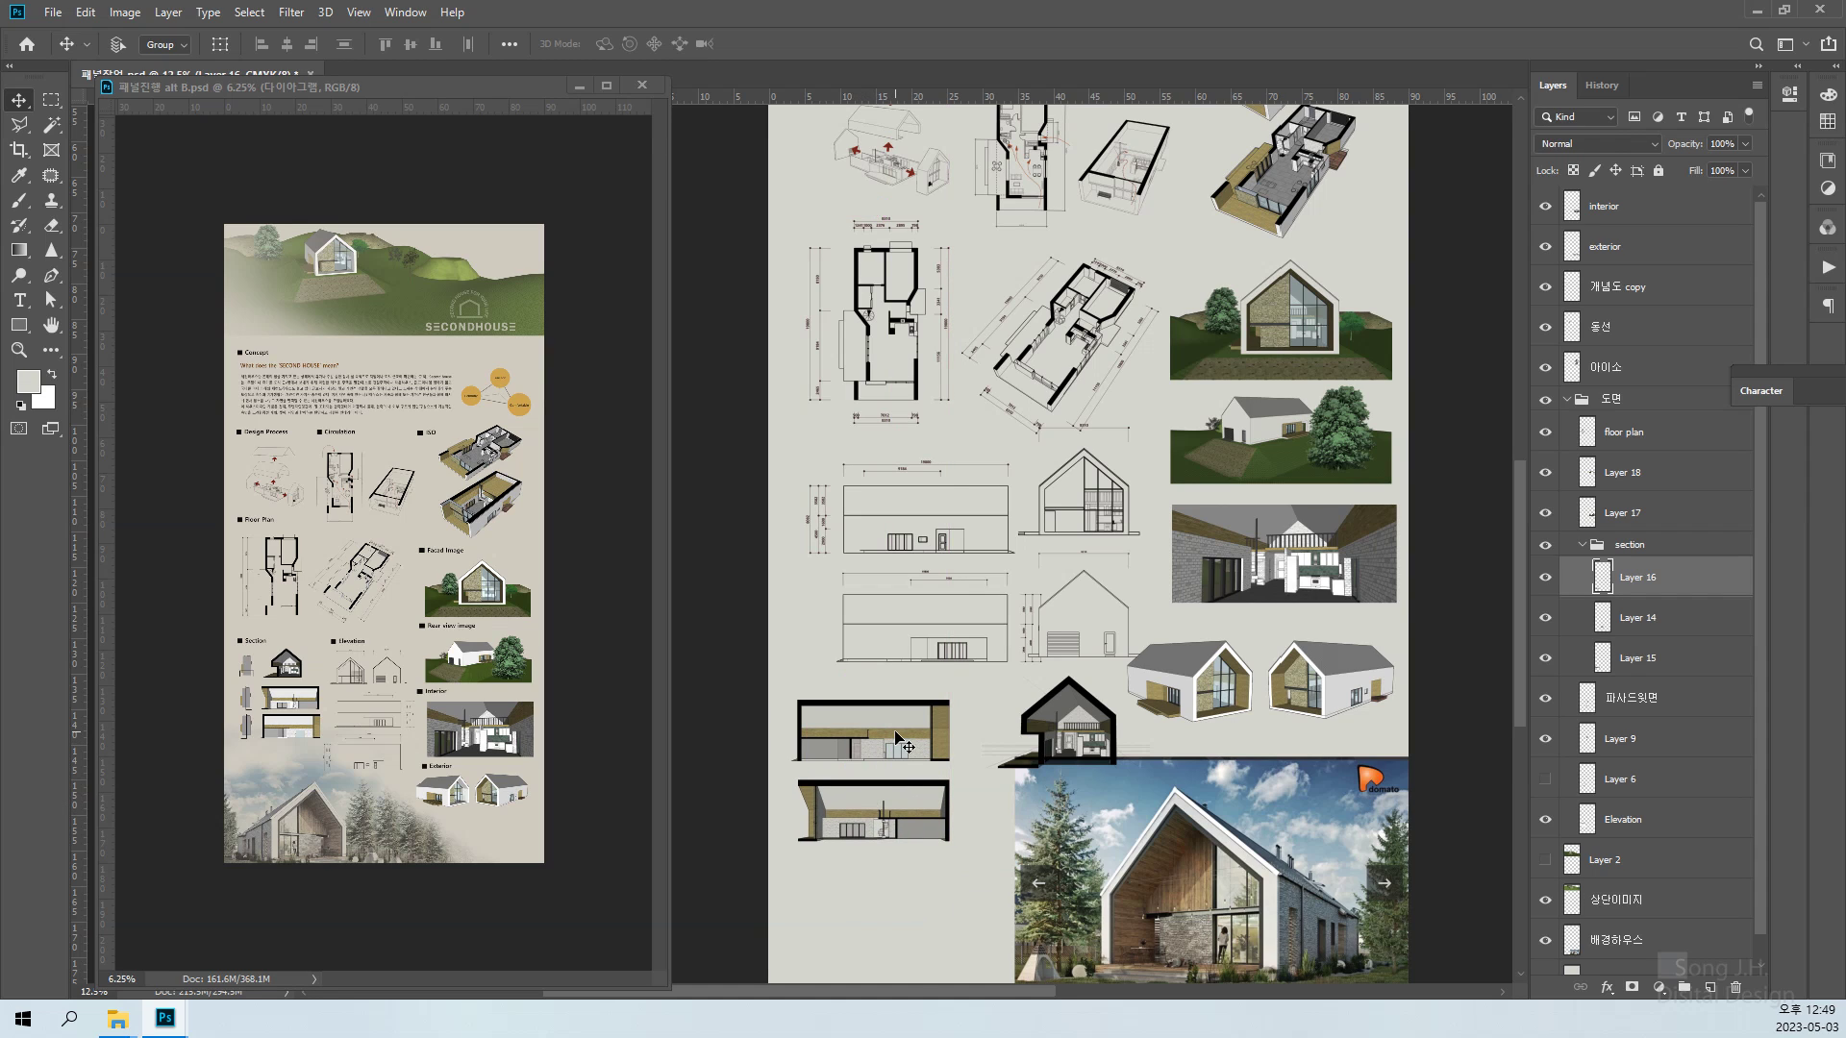
key(Down)
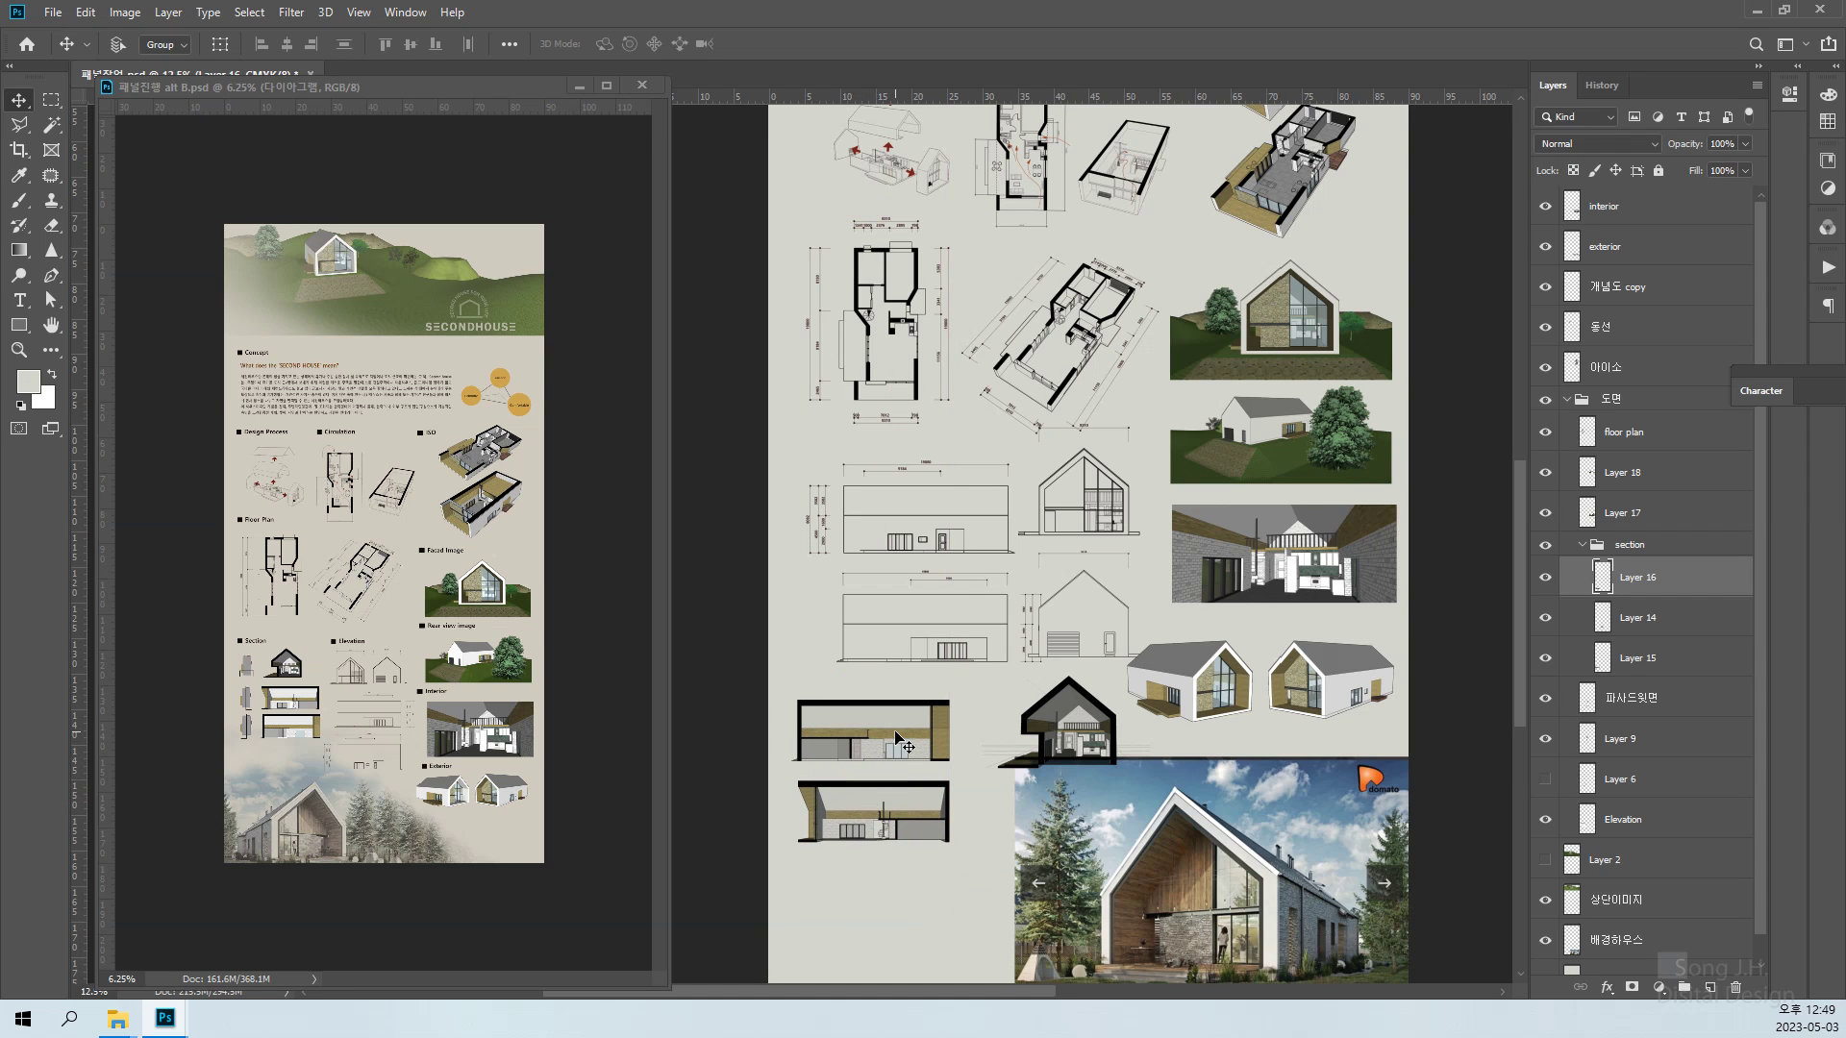
Shift the gabled section on Layer 14 slightly left and down, closer to the two long sections
right_click(1063, 733)
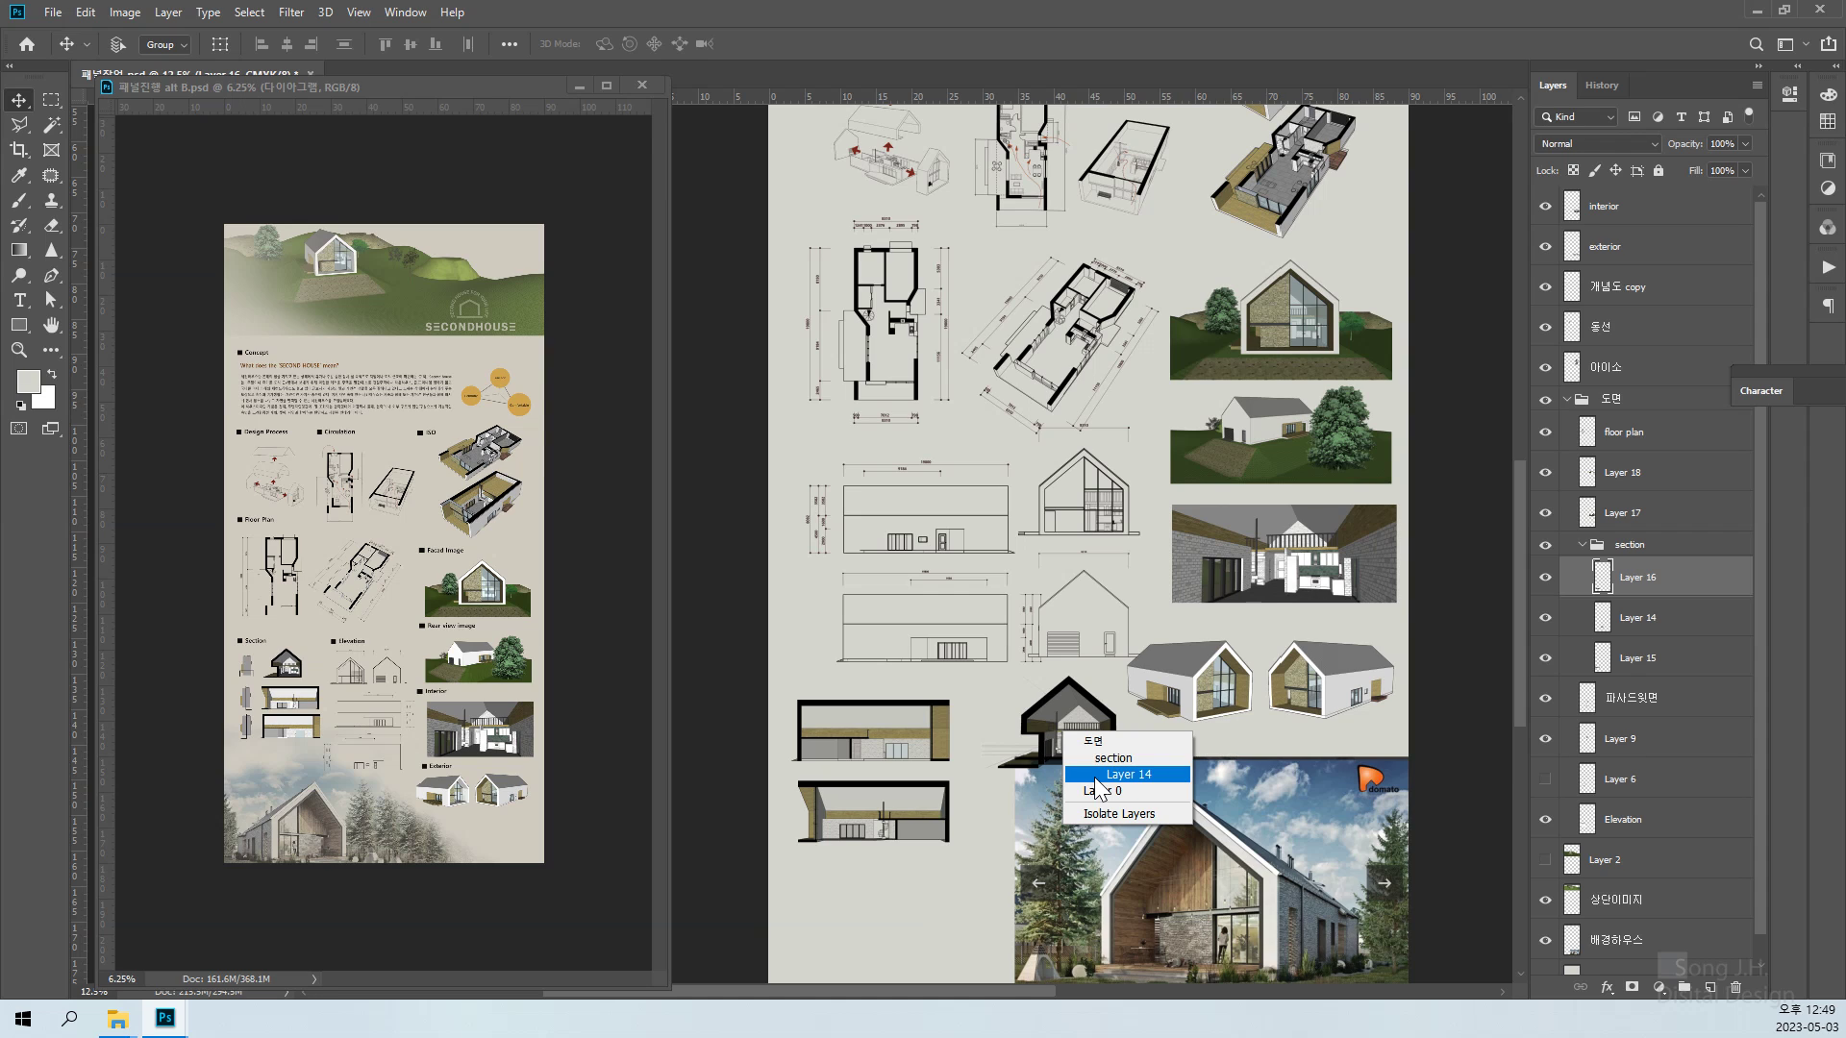
right_click(1039, 724)
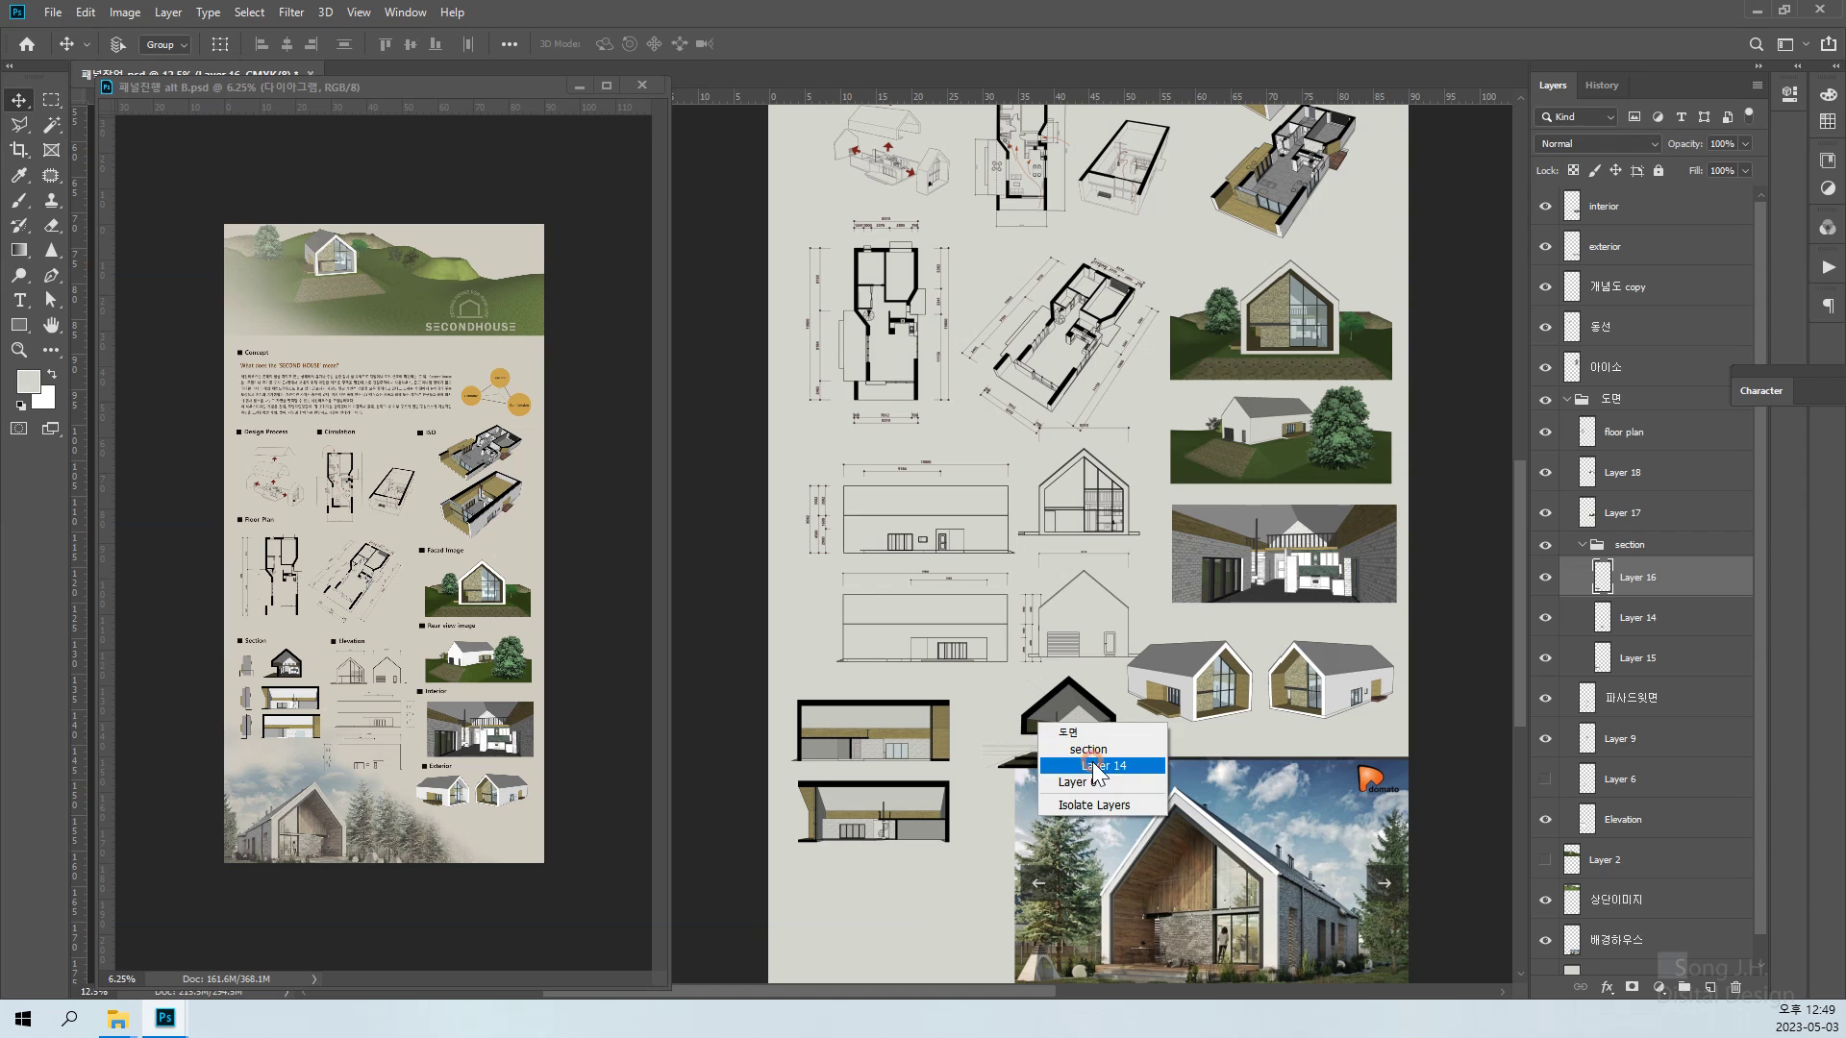
click(1096, 767)
mouse_move(1069, 719)
mouse_down()
mouse_move(1023, 733)
mouse_move(1045, 726)
mouse_up()
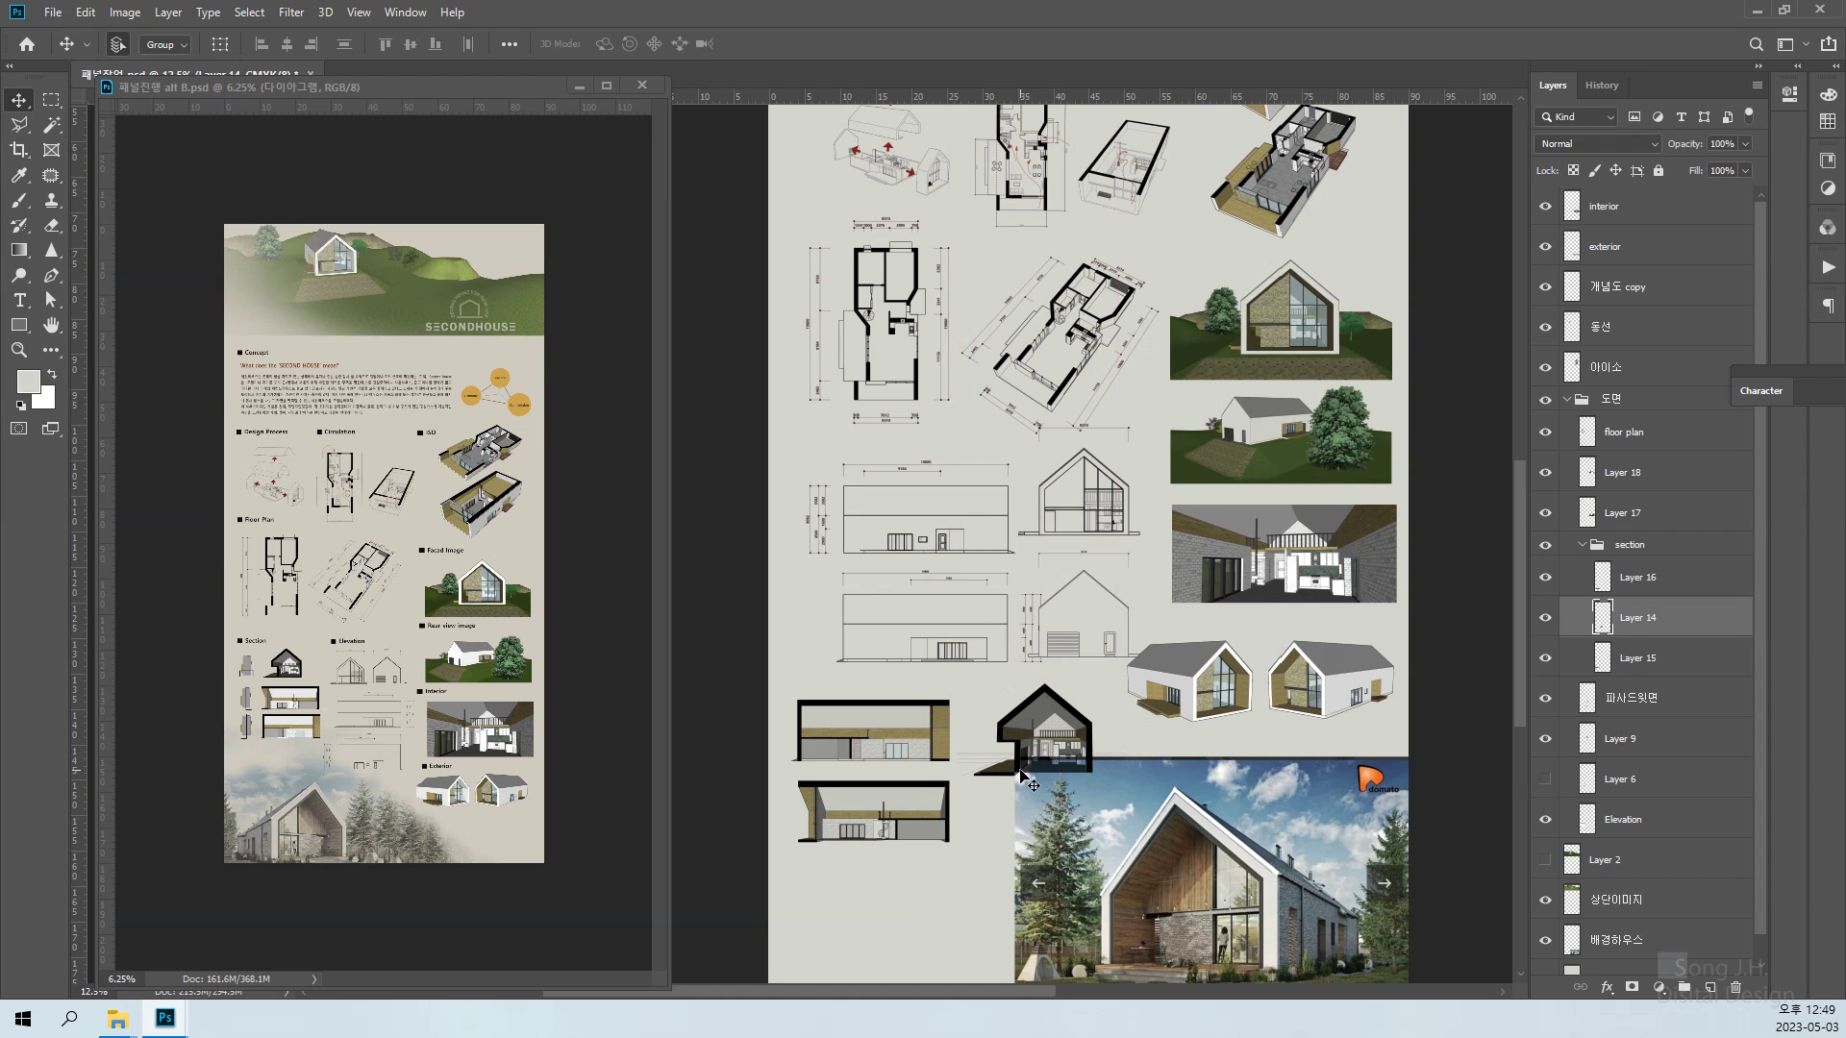
Shift the reference panel window clear of the vertical ruler and place a vertical guide at the long sections' left edge
key(ctrl+plus)
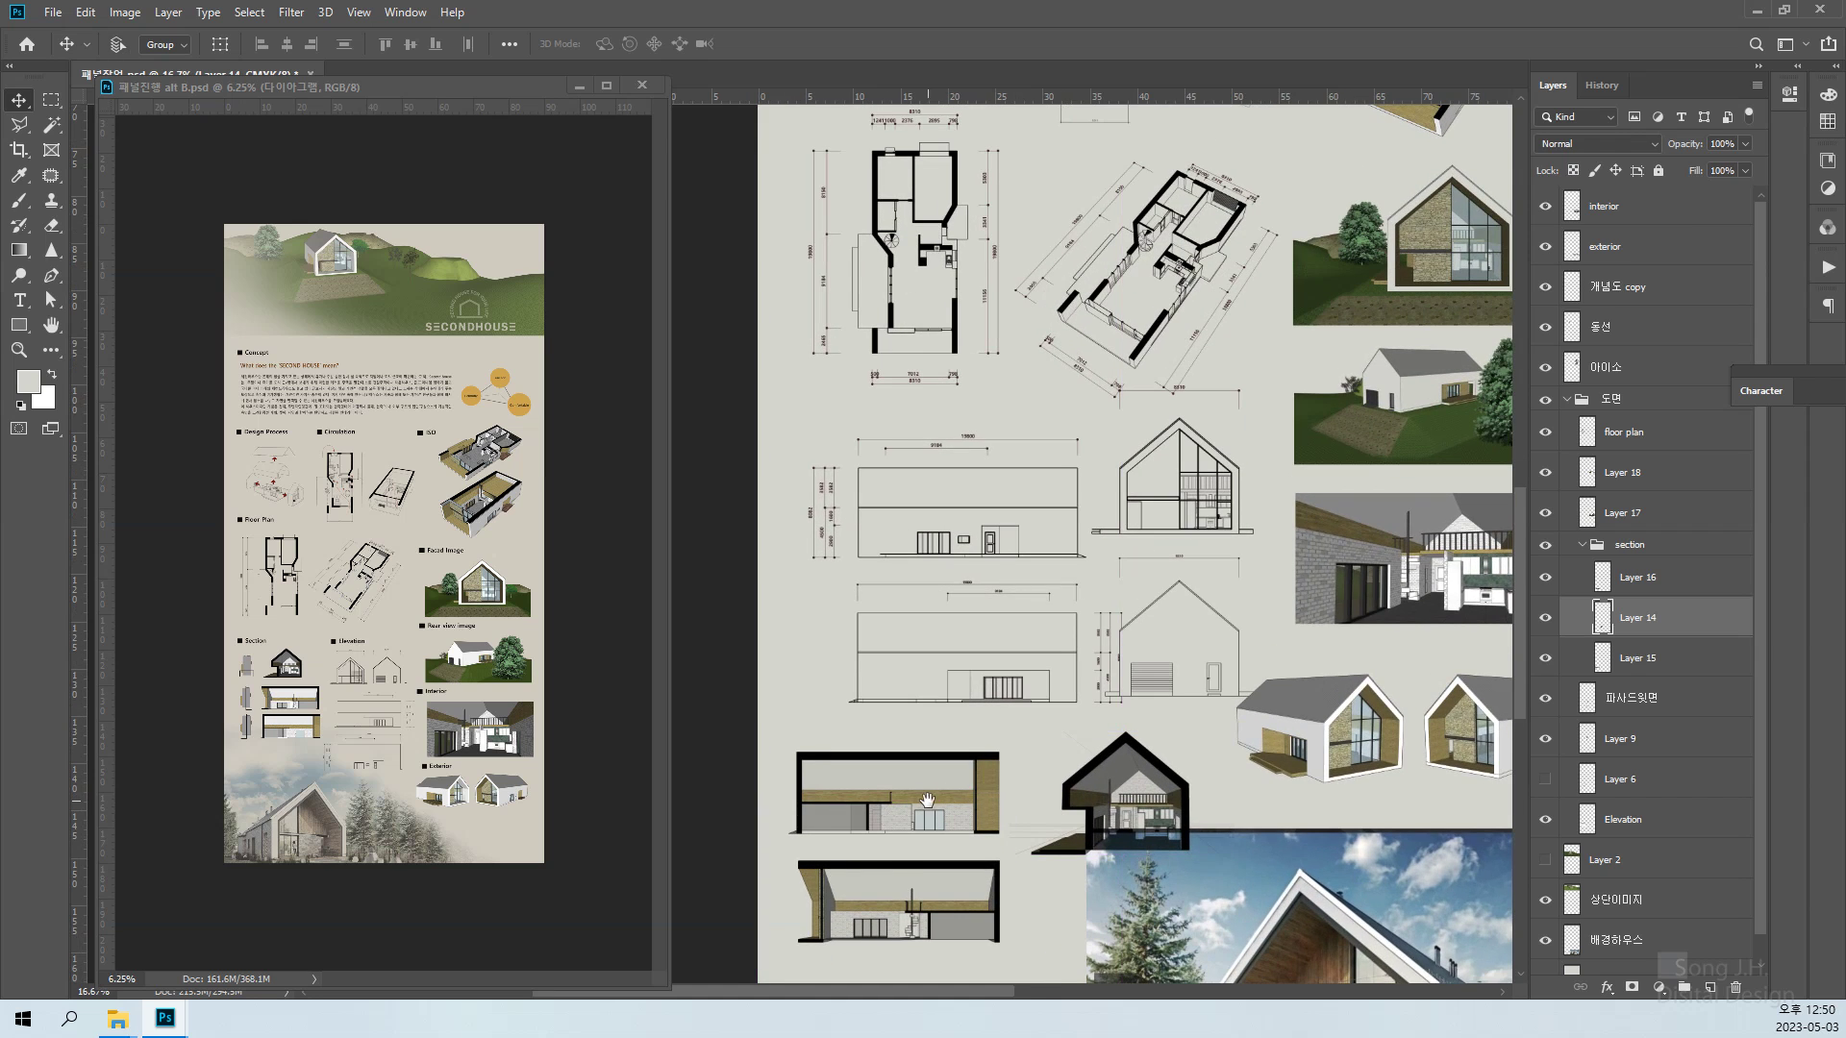
scroll(882, 819, down, 3)
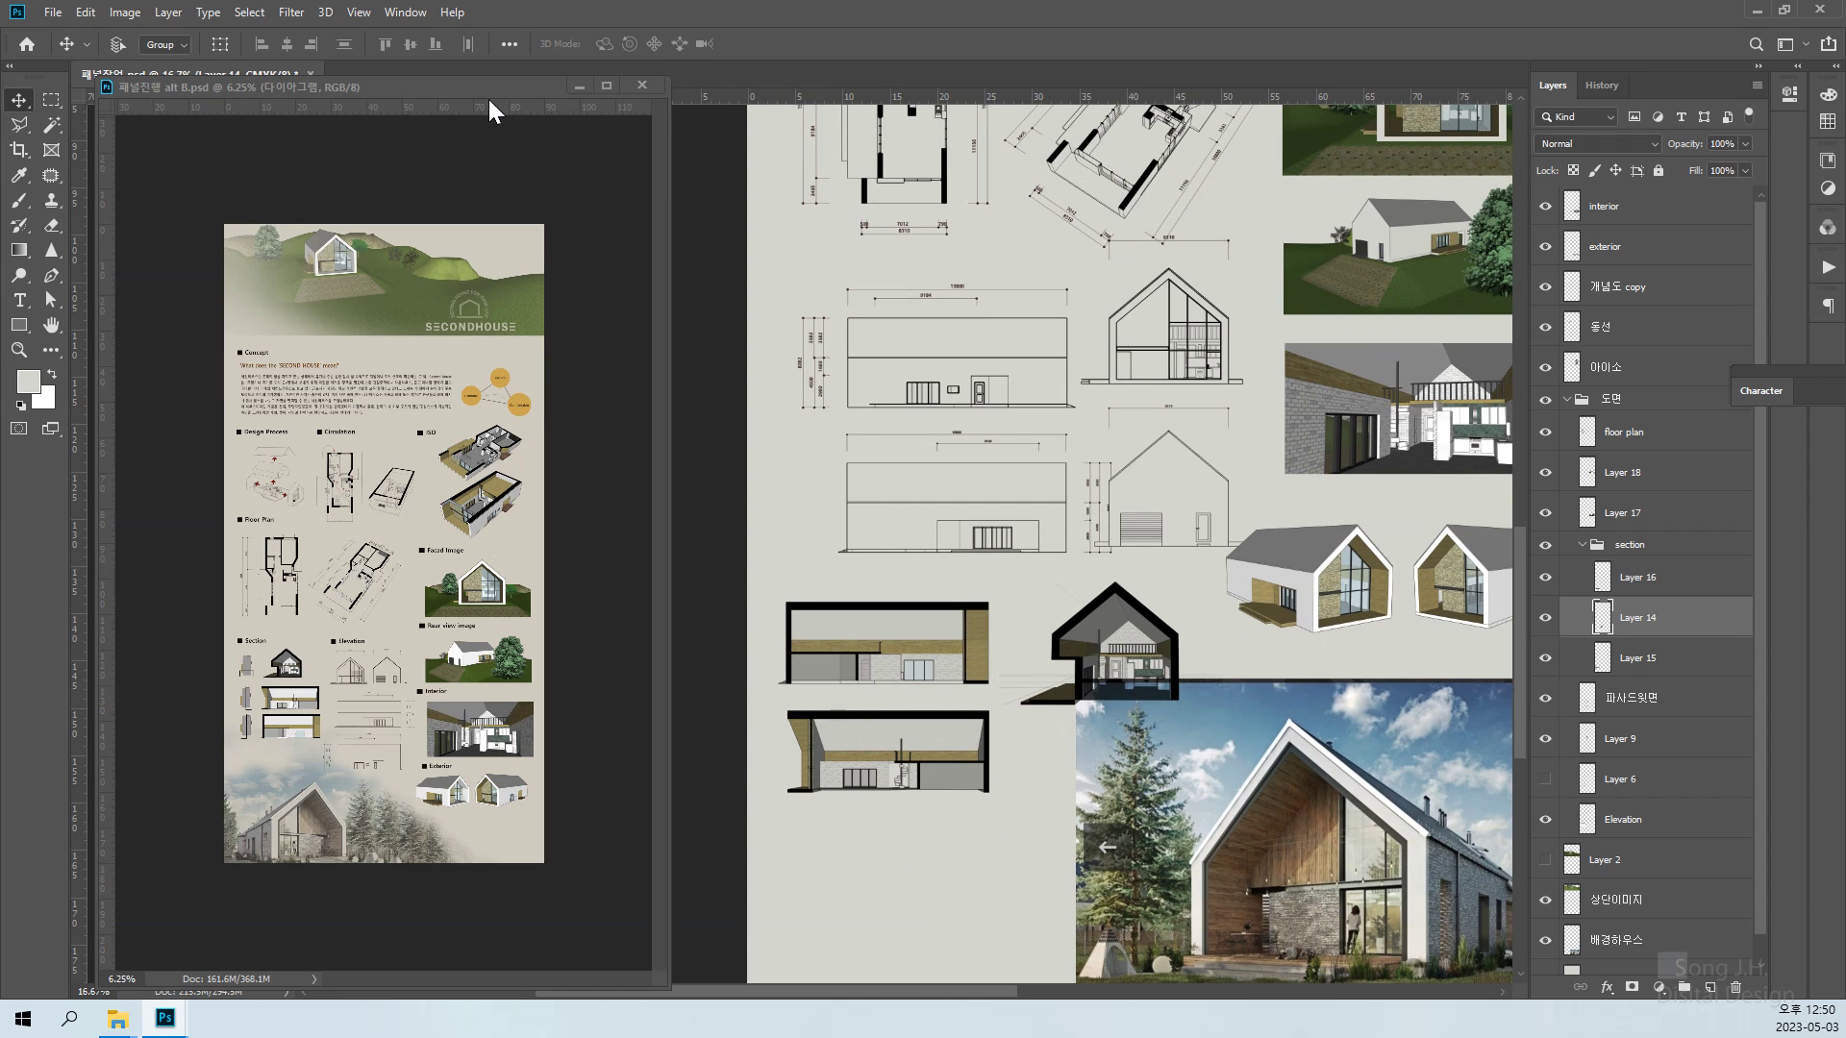
drag(483, 90, 524, 140)
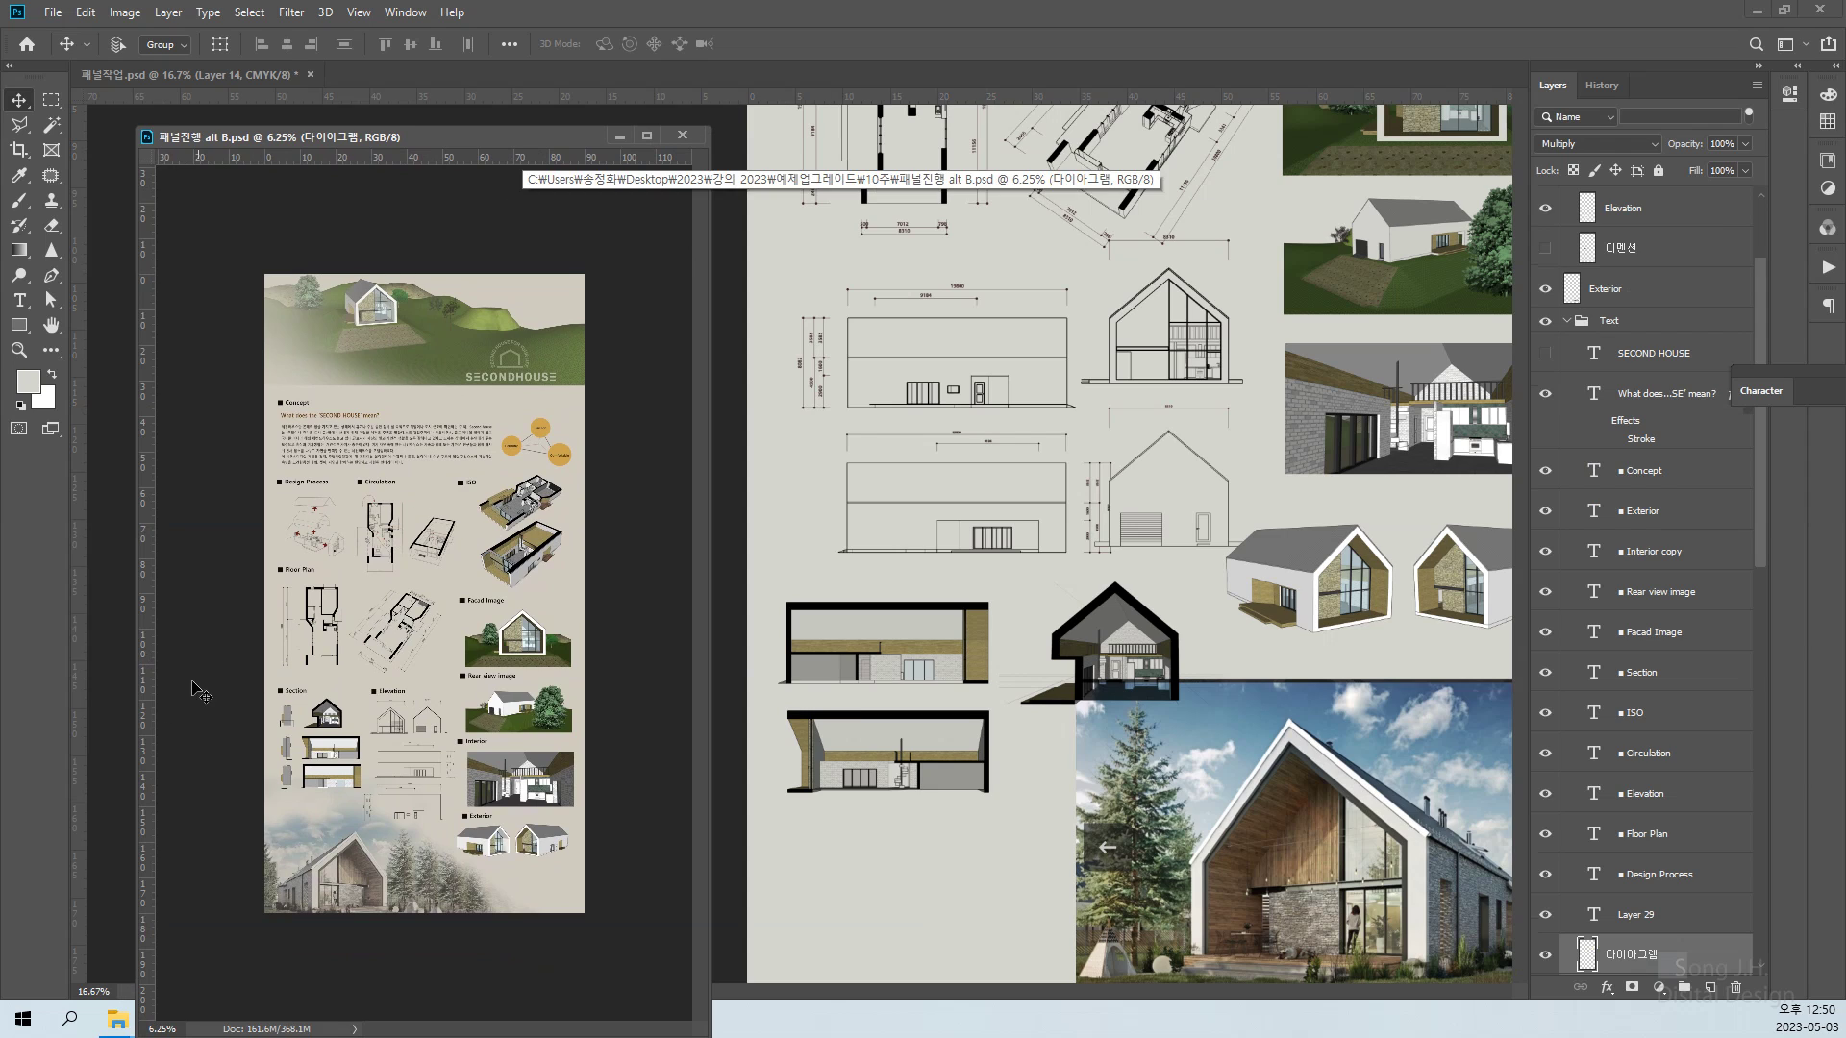
click(78, 776)
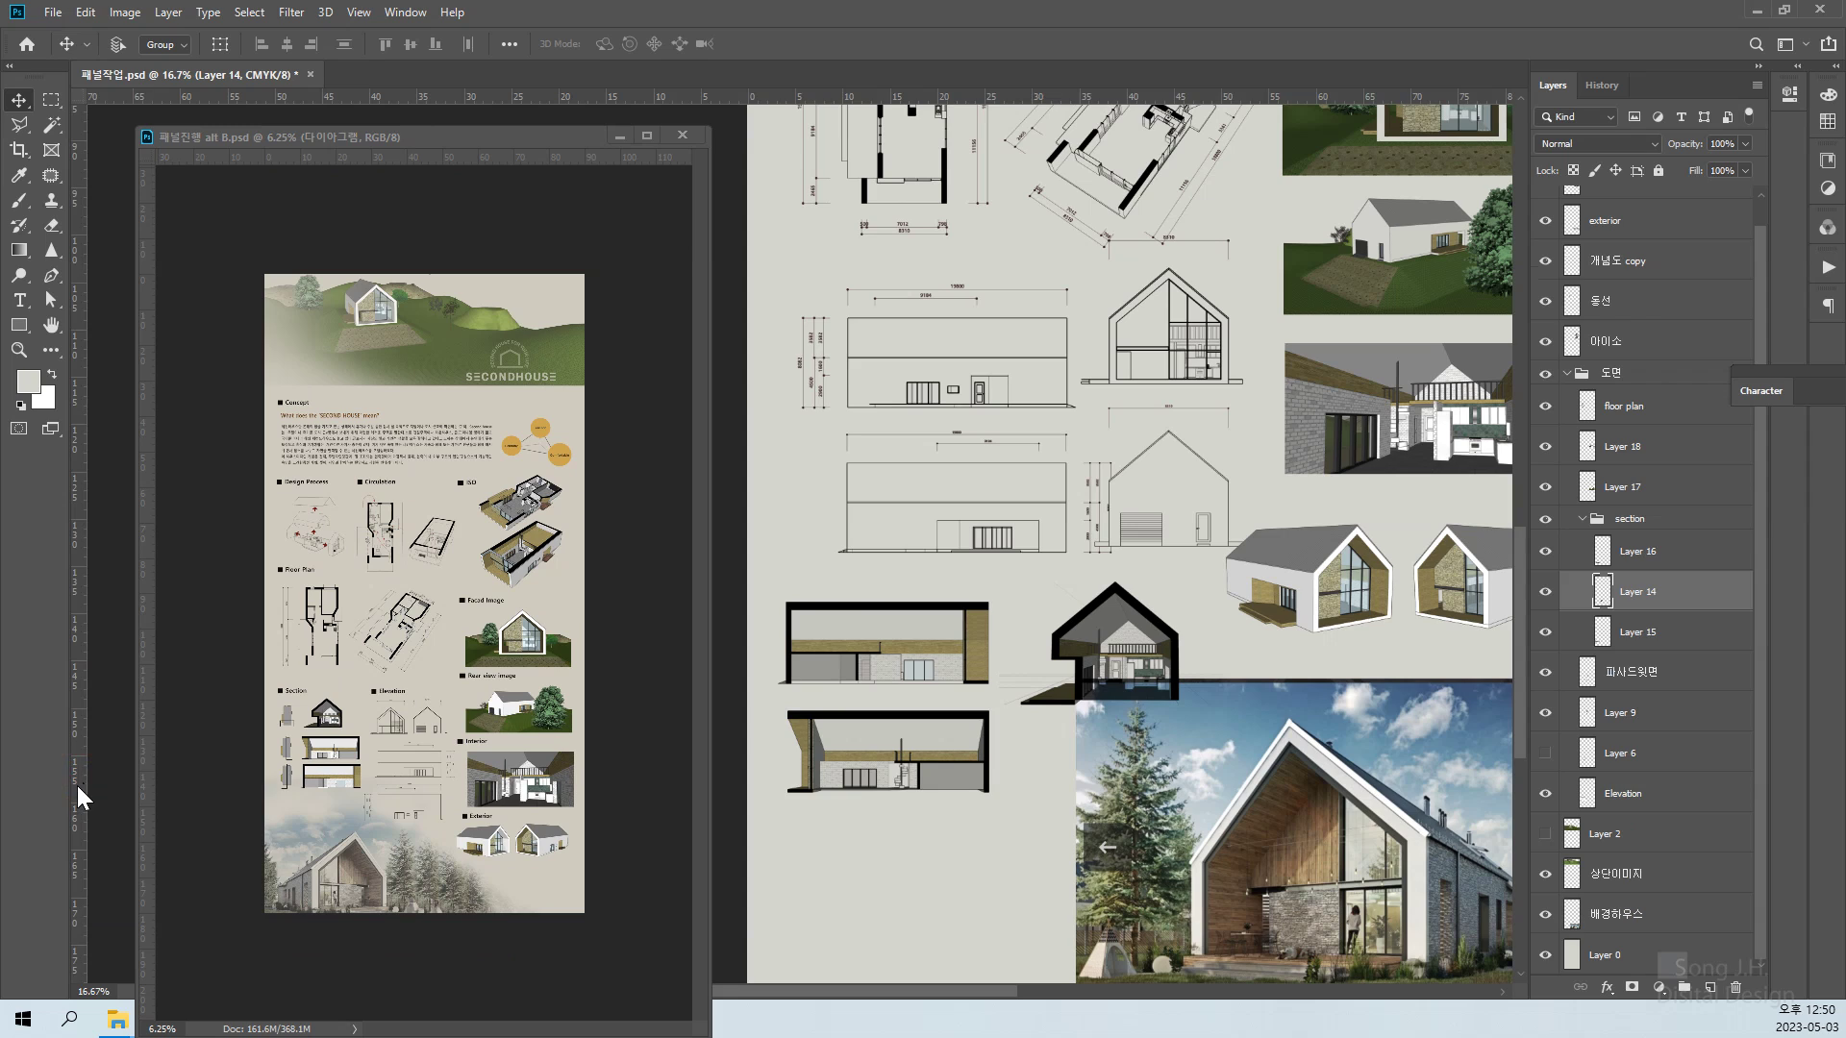
drag(79, 798, 785, 693)
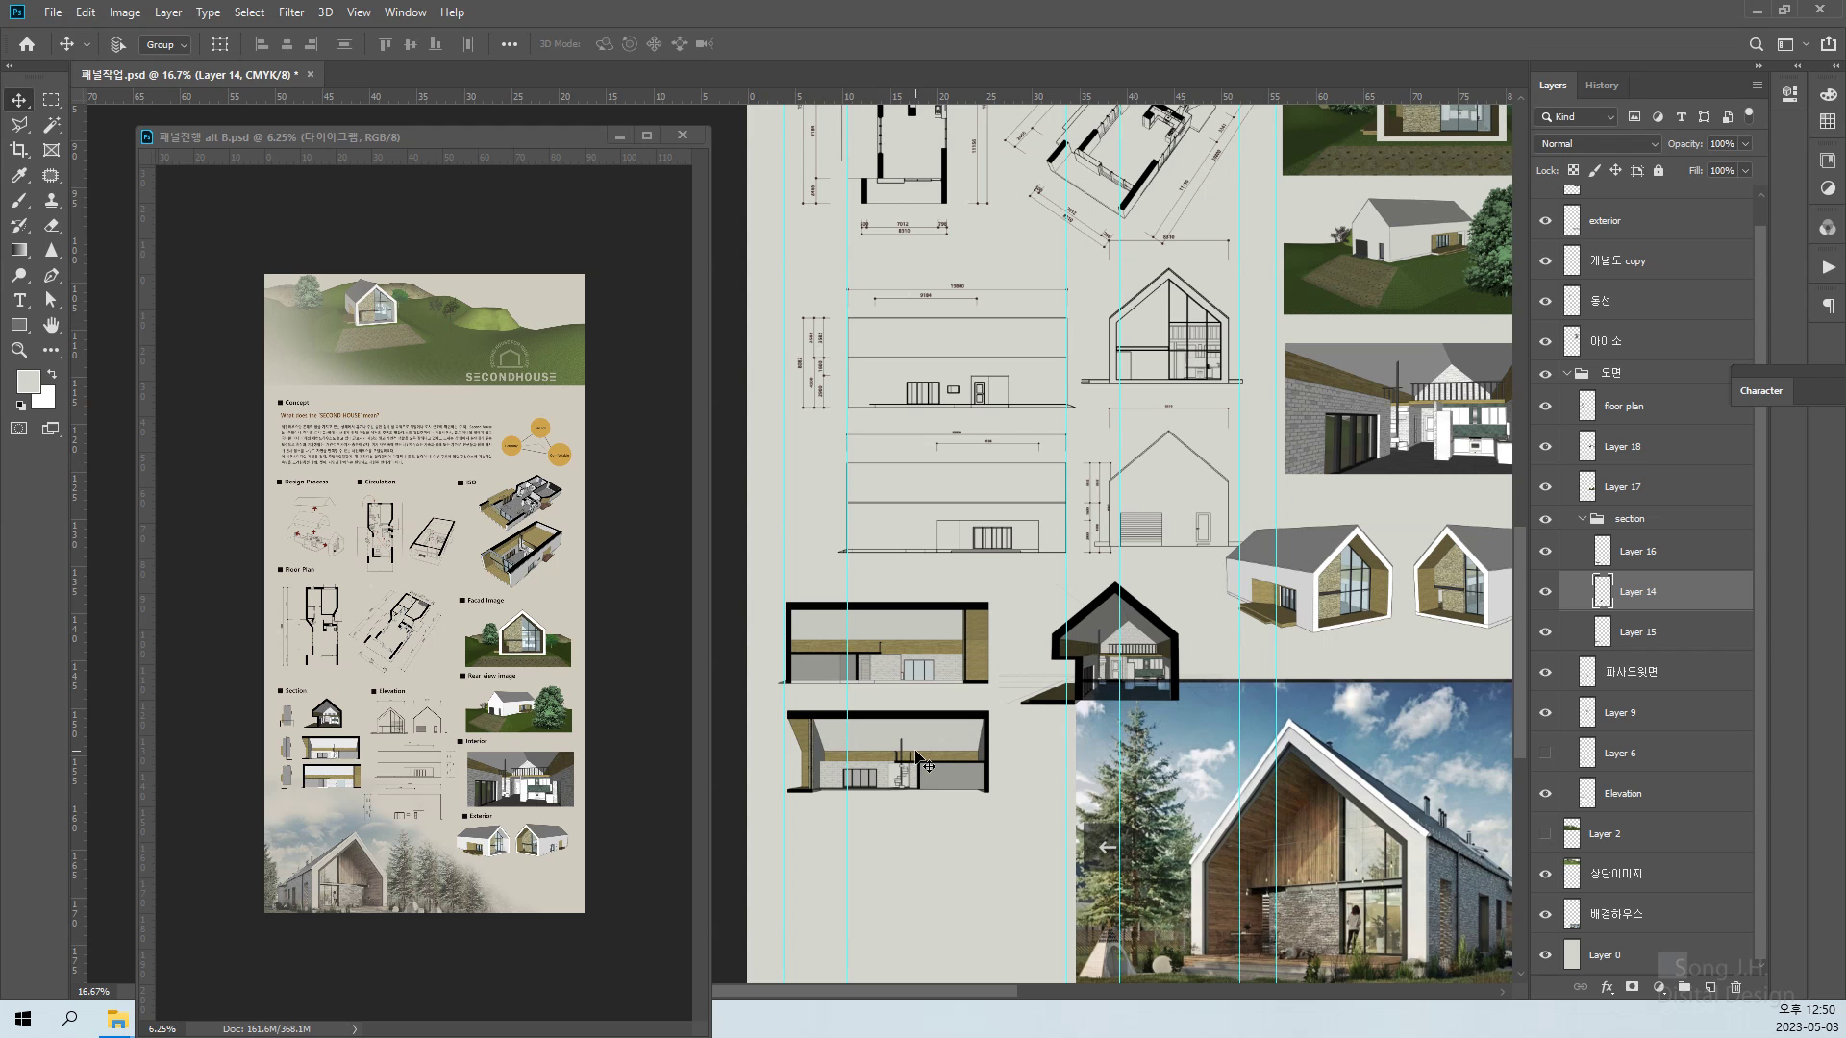
Nudge the whole section group left until the long sections' left edge meets the vertical guide, correcting slightly back right
key(ctrl+plus)
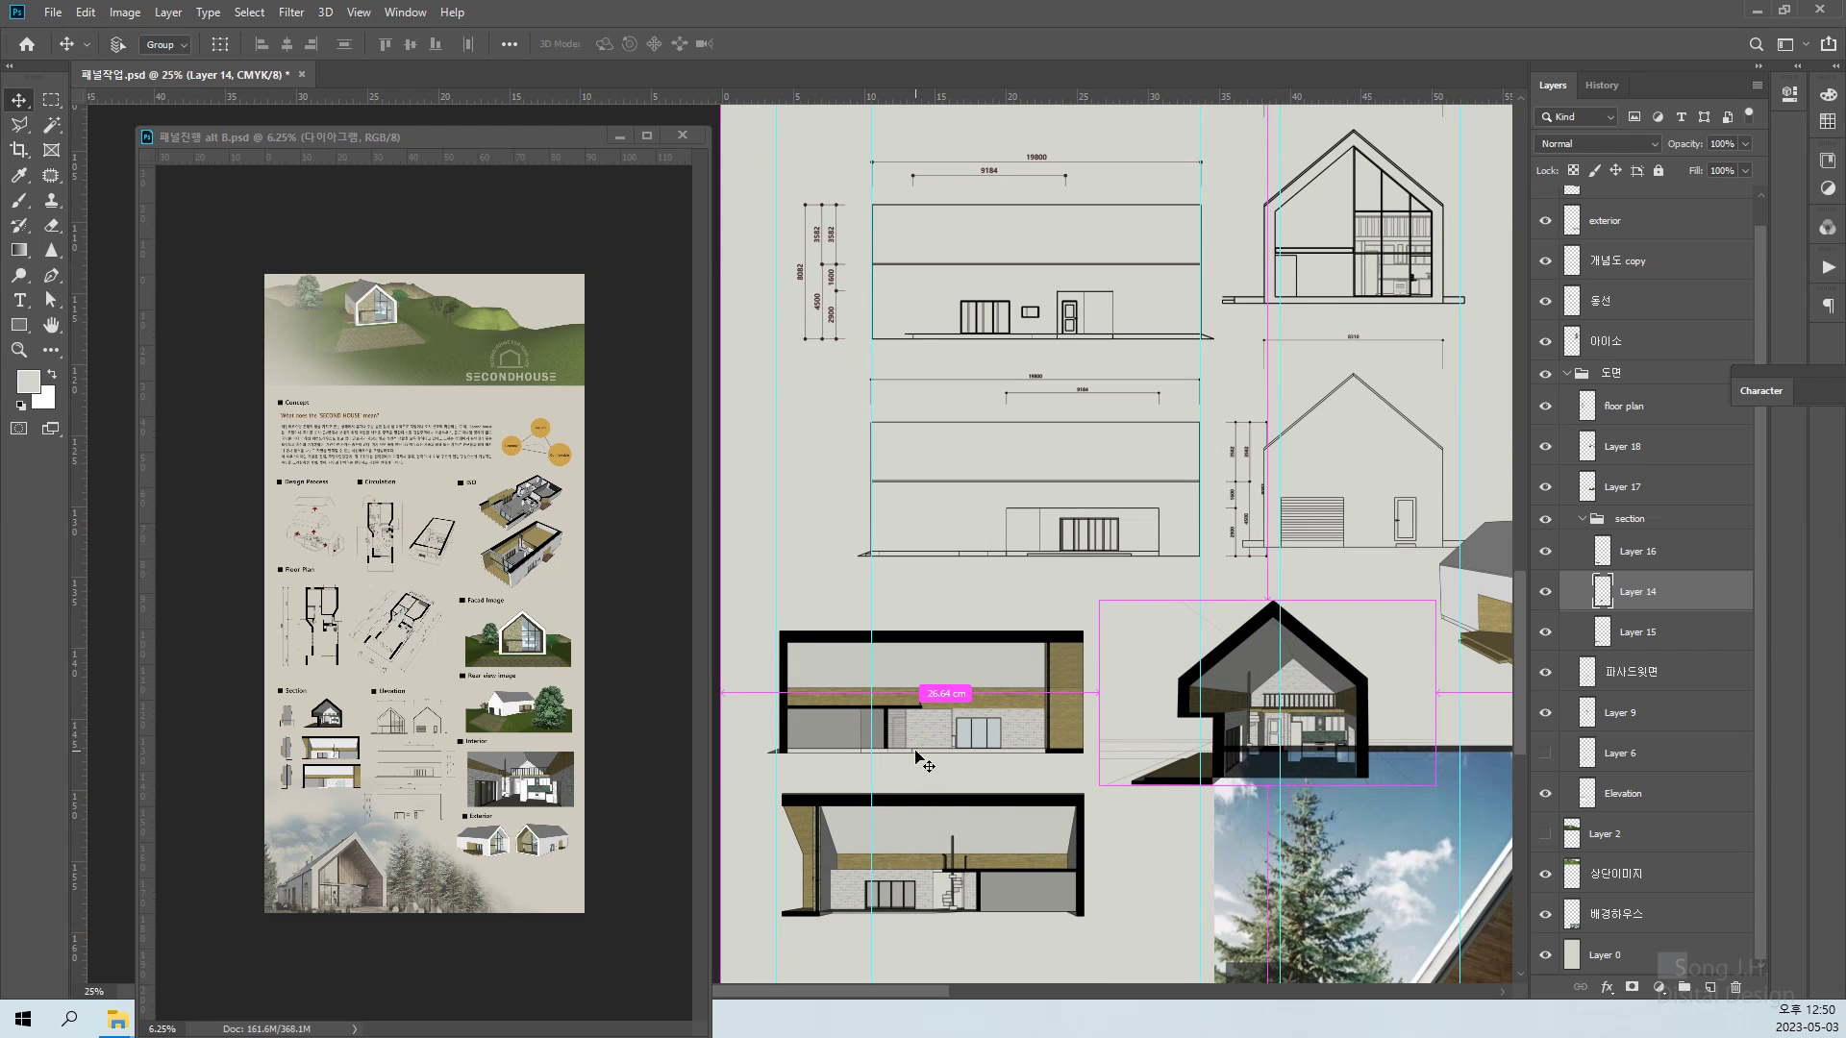
right_click(851, 693)
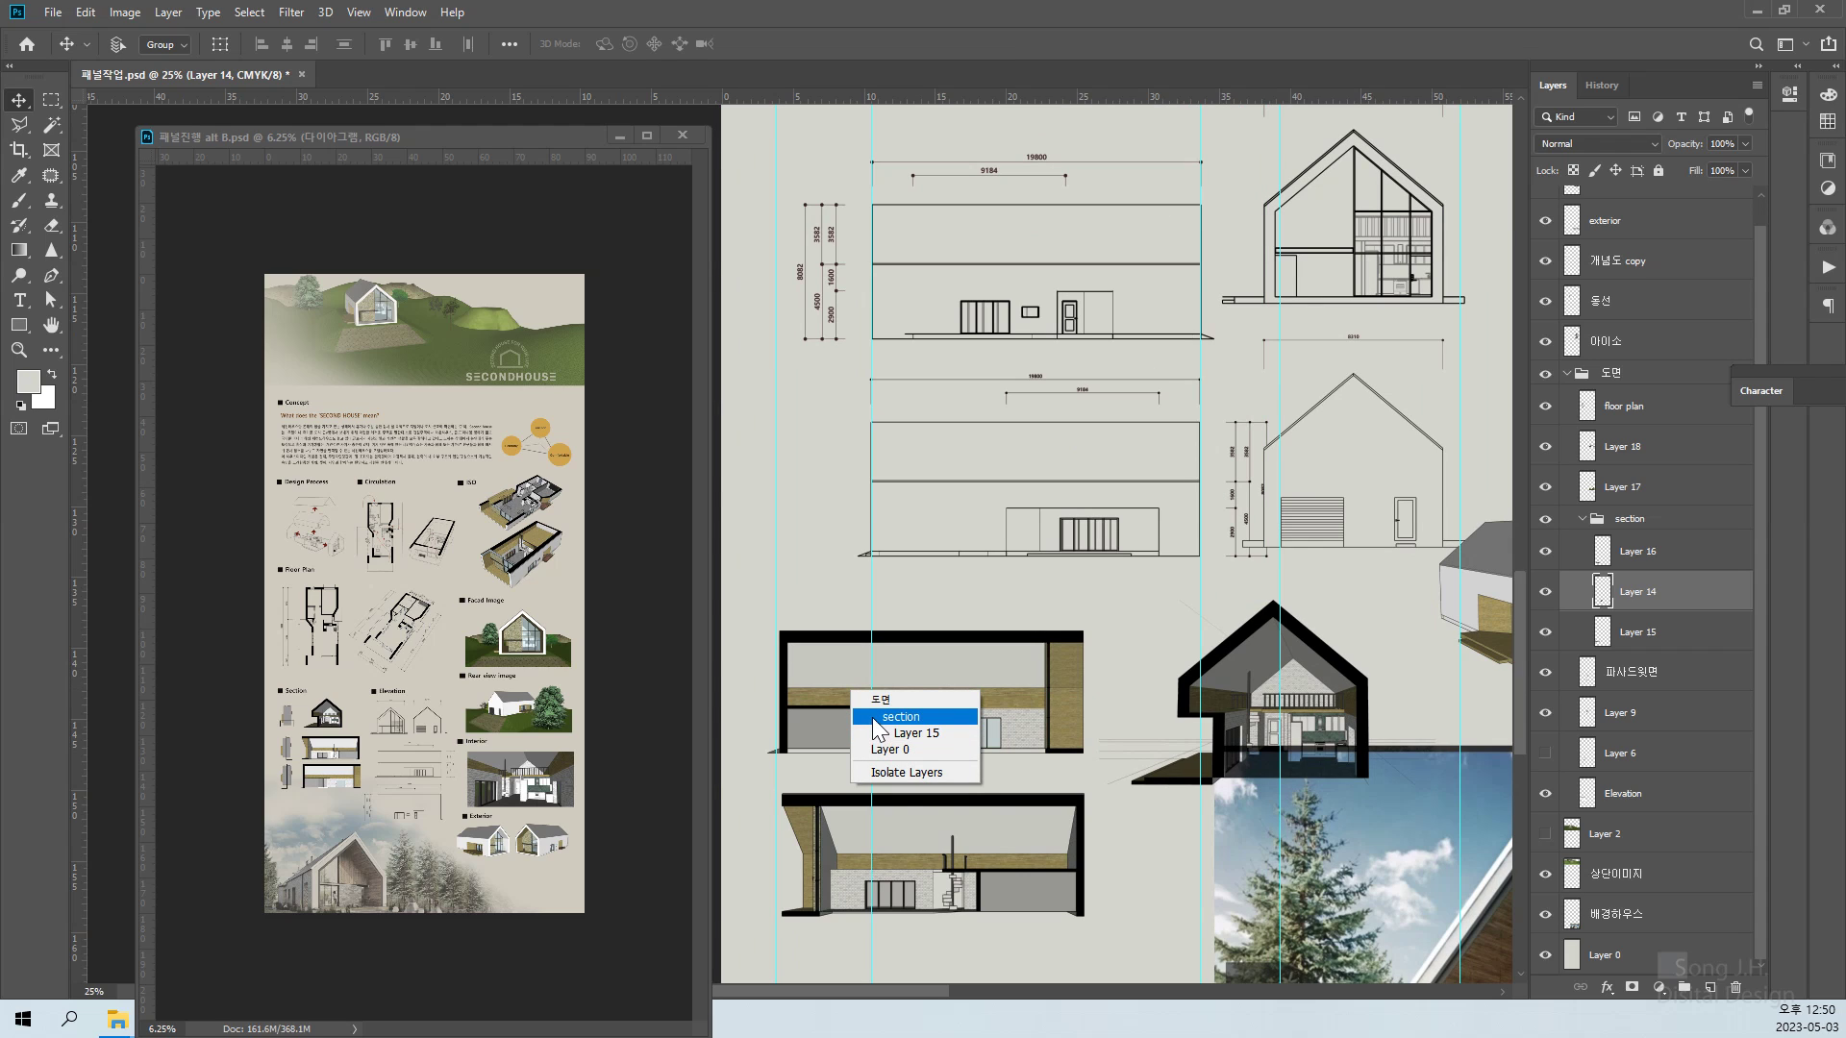
click(873, 717)
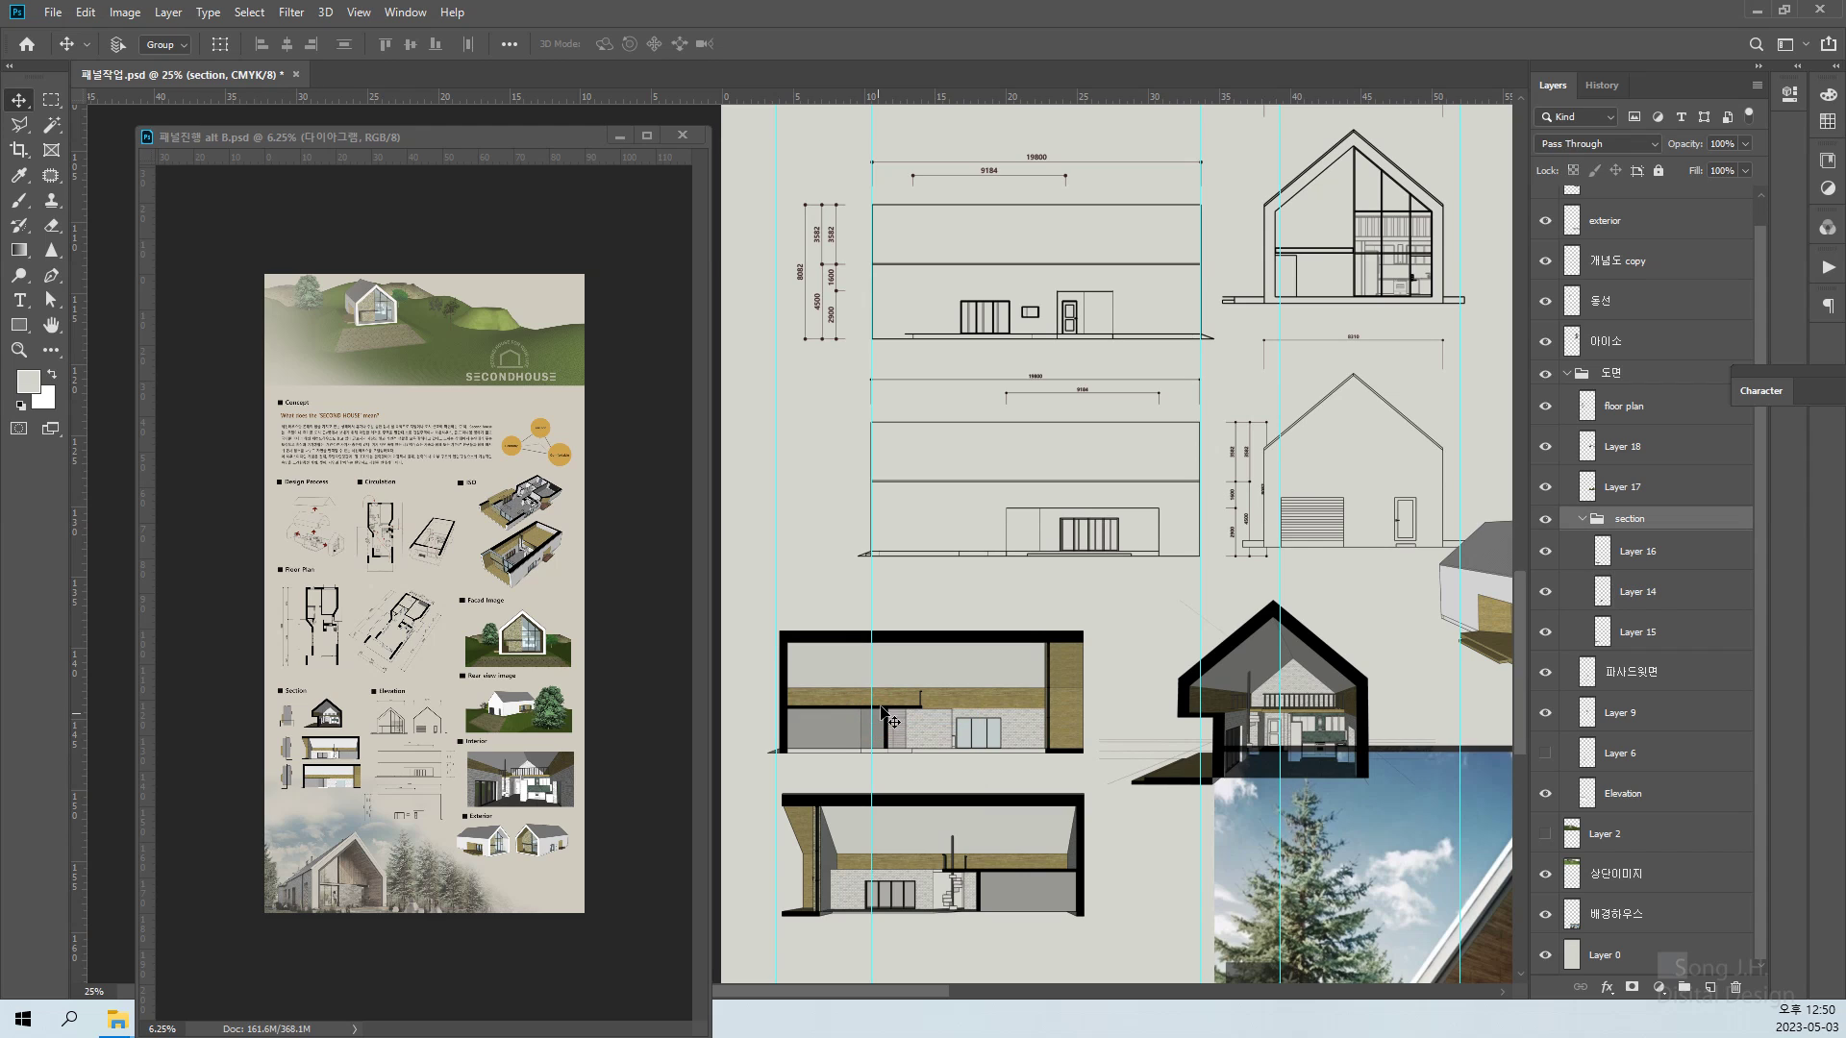
key(Left)
key(Left)
key(Left)
key(Left)
key(Left)
key(Left)
key(Left)
key(Left)
key(Left)
key(Left)
key(Left)
key(Left)
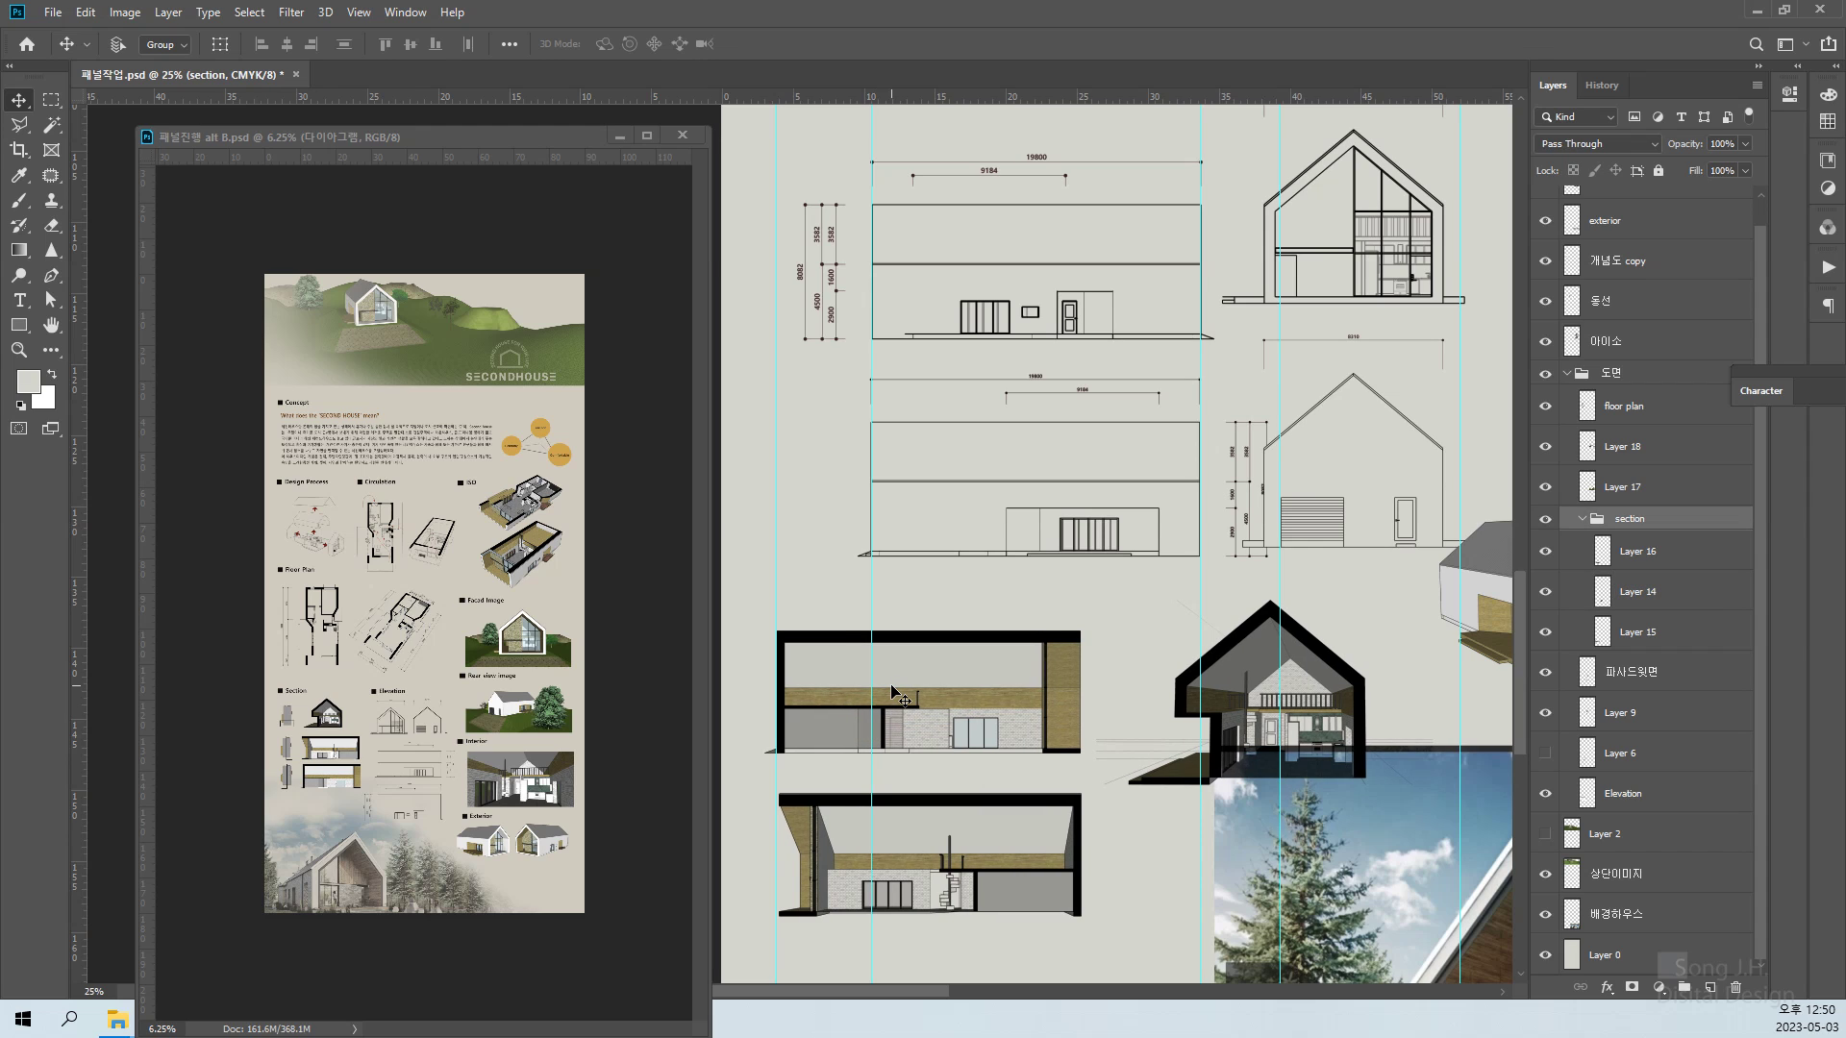
key(Right)
key(Right)
key(Right)
key(Right)
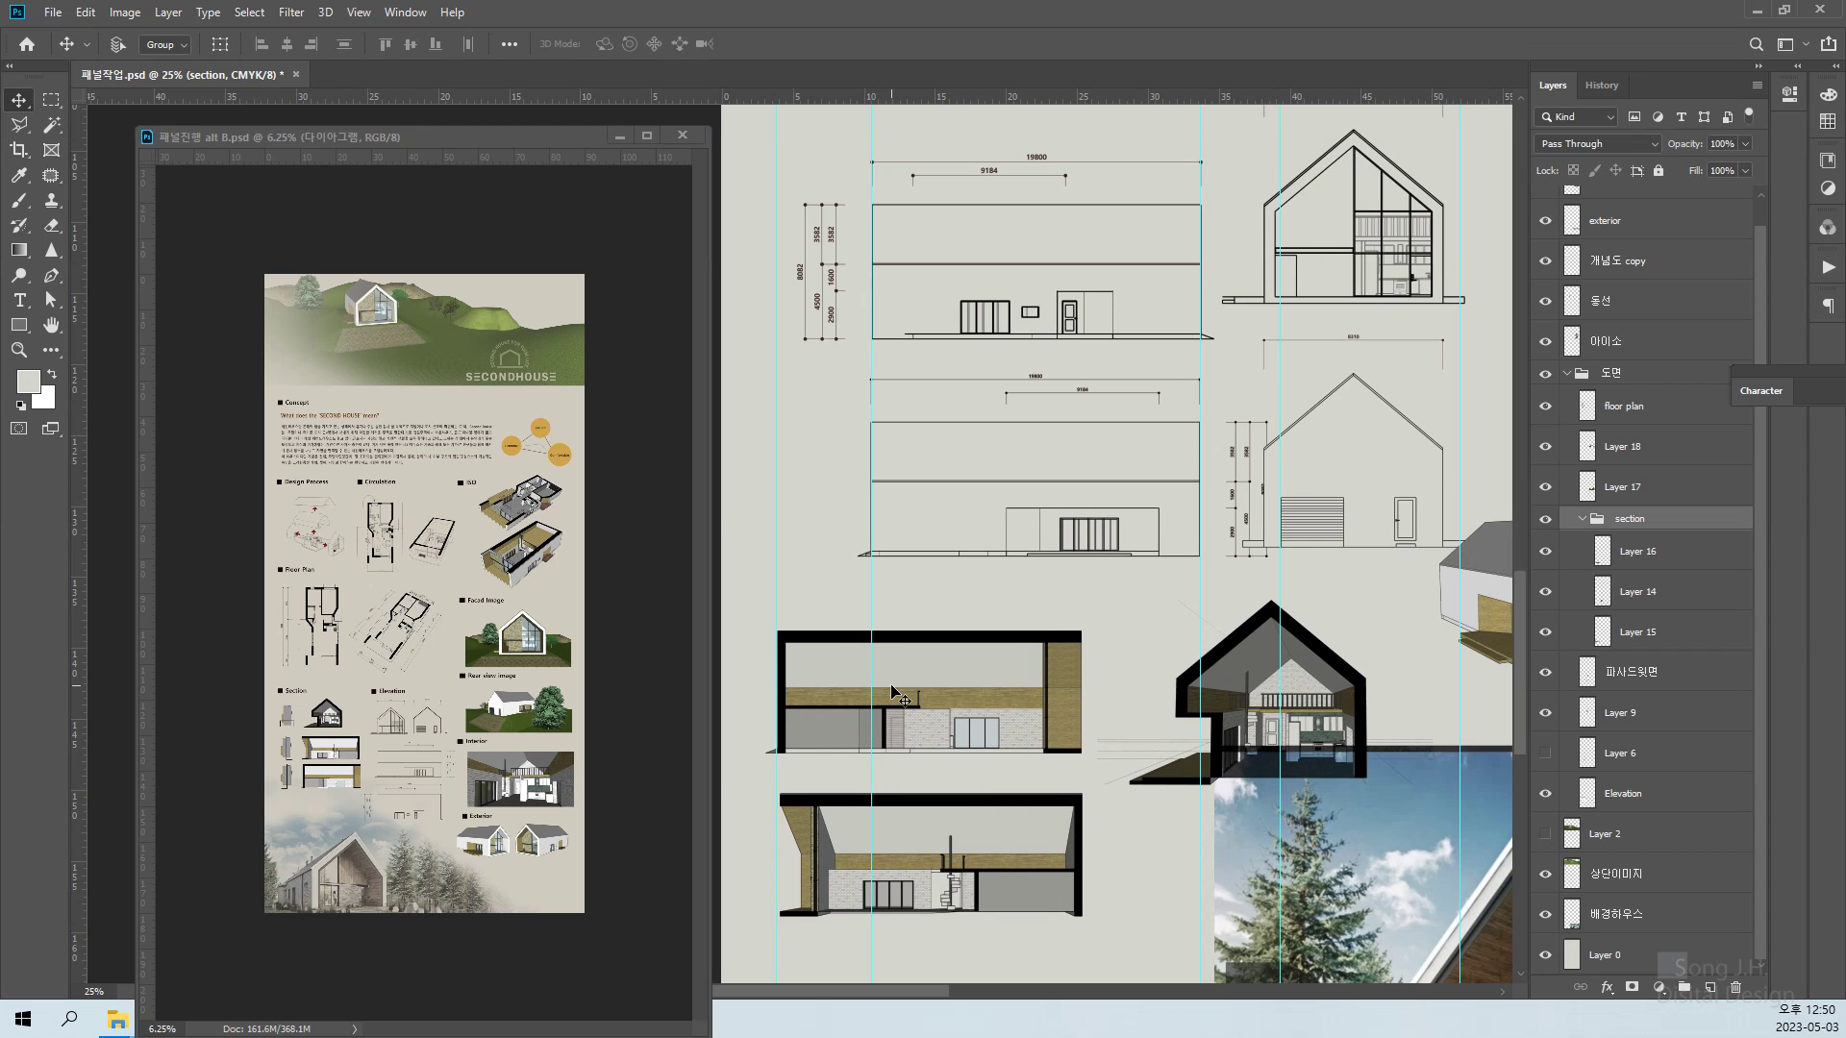
Try to nudge the lower long section down through a rectangular selection while the section group is active
right_click(810, 819)
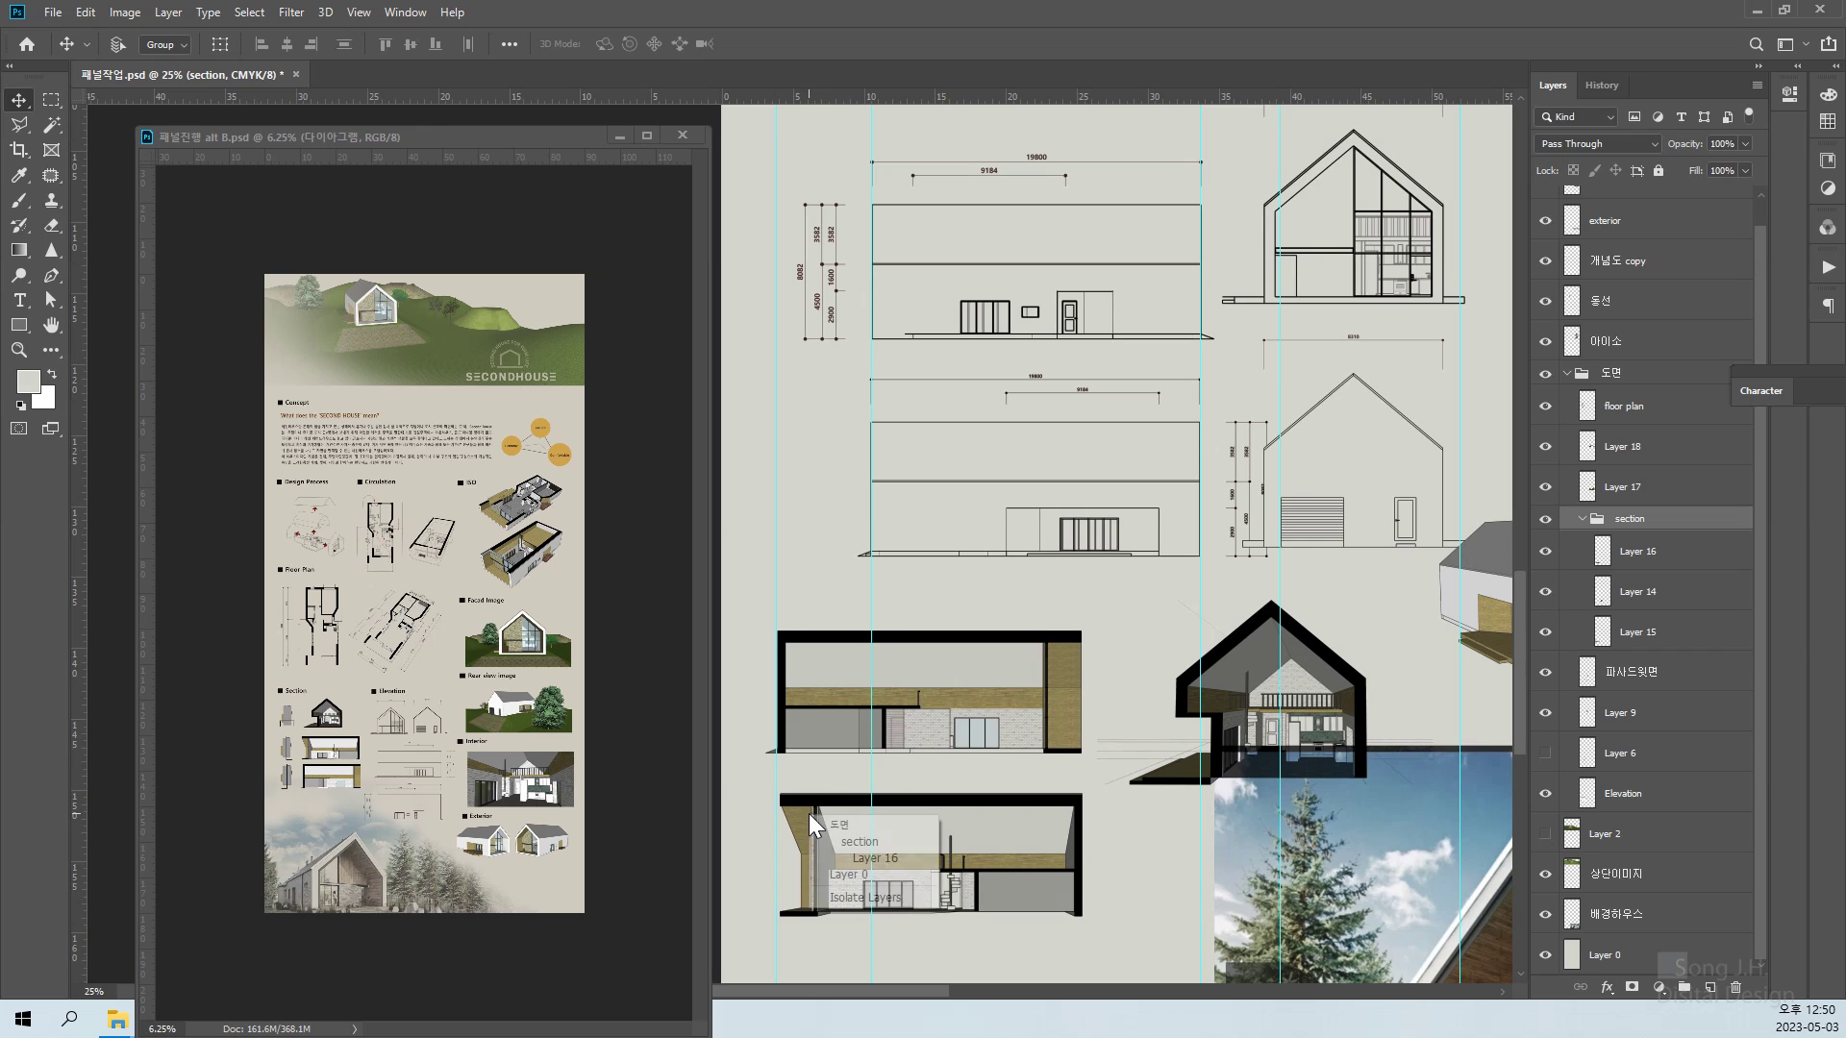
click(1115, 830)
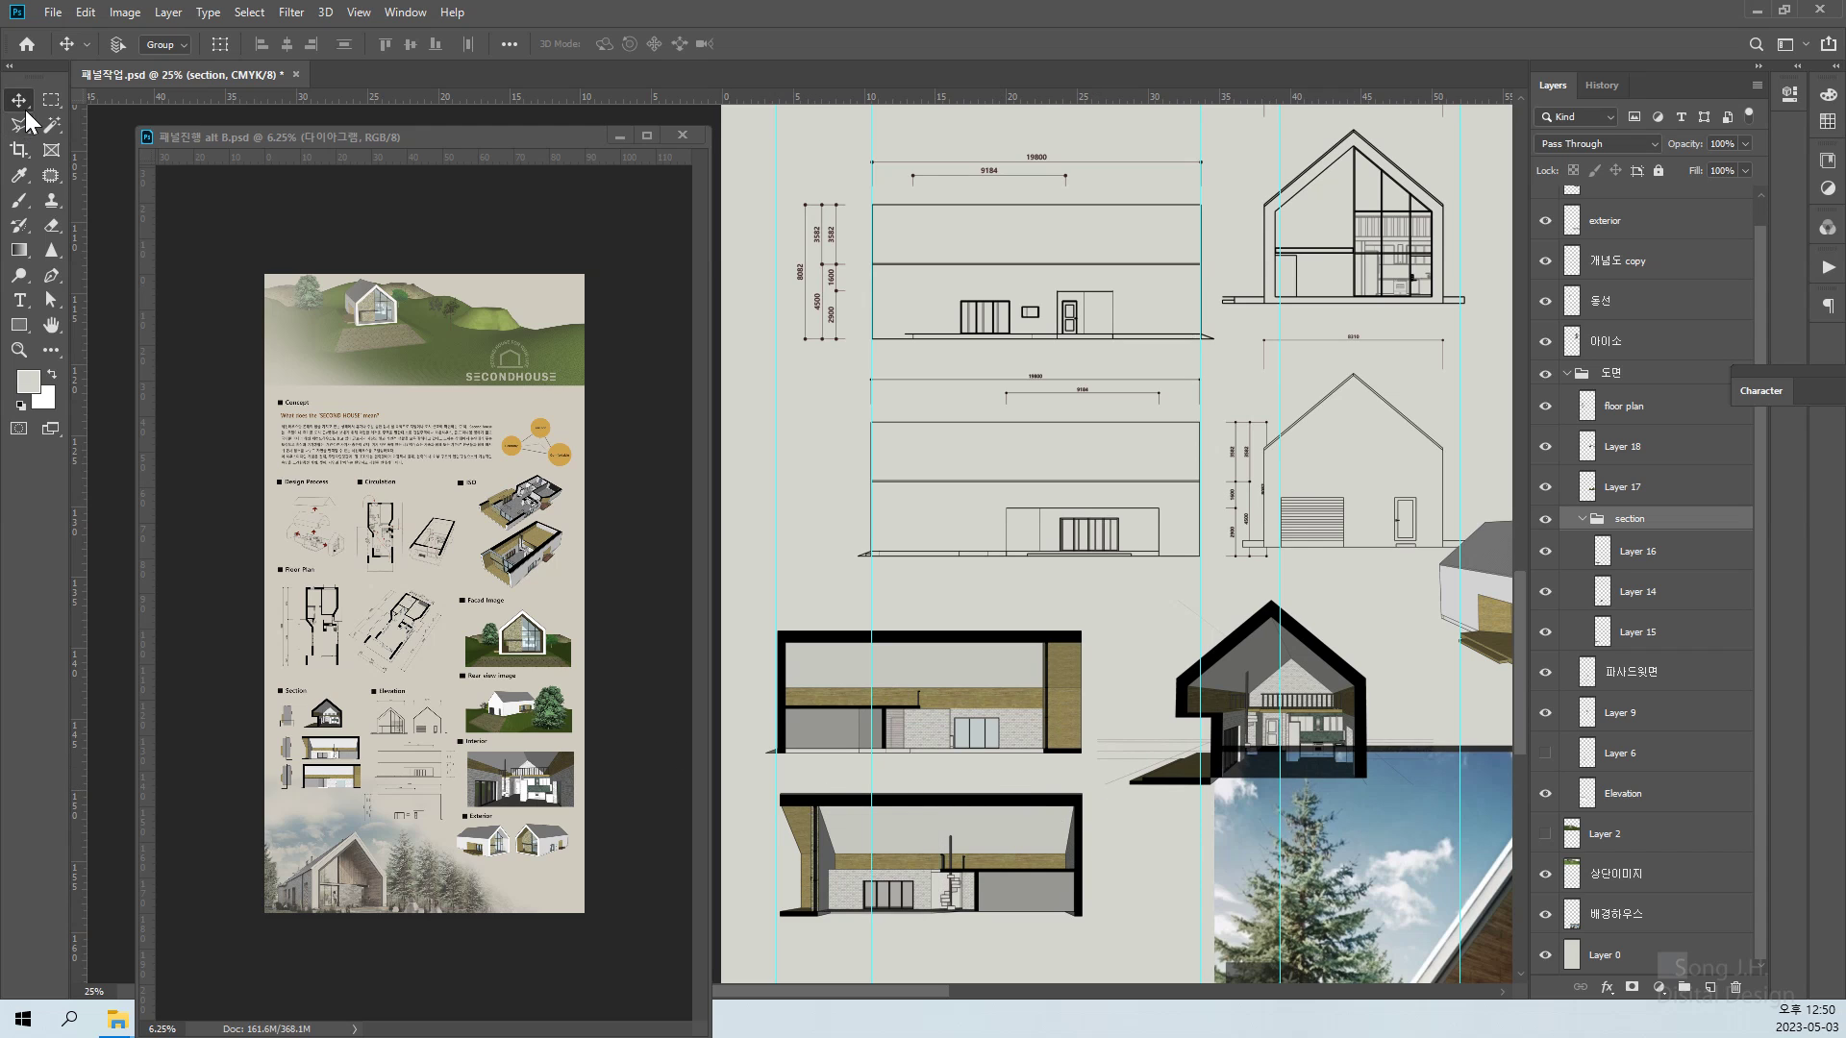
click(51, 99)
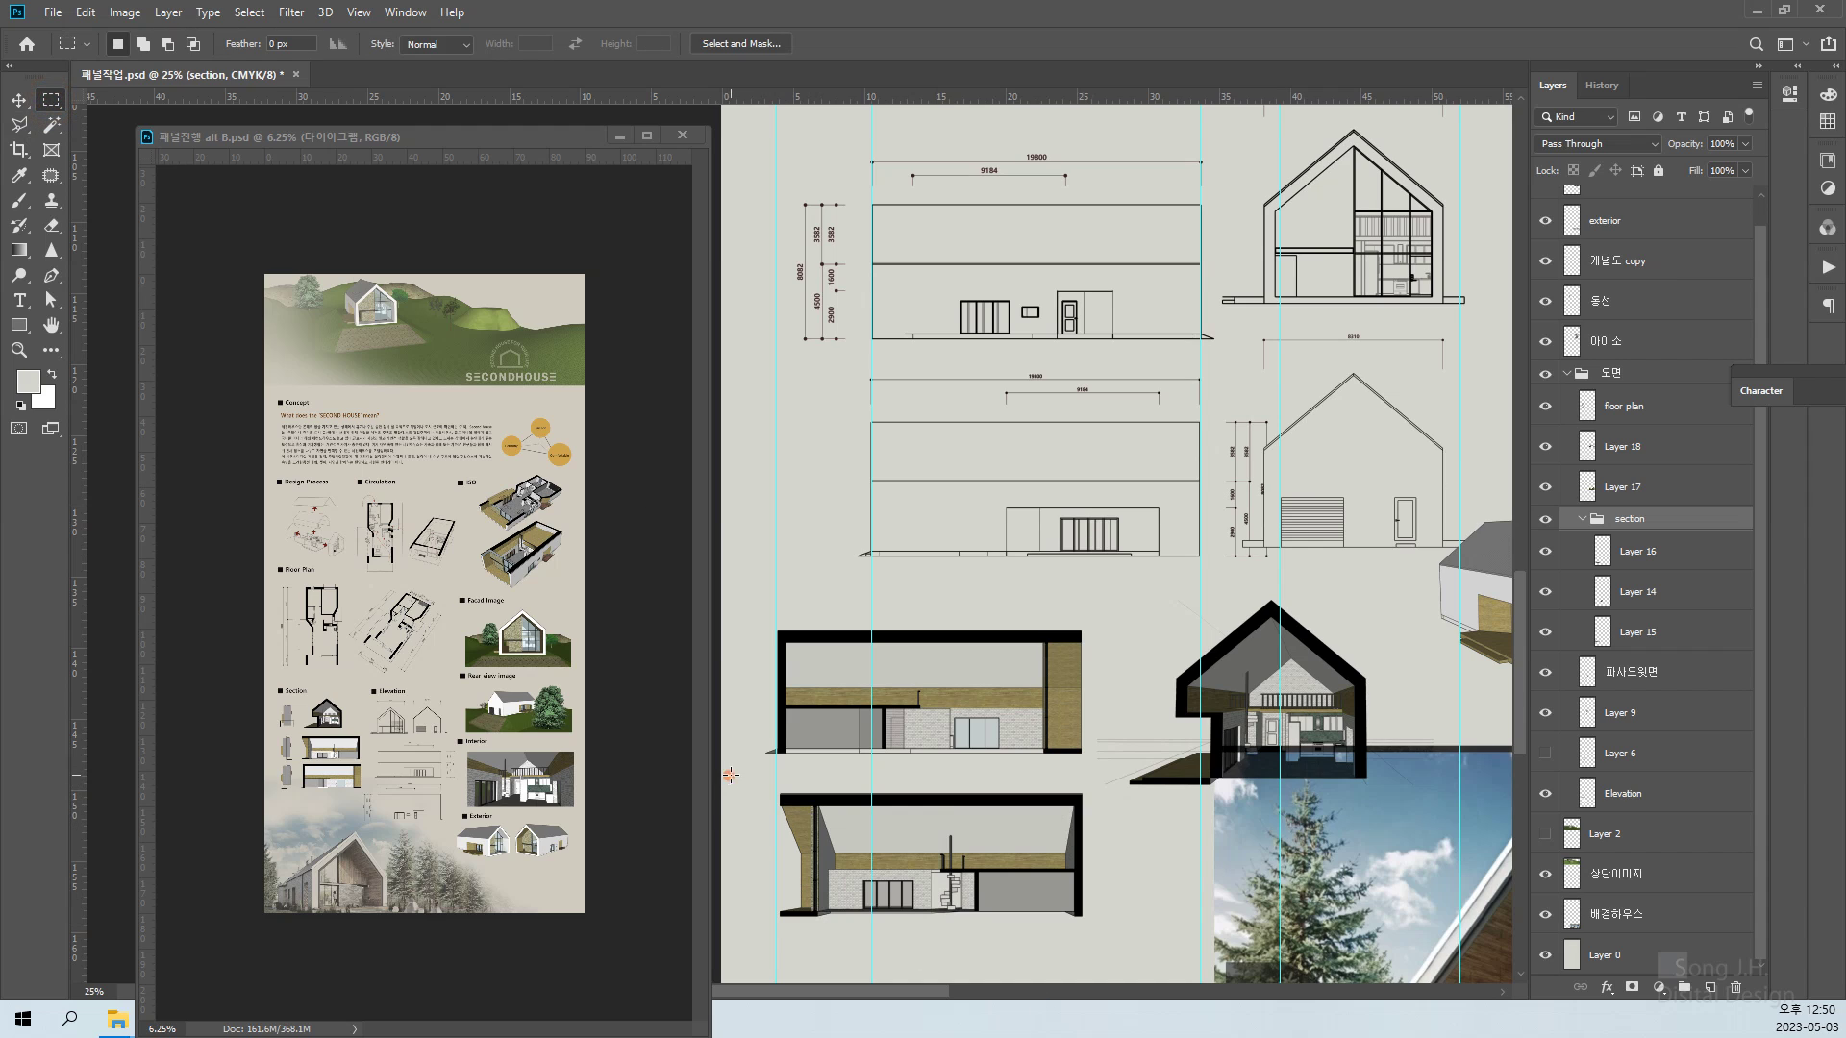
drag(731, 775, 1120, 939)
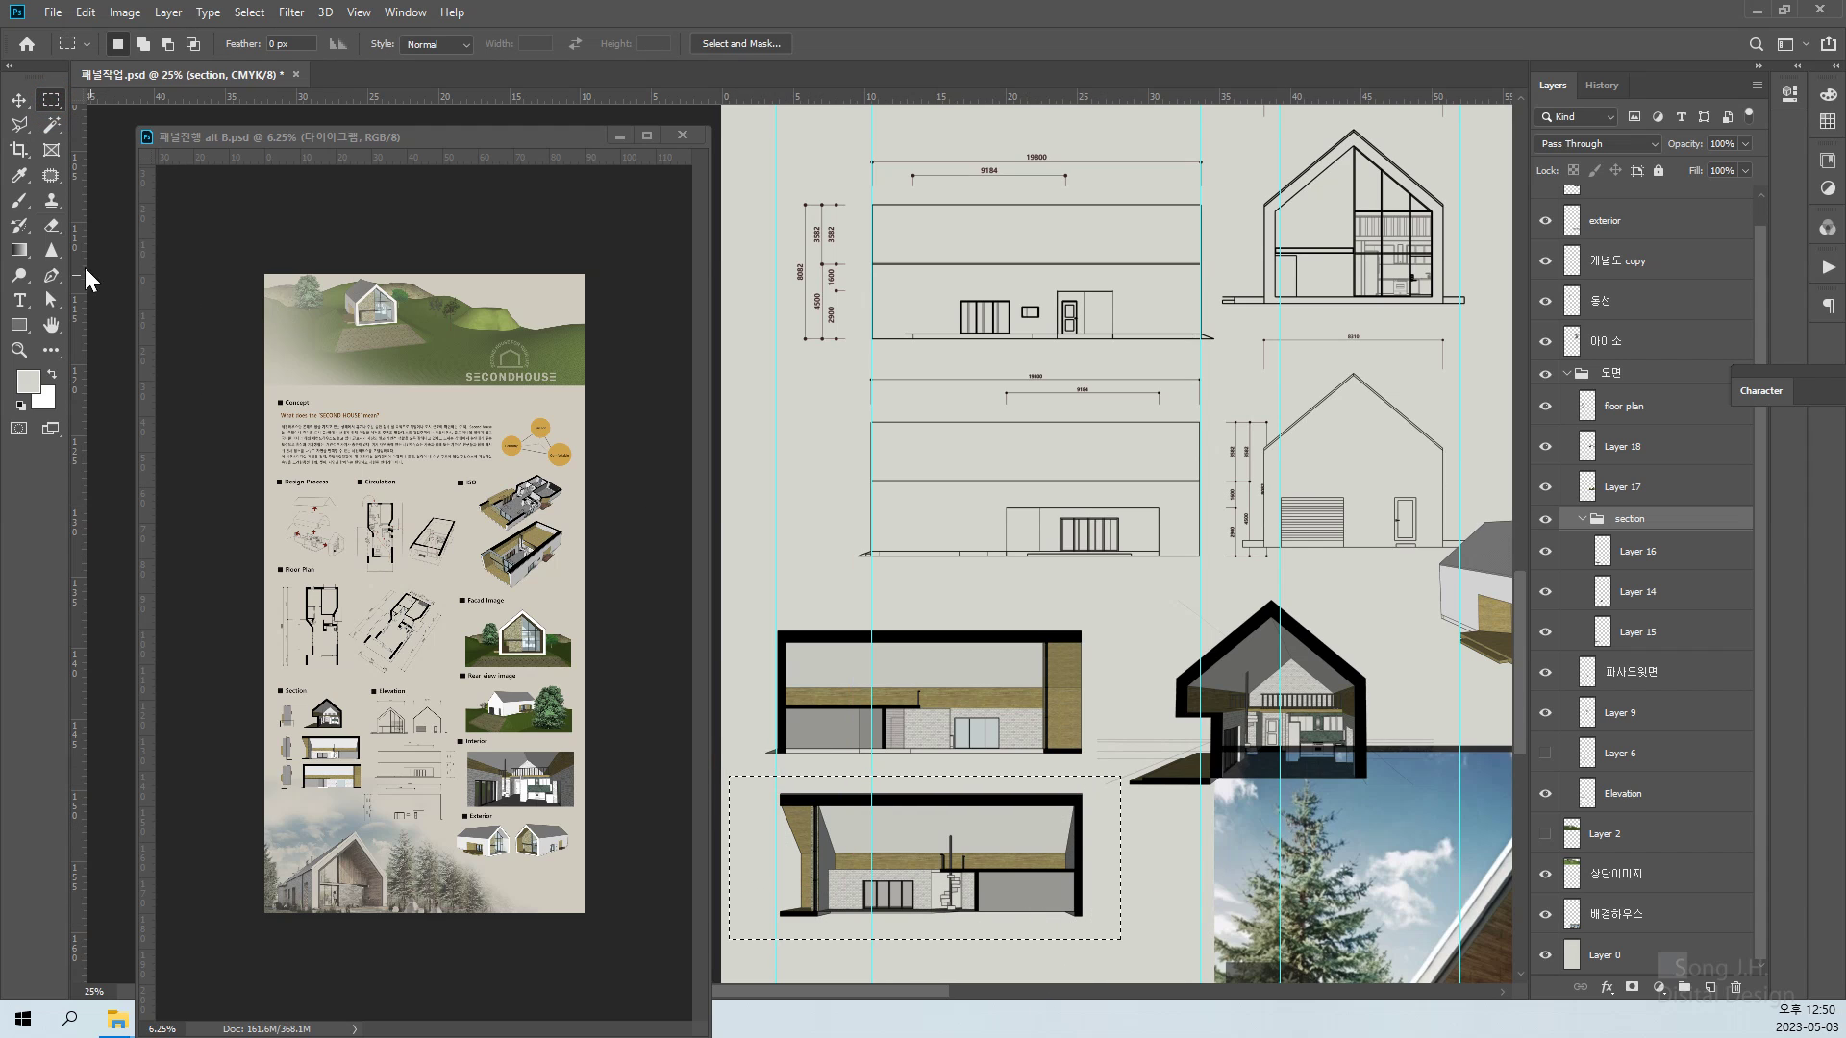
click(21, 103)
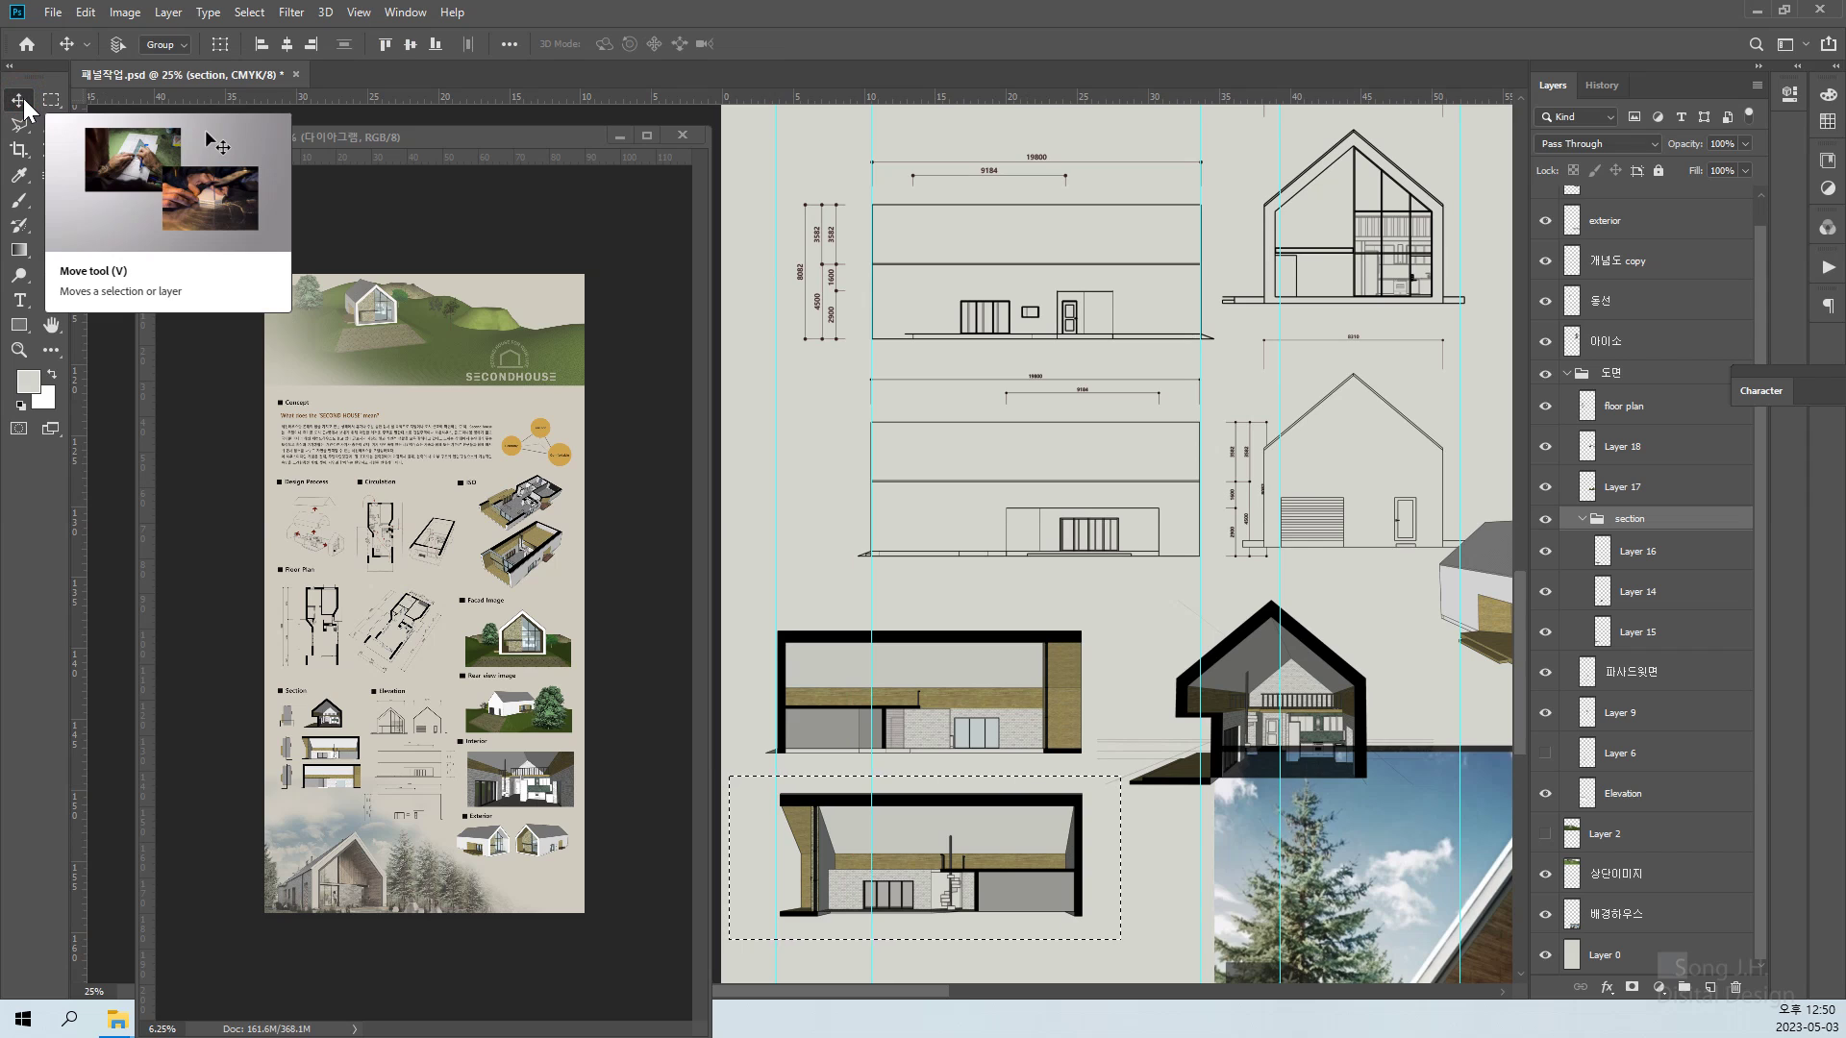
key(Down)
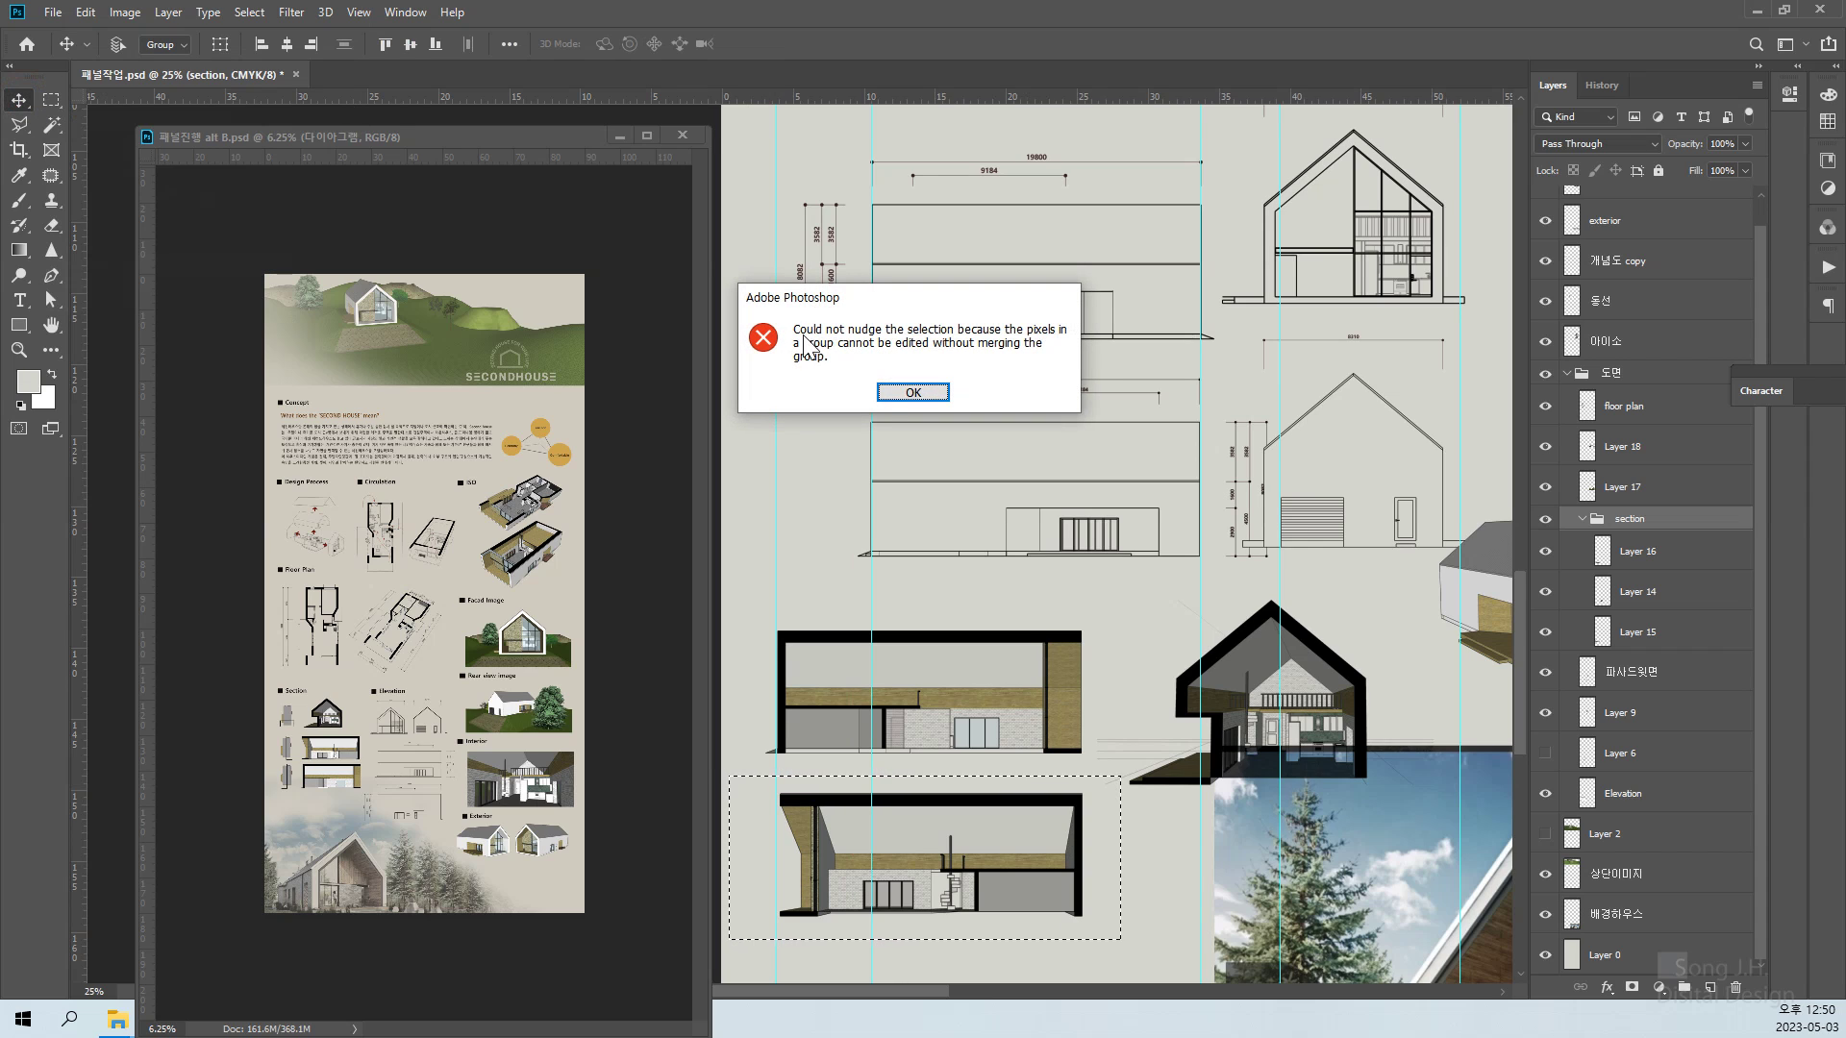
click(908, 393)
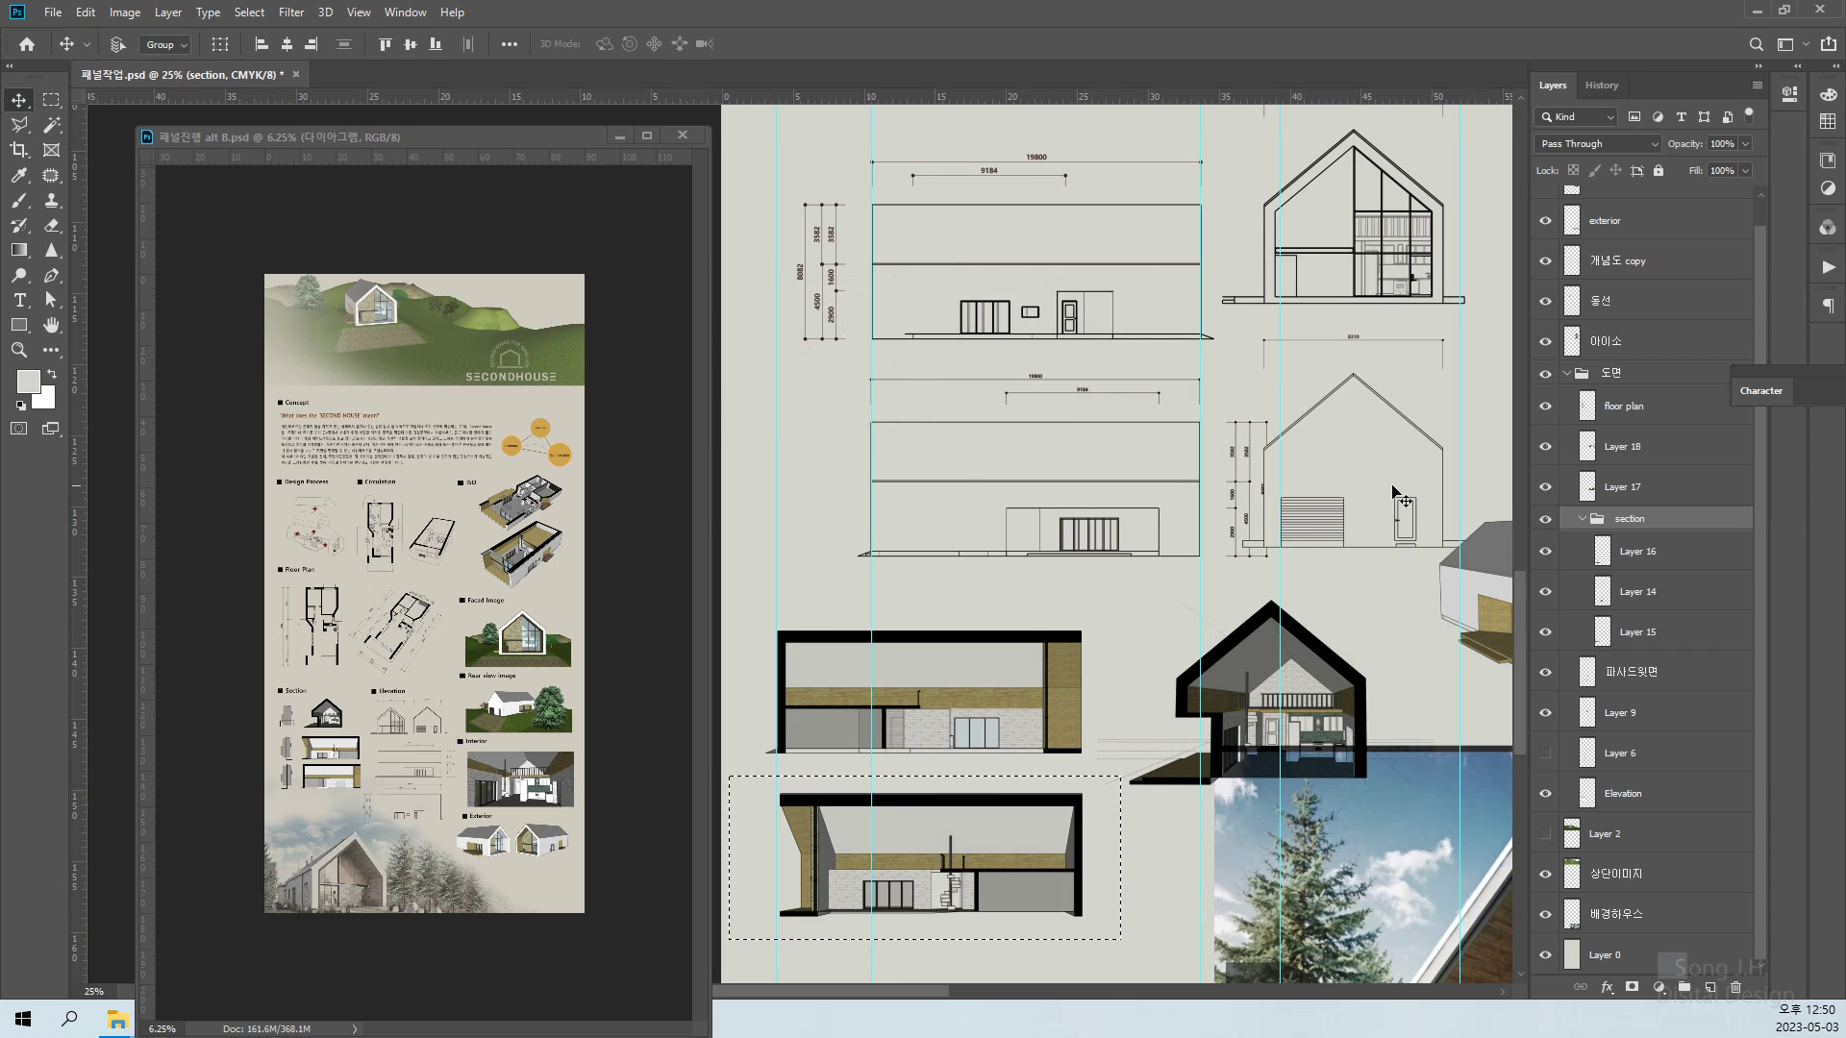
Make Layer 16 the active layer, identify its drawing by toggling its visibility, and clear the rectangular selection
click(1667, 573)
click(1637, 593)
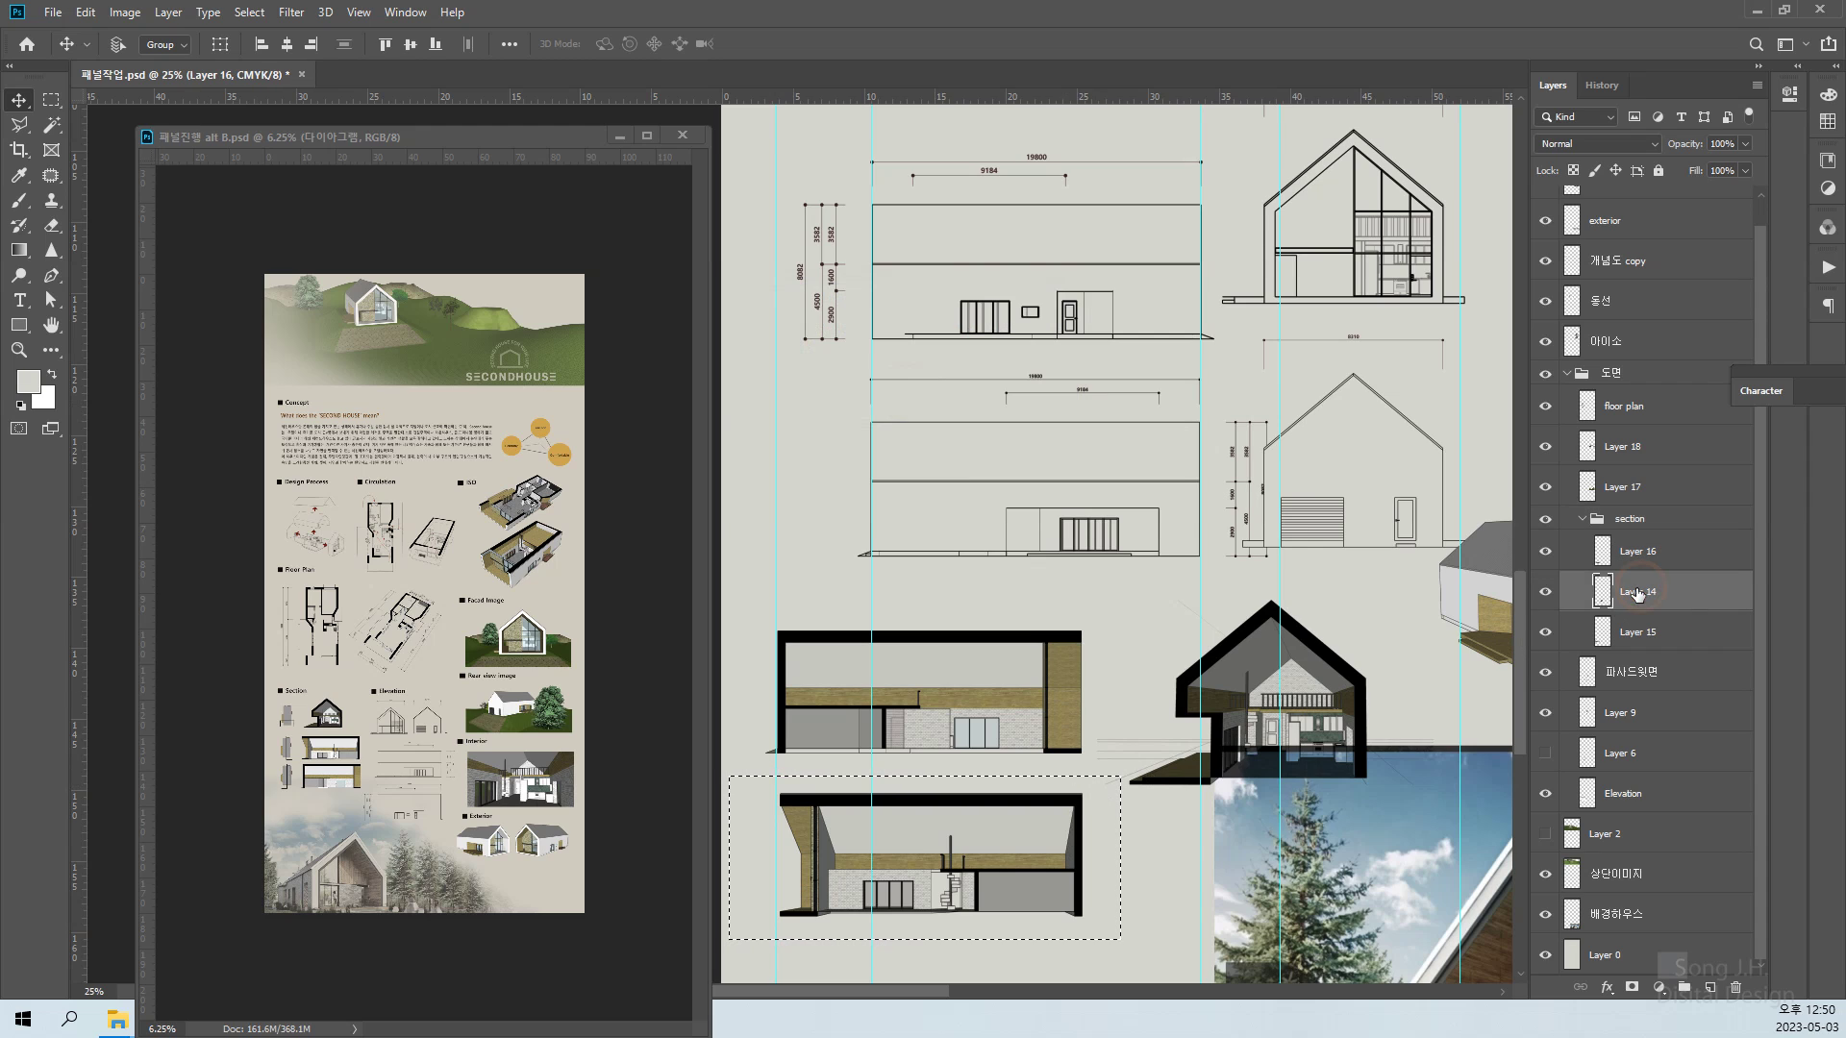
click(1545, 592)
click(1546, 591)
click(979, 874)
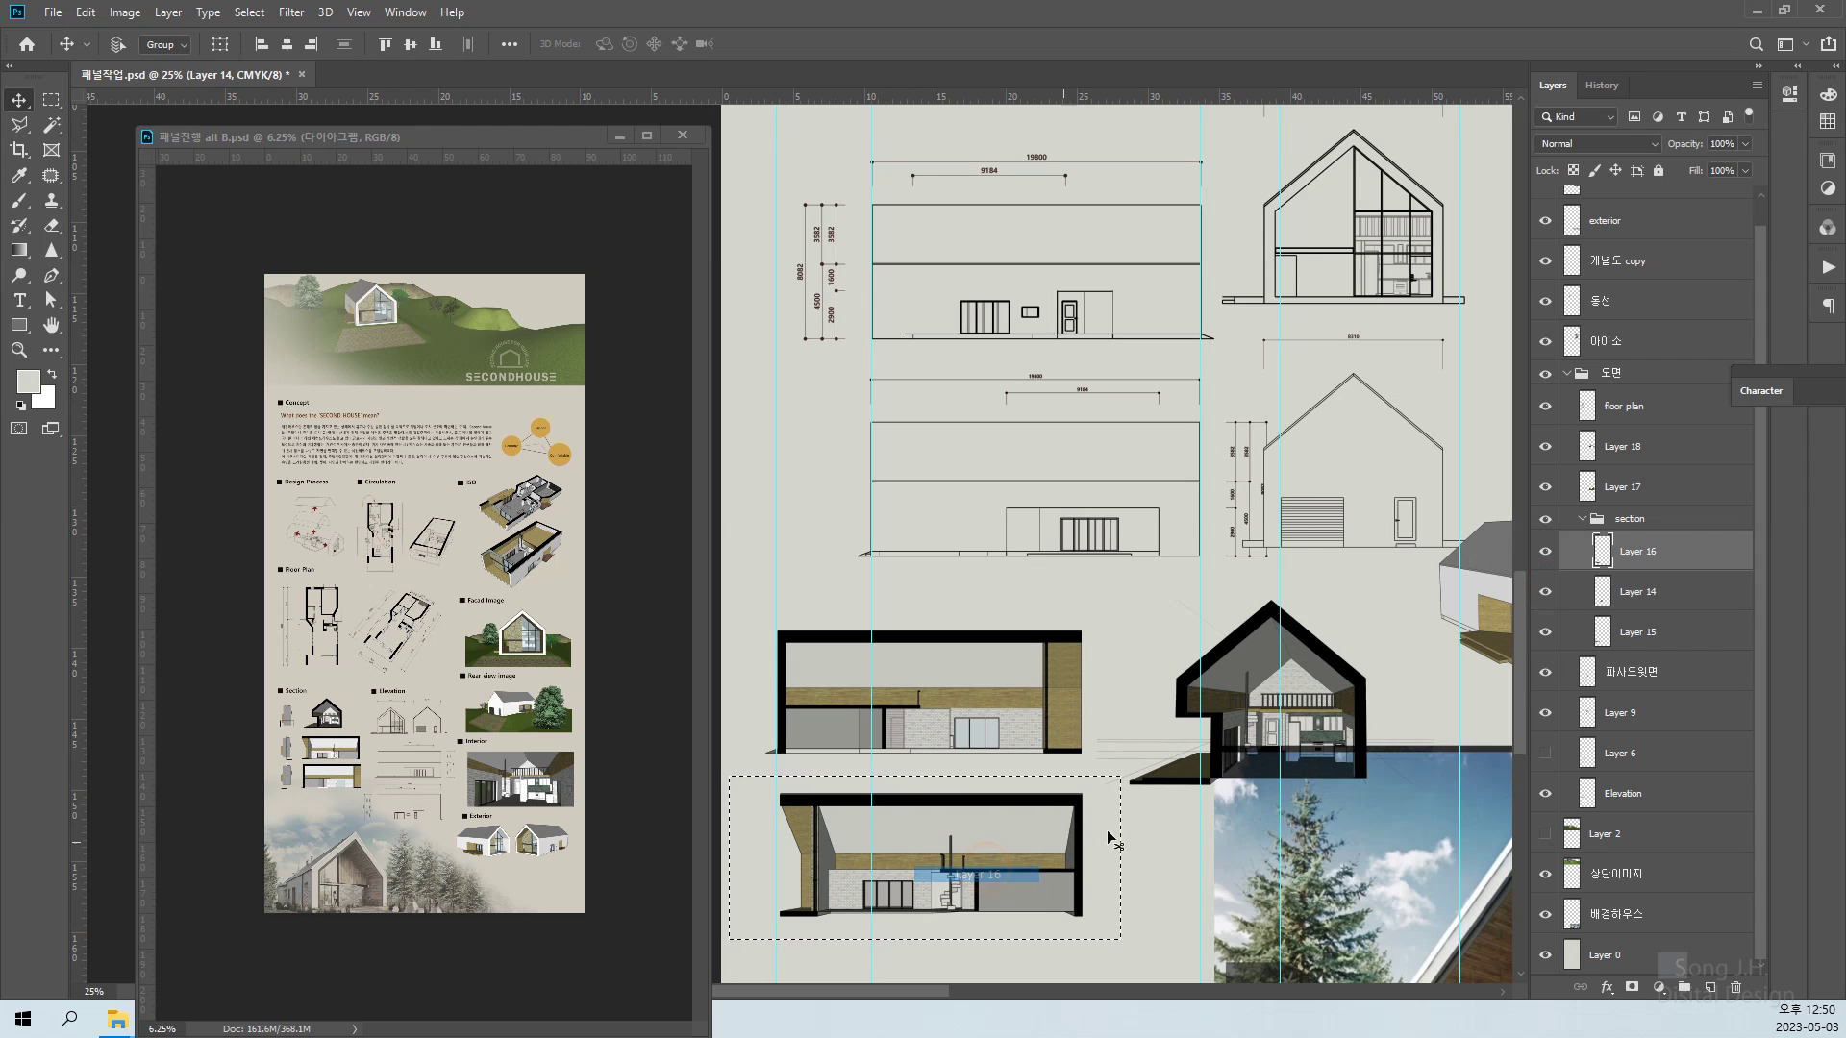
click(1545, 553)
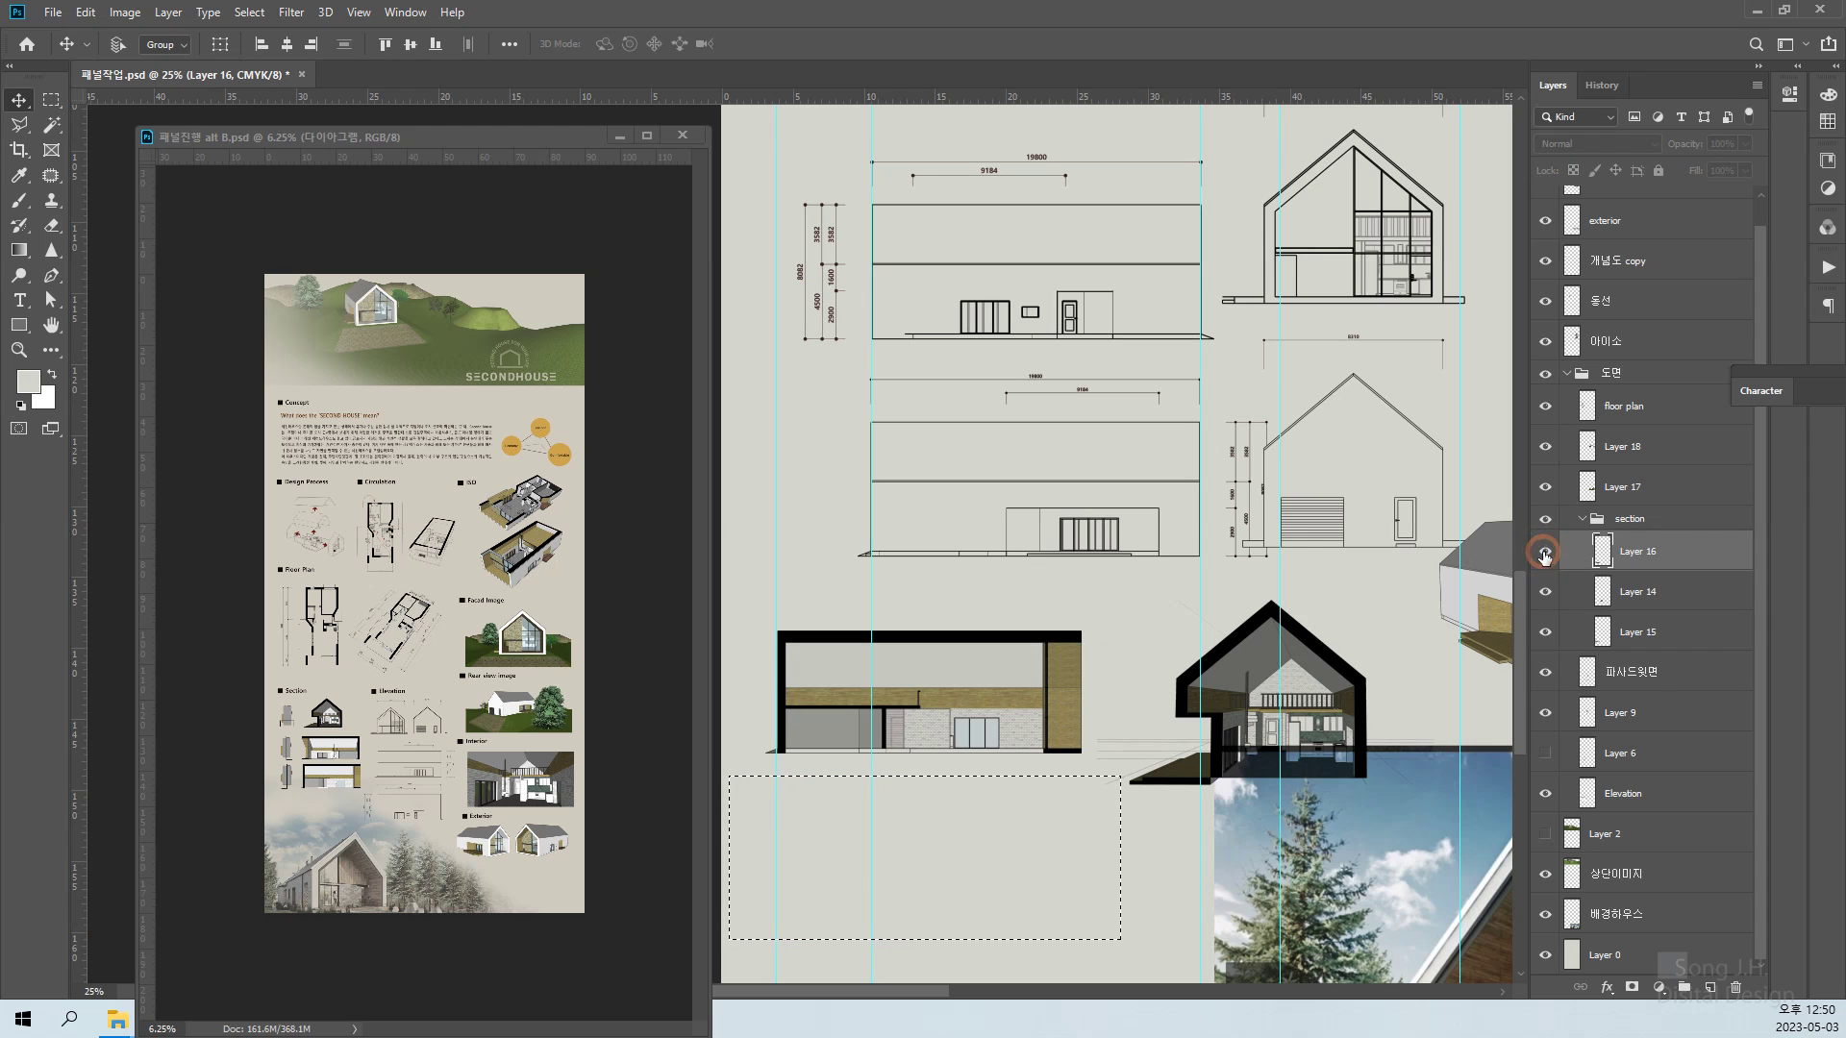
click(1545, 553)
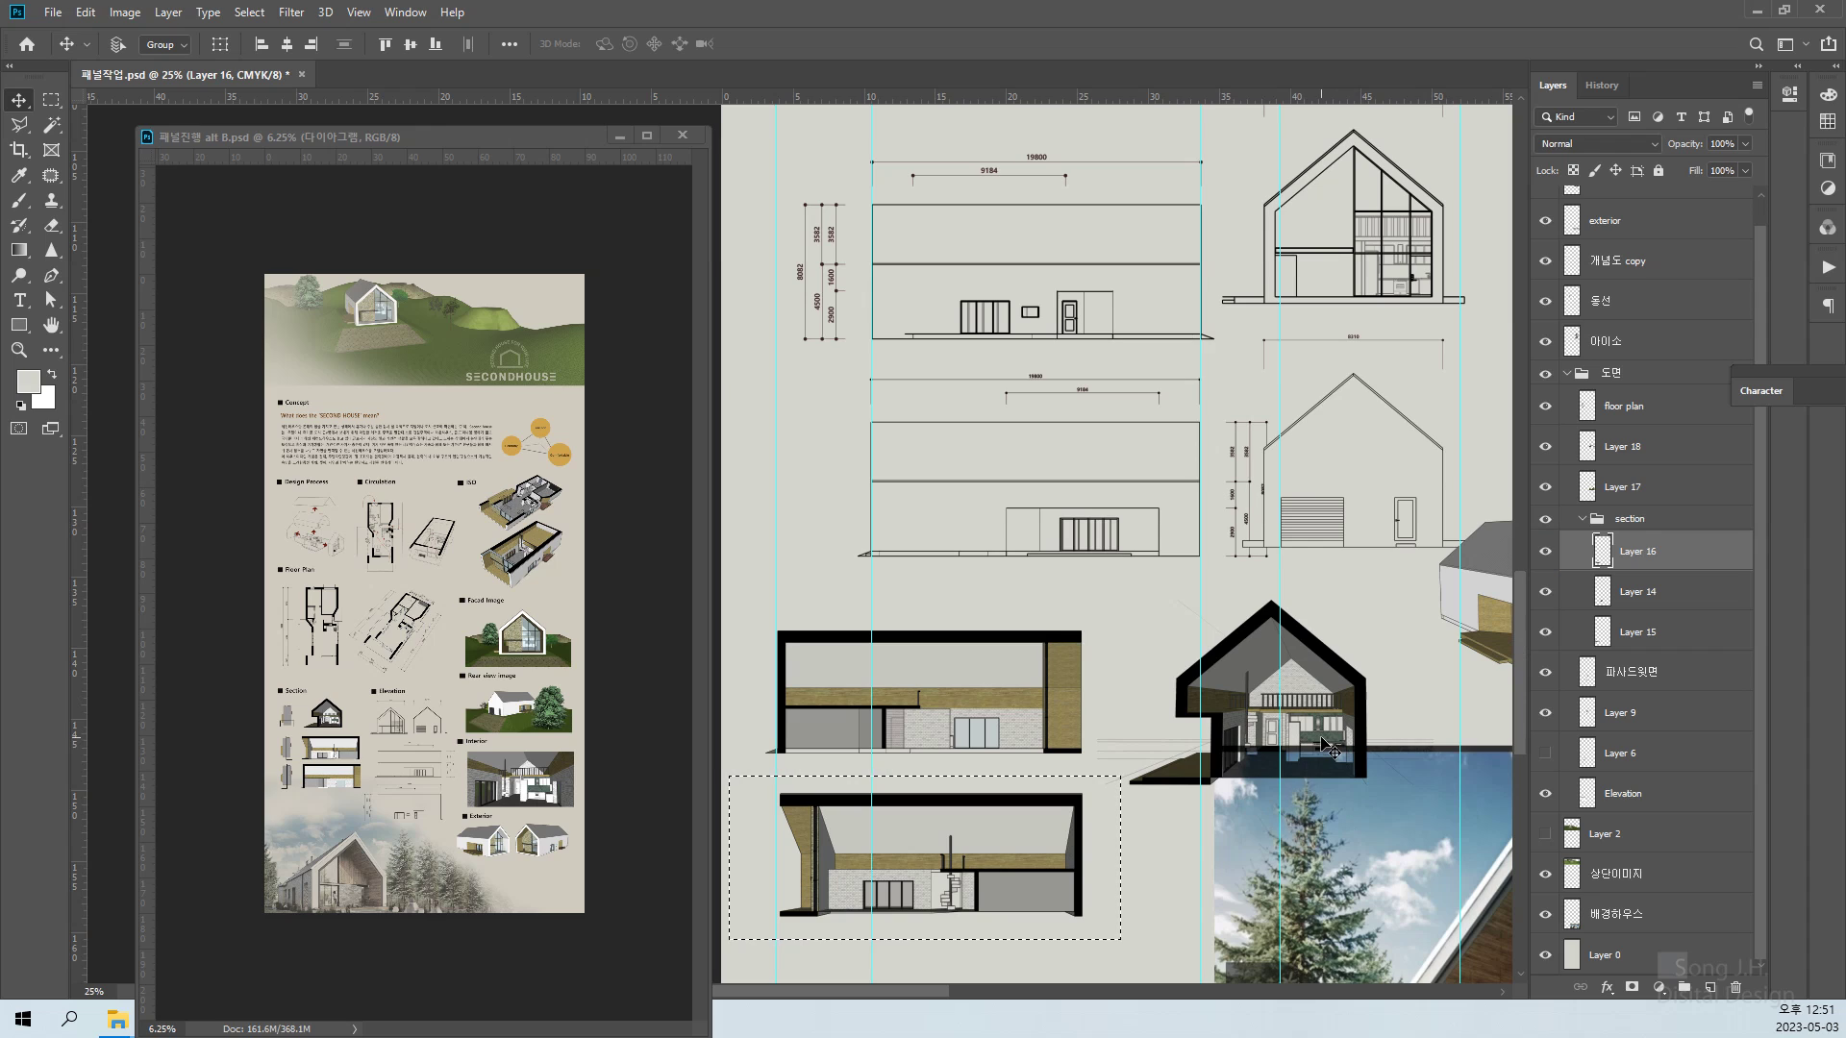
key(ctrl+d)
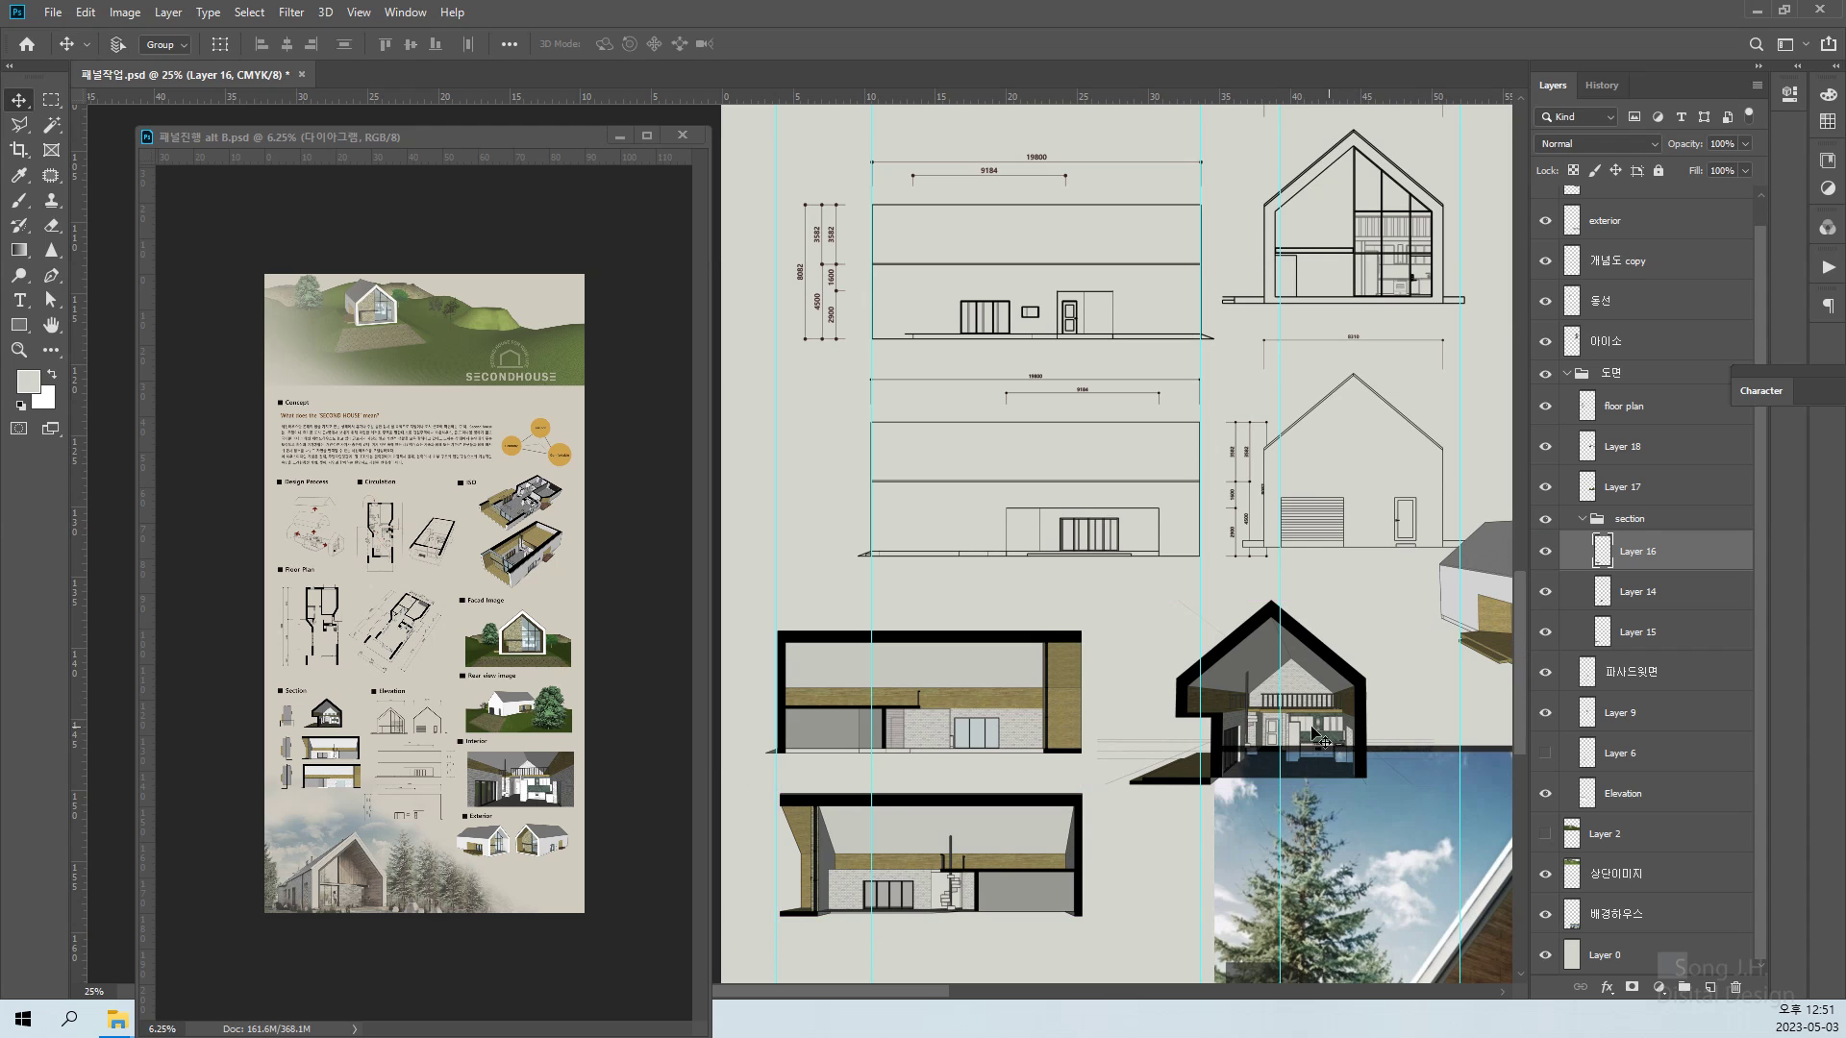
click(1544, 552)
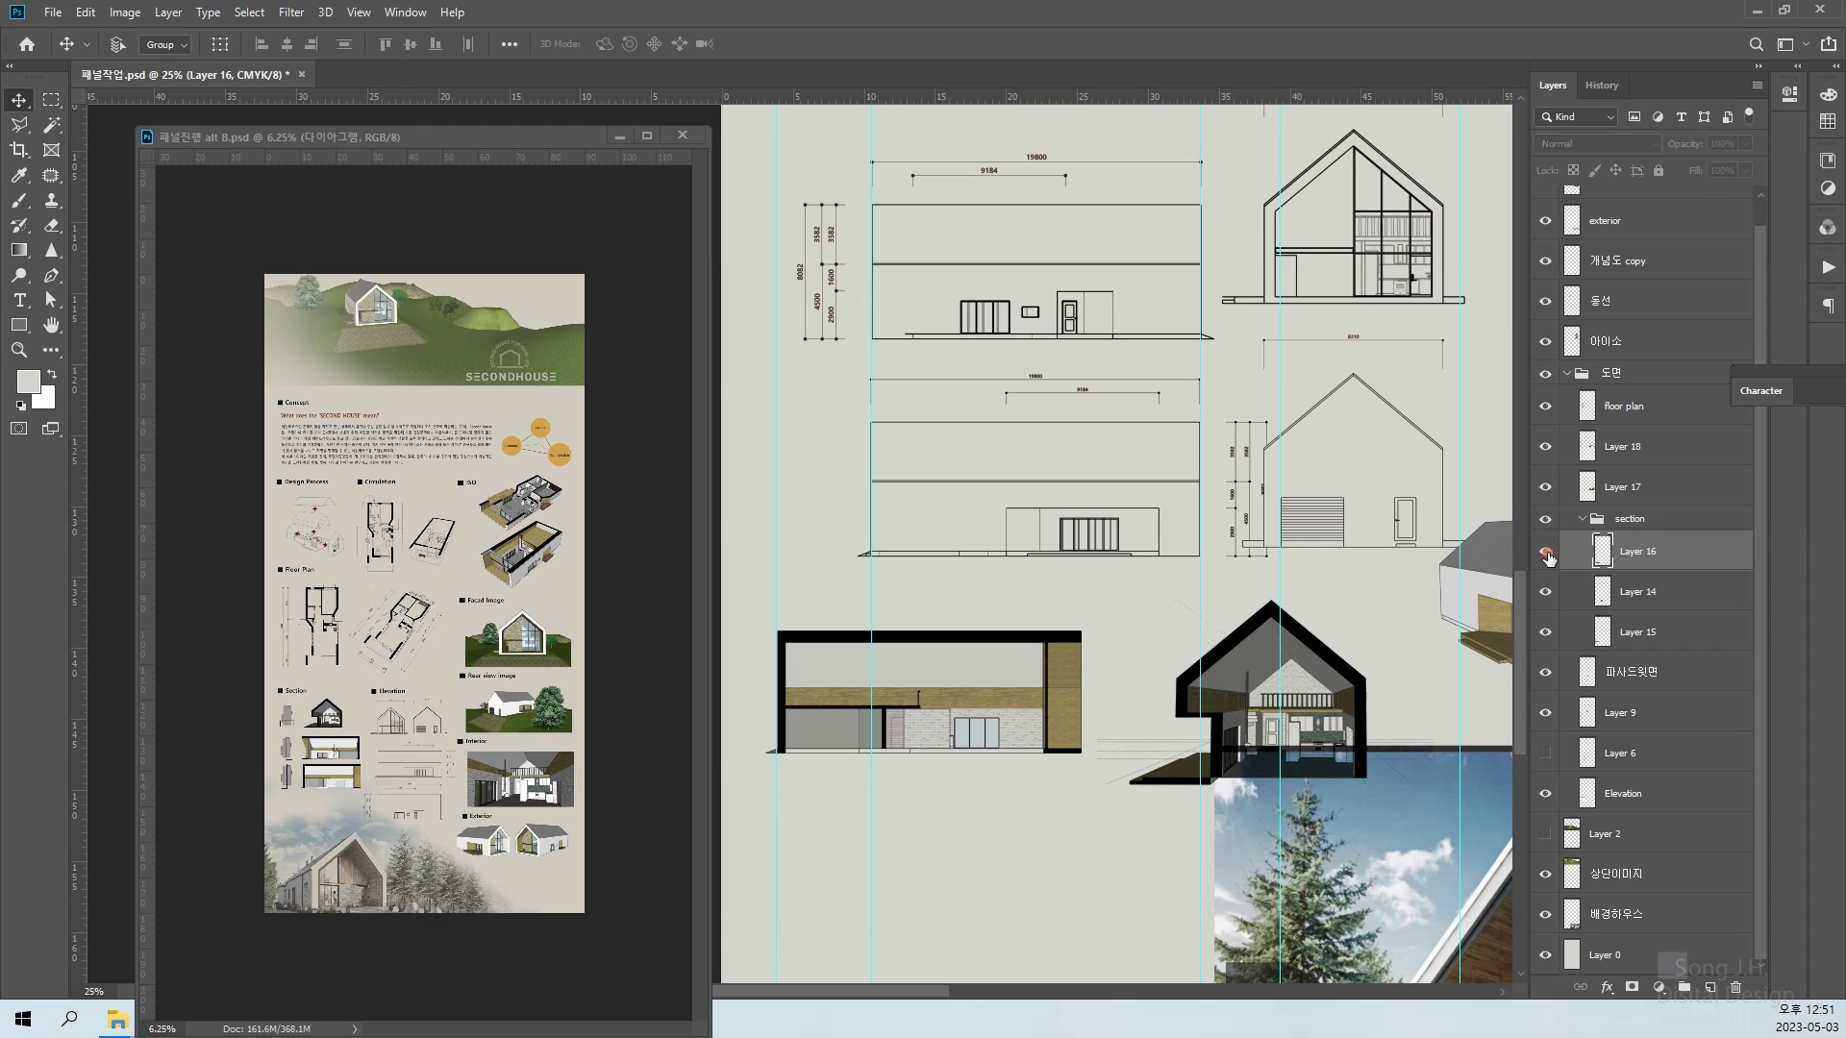
click(1544, 552)
Overlay the grid to check how the two long section drawings line up, and hide it again
key(ctrl+apostrophe)
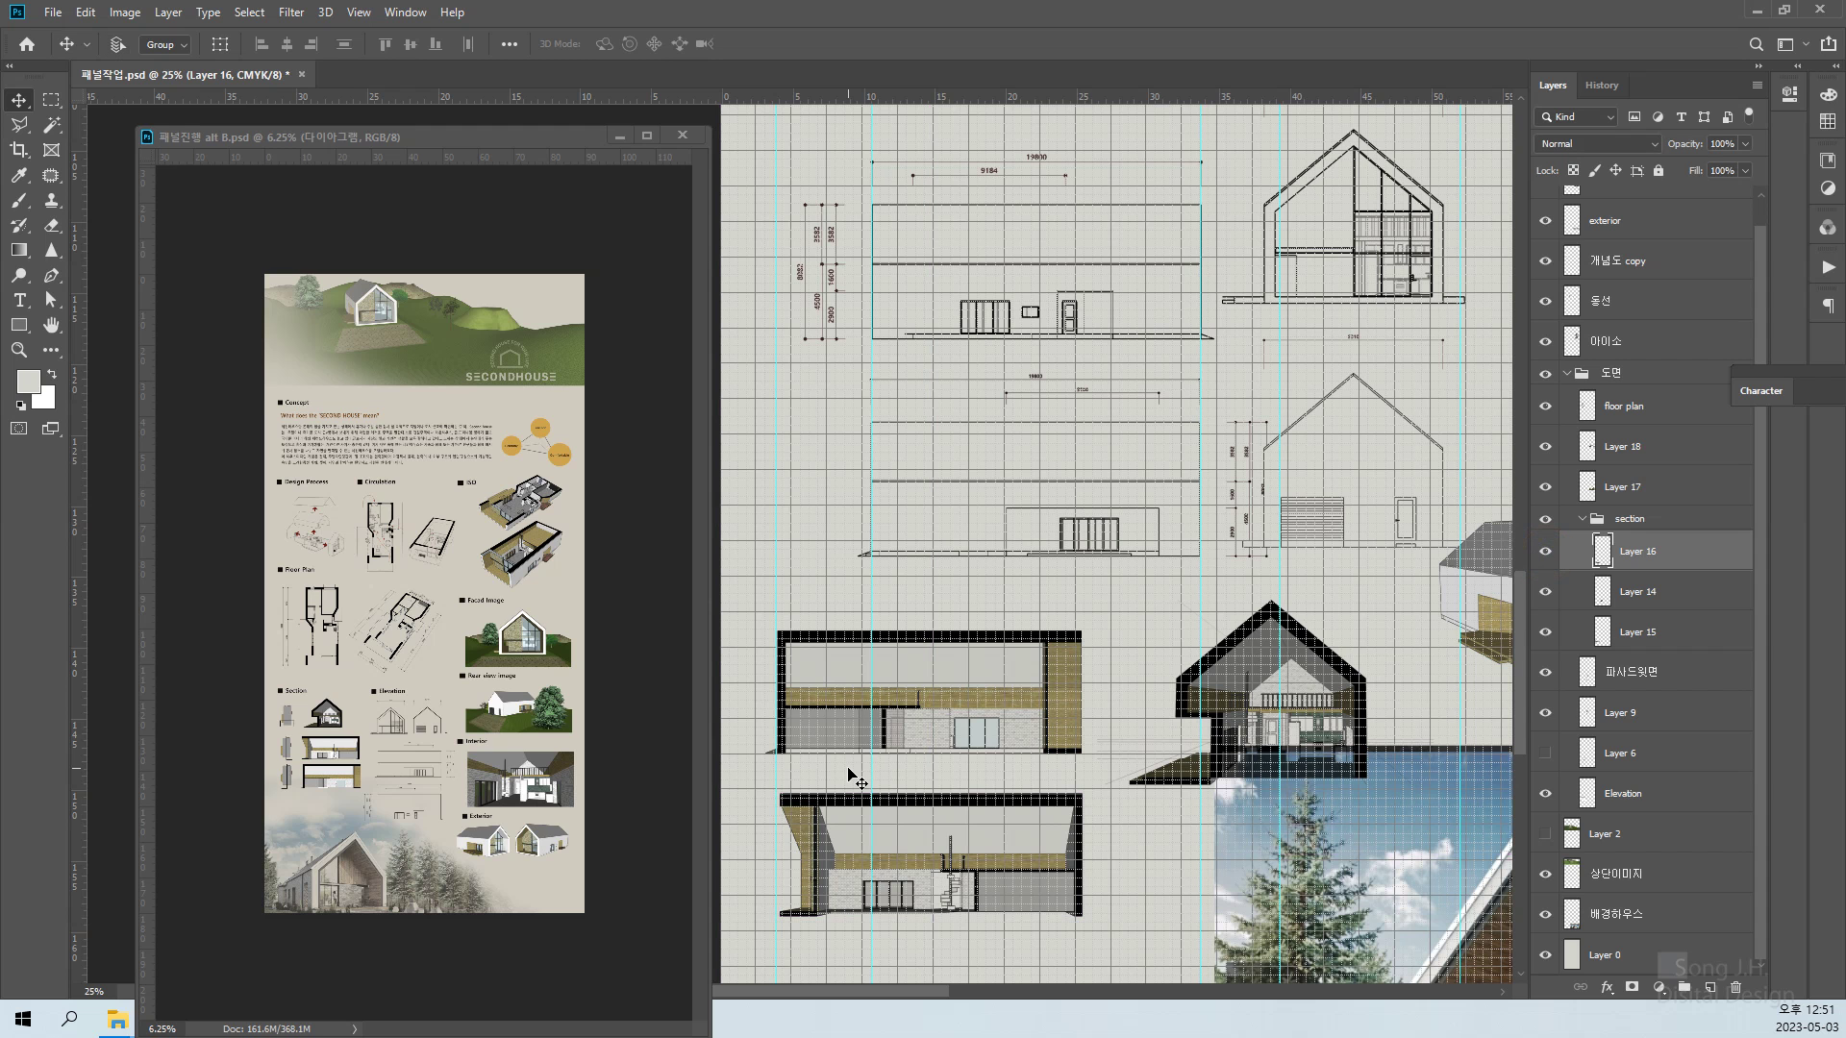
key(ctrl+plus)
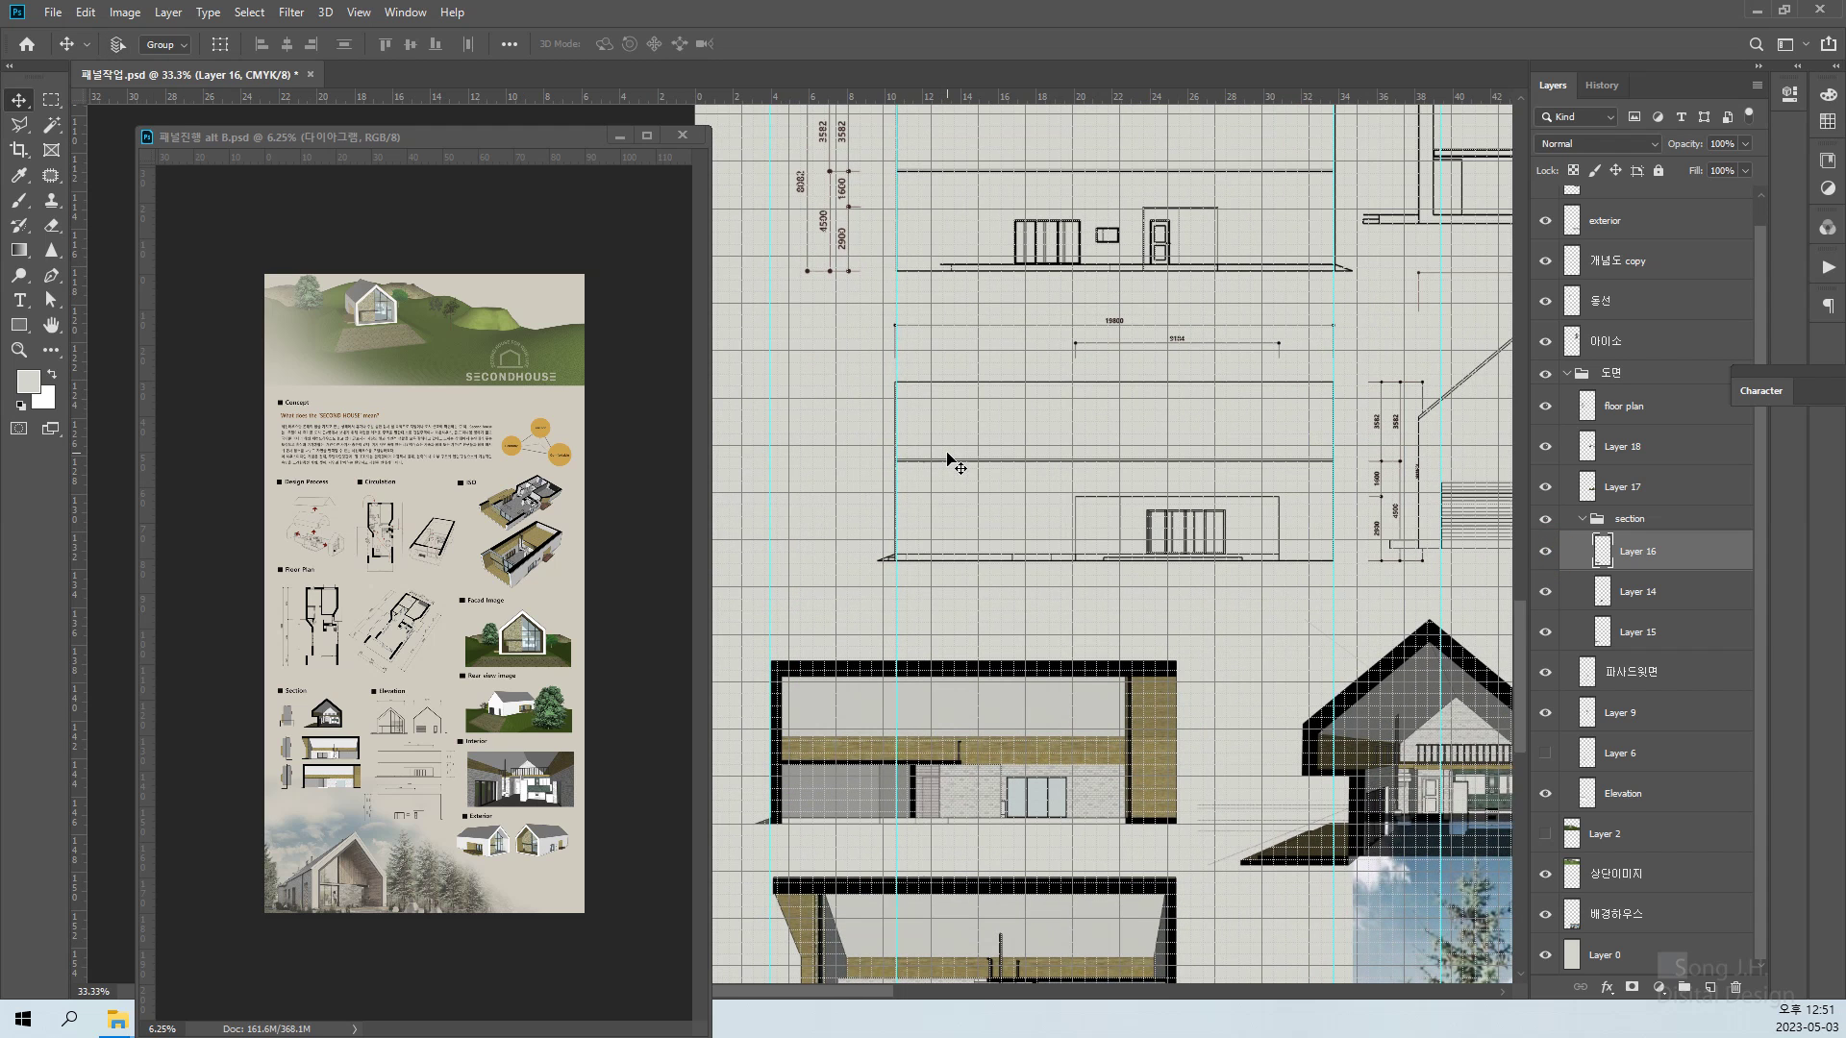
drag(986, 706, 1044, 418)
drag(851, 575, 862, 565)
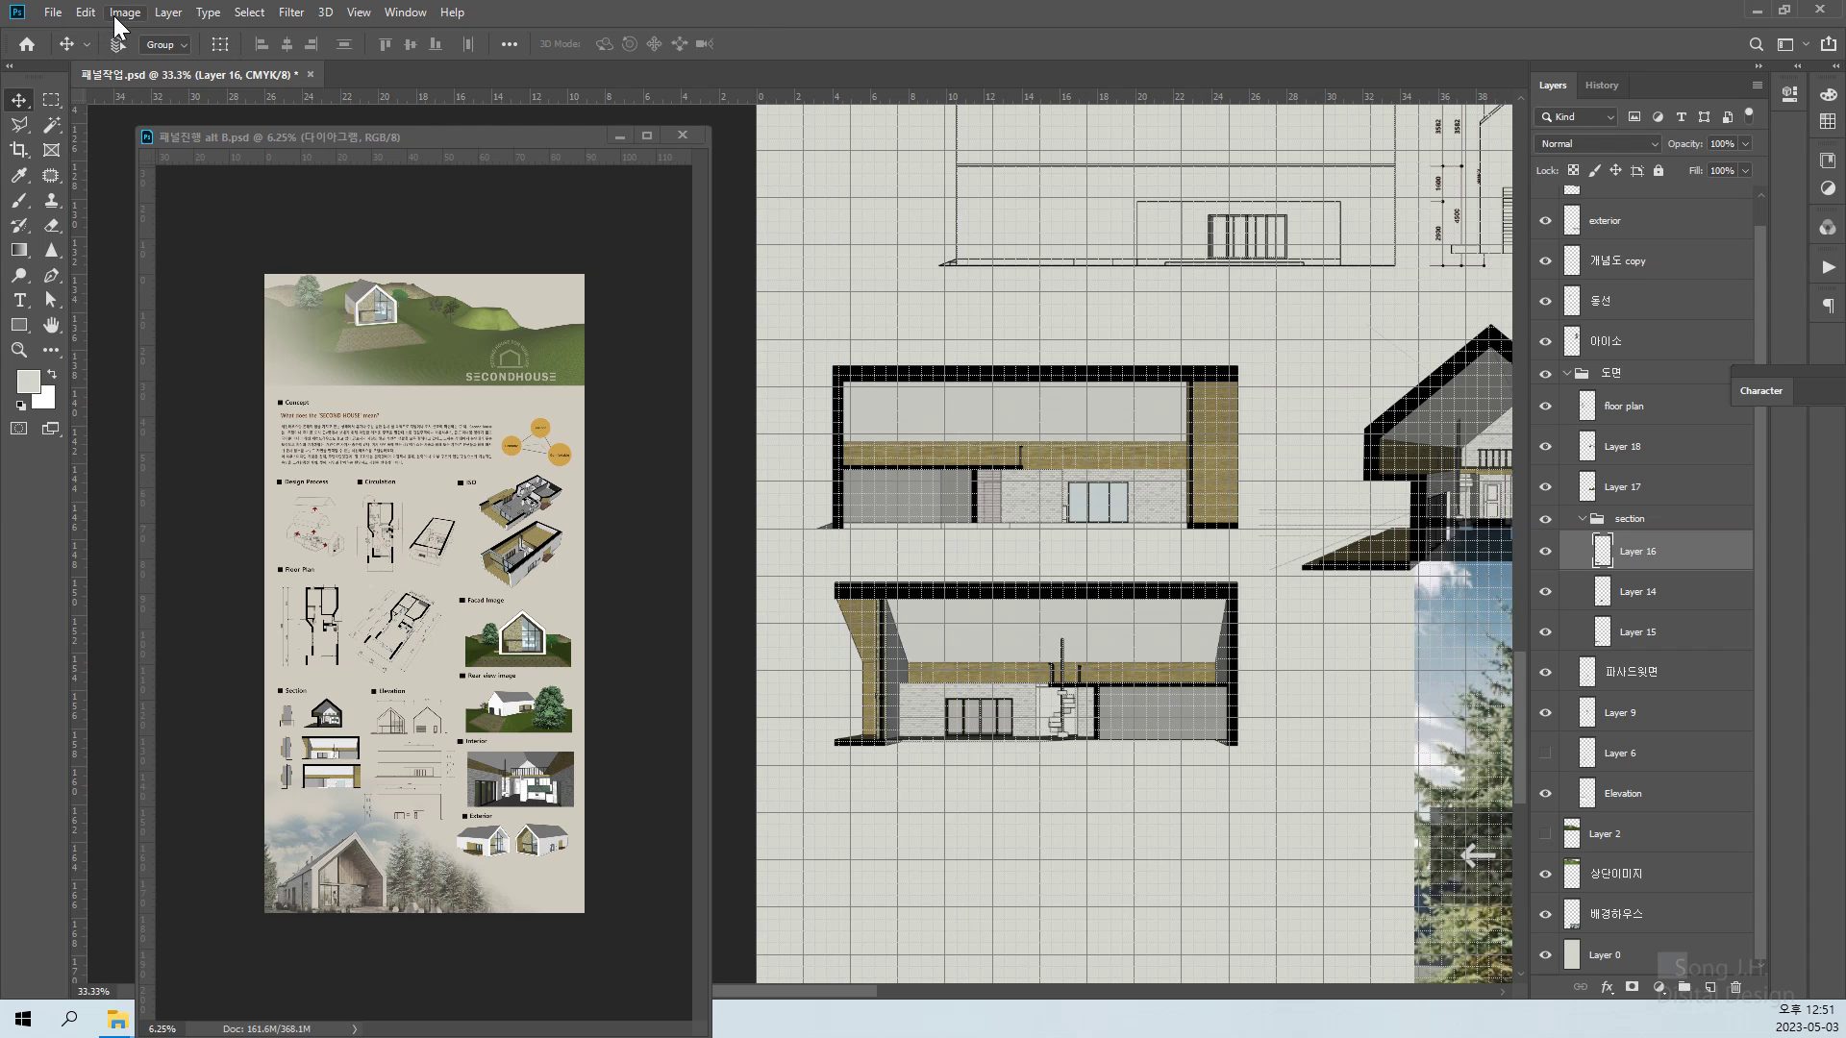
key(ctrl+apostrophe)
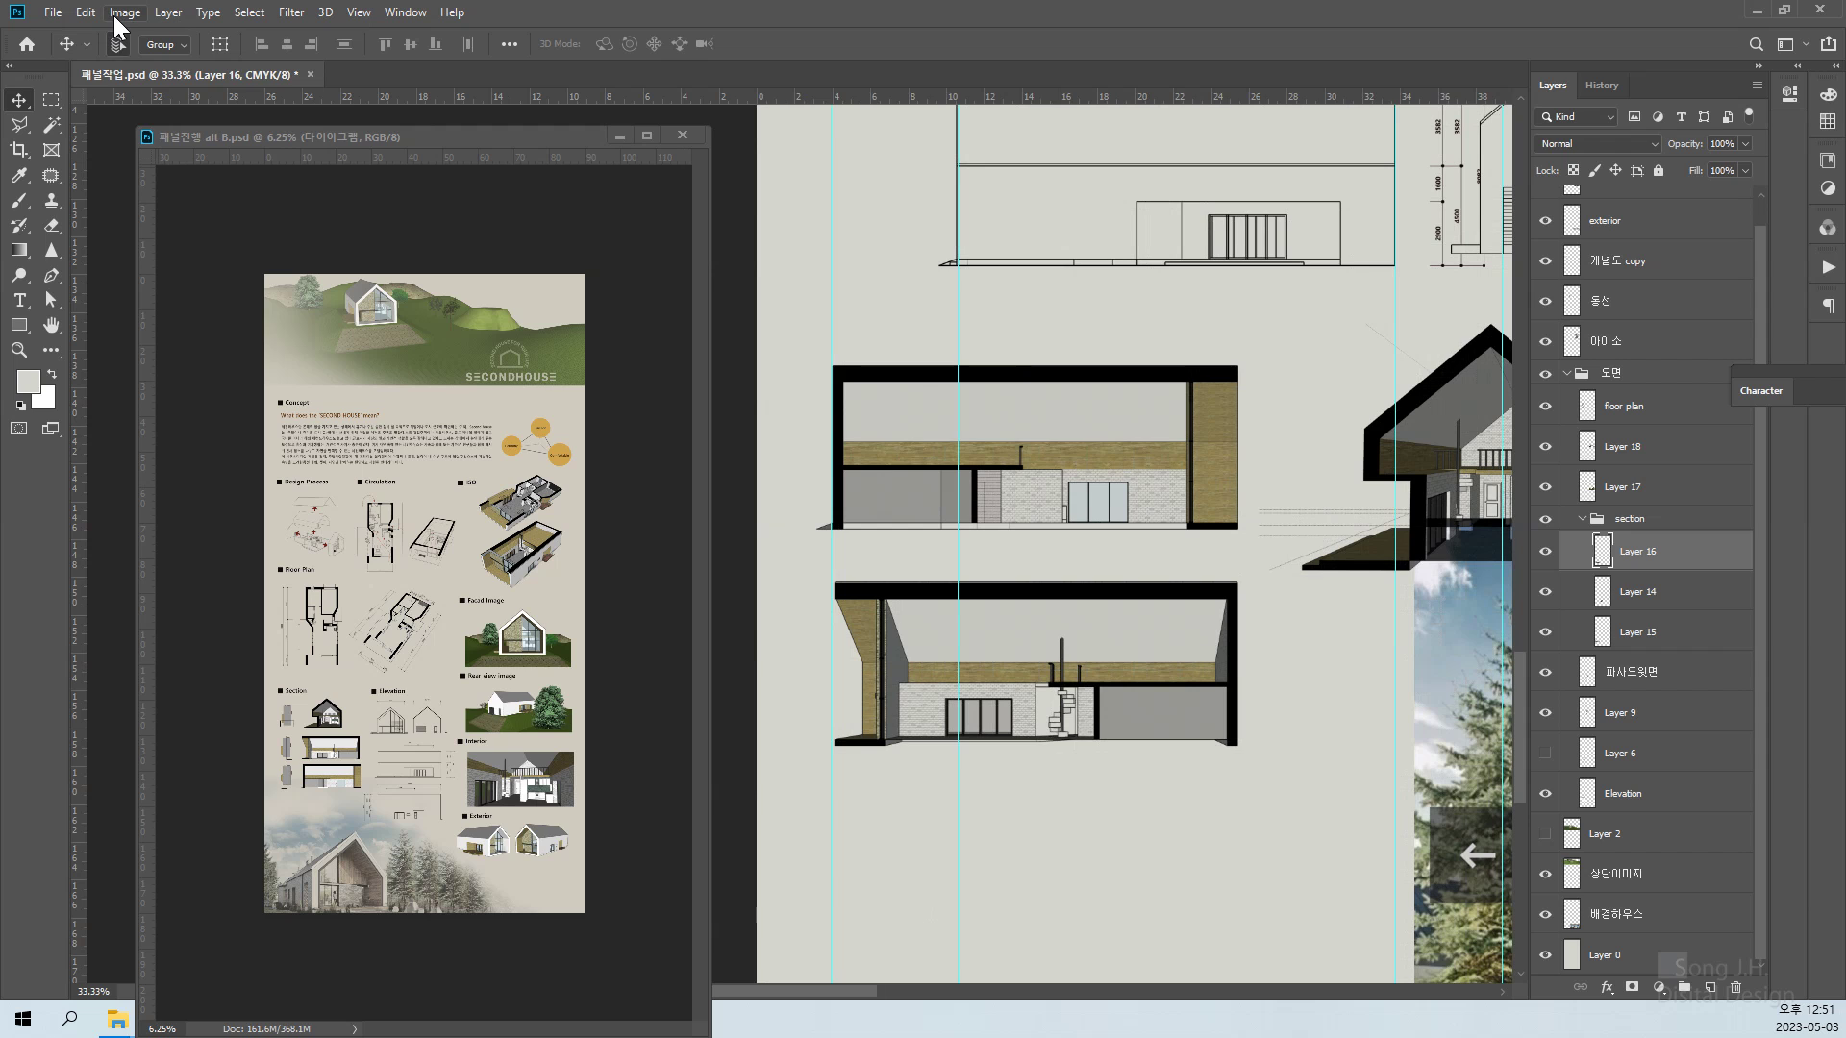
key(ctrl+minus)
key(ctrl+minus)
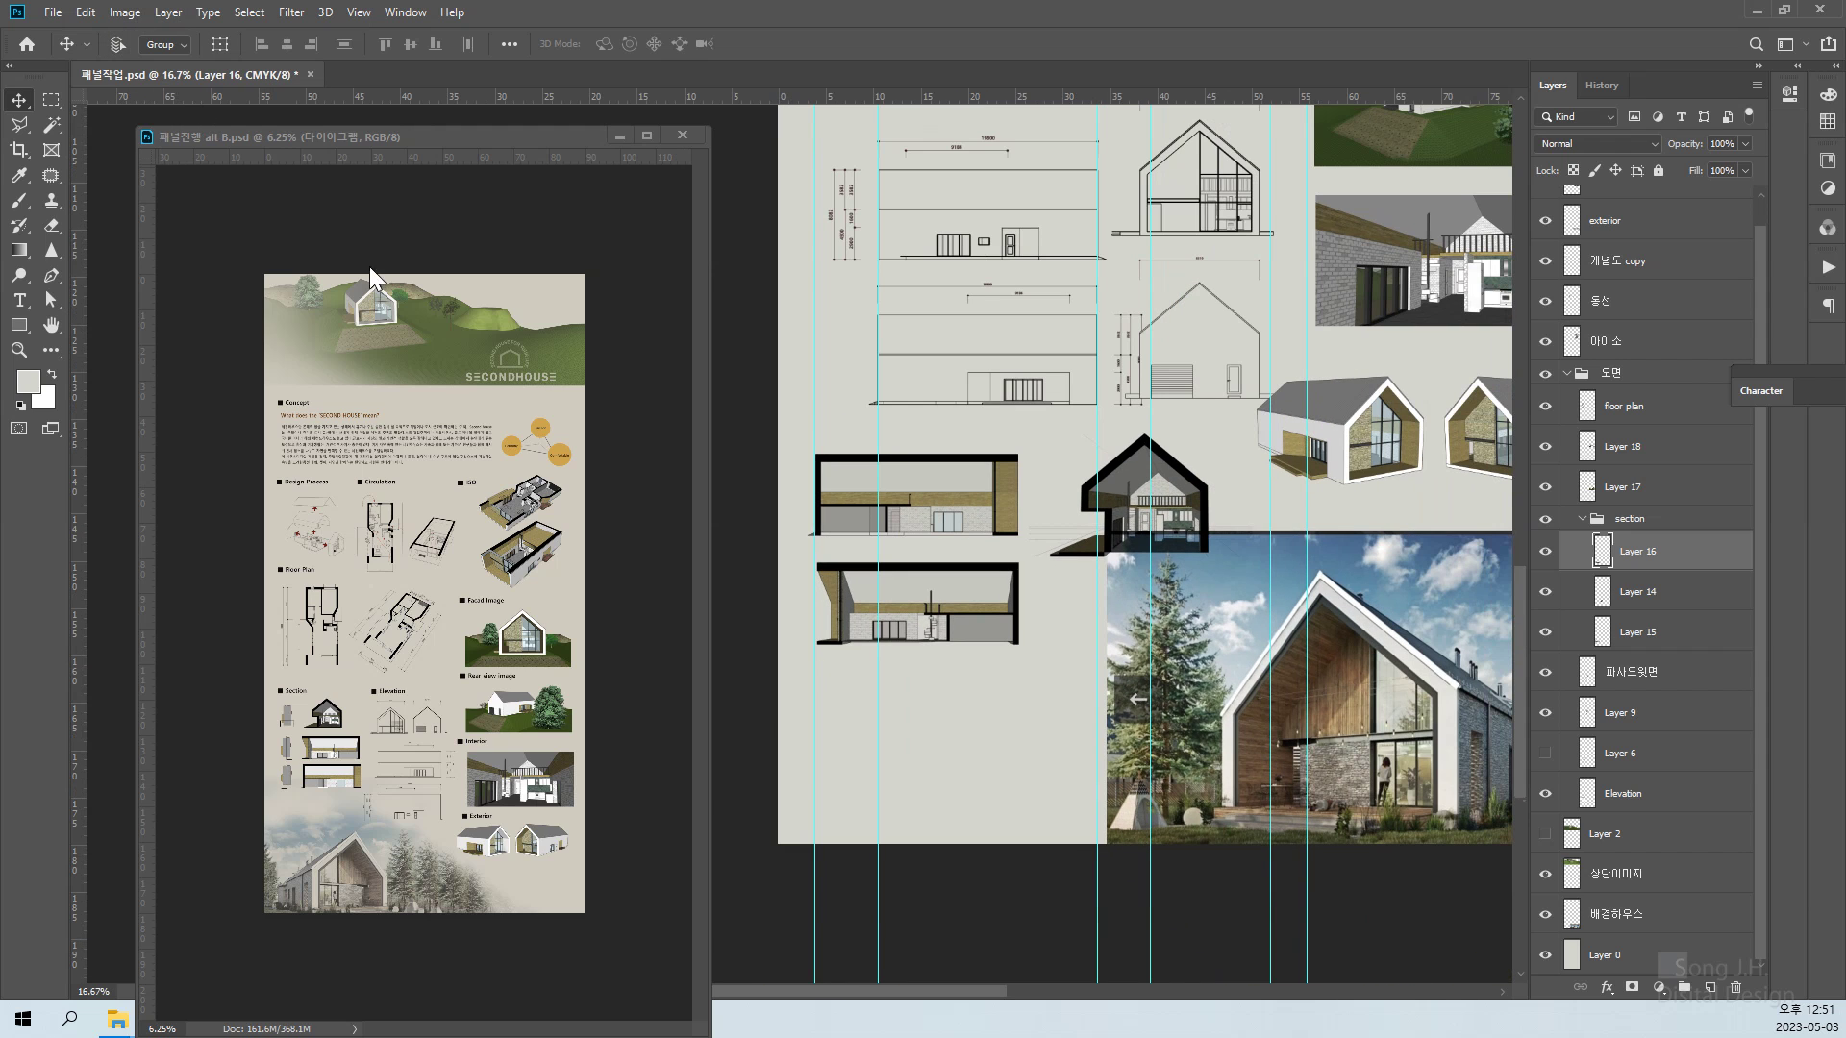
drag(903, 645, 912, 688)
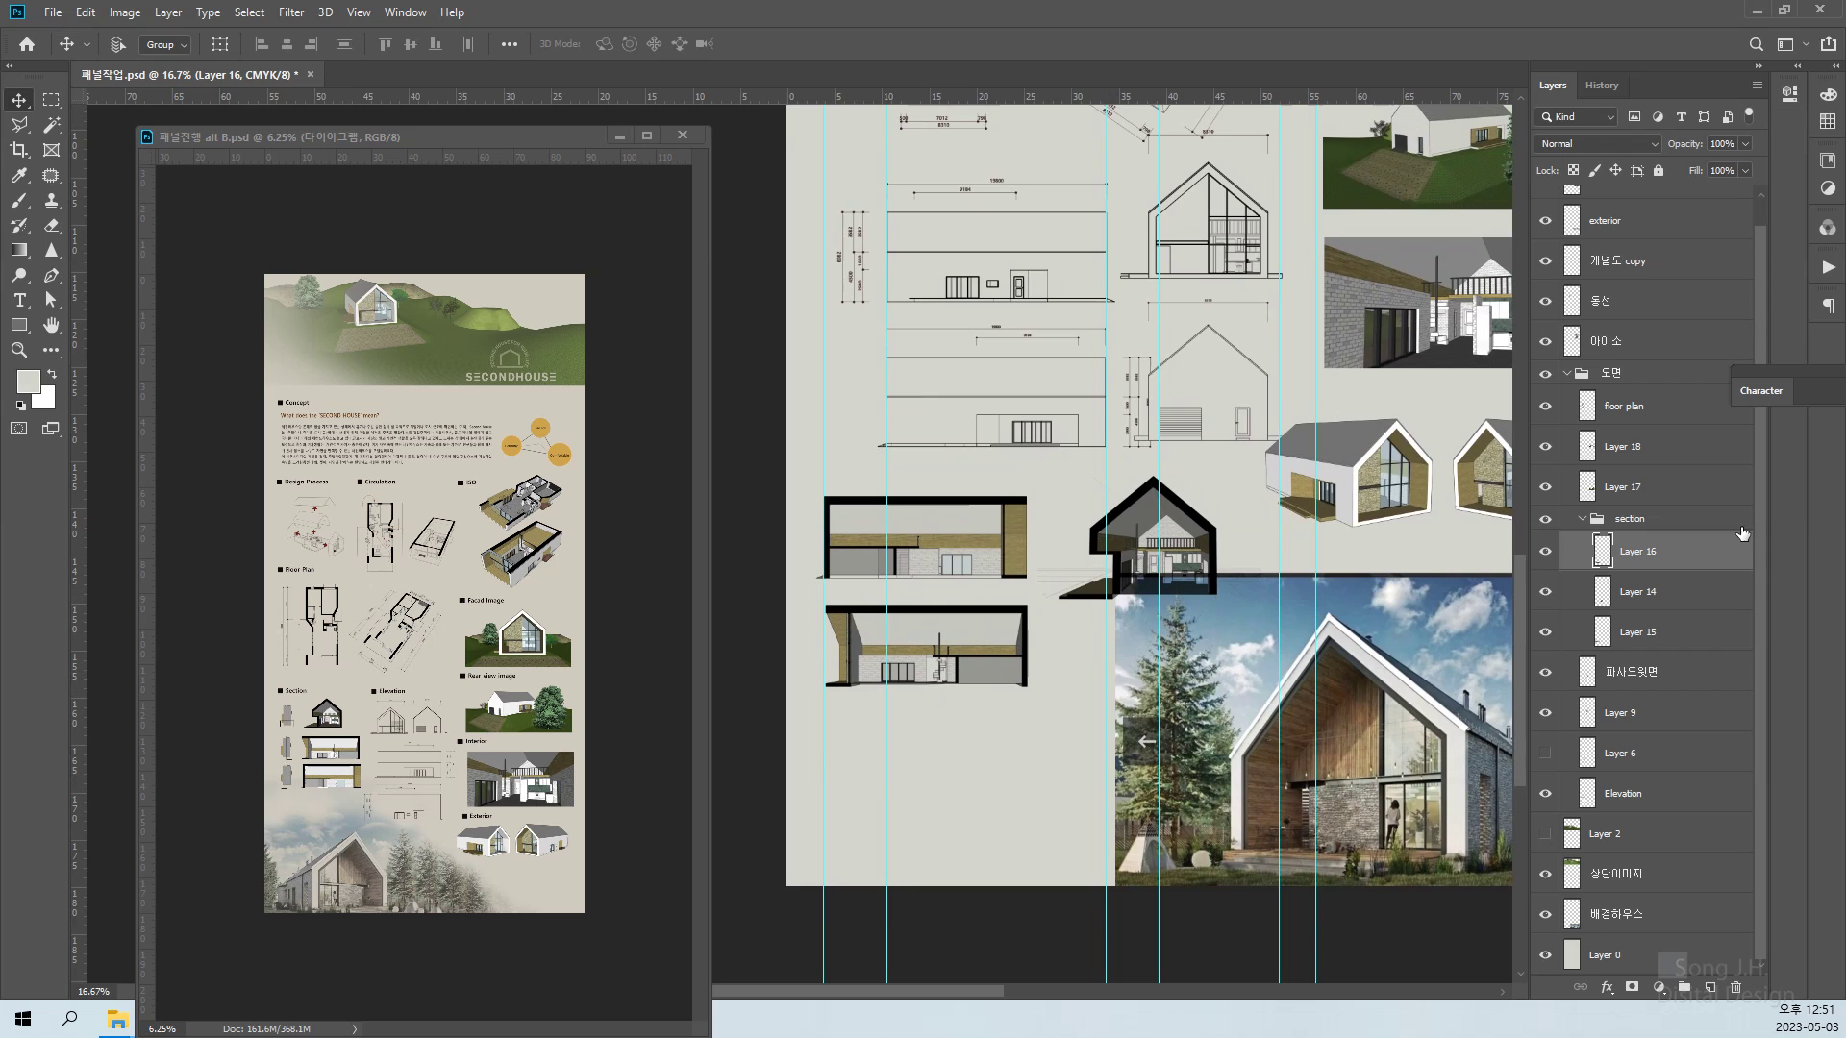
Identify which section drawings belong to Layer 16, Layer 14 and Layer 15 by toggling visibility and picking layers on the canvas
click(1545, 554)
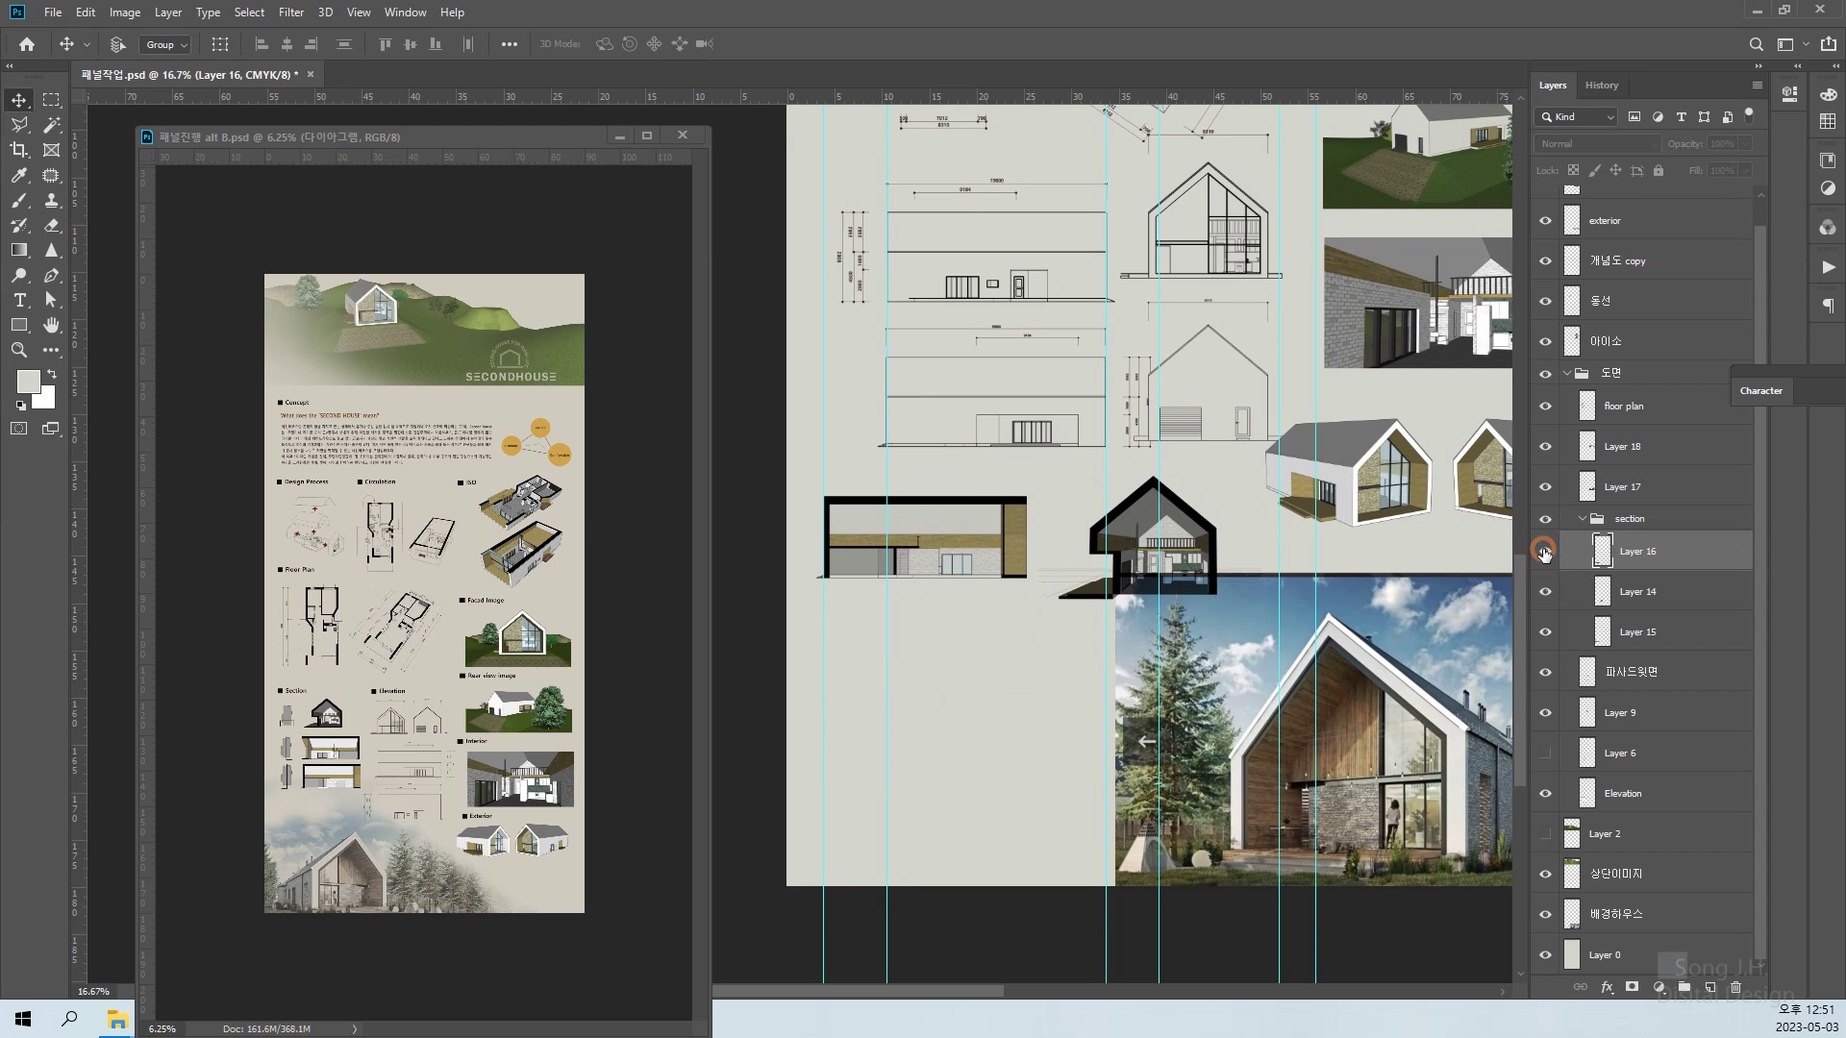
click(1545, 554)
click(1543, 593)
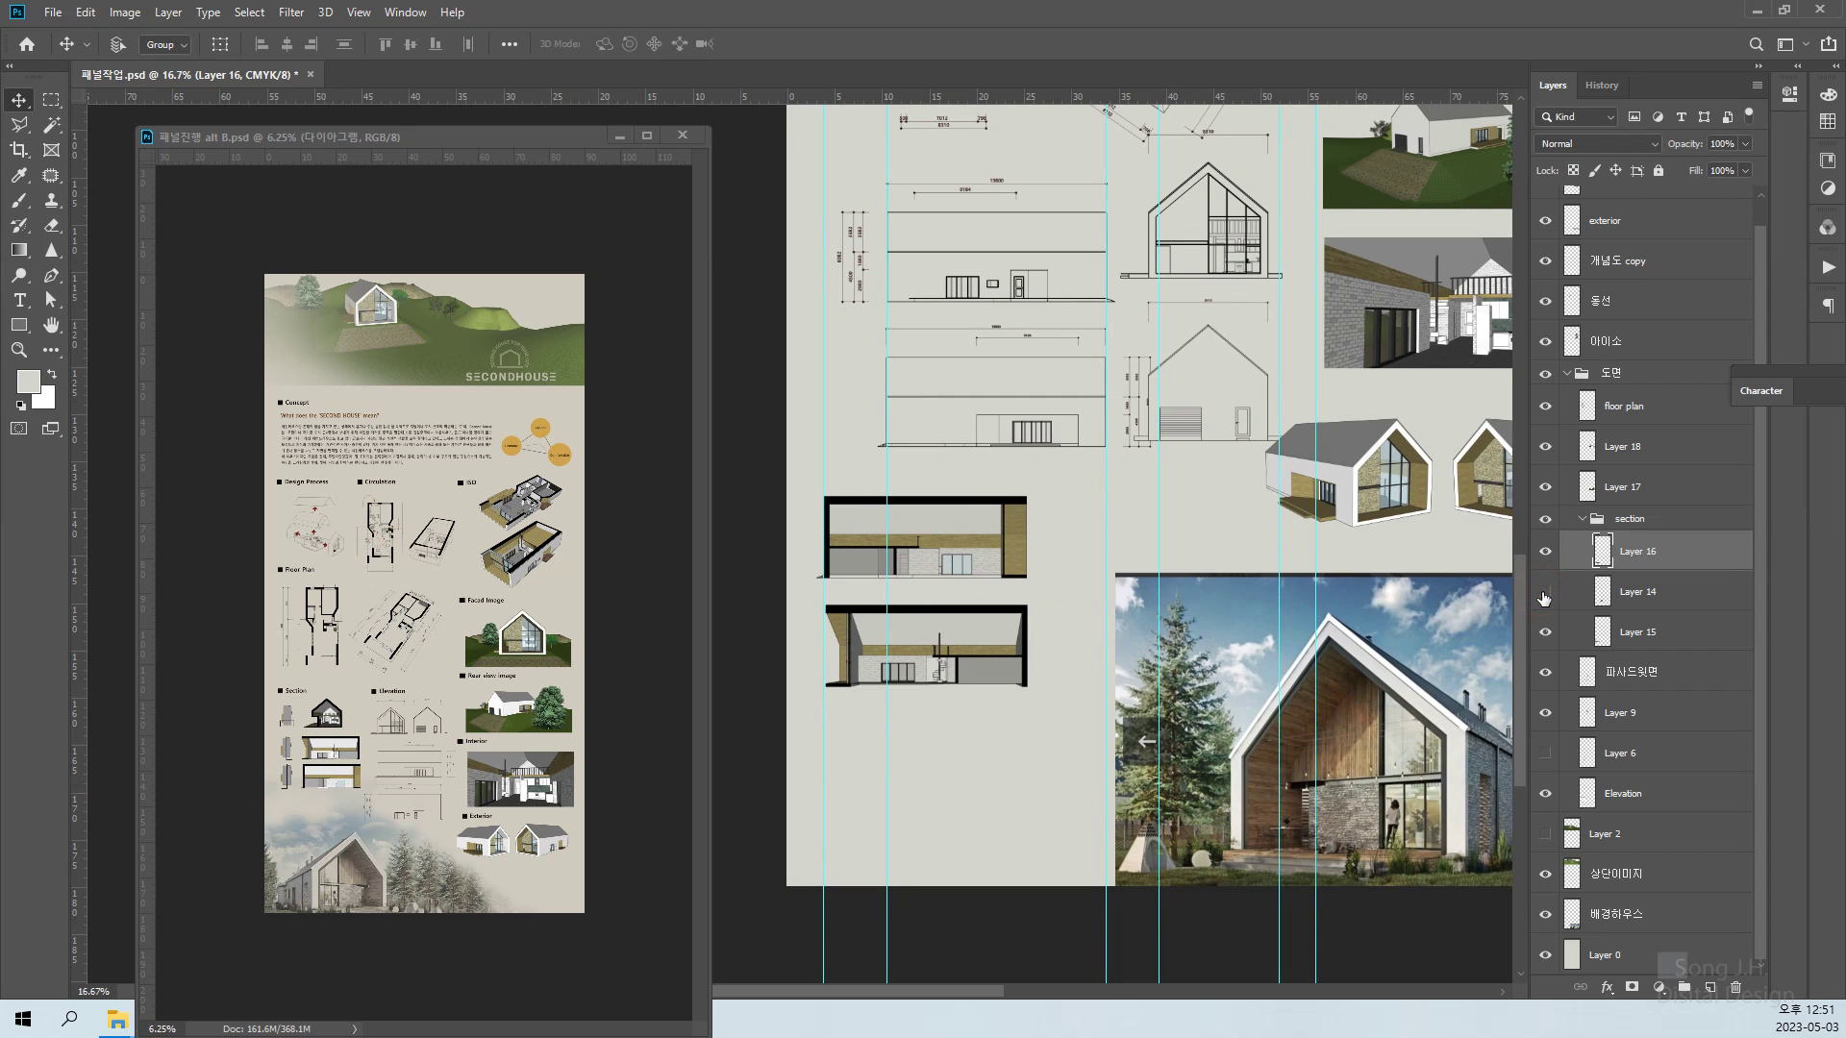
click(1543, 593)
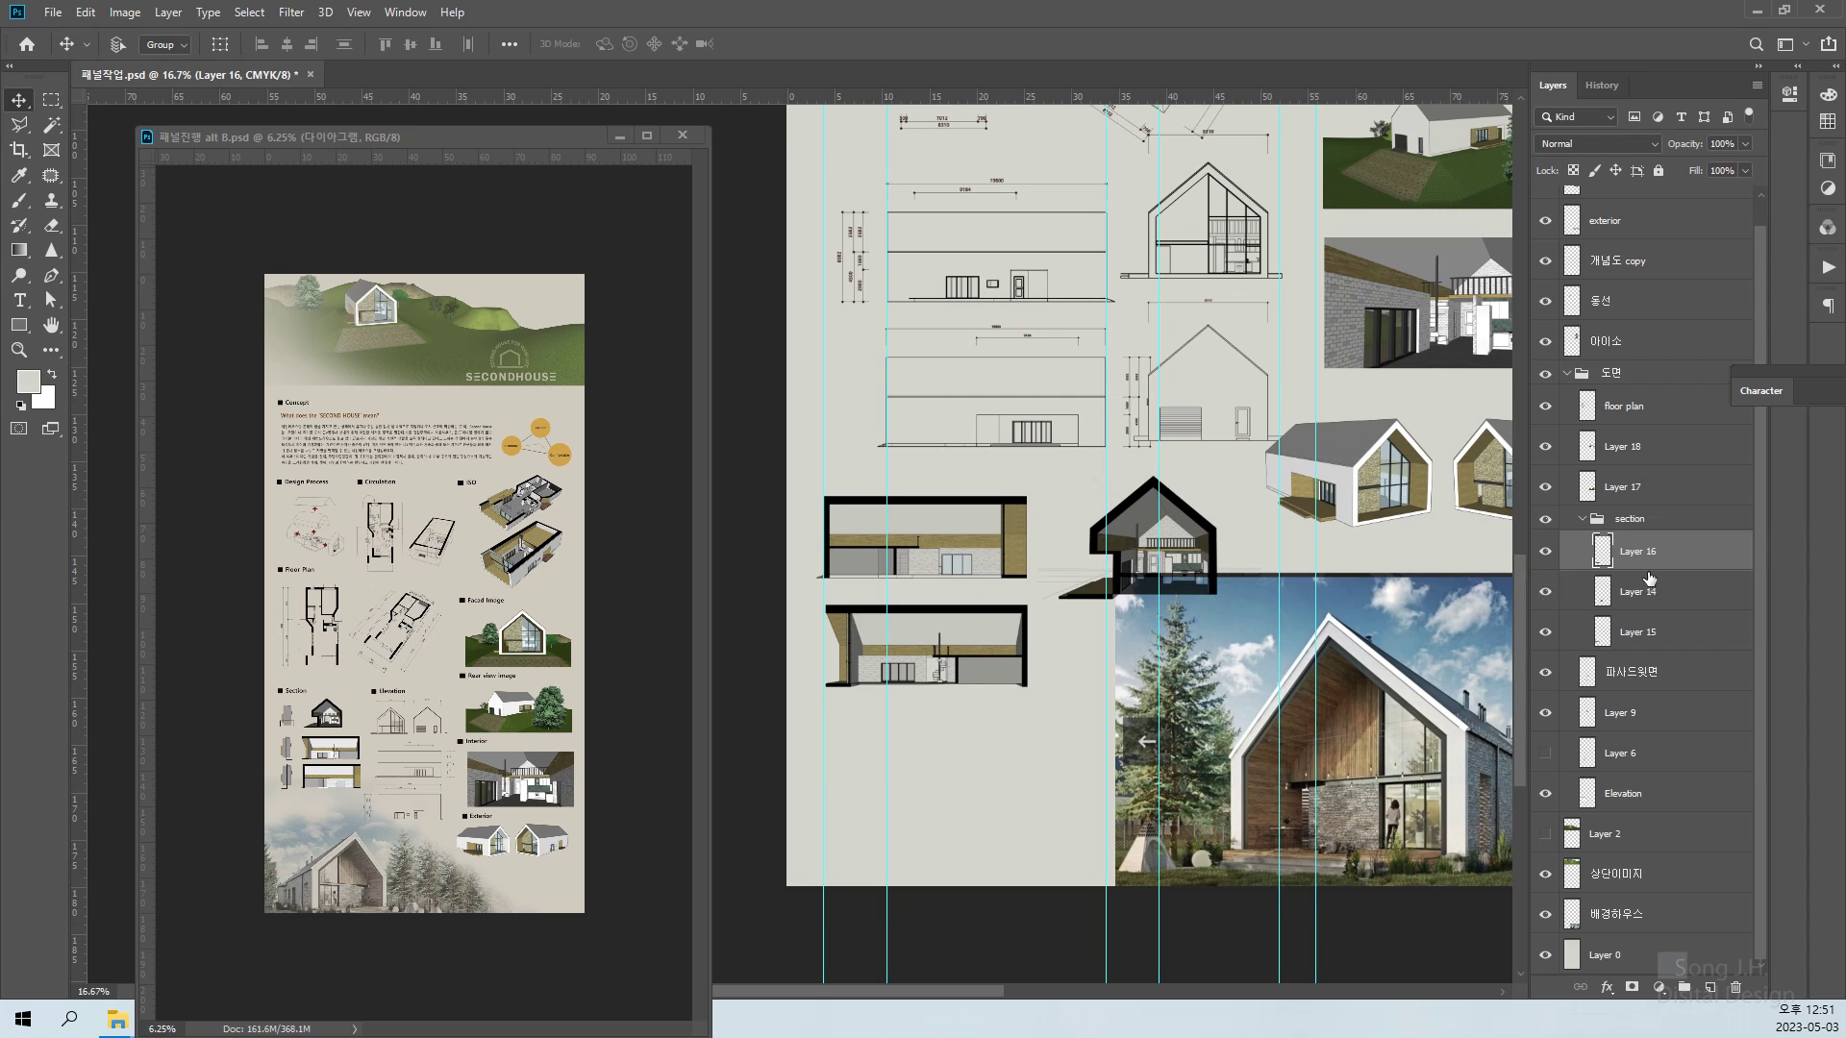
right_click(938, 539)
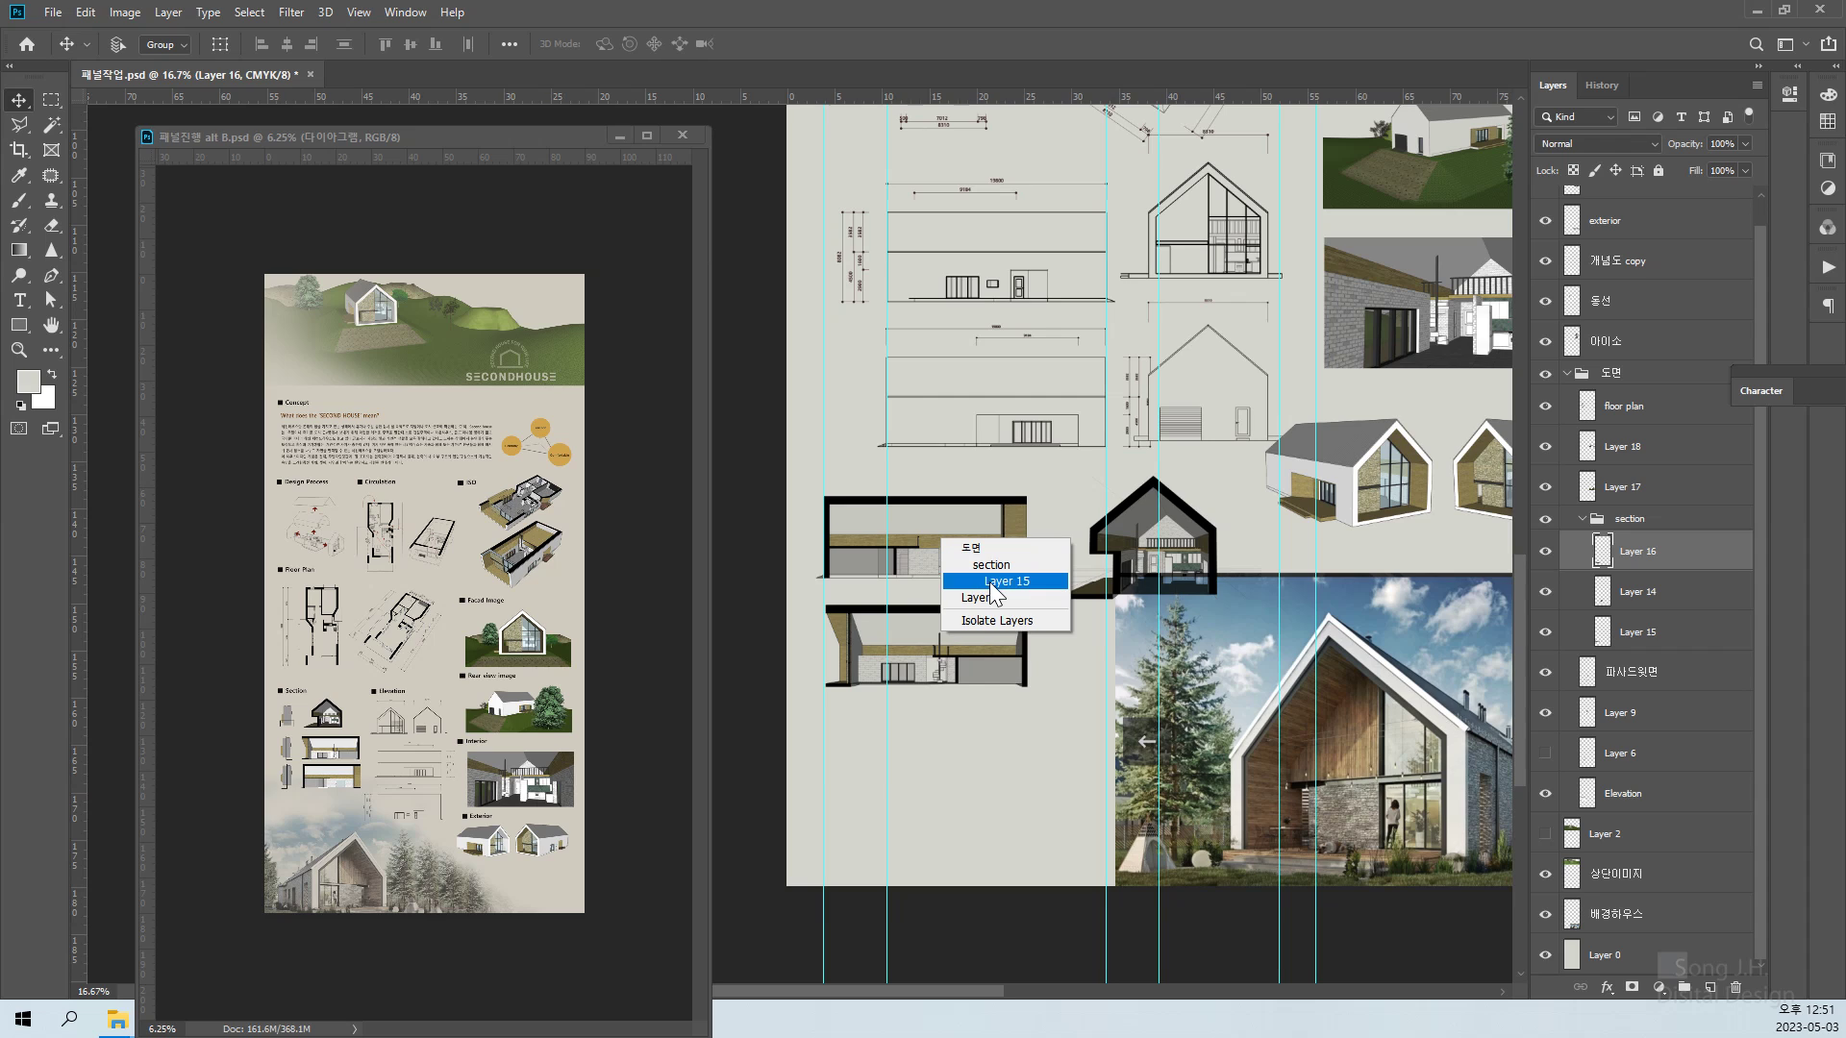
click(993, 581)
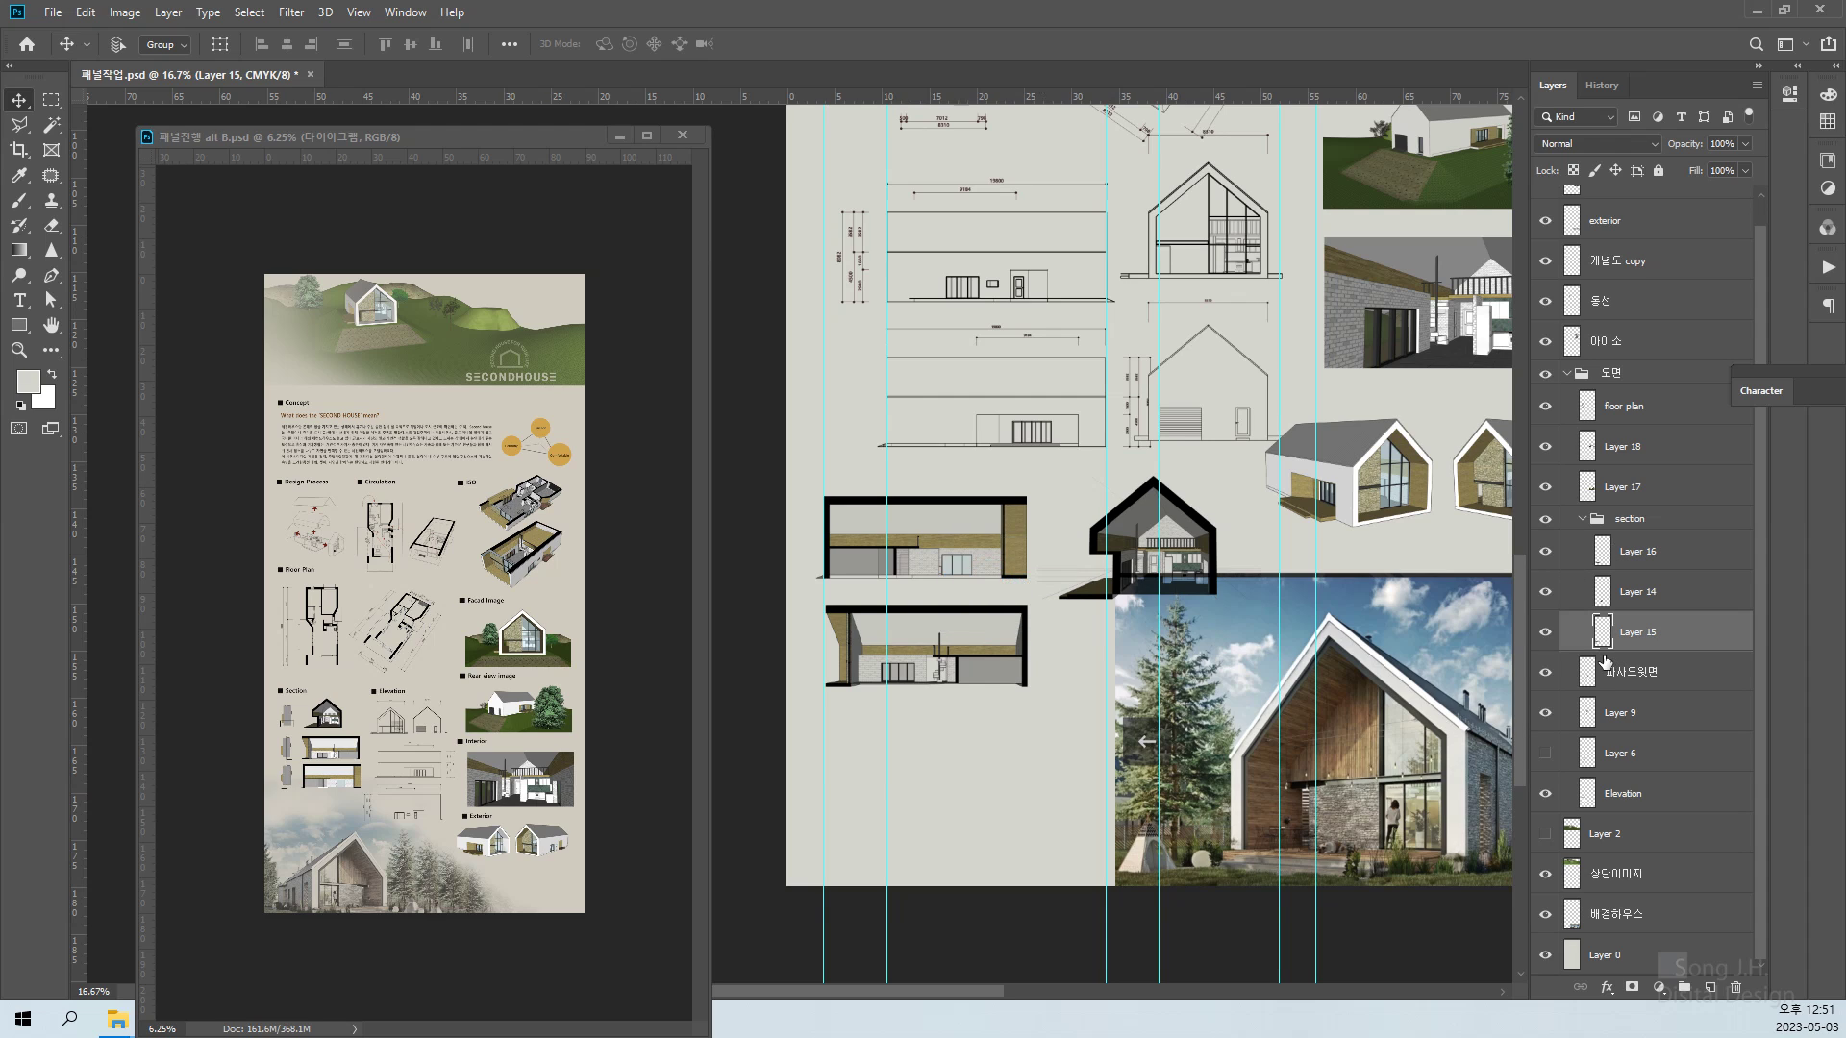
click(1632, 555)
click(1541, 553)
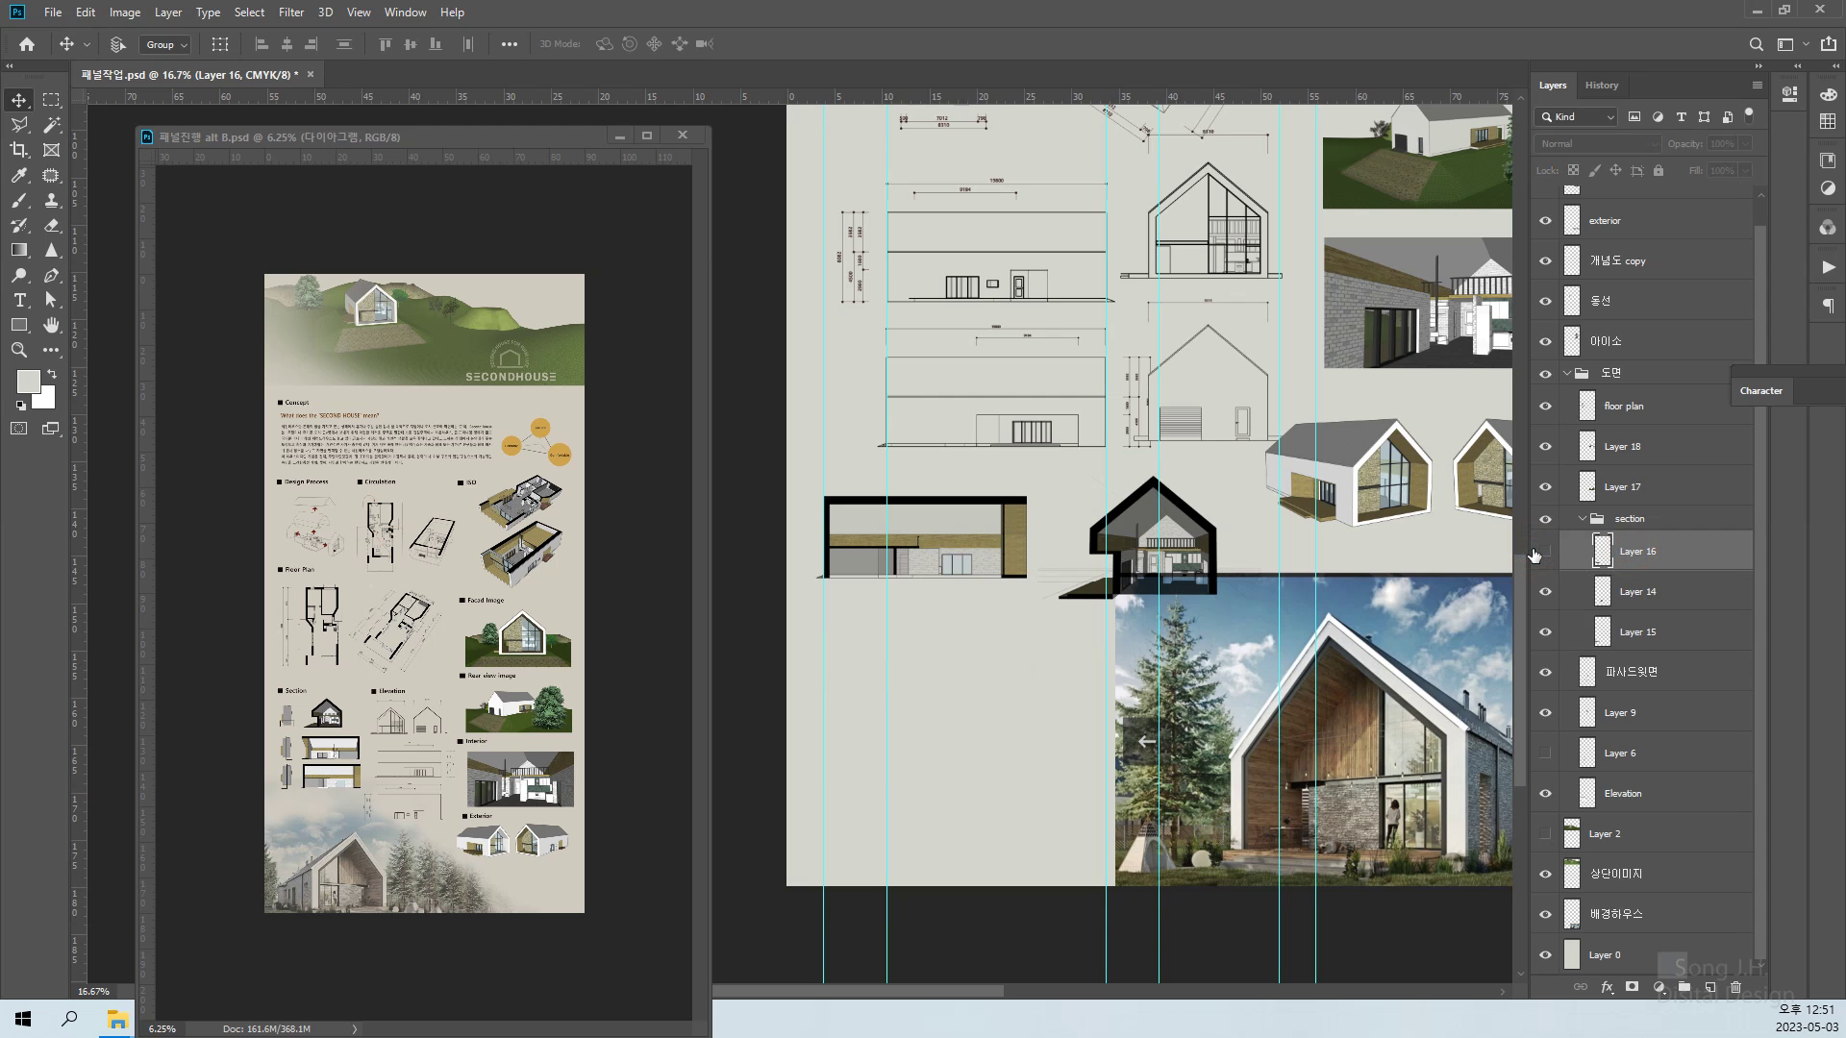
click(1538, 553)
Move the gabled cross section on Layer 14 above the upper long section, nudging it slightly up and right
right_click(1133, 547)
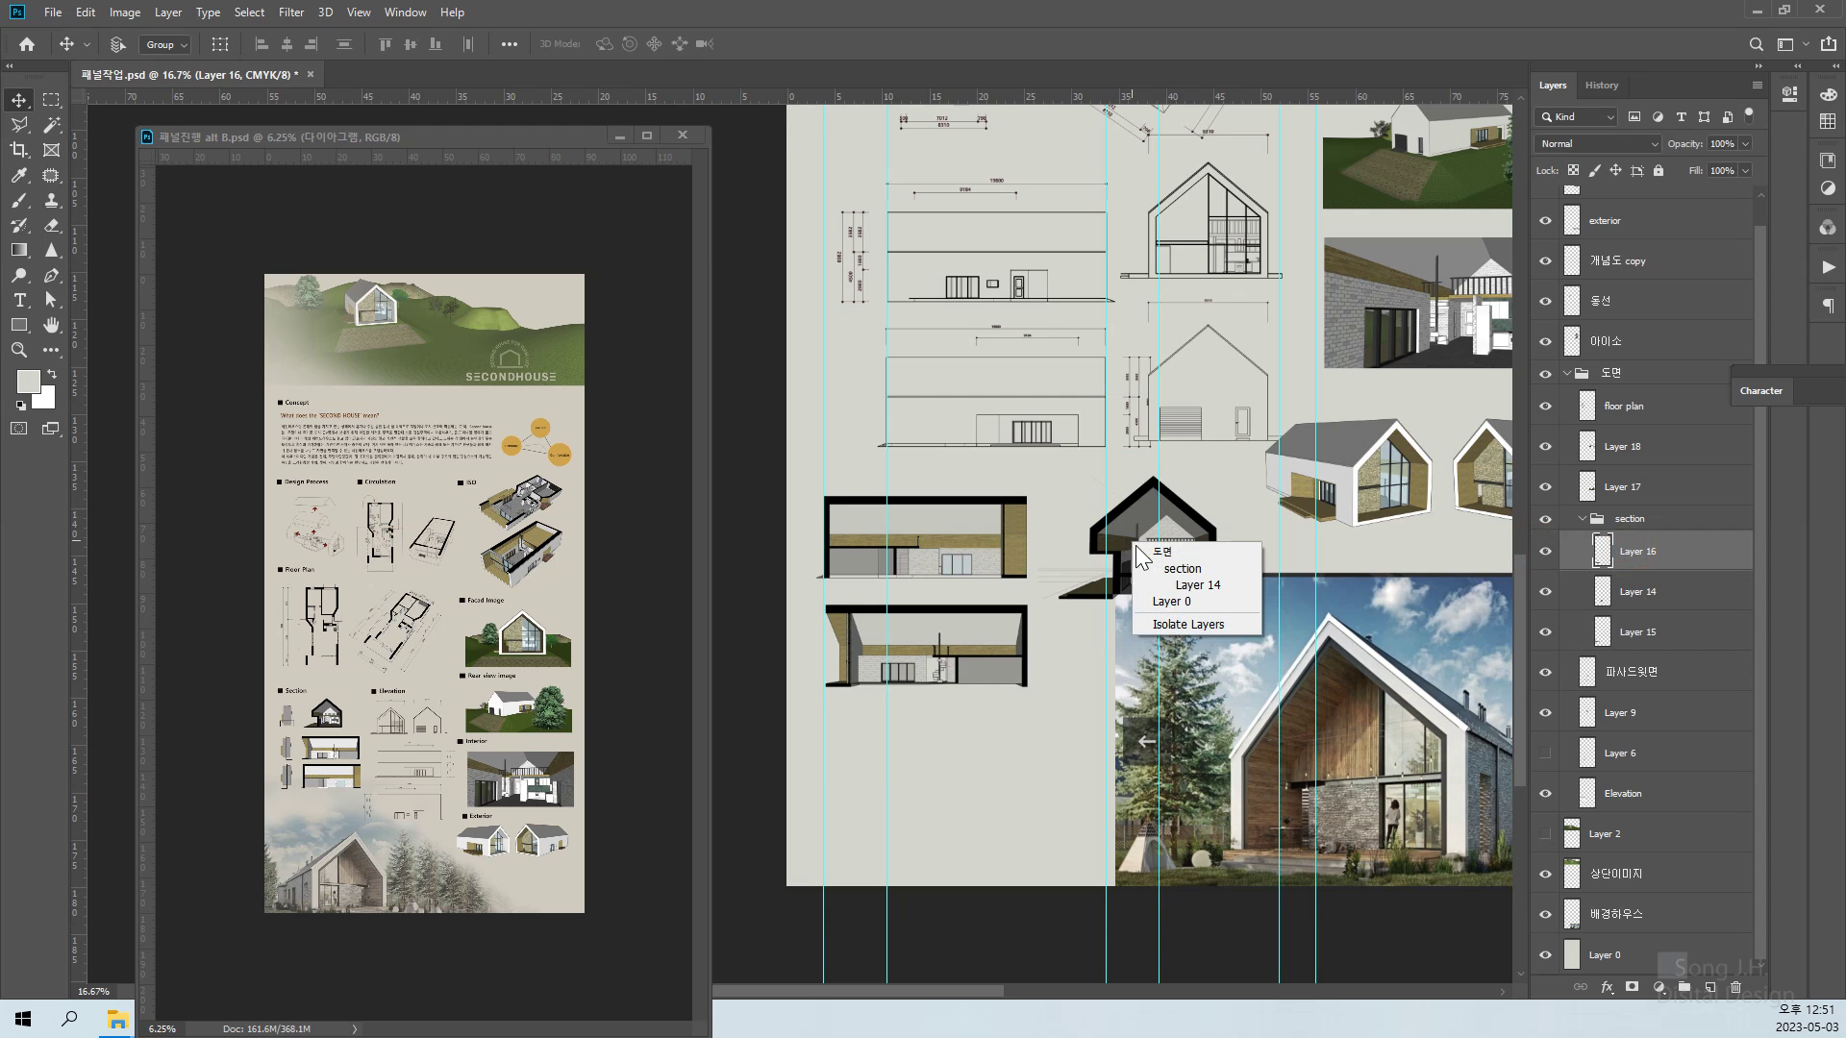
click(1183, 585)
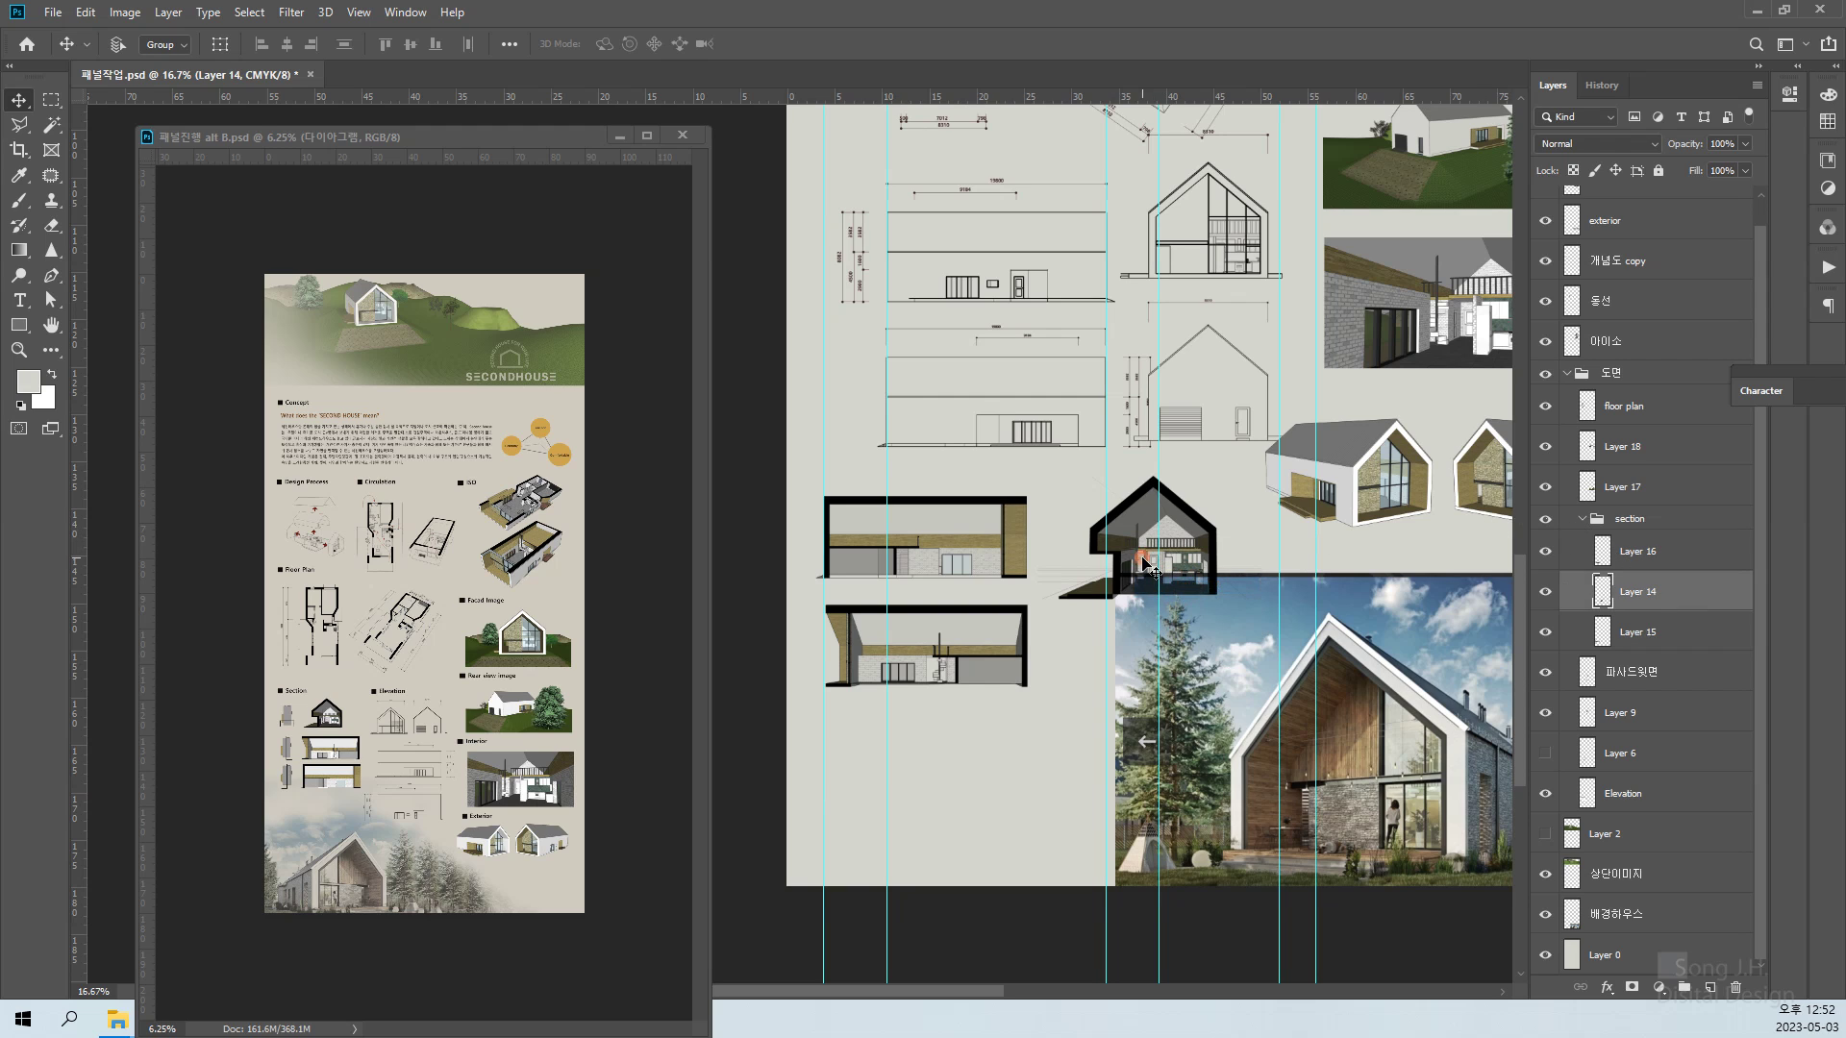
mouse_move(1142, 564)
mouse_down()
mouse_move(1117, 448)
mouse_move(935, 415)
mouse_move(952, 447)
mouse_move(937, 413)
mouse_up()
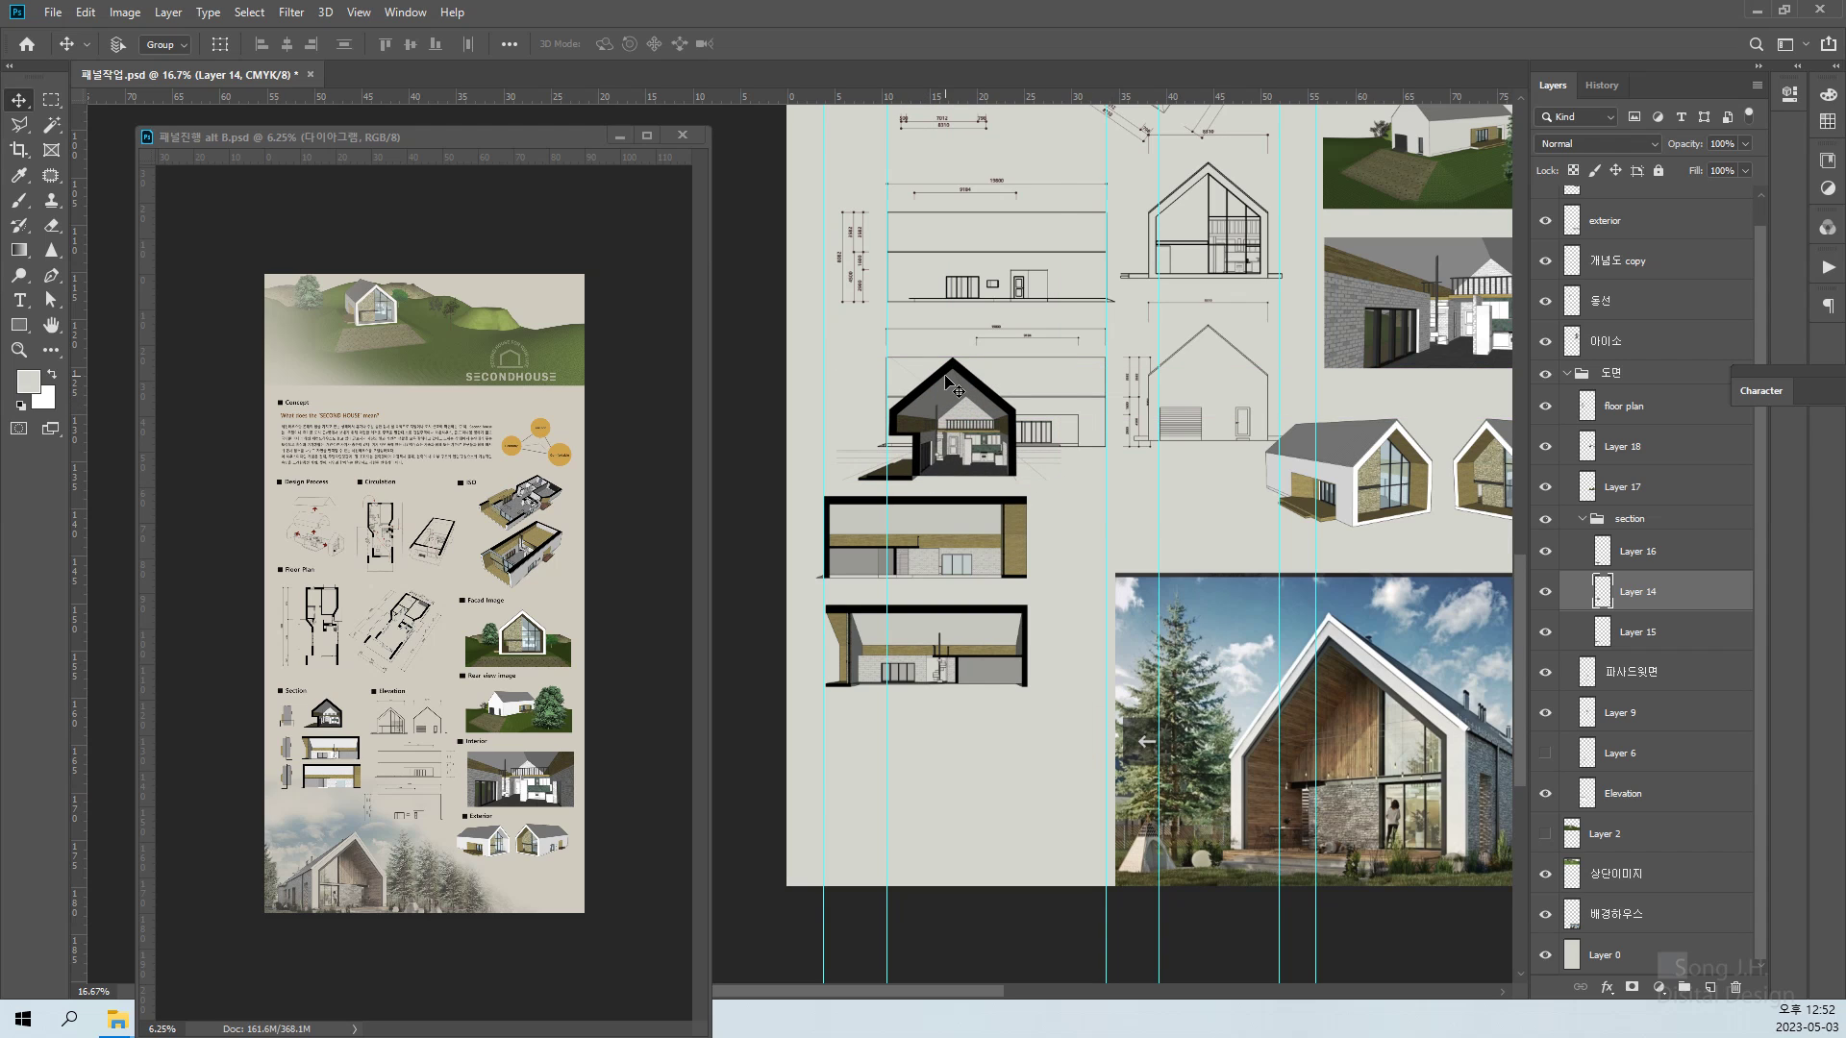
key(shift+Up)
key(shift+Up)
key(shift+Up)
key(shift+Right)
key(shift+Right)
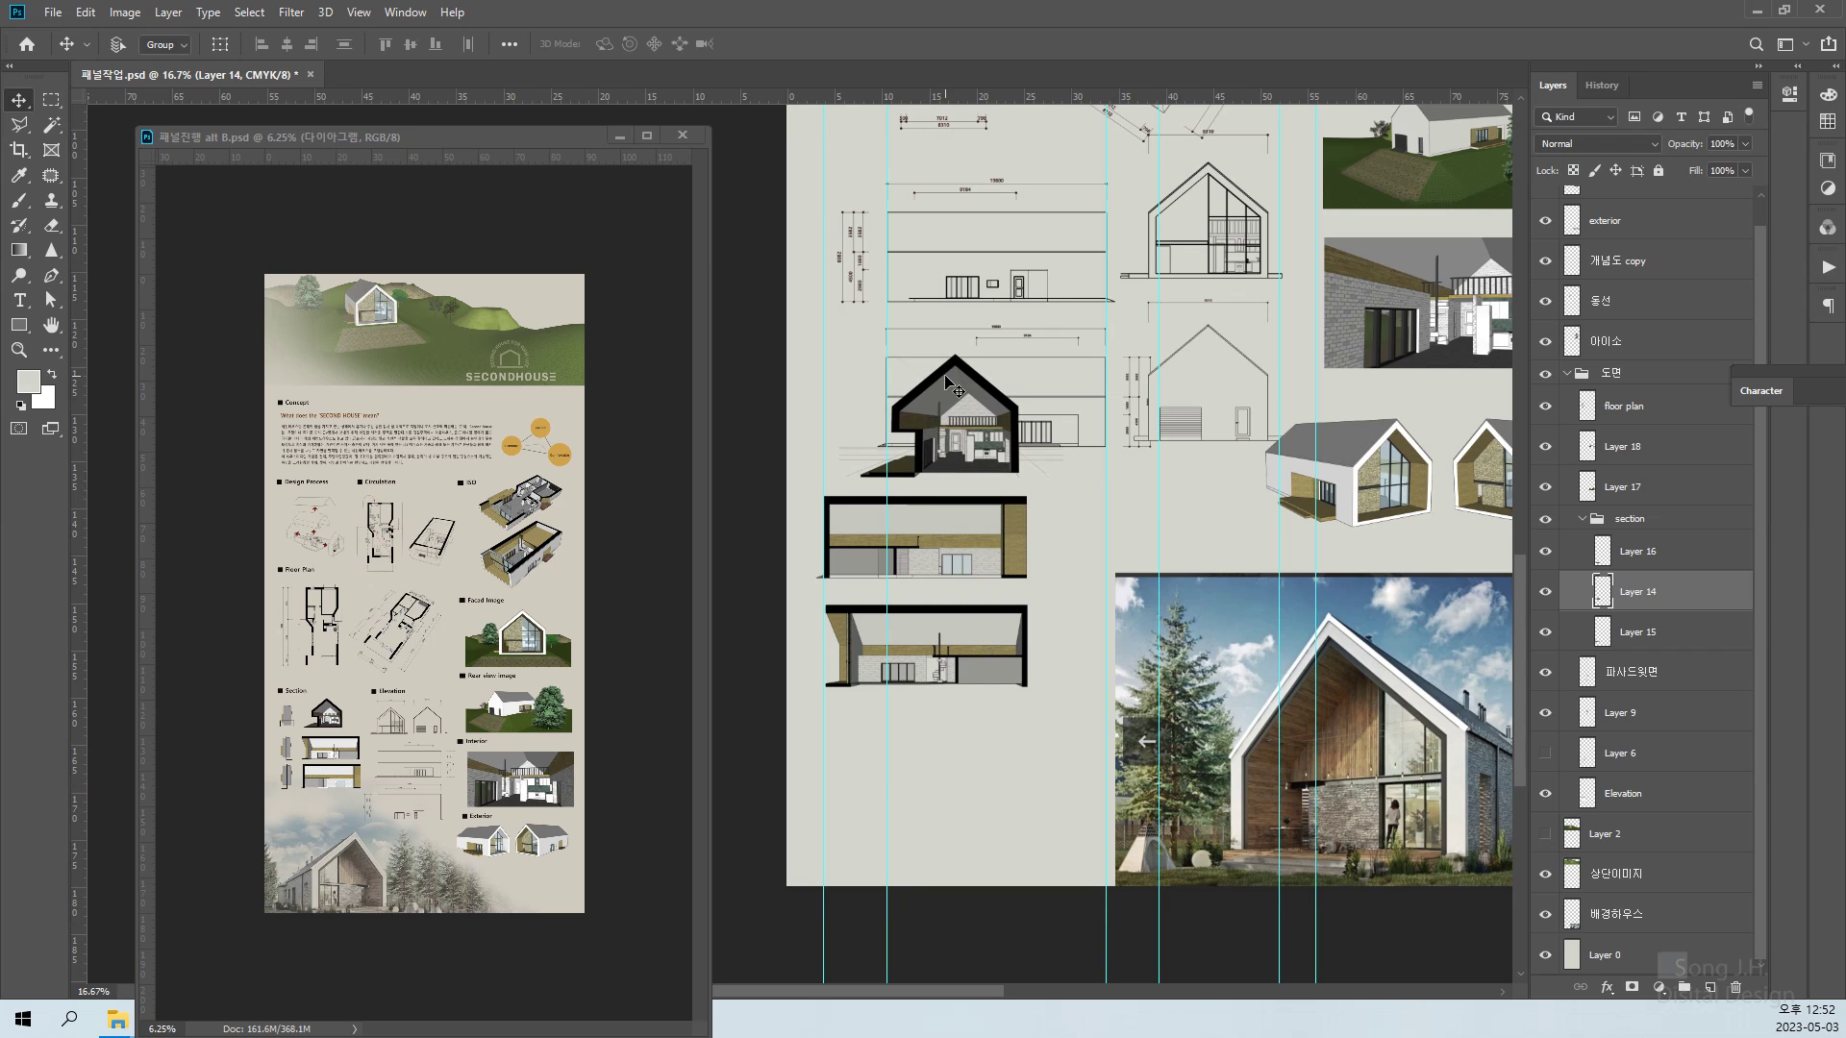
key(shift+Right)
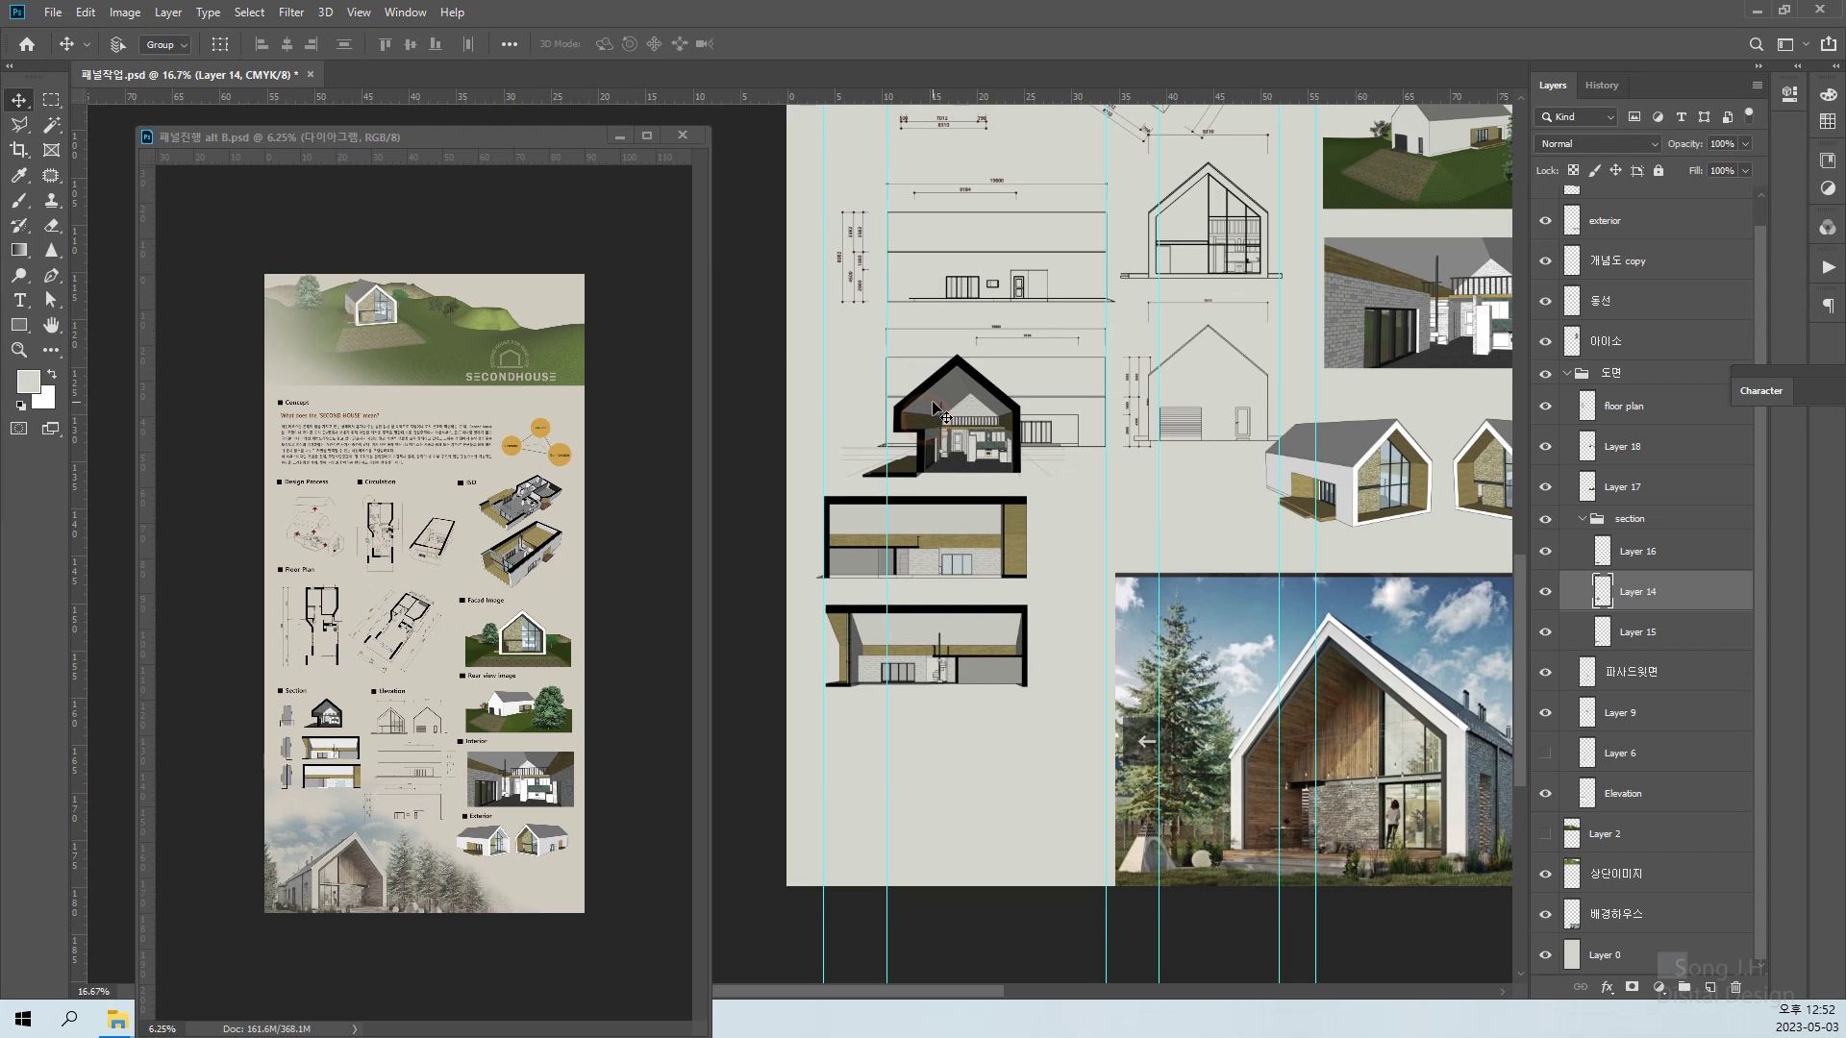
Nudge the gabled section left and partly back right so its left wall sits near the elevations' left guide
key(shift+Left)
key(shift+Left)
key(shift+Left)
key(shift+Left)
key(shift+Left)
key(shift+Left)
key(shift+Left)
key(shift+Left)
key(shift+Left)
key(shift+Left)
key(shift+Left)
key(shift+Left)
key(shift+Left)
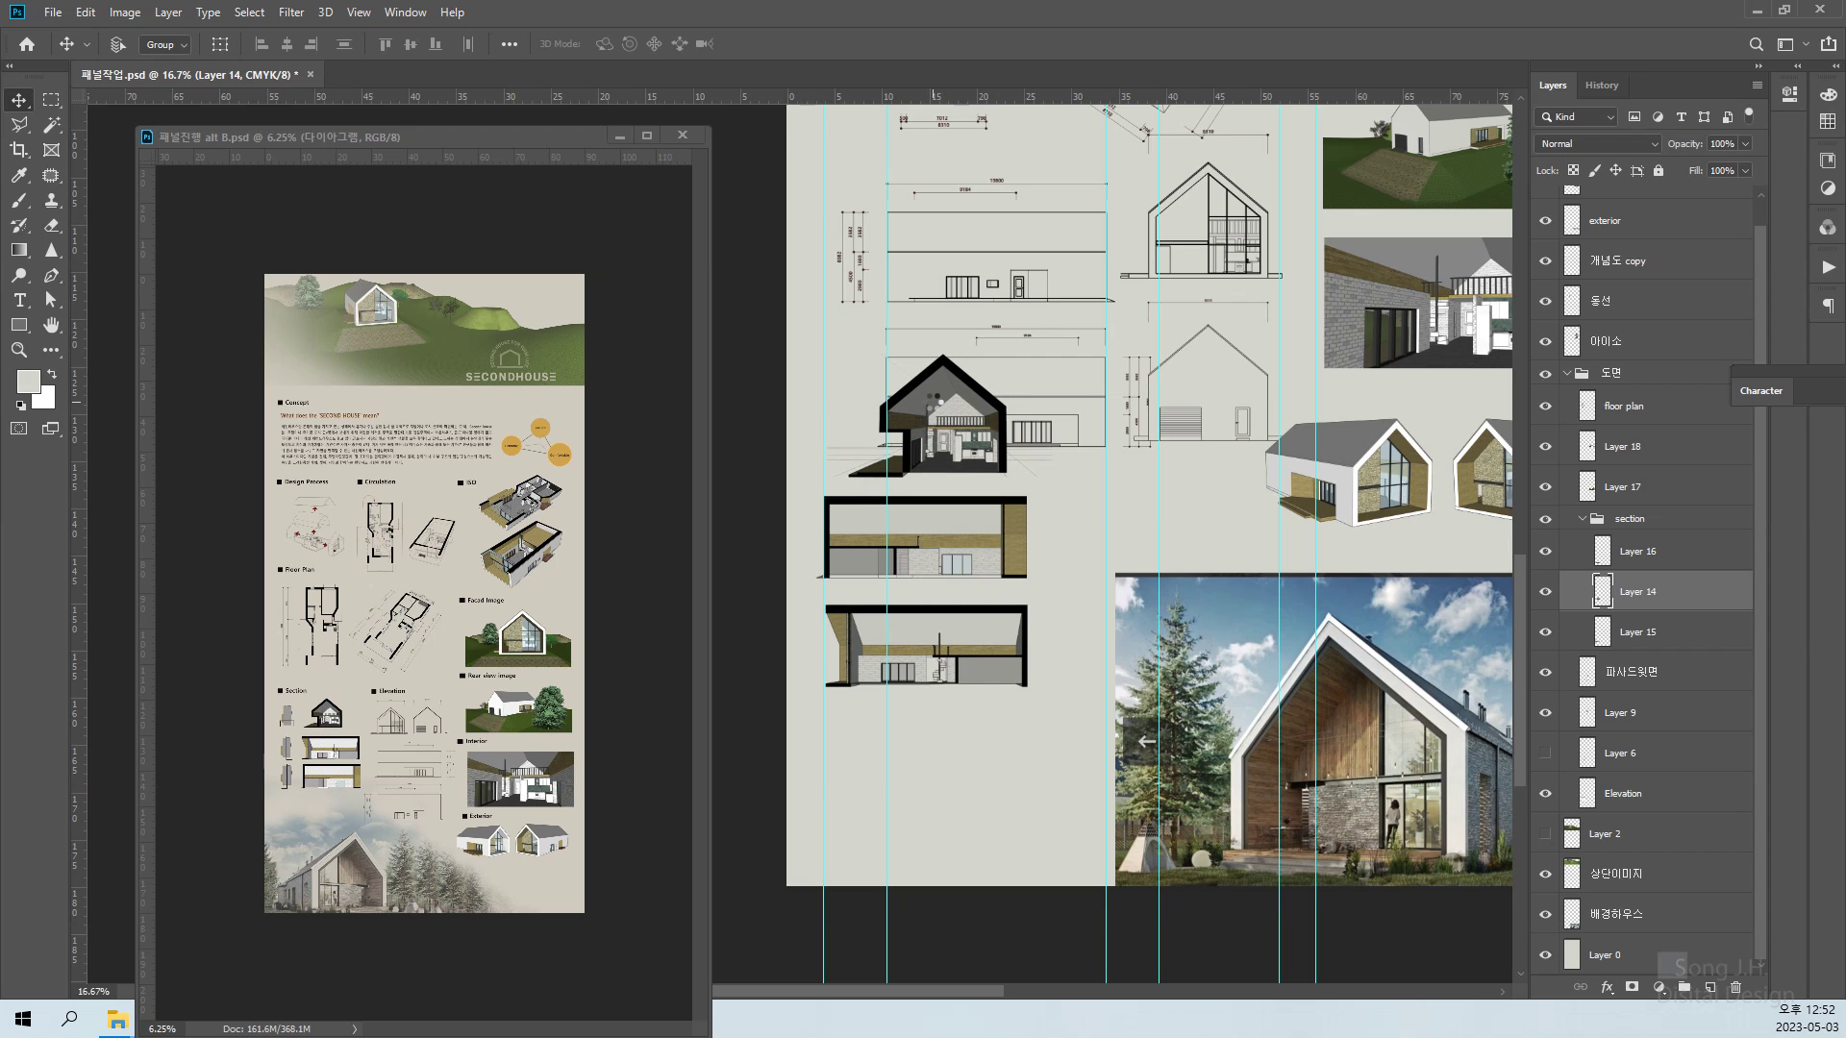
key(shift+Left)
key(shift+Left)
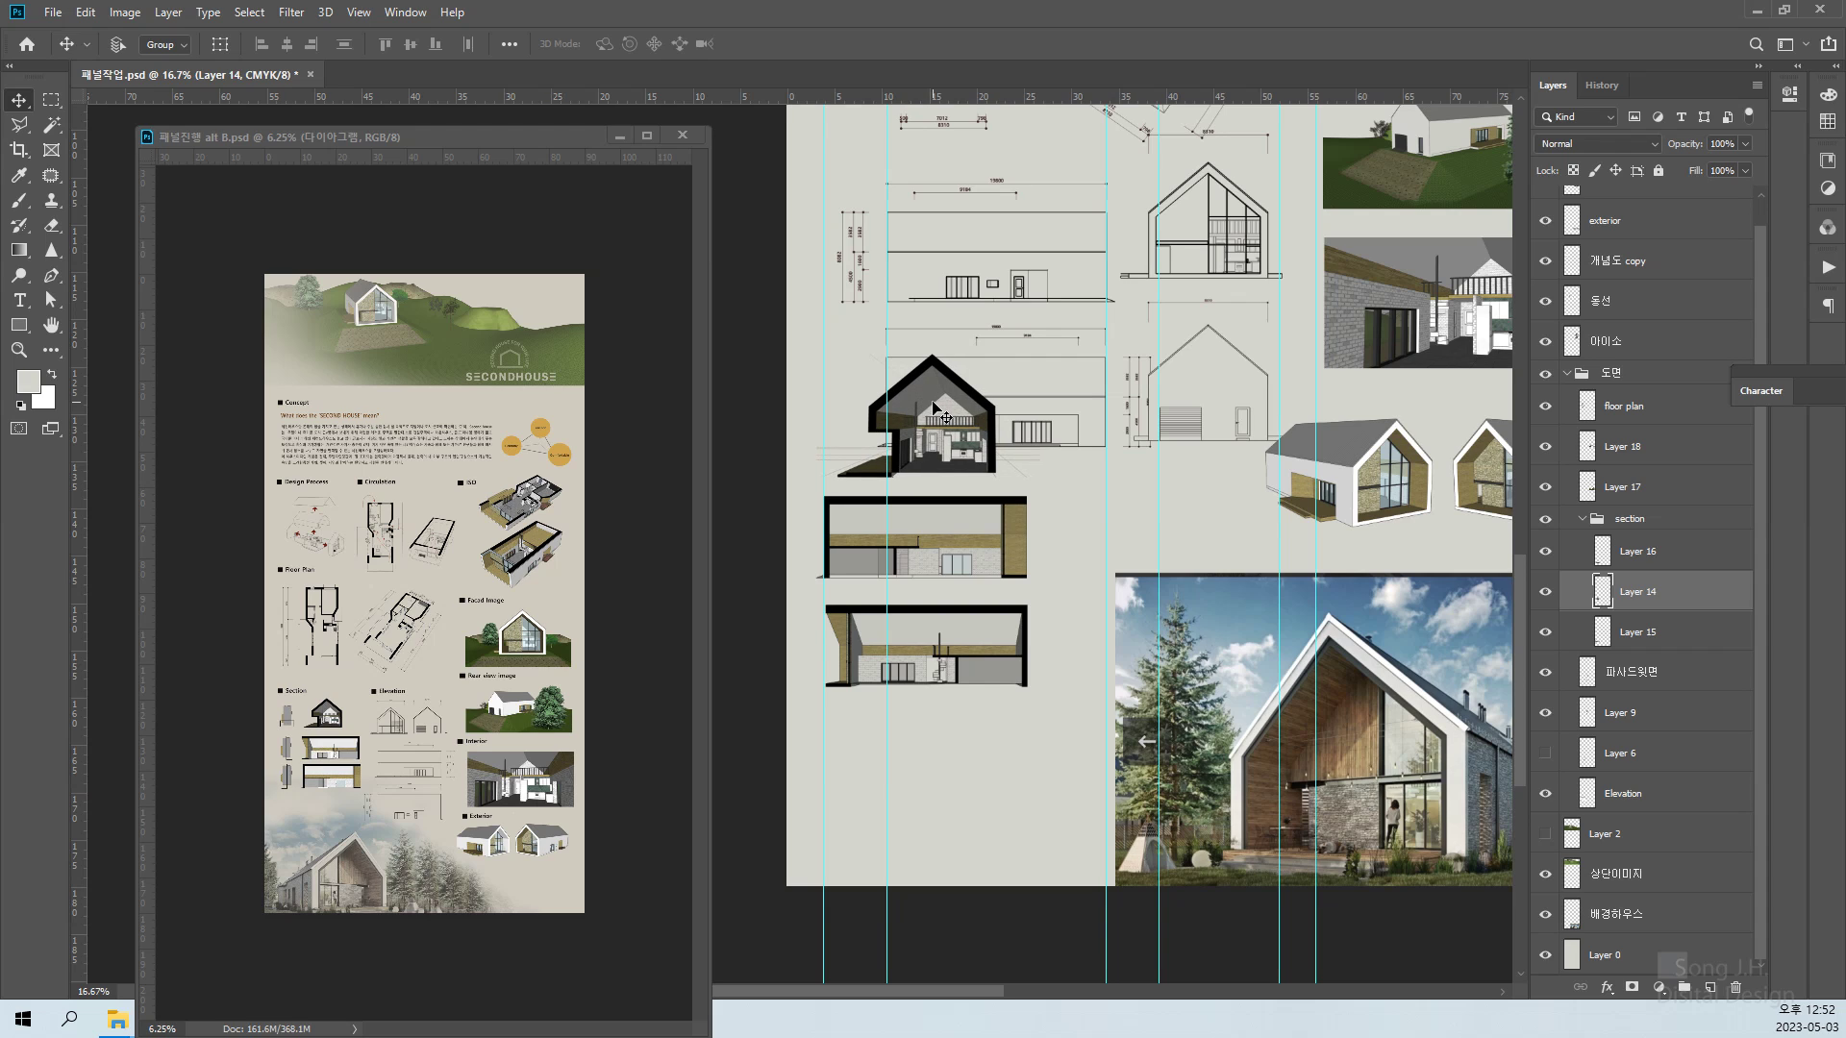
key(shift+Right)
key(shift+Right)
key(shift+Right)
key(shift+Right)
key(shift+Right)
key(shift+Right)
key(shift+Right)
key(shift+Right)
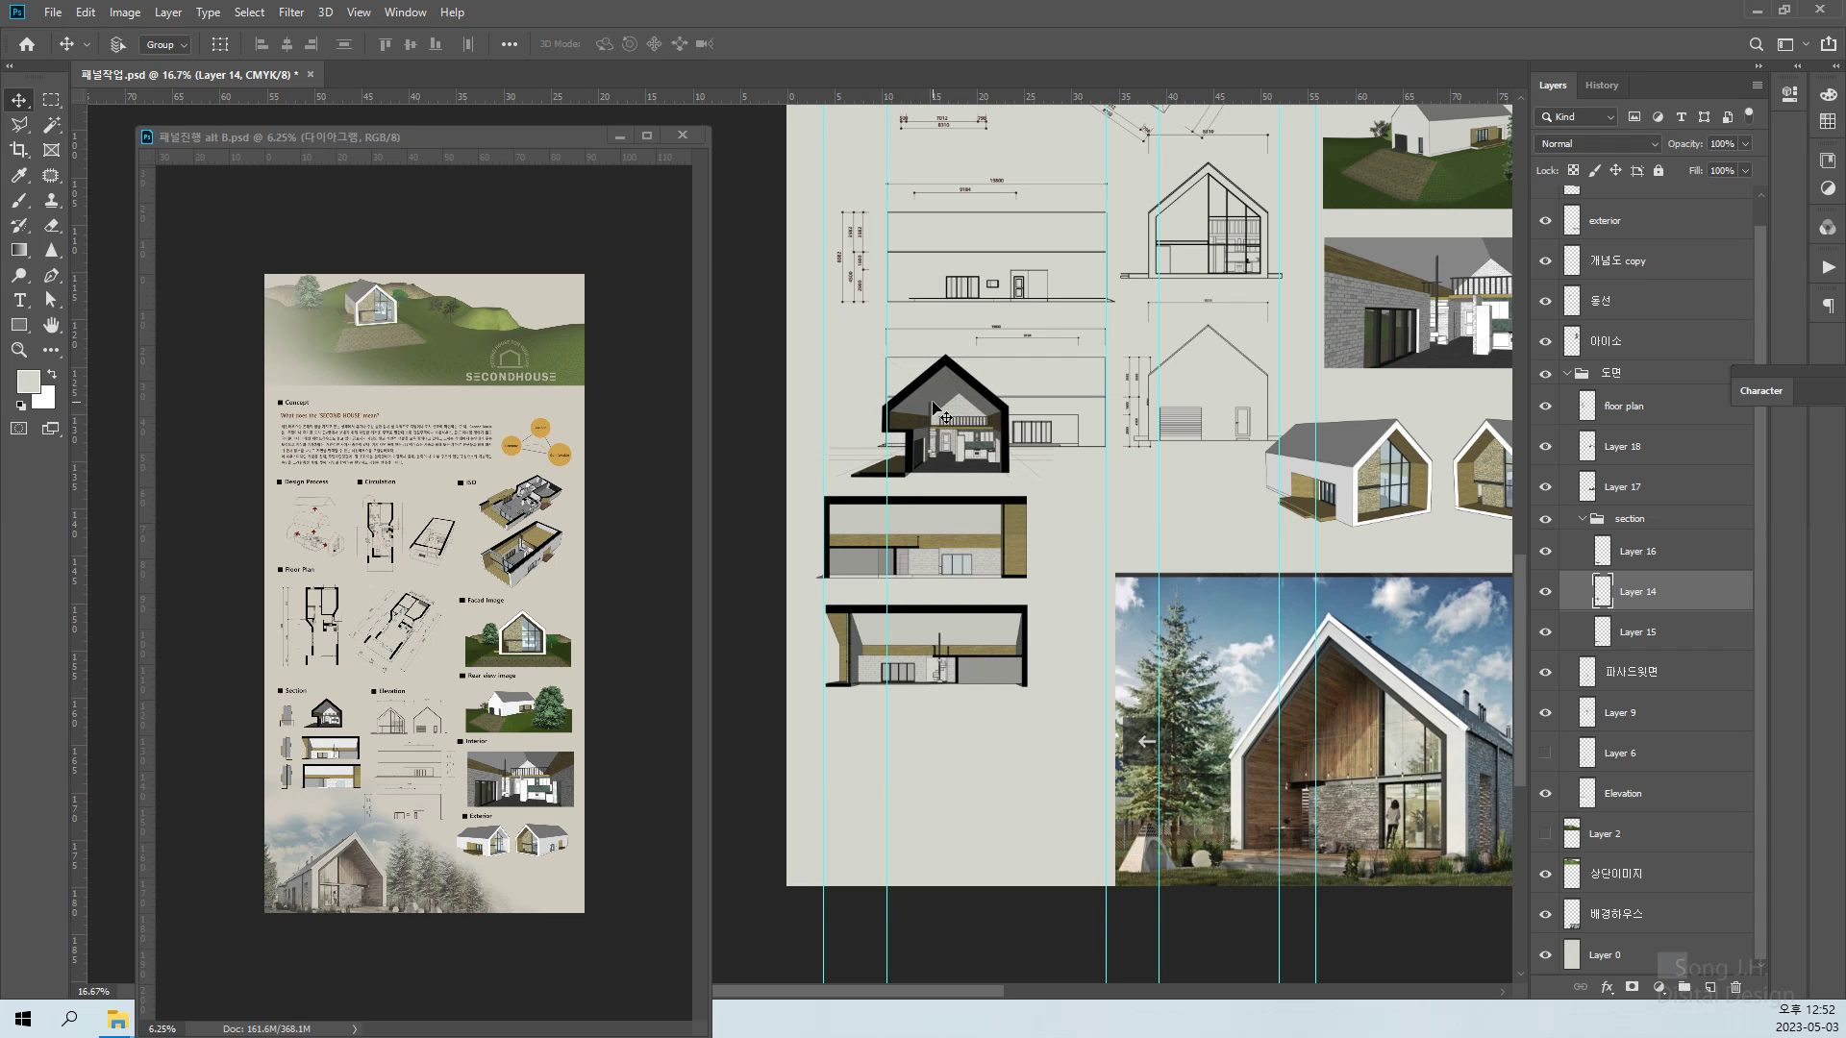
key(shift+Right)
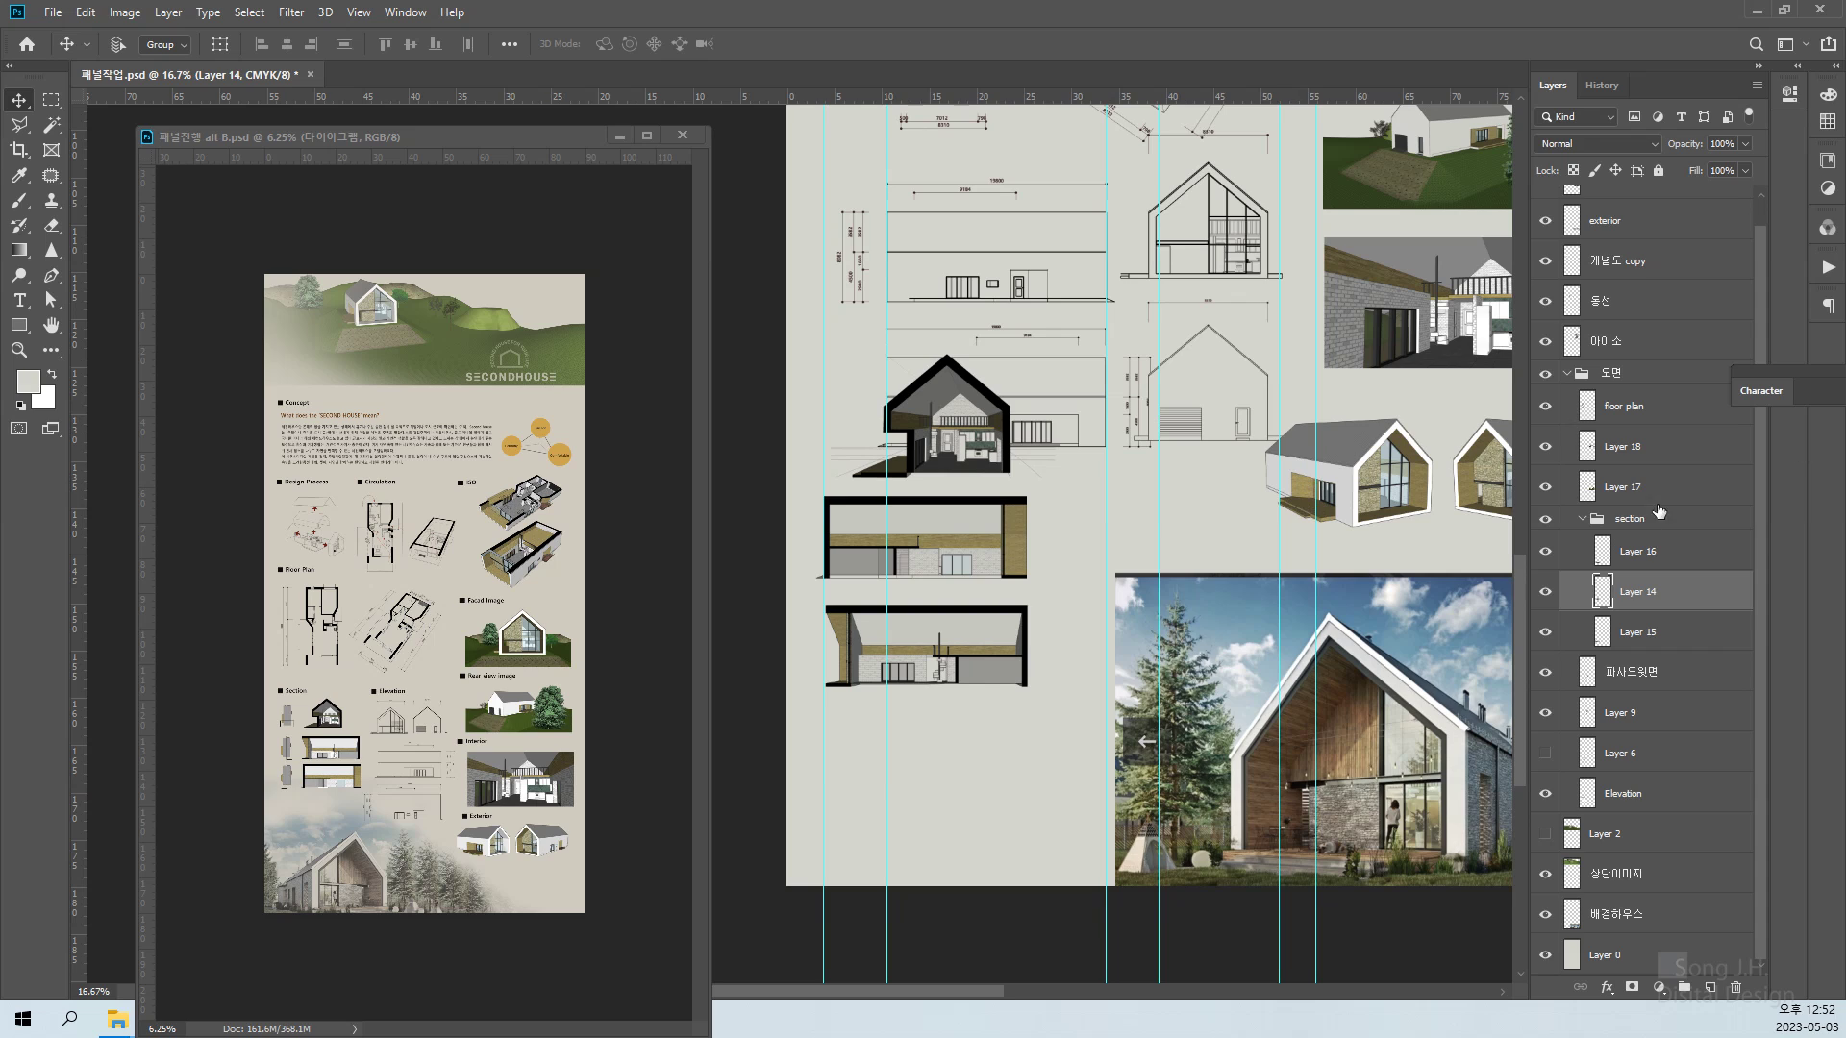
Nudge the upper long section on Layer 15 down to narrow its gap to the lower long section
click(1658, 519)
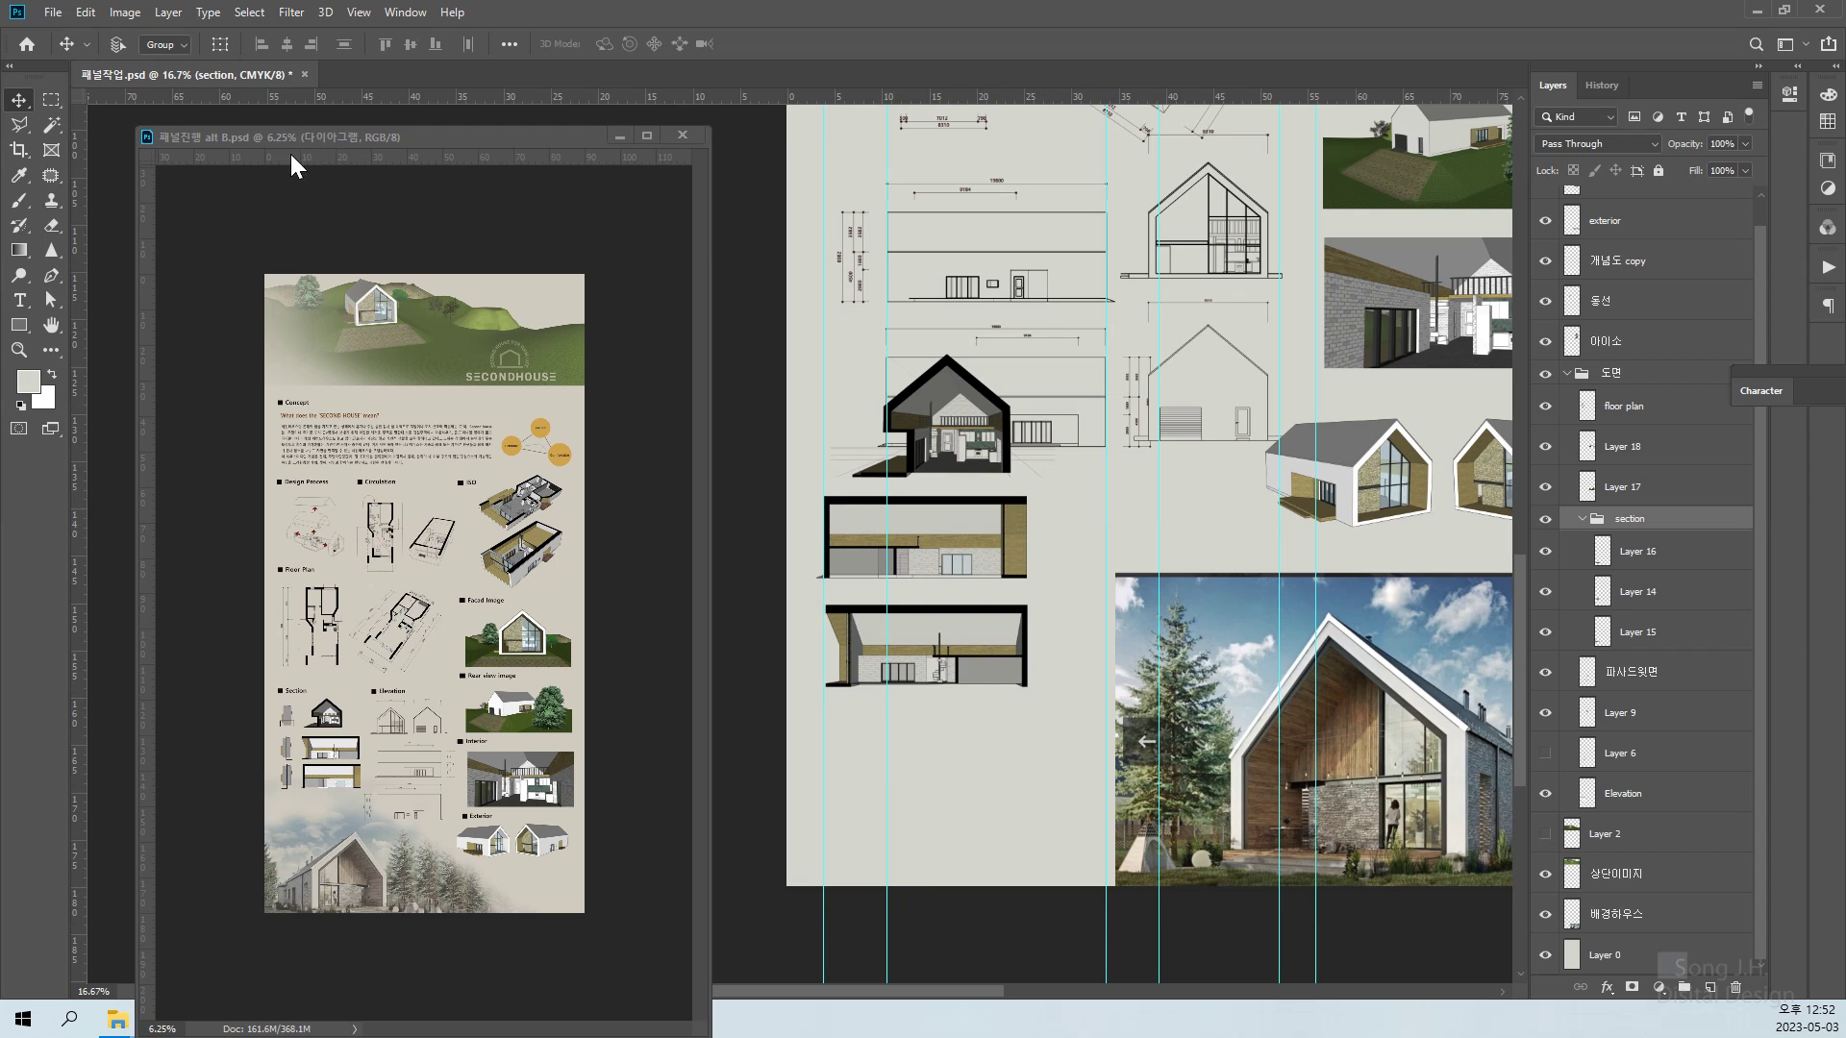
right_click(1002, 551)
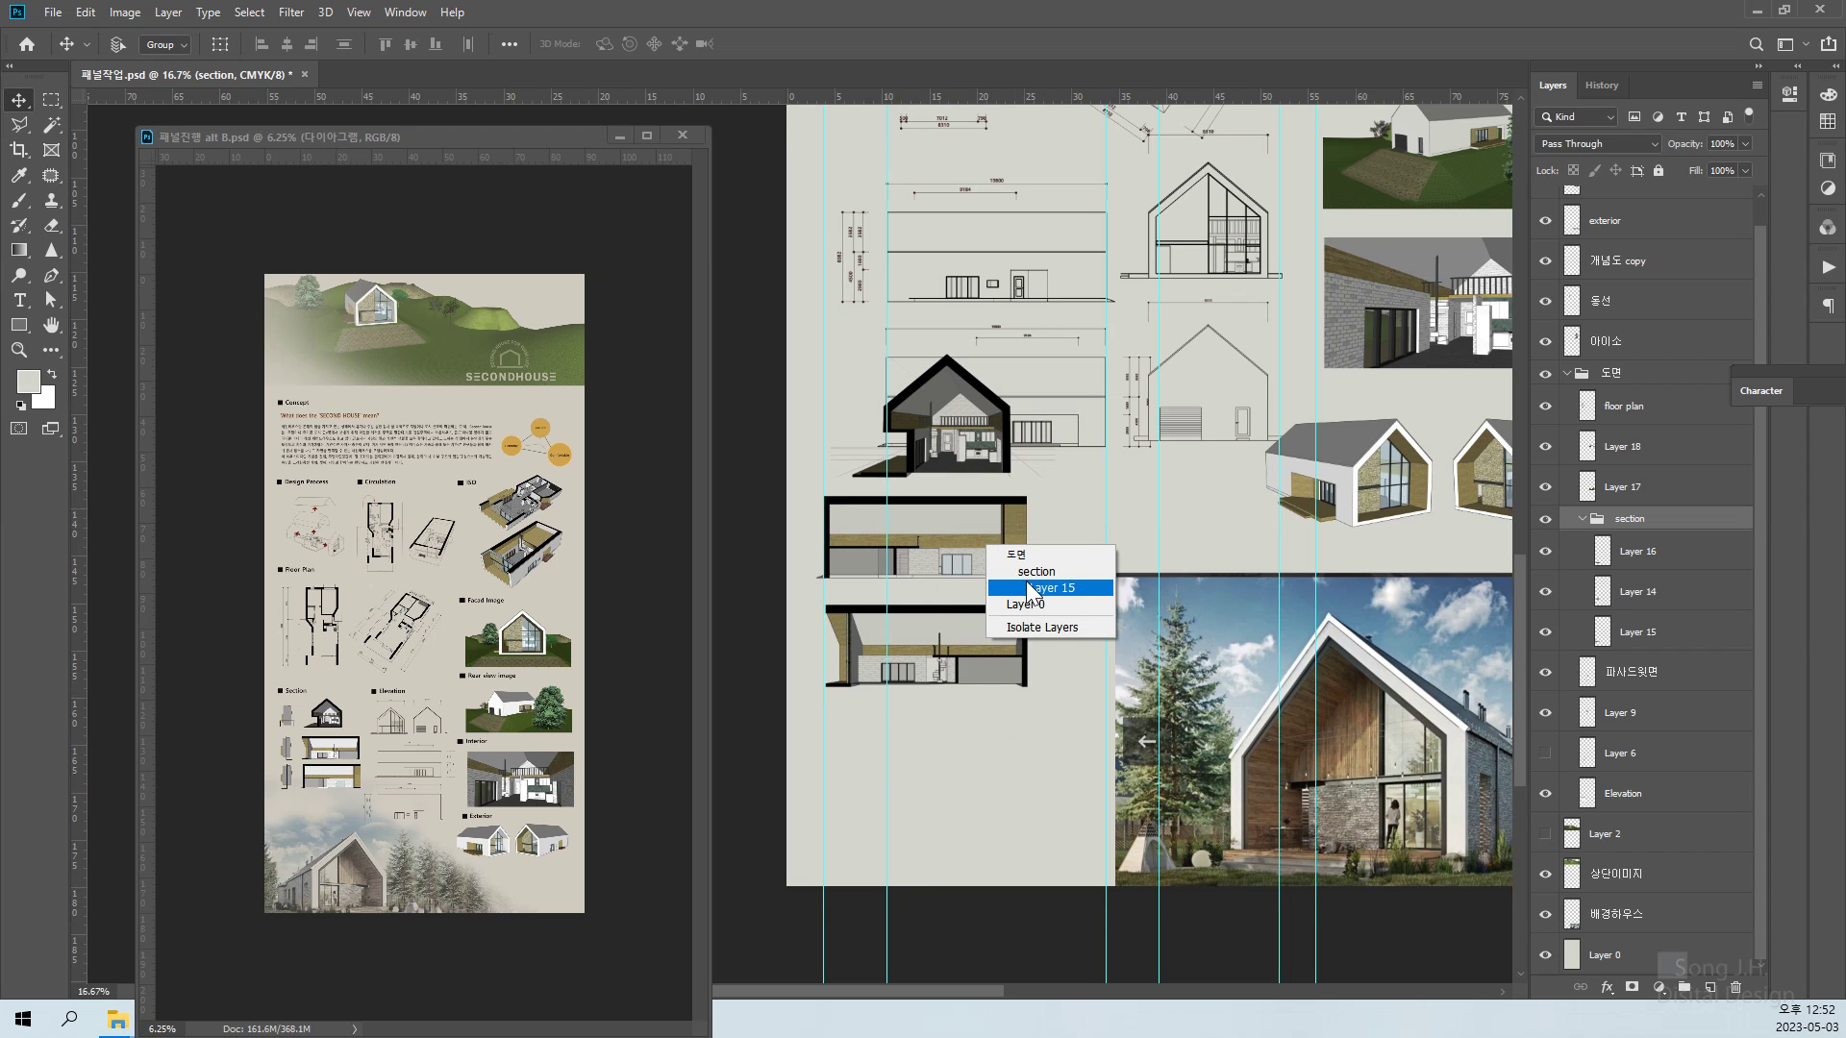
click(1030, 589)
key(shift+Down)
key(shift+Down)
key(shift+Down)
key(shift+Down)
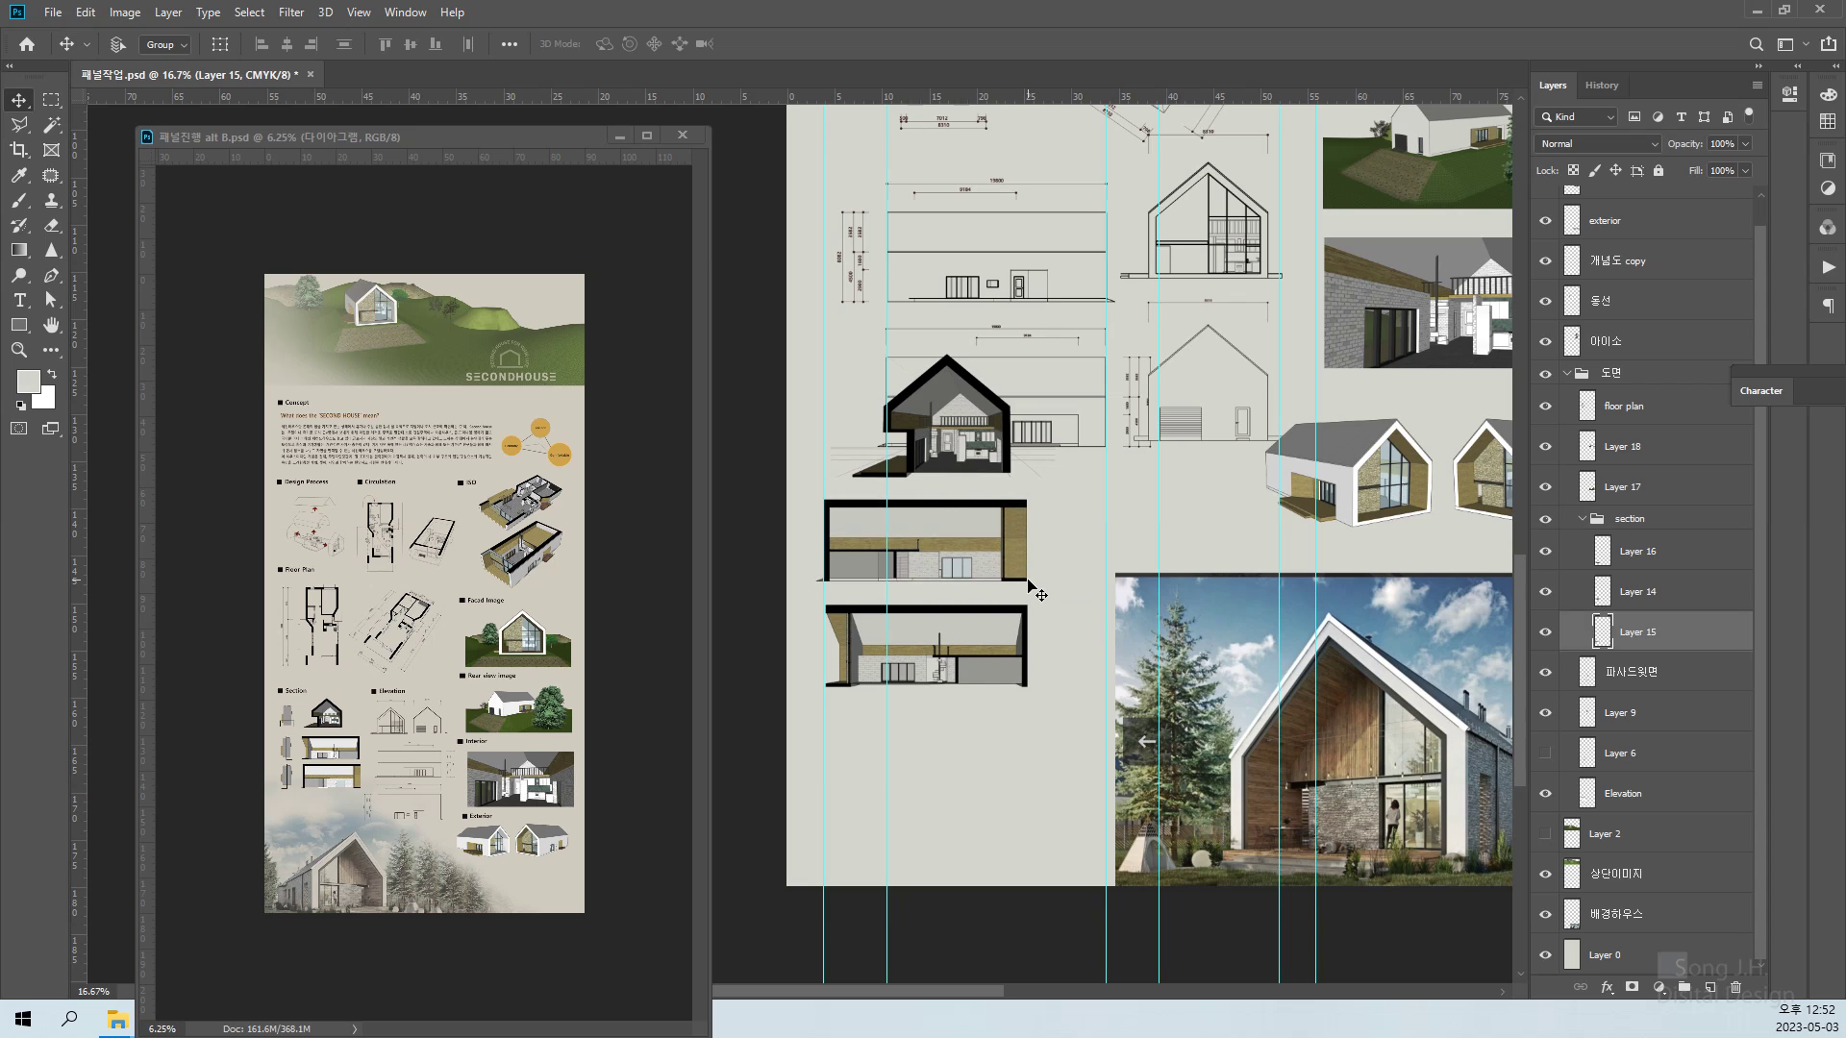
key(shift+Down)
key(shift+Down)
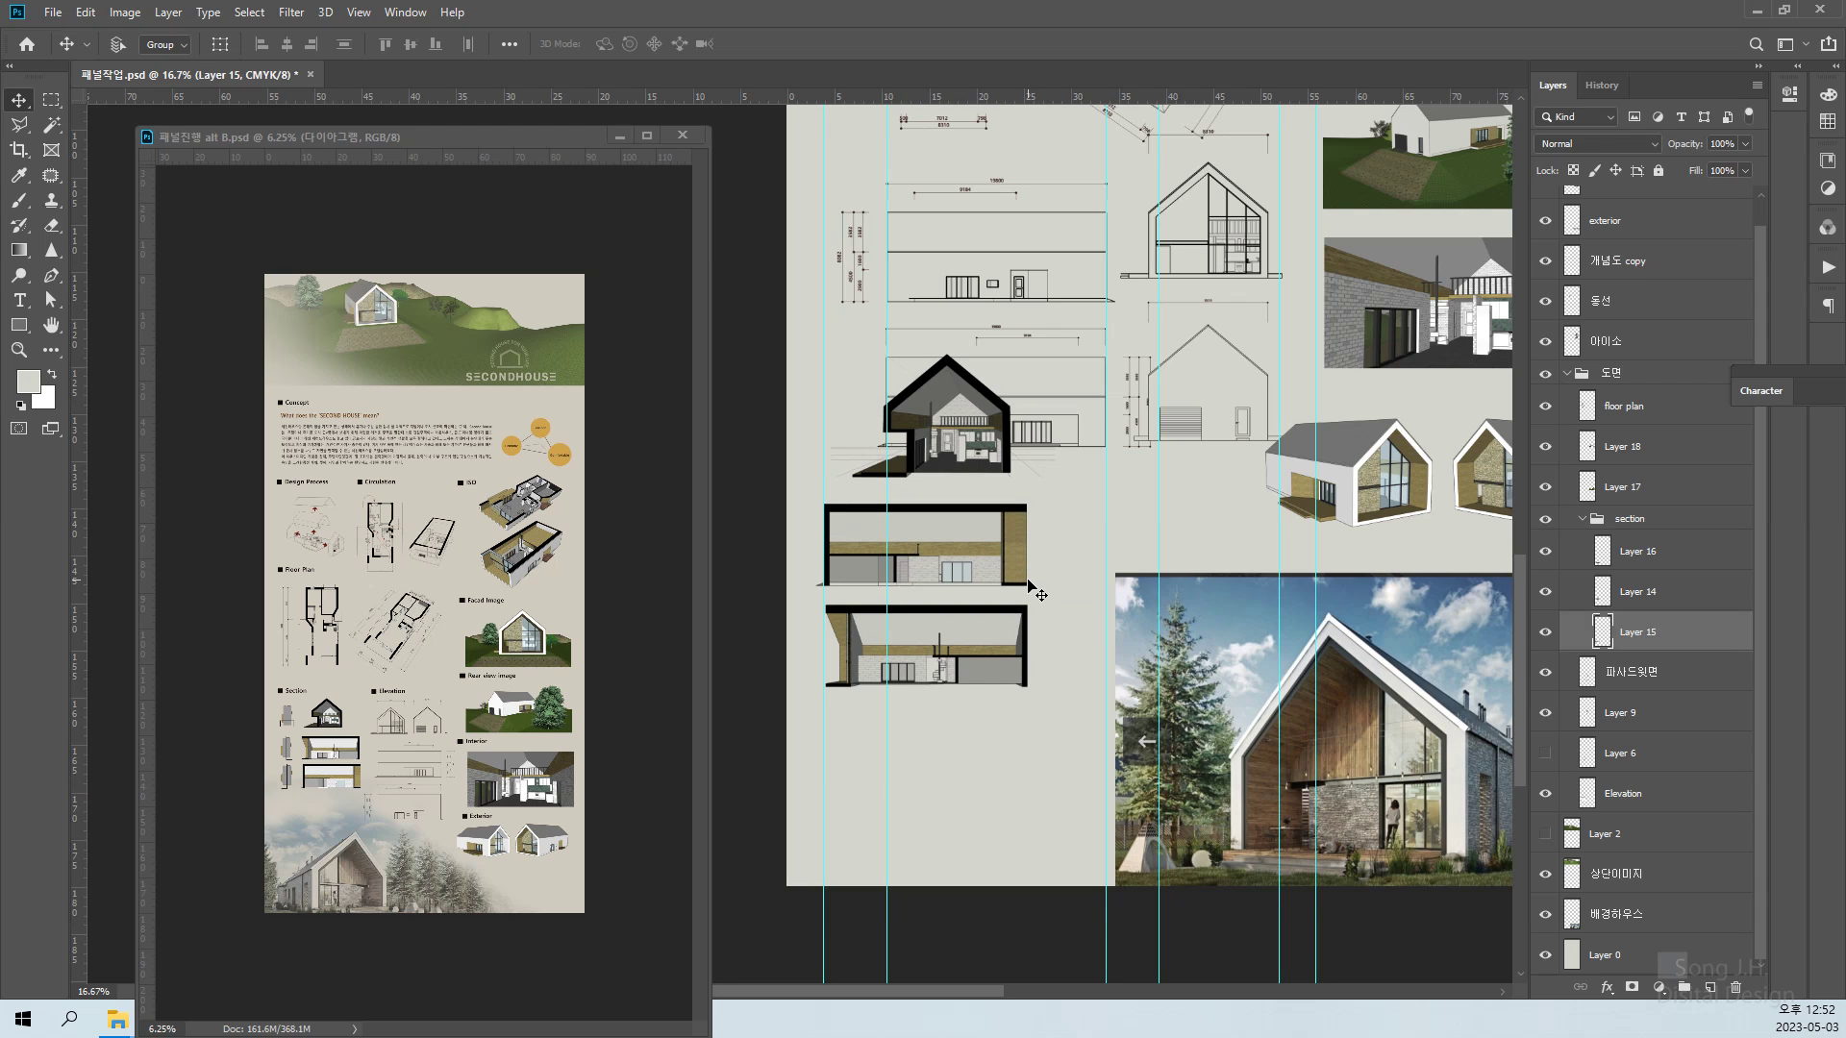
Merge the section group into a single layer and check its content by toggling its visibility
click(1654, 520)
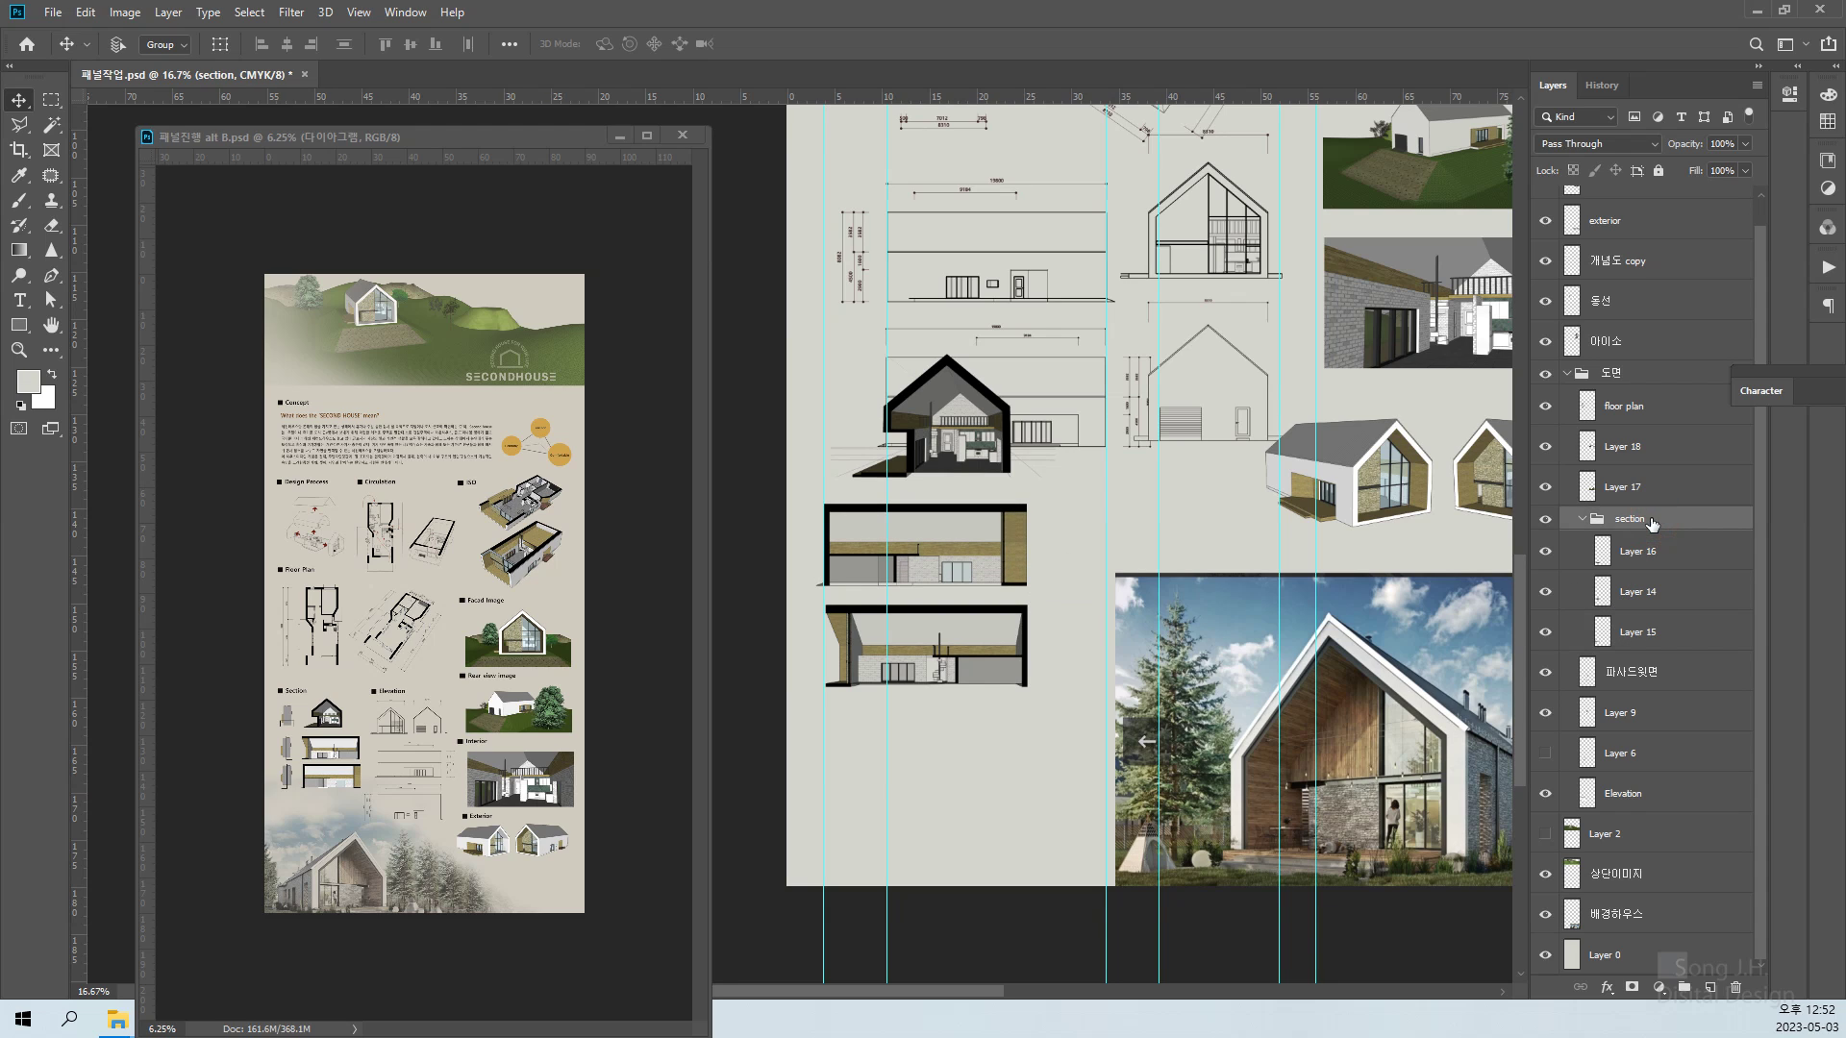
right_click(1652, 522)
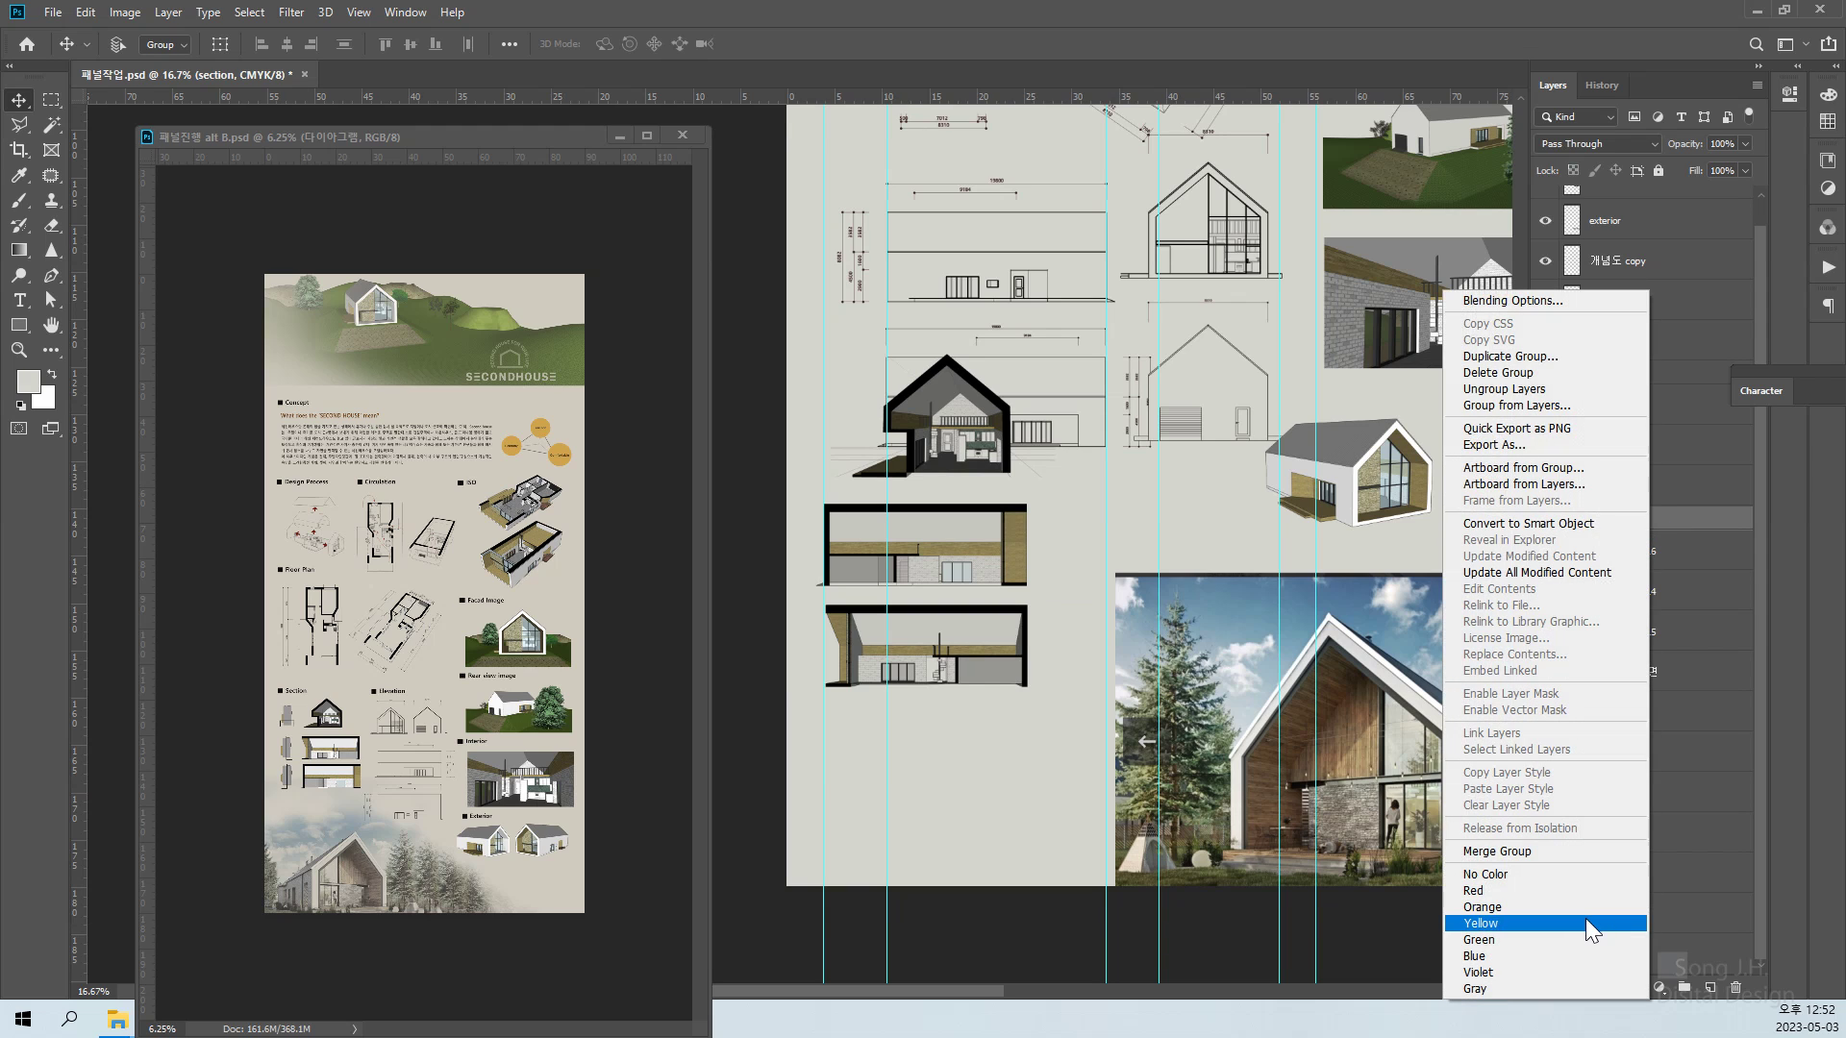
click(1544, 852)
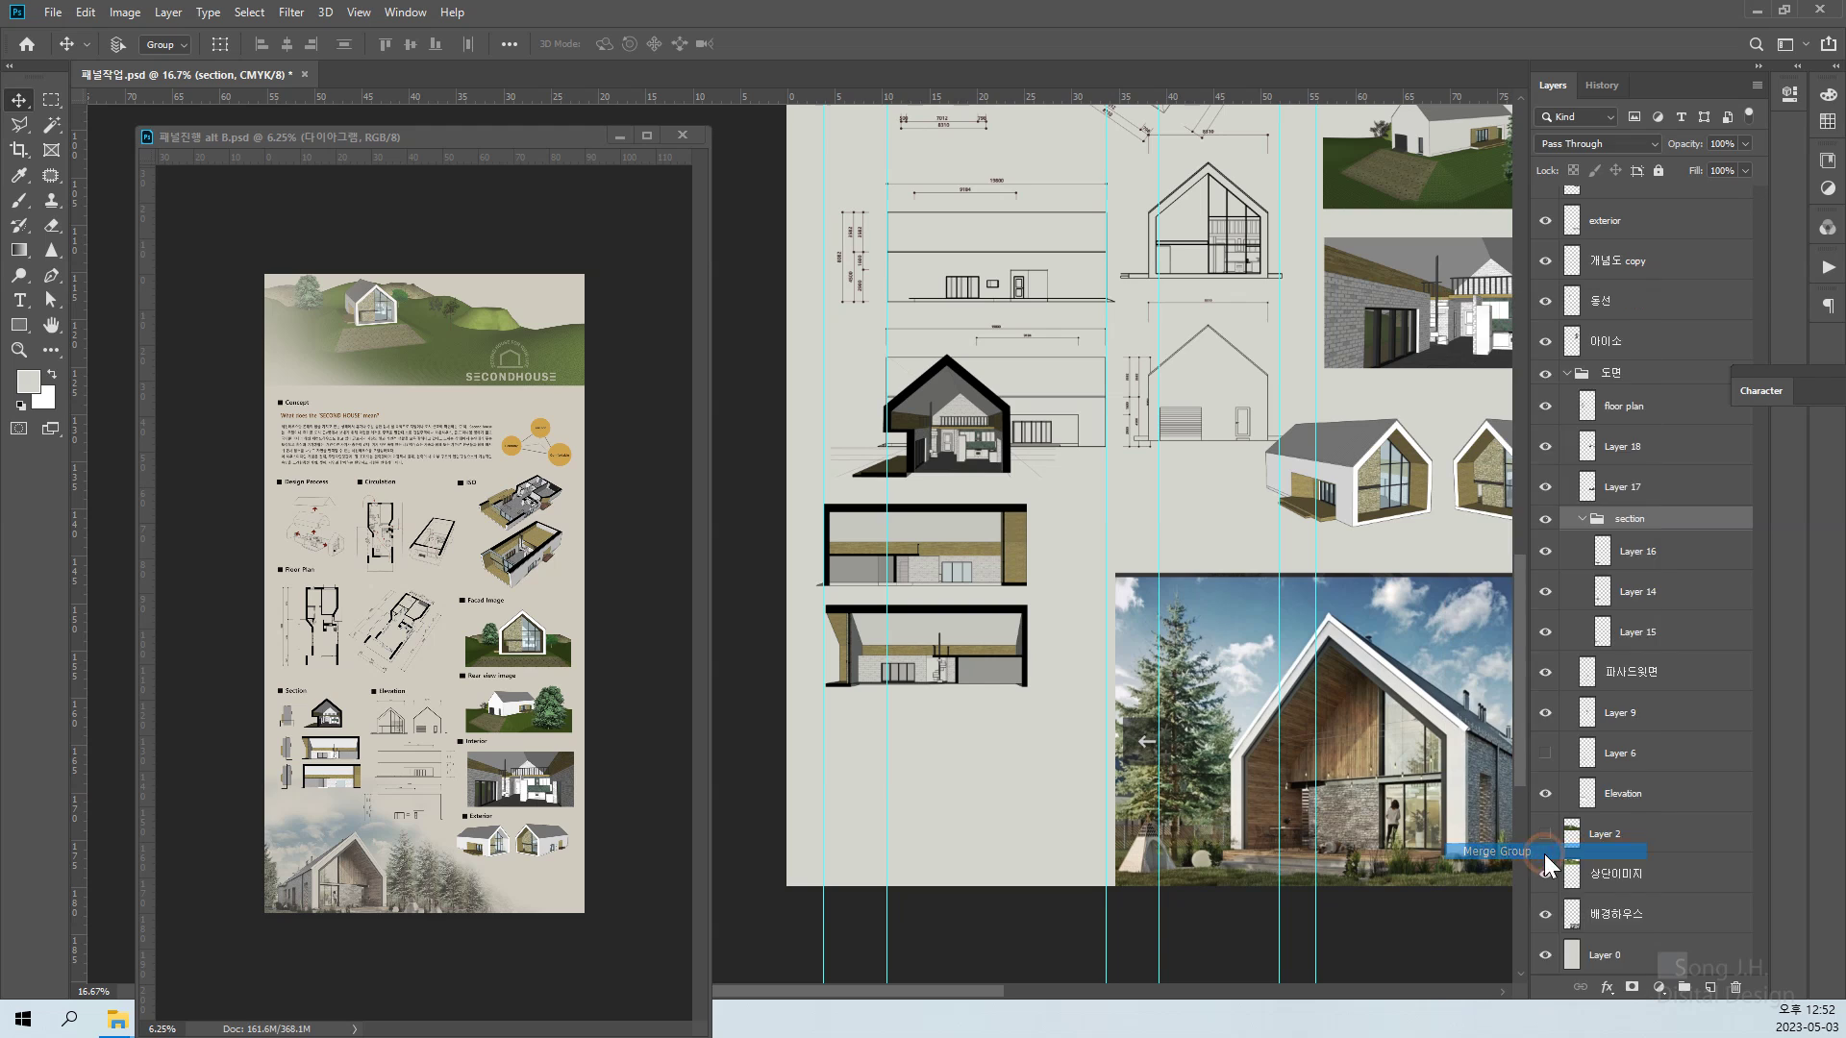
click(1544, 556)
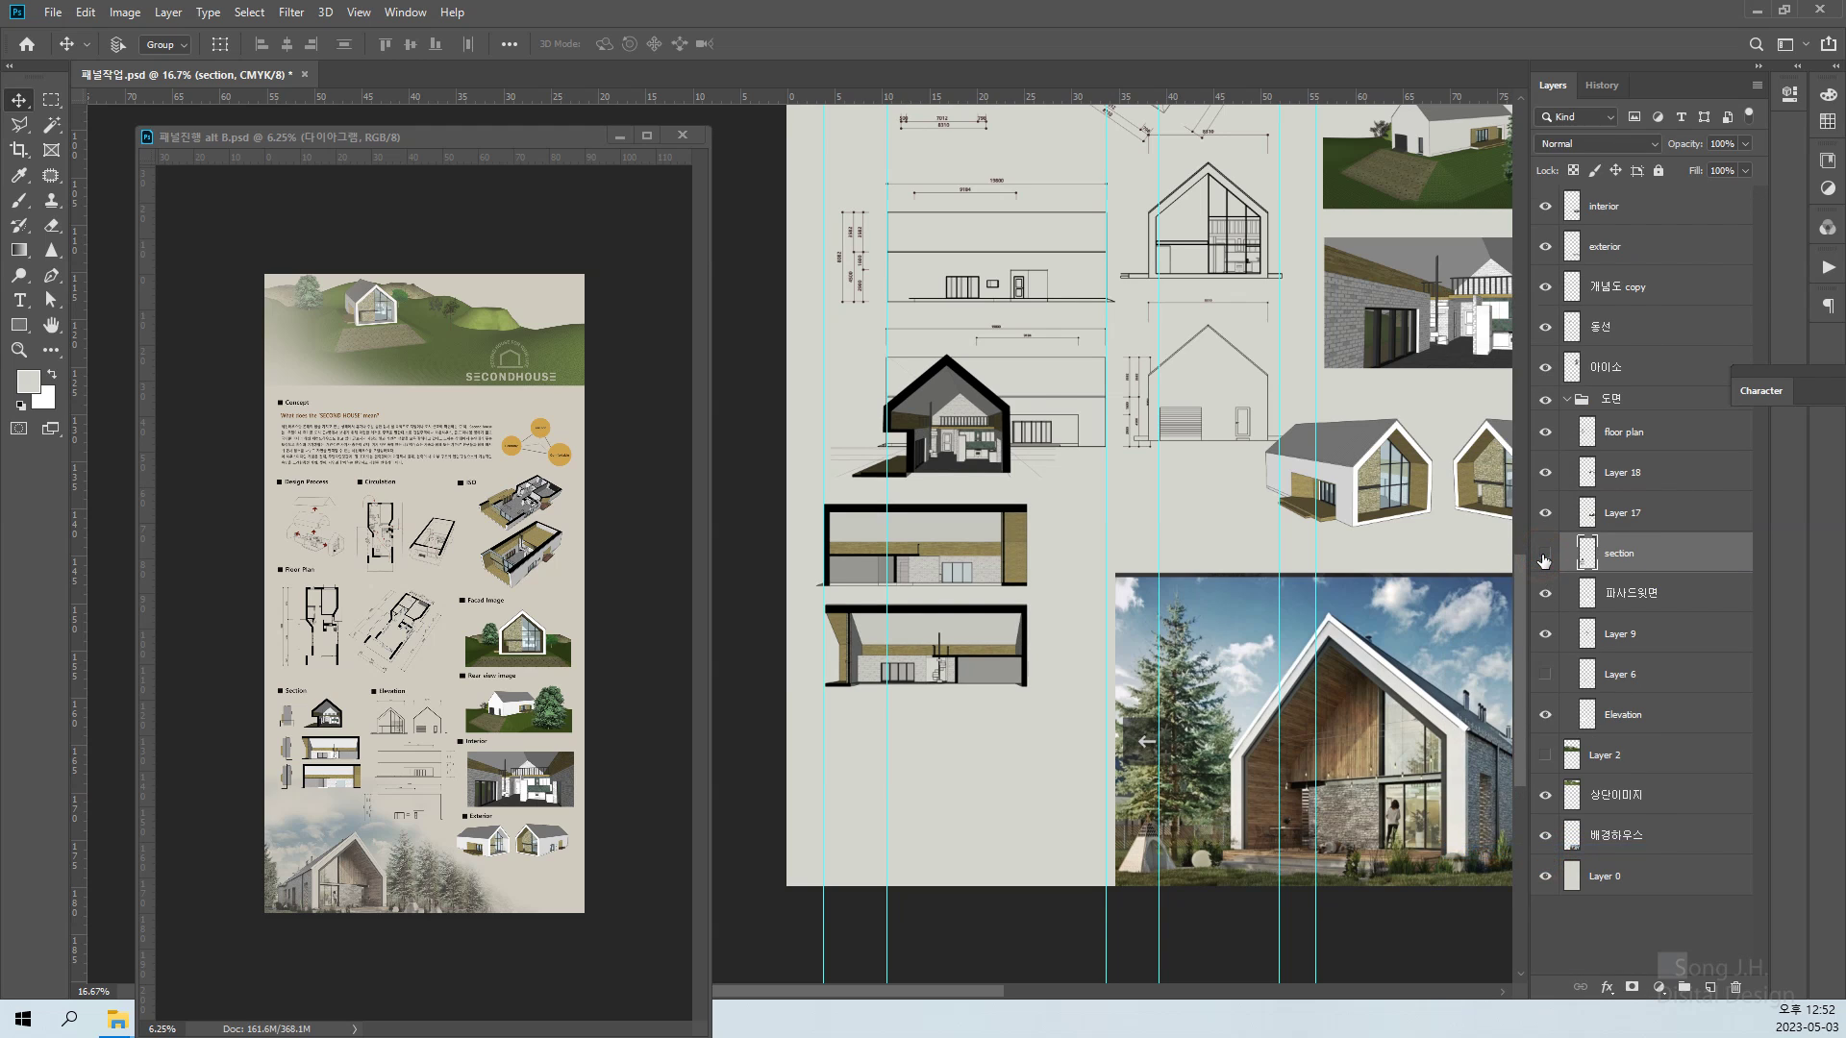
click(1544, 556)
Scale the merged section layer down proportionally to 69.30%, keeping its lower-left corner in place
click(78, 14)
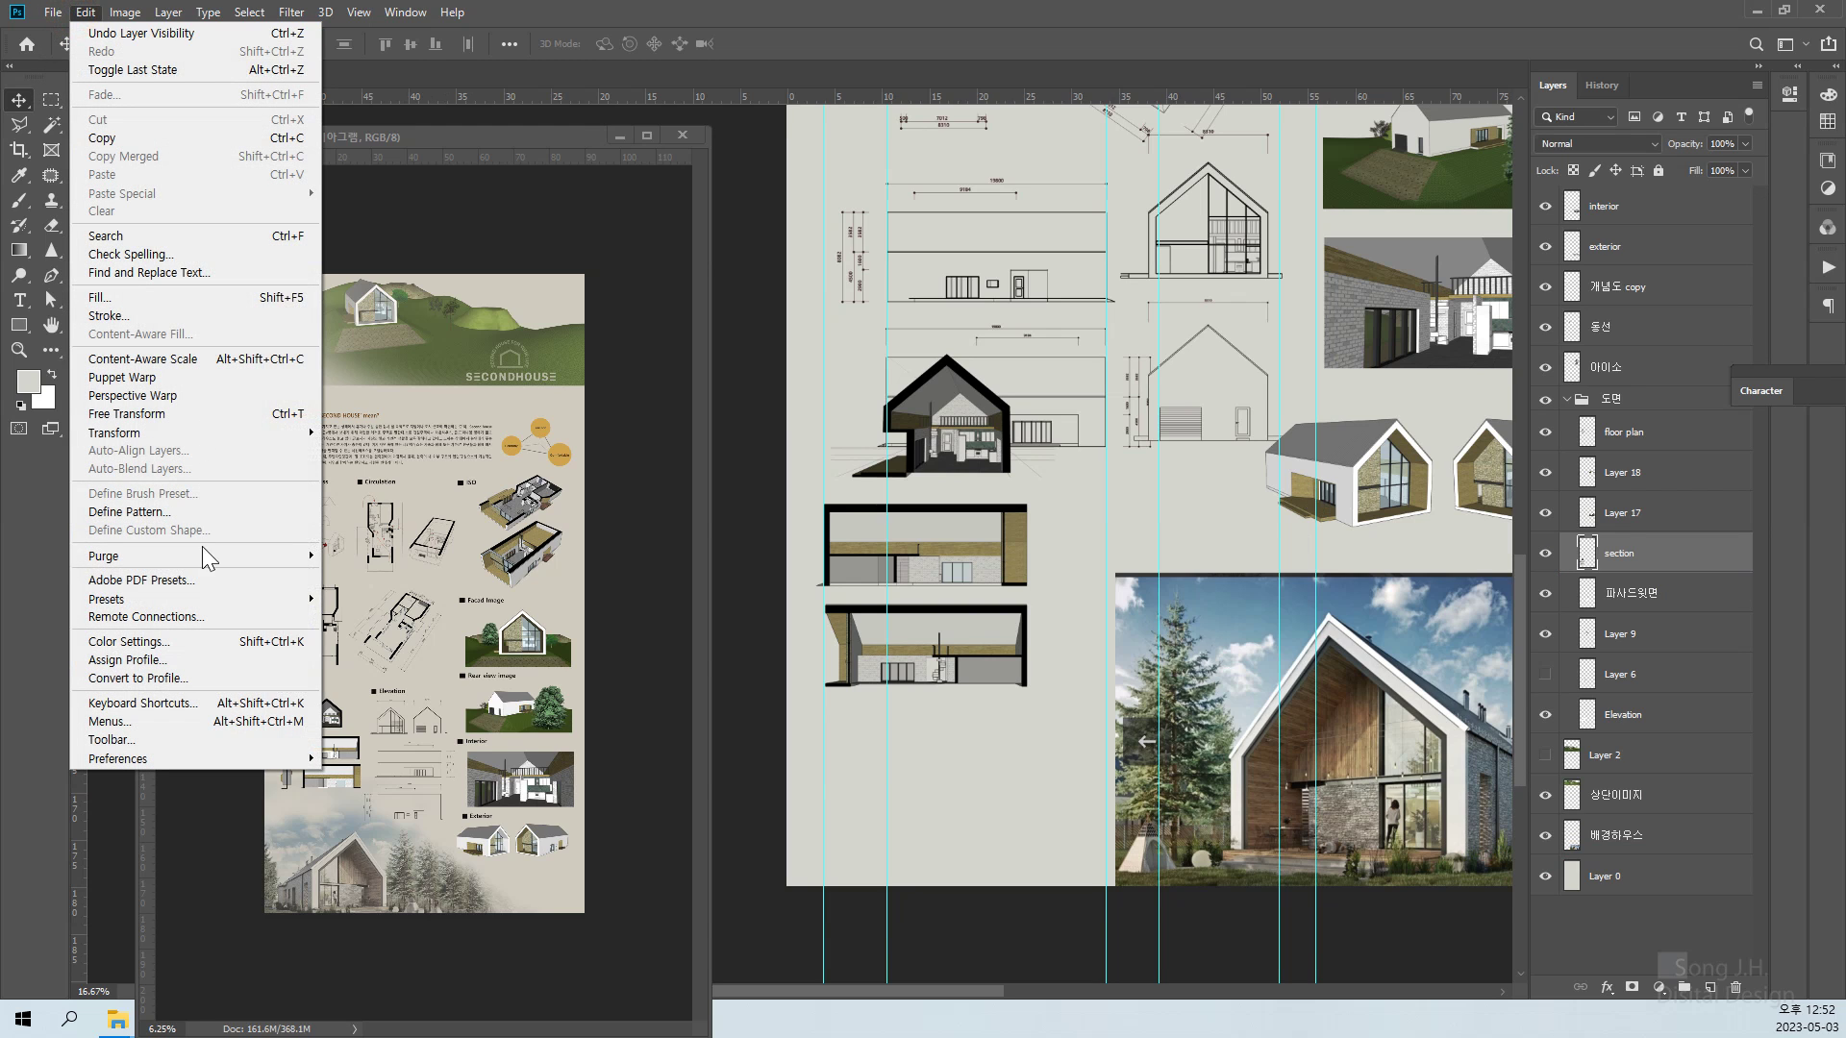
mouse_move(113, 440)
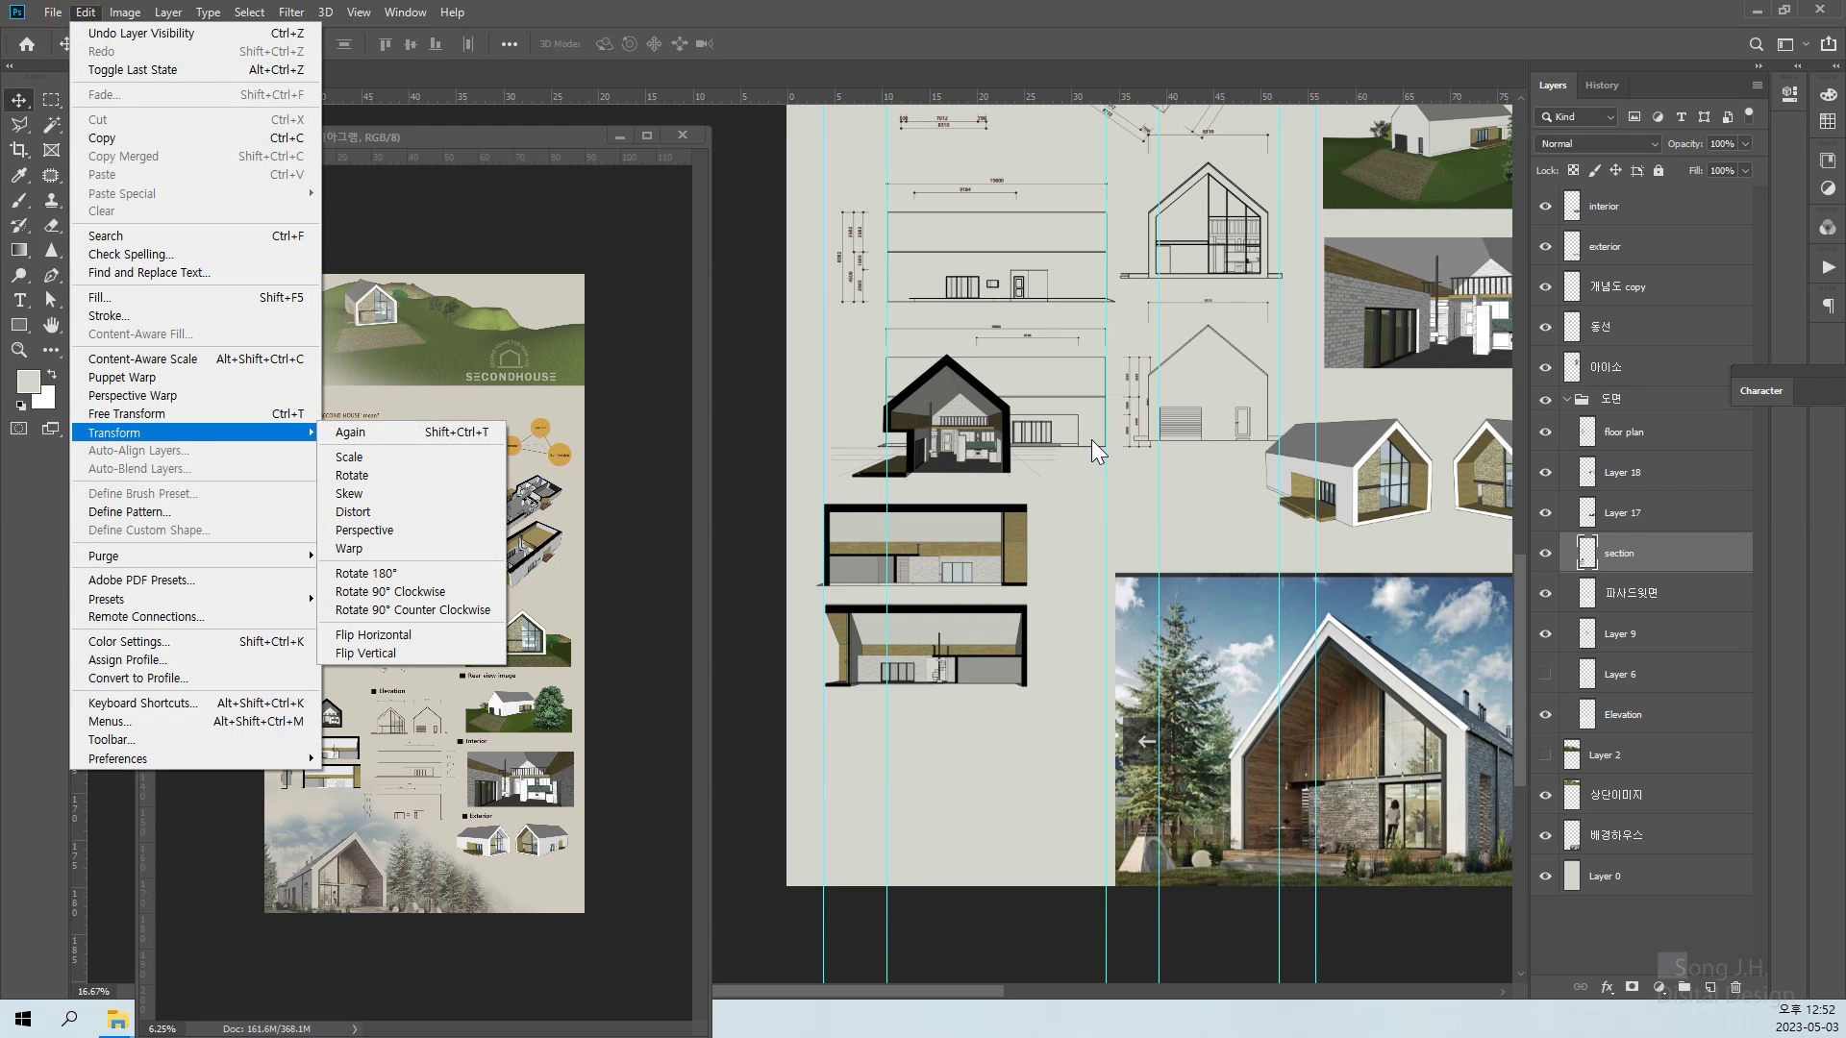
click(424, 466)
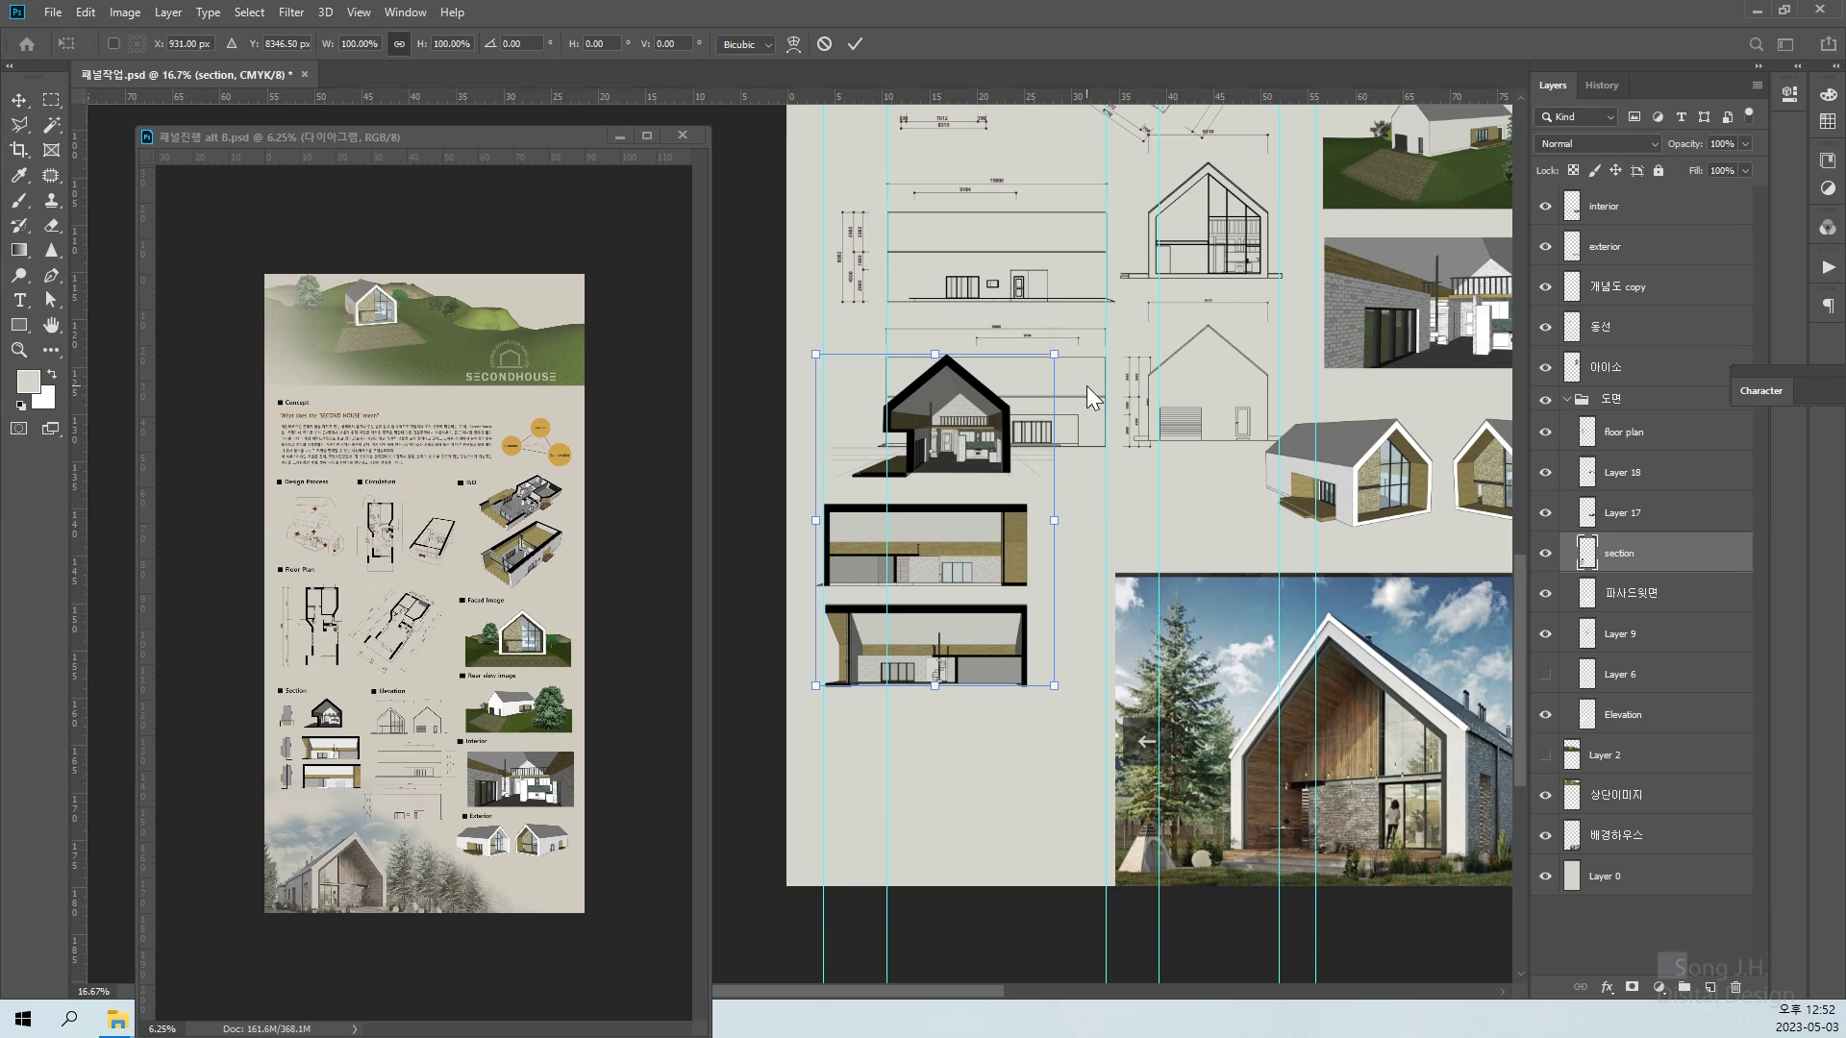
drag(1059, 358, 987, 458)
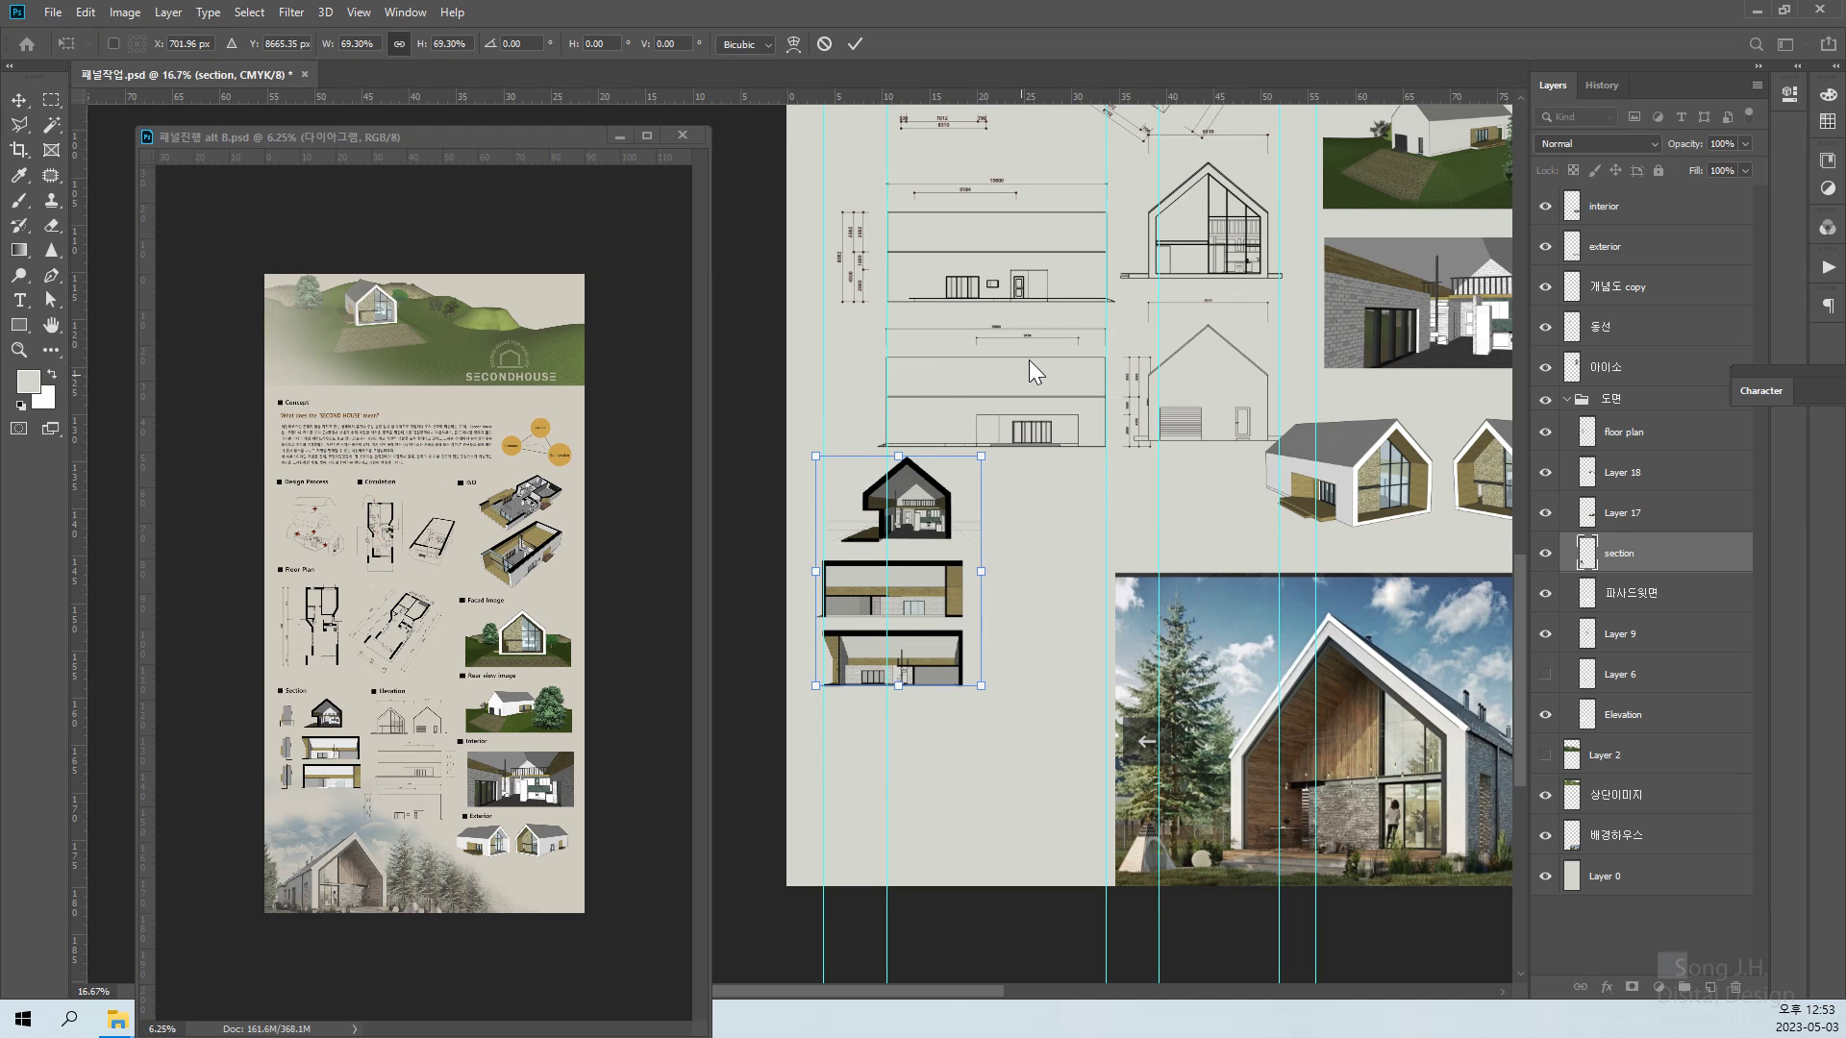
key(Return)
Move the scaled section drawings slightly right and down in the empty area beneath the elevations
drag(901, 591, 942, 615)
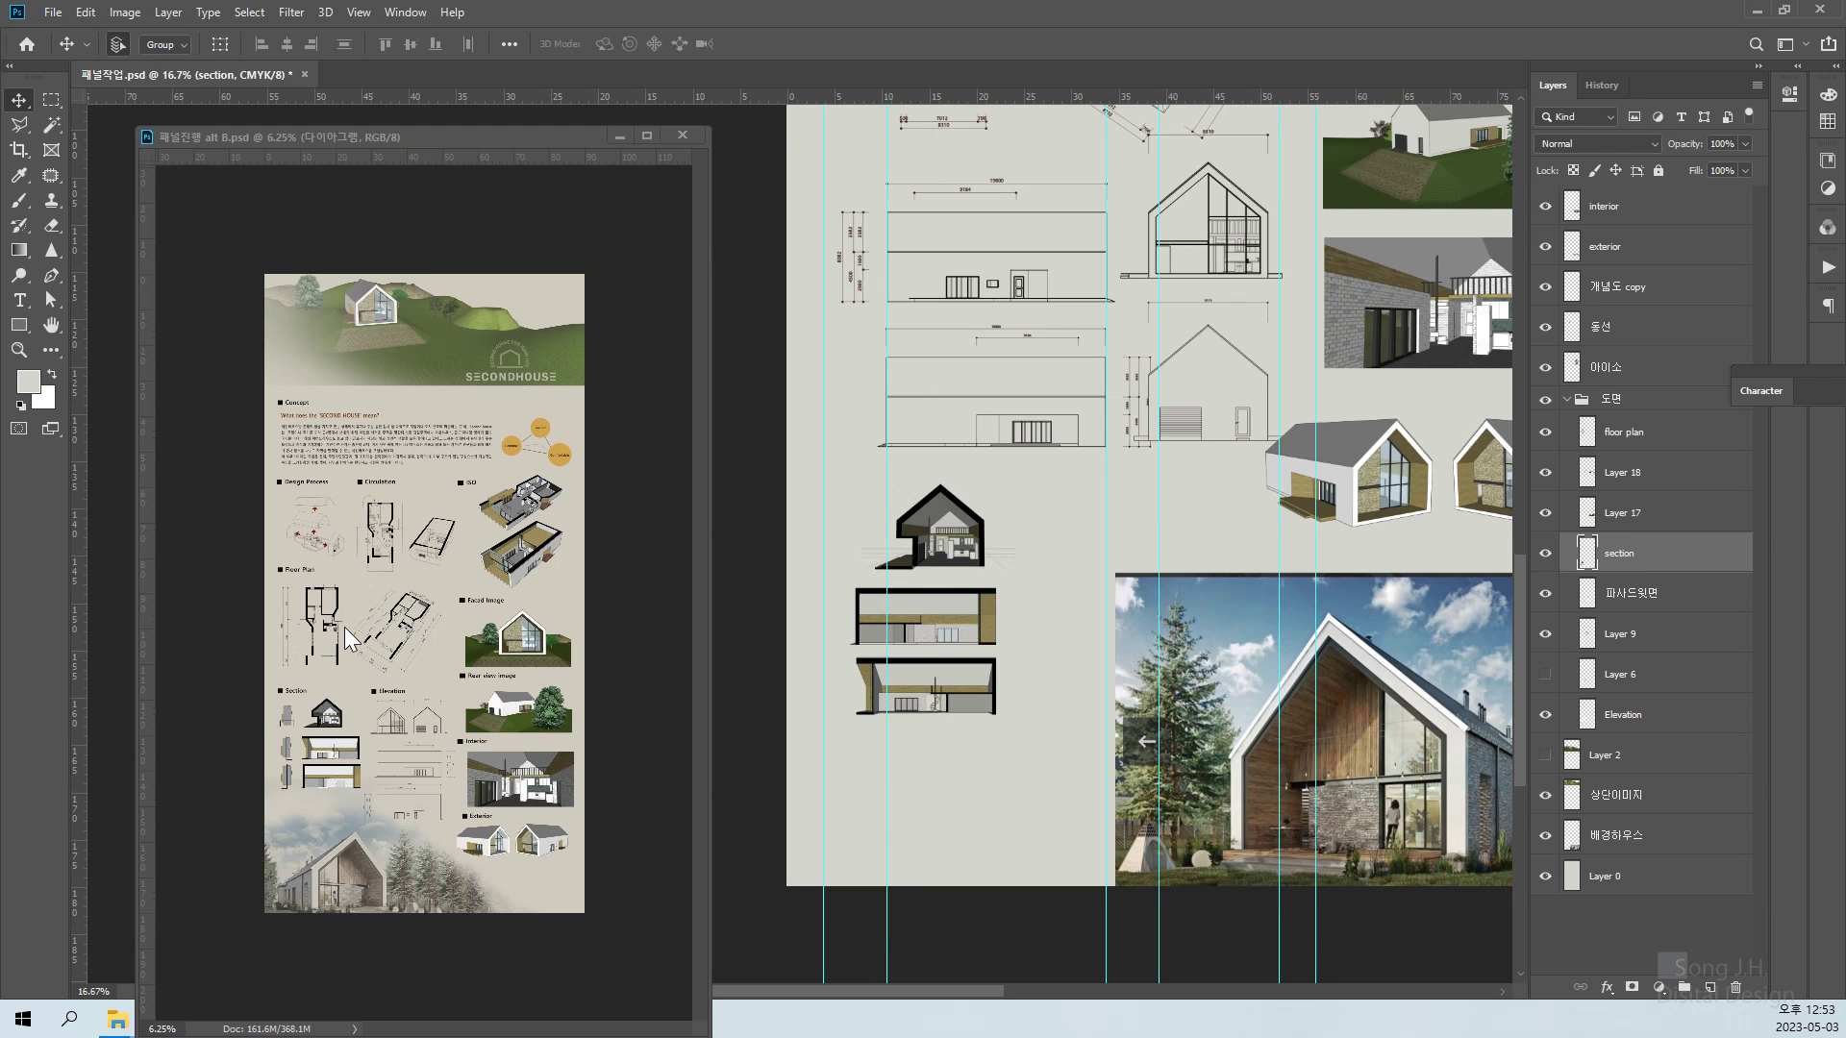
key(ctrl+plus)
key(ctrl+minus)
key(ctrl+plus)
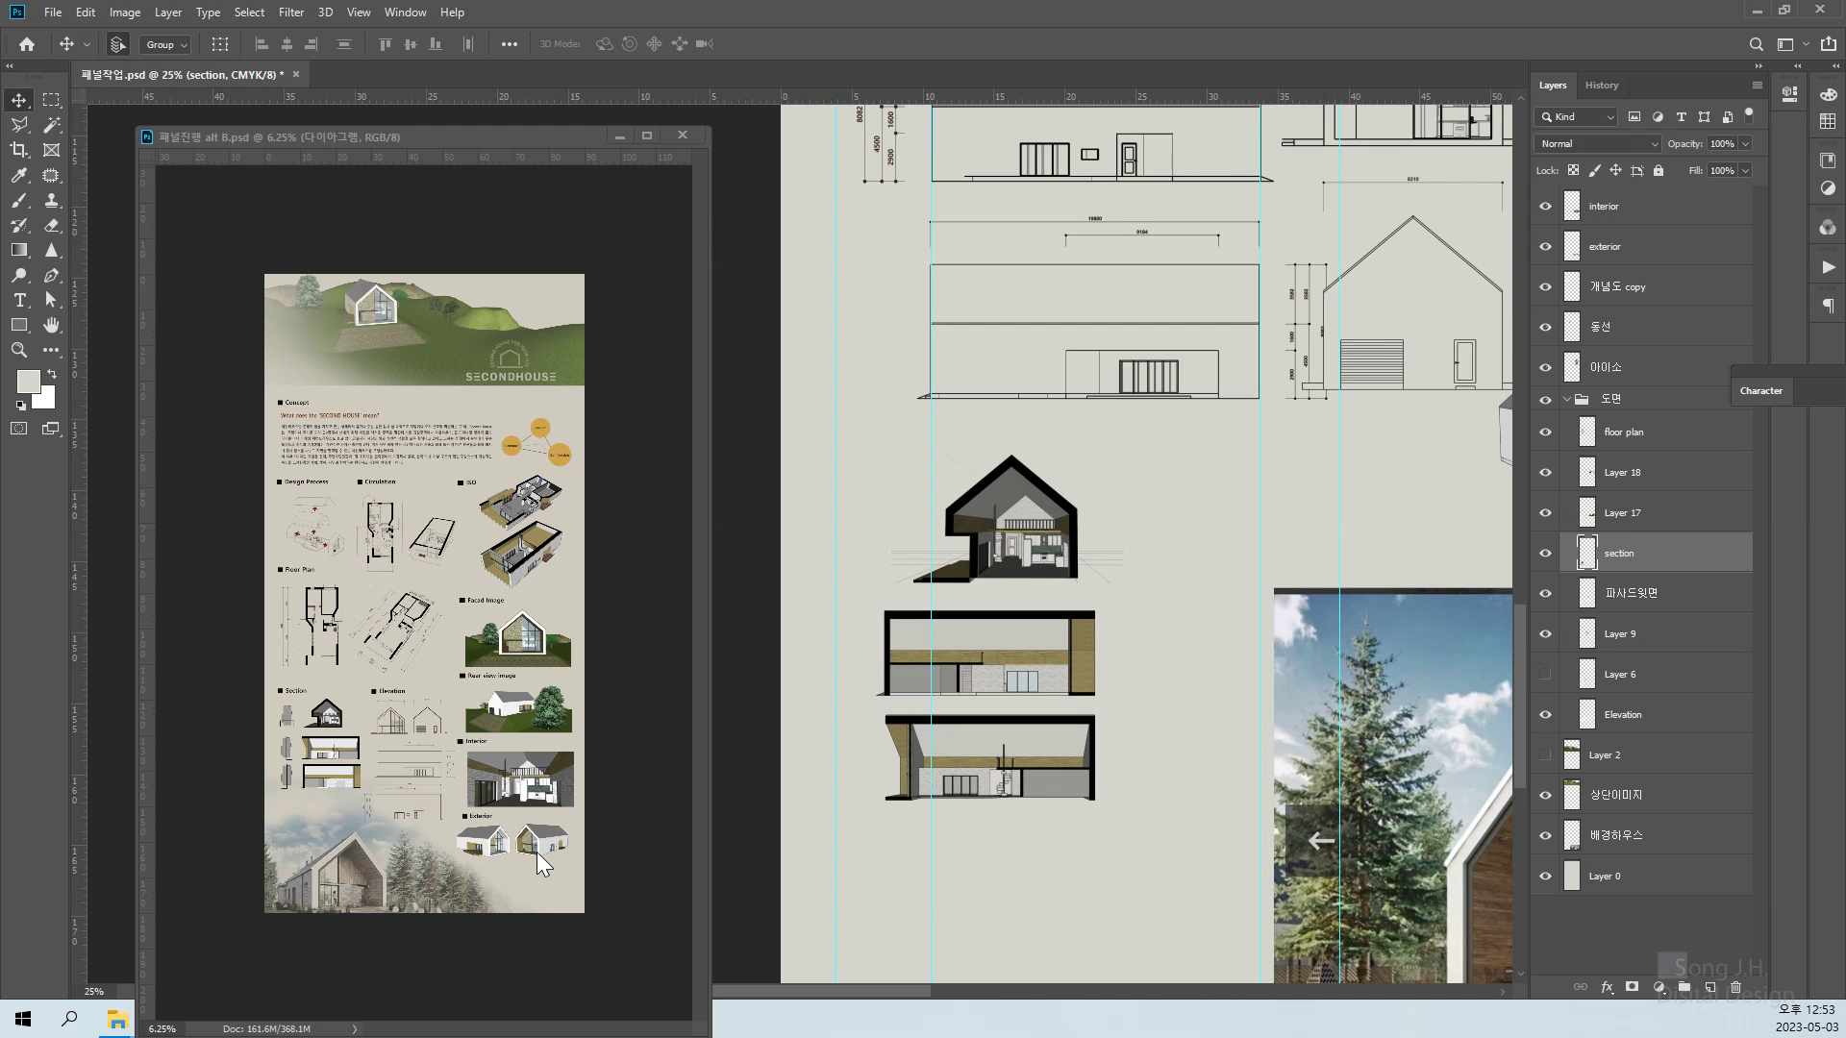
Compare the drawing arrangement on the working panel with the layout of the reference panel
key(ctrl+minus)
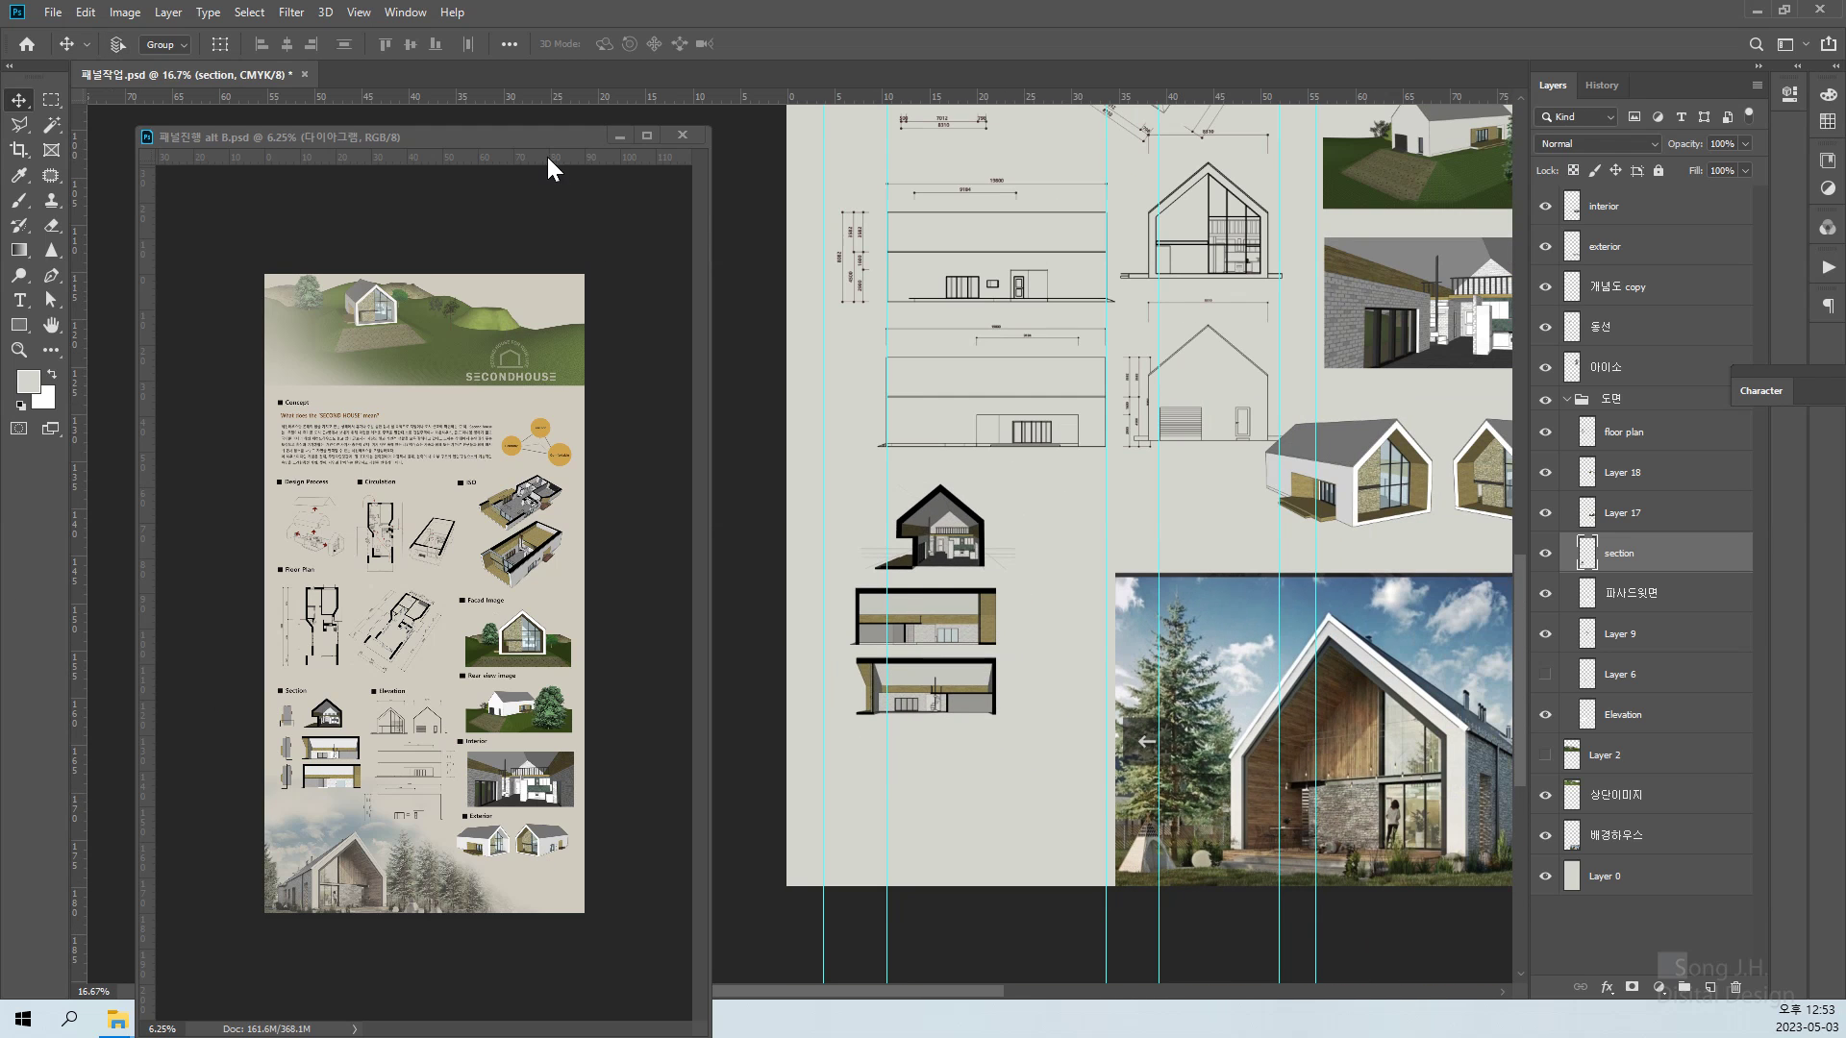
drag(538, 137, 563, 123)
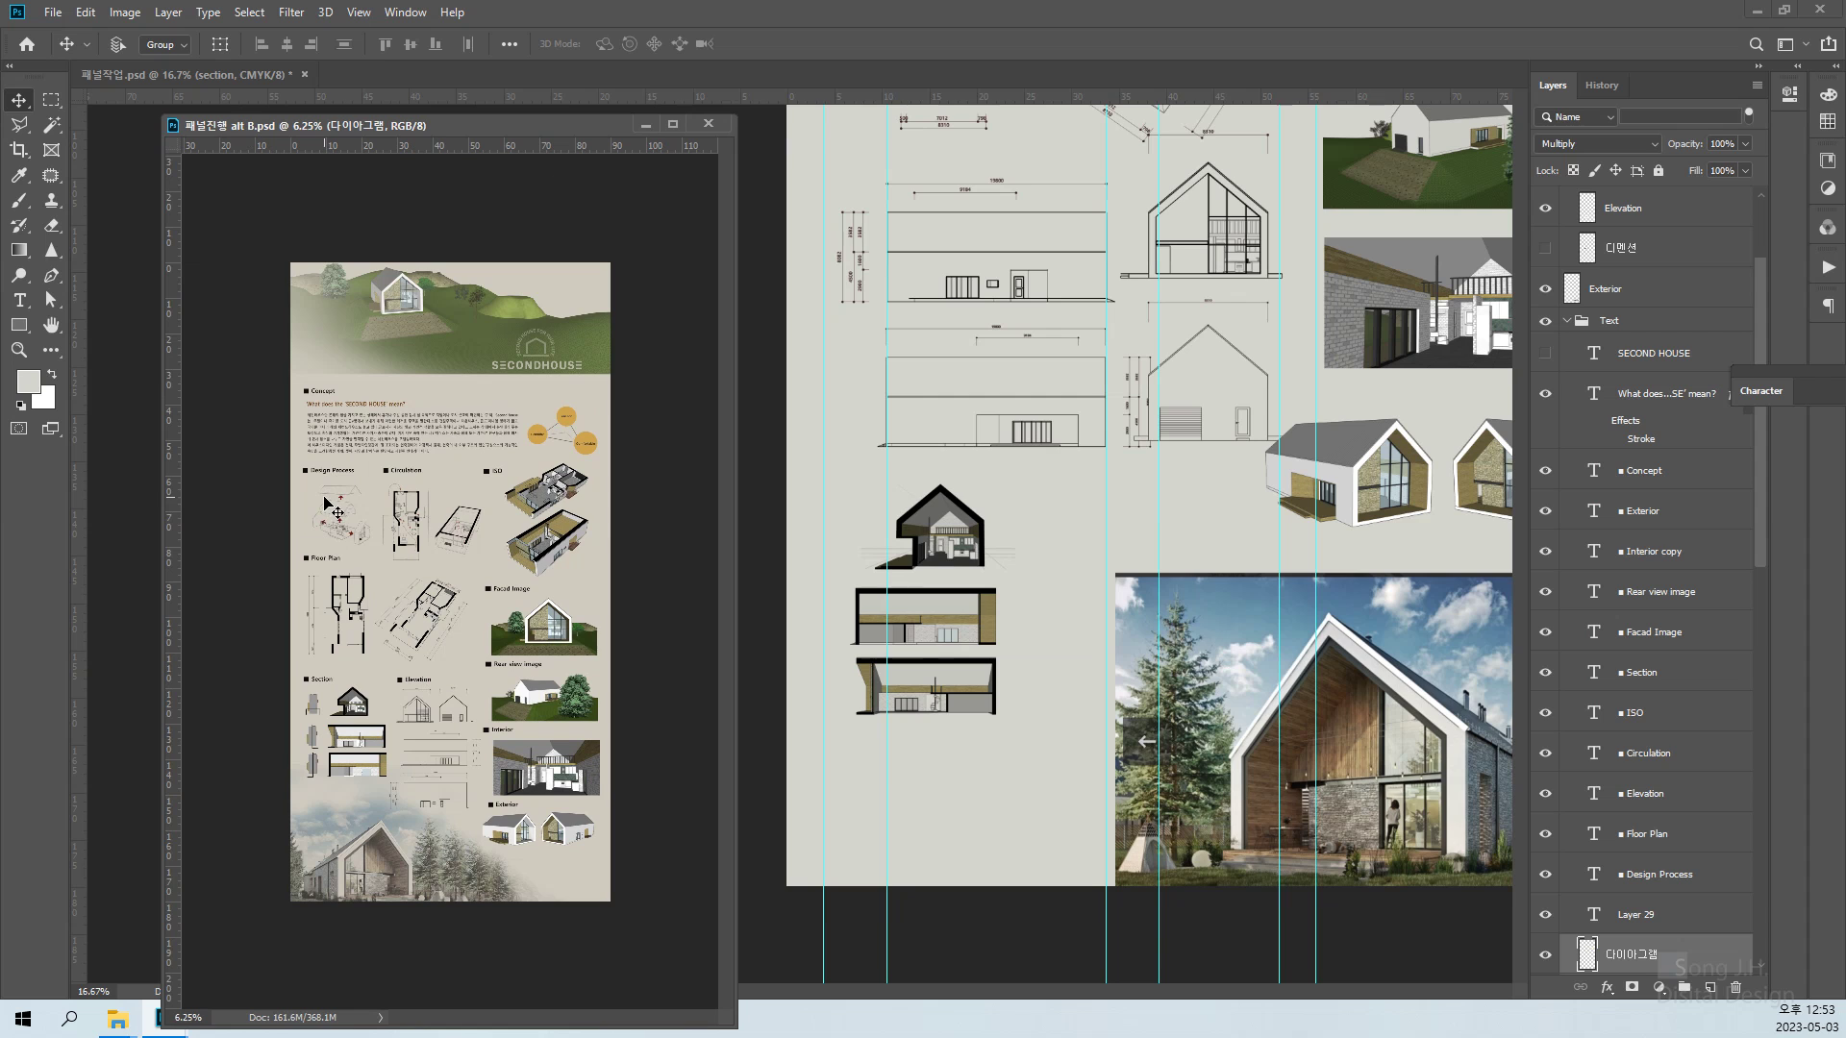
click(1014, 664)
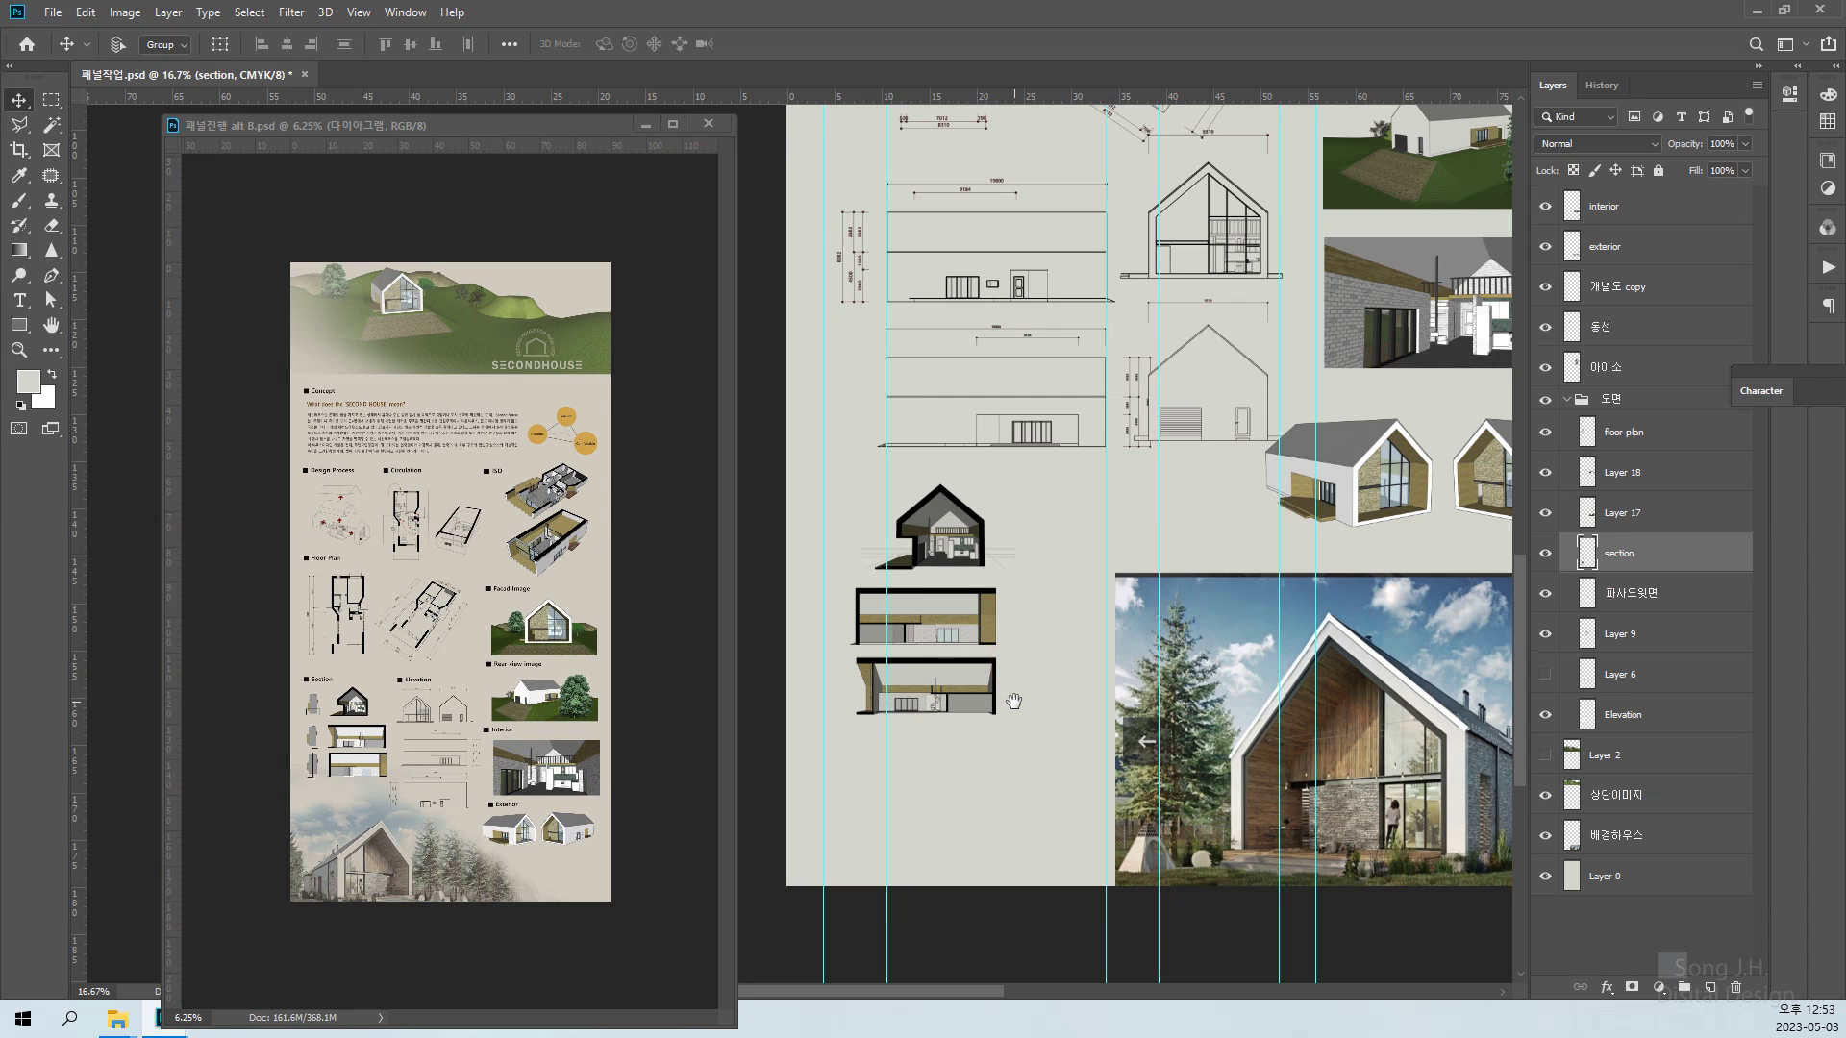
key(ctrl+minus)
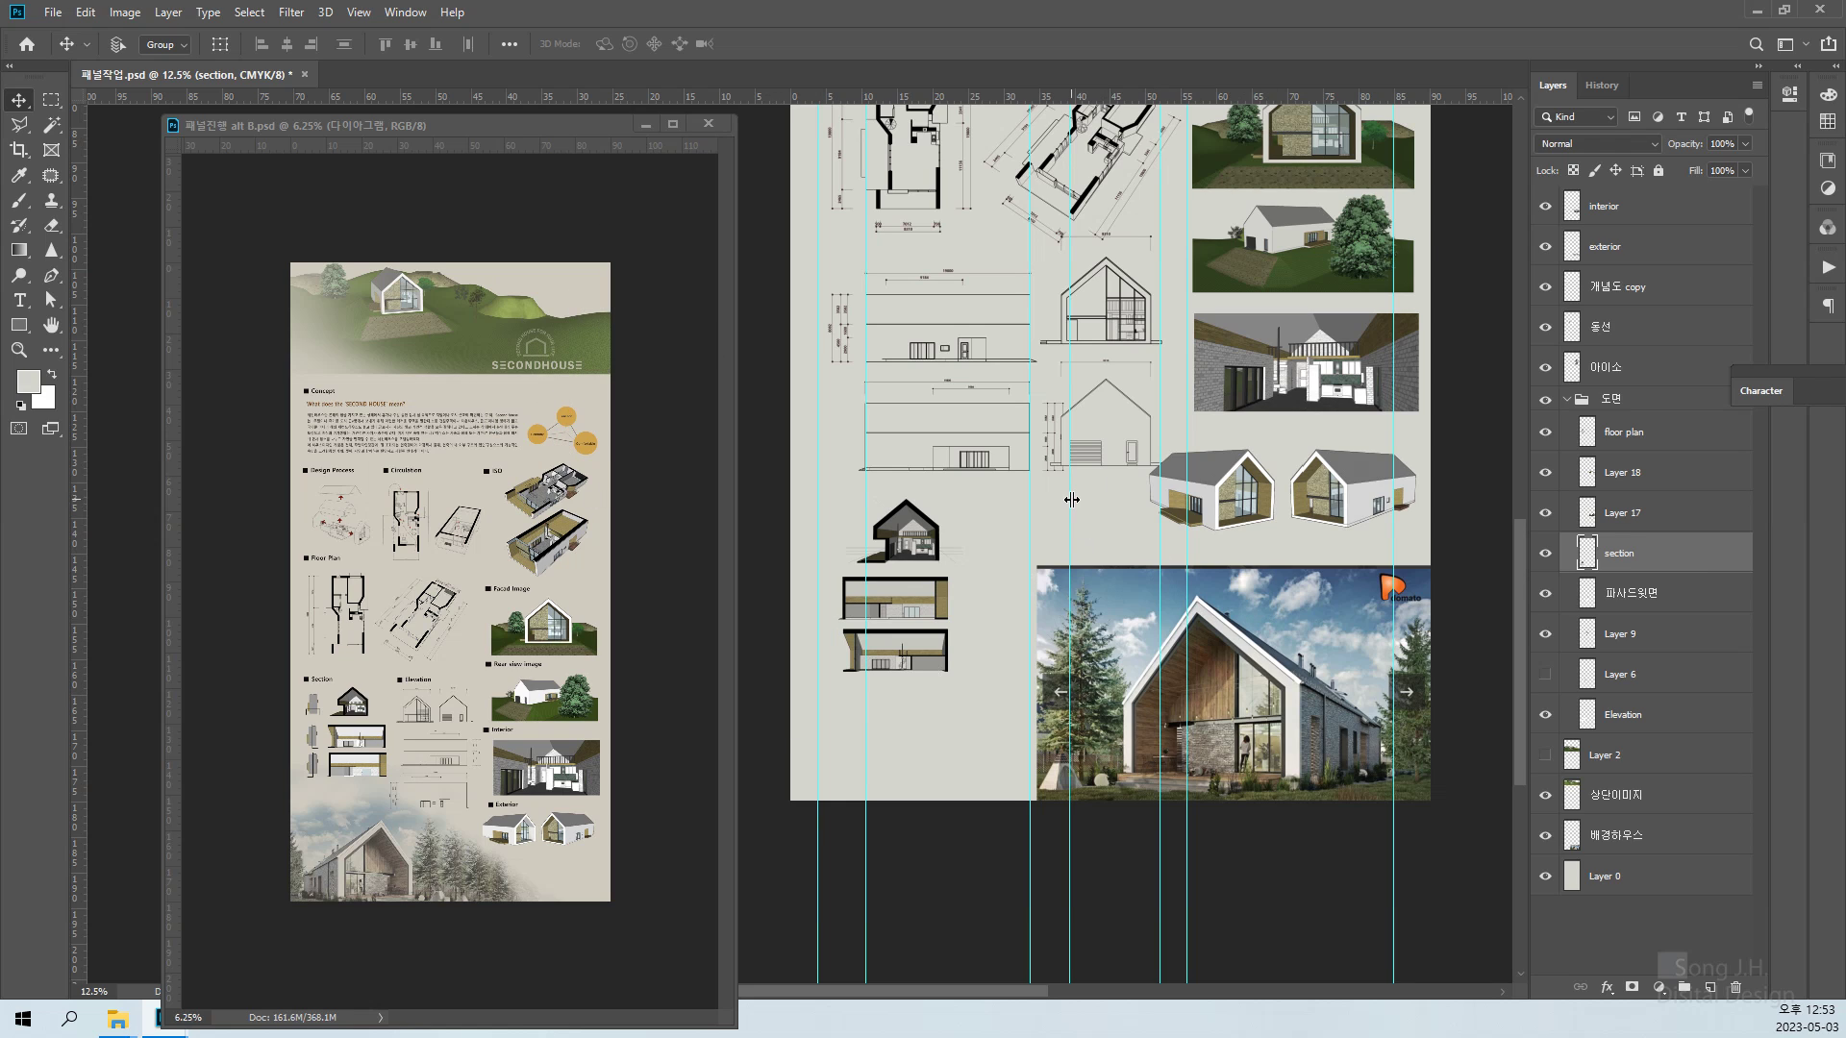
drag(1070, 499, 962, 737)
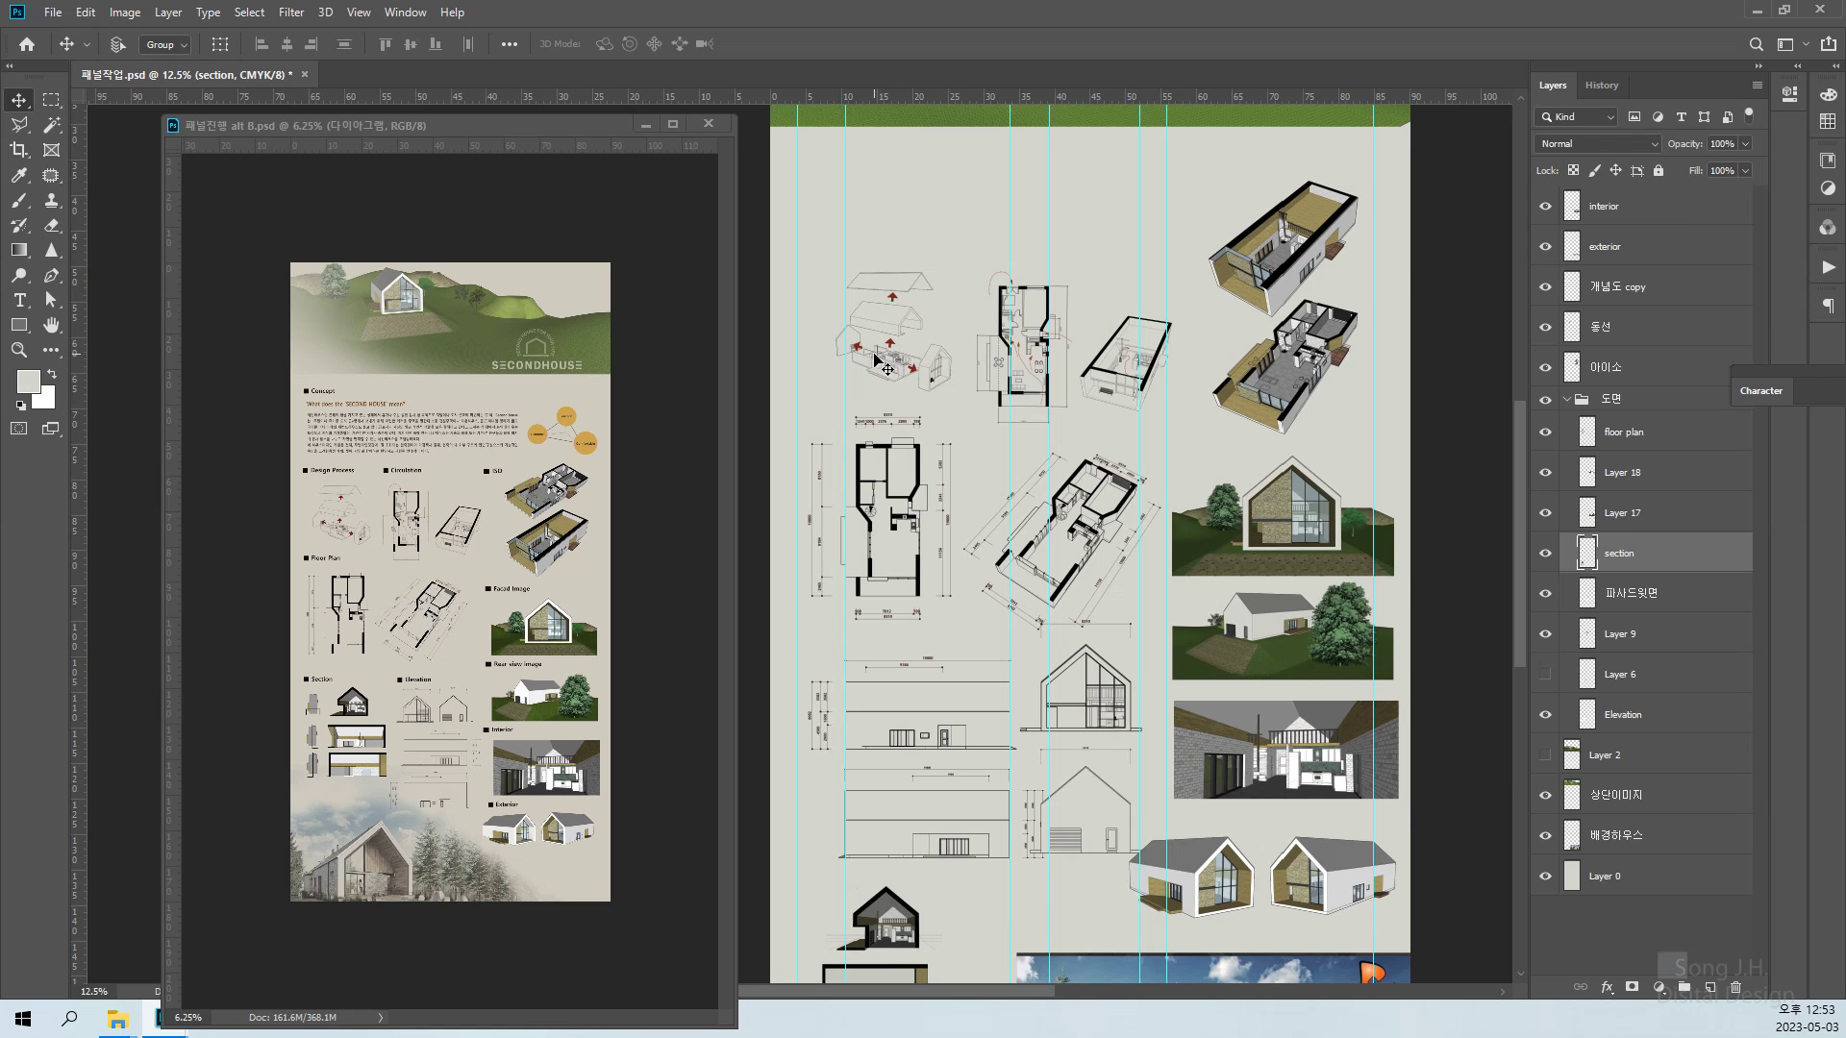
right_click(875, 356)
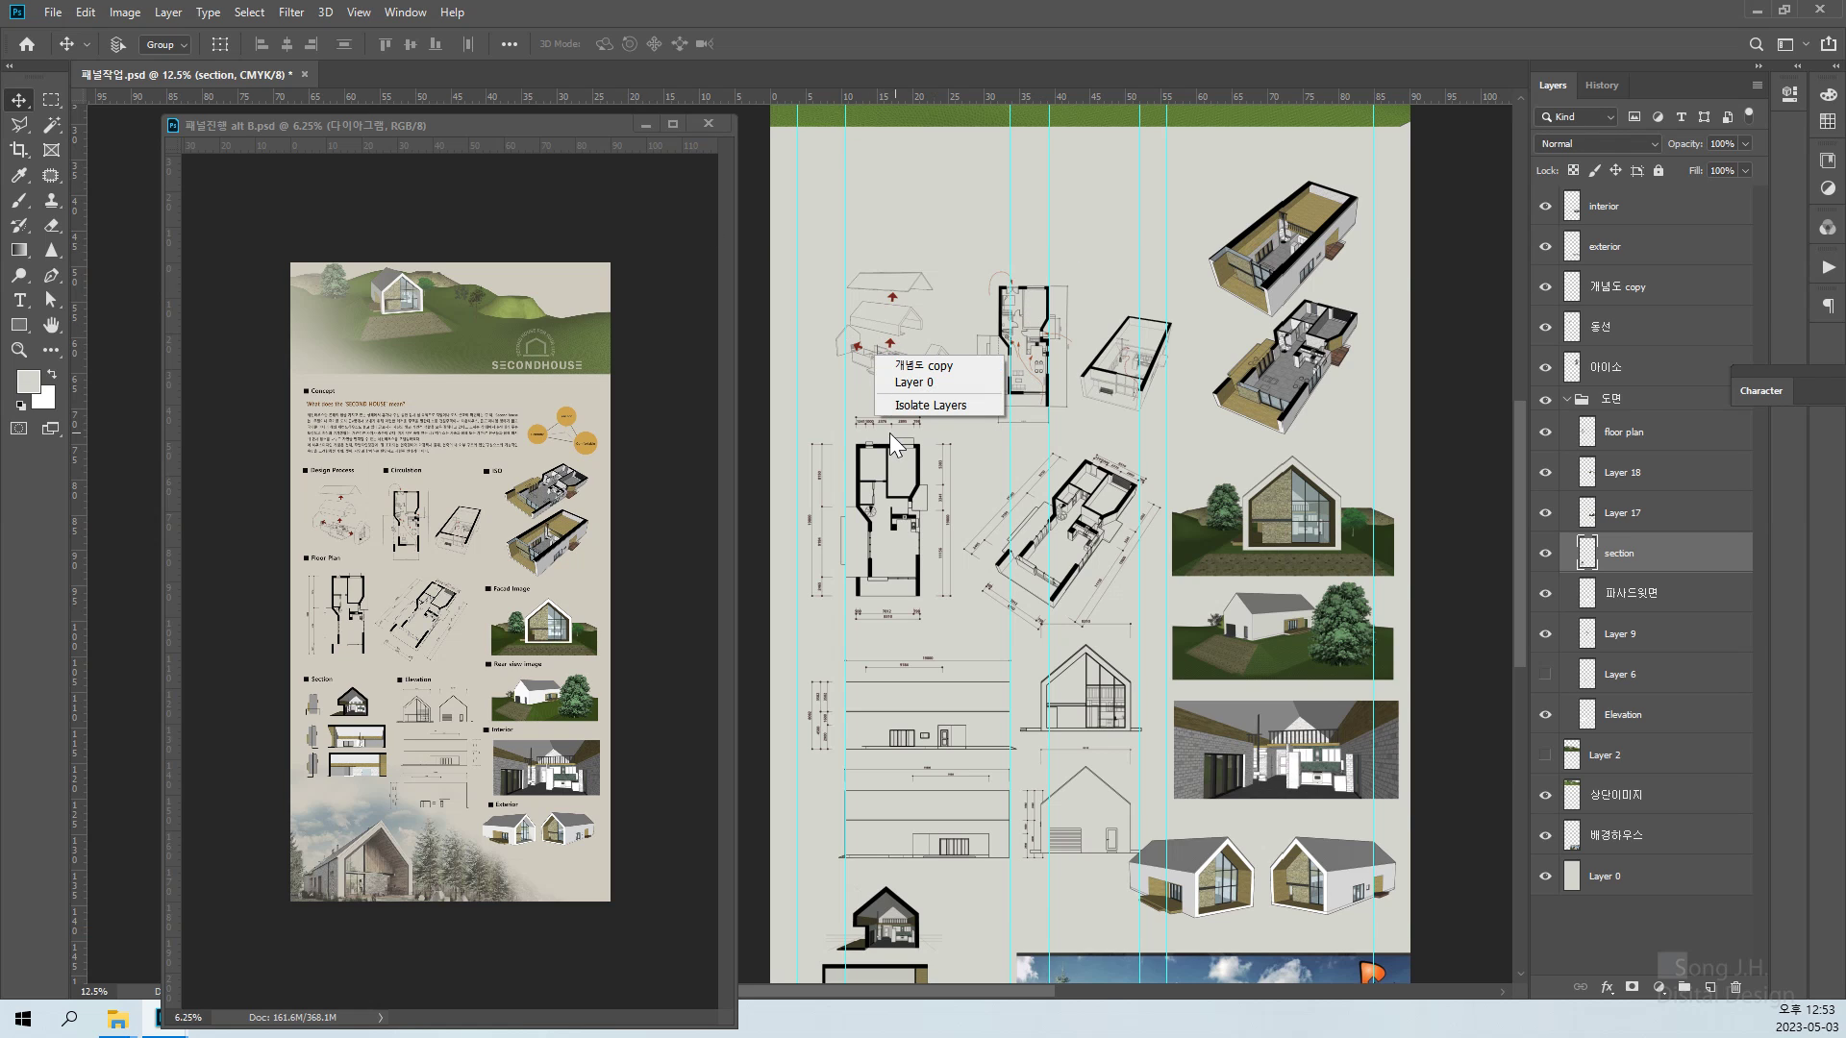
click(879, 323)
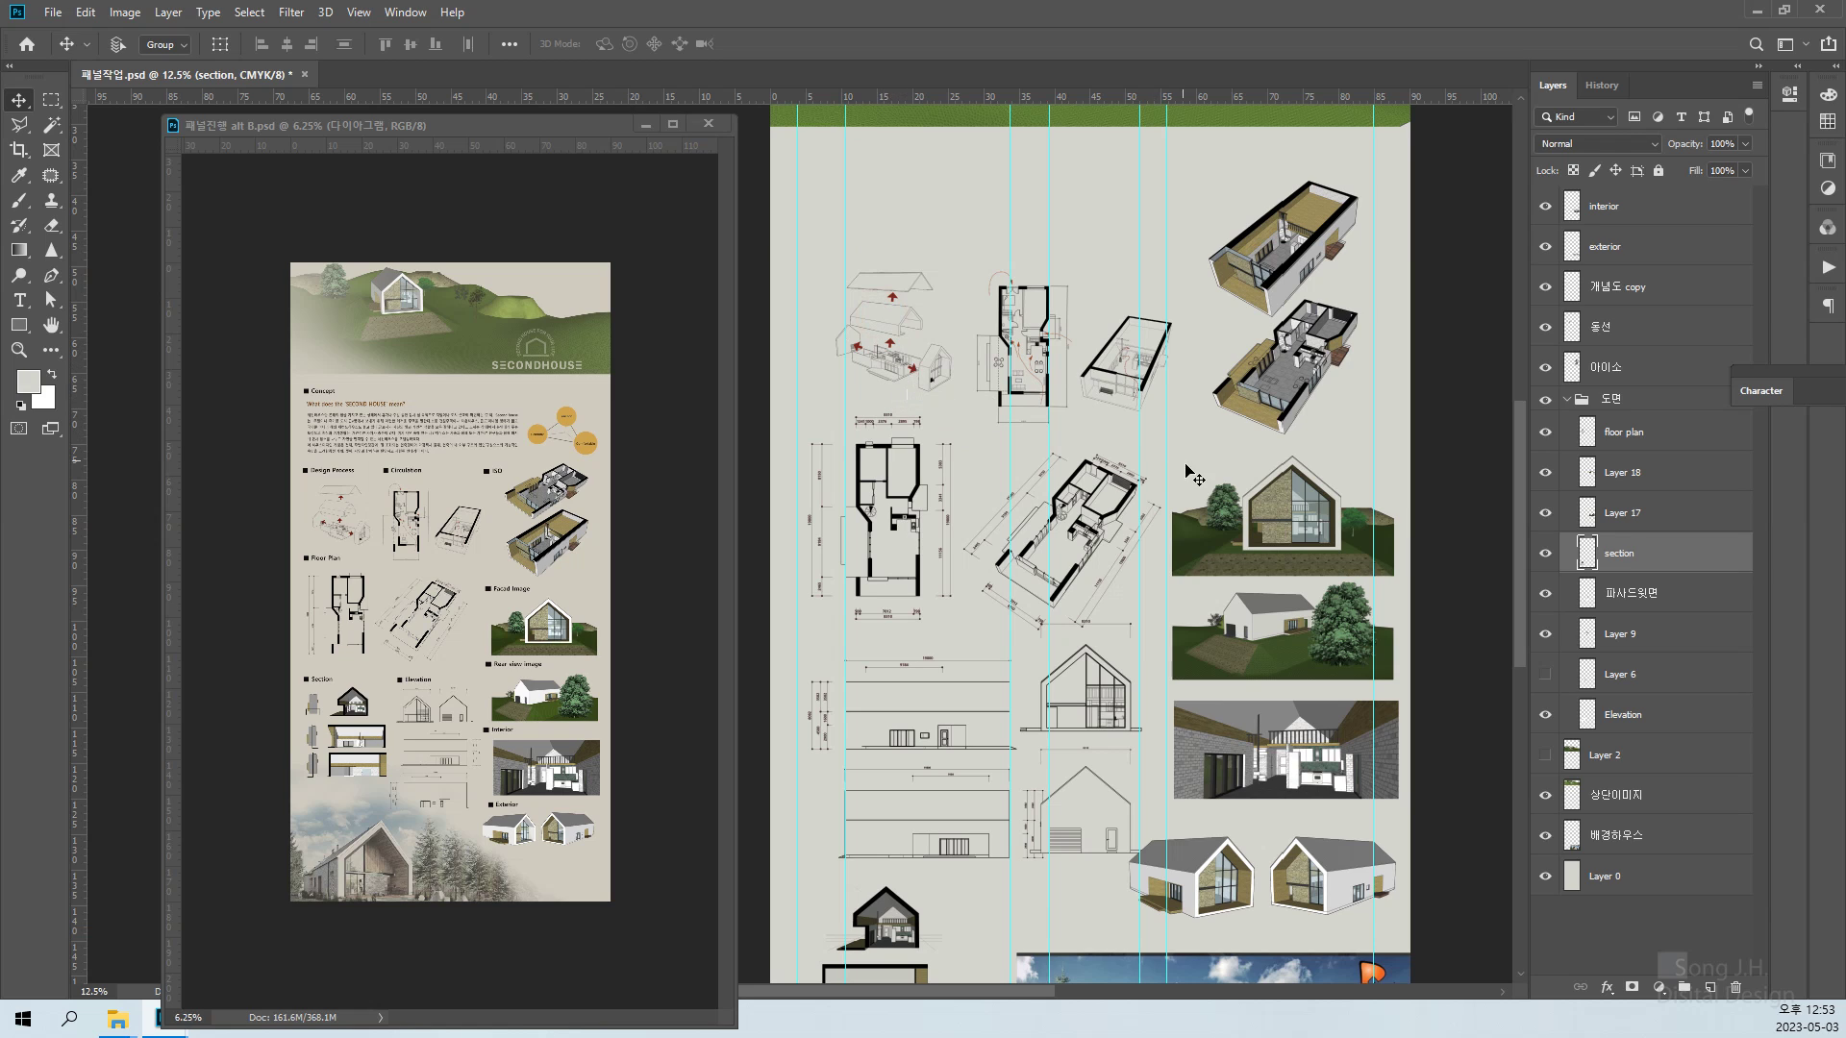
scroll(1196, 476, right, 3)
scroll(1196, 476, down, 1)
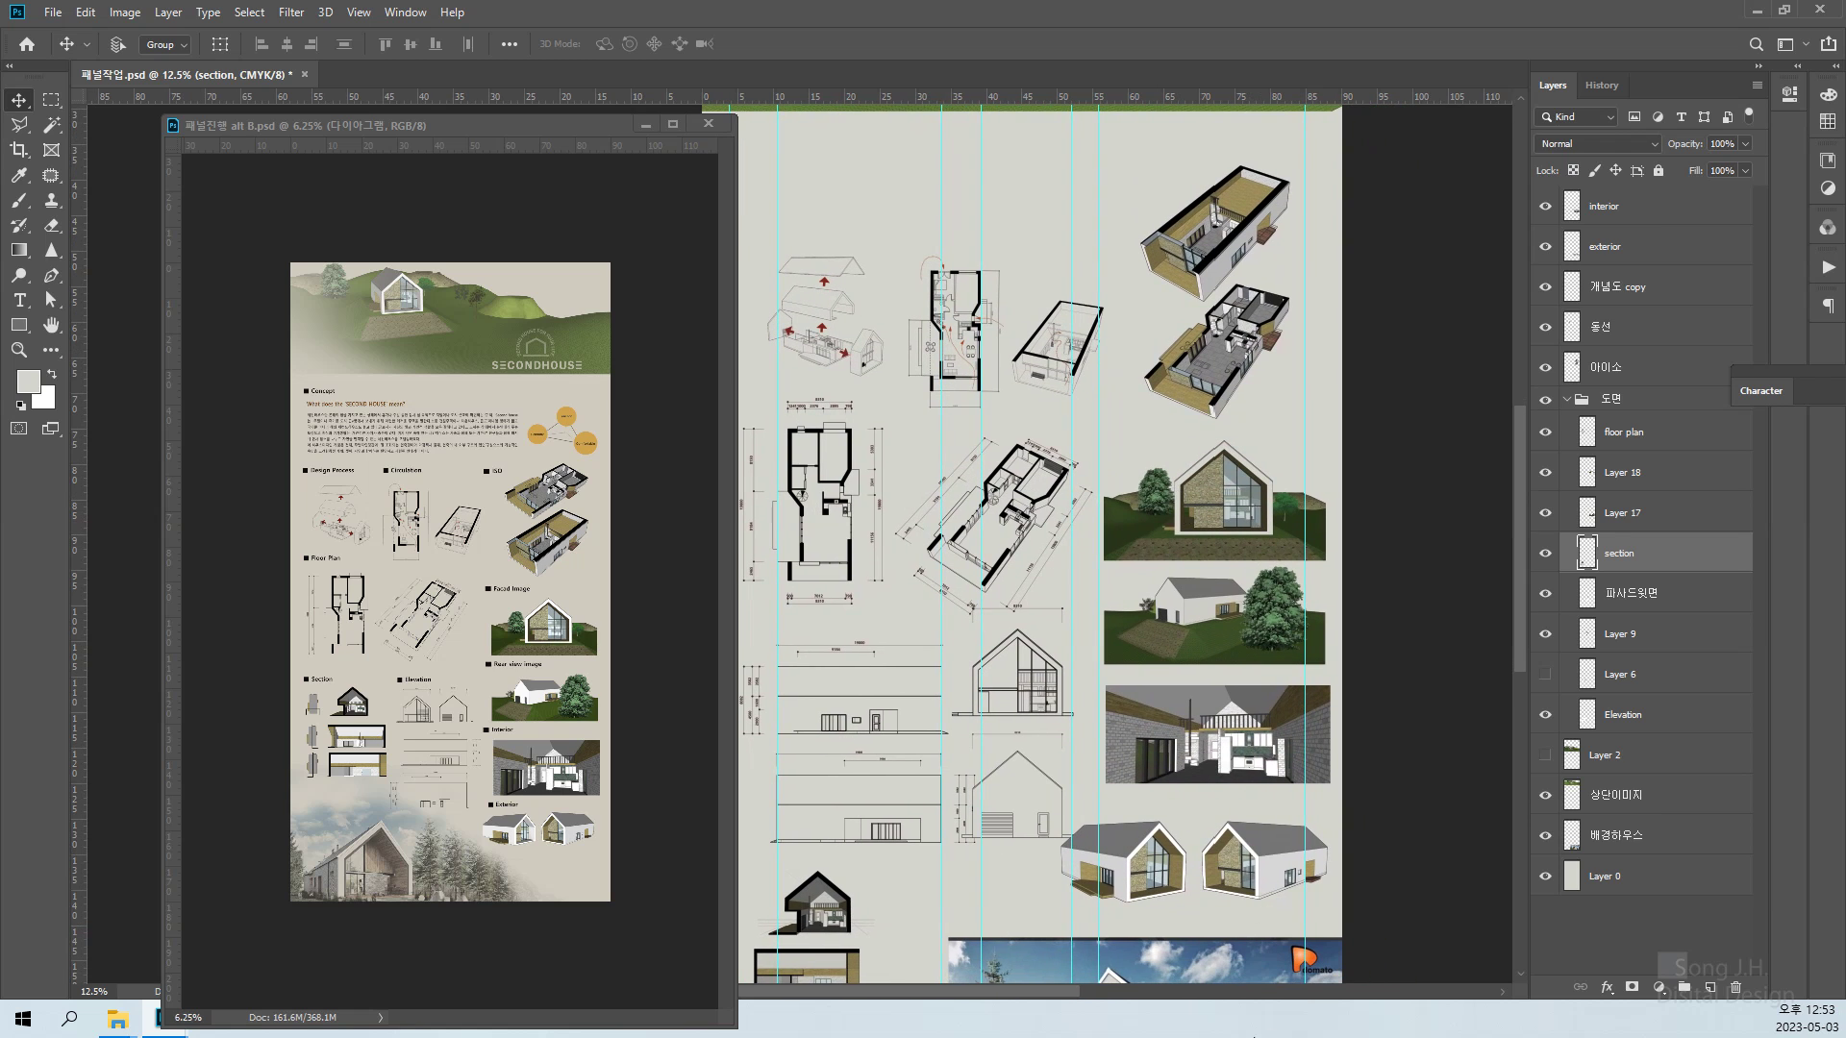
Float the working panel in its own window beside the reference panel and enlarge it to show the whole sheet
key(ctrl+minus)
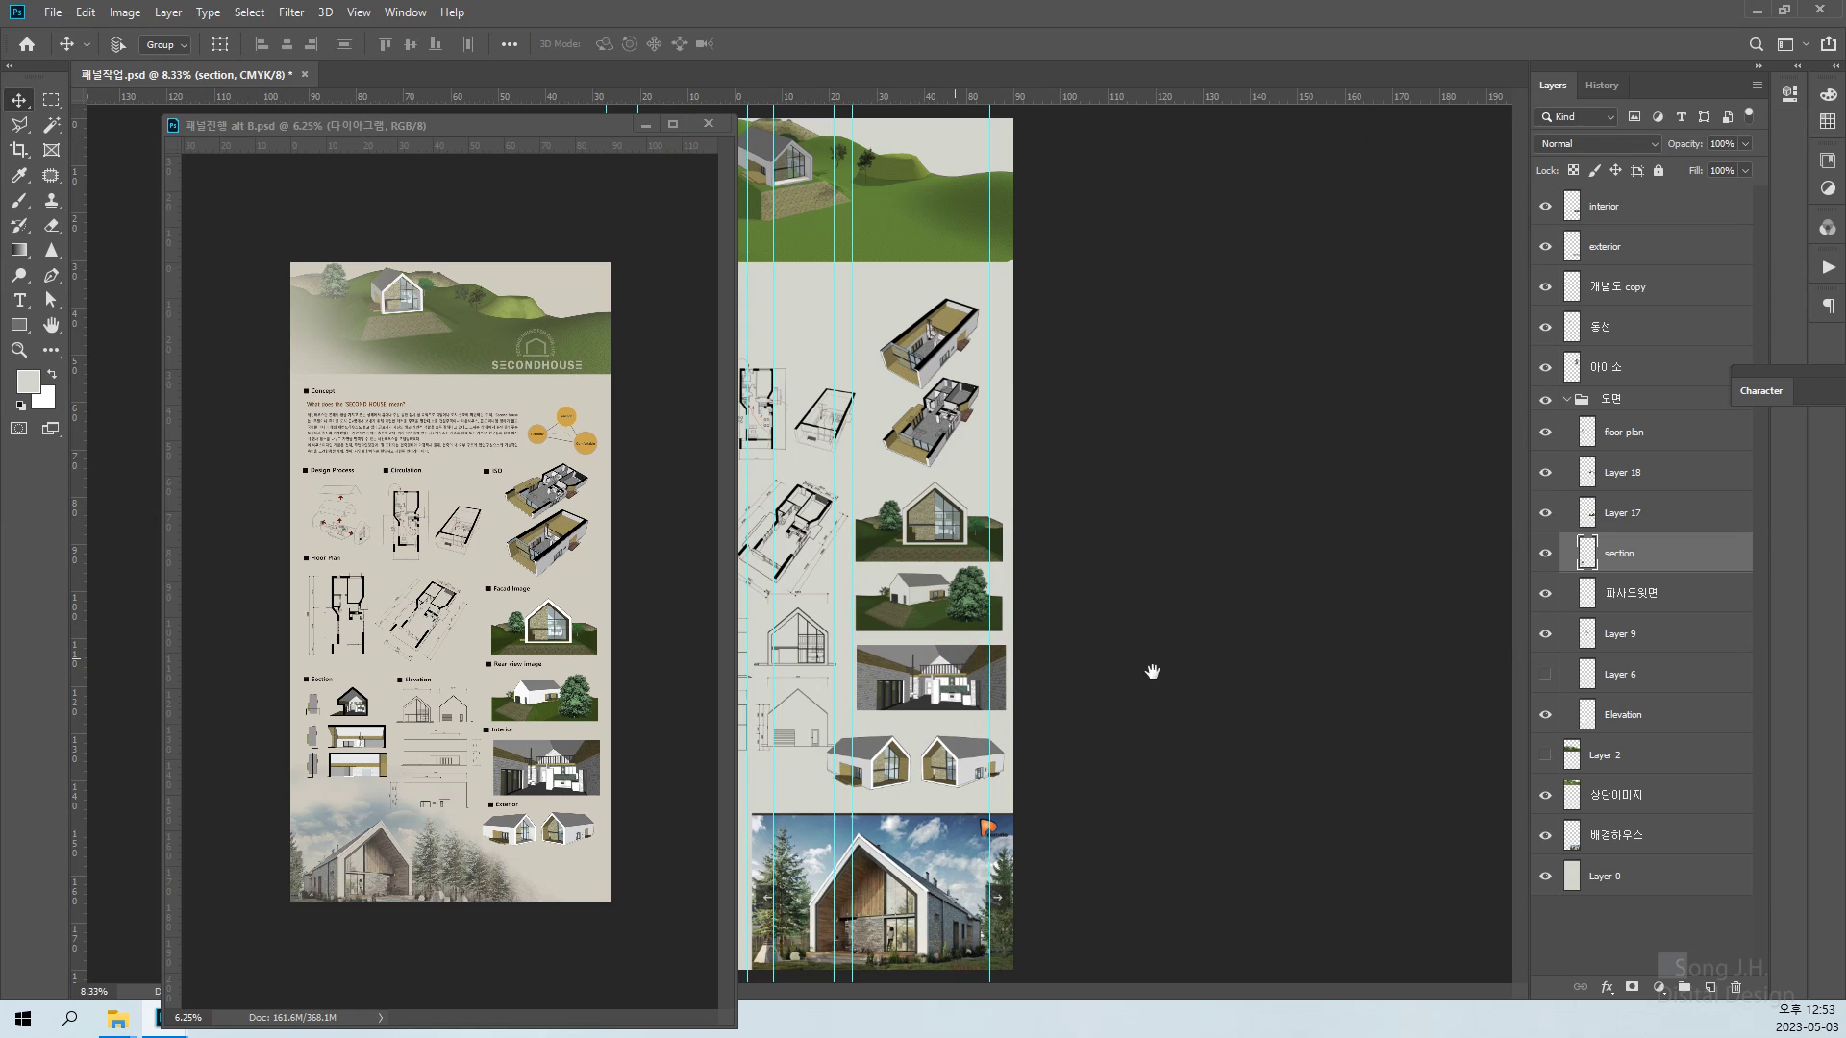
key(ctrl+minus)
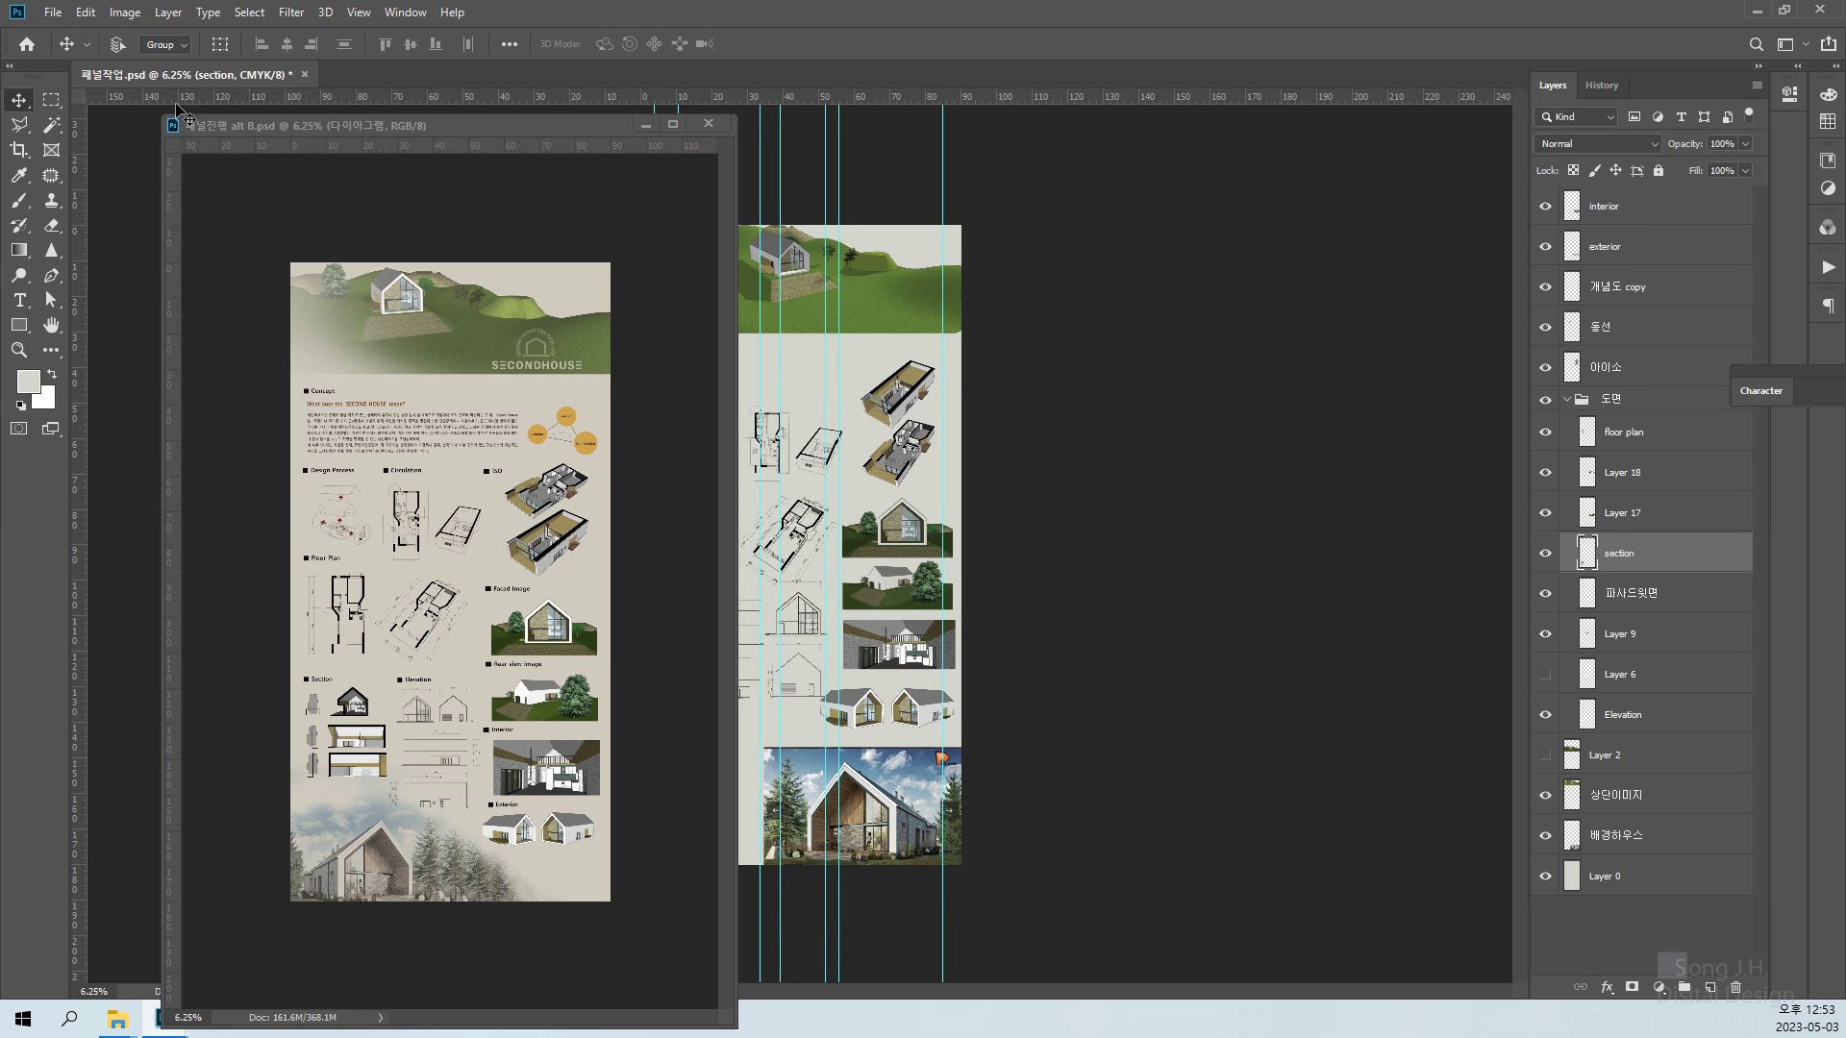
drag(226, 75, 864, 130)
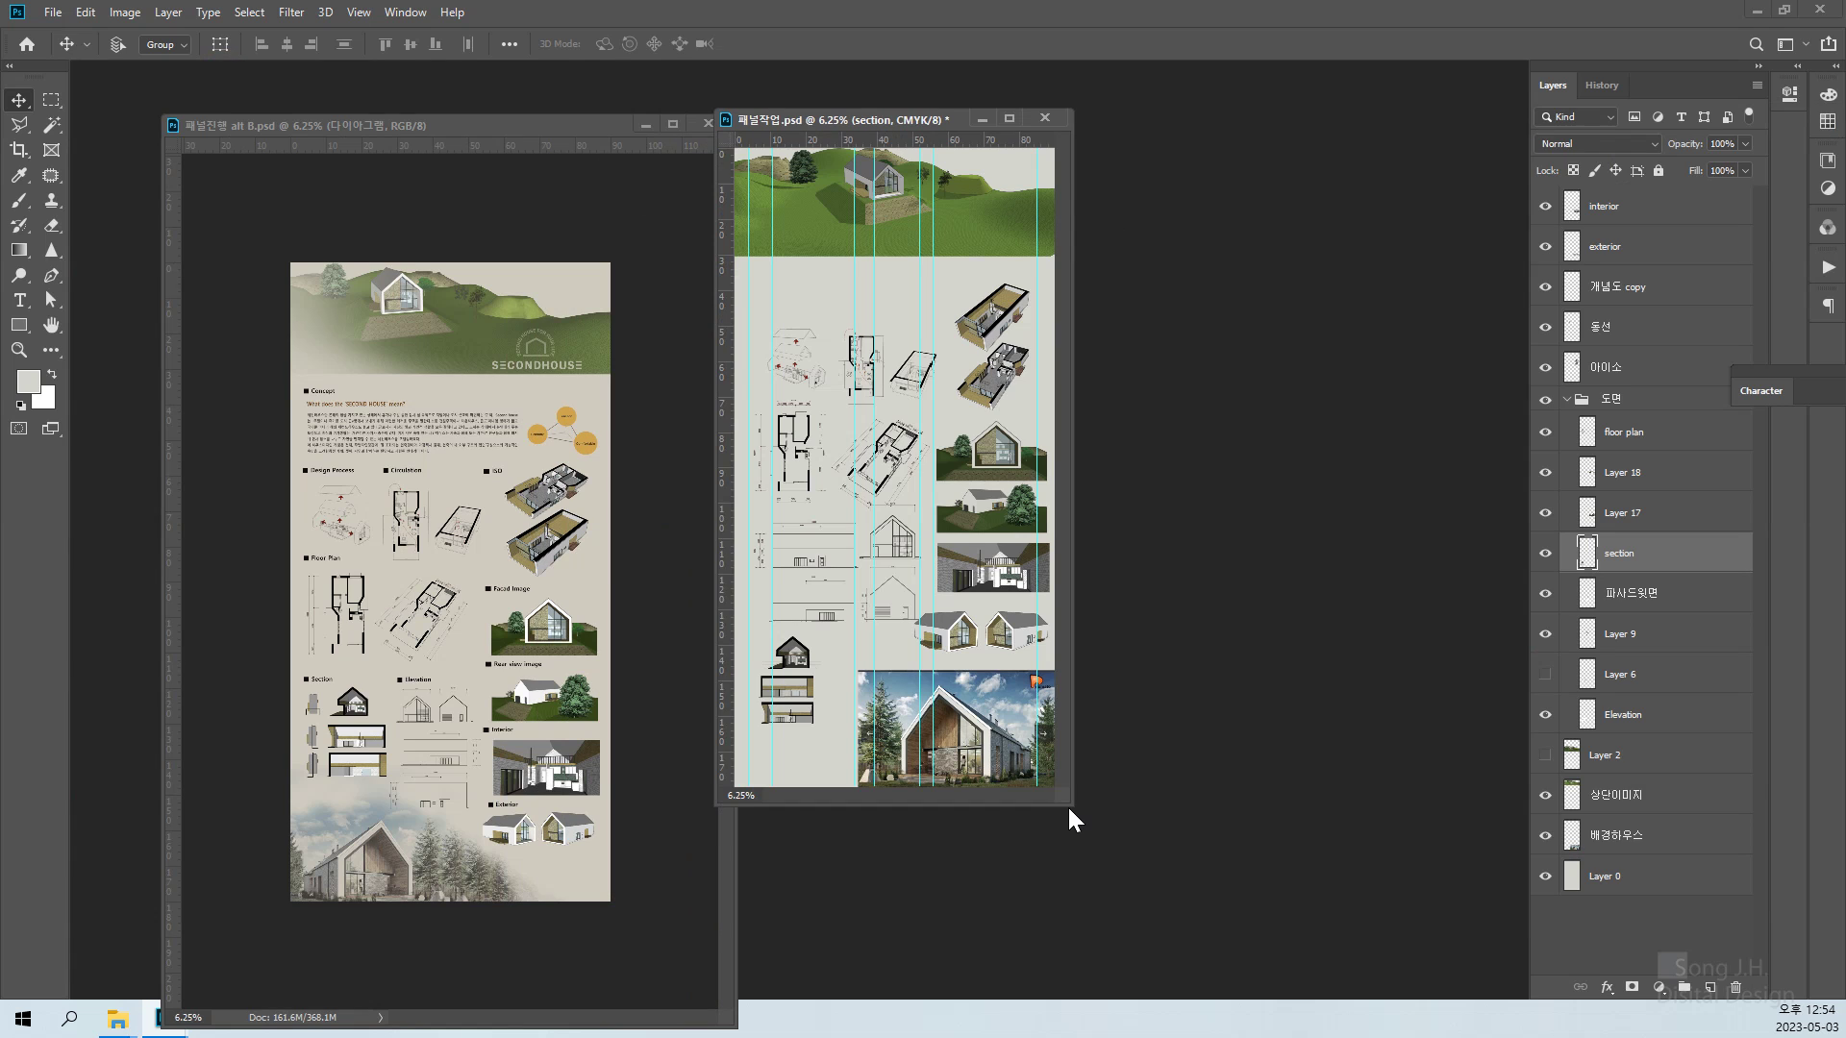
drag(1070, 805, 1480, 979)
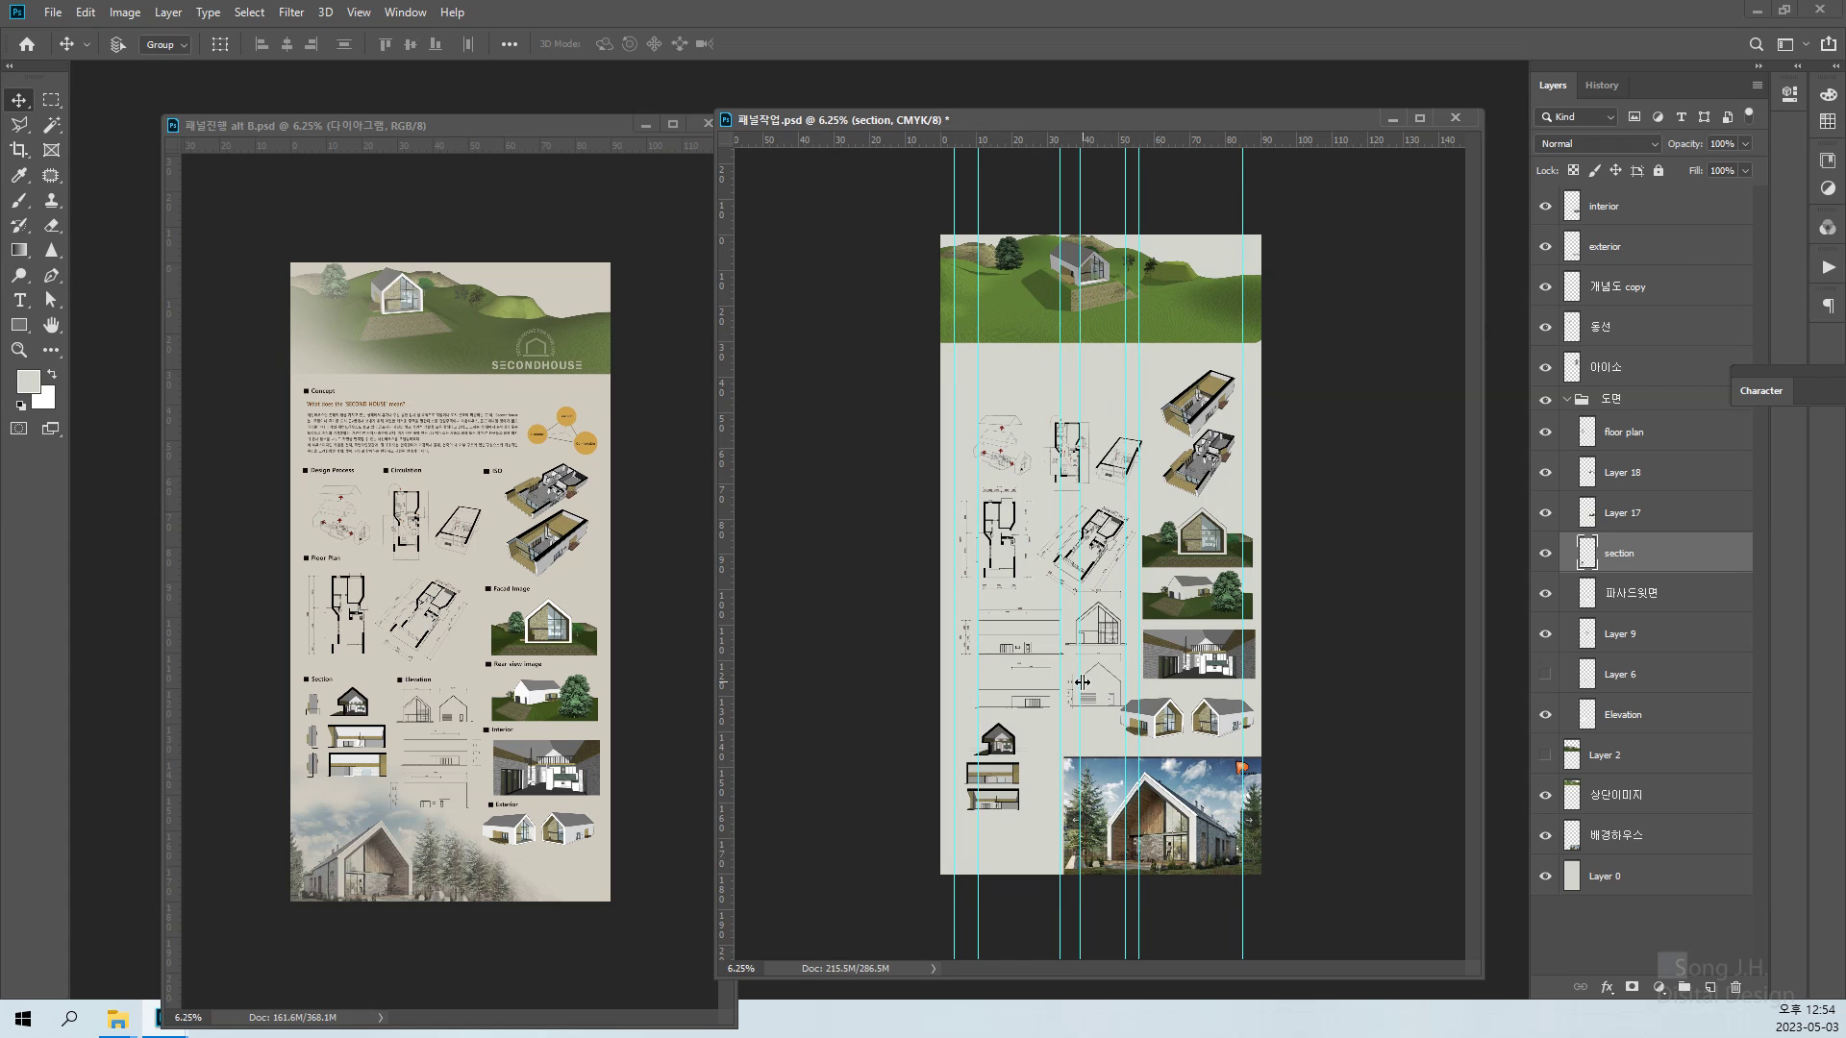
Identify the two elevation layers and move the Elevation layer directly beneath 파사드뒷면 in the layer stack
right_click(1025, 629)
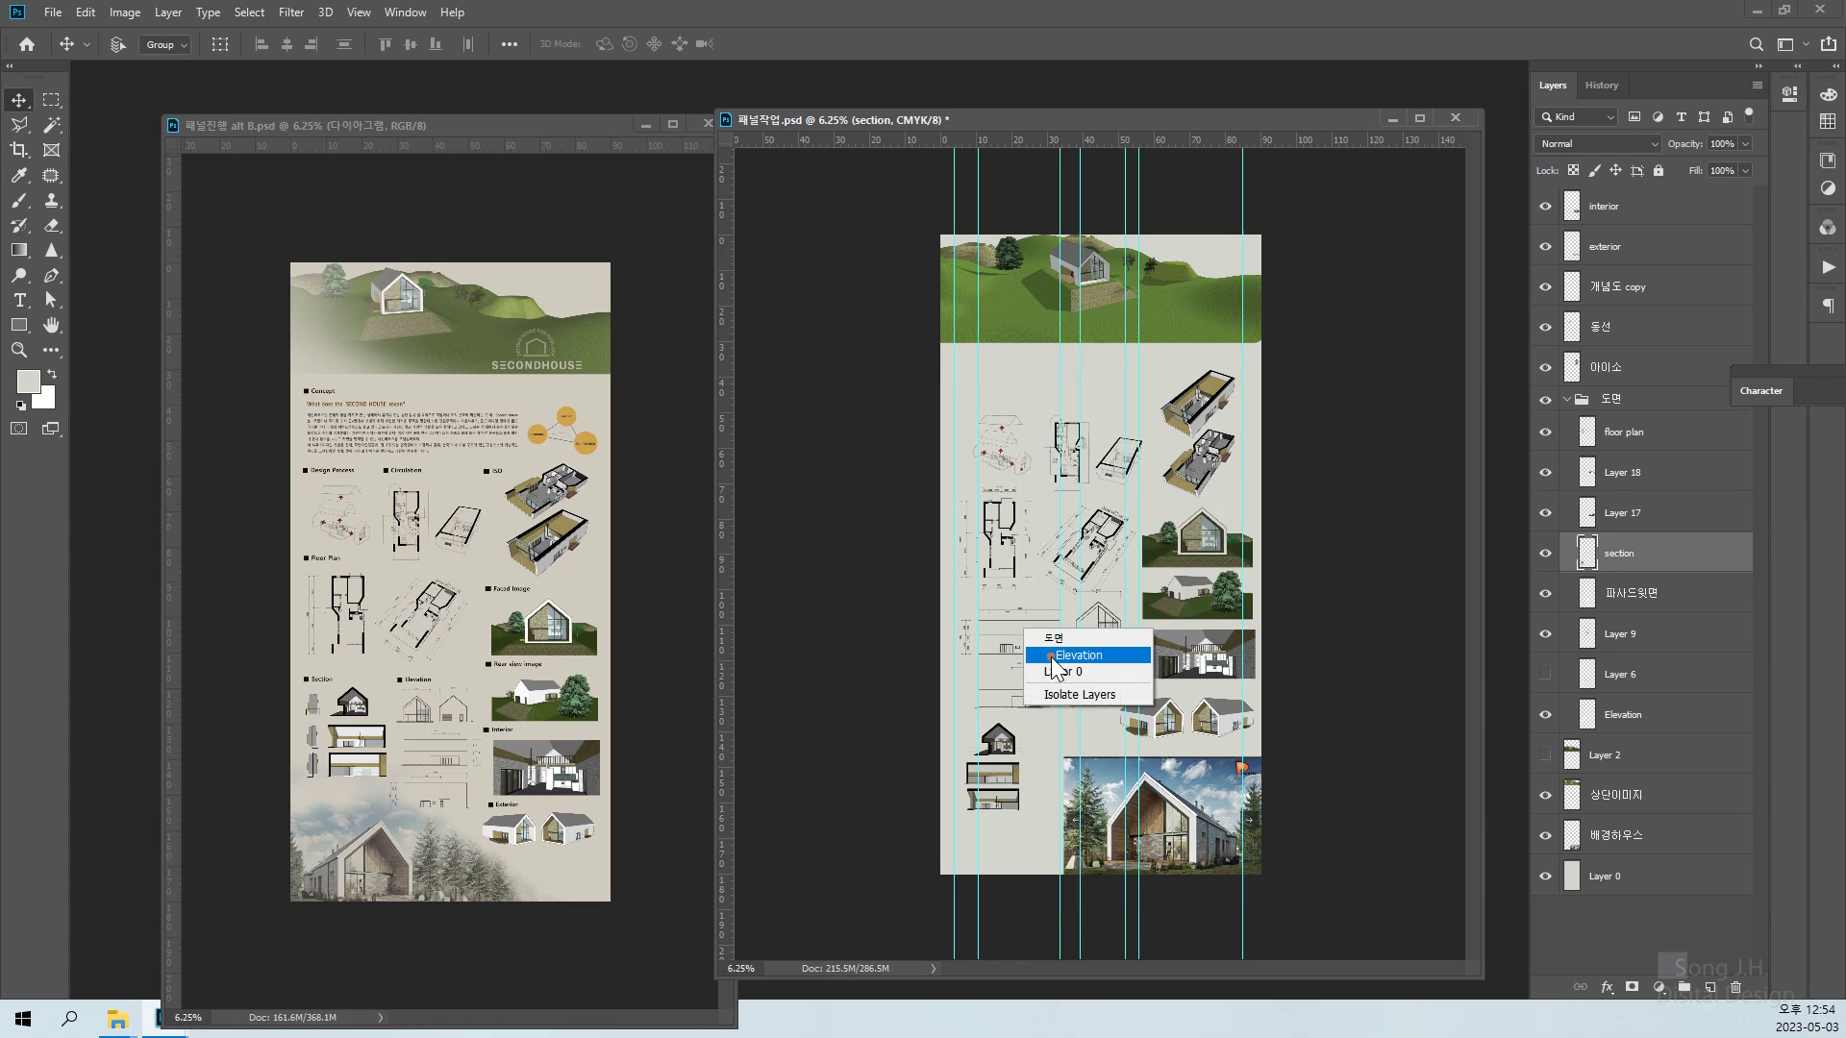
click(1058, 655)
right_click(1094, 626)
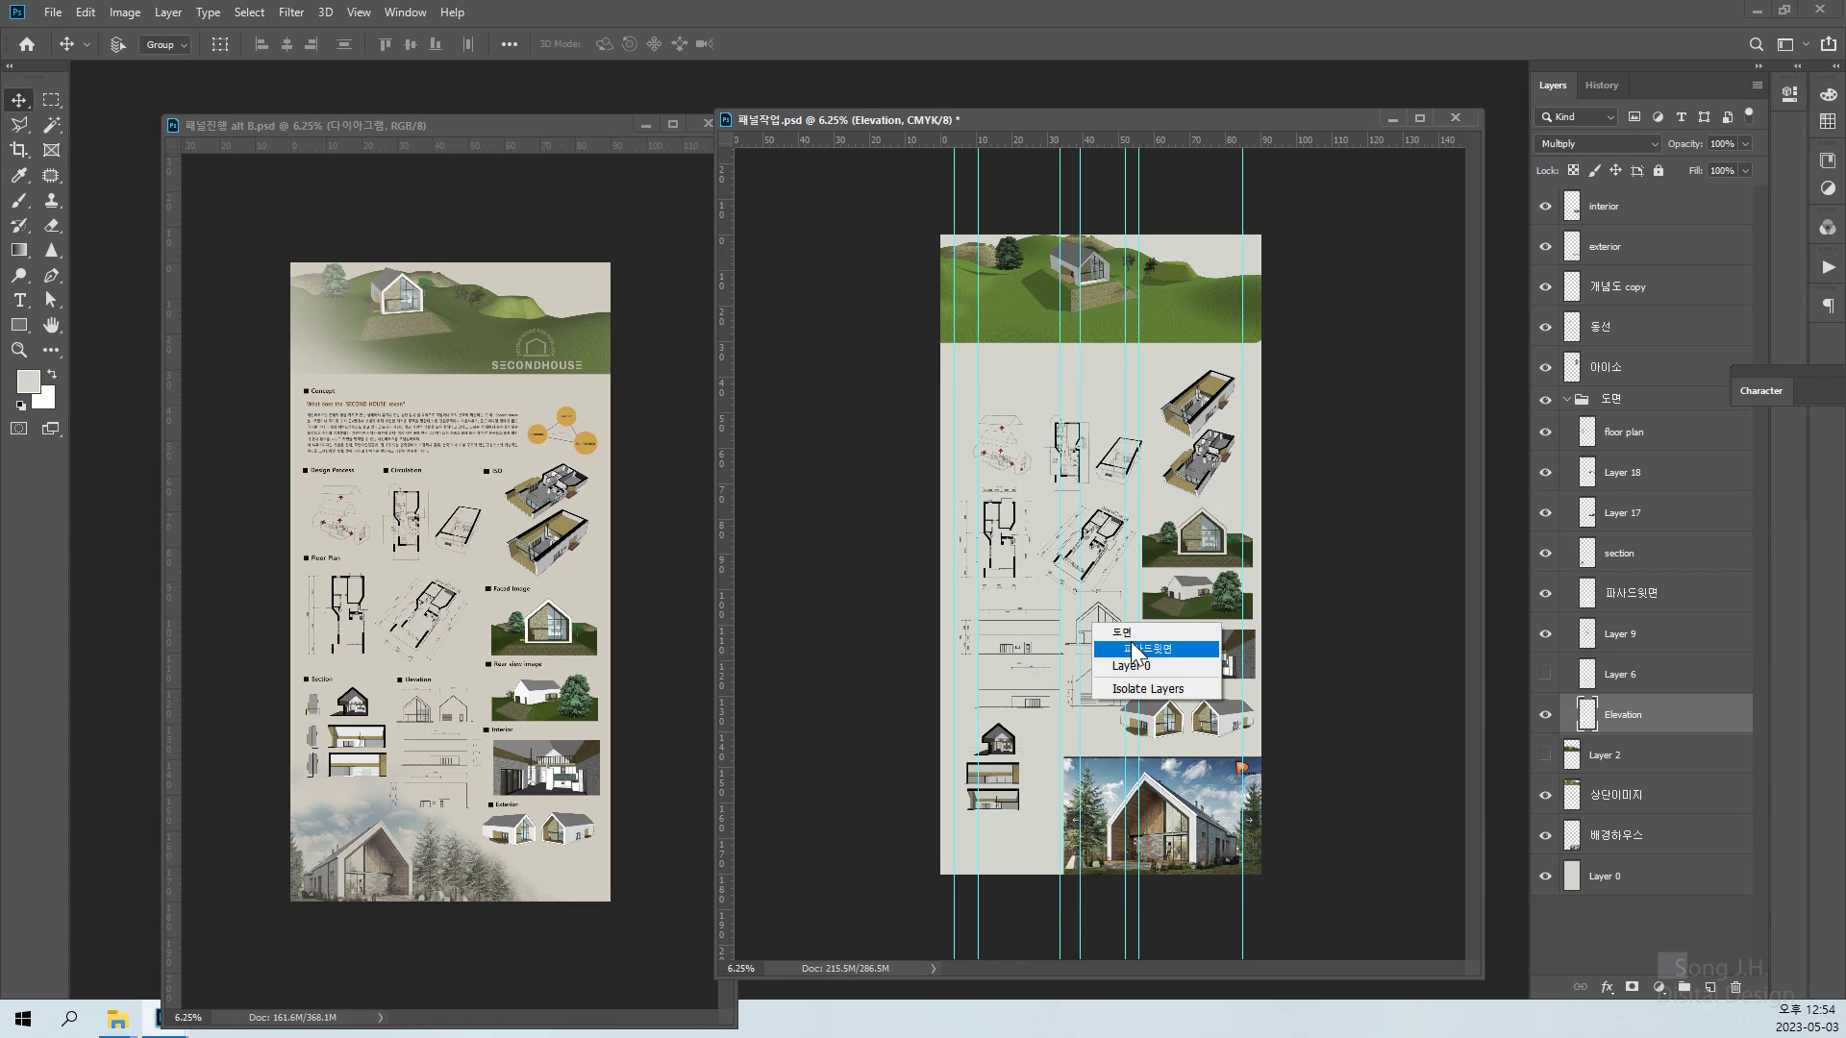
click(1135, 648)
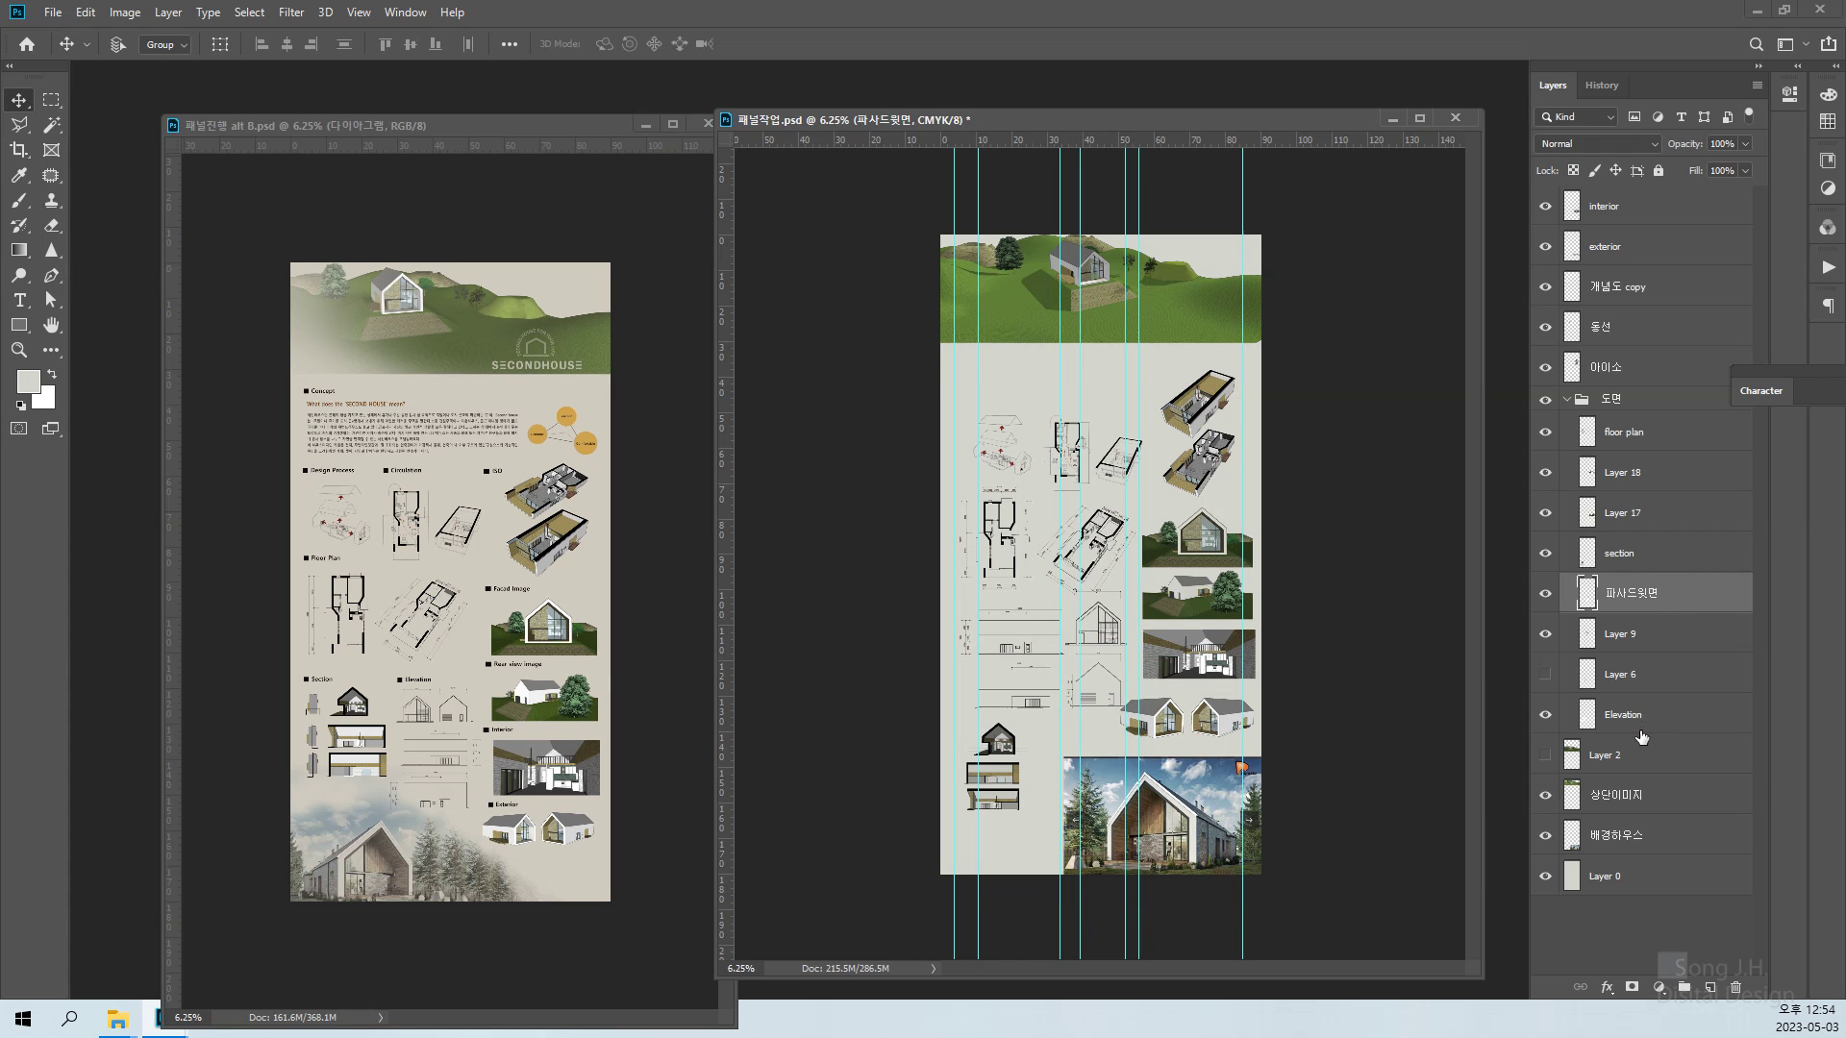
drag(1623, 722, 1651, 618)
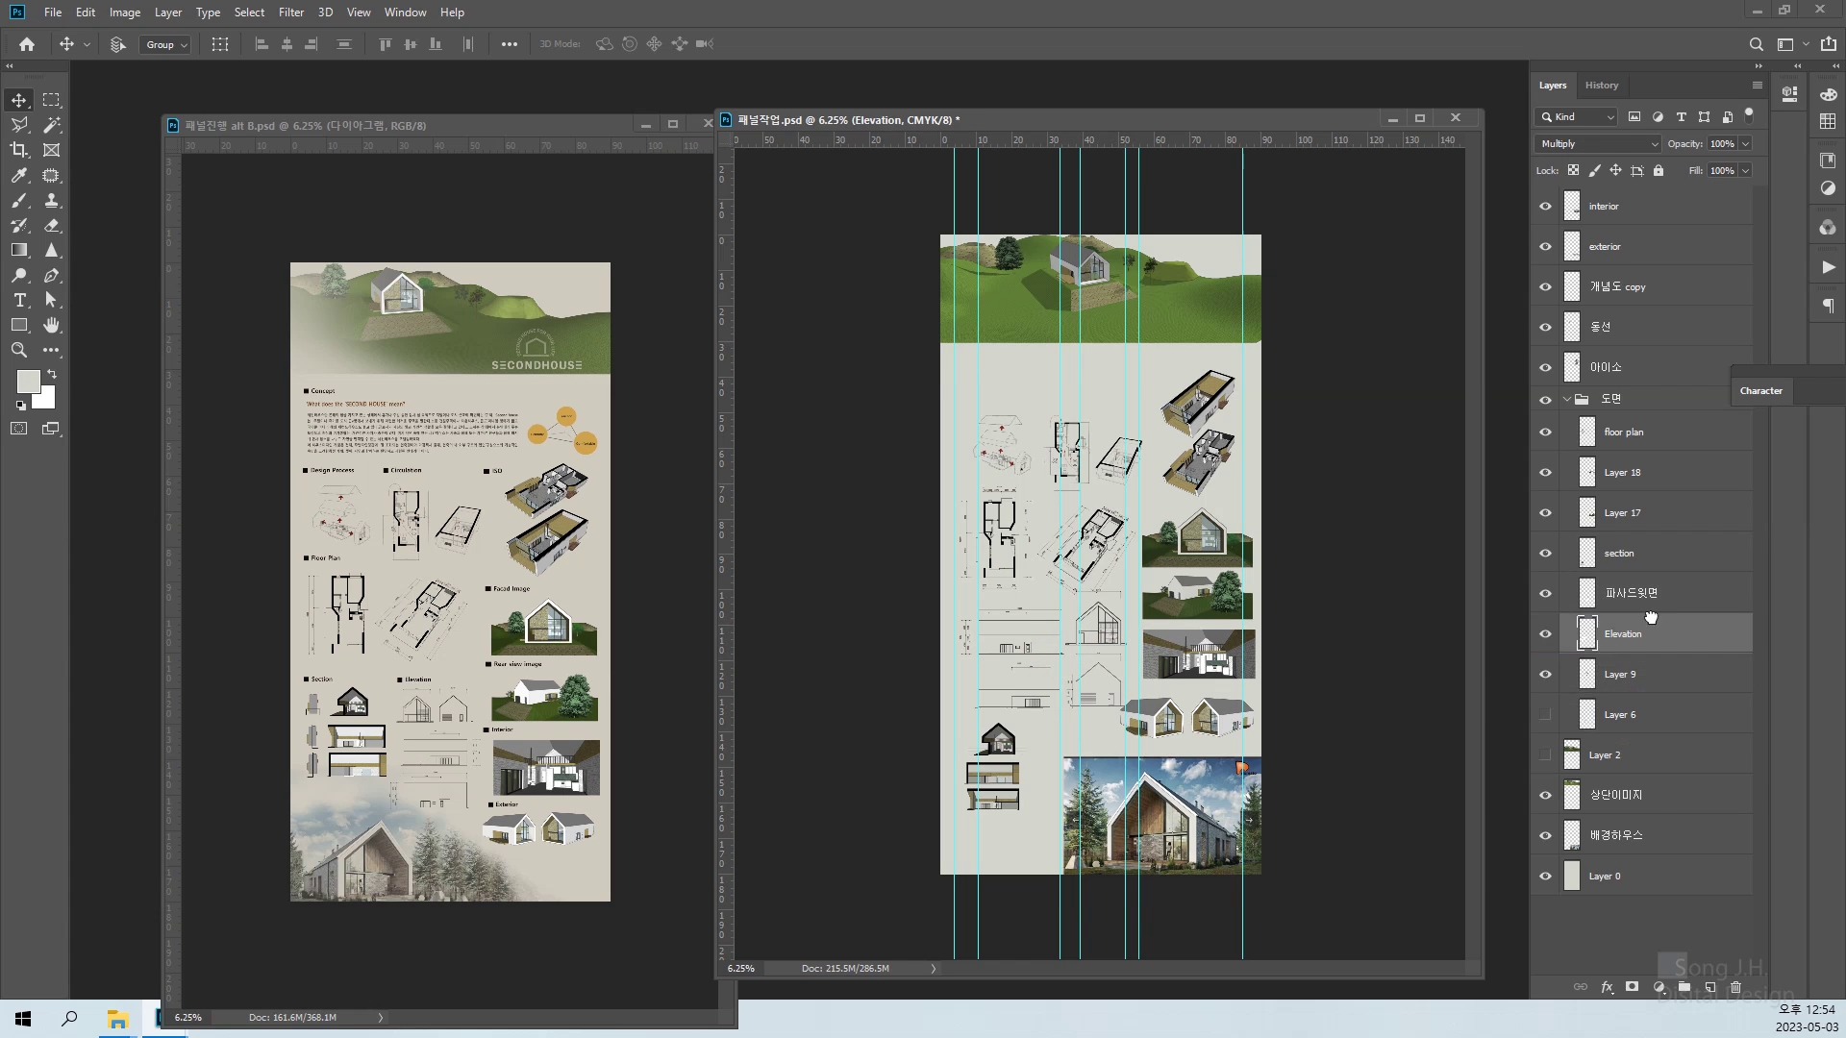
Scale the 파사드뒷면 and Elevation layers together proportionally to 80.20%, keeping their lower-left corner in place
click(1670, 595)
shift+click(1663, 635)
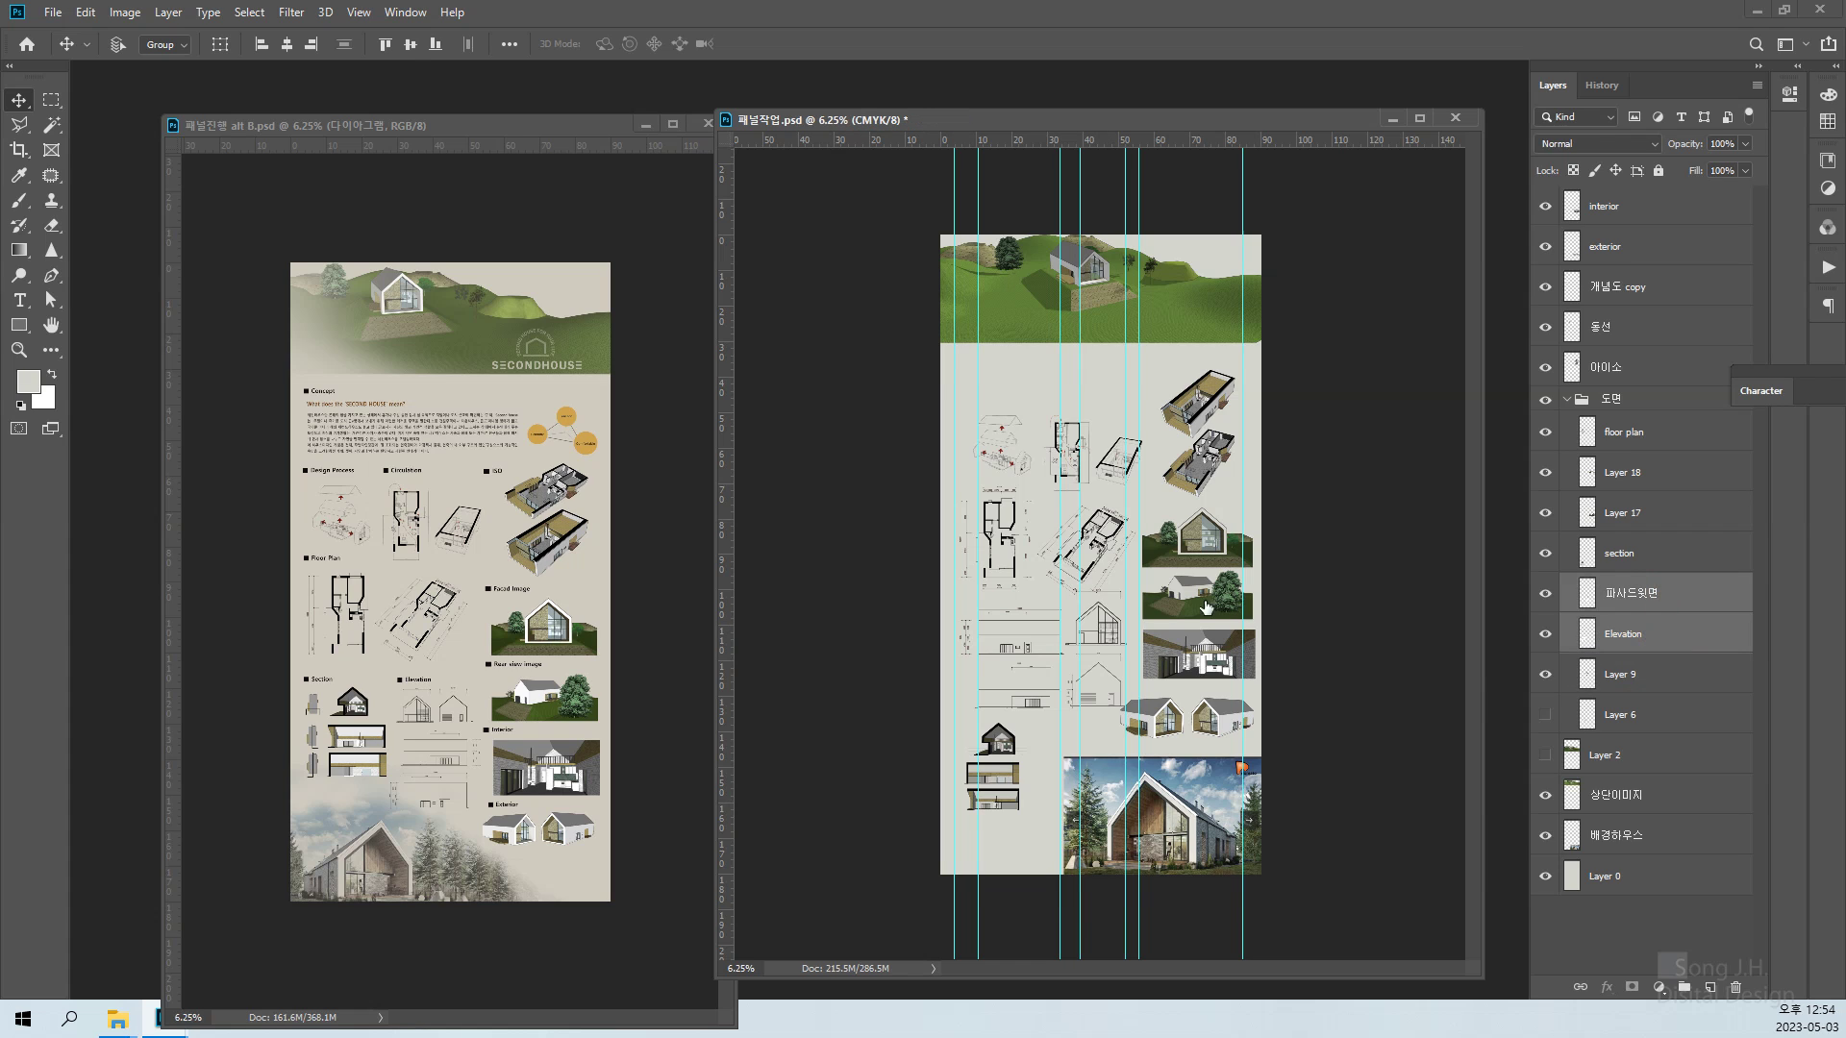
key(ctrl+t)
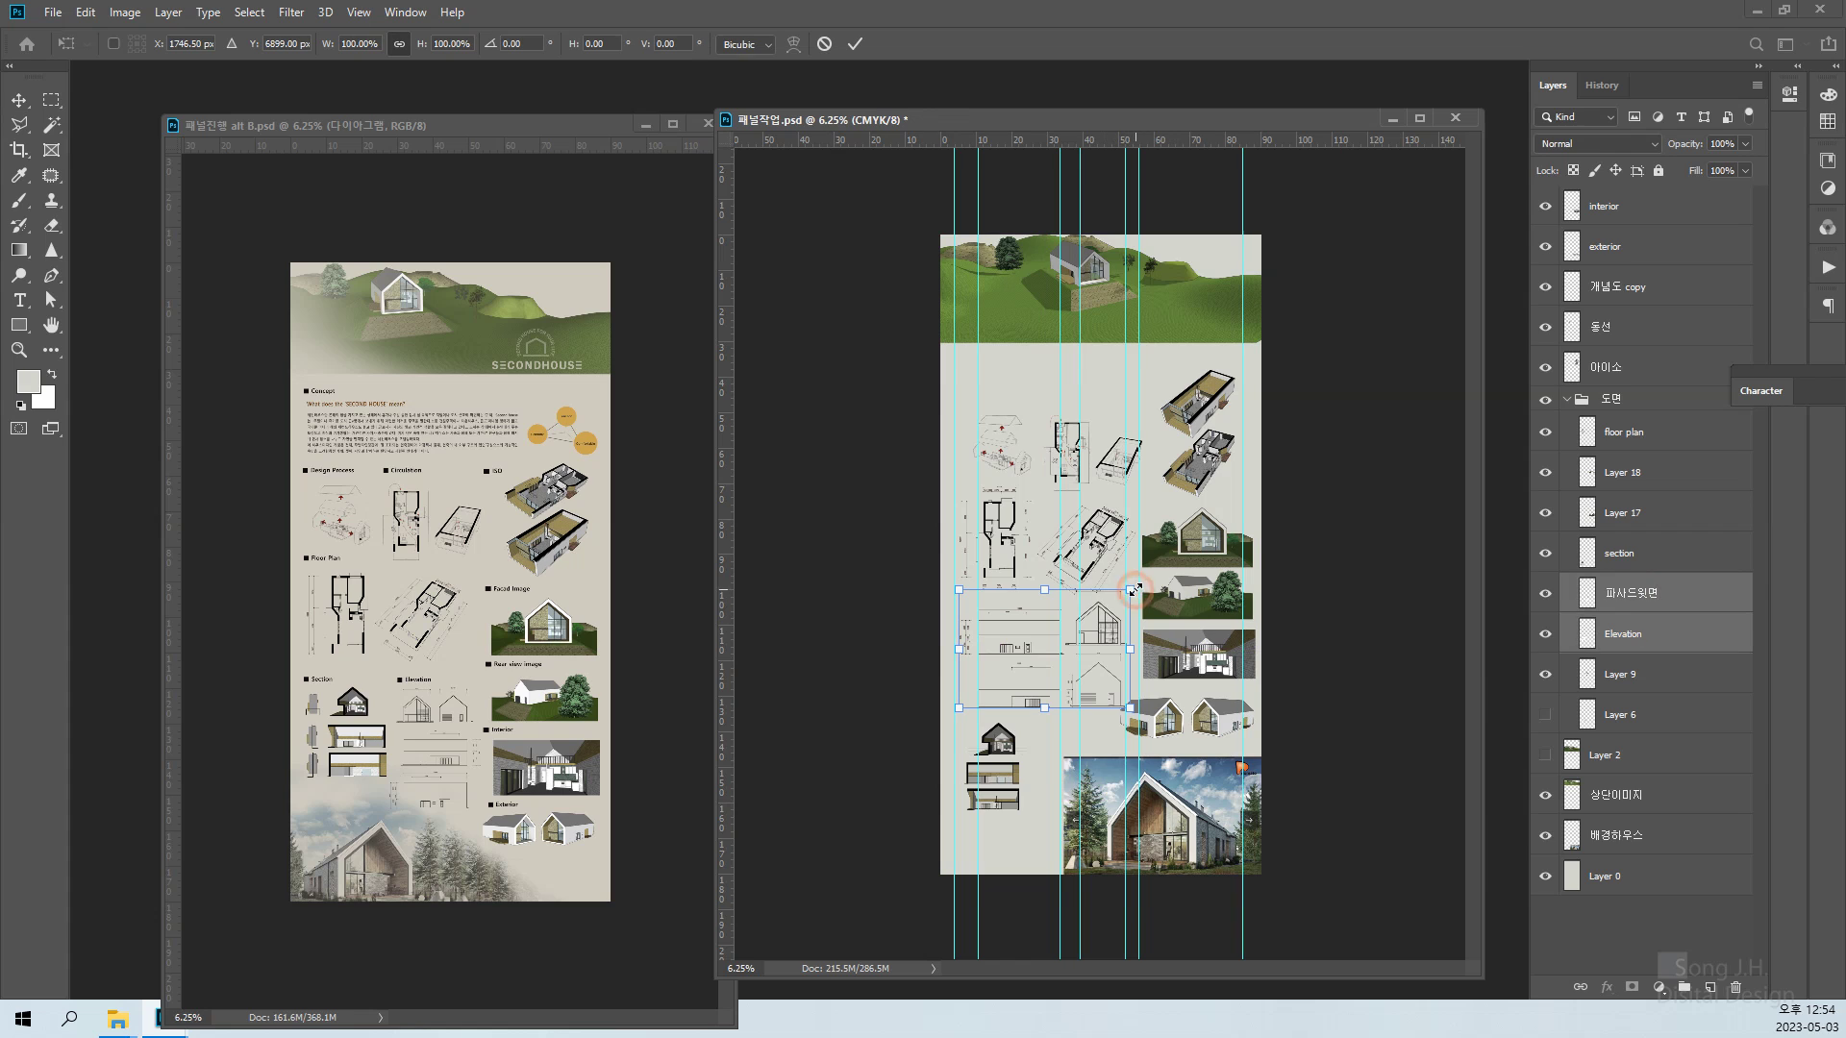
drag(1132, 592, 1105, 620)
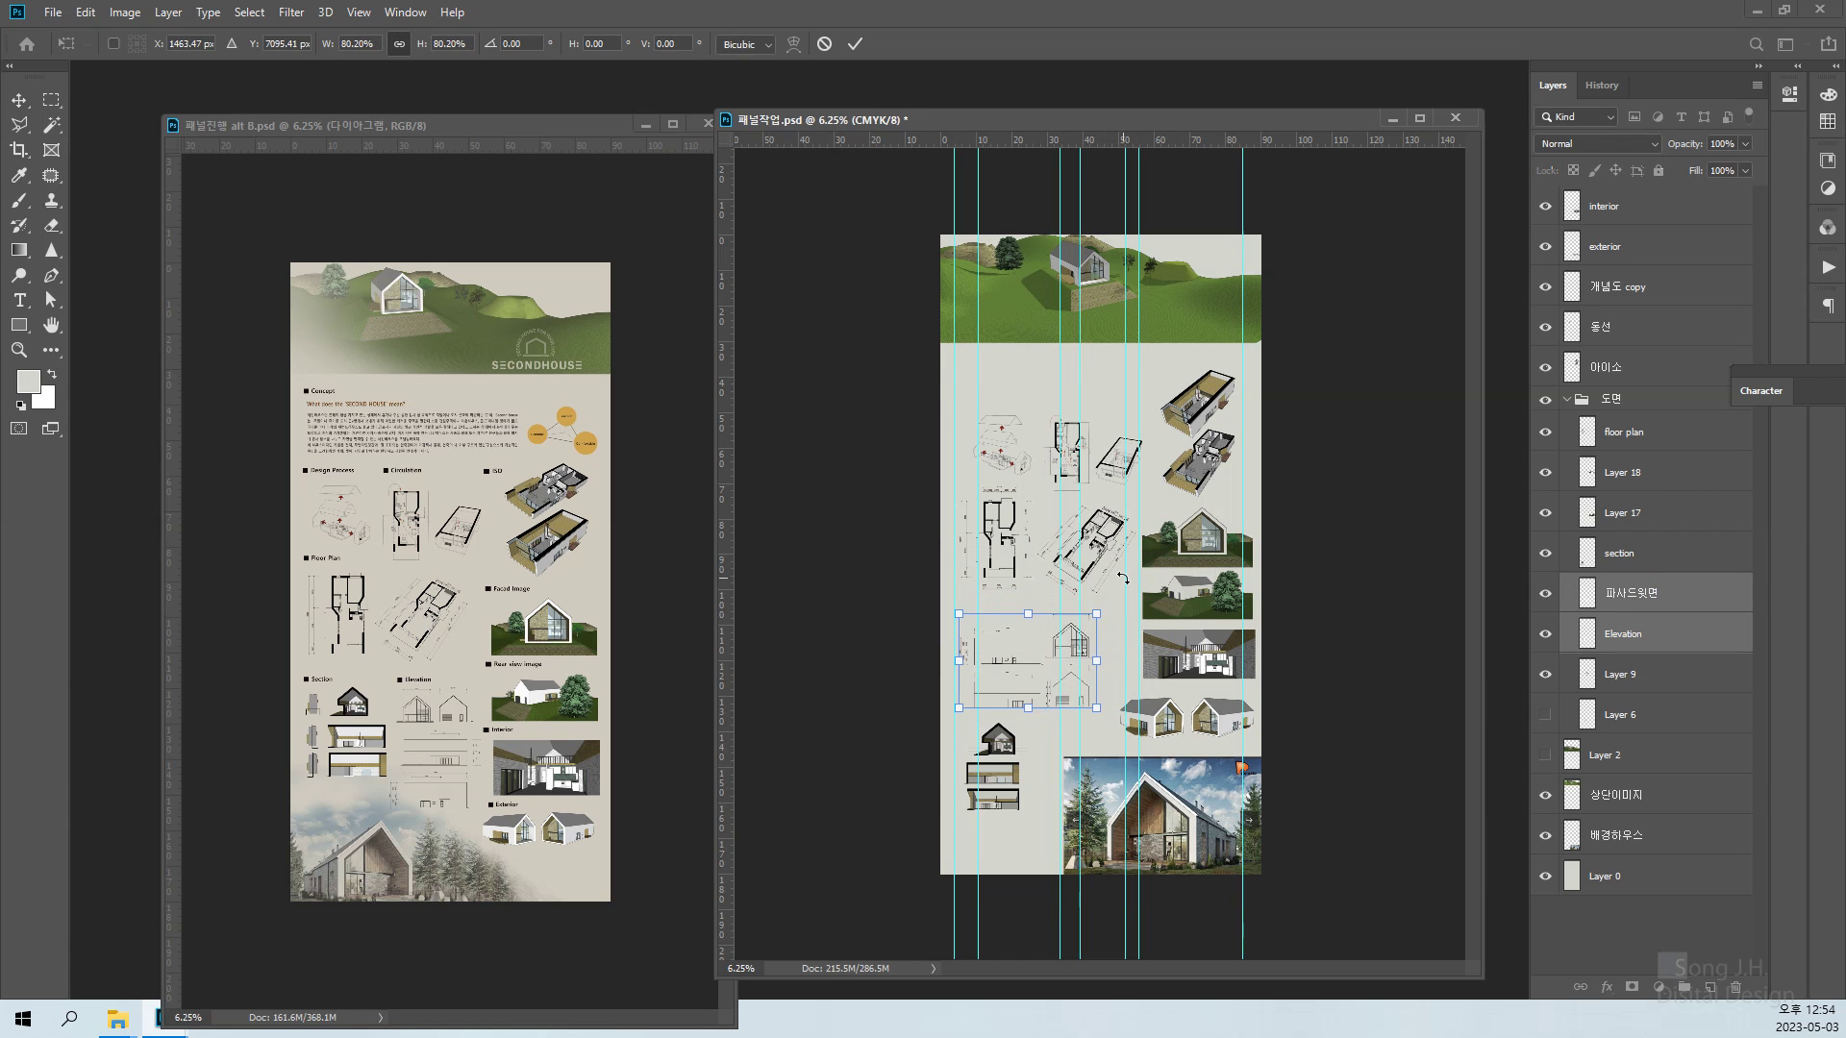
key(Return)
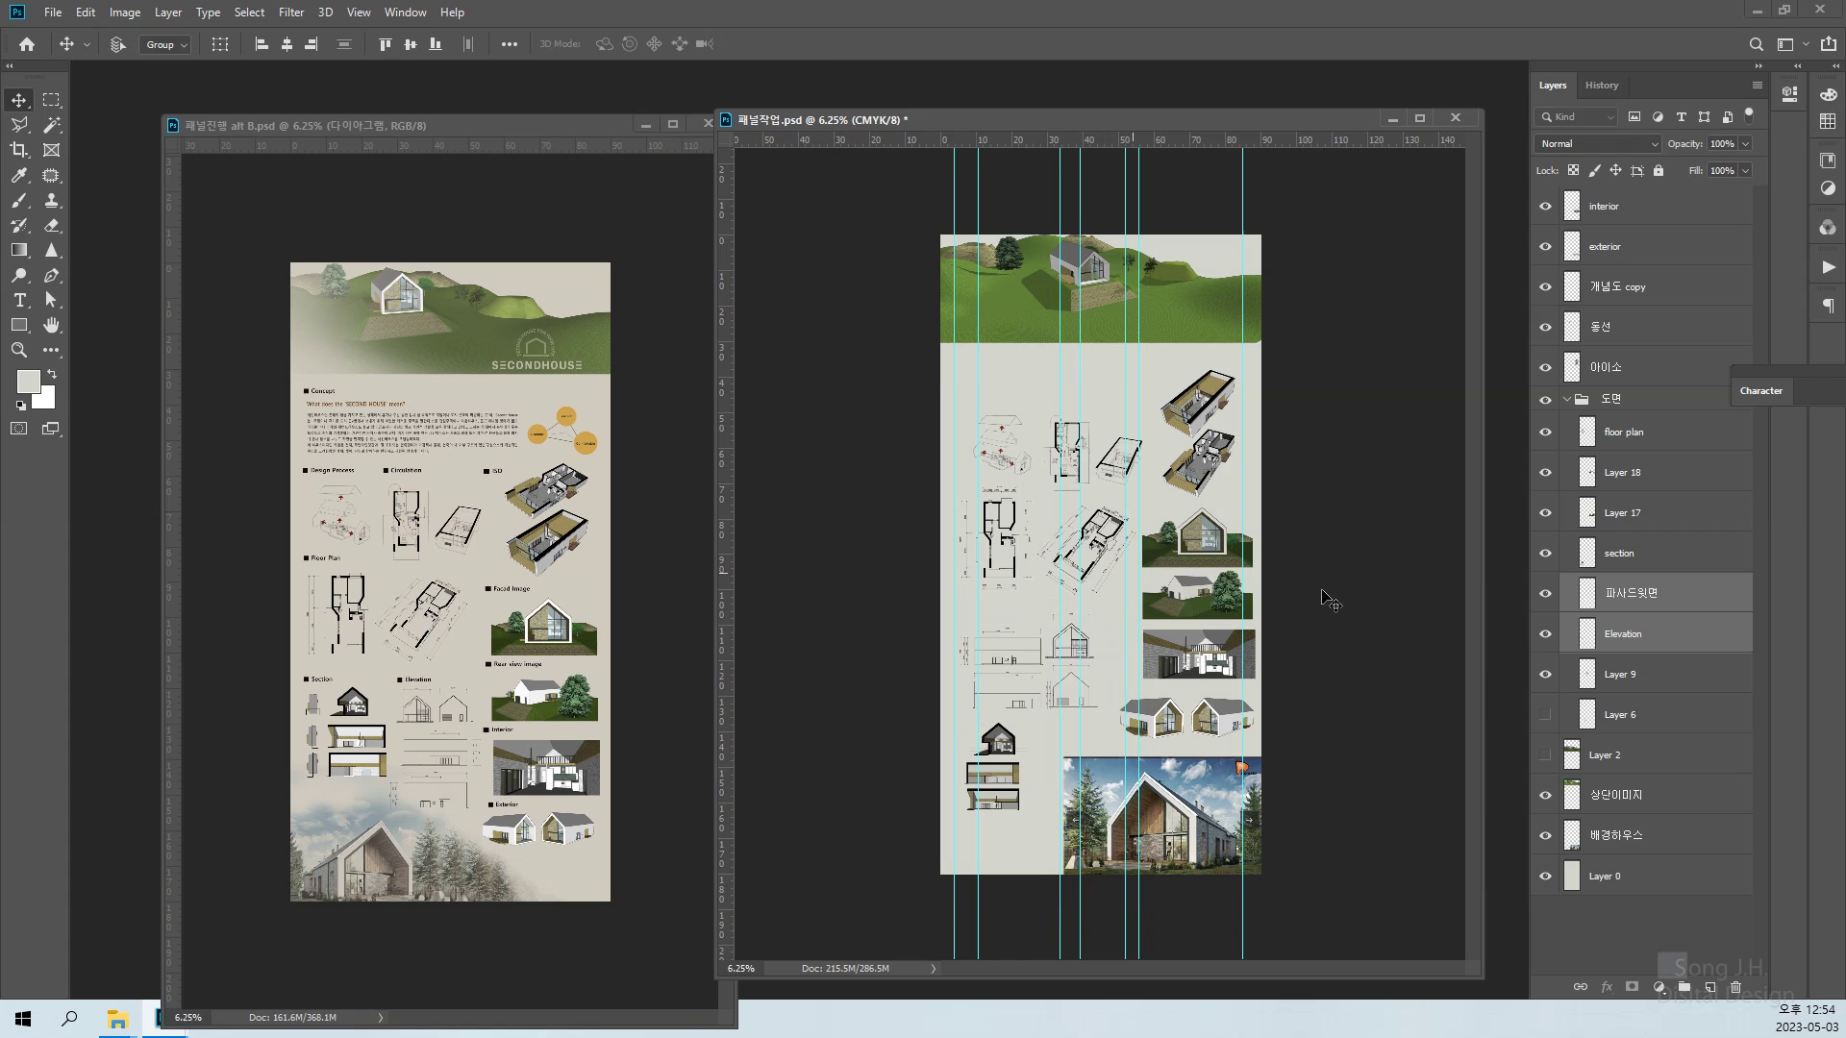
Check which layers hold the rotated plan and the upright floor plan, toggling the visibility of Layer 9
key(ctrl+plus)
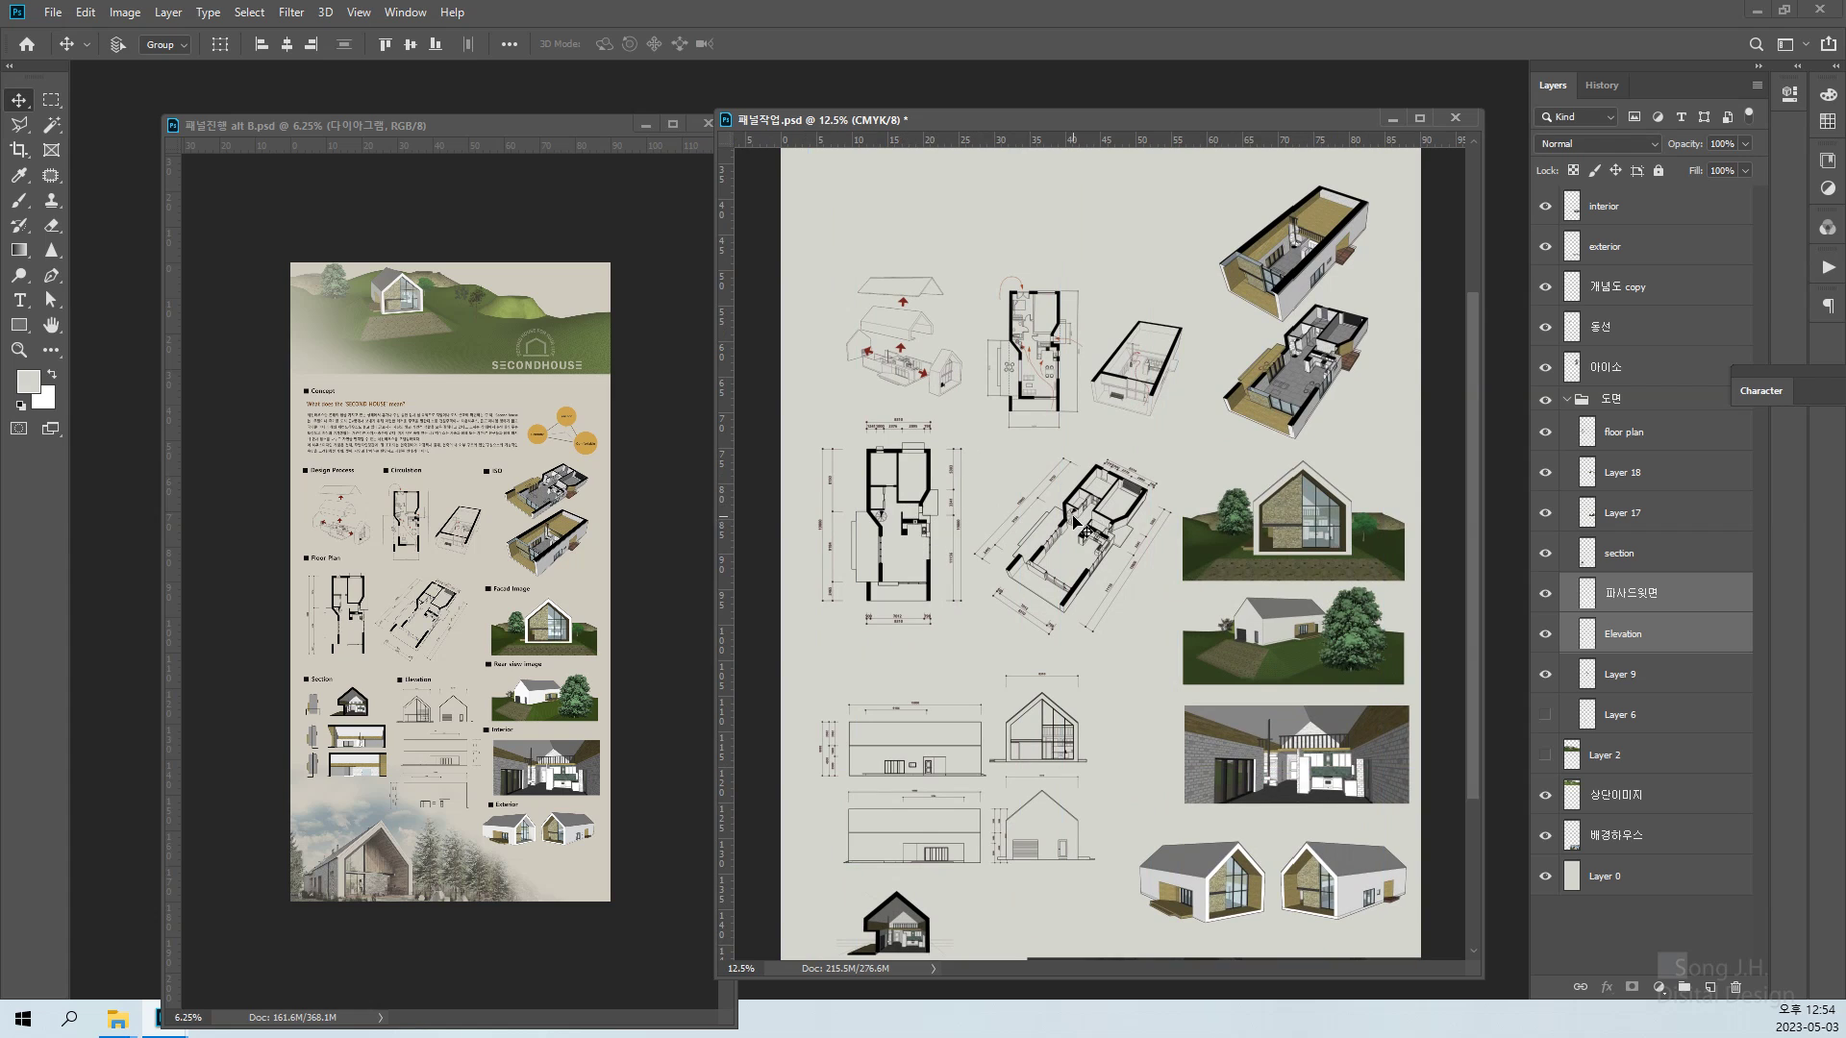
right_click(1146, 505)
click(1169, 516)
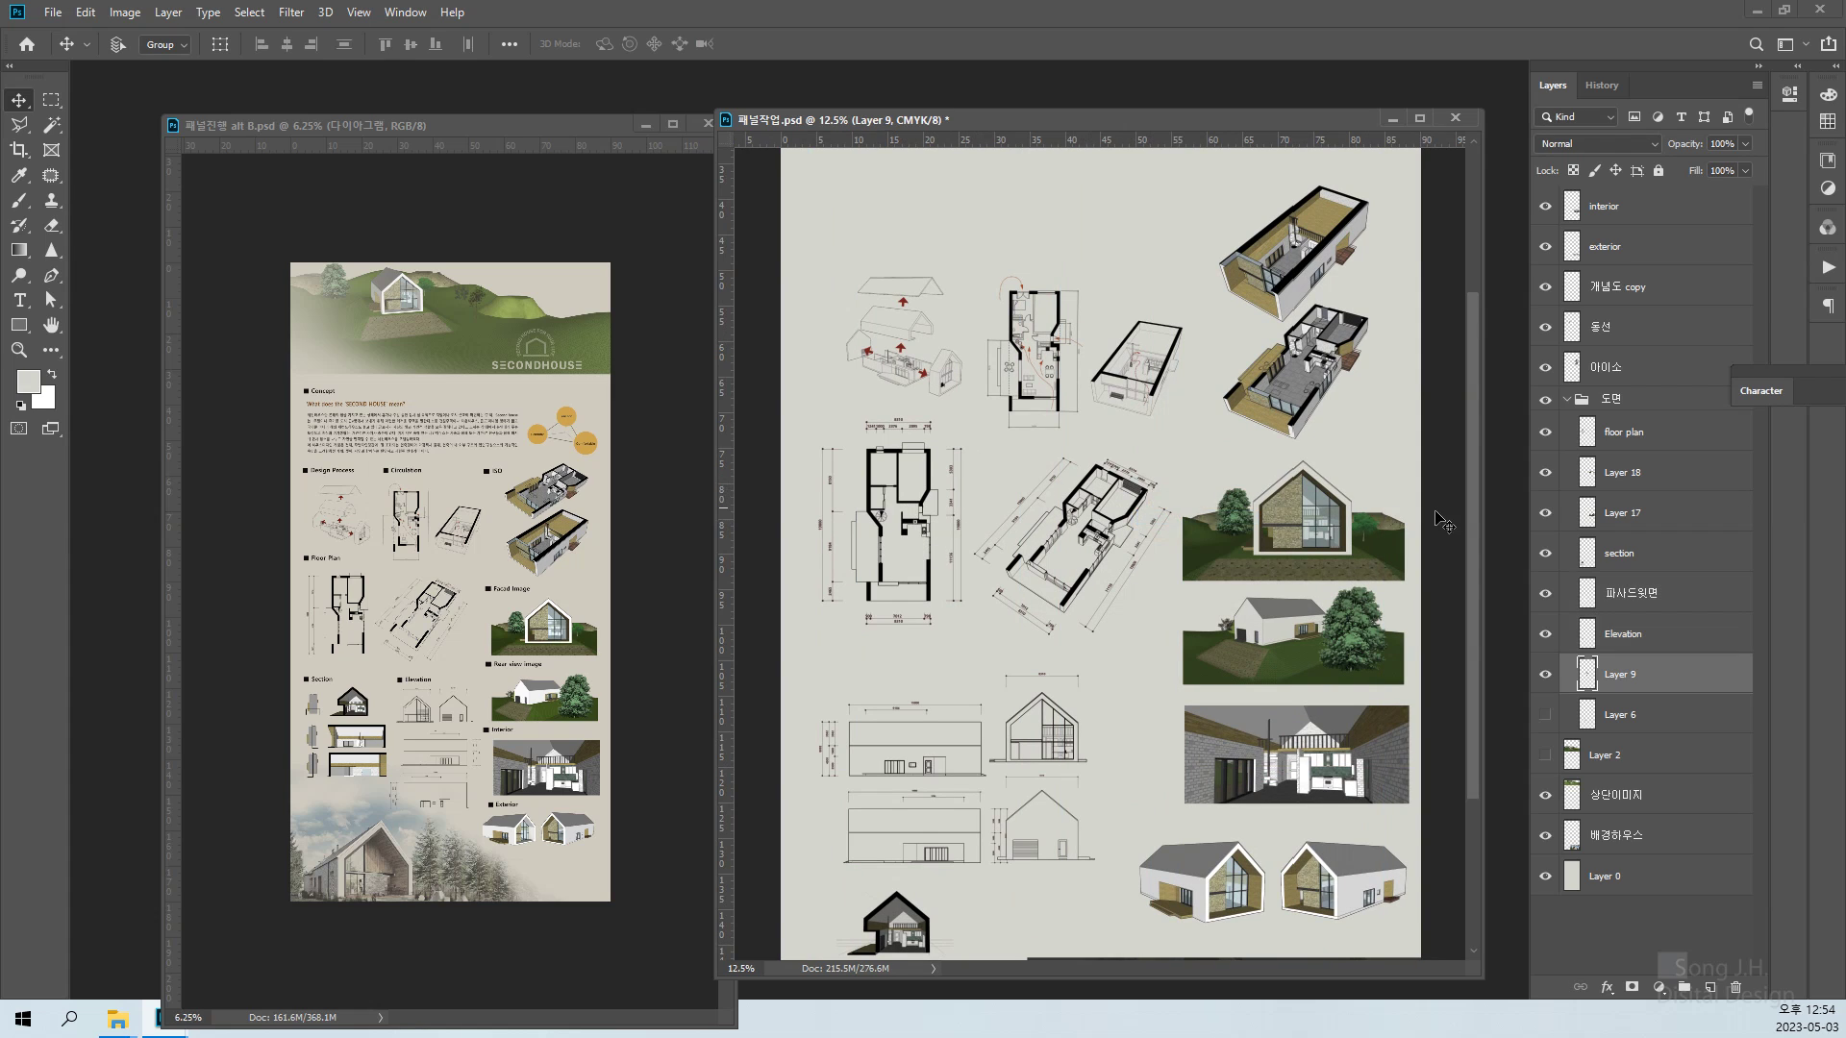
click(1545, 676)
click(1546, 676)
right_click(872, 496)
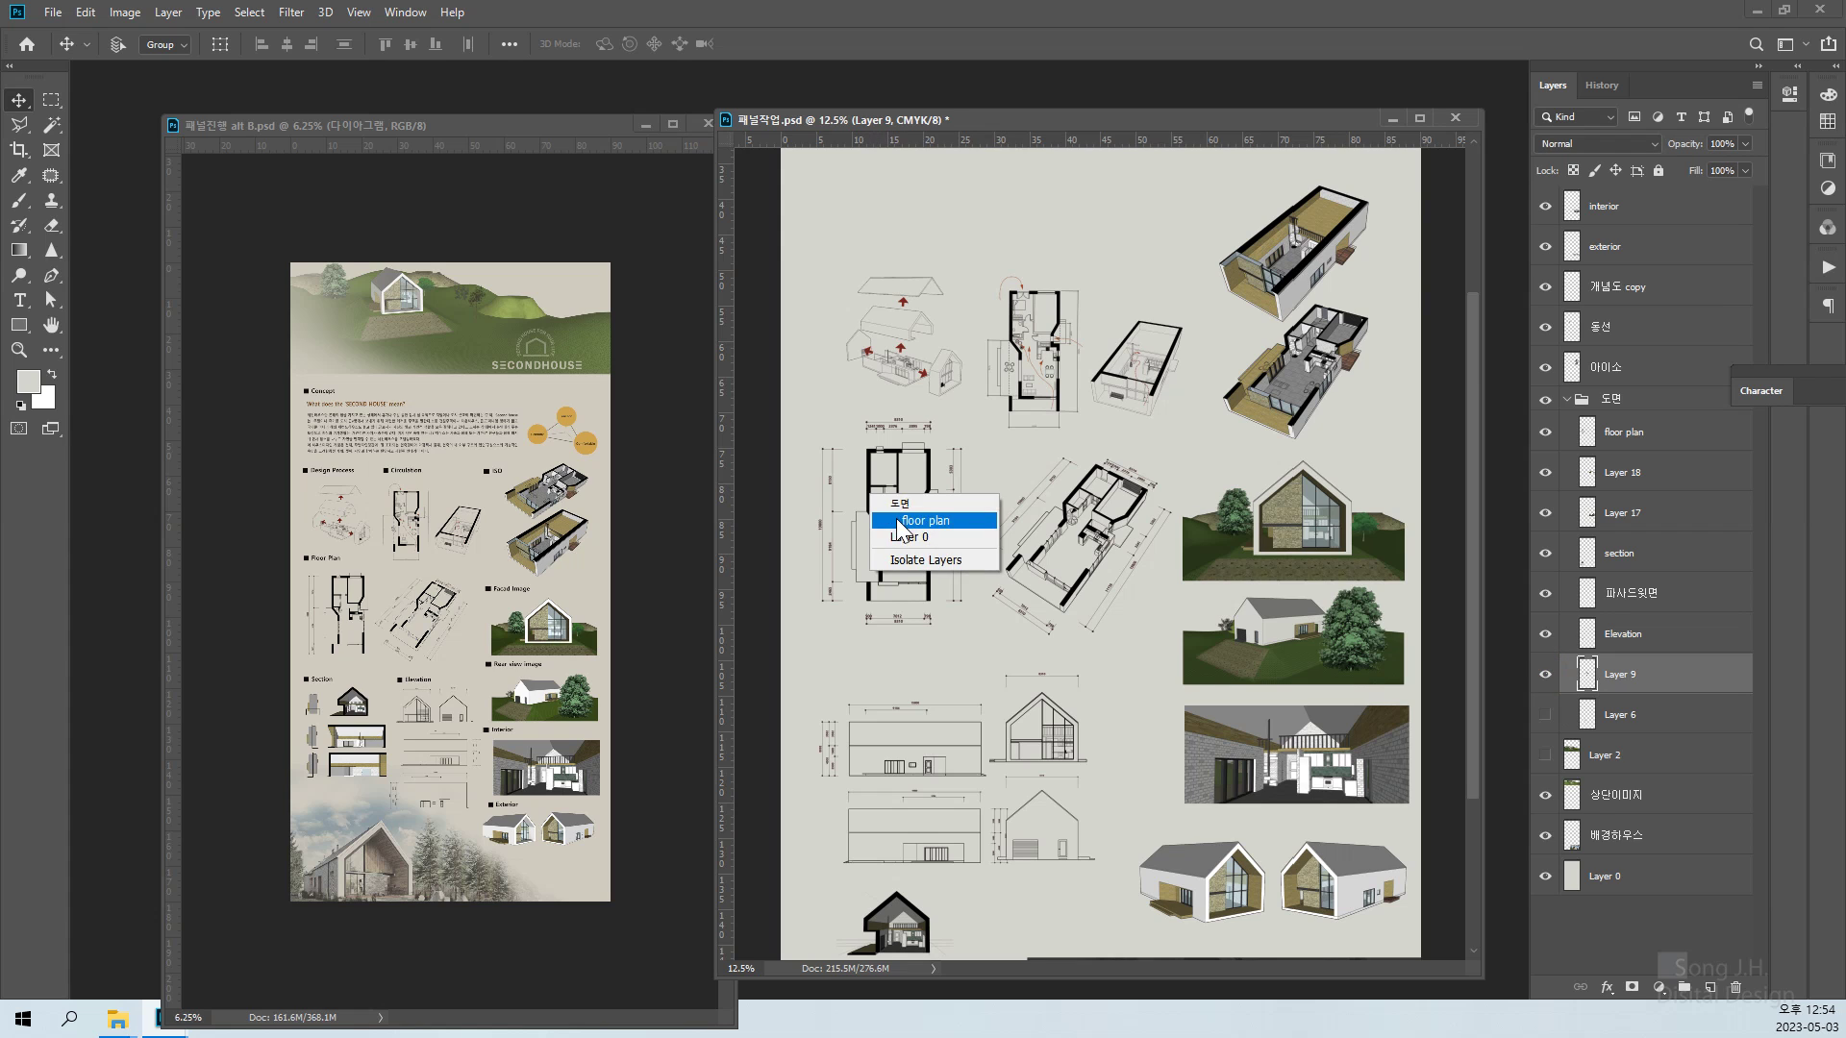
click(899, 519)
Show the grid and move the rotated plan on Layer 9 slightly up to line up with the upright floor plan
key(ctrl+apostrophe)
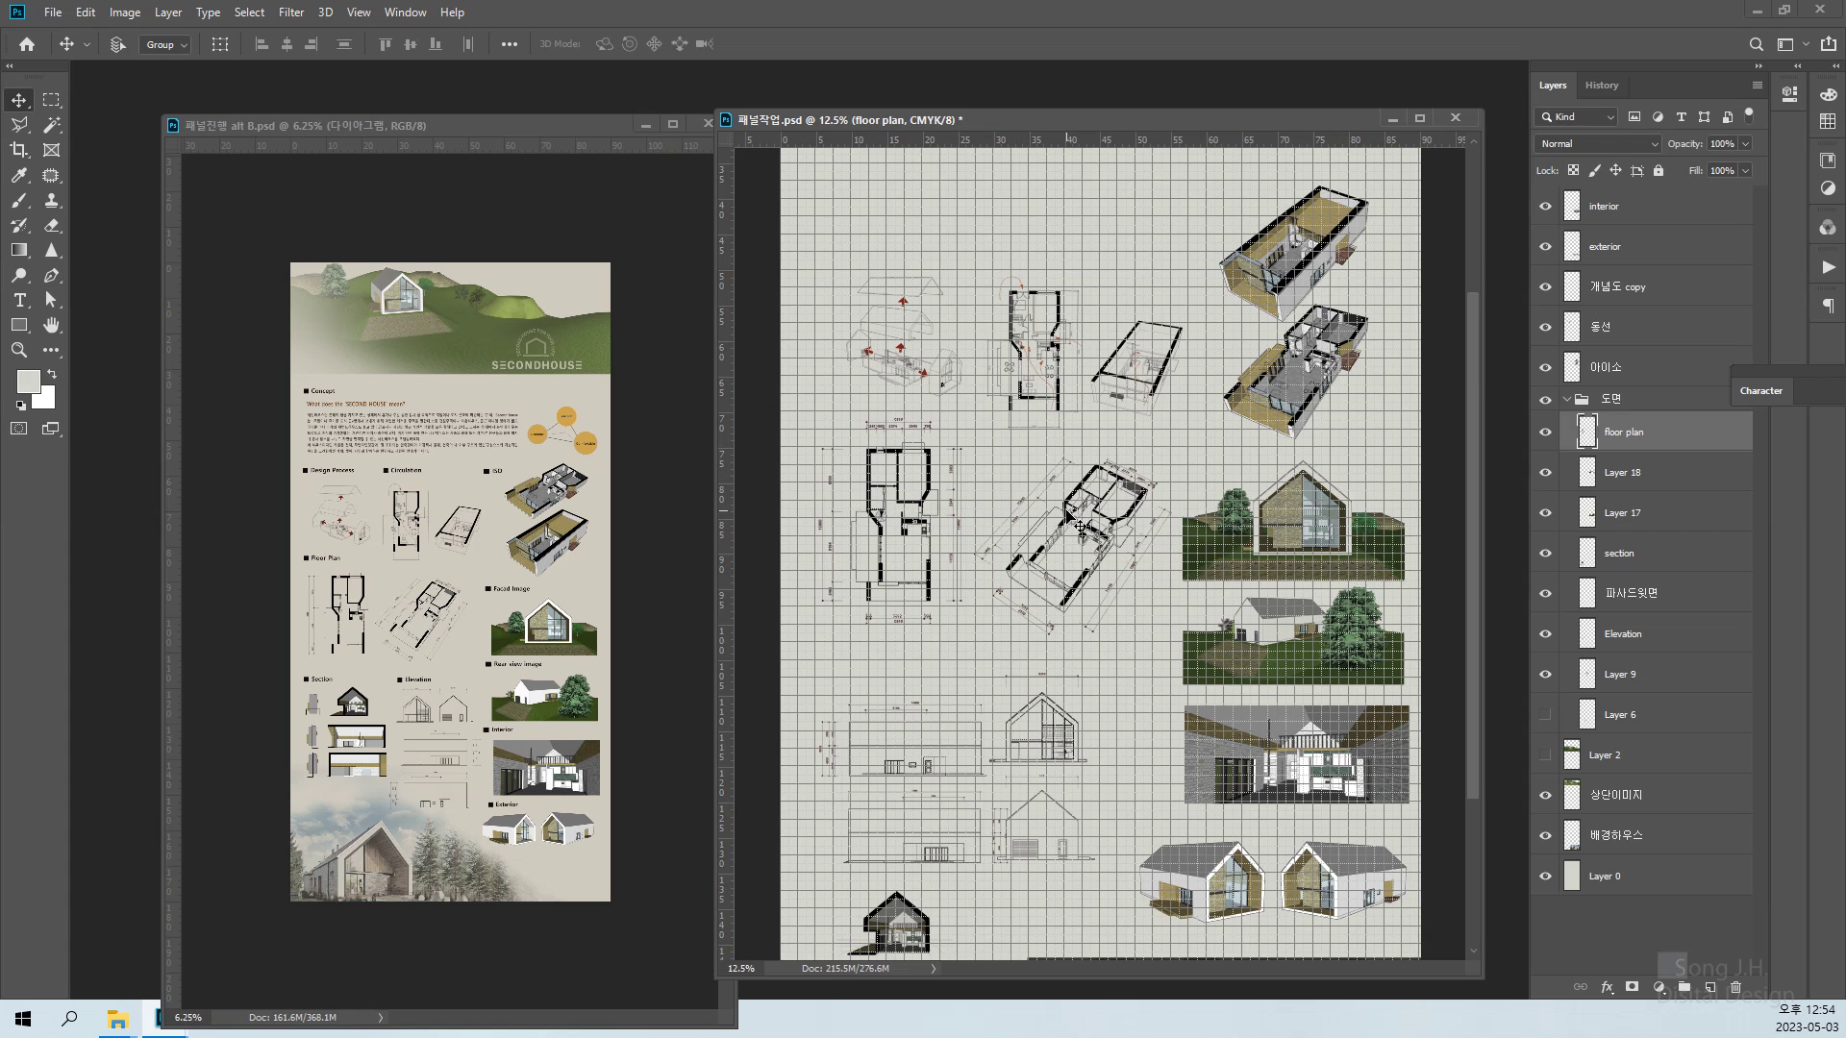
right_click(1067, 514)
click(1082, 523)
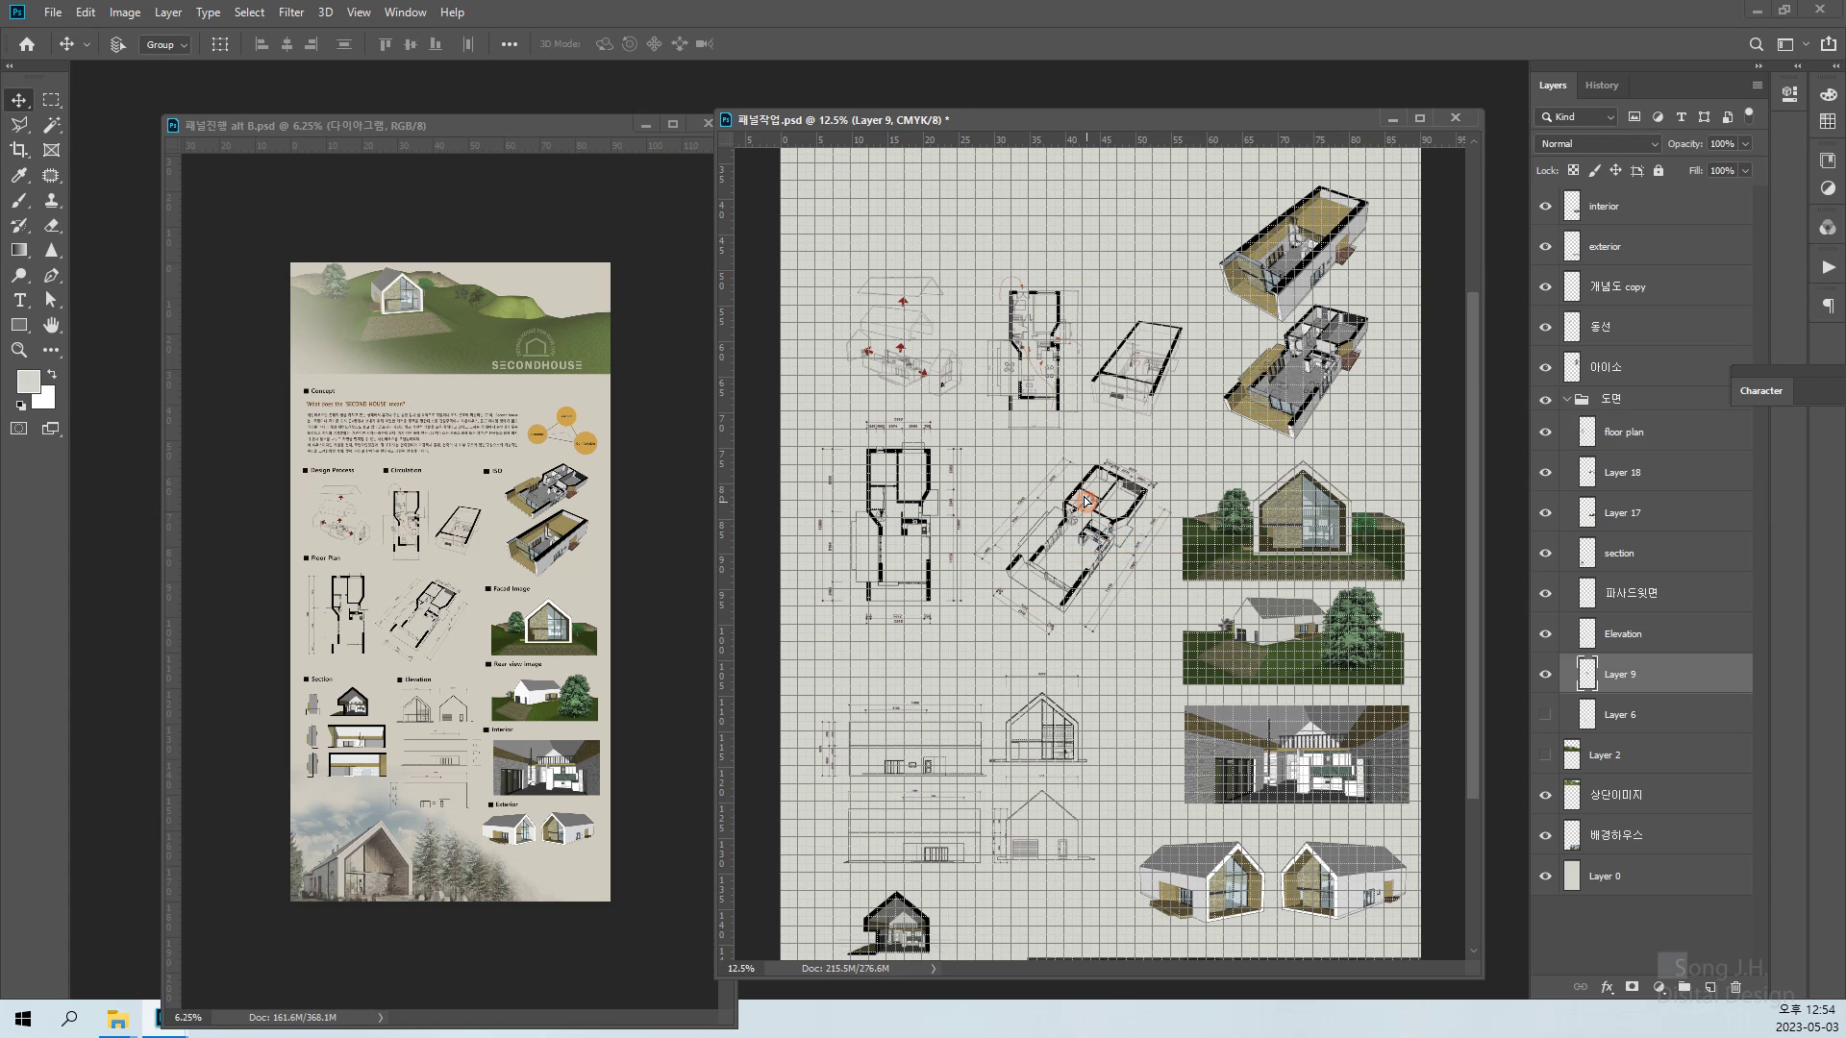
drag(1080, 512, 1085, 494)
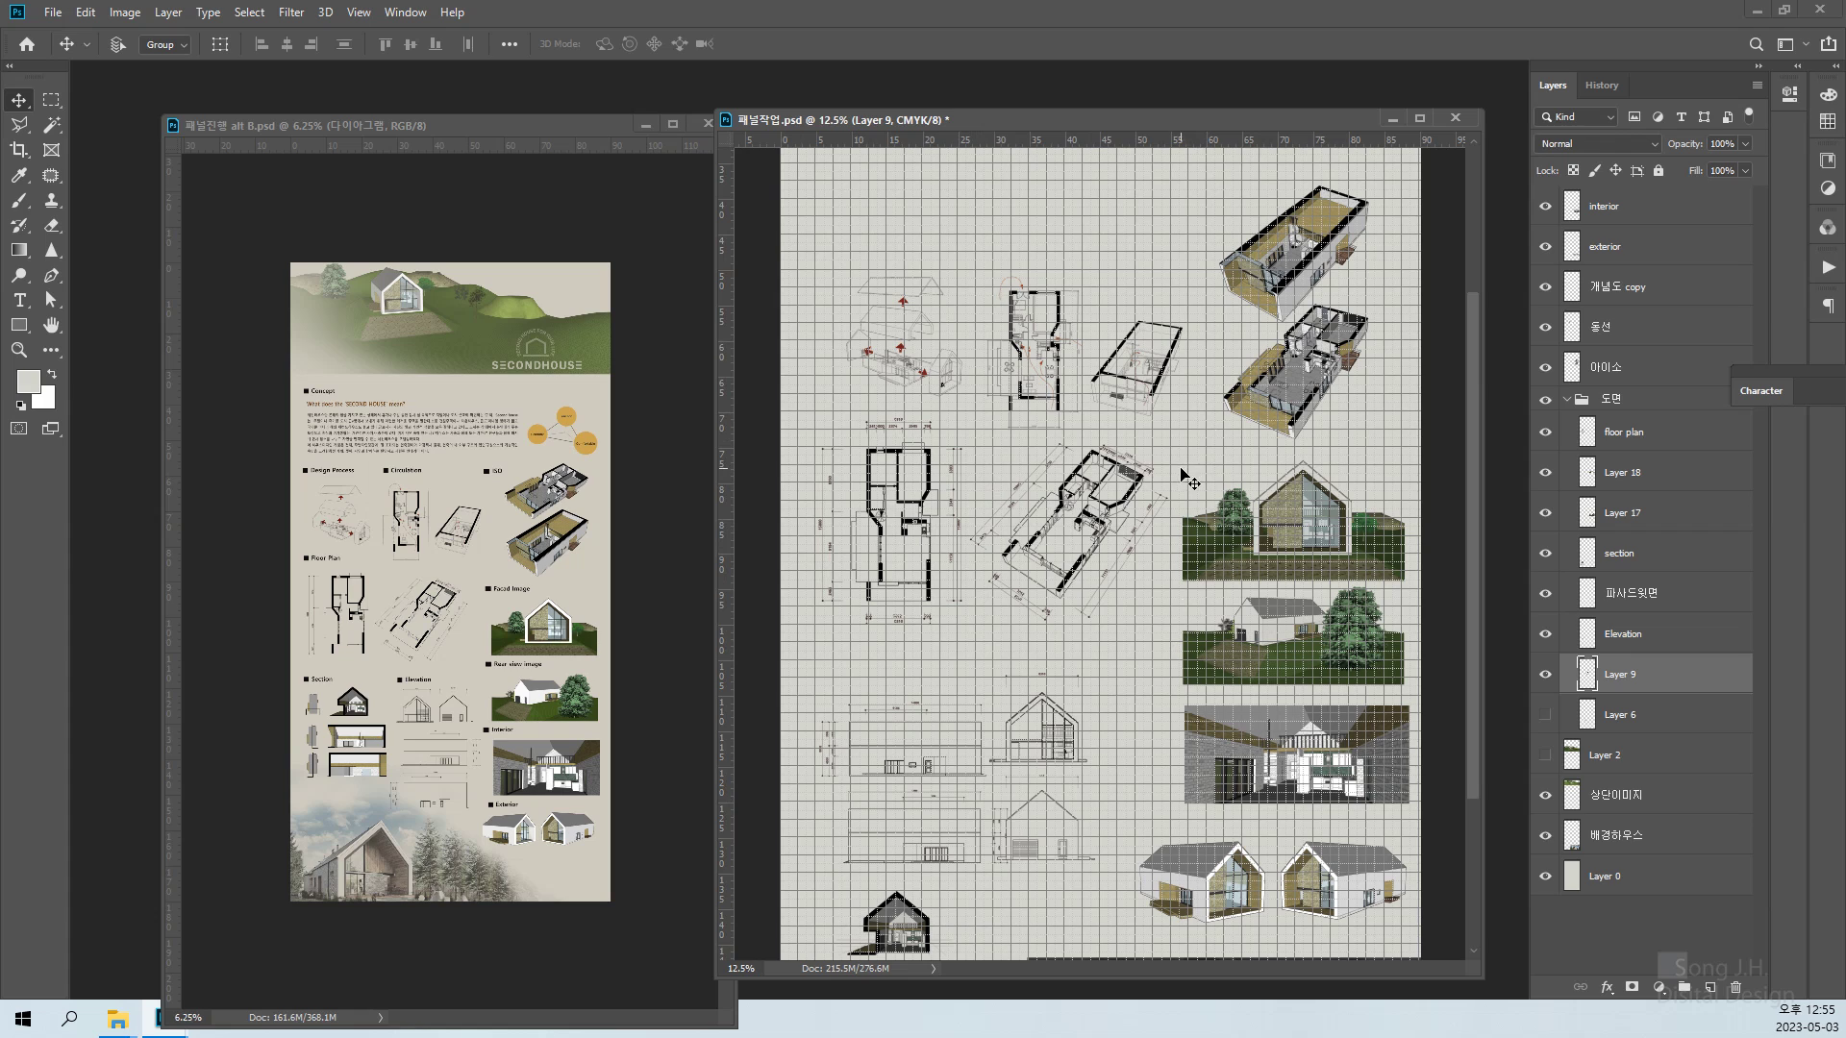
Check the content of Layer 9 by toggling its visibility and move it directly beneath the floor plan layer
click(1547, 675)
click(1546, 675)
drag(1639, 688, 1635, 472)
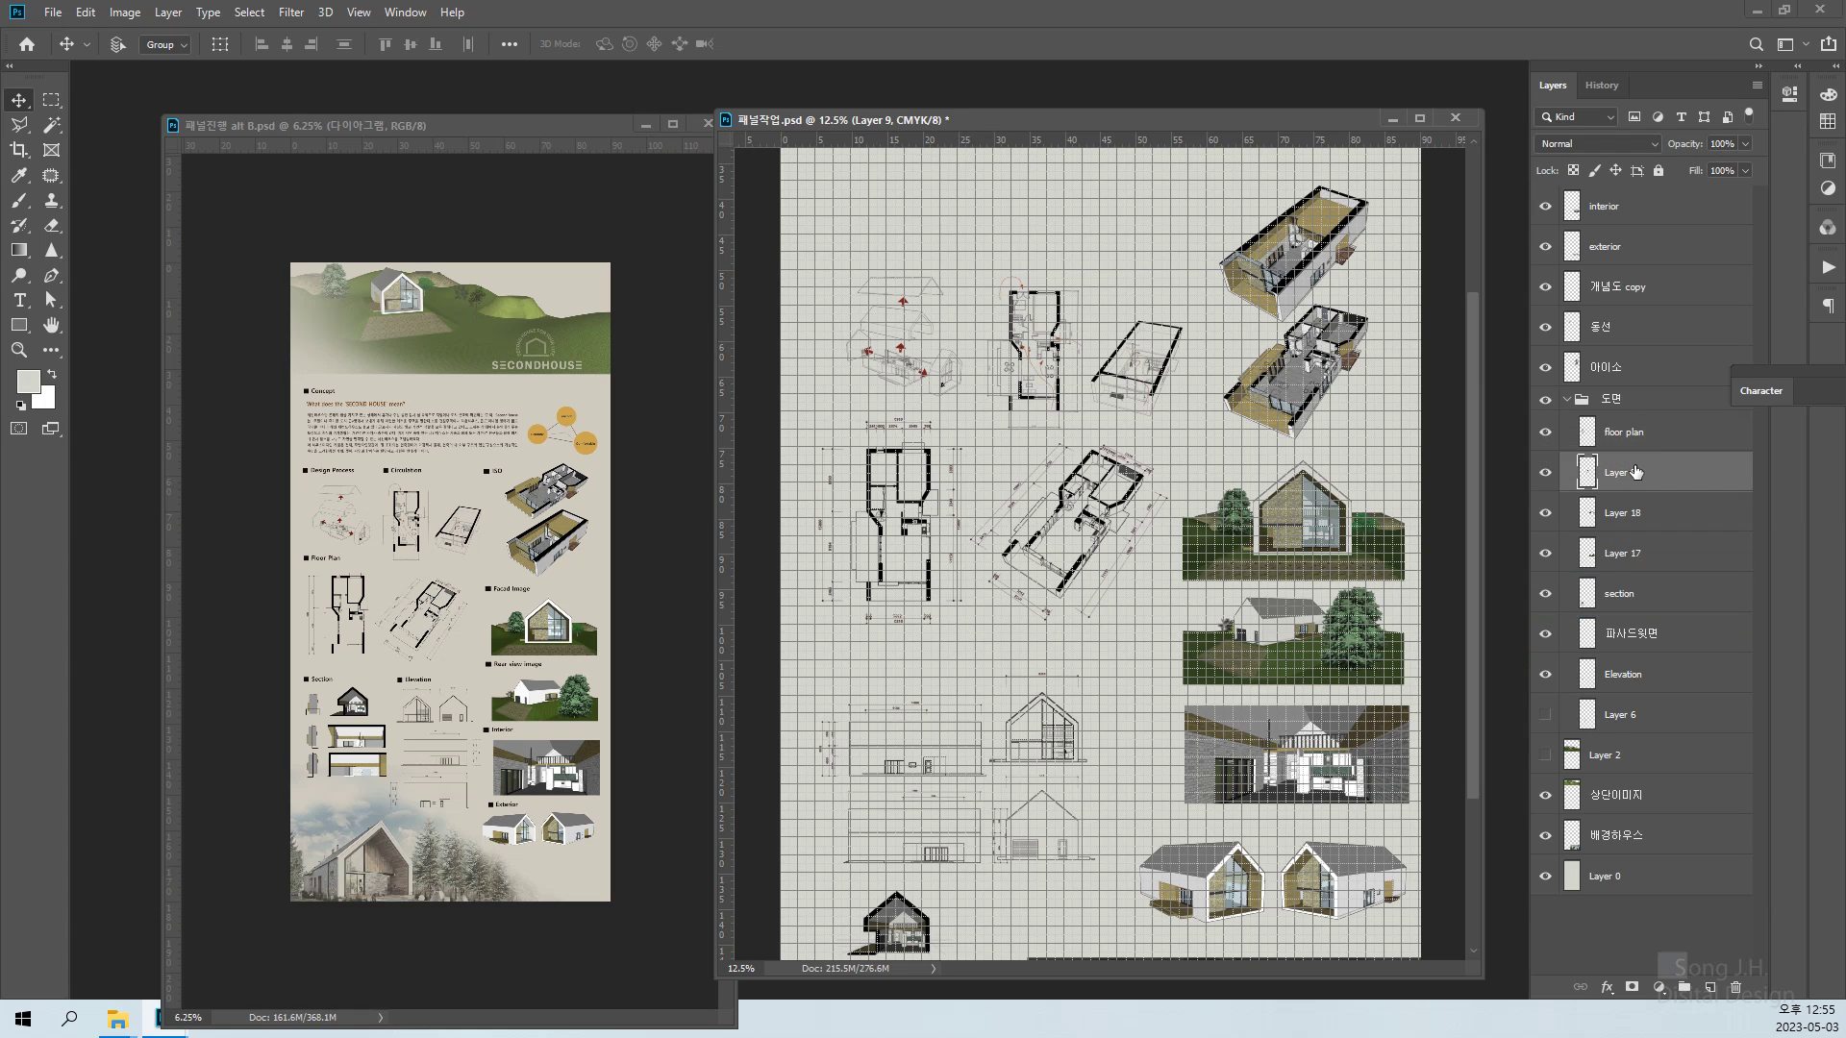
Check the content of the floor plan layer by toggling its visibility
click(1644, 442)
click(1546, 435)
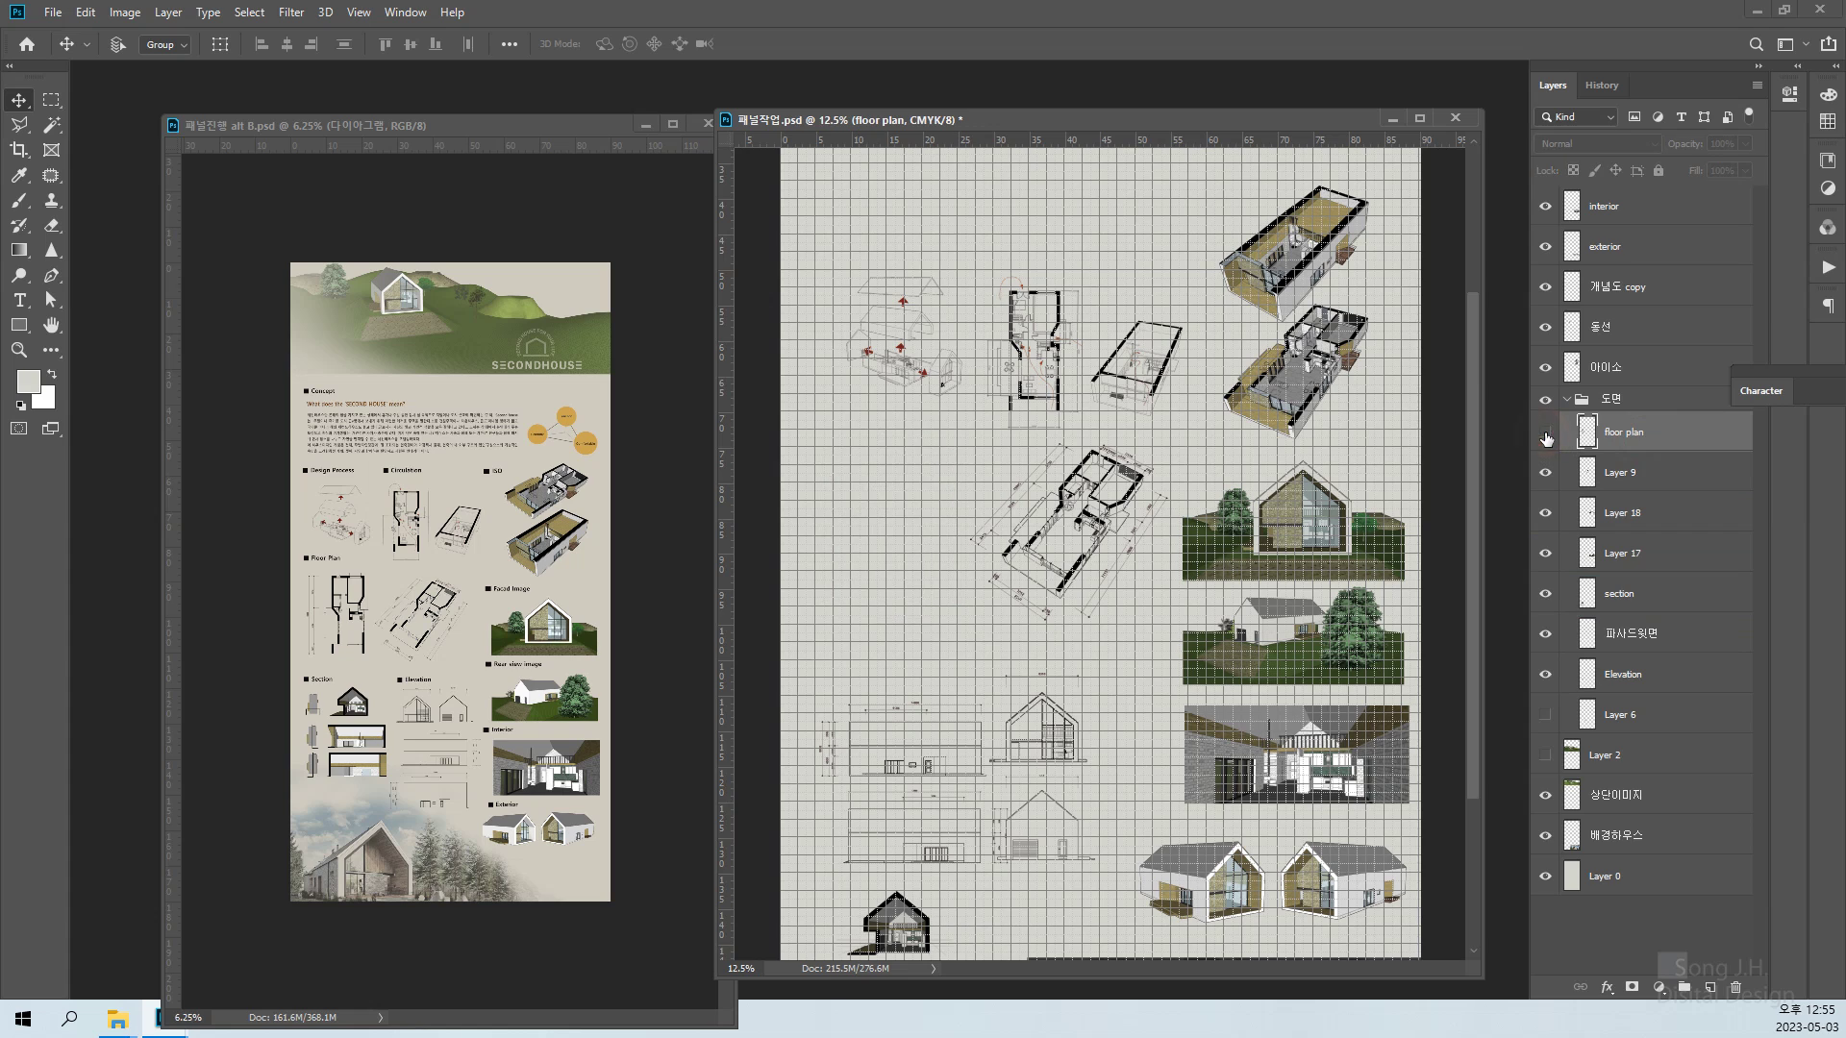
click(1545, 434)
click(1545, 433)
click(1545, 434)
click(1631, 448)
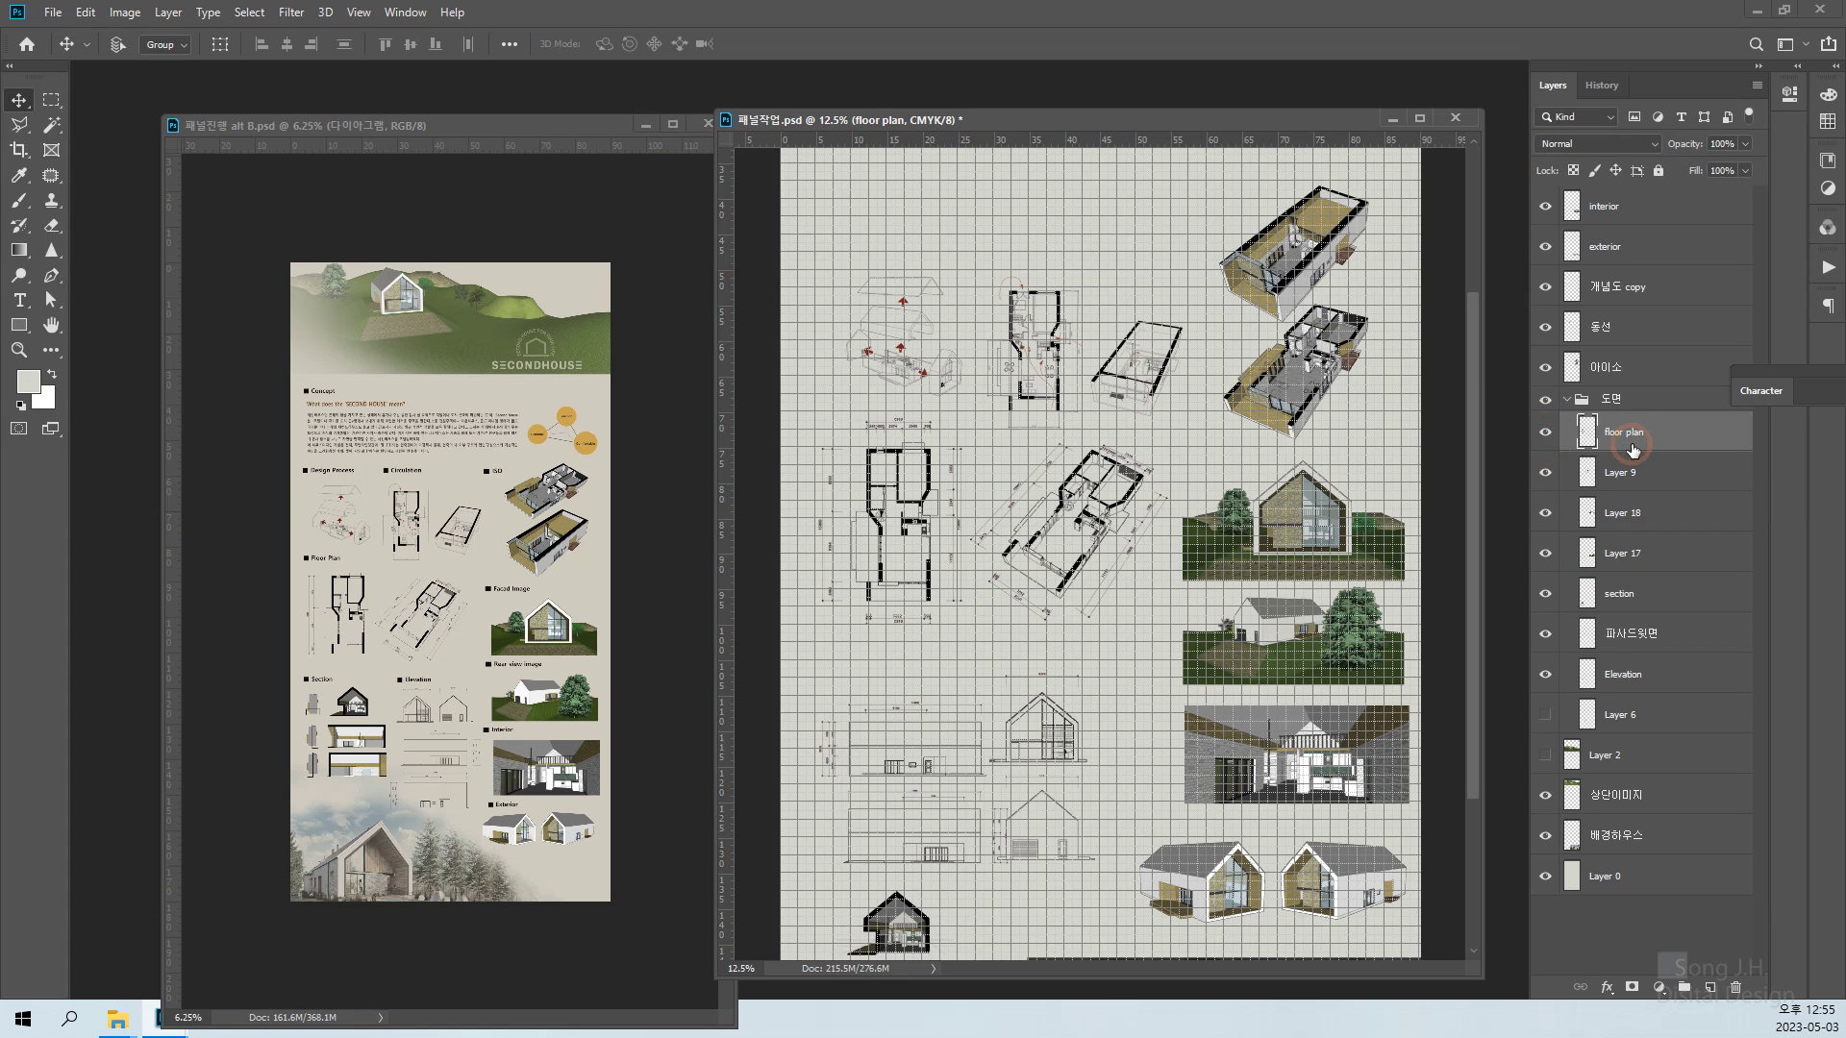
click(1545, 434)
click(1546, 435)
Hide the rotated plan on Layer 9
right_click(1115, 520)
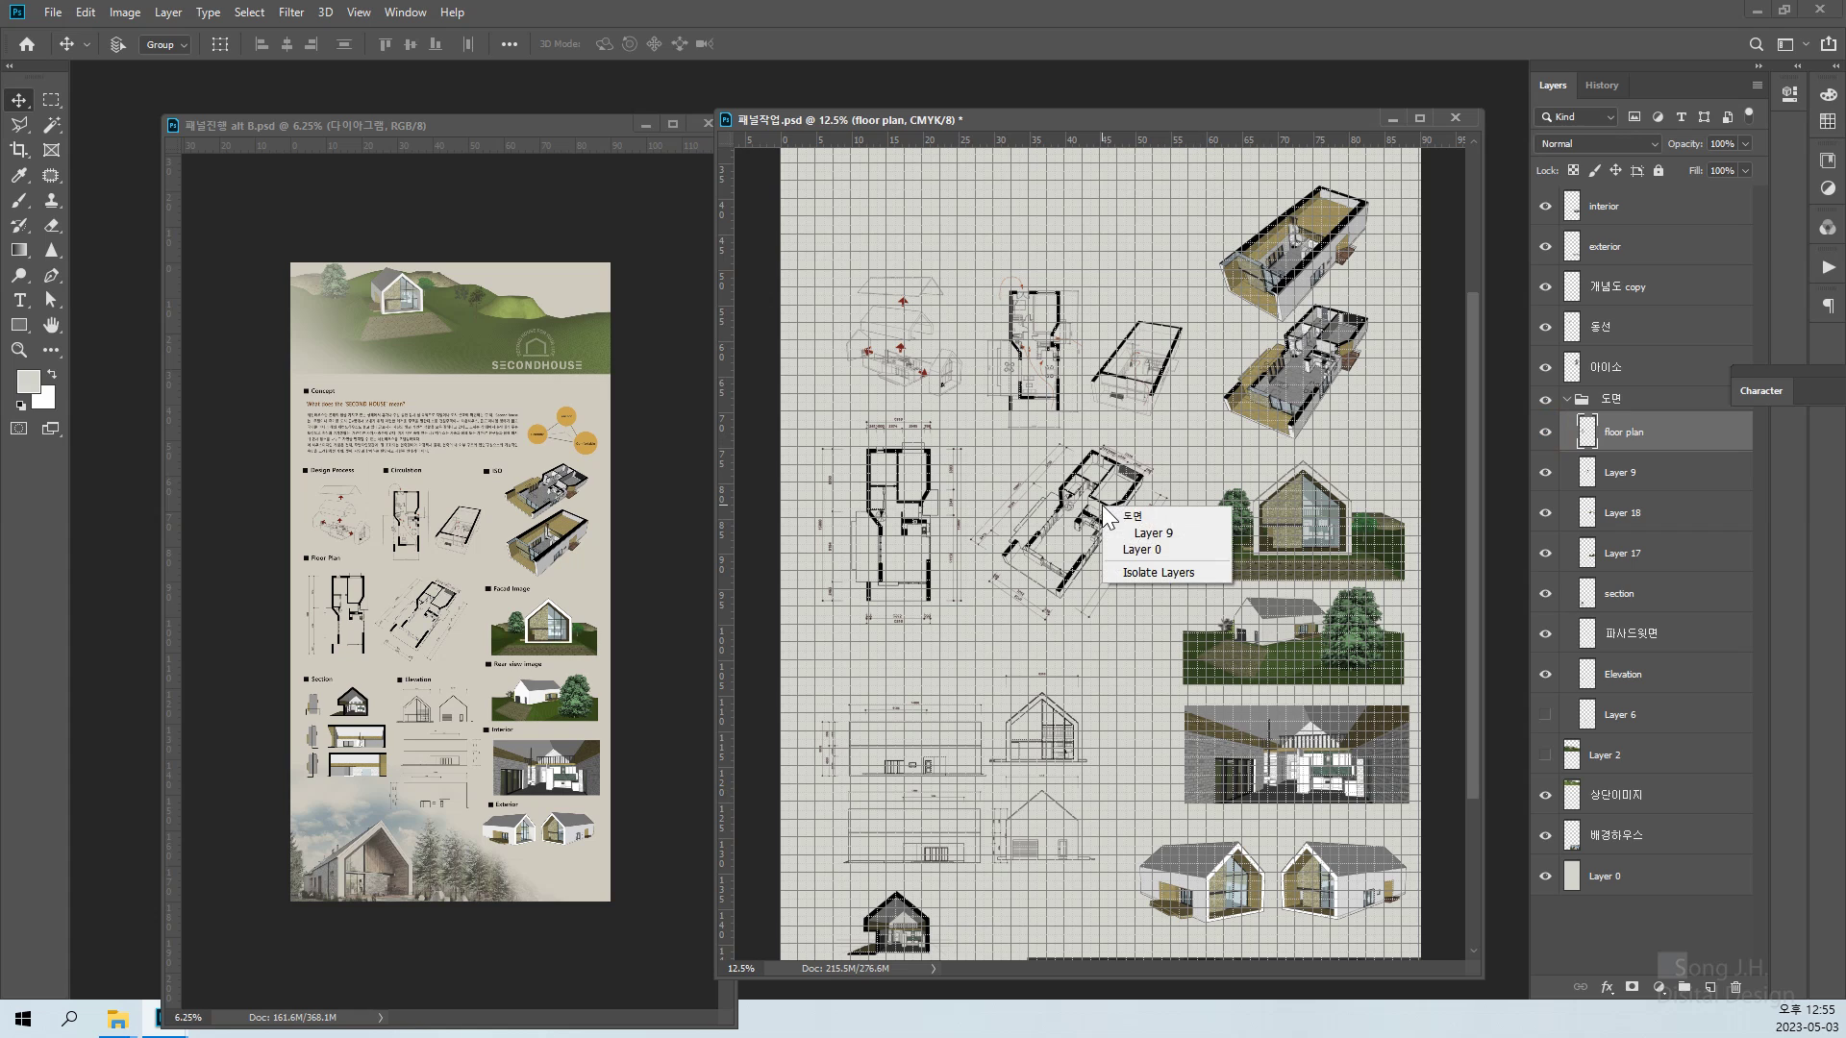
click(1139, 531)
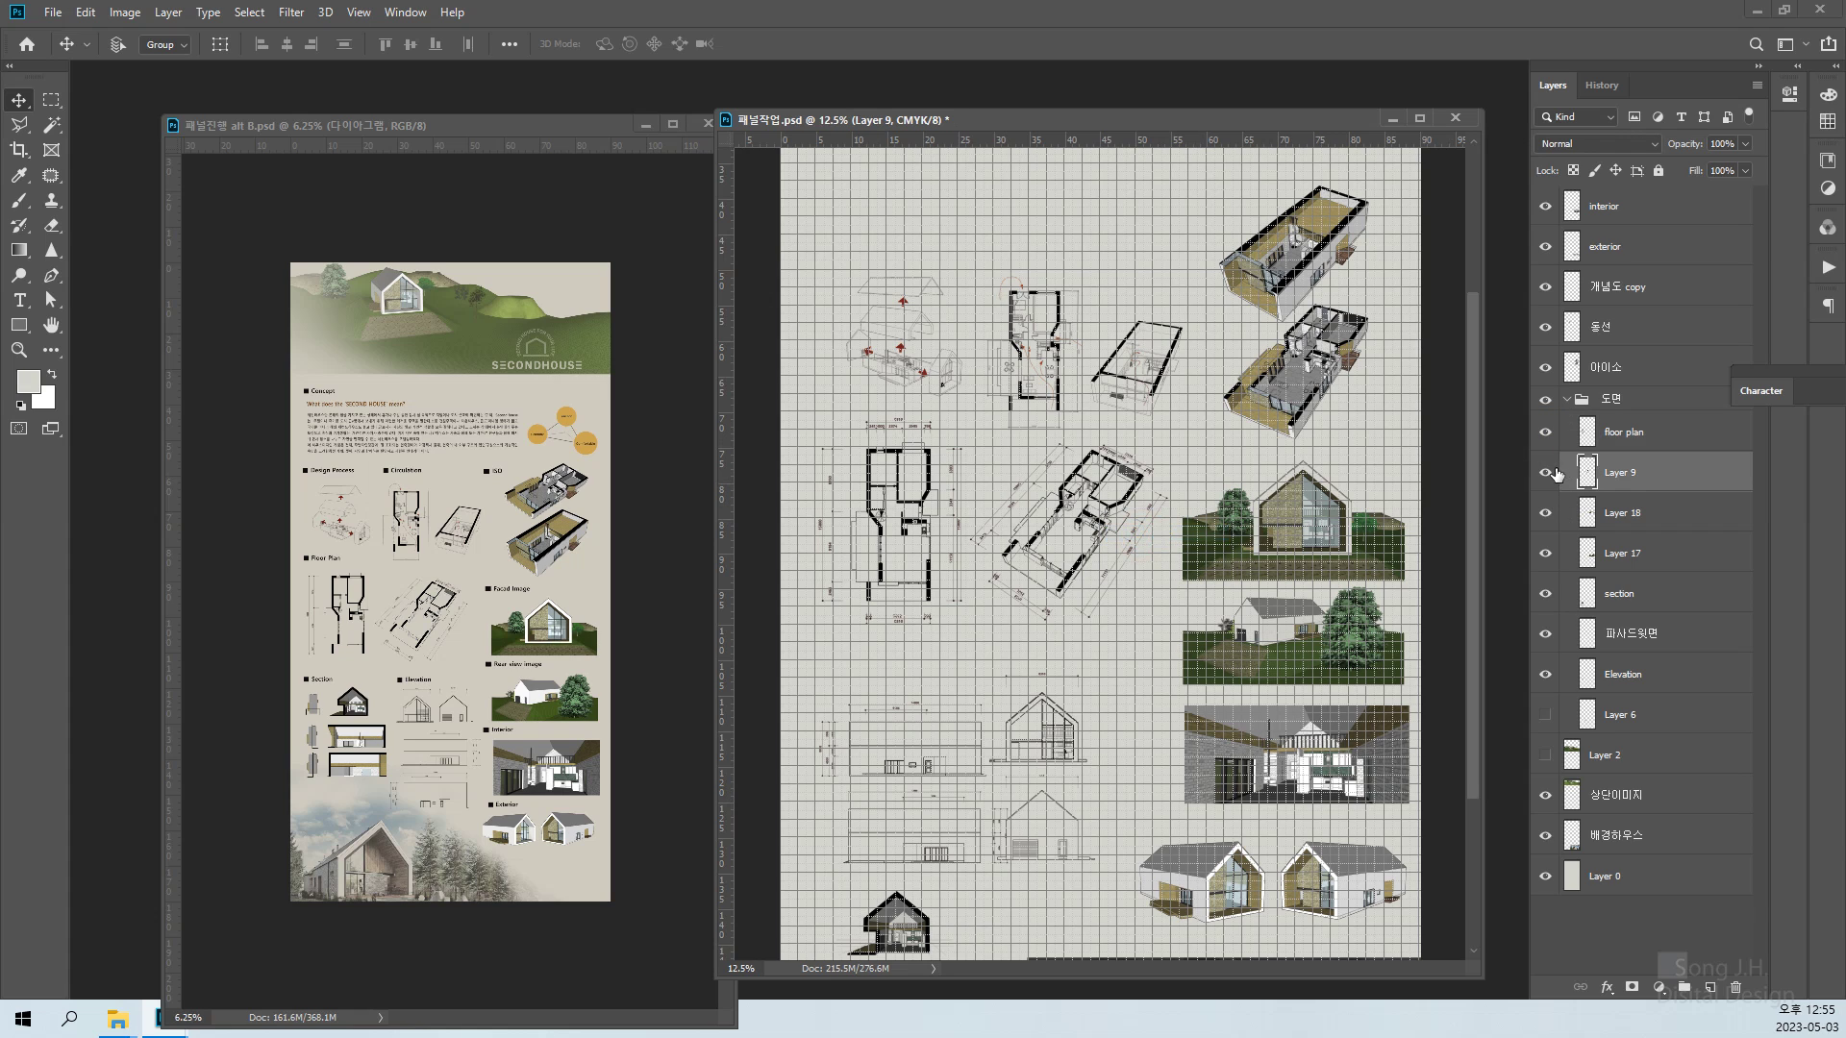
click(1545, 473)
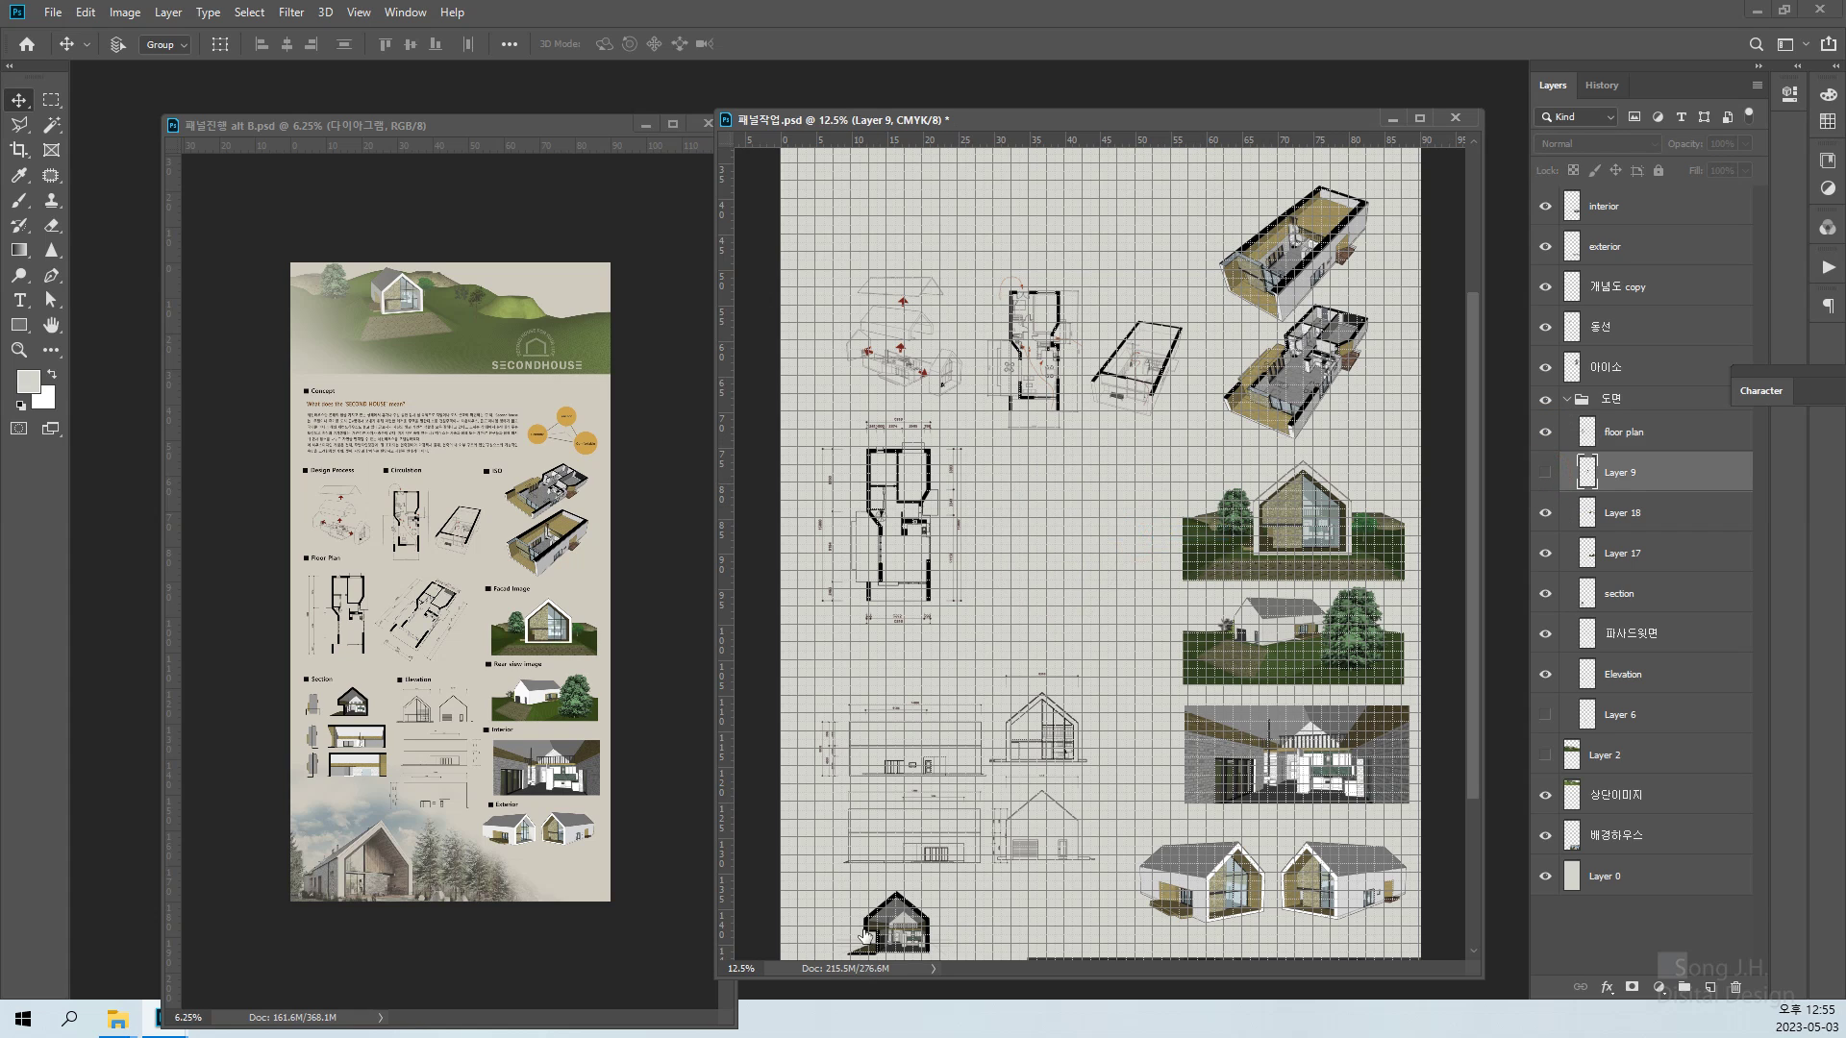
Move the long side elevations on the Elevation layer up and slightly left, directly beneath the upright floor plan
right_click(915, 766)
click(966, 794)
mouse_move(914, 755)
mouse_down()
mouse_move(1077, 493)
mouse_move(894, 694)
mouse_up()
click(1059, 493)
Move the gable elevations on the 파사드뒷면 layer up beside the upright floor plan and hide the grid
right_click(1055, 733)
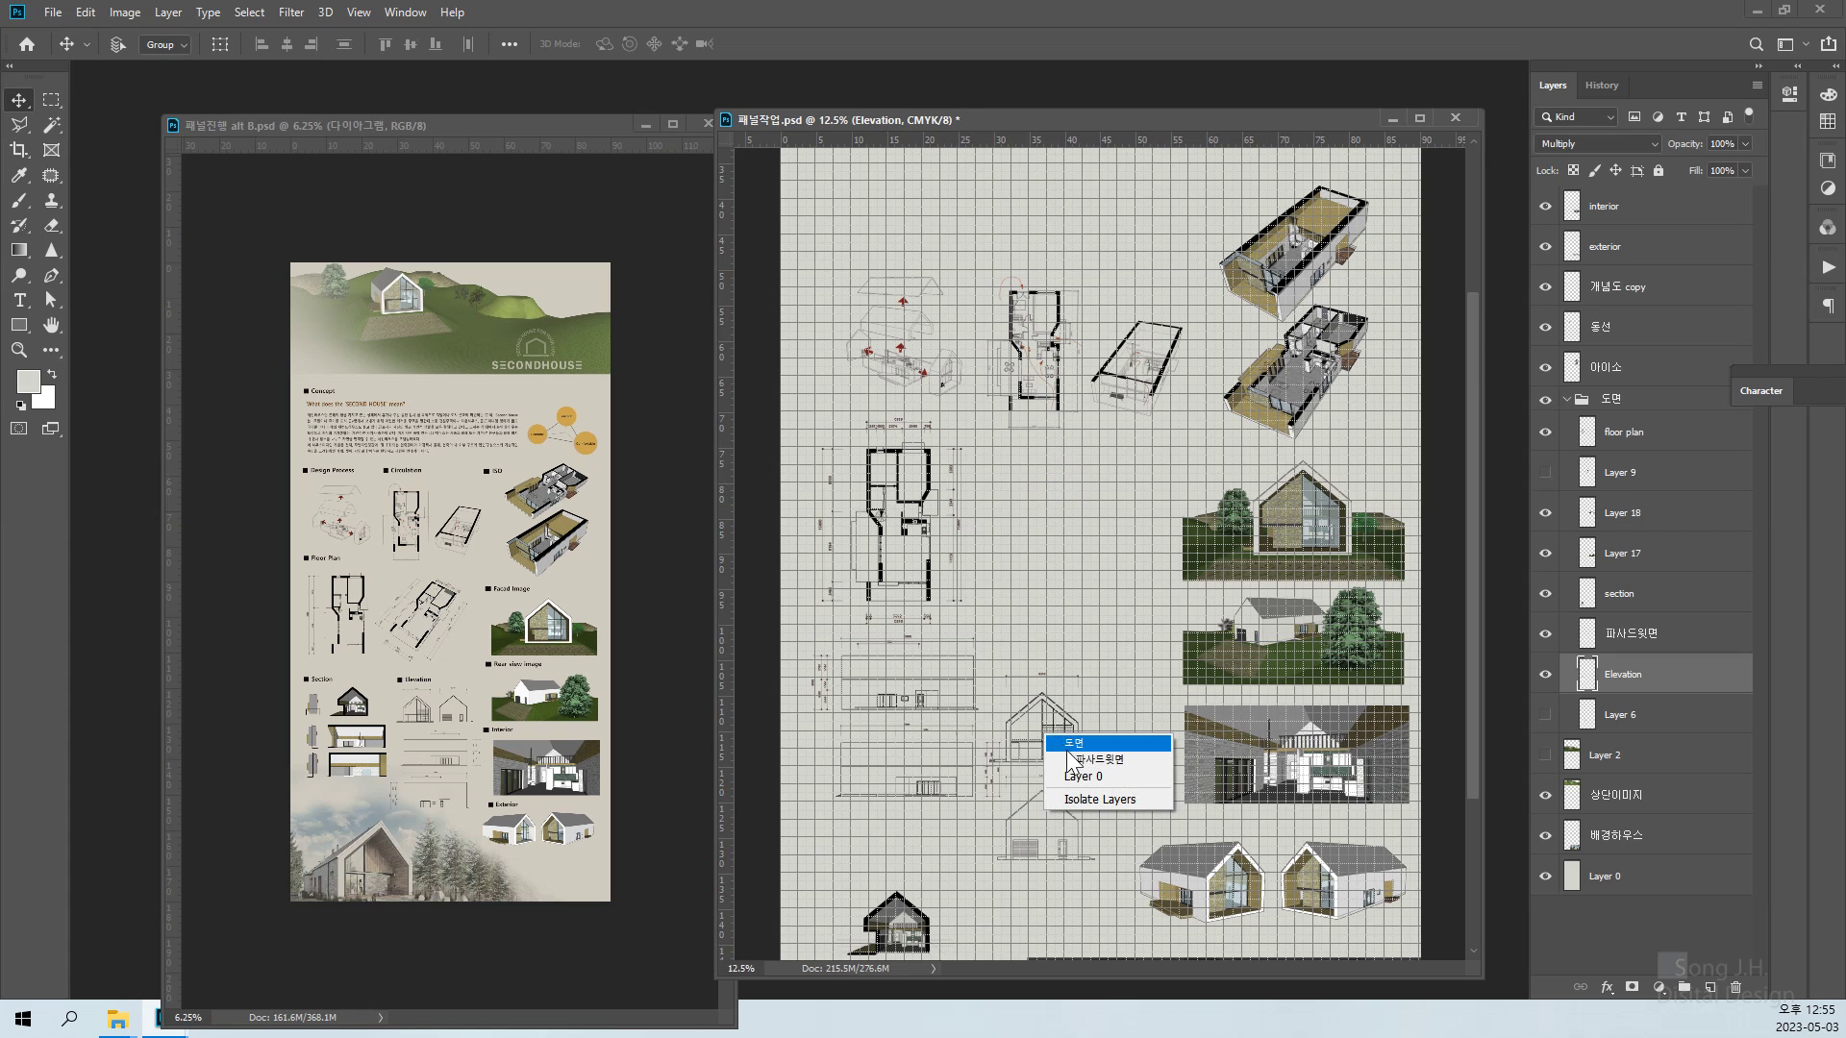
click(1067, 753)
drag(1061, 699, 1052, 478)
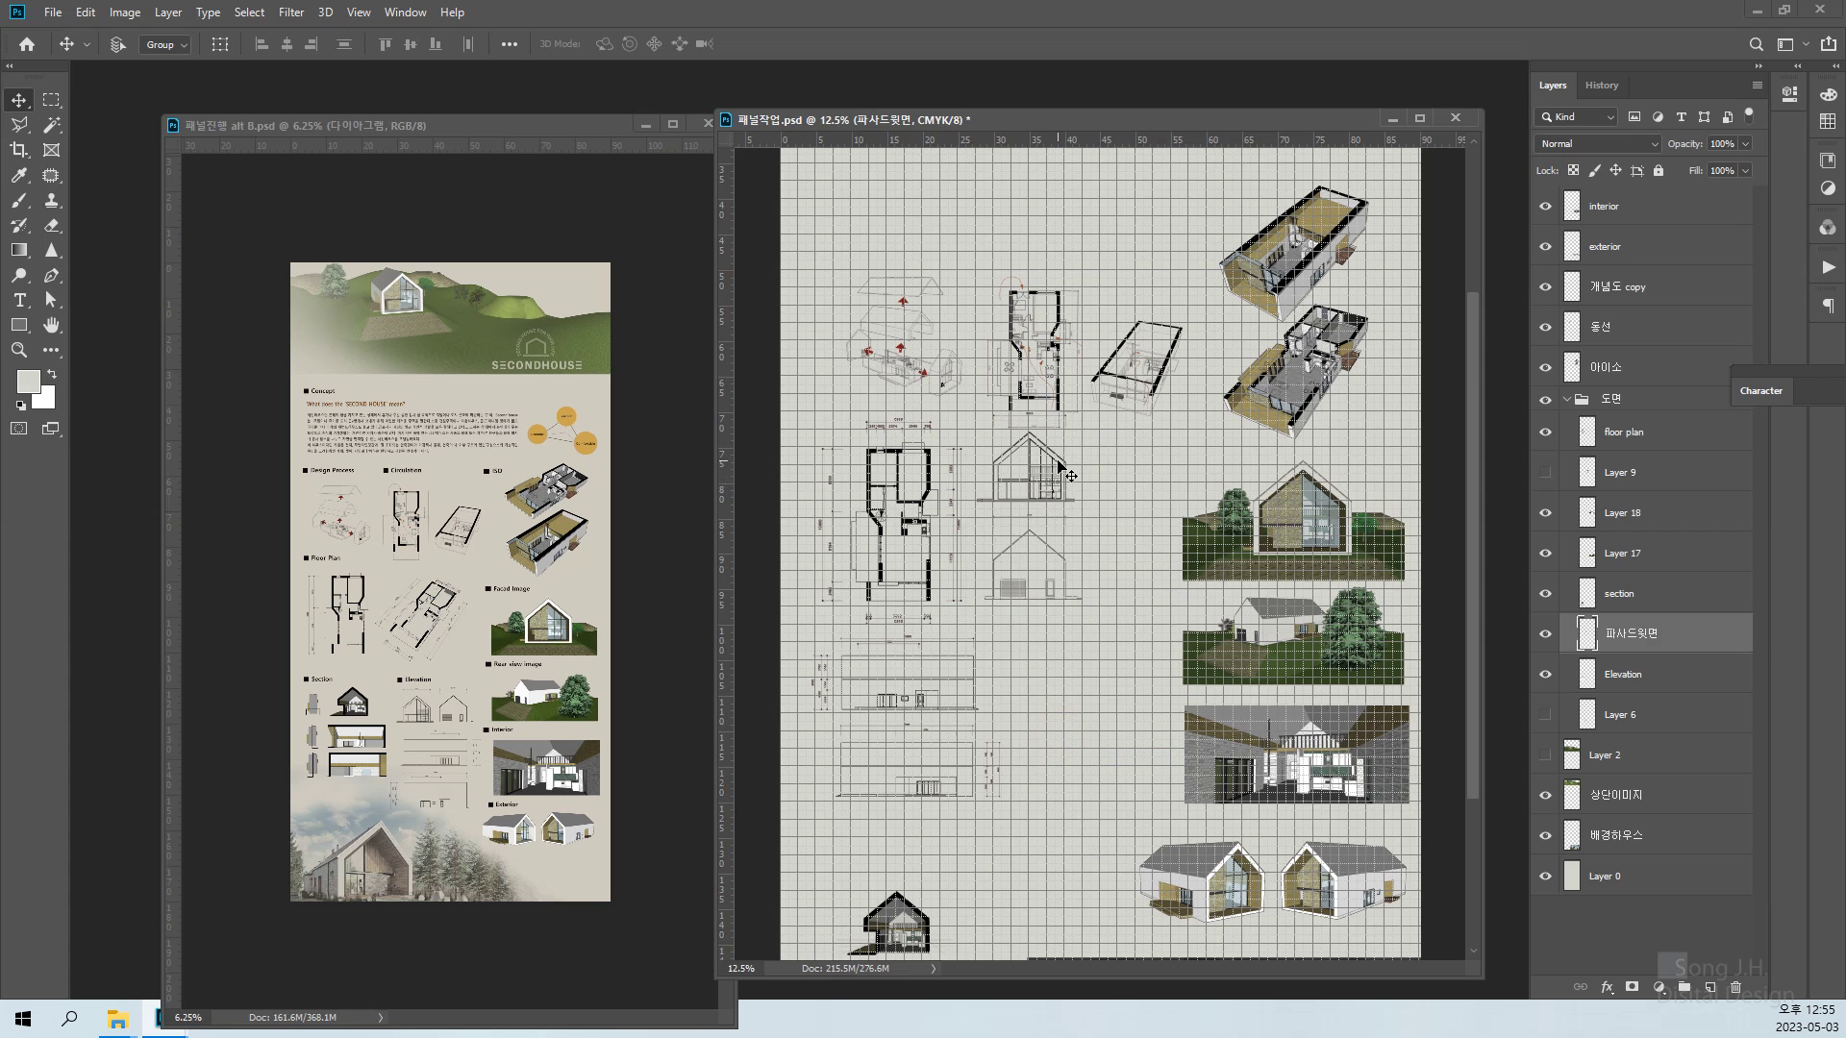
key(ctrl+apostrophe)
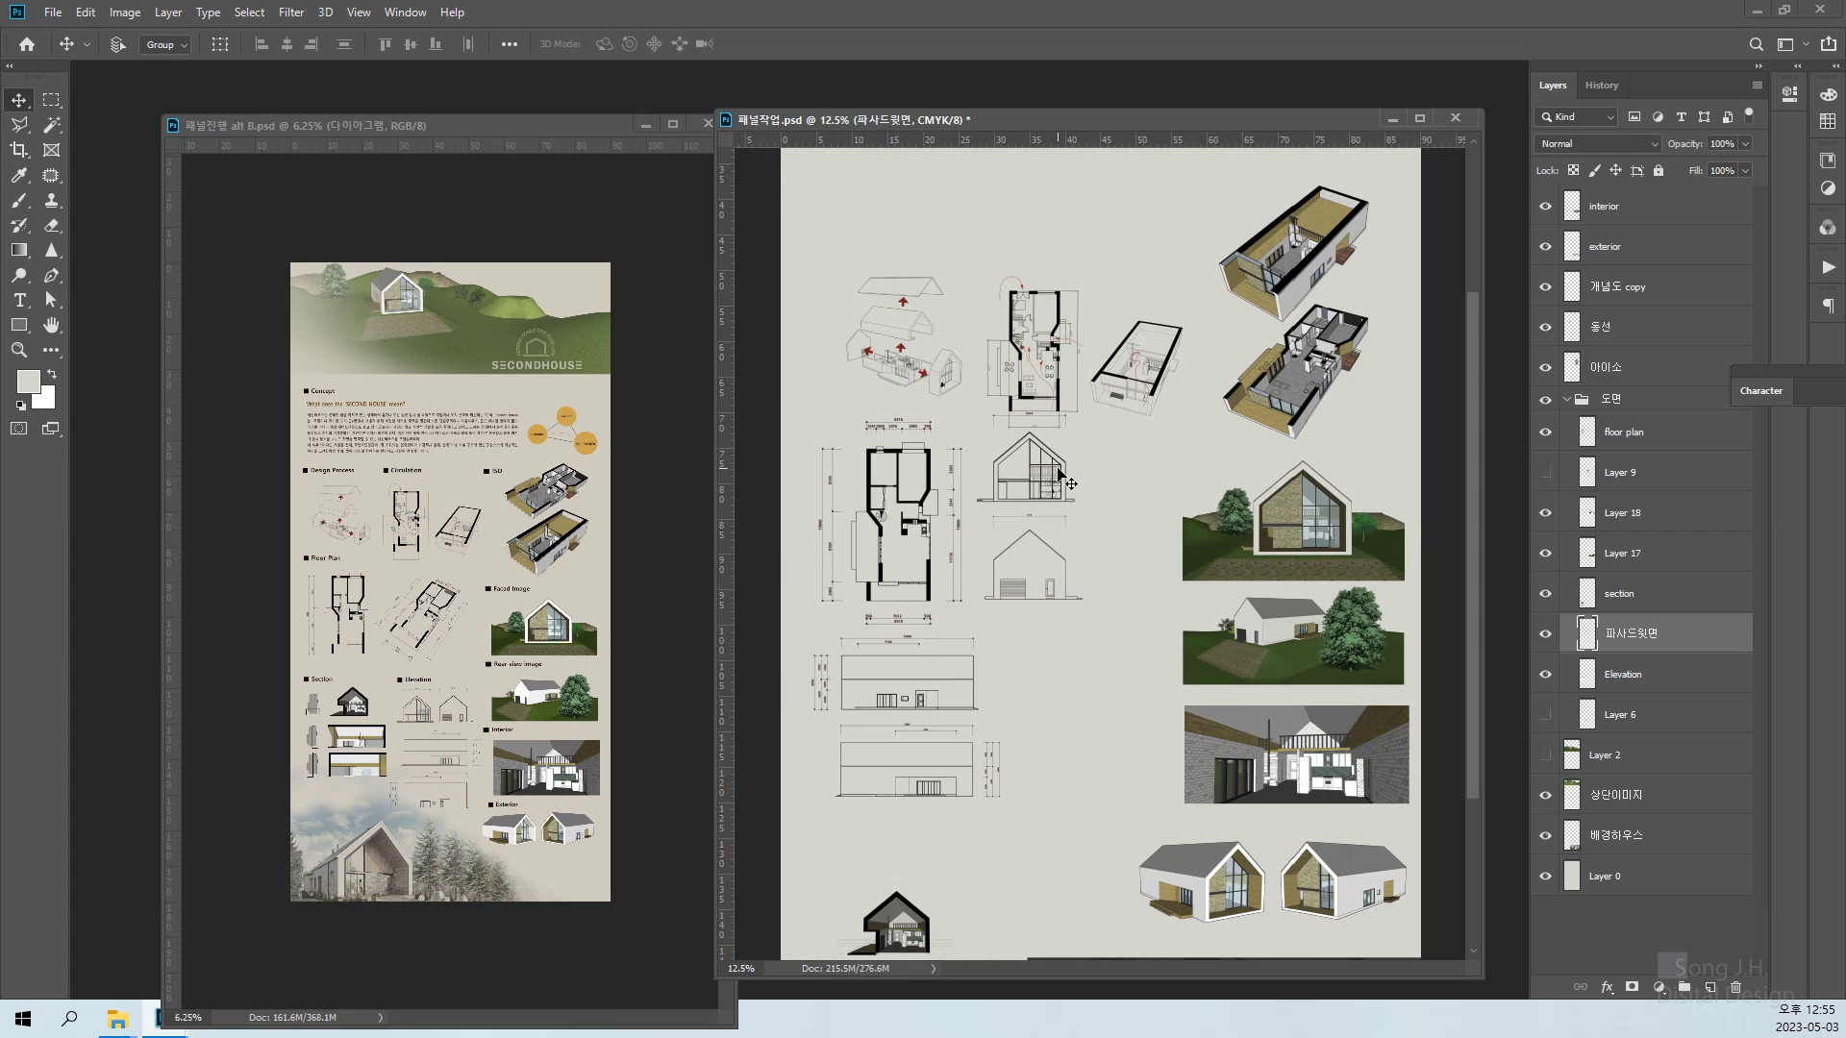
Move the long side elevations on the Elevation layer up and right, directly beneath the gable elevations
right_click(887, 708)
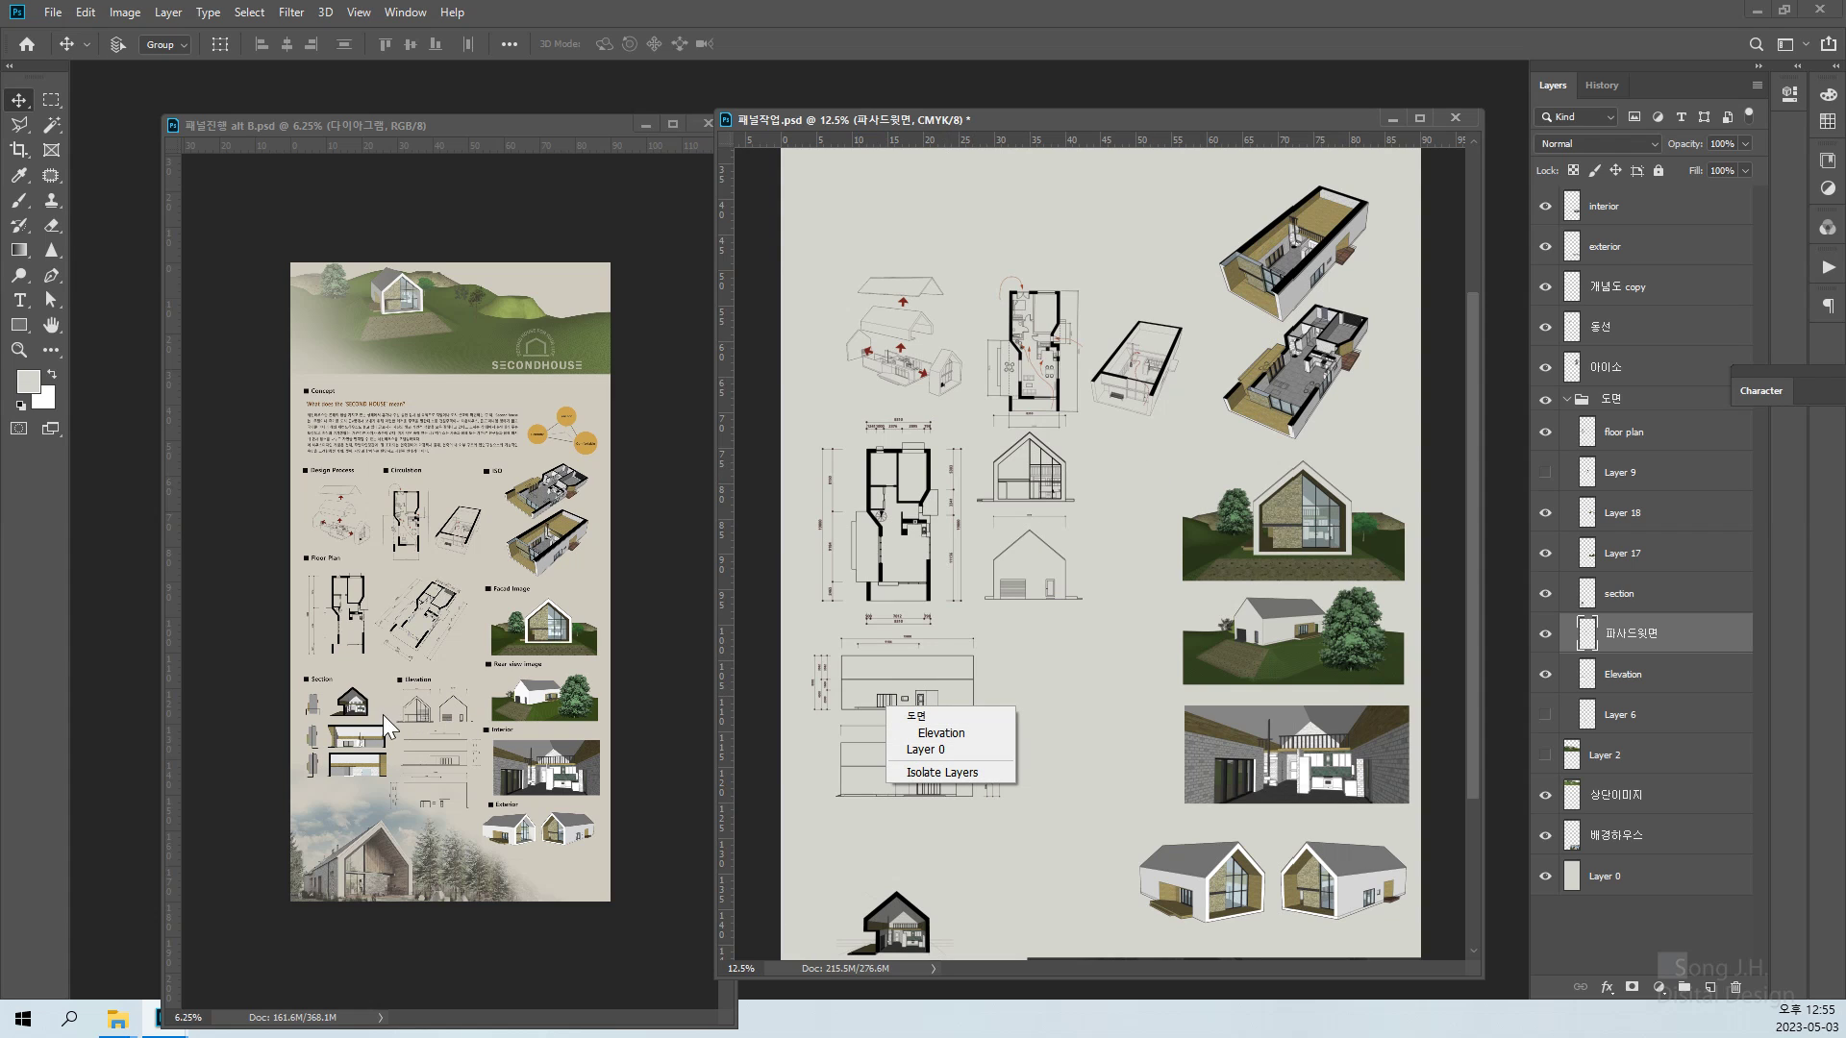
click(1071, 694)
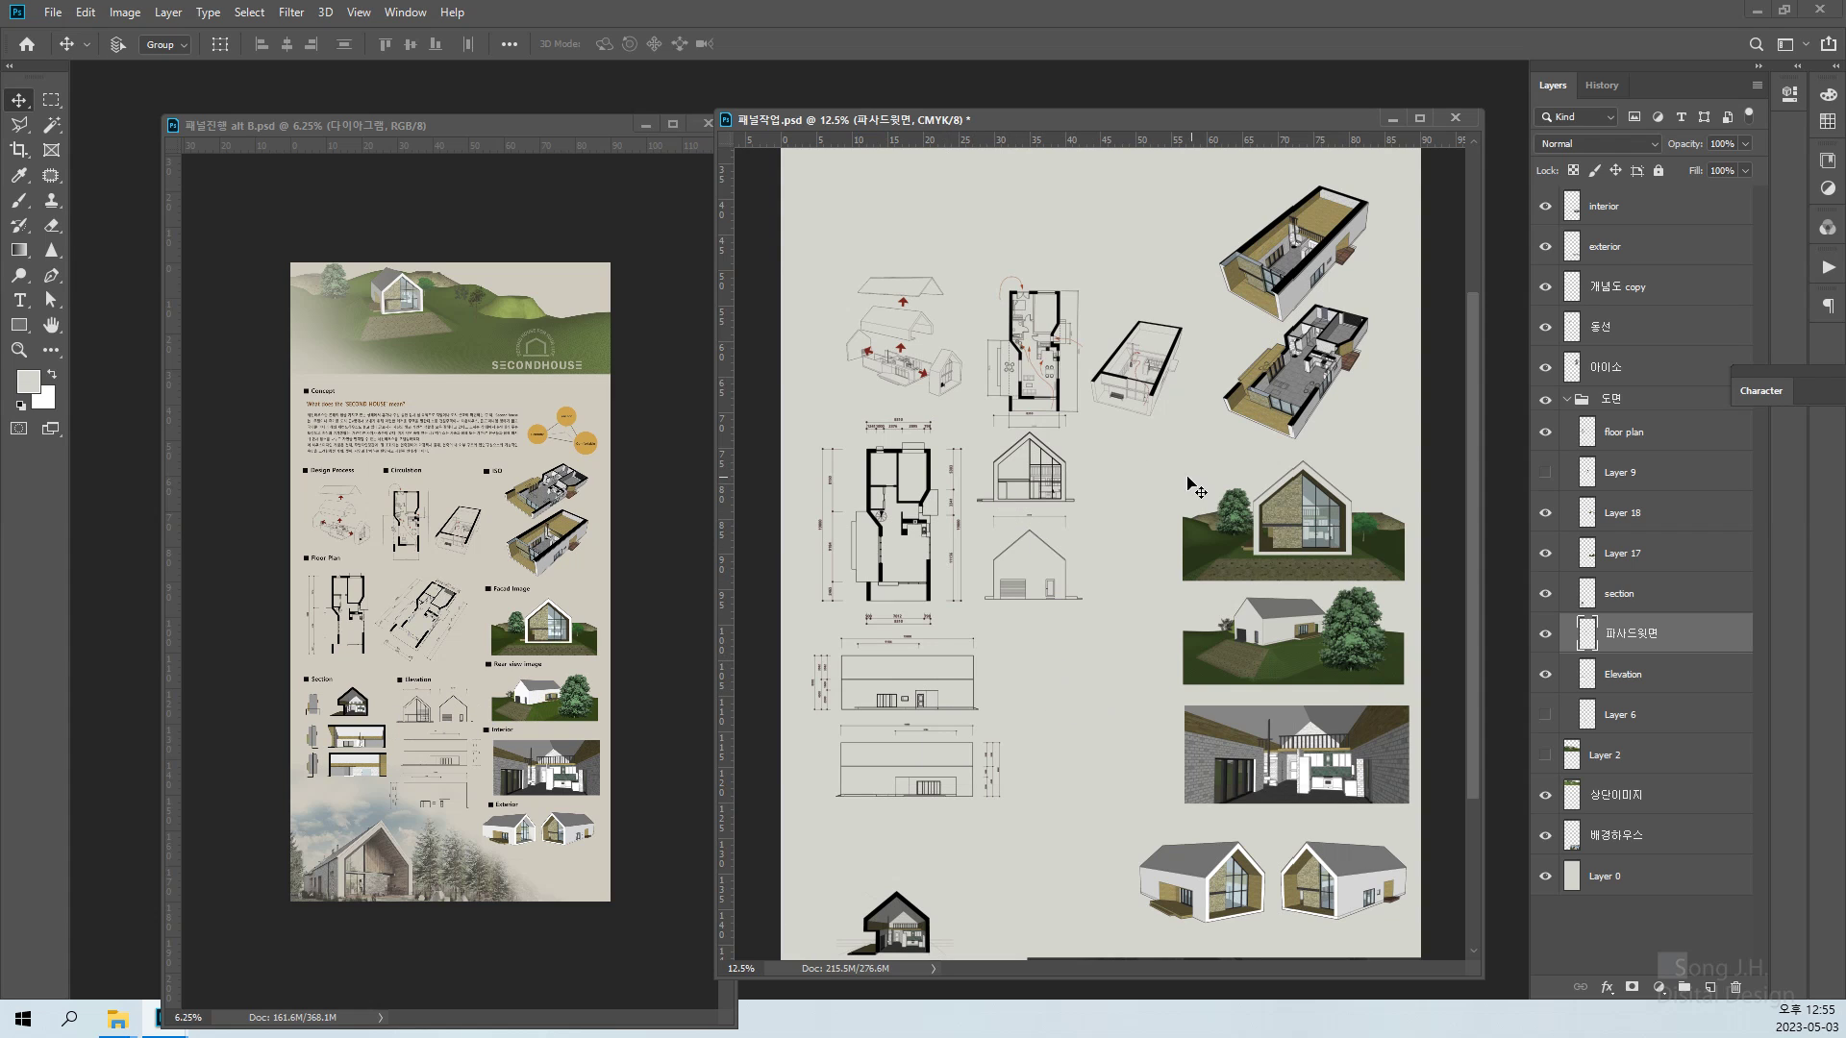
right_click(912, 709)
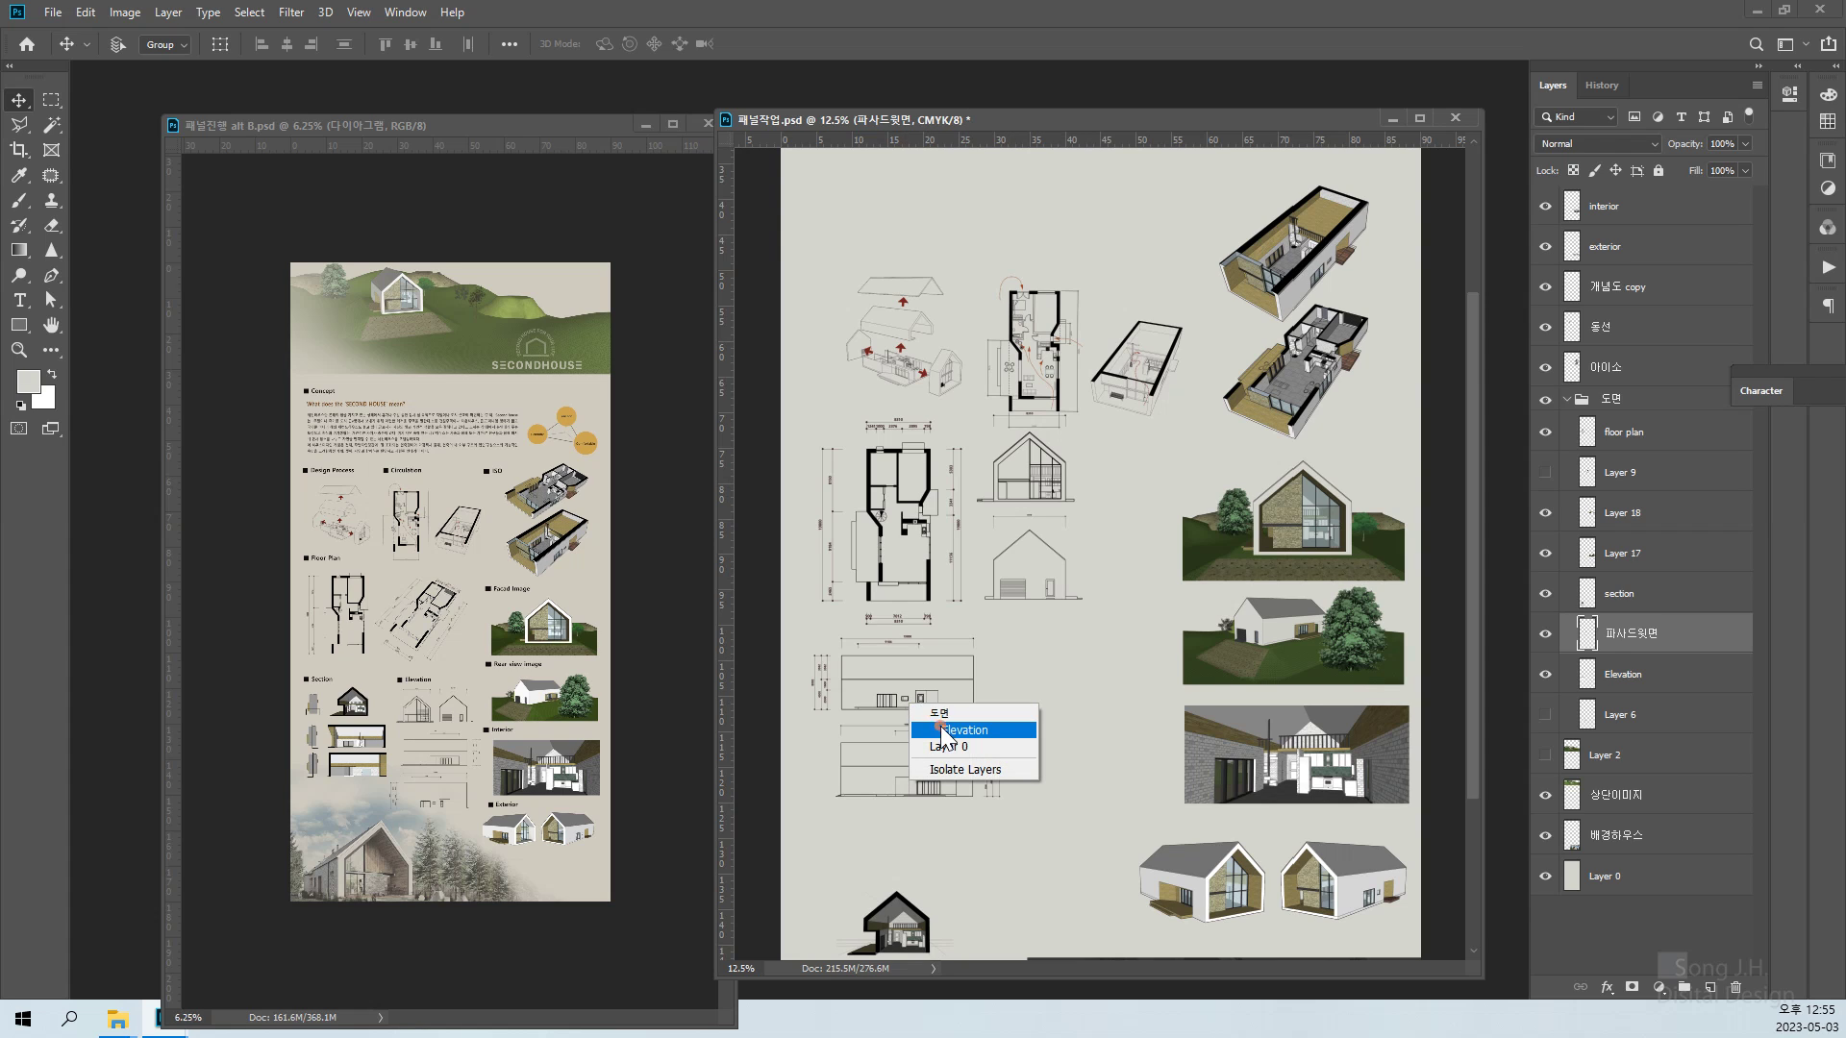
click(937, 723)
drag(915, 704, 1065, 674)
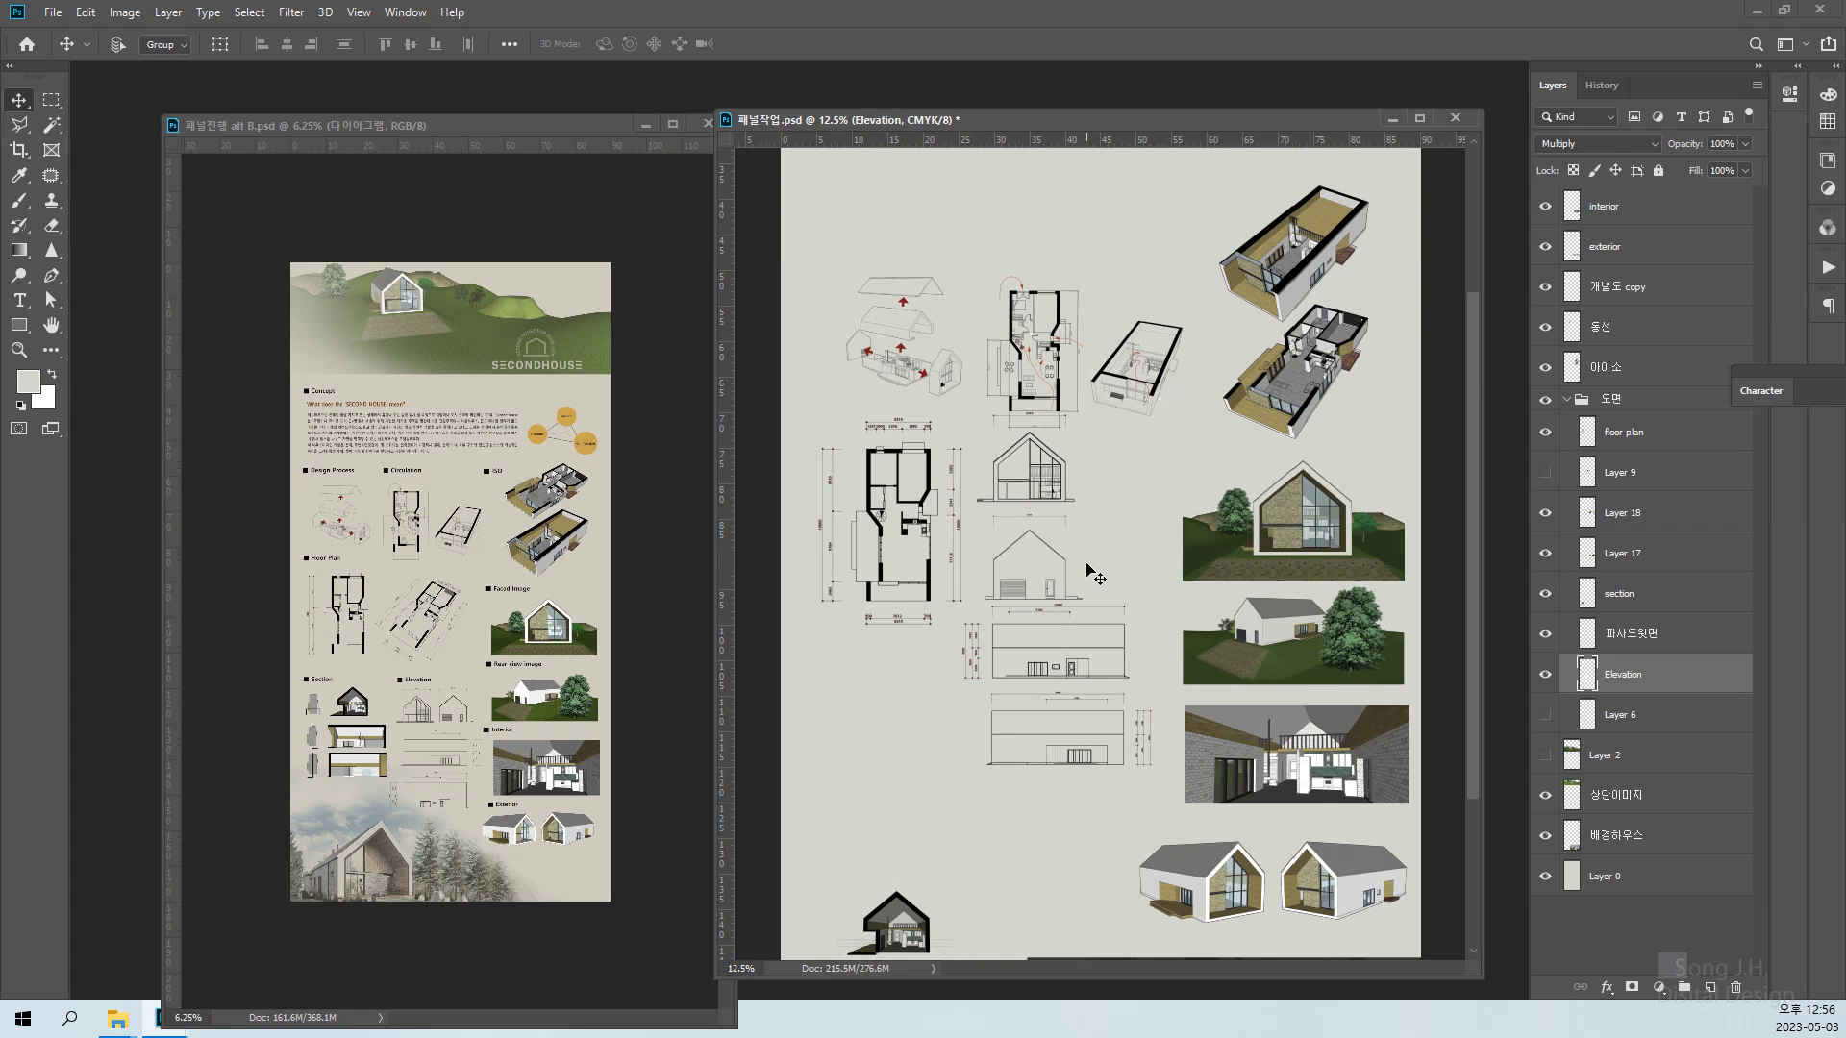
Shift the gable elevations on the 파사드뒷면 layer slightly right, in line with the long side elevations below
right_click(1037, 492)
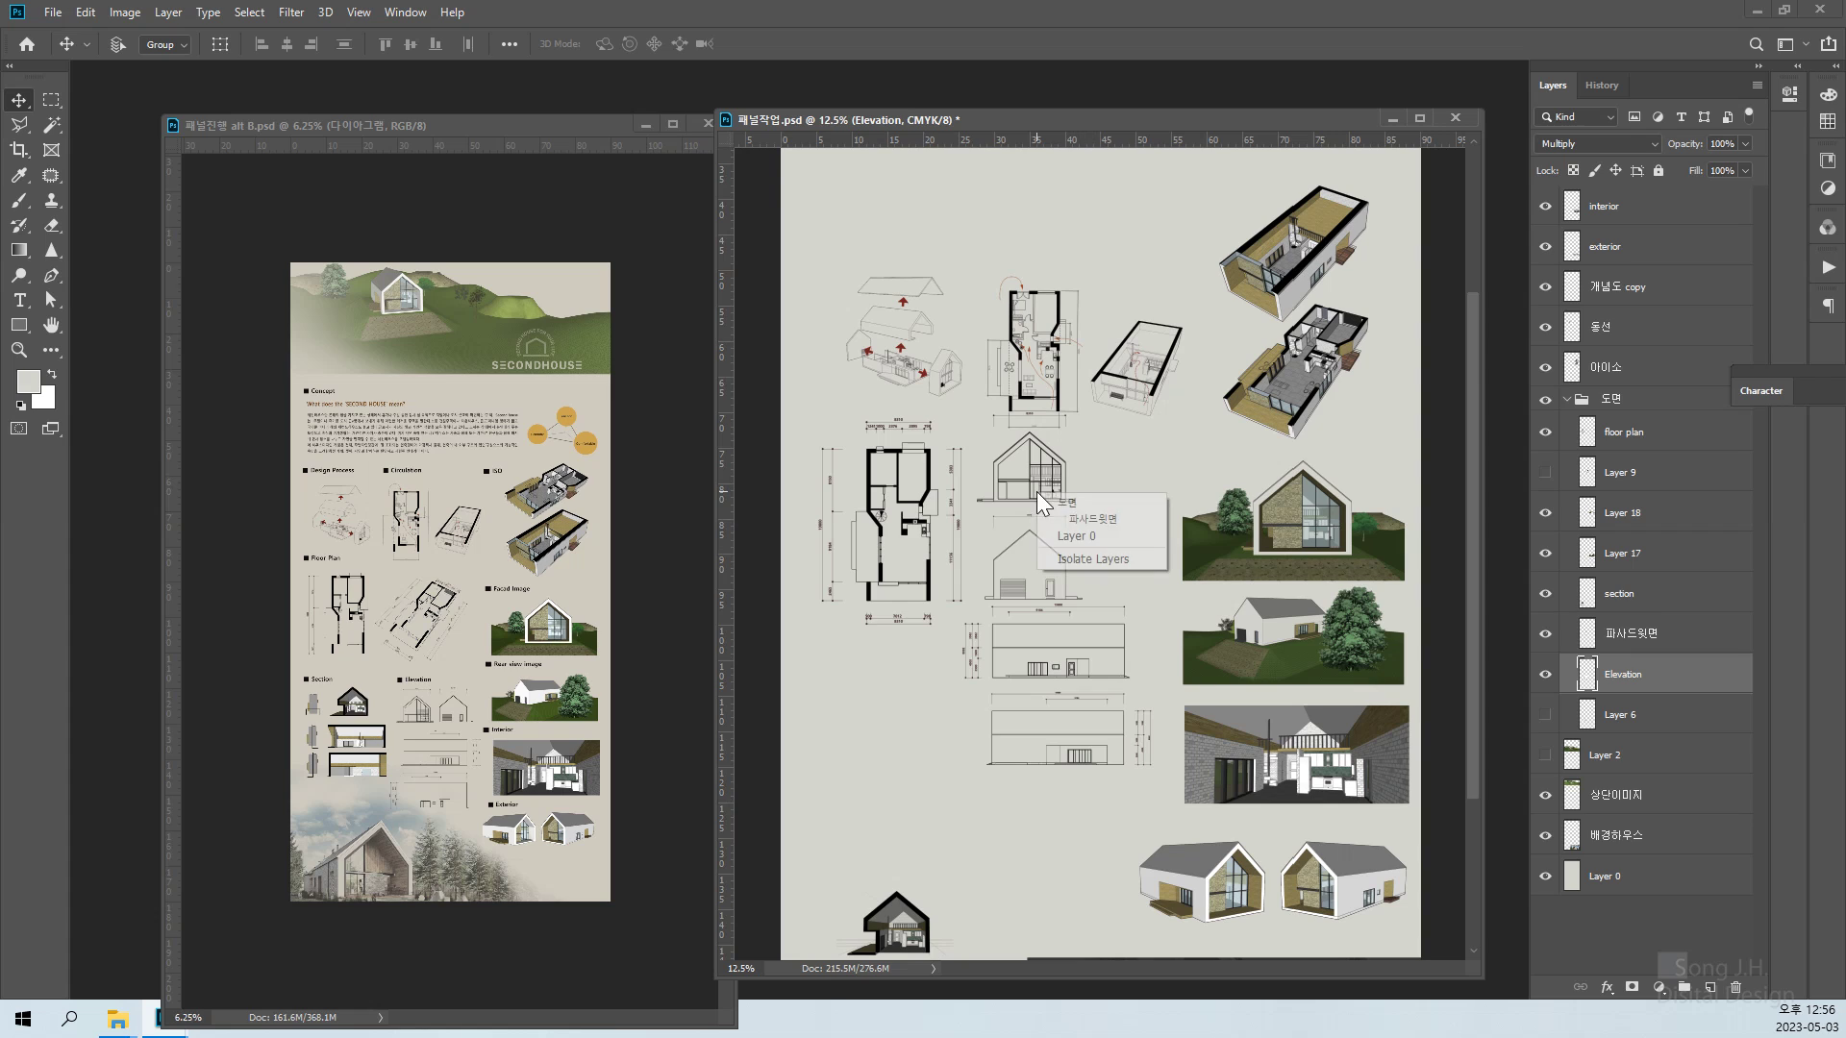
click(1087, 520)
drag(1046, 569, 1058, 567)
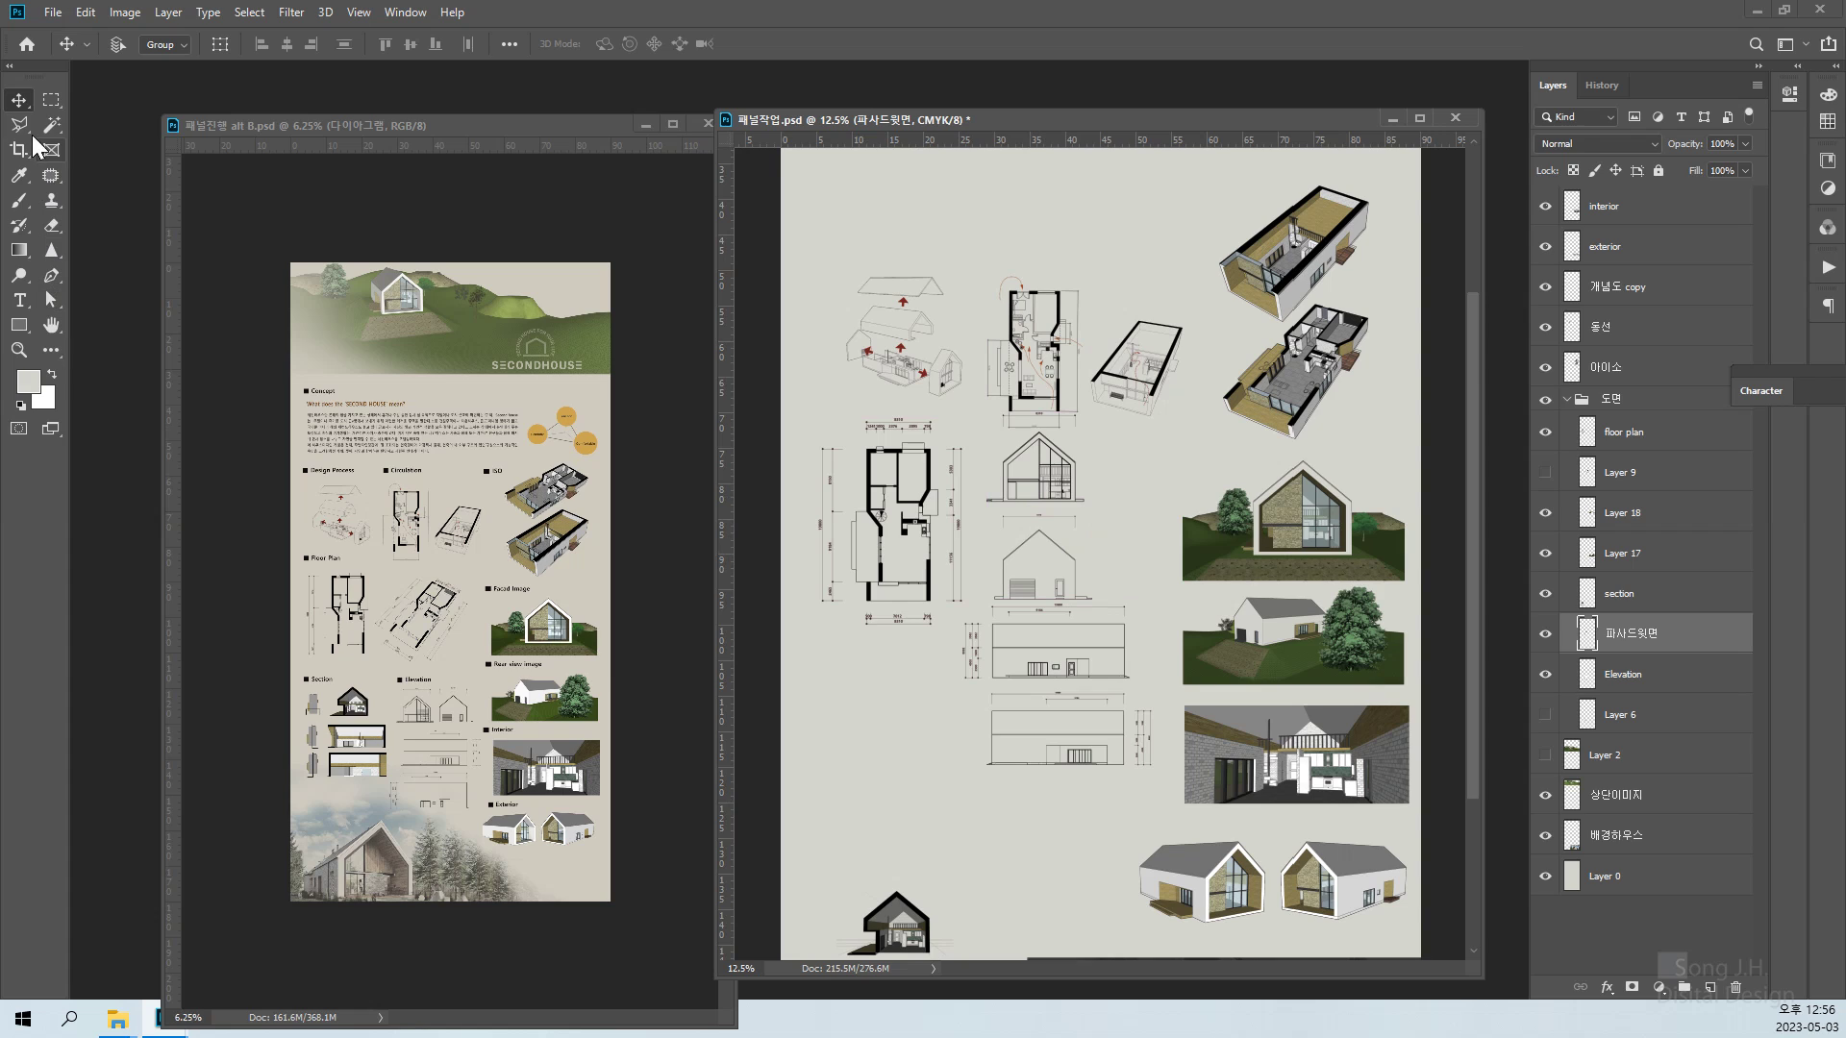
Select only the rear gable elevation with a rectangular marquee, move it up beside the front gable elevation and clear the selection outline
click(51, 100)
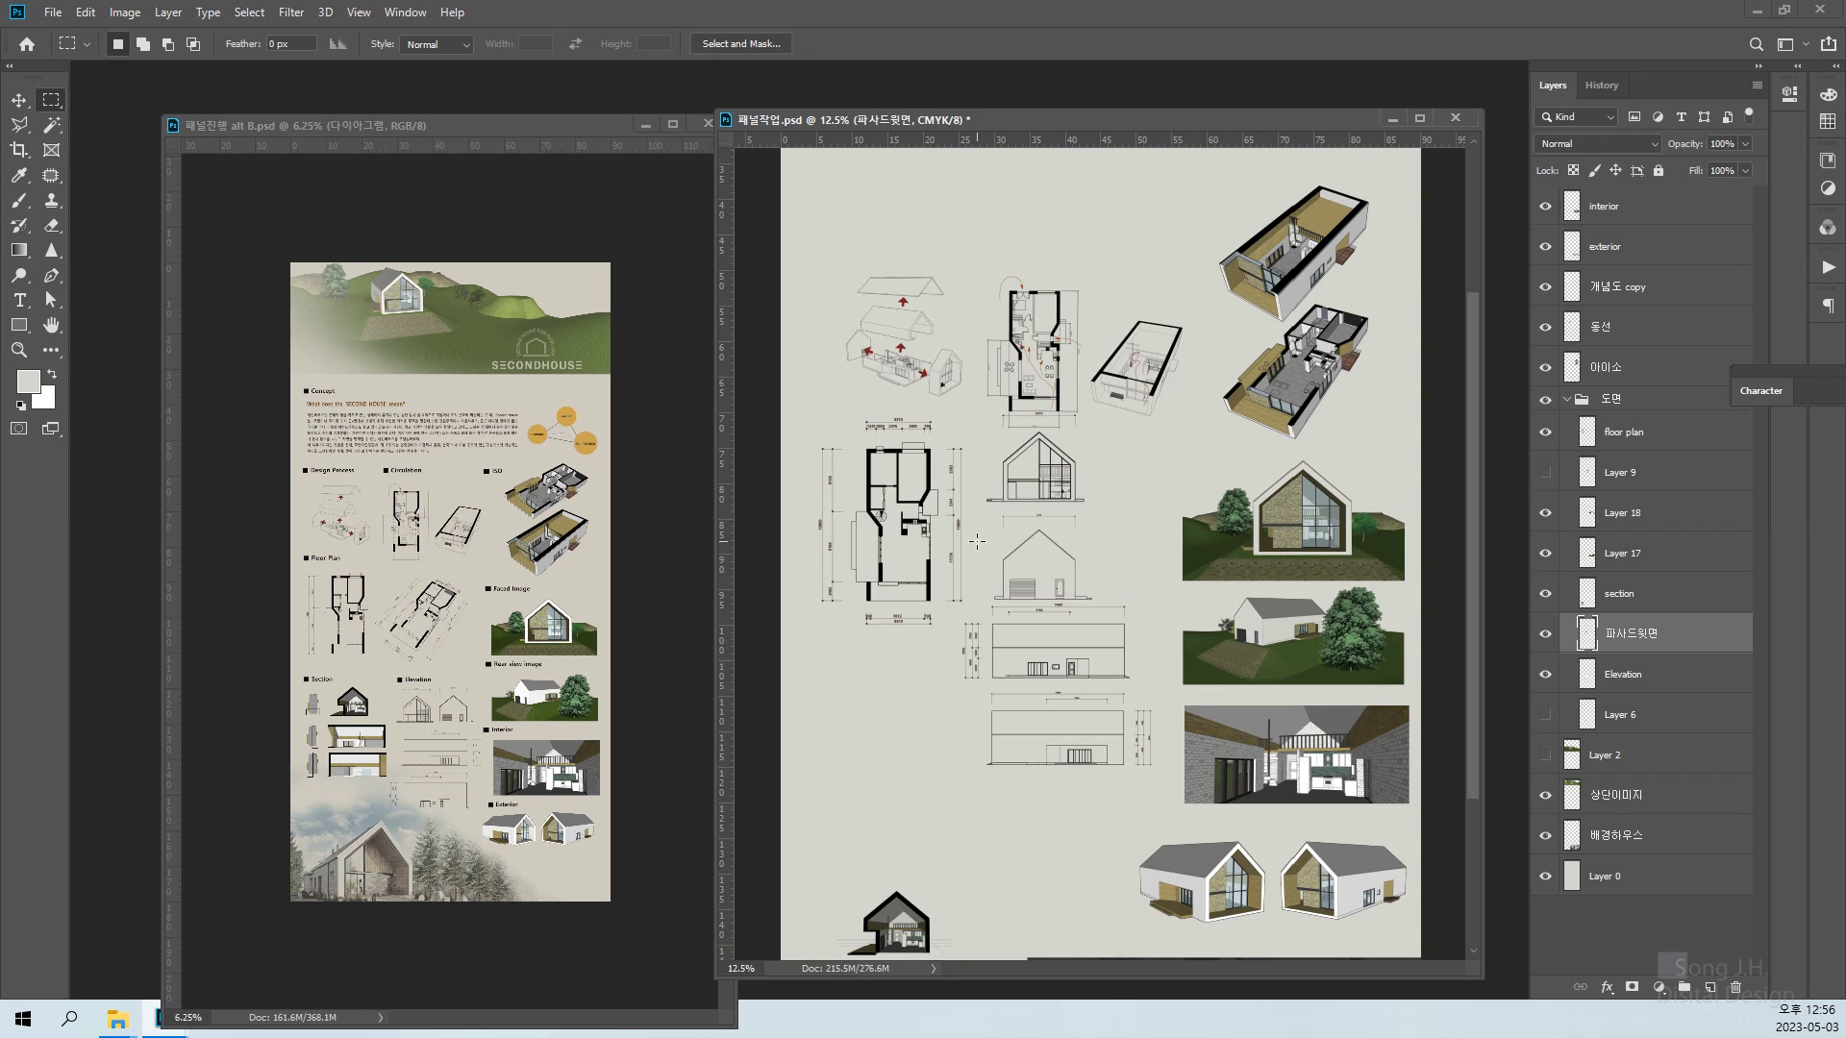
drag(977, 510, 1105, 603)
key(ctrl+plus)
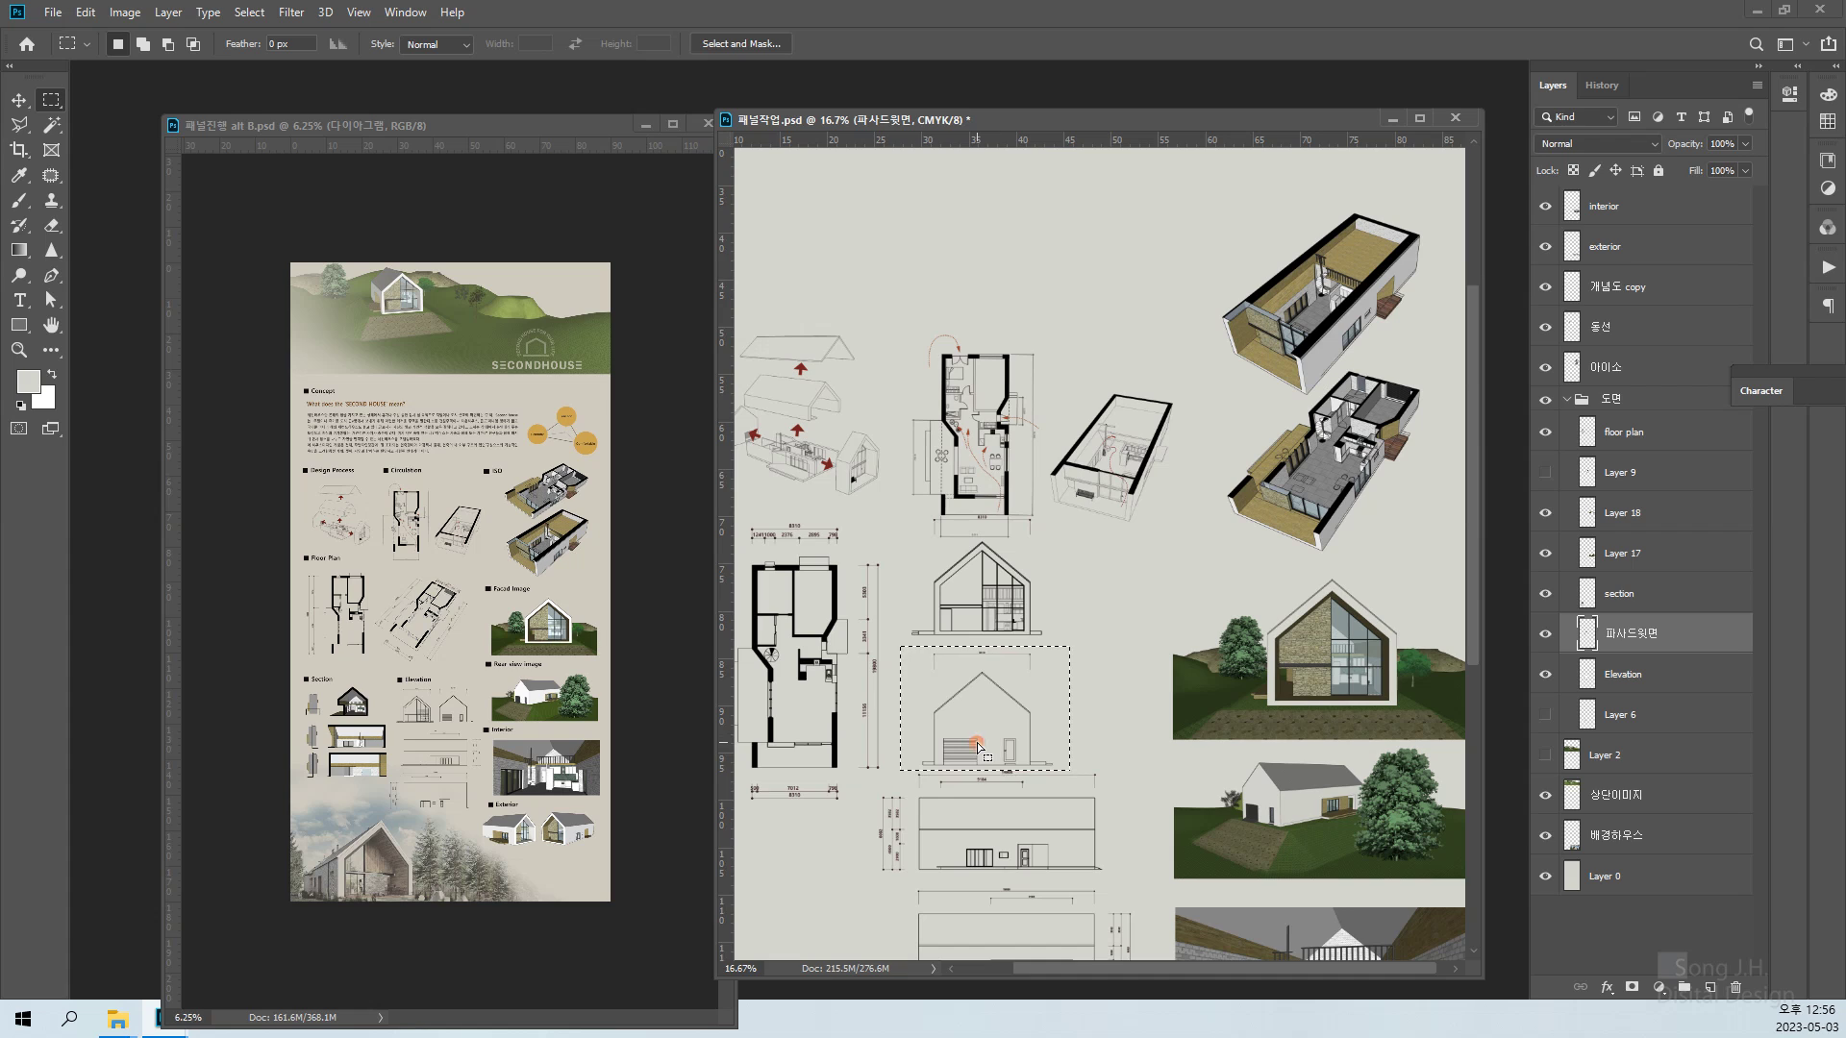
drag(978, 744, 1130, 621)
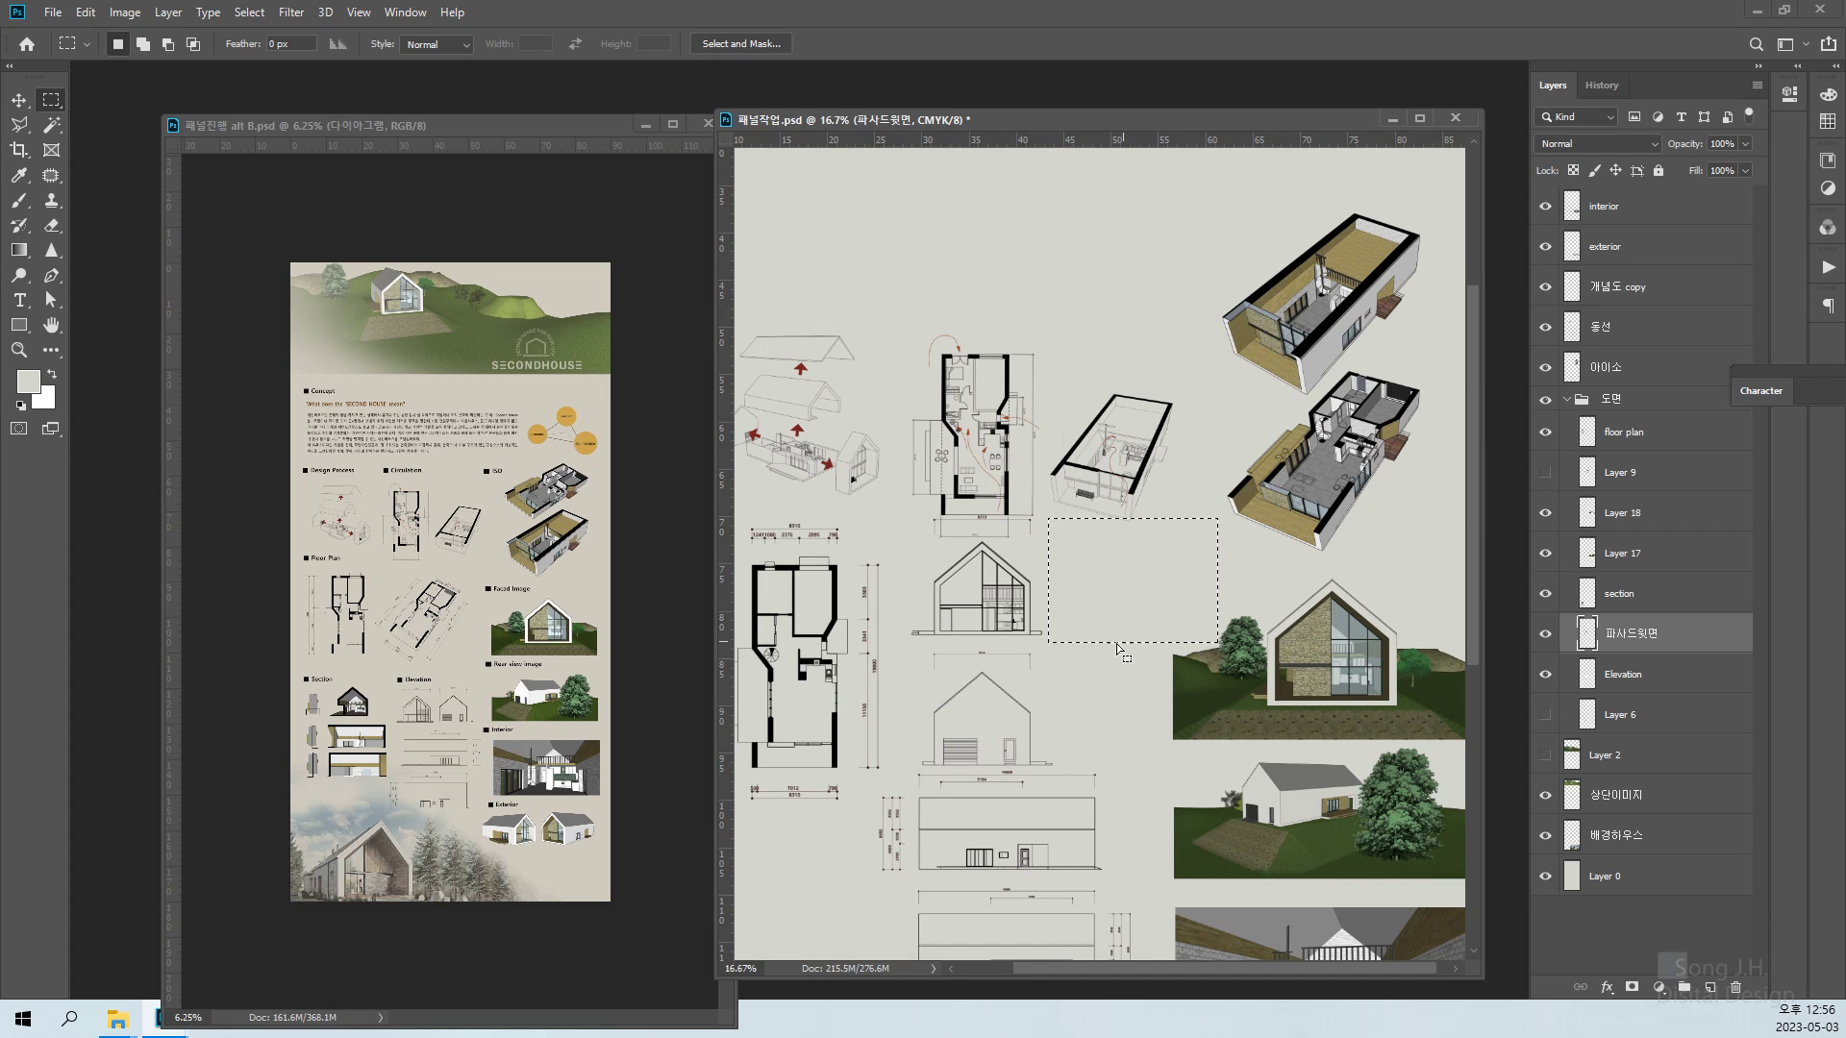
key(ctrl+z)
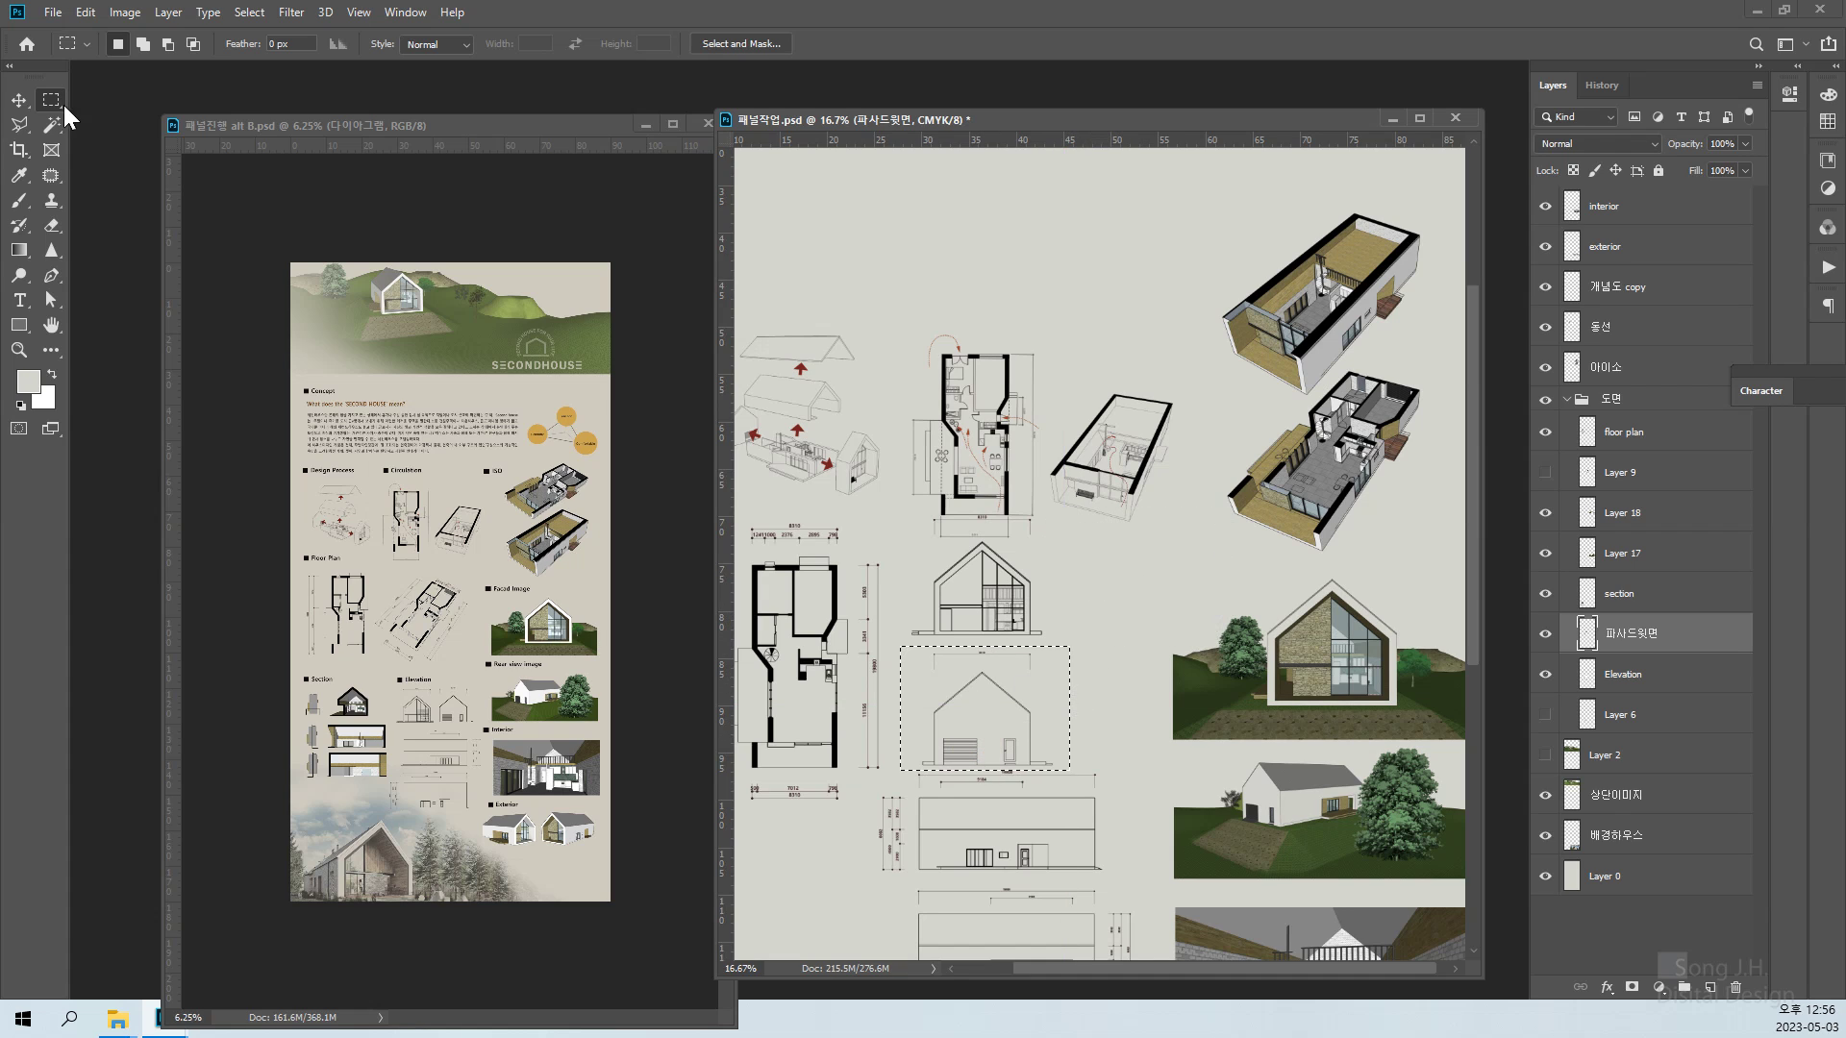
click(20, 104)
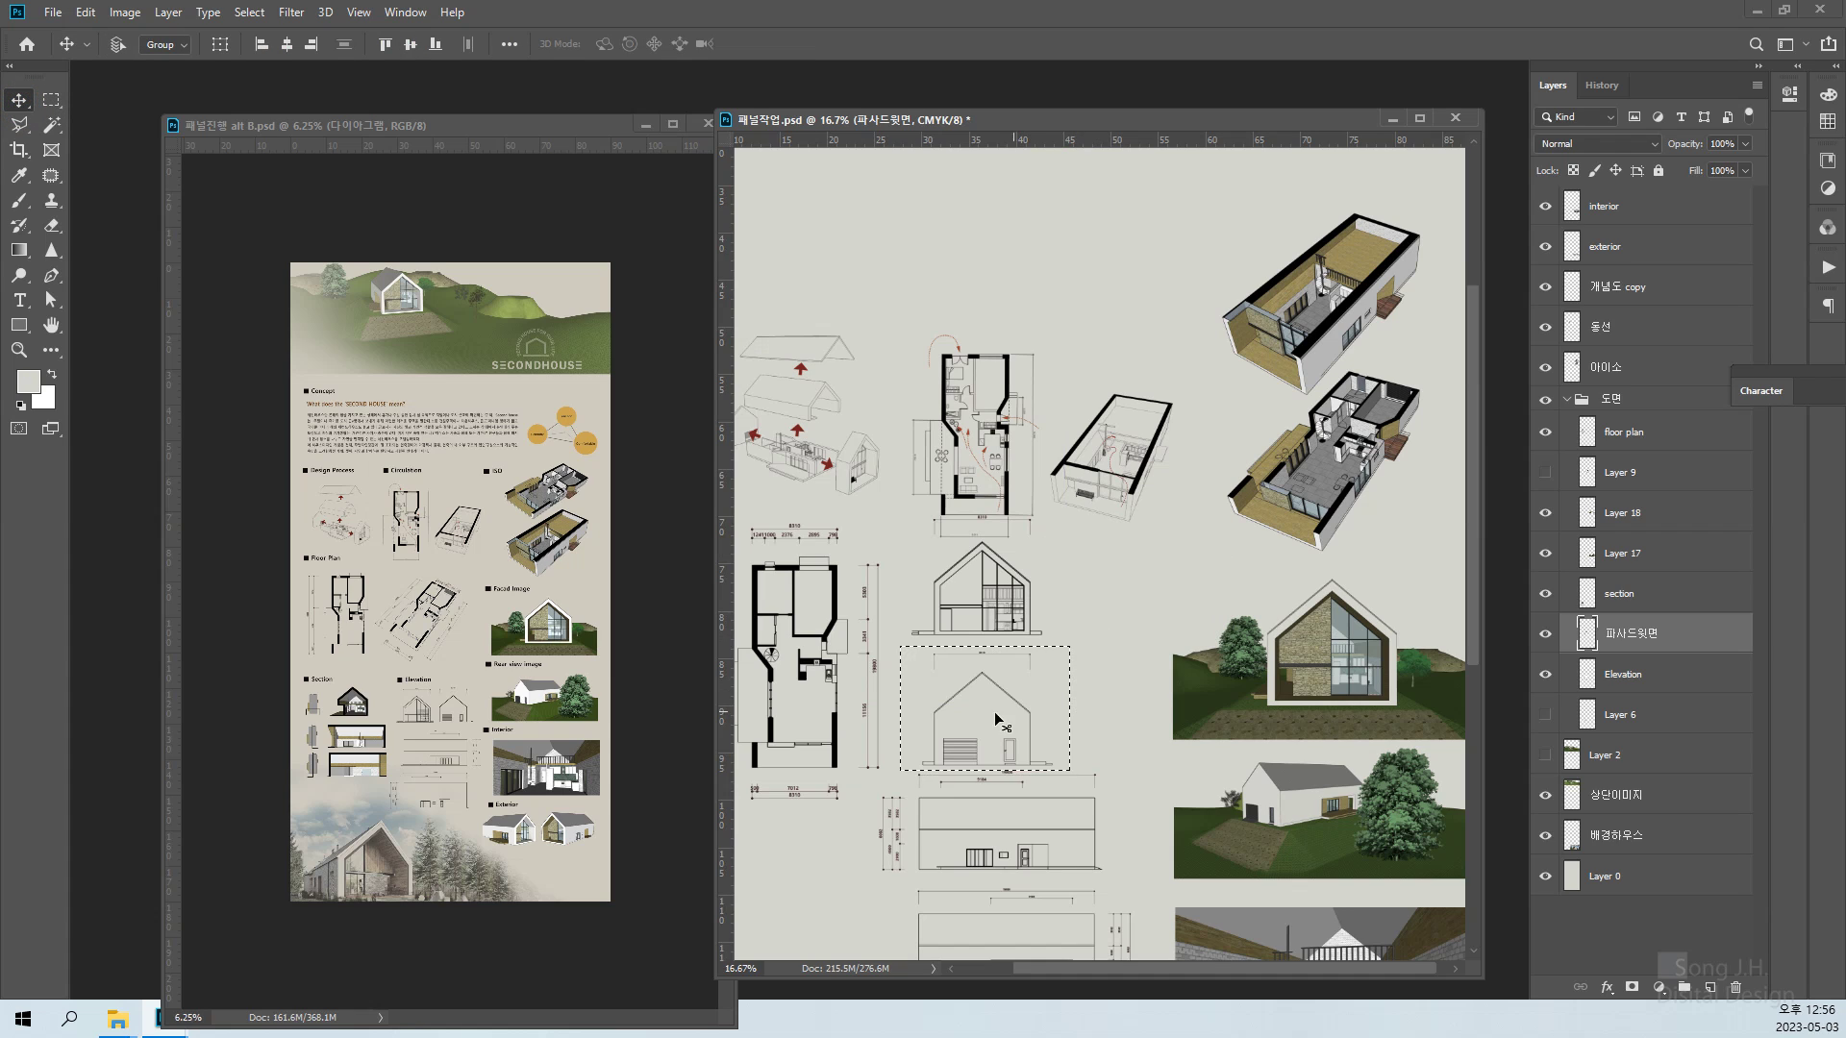
mouse_move(978, 719)
mouse_down()
mouse_move(1123, 569)
mouse_move(1115, 592)
mouse_up()
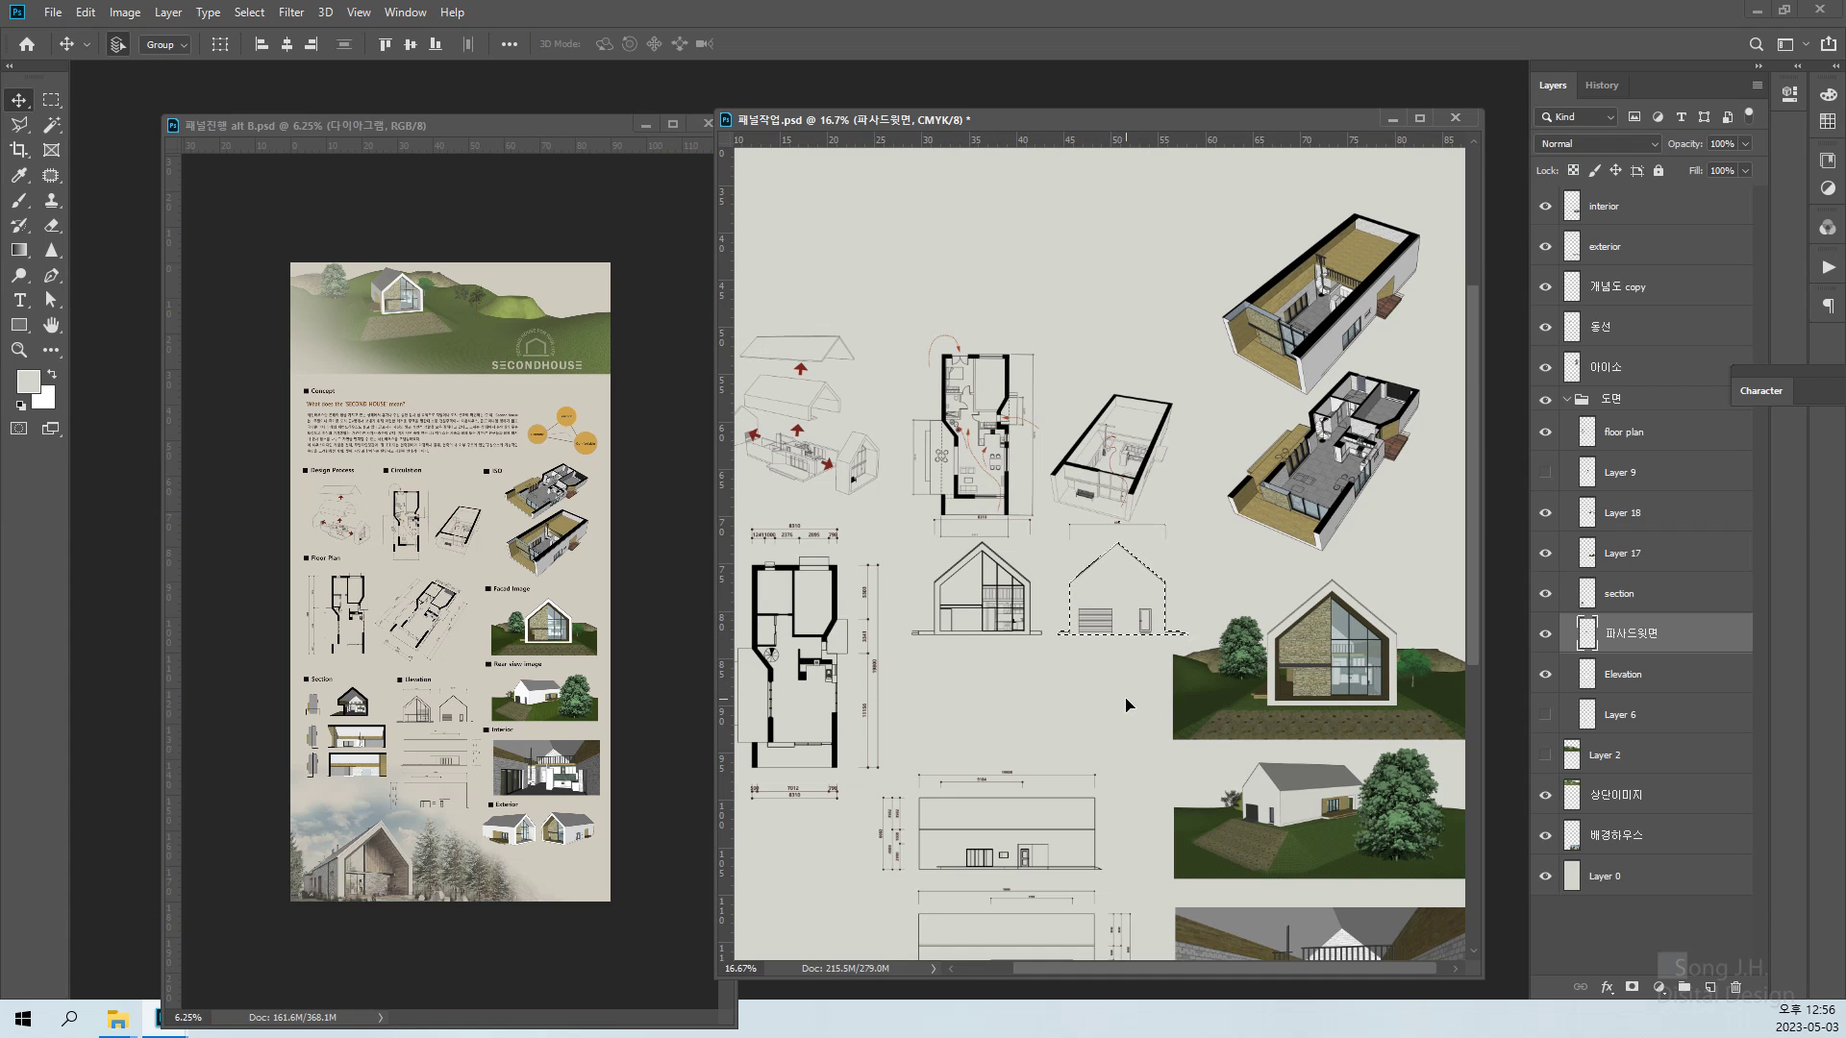
key(ctrl+plus)
key(ctrl+plus)
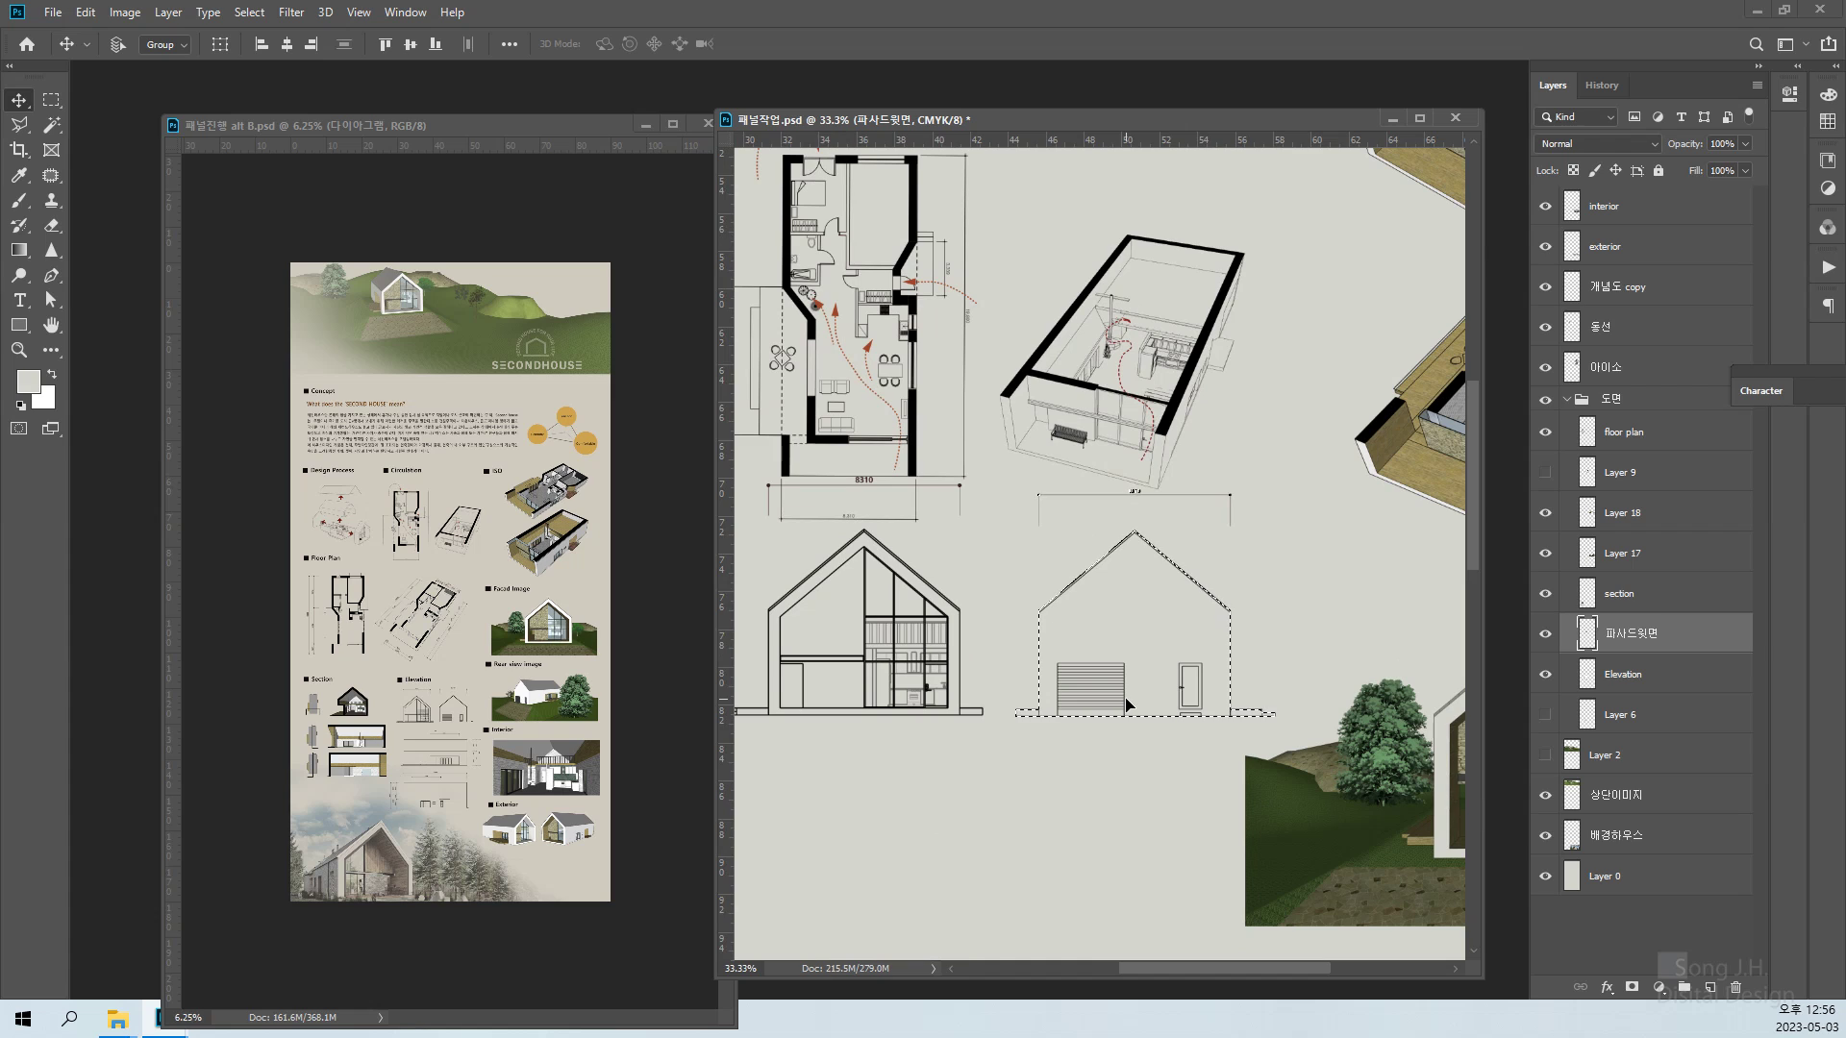
key(ctrl)
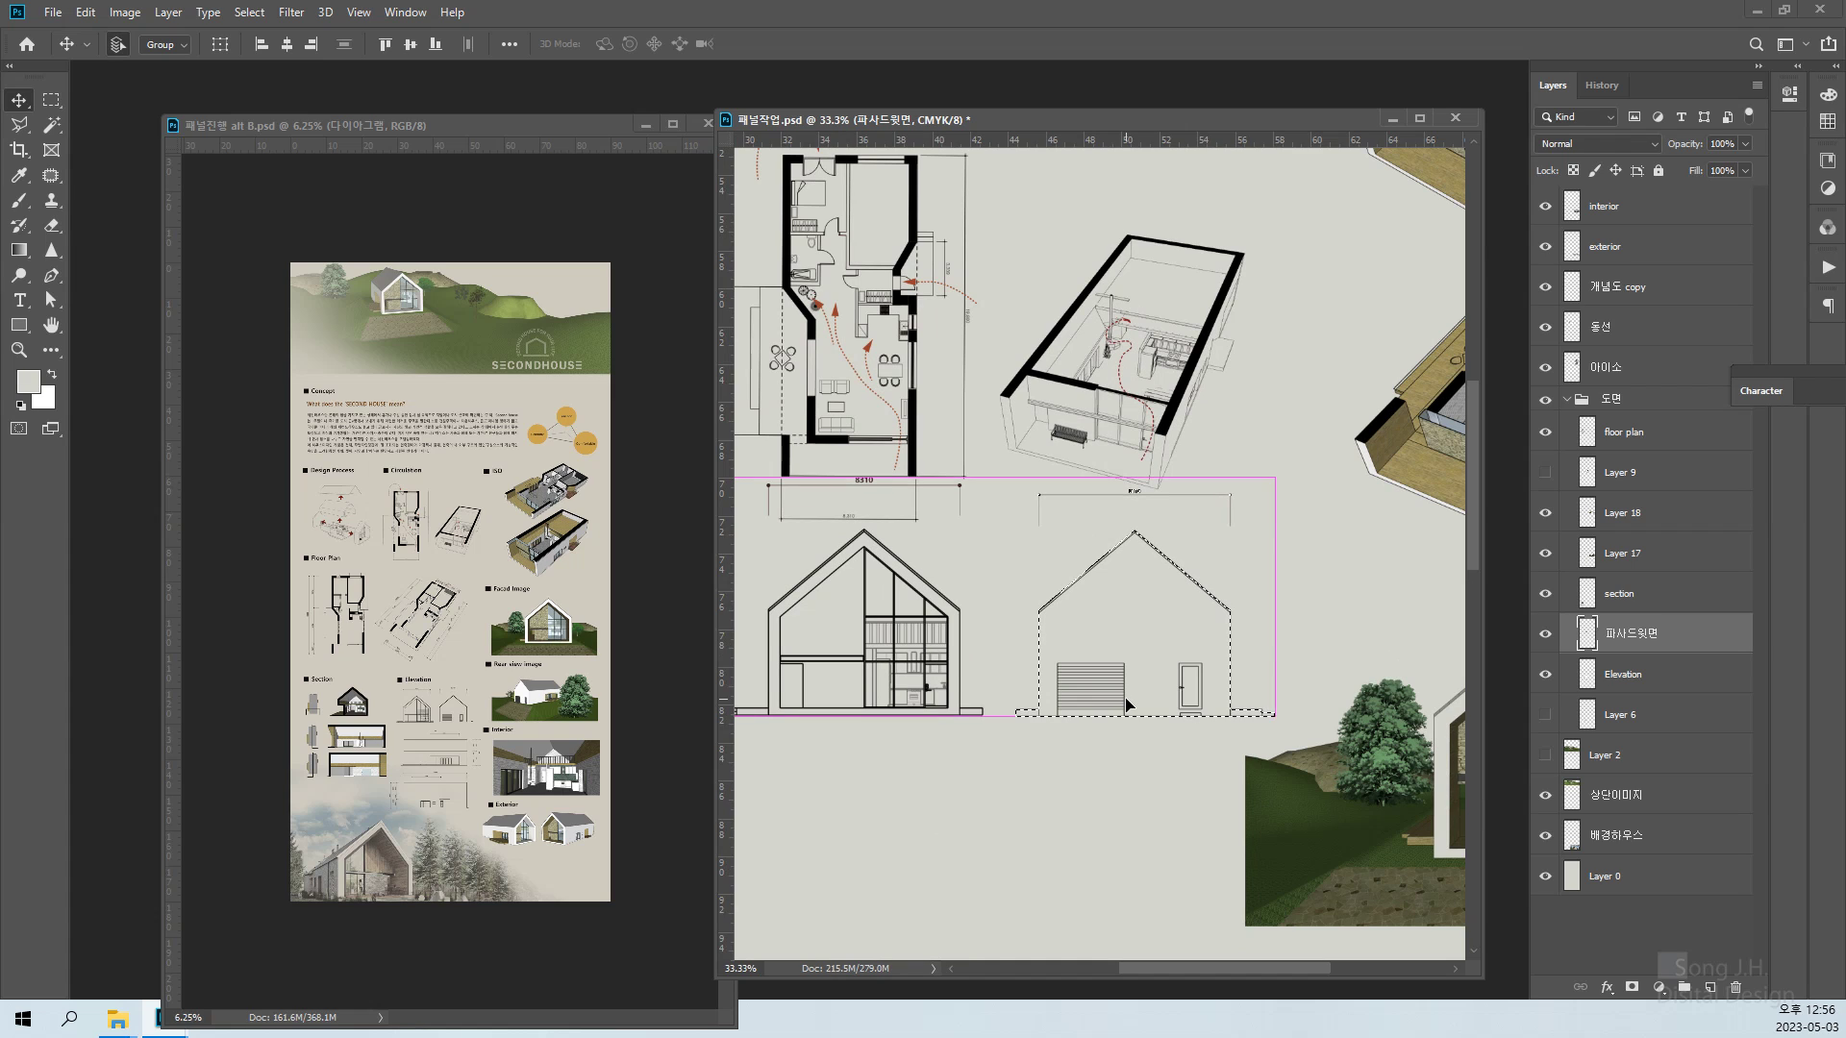
key(ctrl+d)
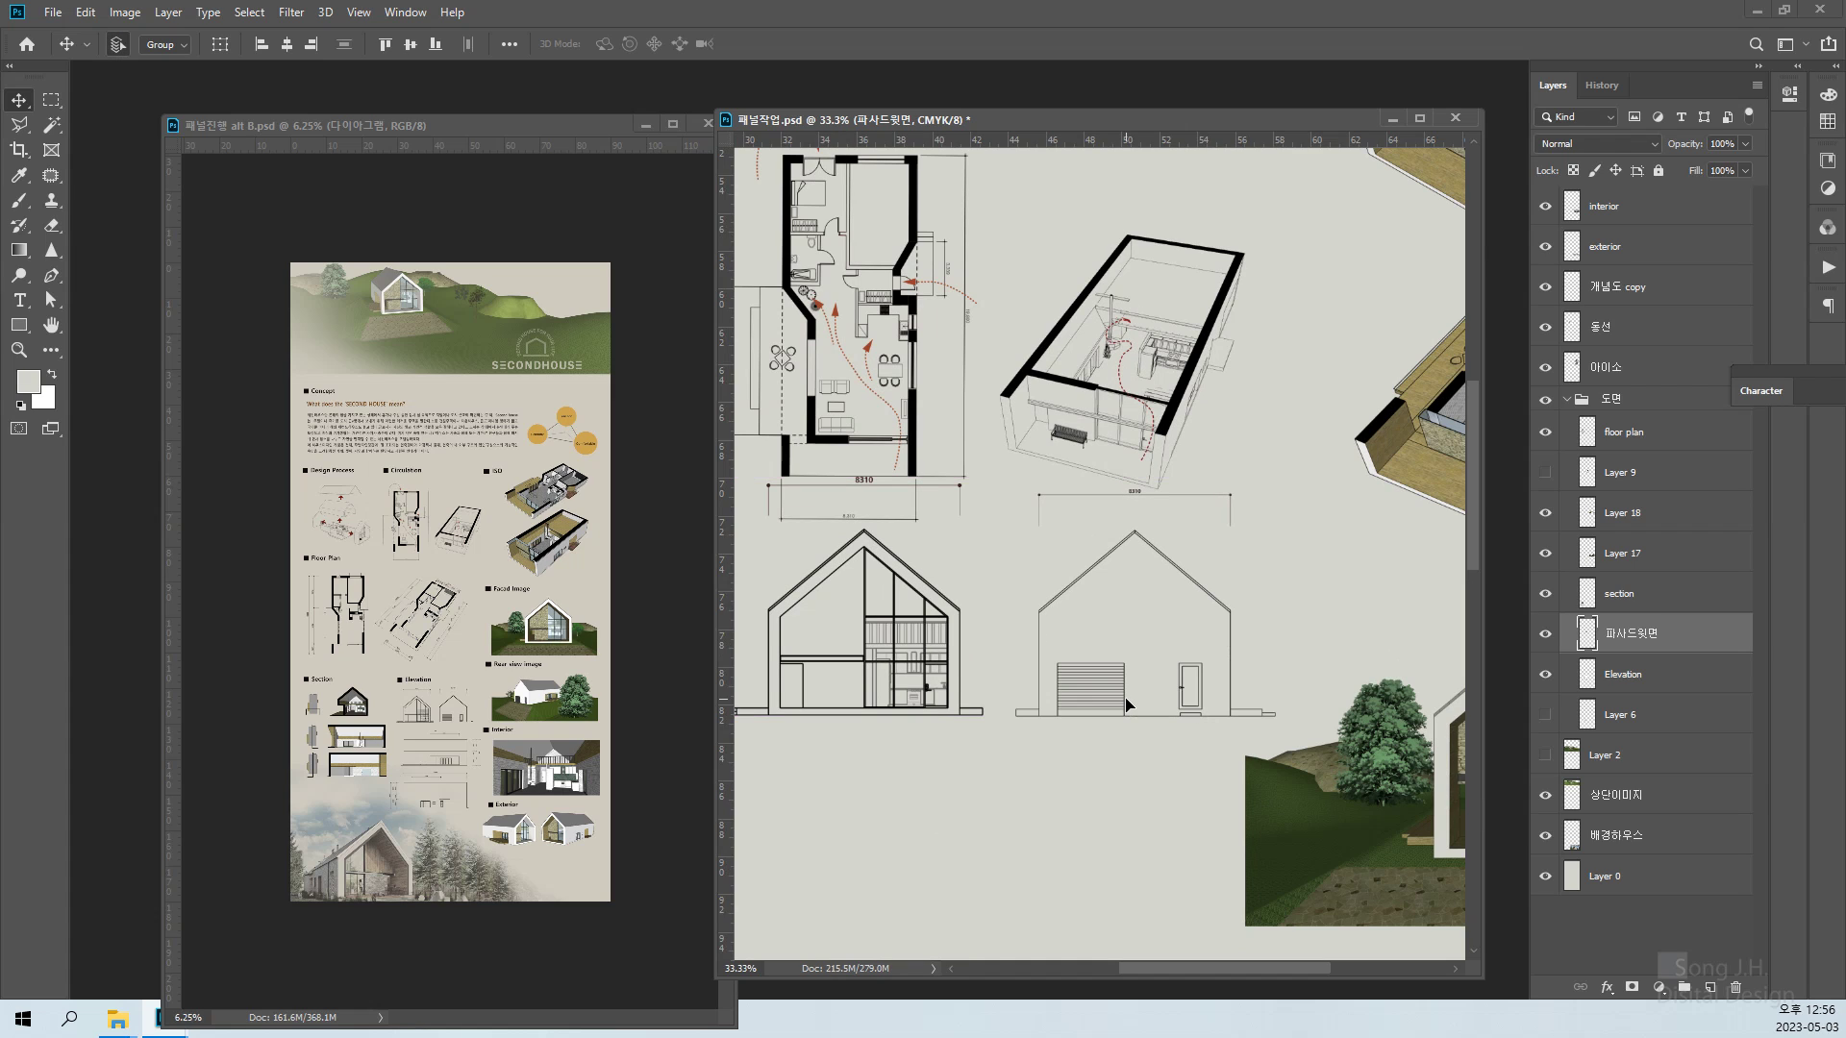
Nudge the rear gable elevation until its ground line is level with the front one, checking against the grid and a horizontal guide
key(ctrl+minus)
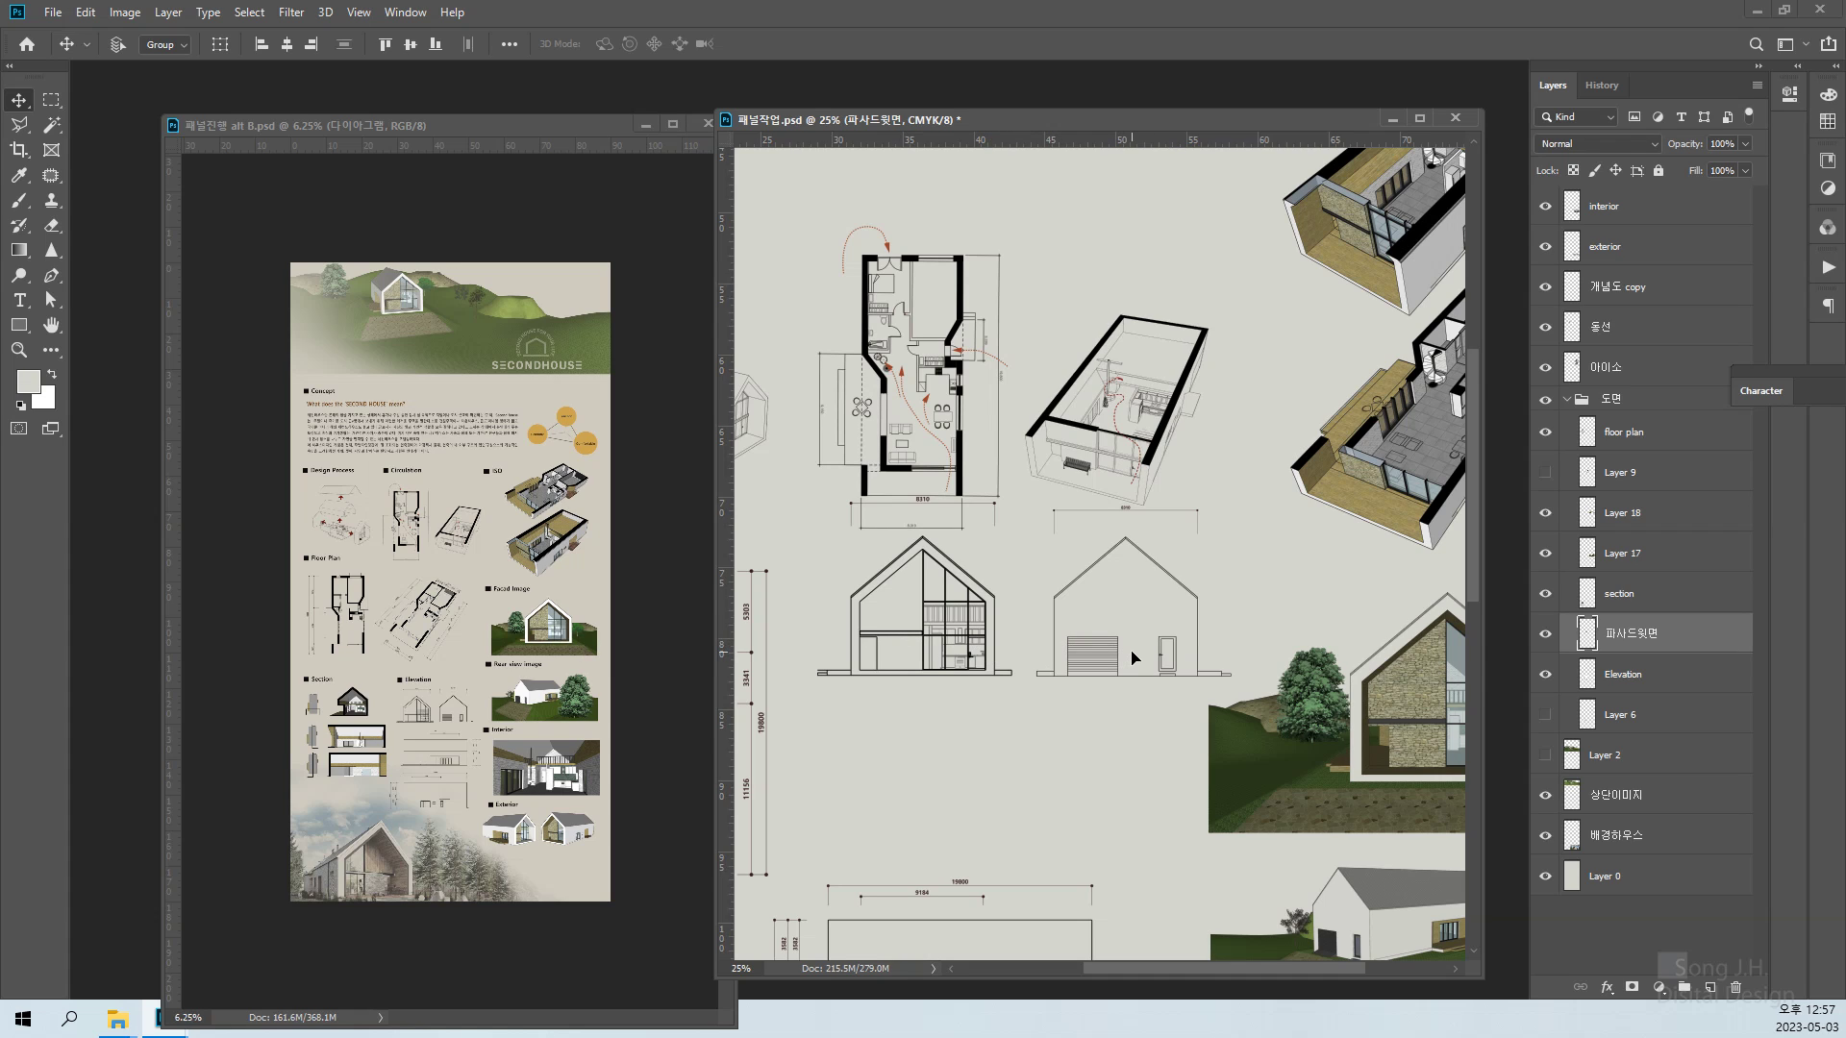
key(ctrl+apostrophe)
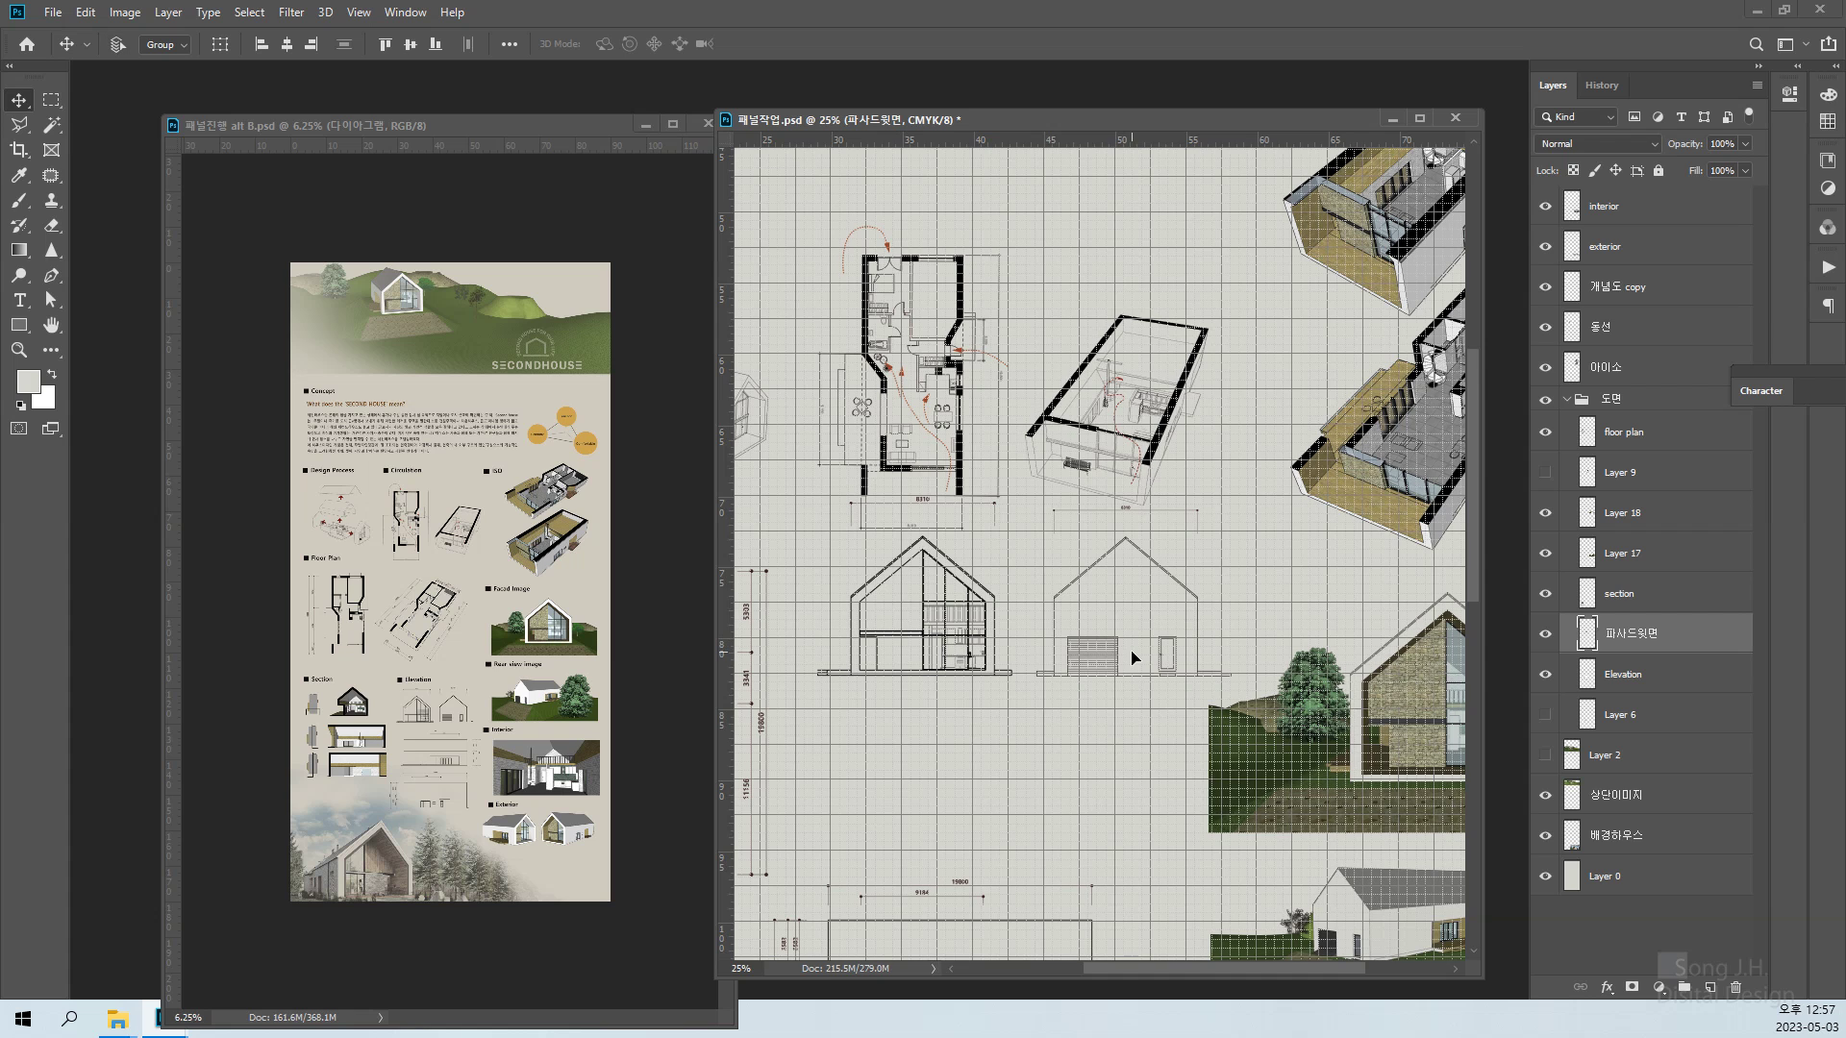
key(ctrl+plus)
key(ctrl+plus)
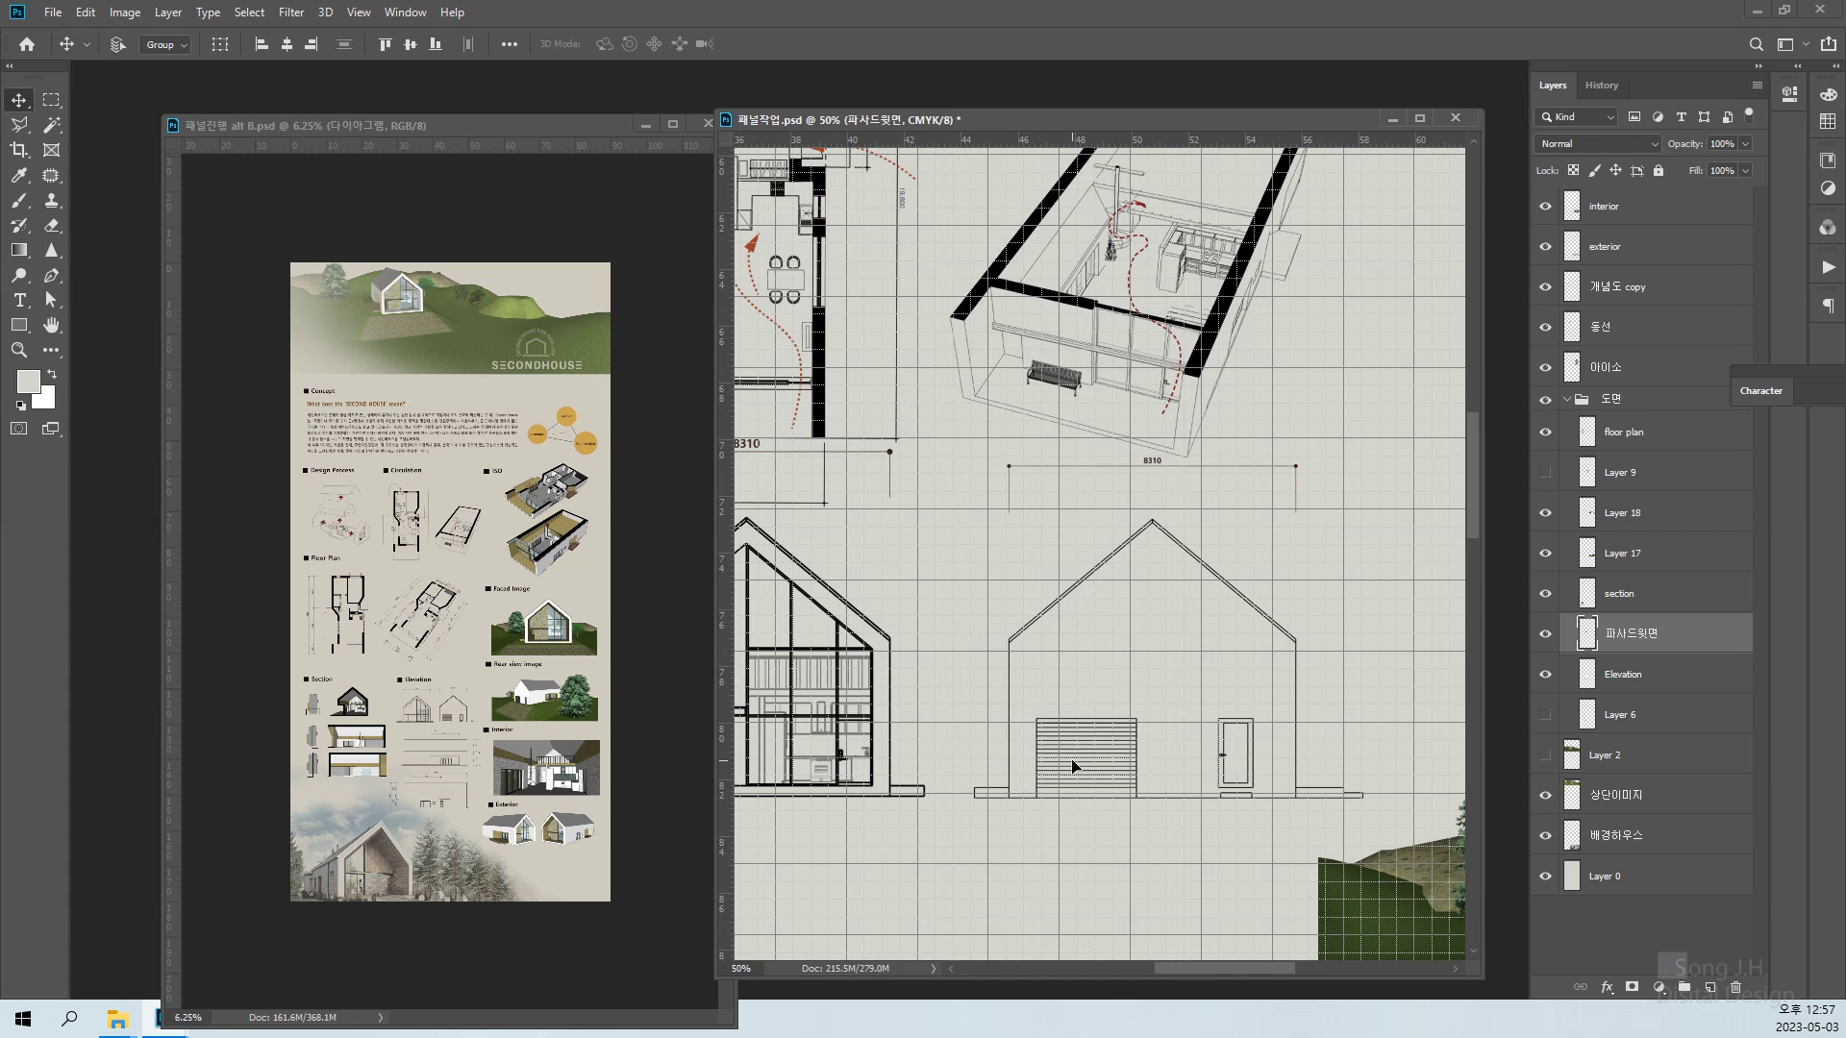
key(Up)
key(Up)
key(Up)
key(Up)
key(Up)
key(Up)
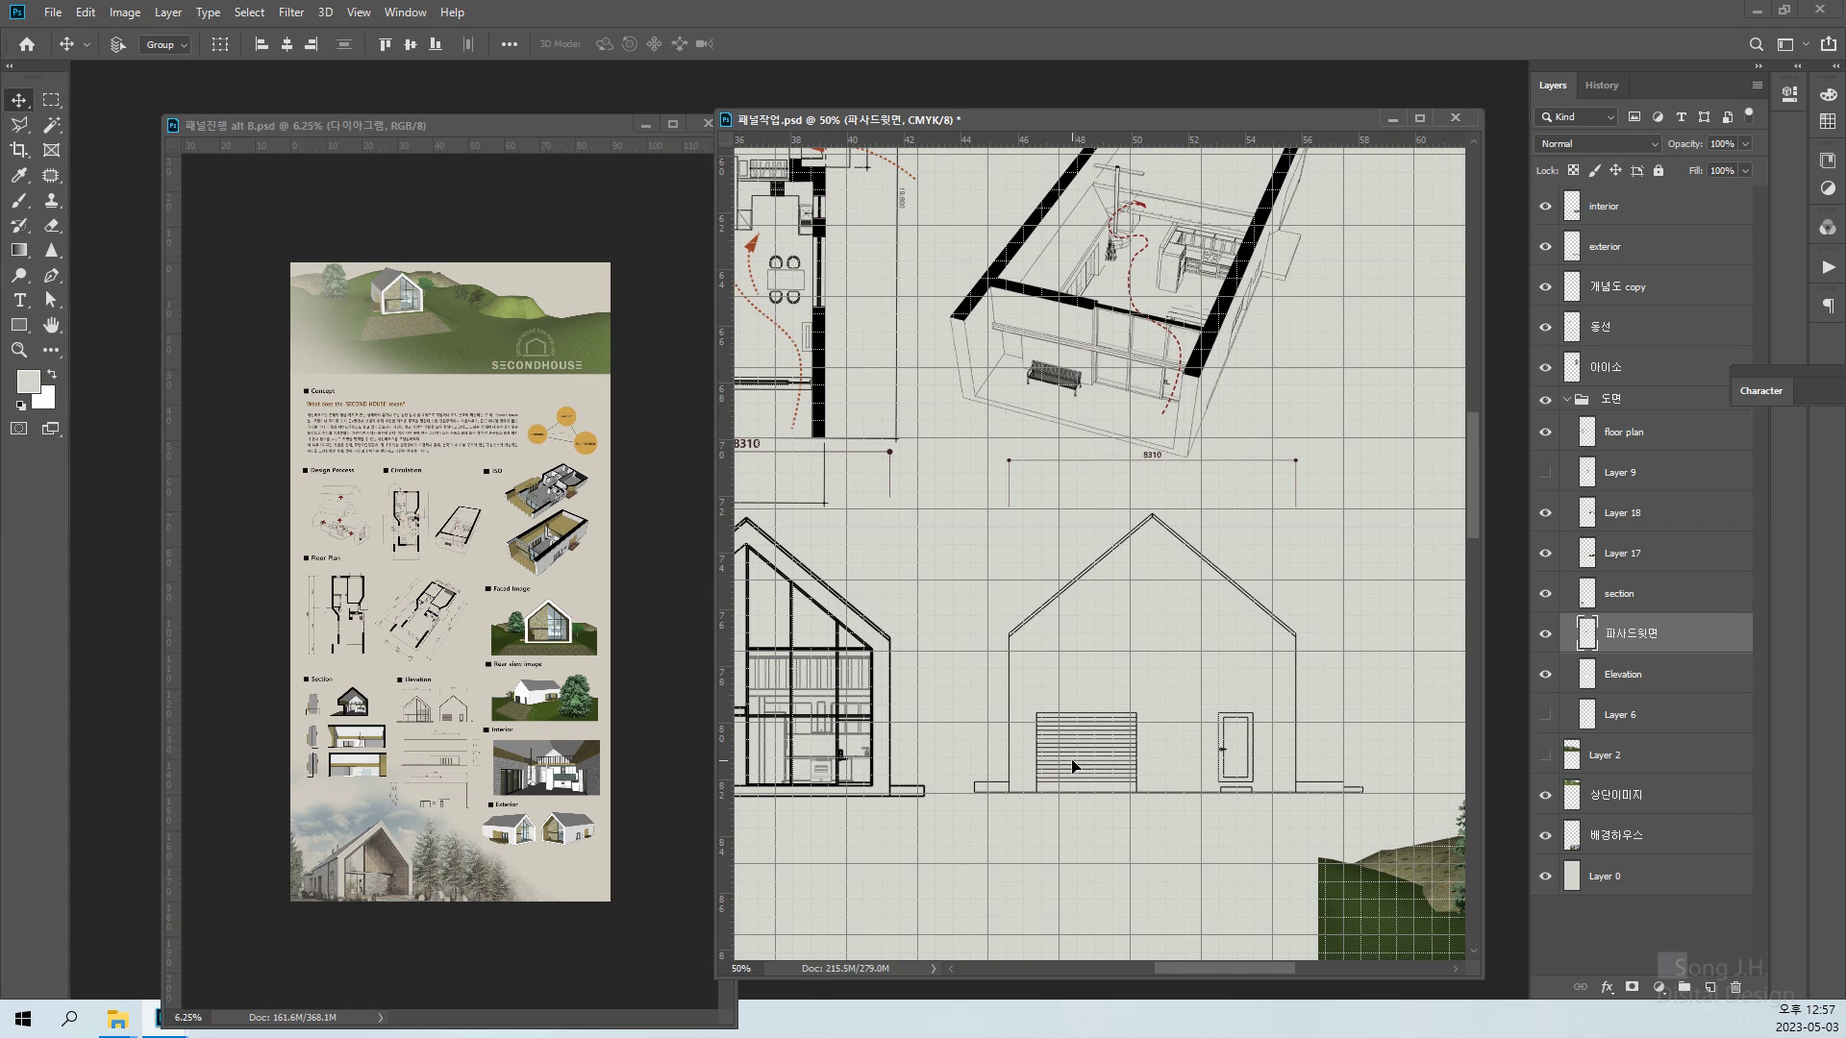
key(Down)
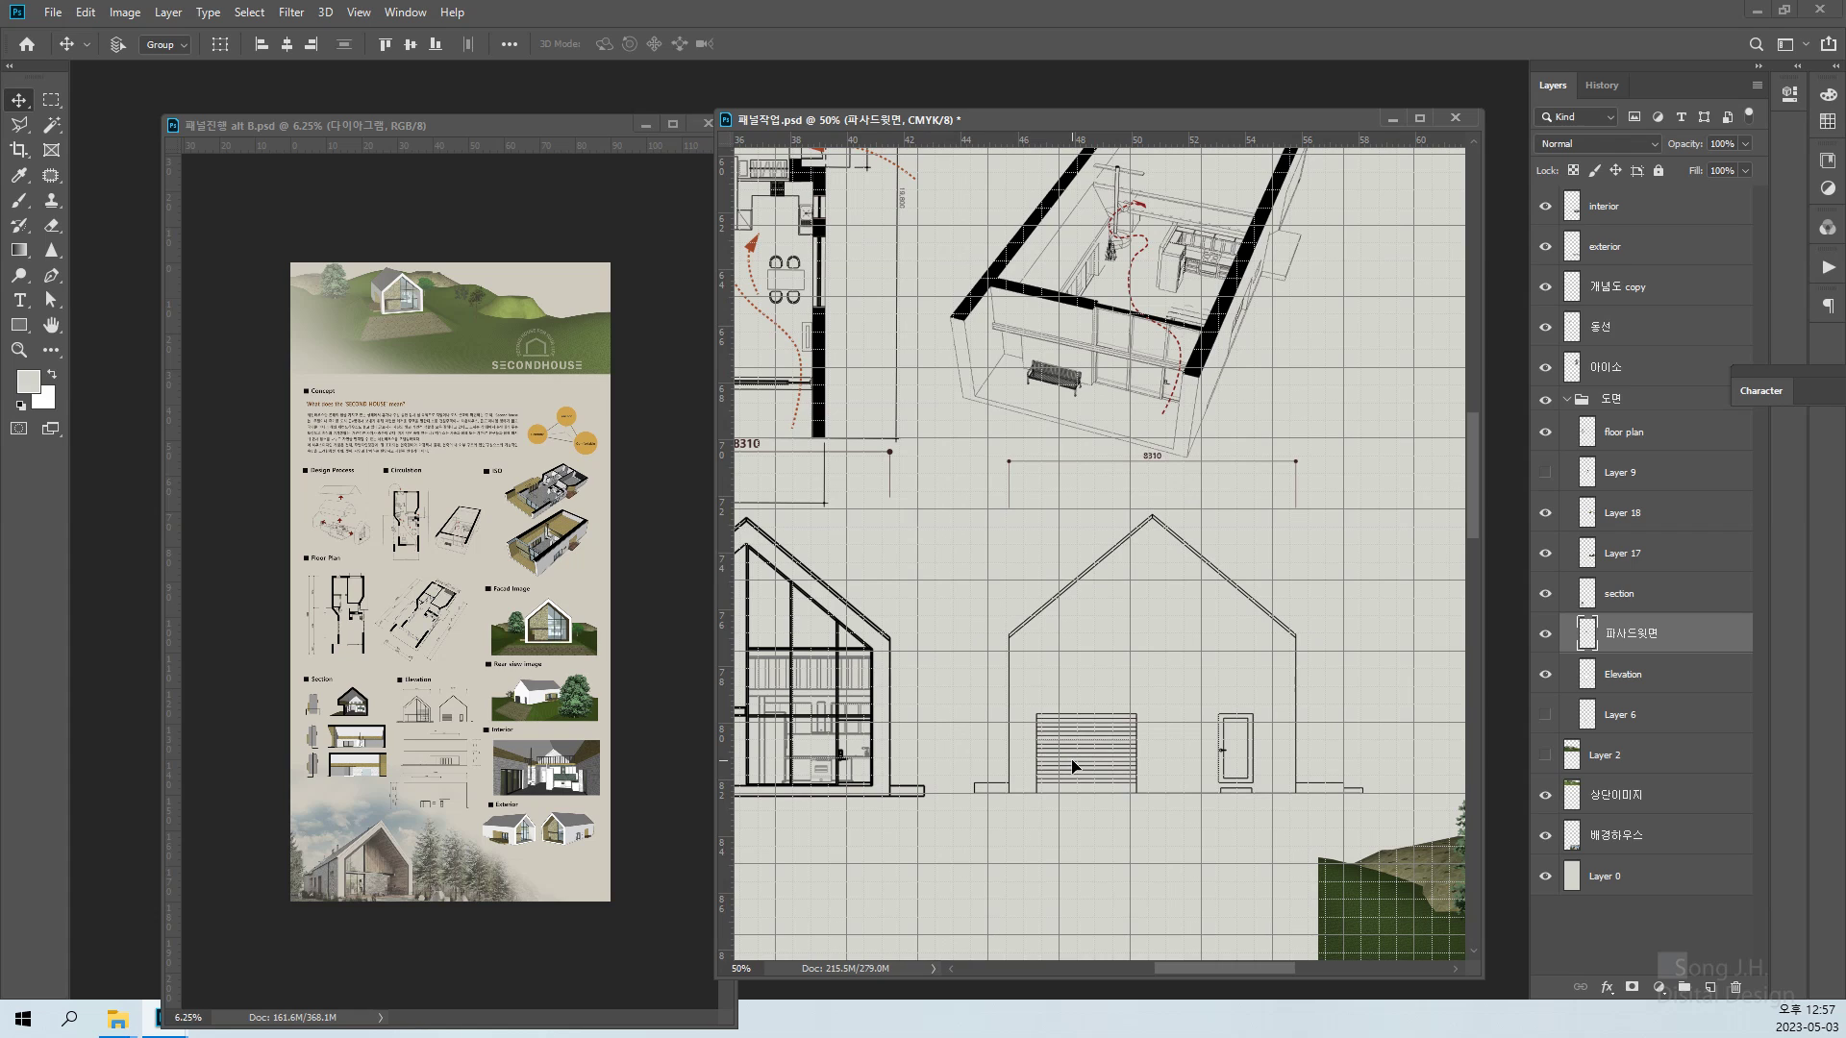
key(Down)
key(Down)
key(Down)
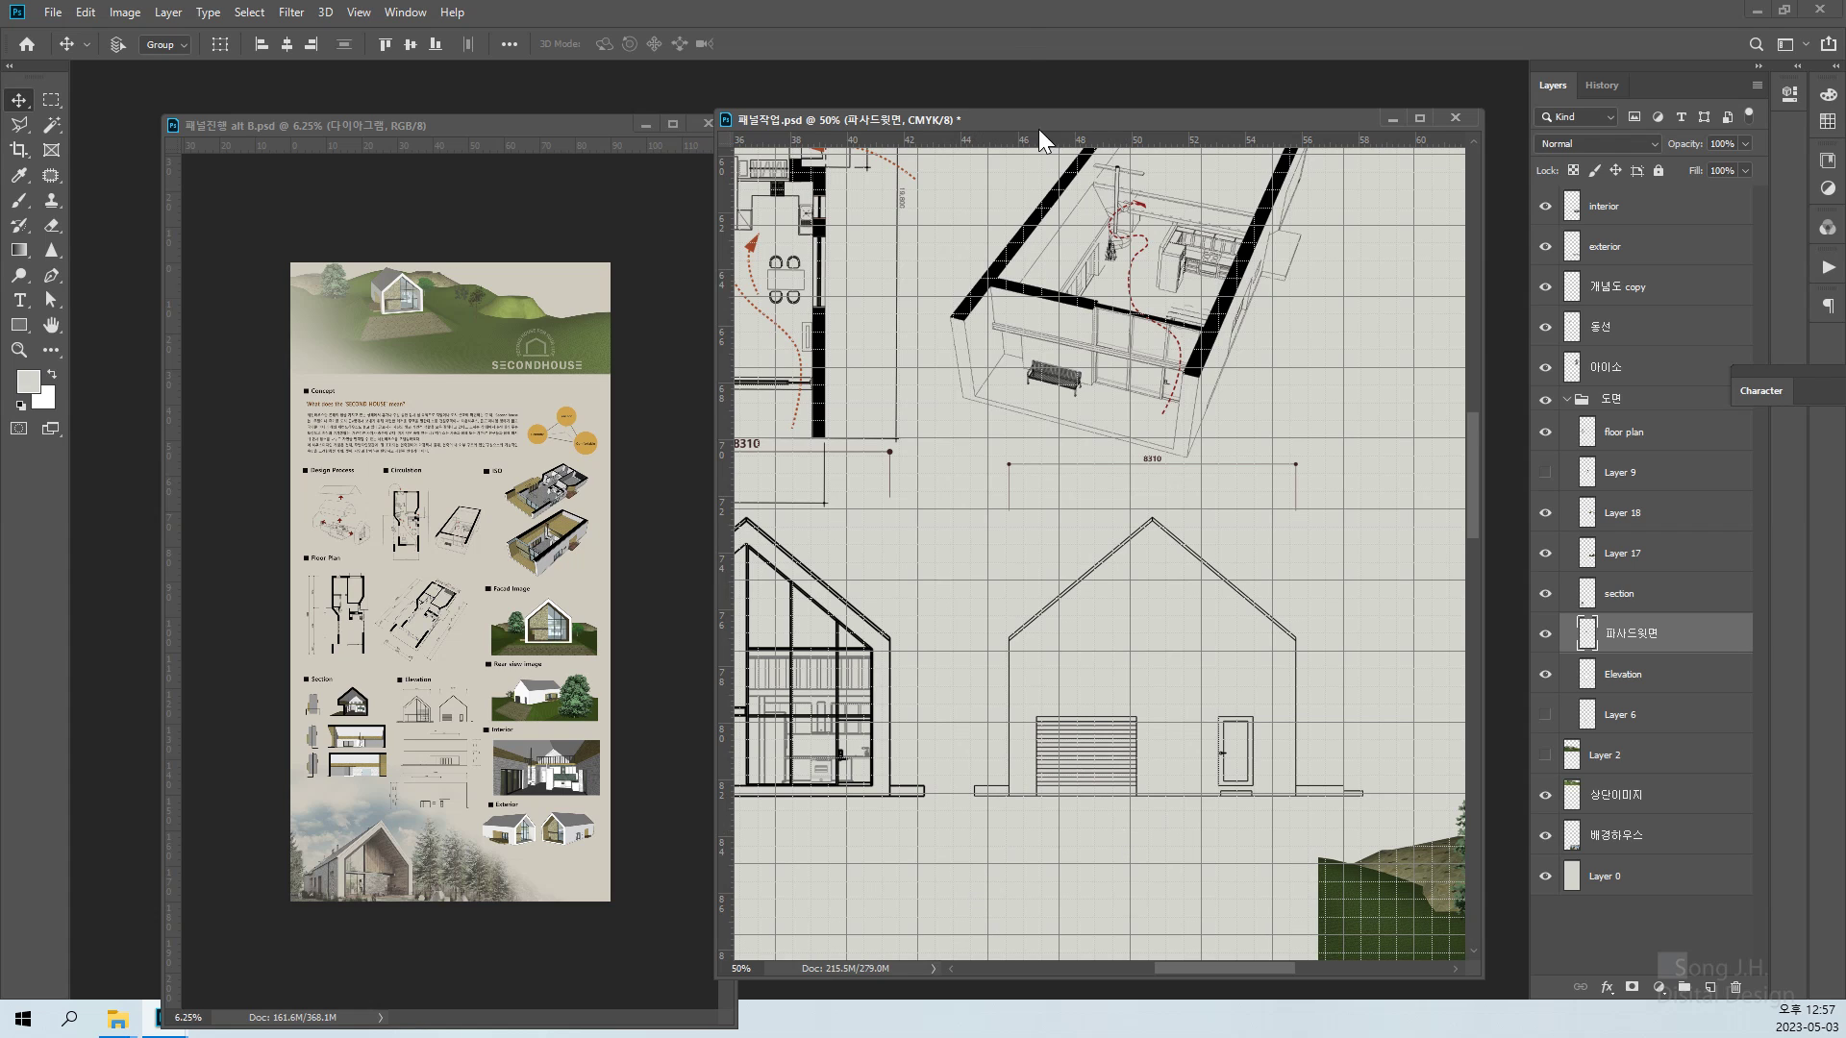
drag(1004, 141, 870, 807)
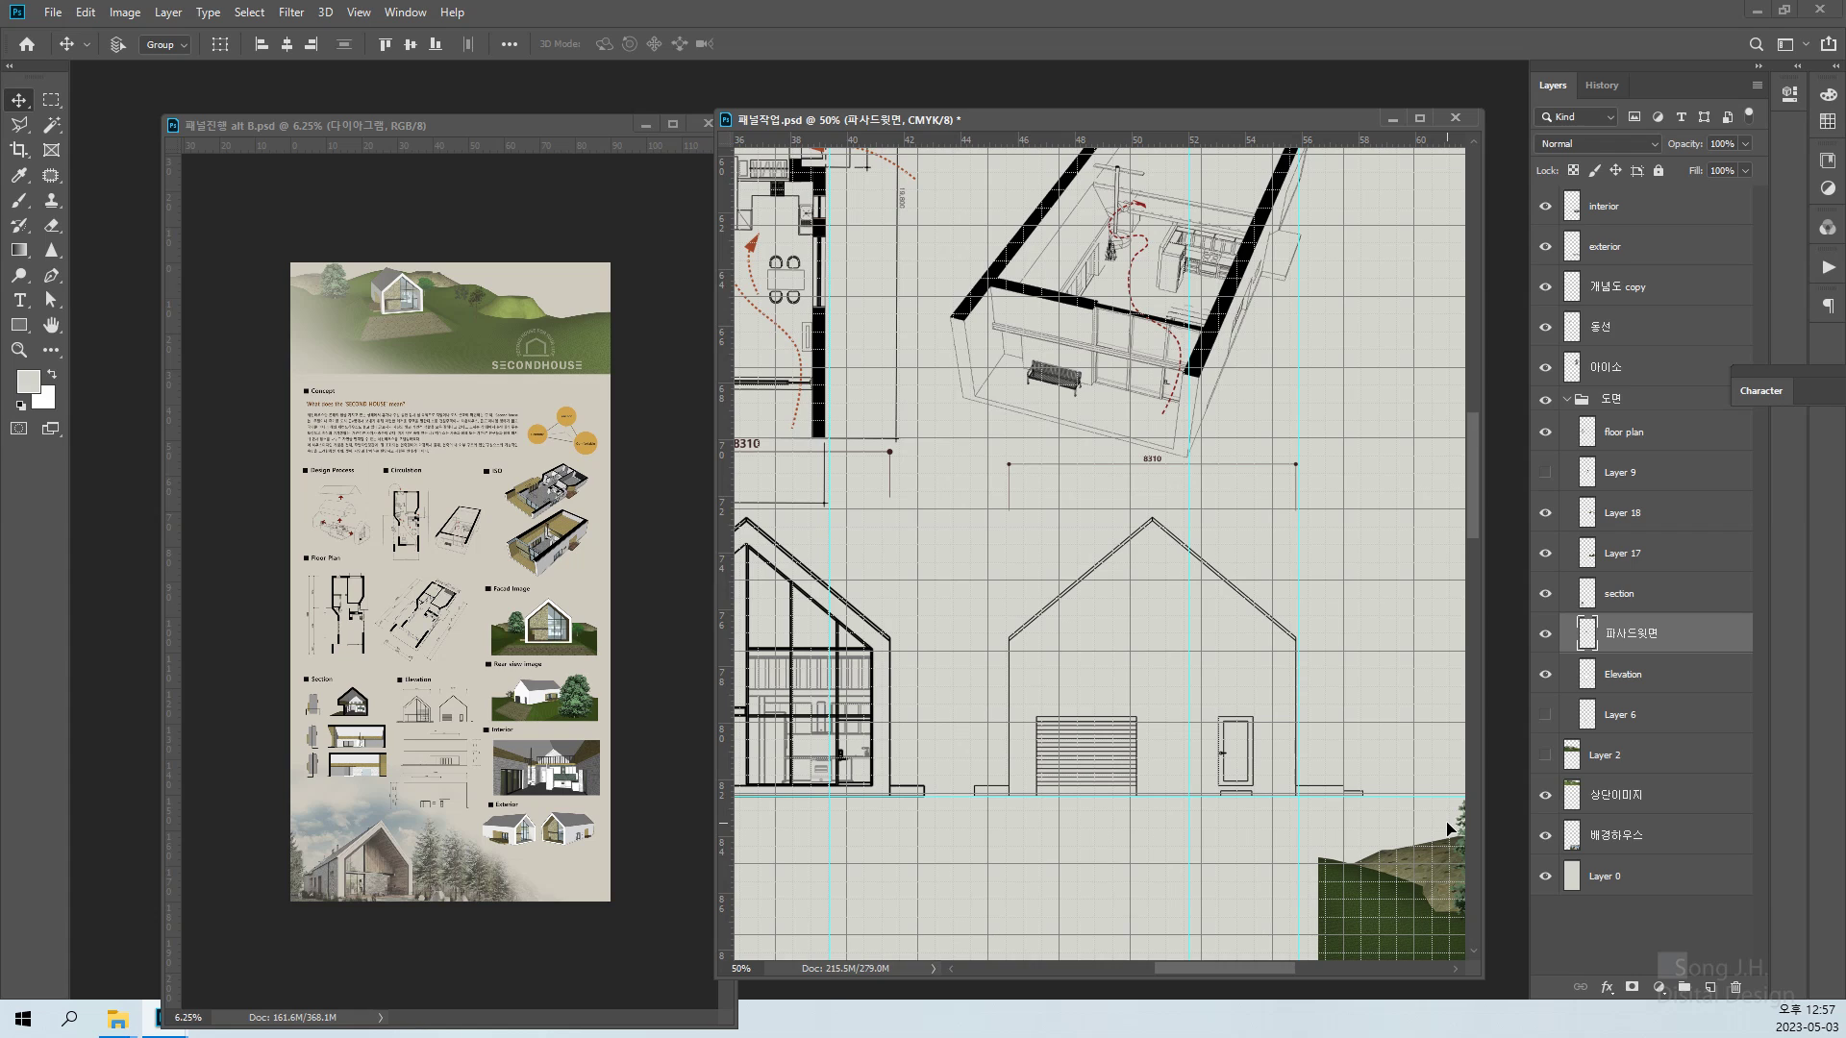
key(ctrl+semicolon)
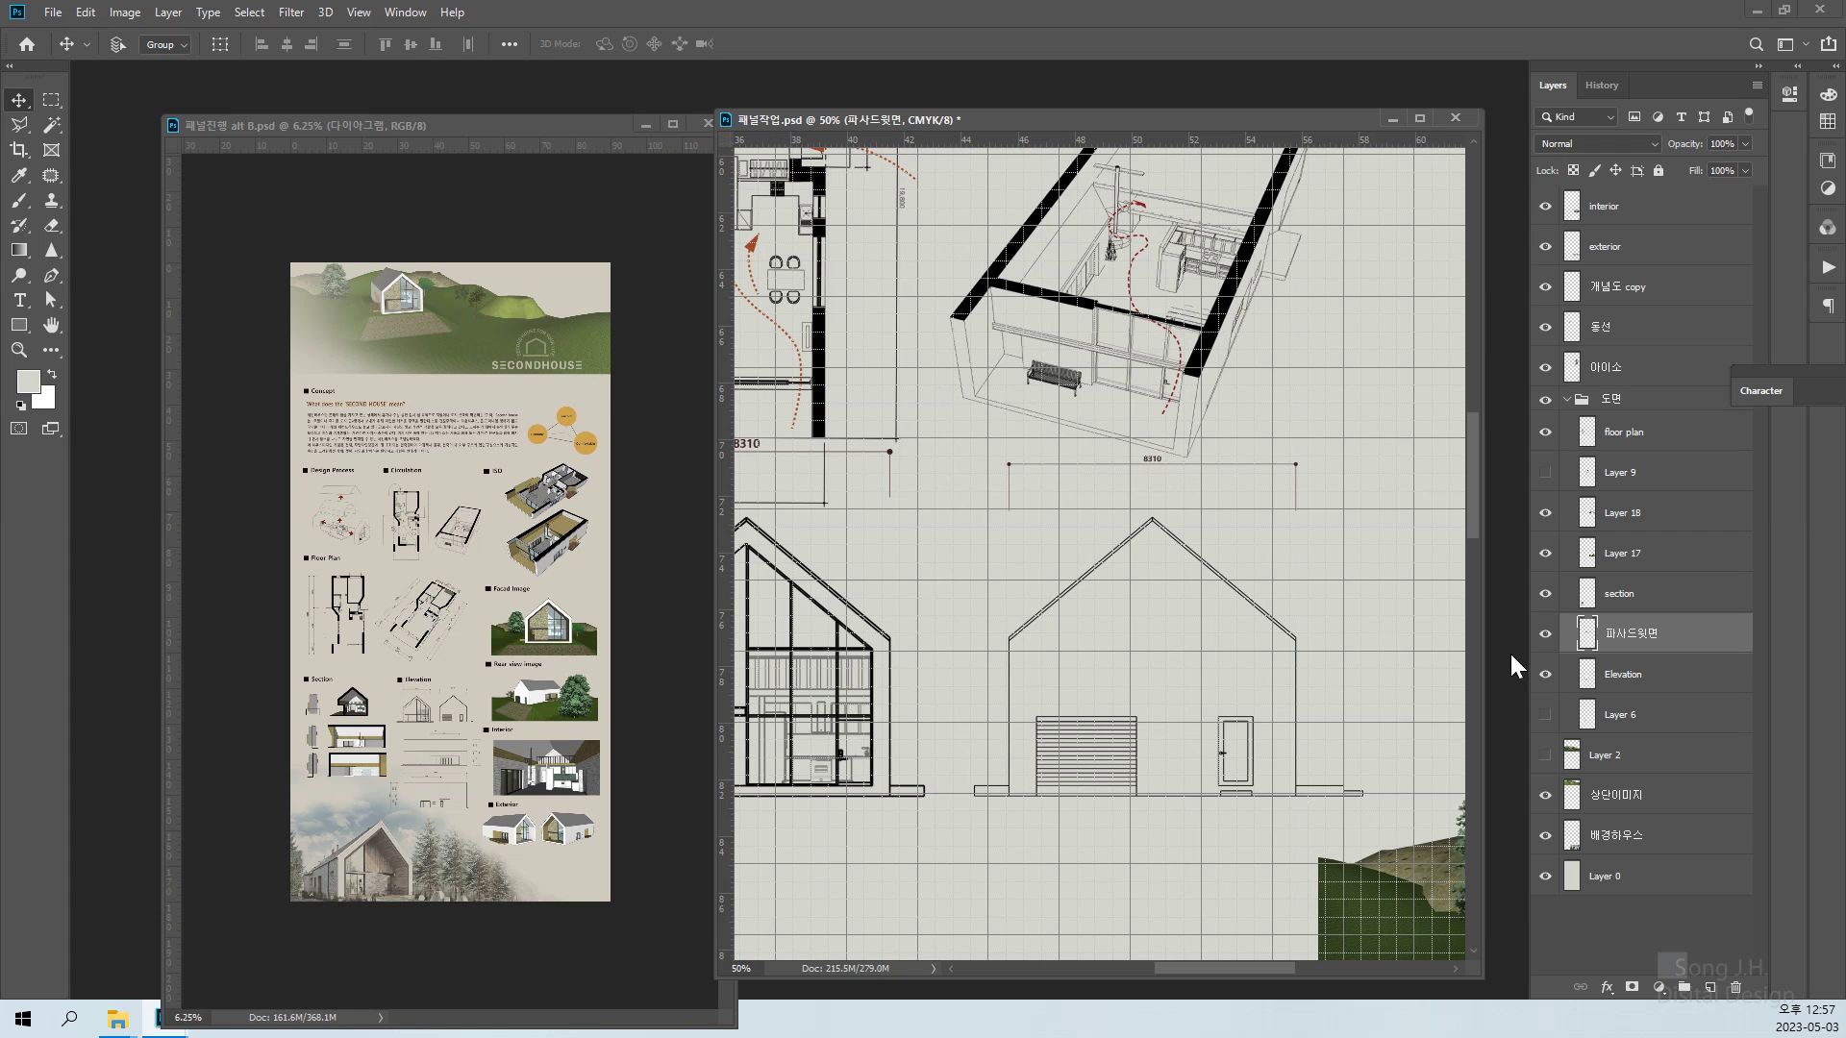
Move both gable elevations slightly down and left, between the upright floor plan and the facade rendering
key(ctrl+minus)
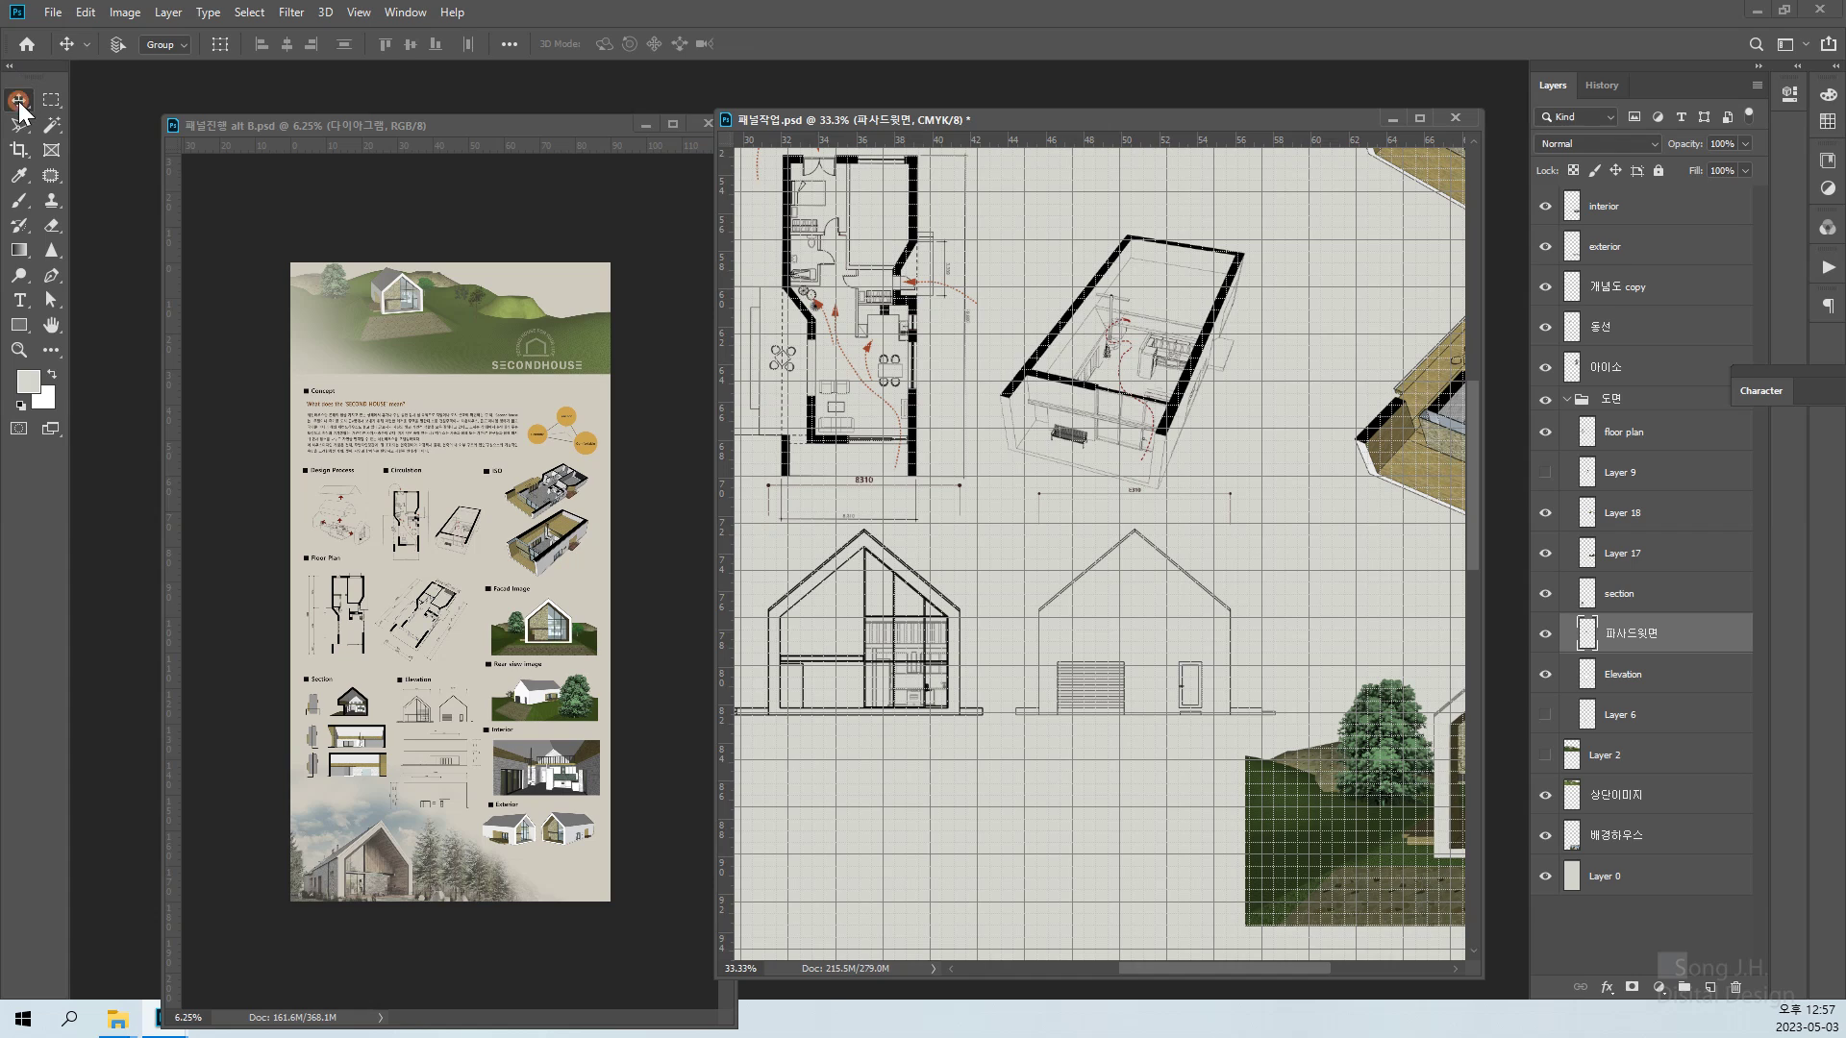
drag(1035, 657, 998, 640)
key(ctrl+minus)
key(ctrl+minus)
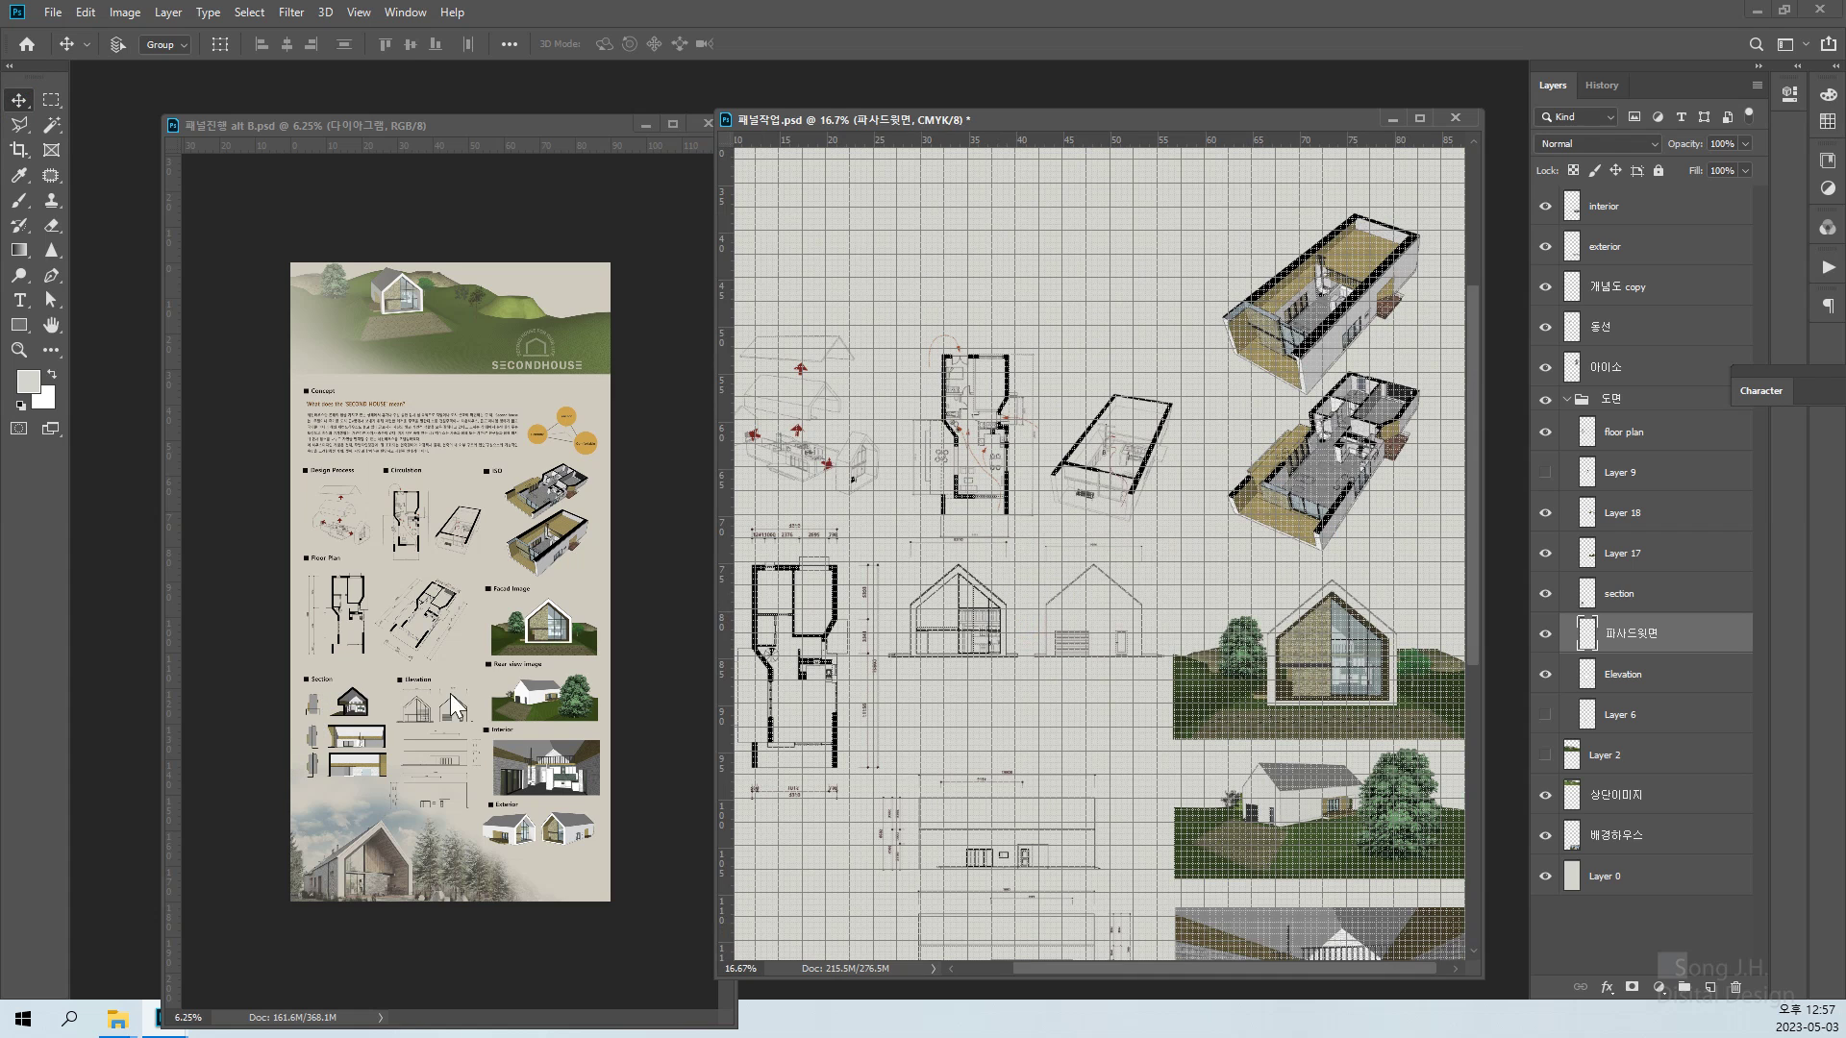
Move the drawings on the section layer straight up, beneath the upright floor plan
scroll(1137, 673, down, 5)
scroll(1138, 673, left, 2)
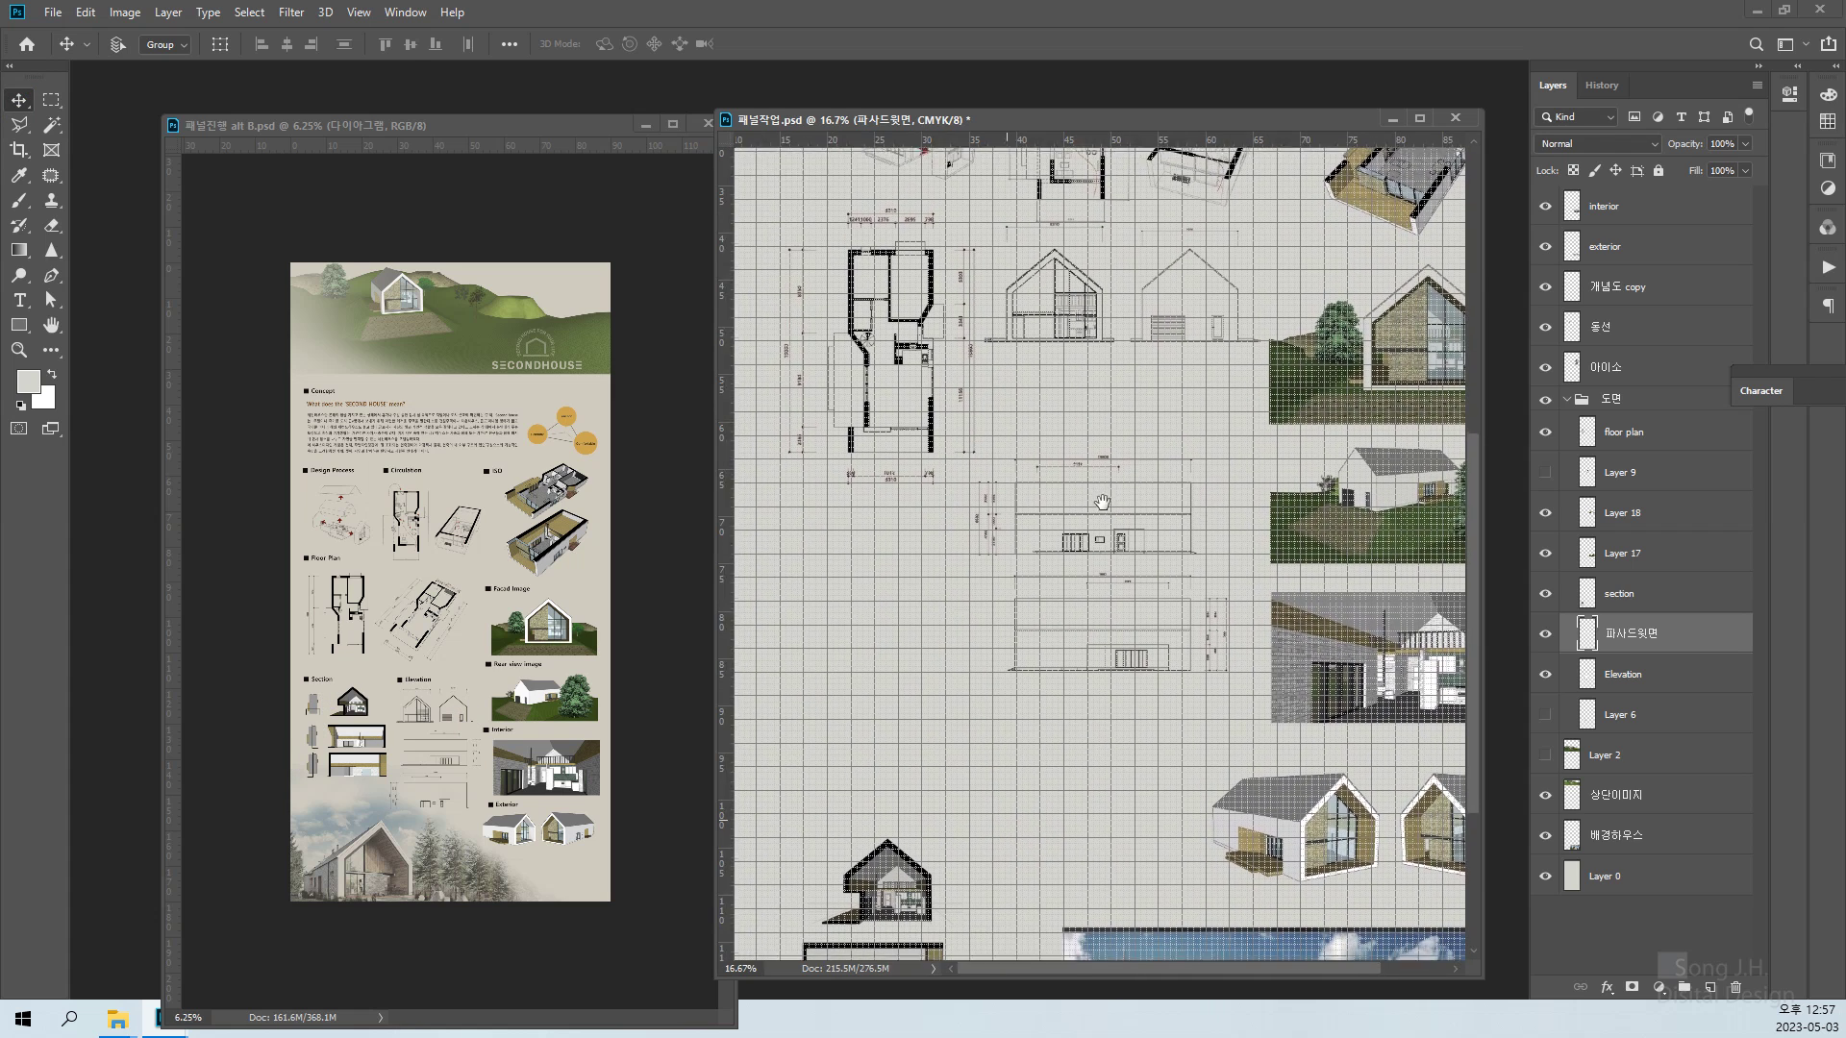
right_click(892, 857)
click(923, 873)
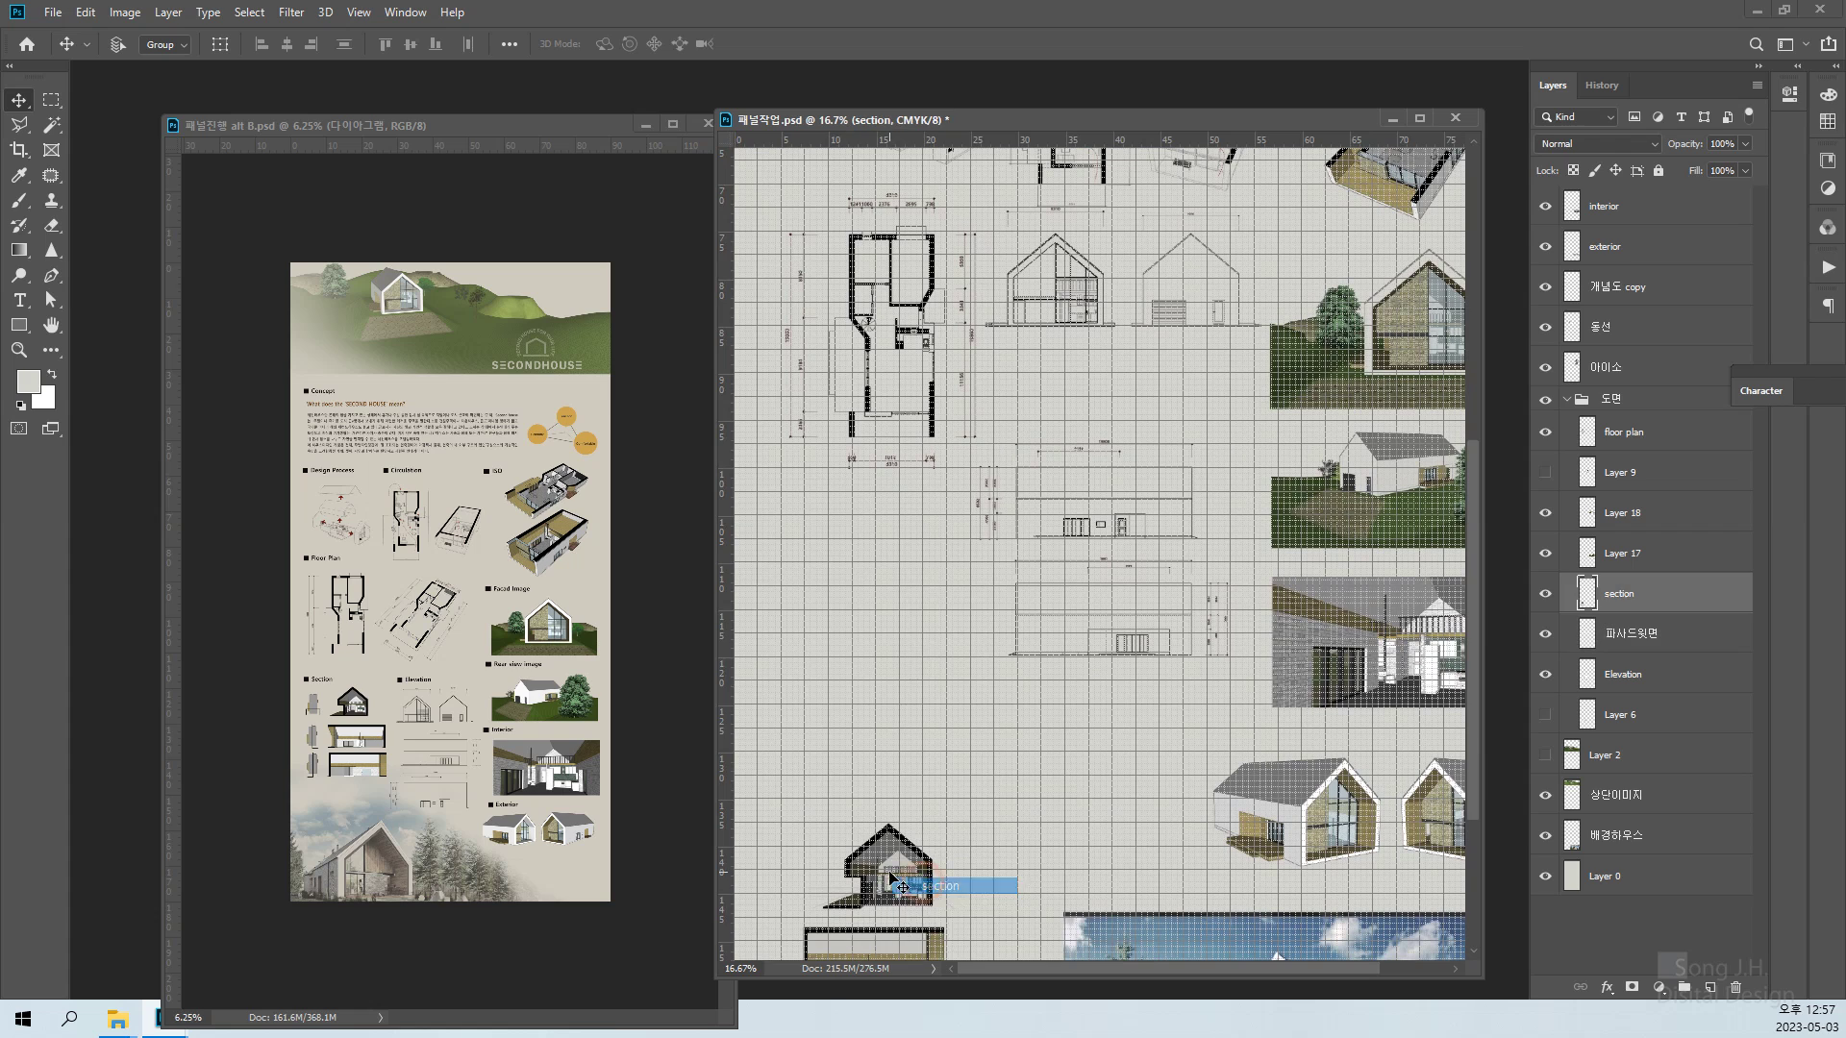
drag(889, 870, 885, 558)
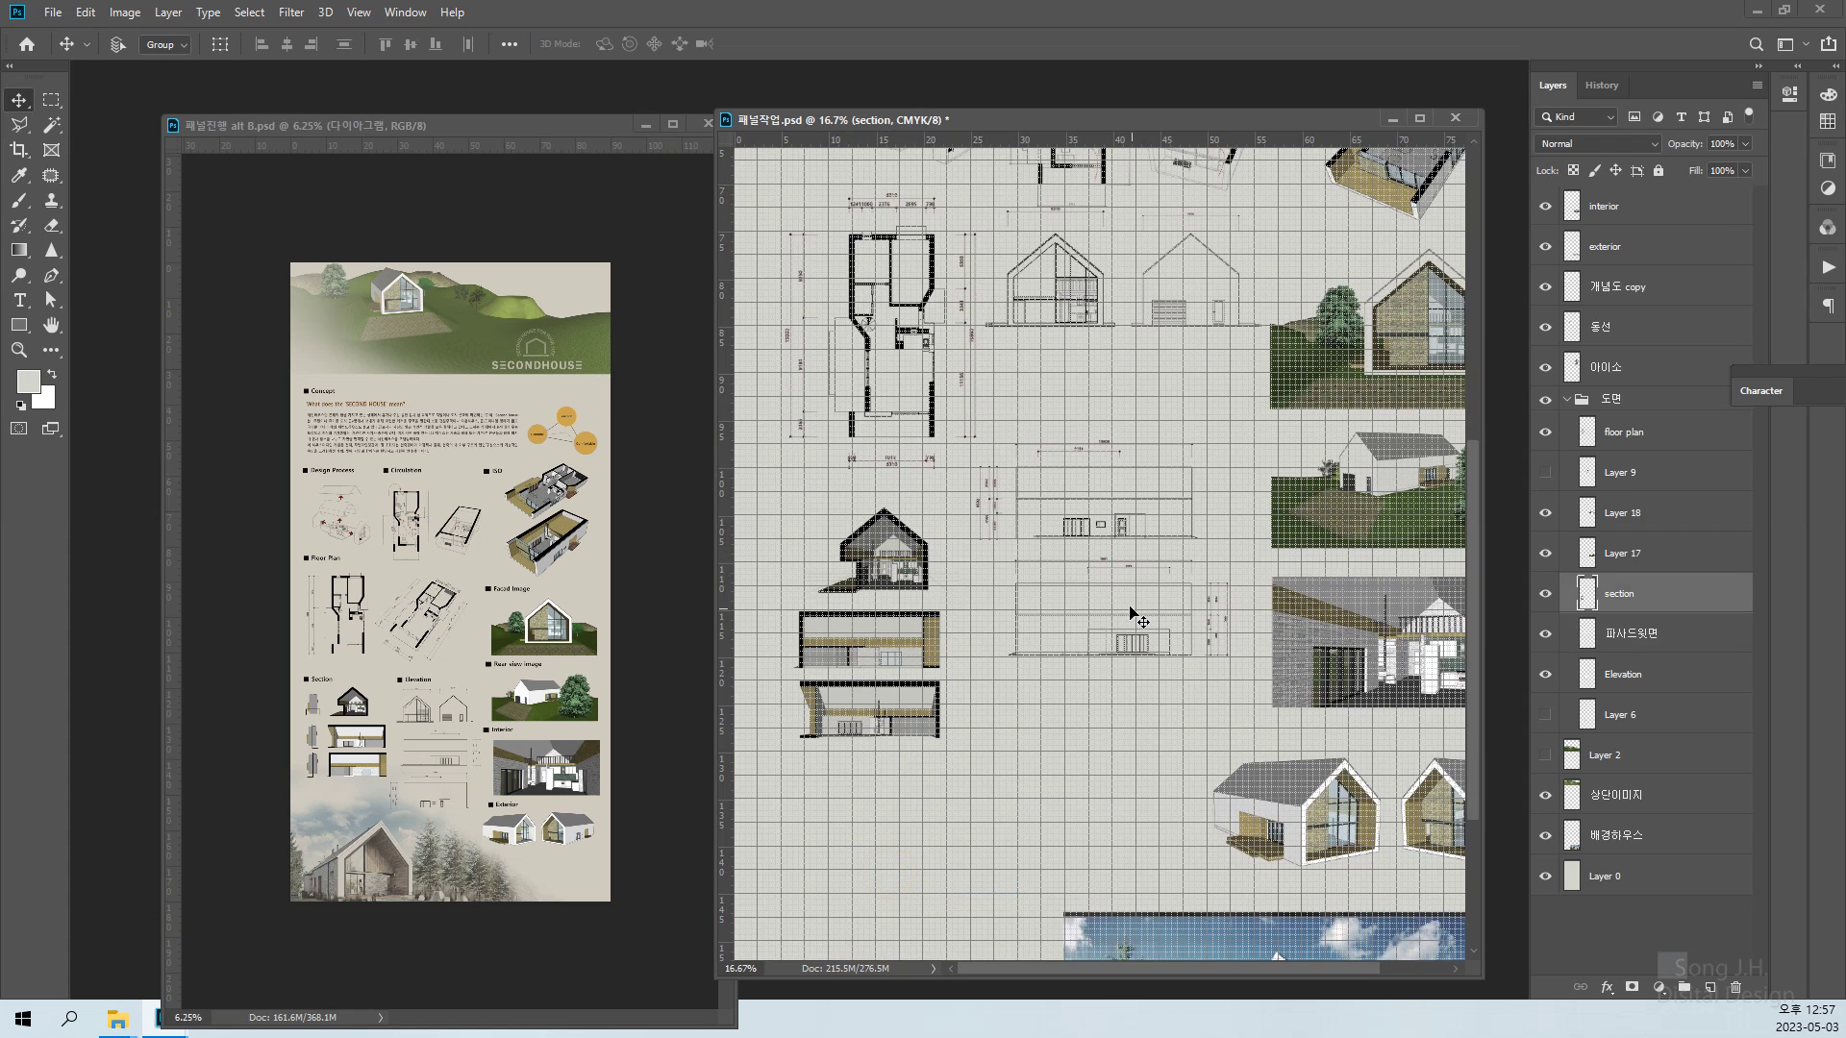
Move the long side elevations down beside the section drawings and bring the gable elevations down directly above them
right_click(1069, 523)
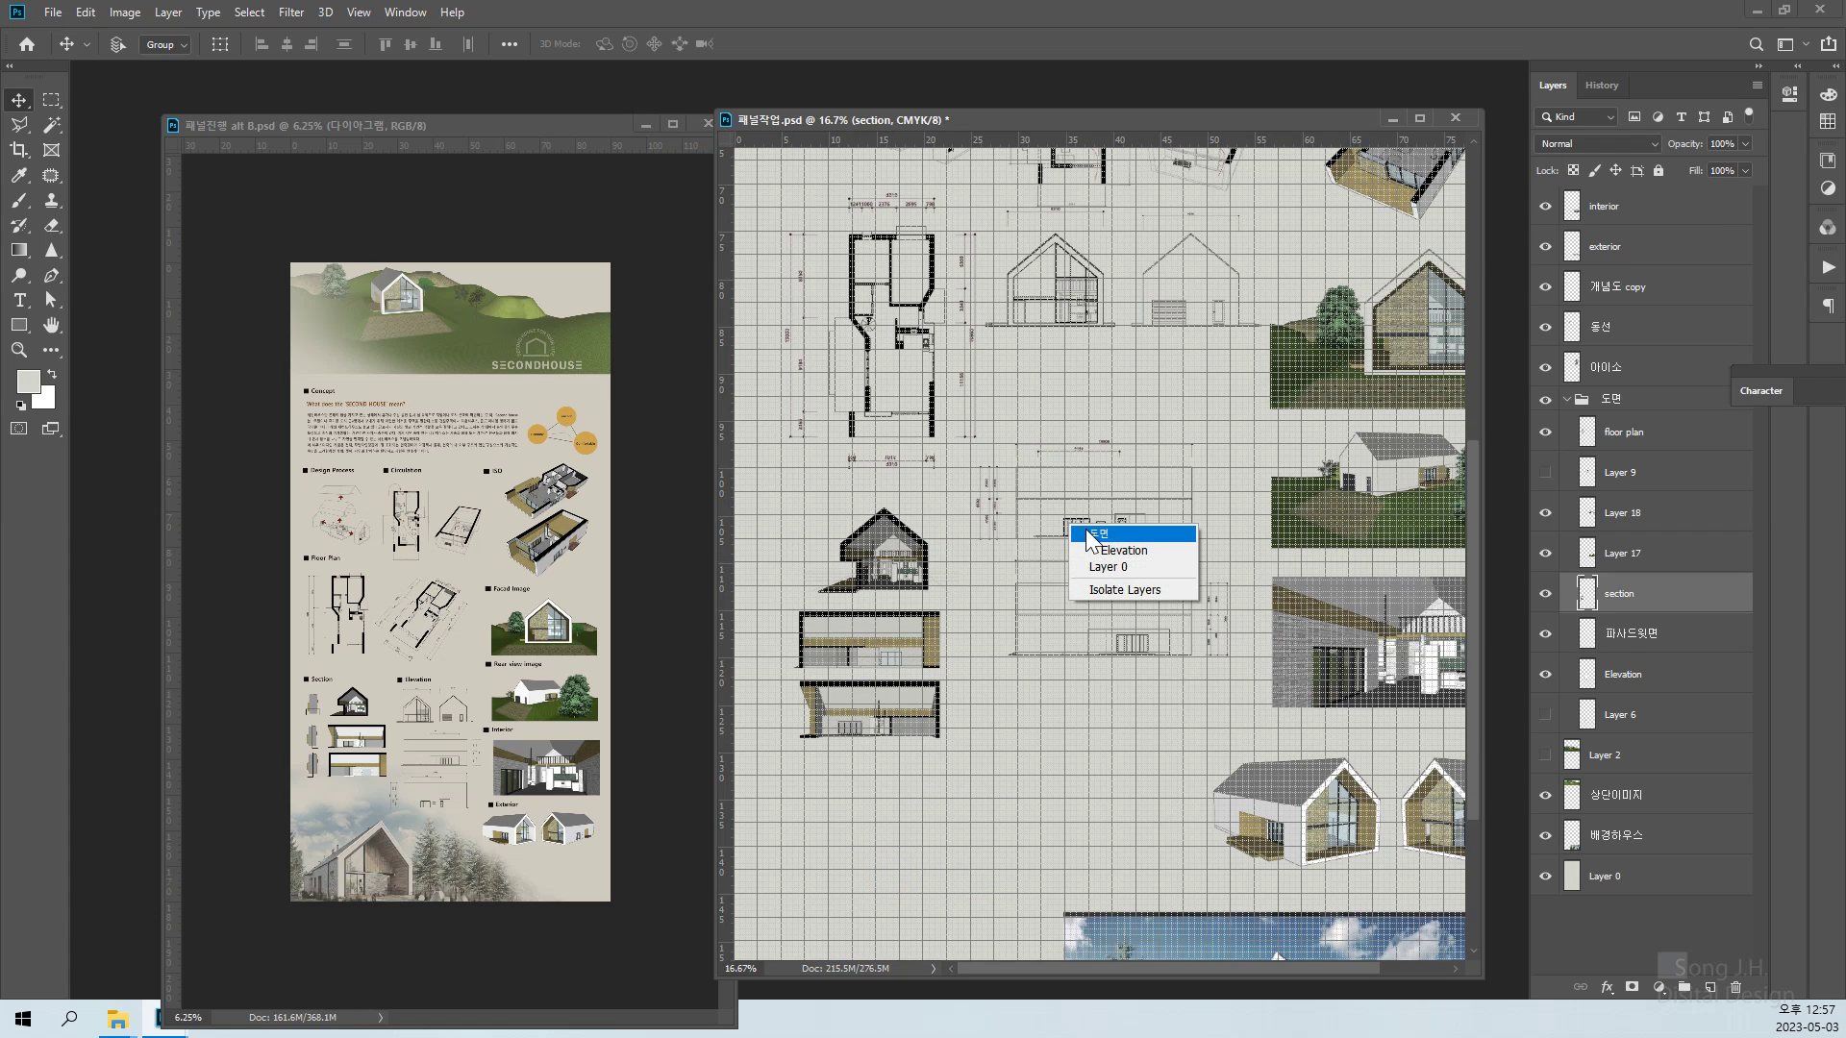
click(1059, 544)
drag(1058, 544, 1059, 624)
right_click(1063, 310)
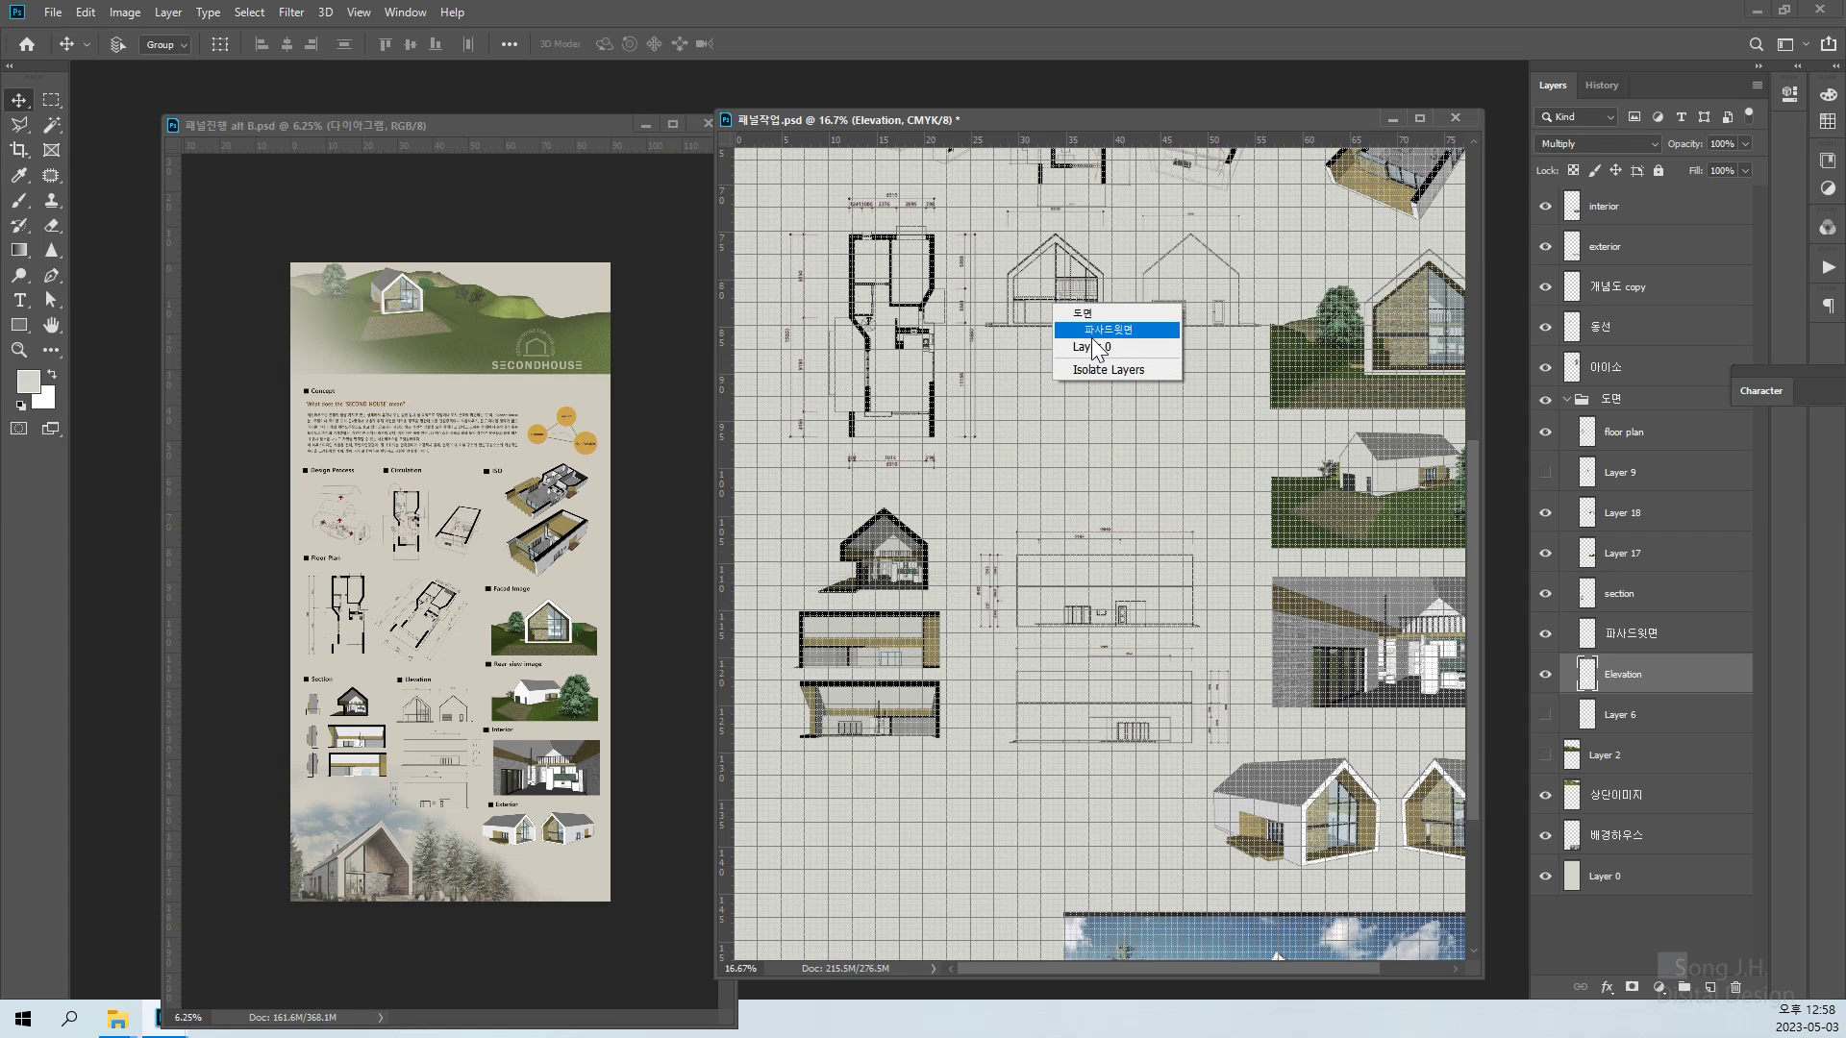
click(1095, 335)
drag(1076, 292, 1070, 469)
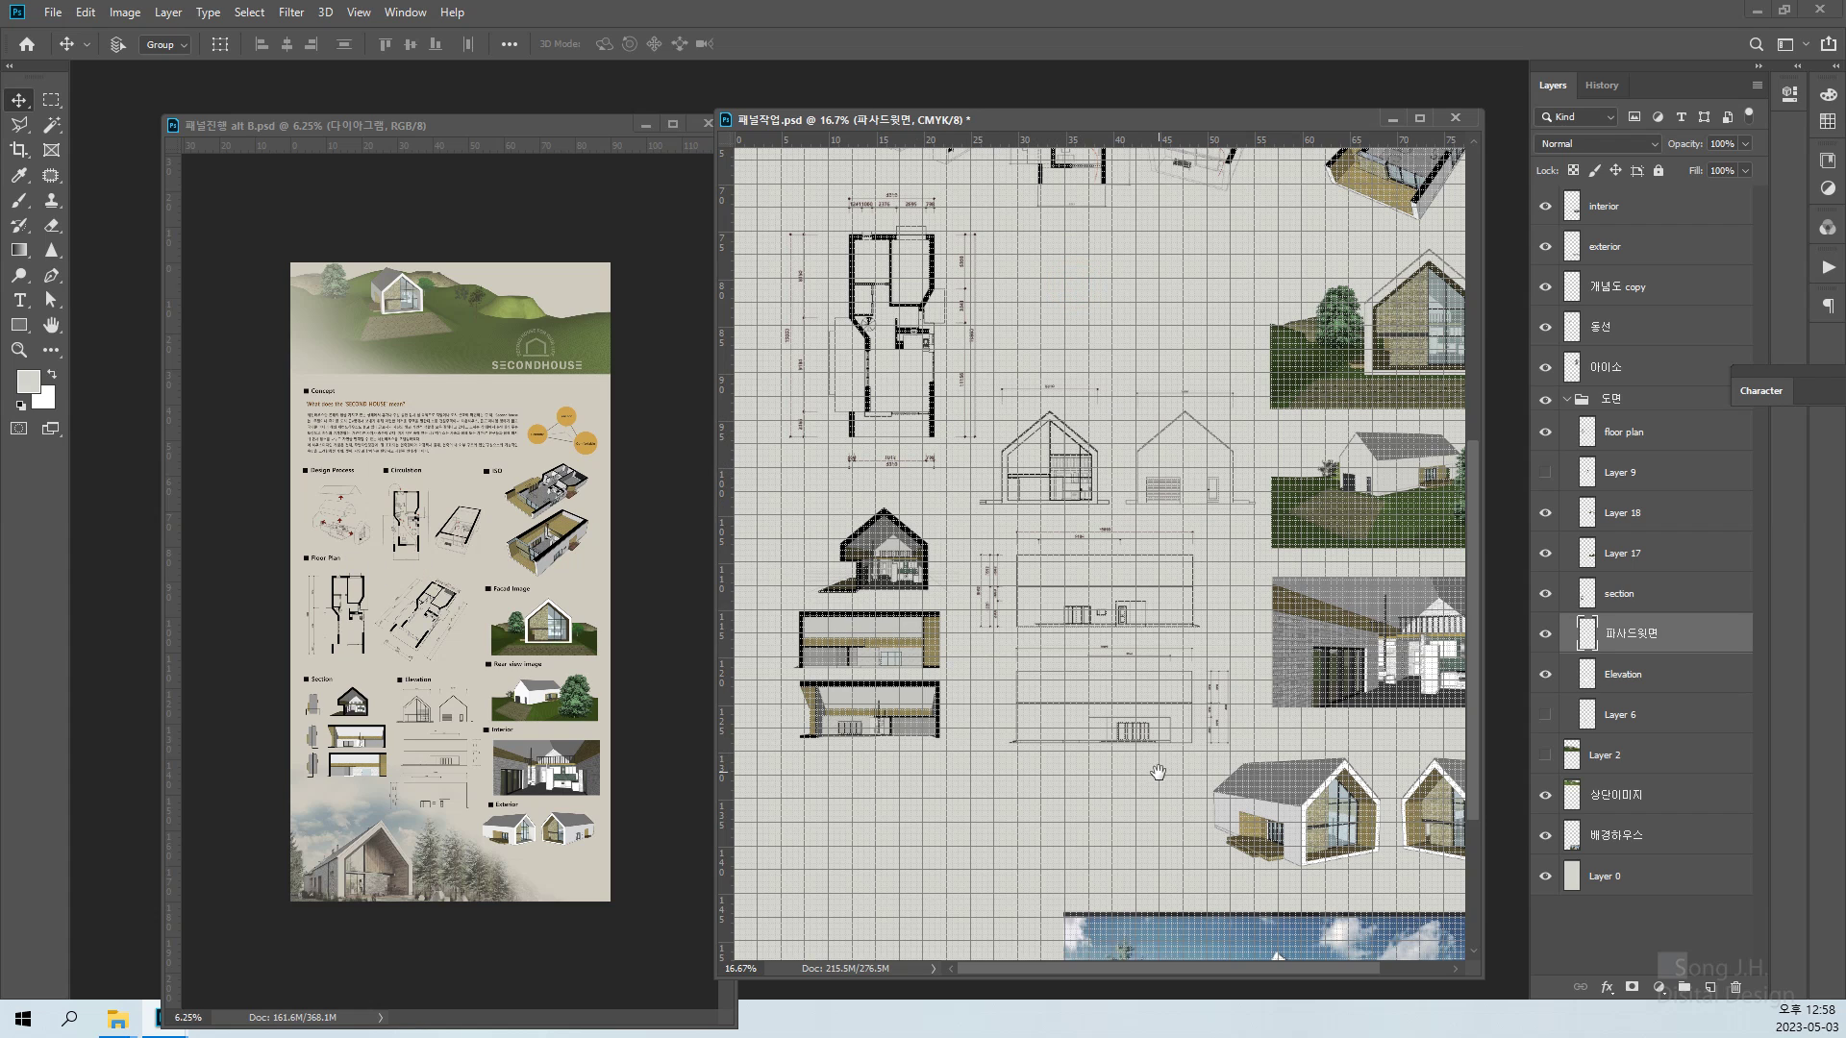
Show the rotated floor plan on Layer 9 and shift the gable elevations beneath it slightly down and left
scroll(1158, 772, up, 5)
scroll(1157, 772, right, 2)
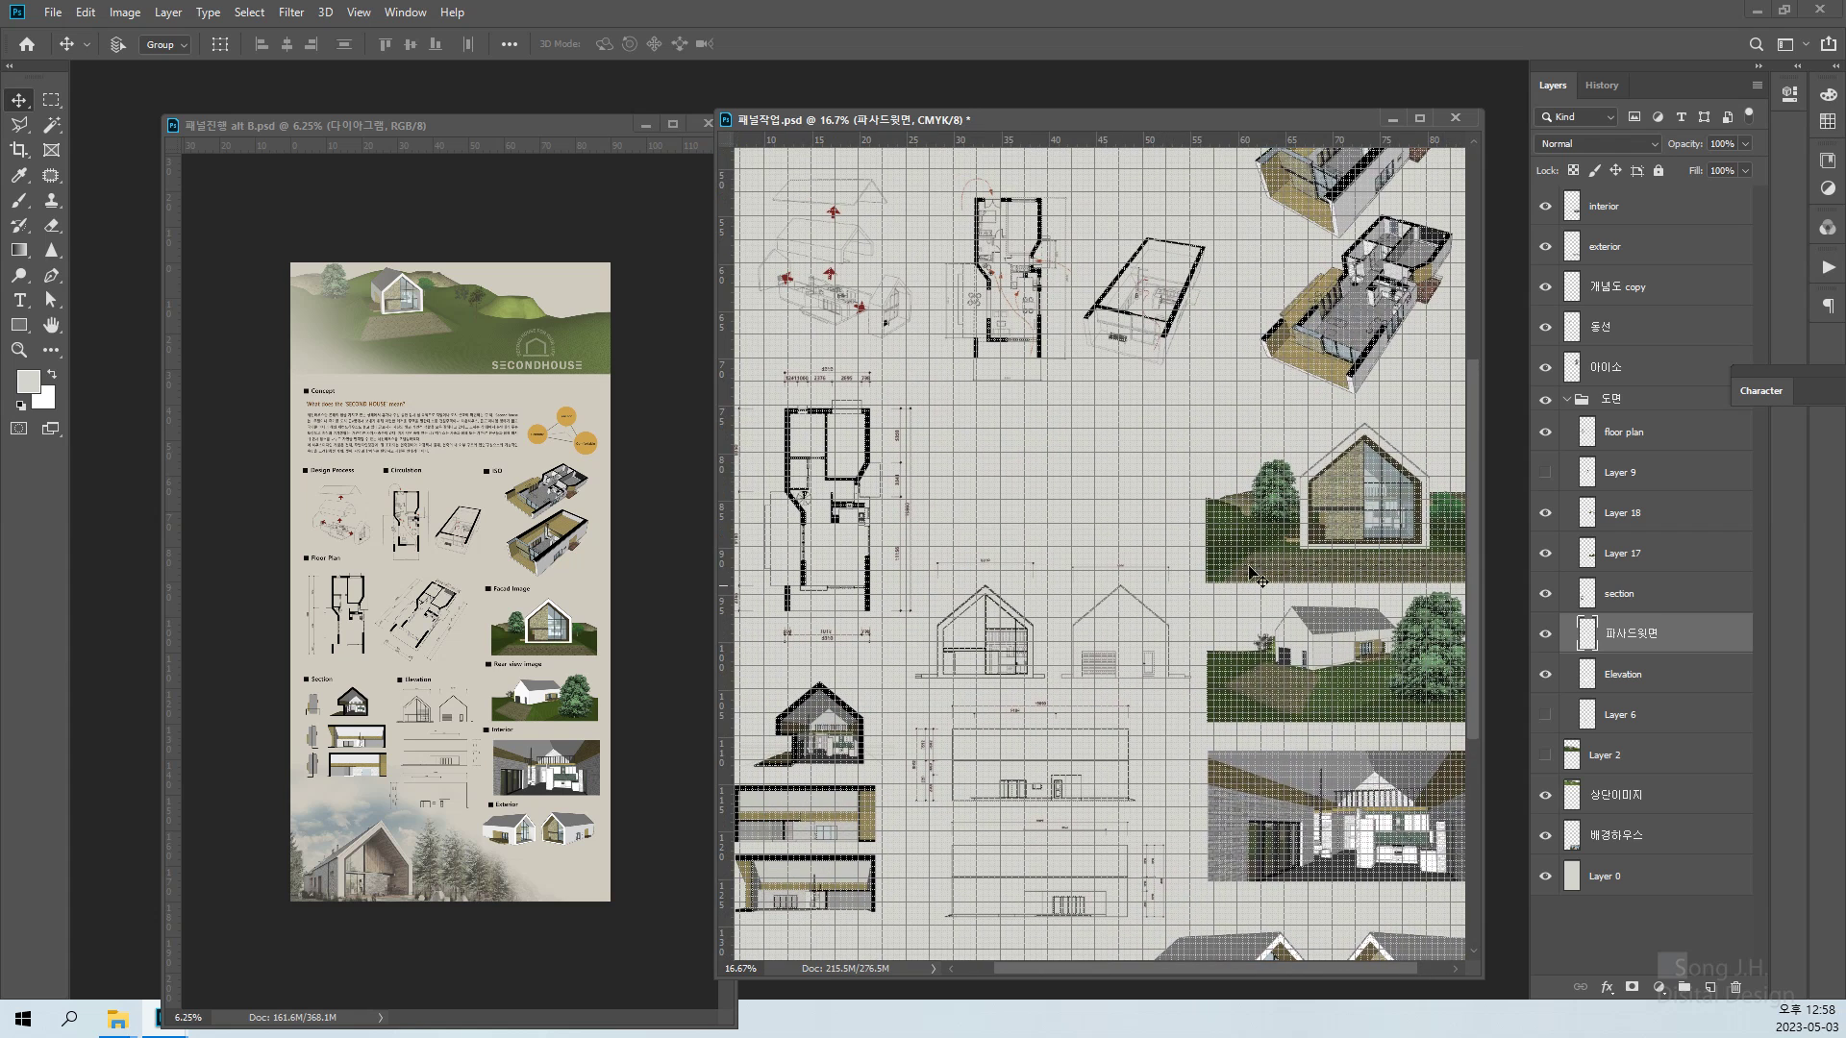
click(1546, 473)
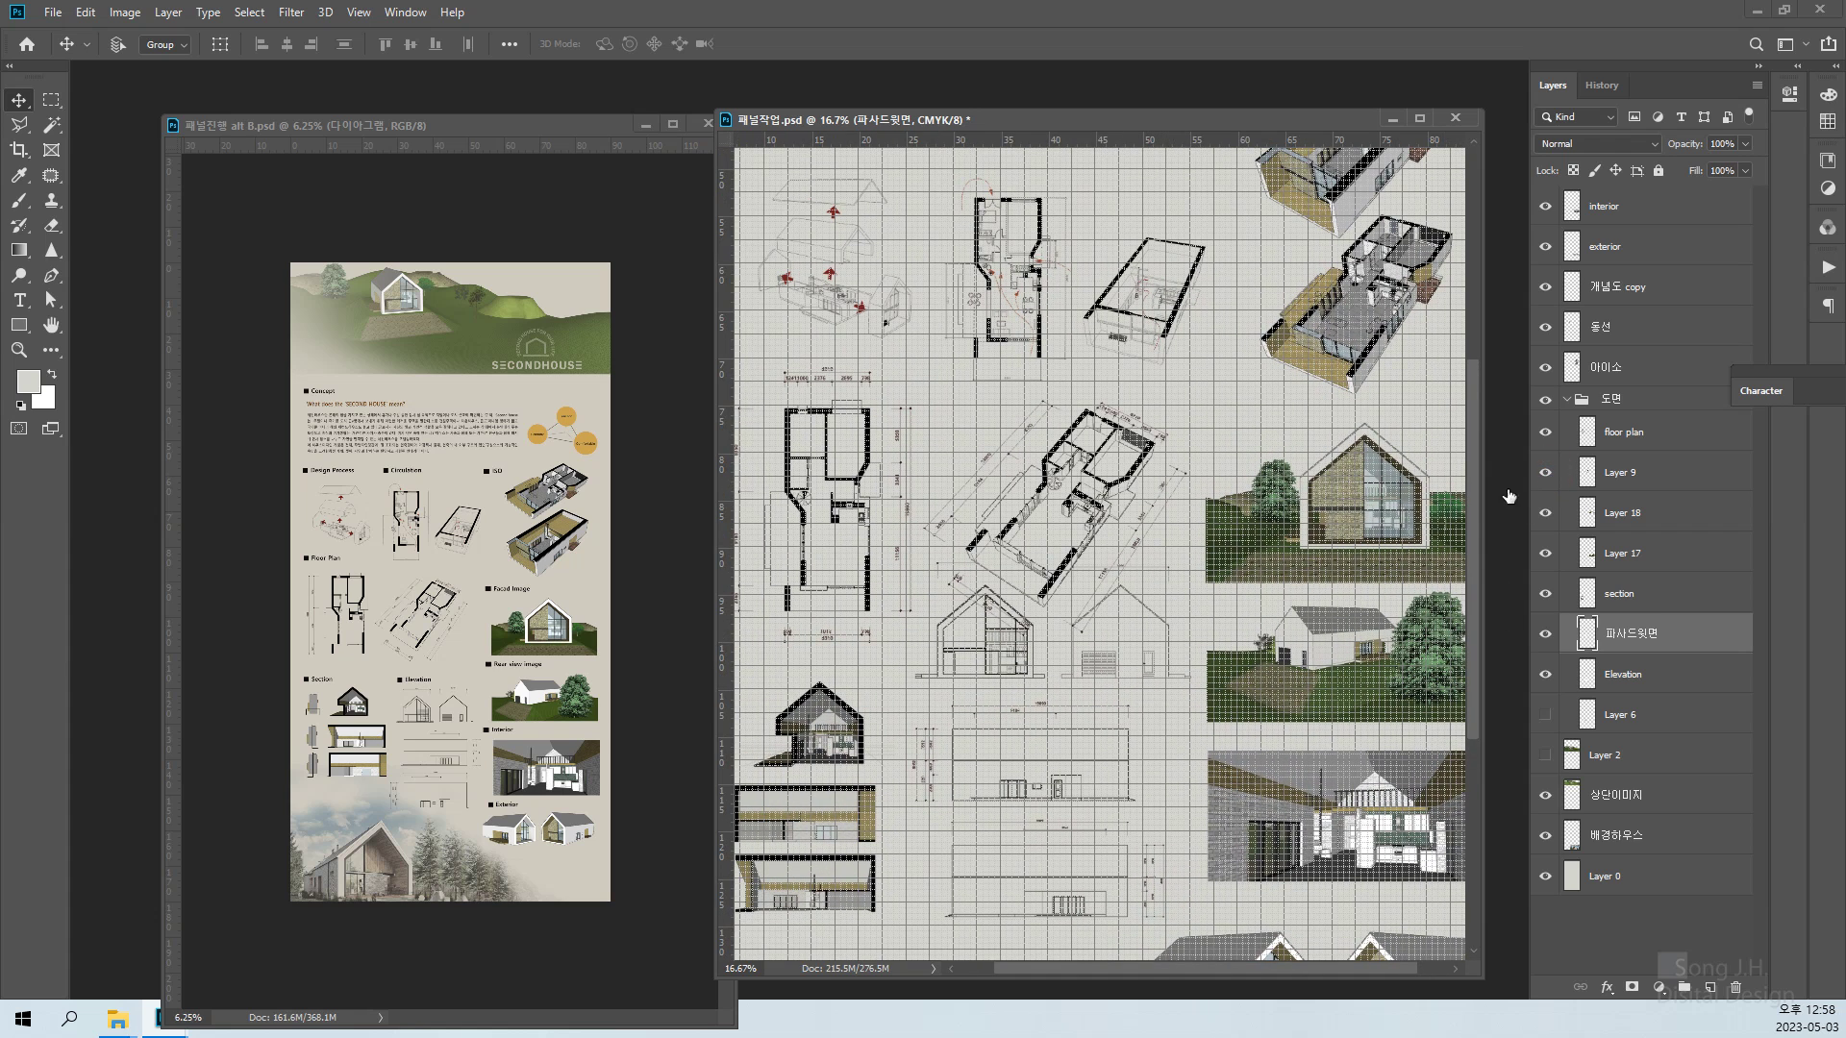
drag(1048, 556, 1044, 559)
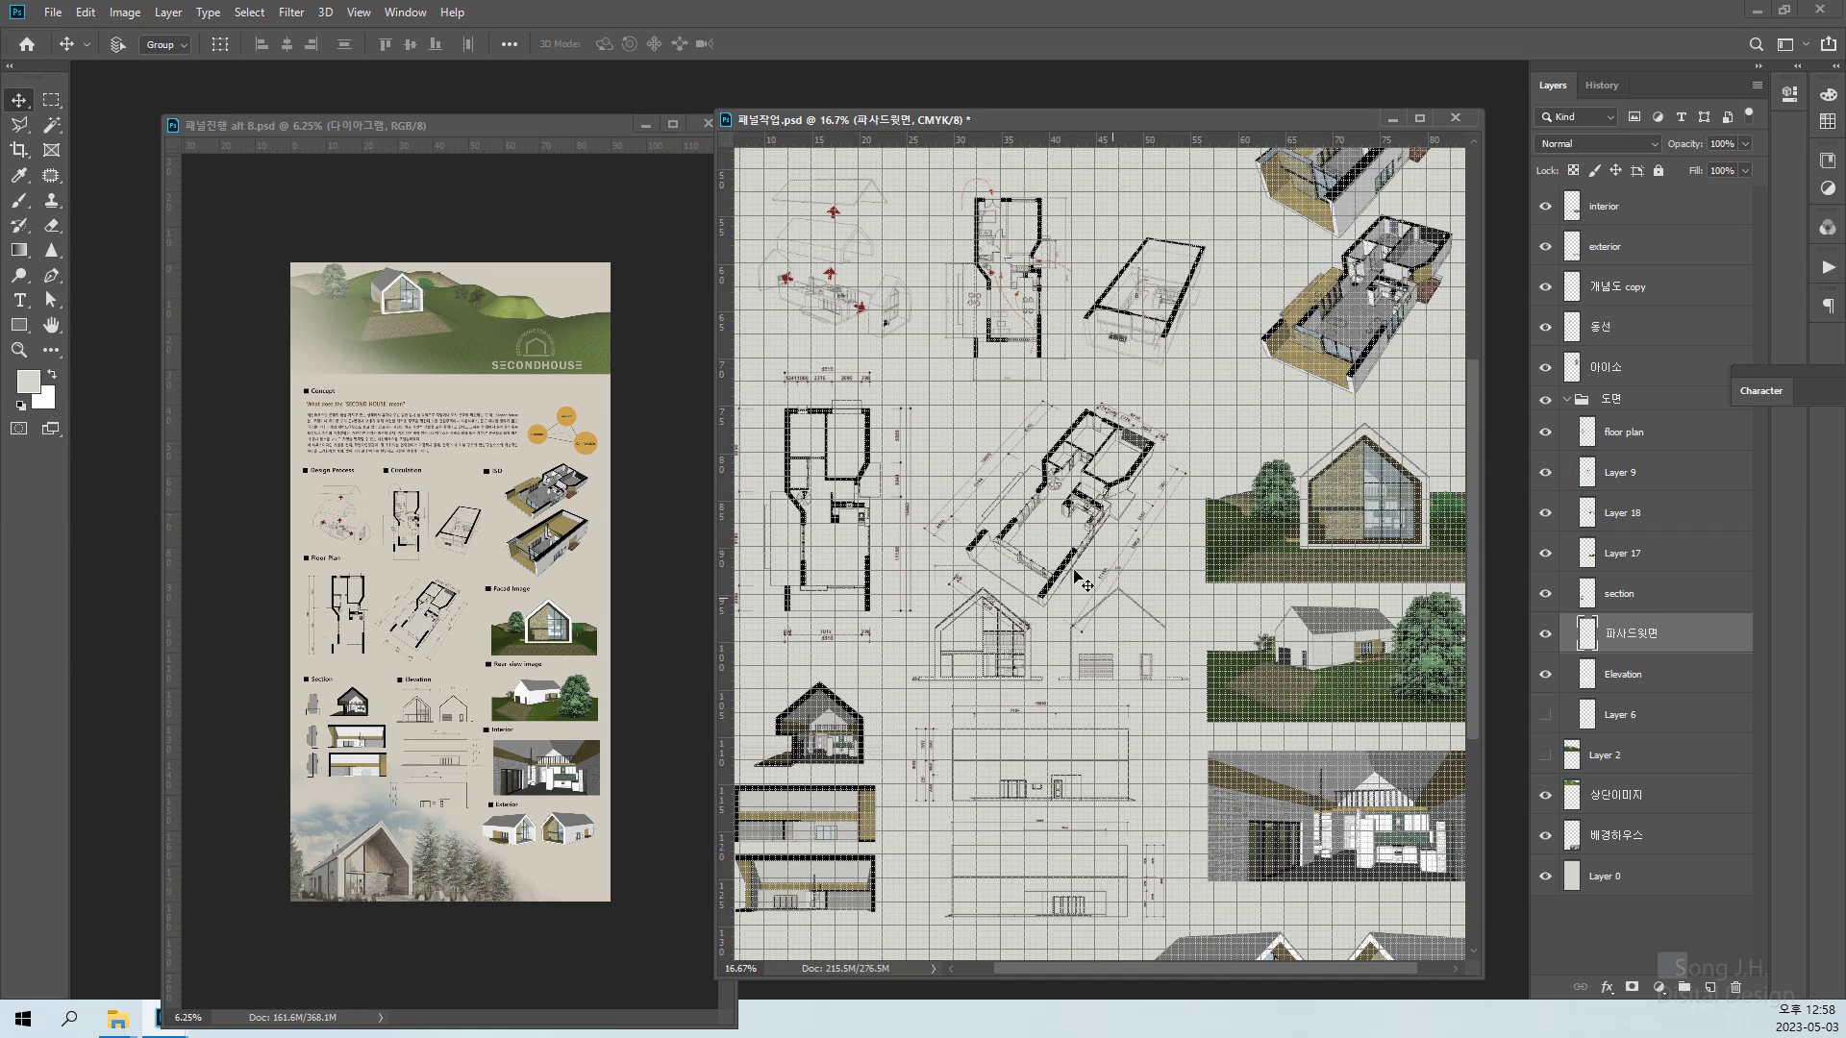